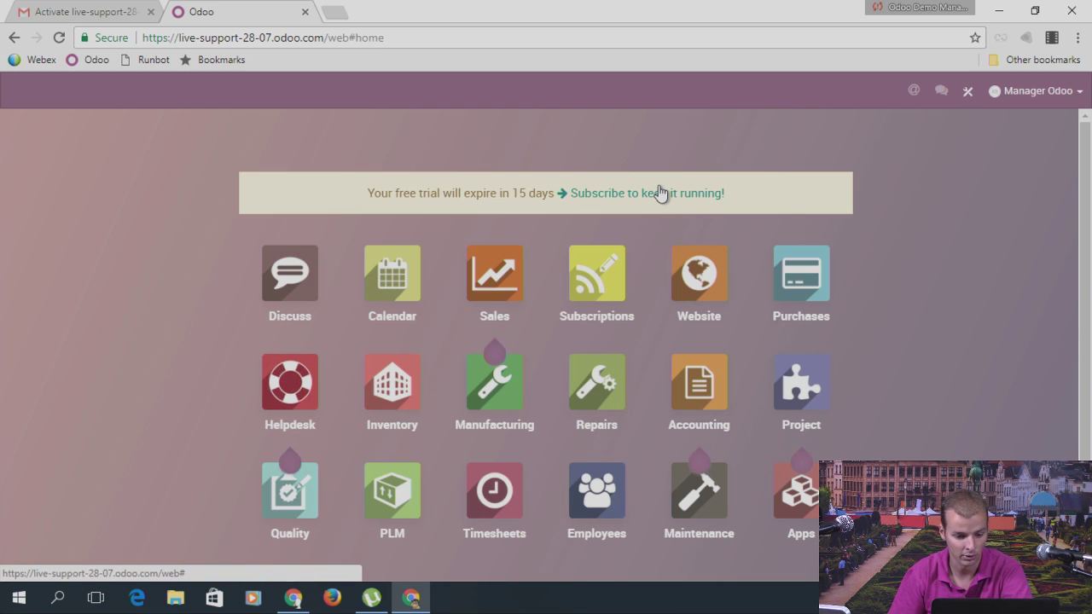
Step: Browse the Apps catalogue in list view with module status, then return home
{"action": "scroll", "coordinate": [662, 192], "scroll_direction": "down", "scroll_amount": 1}
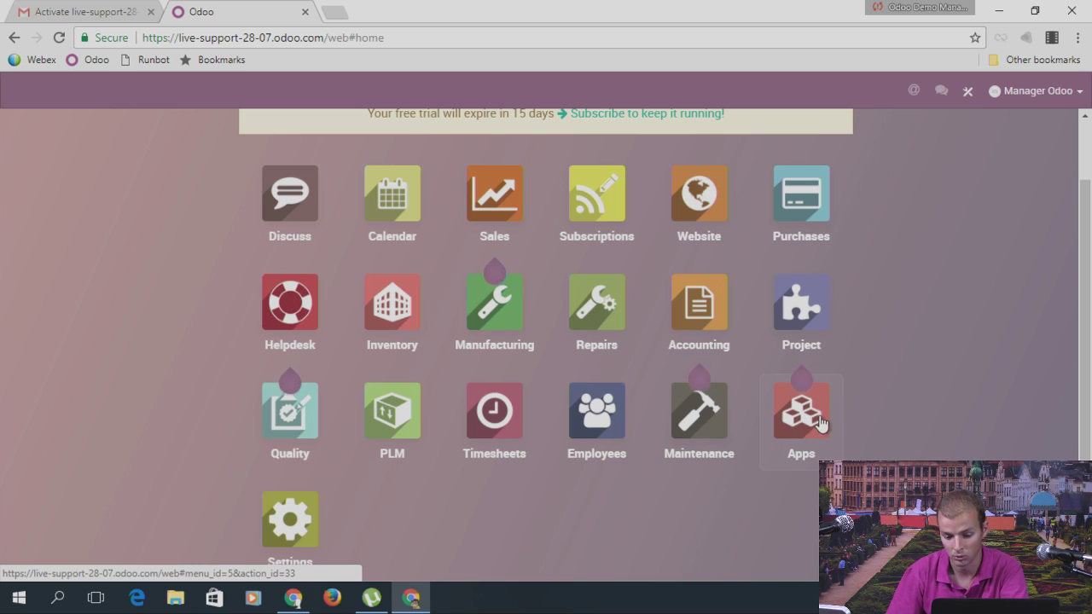
{"action": "left_click", "coordinate": [818, 422]}
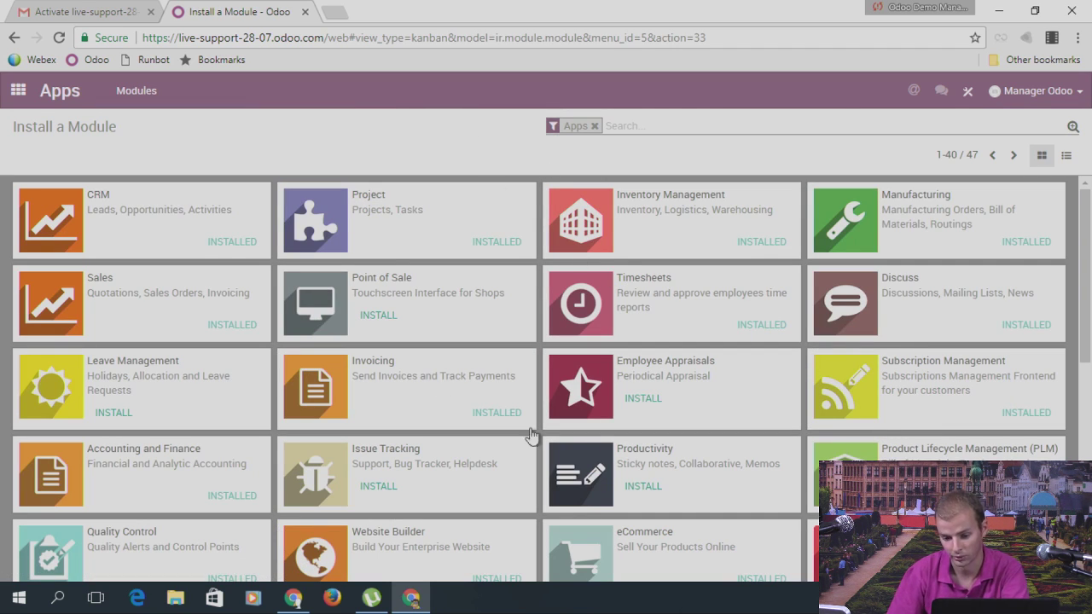
{"action": "scroll", "coordinate": [703, 375], "scroll_direction": "down", "scroll_amount": 2}
{"action": "scroll", "coordinate": [706, 343], "scroll_direction": "down", "scroll_amount": 1}
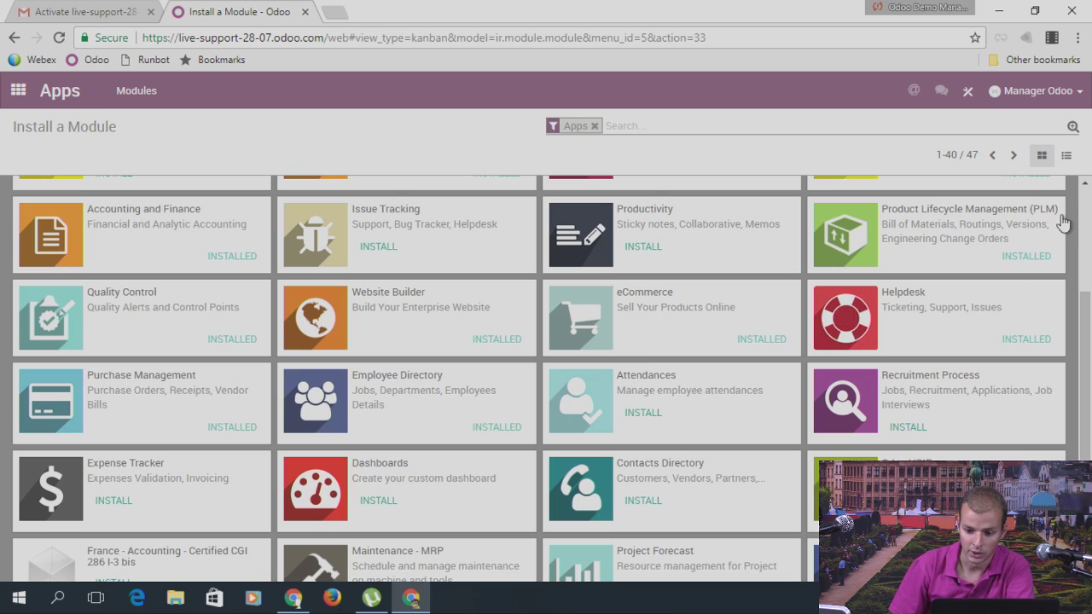
{"action": "left_click", "coordinate": [1066, 155]}
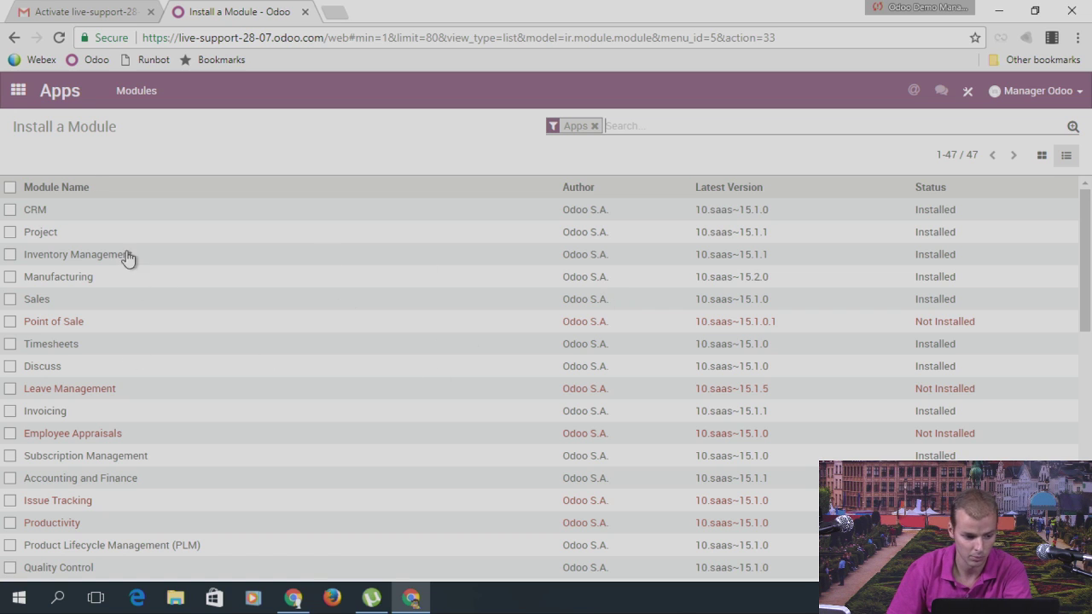
{"action": "left_click", "coordinate": [18, 92]}
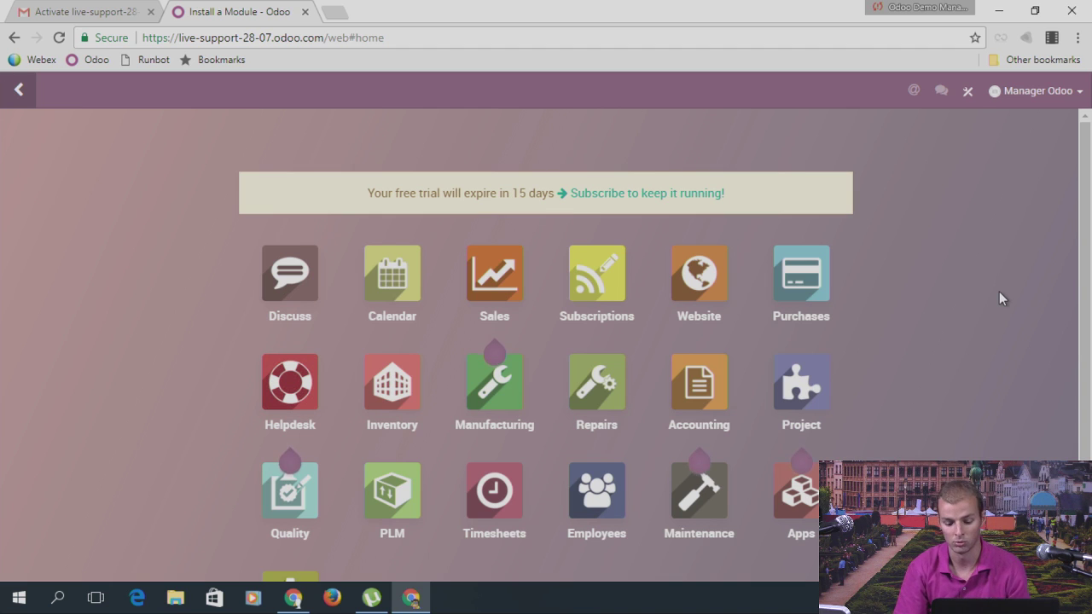
Step: Search 'sale' on the home menu, view Sales Orders, then open the Sales app
{"action": "type", "text": "sale"}
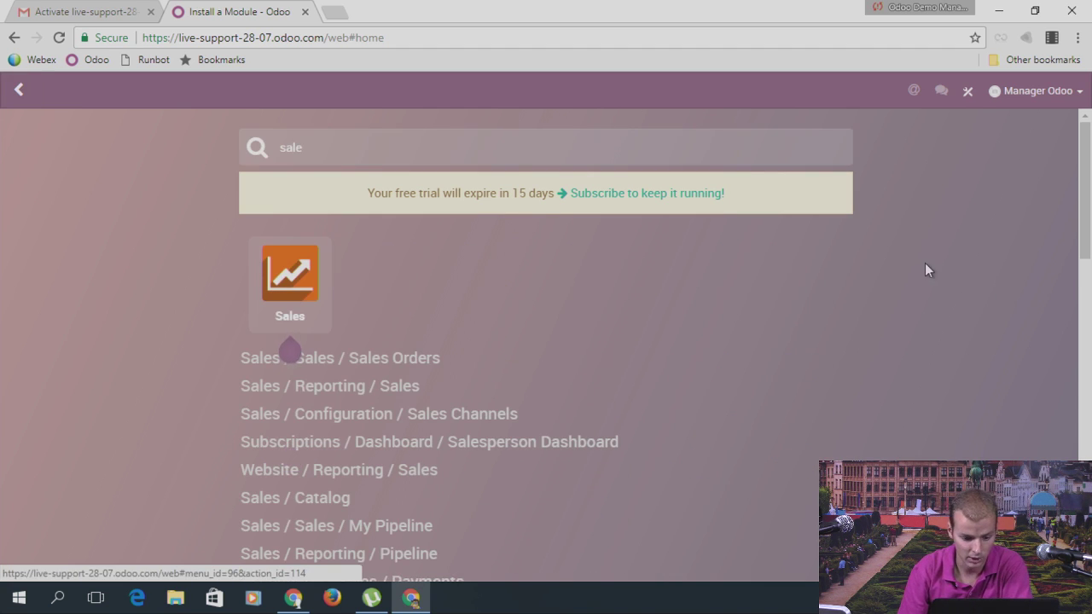
{"action": "scroll", "coordinate": [529, 298], "scroll_direction": "down", "scroll_amount": 1}
{"action": "mouse_move", "coordinate": [265, 198]}
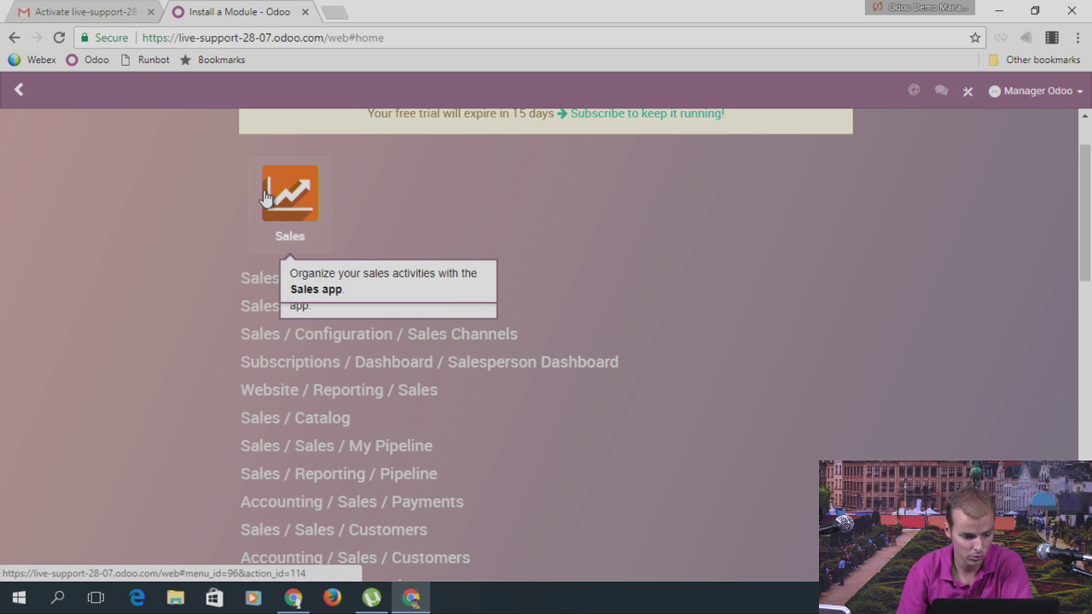
{"action": "scroll", "coordinate": [458, 248], "scroll_direction": "up", "scroll_amount": 1}
{"action": "scroll", "coordinate": [564, 263], "scroll_direction": "down", "scroll_amount": 1}
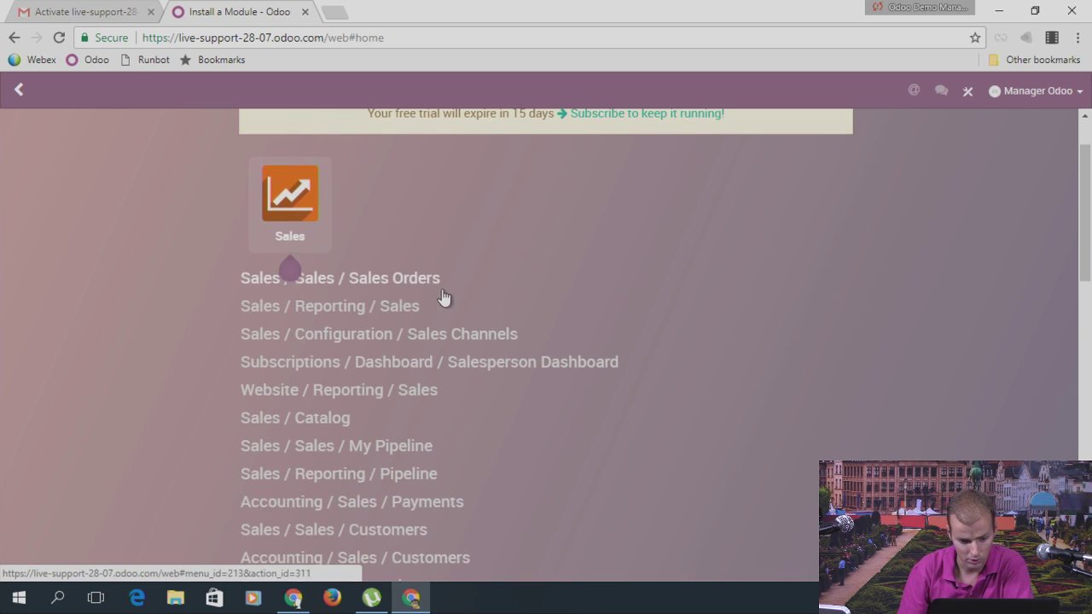
{"action": "scroll", "coordinate": [536, 244], "scroll_direction": "up", "scroll_amount": 1}
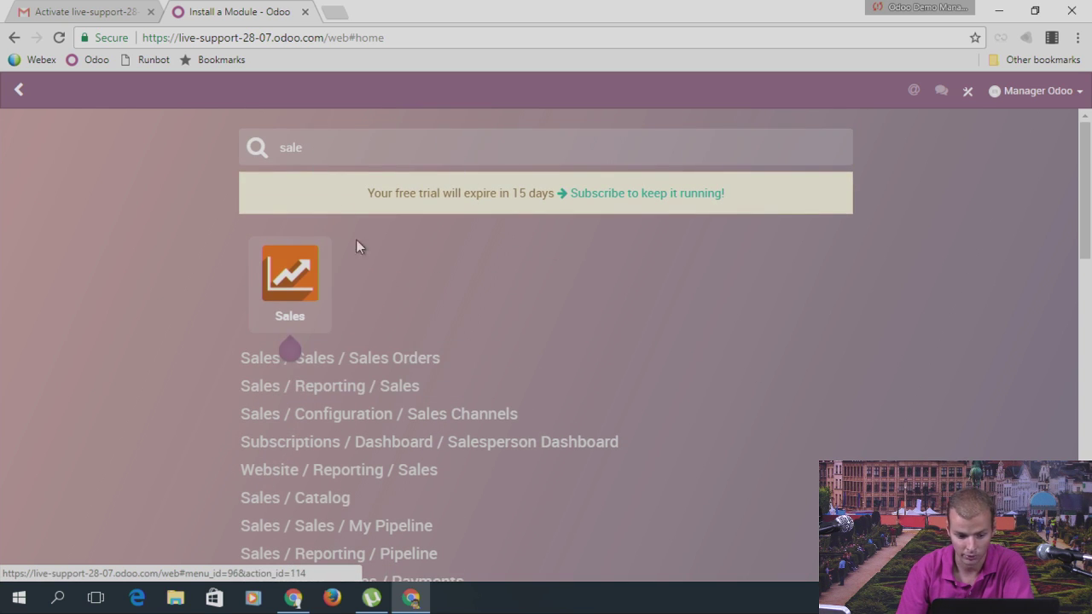
{"action": "left_click", "coordinate": [403, 358]}
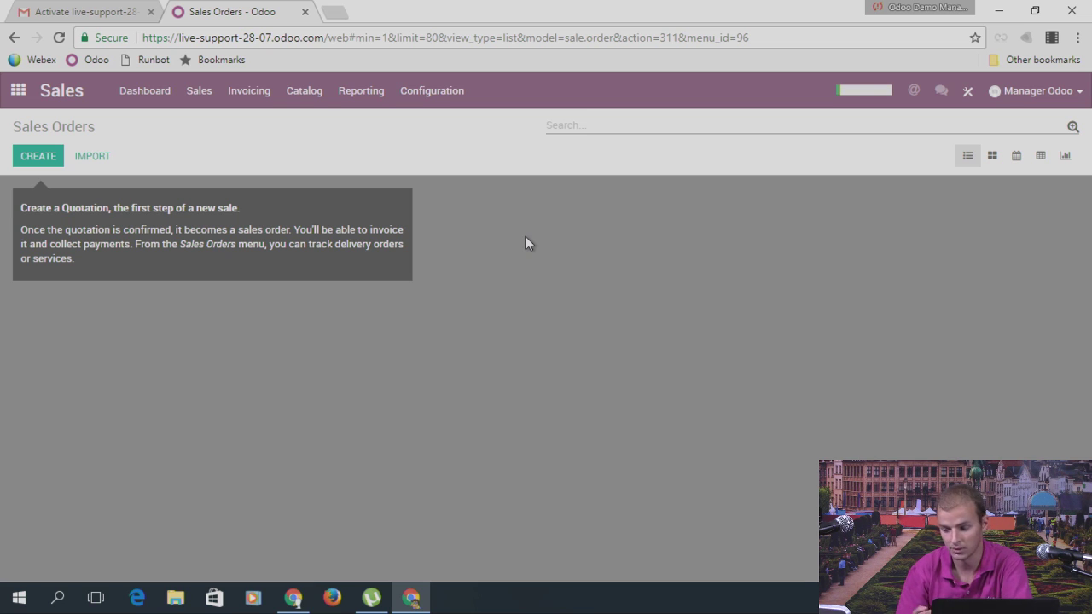
{"action": "left_click", "coordinate": [18, 91]}
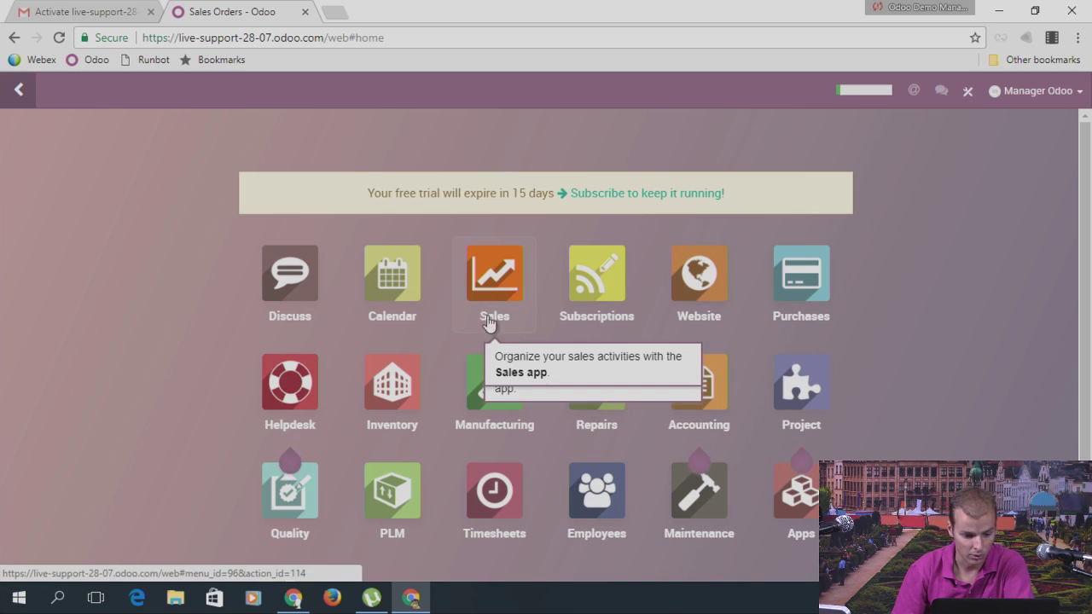
{"action": "left_click", "coordinate": [489, 288]}
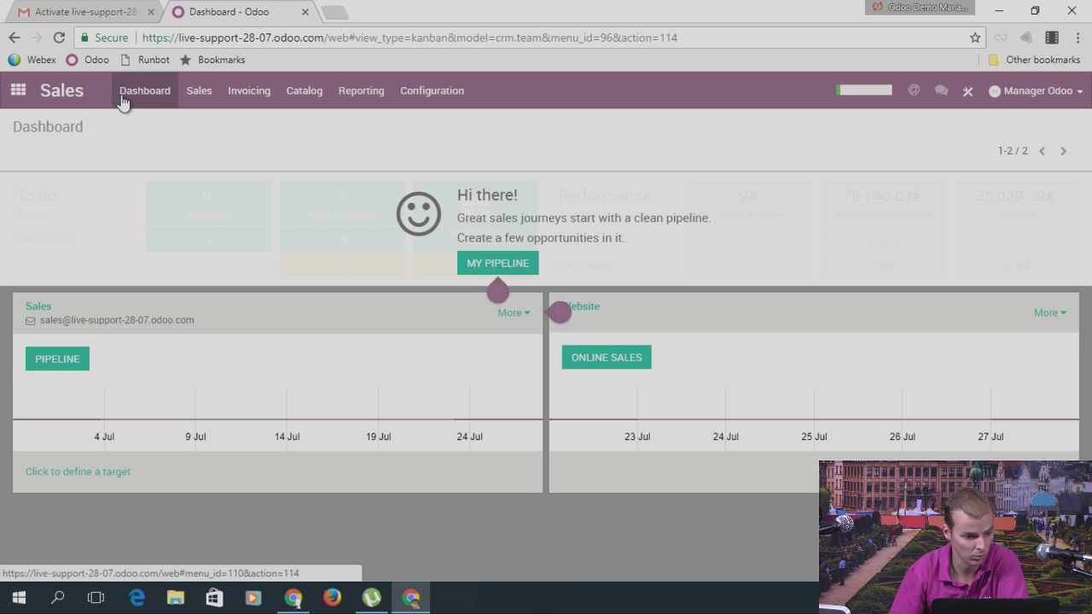
Step: Visit the Subscriptions and Inventory apps from the home menu
{"action": "left_click", "coordinate": [18, 90]}
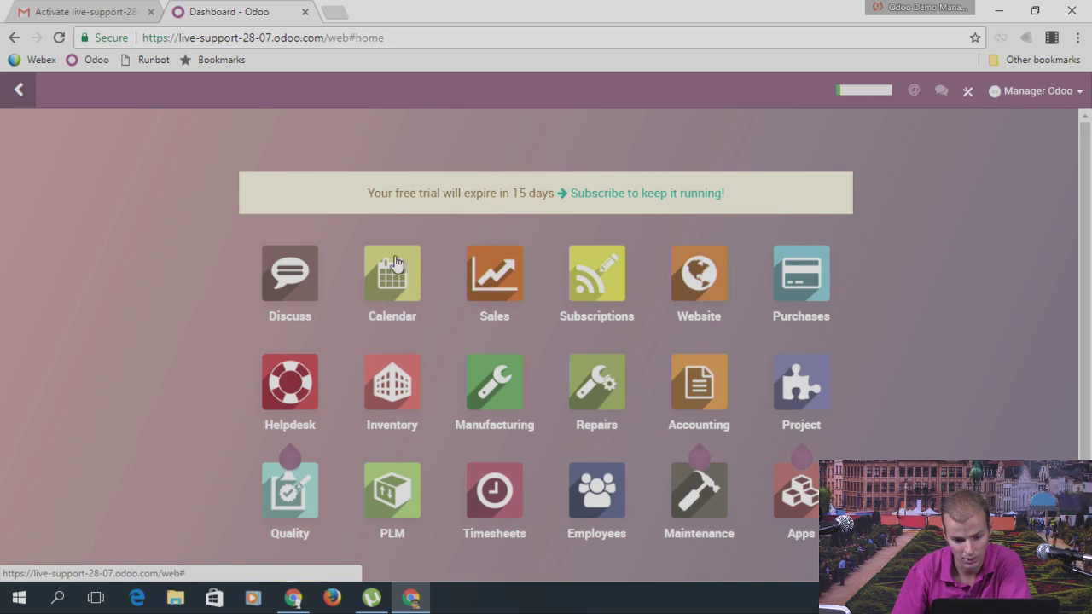
{"action": "left_click", "coordinate": [615, 299]}
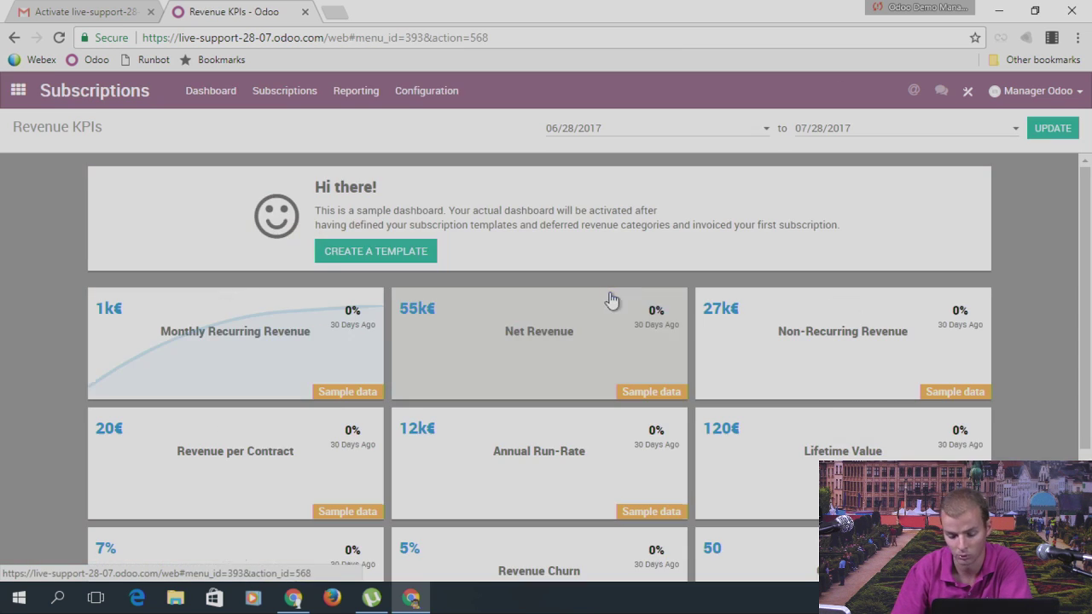
{"action": "left_click", "coordinate": [18, 90]}
{"action": "left_click", "coordinate": [376, 395]}
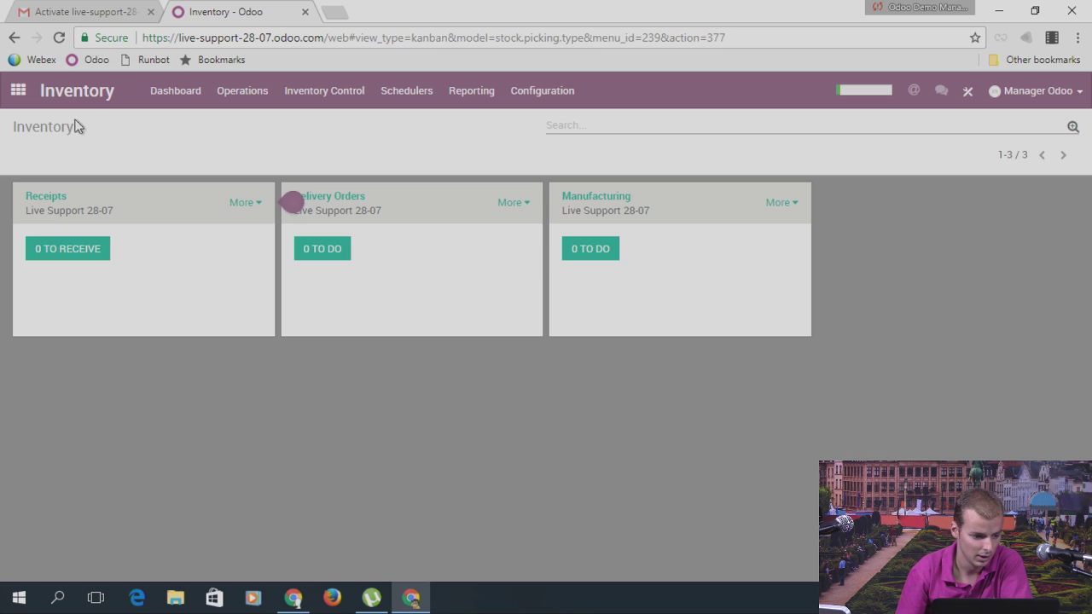
Step: Go back to the Sales dashboard and browse its top menus up to Configuration
{"action": "left_click", "coordinate": [18, 90]}
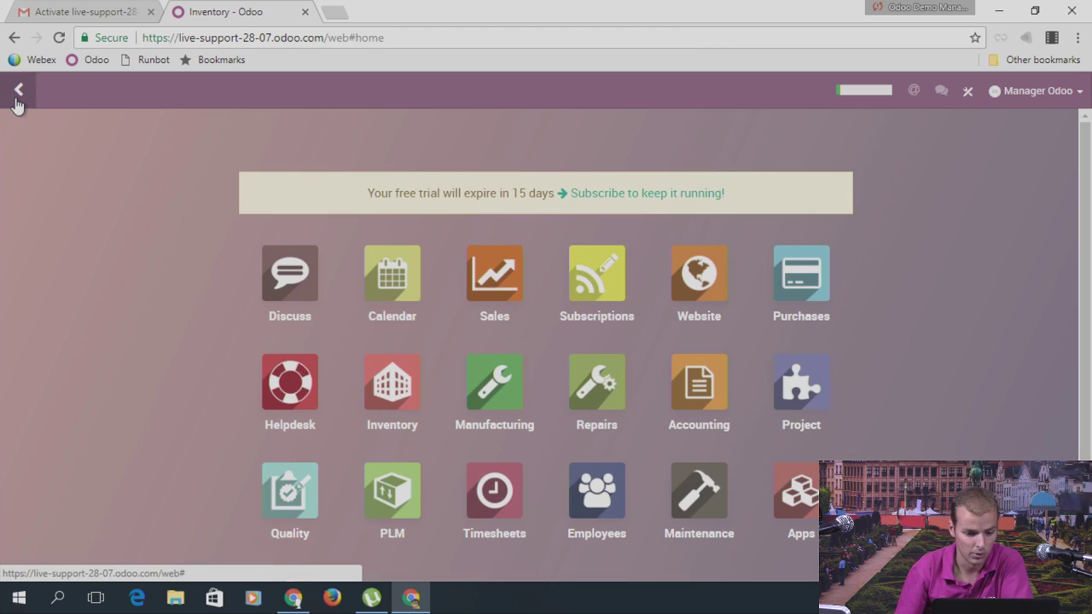
{"action": "left_click", "coordinate": [495, 277]}
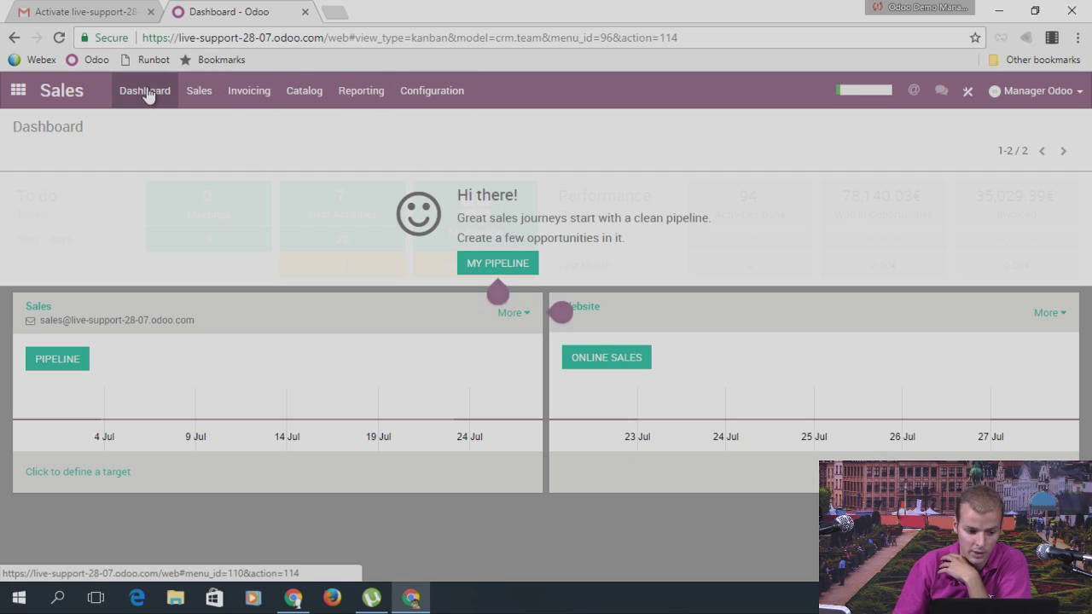
{"action": "left_click", "coordinate": [202, 95]}
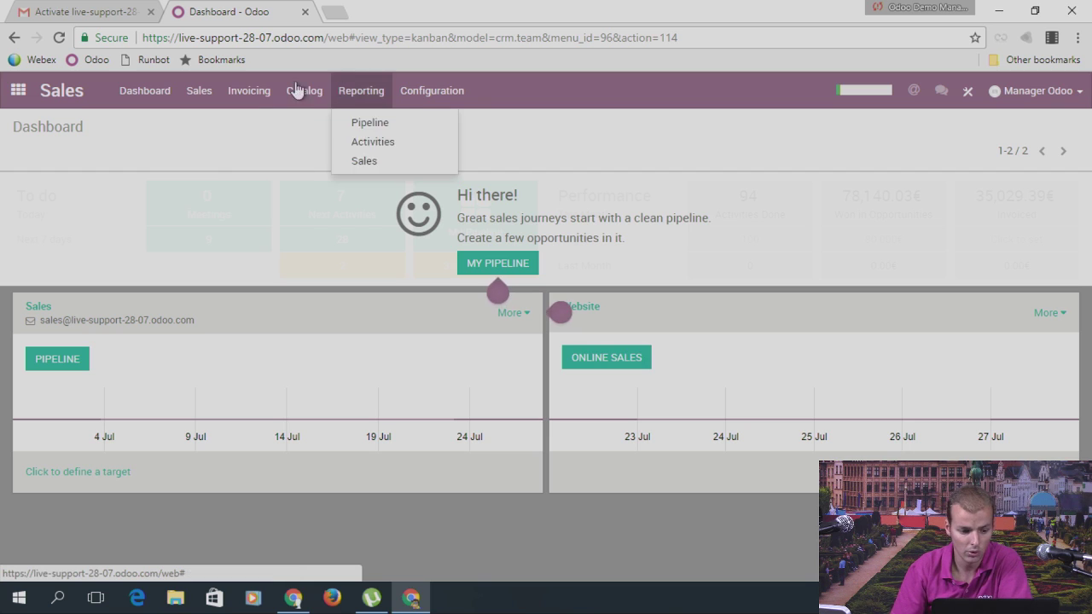
{"action": "mouse_move", "coordinate": [248, 90]}
{"action": "mouse_move", "coordinate": [437, 94]}
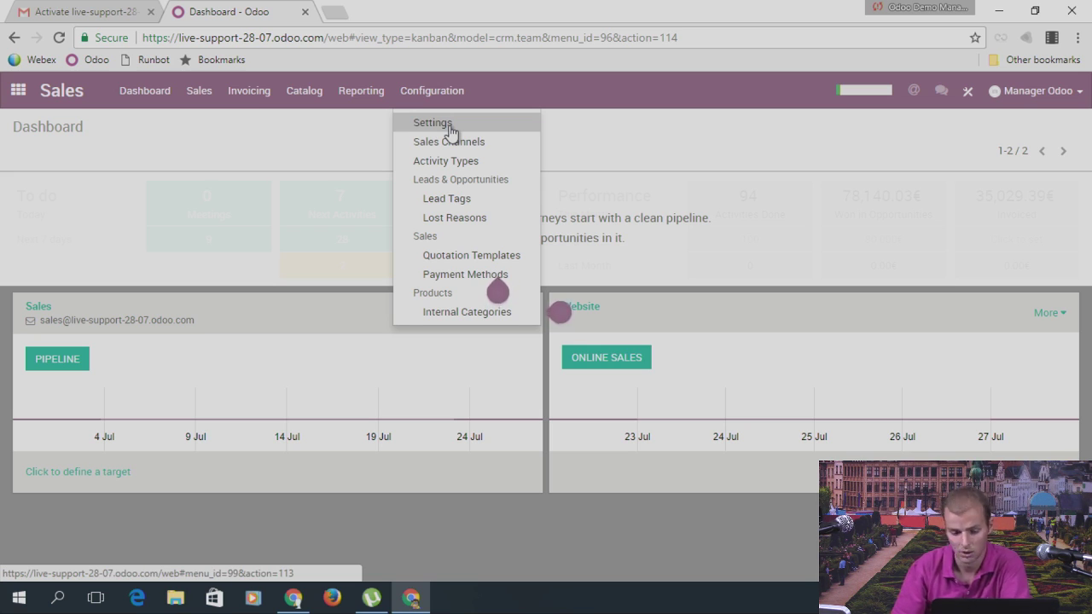
Step: Look through the Sales settings, including Discounts, unchanged, then go back to the app tiles
{"action": "left_click", "coordinate": [451, 129]}
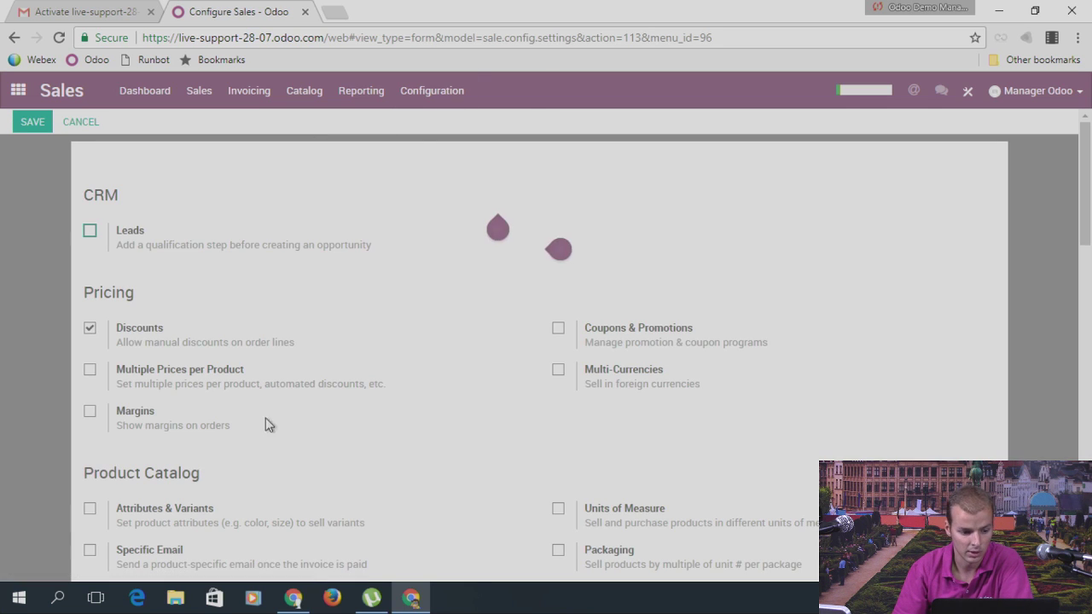
{"action": "scroll", "coordinate": [401, 315], "scroll_direction": "down", "scroll_amount": 5}
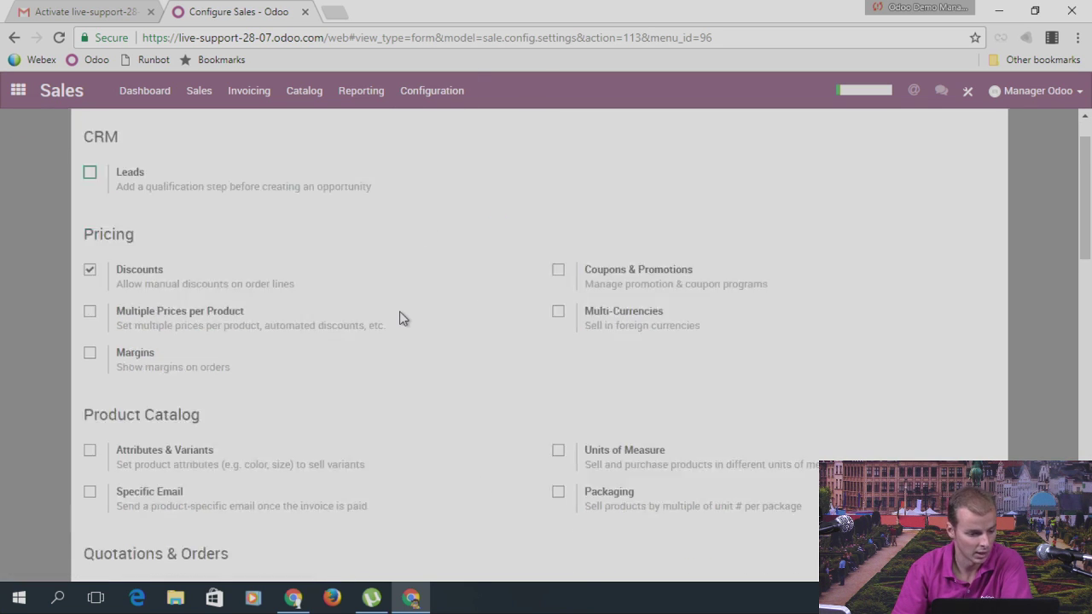
{"action": "scroll", "coordinate": [459, 283], "scroll_direction": "down", "scroll_amount": 1}
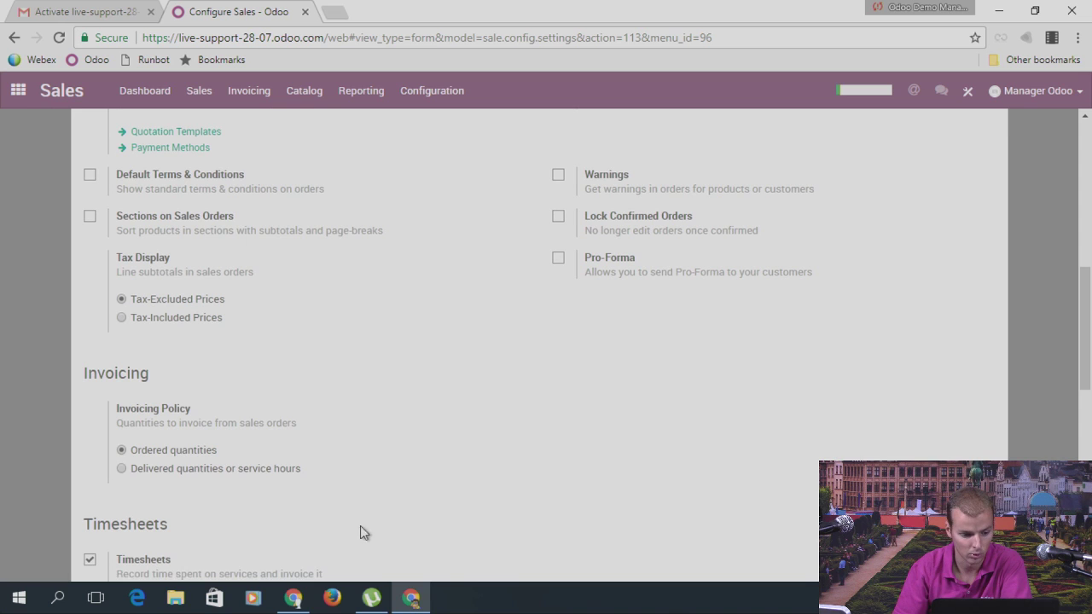
{"action": "scroll", "coordinate": [319, 381], "scroll_direction": "up", "scroll_amount": 3}
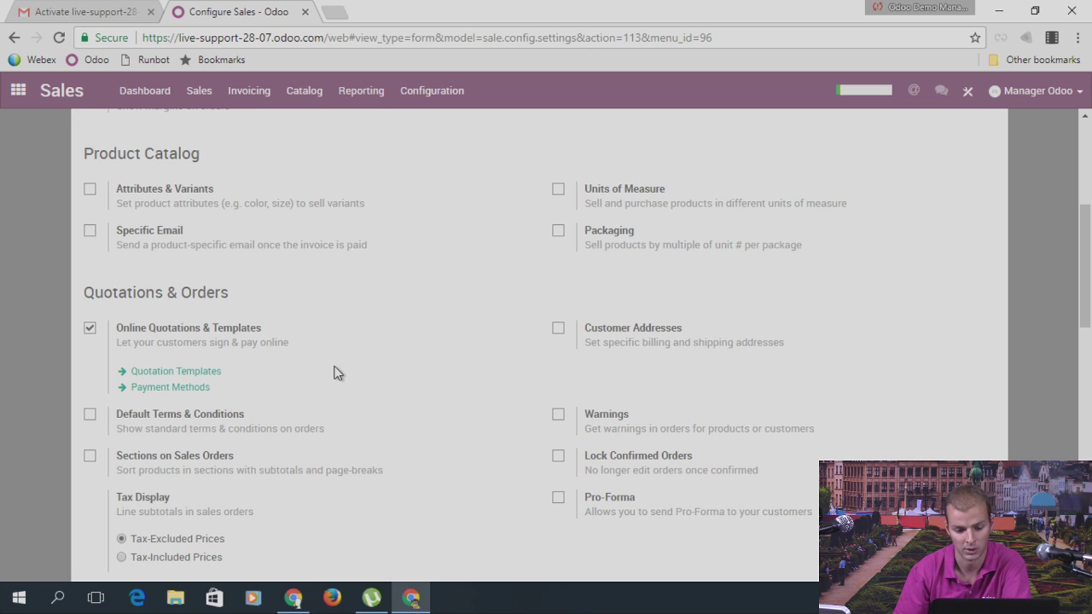
{"action": "scroll", "coordinate": [439, 359], "scroll_direction": "up", "scroll_amount": 2}
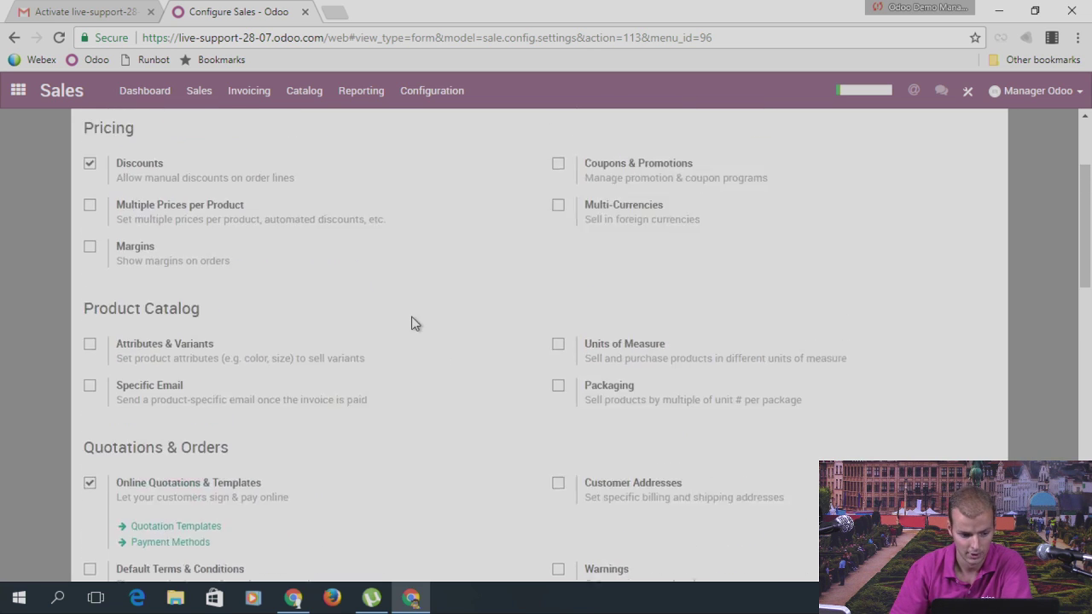
{"action": "scroll", "coordinate": [426, 321], "scroll_direction": "up", "scroll_amount": 1}
{"action": "scroll", "coordinate": [314, 195], "scroll_direction": "up", "scroll_amount": 1}
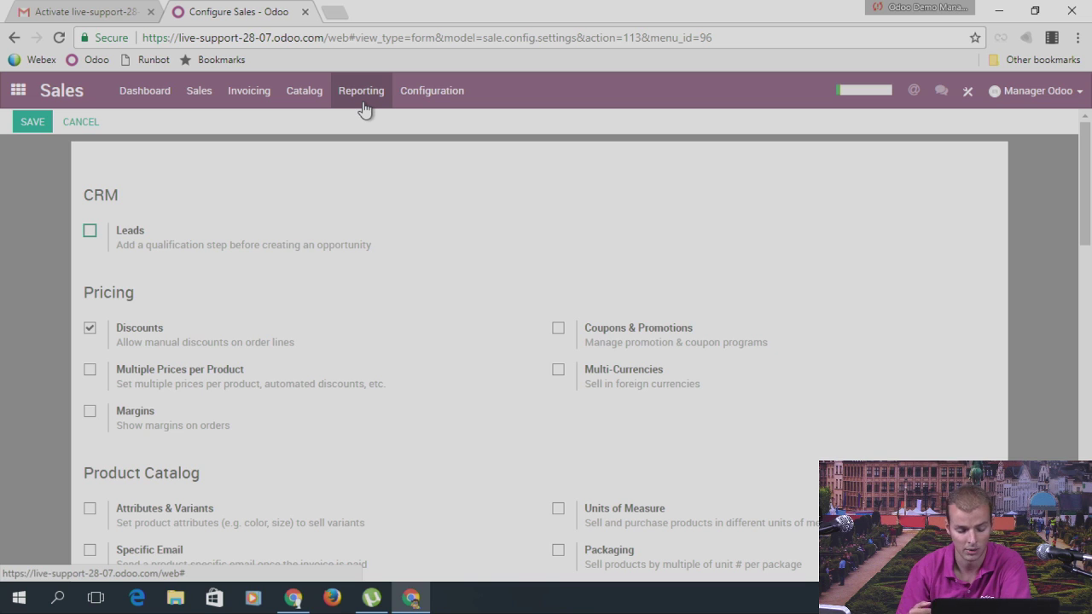
{"action": "left_click", "coordinate": [18, 91]}
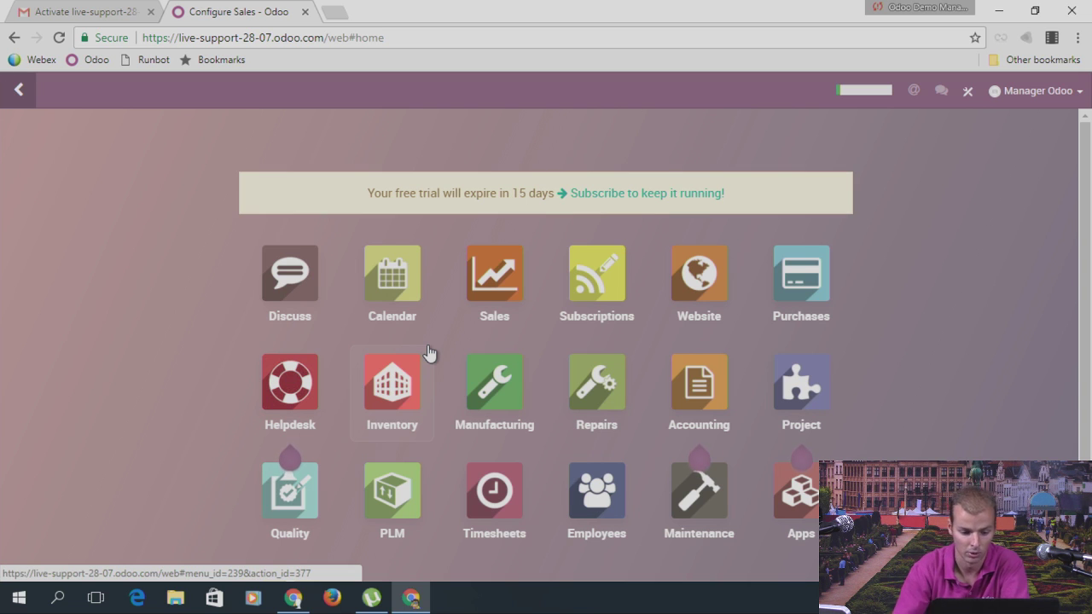
Step: Open the Settings app, check the Users & Companies menu, then open General Settings
{"action": "scroll", "coordinate": [429, 354], "scroll_direction": "down", "scroll_amount": 2}
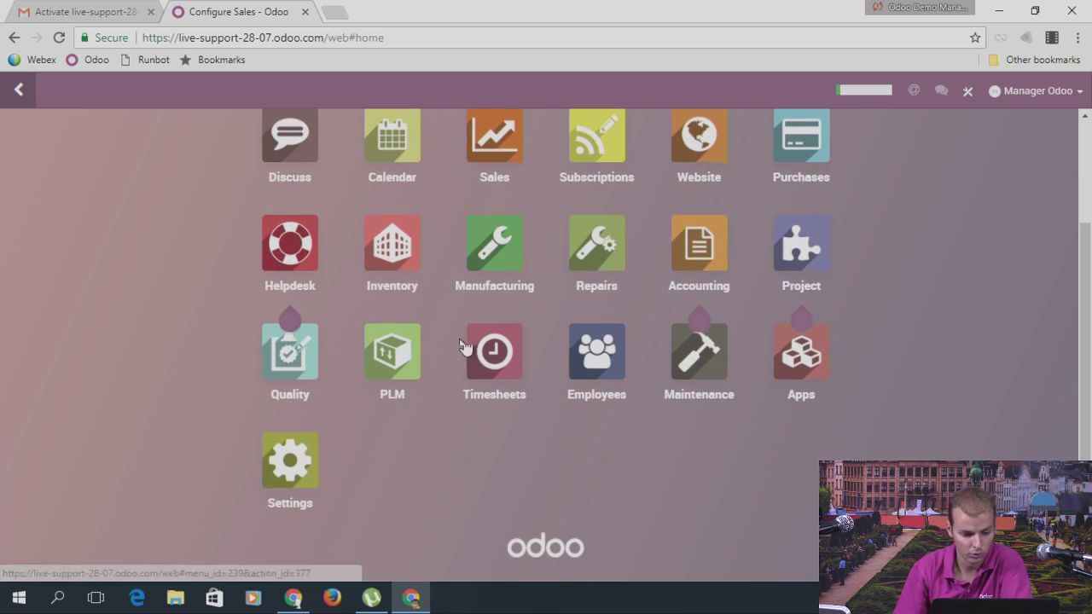
{"action": "left_click", "coordinate": [287, 461]}
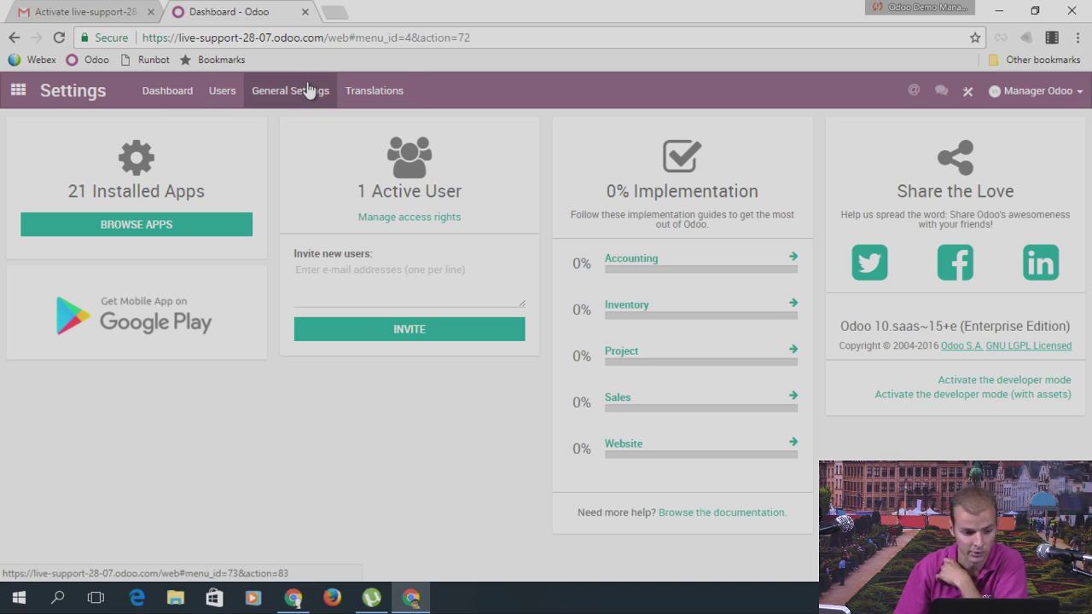
{"action": "left_click", "coordinate": [222, 94]}
{"action": "left_click", "coordinate": [232, 122]}
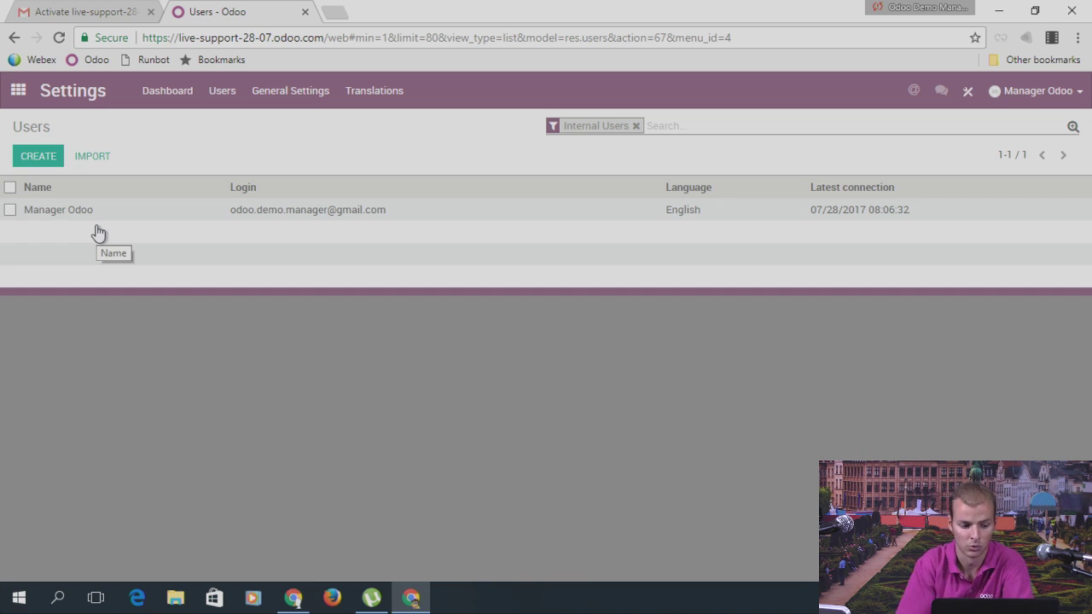
{"action": "left_click", "coordinate": [220, 93]}
{"action": "left_click", "coordinate": [237, 146]}
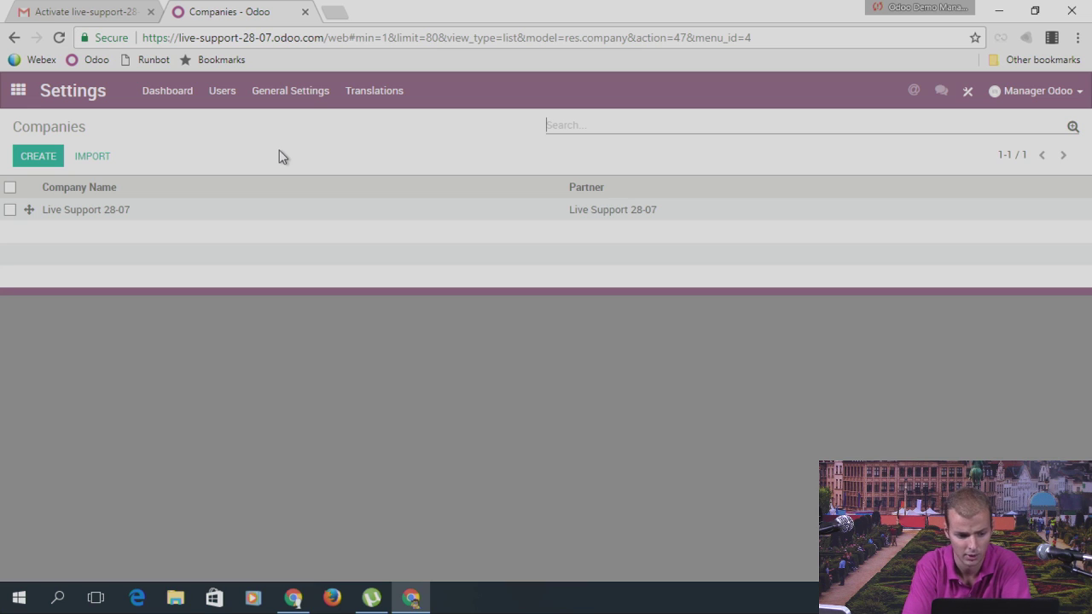
{"action": "left_click", "coordinate": [287, 96]}
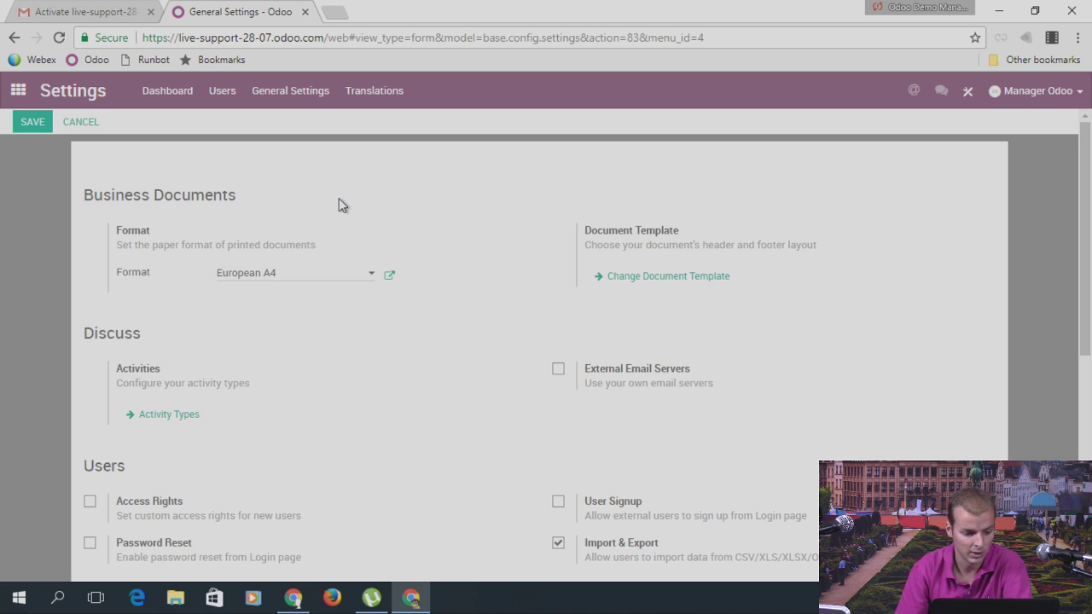
Step: Scroll through the General Settings sections and return home without saving
{"action": "scroll", "coordinate": [369, 215], "scroll_direction": "down", "scroll_amount": 4}
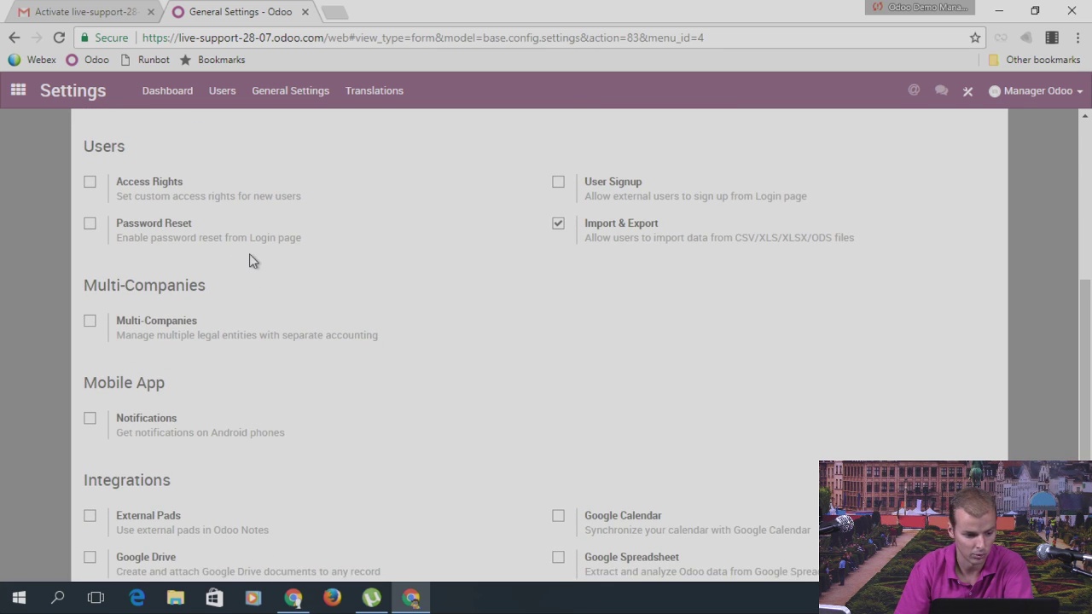
{"action": "scroll", "coordinate": [329, 273], "scroll_direction": "up", "scroll_amount": 1}
{"action": "scroll", "coordinate": [145, 303], "scroll_direction": "down", "scroll_amount": 1}
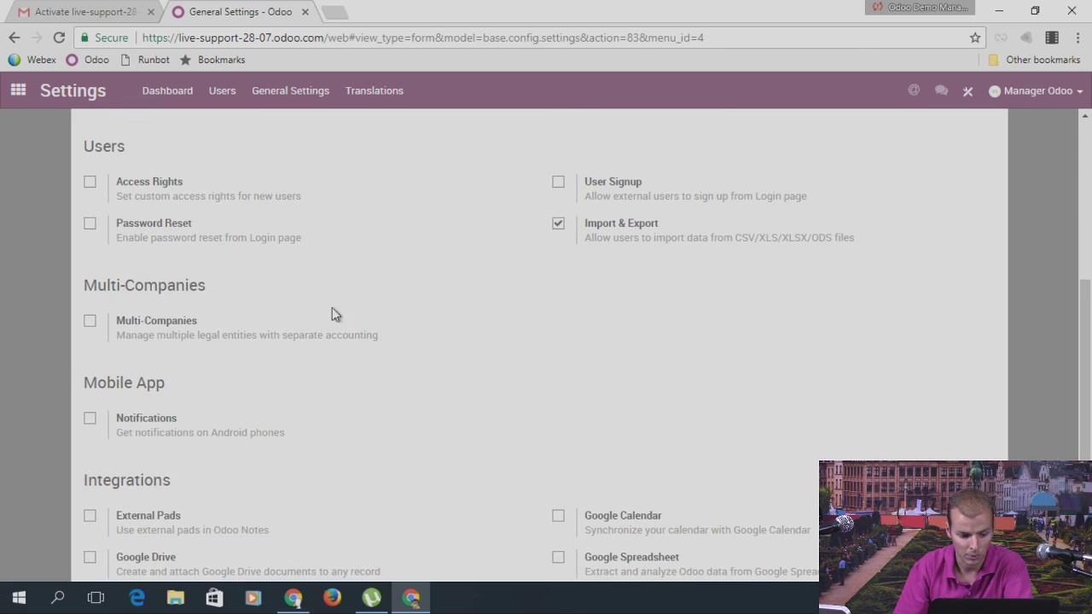
{"action": "scroll", "coordinate": [493, 269], "scroll_direction": "down", "scroll_amount": 2}
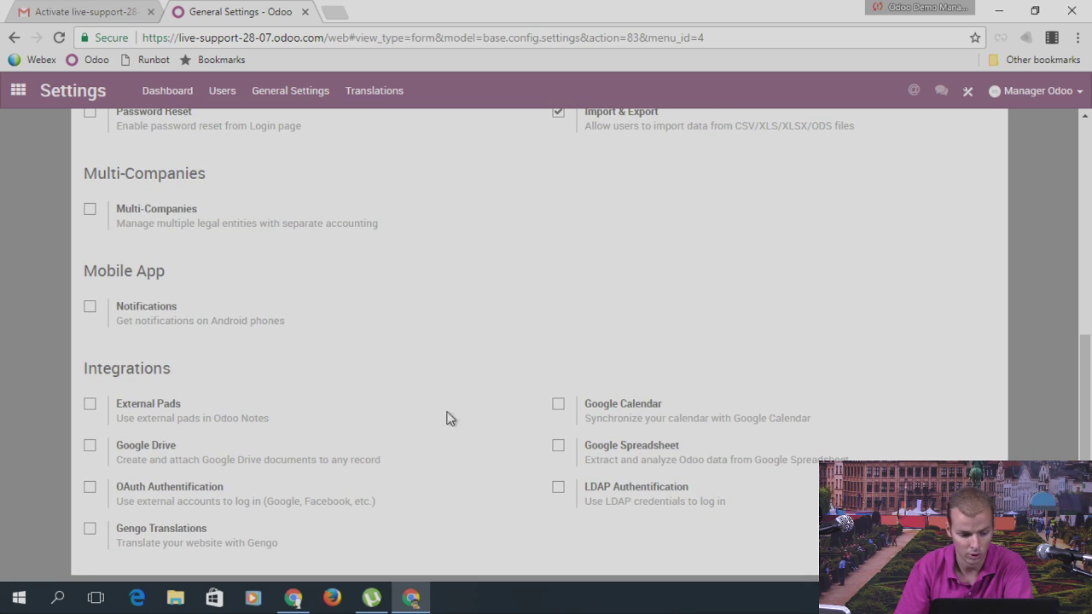
{"action": "scroll", "coordinate": [409, 347], "scroll_direction": "up", "scroll_amount": 5}
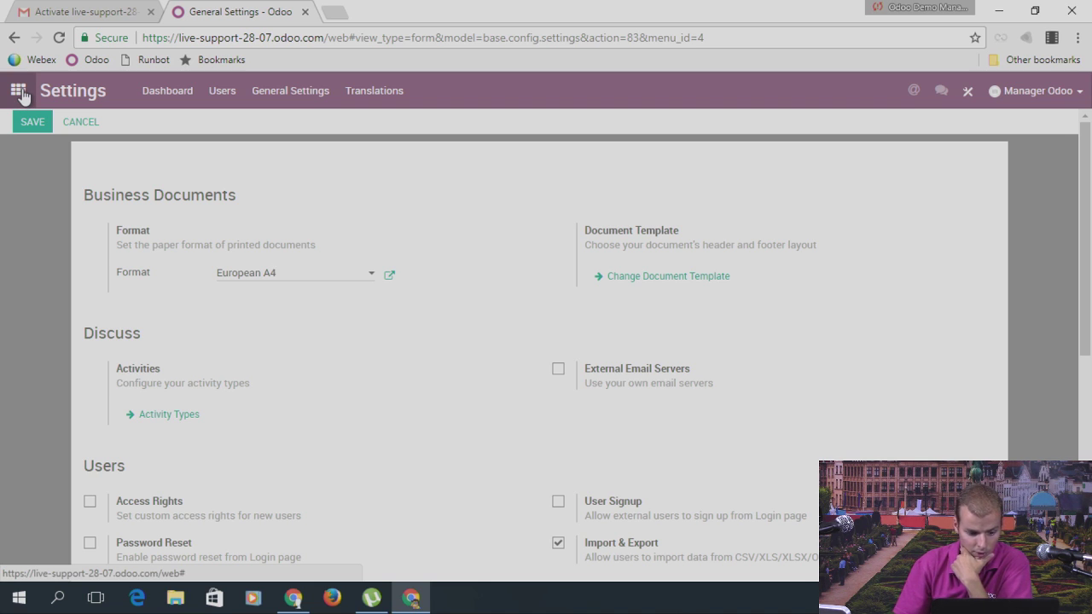
{"action": "left_click", "coordinate": [19, 92]}
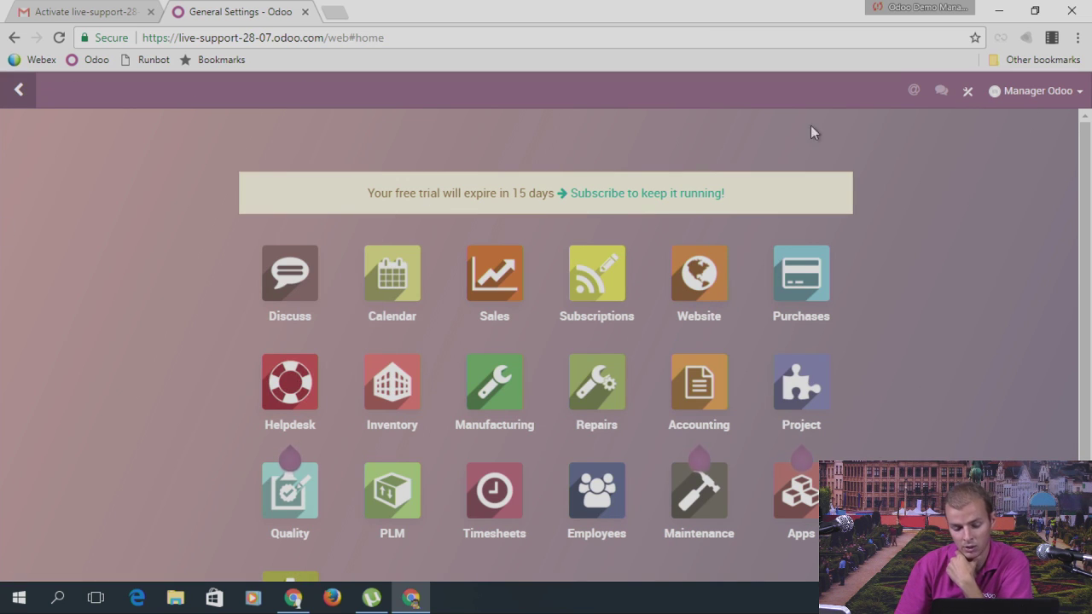
Step: Open Sales > Quotations, then switch to the Chrome window with the second Odoo database
{"action": "scroll", "coordinate": [226, 318], "scroll_direction": "down", "scroll_amount": 1}
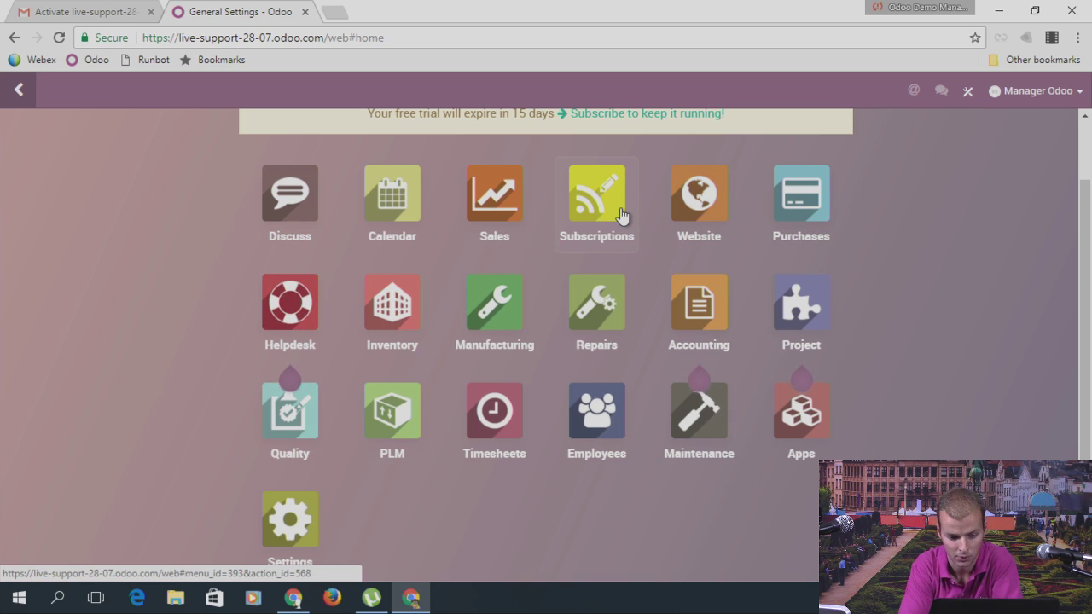
{"action": "left_click", "coordinate": [519, 199]}
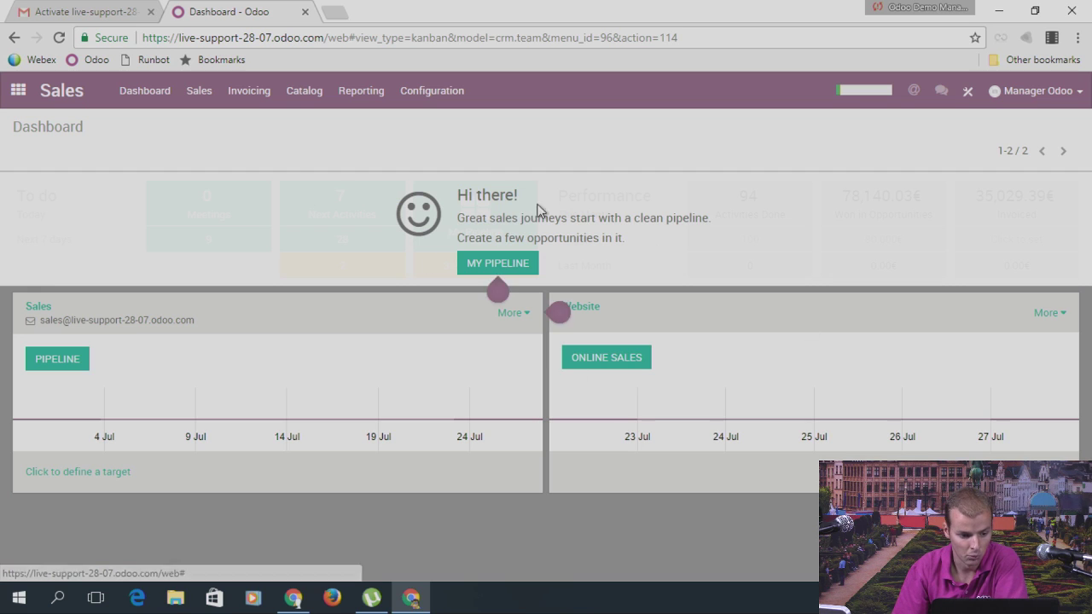
{"action": "left_click", "coordinate": [211, 104]}
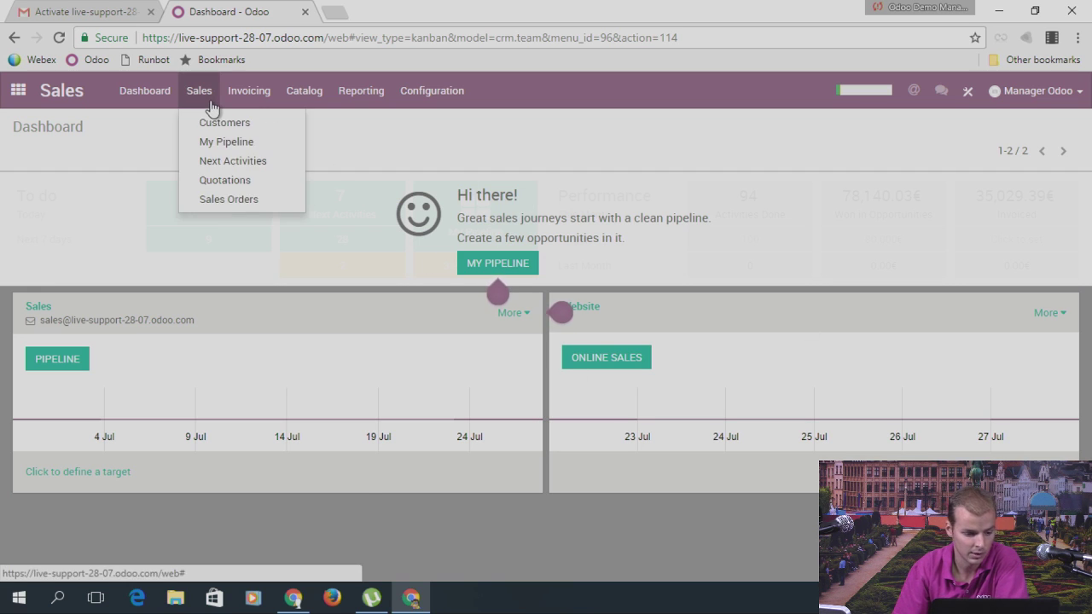
{"action": "left_click", "coordinate": [225, 180]}
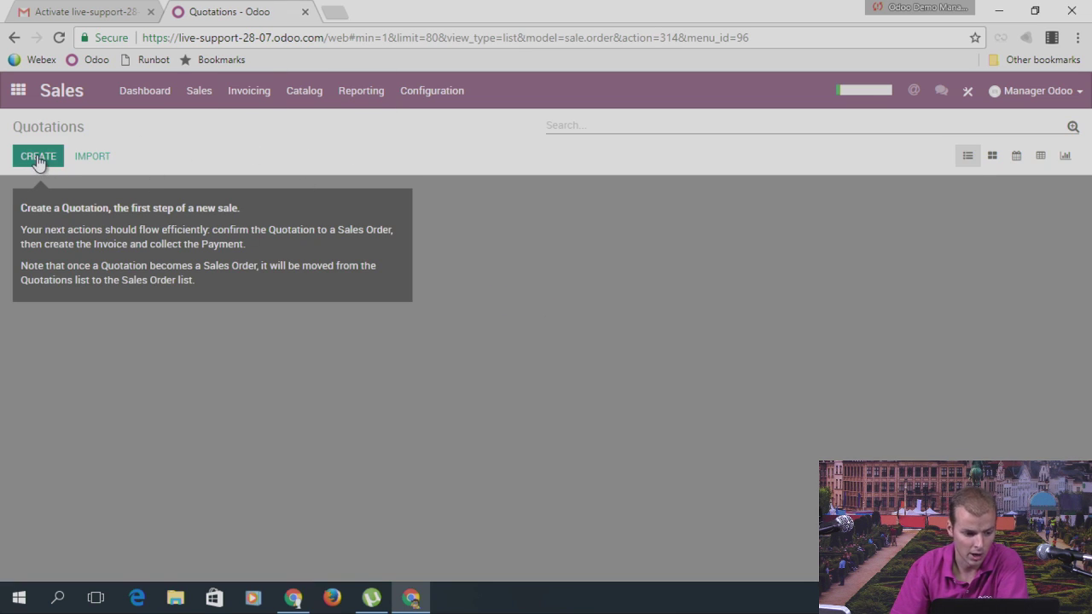
{"action": "left_click", "coordinate": [203, 96]}
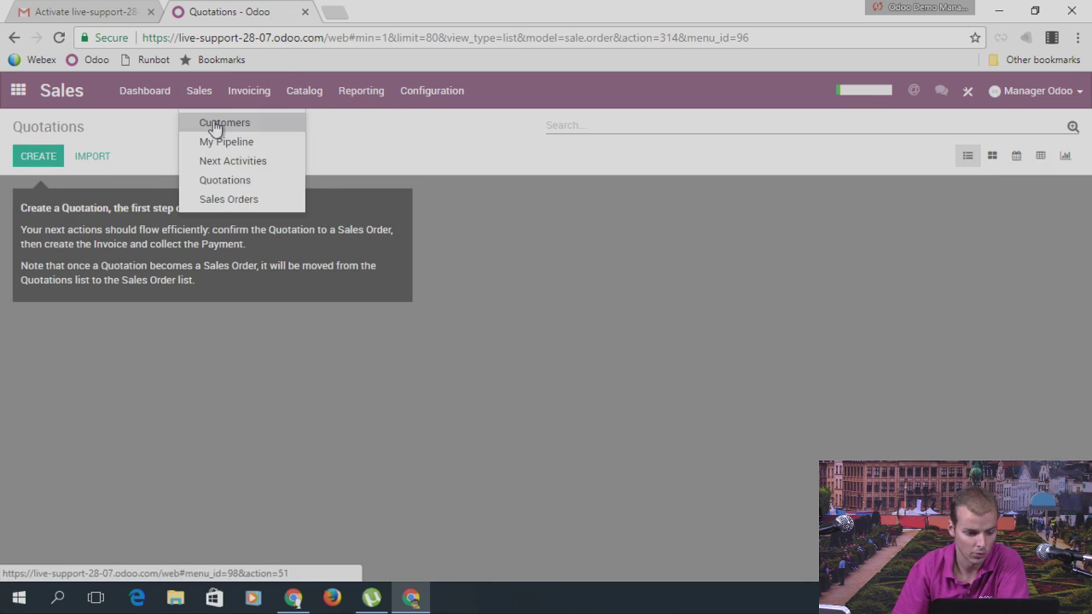
{"action": "left_click", "coordinate": [293, 597]}
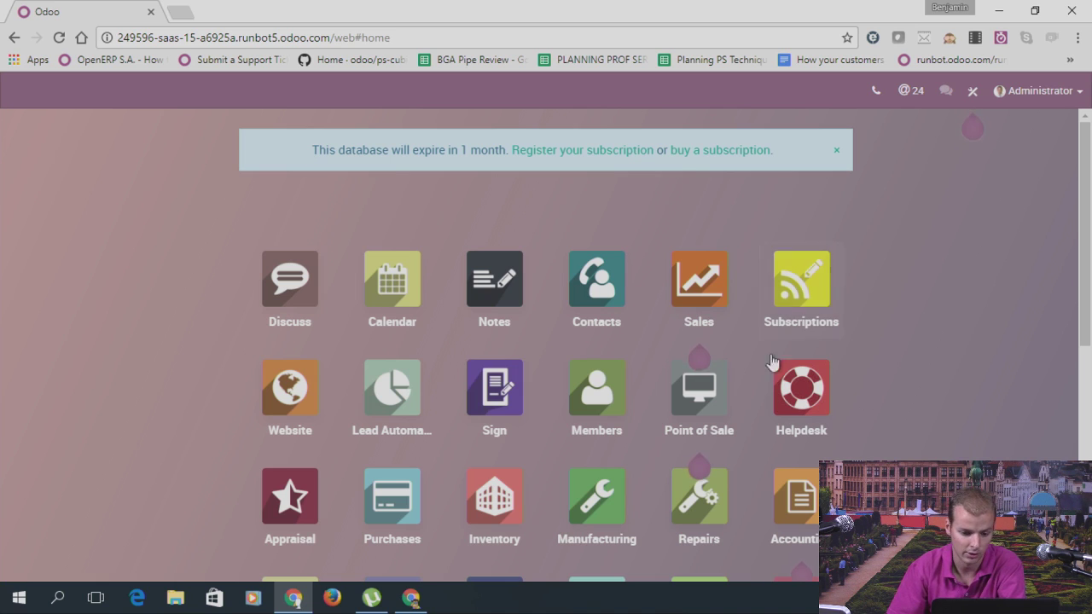
Step: Open the Sales app in the second database to see the America and Europe pipelines
{"action": "mouse_move", "coordinate": [724, 272]}
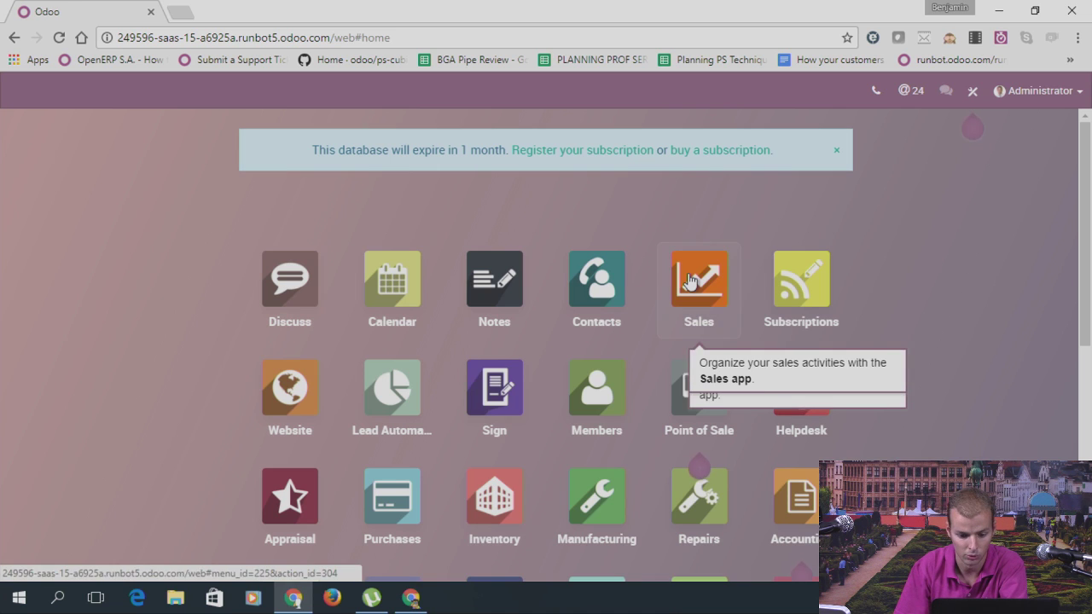
{"action": "left_click", "coordinate": [689, 281]}
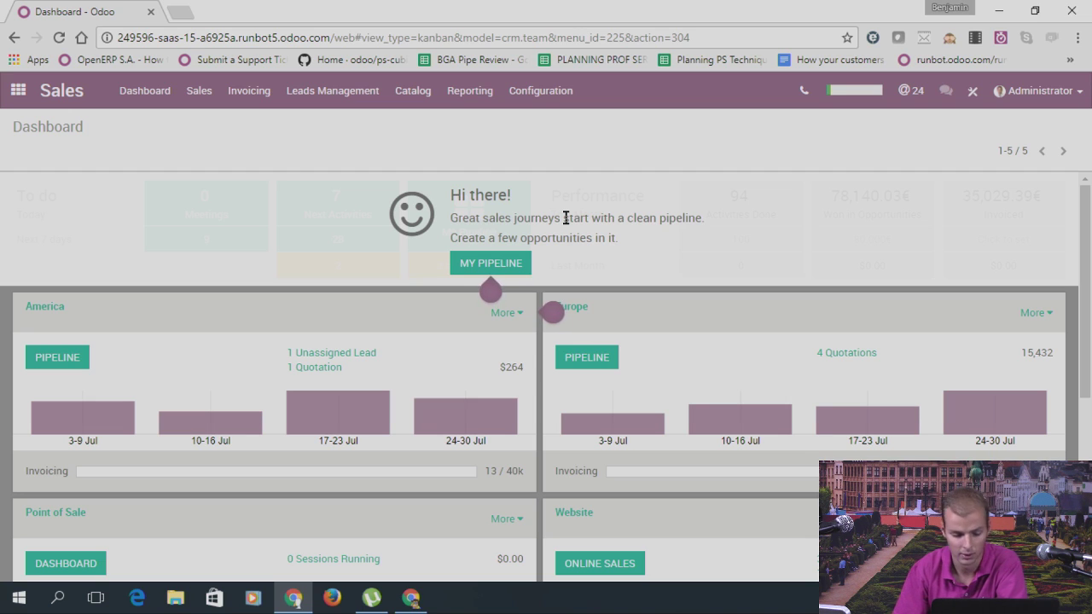
Step: Open Sales > Customers, drop the Customers facet, then reopen the filtered 9-customer list
{"action": "left_click", "coordinate": [202, 94]}
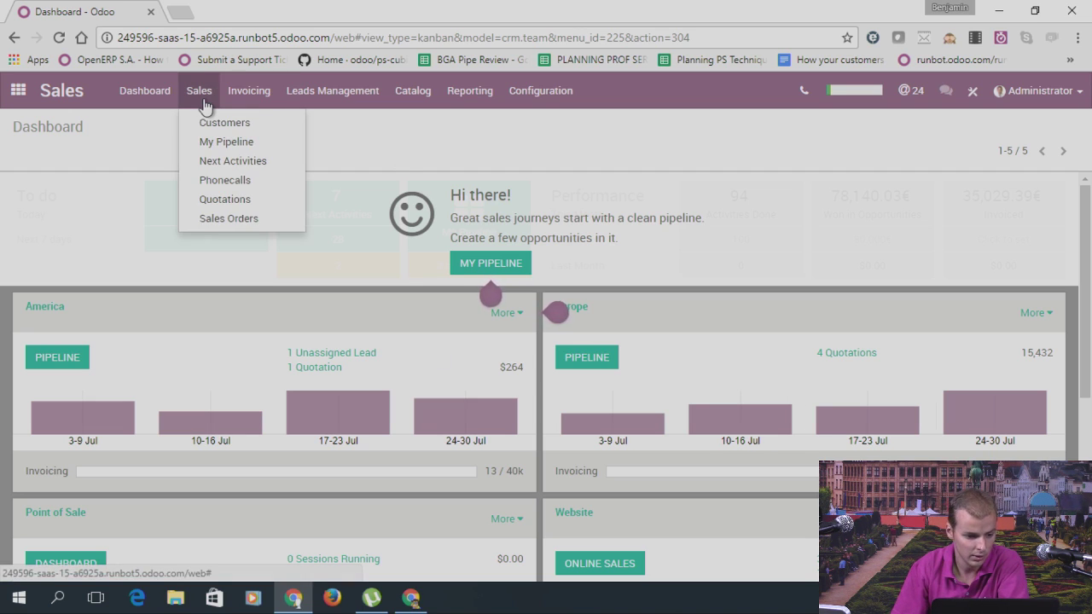
{"action": "left_click", "coordinate": [215, 126]}
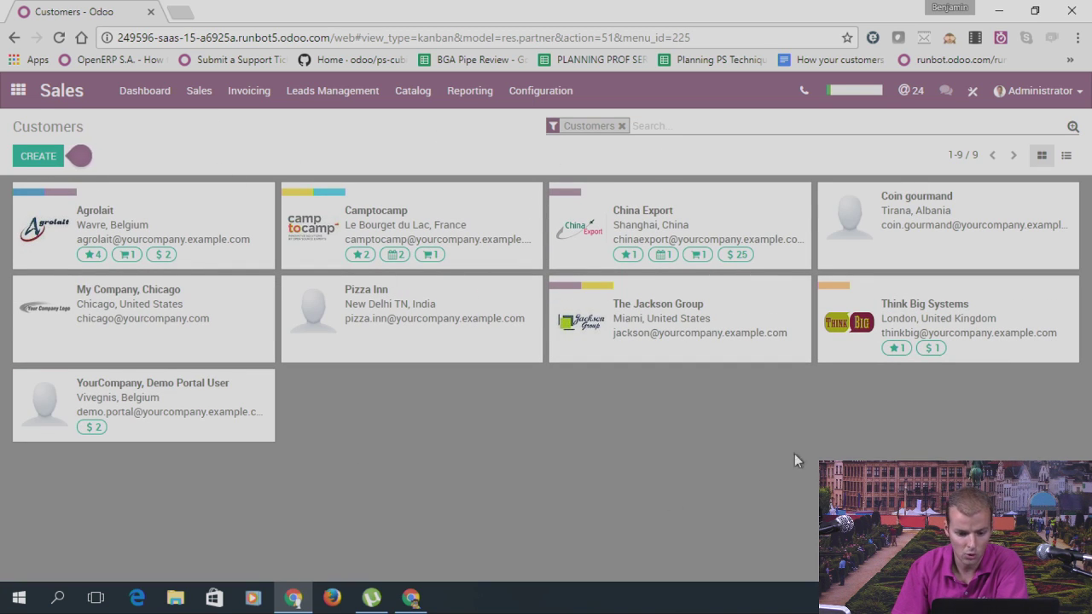
{"action": "left_click", "coordinate": [622, 127]}
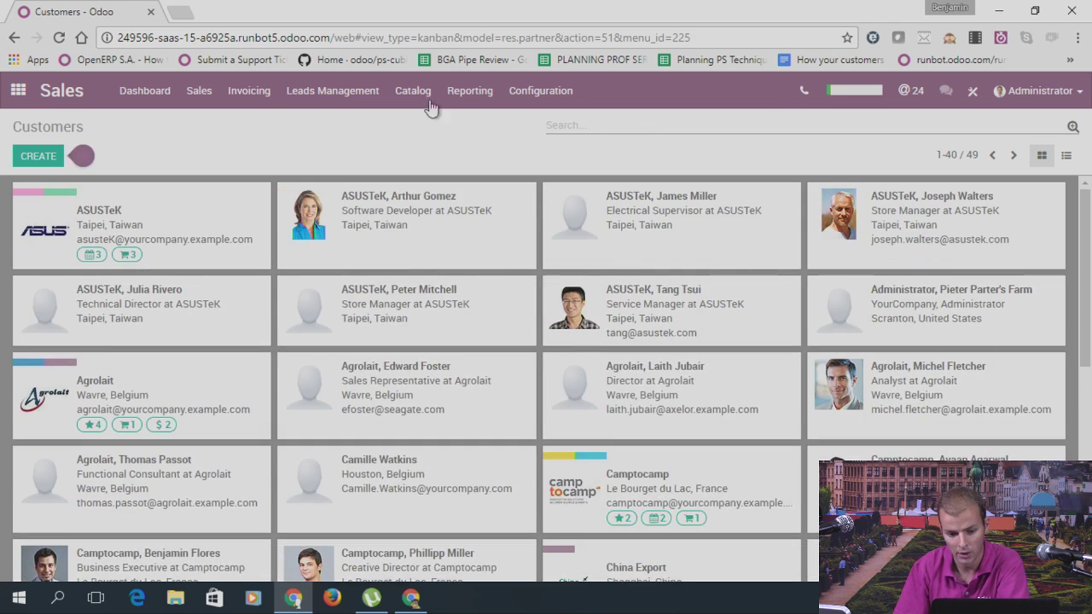
{"action": "left_click", "coordinate": [193, 102]}
{"action": "left_click", "coordinate": [213, 121]}
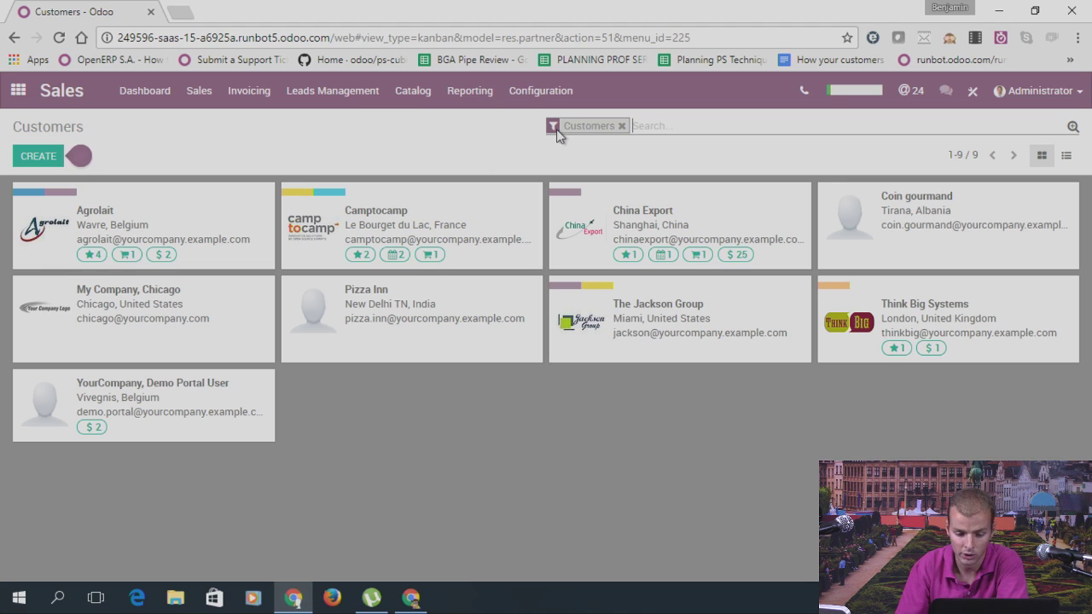
Step: Open Contacts from the home menu and apply the Customers filter, leaving 9 entries
{"action": "left_click", "coordinate": [34, 98]}
{"action": "left_click", "coordinate": [598, 285]}
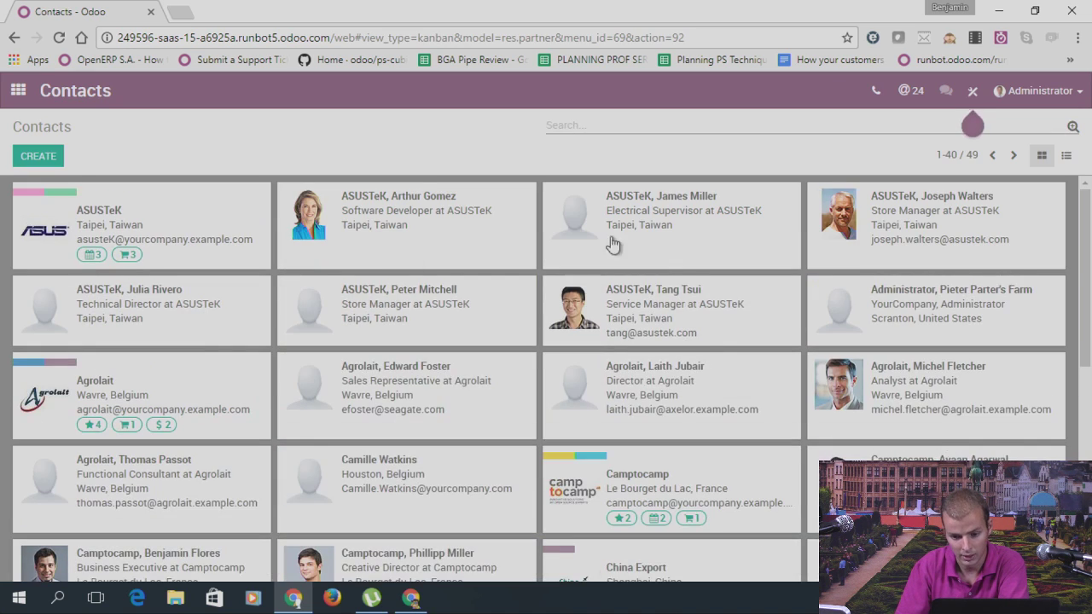
{"action": "left_click", "coordinate": [1074, 126]}
{"action": "left_click", "coordinate": [573, 159]}
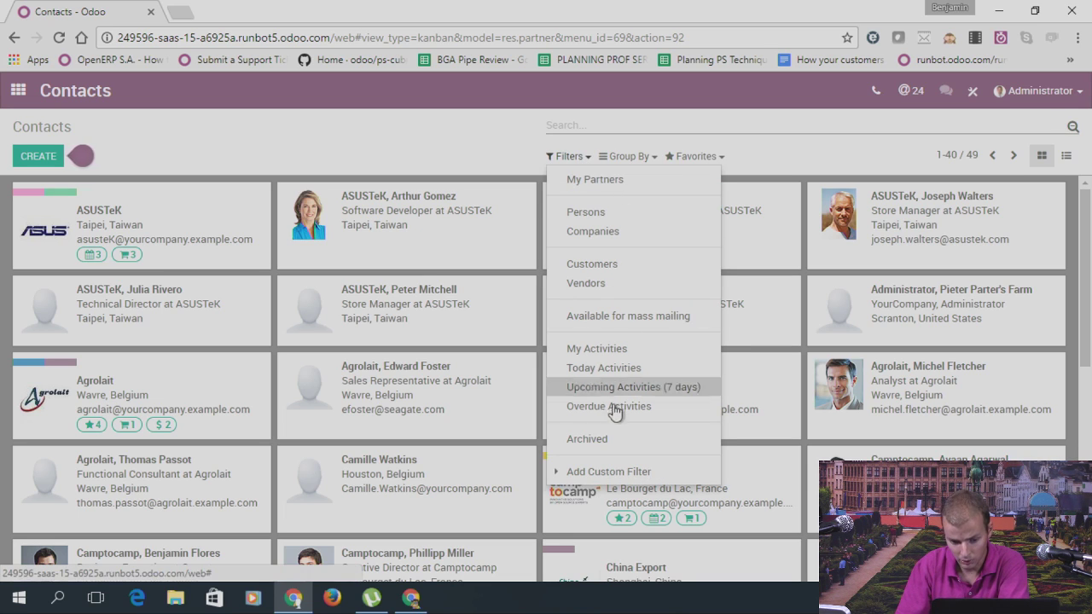
{"action": "left_click", "coordinate": [613, 267]}
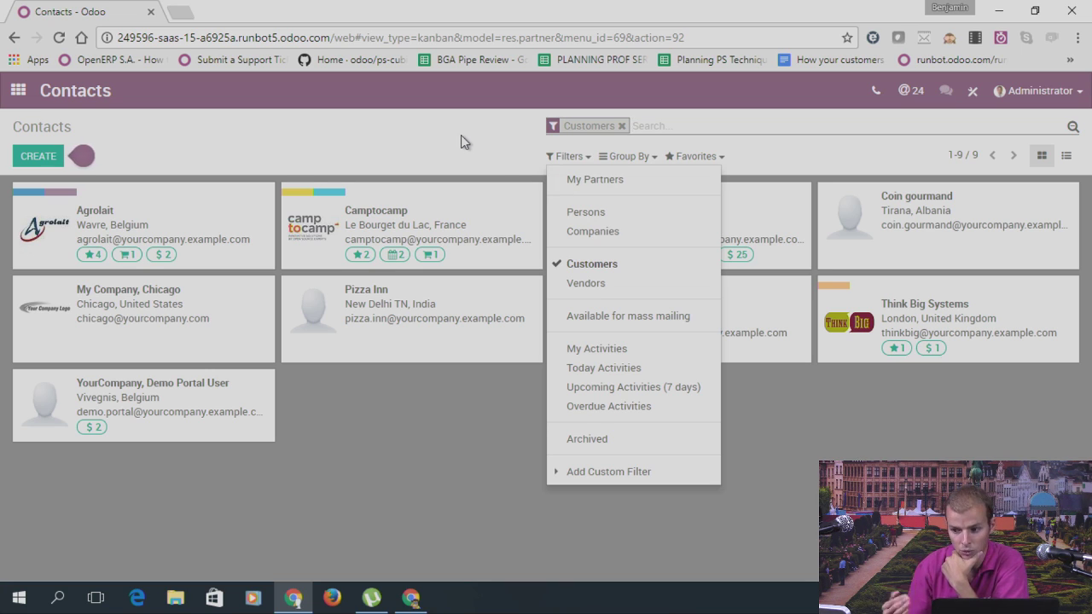
Step: Remove the Customers filter, search contacts for 'agrolait', then clear that Name facet
{"action": "left_click", "coordinate": [586, 265]}
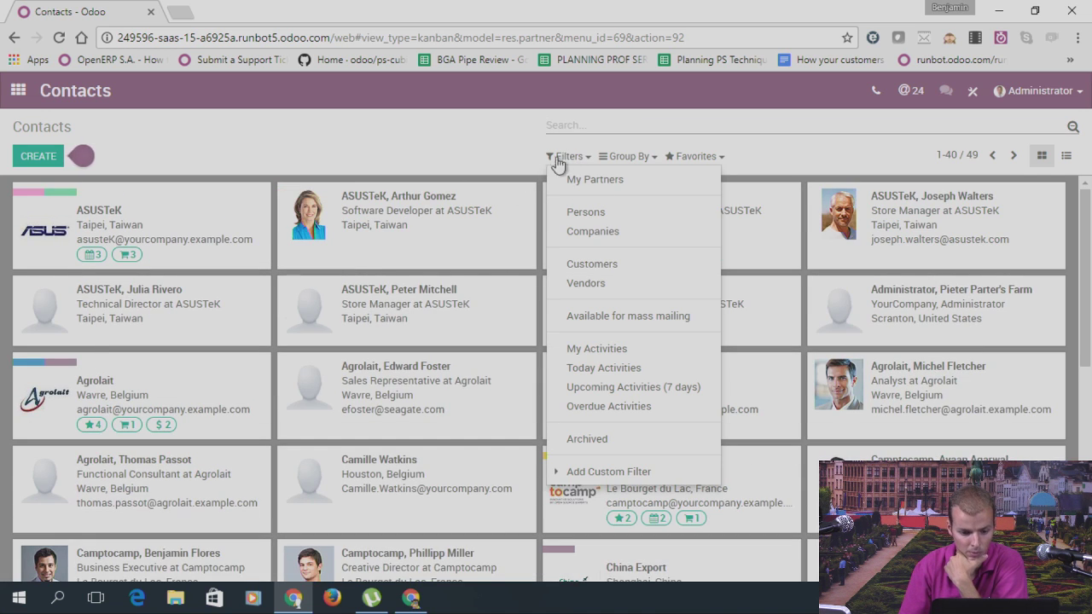
{"action": "left_click", "coordinate": [607, 130]}
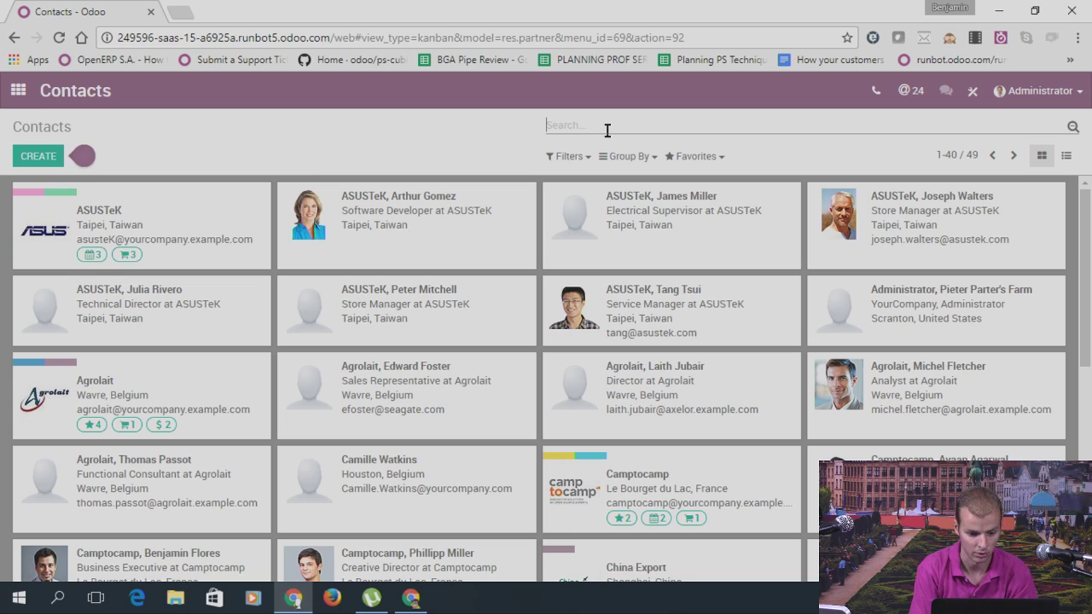
{"action": "type", "text": "agrolatio"}
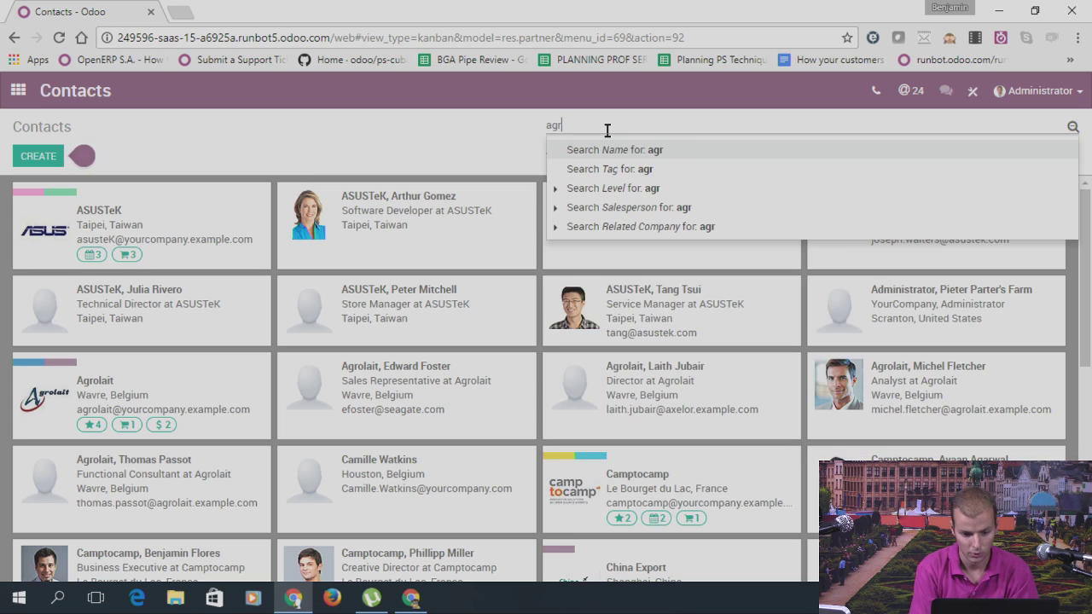
{"action": "key", "text": "BackSpace"}
{"action": "key", "text": "BackSpace"}
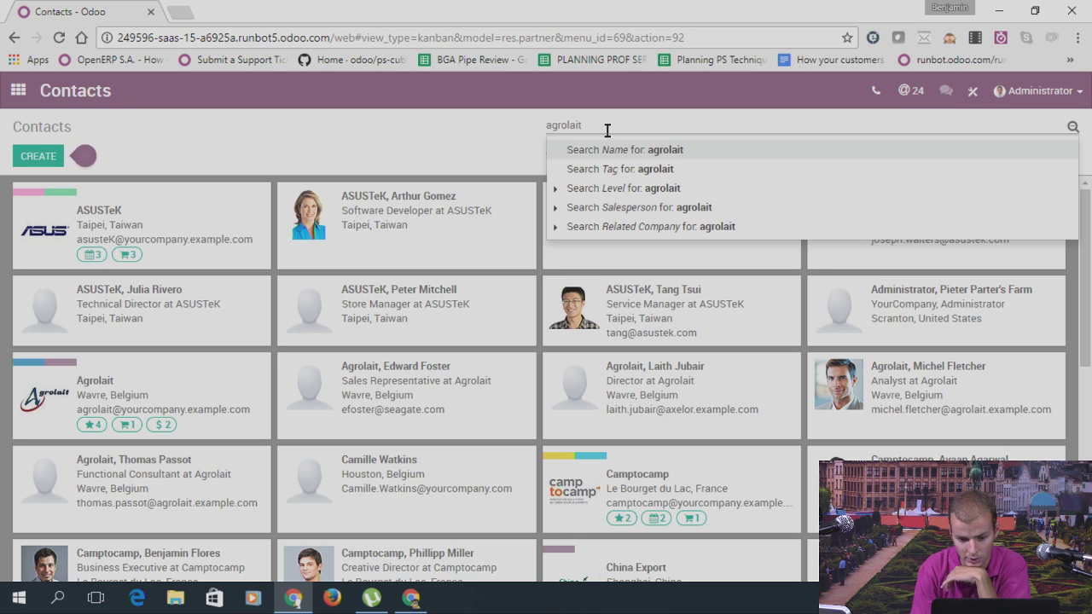
{"action": "key", "text": "Return"}
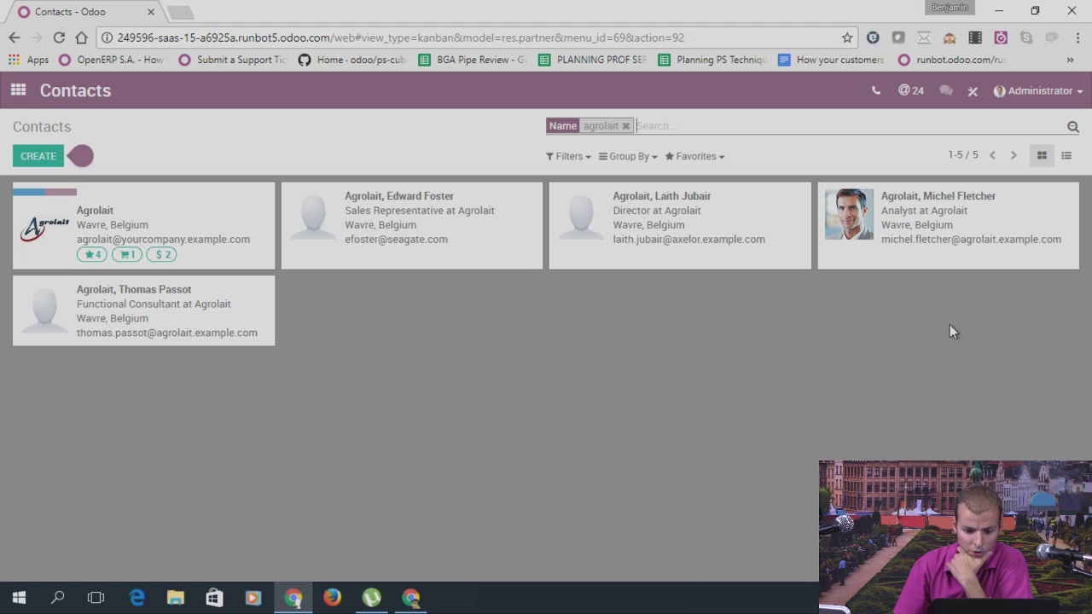
{"action": "left_click", "coordinate": [624, 126]}
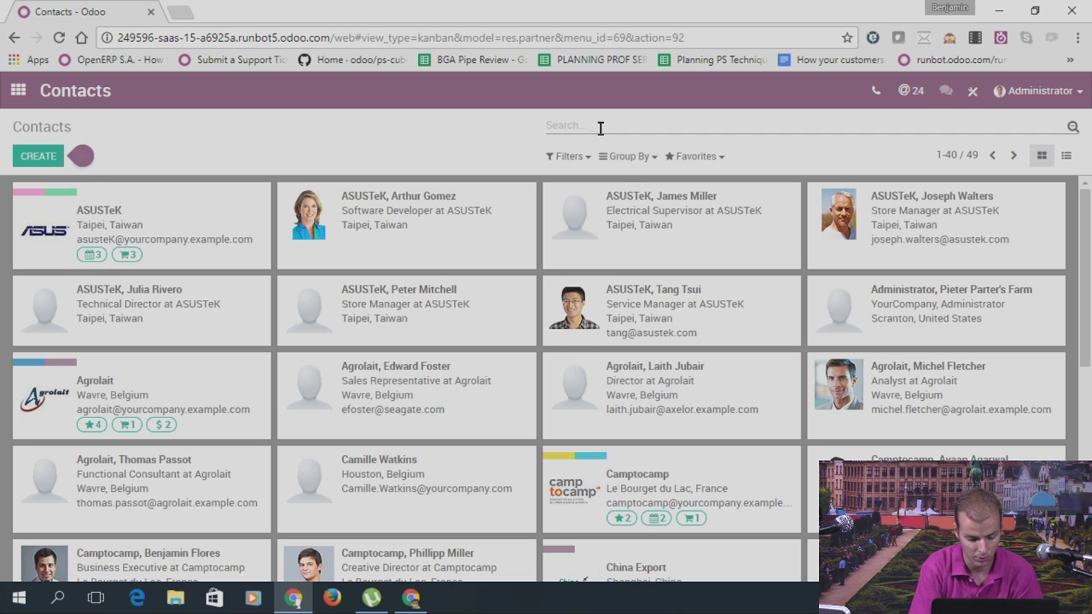
Step: Filter contacts by salesperson Demo User, find no matches, then remove that salesperson filter
{"action": "type", "text": "importna"}
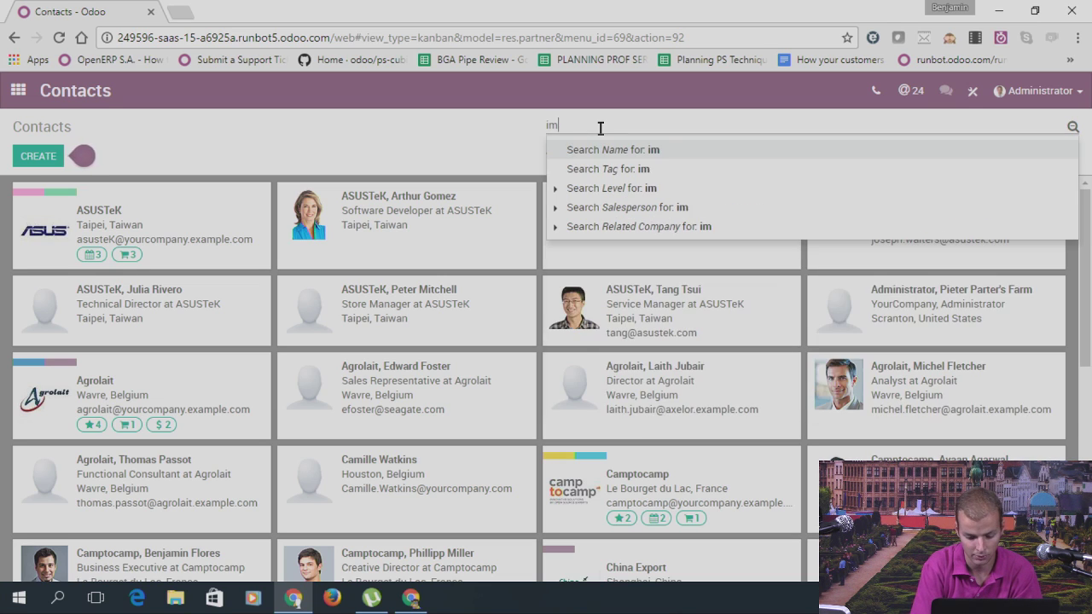
{"action": "key", "text": "BackSpace"}
{"action": "key", "text": "BackSpace"}
{"action": "key", "text": "BackSpace"}
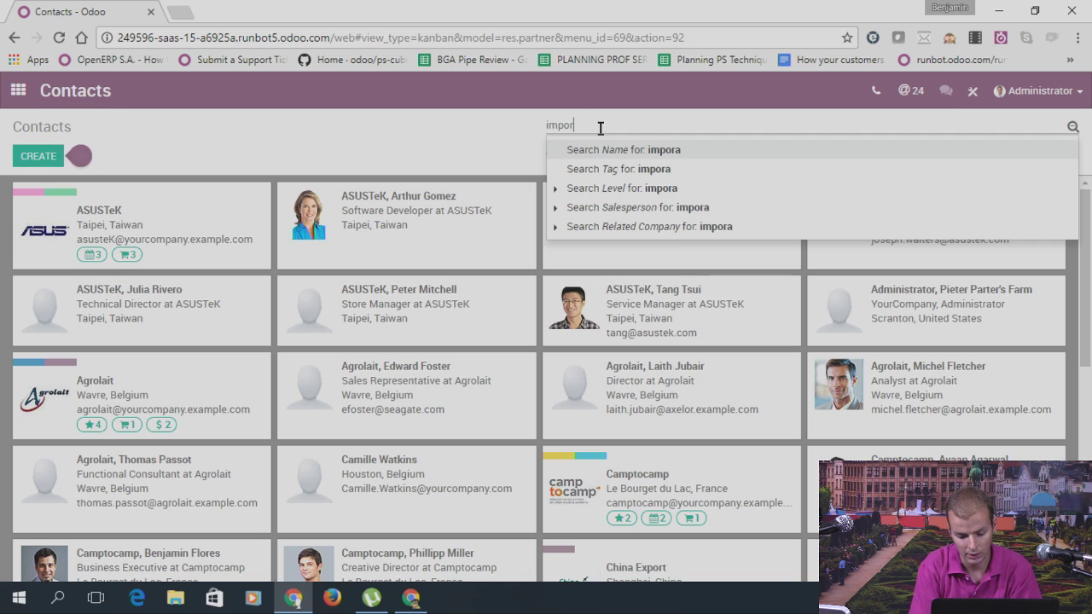
{"action": "type", "text": "tant"}
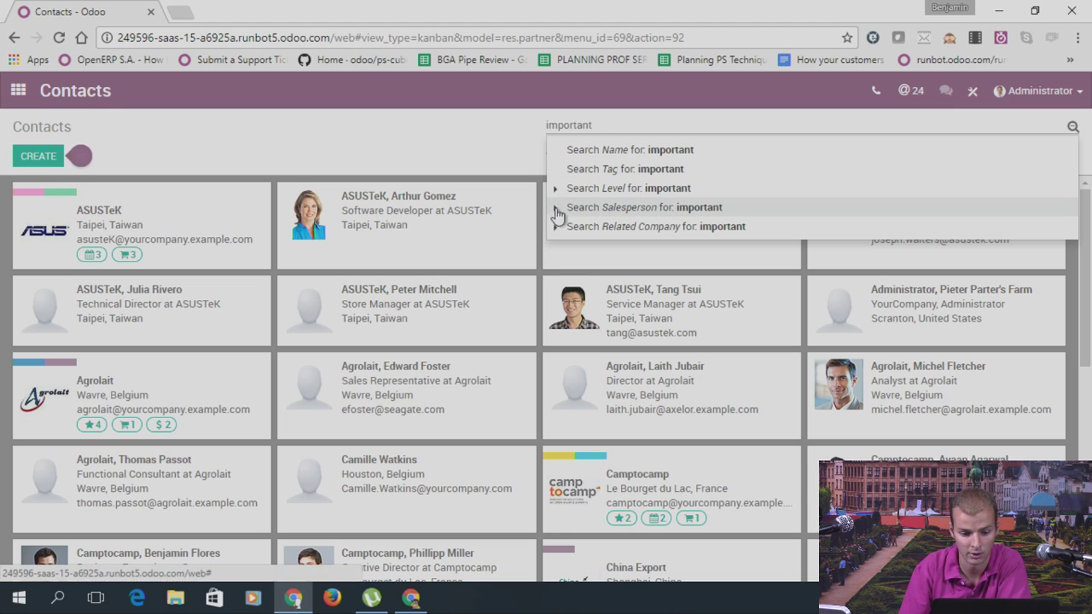
{"action": "left_click_drag", "start_coordinate": [598, 125], "coordinate": [547, 124]}
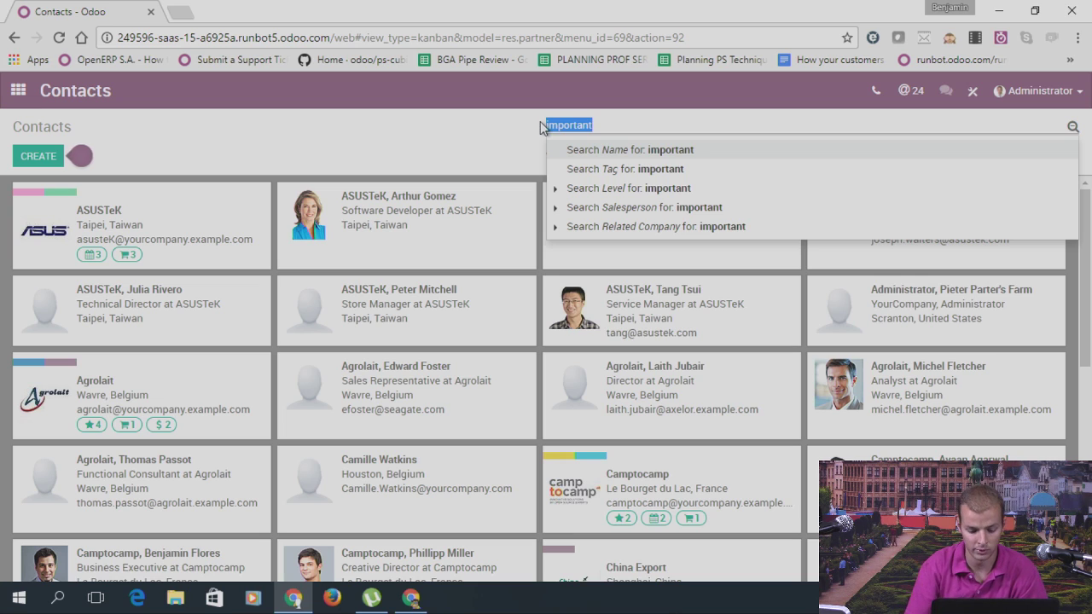
{"action": "type", "text": "demo user"}
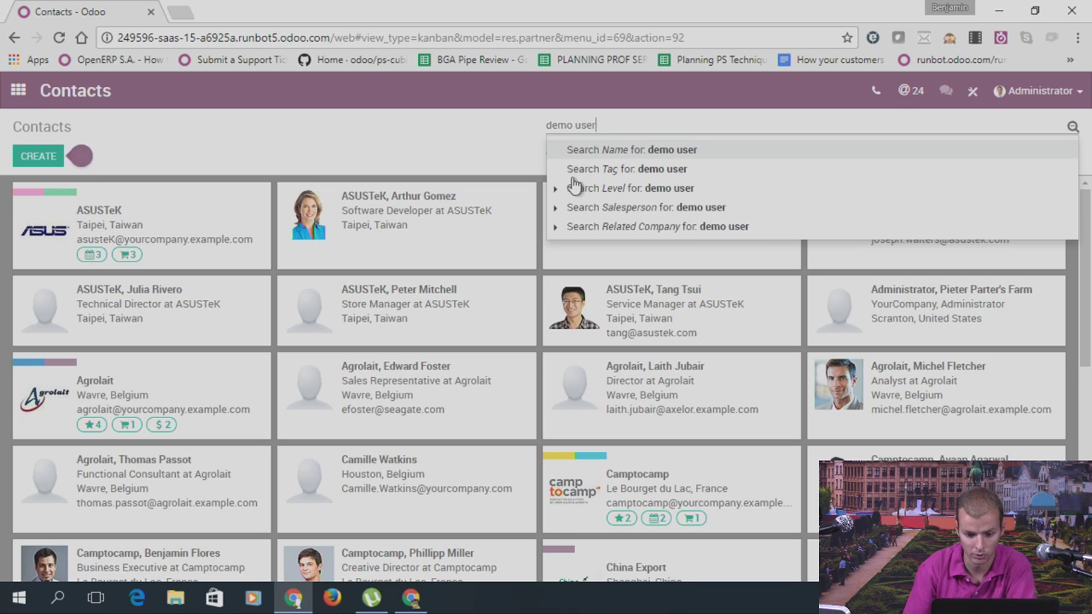
{"action": "left_click", "coordinate": [556, 211]}
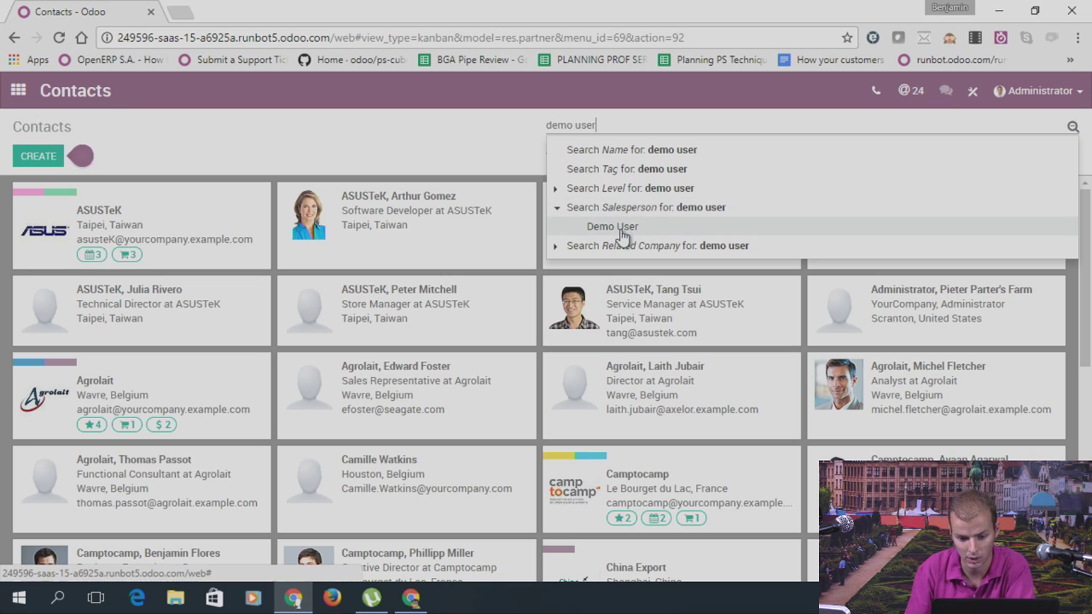
{"action": "left_click", "coordinate": [616, 227]}
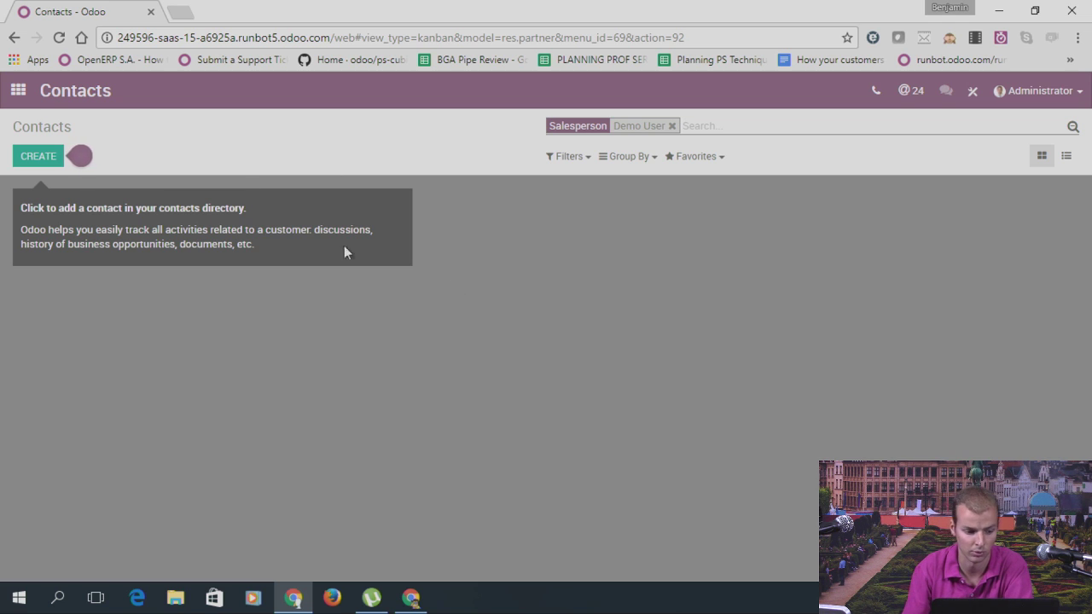
{"action": "left_click", "coordinate": [672, 126]}
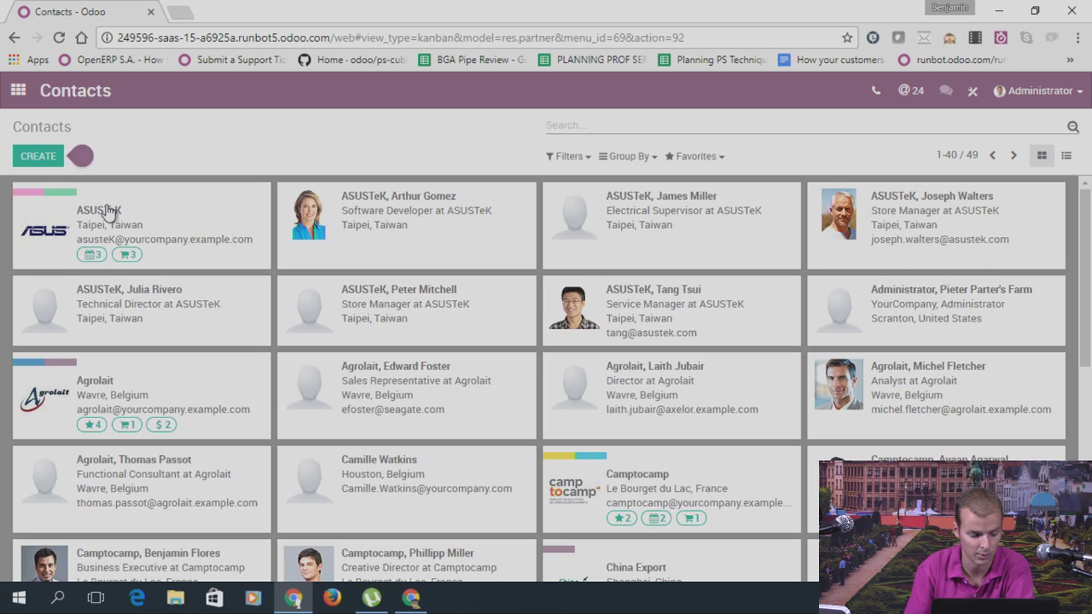
Step: Set Demo User as salesperson on the ASUSTeK contact's Sales & Purchases tab and save
{"action": "left_click", "coordinate": [35, 192]}
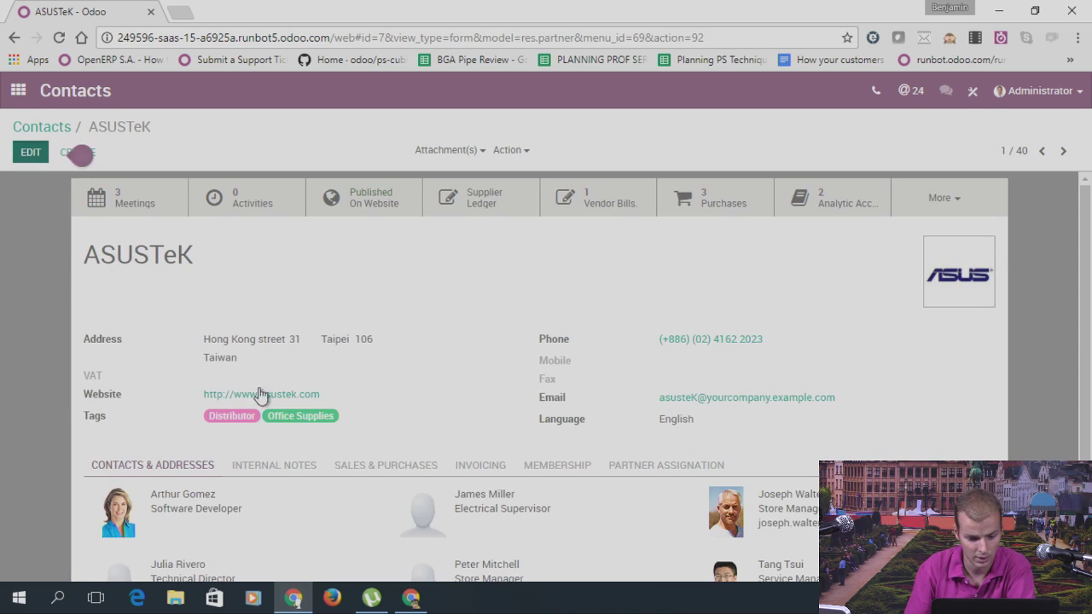
{"action": "key", "text": "alt+a"}
{"action": "left_click", "coordinate": [385, 455]}
{"action": "scroll", "coordinate": [517, 415], "scroll_direction": "down", "scroll_amount": 3}
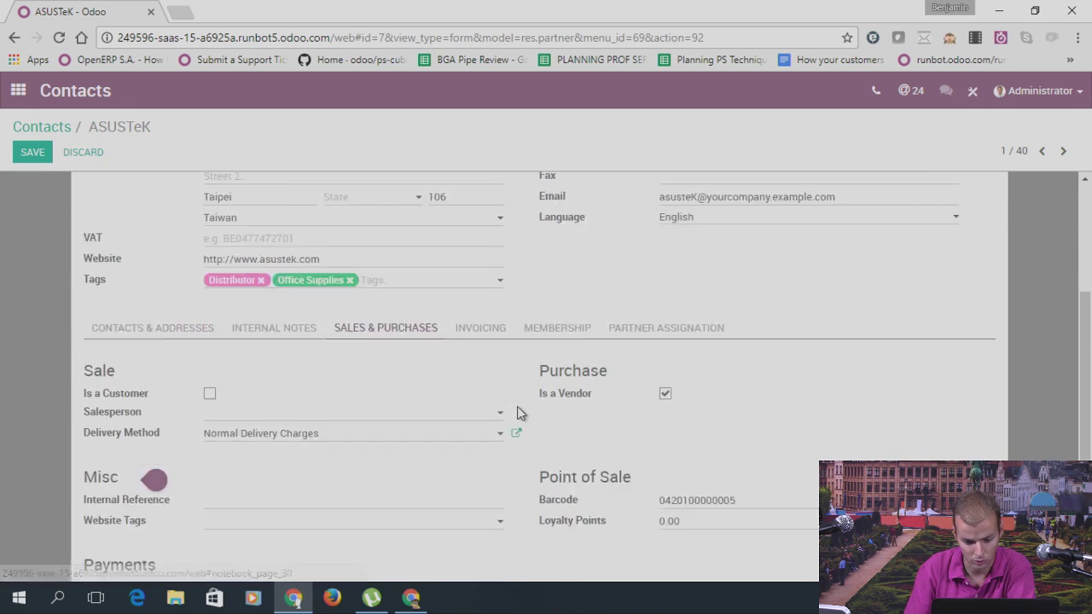
{"action": "left_click", "coordinate": [273, 302]}
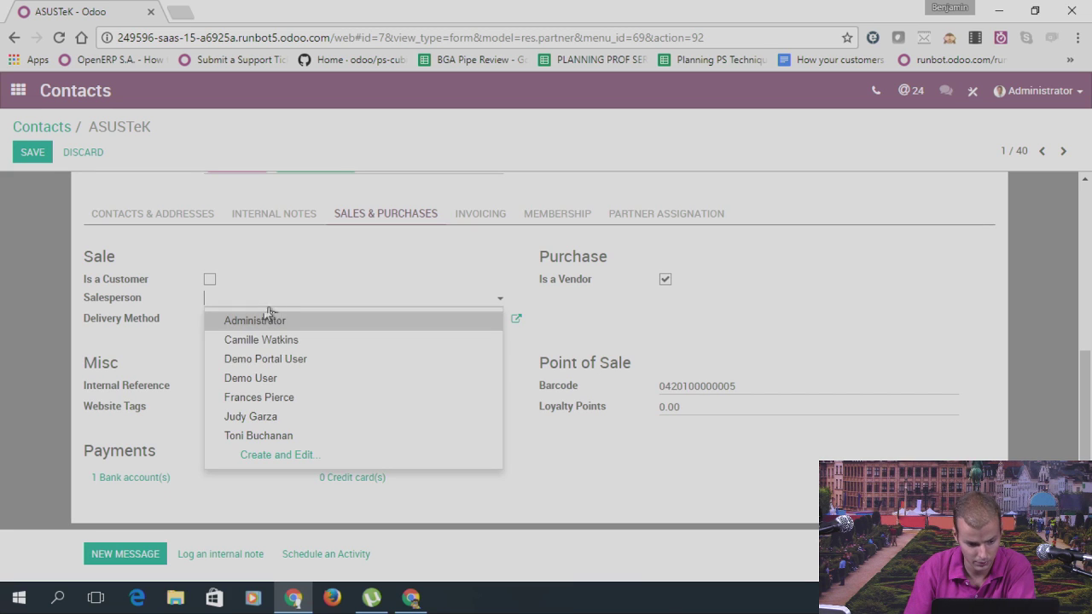
{"action": "type", "text": "demo"}
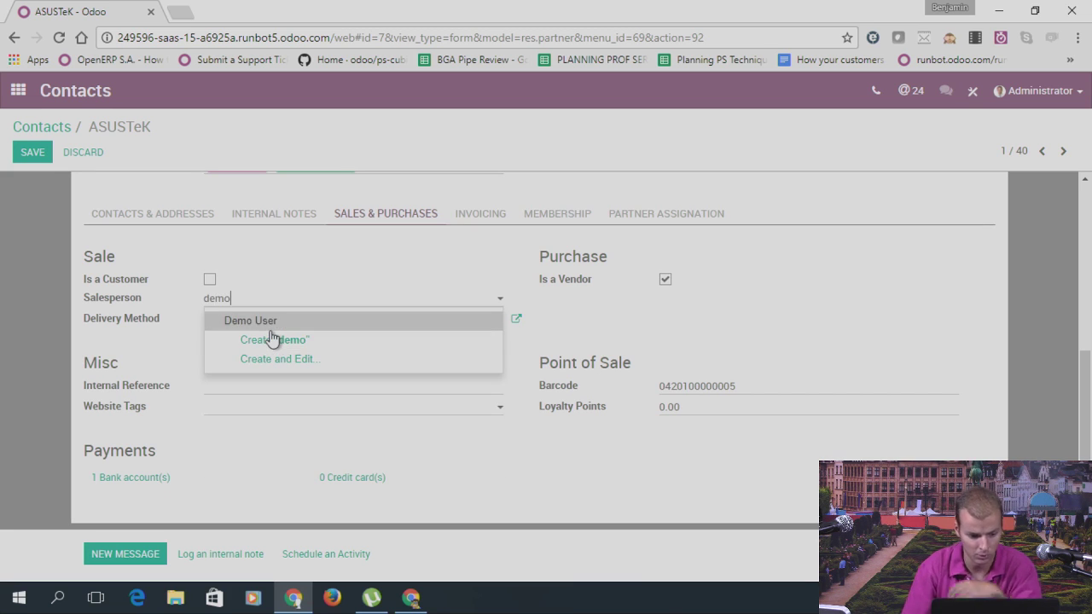
{"action": "key", "text": "Return"}
{"action": "left_click", "coordinate": [34, 151]}
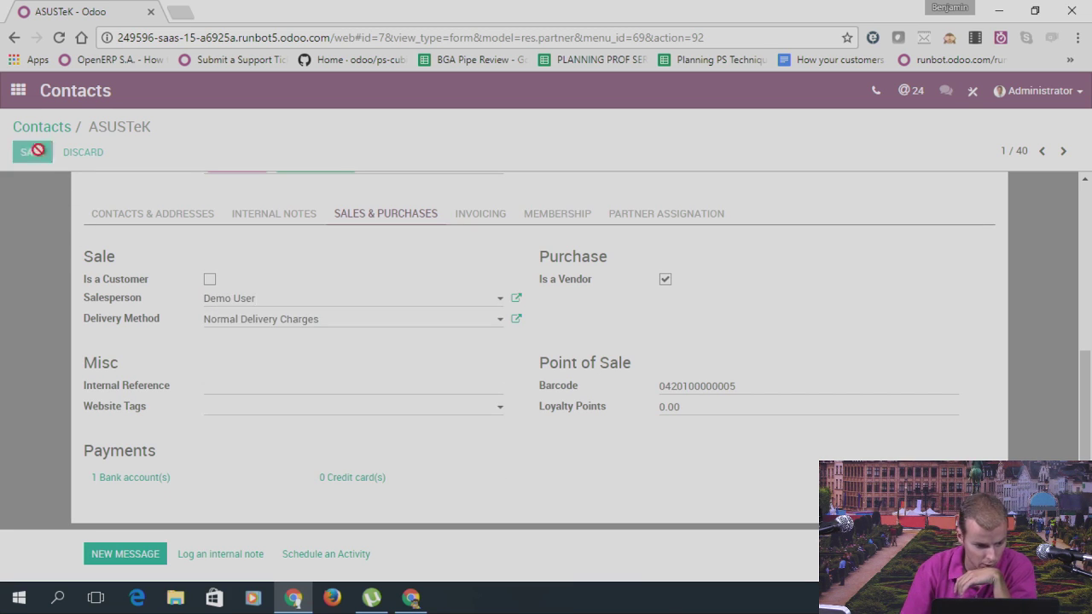
Step: Filter contacts by salesperson Demo User to see only ASUSTeK, then clear the filter
{"action": "left_click", "coordinate": [63, 130]}
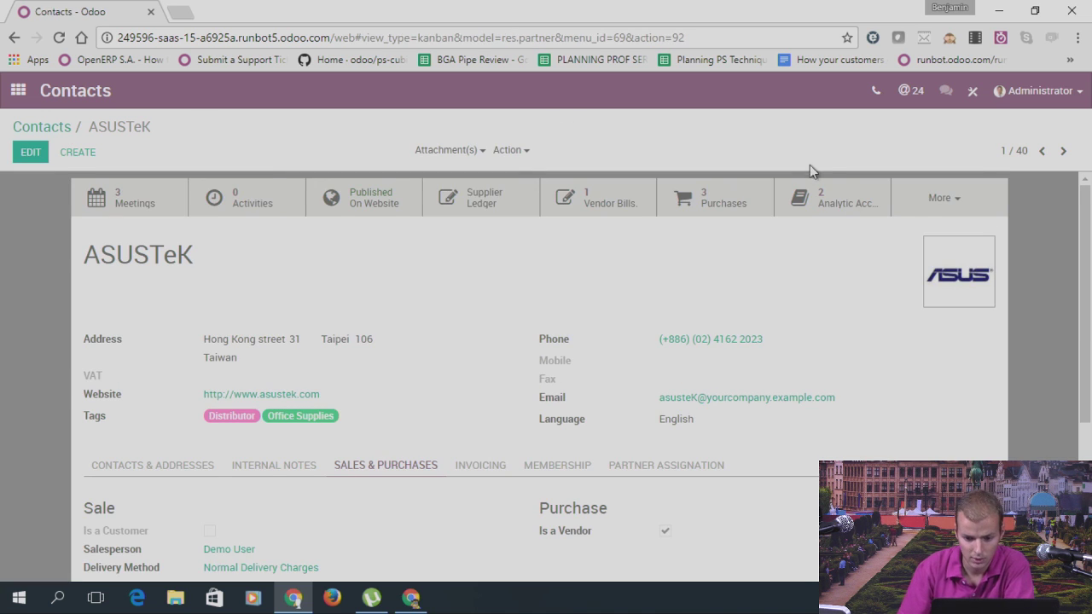
{"action": "left_click", "coordinate": [572, 157]}
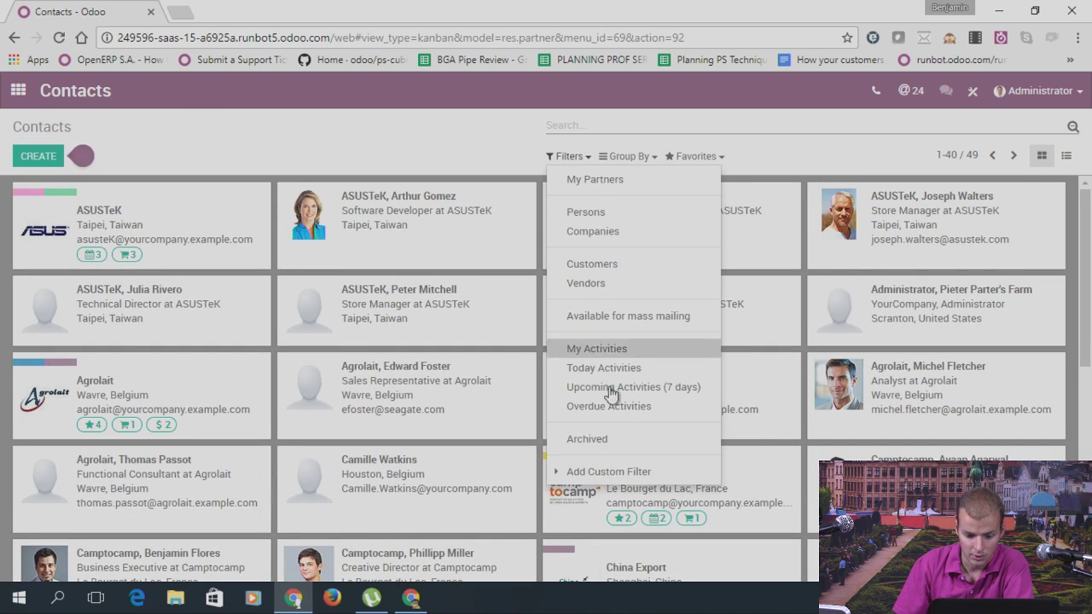
{"action": "left_click", "coordinate": [673, 125]}
{"action": "type", "text": "demo"}
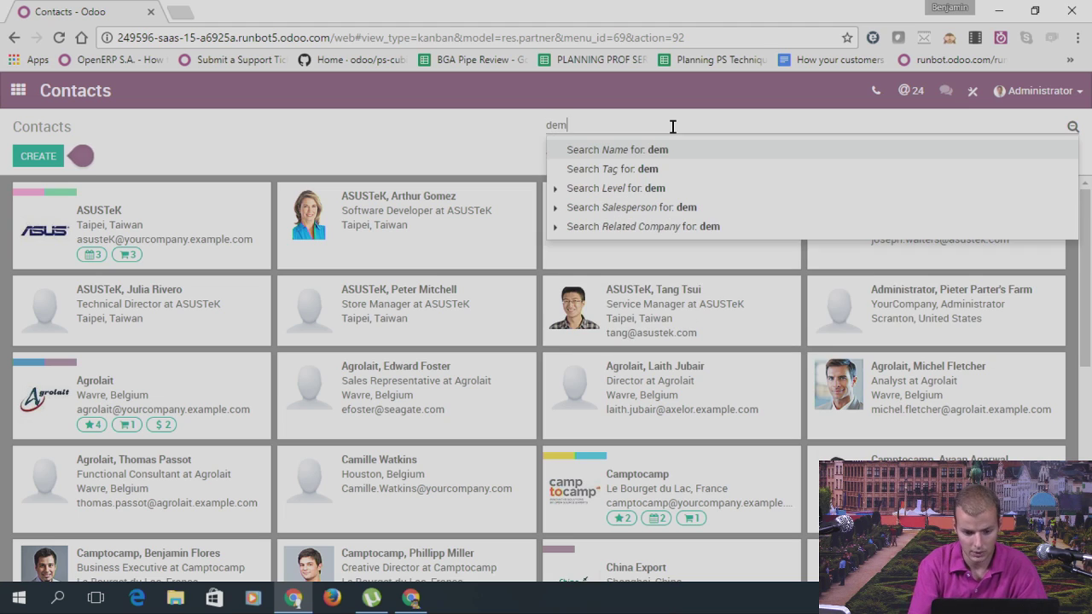
{"action": "left_click", "coordinate": [555, 207]}
{"action": "left_click", "coordinate": [578, 223]}
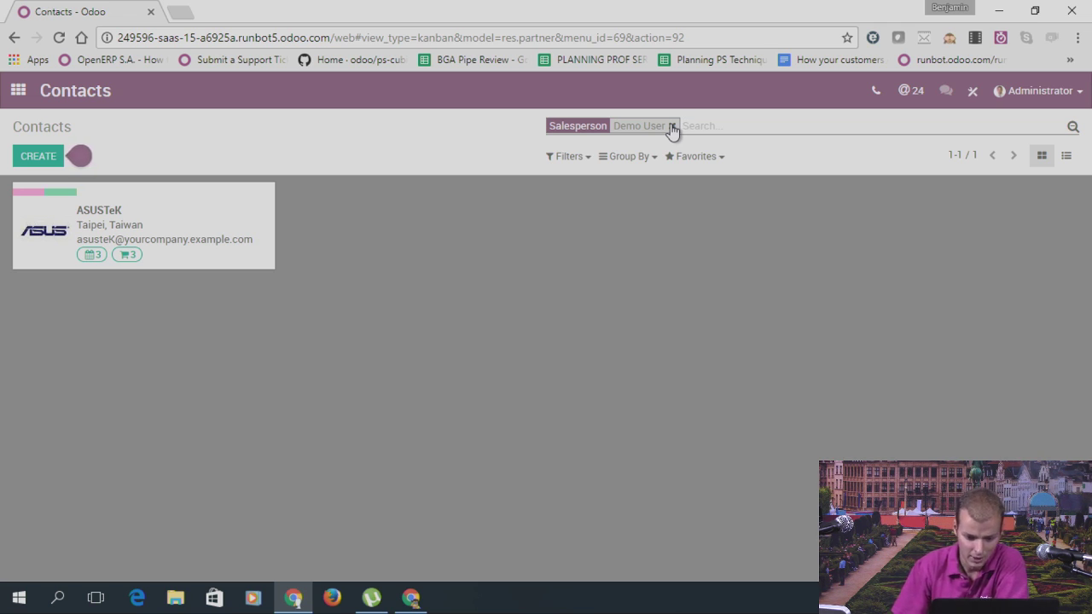
{"action": "left_click", "coordinate": [673, 126]}
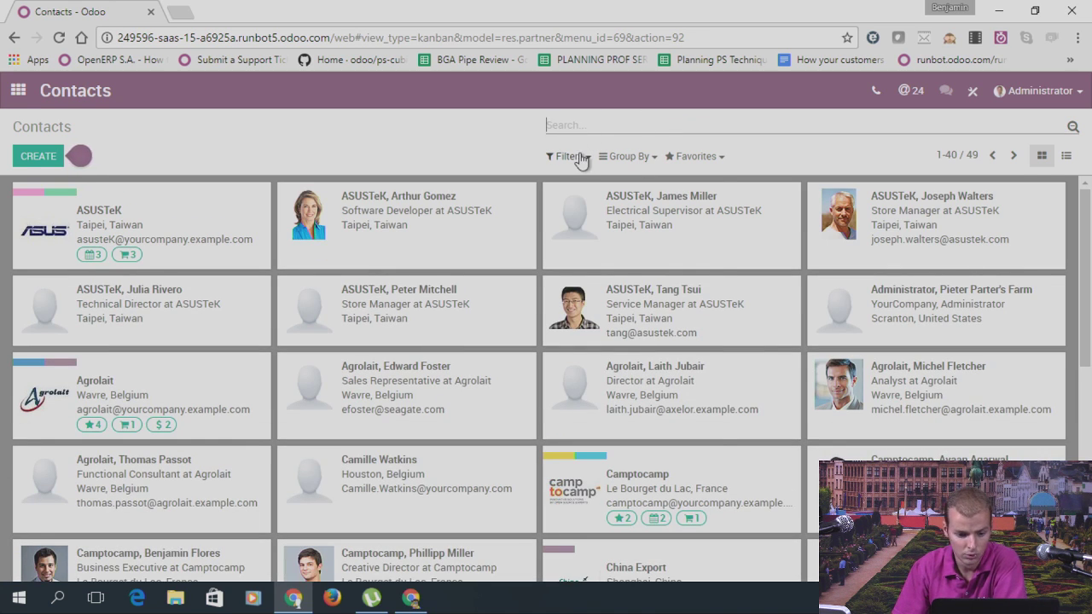
Step: Clear stray text typed into the contacts search bar
{"action": "left_click", "coordinate": [581, 159]}
{"action": "left_click", "coordinate": [597, 126]}
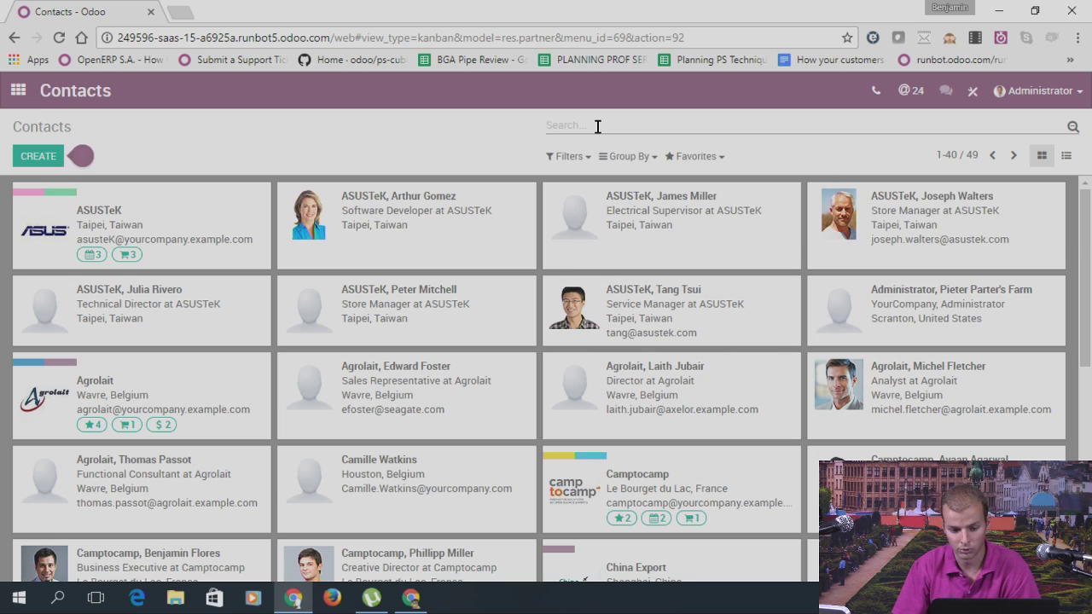
{"action": "type", "text": "dfg"}
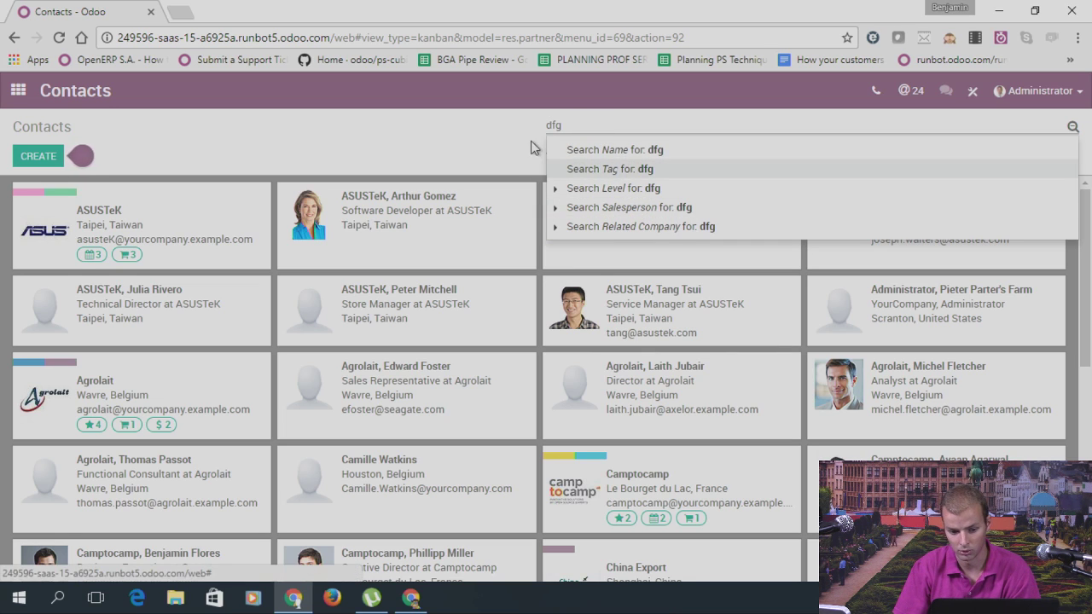
{"action": "key", "text": "BackSpace"}
{"action": "key", "text": "BackSpace"}
{"action": "key", "text": "BackSpace"}
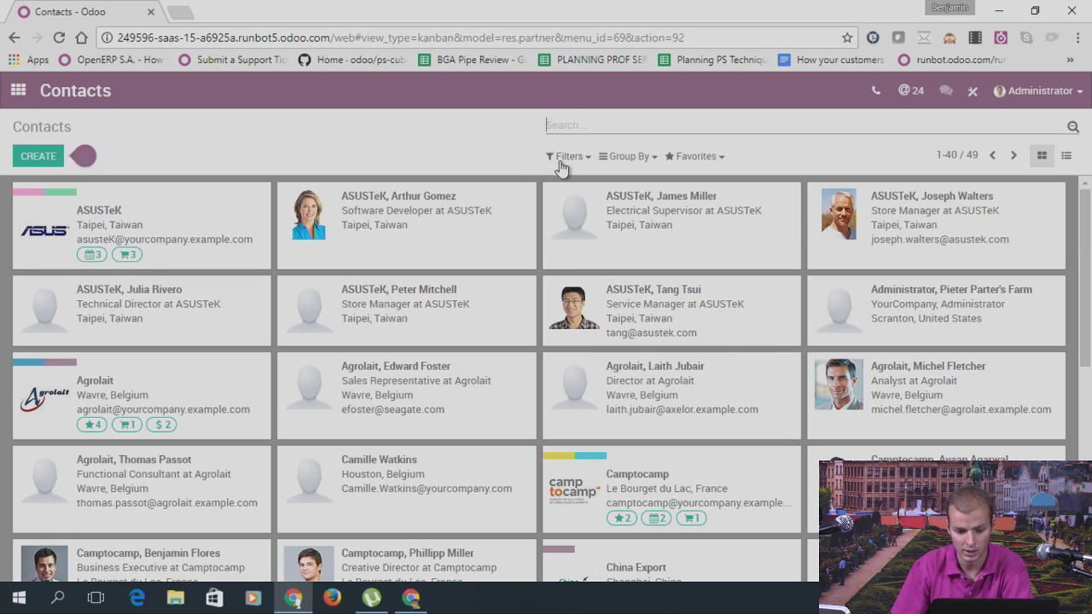
Step: Apply a custom filter for contacts created before July 27, 2017, then remove it
{"action": "left_click", "coordinate": [567, 157]}
{"action": "left_click", "coordinate": [601, 475]}
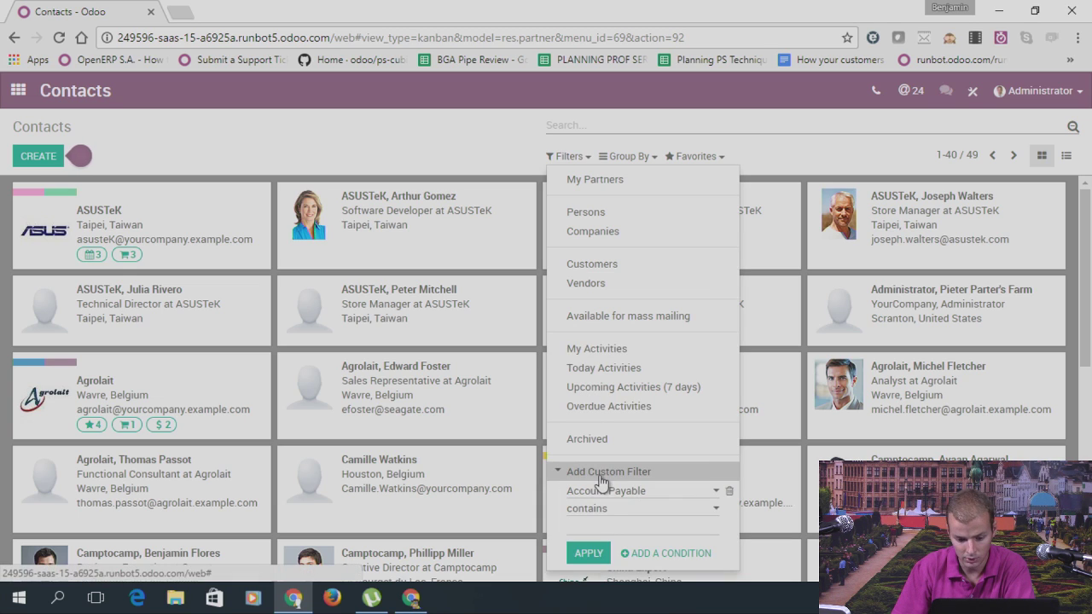
{"action": "left_click", "coordinate": [598, 492]}
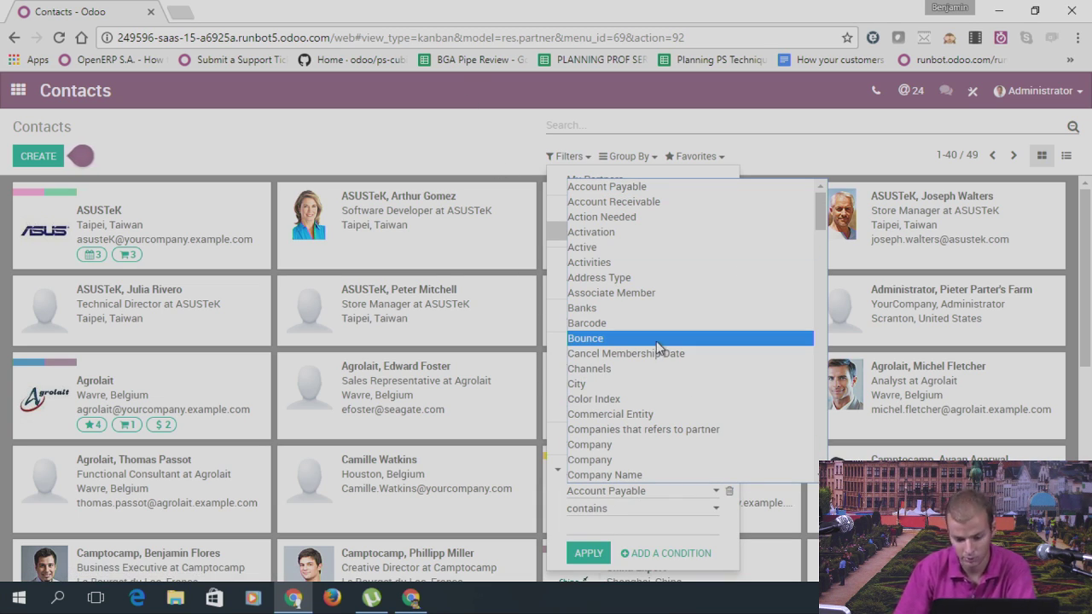
{"action": "scroll", "coordinate": [661, 333], "scroll_direction": "down", "scroll_amount": 6}
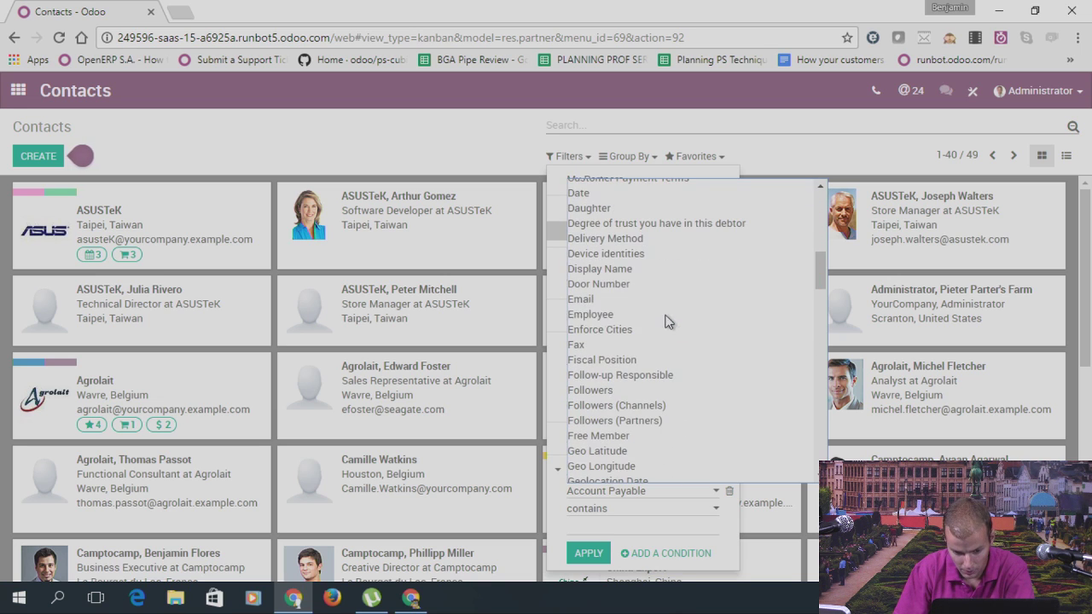
{"action": "scroll", "coordinate": [654, 320], "scroll_direction": "up", "scroll_amount": 2}
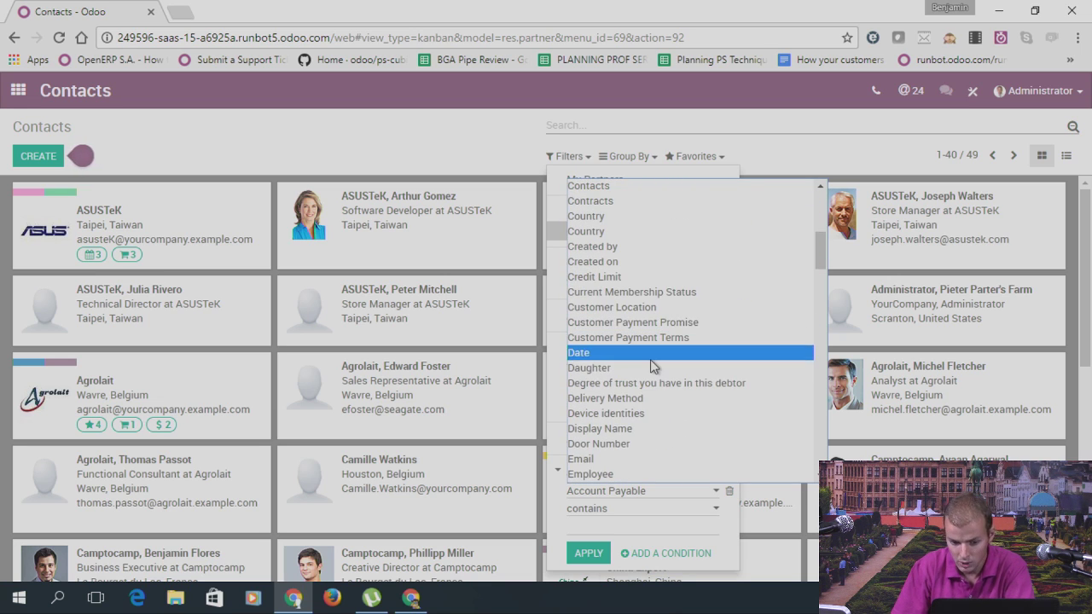
{"action": "left_click", "coordinate": [591, 262]}
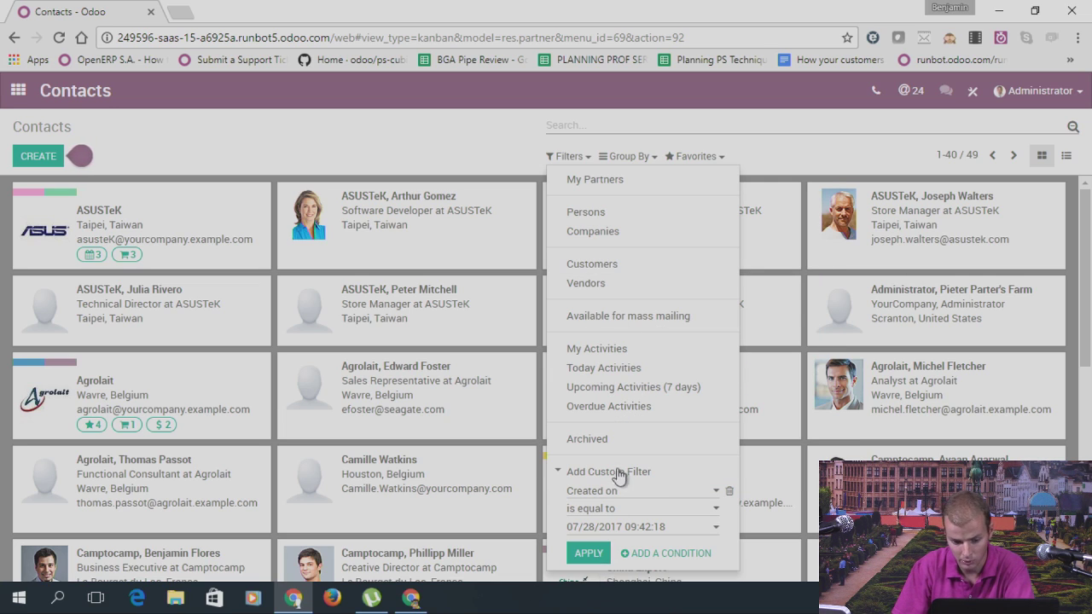
{"action": "left_click", "coordinate": [602, 510]}
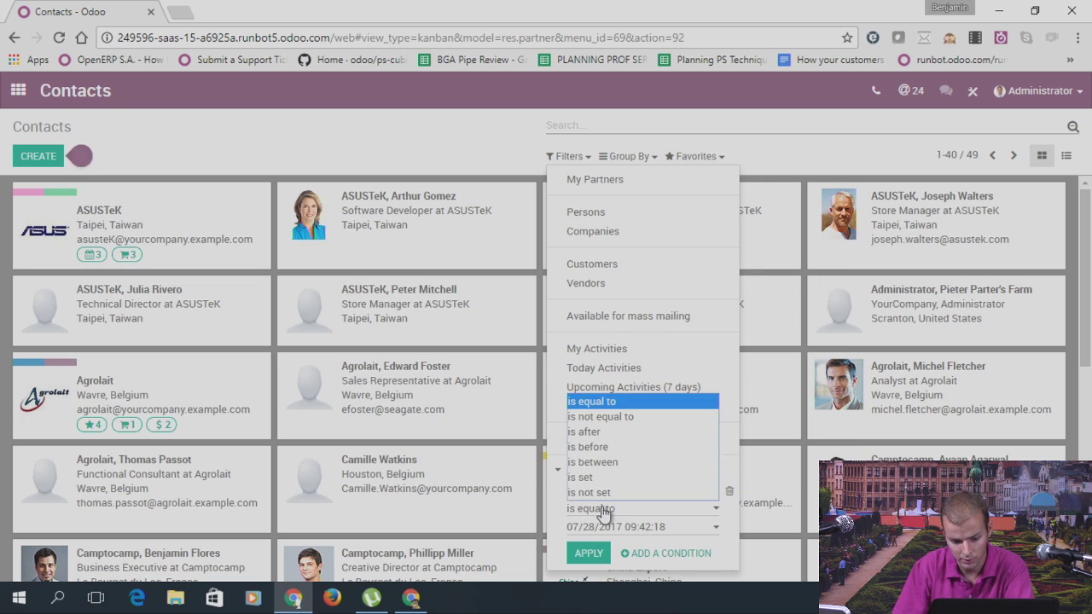
{"action": "left_click", "coordinate": [606, 449]}
{"action": "left_click", "coordinate": [619, 529]}
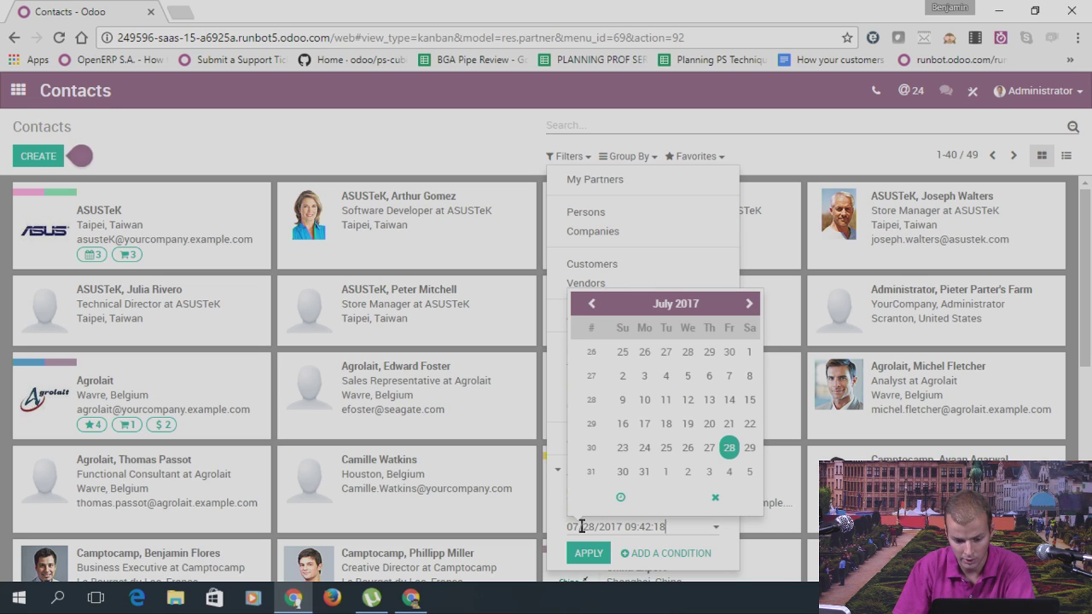
{"action": "left_click", "coordinate": [708, 454]}
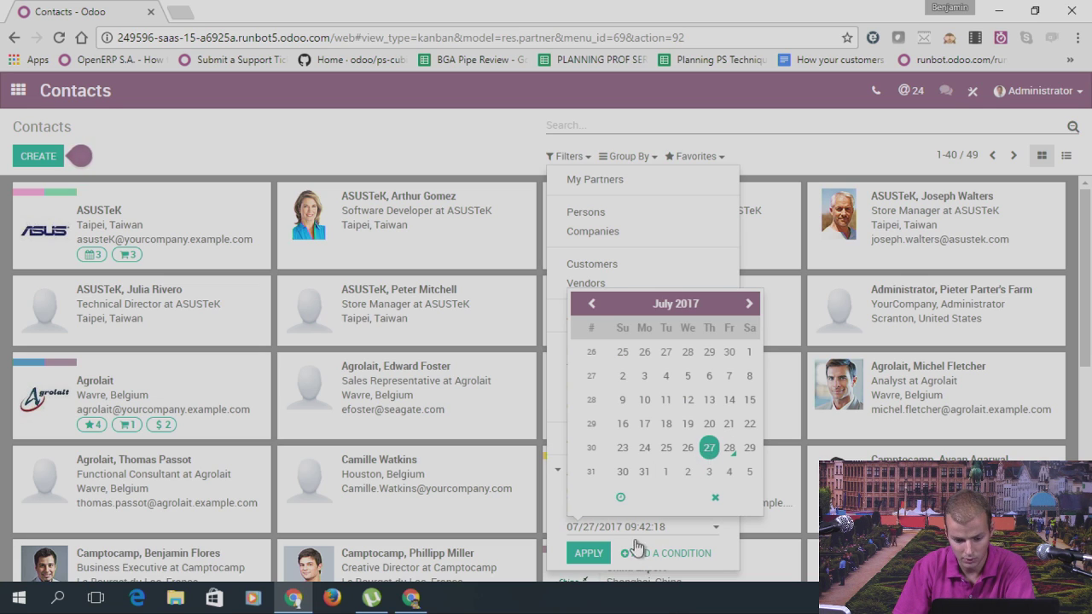
{"action": "left_click", "coordinate": [597, 552]}
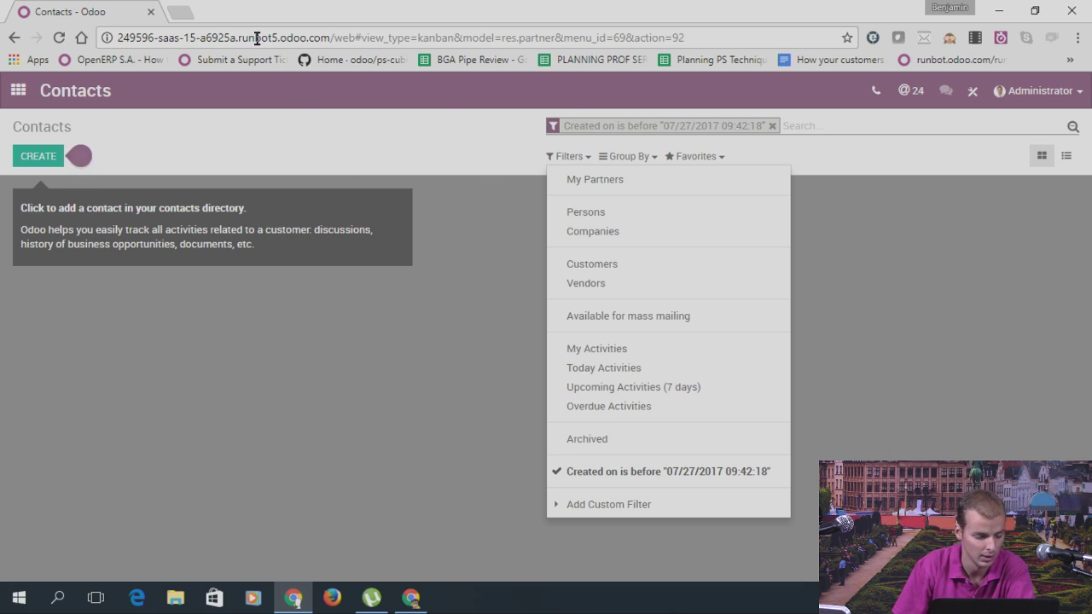
{"action": "left_click", "coordinate": [771, 127]}
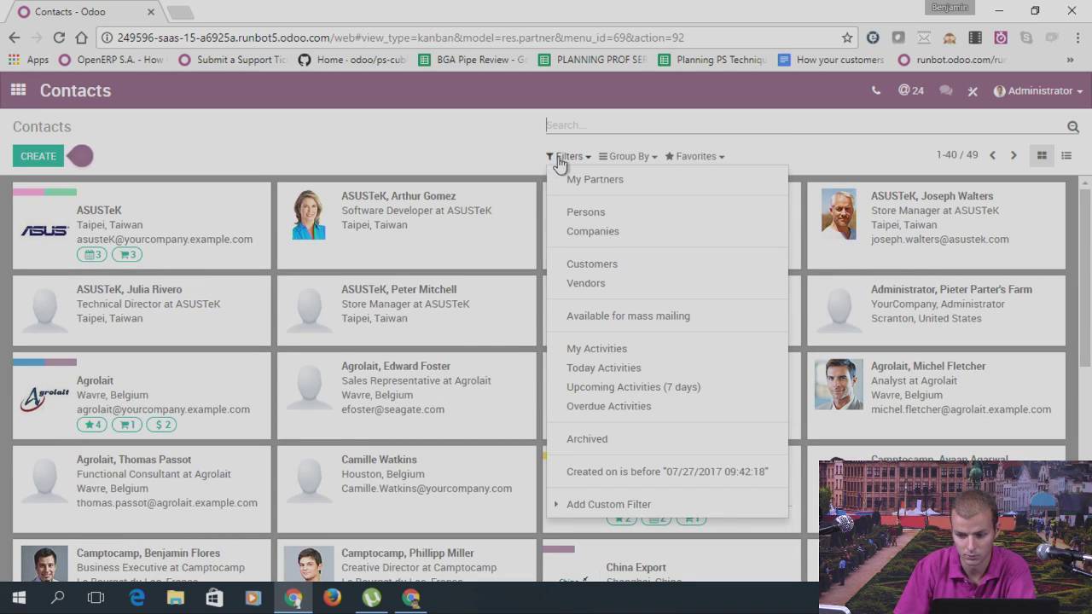
Step: Add a custom filter Email contains agrolait, leaving three contacts
{"action": "left_click", "coordinate": [561, 159]}
{"action": "left_click", "coordinate": [561, 159]}
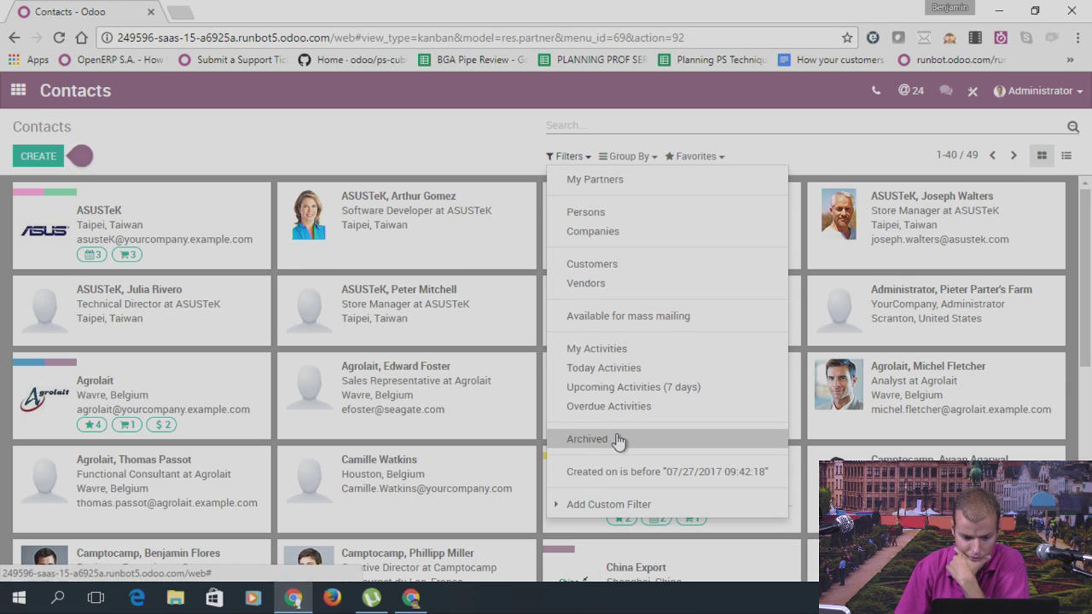
{"action": "left_click", "coordinate": [608, 507]}
{"action": "left_click", "coordinate": [602, 522]}
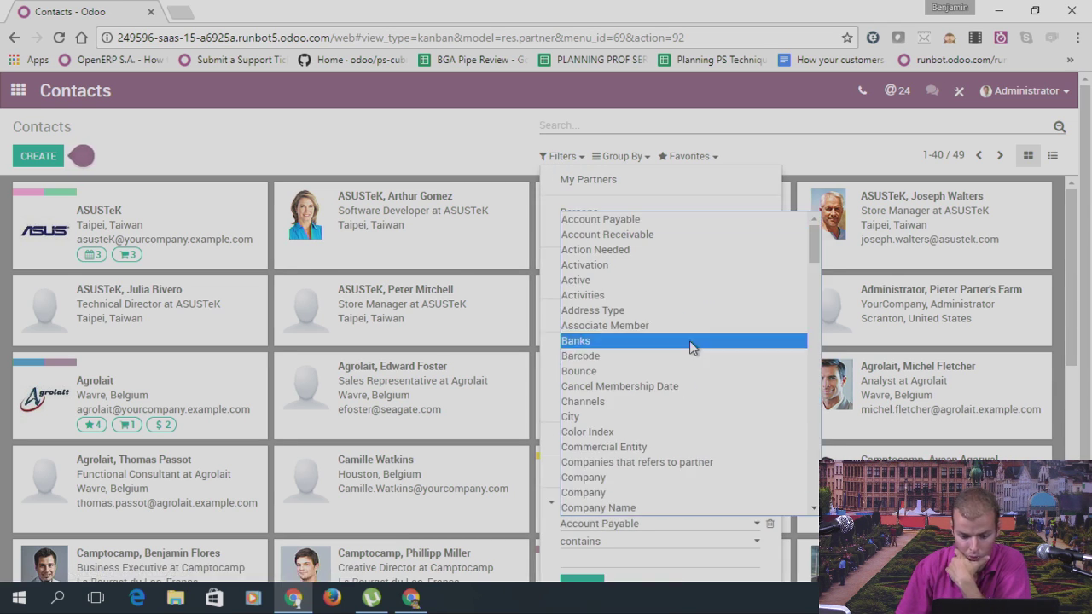
{"action": "scroll", "coordinate": [690, 341], "scroll_direction": "down", "scroll_amount": 5}
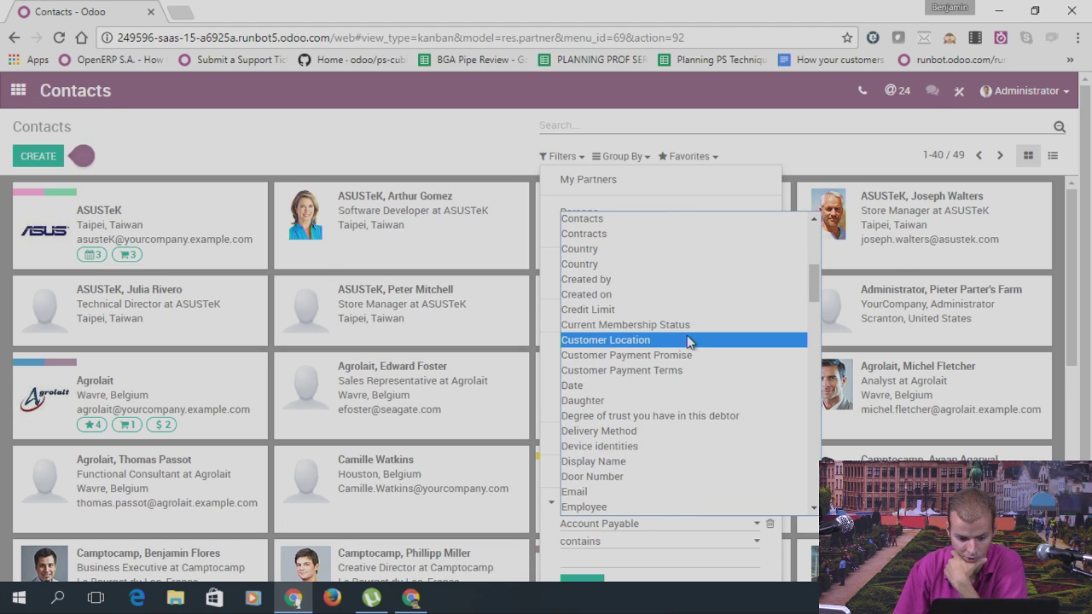
{"action": "scroll", "coordinate": [688, 340], "scroll_direction": "down", "scroll_amount": 3}
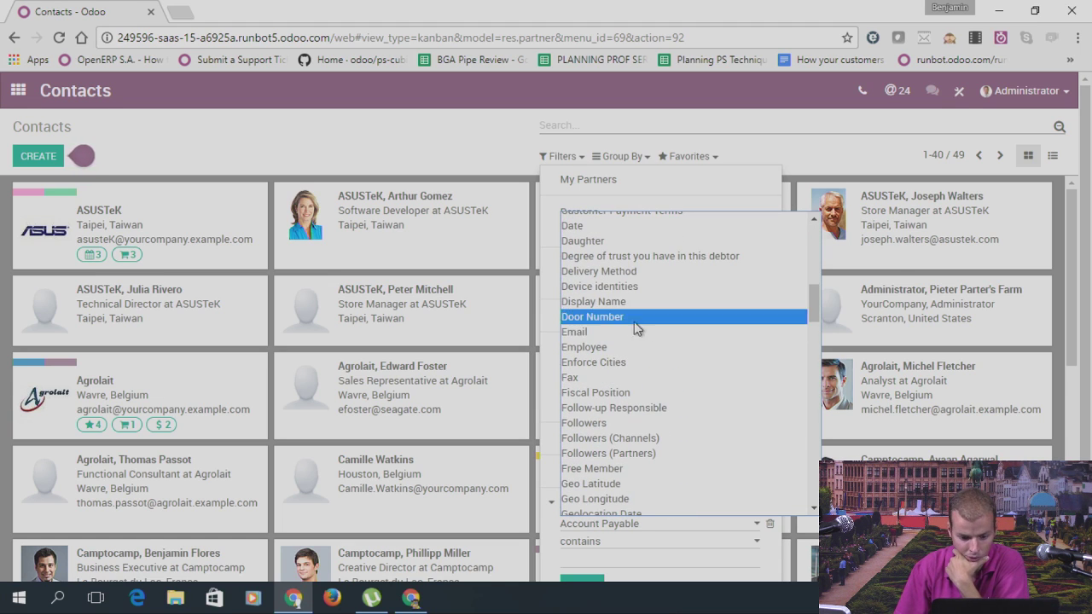
{"action": "left_click", "coordinate": [607, 331]}
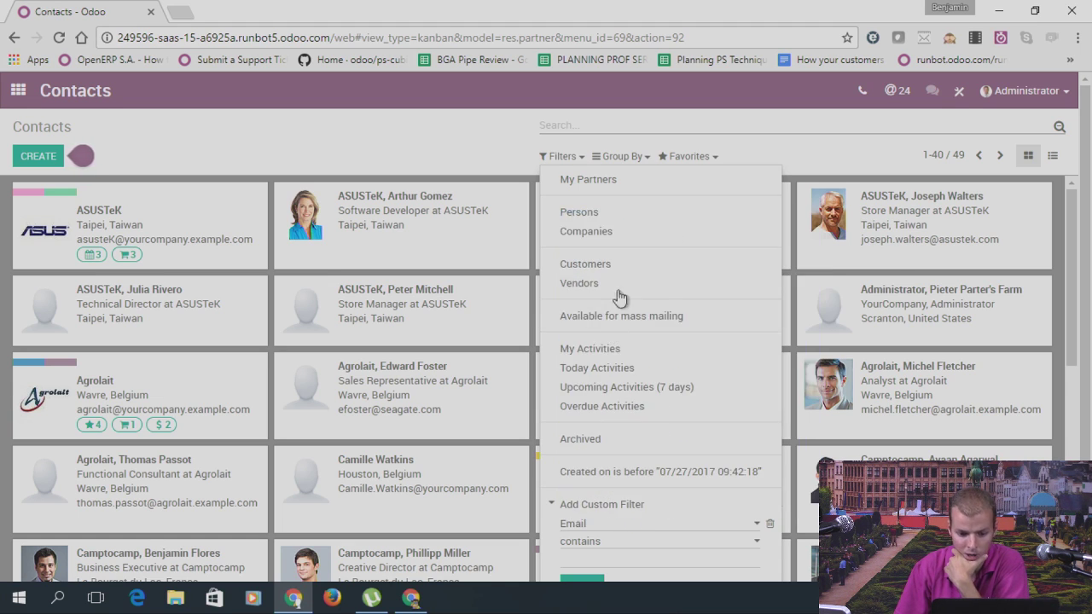
{"action": "scroll", "coordinate": [593, 554], "scroll_direction": "down", "scroll_amount": 1}
{"action": "left_click", "coordinate": [586, 566]}
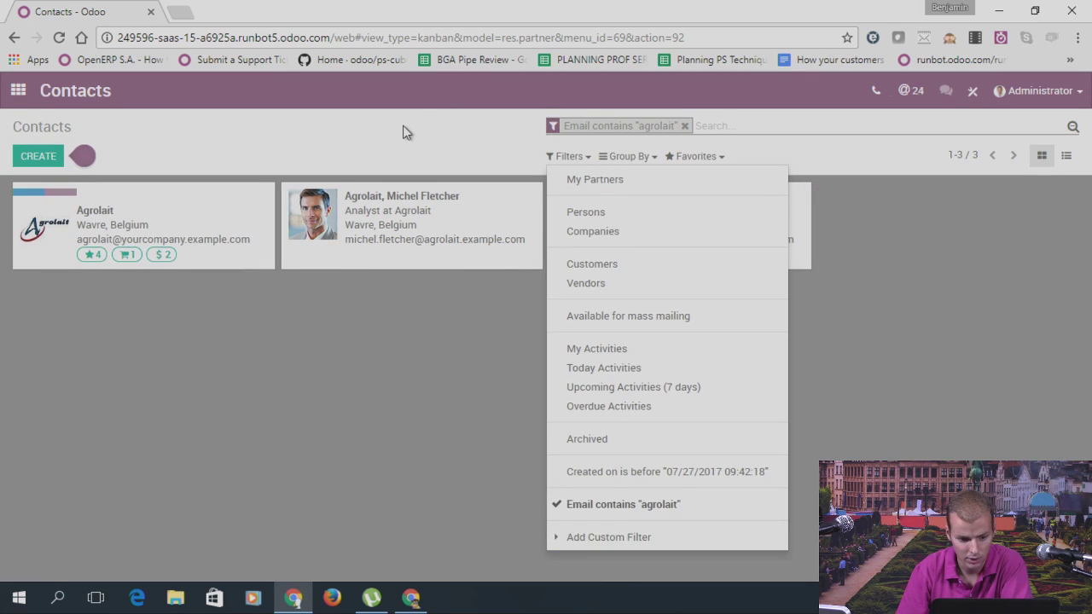
{"action": "left_click", "coordinate": [406, 132]}
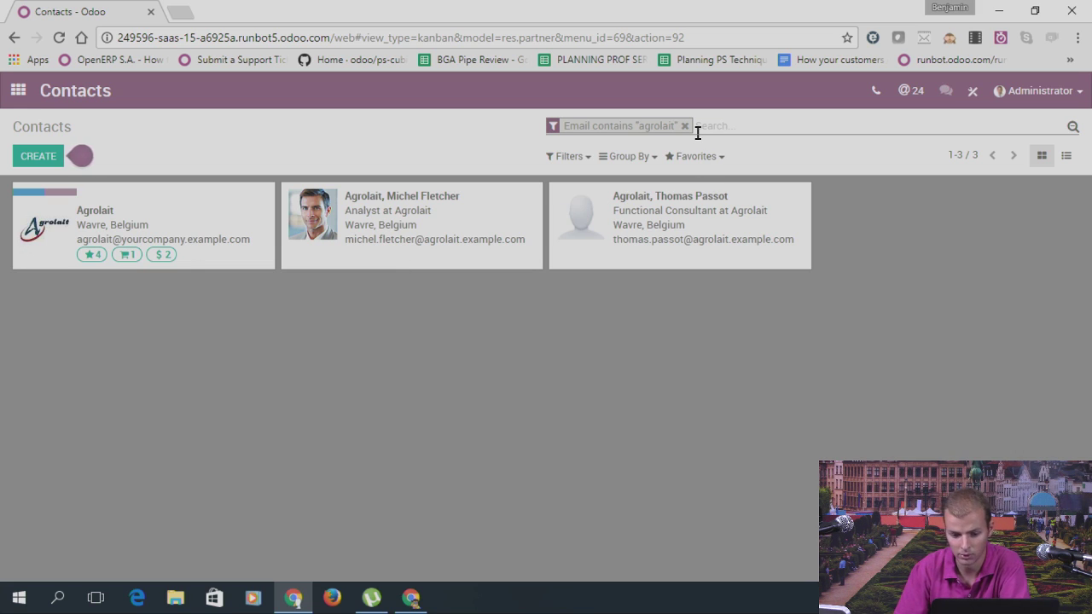
Step: Save the search as default favourite 'Email contains AGrolait' and return to the apps home screen
{"action": "left_click", "coordinate": [709, 159]}
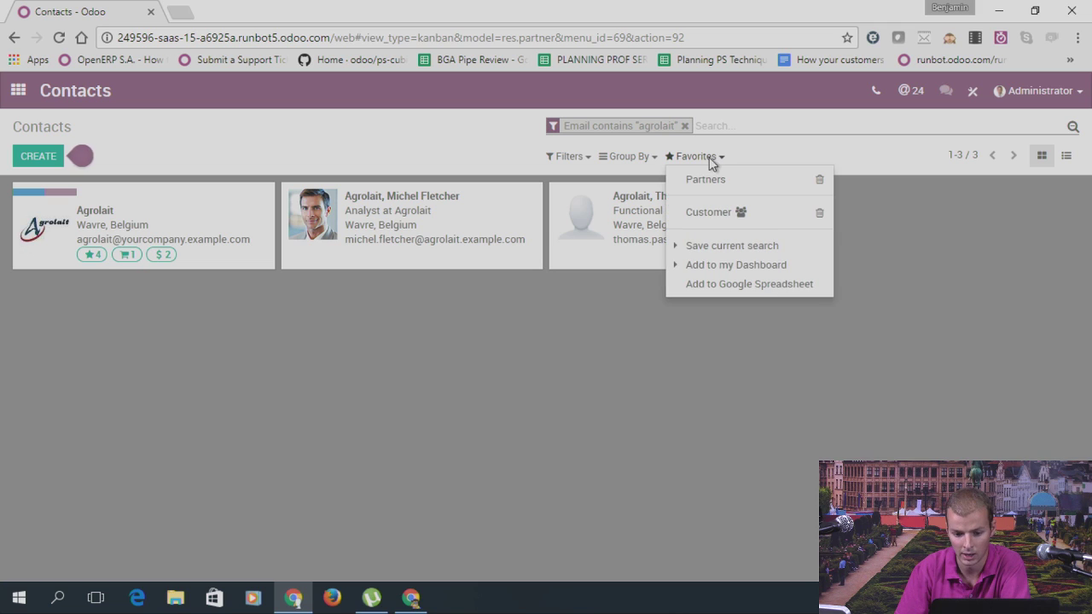
{"action": "left_click", "coordinate": [723, 247]}
{"action": "left_click_drag", "start_coordinate": [731, 265], "coordinate": [687, 279]}
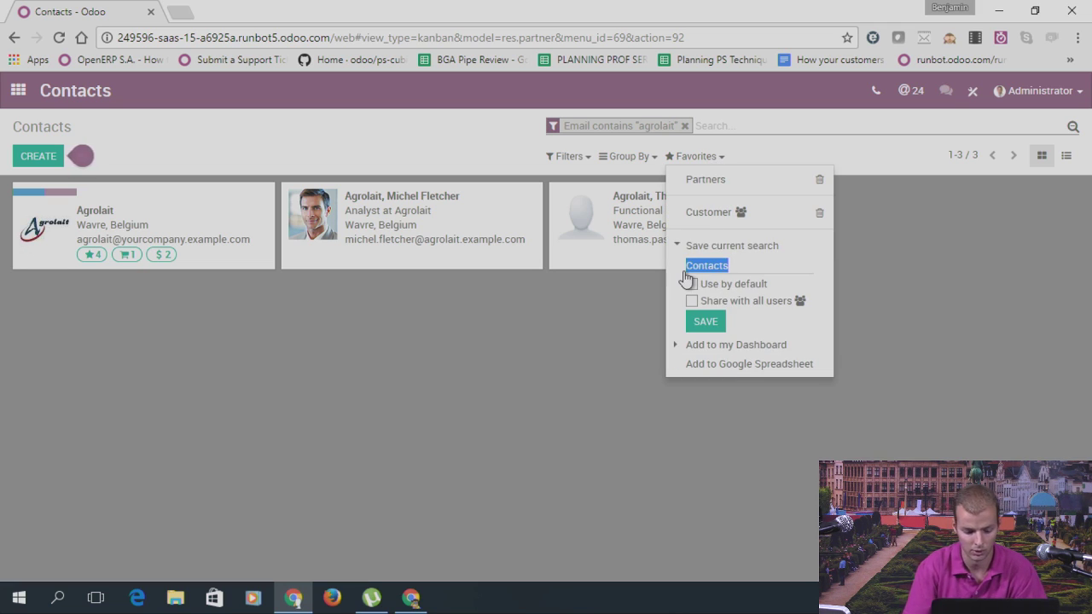
{"action": "type", "text": "Email c"}
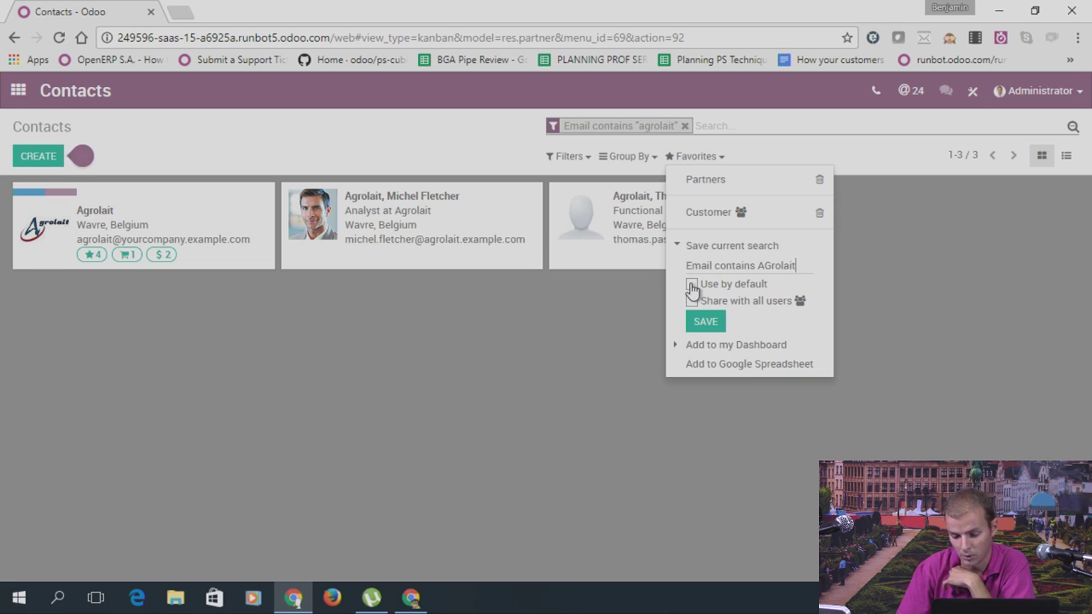
{"action": "left_click", "coordinate": [693, 287]}
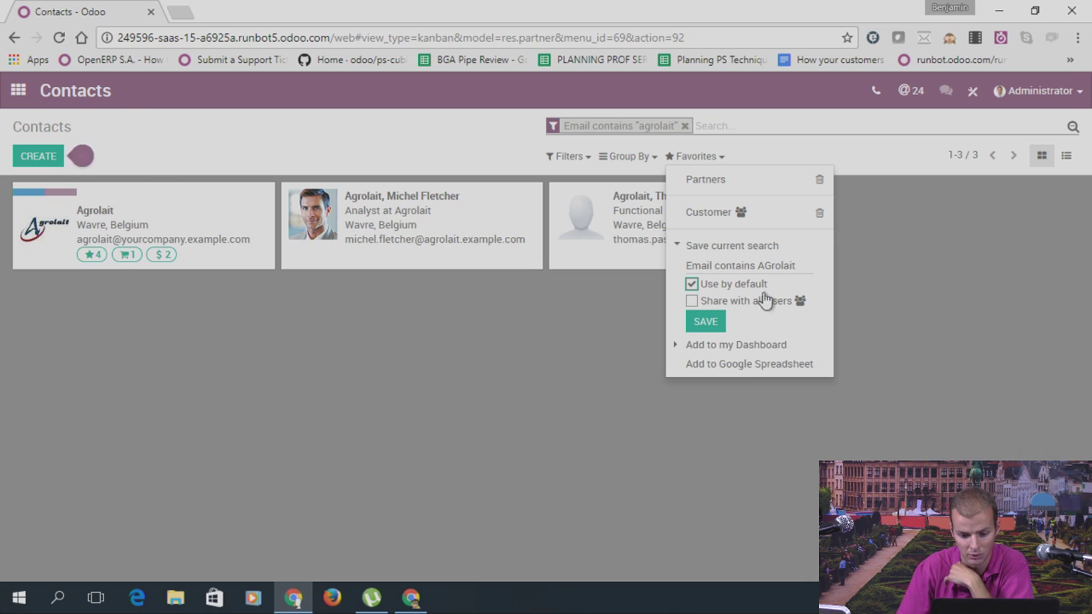
{"action": "left_click", "coordinate": [692, 301]}
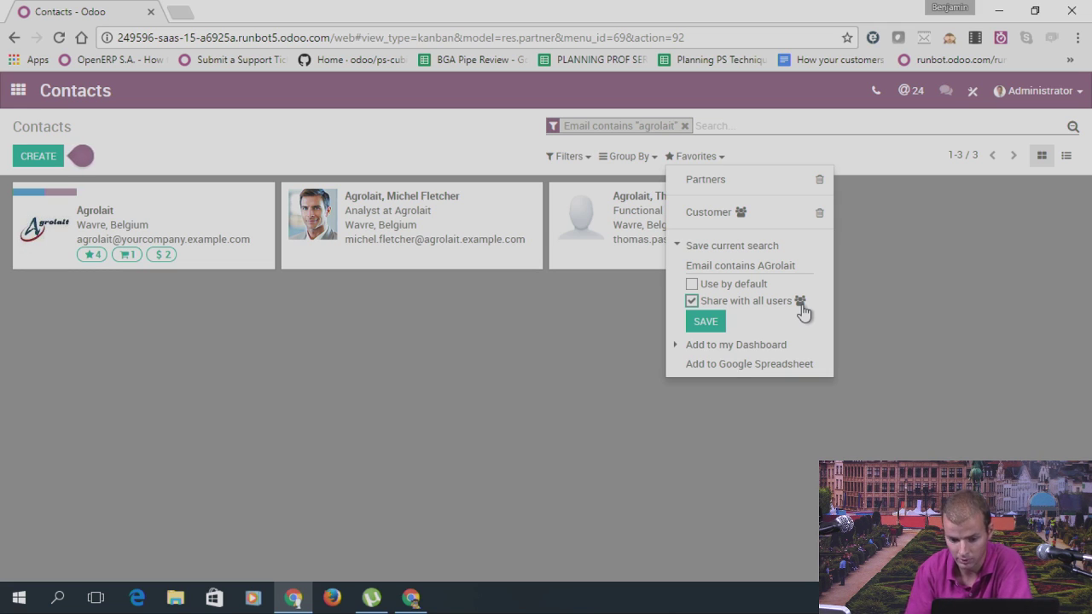
{"action": "left_click", "coordinate": [692, 285]}
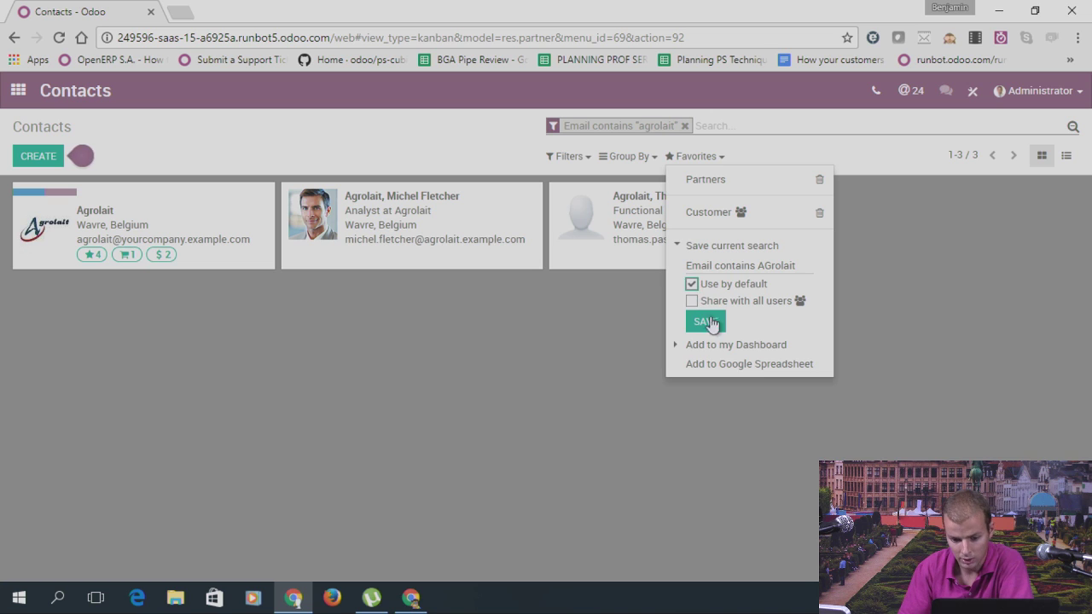
{"action": "left_click", "coordinate": [706, 321]}
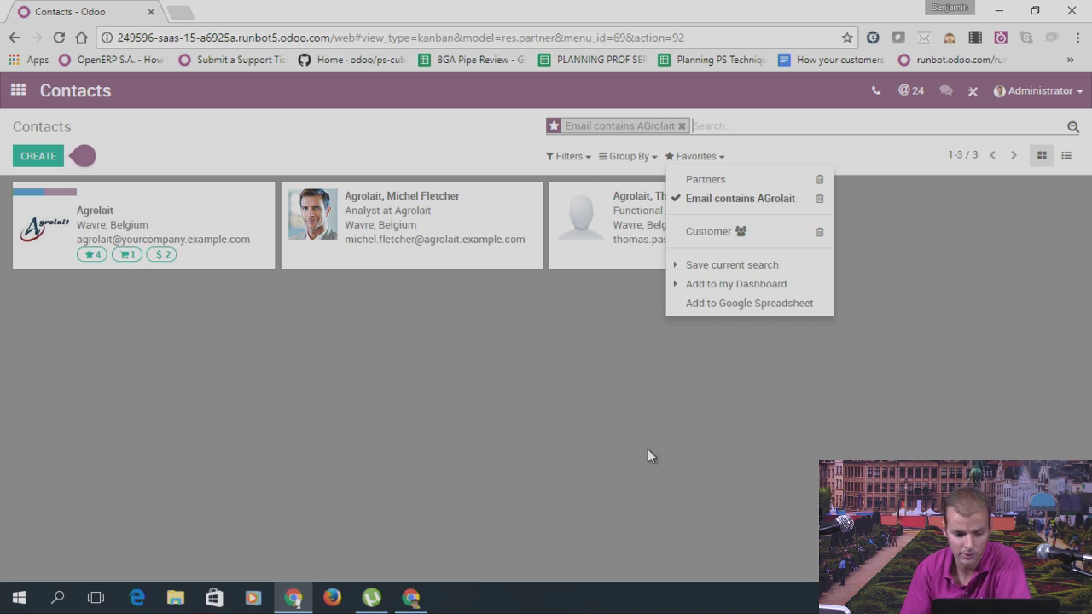
{"action": "left_click", "coordinate": [24, 99]}
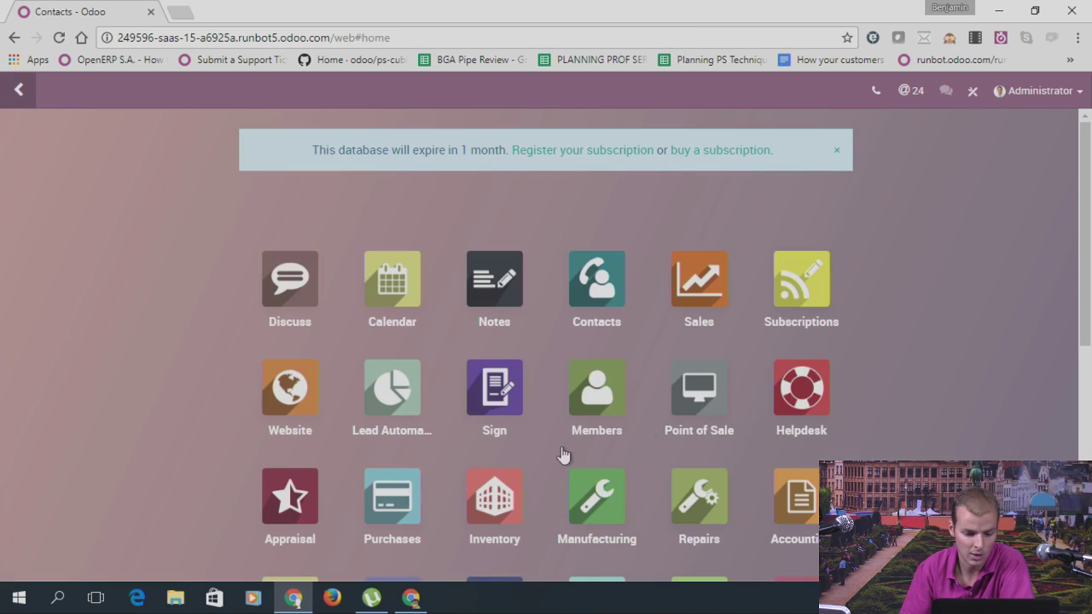
Step: Reopen Contacts, remove the agrolait favourite filter and group contacts by Salesperson
{"action": "left_click", "coordinate": [598, 281]}
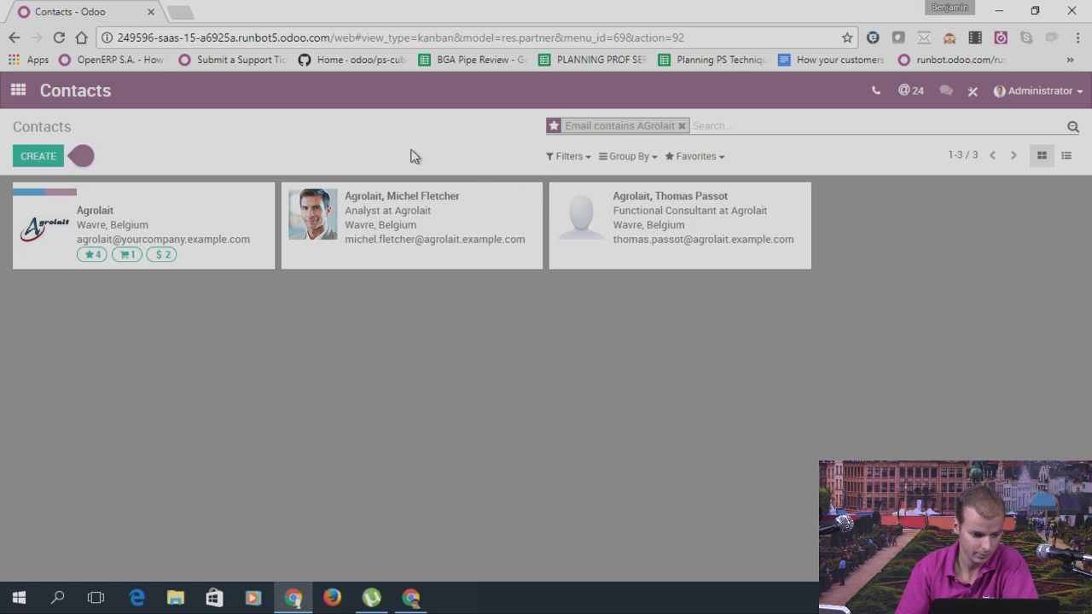
{"action": "left_click", "coordinate": [681, 126]}
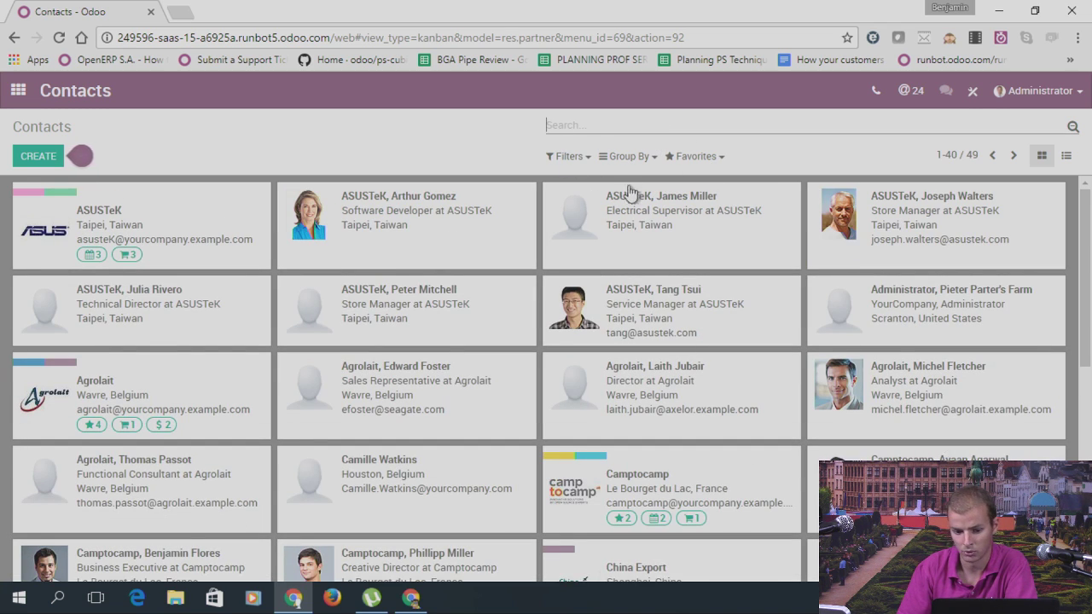
{"action": "left_click", "coordinate": [639, 159]}
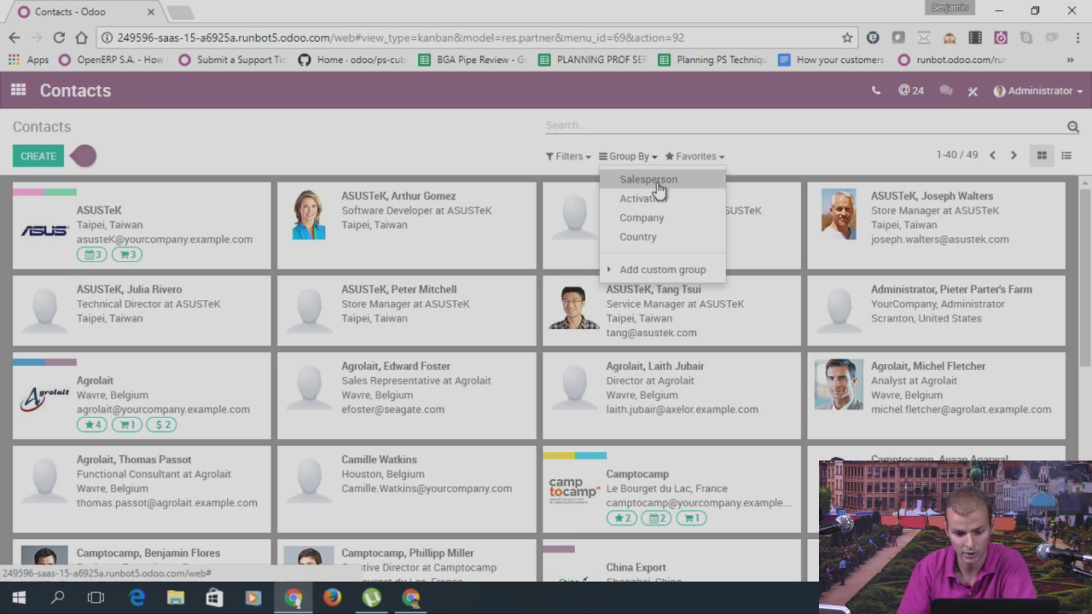
{"action": "left_click", "coordinate": [654, 180]}
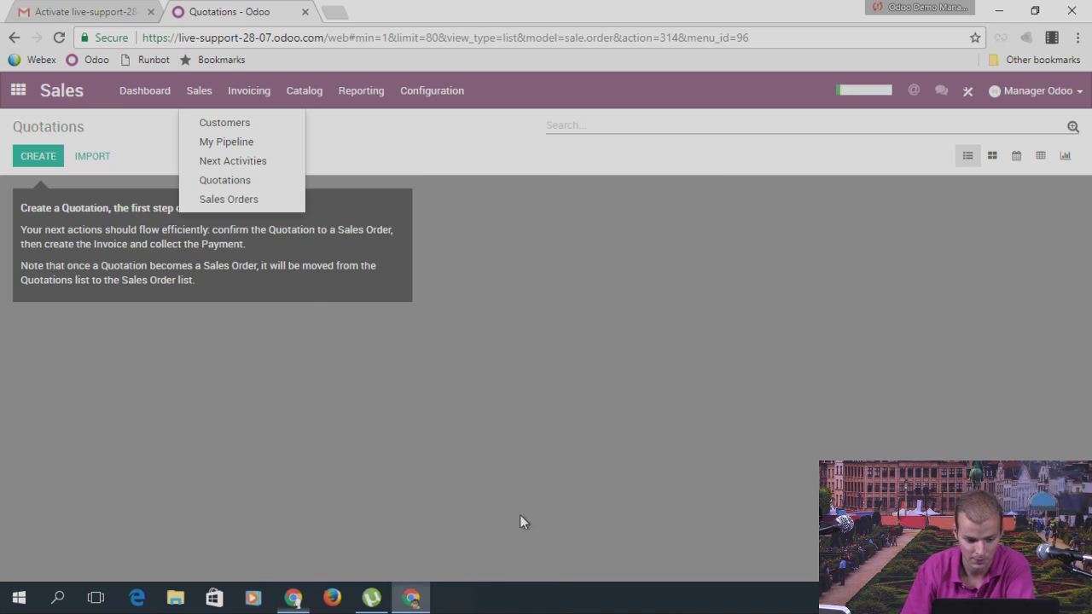
Step: Search the Apps store for 'leave' and install the paid Leave Management module
{"action": "left_click", "coordinate": [82, 96]}
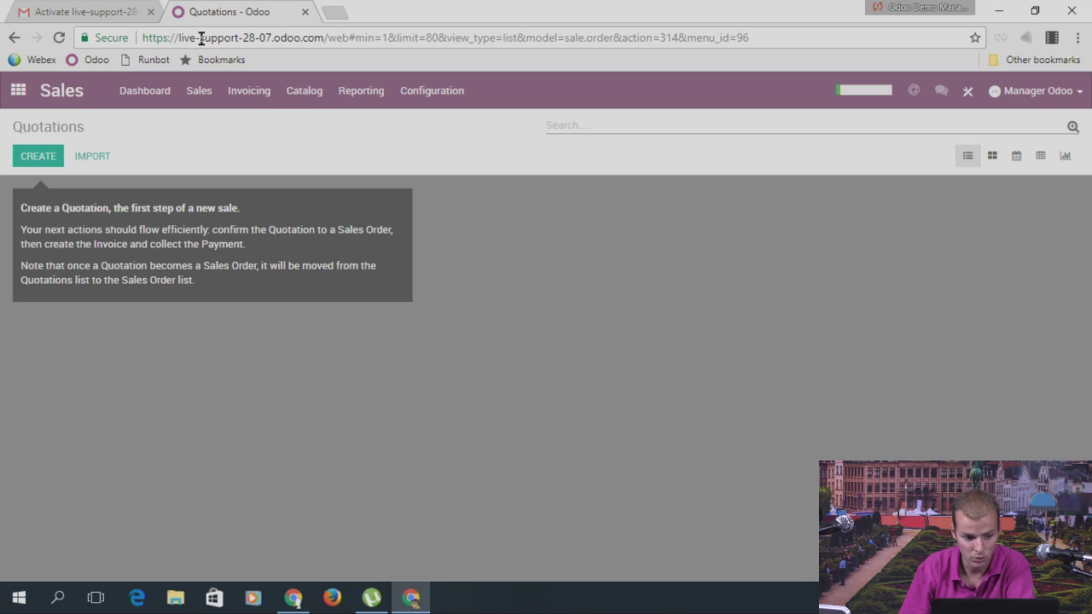
{"action": "left_click", "coordinate": [18, 91]}
{"action": "scroll", "coordinate": [546, 354], "scroll_direction": "down", "scroll_amount": 3}
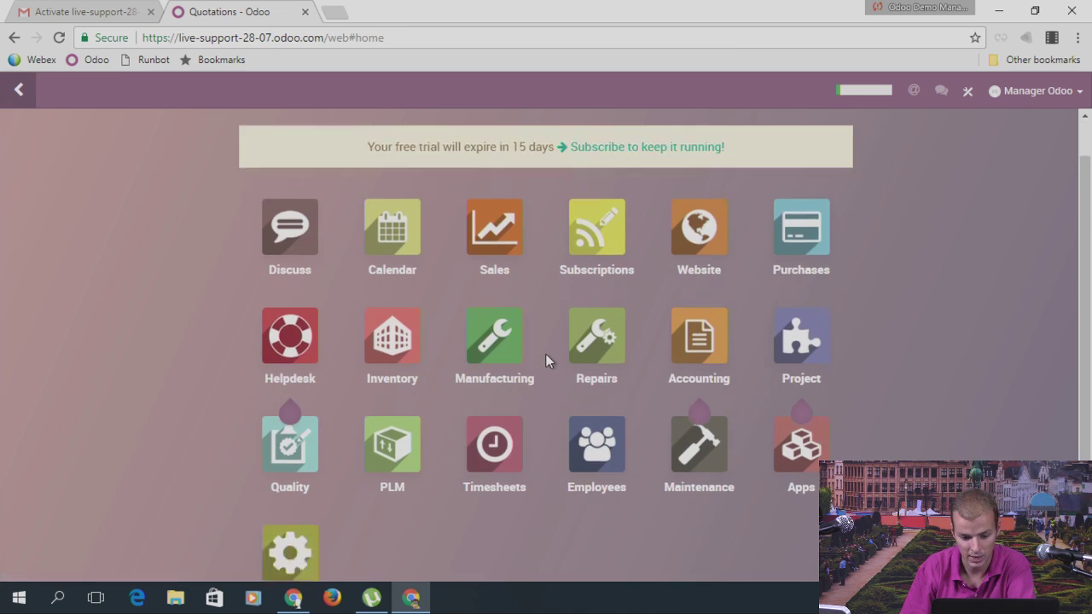
{"action": "scroll", "coordinate": [597, 305], "scroll_direction": "up", "scroll_amount": 2}
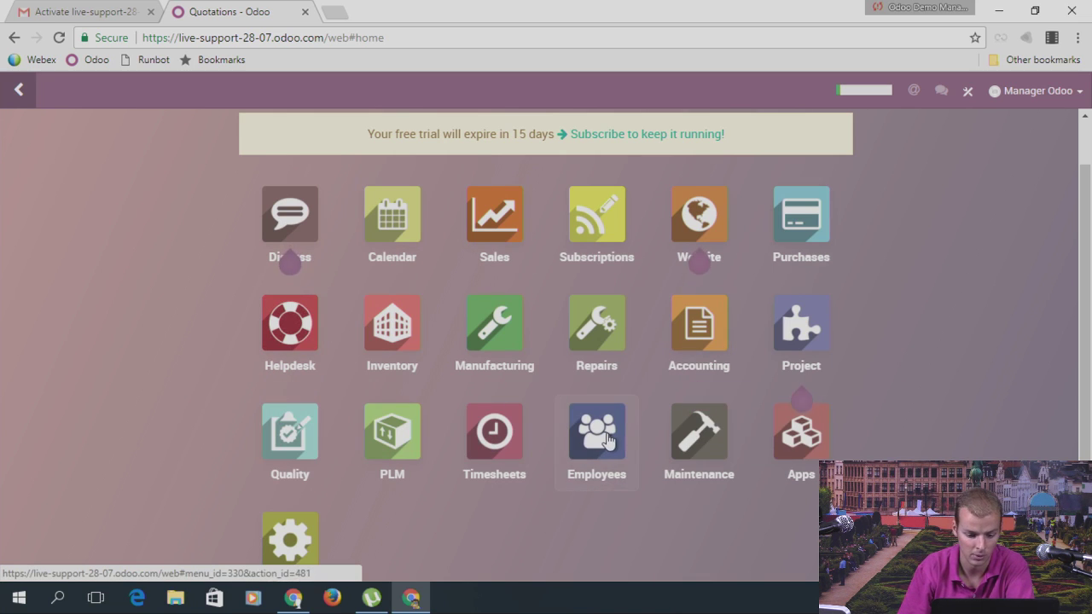
{"action": "left_click", "coordinate": [806, 447]}
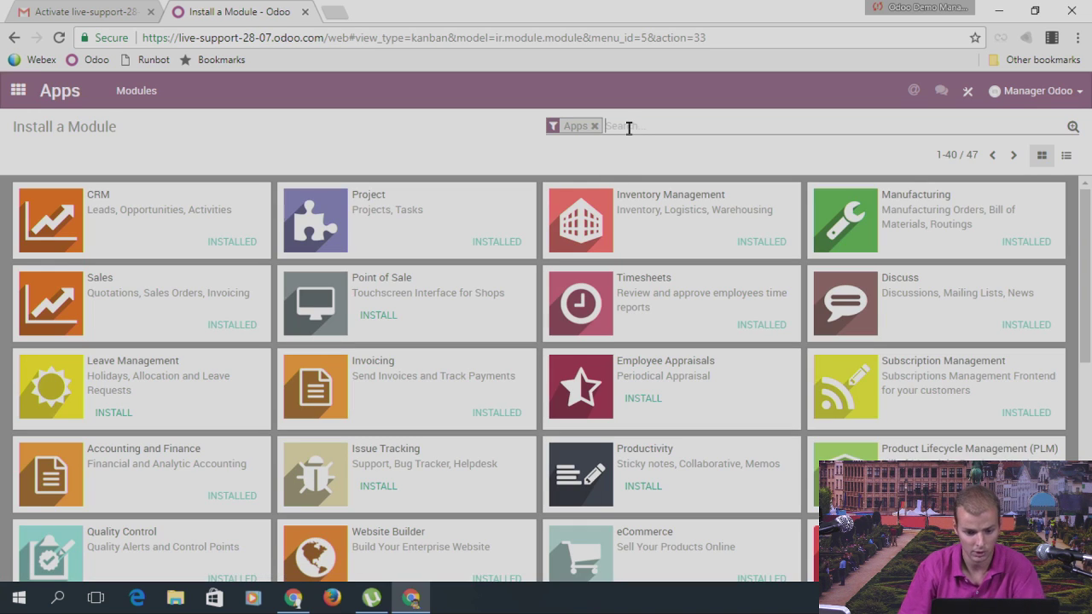
{"action": "type", "text": "leave"}
{"action": "key", "text": "Return"}
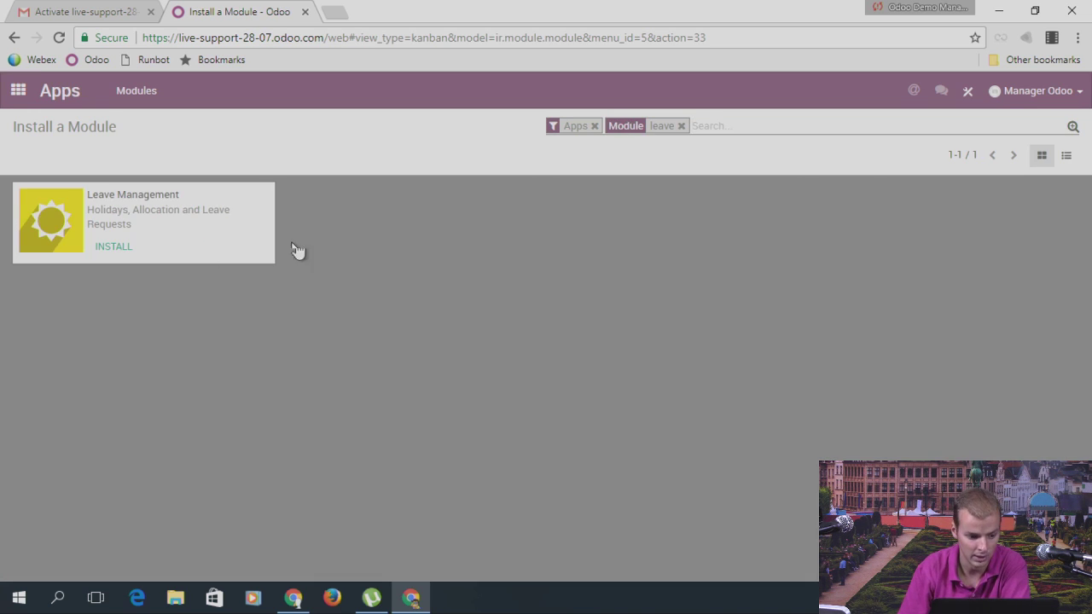
{"action": "left_click", "coordinate": [128, 243]}
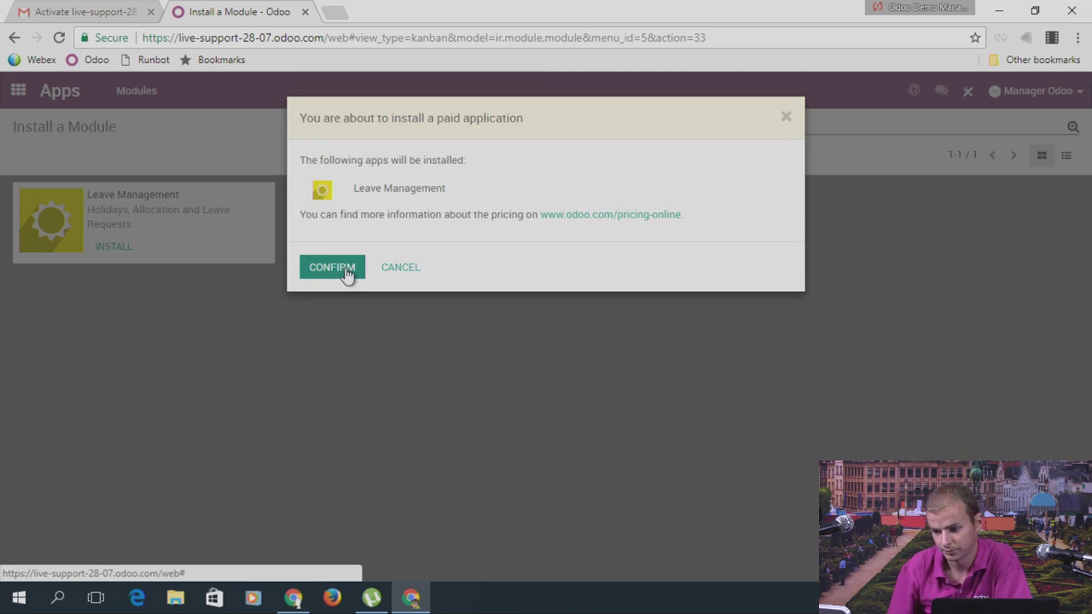
{"action": "left_click", "coordinate": [332, 267]}
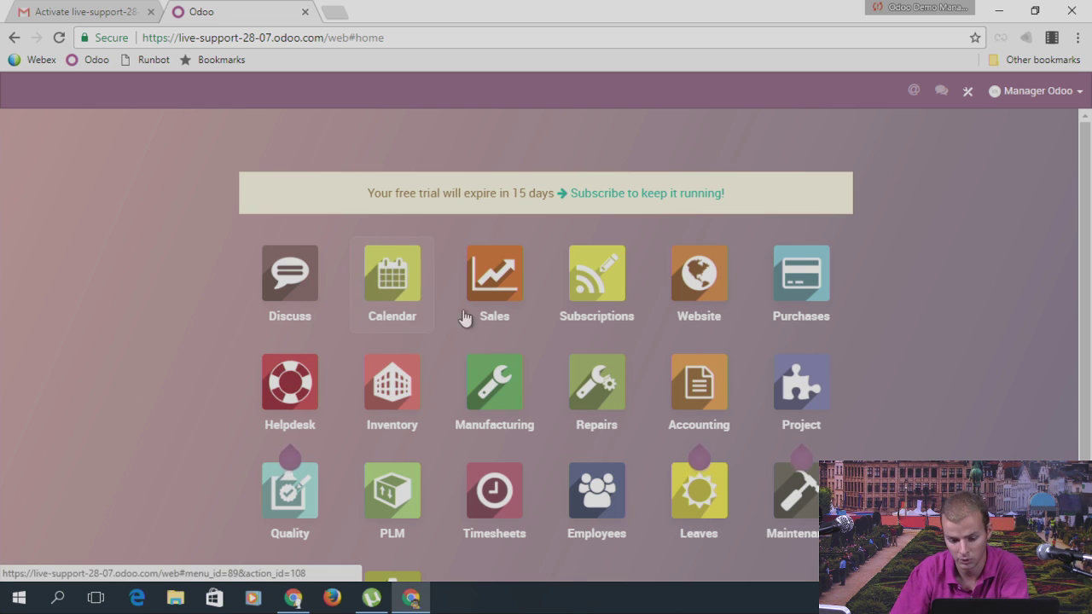
Step: Open the Leaves app and go to its Leave Types configuration list
{"action": "scroll", "coordinate": [951, 287], "scroll_direction": "down", "scroll_amount": 1}
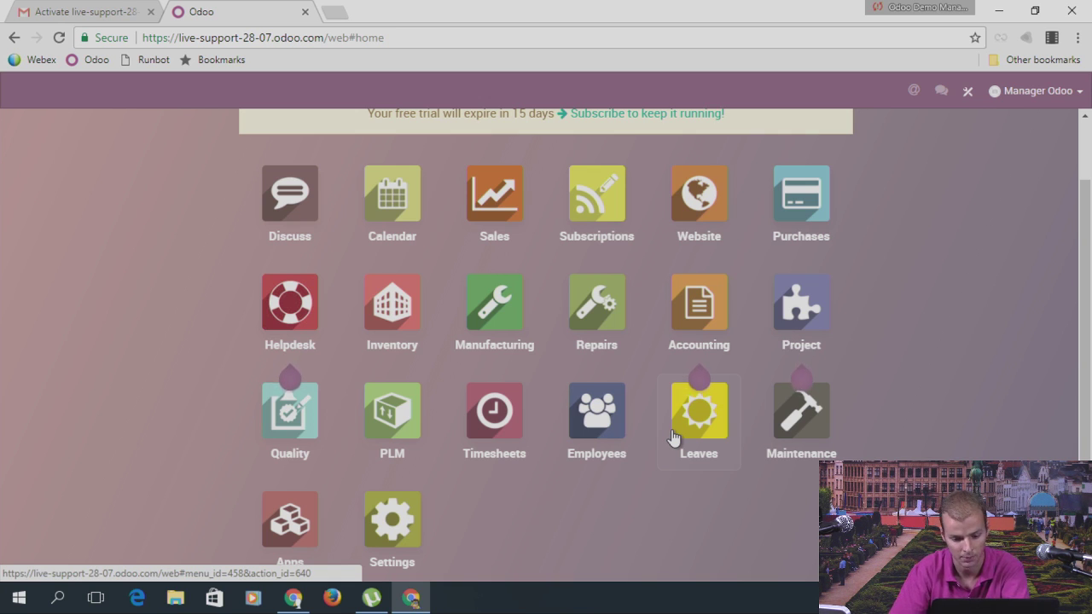
{"action": "left_click", "coordinate": [709, 462]}
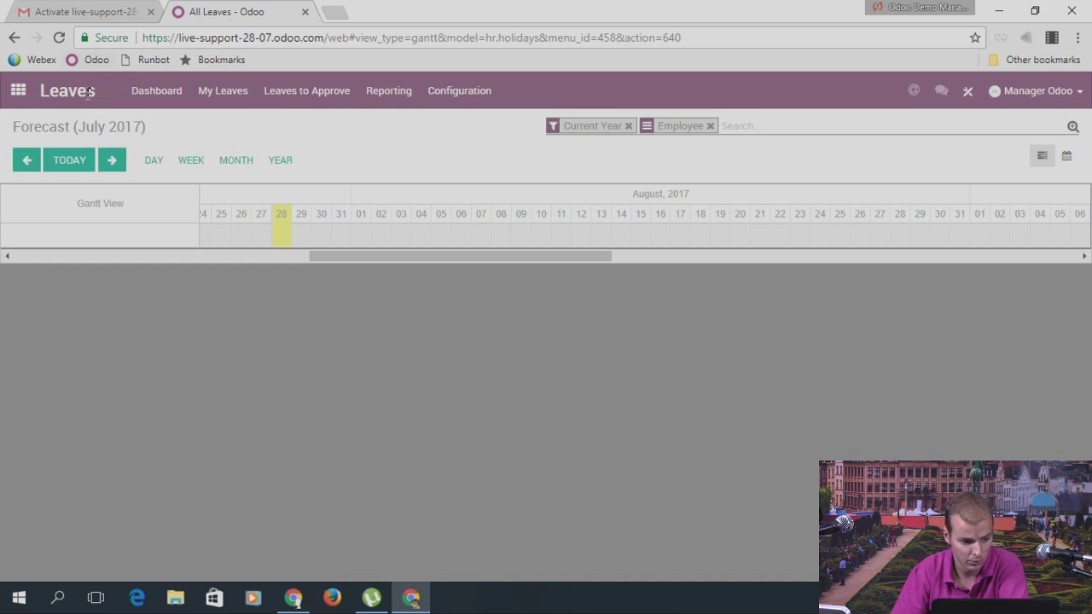
{"action": "left_click", "coordinate": [462, 101]}
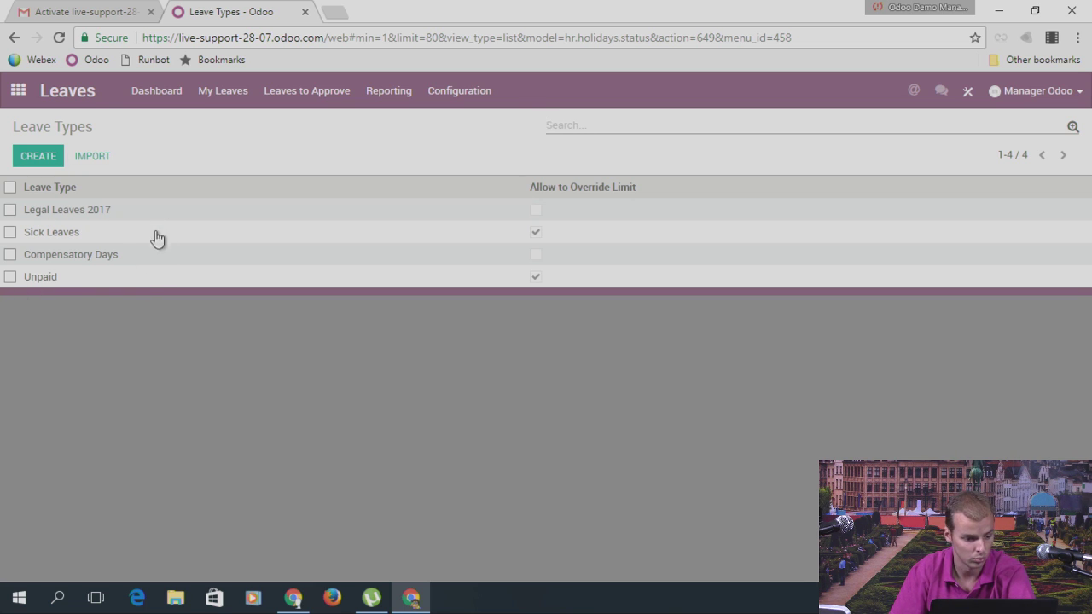
Step: Create and save a Public Holiday leave type, then open Legal Leaves 2017
{"action": "left_click", "coordinate": [38, 157]}
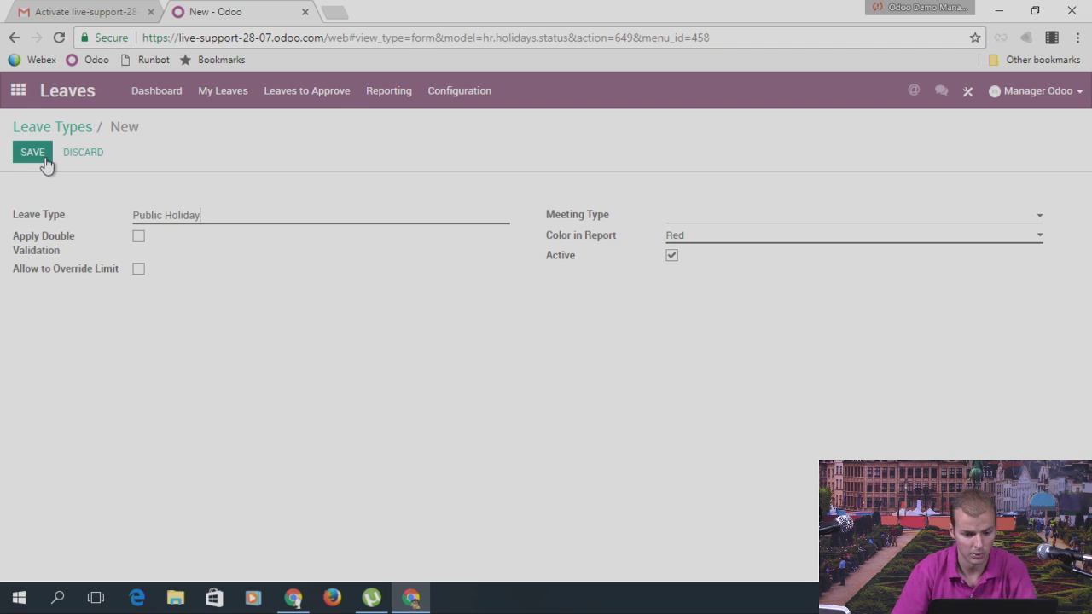
{"action": "left_click", "coordinate": [45, 159]}
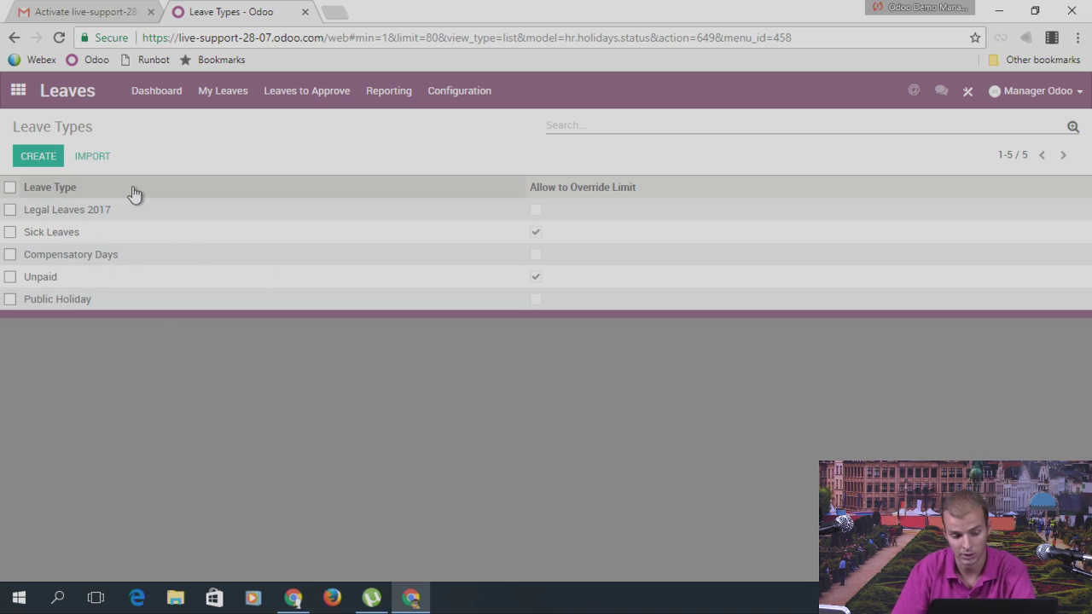
{"action": "left_click", "coordinate": [96, 213]}
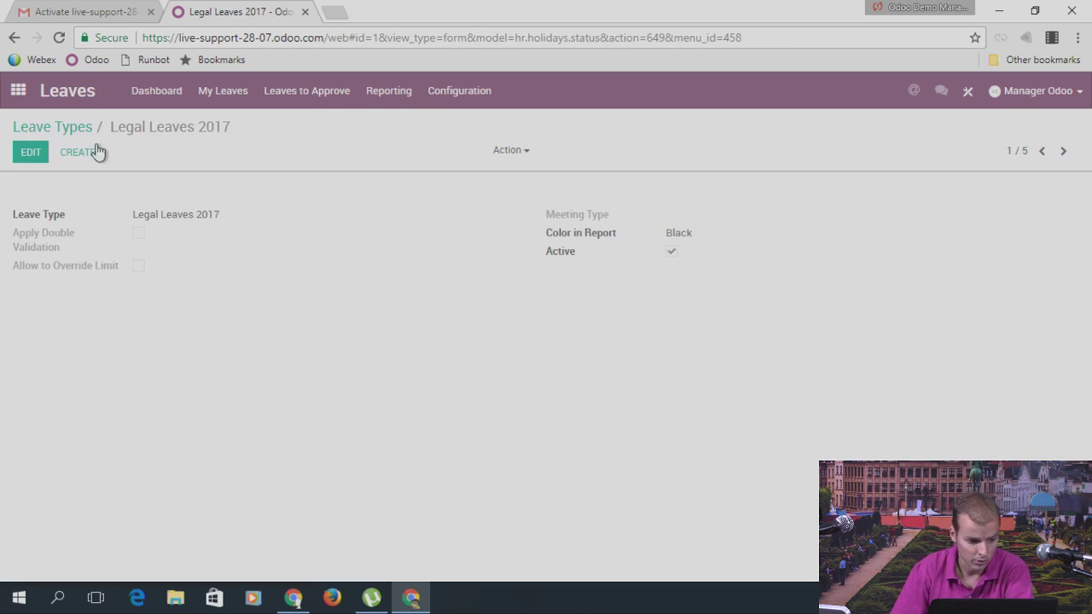
{"action": "left_click", "coordinate": [30, 154]}
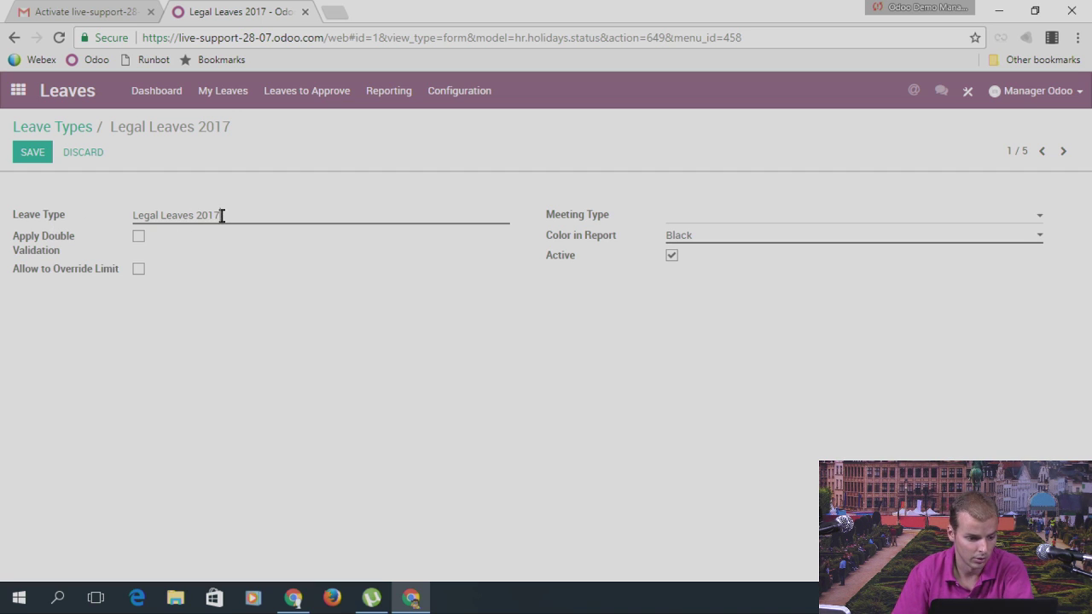
{"action": "left_click_drag", "start_coordinate": [220, 215], "coordinate": [125, 212]}
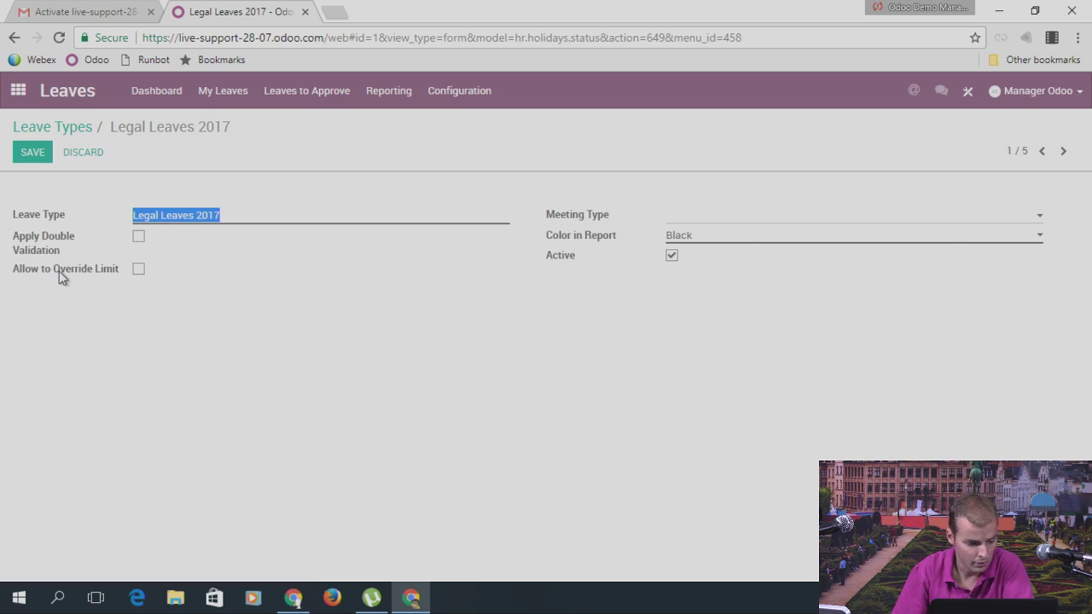
{"action": "mouse_move", "coordinate": [60, 271]}
{"action": "left_click", "coordinate": [138, 271]}
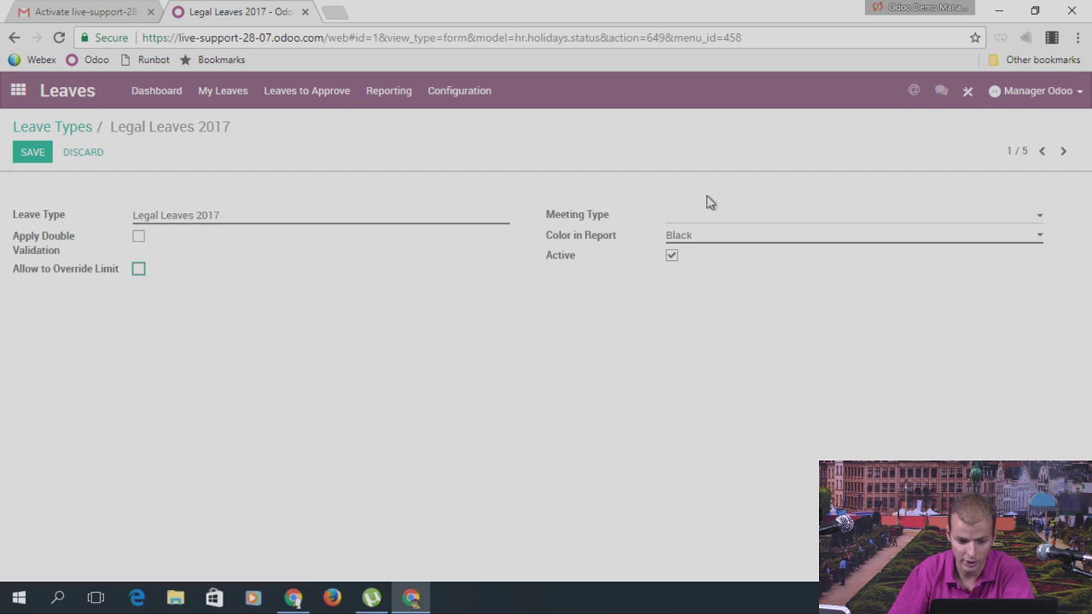
{"action": "left_click", "coordinate": [680, 240]}
{"action": "left_click", "coordinate": [681, 241]}
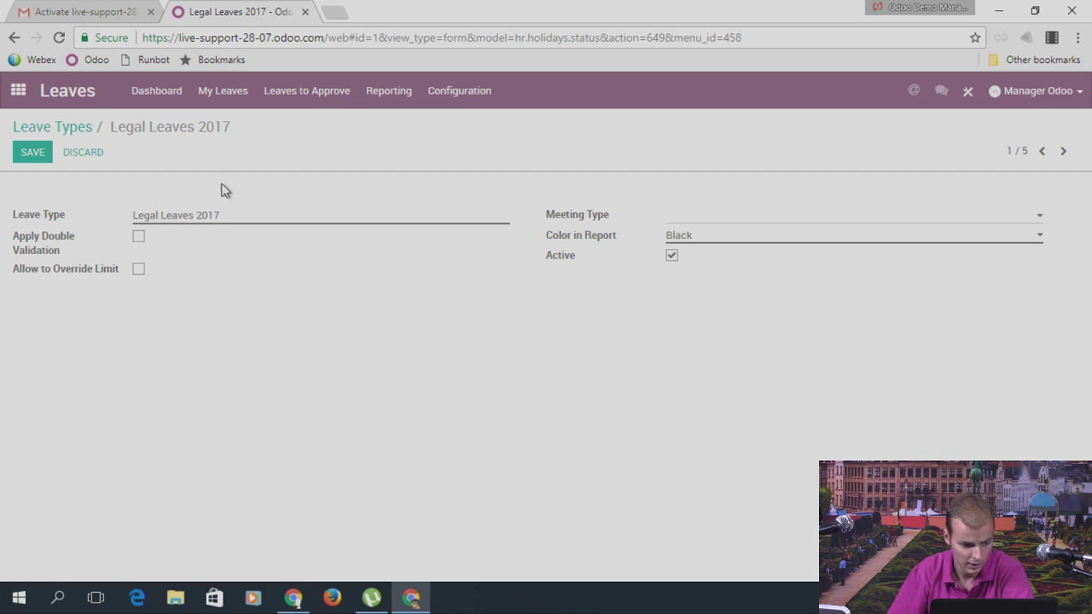
{"action": "left_click", "coordinate": [44, 150]}
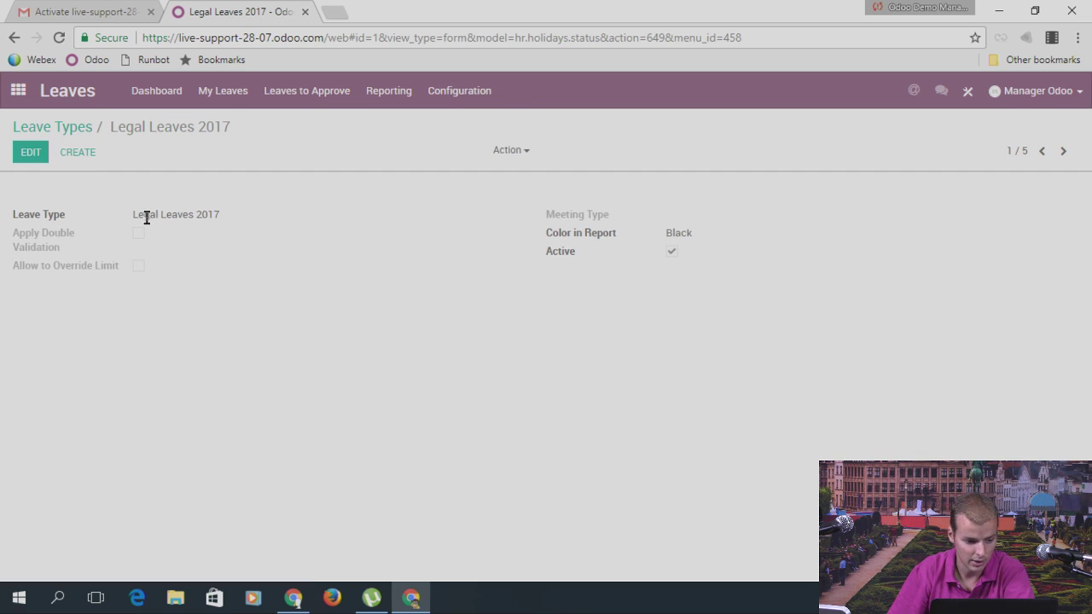
{"action": "left_click_drag", "start_coordinate": [134, 214], "coordinate": [239, 214]}
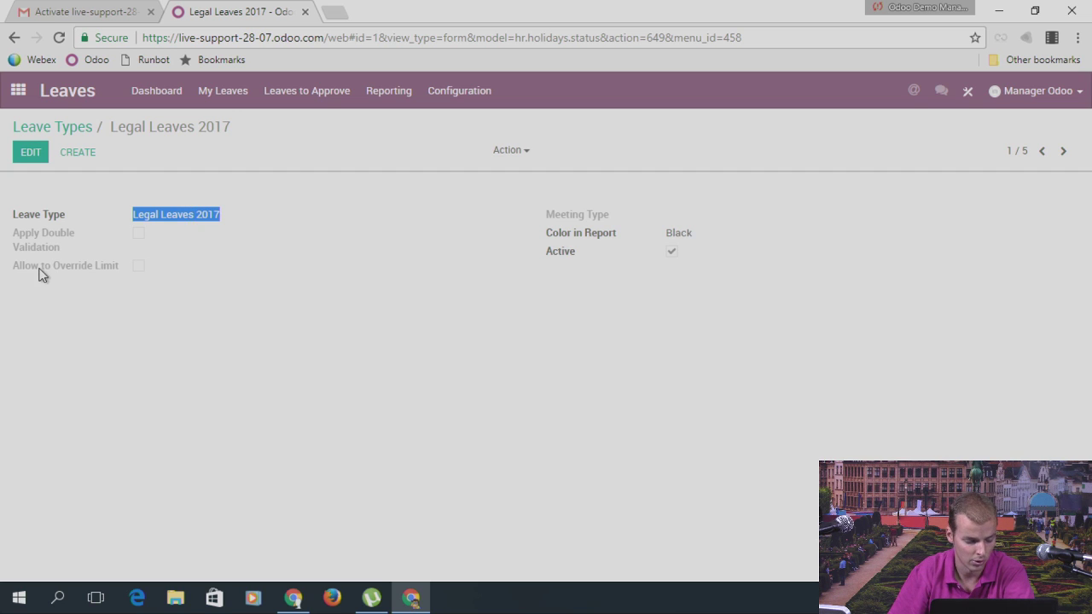
{"action": "mouse_move", "coordinate": [40, 274]}
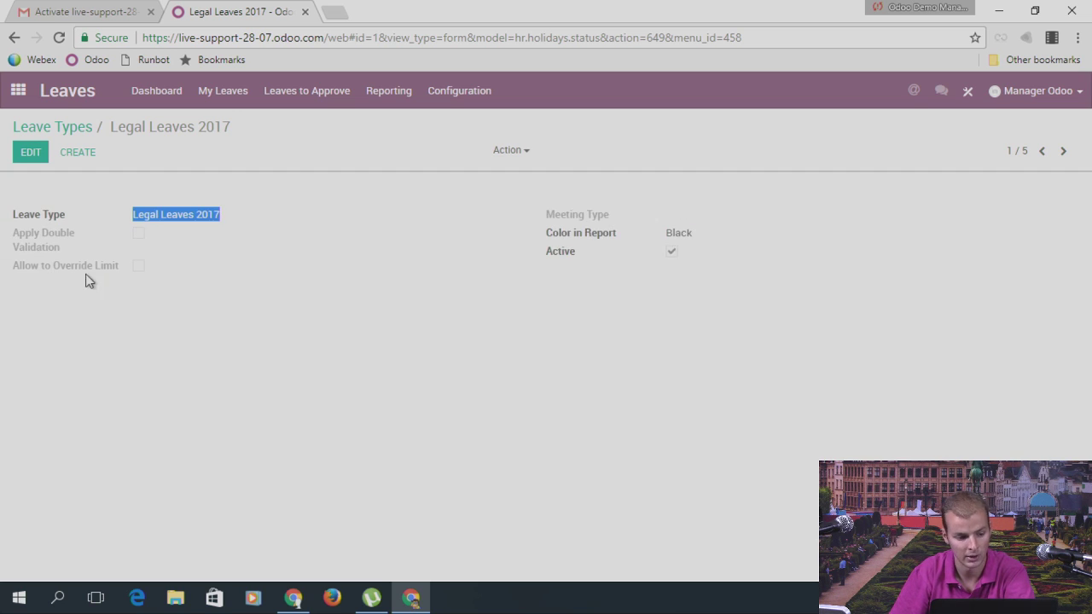
Step: Start a July 31 leave request described 'Legal Leave' as Legal Leaves 2017, dismissing the insufficient-leaves error
{"action": "left_click", "coordinate": [223, 98]}
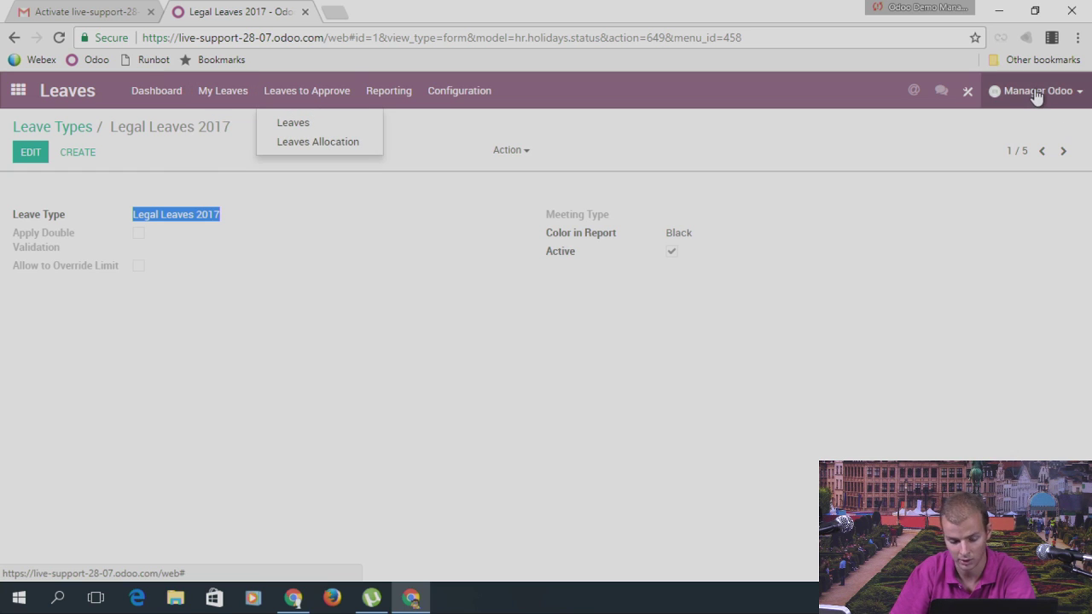
{"action": "mouse_move", "coordinate": [236, 107]}
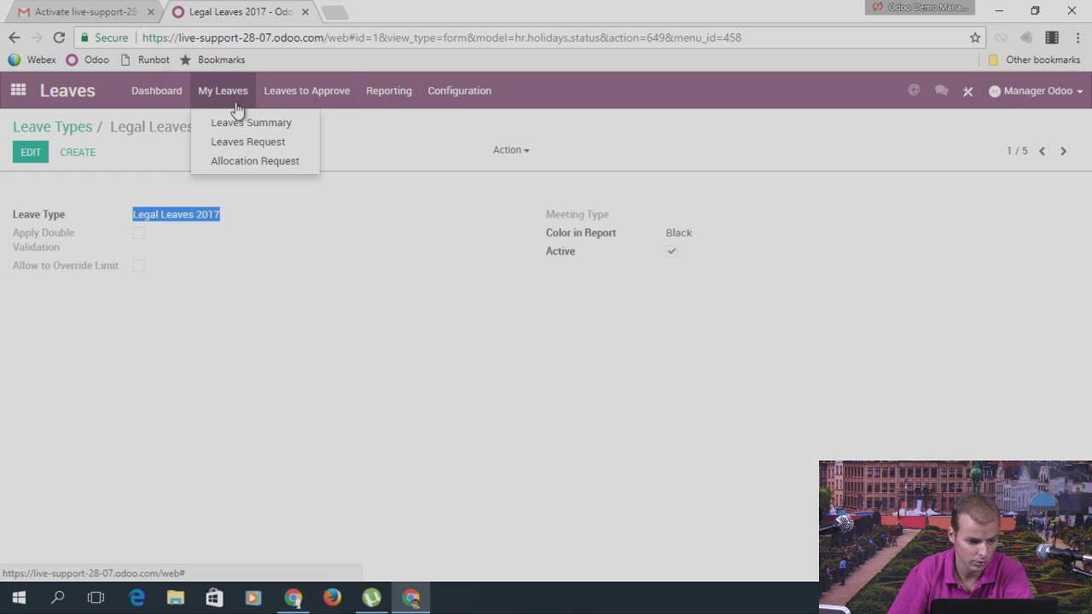
{"action": "left_click", "coordinate": [240, 142]}
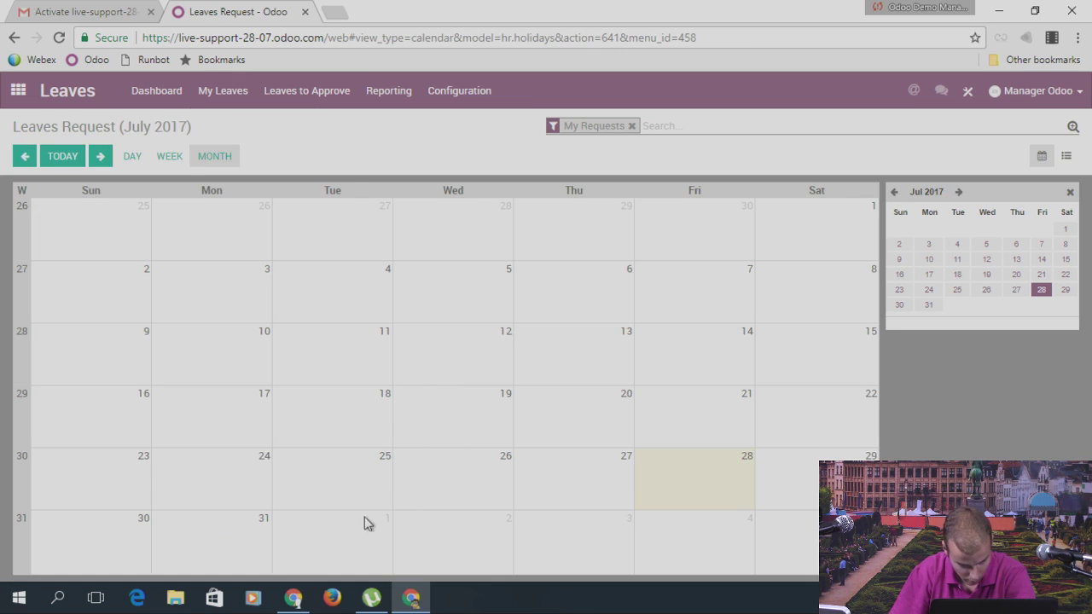
{"action": "left_click", "coordinate": [209, 537]}
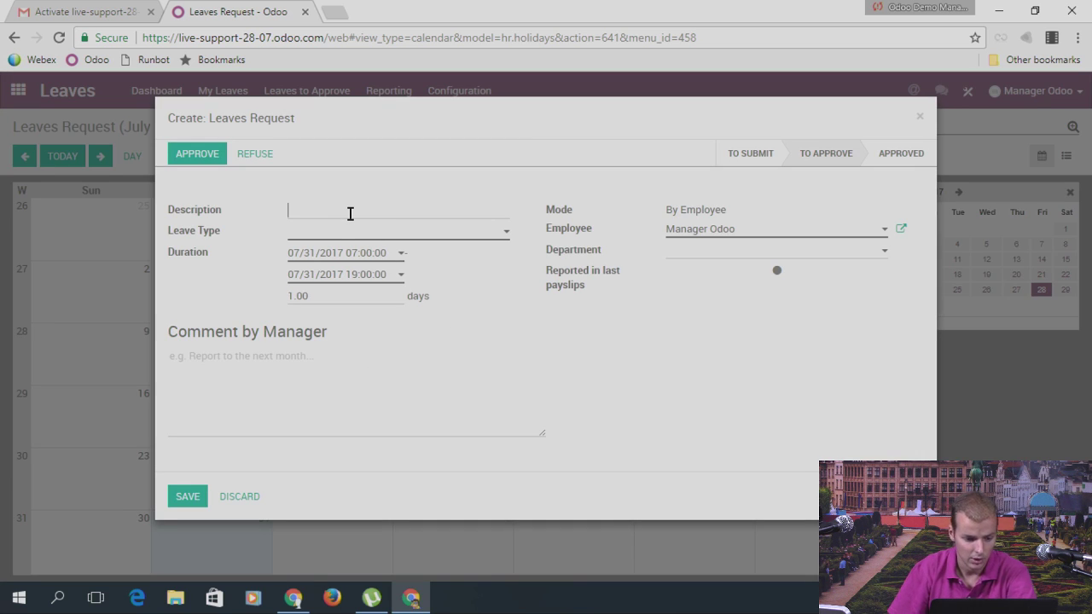
{"action": "type", "text": "Le"}
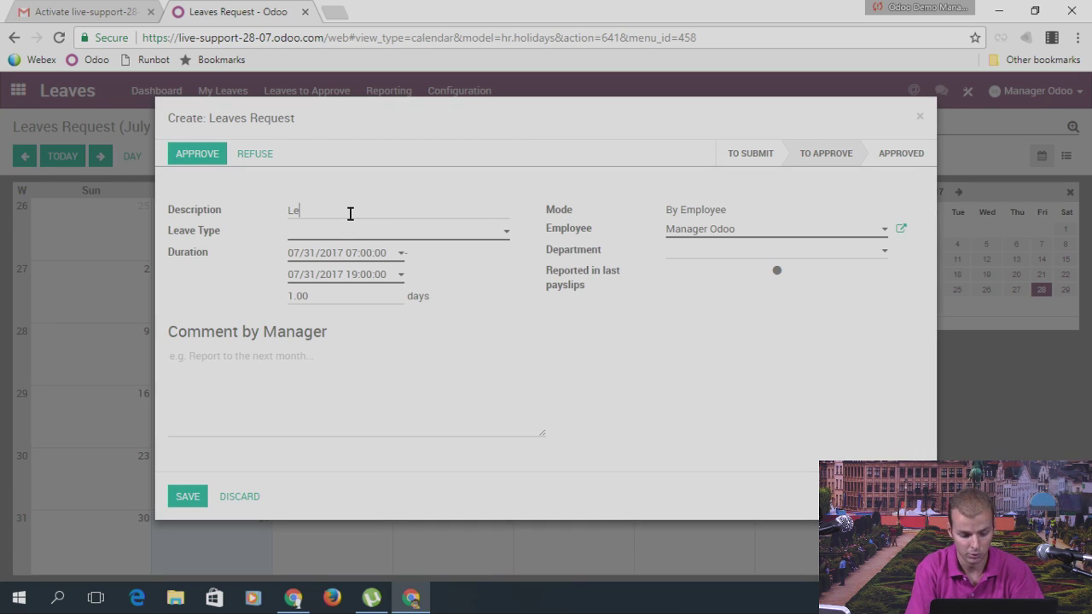
{"action": "type", "text": "gal La"}
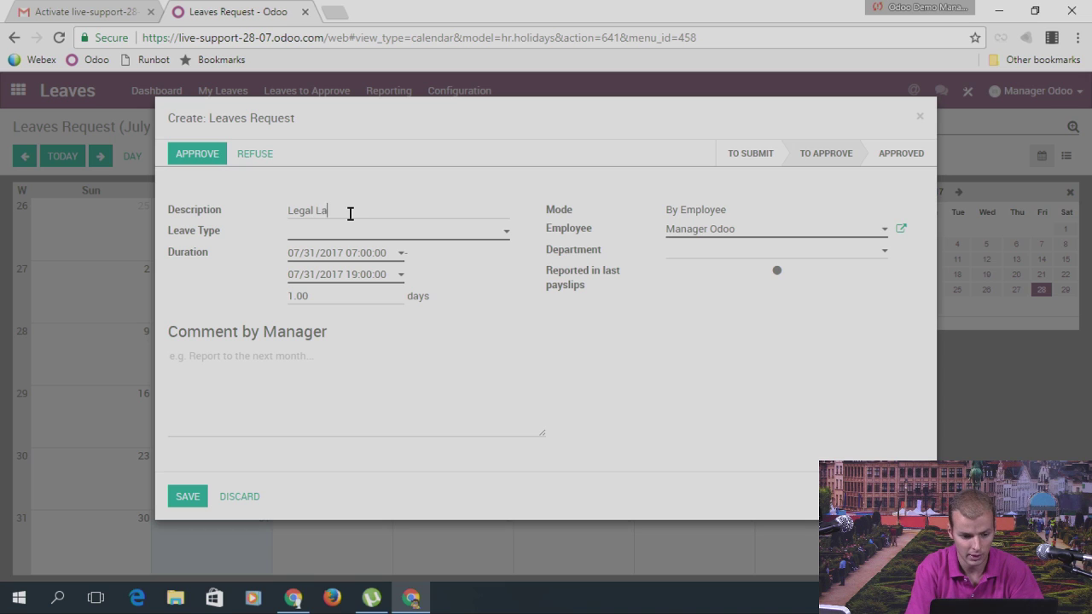
{"action": "key", "text": "BackSpace"}
{"action": "type", "text": "eave"}
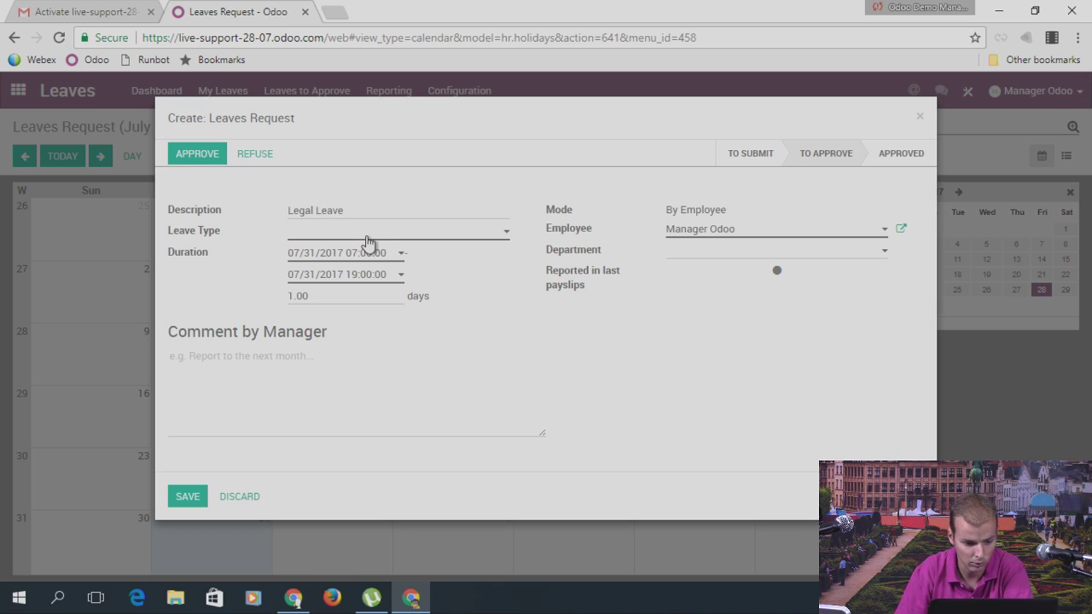
{"action": "left_click", "coordinate": [366, 236]}
{"action": "left_click", "coordinate": [393, 254]}
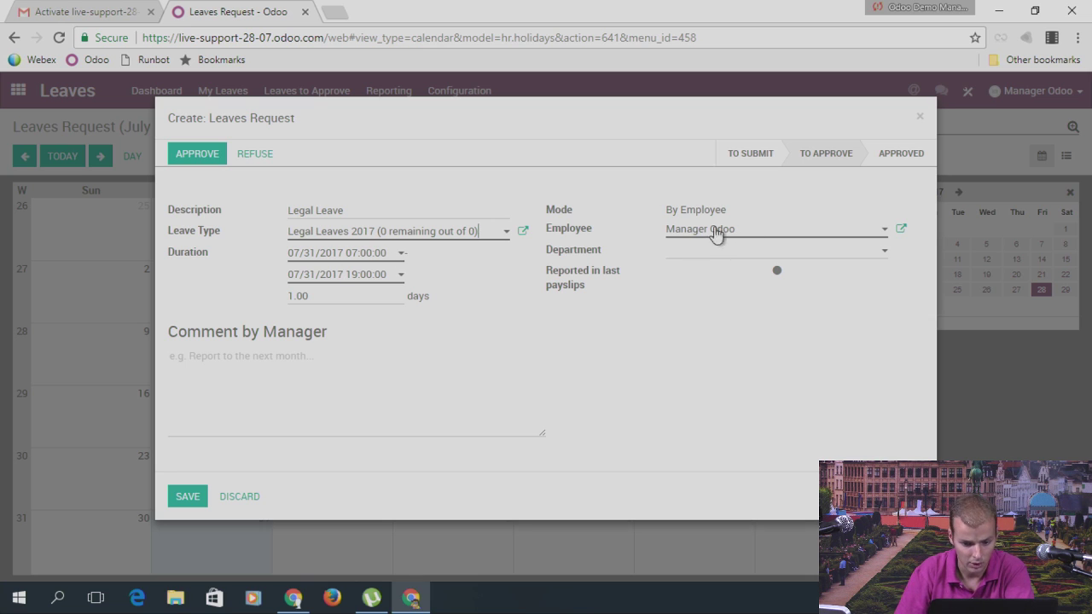
{"action": "left_click", "coordinate": [198, 502]}
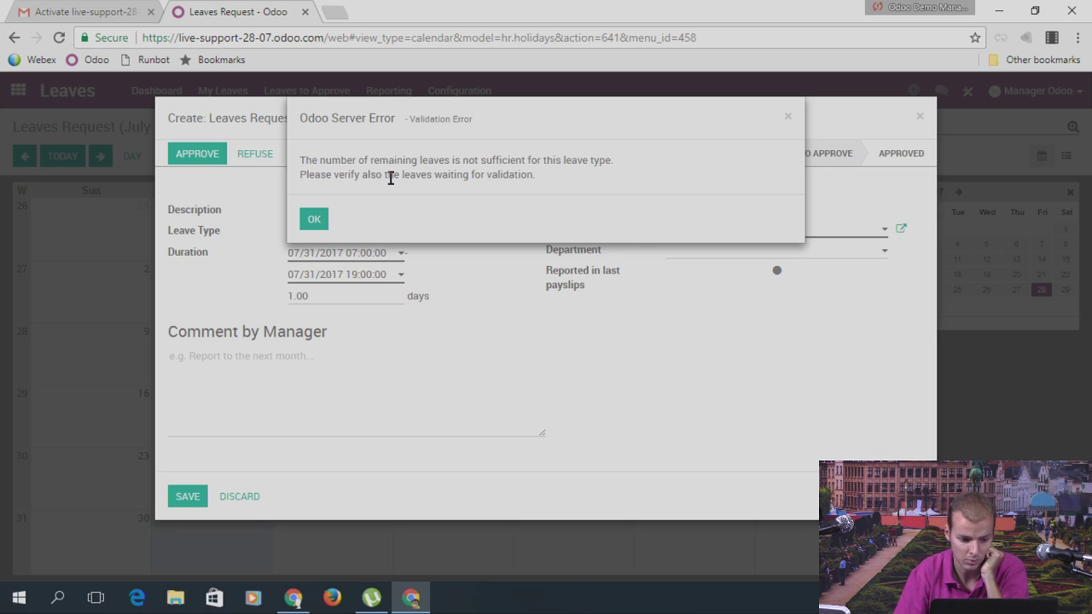
{"action": "left_click_drag", "start_coordinate": [306, 161], "coordinate": [367, 160]}
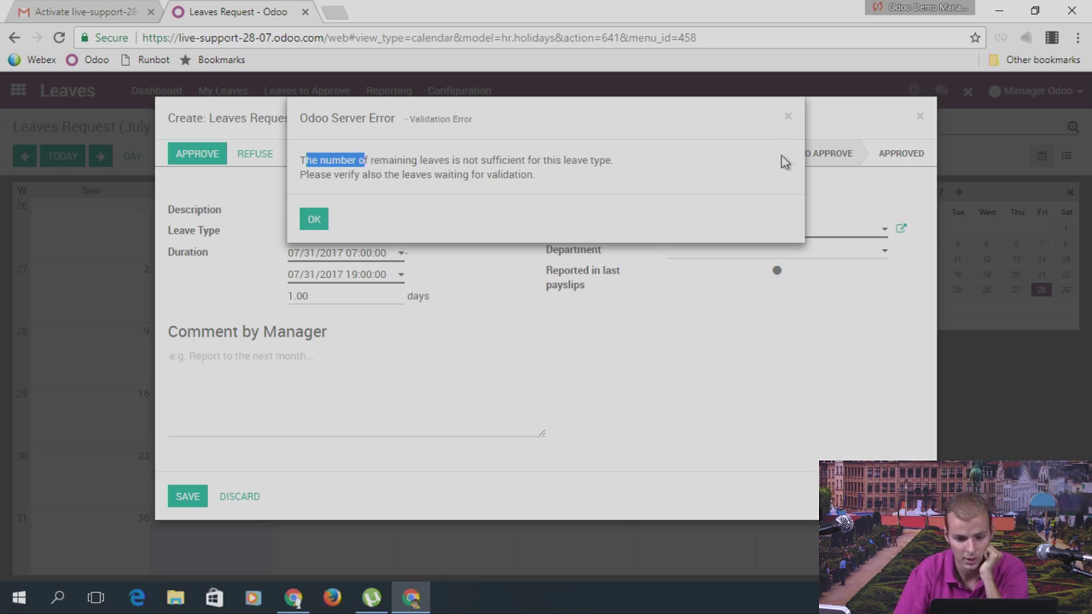
{"action": "left_click", "coordinate": [788, 117]}
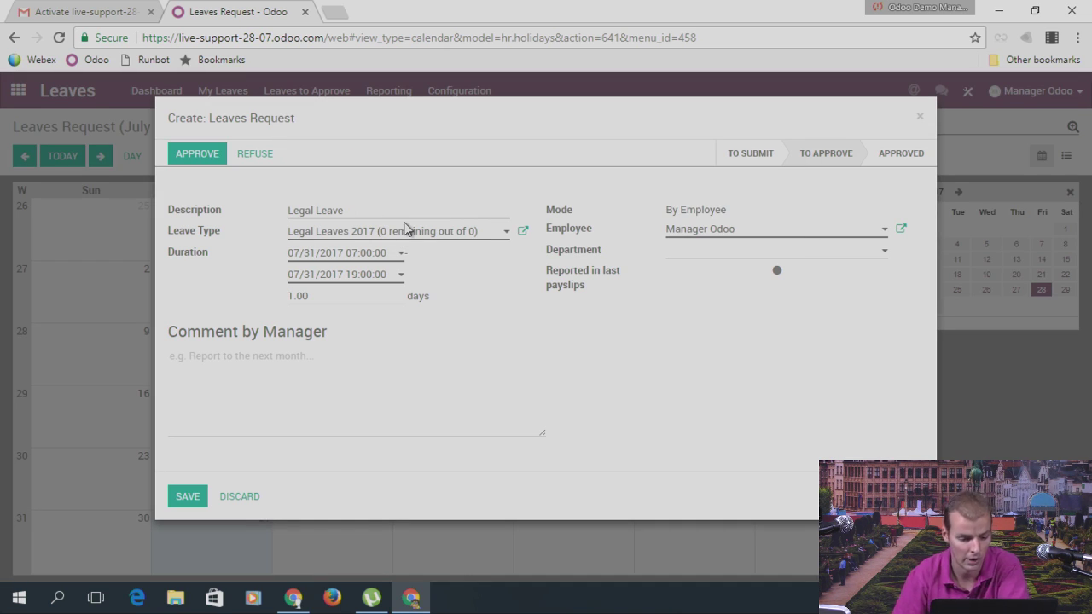
Step: Change the request's leave type to Sick Leaves and save the one-day leave
{"action": "left_click", "coordinate": [410, 234]}
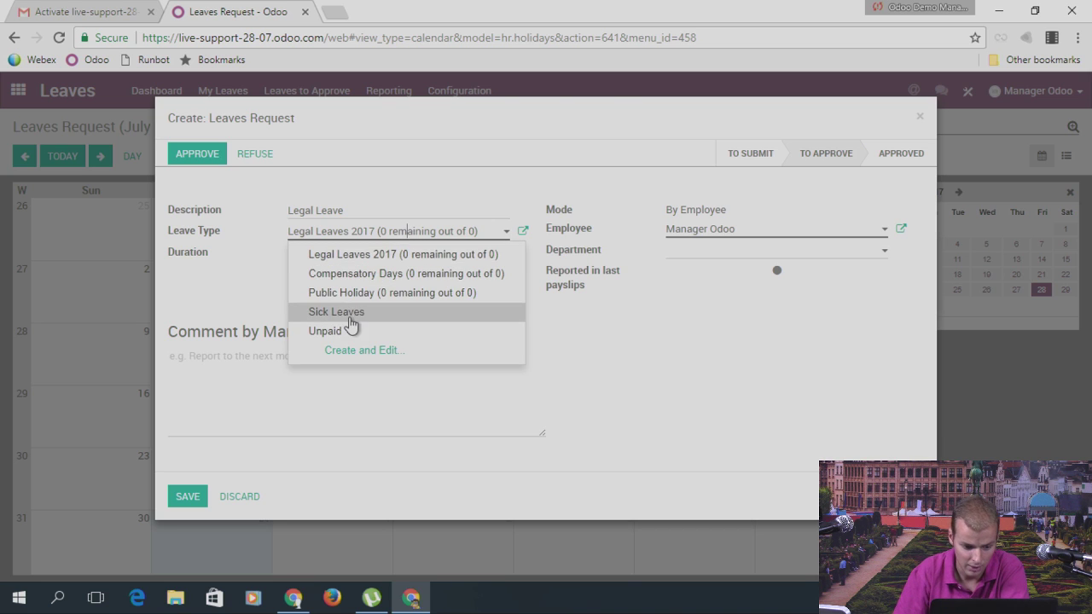
{"action": "left_click", "coordinate": [347, 313]}
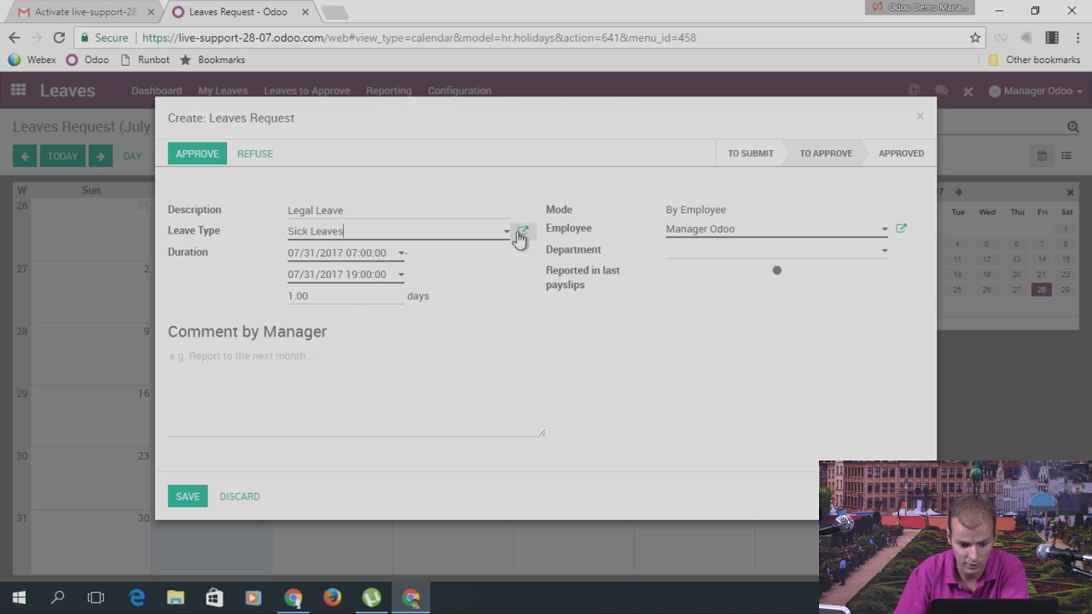
{"action": "left_click", "coordinate": [523, 231]}
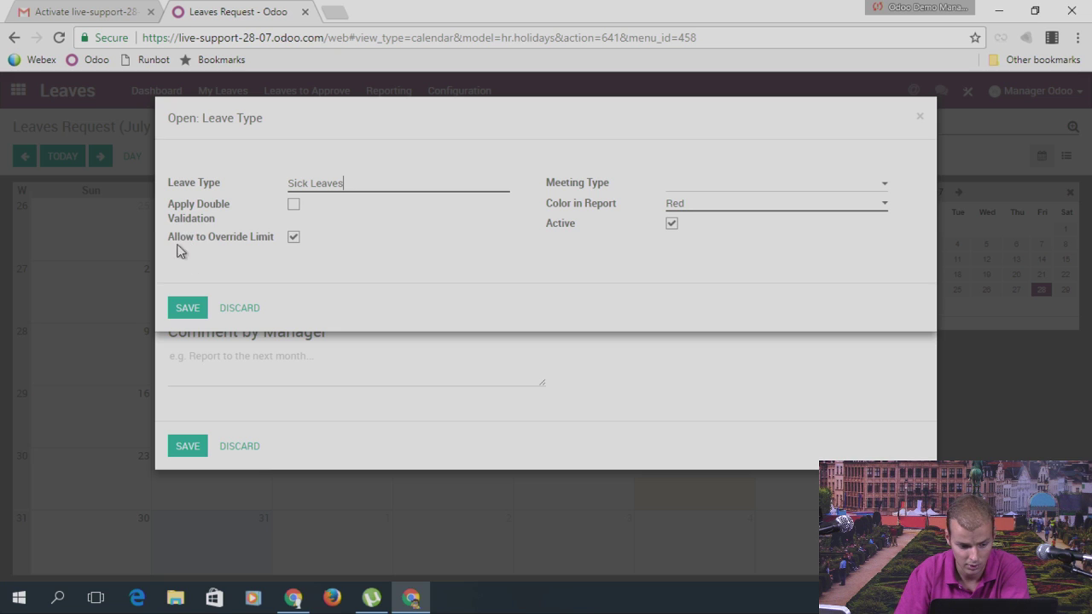
{"action": "left_click", "coordinate": [920, 116]}
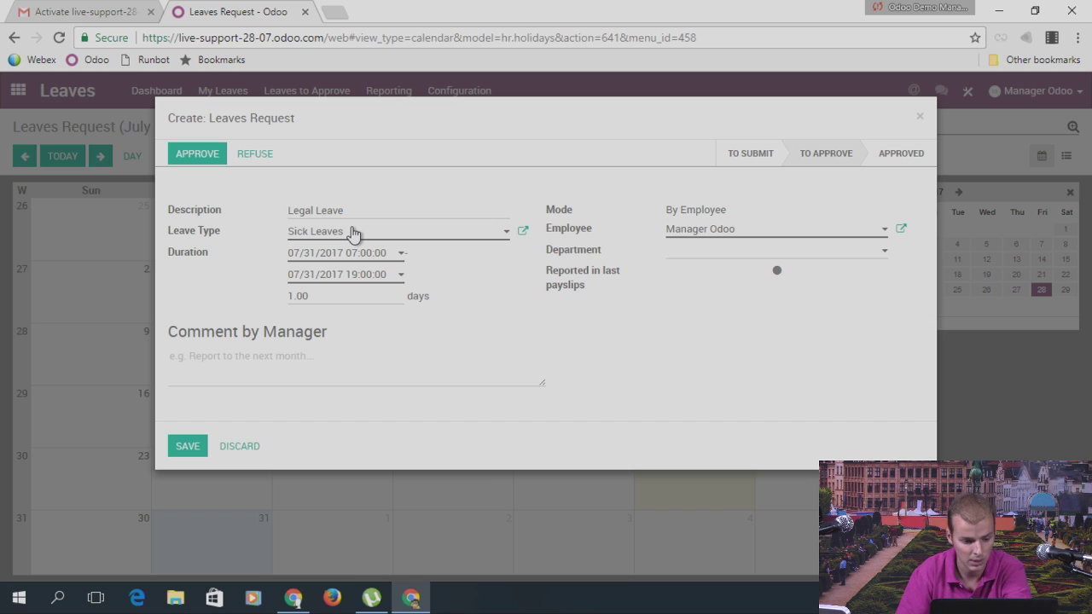
{"action": "left_click", "coordinate": [200, 446]}
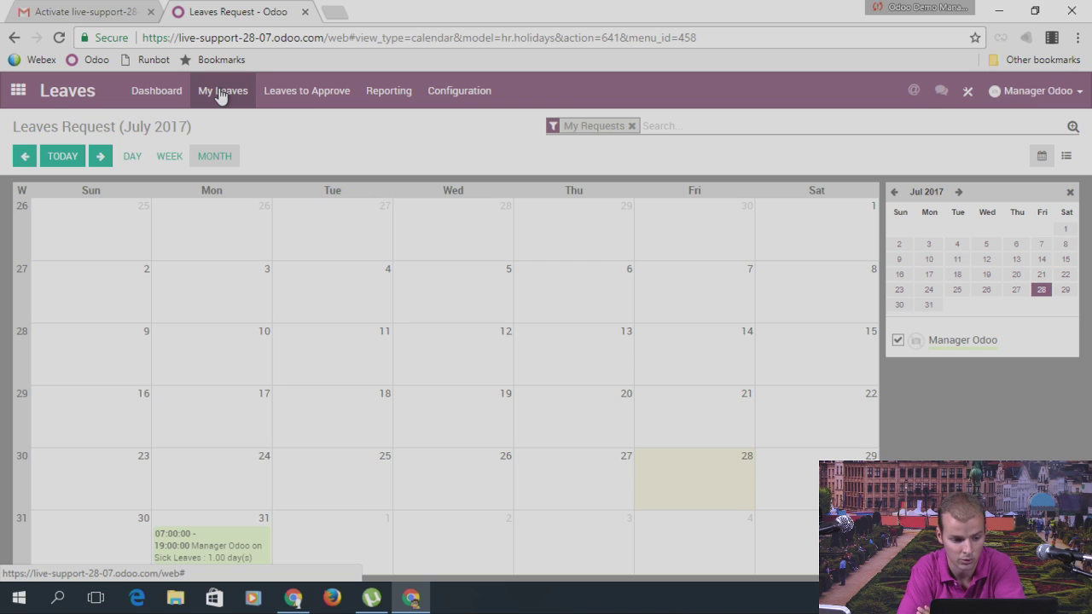
Step: Start a new department leave allocation with a Legal Leave 2017 description
{"action": "left_click", "coordinate": [319, 96]}
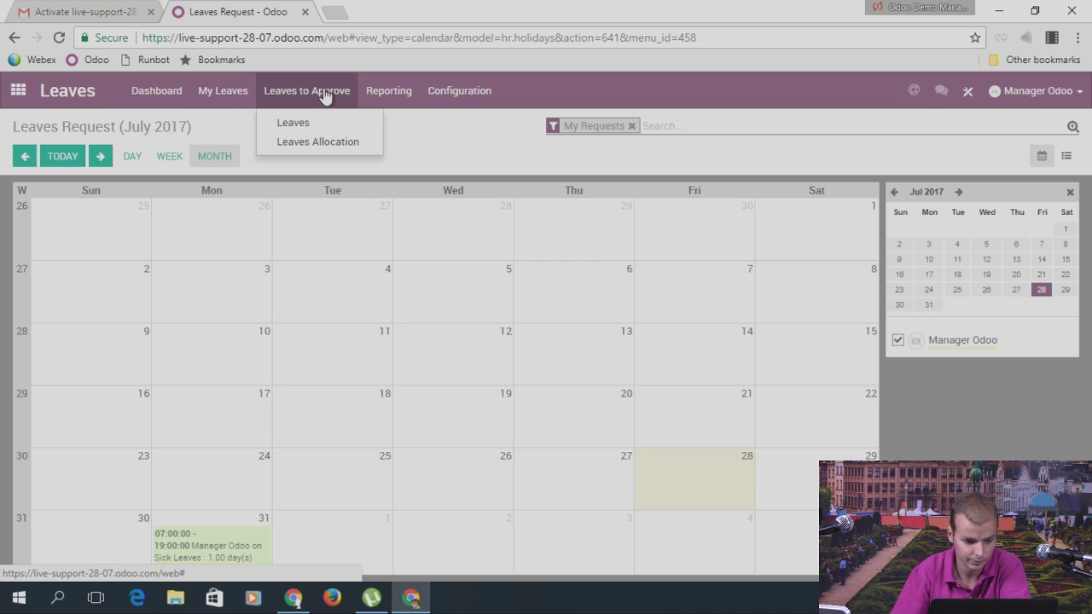
{"action": "left_click", "coordinate": [301, 143]}
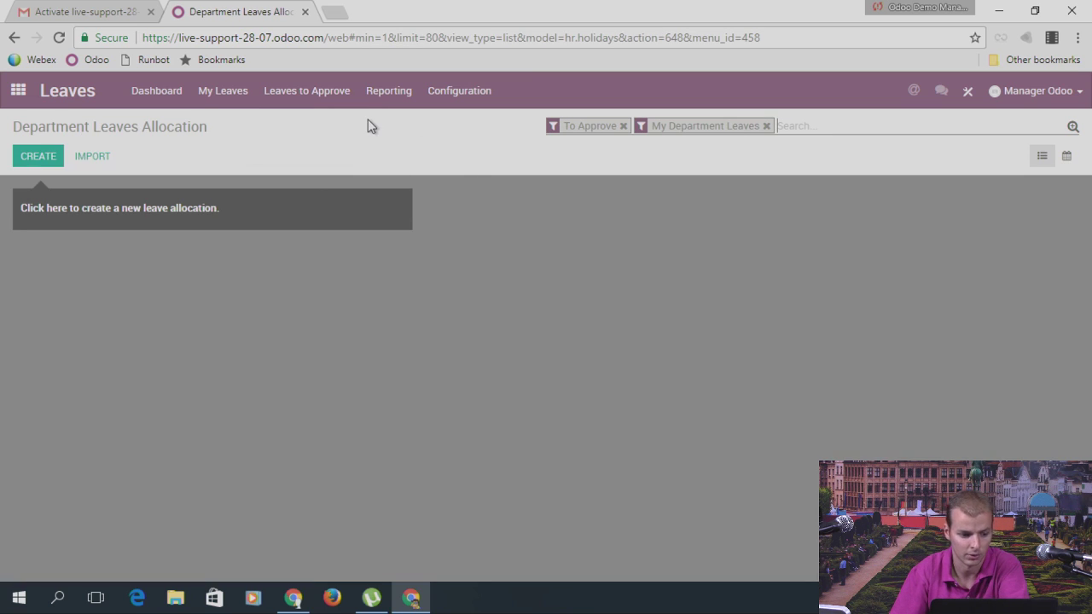
{"action": "left_click", "coordinate": [40, 161]}
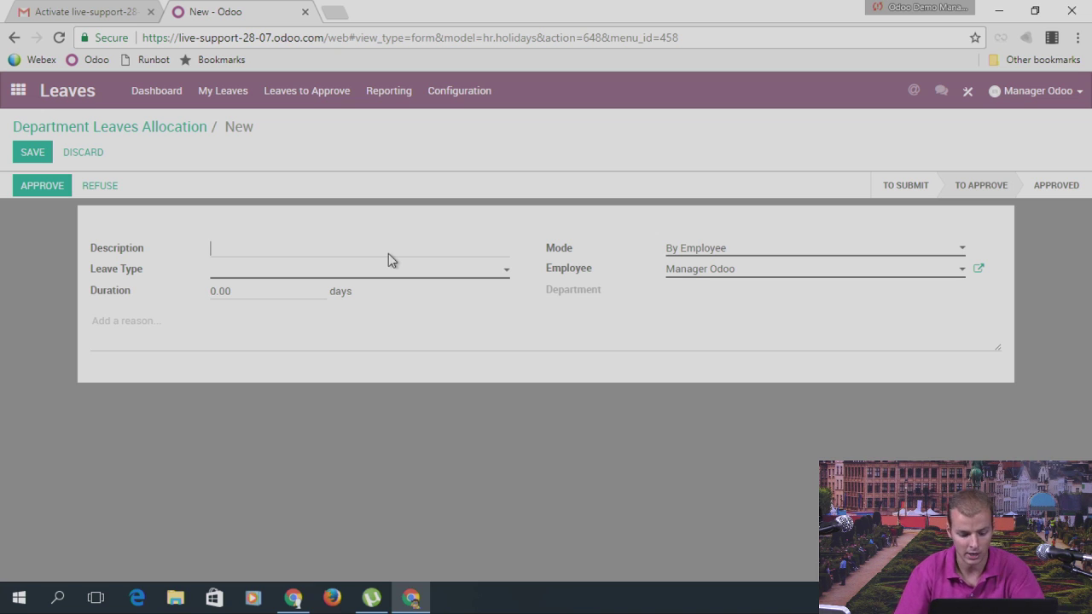
{"action": "type", "text": "Legal "}
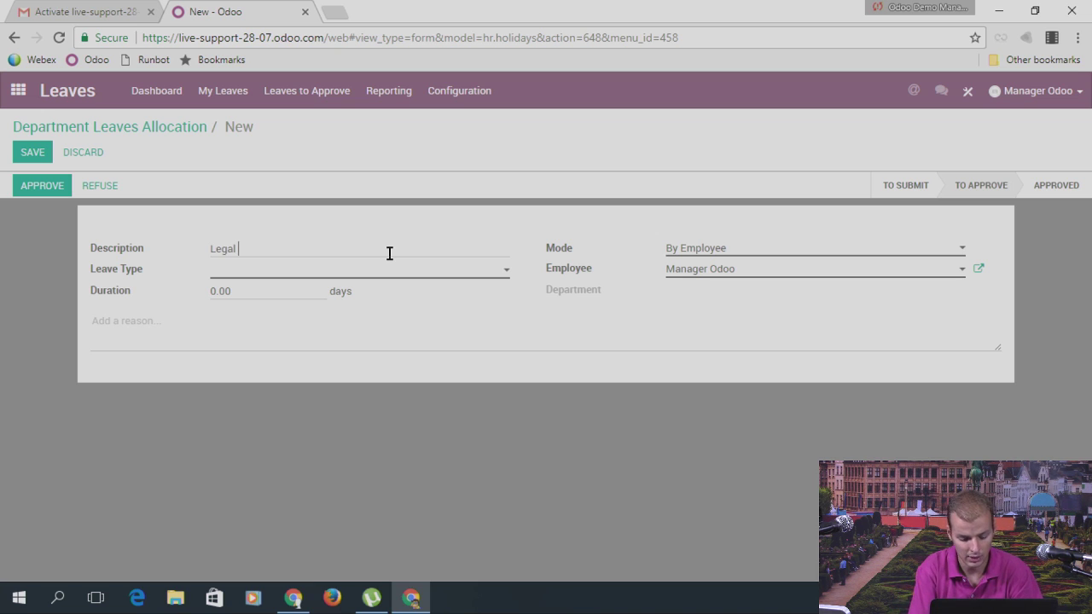
{"action": "type", "text": "Leave"}
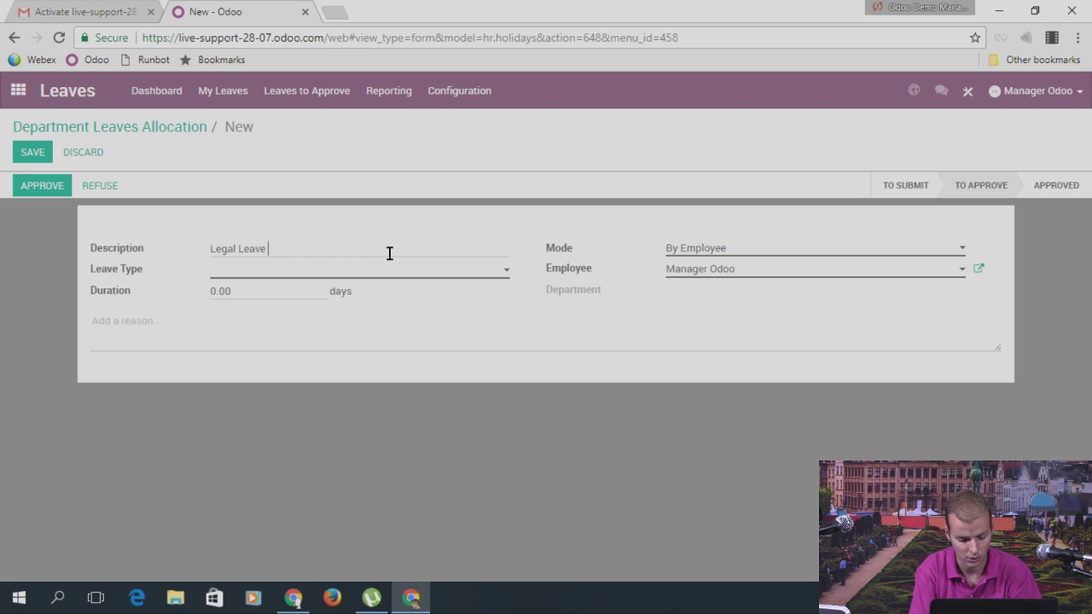
{"action": "type", "text": " Fo"}
{"action": "key", "text": "BackSpace"}
{"action": "key", "text": "BackSpace"}
{"action": "type", "text": "20"}
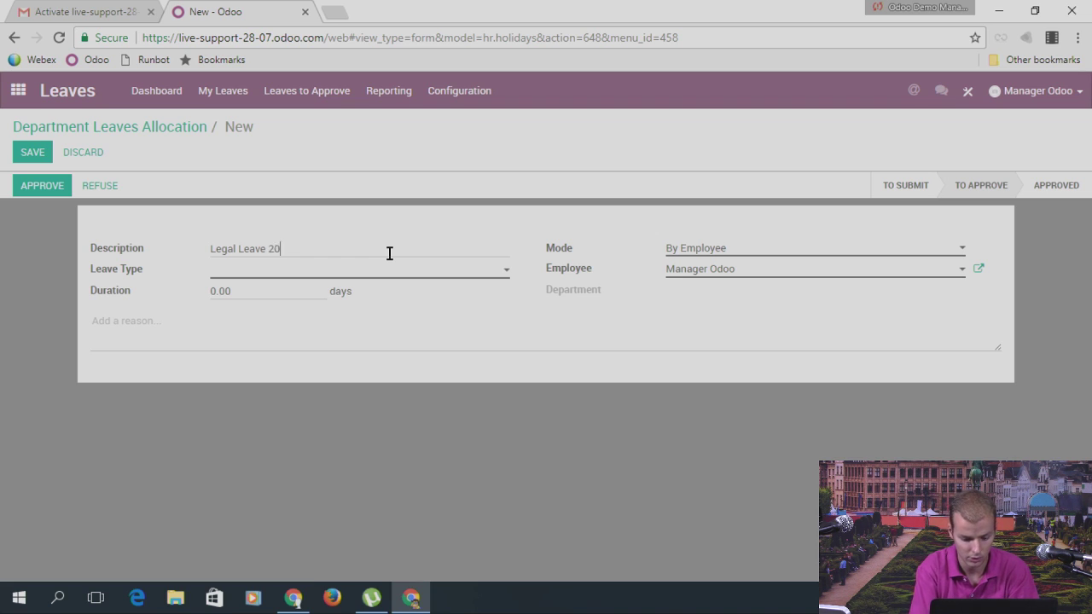
{"action": "type", "text": "17"}
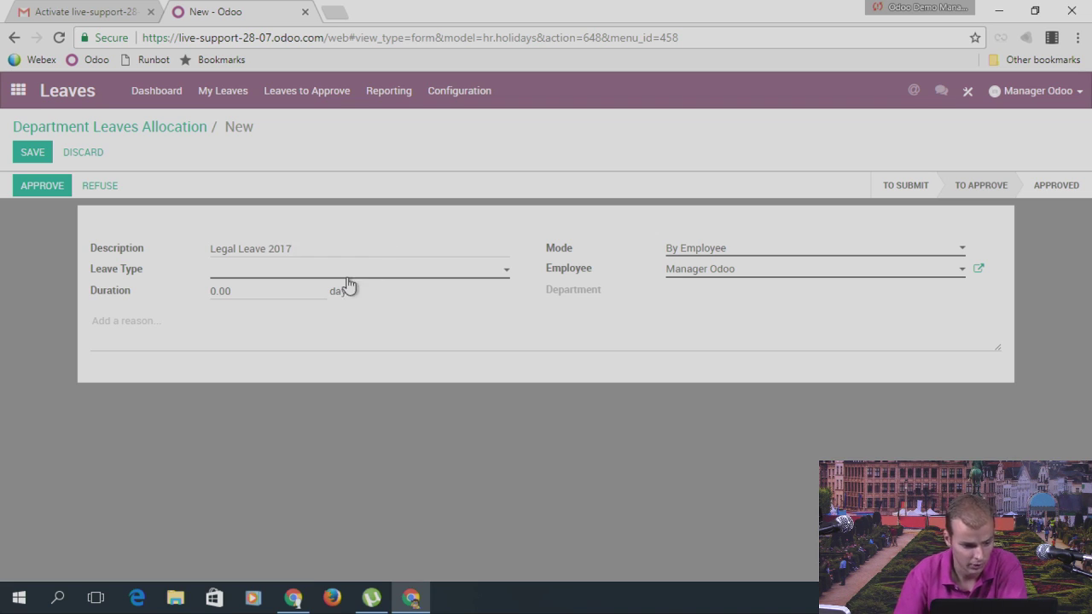
Step: Set 25 days of Legal Leaves 2017 by employee tag, then discard the unsaved allocation
{"action": "left_click", "coordinate": [340, 275]}
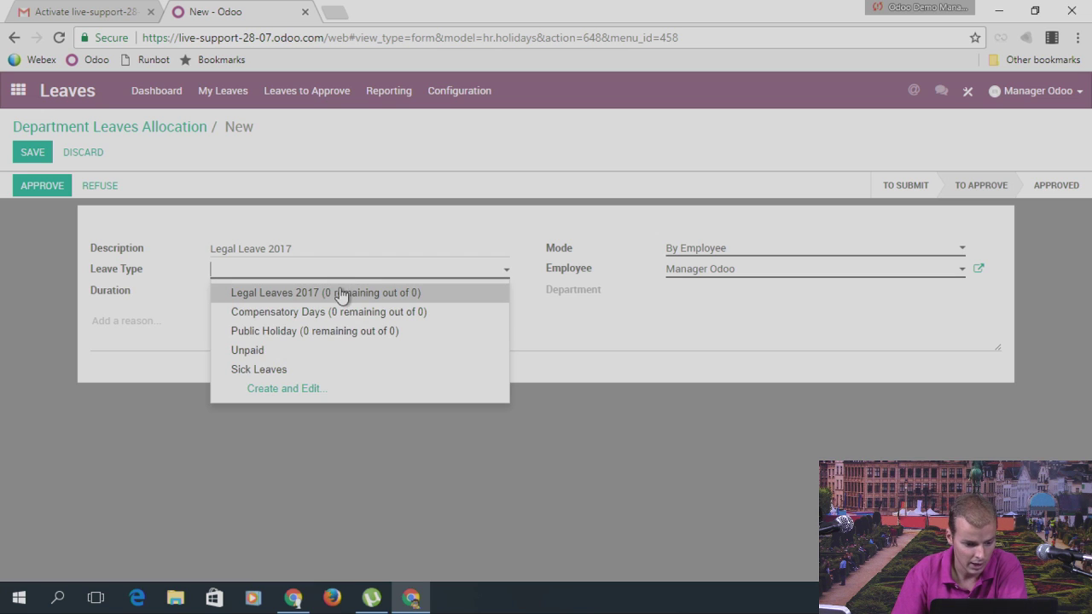
{"action": "left_click", "coordinate": [340, 295]}
{"action": "left_click", "coordinate": [208, 295]}
{"action": "type", "text": "25"}
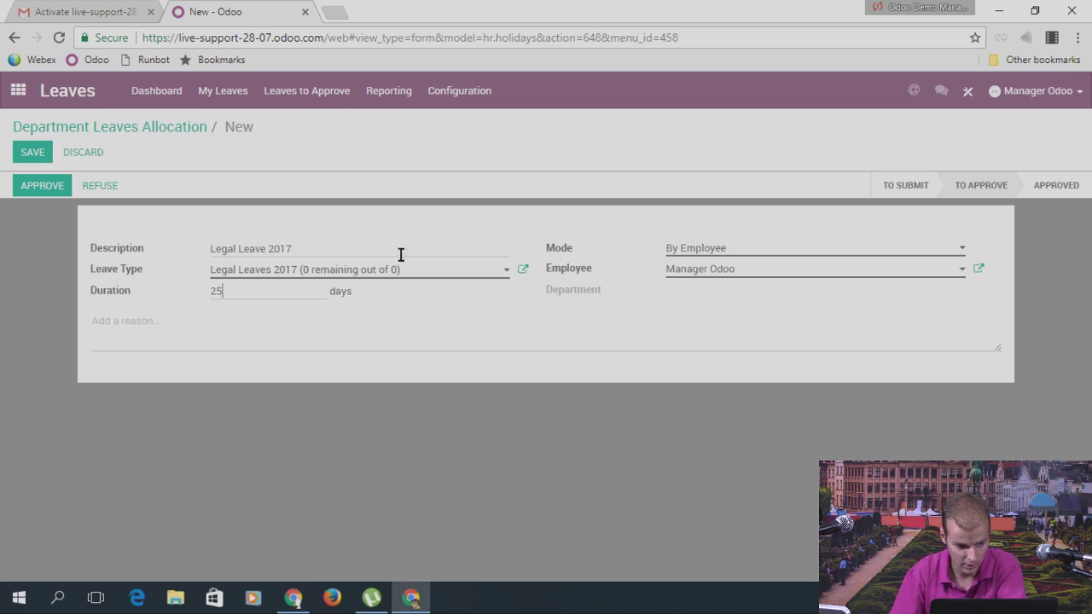
{"action": "left_click", "coordinate": [711, 249]}
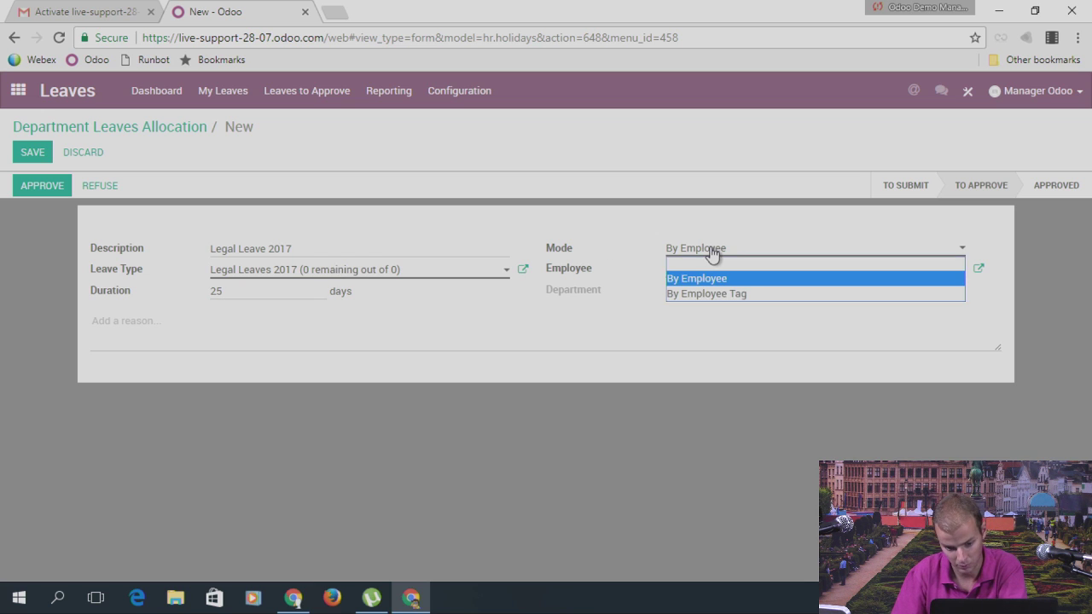
{"action": "left_click", "coordinate": [724, 295]}
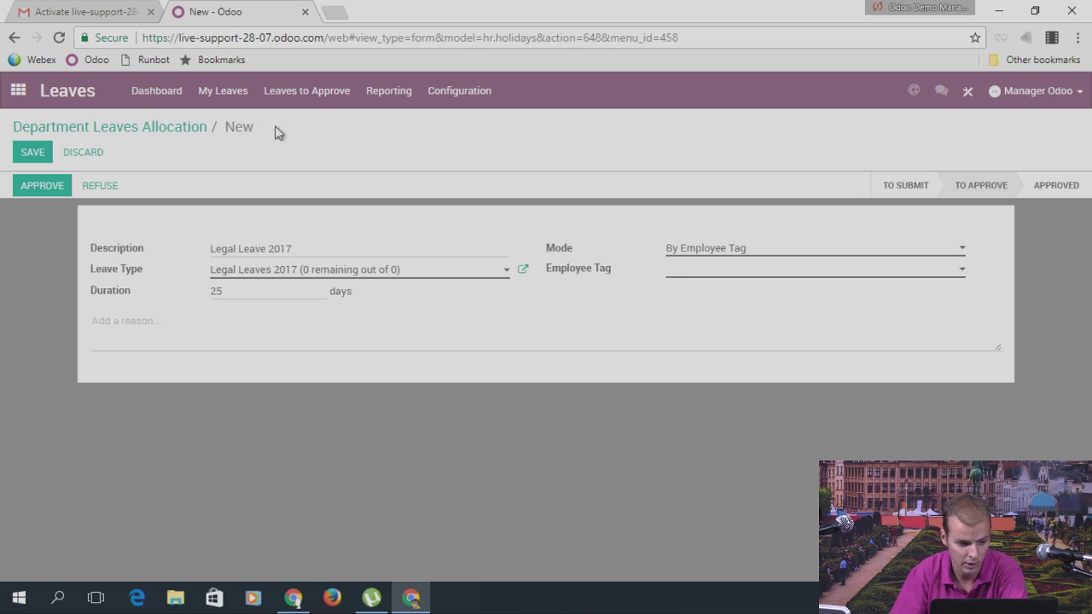
{"action": "left_click", "coordinate": [18, 93]}
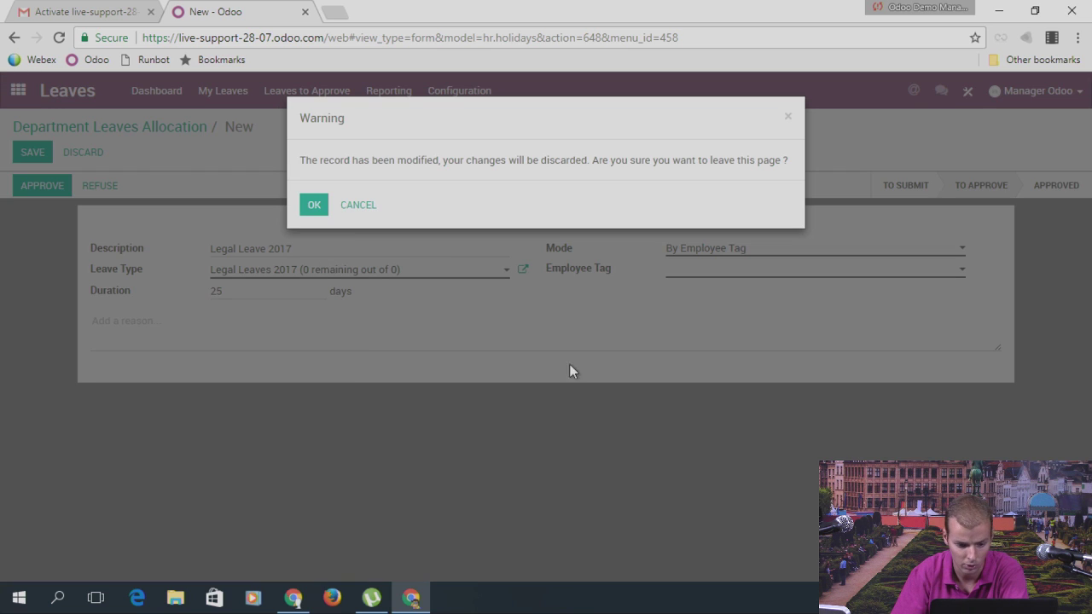
{"action": "left_click", "coordinate": [317, 207]}
Step: Discard the allocation and start a new employee named 'Odoo User'
{"action": "left_click", "coordinate": [629, 477]}
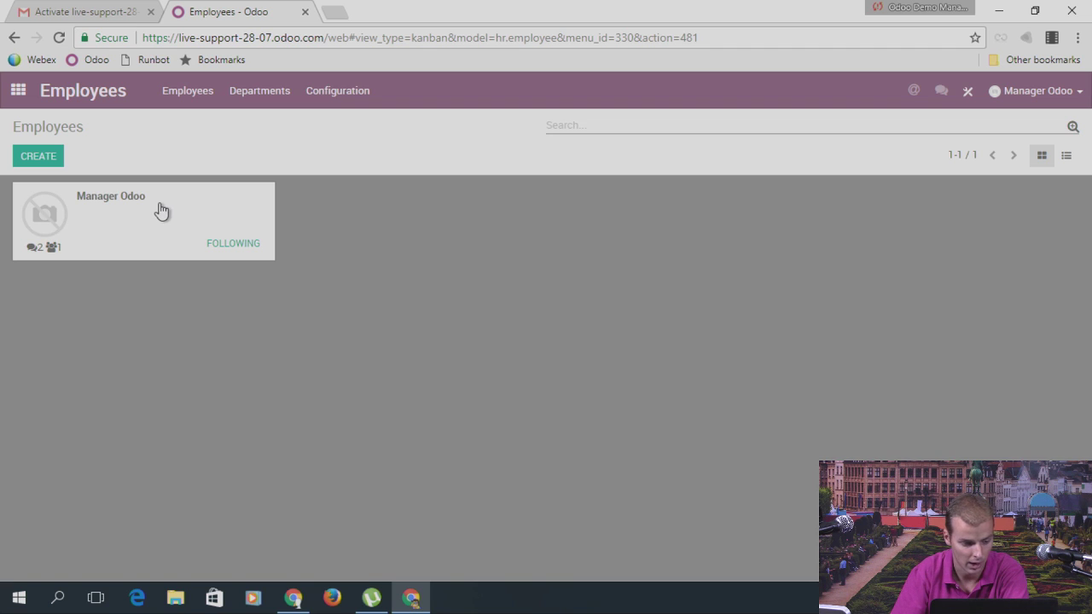
{"action": "left_click", "coordinate": [161, 211]}
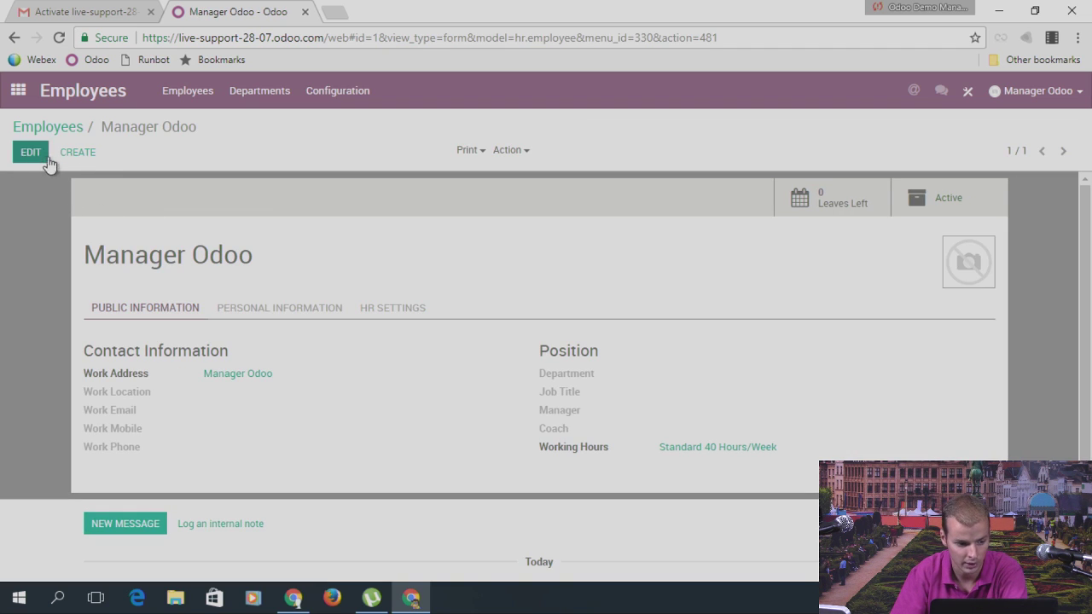
{"action": "left_click", "coordinate": [85, 155]}
{"action": "type", "text": "Ood"}
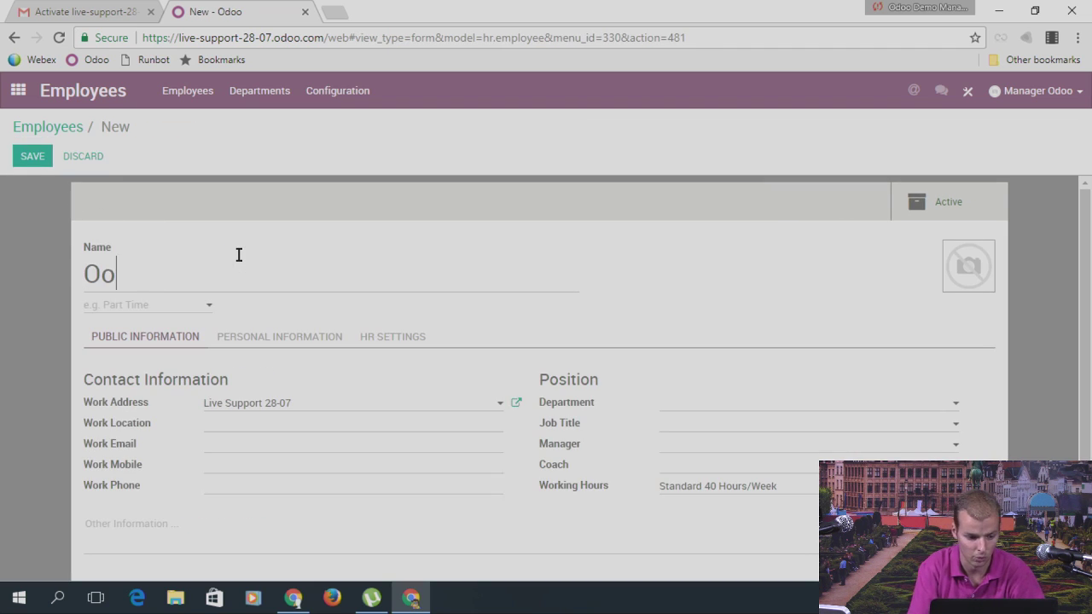
{"action": "key", "text": "BackSpace"}
{"action": "key", "text": "BackSpace"}
{"action": "type", "text": "doo User"}
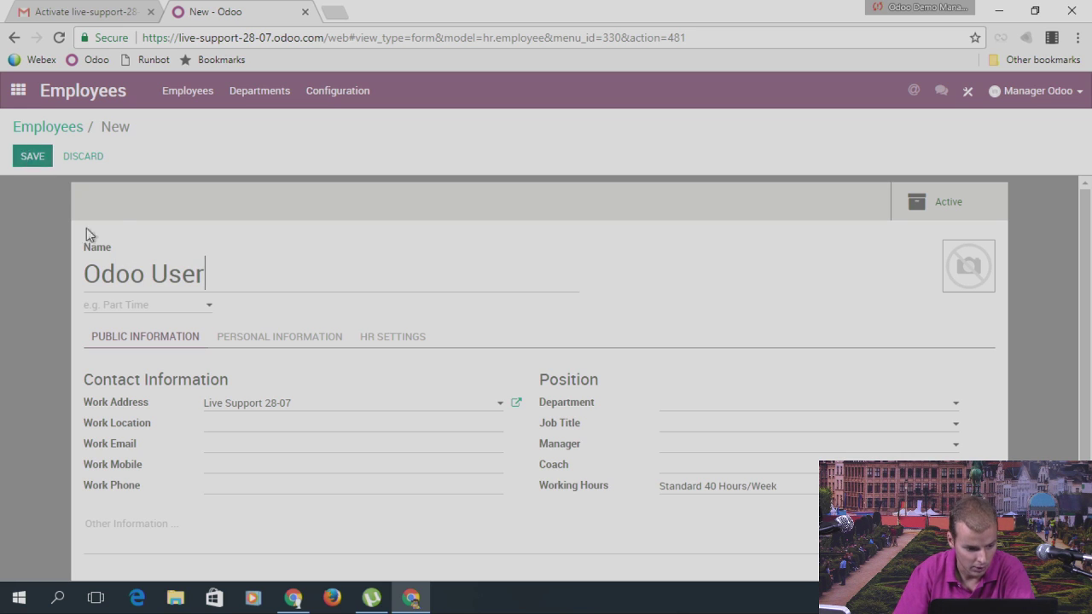
Step: Give Odoo User a newly created 'Full time' tag and save the employee
{"action": "left_click", "coordinate": [142, 312]}
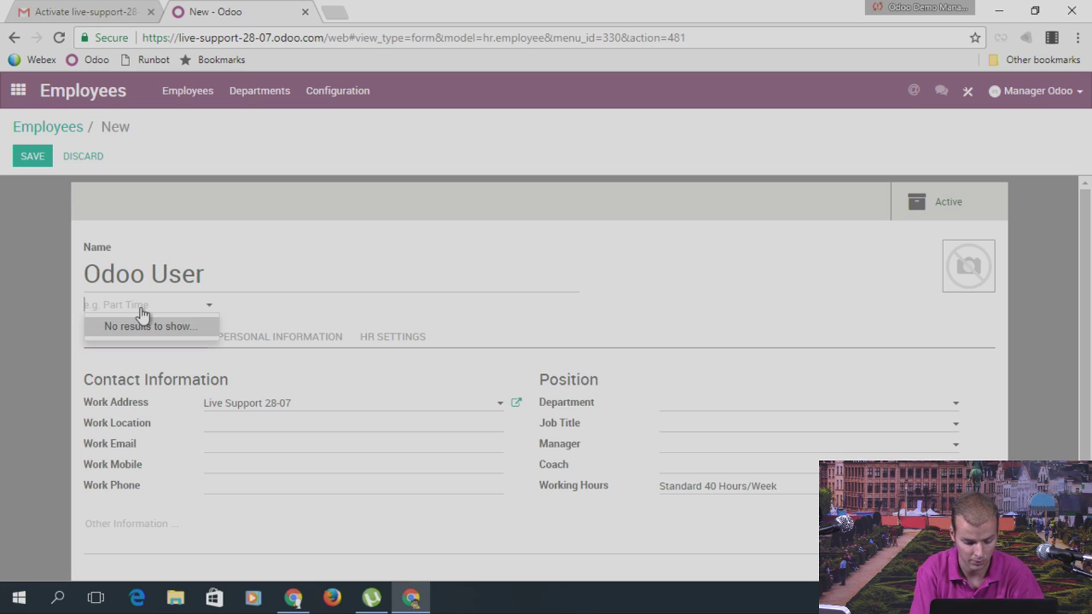
{"action": "type", "text": "Full time"}
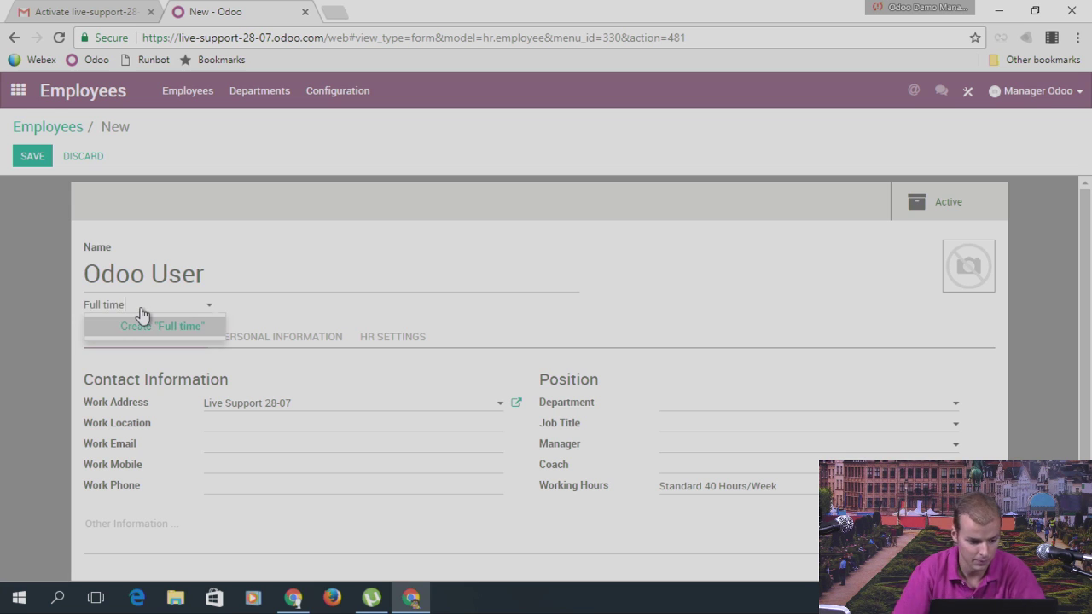
{"action": "left_click", "coordinate": [169, 340]}
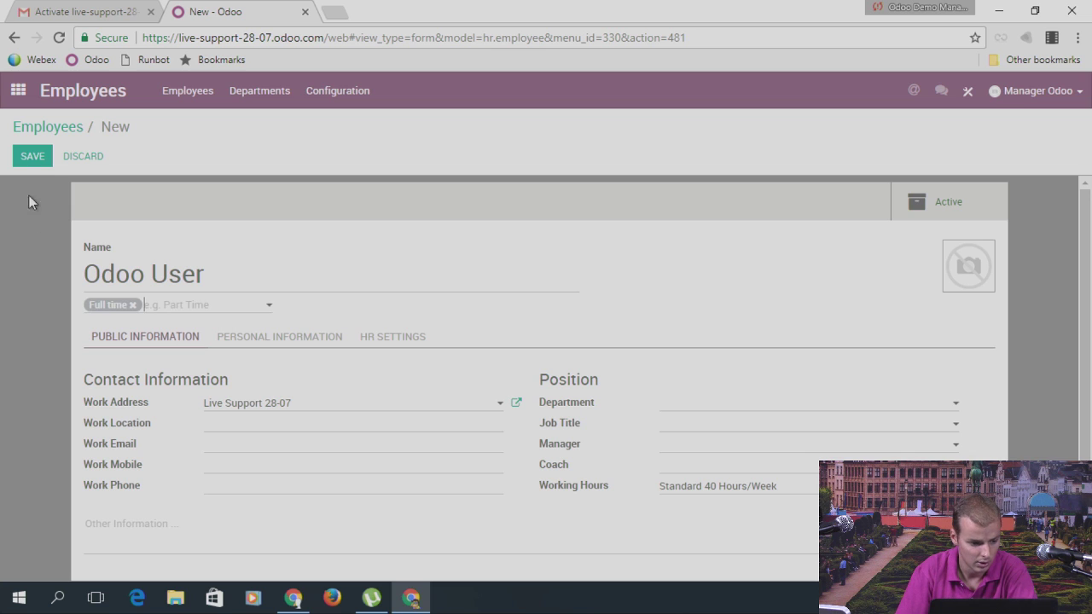
{"action": "left_click", "coordinate": [78, 158]}
{"action": "left_click", "coordinate": [362, 206]}
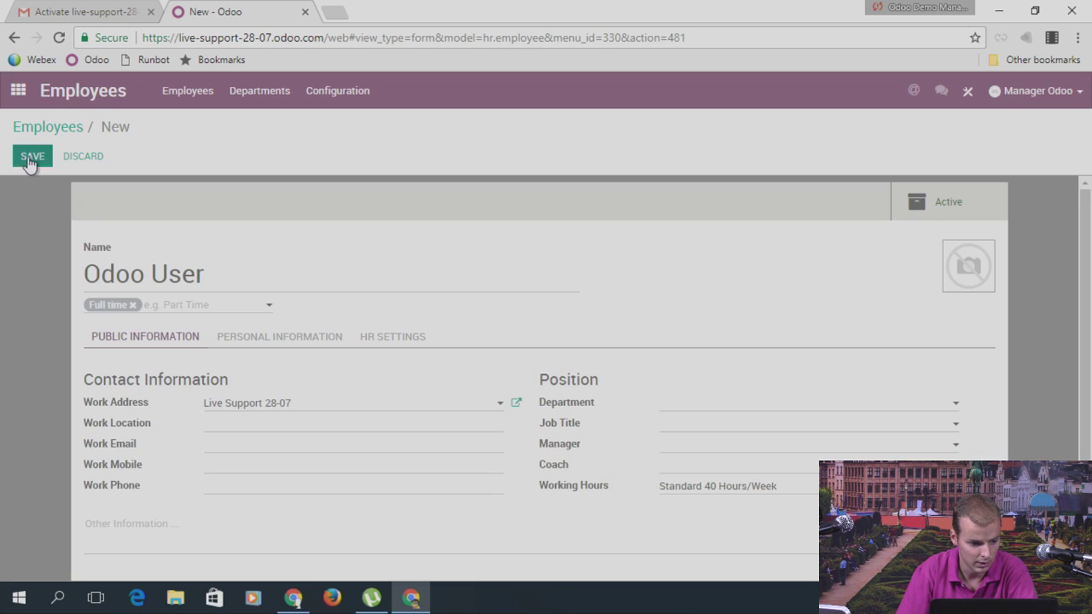
{"action": "left_click", "coordinate": [32, 158]}
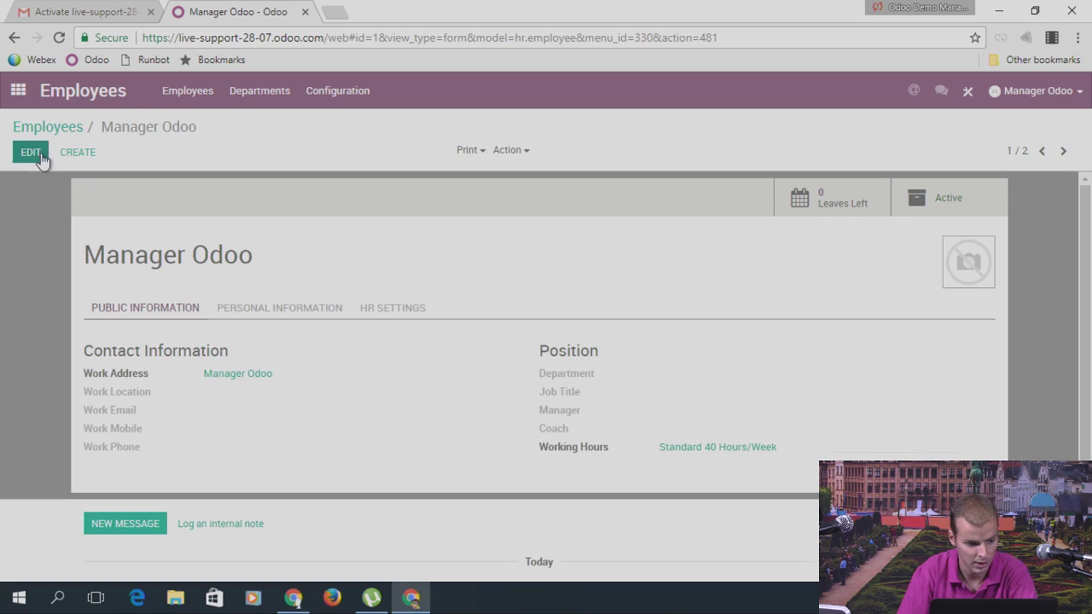
Step: Tag Manager Odoo as Full time and save the record
{"action": "left_click", "coordinate": [34, 156]}
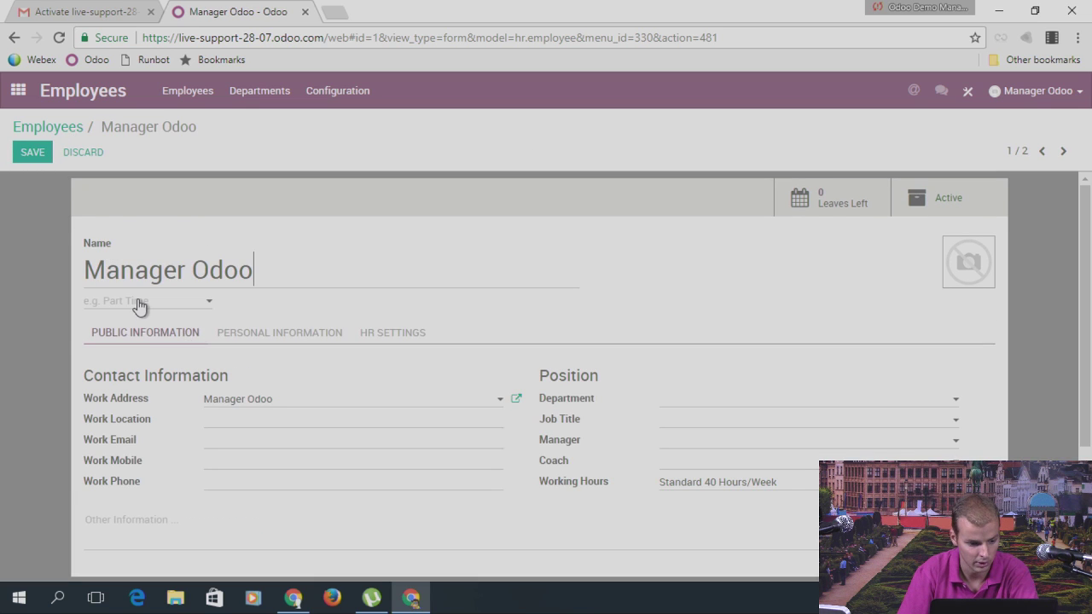
{"action": "left_click", "coordinate": [139, 303]}
{"action": "type", "text": "Ful"}
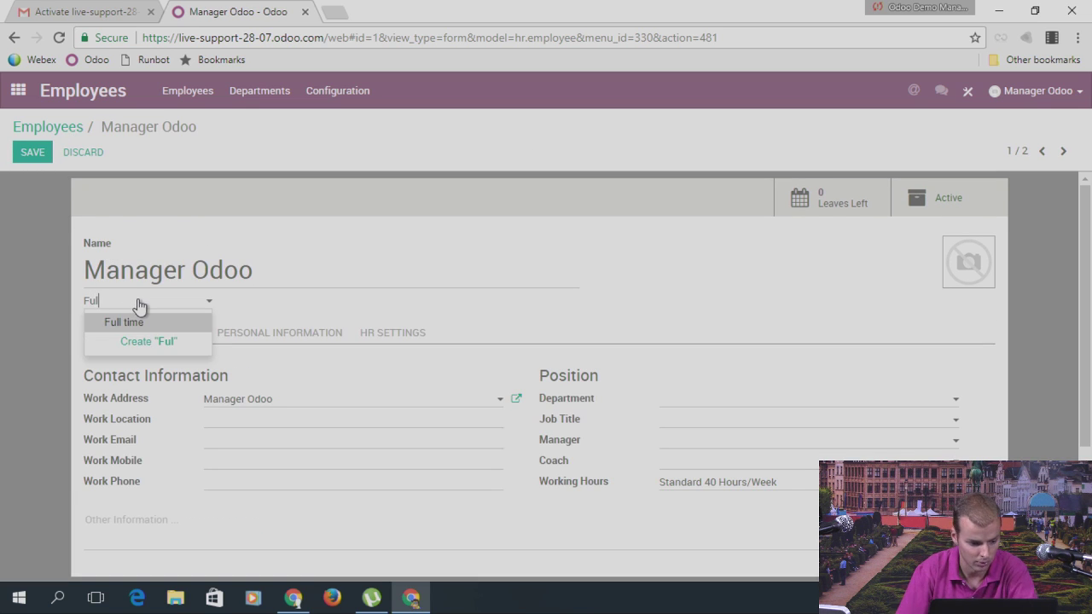
{"action": "left_click", "coordinate": [142, 325]}
{"action": "left_click", "coordinate": [32, 156]}
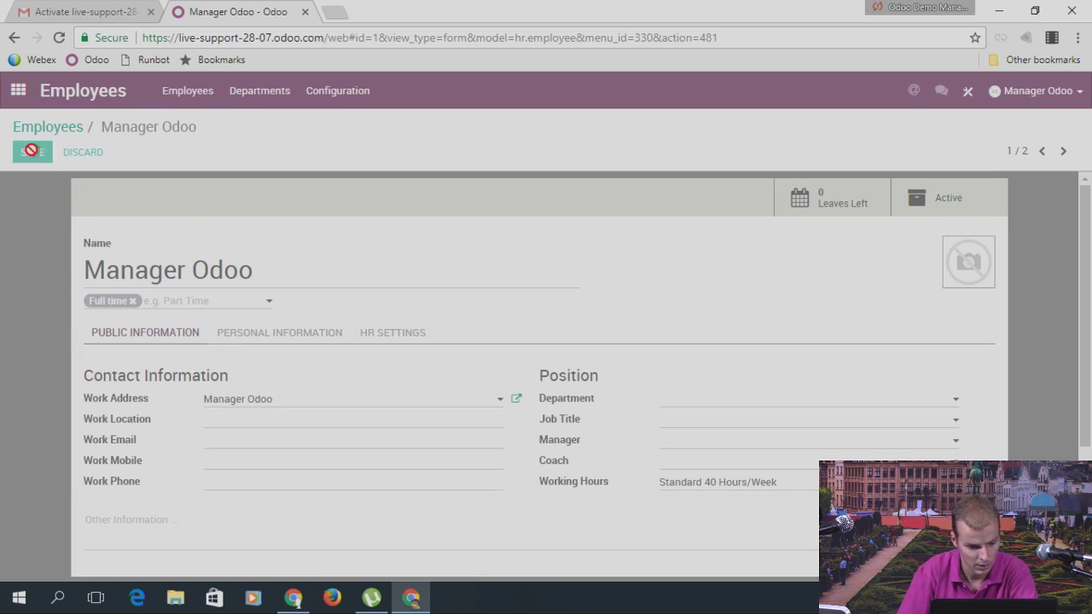
Step: Go to the department leave allocations in the Leaves app
{"action": "left_click", "coordinate": [26, 90]}
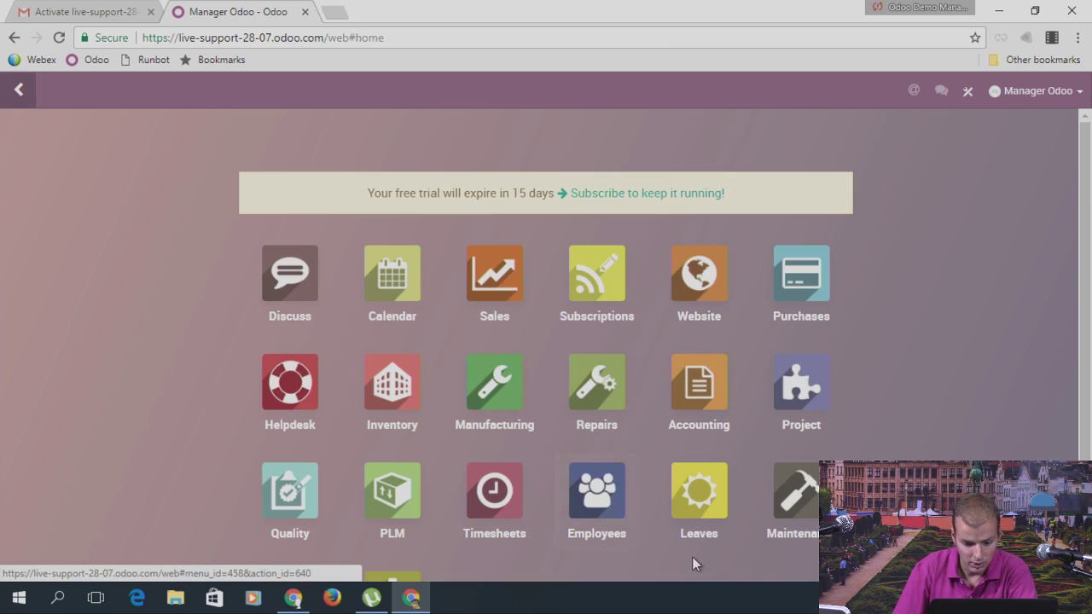
{"action": "left_click", "coordinate": [697, 487]}
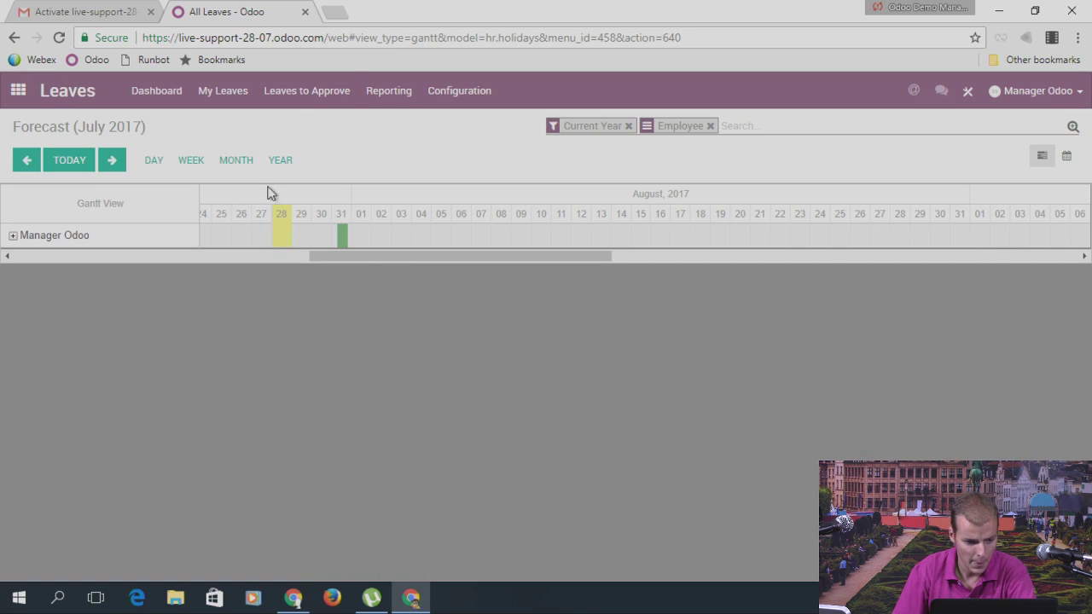
{"action": "left_click", "coordinate": [306, 90]}
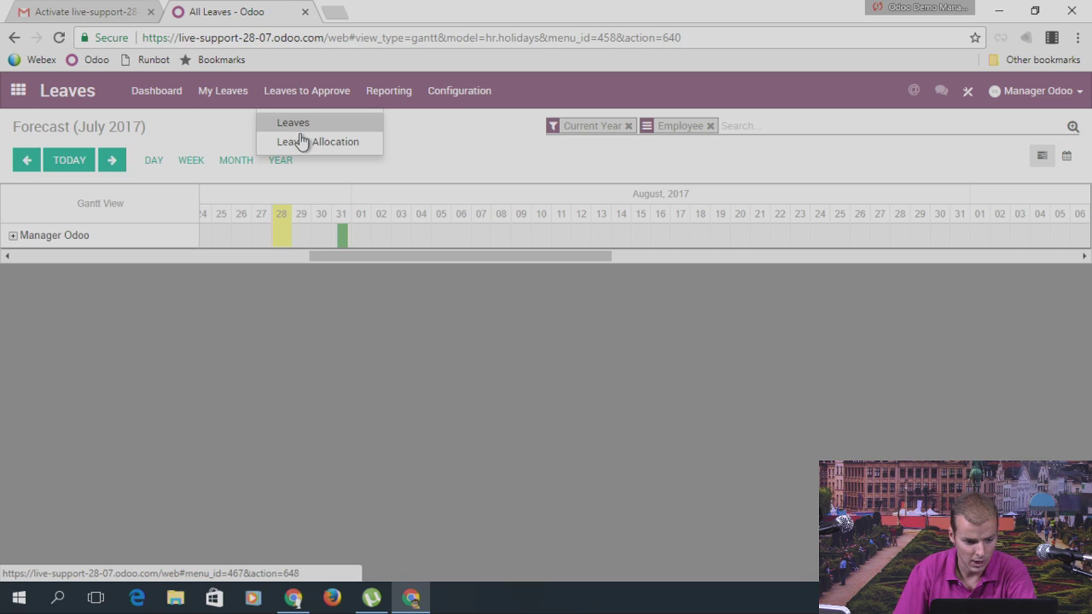
{"action": "left_click", "coordinate": [303, 141]}
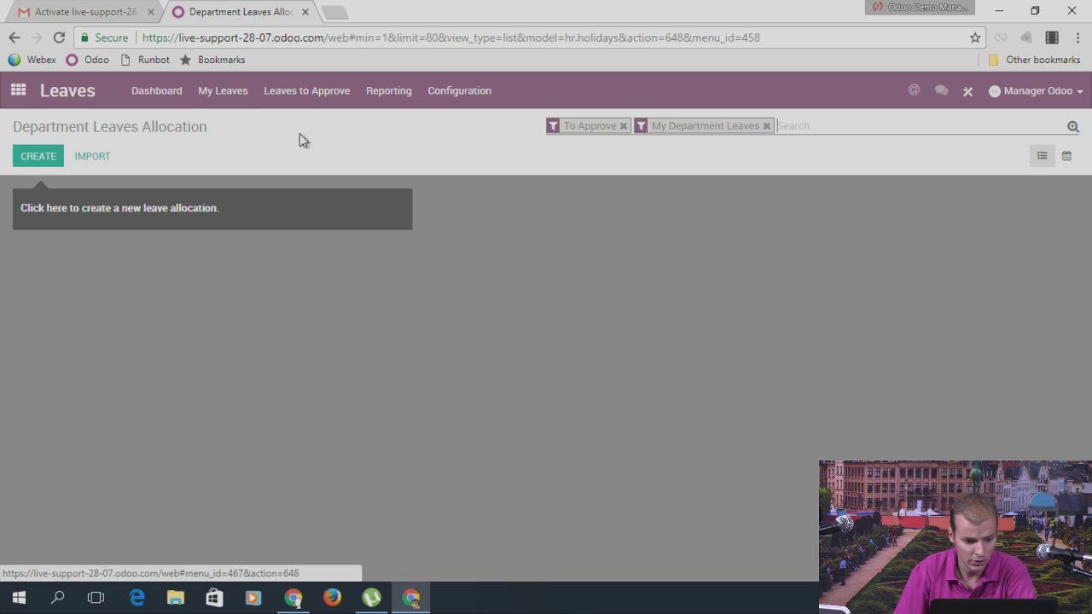
Step: Start a 'Legal Leave 2017' allocation of 25 days with leave type Legal Leaves 2017
{"action": "left_click", "coordinate": [38, 156]}
{"action": "type", "text": "L"}
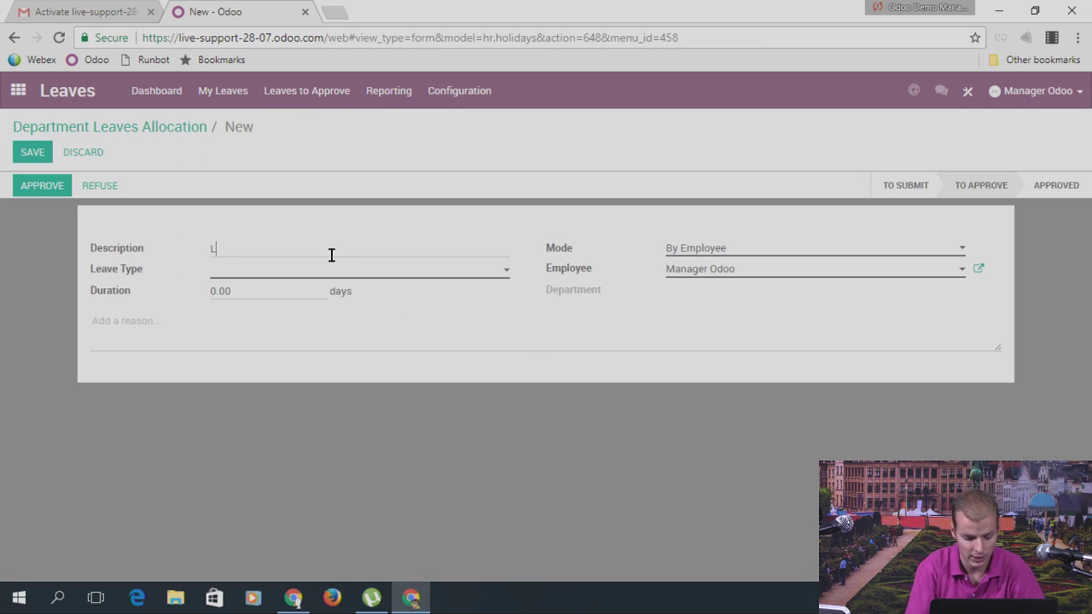
{"action": "type", "text": "egal Leave 2017"}
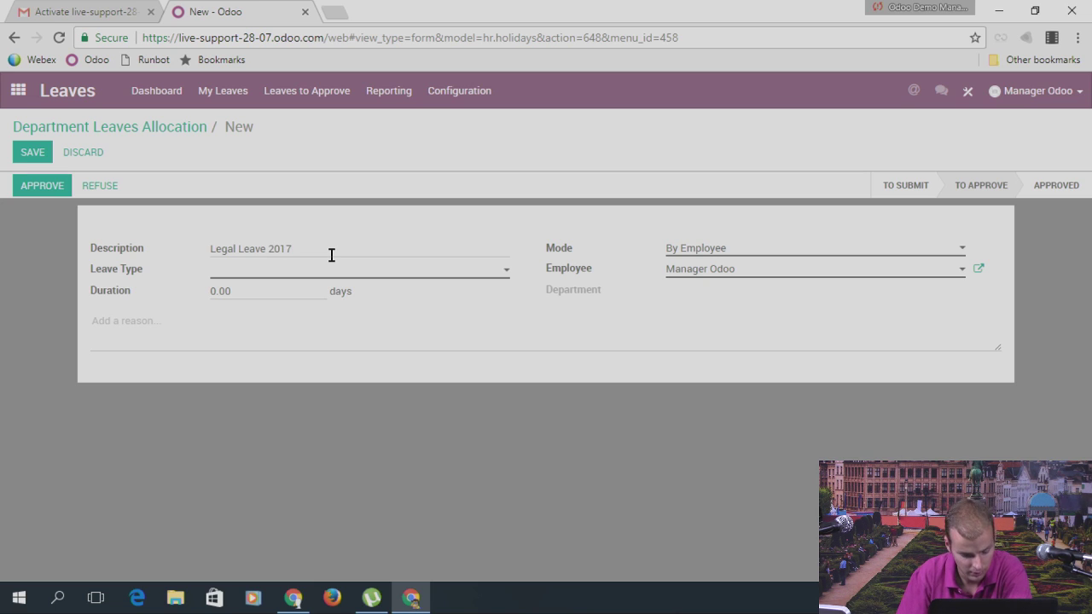
{"action": "left_click", "coordinate": [287, 275]}
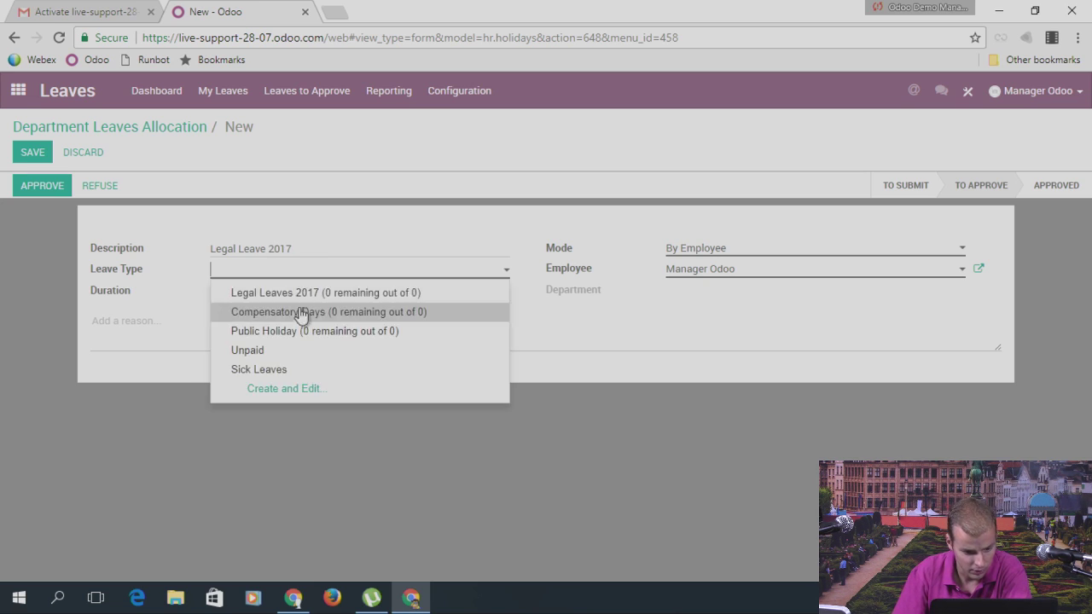
{"action": "left_click", "coordinate": [328, 296]}
{"action": "double_click", "coordinate": [225, 292]}
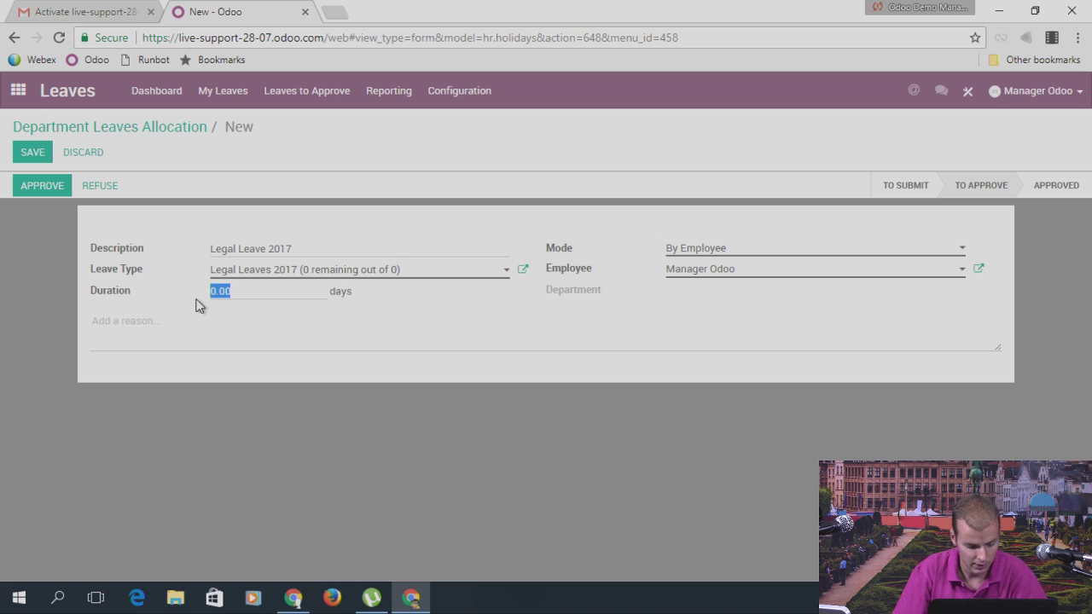
{"action": "type", "text": "25"}
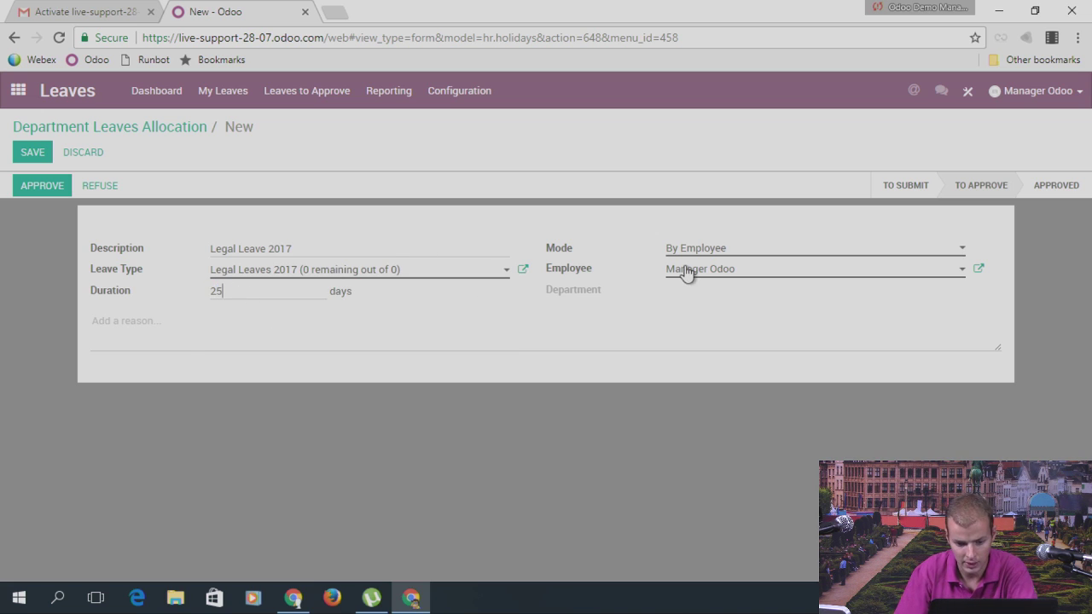
Step: Allocate it by employee tag to Full time and save
{"action": "left_click", "coordinate": [719, 254]}
{"action": "left_click", "coordinate": [710, 295]}
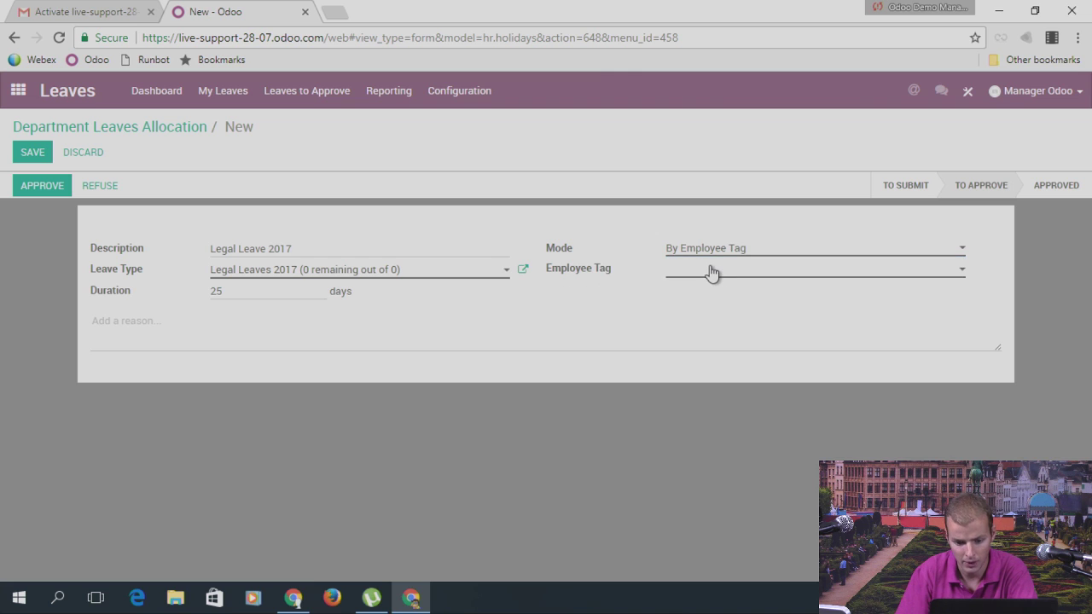
{"action": "left_click", "coordinate": [712, 272]}
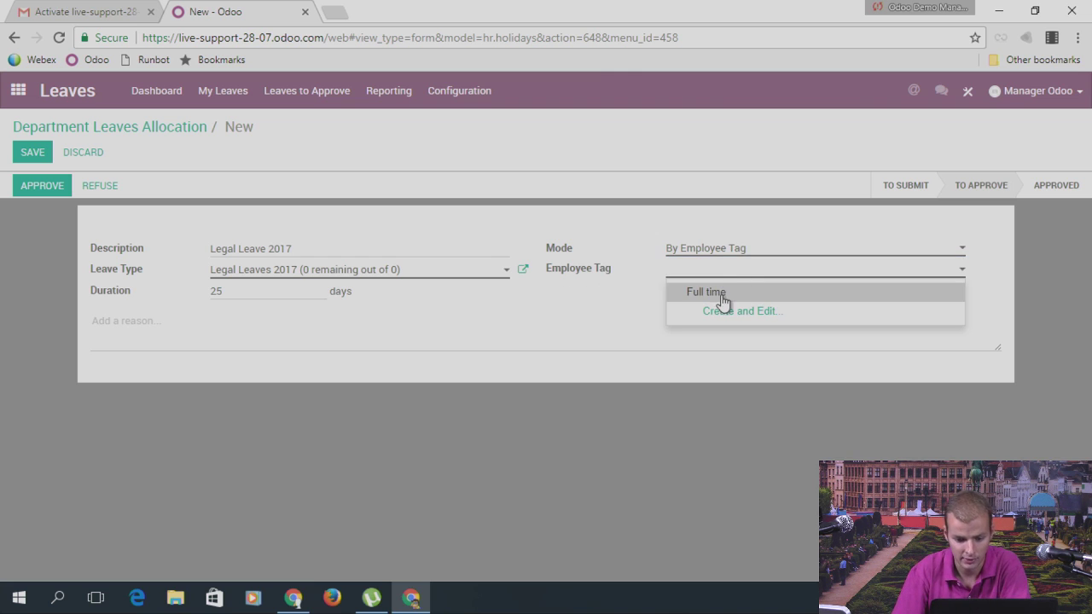
{"action": "left_click", "coordinate": [724, 294]}
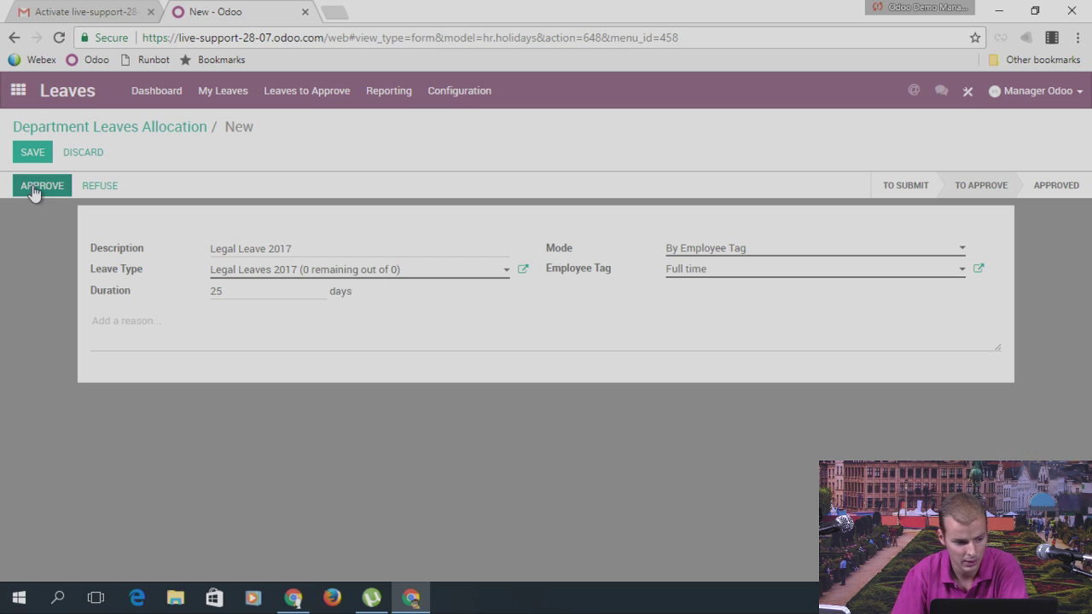
{"action": "left_click", "coordinate": [32, 150]}
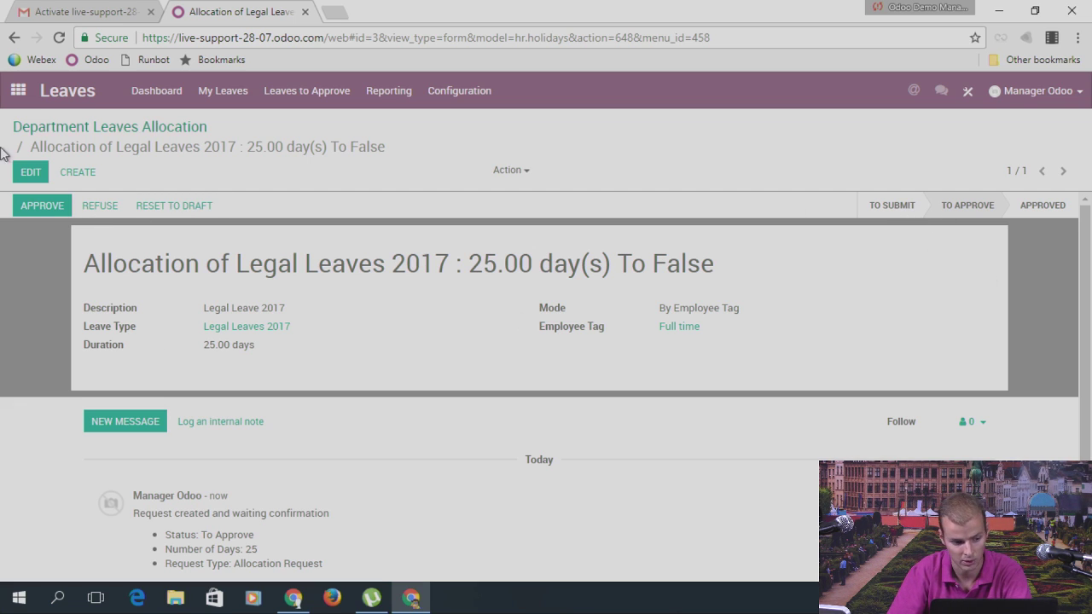
Step: Save and approve the 25-day Full time allocation
{"action": "left_click", "coordinate": [26, 172]}
{"action": "left_click", "coordinate": [24, 174]}
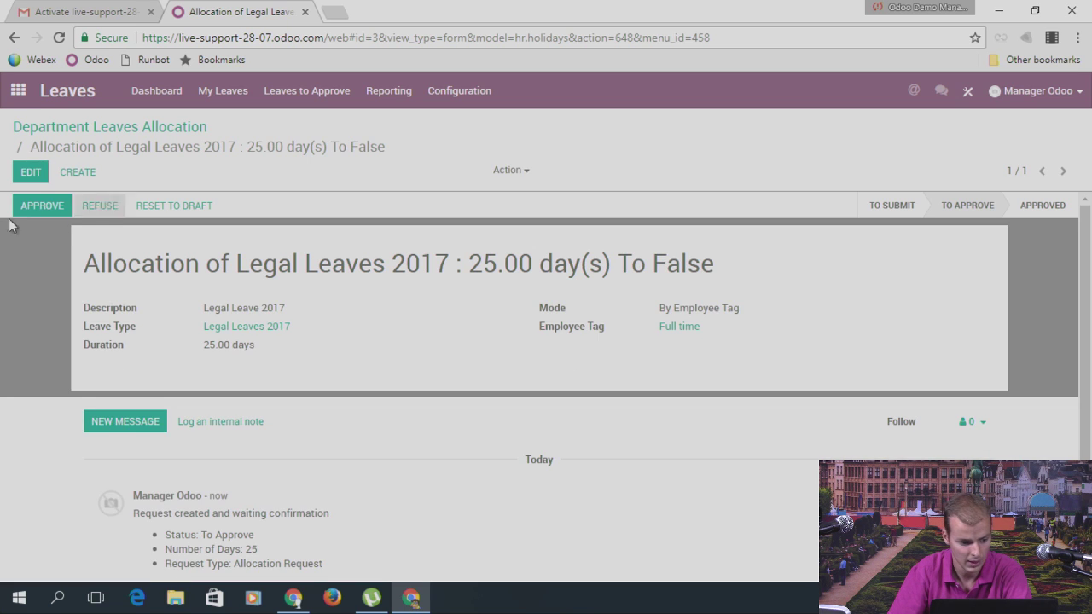
{"action": "left_click", "coordinate": [47, 206]}
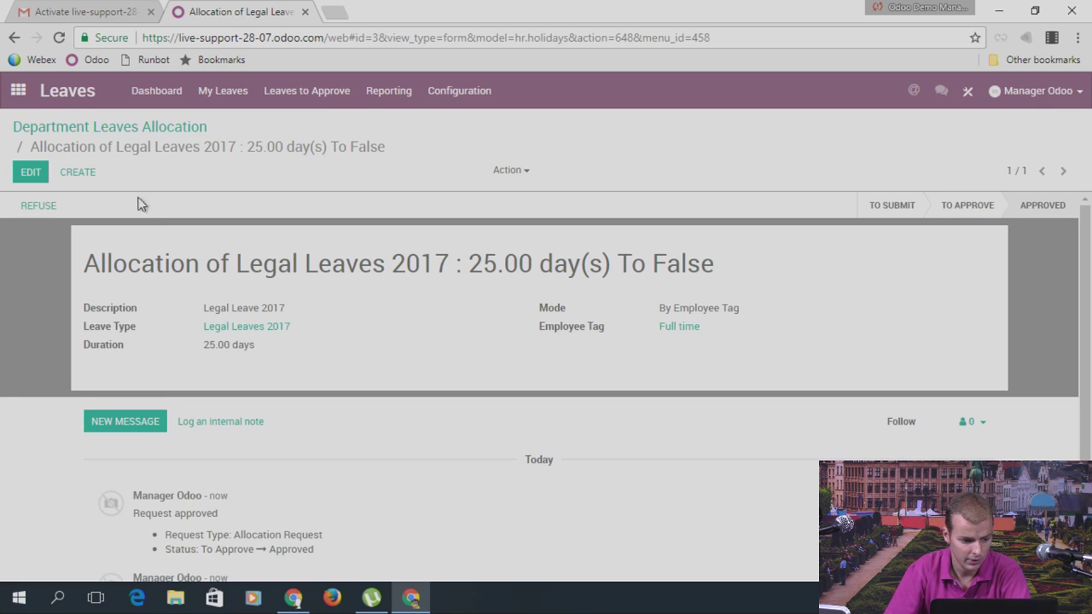
{"action": "left_click", "coordinate": [305, 91]}
Step: List all allocations without the To Approve and department filters, then open Employees
{"action": "left_click", "coordinate": [329, 145]}
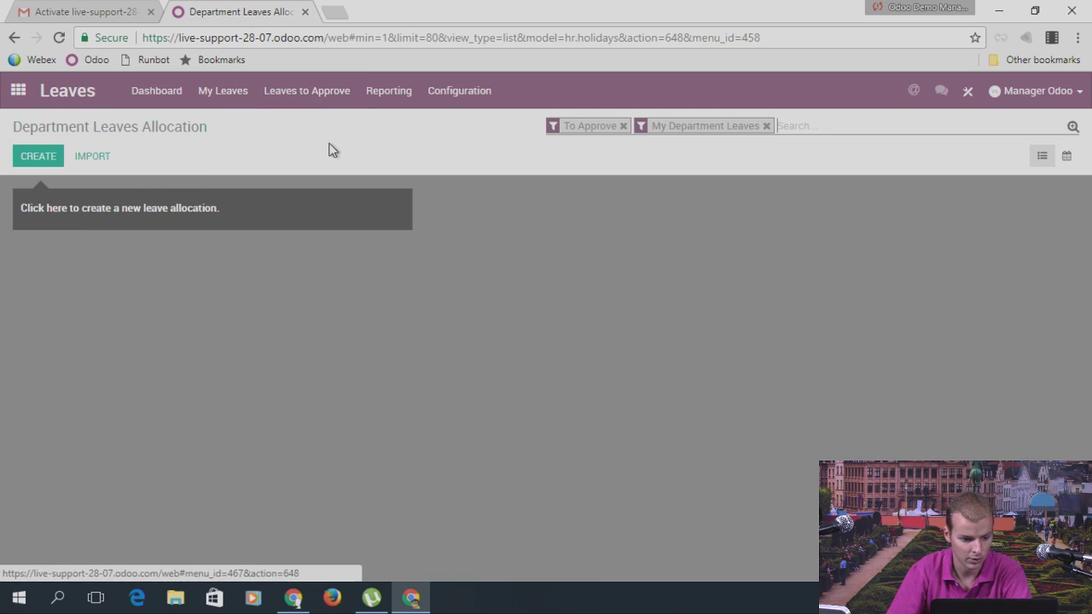
{"action": "left_click", "coordinate": [623, 125]}
{"action": "left_click", "coordinate": [679, 126]}
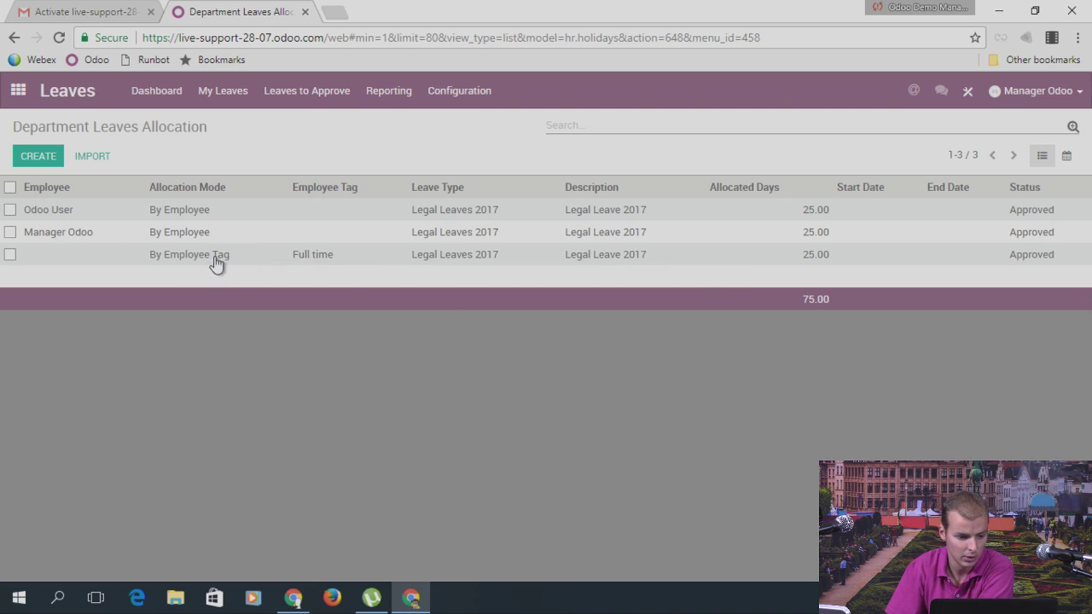
{"action": "mouse_move", "coordinate": [187, 254]}
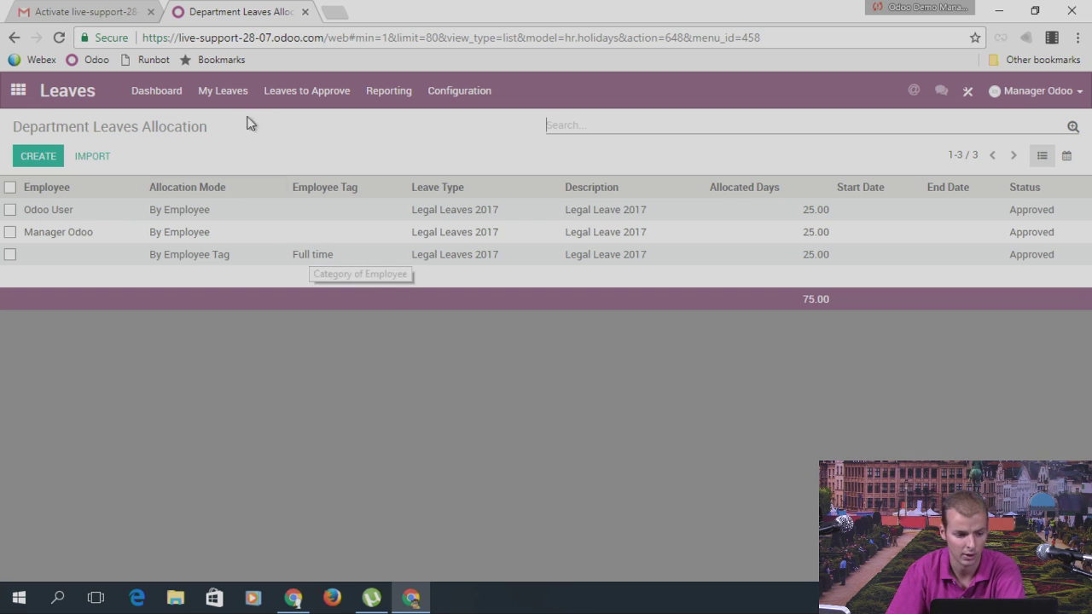
{"action": "left_click", "coordinate": [18, 91]}
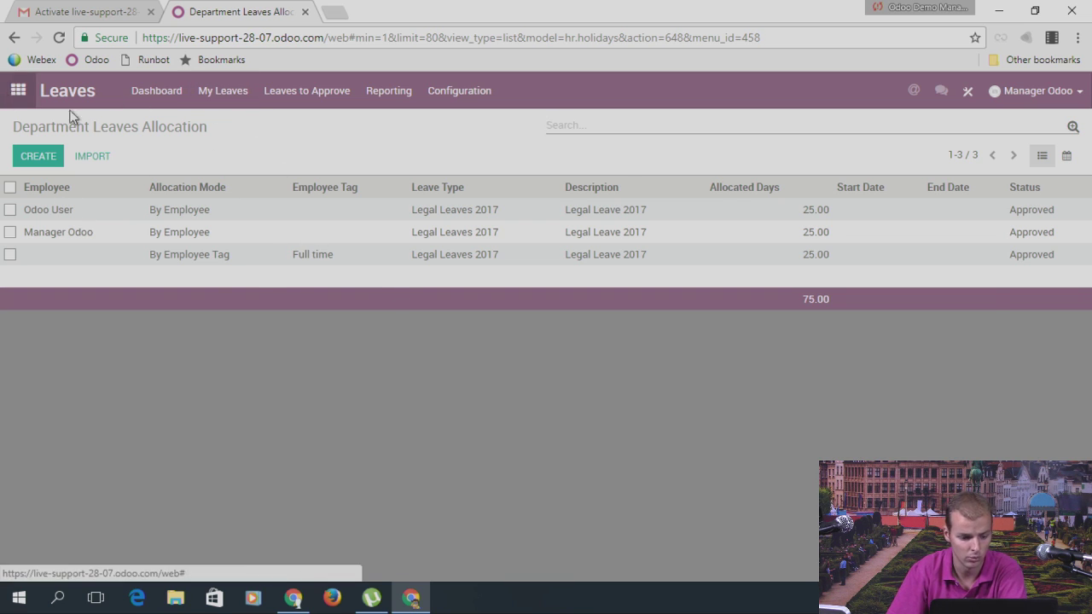
{"action": "left_click", "coordinate": [589, 502]}
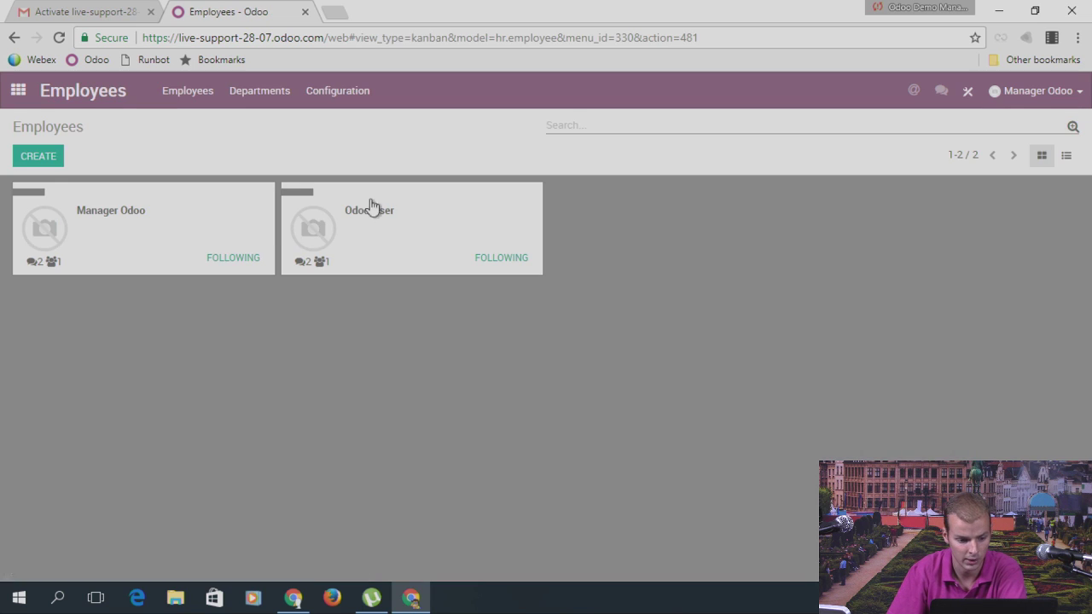
Step: Show Manager Odoo's 25 leaves left and expand the Legal Leaves 2017 allocation group
{"action": "left_click", "coordinate": [182, 226]}
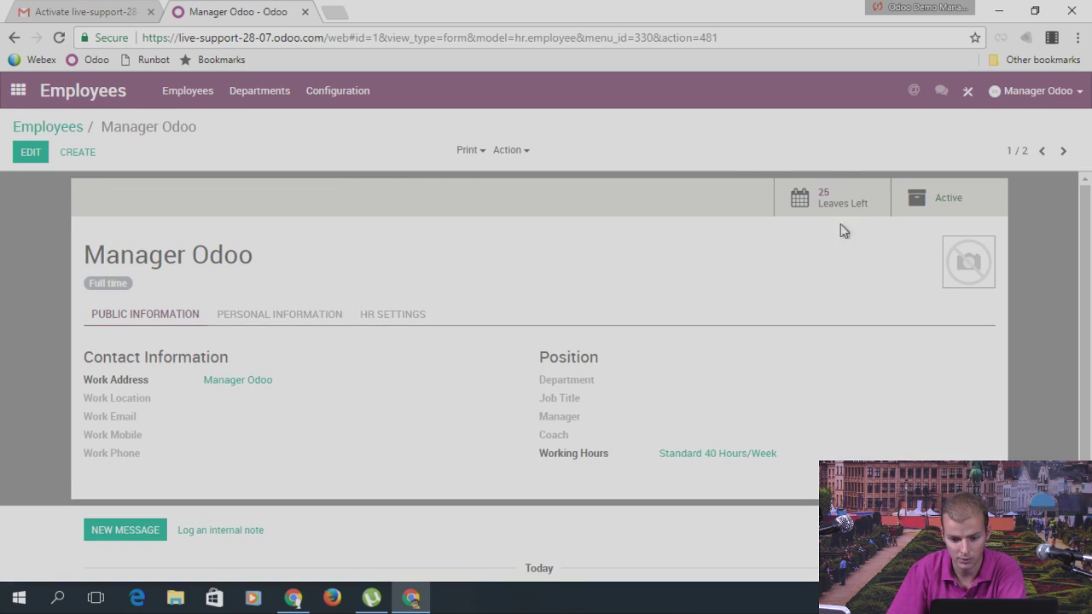
{"action": "left_click", "coordinate": [823, 194]}
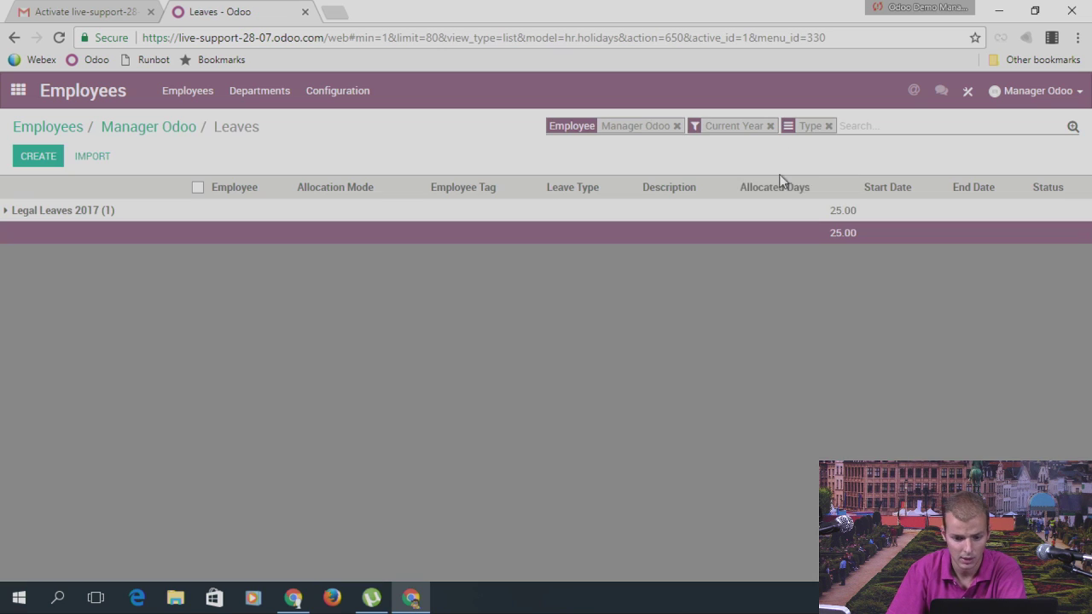
{"action": "left_click", "coordinate": [94, 212]}
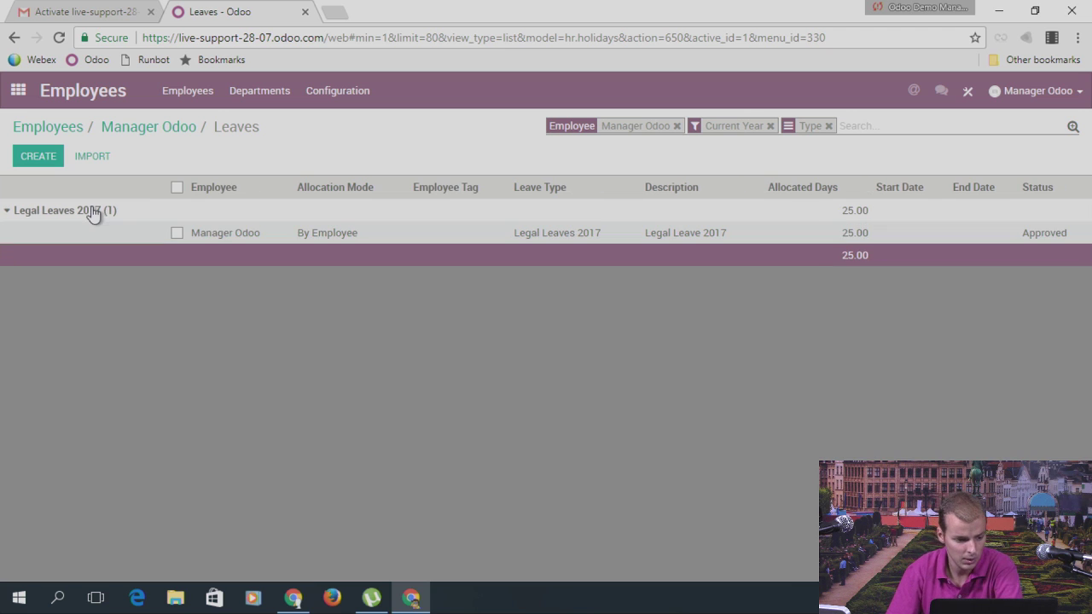
Step: Book a one-day Legal Leaves 2017 request on 1 August 2017 in the leave calendar
{"action": "left_click", "coordinate": [18, 92]}
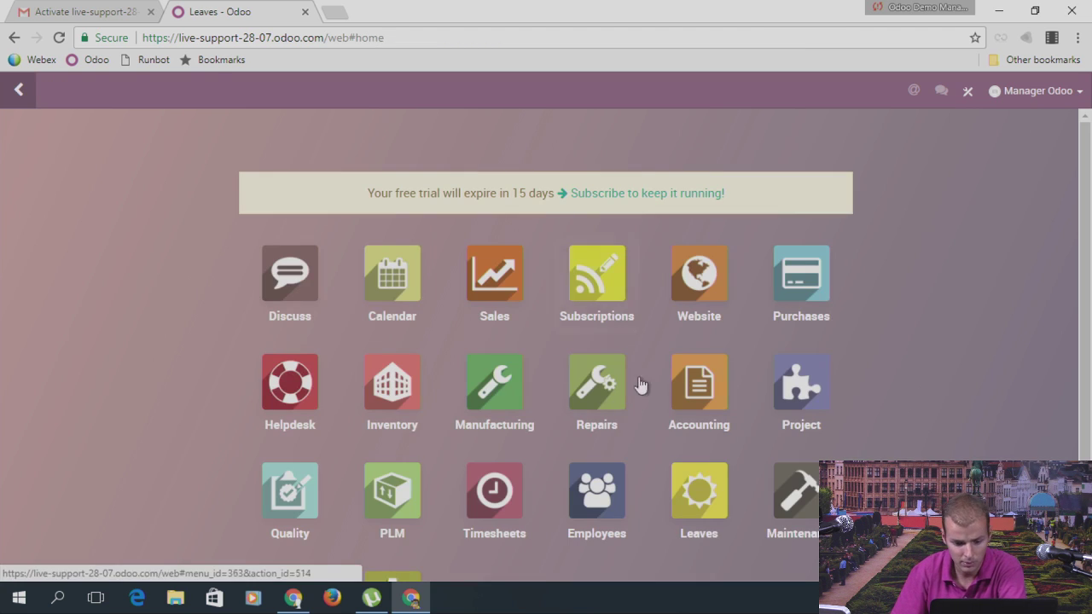
{"action": "scroll", "coordinate": [742, 310], "scroll_direction": "down", "scroll_amount": 3}
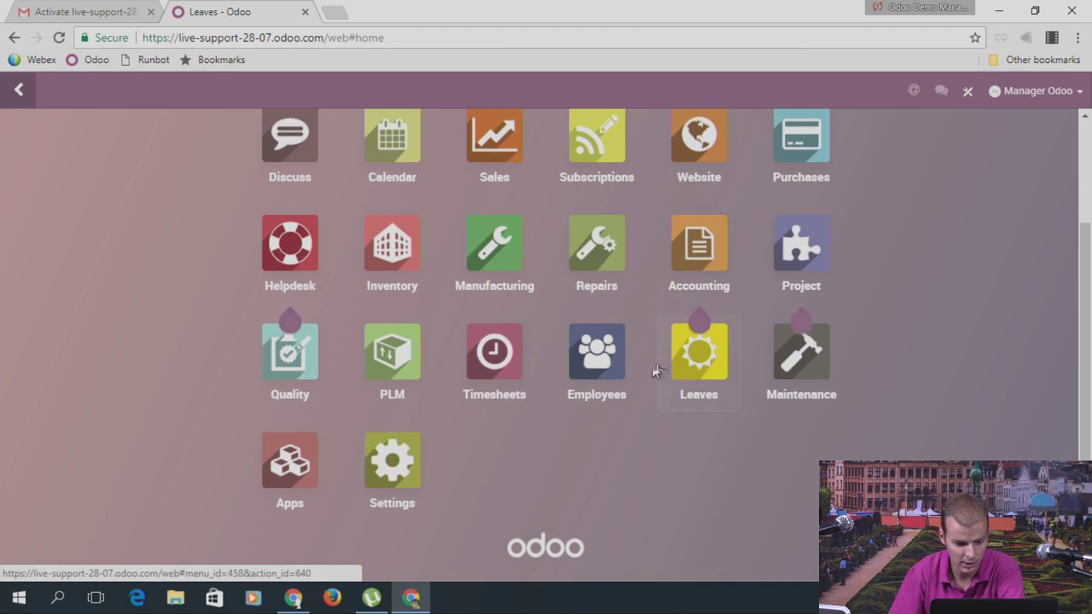
{"action": "left_click", "coordinate": [713, 390]}
{"action": "left_click", "coordinate": [243, 106]}
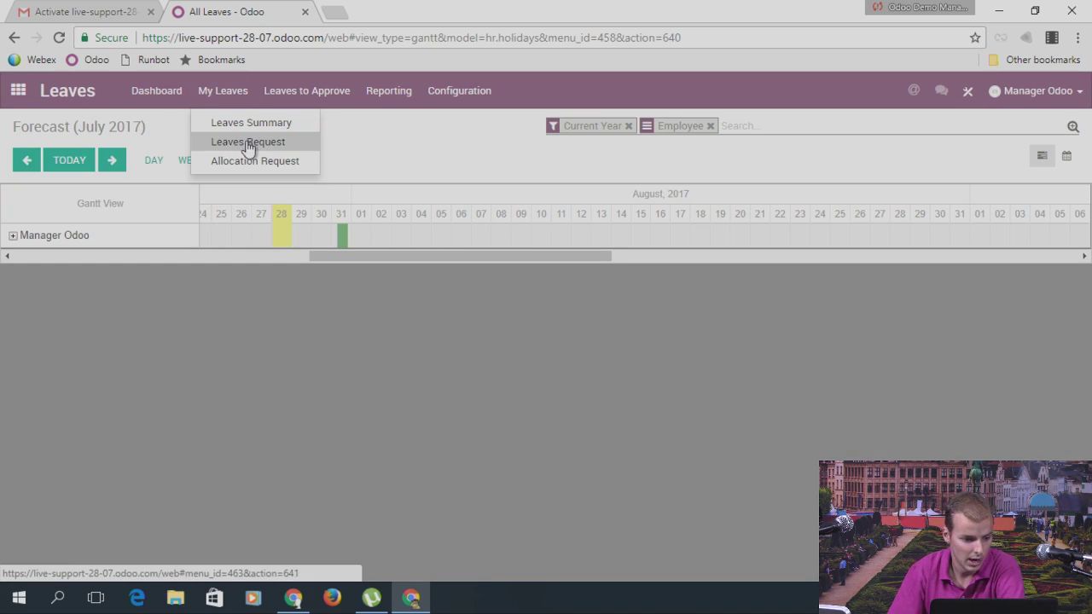
{"action": "left_click", "coordinate": [248, 144]}
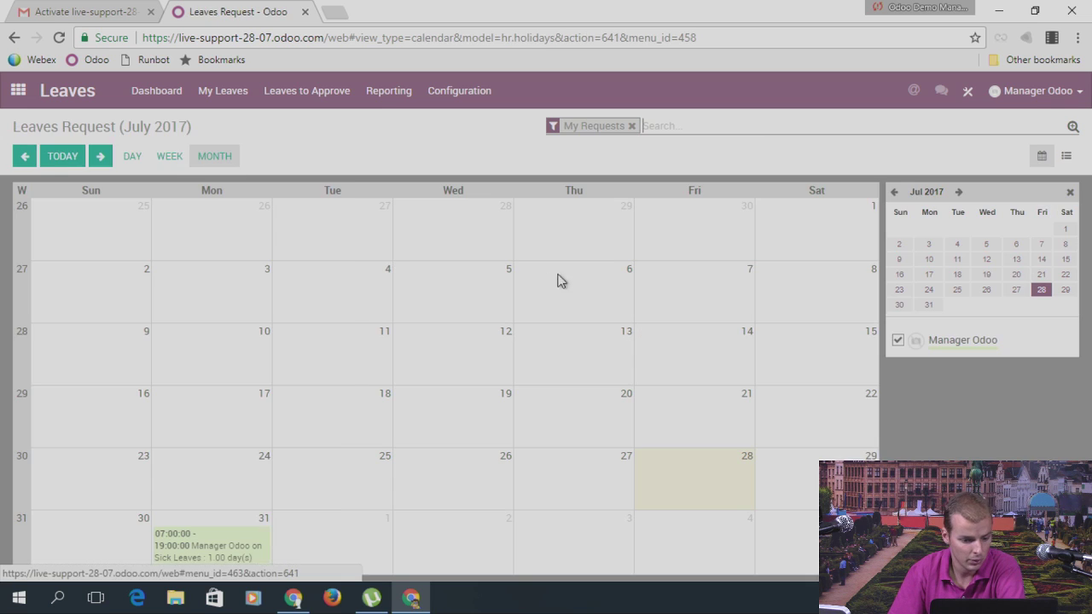
{"action": "left_click", "coordinate": [350, 541]}
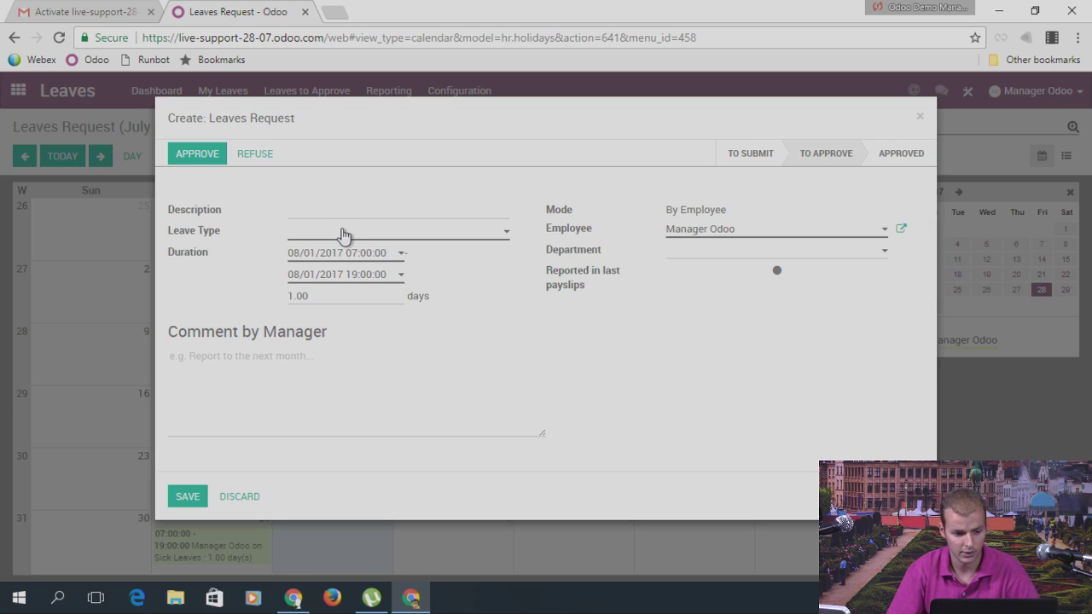
{"action": "left_click", "coordinate": [343, 234]}
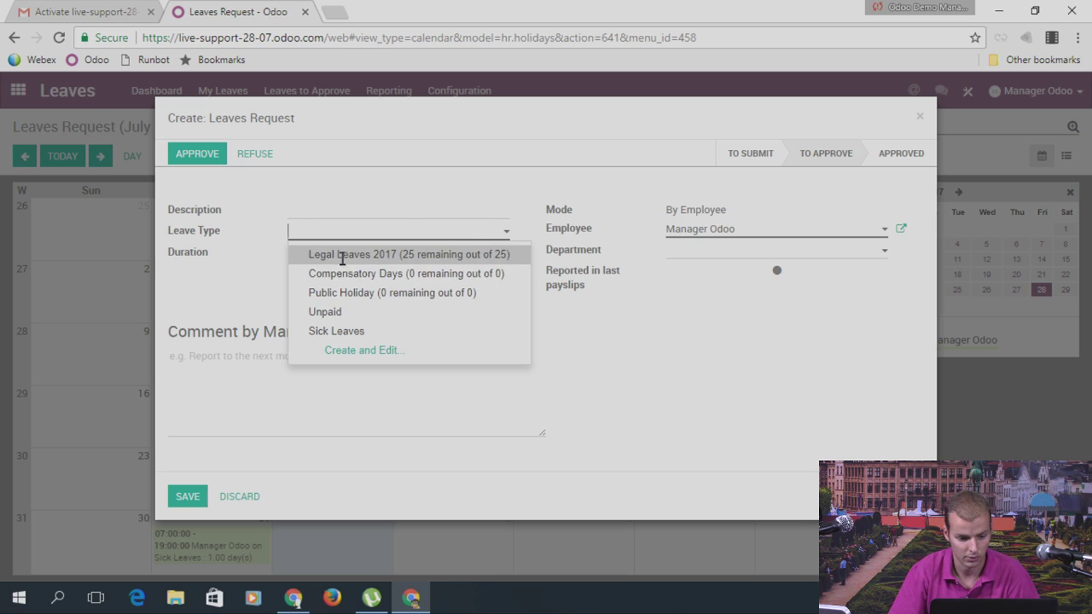
{"action": "left_click", "coordinate": [342, 256]}
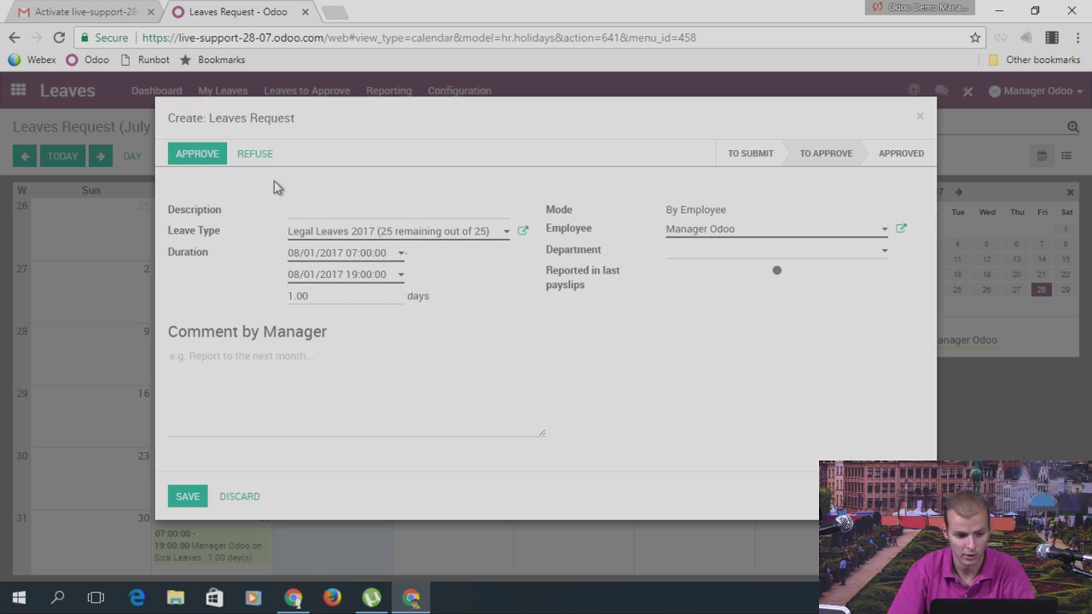
{"action": "left_click", "coordinate": [205, 494]}
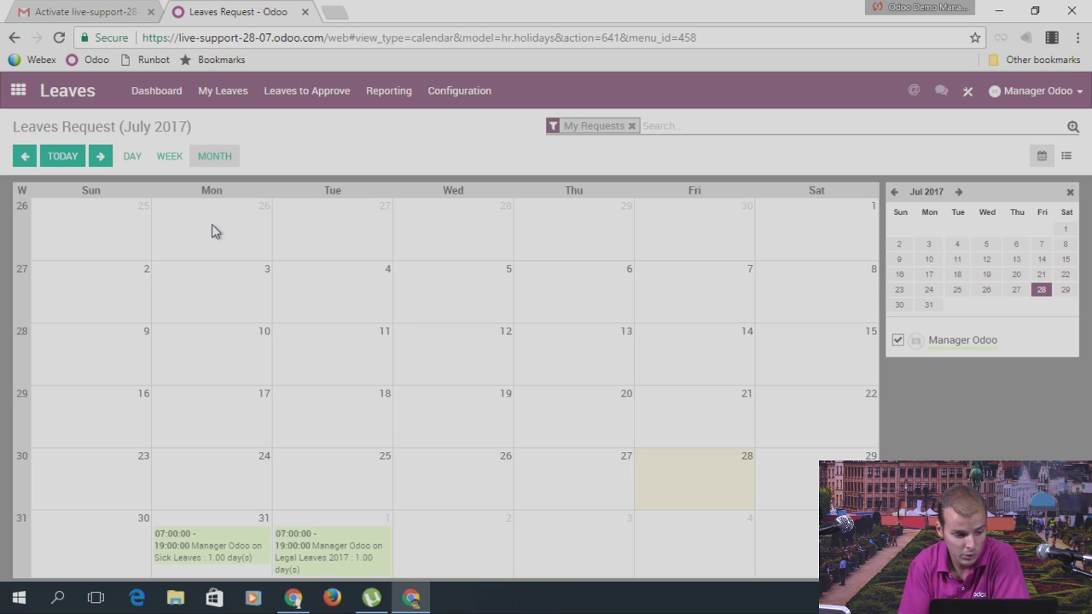
Step: Open the Compensatory Days leave type under Configuration > Leave Types to review it
{"action": "left_click", "coordinate": [453, 90]}
{"action": "left_click", "coordinate": [458, 120]}
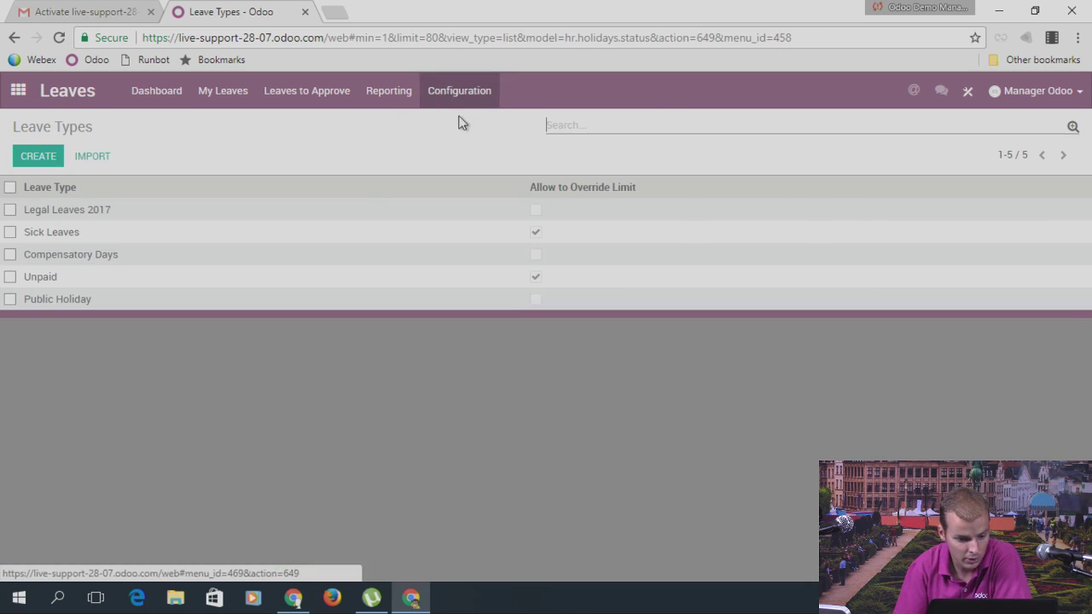
{"action": "left_click", "coordinate": [85, 256]}
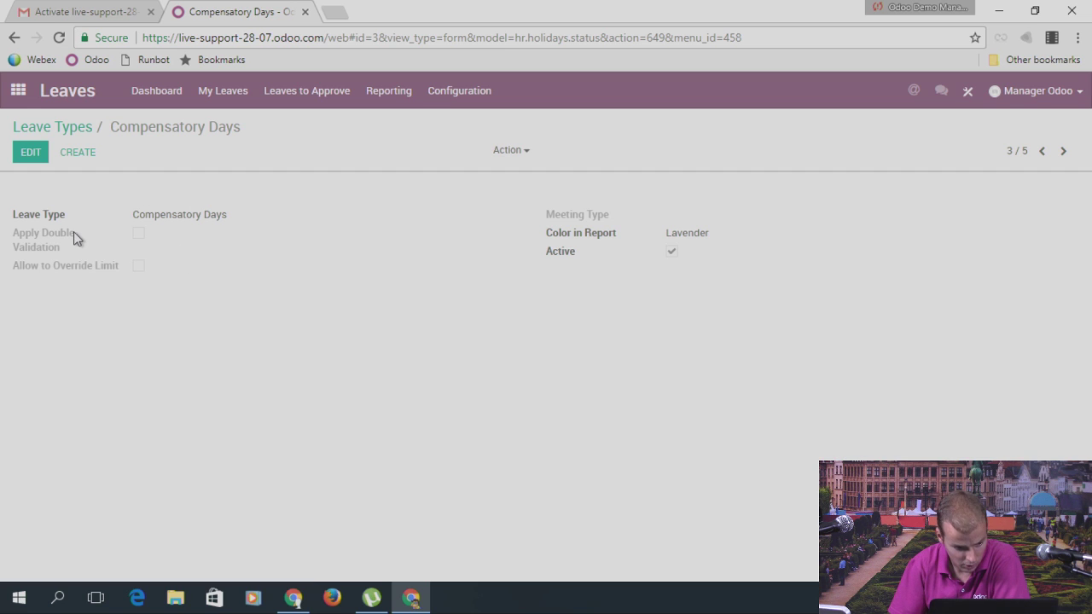
{"action": "mouse_move", "coordinate": [73, 232]}
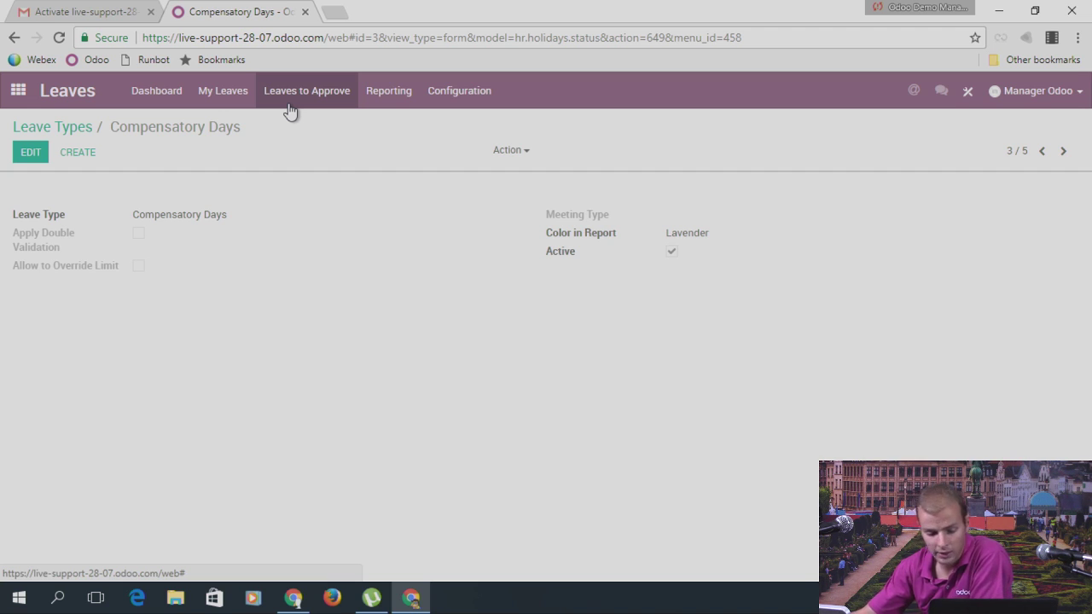
Step: Approve Manager Odoo's pending 31 July Sick Leaves request from the leave requests list
{"action": "left_click", "coordinate": [19, 90]}
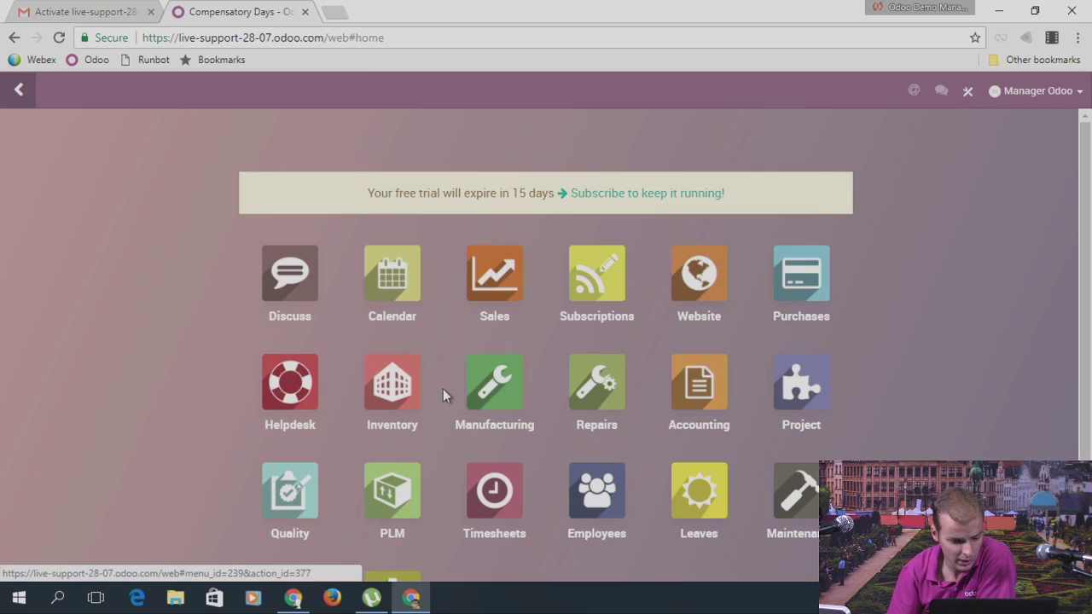
{"action": "left_click", "coordinate": [698, 492]}
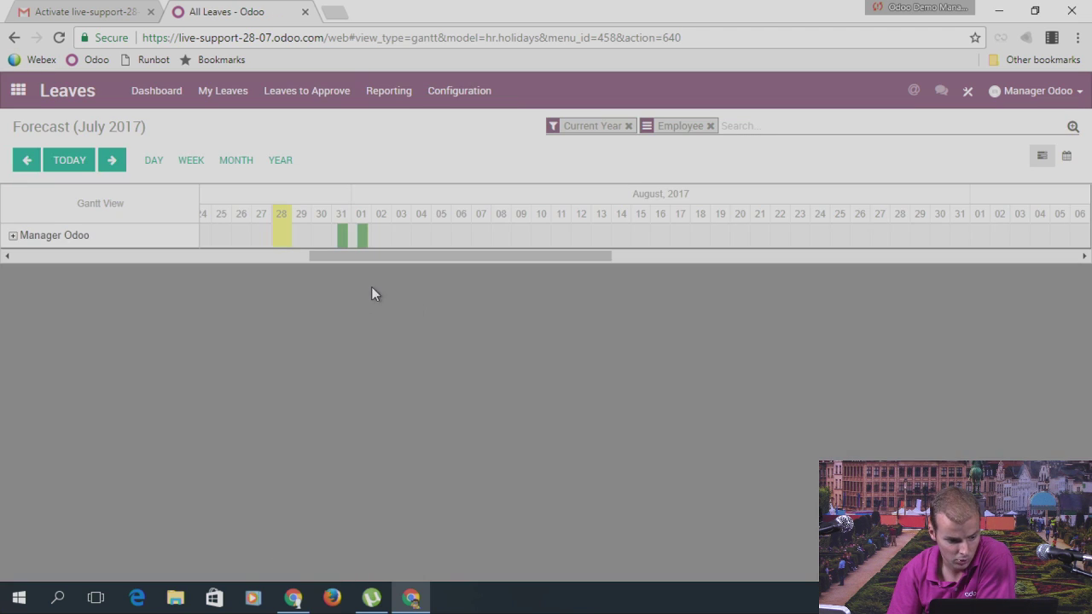
{"action": "left_click", "coordinate": [232, 91]}
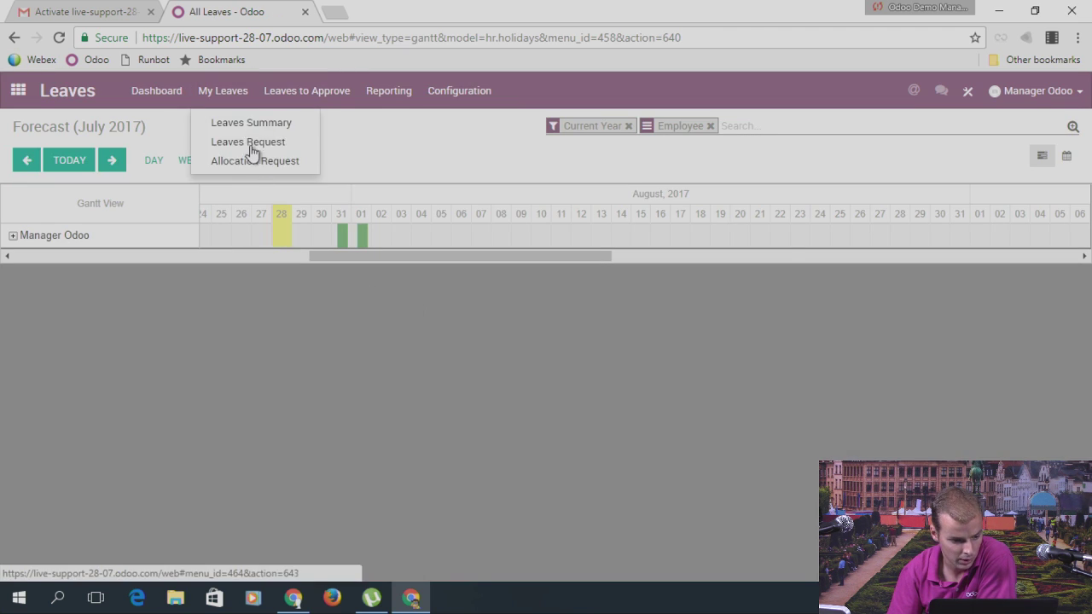
{"action": "left_click", "coordinate": [245, 143]}
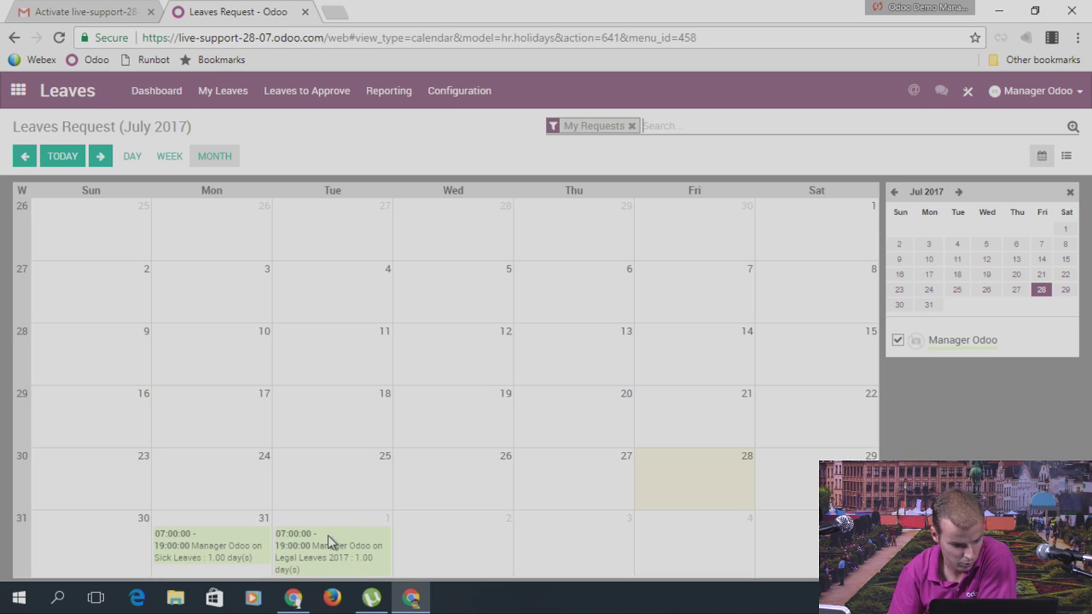
{"action": "left_click", "coordinate": [1067, 155]}
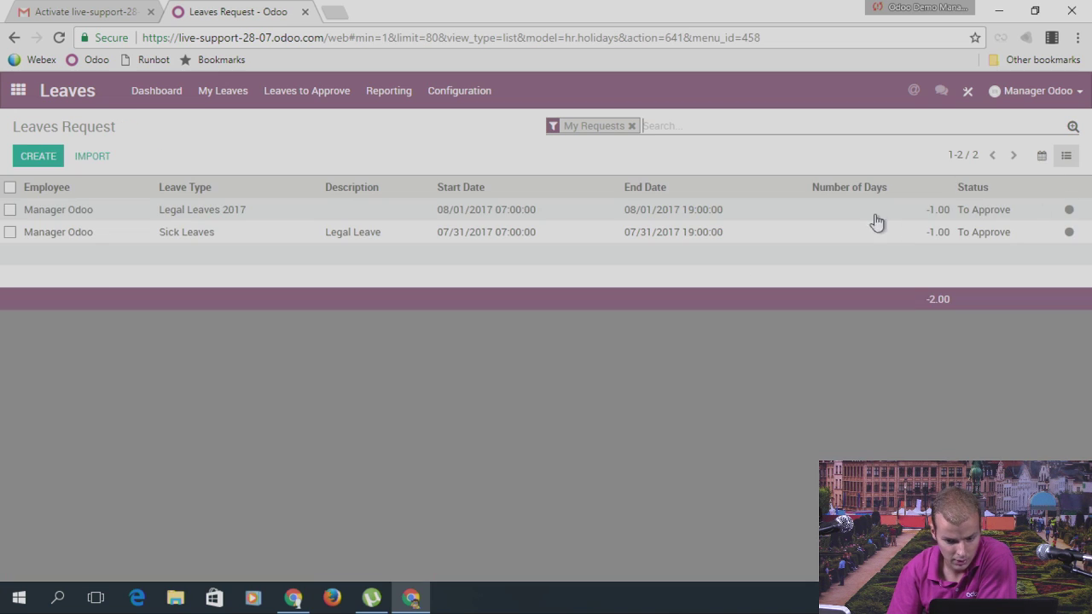
{"action": "left_click", "coordinate": [188, 239]}
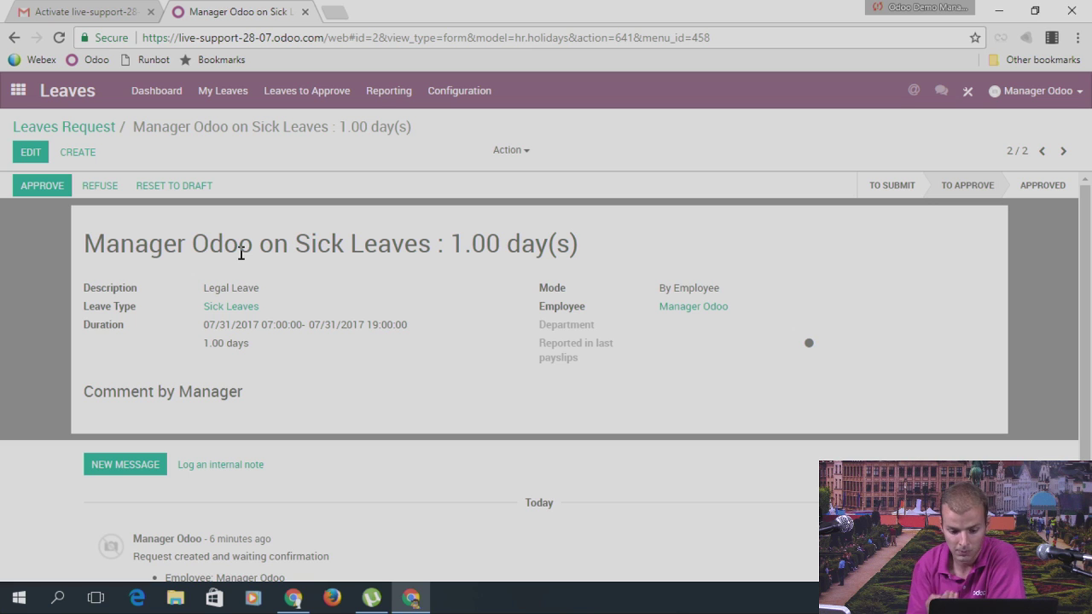
{"action": "left_click", "coordinate": [43, 186]}
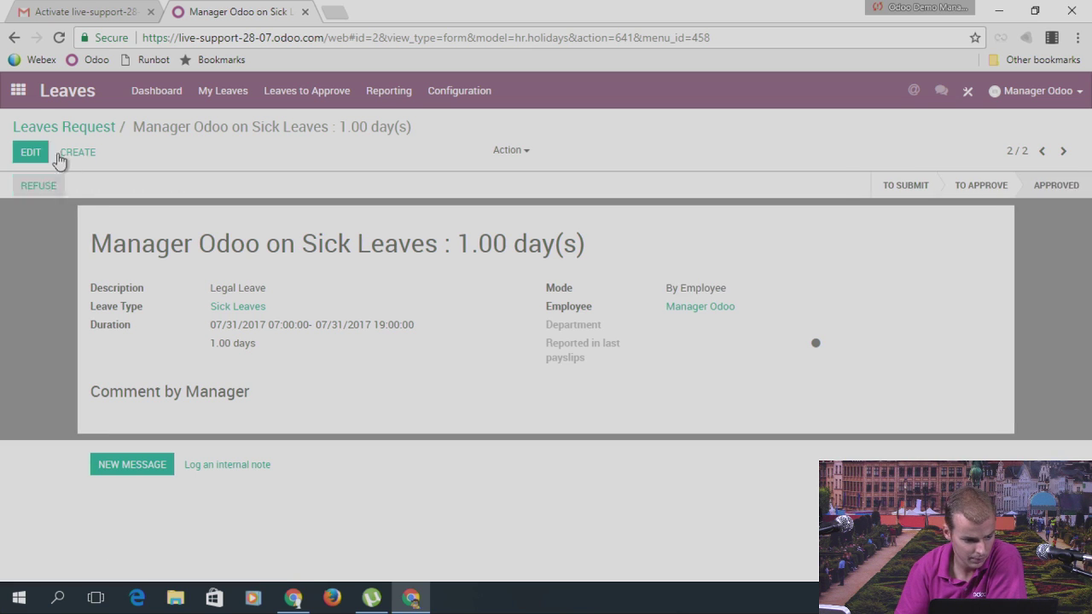
{"action": "left_click", "coordinate": [18, 91]}
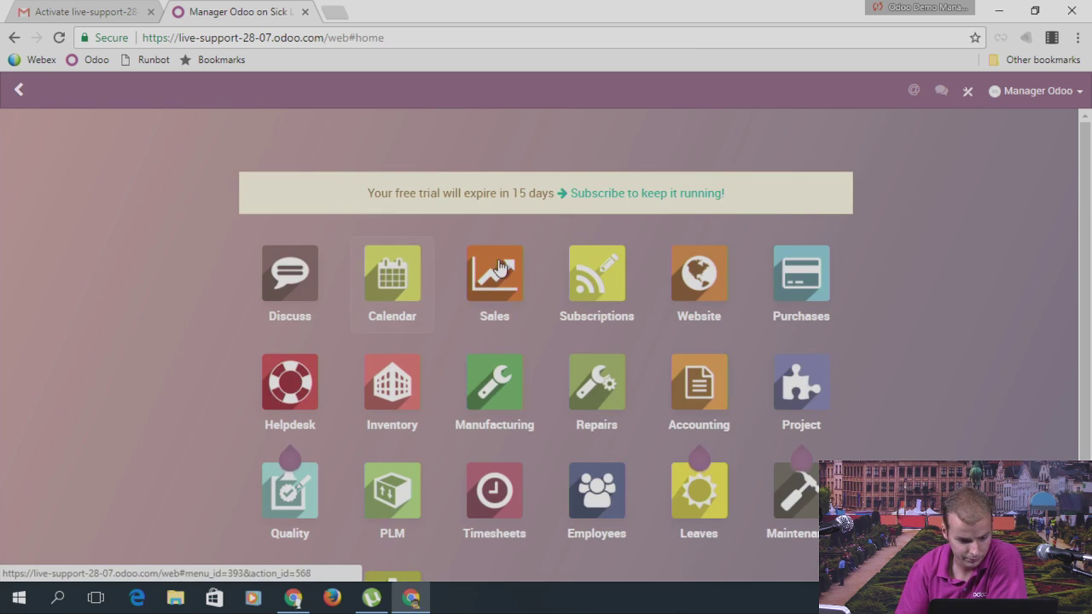
Step: In Calendar, try the list view, then advance to week 31 to find the Monday sick leave
{"action": "left_click", "coordinate": [414, 279]}
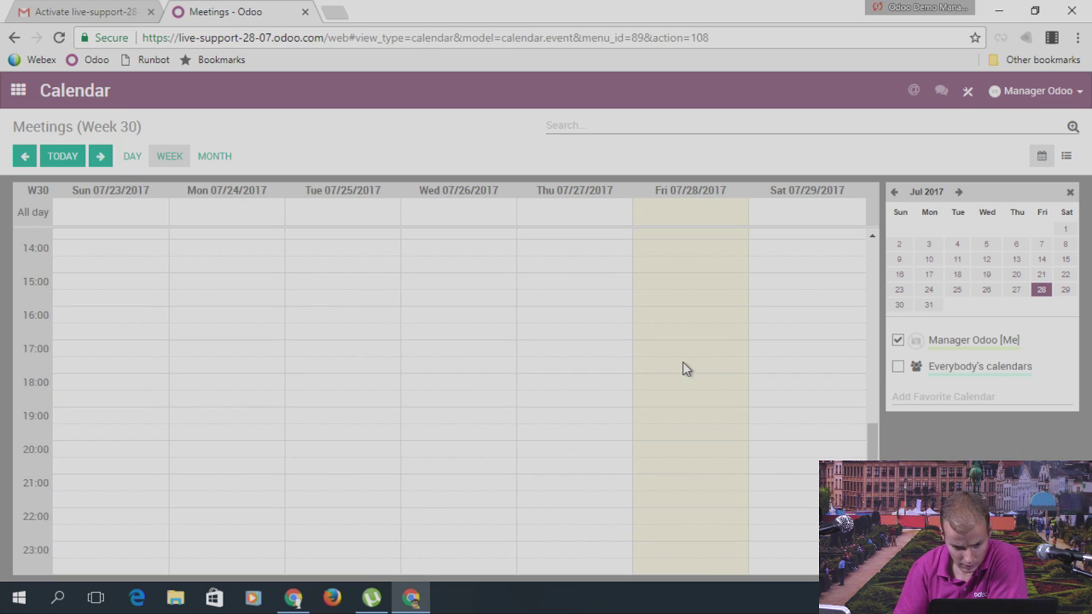
{"action": "scroll", "coordinate": [646, 364], "scroll_direction": "up", "scroll_amount": 10}
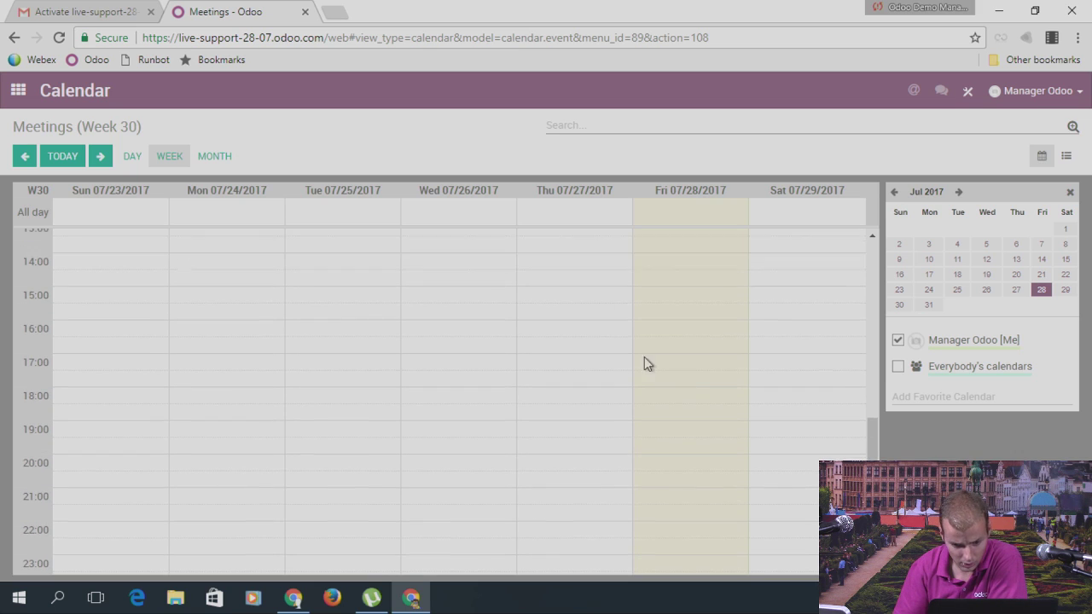
{"action": "left_click", "coordinate": [1066, 156]}
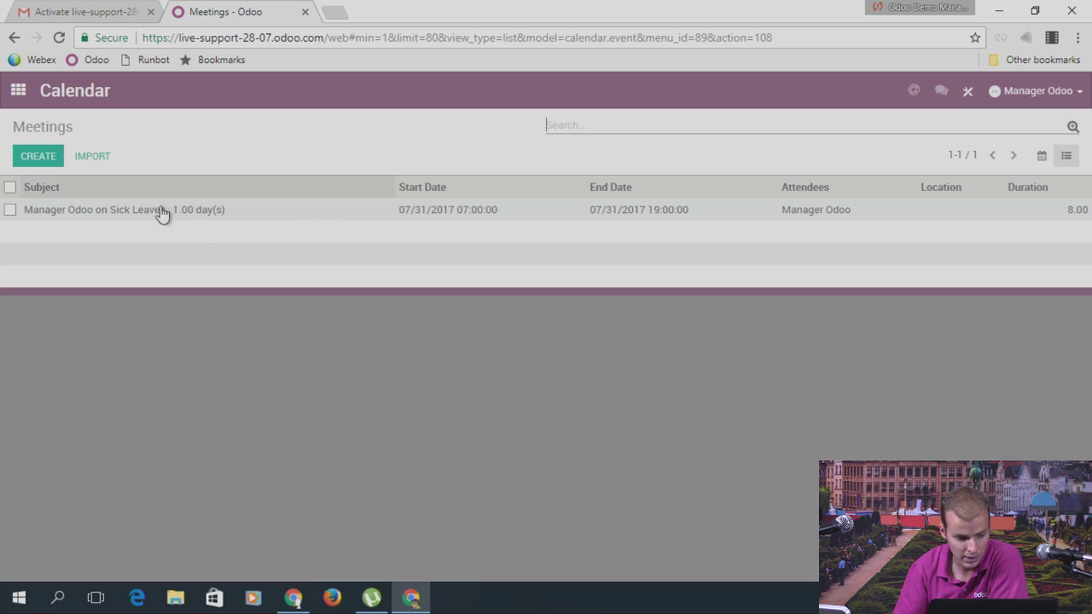
{"action": "left_click", "coordinate": [33, 106]}
{"action": "key", "text": "Return"}
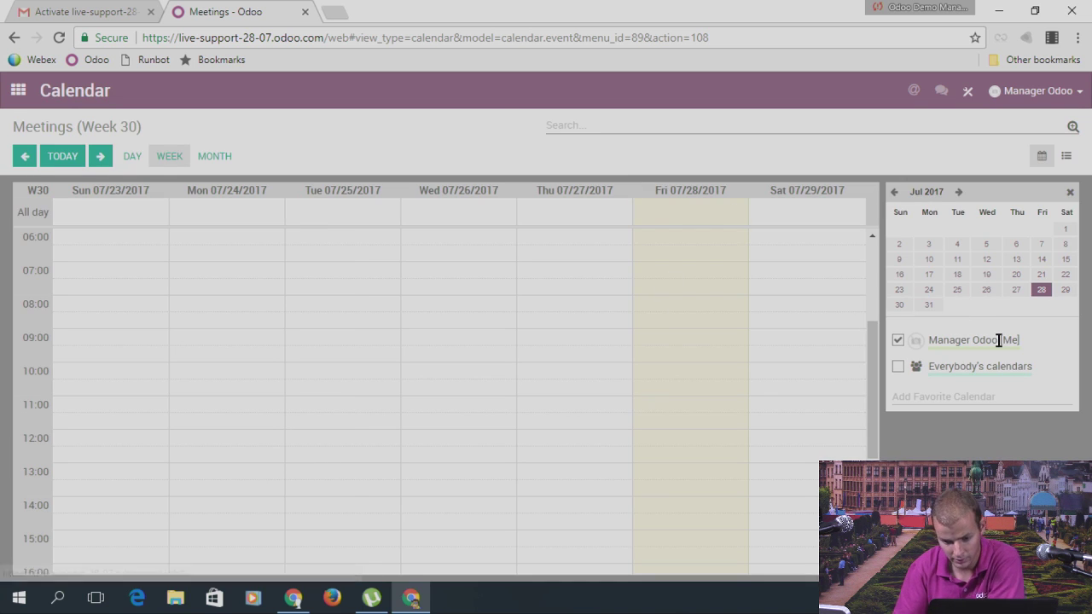
{"action": "scroll", "coordinate": [663, 322], "scroll_direction": "down", "scroll_amount": 5}
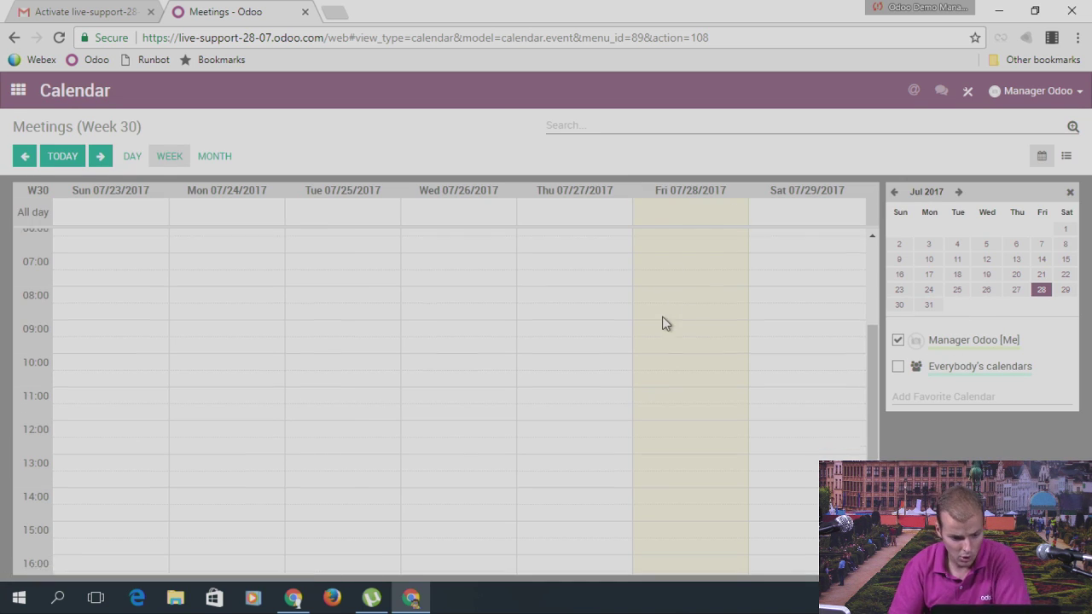
{"action": "left_click", "coordinate": [100, 158]}
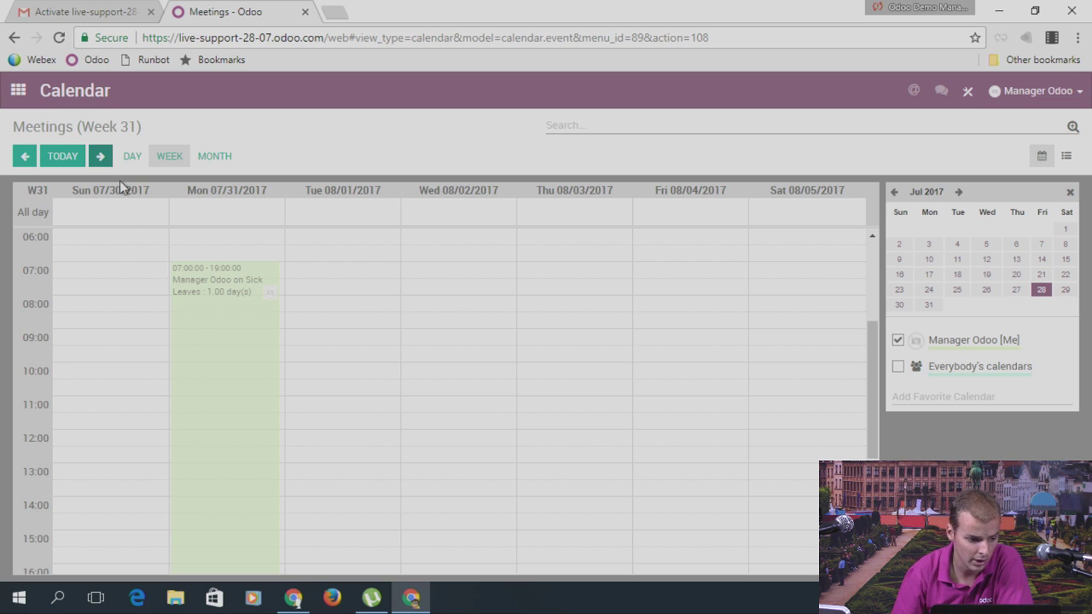
{"action": "left_click", "coordinate": [26, 102]}
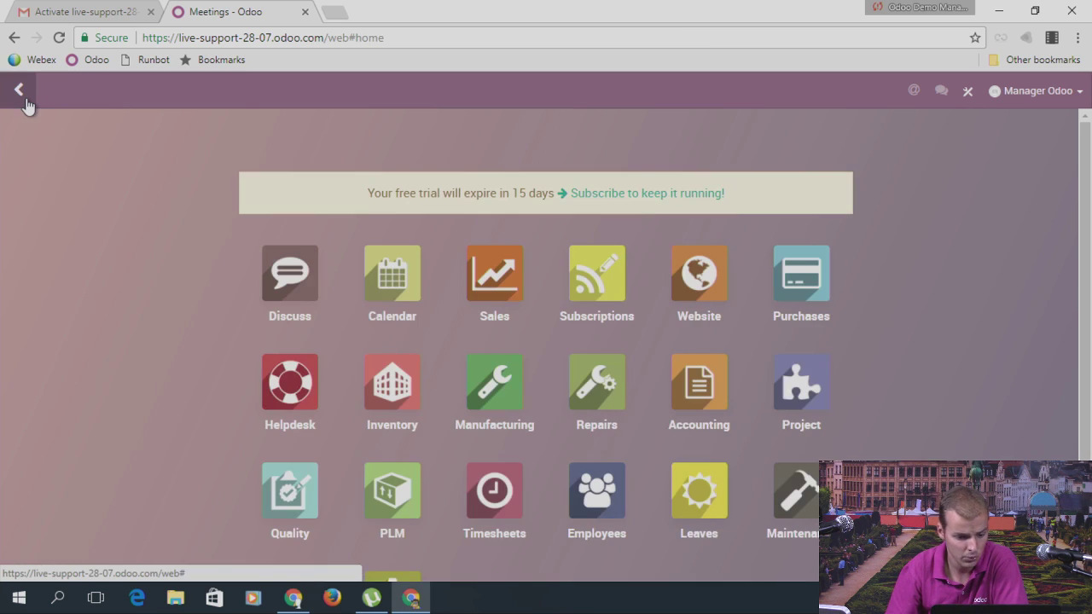
{"action": "scroll", "coordinate": [571, 410], "scroll_direction": "down", "scroll_amount": 3}
{"action": "left_click", "coordinate": [365, 434]}
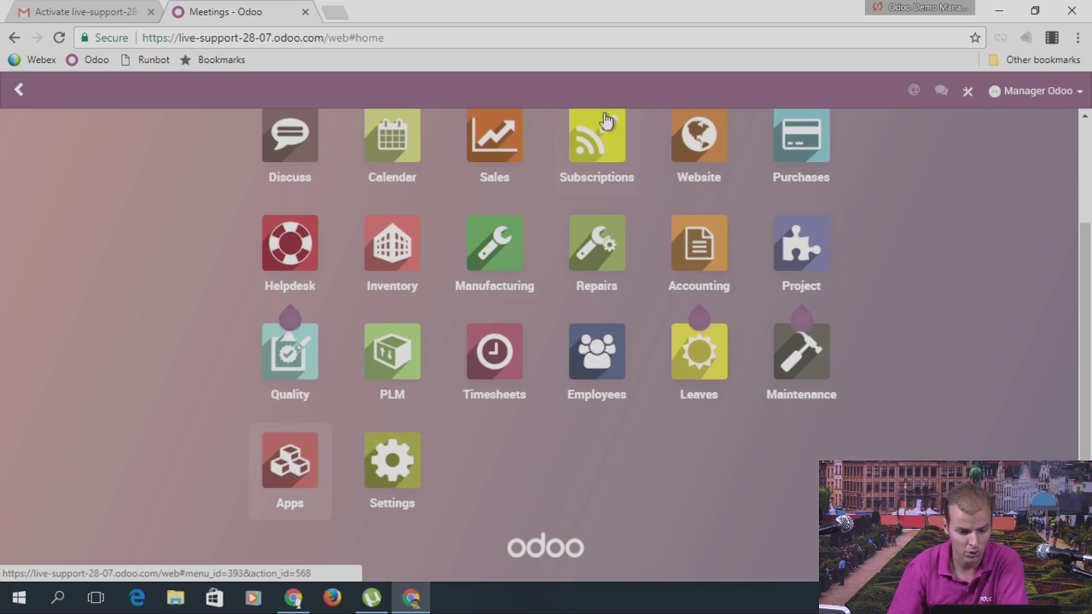
{"action": "type", "text": "out"}
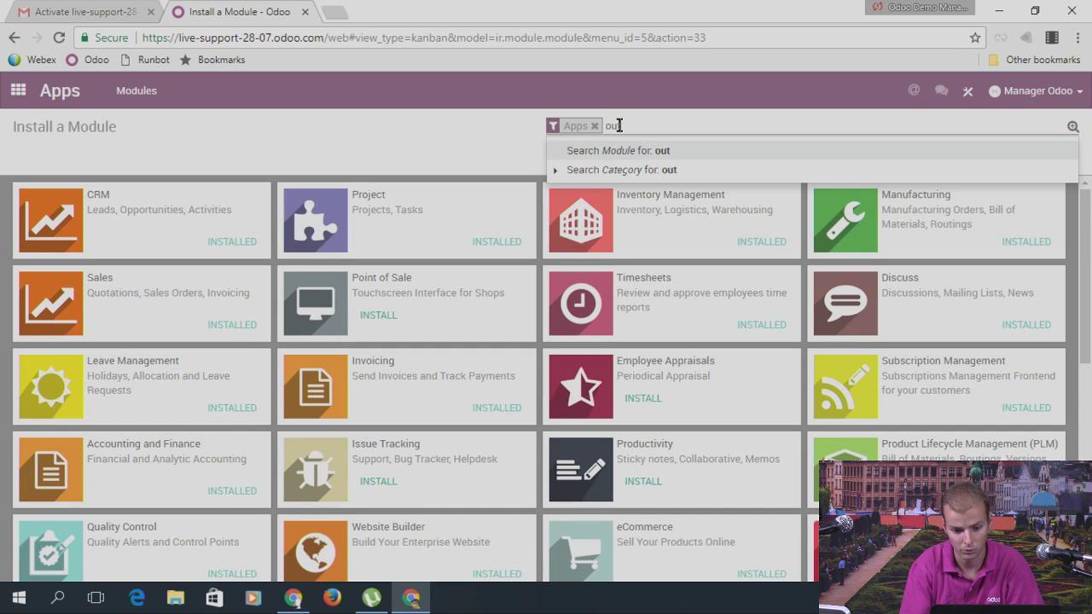
{"action": "key", "text": "Return"}
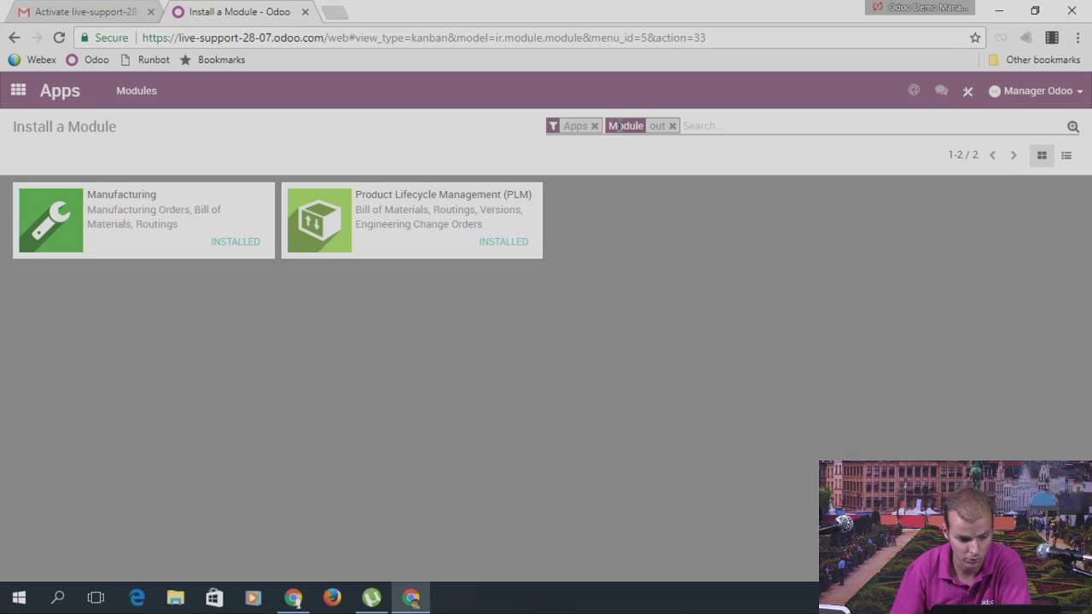
{"action": "left_click", "coordinate": [595, 126]}
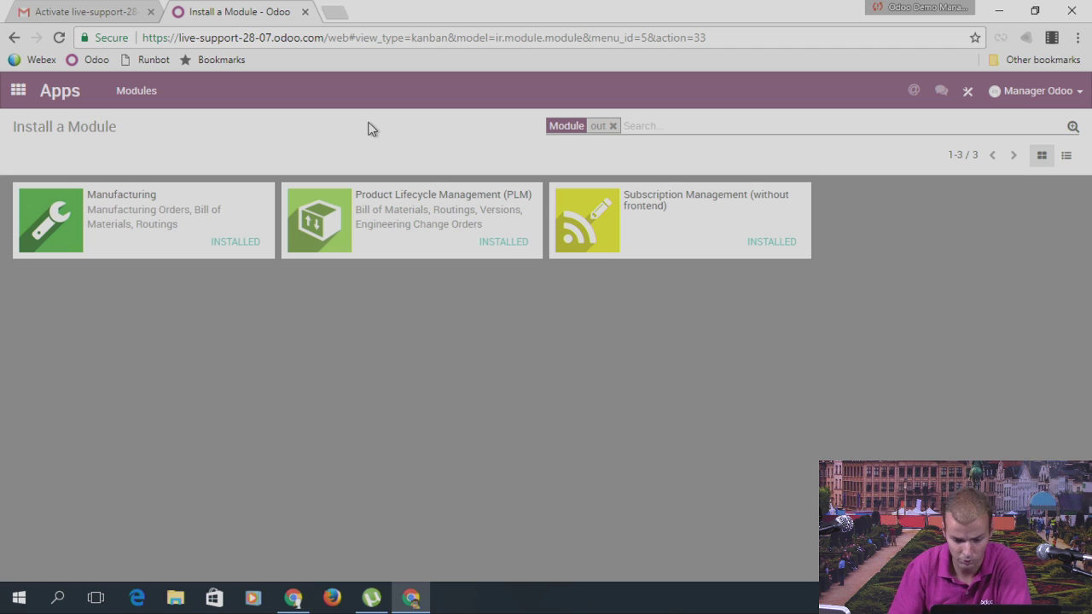
{"action": "key", "text": "BackSpace"}
{"action": "type", "text": "oul"}
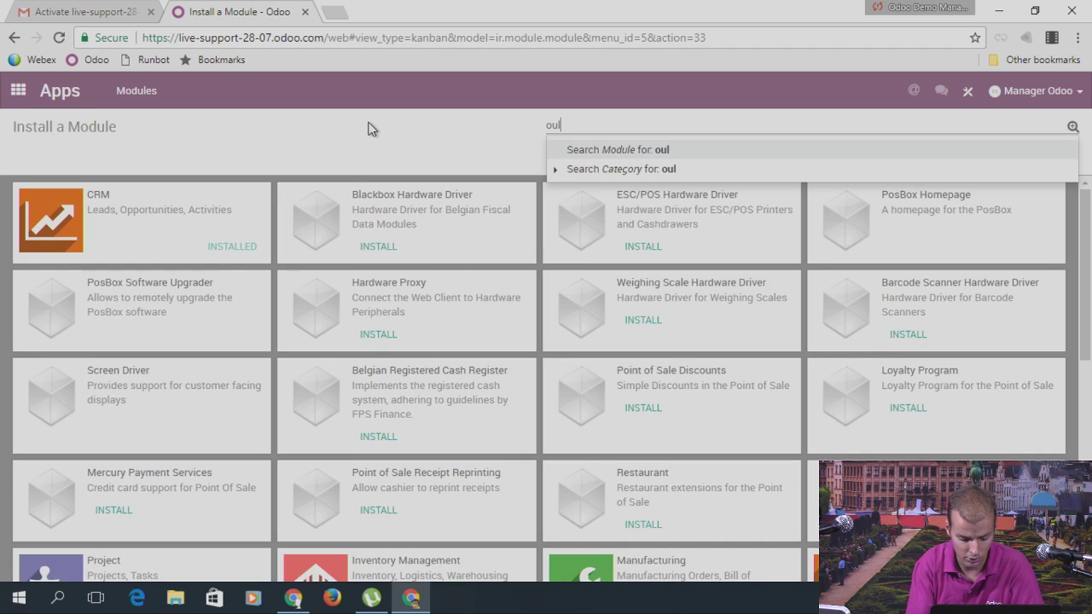
{"action": "key", "text": "BackSpace"}
{"action": "type", "text": "tlook"}
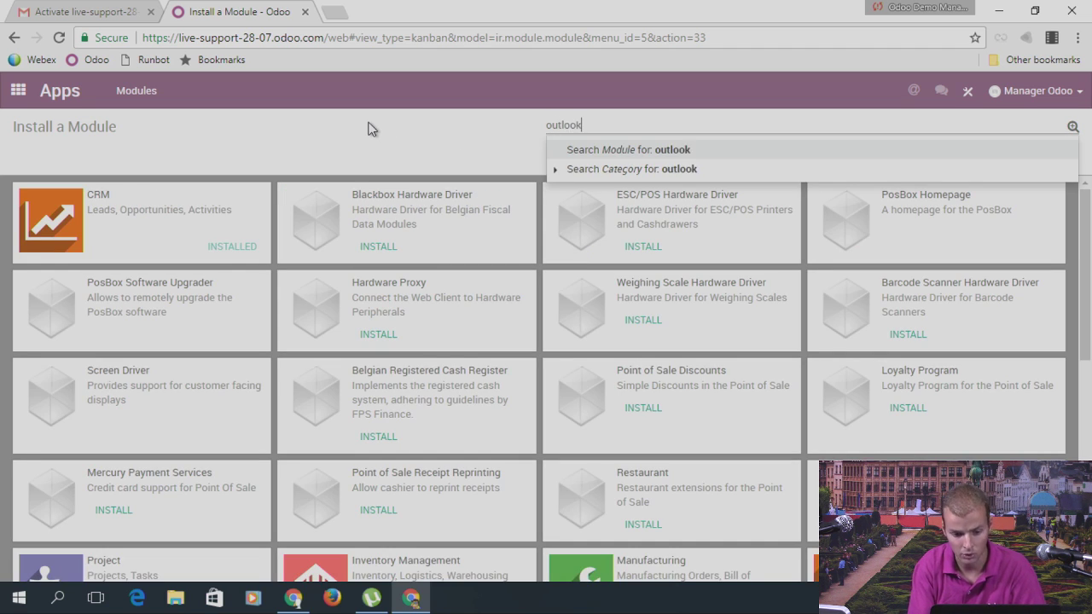
{"action": "key", "text": "Return"}
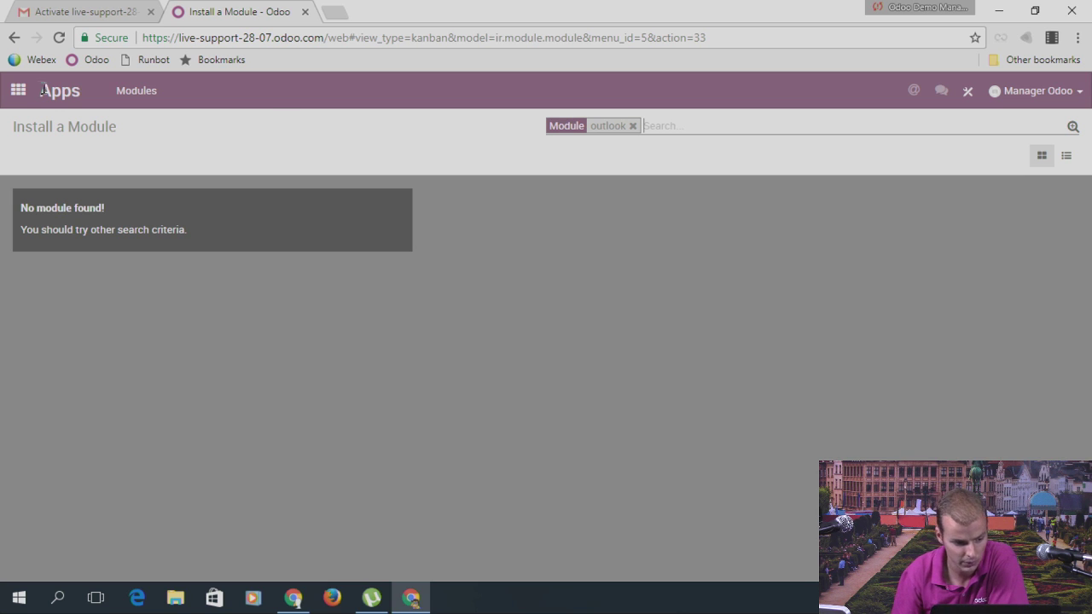
{"action": "left_click", "coordinate": [15, 100]}
{"action": "scroll", "coordinate": [627, 436], "scroll_direction": "down", "scroll_amount": 2}
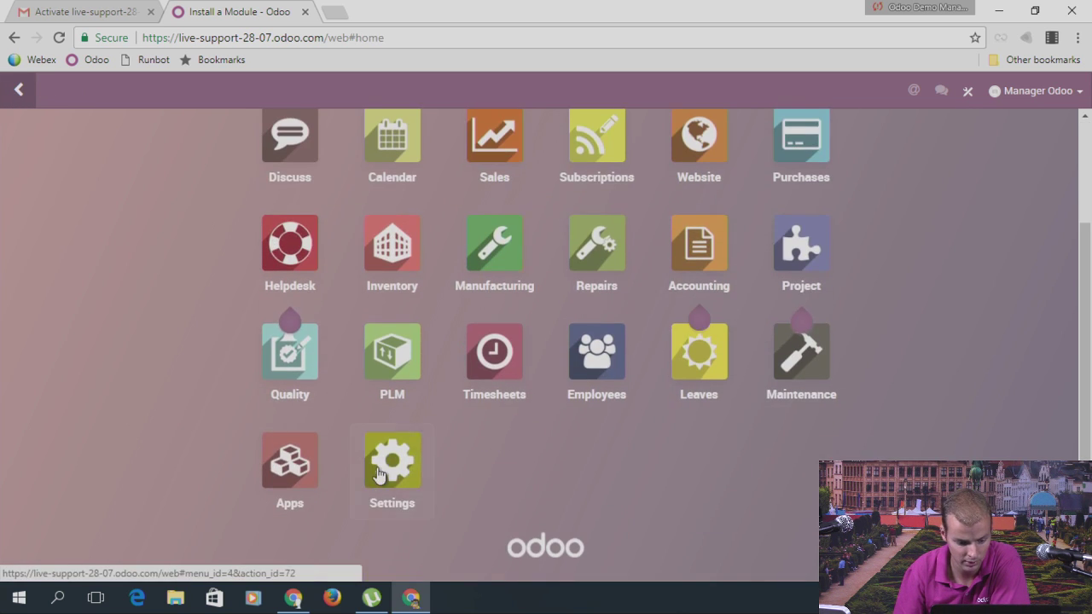
{"action": "left_click", "coordinate": [389, 466]}
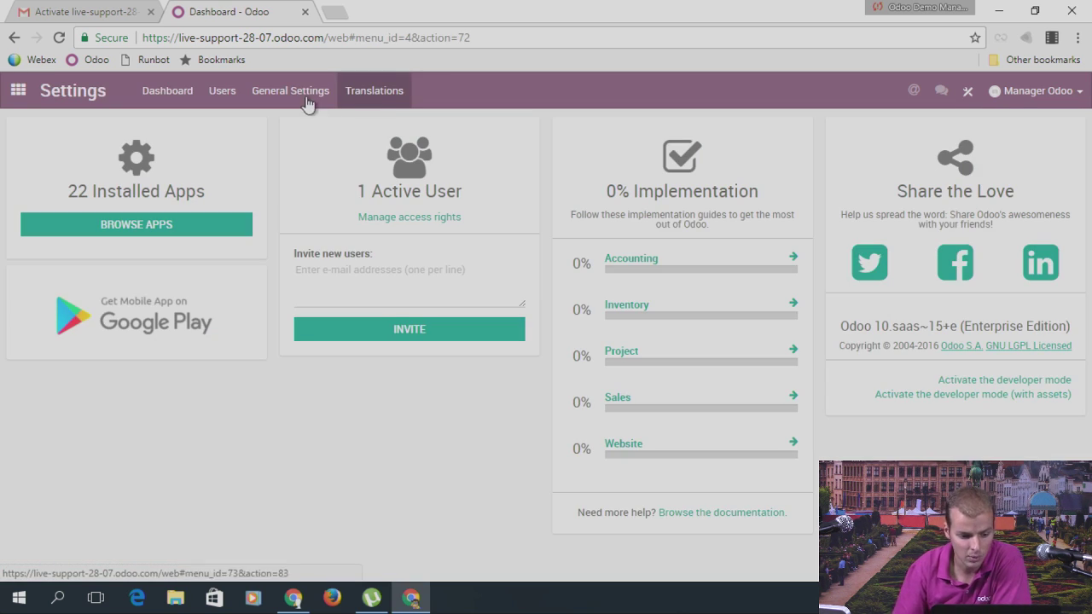
{"action": "left_click", "coordinate": [293, 92]}
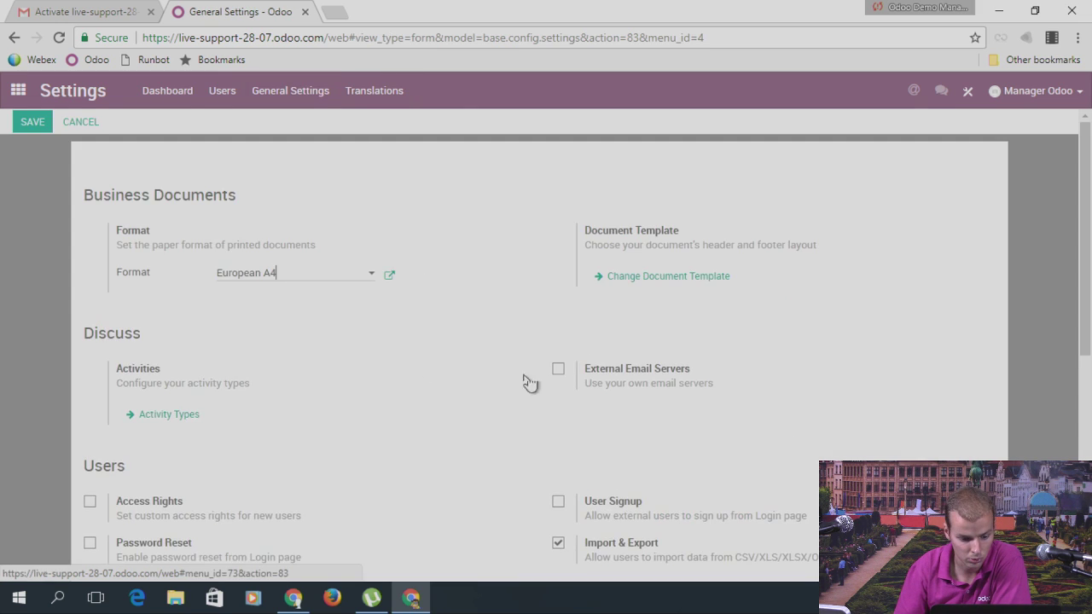
{"action": "scroll", "coordinate": [624, 316], "scroll_direction": "down", "scroll_amount": 5}
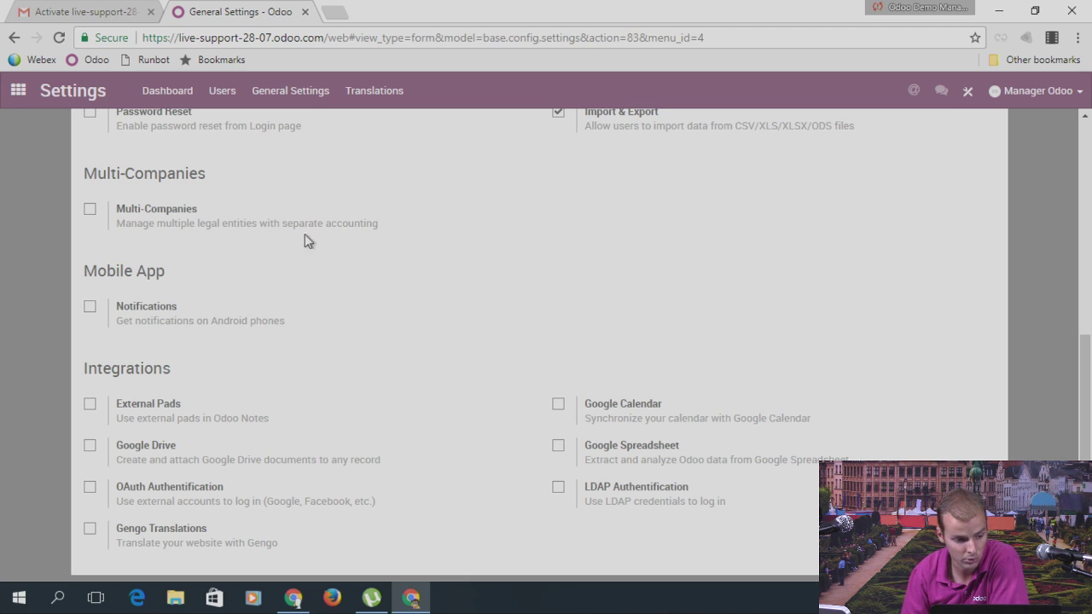
{"action": "left_click", "coordinate": [16, 94]}
{"action": "left_click", "coordinate": [420, 276]}
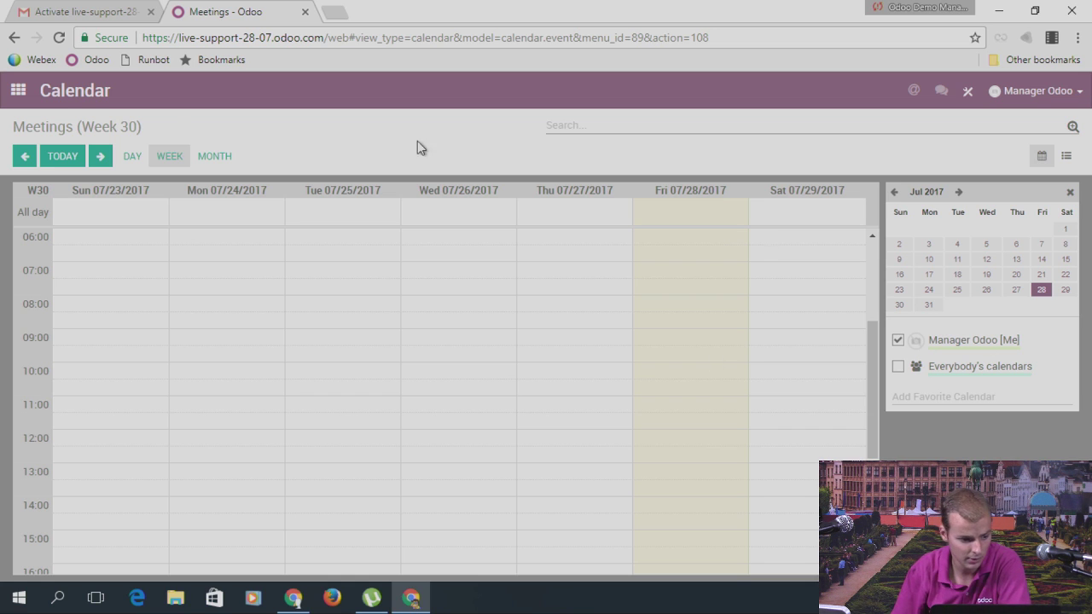
{"action": "left_click", "coordinate": [18, 91]}
{"action": "scroll", "coordinate": [621, 337], "scroll_direction": "down", "scroll_amount": 3}
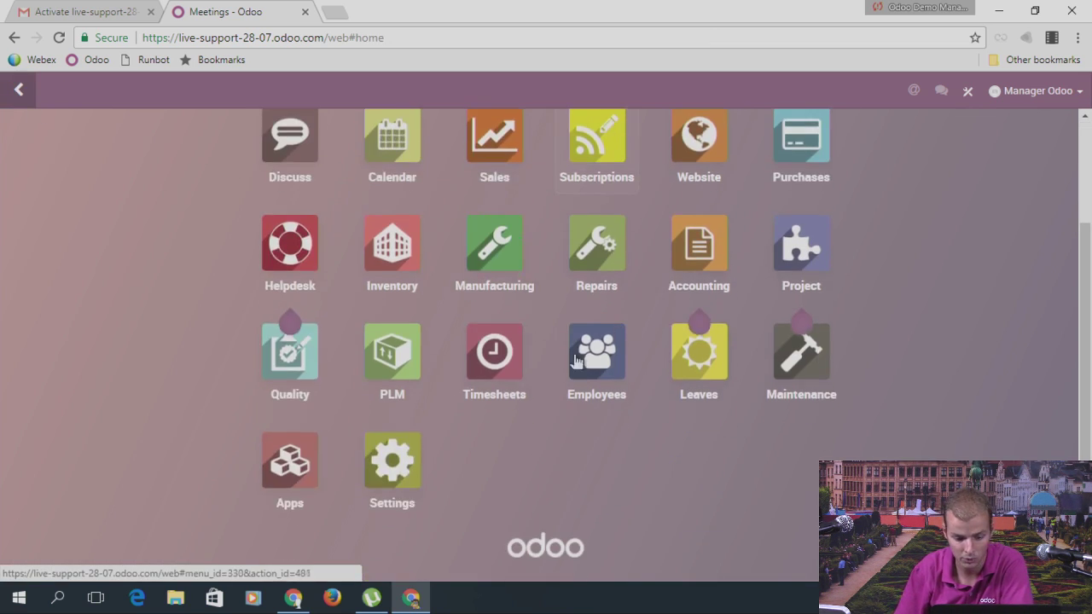
Step: Search the Apps list for 'atten' and install the Attendances module
{"action": "left_click", "coordinate": [290, 461]}
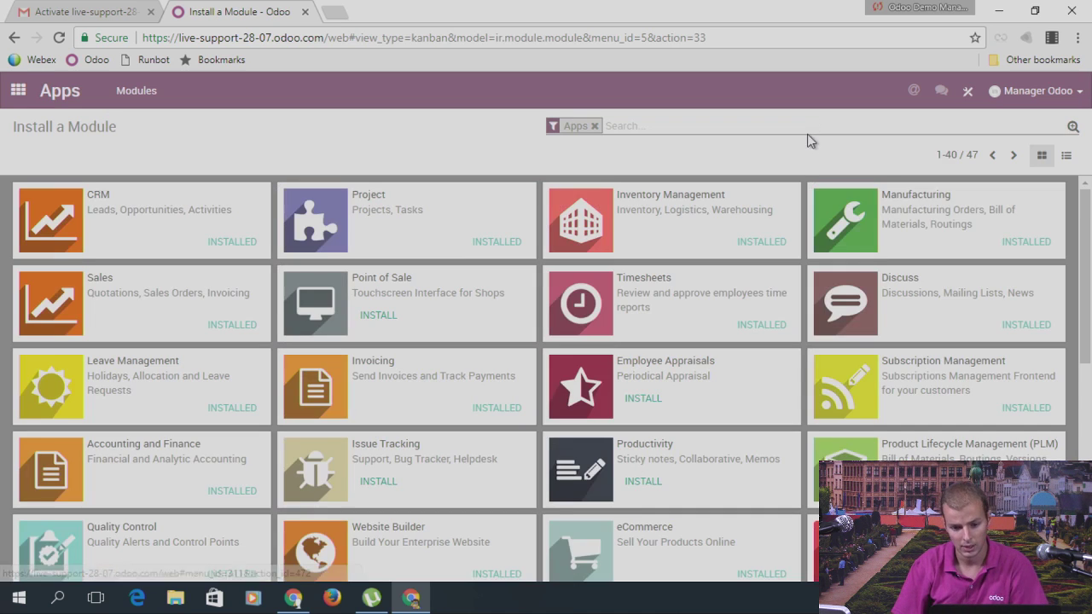
{"action": "type", "text": "atten"}
{"action": "key", "text": "Return"}
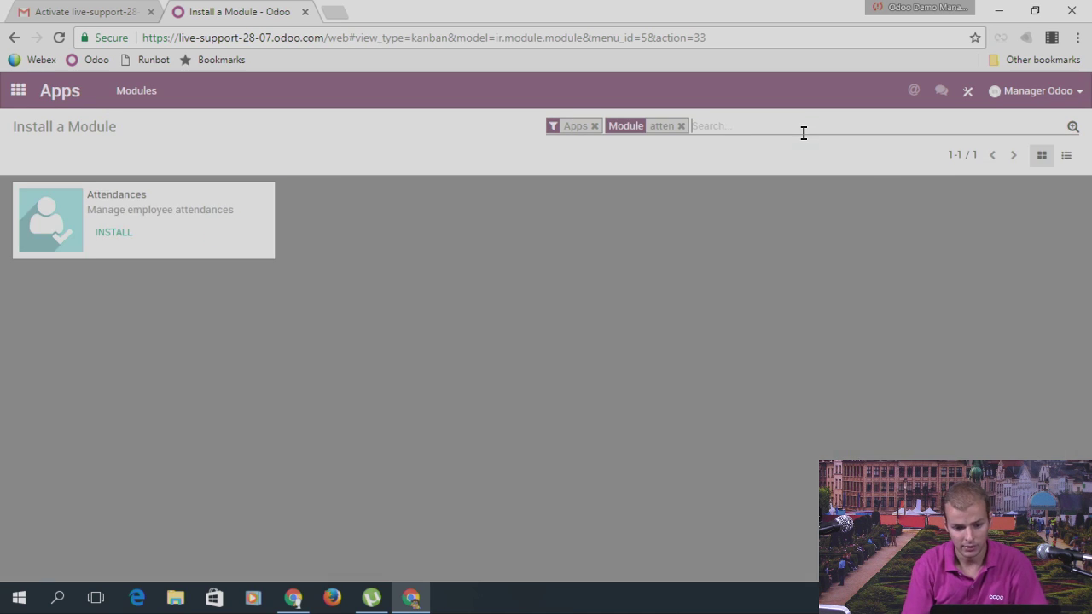
{"action": "left_click", "coordinate": [115, 232]}
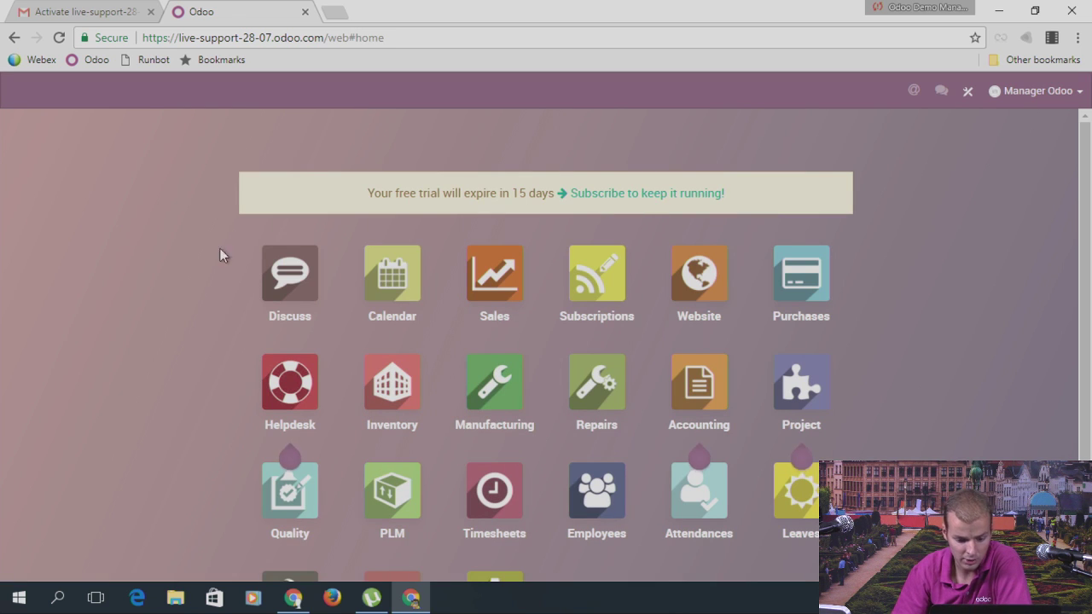
{"action": "scroll", "coordinate": [715, 407], "scroll_direction": "down", "scroll_amount": 3}
Step: Open Attendances and check in for the day, confirming the prompt
{"action": "left_click", "coordinate": [717, 390]}
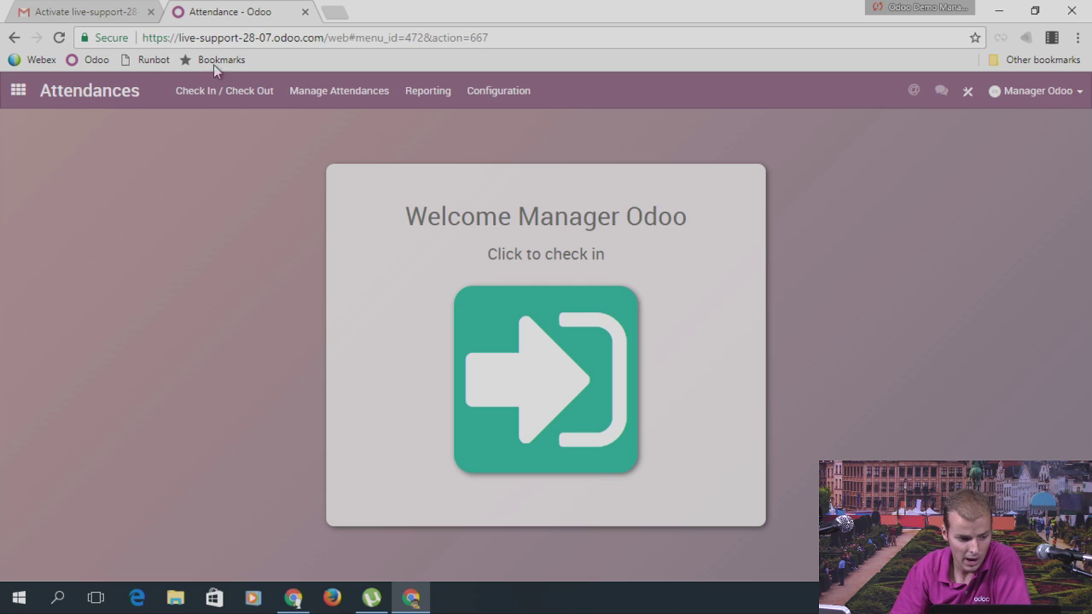
{"action": "left_click", "coordinate": [17, 93]}
{"action": "scroll", "coordinate": [772, 393], "scroll_direction": "down", "scroll_amount": 1}
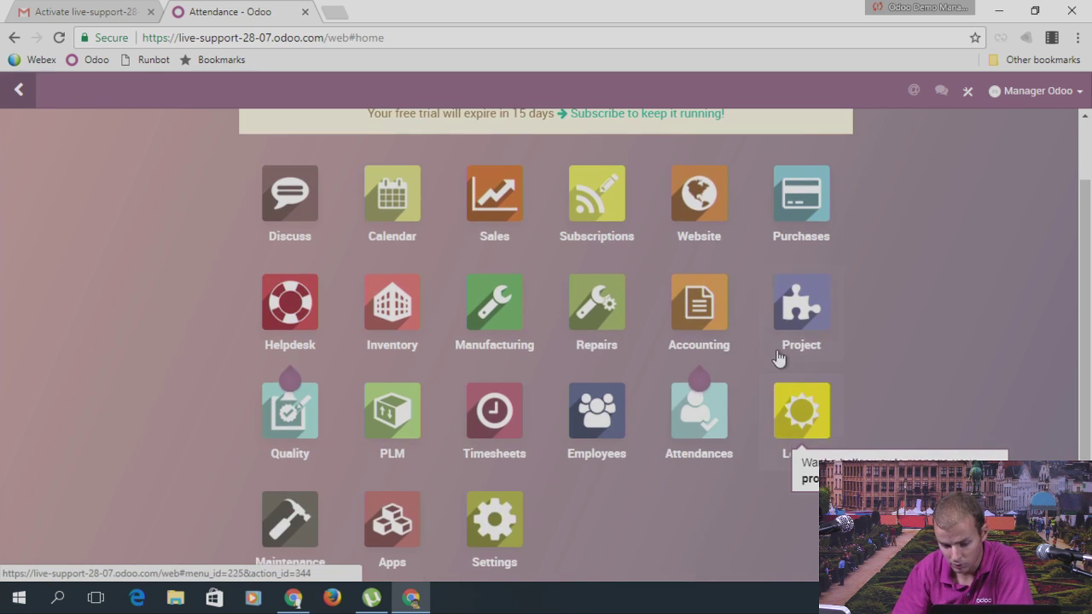
{"action": "left_click", "coordinate": [724, 410]}
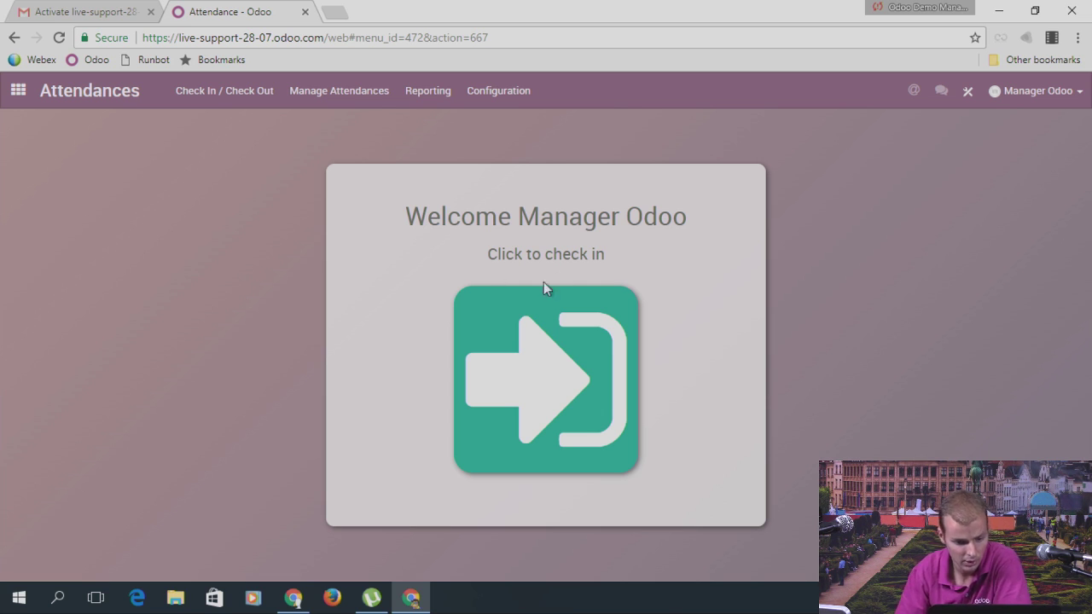
{"action": "left_click", "coordinate": [527, 373]}
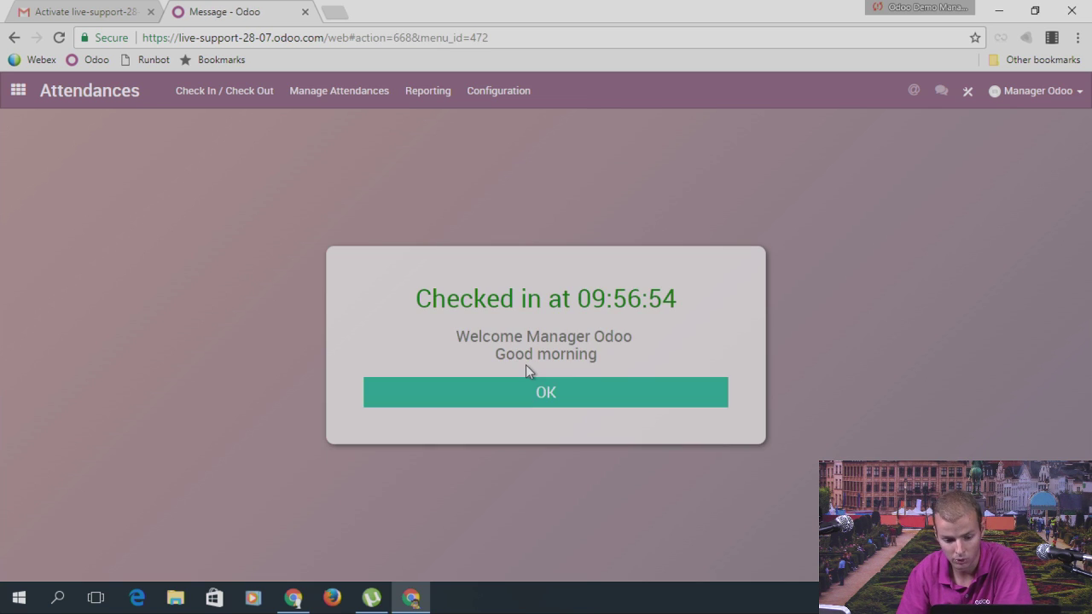
{"action": "left_click", "coordinate": [568, 404]}
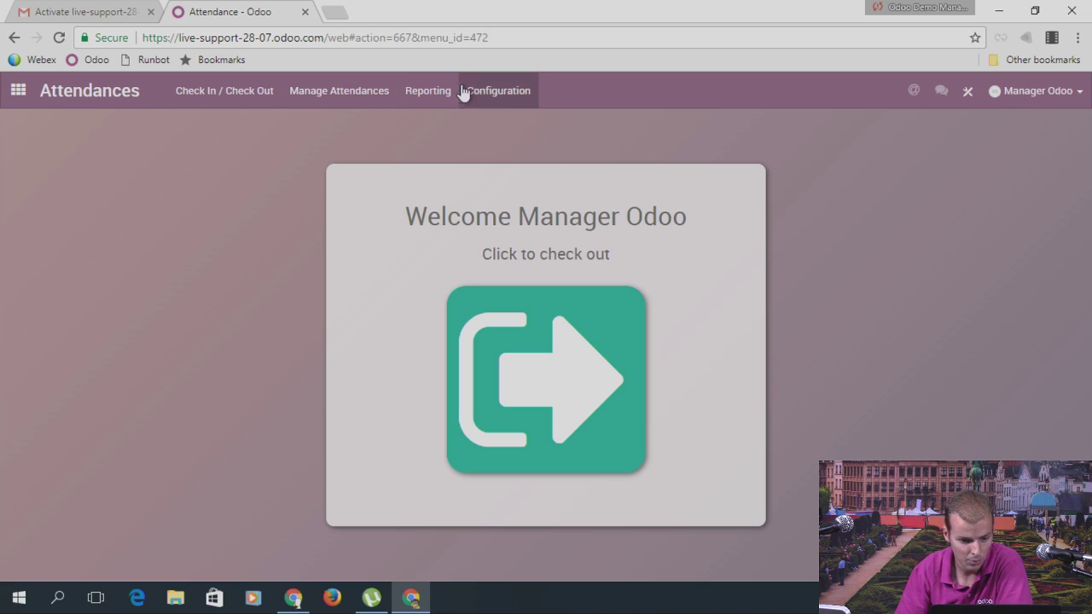
Step: Look at the Attendances configuration, then open Manage Attendances > Employees
{"action": "left_click", "coordinate": [500, 95]}
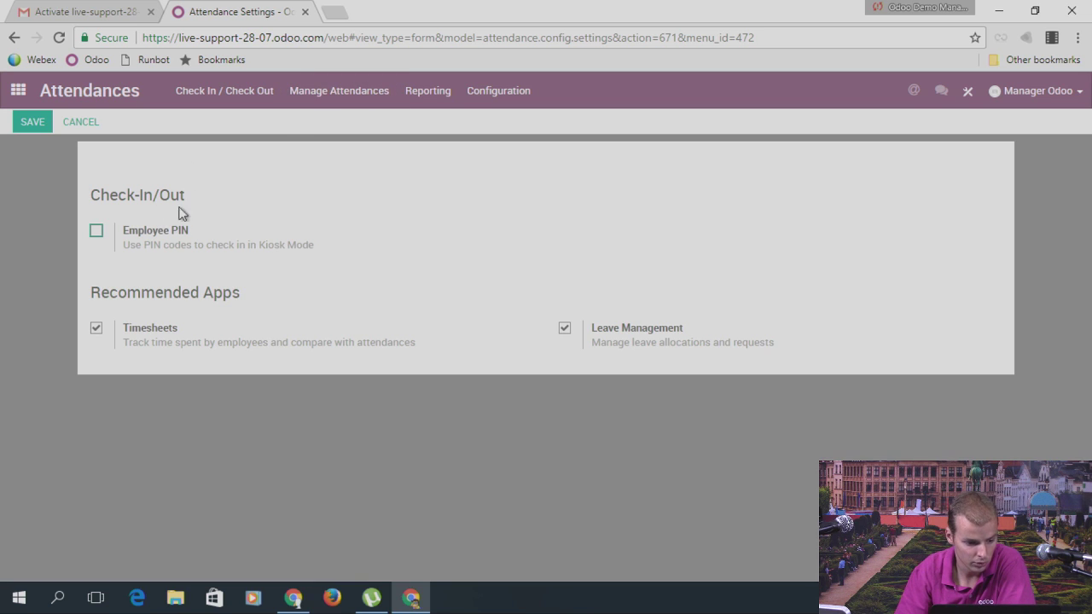
{"action": "left_click", "coordinate": [328, 98]}
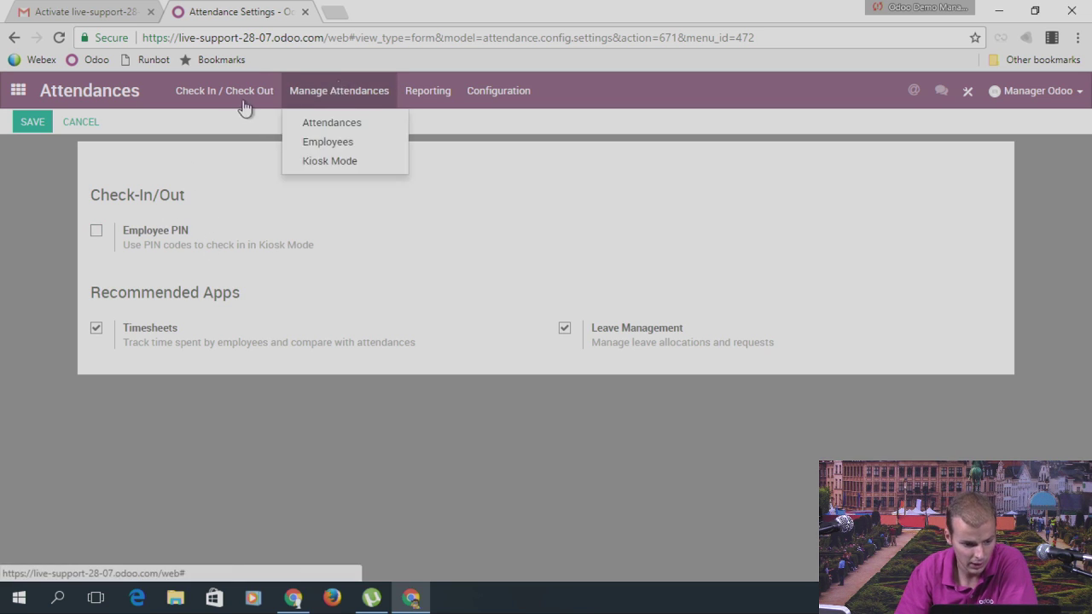
{"action": "left_click", "coordinate": [335, 142]}
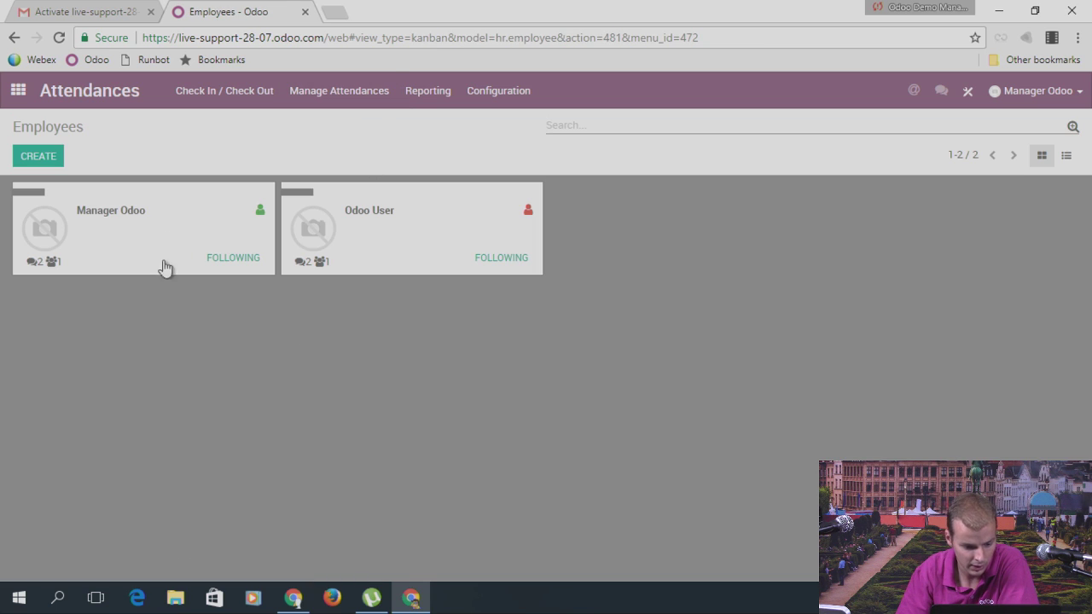
Step: Open the Manager Odoo employee record and show its HR Settings with the badge ID
{"action": "left_click", "coordinate": [163, 266]}
{"action": "scroll", "coordinate": [528, 310], "scroll_direction": "down", "scroll_amount": 1}
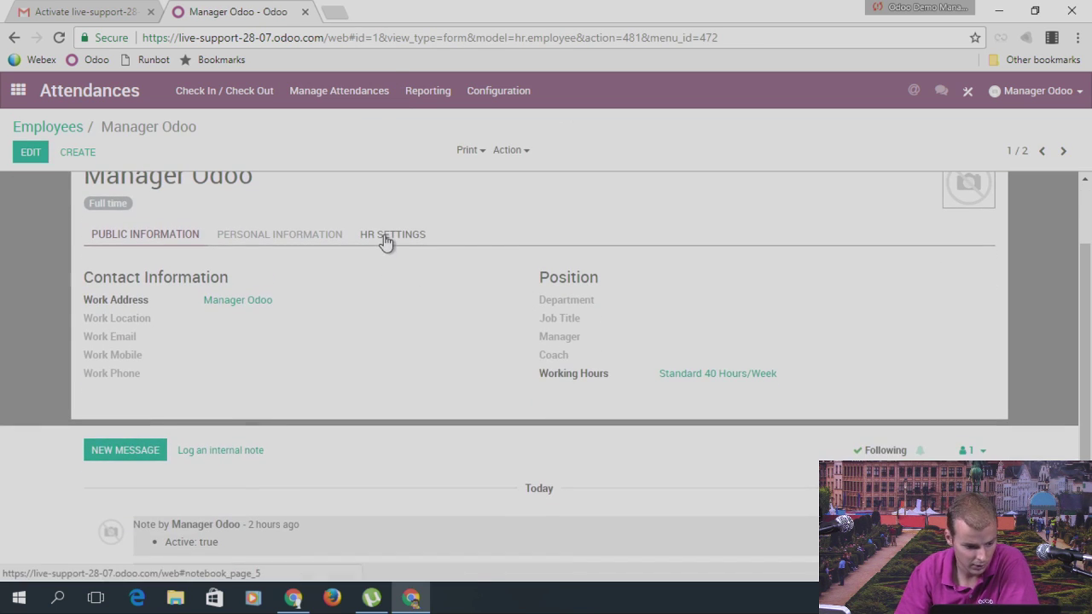
{"action": "left_click", "coordinate": [384, 235]}
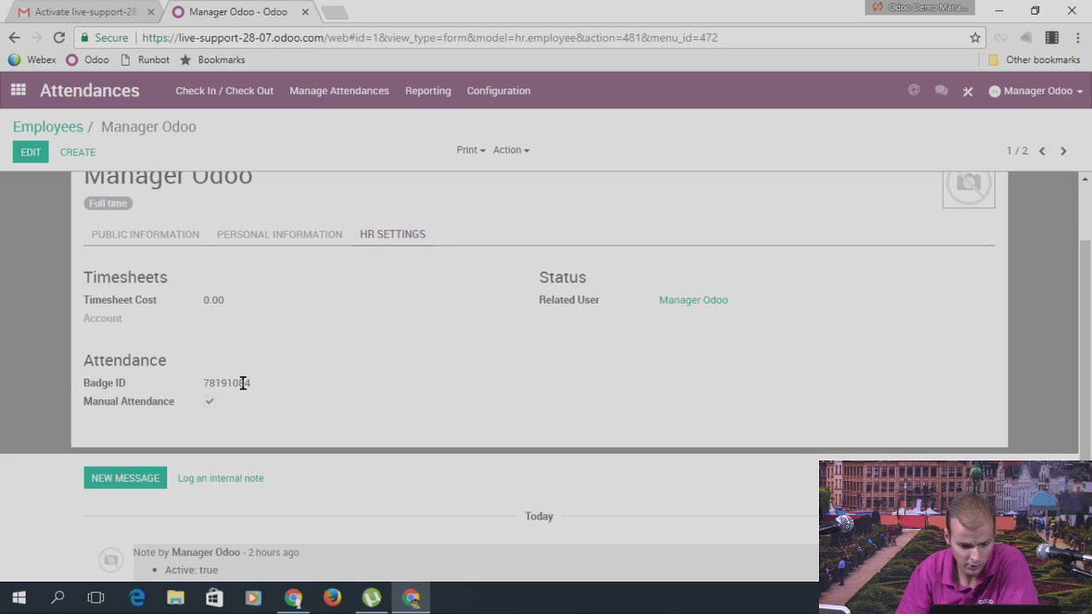
Step: Print the attendance badge, save 'Print Badge-Manager Odoo.pdf' to Downloads, and review it
{"action": "left_click", "coordinate": [472, 151]}
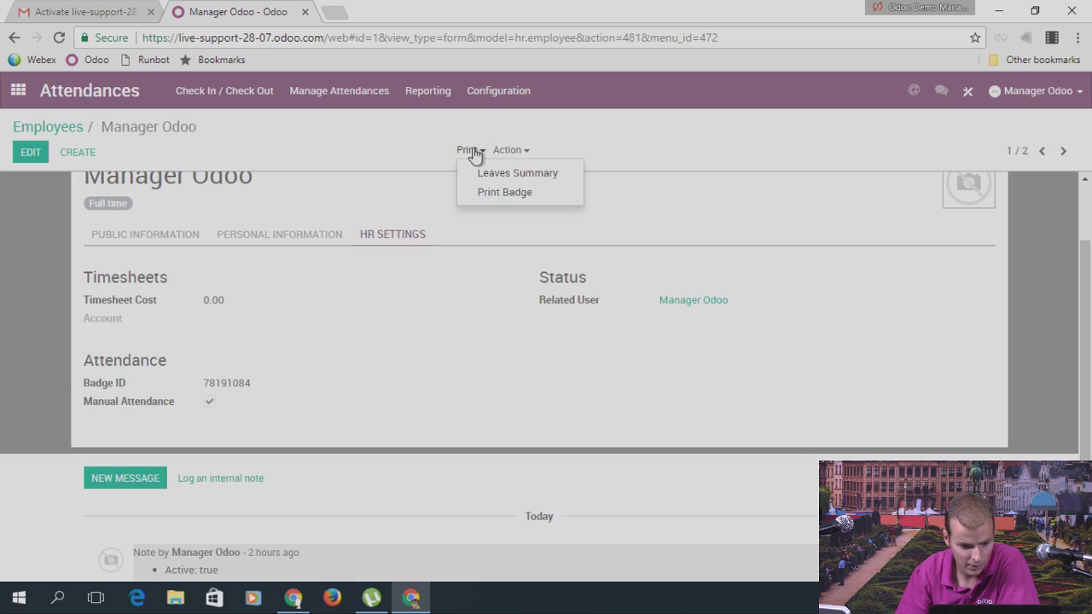
{"action": "left_click", "coordinate": [512, 195]}
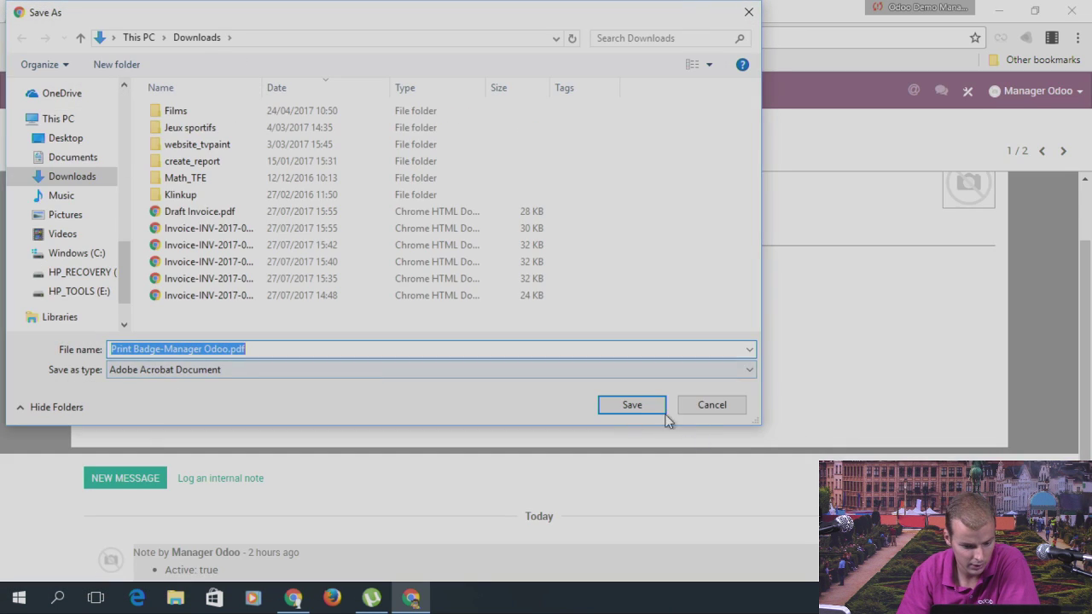
{"action": "left_click", "coordinate": [663, 413]}
{"action": "left_click", "coordinate": [69, 561]}
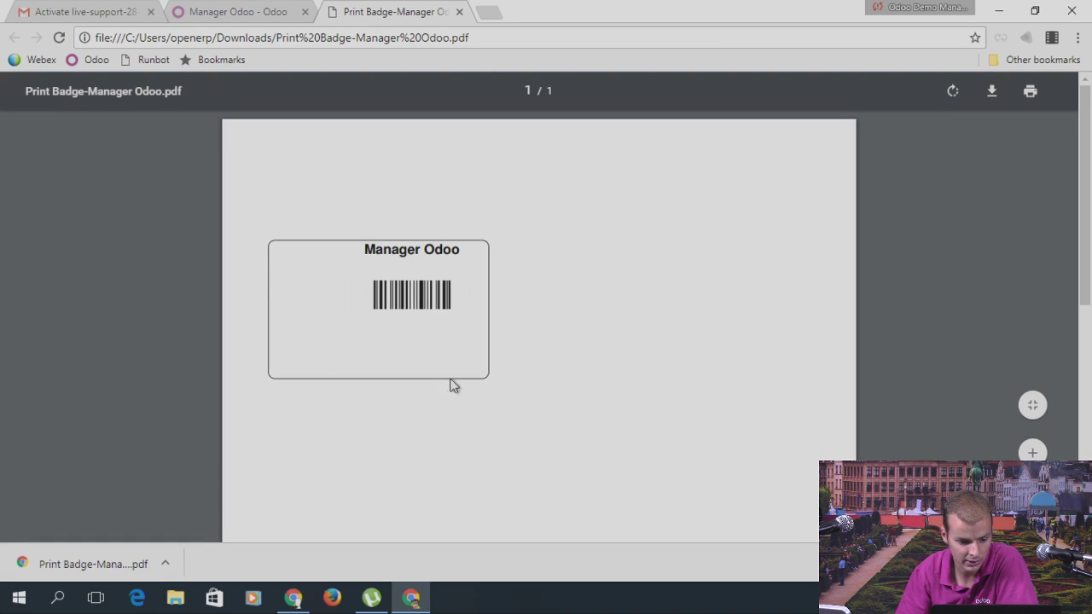
{"action": "left_click", "coordinate": [460, 12]}
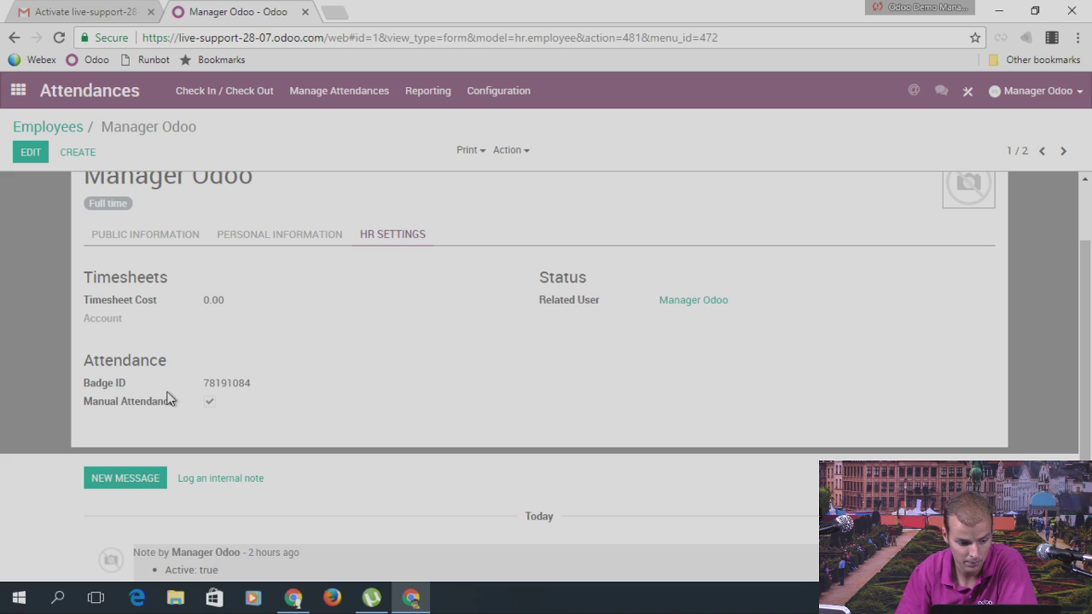
Step: Launch the attendance Kiosk Mode twice from the employee form, returning each time
{"action": "left_click", "coordinate": [290, 235]}
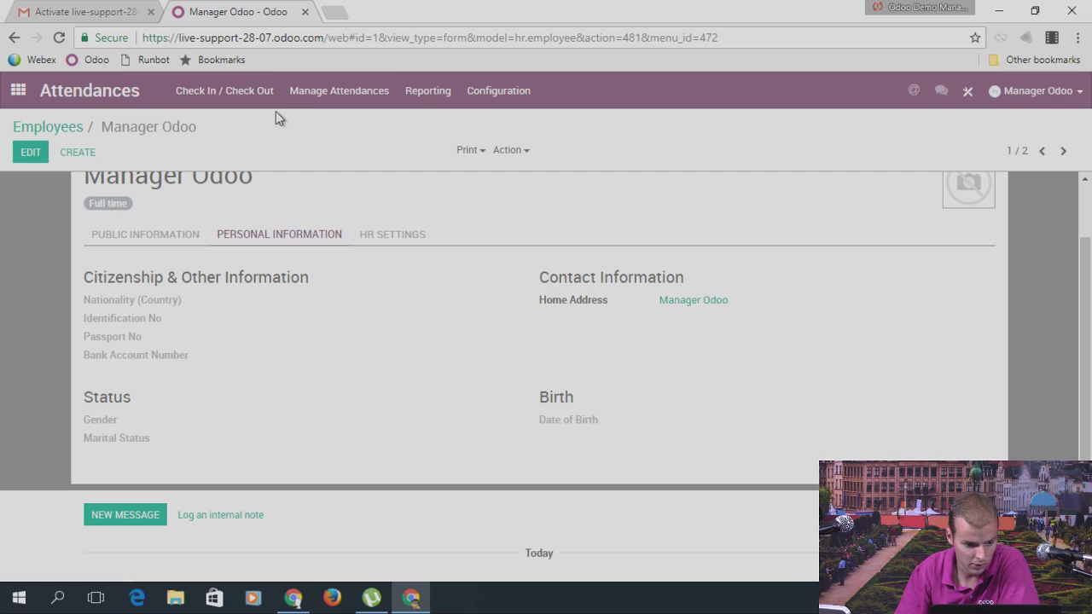
{"action": "left_click", "coordinate": [359, 105]}
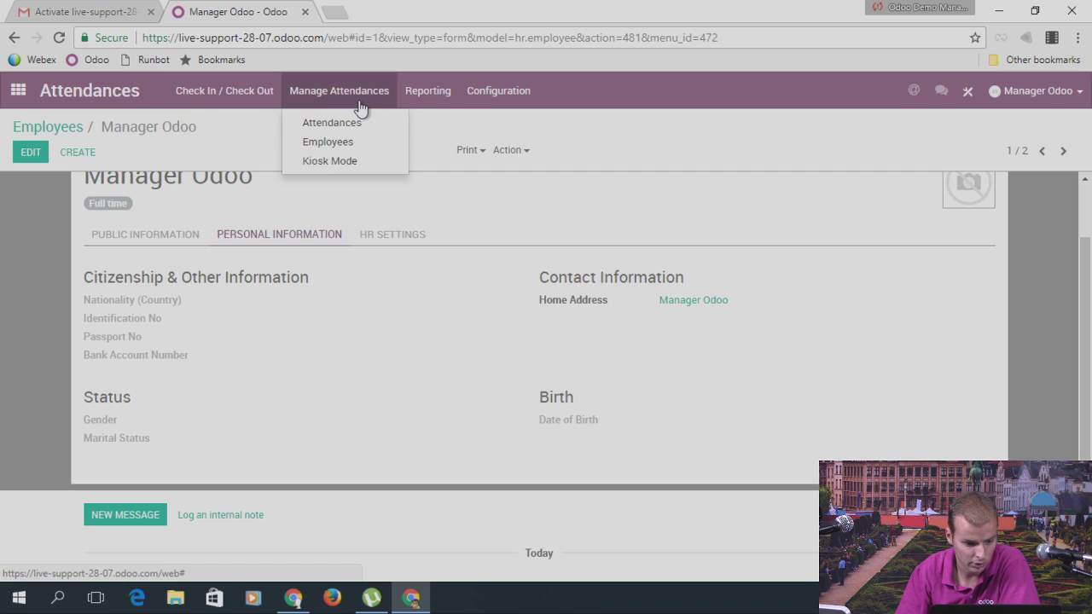
{"action": "left_click", "coordinate": [341, 161]}
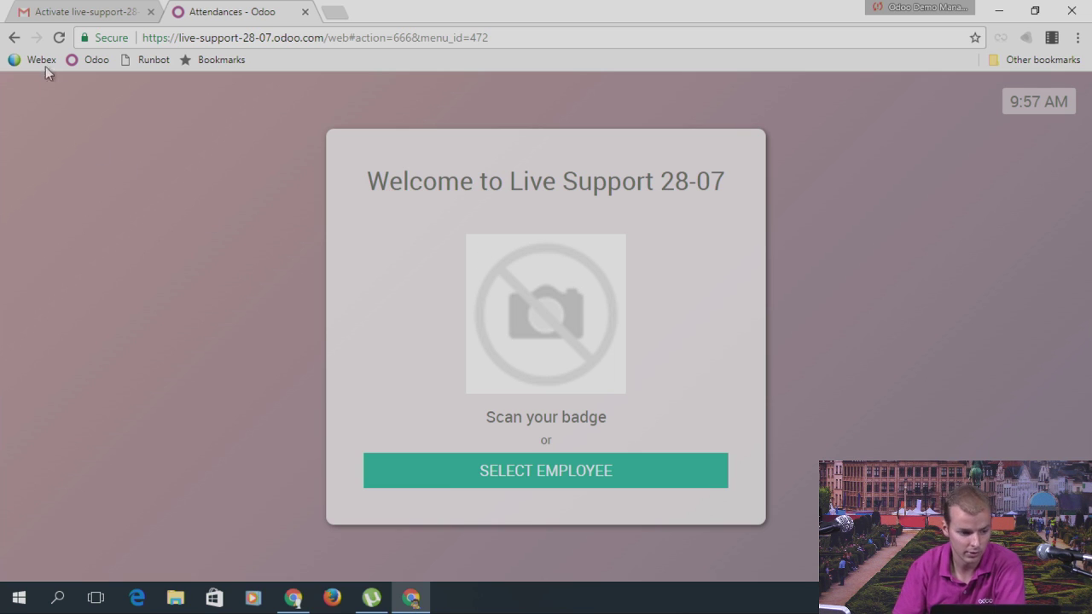
{"action": "left_click", "coordinate": [14, 37]}
{"action": "left_click", "coordinate": [373, 94]}
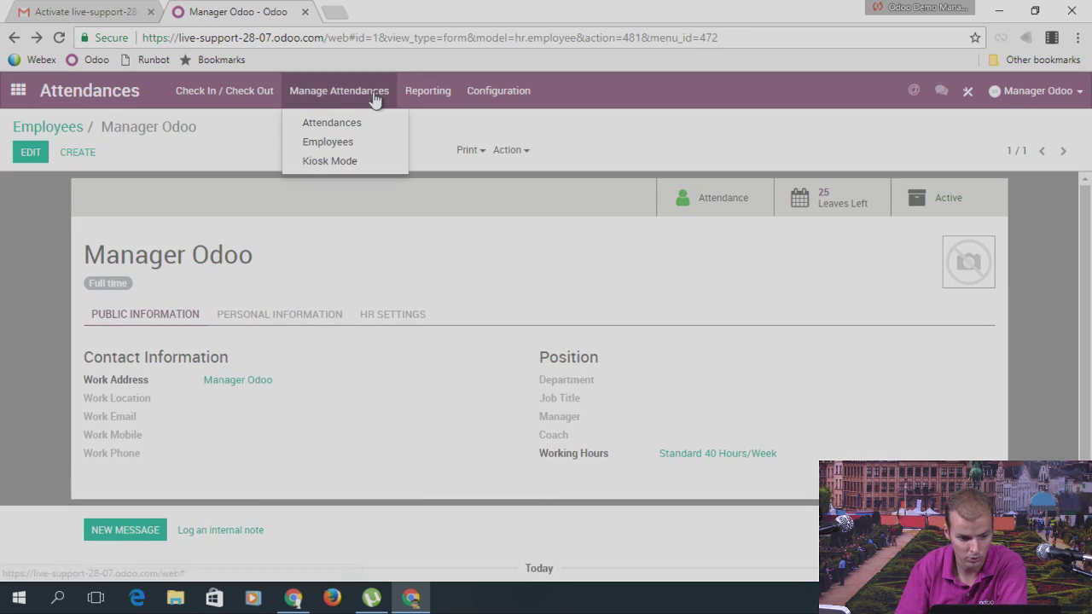
{"action": "left_click", "coordinate": [342, 162]}
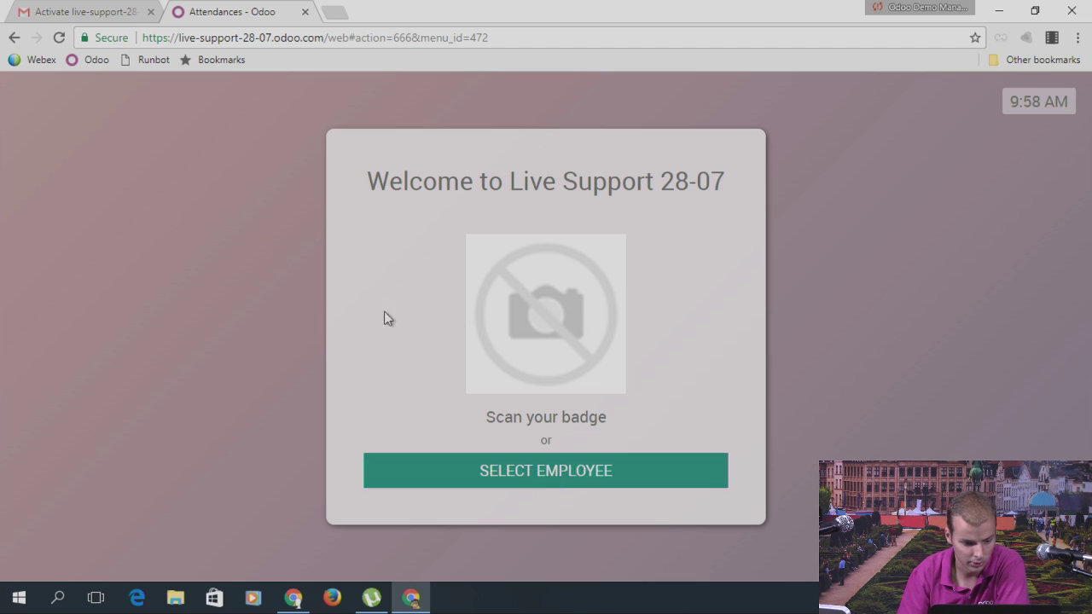
{"action": "left_click", "coordinate": [12, 37]}
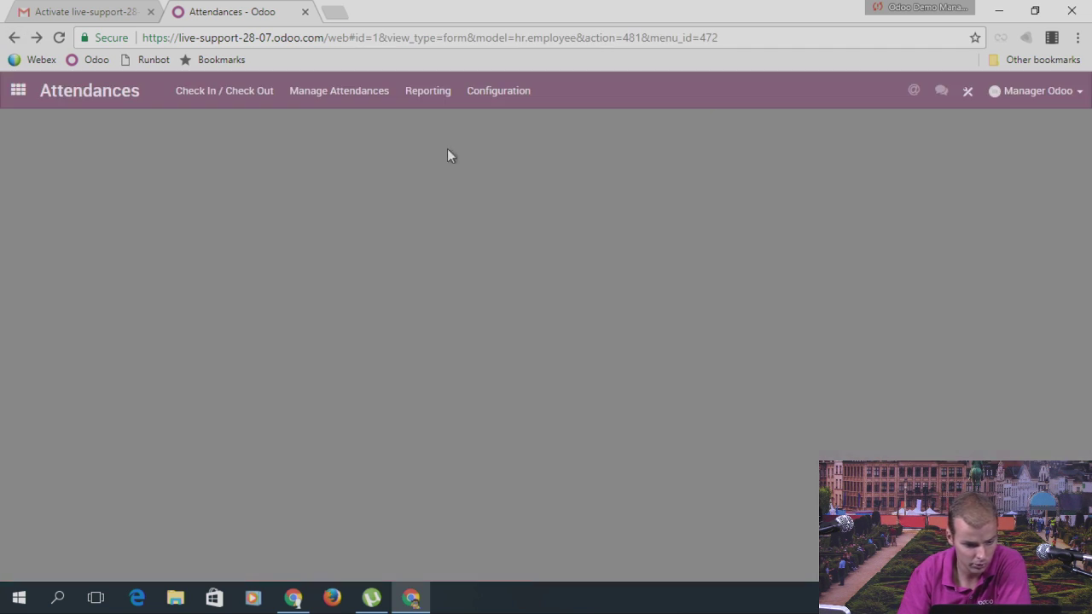
Step: Check the manager out on the Check In / Check Out screen and confirm
{"action": "left_click", "coordinate": [228, 91]}
{"action": "left_click", "coordinate": [570, 406]}
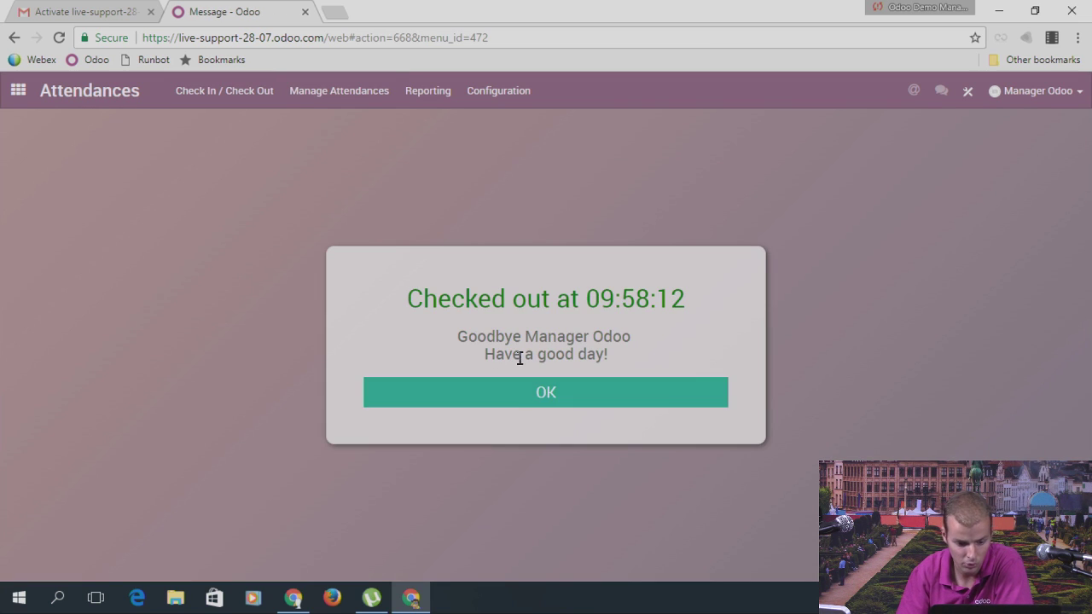
{"action": "left_click", "coordinate": [534, 403]}
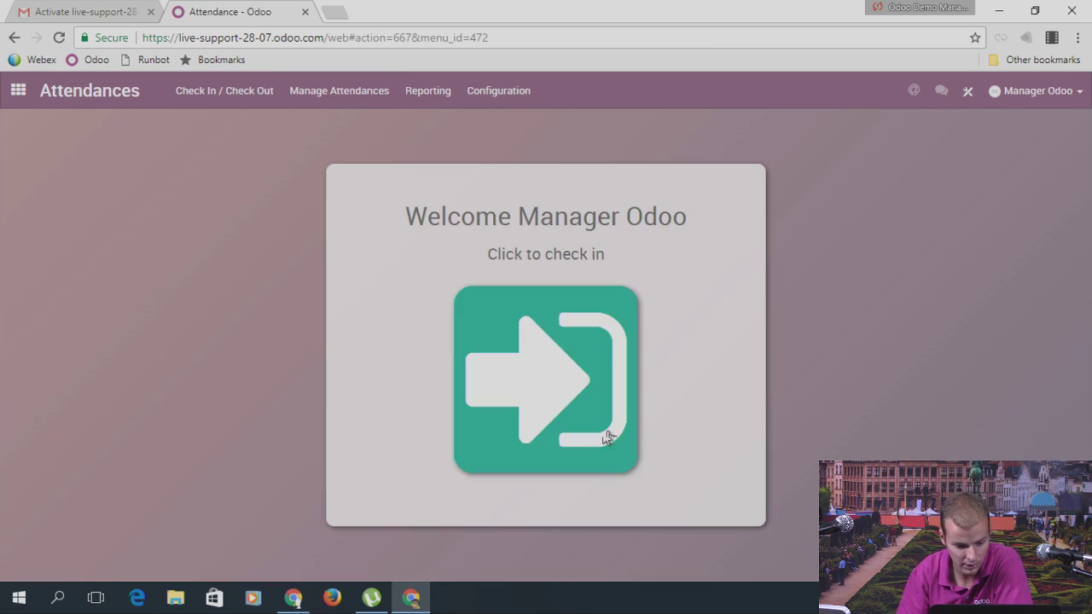
{"action": "left_click", "coordinate": [18, 90]}
{"action": "scroll", "coordinate": [546, 435], "scroll_direction": "down", "scroll_amount": 2}
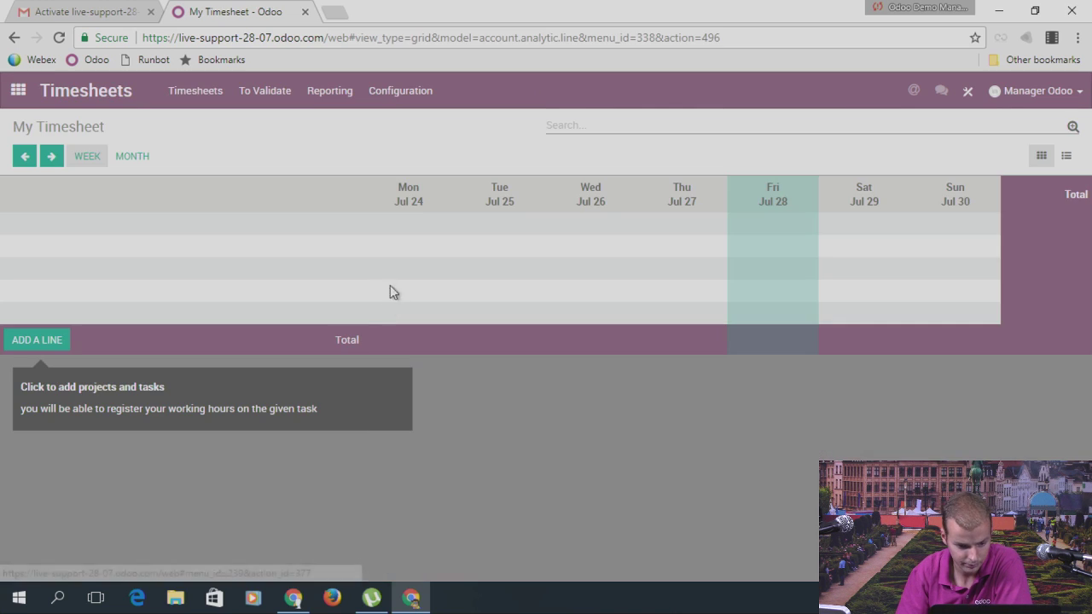
{"action": "left_click", "coordinate": [221, 100]}
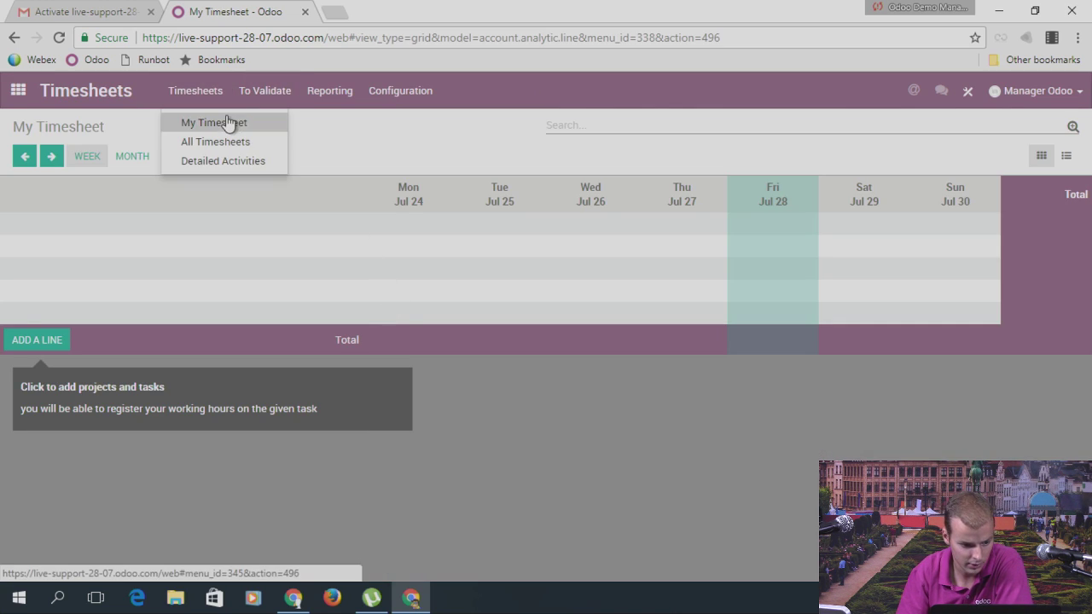
{"action": "left_click", "coordinate": [220, 142]}
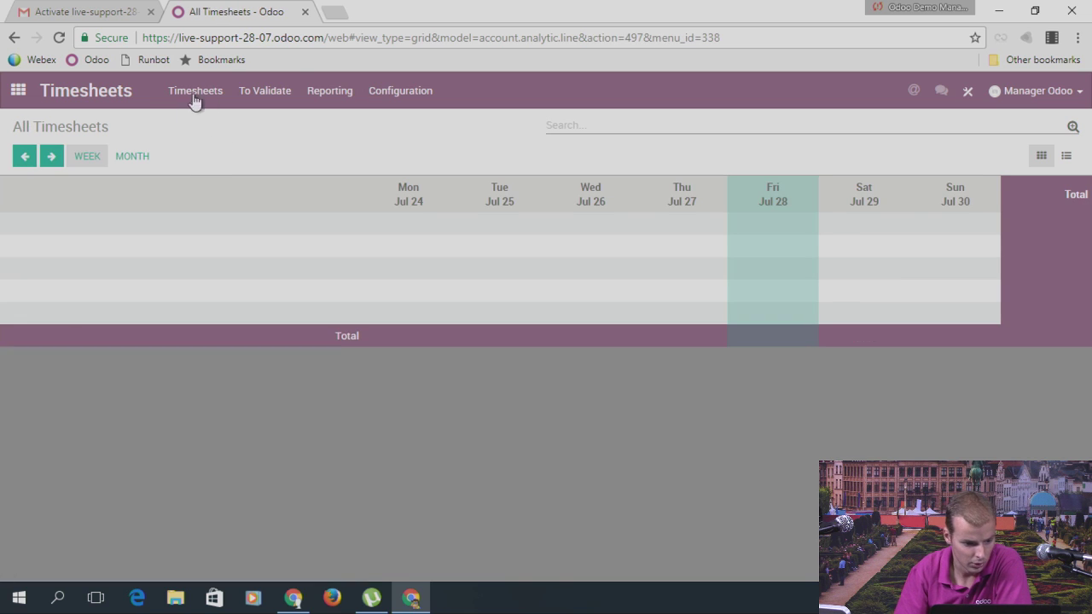
{"action": "left_click", "coordinate": [214, 99]}
{"action": "left_click", "coordinate": [215, 153]}
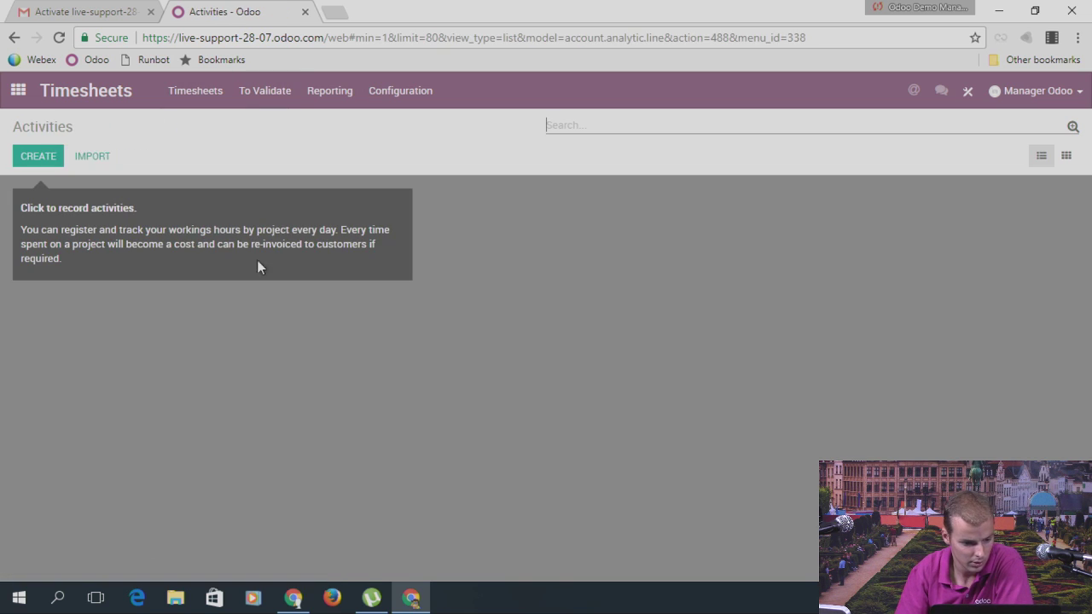
{"action": "left_click", "coordinate": [30, 101]}
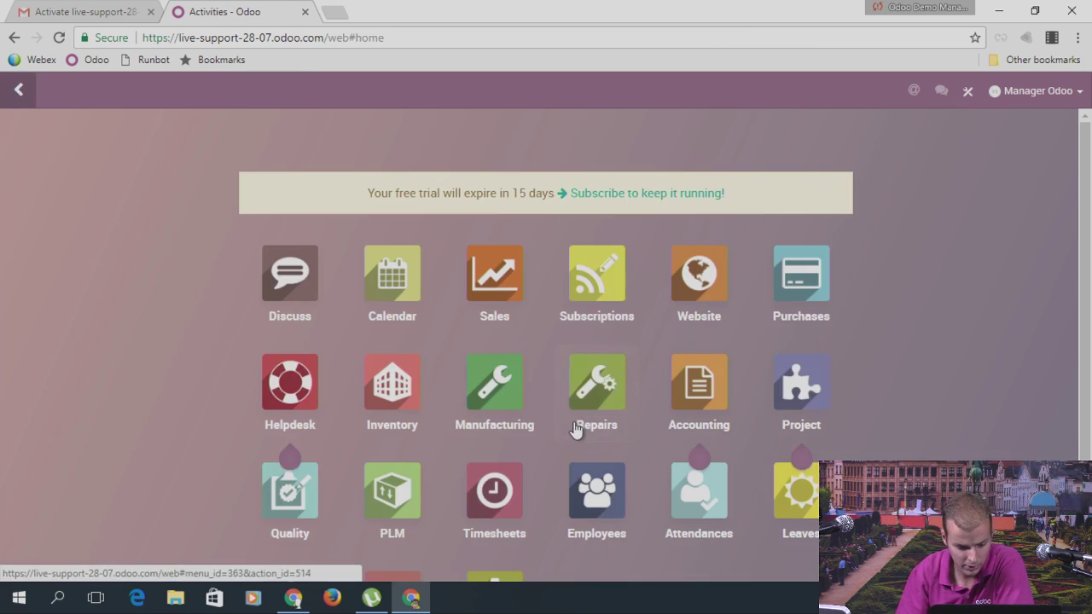
{"action": "scroll", "coordinate": [577, 432], "scroll_direction": "down", "scroll_amount": 2}
{"action": "left_click", "coordinate": [700, 357]}
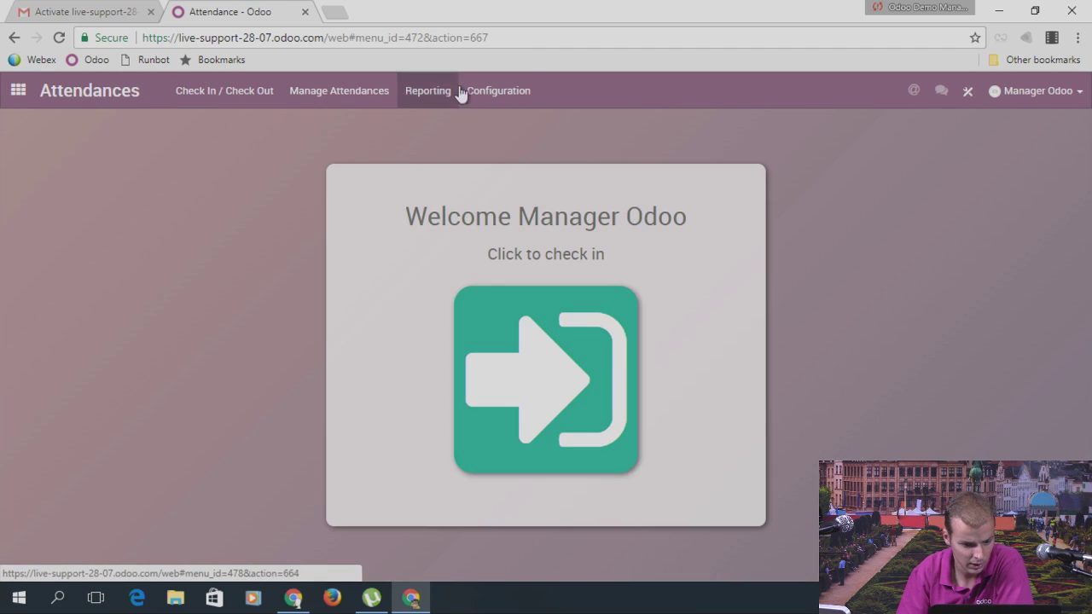
Step: Review Attendance settings and the worked-hours Attendance Analysis, then launch Kiosk Mode
{"action": "left_click", "coordinate": [498, 90]}
{"action": "left_click", "coordinate": [500, 120]}
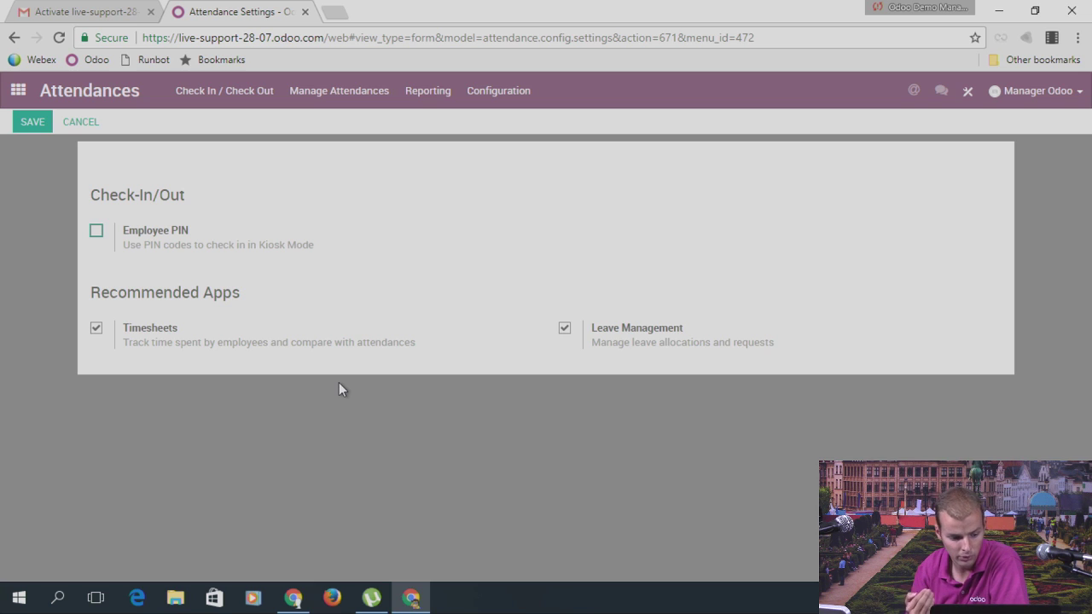
{"action": "left_click", "coordinate": [426, 93]}
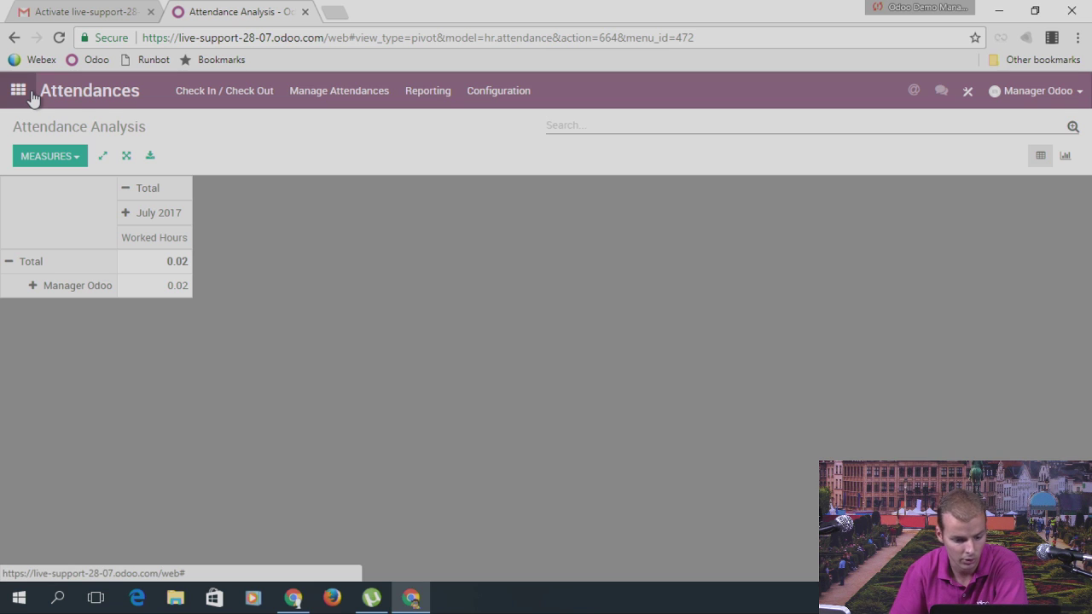
{"action": "left_click", "coordinate": [332, 94]}
{"action": "left_click", "coordinate": [354, 165]}
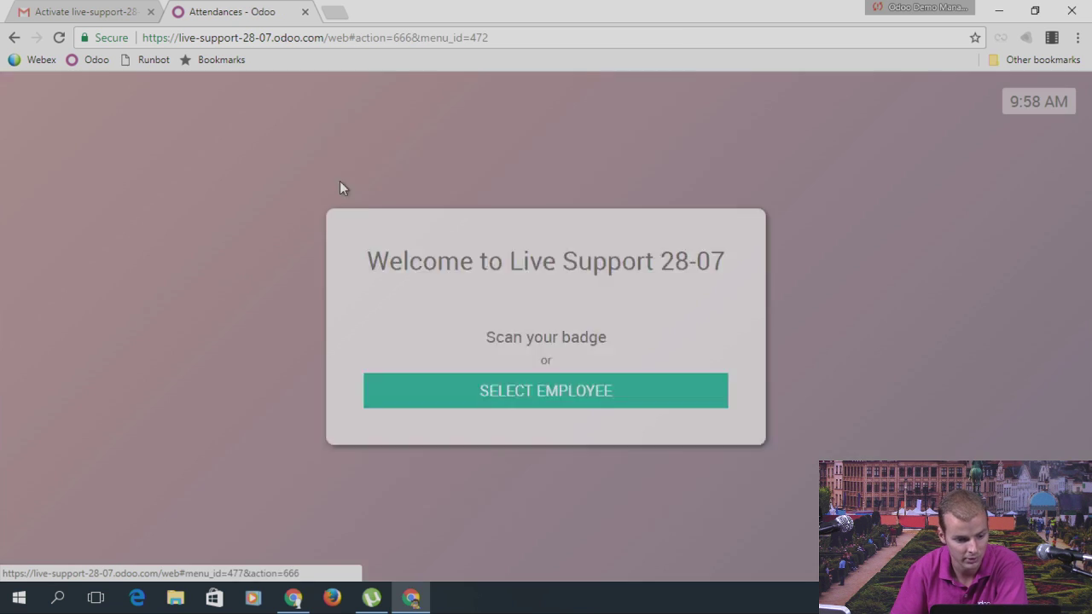
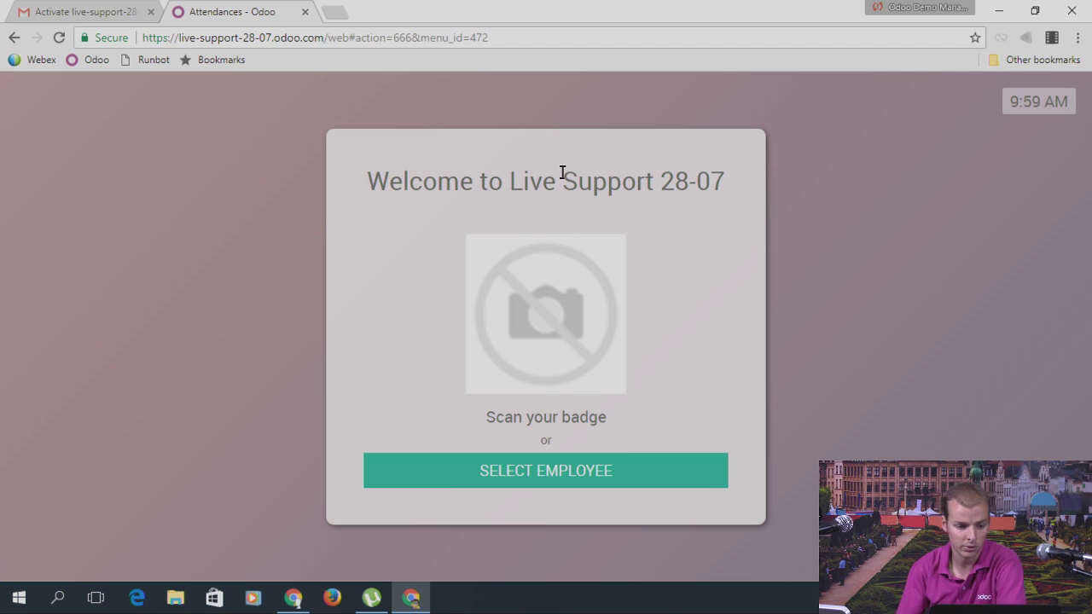
Step: Leave the attendance kiosk, go back to Attendance Analysis, and bring up the Odoo apps home screen
{"action": "left_click", "coordinate": [299, 602]}
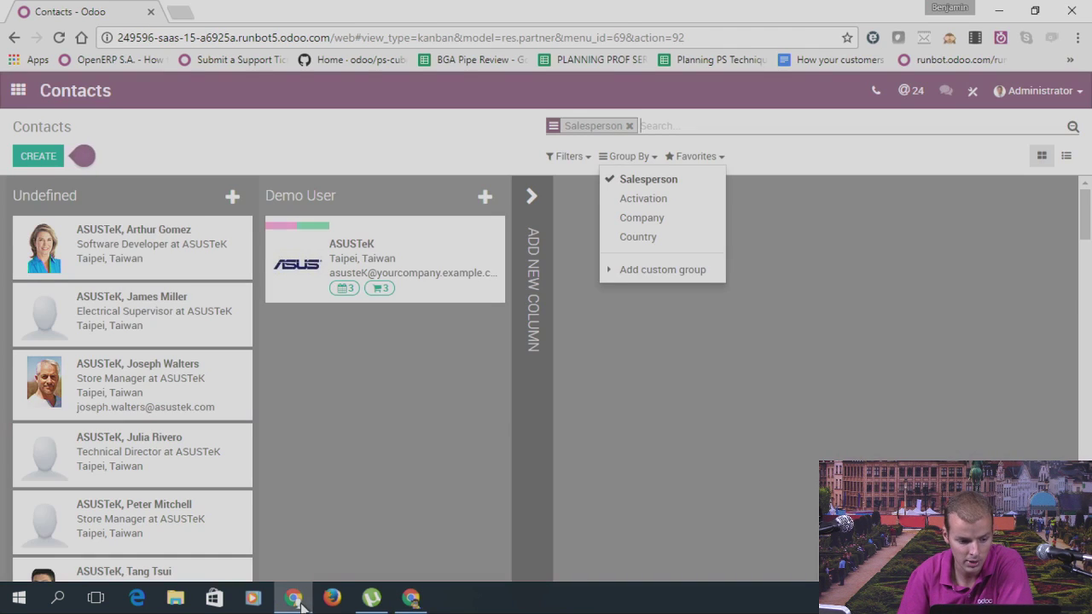
{"action": "key", "text": "alt+Tab"}
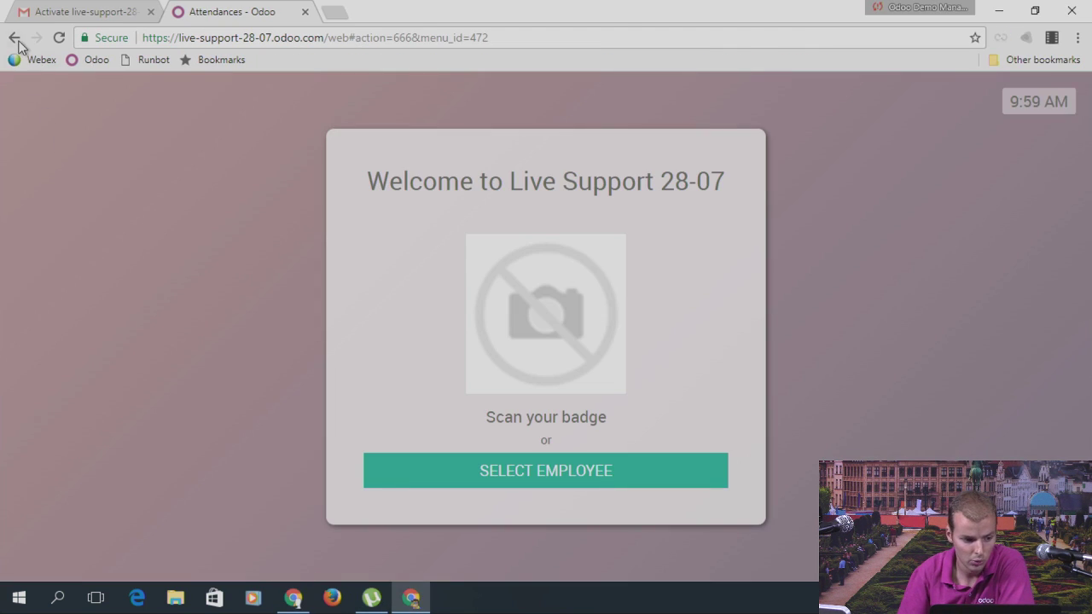
{"action": "left_click", "coordinate": [13, 38]}
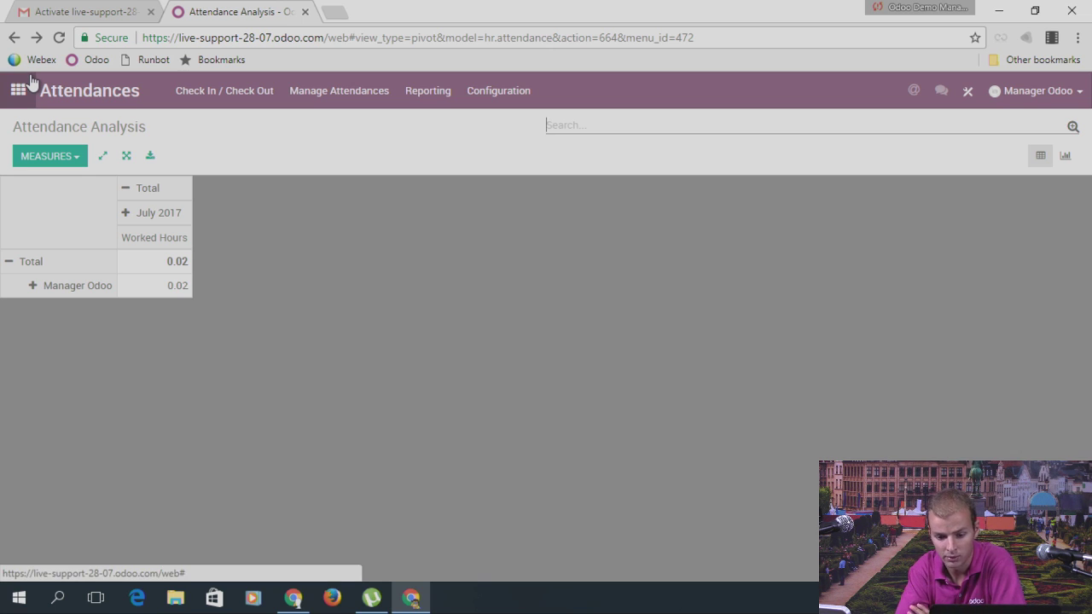
{"action": "left_click", "coordinate": [19, 91]}
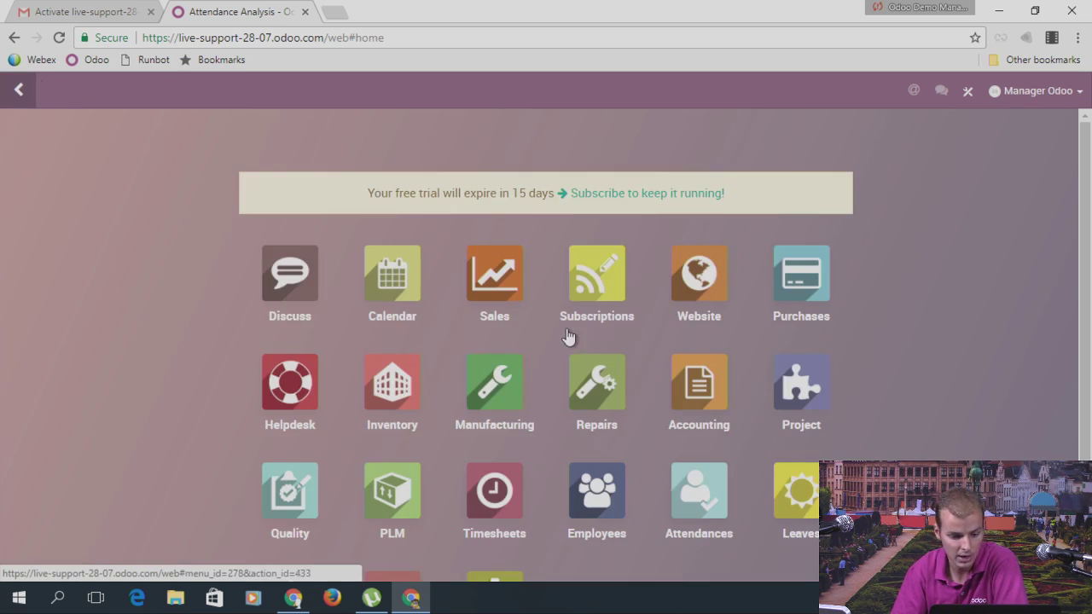
{"action": "scroll", "coordinate": [568, 336], "scroll_direction": "down", "scroll_amount": 2}
Step: Activate developer mode from the Settings app
{"action": "left_click", "coordinate": [498, 462]}
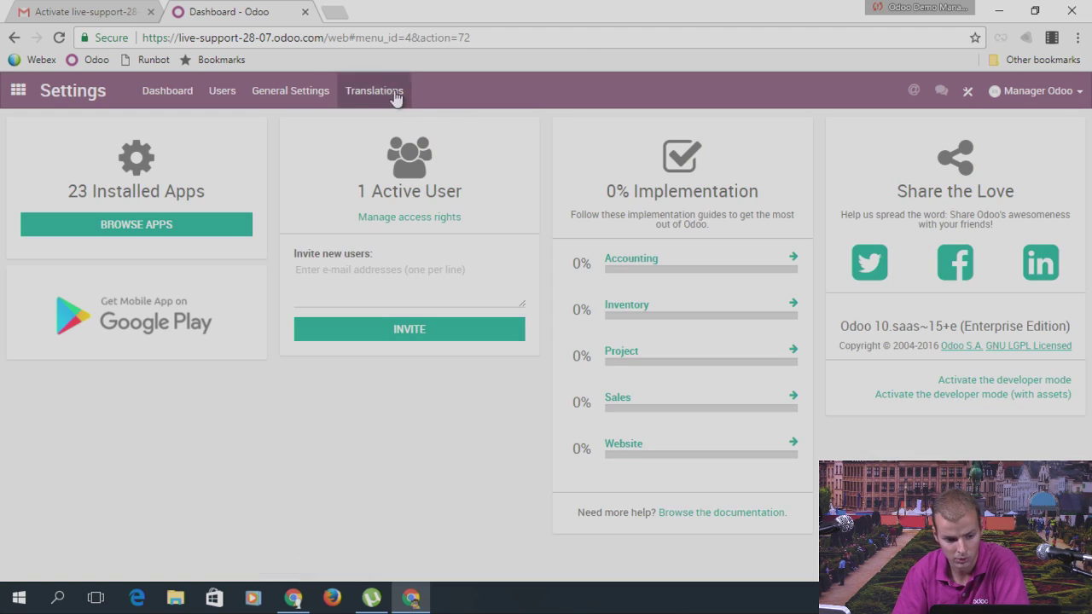
{"action": "left_click", "coordinate": [1025, 384]}
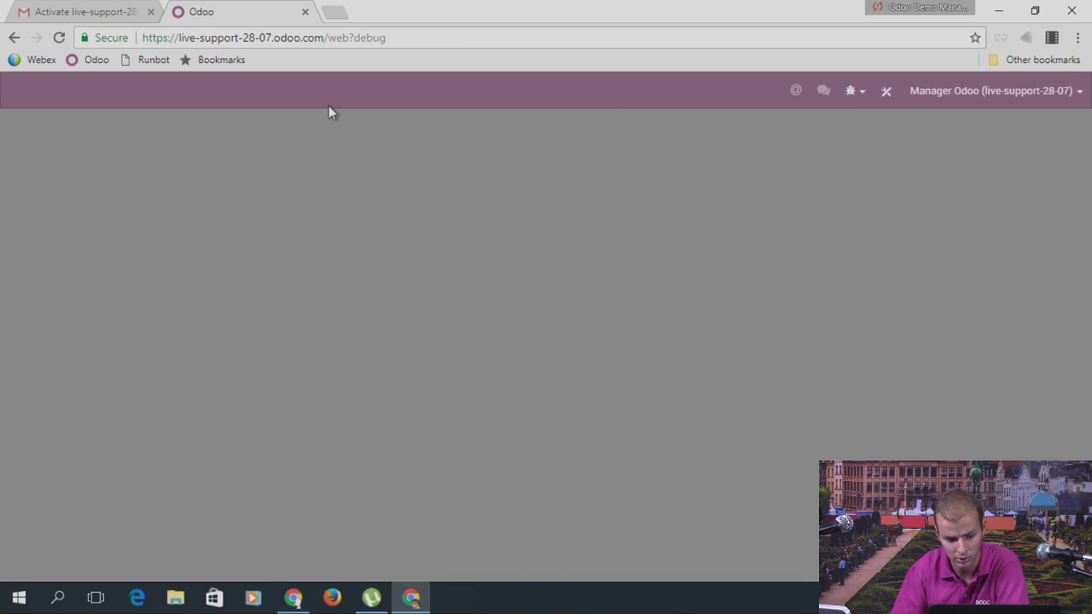
{"action": "scroll", "coordinate": [540, 523], "scroll_direction": "down", "scroll_amount": 2}
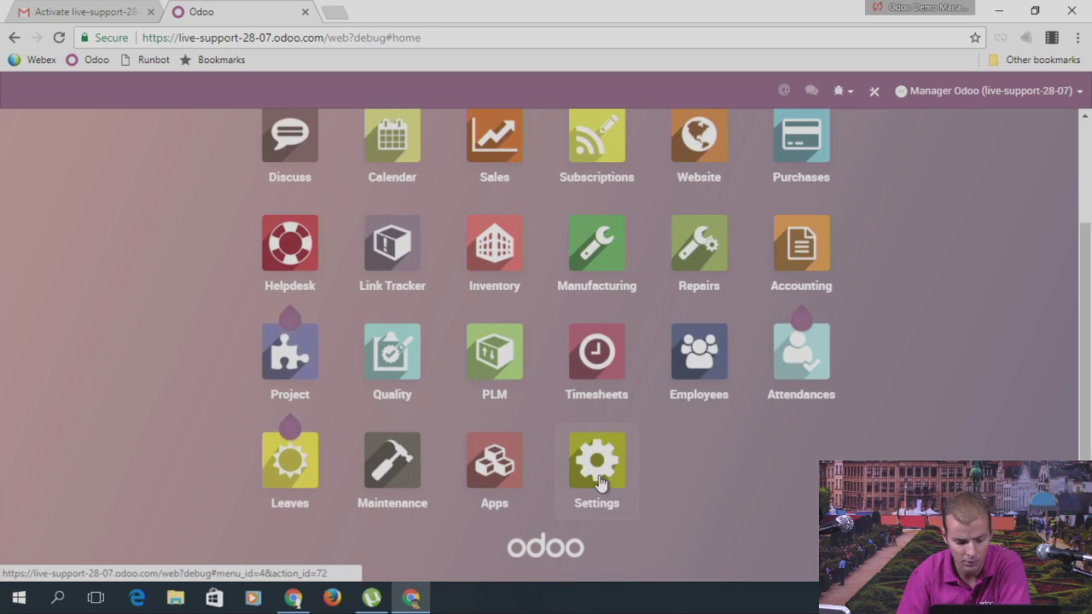
Step: Open Settings > Technical > Outgoing Mail Servers
{"action": "left_click", "coordinate": [600, 482]}
{"action": "left_click", "coordinate": [431, 91]}
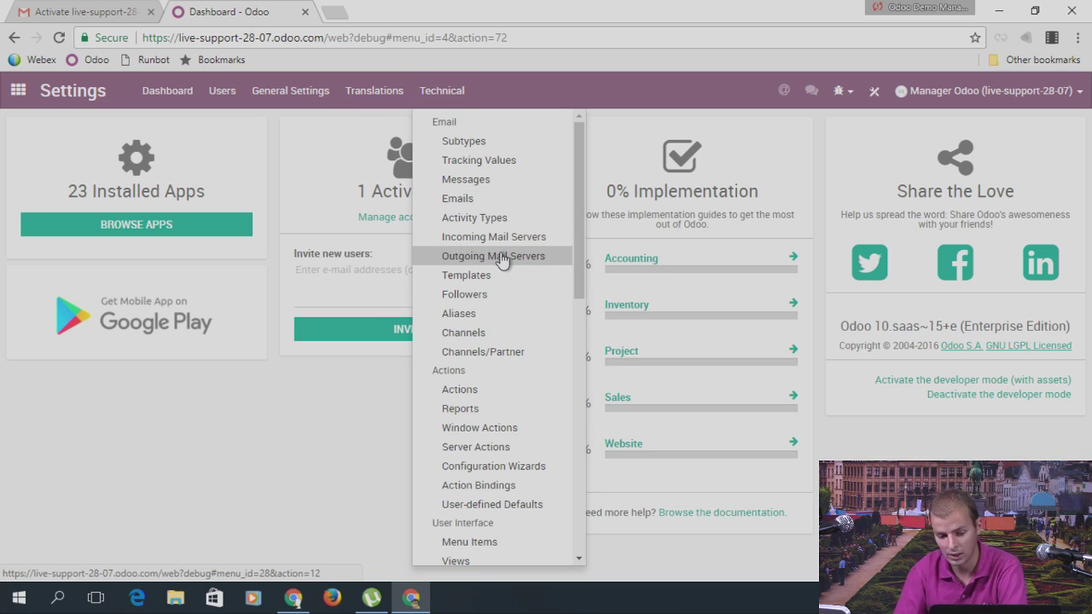
{"action": "left_click", "coordinate": [502, 257]}
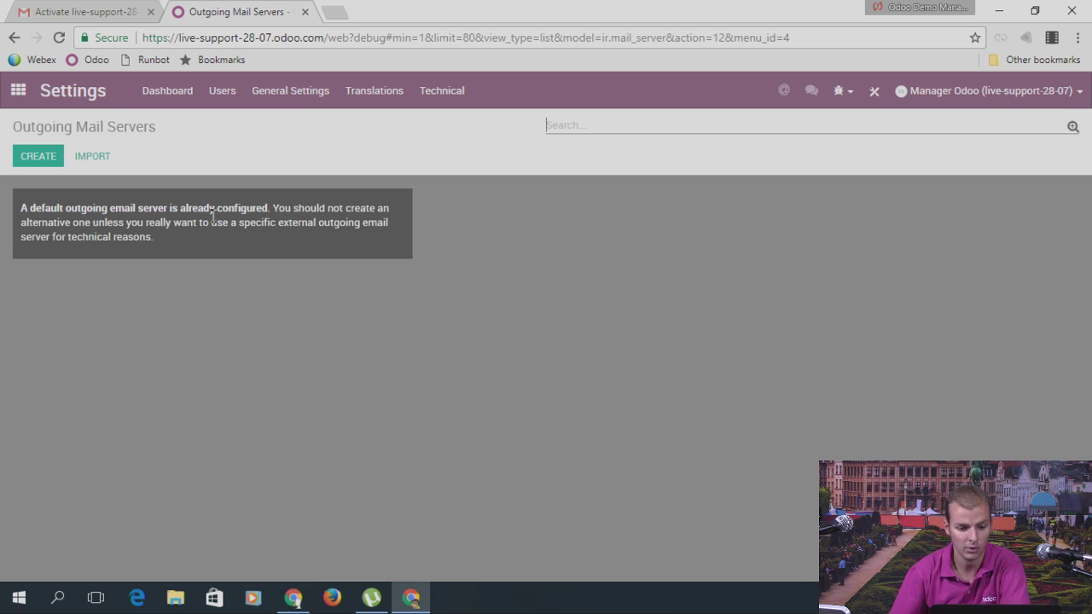
{"action": "left_click", "coordinate": [465, 96]}
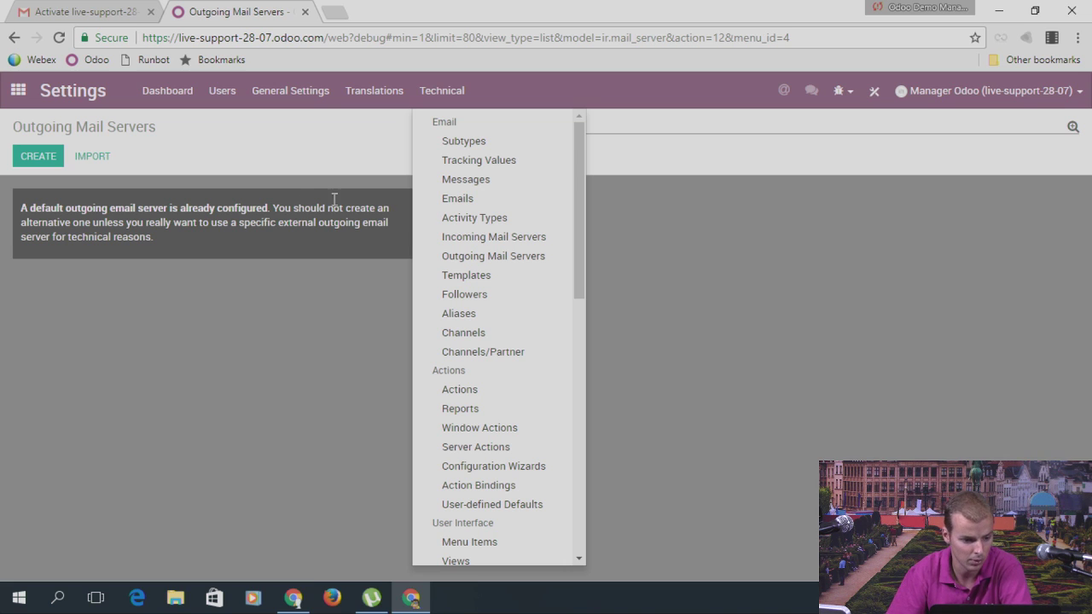
{"action": "left_click", "coordinate": [190, 113]}
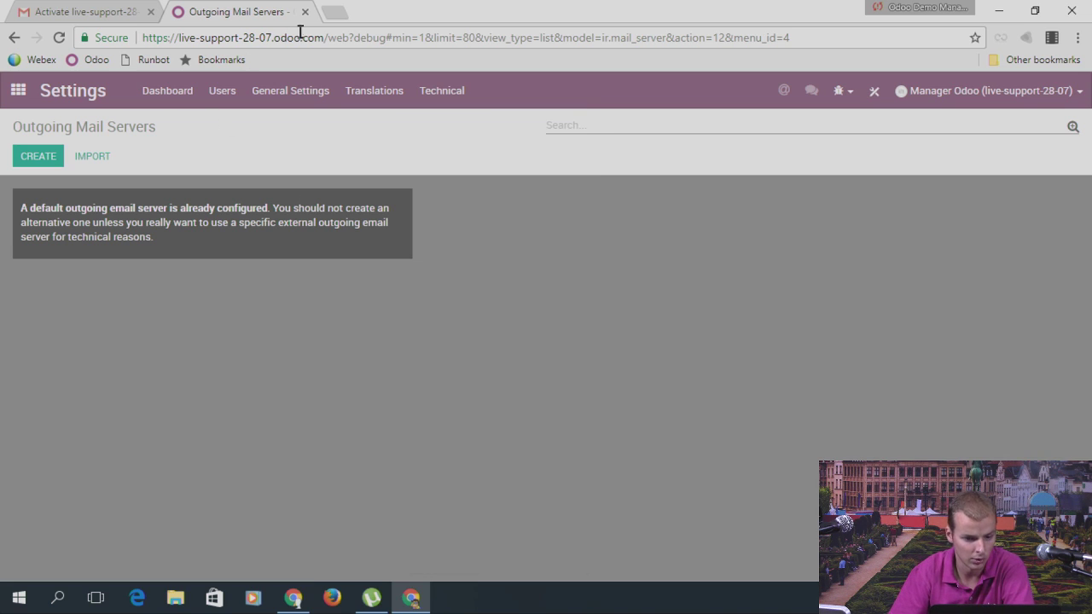
Step: Open a Chrome window under the Odoo Demo Partner profile and close its extra tabs
{"action": "left_click", "coordinate": [901, 12]}
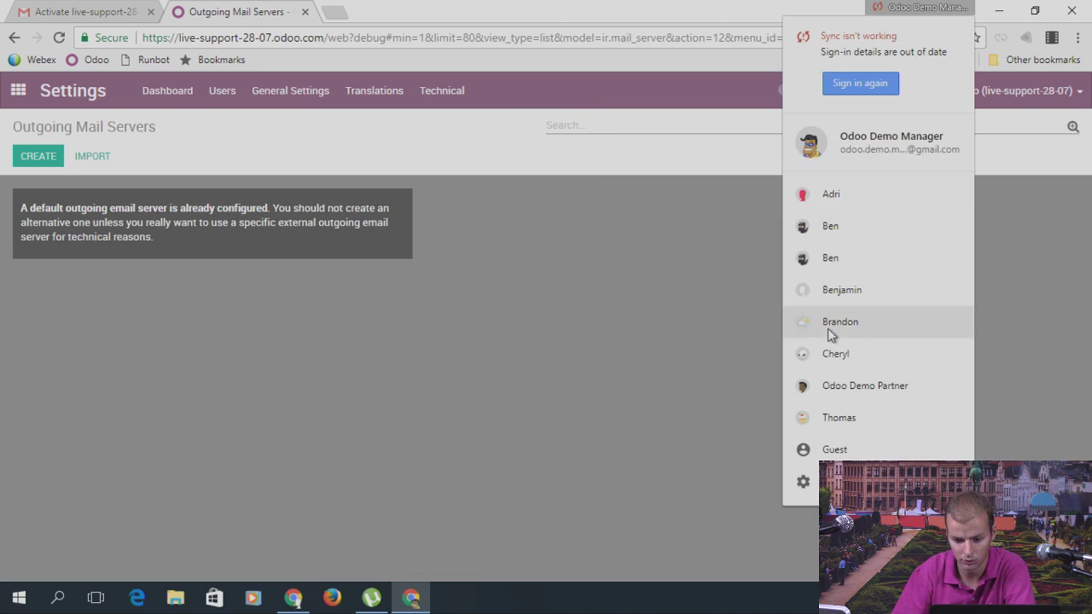
{"action": "left_click", "coordinate": [862, 390]}
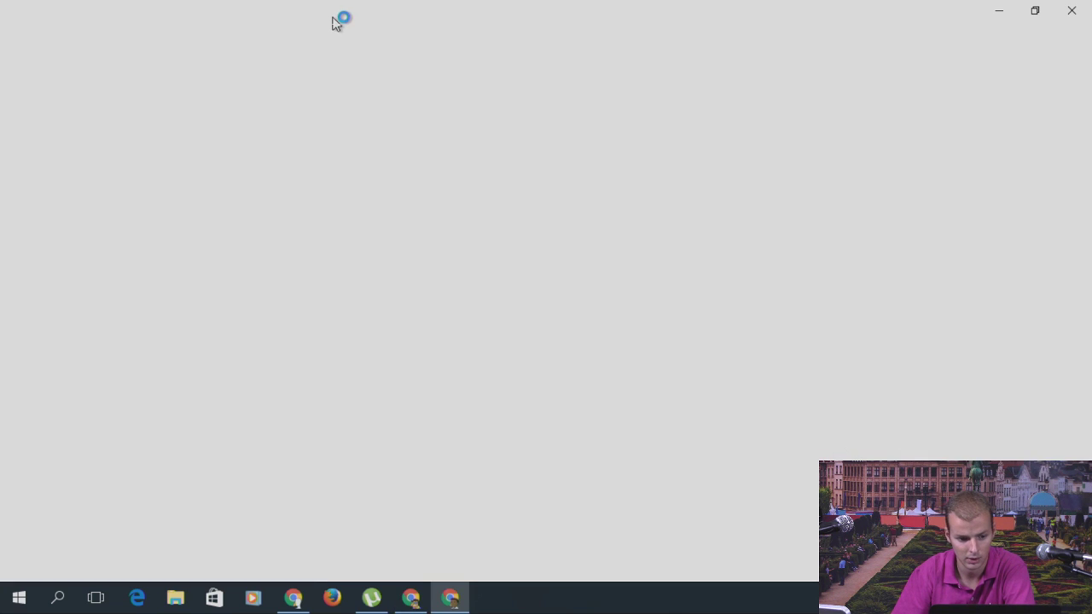
{"action": "left_click", "coordinate": [309, 15]}
{"action": "left_click", "coordinate": [309, 15]}
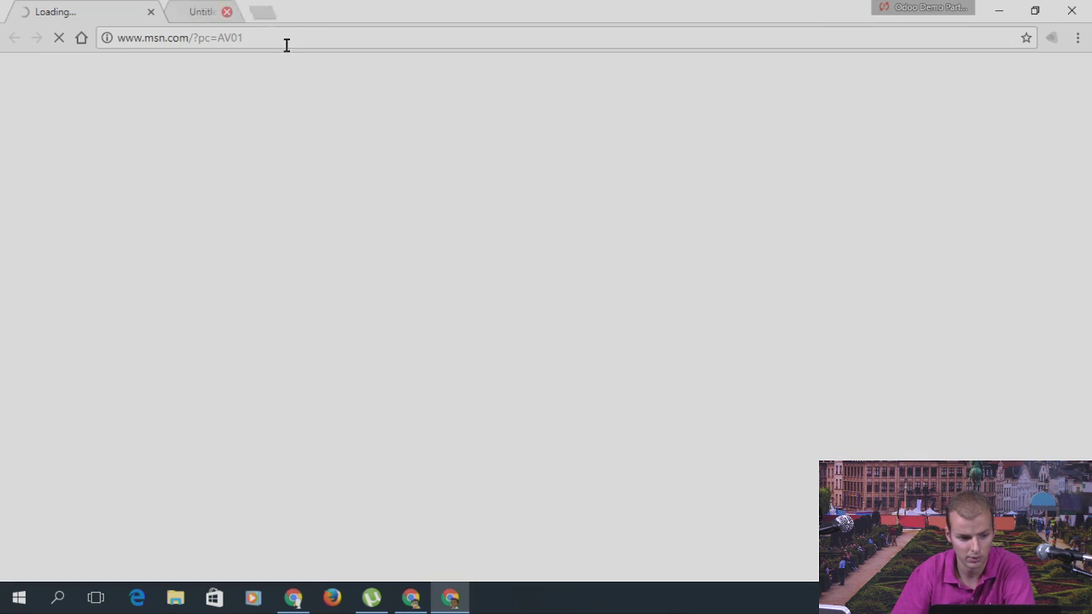
Step: Load gmail.com to reach the demo inbox, then return to the Odoo window
{"action": "left_click", "coordinate": [286, 45]}
{"action": "type", "text": "gmail.com"}
{"action": "key", "text": "Return"}
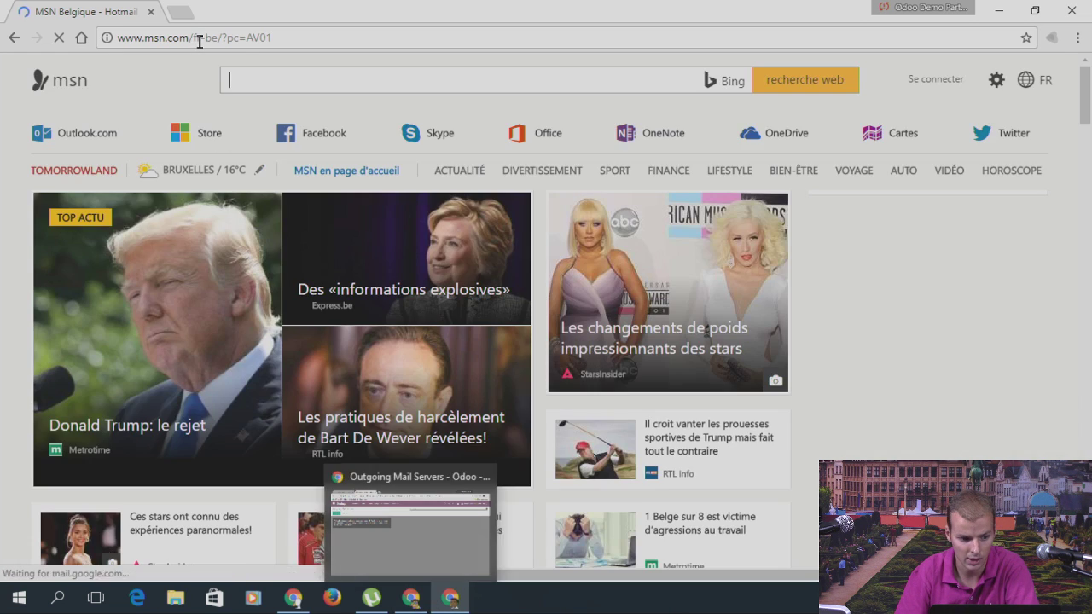
{"action": "left_click", "coordinate": [253, 45]}
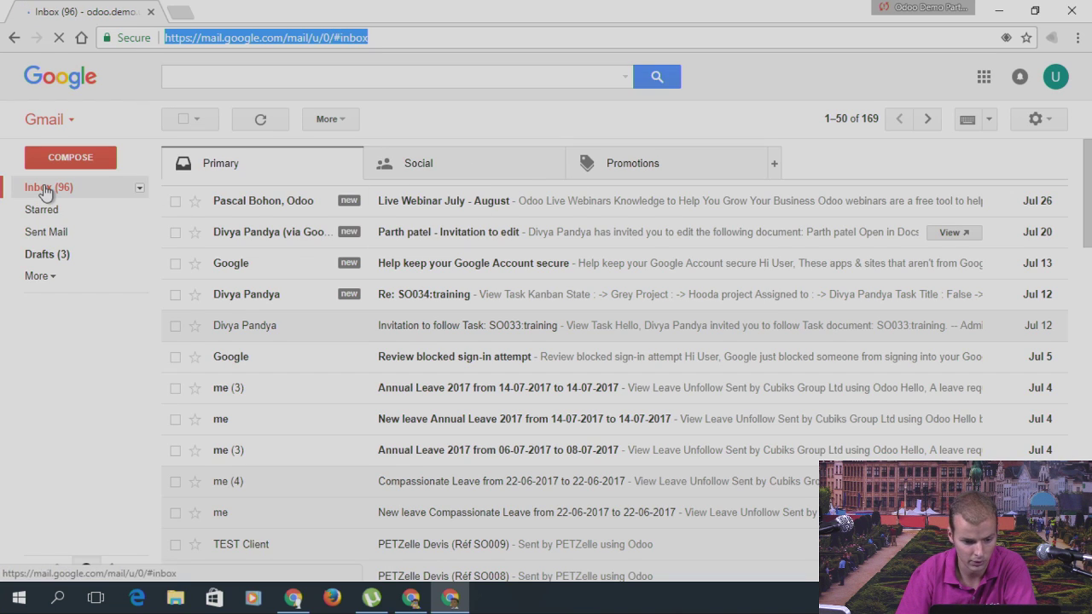
{"action": "left_click", "coordinate": [45, 190]}
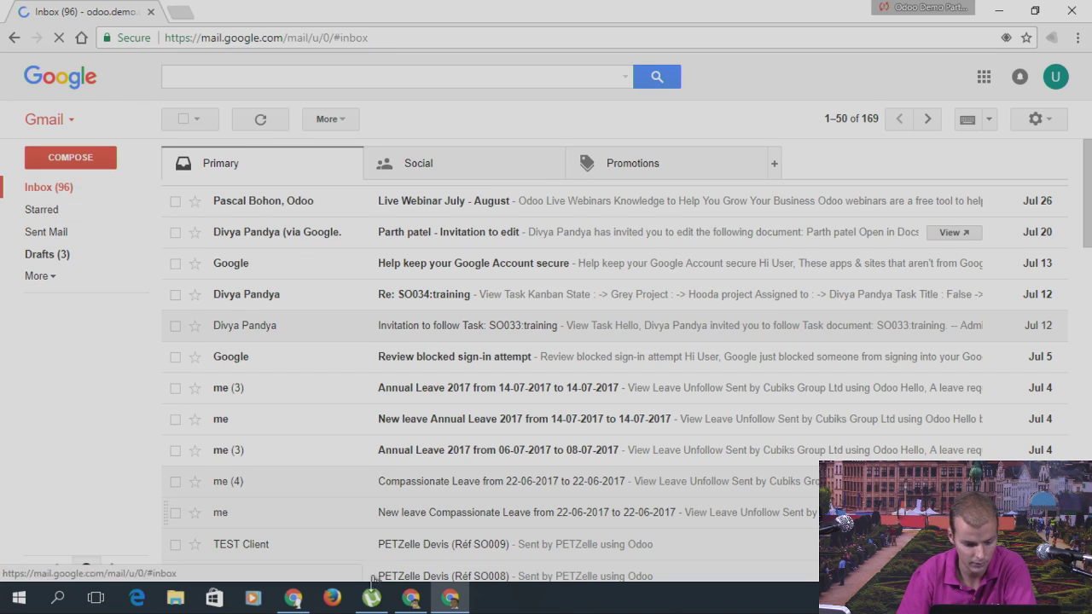
{"action": "left_click", "coordinate": [411, 597]}
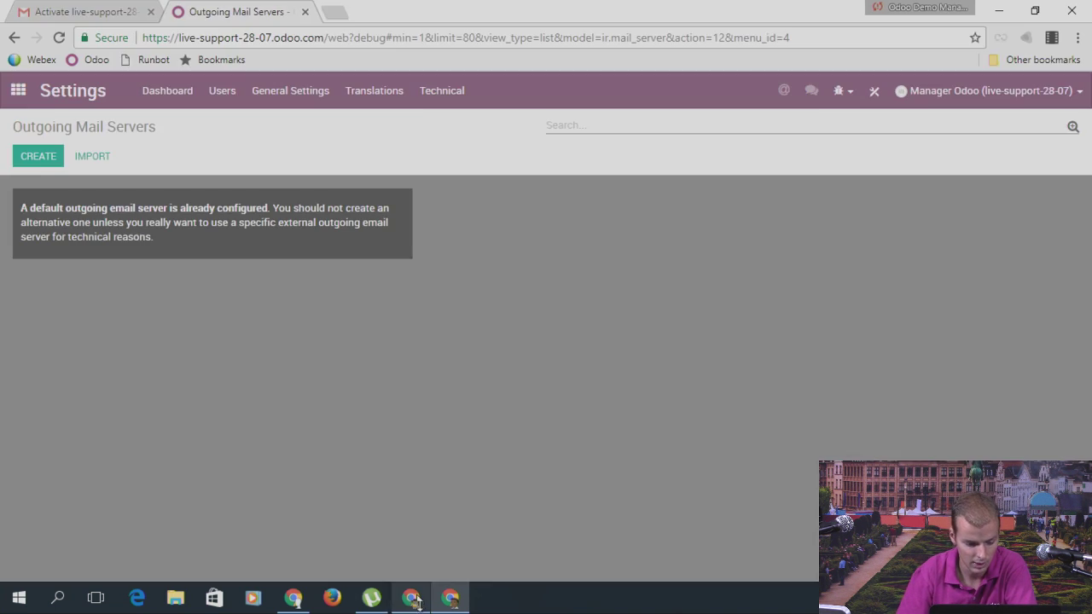
Step: Go to the Sales app's Customers list
{"action": "left_click", "coordinate": [17, 92]}
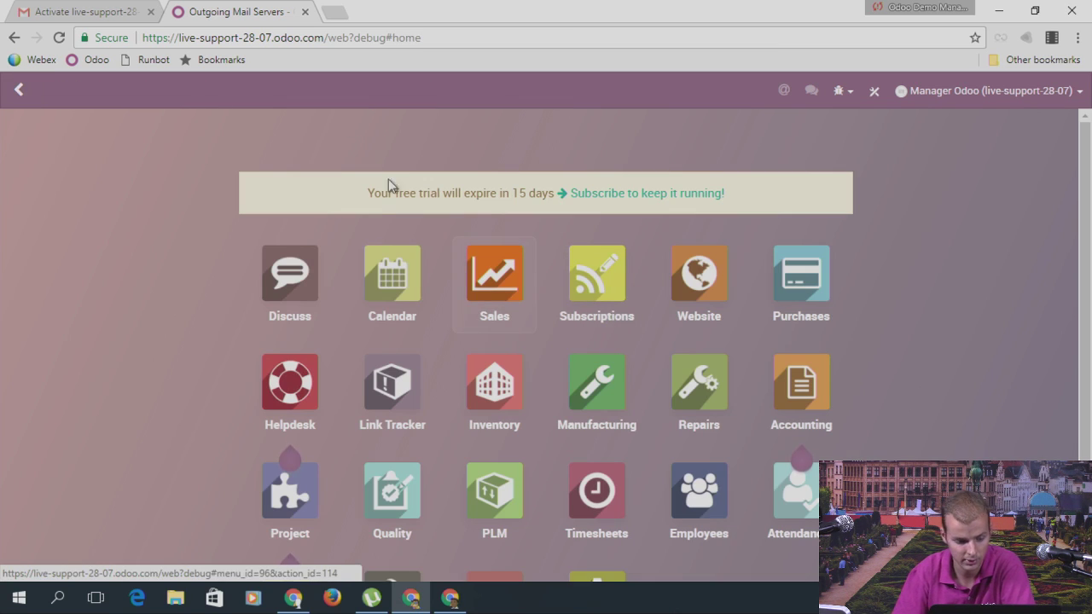
{"action": "key", "text": "Return"}
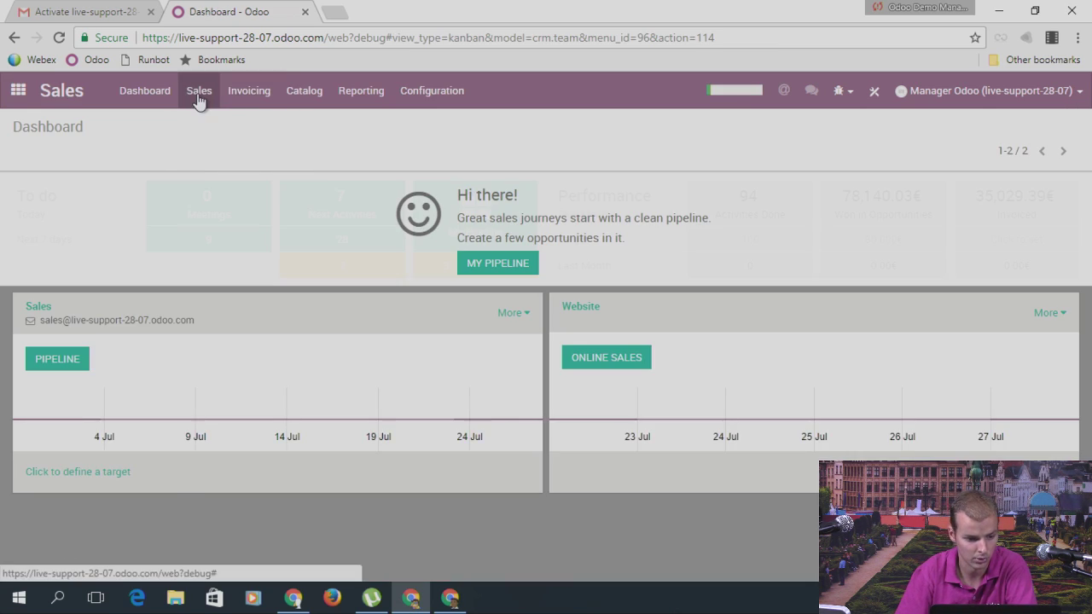
{"action": "left_click", "coordinate": [199, 90]}
{"action": "left_click", "coordinate": [217, 122]}
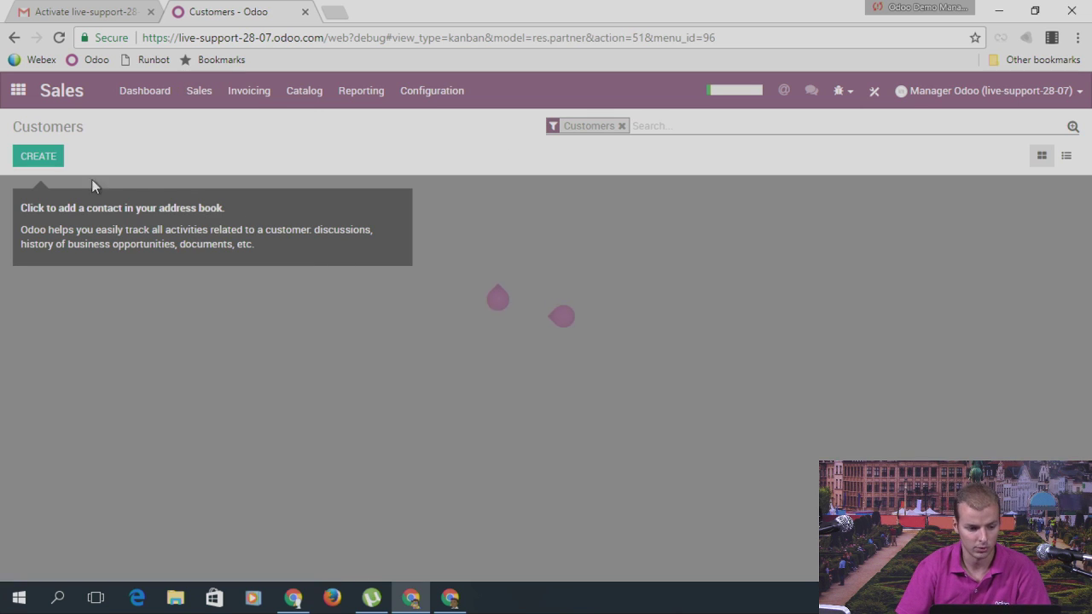
Step: Create and save customer 'Odoo User' with the demo Gmail address as email
{"action": "left_click", "coordinate": [56, 162]}
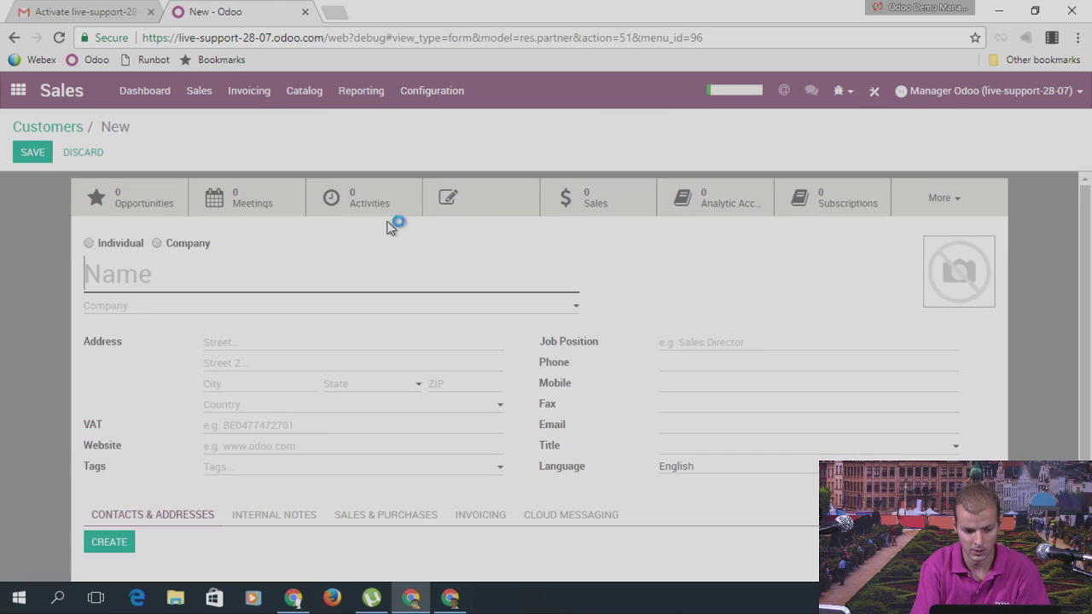
{"action": "type", "text": "Odoo User"}
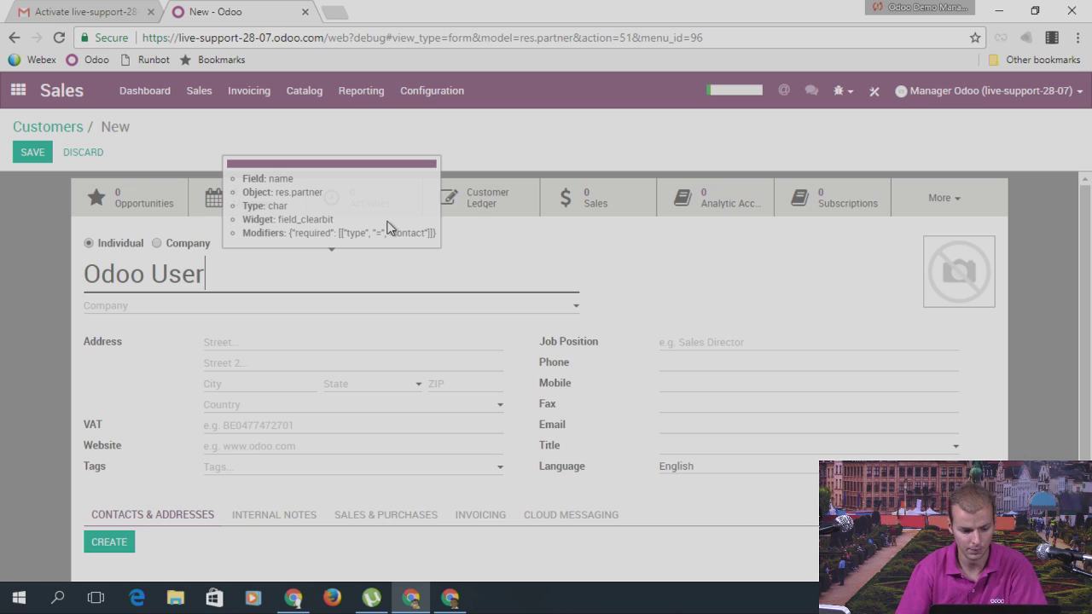
{"action": "scroll", "coordinate": [478, 333], "scroll_direction": "down", "scroll_amount": 1}
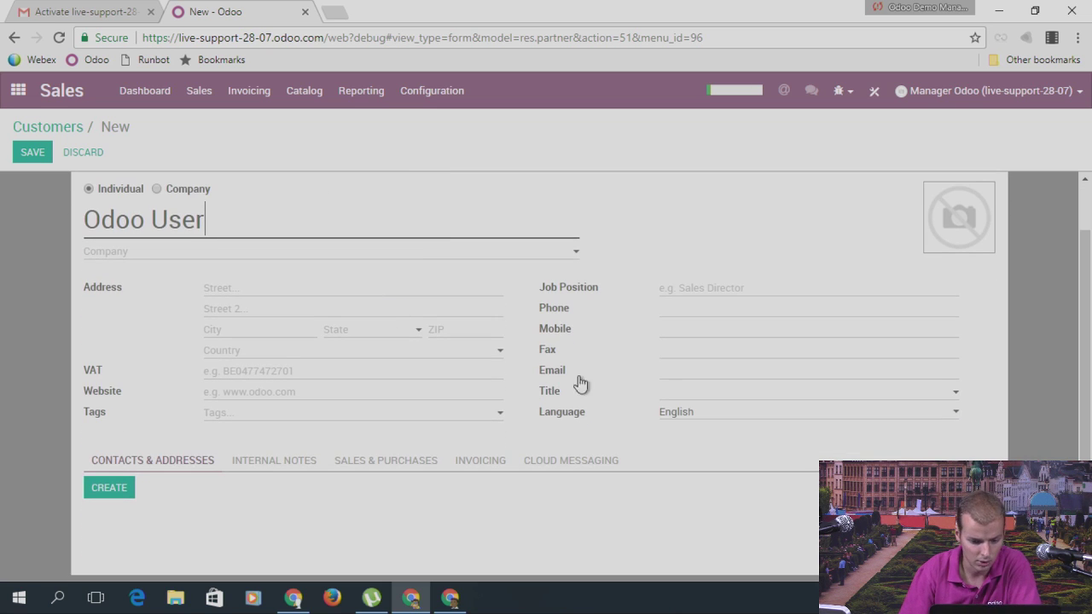
{"action": "left_click", "coordinate": [664, 366]}
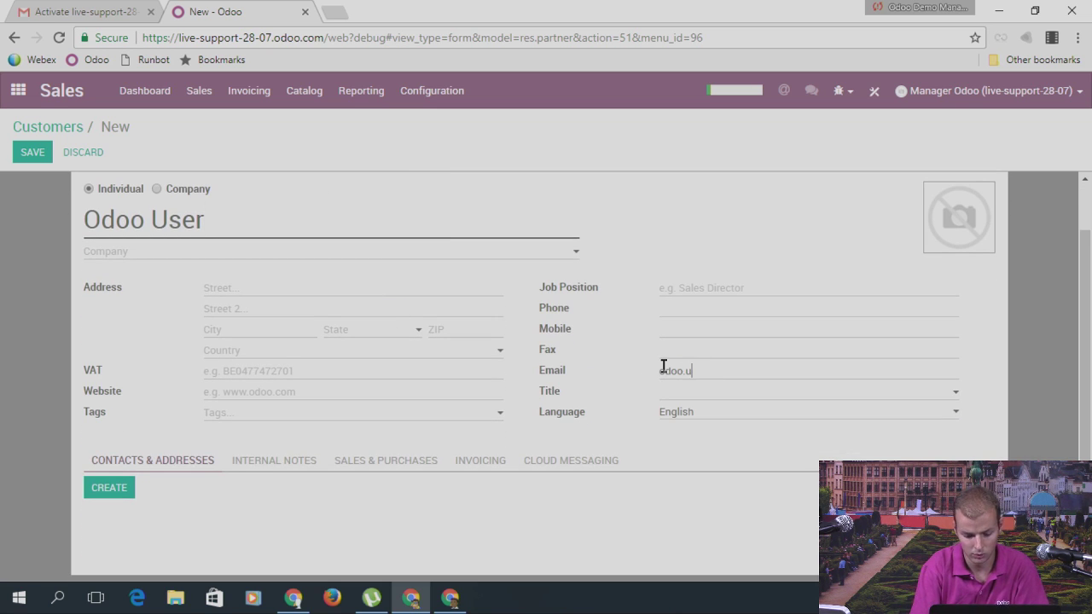
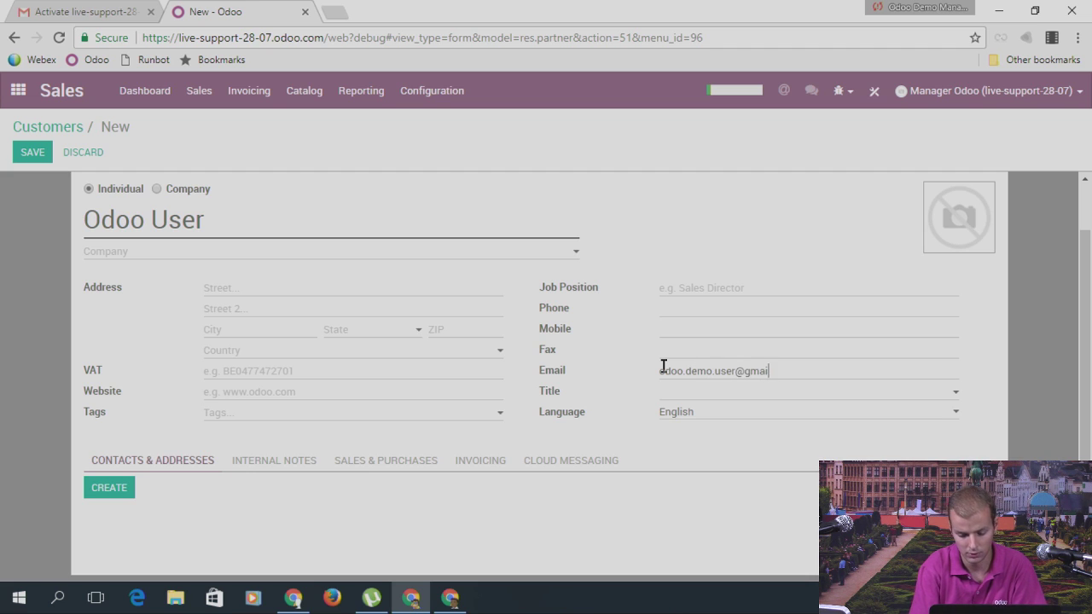
{"action": "left_click", "coordinate": [28, 152]}
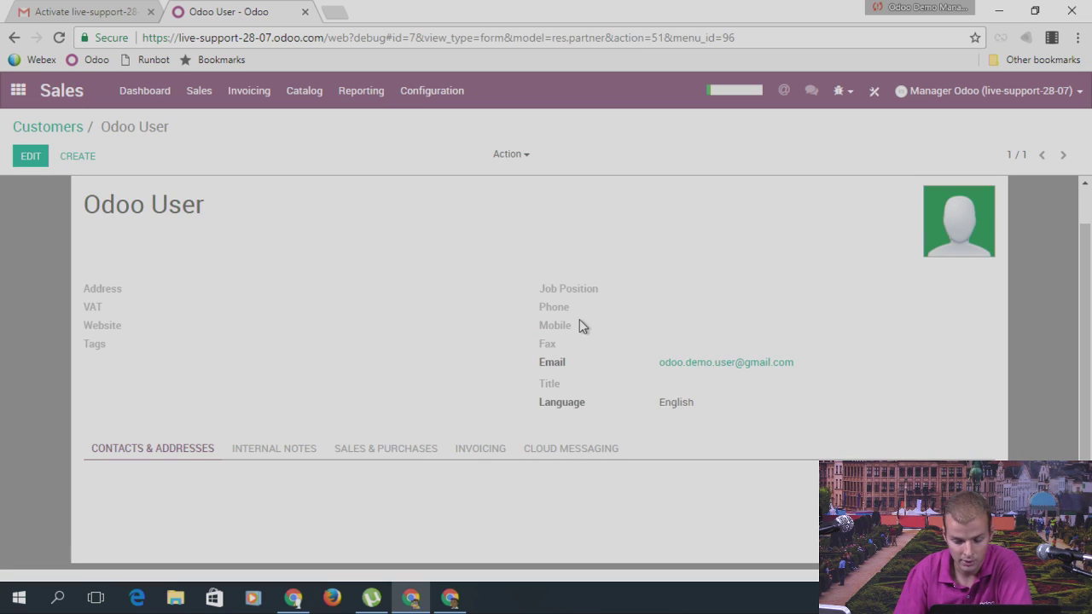
Step: Try the customer's email link, then dismiss the mail chooser and close the mailto tab
{"action": "left_click", "coordinate": [715, 363]}
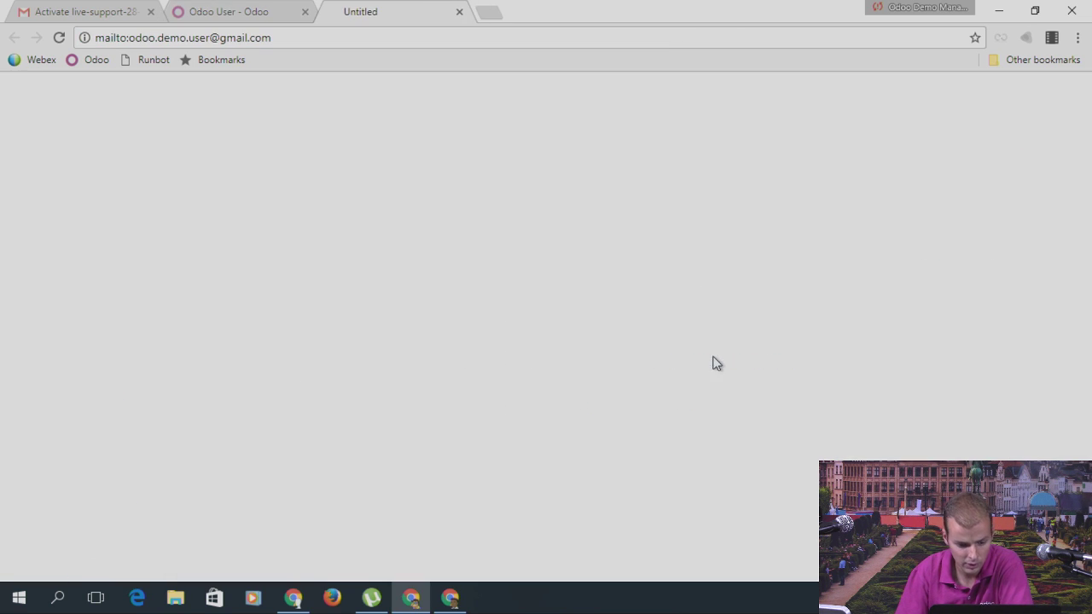
{"action": "left_click", "coordinate": [459, 13]}
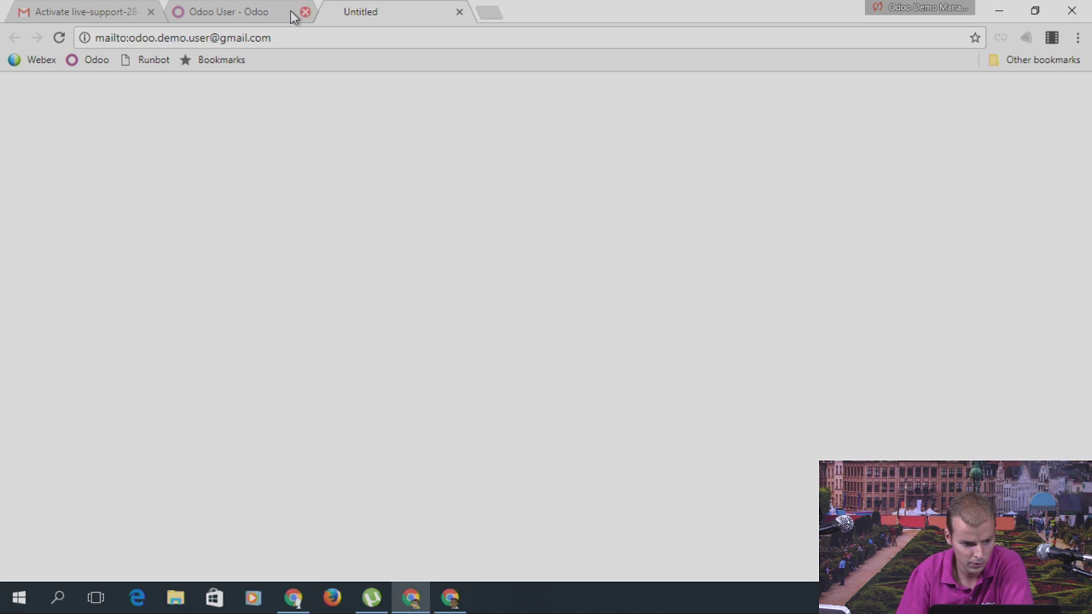
{"action": "left_click", "coordinate": [459, 12]}
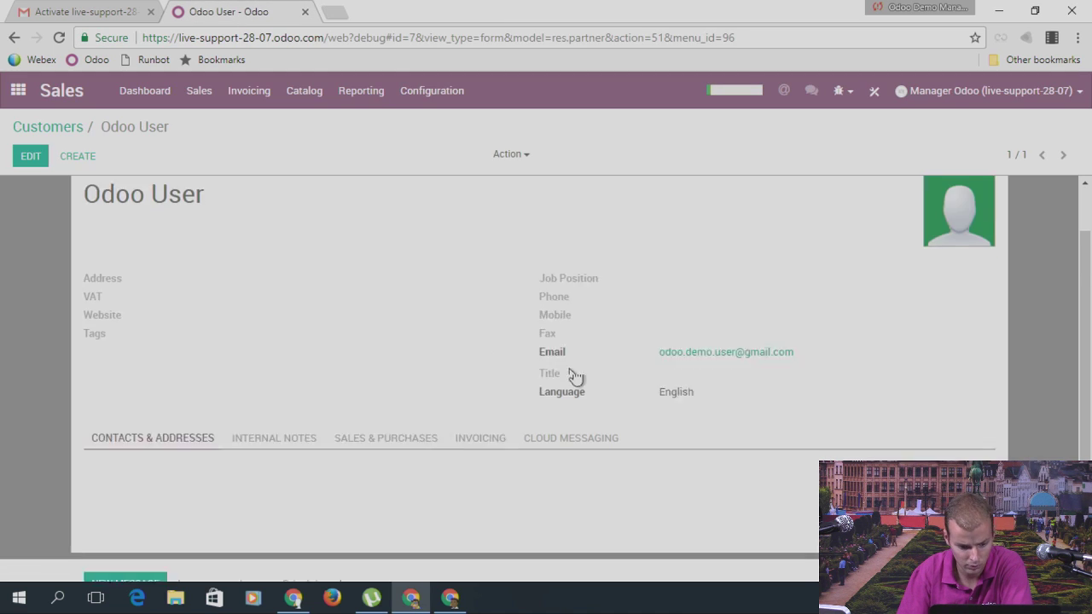
Step: Review the Odoo User record's Sales & Purchases tab
{"action": "scroll", "coordinate": [576, 375], "scroll_direction": "down", "scroll_amount": 1}
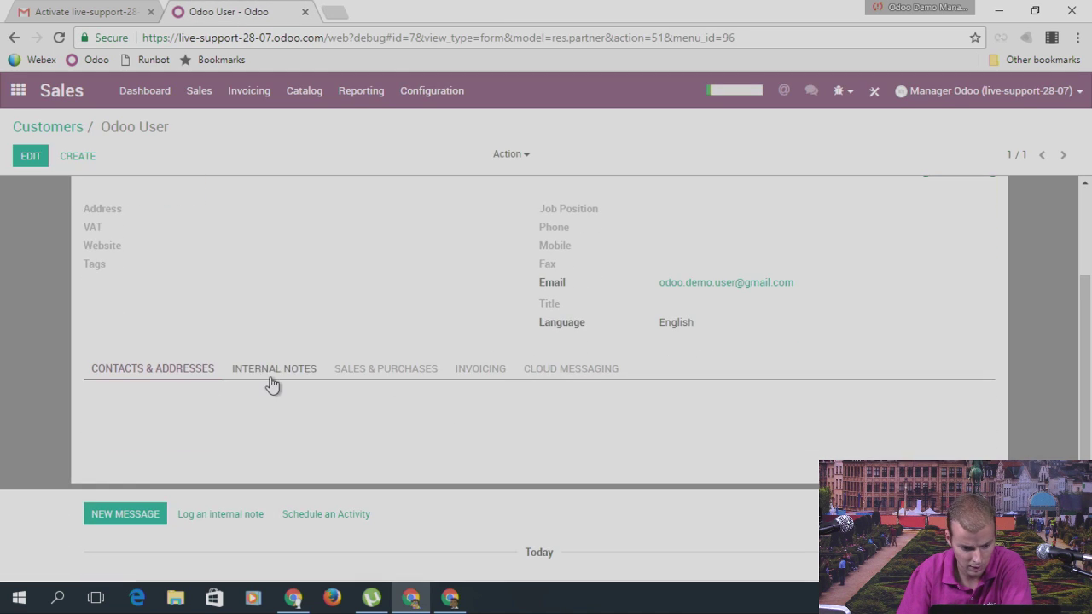
{"action": "left_click", "coordinate": [370, 368]}
{"action": "scroll", "coordinate": [345, 352], "scroll_direction": "down", "scroll_amount": 2}
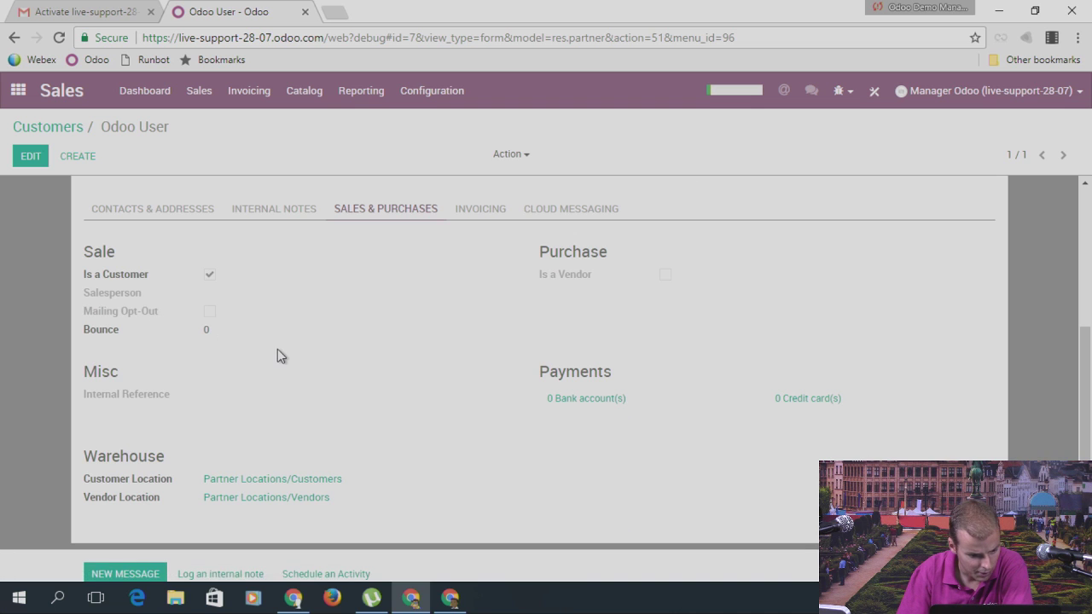
{"action": "scroll", "coordinate": [278, 355], "scroll_direction": "down", "scroll_amount": 1}
{"action": "scroll", "coordinate": [237, 348], "scroll_direction": "up", "scroll_amount": 1}
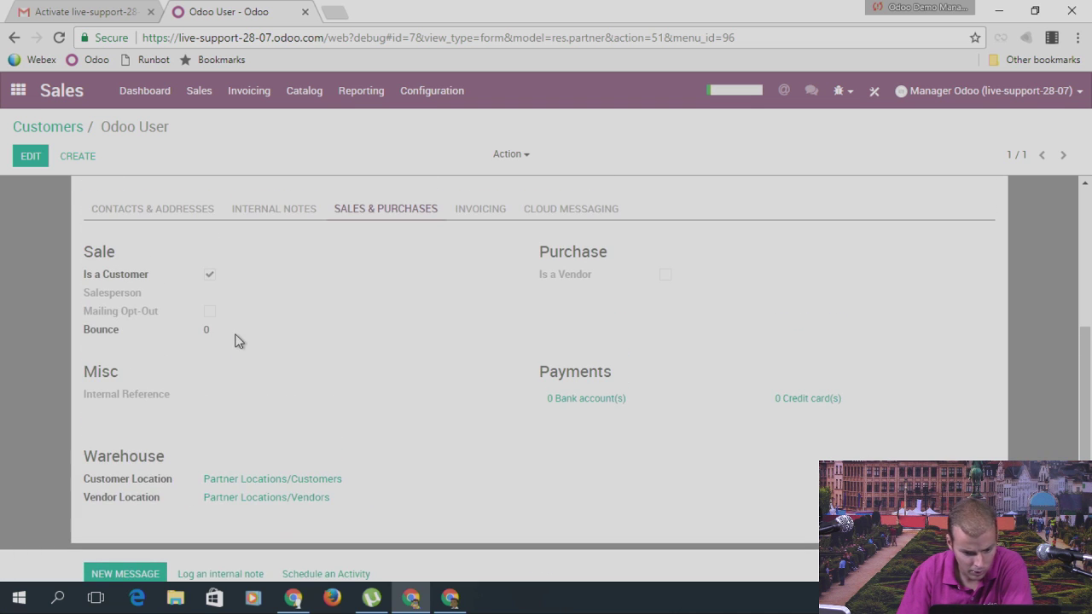
{"action": "scroll", "coordinate": [384, 354], "scroll_direction": "up", "scroll_amount": 3}
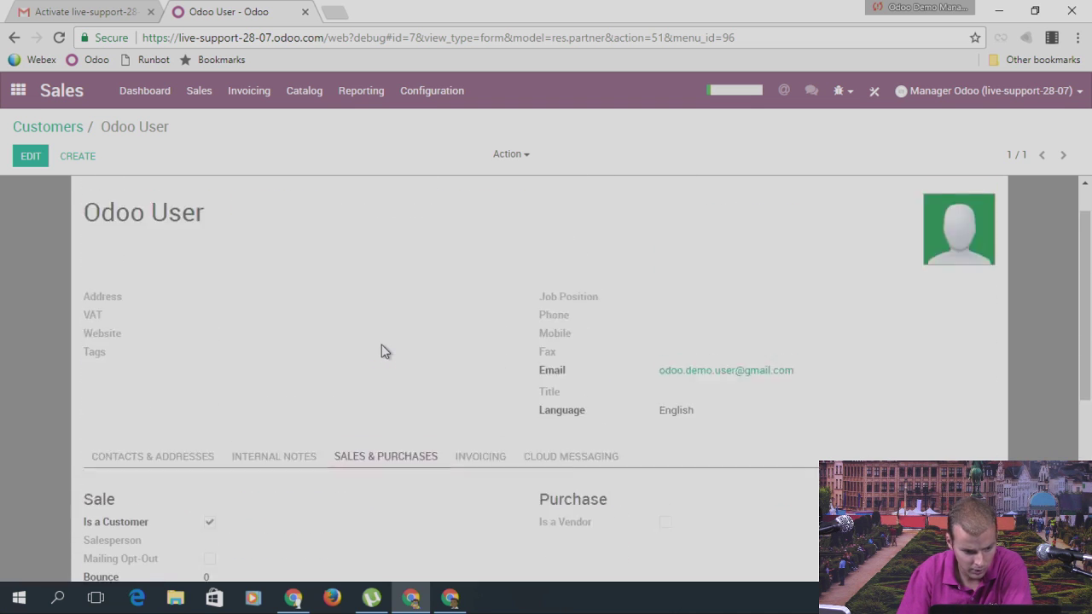
{"action": "scroll", "coordinate": [383, 352], "scroll_direction": "down", "scroll_amount": 2}
{"action": "scroll", "coordinate": [341, 353], "scroll_direction": "down", "scroll_amount": 2}
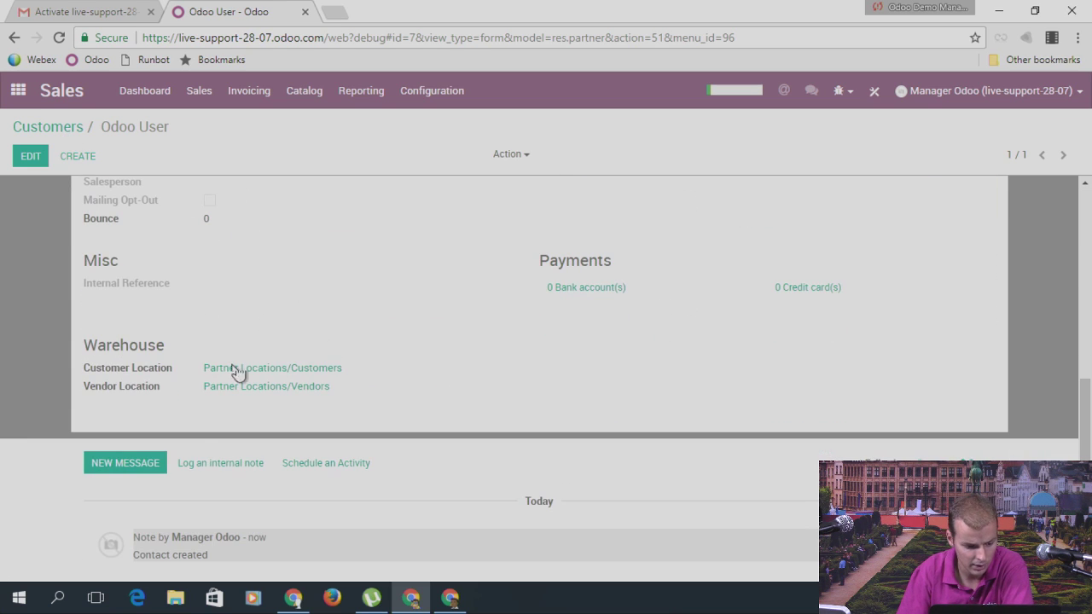
Step: Send a 'Hello' message to the record's followers from the chatter
{"action": "left_click", "coordinate": [139, 469]}
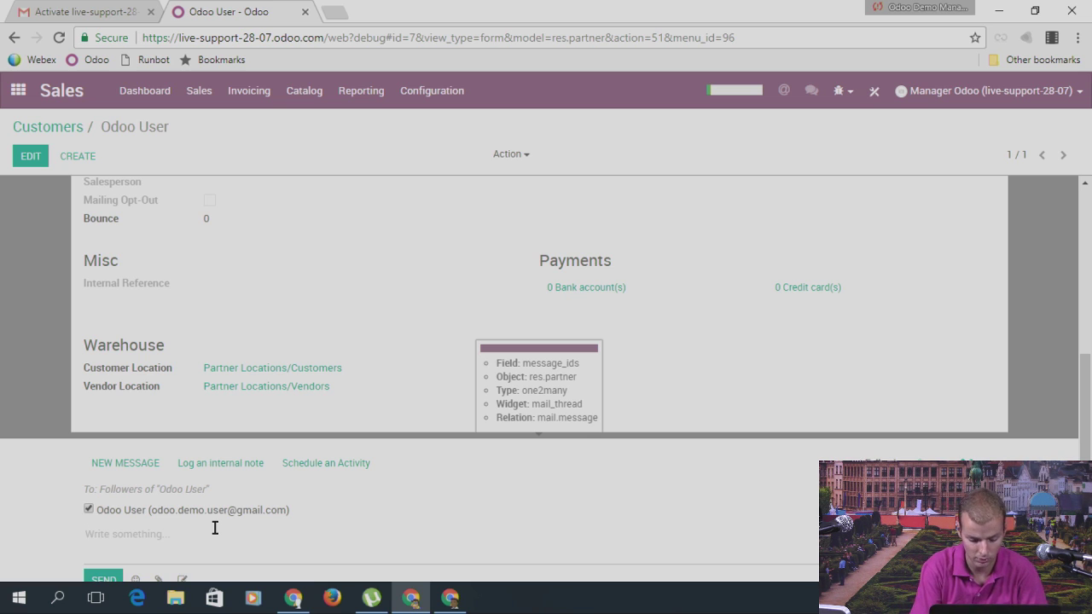
{"action": "type", "text": "Hello"}
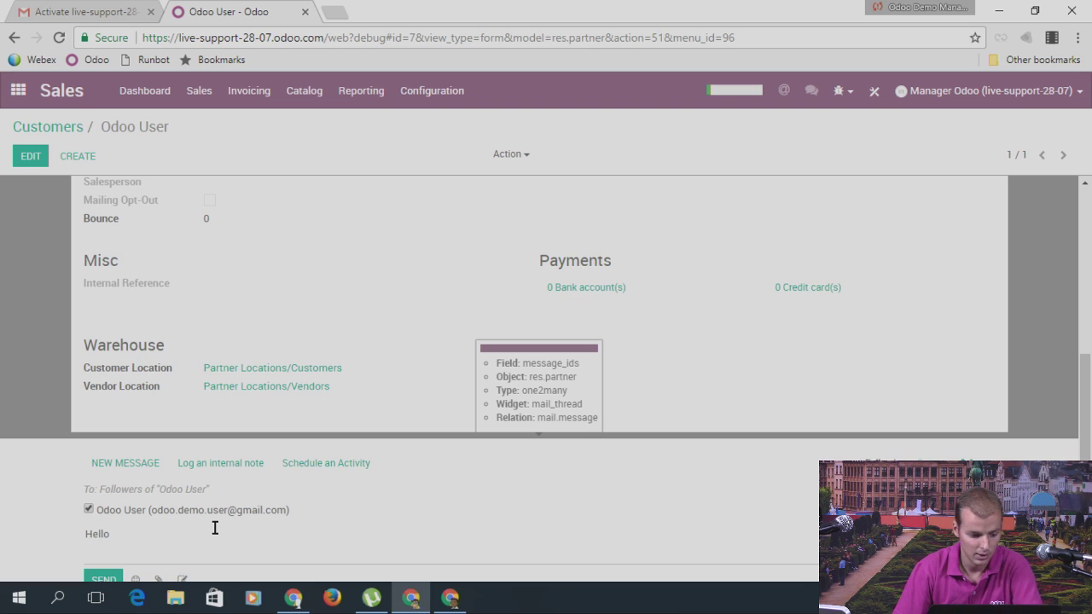
{"action": "scroll", "coordinate": [244, 358], "scroll_direction": "down", "scroll_amount": 2}
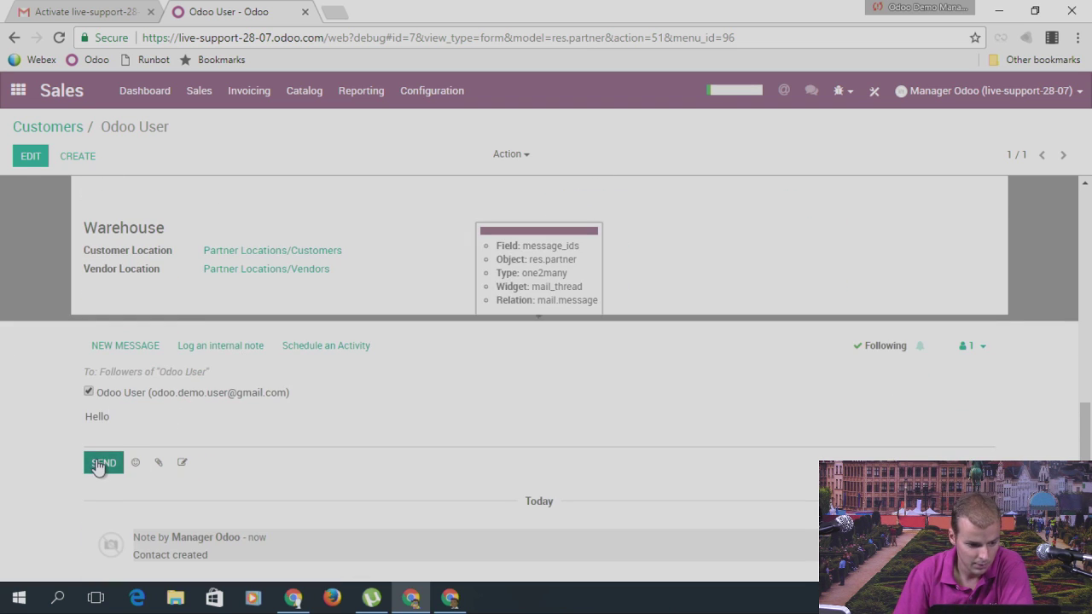
{"action": "left_click", "coordinate": [99, 466]}
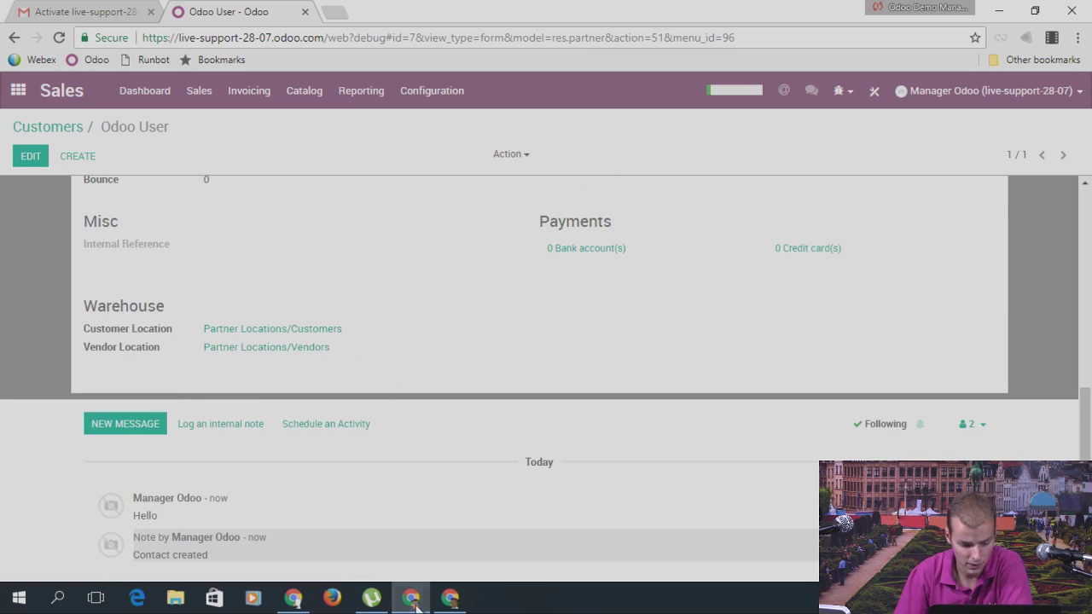
Step: In Gmail, refresh the inbox and send 'Reply' in response to the Re: Odoo User email
{"action": "left_click", "coordinate": [452, 600]}
{"action": "left_click", "coordinate": [50, 186]}
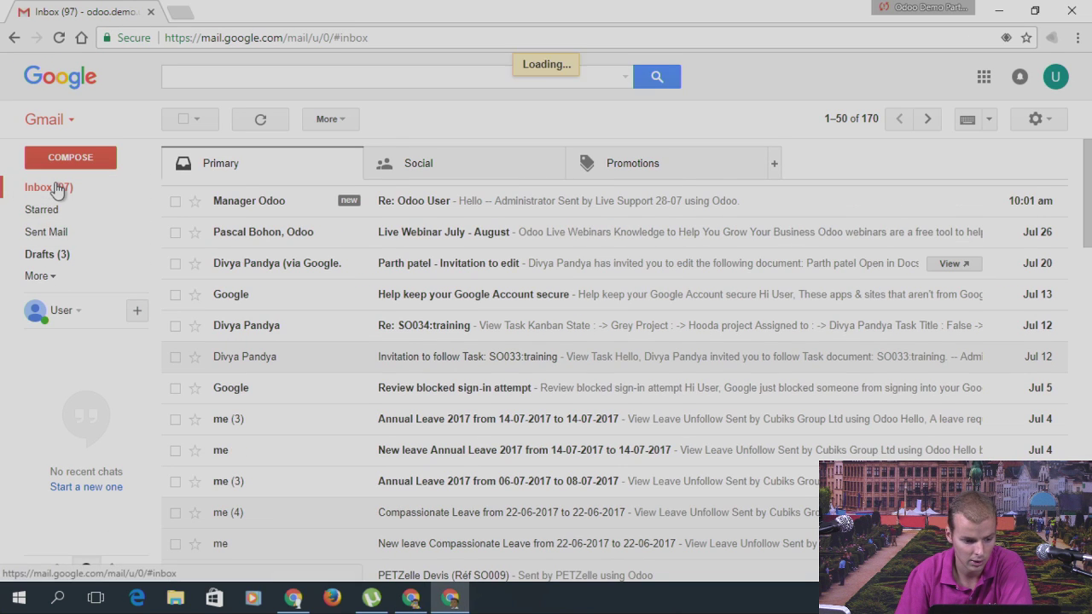
{"action": "left_click", "coordinate": [260, 202]}
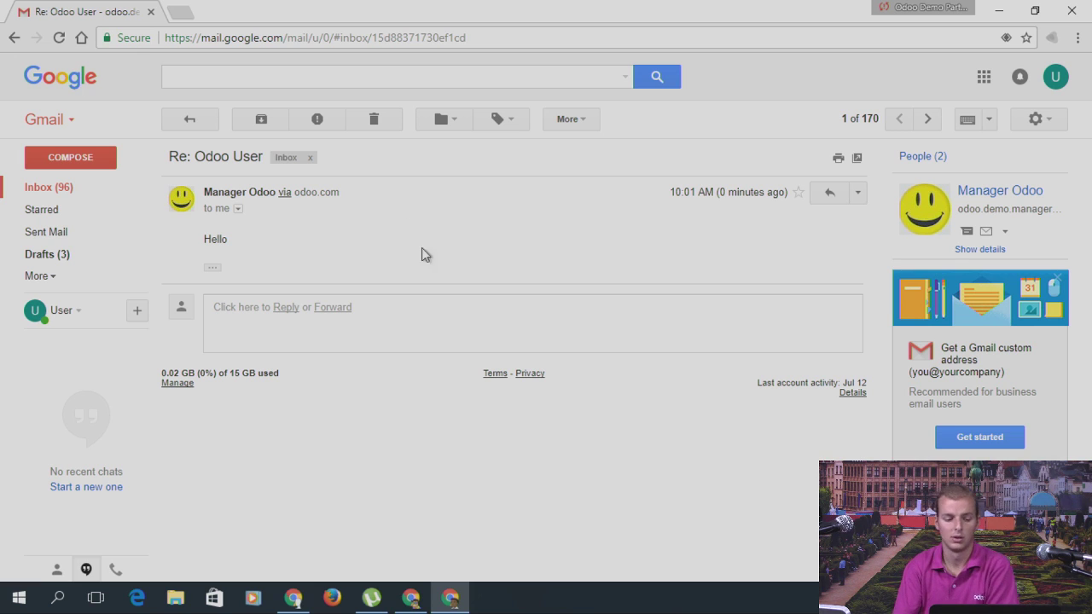
{"action": "left_click", "coordinate": [292, 309]}
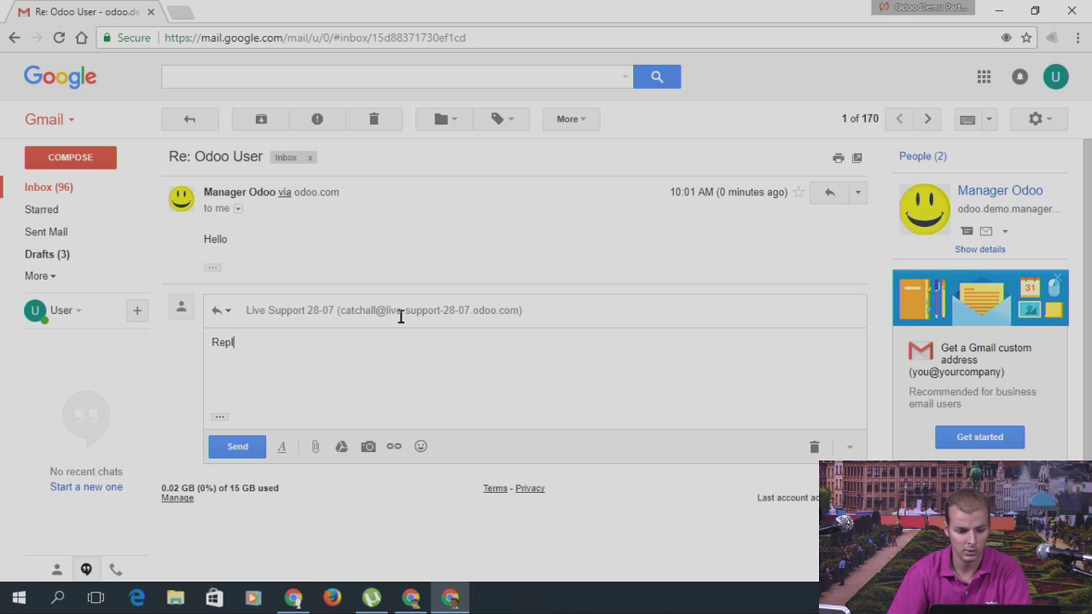
{"action": "type", "text": "Reply"}
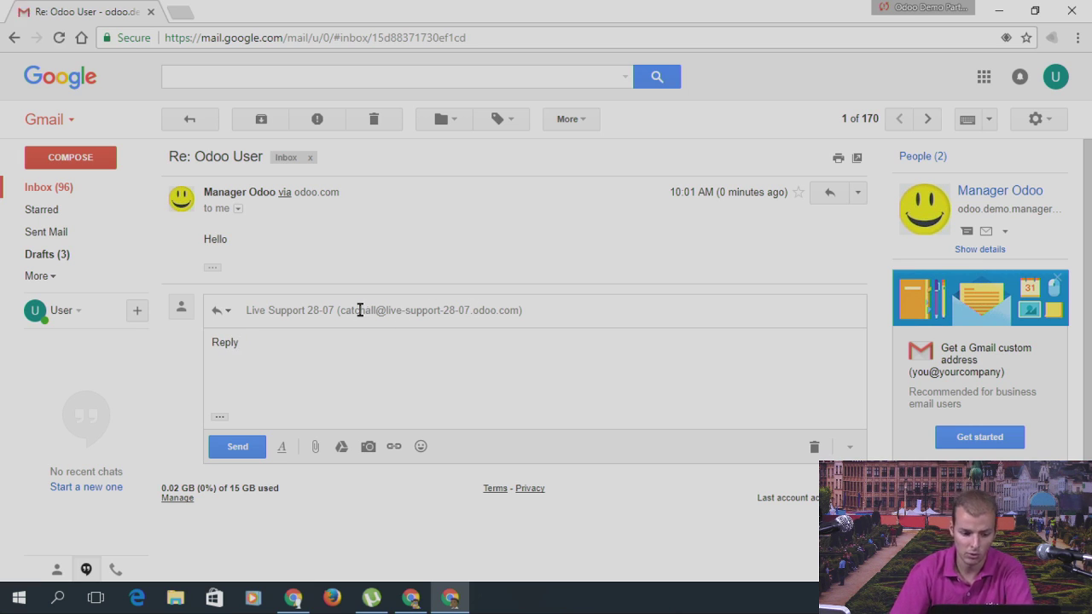
{"action": "mouse_move", "coordinate": [360, 310]}
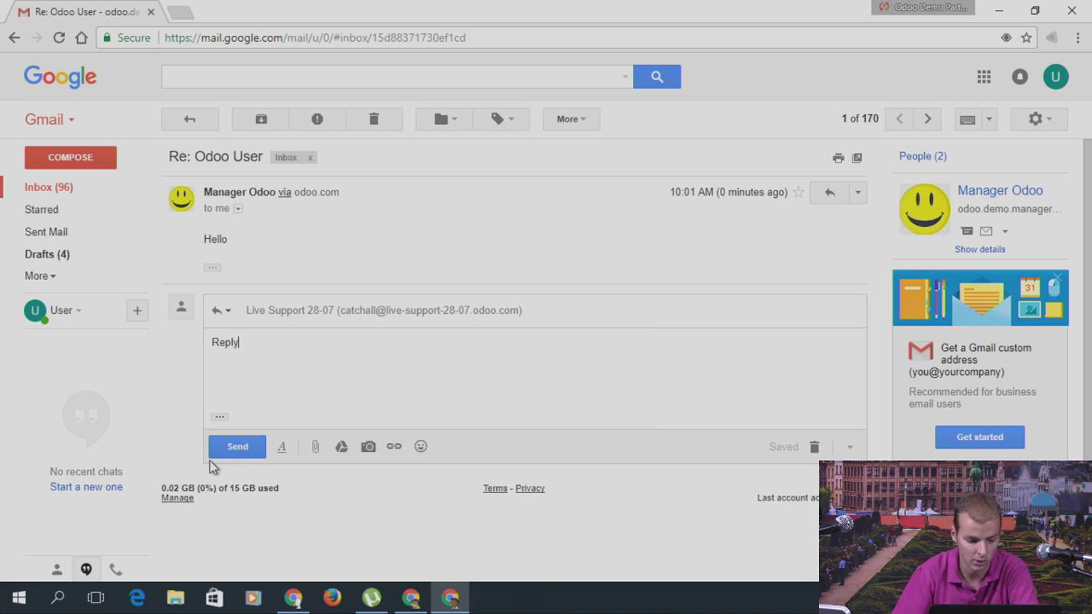
{"action": "left_click", "coordinate": [235, 451]}
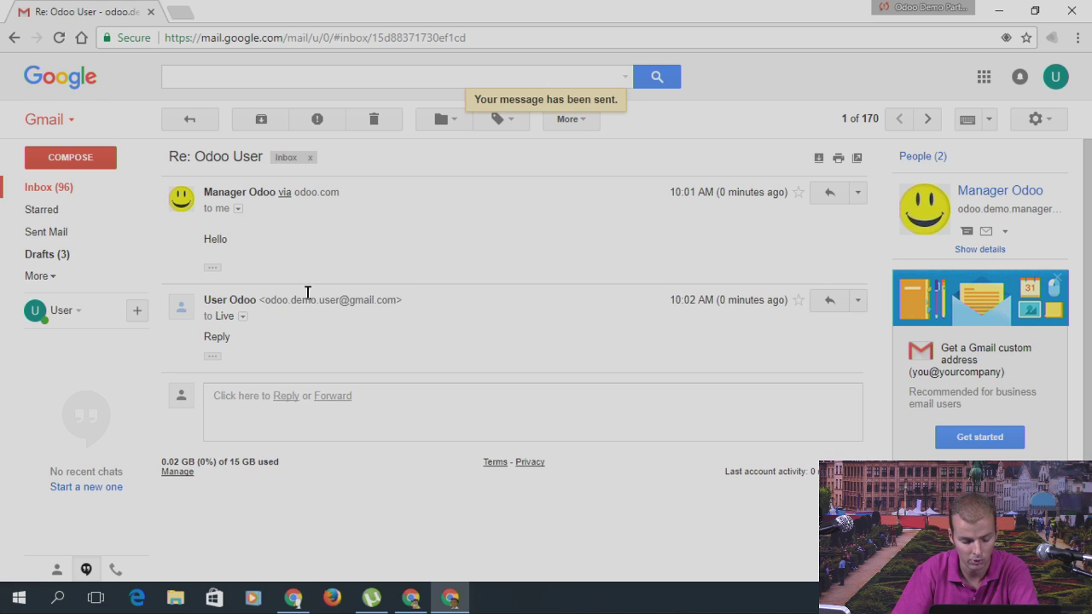
Step: Reload the Odoo User record to see the emailed Reply in its chatter, then go home
{"action": "left_click", "coordinate": [410, 598]}
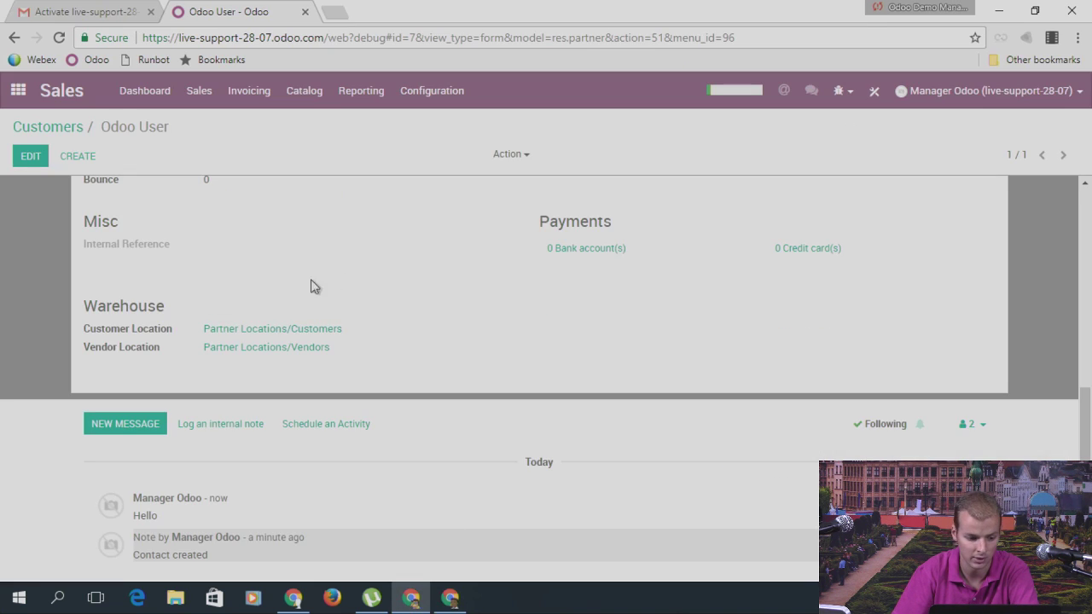
{"action": "left_click", "coordinate": [59, 38]}
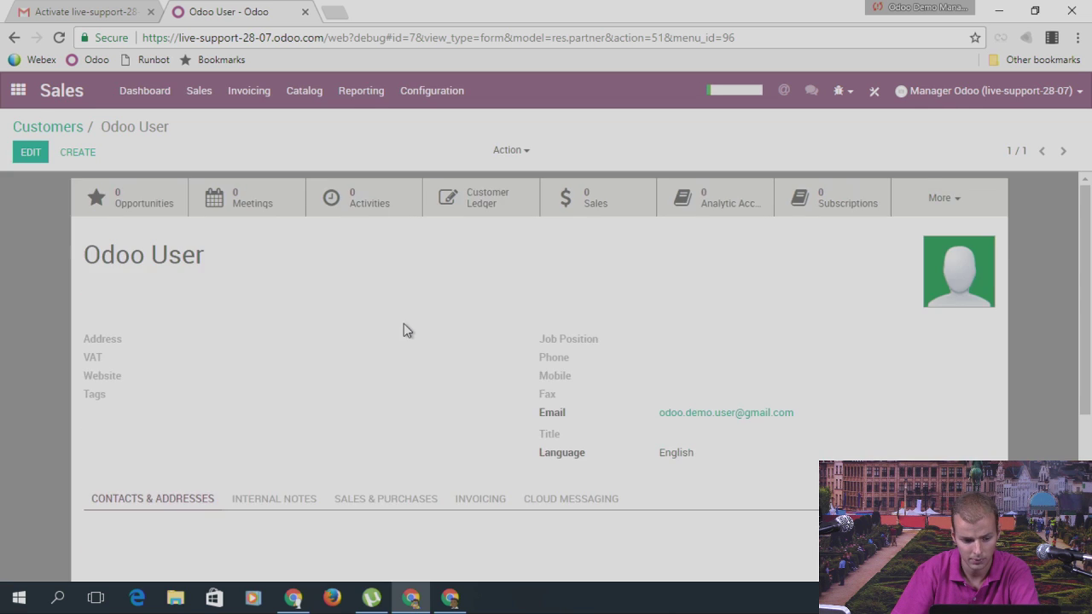
{"action": "scroll", "coordinate": [375, 342], "scroll_direction": "down", "scroll_amount": 3}
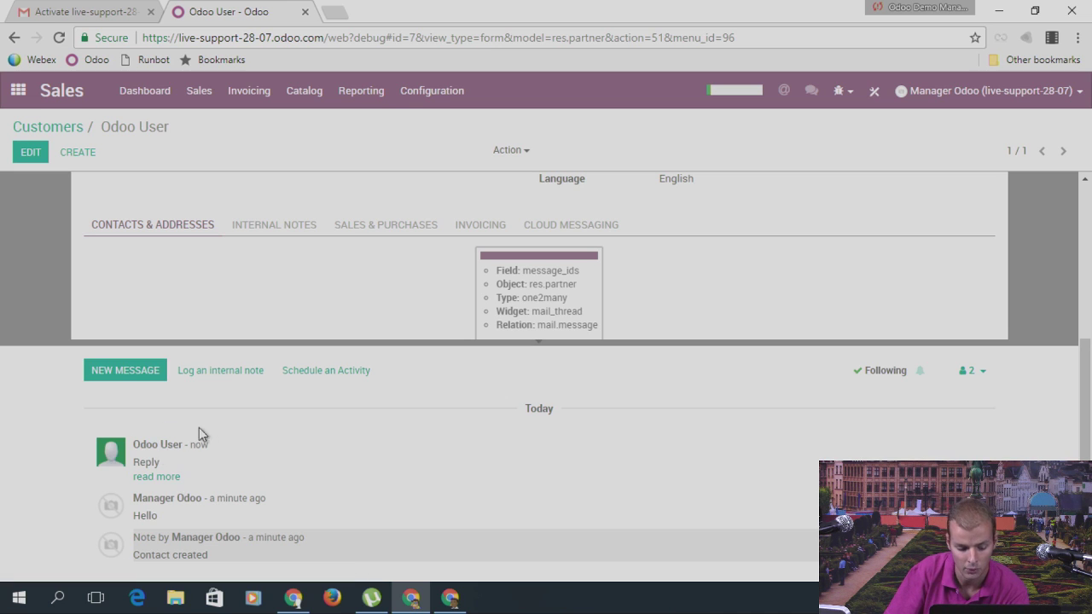
{"action": "scroll", "coordinate": [510, 299], "scroll_direction": "up", "scroll_amount": 1}
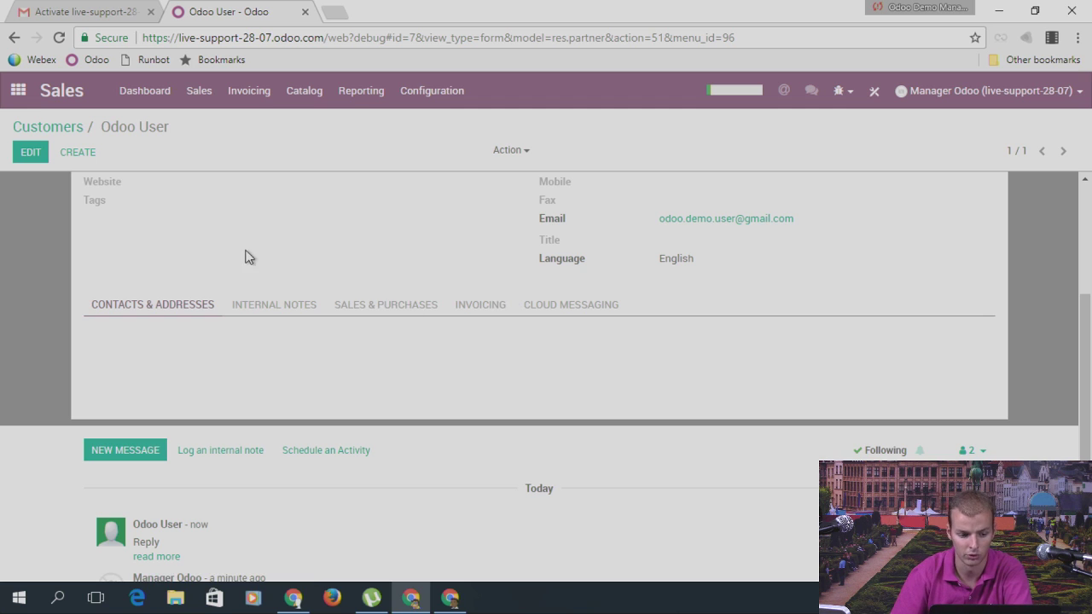
{"action": "scroll", "coordinate": [291, 299], "scroll_direction": "up", "scroll_amount": 2}
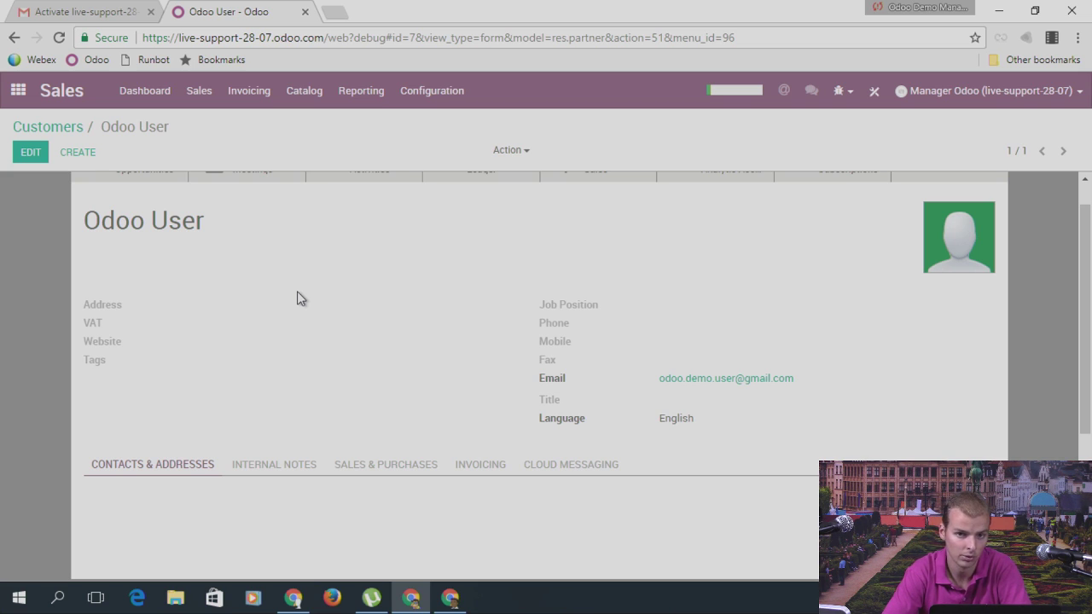
{"action": "left_click", "coordinate": [21, 90]}
{"action": "scroll", "coordinate": [636, 452], "scroll_direction": "down", "scroll_amount": 2}
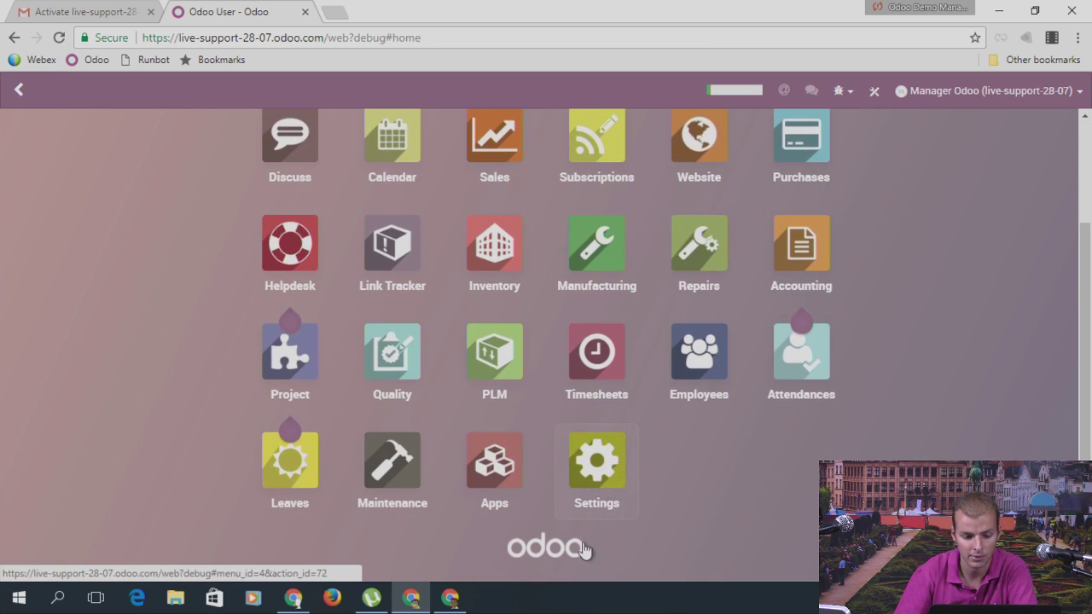
Step: Open Settings > Technical > Outgoing Mail Servers again
{"action": "left_click", "coordinate": [616, 467]}
{"action": "left_click", "coordinate": [451, 94]}
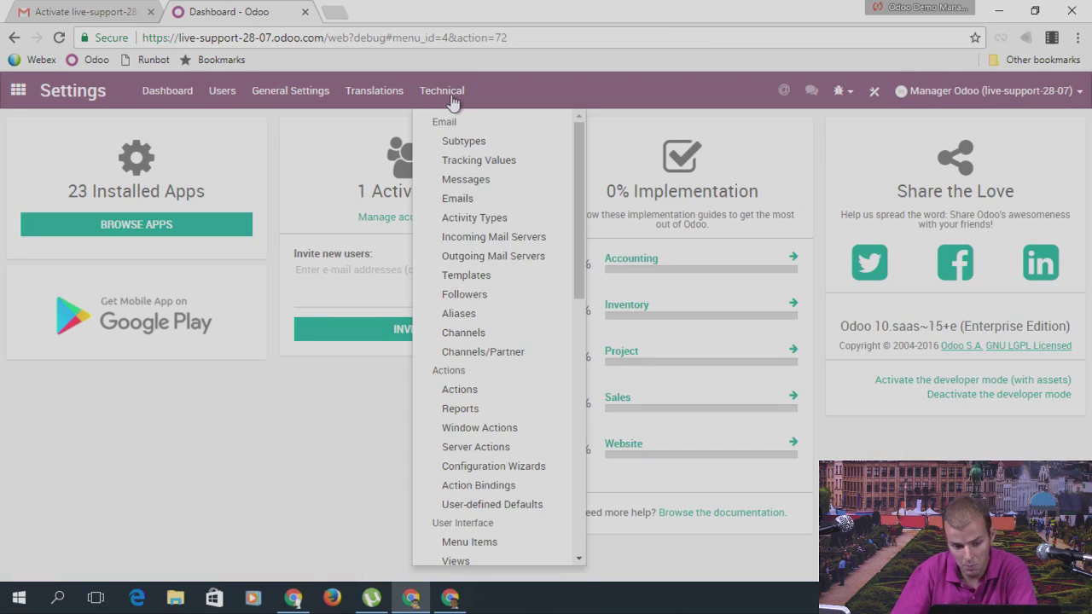
{"action": "left_click", "coordinate": [500, 250]}
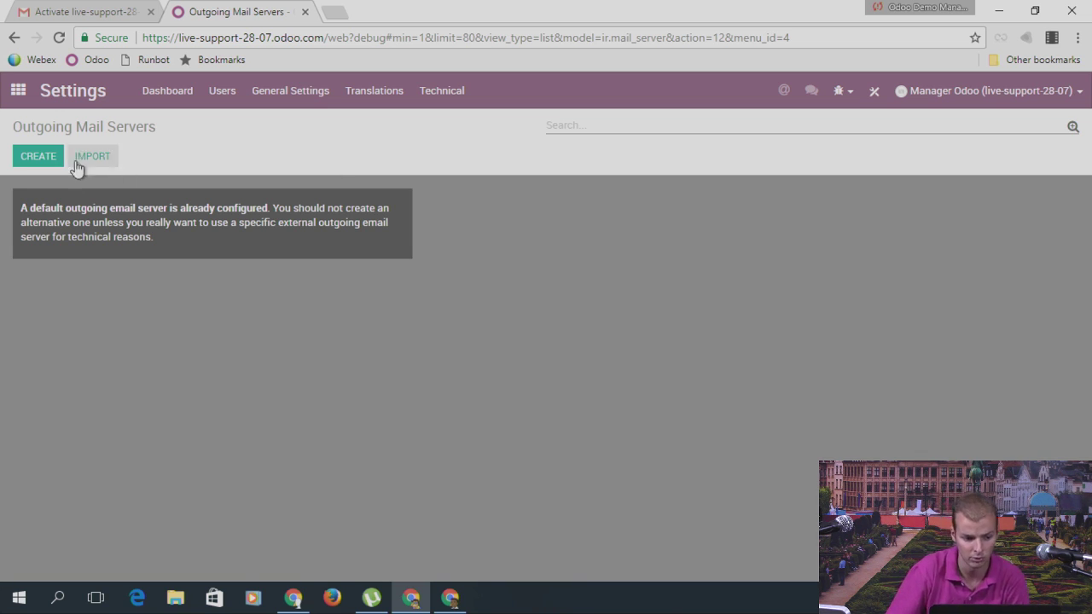
Step: Start a new outgoing mail server with SMTP server smtp.gmail.com
{"action": "left_click", "coordinate": [49, 157]}
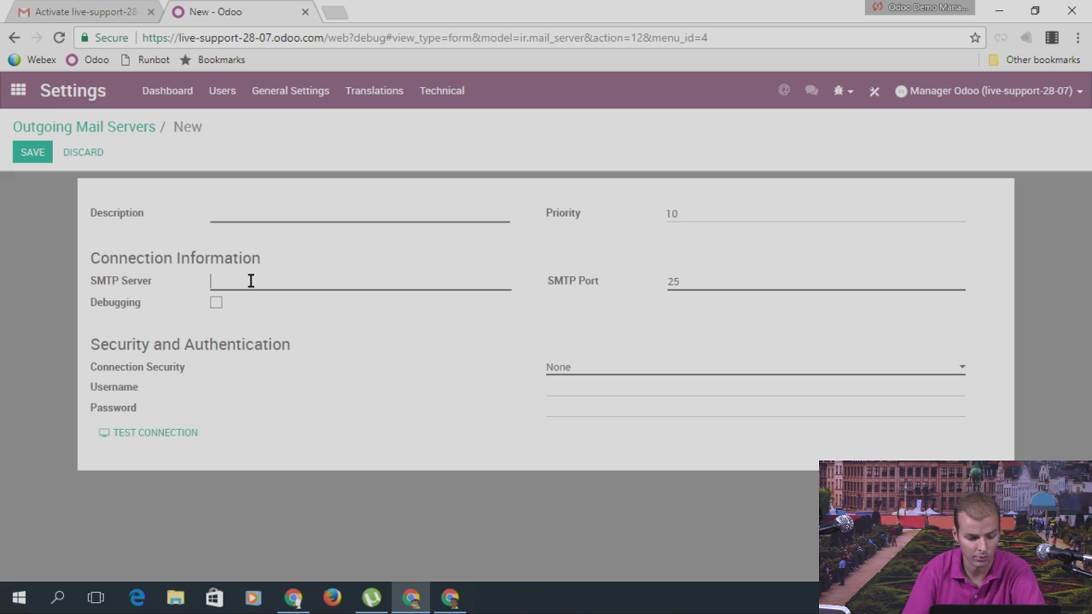
{"action": "type", "text": "gmial"}
{"action": "key", "text": "BackSpace"}
{"action": "key", "text": "BackSpace"}
{"action": "key", "text": "BackSpace"}
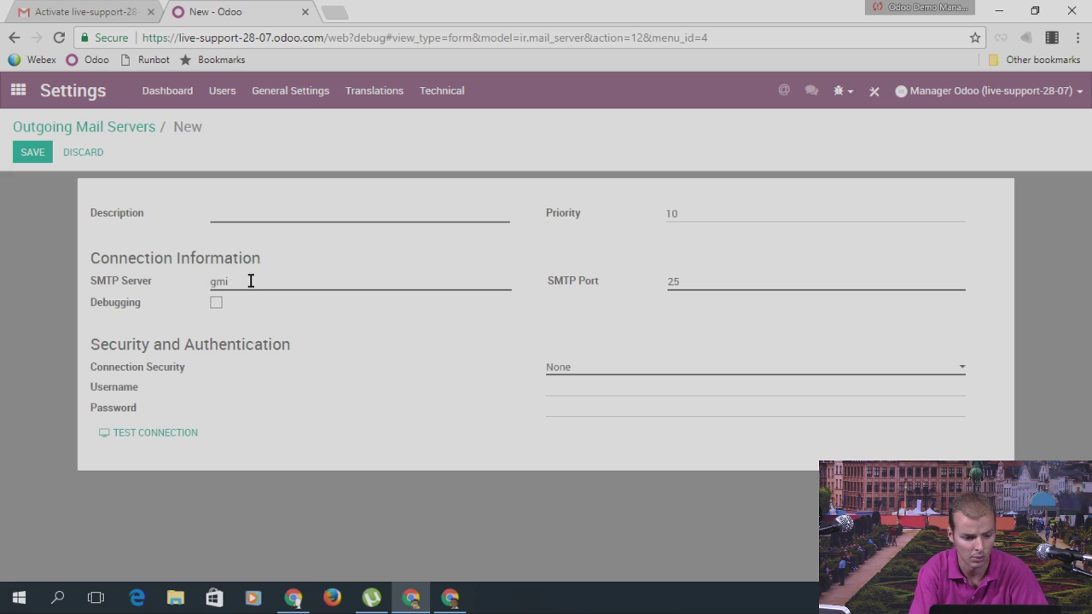
{"action": "type", "text": "ail"}
{"action": "key", "text": "BackSpace"}
{"action": "key", "text": "BackSpace"}
{"action": "key", "text": "BackSpace"}
{"action": "key", "text": "BackSpace"}
{"action": "key", "text": "BackSpace"}
{"action": "type", "text": "smt"}
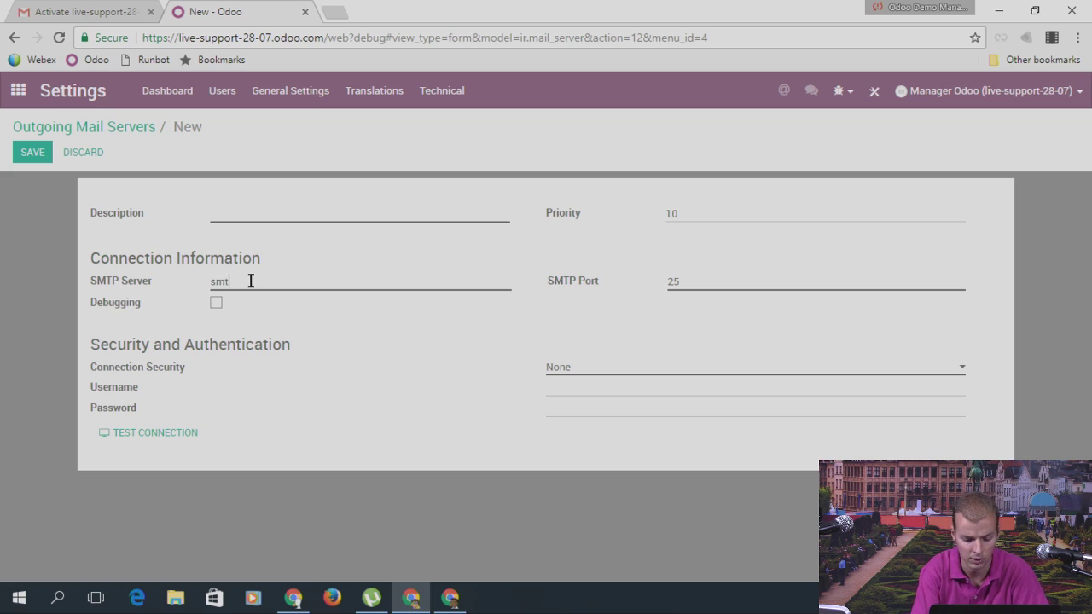
{"action": "type", "text": "p.gmail.com"}
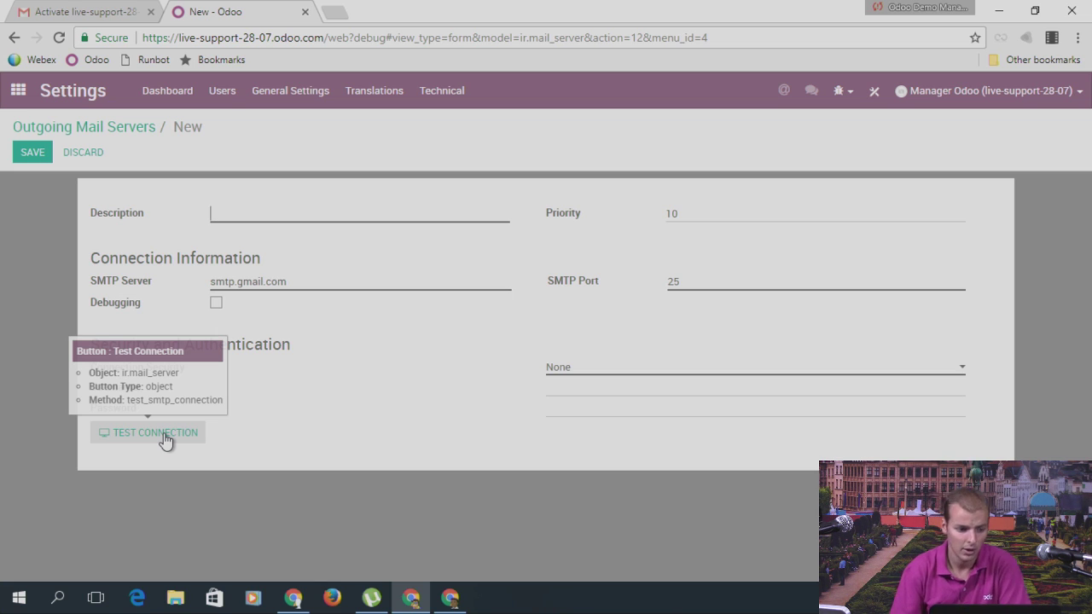
Step: Leave the unsaved mail server form and discard its changes
{"action": "left_click", "coordinate": [18, 94]}
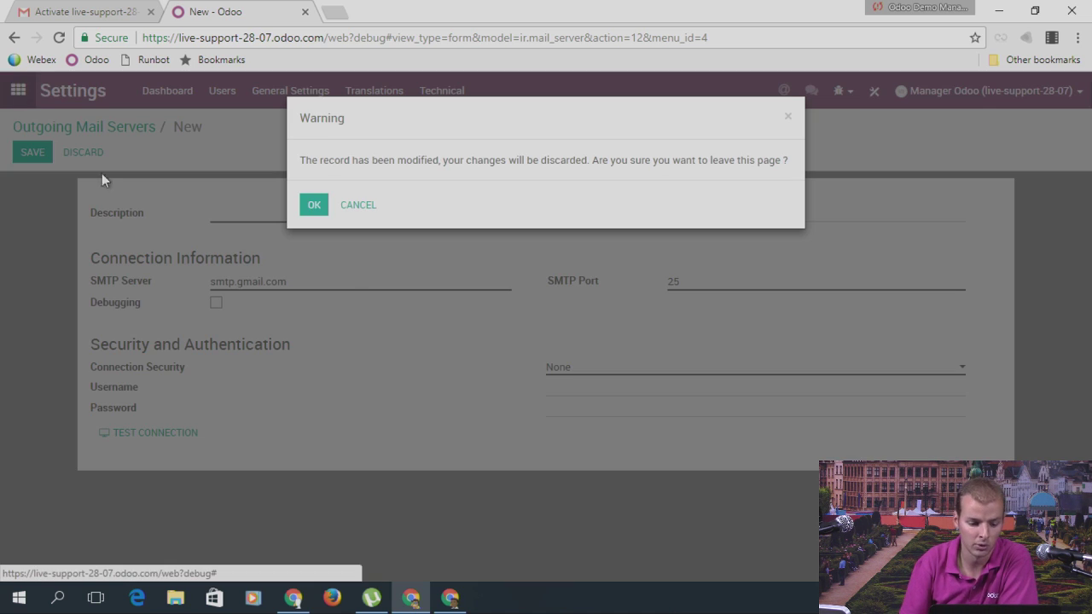
{"action": "left_click", "coordinate": [314, 204]}
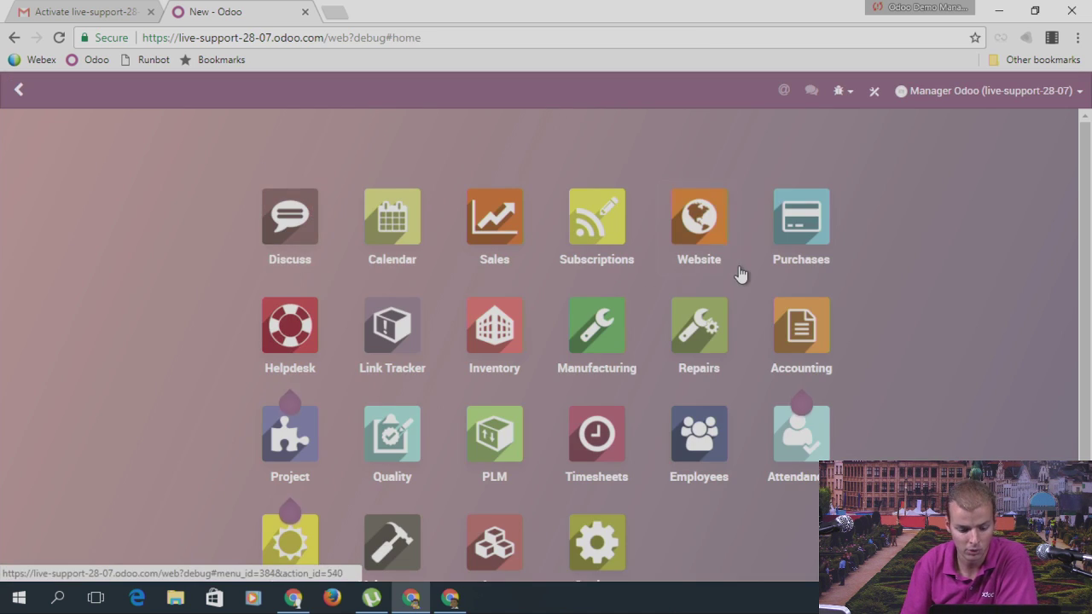
{"action": "scroll", "coordinate": [741, 273], "scroll_direction": "down", "scroll_amount": 1}
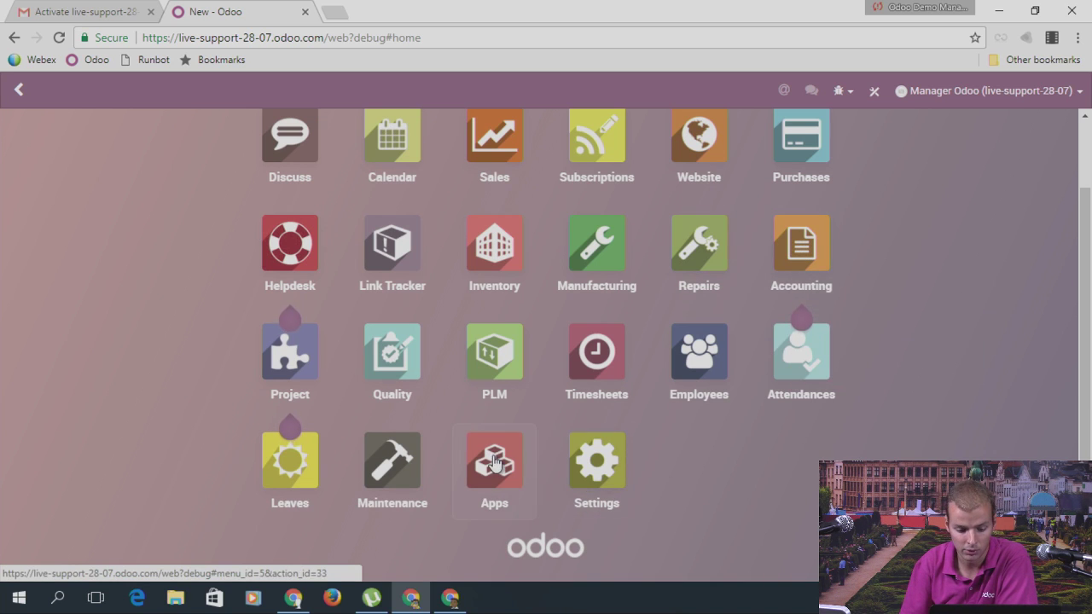
Step: Search Apps for 'payrol' and install the Belgium - Payroll module
{"action": "key", "text": "Return"}
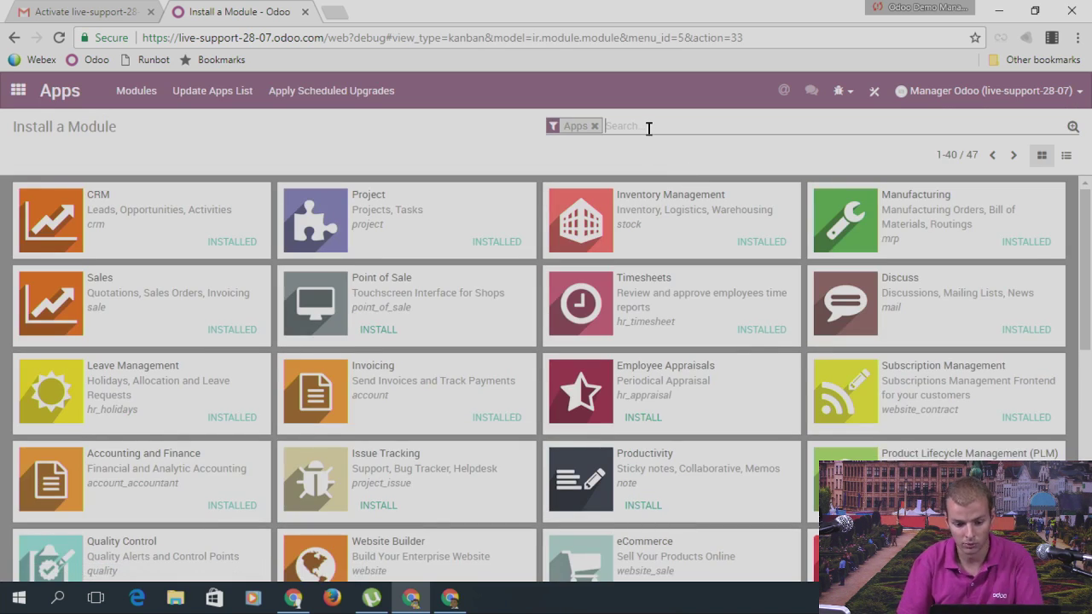
{"action": "type", "text": "payrol"}
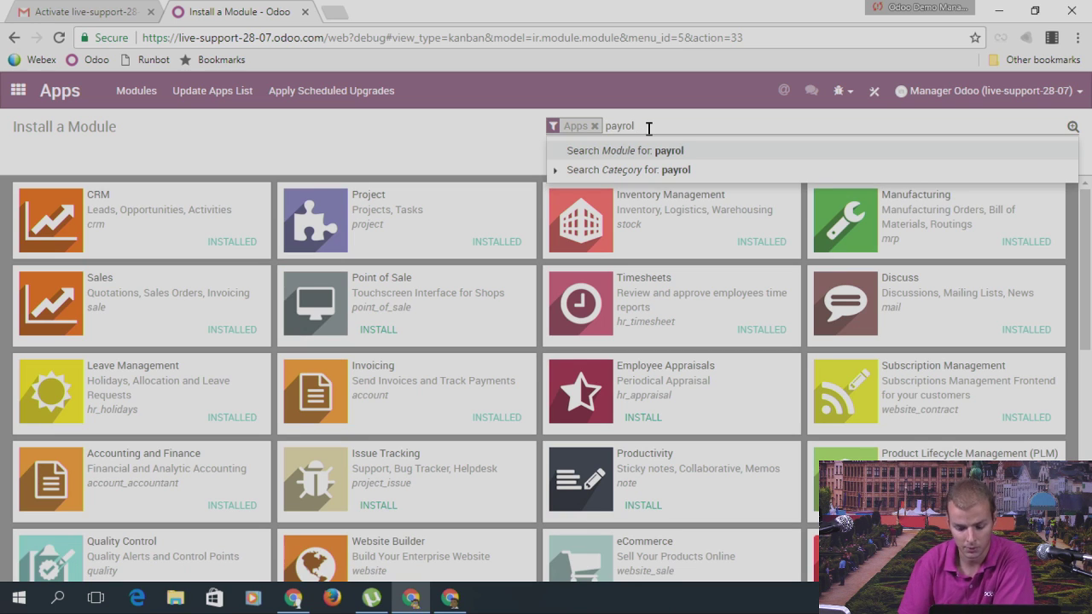
{"action": "key", "text": "Return"}
{"action": "left_click", "coordinate": [594, 125]}
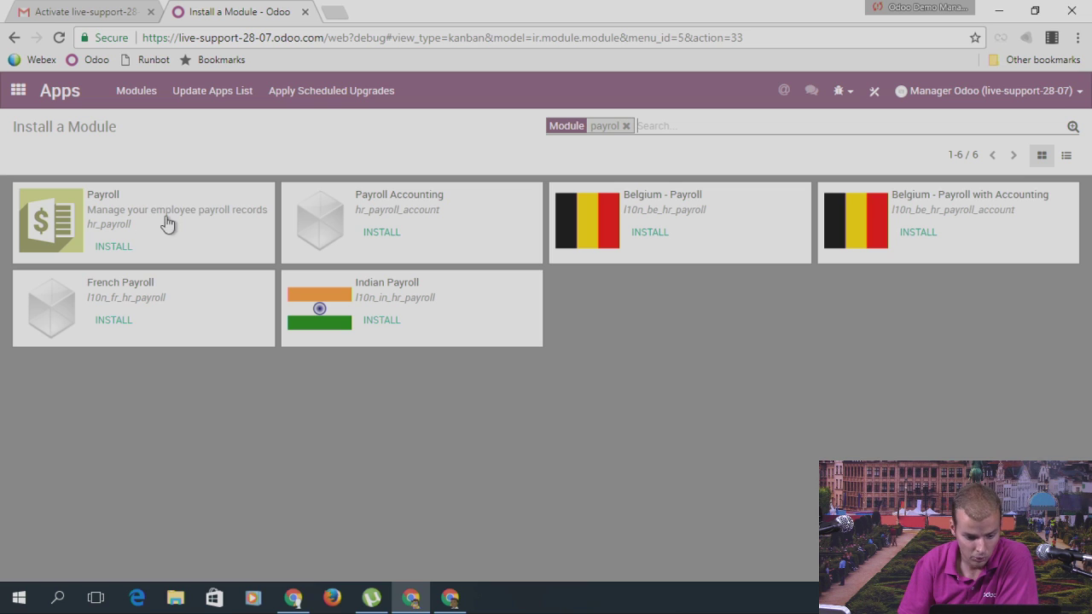
{"action": "left_click", "coordinate": [621, 234]}
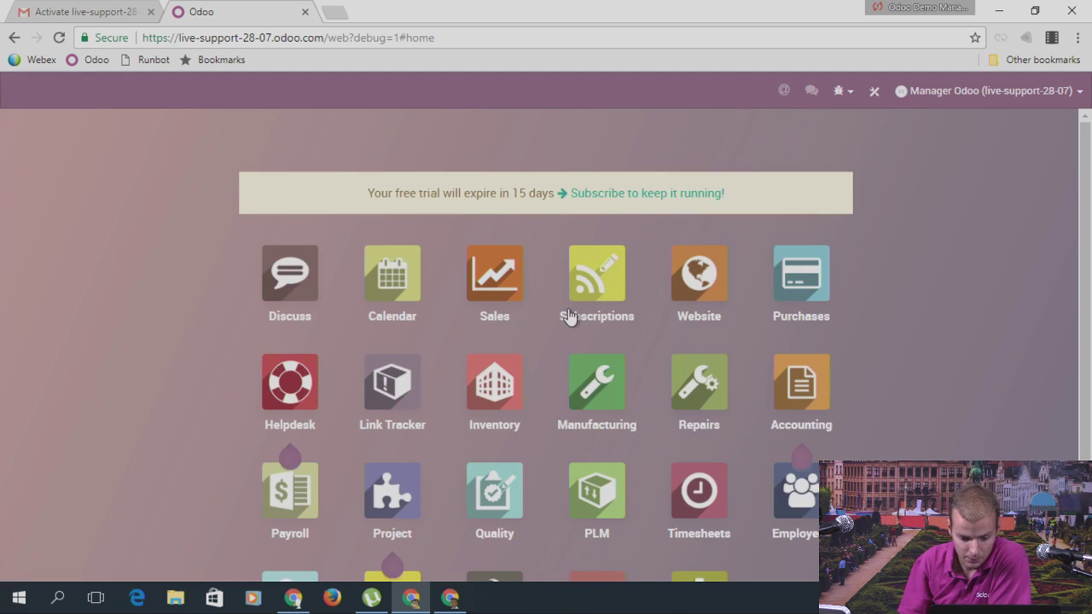
Step: Look over the empty Payroll app and its Configuration menu, then return to the app grid
{"action": "scroll", "coordinate": [571, 317], "scroll_direction": "down", "scroll_amount": 3}
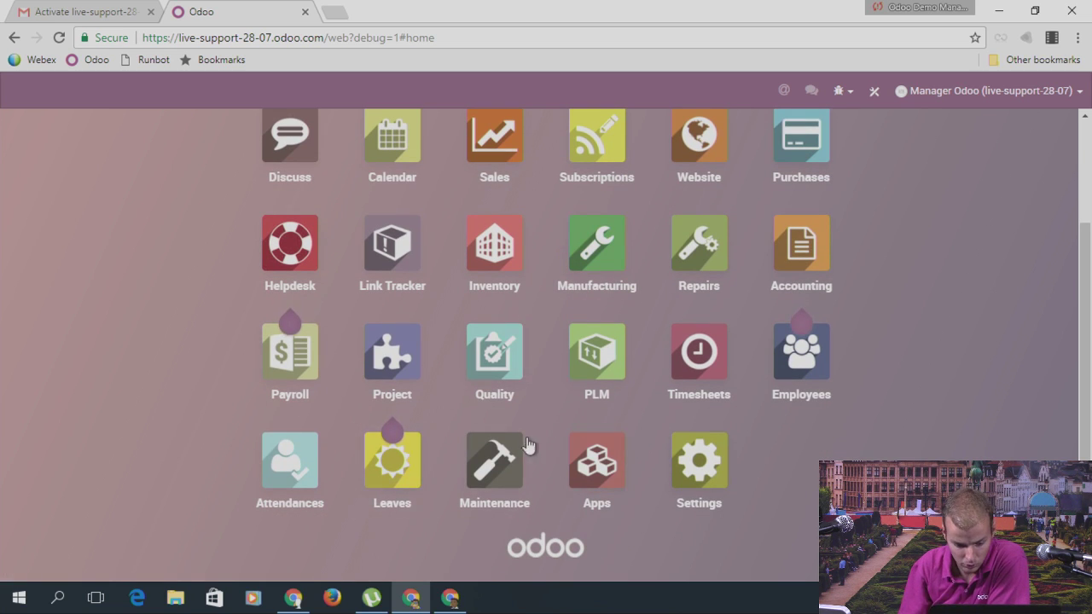
{"action": "left_click", "coordinate": [301, 374]}
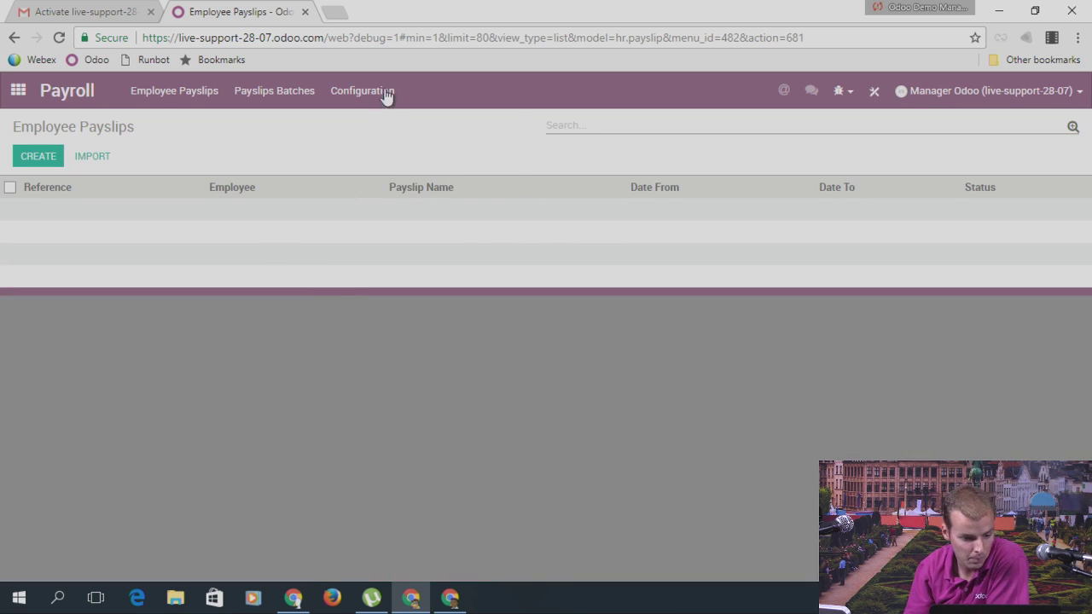
{"action": "left_click", "coordinate": [385, 91]}
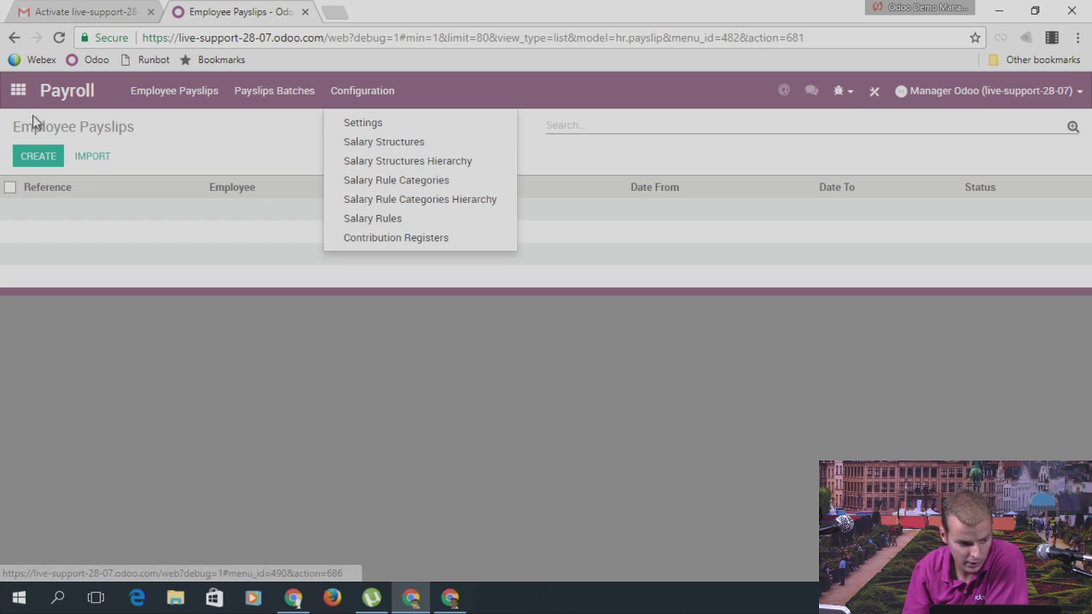
{"action": "left_click", "coordinate": [18, 90]}
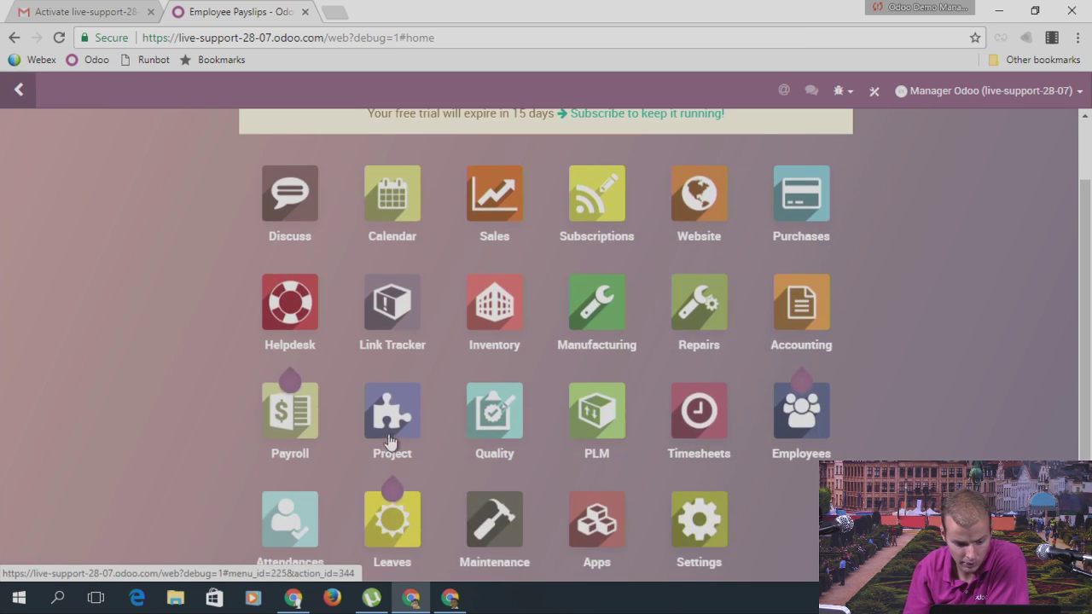
{"action": "scroll", "coordinate": [802, 384], "scroll_direction": "down", "scroll_amount": 2}
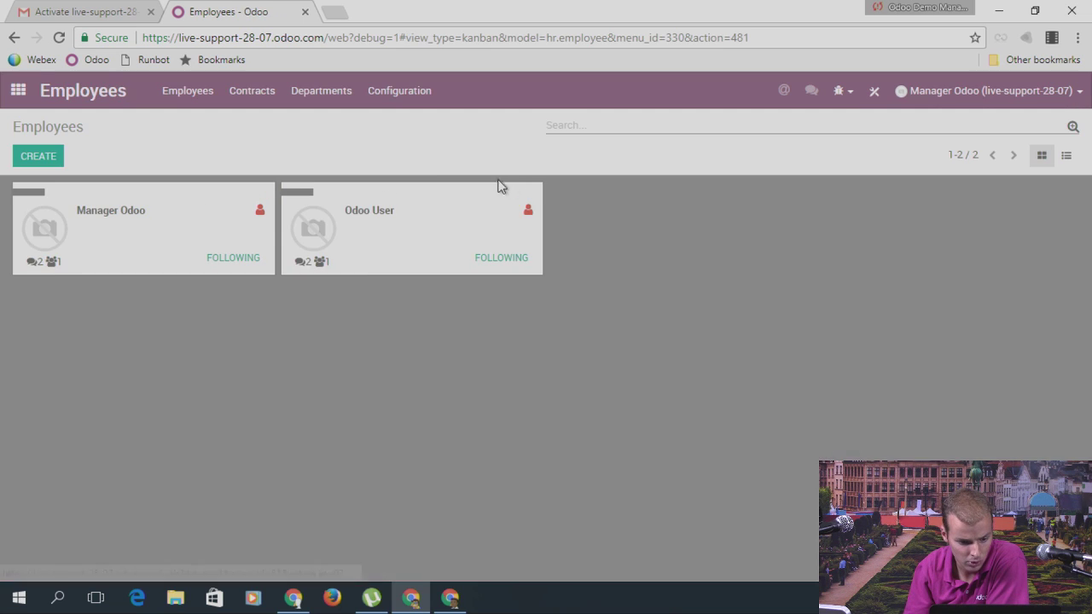
Step: Start a new contract from the Manager Odoo employee's Contracts list
{"action": "left_click", "coordinate": [210, 240]}
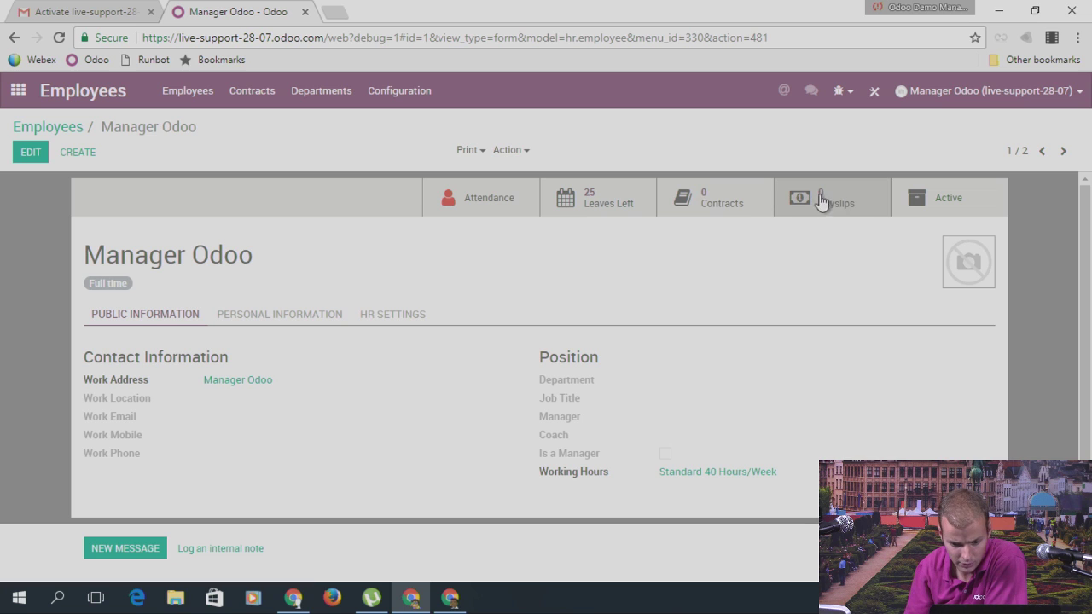
{"action": "left_click", "coordinate": [743, 204]}
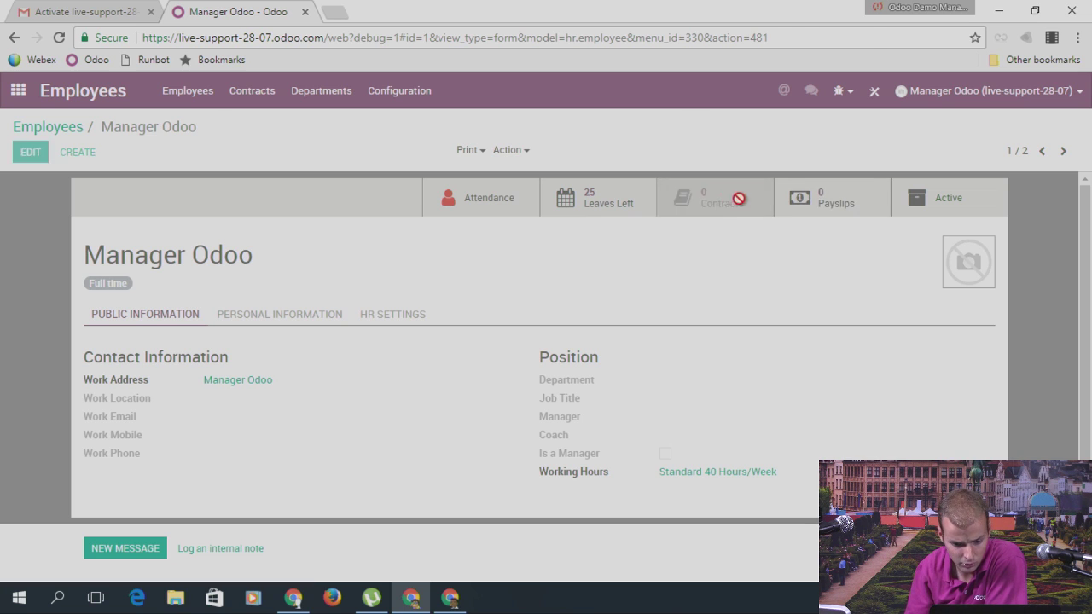
{"action": "left_click", "coordinate": [172, 198]}
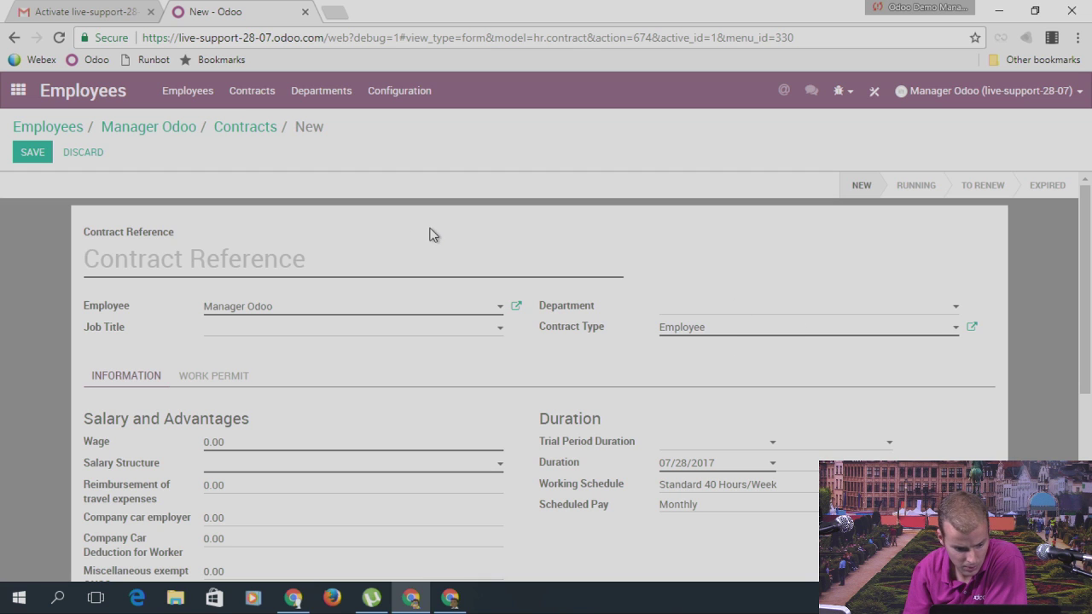
{"action": "scroll", "coordinate": [429, 236], "scroll_direction": "down", "scroll_amount": 1}
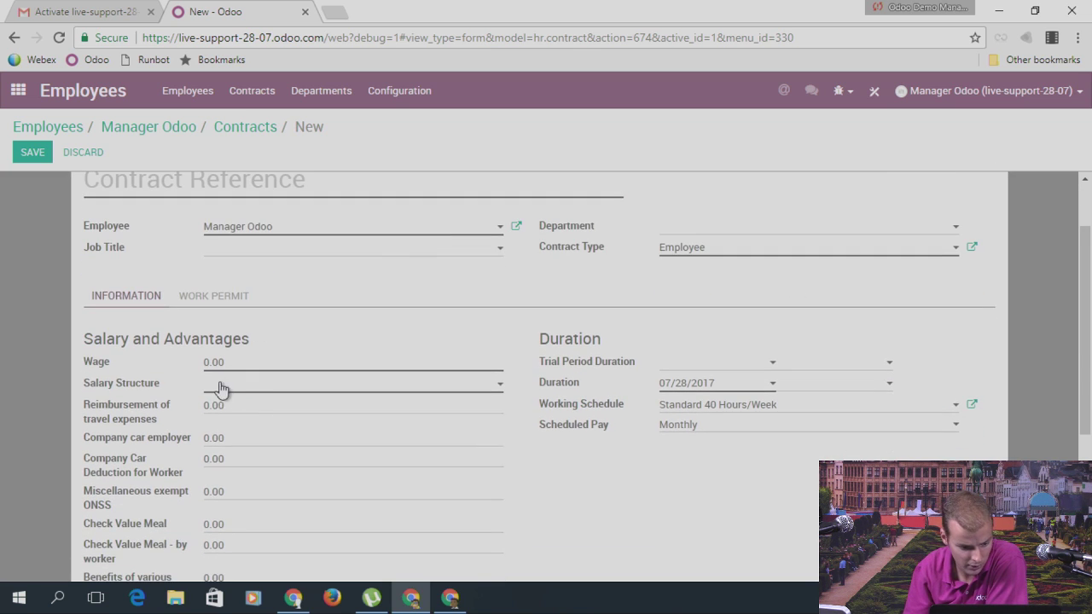
{"action": "scroll", "coordinate": [287, 334], "scroll_direction": "up", "scroll_amount": 1}
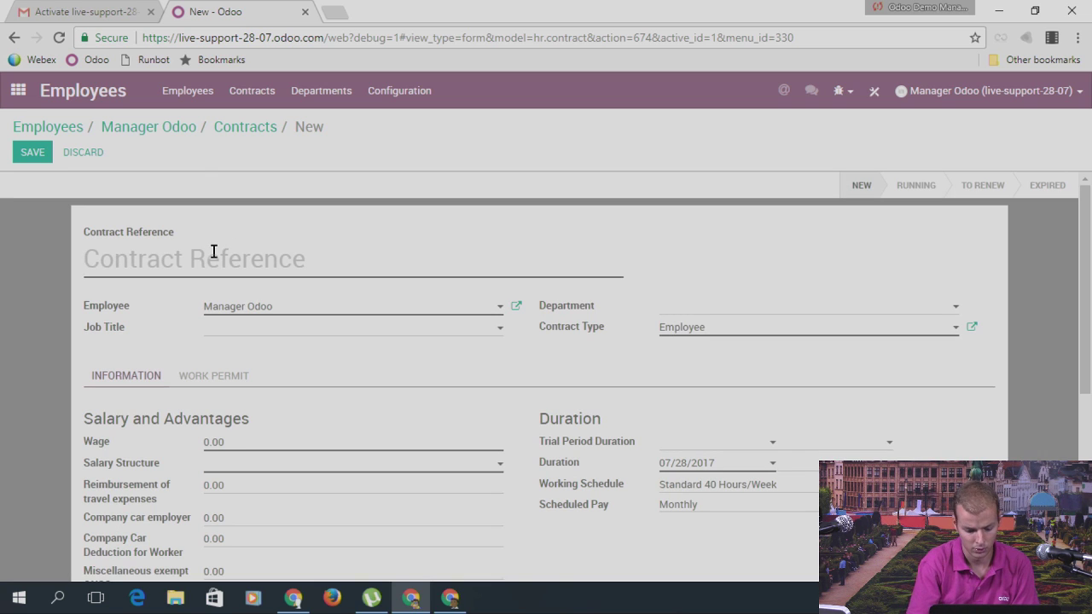
Step: Name the contract 'Full time contract' with wage 1000 and the Belgian Employee salary structure
{"action": "type", "text": "Full time "}
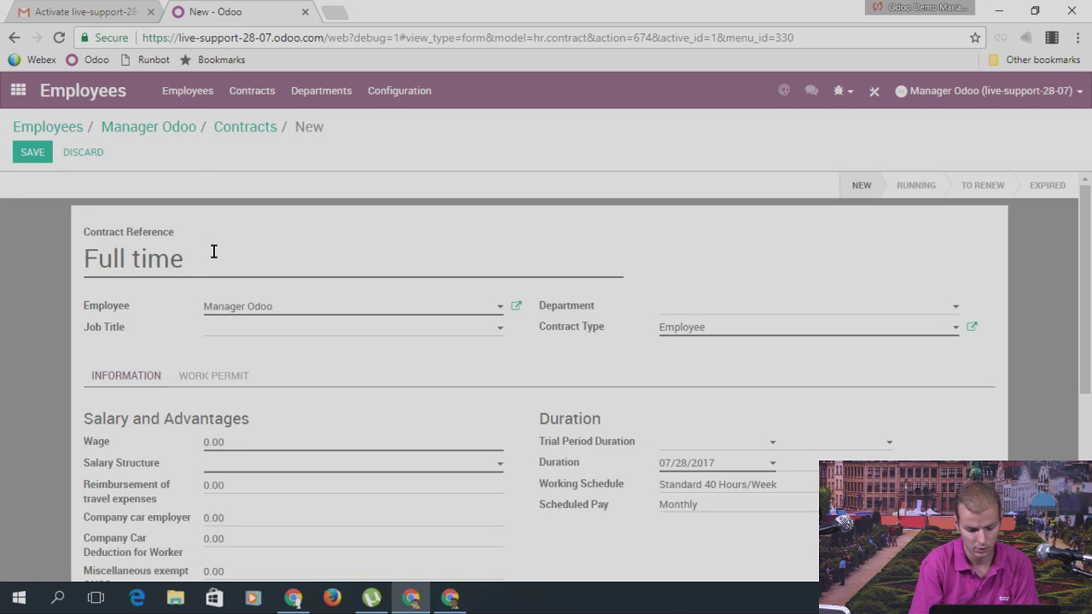
{"action": "type", "text": "contrat"}
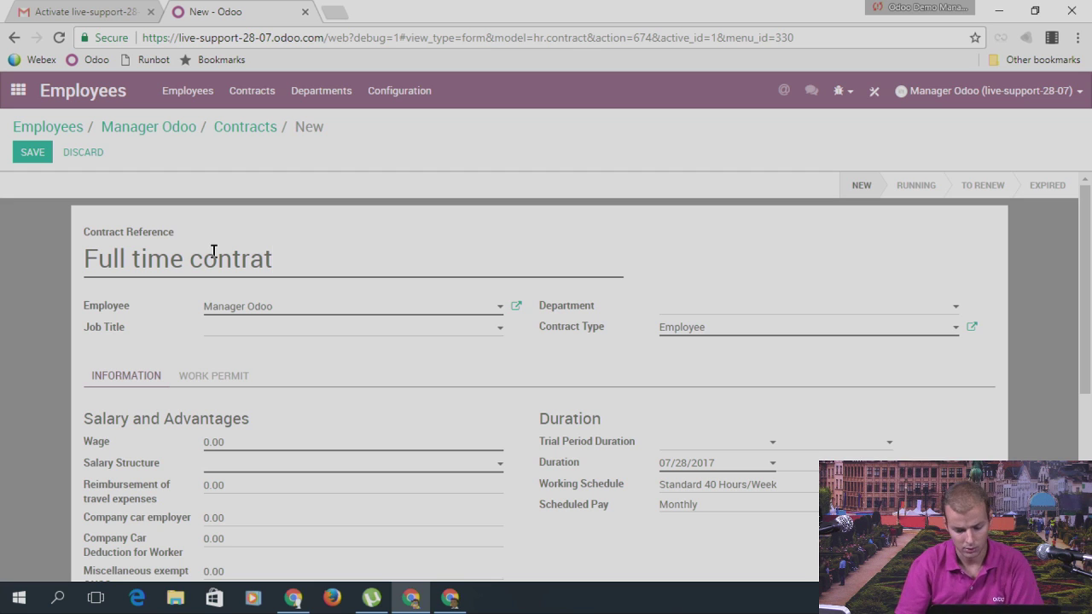
{"action": "key", "text": "BackSpace"}
{"action": "type", "text": "ct"}
{"action": "scroll", "coordinate": [236, 299], "scroll_direction": "down", "scroll_amount": 1}
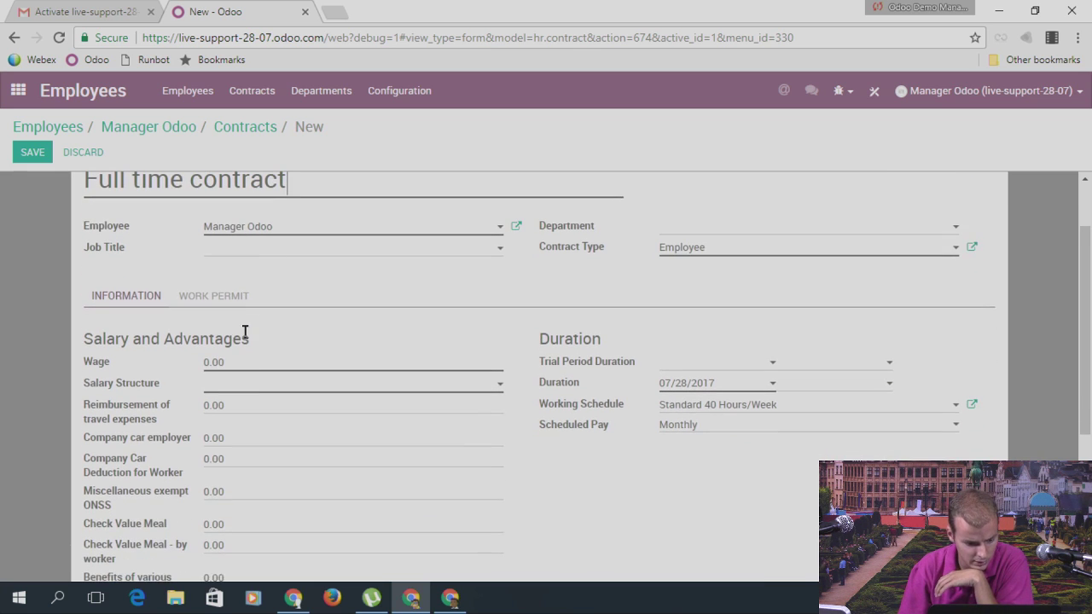
{"action": "left_click", "coordinate": [247, 365]}
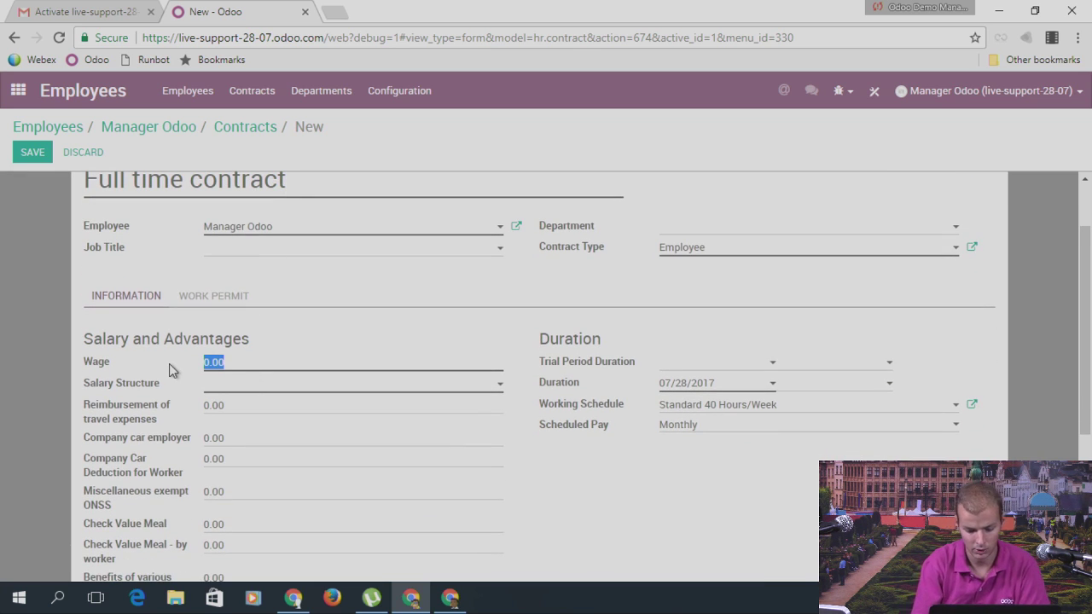
{"action": "type", "text": "1000"}
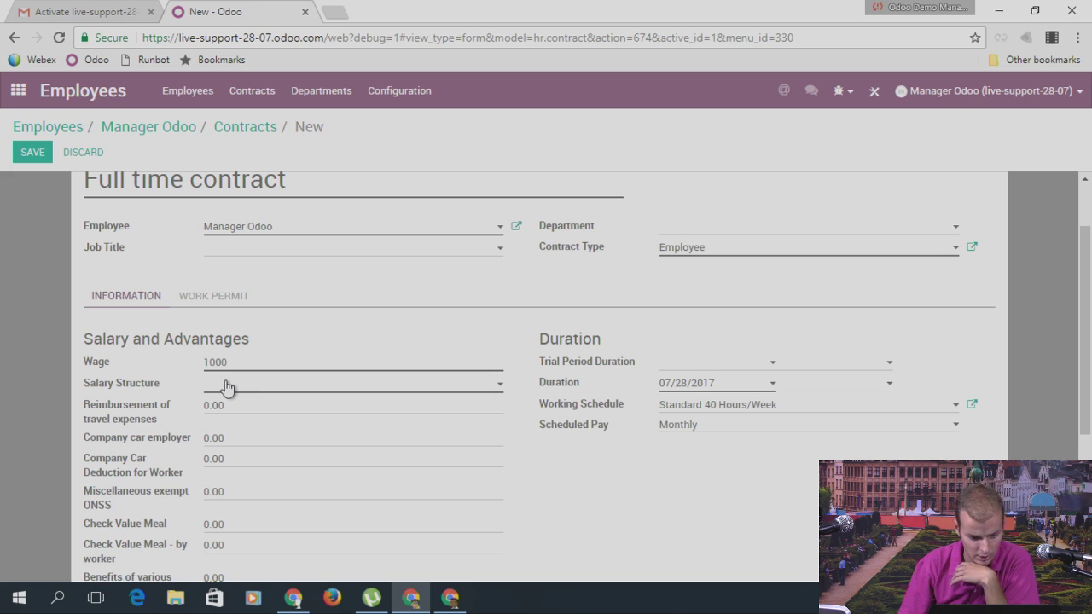
{"action": "left_click", "coordinate": [227, 388]}
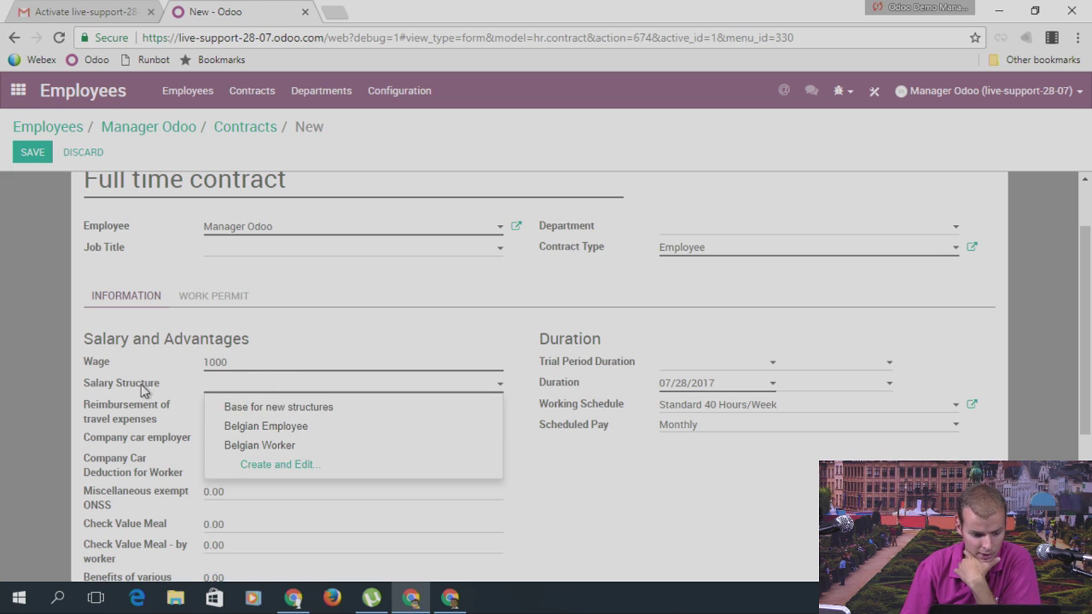
{"action": "left_click", "coordinate": [303, 427]}
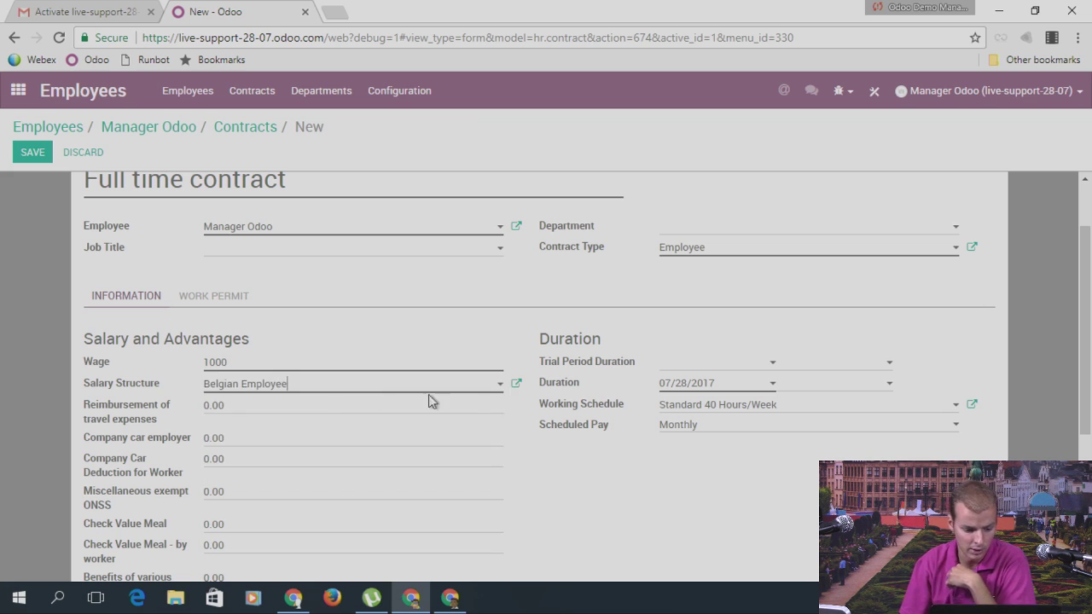
{"action": "left_click", "coordinate": [515, 388]}
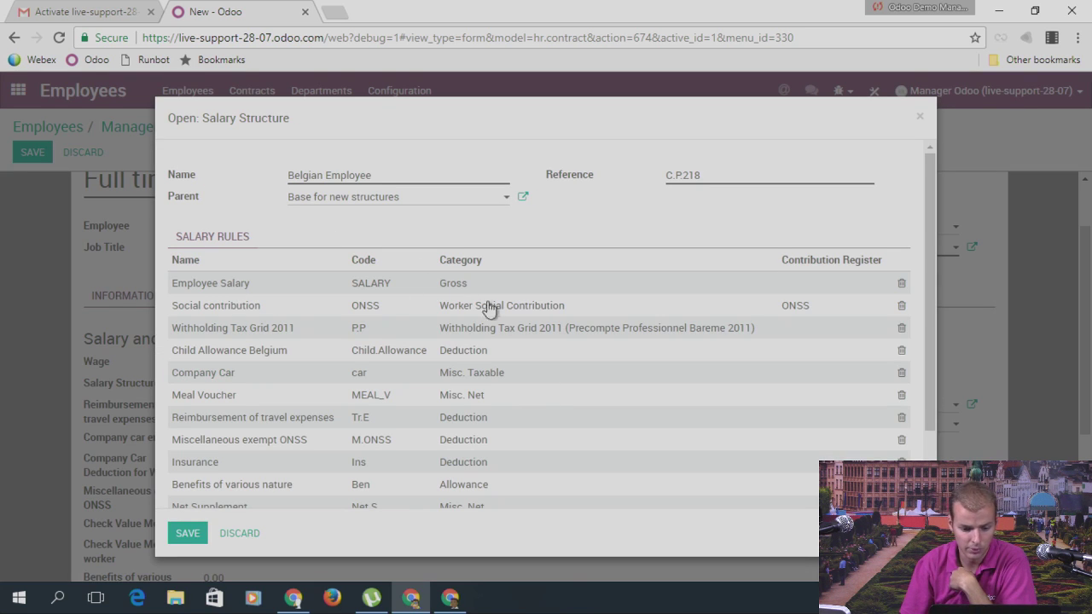
Step: Review the Employee Salary rule's Python formula, then save and close the rule and salary structure
{"action": "left_click", "coordinate": [717, 288]}
{"action": "scroll", "coordinate": [673, 355], "scroll_direction": "down", "scroll_amount": 2}
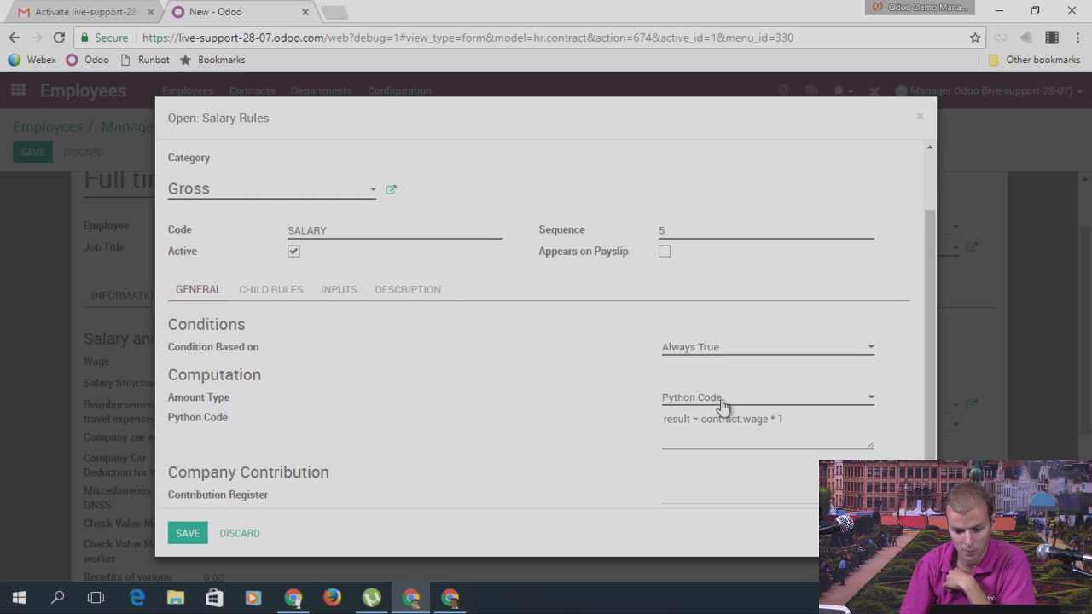
{"action": "triple_click", "coordinate": [762, 419]}
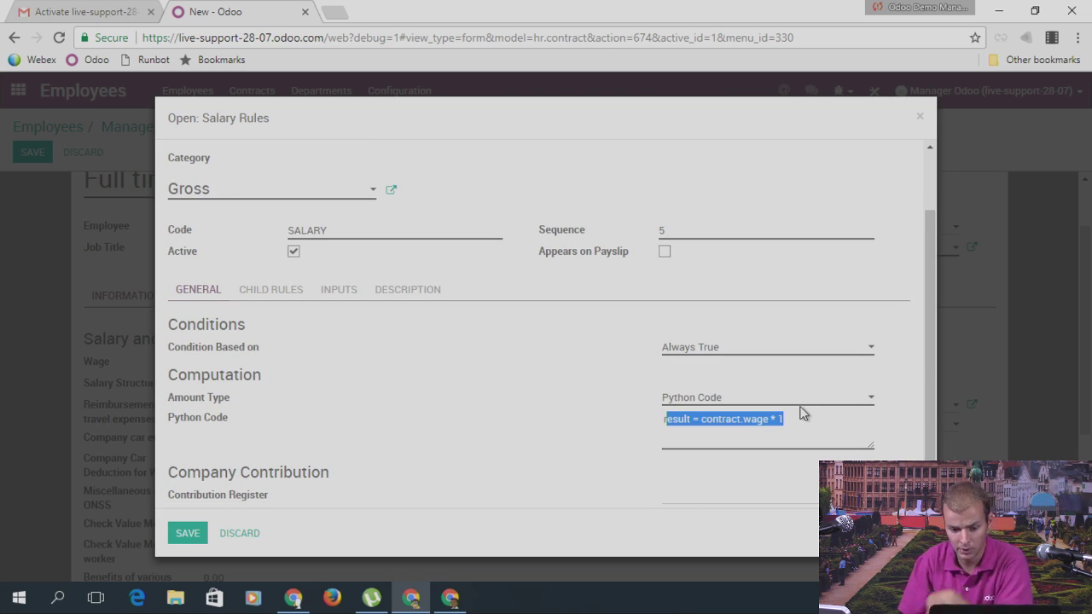
{"action": "left_click", "coordinate": [186, 532]}
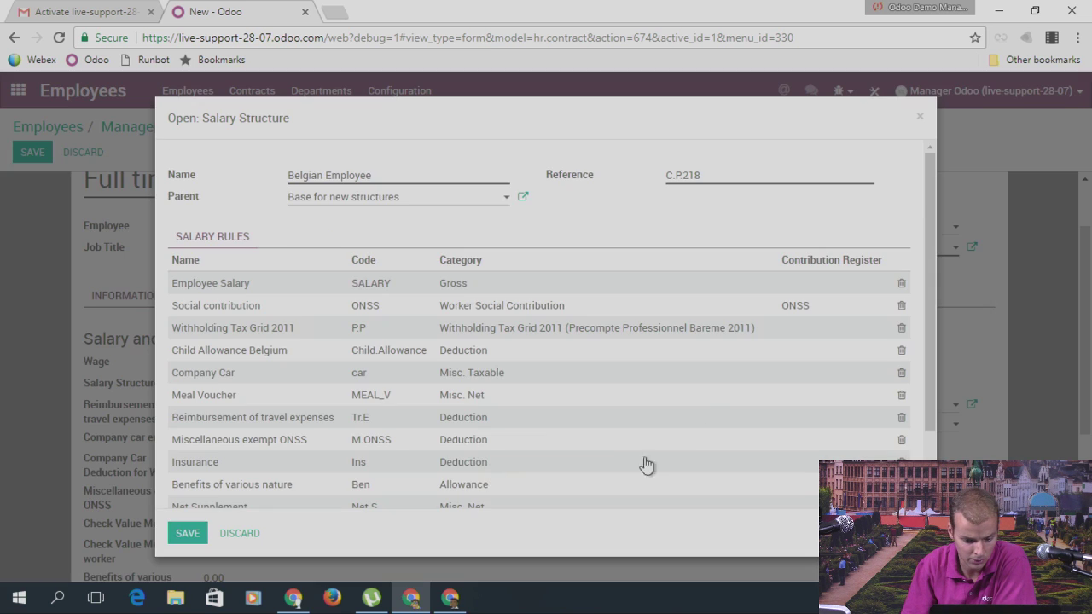
{"action": "scroll", "coordinate": [482, 363], "scroll_direction": "down", "scroll_amount": 2}
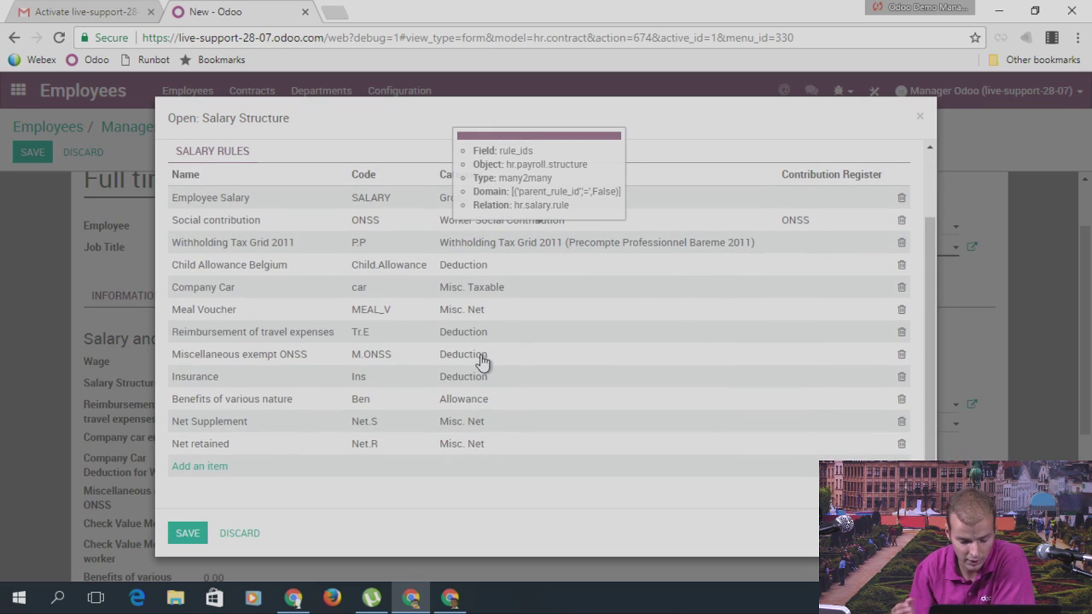
{"action": "left_click", "coordinate": [187, 534]}
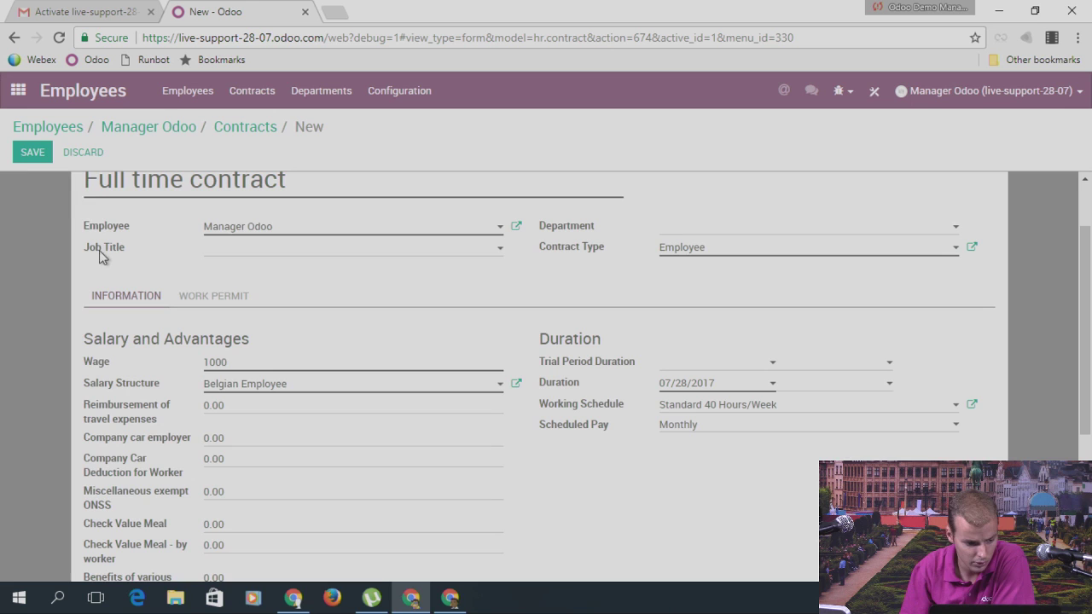
Step: Save the Full time contract and return to the app home screen
{"action": "left_click", "coordinate": [27, 159]}
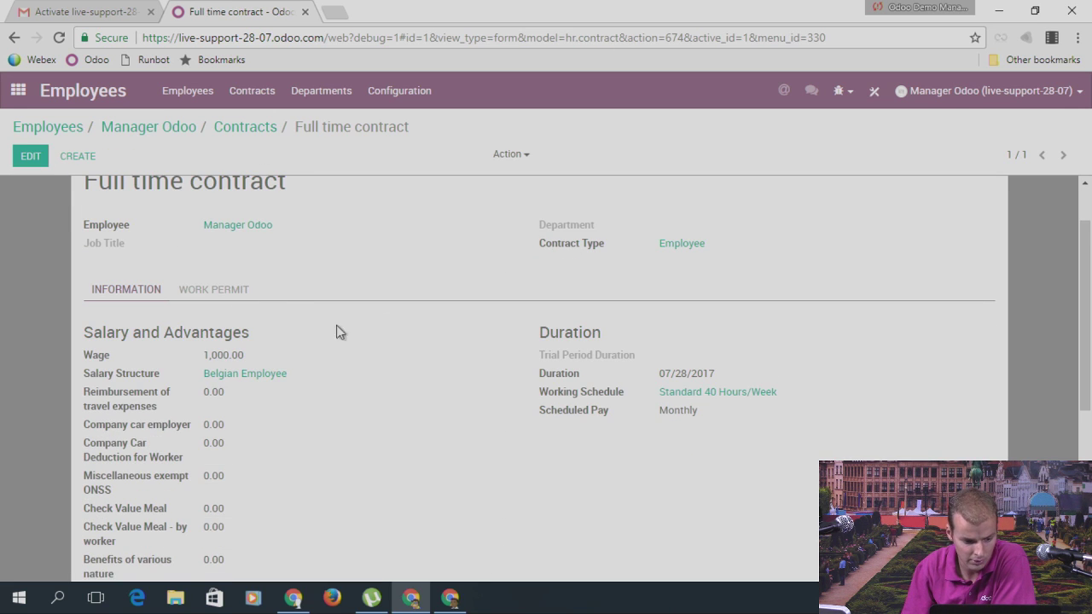
{"action": "scroll", "coordinate": [291, 357], "scroll_direction": "down", "scroll_amount": 1}
{"action": "scroll", "coordinate": [334, 382], "scroll_direction": "up", "scroll_amount": 2}
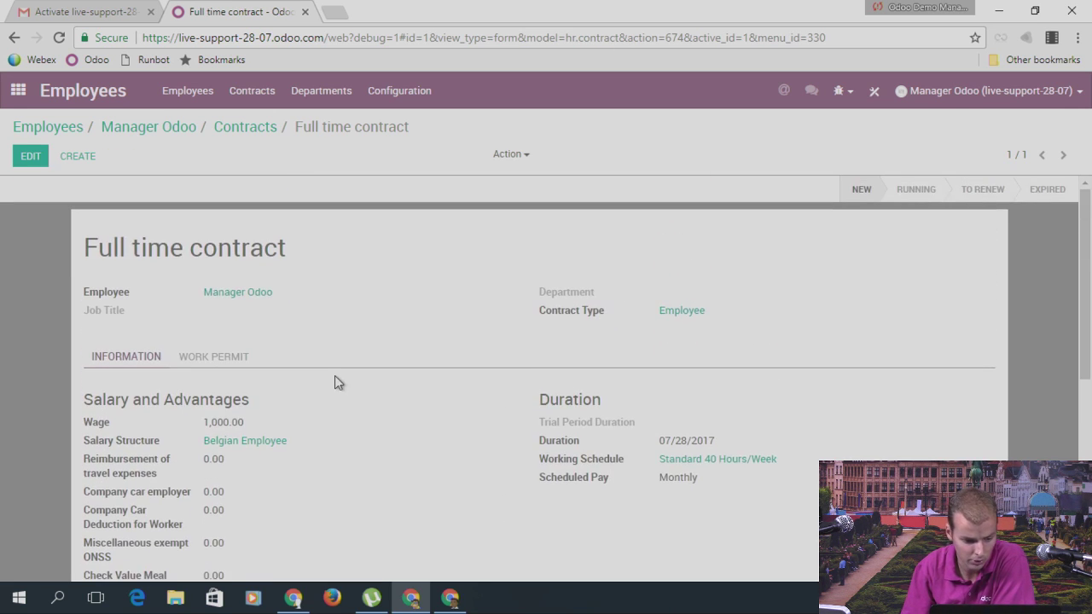
{"action": "left_click", "coordinate": [18, 91]}
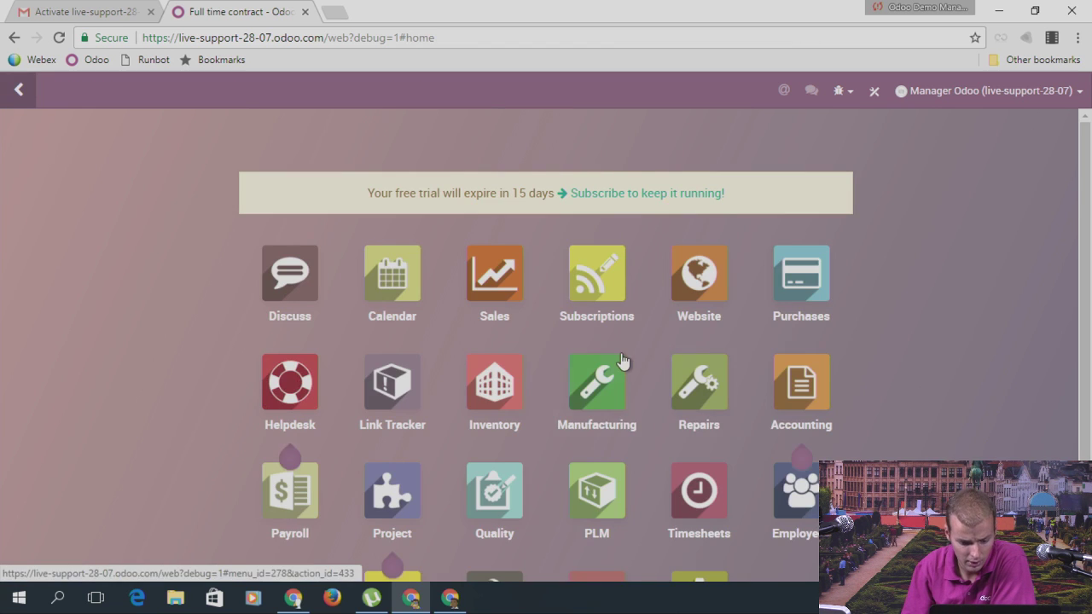
Step: Create a new Payroll payslip for Manager Odoo and dismiss the resulting server error
{"action": "scroll", "coordinate": [452, 418], "scroll_direction": "down", "scroll_amount": 1}
{"action": "left_click", "coordinate": [296, 451]}
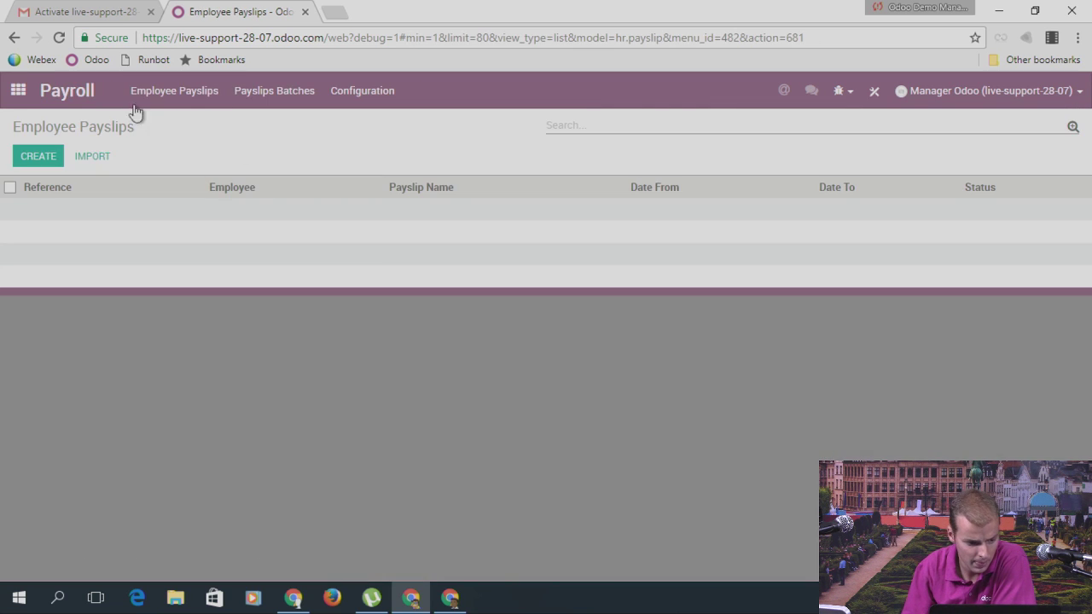
{"action": "left_click", "coordinate": [43, 158]}
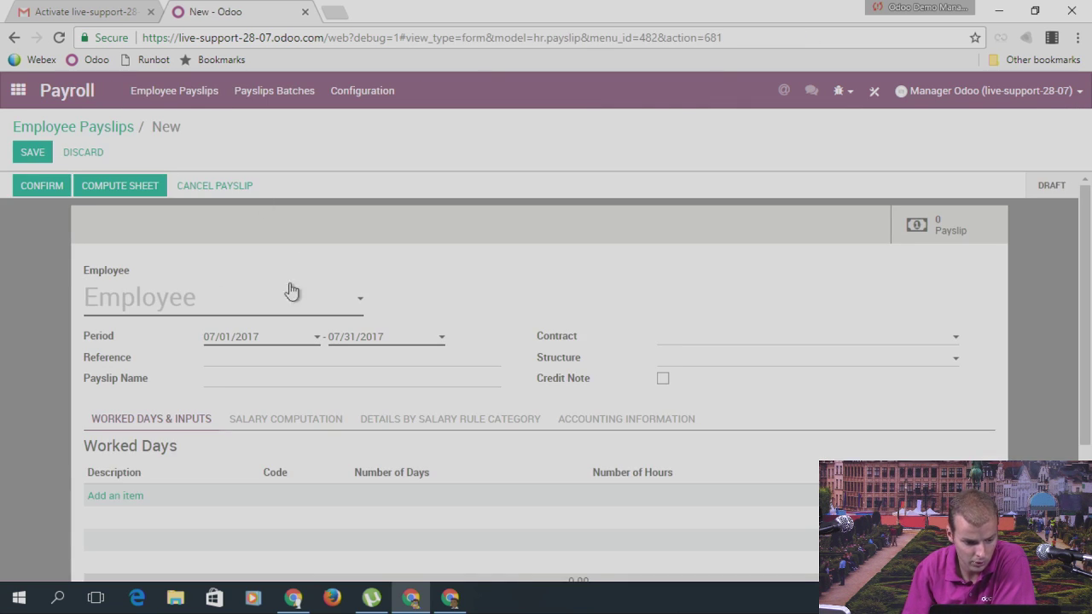
{"action": "left_click", "coordinate": [230, 316]}
{"action": "left_click", "coordinate": [205, 328]}
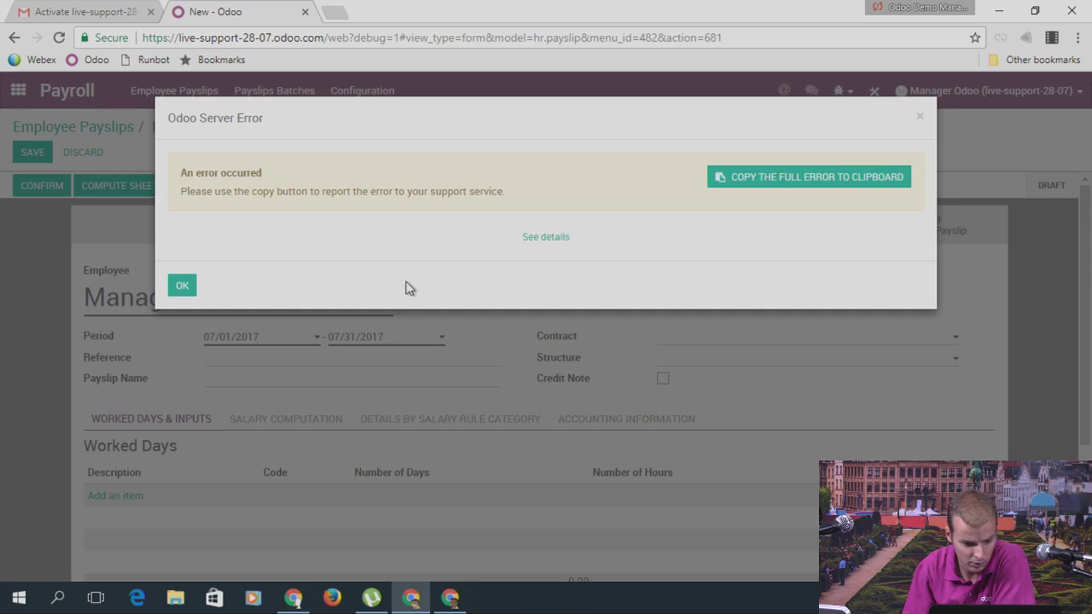
{"action": "left_click", "coordinate": [546, 237]}
{"action": "scroll", "coordinate": [546, 256], "scroll_direction": "down", "scroll_amount": 5}
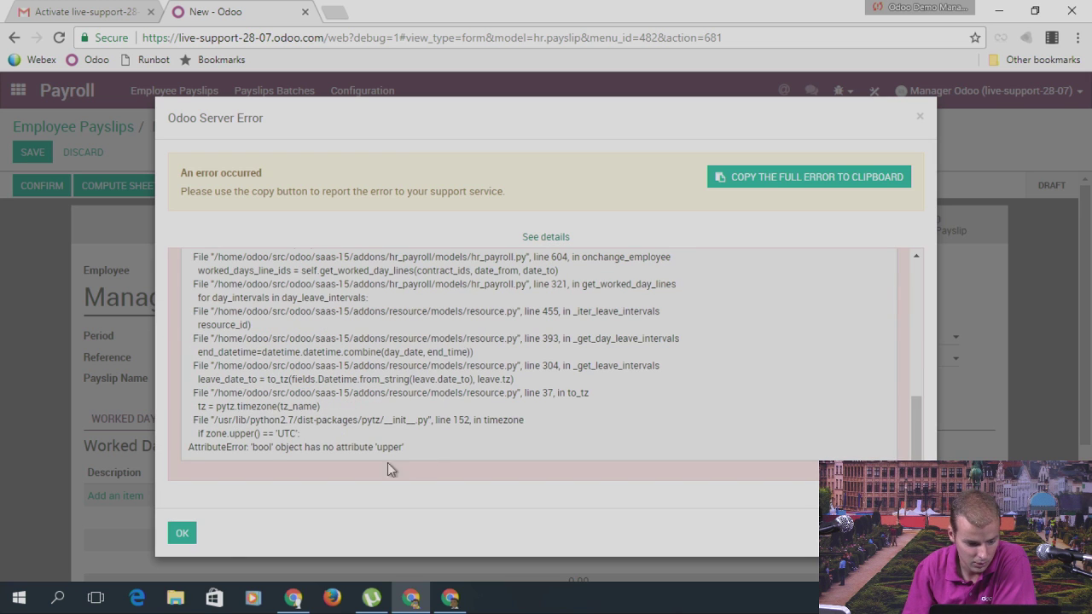
{"action": "left_click", "coordinate": [182, 534]}
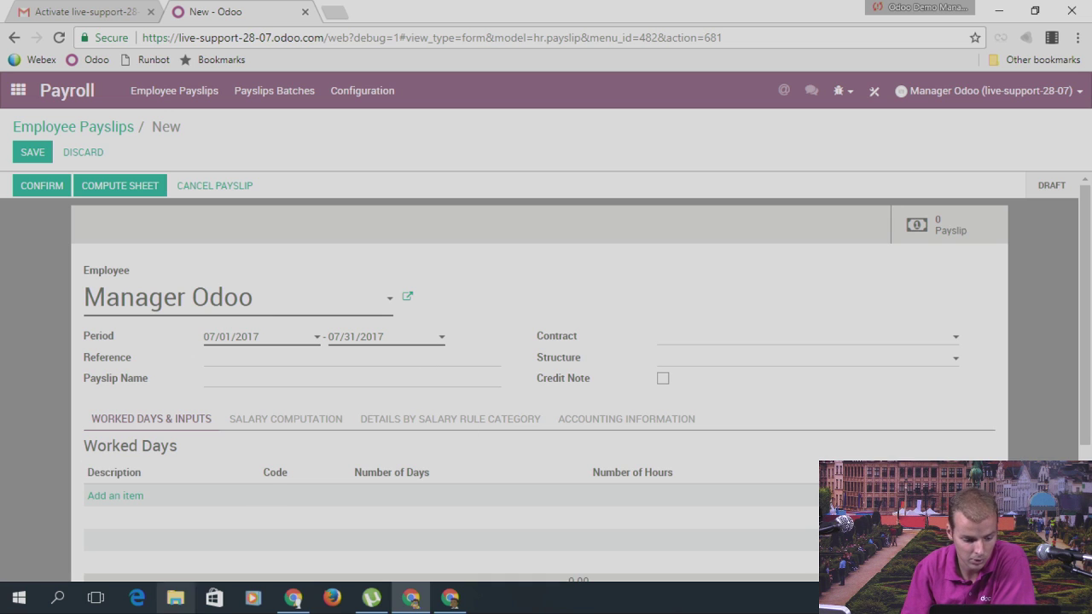
Step: Highlight the Worked Days heading, then leave the unsaved payslip to bring up the discard warning
{"action": "scroll", "coordinate": [213, 363], "scroll_direction": "down", "scroll_amount": 2}
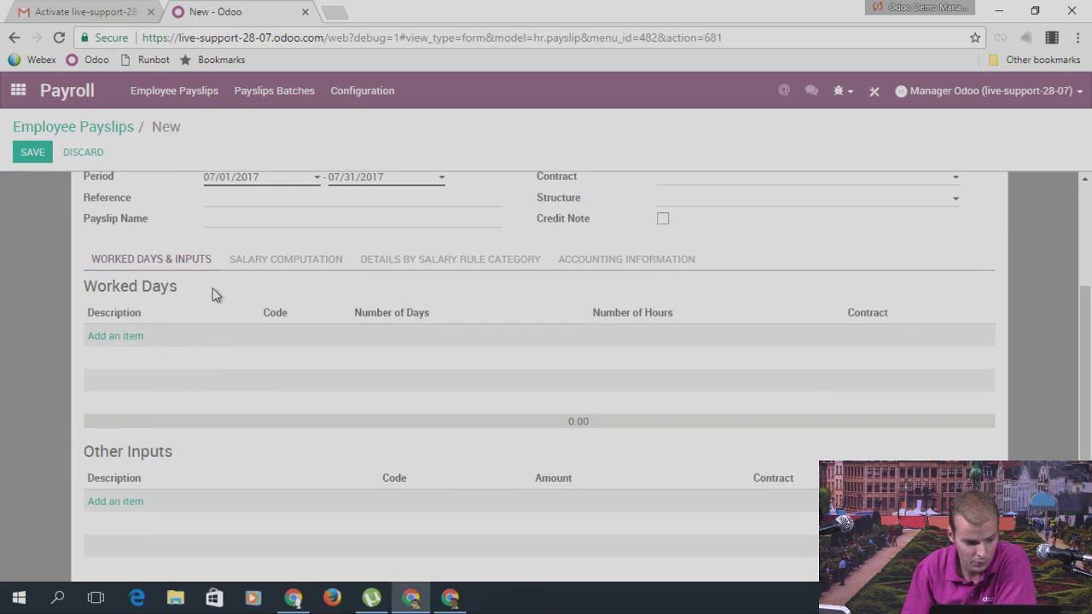
{"action": "scroll", "coordinate": [71, 233], "scroll_direction": "up", "scroll_amount": 2}
{"action": "scroll", "coordinate": [179, 324], "scroll_direction": "down", "scroll_amount": 1}
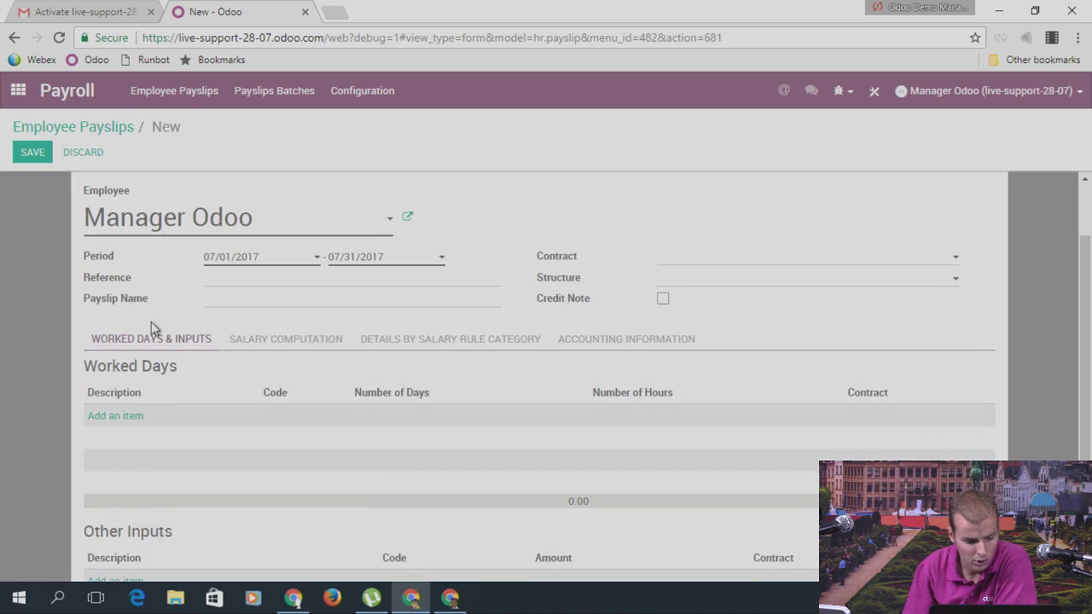
{"action": "left_click_drag", "start_coordinate": [87, 366], "coordinate": [177, 366]}
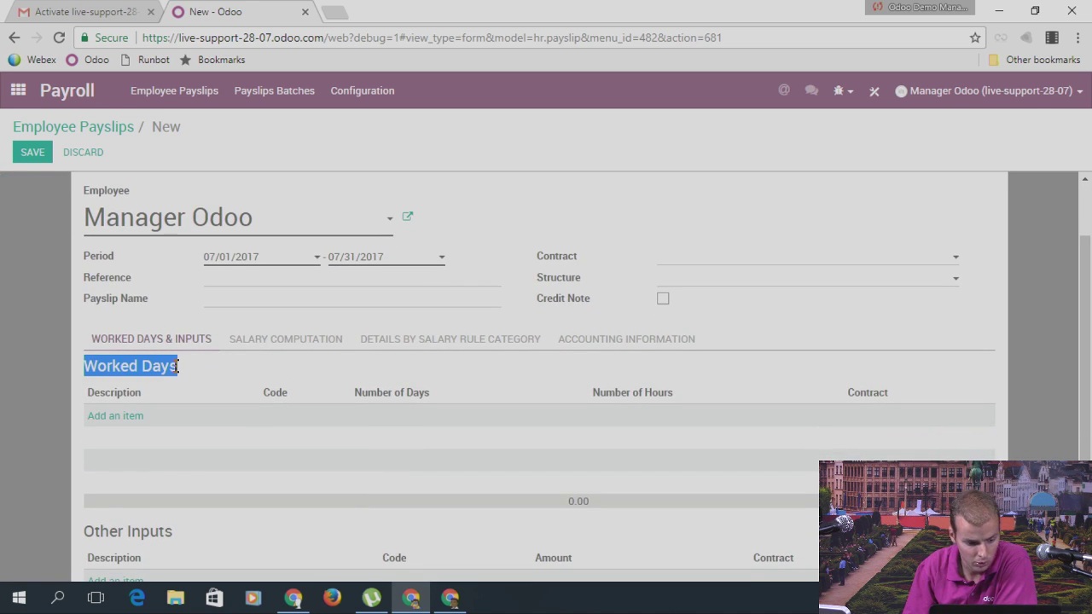
{"action": "scroll", "coordinate": [196, 258], "scroll_direction": "up", "scroll_amount": 1}
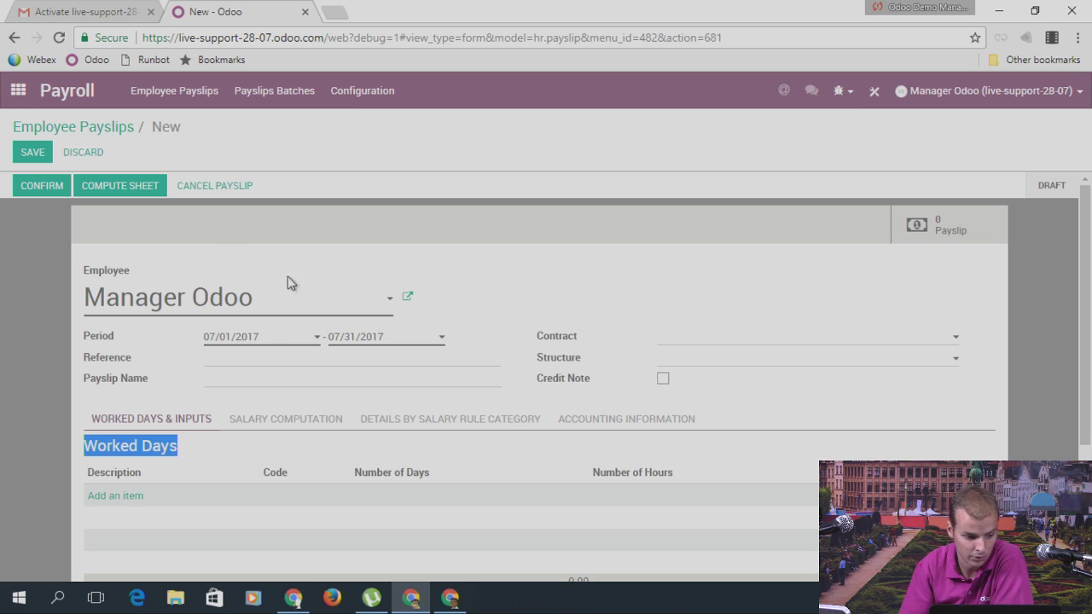
{"action": "left_click", "coordinate": [17, 91]}
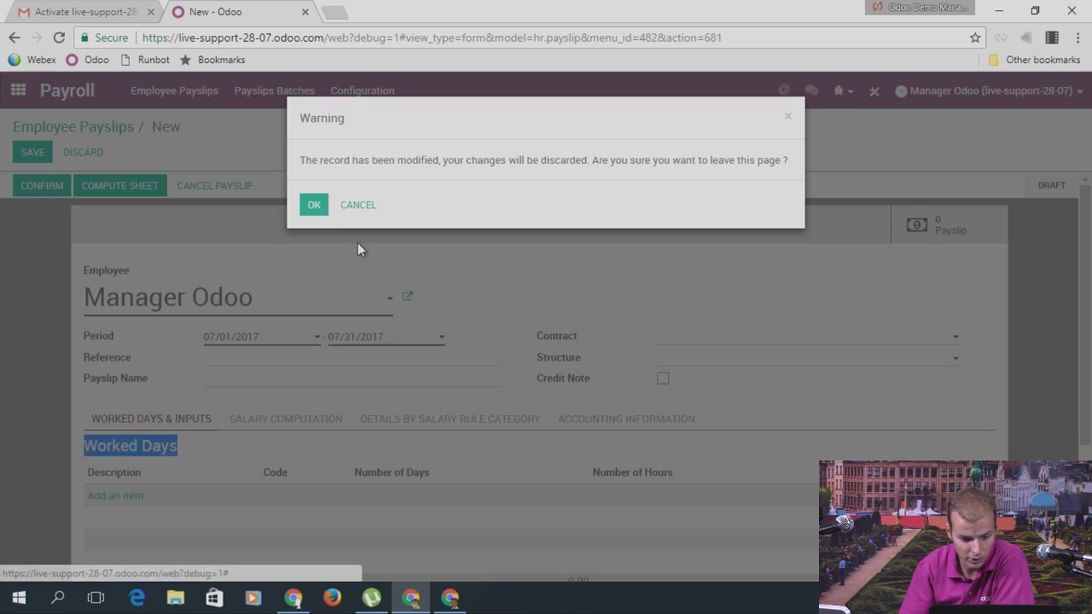
Step: Discard the unsaved payslip and open the Manager Odoo employee record
{"action": "left_click", "coordinate": [314, 205]}
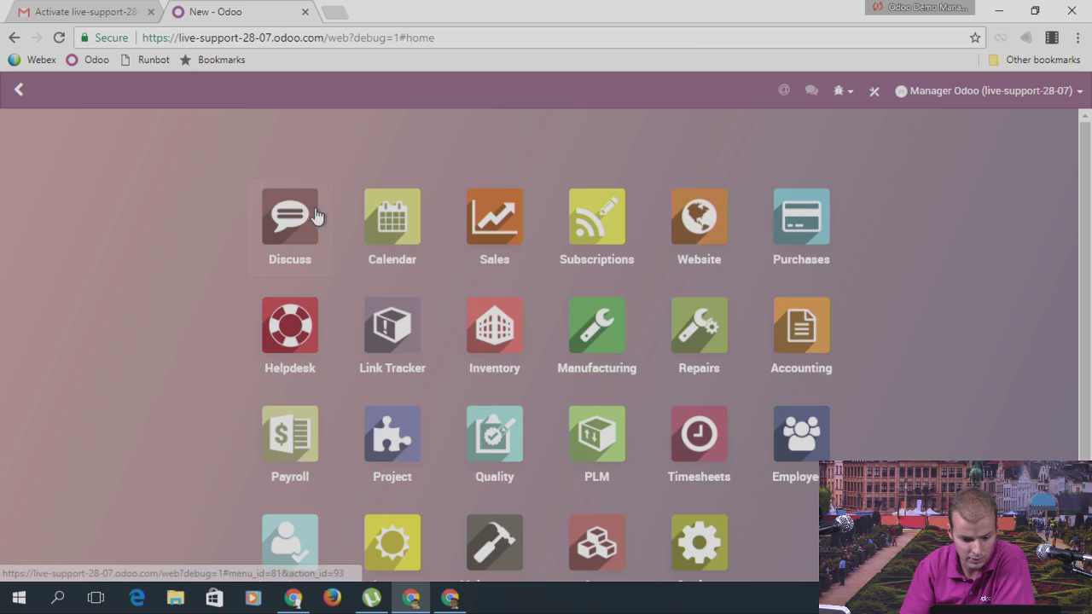
{"action": "left_click", "coordinate": [813, 434]}
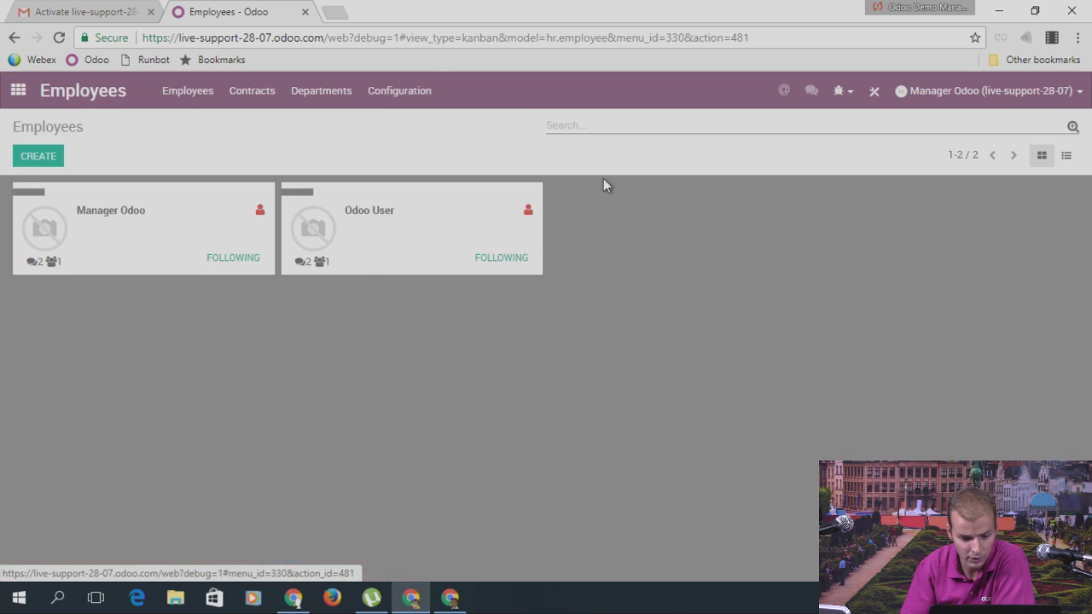
{"action": "left_click", "coordinate": [164, 237]}
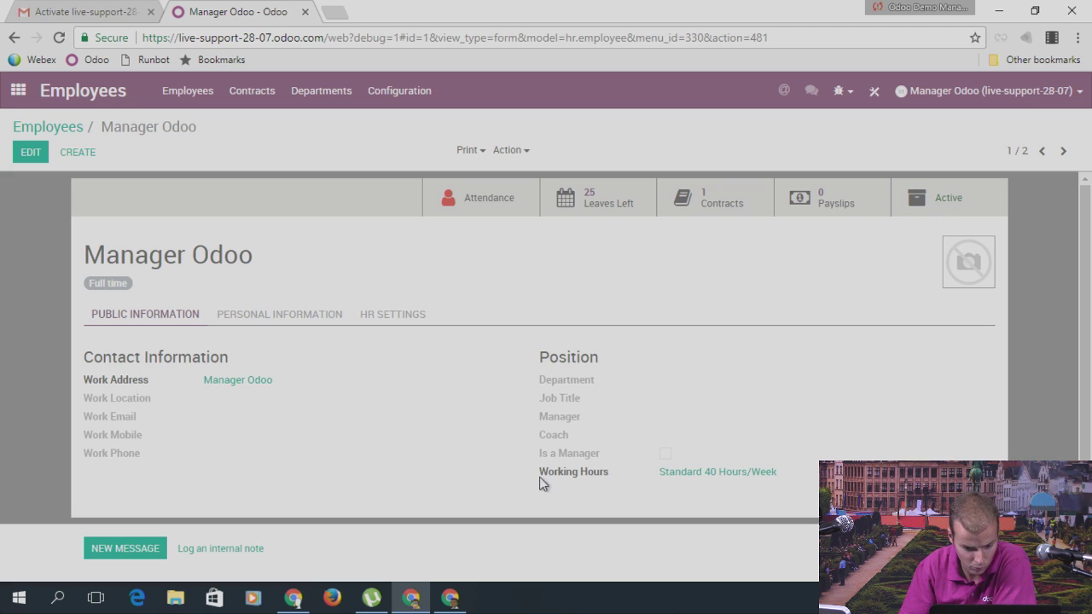
Step: Browse the HR Settings and Personal Information tabs, ending back on Public Information
{"action": "left_click", "coordinate": [402, 315]}
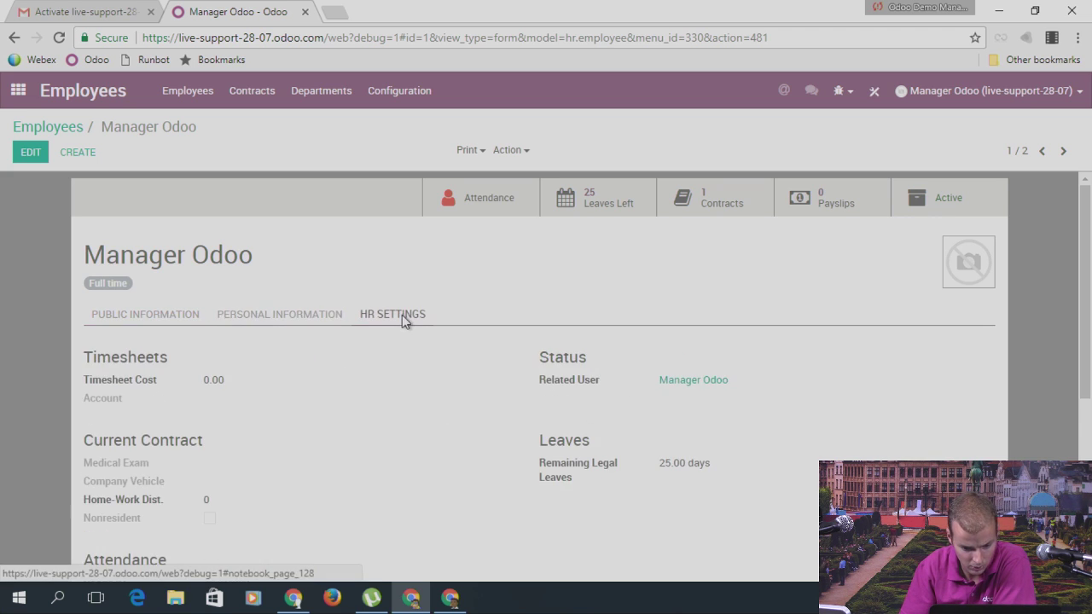
{"action": "left_click", "coordinate": [298, 316]}
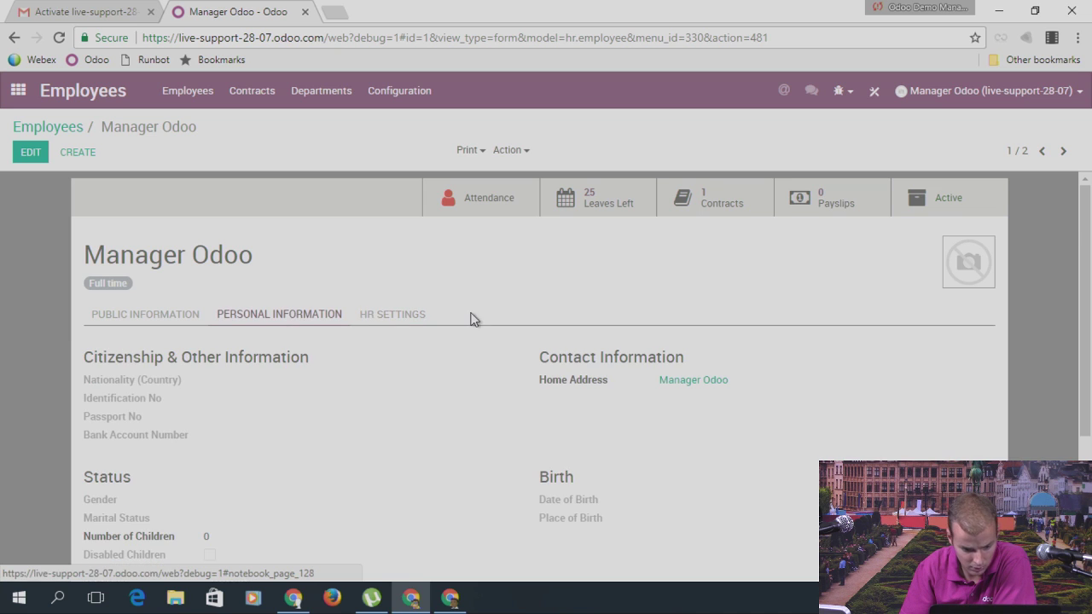
{"action": "scroll", "coordinate": [419, 355], "scroll_direction": "down", "scroll_amount": 1}
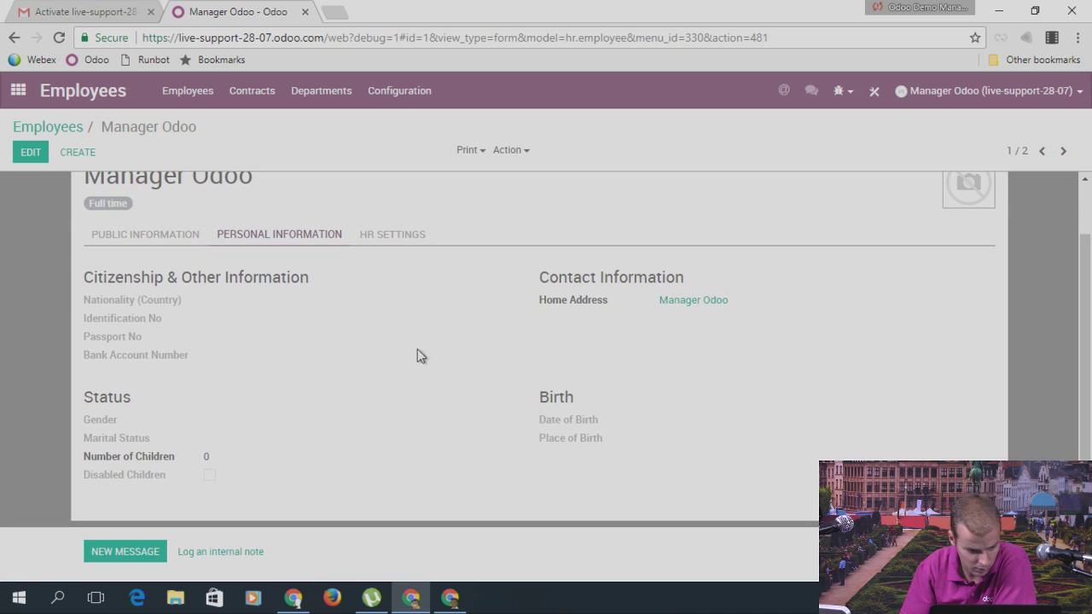
{"action": "left_click", "coordinate": [386, 244]}
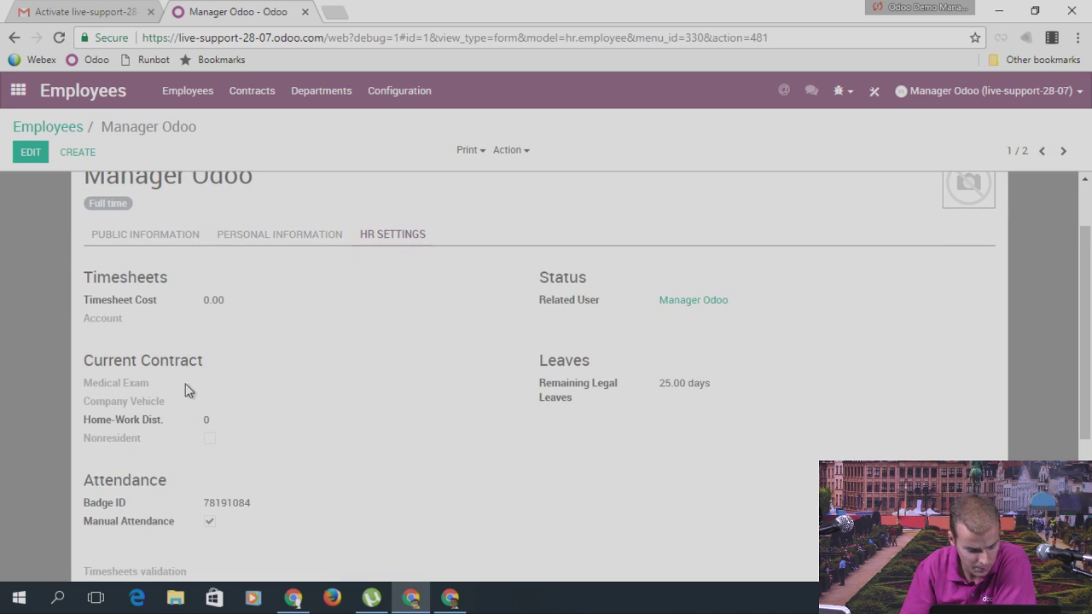
{"action": "scroll", "coordinate": [244, 429], "scroll_direction": "down", "scroll_amount": 1}
{"action": "scroll", "coordinate": [247, 426], "scroll_direction": "down", "scroll_amount": 1}
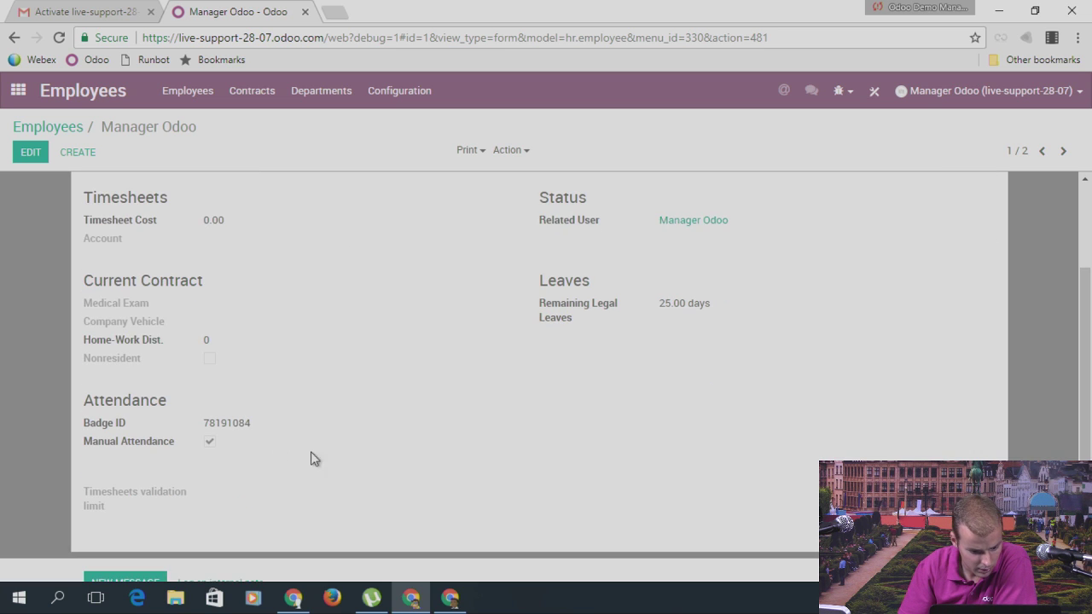
{"action": "scroll", "coordinate": [597, 393], "scroll_direction": "up", "scroll_amount": 1}
{"action": "scroll", "coordinate": [512, 281], "scroll_direction": "up", "scroll_amount": 1}
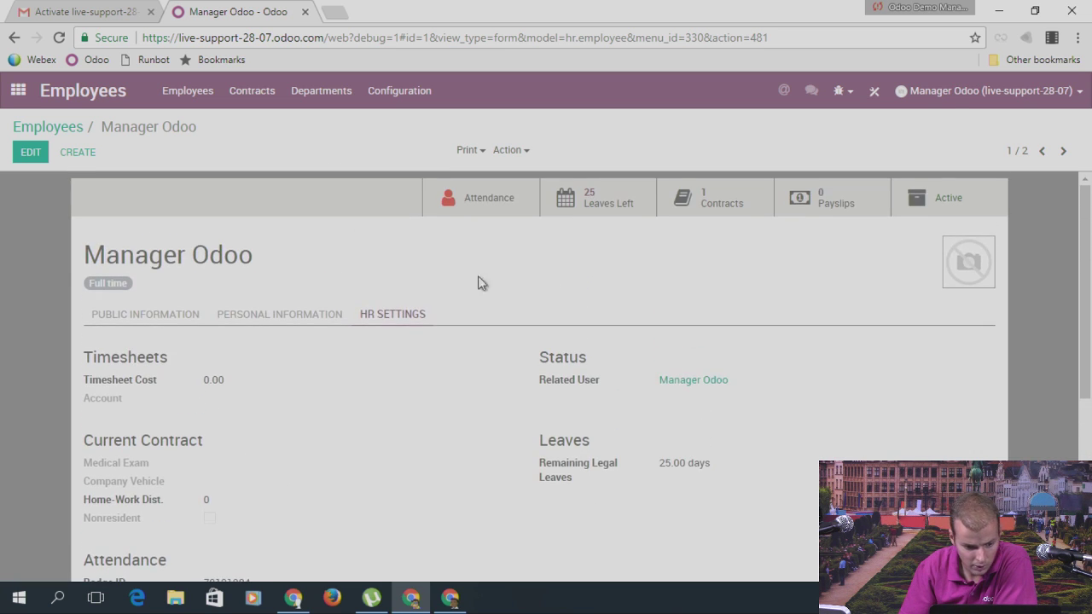
{"action": "left_click", "coordinate": [146, 315]}
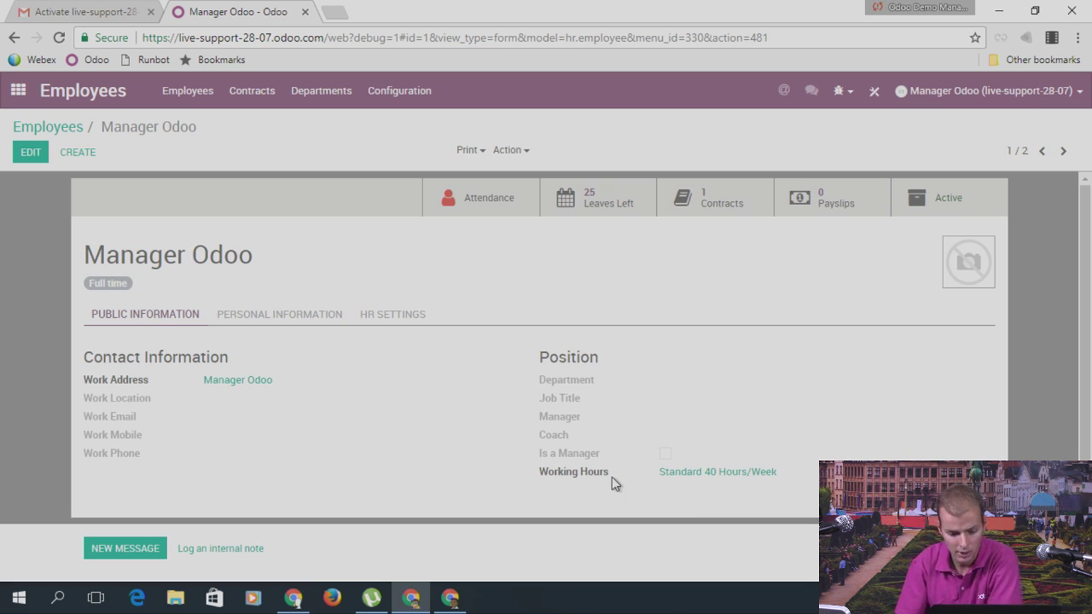
Step: Put Manager Odoo's record in edit mode and view the Standard 40 Hours/Week schedule twice
{"action": "left_click", "coordinate": [24, 154]}
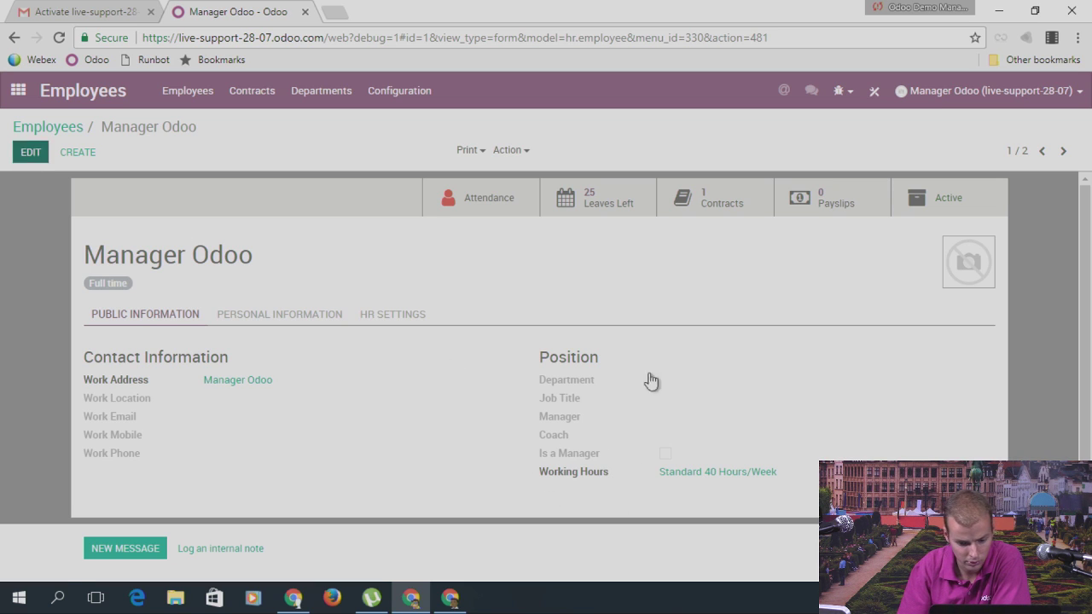
{"action": "scroll", "coordinate": [666, 427], "scroll_direction": "down", "scroll_amount": 1}
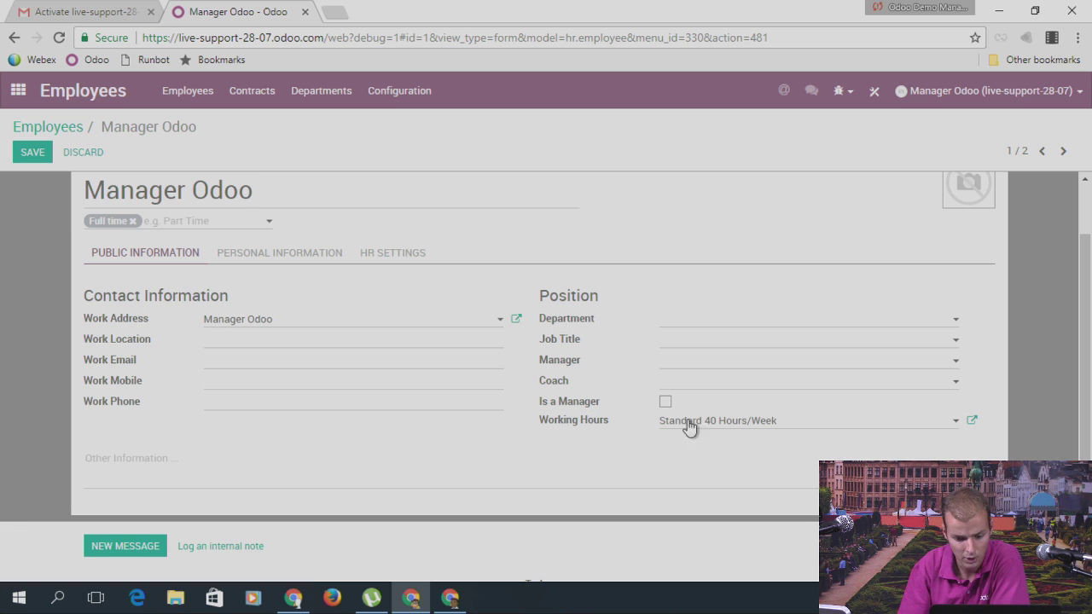
{"action": "left_click", "coordinate": [972, 420]}
{"action": "scroll", "coordinate": [504, 236], "scroll_direction": "down", "scroll_amount": 1}
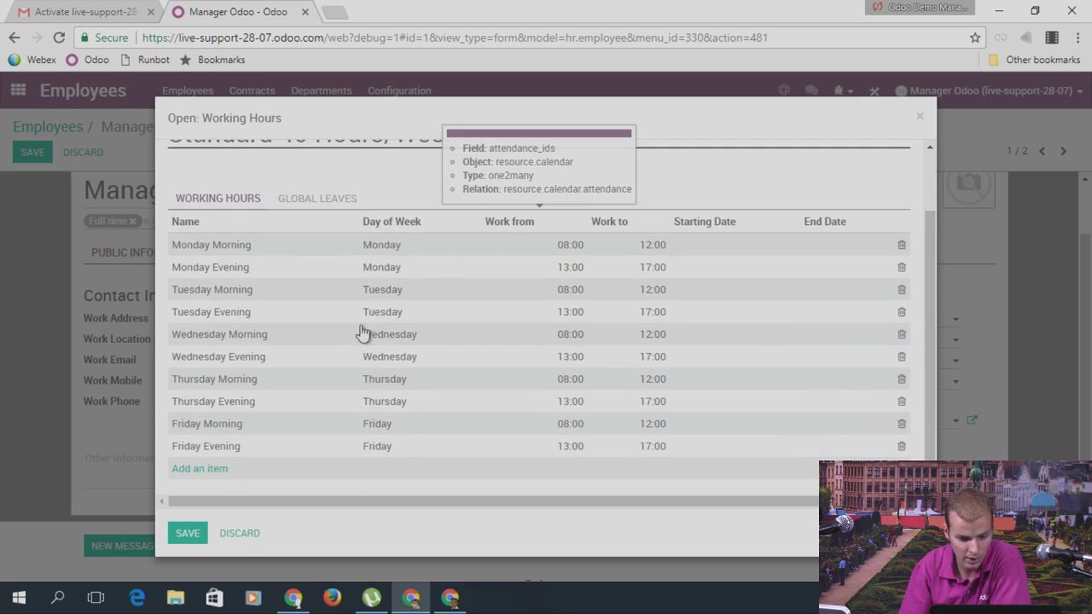
{"action": "scroll", "coordinate": [485, 361], "scroll_direction": "up", "scroll_amount": 1}
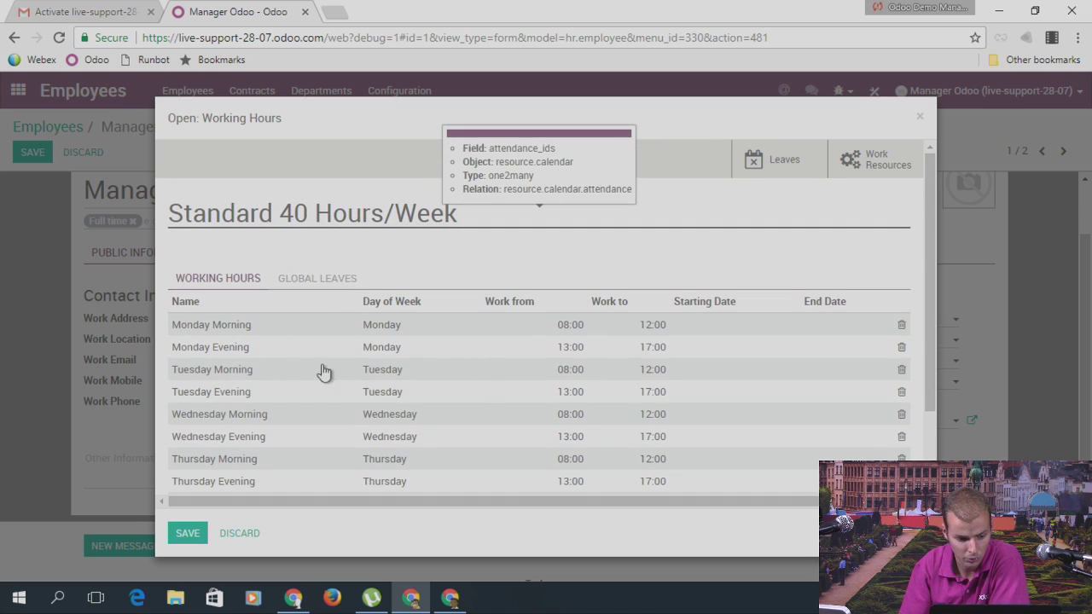
{"action": "scroll", "coordinate": [341, 282], "scroll_direction": "down", "scroll_amount": 1}
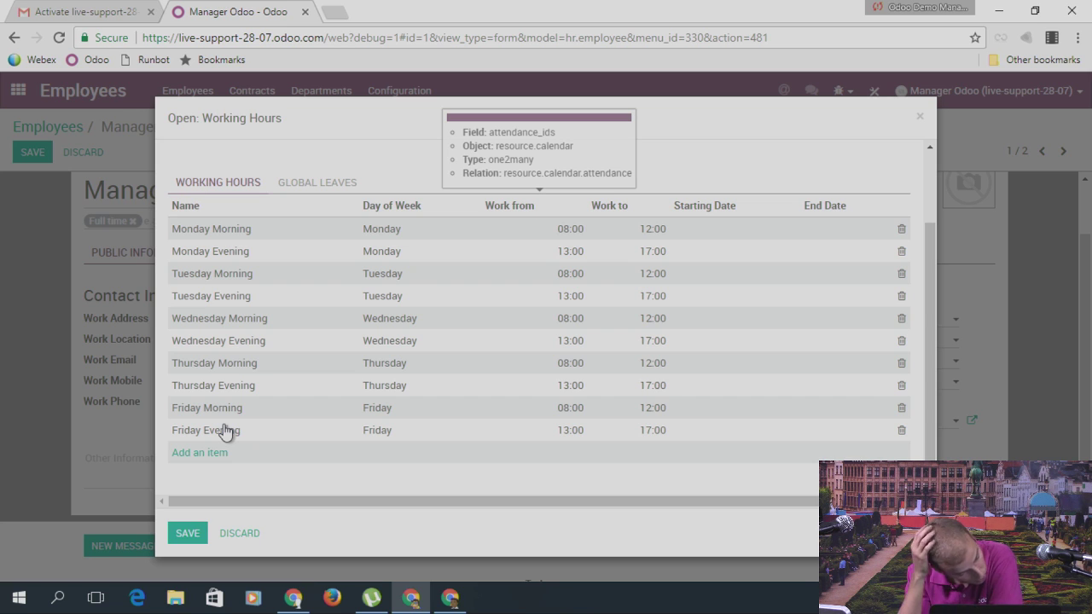
{"action": "left_click", "coordinate": [920, 116]}
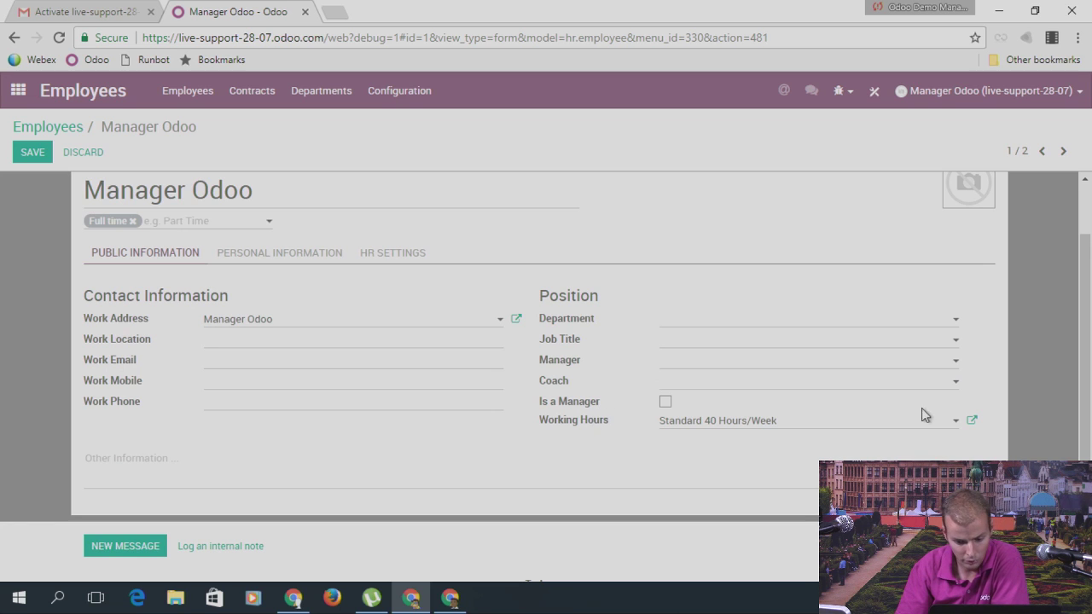
{"action": "left_click", "coordinate": [971, 420]}
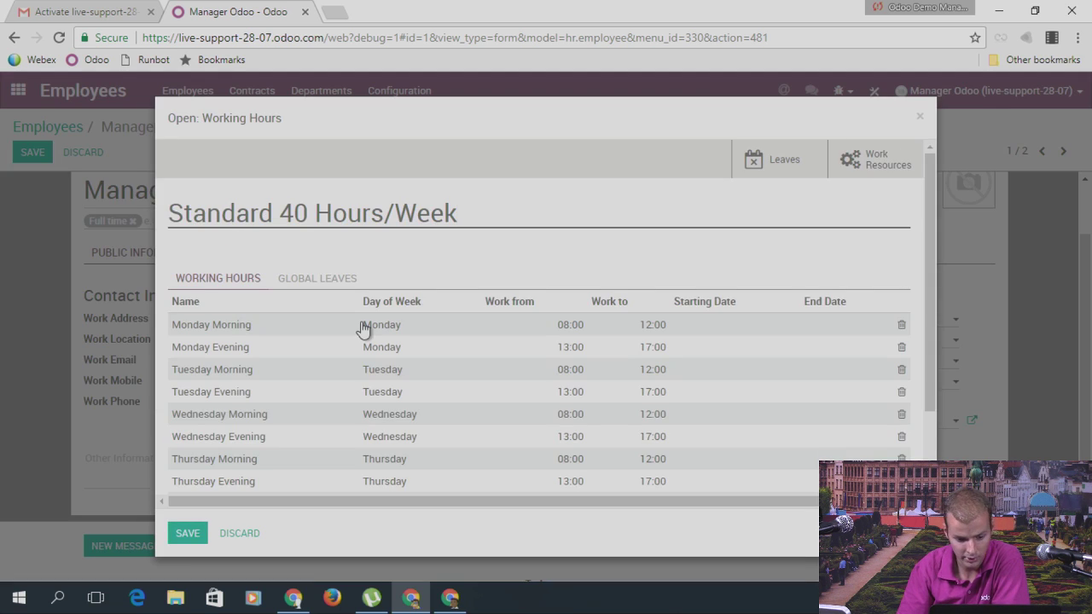
{"action": "scroll", "coordinate": [361, 329], "scroll_direction": "down", "scroll_amount": 2}
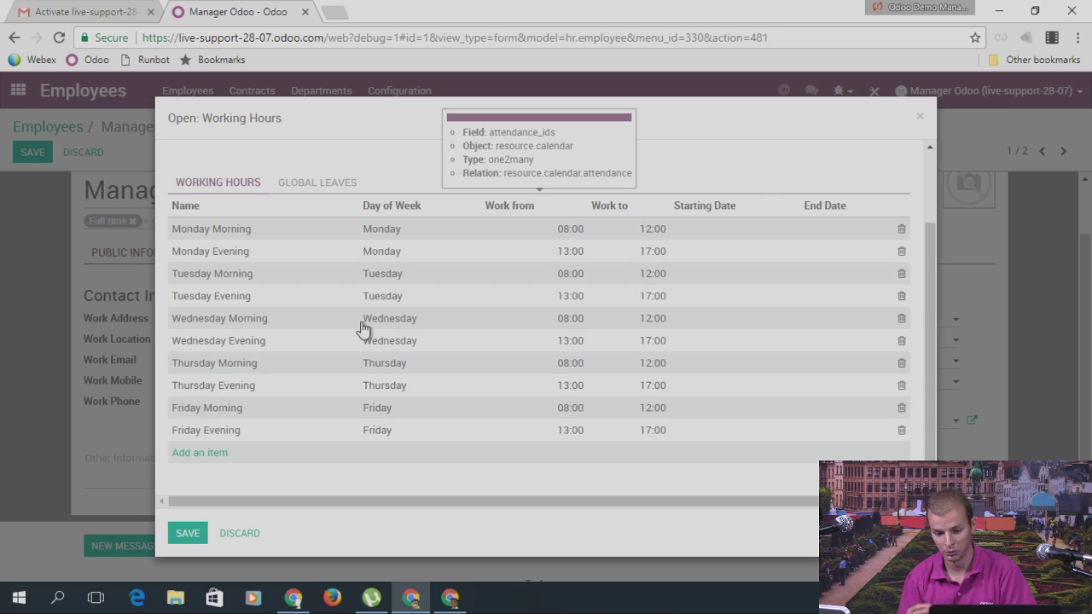
{"action": "left_click", "coordinate": [918, 120]}
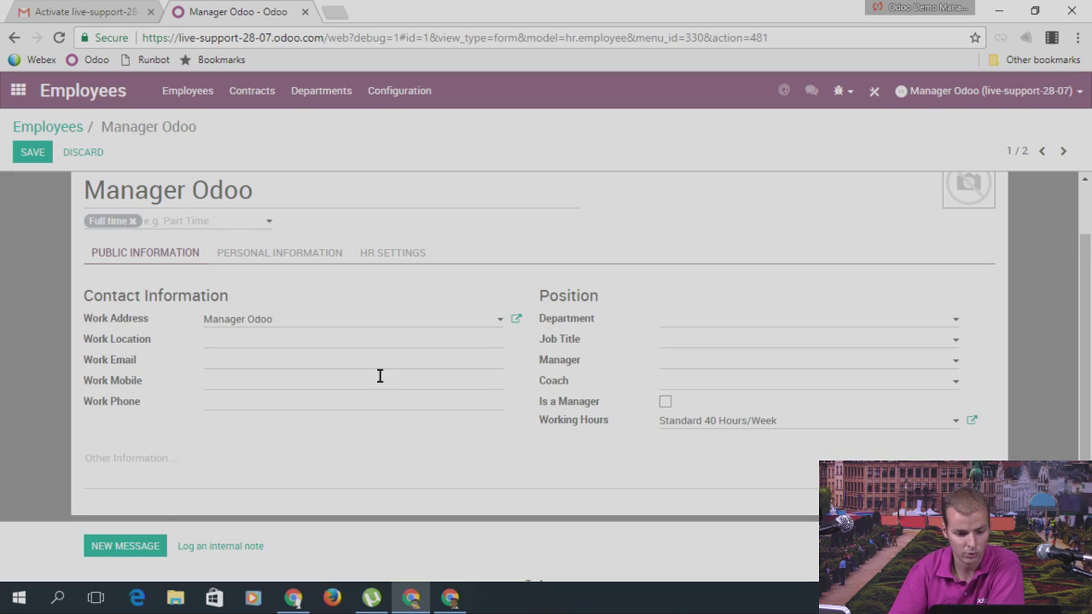
{"action": "scroll", "coordinate": [579, 261], "scroll_direction": "up", "scroll_amount": 2}
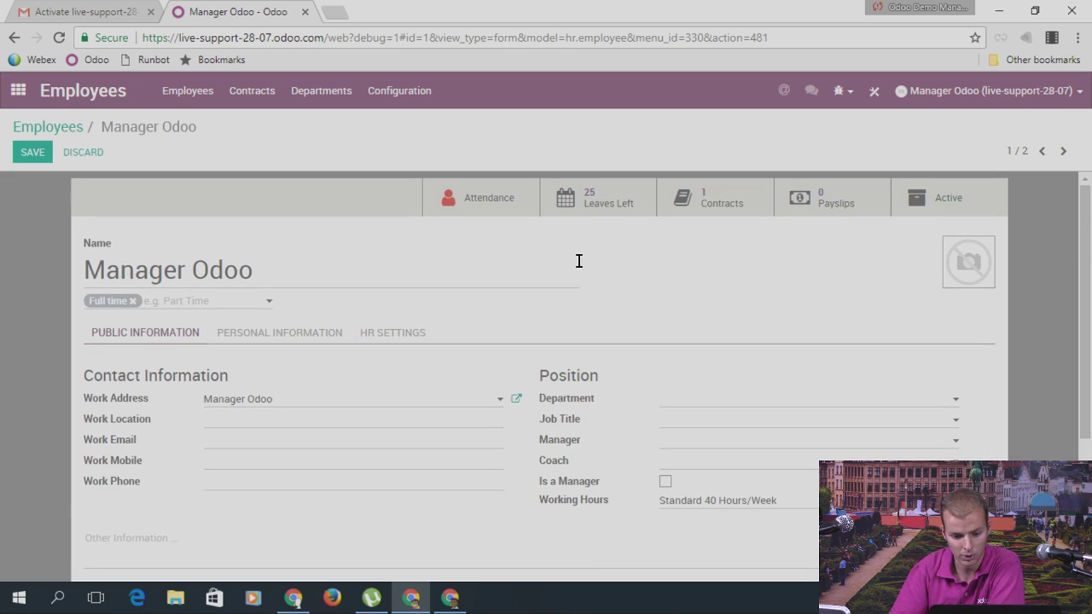
Step: From Manager Odoo's Payslips list, create a 07/01/2017–07/31/2017 payslip, dismissing the server error
{"action": "left_click", "coordinate": [836, 201]}
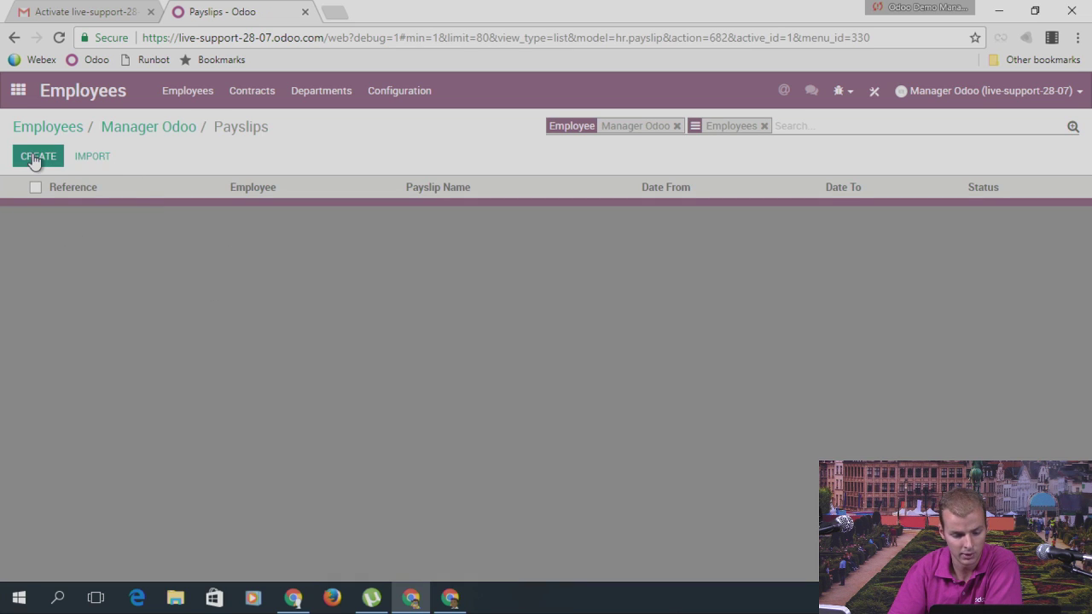
{"action": "left_click", "coordinate": [34, 157]}
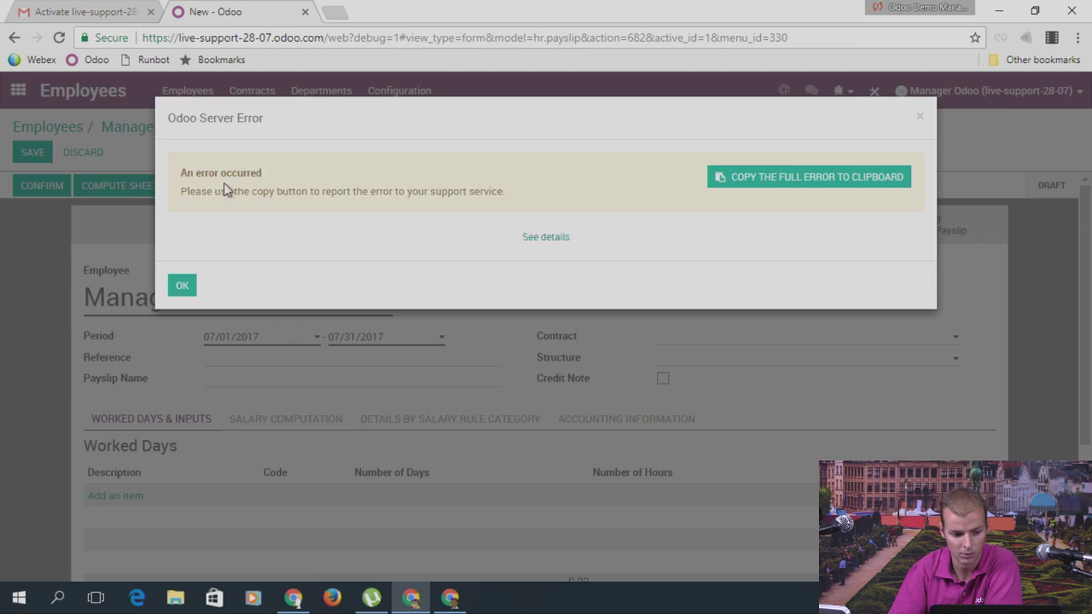
{"action": "left_click", "coordinate": [919, 117]}
{"action": "scroll", "coordinate": [347, 331], "scroll_direction": "down", "scroll_amount": 2}
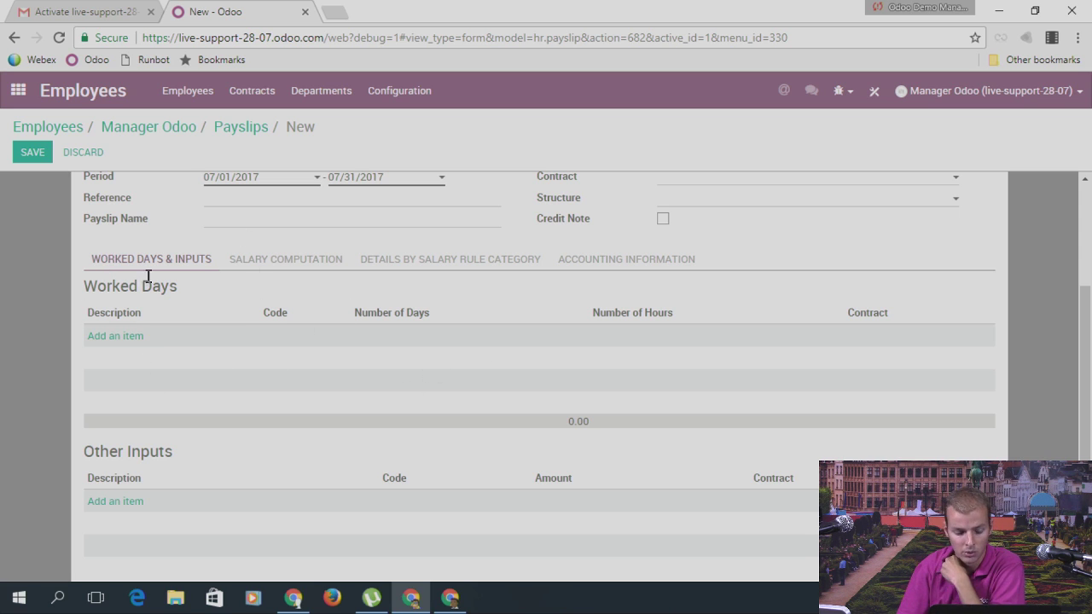
{"action": "scroll", "coordinate": [428, 376], "scroll_direction": "up", "scroll_amount": 1}
{"action": "scroll", "coordinate": [428, 375], "scroll_direction": "up", "scroll_amount": 2}
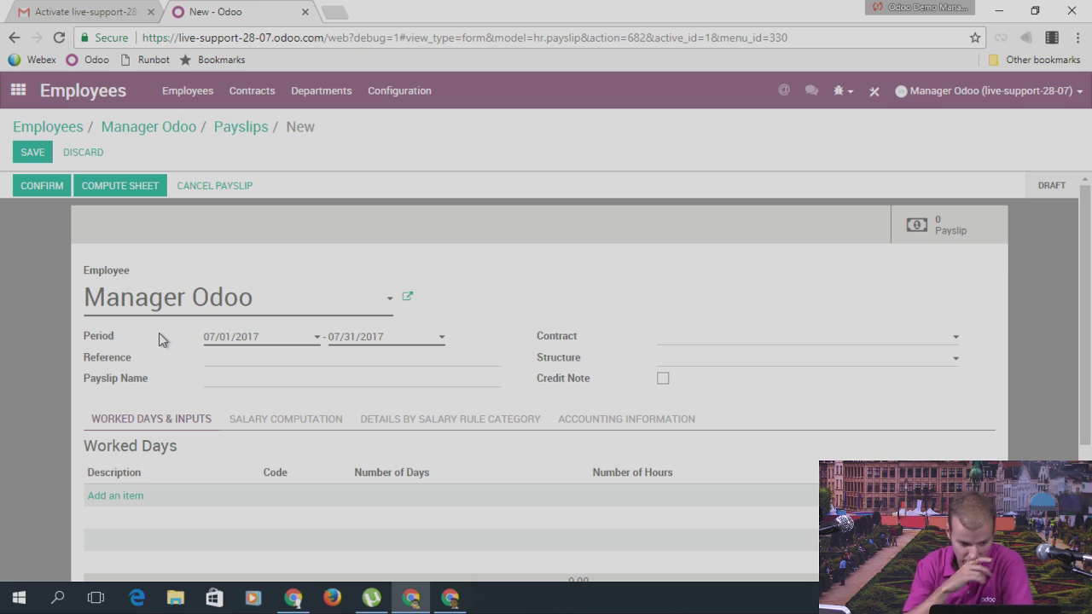
Step: Go to the Inventory app's Settings page under Configuration
{"action": "left_click", "coordinate": [17, 91]}
{"action": "scroll", "coordinate": [611, 345], "scroll_direction": "down", "scroll_amount": 1}
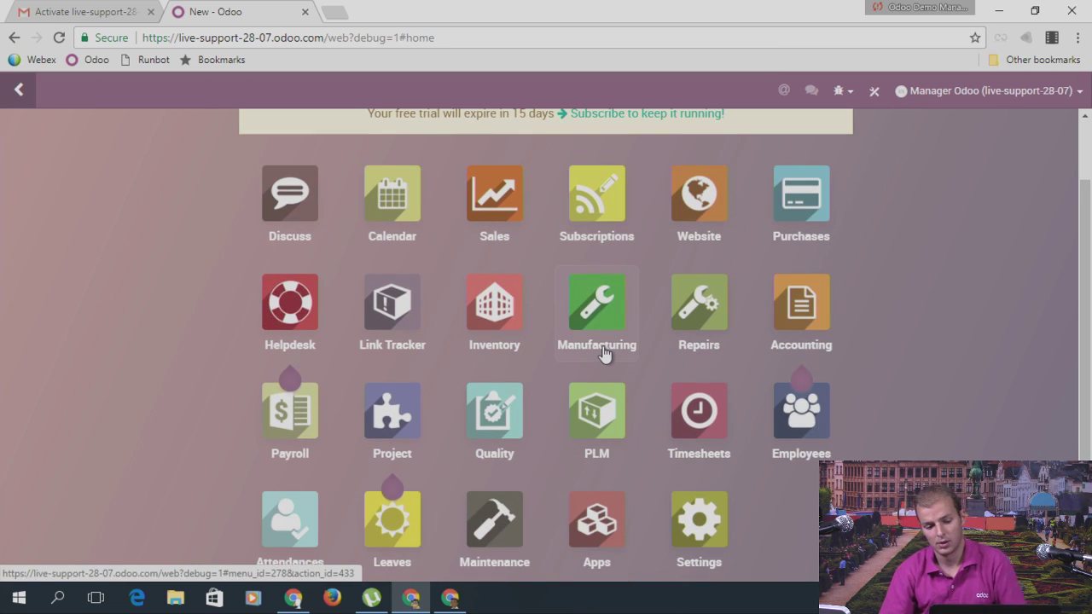
{"action": "left_click", "coordinate": [503, 311]}
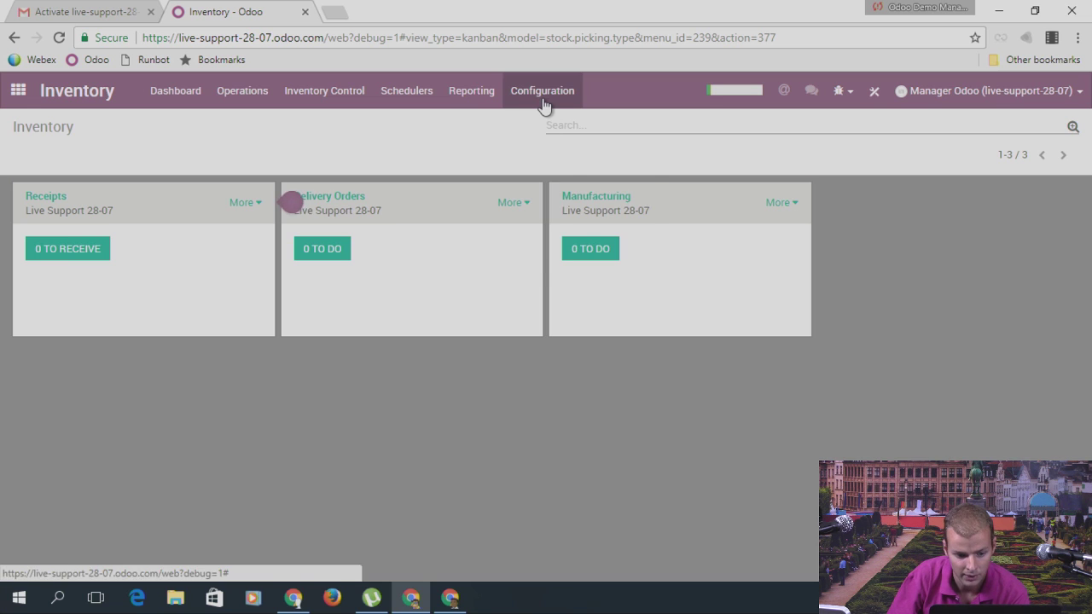
{"action": "left_click", "coordinate": [544, 98]}
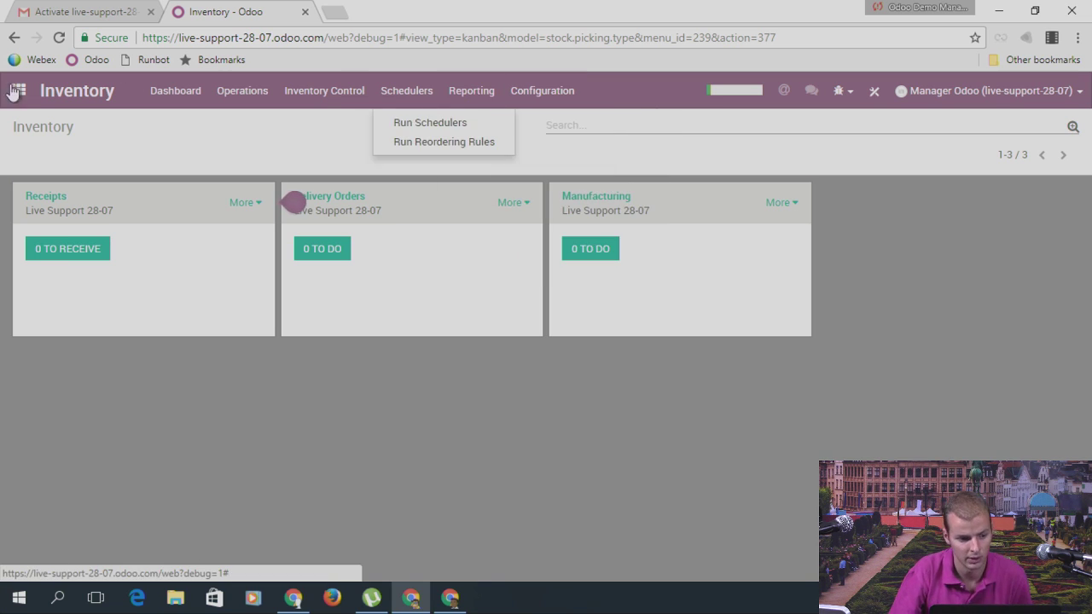
{"action": "left_click", "coordinate": [572, 104]}
{"action": "left_click", "coordinate": [567, 108]}
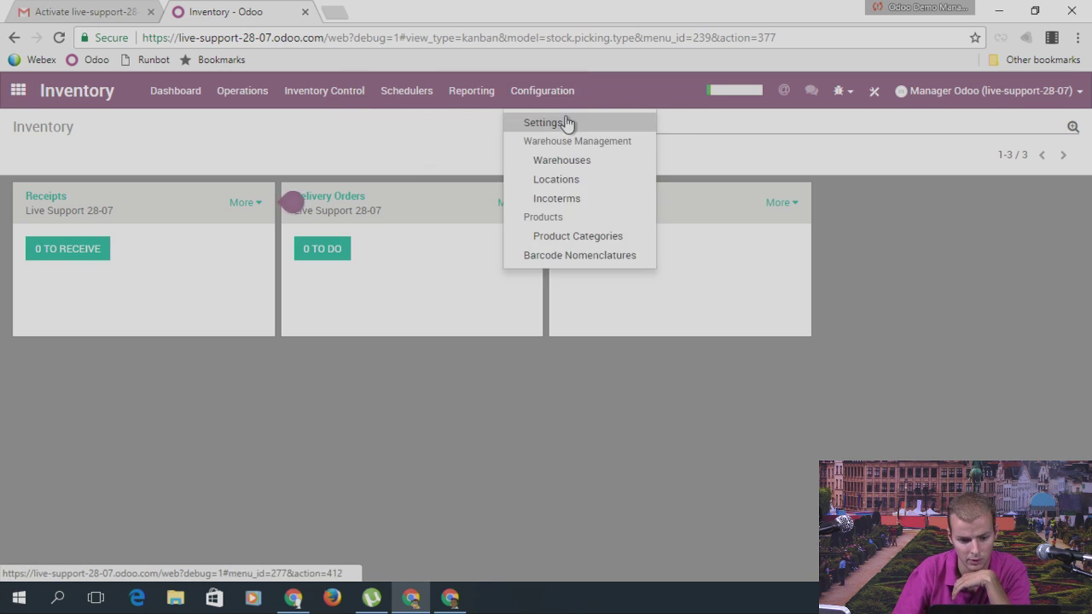
{"action": "left_click", "coordinate": [566, 124]}
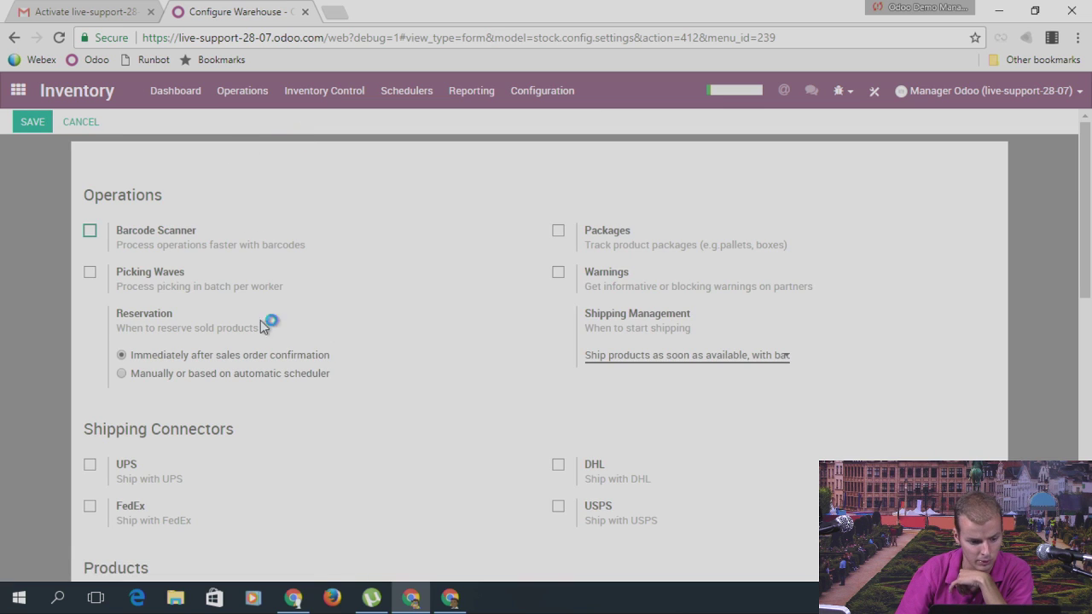
Step: Enable Storage Locations, Multi-Step Routes and Multi-Warehouses, then save the settings
{"action": "scroll", "coordinate": [503, 227], "scroll_direction": "down", "scroll_amount": 1}
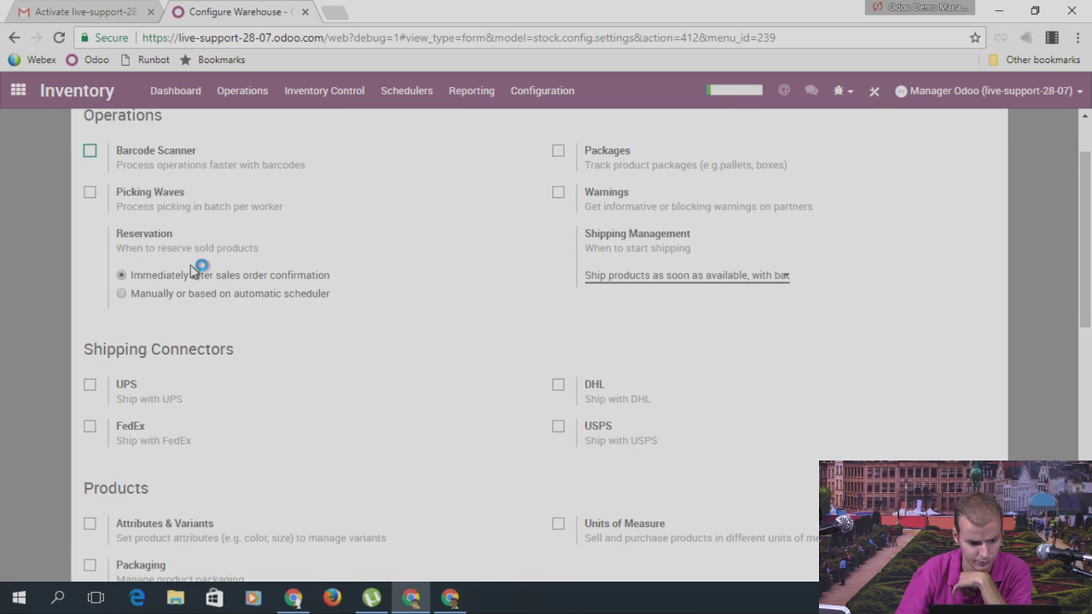
{"action": "scroll", "coordinate": [349, 257], "scroll_direction": "down", "scroll_amount": 5}
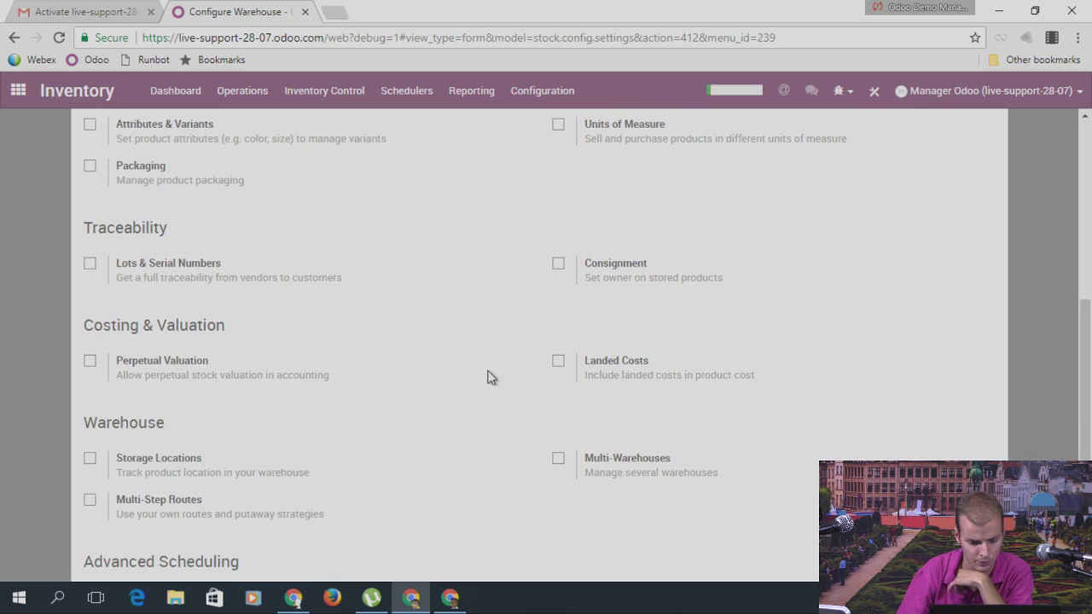
{"action": "scroll", "coordinate": [506, 351], "scroll_direction": "down", "scroll_amount": 1}
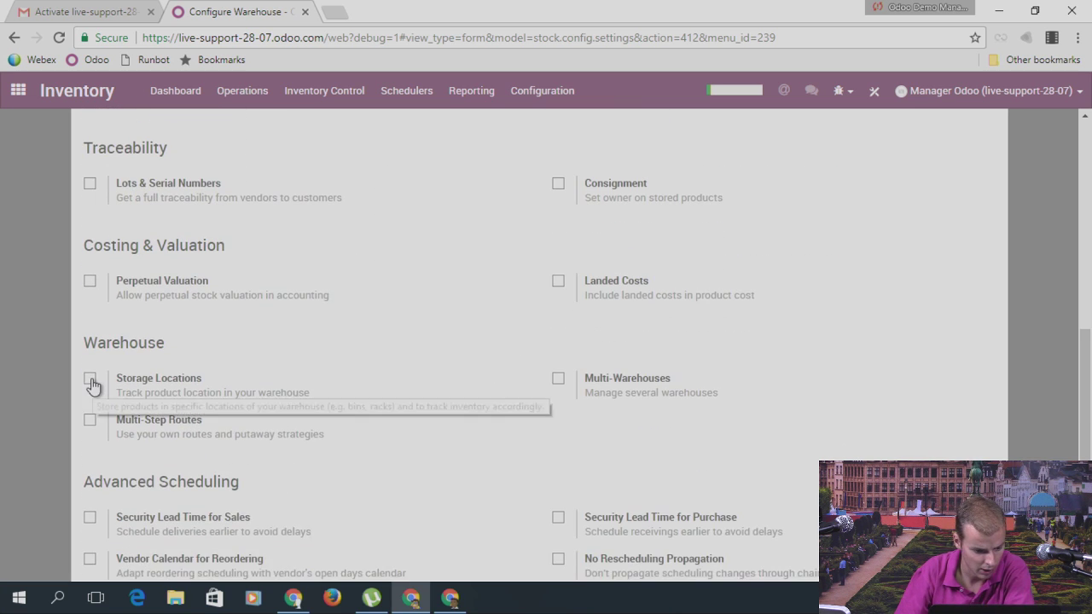
{"action": "left_click", "coordinate": [90, 378]}
{"action": "left_click", "coordinate": [90, 450]}
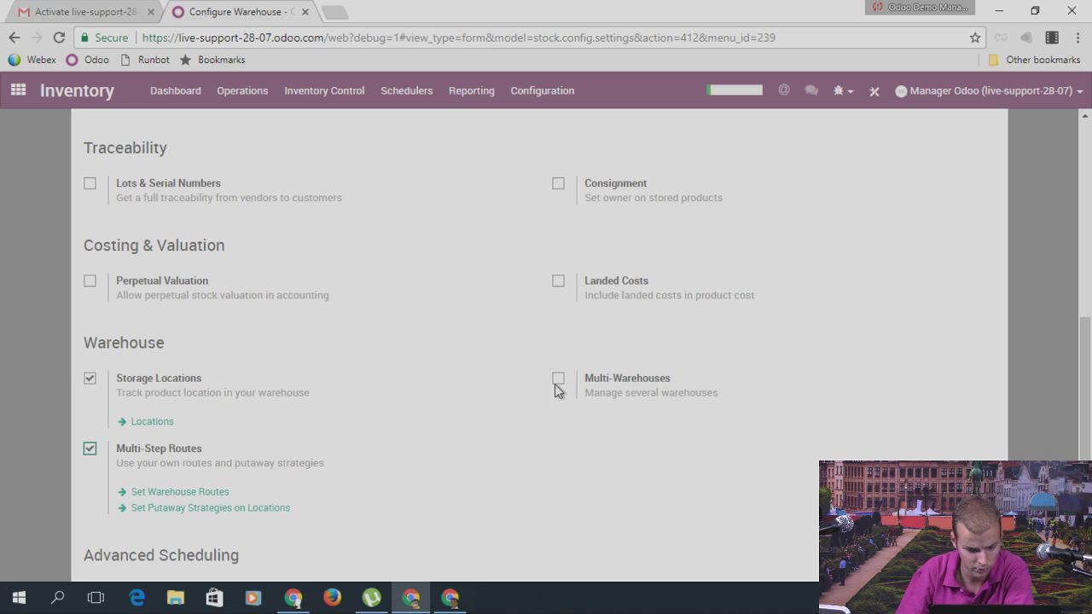
{"action": "left_click", "coordinate": [558, 378]}
{"action": "scroll", "coordinate": [386, 372], "scroll_direction": "down", "scroll_amount": 1}
{"action": "scroll", "coordinate": [386, 372], "scroll_direction": "down", "scroll_amount": 1}
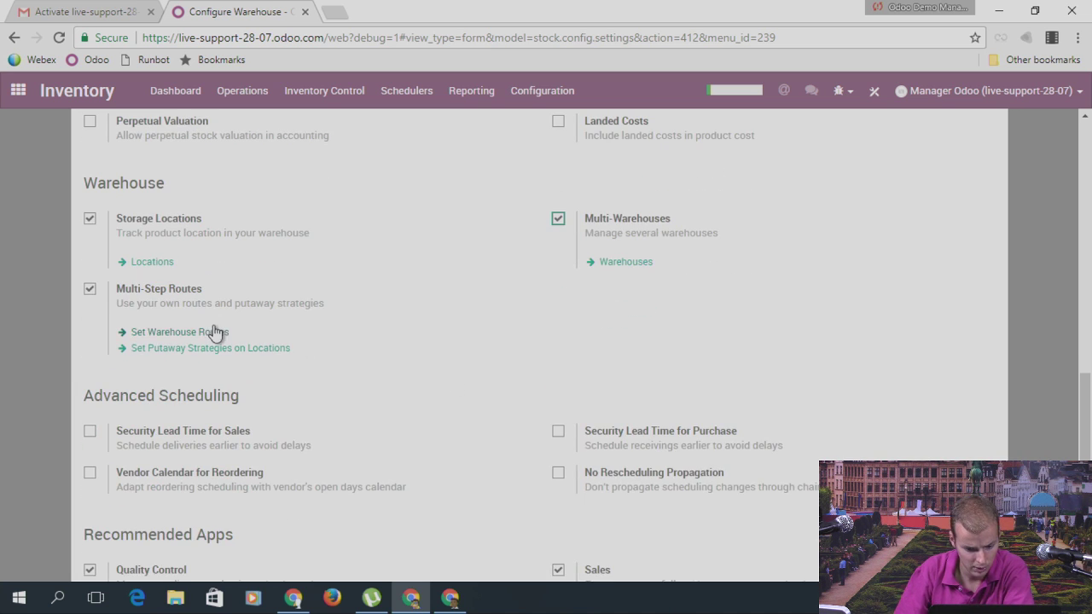
{"action": "scroll", "coordinate": [264, 266], "scroll_direction": "up", "scroll_amount": 5}
{"action": "scroll", "coordinate": [118, 147], "scroll_direction": "up", "scroll_amount": 4}
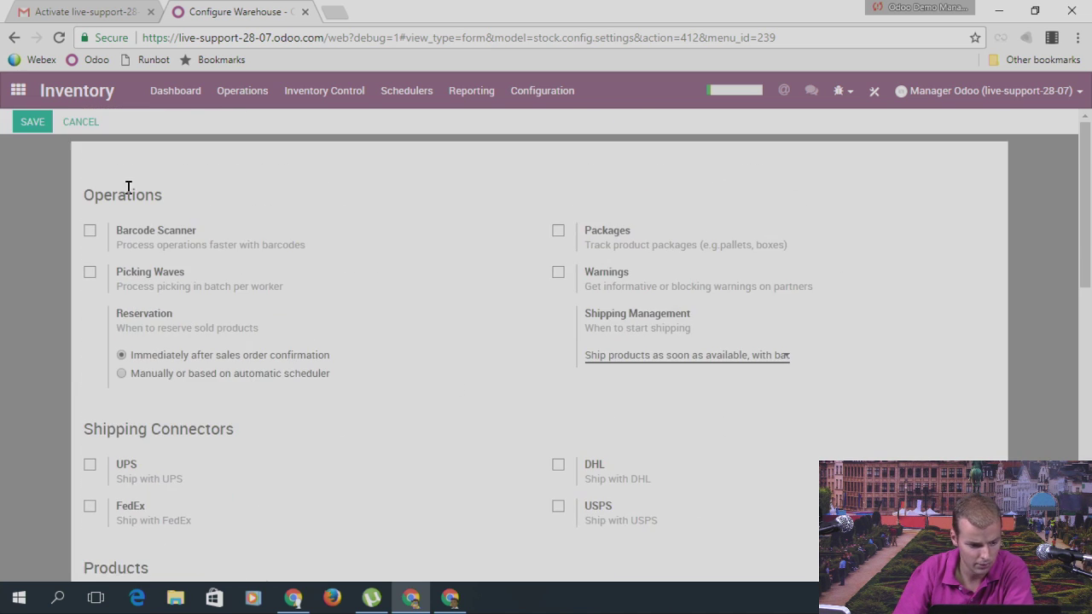
{"action": "left_click", "coordinate": [30, 122]}
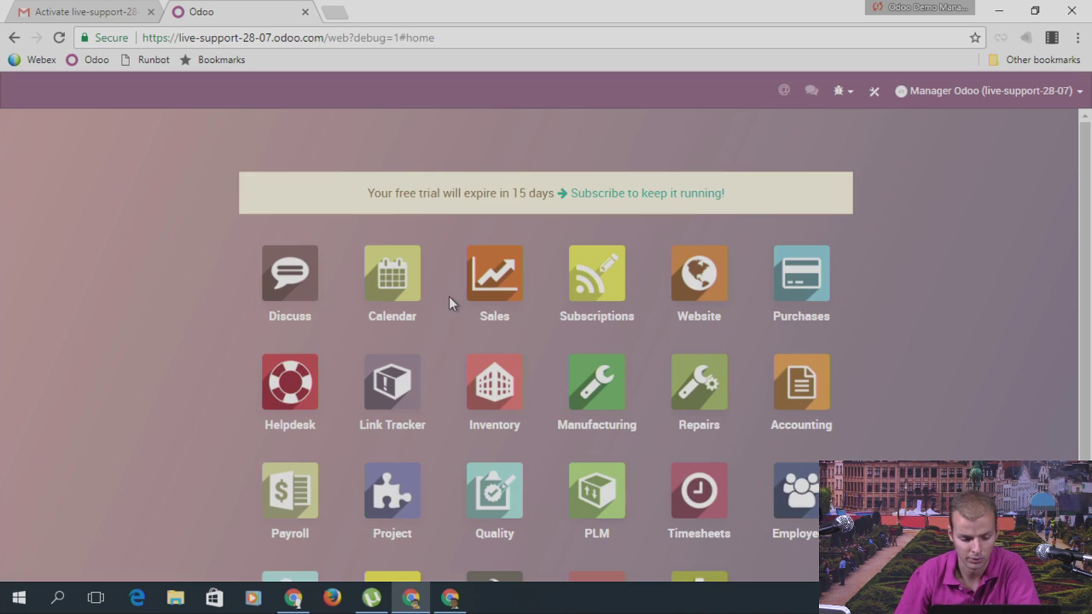
Step: In Inventory, list the Operation Types: Receipts, Internal Transfers, Delivery Orders and Manufacturing
{"action": "scroll", "coordinate": [614, 307], "scroll_direction": "down", "scroll_amount": 2}
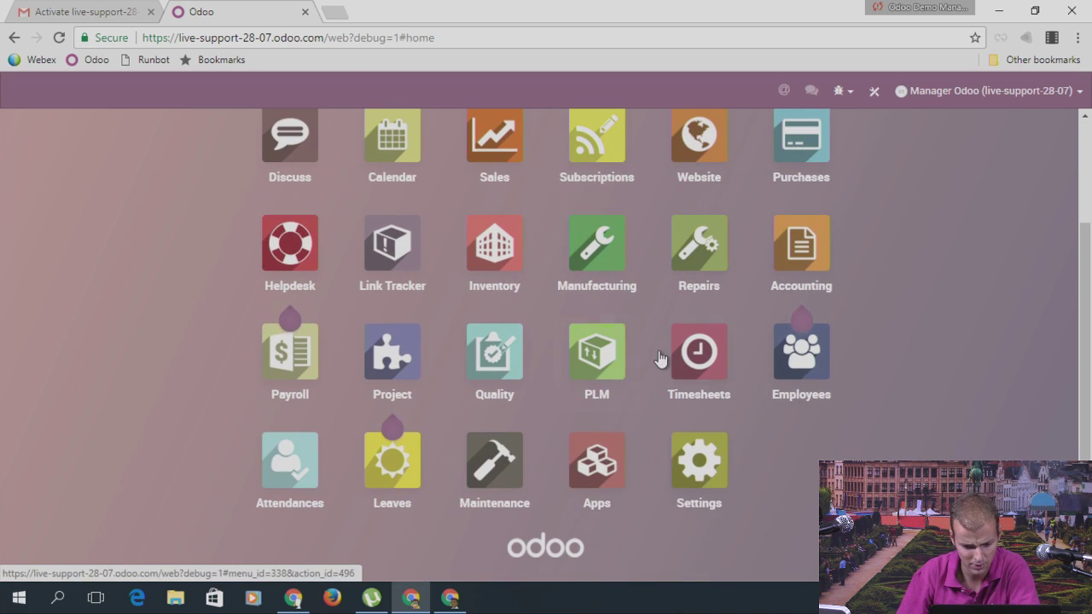
{"action": "left_click", "coordinate": [501, 256]}
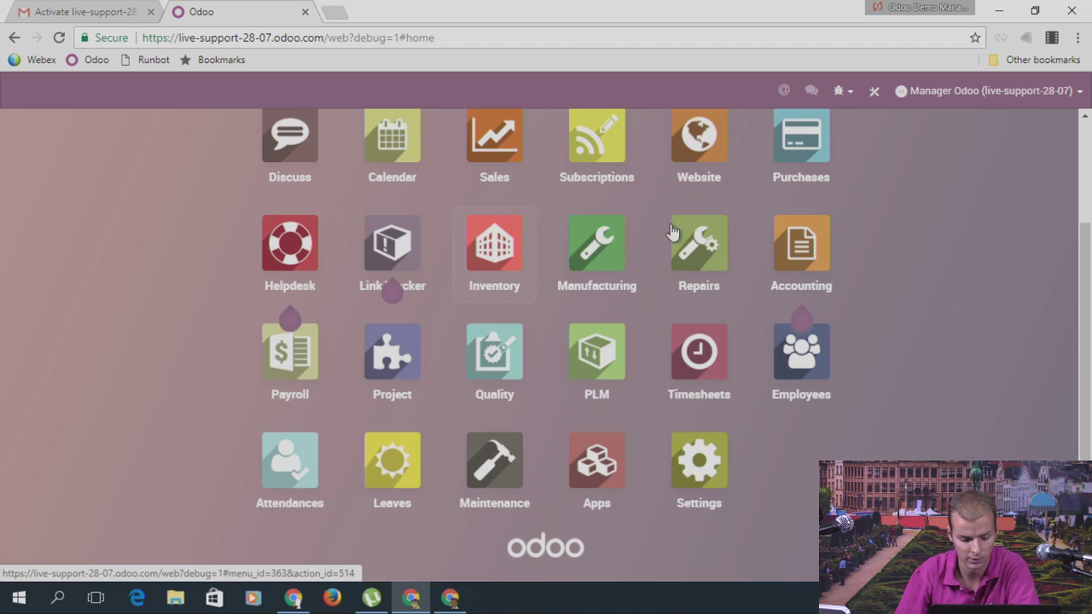
{"action": "left_click", "coordinate": [548, 92]}
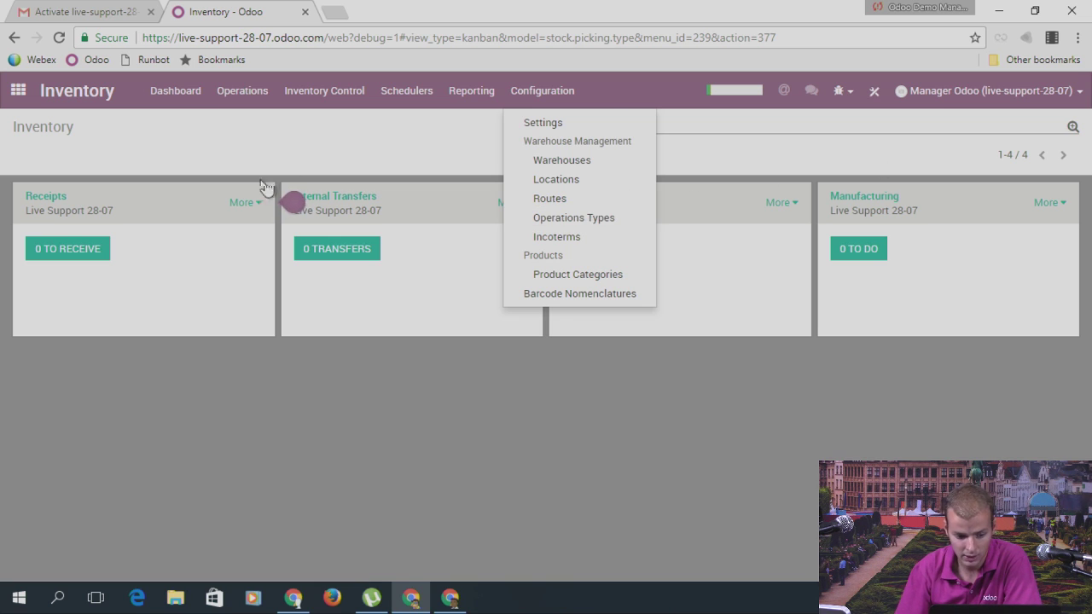
{"action": "left_click", "coordinate": [230, 144]}
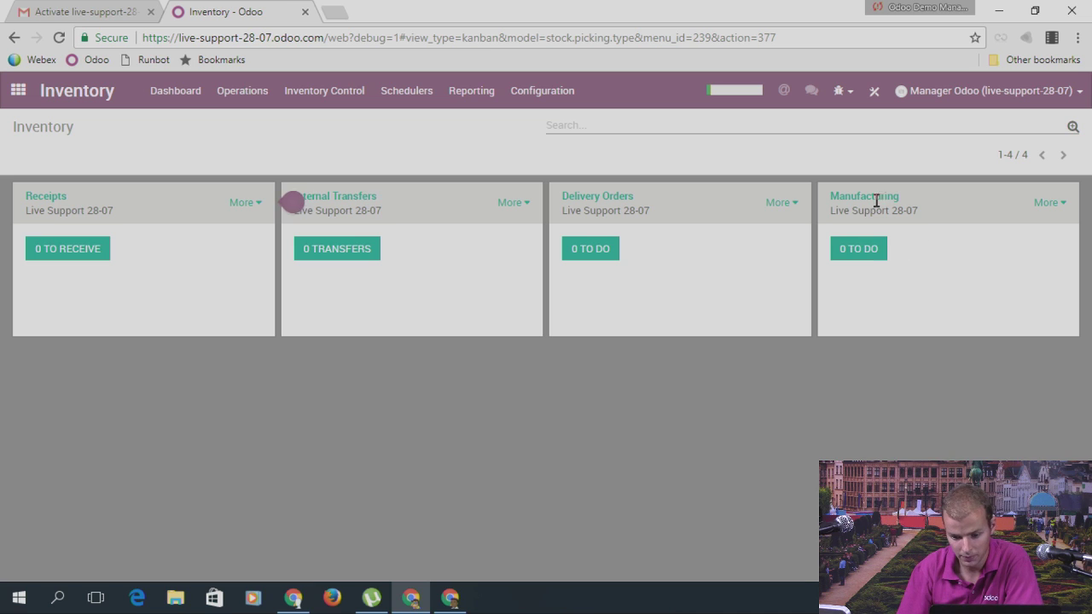
{"action": "left_click_drag", "start_coordinate": [829, 200], "coordinate": [907, 196]}
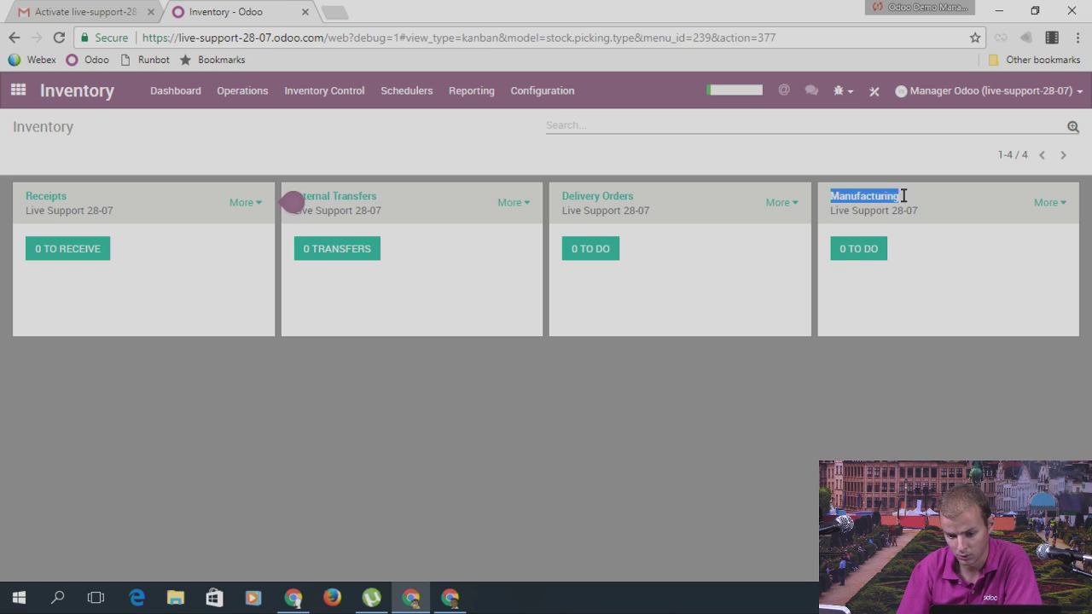
{"action": "left_click", "coordinate": [567, 95]}
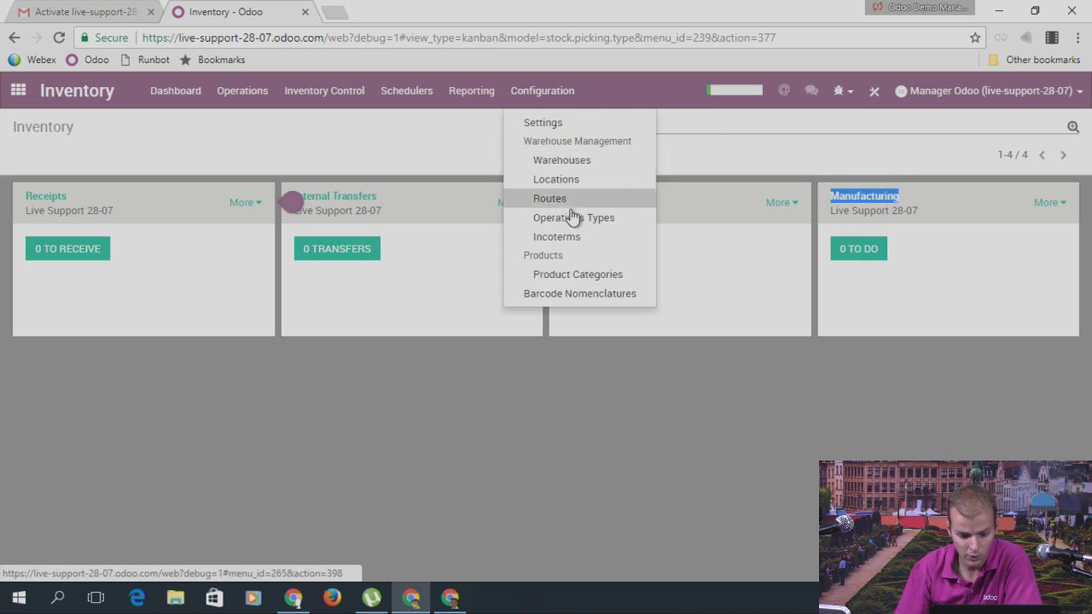
{"action": "left_click", "coordinate": [568, 213]}
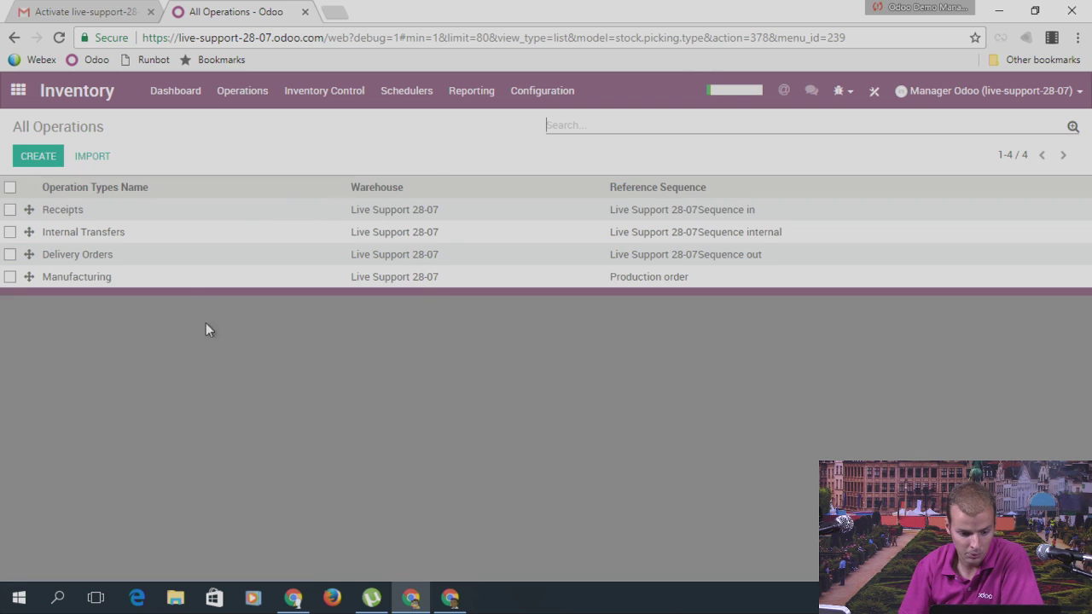
Step: Inspect the Internal Transfers operation type, then list warehouses showing only Live Support 28-07
{"action": "left_click", "coordinate": [95, 233]}
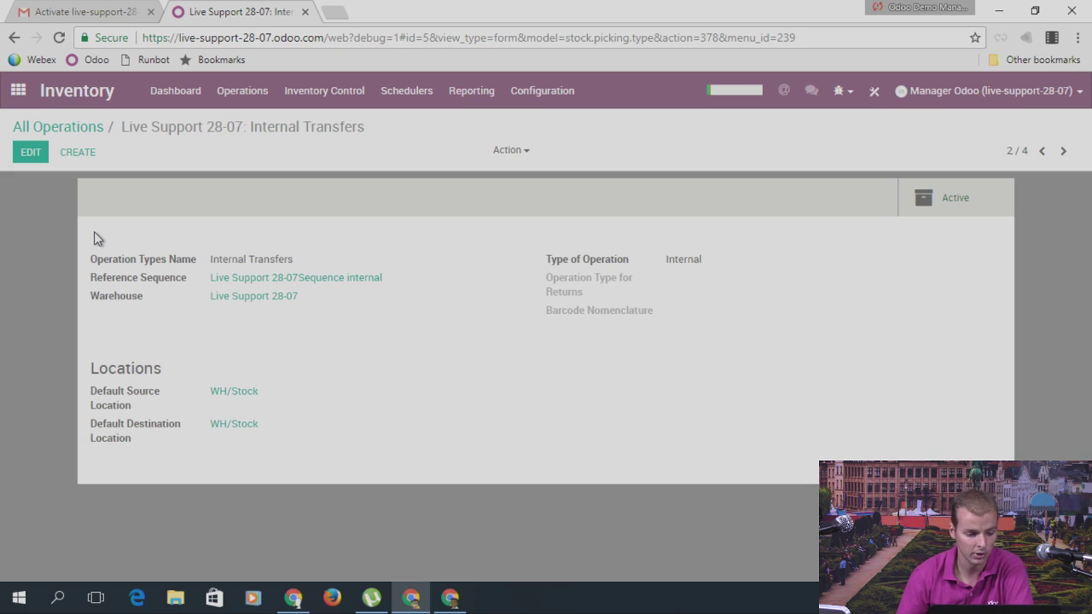
{"action": "left_click_drag", "start_coordinate": [206, 254], "coordinate": [300, 254]}
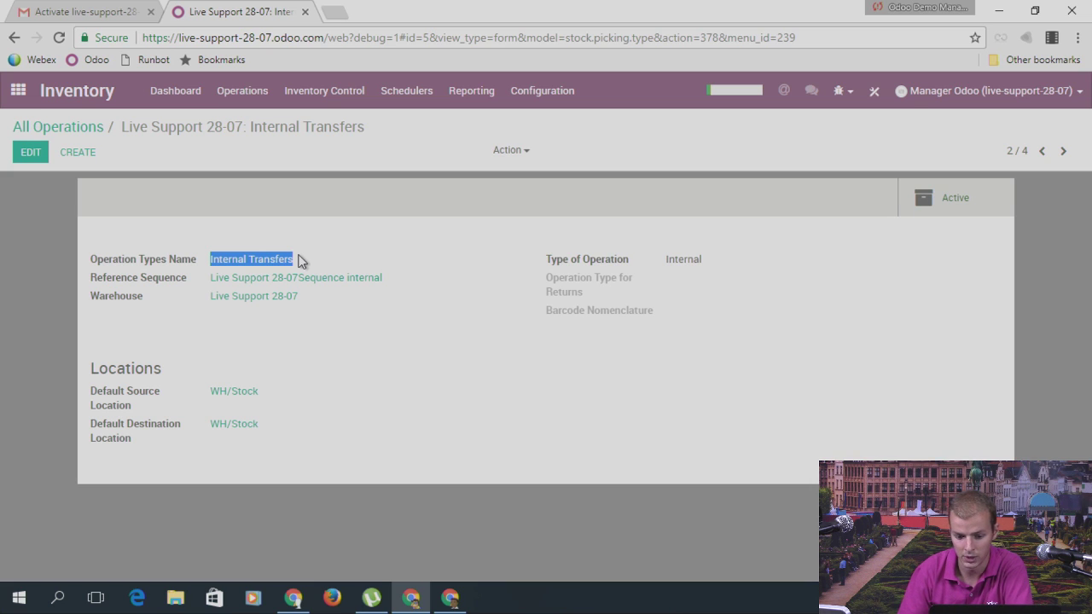
{"action": "left_click", "coordinate": [537, 92]}
{"action": "left_click", "coordinate": [574, 166]}
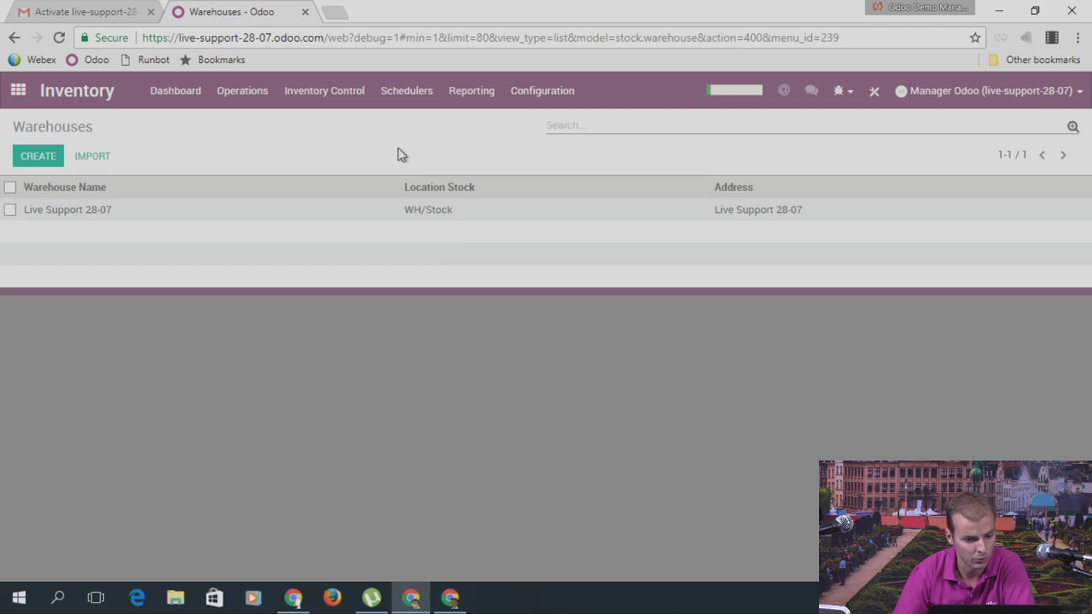
Step: Create and save a new location named Stock #2 with parent location WH
{"action": "left_click", "coordinate": [544, 95]}
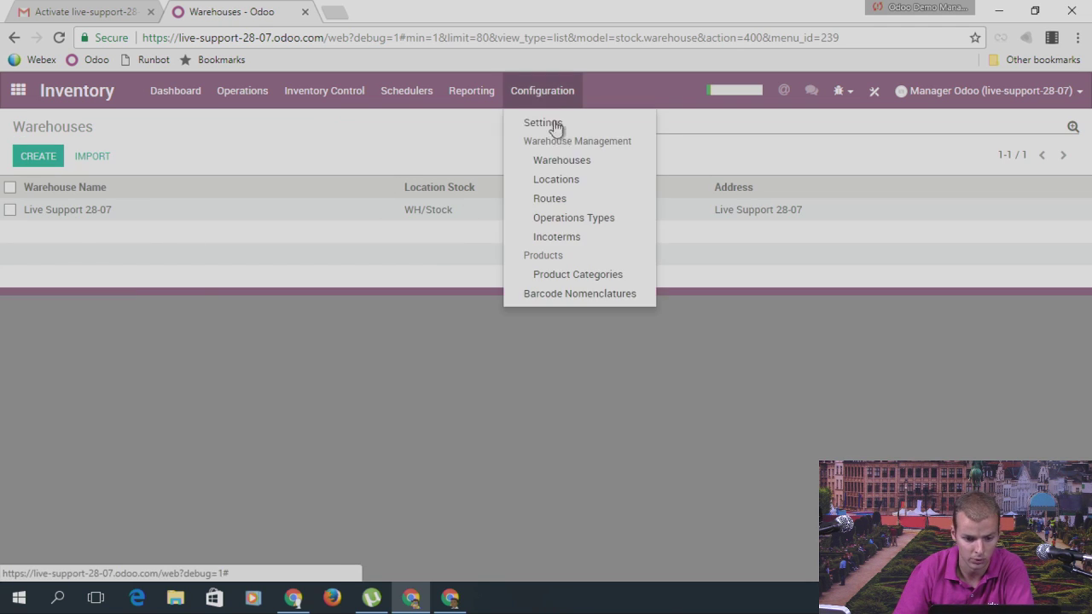
{"action": "left_click", "coordinate": [564, 177]}
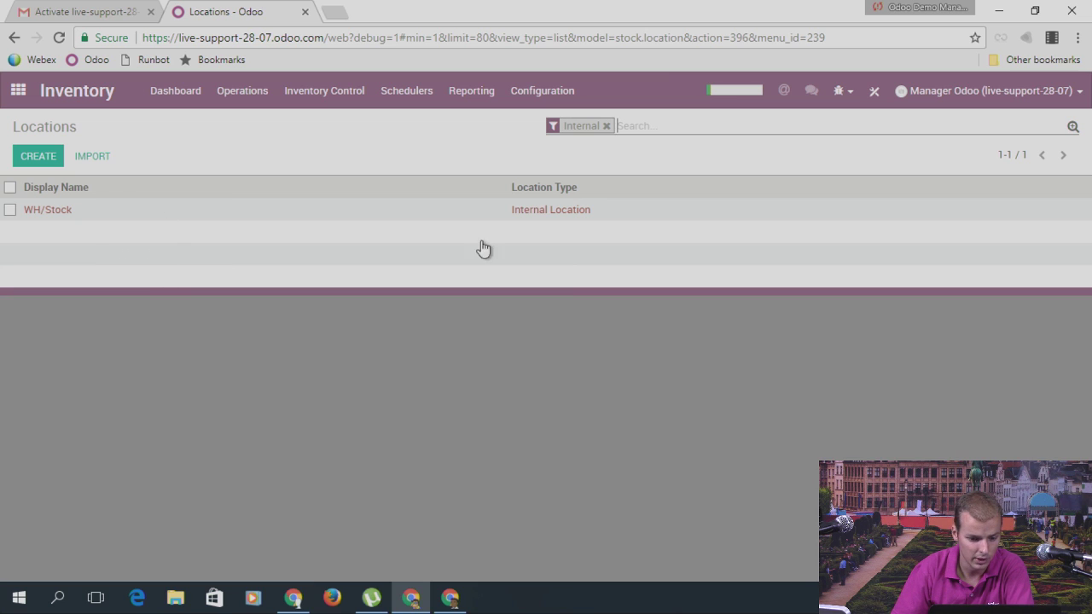
{"action": "left_click", "coordinate": [607, 125]}
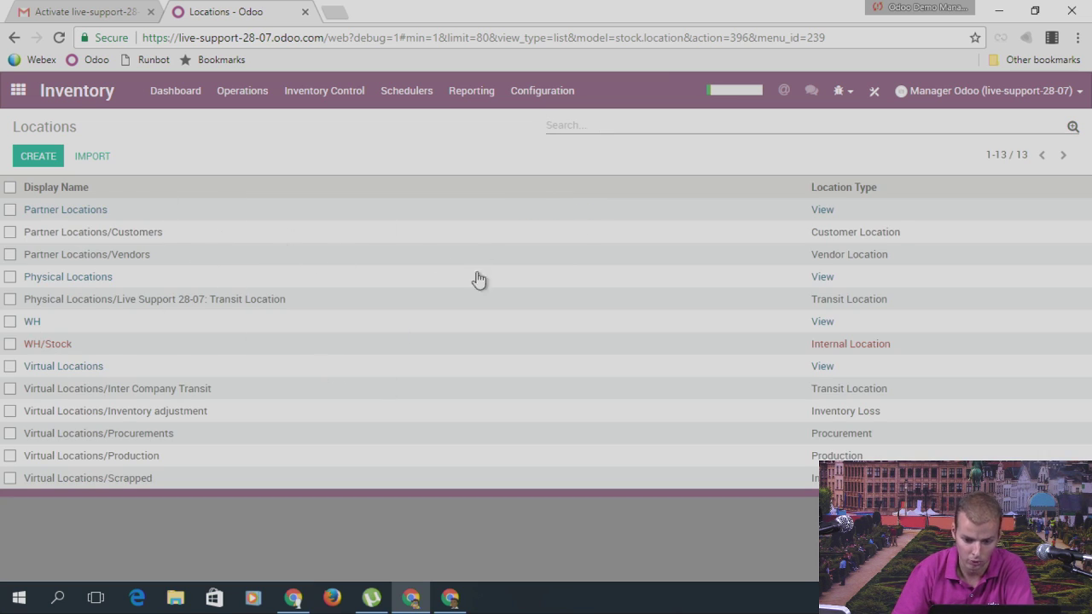
{"action": "left_click", "coordinate": [45, 159]}
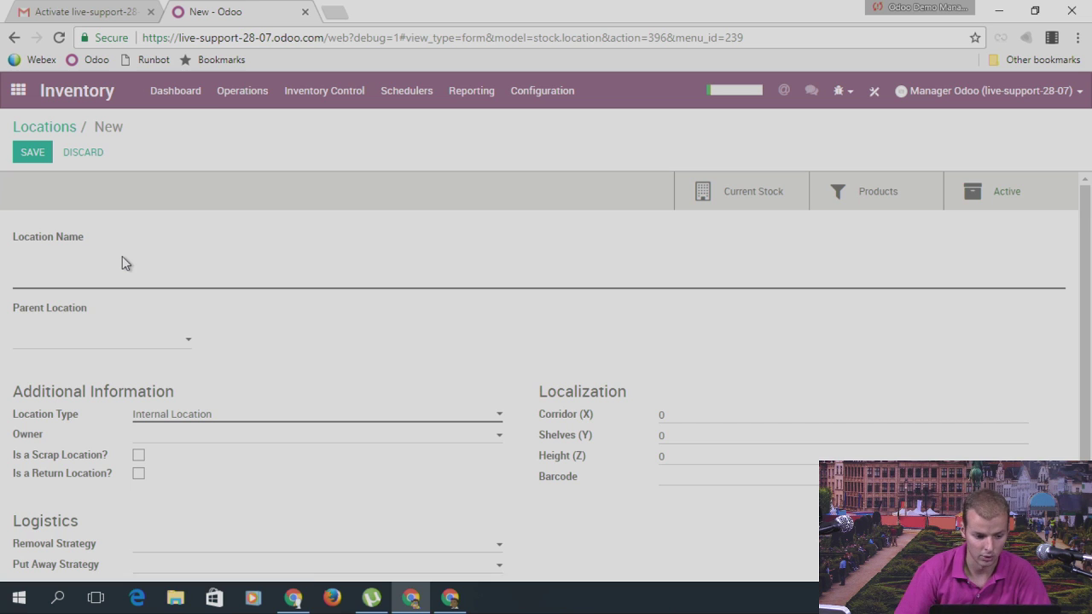
{"action": "type", "text": "Stcok"}
{"action": "key", "text": "BackSpace"}
{"action": "key", "text": "BackSpace"}
{"action": "key", "text": "BackSpace"}
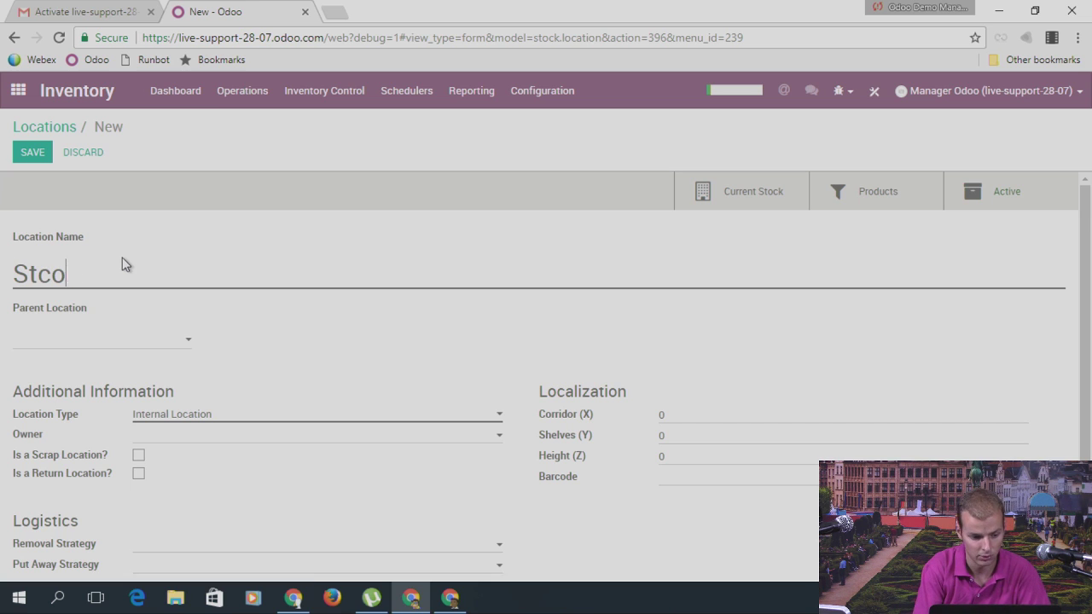
{"action": "type", "text": "ock #2"}
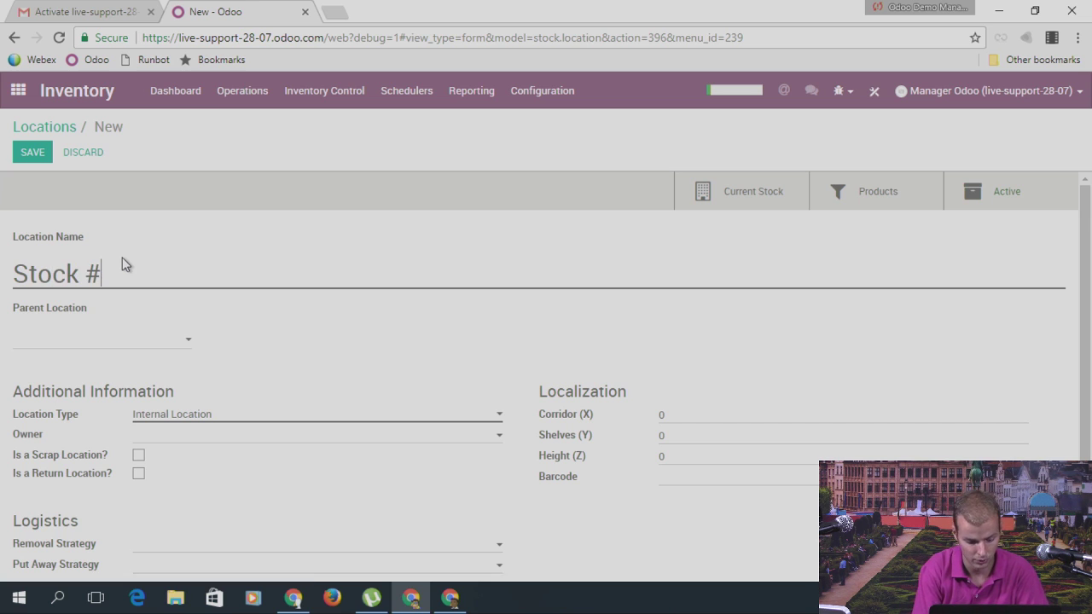
{"action": "left_click", "coordinate": [119, 345]}
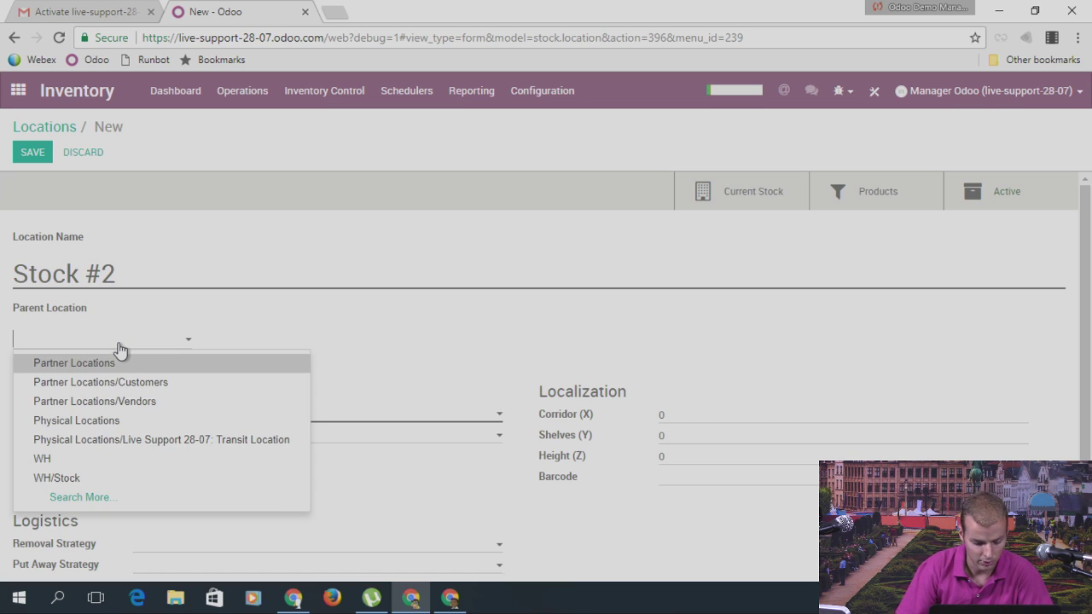
{"action": "type", "text": "wh"}
{"action": "left_click", "coordinate": [110, 367]}
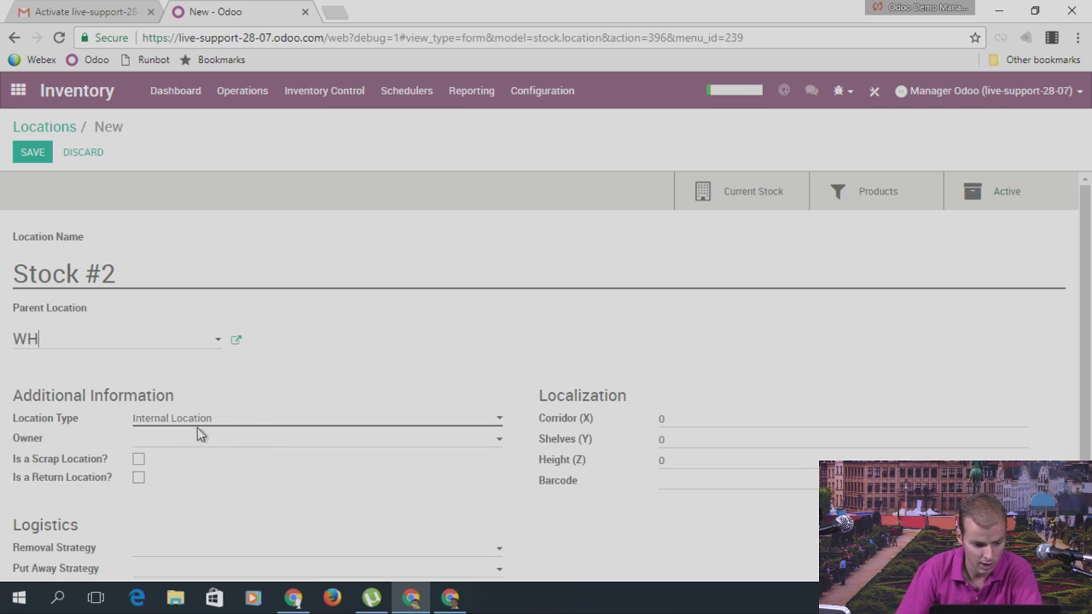
{"action": "left_click", "coordinate": [32, 152]}
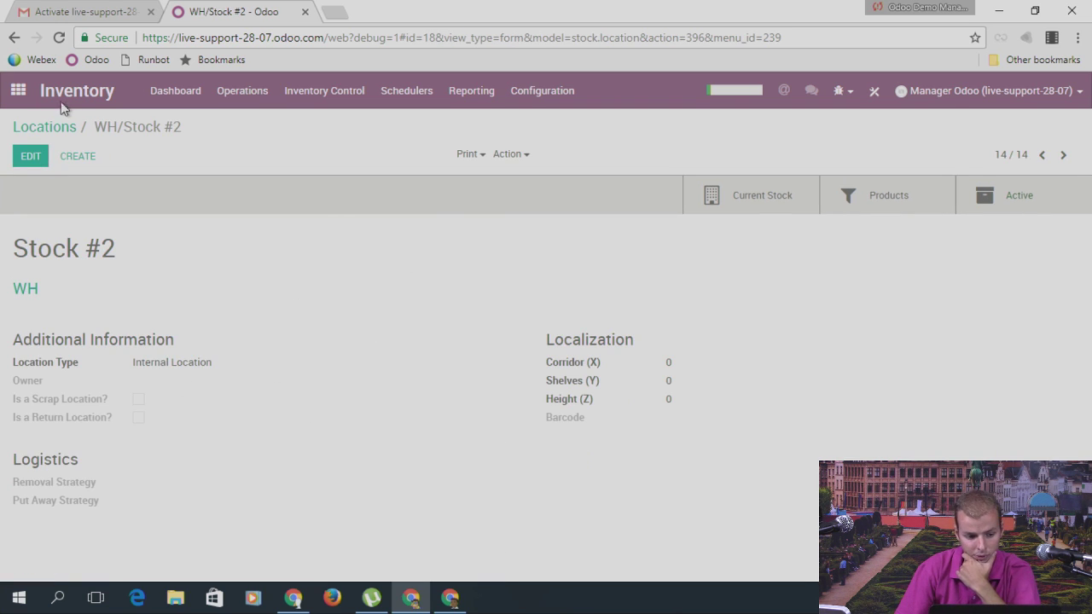
Step: Return to the locations list and then to the apps home screen
{"action": "left_click", "coordinate": [564, 103]}
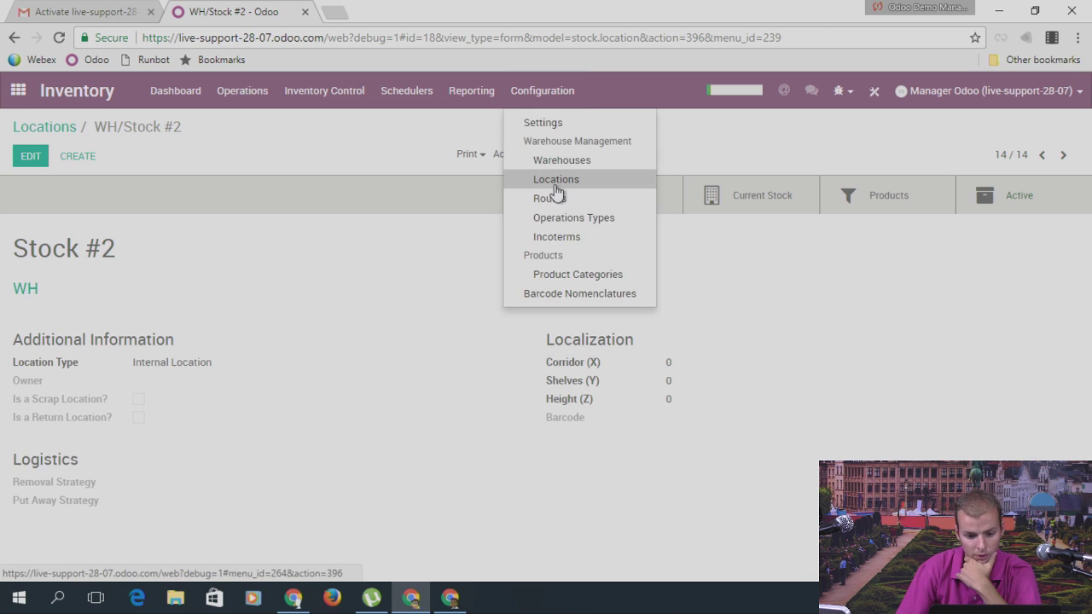
{"action": "left_click", "coordinate": [558, 188]}
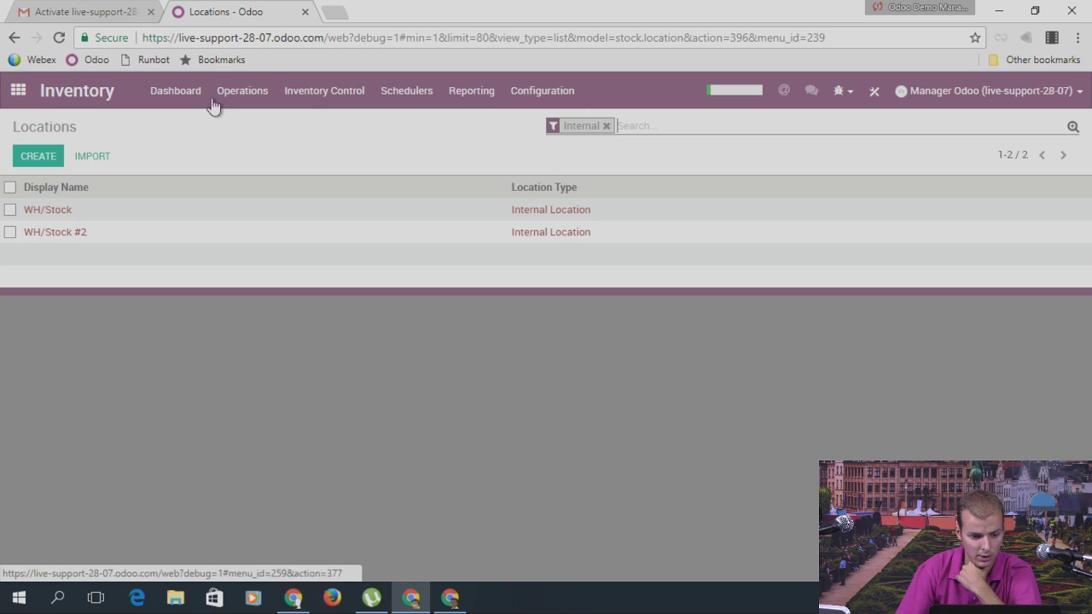
{"action": "left_click", "coordinate": [17, 91]}
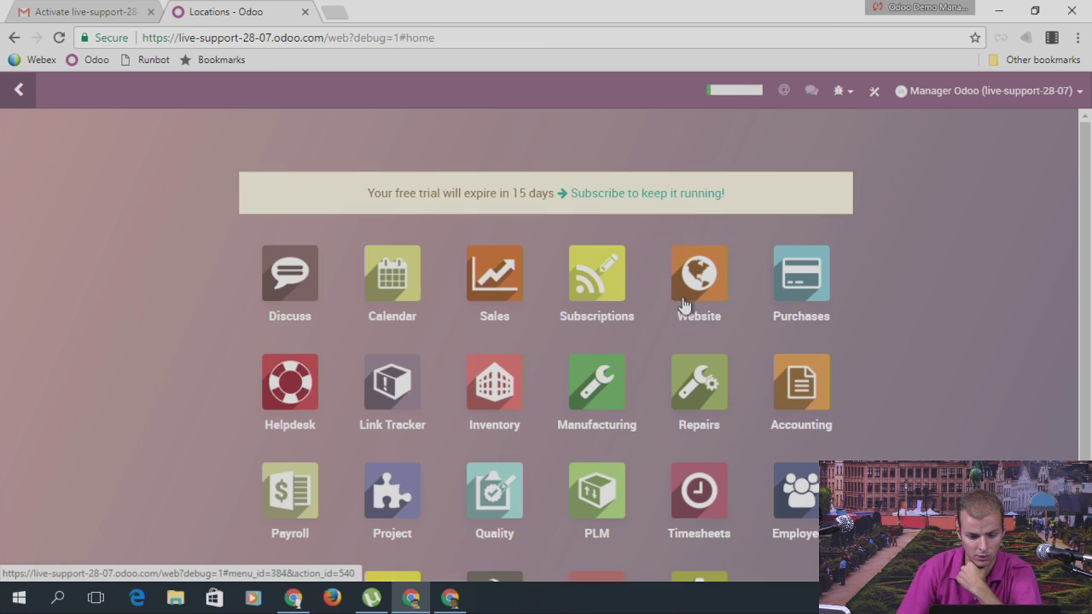
Step: Start a new product in the Sales catalogue and name it Chair
{"action": "left_click", "coordinate": [505, 281]}
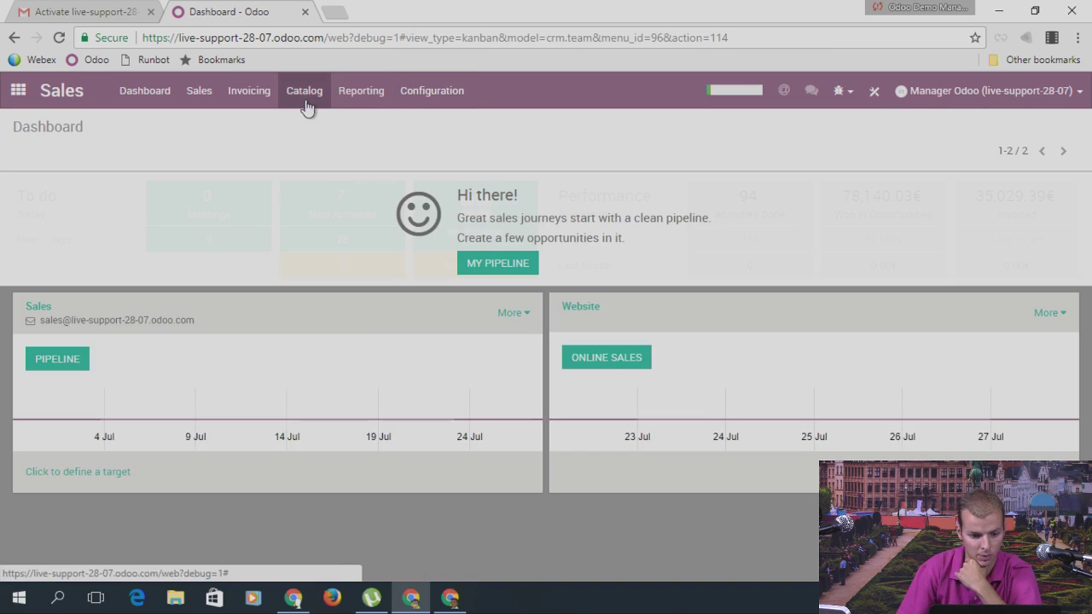
{"action": "left_click", "coordinate": [305, 95]}
{"action": "left_click", "coordinate": [317, 127]}
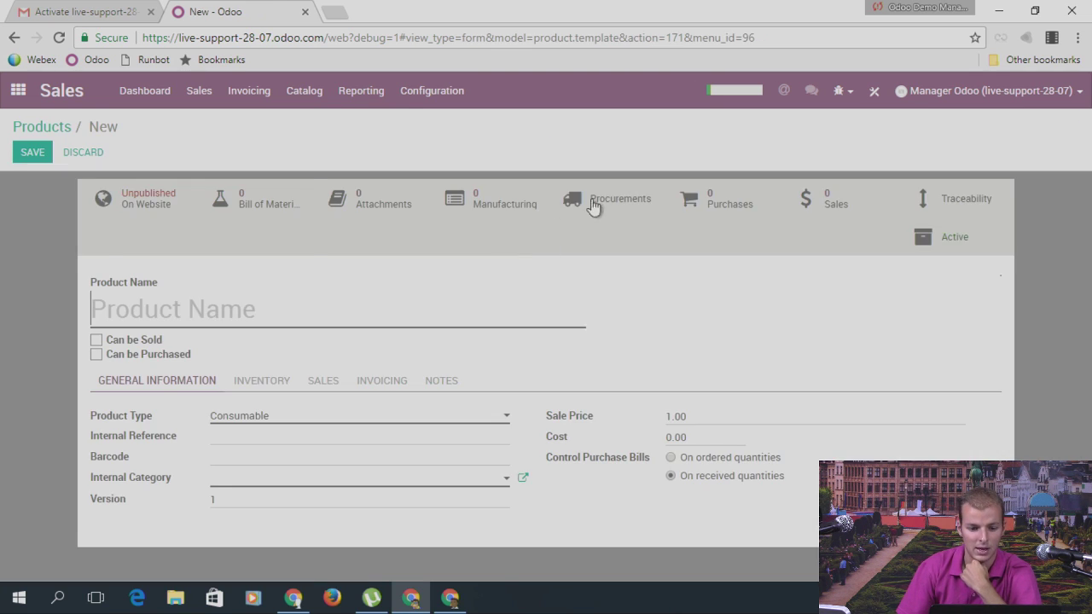
{"action": "type", "text": "Pro"}
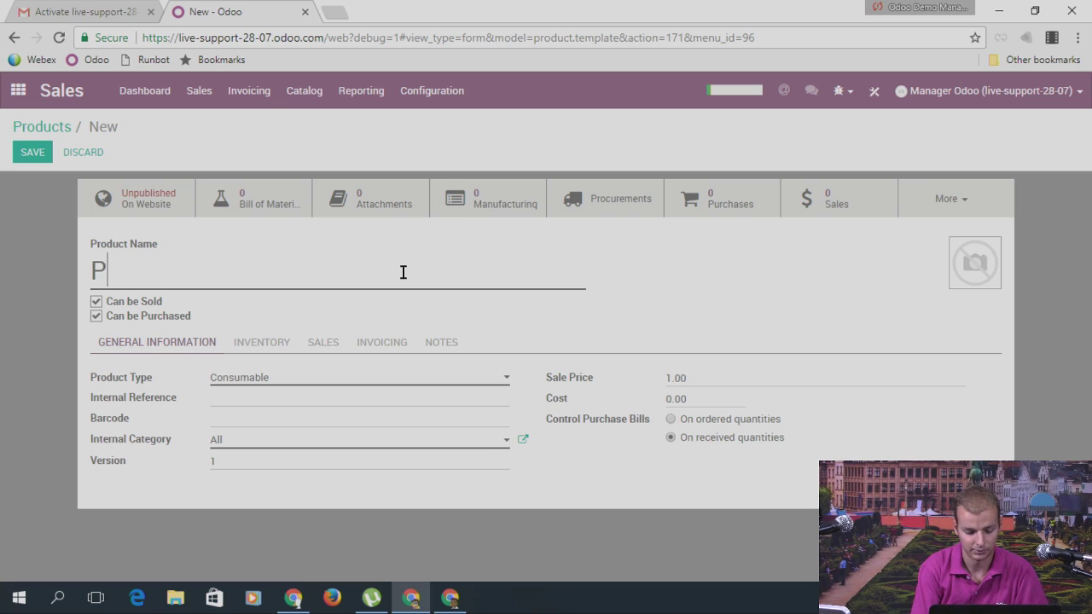
{"action": "key", "text": "BackSpace"}
{"action": "key", "text": "BackSpace"}
{"action": "key", "text": "BackSpace"}
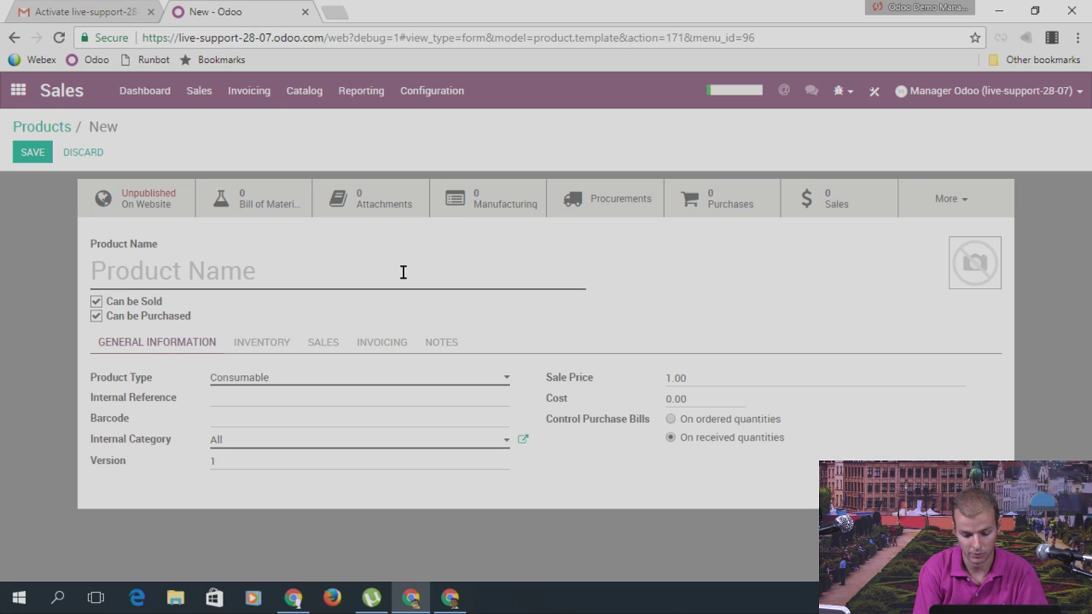
{"action": "type", "text": "Chair"}
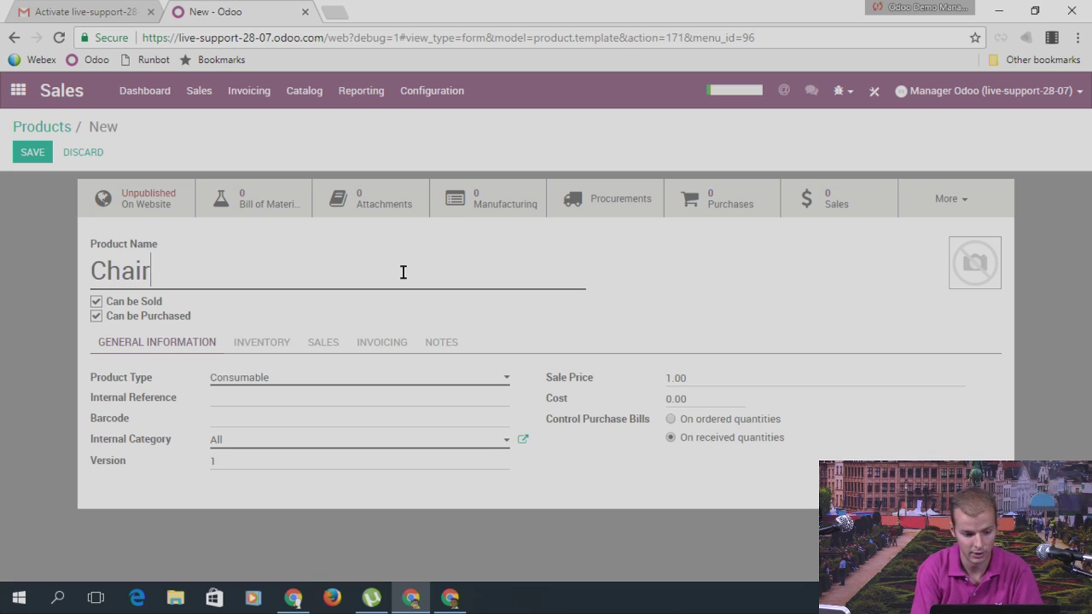
{"action": "key", "text": "BackSpace"}
{"action": "key", "text": "BackSpace"}
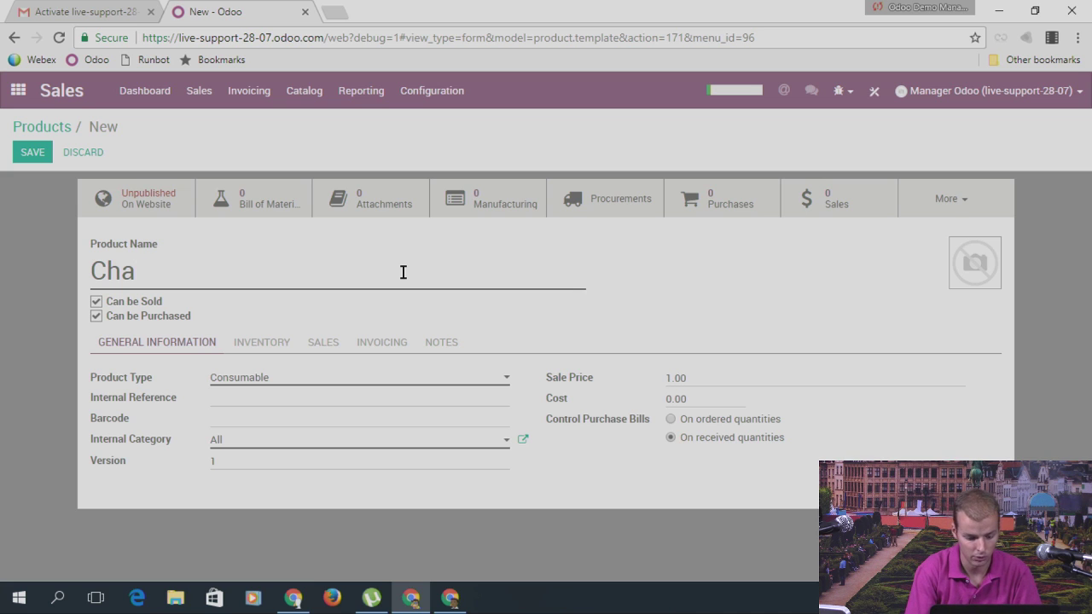
{"action": "type", "text": "ir"}
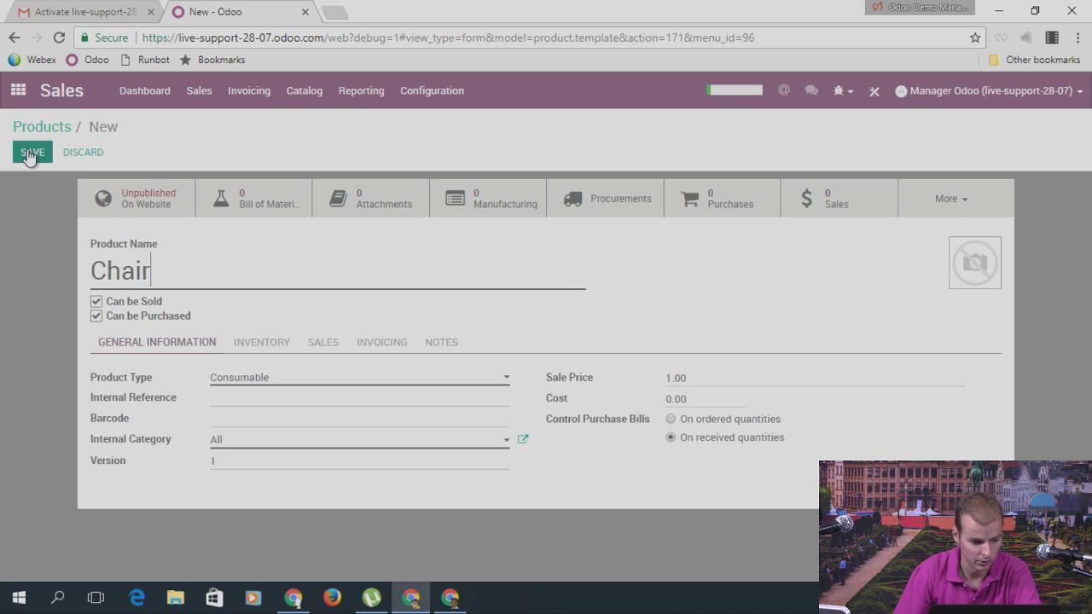
Step: Make Chair a Stockable Product with Manufacture and Make To Order routes, untick Buy, and save
{"action": "left_click", "coordinate": [246, 379]}
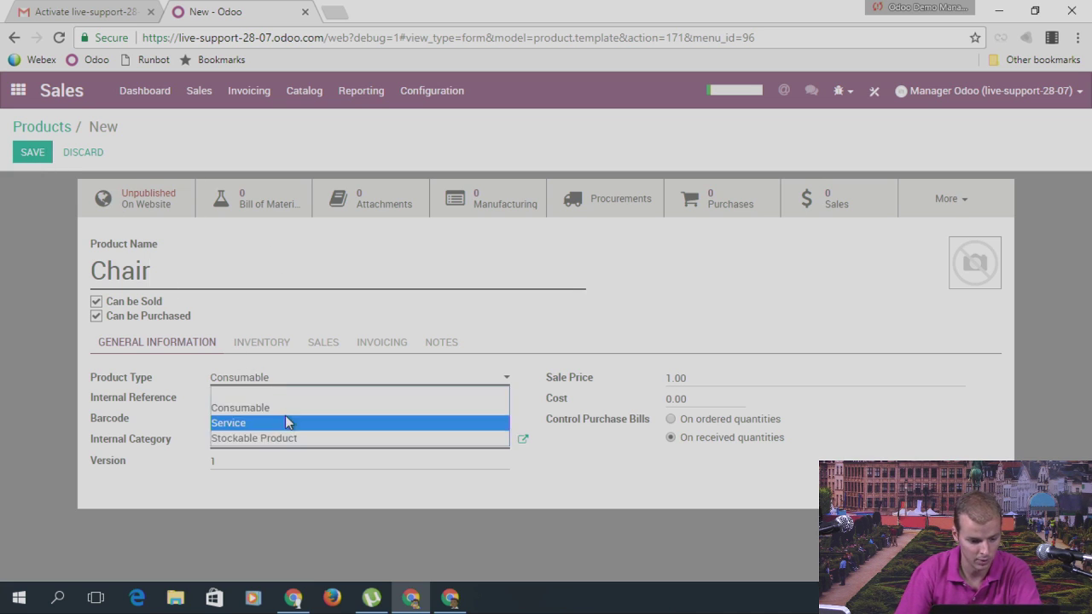
{"action": "left_click", "coordinate": [263, 438]}
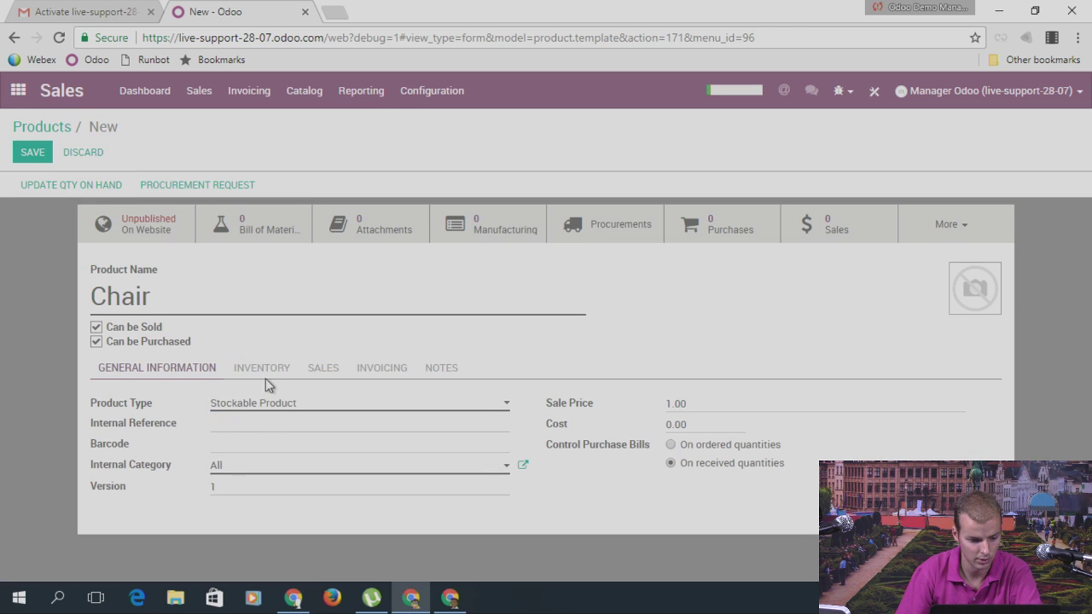
{"action": "left_click", "coordinate": [263, 376]}
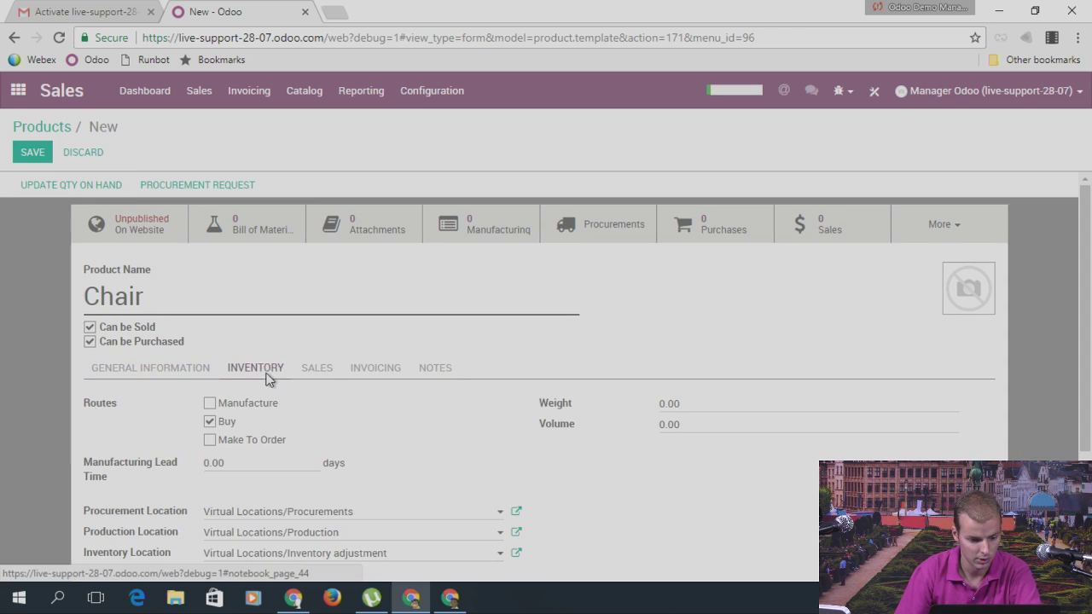
{"action": "left_click", "coordinate": [209, 440]}
{"action": "left_click", "coordinate": [209, 422]}
{"action": "left_click", "coordinate": [209, 402]}
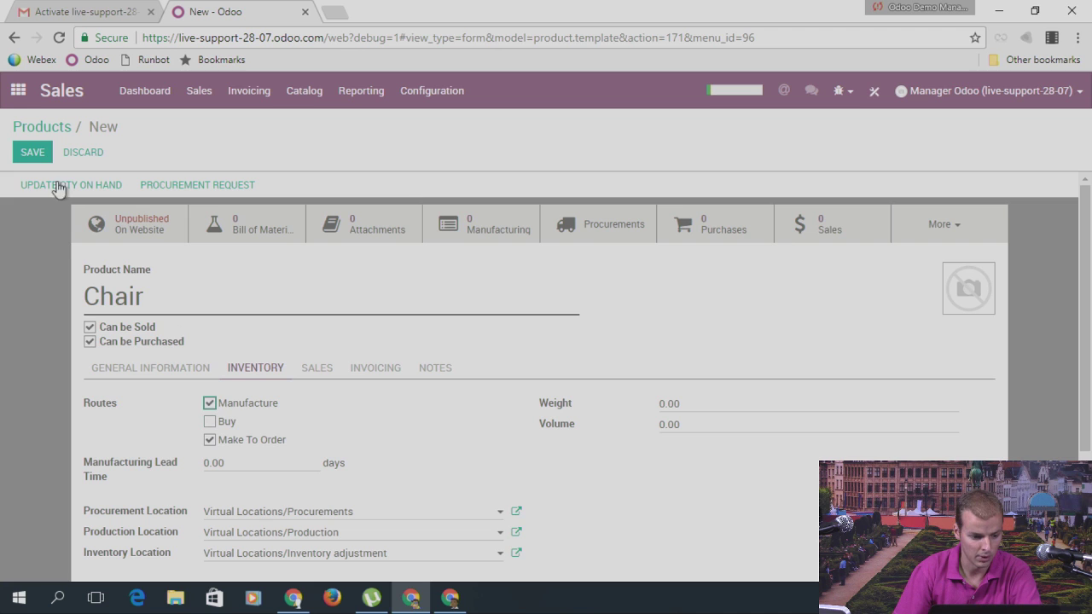
{"action": "left_click", "coordinate": [41, 158]}
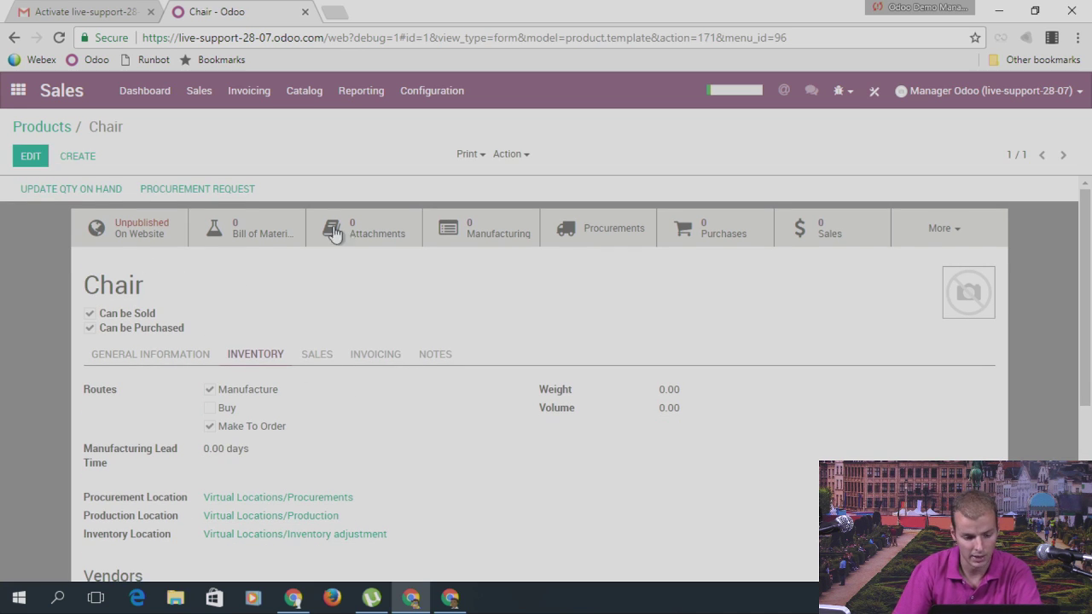
Step: Start a bill of materials for Chair with a new Legs component, quantity 4
{"action": "left_click", "coordinate": [265, 233]}
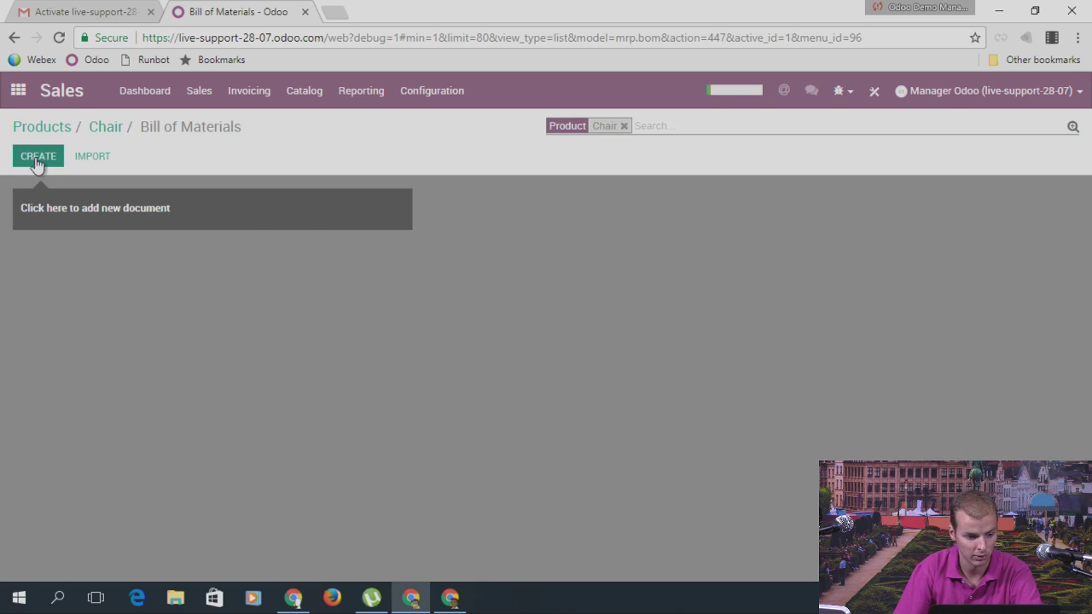
{"action": "left_click", "coordinate": [37, 160]}
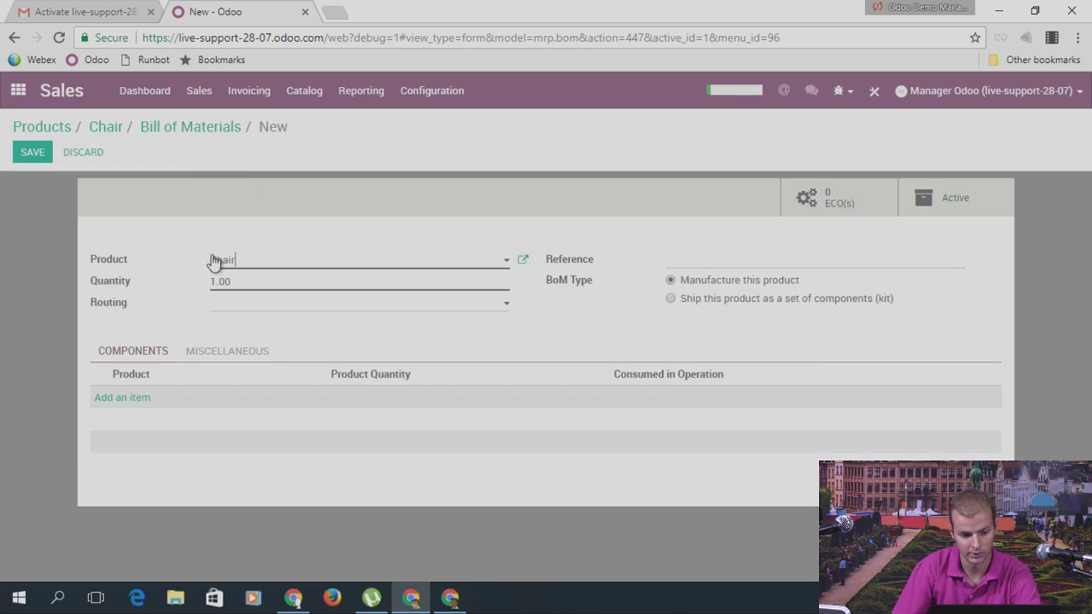
{"action": "left_click", "coordinate": [135, 401]}
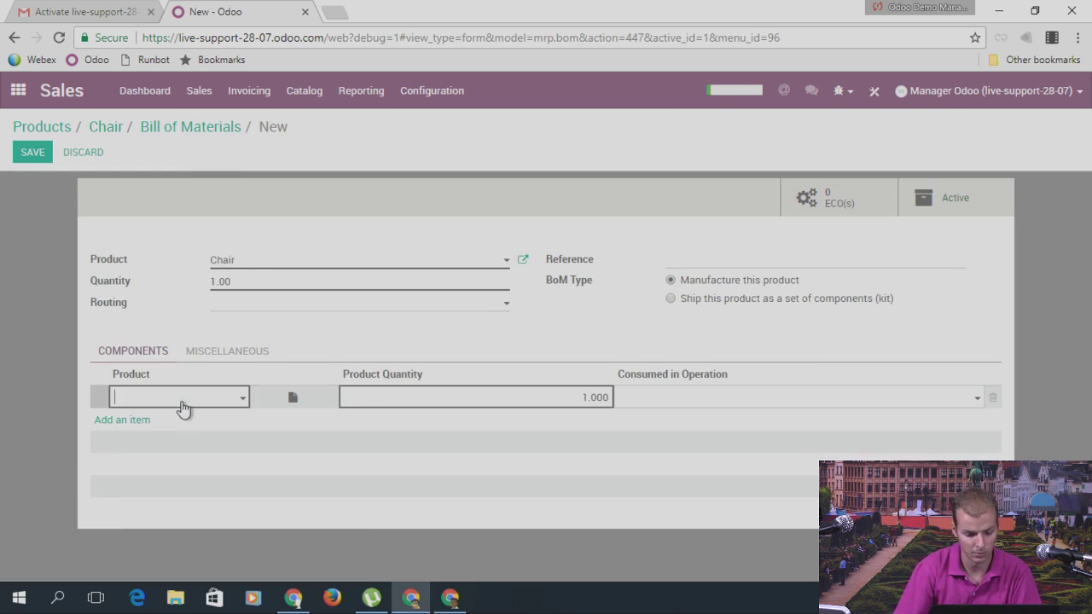
{"action": "type", "text": "Legs"}
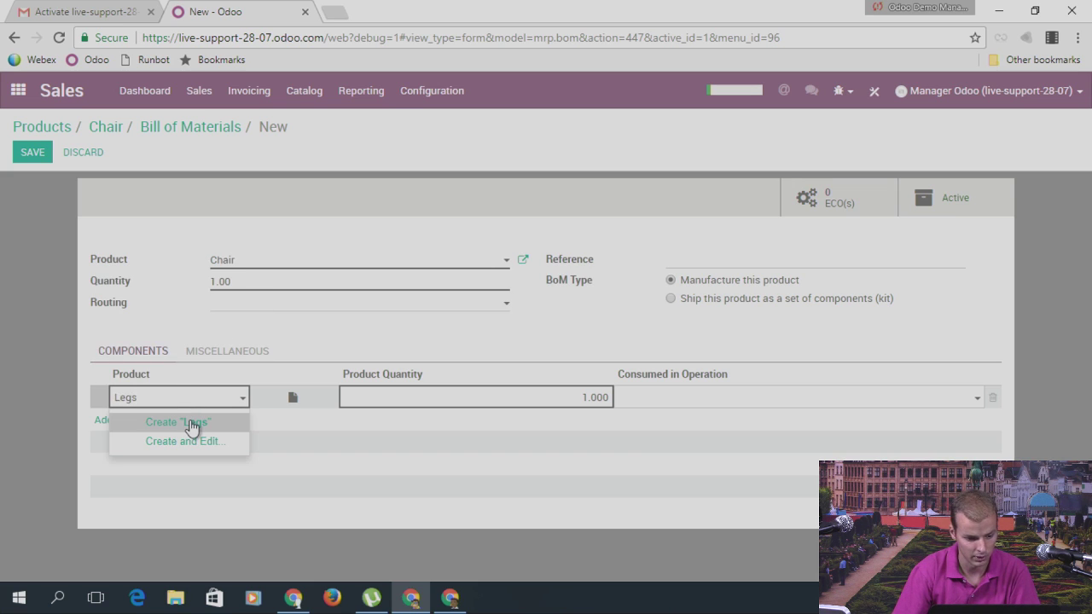
{"action": "left_click", "coordinate": [191, 422]}
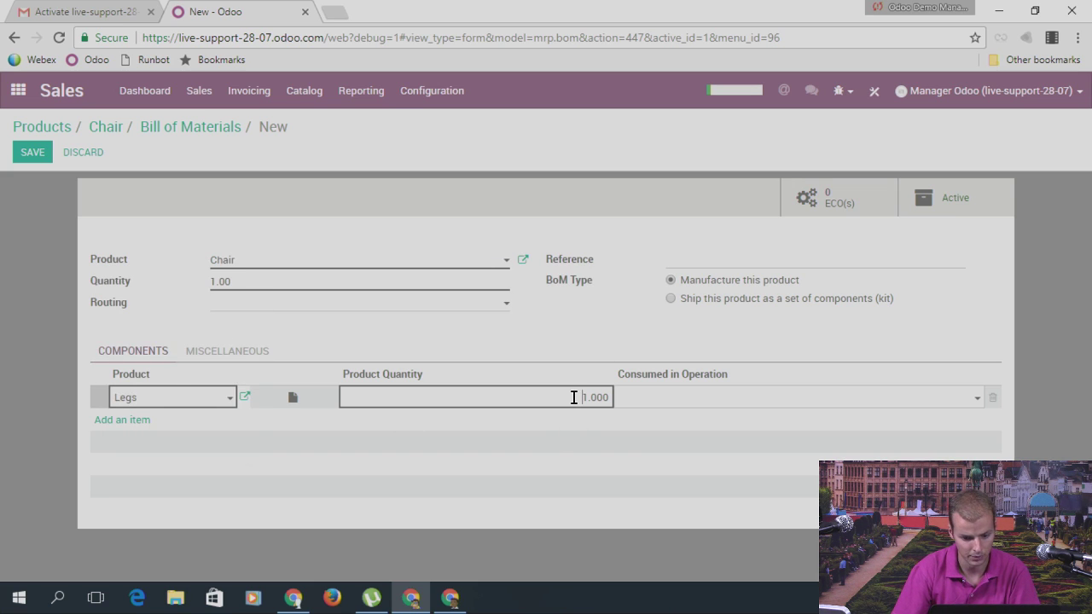
{"action": "left_click_drag", "start_coordinate": [575, 398], "coordinate": [635, 410]}
{"action": "type", "text": "4"}
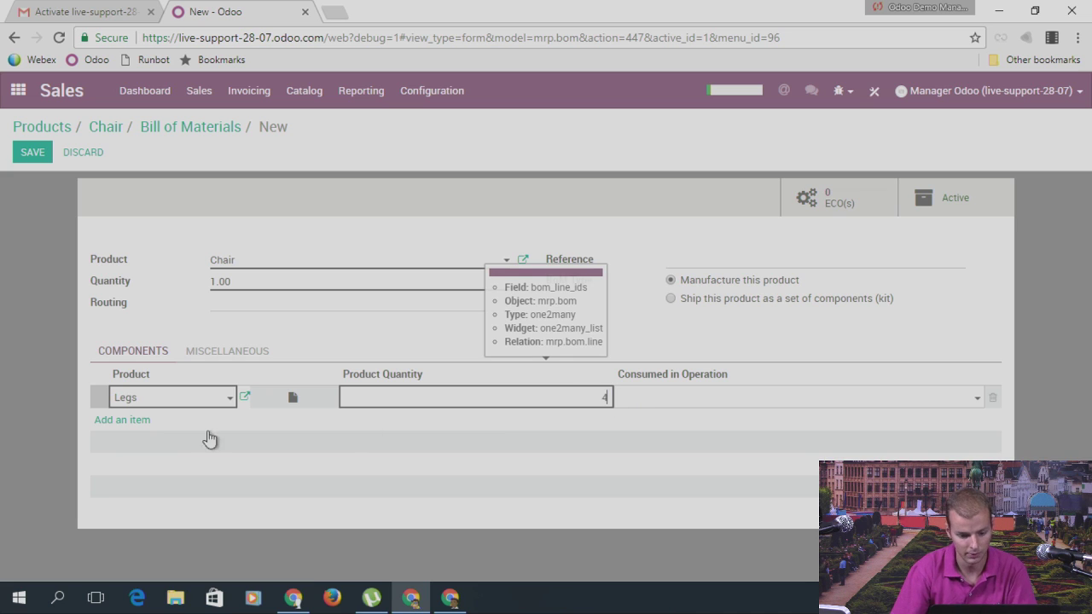
Step: Add new components Chair top and Black Paint, quantity 1 each, and save the bill
{"action": "left_click", "coordinate": [132, 421]}
{"action": "type", "text": "Ch"}
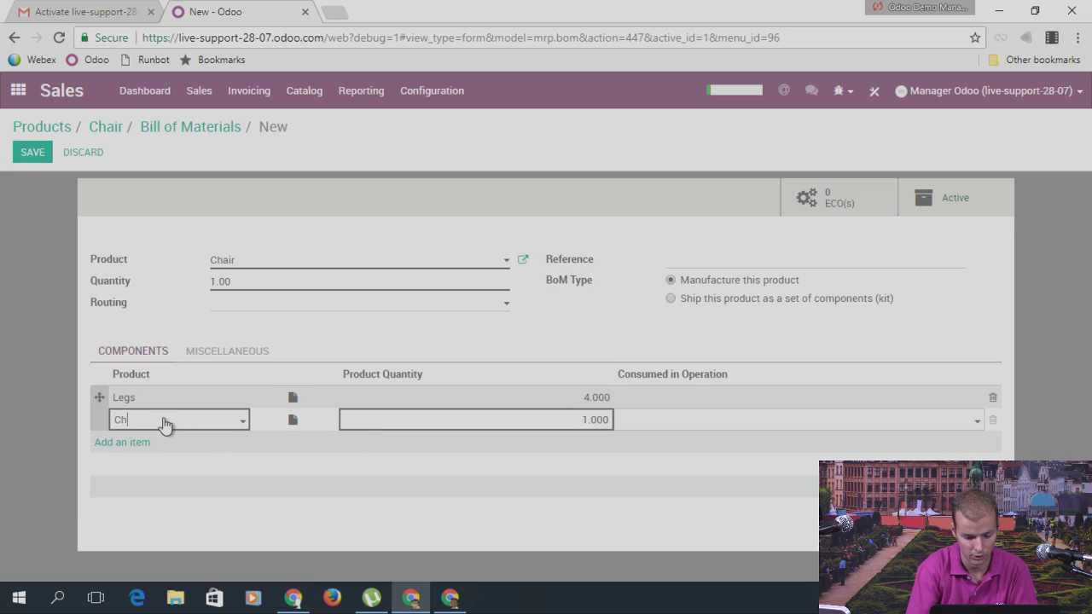
{"action": "type", "text": "ari"}
{"action": "type", "text": " to"}
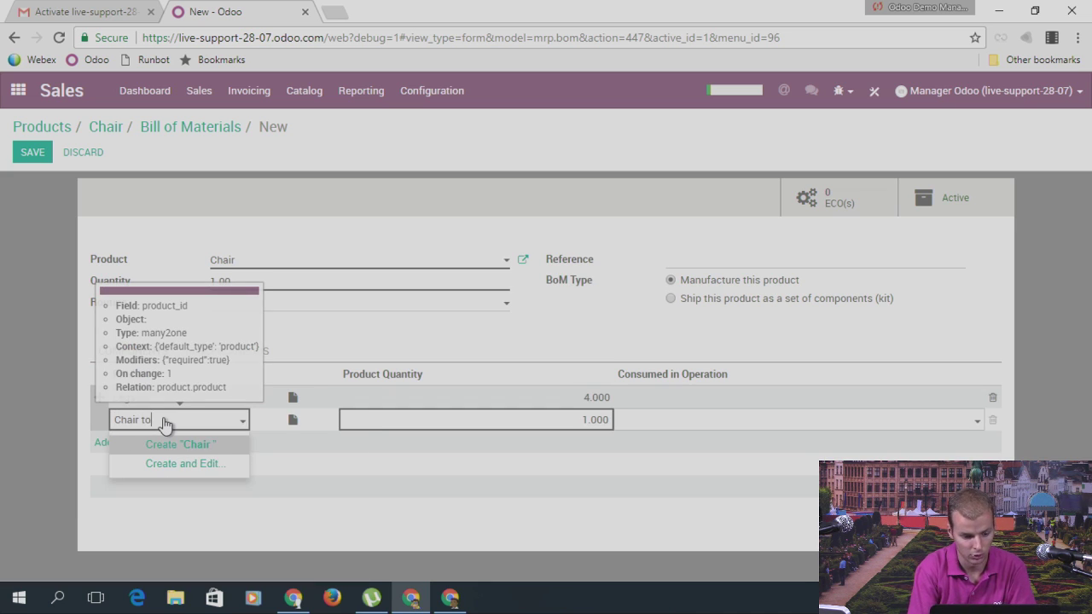
{"action": "type", "text": "p"}
{"action": "left_click", "coordinate": [178, 444]}
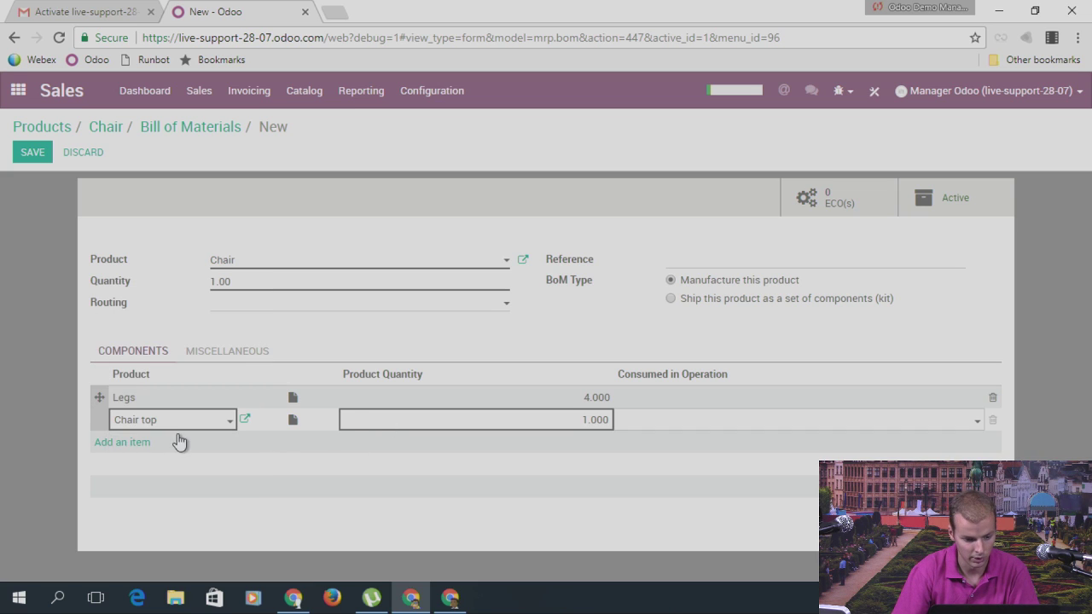
{"action": "left_click", "coordinate": [136, 445]}
{"action": "type", "text": "Paint"}
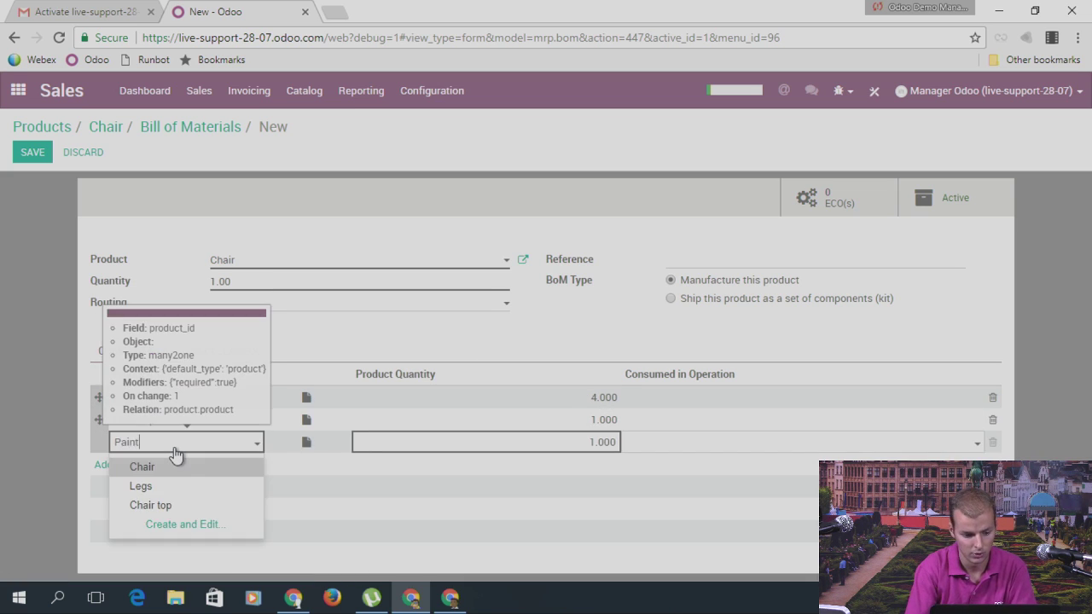
{"action": "key", "text": "BackSpace"}
{"action": "key", "text": "BackSpace"}
{"action": "key", "text": "BackSpace"}
{"action": "key", "text": "BackSpace"}
{"action": "key", "text": "BackSpace"}
{"action": "type", "text": "Blca"}
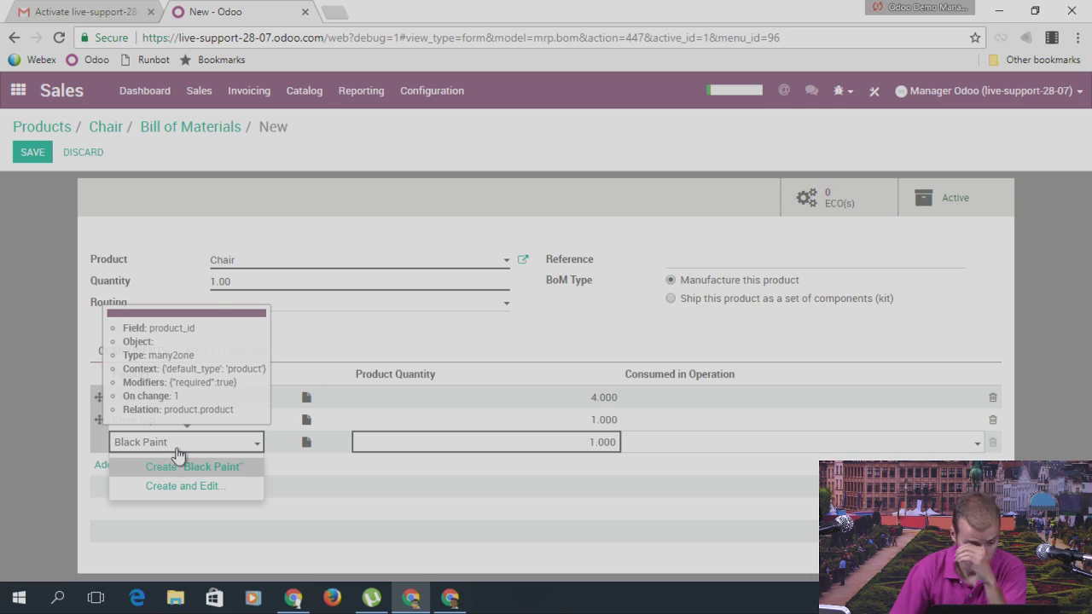
{"action": "left_click", "coordinate": [204, 468]}
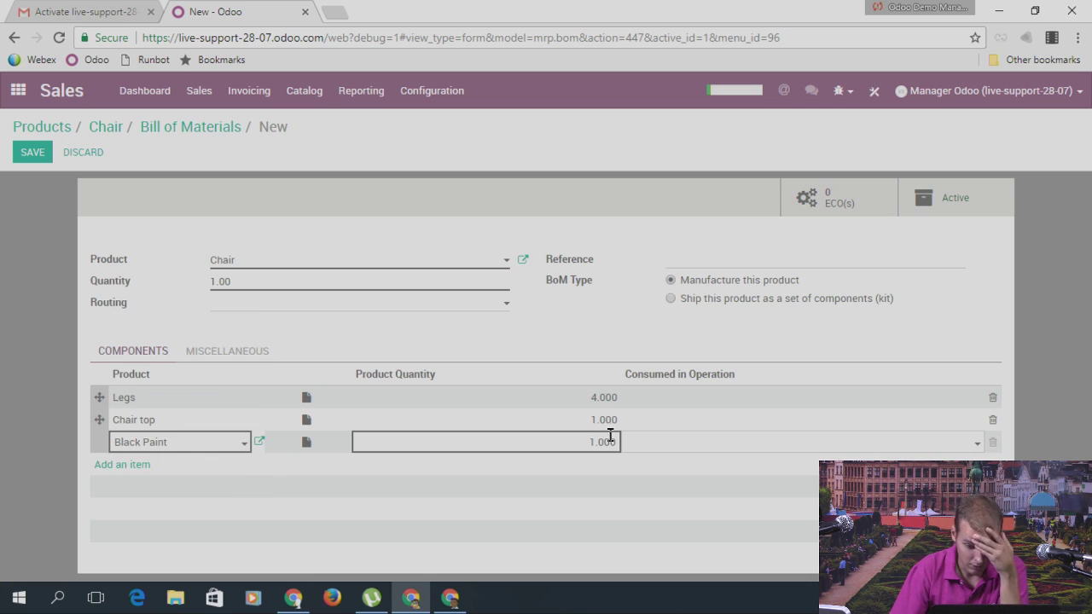
{"action": "left_click", "coordinate": [36, 152]}
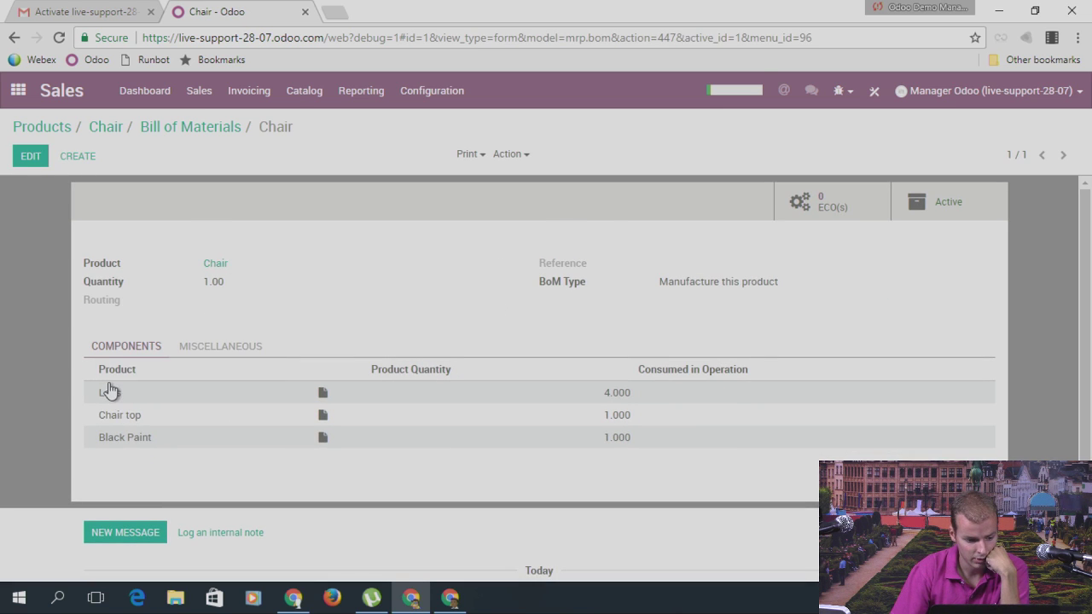
Step: Inspect the Legs component line, then view the list of all products
{"action": "left_click", "coordinate": [110, 392]}
{"action": "left_click", "coordinate": [290, 221]}
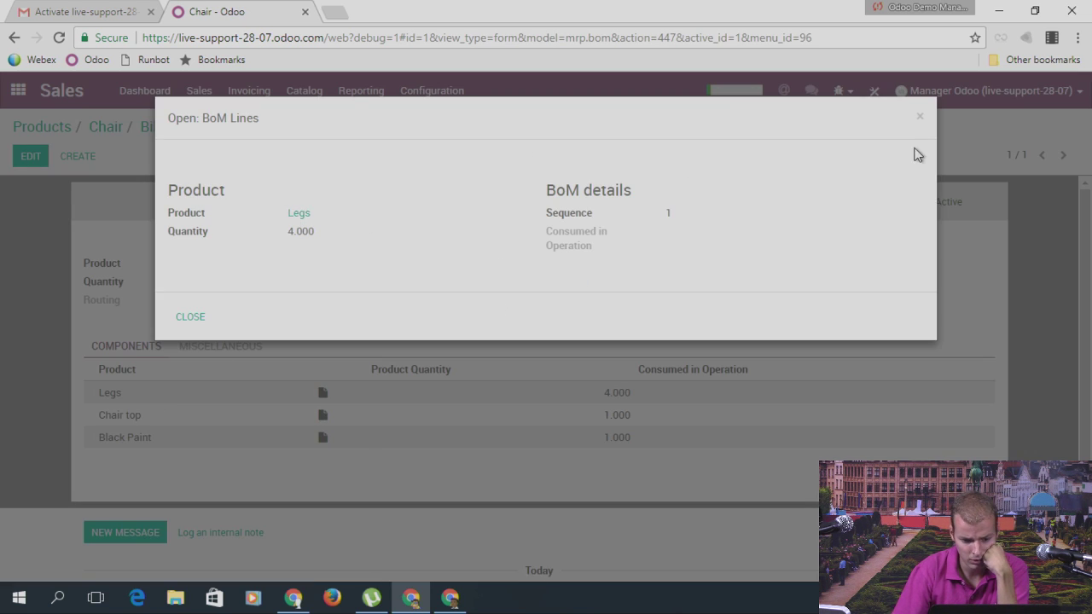
{"action": "left_click", "coordinate": [918, 119]}
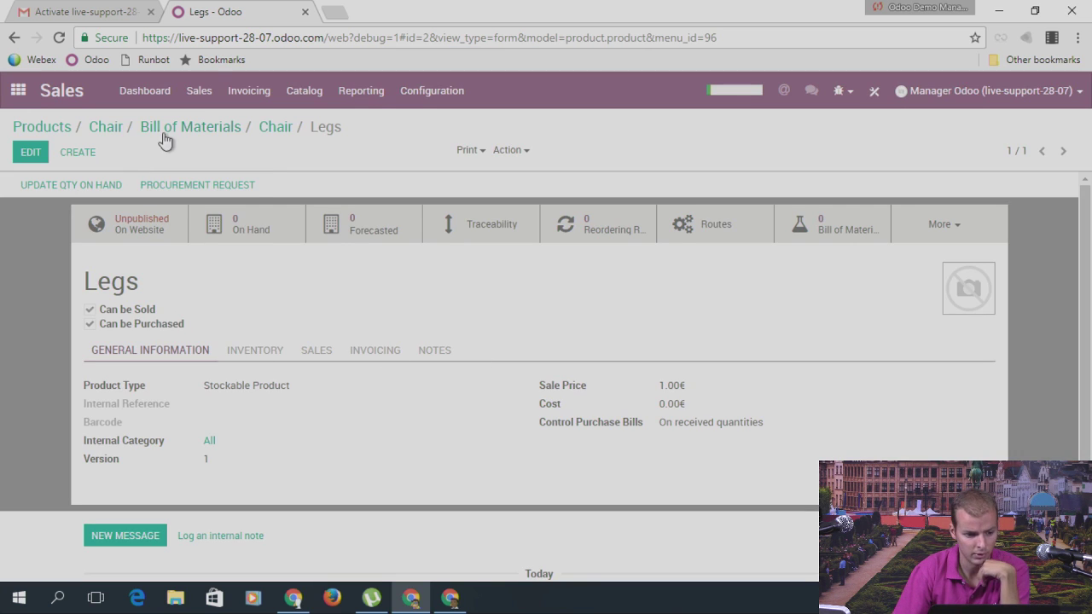
{"action": "left_click", "coordinate": [199, 90]}
{"action": "left_click", "coordinate": [305, 94]}
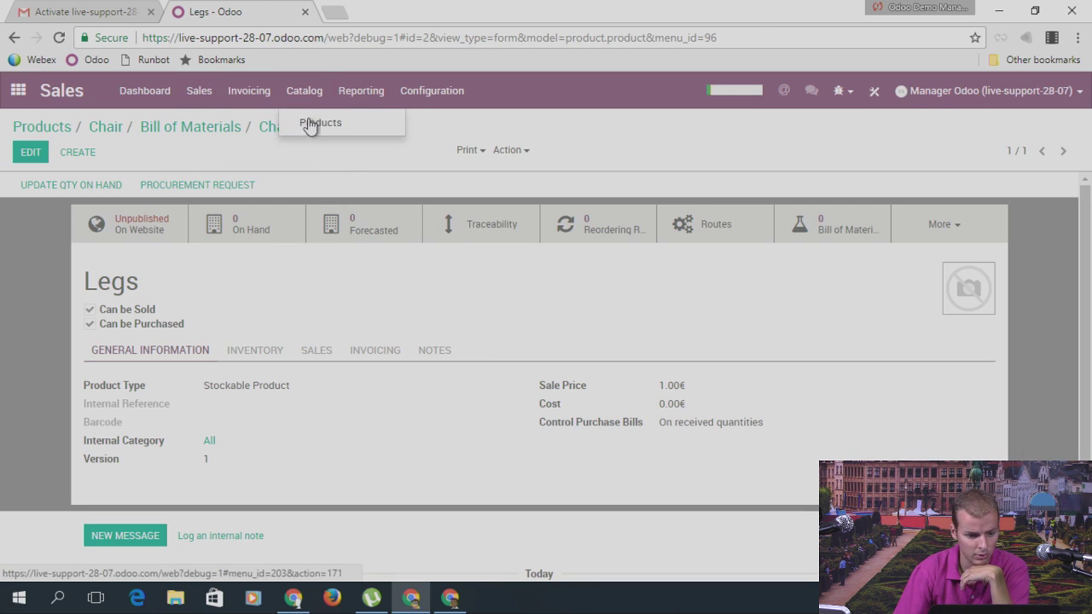
{"action": "left_click", "coordinate": [314, 122]}
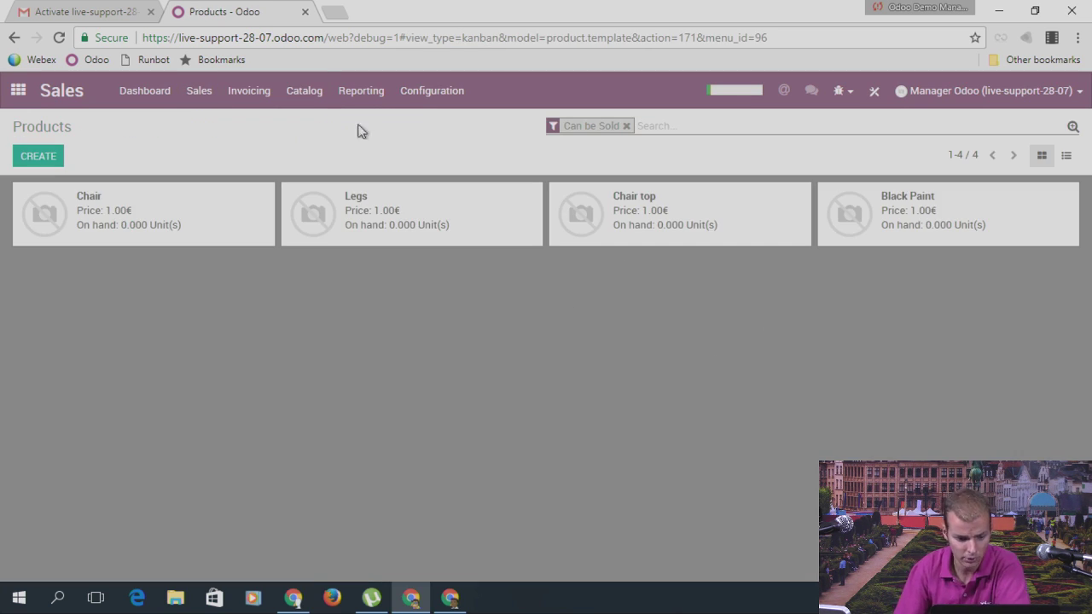
Step: Go to the Purchases app and start a new request for quotation
{"action": "left_click", "coordinate": [15, 92]}
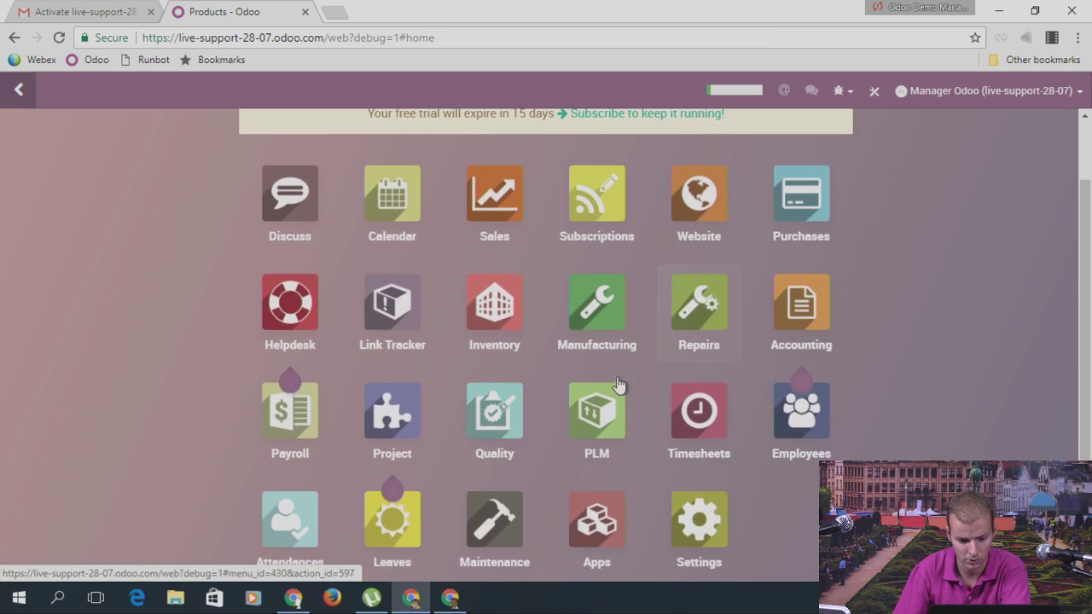
{"action": "scroll", "coordinate": [619, 384], "scroll_direction": "down", "scroll_amount": 1}
{"action": "scroll", "coordinate": [341, 463], "scroll_direction": "down", "scroll_amount": 1}
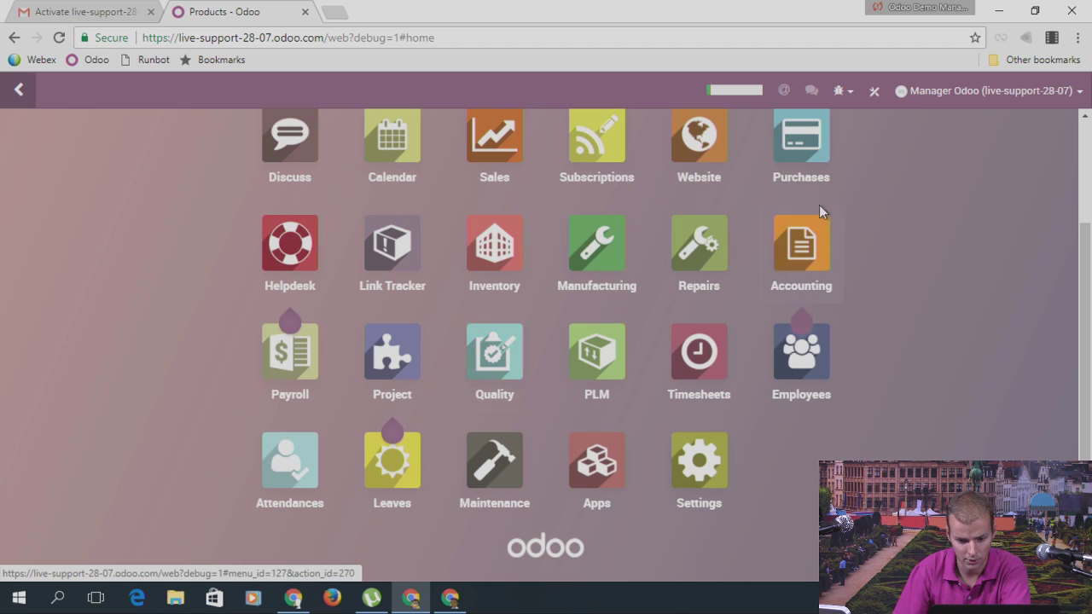
{"action": "scroll", "coordinate": [499, 332], "scroll_direction": "up", "scroll_amount": 1}
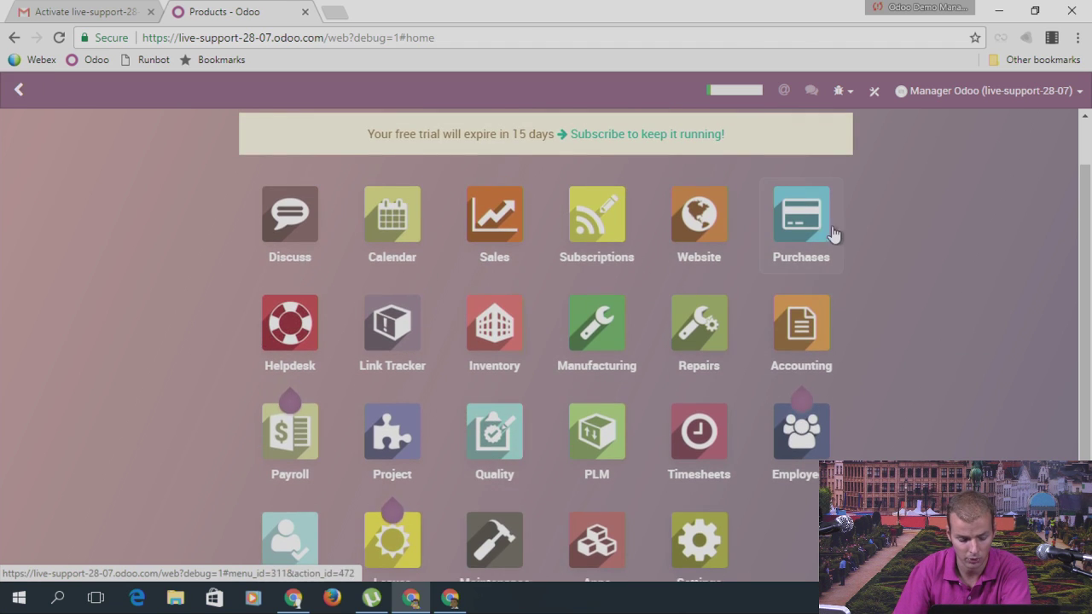
{"action": "left_click", "coordinate": [835, 235]}
{"action": "left_click", "coordinate": [34, 162]}
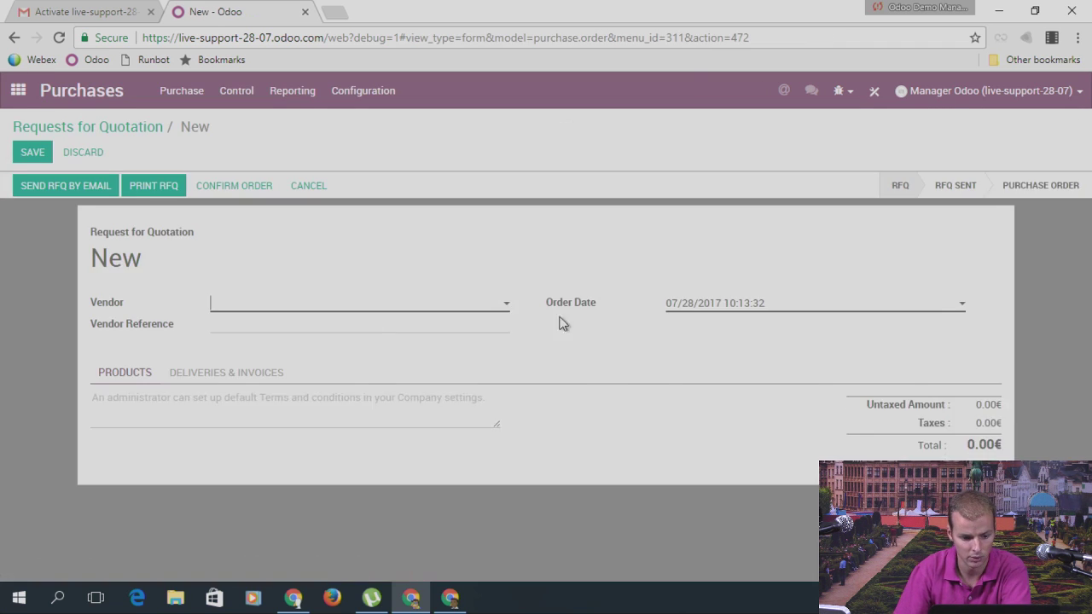
Step: Set the vendor to Vendor 1 and add a Legs line with quantity 100
{"action": "type", "text": "Vendo"}
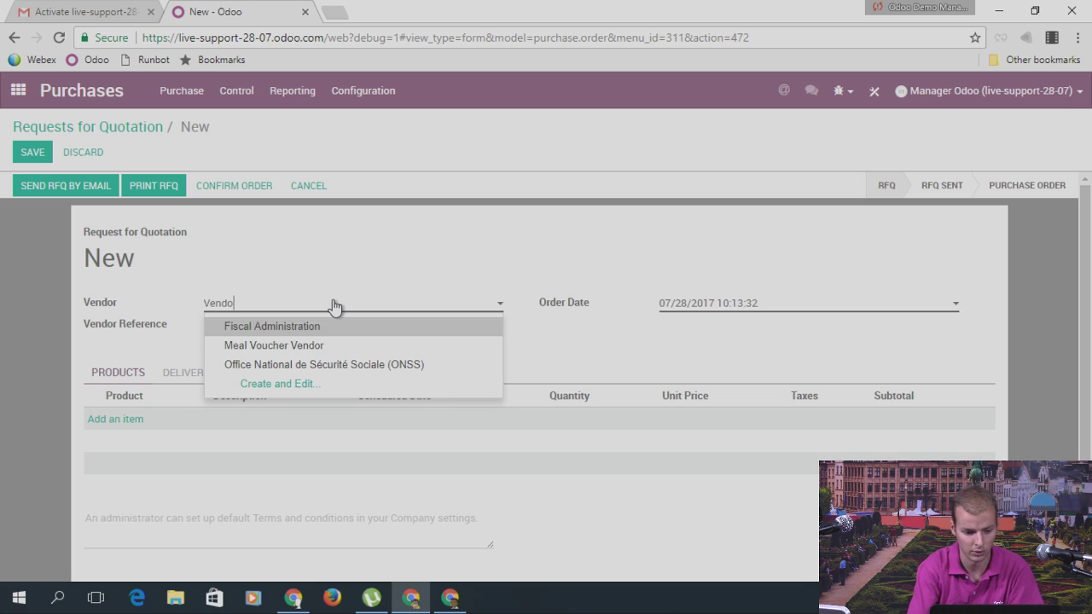
{"action": "type", "text": "r 1"}
{"action": "left_click", "coordinate": [297, 326]}
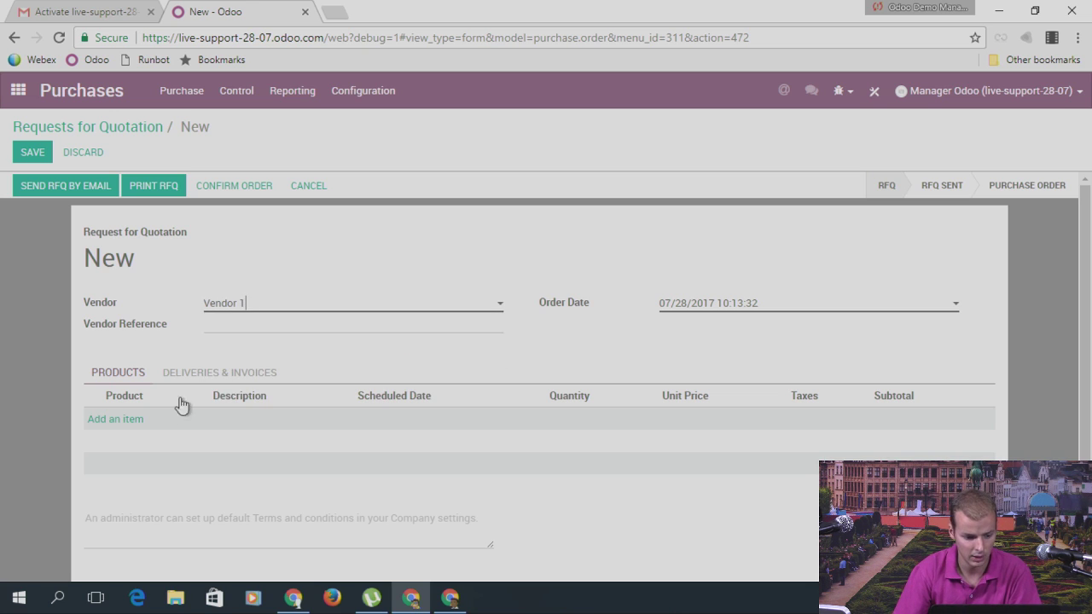
{"action": "left_click", "coordinate": [128, 419]}
{"action": "type", "text": "leg"}
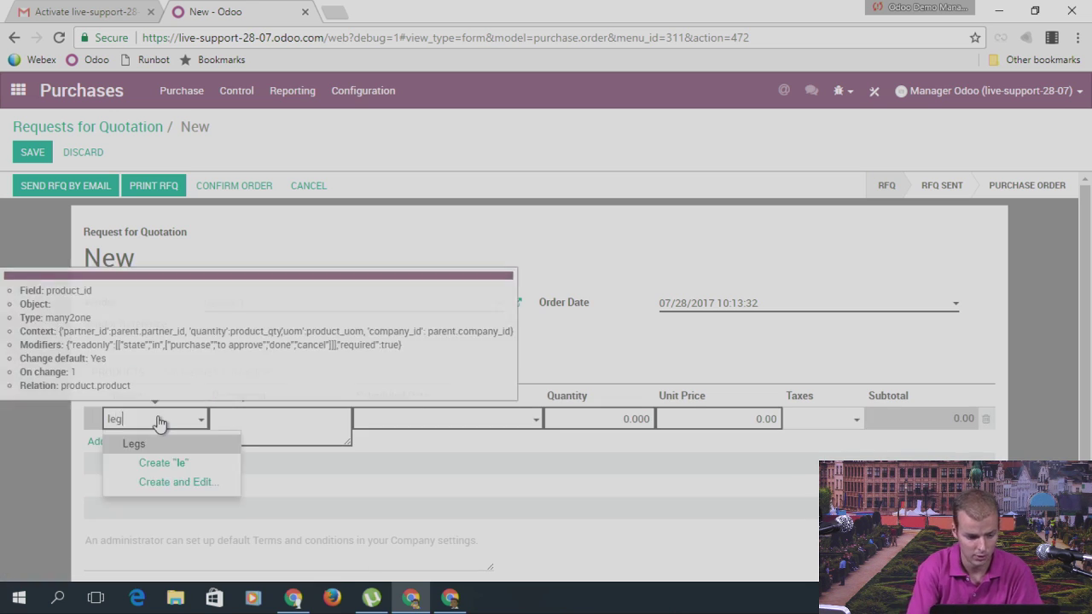
{"action": "key", "text": "Tab"}
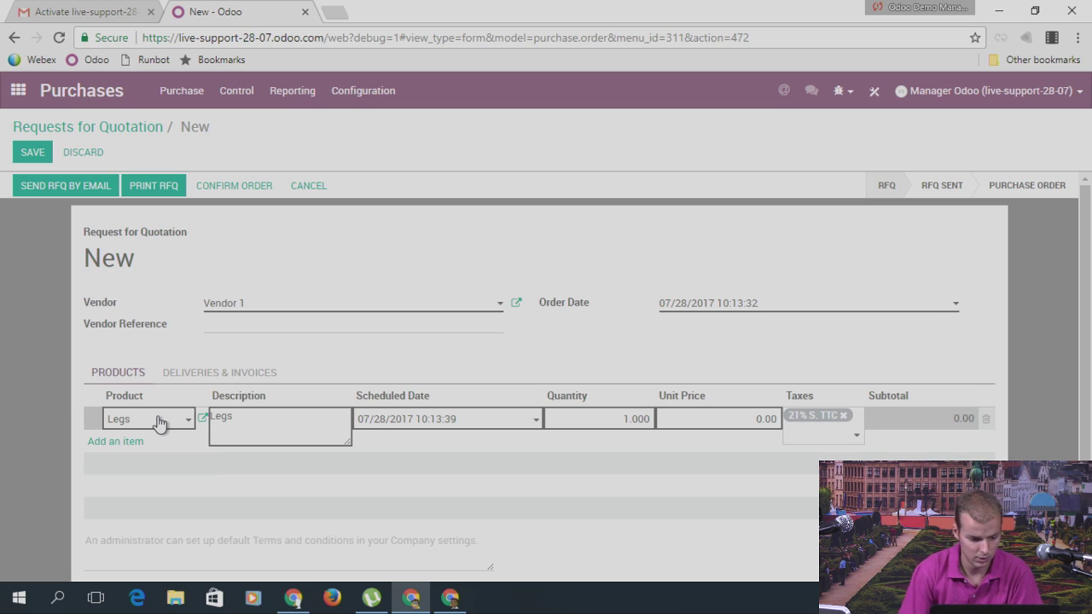
{"action": "left_click", "coordinate": [622, 426]}
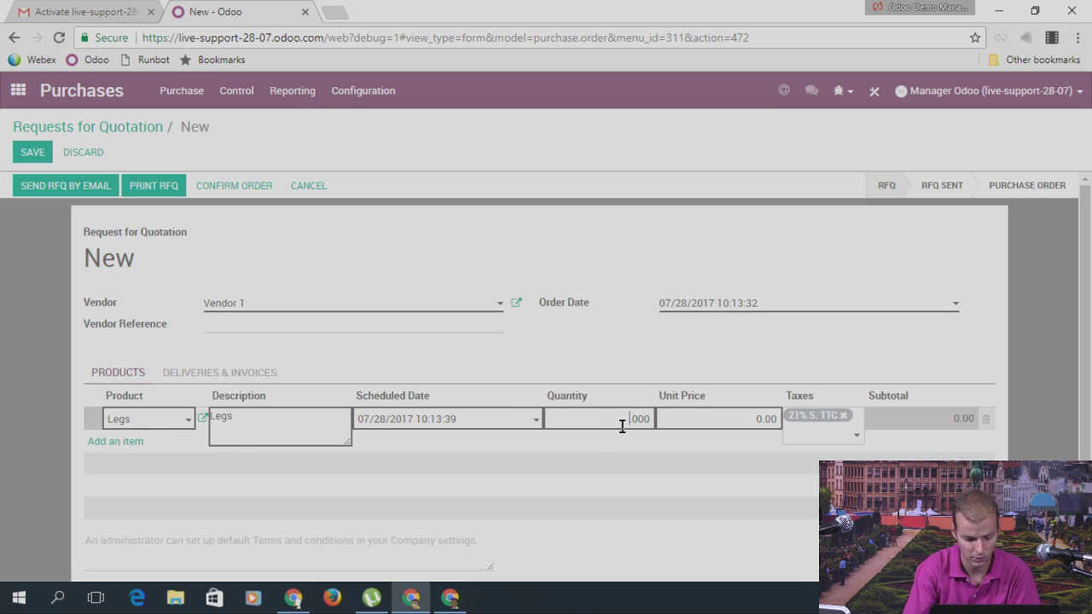
{"action": "type", "text": "100"}
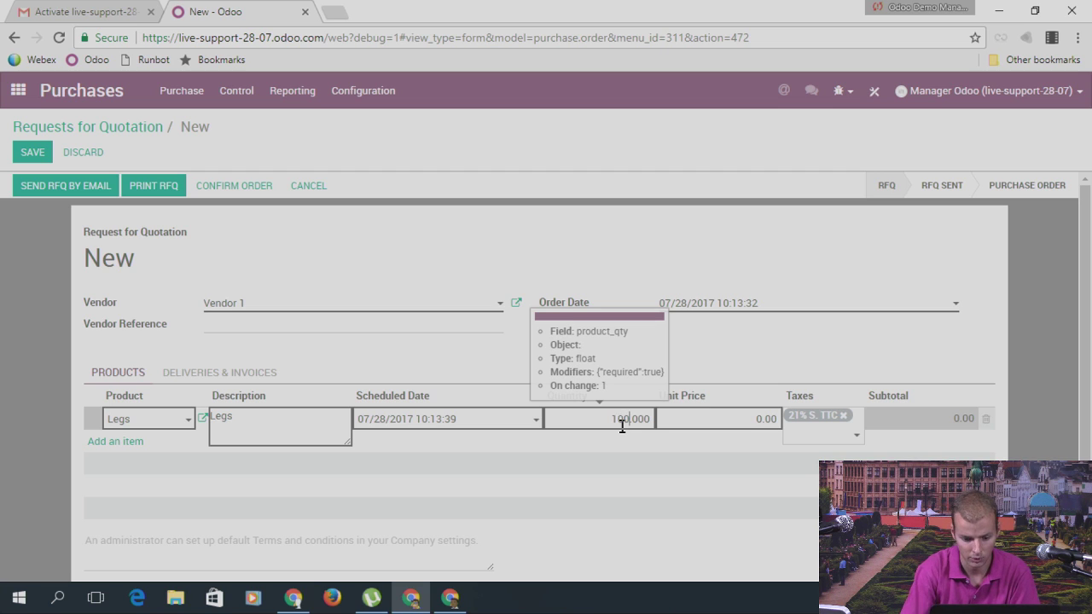
{"action": "left_click", "coordinate": [118, 442]}
Step: Add Chair top (40) and Black Paint (20) lines, then save the RFQ
{"action": "left_click", "coordinate": [158, 441]}
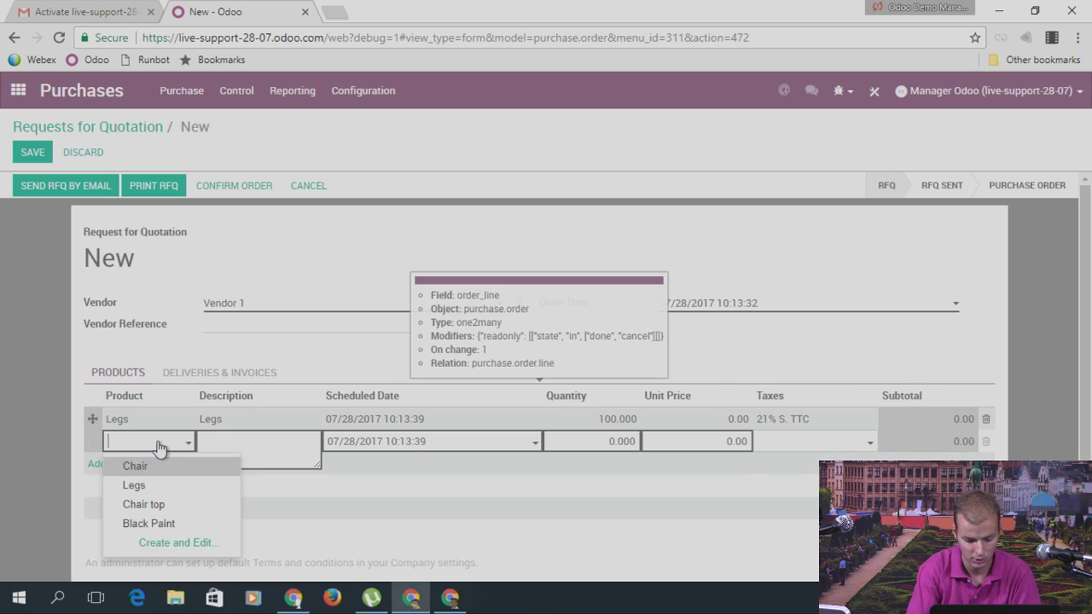
{"action": "type", "text": "V"}
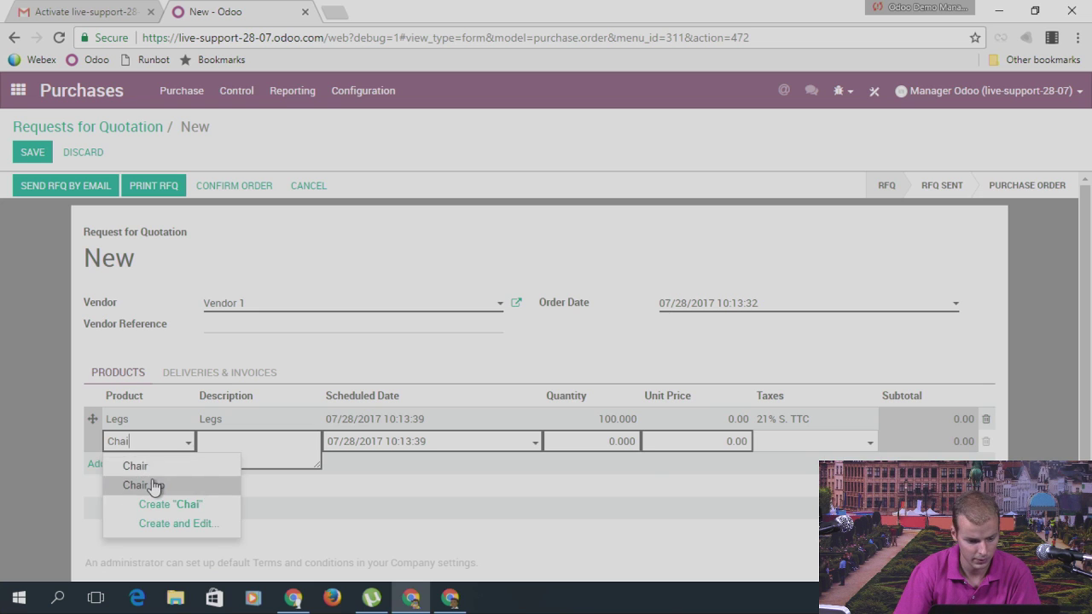
{"action": "left_click", "coordinate": [135, 484]}
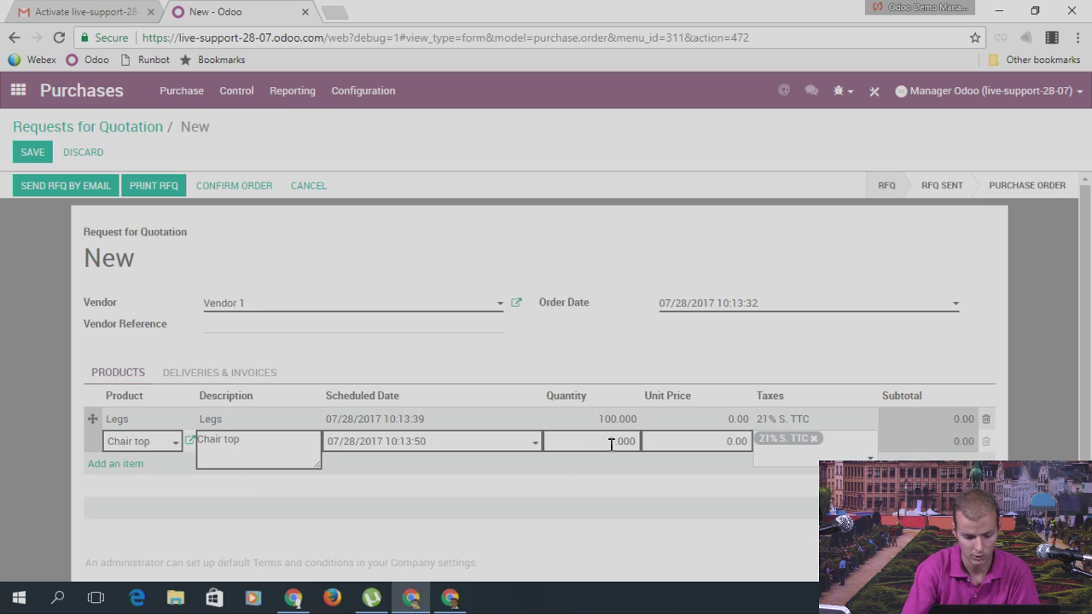
{"action": "left_click", "coordinate": [137, 465]}
{"action": "type", "text": "paint"}
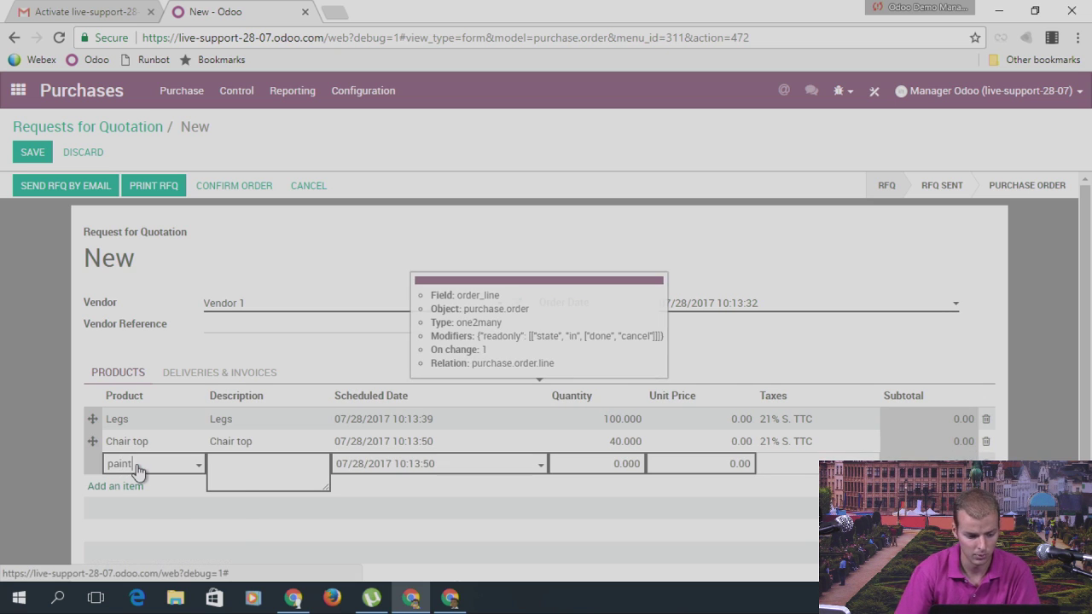
{"action": "left_click", "coordinate": [143, 487]}
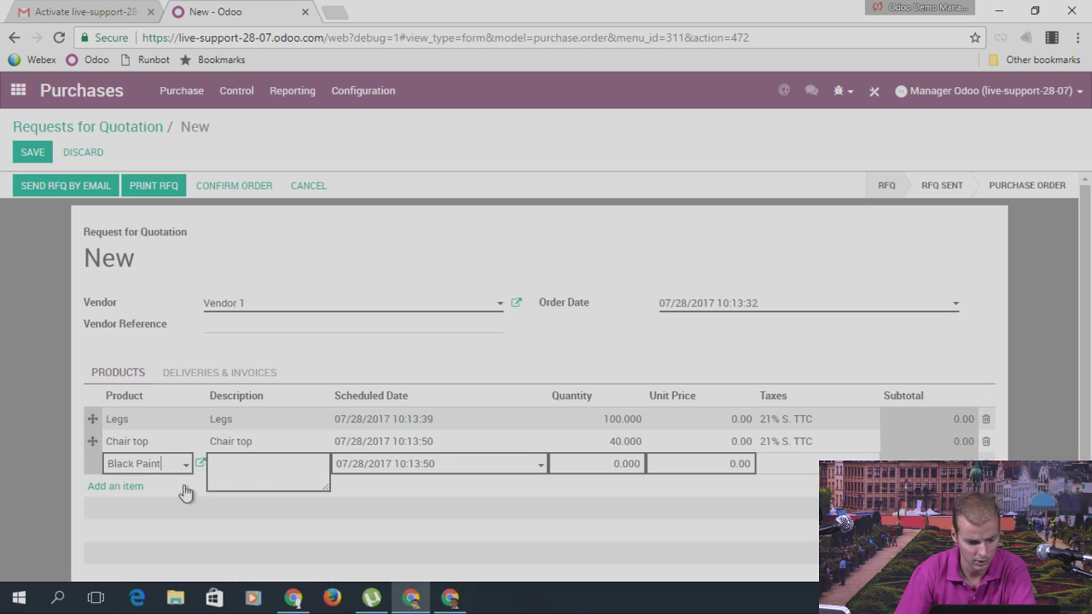
{"action": "left_click", "coordinate": [608, 462]}
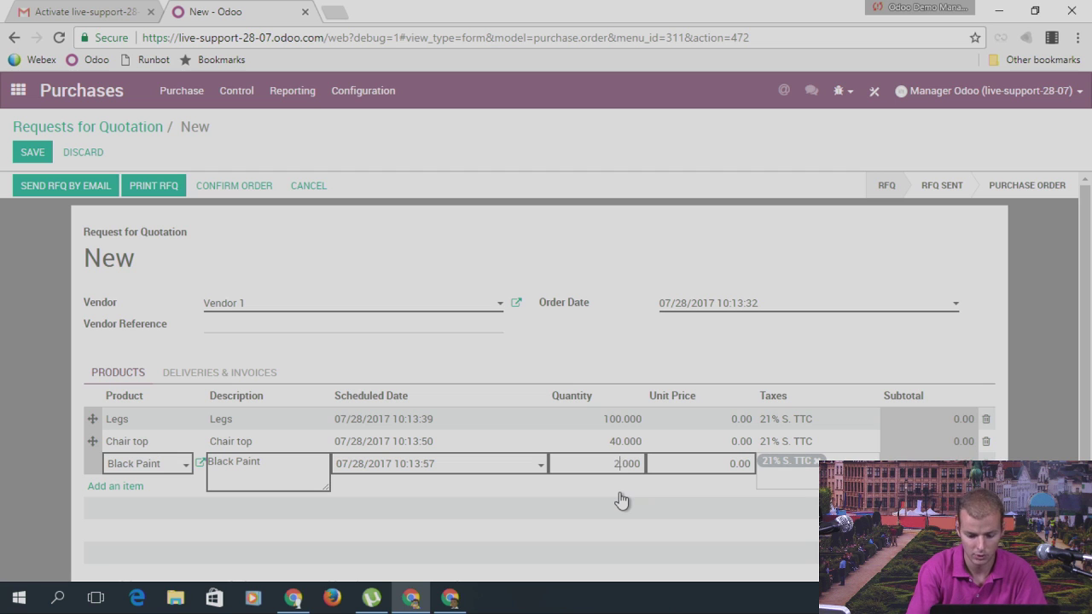
{"action": "type", "text": "20"}
{"action": "left_click", "coordinate": [28, 152]}
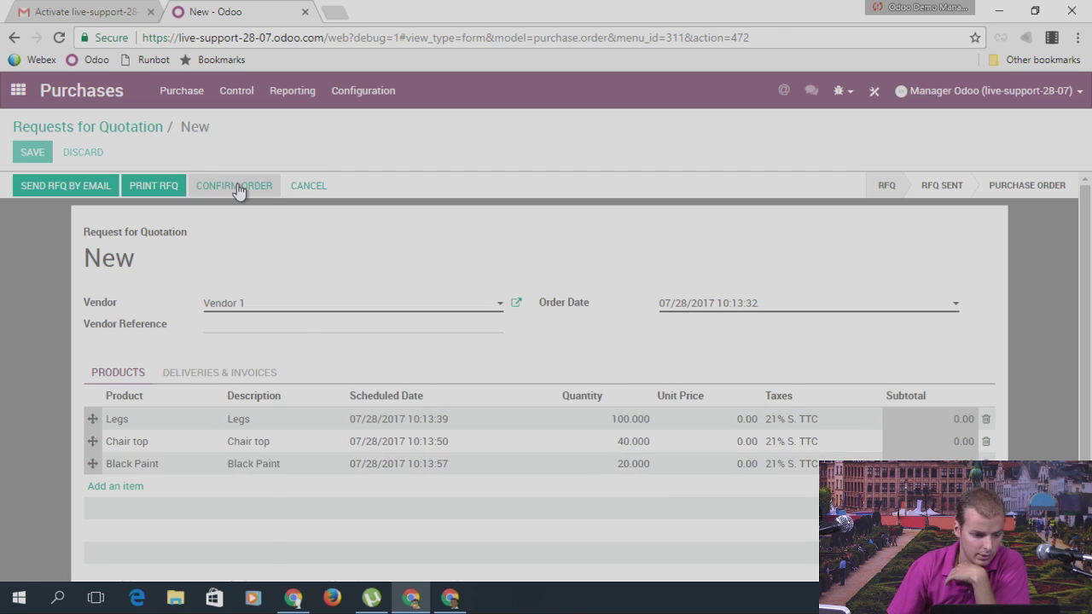
Step: Confirm PO00001 and validate receipt WH/IN/00001, applying all quantities as received
{"action": "left_click", "coordinate": [234, 192]}
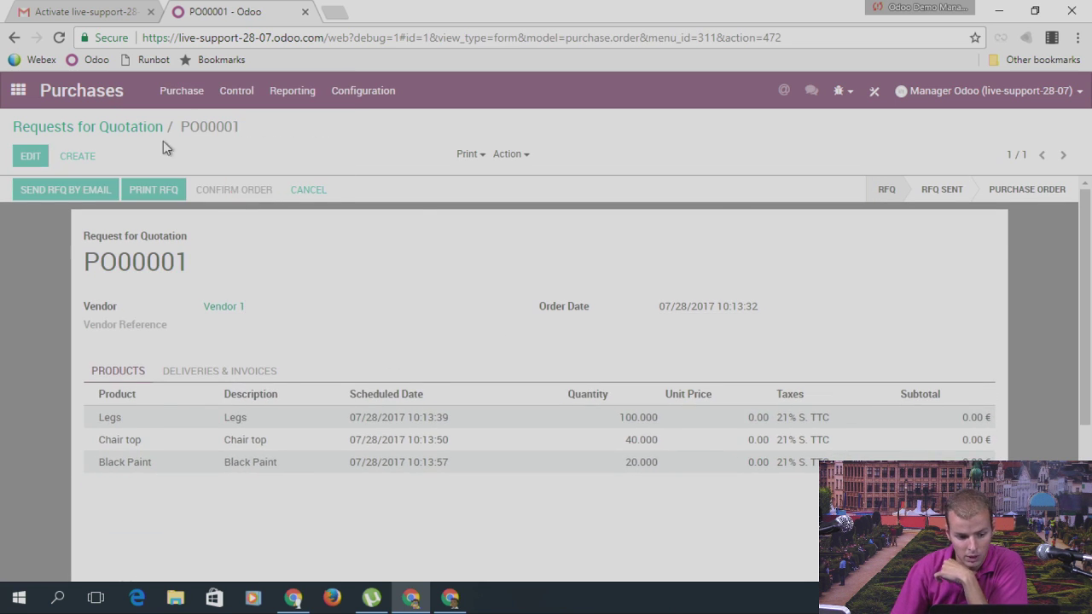
{"action": "left_click", "coordinate": [175, 193]}
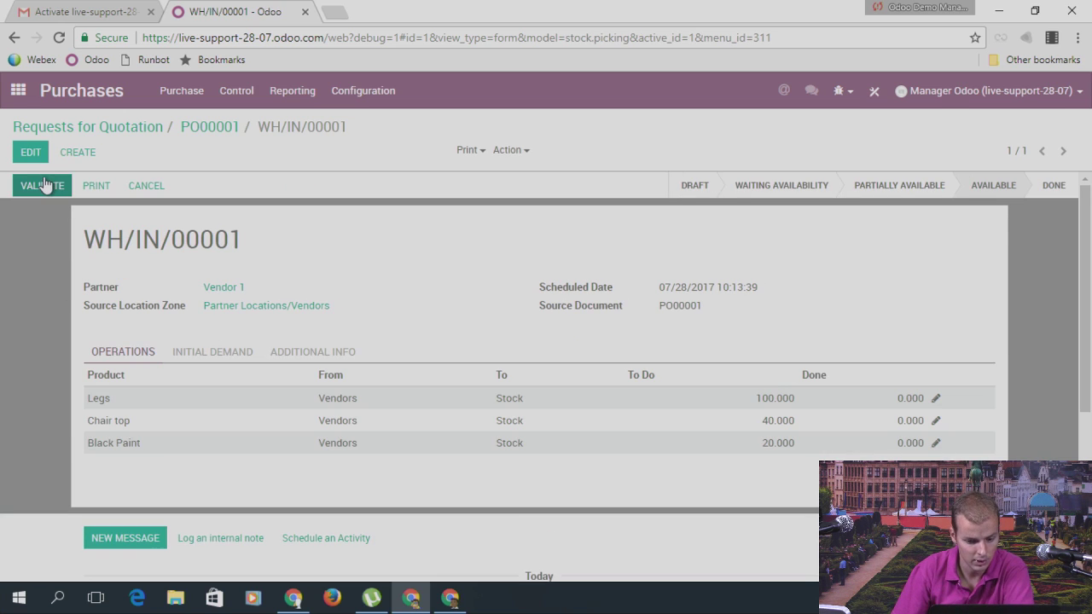
{"action": "left_click", "coordinate": [44, 187]}
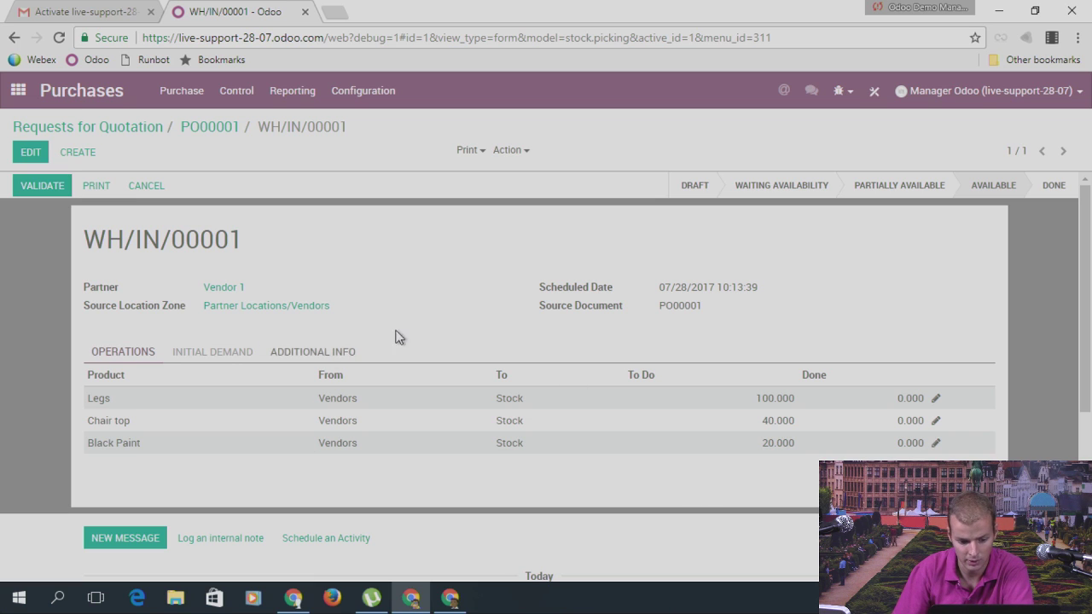
{"action": "mouse_move", "coordinate": [361, 419]}
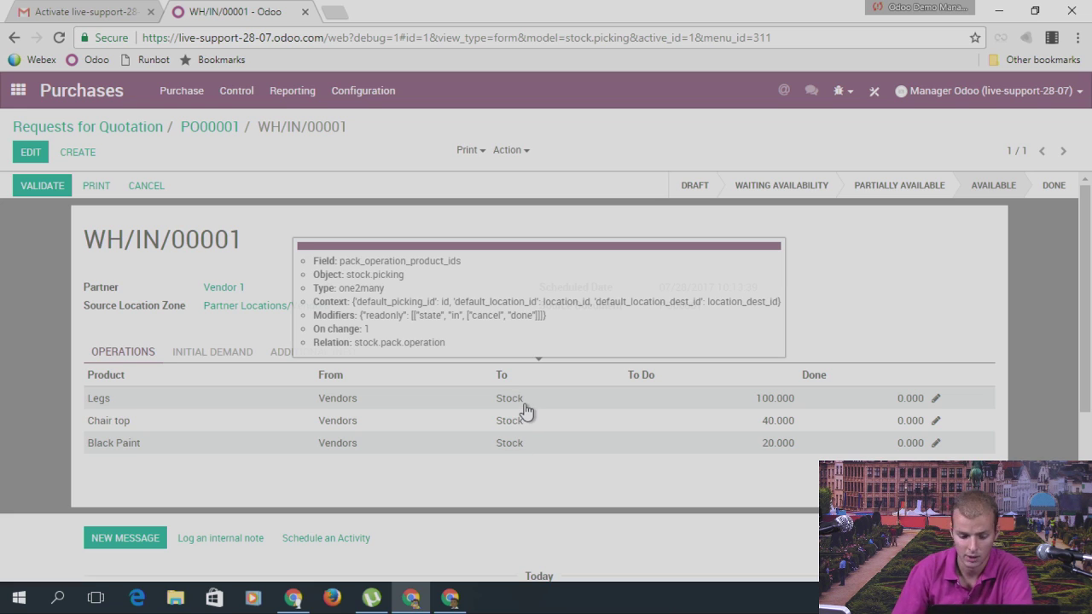
{"action": "left_click", "coordinate": [37, 186]}
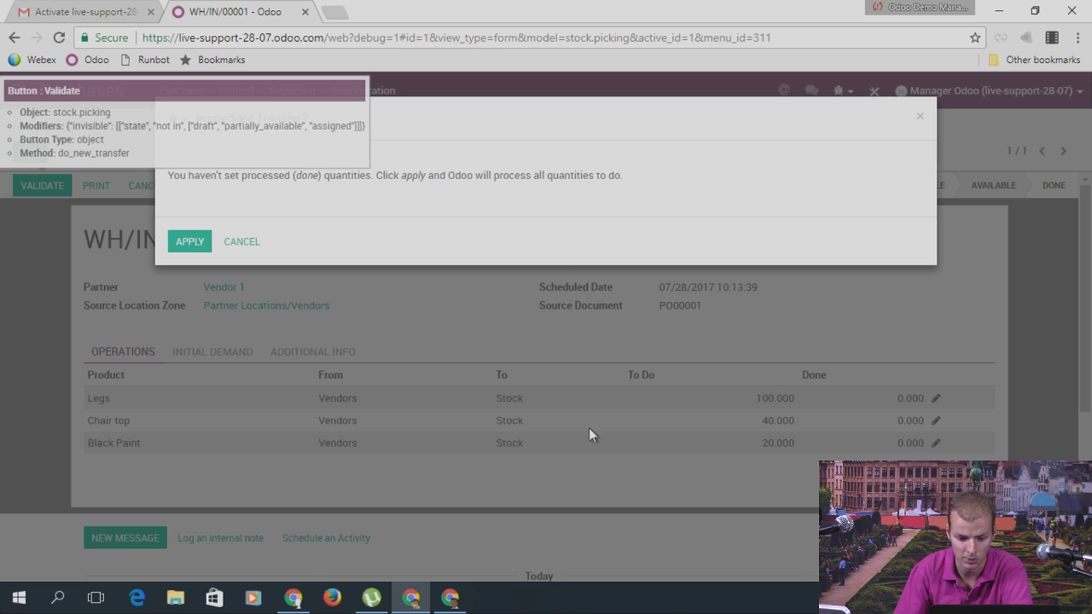
{"action": "left_click", "coordinate": [193, 240]}
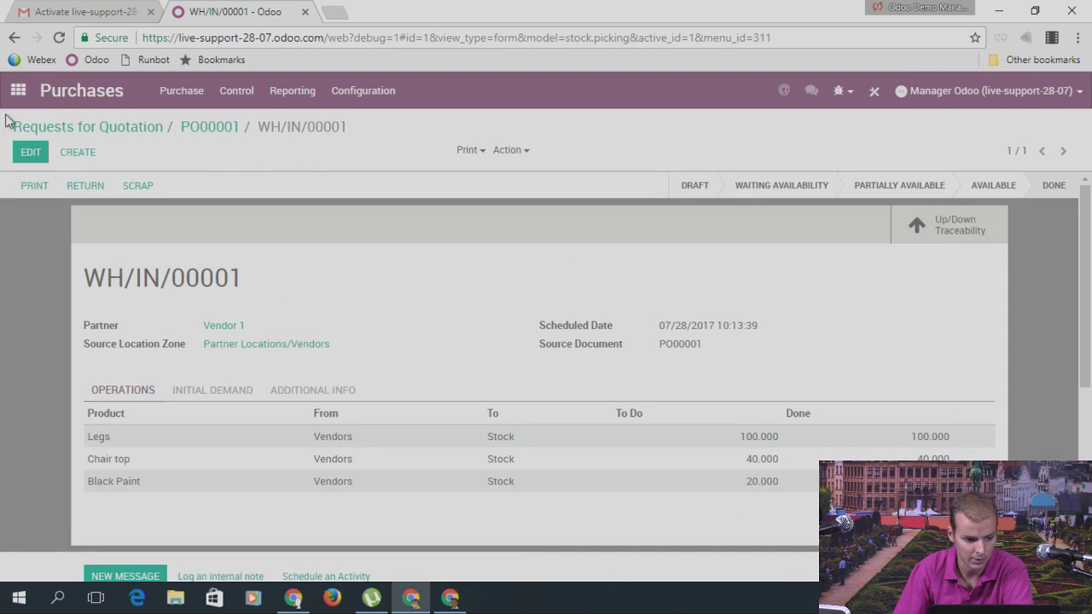
Step: Check WH/Stock's current stock (100 Legs, 40 Chair top, 20 Black Paint), then return to the Inventory dashboard
{"action": "left_click", "coordinate": [18, 91]}
{"action": "left_click", "coordinate": [512, 416]}
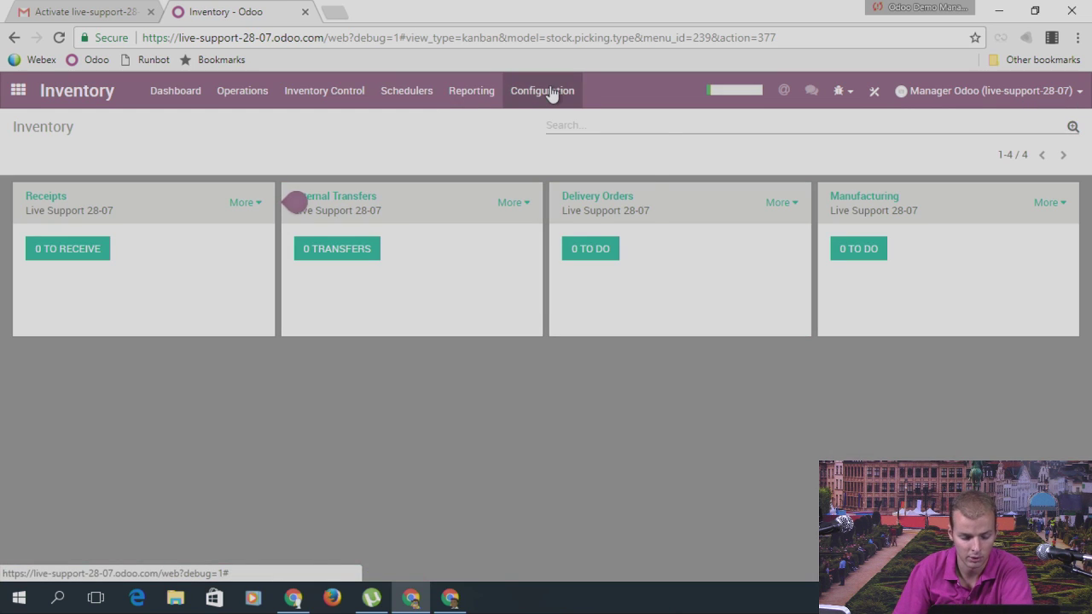
{"action": "left_click", "coordinate": [555, 91]}
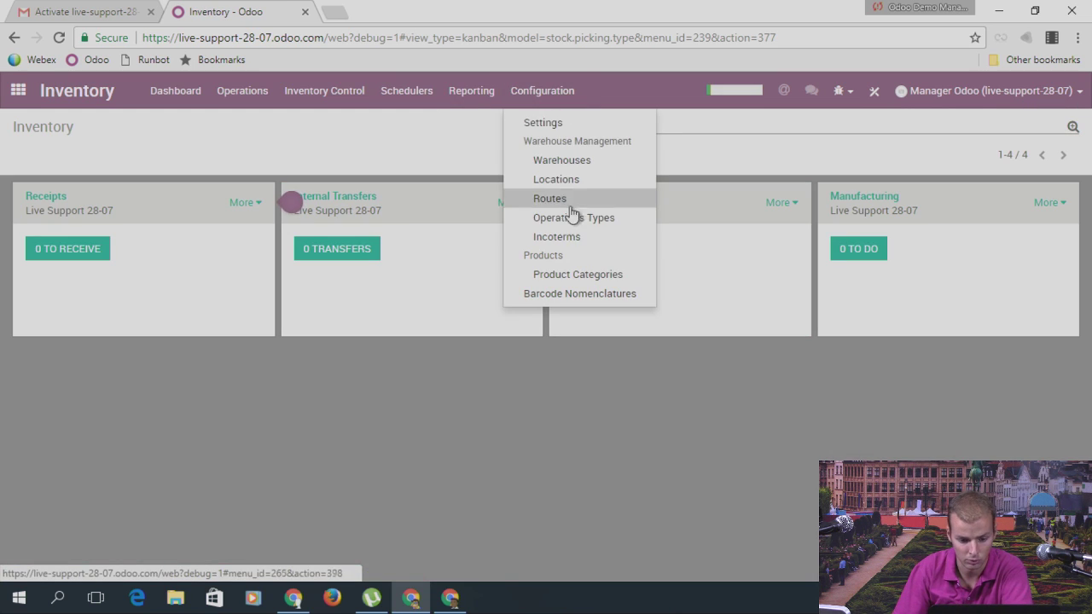
{"action": "left_click", "coordinate": [567, 186]}
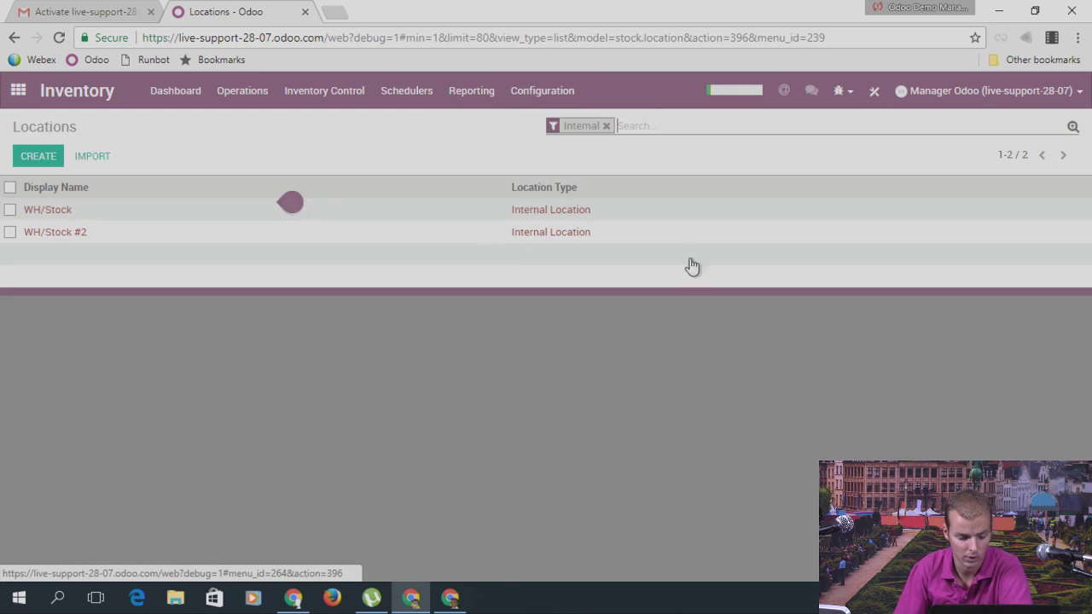
{"action": "left_click", "coordinate": [73, 218]}
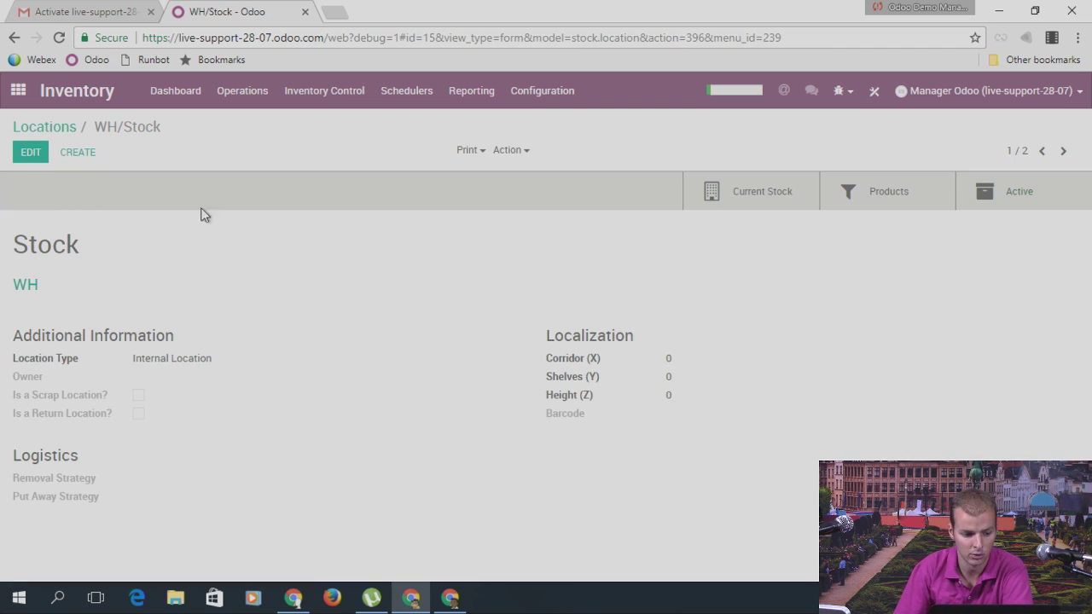
{"action": "left_click", "coordinate": [762, 203]}
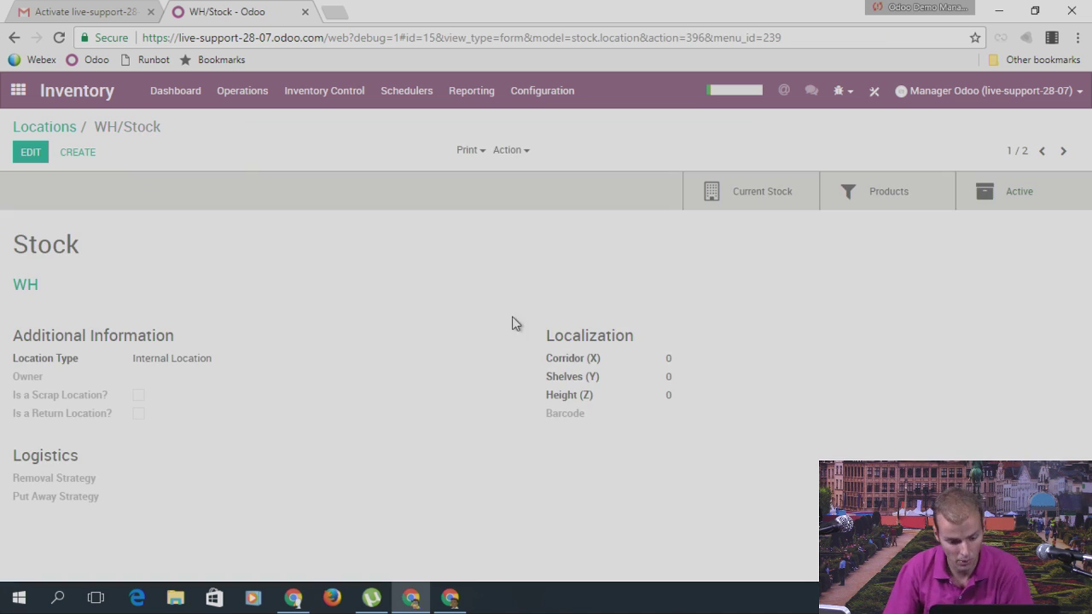
{"action": "left_click", "coordinate": [23, 126]}
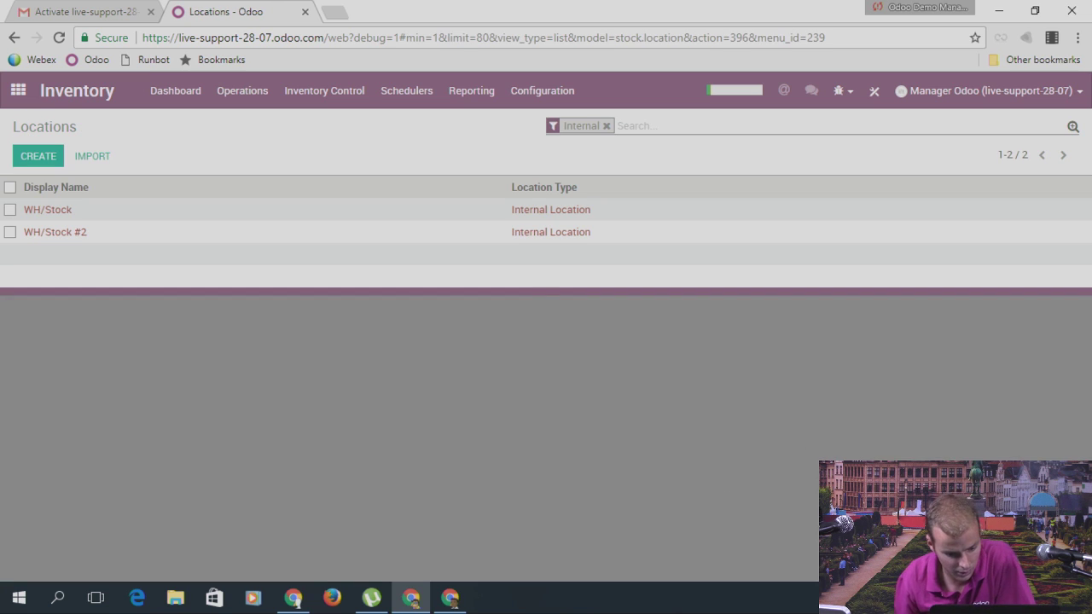
{"action": "left_click", "coordinate": [162, 100]}
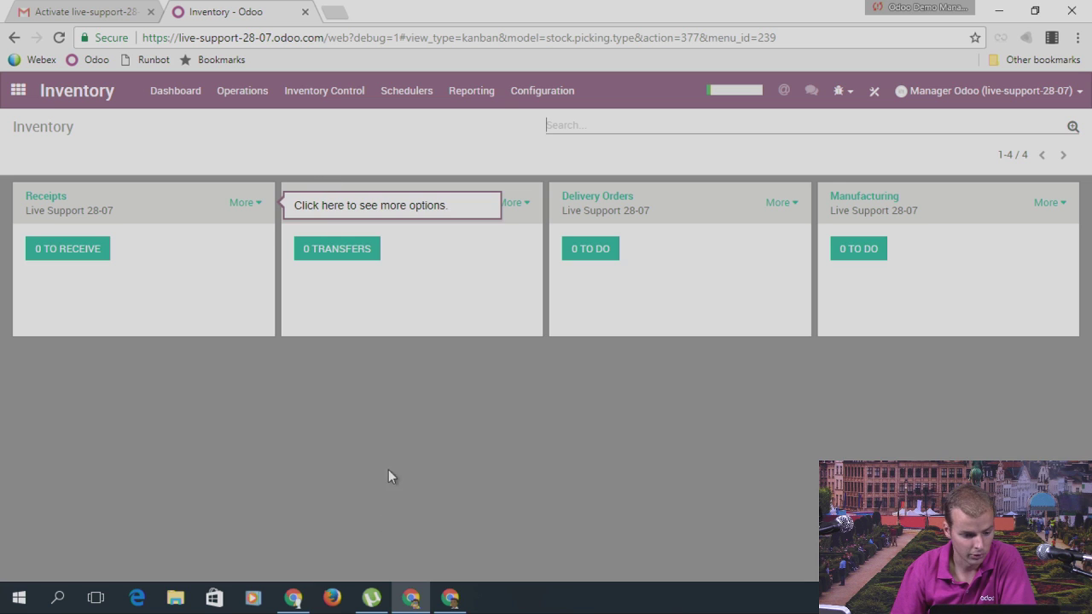
Step: Create an internal transfer of 50 Legs with destination WH/Stock #2 and save it
{"action": "left_click", "coordinate": [359, 265]}
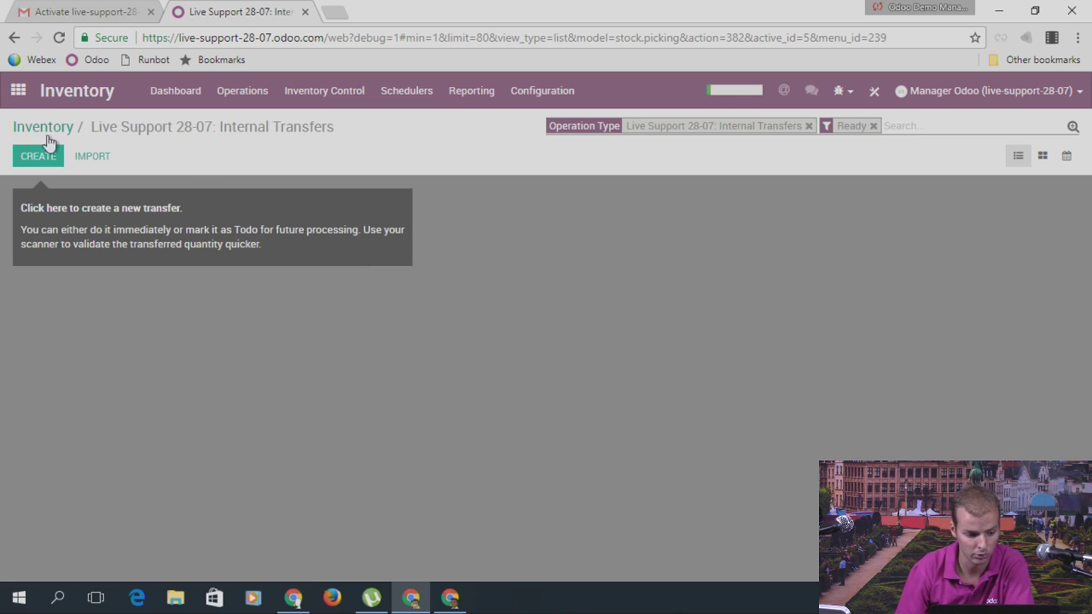
{"action": "left_click", "coordinate": [32, 160]}
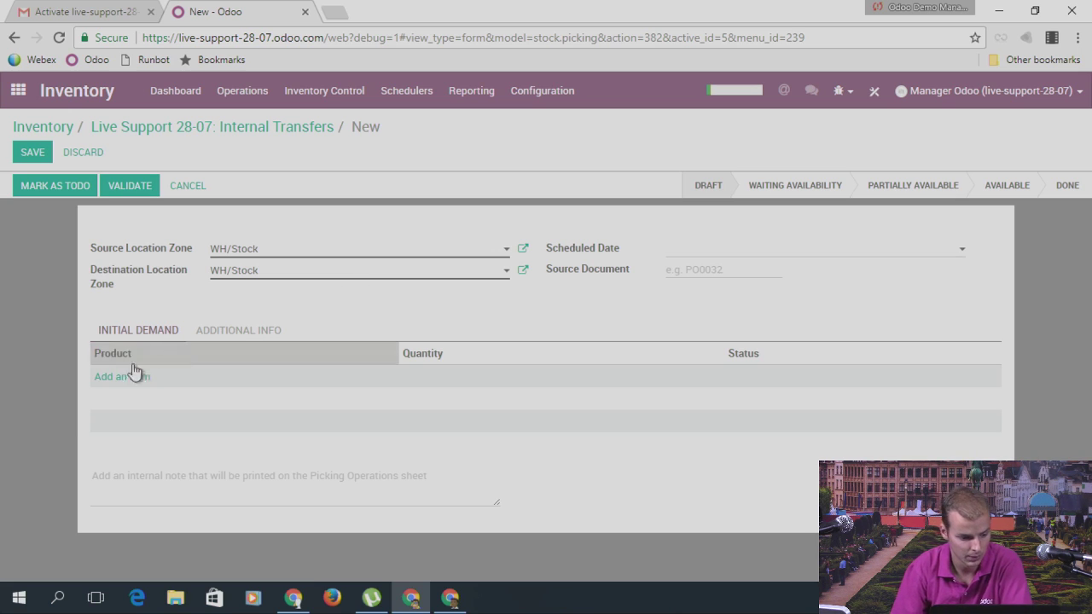
{"action": "left_click", "coordinate": [107, 379]}
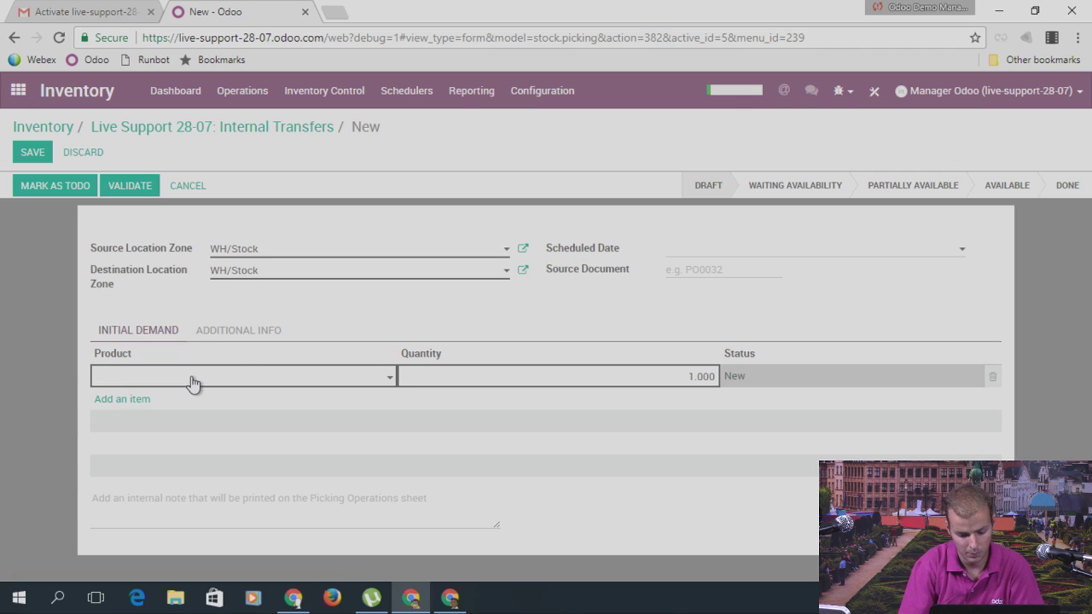
{"action": "type", "text": "leg"}
{"action": "left_click", "coordinate": [150, 410]}
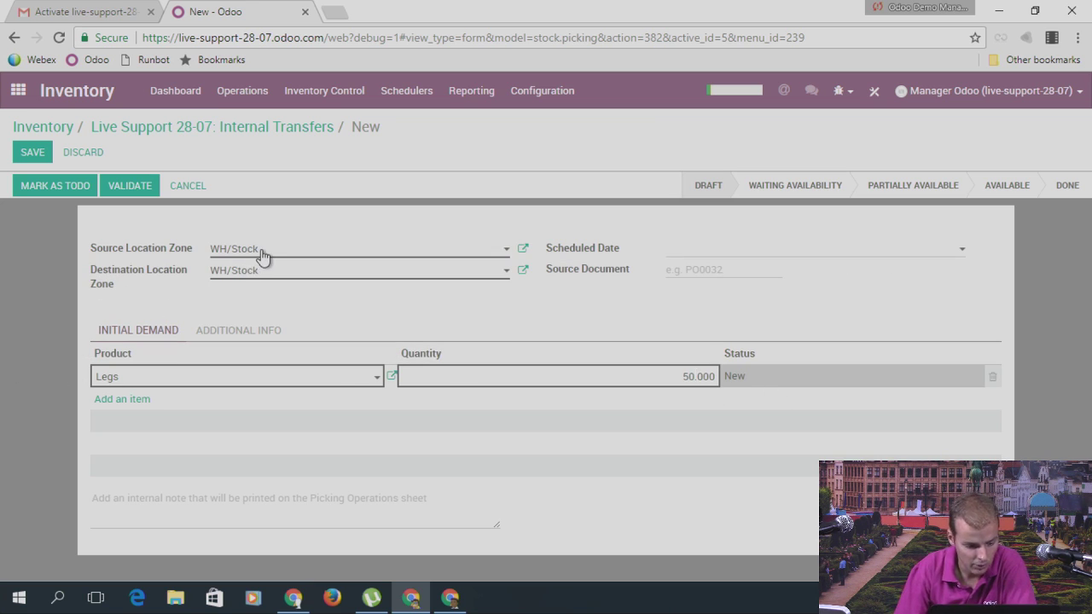
{"action": "left_click", "coordinate": [257, 281]}
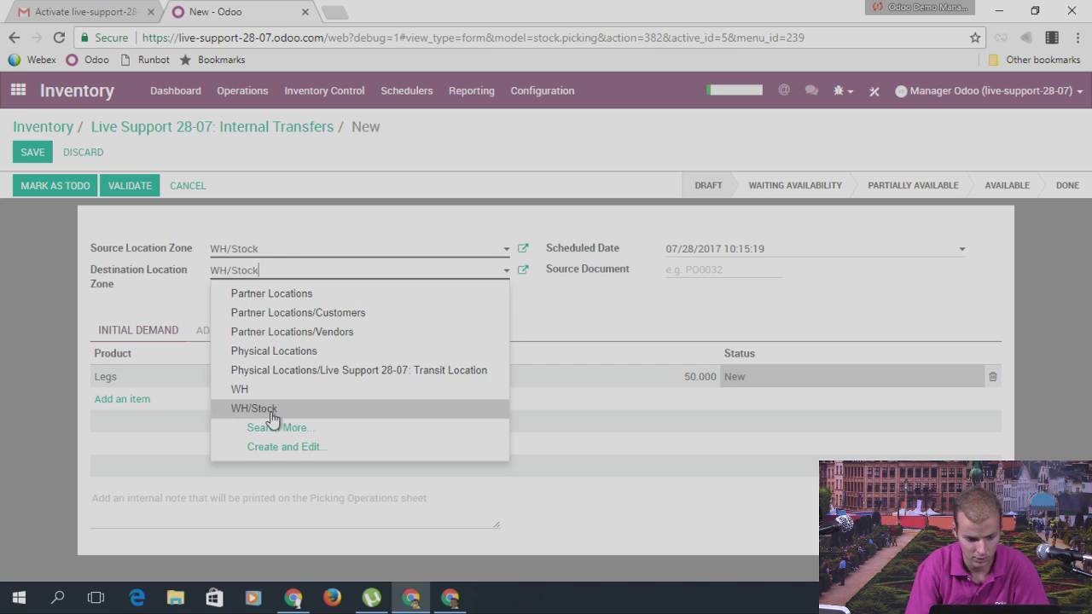
{"action": "type", "text": "stock"}
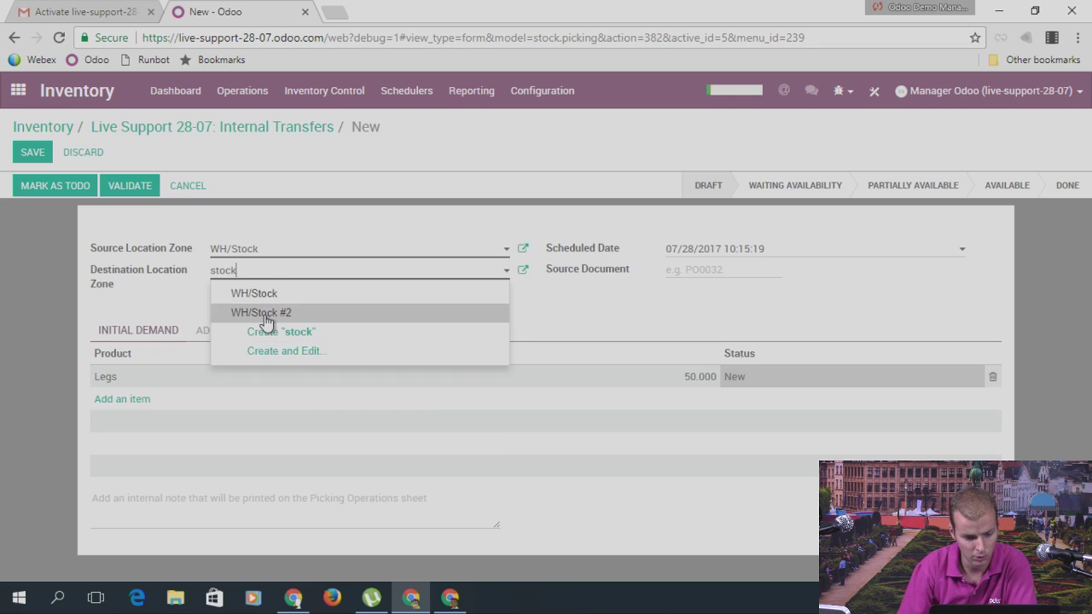
{"action": "left_click", "coordinate": [265, 313]}
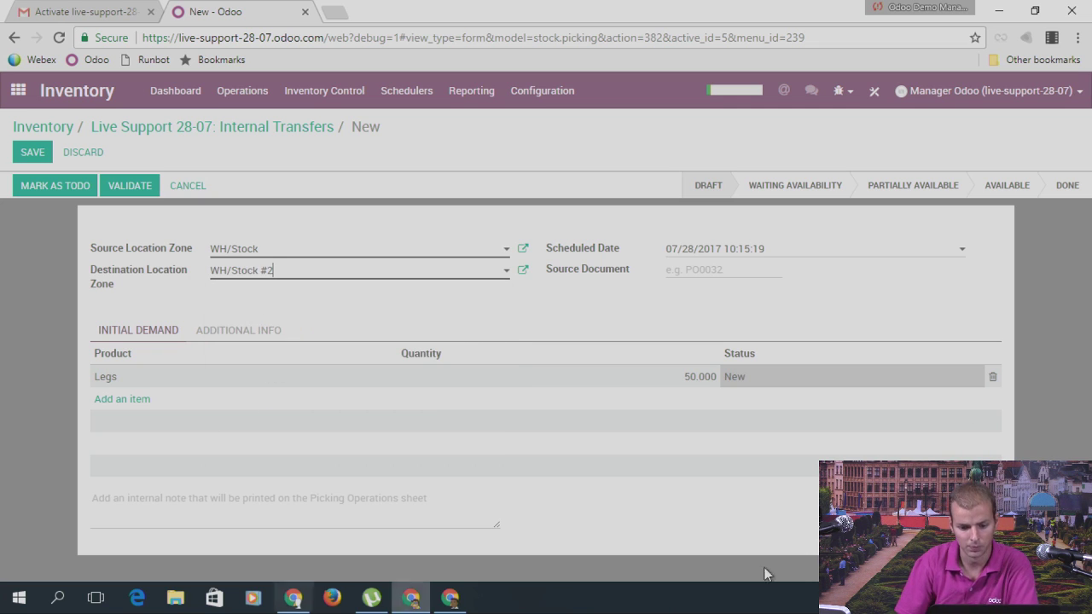
{"action": "left_click", "coordinate": [33, 152]}
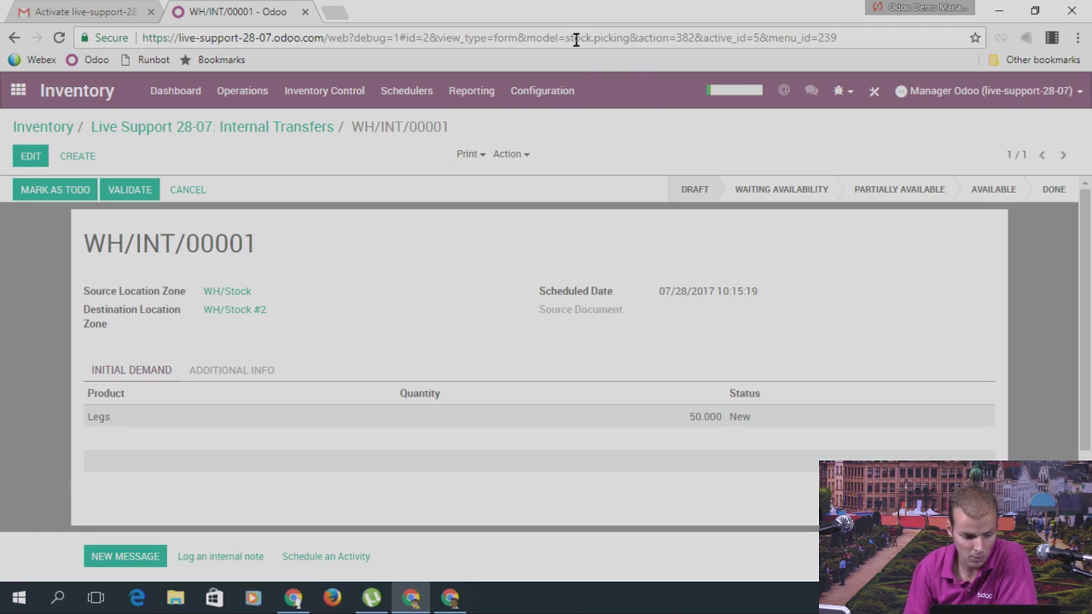
Step: Mark WH/INT/00001 as to do, reserve the Legs, and validate it, applying all quantities
{"action": "mouse_move", "coordinate": [155, 244]}
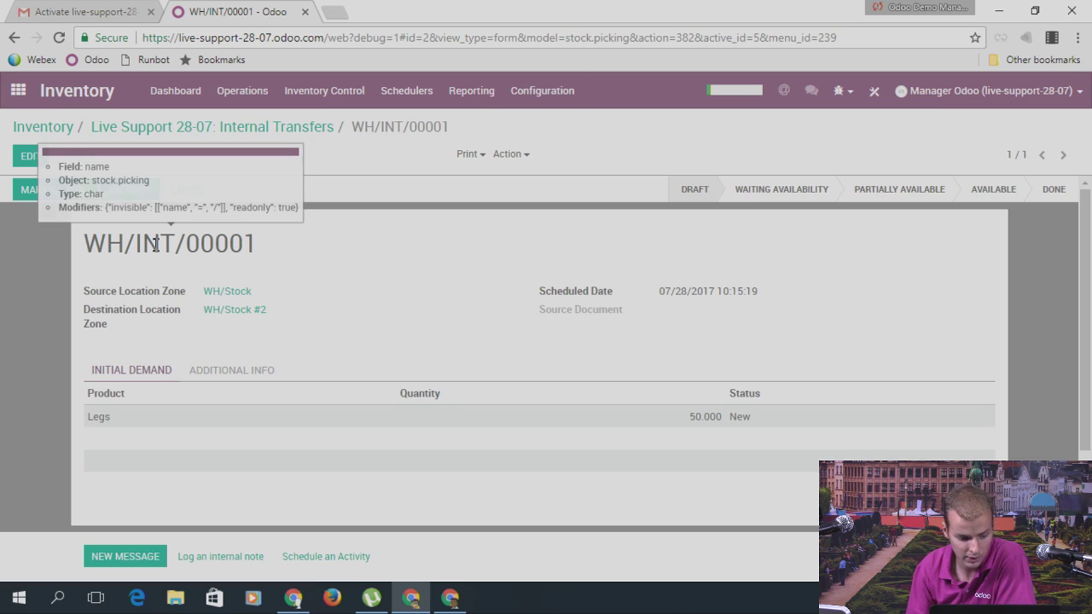
{"action": "mouse_move", "coordinate": [109, 420]}
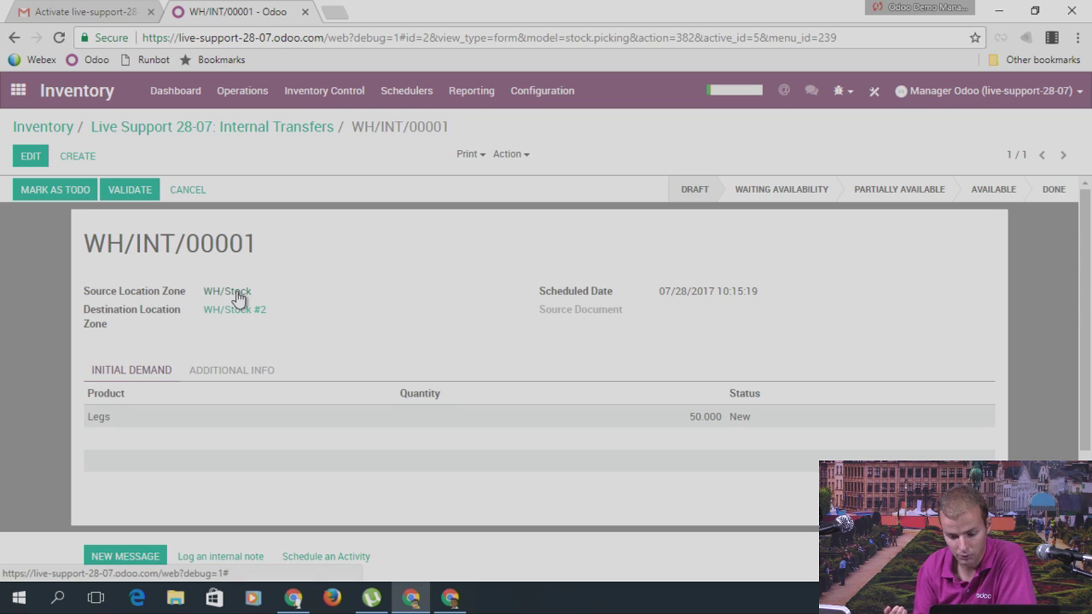
{"action": "left_click", "coordinate": [51, 193]}
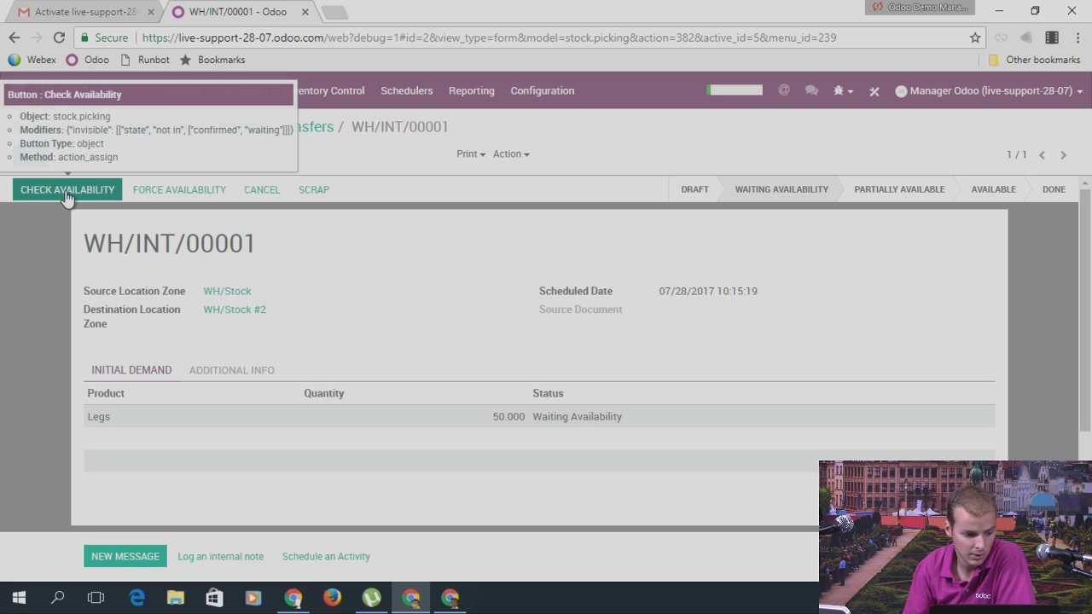
{"action": "left_click", "coordinate": [61, 195]}
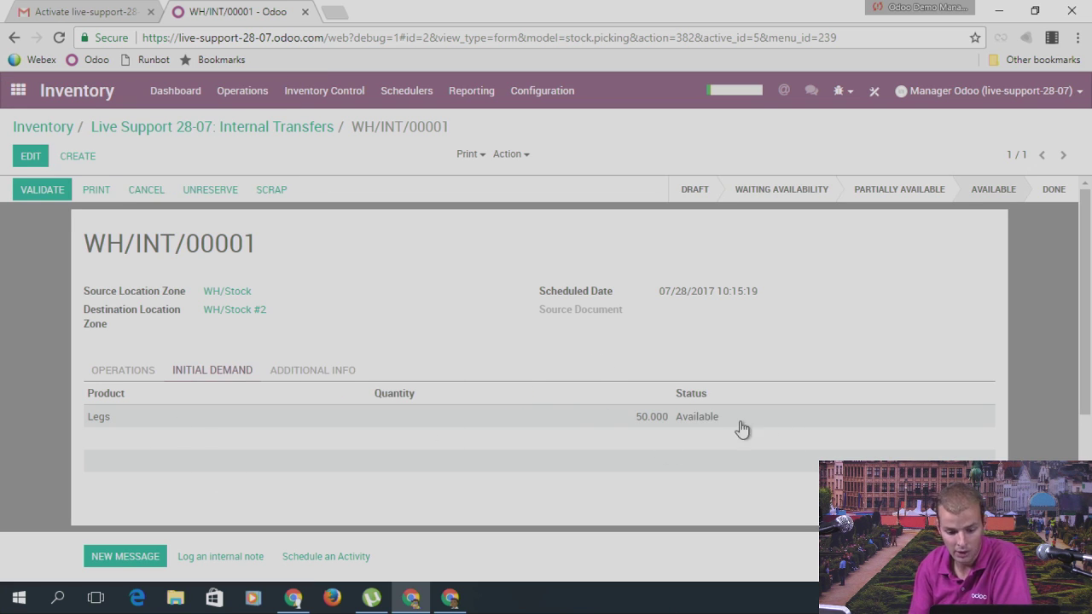
{"action": "mouse_move", "coordinate": [719, 417]}
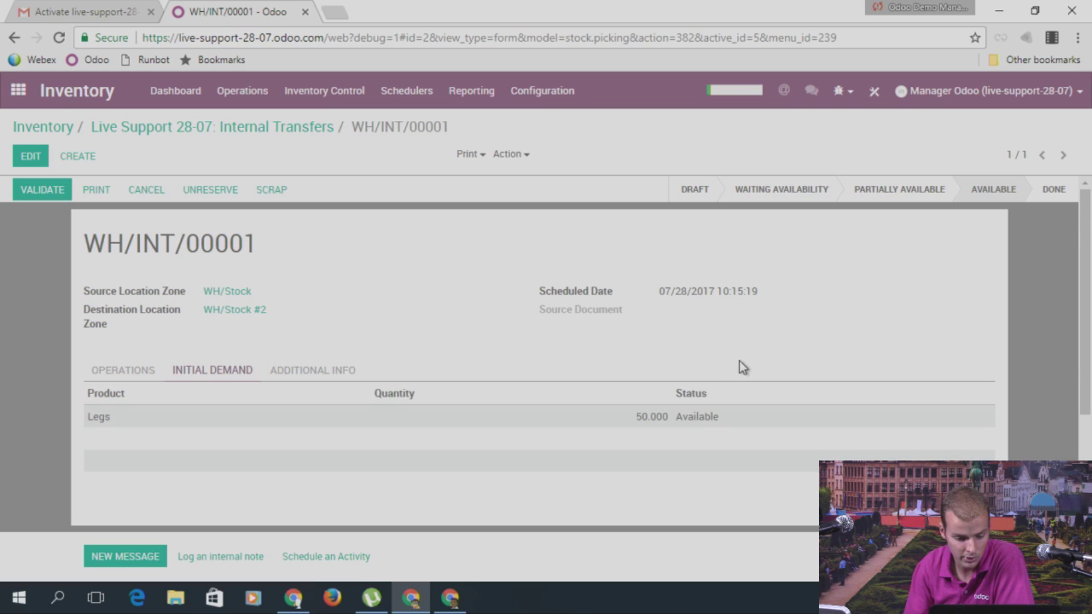
{"action": "left_click", "coordinate": [117, 368]}
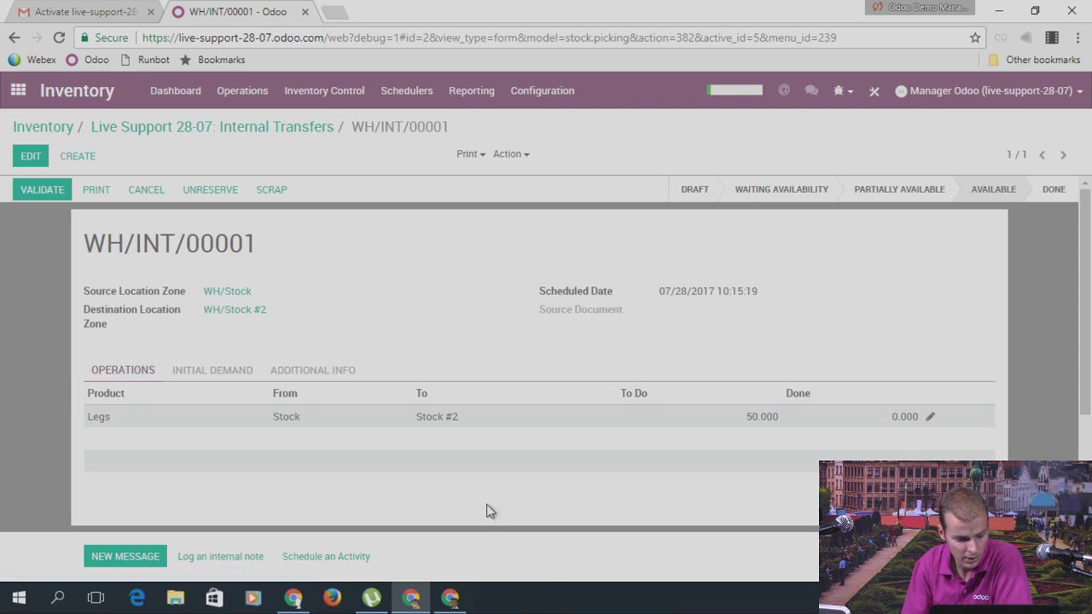
{"action": "mouse_move", "coordinate": [316, 401]}
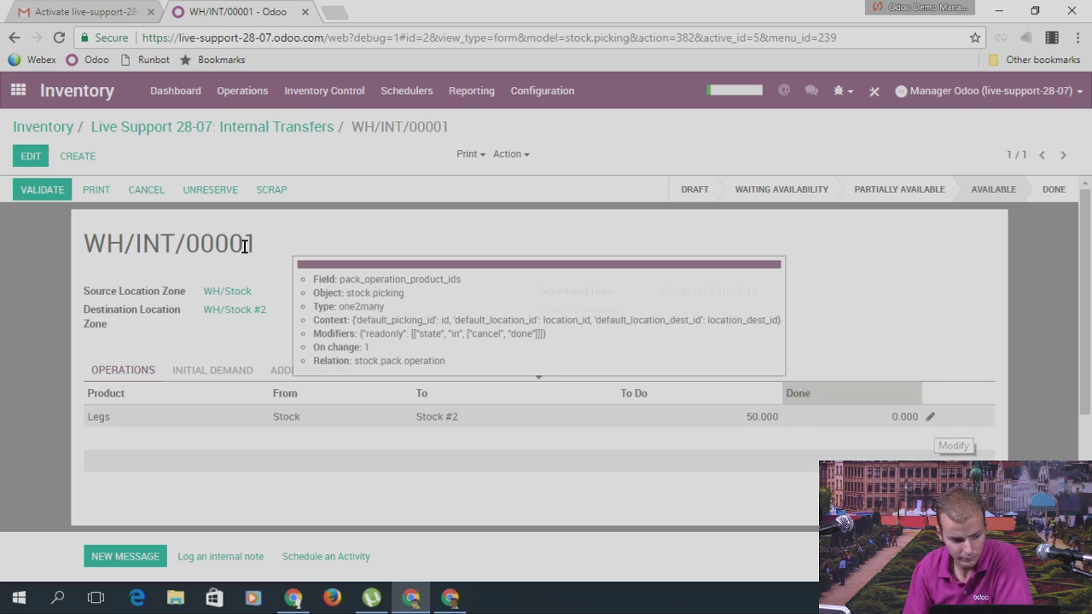
{"action": "left_click", "coordinate": [45, 190]}
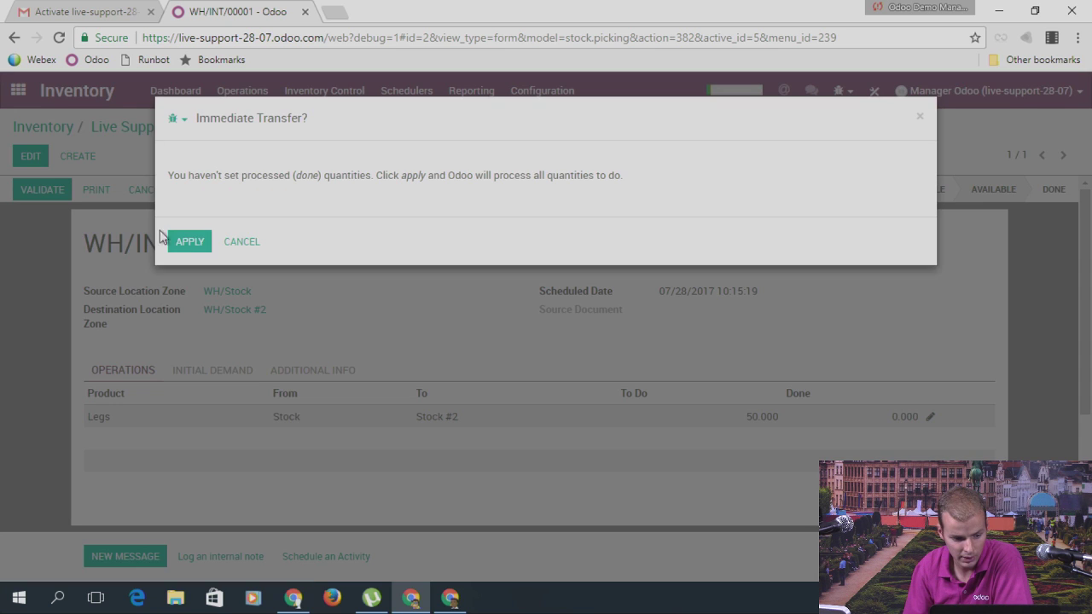
{"action": "left_click", "coordinate": [187, 239]}
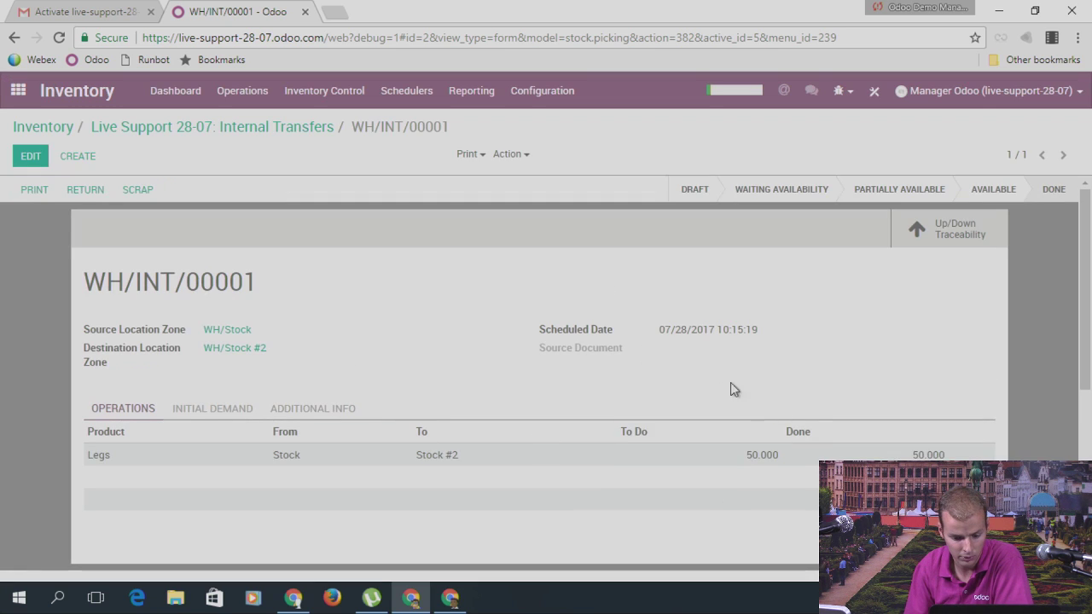
Step: List all internal transfers without the Ready filter to see WH/INT/00001 Done, then reopen Inventory
{"action": "left_click", "coordinate": [288, 128]}
{"action": "left_click", "coordinate": [34, 132]}
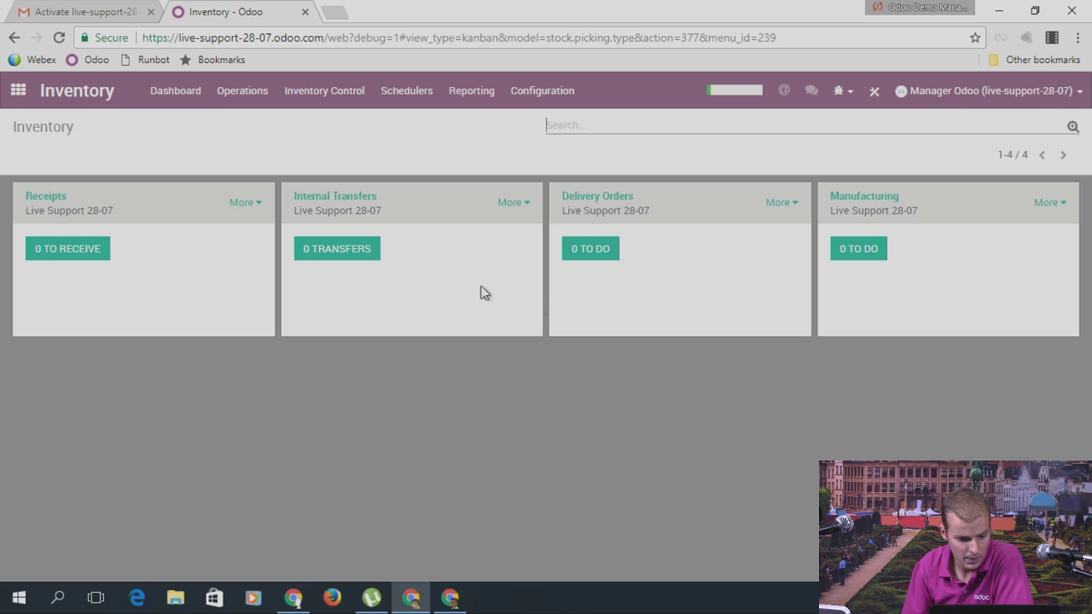
{"action": "left_click", "coordinate": [353, 255]}
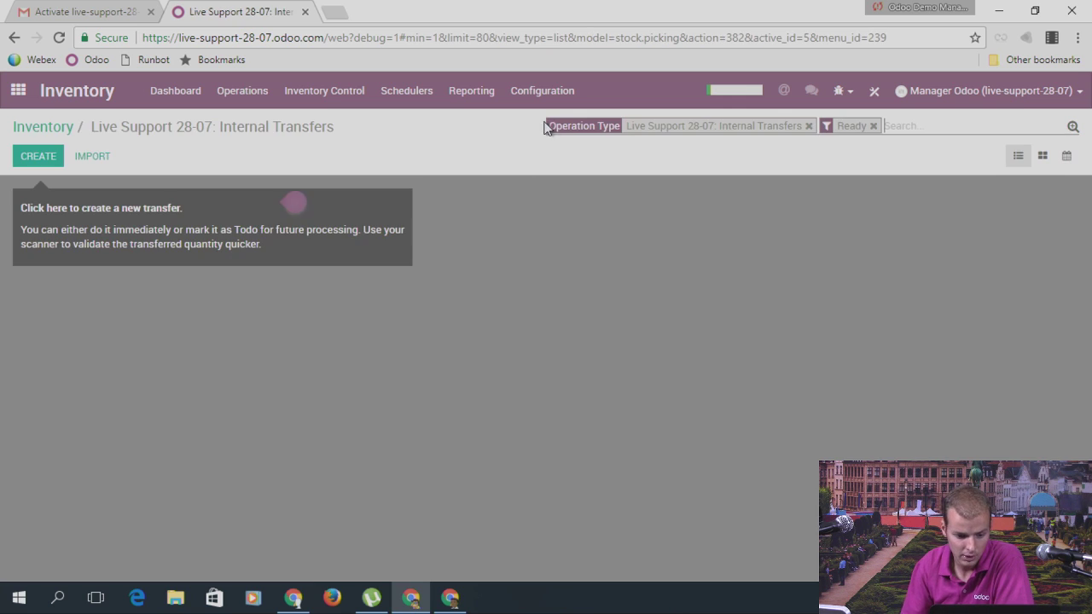
{"action": "left_click", "coordinate": [874, 126]}
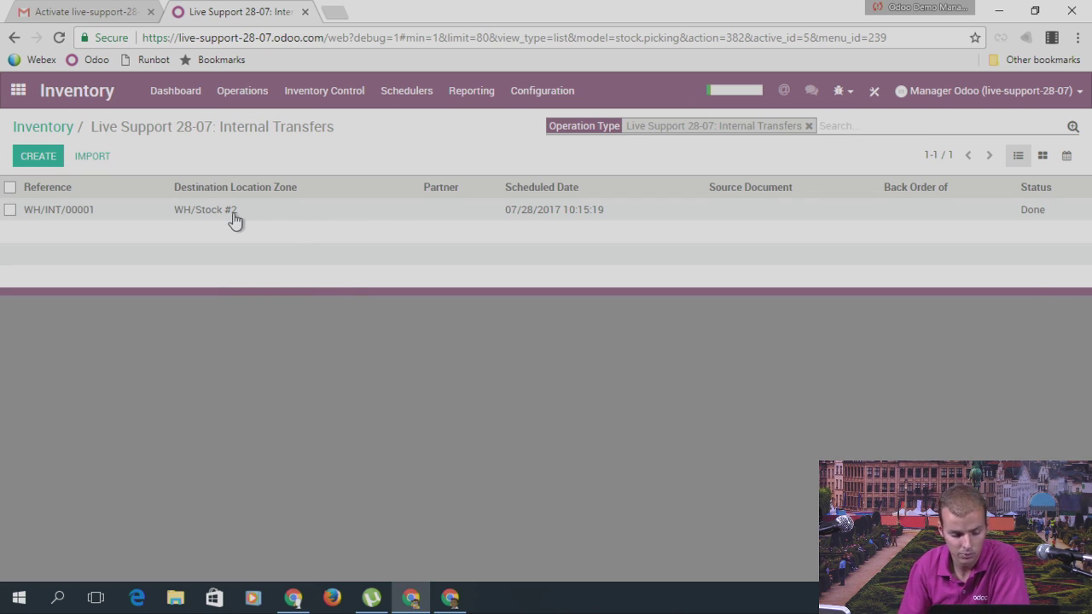
{"action": "left_click", "coordinate": [18, 91]}
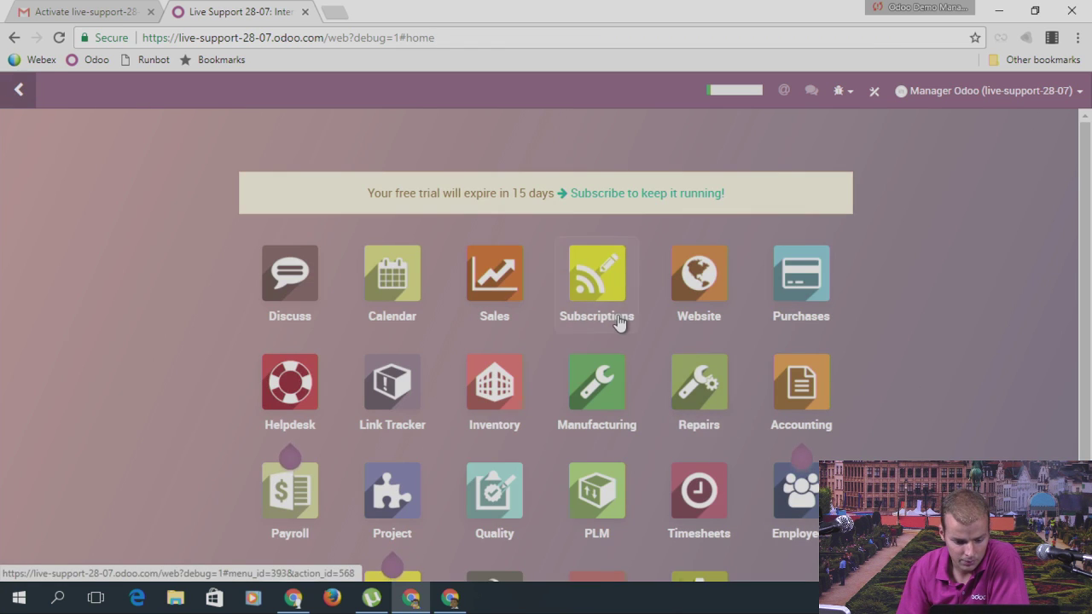
{"action": "scroll", "coordinate": [628, 315], "scroll_direction": "down", "scroll_amount": 2}
{"action": "left_click", "coordinate": [502, 323]}
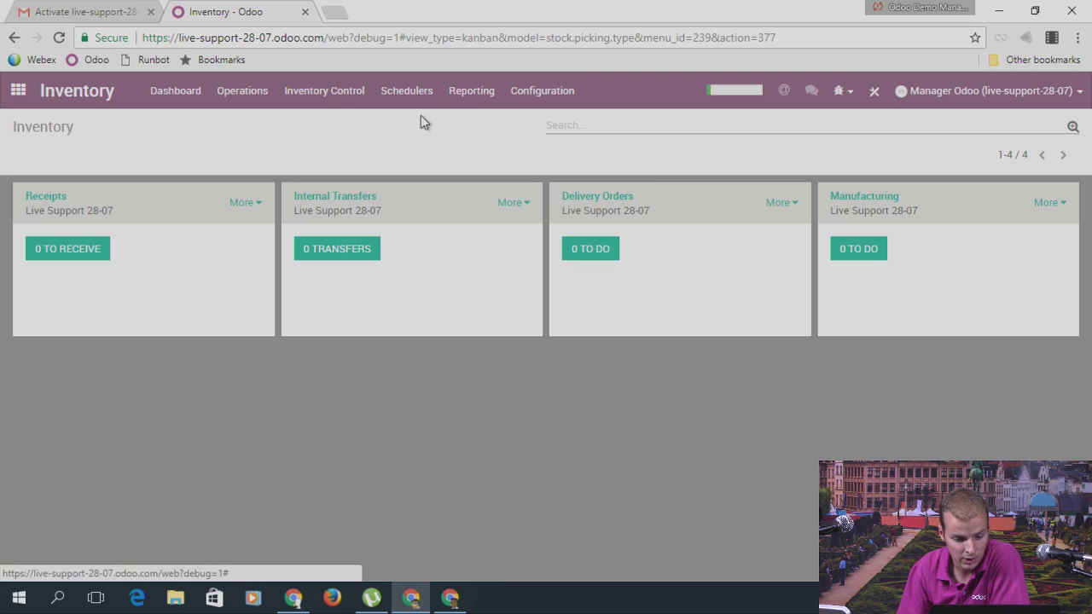
Step: View current stock in WH/Stock and WH/Stock #2, confirming the 50 Legs in Stock #2
{"action": "left_click", "coordinate": [522, 91]}
{"action": "left_click", "coordinate": [555, 179]}
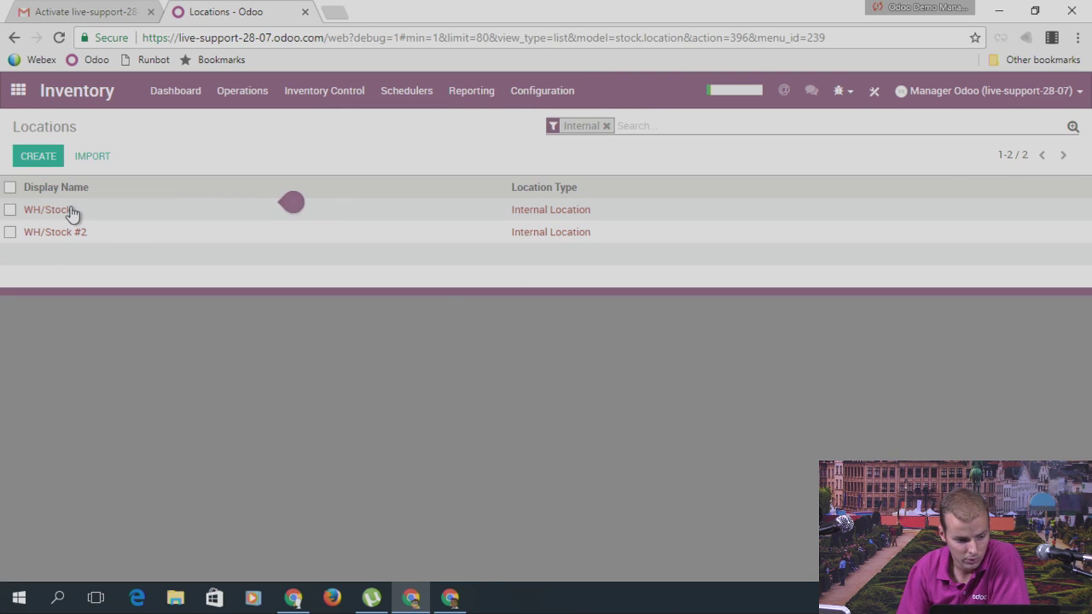
{"action": "left_click", "coordinate": [71, 210]}
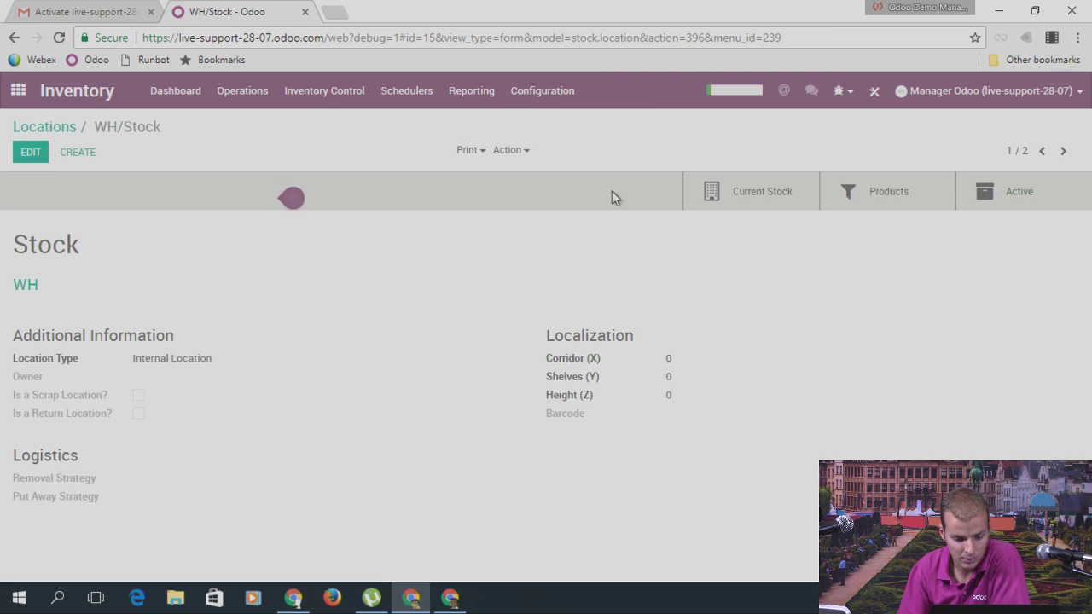
{"action": "left_click", "coordinate": [753, 209]}
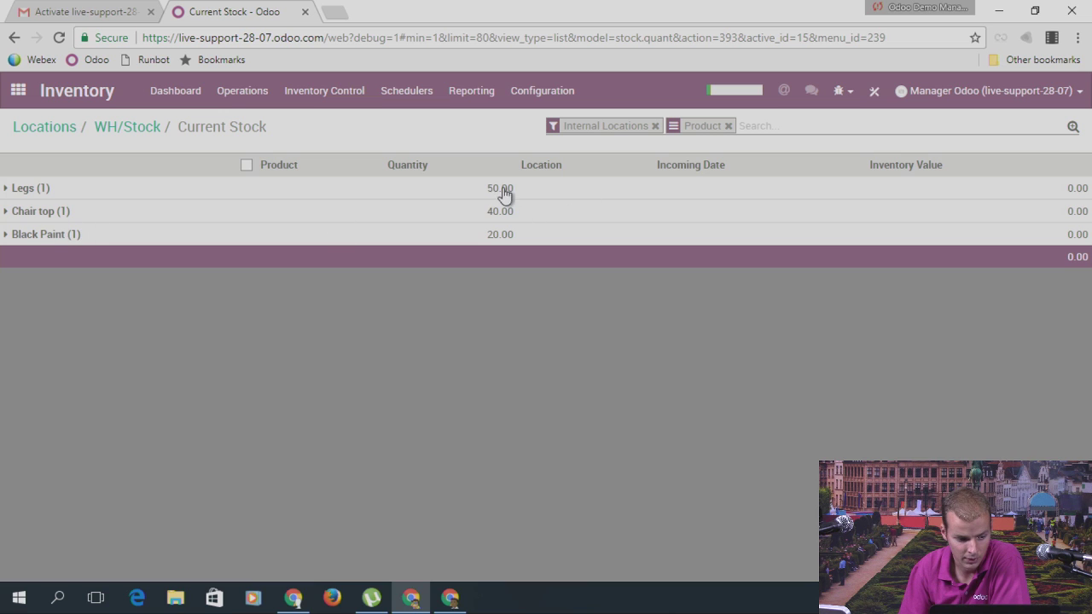
{"action": "left_click", "coordinate": [115, 126]}
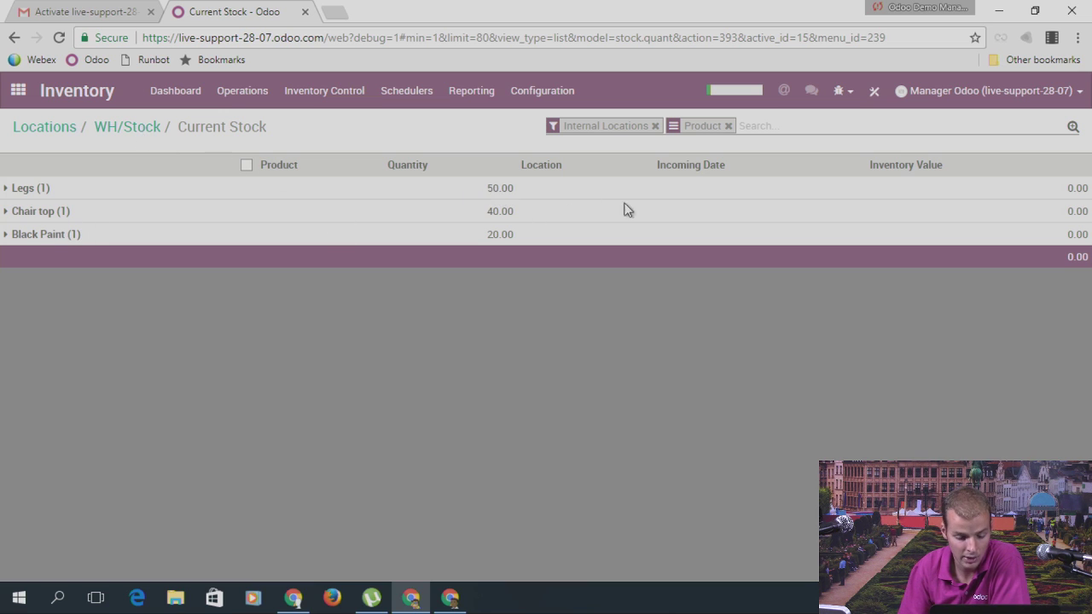
{"action": "left_click", "coordinate": [1063, 151]}
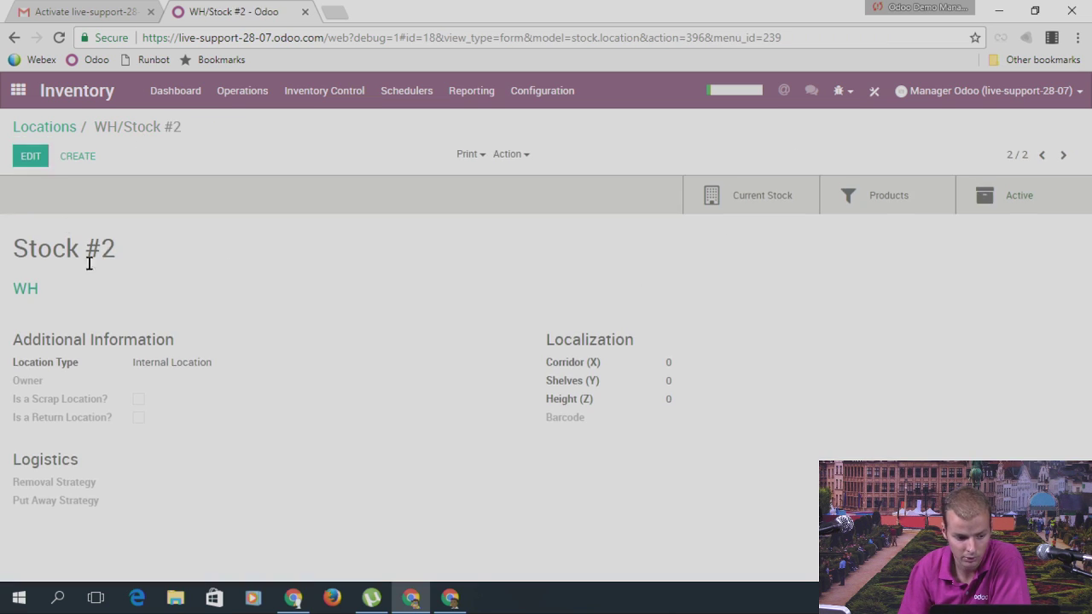
{"action": "left_click", "coordinate": [787, 202]}
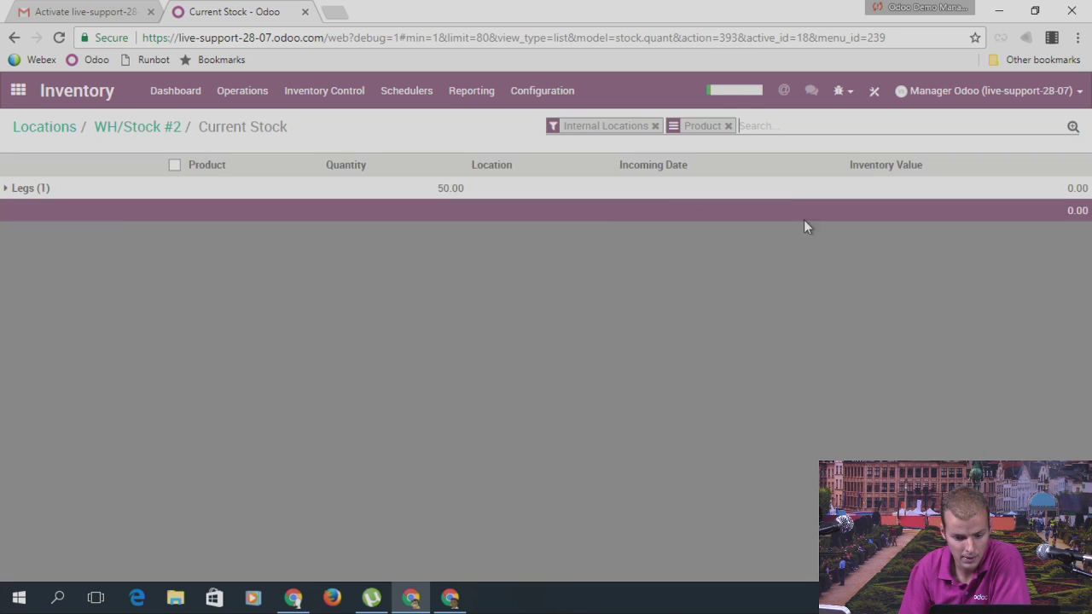
{"action": "left_click", "coordinate": [147, 128]}
{"action": "left_click", "coordinate": [66, 128]}
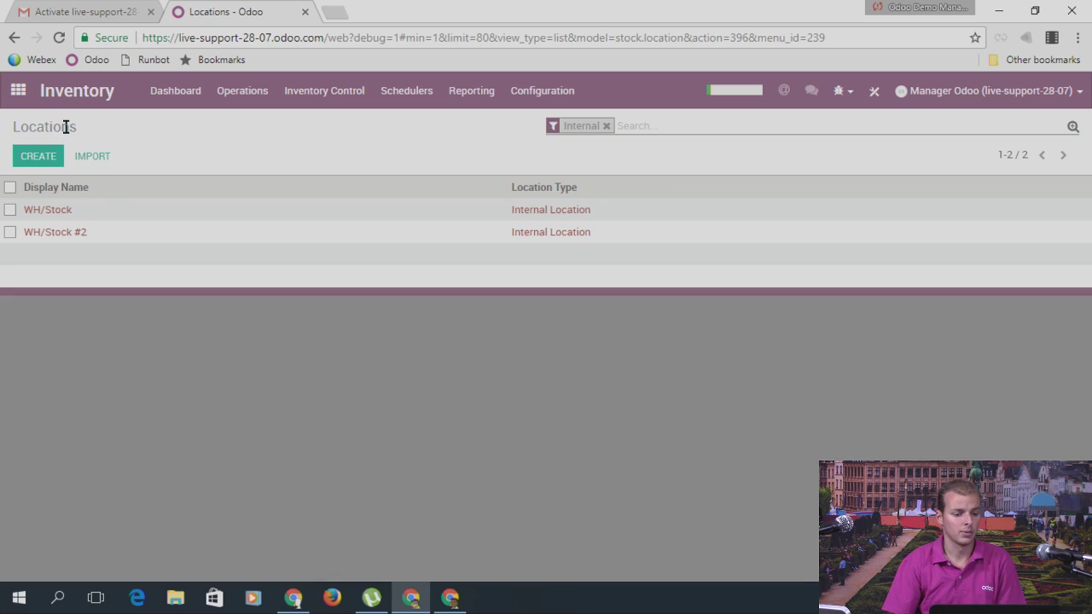
Step: Reopen the Inventory dashboard and highlight the Manufacturing card title
{"action": "left_click", "coordinate": [18, 94]}
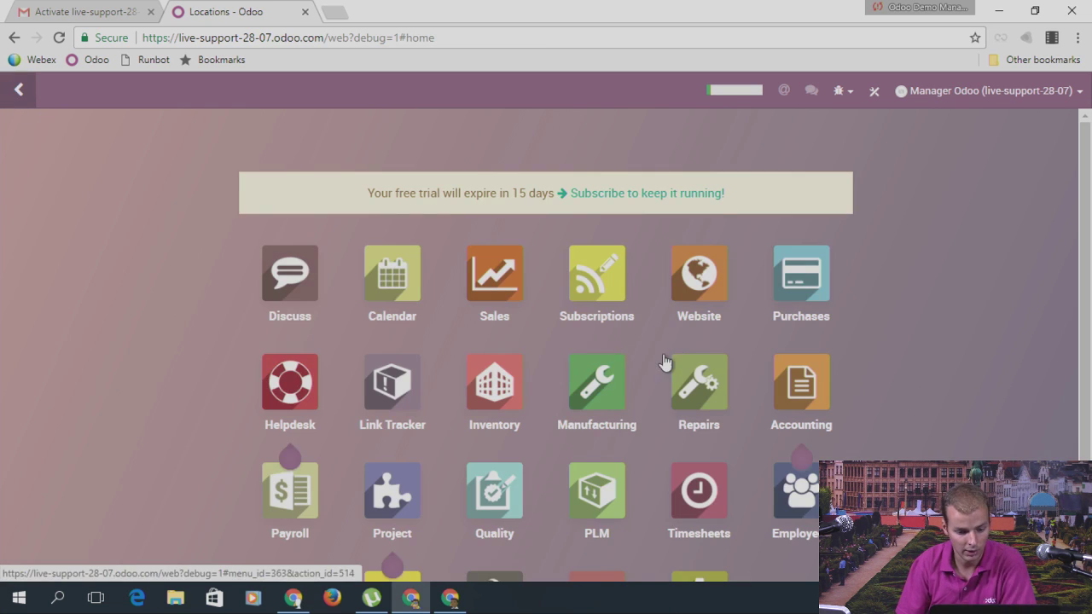
{"action": "scroll", "coordinate": [507, 327], "scroll_direction": "down", "scroll_amount": 1}
{"action": "left_click", "coordinate": [507, 327]}
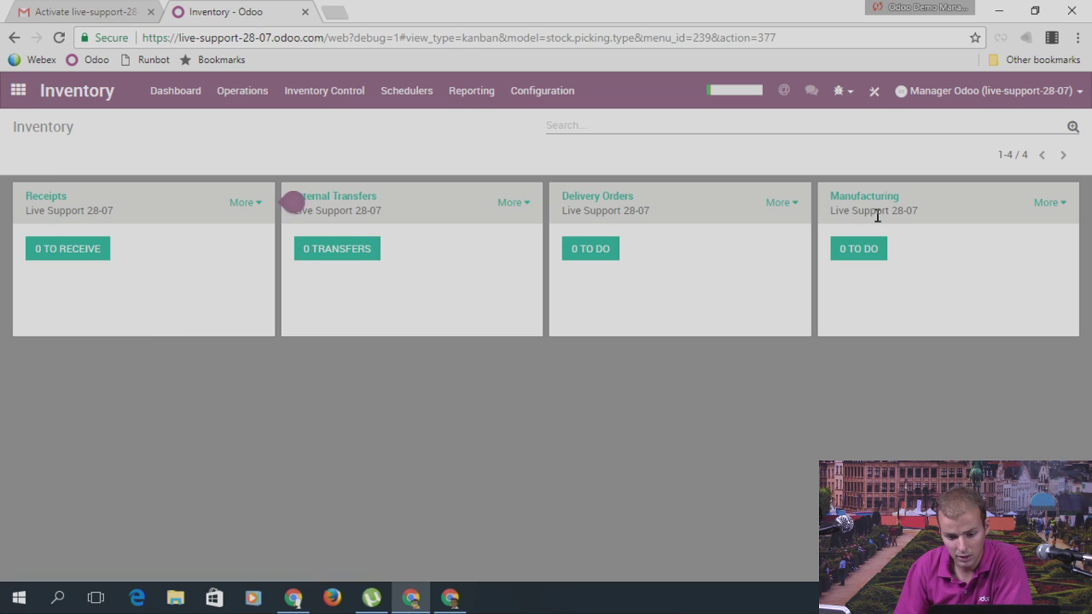
{"action": "left_click_drag", "start_coordinate": [834, 198], "coordinate": [906, 196]}
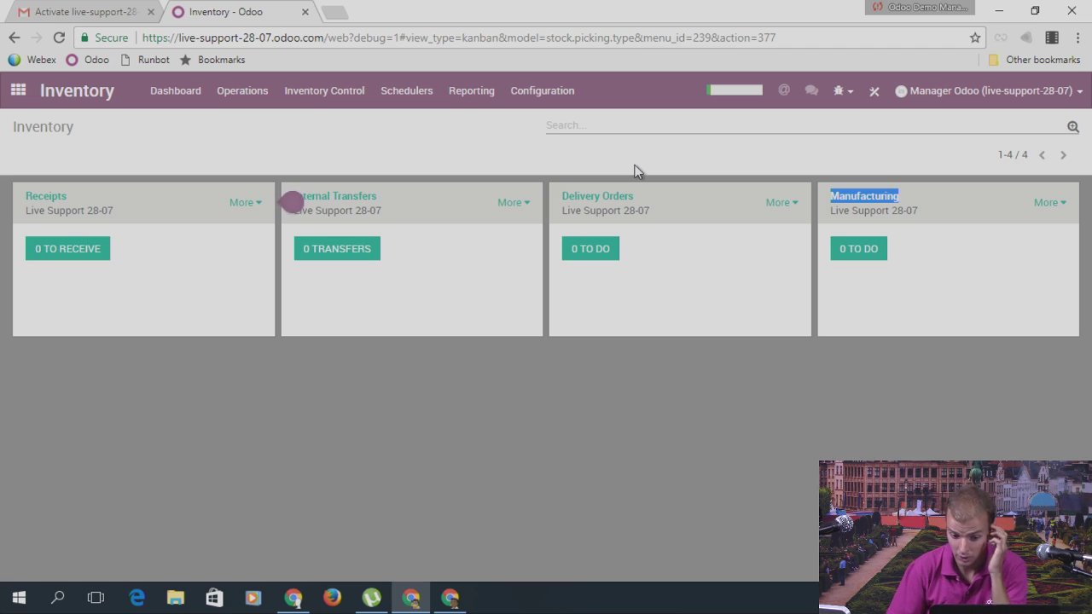
Step: Open the Chair product from the Sales product catalog and view its inventory routes
{"action": "left_click", "coordinate": [13, 102]}
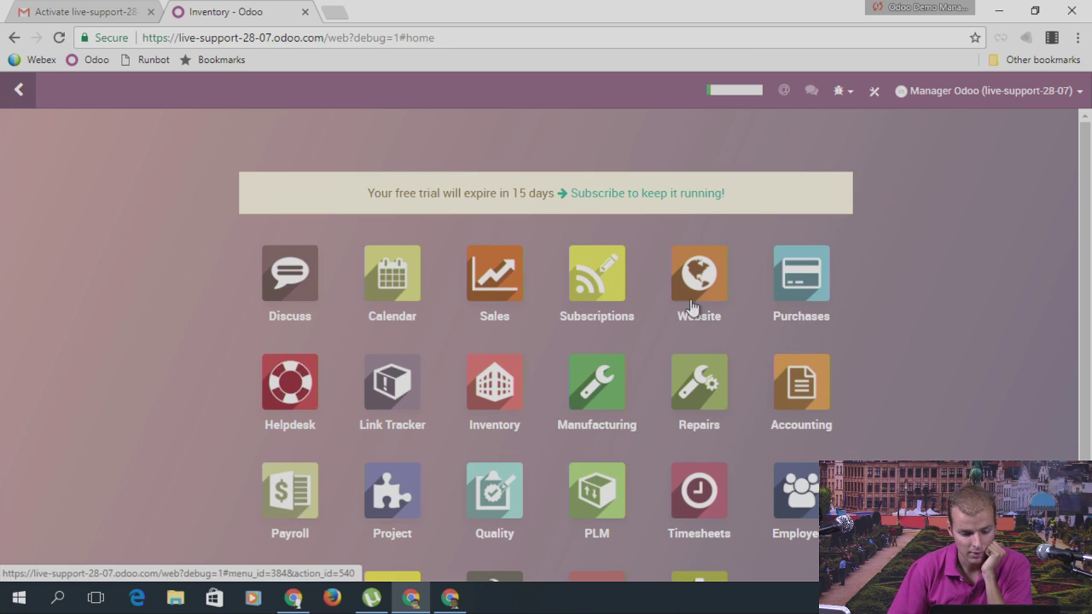
{"action": "left_click", "coordinate": [510, 268]}
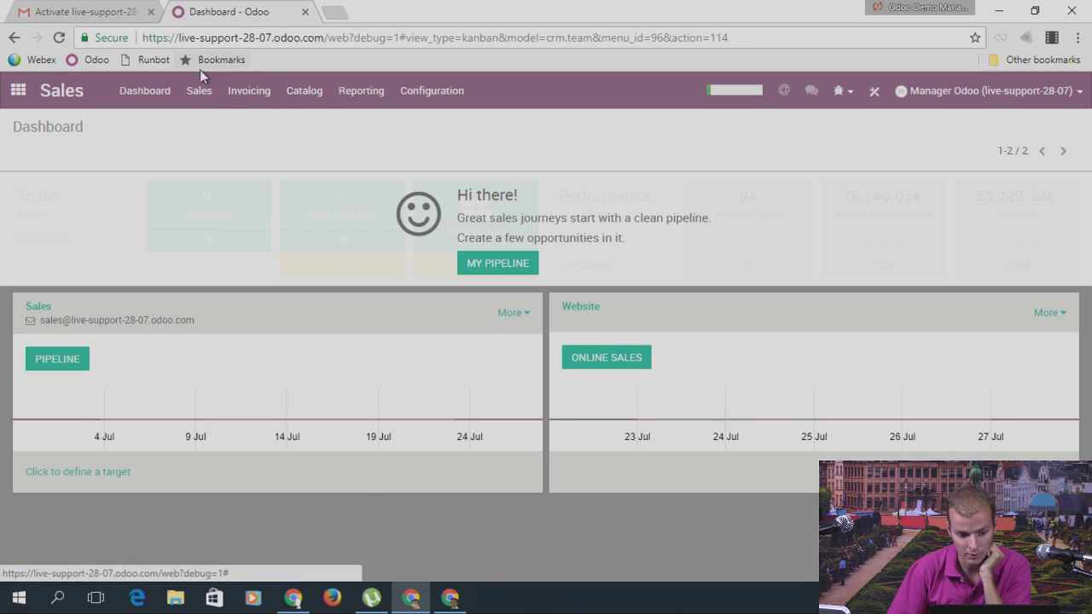
{"action": "left_click", "coordinate": [313, 94]}
{"action": "left_click", "coordinate": [323, 124]}
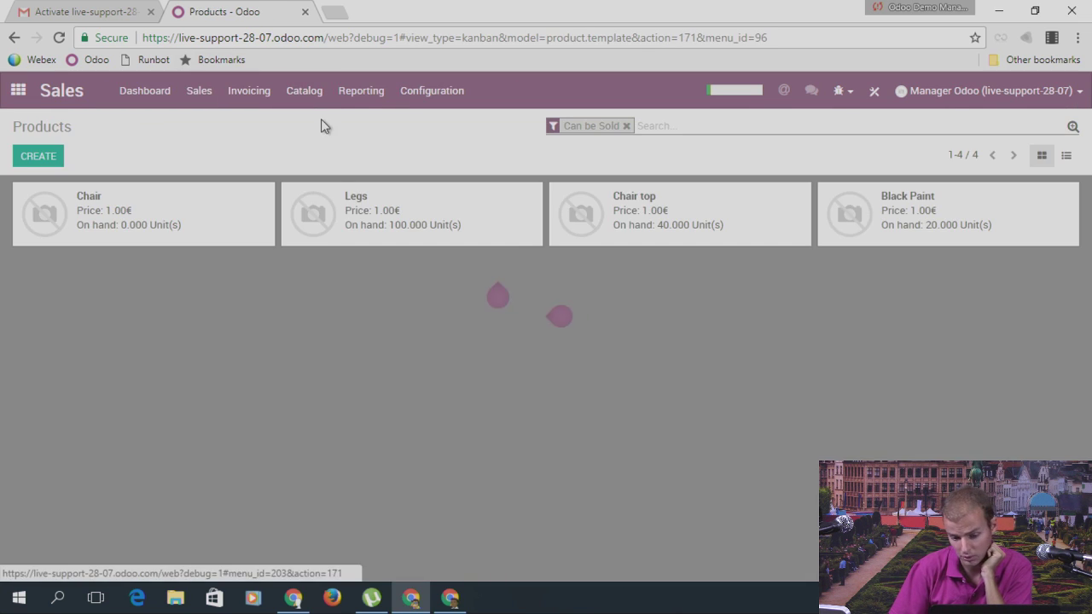
{"action": "left_click", "coordinate": [198, 212]}
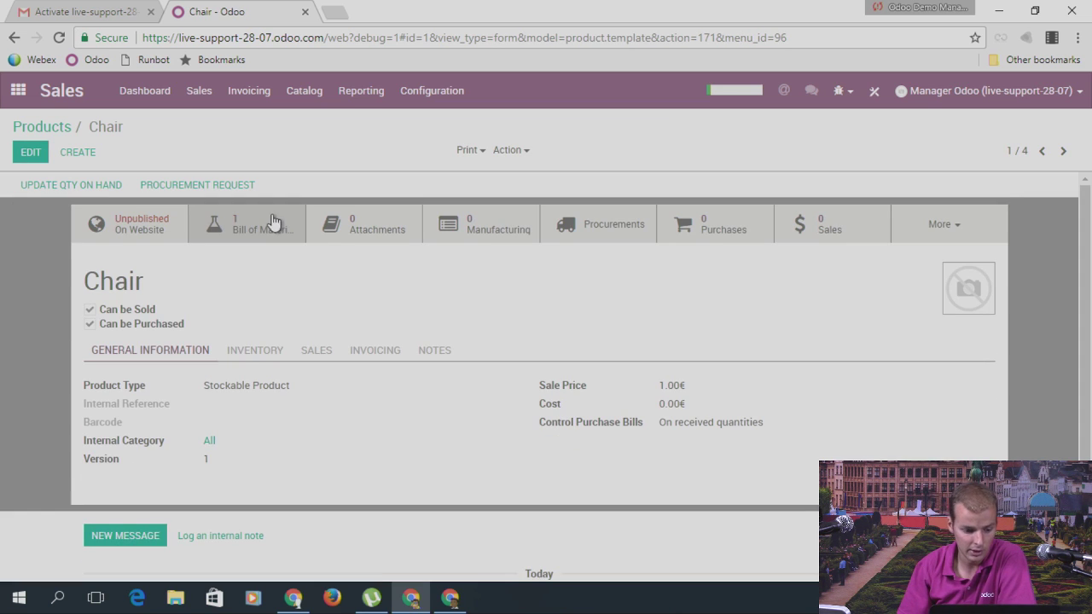
{"action": "left_click", "coordinate": [260, 350]}
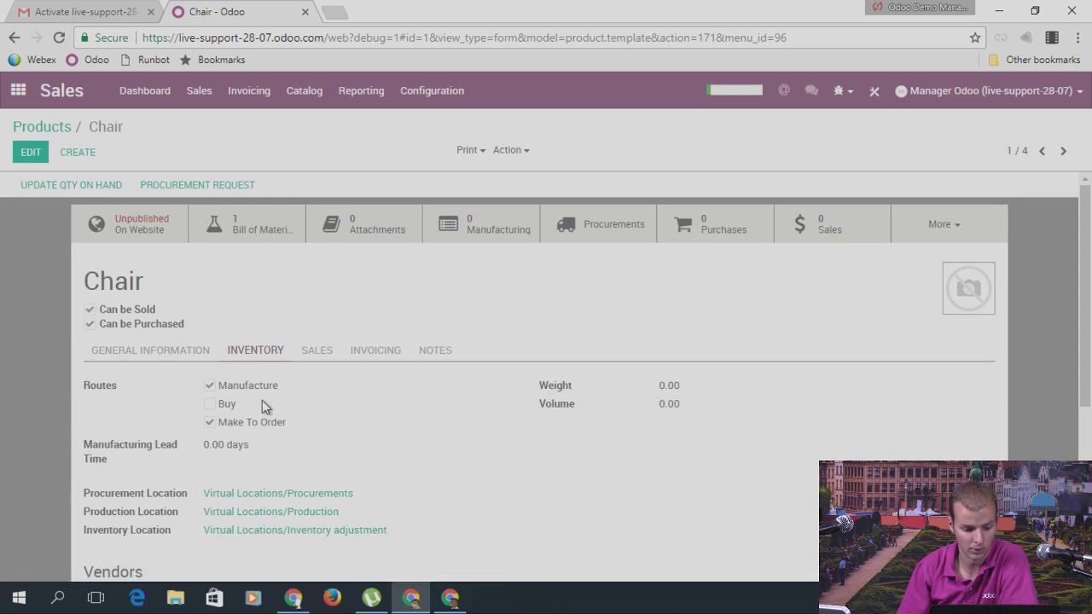
Step: Point out the Chair's Manufacture and Make To Order routes, then go to the Manufacturing app
{"action": "left_click_drag", "start_coordinate": [218, 386], "coordinate": [288, 387]}
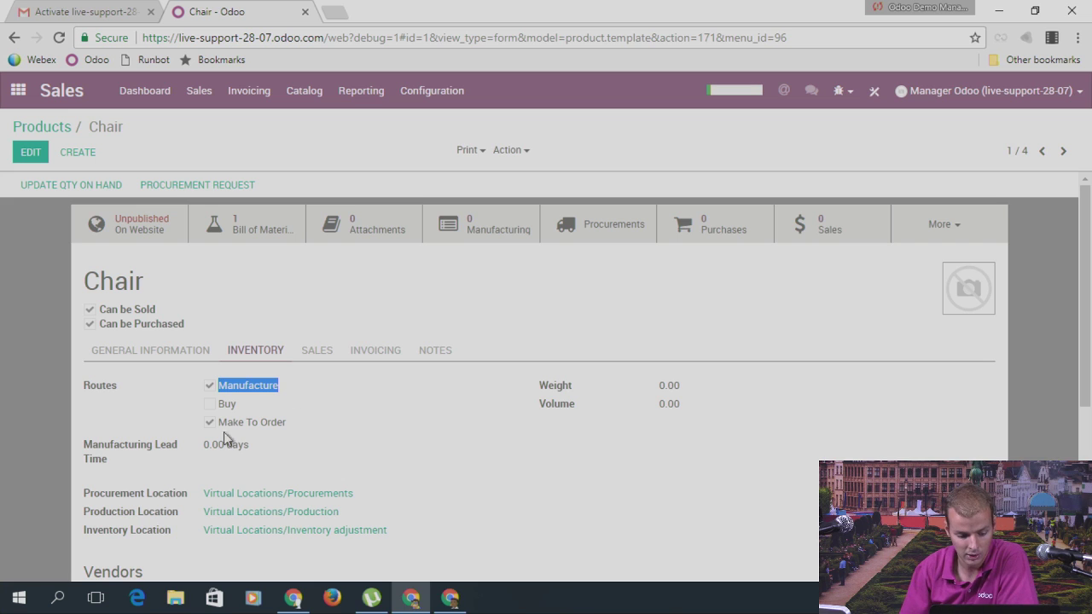
{"action": "left_click_drag", "start_coordinate": [222, 429], "coordinate": [295, 427]}
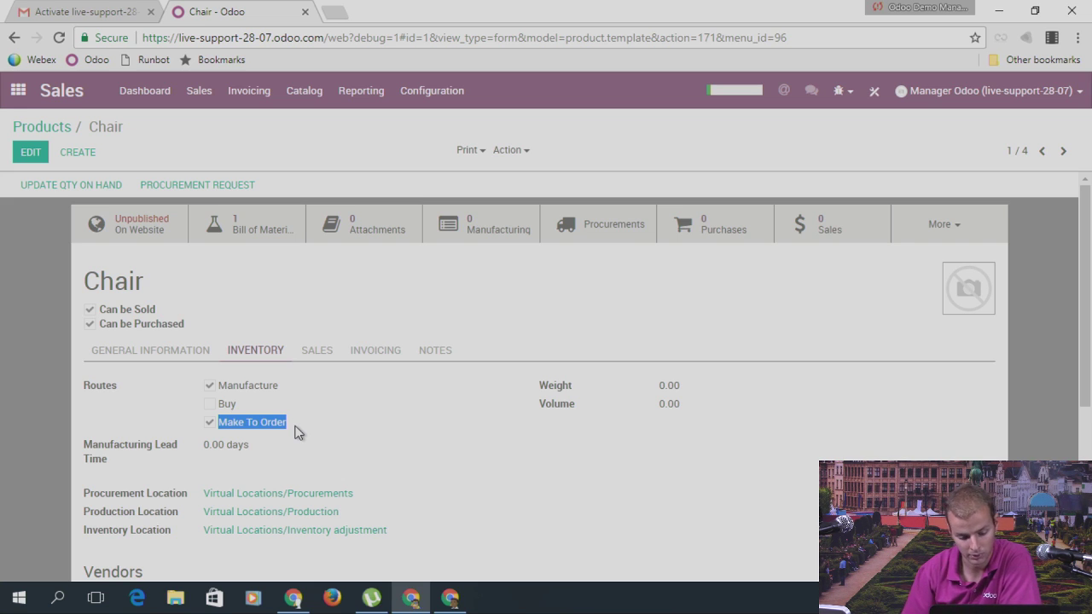
{"action": "double_click", "coordinate": [119, 290]}
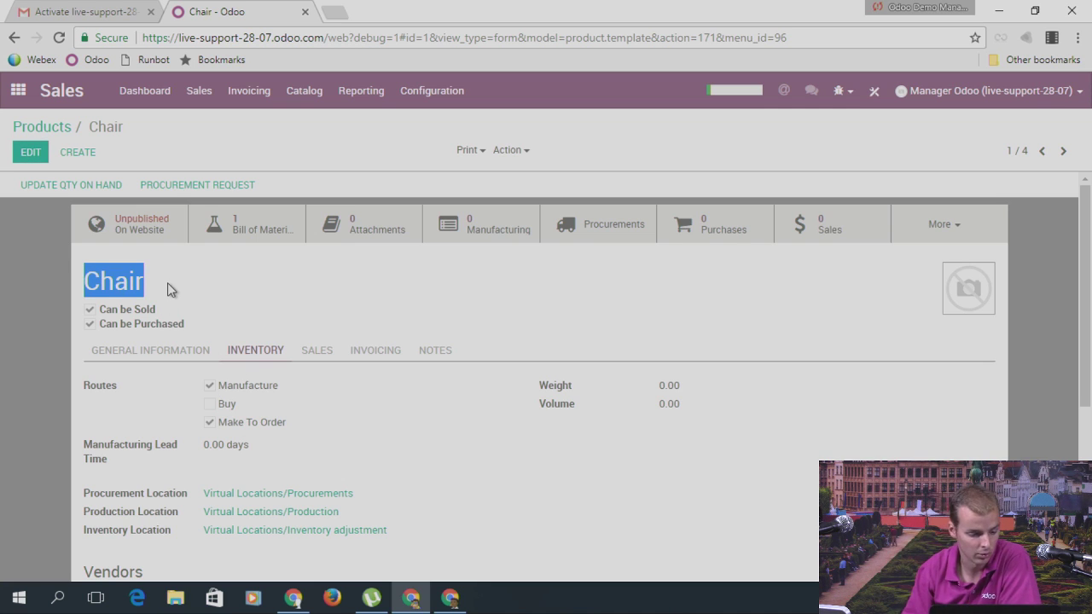
{"action": "left_click", "coordinate": [17, 90]}
{"action": "left_click", "coordinate": [598, 391]}
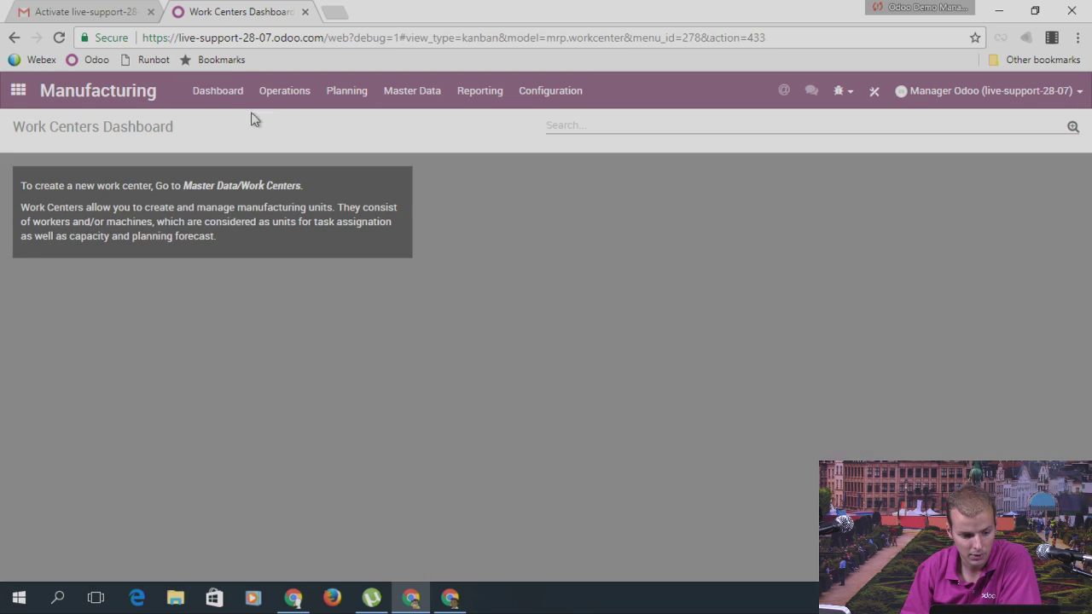
Step: Create and save a new manufacturing order with Chair as the product
{"action": "left_click", "coordinate": [277, 95]}
{"action": "left_click", "coordinate": [303, 122]}
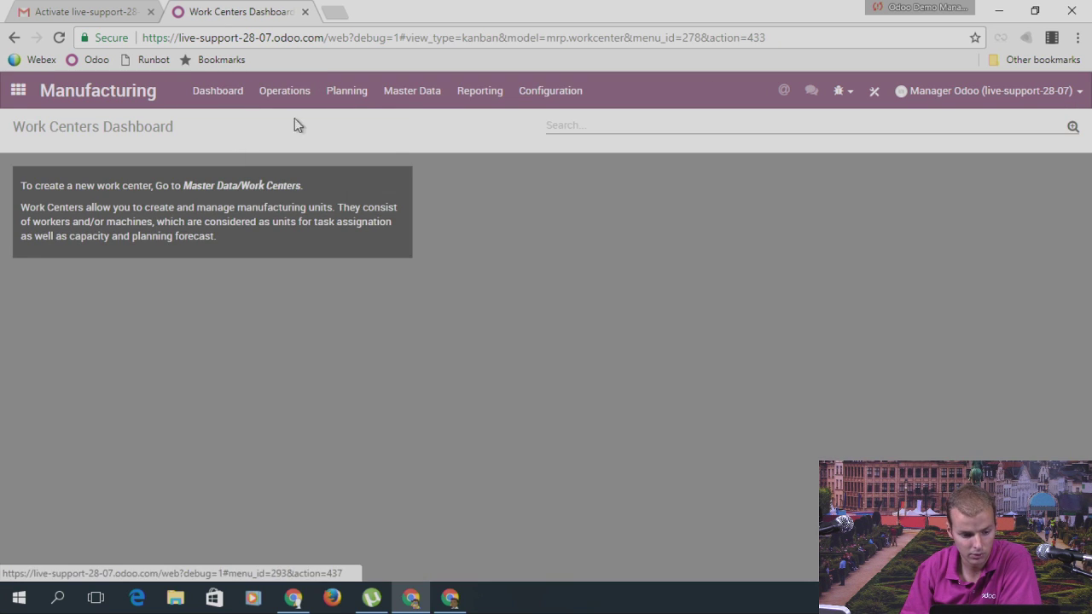
{"action": "left_click", "coordinate": [47, 157]}
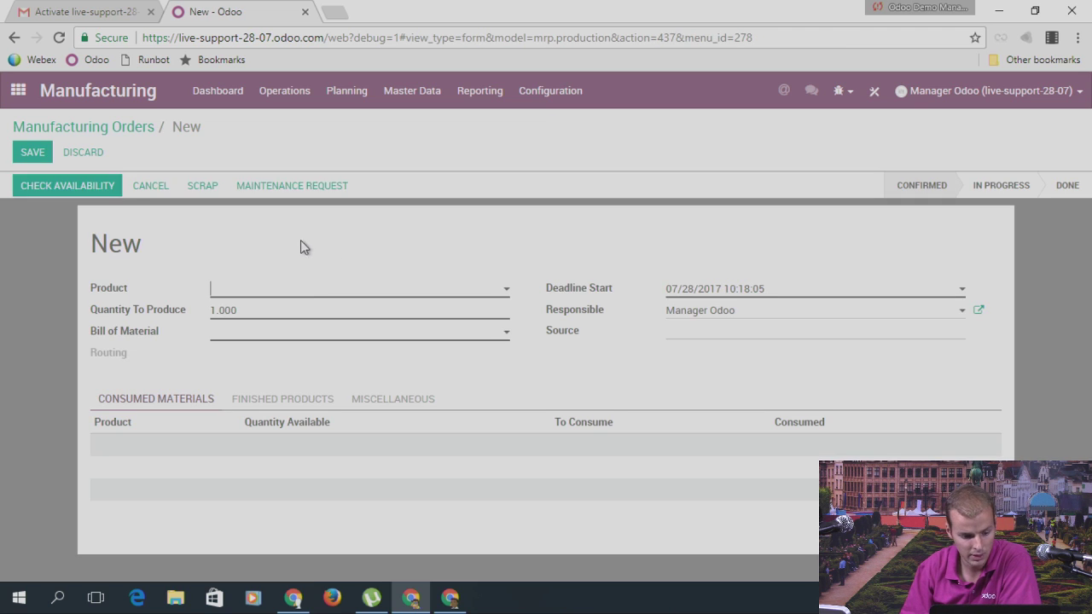
{"action": "type", "text": "char"}
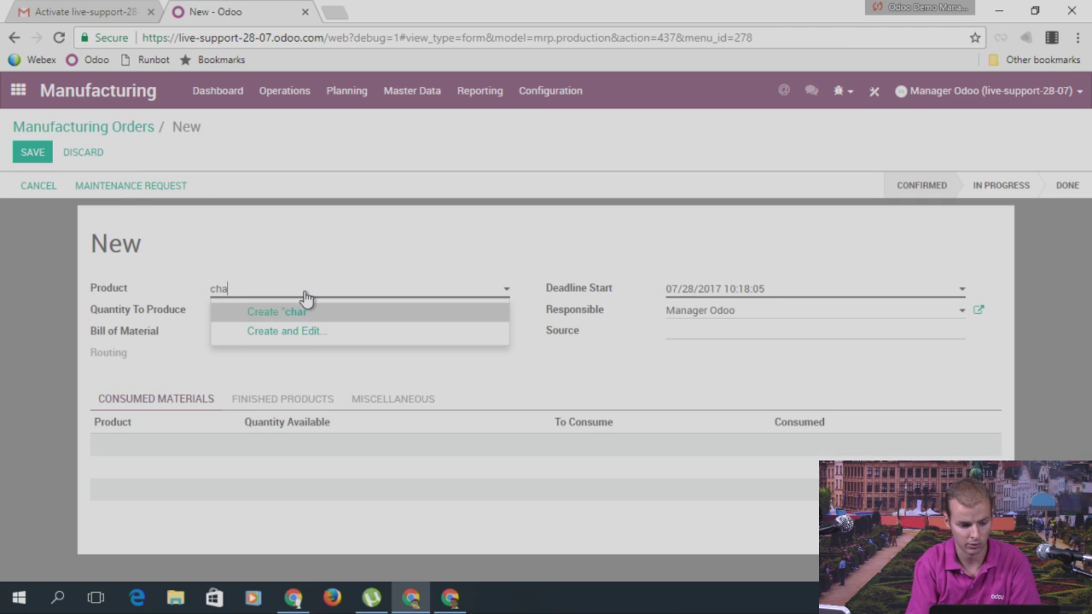
{"action": "left_click", "coordinate": [288, 311]}
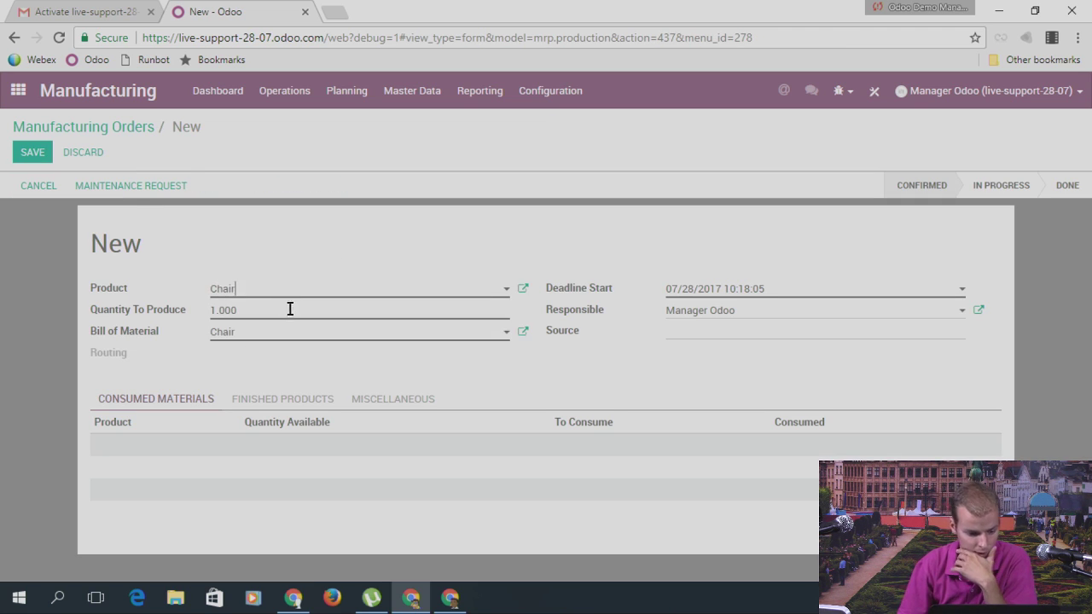
{"action": "left_click", "coordinate": [26, 154]}
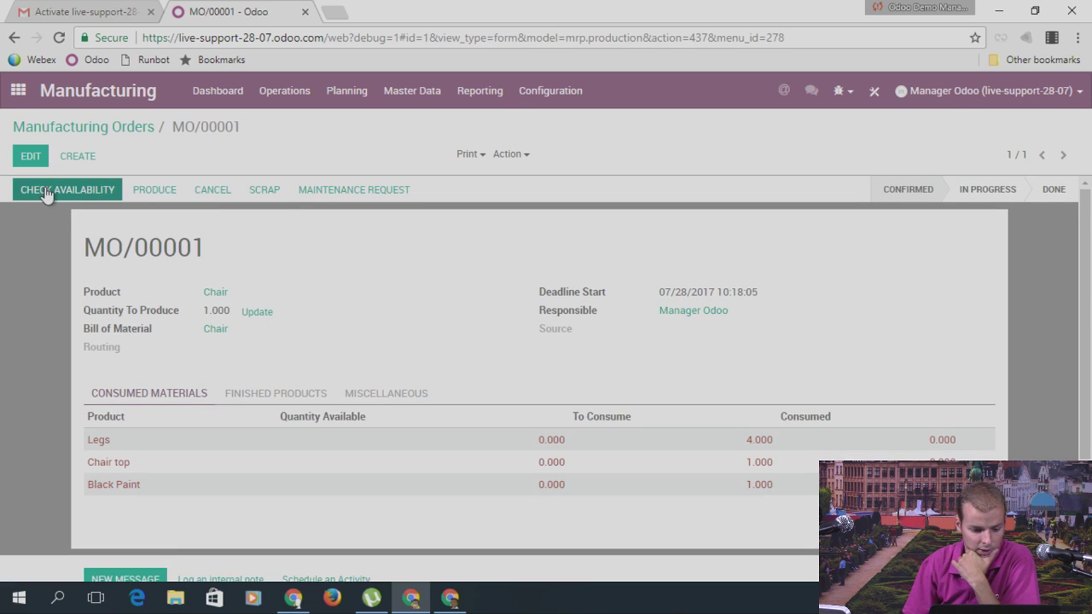
Step: Check availability to reserve the order's components, review its location details, then return to the apps menu
{"action": "left_click", "coordinate": [44, 193]}
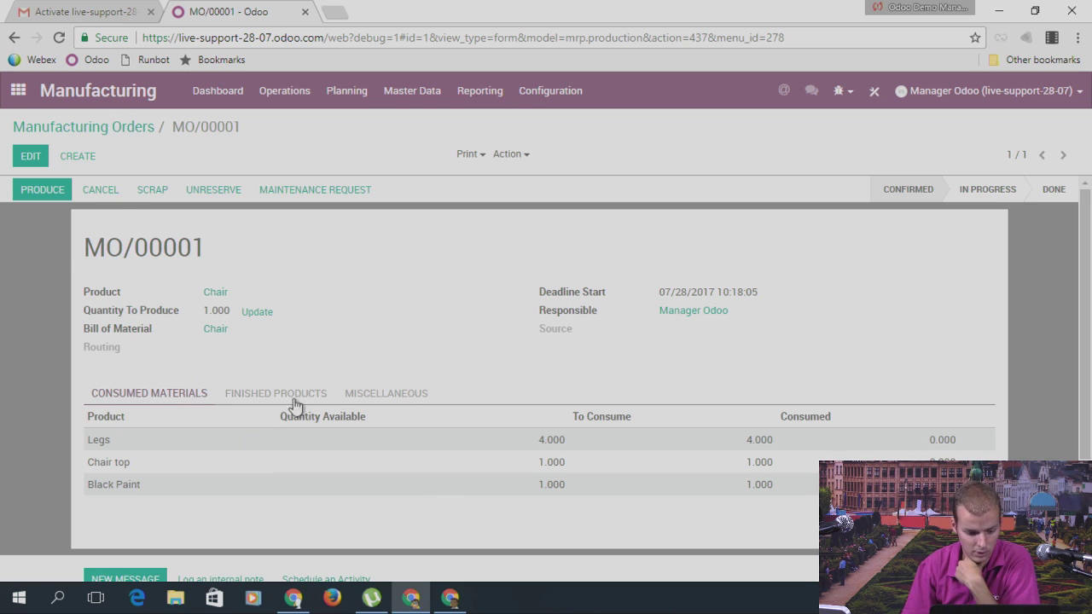
{"action": "left_click", "coordinate": [378, 399]}
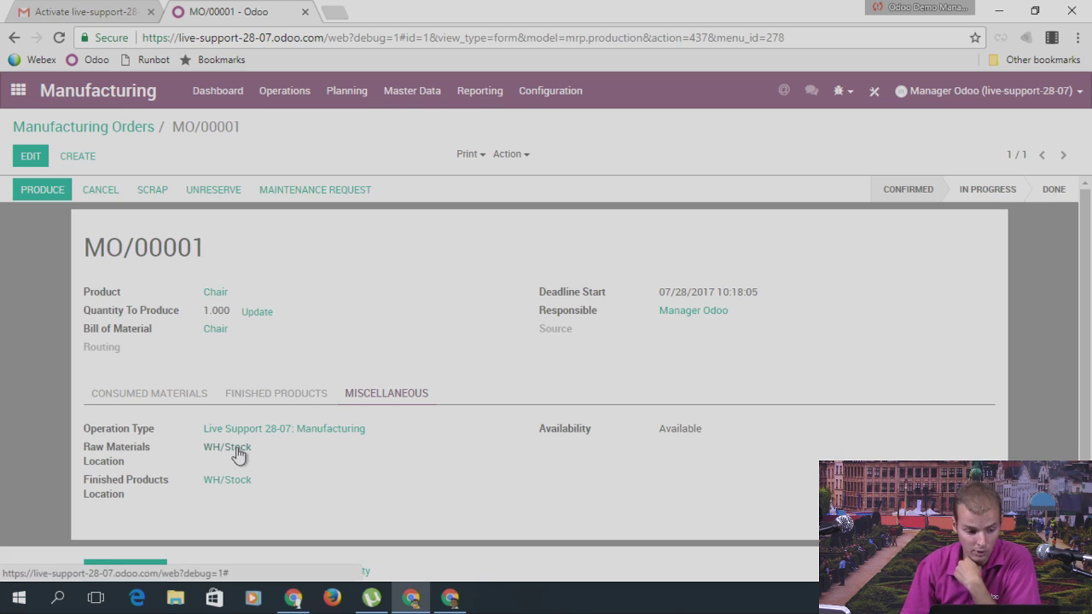
{"action": "left_click", "coordinate": [20, 95]}
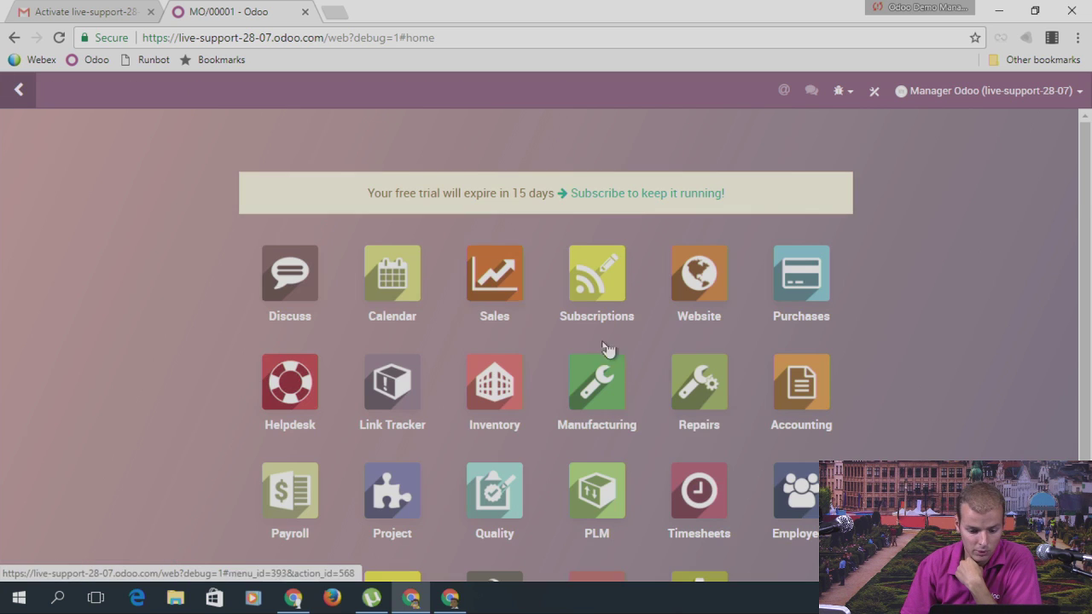
Step: In Inventory, view the one manufacturing order to do, then return to the dashboard
{"action": "left_click", "coordinate": [508, 418]}
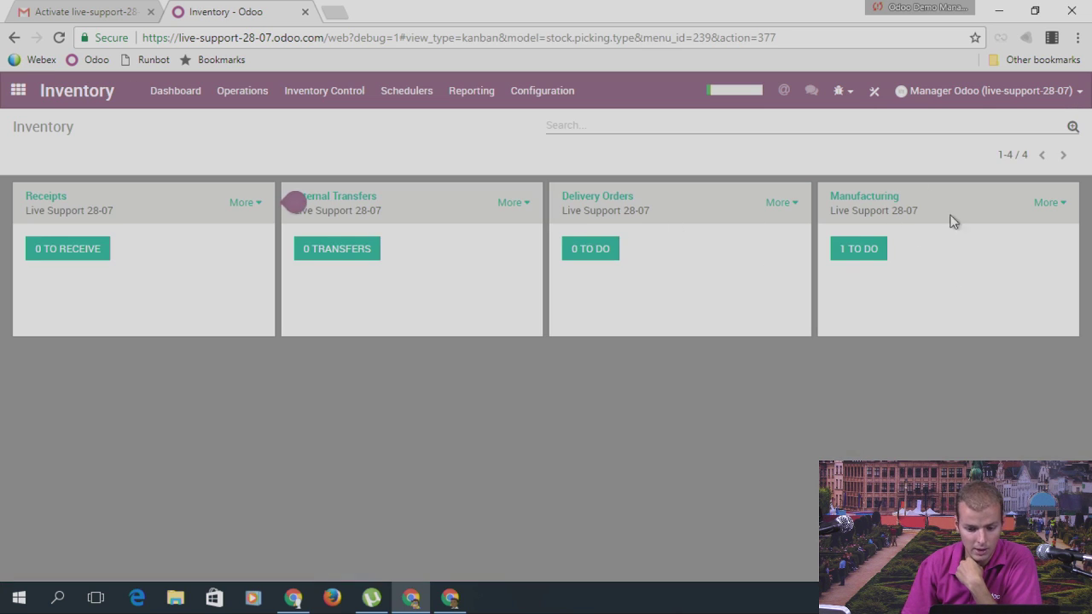
{"action": "left_click", "coordinate": [860, 249]}
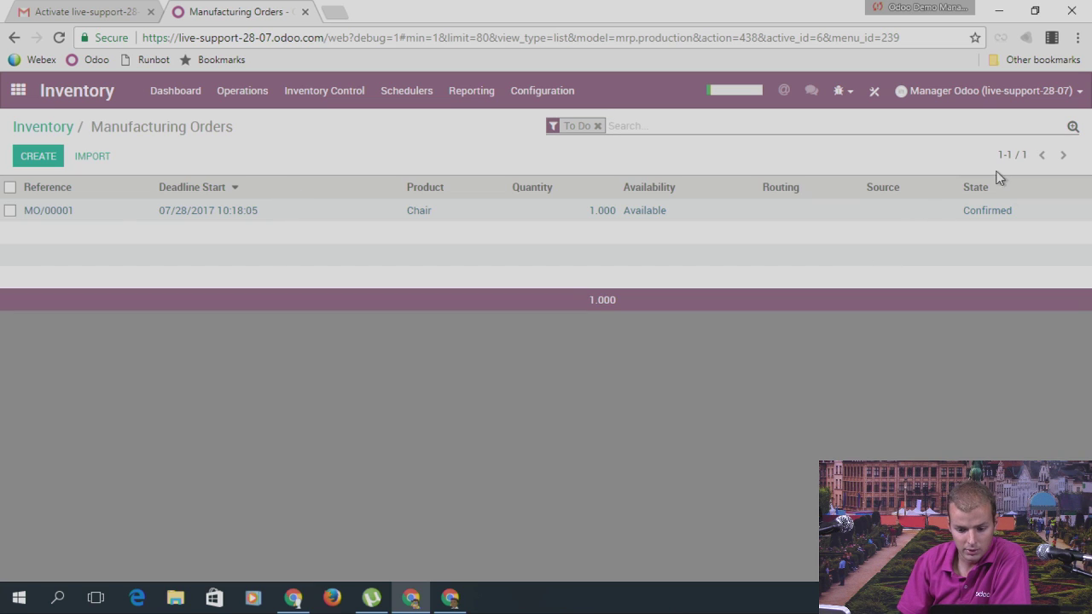
{"action": "left_click", "coordinate": [42, 128]}
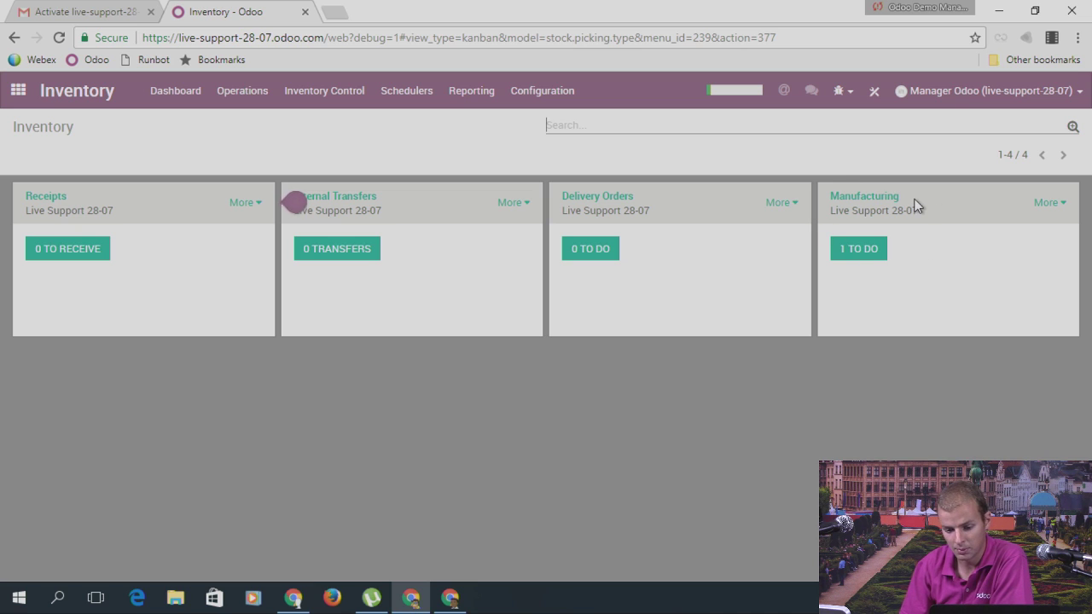
Step: List all receipts without the Ready filter to confirm WH/IN/00001 is done, then return to the dashboard
{"action": "left_click", "coordinate": [44, 248]}
{"action": "left_click", "coordinate": [831, 126]}
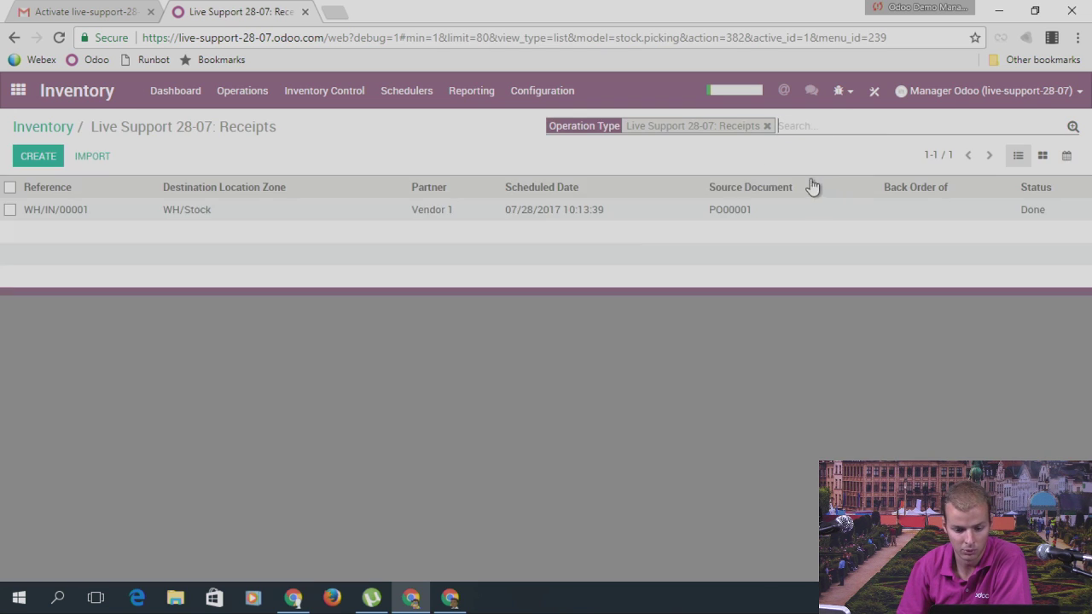
{"action": "left_click", "coordinate": [55, 128]}
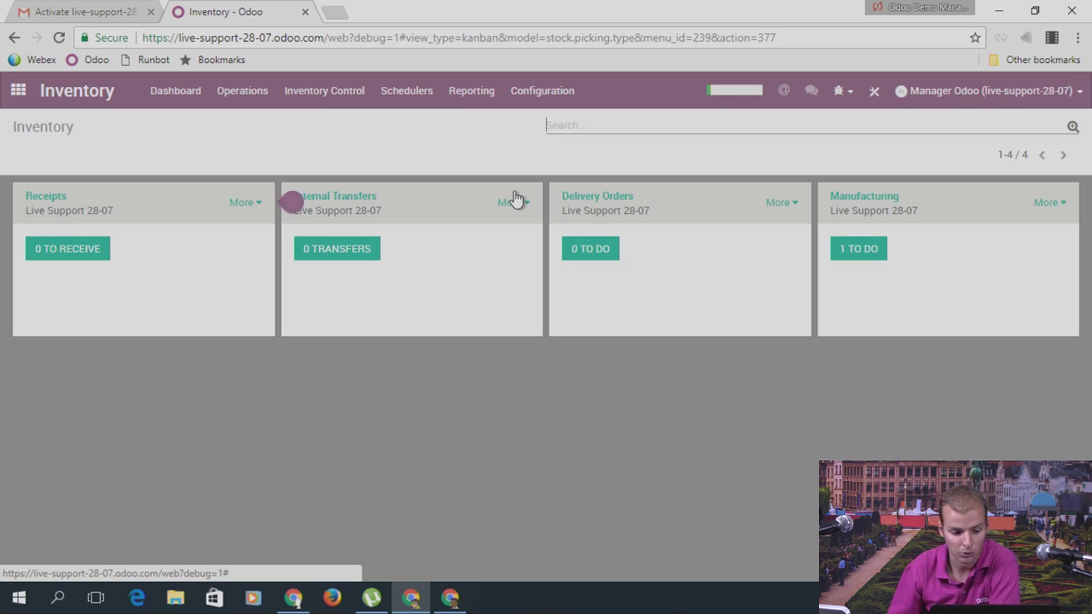
Step: Load odoo.com in a new tab and open its support ticket page
{"action": "left_click", "coordinate": [337, 13]}
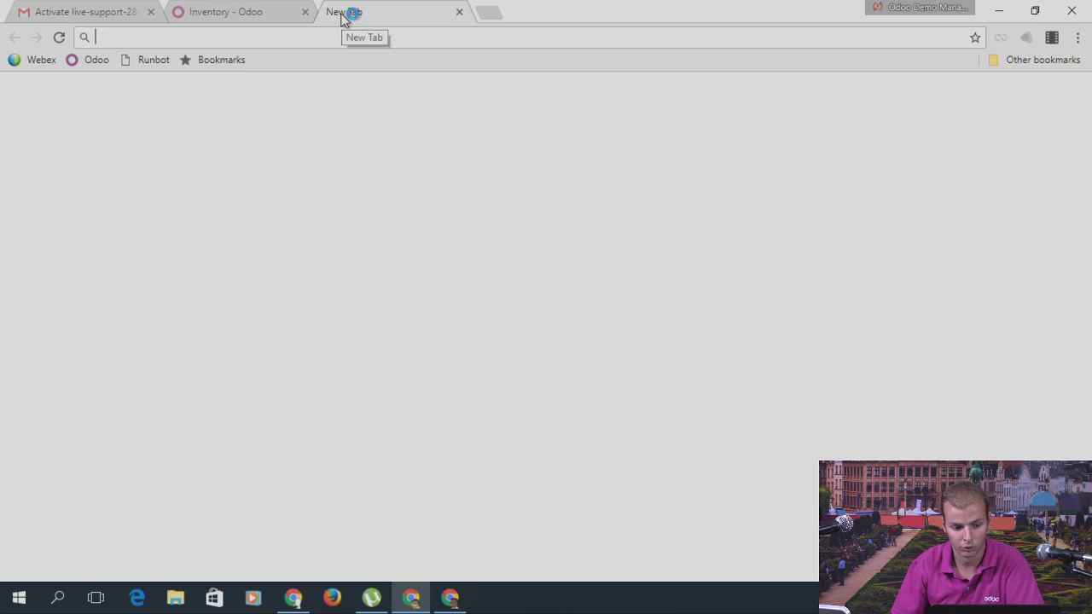
{"action": "type", "text": "odoo.com"}
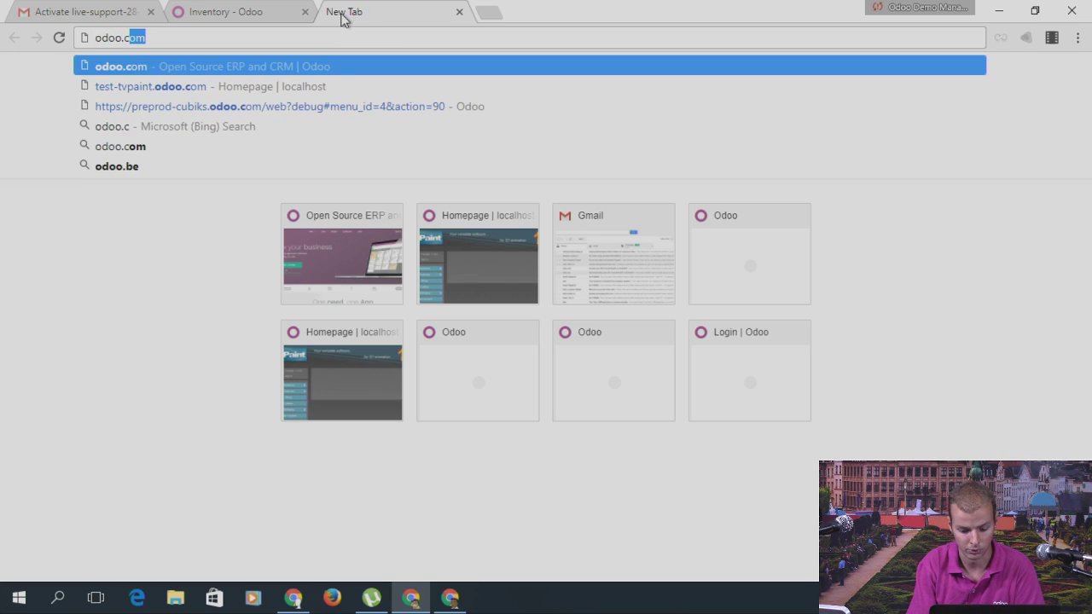
{"action": "key", "text": "Return"}
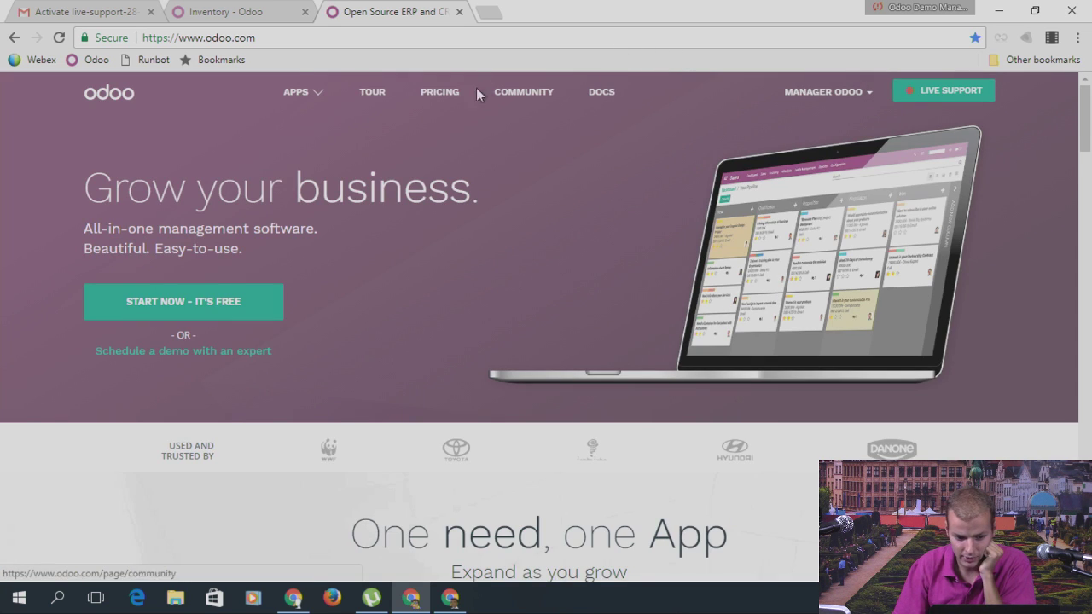
{"action": "scroll", "coordinate": [451, 162], "scroll_direction": "down", "scroll_amount": 12}
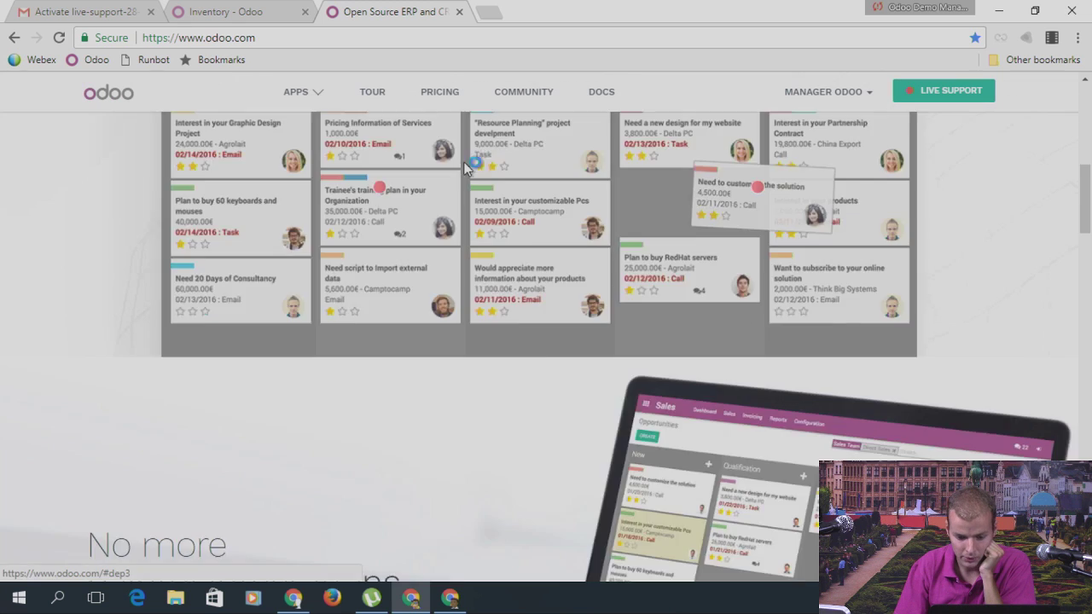
{"action": "scroll", "coordinate": [688, 294], "scroll_direction": "down", "scroll_amount": 20}
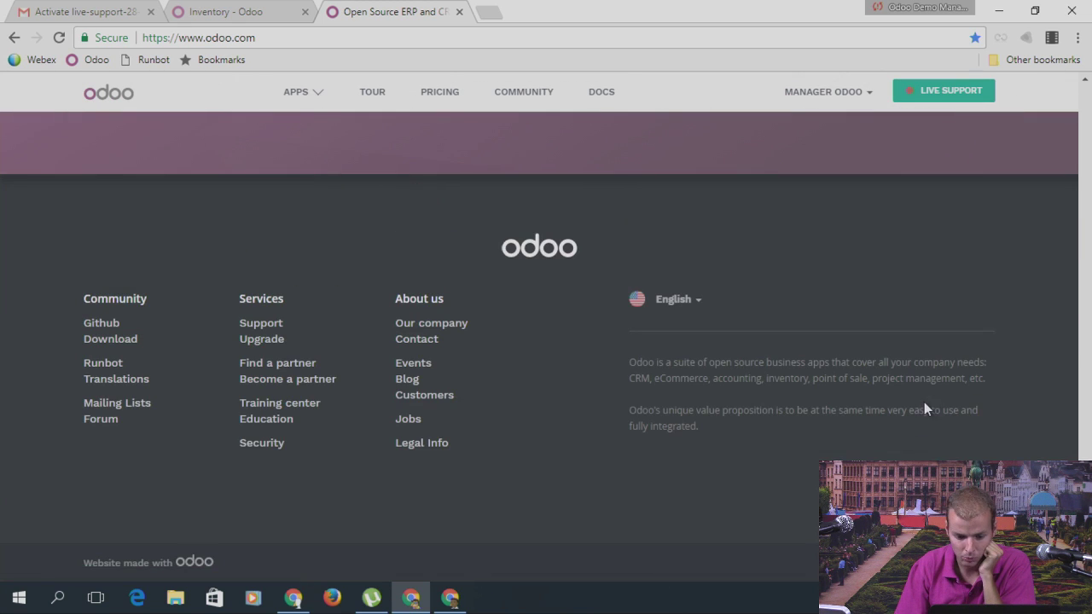
{"action": "left_click", "coordinate": [260, 325]}
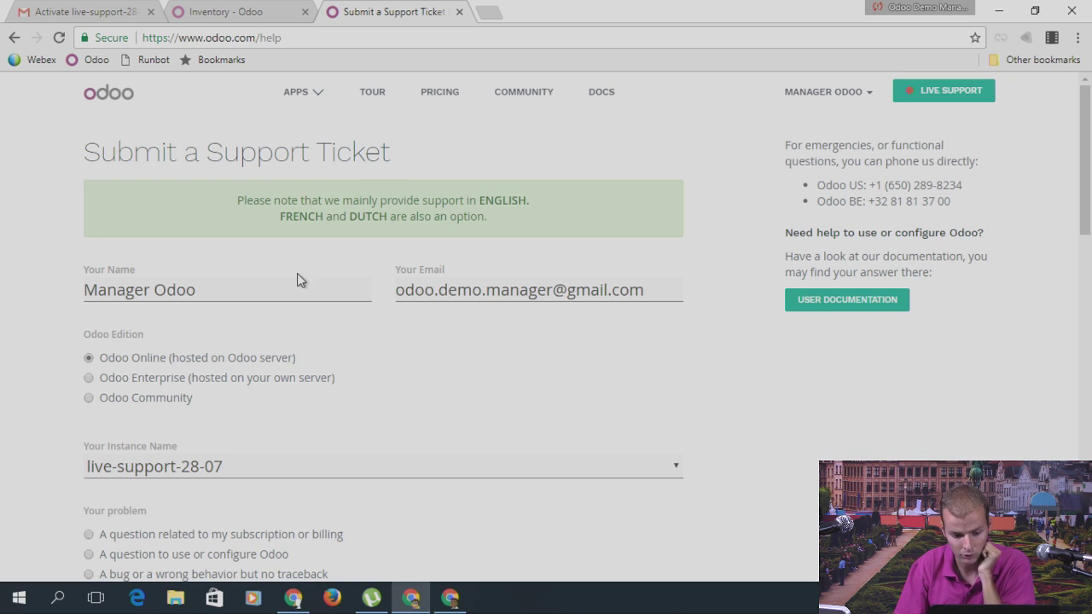
Step: Classify the ticket as 'A question to use or configure Odoo', begin its description, then return to the Inventory tab
{"action": "scroll", "coordinate": [301, 157], "scroll_direction": "down", "scroll_amount": 1}
{"action": "scroll", "coordinate": [301, 157], "scroll_direction": "up", "scroll_amount": 1}
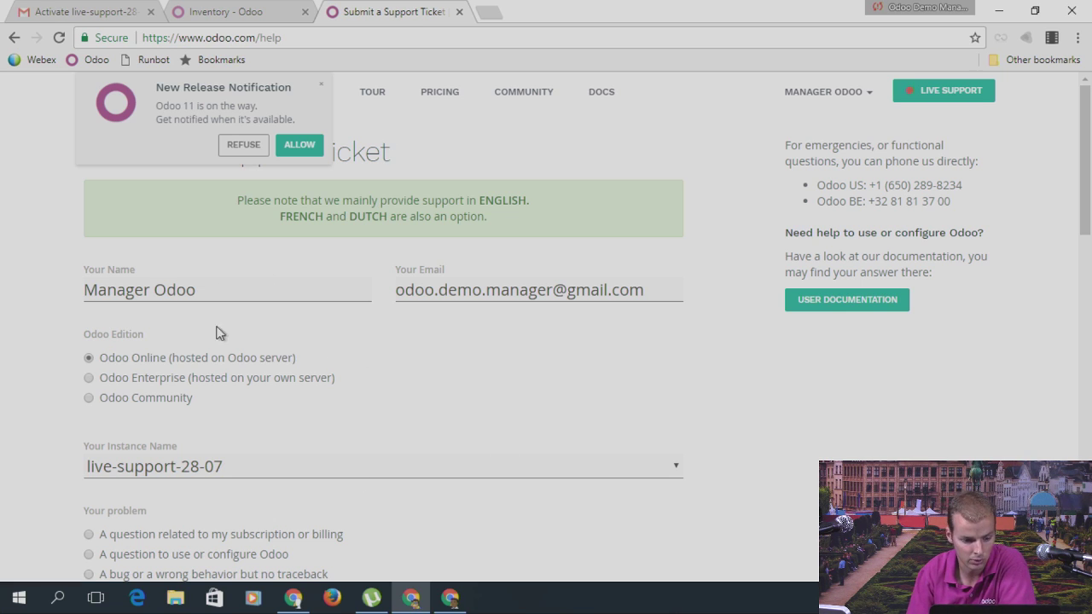
{"action": "scroll", "coordinate": [274, 321], "scroll_direction": "down", "scroll_amount": 1}
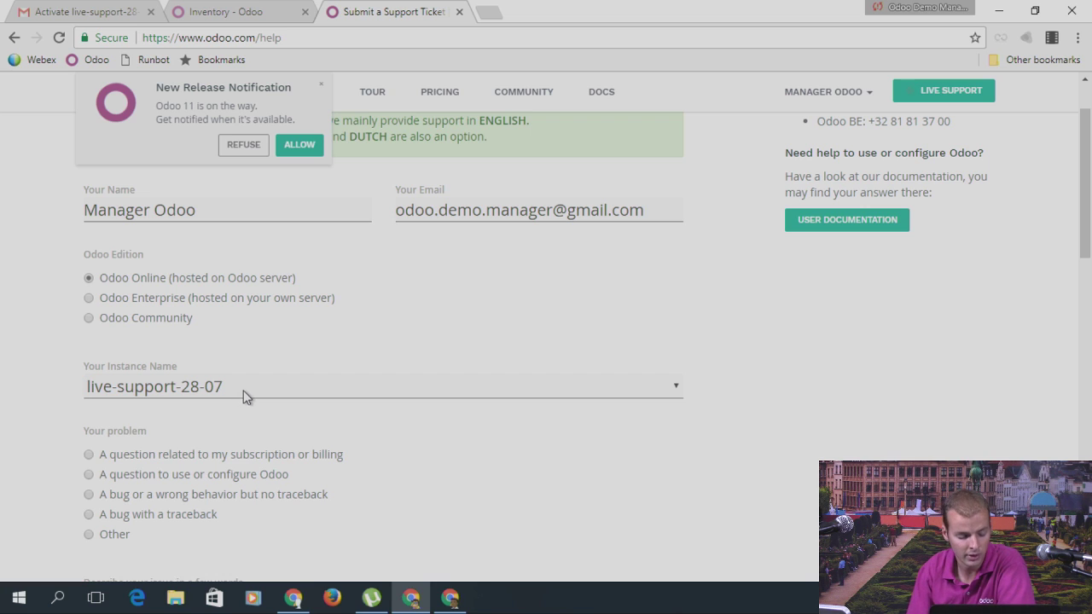
{"action": "scroll", "coordinate": [239, 394], "scroll_direction": "down", "scroll_amount": 1}
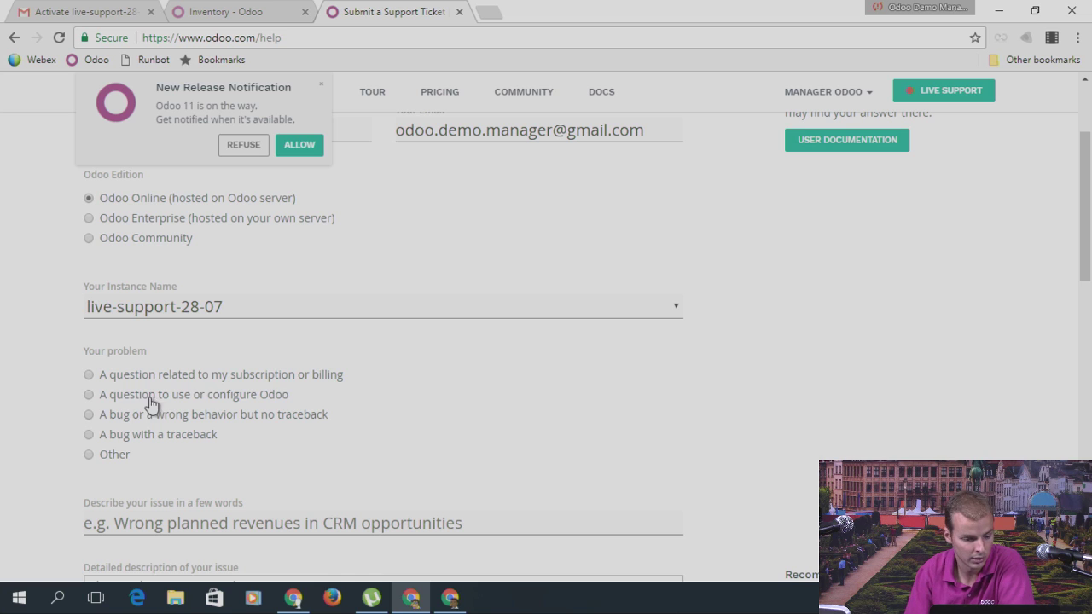
{"action": "left_click", "coordinate": [205, 398]}
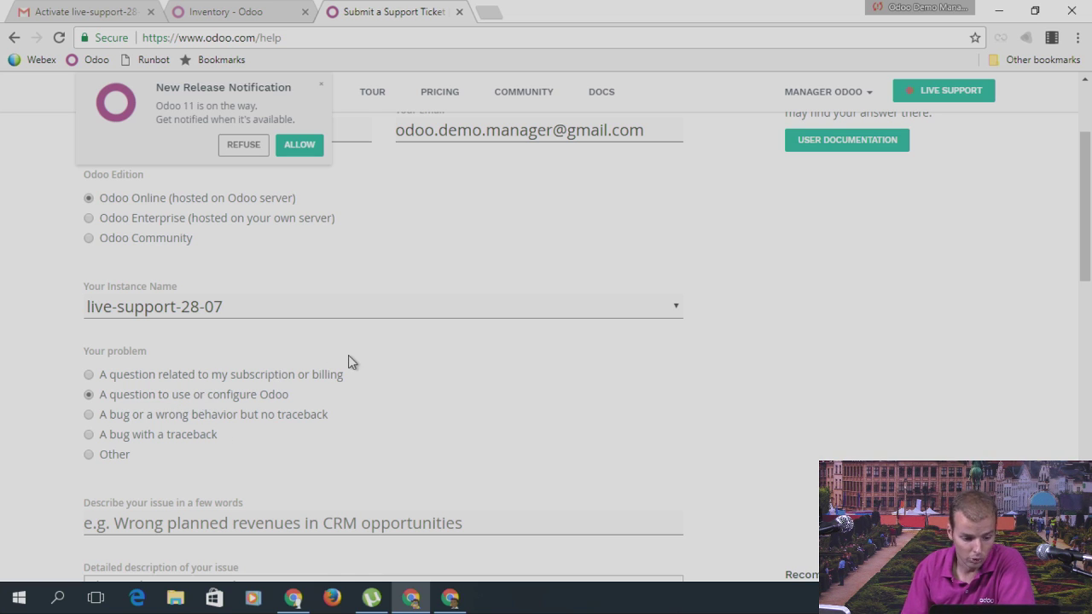
{"action": "scroll", "coordinate": [348, 358], "scroll_direction": "down", "scroll_amount": 1}
{"action": "scroll", "coordinate": [348, 362], "scroll_direction": "down", "scroll_amount": 1}
{"action": "left_click", "coordinate": [193, 362]}
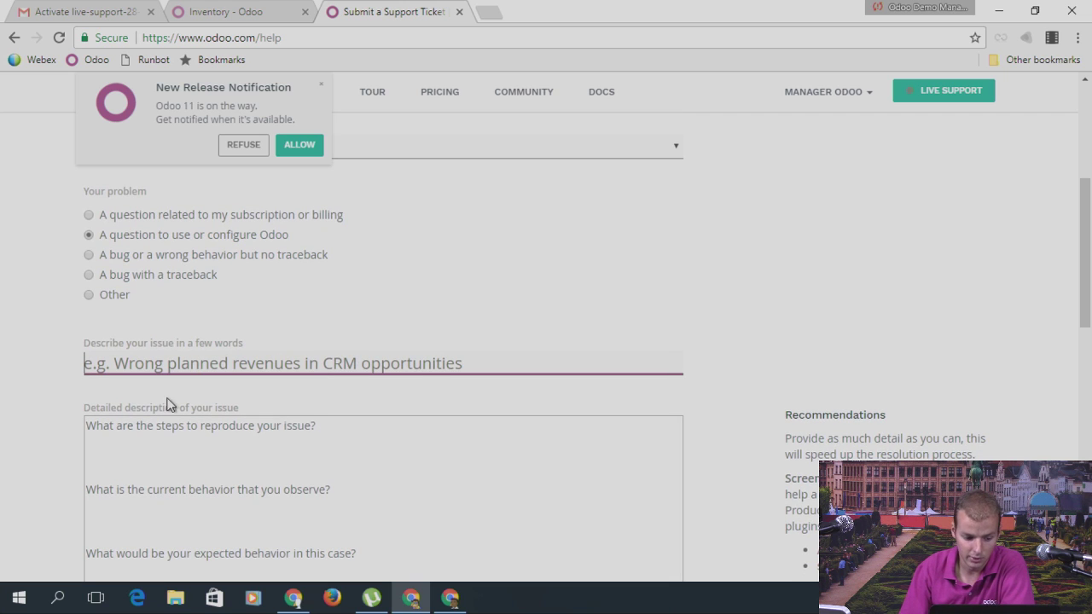
{"action": "scroll", "coordinate": [190, 388], "scroll_direction": "down", "scroll_amount": 1}
{"action": "scroll", "coordinate": [312, 339], "scroll_direction": "down", "scroll_amount": 1}
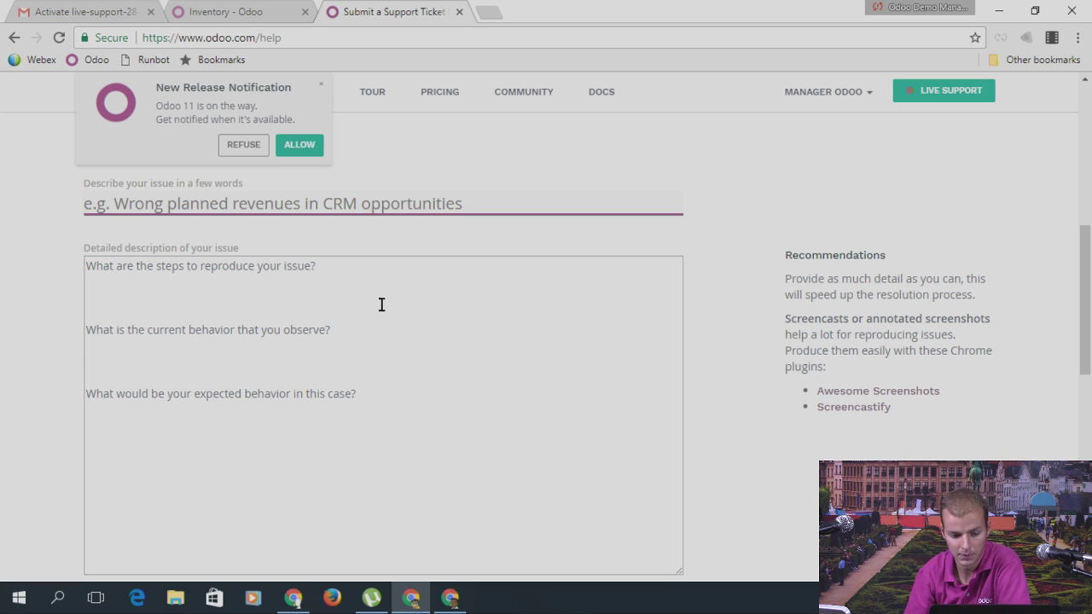
{"action": "scroll", "coordinate": [381, 305], "scroll_direction": "up", "scroll_amount": 6}
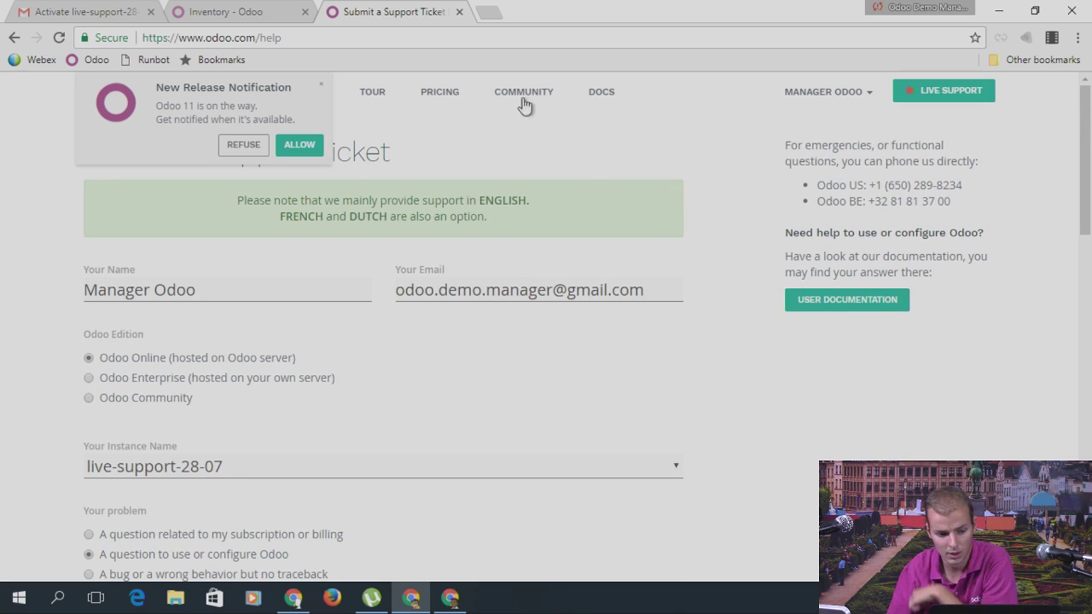
{"action": "left_click", "coordinate": [225, 17]}
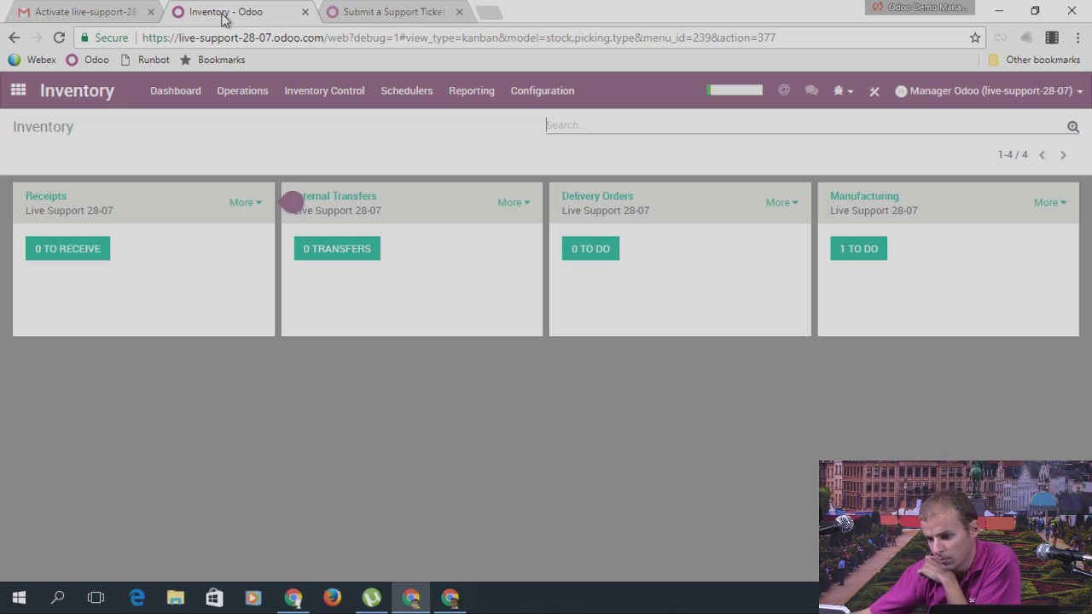
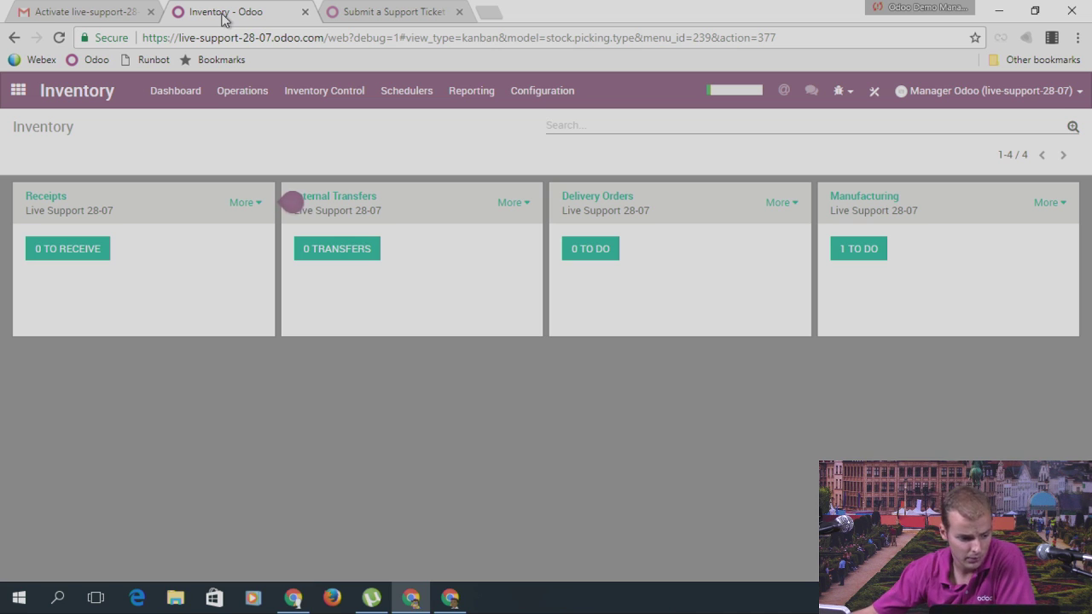
Step: Search the modules for 'malay', clear the Apps and search facets, and return home
{"action": "left_click", "coordinate": [19, 92]}
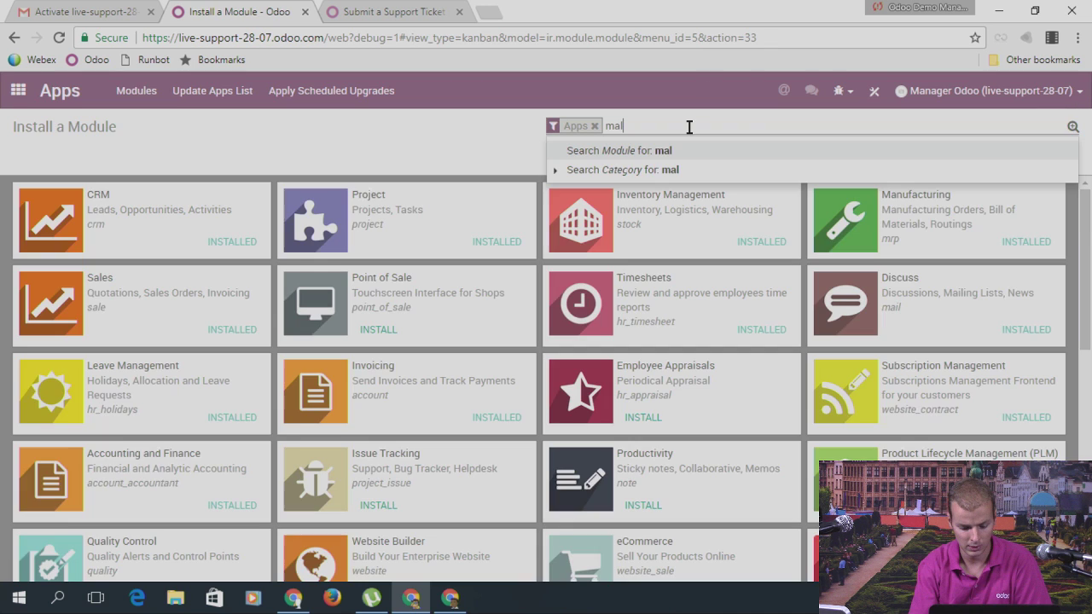
{"action": "type", "text": "ay"}
{"action": "key", "text": "Return"}
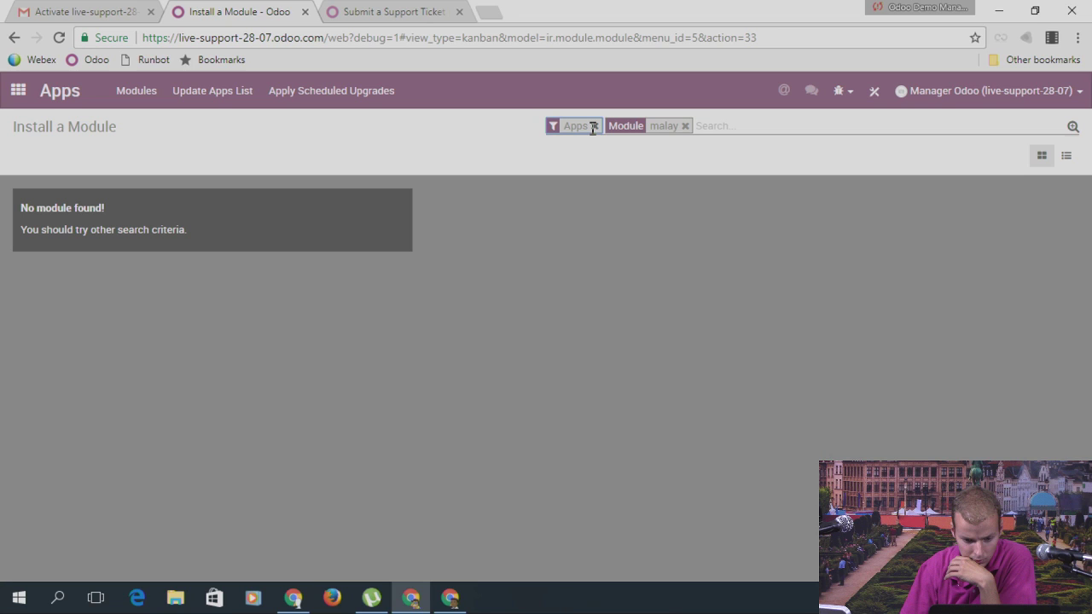
{"action": "left_click", "coordinate": [594, 126]}
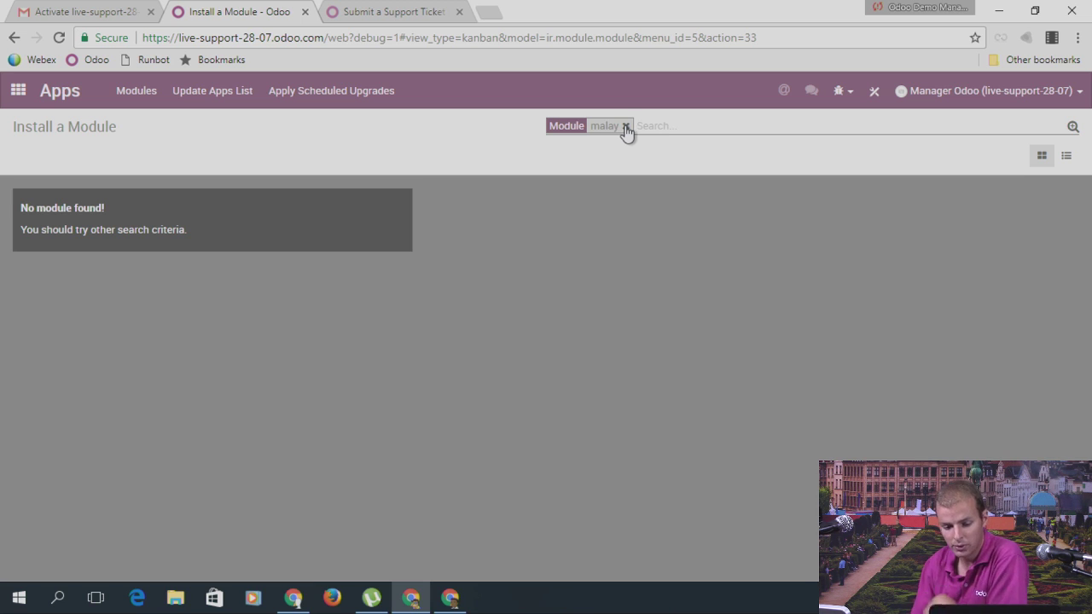
{"action": "left_click", "coordinate": [625, 127]}
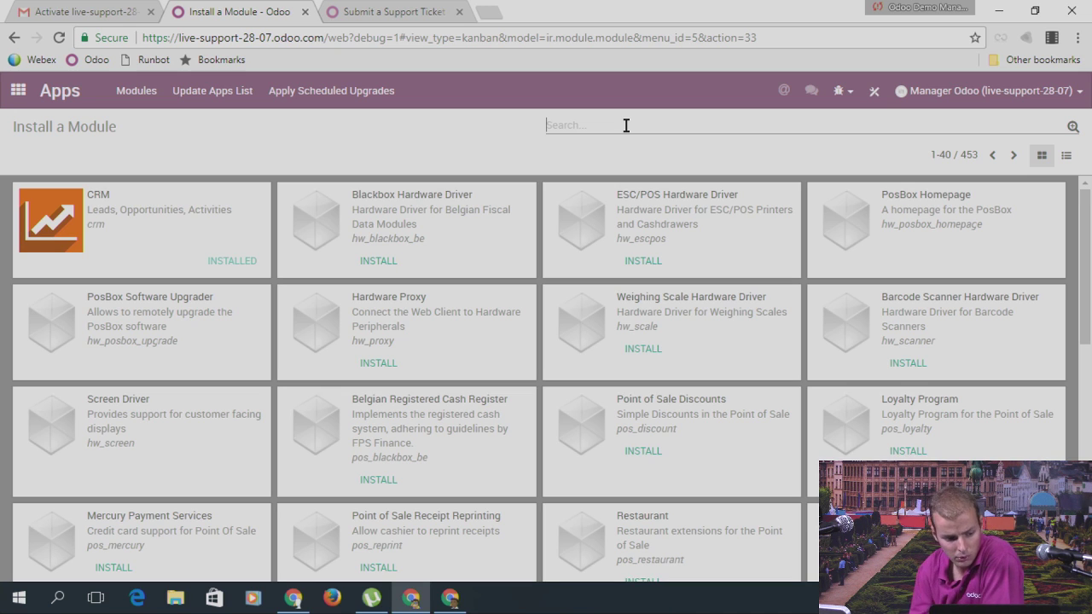
{"action": "left_click", "coordinate": [16, 92]}
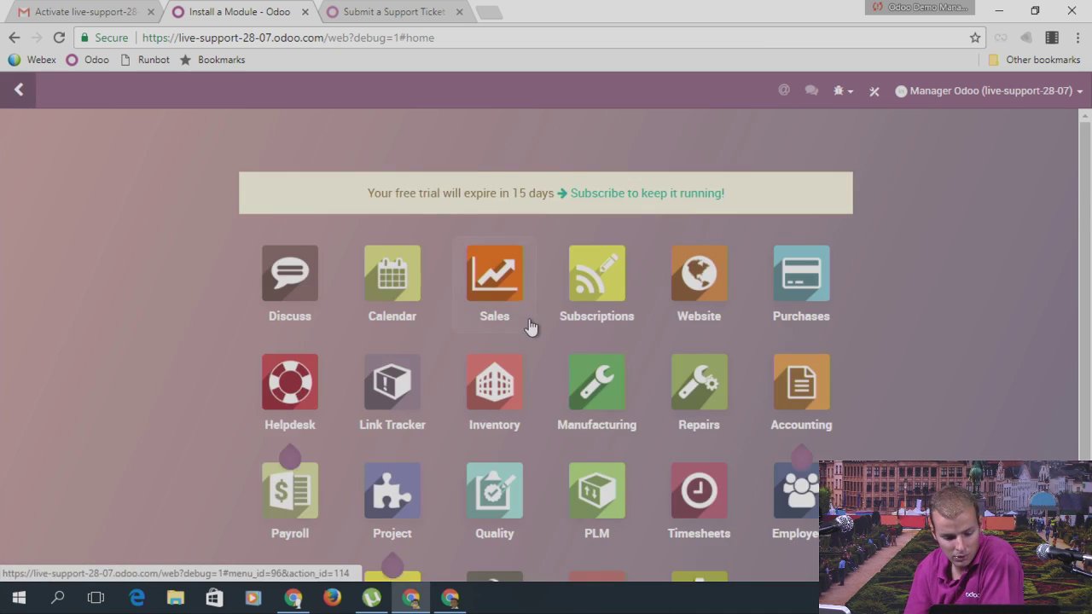
Step: Open the Financial Reports list under Accounting's Configuration
{"action": "scroll", "coordinate": [529, 326], "scroll_direction": "down", "scroll_amount": 2}
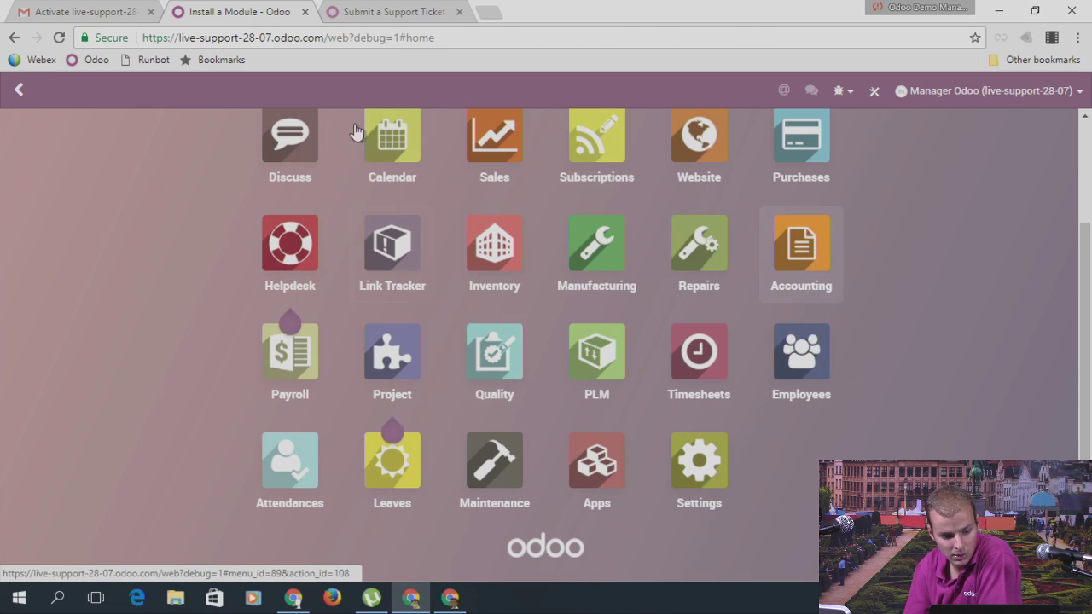
{"action": "key", "text": "Return"}
{"action": "left_click", "coordinate": [465, 92]}
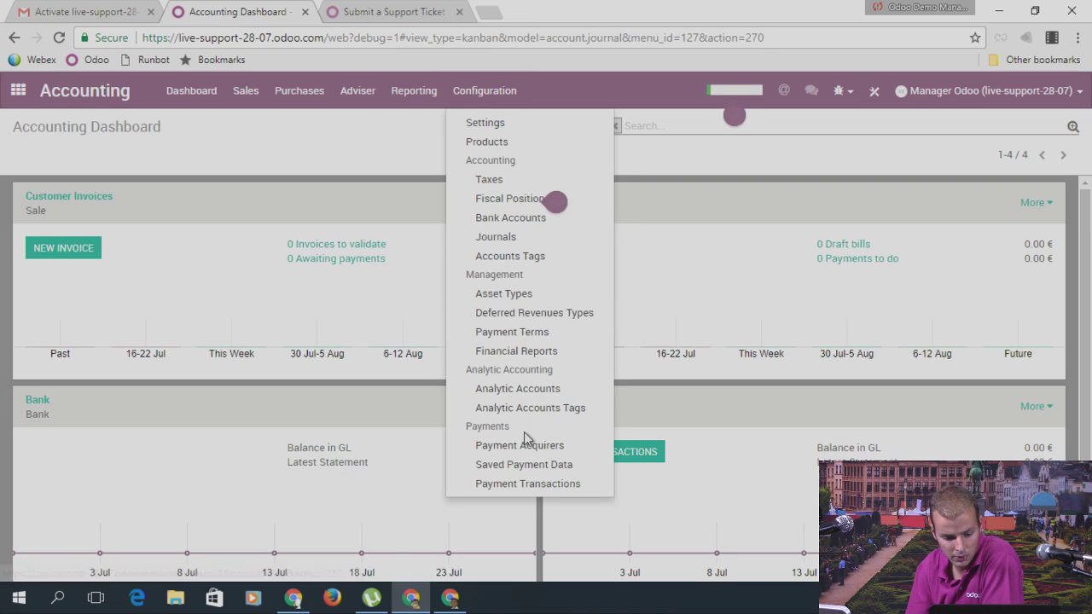
{"action": "left_click", "coordinate": [522, 350]}
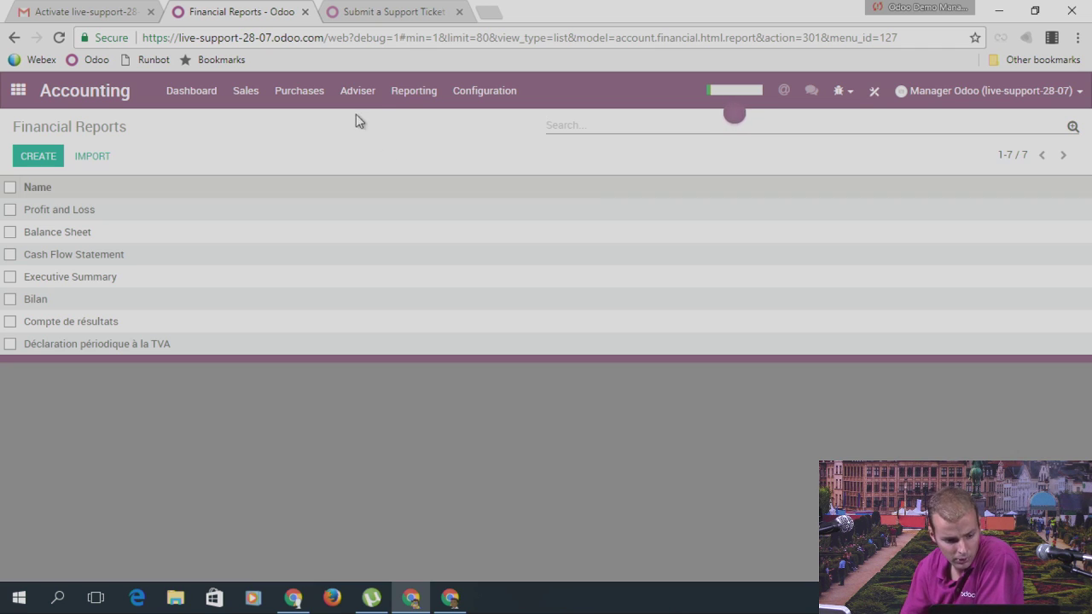
Step: Open the Chart of Accounts from the Adviser menu
{"action": "left_click", "coordinate": [410, 92]}
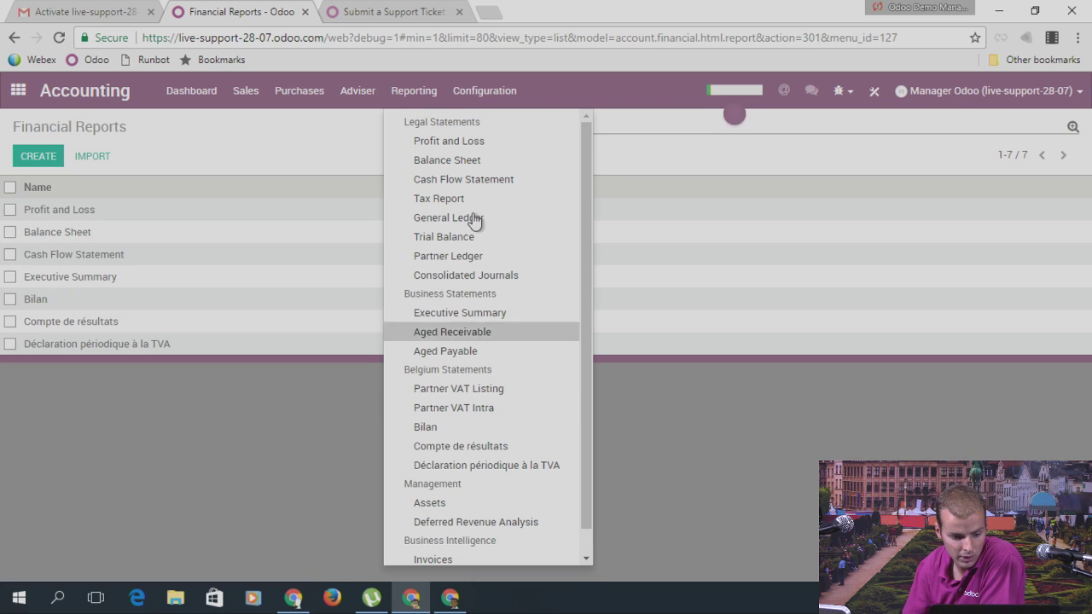
{"action": "left_click", "coordinate": [349, 96]}
{"action": "left_click", "coordinate": [349, 98]}
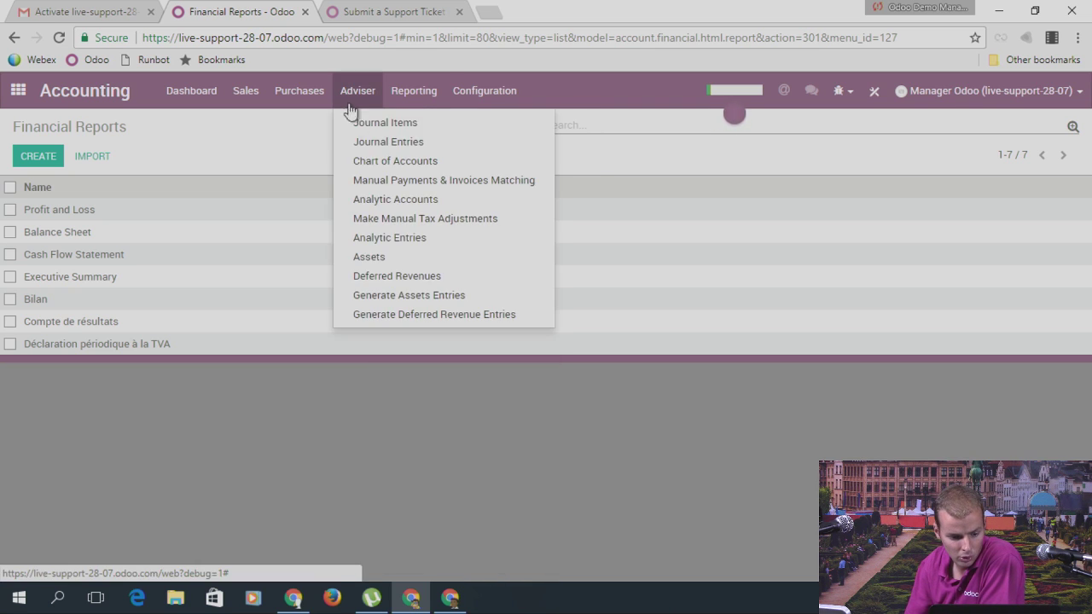
{"action": "left_click", "coordinate": [378, 161]}
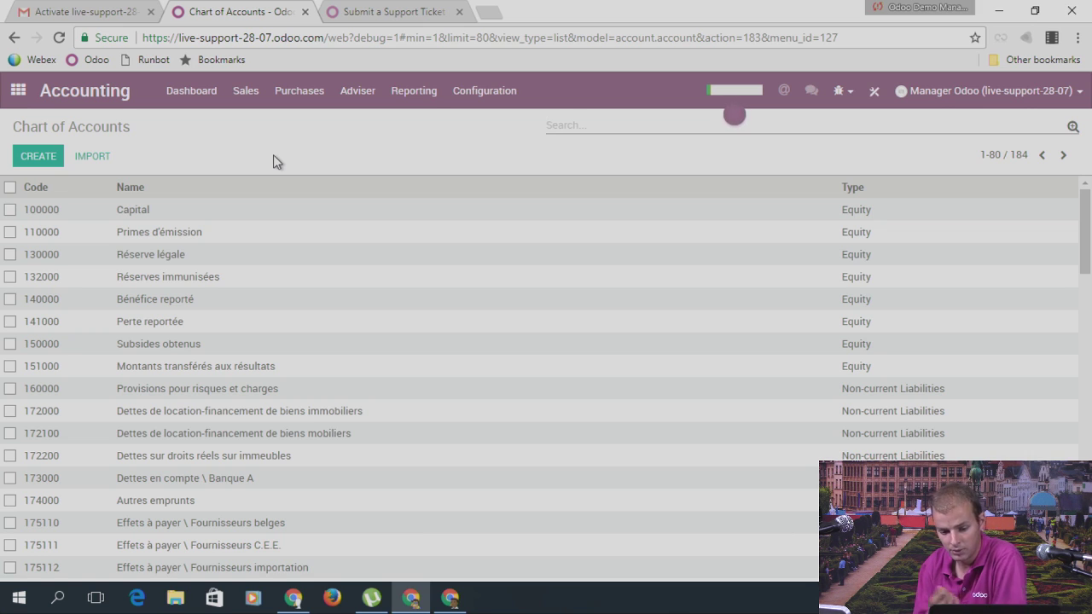
Step: Bring up the Apps list of installable modules, then return to the odoo.com tab
{"action": "left_click", "coordinate": [20, 92]}
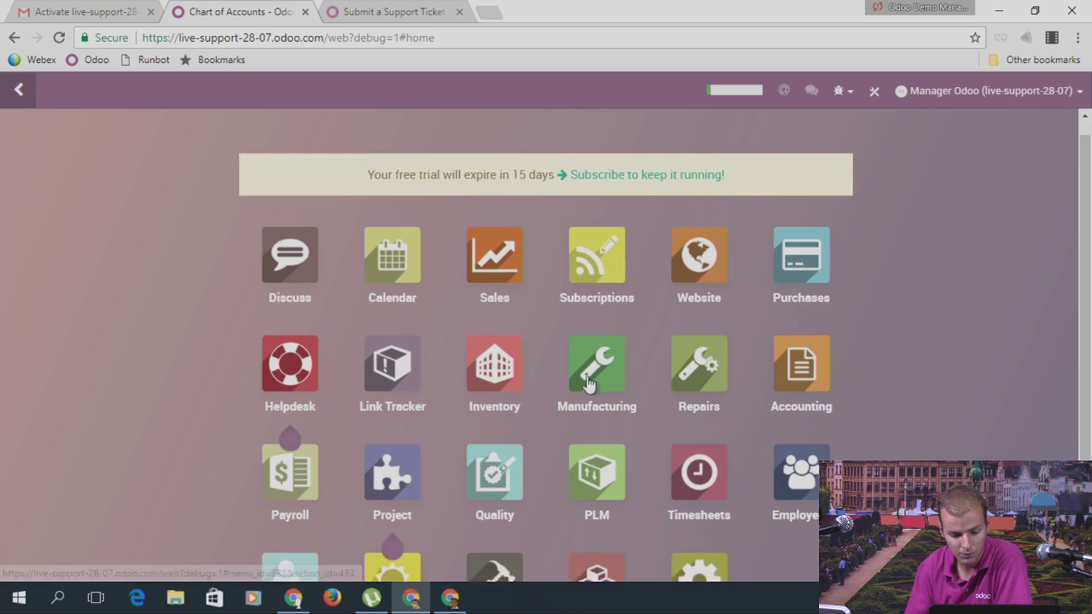
{"action": "scroll", "coordinate": [587, 384], "scroll_direction": "down", "scroll_amount": 3}
{"action": "left_click", "coordinate": [604, 461]}
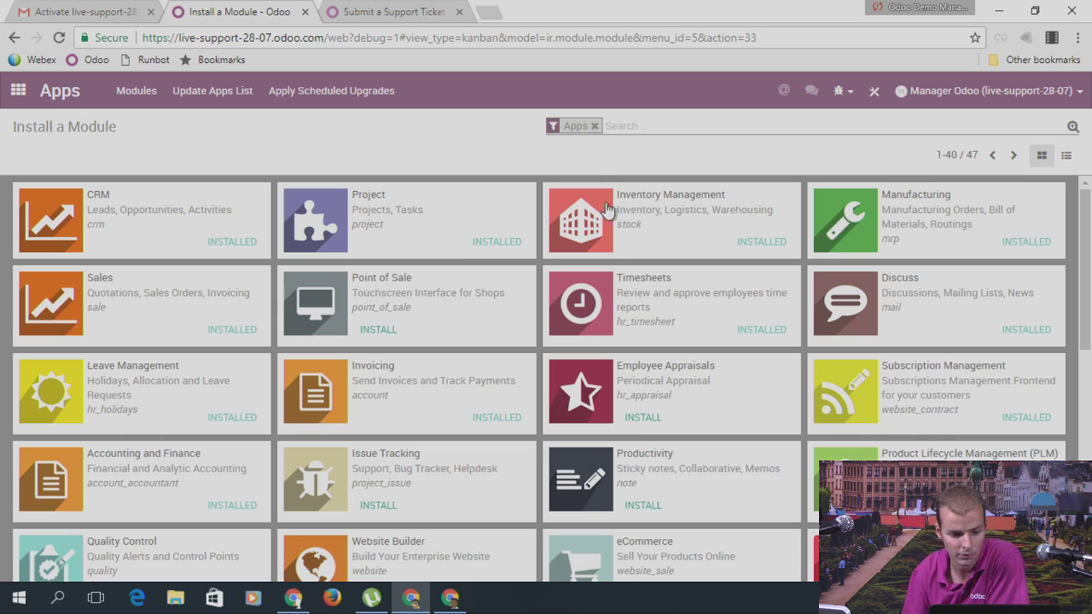
{"action": "left_click", "coordinate": [409, 19]}
Step: View the office addresses on odoo.com's Contact us page, then return to the module list
{"action": "scroll", "coordinate": [394, 411], "scroll_direction": "down", "scroll_amount": 15}
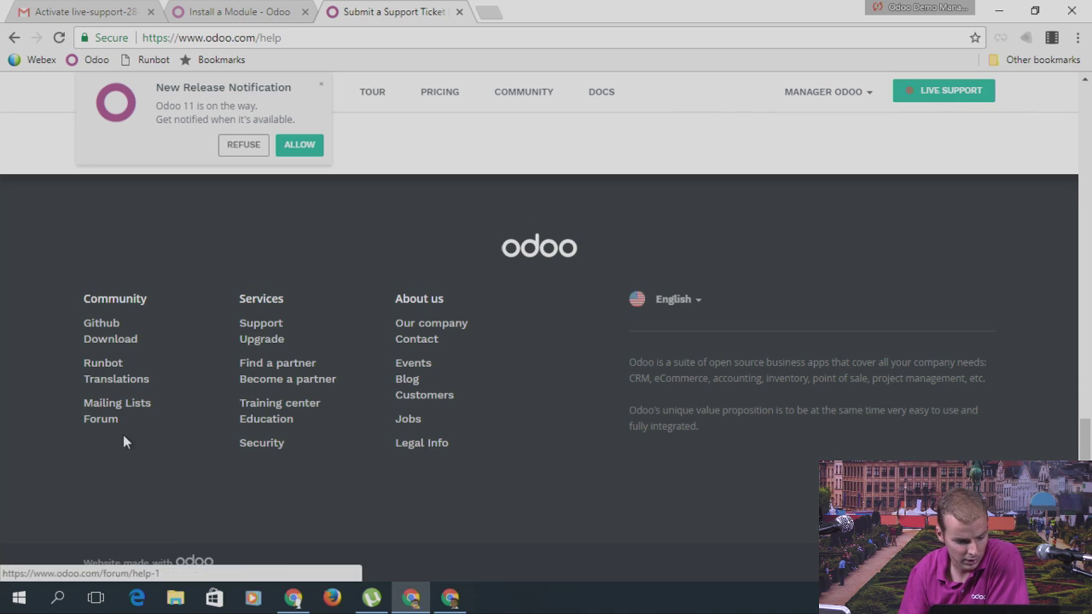
{"action": "left_click", "coordinate": [418, 341]}
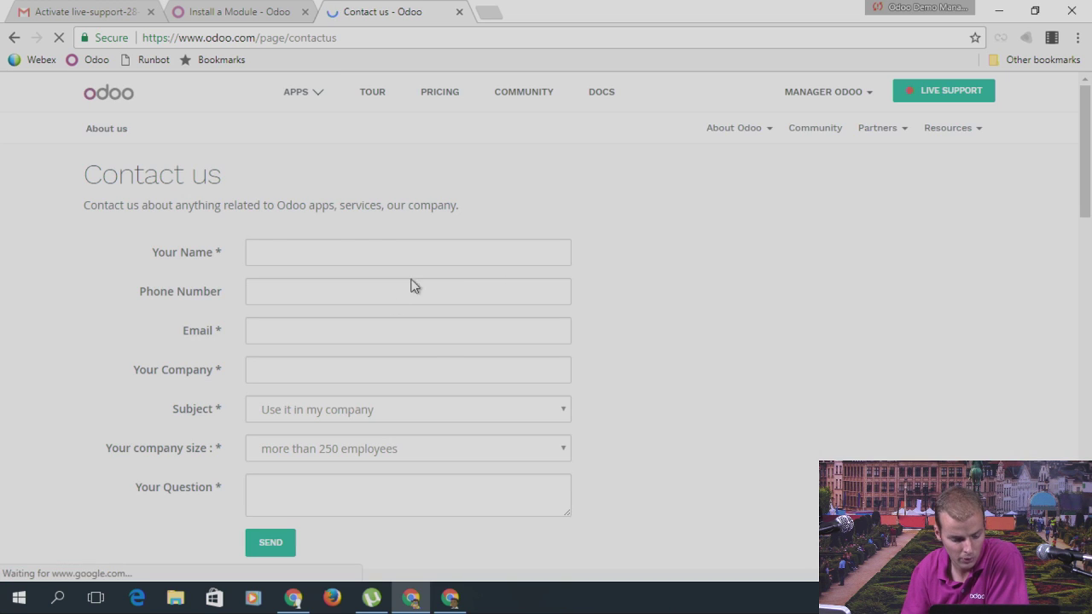
{"action": "scroll", "coordinate": [376, 290], "scroll_direction": "down", "scroll_amount": 5}
{"action": "scroll", "coordinate": [375, 315], "scroll_direction": "down", "scroll_amount": 3}
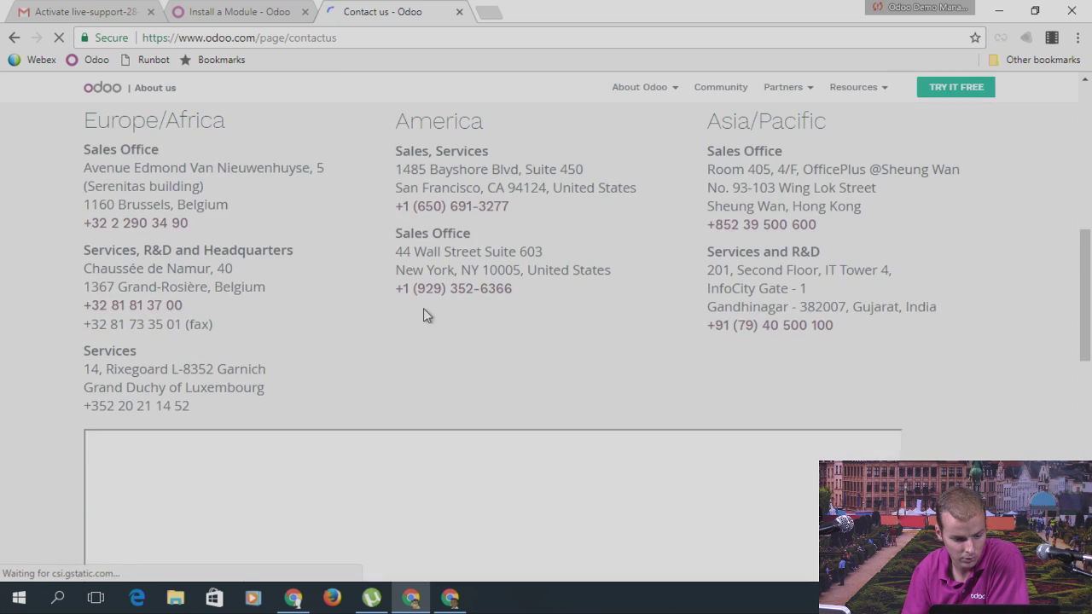
{"action": "scroll", "coordinate": [463, 309], "scroll_direction": "up", "scroll_amount": 1}
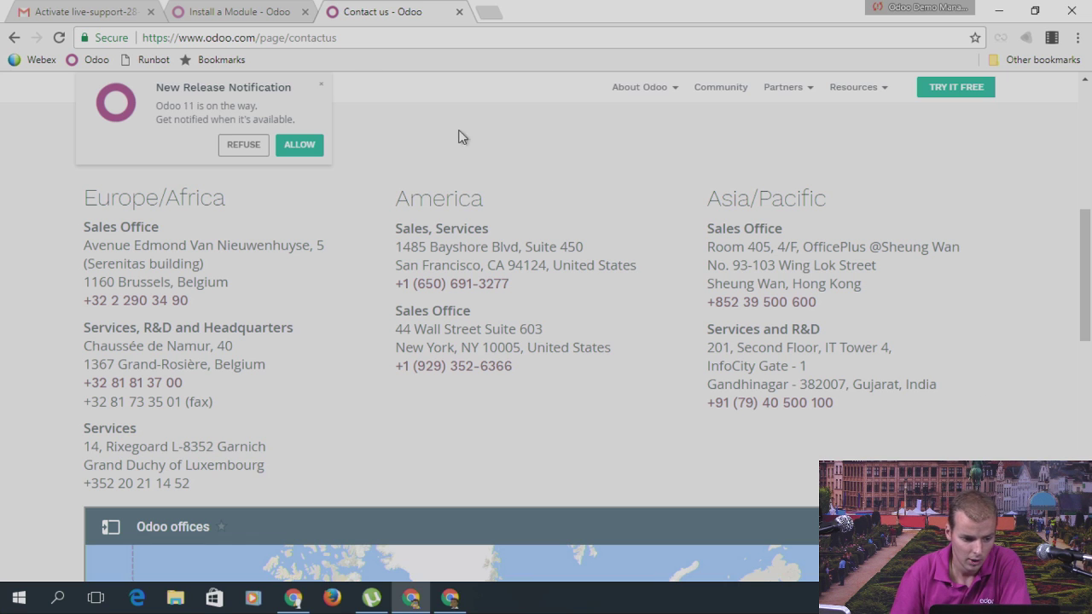
{"action": "left_click", "coordinate": [245, 15]}
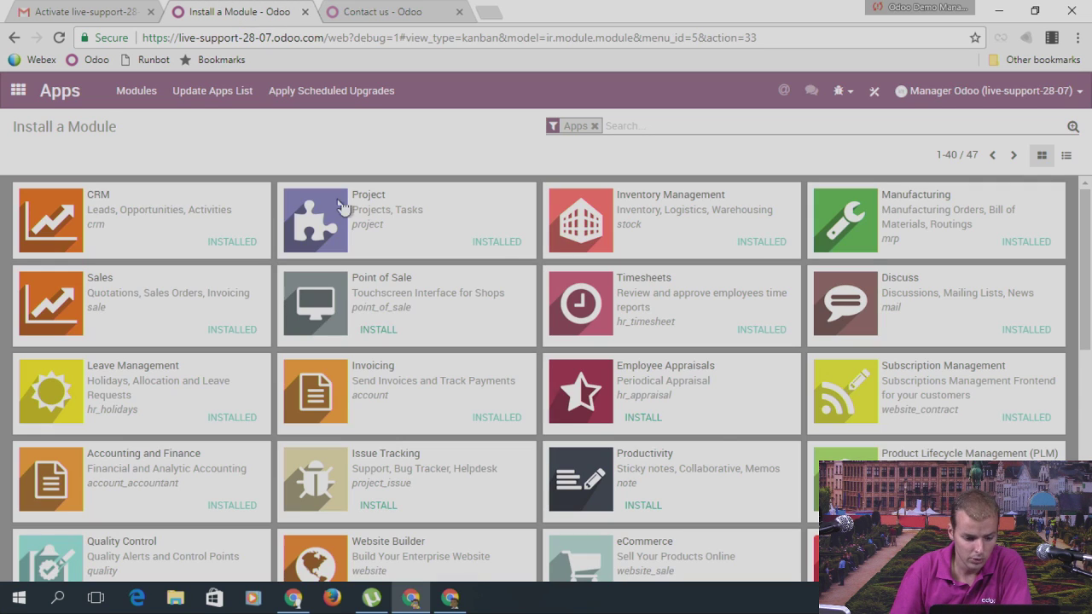
Step: Open the Live Support 28-07 warehouse from Inventory's warehouse list
{"action": "left_click", "coordinate": [18, 90]}
{"action": "left_click", "coordinate": [486, 401]}
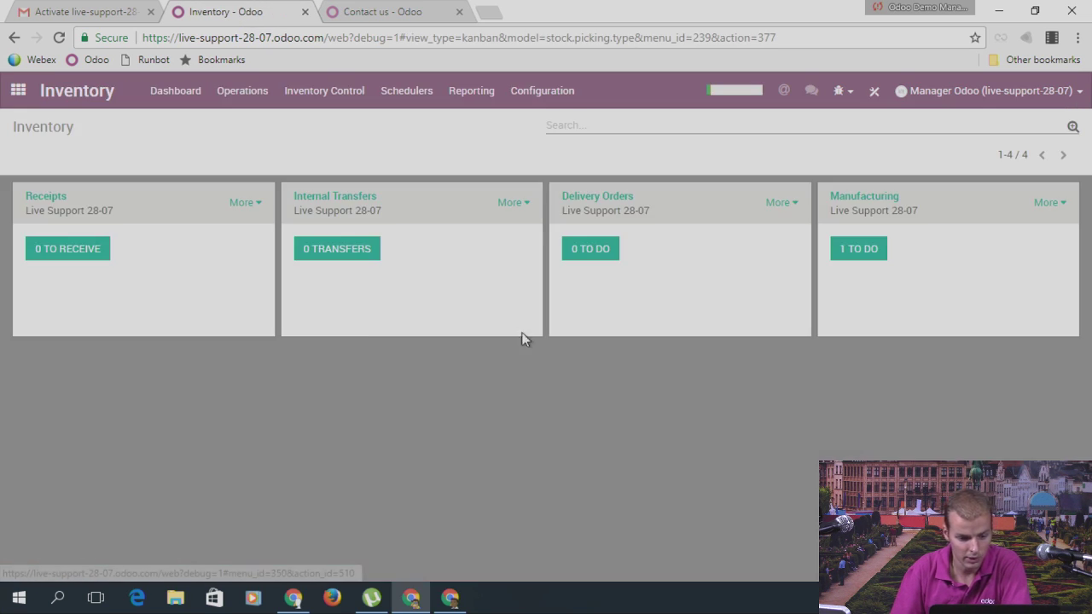
{"action": "left_click", "coordinate": [541, 96]}
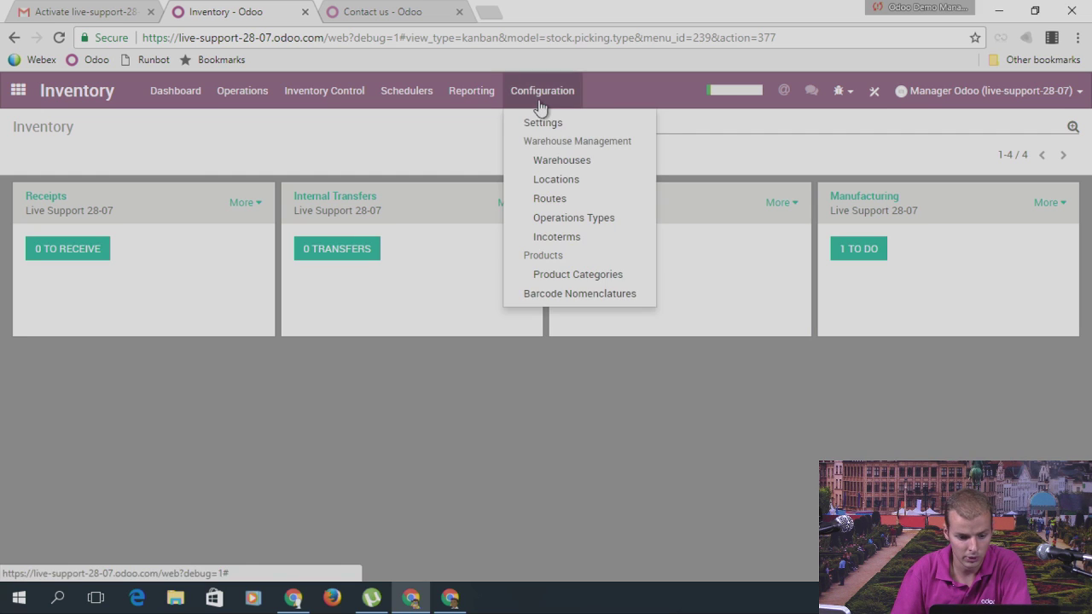
{"action": "left_click", "coordinate": [560, 161]}
{"action": "left_click", "coordinate": [121, 218]}
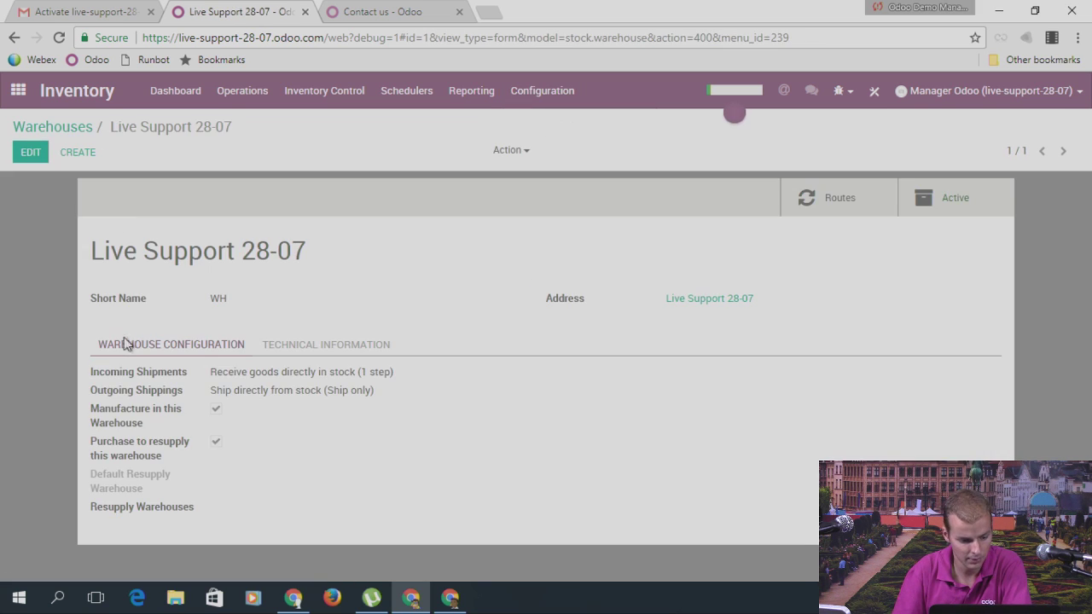
Step: Set outgoing shipments to Pick + Ship, save the warehouse, and list the routes
{"action": "left_click", "coordinate": [30, 152]}
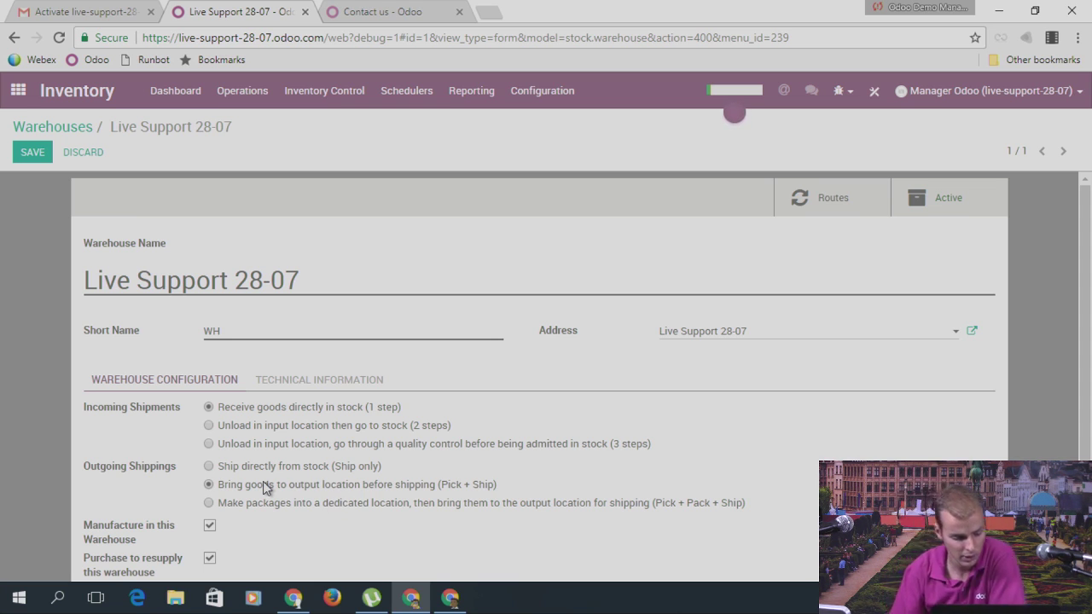
{"action": "left_click", "coordinate": [30, 160]}
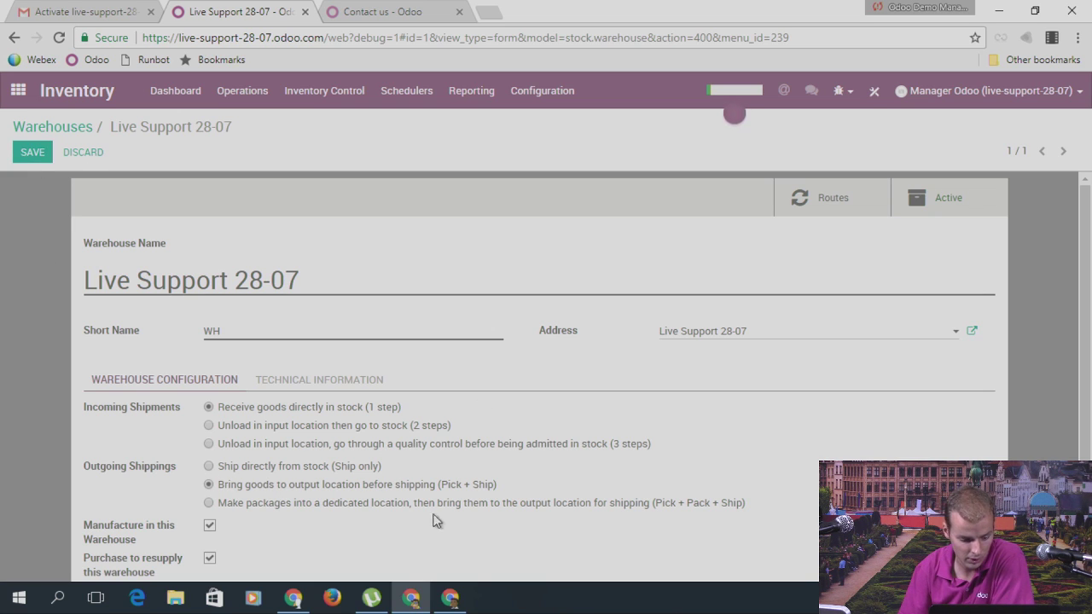
{"action": "left_click", "coordinate": [32, 152]}
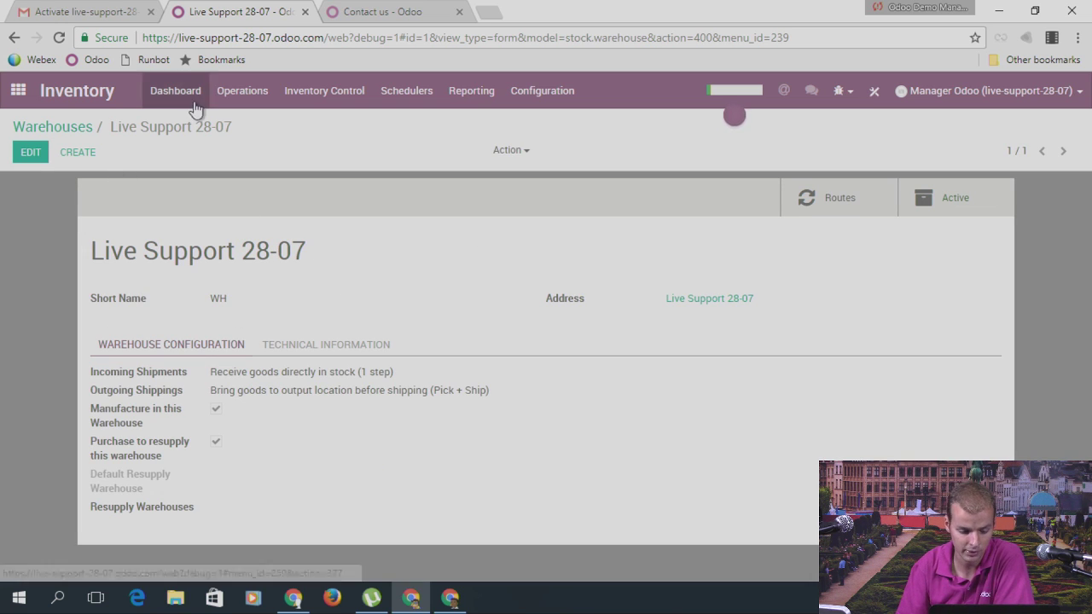
{"action": "left_click", "coordinate": [536, 92]}
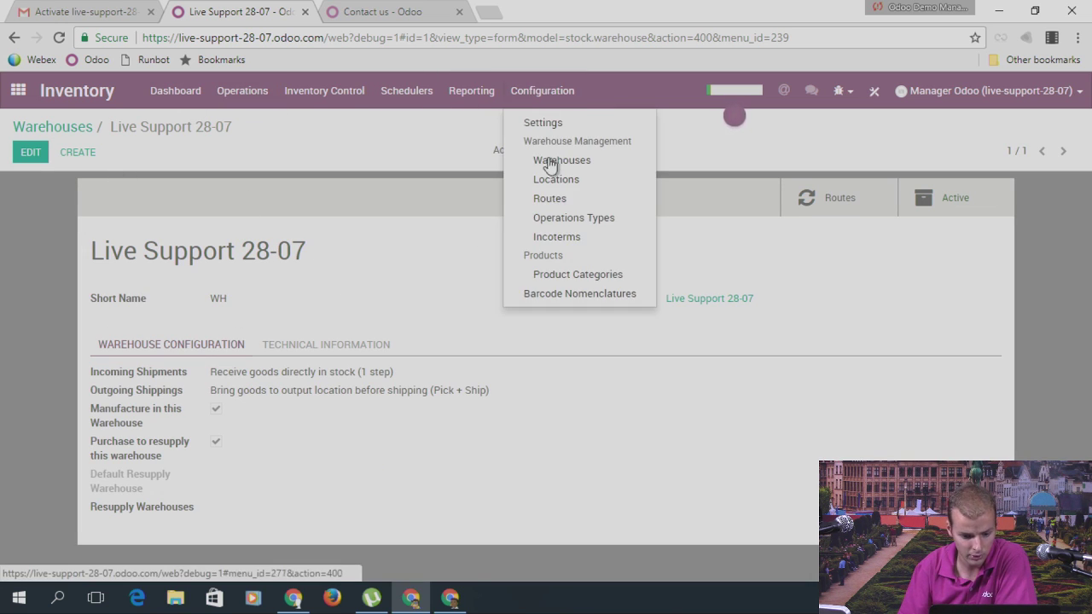
{"action": "left_click", "coordinate": [553, 199]}
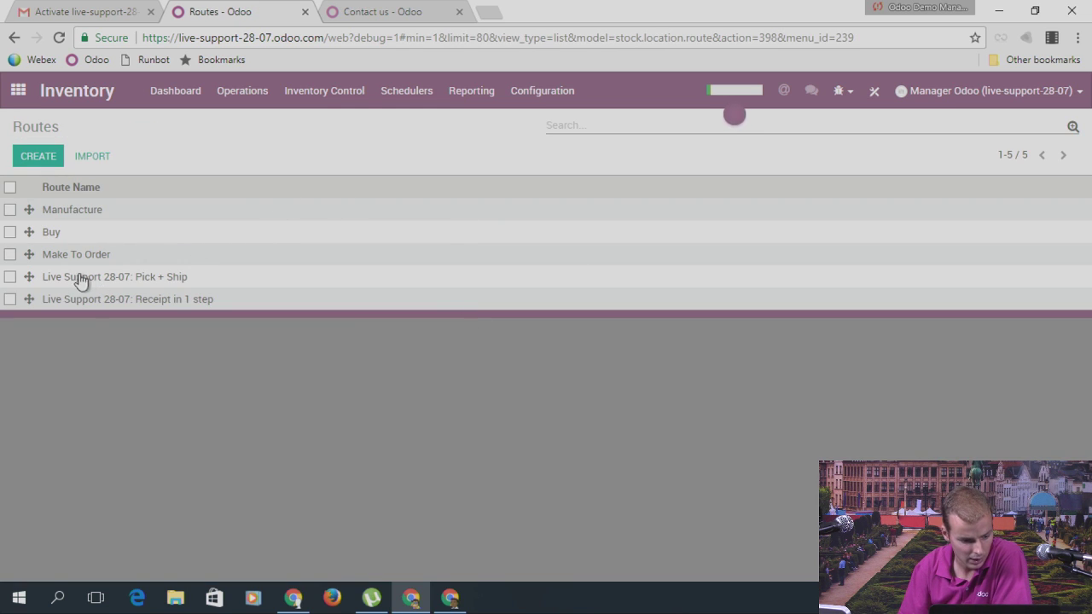
Step: Inspect the Pick + Ship route's WH: Stock -> Output procurement rule
{"action": "left_click", "coordinate": [143, 282]}
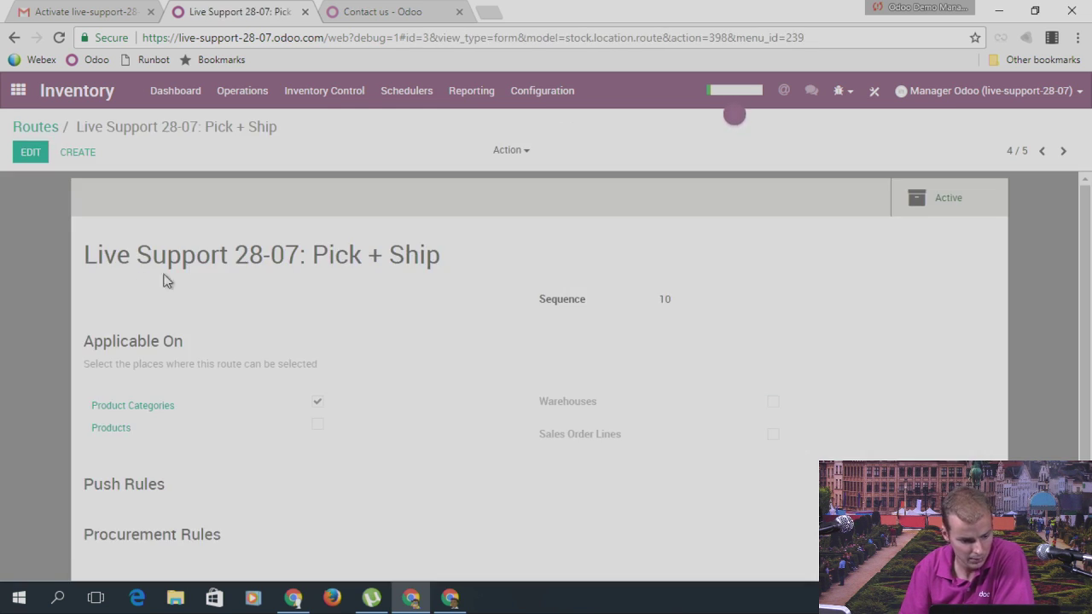
{"action": "scroll", "coordinate": [407, 270], "scroll_direction": "down", "scroll_amount": 3}
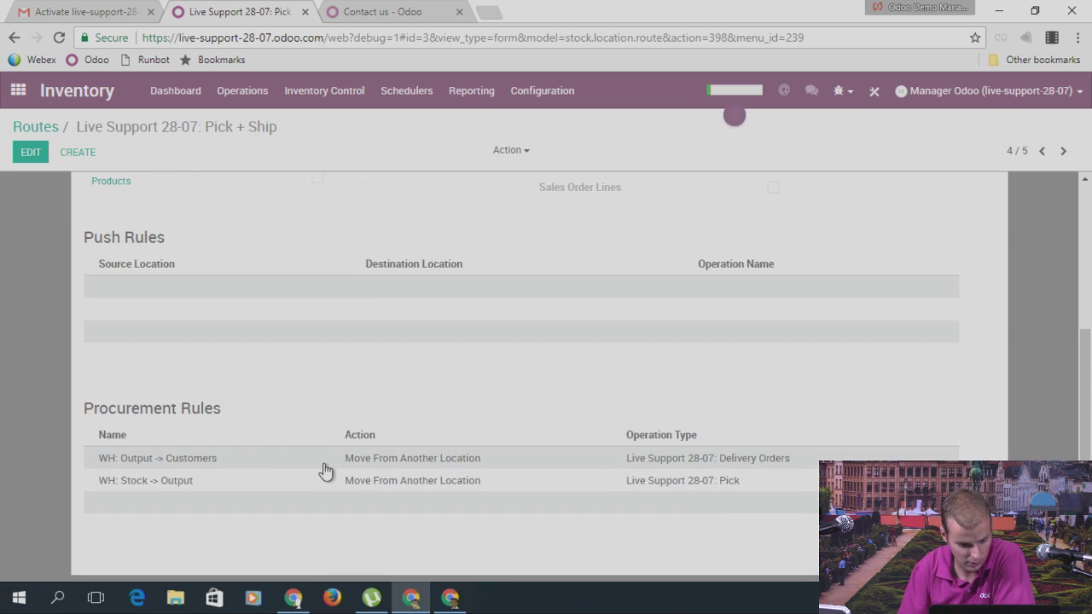
{"action": "mouse_move", "coordinate": [429, 500]}
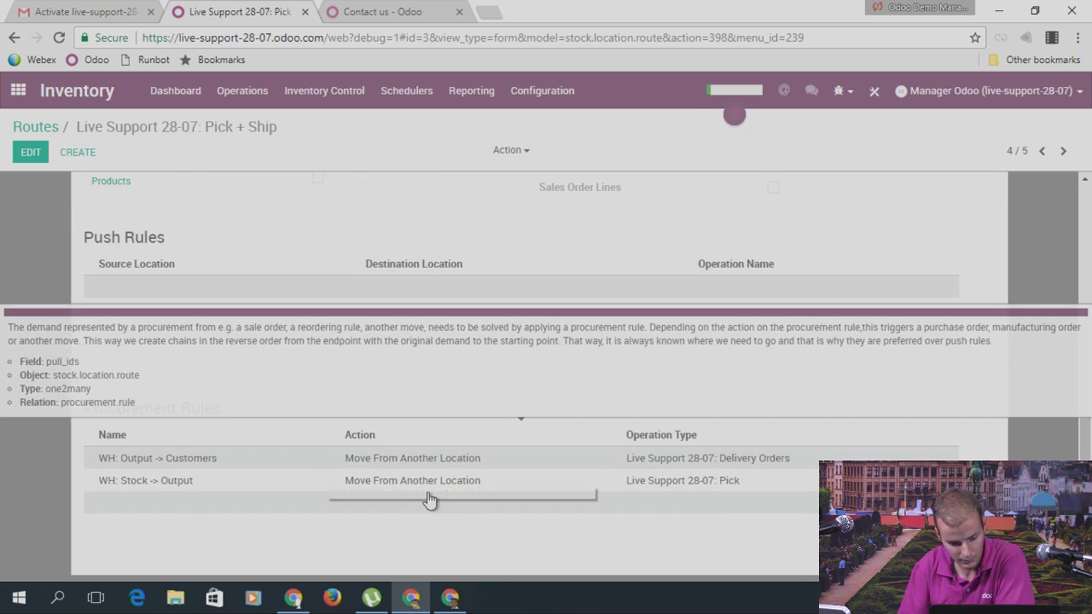
{"action": "left_click", "coordinate": [159, 483]}
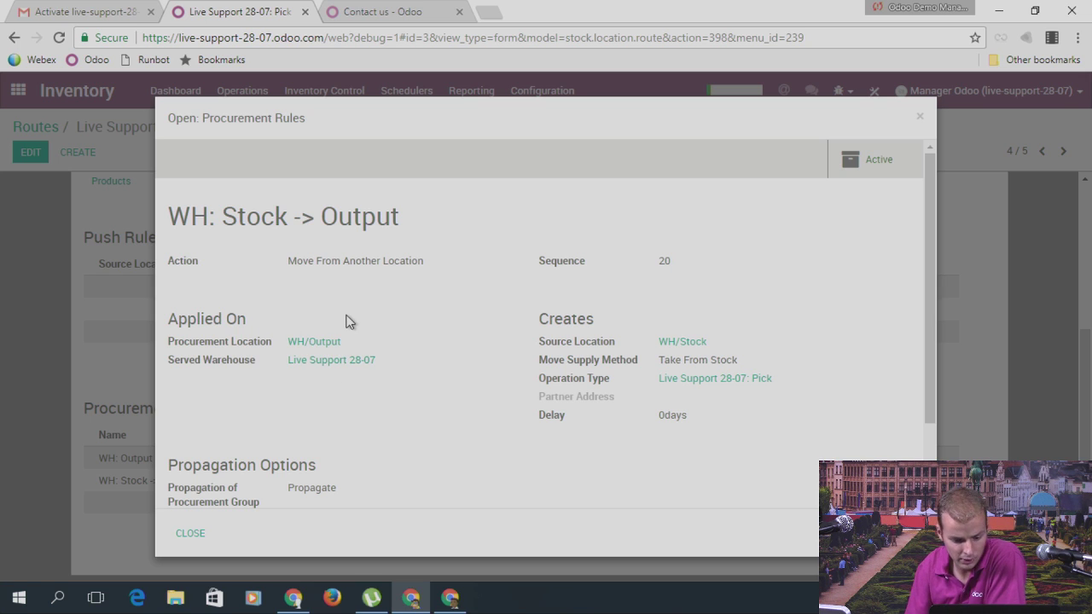
{"action": "left_click", "coordinate": [923, 117]}
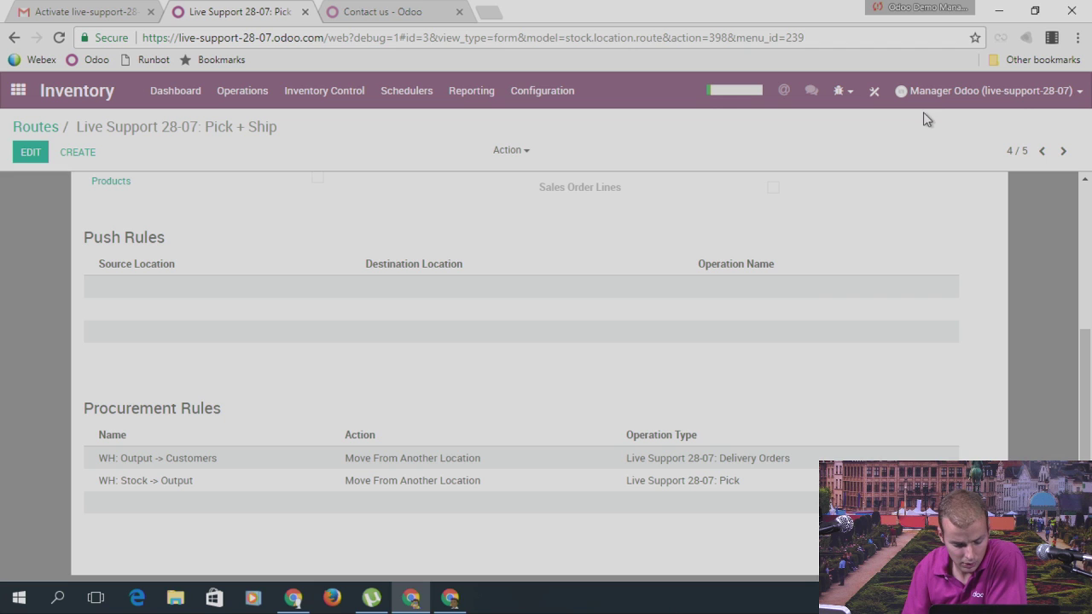
{"action": "left_click", "coordinate": [693, 487]}
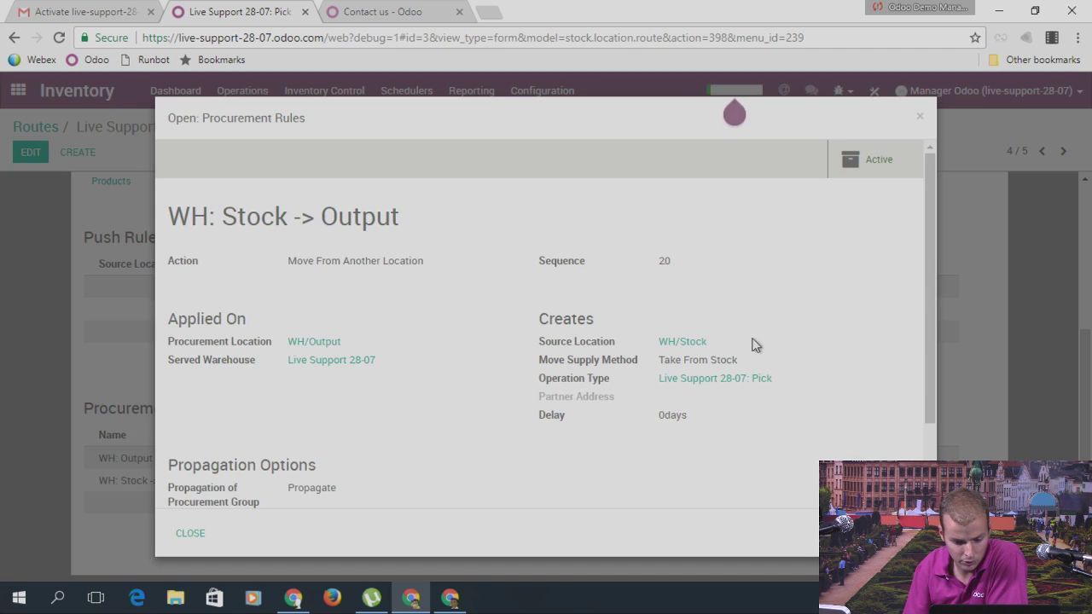
{"action": "left_click", "coordinate": [919, 117]}
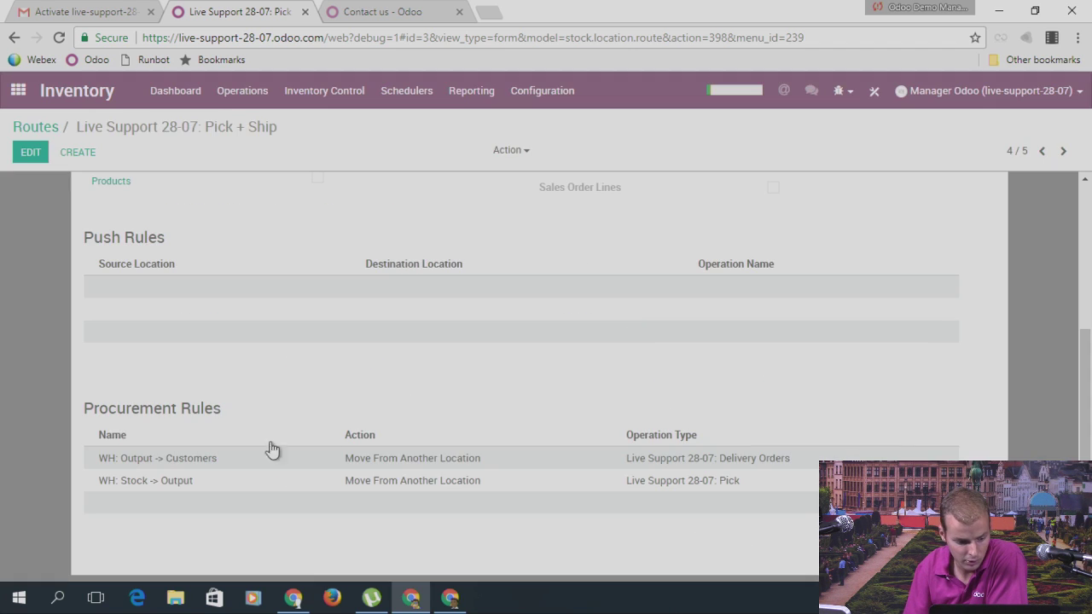
Step: Check the WH: Output -> Customers rule, then open the Locations list
{"action": "left_click", "coordinate": [177, 466]}
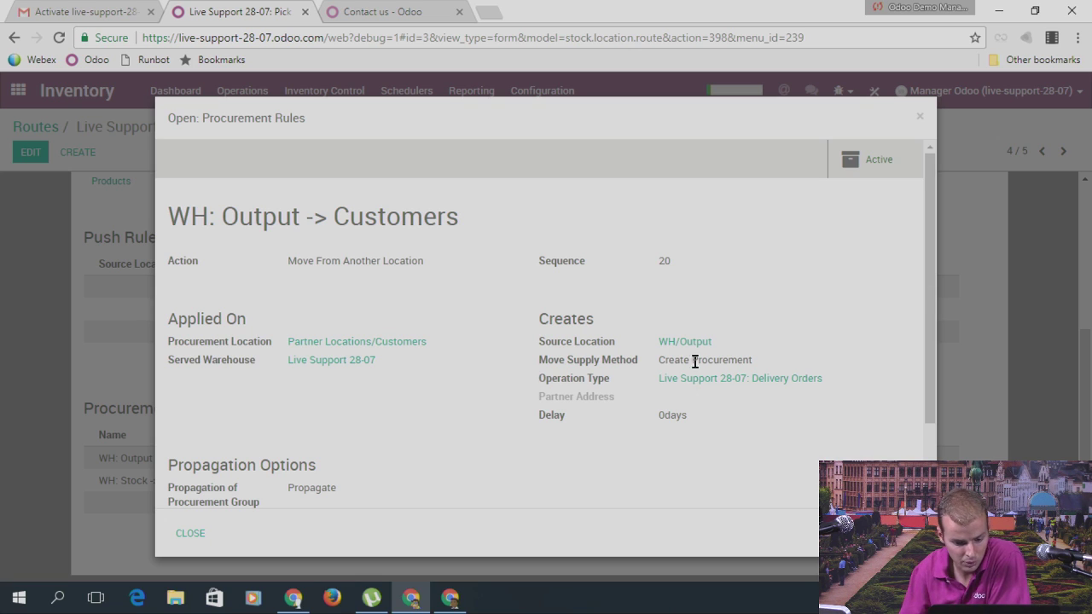
{"action": "left_click", "coordinate": [919, 116]}
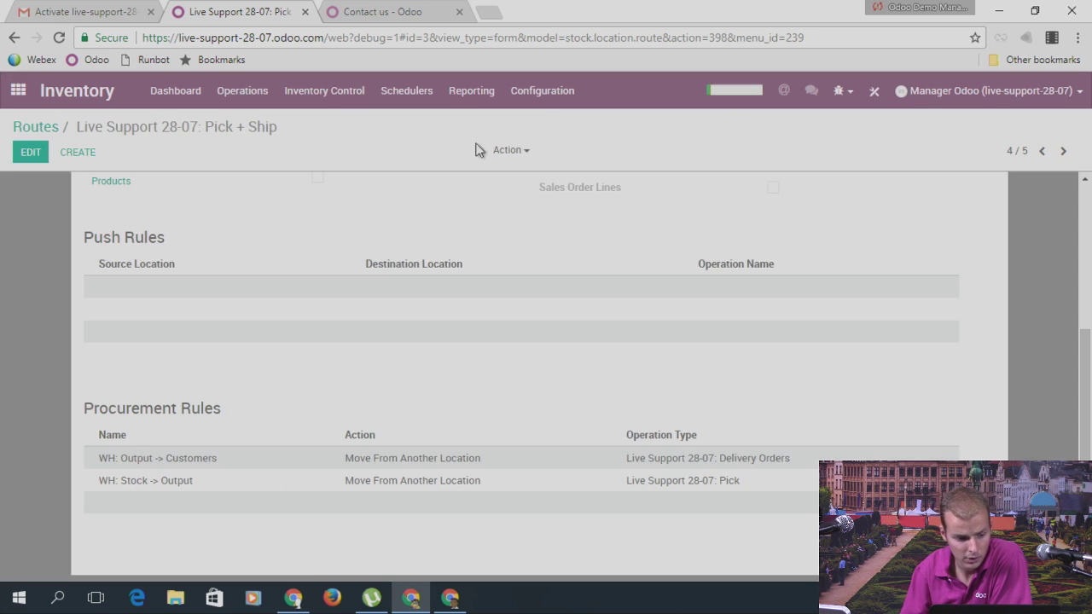
{"action": "left_click", "coordinate": [556, 90]}
{"action": "left_click", "coordinate": [556, 180]}
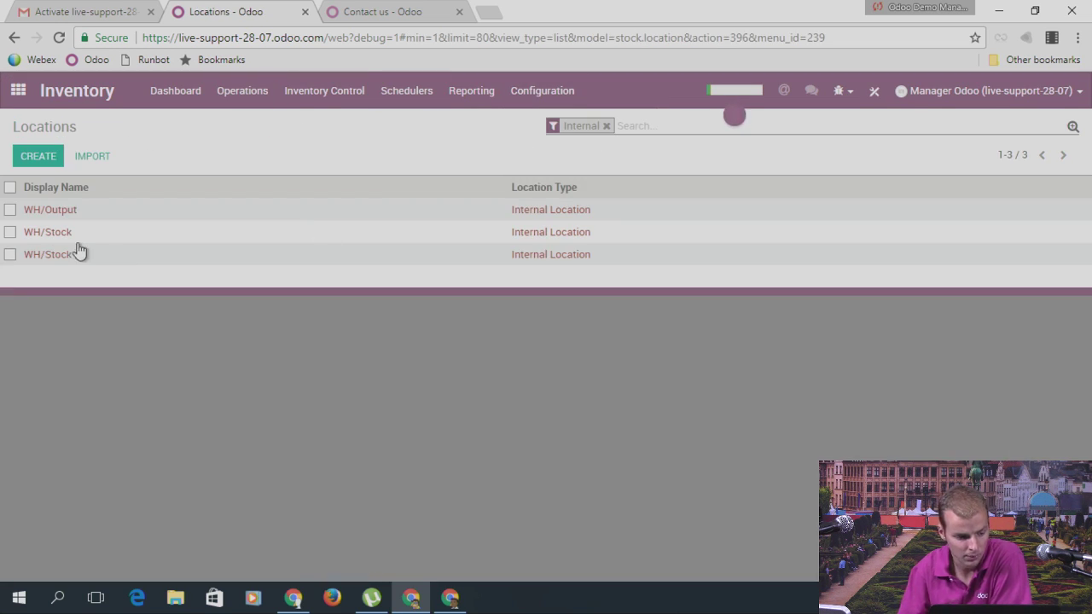
Step: Rename the WH/Output location to 'Transit' and save it
{"action": "left_click", "coordinate": [73, 212]}
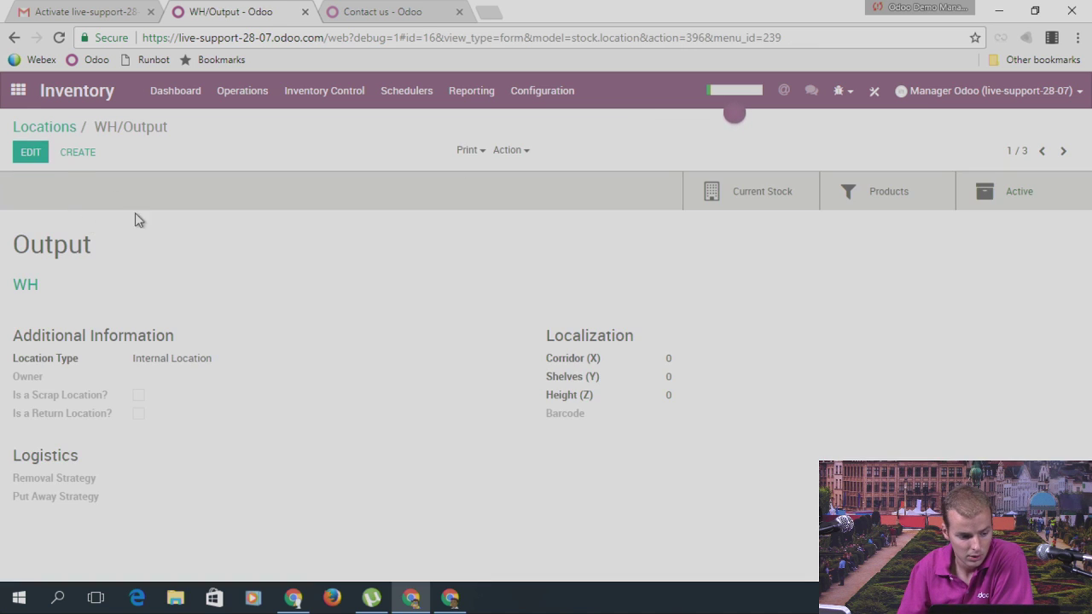
{"action": "left_click", "coordinate": [32, 153]}
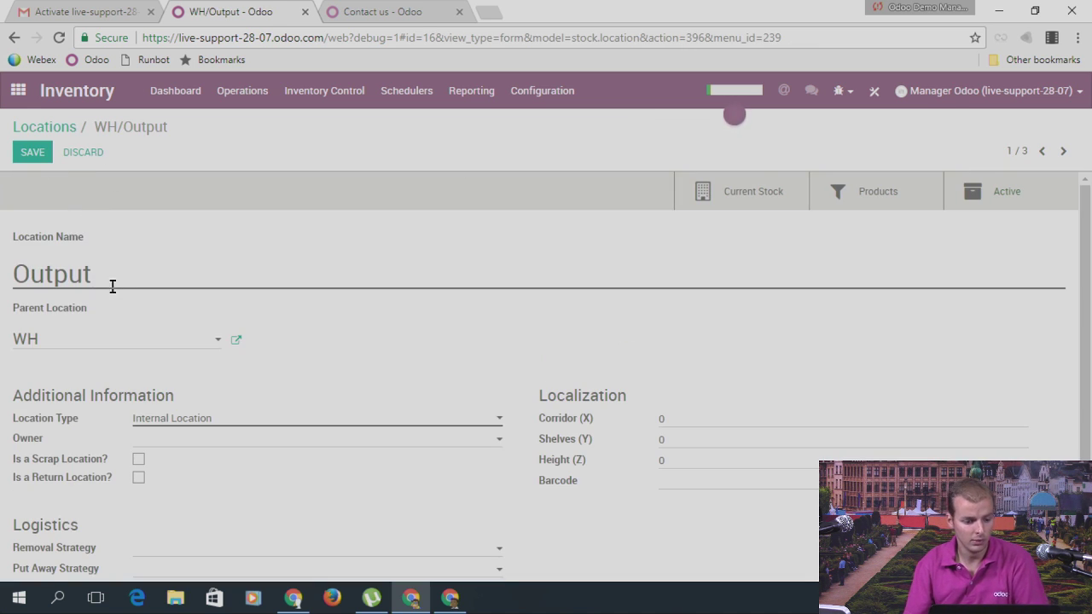
{"action": "left_click_drag", "start_coordinate": [112, 281], "coordinate": [17, 286]}
{"action": "key", "text": "BackSpace"}
{"action": "type", "text": "Tras"}
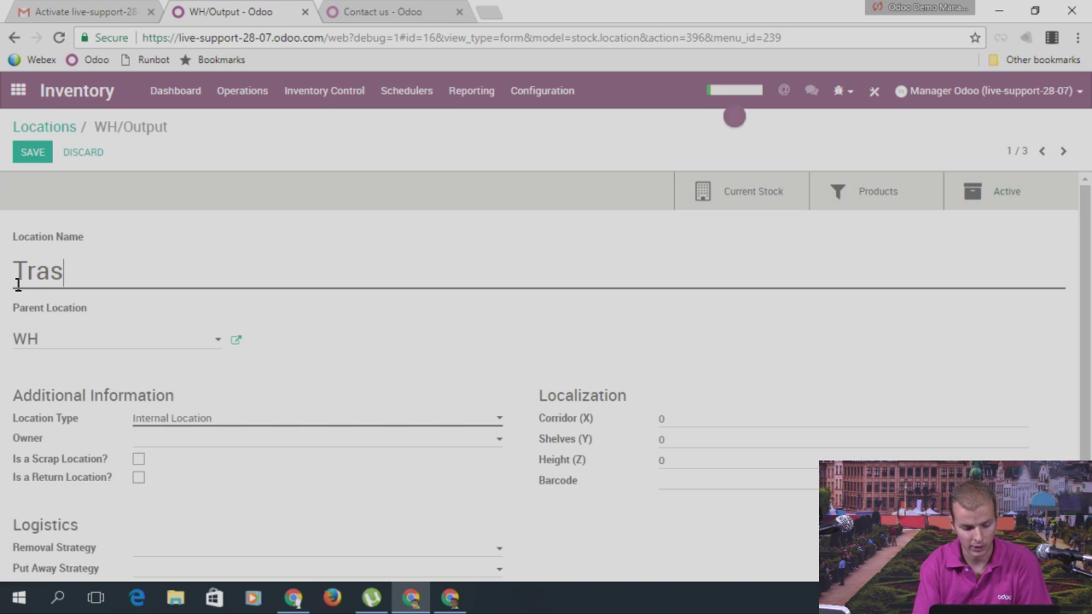
{"action": "type", "text": "itbns"}
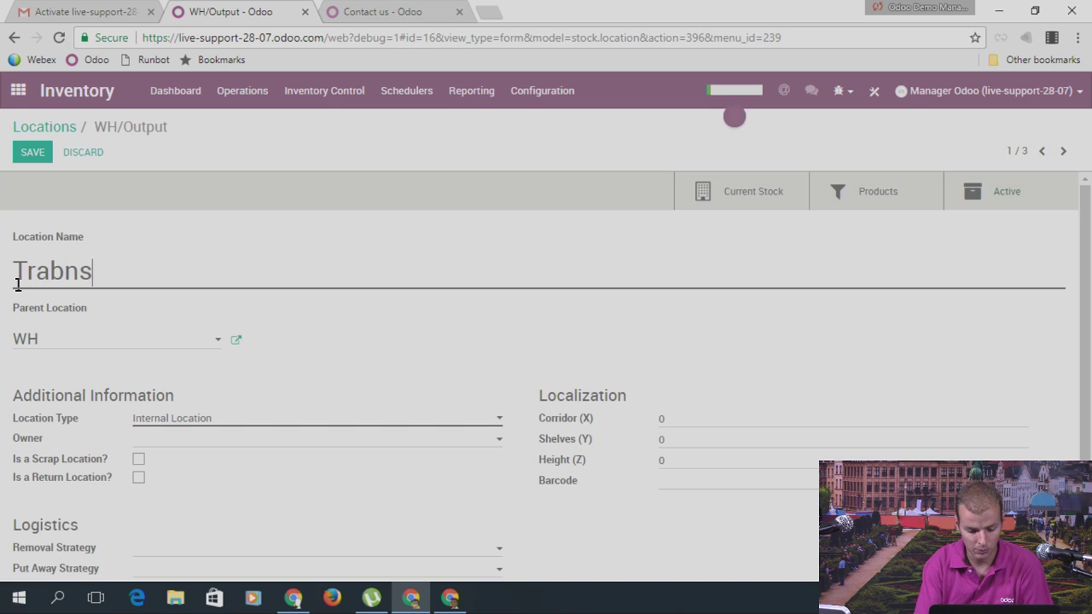
{"action": "key", "text": "BackSpace"}
{"action": "type", "text": "si"}
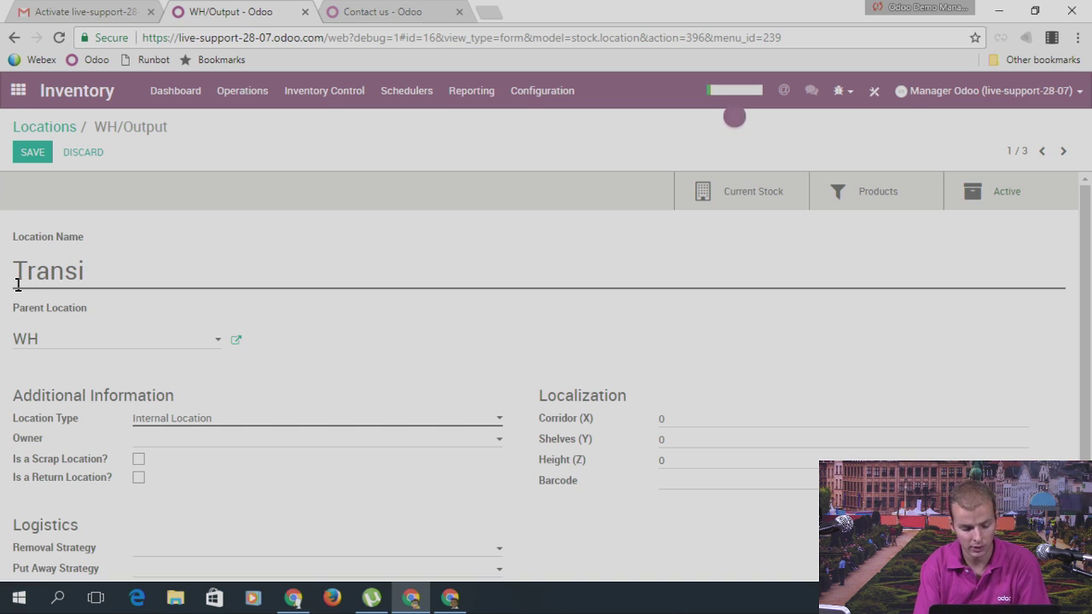
{"action": "type", "text": "t"}
{"action": "left_click", "coordinate": [31, 155]}
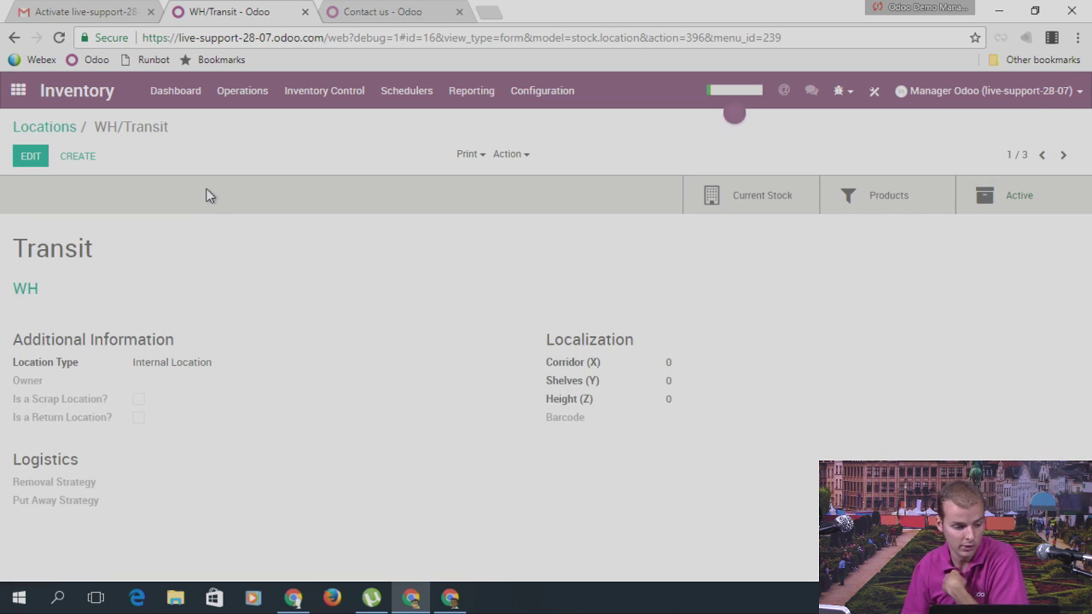
Step: Confirm the Pick + Ship WH: Stock -> Output rule uses WH/Transit, then show the dashboard
{"action": "left_click", "coordinate": [546, 96]}
{"action": "left_click", "coordinate": [554, 198]}
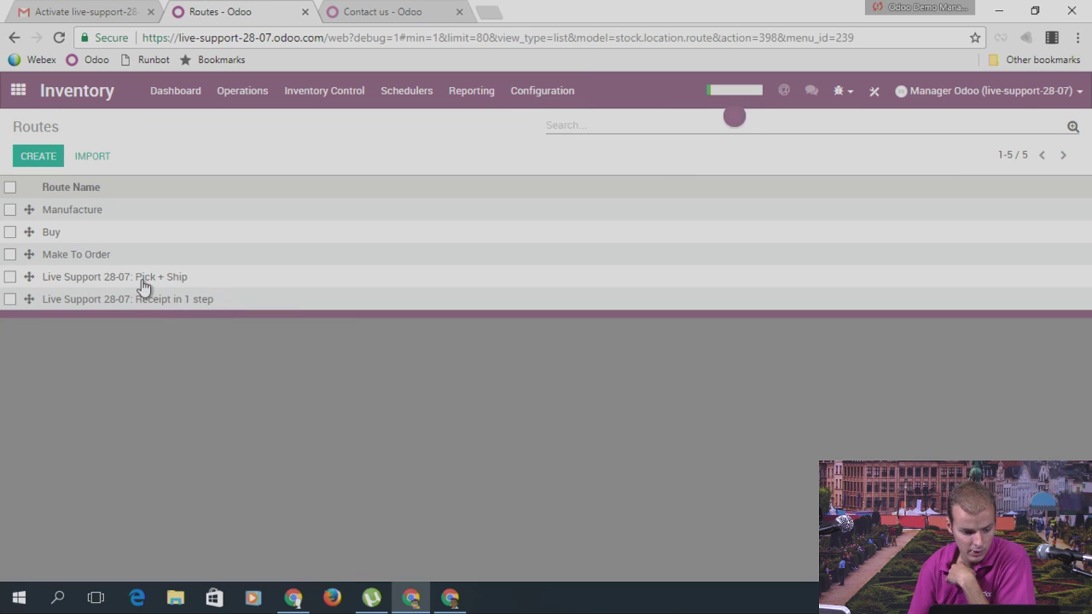
{"action": "left_click", "coordinate": [143, 281]}
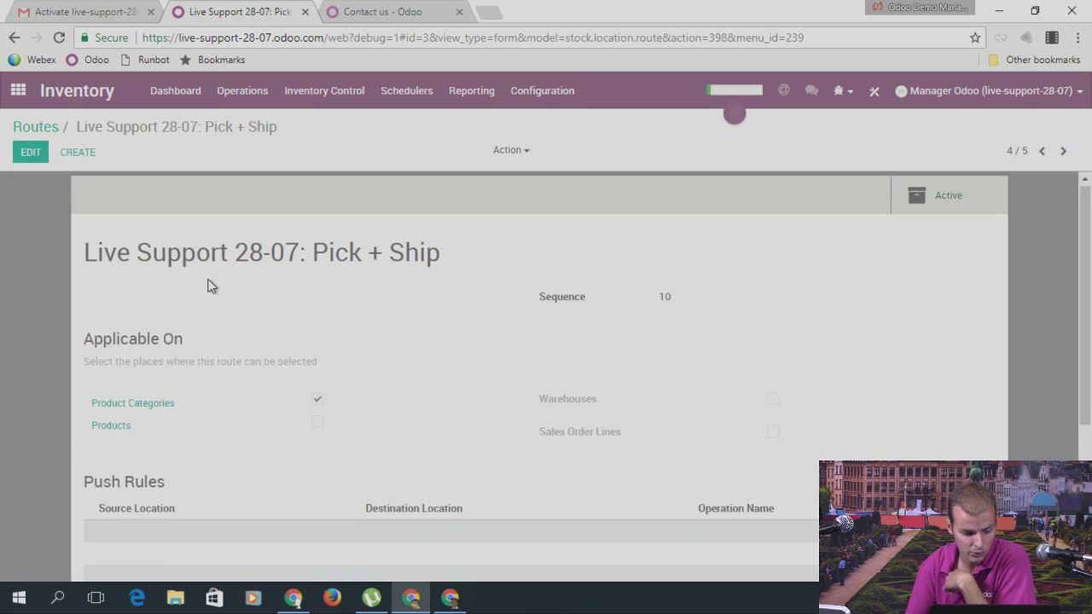
{"action": "scroll", "coordinate": [362, 545], "scroll_direction": "down", "scroll_amount": 3}
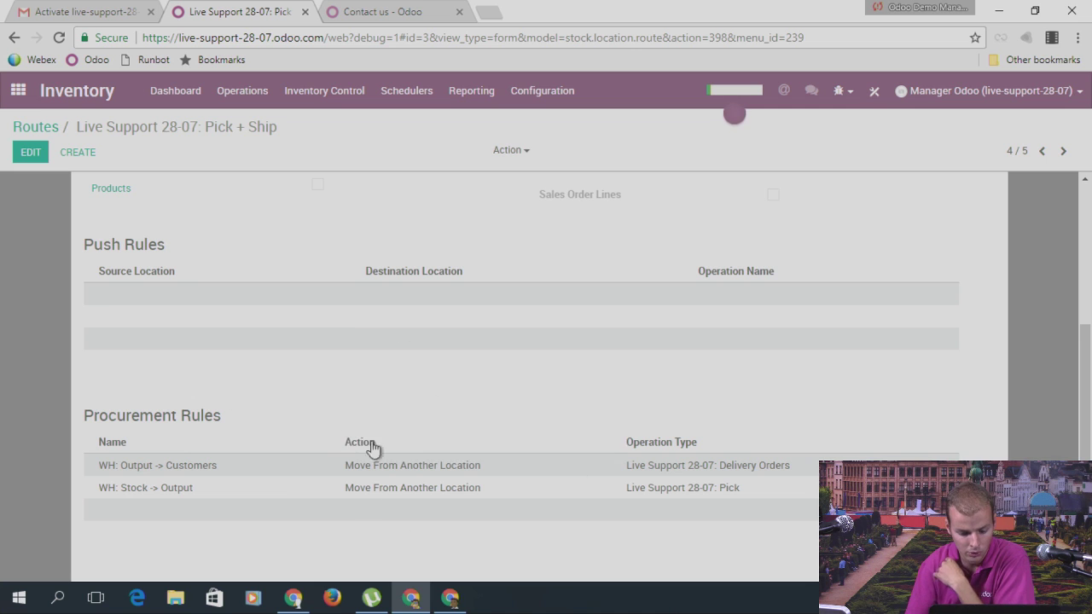
{"action": "left_click", "coordinate": [161, 488]}
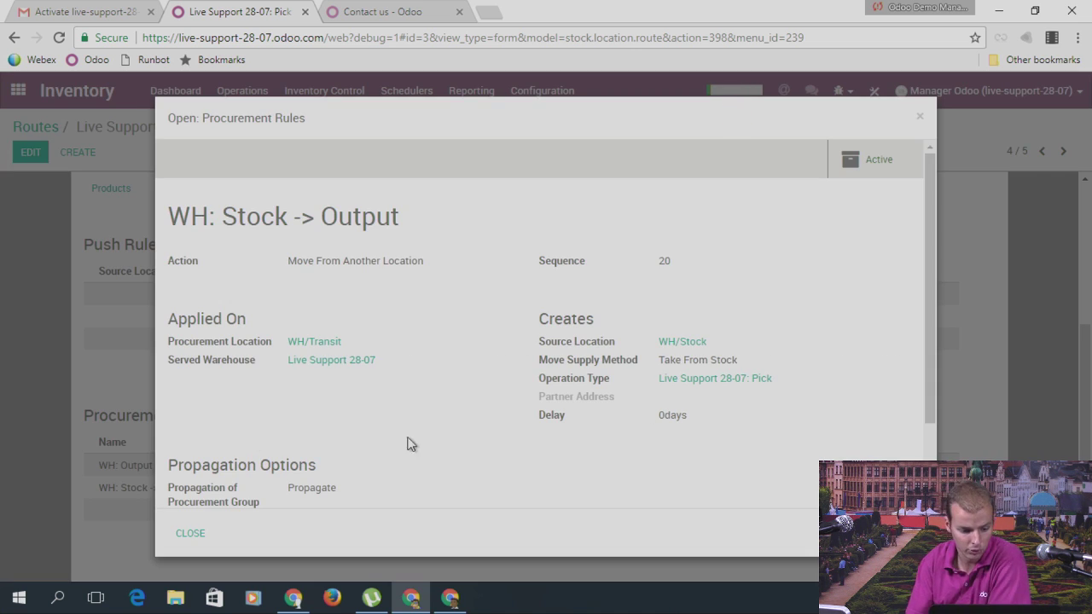
{"action": "mouse_move", "coordinate": [251, 345]}
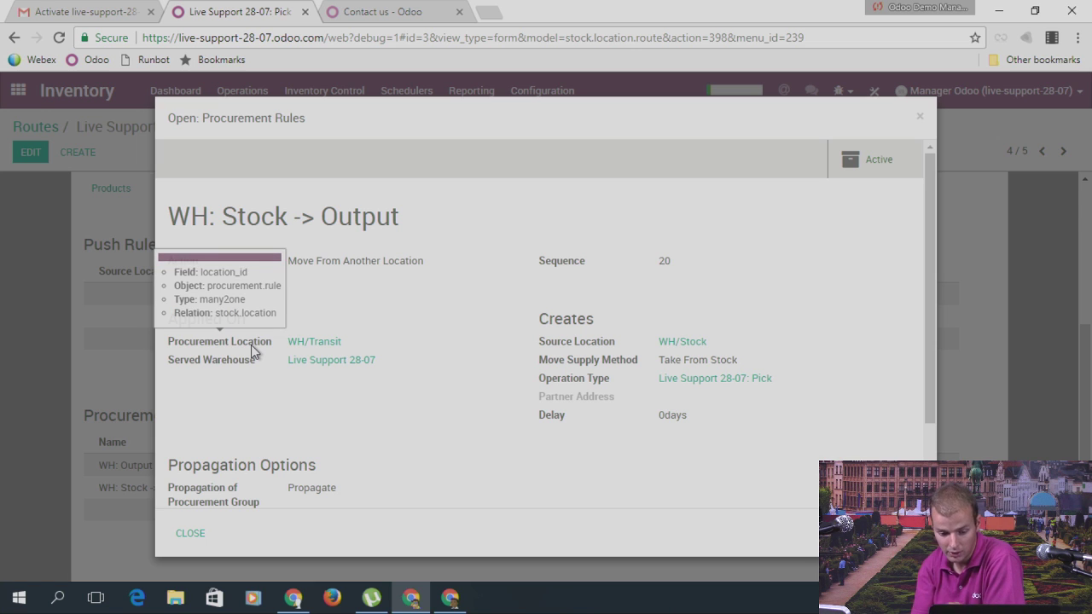
{"action": "left_click", "coordinate": [924, 118]}
{"action": "scroll", "coordinate": [346, 242], "scroll_direction": "up", "scroll_amount": 5}
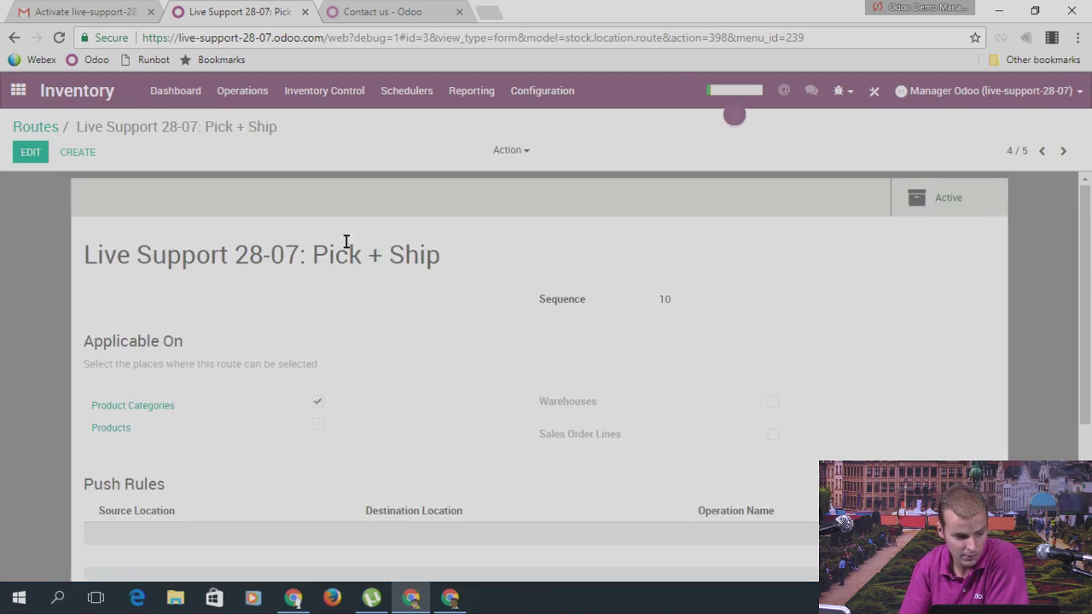
{"action": "left_click", "coordinate": [173, 95]}
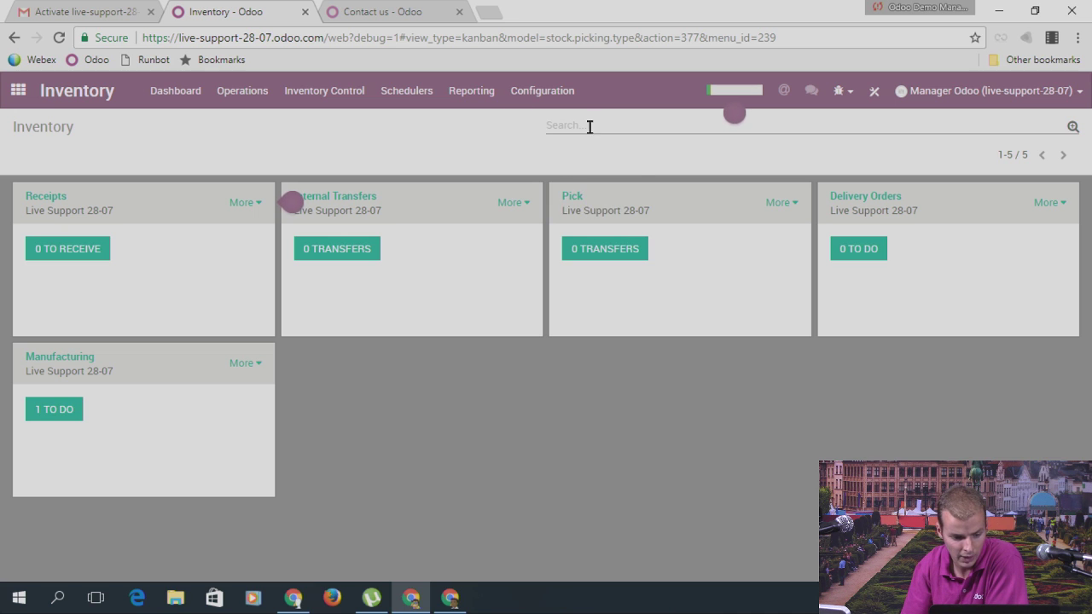
Step: Glance at the Sales app's menu, then go back to the home screen
{"action": "left_click", "coordinate": [18, 90]}
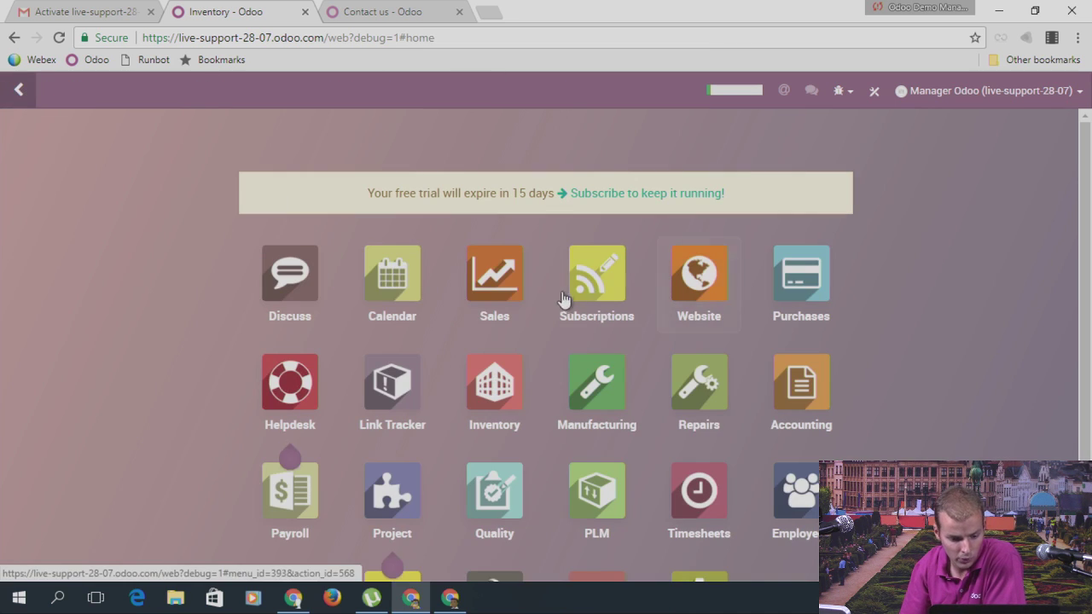
{"action": "left_click", "coordinate": [504, 286]}
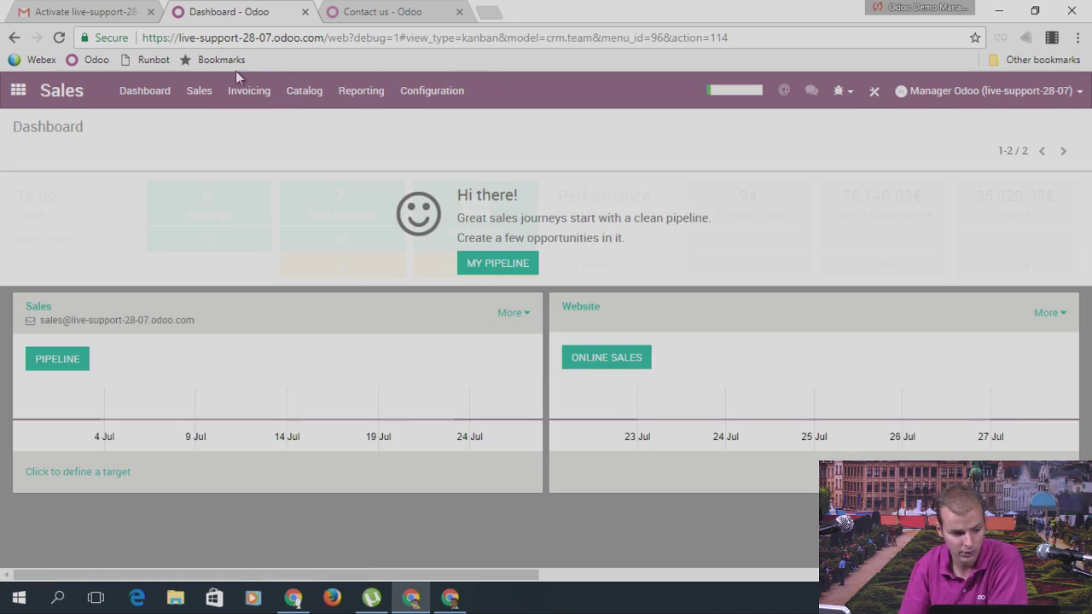
{"action": "left_click", "coordinate": [199, 91]}
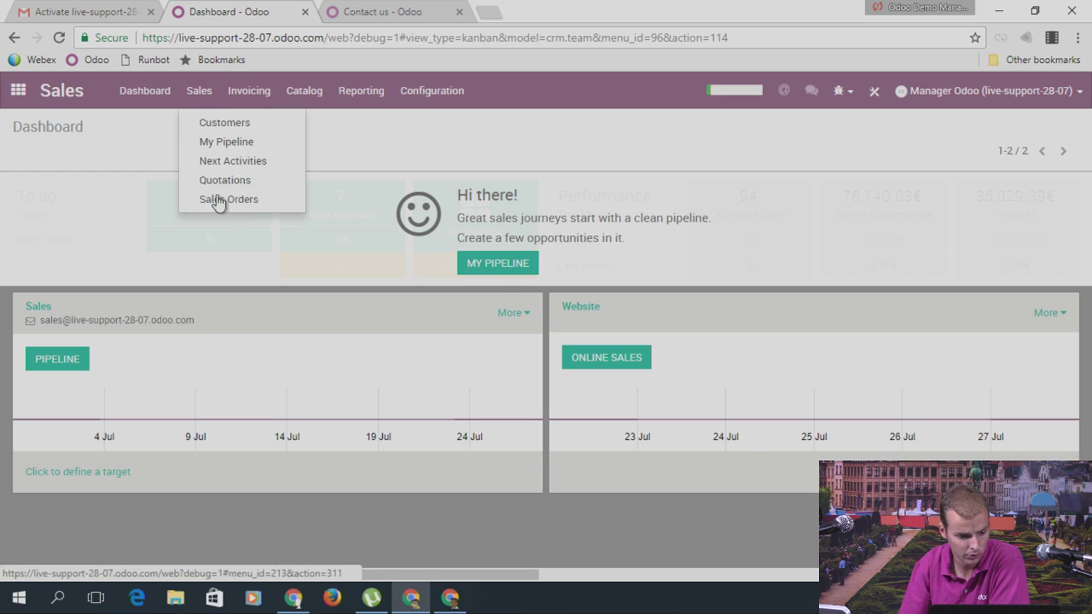
{"action": "left_click", "coordinate": [18, 92]}
Step: Record production of one Chair on manufacturing order MO/00001
{"action": "left_click", "coordinate": [630, 382]}
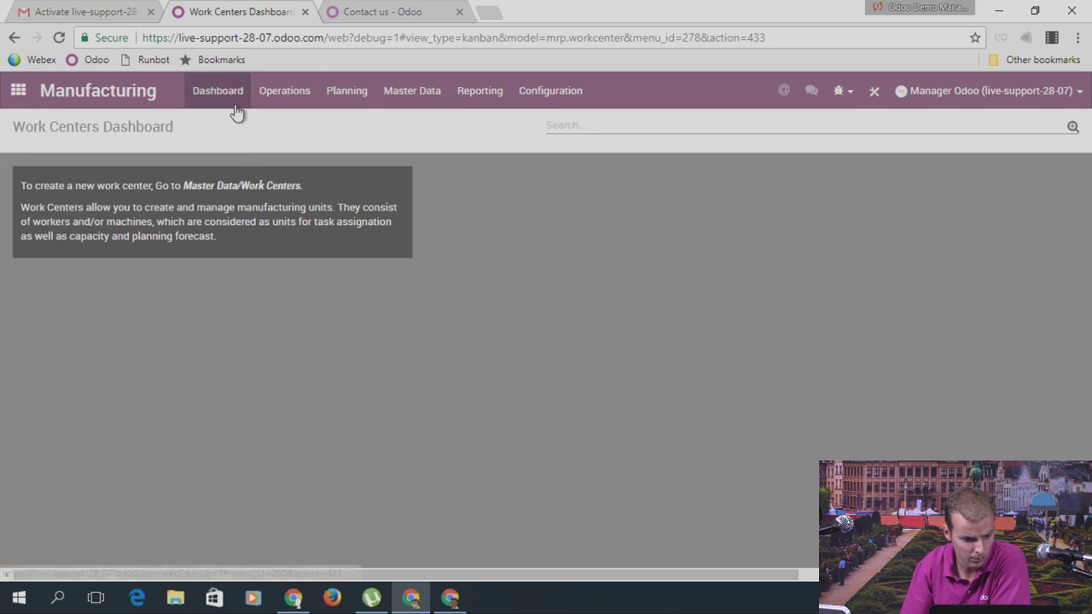
{"action": "left_click", "coordinate": [288, 92]}
{"action": "left_click", "coordinate": [307, 122]}
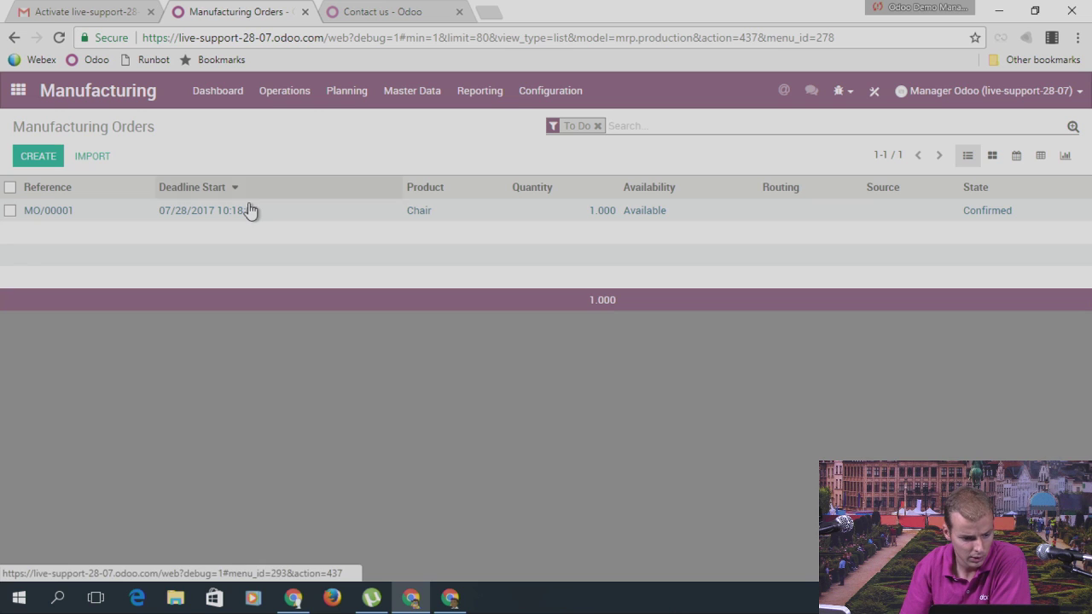
{"action": "left_click", "coordinate": [86, 215]}
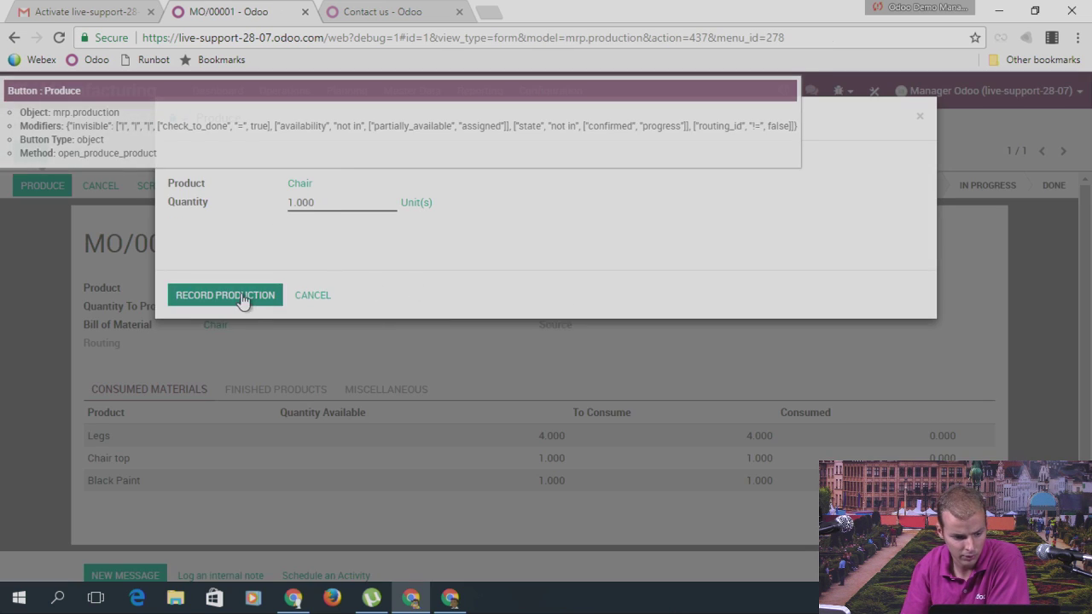
{"action": "left_click", "coordinate": [244, 296]}
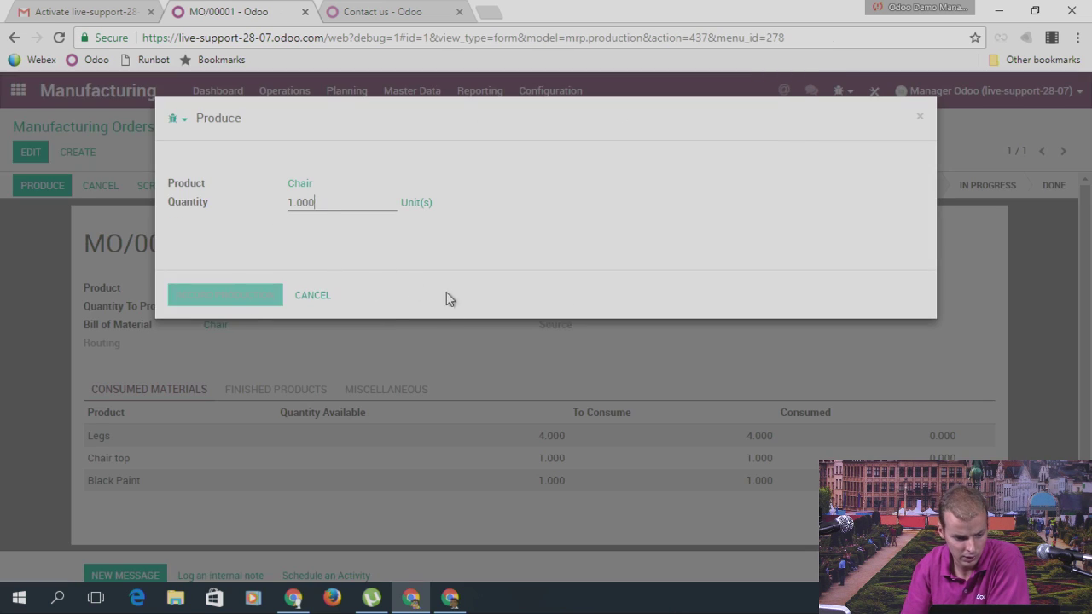
{"action": "left_click", "coordinate": [18, 90]}
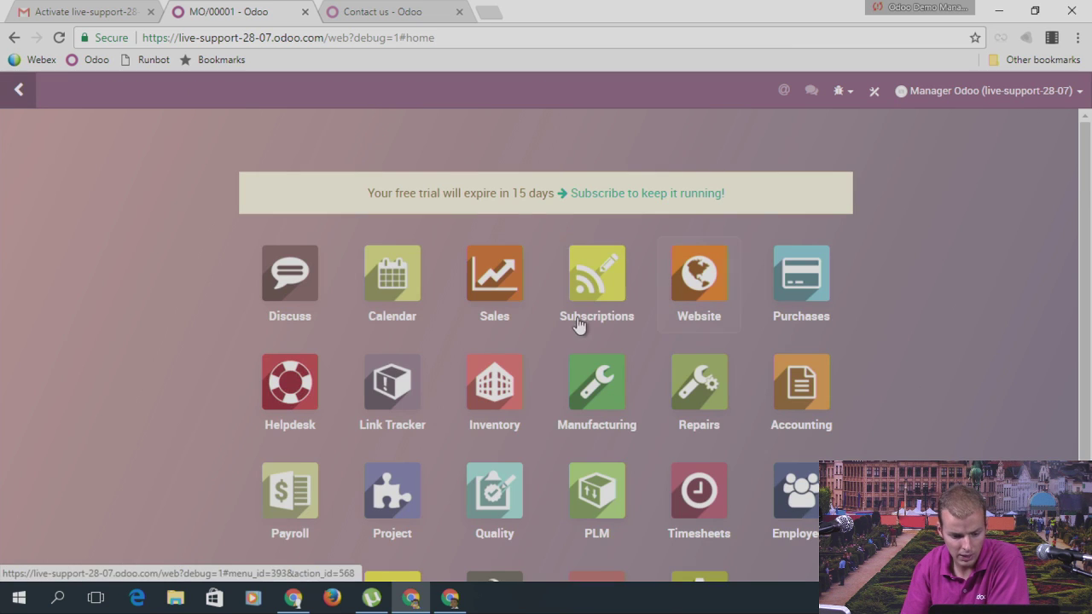
Step: Start a new quotation from the Sales Quotations list
{"action": "left_click", "coordinate": [501, 288]}
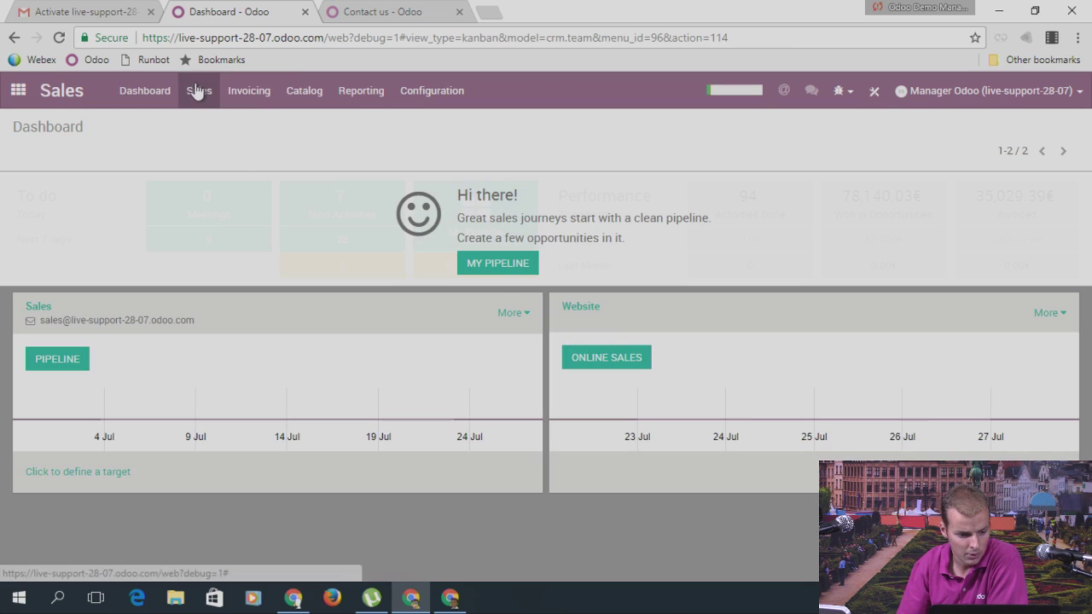
{"action": "left_click", "coordinate": [196, 90]}
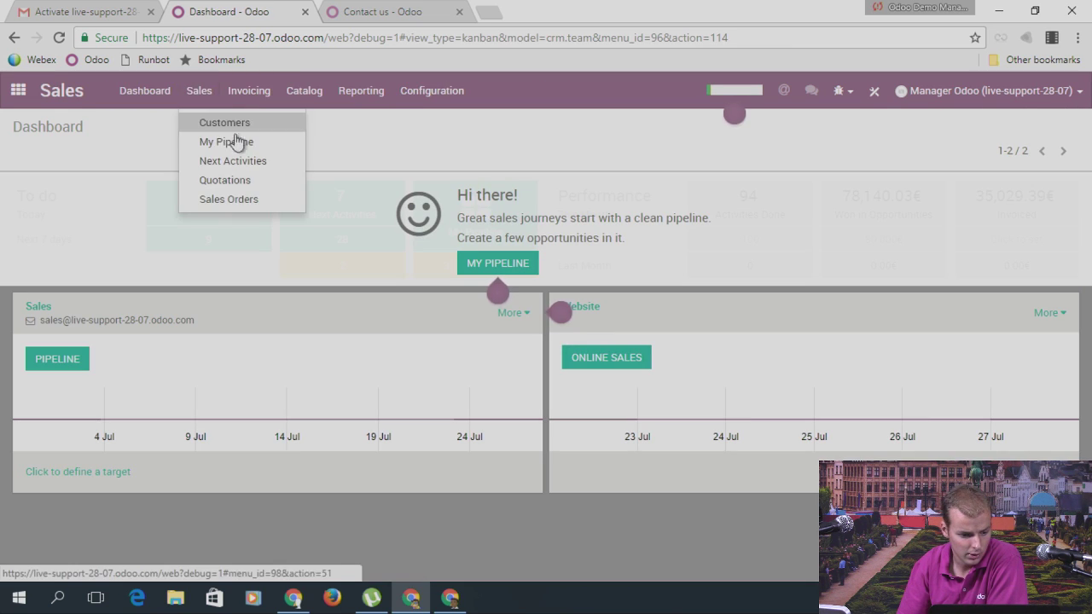
{"action": "left_click", "coordinate": [243, 181]}
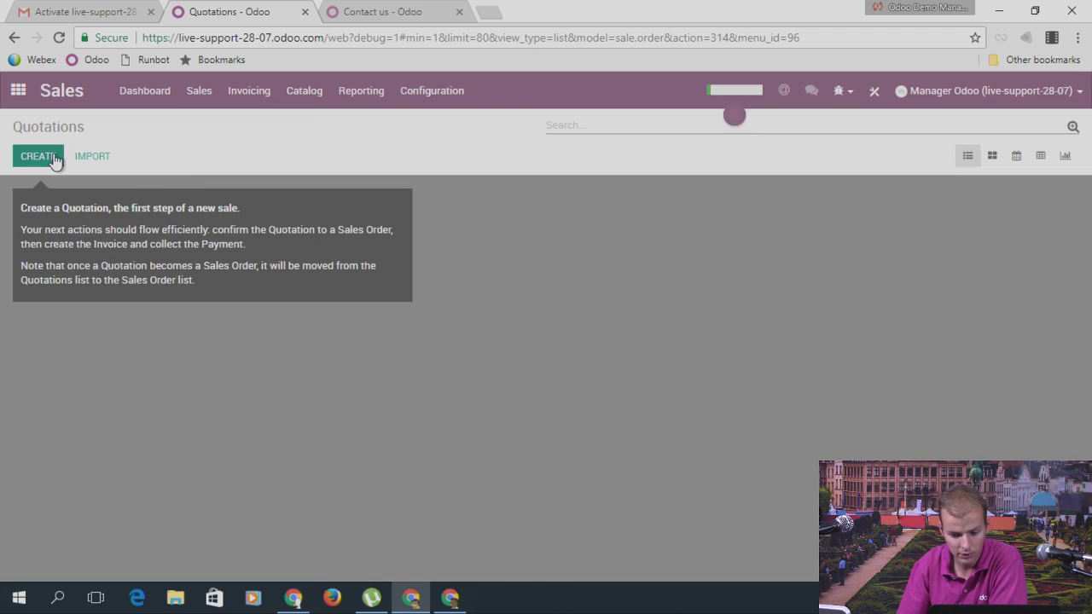
{"action": "left_click", "coordinate": [53, 159]}
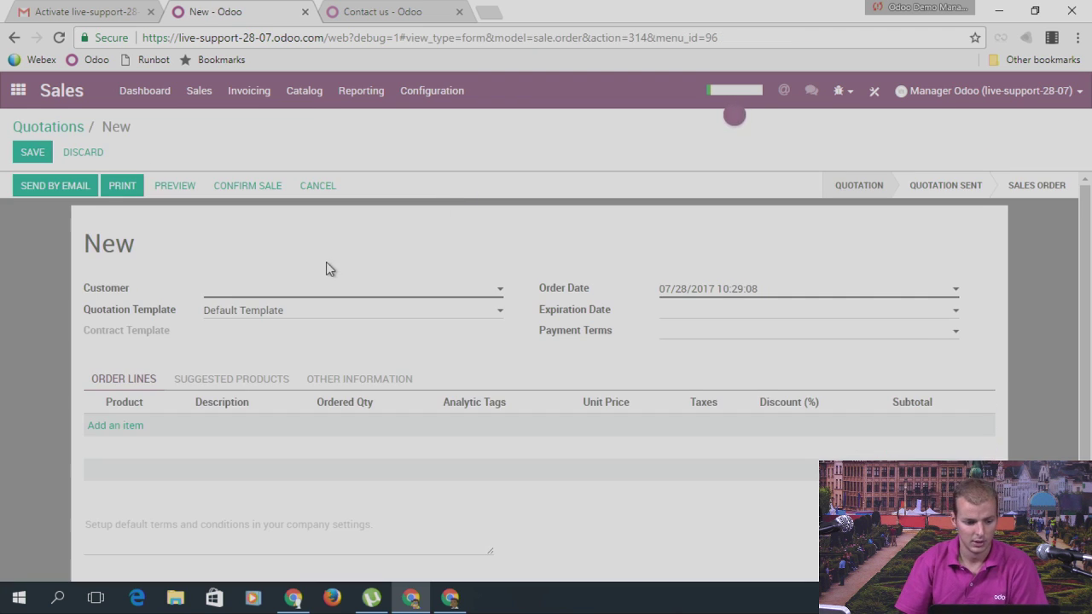
Step: Create customer 'Customer #1', add one Chair, save, and confirm as SO001
{"action": "left_click", "coordinate": [288, 292]}
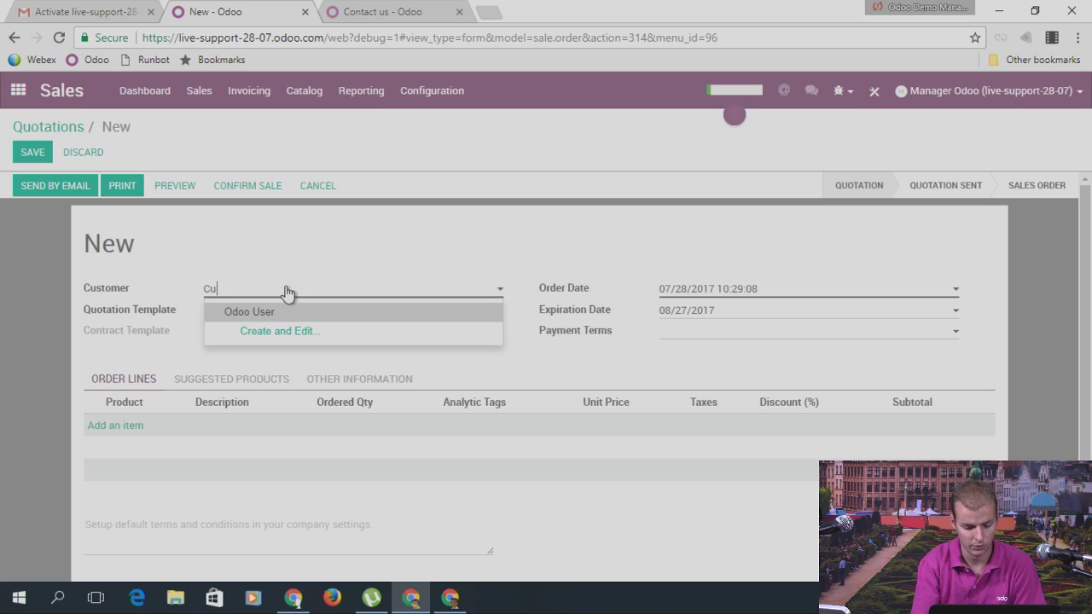
{"action": "type", "text": "Customer "}
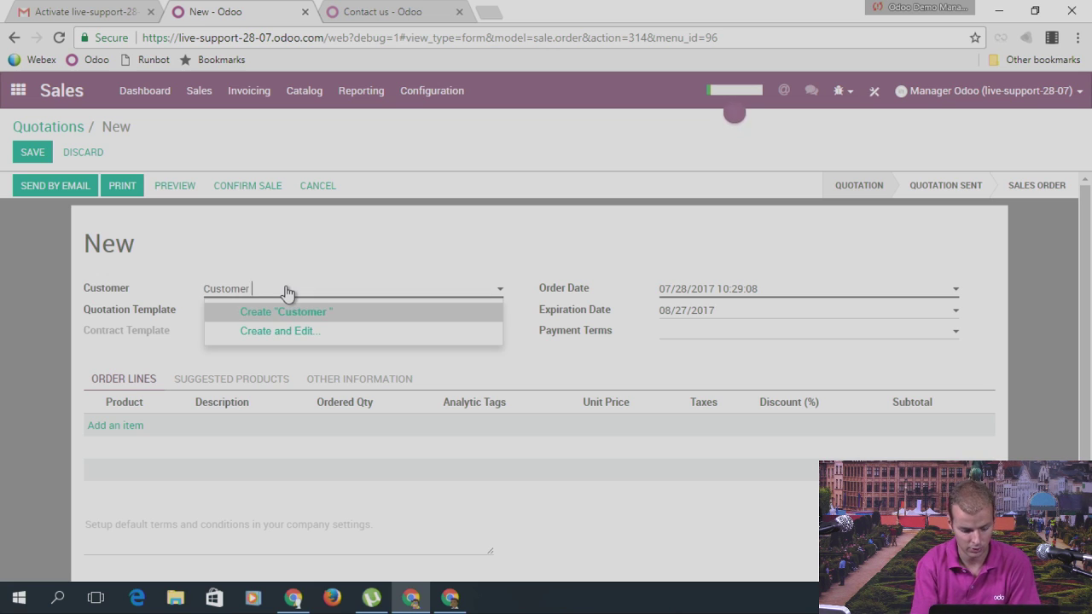
{"action": "type", "text": "#1"}
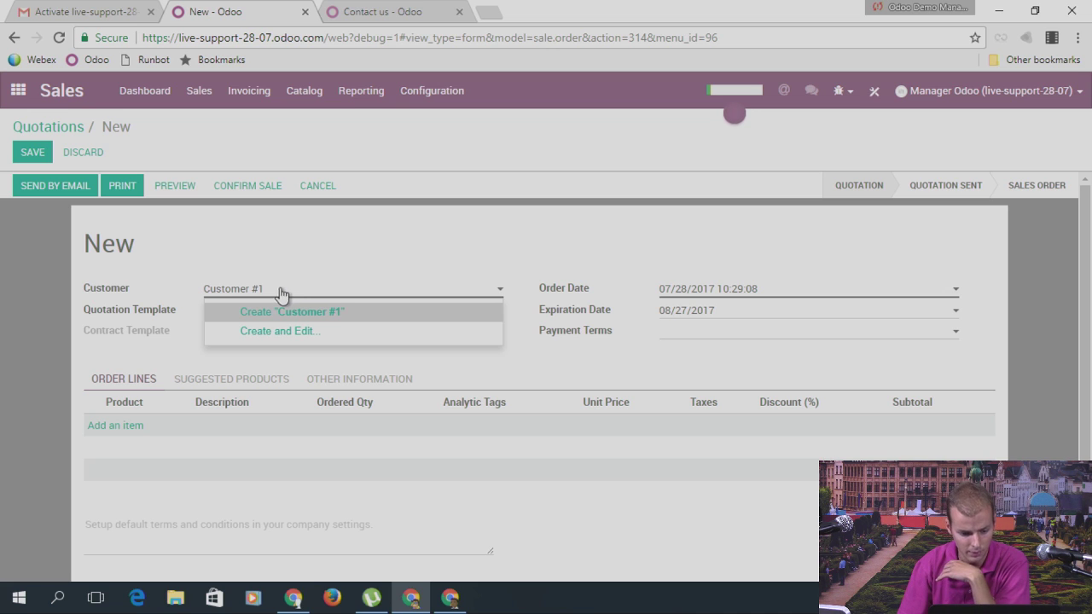
{"action": "left_click", "coordinate": [282, 313]}
{"action": "left_click", "coordinate": [131, 427]}
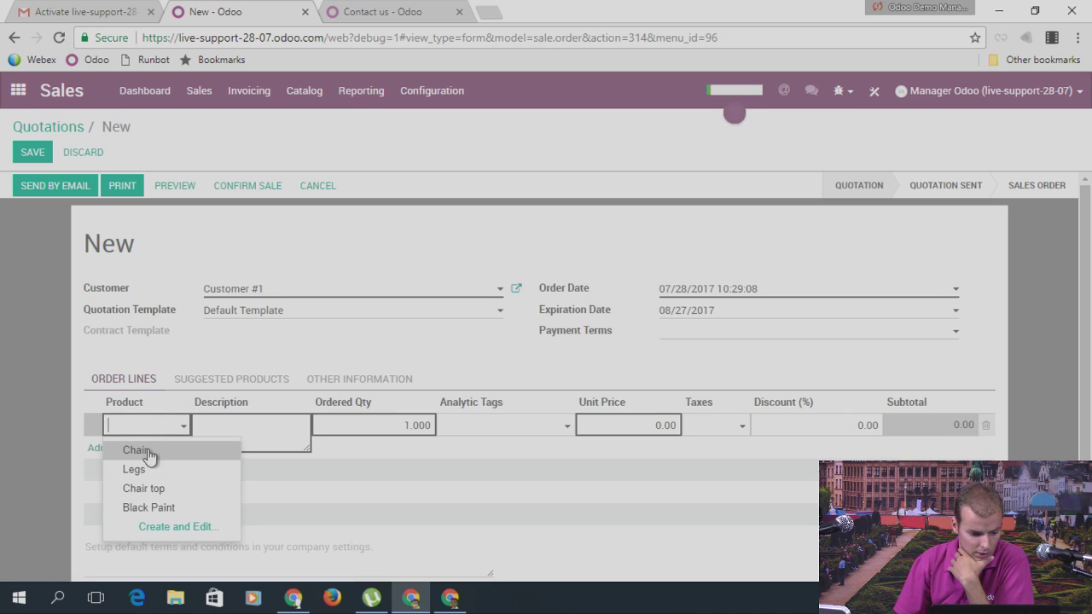
{"action": "left_click", "coordinate": [146, 453]}
{"action": "left_click", "coordinate": [36, 153]}
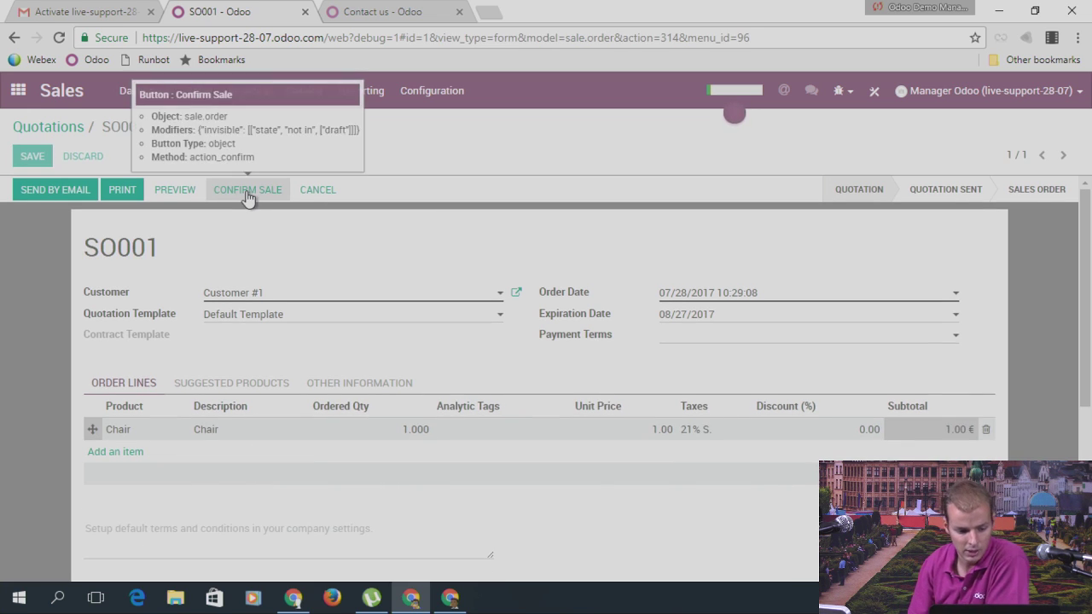
{"action": "left_click", "coordinate": [248, 193]}
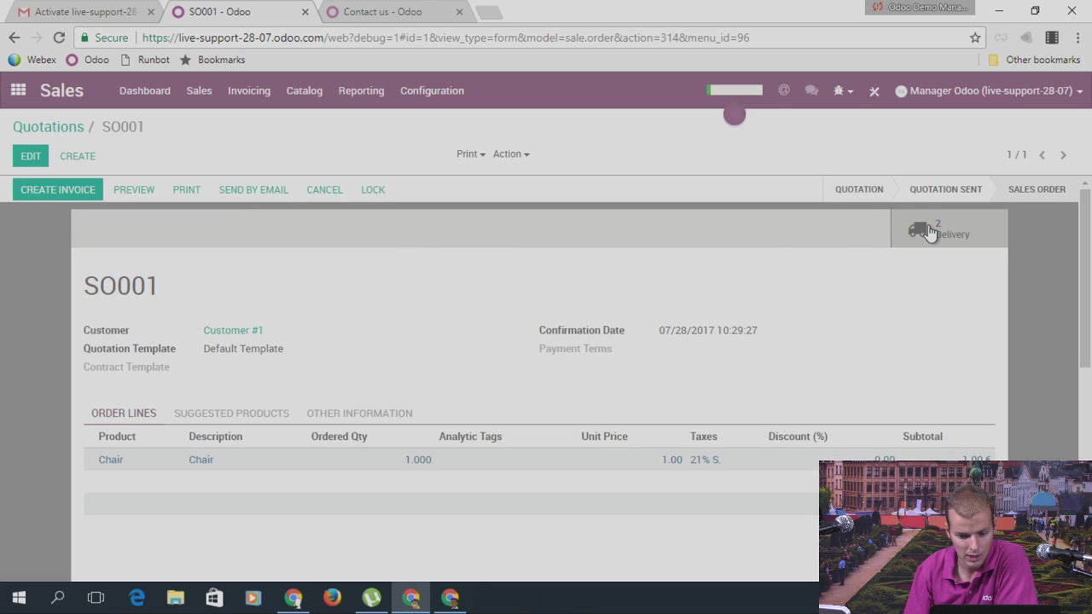
Step: Review SO001's two delivery transfers, both waiting on another operation, then return to the order
{"action": "left_click", "coordinate": [931, 232]}
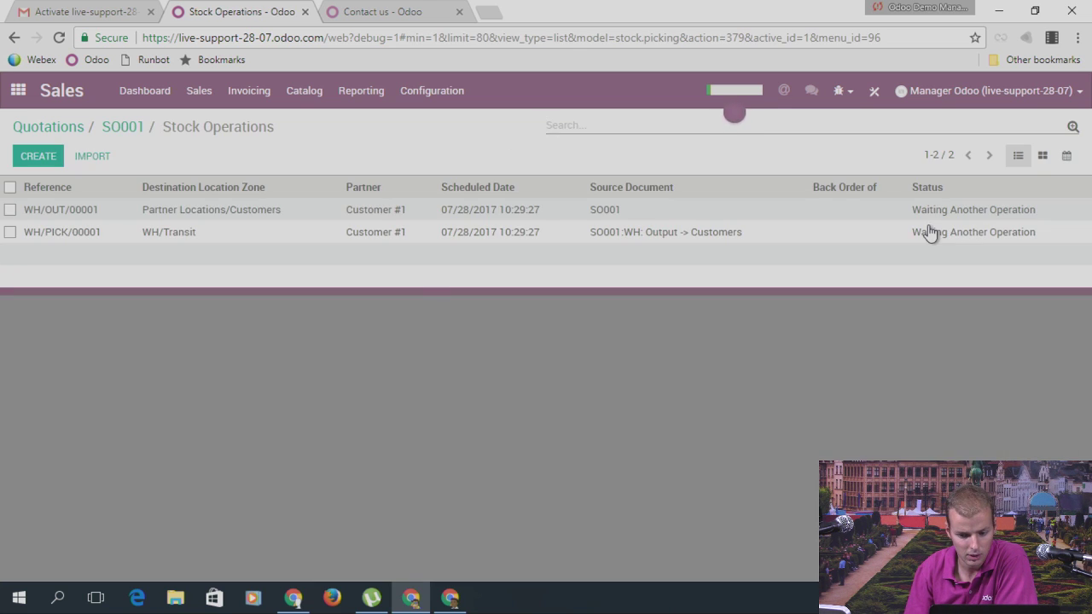
{"action": "left_click", "coordinate": [126, 129]}
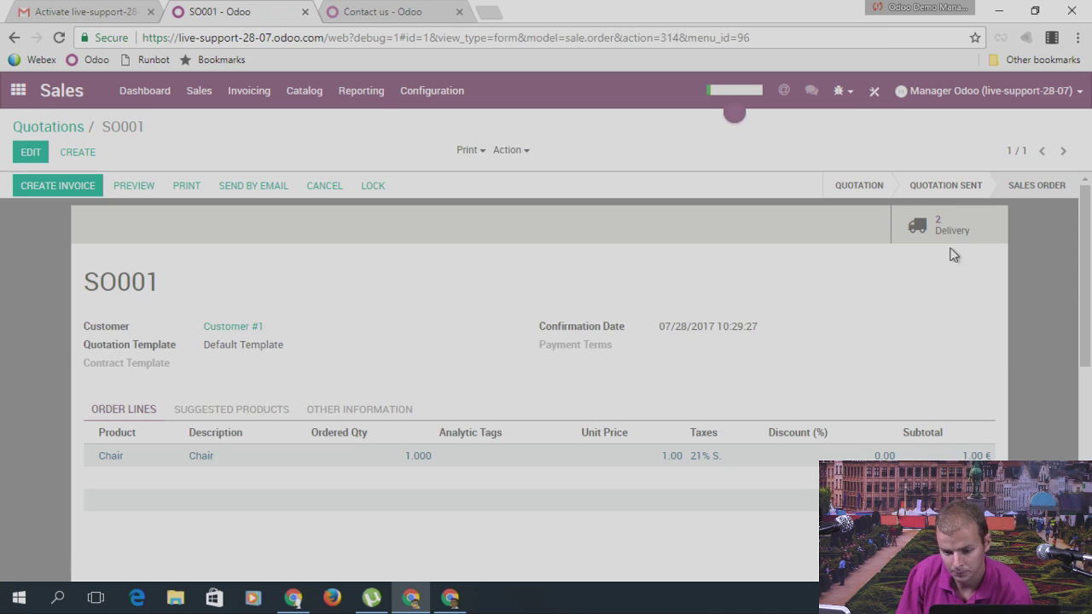
{"action": "left_click", "coordinate": [941, 239]}
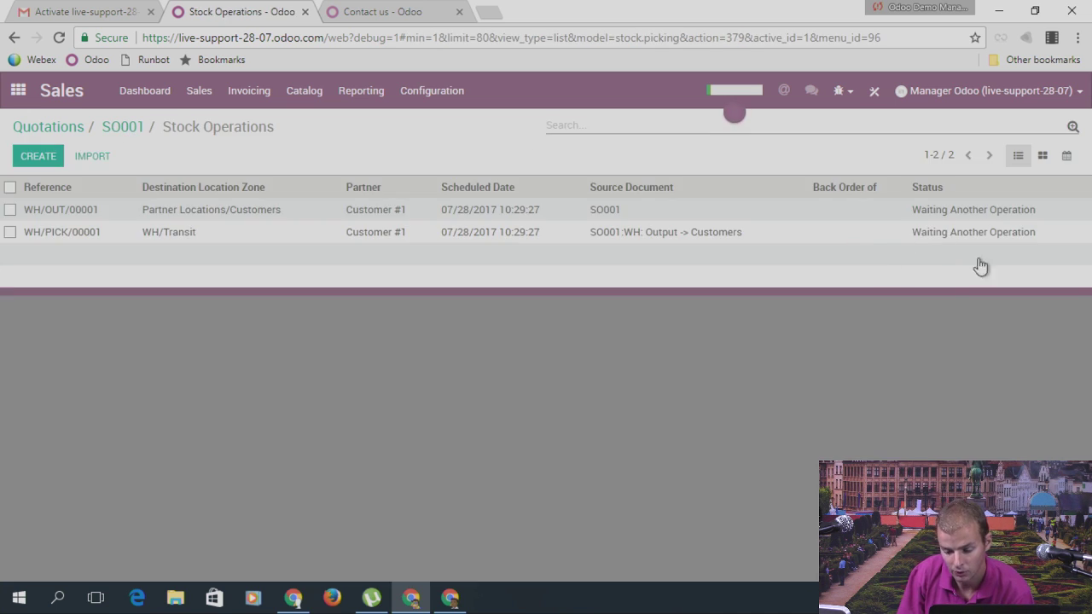
{"action": "mouse_move", "coordinate": [985, 220]}
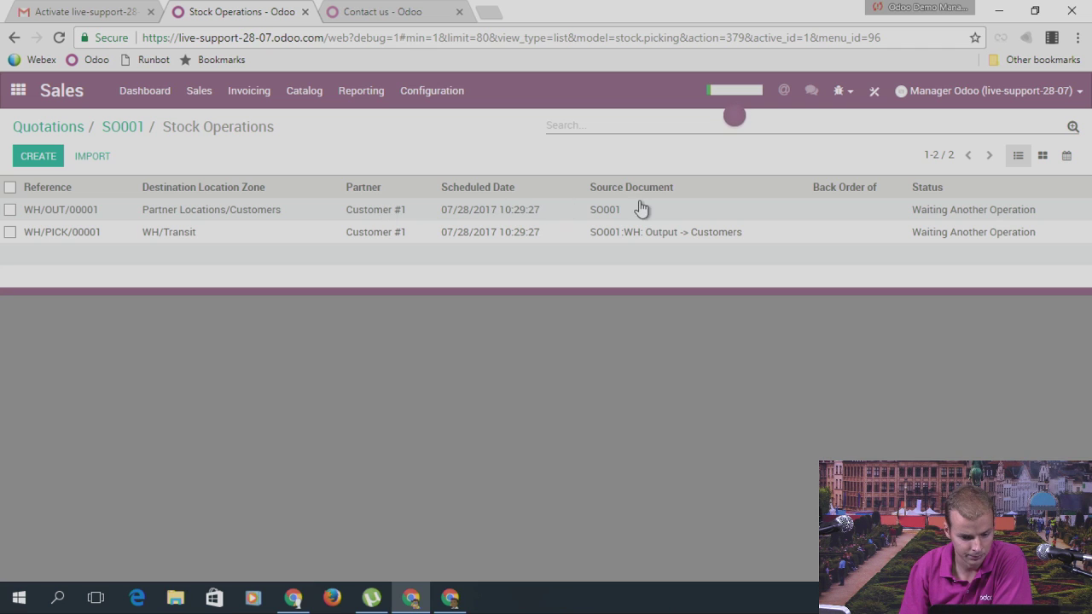
{"action": "mouse_move", "coordinate": [624, 212]}
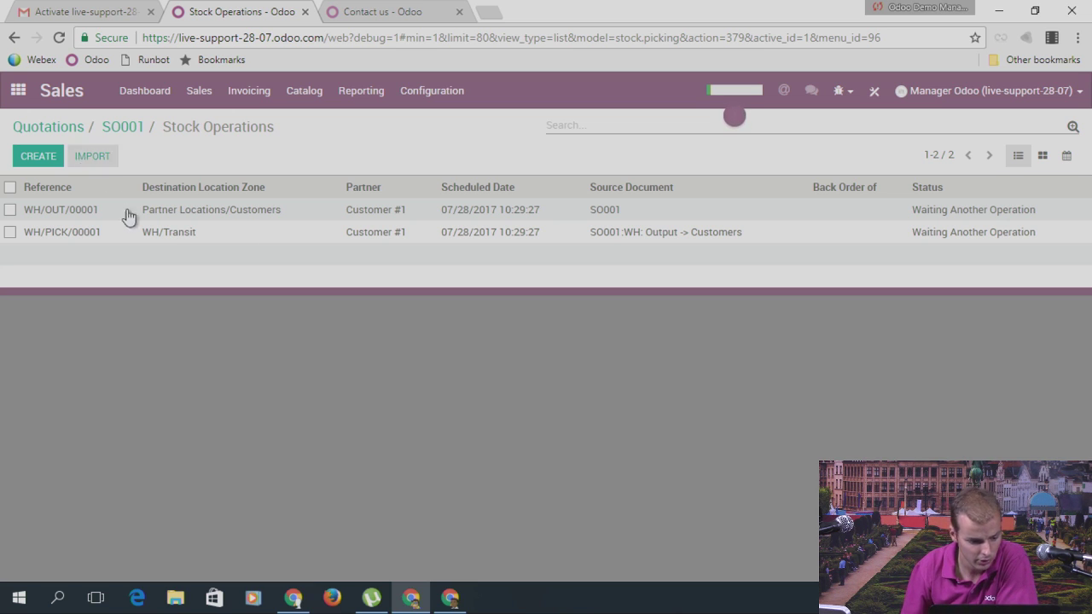
{"action": "left_click", "coordinate": [124, 130]}
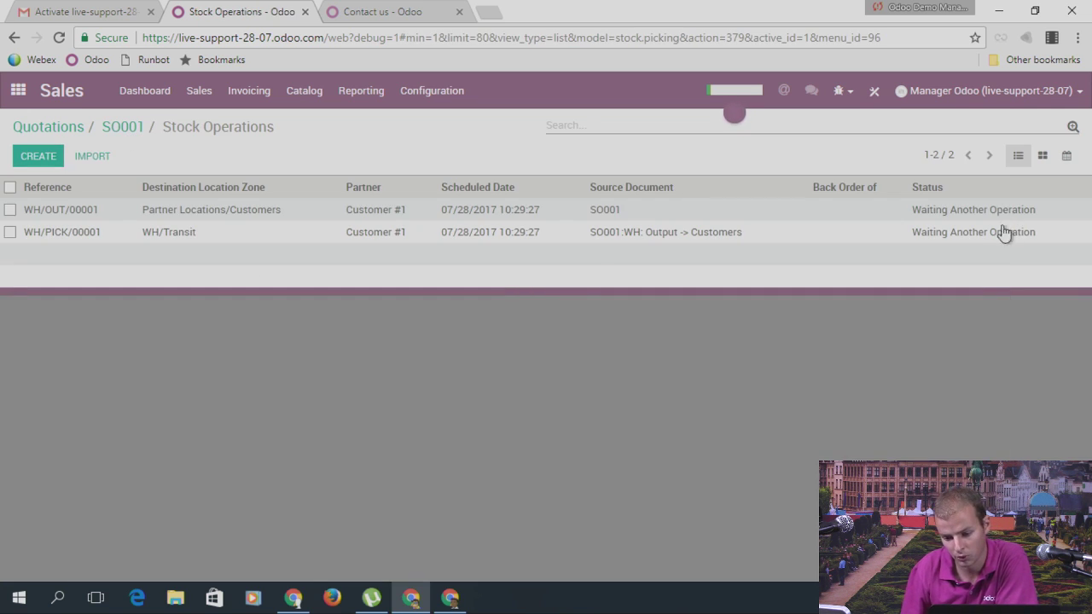
{"action": "left_click", "coordinate": [130, 131]}
Step: Check the Chair product's routes, Manufacture and Make To Order, from the SO001 order line
{"action": "left_click", "coordinate": [111, 461]}
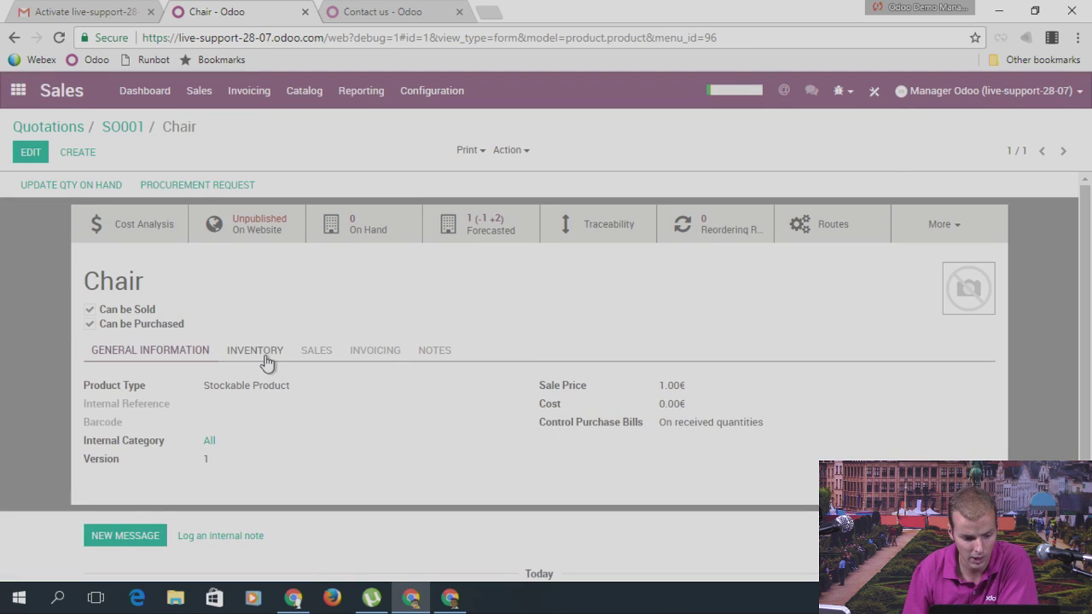
{"action": "left_click", "coordinate": [256, 351]}
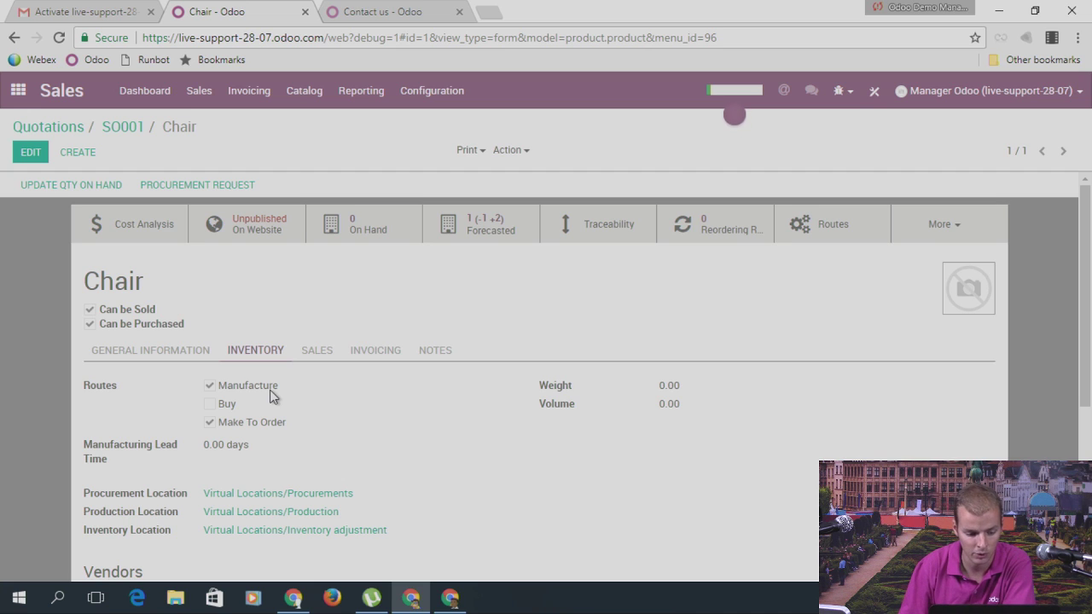
{"action": "double_click", "coordinate": [109, 285]}
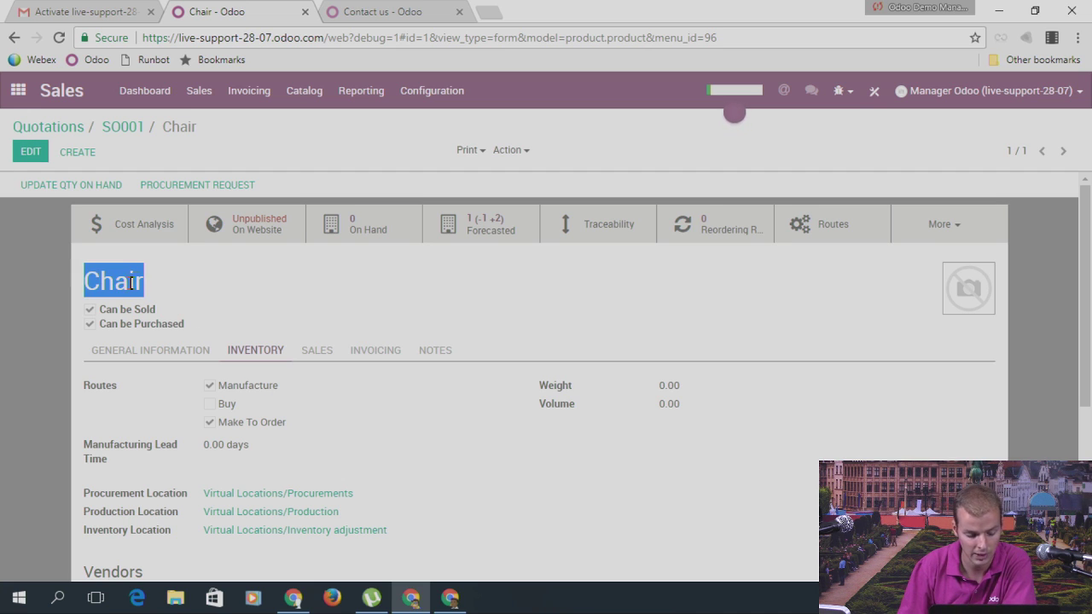
{"action": "left_click", "coordinate": [18, 90]}
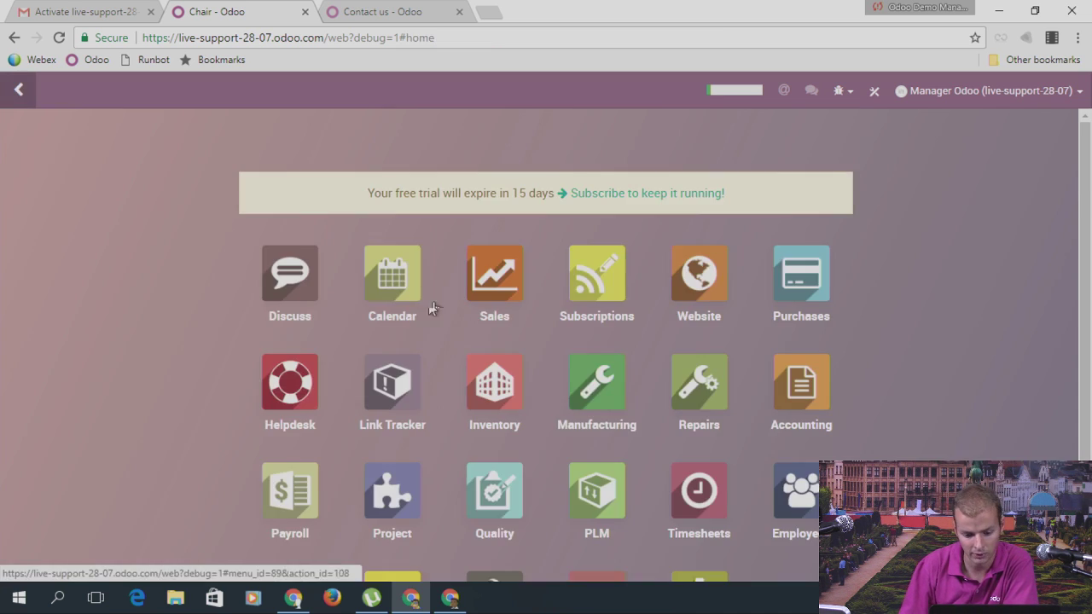
Step: Open manufacturing order MO/00002 from the Manufacturing Orders list
{"action": "left_click", "coordinate": [603, 390]}
{"action": "left_click", "coordinate": [264, 95]}
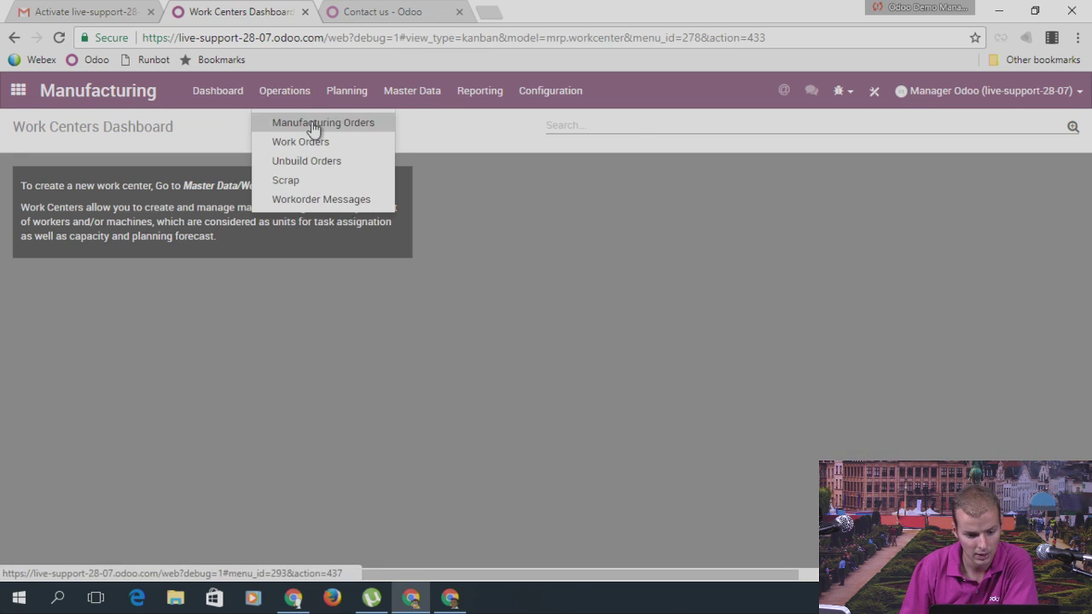
{"action": "left_click", "coordinate": [312, 121]}
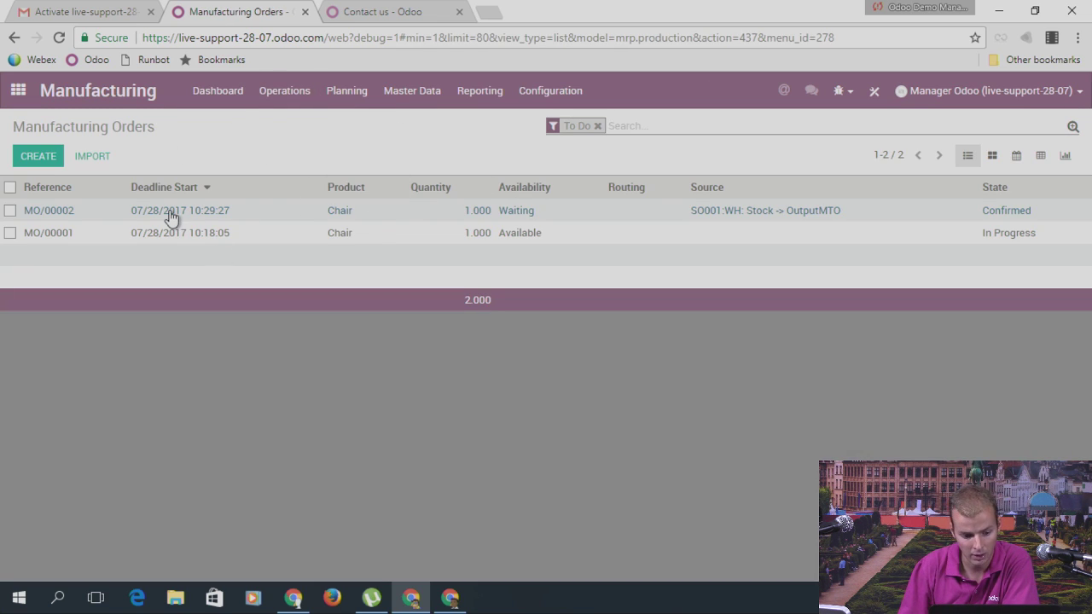
{"action": "left_click", "coordinate": [453, 211]}
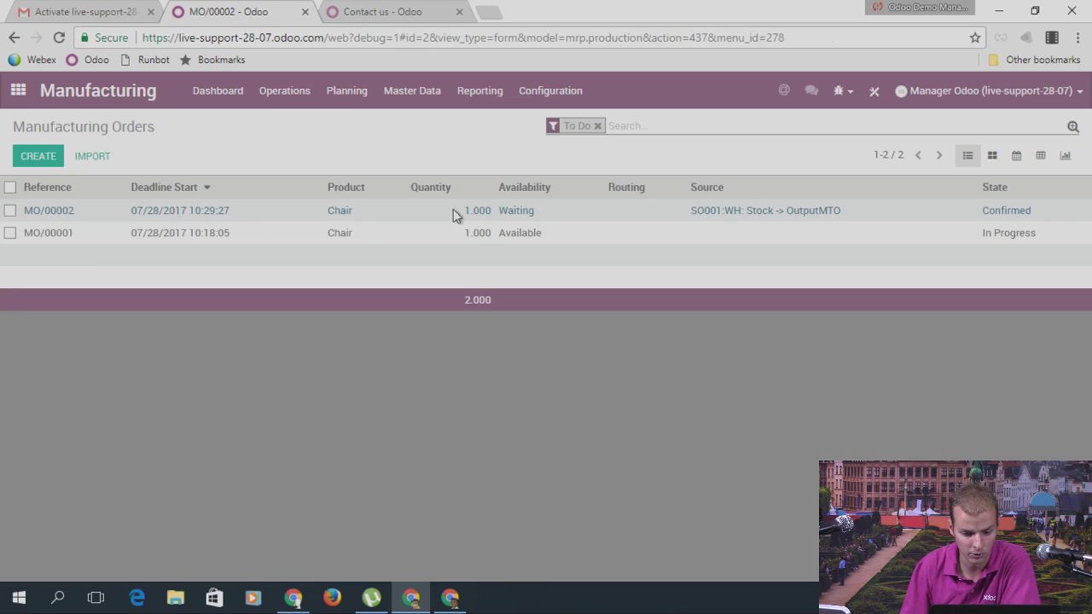
Step: Check availability and record production of one Chair on MO/00002, then go to Sales
{"action": "left_click", "coordinate": [106, 187]}
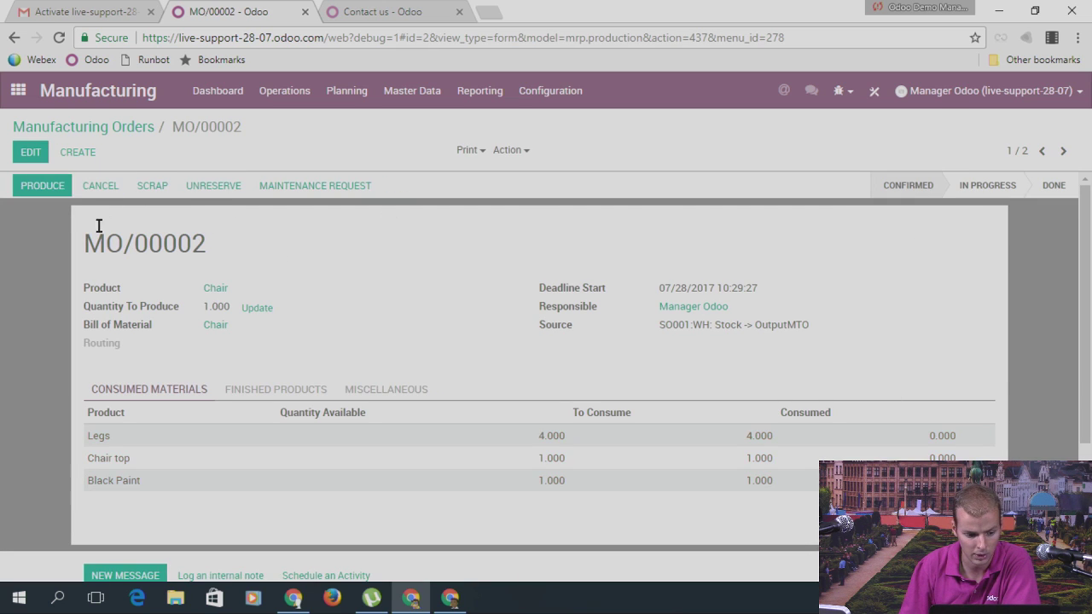
{"action": "left_click", "coordinate": [52, 188]}
{"action": "left_click", "coordinate": [233, 290]}
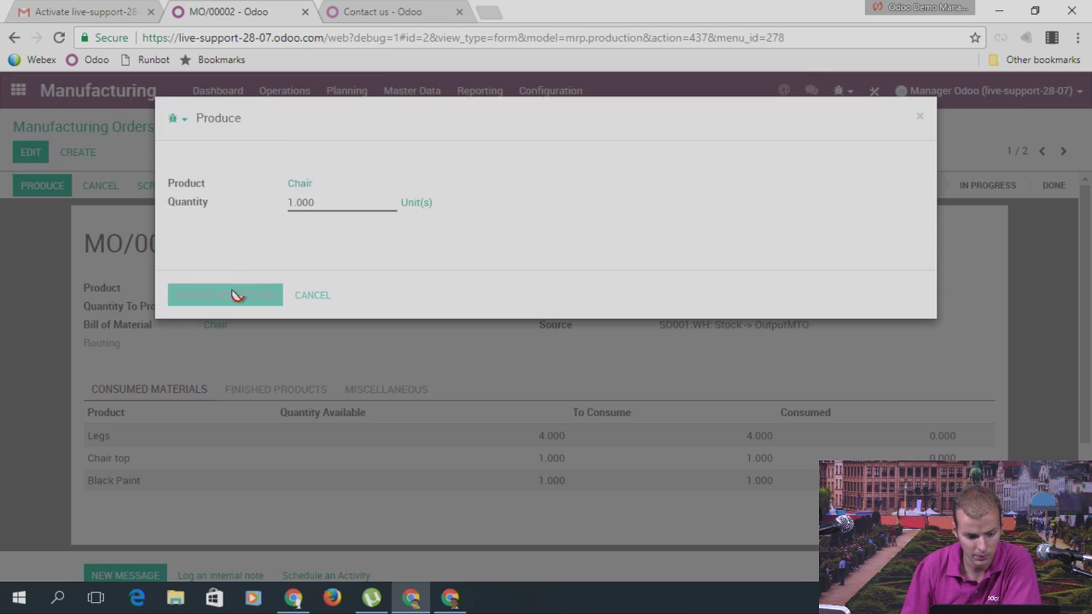
{"action": "left_click", "coordinate": [17, 92]}
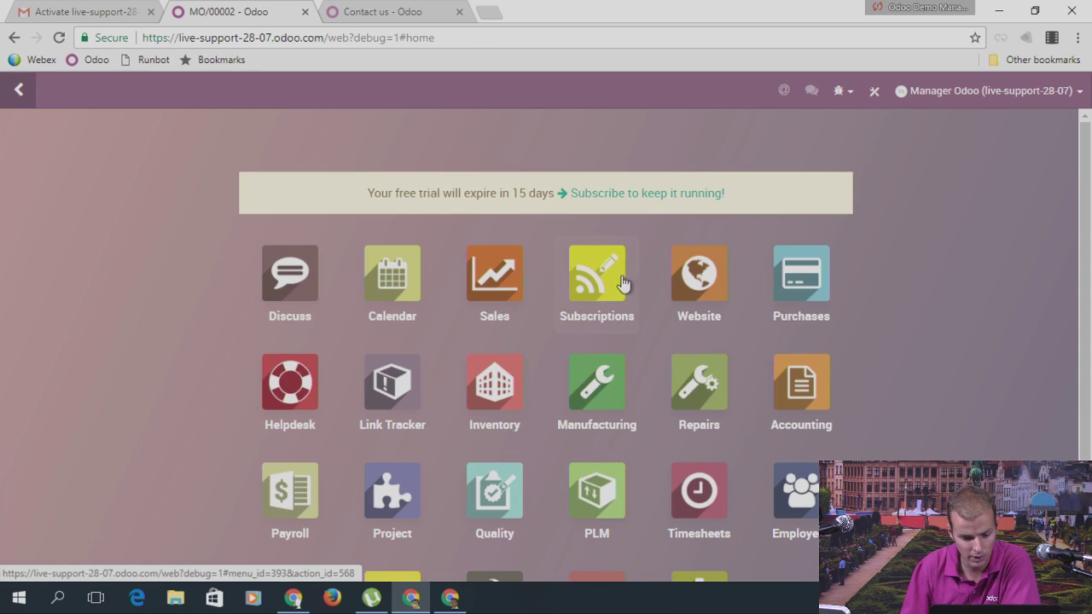
{"action": "left_click", "coordinate": [510, 275]}
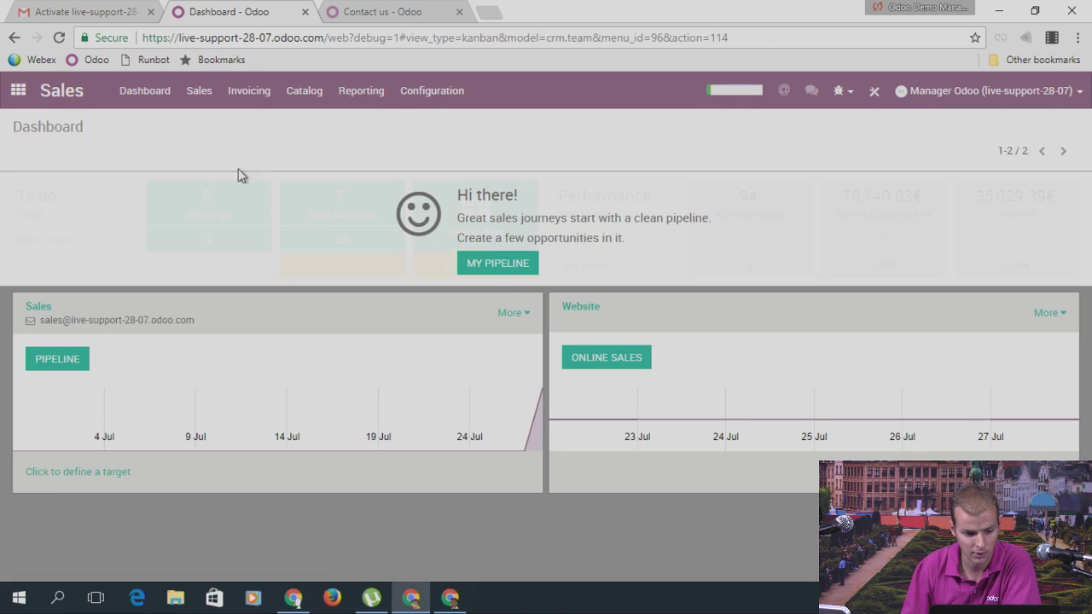
Step: Open the deliveries linked to sales order SO001
{"action": "left_click", "coordinate": [204, 98]}
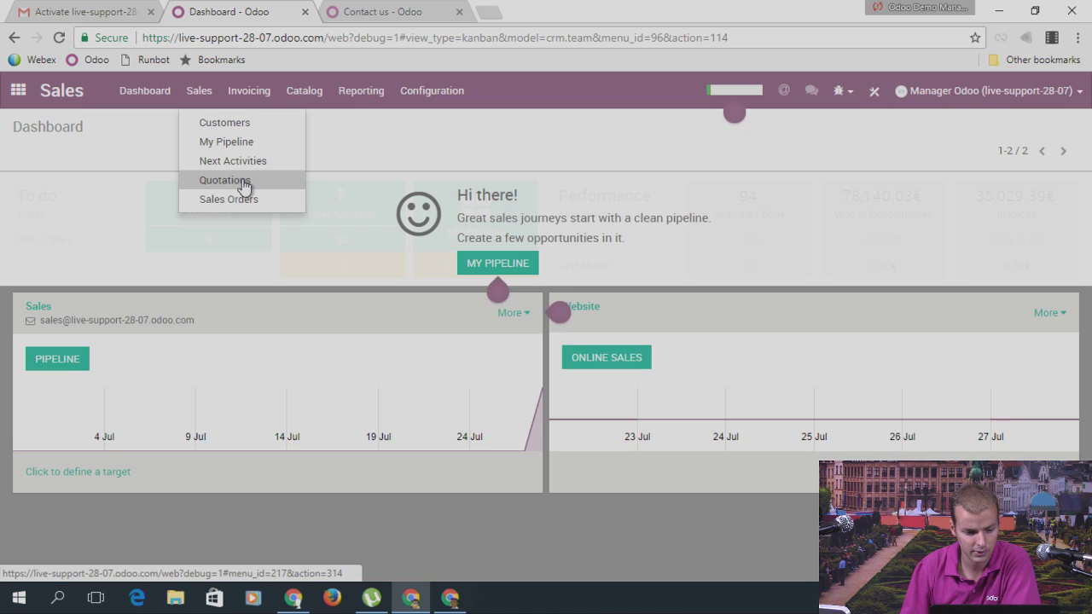
{"action": "left_click", "coordinate": [249, 199]}
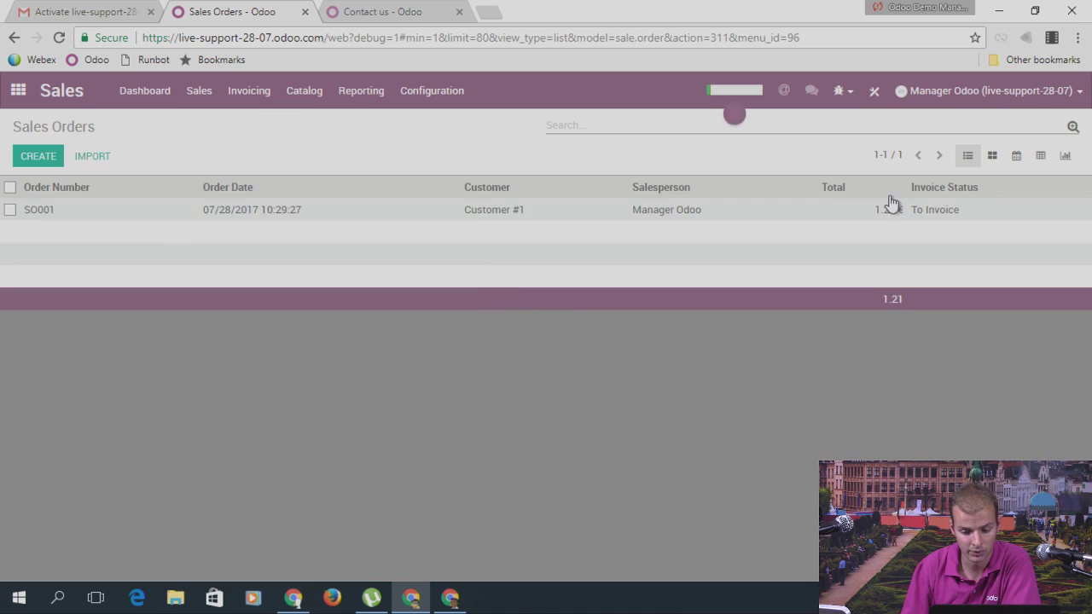
{"action": "left_click", "coordinate": [890, 207]}
{"action": "left_click", "coordinate": [986, 227]}
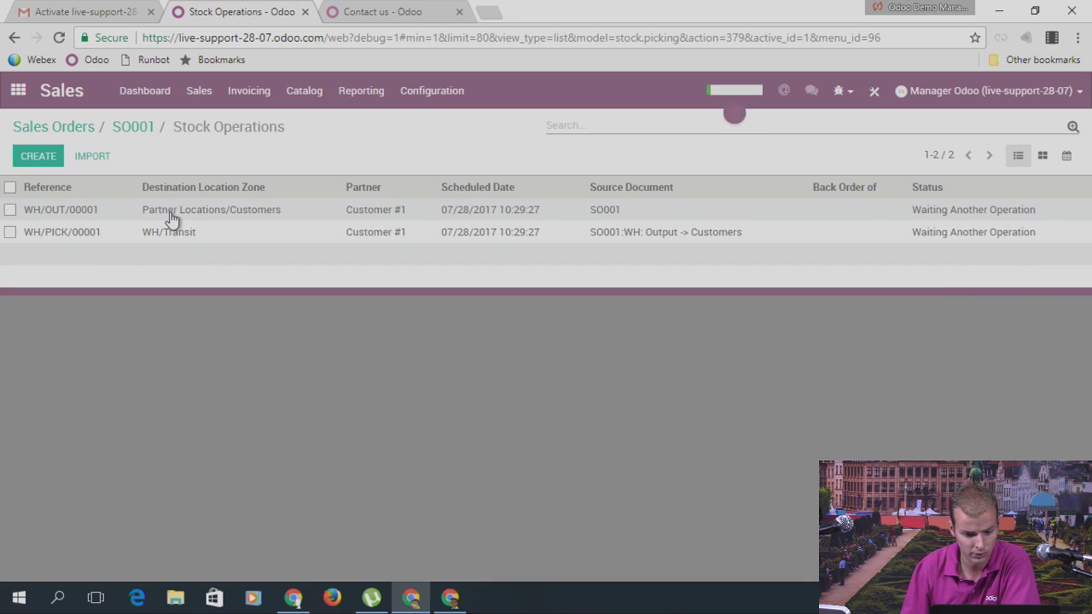
Step: Review transfers WH/PICK/00001 and WH/OUT/00001, then return to the apps menu
{"action": "left_click", "coordinate": [213, 235]}
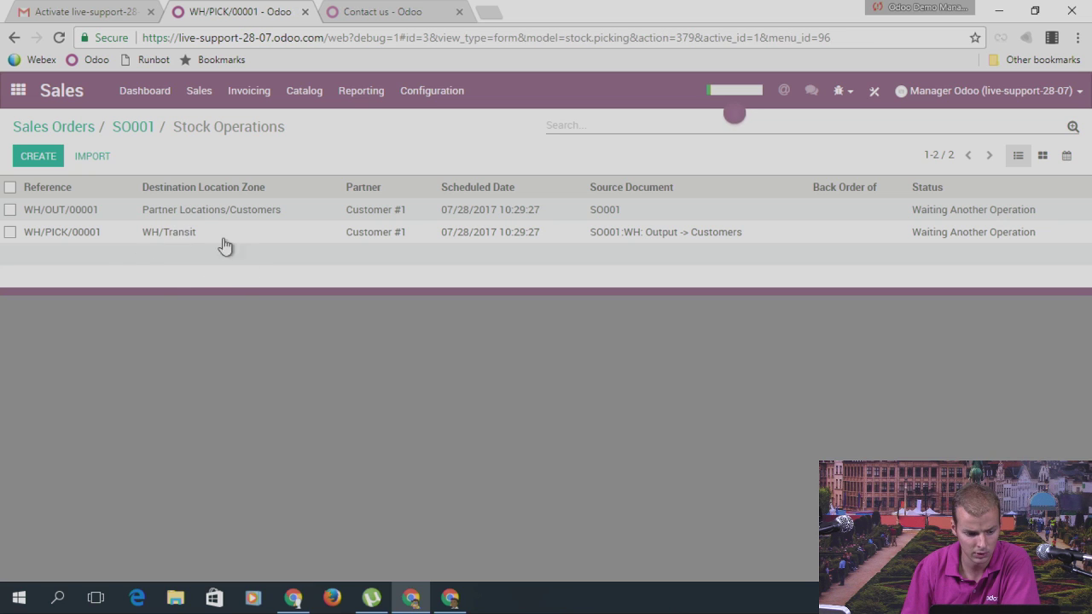
{"action": "left_click", "coordinate": [84, 194]}
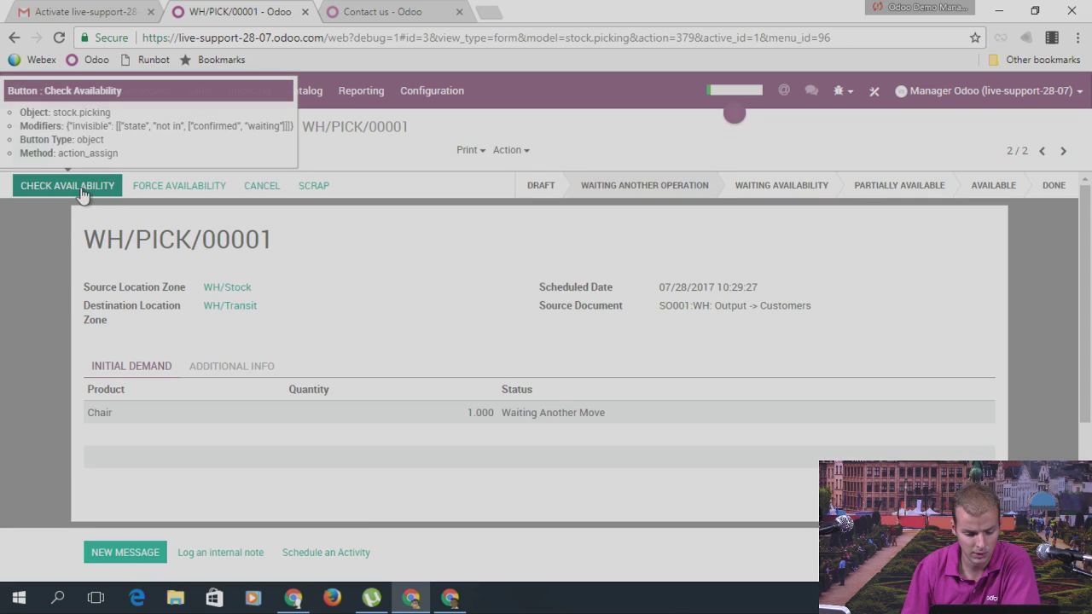
{"action": "left_click", "coordinate": [79, 189]}
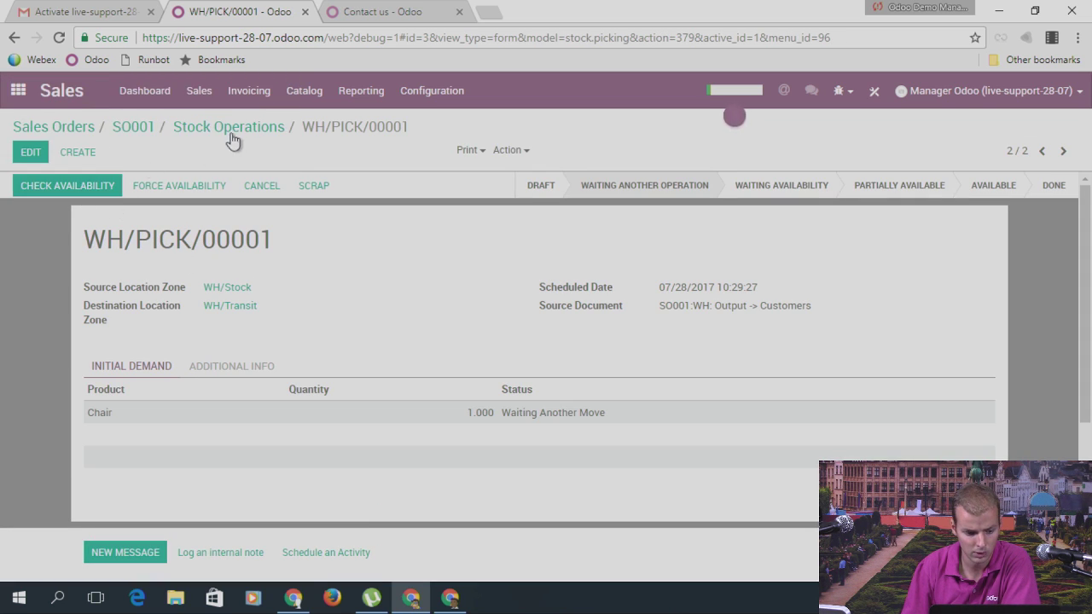
{"action": "left_click", "coordinate": [1042, 151]}
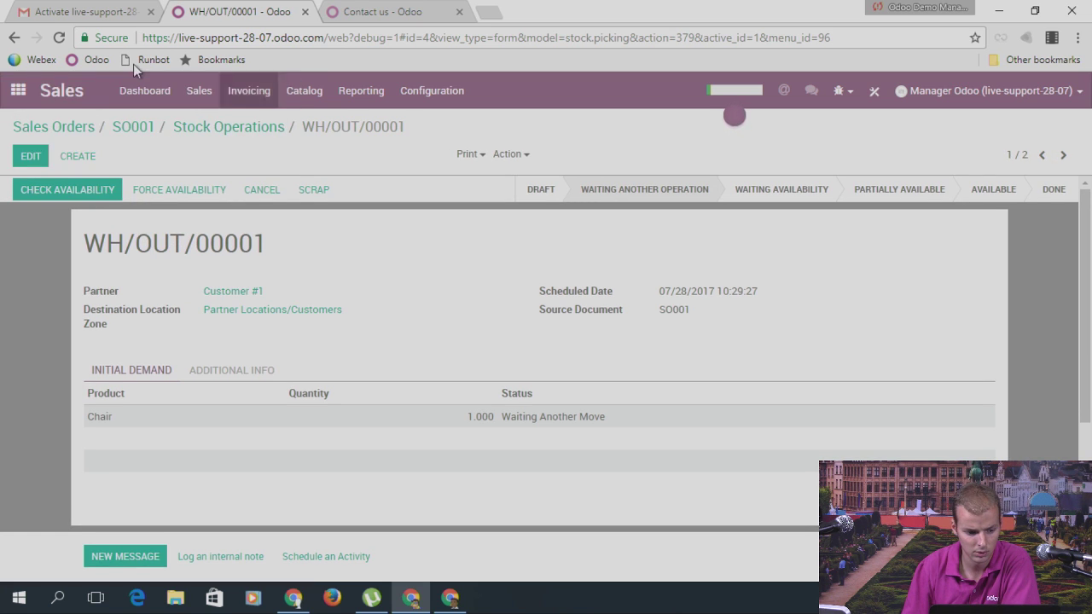
{"action": "left_click", "coordinate": [18, 90]}
Step: Run the Inventory schedulers
{"action": "left_click", "coordinate": [488, 388]}
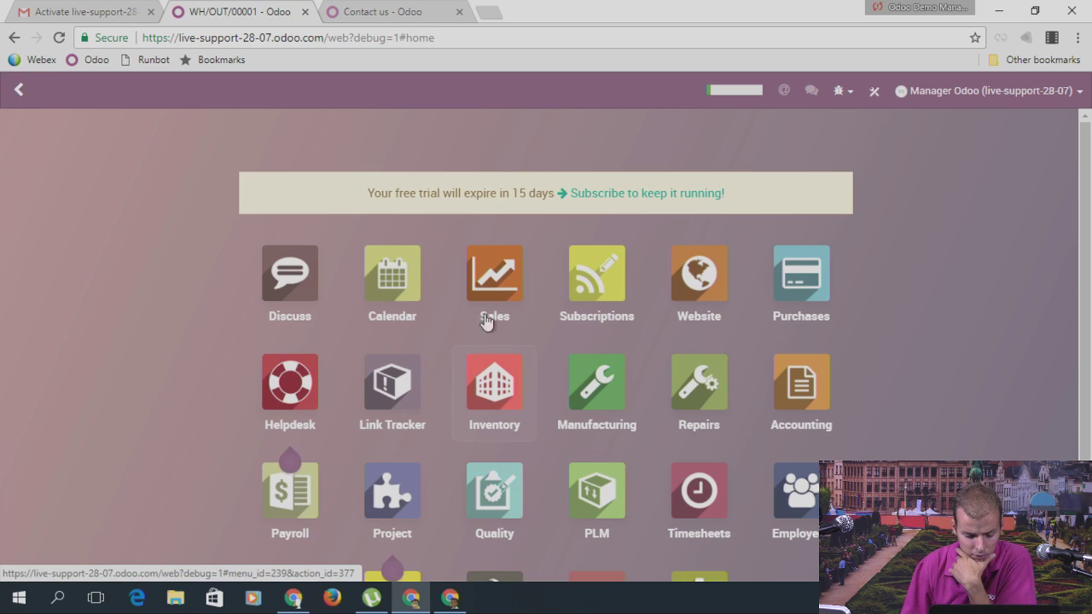
{"action": "left_click", "coordinate": [408, 96]}
{"action": "left_click", "coordinate": [431, 123]}
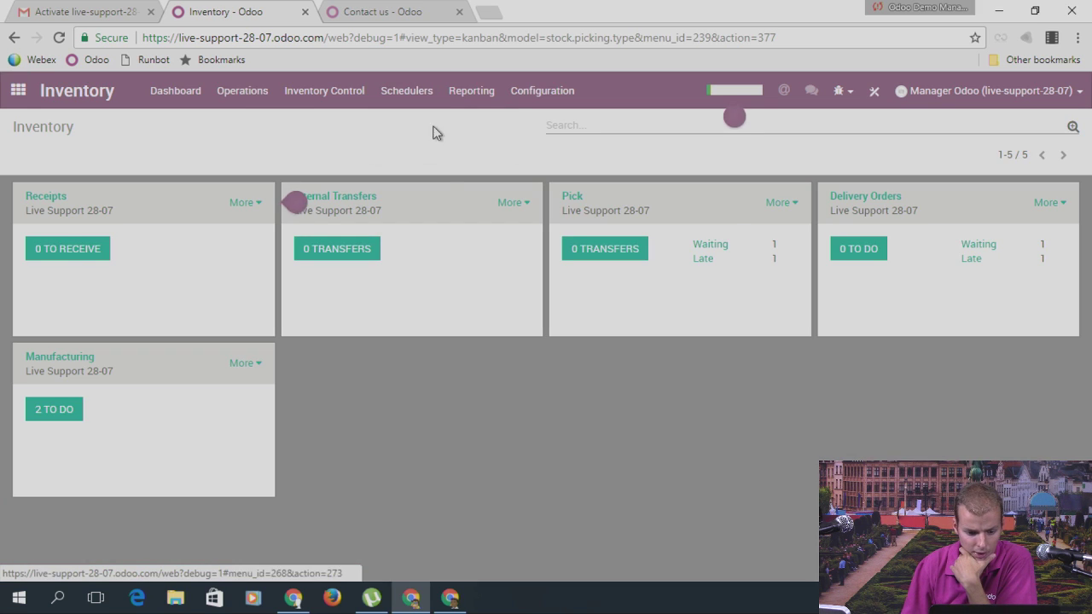
{"action": "left_click", "coordinate": [242, 235]}
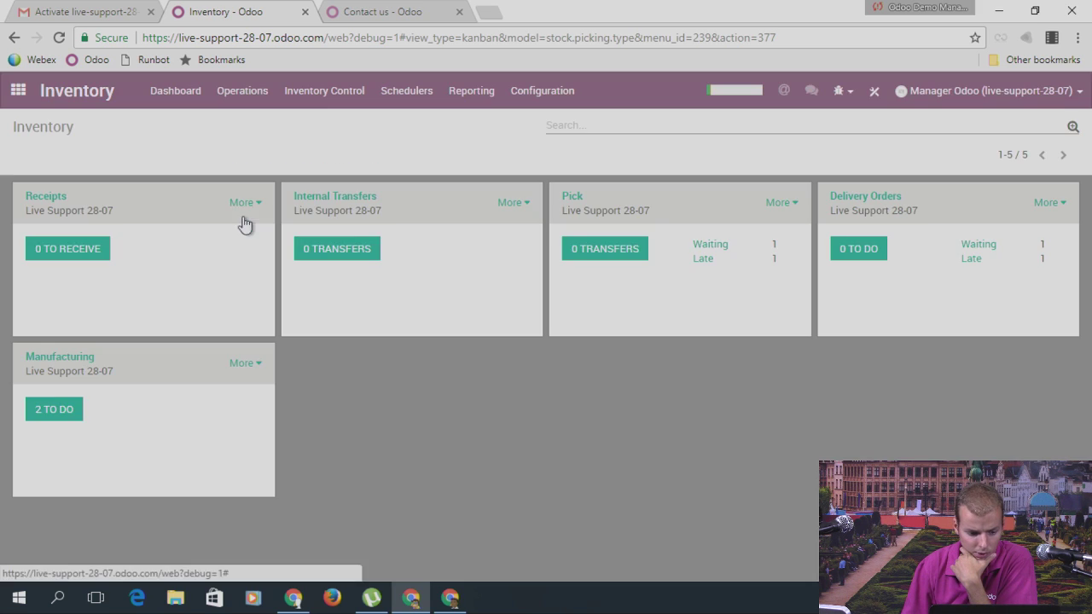
Step: Review the list of manufacturing orders
{"action": "left_click", "coordinate": [18, 89]}
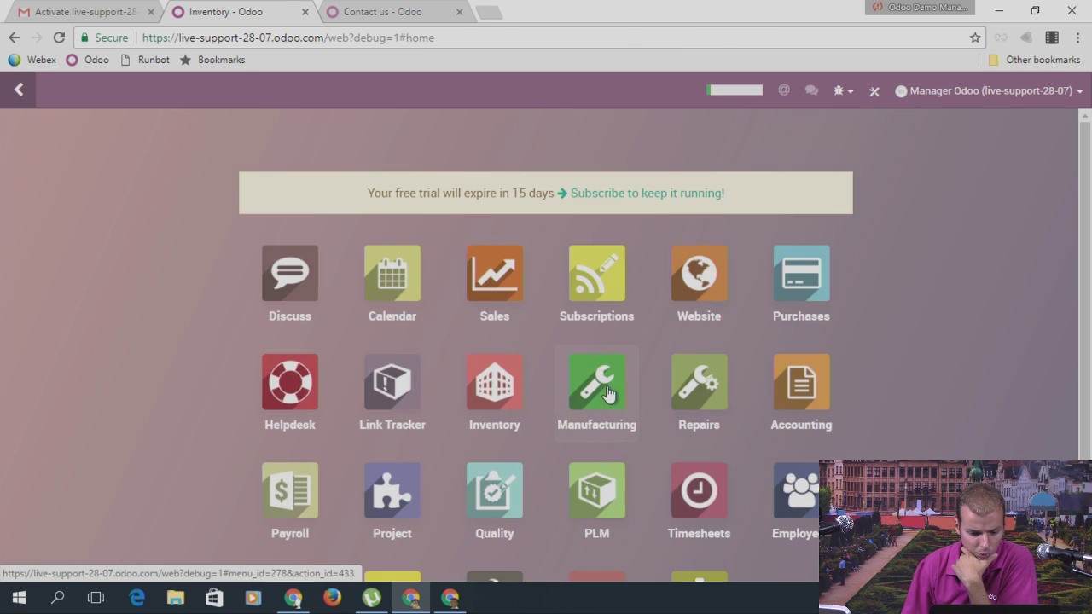
{"action": "left_click", "coordinate": [601, 388]}
{"action": "left_click", "coordinate": [284, 90]}
{"action": "left_click", "coordinate": [303, 125]}
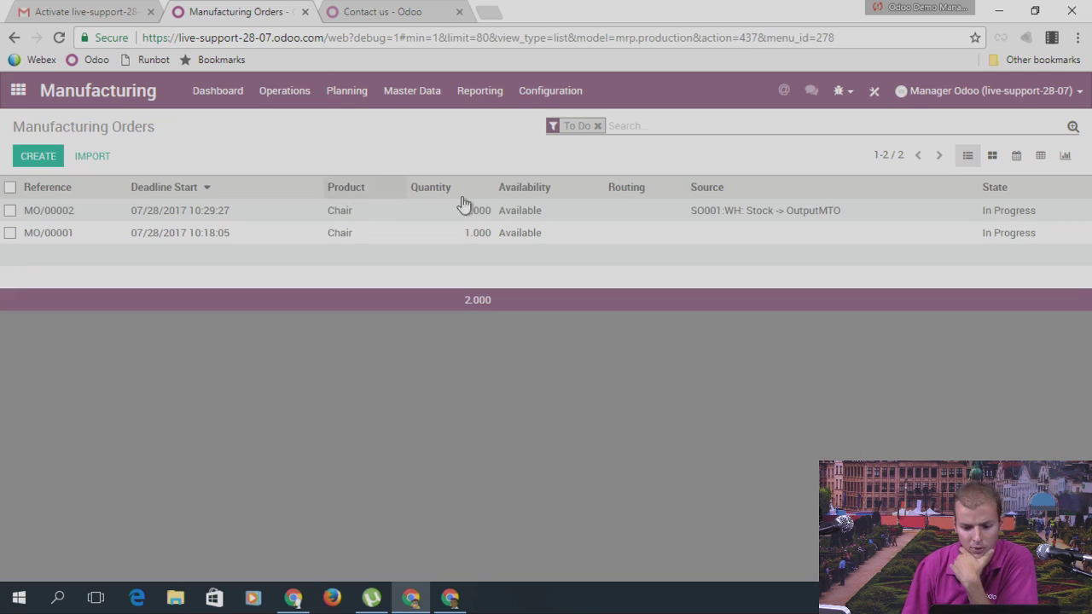
Step: Look over the deliveries linked to sales order SO001
{"action": "left_click", "coordinate": [17, 92]}
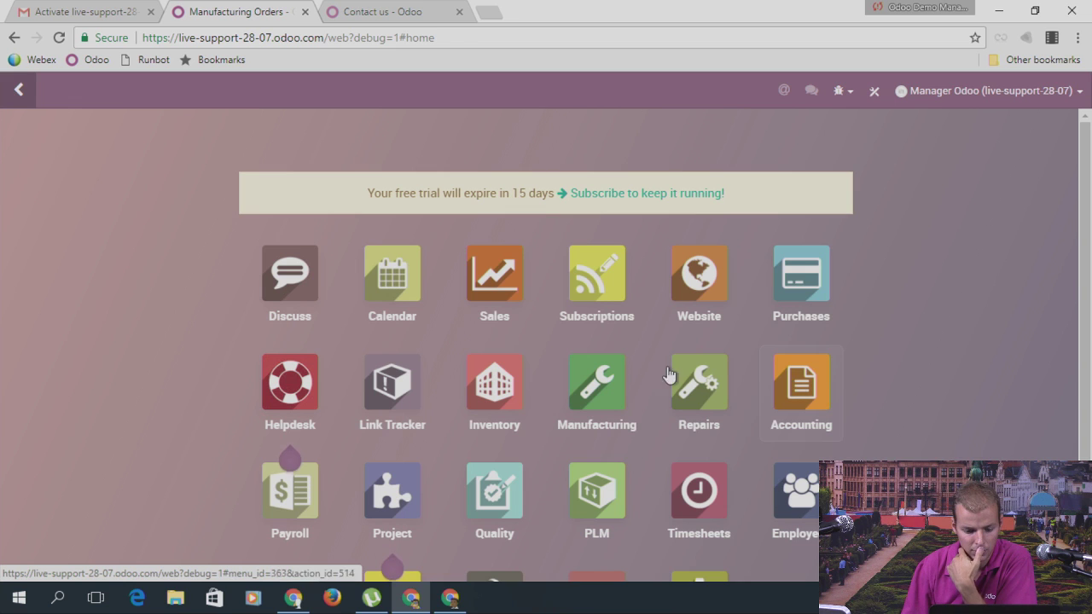
{"action": "left_click", "coordinate": [510, 282]}
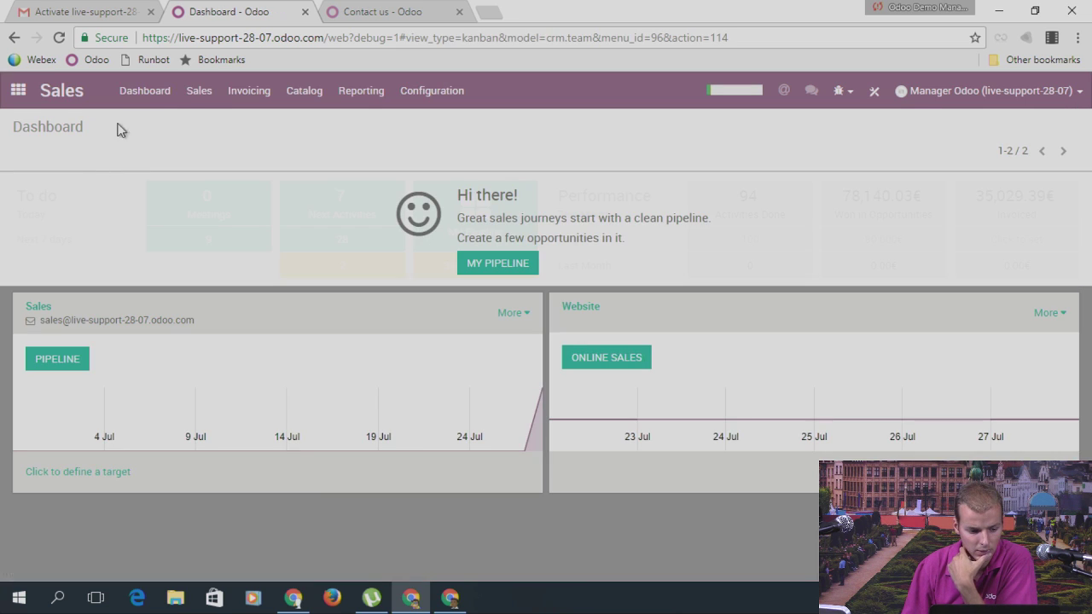
{"action": "left_click", "coordinate": [199, 91]}
{"action": "left_click", "coordinate": [227, 198]}
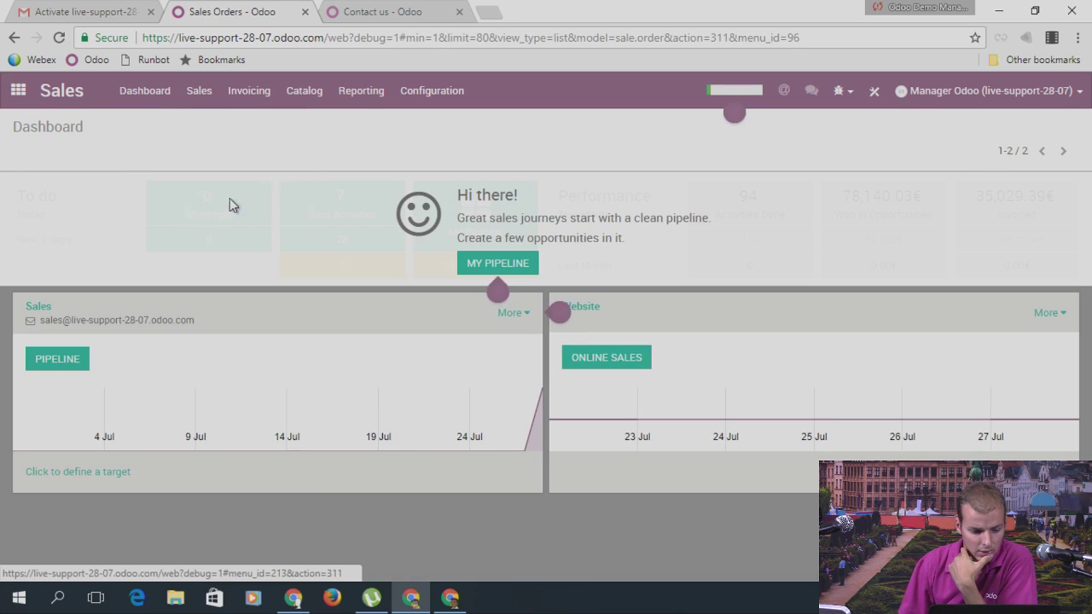
{"action": "left_click", "coordinate": [973, 212]}
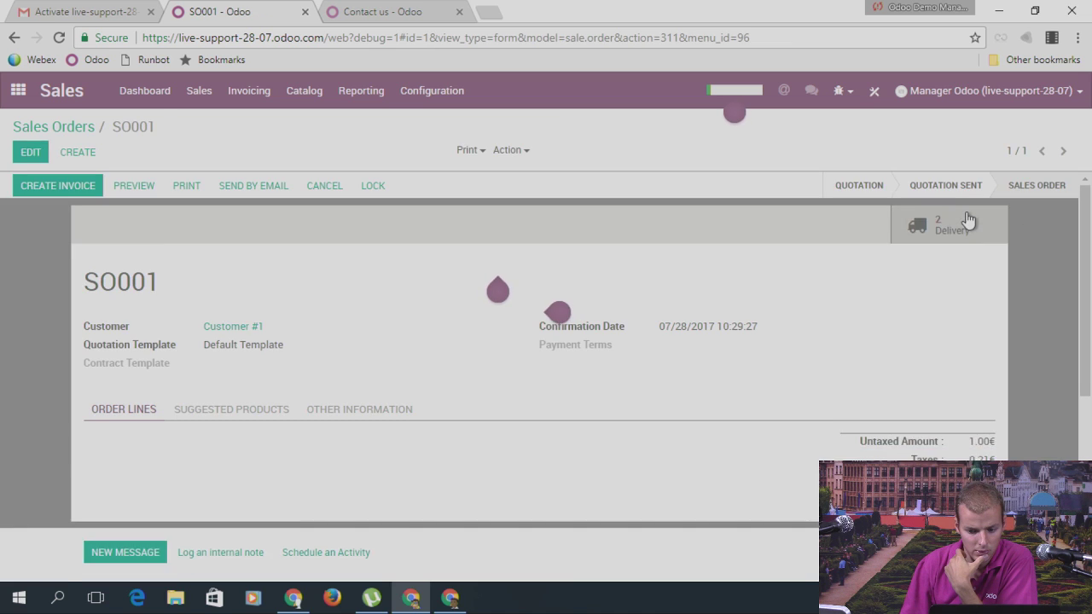
{"action": "left_click", "coordinate": [967, 219]}
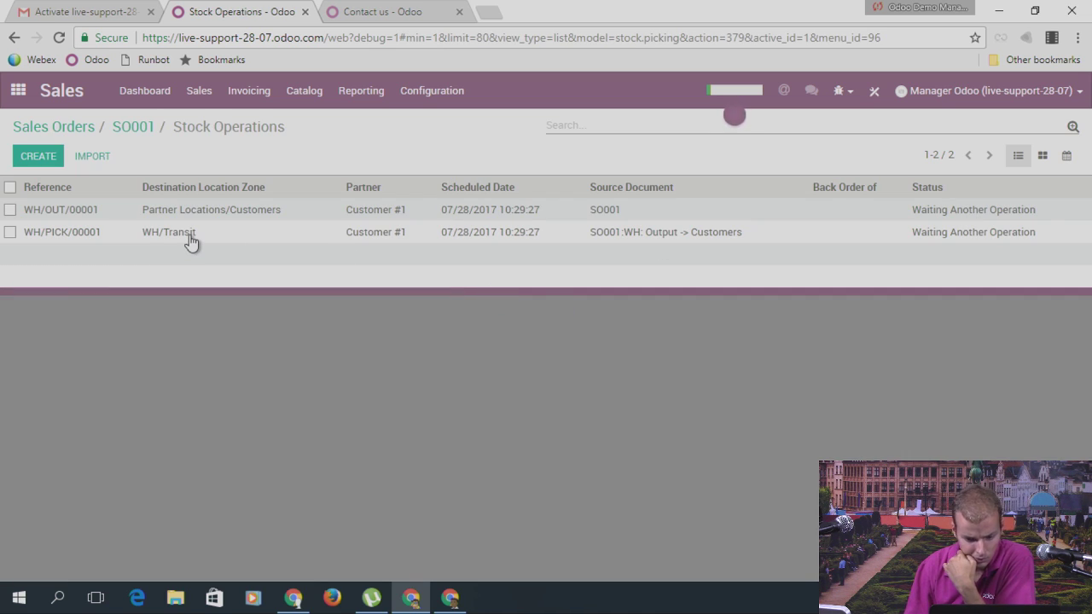
Step: Check Inventory's Procurement Exceptions report, finding none, then open Manufacturing
{"action": "left_click", "coordinate": [18, 90]}
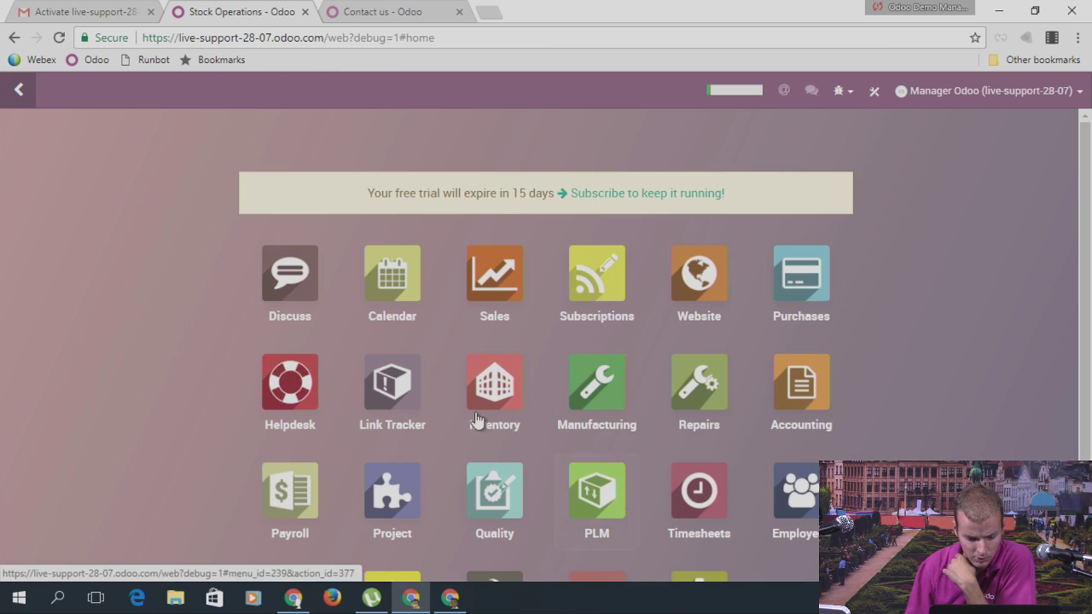
{"action": "left_click", "coordinate": [510, 390]}
{"action": "left_click", "coordinate": [454, 96]}
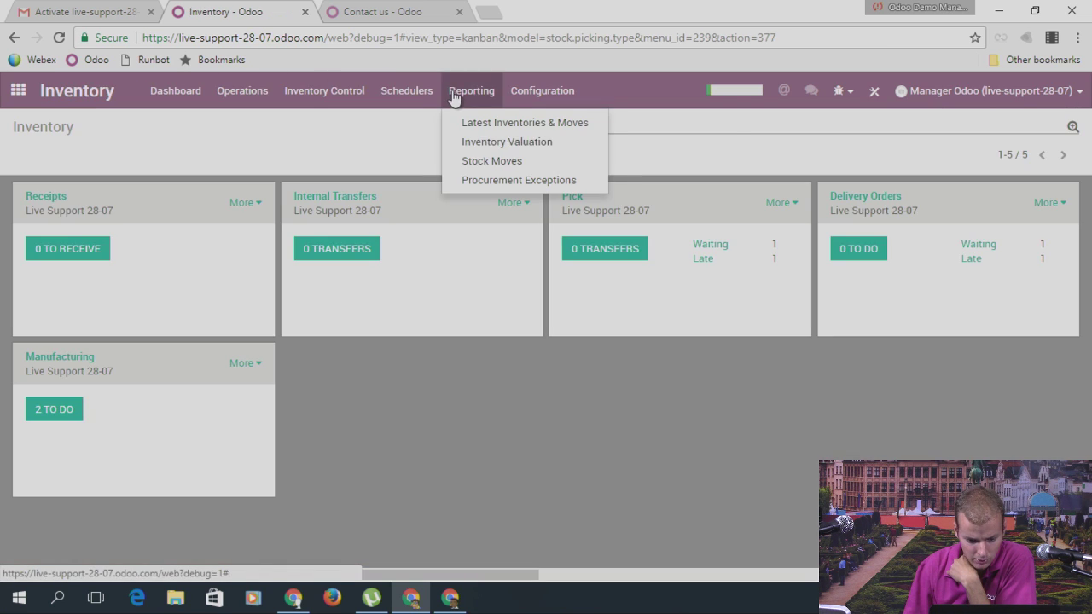
{"action": "left_click", "coordinate": [490, 179]}
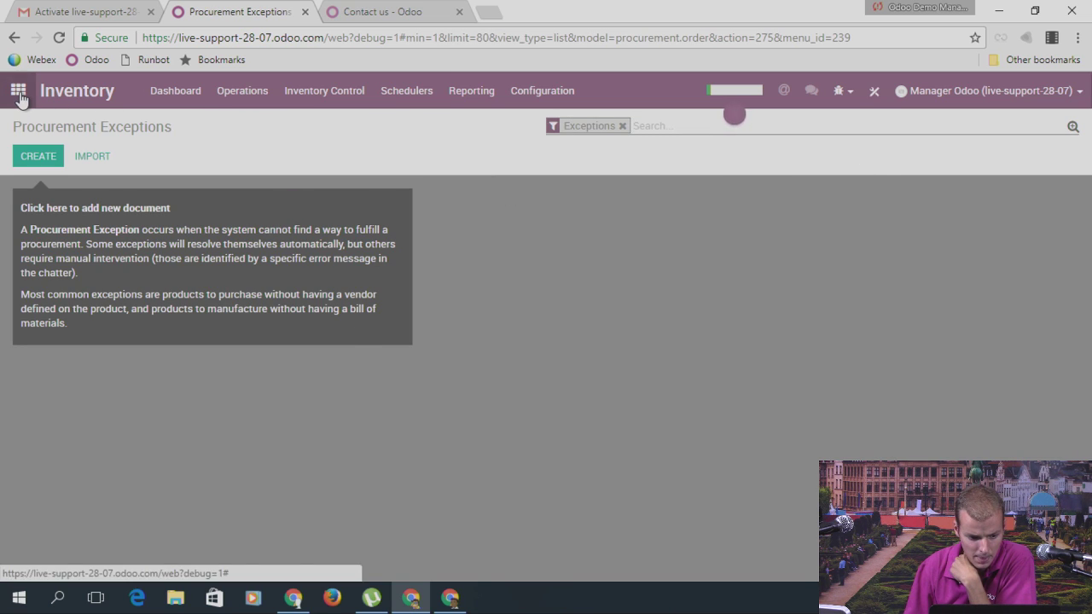
{"action": "left_click", "coordinate": [18, 92]}
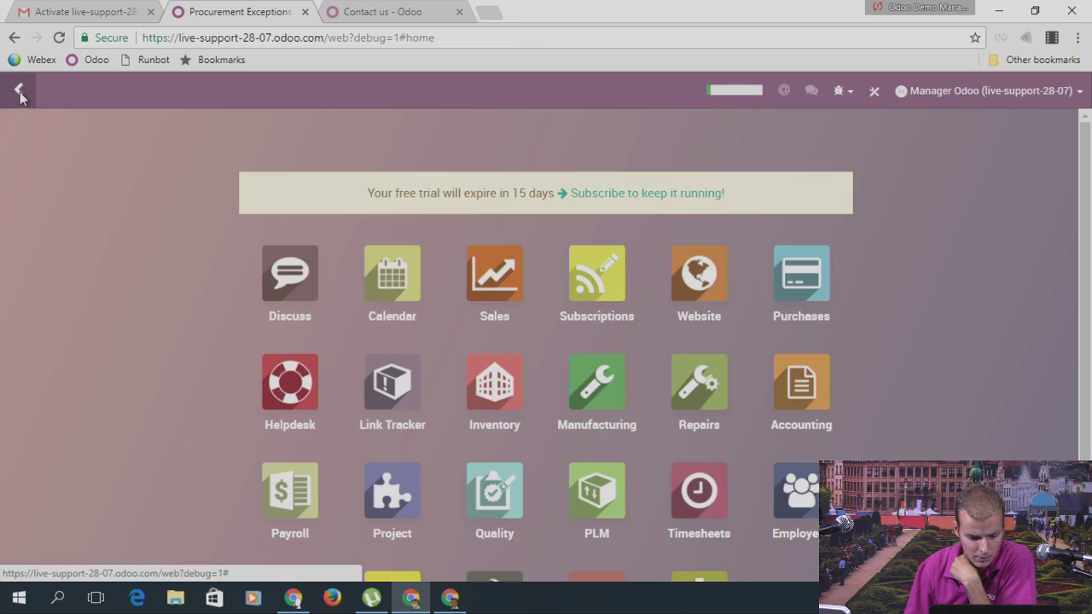
{"action": "left_click", "coordinate": [618, 403]}
Step: Mark manufacturing order MO/00002 for one Chair as done
{"action": "left_click", "coordinate": [285, 90]}
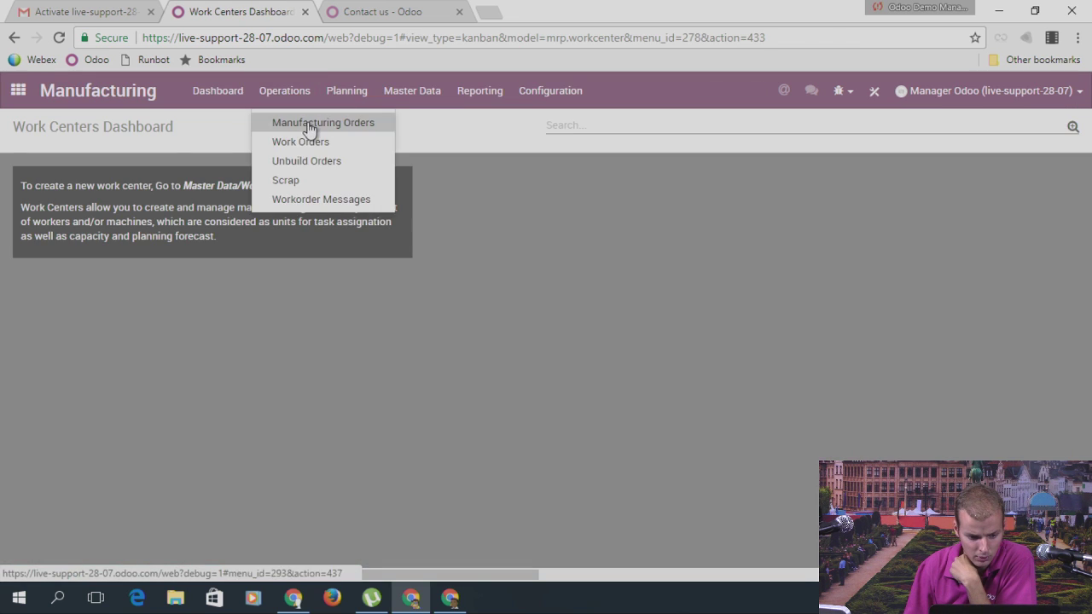
{"action": "left_click", "coordinate": [308, 121]}
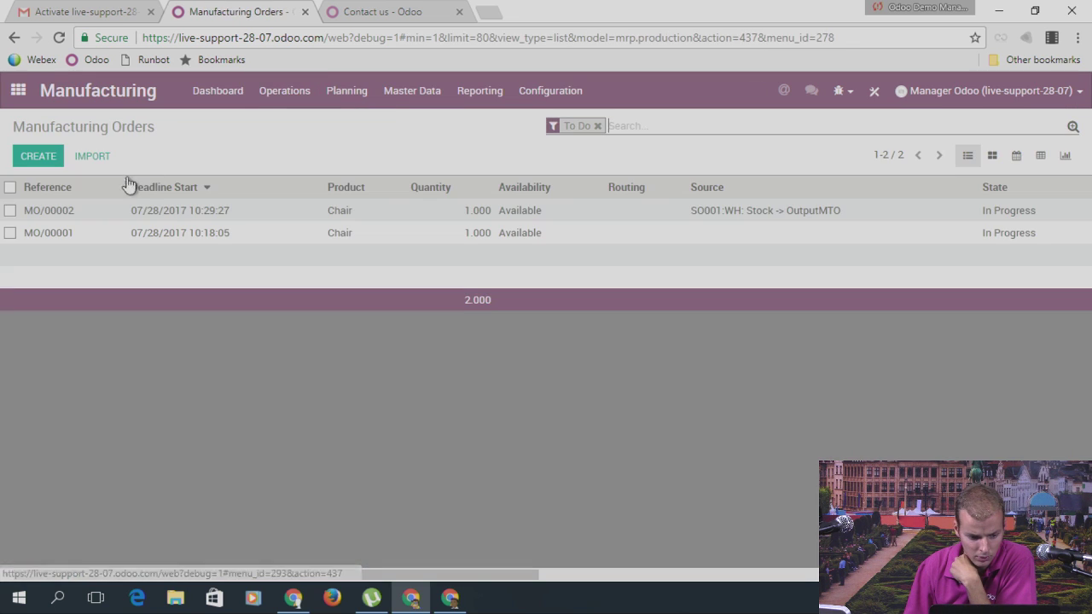
{"action": "left_click", "coordinate": [162, 215]}
{"action": "left_click", "coordinate": [70, 190]}
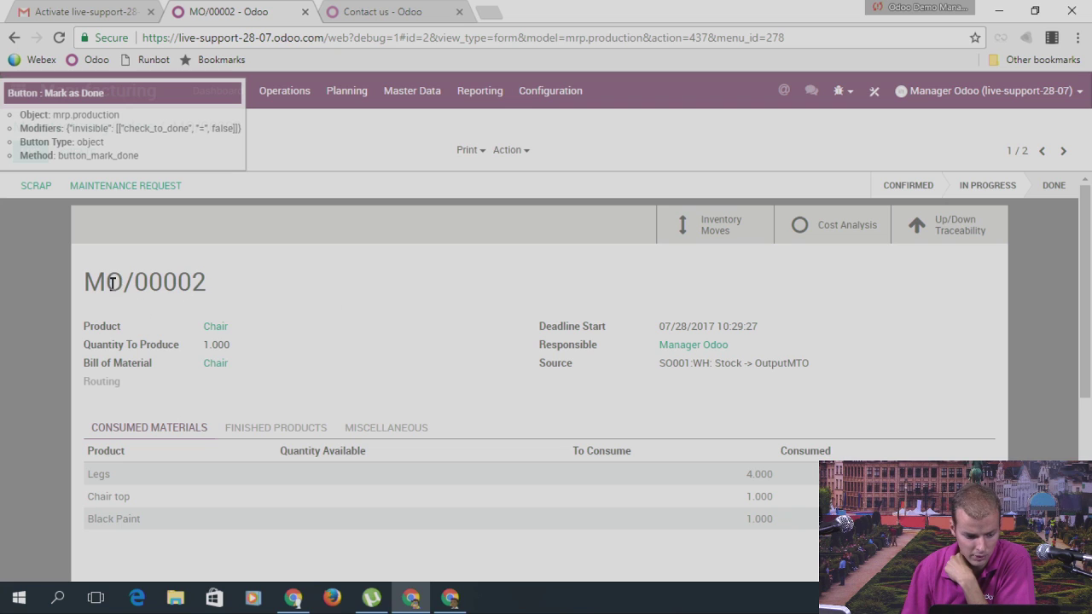
{"action": "left_click_drag", "start_coordinate": [87, 278], "coordinate": [211, 278]}
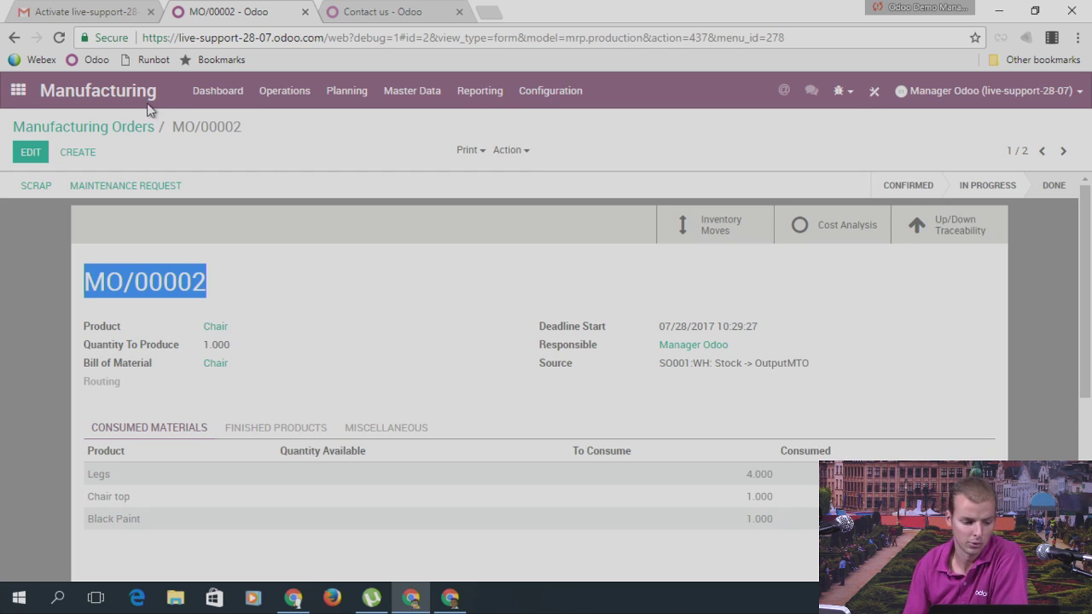
{"action": "left_click", "coordinate": [17, 88]}
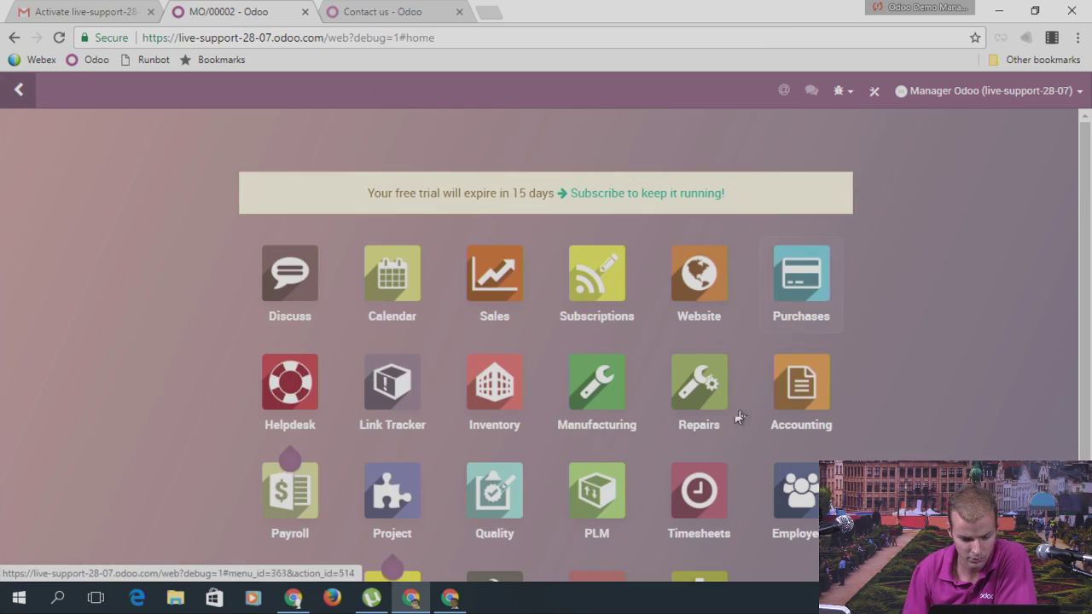
Step: Open the deliveries of quotation SO001 from the Sales app
{"action": "scroll", "coordinate": [517, 307], "scroll_direction": "down", "scroll_amount": 1}
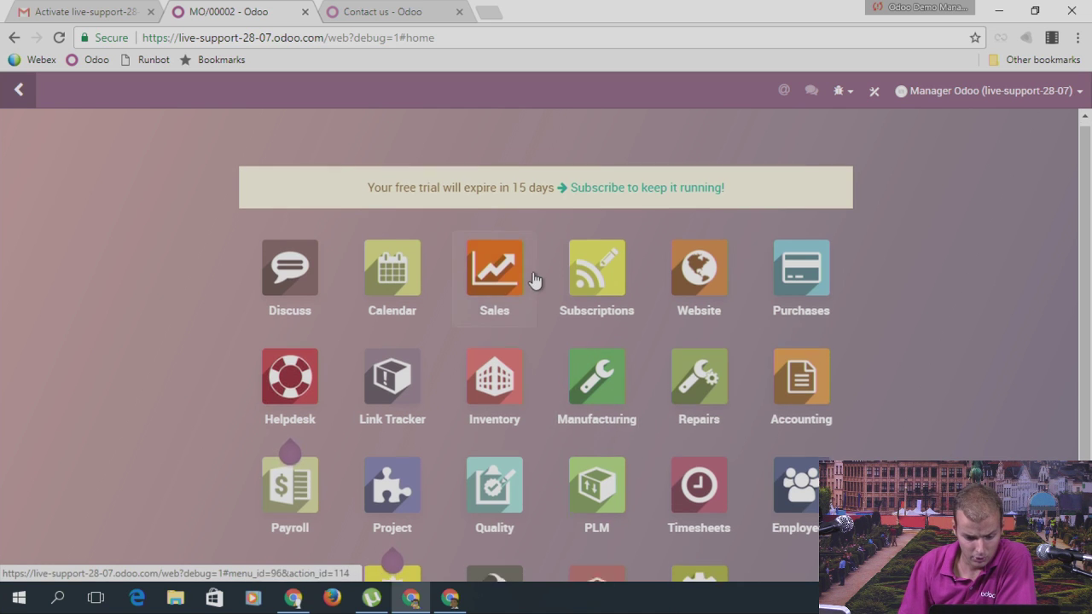
{"action": "left_click", "coordinate": [518, 229]}
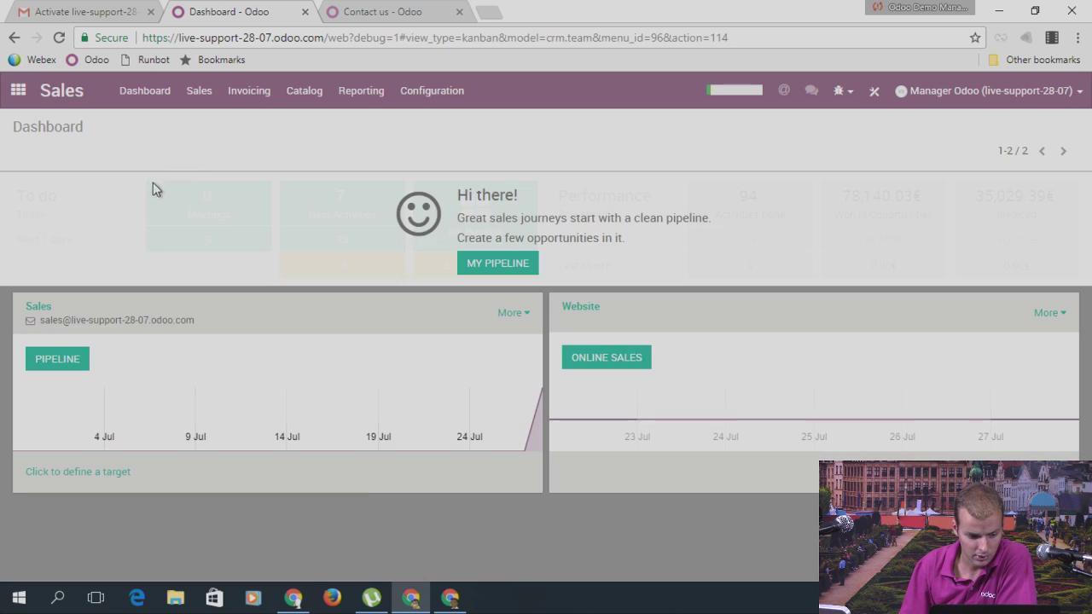
{"action": "left_click", "coordinate": [201, 92]}
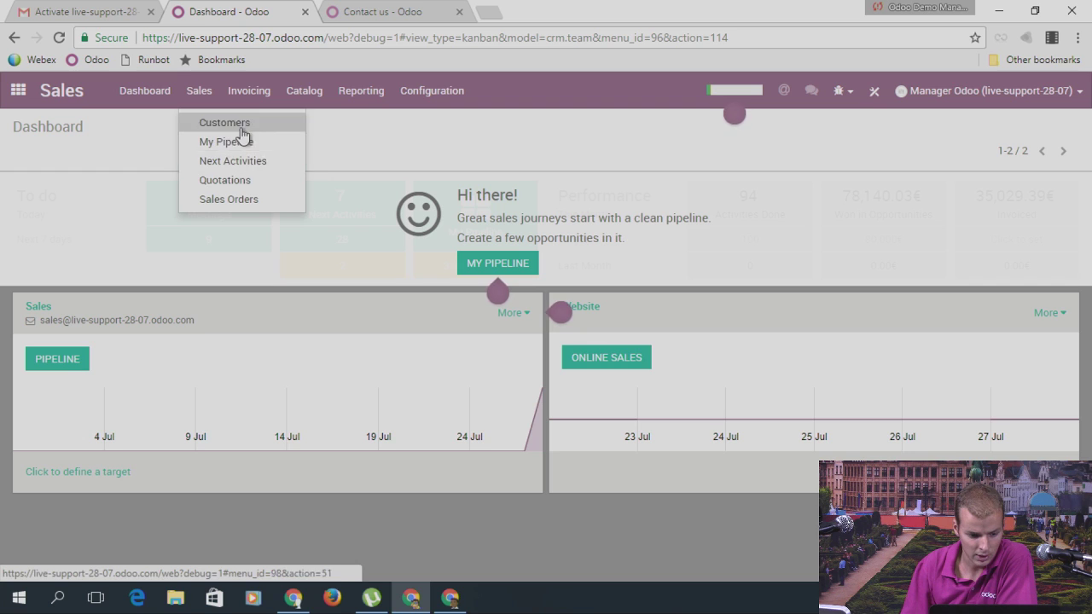
{"action": "left_click", "coordinate": [224, 180]}
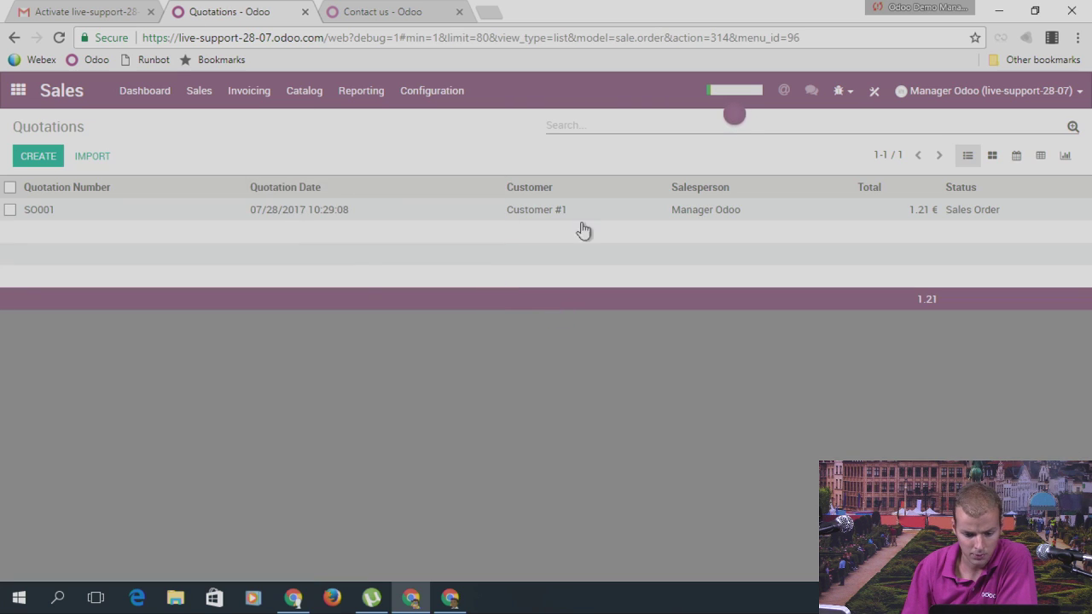
{"action": "left_click", "coordinate": [576, 219]}
{"action": "left_click", "coordinate": [938, 229]}
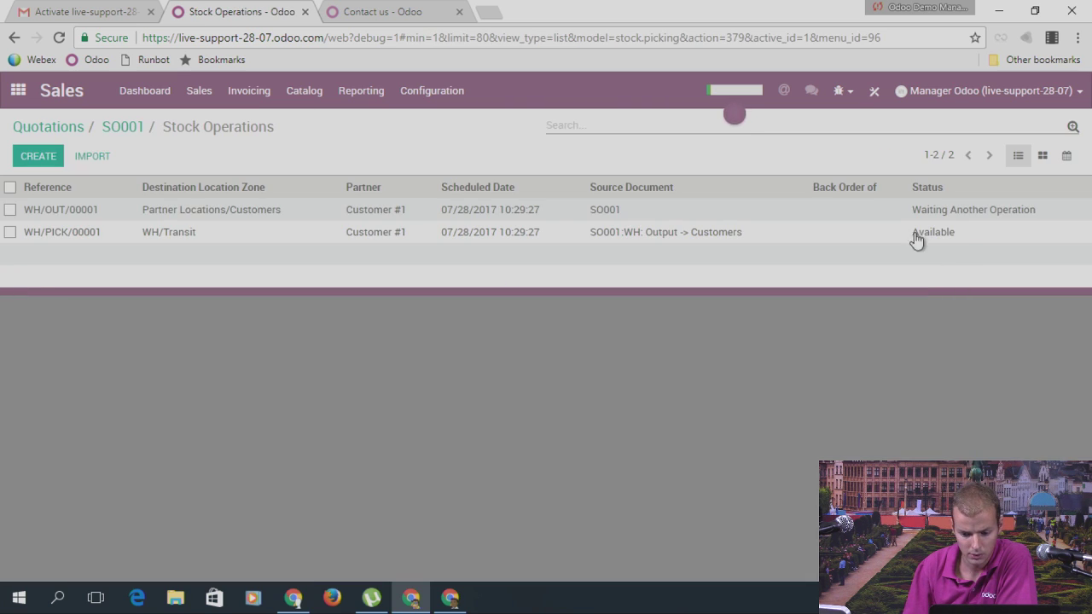
Step: Validate transfer WH/PICK/00001, applying the immediate transfer of all quantities
{"action": "left_click", "coordinate": [156, 239]}
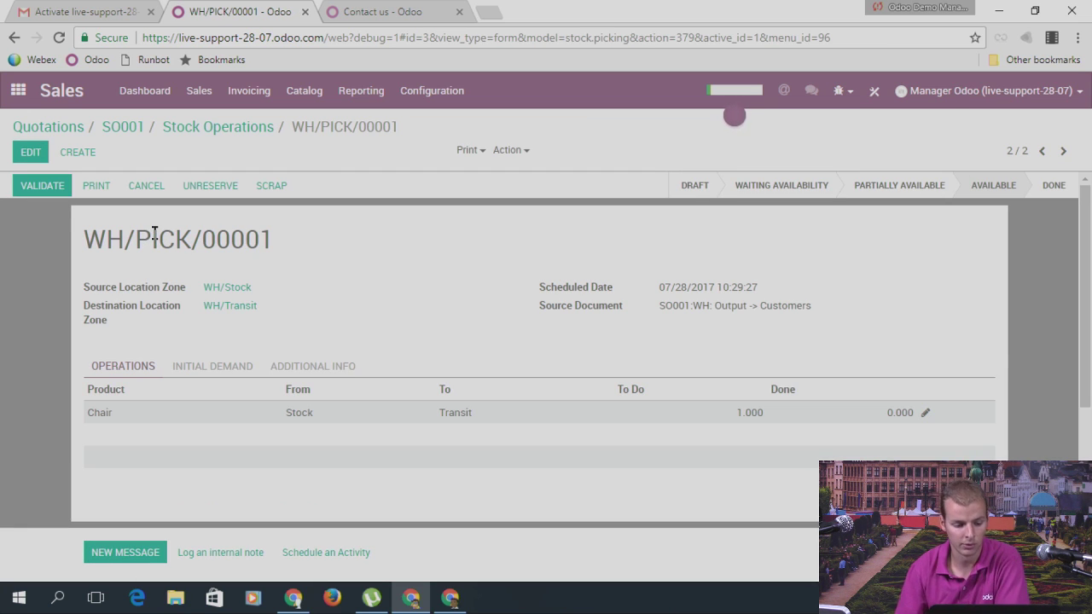
{"action": "left_click", "coordinate": [42, 186]}
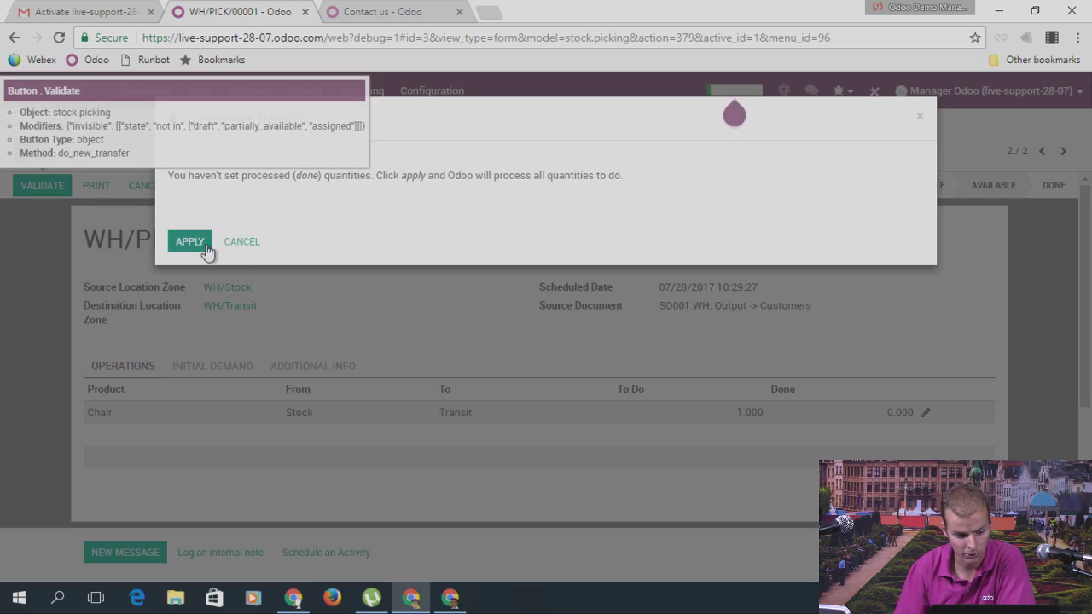
{"action": "left_click", "coordinate": [204, 245]}
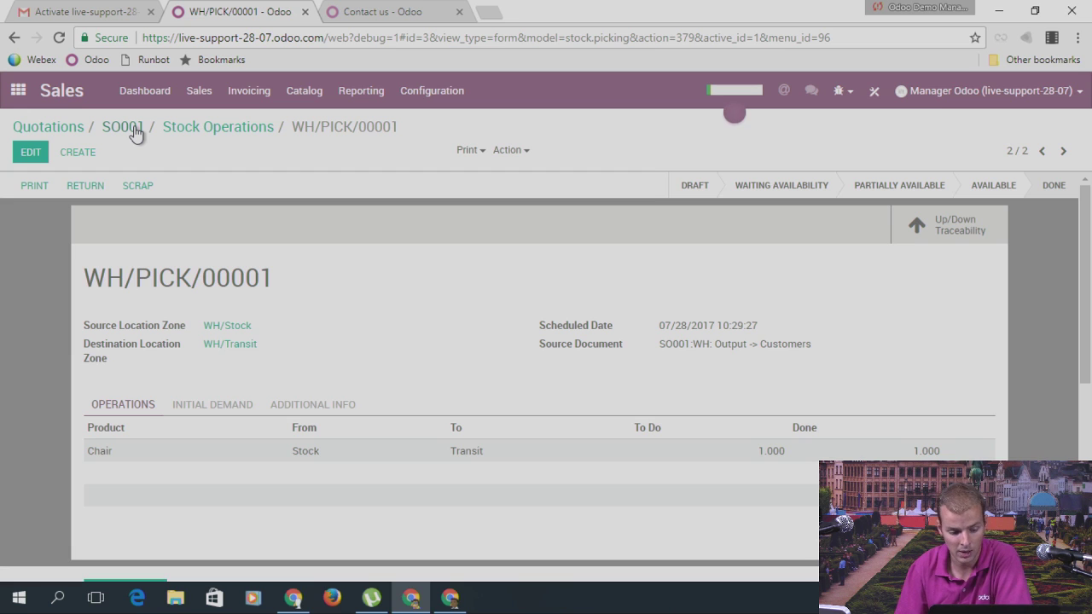
{"action": "left_click", "coordinate": [18, 90]}
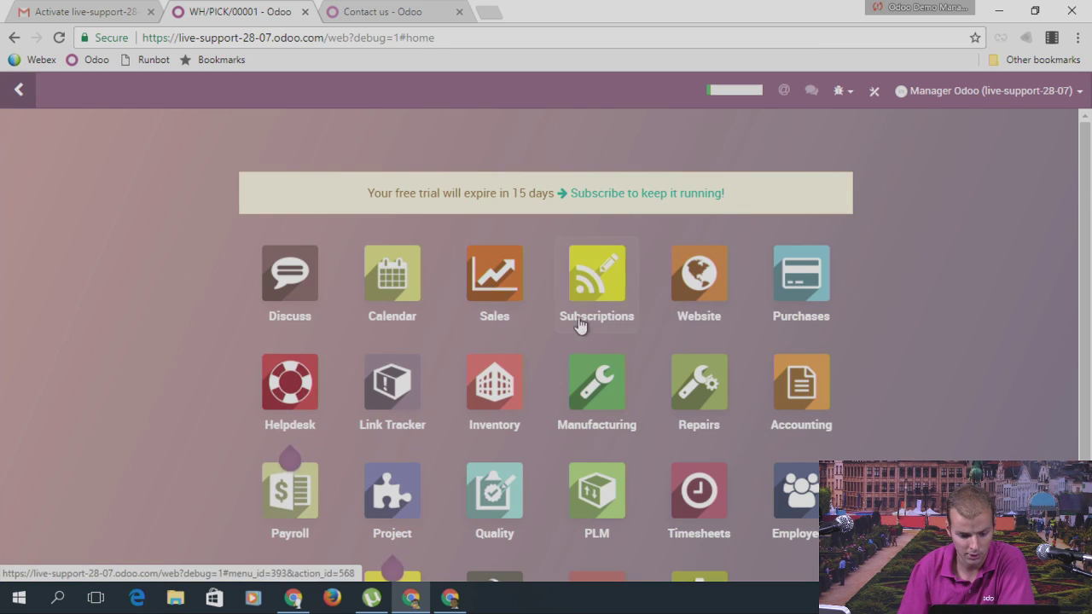
Step: View WH/Transit's current stock, showing one Chair (1.00), then return to its record
{"action": "scroll", "coordinate": [592, 325], "scroll_direction": "down", "scroll_amount": 2}
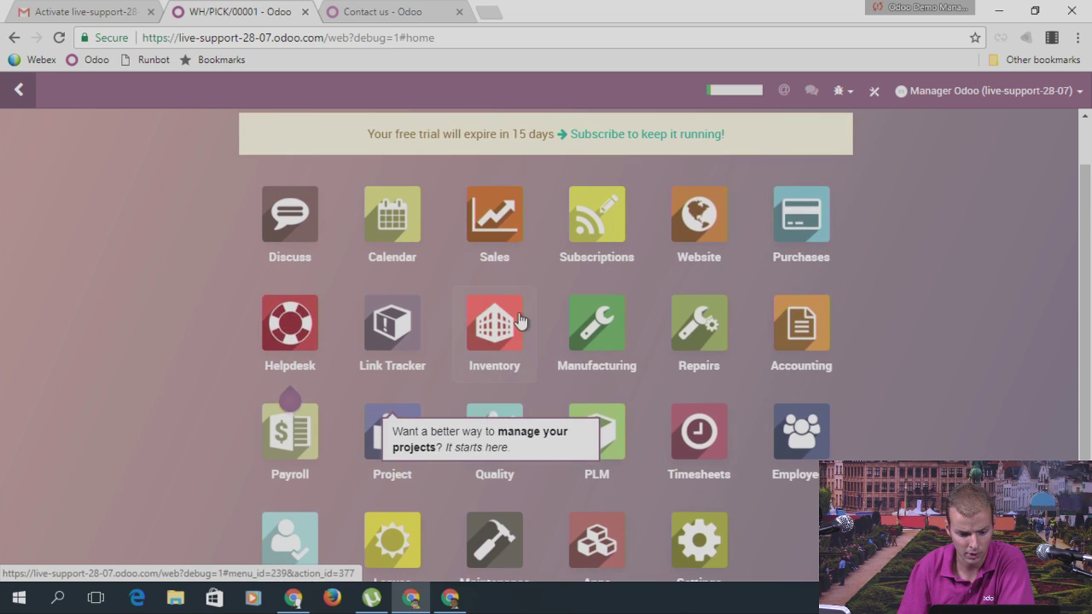
{"action": "left_click", "coordinate": [522, 309]}
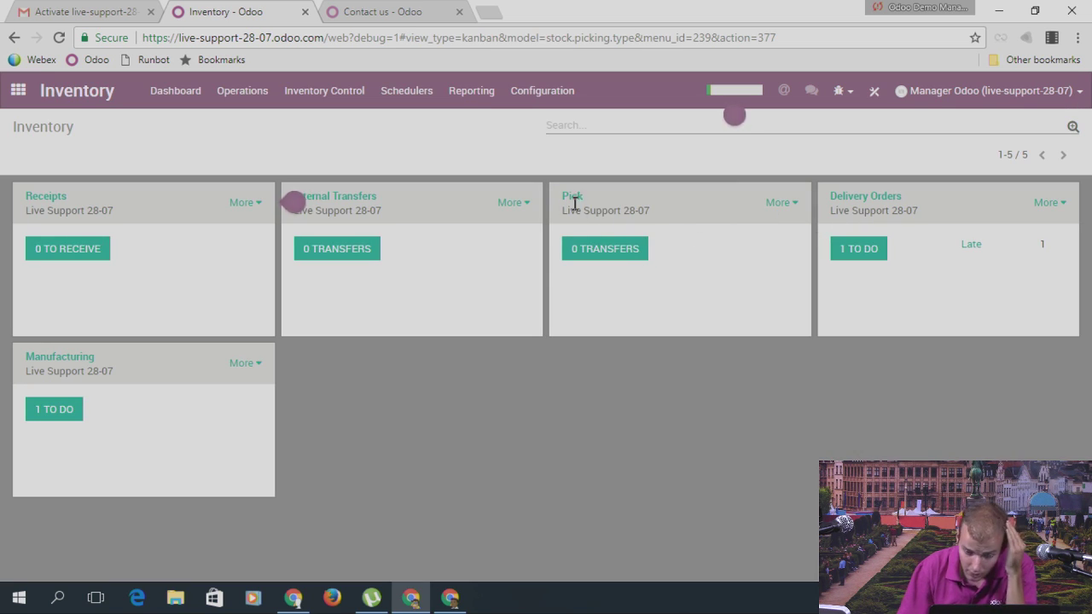
{"action": "left_click", "coordinate": [522, 92]}
{"action": "left_click", "coordinate": [556, 178]}
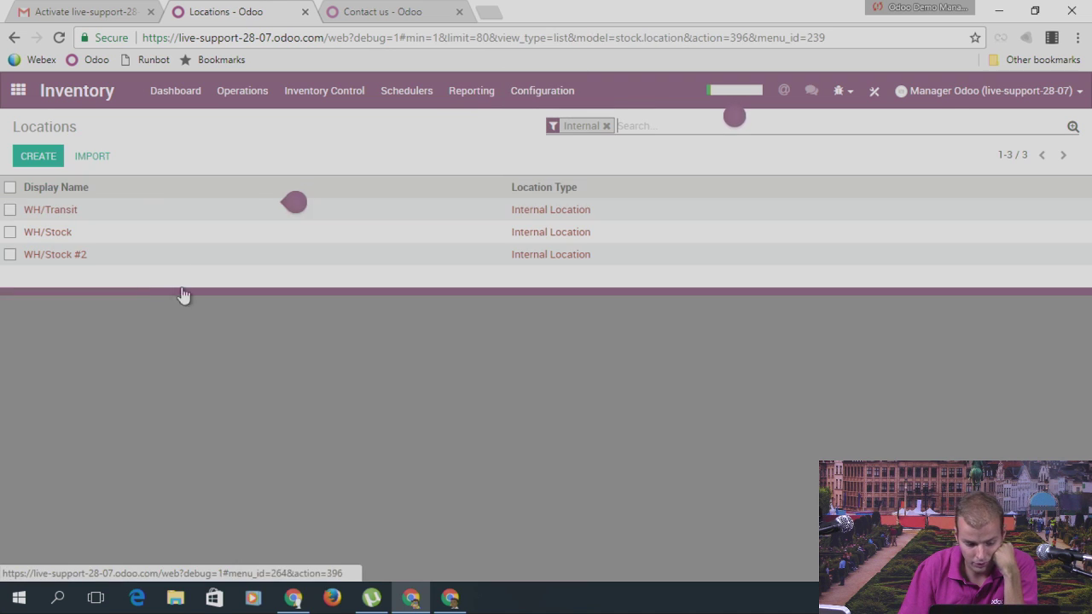
{"action": "left_click", "coordinate": [44, 211]}
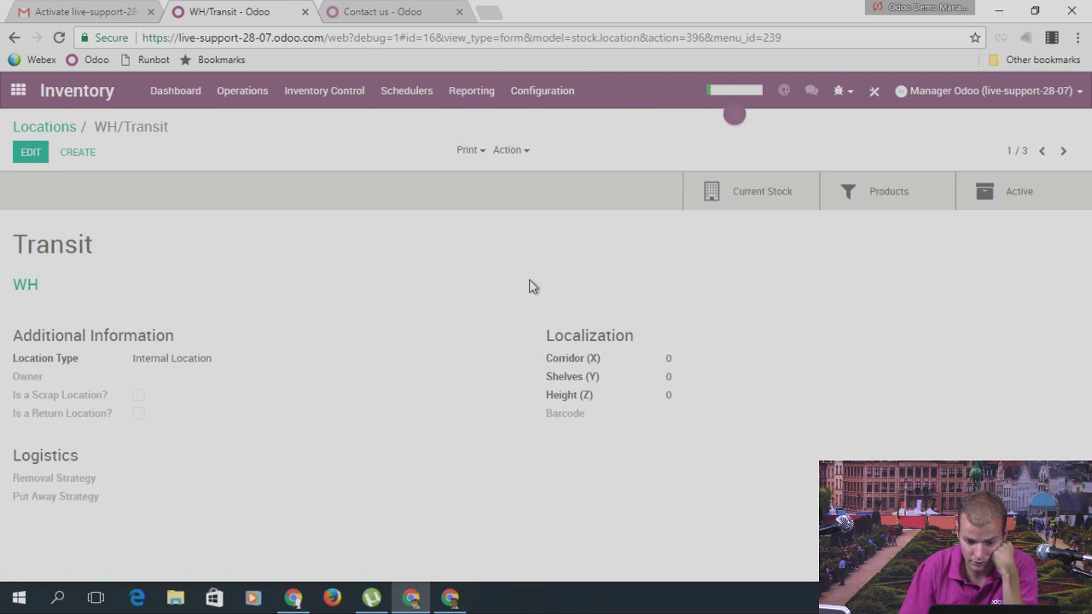
{"action": "left_click", "coordinate": [774, 202]}
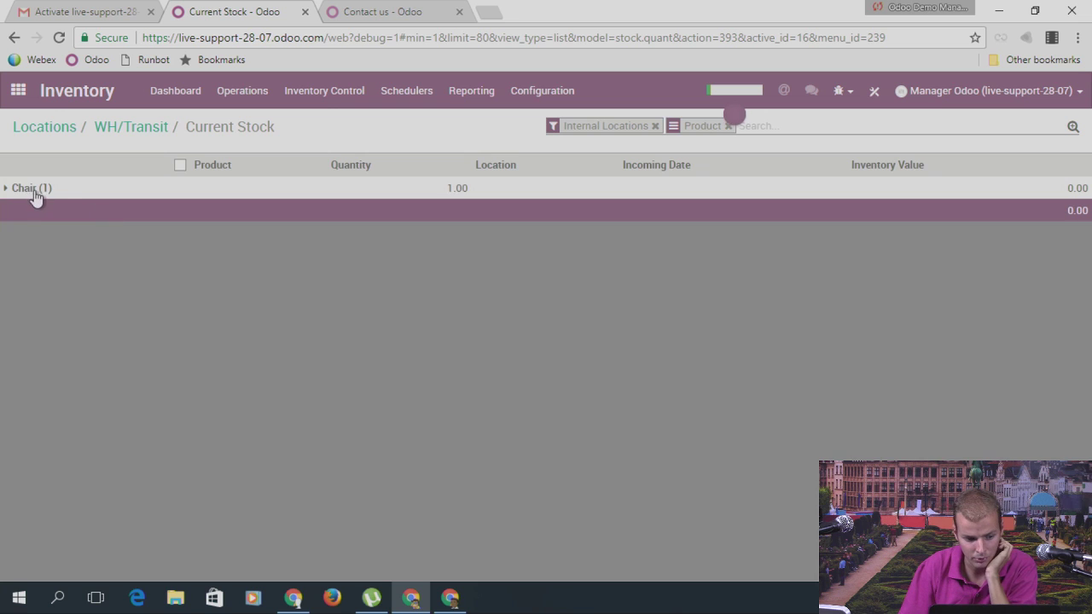
{"action": "left_click", "coordinate": [34, 192]}
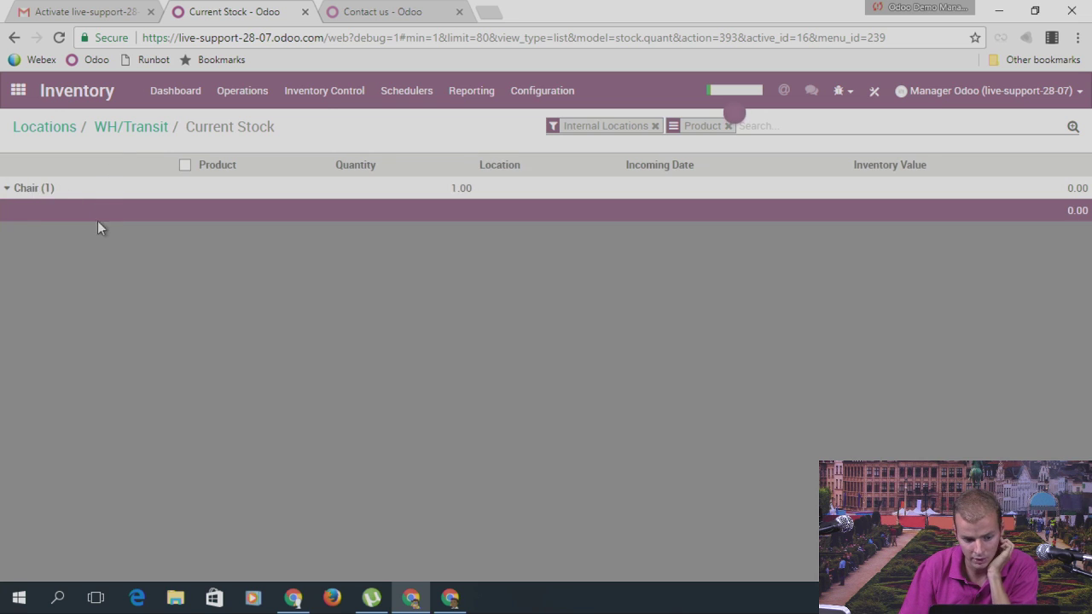
{"action": "left_click", "coordinate": [152, 127]}
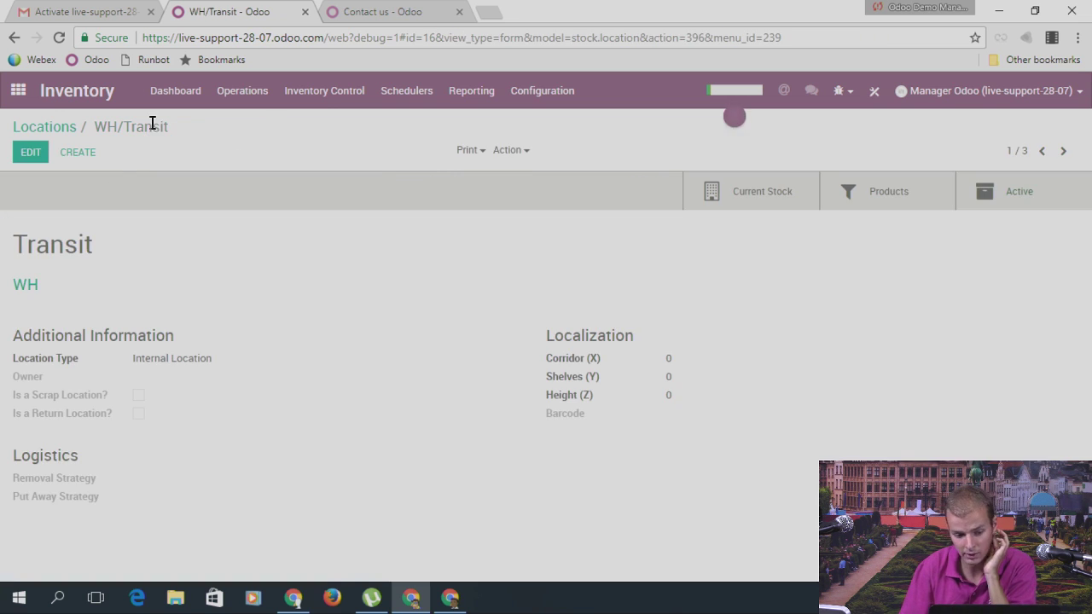
Step: Go from the Locations list back to the Inventory dashboard
{"action": "left_click", "coordinate": [53, 132]}
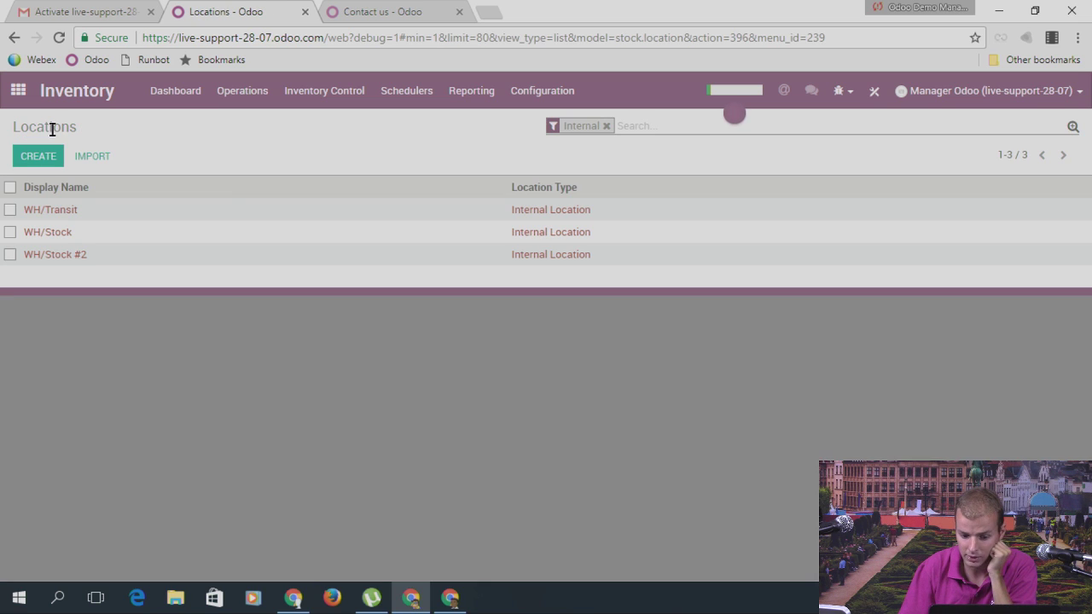
{"action": "left_click", "coordinate": [18, 90]}
{"action": "scroll", "coordinate": [623, 265], "scroll_direction": "down", "scroll_amount": 1}
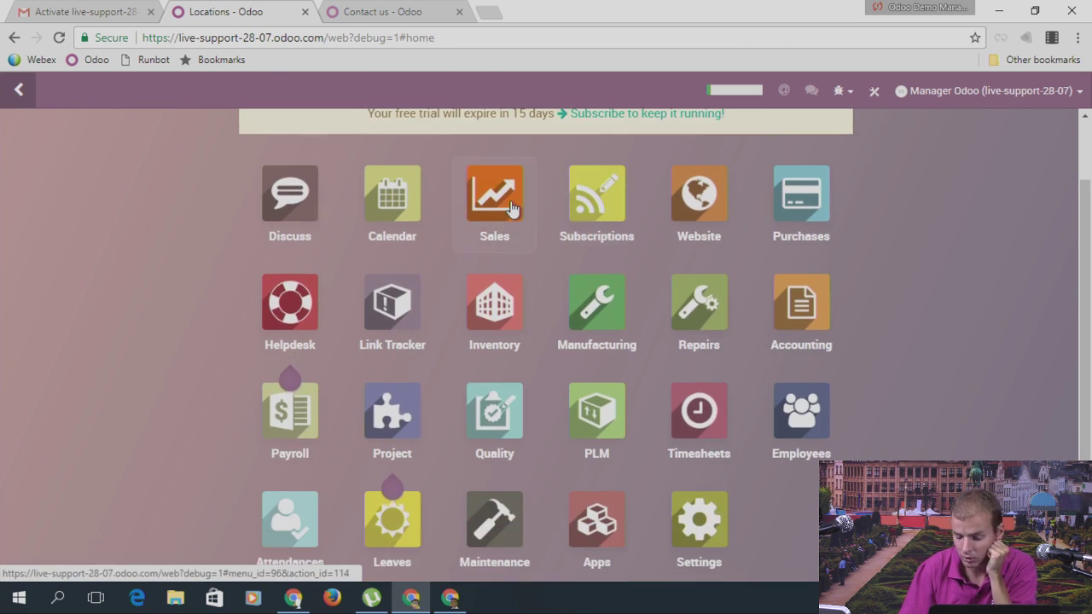
{"action": "left_click", "coordinate": [494, 306]}
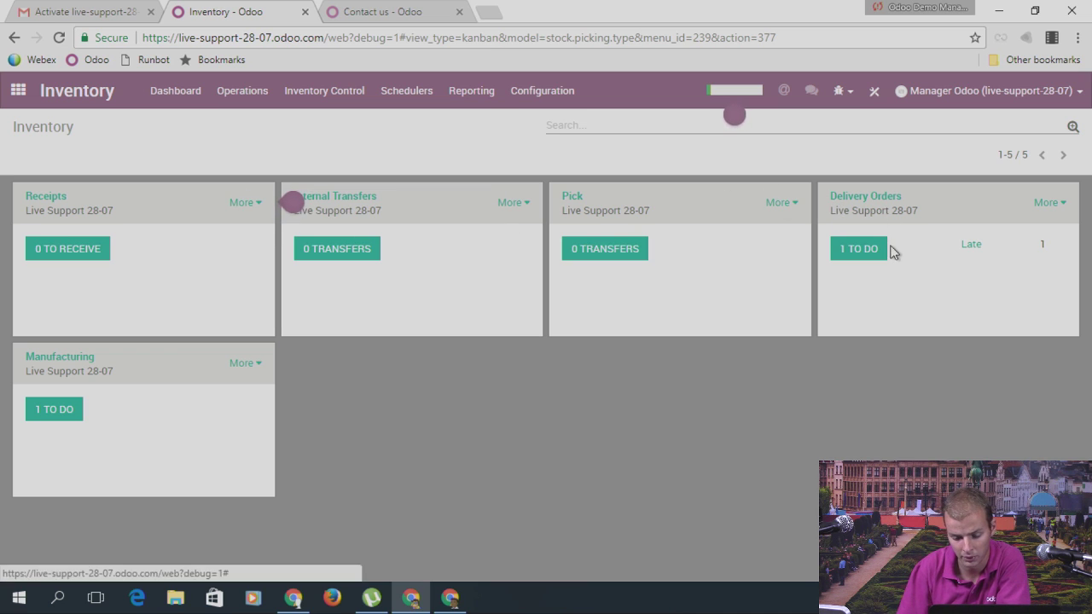
Step: Validate delivery order WH/OUT/00001 with an immediate transfer, leaving 0 deliveries to do
{"action": "left_click", "coordinate": [867, 255]}
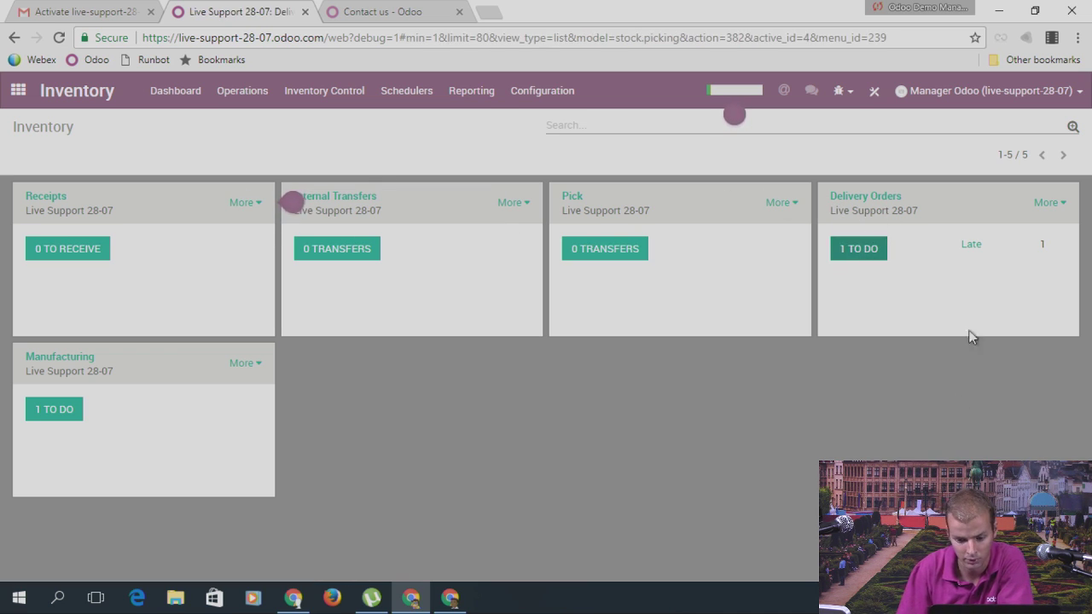
{"action": "left_click", "coordinate": [215, 220]}
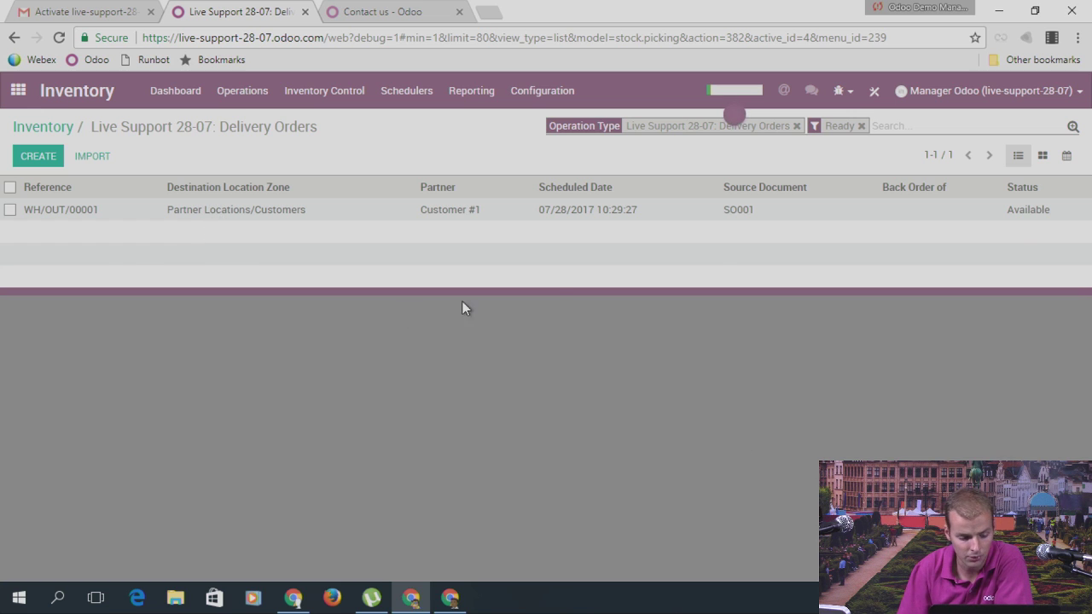
{"action": "left_click", "coordinate": [50, 187]}
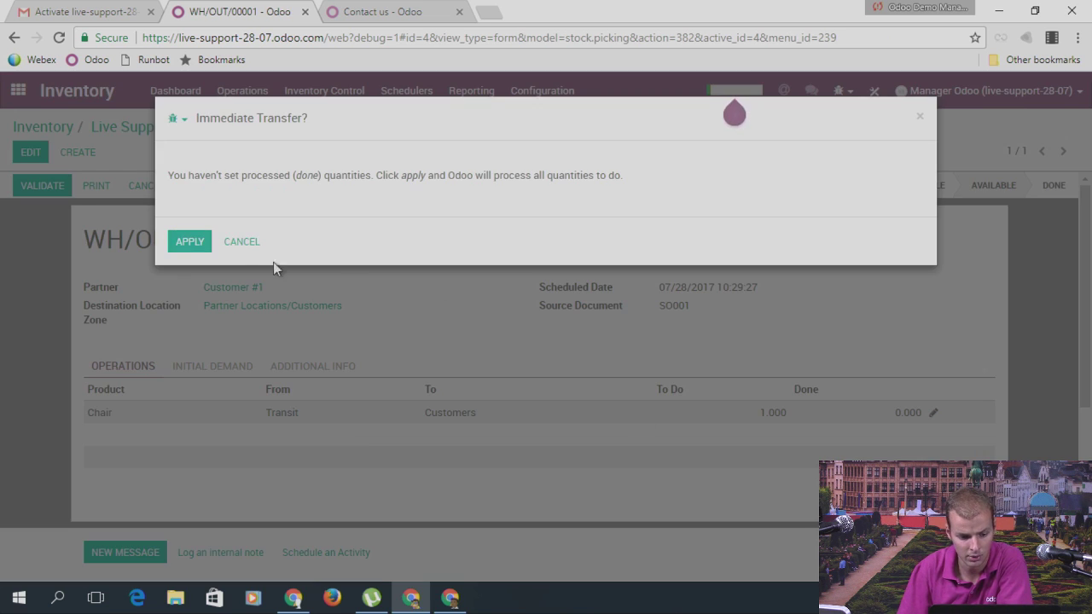
{"action": "left_click", "coordinate": [188, 243]}
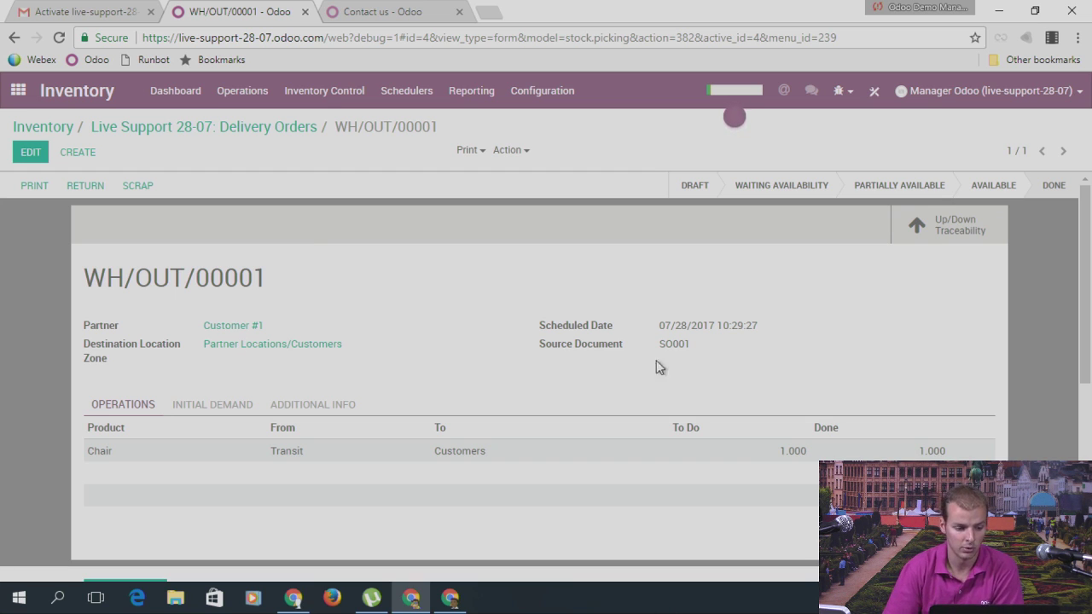
{"action": "mouse_move", "coordinate": [284, 458]}
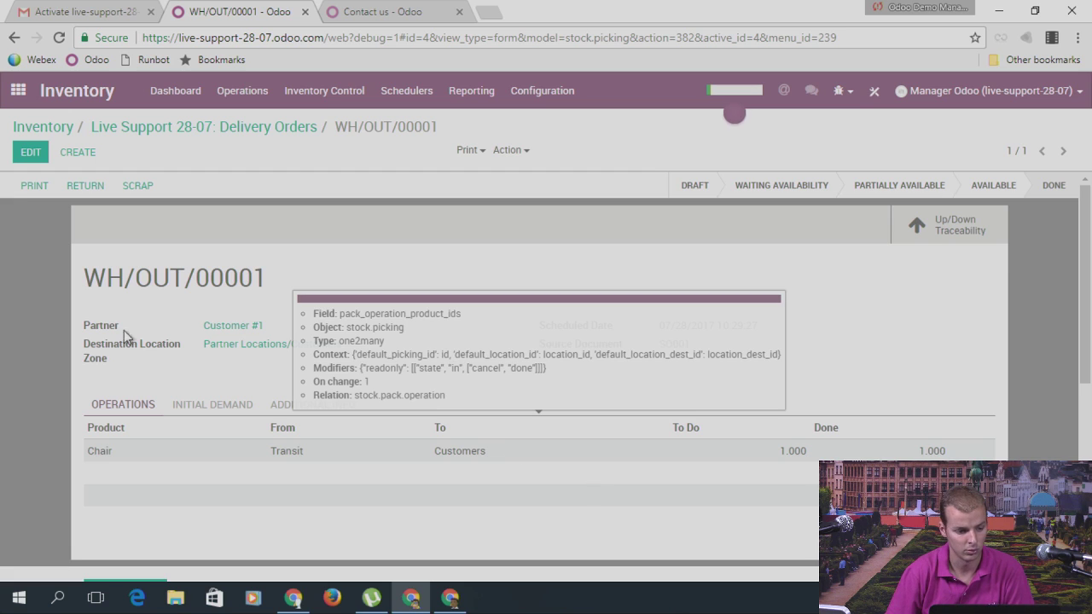
{"action": "left_click", "coordinate": [42, 127]}
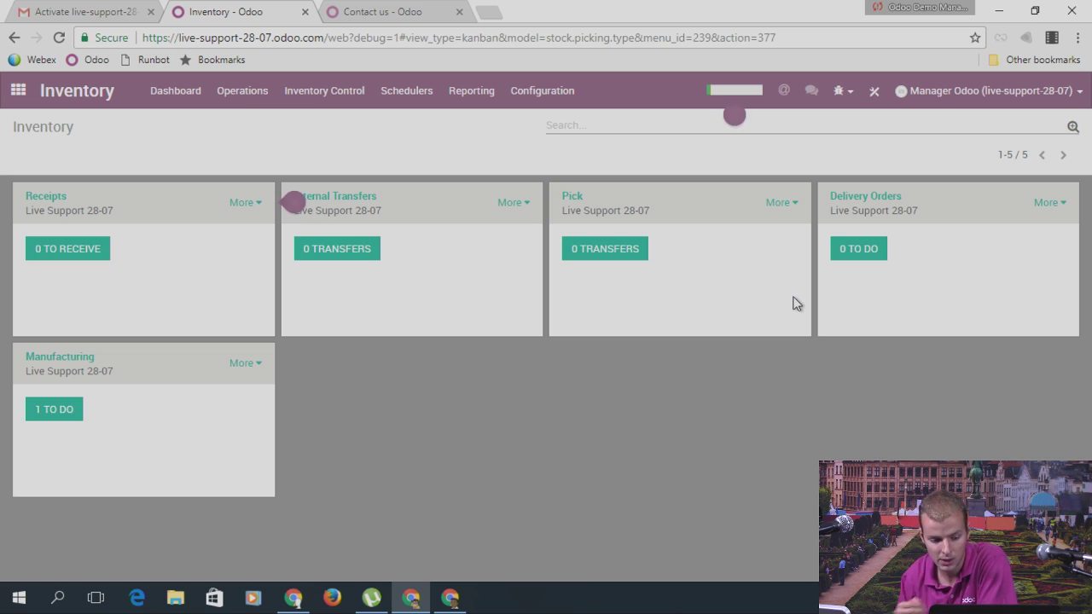
Step: Browse Inventory's Configuration and Reporting menus, then search all menus for 'reor'
{"action": "left_click", "coordinate": [558, 98]}
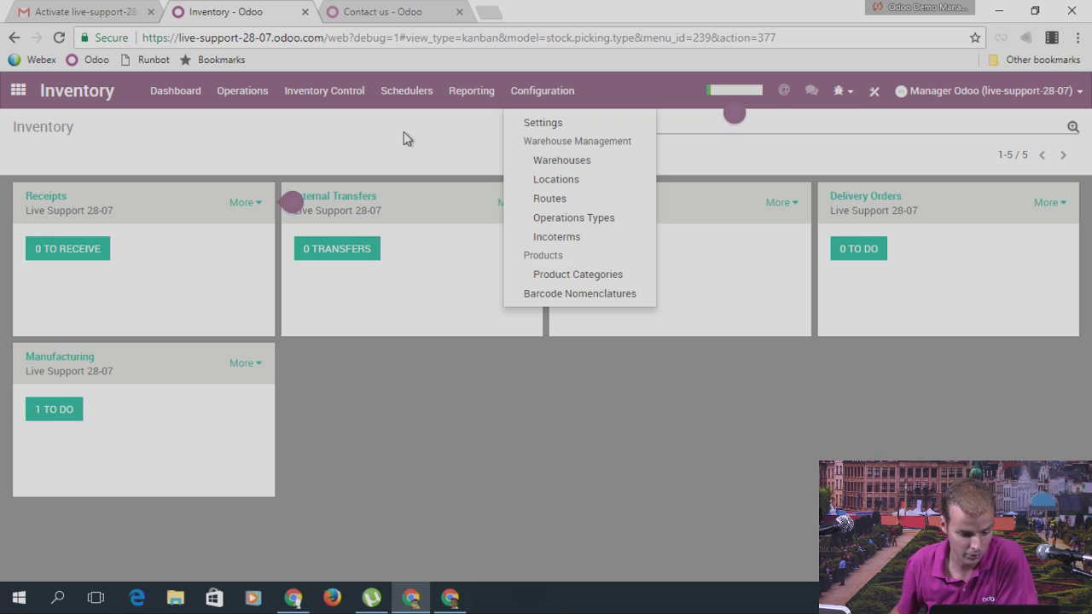
{"action": "left_click", "coordinate": [17, 90]}
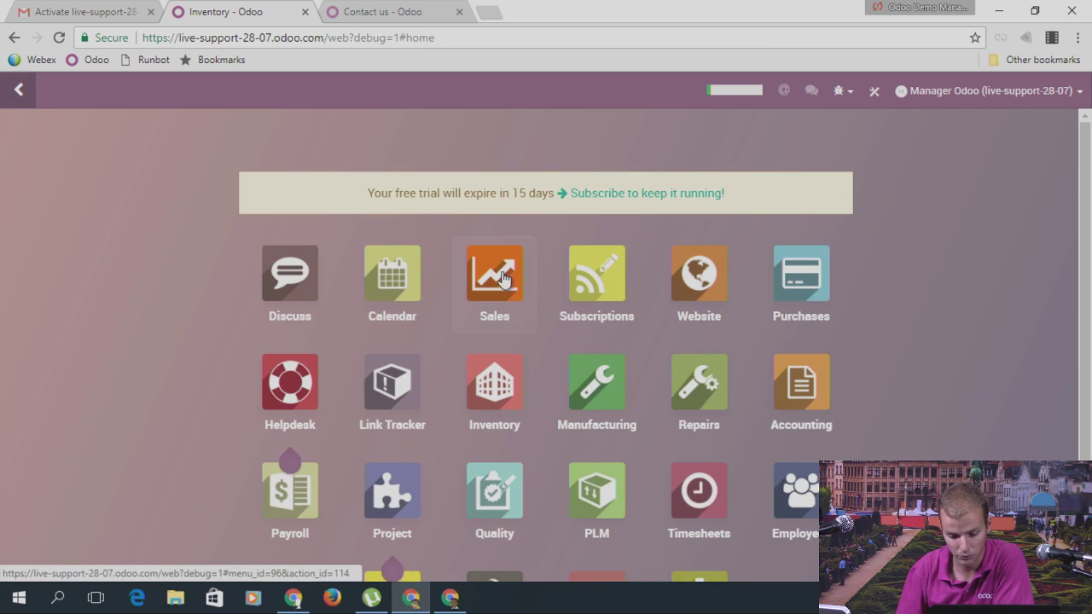
{"action": "left_click", "coordinate": [492, 410]}
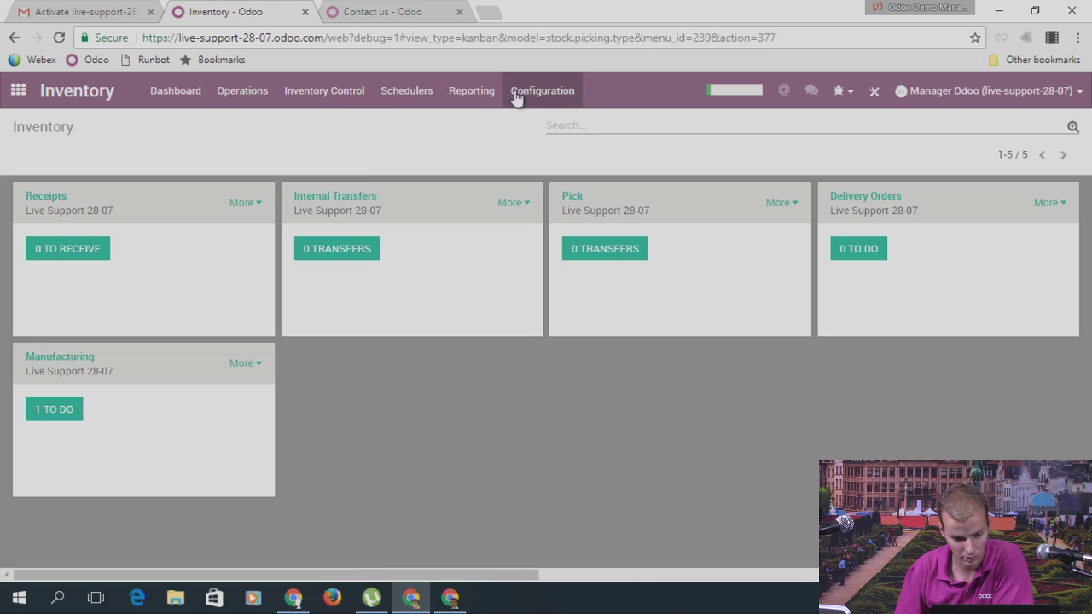
{"action": "left_click", "coordinate": [524, 95]}
{"action": "left_click", "coordinate": [475, 94]}
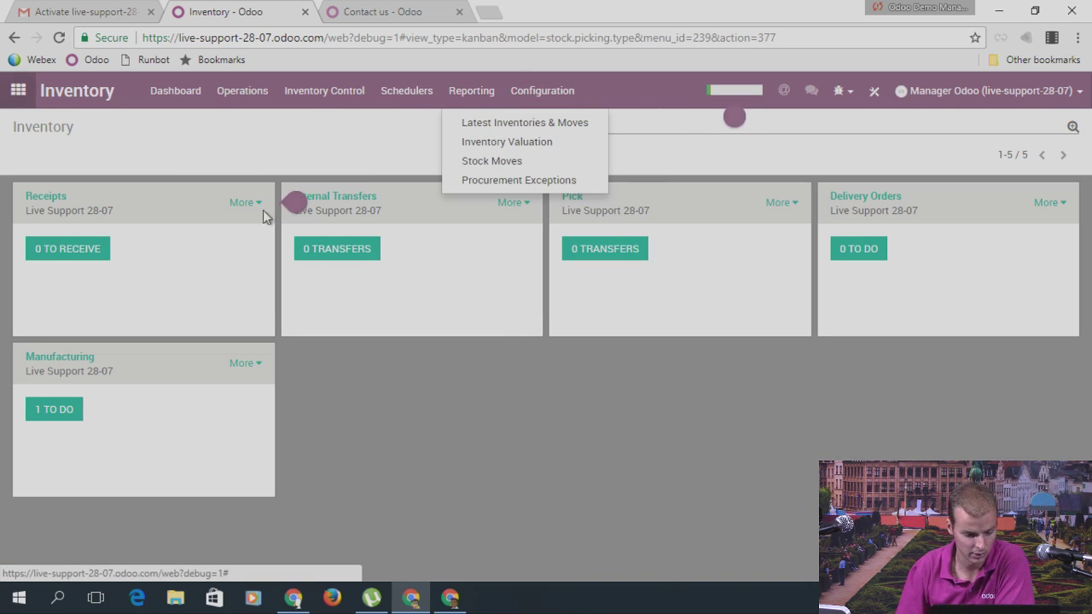
{"action": "key", "text": "alt+h"}
{"action": "type", "text": "reor"}
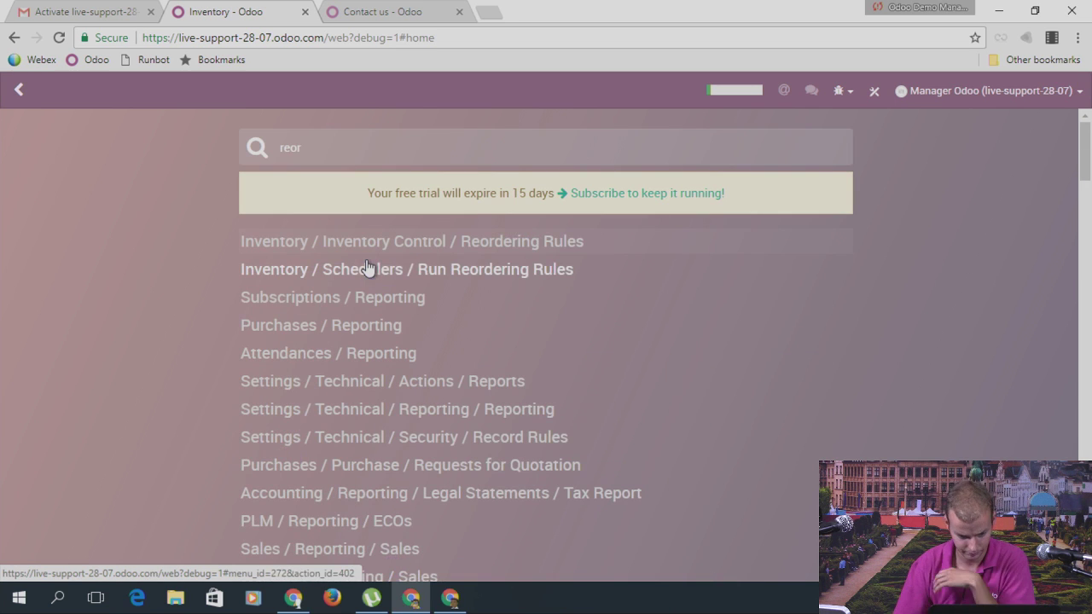
Step: Check that Inventory's Reordering Rules list has no rules, then switch to the Sales app
{"action": "left_click", "coordinate": [470, 243]}
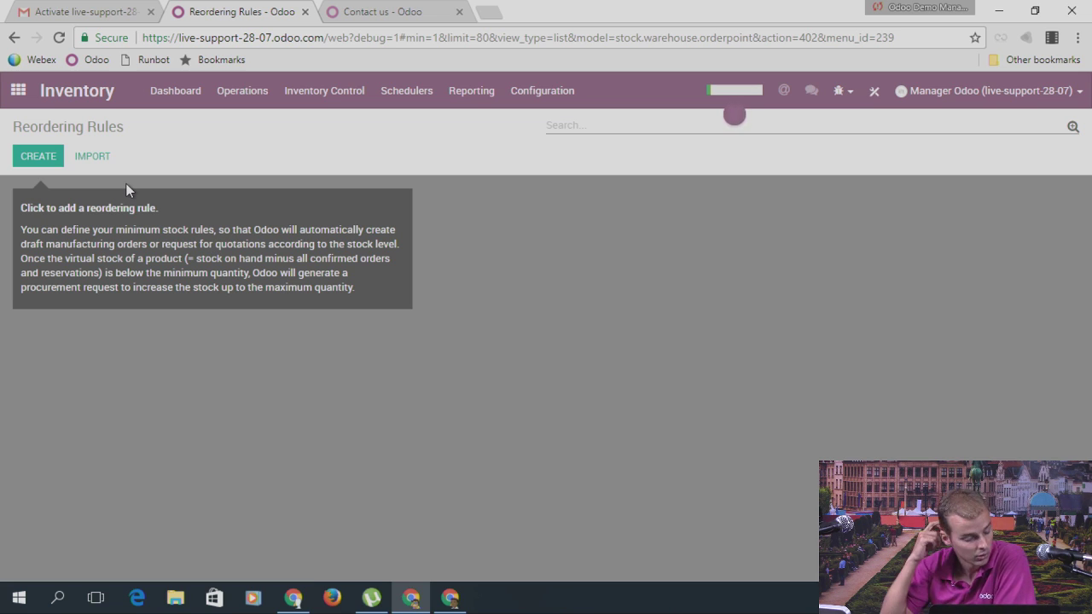
{"action": "left_click", "coordinate": [18, 90]}
{"action": "left_click", "coordinate": [519, 243]}
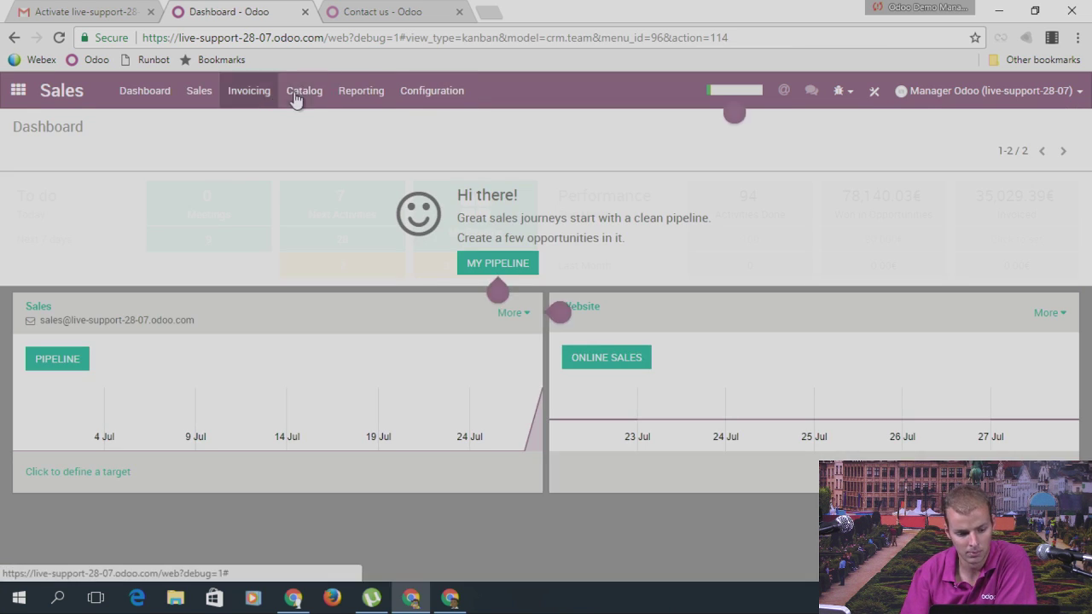
Step: Open Legs from Catalog > Products, review its 96 on hand and 92 forecasted, then return to the list
{"action": "left_click", "coordinate": [304, 92]}
{"action": "left_click", "coordinate": [316, 127]}
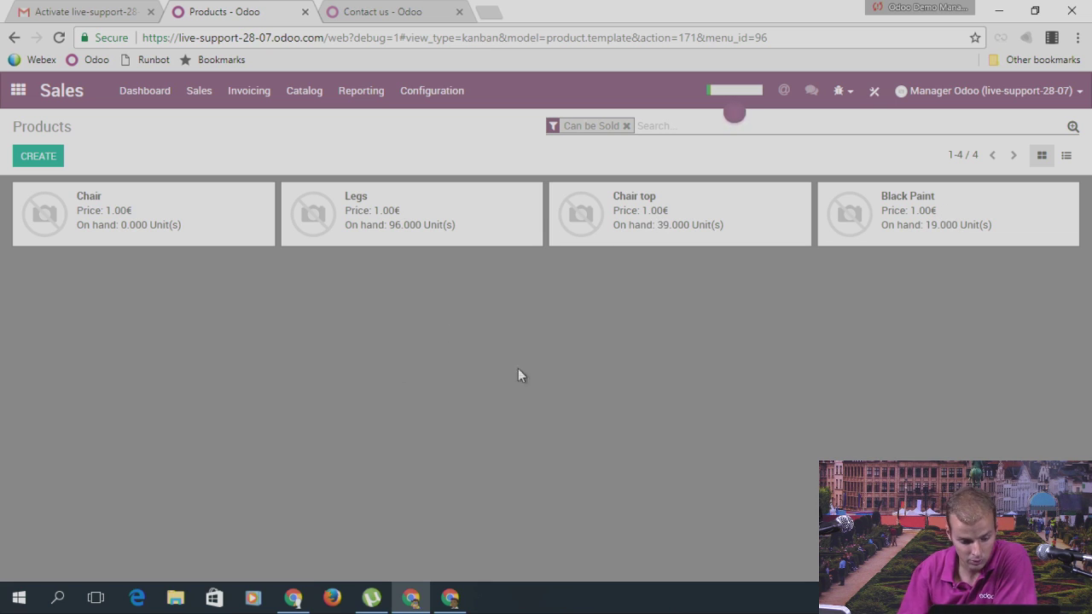
{"action": "left_click", "coordinate": [408, 237]}
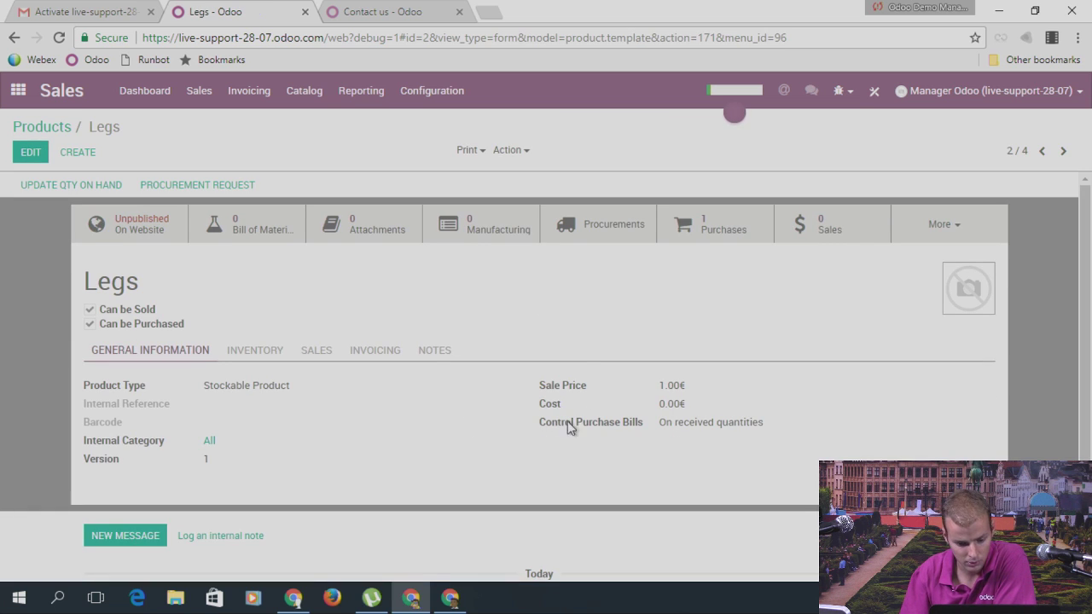
{"action": "scroll", "coordinate": [375, 350], "scroll_direction": "down", "scroll_amount": 1}
{"action": "scroll", "coordinate": [435, 365], "scroll_direction": "up", "scroll_amount": 1}
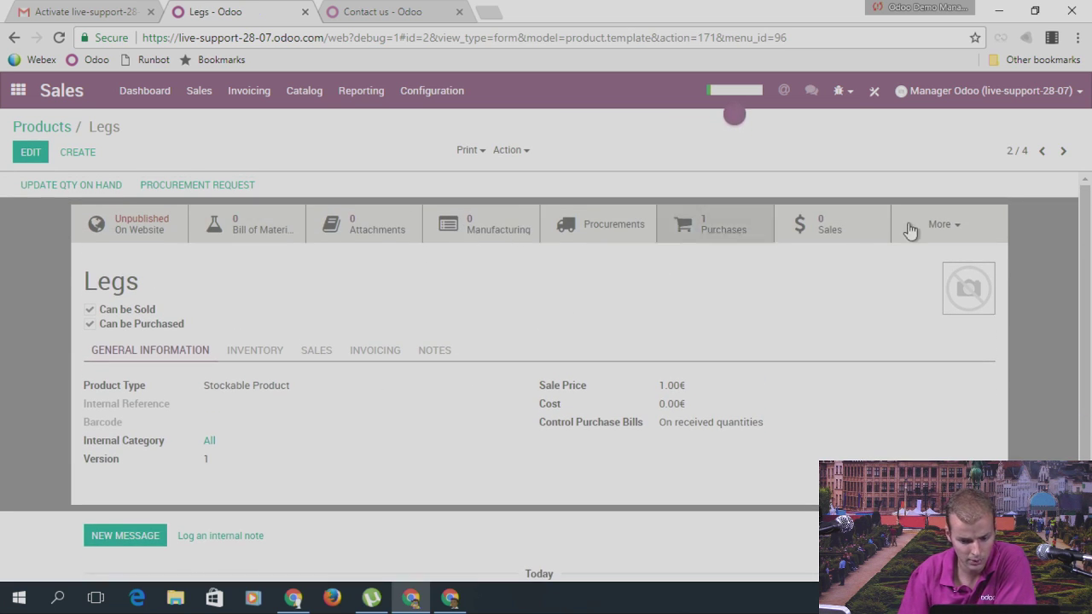
{"action": "left_click", "coordinate": [942, 225]}
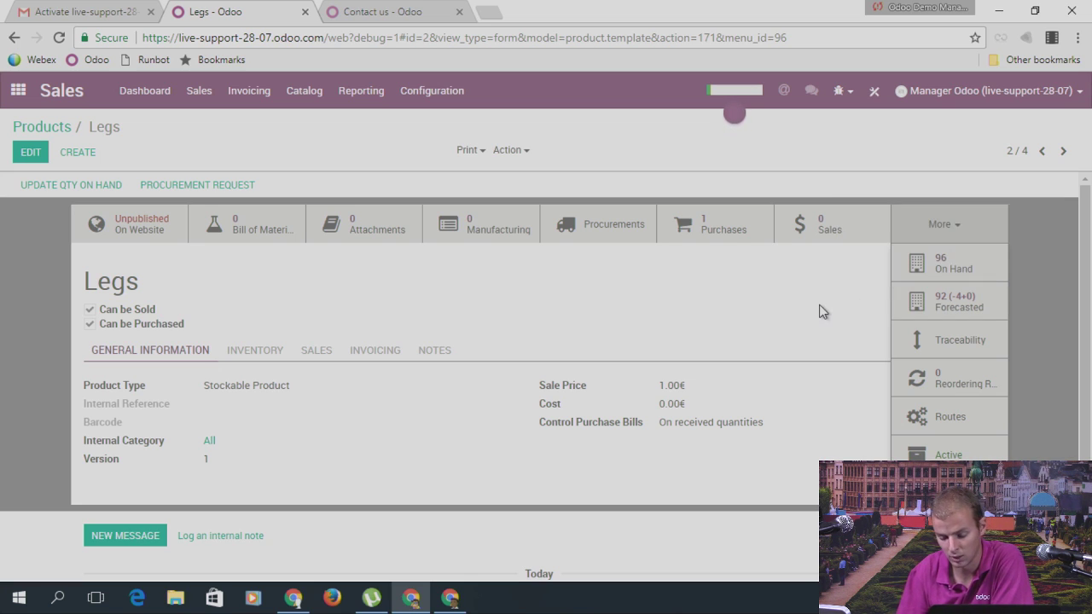
{"action": "mouse_move", "coordinate": [963, 309]}
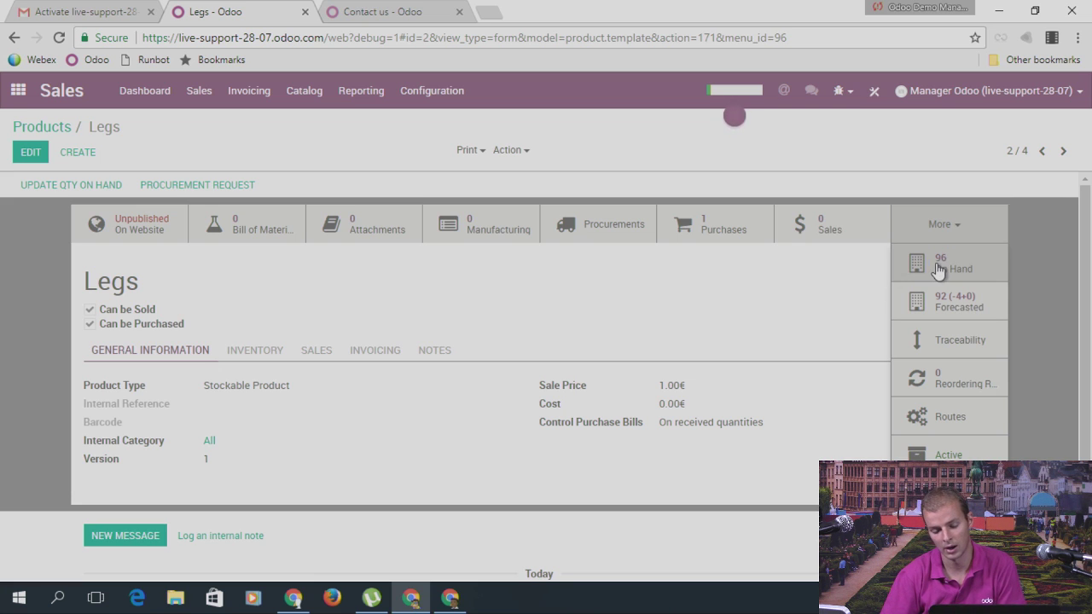
{"action": "mouse_move", "coordinate": [939, 270]}
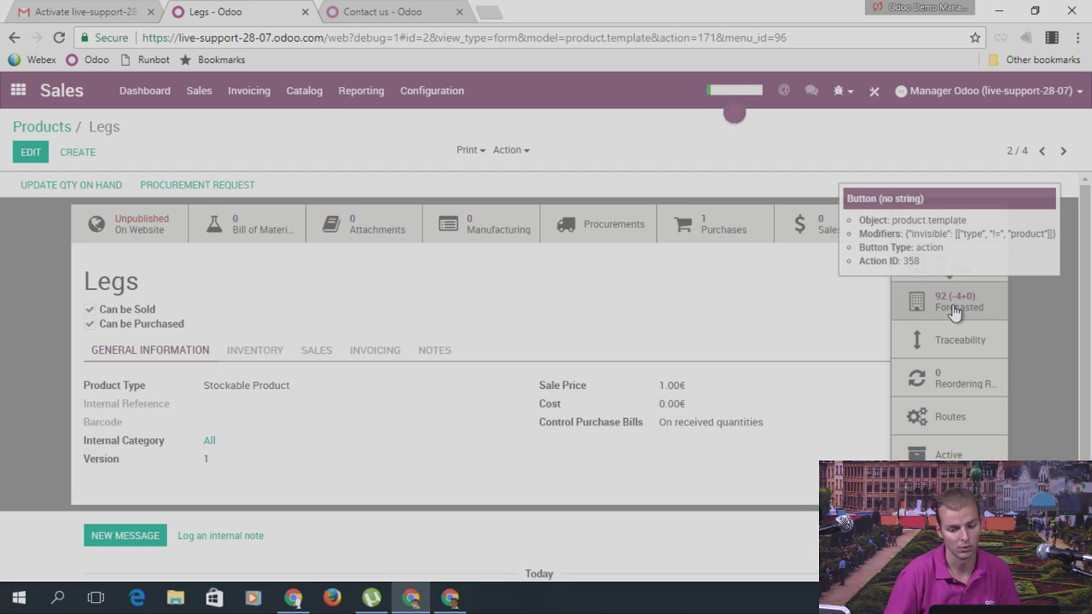
{"action": "left_click", "coordinate": [60, 130]}
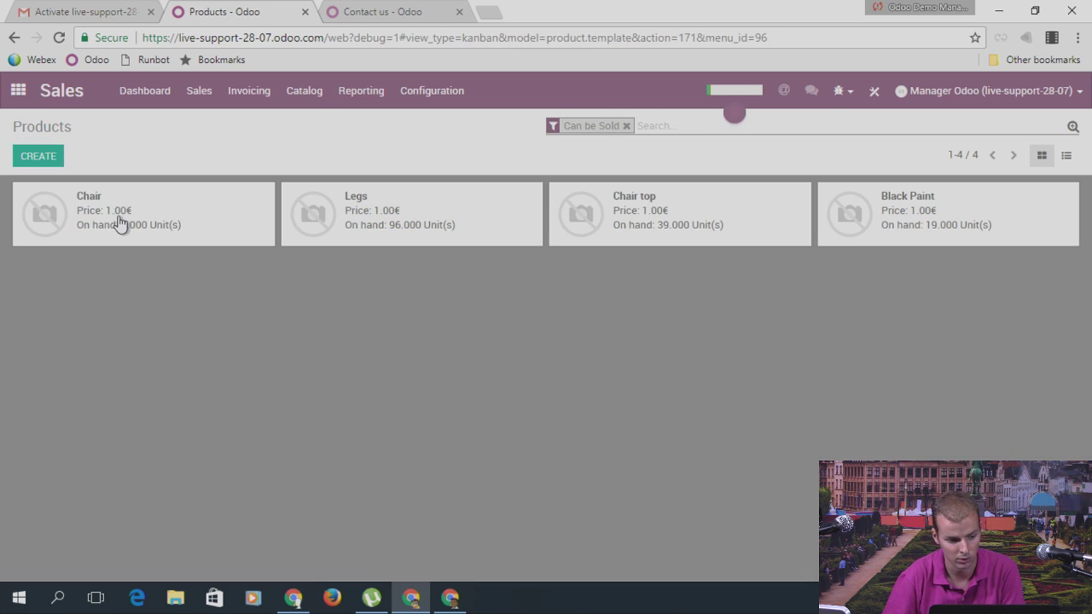
Step: View the Chair product's stock forecast, which shows 0 on hand
{"action": "left_click", "coordinate": [119, 224]}
{"action": "left_click", "coordinate": [968, 239]}
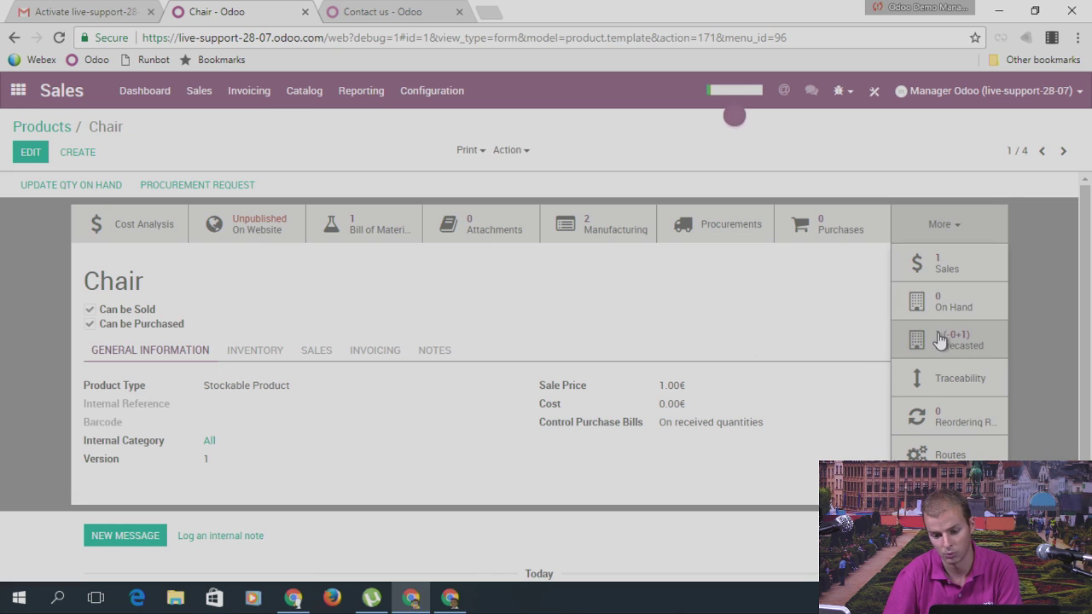
{"action": "mouse_move", "coordinate": [941, 340]}
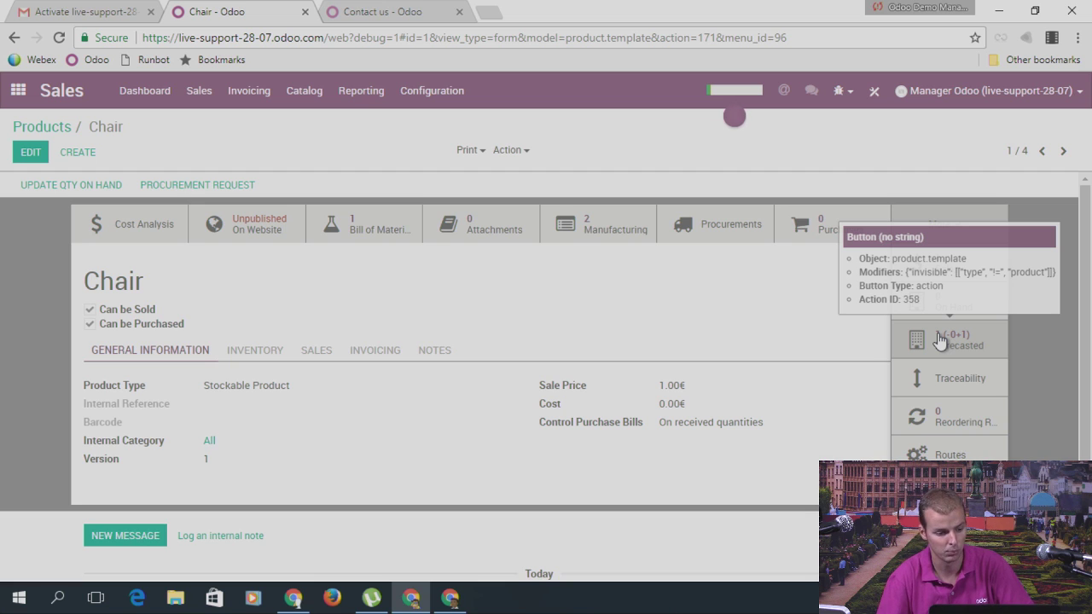
{"action": "left_click", "coordinate": [941, 340]}
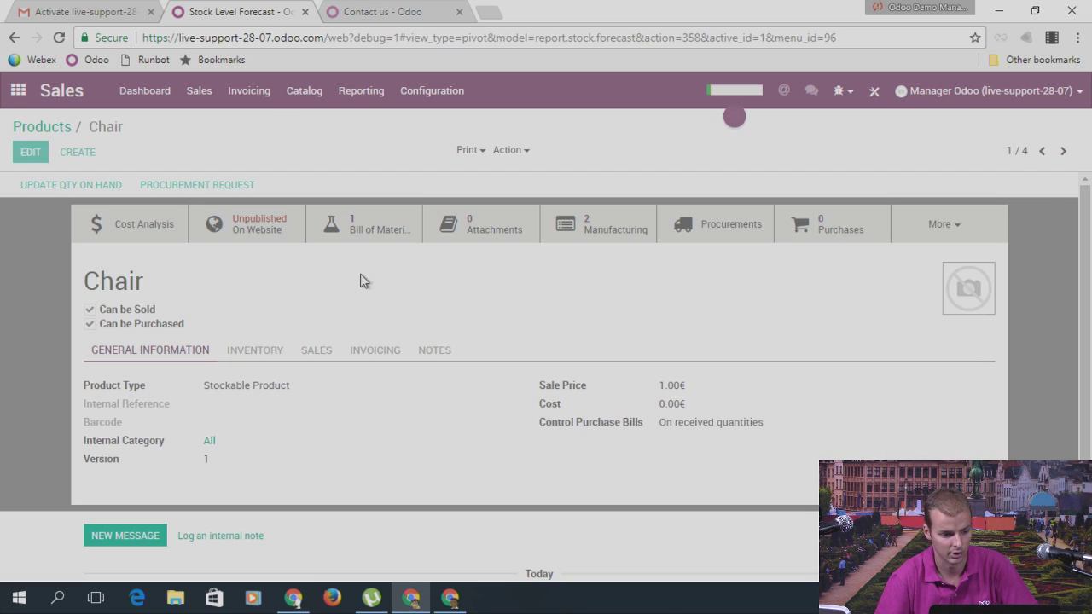
{"action": "left_click", "coordinate": [115, 128]}
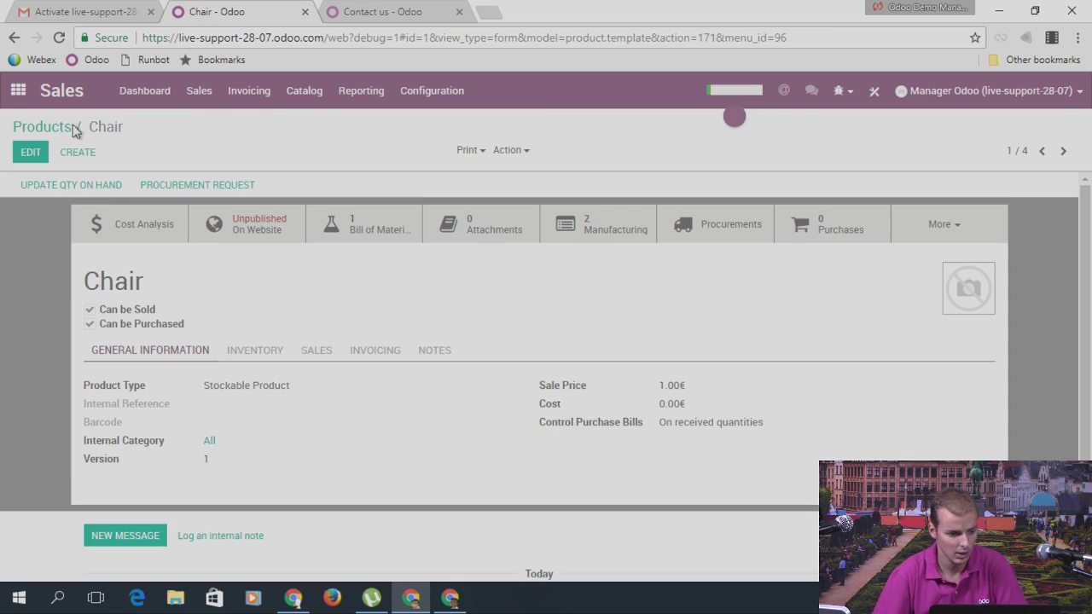
Step: Go back to the products overview and reopen the Legs product's More actions
{"action": "left_click", "coordinate": [56, 128]}
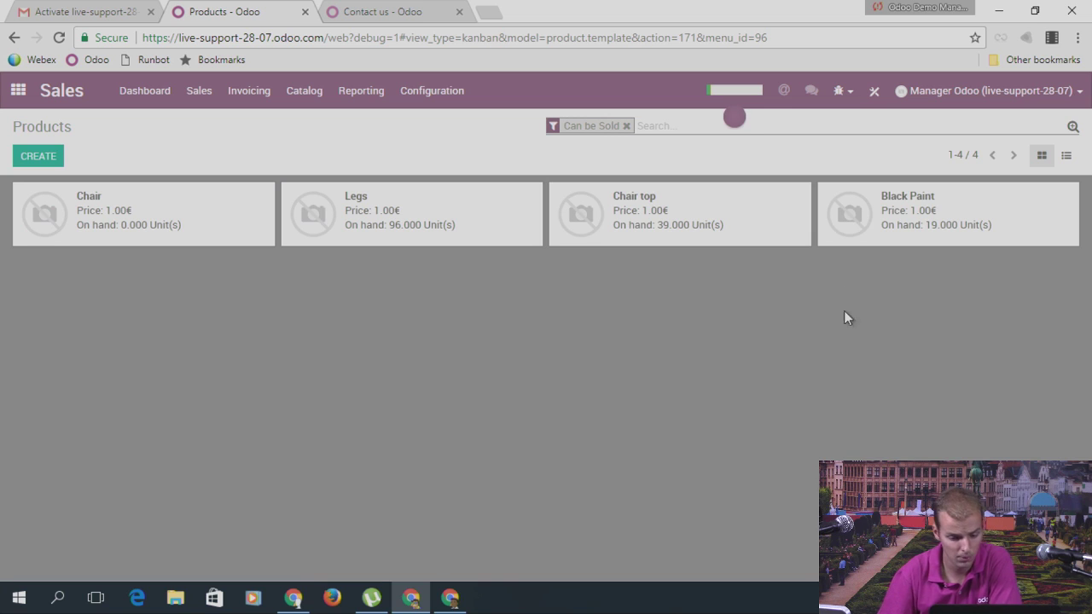
{"action": "left_click", "coordinate": [473, 226]}
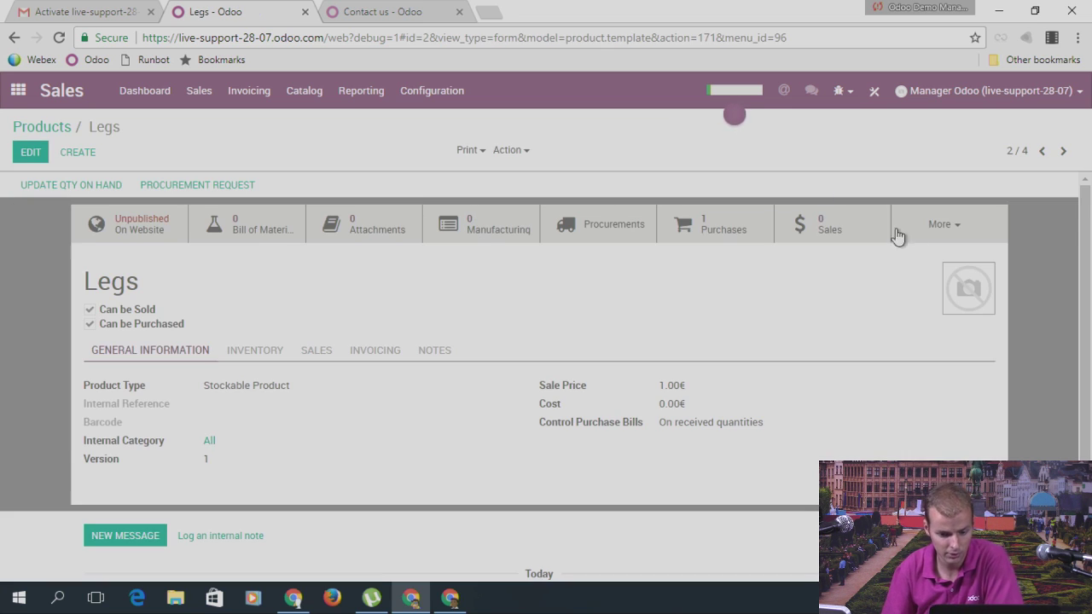
{"action": "left_click", "coordinate": [950, 228]}
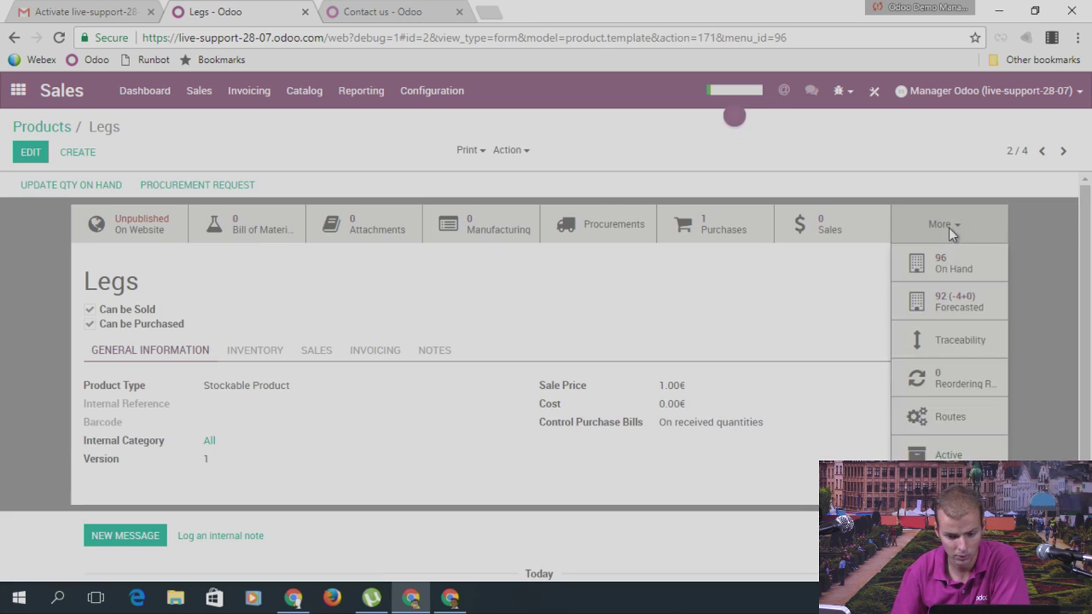
Step: Create a new Legs reordering rule OP/00001 and open its WH/Stock location record
{"action": "left_click", "coordinate": [948, 384]}
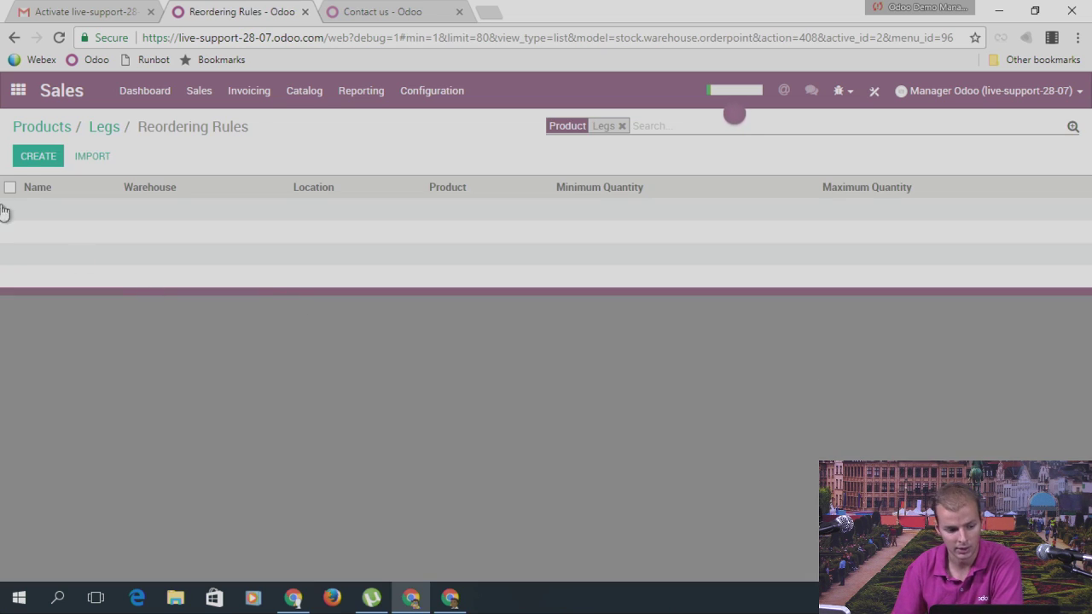
{"action": "left_click", "coordinate": [34, 156]}
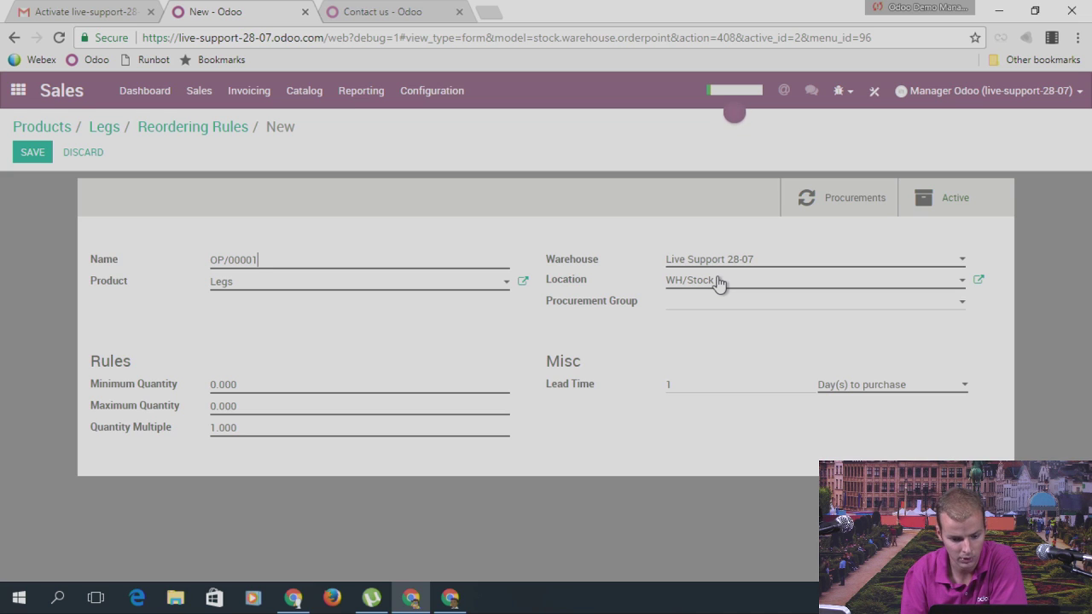
{"action": "left_click", "coordinate": [981, 282]}
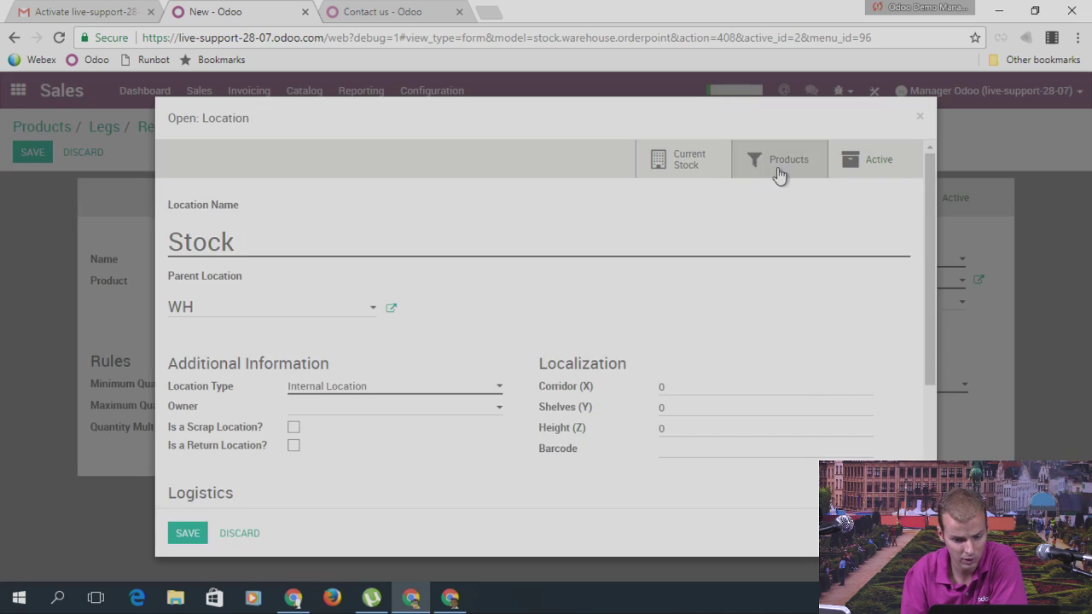
Step: Check WH/Stock current stock, where Legs totals 46.00, then go back to the reordering rule
{"action": "left_click", "coordinate": [708, 163]}
{"action": "left_click", "coordinate": [919, 116]}
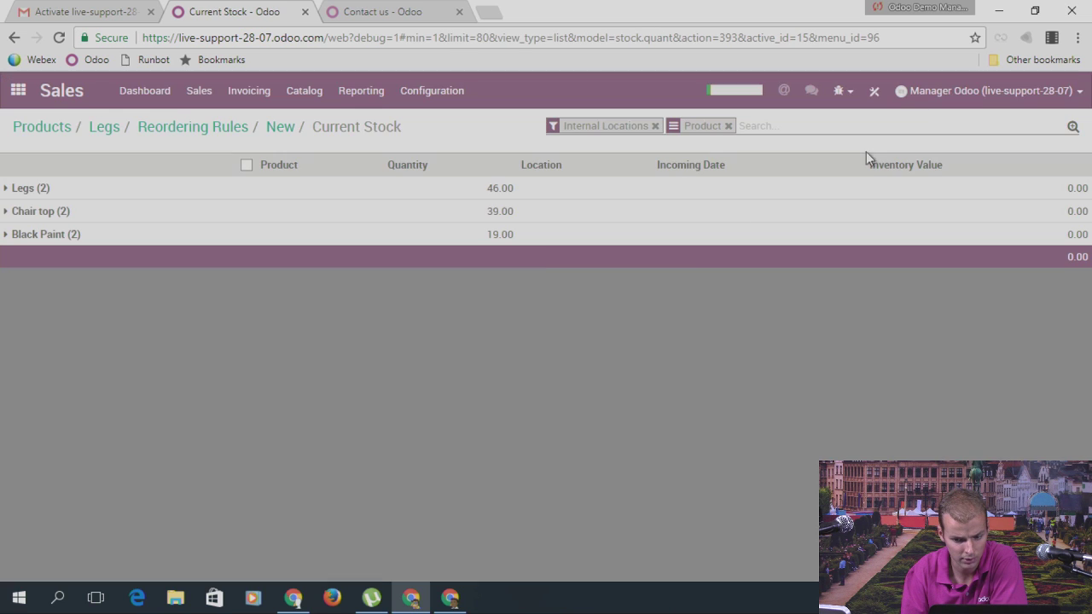
{"action": "left_click", "coordinate": [33, 189]}
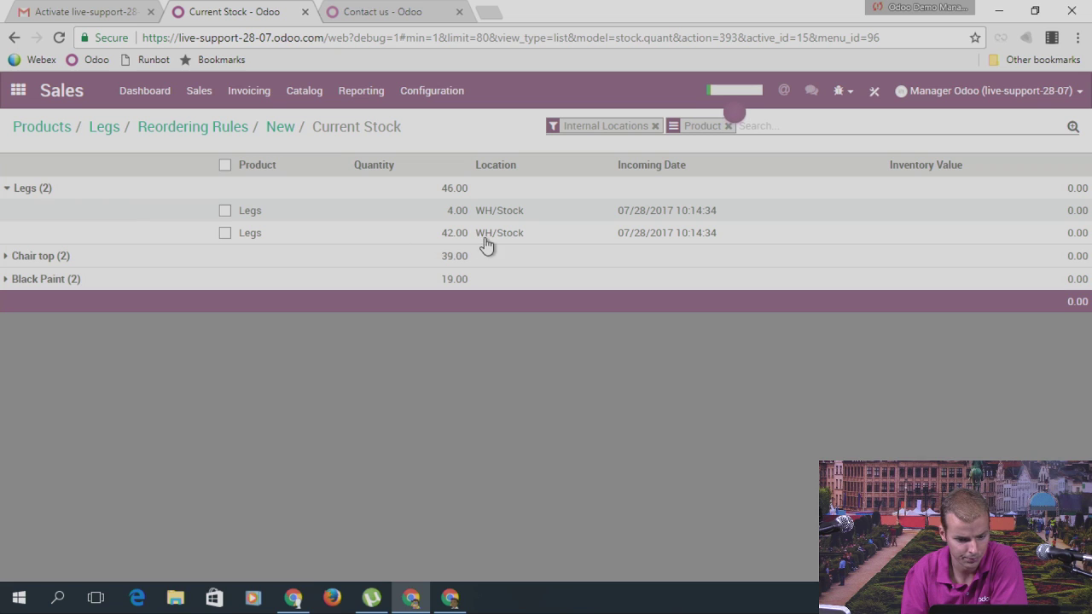
{"action": "left_click", "coordinate": [44, 190]}
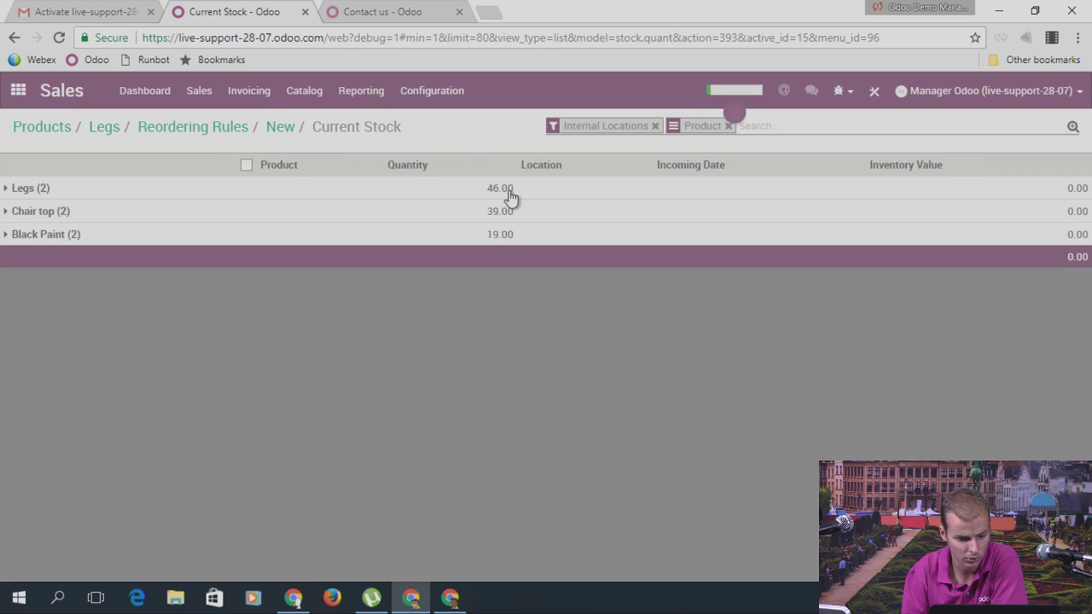
{"action": "left_click", "coordinate": [20, 193]}
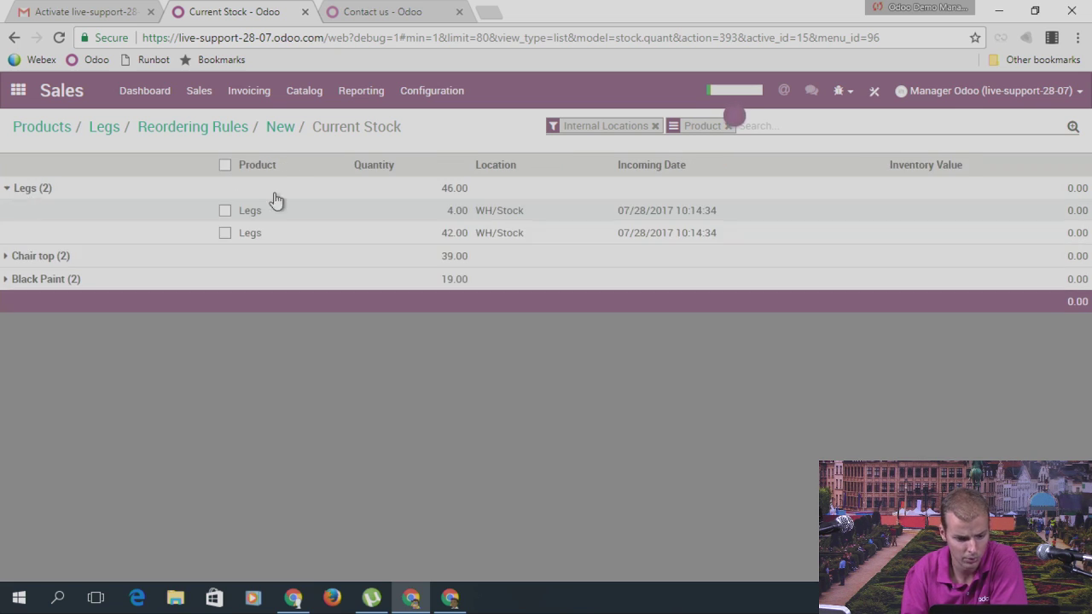
{"action": "left_click", "coordinate": [14, 191]}
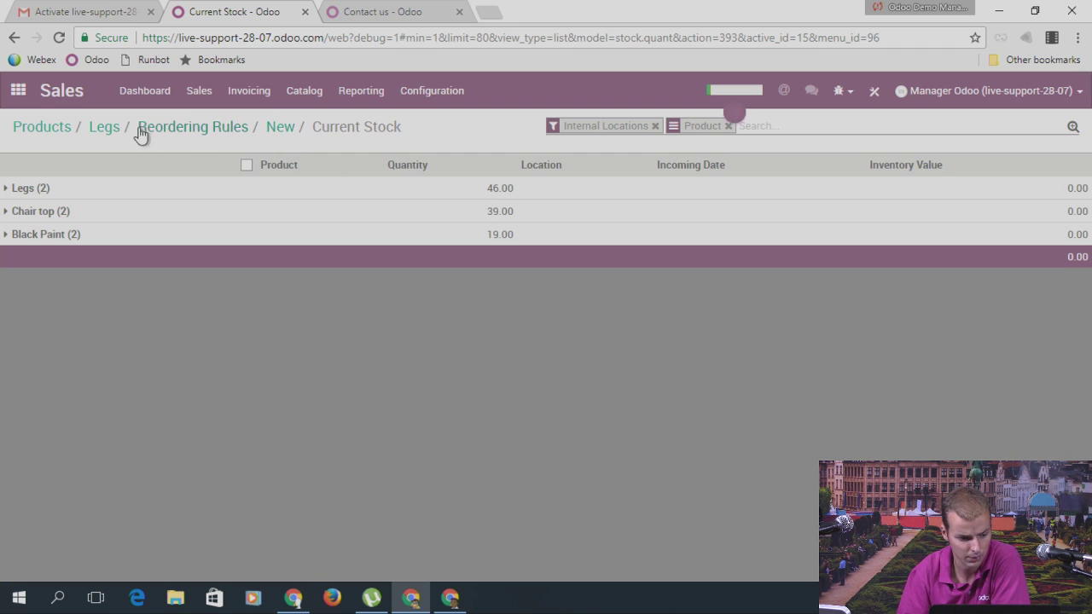
{"action": "left_click", "coordinate": [209, 128]}
Step: Leave the draft rule and edit the Legs product's Inventory tab, showing Buy route and Vendor 1
{"action": "left_click", "coordinate": [44, 160]}
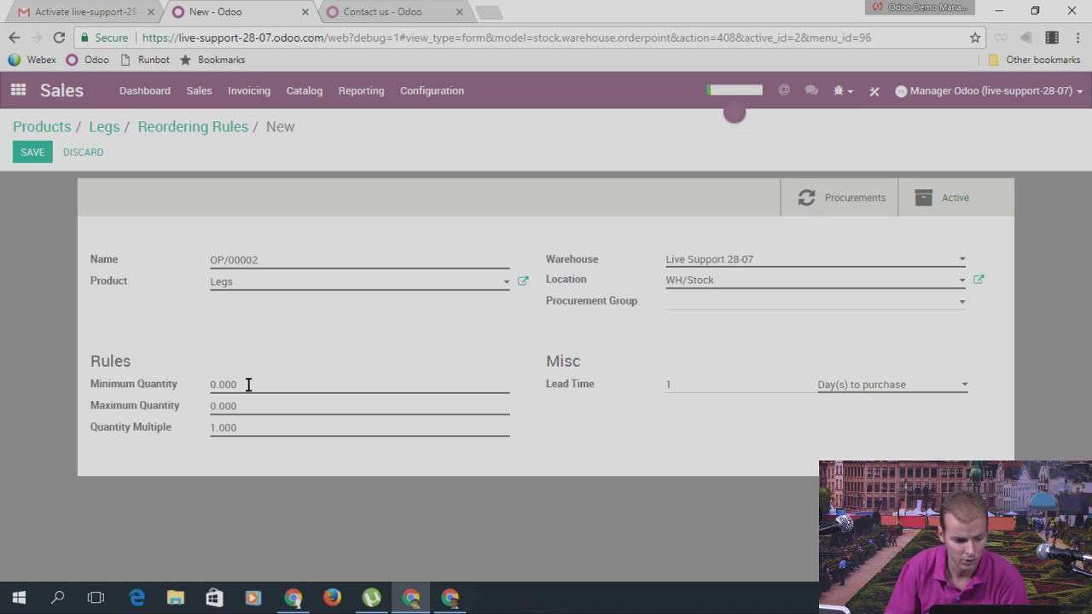
{"action": "left_click", "coordinate": [101, 135]}
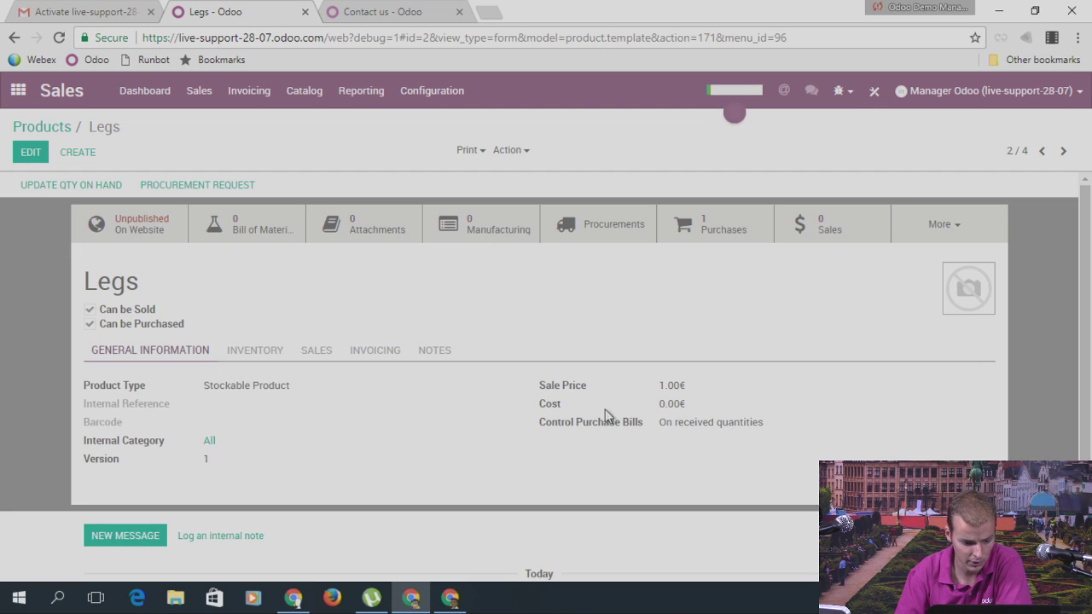
{"action": "left_click", "coordinate": [271, 353]}
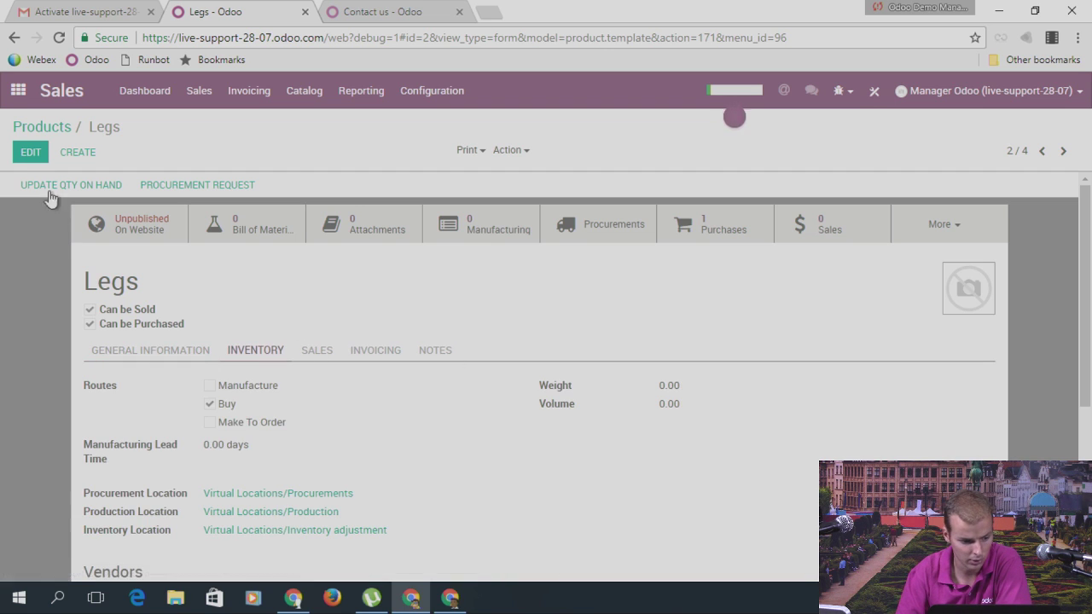
{"action": "left_click", "coordinate": [30, 151]}
Step: Set Vendor 1's price for Legs to 1.00 in the vendor dialog and save the product
{"action": "scroll", "coordinate": [248, 414], "scroll_direction": "down", "scroll_amount": 3}
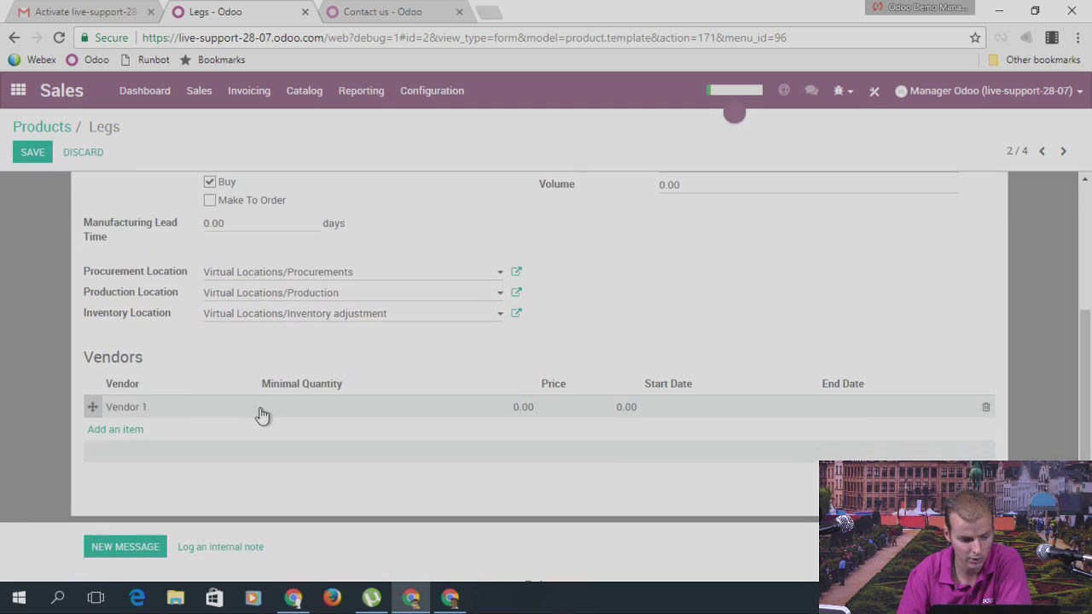
{"action": "mouse_move", "coordinate": [139, 407]}
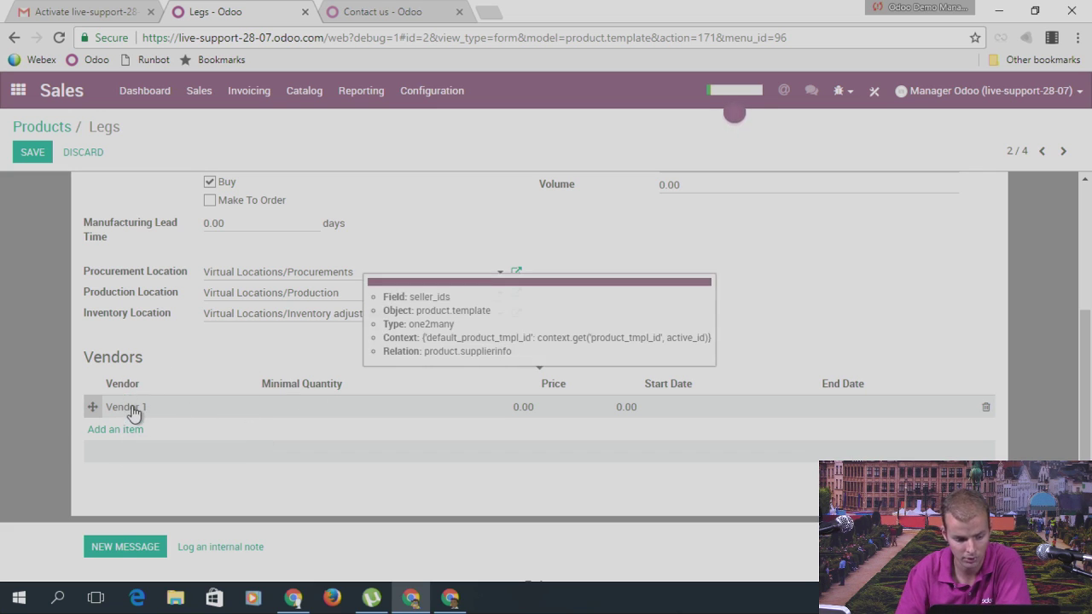
{"action": "left_click", "coordinate": [167, 410]}
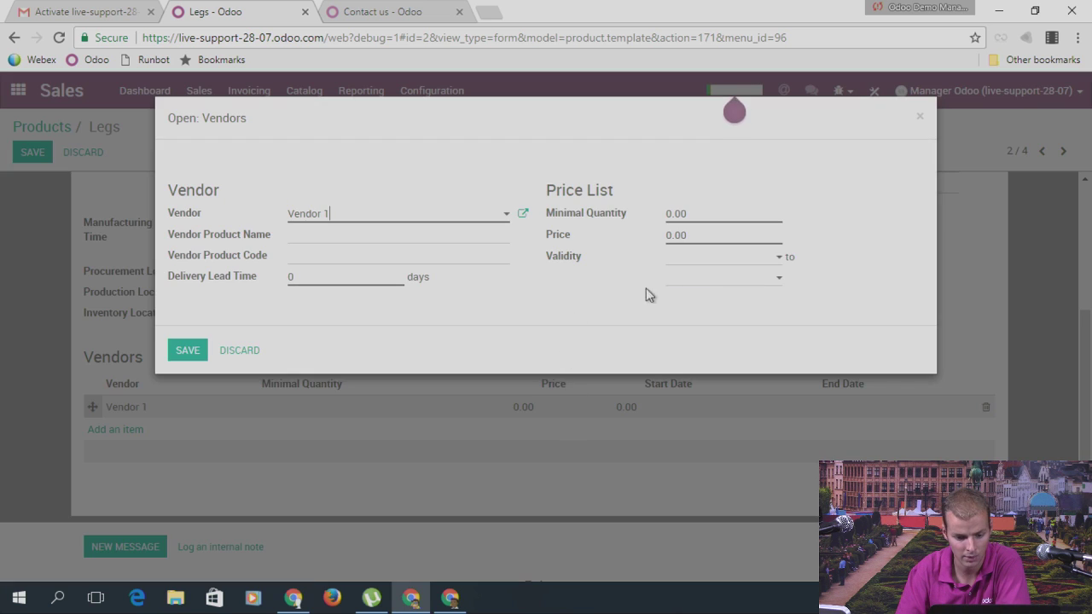
{"action": "left_click", "coordinate": [700, 221]}
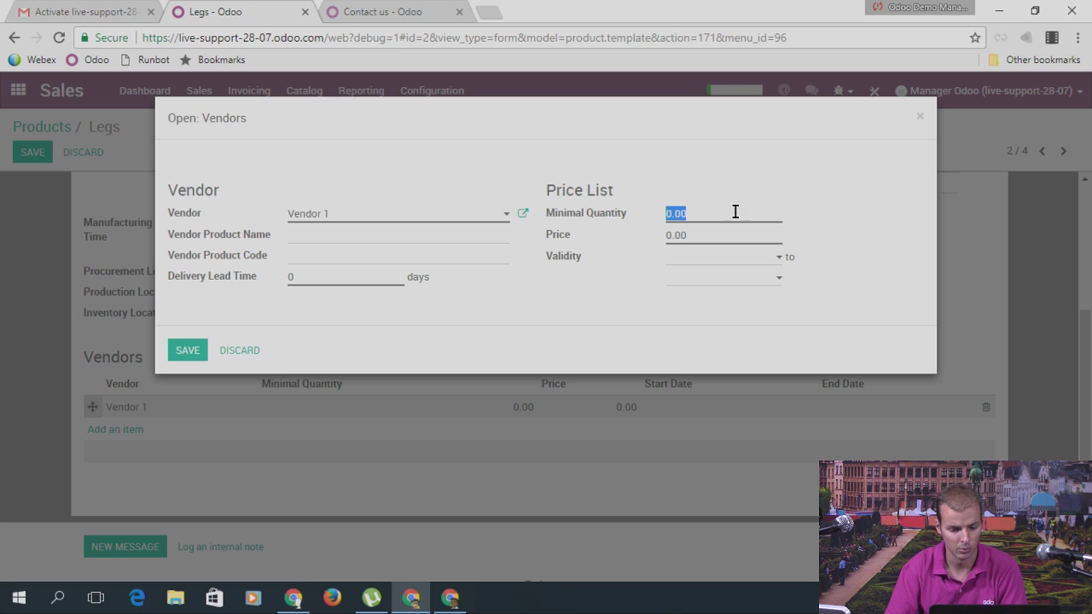
{"action": "left_click", "coordinate": [681, 238]}
{"action": "type", "text": "1"}
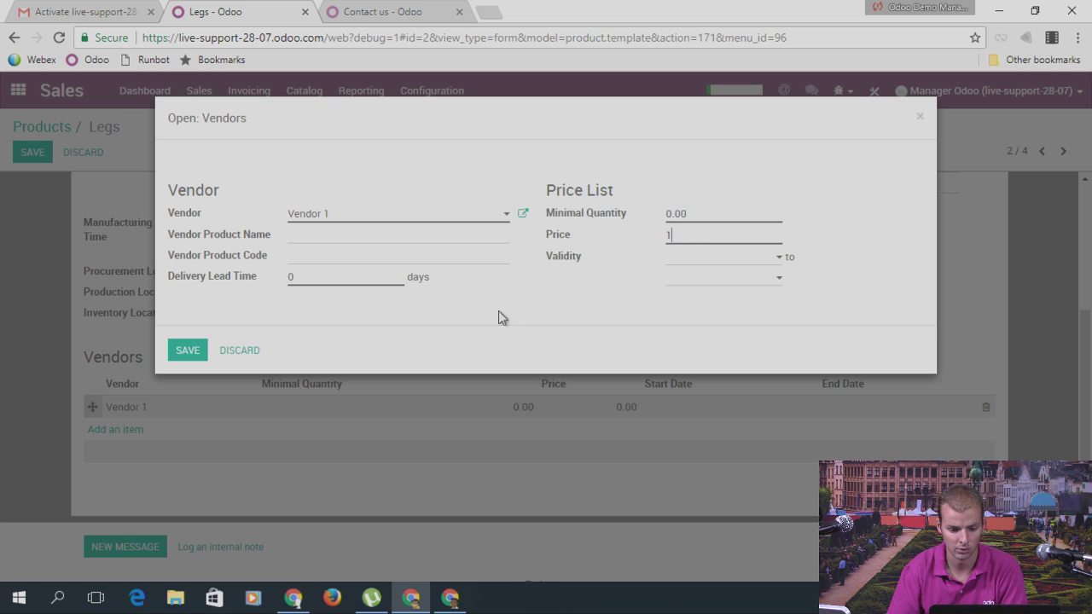
{"action": "left_click", "coordinate": [180, 350]}
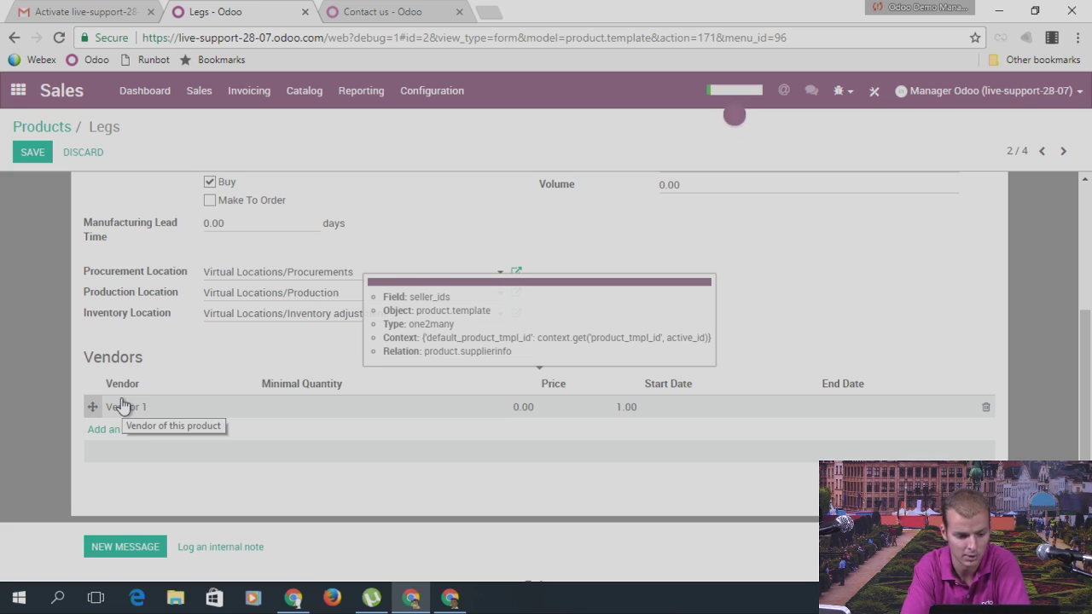
{"action": "left_click", "coordinate": [35, 156]}
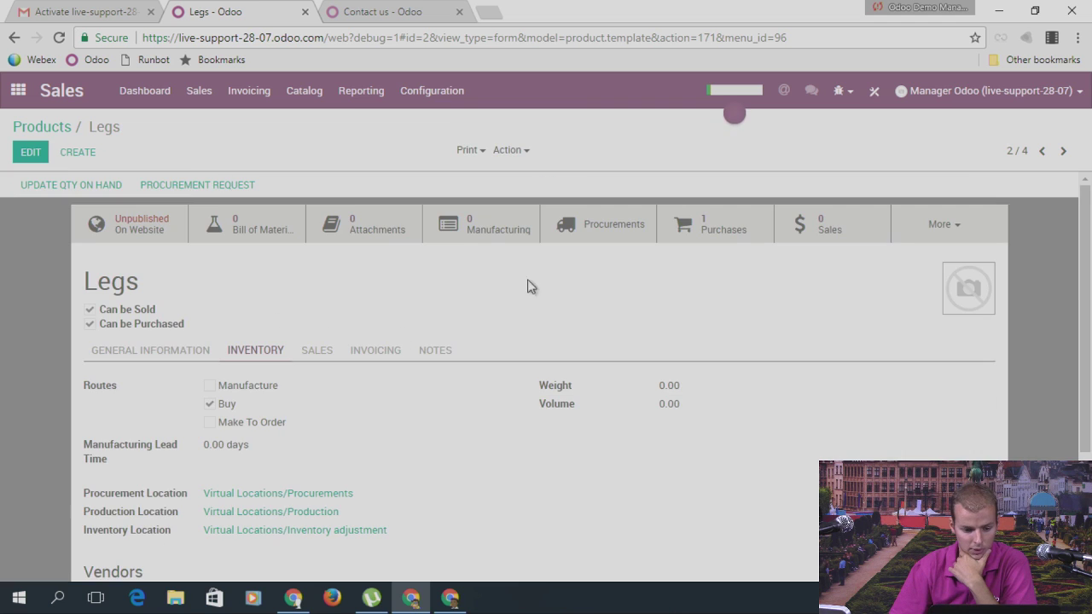
Step: Save Legs reordering rule OP/00003 at WH/Stock with minimum 200 and maximum 300, then return to Legs
{"action": "left_click", "coordinate": [941, 224]}
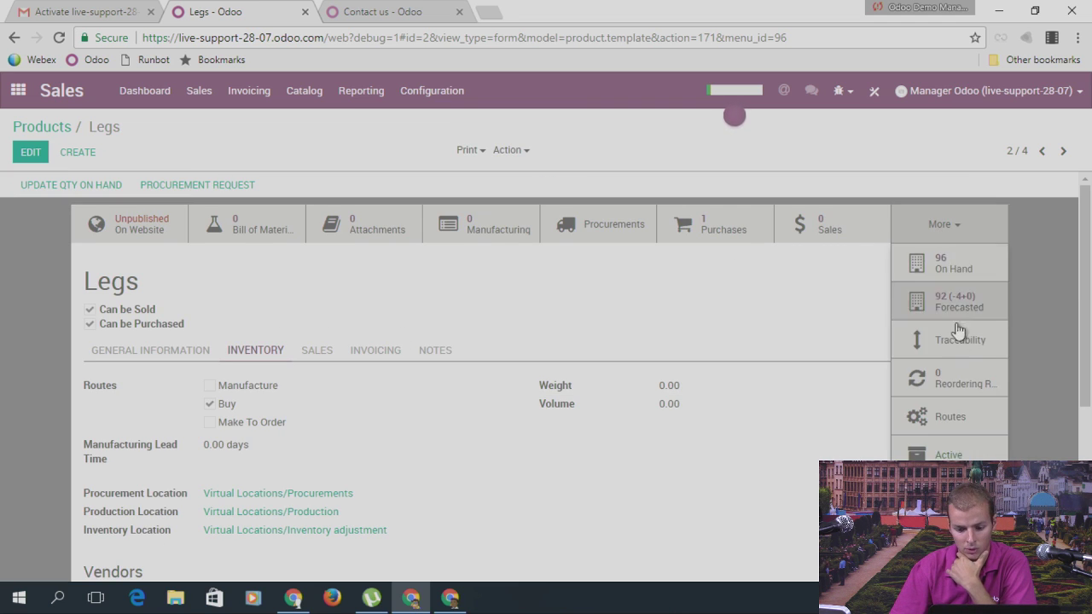
{"action": "left_click", "coordinate": [943, 384]}
{"action": "left_click", "coordinate": [34, 153]}
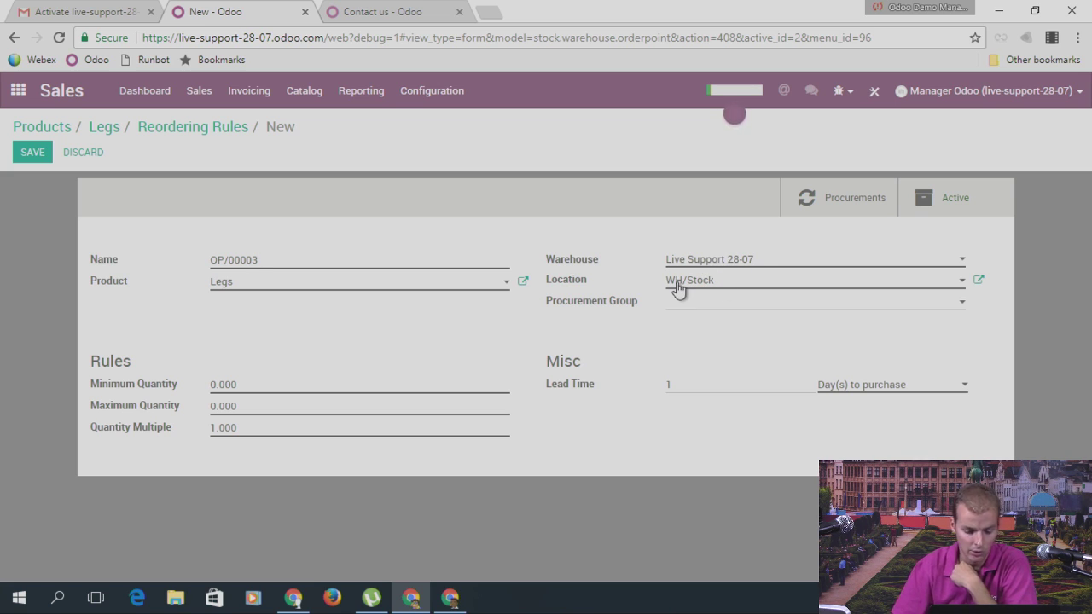
{"action": "left_click", "coordinate": [237, 384]}
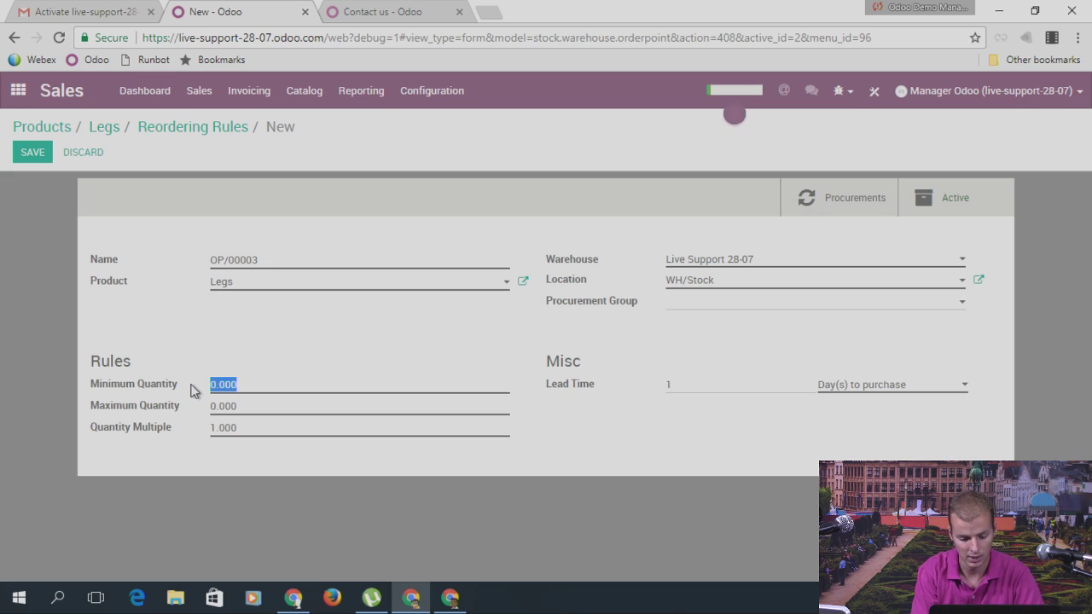
{"action": "type", "text": "200"}
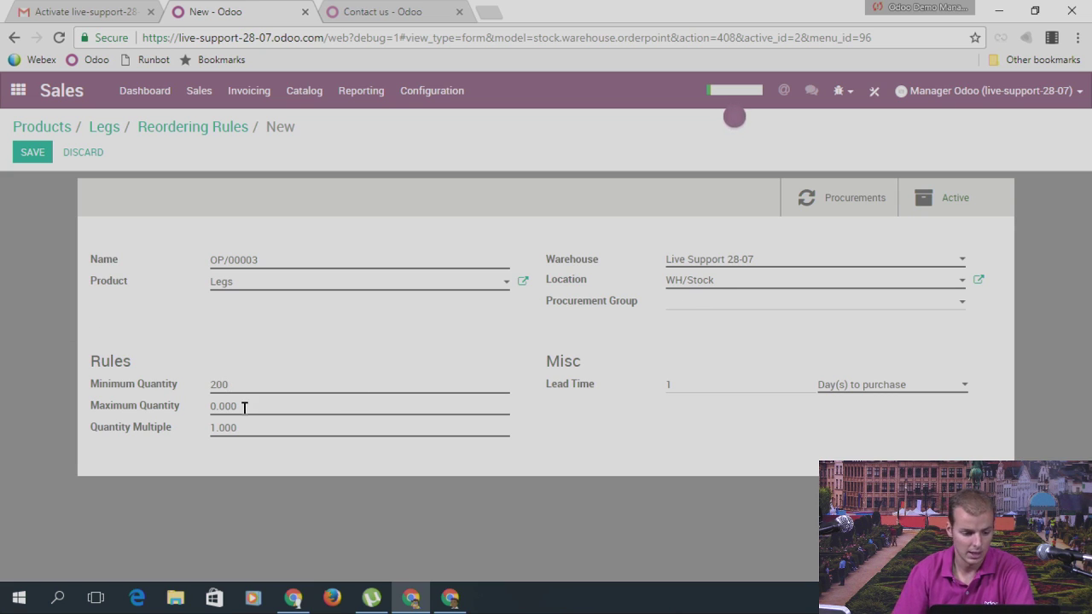
{"action": "left_click", "coordinate": [176, 409]}
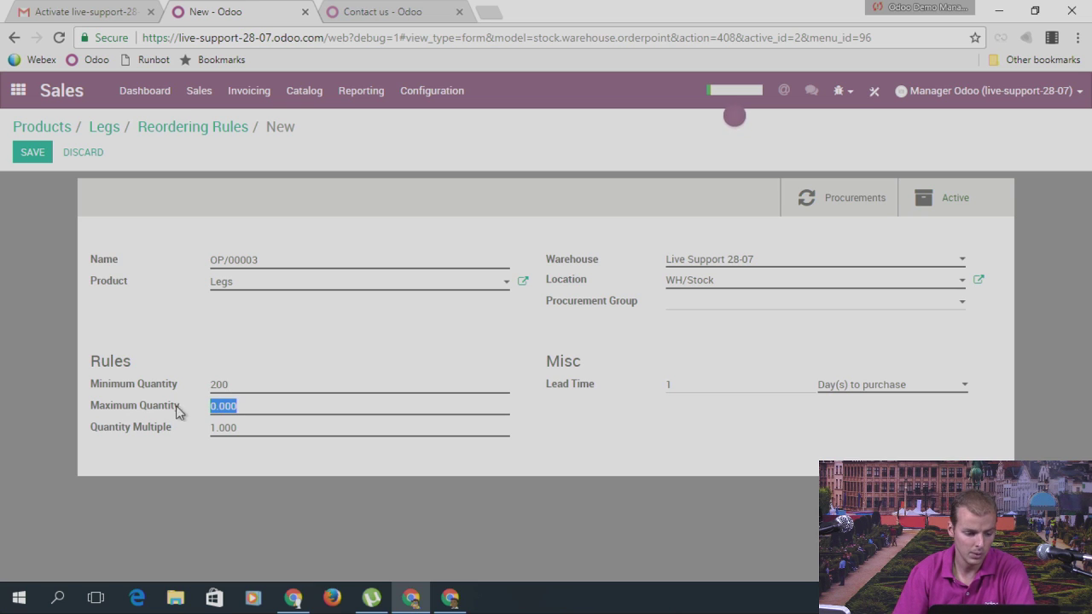
{"action": "mouse_move", "coordinate": [156, 413]}
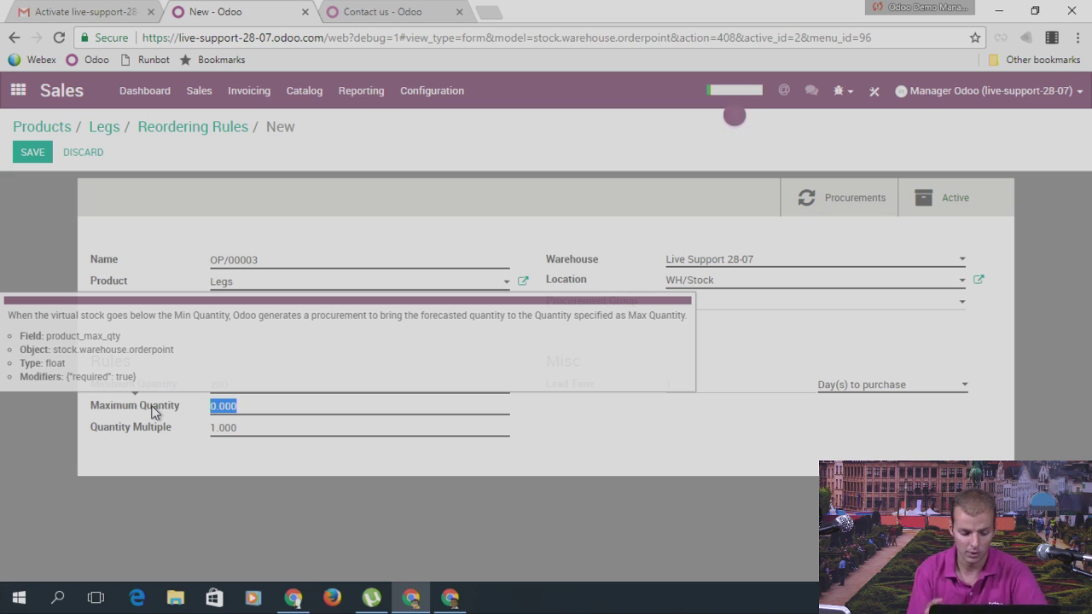
{"action": "type", "text": "300"}
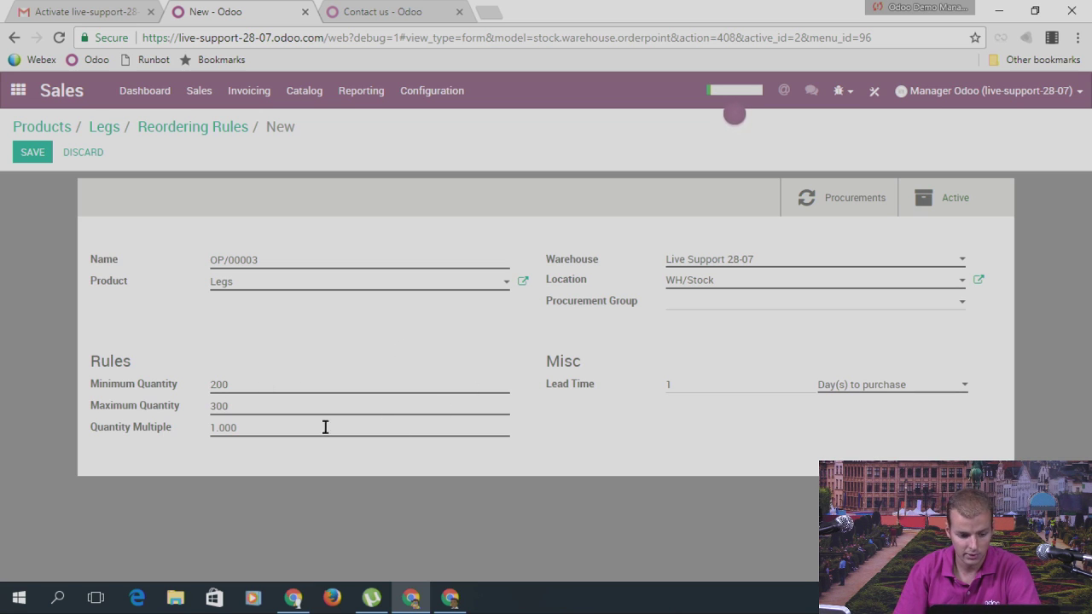
{"action": "left_click", "coordinate": [293, 407]}
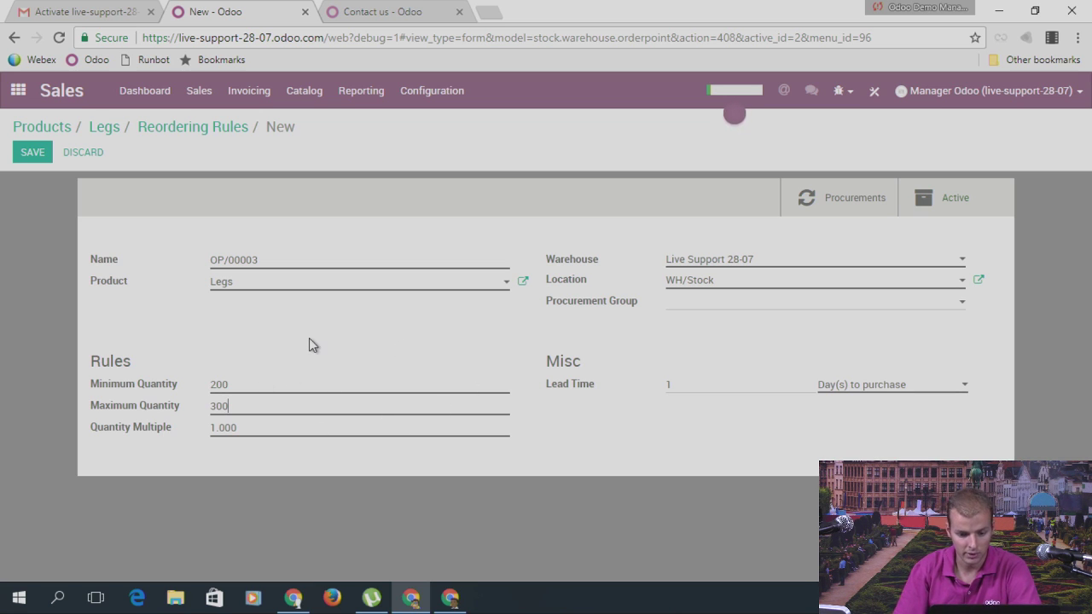
{"action": "left_click", "coordinate": [24, 159]}
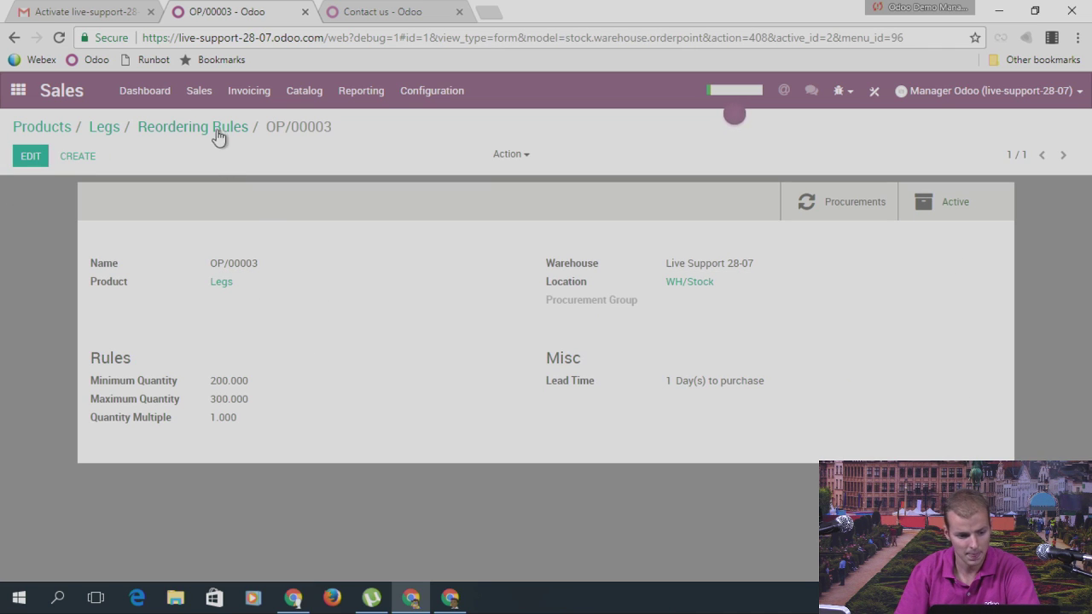
{"action": "left_click", "coordinate": [104, 127]}
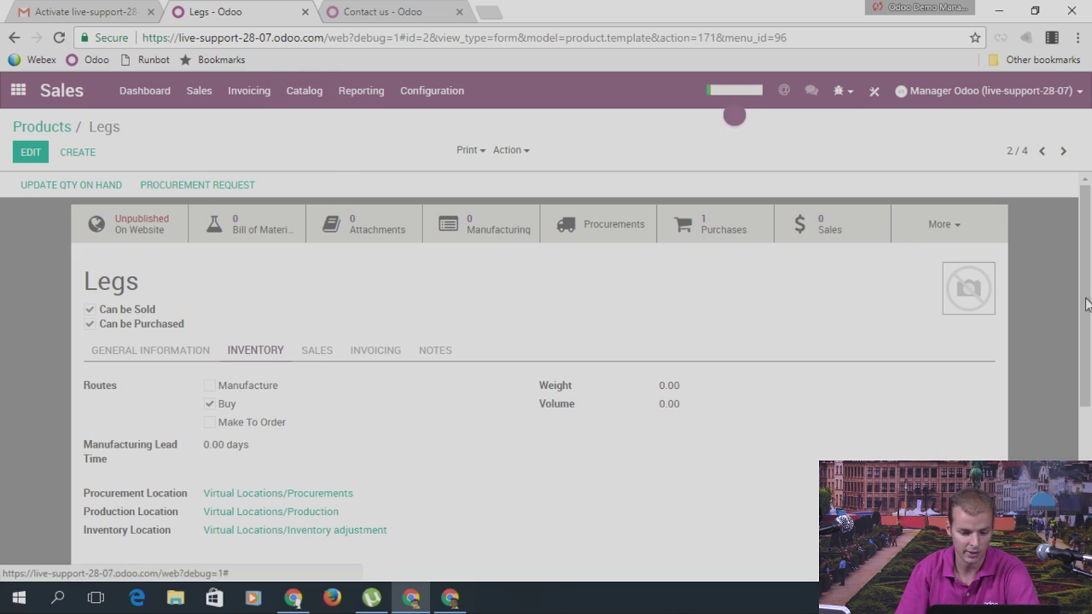
Step: Run the reordering rules scheduler from Inventory to compute stock
{"action": "left_click", "coordinate": [18, 90]}
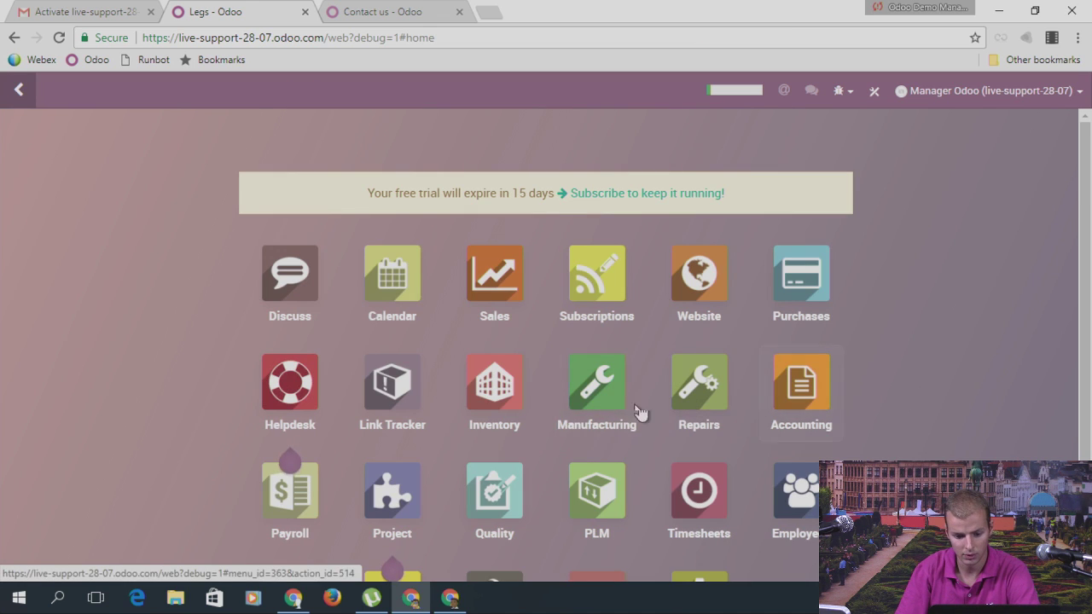
{"action": "scroll", "coordinate": [557, 391], "scroll_direction": "down", "scroll_amount": 1}
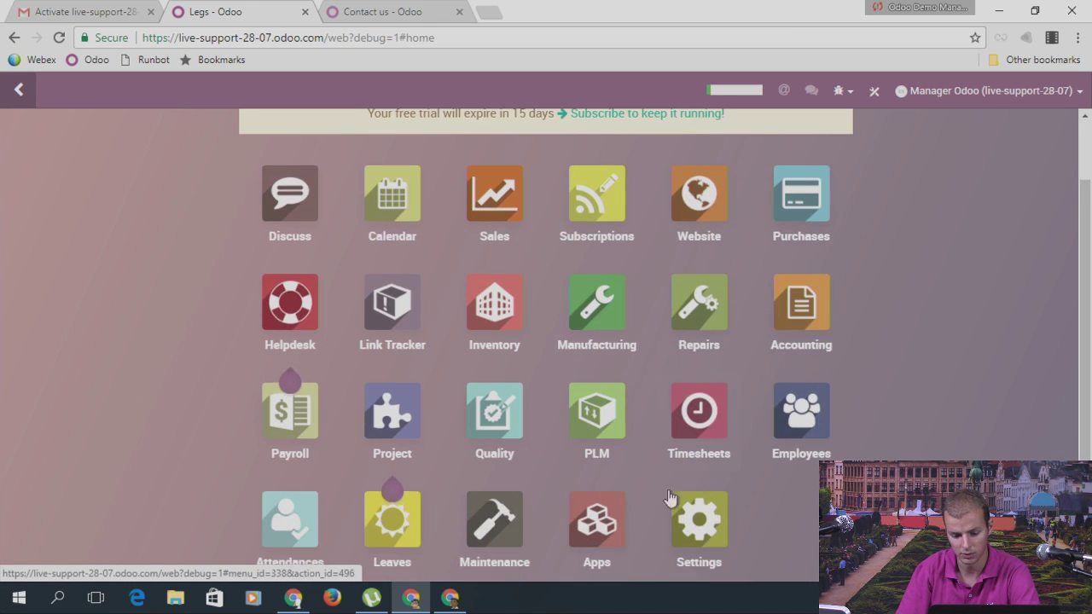
{"action": "left_click", "coordinate": [504, 322]}
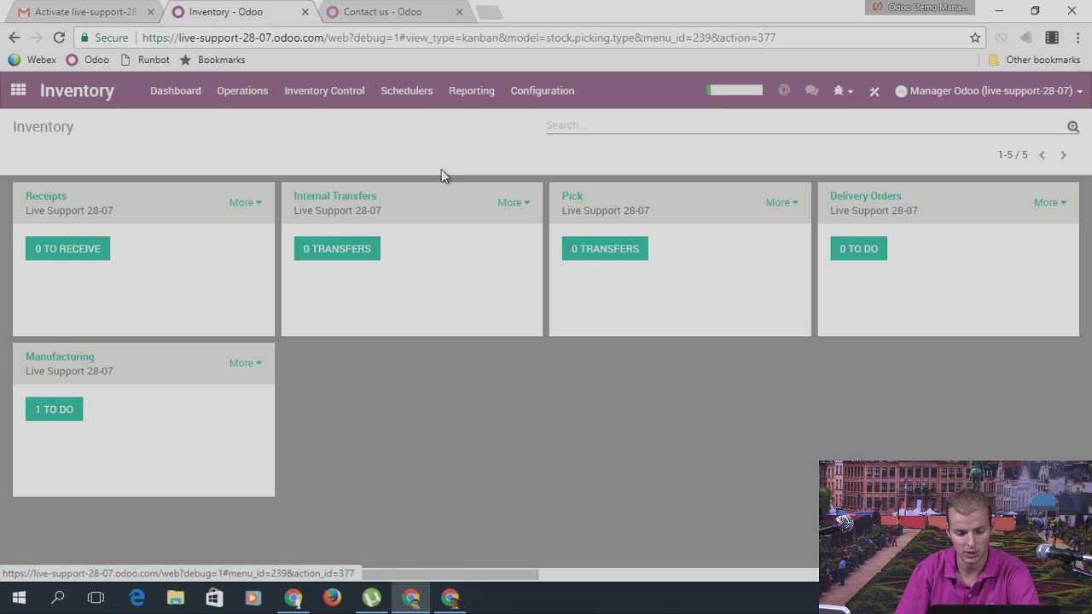
{"action": "left_click", "coordinate": [424, 94]}
{"action": "left_click", "coordinate": [430, 144]}
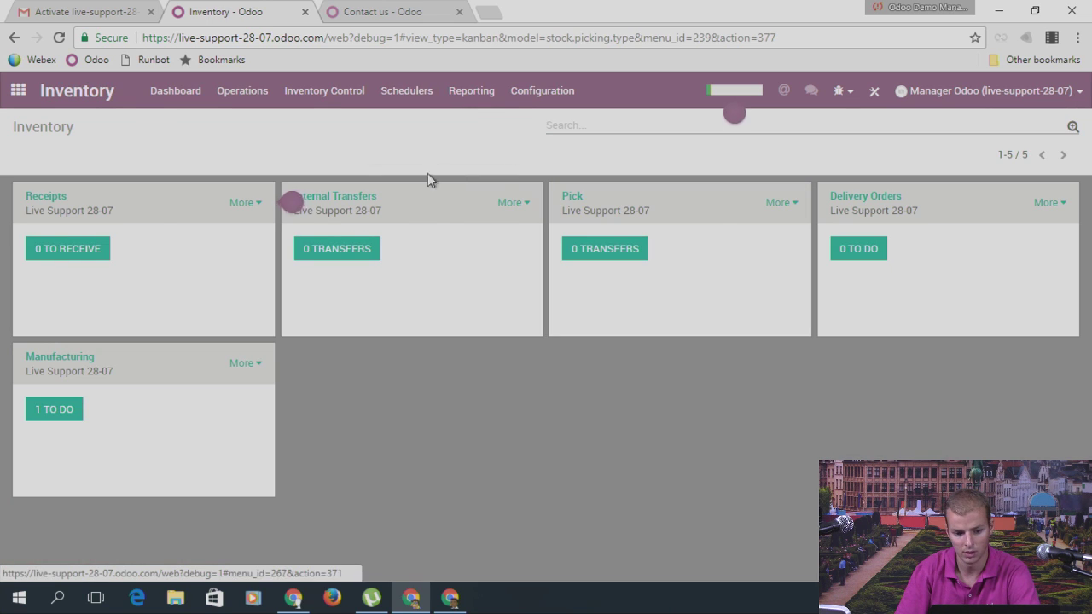
{"action": "left_click", "coordinate": [250, 239]}
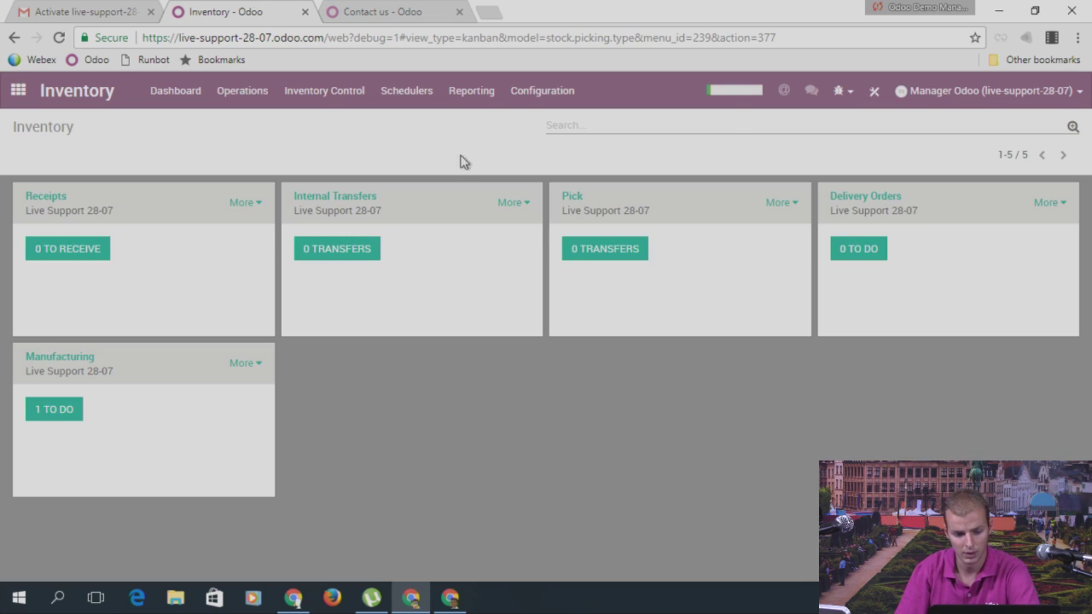
Step: Check the resulting purchase order for 258 Legs from Vendor 1, then return to the home screen
{"action": "left_click", "coordinate": [18, 90]}
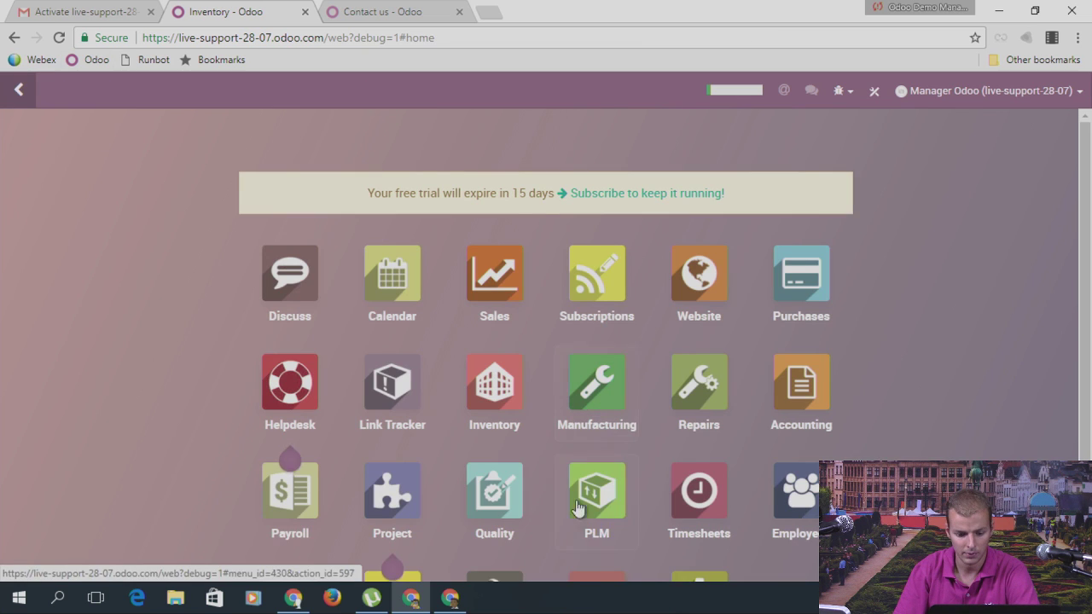
{"action": "scroll", "coordinate": [465, 470], "scroll_direction": "down", "scroll_amount": 2}
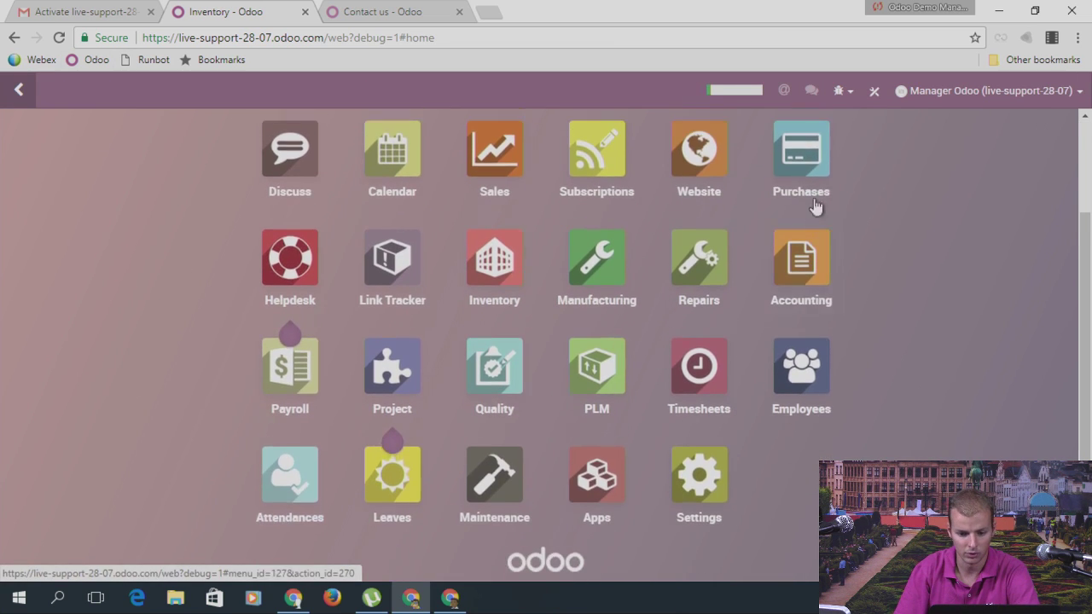
{"action": "scroll", "coordinate": [816, 204], "scroll_direction": "up", "scroll_amount": 1}
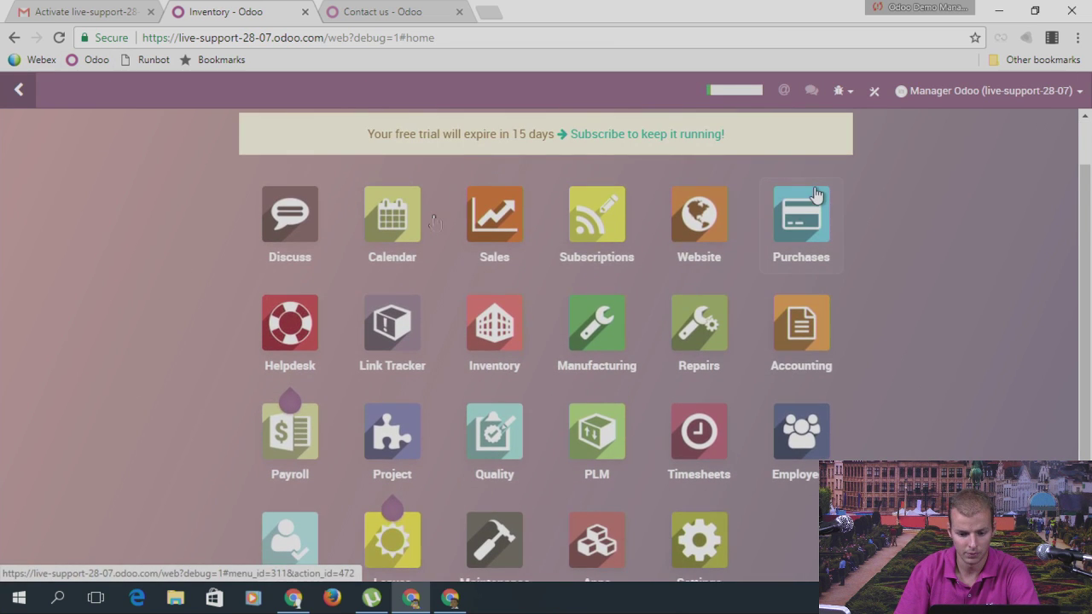
{"action": "left_click", "coordinate": [817, 195]}
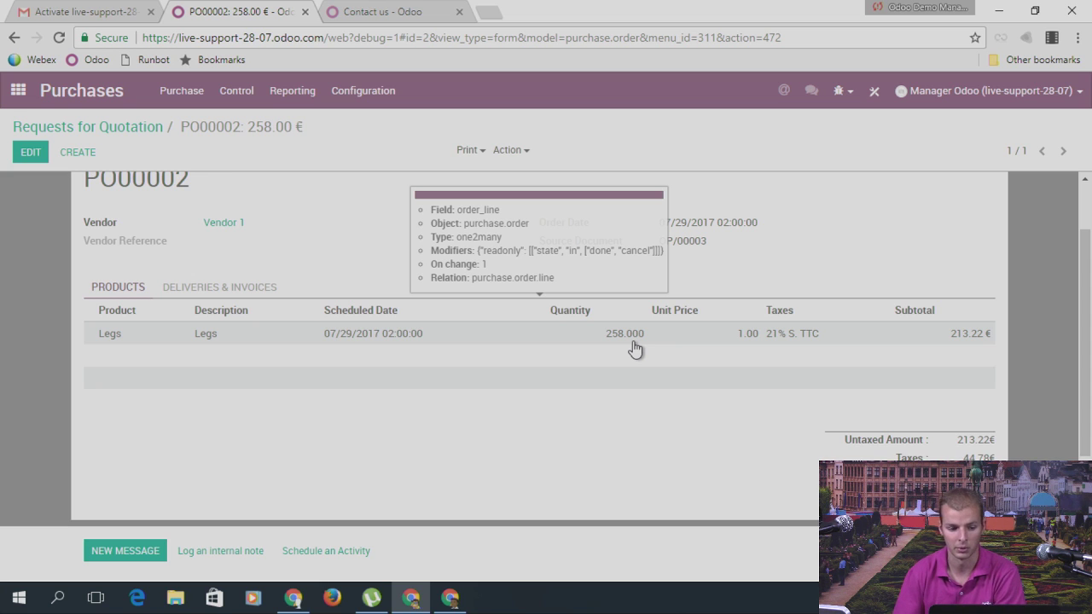
{"action": "left_click", "coordinate": [23, 95]}
{"action": "scroll", "coordinate": [510, 294], "scroll_direction": "down", "scroll_amount": 3}
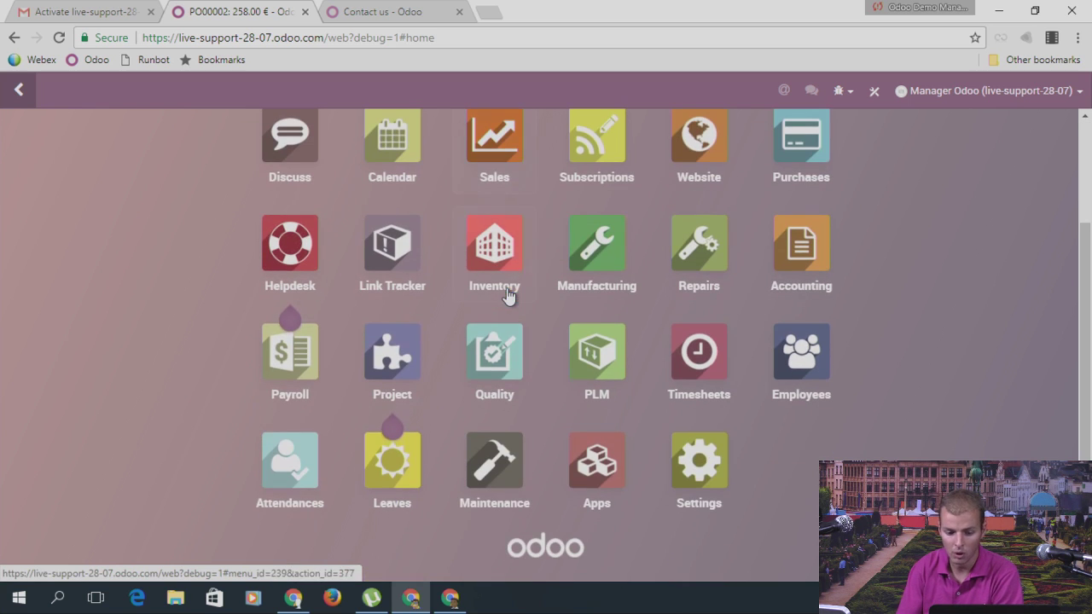
Step: Open the 'Procurement: run MRP scheduler' action from Settings > Technical > Scheduled Actions, showing it off with 1-day interval
{"action": "left_click", "coordinate": [688, 469]}
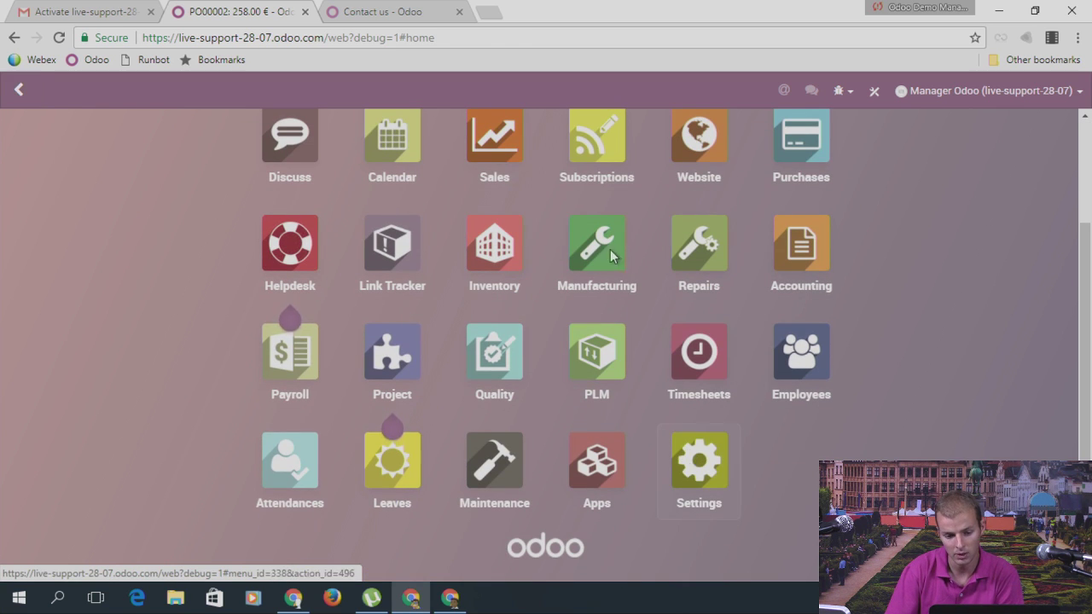
{"action": "left_click", "coordinate": [452, 96]}
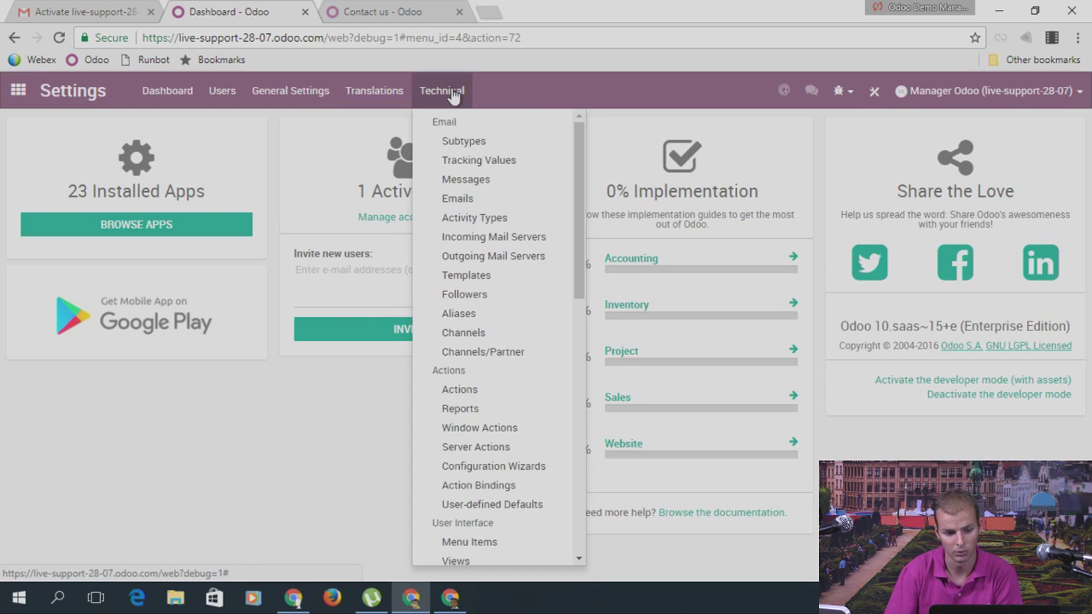
{"action": "scroll", "coordinate": [462, 254], "scroll_direction": "down", "scroll_amount": 1}
{"action": "scroll", "coordinate": [462, 255], "scroll_direction": "down", "scroll_amount": 5}
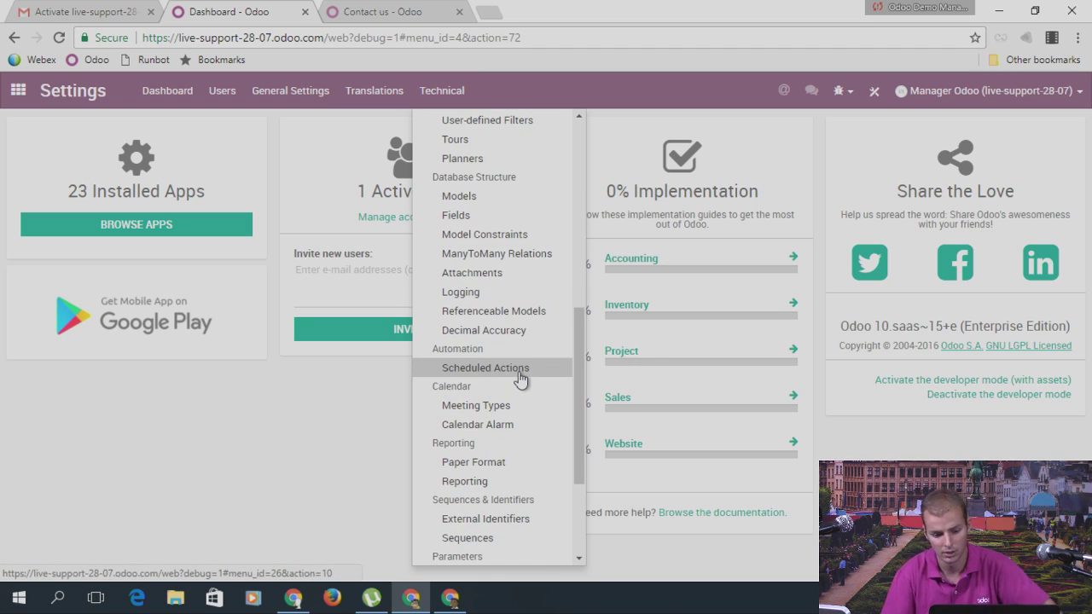
{"action": "left_click", "coordinate": [520, 378]}
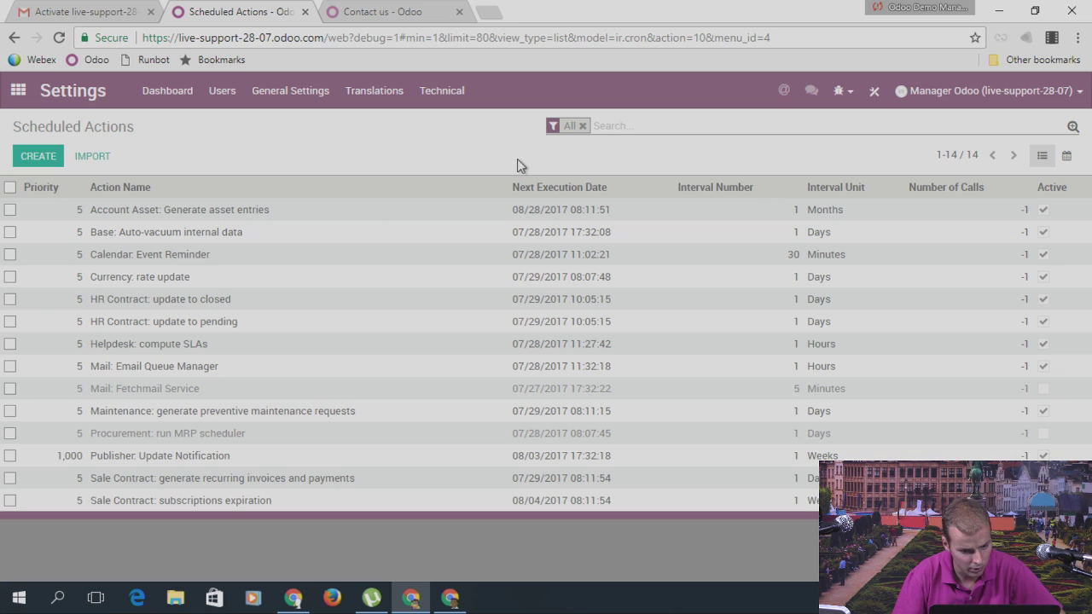
{"action": "left_click", "coordinate": [608, 129]}
{"action": "type", "text": "sch"}
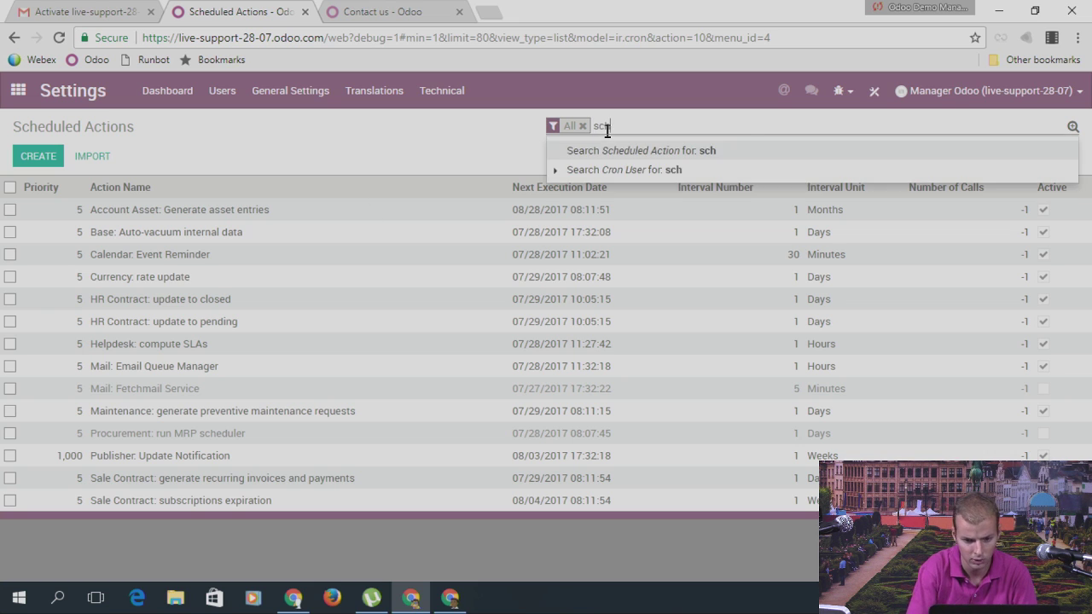
{"action": "key", "text": "Return"}
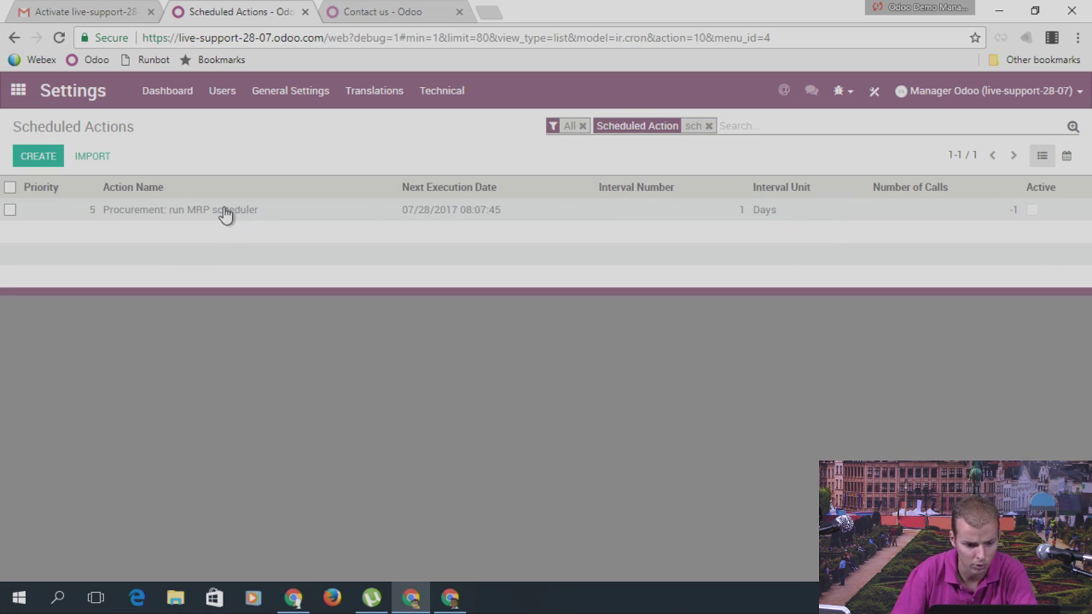
{"action": "left_click", "coordinate": [708, 126]}
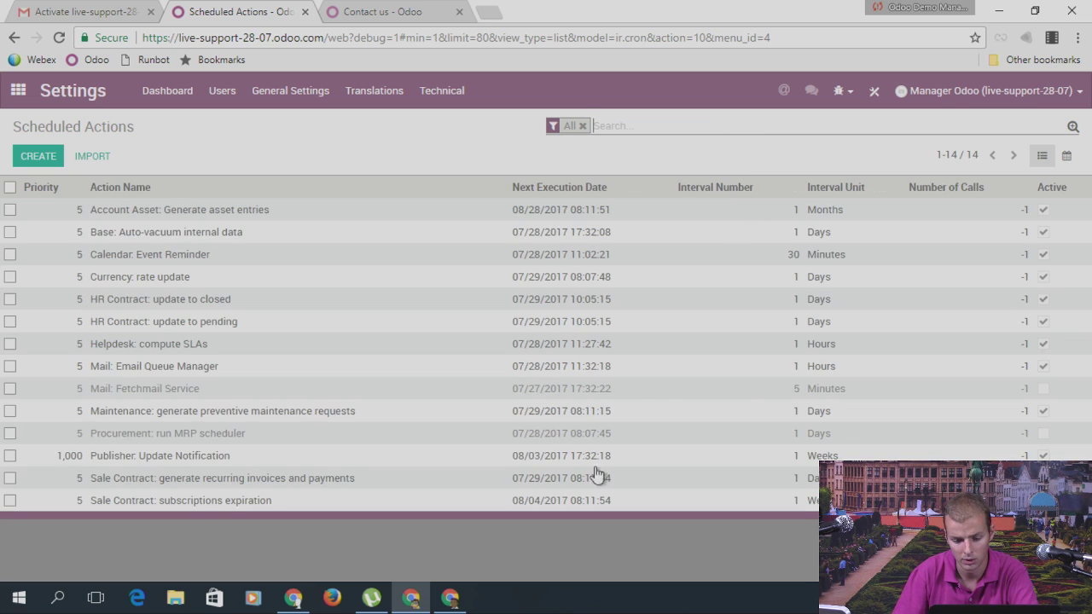
{"action": "left_click", "coordinate": [145, 435]}
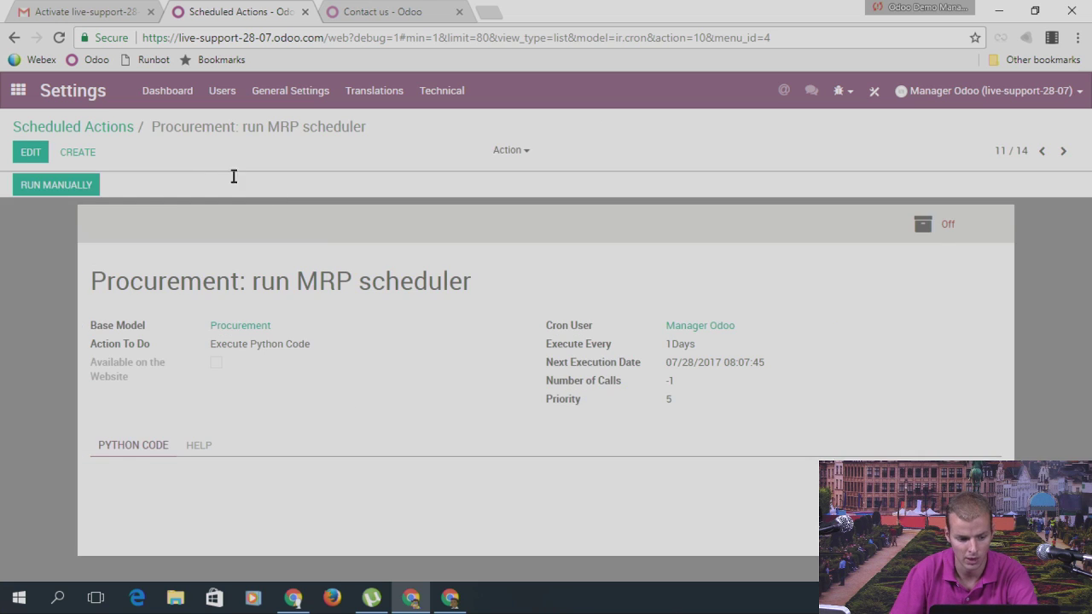
Step: Leave the 'Procurement: run MRP scheduler' action through the Scheduled Actions list and go to the apps home screen
{"action": "left_click", "coordinate": [116, 136]}
{"action": "left_click", "coordinate": [18, 91]}
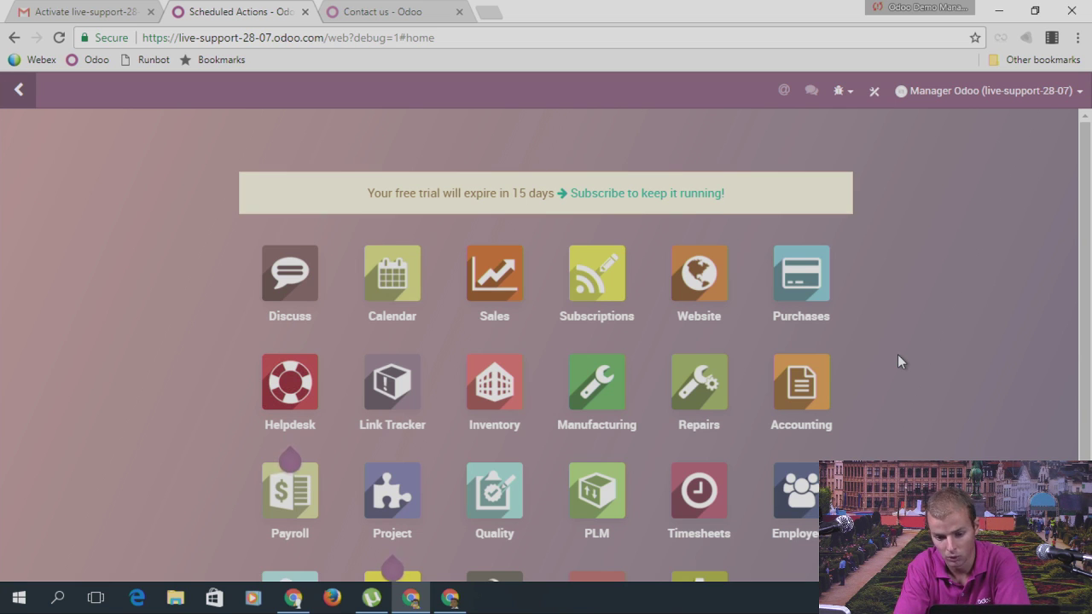
Step: Install the paid Odoo Studio app from the Studio toolbar icon and confirm the installation
{"action": "left_click", "coordinate": [874, 96]}
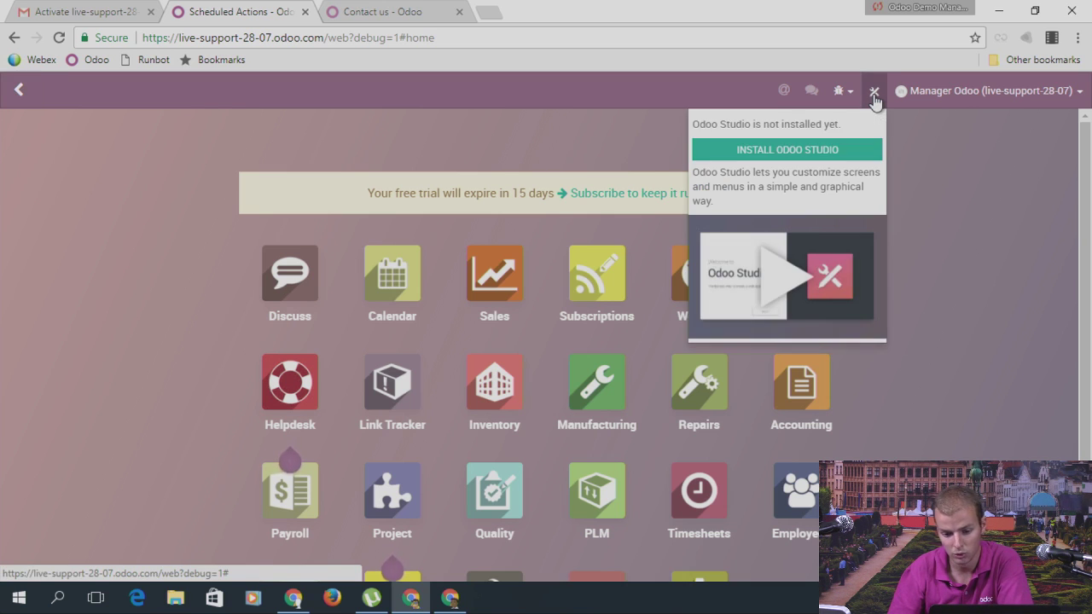
{"action": "left_click", "coordinate": [661, 141]}
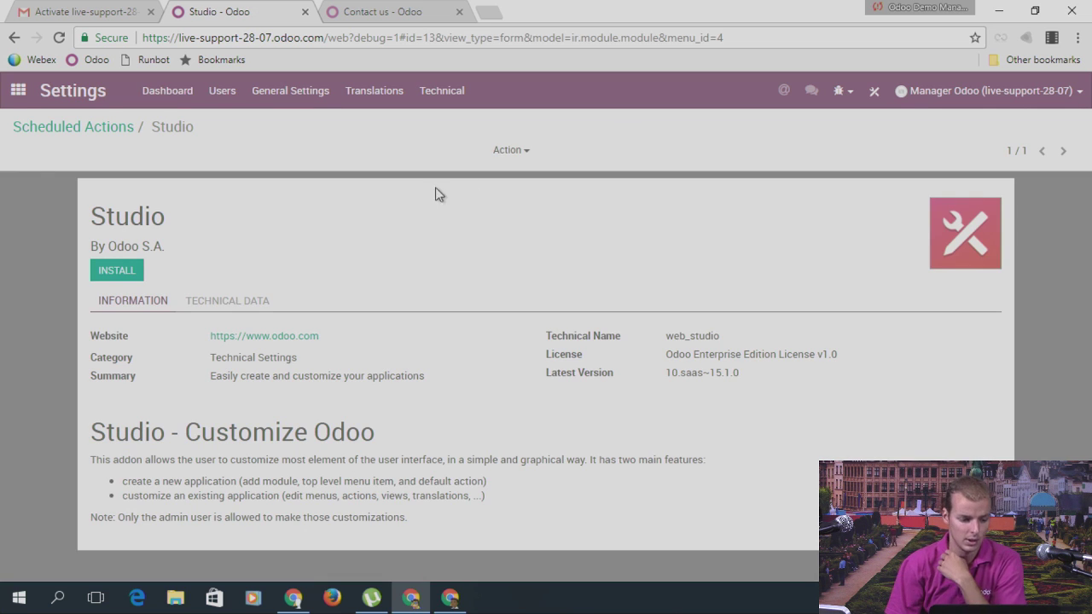
{"action": "left_click", "coordinate": [130, 273]}
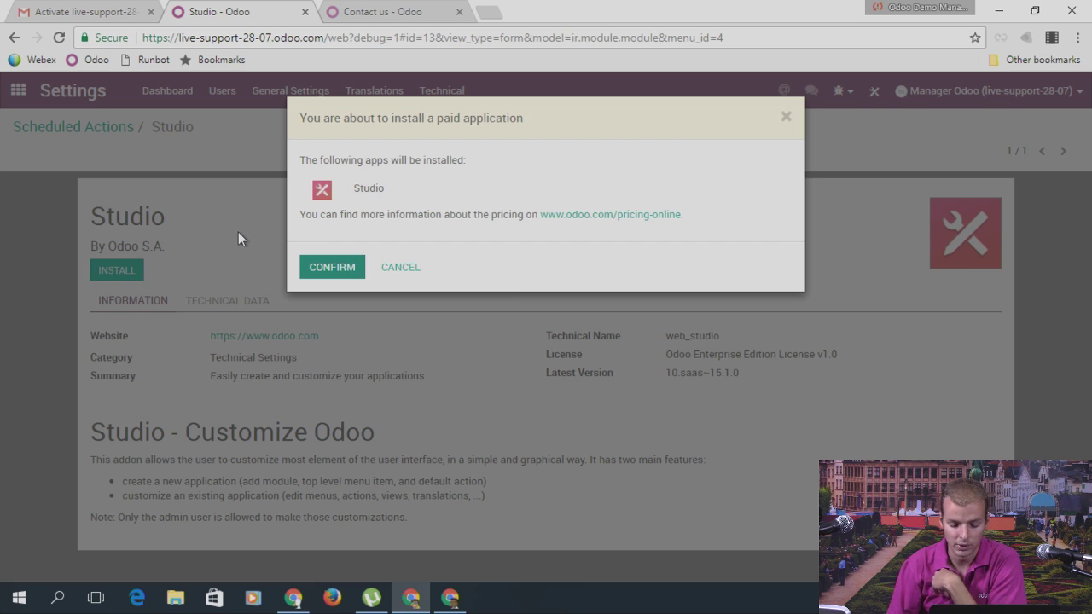
{"action": "key", "text": "Return"}
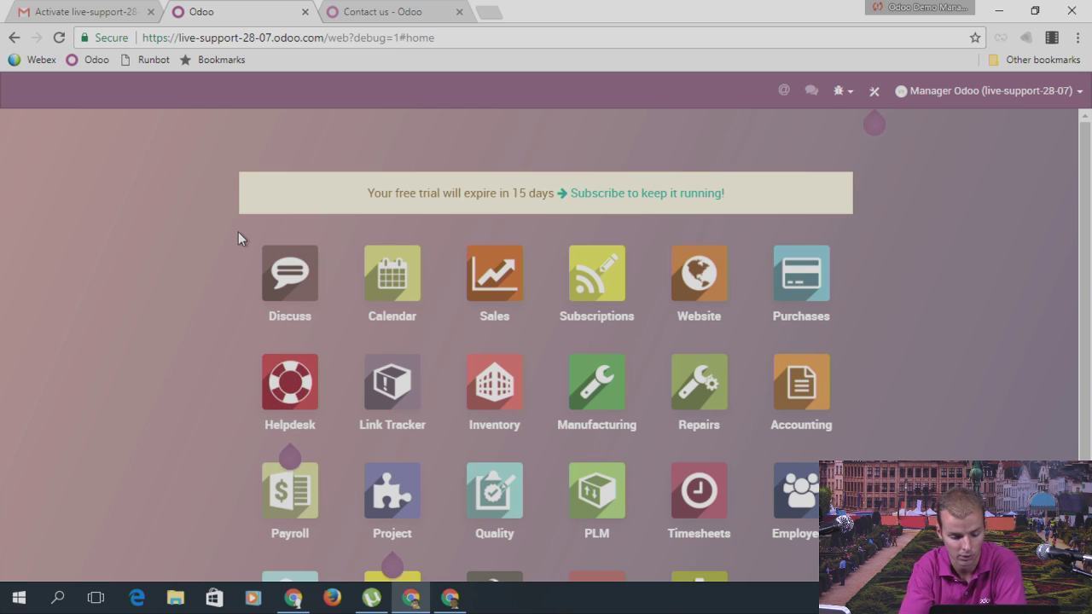
Step: Open the Accounting dashboard and look through its sales and purchases menus
{"action": "scroll", "coordinate": [563, 273], "scroll_direction": "down", "scroll_amount": 1}
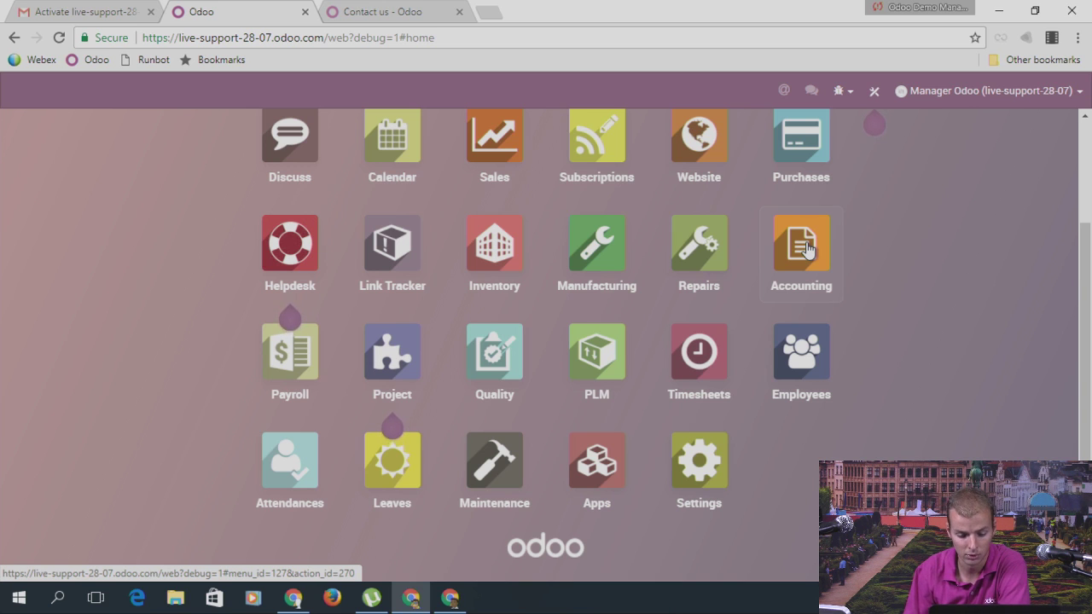
{"action": "left_click", "coordinate": [806, 247]}
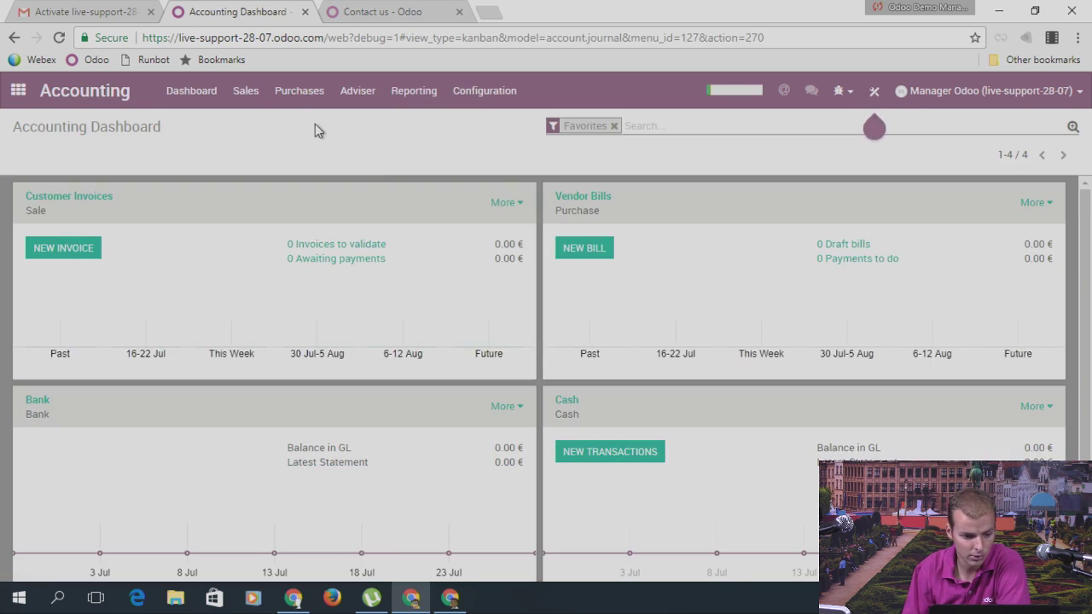
{"action": "left_click", "coordinate": [259, 99]}
{"action": "left_click", "coordinate": [299, 91]}
Step: View the vendor bills list, then open the Sales app's Sales Orders list
{"action": "left_click", "coordinate": [278, 117]}
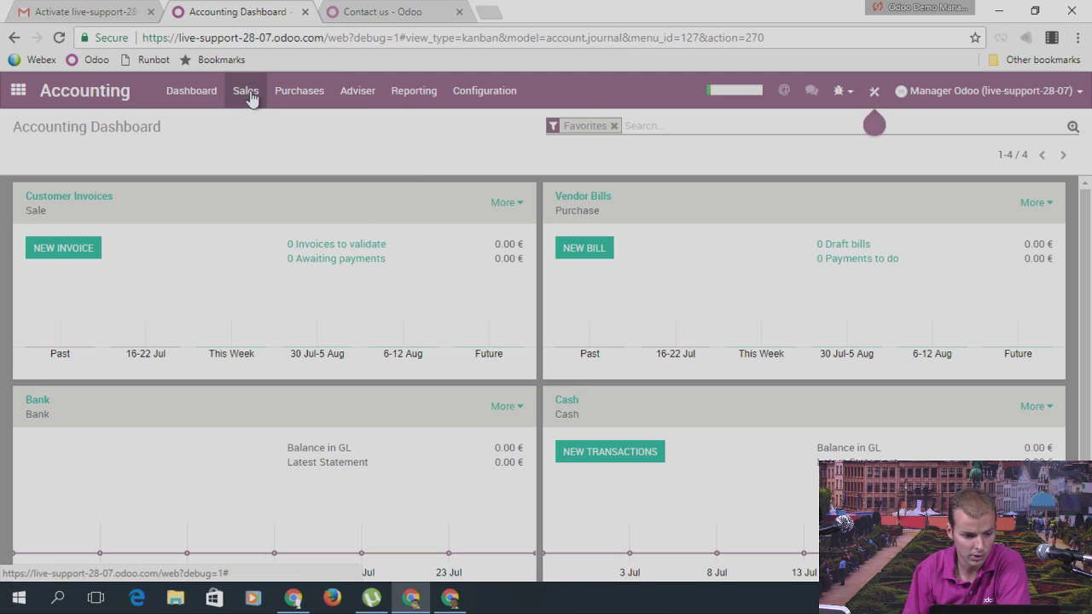
{"action": "left_click", "coordinate": [18, 90]}
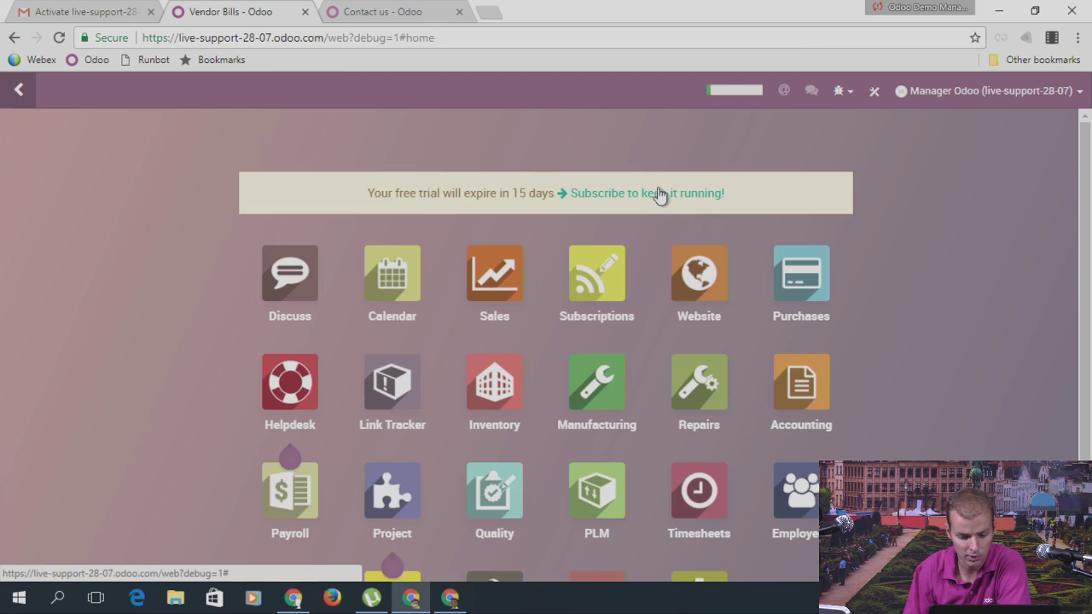
{"action": "left_click", "coordinate": [491, 289]}
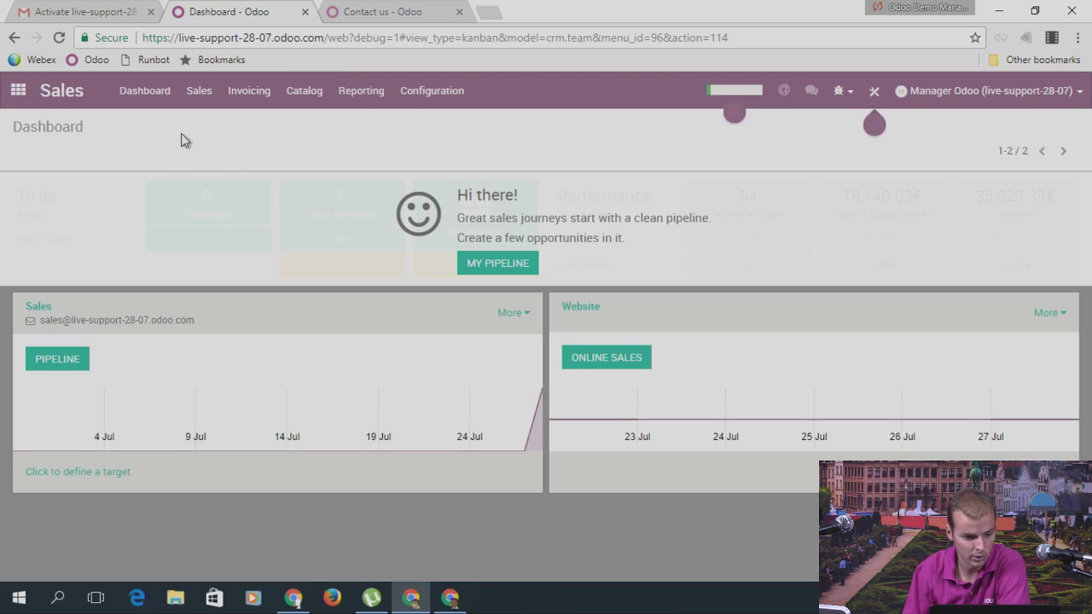
{"action": "left_click", "coordinate": [198, 91]}
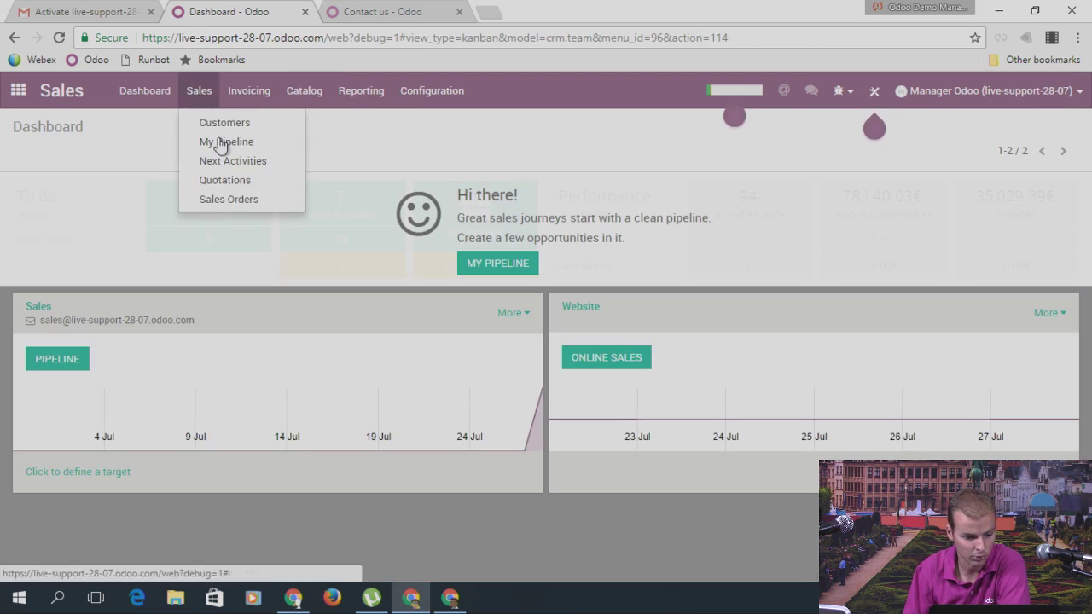
{"action": "left_click", "coordinate": [231, 197]}
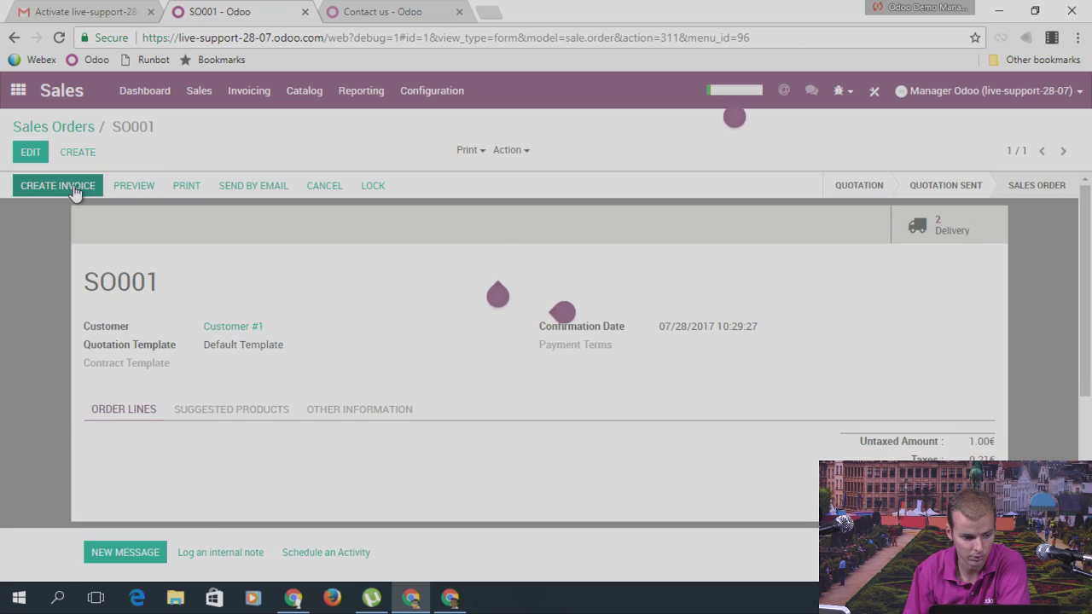
Step: Invoice sales order SO001, creating a 1.21 € draft invoice for Customer #1
{"action": "left_click", "coordinate": [62, 186]}
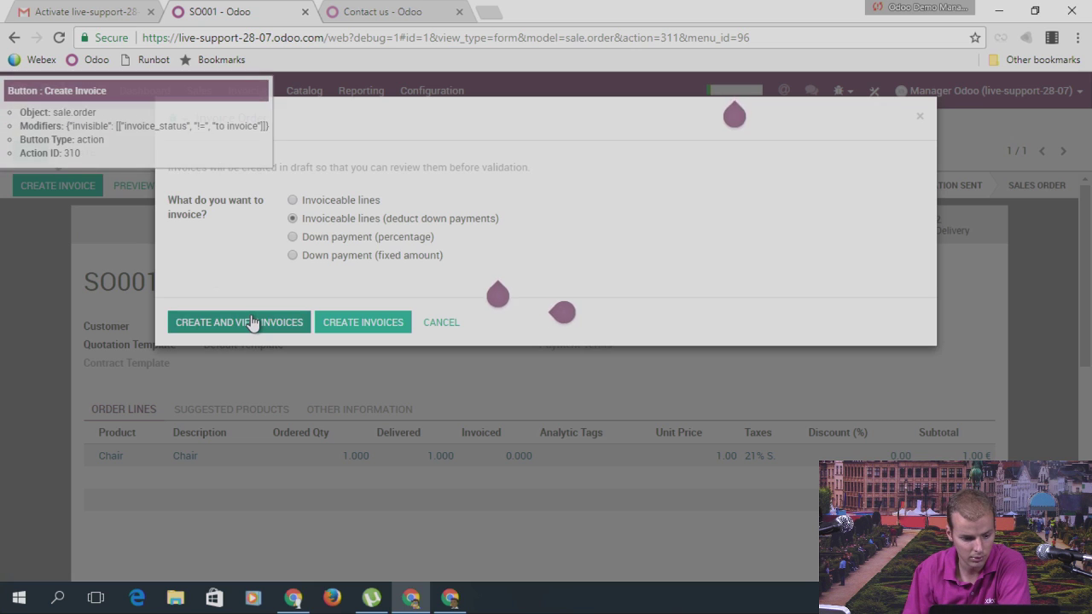
{"action": "left_click", "coordinate": [251, 321]}
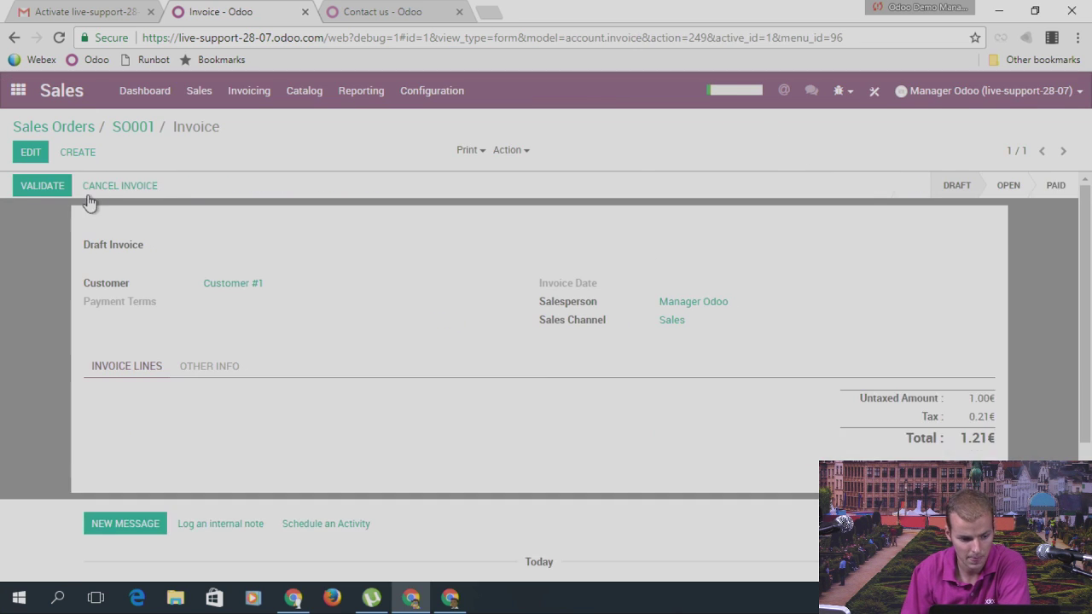
{"action": "scroll", "coordinate": [724, 321], "scroll_direction": "down", "scroll_amount": 3}
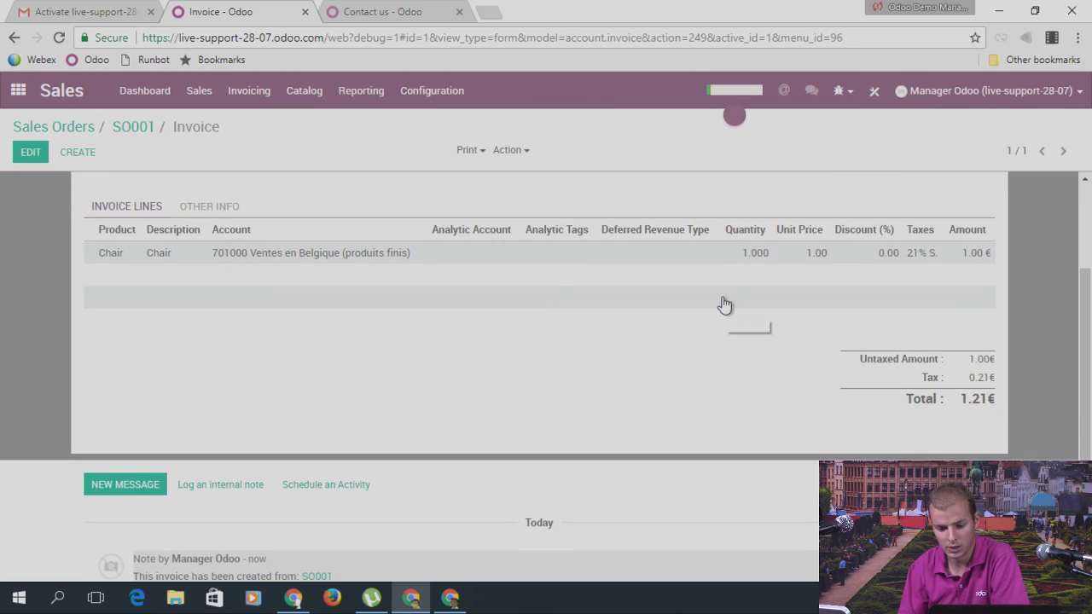
{"action": "scroll", "coordinate": [721, 295], "scroll_direction": "up", "scroll_amount": 2}
{"action": "scroll", "coordinate": [720, 279], "scroll_direction": "down", "scroll_amount": 2}
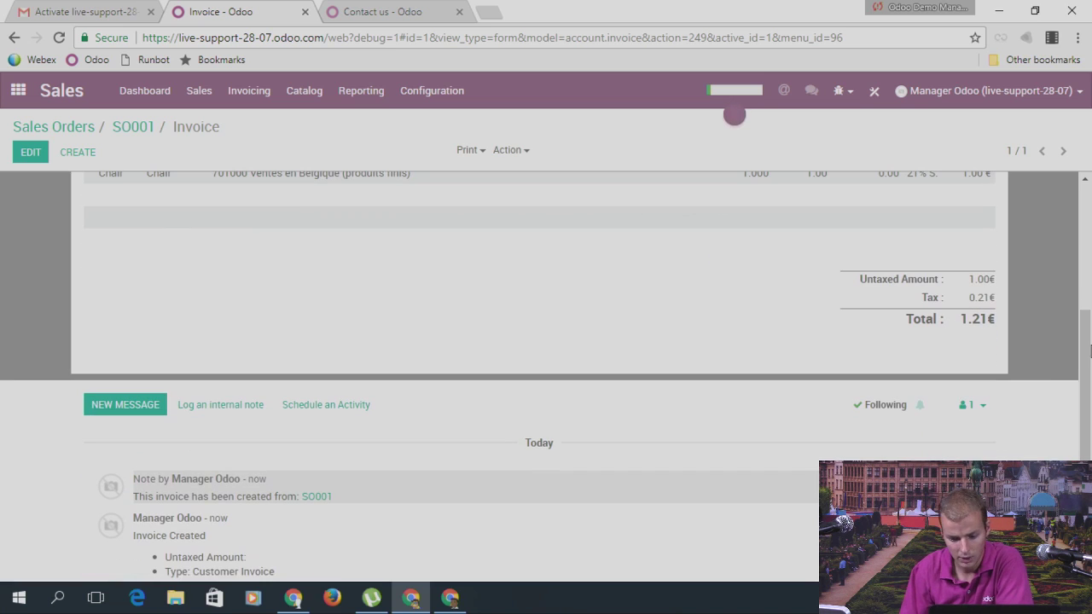
Step: Open the invoice's Add Followers dialog, review the available recipients, and close it without adding anyone
{"action": "left_click", "coordinate": [983, 406]}
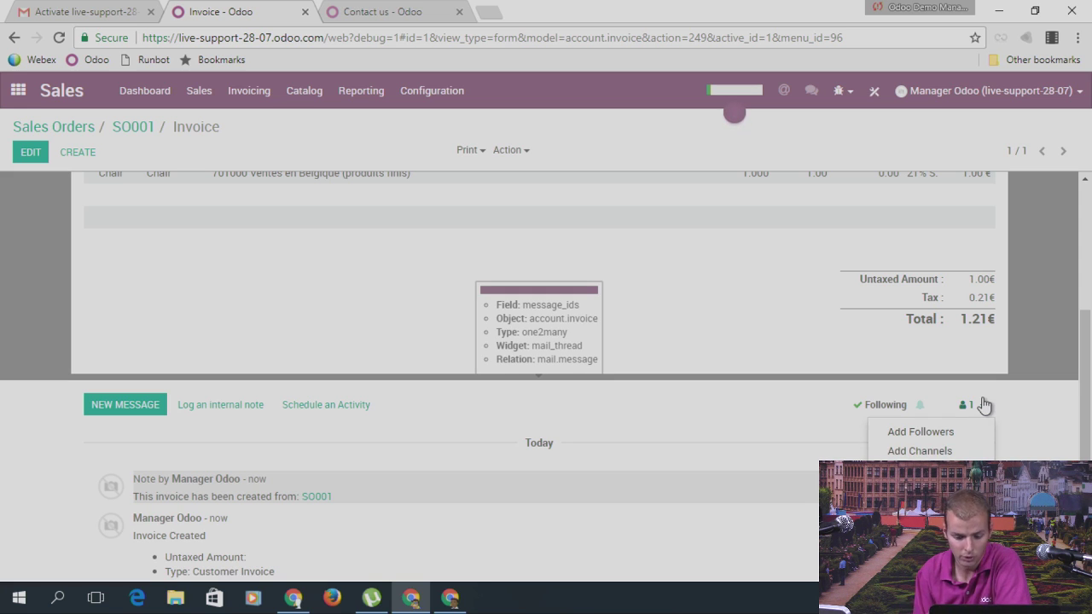
{"action": "left_click", "coordinate": [924, 433]}
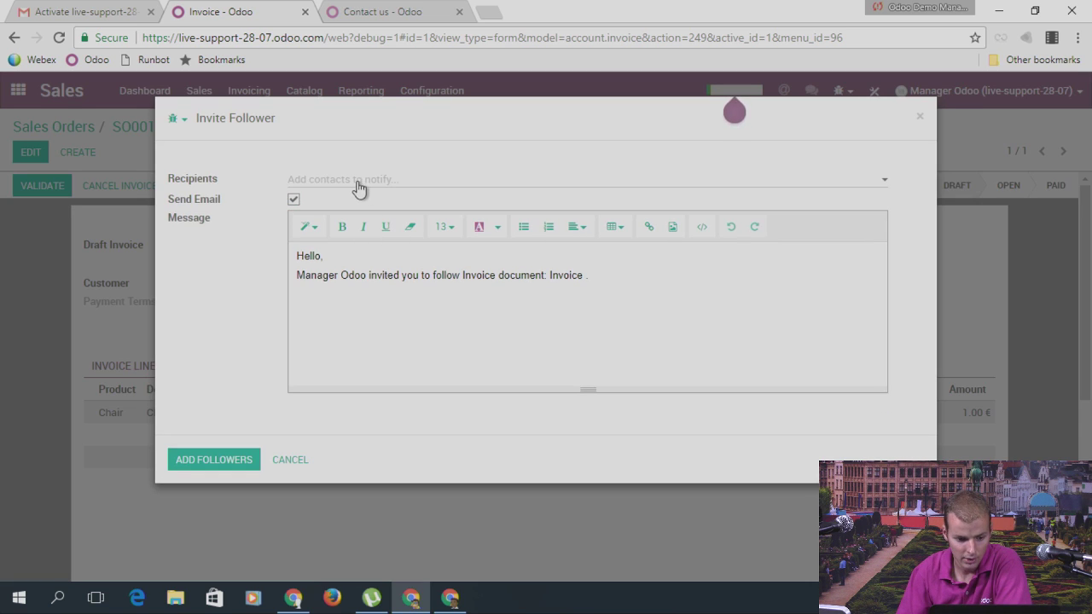
{"action": "left_click", "coordinate": [359, 187]}
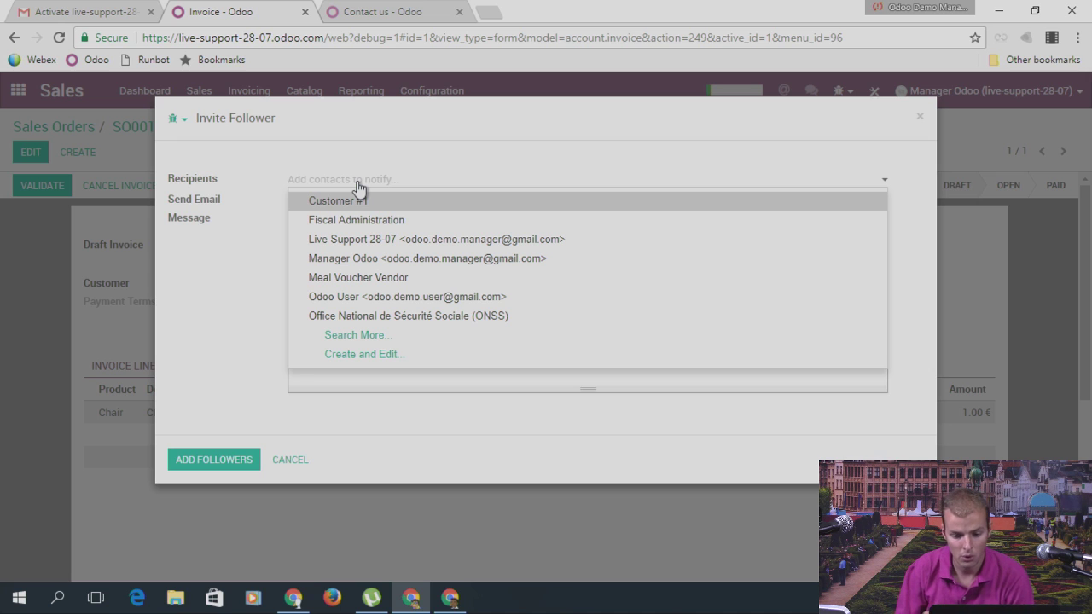
{"action": "left_click", "coordinate": [921, 121]}
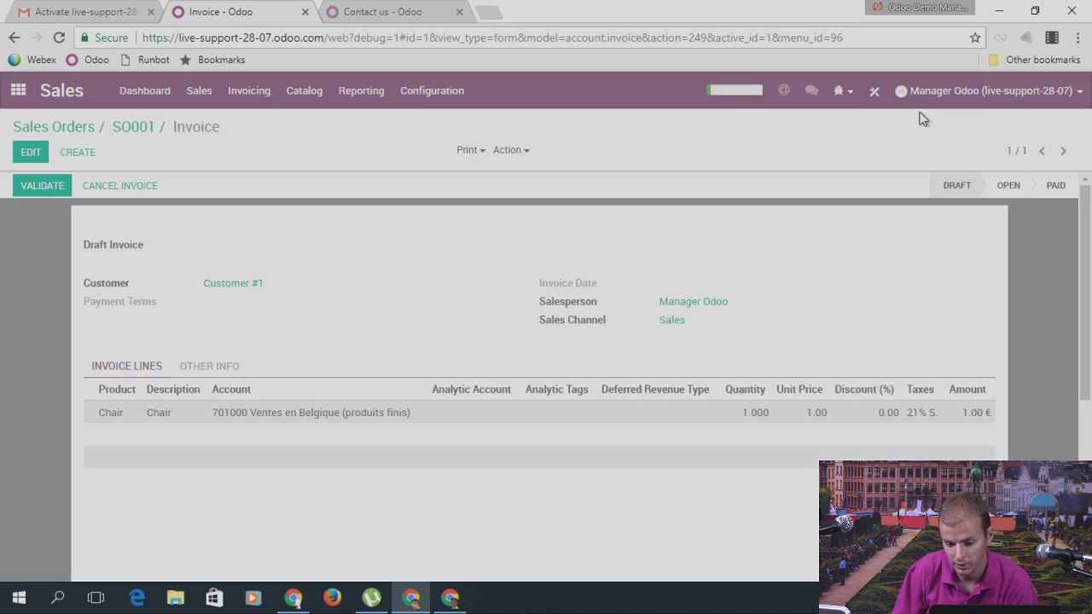
{"action": "scroll", "coordinate": [976, 401], "scroll_direction": "down", "scroll_amount": 5}
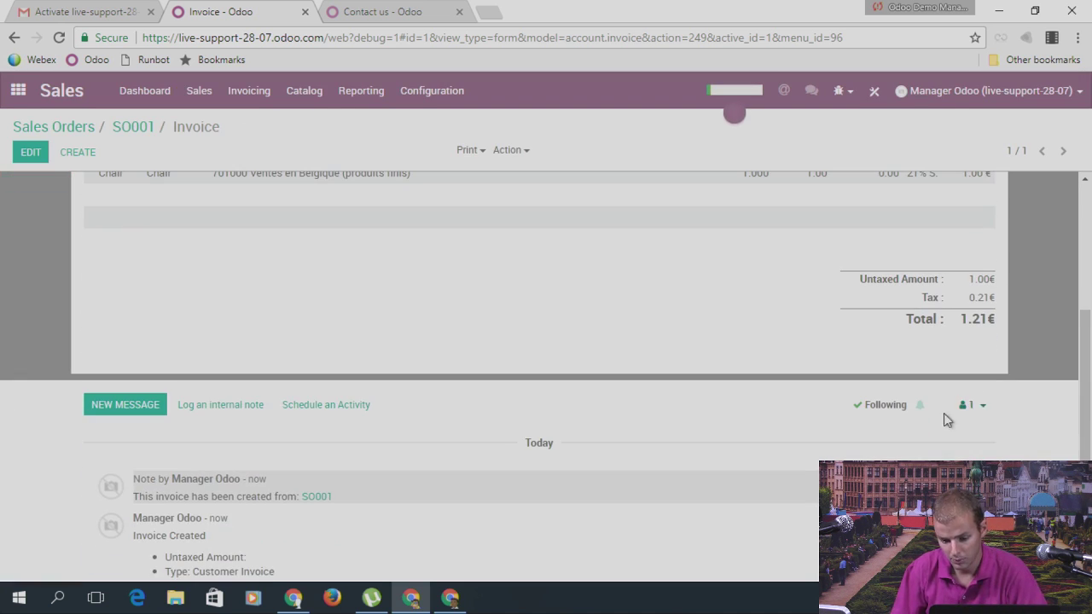
Step: Review the manager's follower subscription settings, cancel them, and return to the app home screen
{"action": "left_click", "coordinate": [981, 409]}
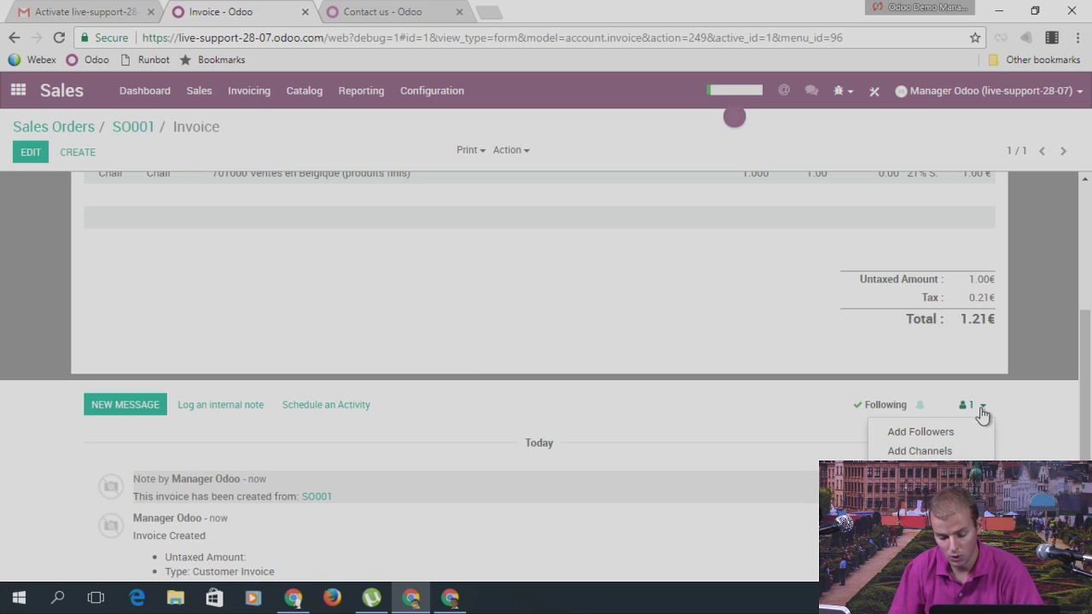
{"action": "left_click", "coordinate": [973, 475]}
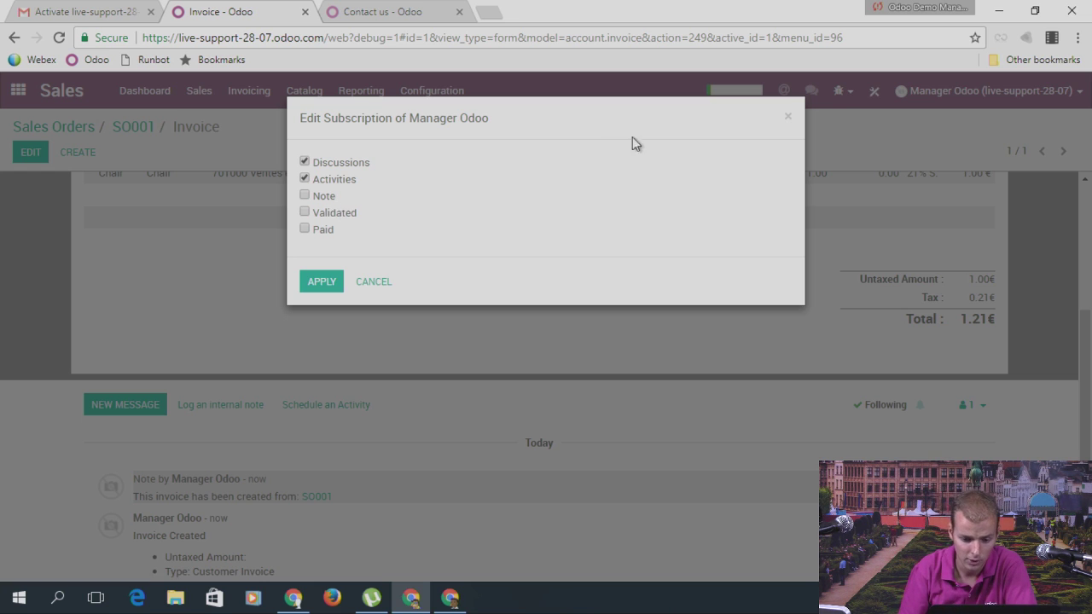
{"action": "left_click", "coordinate": [786, 117]}
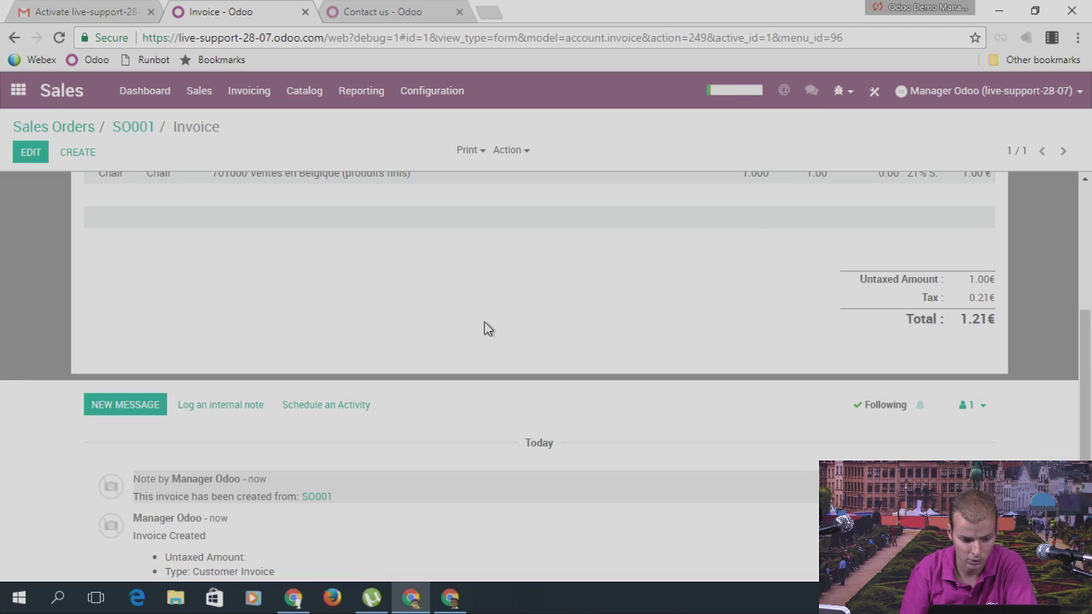
{"action": "scroll", "coordinate": [483, 328], "scroll_direction": "up", "scroll_amount": 3}
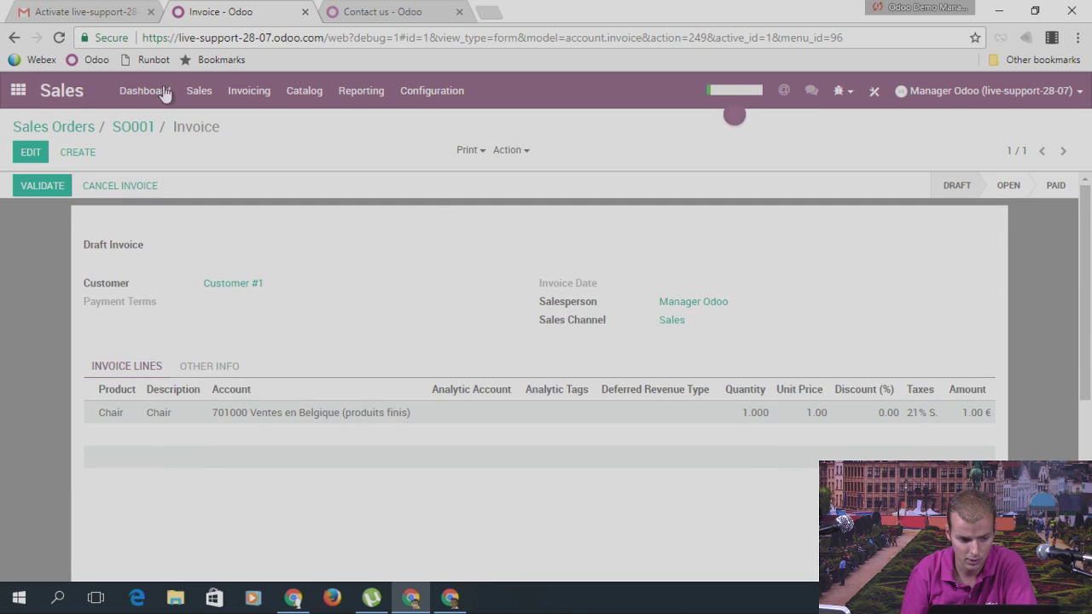
{"action": "left_click", "coordinate": [18, 90]}
{"action": "scroll", "coordinate": [699, 483], "scroll_direction": "down", "scroll_amount": 3}
Step: In Settings > Users, create a new user named 'Odoo User' and enter their e-mail address
{"action": "left_click", "coordinate": [699, 484]}
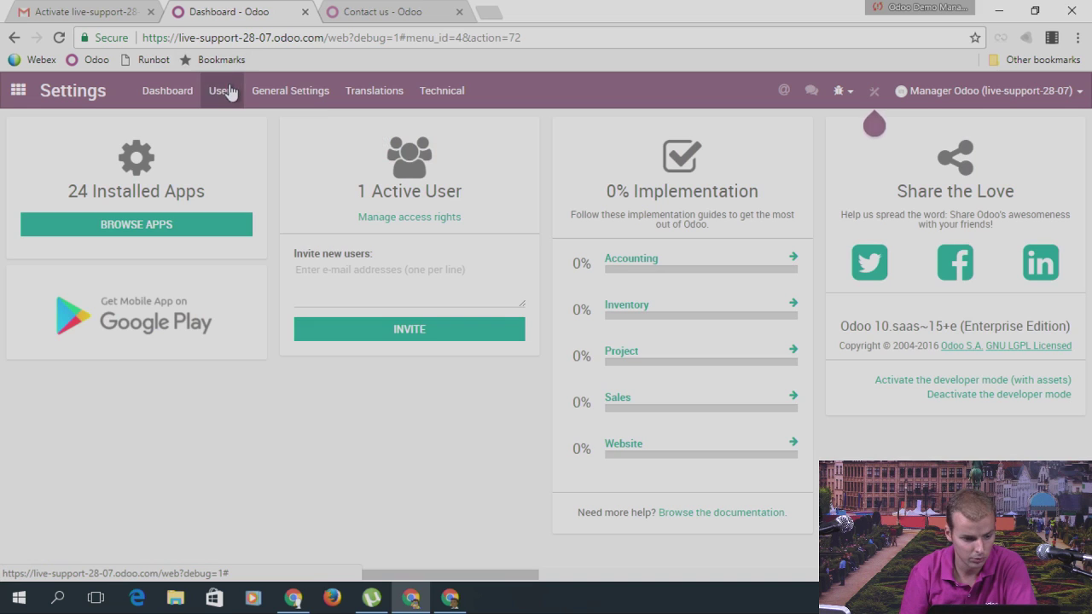
{"action": "left_click", "coordinate": [221, 91]}
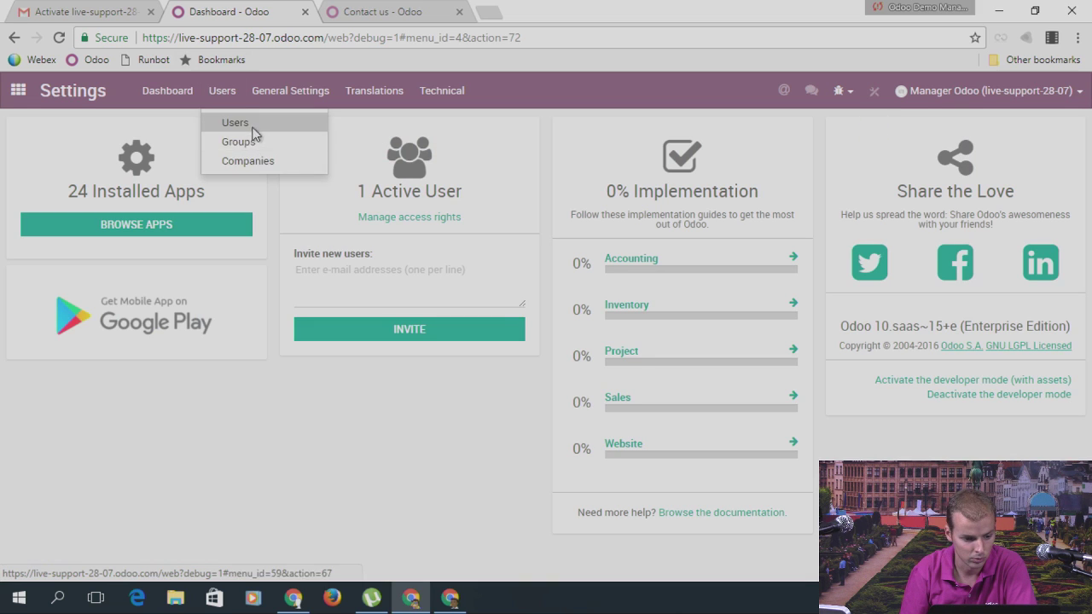
{"action": "left_click", "coordinate": [242, 125]}
{"action": "left_click", "coordinate": [37, 156]}
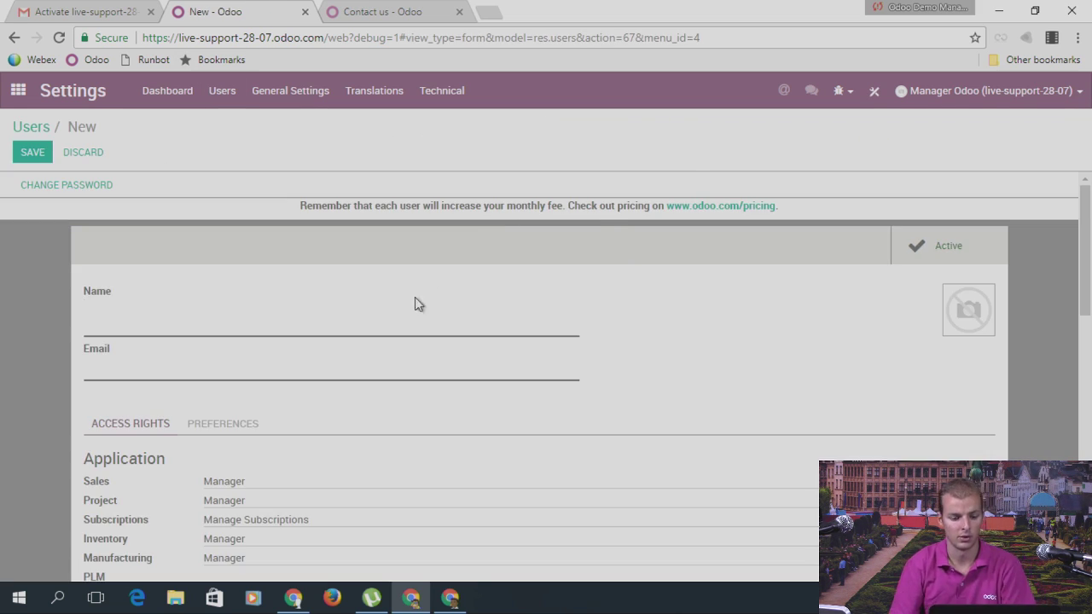
{"action": "type", "text": "Odo"}
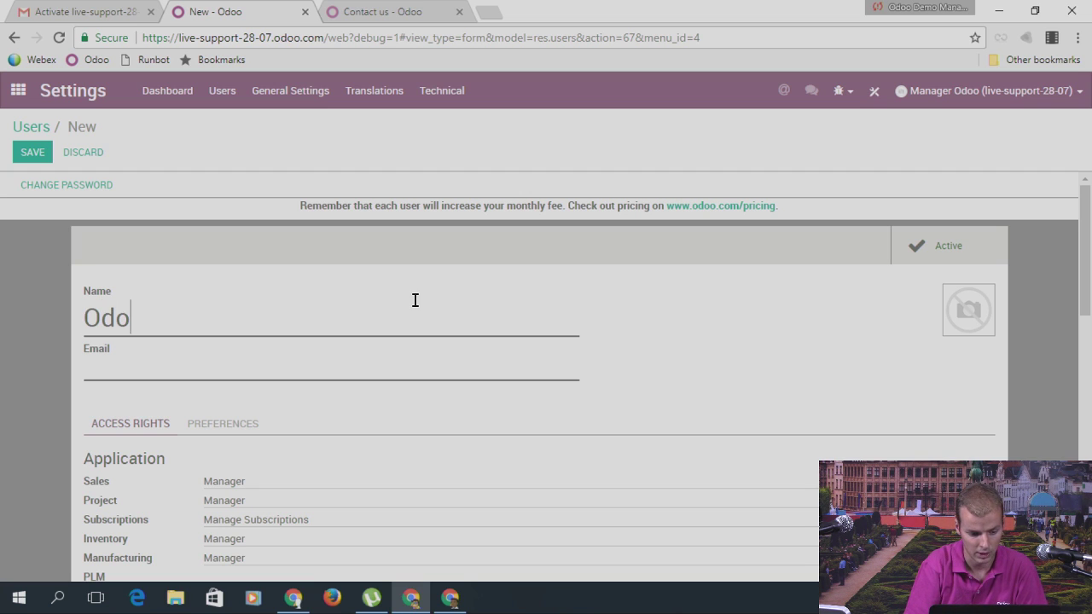
{"action": "type", "text": "o User"}
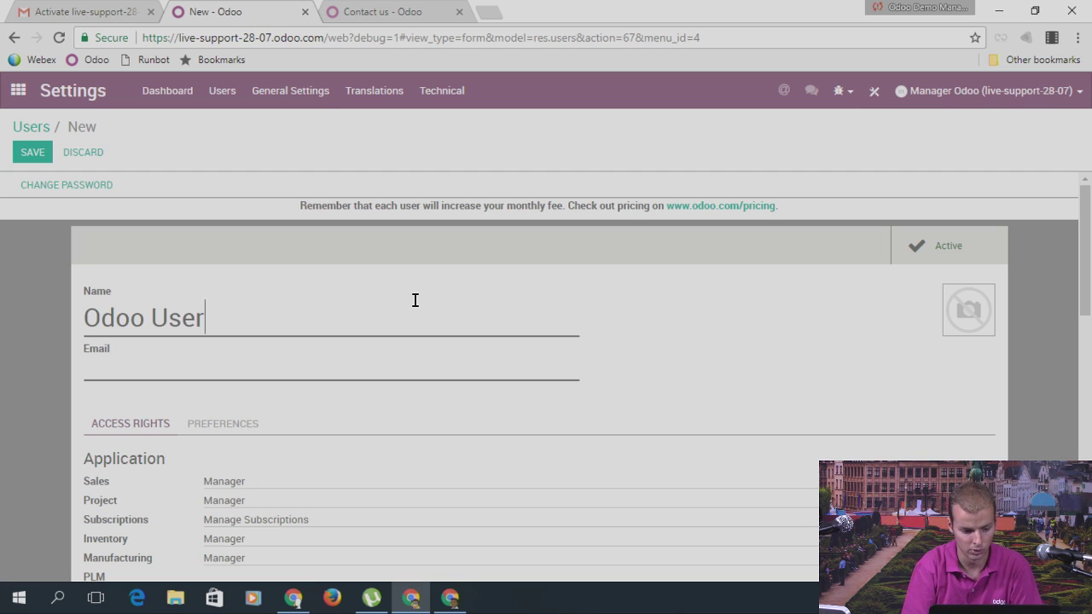
{"action": "key", "text": "Tab"}
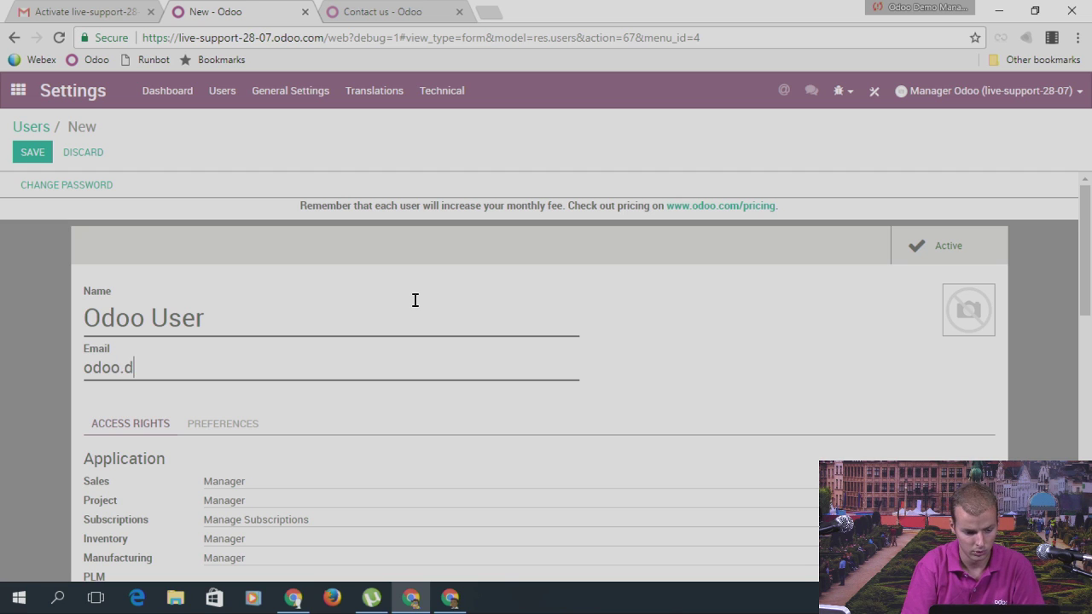
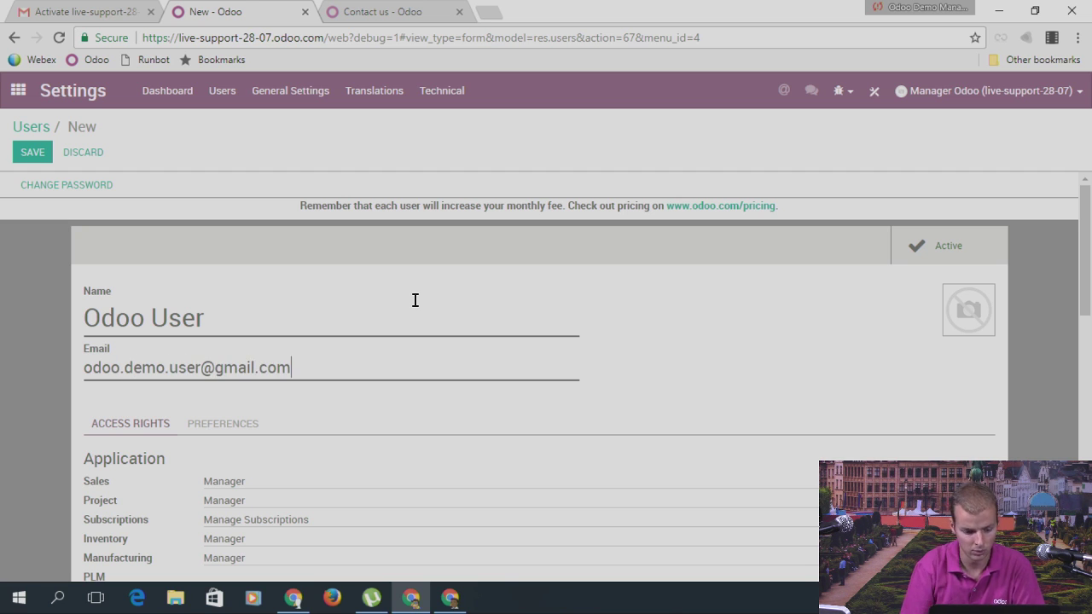
Step: Check the new user's Preferences tab, save the user, and return to the Users list
{"action": "scroll", "coordinate": [415, 301], "scroll_direction": "down", "scroll_amount": 4}
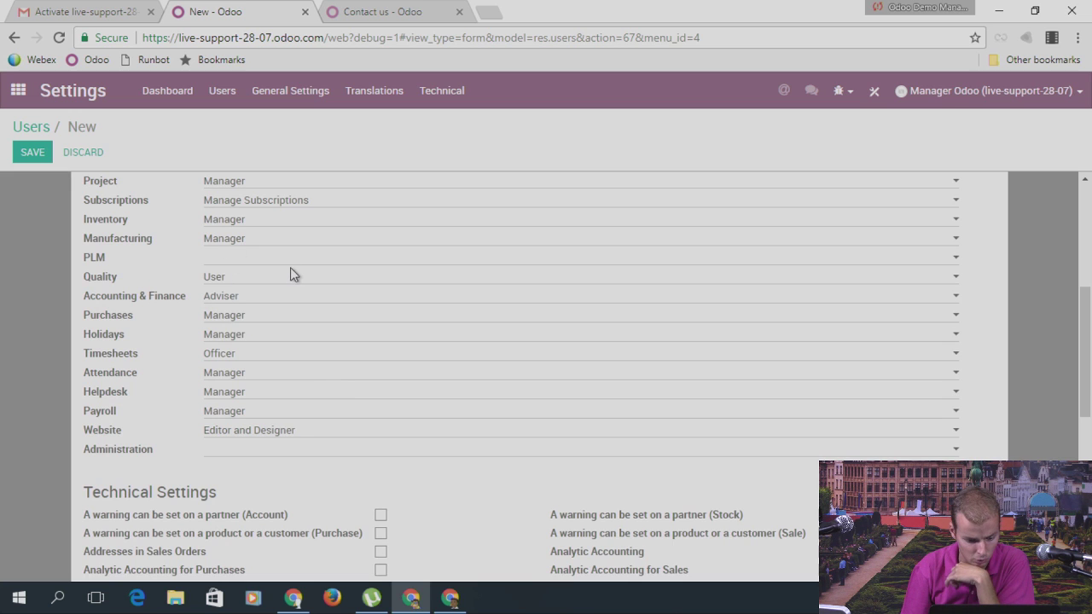
{"action": "scroll", "coordinate": [290, 268], "scroll_direction": "down", "scroll_amount": 4}
{"action": "scroll", "coordinate": [274, 307], "scroll_direction": "up", "scroll_amount": 8}
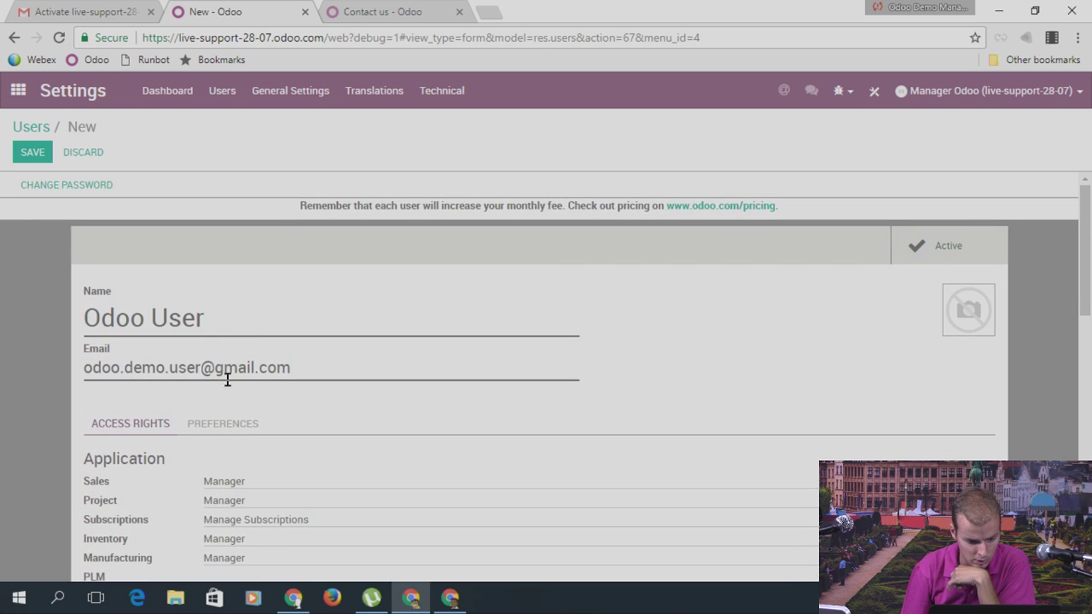
{"action": "left_click", "coordinate": [220, 425]}
{"action": "scroll", "coordinate": [323, 408], "scroll_direction": "down", "scroll_amount": 2}
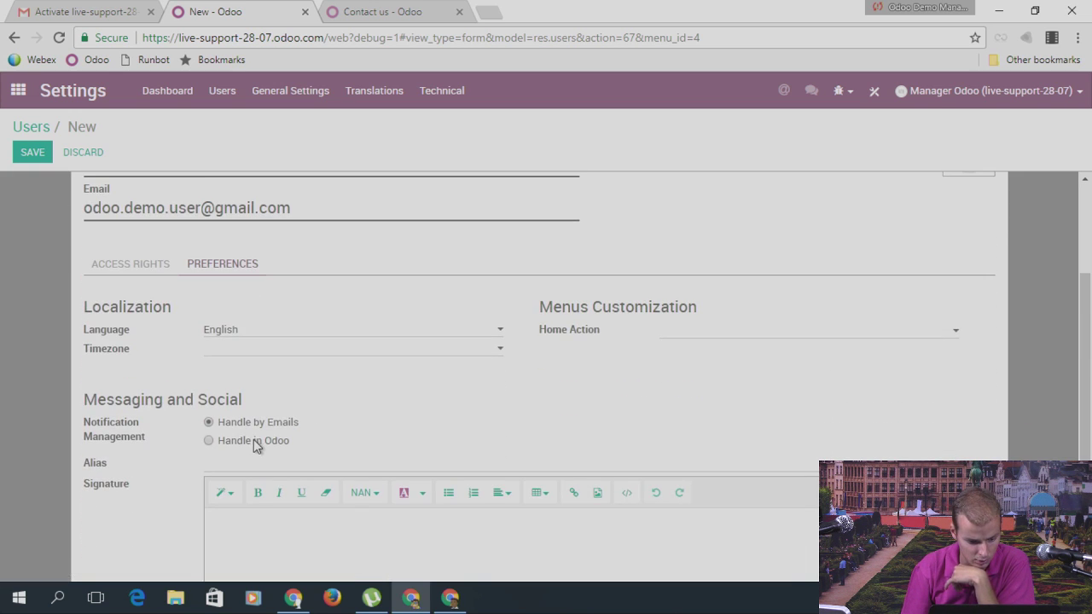
{"action": "left_click", "coordinate": [37, 153]}
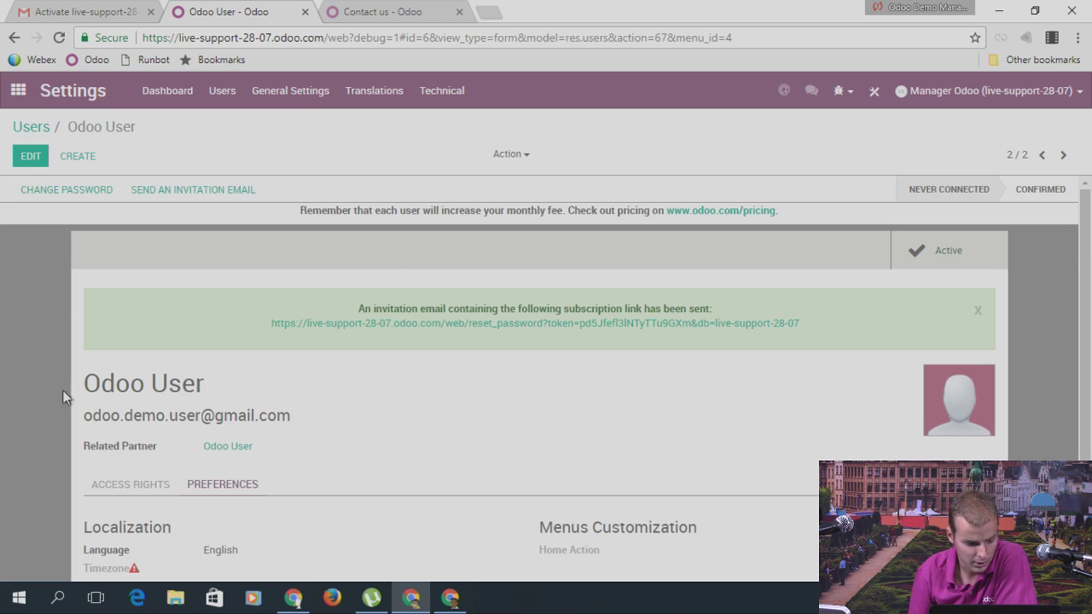
{"action": "left_click_drag", "start_coordinate": [85, 389], "coordinate": [210, 386]}
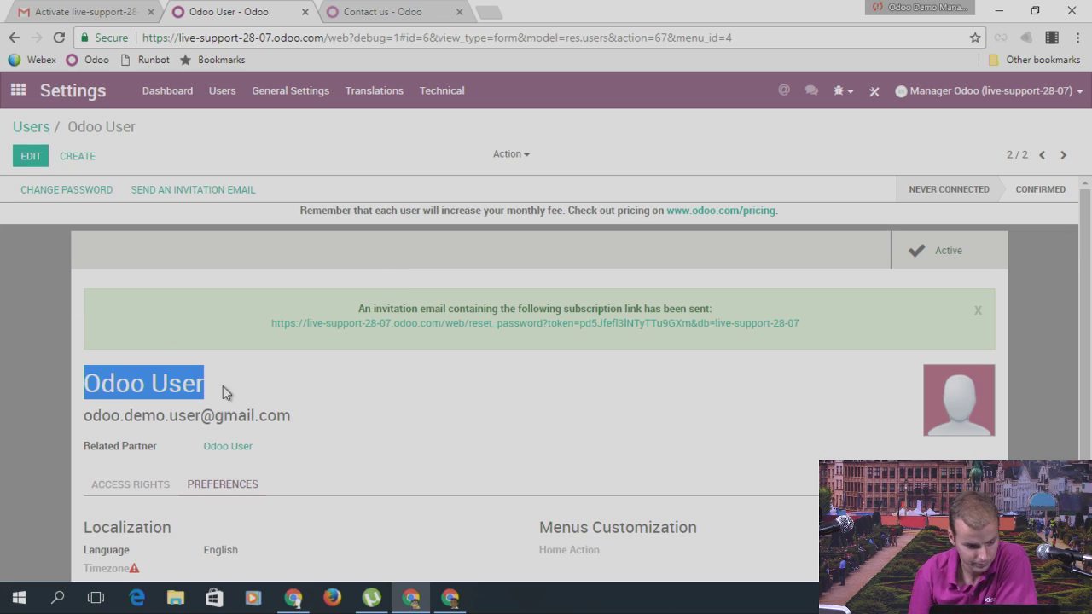
{"action": "left_click", "coordinate": [34, 128]}
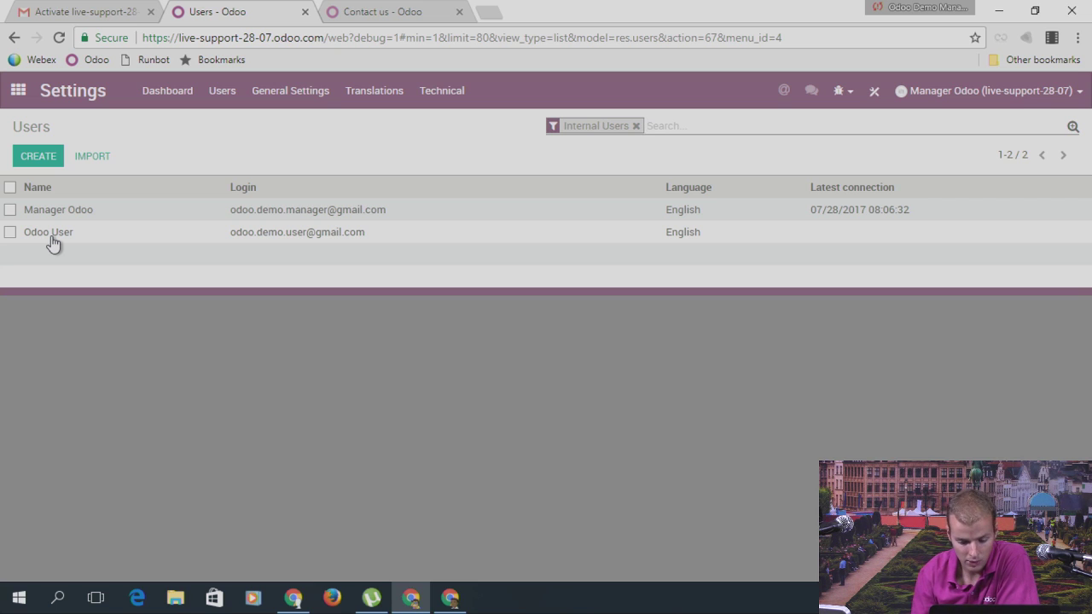
Step: Go to Accounting's Customer Invoices and open Customer #1's draft SO001 invoice
{"action": "left_click", "coordinate": [18, 89]}
{"action": "scroll", "coordinate": [725, 378], "scroll_direction": "down", "scroll_amount": 2}
{"action": "left_click", "coordinate": [798, 265]}
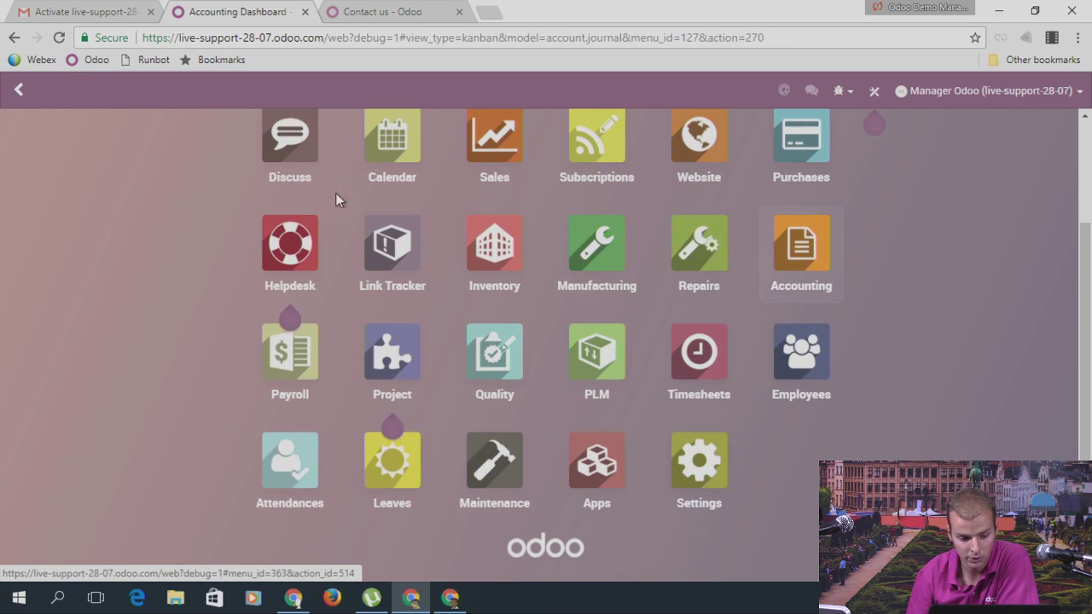
{"action": "left_click", "coordinate": [231, 96]}
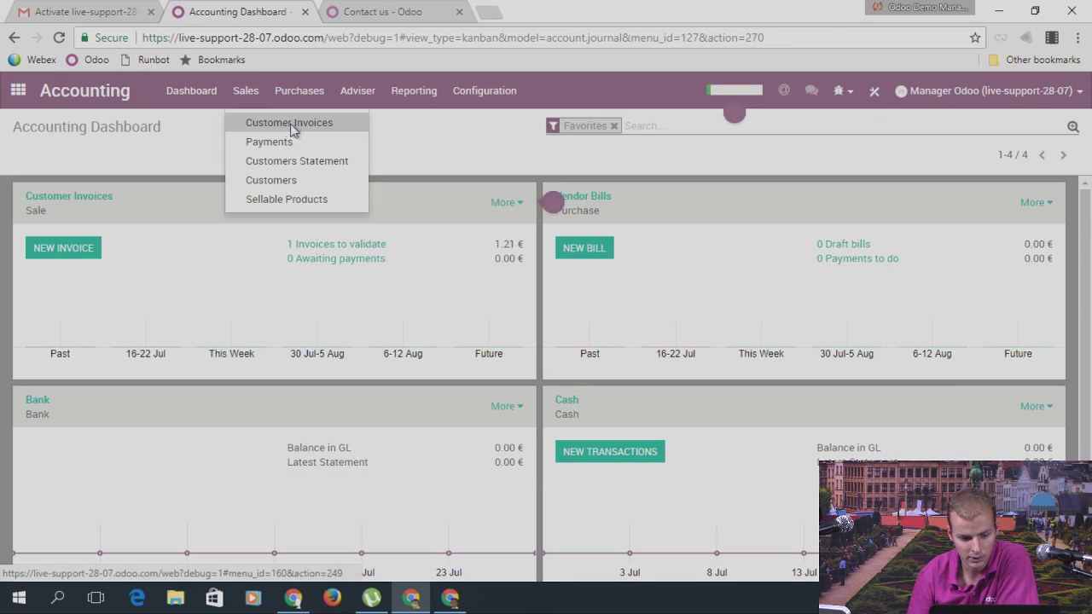
{"action": "left_click", "coordinate": [281, 120]}
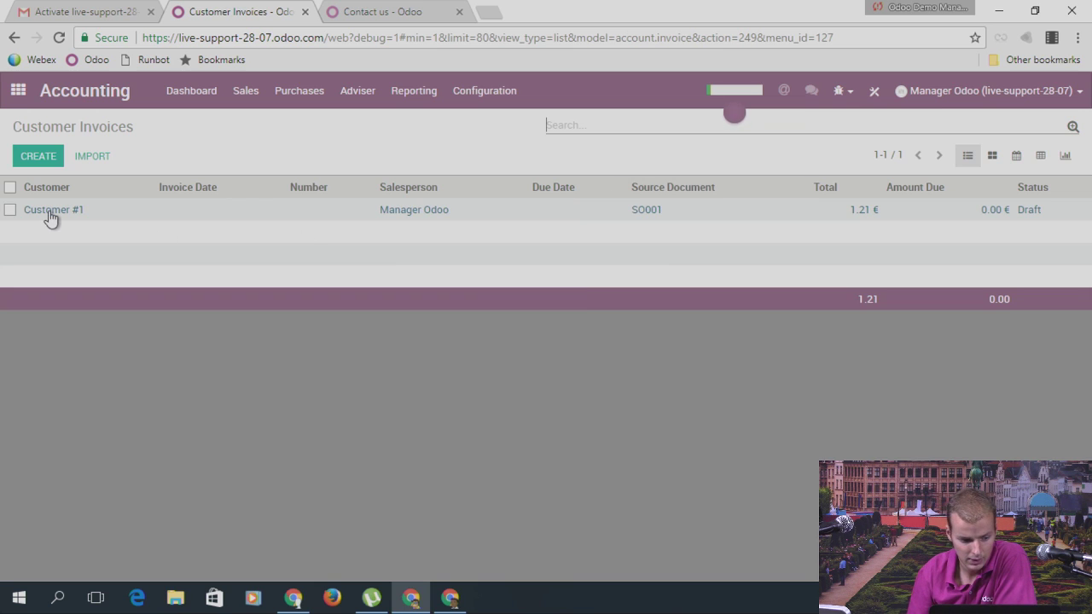
{"action": "left_click", "coordinate": [51, 212]}
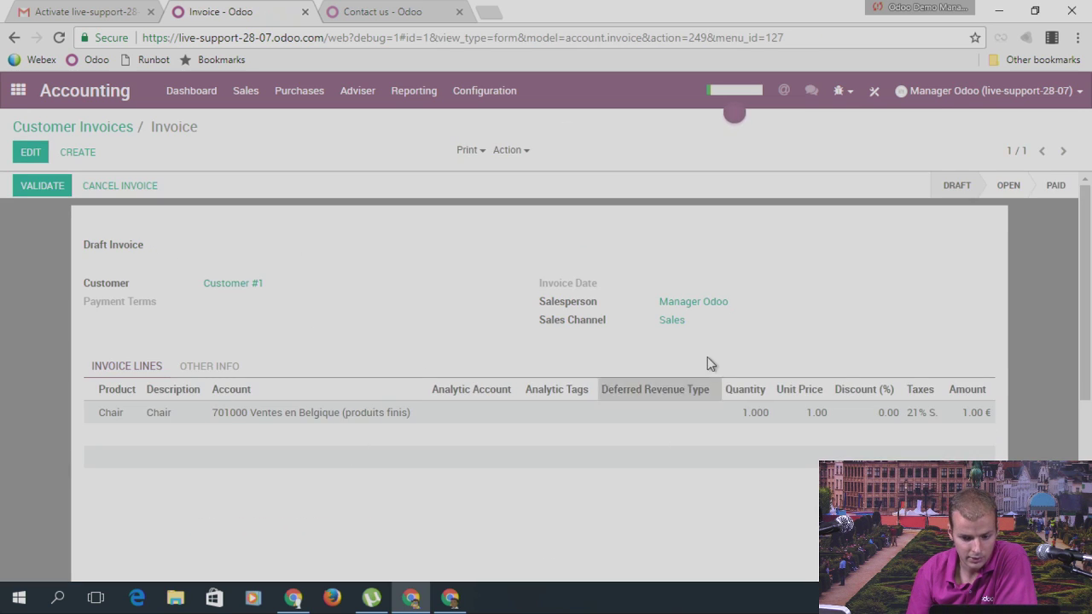
Step: Open Studio on the invoice and start a new automated action from Automations
{"action": "left_click", "coordinate": [876, 93]}
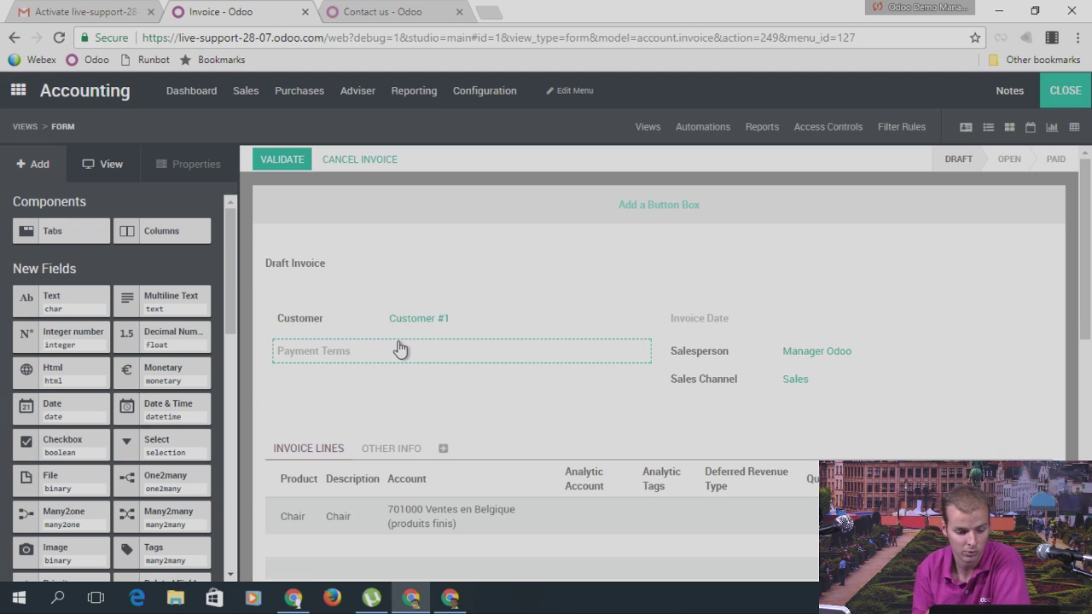
{"action": "left_click", "coordinate": [694, 136]}
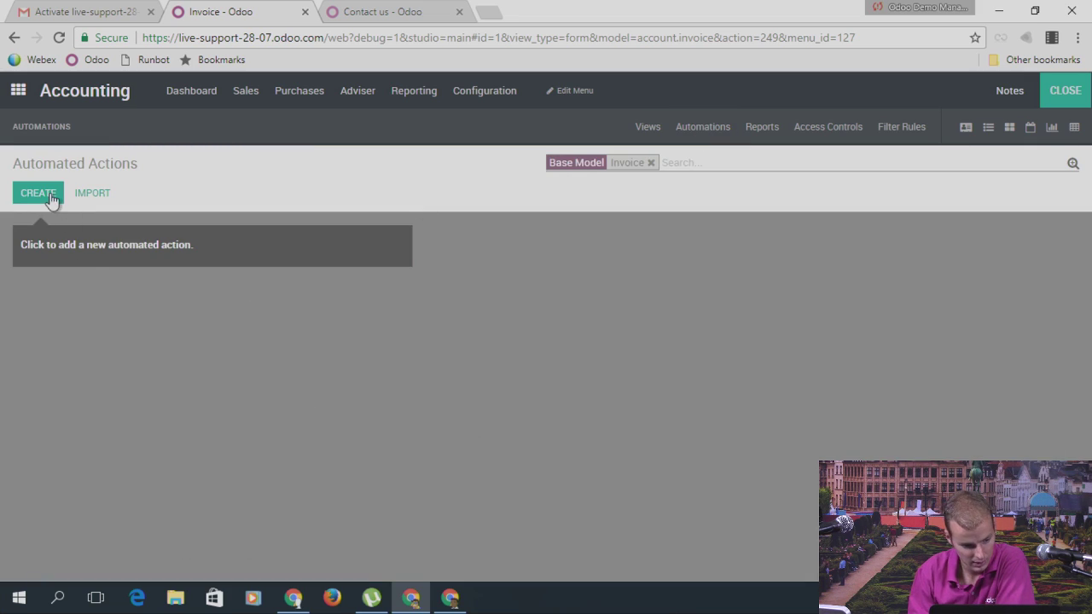
{"action": "left_click", "coordinate": [50, 196]}
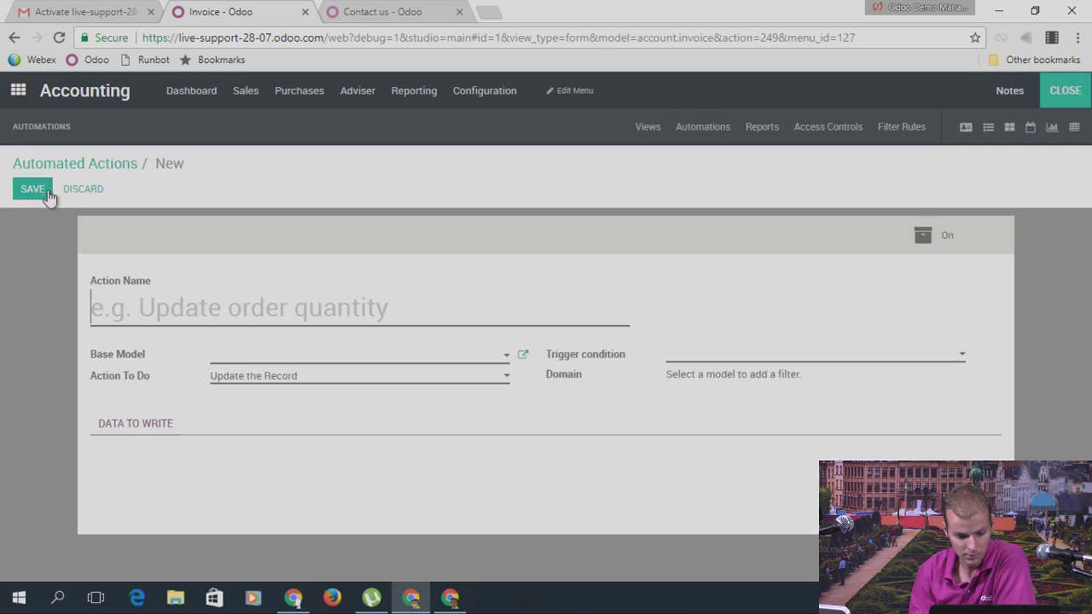
{"action": "left_click", "coordinate": [698, 358]}
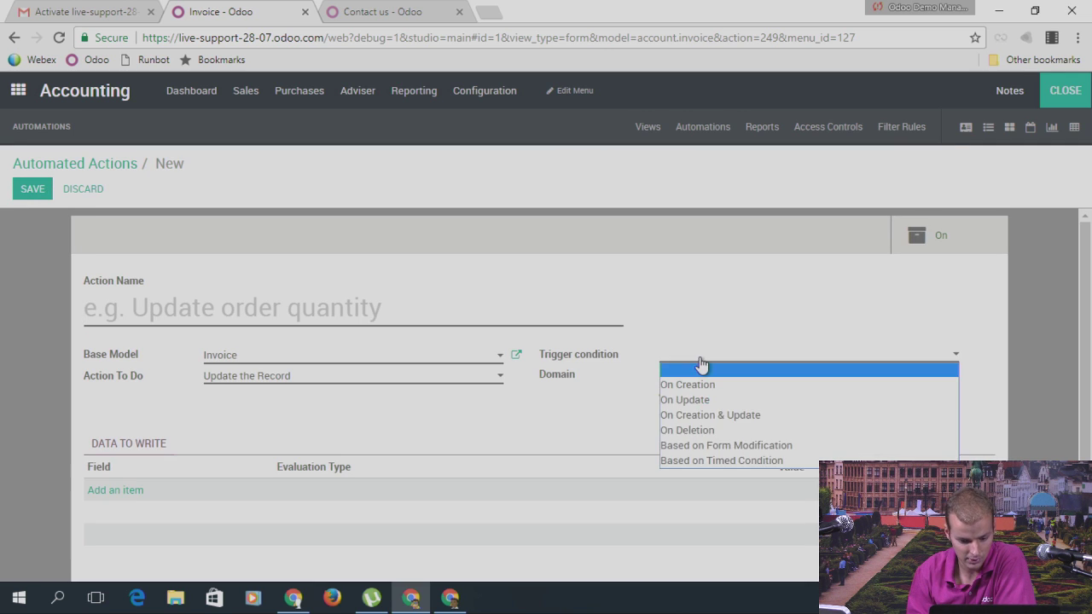
{"action": "left_click", "coordinate": [705, 304]}
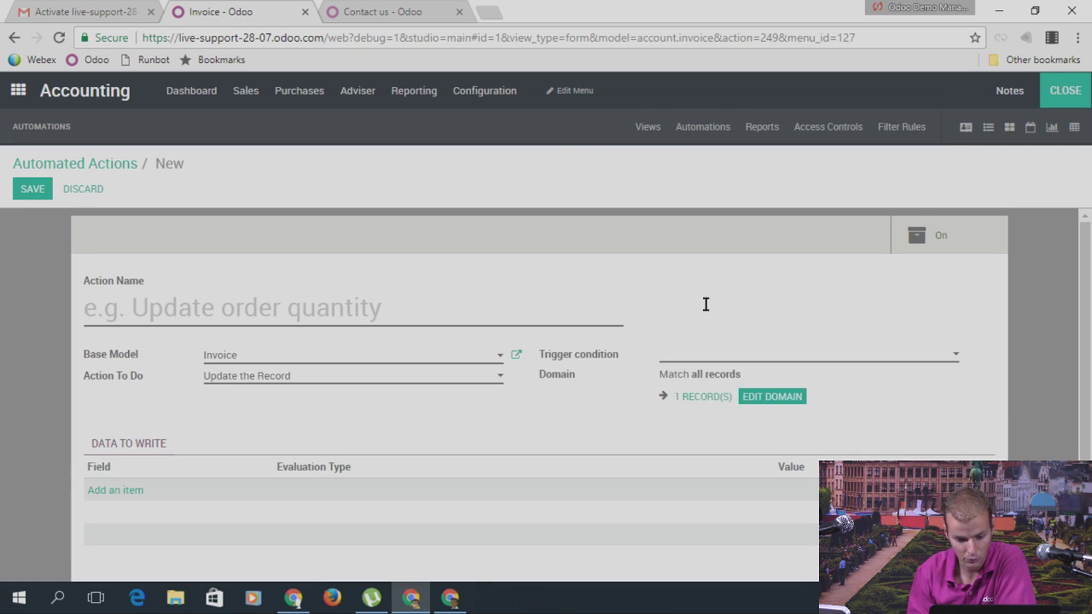
Step: Name the action 'Add Odoo user as followers at invoice creation'
{"action": "left_click", "coordinate": [211, 305]}
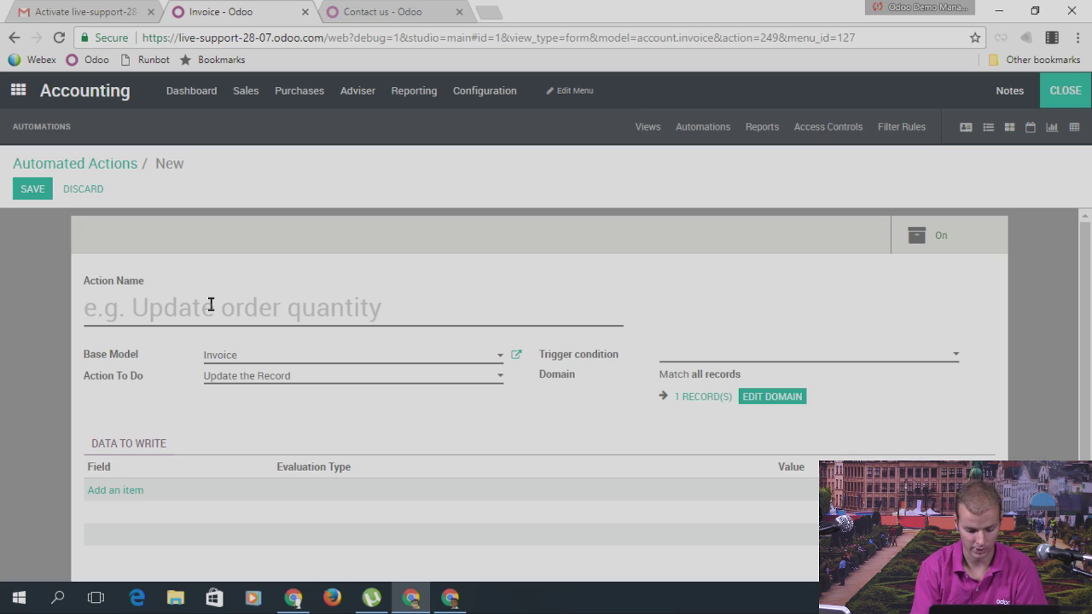
{"action": "type", "text": "Add Os"}
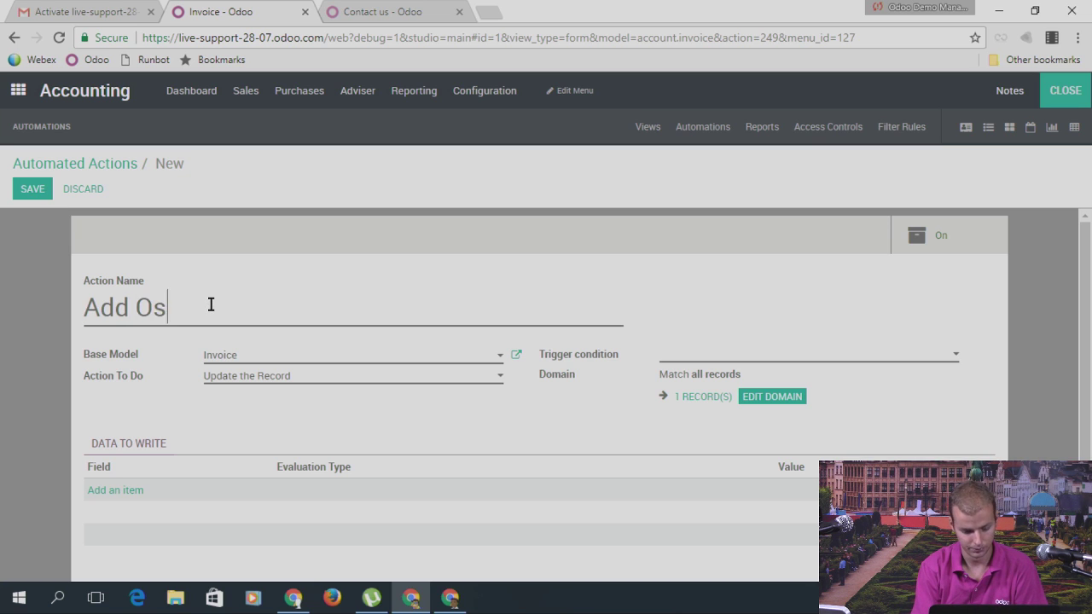
{"action": "key", "text": "BackSpace"}
{"action": "type", "text": "doo use"}
{"action": "key", "text": "BackSpace"}
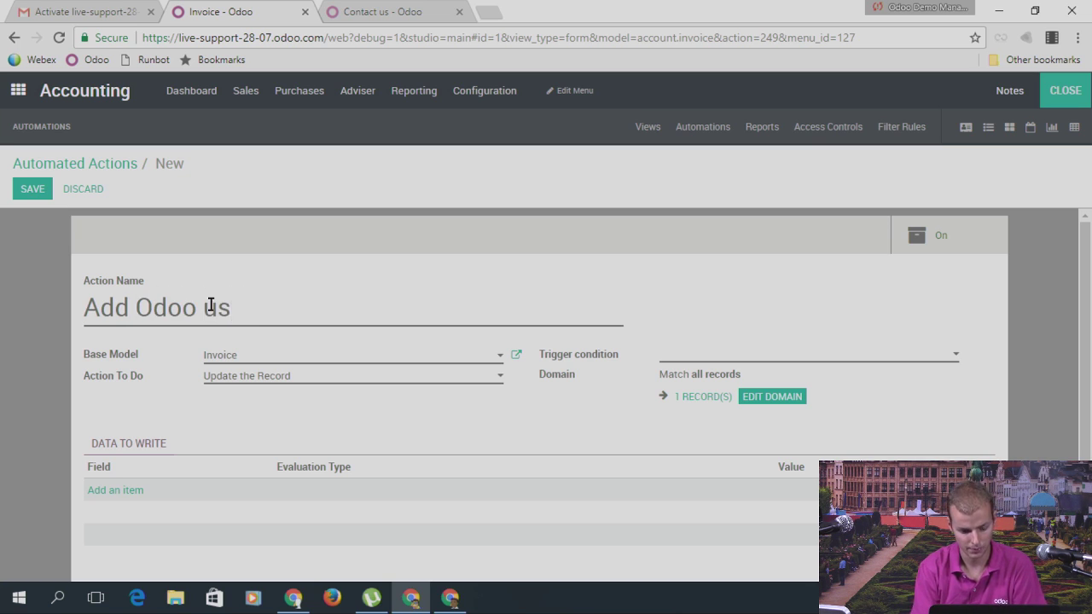
{"action": "type", "text": "er as foll"}
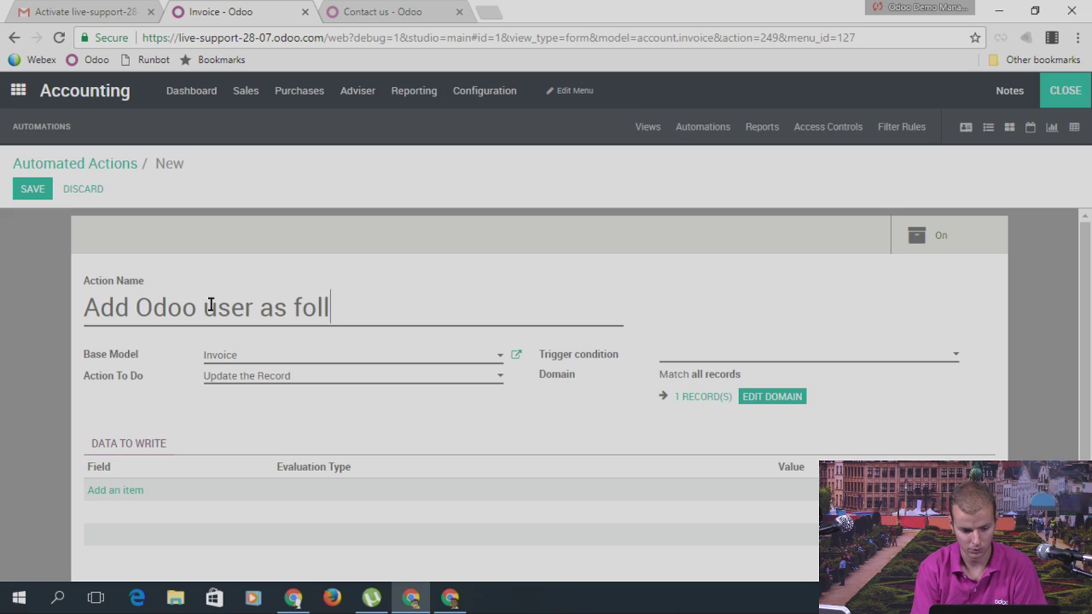
{"action": "type", "text": "owers at c"}
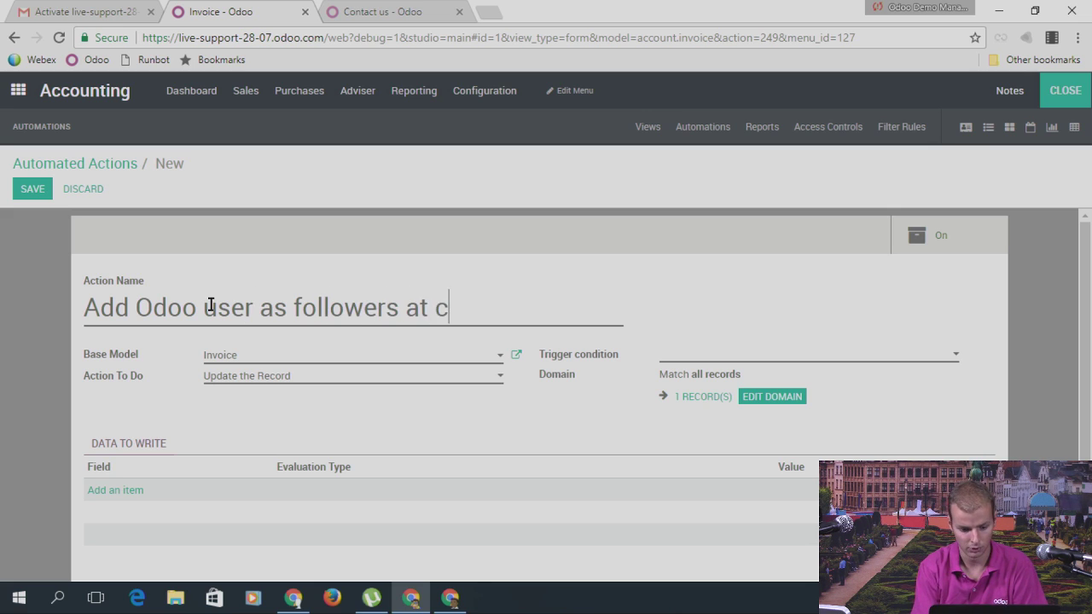
{"action": "key", "text": "BackSpace"}
{"action": "type", "text": "invocie"}
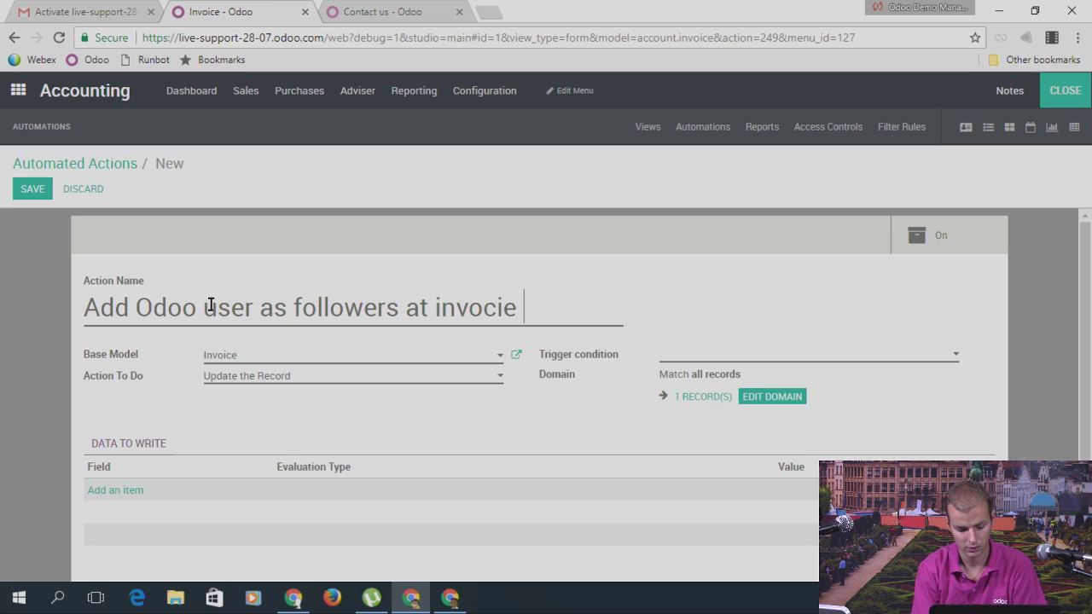
{"action": "key", "text": "BackSpace"}
{"action": "key", "text": "BackSpace"}
{"action": "key", "text": "BackSpace"}
{"action": "key", "text": "BackSpace"}
{"action": "type", "text": "ice creation"}
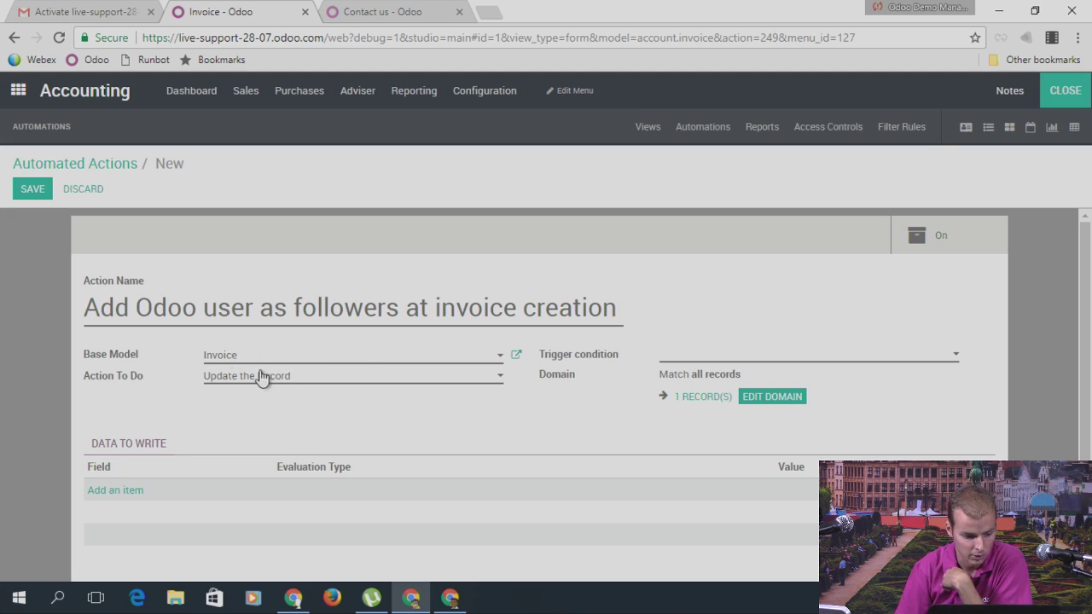
Step: Set the trigger condition to On Creation and the action to Add Followers
{"action": "left_click", "coordinate": [769, 357]}
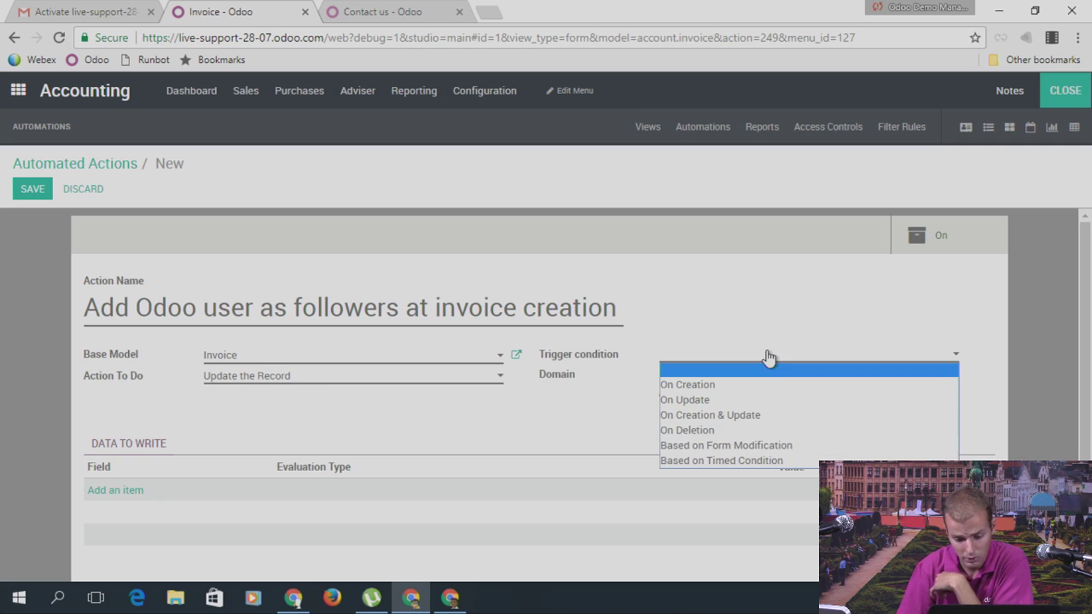
{"action": "left_click", "coordinate": [700, 386]}
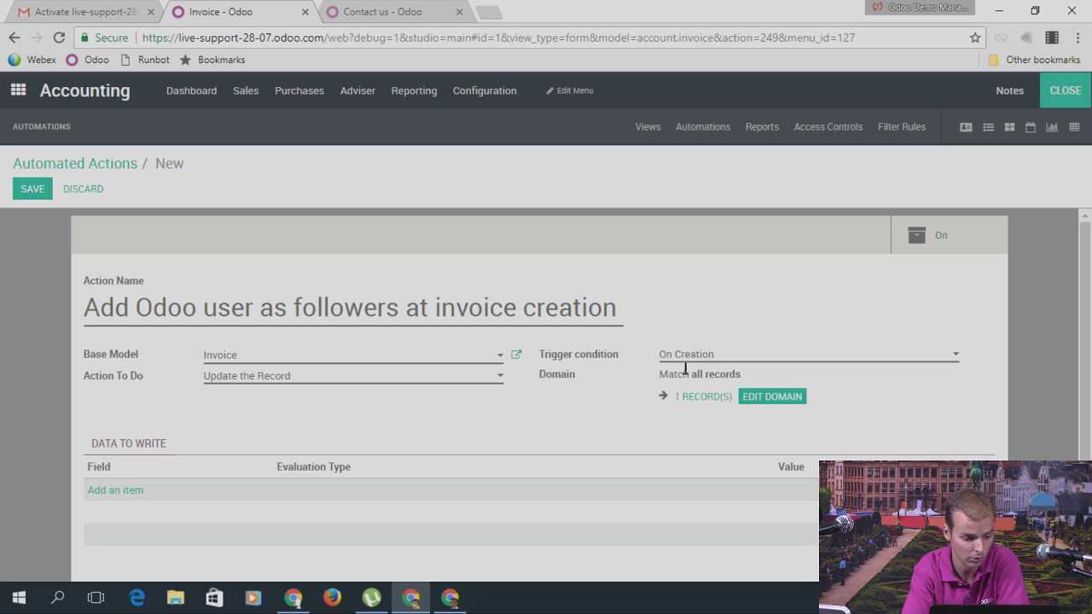
{"action": "left_click", "coordinate": [269, 382]}
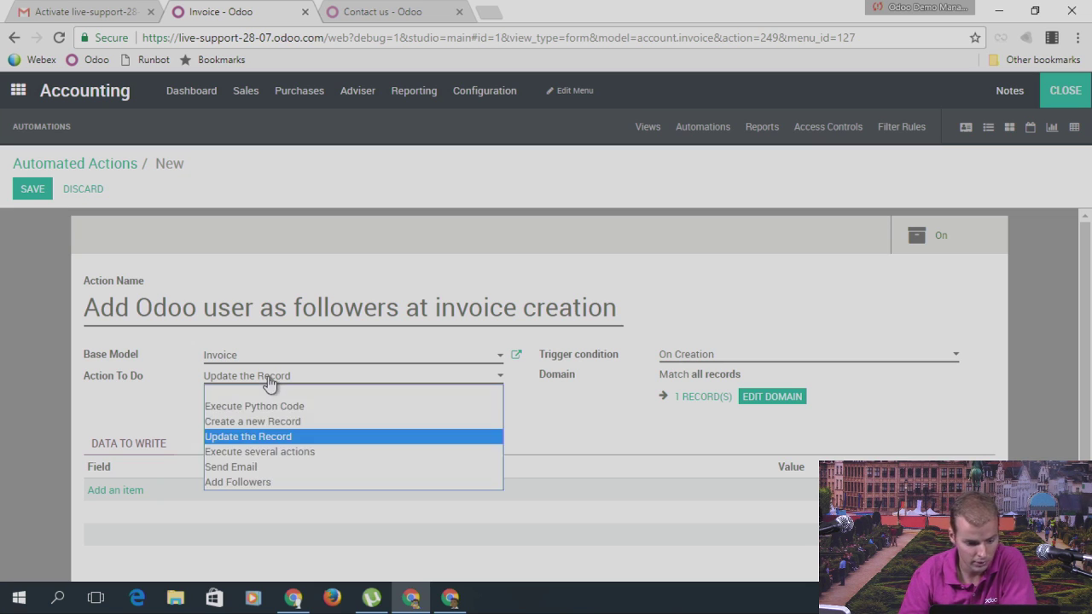
{"action": "left_click", "coordinate": [248, 481]}
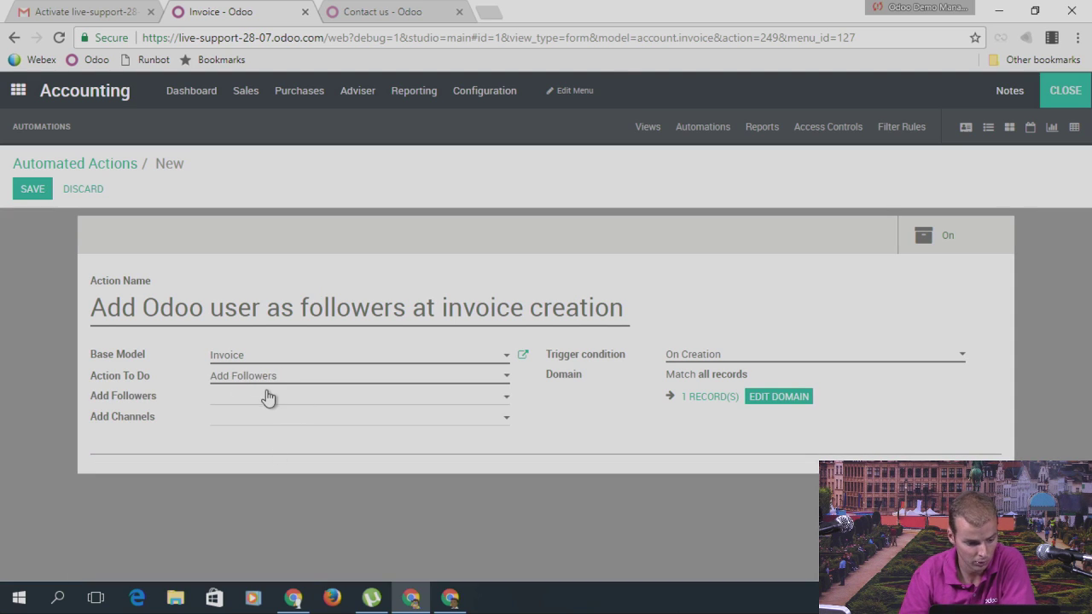
Step: Choose Odoo User as the follower to add, save the automated action, and close Studio
{"action": "left_click", "coordinate": [256, 402]}
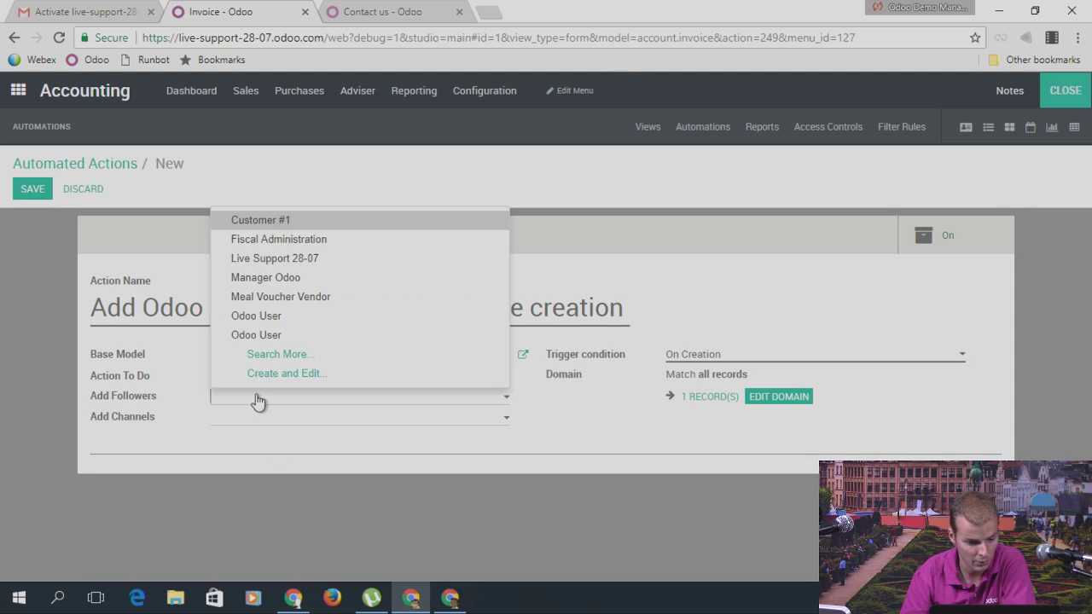
{"action": "left_click", "coordinate": [291, 318]}
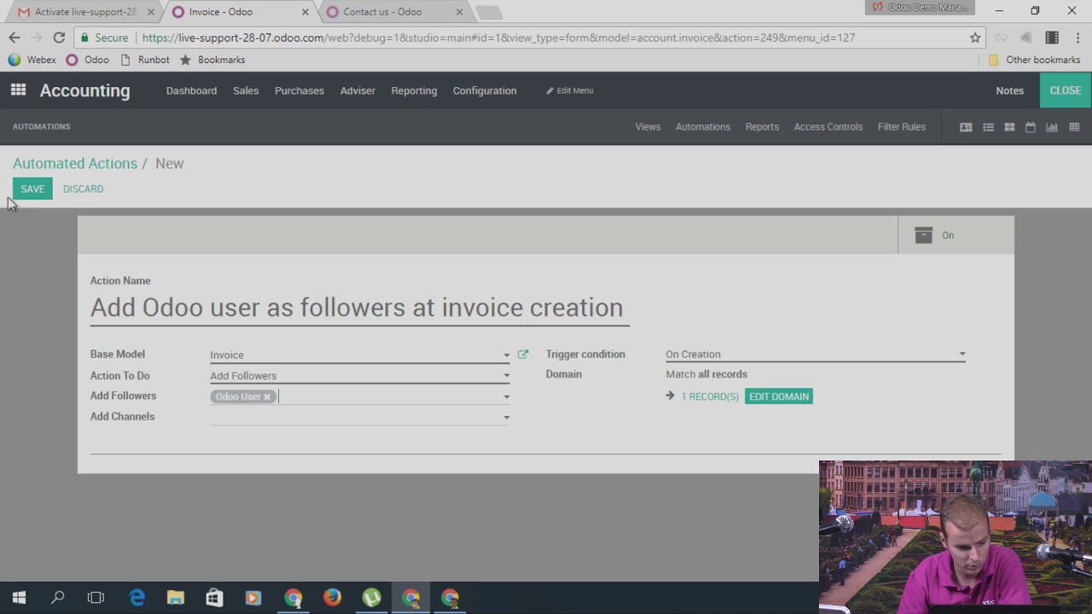
{"action": "left_click", "coordinate": [266, 396]}
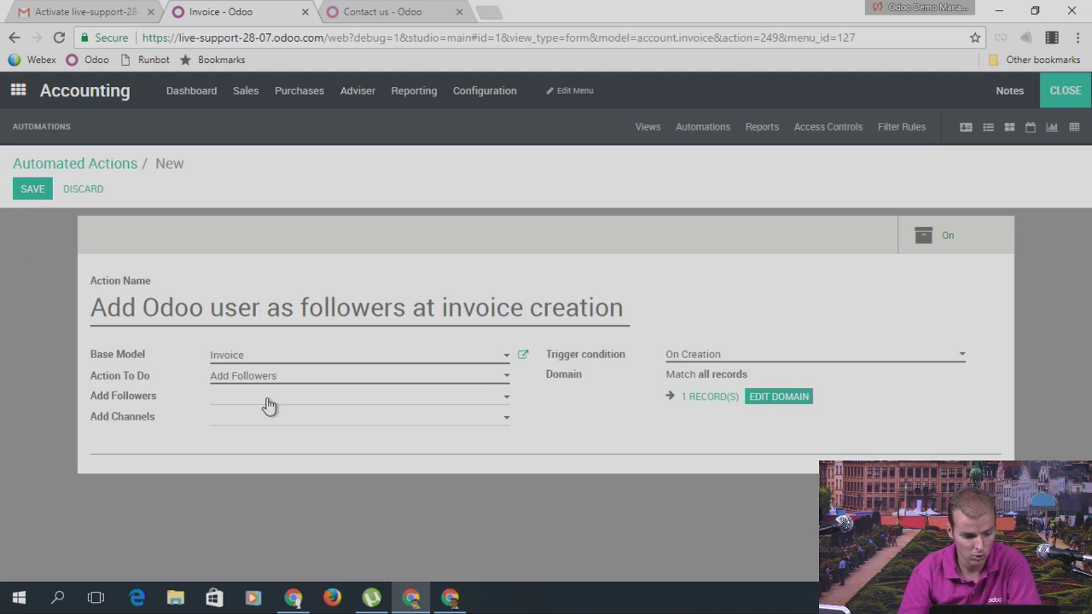
{"action": "type", "text": "odo"}
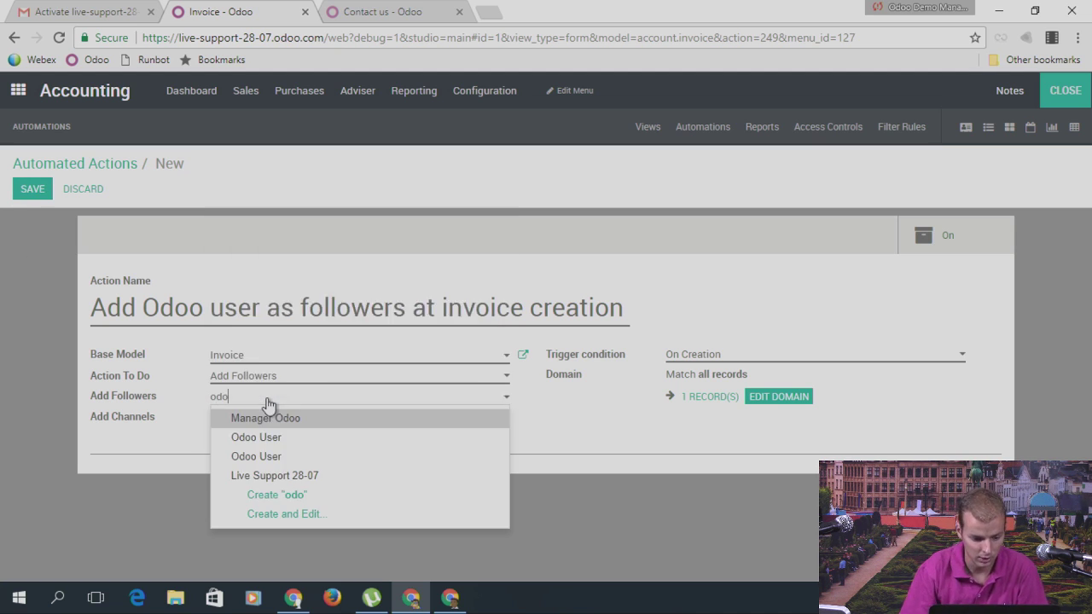
{"action": "left_click", "coordinate": [288, 463]}
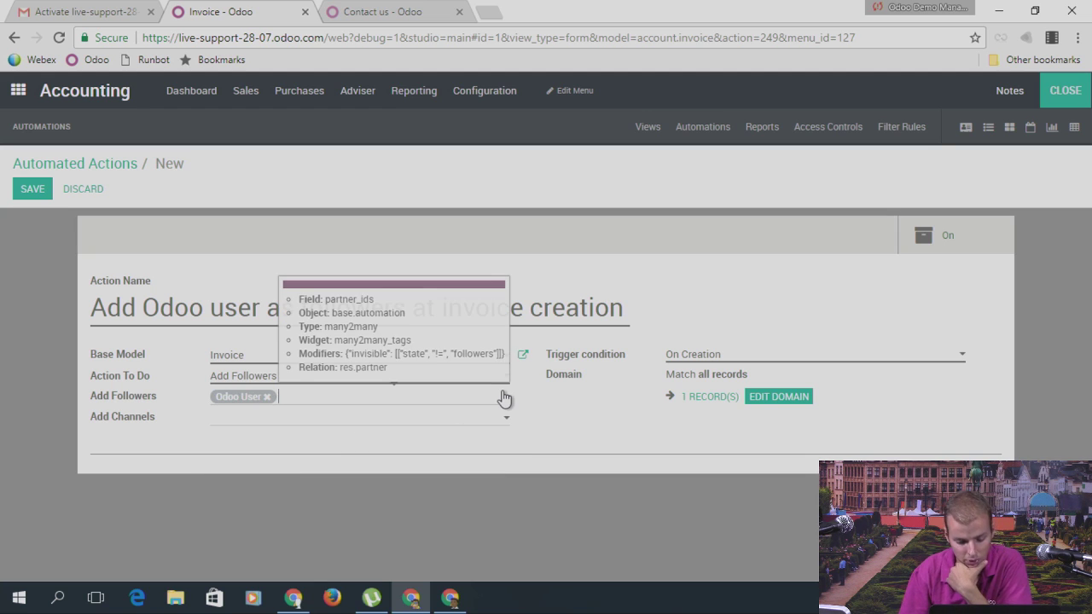
{"action": "left_click", "coordinate": [36, 190]}
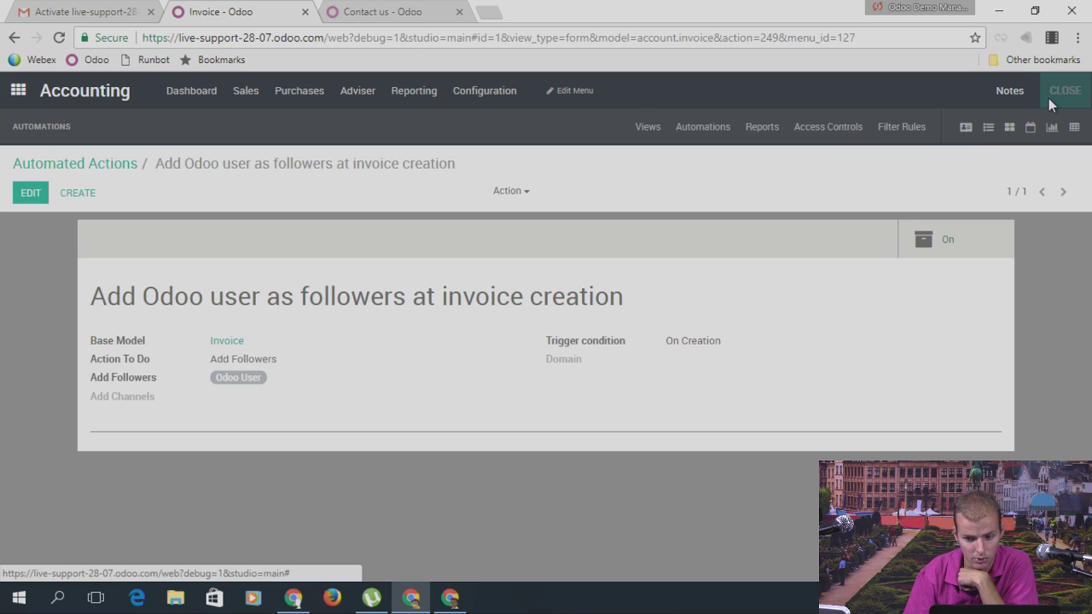
{"action": "left_click", "coordinate": [1049, 98]}
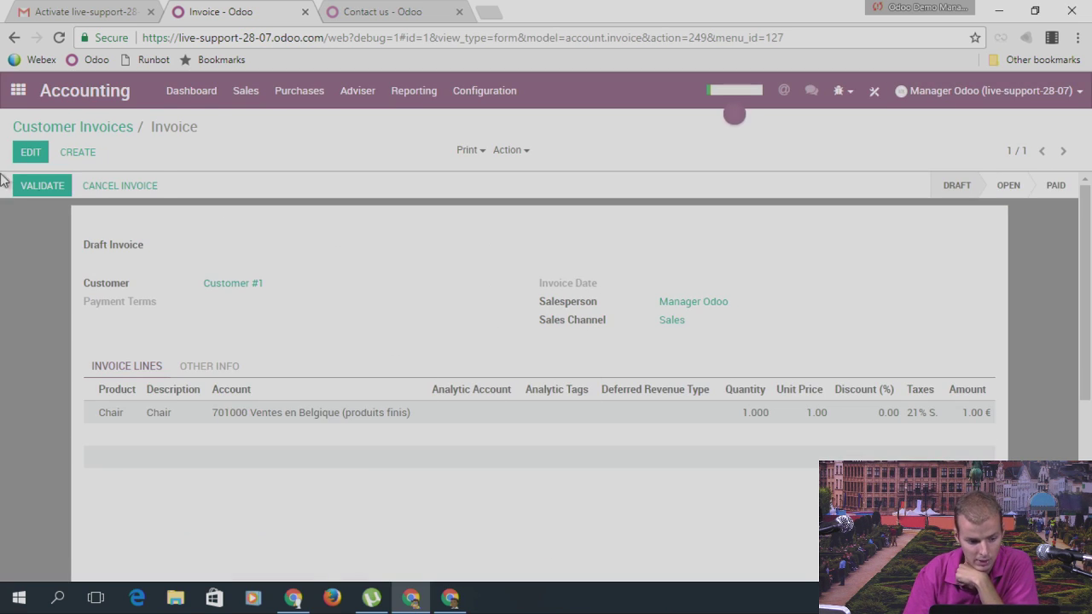
Step: Browse the Sales quotations list, then go to Accounting's Customer Invoices
{"action": "left_click", "coordinate": [18, 90]}
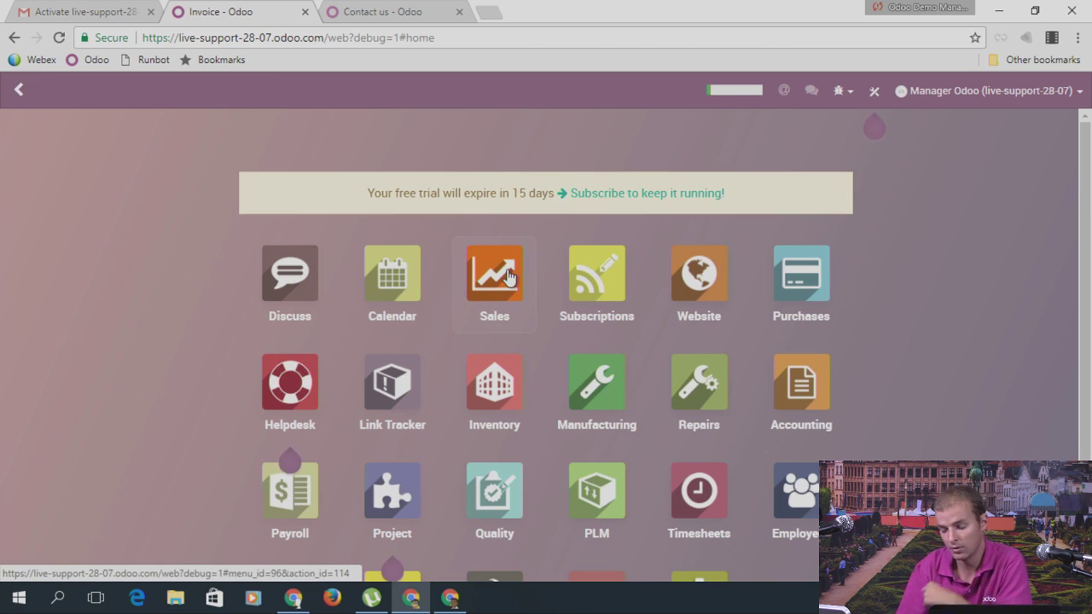
{"action": "left_click", "coordinate": [509, 279]}
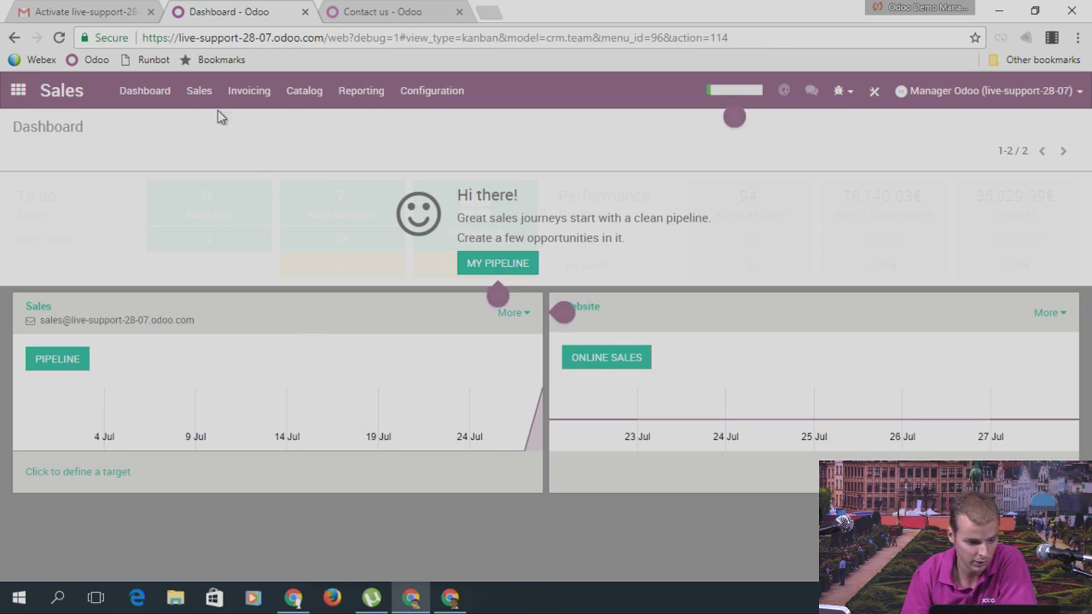
{"action": "left_click", "coordinate": [201, 94]}
{"action": "left_click", "coordinate": [209, 182]}
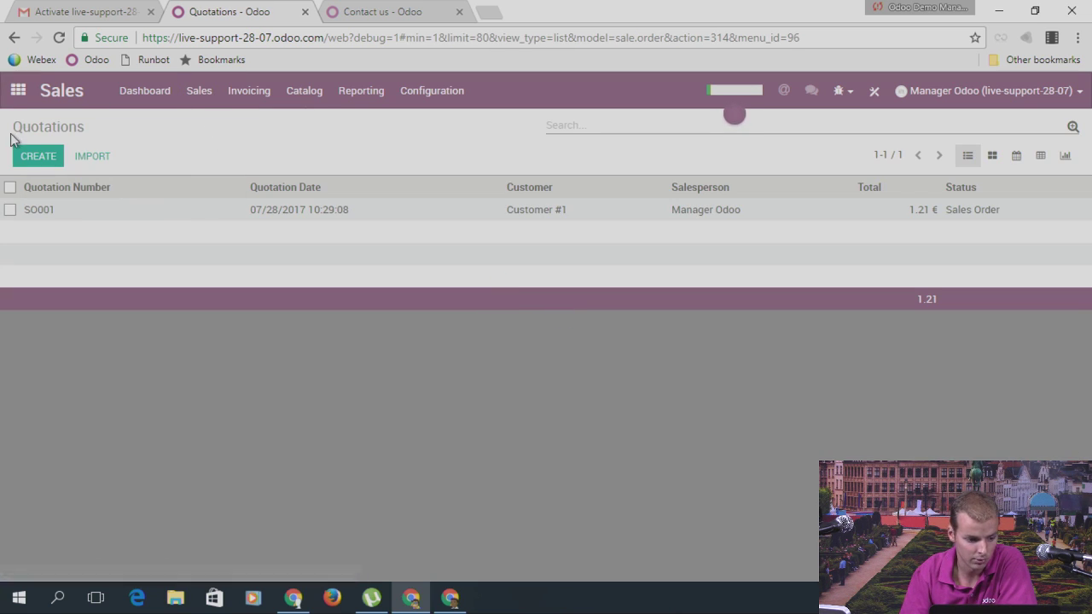
{"action": "left_click", "coordinate": [18, 90]}
{"action": "left_click", "coordinate": [796, 405]}
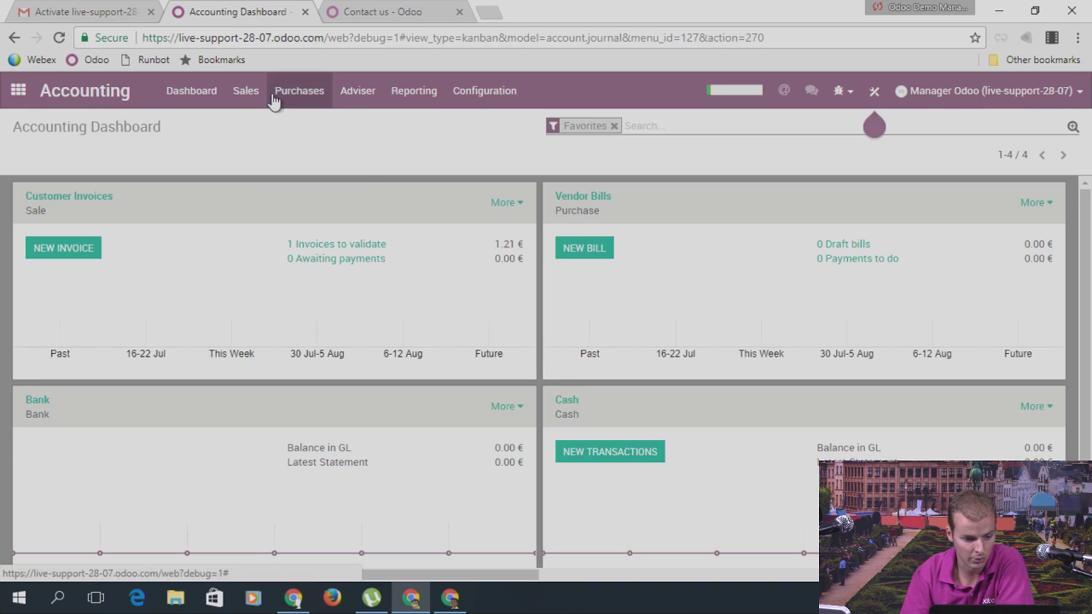
{"action": "left_click", "coordinate": [252, 96]}
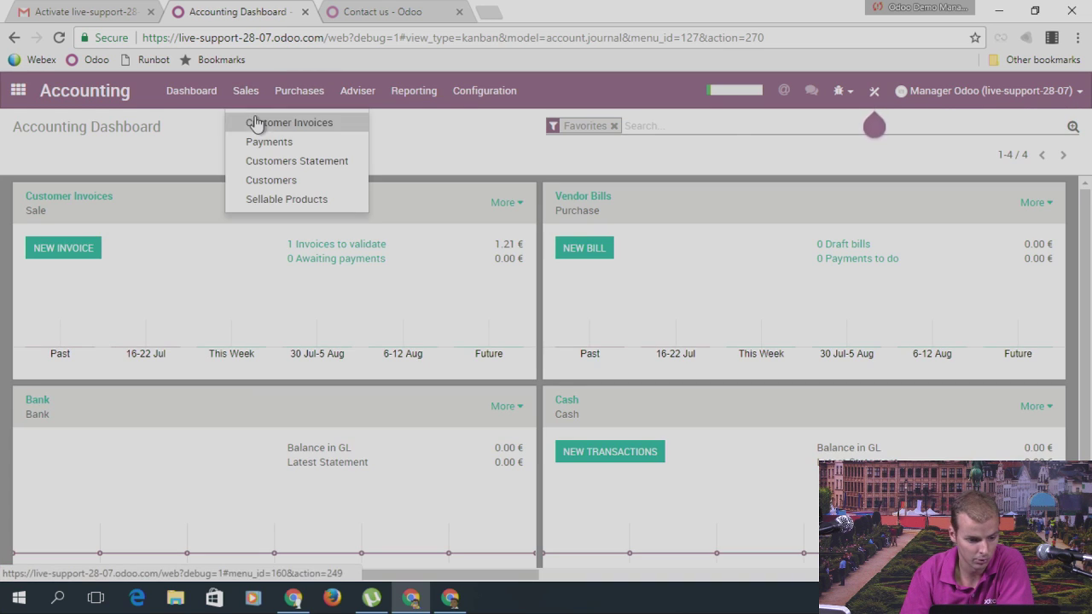
{"action": "left_click", "coordinate": [255, 119]}
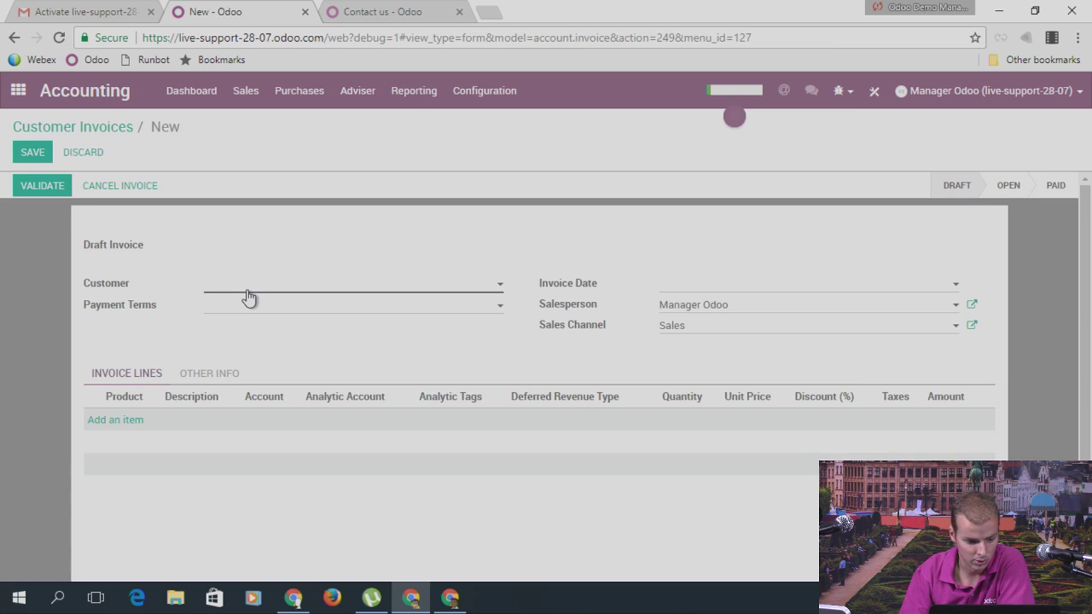
Step: Create an invoice for Customer #1 with one Legs product line and save it as a draft
{"action": "left_click", "coordinate": [248, 288]}
{"action": "left_click", "coordinate": [254, 311]}
{"action": "left_click", "coordinate": [122, 420]}
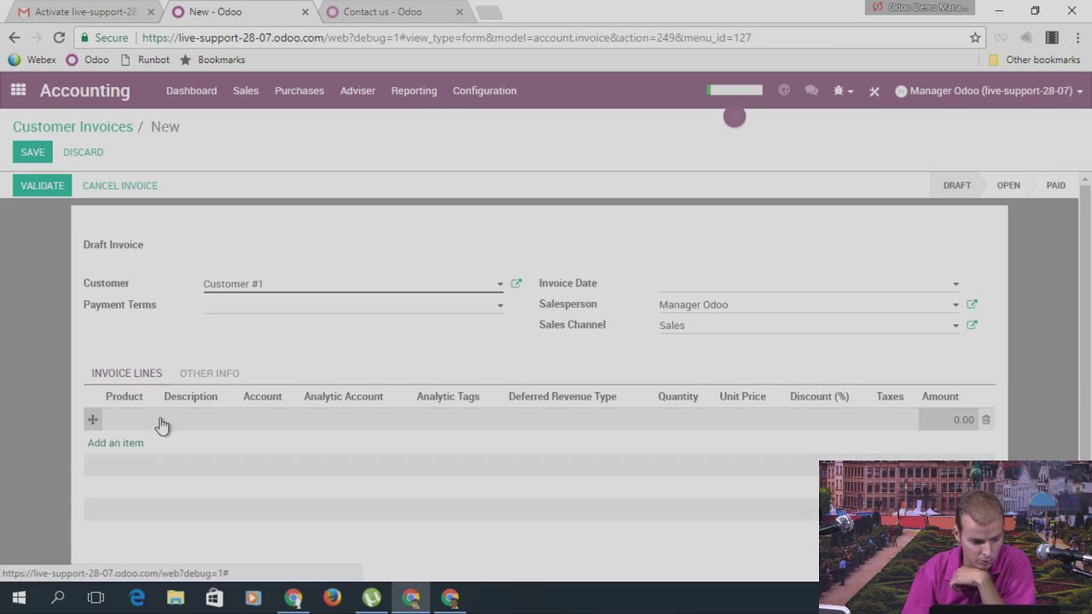
{"action": "left_click", "coordinate": [153, 423]}
{"action": "left_click", "coordinate": [150, 465]}
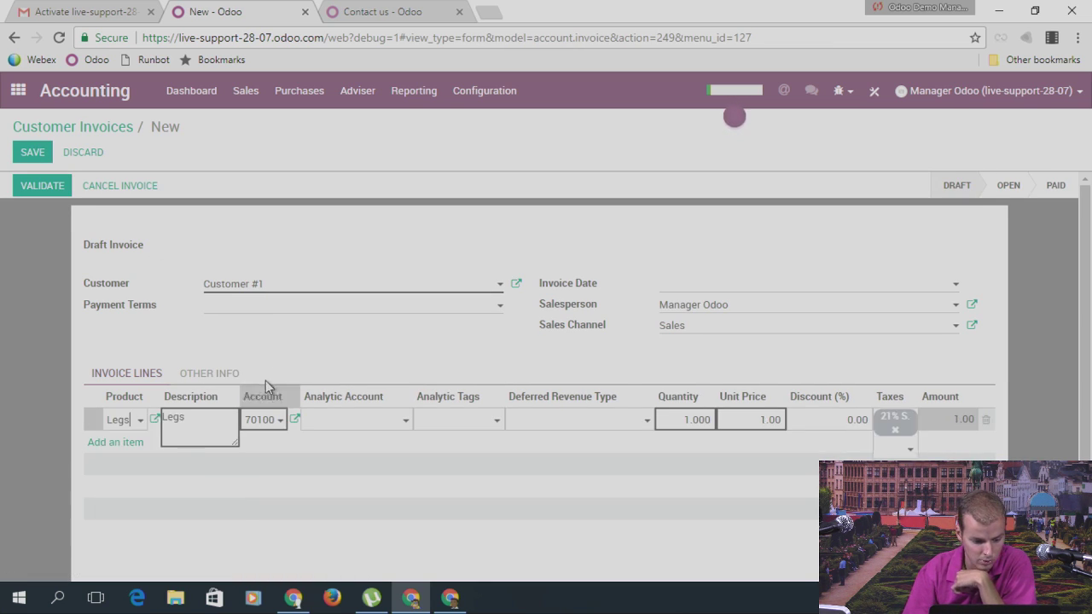
{"action": "left_click", "coordinate": [30, 153]}
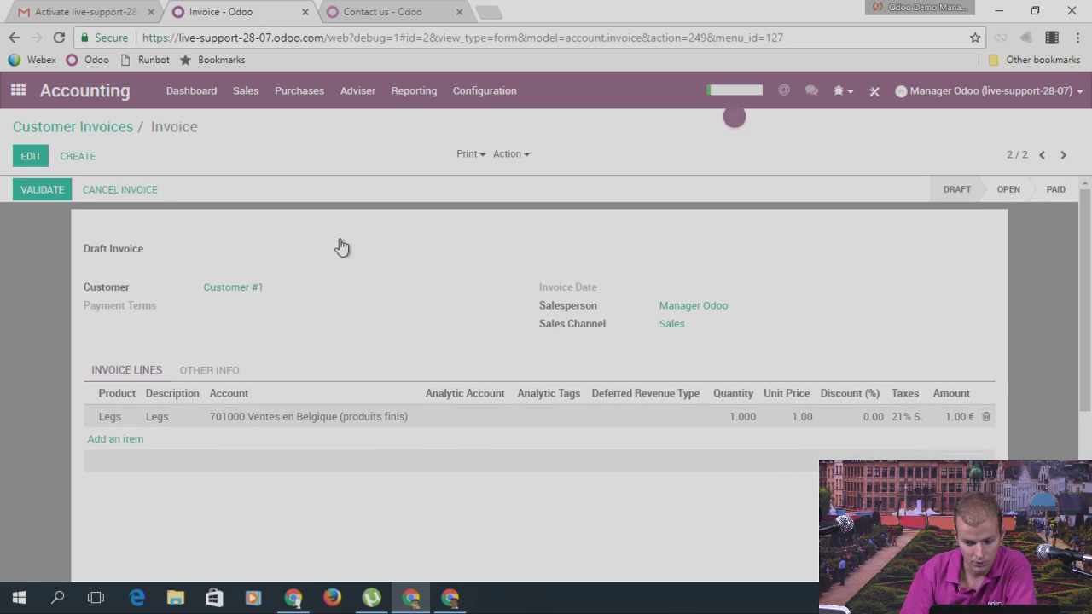
Step: Start a new message to the invoice's followers and select the recipient text
{"action": "scroll", "coordinate": [926, 273], "scroll_direction": "down", "scroll_amount": 3}
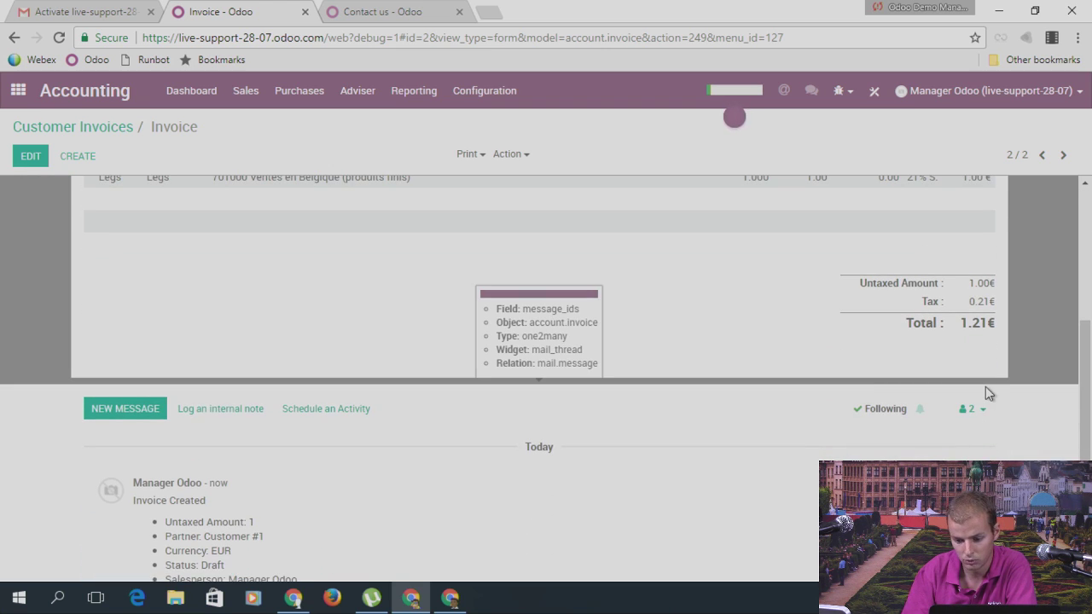
{"action": "left_click", "coordinate": [975, 411]}
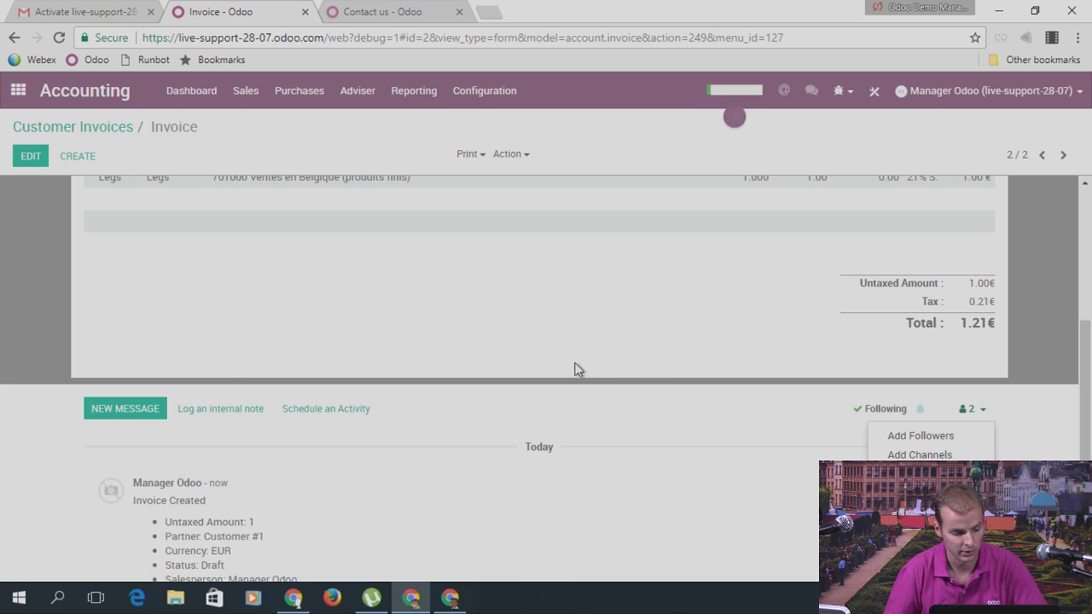
{"action": "left_click", "coordinate": [124, 409]}
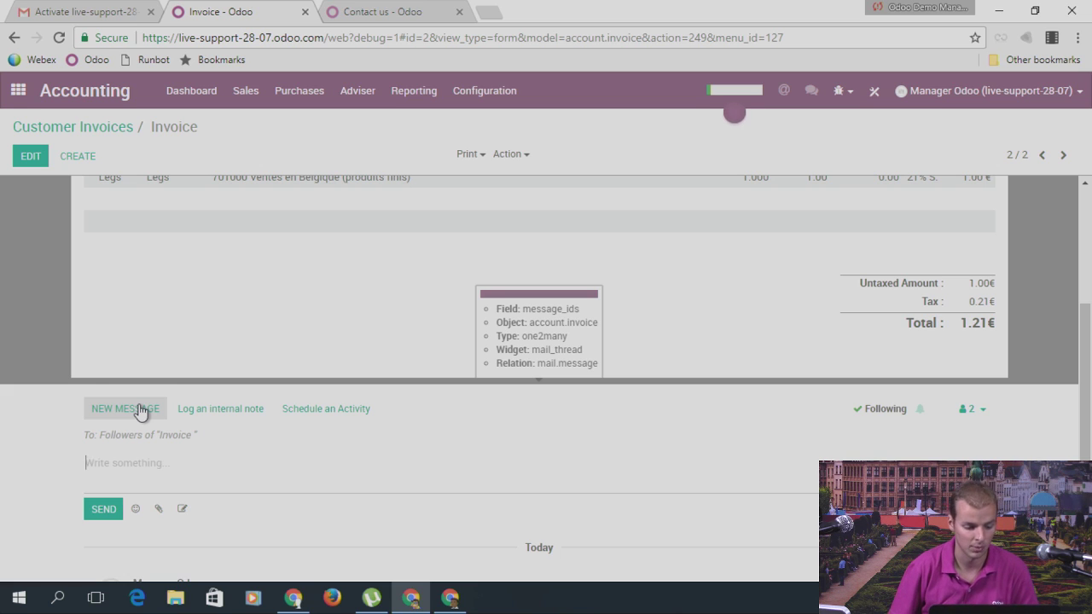
{"action": "left_click_drag", "start_coordinate": [96, 435], "coordinate": [212, 435]}
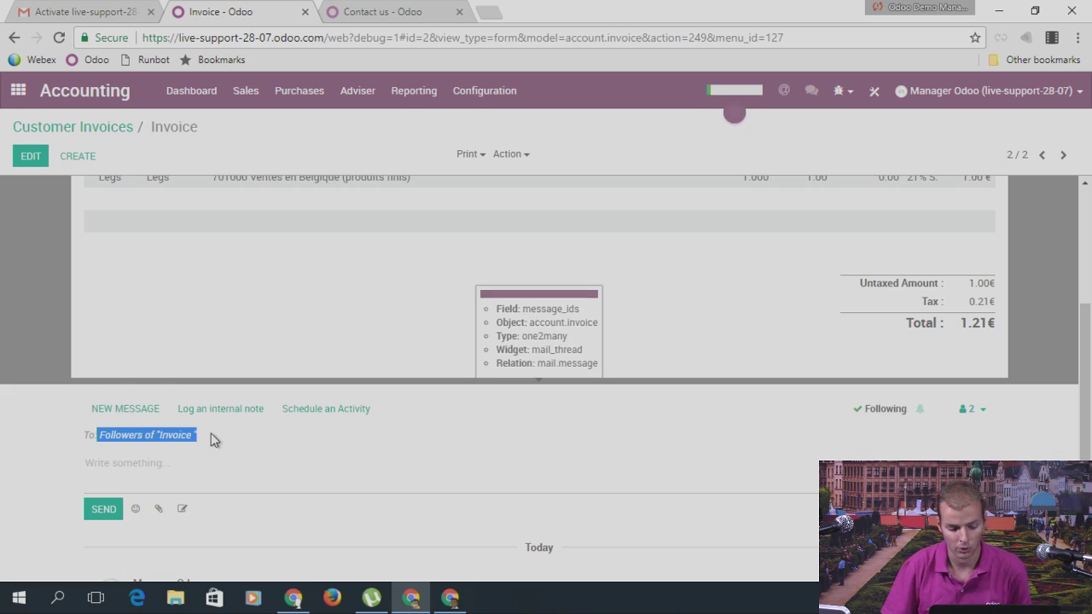
Step: Open a follower's Edit Subscription settings and close them without changes
{"action": "left_click", "coordinate": [970, 409]}
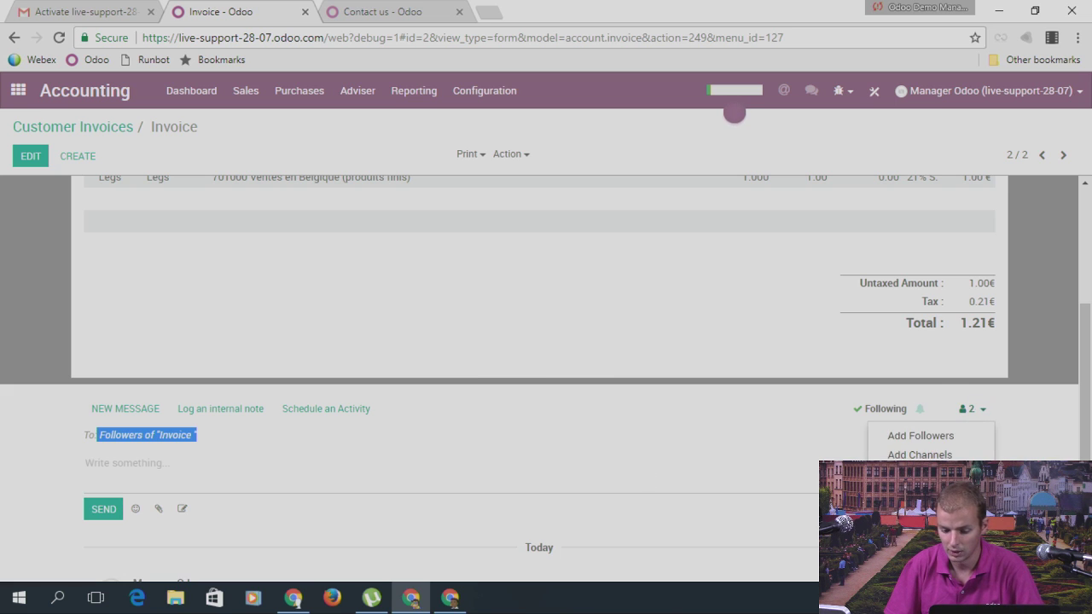
{"action": "left_click", "coordinate": [981, 479]}
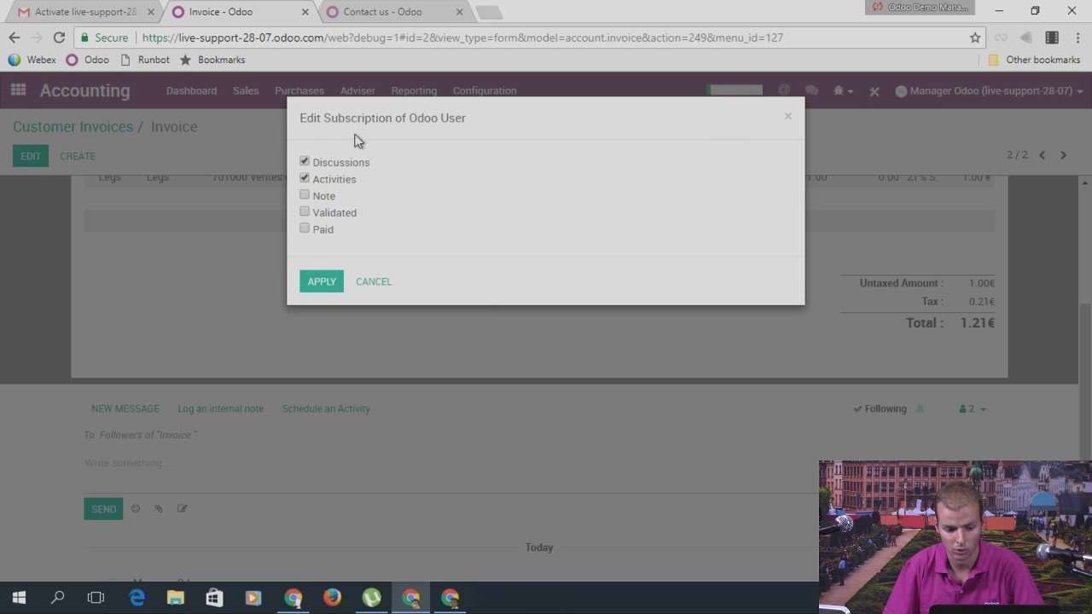
{"action": "left_click", "coordinate": [787, 121]}
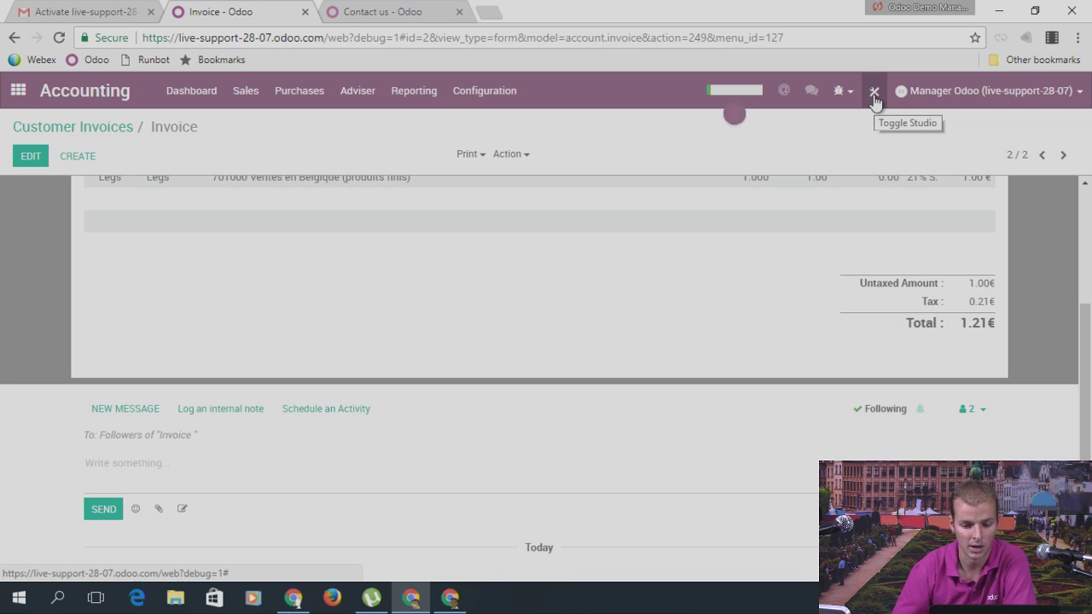
Step: Leave the new Legs invoice and go back to the Odoo apps home screen
{"action": "left_click", "coordinate": [18, 90]}
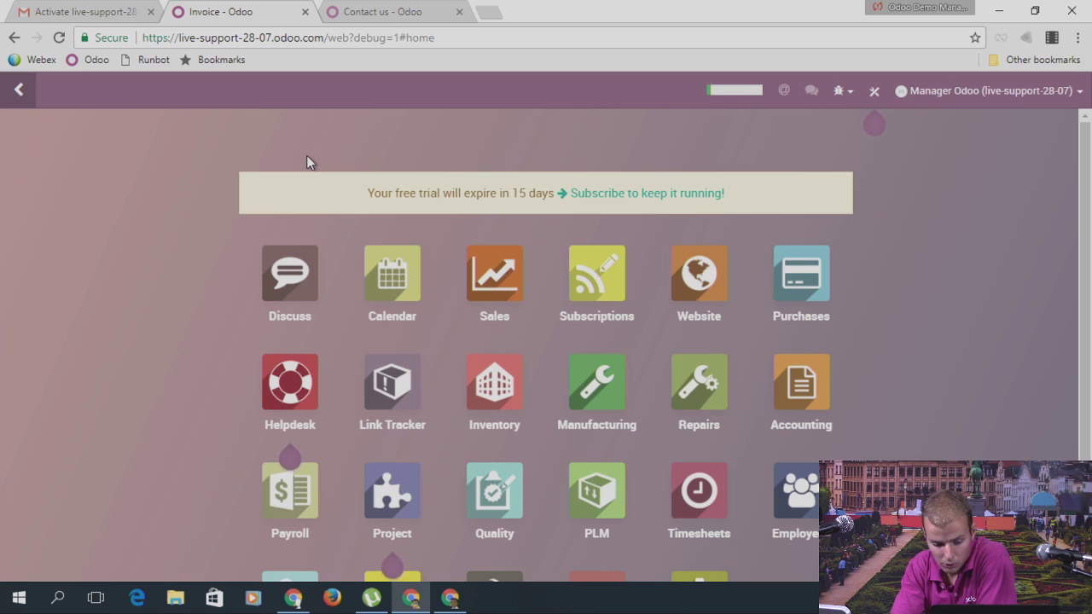
{"action": "scroll", "coordinate": [780, 325], "scroll_direction": "down", "scroll_amount": 2}
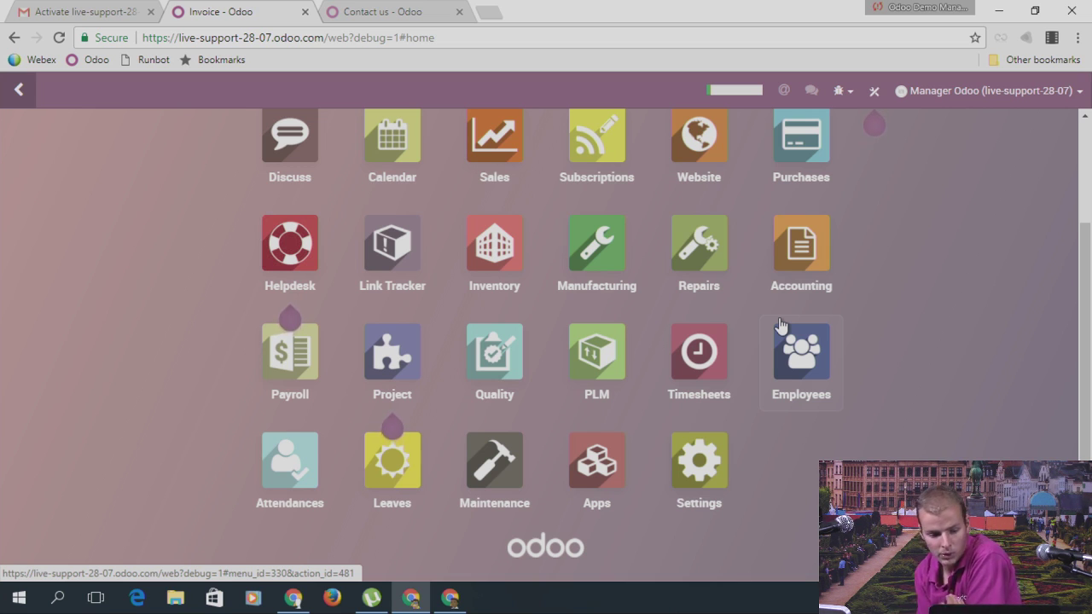
Step: On odoo.com, open Pricing and compare Free Plan, Online (from EUR 20.0) and Enterprise (EUR 25.0/user/month)
{"action": "left_click", "coordinate": [401, 12]}
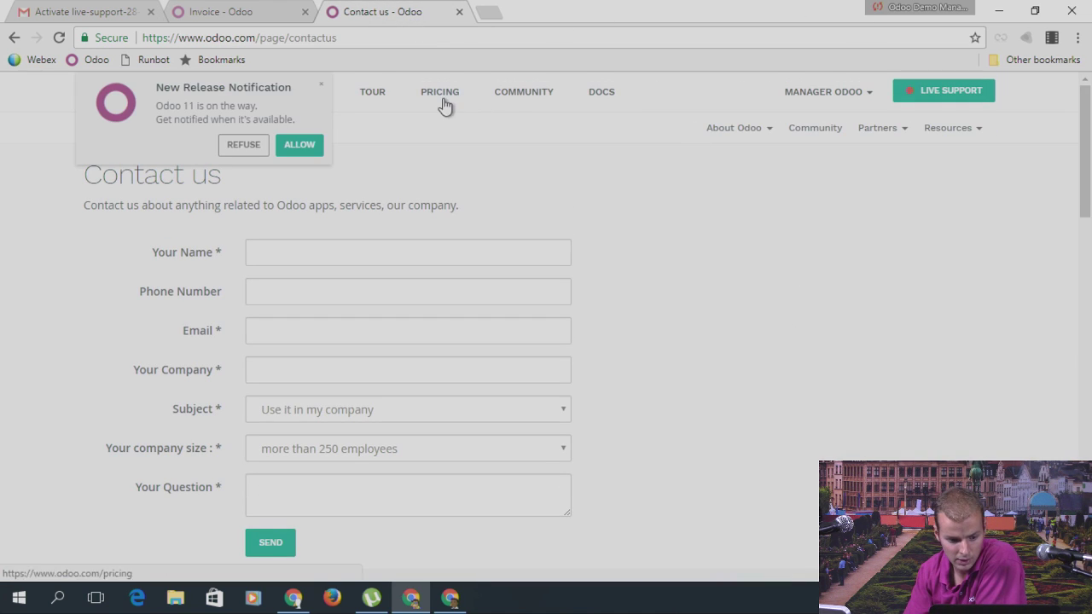
{"action": "left_click", "coordinate": [444, 98]}
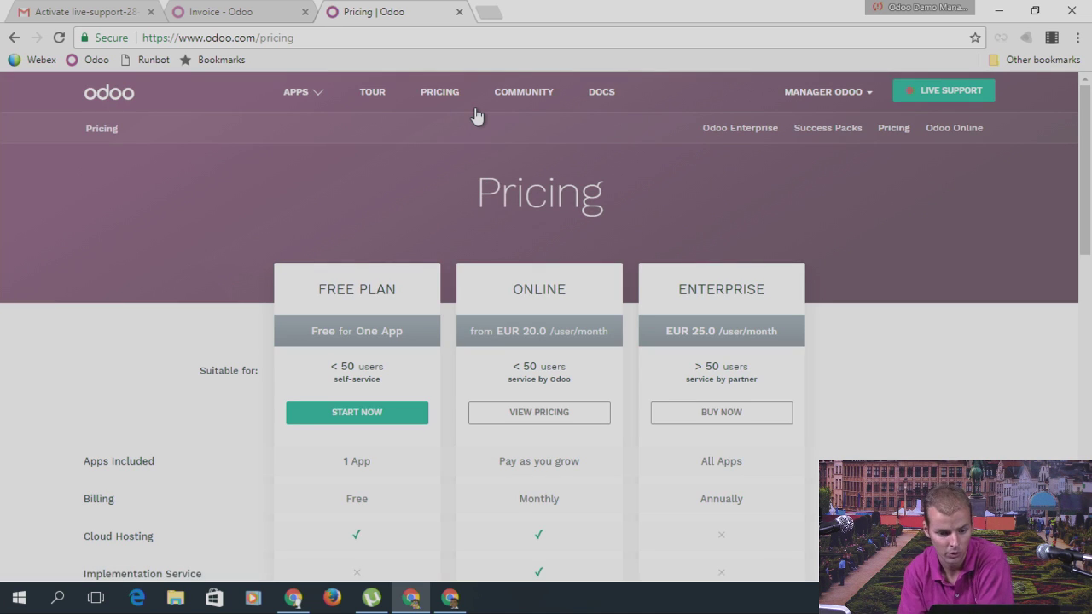
{"action": "scroll", "coordinate": [460, 287], "scroll_direction": "down", "scroll_amount": 2}
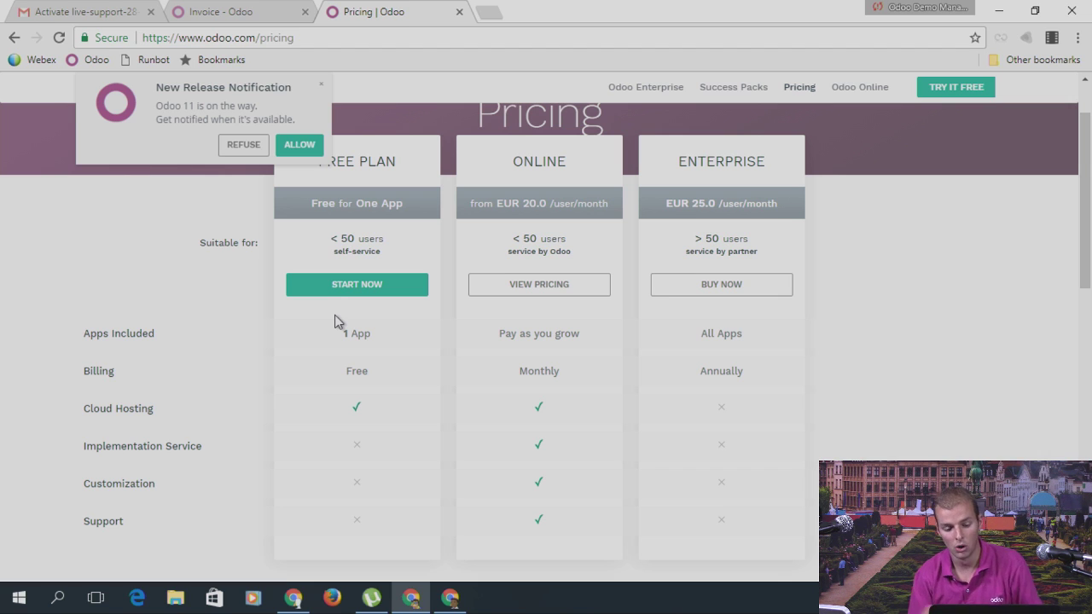
{"action": "double_click", "coordinate": [524, 161]}
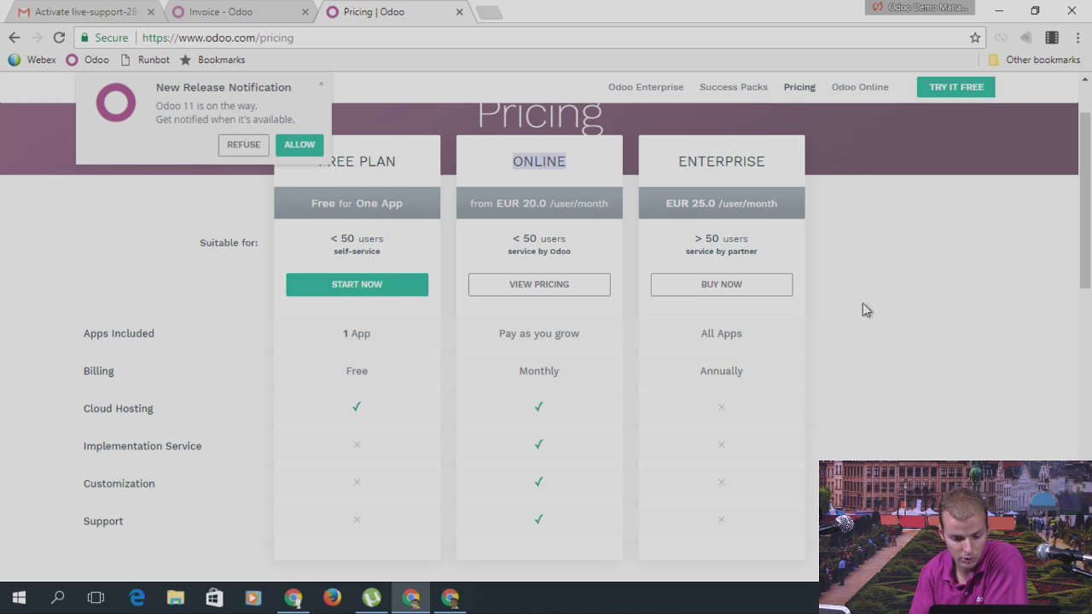
{"action": "scroll", "coordinate": [829, 349], "scroll_direction": "down", "scroll_amount": 15}
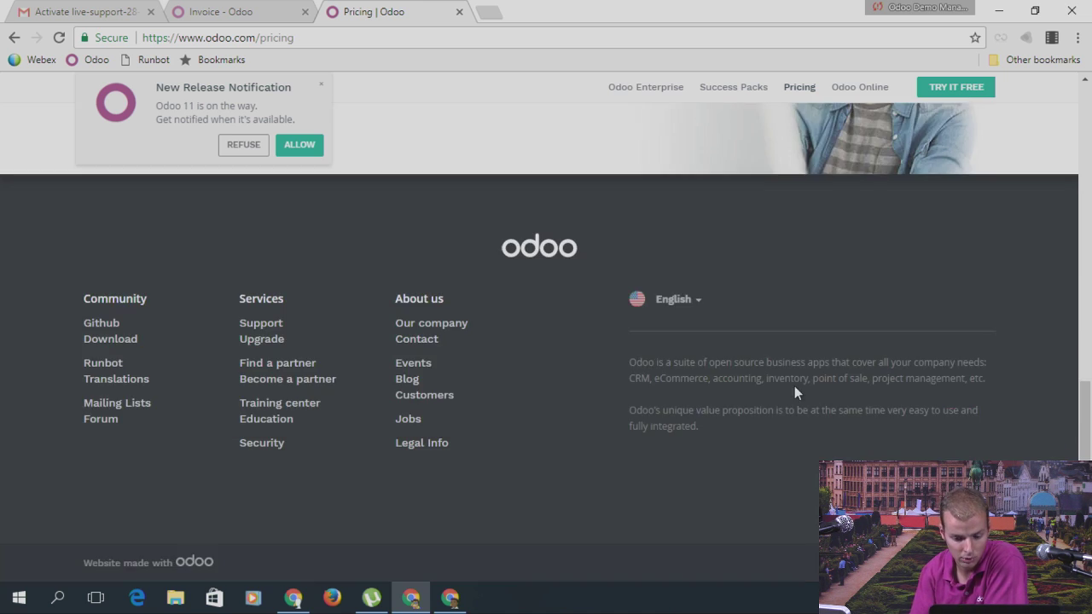
Step: Open Contact us from the footer and scroll to the Europe/Africa, America and Asia/Pacific offices
{"action": "left_click", "coordinate": [420, 340]}
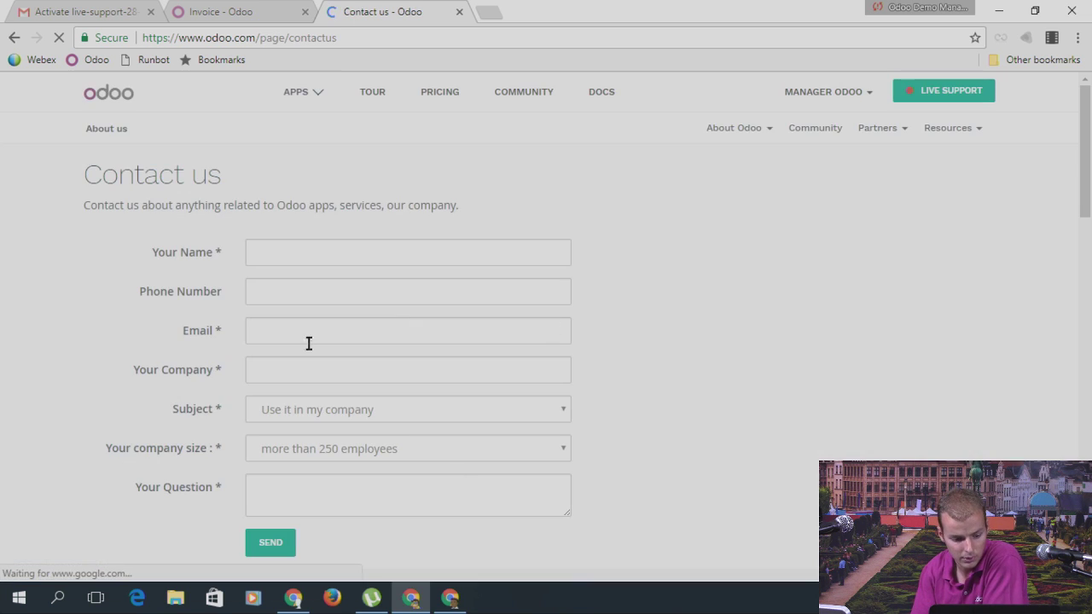
{"action": "scroll", "coordinate": [422, 268], "scroll_direction": "down", "scroll_amount": 5}
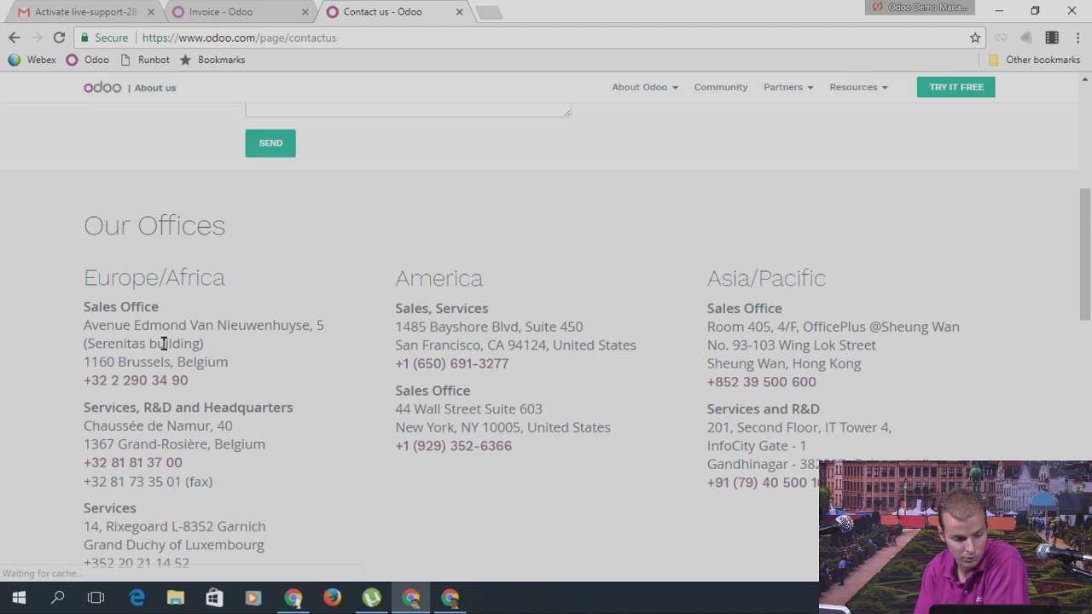
{"action": "scroll", "coordinate": [167, 358], "scroll_direction": "down", "scroll_amount": 1}
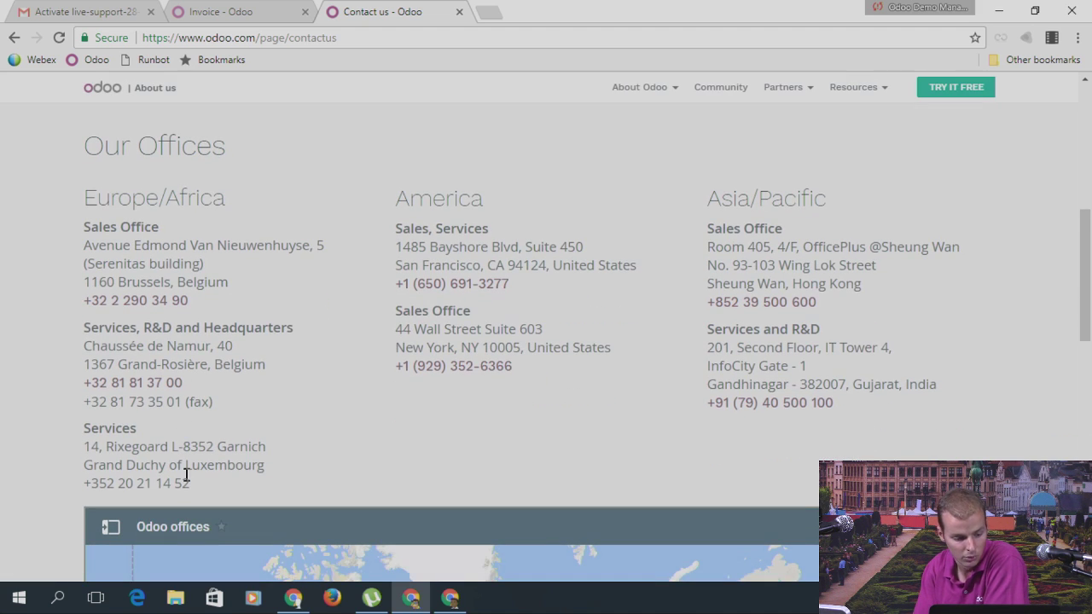
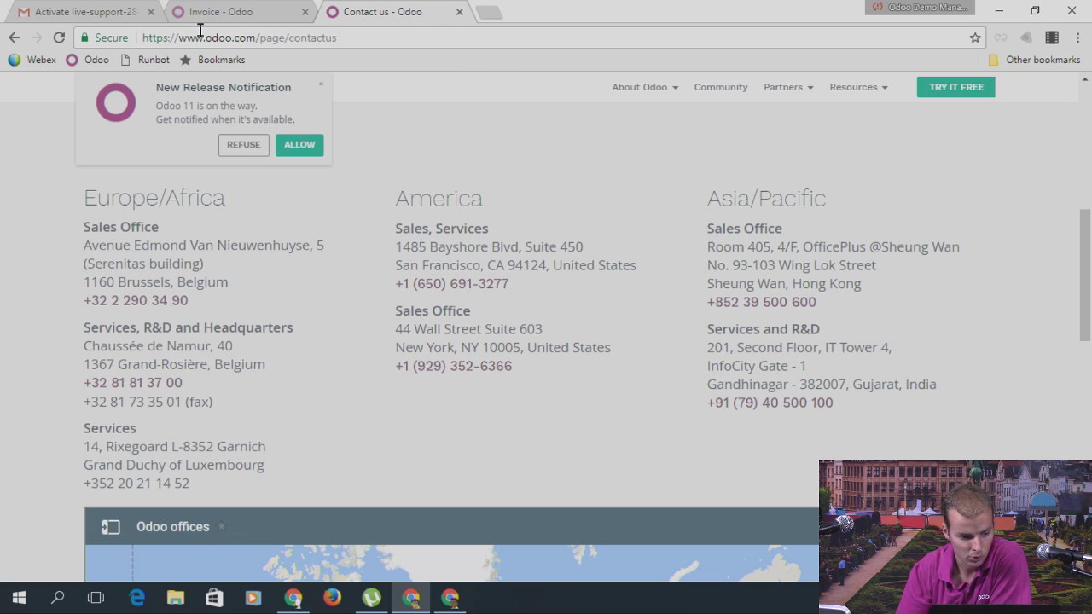
Step: Switch from Gmail back to the Invoice - Odoo tab showing the live-support database's apps menu
{"action": "left_click", "coordinate": [439, 603]}
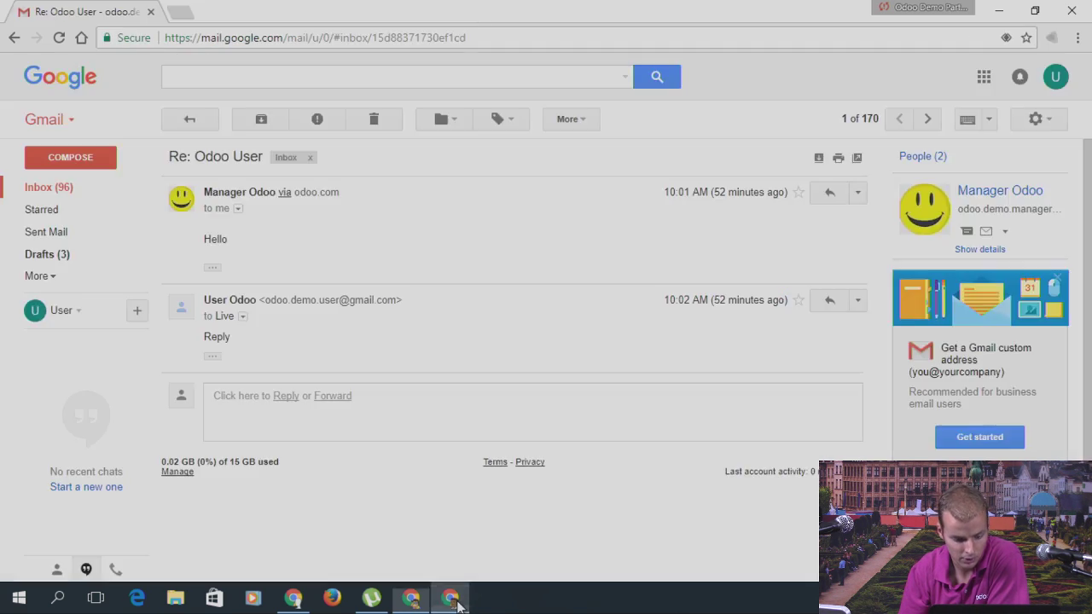
{"action": "left_click", "coordinate": [410, 599]}
{"action": "left_click", "coordinate": [256, 12]}
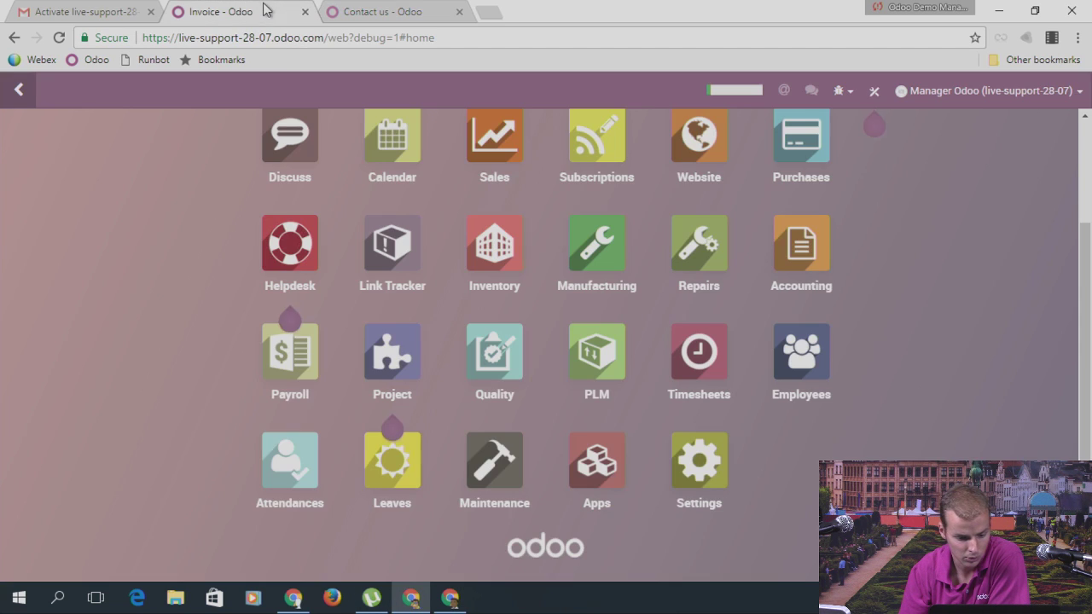
{"action": "scroll", "coordinate": [632, 336], "scroll_direction": "up", "scroll_amount": 1}
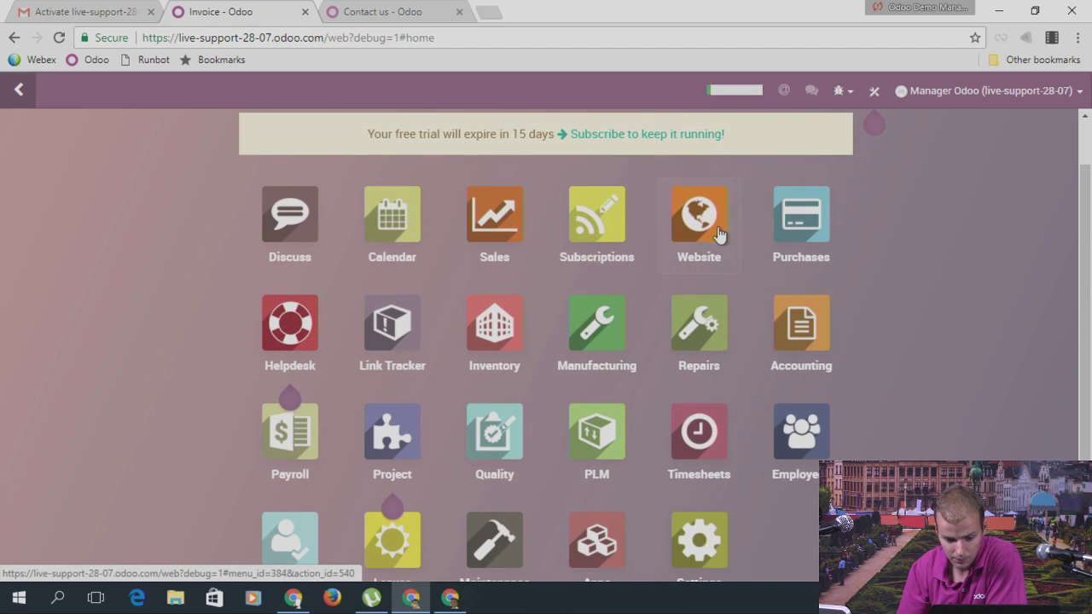
{"action": "left_click", "coordinate": [505, 337]}
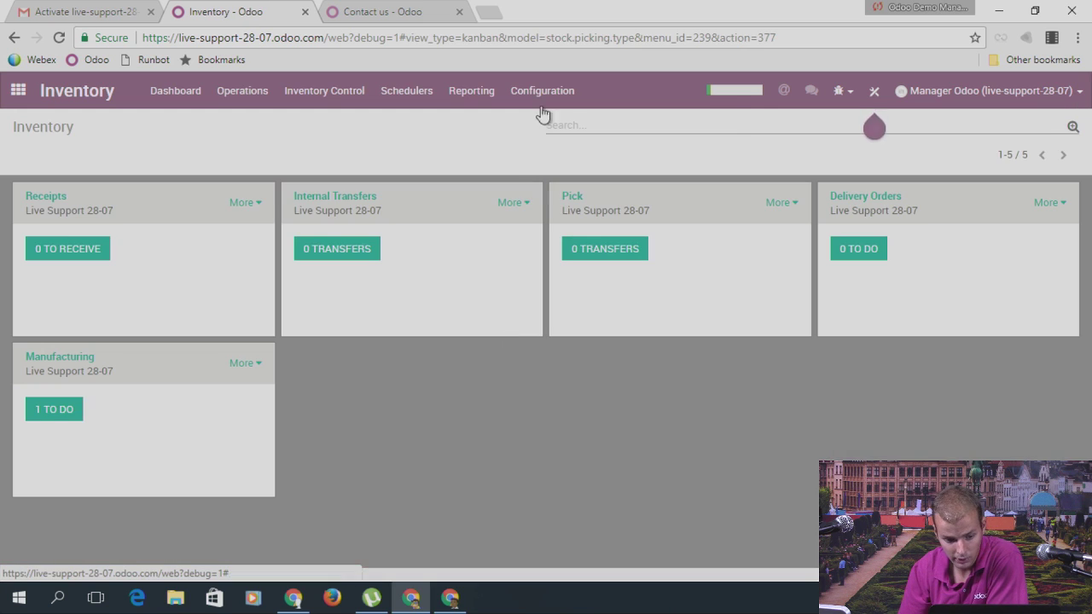
{"action": "left_click", "coordinate": [549, 92]}
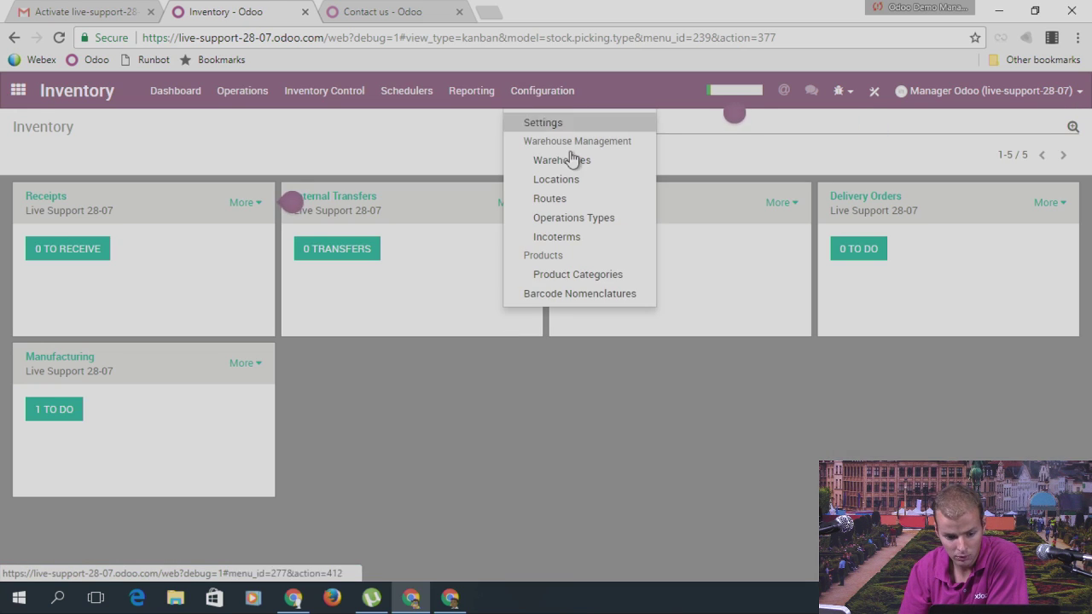
{"action": "left_click", "coordinate": [572, 162]}
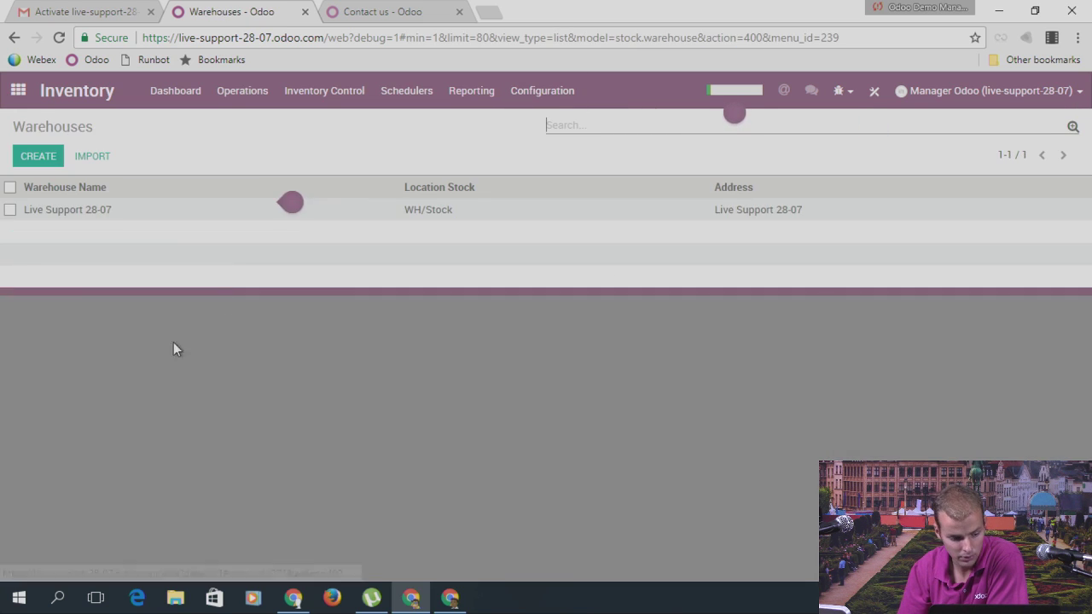
{"action": "left_click", "coordinate": [105, 211]}
{"action": "left_click", "coordinate": [39, 158]}
{"action": "scroll", "coordinate": [336, 332], "scroll_direction": "down", "scroll_amount": 1}
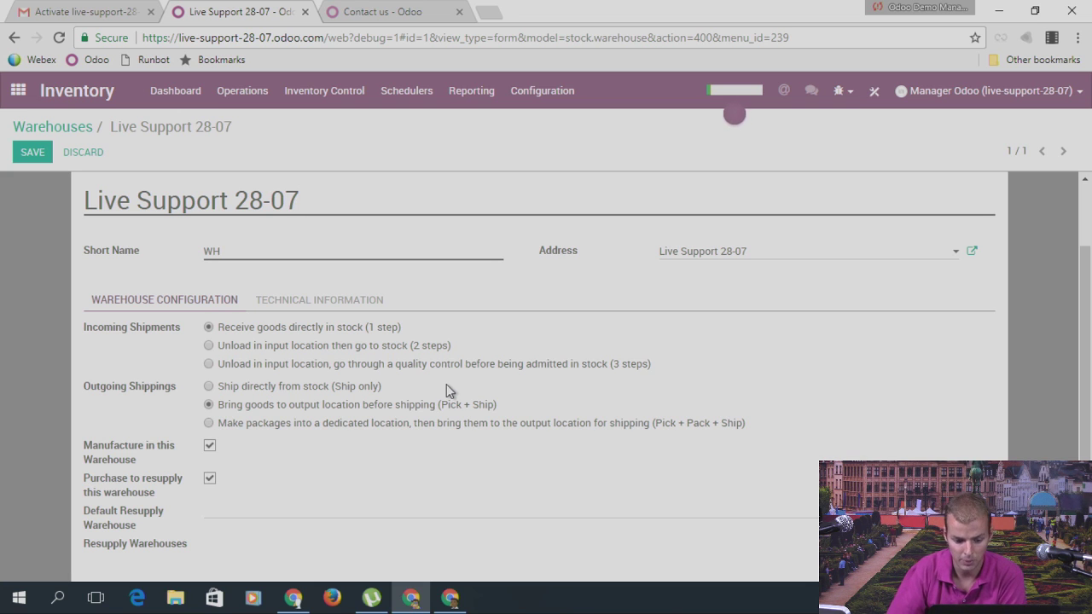
{"action": "left_click_drag", "start_coordinate": [508, 408], "coordinate": [256, 412]}
{"action": "left_click", "coordinate": [233, 414]}
{"action": "triple_click", "coordinate": [223, 408]}
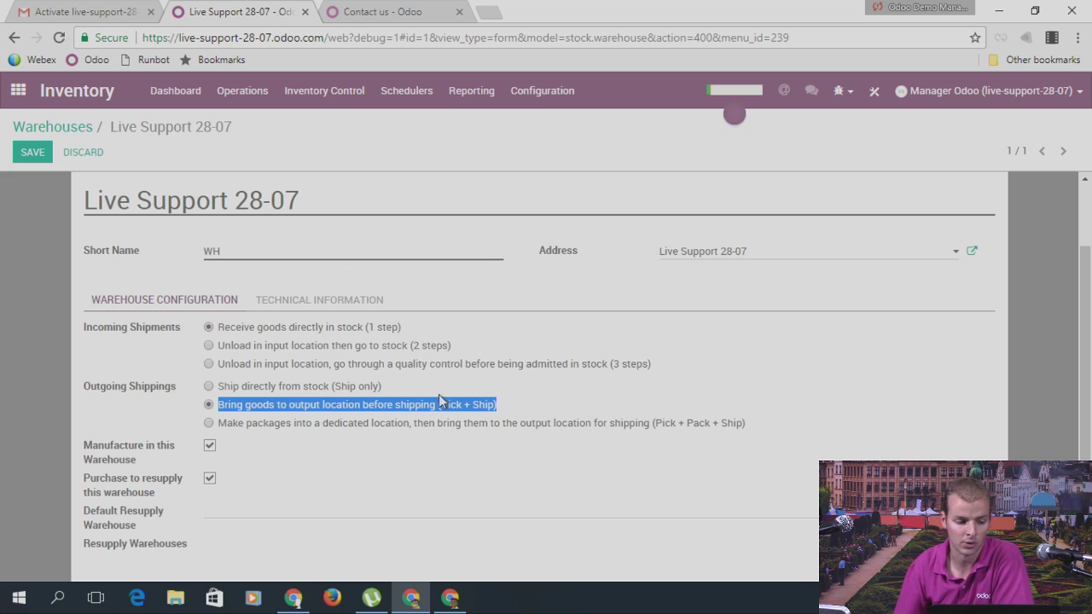
{"action": "left_click", "coordinate": [17, 92]}
{"action": "scroll", "coordinate": [544, 350], "scroll_direction": "down", "scroll_amount": 3}
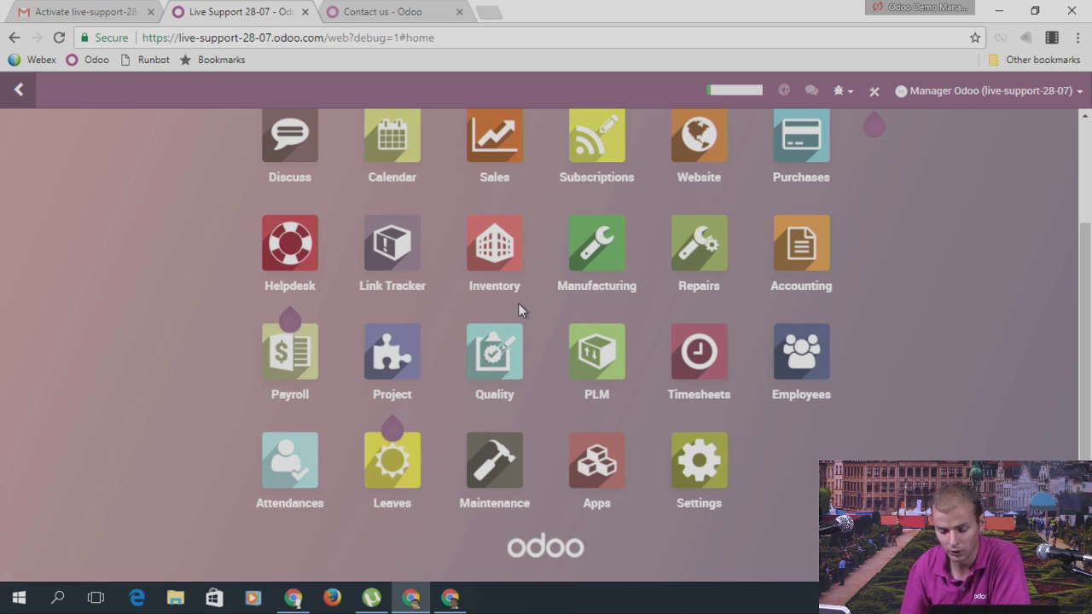
{"action": "left_click", "coordinate": [596, 266]}
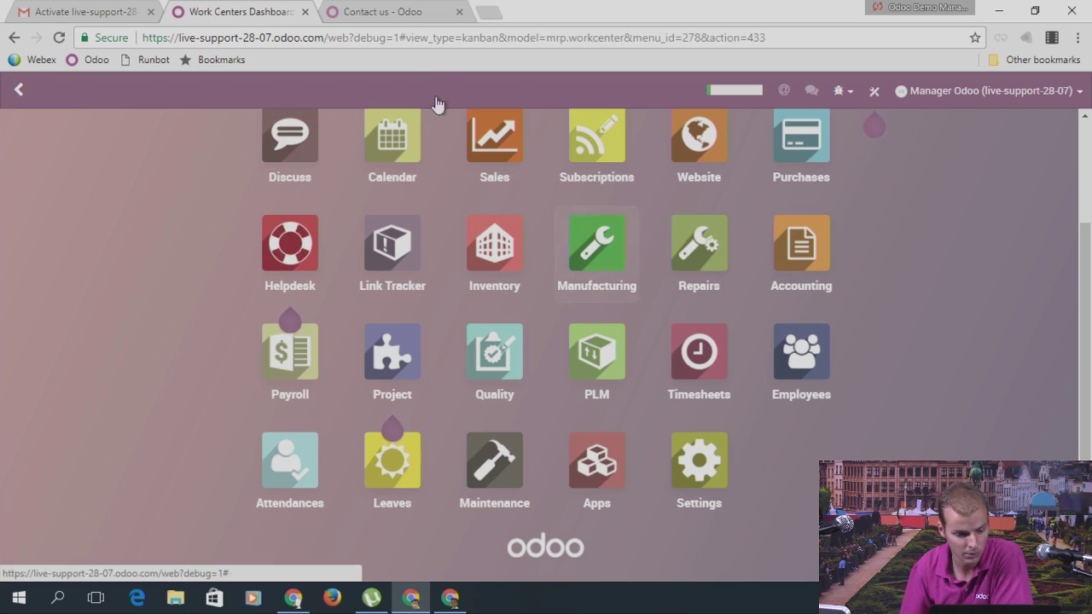
{"action": "left_click", "coordinate": [548, 90]}
{"action": "left_click", "coordinate": [551, 123]}
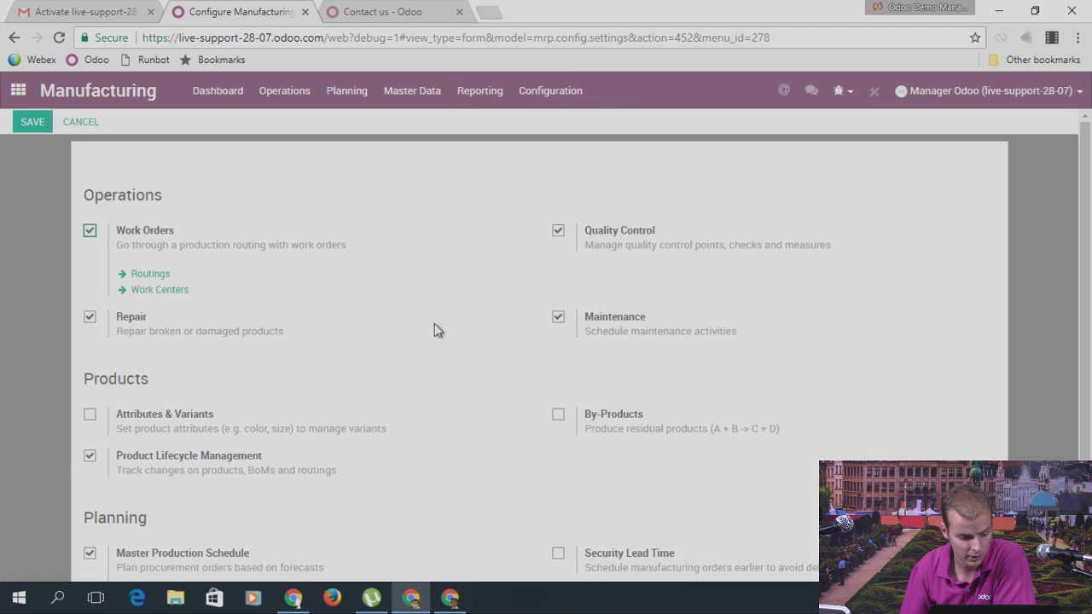
{"action": "scroll", "coordinate": [392, 299], "scroll_direction": "down", "scroll_amount": 1}
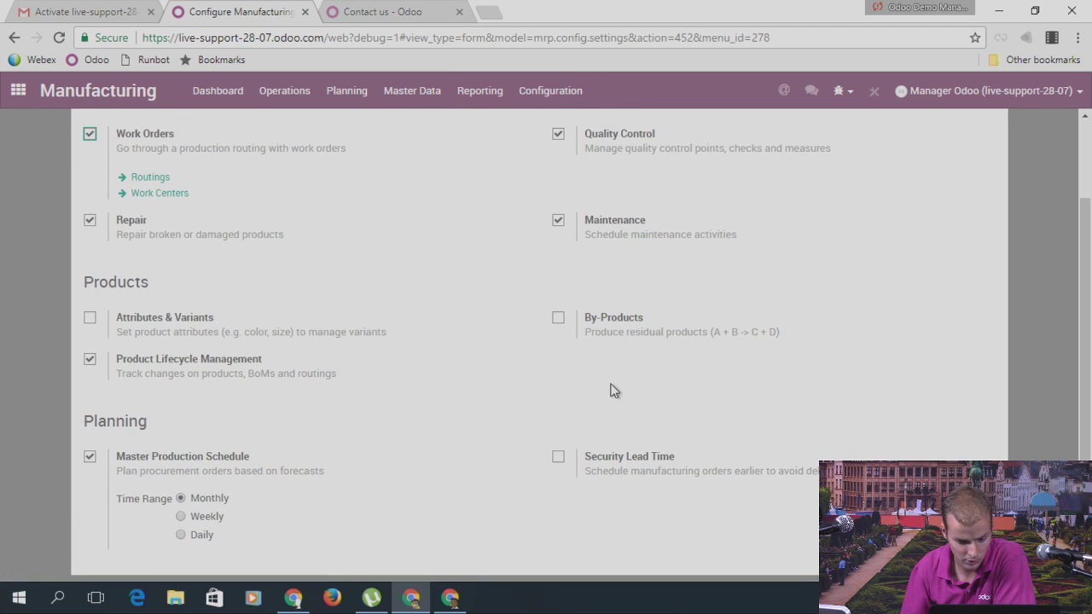
{"action": "scroll", "coordinate": [600, 303], "scroll_direction": "up", "scroll_amount": 1}
{"action": "left_click_drag", "start_coordinate": [588, 210], "coordinate": [658, 210]}
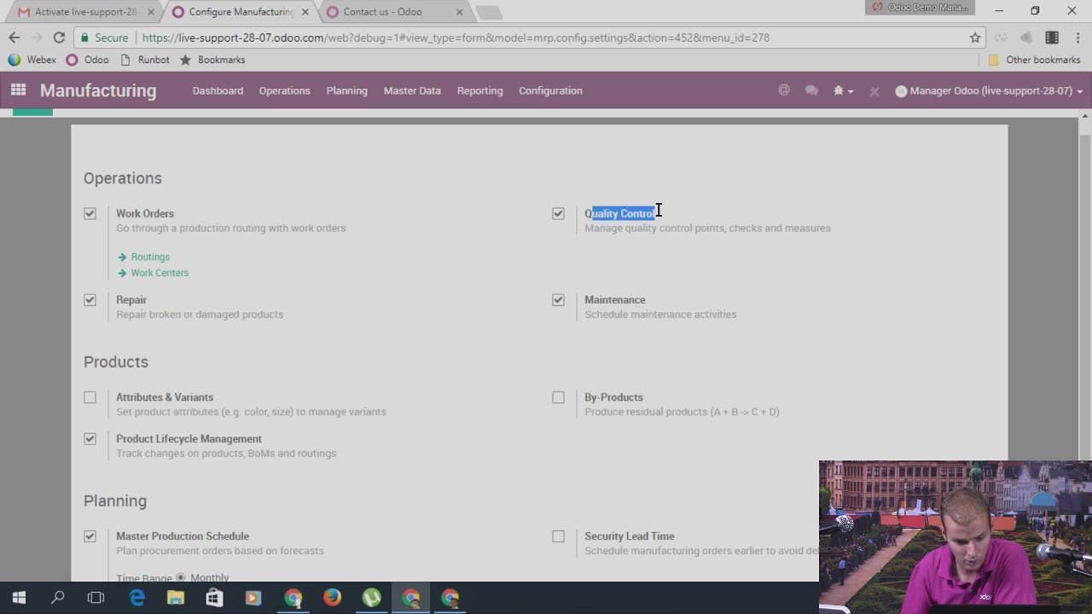
{"action": "left_click", "coordinate": [18, 90]}
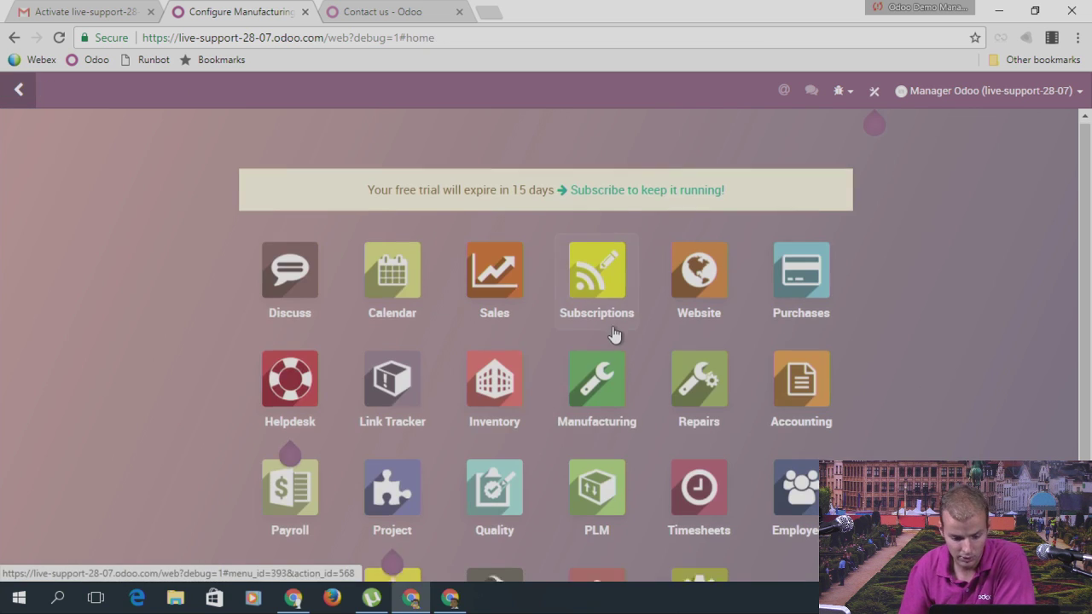
{"action": "scroll", "coordinate": [563, 334], "scroll_direction": "down", "scroll_amount": 2}
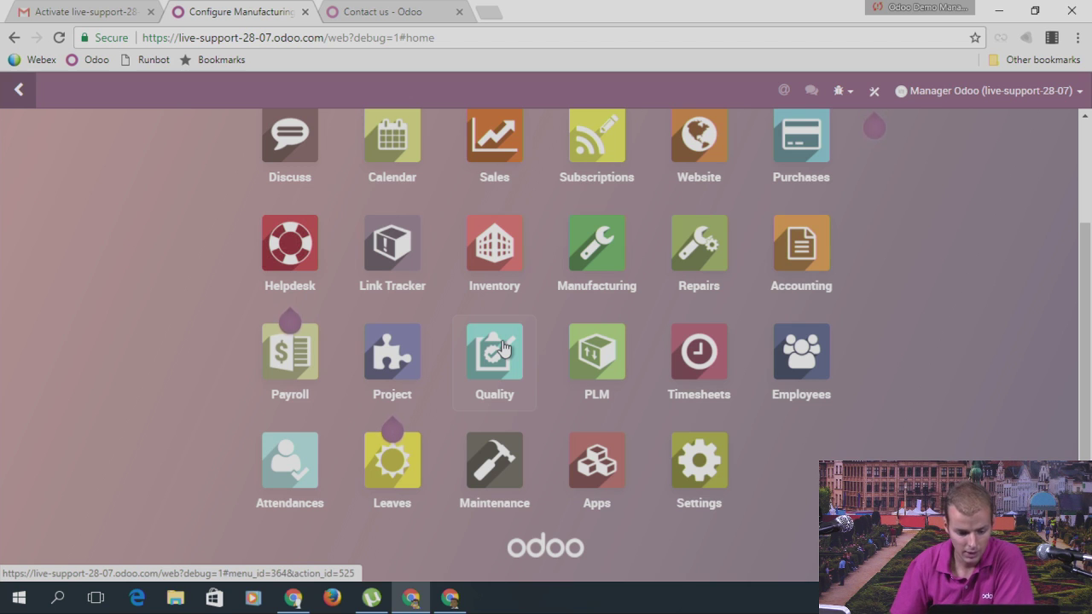
Step: Browse the Quality app's Quality Control and Configuration menus and the Main Quality Team's alerts
{"action": "left_click", "coordinate": [502, 350]}
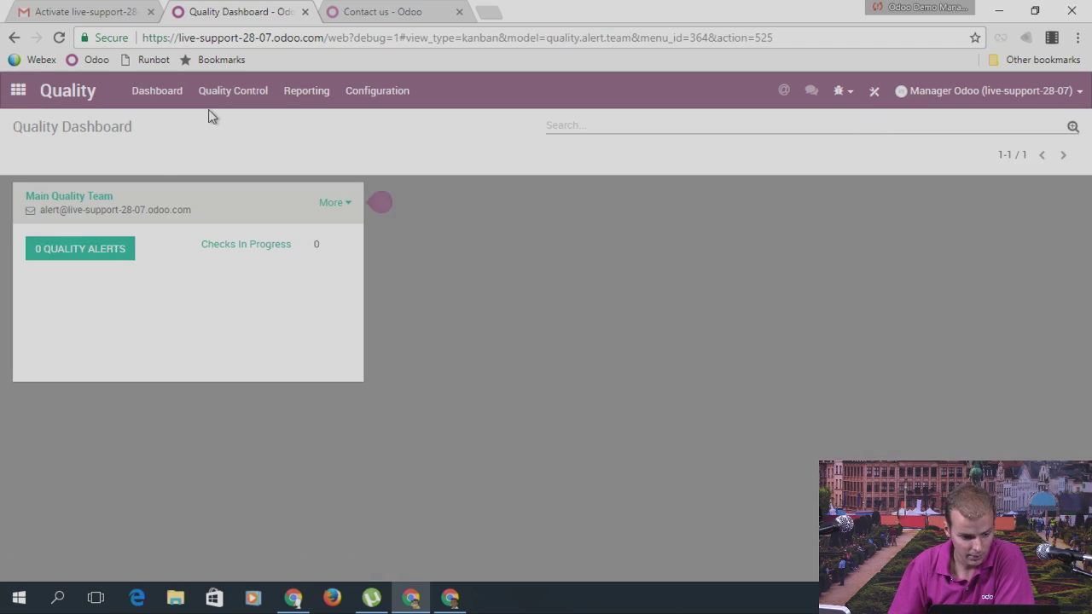
{"action": "left_click", "coordinate": [231, 92]}
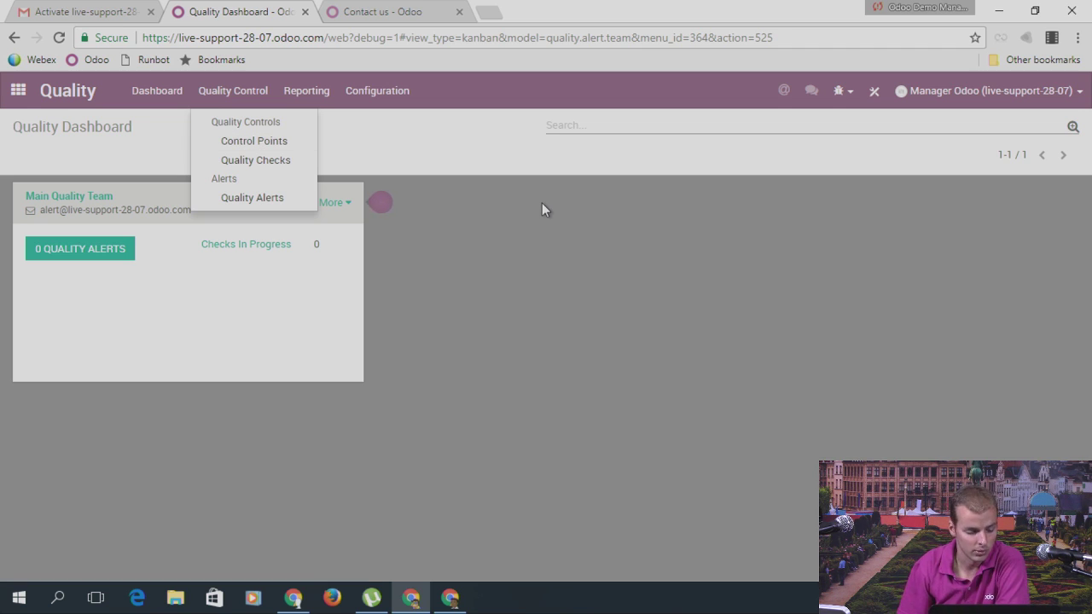
{"action": "left_click", "coordinate": [364, 96]}
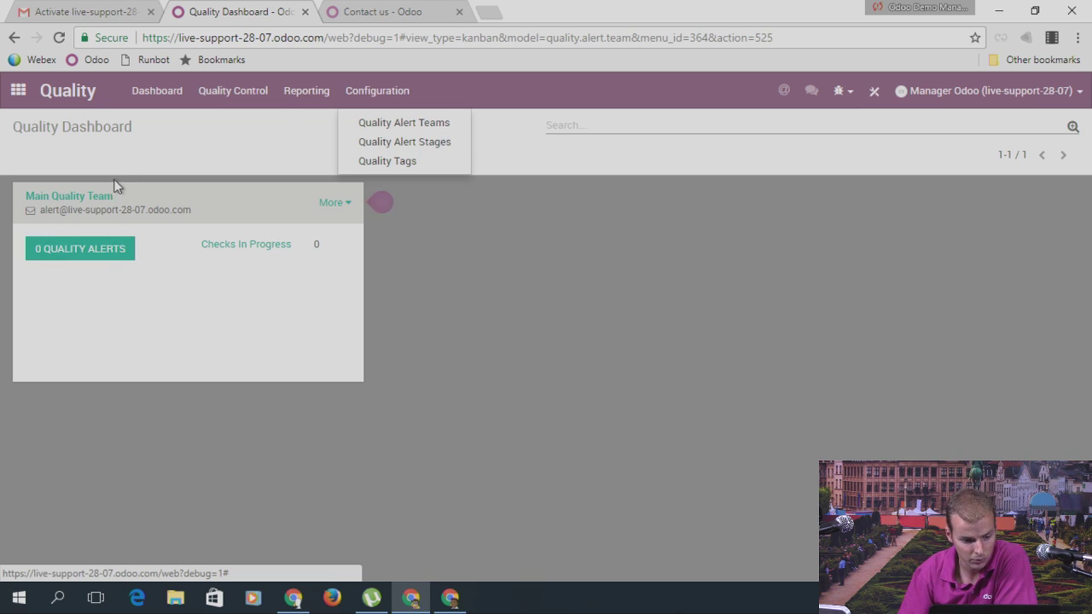
{"action": "left_click_drag", "start_coordinate": [28, 196], "coordinate": [246, 184]}
{"action": "left_click", "coordinate": [112, 248]}
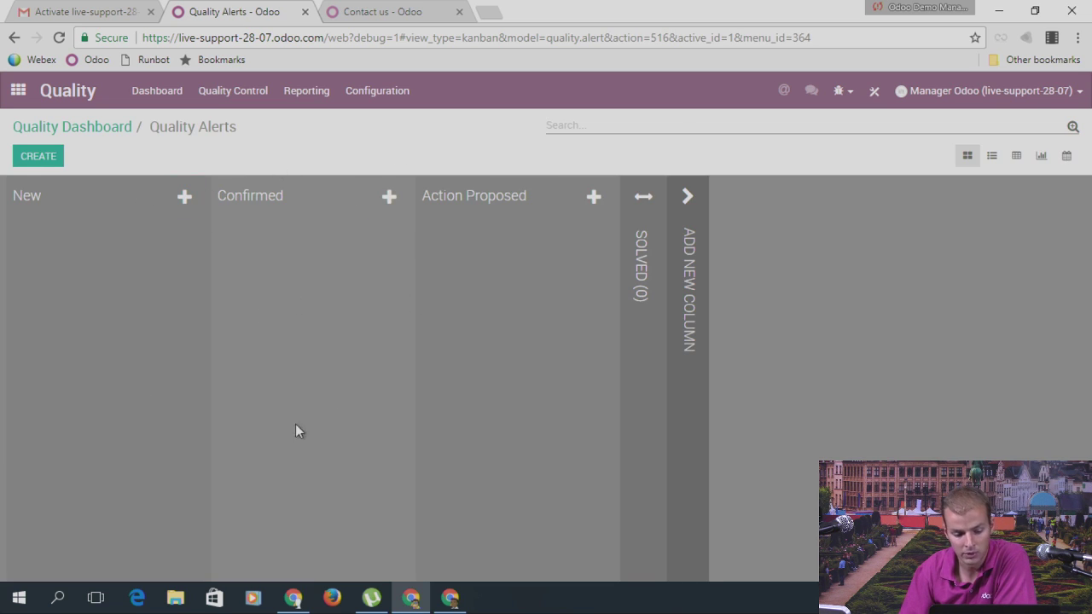
{"action": "left_click", "coordinate": [93, 143]}
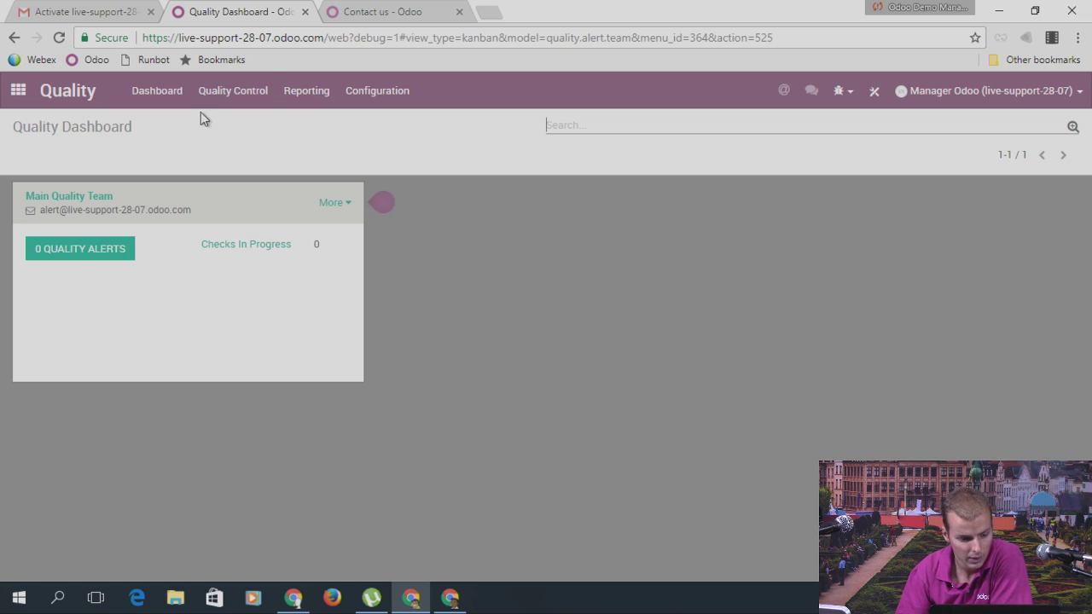
{"action": "left_click", "coordinate": [228, 100]}
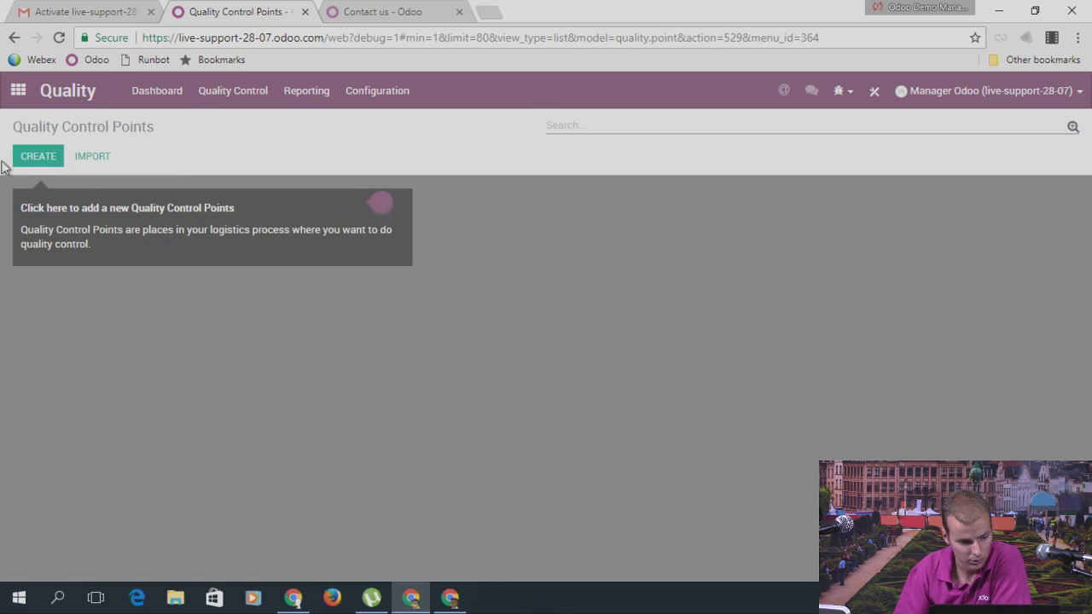
Step: Start a new quality control point titled 'Check just before delivery'
{"action": "left_click", "coordinate": [180, 207]}
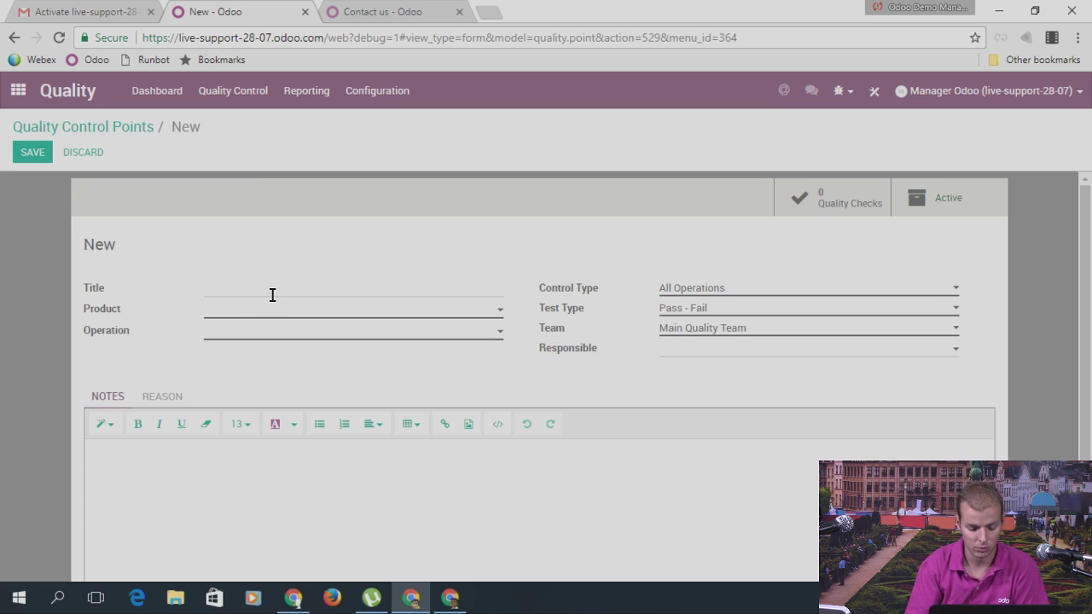
{"action": "left_click", "coordinate": [368, 332]}
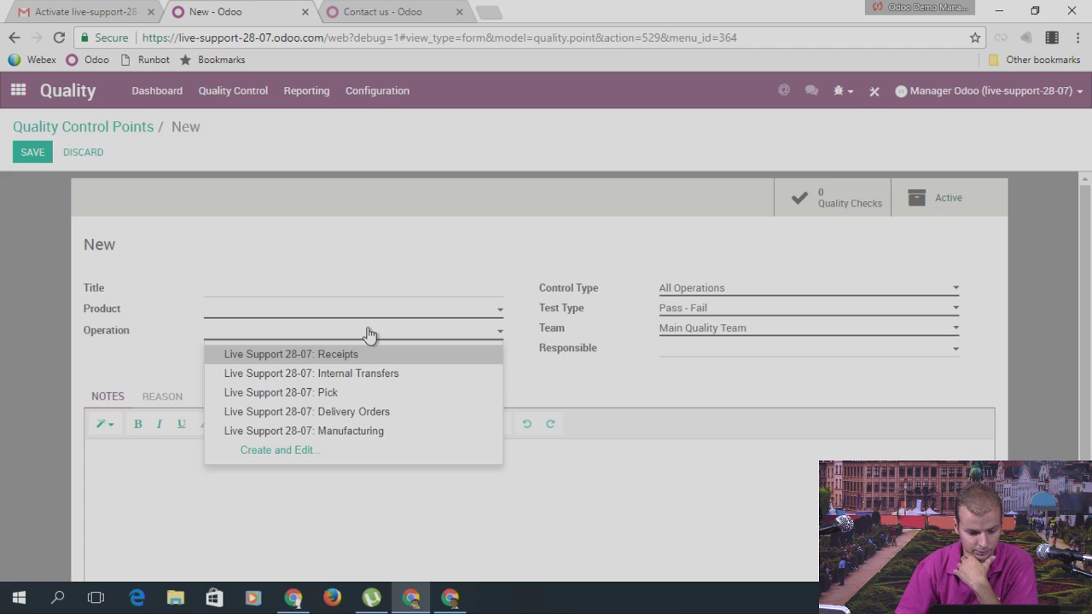
{"action": "left_click", "coordinate": [229, 292]}
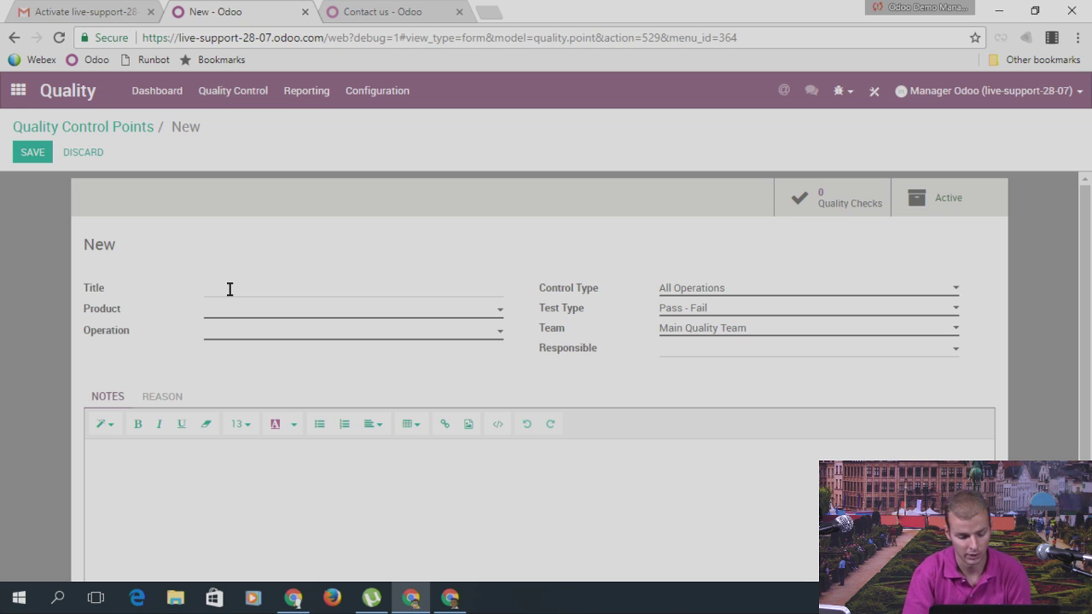
{"action": "type", "text": "Check"}
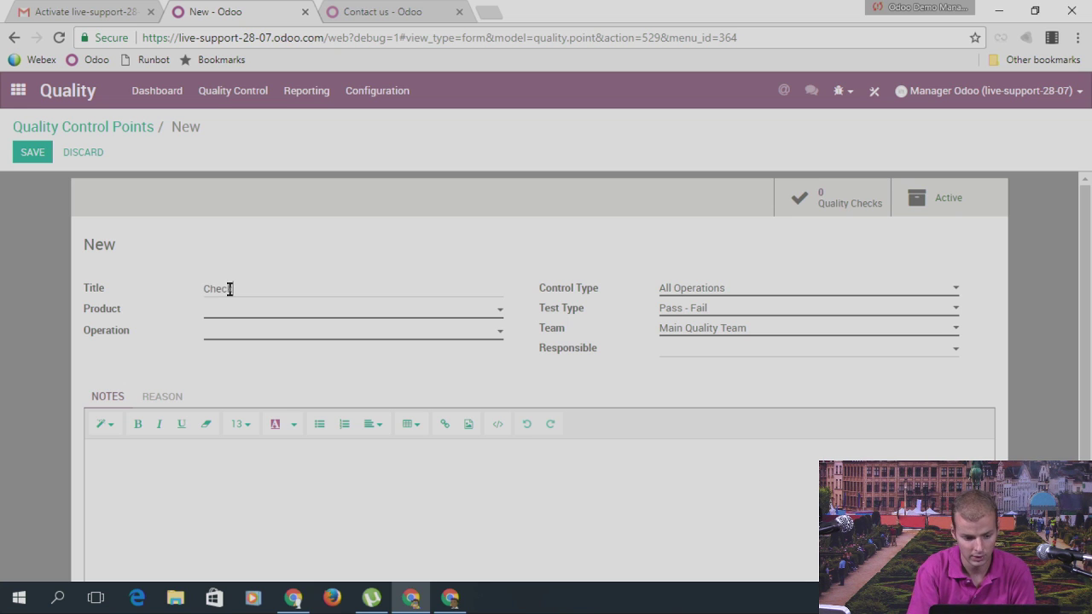
{"action": "type", "text": " just "}
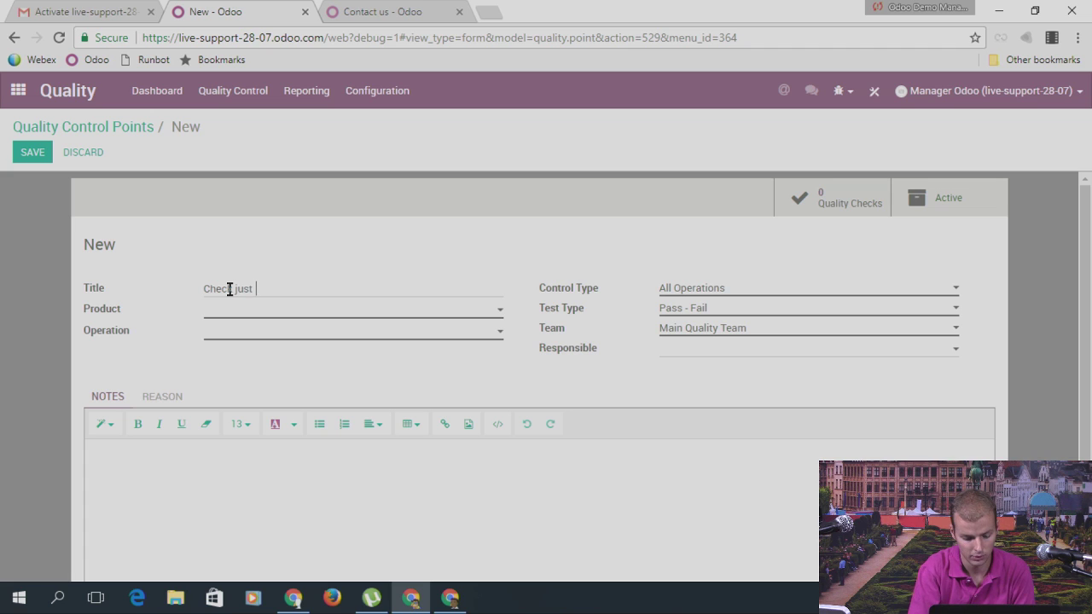
{"action": "type", "text": "before delivery"}
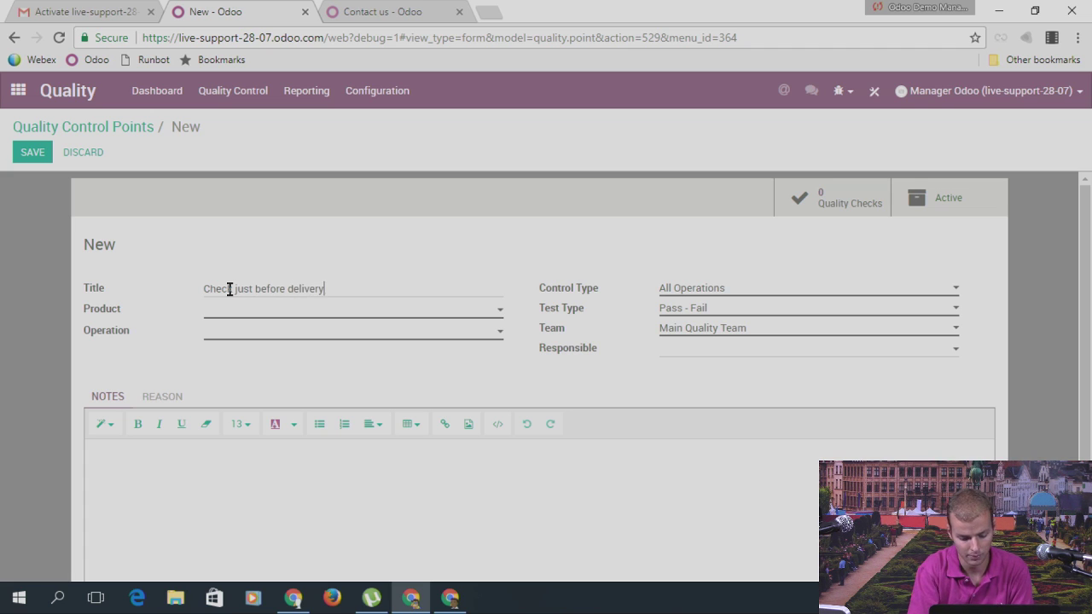
{"action": "key", "text": "BackSpace"}
{"action": "type", "text": "y"}
Step: Set the control point's product to Legs and operation to Live Support 28-07: Delivery Orders
{"action": "left_click", "coordinate": [255, 316]}
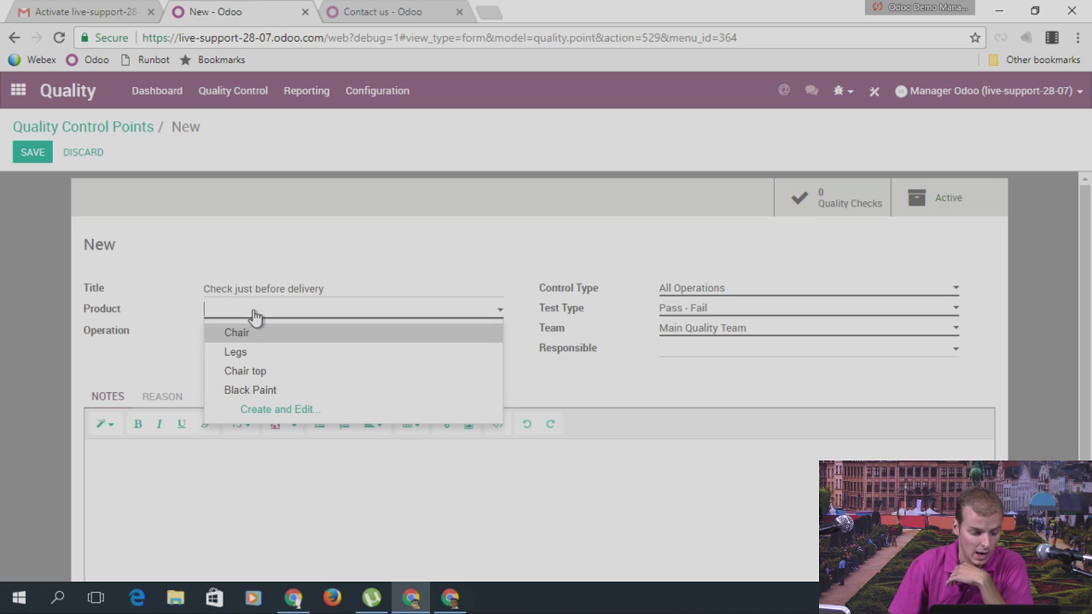
{"action": "left_click", "coordinate": [261, 341]}
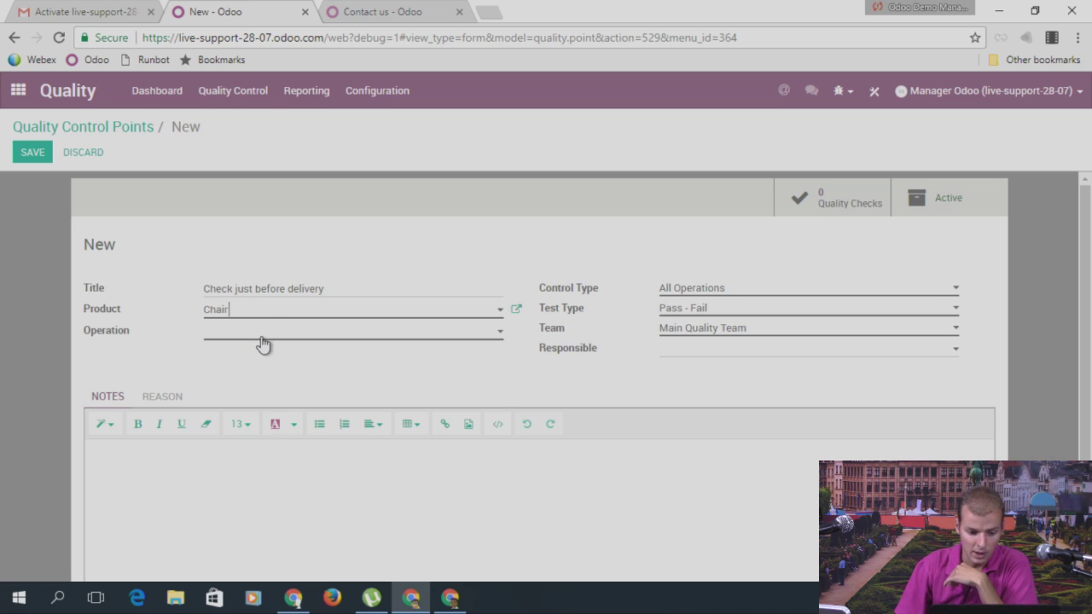
{"action": "left_click", "coordinate": [263, 314]}
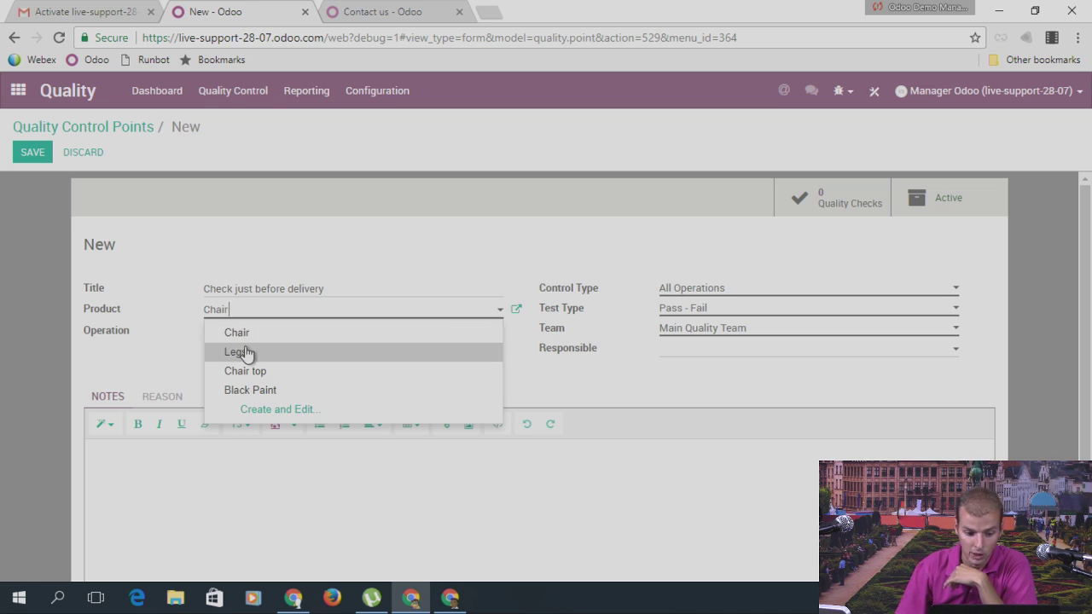
{"action": "left_click", "coordinate": [245, 353]}
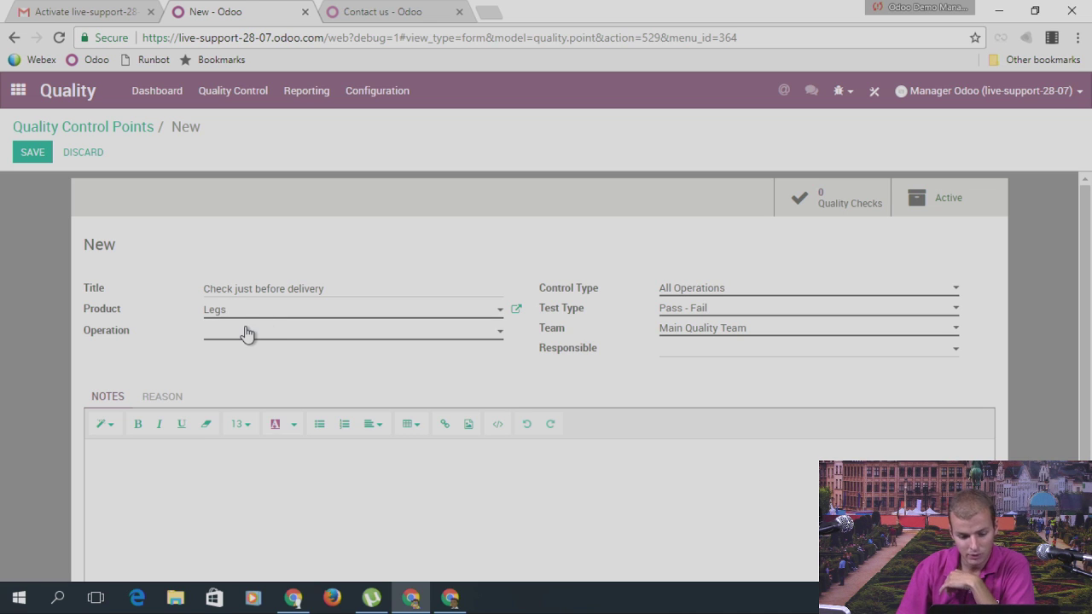
{"action": "left_click", "coordinate": [246, 333]}
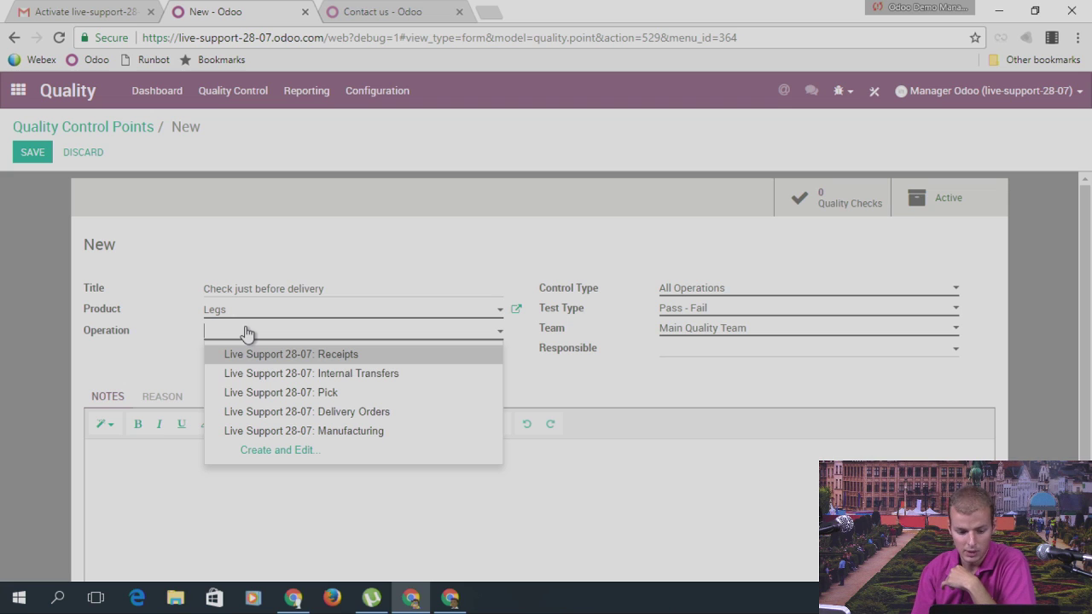
{"action": "left_click", "coordinate": [273, 413]}
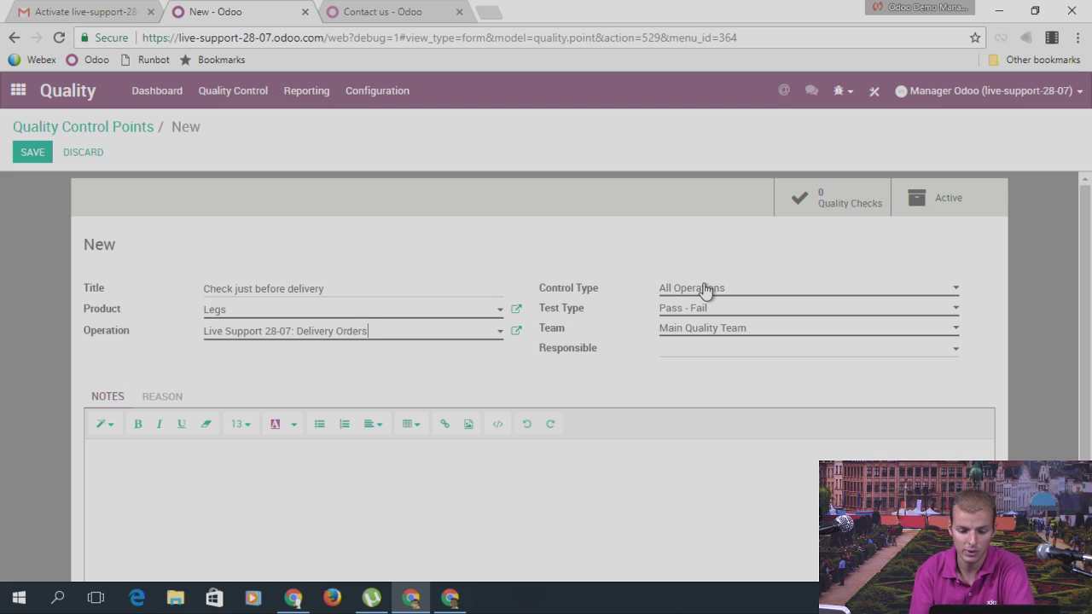
{"action": "left_click", "coordinate": [282, 331]}
{"action": "key", "text": "Escape"}
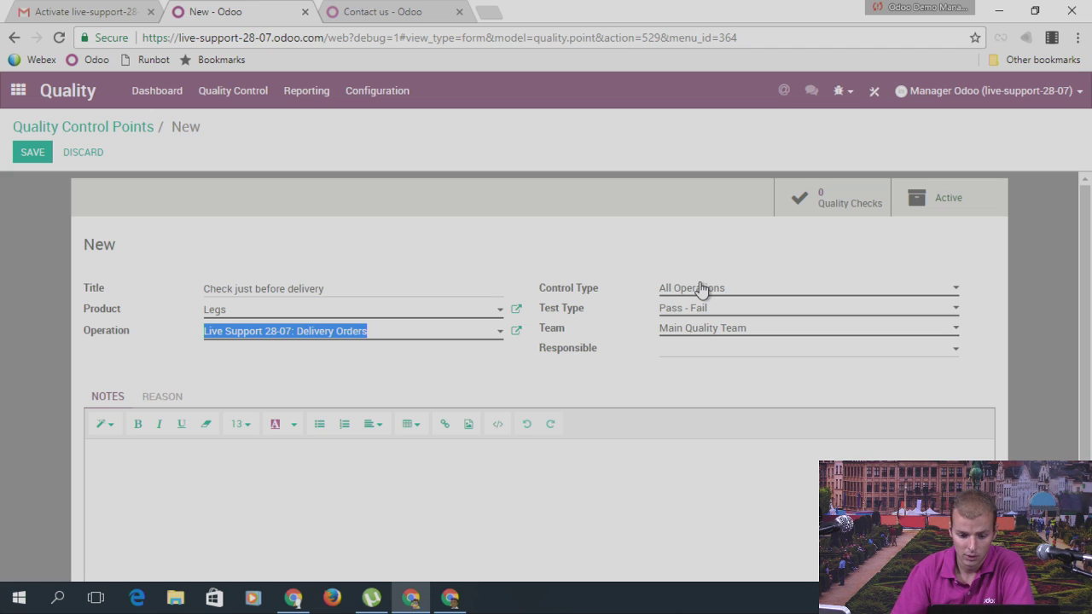
{"action": "left_click", "coordinate": [700, 287]}
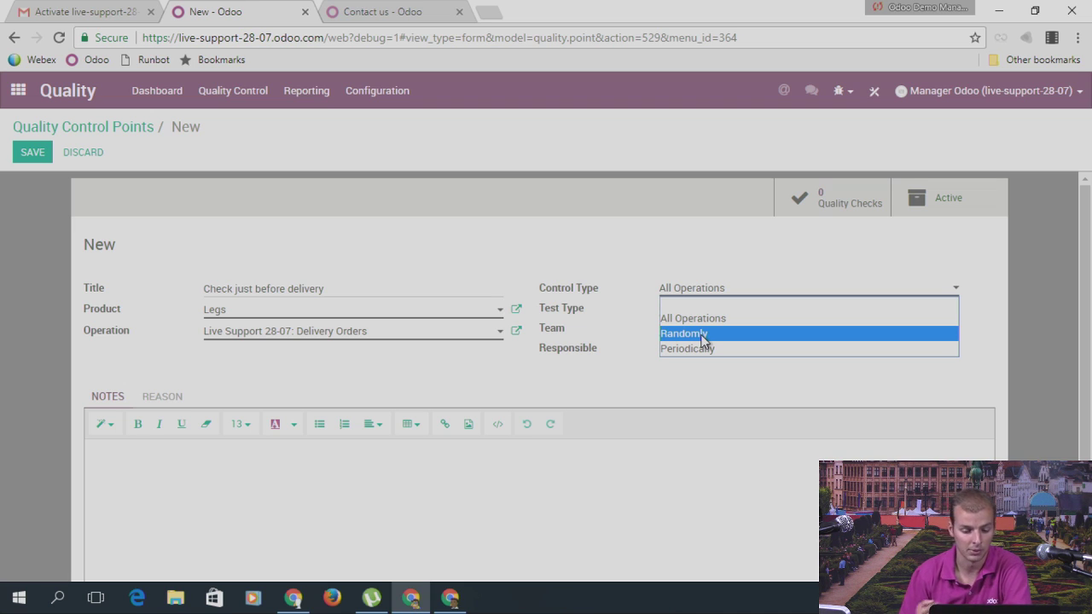
Step: Try the Periodically control type, then set it back to All Operations
{"action": "left_click", "coordinate": [689, 348]}
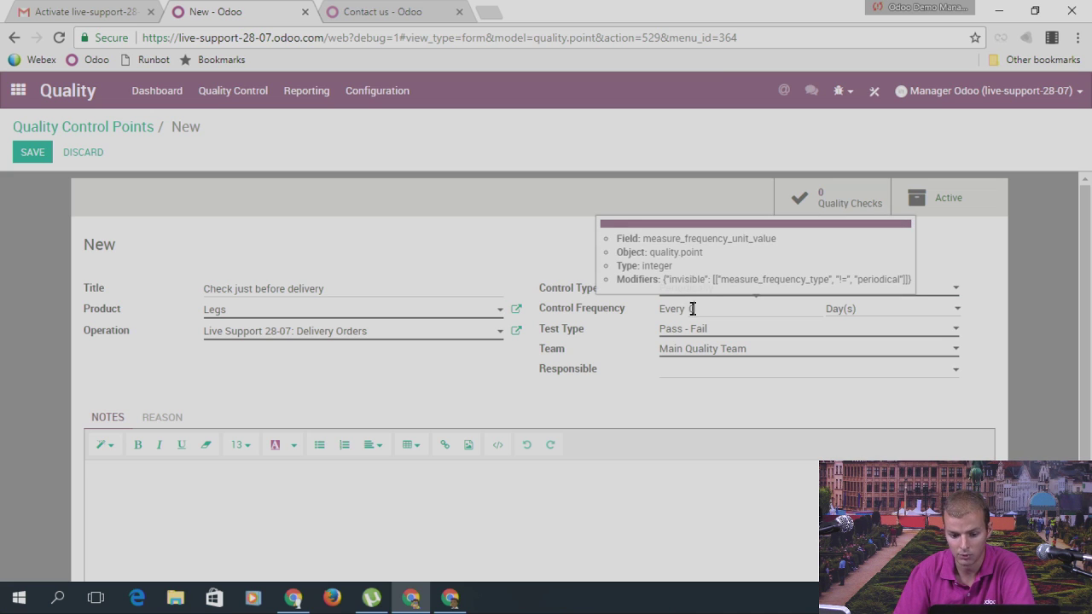
{"action": "double_click", "coordinate": [692, 308]}
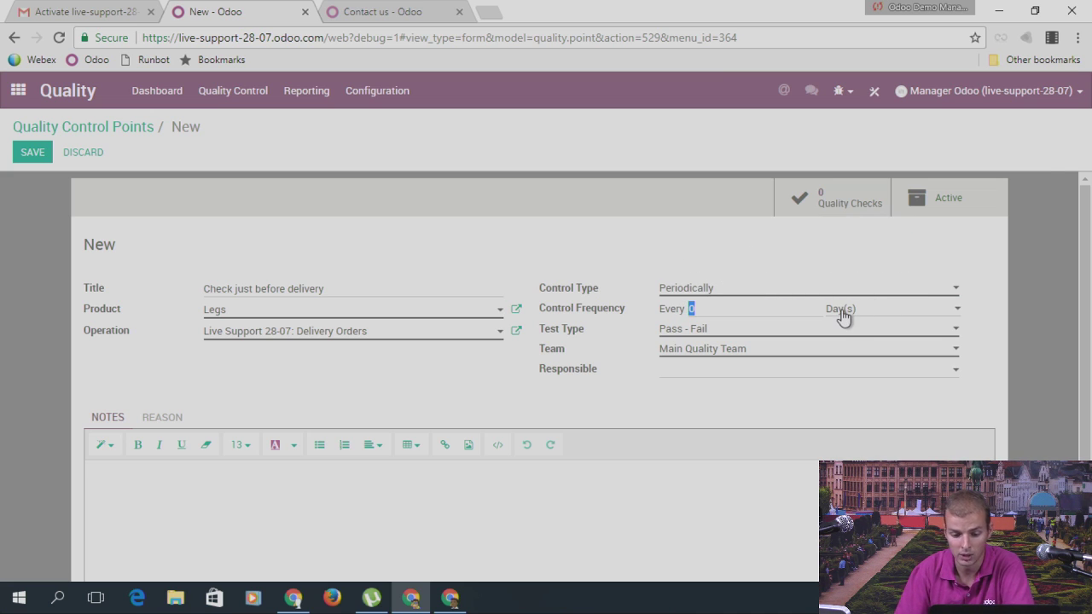
{"action": "left_click", "coordinate": [843, 317]}
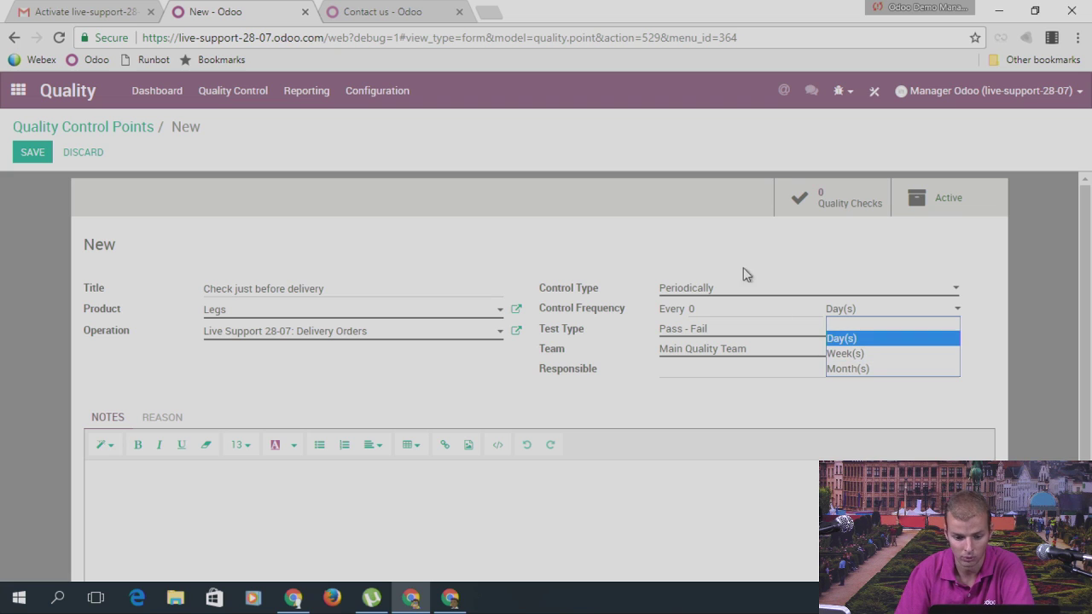
{"action": "left_click", "coordinate": [706, 239]}
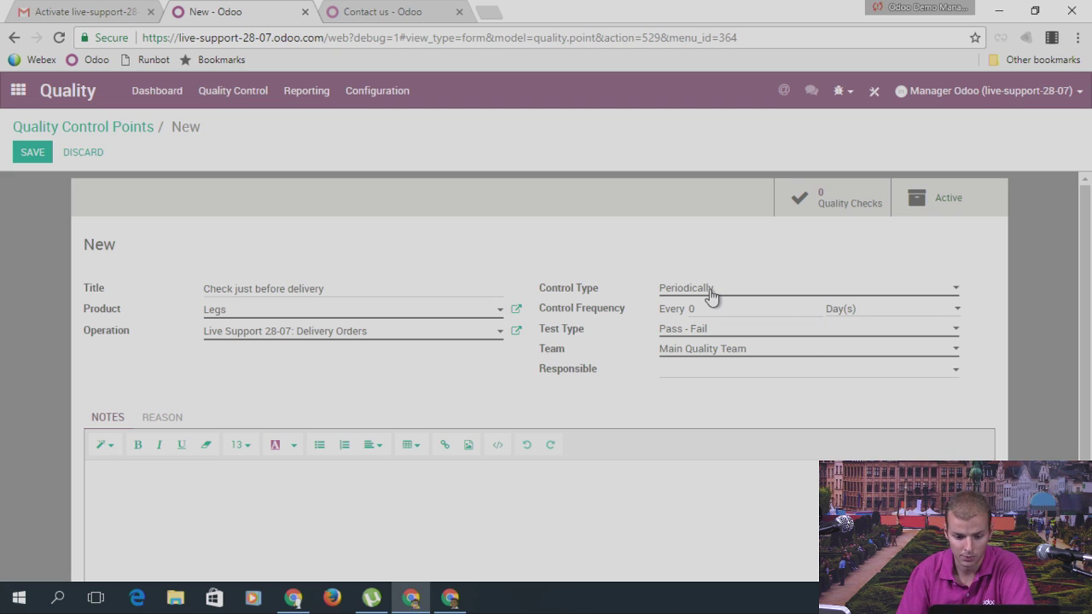
{"action": "left_click", "coordinate": [715, 294]}
{"action": "left_click", "coordinate": [720, 317]}
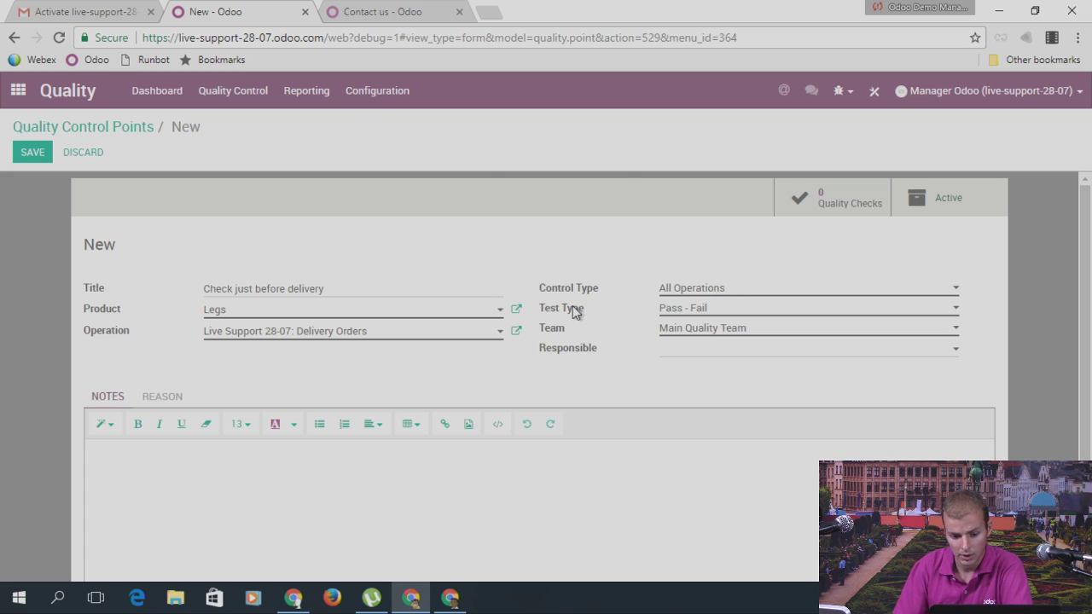
Step: Make it a Measure test with norm 50 cm and tolerance 40 to 60
{"action": "mouse_move", "coordinate": [573, 311]}
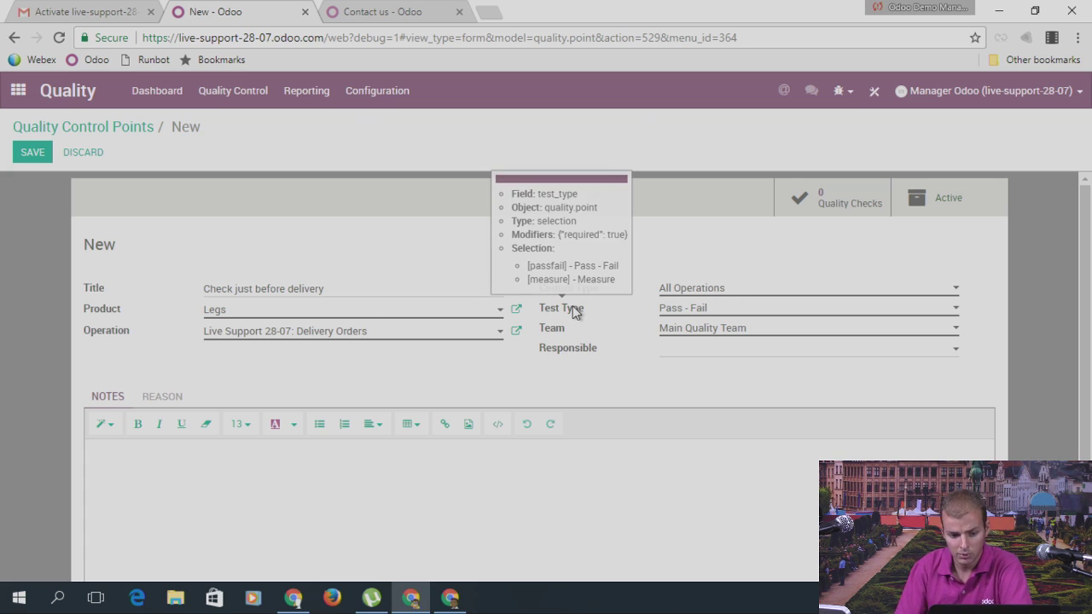
{"action": "left_click", "coordinate": [705, 312]}
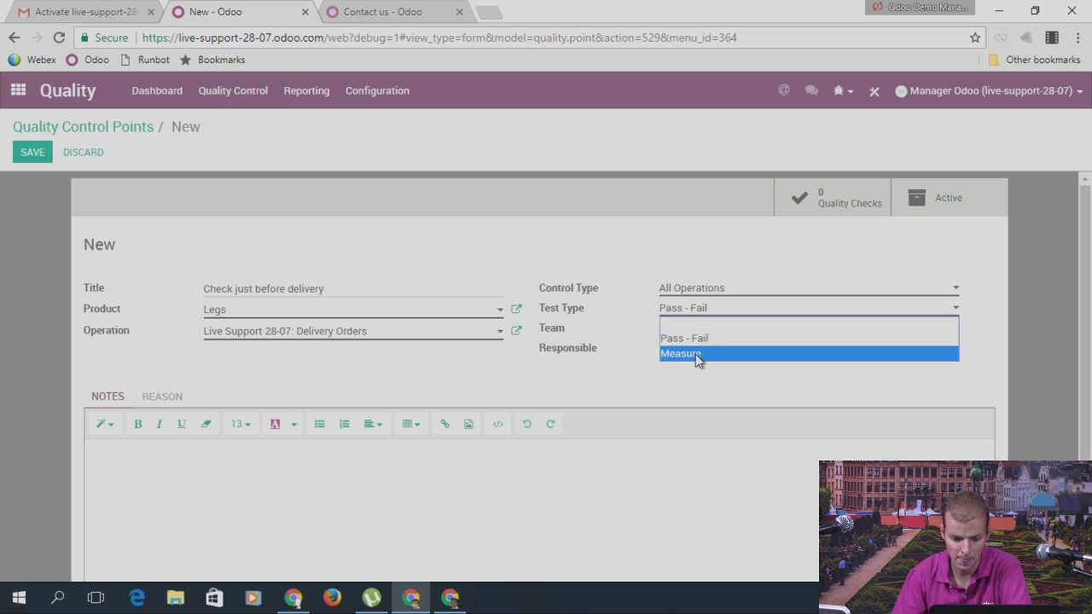
{"action": "left_click", "coordinate": [696, 354]}
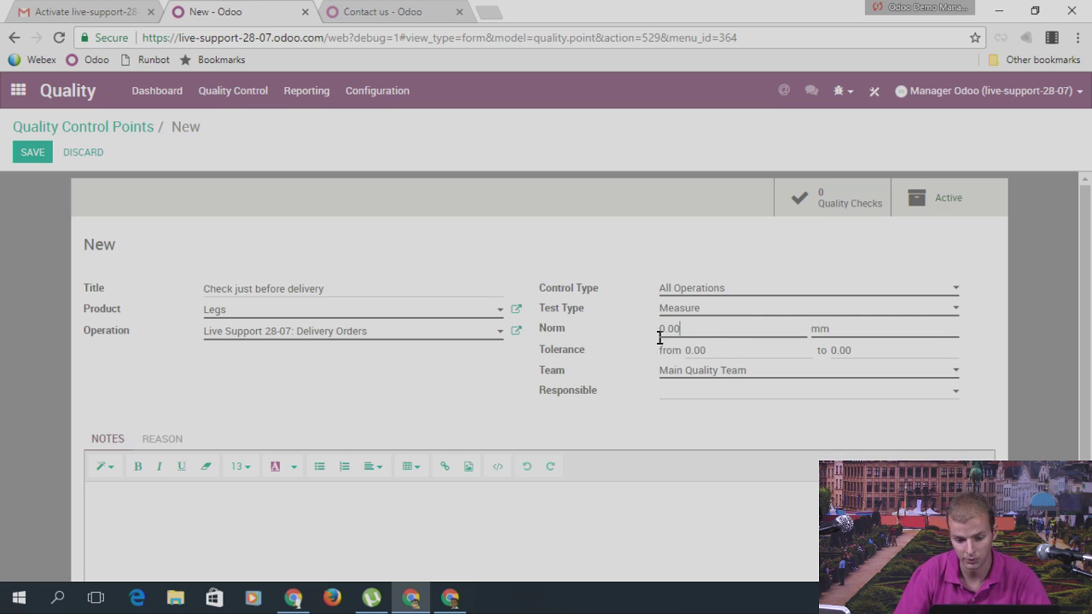
{"action": "double_click", "coordinate": [659, 330]}
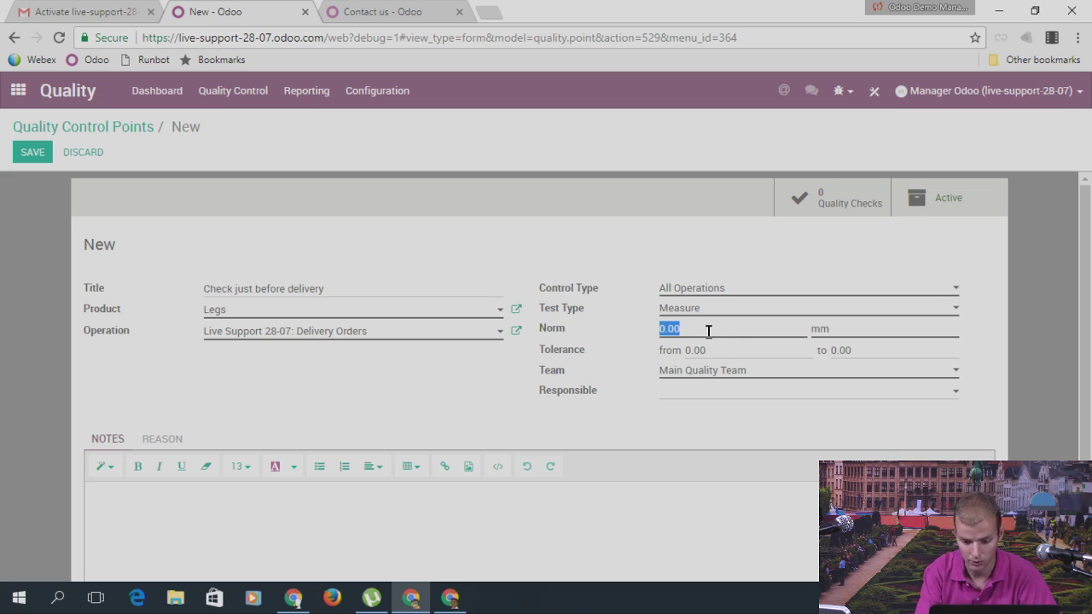
{"action": "double_click", "coordinate": [808, 337]}
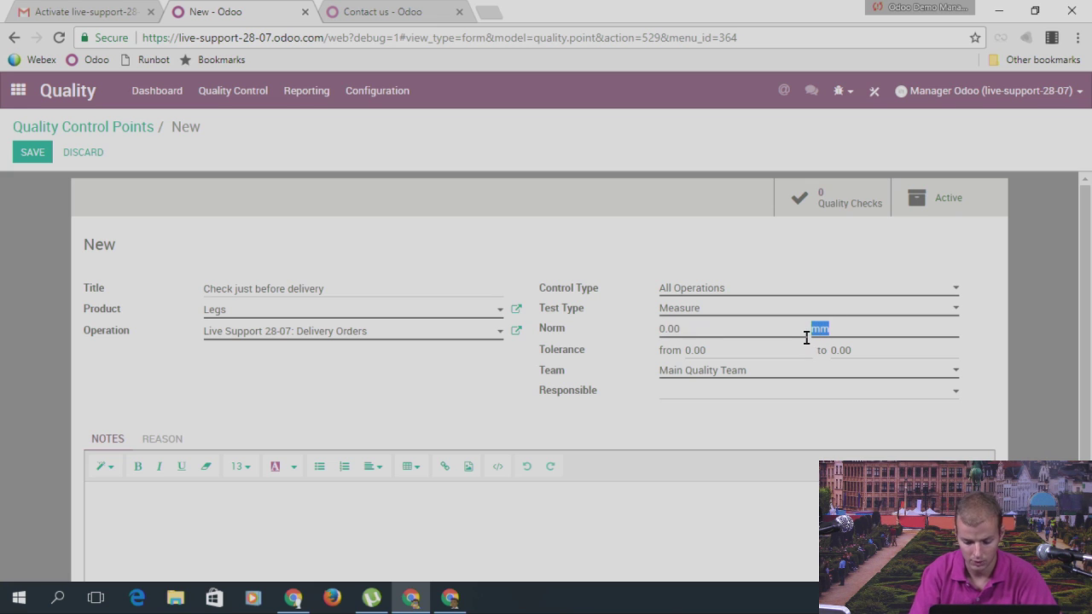
{"action": "type", "text": "cm"}
{"action": "left_click_drag", "start_coordinate": [689, 339], "coordinate": [640, 330]}
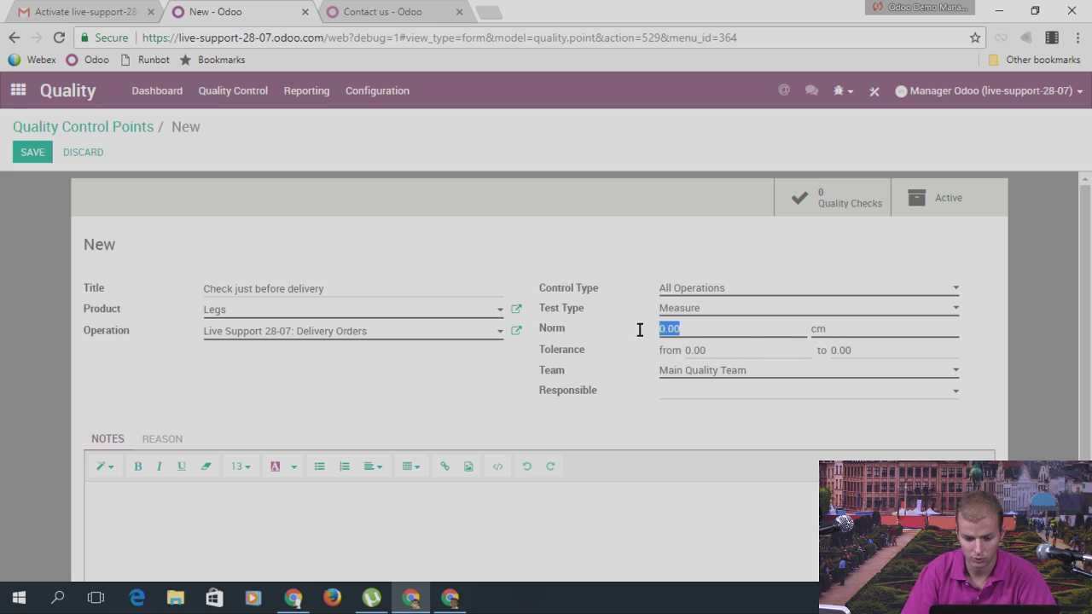
{"action": "type", "text": "50"}
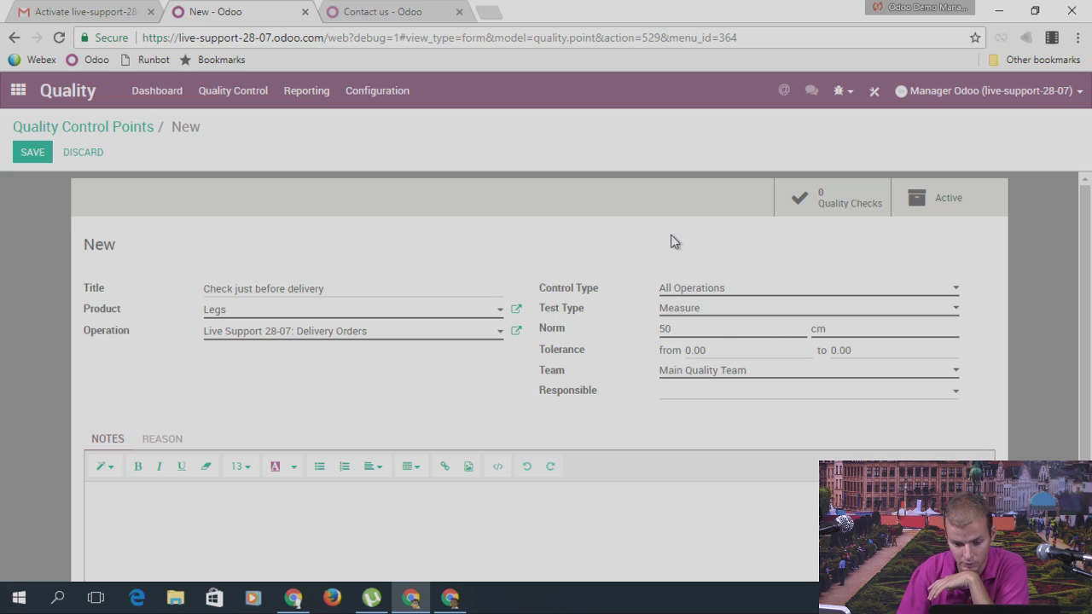
{"action": "left_click", "coordinate": [711, 350]}
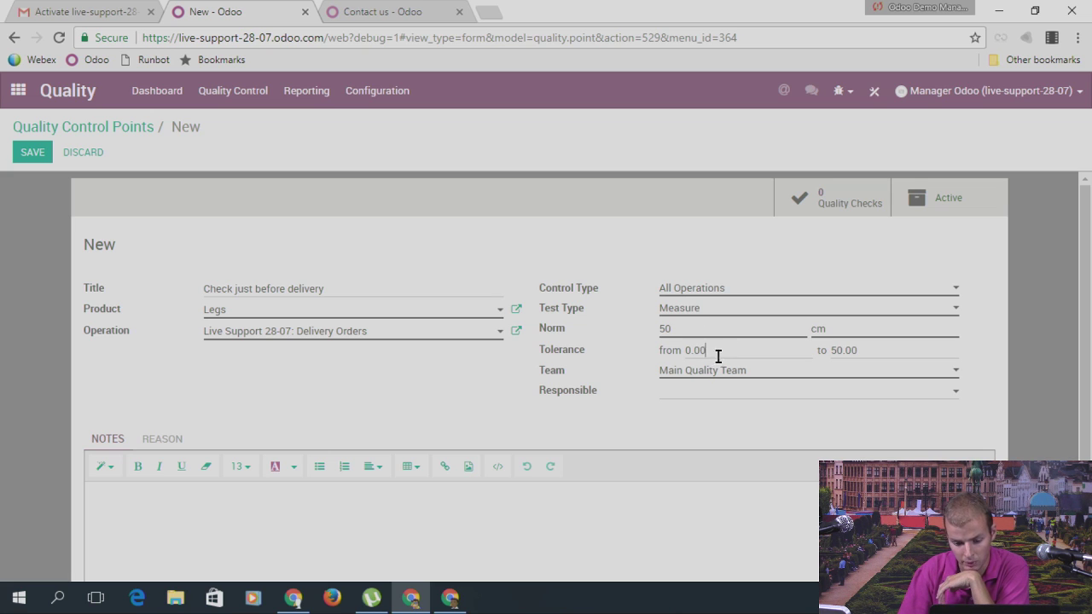
{"action": "left_click_drag", "start_coordinate": [715, 350], "coordinate": [671, 350]}
{"action": "type", "text": "40"}
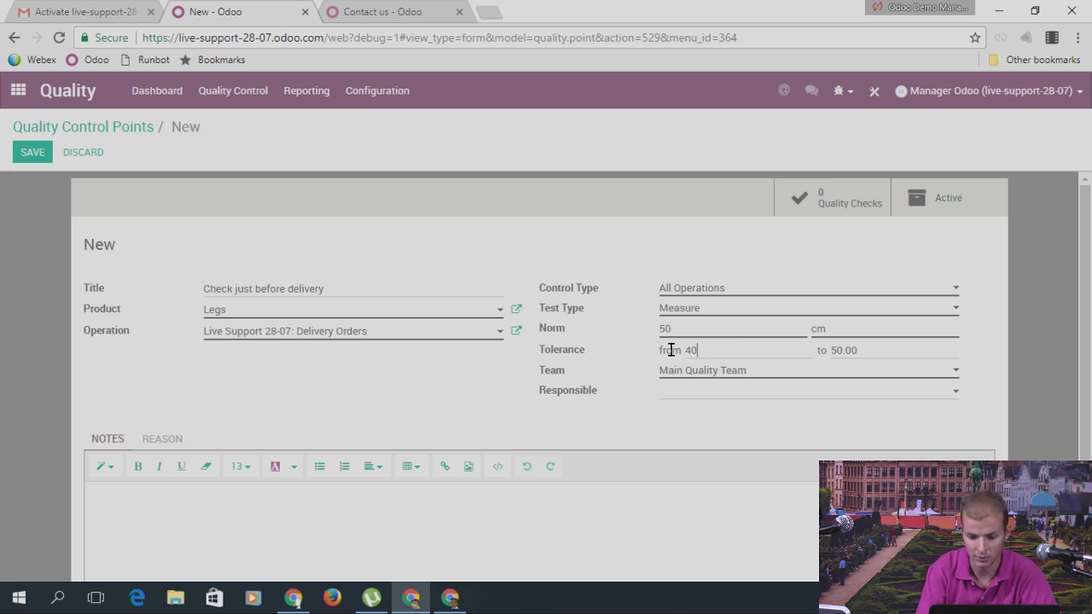
{"action": "key", "text": "Tab"}
{"action": "type", "text": "60"}
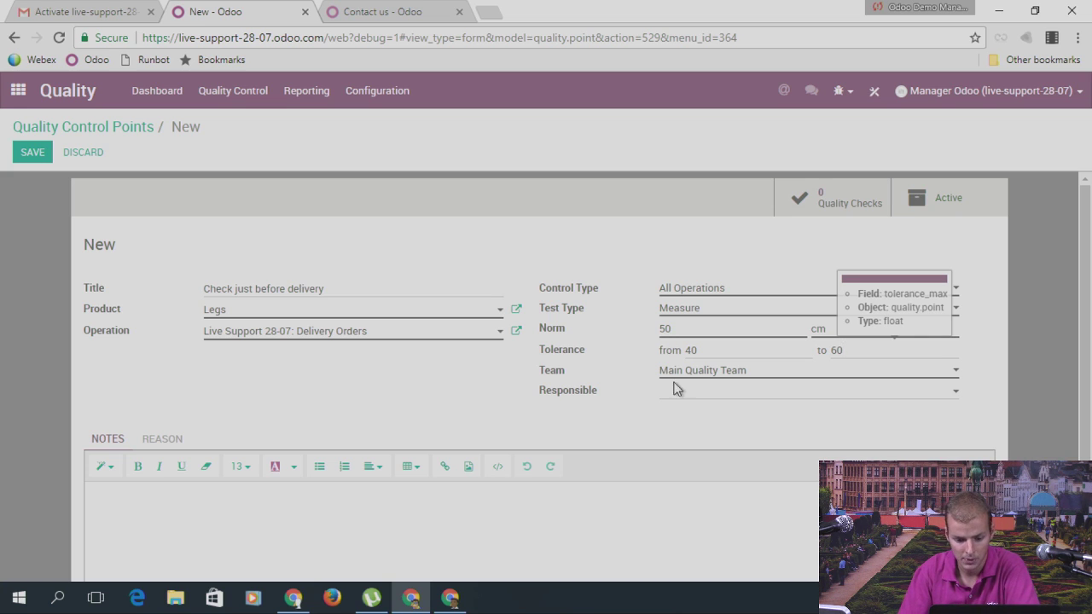
Step: Keep Main Quality Team, assign the second user as responsible, and save QCP00001
{"action": "left_click", "coordinate": [694, 374]}
{"action": "left_click", "coordinate": [693, 375]}
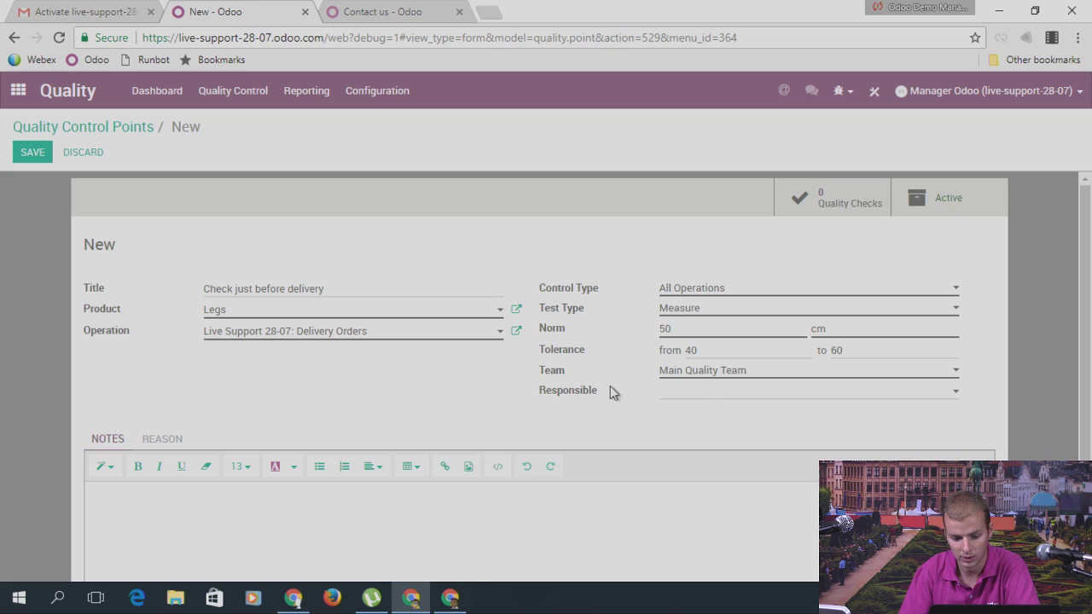
{"action": "left_click", "coordinate": [700, 394]}
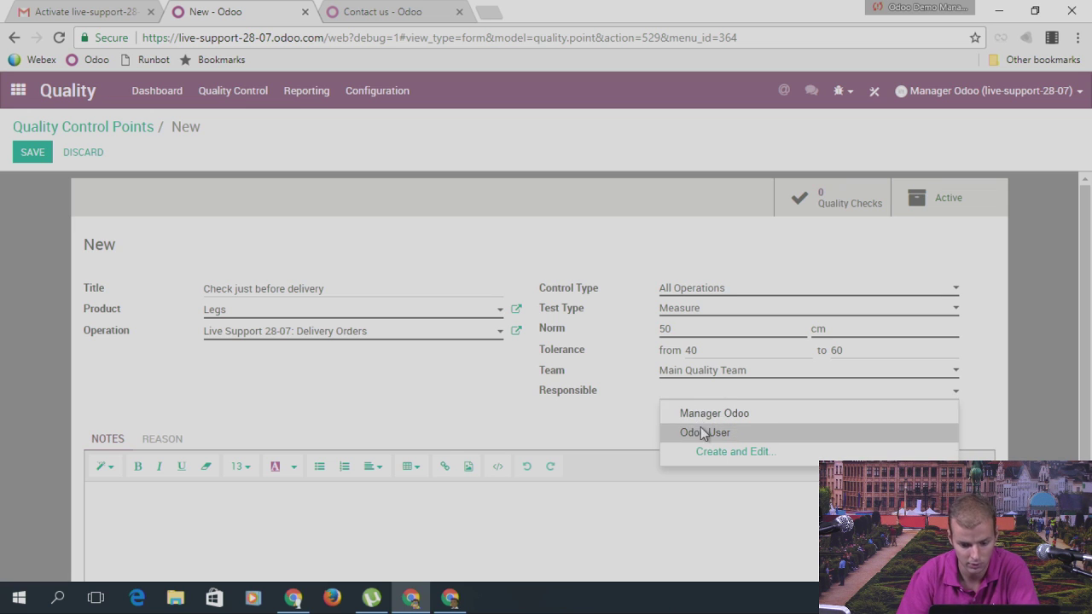
{"action": "left_click", "coordinate": [700, 433]}
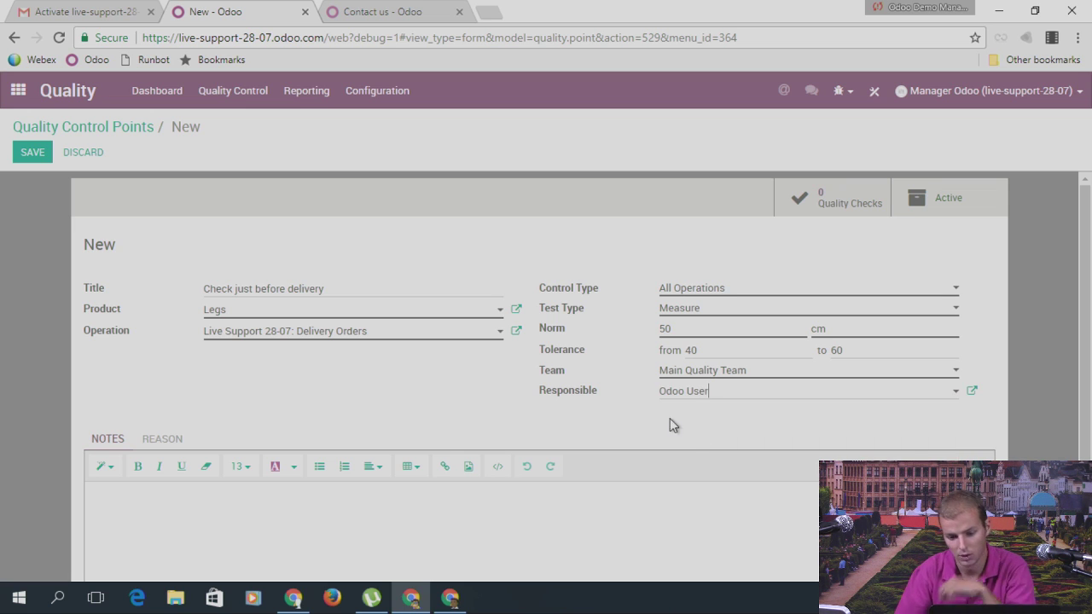
{"action": "left_click", "coordinate": [19, 157]}
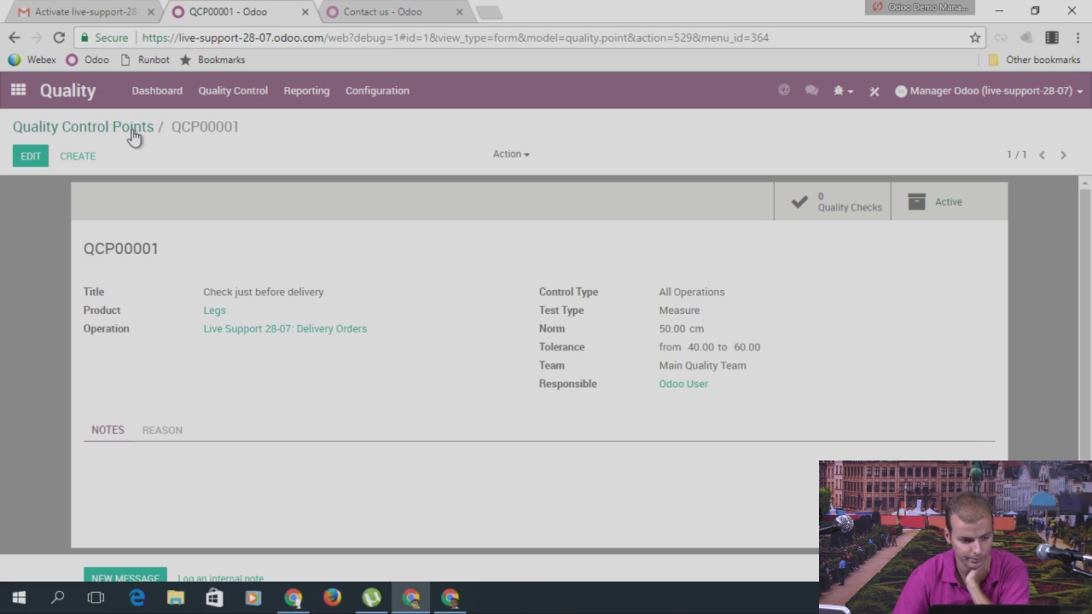
Step: Start a new Sales quotation for Customer #1
{"action": "left_click", "coordinate": [18, 89]}
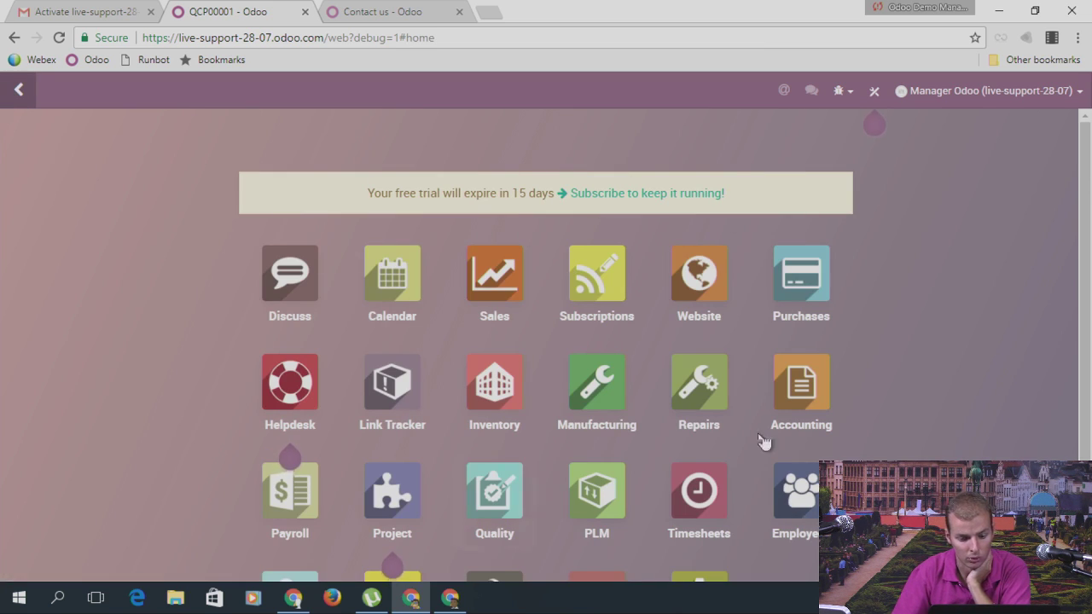
{"action": "left_click", "coordinate": [512, 282]}
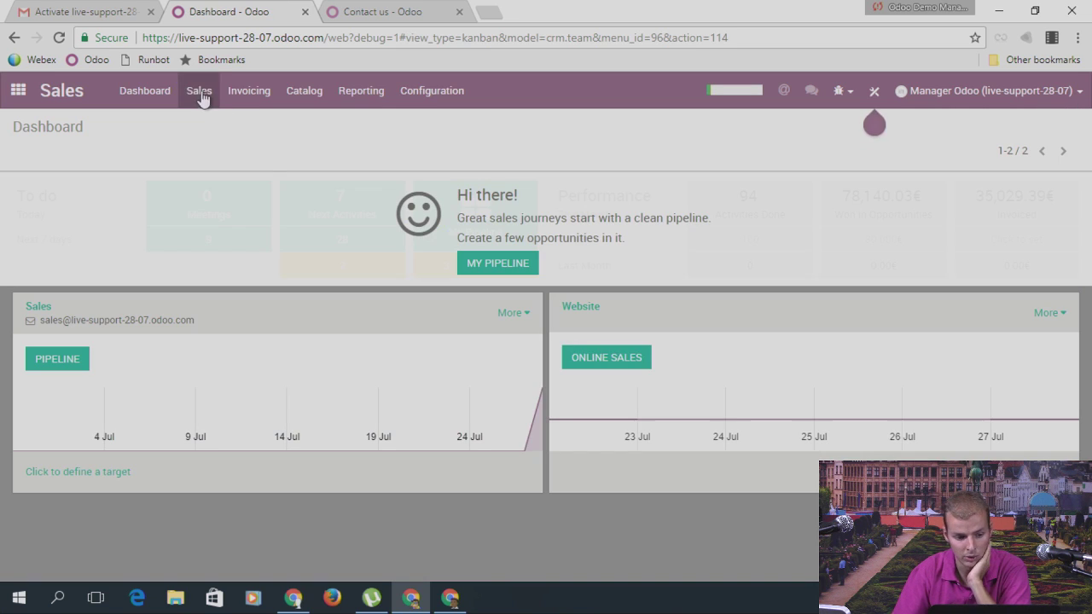
{"action": "left_click", "coordinate": [199, 90]}
{"action": "left_click", "coordinate": [218, 180]}
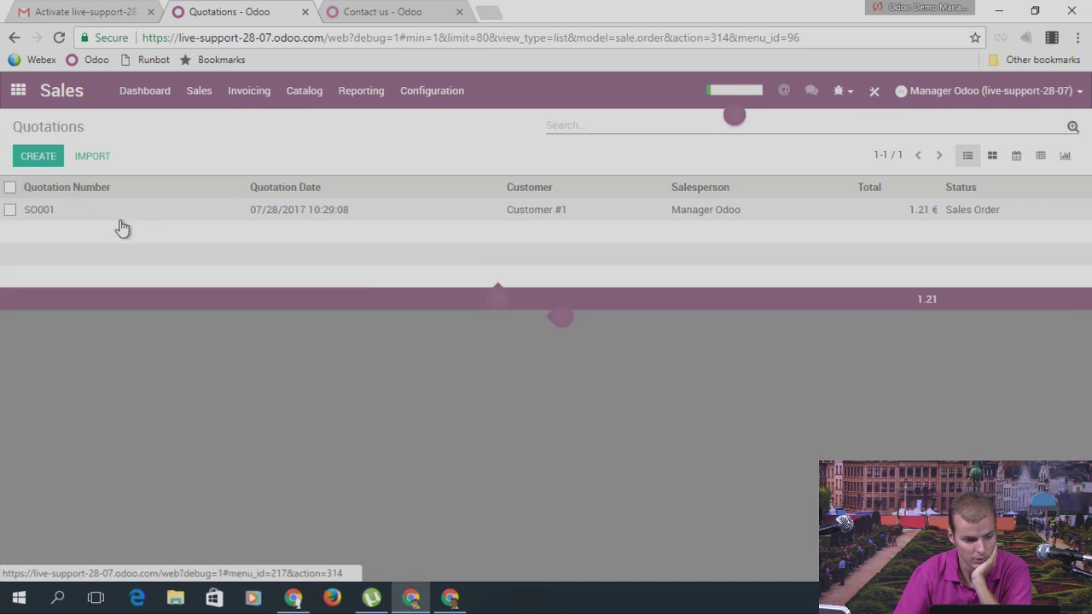
{"action": "left_click", "coordinate": [36, 161]}
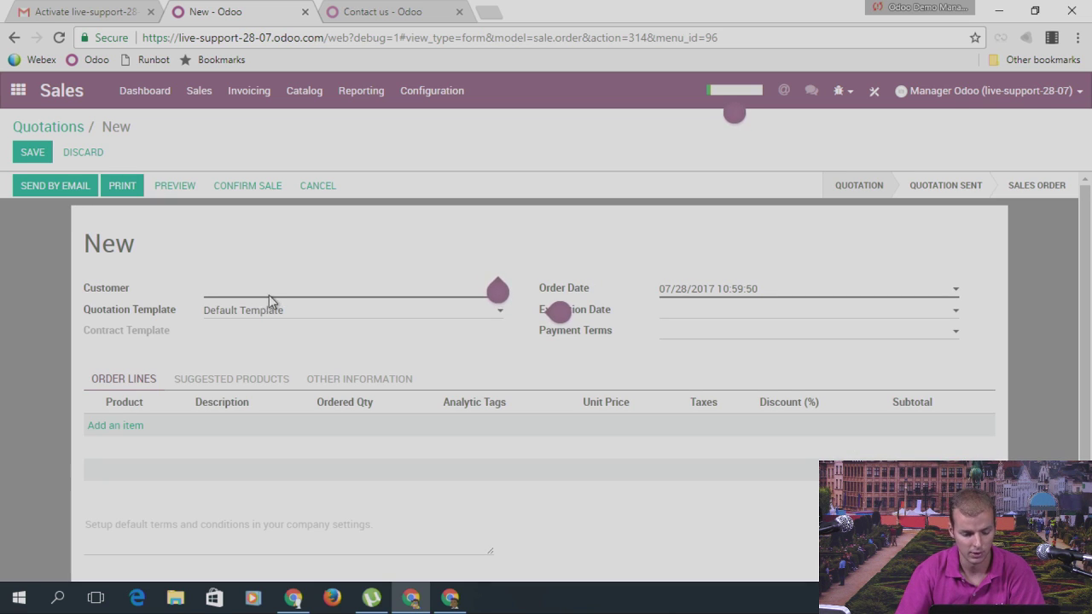
{"action": "left_click", "coordinate": [288, 298]}
{"action": "left_click", "coordinate": [286, 313]}
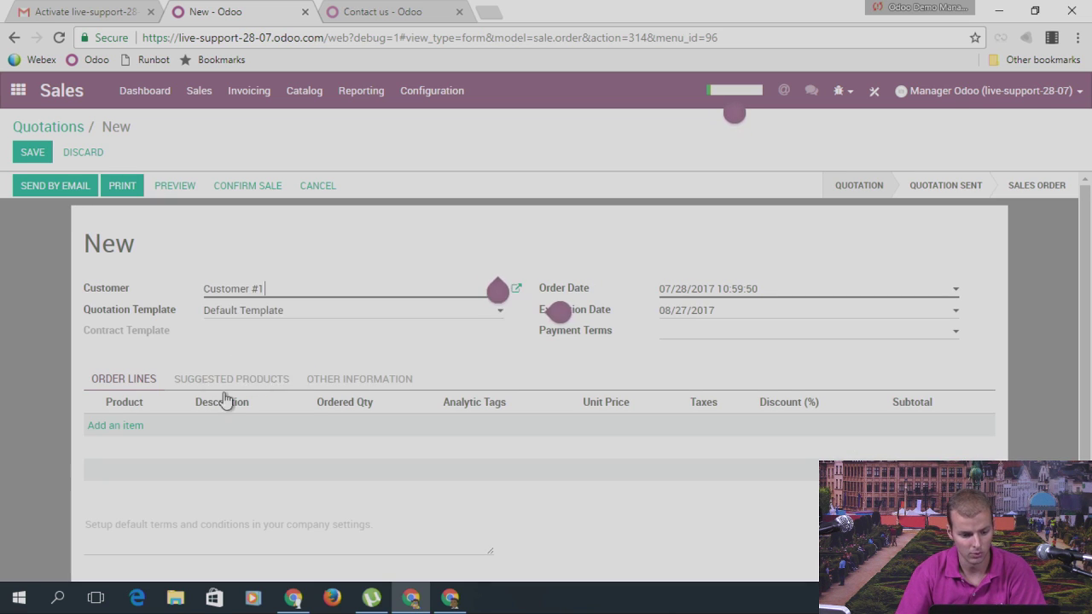
Step: Add an order line of 2 Legs and save the quotation as SO002
{"action": "left_click", "coordinate": [137, 426]}
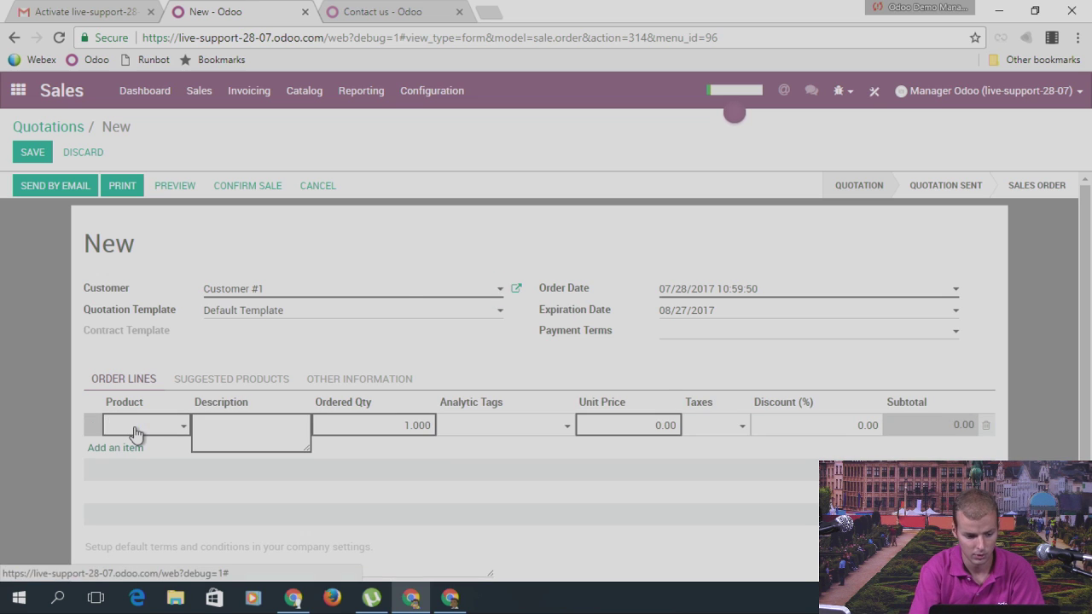
{"action": "type", "text": "leg"}
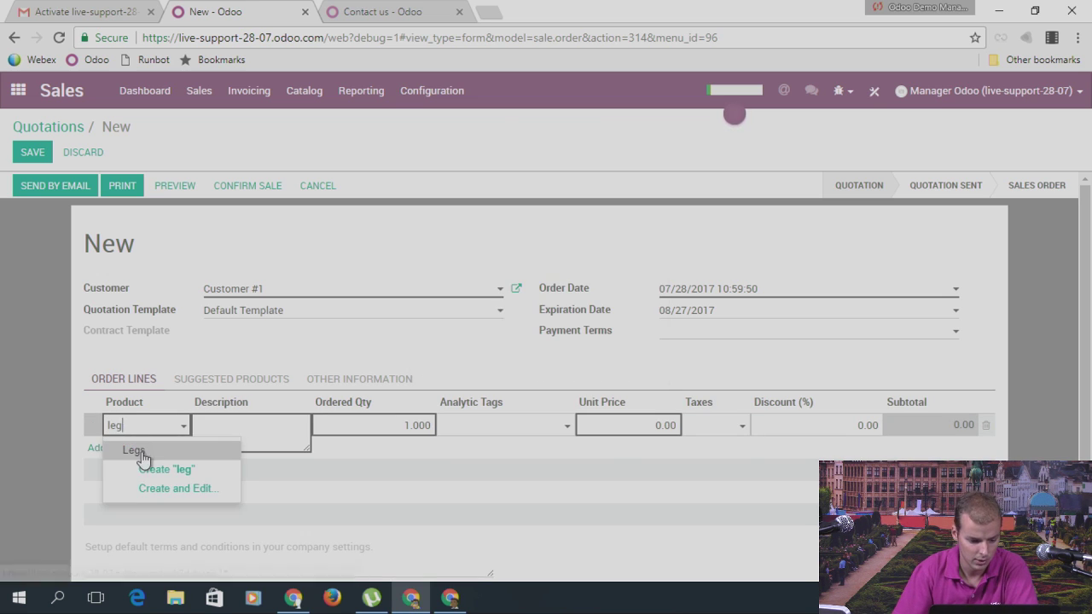
{"action": "left_click", "coordinate": [134, 450]}
{"action": "left_click_drag", "start_coordinate": [618, 425], "coordinate": [692, 427]}
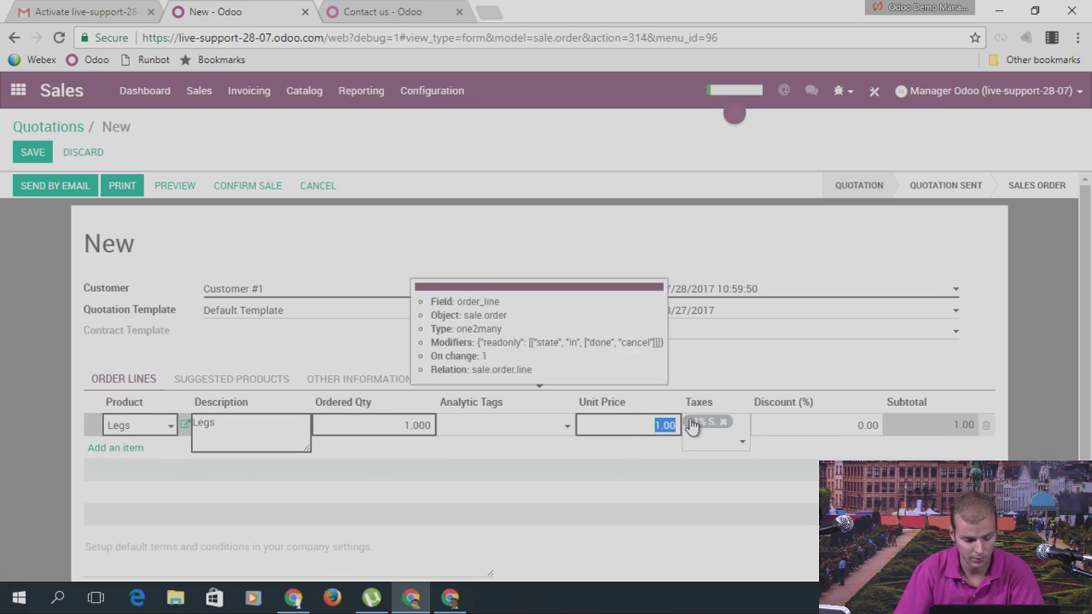
{"action": "left_click_drag", "start_coordinate": [405, 425], "coordinate": [442, 435]}
{"action": "type", "text": "2"}
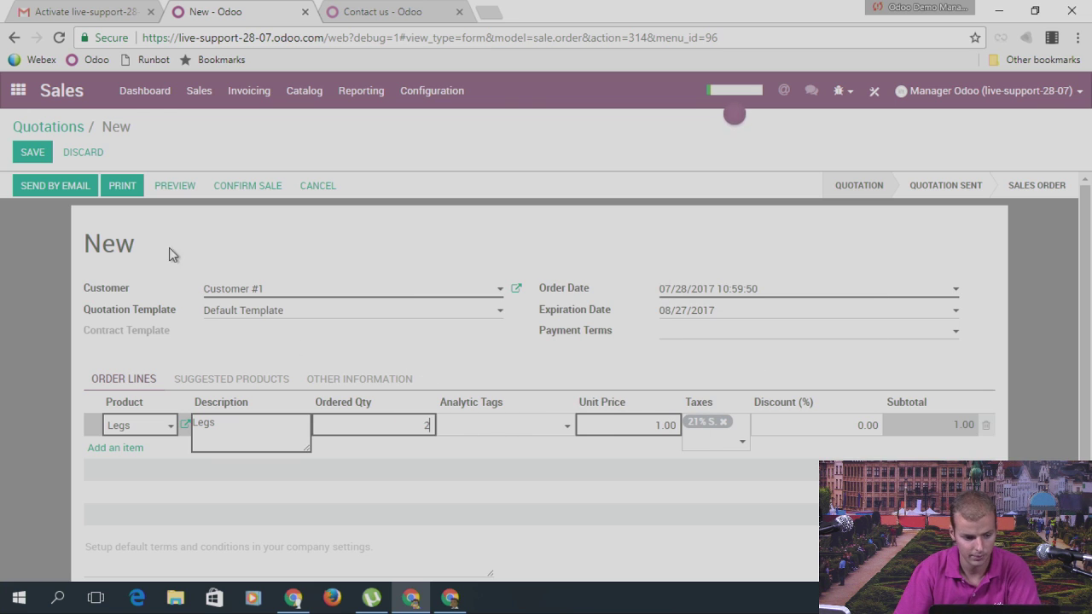
{"action": "left_click", "coordinate": [31, 152]}
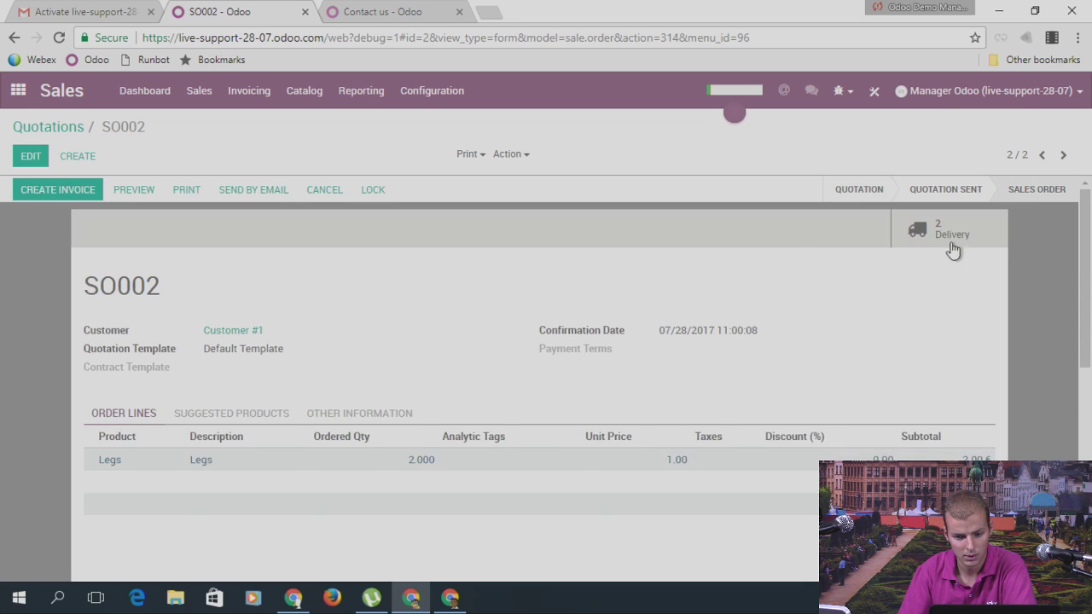
{"action": "left_click", "coordinate": [928, 241]}
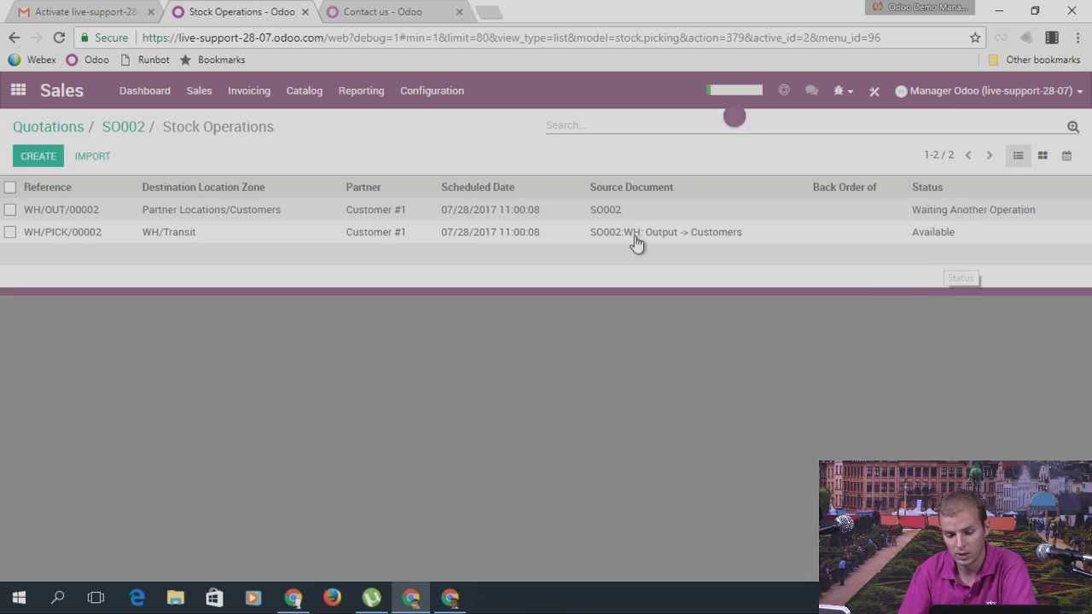
Step: Validate picking WH/PICK/00002 with all quantities processed
{"action": "left_click", "coordinate": [313, 240]}
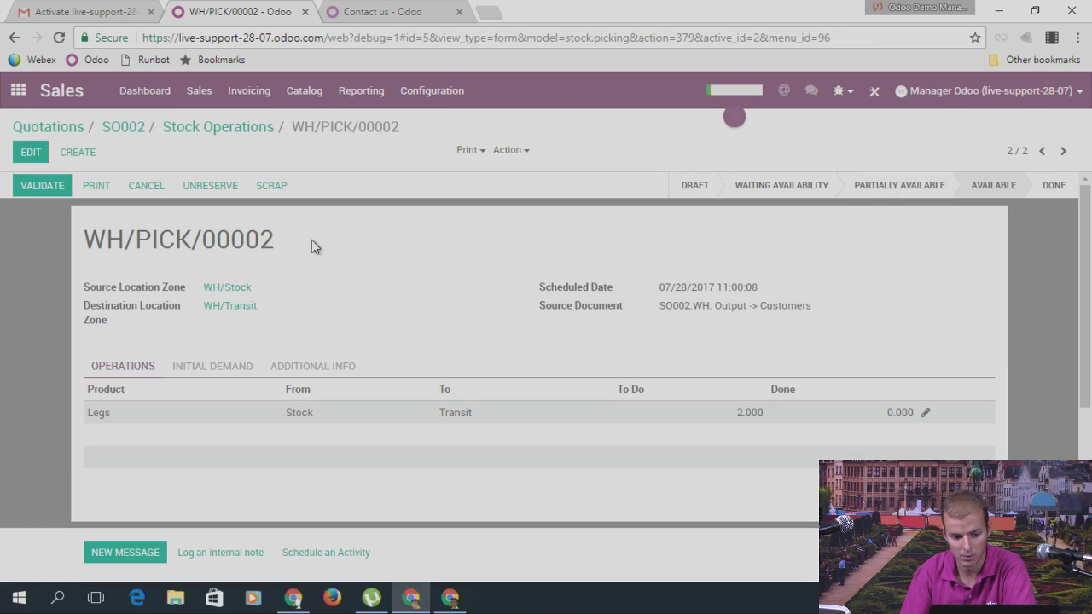
{"action": "left_click", "coordinate": [31, 186]}
{"action": "left_click", "coordinate": [189, 243]}
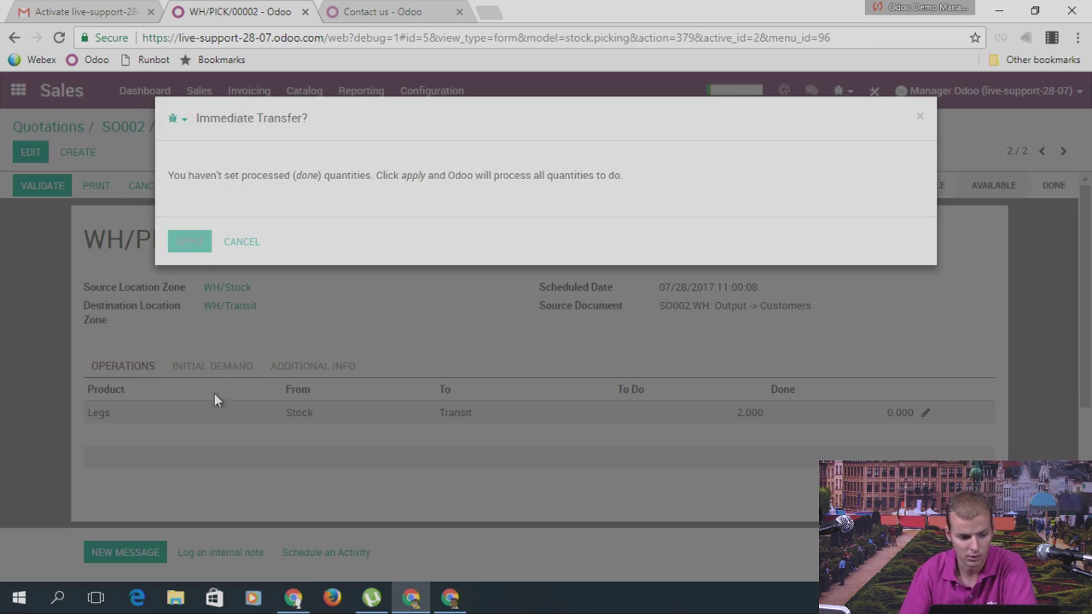
{"action": "left_click", "coordinate": [213, 128]}
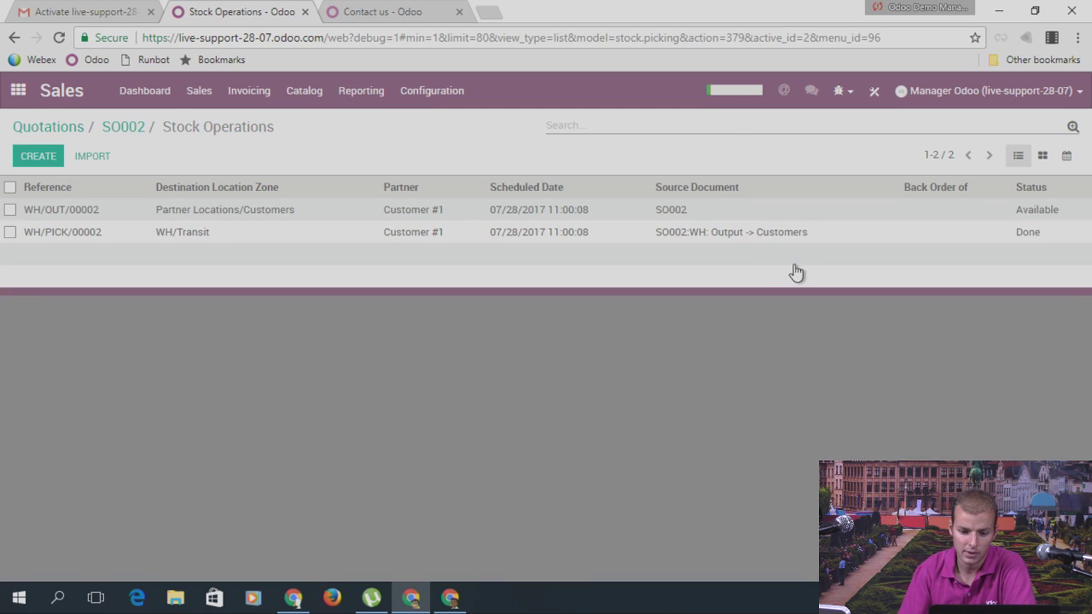
Step: Attempt to validate delivery WH/OUT/00002, which is refused until quality checks are done
{"action": "left_click", "coordinate": [683, 214]}
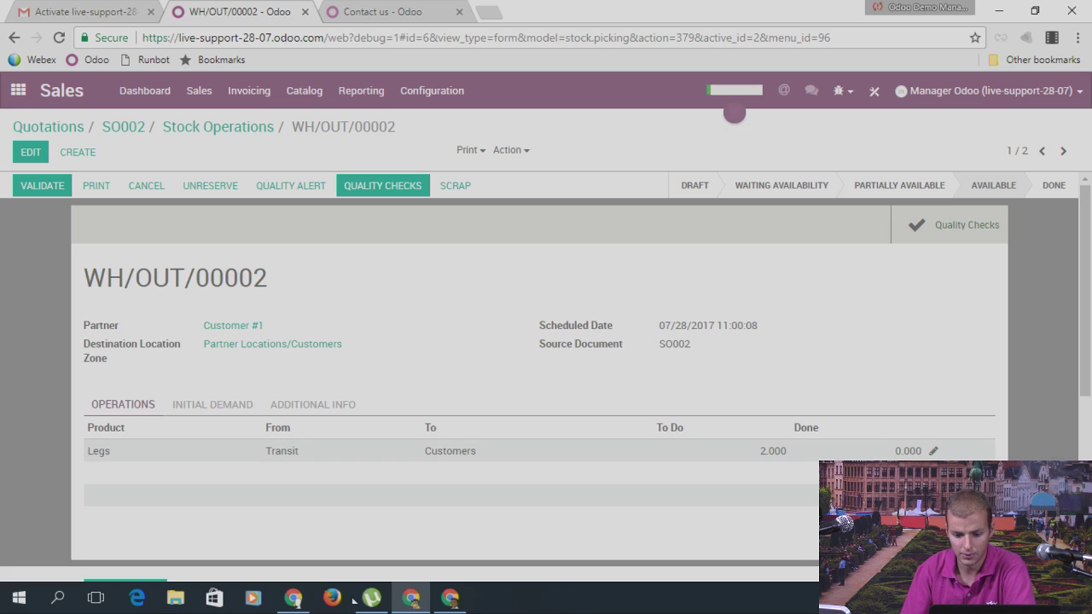
{"action": "left_click", "coordinate": [42, 187]}
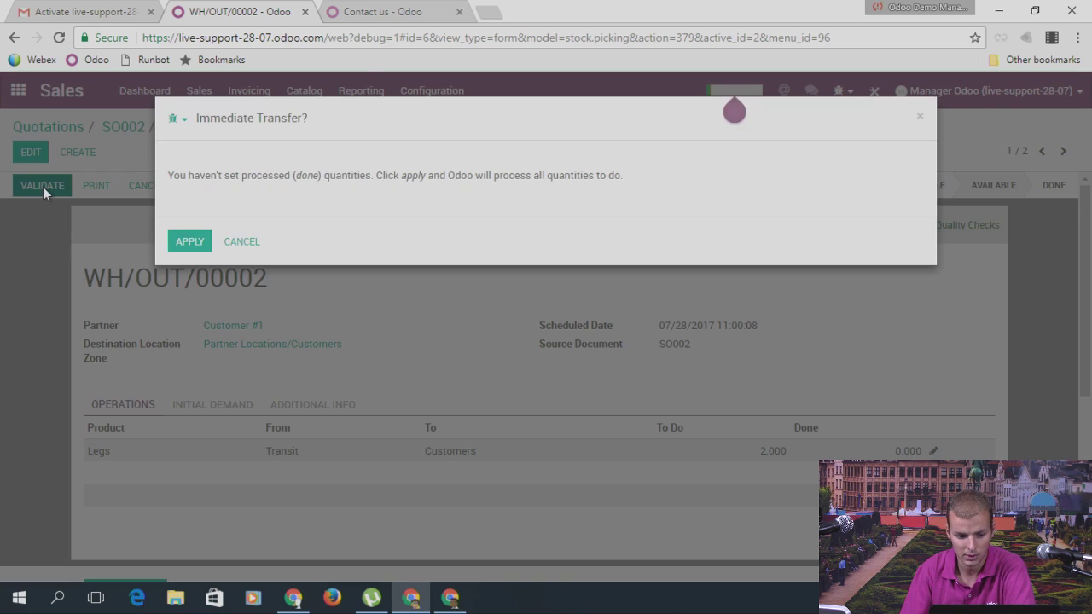
{"action": "left_click", "coordinate": [189, 242]}
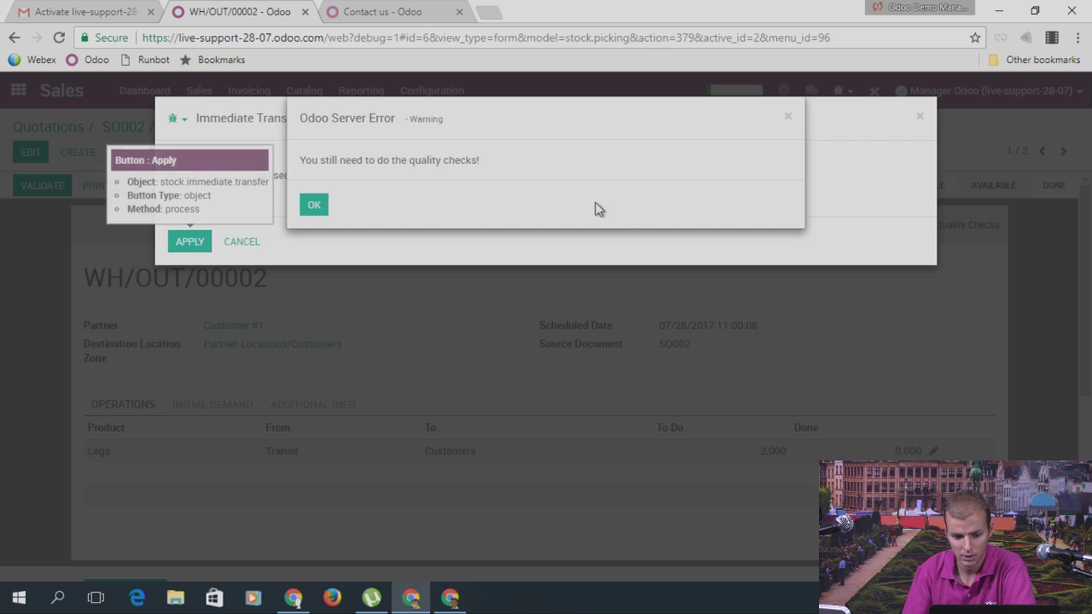
{"action": "left_click_drag", "start_coordinate": [301, 160], "coordinate": [487, 156]}
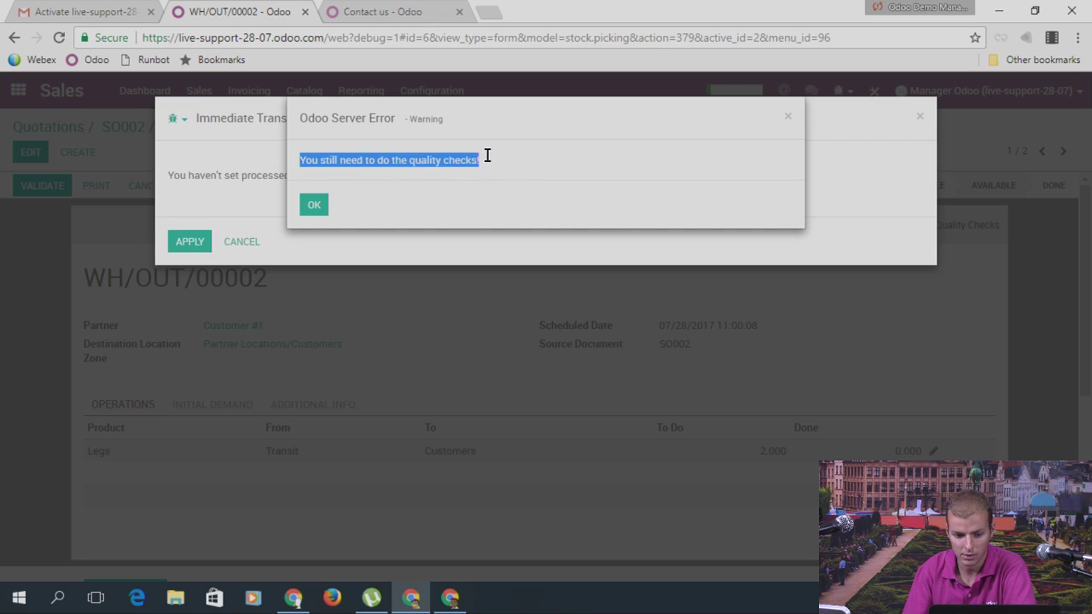
{"action": "left_click", "coordinate": [789, 120]}
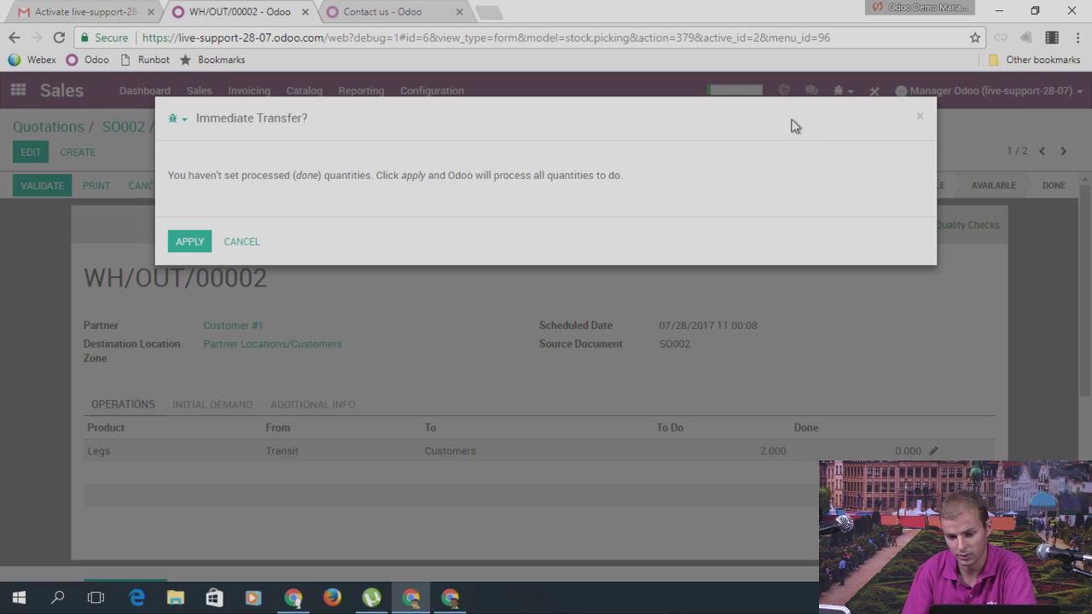
{"action": "left_click", "coordinate": [920, 117]}
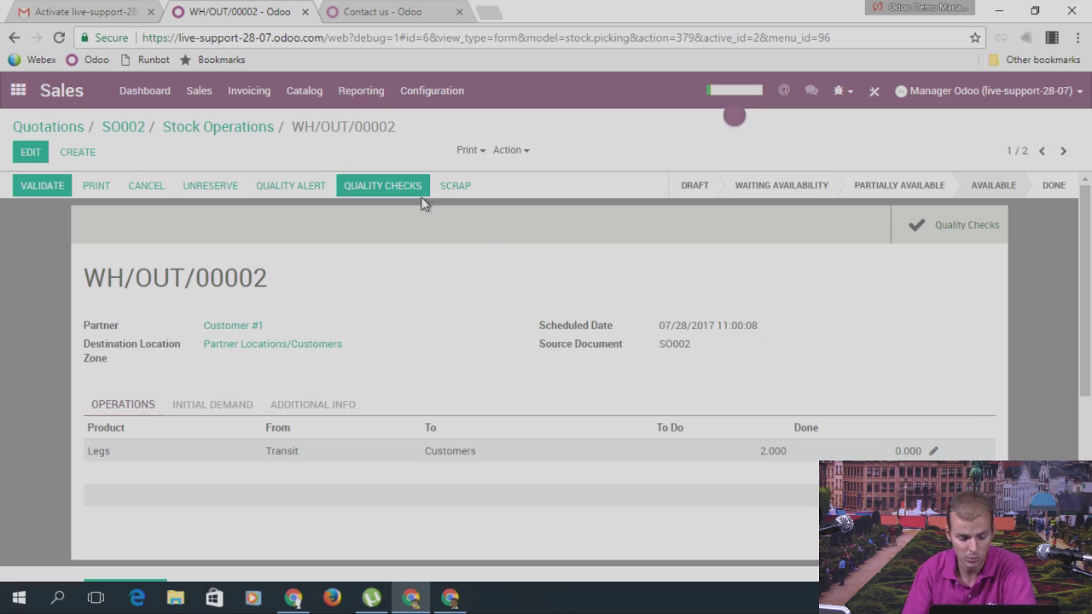
{"action": "mouse_move", "coordinate": [410, 190]}
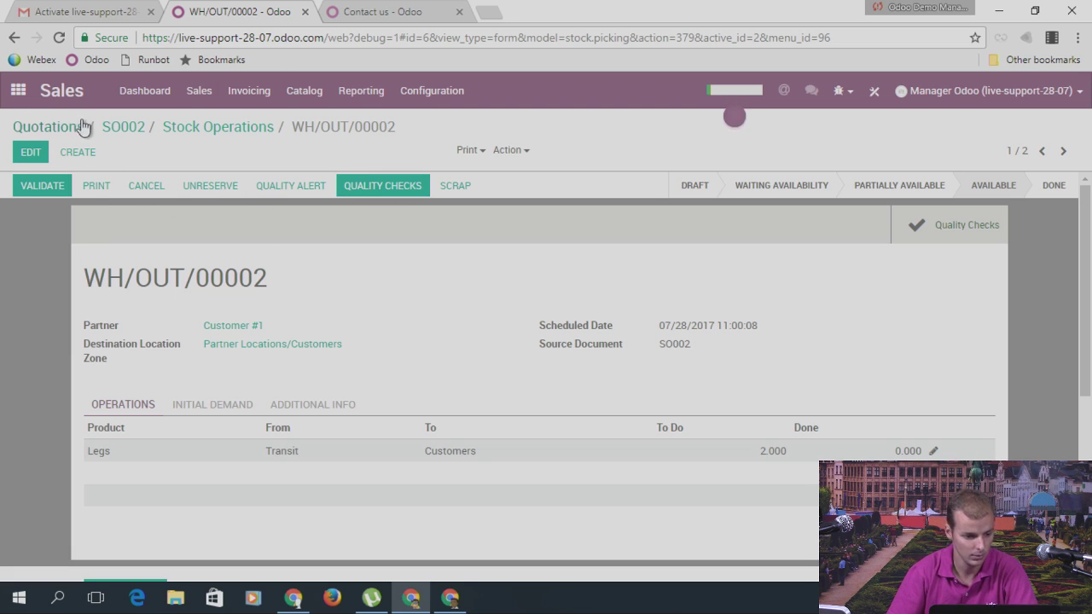
Step: Inspect the To Do Legs quality check QC00001 under Checks In Progress, then return to the apps menu
{"action": "left_click", "coordinate": [18, 90]}
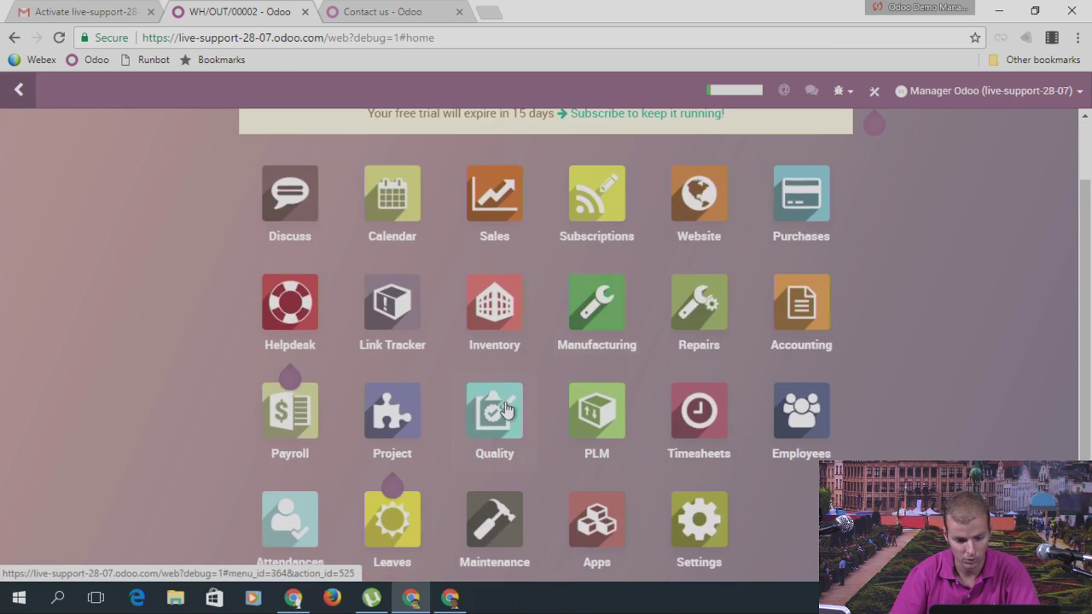
{"action": "left_click", "coordinate": [499, 408]}
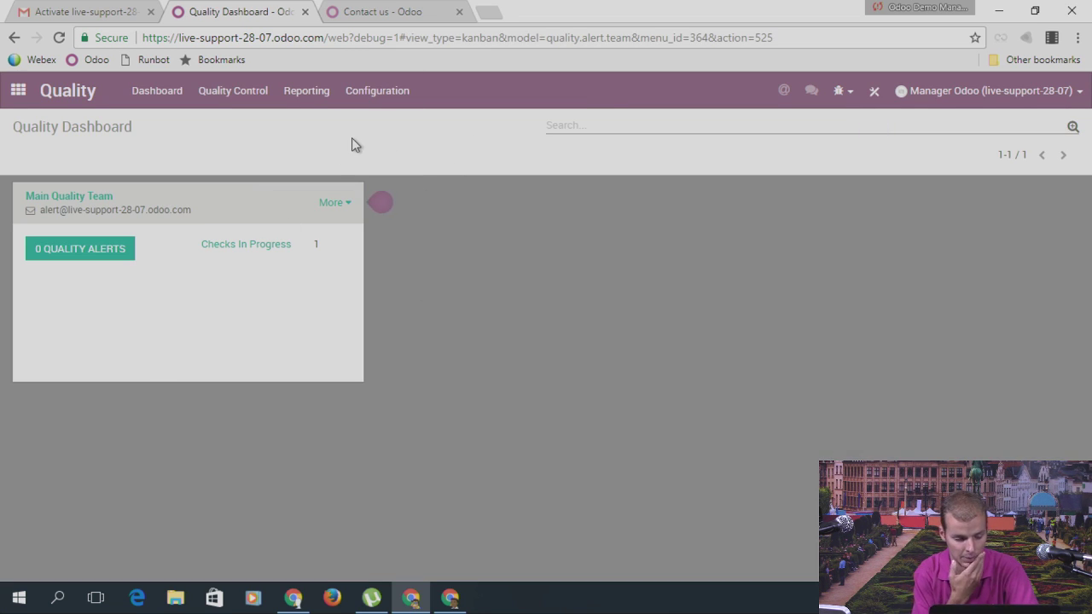
{"action": "left_click", "coordinate": [254, 247]}
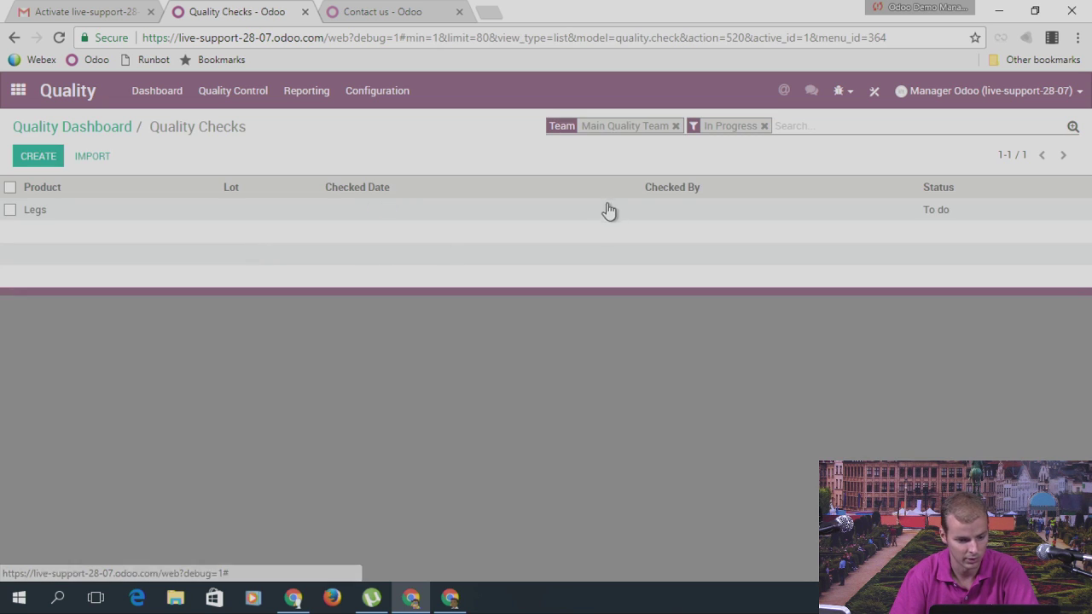
{"action": "left_click", "coordinate": [34, 209]}
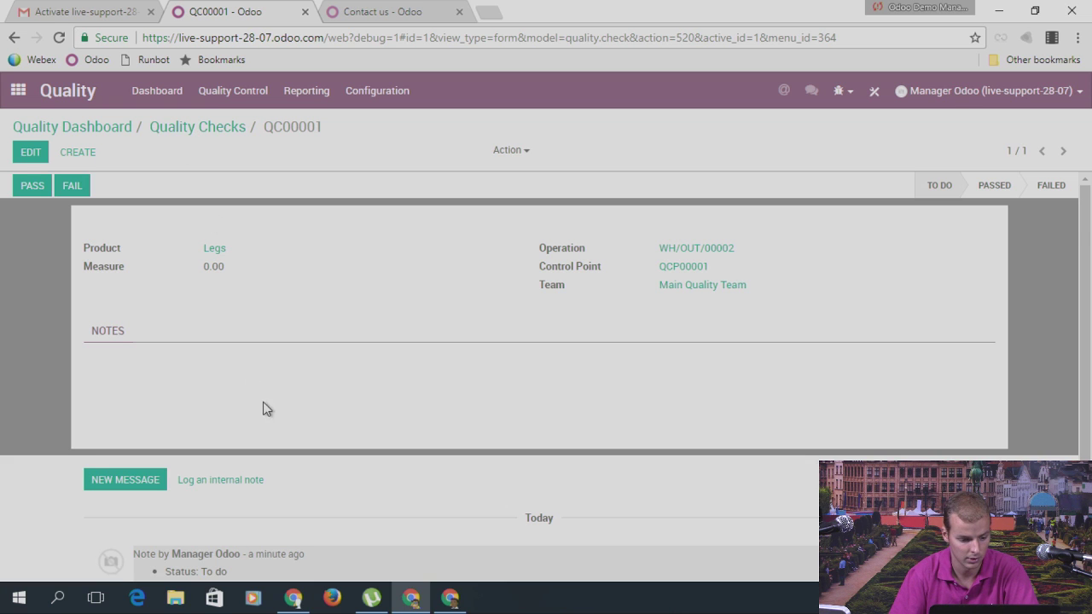
{"action": "scroll", "coordinate": [307, 433], "scroll_direction": "down", "scroll_amount": 1}
{"action": "scroll", "coordinate": [308, 433], "scroll_direction": "up", "scroll_amount": 1}
{"action": "left_click", "coordinate": [163, 128]}
{"action": "left_click", "coordinate": [18, 90]}
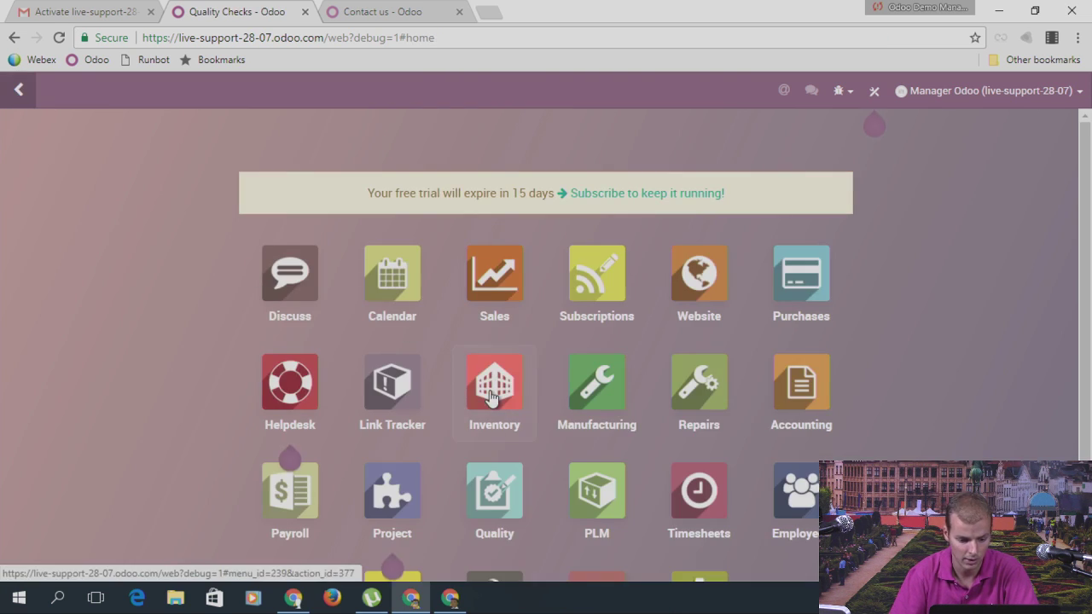
Step: On delivery WH/OUT/00002, record a 55 cm measure to pass the Legs quality check
{"action": "left_click", "coordinate": [495, 386]}
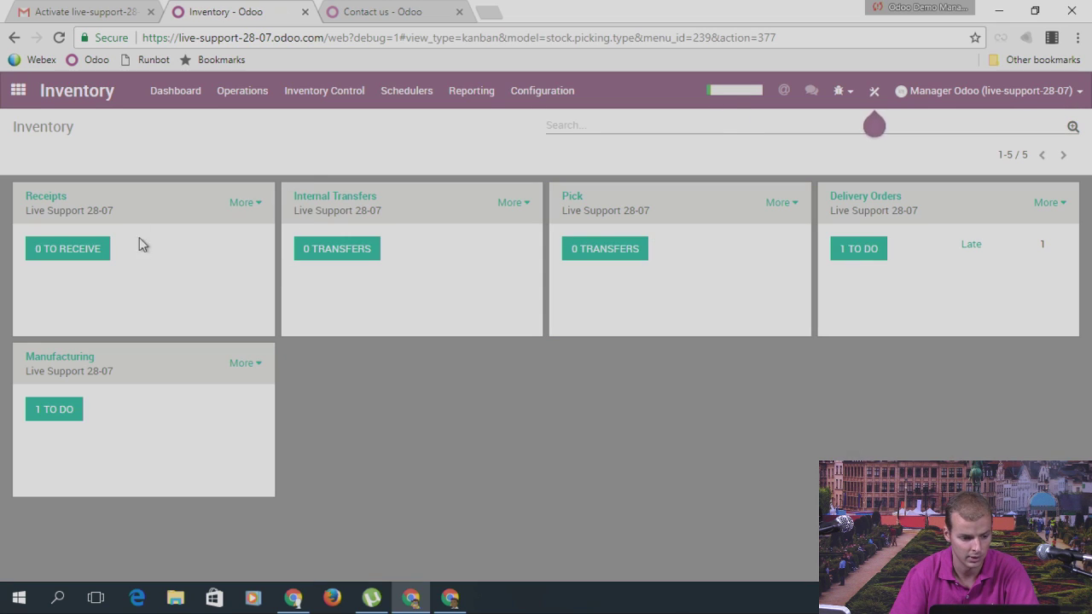
{"action": "left_click", "coordinate": [859, 250]}
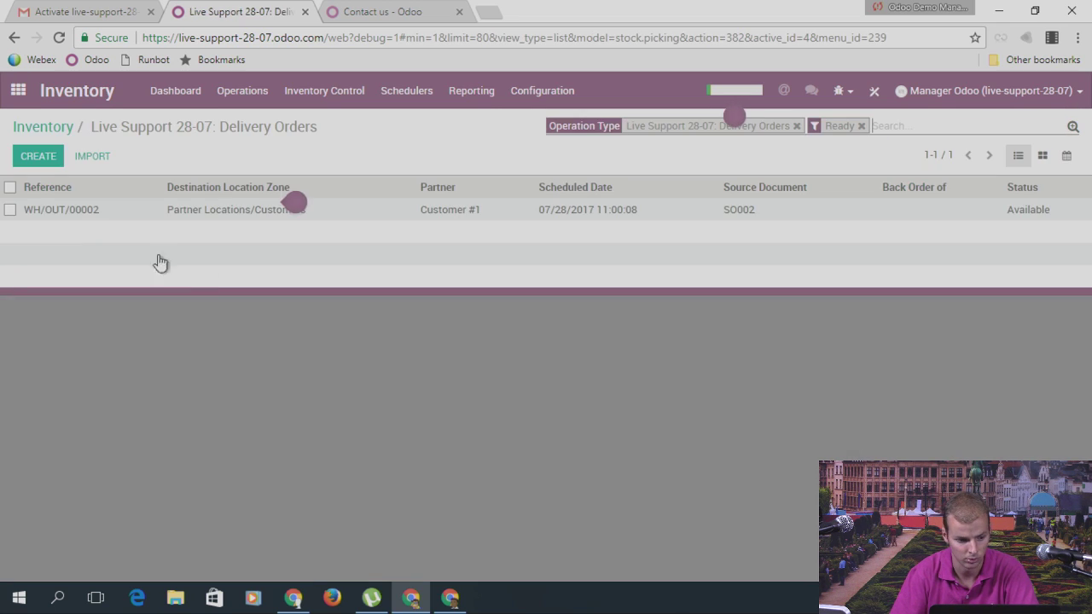
{"action": "left_click", "coordinate": [83, 215]}
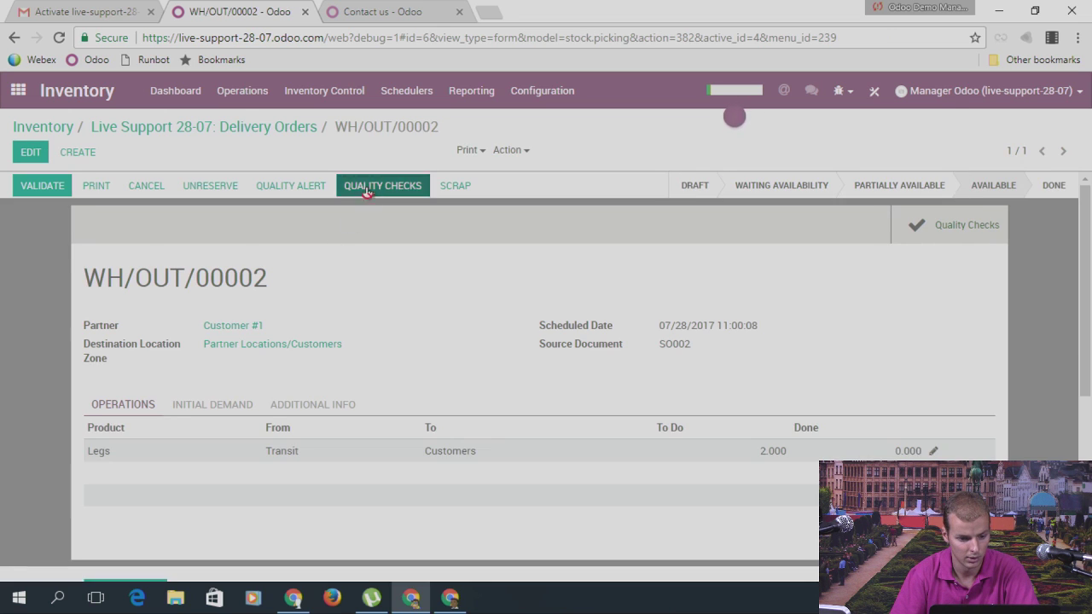
{"action": "left_click", "coordinate": [366, 188]}
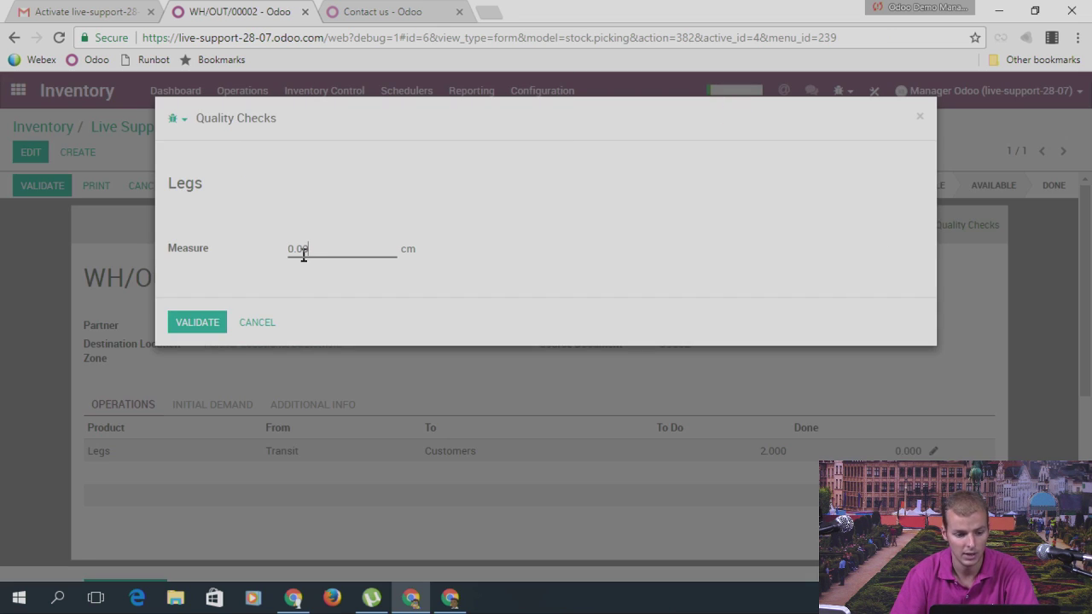
{"action": "left_click_drag", "start_coordinate": [316, 248], "coordinate": [288, 251]}
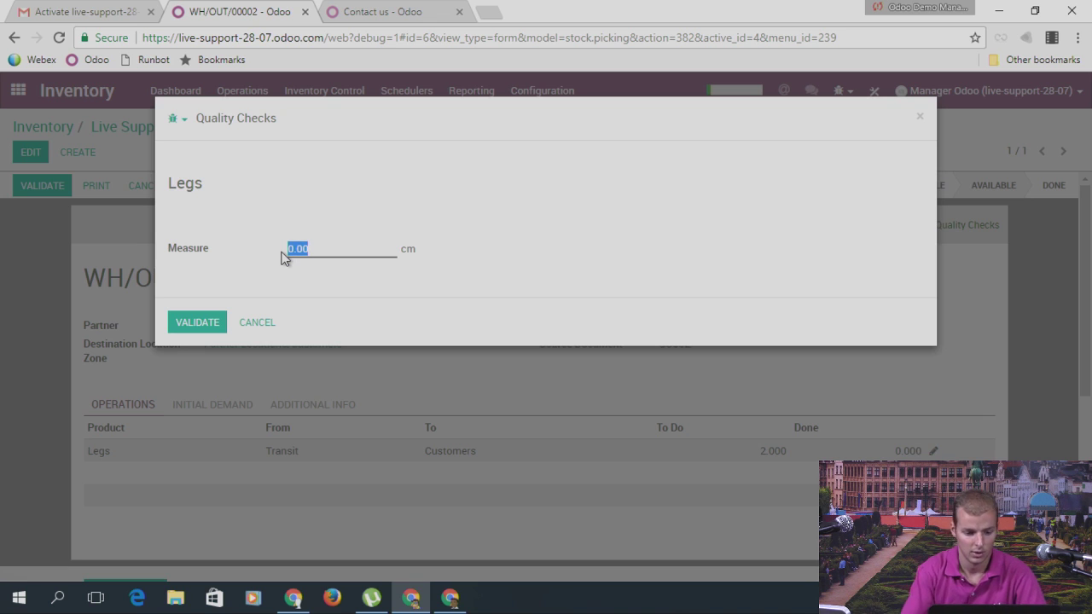
{"action": "type", "text": "55"}
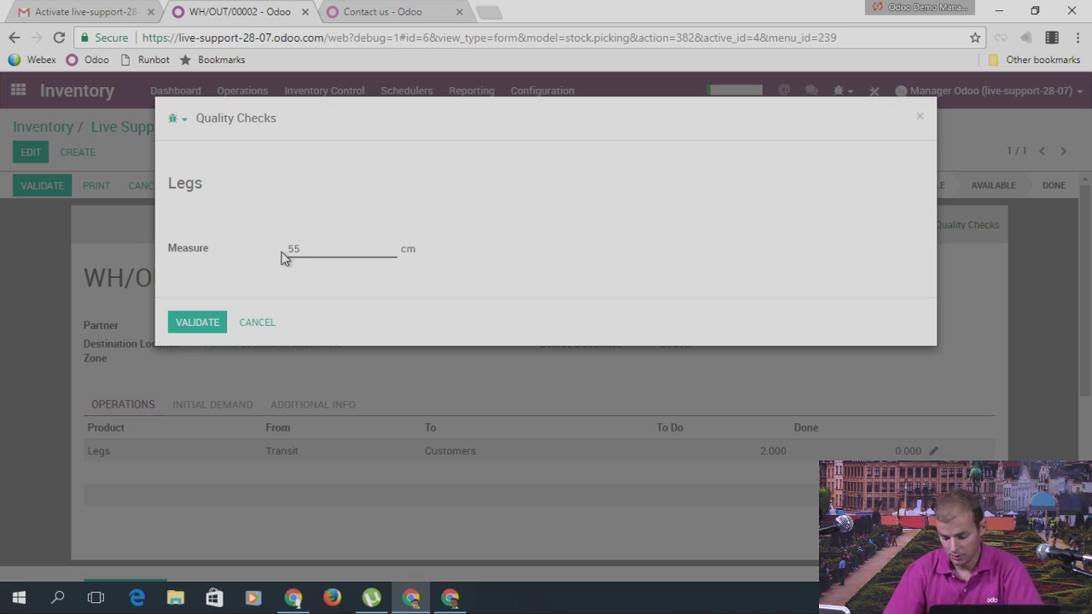
{"action": "left_click", "coordinate": [189, 322]}
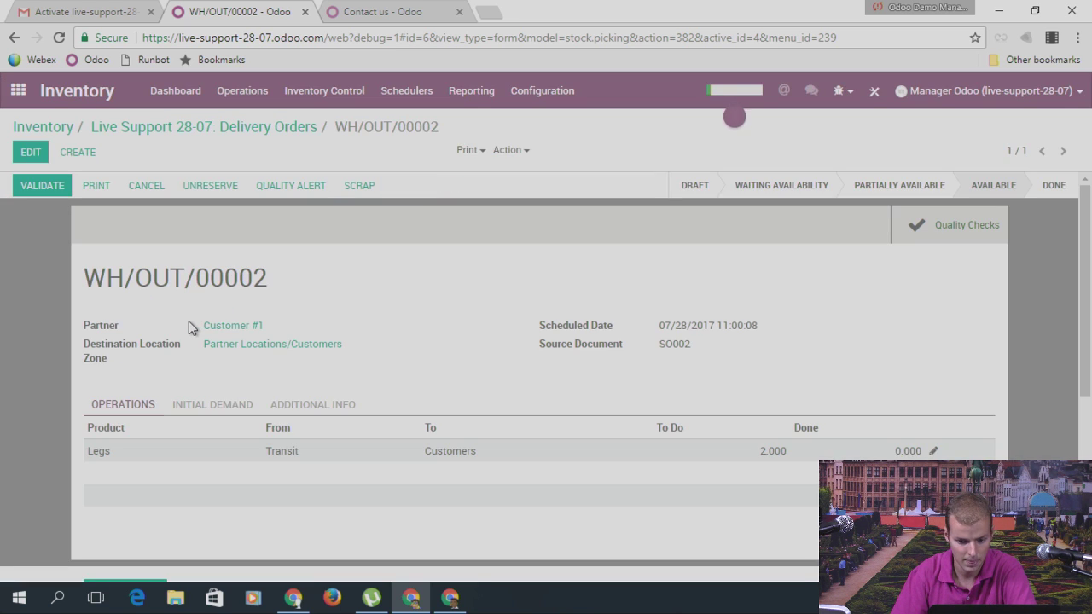
Step: Validate delivery WH/OUT/00002 and review the passed Legs check QC00001 with measure 55.00
{"action": "left_click", "coordinate": [965, 242]}
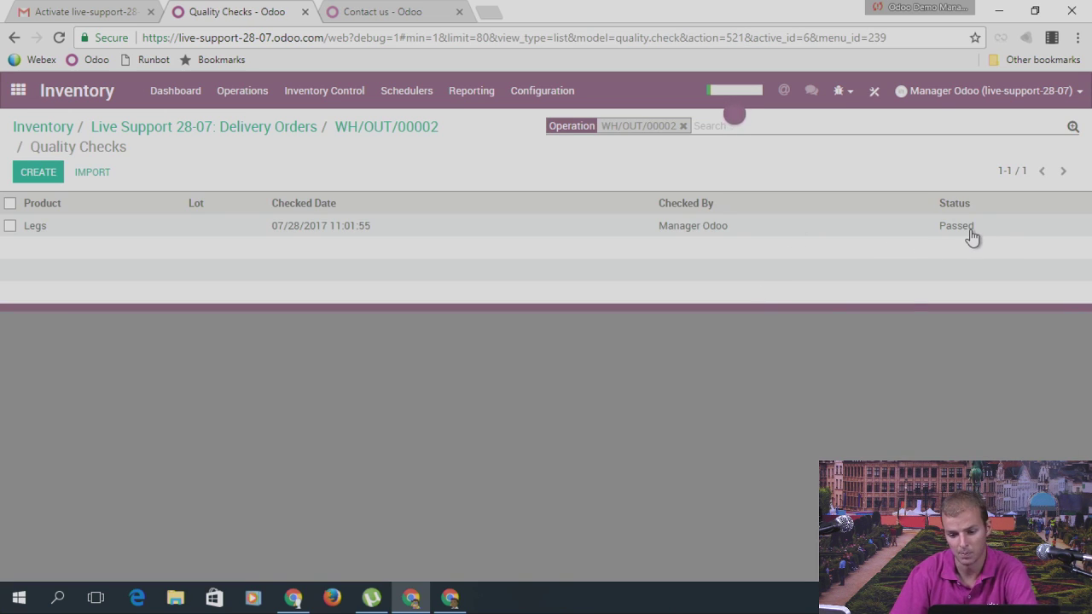
{"action": "left_click", "coordinate": [972, 232]}
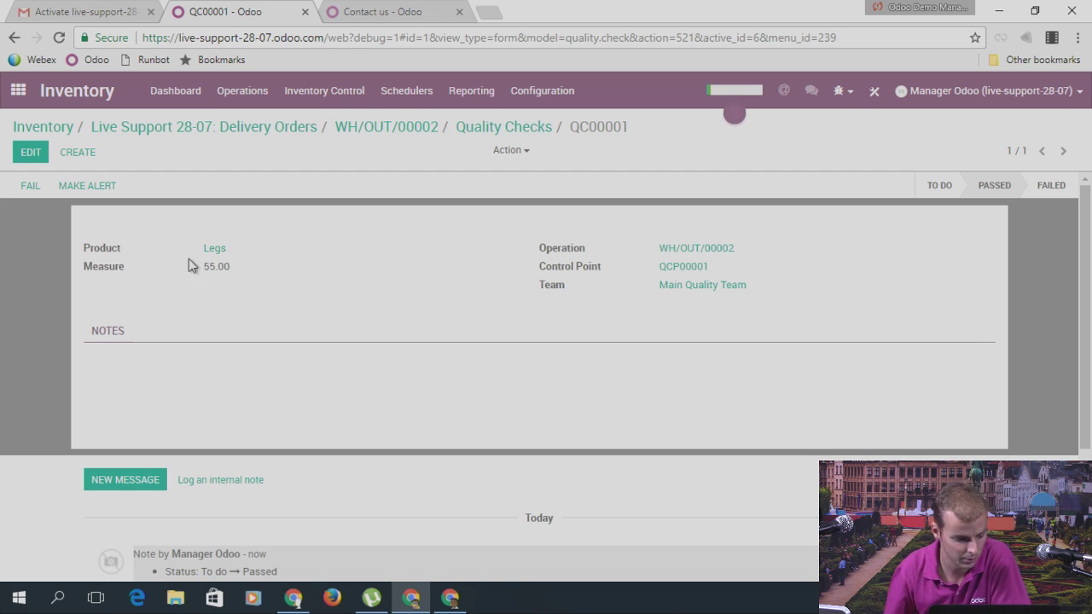
{"action": "left_click", "coordinate": [431, 128]}
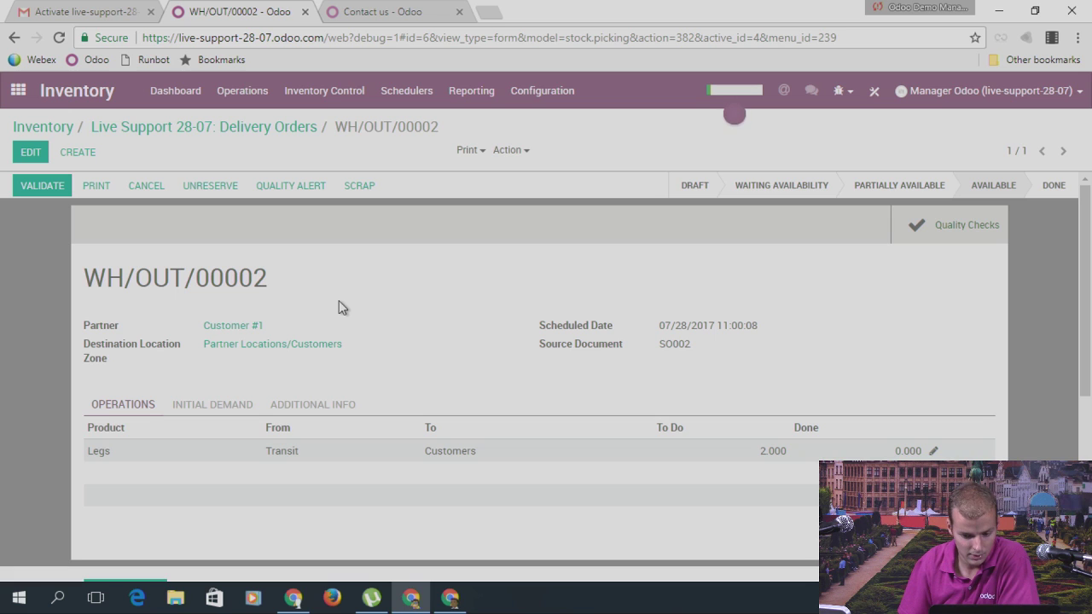
{"action": "left_click", "coordinate": [46, 187]}
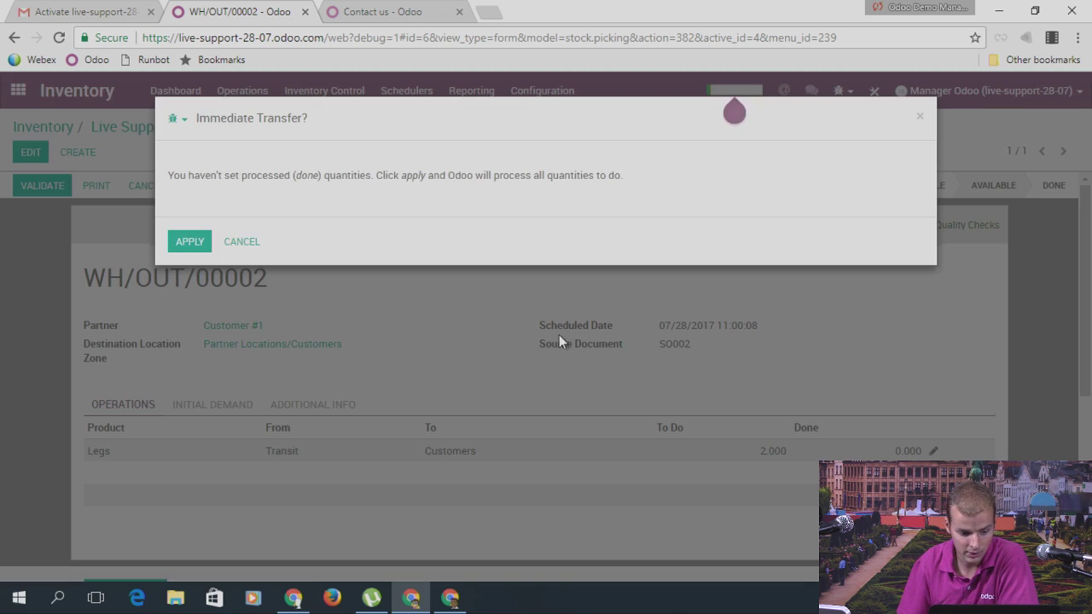
{"action": "left_click", "coordinate": [189, 242]}
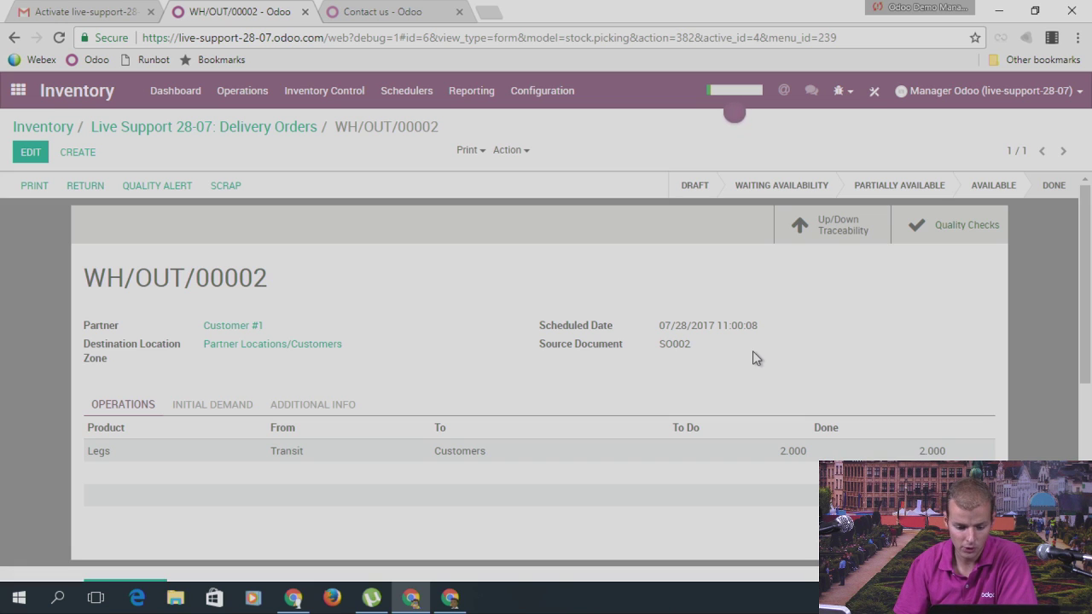
{"action": "left_click", "coordinate": [908, 232]}
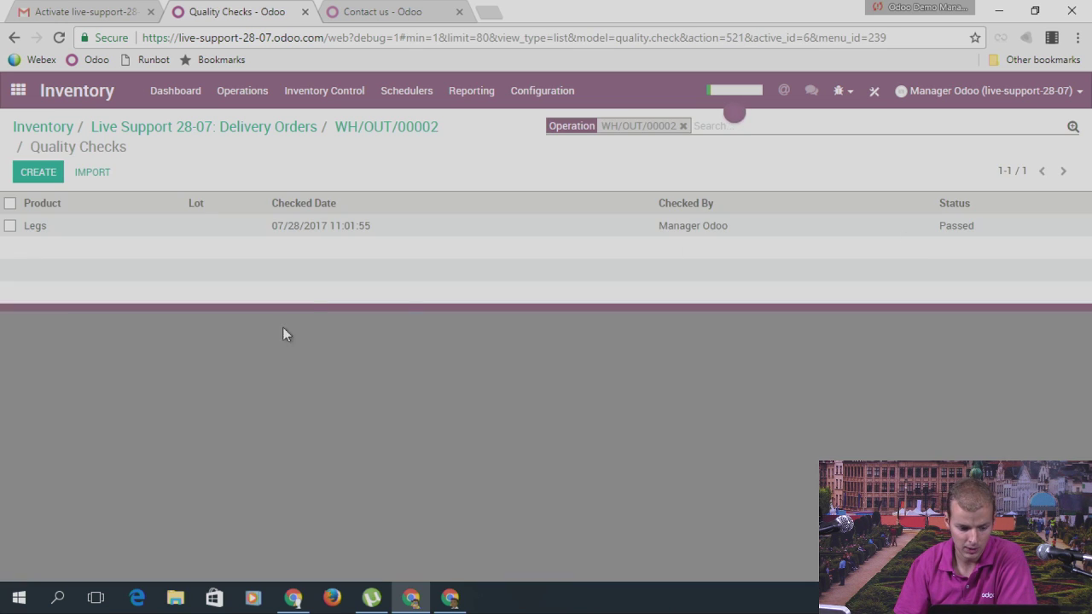
{"action": "left_click", "coordinate": [327, 230]}
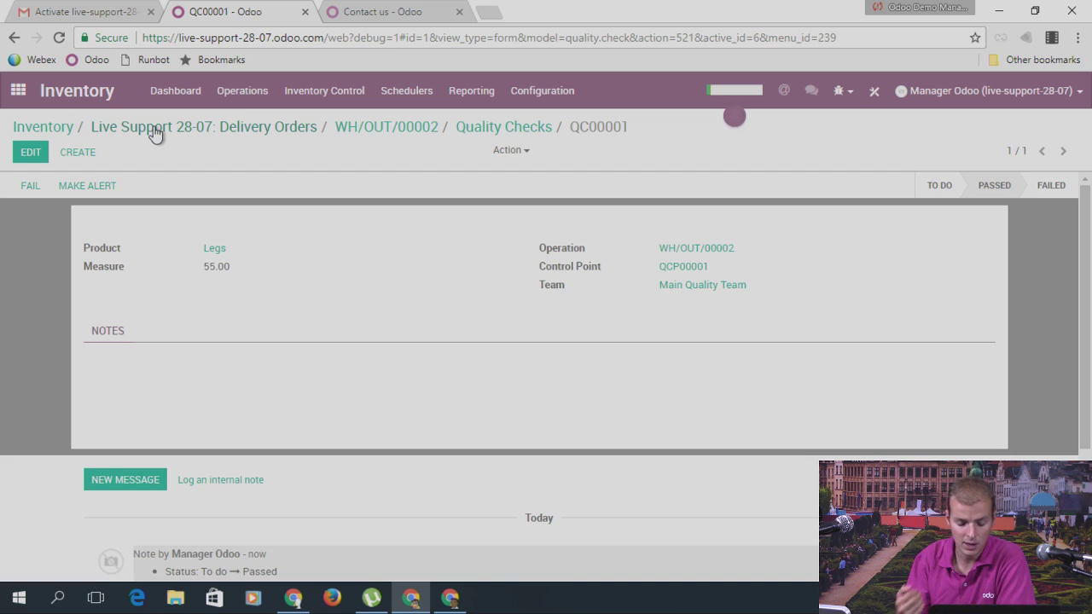
{"action": "left_click", "coordinate": [18, 90]}
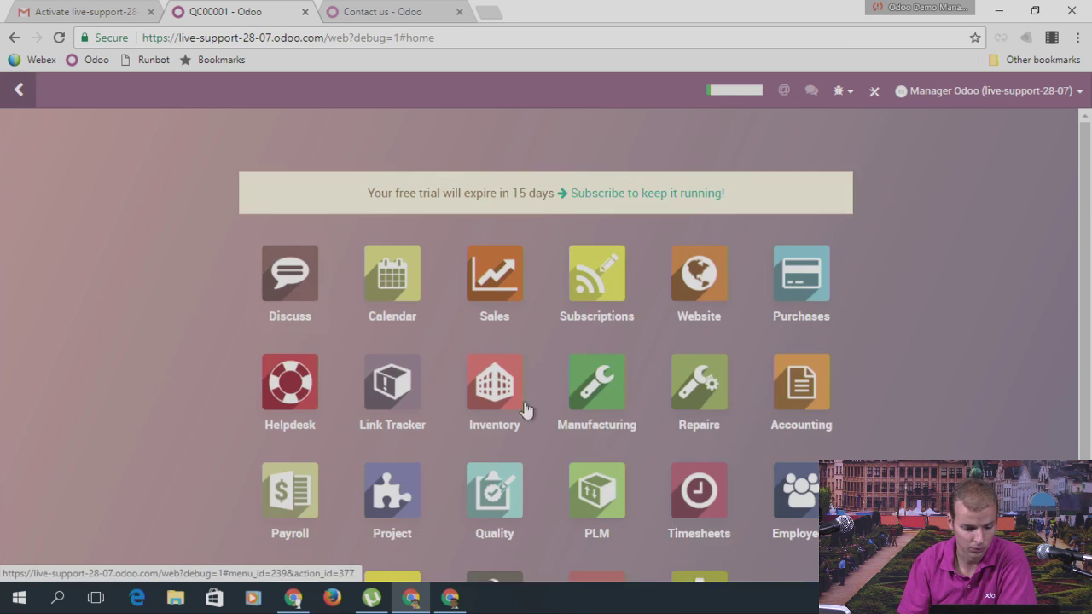
{"action": "scroll", "coordinate": [663, 439], "scroll_direction": "down", "scroll_amount": 1}
{"action": "scroll", "coordinate": [663, 438], "scroll_direction": "down", "scroll_amount": 1}
{"action": "left_click", "coordinate": [487, 369]}
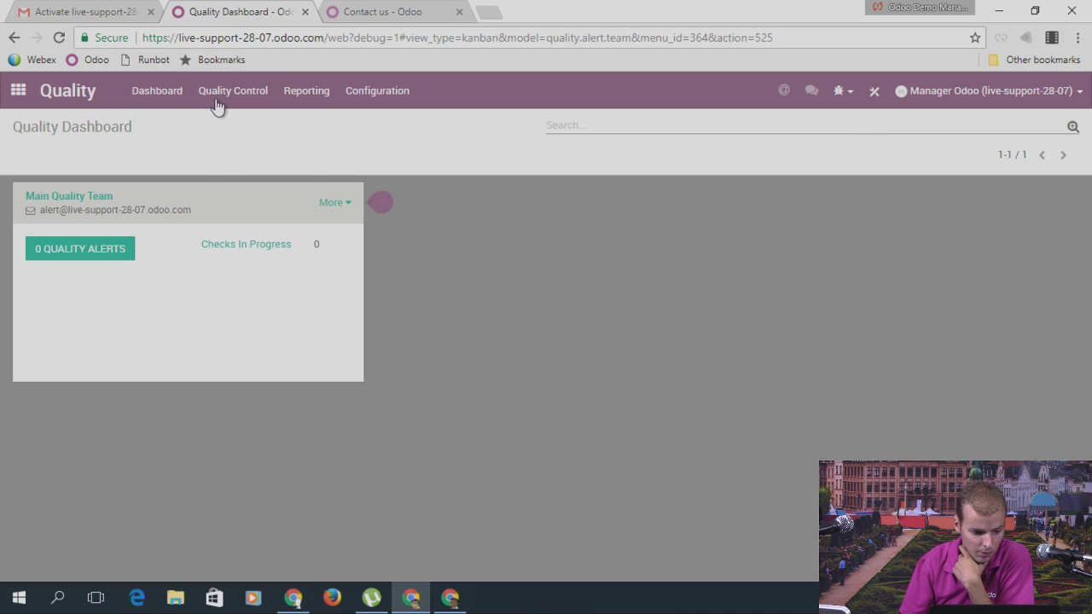
{"action": "left_click", "coordinate": [222, 99]}
{"action": "left_click", "coordinate": [251, 144]}
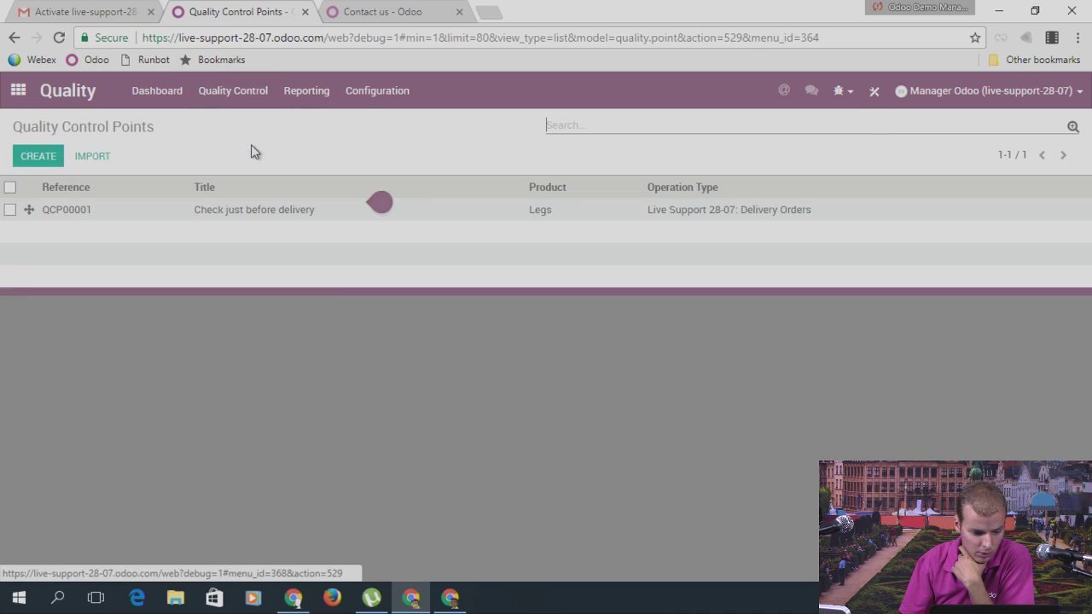
{"action": "left_click", "coordinate": [53, 160]}
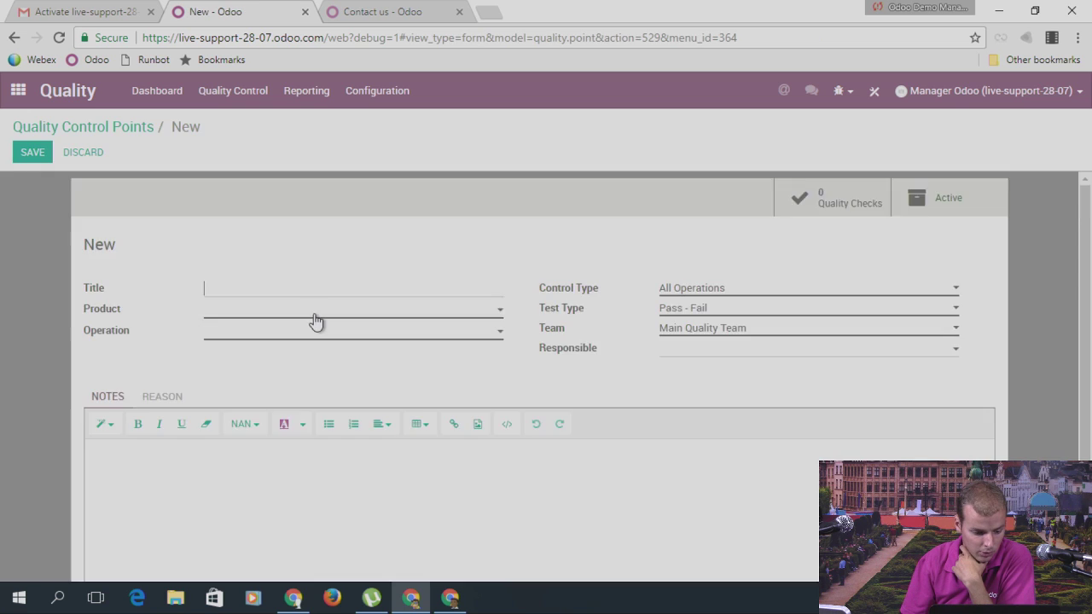
{"action": "left_click", "coordinate": [319, 285]}
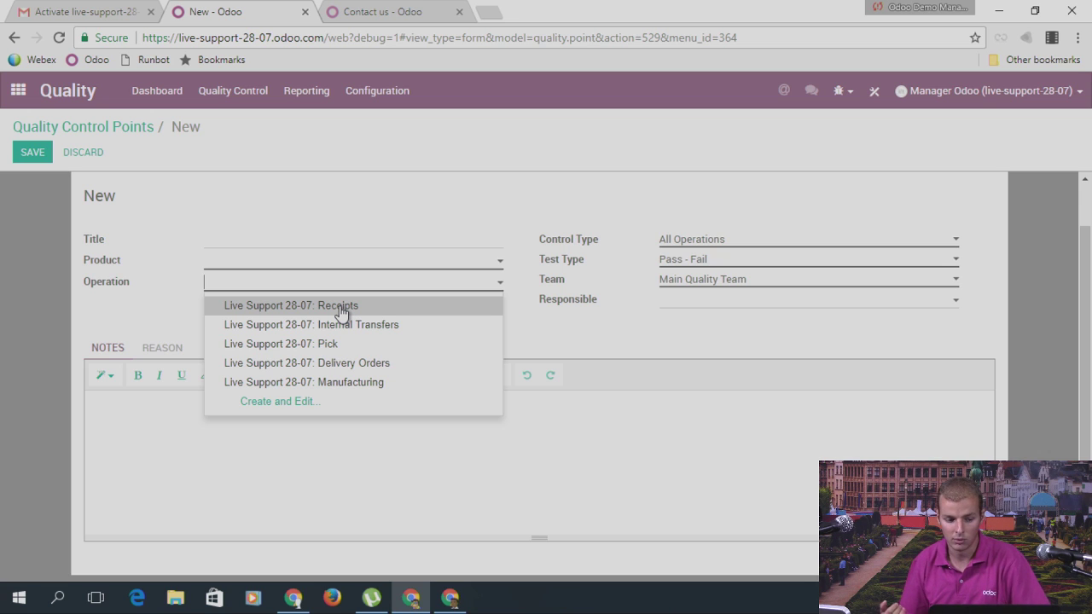
{"action": "left_click", "coordinate": [91, 128]}
{"action": "left_click", "coordinate": [18, 92]}
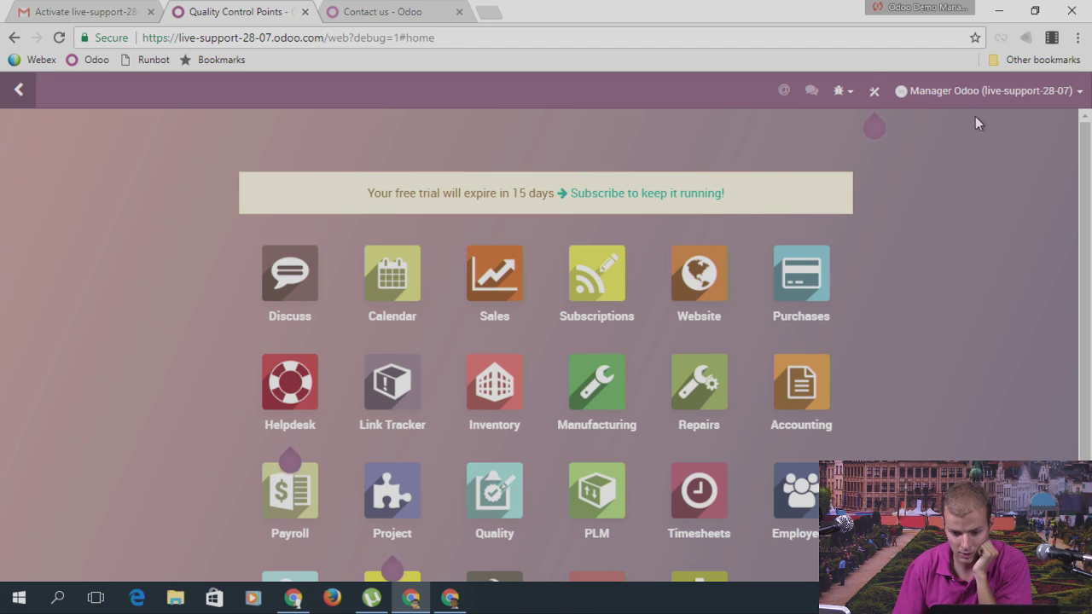
Step: Export the Studio customizations and save customizations.zip to Downloads
{"action": "left_click", "coordinate": [875, 92]}
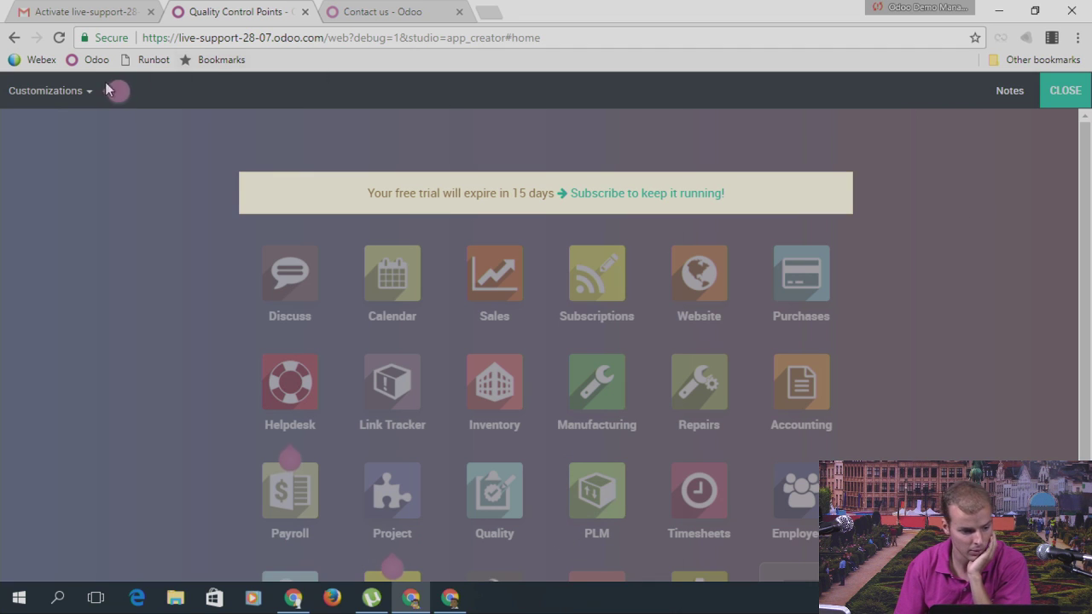
{"action": "left_click", "coordinate": [1062, 92]}
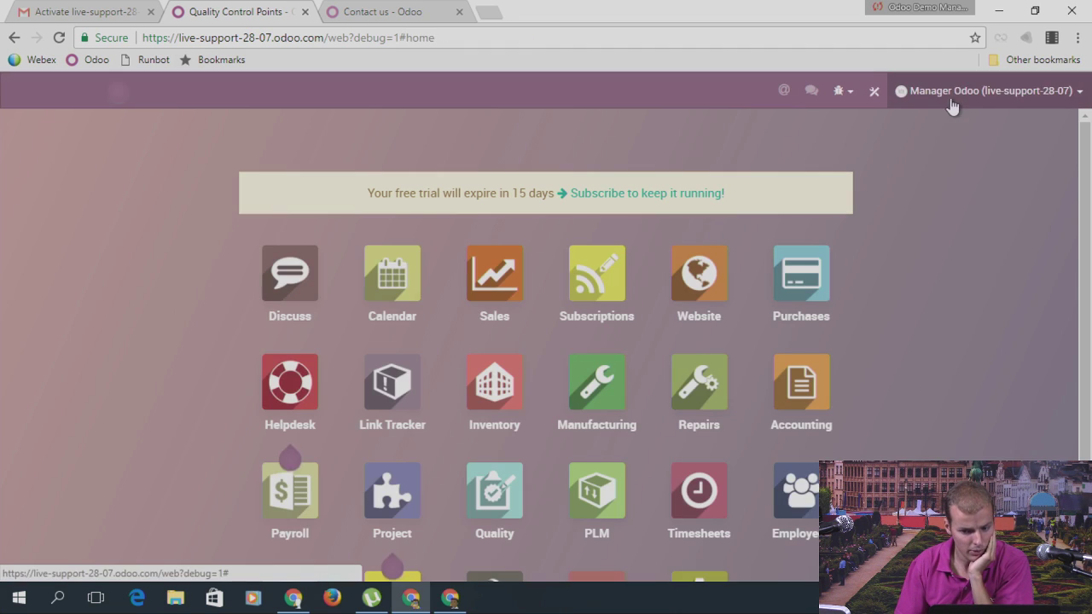
{"action": "left_click", "coordinate": [874, 91]}
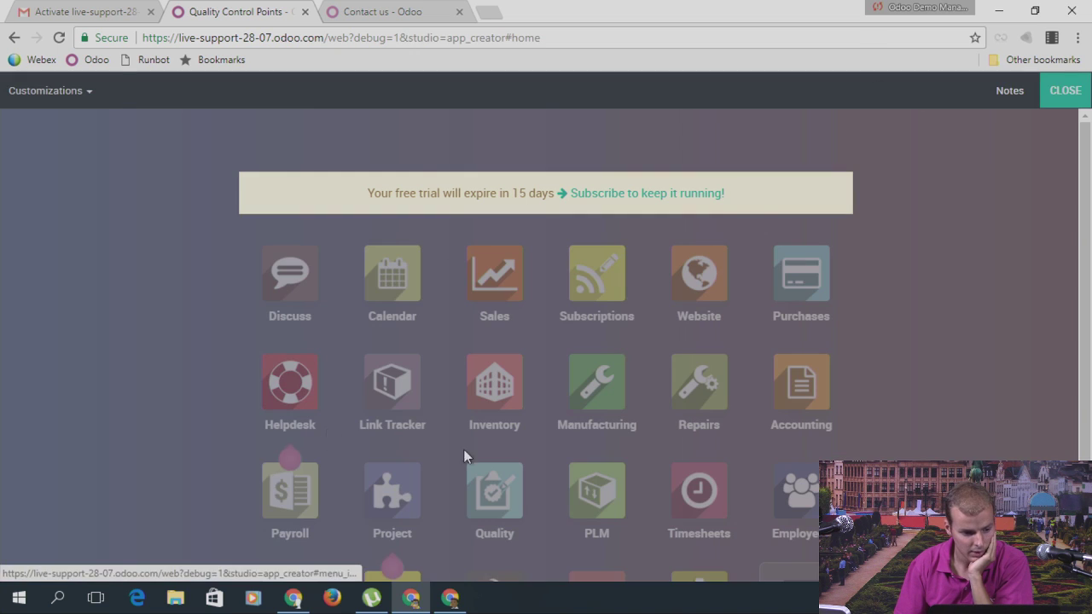
{"action": "left_click", "coordinate": [81, 92]}
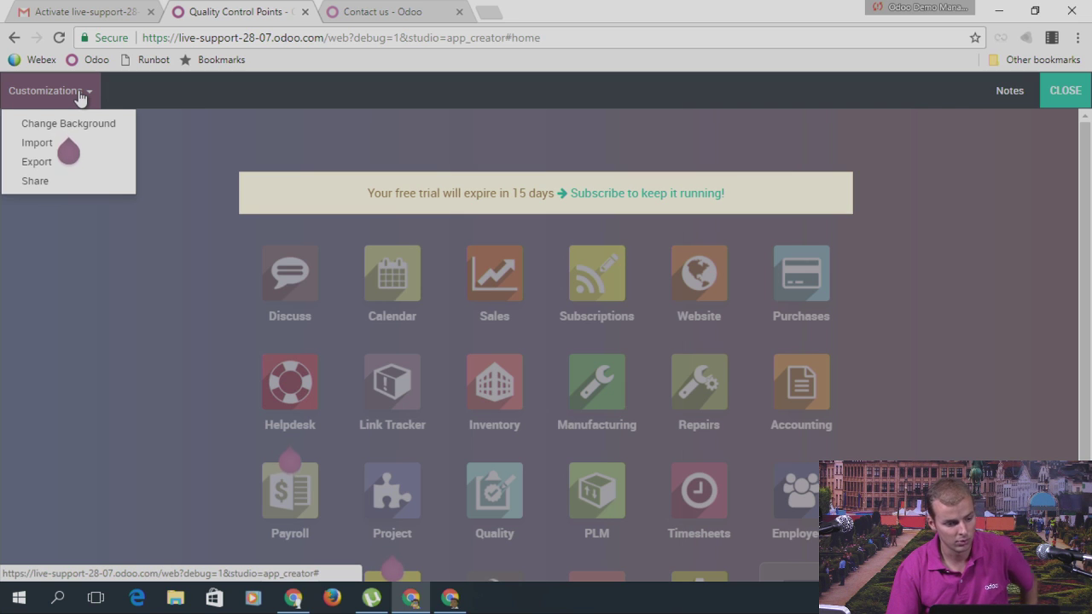
{"action": "left_click", "coordinate": [52, 161]}
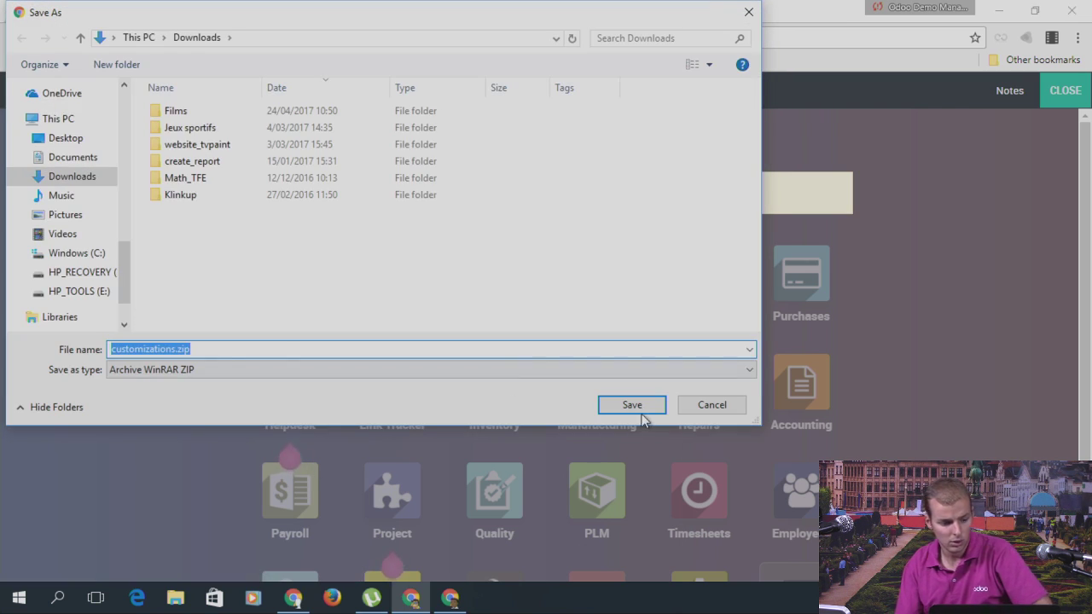
{"action": "left_click", "coordinate": [657, 412]}
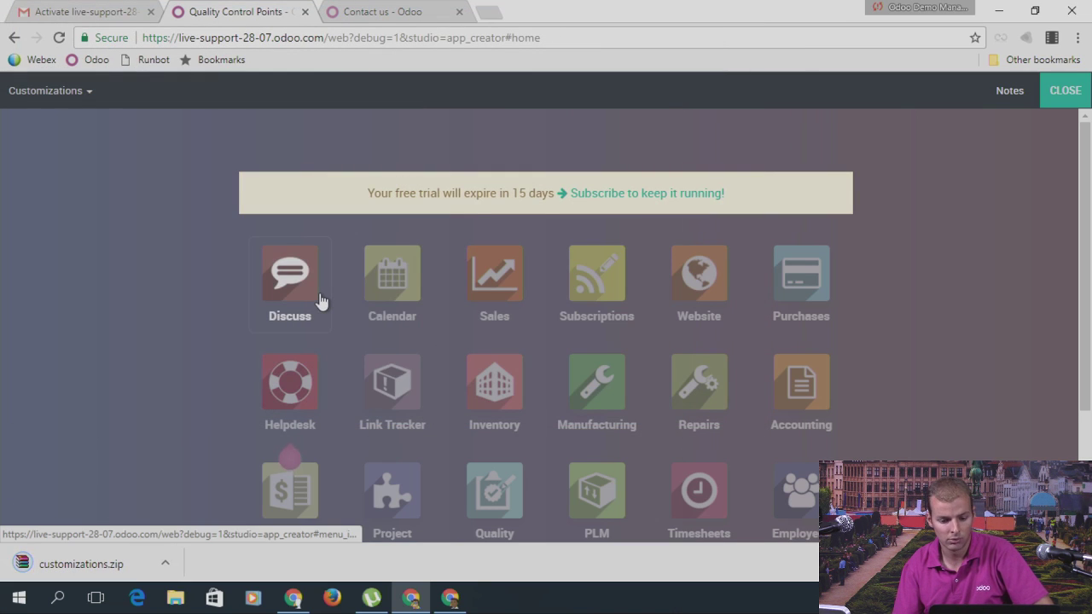
Step: Open customizations.zip in WinRAR and open studio_customization/data/ir_actions_server.xml
{"action": "left_click", "coordinate": [109, 565]}
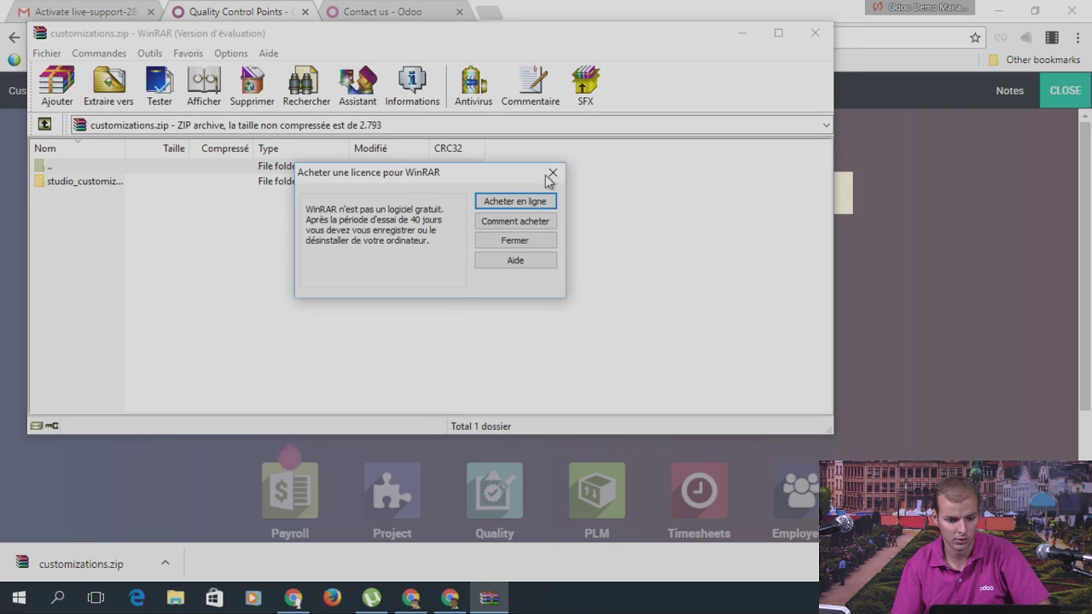
{"action": "left_click", "coordinate": [553, 172]}
{"action": "double_click", "coordinate": [144, 182]}
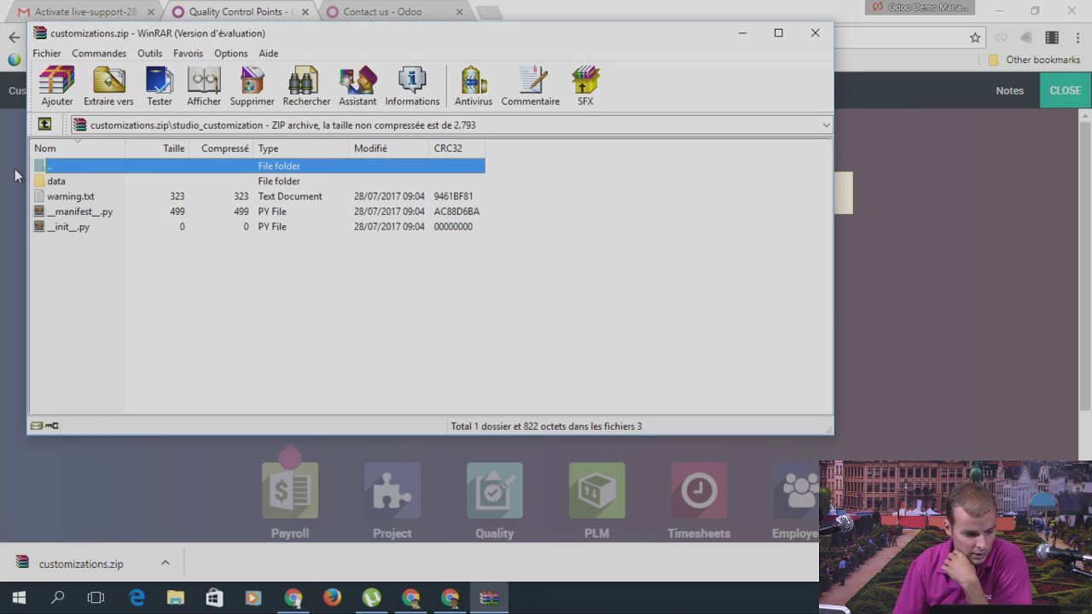
{"action": "double_click", "coordinate": [68, 183]}
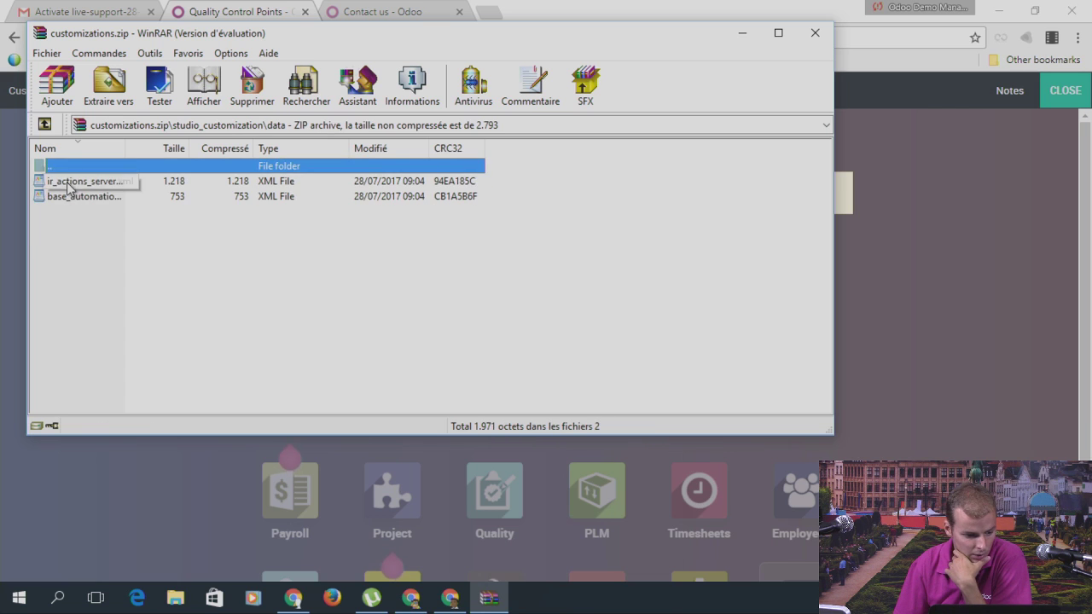
{"action": "double_click", "coordinate": [119, 183]}
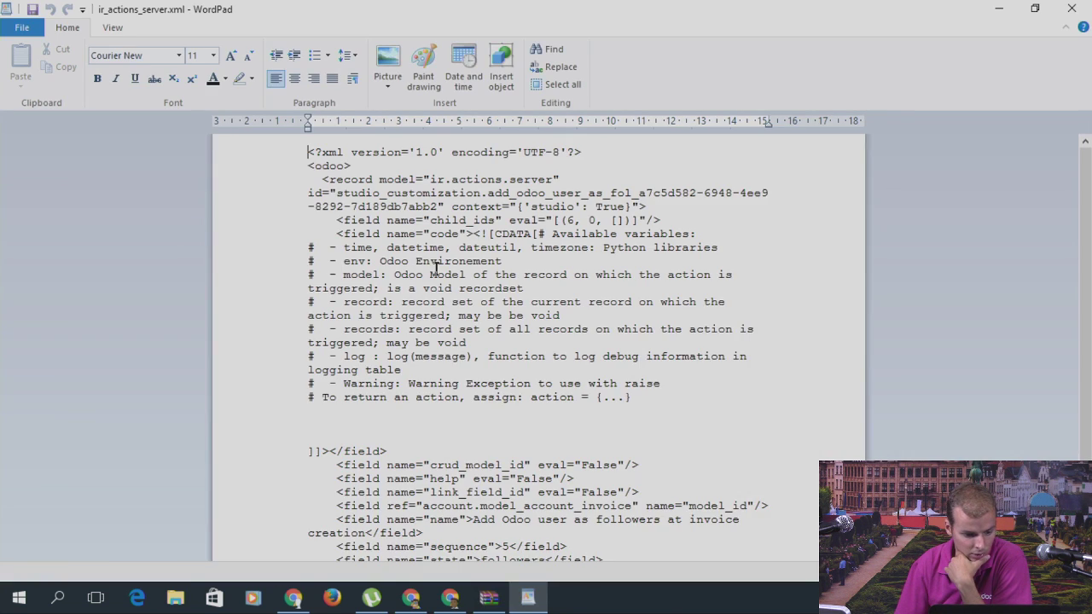
Step: Read ir_actions_server.xml and base_automation.xml in WordPad, then close both and the archive
{"action": "scroll", "coordinate": [415, 265], "scroll_direction": "down", "scroll_amount": 2}
{"action": "scroll", "coordinate": [563, 414], "scroll_direction": "up", "scroll_amount": 2}
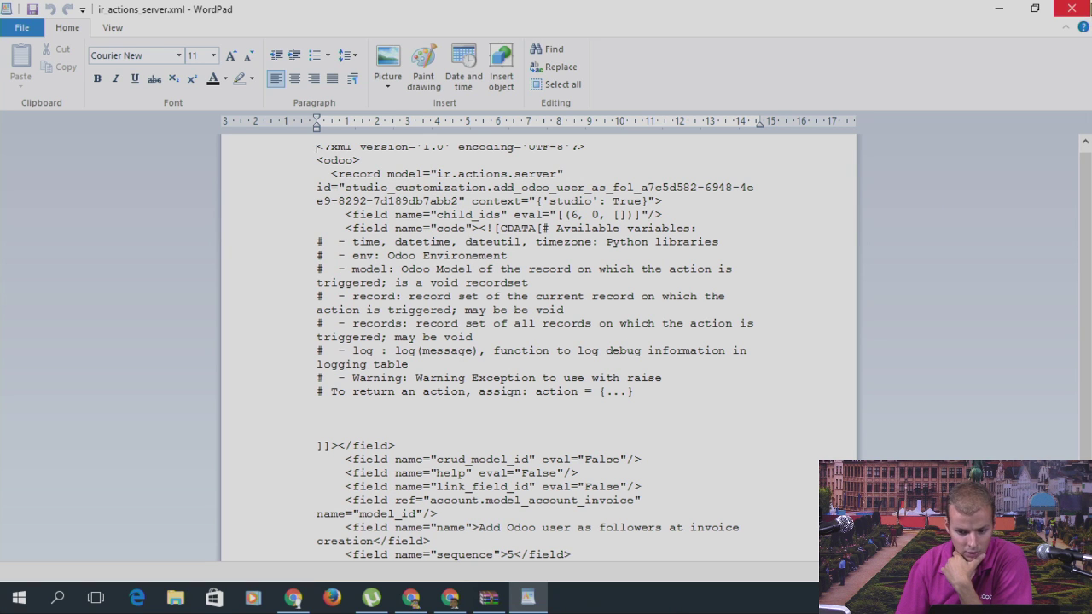
{"action": "left_click", "coordinate": [1072, 9]}
{"action": "double_click", "coordinate": [106, 198]}
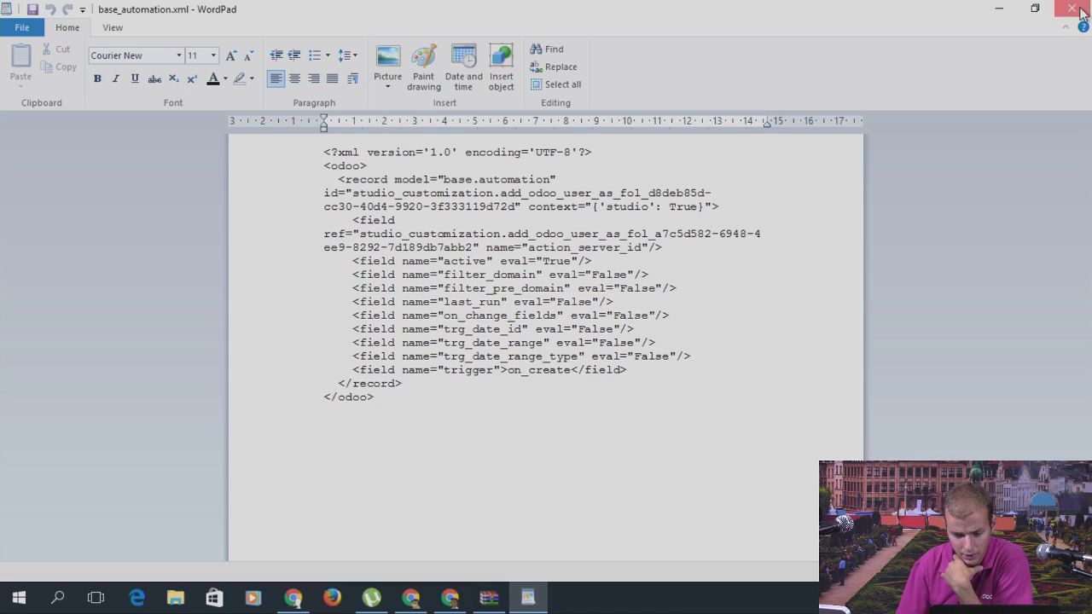
{"action": "left_click", "coordinate": [1072, 9]}
{"action": "left_click", "coordinate": [815, 34]}
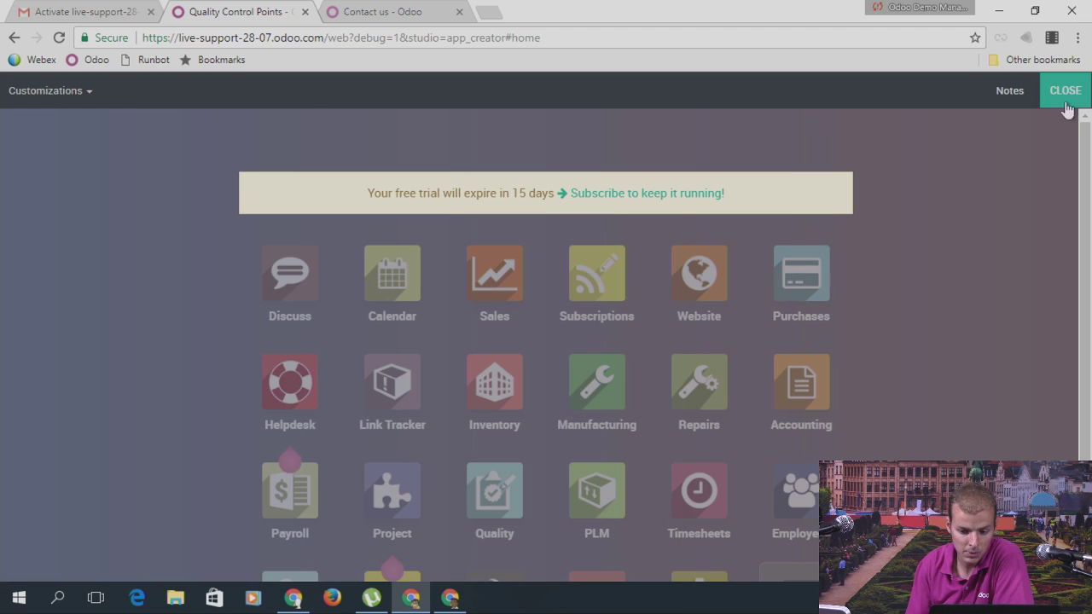
Step: Cancel the Import modules dialog without importing anything, and exit Studio to the apps home screen
{"action": "left_click", "coordinate": [84, 101]}
{"action": "left_click", "coordinate": [57, 145]}
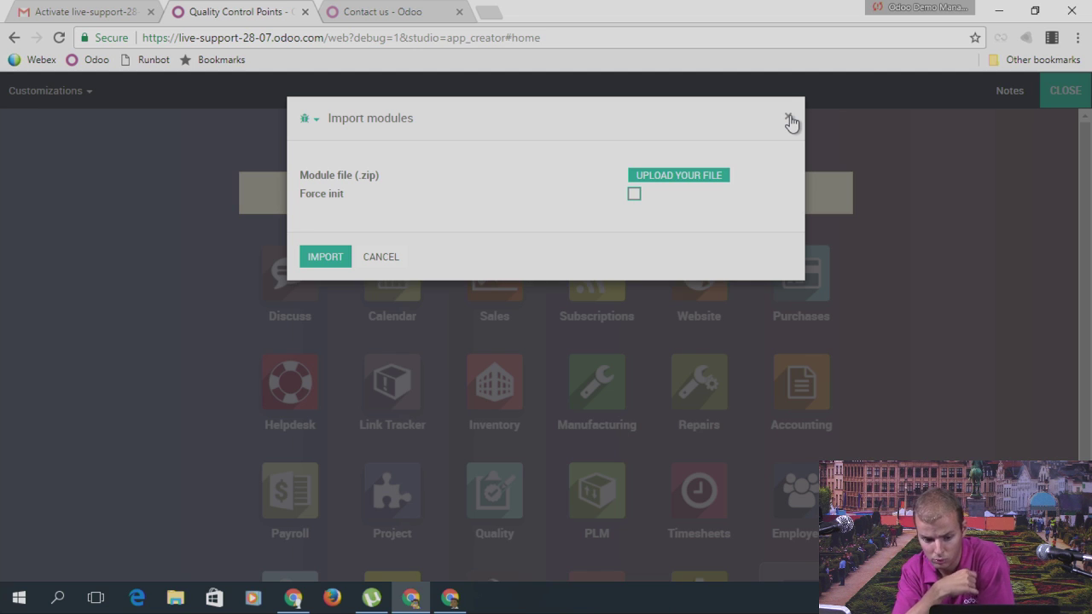
{"action": "left_click", "coordinate": [790, 118]}
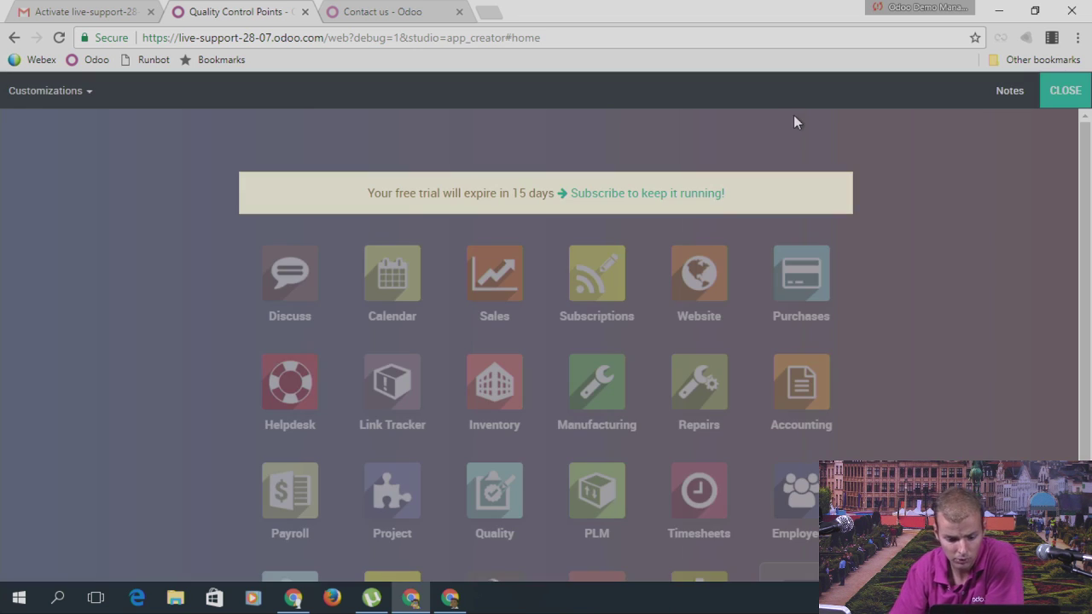
{"action": "left_click", "coordinate": [1063, 96]}
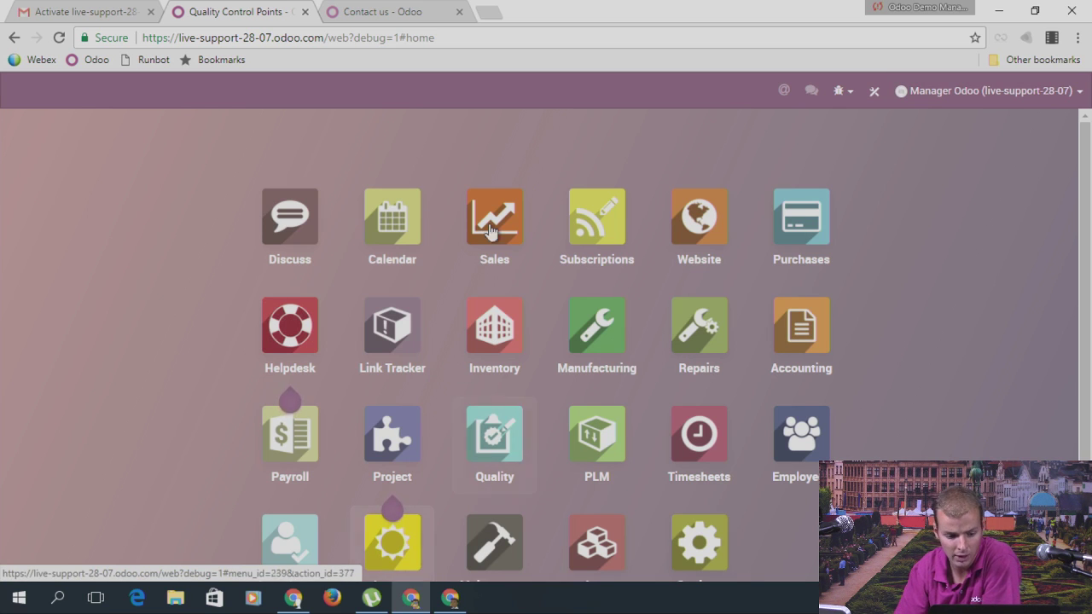
{"action": "left_click", "coordinate": [384, 565]}
{"action": "left_click", "coordinate": [468, 93]}
{"action": "left_click", "coordinate": [478, 120]}
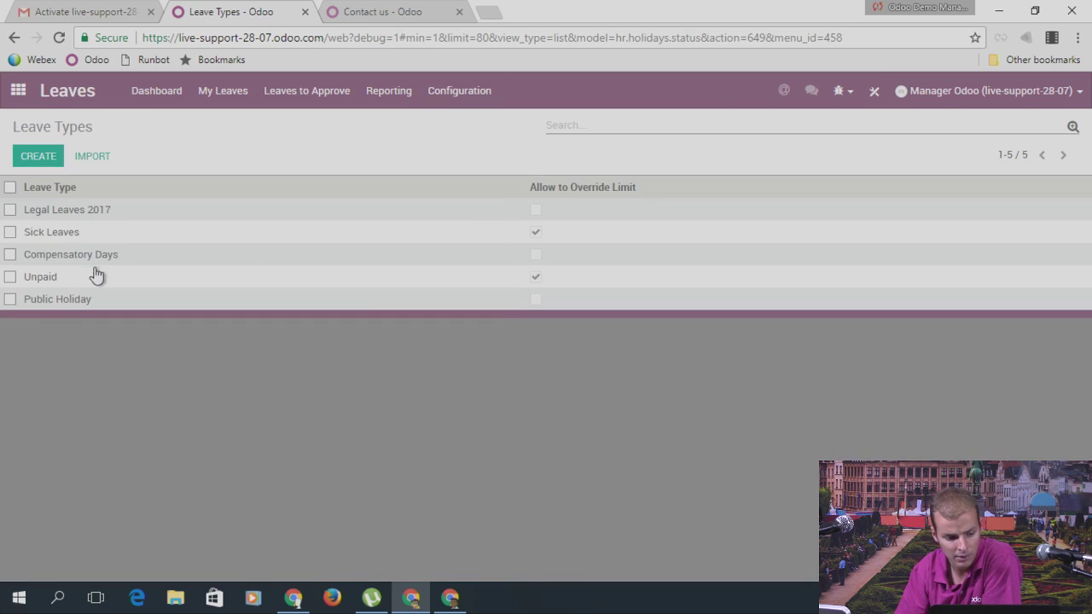
{"action": "left_click", "coordinate": [43, 279]}
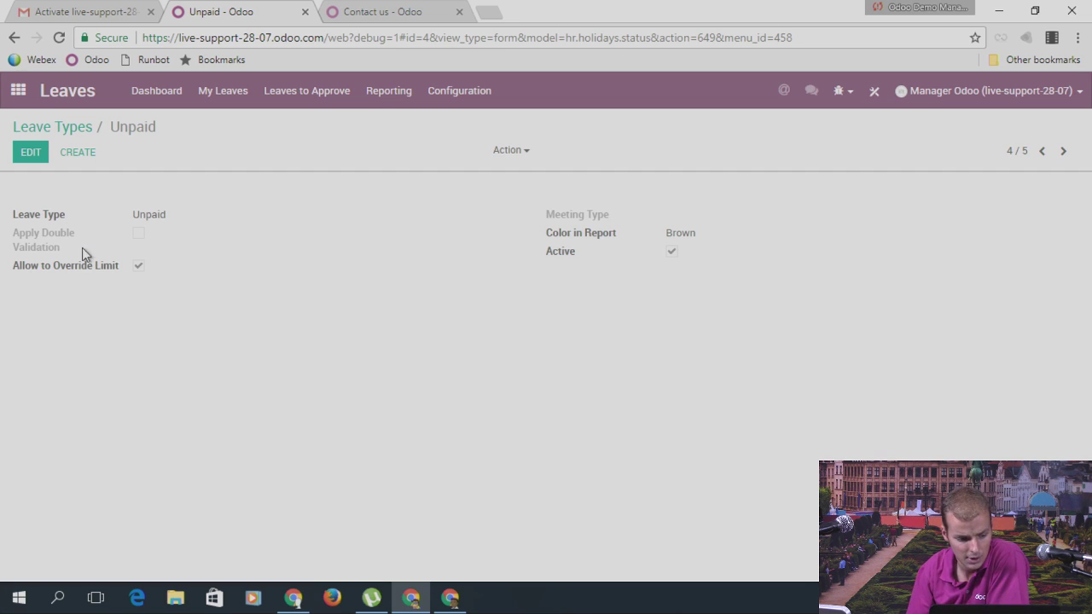
{"action": "left_click", "coordinate": [18, 92]}
{"action": "scroll", "coordinate": [803, 136], "scroll_direction": "down", "scroll_amount": 1}
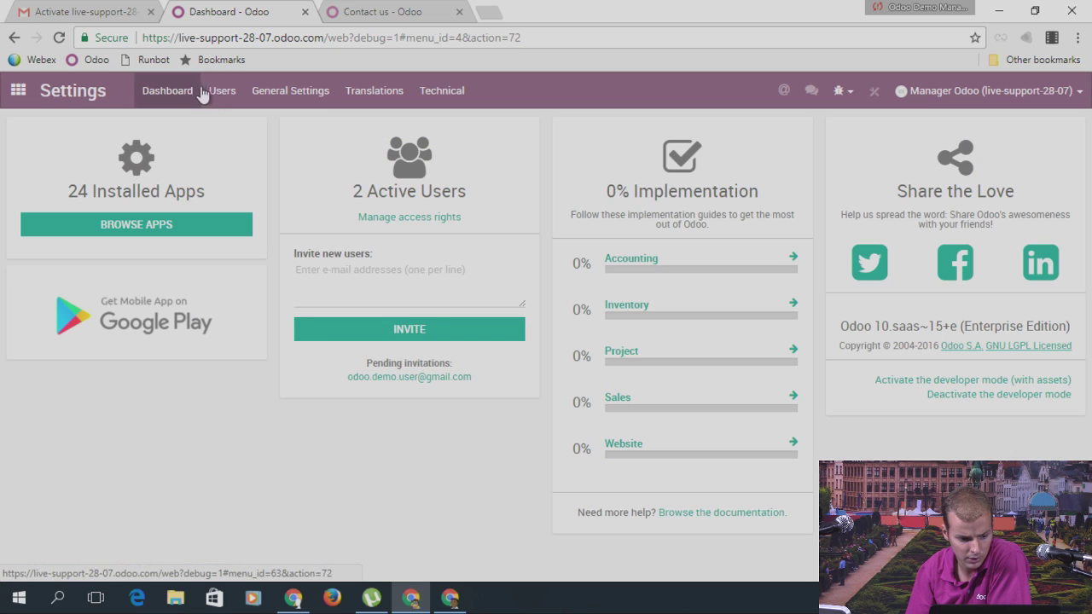
{"action": "left_click", "coordinate": [221, 90]}
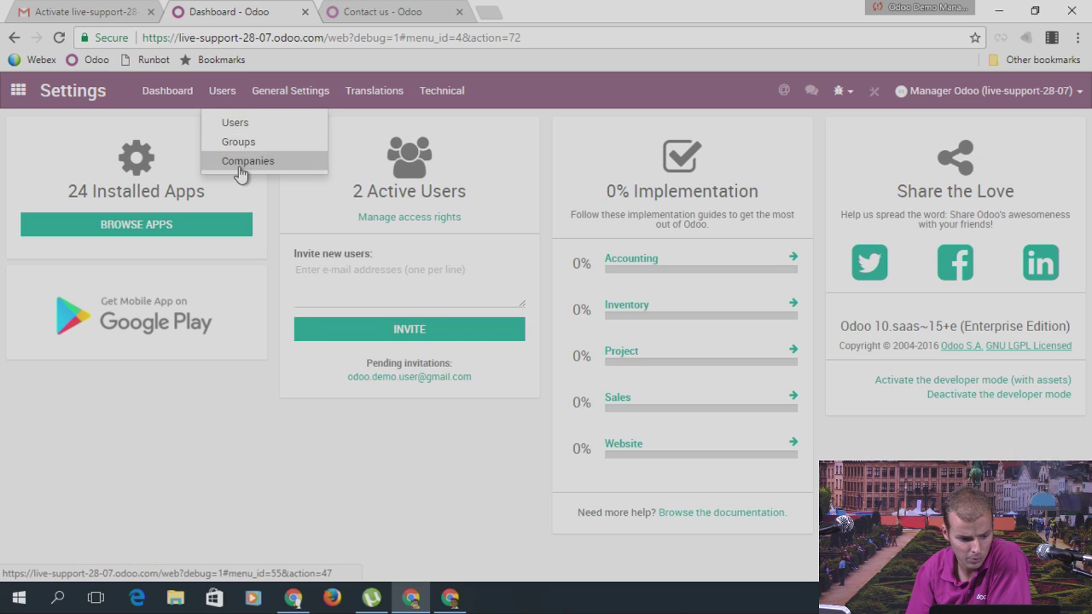
{"action": "left_click", "coordinate": [244, 161]}
{"action": "left_click", "coordinate": [121, 215]}
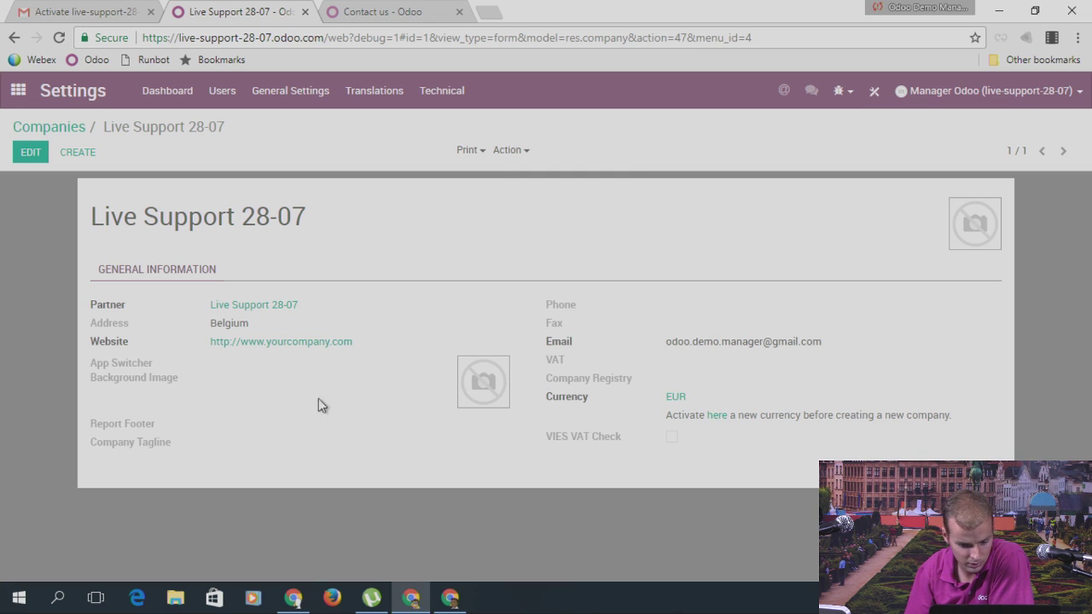
{"action": "left_click", "coordinate": [18, 90]}
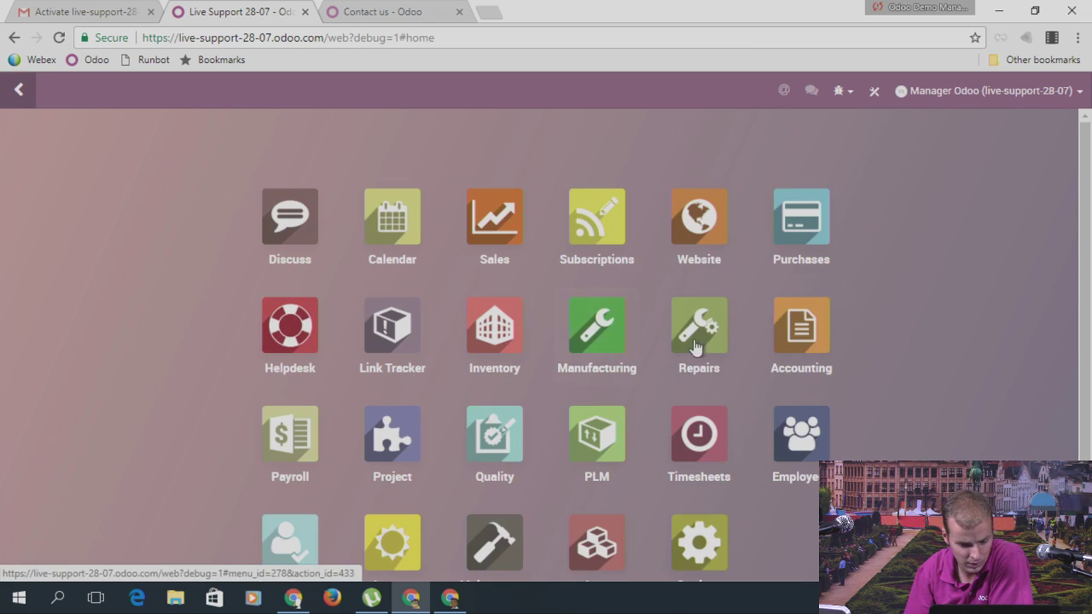
{"action": "left_click", "coordinate": [790, 229]}
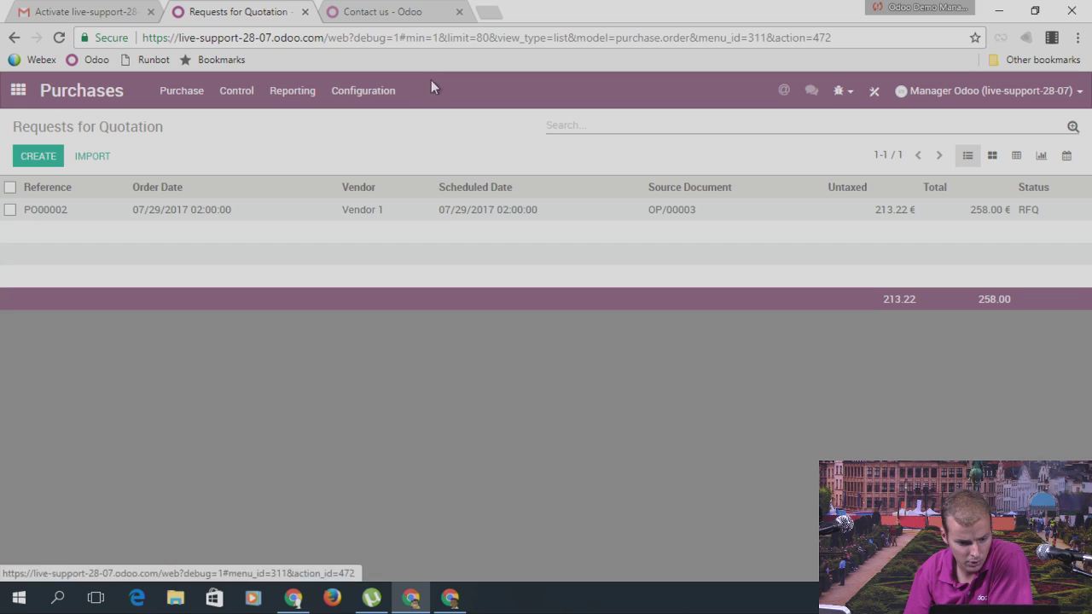
{"action": "left_click", "coordinate": [386, 94]}
{"action": "left_click", "coordinate": [393, 122]}
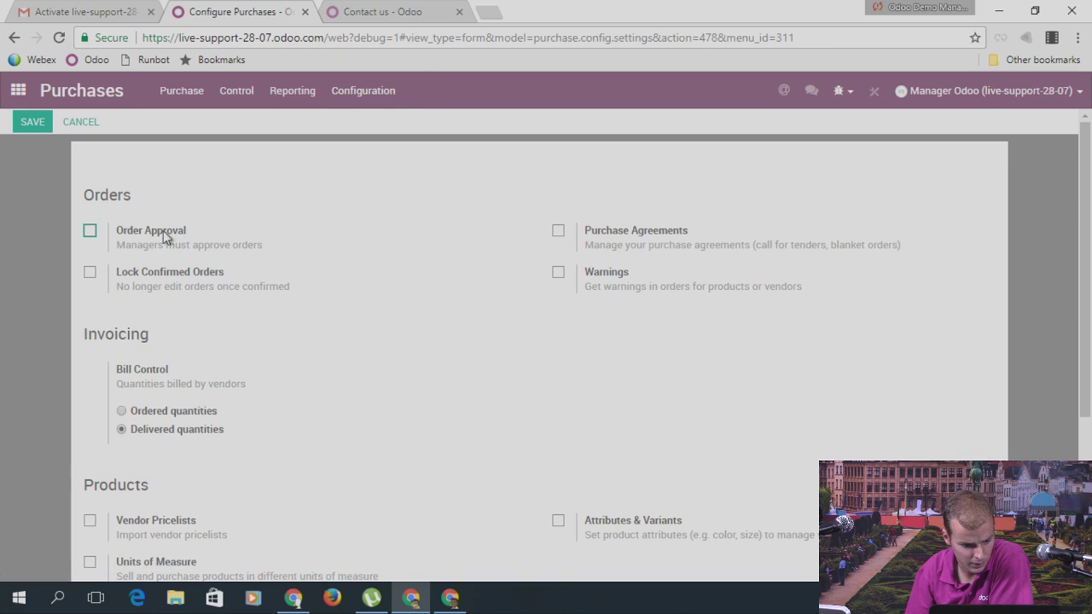
{"action": "left_click", "coordinate": [90, 232]}
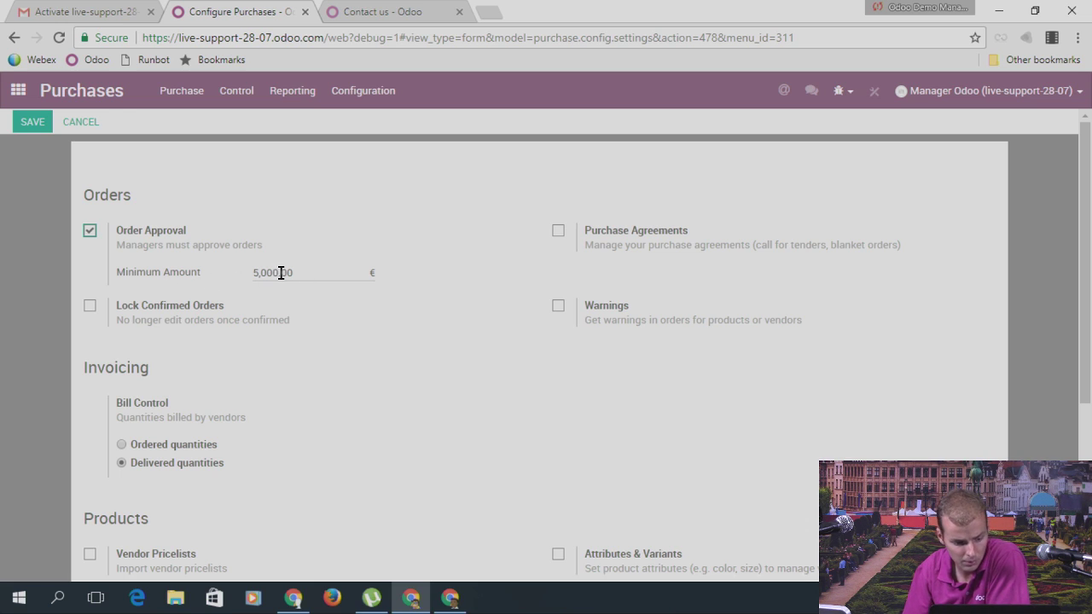
{"action": "left_click_drag", "start_coordinate": [300, 273], "coordinate": [250, 280]}
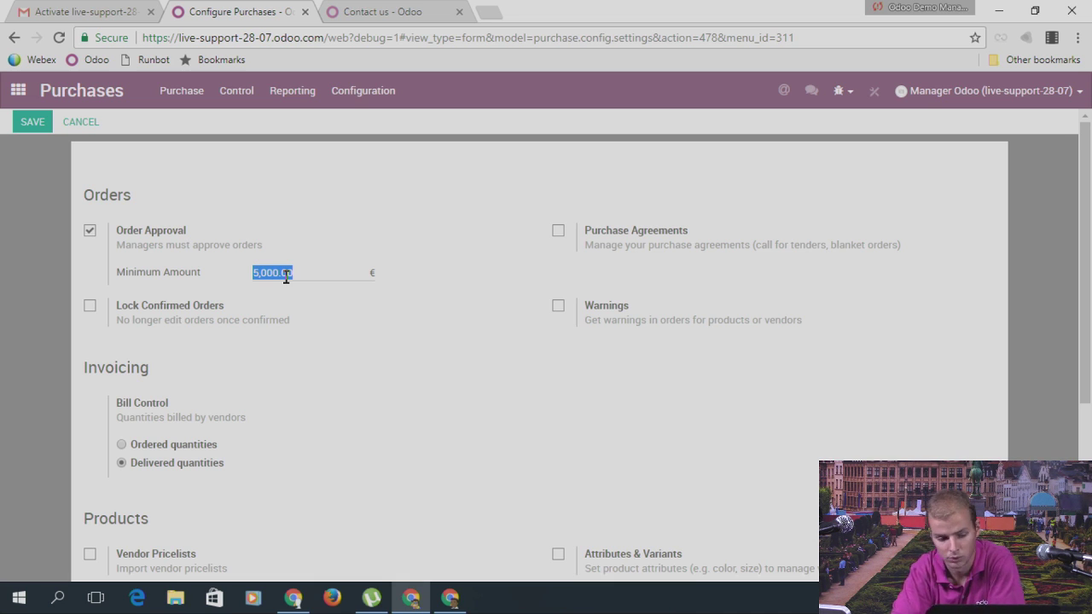
{"action": "left_click", "coordinate": [76, 115]}
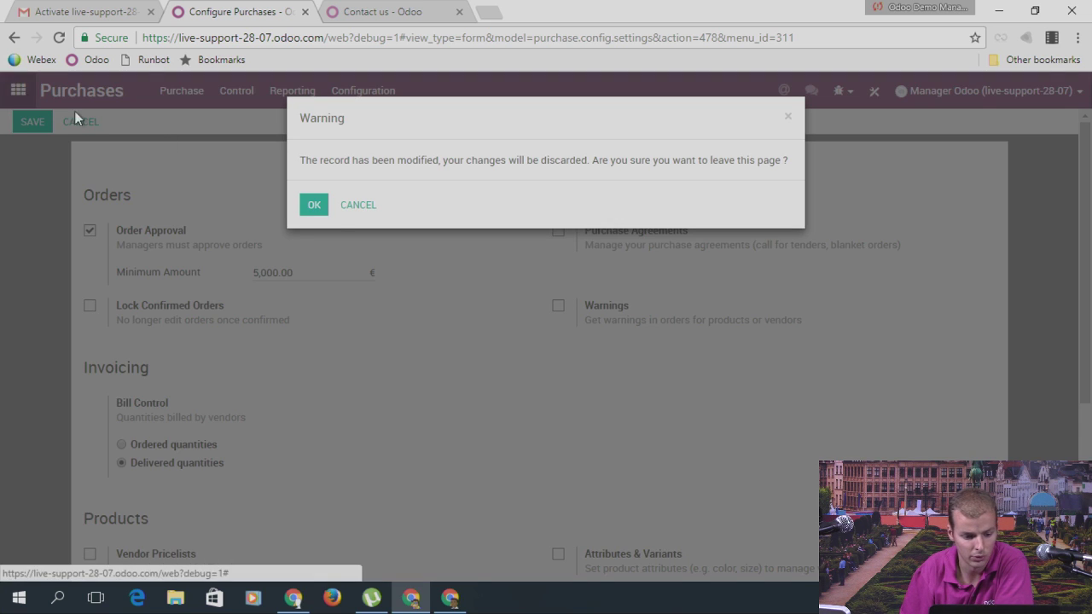
{"action": "left_click", "coordinate": [313, 207]}
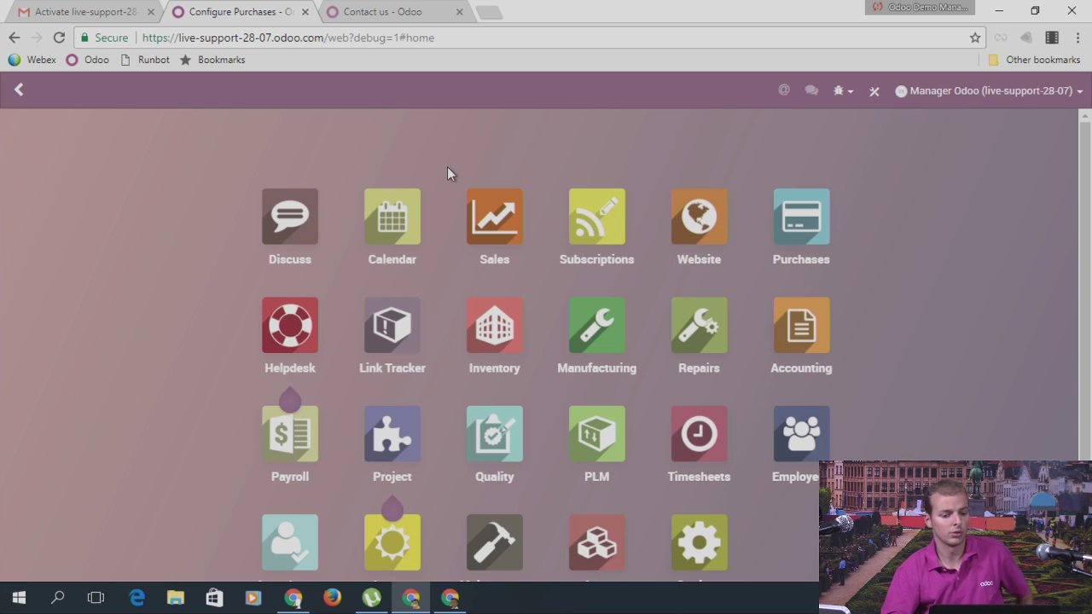
Step: Open the Sales app's pipeline
{"action": "left_click", "coordinate": [495, 226]}
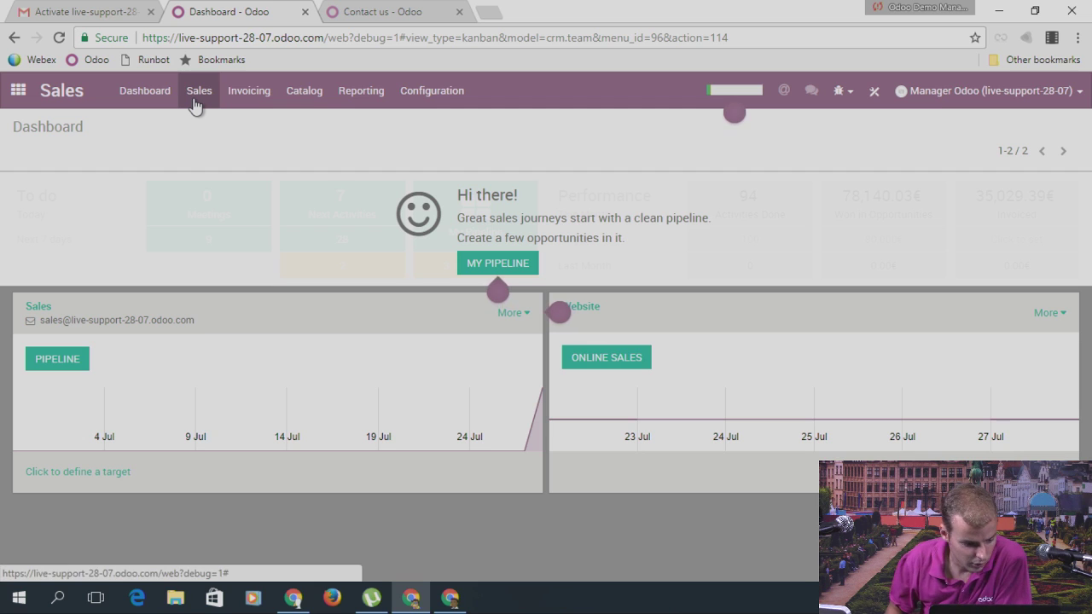
{"action": "left_click", "coordinate": [194, 98]}
{"action": "left_click", "coordinate": [68, 361]}
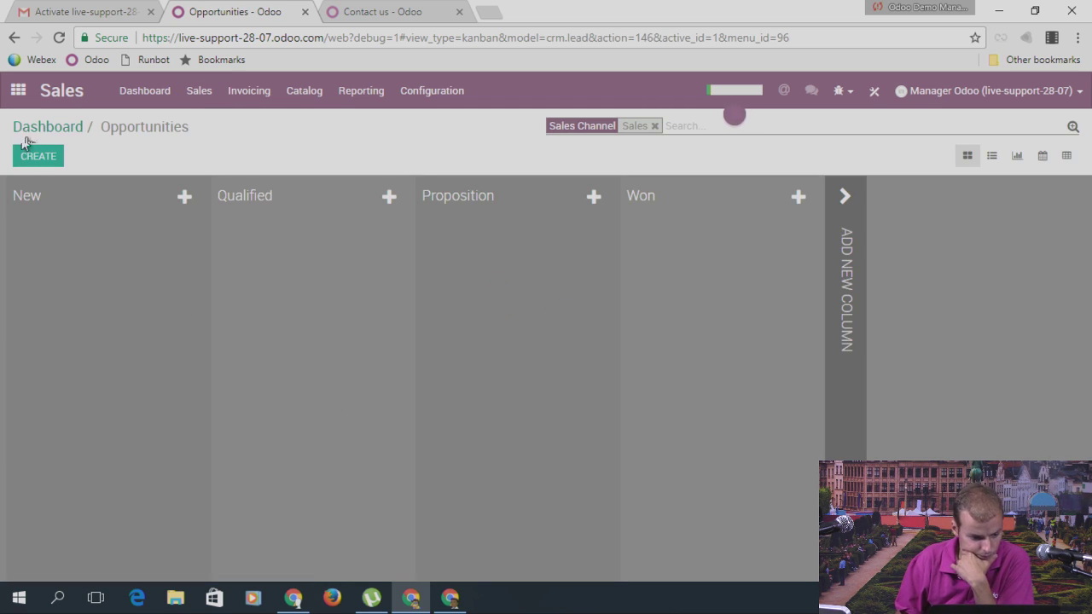
Step: Create a 'New Opportunity' card and open its form in Studio
{"action": "key", "text": "alt+c"}
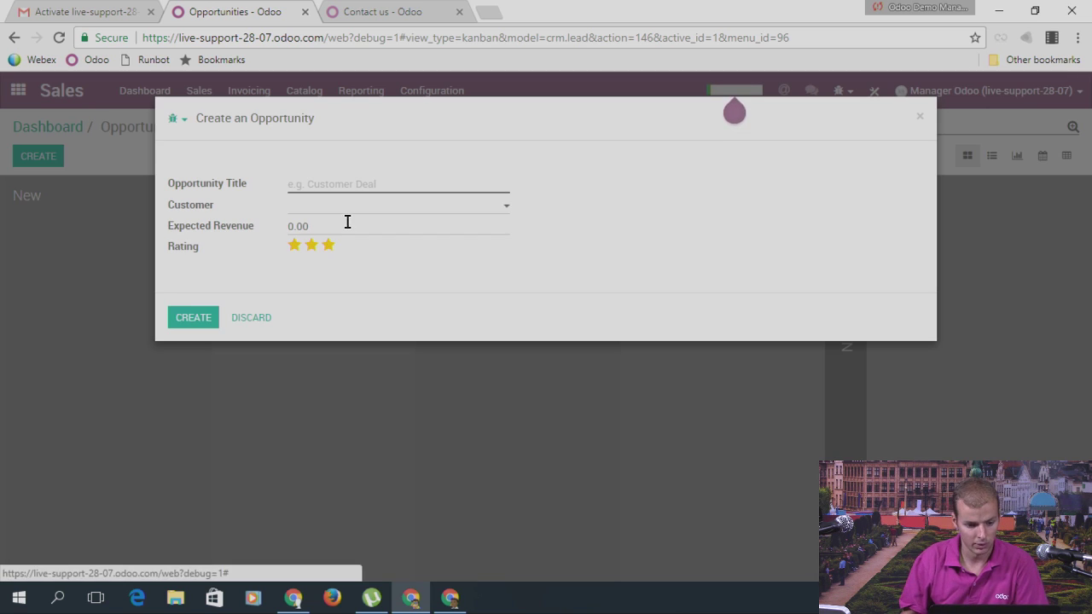
{"action": "type", "text": "New Opportunity"}
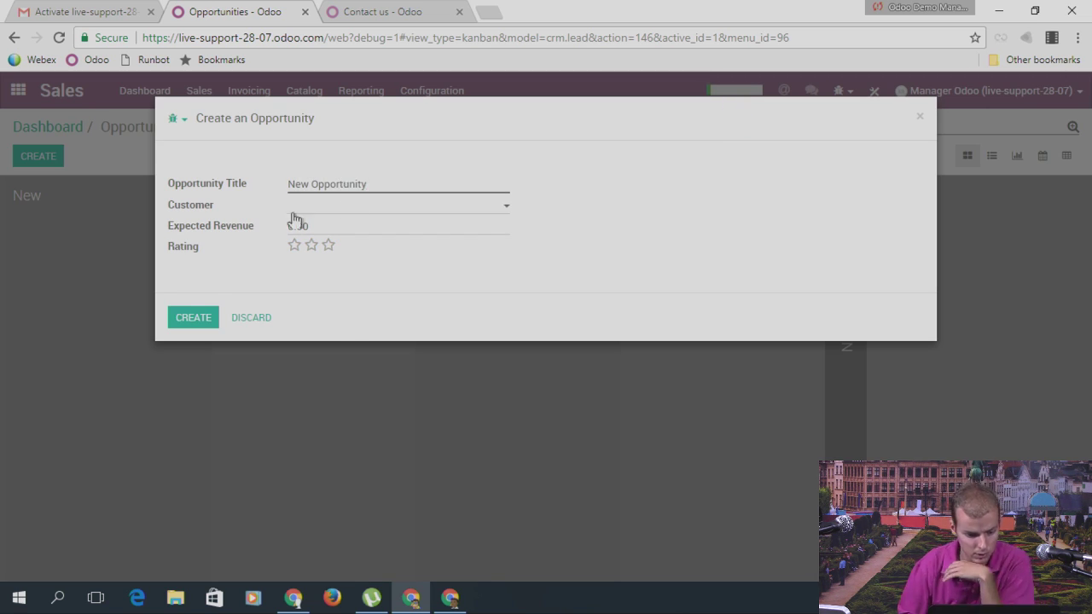
{"action": "left_click", "coordinate": [181, 322]}
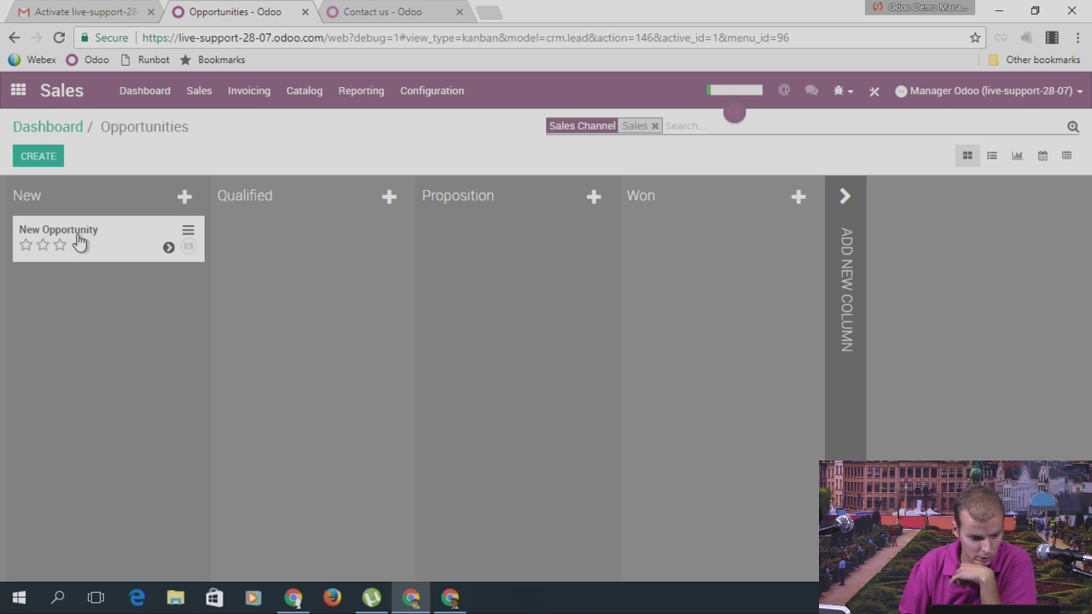
{"action": "left_click", "coordinate": [77, 241]}
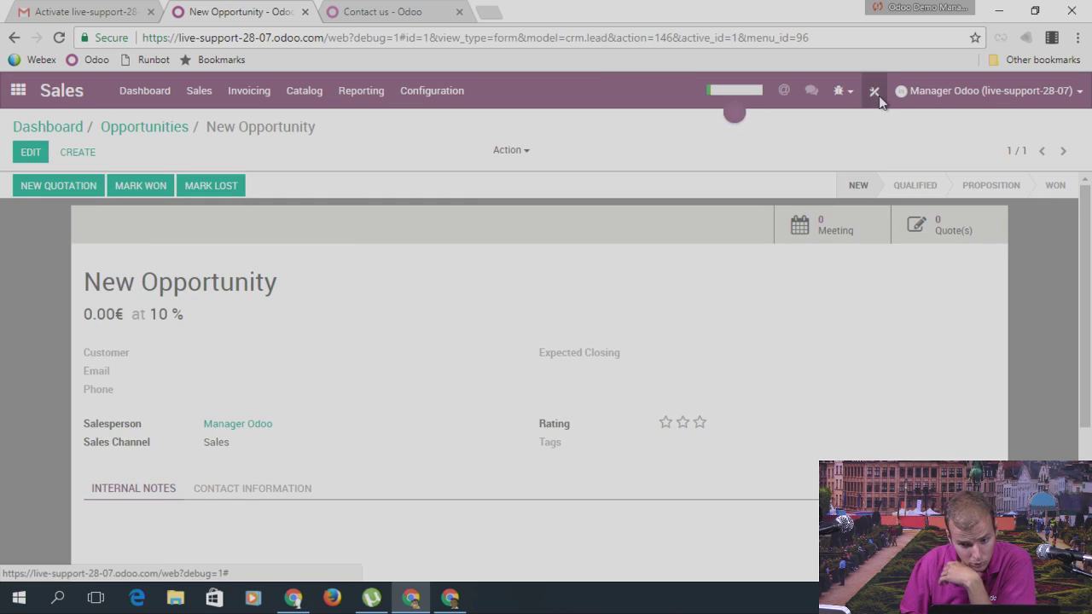
{"action": "left_click", "coordinate": [874, 90]}
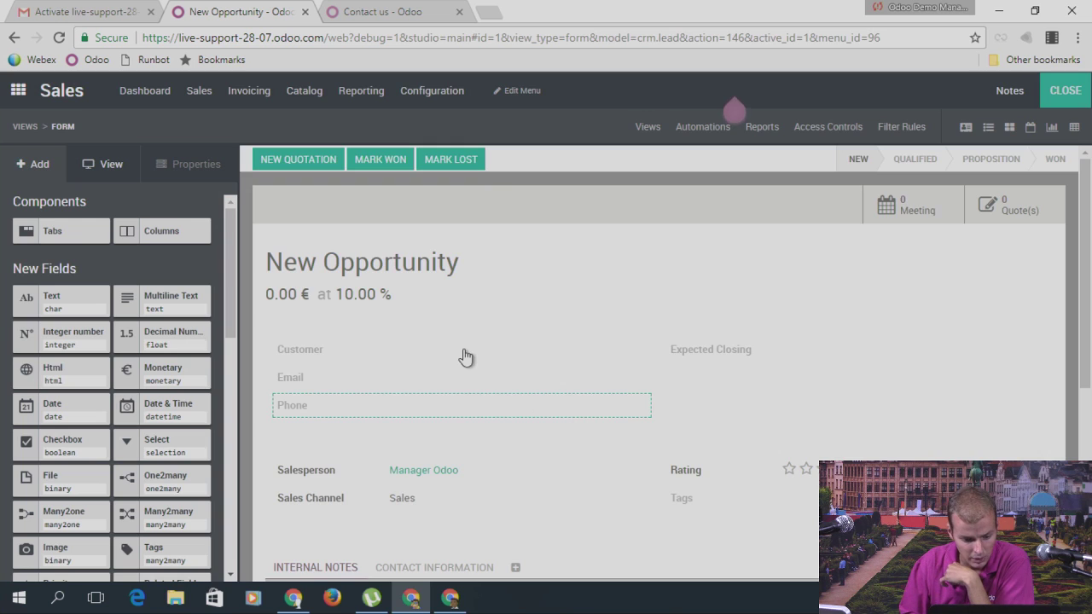
Step: Drag a Checkbox field below Sales Channel on the opportunity form and label it 'Approved'
{"action": "scroll", "coordinate": [575, 400], "scroll_direction": "down", "scroll_amount": 1}
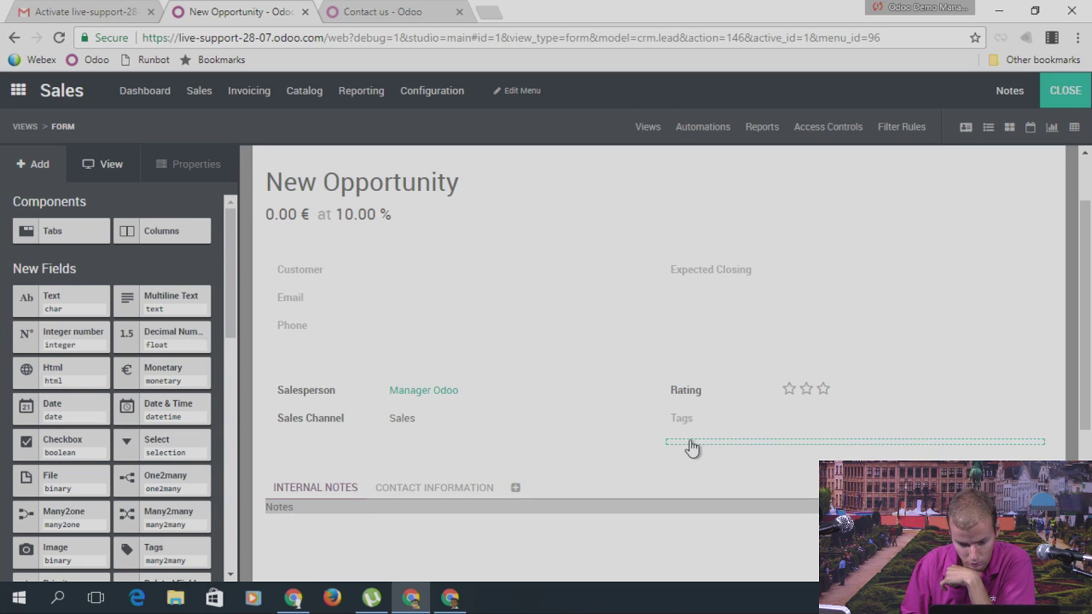
{"action": "left_click", "coordinate": [692, 441]}
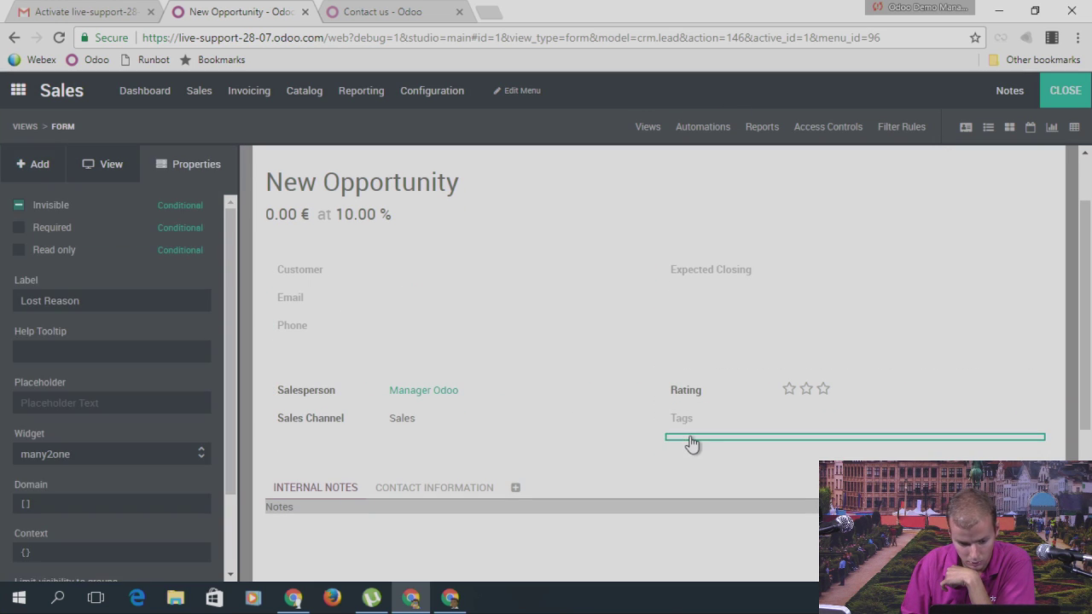
{"action": "left_click", "coordinate": [27, 165]}
{"action": "scroll", "coordinate": [111, 346], "scroll_direction": "down", "scroll_amount": 3}
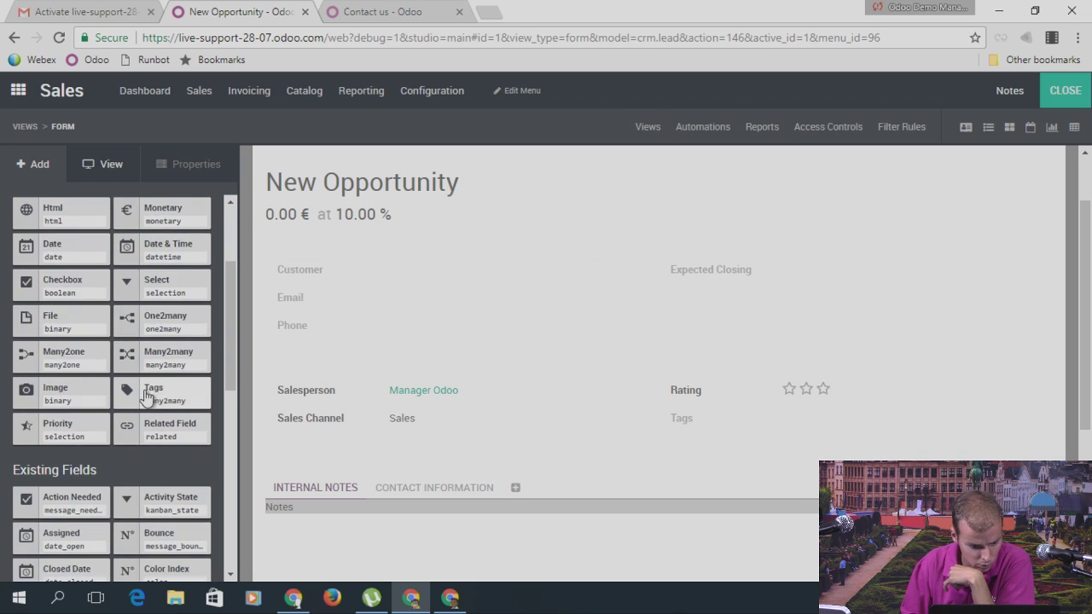
{"action": "scroll", "coordinate": [157, 341], "scroll_direction": "up", "scroll_amount": 3}
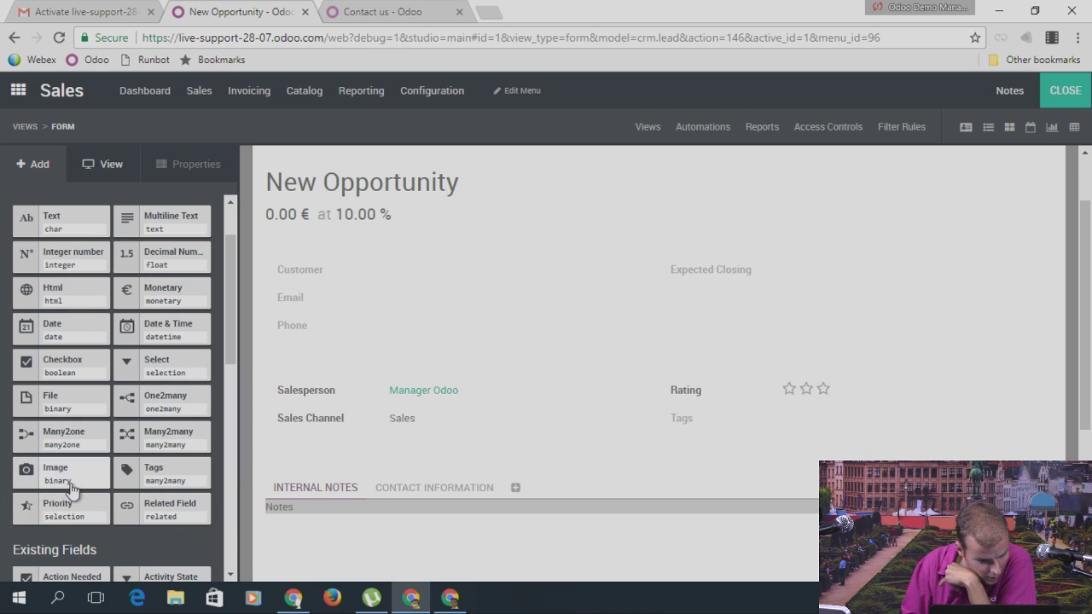
{"action": "left_click_drag", "start_coordinate": [75, 372], "coordinate": [346, 468]}
{"action": "left_click", "coordinate": [316, 452]}
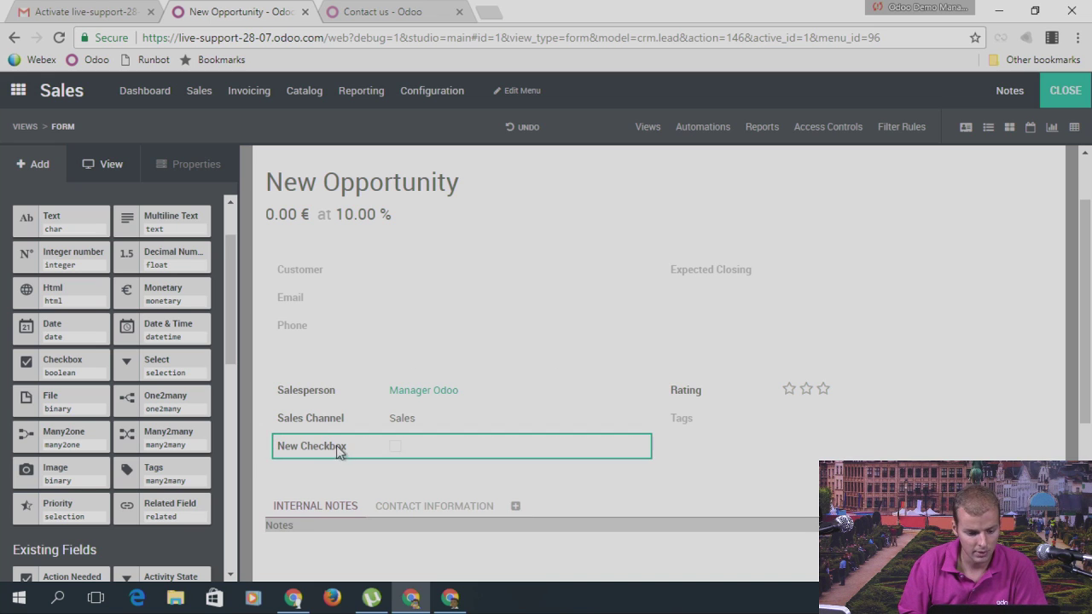
{"action": "double_click", "coordinate": [76, 303]}
{"action": "key", "text": "ctrl+a"}
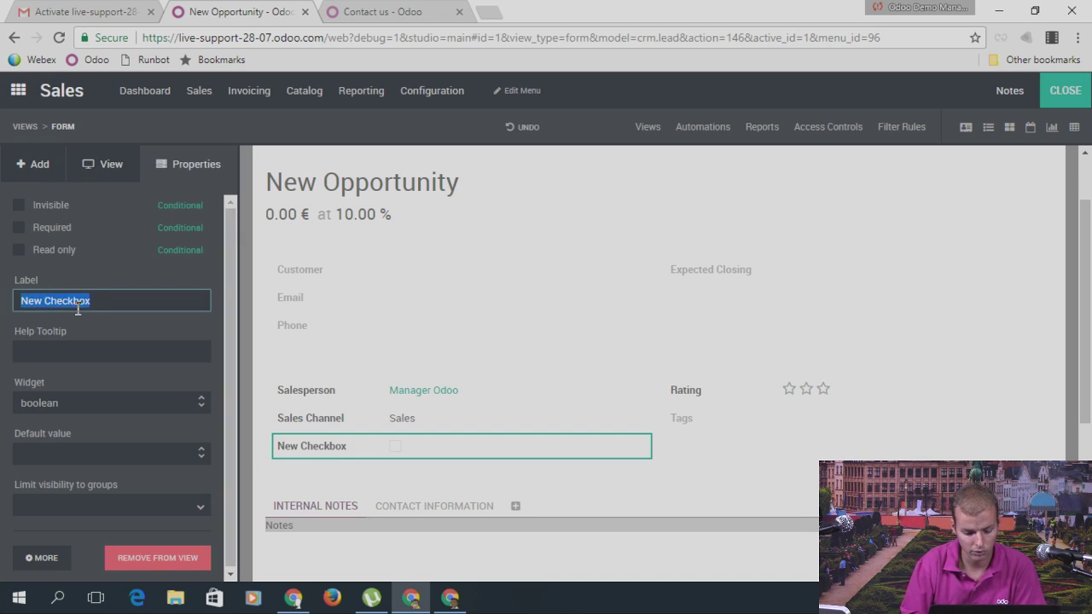
{"action": "type", "text": "Approved"}
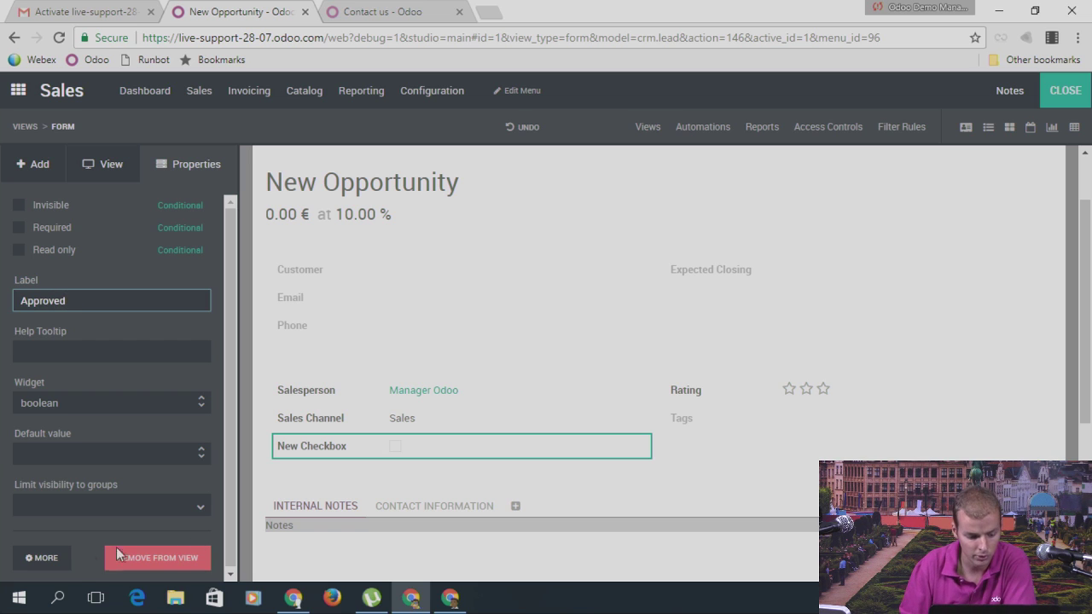
{"action": "left_click", "coordinate": [326, 451]}
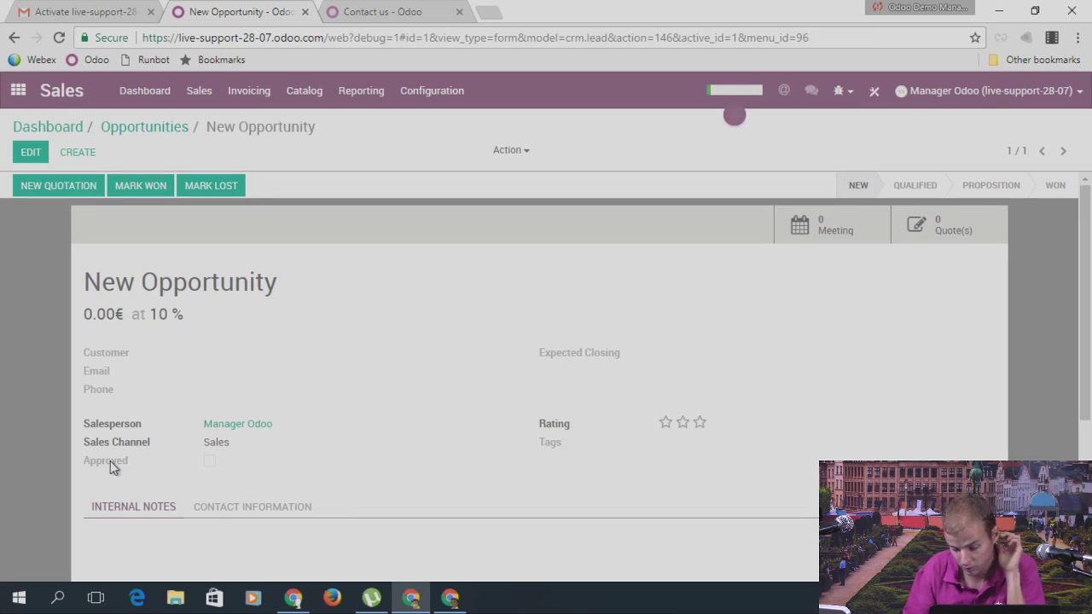
Step: Back in the pipeline, apply a custom filter of Stage contains 'New'
{"action": "mouse_move", "coordinate": [110, 461]}
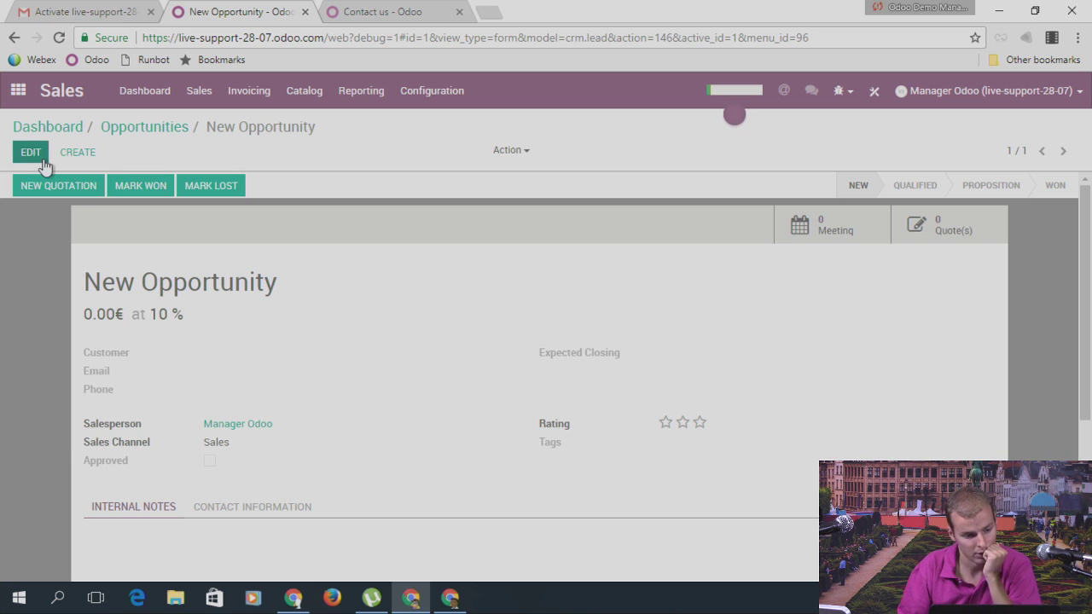
{"action": "left_click", "coordinate": [162, 131]}
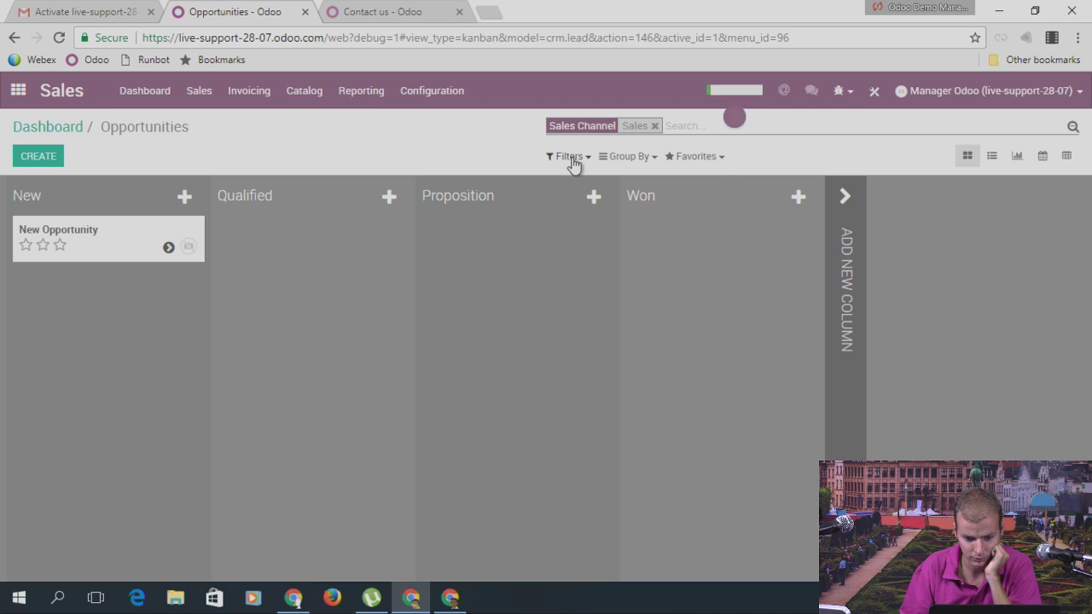
{"action": "left_click", "coordinate": [570, 160]}
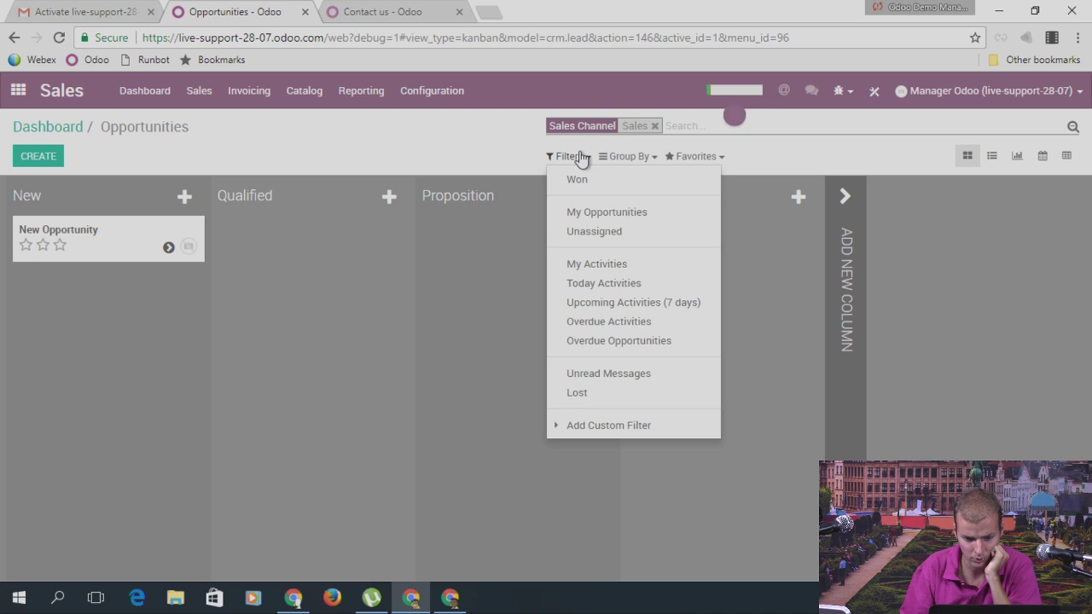
{"action": "left_click", "coordinate": [581, 159]}
{"action": "left_click", "coordinate": [571, 160]}
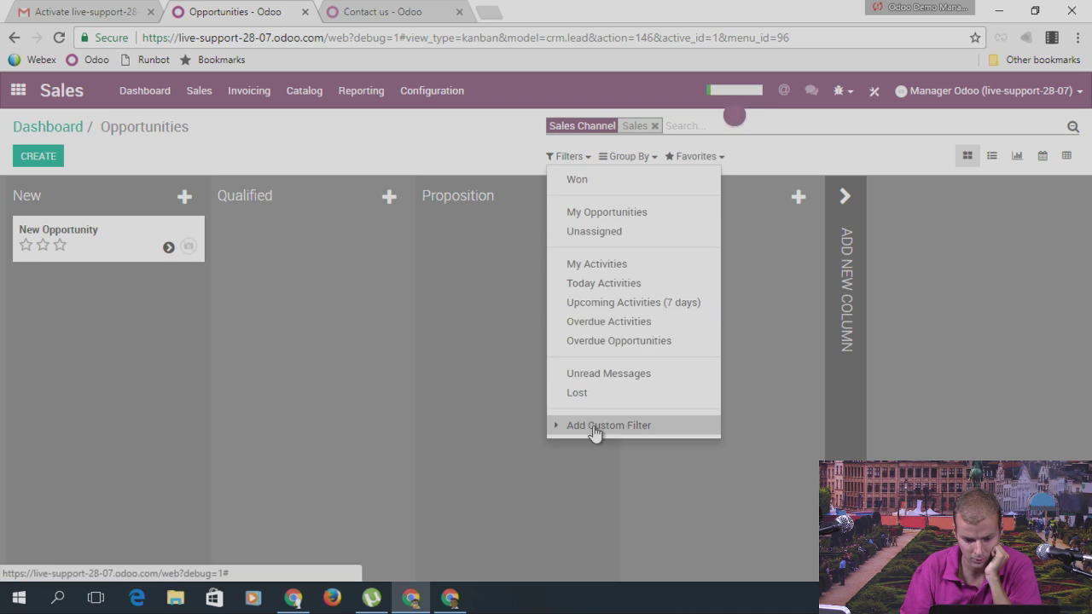
{"action": "left_click", "coordinate": [595, 433]}
{"action": "left_click", "coordinate": [589, 446]}
{"action": "type", "text": "s Channel"}
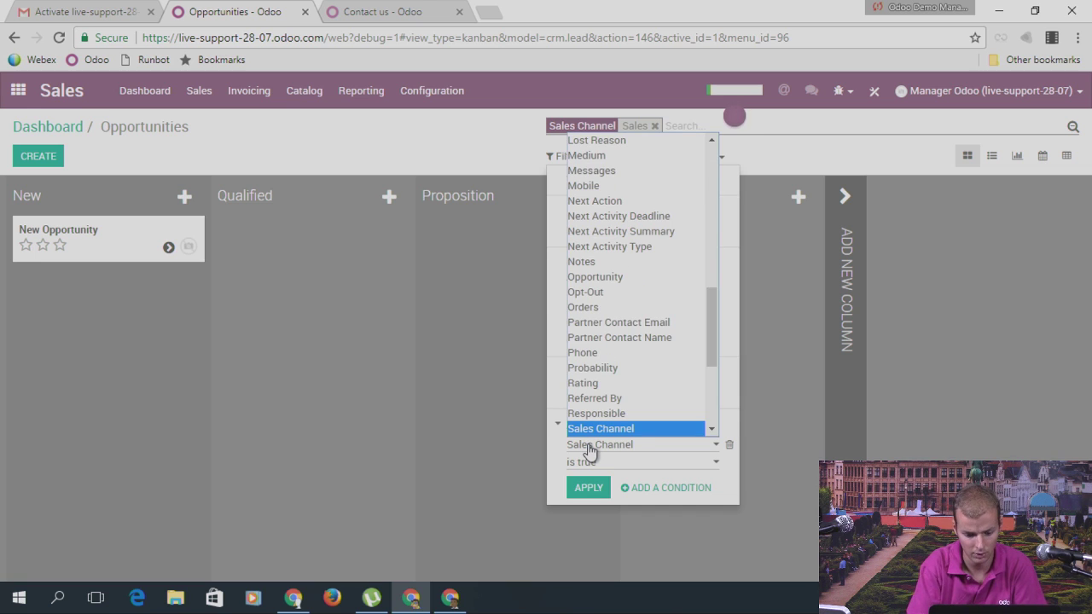
{"action": "key", "text": "Down"}
{"action": "key", "text": "Down"}
{"action": "key", "text": "Down"}
{"action": "key", "text": "Down"}
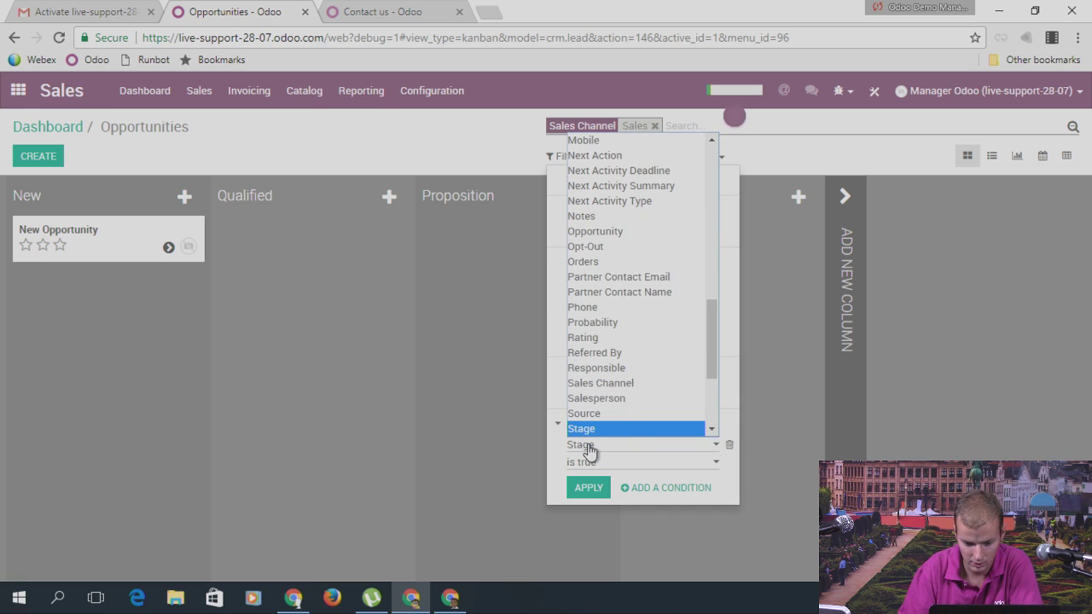
{"action": "key", "text": "Up"}
{"action": "key", "text": "Return"}
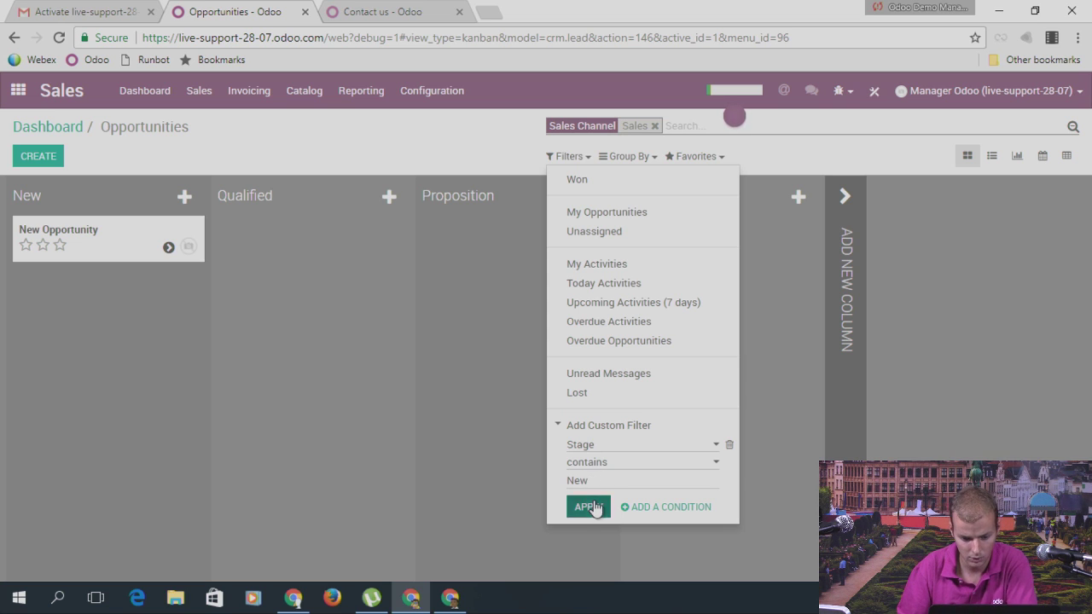
{"action": "left_click", "coordinate": [589, 506]}
Step: Save the search as favorite 'New opportunities', shared with all users
{"action": "left_click", "coordinate": [421, 131]}
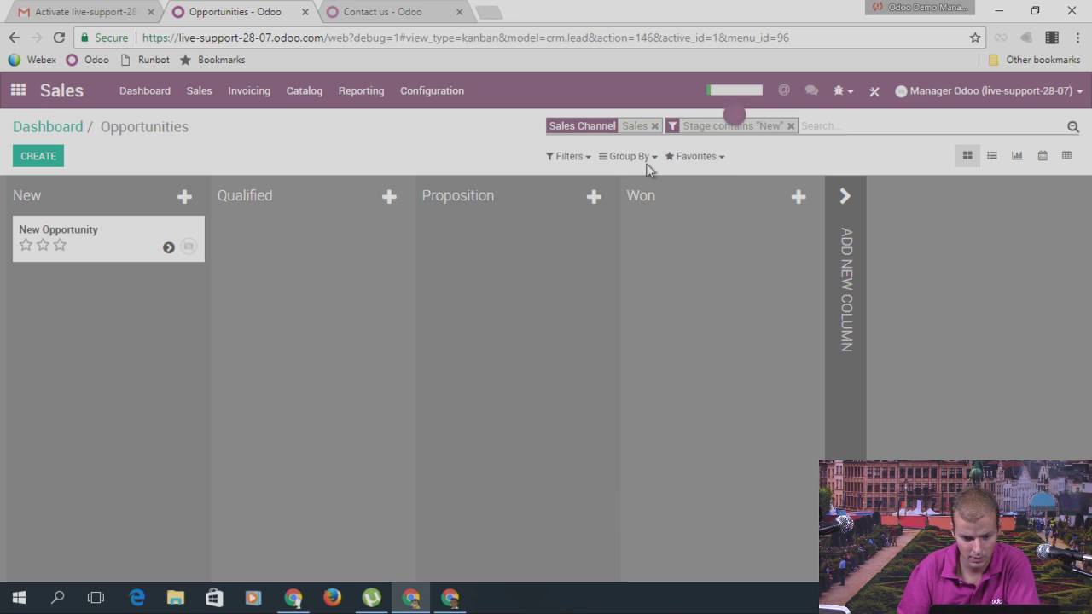
{"action": "left_click", "coordinate": [708, 157]}
{"action": "left_click", "coordinate": [721, 181]}
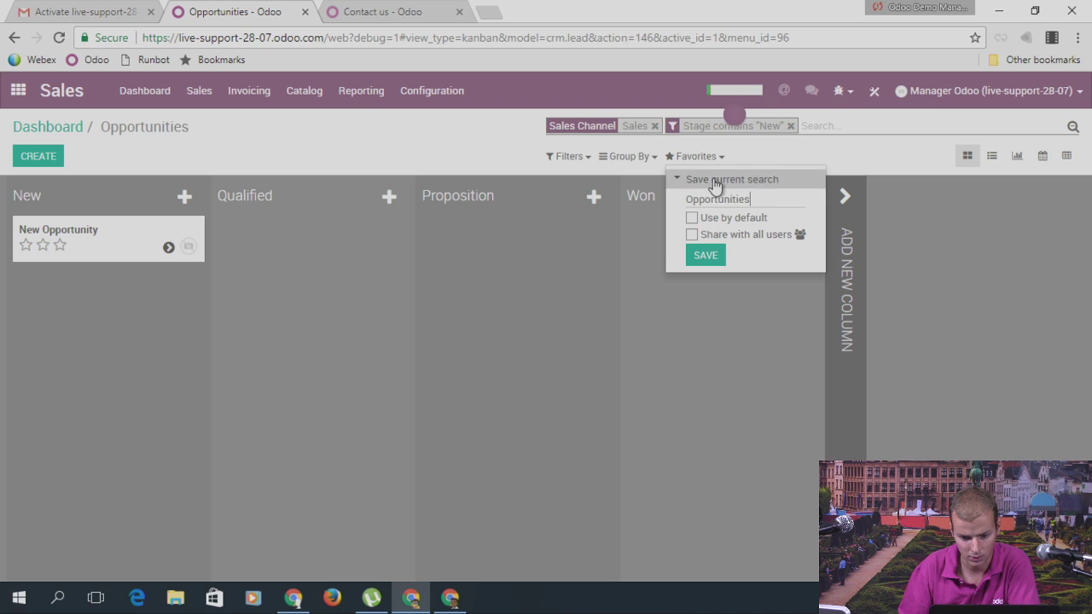
{"action": "left_click", "coordinate": [693, 235]}
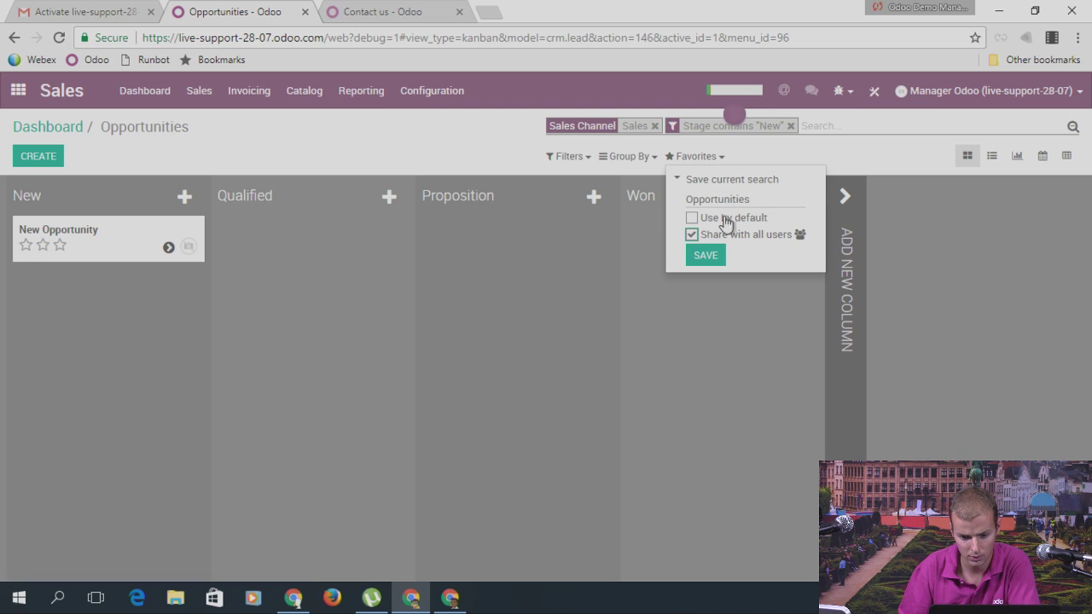
{"action": "double_click", "coordinate": [750, 198]}
{"action": "type", "text": "New o"}
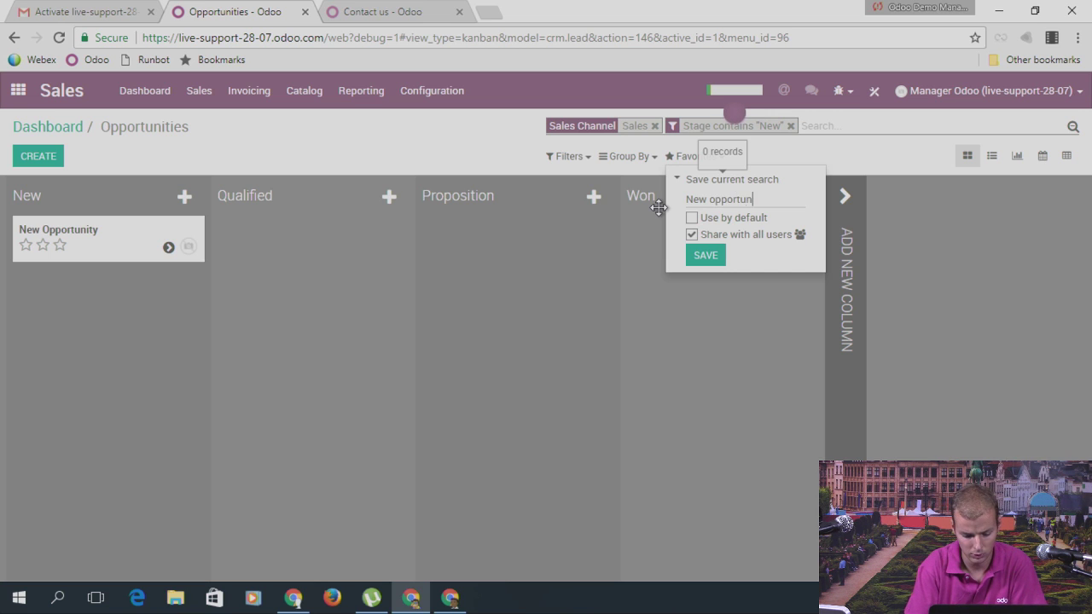
{"action": "left_click", "coordinate": [701, 255]}
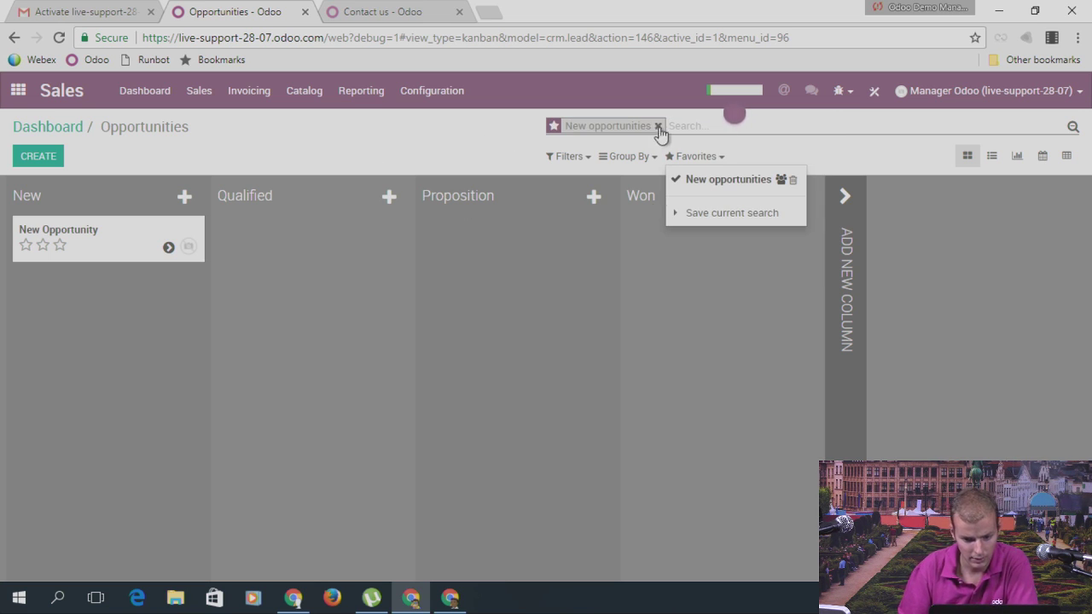
Step: Replace the current filter with a custom Stage contains 'Qualified' filter
{"action": "left_click", "coordinate": [657, 126]}
{"action": "left_click", "coordinate": [589, 157]}
{"action": "left_click", "coordinate": [606, 457]}
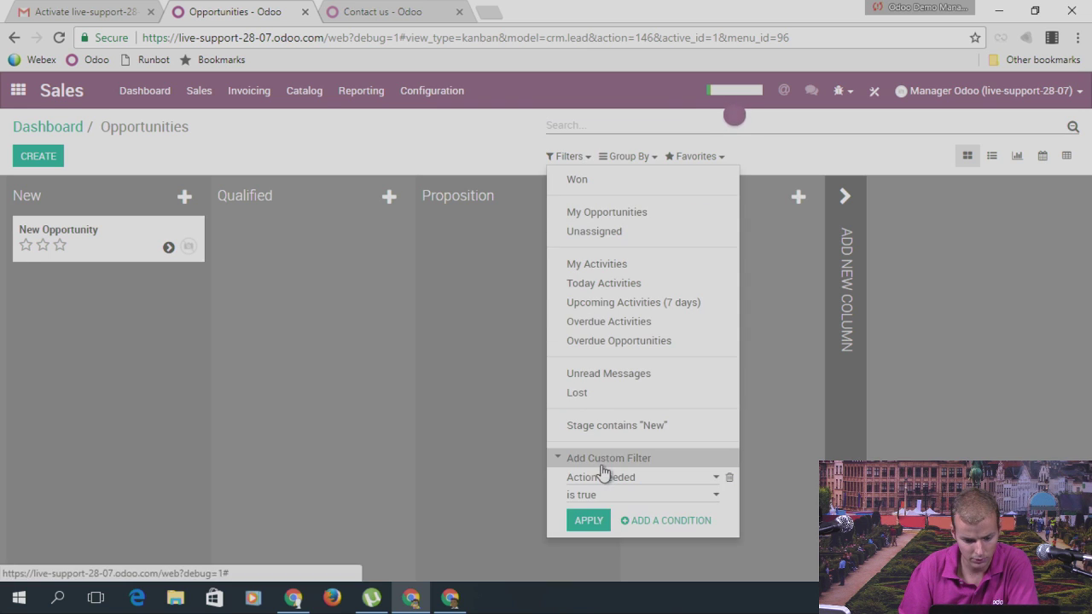
{"action": "left_click", "coordinate": [606, 486]}
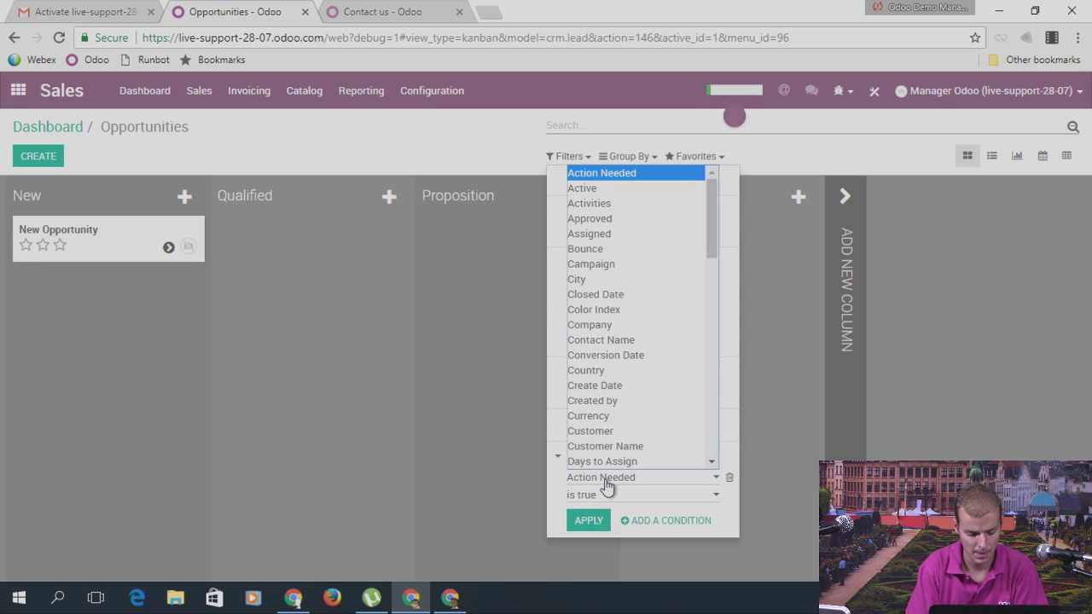
{"action": "type", "text": "st"}
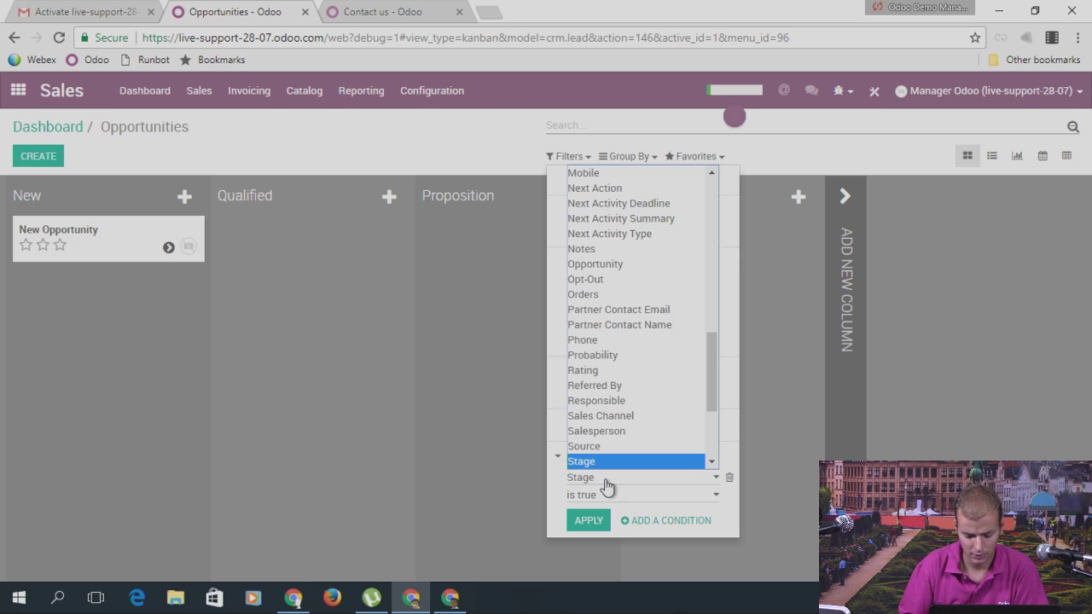
{"action": "key", "text": "Return"}
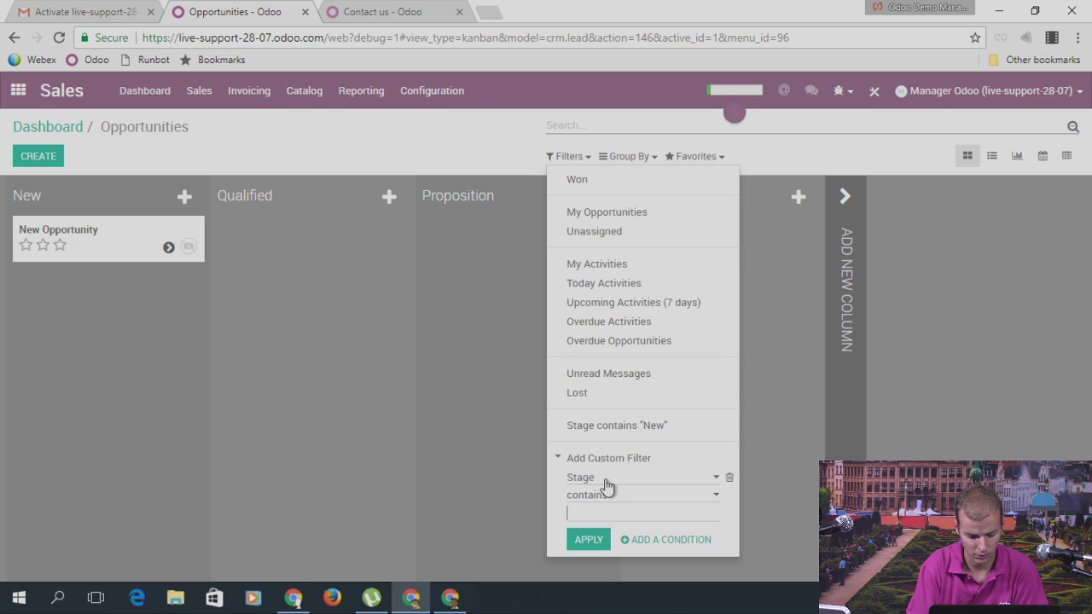
{"action": "left_click", "coordinate": [589, 540]}
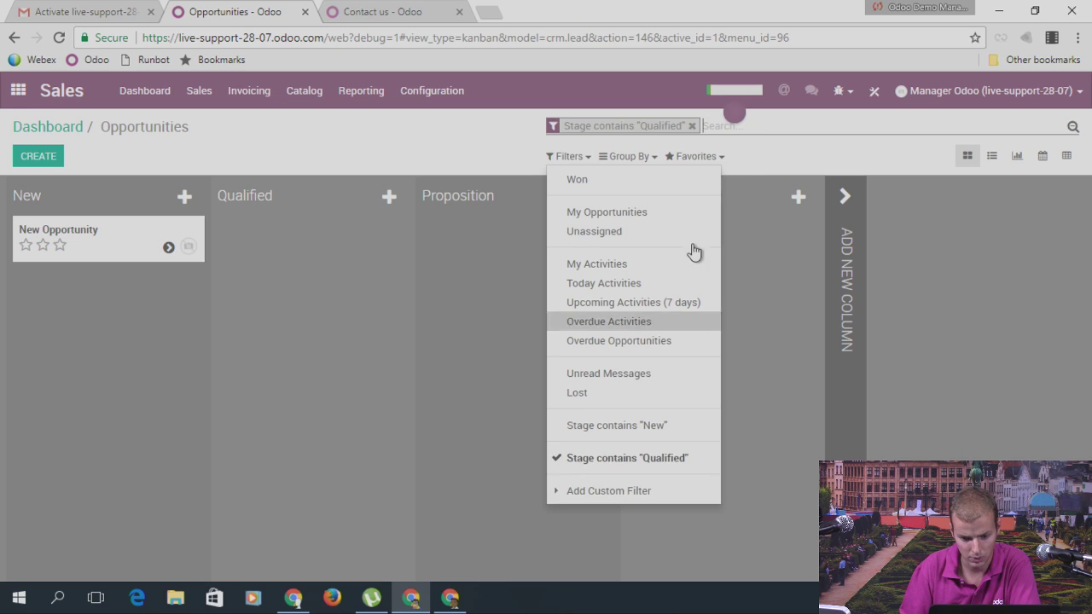
Step: Save it as shared favorite 'Qualified opportunities' and return to the Sales dashboard
{"action": "left_click", "coordinate": [702, 161]}
{"action": "left_click", "coordinate": [722, 215]}
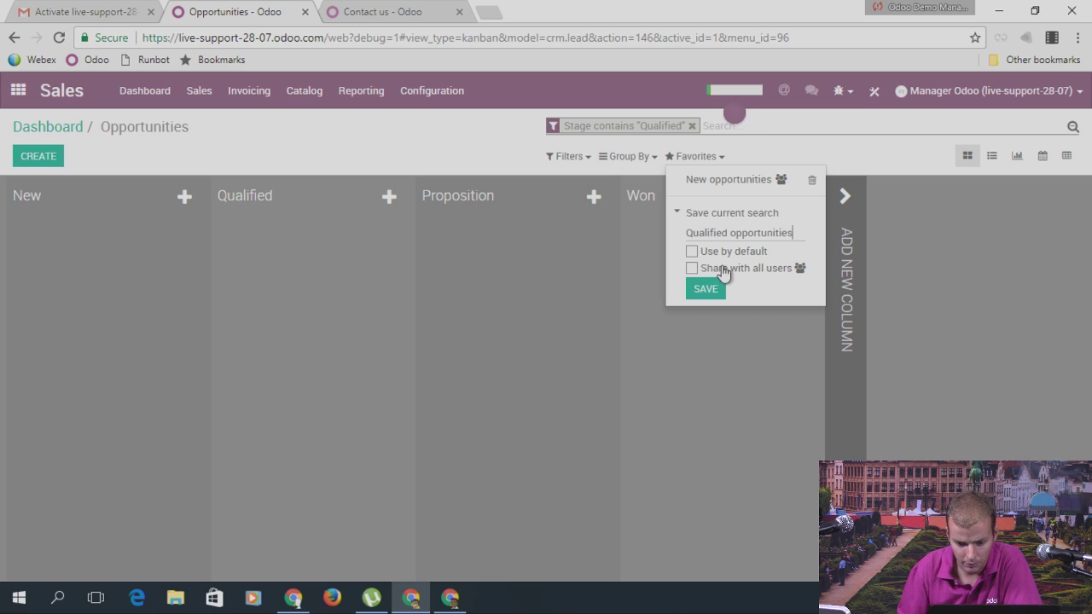
{"action": "left_click", "coordinate": [692, 270]}
{"action": "left_click", "coordinate": [706, 288]}
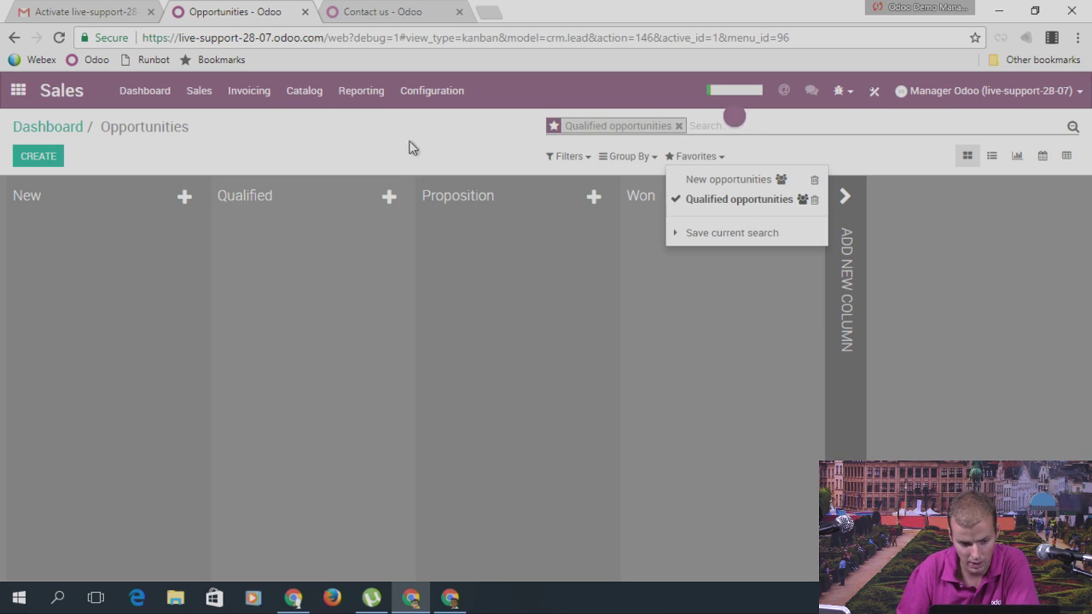
{"action": "left_click", "coordinate": [83, 132]}
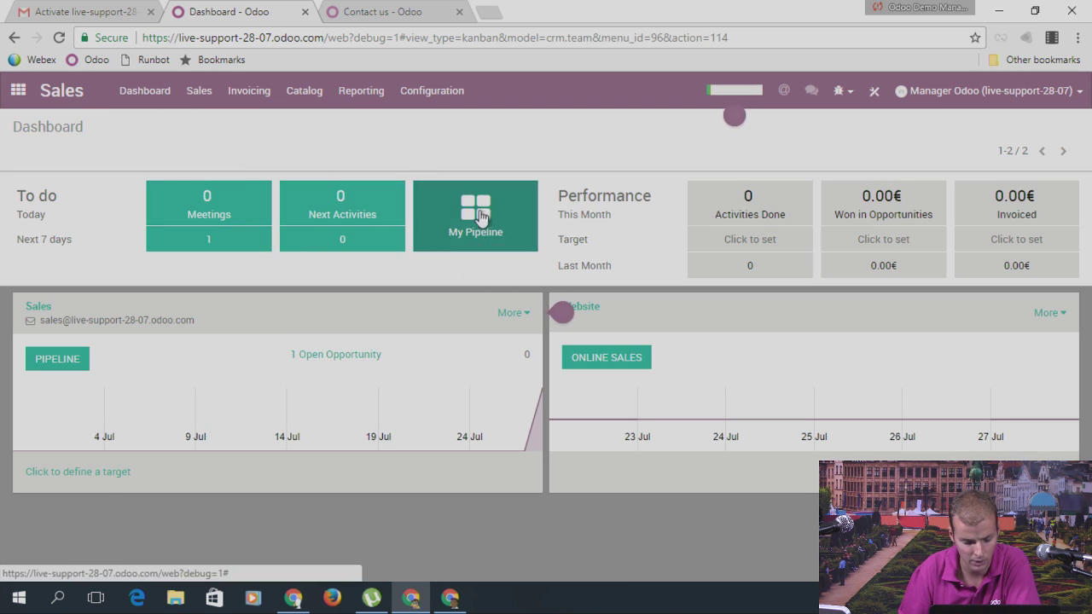
Step: From My Pipeline, enter Studio's Automations and create a new automated action
{"action": "left_click", "coordinate": [478, 220]}
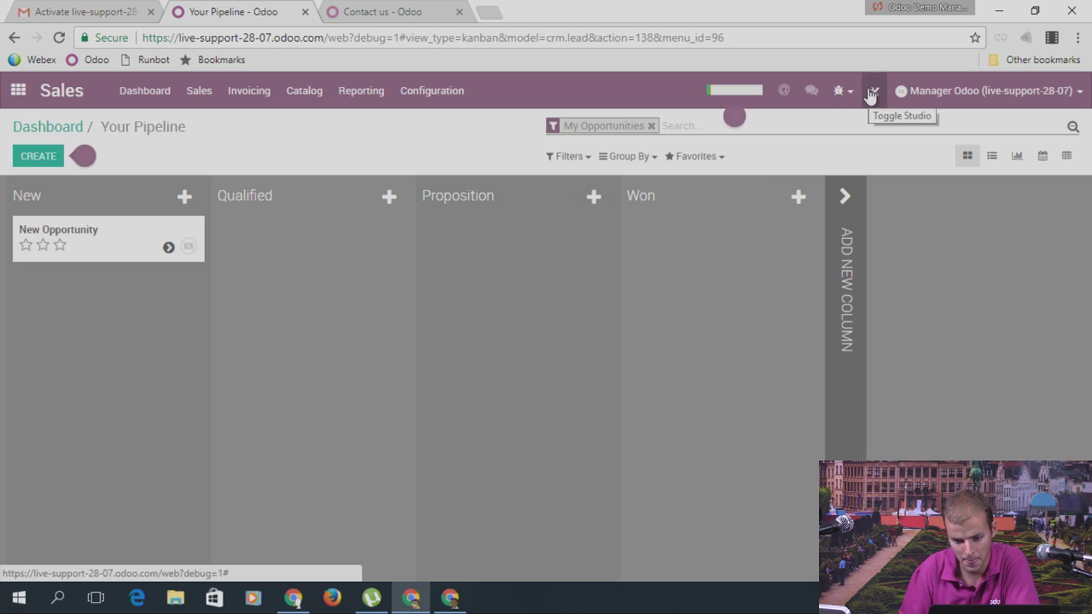
{"action": "left_click", "coordinate": [871, 94]}
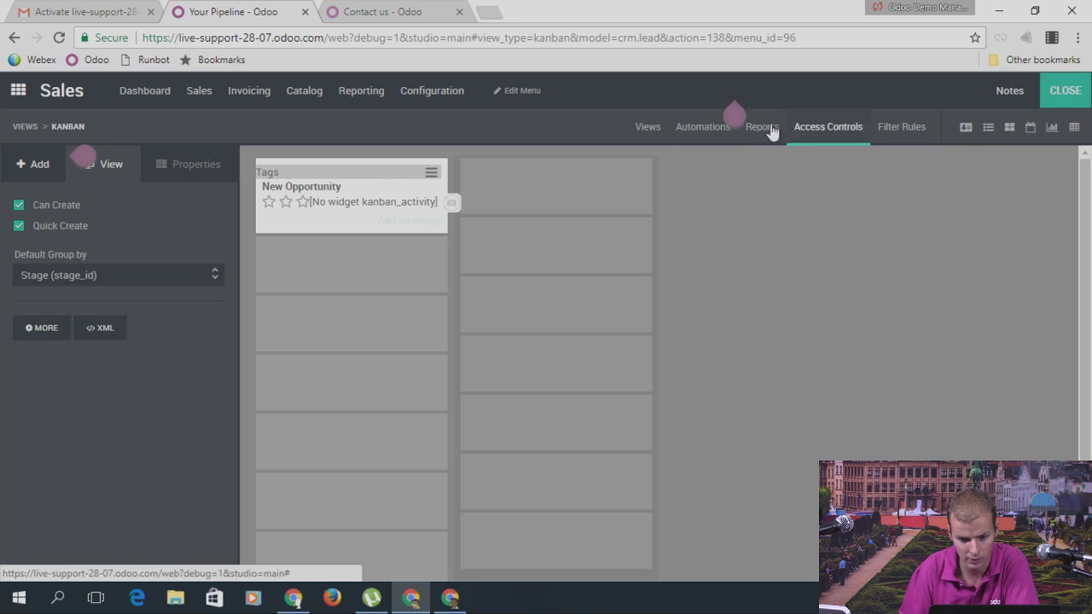
{"action": "left_click", "coordinate": [721, 130]}
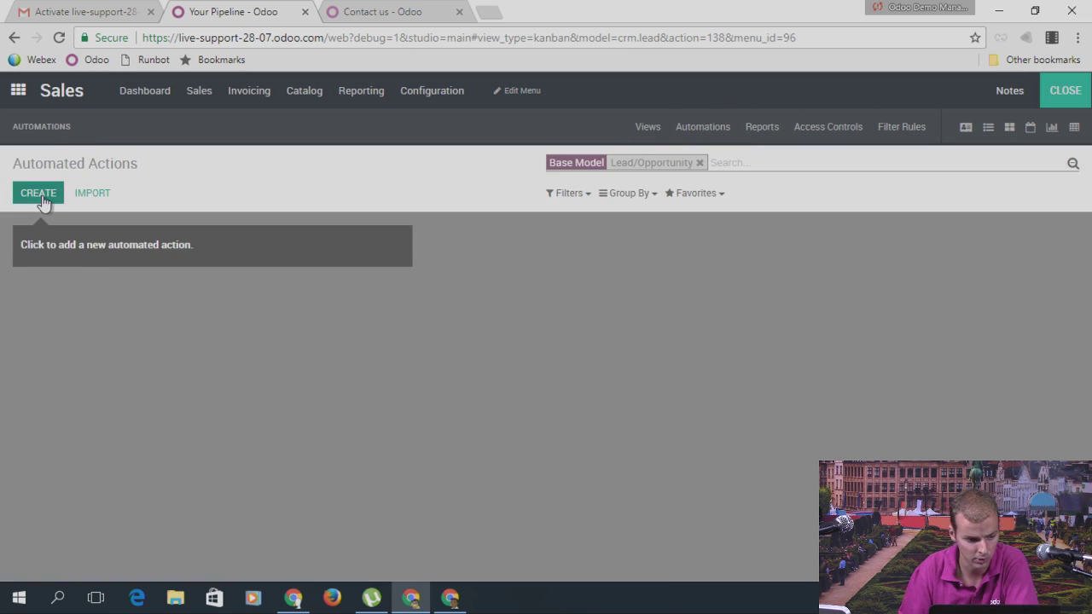
{"action": "left_click", "coordinate": [403, 303]}
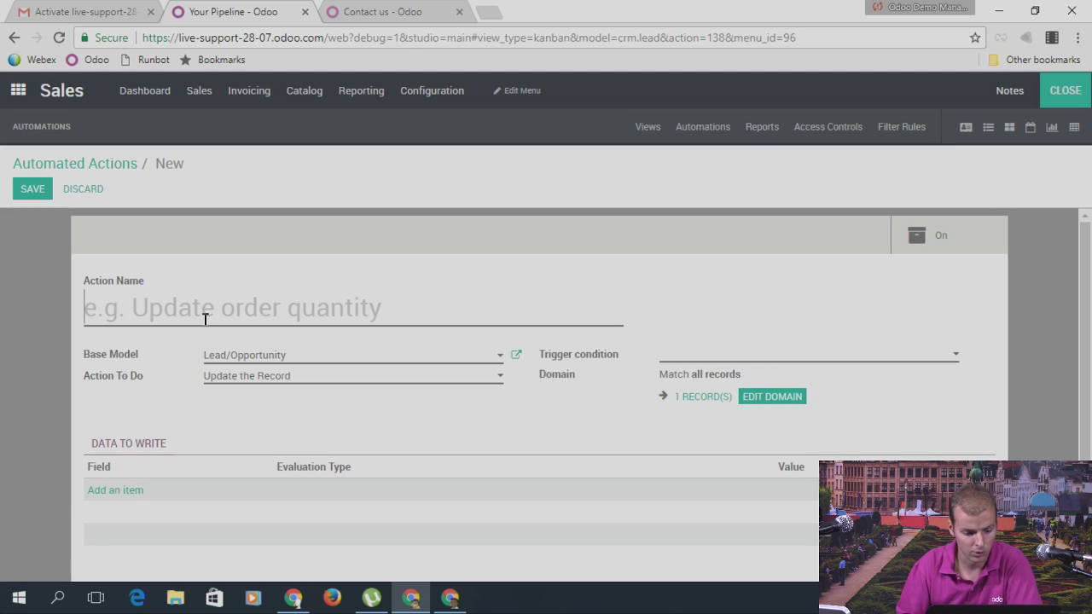
Step: Name the action 'Raise Warning if not approved' and set its trigger to On Update
{"action": "type", "text": "Rasi"}
{"action": "key", "text": "BackSpace"}
{"action": "key", "text": "BackSpace"}
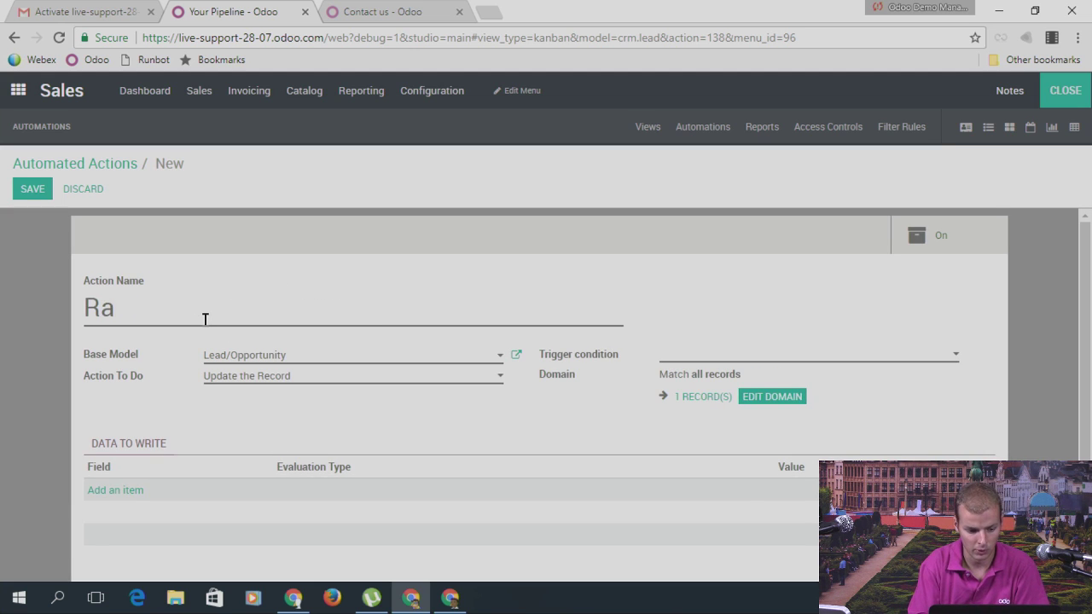
{"action": "type", "text": "ise Warning "}
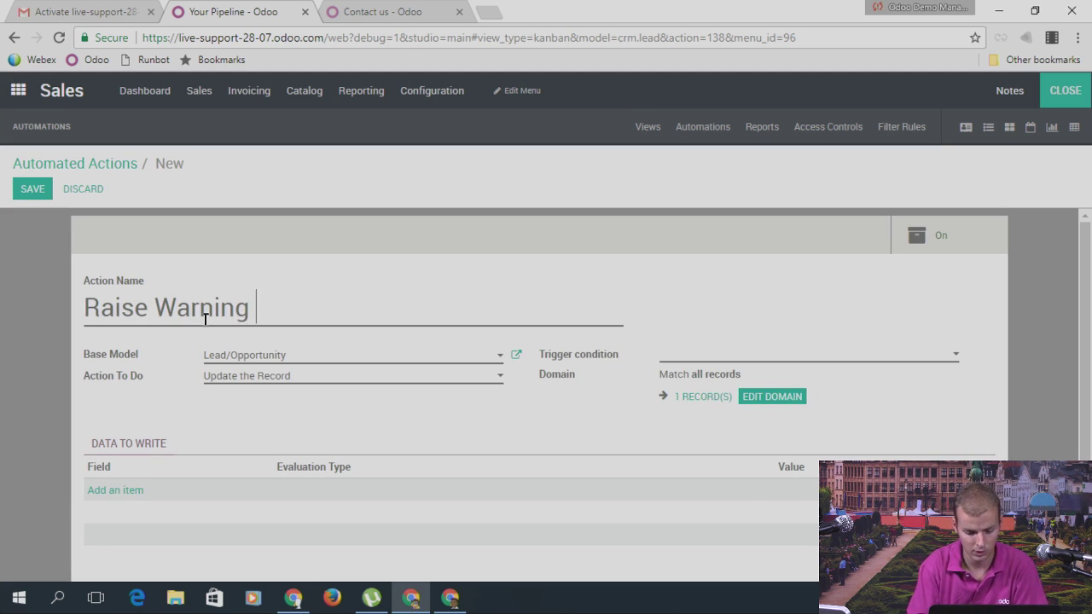
{"action": "type", "text": "if not approved"}
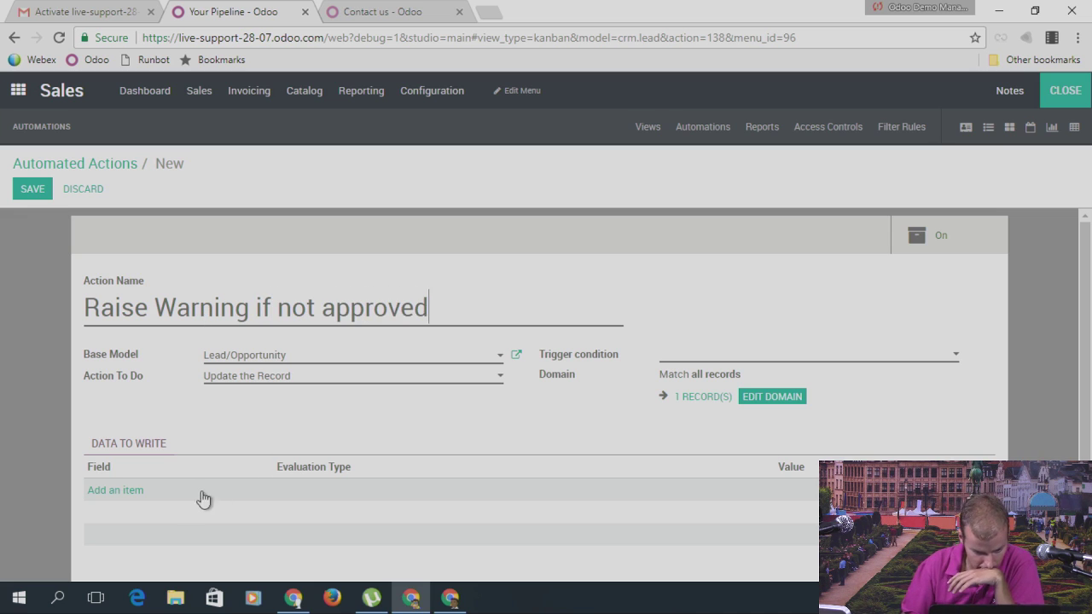
{"action": "left_click", "coordinate": [737, 359]}
{"action": "left_click", "coordinate": [715, 399]}
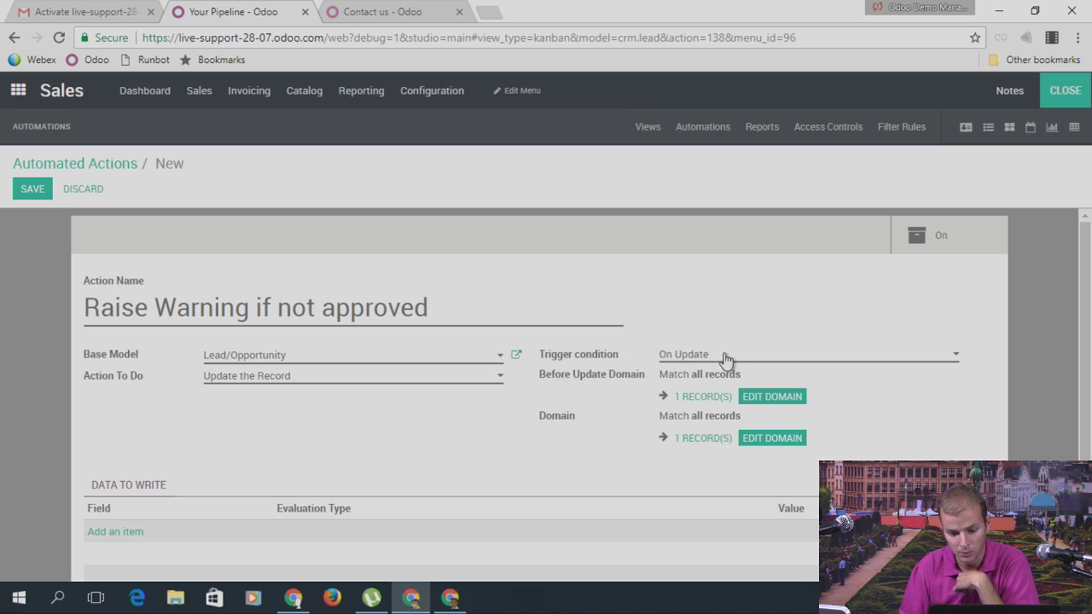
Step: Inspect the Before Update Domain editor and matching records, keeping Update the Record as the action
{"action": "left_click", "coordinate": [741, 398]}
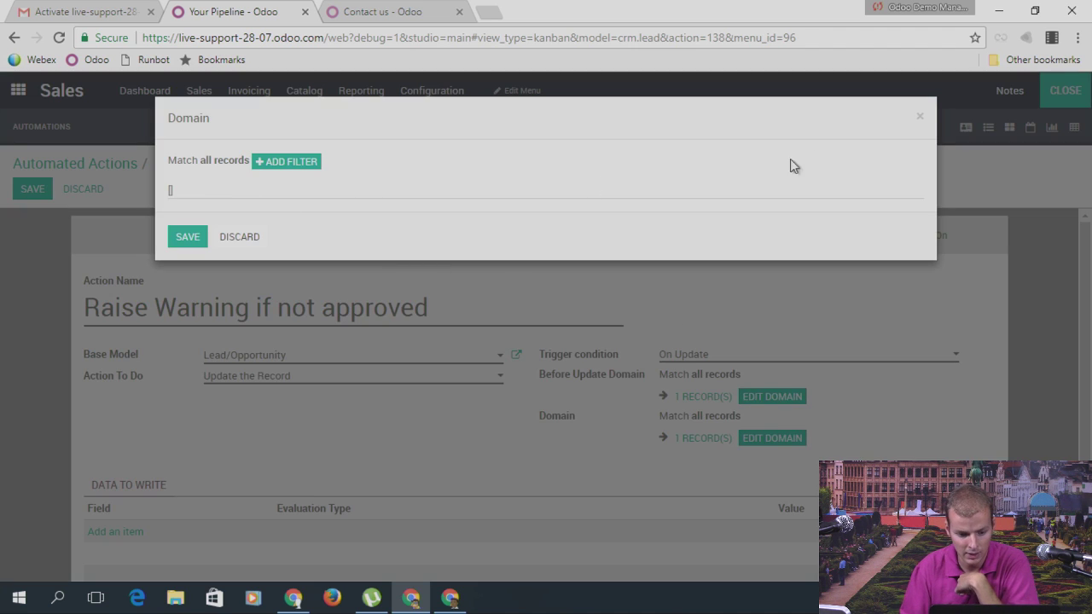
{"action": "left_click", "coordinate": [919, 117]}
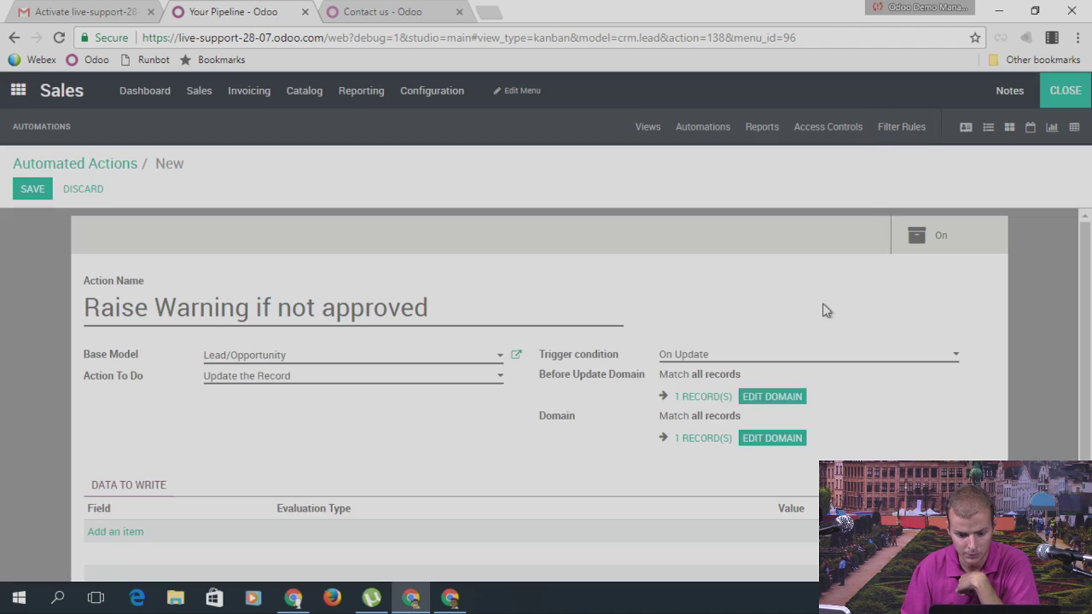
{"action": "left_click", "coordinate": [699, 398]}
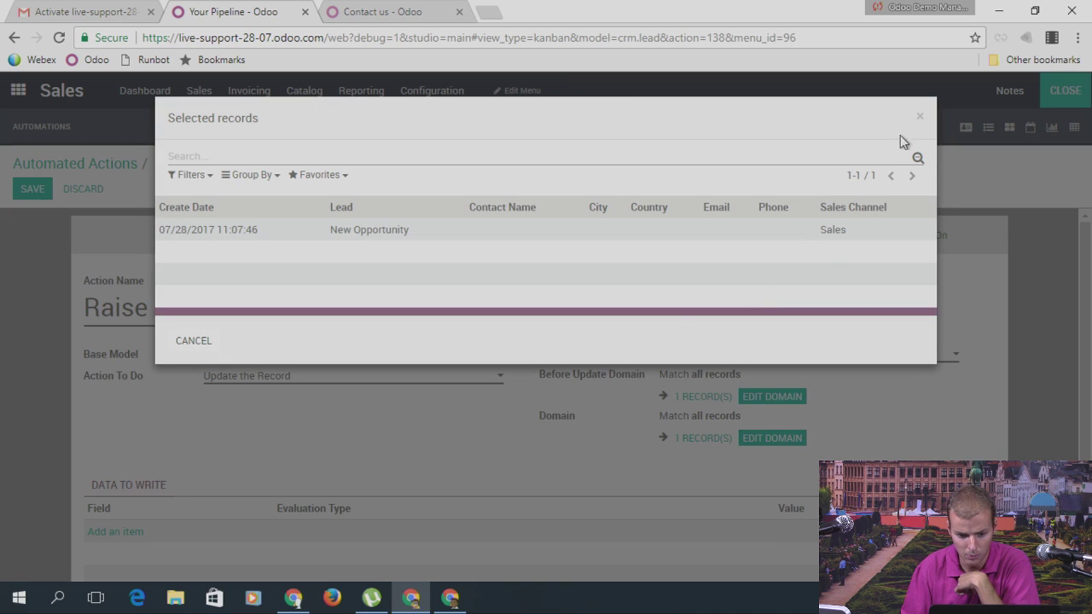
{"action": "left_click", "coordinate": [919, 119]}
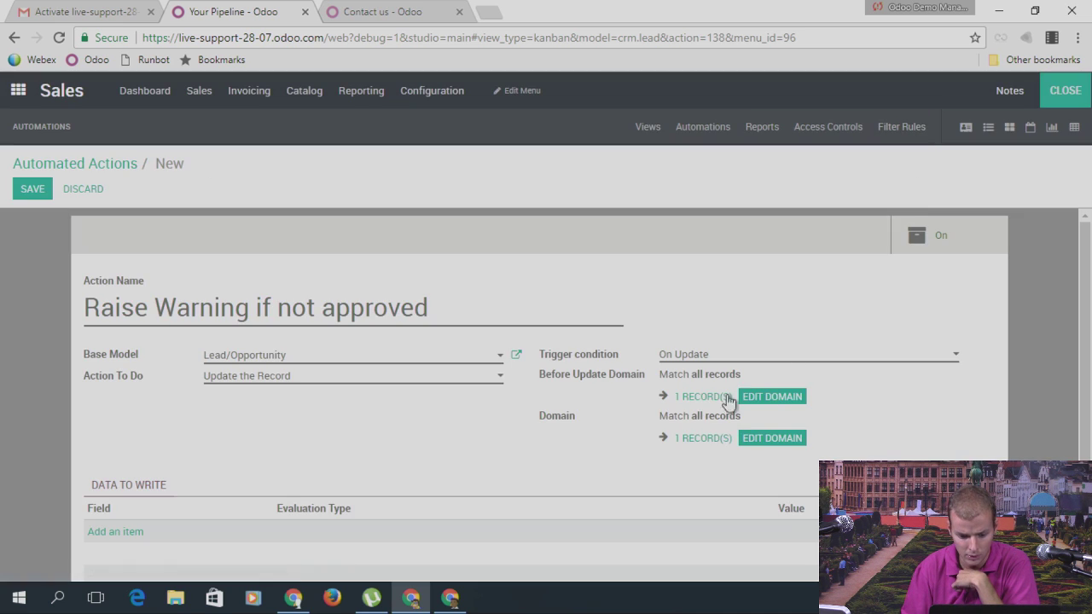
{"action": "left_click", "coordinate": [324, 378]}
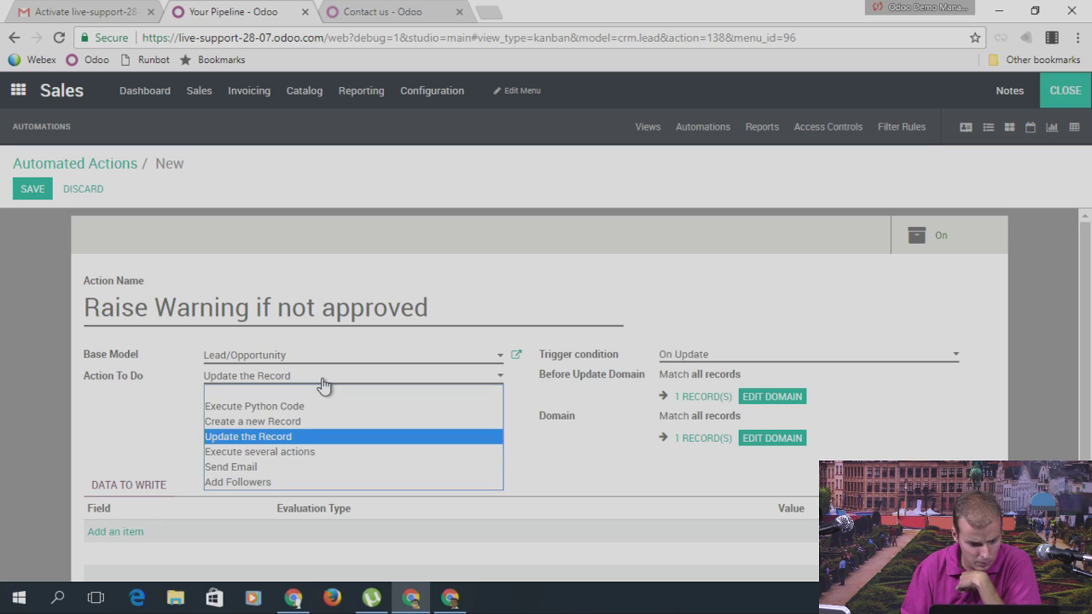
{"action": "left_click", "coordinate": [324, 384]}
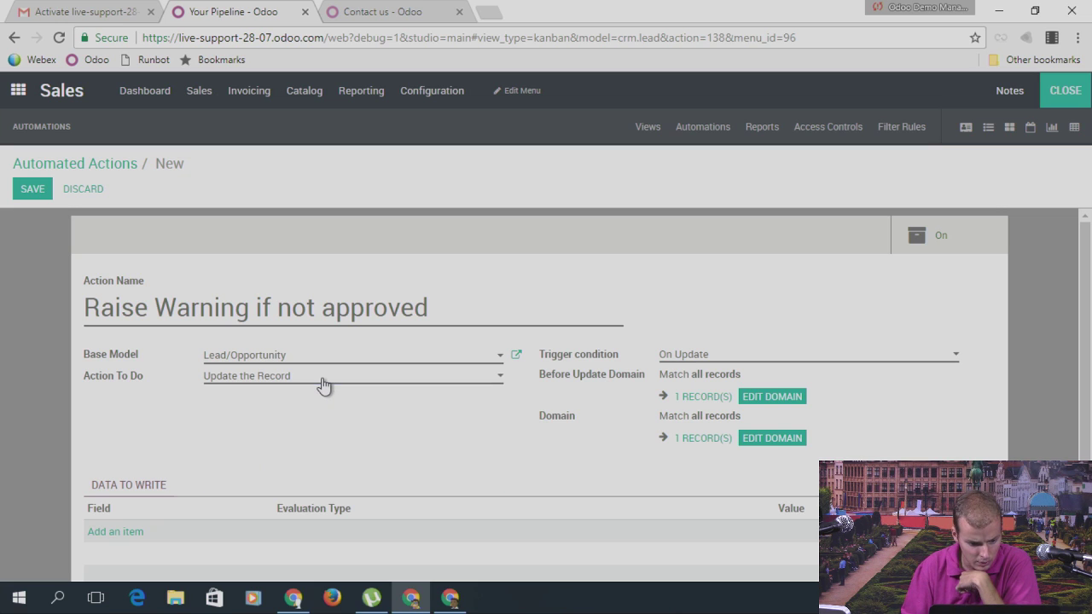
Step: Add a Before Update Domain rule using the stage field
{"action": "left_click", "coordinate": [774, 405]}
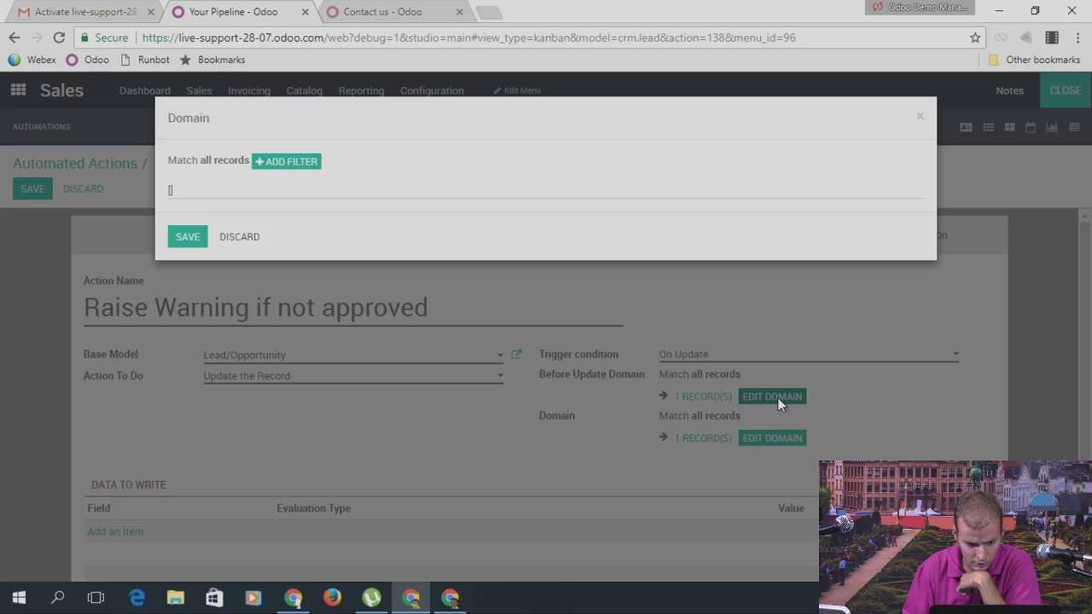
{"action": "left_click", "coordinate": [290, 163]}
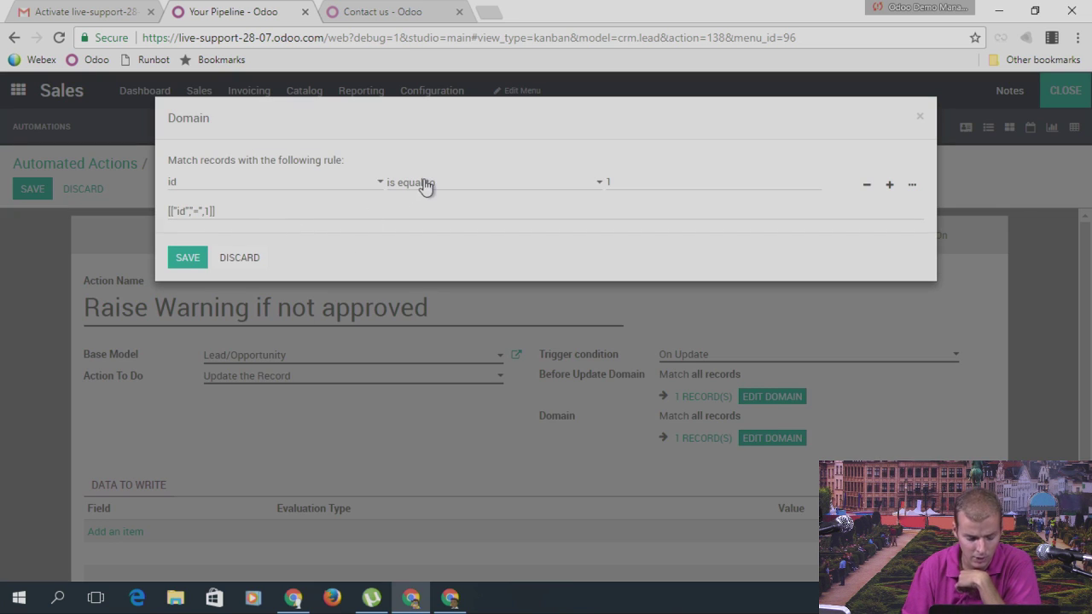
{"action": "left_click", "coordinate": [920, 116]}
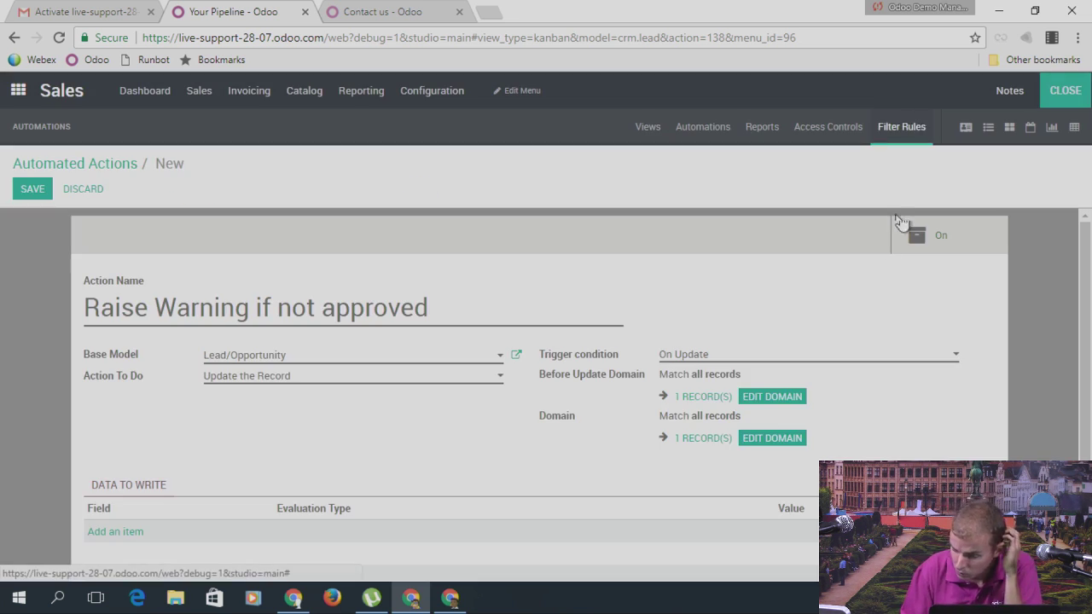
{"action": "left_click", "coordinate": [761, 397]}
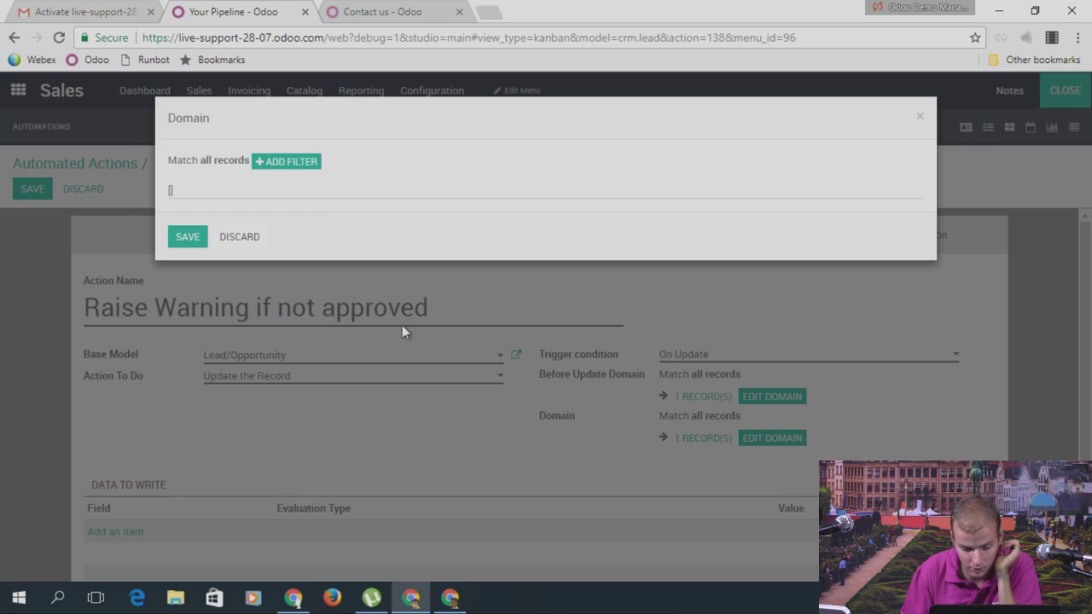
{"action": "left_click", "coordinate": [307, 163]}
{"action": "left_click", "coordinate": [233, 189]}
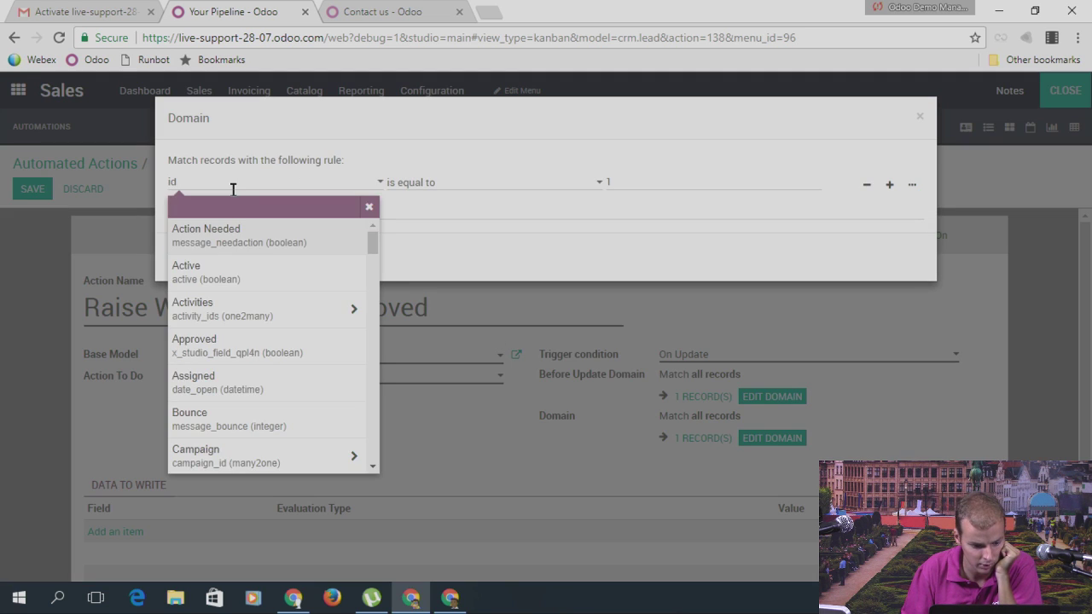
{"action": "key", "text": "BackSpace"}
{"action": "key", "text": "BackSpace"}
{"action": "type", "text": "sat"}
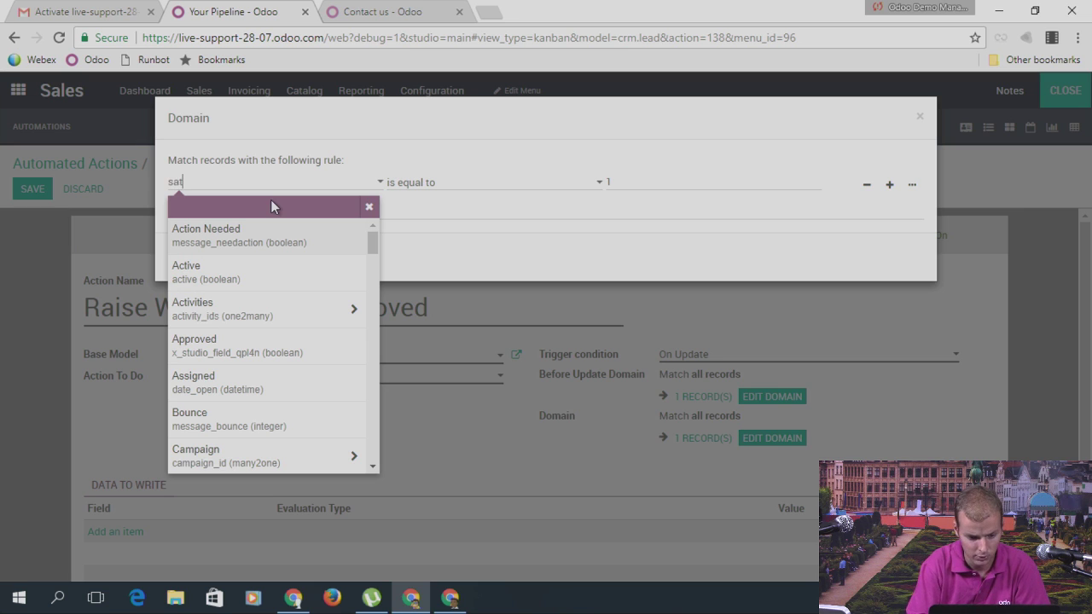
{"action": "type", "text": "g"}
{"action": "key", "text": "BackSpace"}
{"action": "key", "text": "BackSpace"}
{"action": "key", "text": "BackSpace"}
{"action": "type", "text": "tag"}
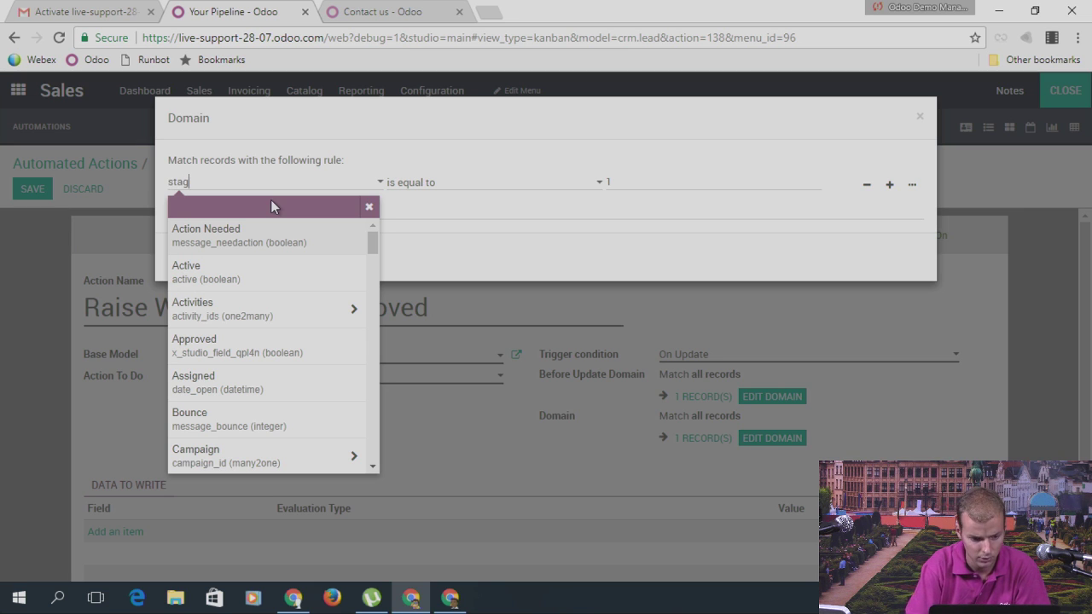
{"action": "type", "text": "e"}
{"action": "scroll", "coordinate": [288, 364], "scroll_direction": "down", "scroll_amount": 3}
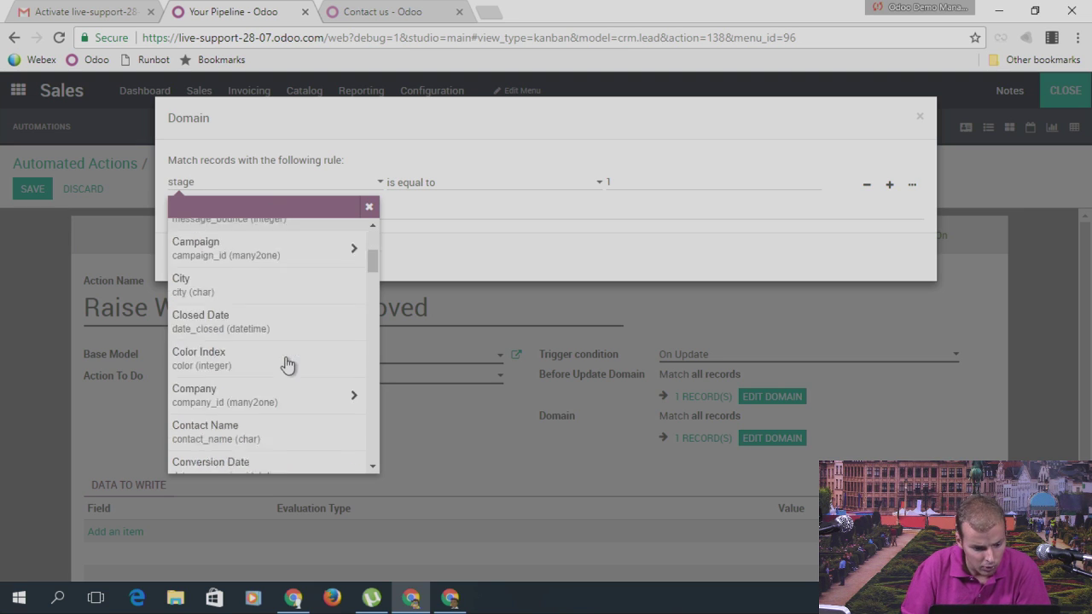
{"action": "scroll", "coordinate": [288, 365], "scroll_direction": "down", "scroll_amount": 15}
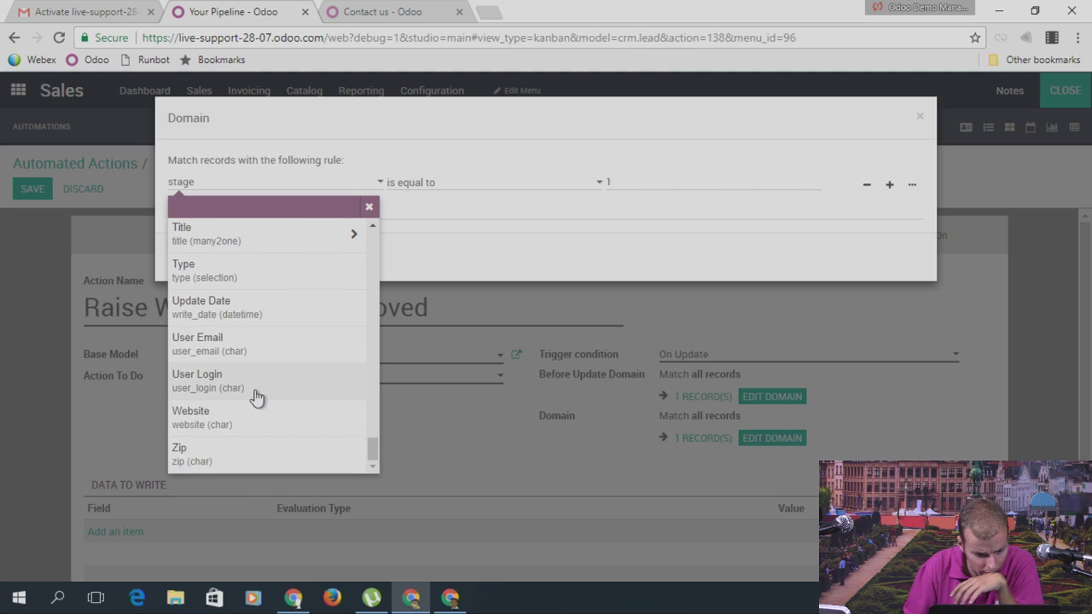
{"action": "scroll", "coordinate": [257, 396], "scroll_direction": "up", "scroll_amount": 5}
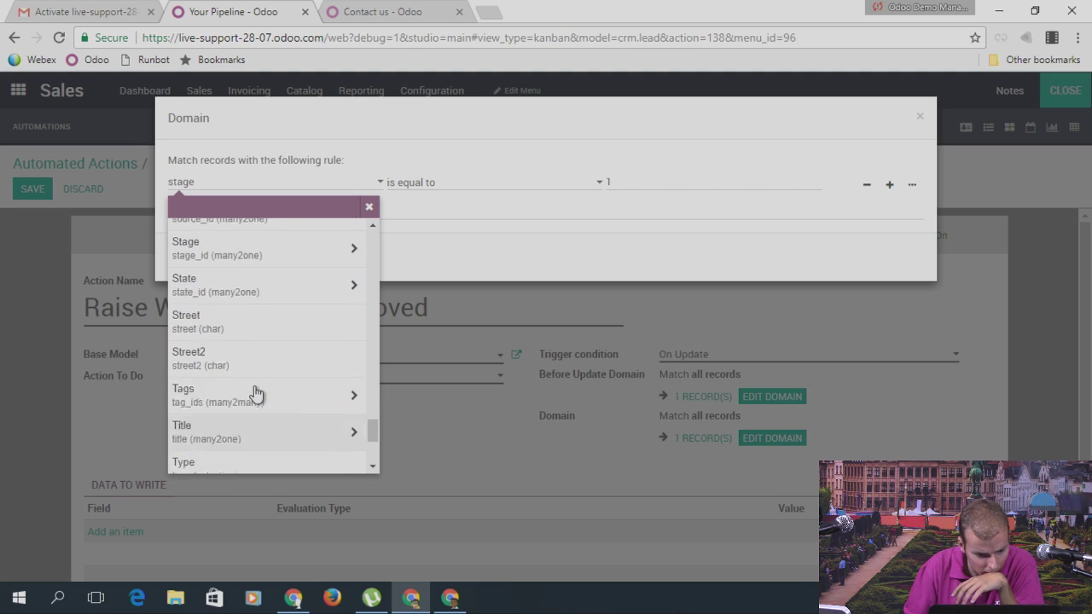
{"action": "scroll", "coordinate": [254, 391], "scroll_direction": "up", "scroll_amount": 3}
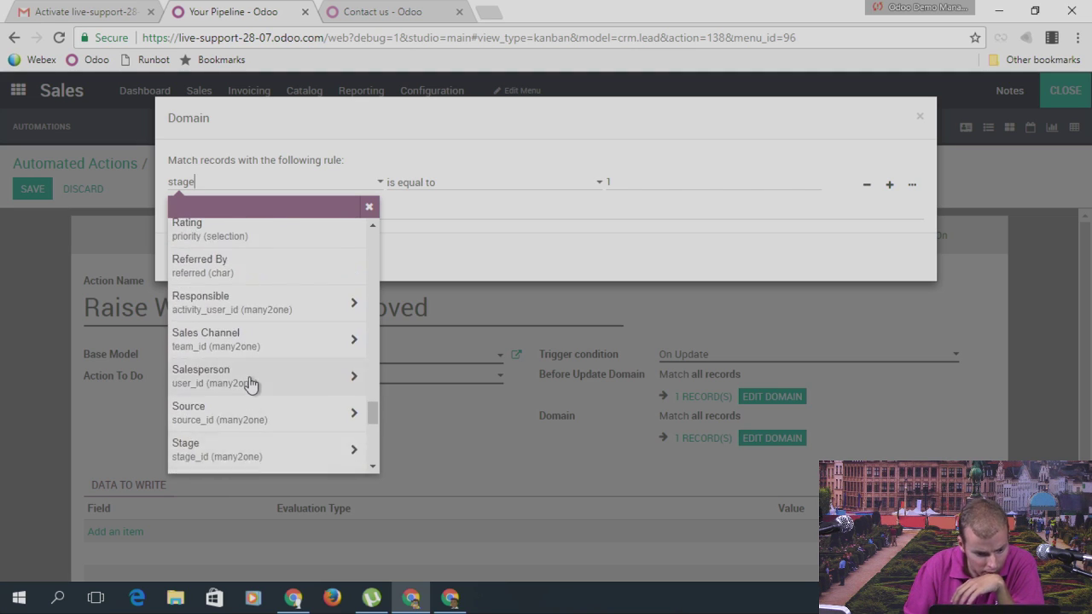
{"action": "scroll", "coordinate": [251, 383], "scroll_direction": "up", "scroll_amount": 2}
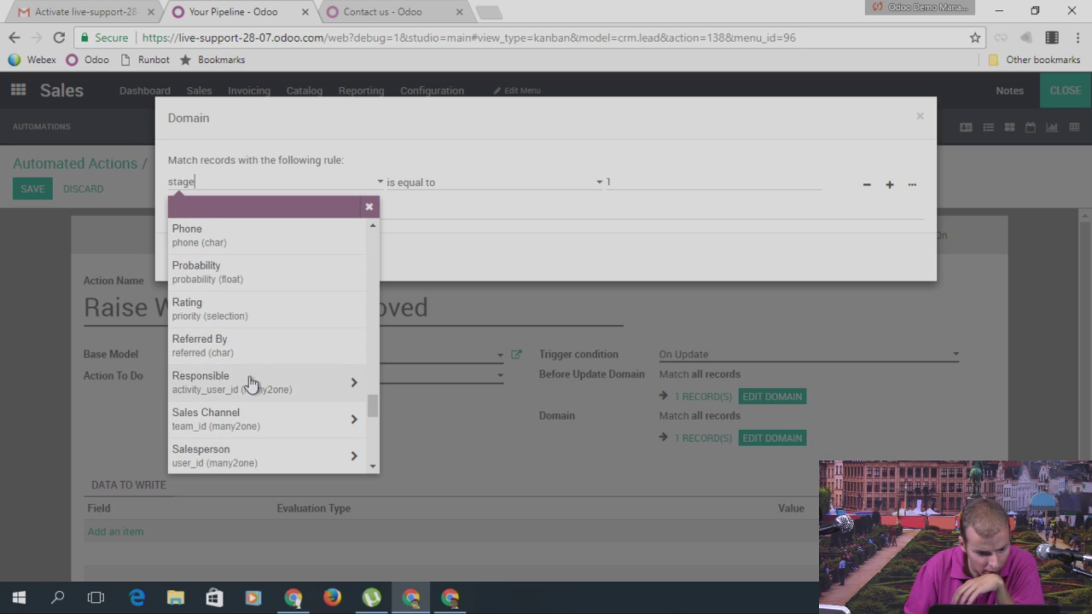
{"action": "scroll", "coordinate": [243, 327], "scroll_direction": "down", "scroll_amount": 2}
{"action": "scroll", "coordinate": [244, 326], "scroll_direction": "down", "scroll_amount": 2}
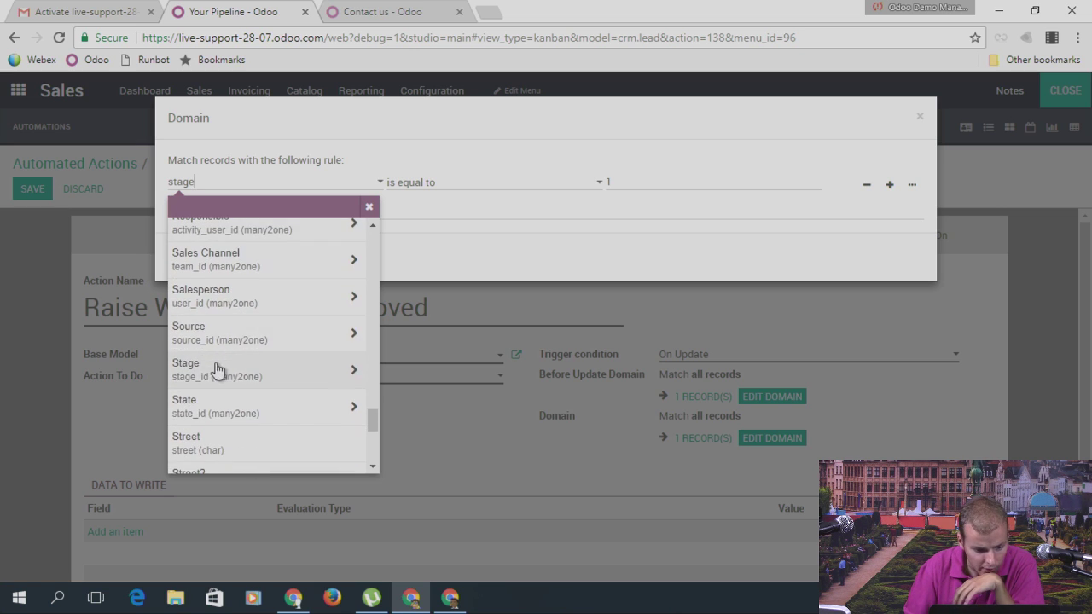
{"action": "left_click", "coordinate": [405, 206]}
Step: Set the rule to stage contains 'New' and save the domain
{"action": "left_click", "coordinate": [435, 181]}
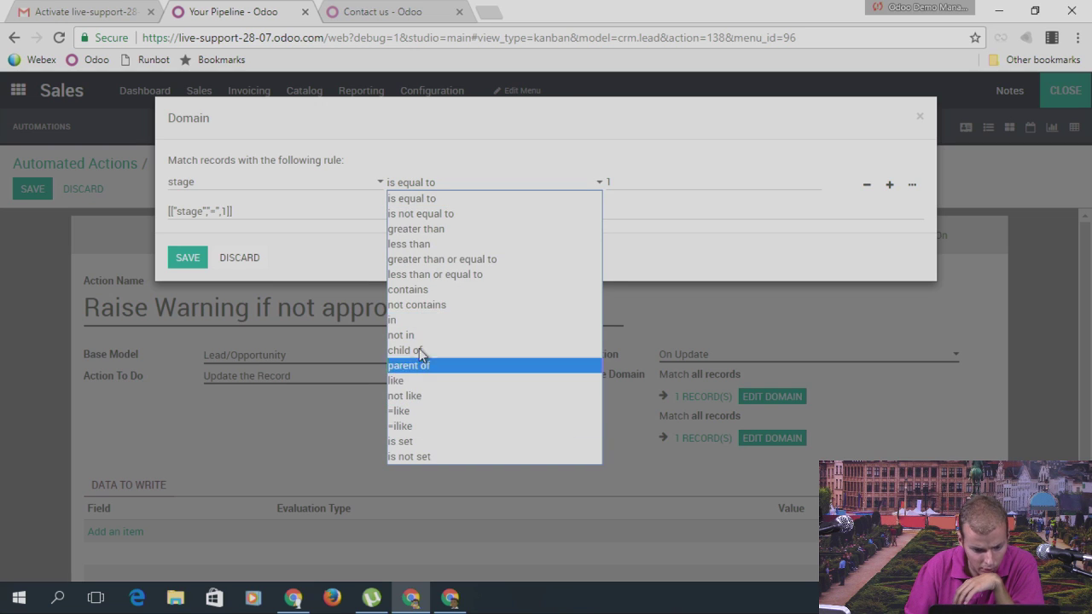
{"action": "left_click", "coordinate": [423, 289]}
{"action": "left_click_drag", "start_coordinate": [625, 187], "coordinate": [606, 186]}
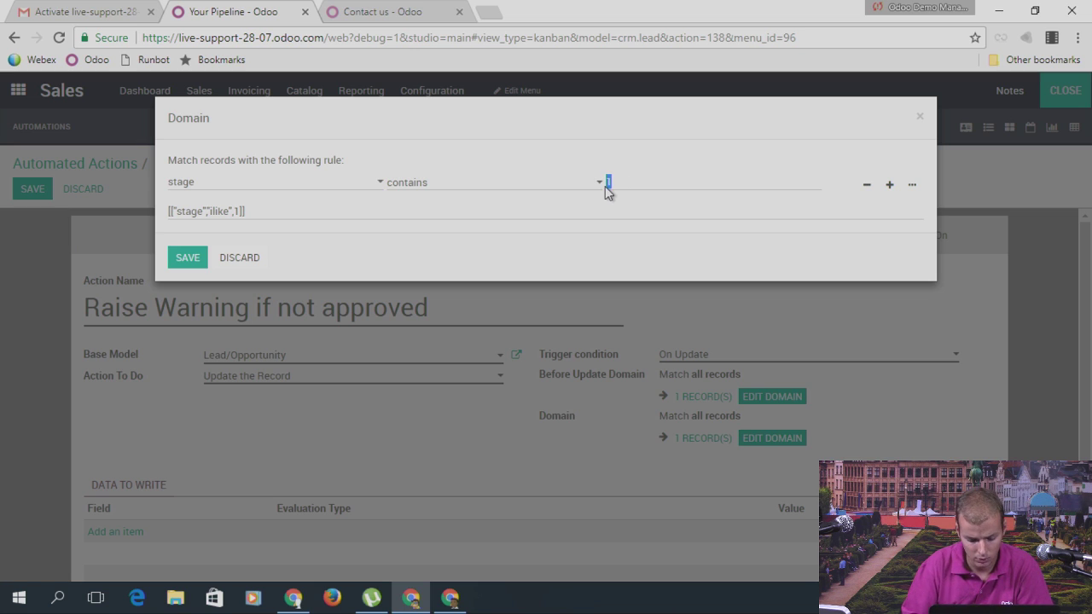
{"action": "type", "text": "New"}
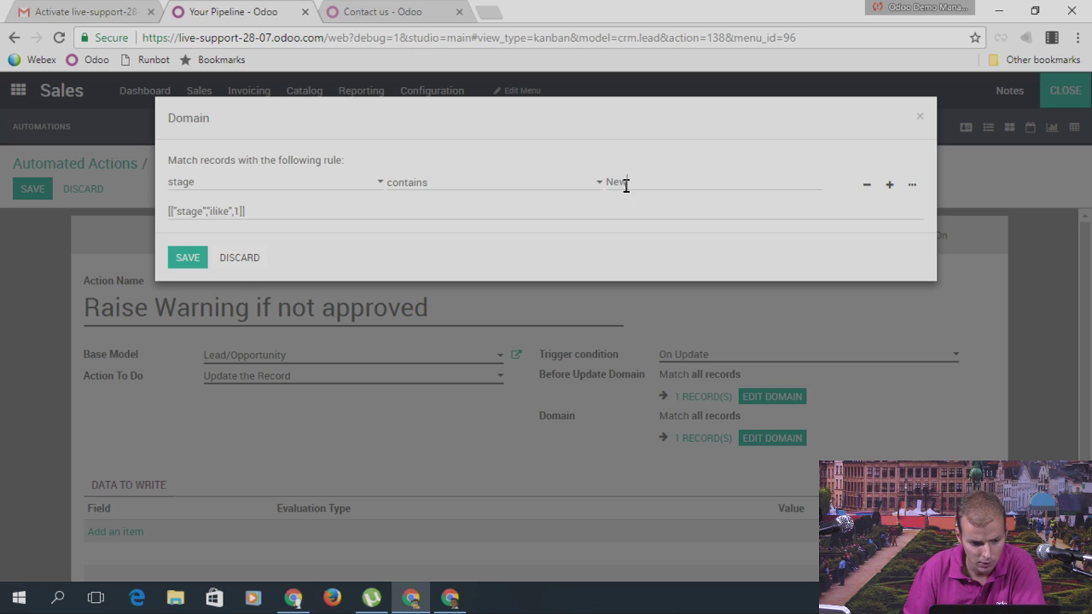
{"action": "left_click", "coordinate": [330, 184]}
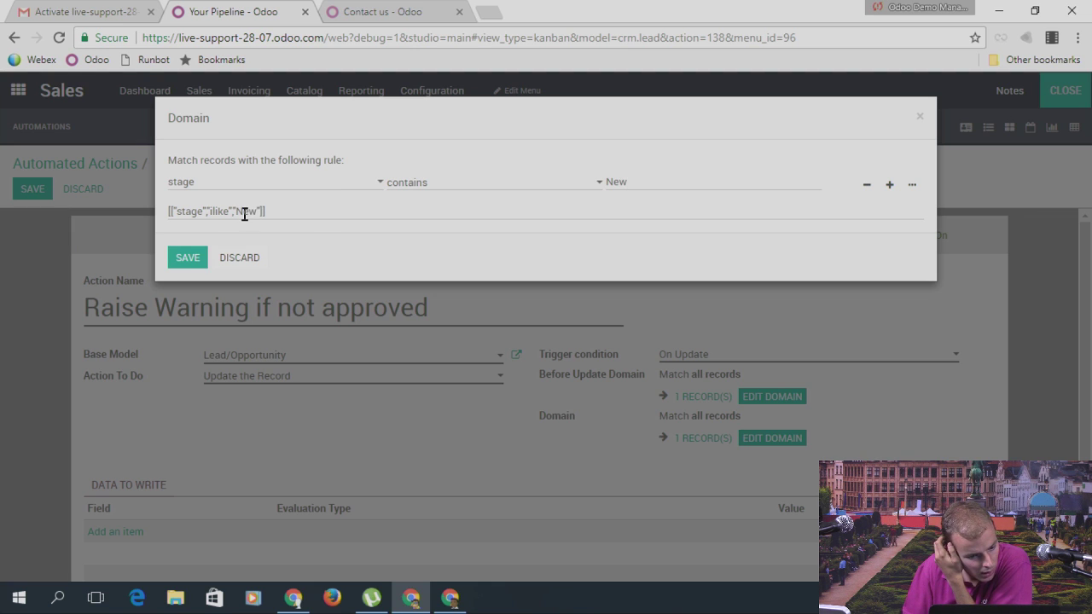
{"action": "left_click", "coordinate": [186, 263]}
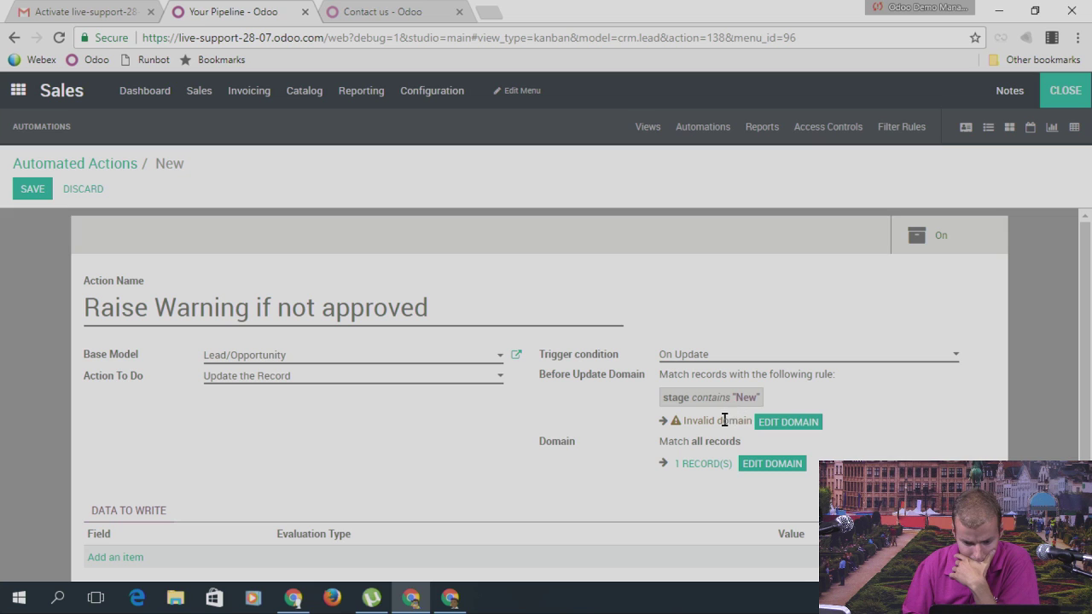
Step: Change the condition to stage is equal to '1' and save it
{"action": "left_click", "coordinate": [773, 422]}
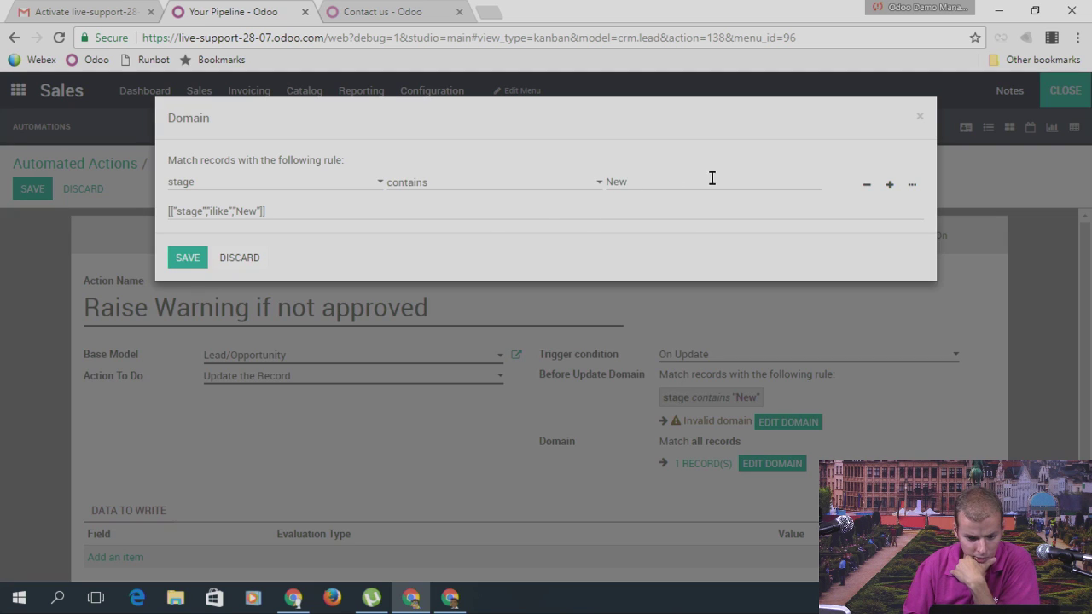
{"action": "double_click", "coordinate": [657, 180]}
{"action": "left_click", "coordinate": [442, 190]}
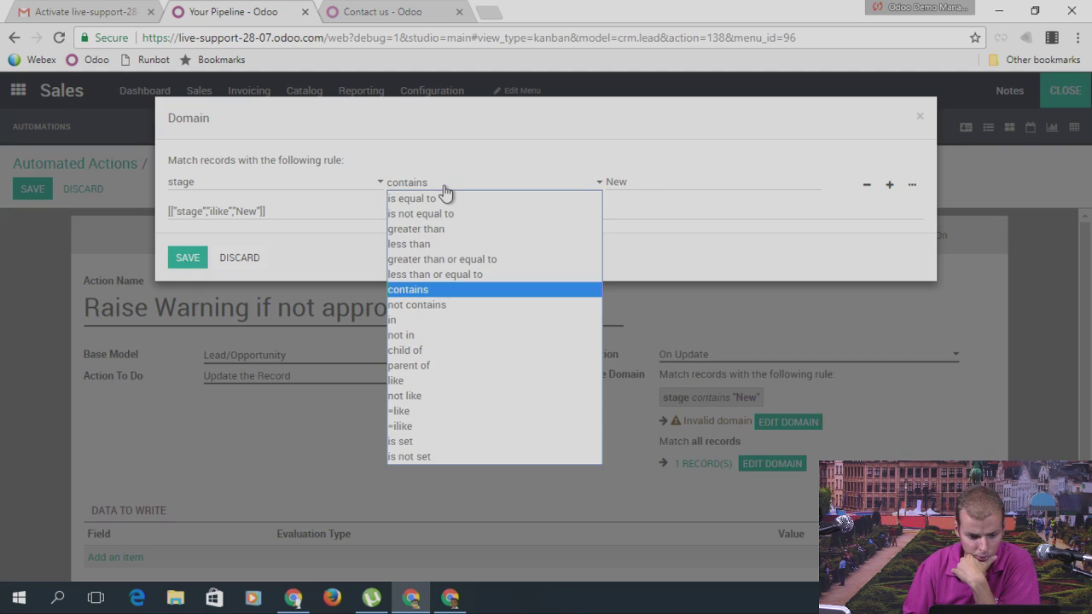
{"action": "left_click", "coordinate": [443, 197]}
{"action": "double_click", "coordinate": [663, 184]}
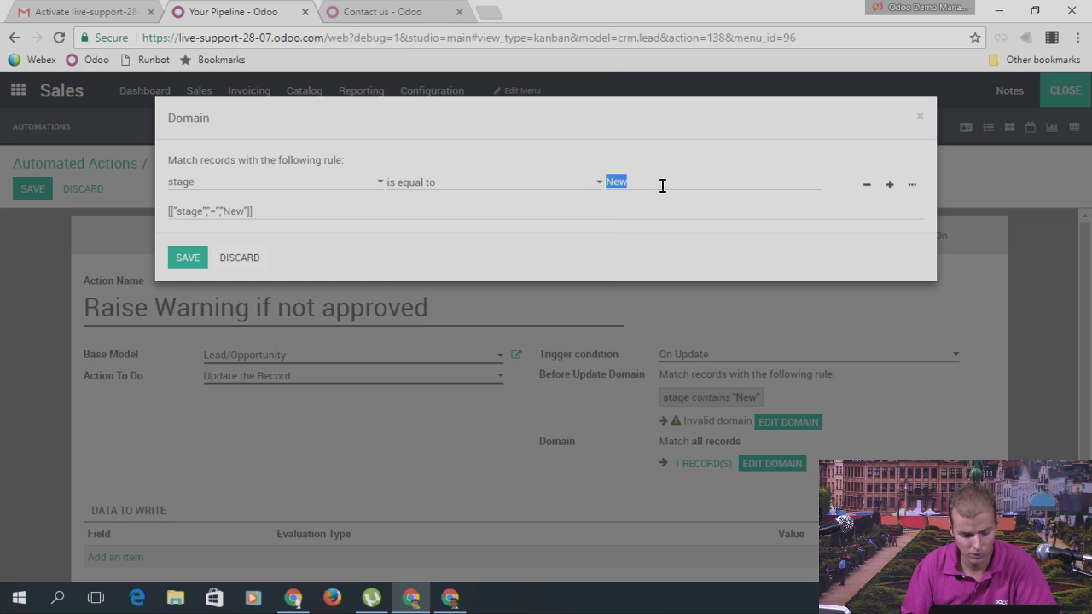
{"action": "type", "text": "1"}
{"action": "left_click", "coordinate": [187, 257]}
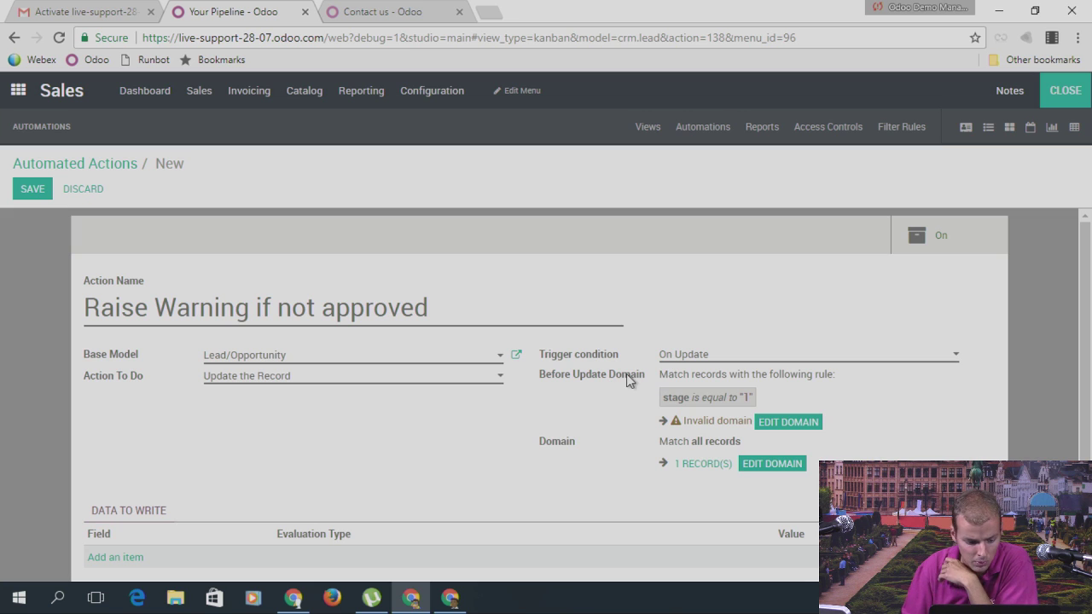
Step: Switch the domain rule's field to State (state_id) and save the condition
{"action": "scroll", "coordinate": [782, 333], "scroll_direction": "down", "scroll_amount": 1}
{"action": "left_click", "coordinate": [780, 342]}
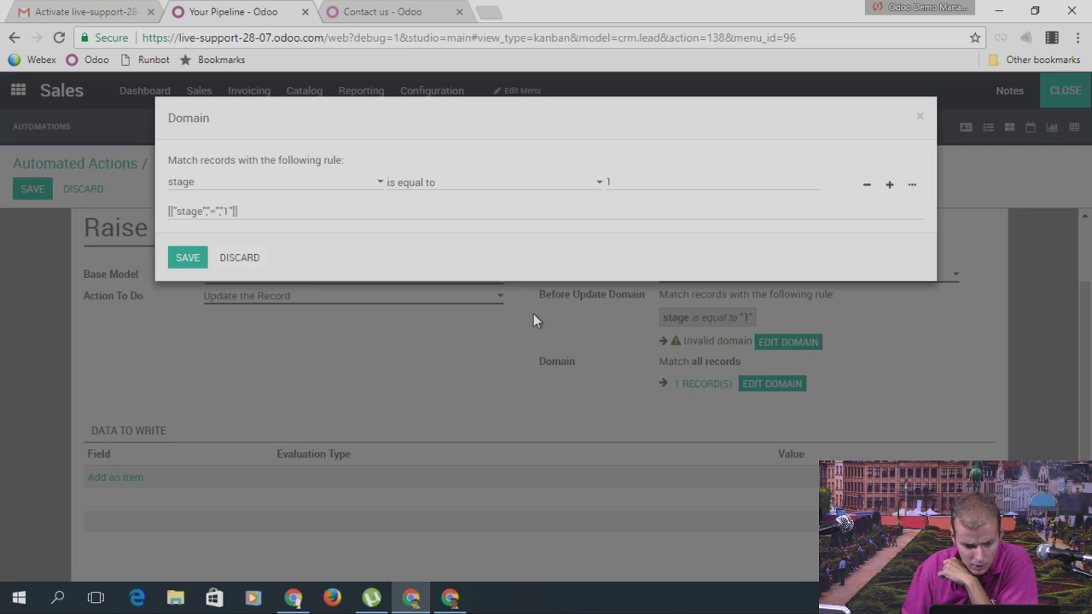
{"action": "left_click", "coordinate": [290, 185]}
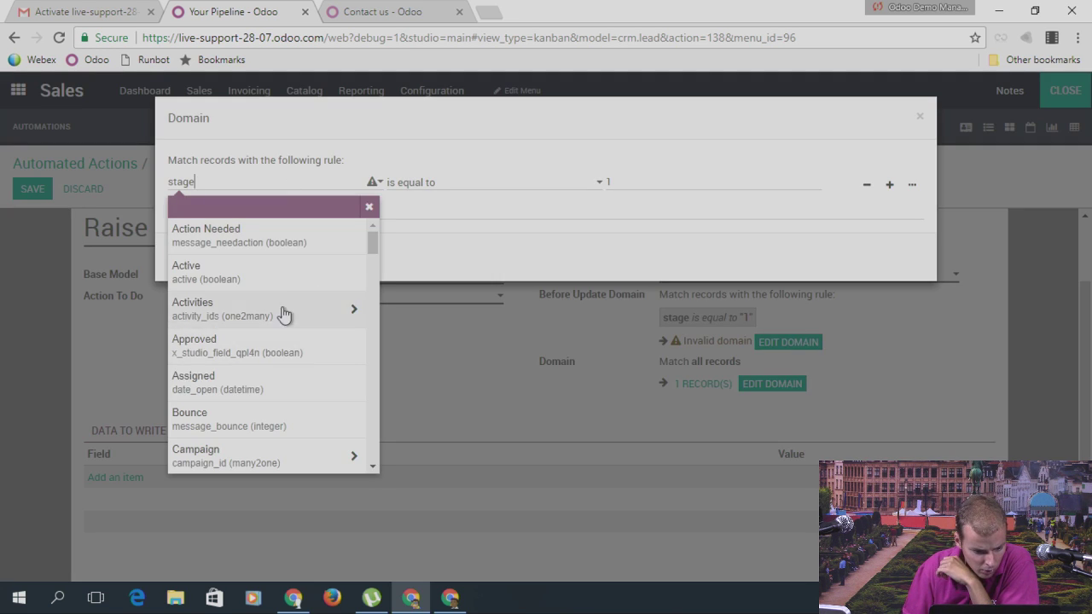
{"action": "scroll", "coordinate": [271, 295], "scroll_direction": "down", "scroll_amount": 8}
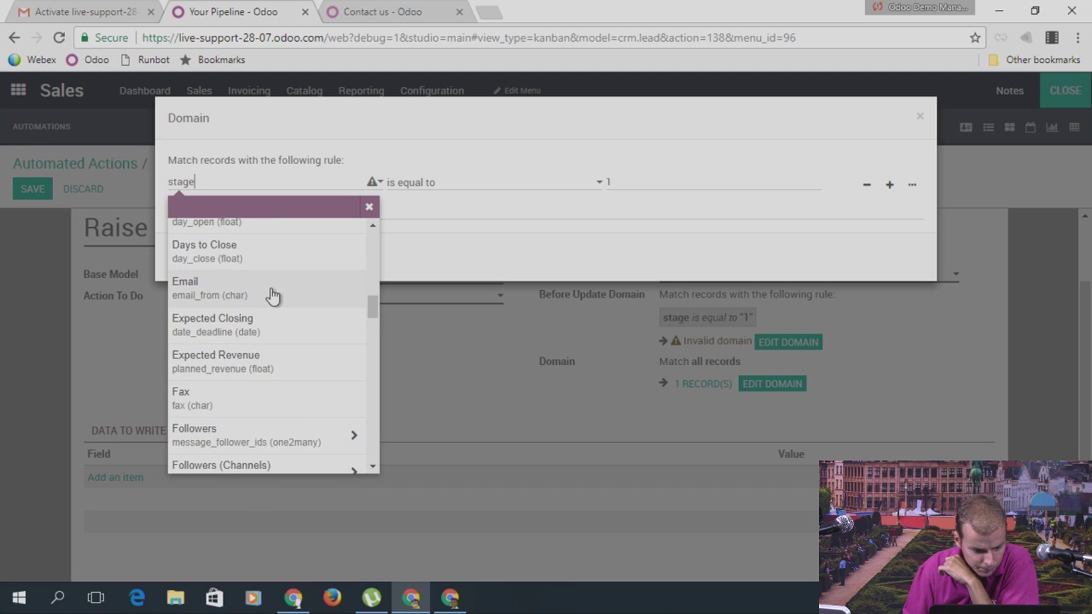
{"action": "scroll", "coordinate": [271, 294], "scroll_direction": "down", "scroll_amount": 2}
{"action": "scroll", "coordinate": [292, 385], "scroll_direction": "up", "scroll_amount": 8}
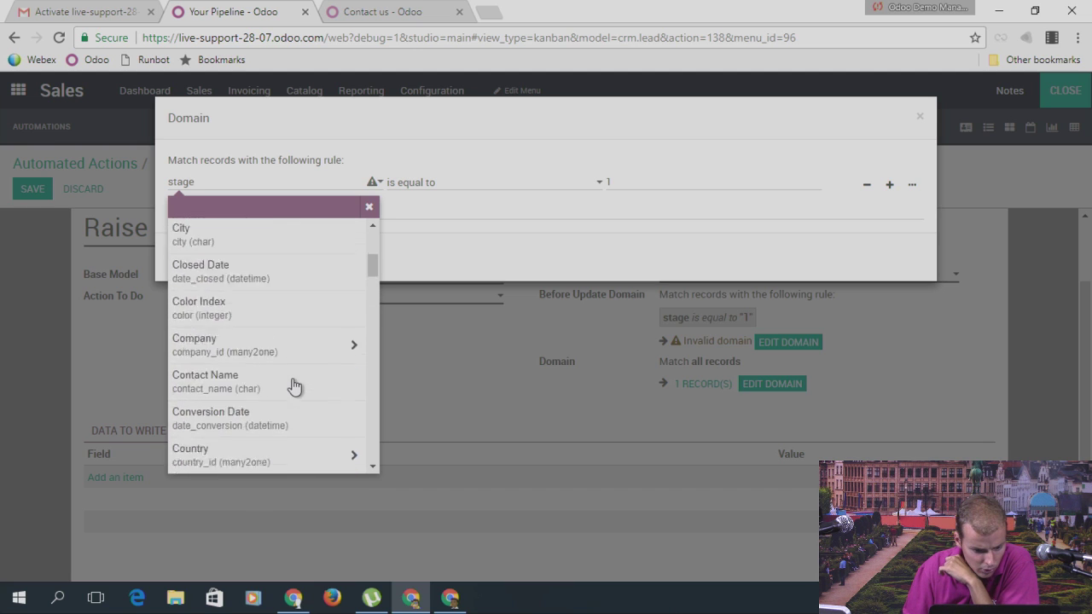
{"action": "scroll", "coordinate": [292, 385], "scroll_direction": "up", "scroll_amount": 3}
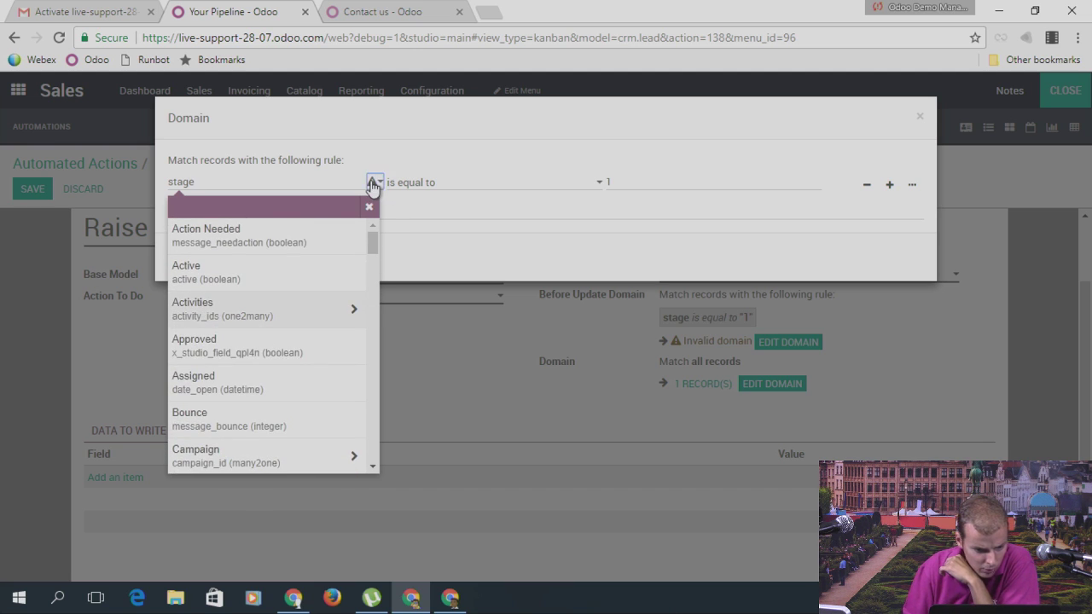
{"action": "scroll", "coordinate": [290, 311], "scroll_direction": "down", "scroll_amount": 20}
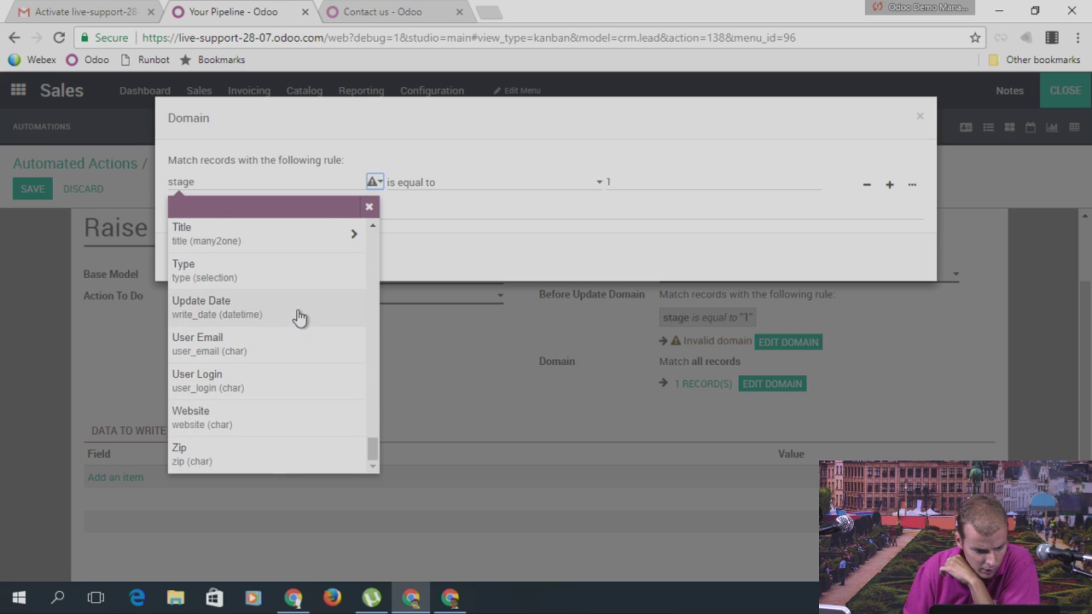
{"action": "scroll", "coordinate": [299, 318], "scroll_direction": "up", "scroll_amount": 5}
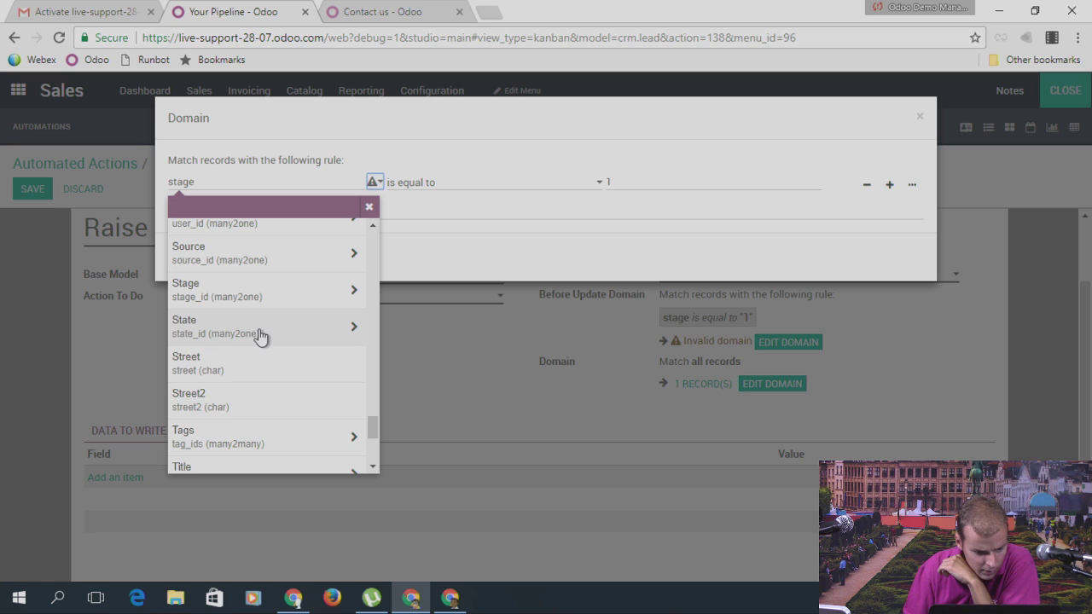
{"action": "scroll", "coordinate": [260, 337], "scroll_direction": "up", "scroll_amount": 1}
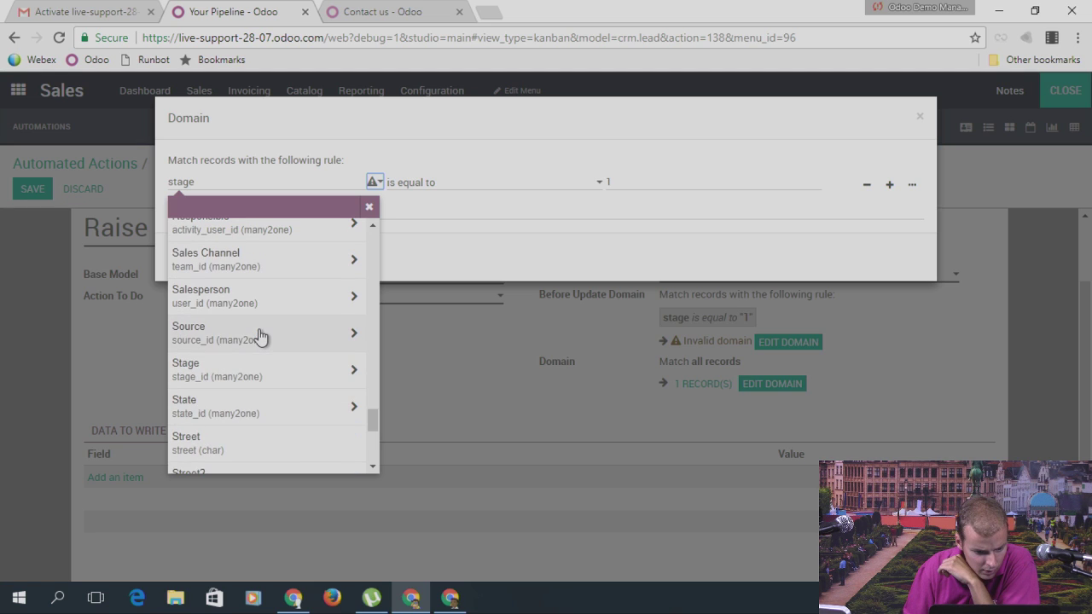
{"action": "left_click", "coordinate": [256, 416]}
{"action": "left_click", "coordinate": [475, 206]}
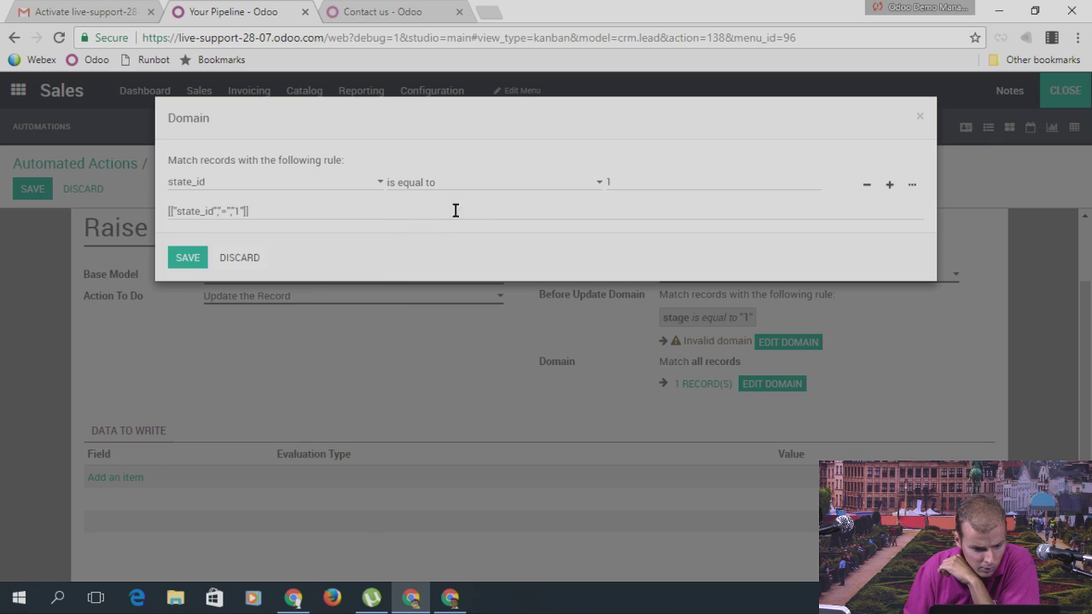
{"action": "left_click", "coordinate": [193, 259]}
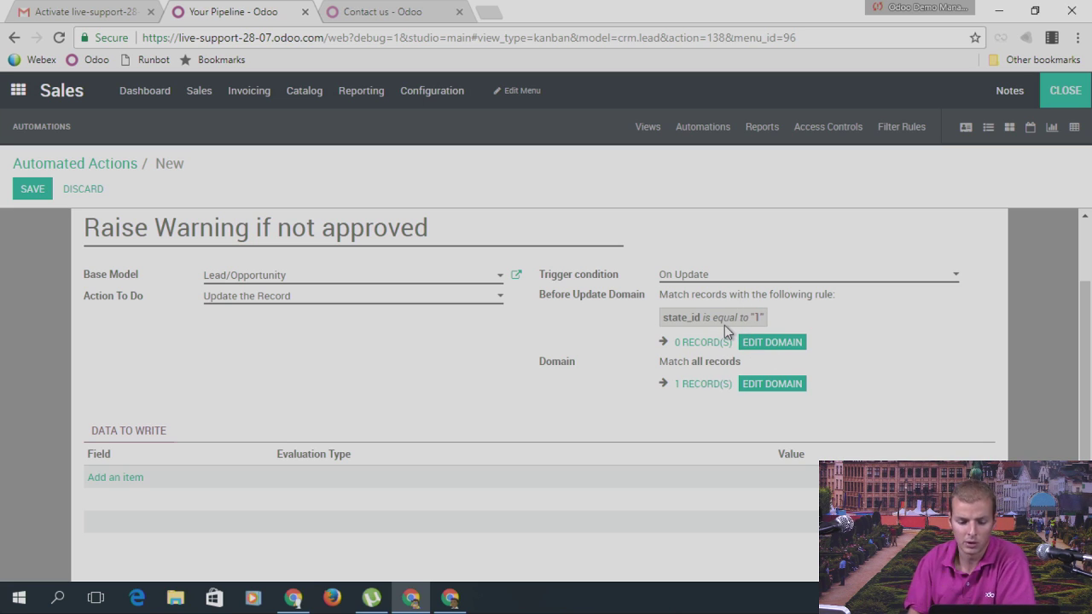
Step: Delete the domain rule, then discard the unsaved action and confirm with OK
{"action": "left_click", "coordinate": [768, 343]}
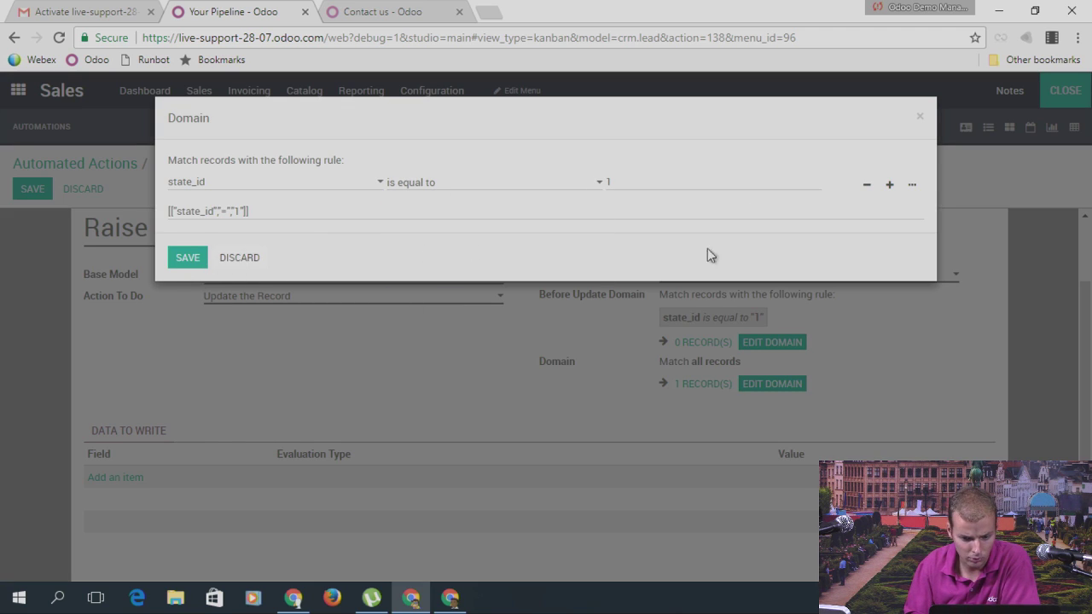
{"action": "left_click", "coordinate": [867, 184]}
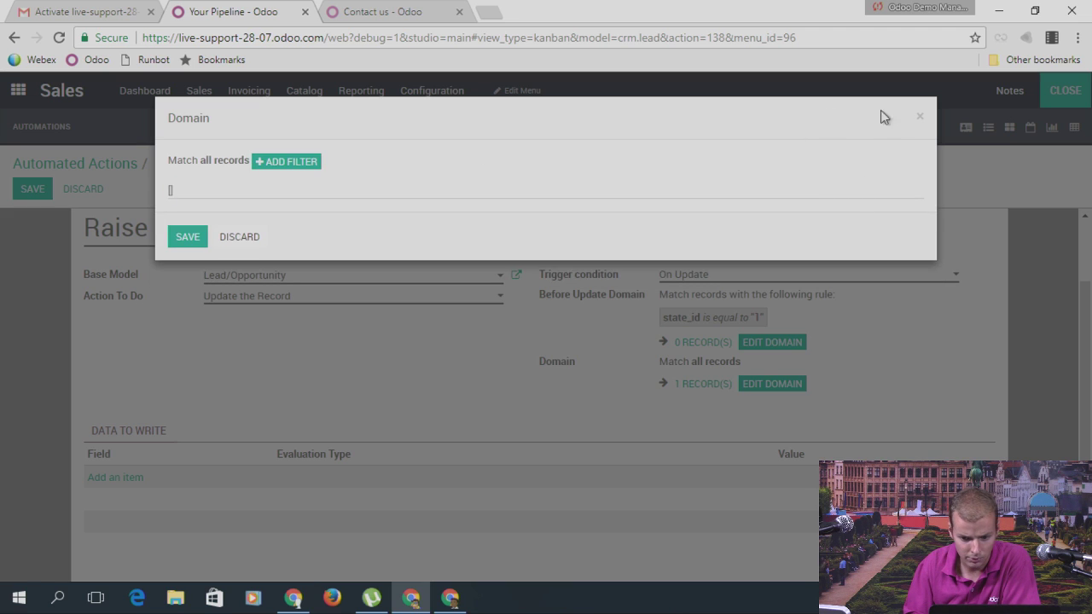
{"action": "left_click", "coordinate": [919, 120]}
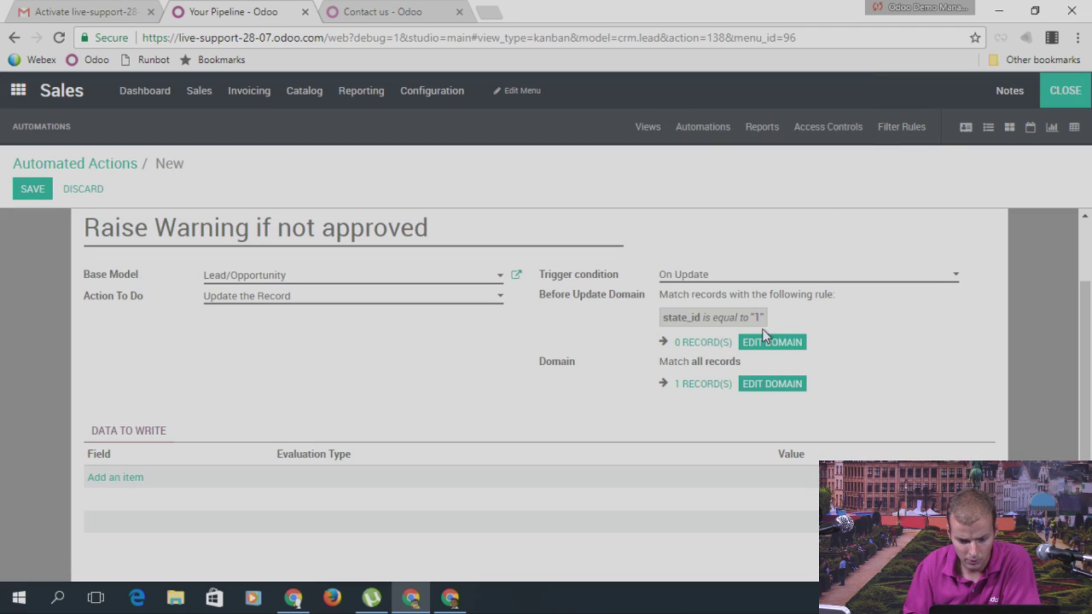
{"action": "left_click", "coordinate": [72, 189]}
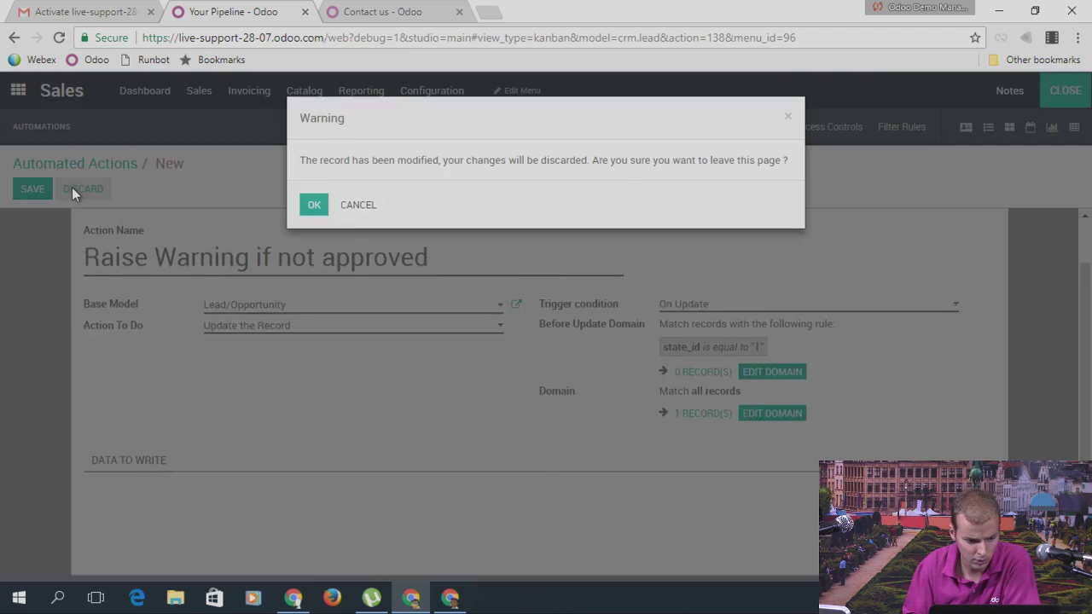
{"action": "left_click", "coordinate": [312, 208]}
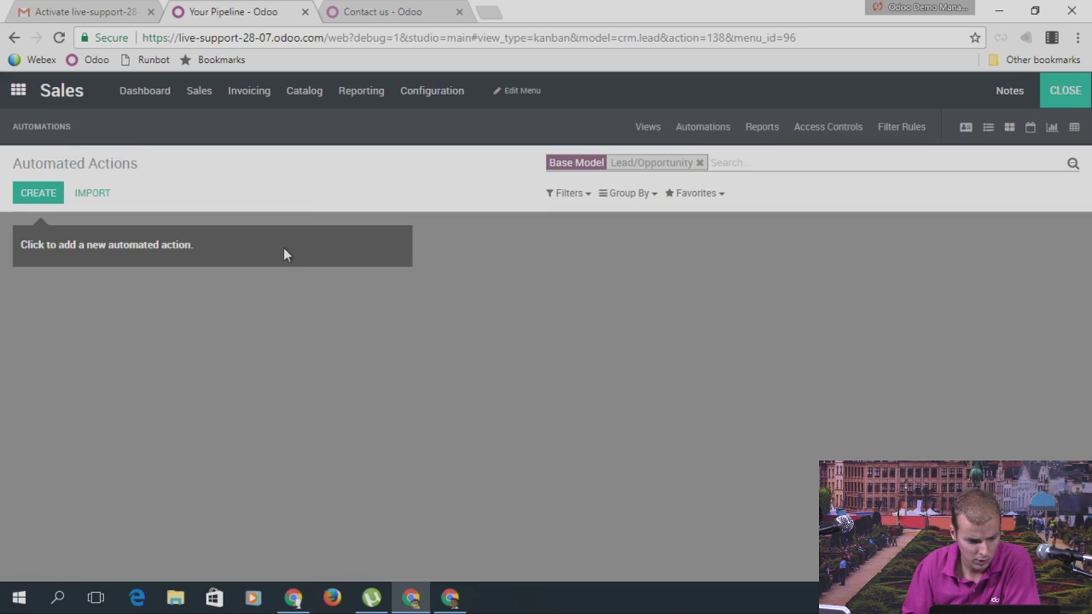
Step: Create a new automated action named 'Raise Warning' with trigger On Update
{"action": "left_click", "coordinate": [42, 198]}
{"action": "type", "text": "Ras"}
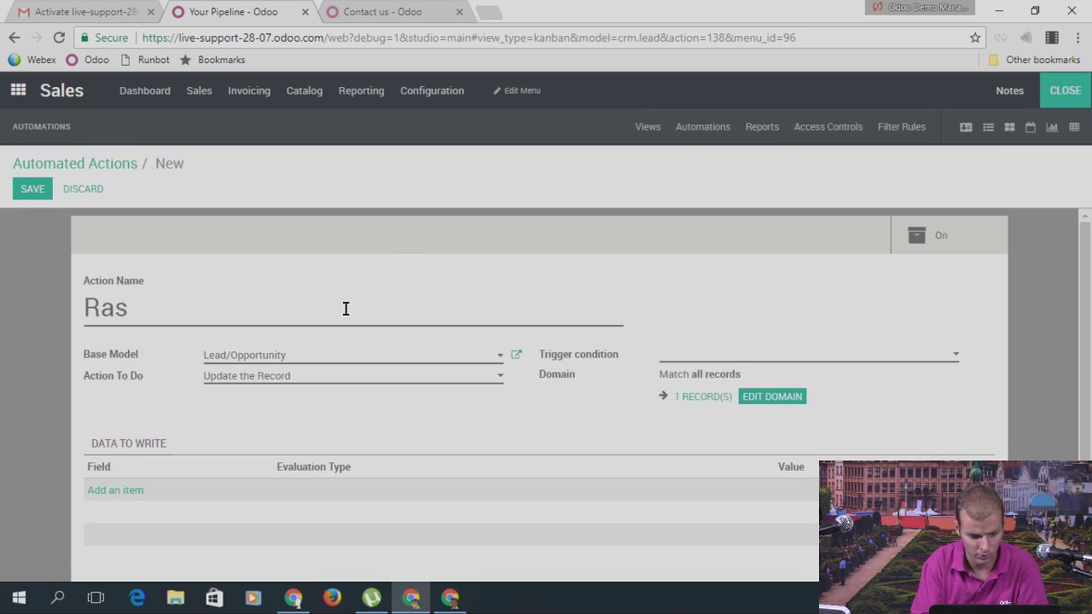
{"action": "key", "text": "BackSpace"}
{"action": "type", "text": "ise Warning"}
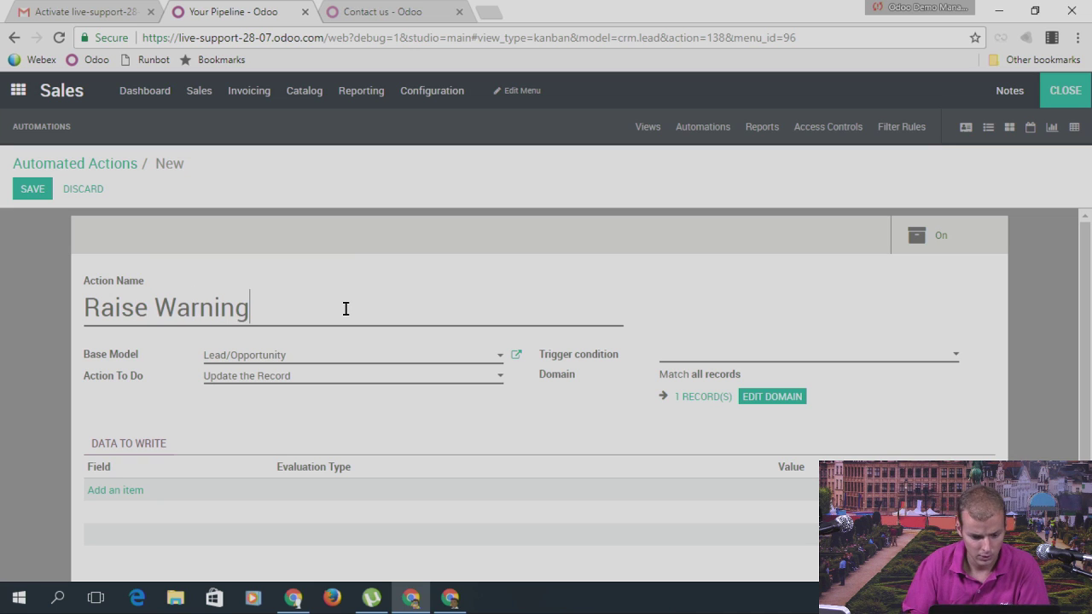
{"action": "left_click", "coordinate": [715, 355]}
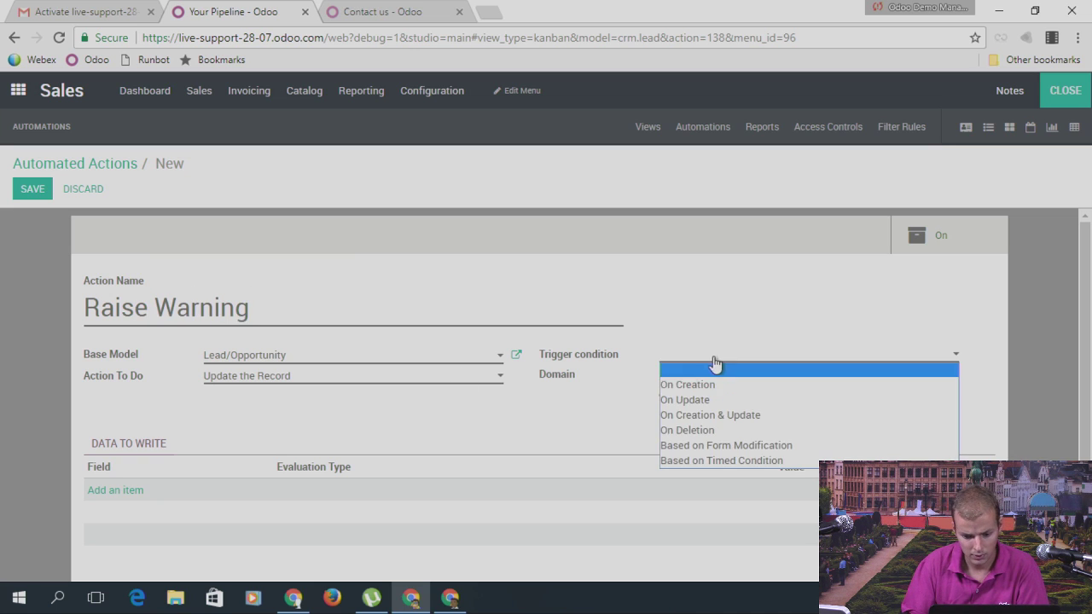
{"action": "left_click", "coordinate": [707, 400]}
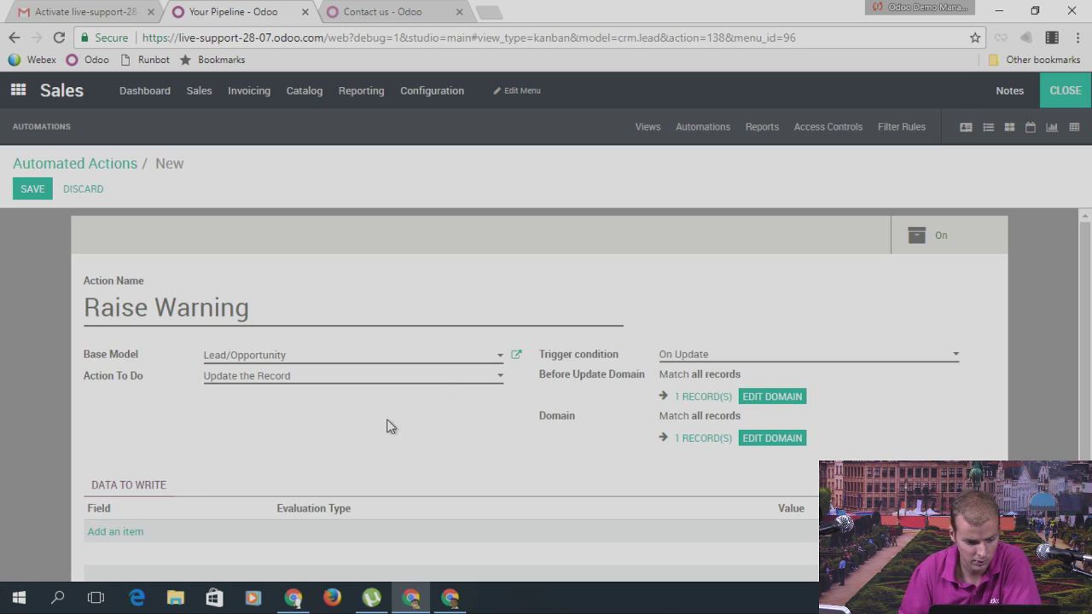
{"action": "scroll", "coordinate": [386, 305], "scroll_direction": "down", "scroll_amount": 1}
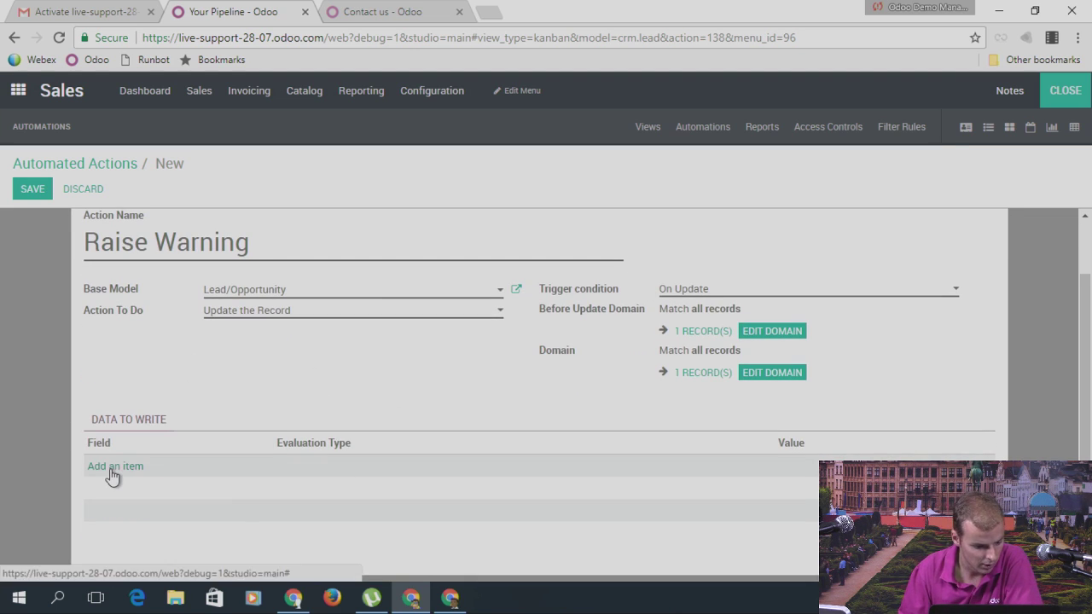
{"action": "left_click", "coordinate": [230, 311]}
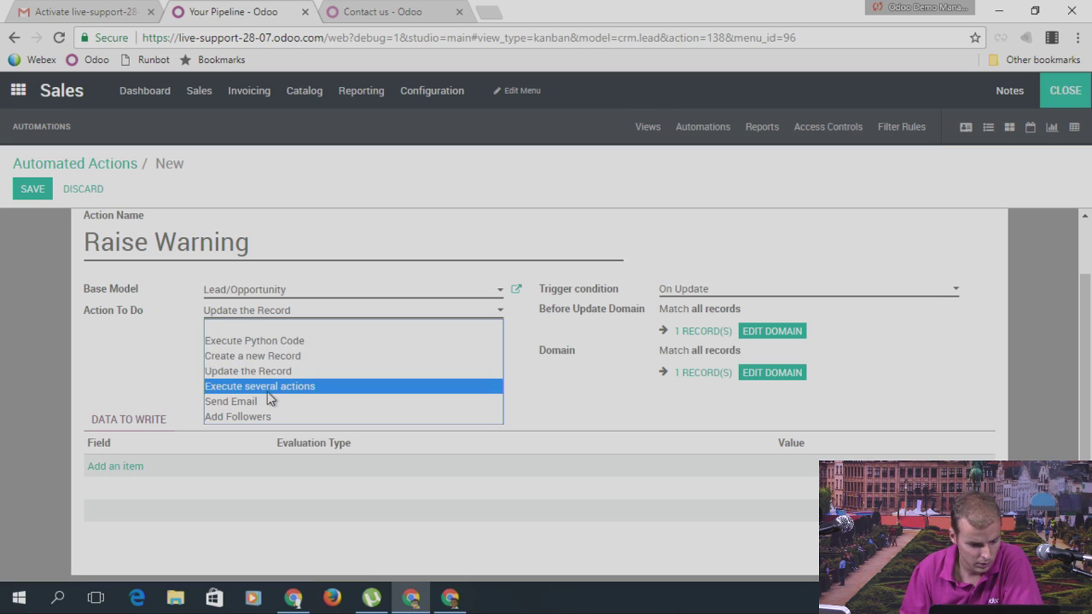
Step: Set Action To Do to Execute Python Code and begin the Raise Warning('Warning, not approved') line
{"action": "left_click", "coordinate": [271, 341]}
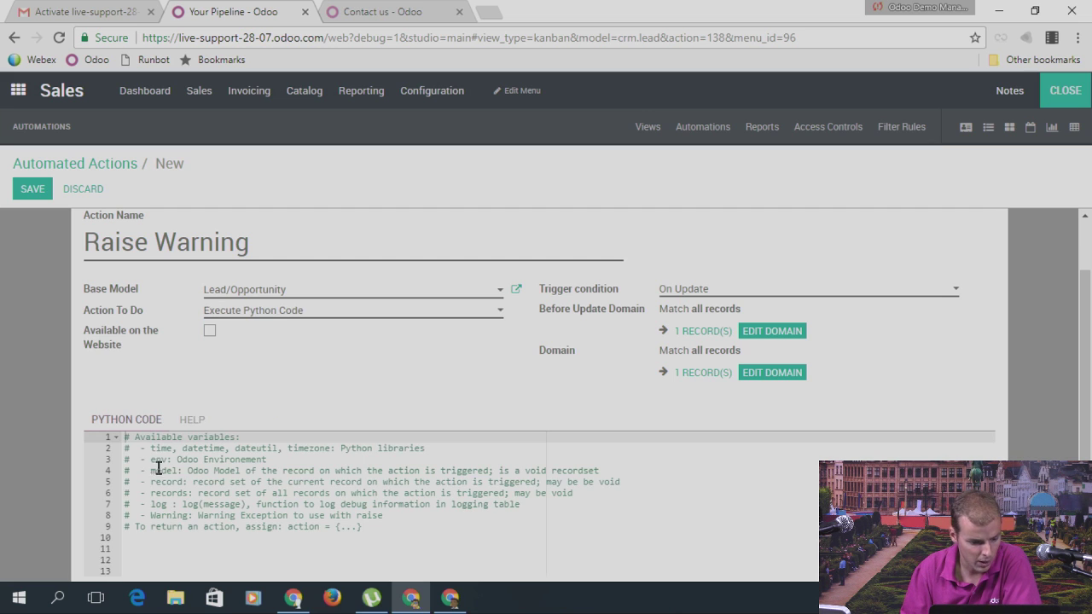
{"action": "left_click", "coordinate": [367, 535]}
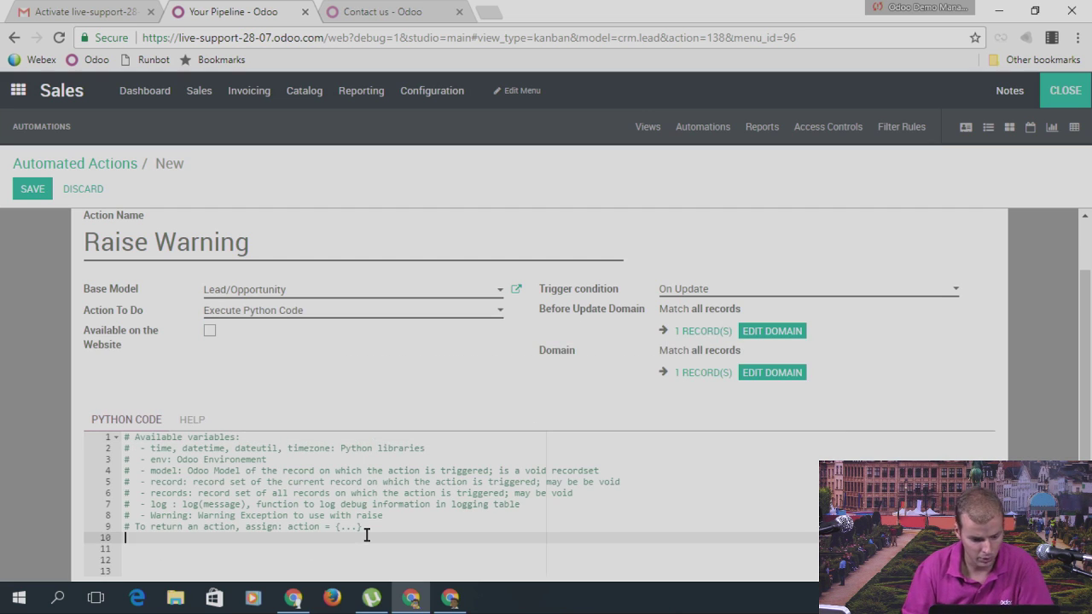
{"action": "key", "text": "Return"}
{"action": "type", "text": "rning"}
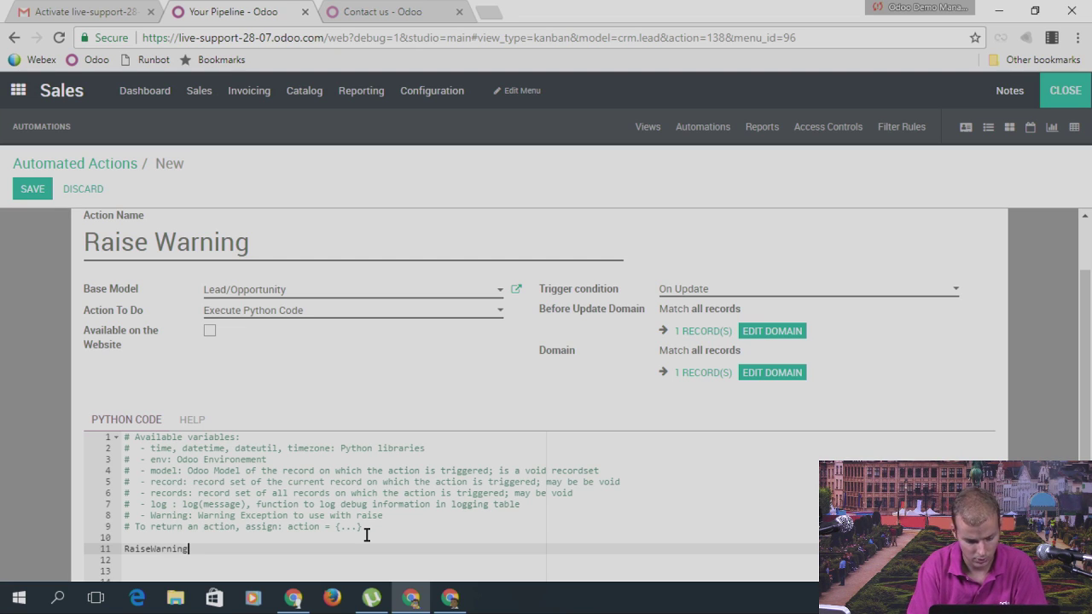
{"action": "left_click", "coordinate": [155, 548]}
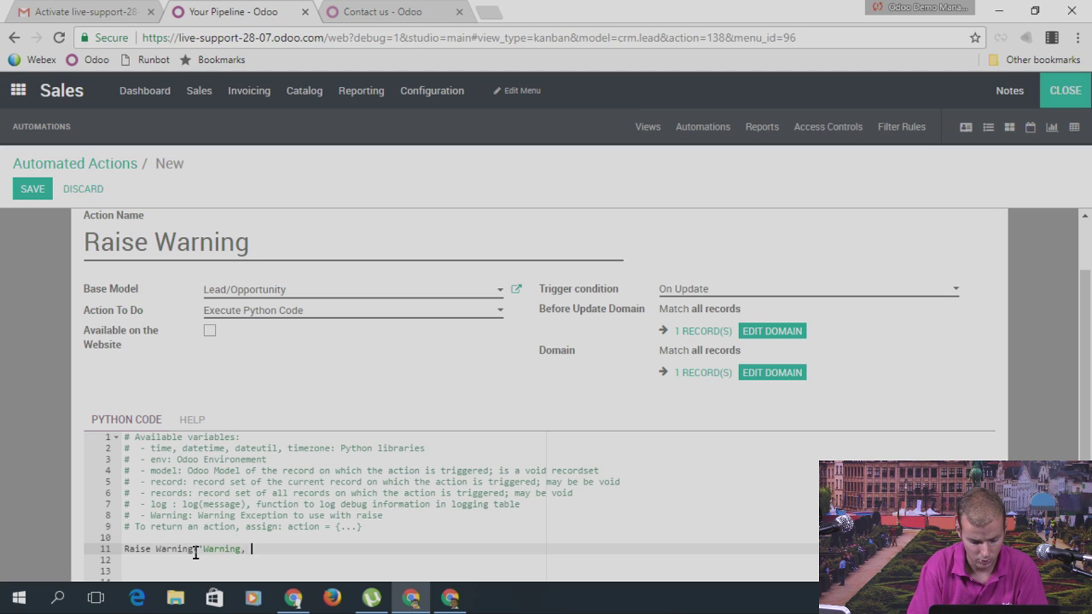
{"action": "type", "text": "pproved"}
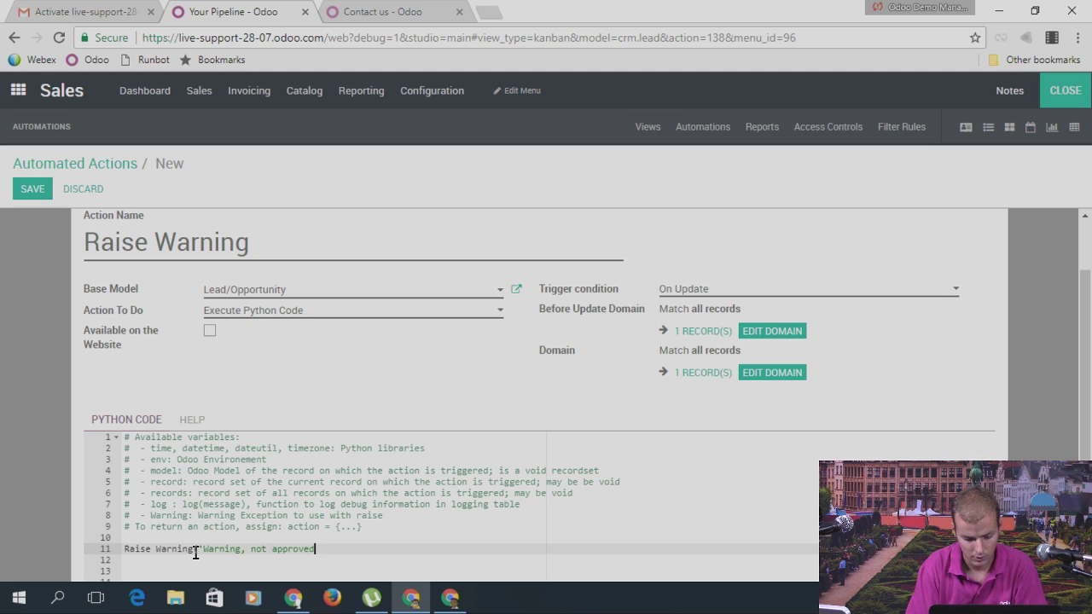
Step: Add the condition 'if not x_studio_field:' with the warning call indented beneath it
{"action": "left_click", "coordinate": [125, 549]}
{"action": "type", "text": "if "}
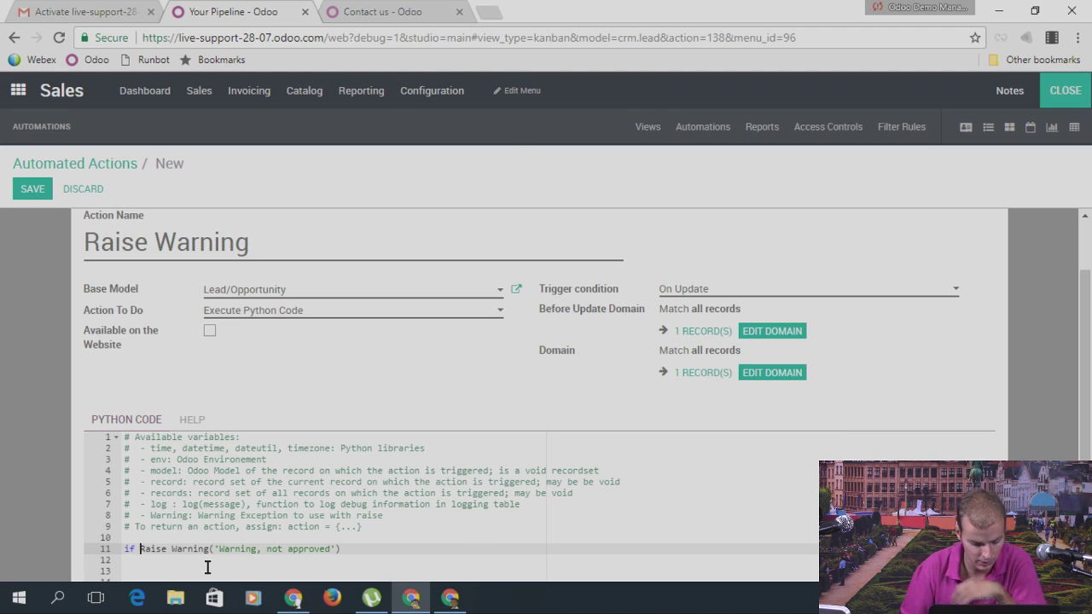
{"action": "type", "text": "x_studio"}
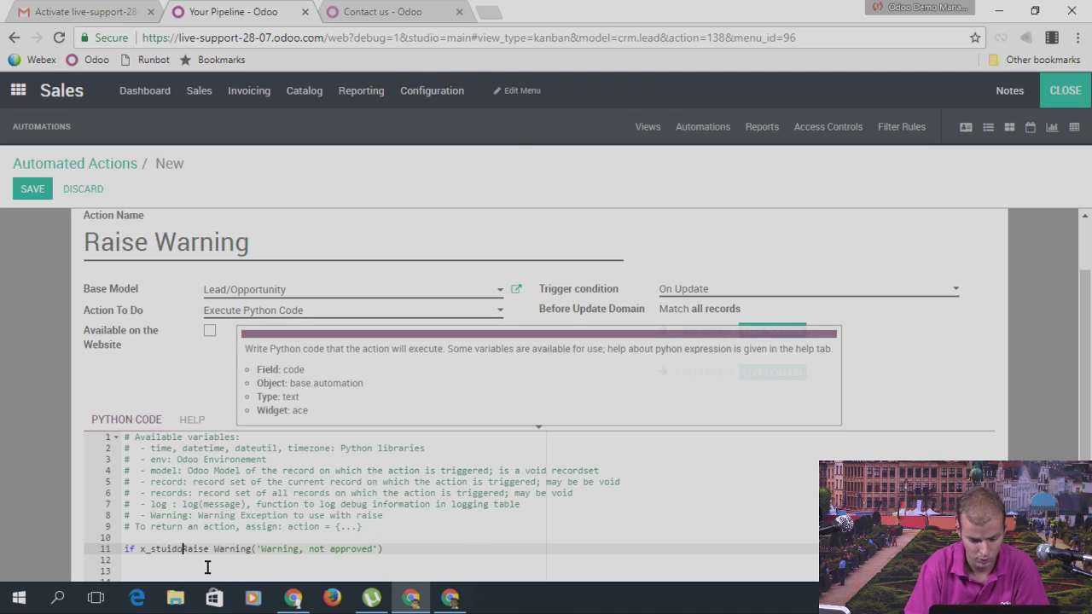
{"action": "key", "text": "Home"}
{"action": "key", "text": "BackSpace"}
{"action": "key", "text": "Return"}
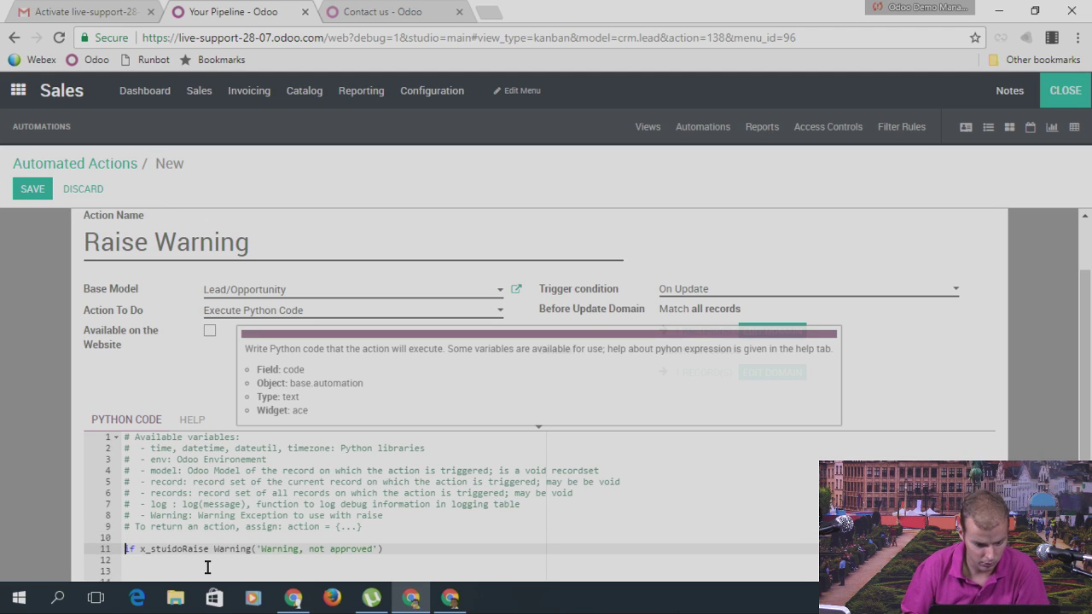
{"action": "left_click", "coordinate": [182, 550]}
{"action": "key", "text": "BackSpace"}
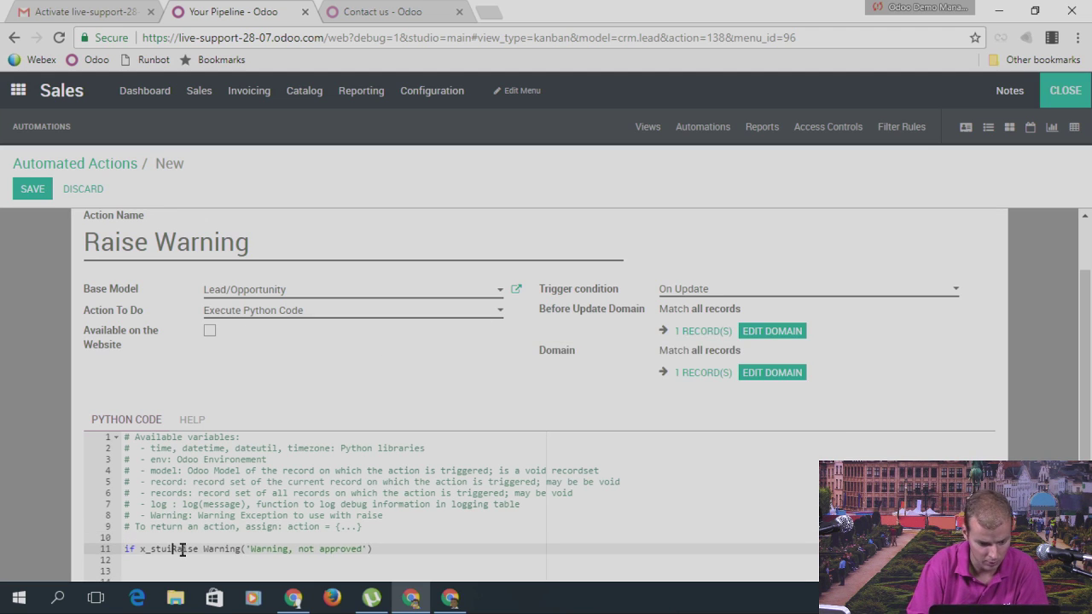
{"action": "type", "text": "o_file"}
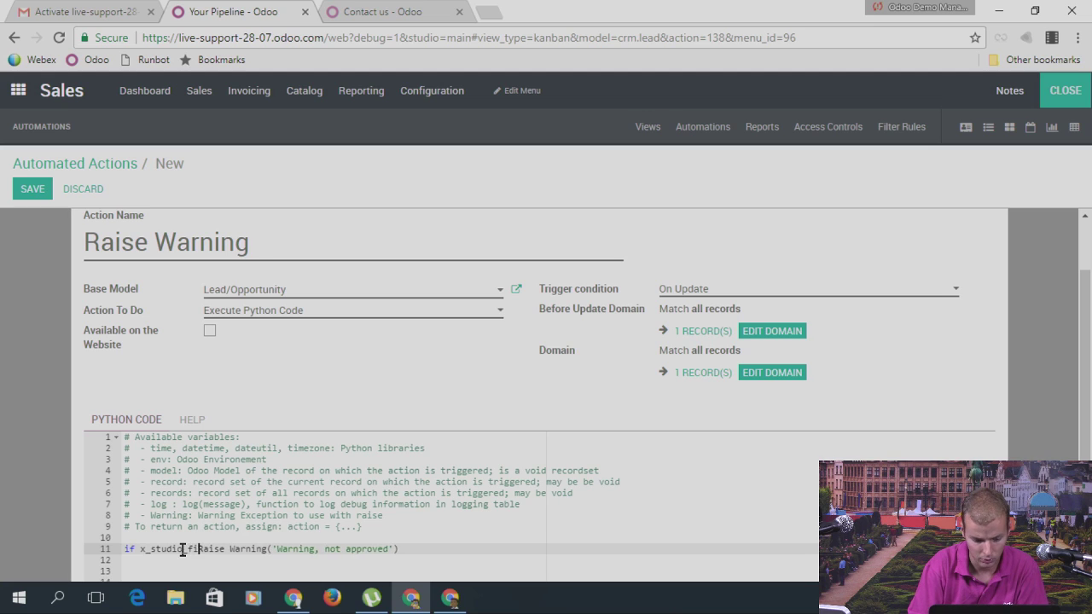
{"action": "key", "text": "BackSpace"}
{"action": "key", "text": "BackSpace"}
{"action": "type", "text": "eld"}
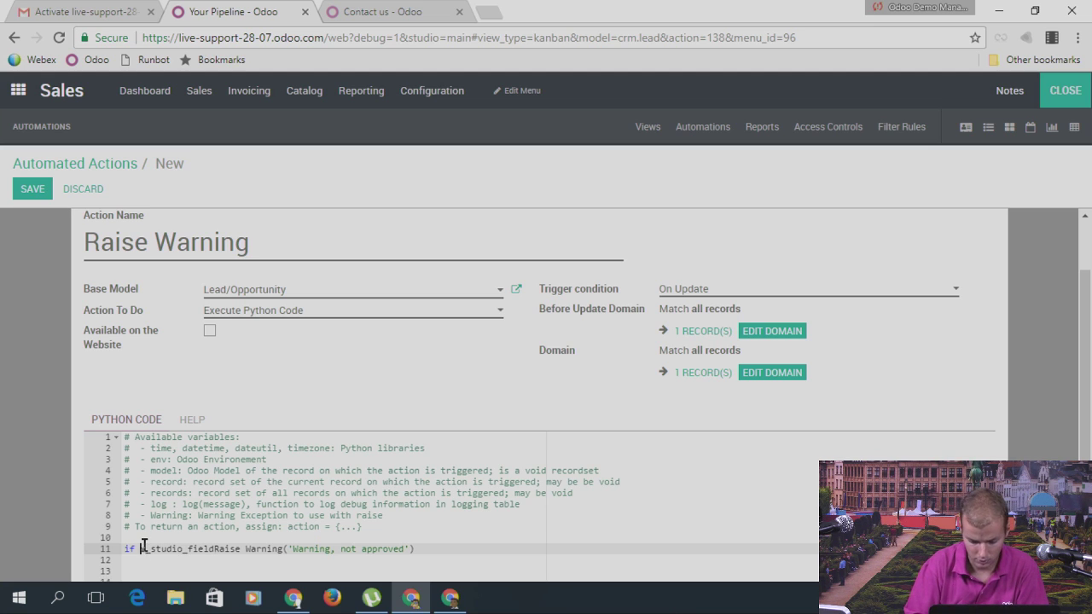
{"action": "type", "text": "not"}
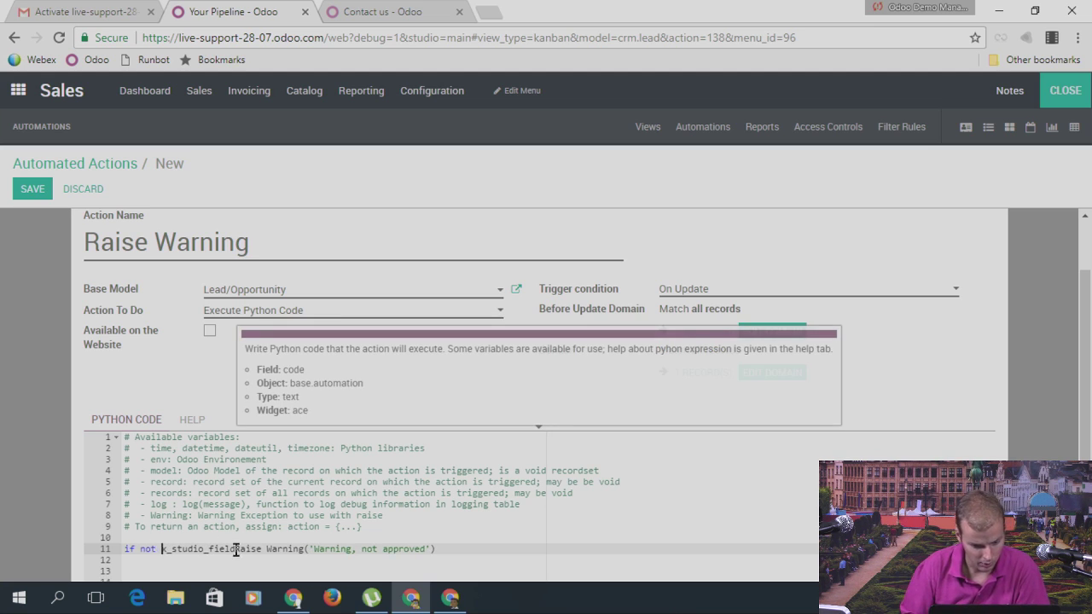
{"action": "left_click", "coordinate": [235, 550]}
{"action": "type", "text": ":"}
{"action": "key", "text": "Return"}
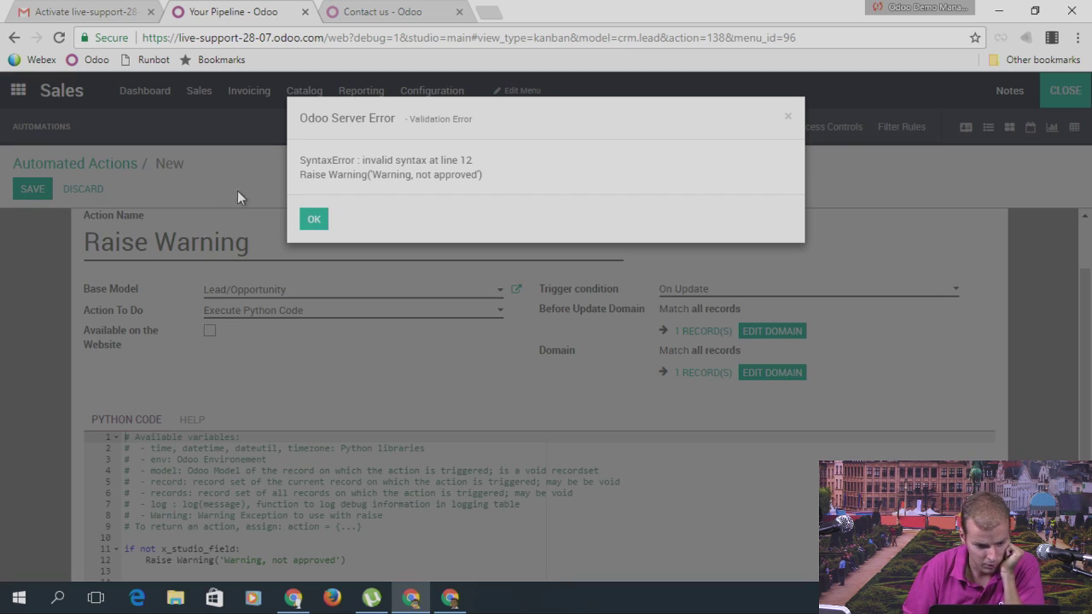
Step: Dismiss the syntax error, change the call to RaiseWarning, and save the action
{"action": "left_click", "coordinate": [314, 223]}
{"action": "left_click", "coordinate": [176, 560]}
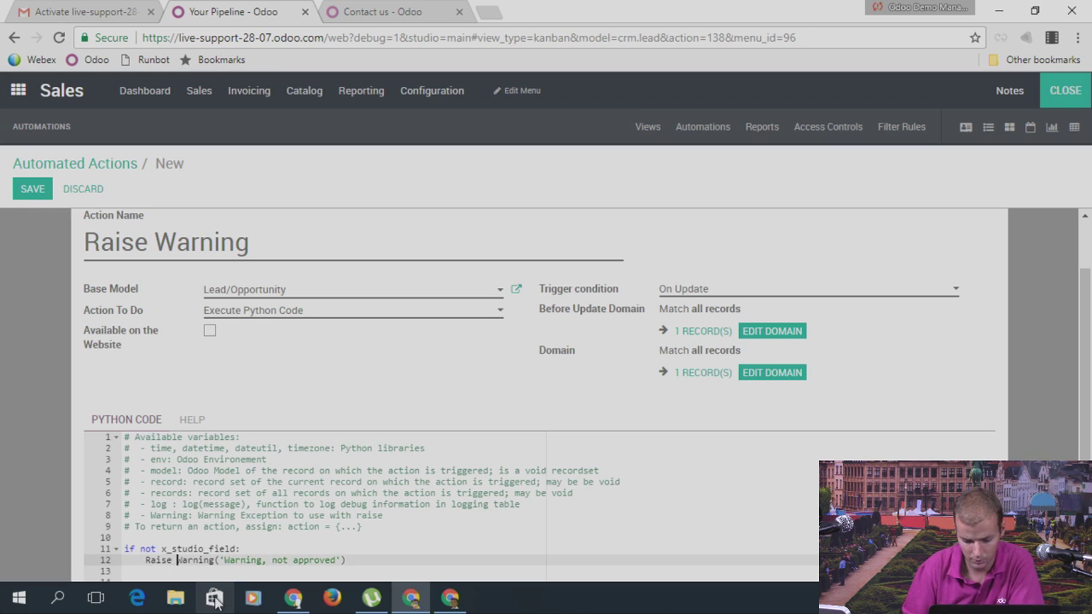
{"action": "key", "text": "BackSpace"}
{"action": "left_click", "coordinate": [29, 169]}
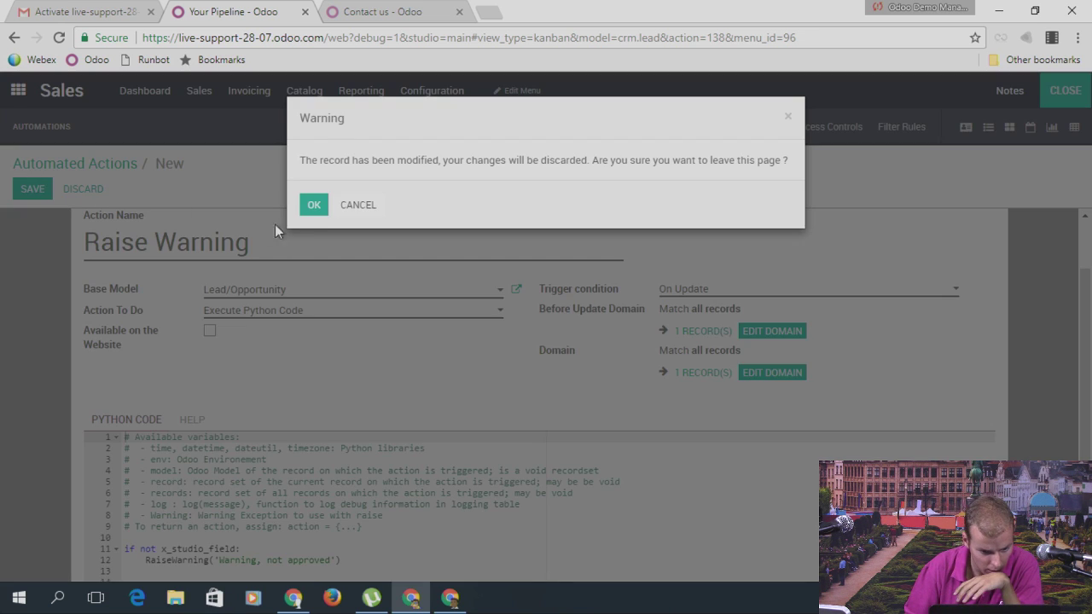
{"action": "left_click", "coordinate": [358, 205]}
{"action": "left_click", "coordinate": [34, 189]}
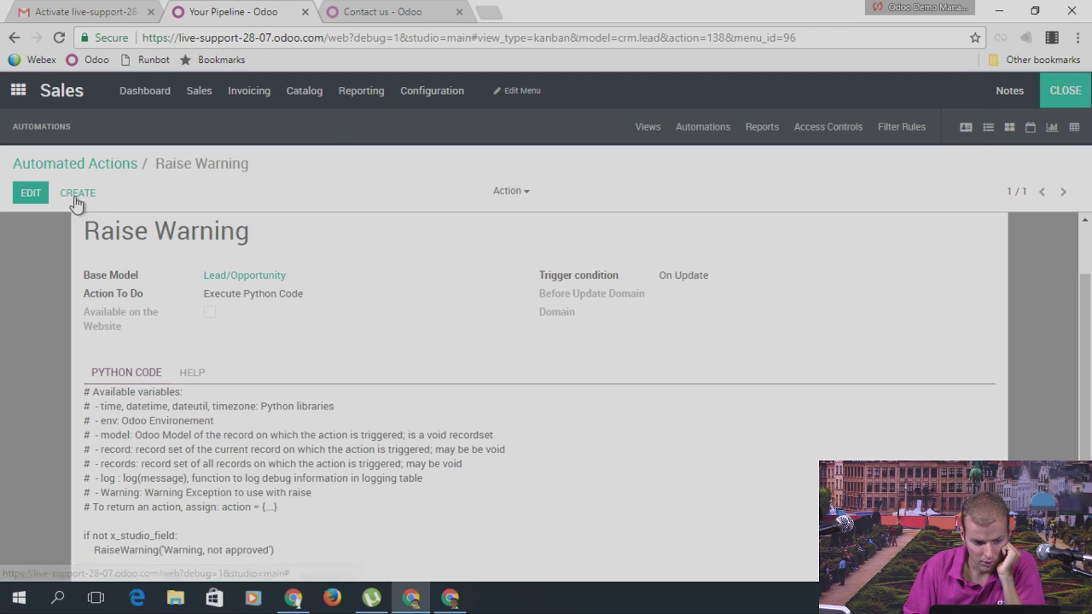
Step: Prefix the field with 'obj.' to check obj.x_studio_field, save, and leave Studio
{"action": "left_click", "coordinate": [29, 198]}
{"action": "left_click", "coordinate": [162, 553]}
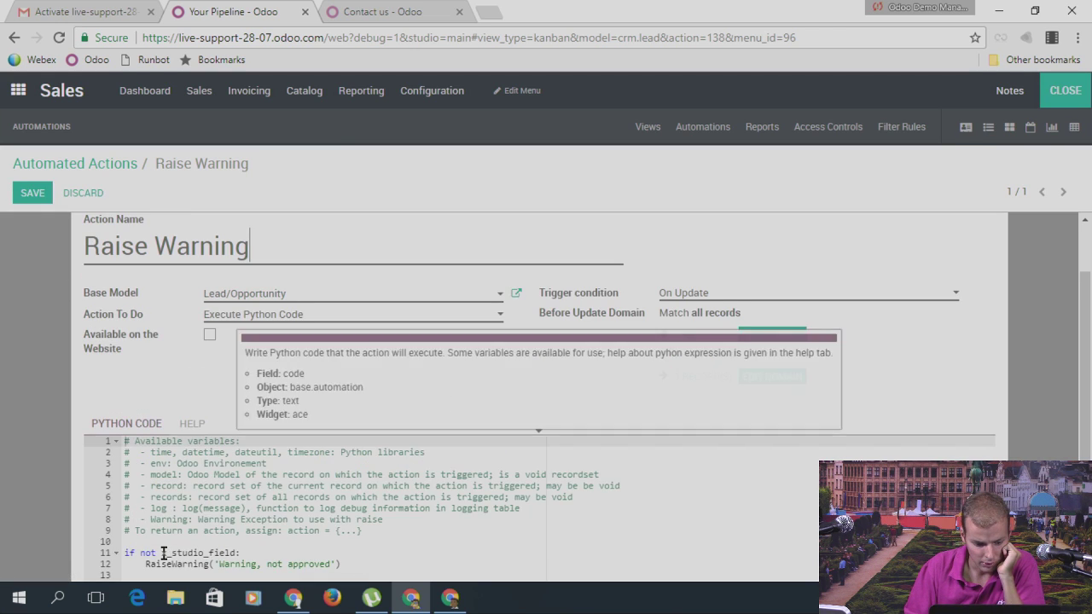
{"action": "type", "text": "obj."}
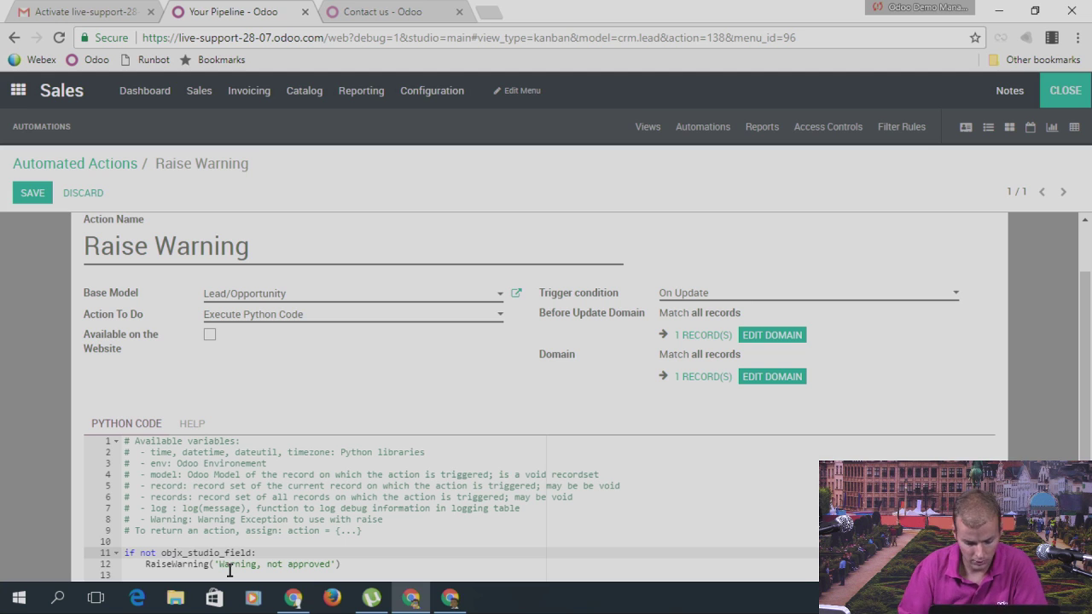
{"action": "left_click", "coordinate": [32, 193]}
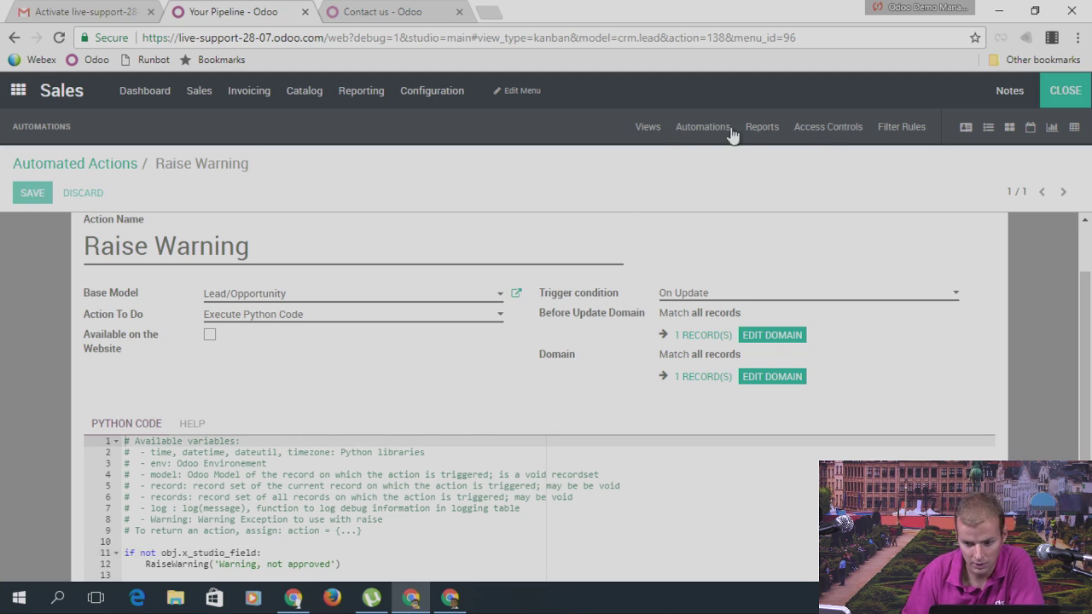
{"action": "left_click", "coordinate": [1059, 94]}
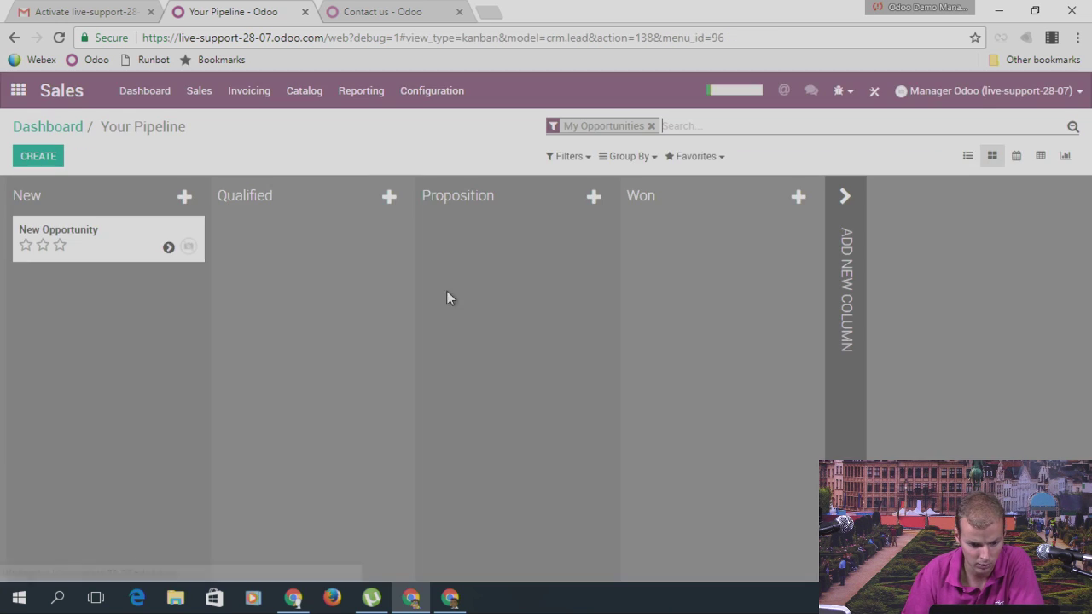
Step: From the New Opportunity record, reopen the Raise Warning automated action in Studio
{"action": "left_click", "coordinate": [122, 249]}
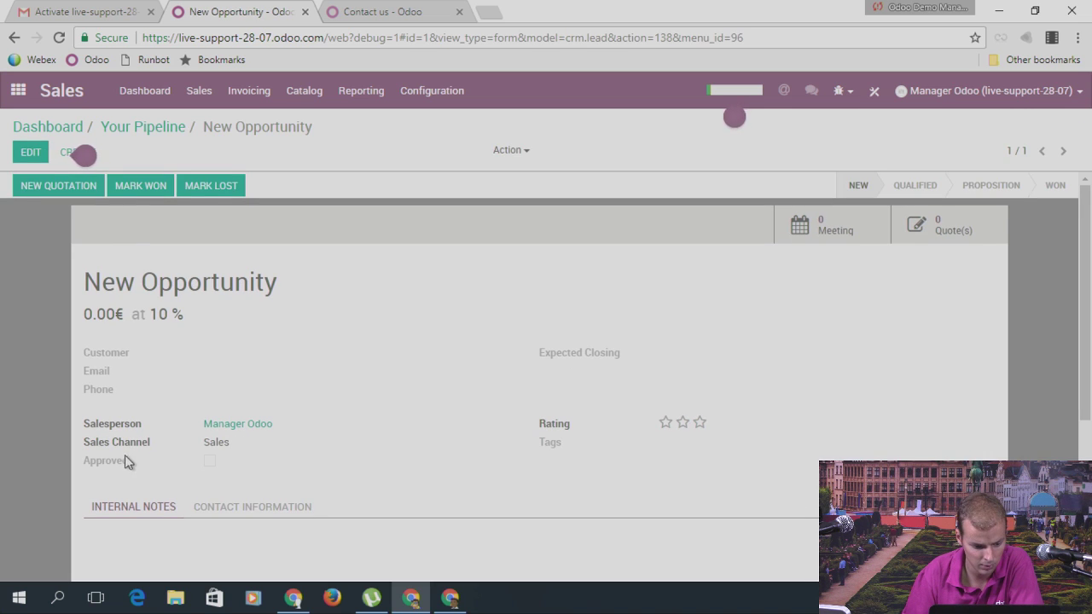
{"action": "mouse_move", "coordinate": [117, 467]}
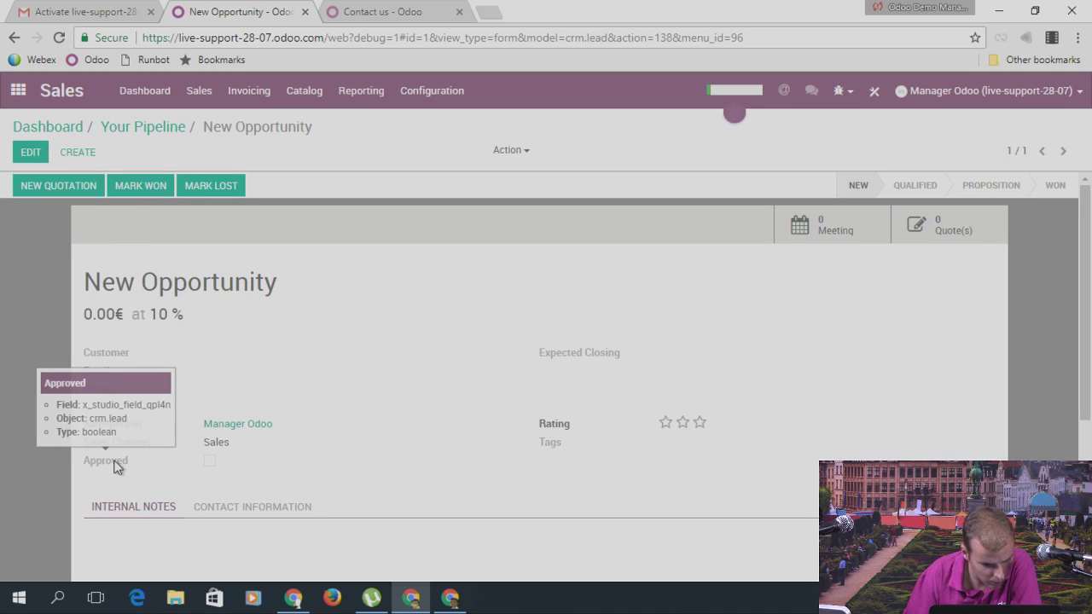
{"action": "left_click", "coordinate": [874, 91]}
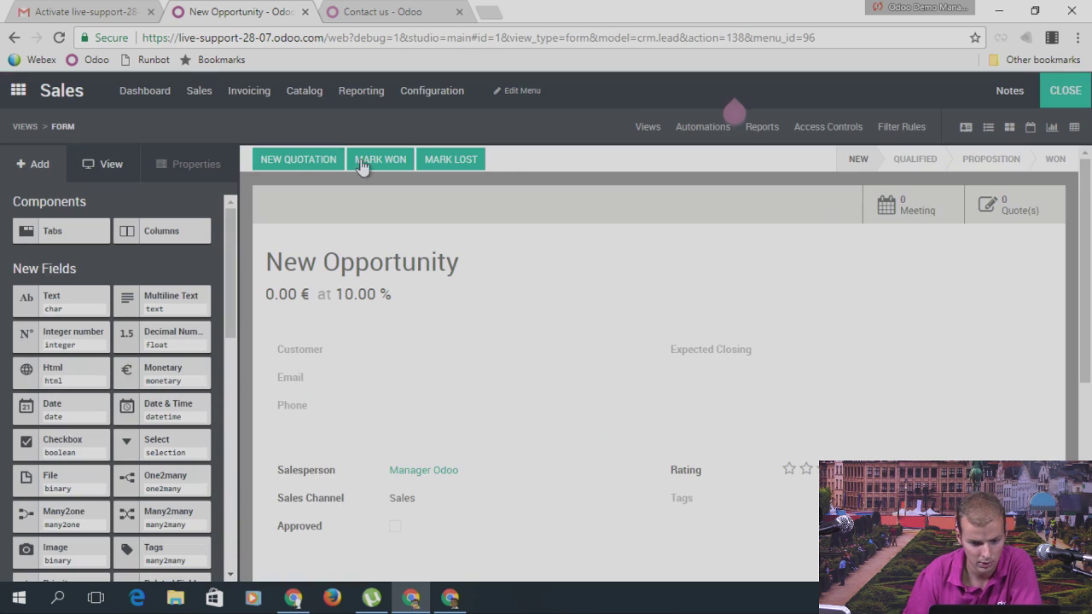
{"action": "left_click", "coordinate": [703, 130]}
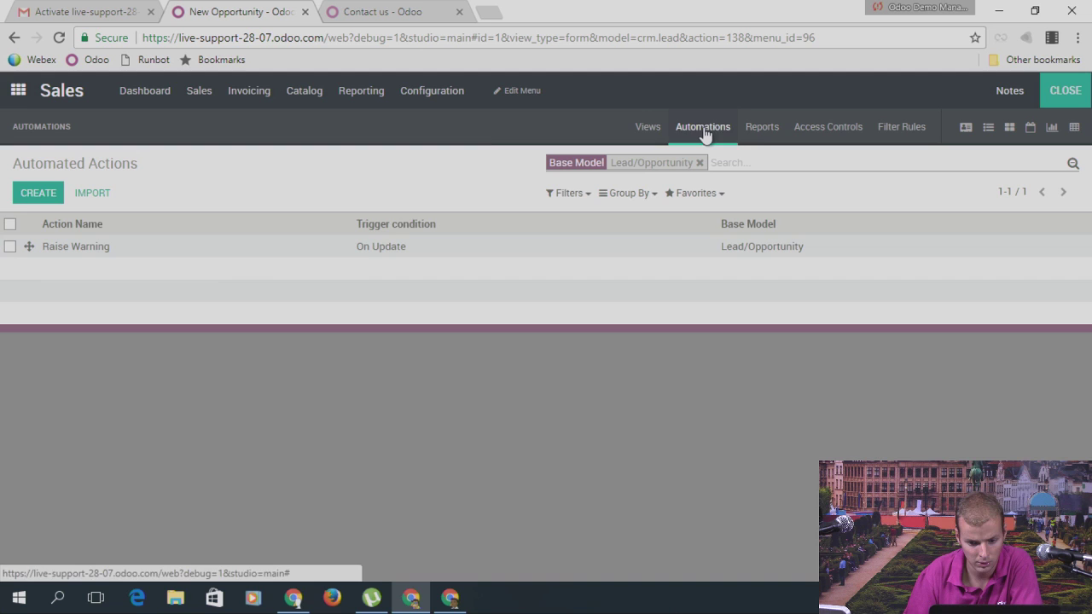
{"action": "left_click", "coordinate": [139, 260]}
Step: Change line 11 to check obj.x_studio_field_qpl4n and save the action
{"action": "left_click", "coordinate": [30, 189]}
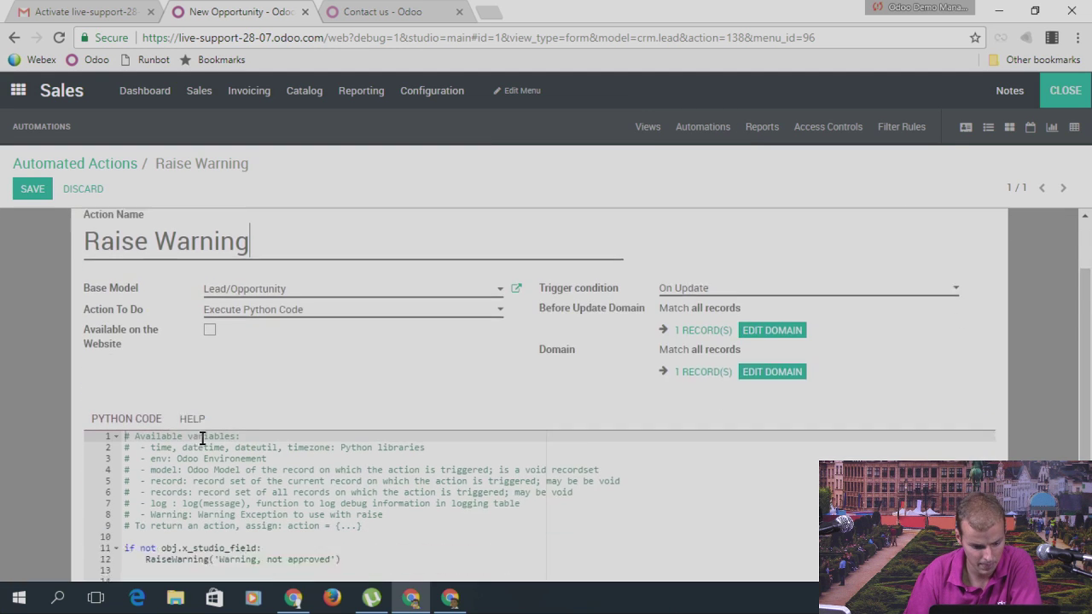
{"action": "scroll", "coordinate": [198, 509], "scroll_direction": "down", "scroll_amount": 1}
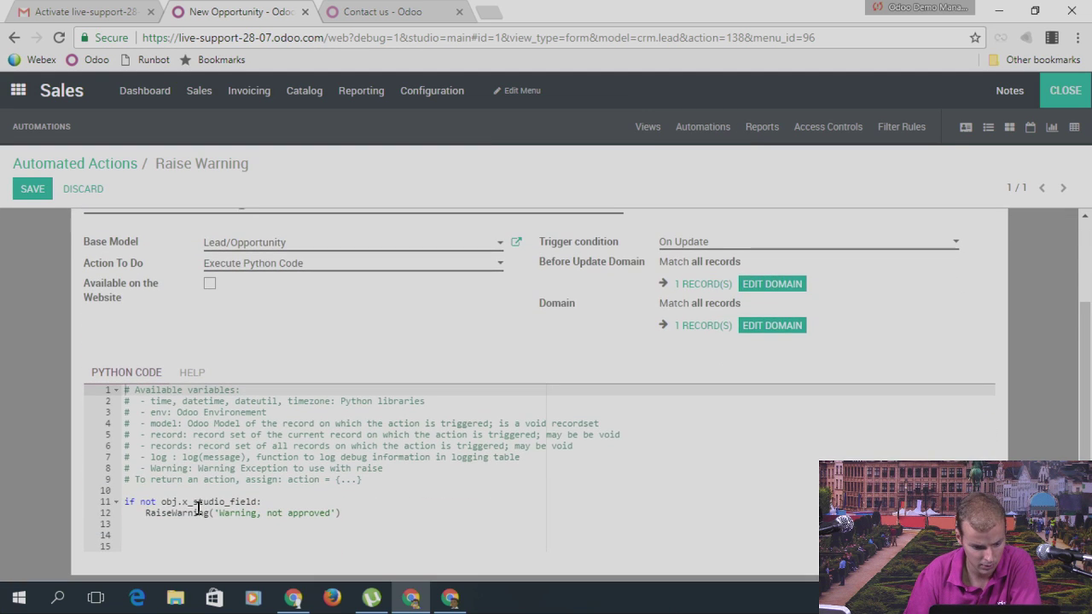
{"action": "left_click", "coordinate": [255, 504]}
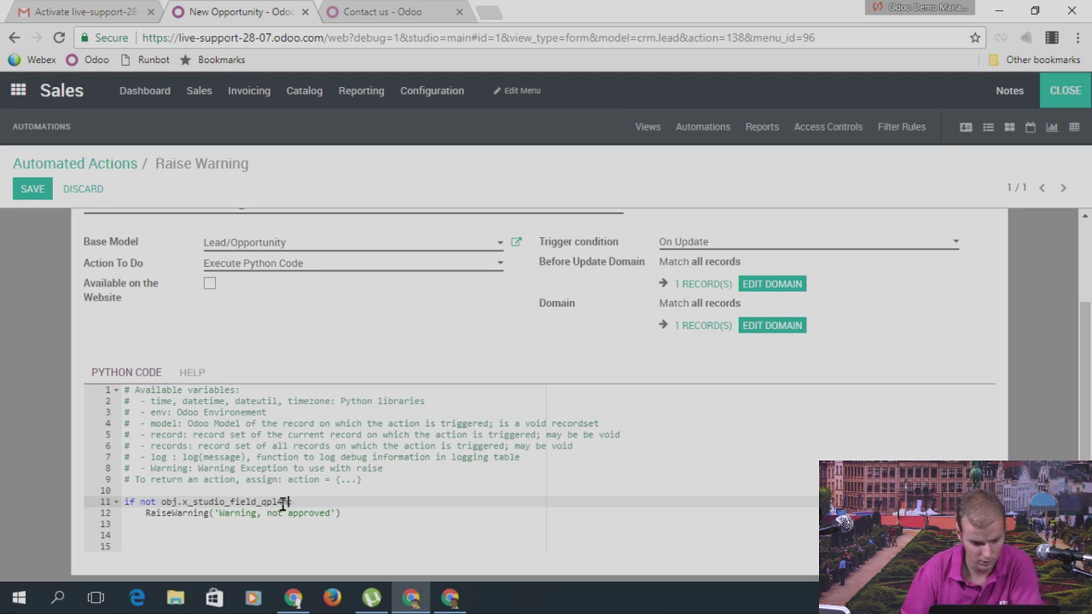
{"action": "left_click", "coordinate": [32, 188]}
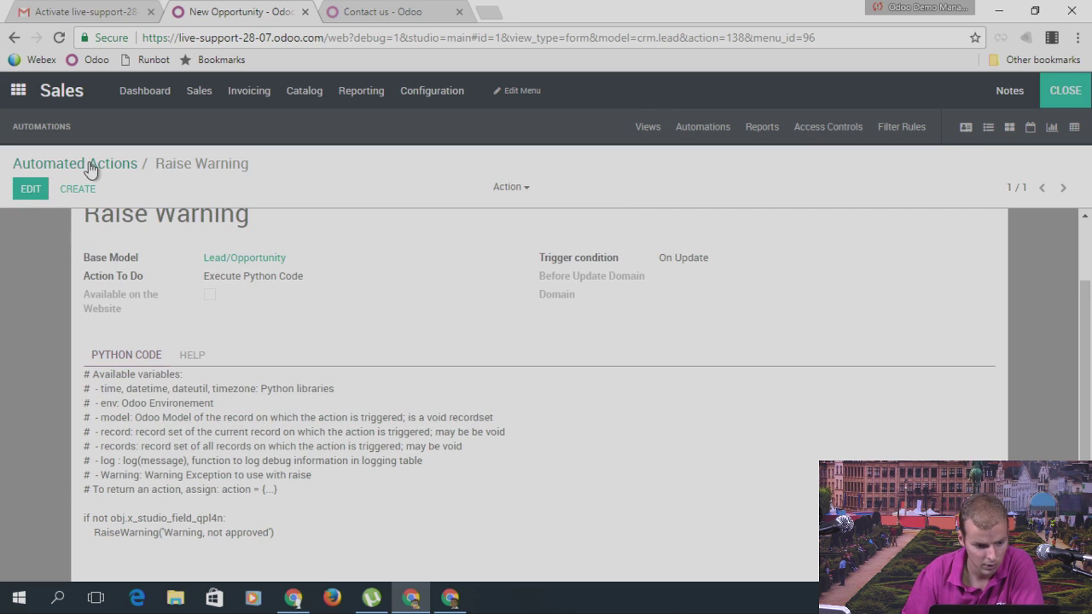
Step: Leave Studio and show the opportunity pipeline as kanban stage columns
{"action": "left_click", "coordinate": [85, 163]}
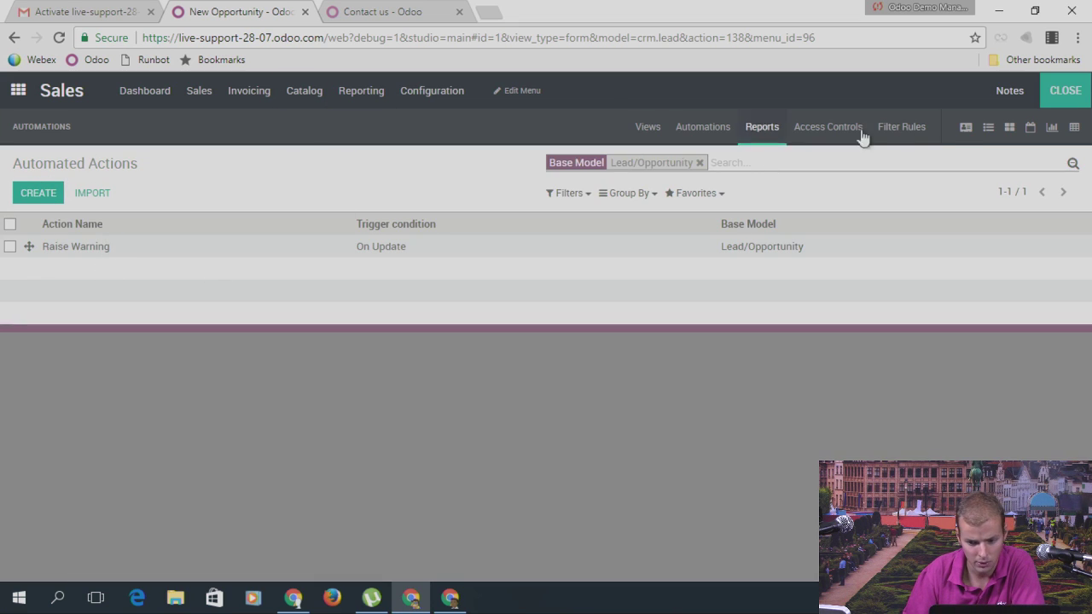
{"action": "left_click", "coordinate": [1077, 103]}
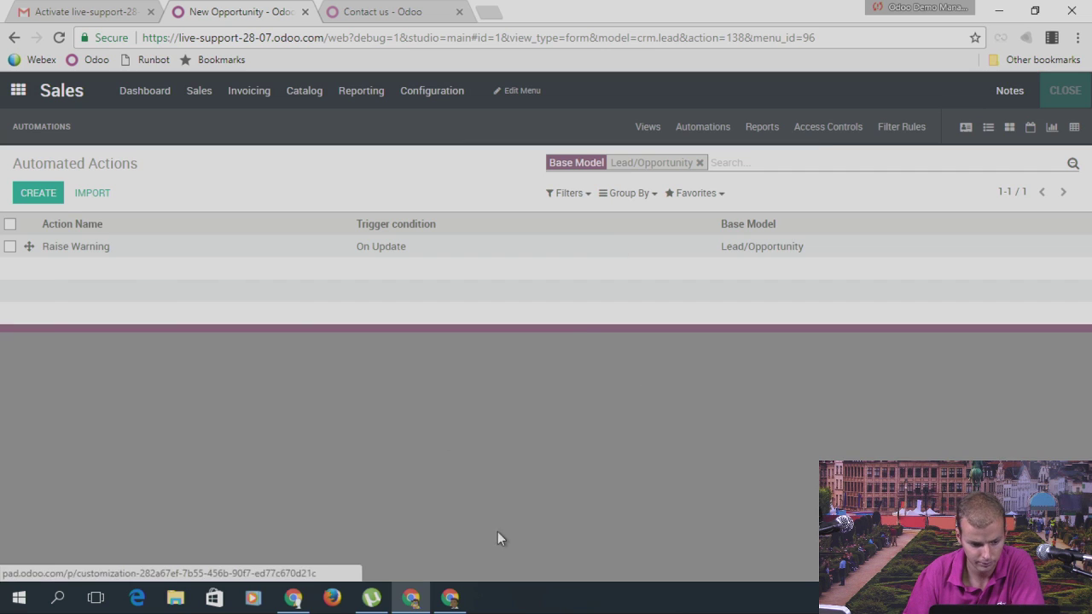
{"action": "scroll", "coordinate": [182, 429], "scroll_direction": "down", "scroll_amount": 2}
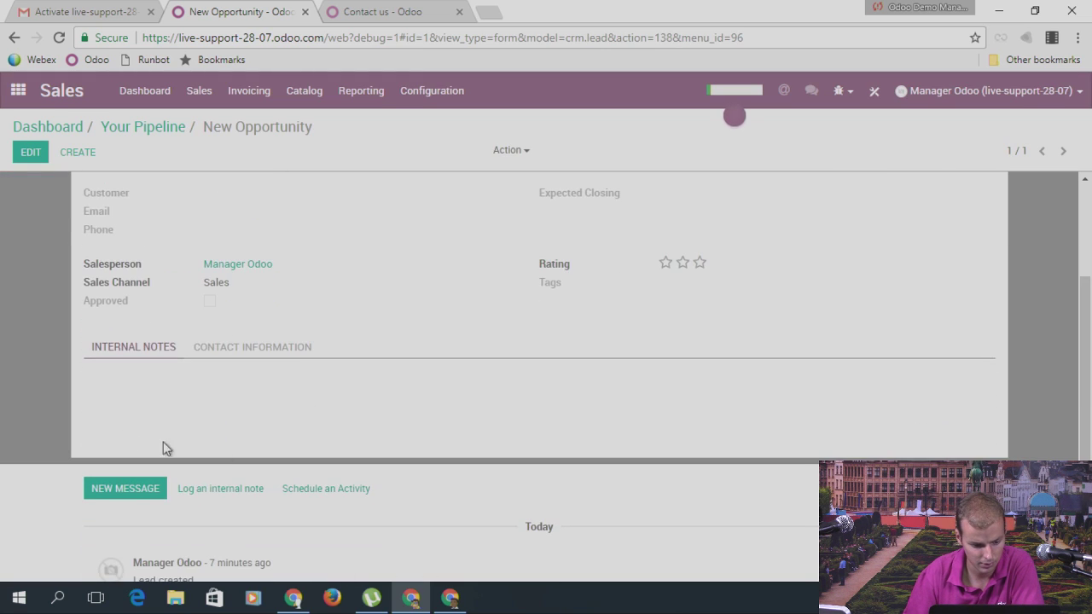
{"action": "scroll", "coordinate": [229, 363], "scroll_direction": "up", "scroll_amount": 2}
{"action": "left_click", "coordinate": [162, 130]}
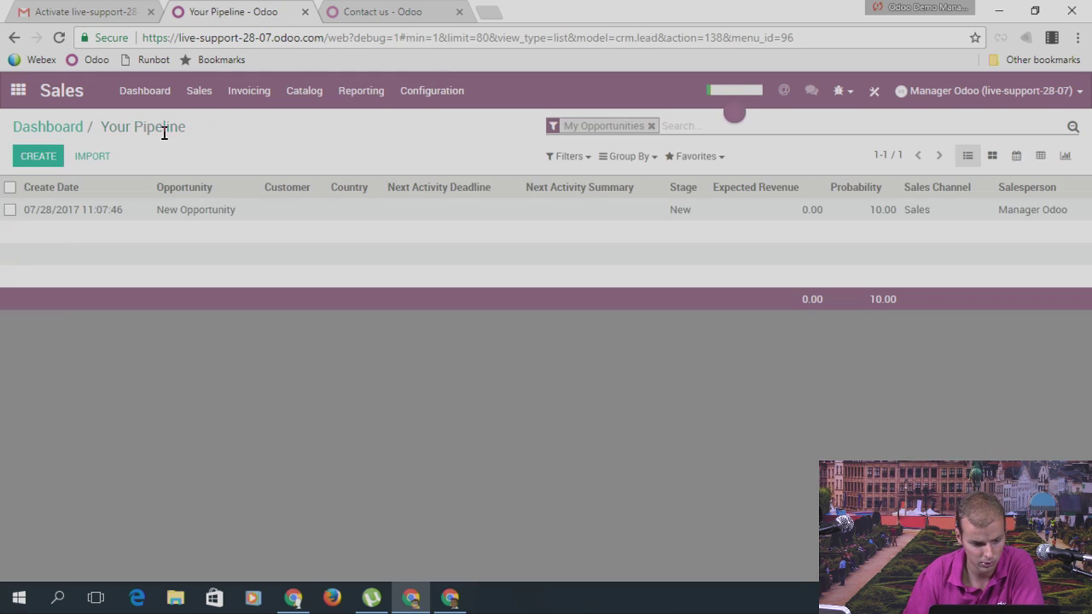
{"action": "left_click", "coordinate": [991, 157]}
Step: Drag New Opportunity to Qualified, inspect the 'obj is not defined' error, and close it
{"action": "left_click_drag", "start_coordinate": [97, 246], "coordinate": [298, 246]}
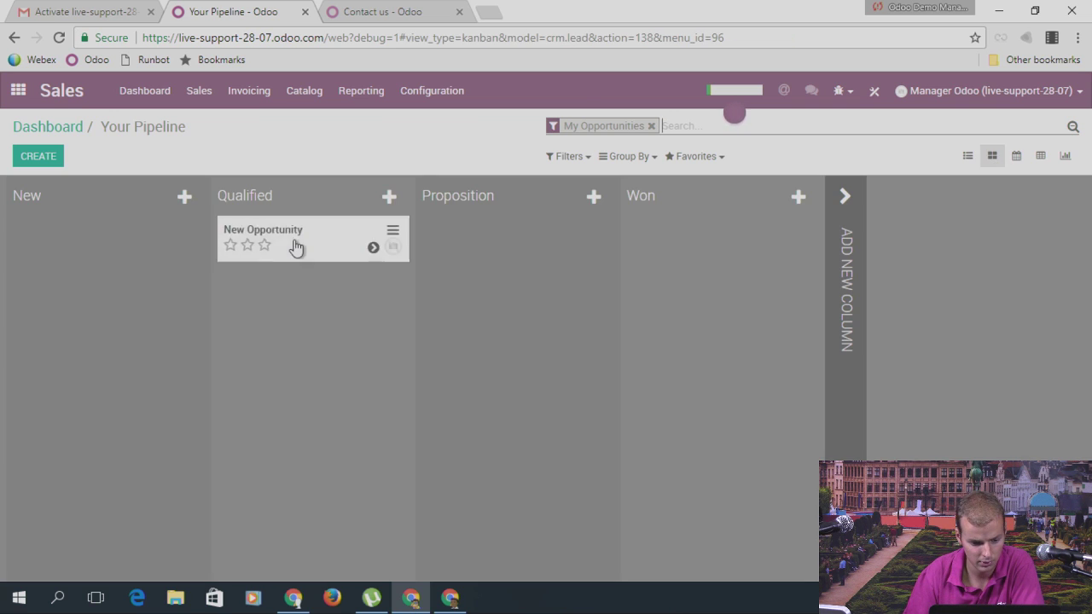
{"action": "left_click", "coordinate": [536, 239]}
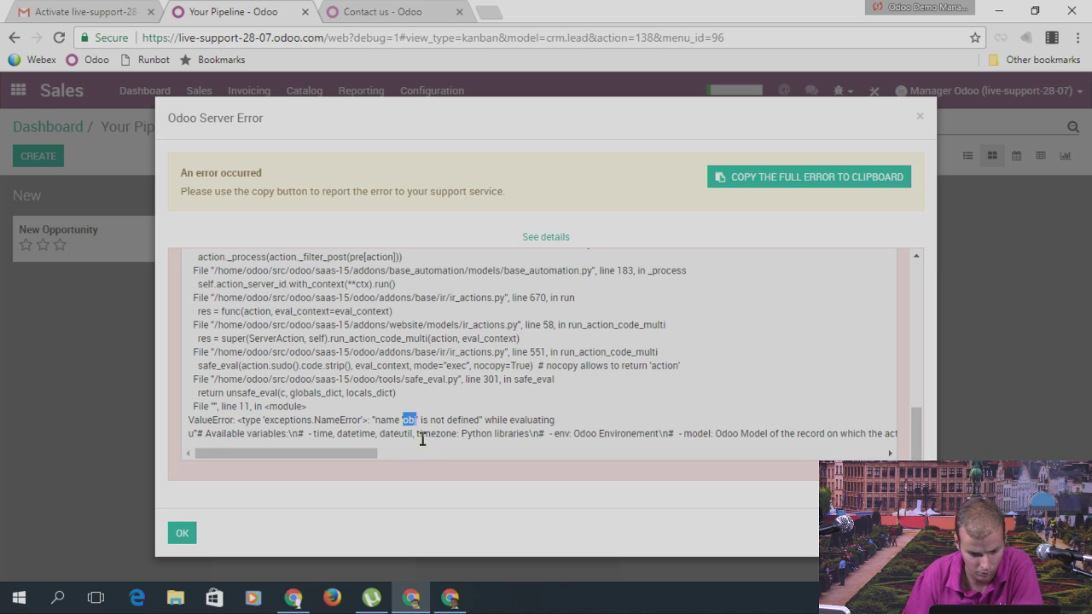
{"action": "left_click", "coordinate": [920, 118]}
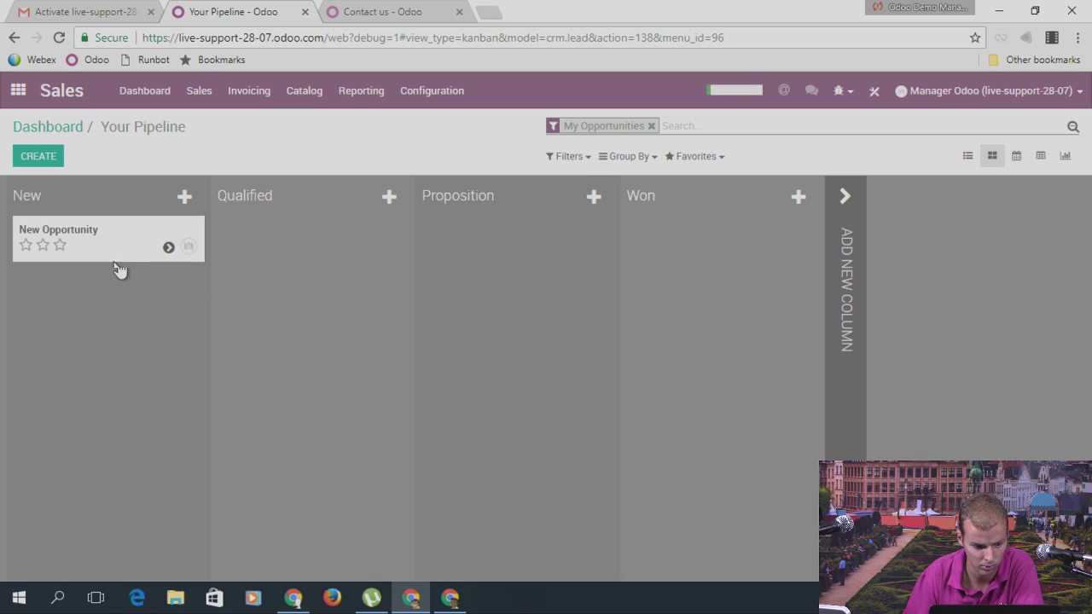
Step: In Studio, change obj to object on line 11 of Raise Warning and save
{"action": "left_click", "coordinate": [875, 90]}
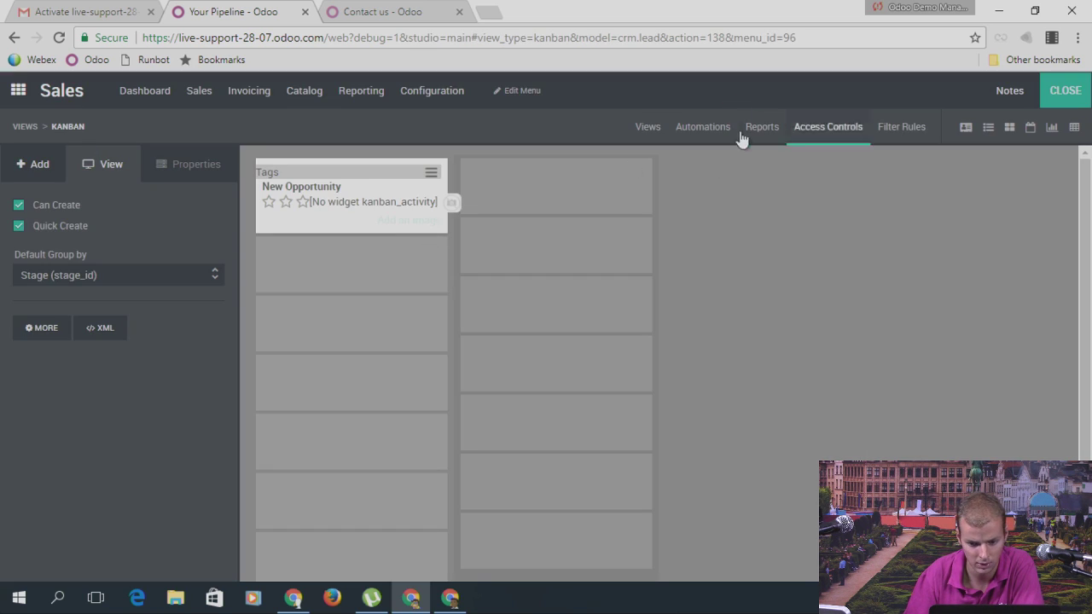
{"action": "left_click", "coordinate": [703, 128]}
{"action": "left_click", "coordinate": [86, 246]}
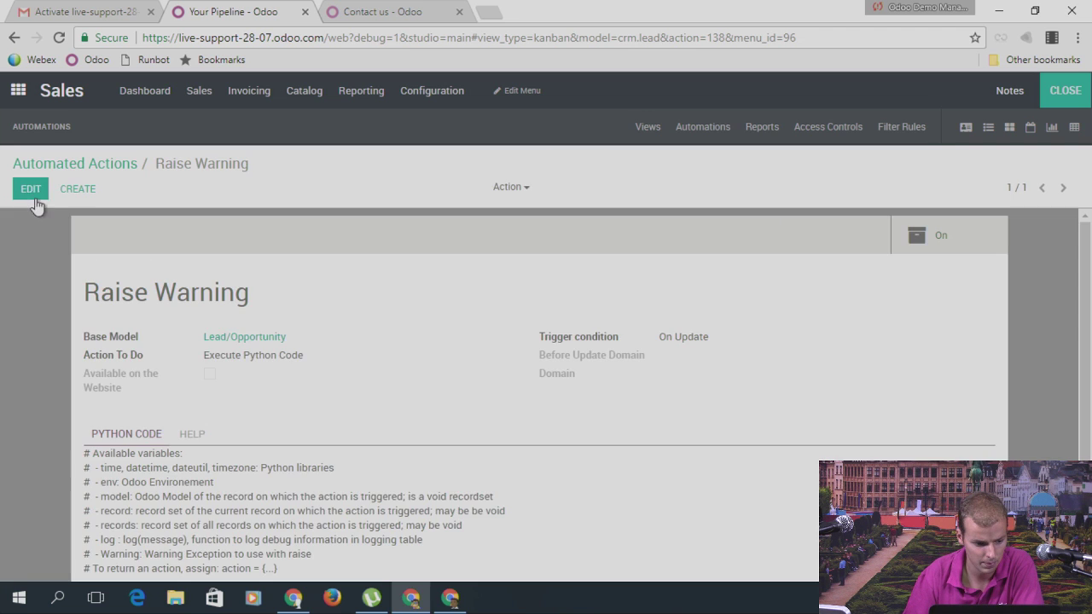
{"action": "left_click", "coordinate": [34, 196]}
{"action": "scroll", "coordinate": [195, 461], "scroll_direction": "down", "scroll_amount": 2}
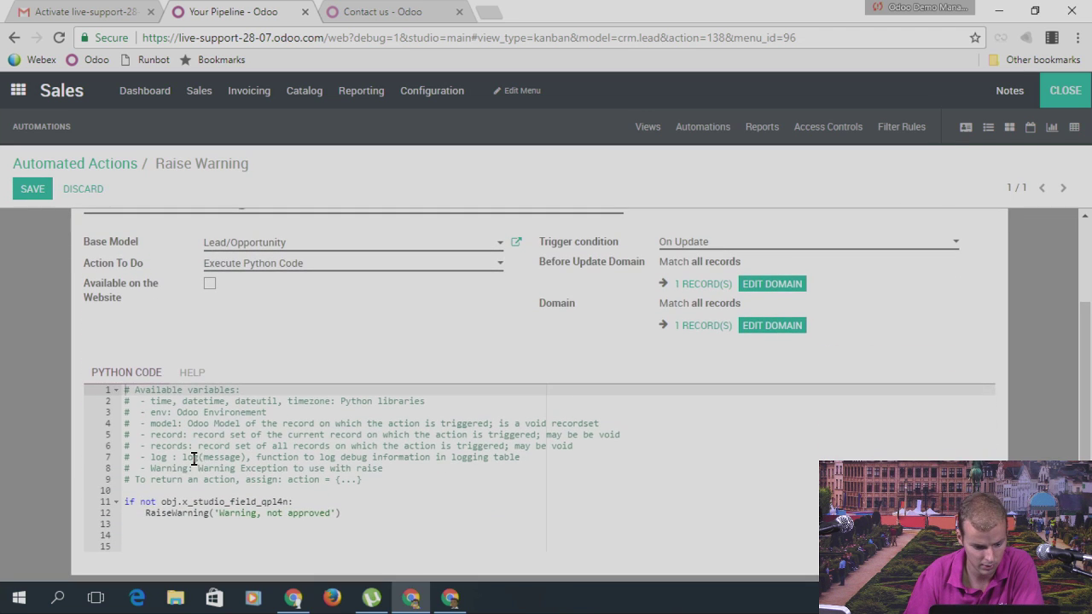
{"action": "left_click", "coordinate": [178, 503]}
{"action": "type", "text": "ect"}
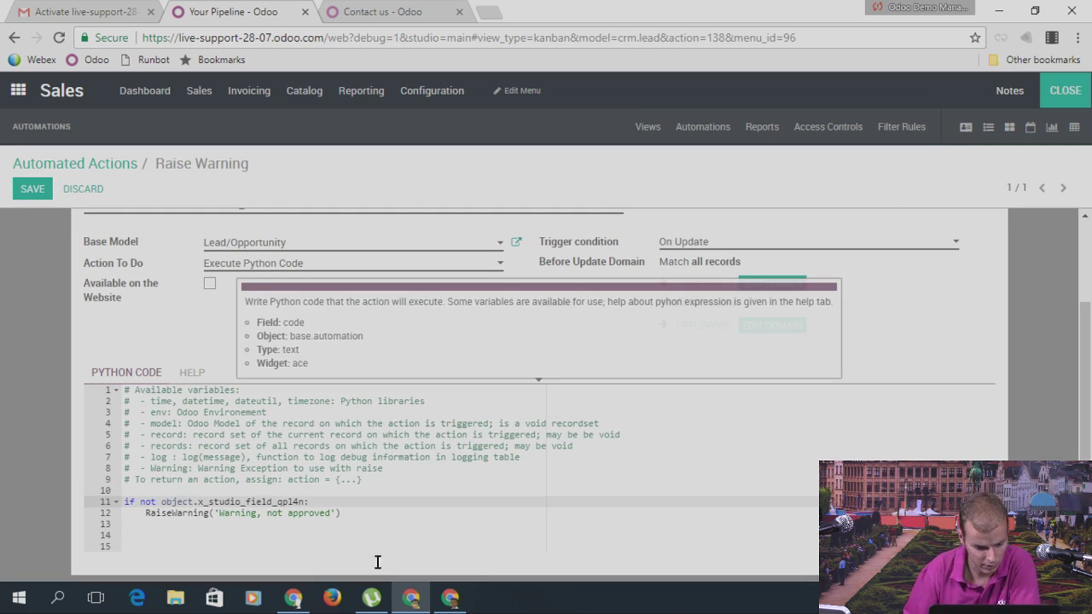
{"action": "left_click", "coordinate": [32, 189]}
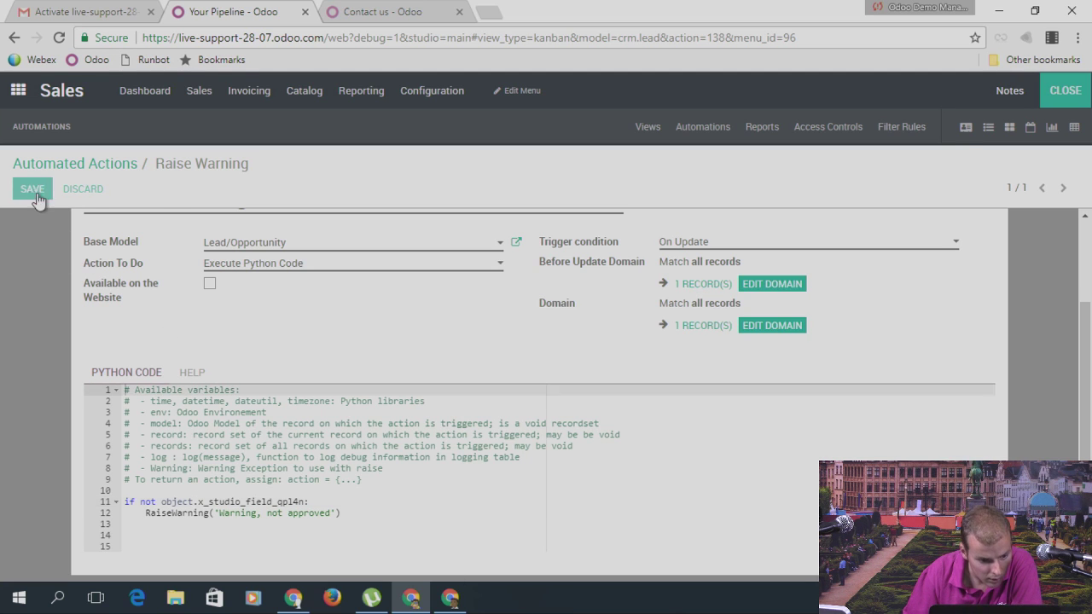
Step: Retest moving New Opportunity to Qualified and close the 'object is not defined' error
{"action": "left_click", "coordinate": [59, 162]}
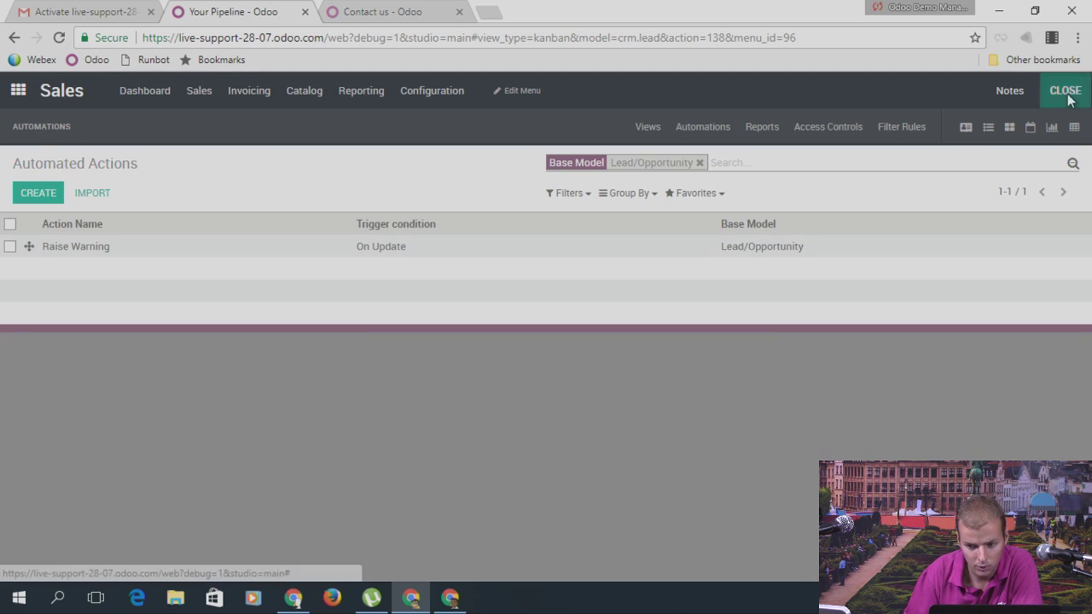
{"action": "left_click", "coordinate": [1065, 90]}
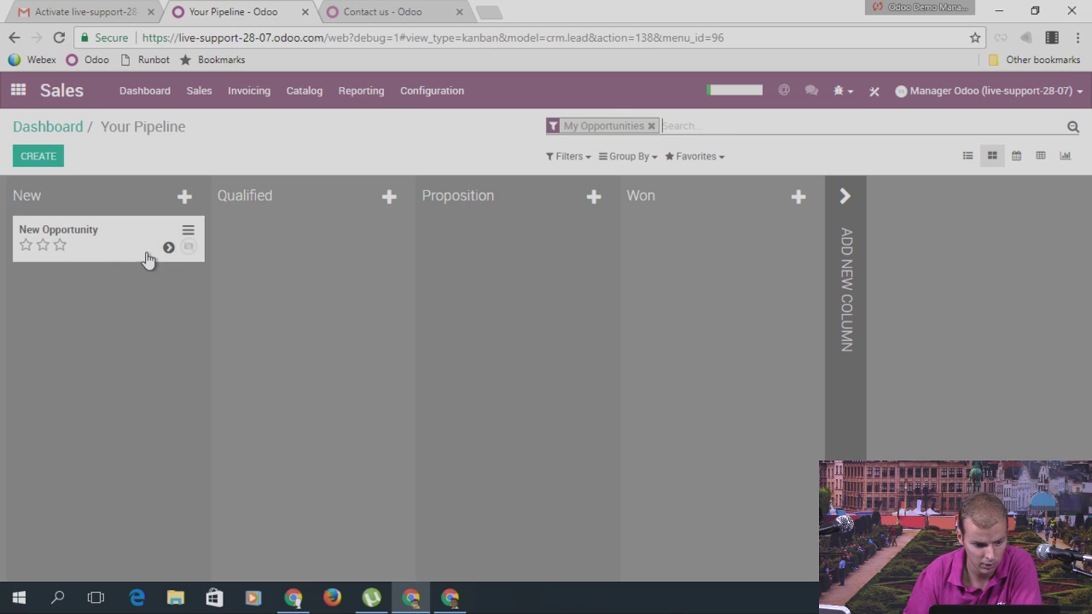
{"action": "left_click_drag", "start_coordinate": [147, 259], "coordinate": [335, 250]}
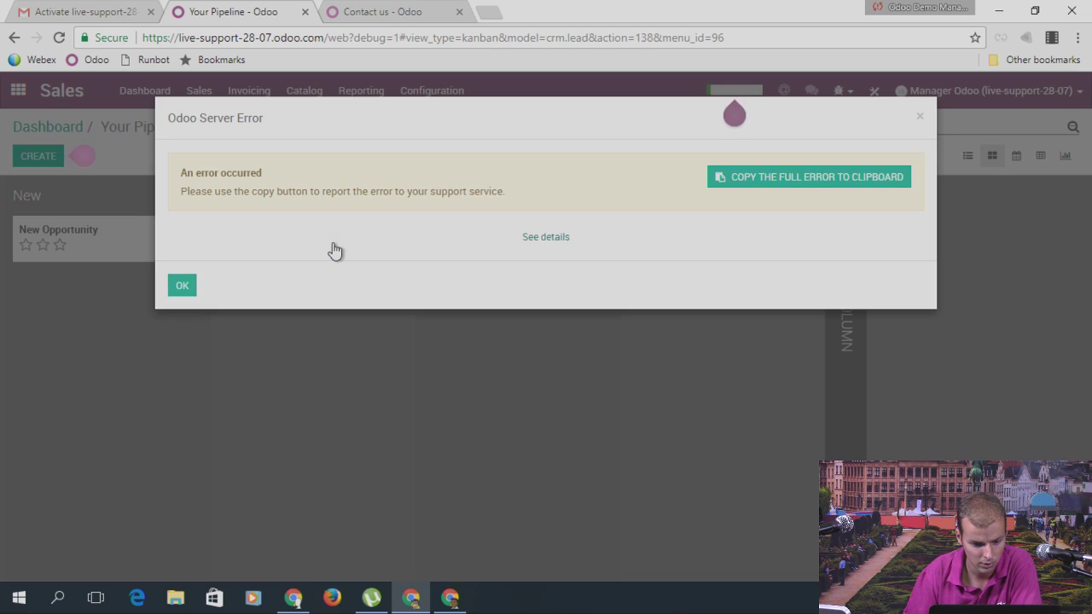
{"action": "left_click", "coordinate": [547, 236]}
{"action": "scroll", "coordinate": [547, 316], "scroll_direction": "down", "scroll_amount": 5}
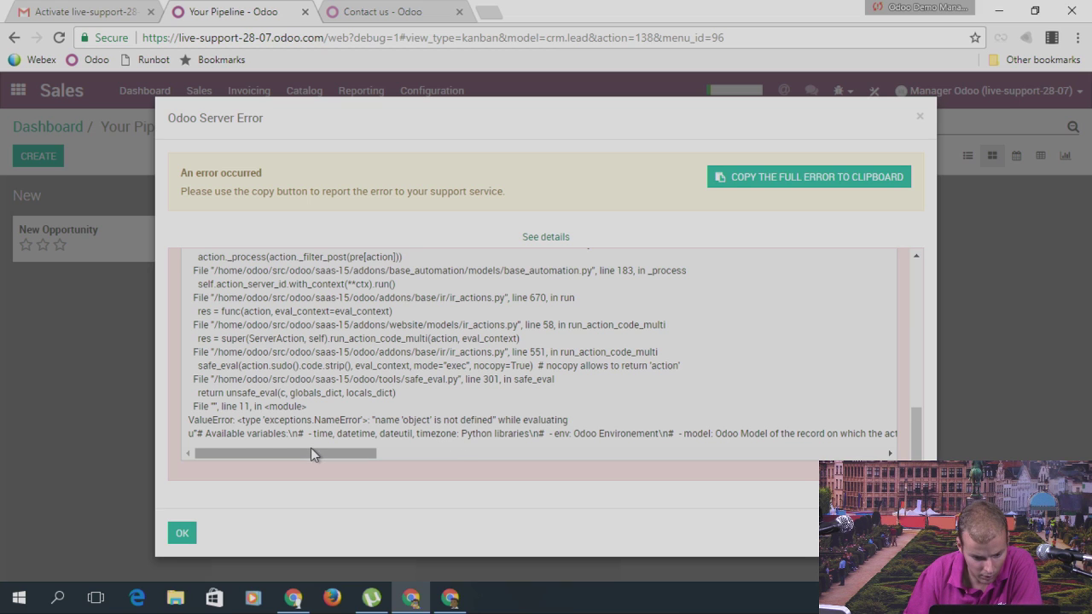
{"action": "left_click", "coordinate": [919, 117]}
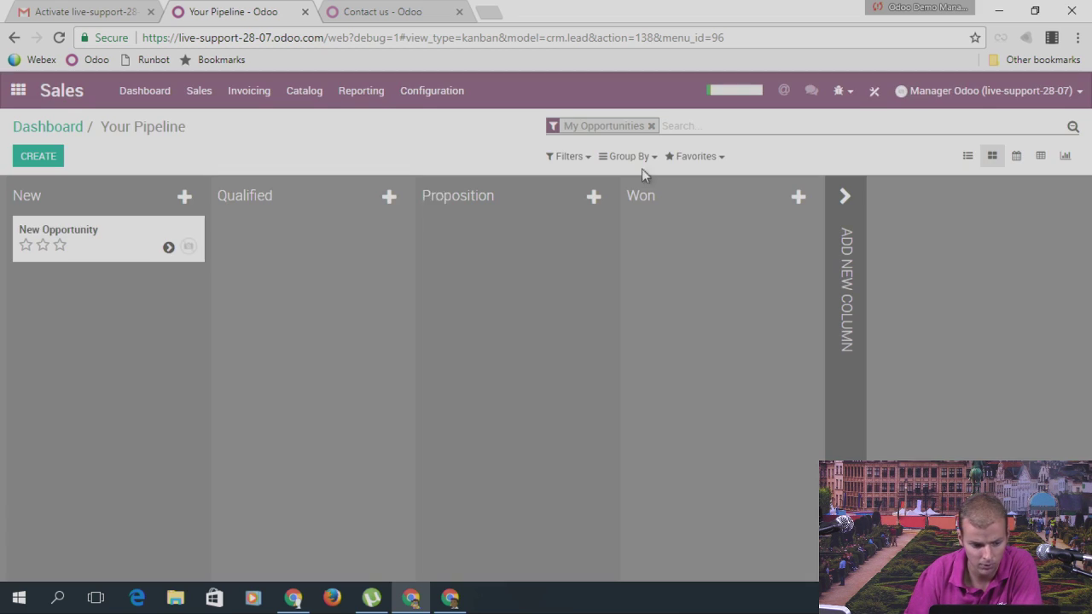
Step: In Studio, replace object with record on line 11 of Raise Warning and save
{"action": "left_click", "coordinate": [874, 90]}
{"action": "left_click", "coordinate": [705, 126]}
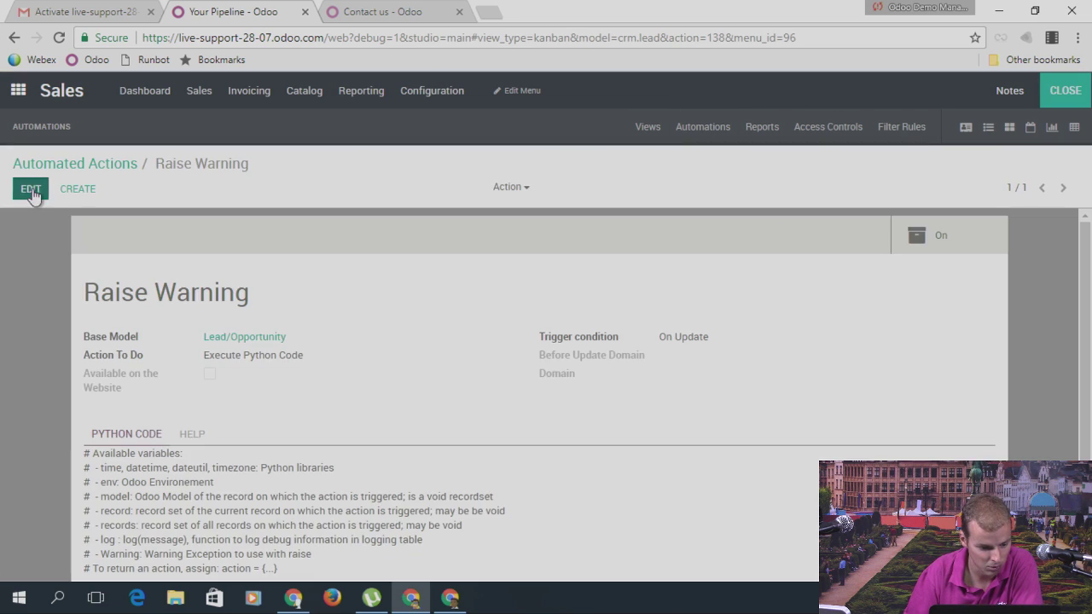
{"action": "left_click", "coordinate": [31, 188]}
{"action": "scroll", "coordinate": [194, 445], "scroll_direction": "down", "scroll_amount": 2}
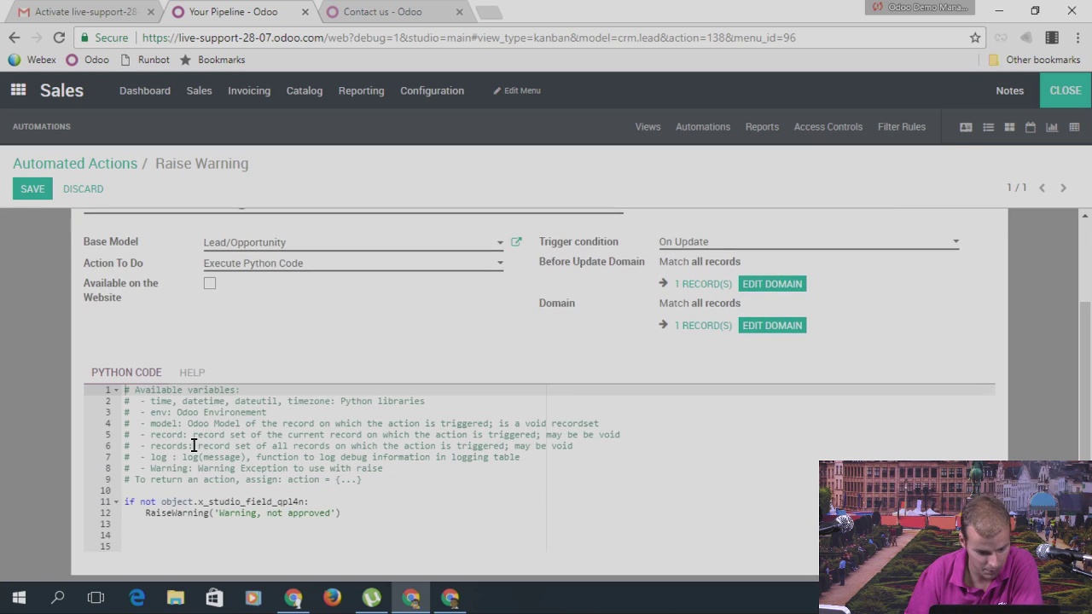
{"action": "double_click", "coordinate": [171, 503]}
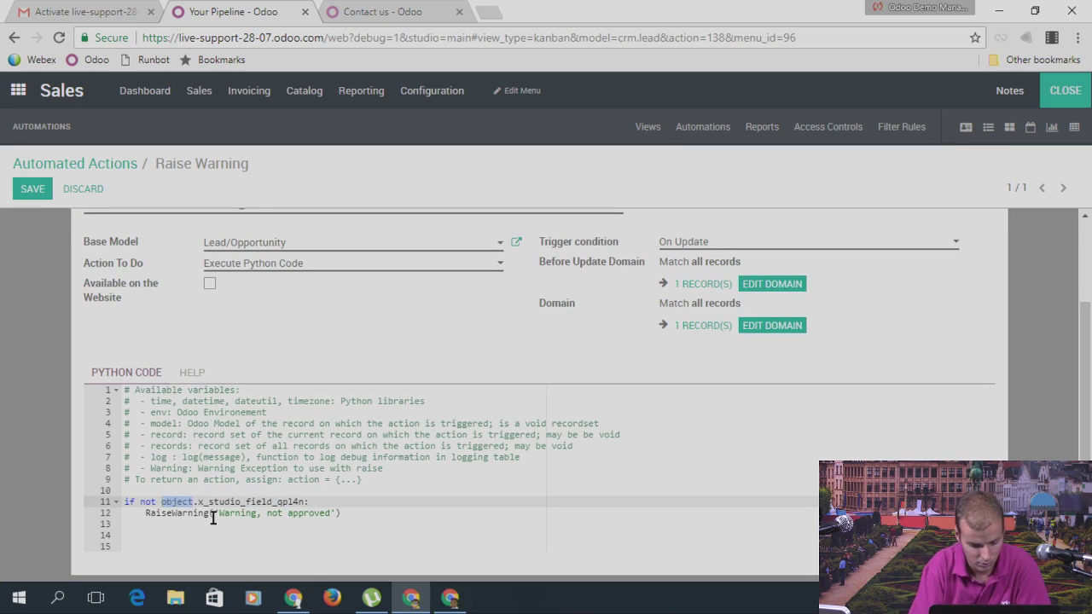
{"action": "type", "text": "record."}
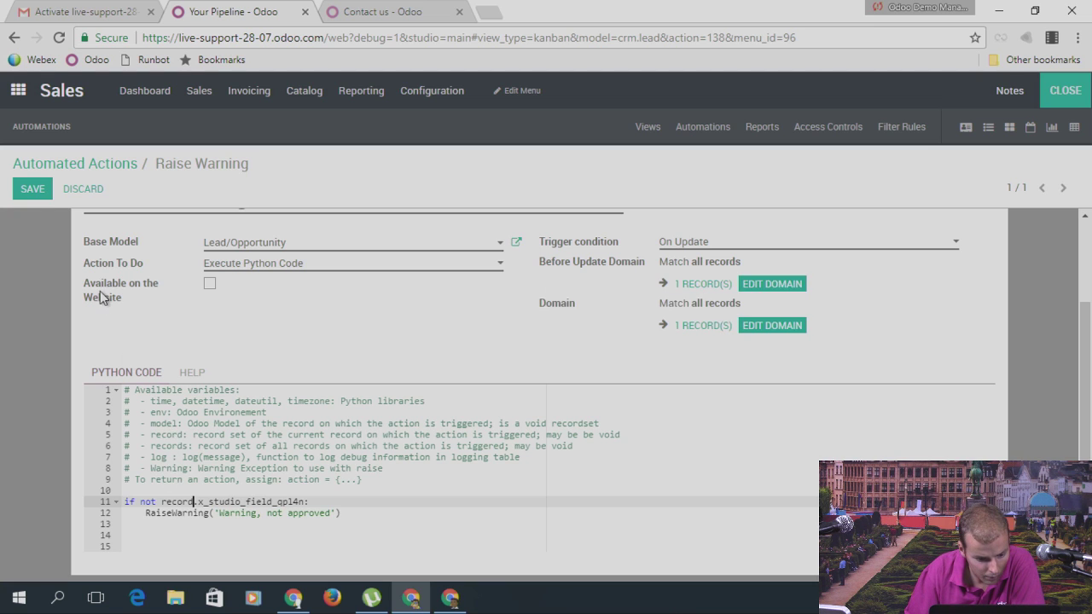
{"action": "left_click", "coordinate": [32, 190]}
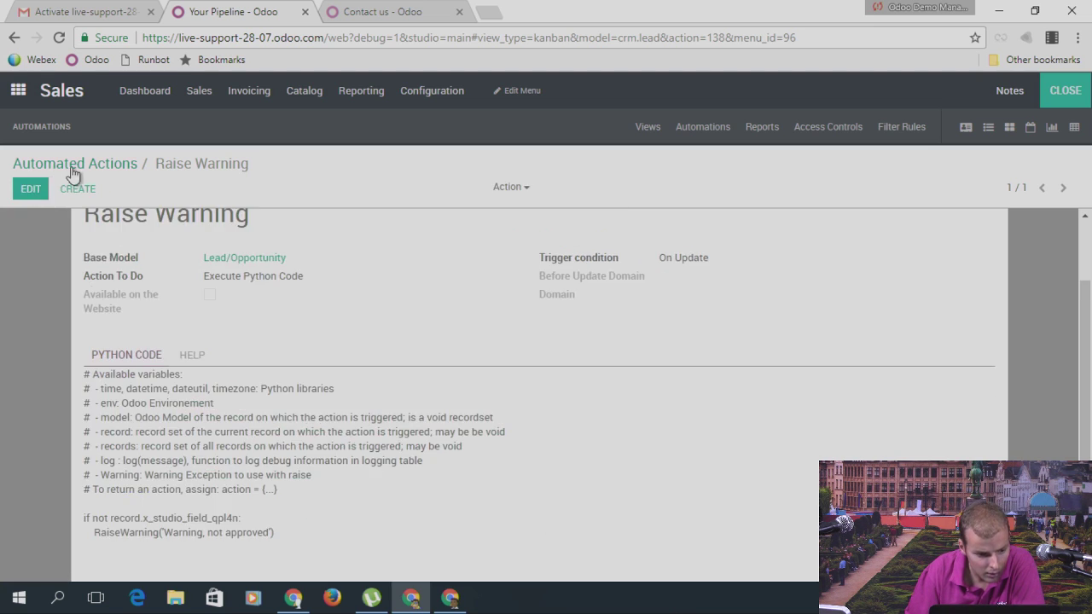
Step: Retest moving New Opportunity to Qualified and view the 'RaiseWarning is not defined' error details
{"action": "left_click", "coordinate": [73, 164]}
{"action": "left_click", "coordinate": [1064, 90]}
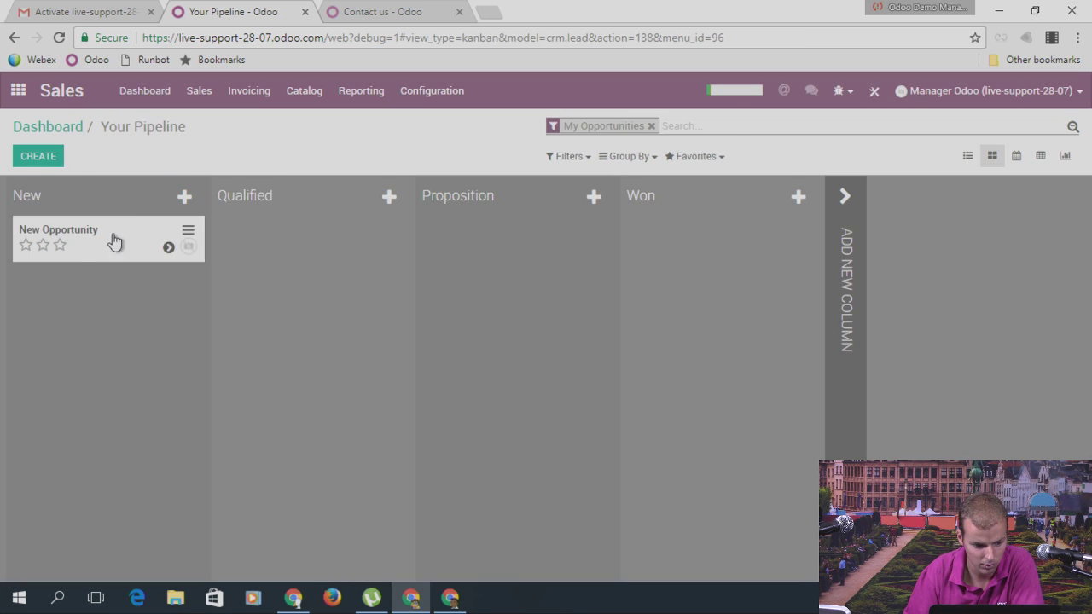
{"action": "left_click_drag", "start_coordinate": [114, 243], "coordinate": [312, 239]}
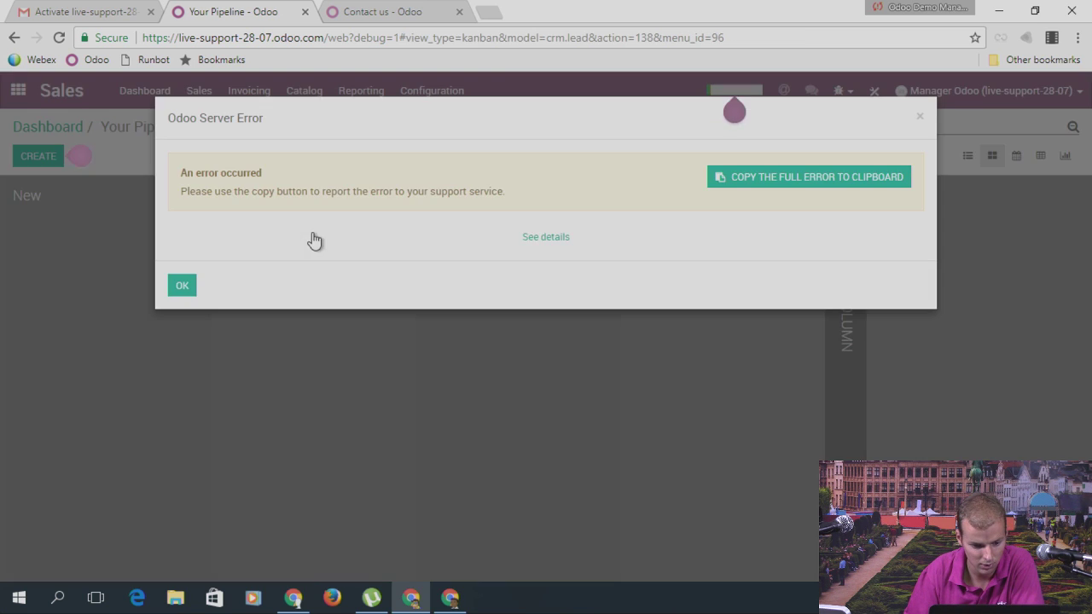
{"action": "left_click", "coordinate": [538, 239]}
{"action": "scroll", "coordinate": [516, 341], "scroll_direction": "down", "scroll_amount": 5}
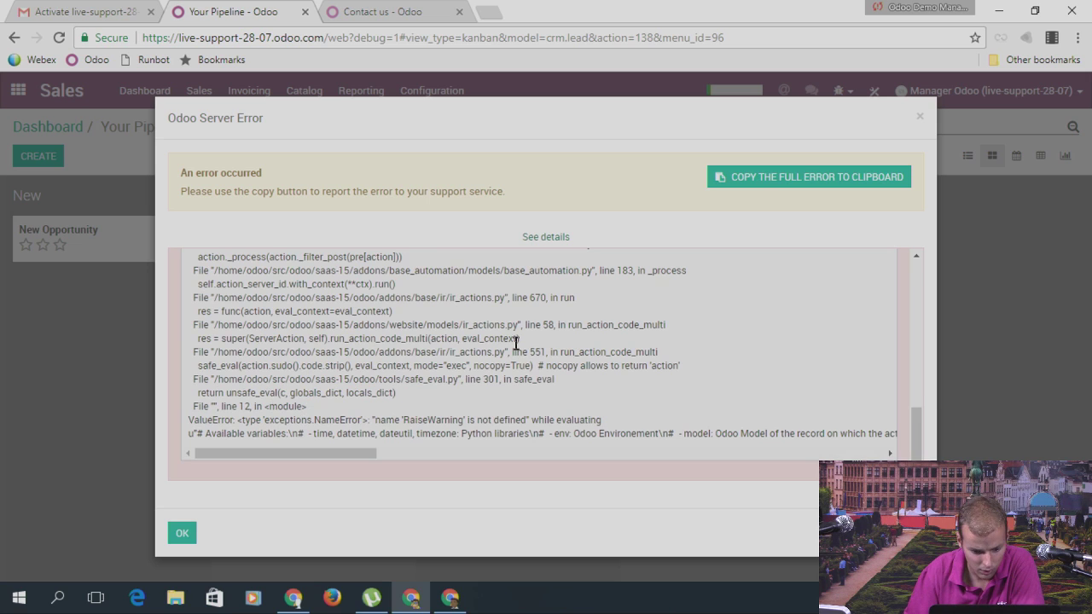
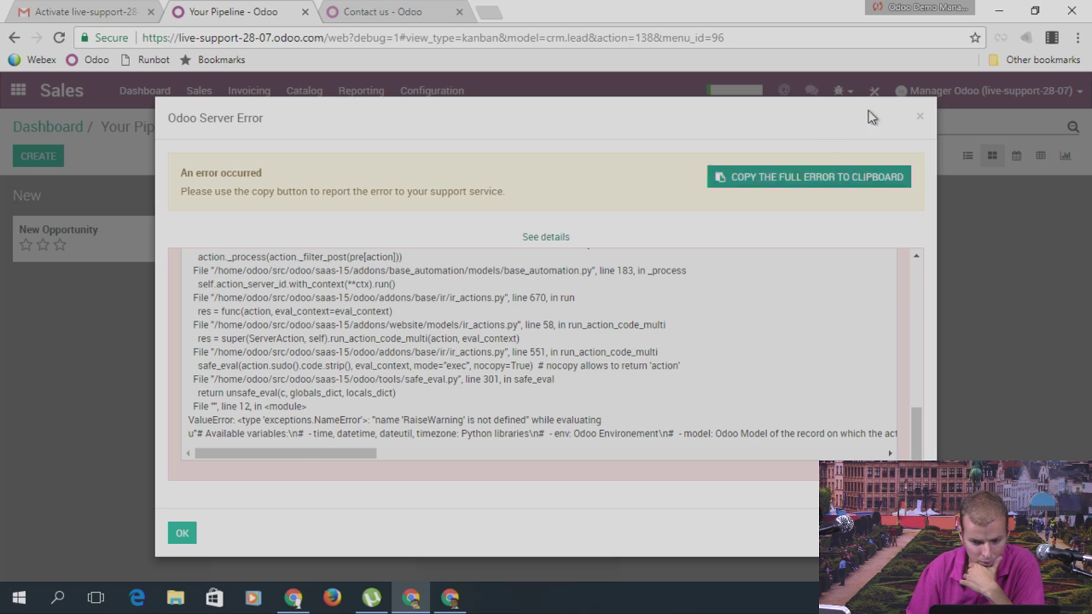
Step: Reopen Raise Warning, change line 12 to 'Raise Warning' and try saving, dismissing the syntax error
{"action": "left_click", "coordinate": [919, 116]}
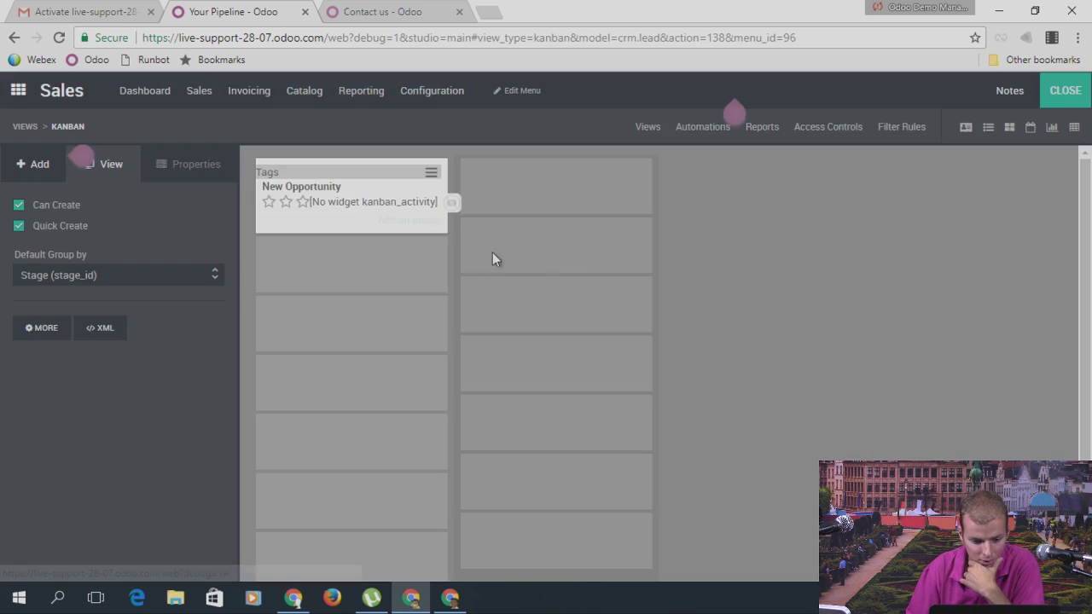
{"action": "left_click", "coordinate": [703, 126]}
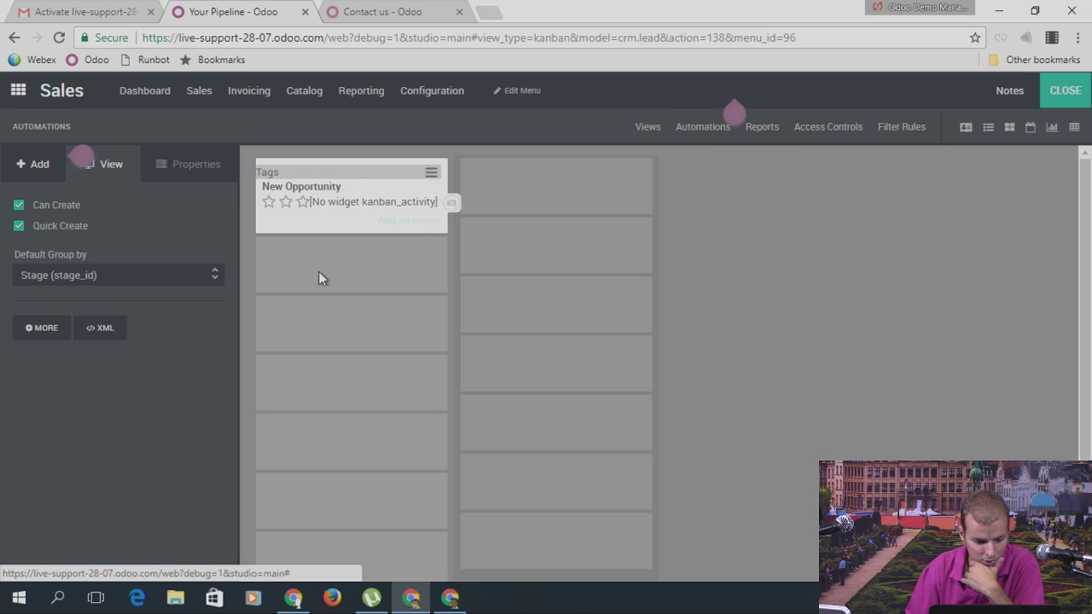
{"action": "left_click", "coordinate": [86, 255]}
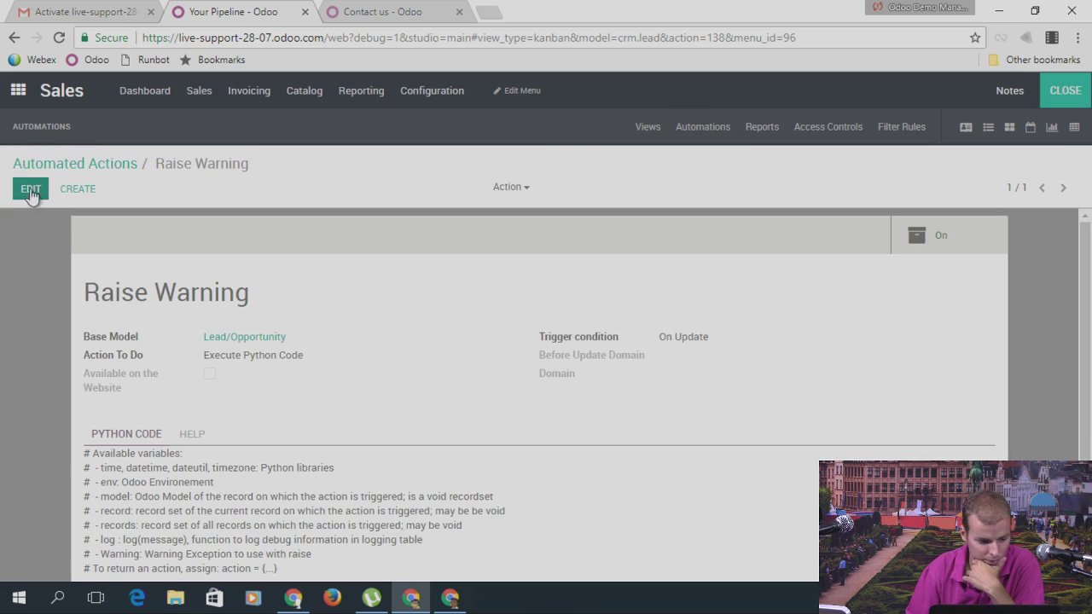
{"action": "left_click", "coordinate": [27, 189]}
{"action": "scroll", "coordinate": [346, 452], "scroll_direction": "down", "scroll_amount": 1}
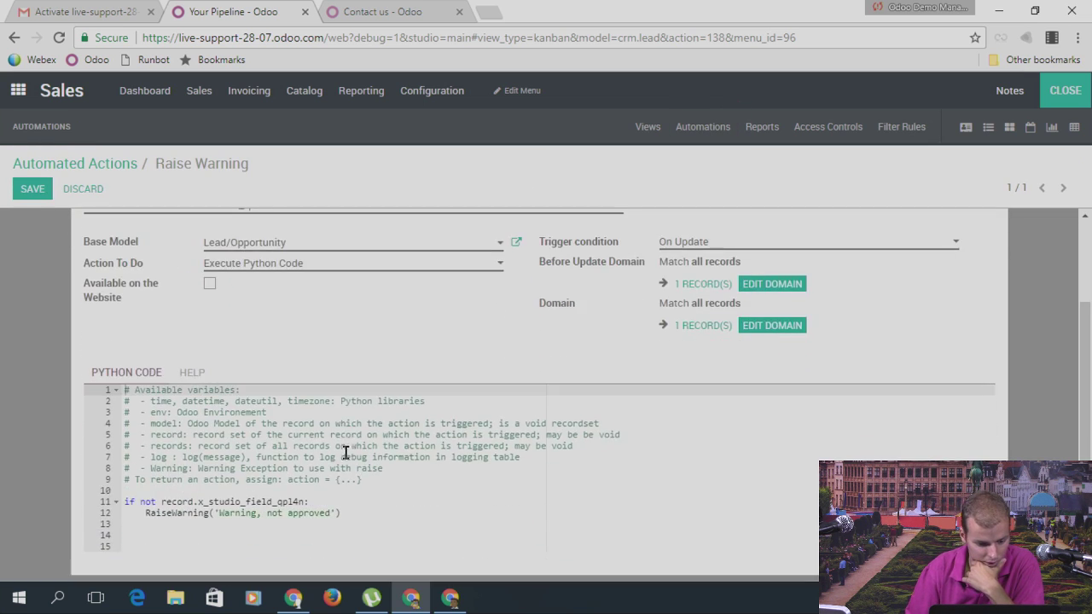
{"action": "left_click", "coordinate": [176, 513]}
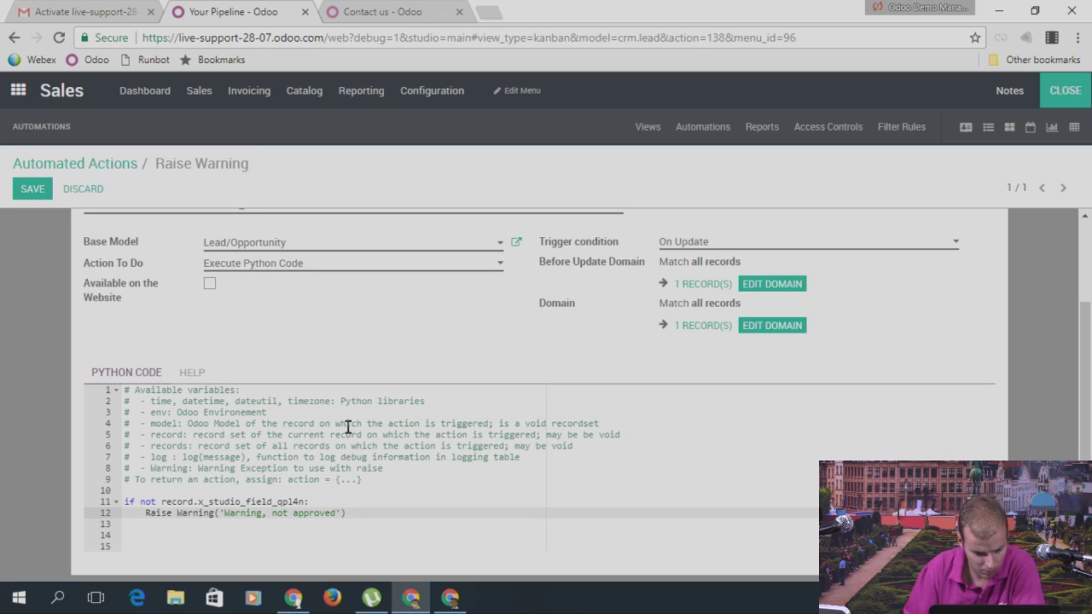
{"action": "left_click", "coordinate": [39, 188]}
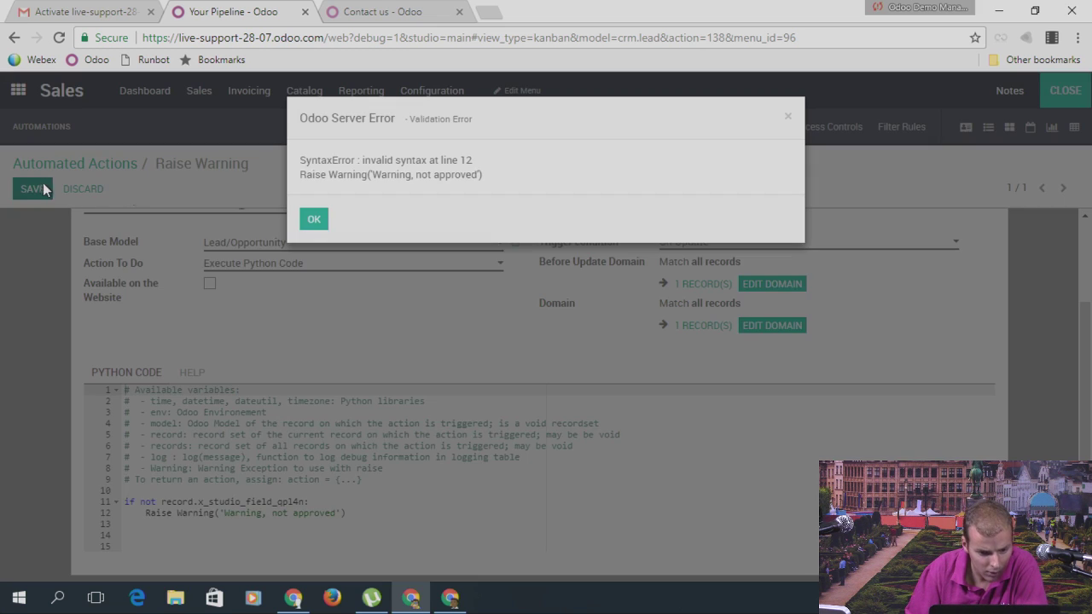
{"action": "left_click", "coordinate": [314, 220]}
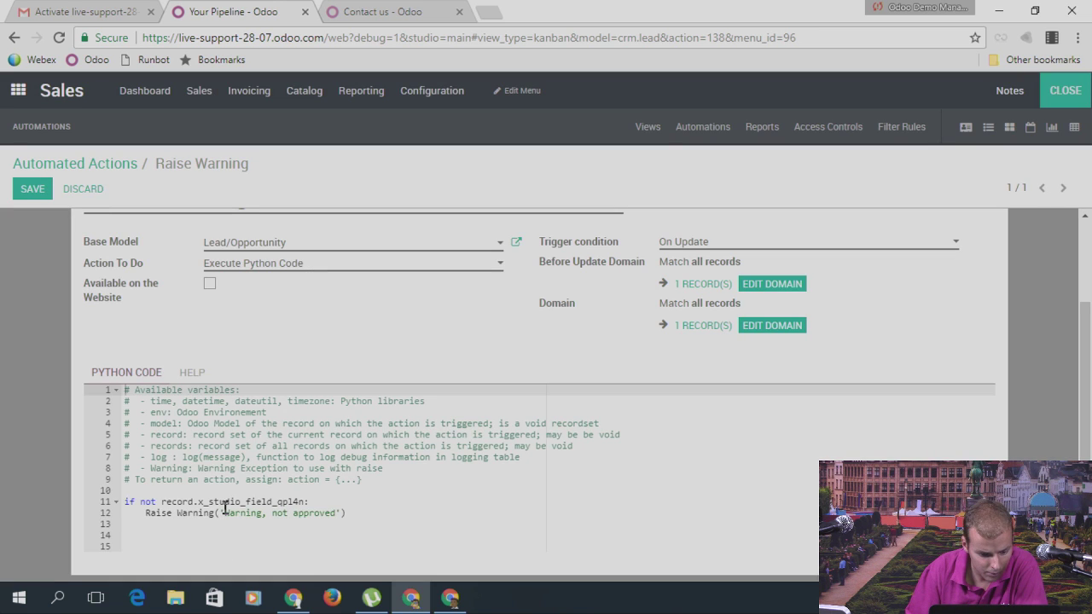
Step: Switch the warning text on line 12 to double quotes, then retry saving and dismiss the syntax error
{"action": "left_click", "coordinate": [224, 512]}
{"action": "type", "text": "\""}
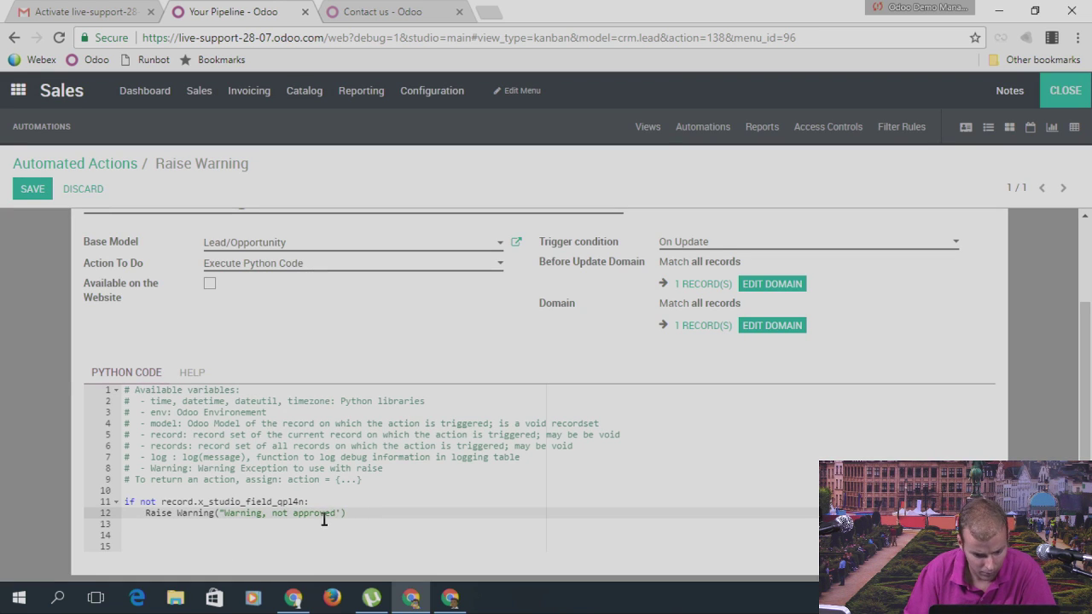
{"action": "left_click", "coordinate": [341, 513]}
{"action": "key", "text": "BackSpace"}
{"action": "type", "text": "\""}
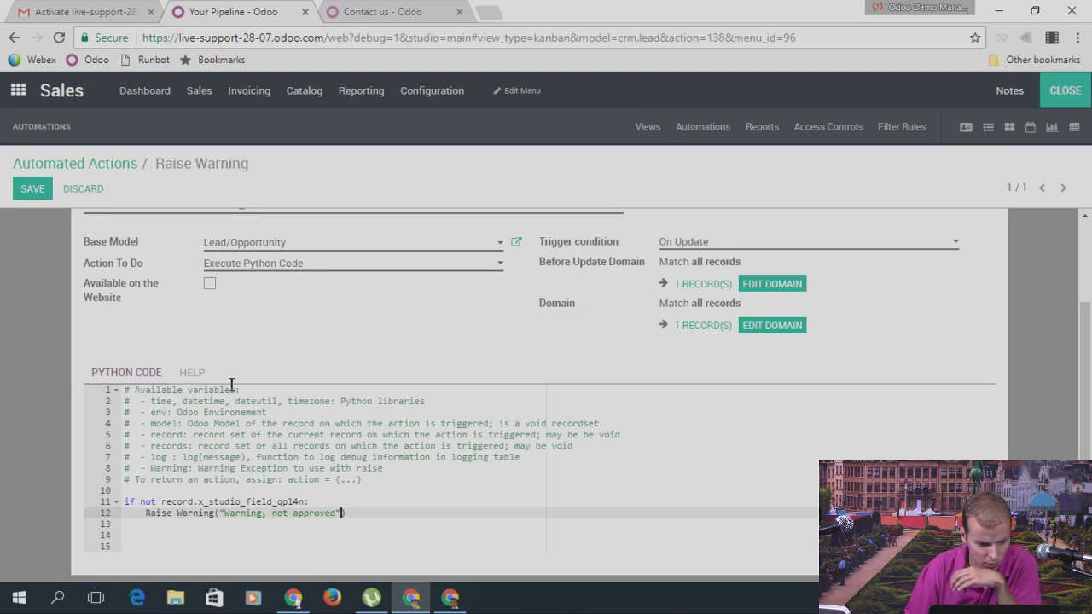
{"action": "left_click", "coordinate": [18, 193]}
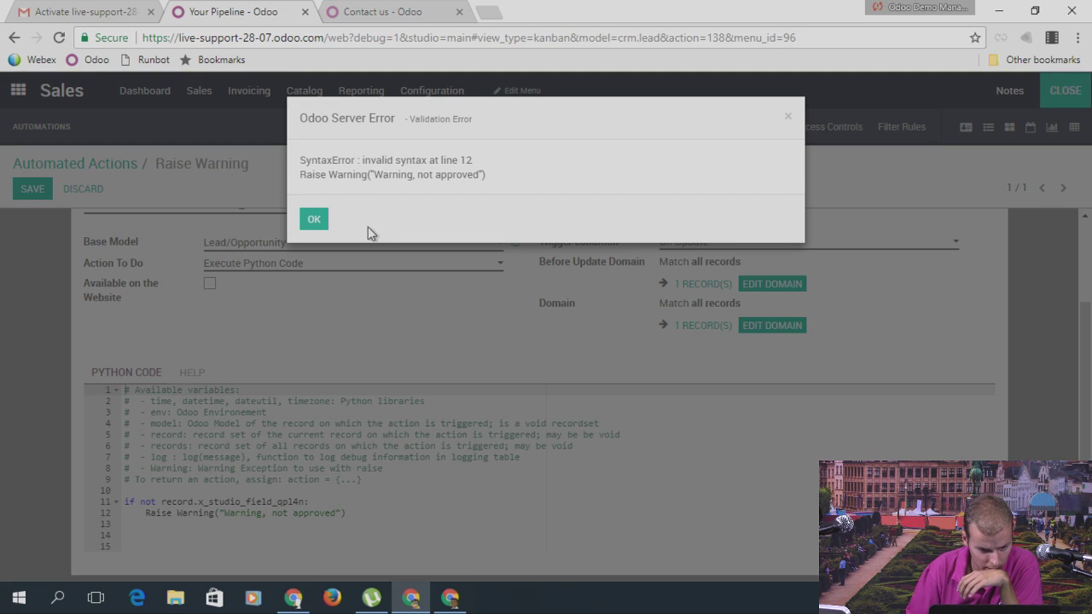
{"action": "left_click", "coordinate": [314, 219]}
Step: Delete 'Raise ' so line 12 calls Warning("Warning, not approved"), then save the action
{"action": "left_click", "coordinate": [173, 515]}
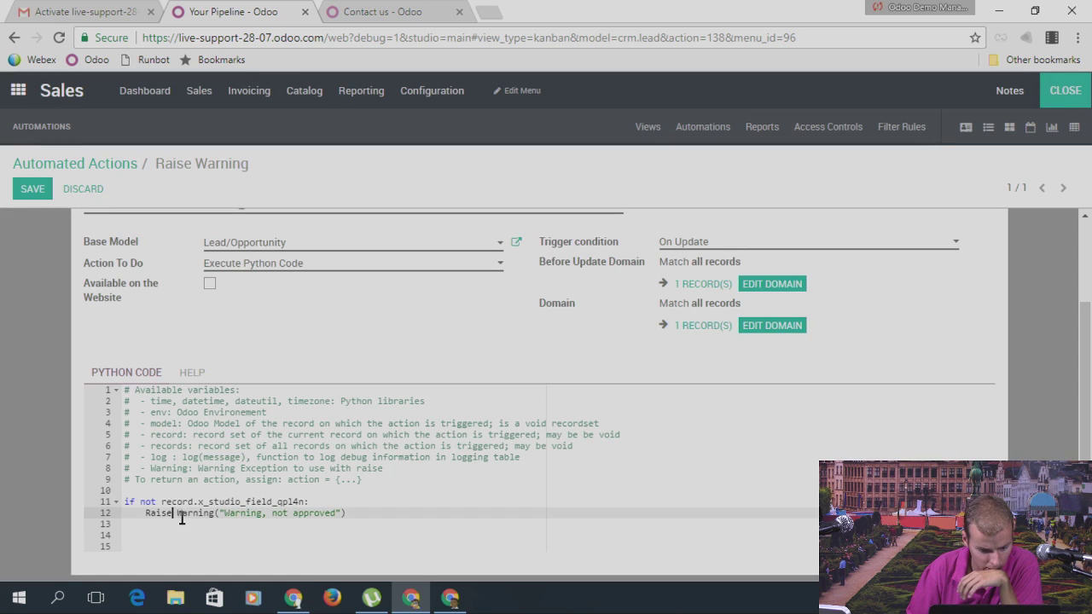
{"action": "left_click", "coordinate": [176, 513]}
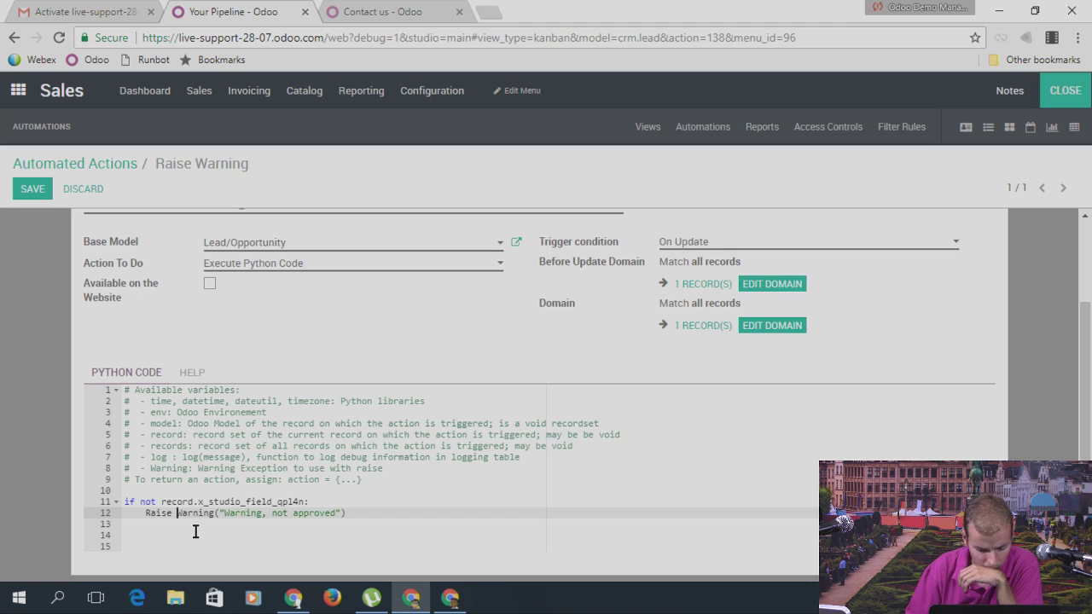
{"action": "key", "text": "BackSpace"}
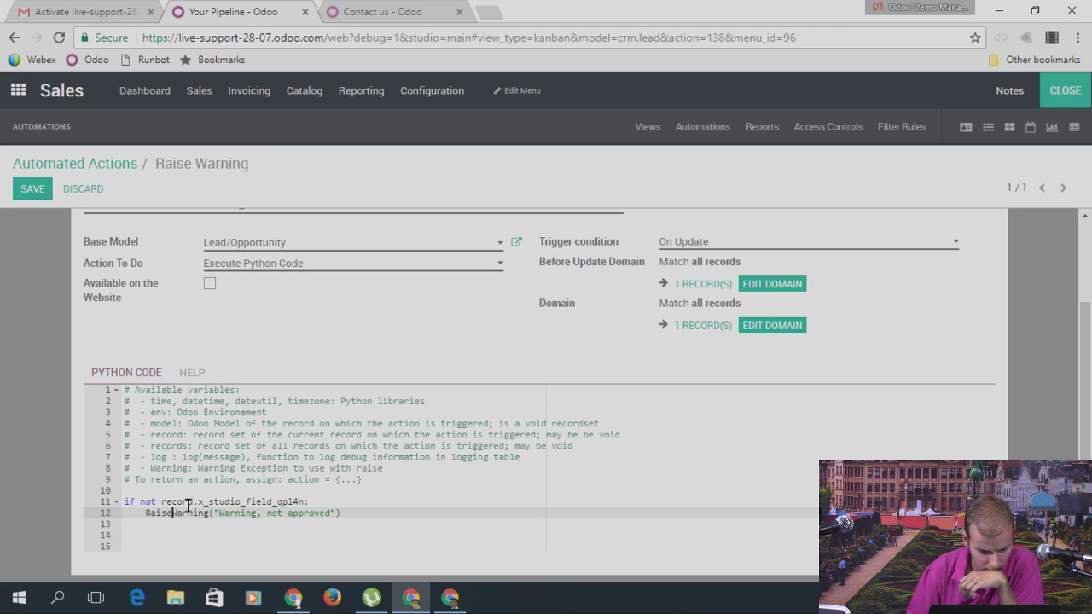
{"action": "key", "text": "BackSpace"}
{"action": "key", "text": "BackSpace"}
{"action": "key", "text": "BackSpace"}
{"action": "key", "text": "BackSpace"}
{"action": "key", "text": "BackSpace"}
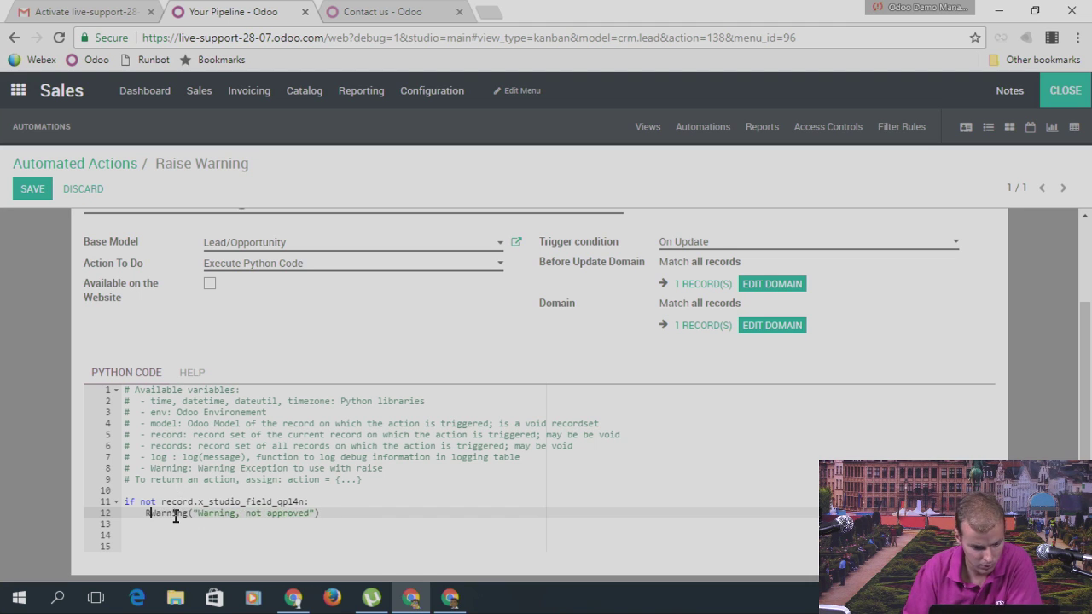
{"action": "left_click", "coordinate": [33, 189]}
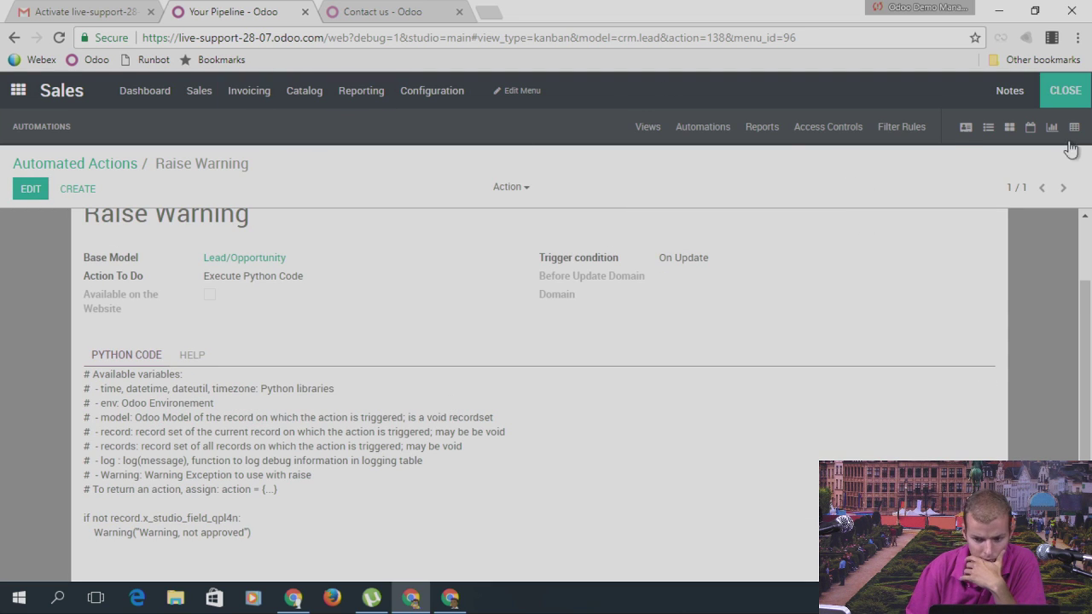
Step: Leave Studio, drag New Opportunity into the Qualified stage and open the record
{"action": "left_click", "coordinate": [1065, 91]}
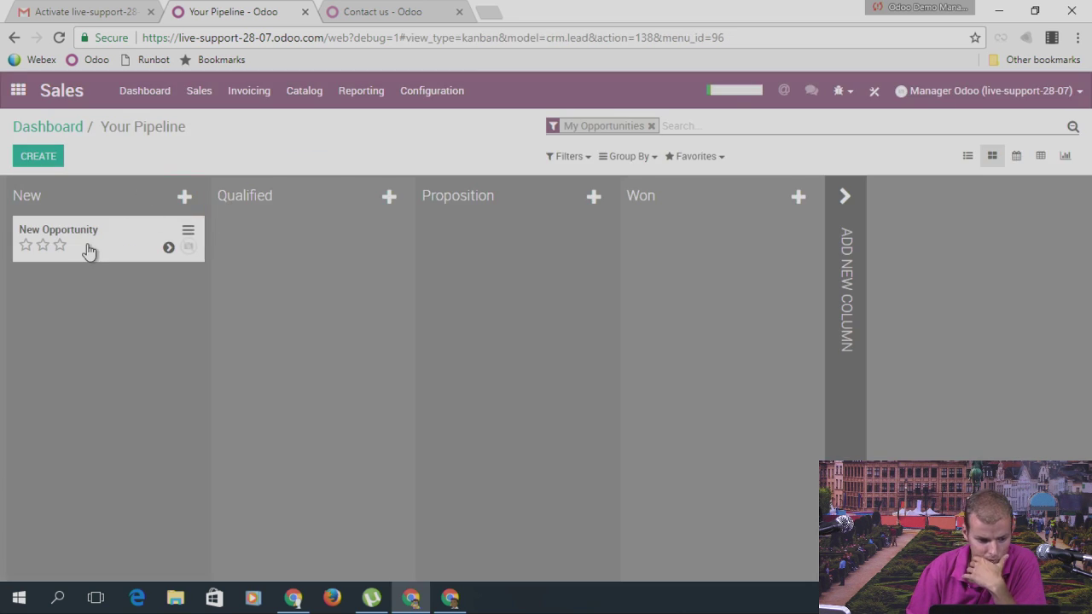
{"action": "left_click_drag", "start_coordinate": [88, 249], "coordinate": [281, 249]}
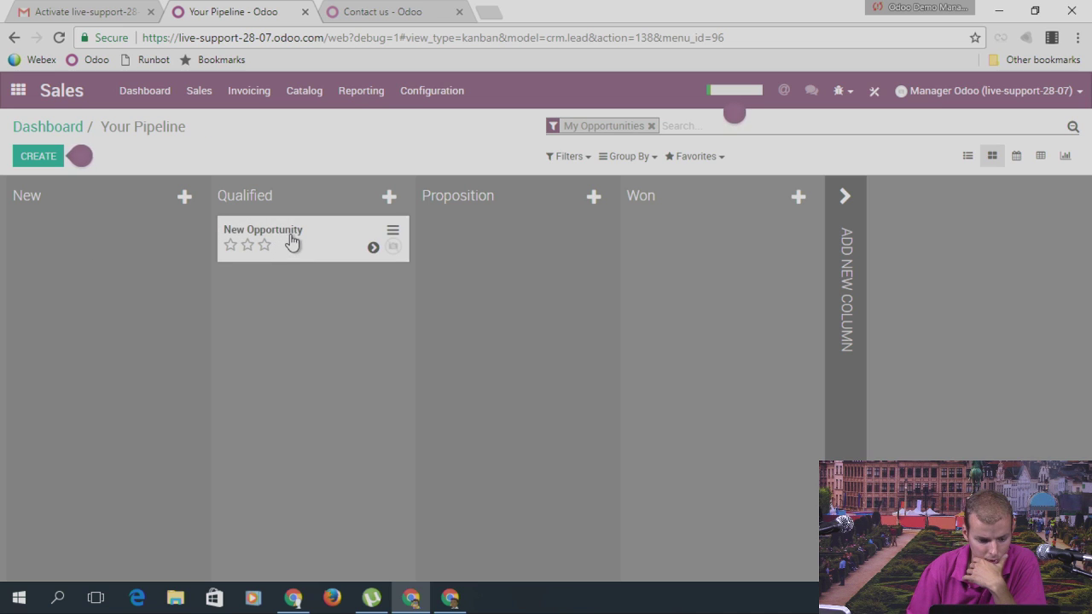
{"action": "left_click", "coordinate": [290, 237]}
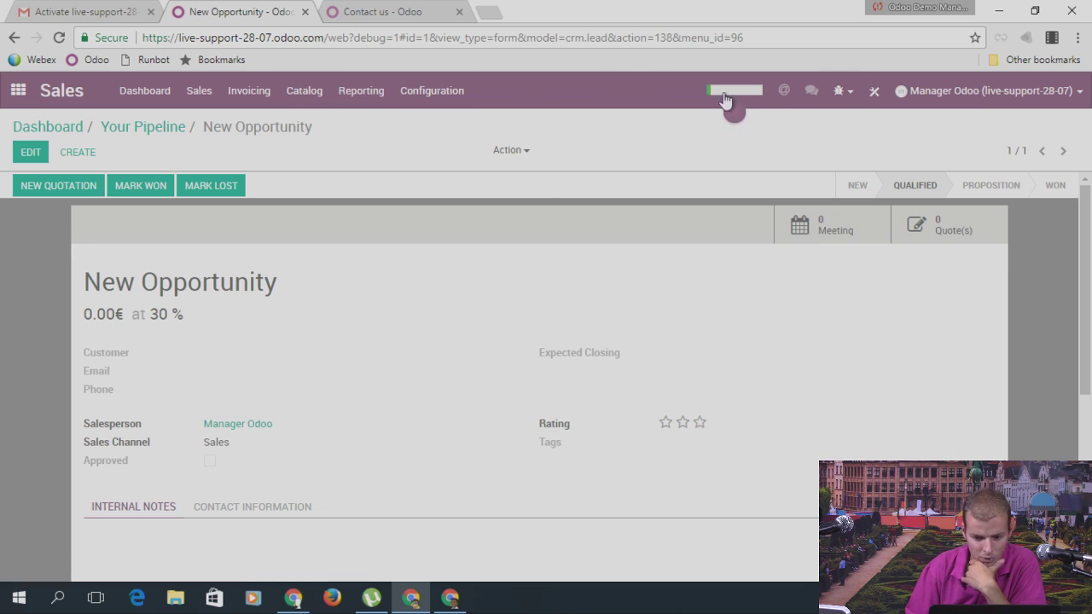
Step: From Studio's Automations list, reopen Raise Warning and review its Python code
{"action": "left_click", "coordinate": [873, 91]}
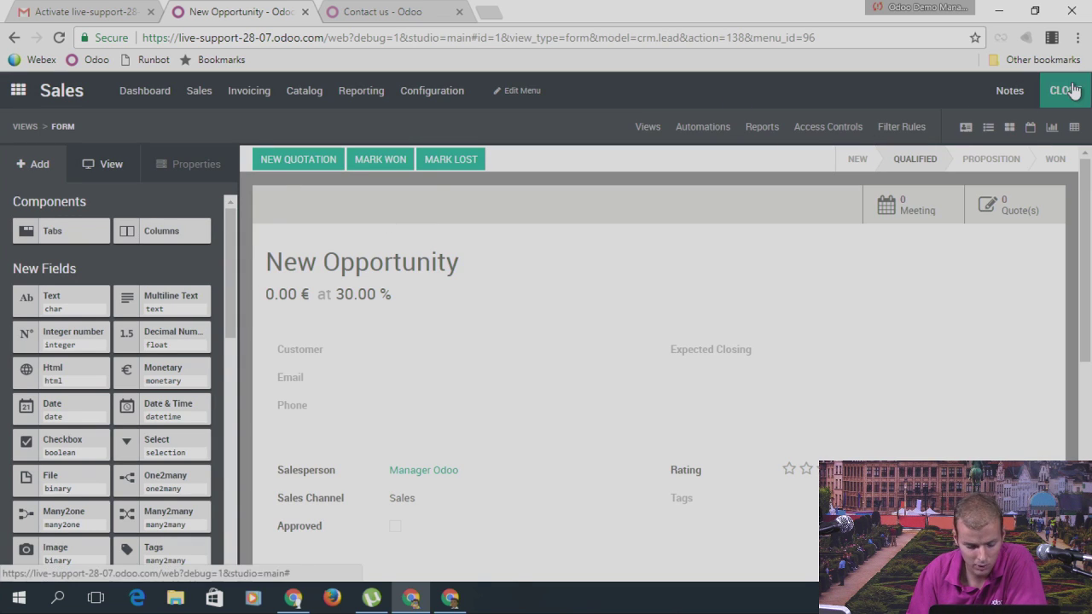
{"action": "left_click", "coordinate": [719, 132]}
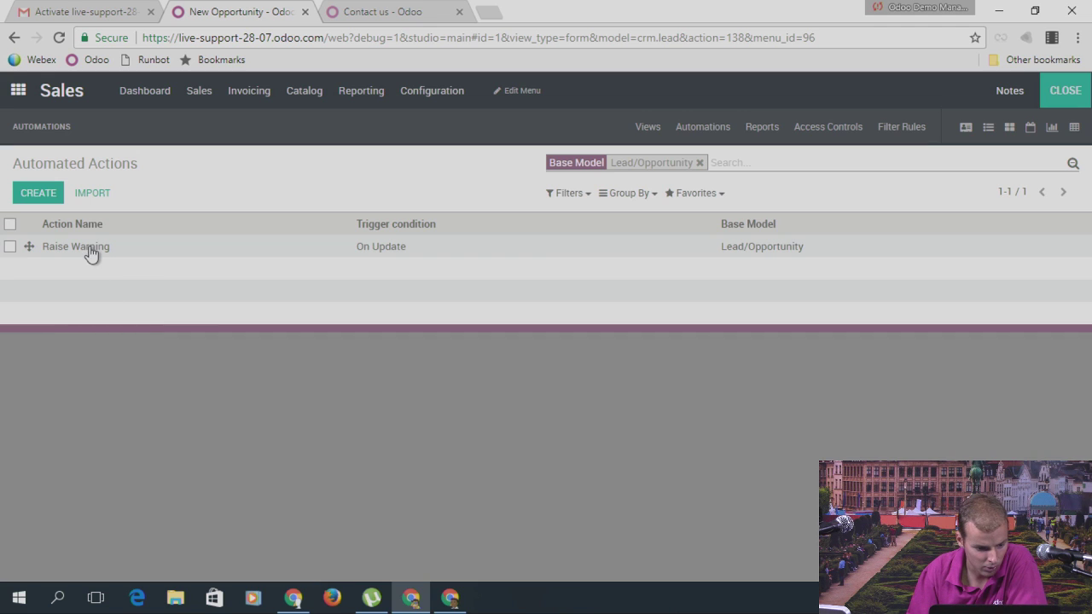
{"action": "left_click", "coordinate": [90, 245]}
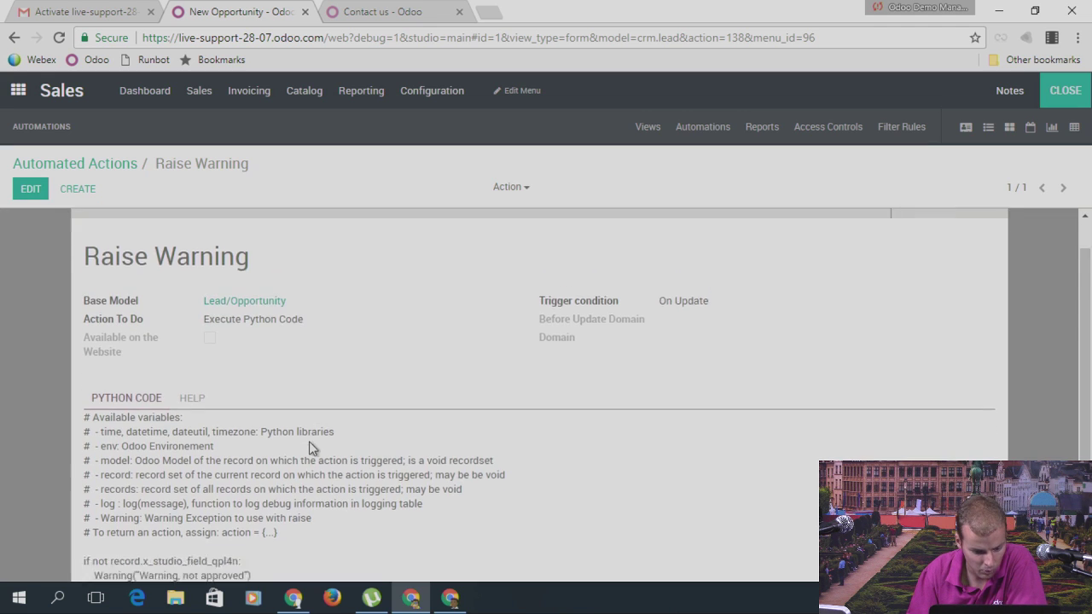
{"action": "scroll", "coordinate": [309, 441], "scroll_direction": "down", "scroll_amount": 1}
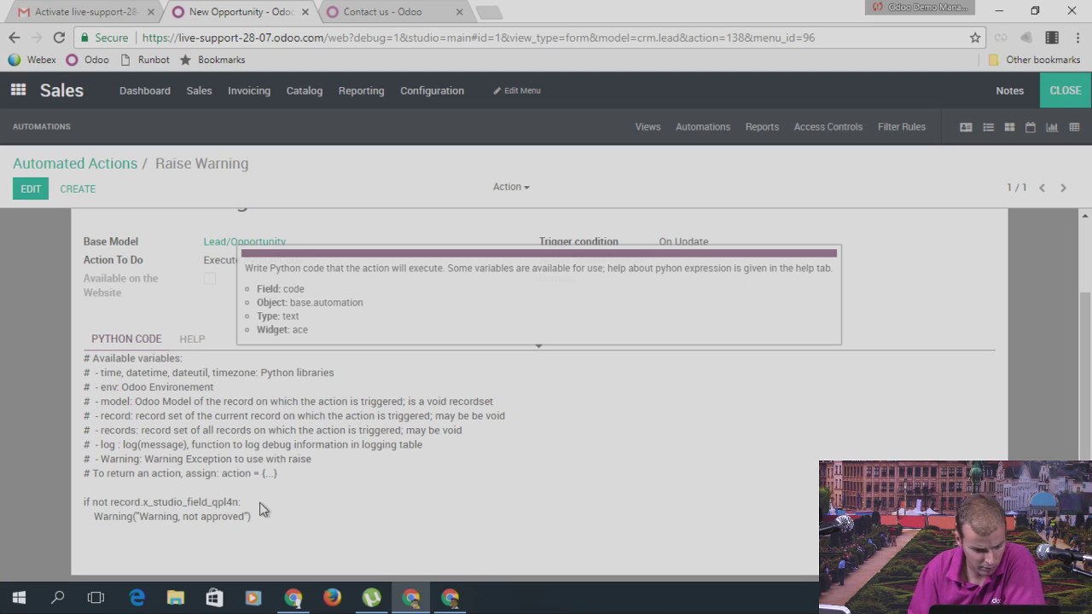
{"action": "left_click", "coordinate": [113, 165]}
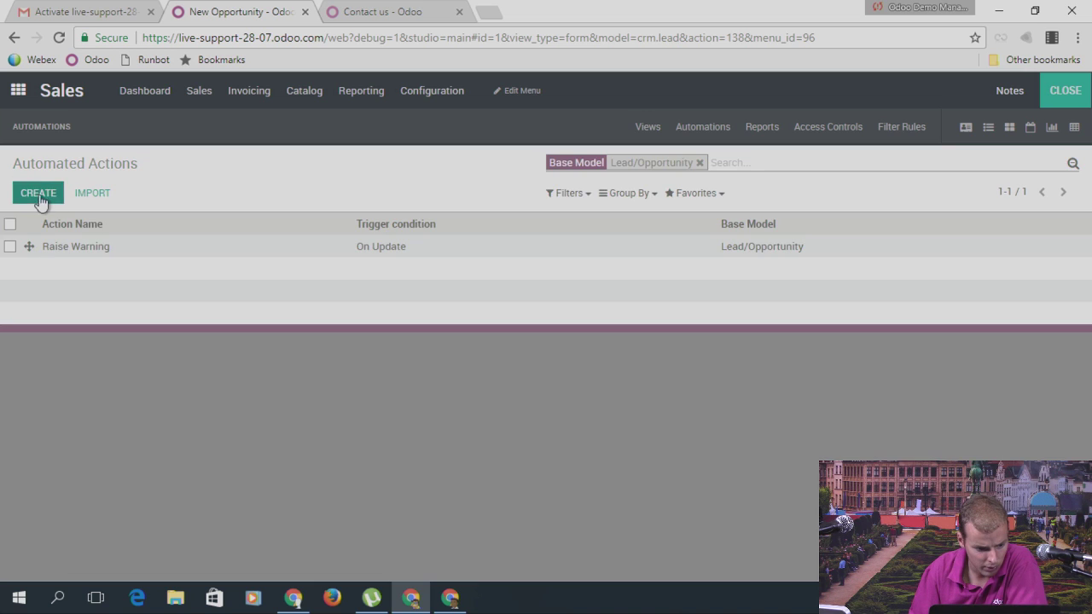
{"action": "left_click", "coordinate": [71, 248]}
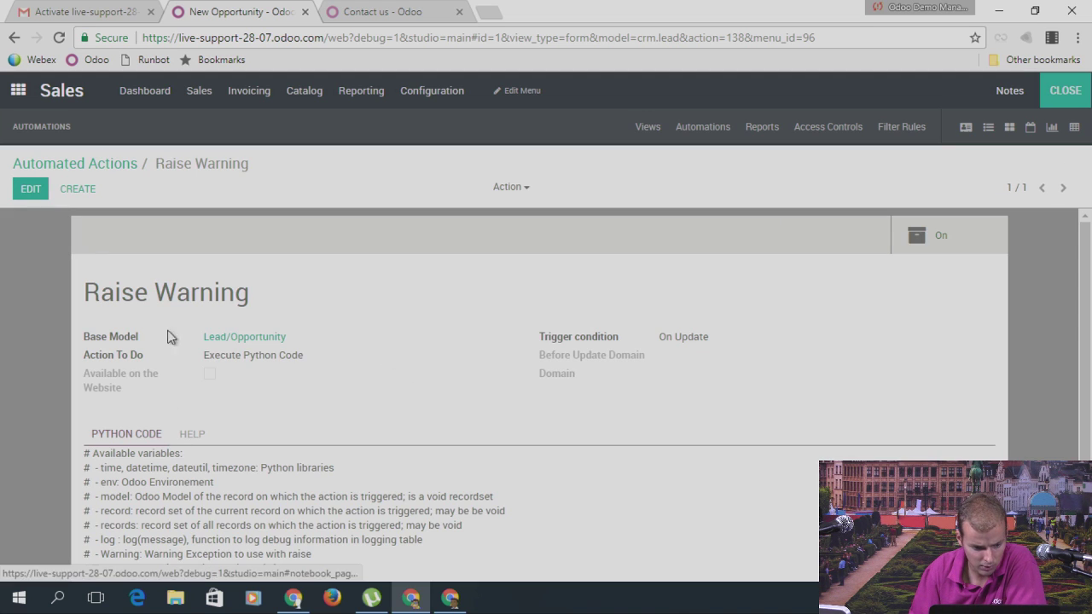
{"action": "left_click", "coordinate": [723, 139]}
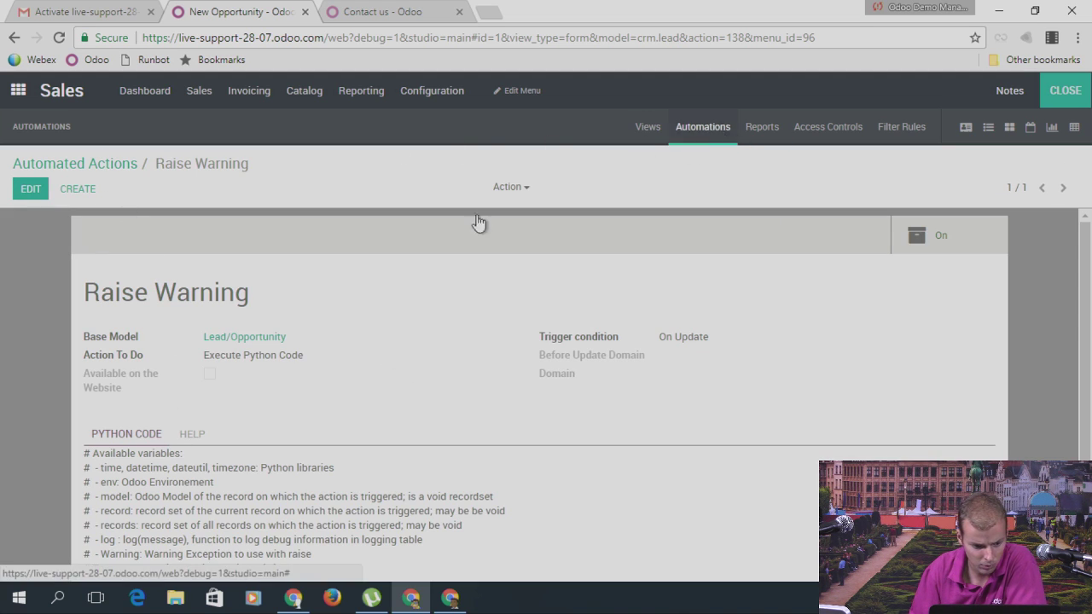
{"action": "left_click", "coordinate": [124, 249]}
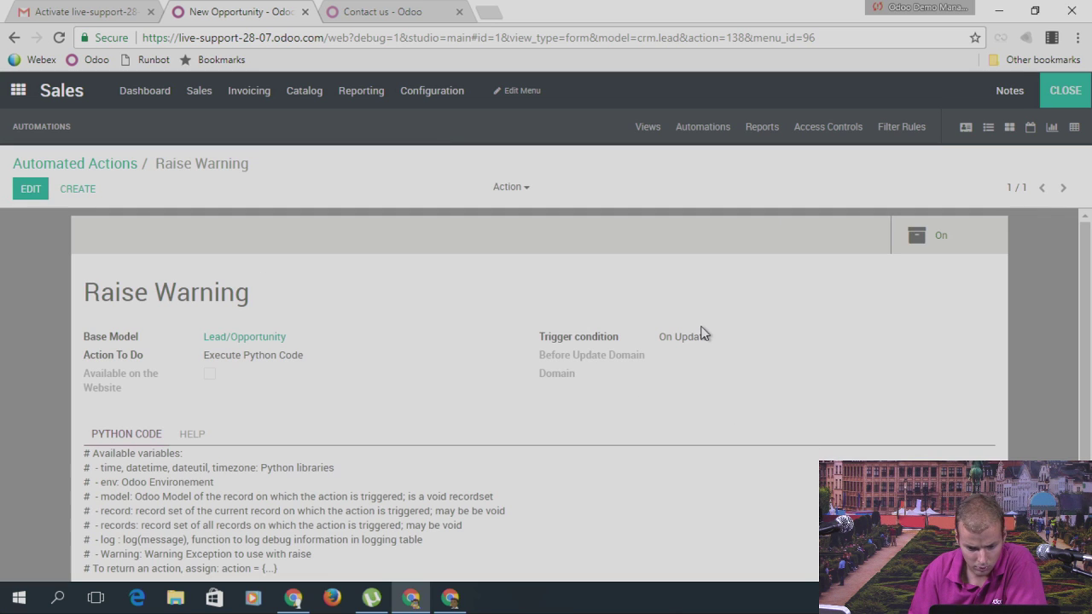
{"action": "scroll", "coordinate": [287, 360], "scroll_direction": "down", "scroll_amount": 1}
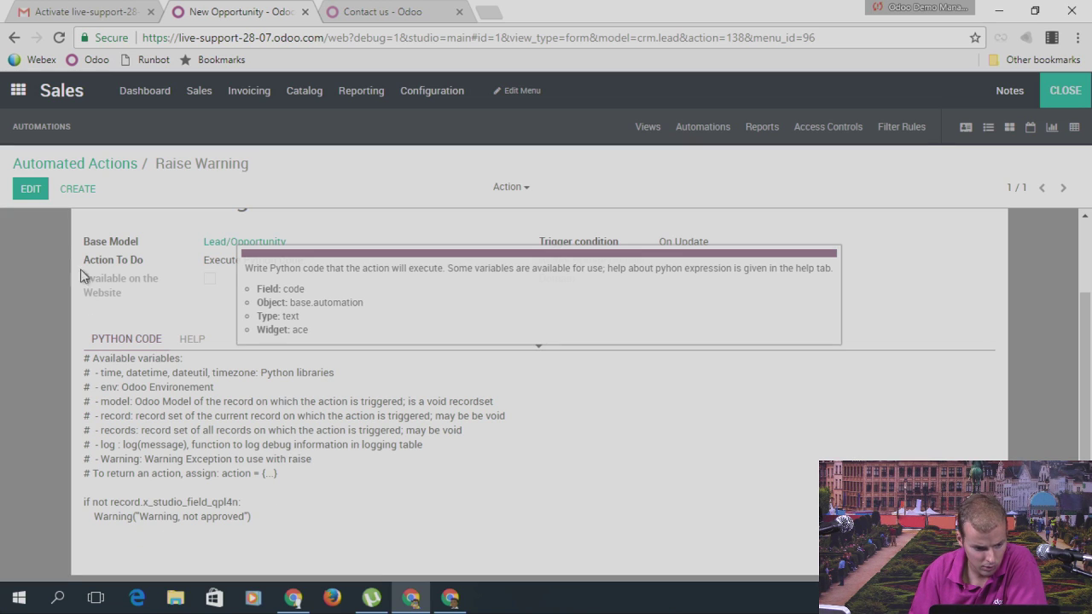
Step: Add 'ise' at the start of line 12 of Raise Warning and save the code
{"action": "left_click", "coordinate": [31, 191]}
{"action": "scroll", "coordinate": [152, 501], "scroll_direction": "down", "scroll_amount": 1}
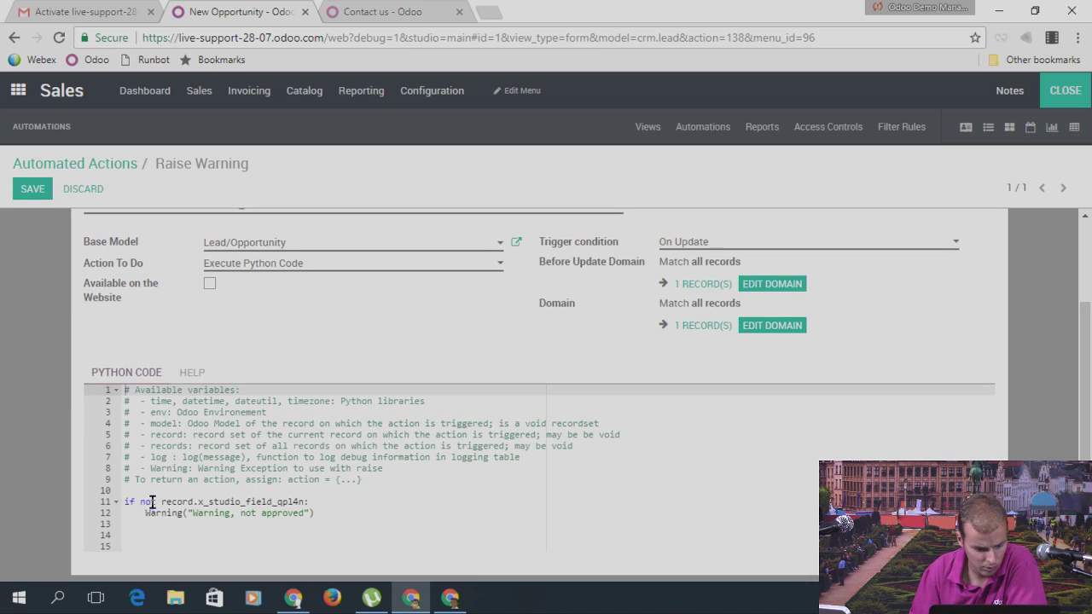
{"action": "left_click", "coordinate": [146, 512]}
{"action": "type", "text": "ise"}
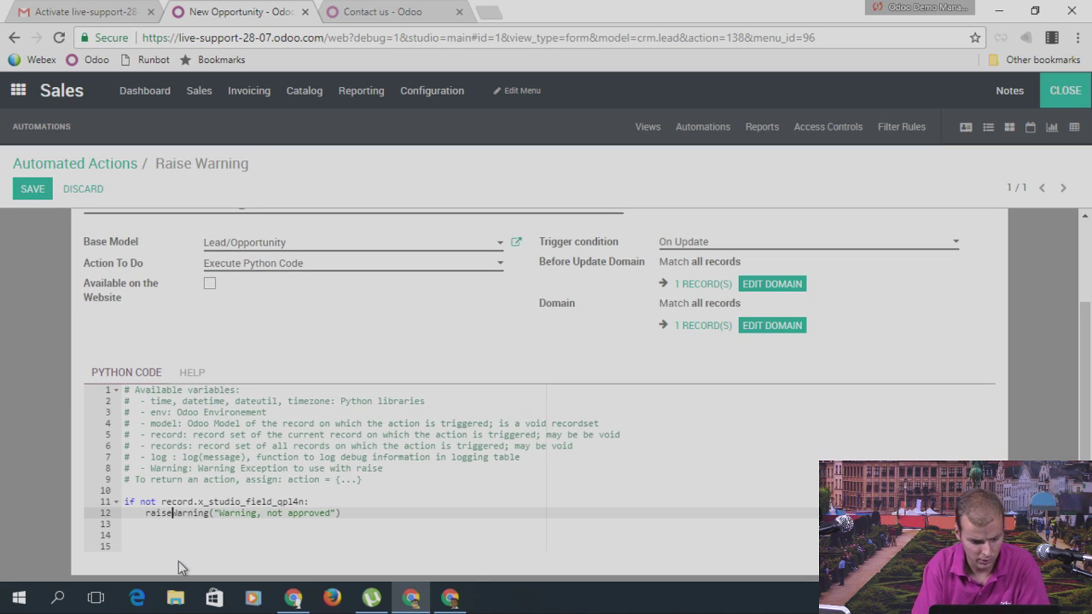
{"action": "left_click", "coordinate": [34, 190]}
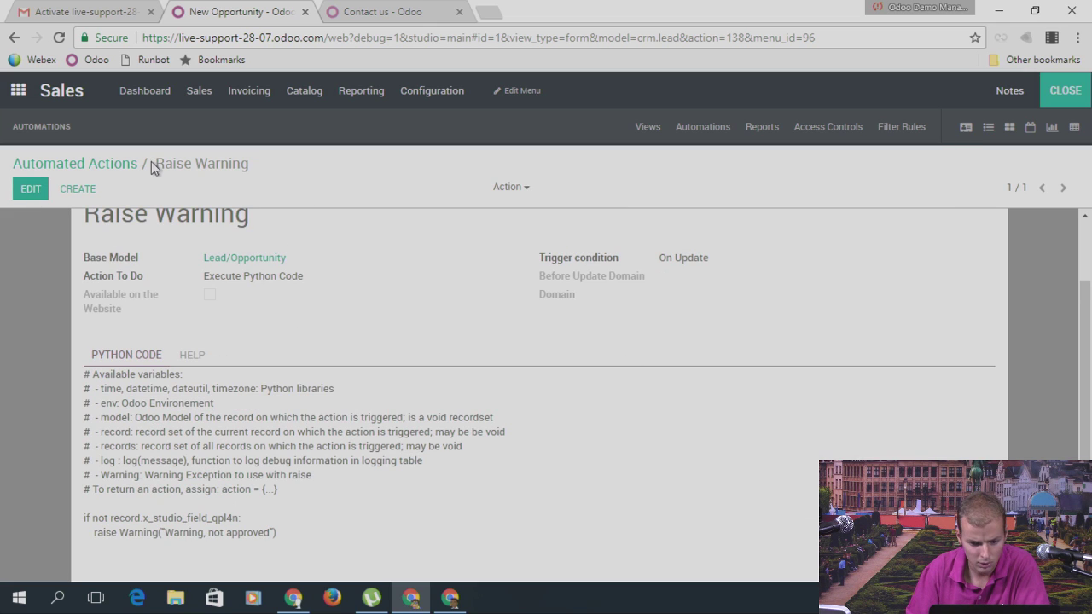
{"action": "left_click", "coordinate": [102, 165]}
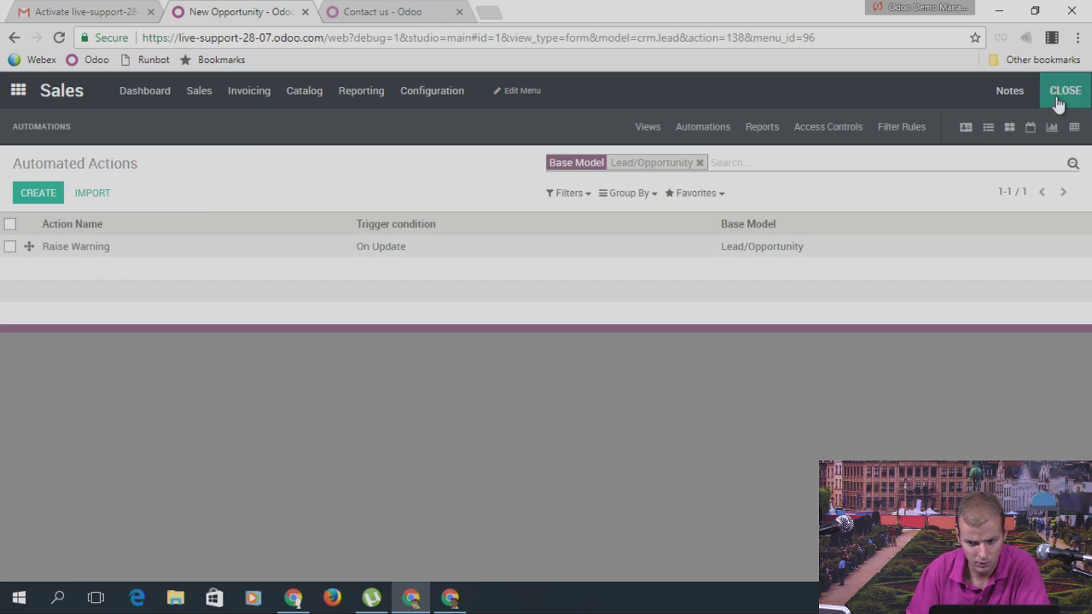
Step: Return to the pipeline stage board, try moving New Opportunity to Proposition, and dismiss the not-approved error
{"action": "left_click", "coordinate": [1058, 94]}
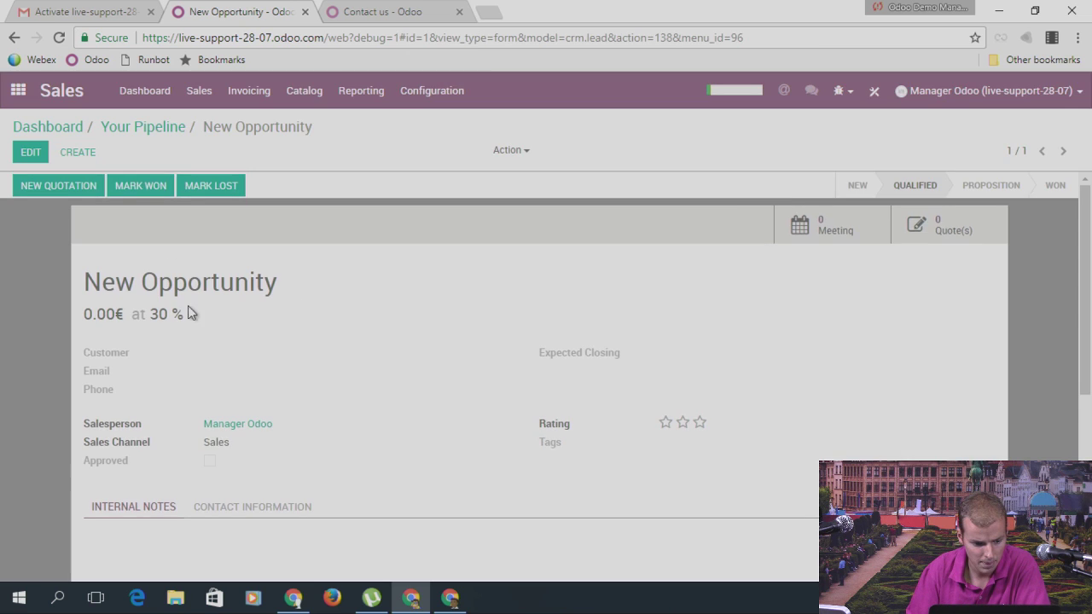
{"action": "left_click", "coordinate": [135, 126]}
{"action": "left_click", "coordinate": [148, 213]}
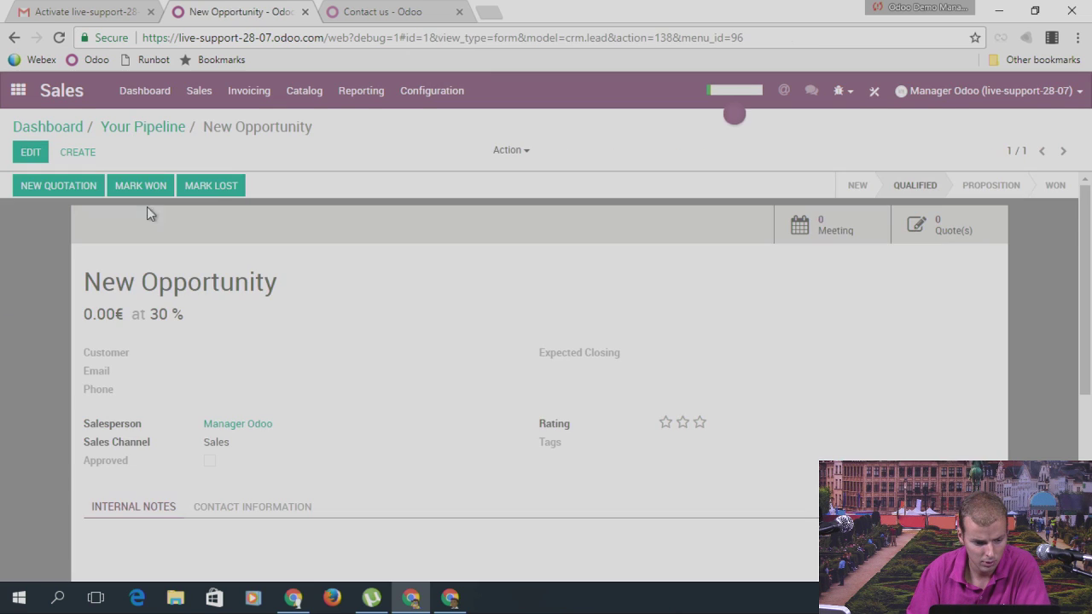
{"action": "left_click", "coordinate": [171, 128]}
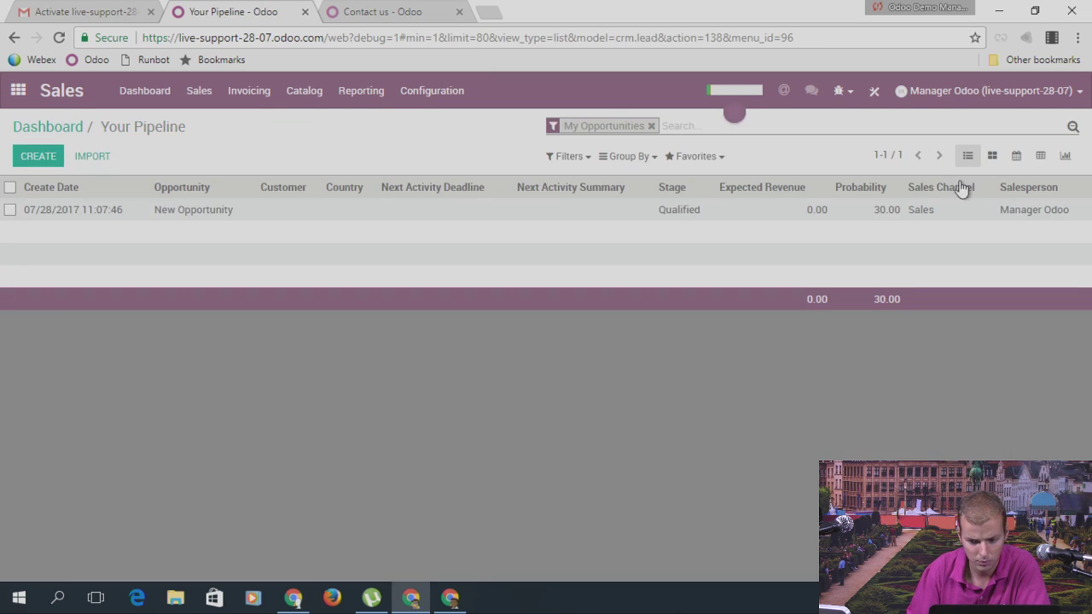
{"action": "left_click", "coordinate": [991, 158]}
{"action": "left_click_drag", "start_coordinate": [275, 242], "coordinate": [510, 229]}
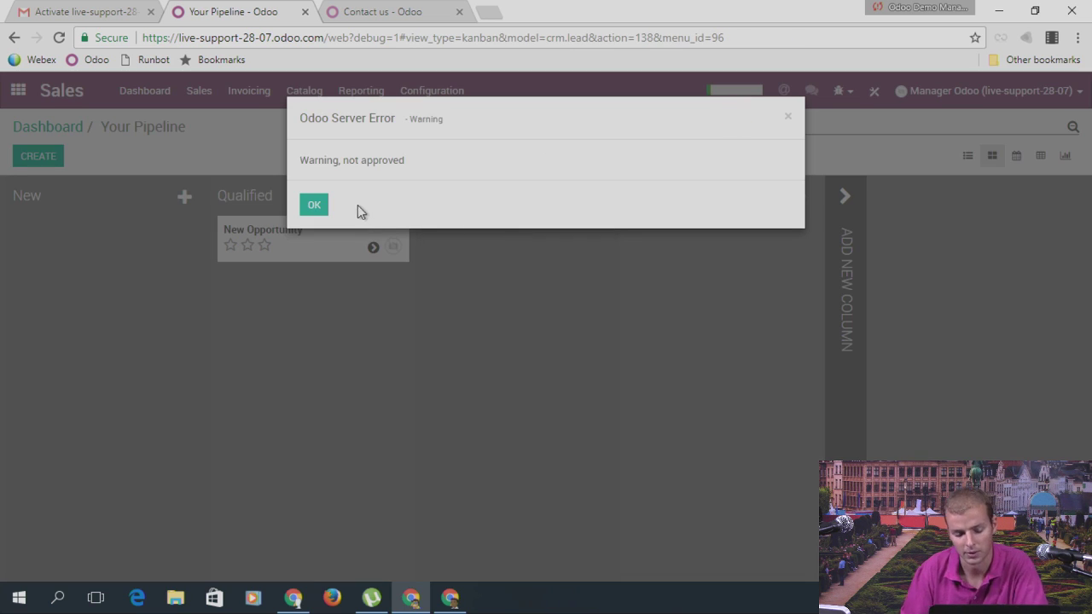
{"action": "left_click", "coordinate": [314, 207]}
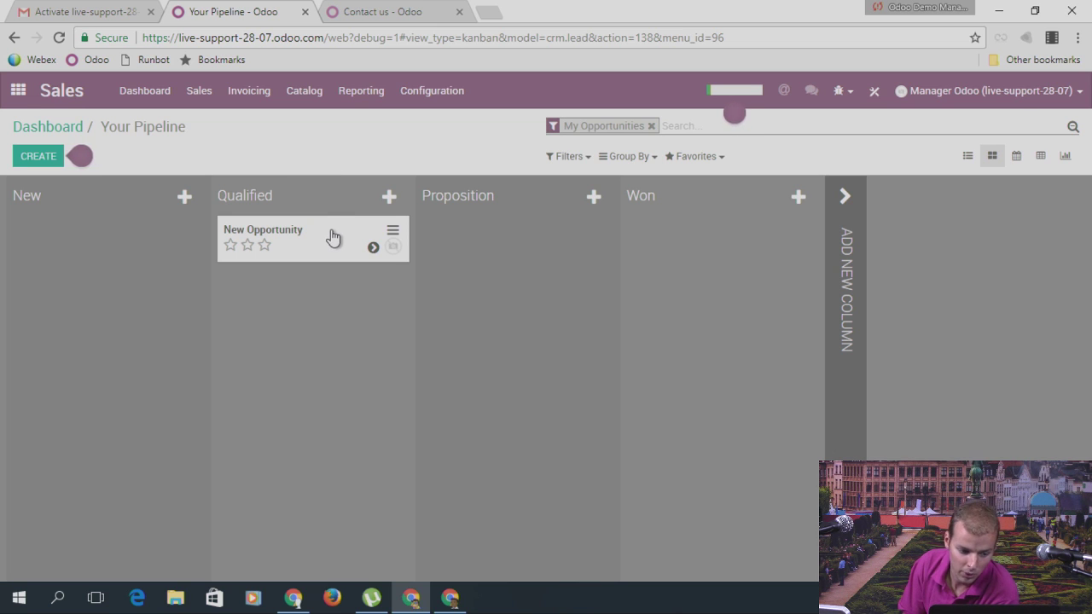
Step: After another rejected move, open New Opportunity, tick Approved and save
{"action": "left_click_drag", "start_coordinate": [324, 239], "coordinate": [548, 232]}
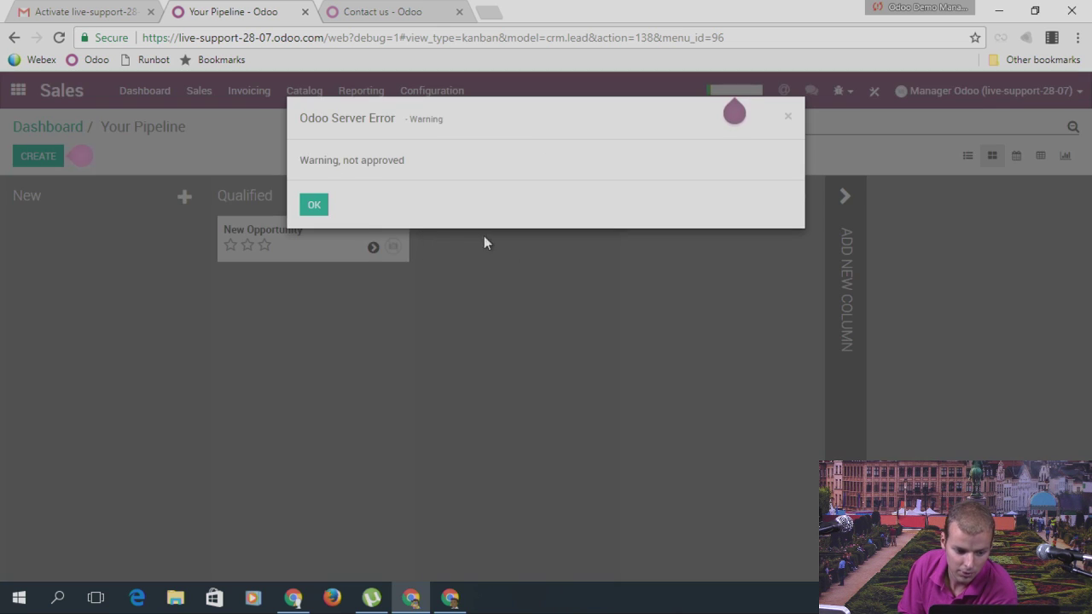
{"action": "left_click", "coordinate": [316, 206]}
{"action": "left_click", "coordinate": [288, 236]}
{"action": "left_click", "coordinate": [19, 159]}
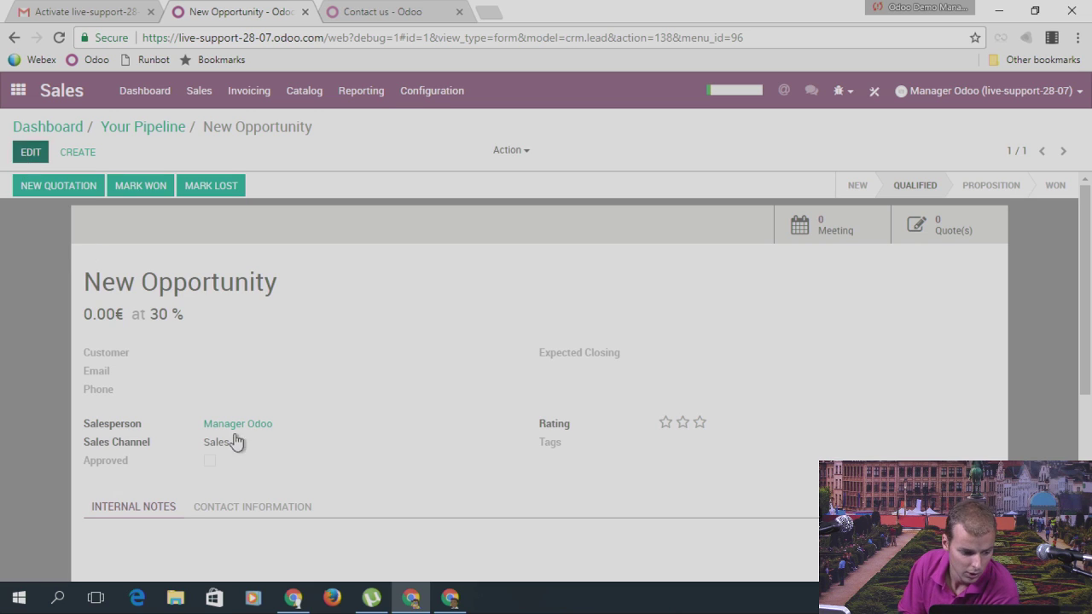
{"action": "left_click", "coordinate": [210, 513]}
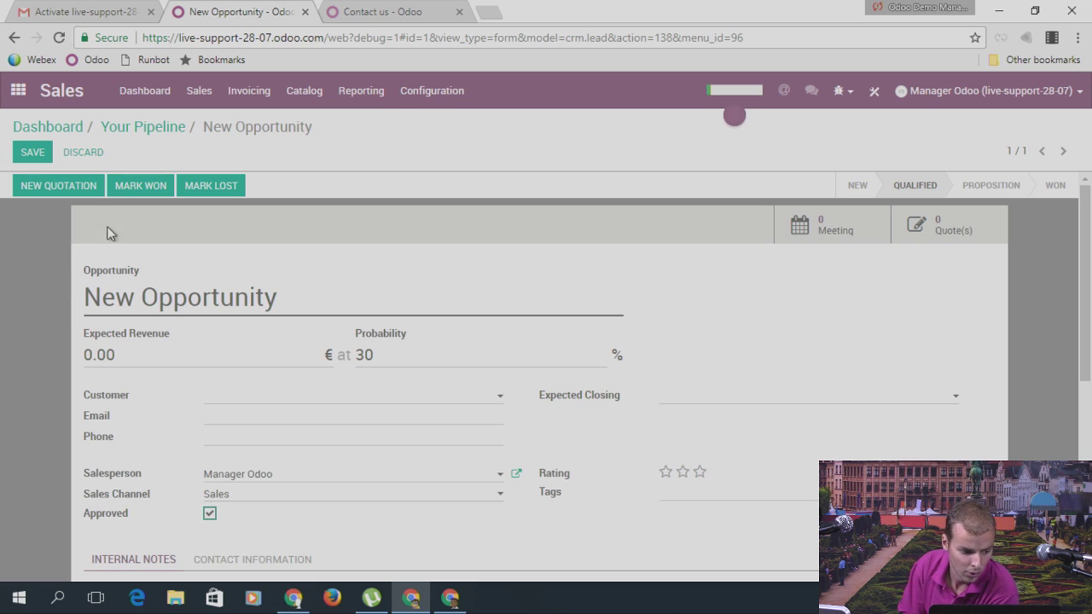
{"action": "left_click", "coordinate": [30, 149]}
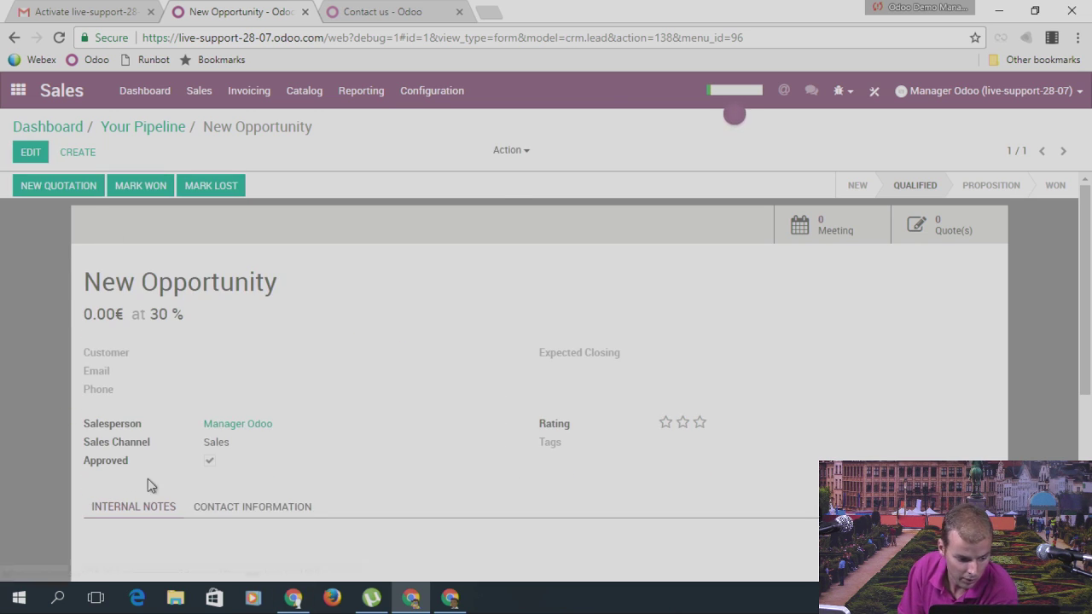
Step: Move the approved opportunity into the Proposition stage
{"action": "mouse_move", "coordinate": [108, 469]}
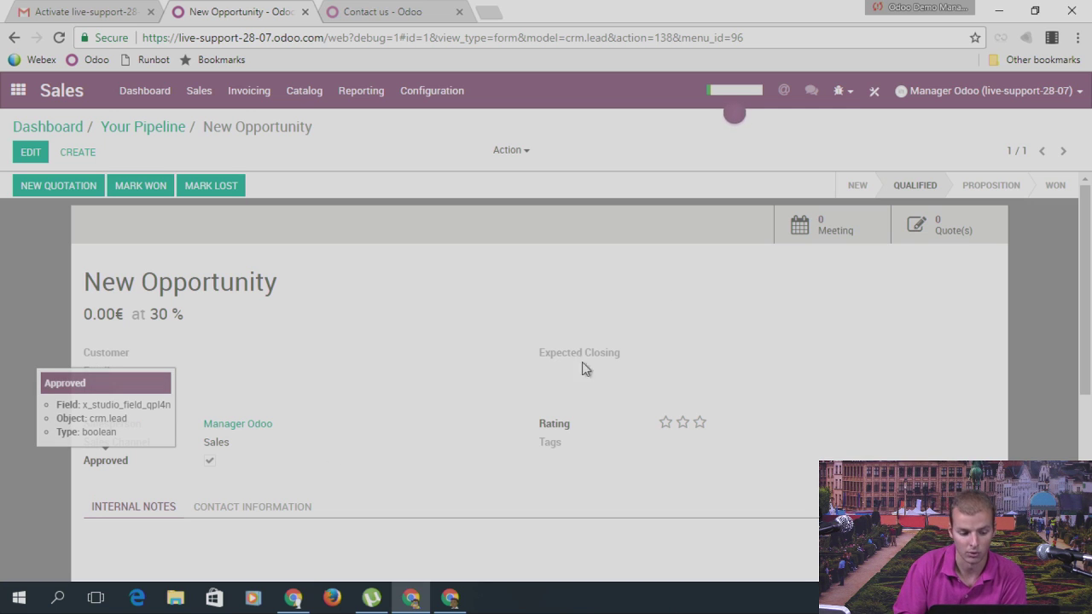
{"action": "left_click", "coordinate": [123, 128]}
{"action": "left_click_drag", "start_coordinate": [389, 240], "coordinate": [510, 243]}
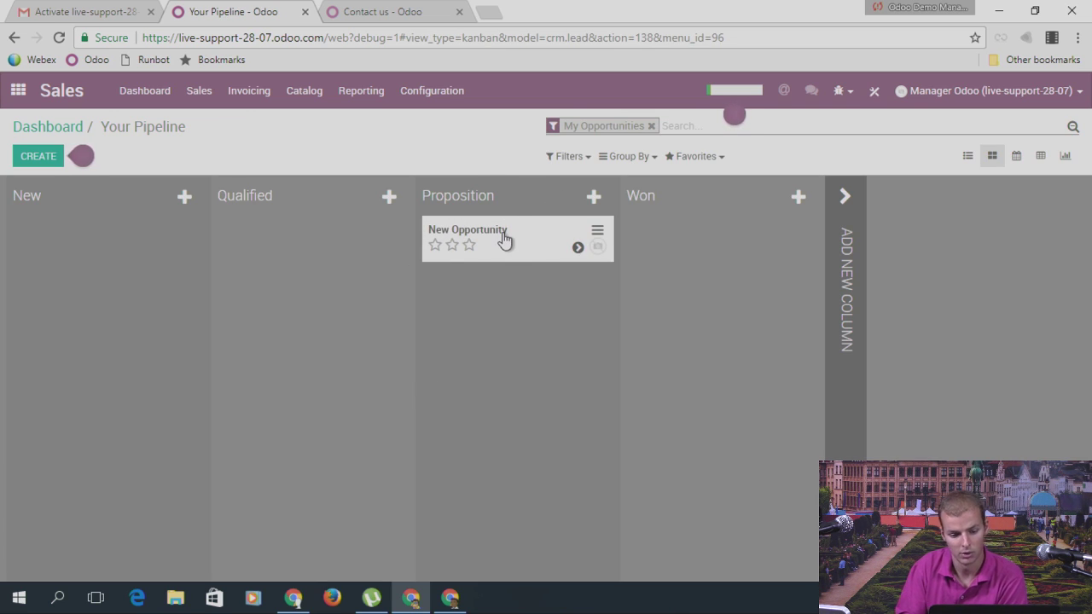
Step: Try unticking Approved, dismiss the not-approved error, discard changes and go to the Sales dashboard
{"action": "left_click", "coordinate": [504, 237]}
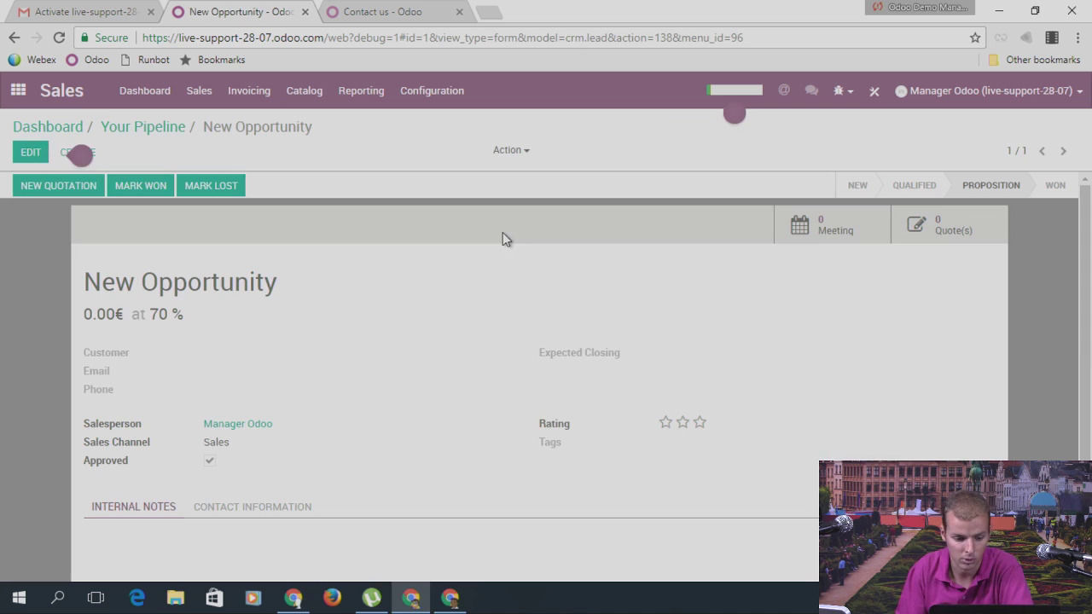
{"action": "left_click", "coordinate": [32, 153]}
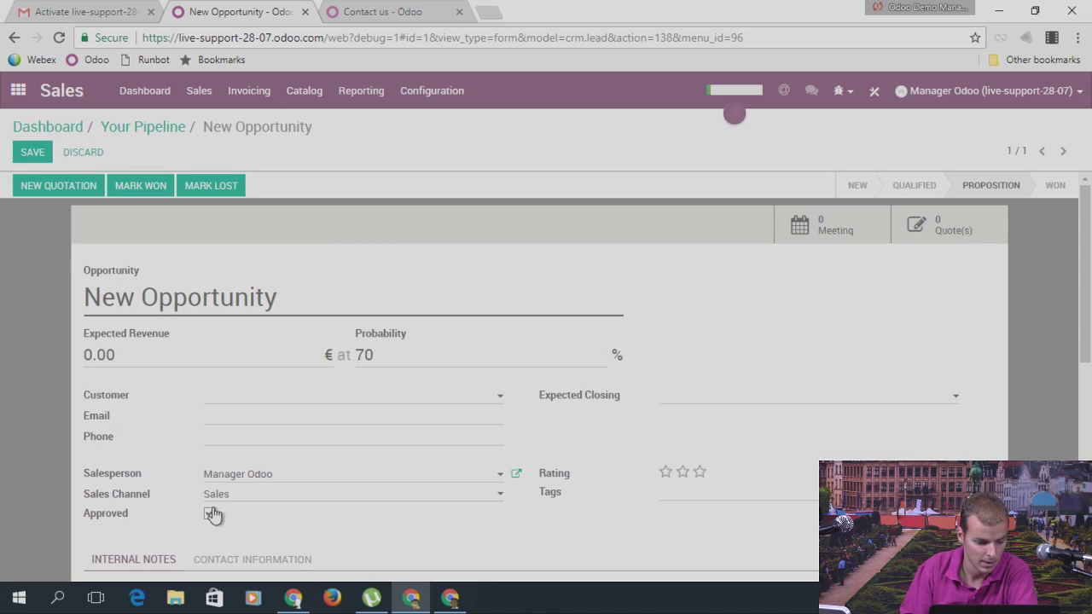
{"action": "left_click", "coordinate": [210, 513]}
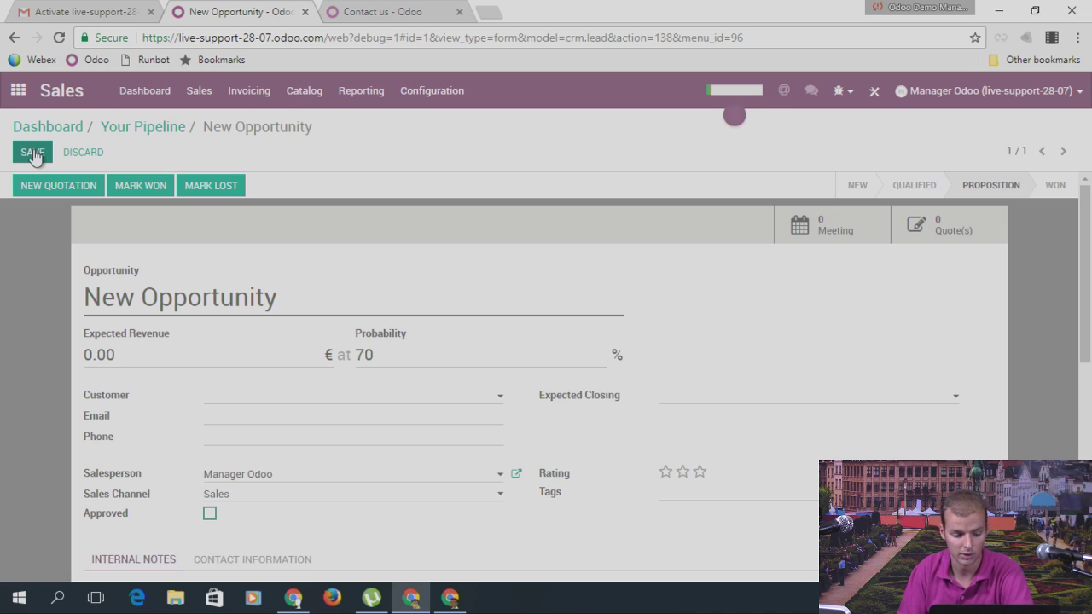
{"action": "left_click", "coordinate": [32, 154]}
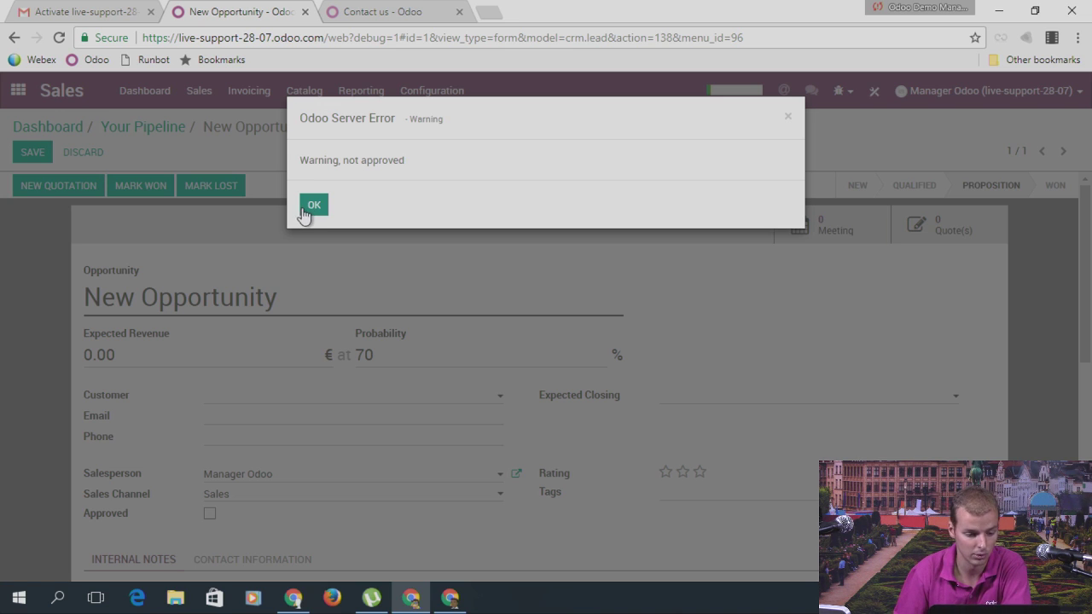
{"action": "left_click", "coordinate": [312, 206]}
{"action": "left_click", "coordinate": [157, 134]}
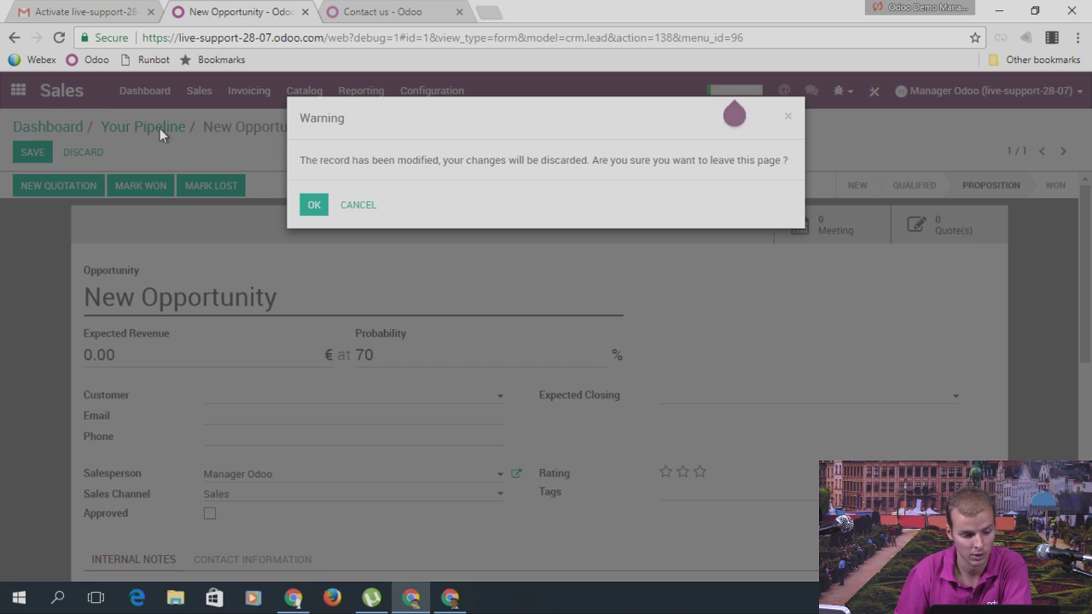
{"action": "left_click", "coordinate": [313, 205]}
{"action": "left_click", "coordinate": [71, 132]}
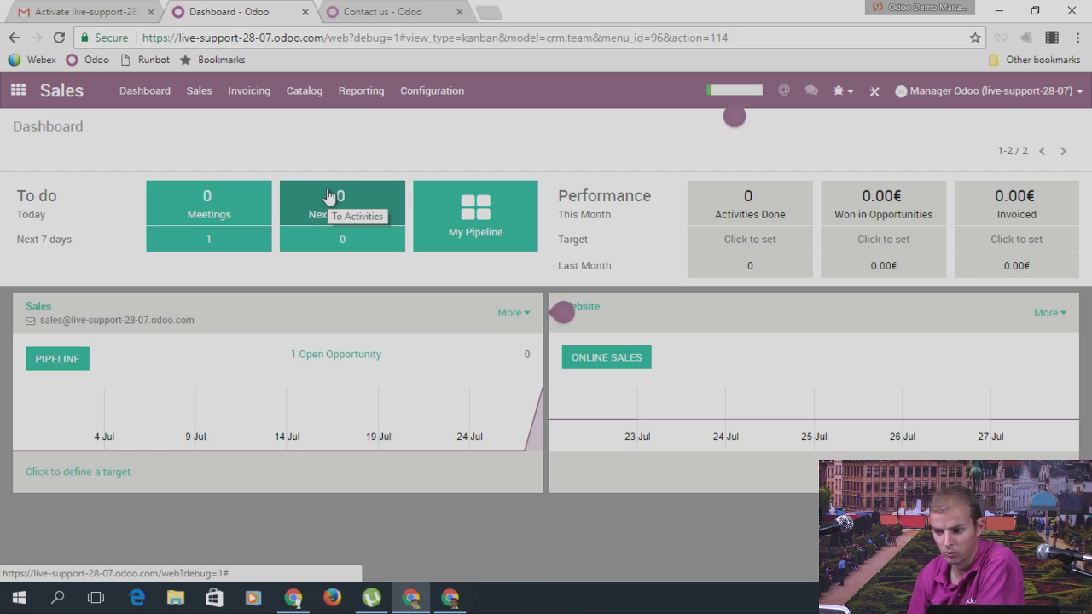
Step: Load odoo.com/help in a new tab, scroll the support ticket form, then switch to the Contact us tab
{"action": "left_click", "coordinate": [488, 12]}
{"action": "type", "text": "odoo.c"}
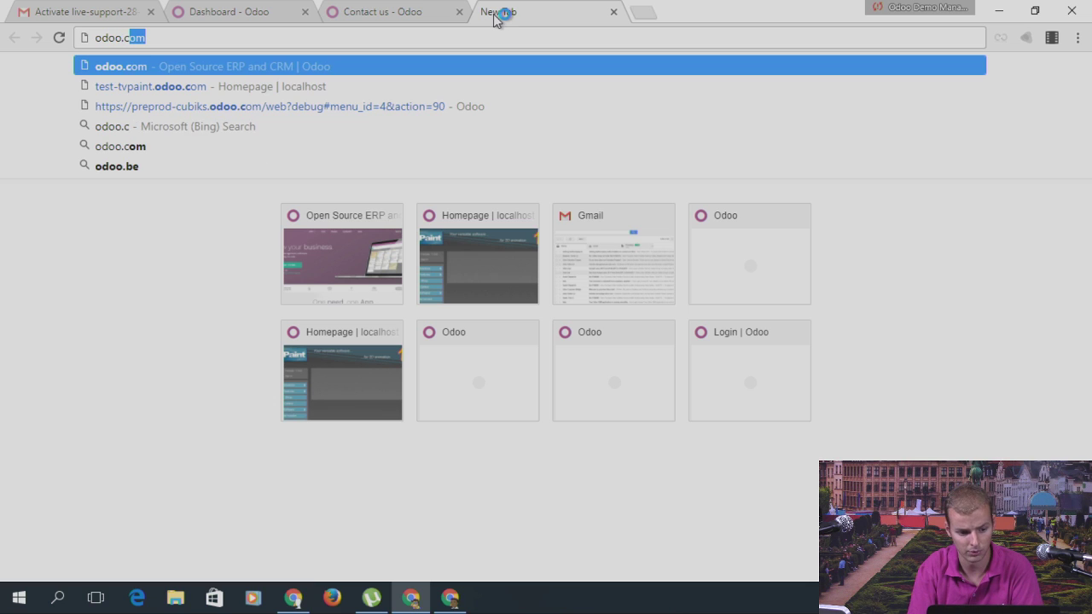
{"action": "type", "text": "om.help"}
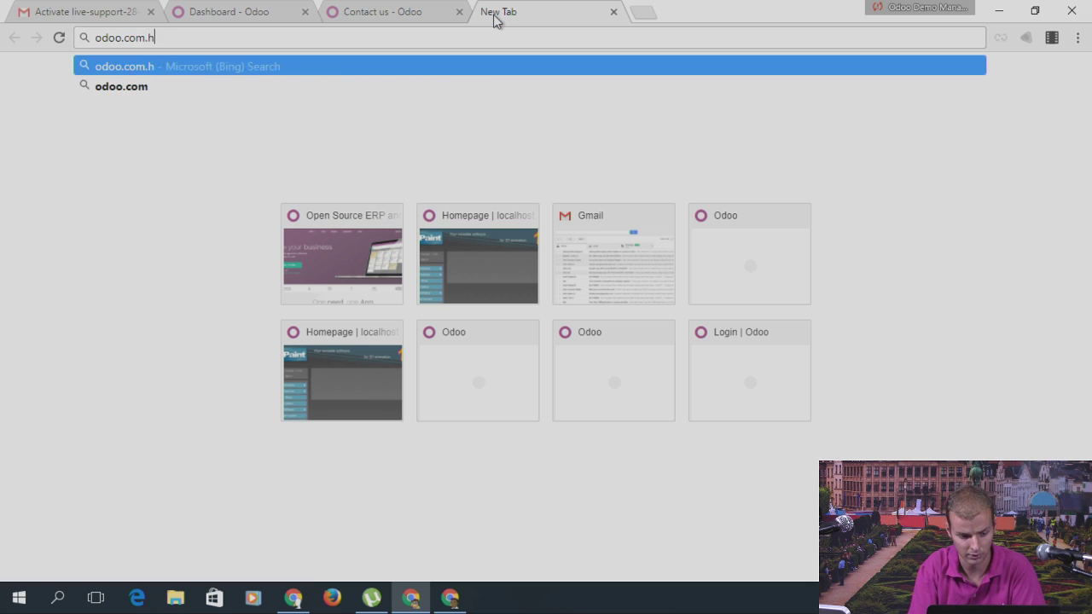
{"action": "key", "text": "BackSpace"}
{"action": "key", "text": "BackSpace"}
{"action": "key", "text": "BackSpace"}
{"action": "key", "text": "BackSpace"}
{"action": "key", "text": "BackSpace"}
{"action": "type", "text": "/"}
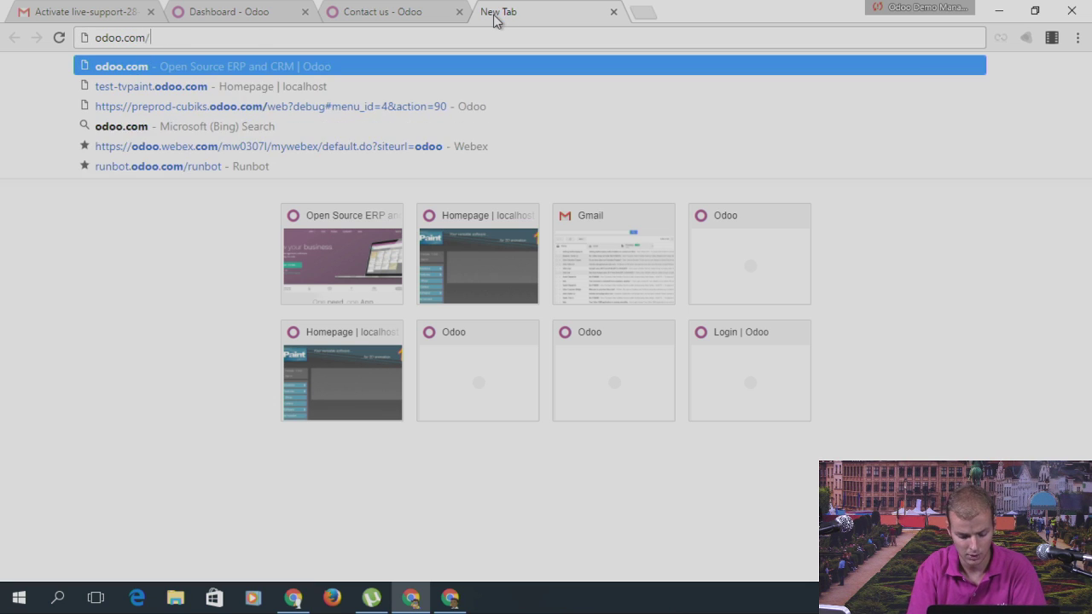
{"action": "type", "text": "help"}
{"action": "key", "text": "Return"}
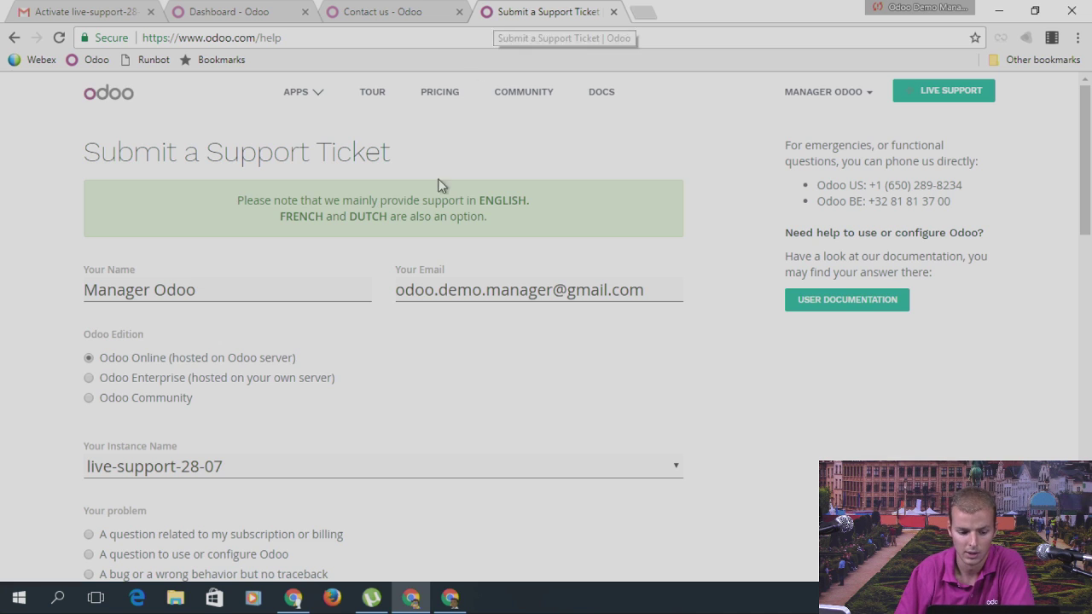
{"action": "scroll", "coordinate": [435, 197], "scroll_direction": "down", "scroll_amount": 5}
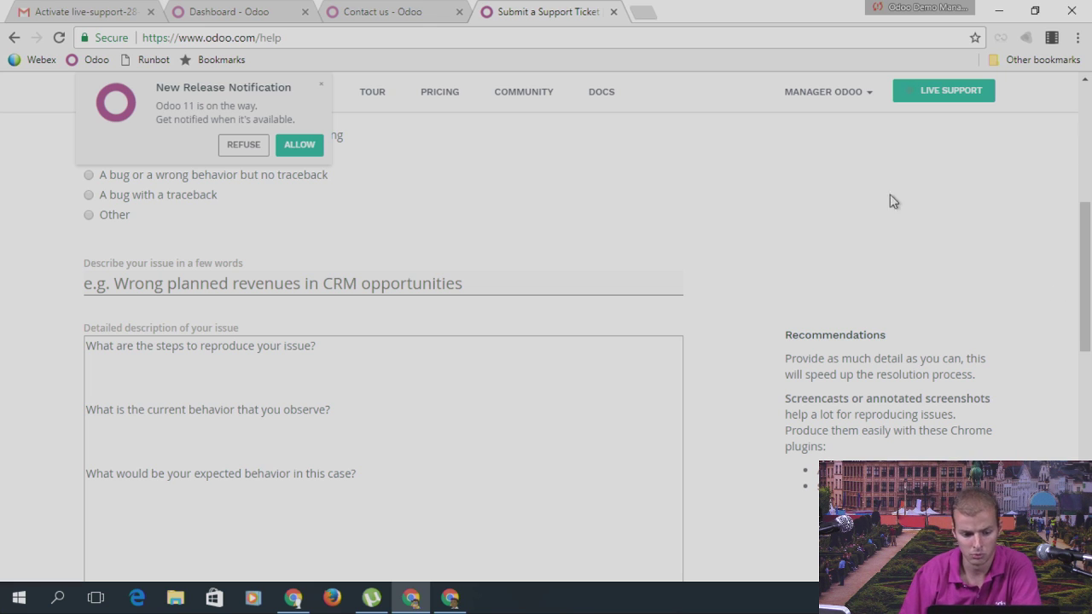
{"action": "left_click", "coordinate": [410, 16]}
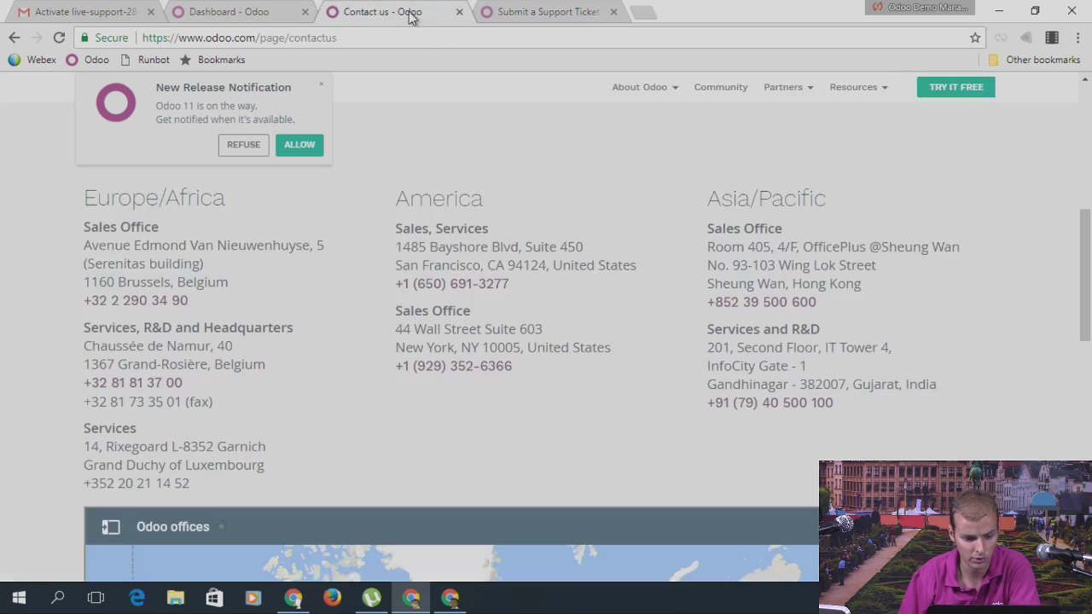
Step: Go from the Sales dashboard to the Settings Companies list, abandoning an accidental new company
{"action": "left_click", "coordinate": [275, 24]}
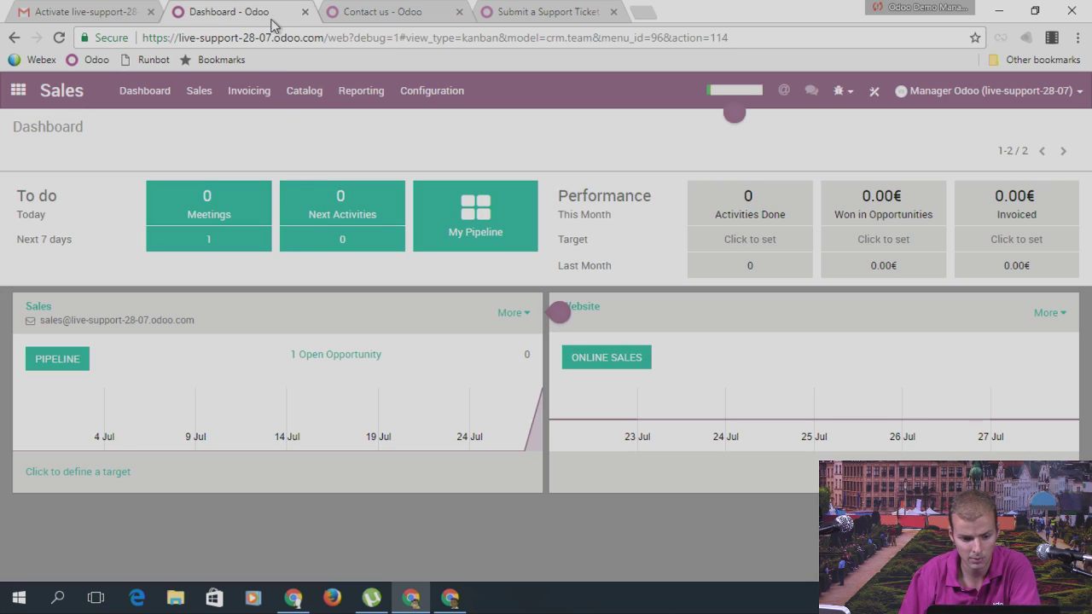
{"action": "left_click", "coordinate": [18, 91]}
{"action": "scroll", "coordinate": [480, 220], "scroll_direction": "down", "scroll_amount": 1}
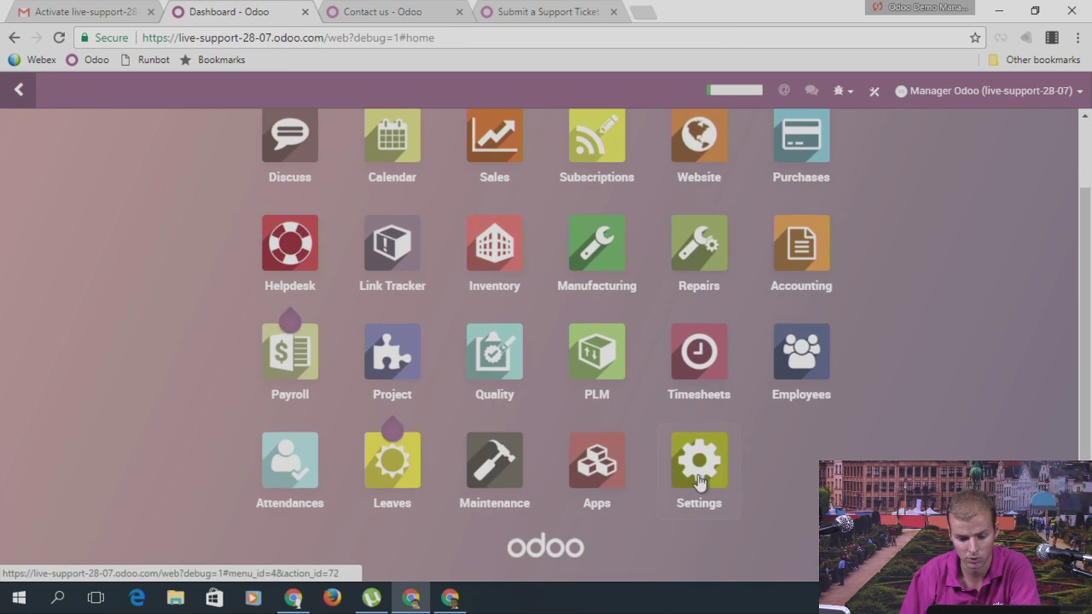
{"action": "key", "text": "Return"}
{"action": "left_click", "coordinate": [222, 90]}
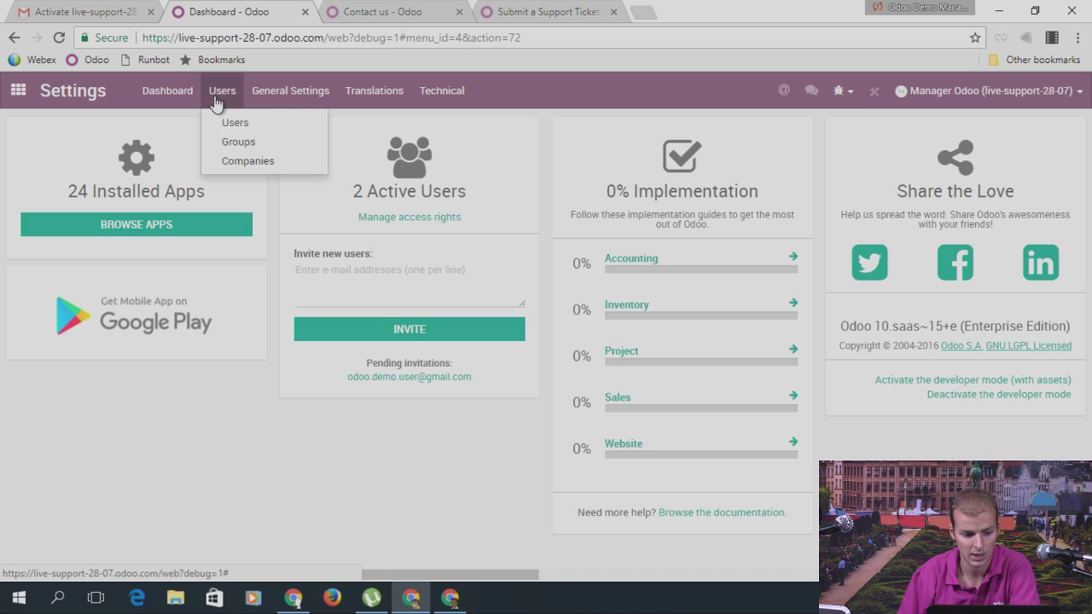
{"action": "left_click", "coordinate": [240, 155]}
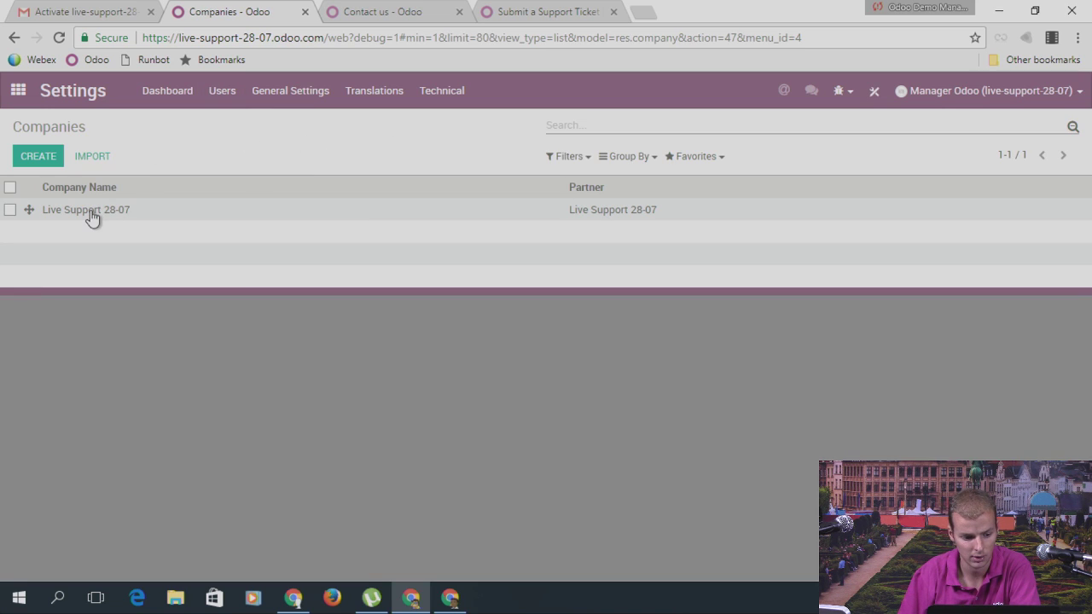
{"action": "left_click", "coordinate": [40, 156]}
{"action": "left_click", "coordinate": [81, 128]}
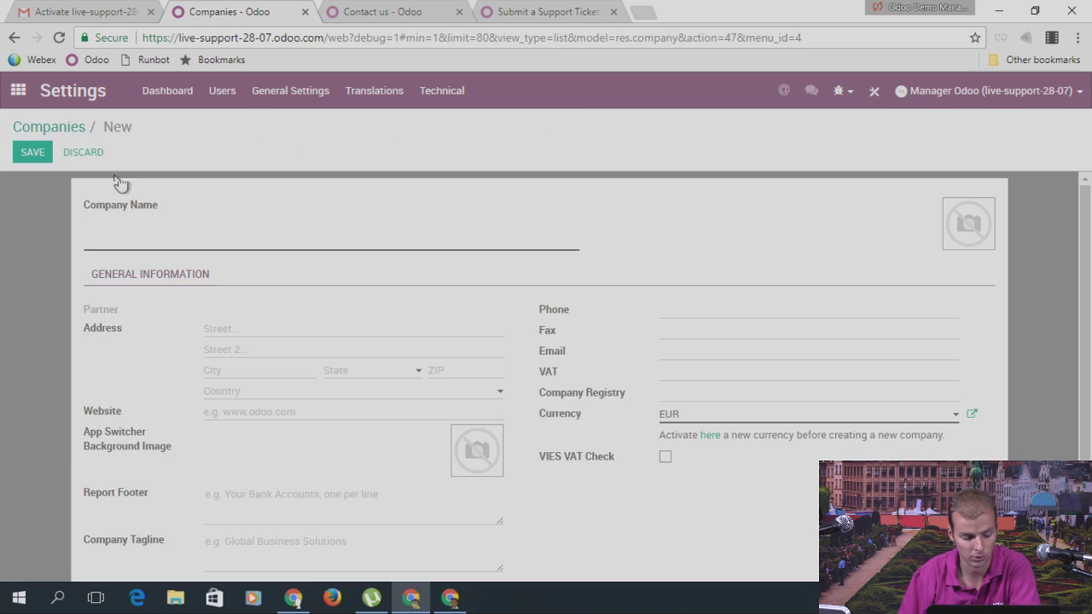
Step: Rename the company Live Support 28-07 to 'My company' and save it
{"action": "left_click", "coordinate": [126, 213]}
{"action": "left_click", "coordinate": [38, 156]}
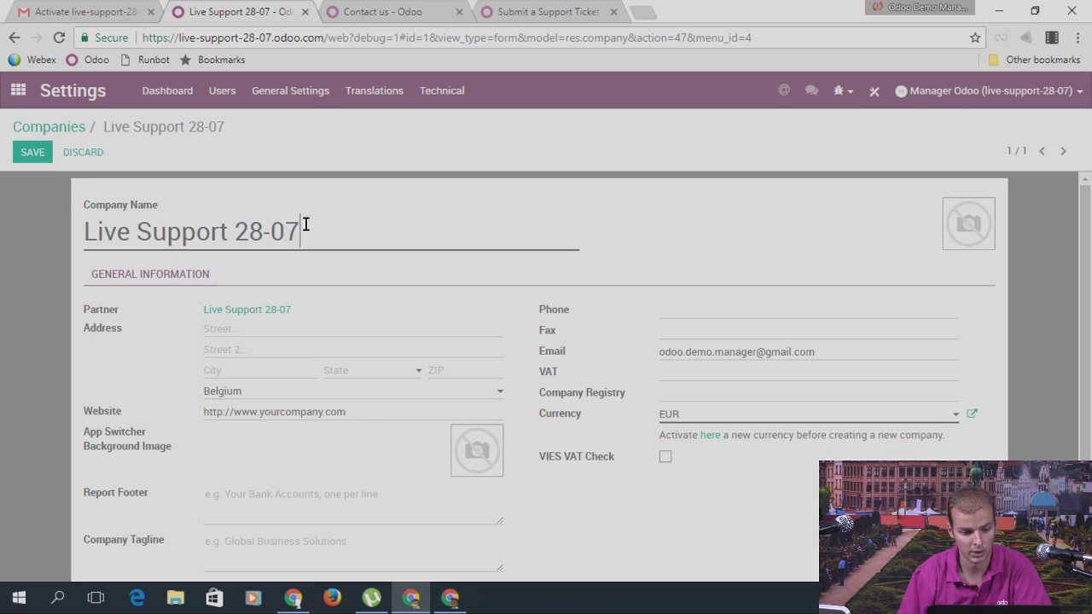
{"action": "left_click_drag", "start_coordinate": [304, 230], "coordinate": [56, 242]}
{"action": "type", "text": "My compant"}
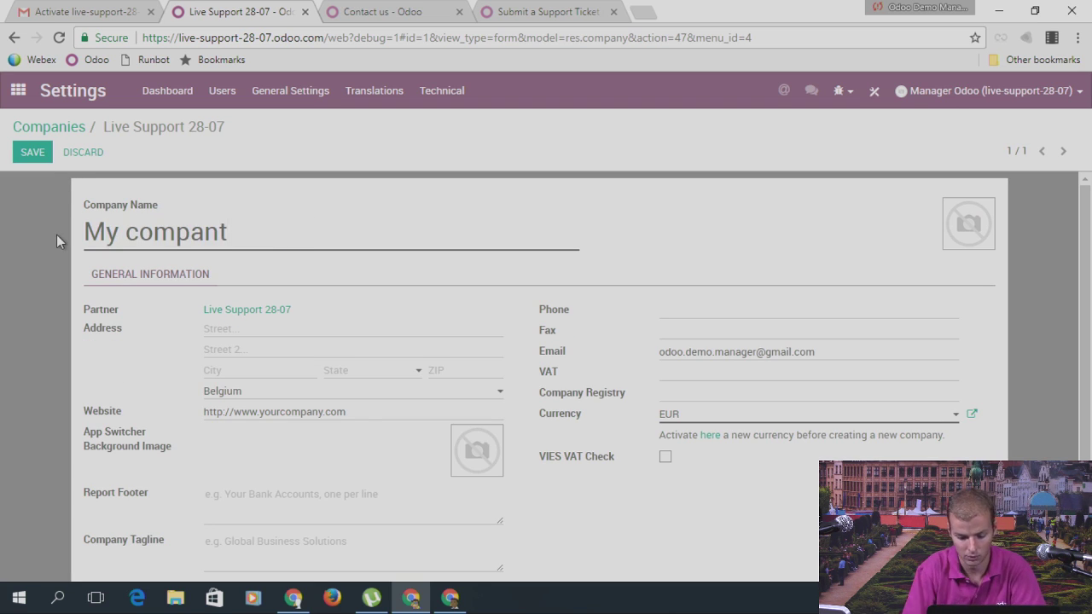
{"action": "key", "text": "BackSpace"}
{"action": "type", "text": "y"}
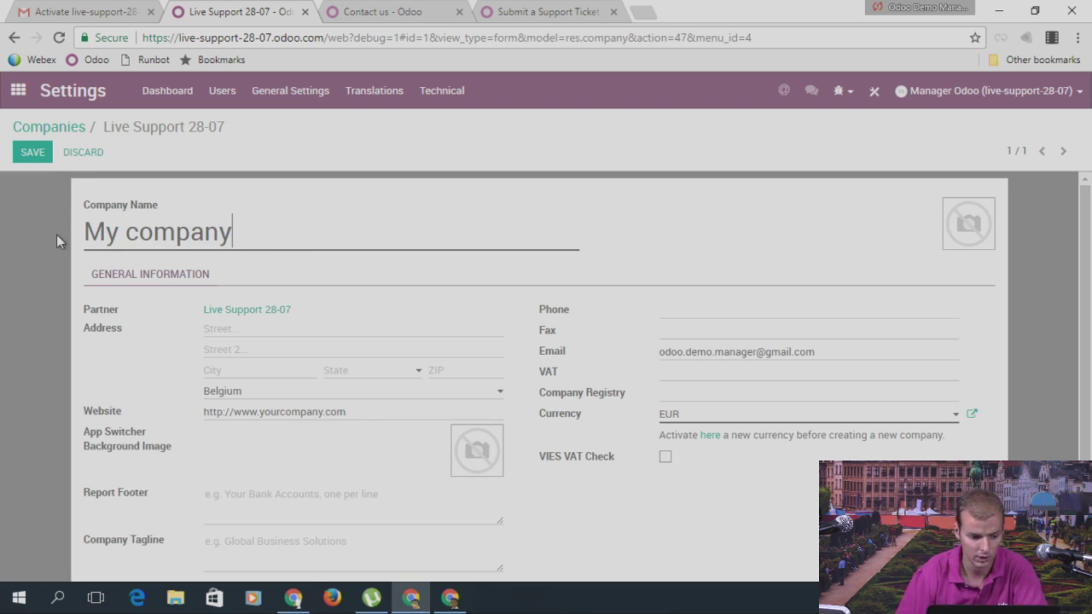
{"action": "left_click", "coordinate": [38, 151]}
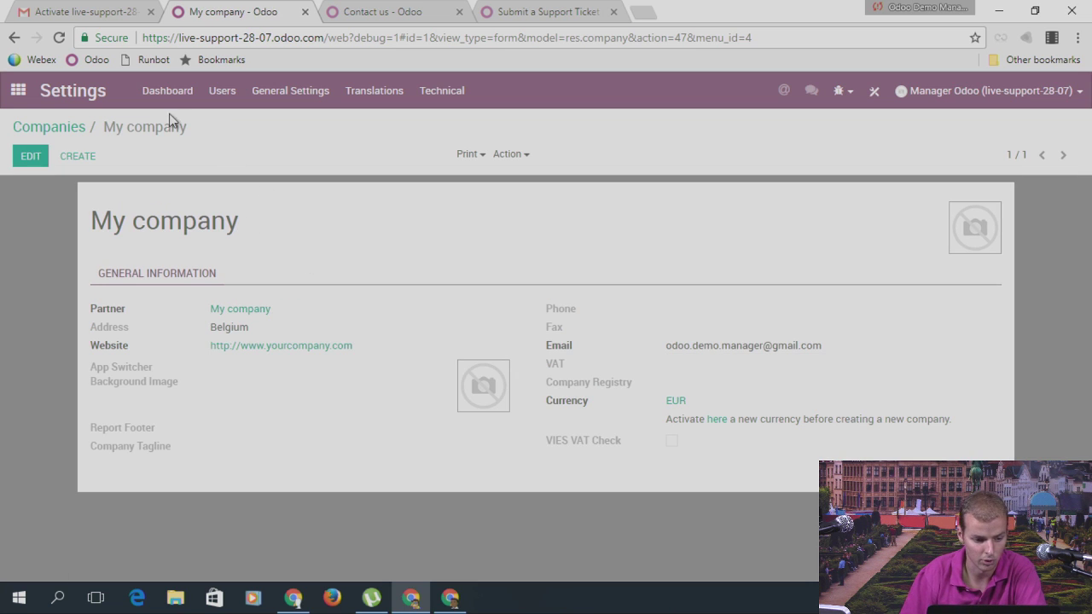
{"action": "left_click", "coordinate": [18, 90]}
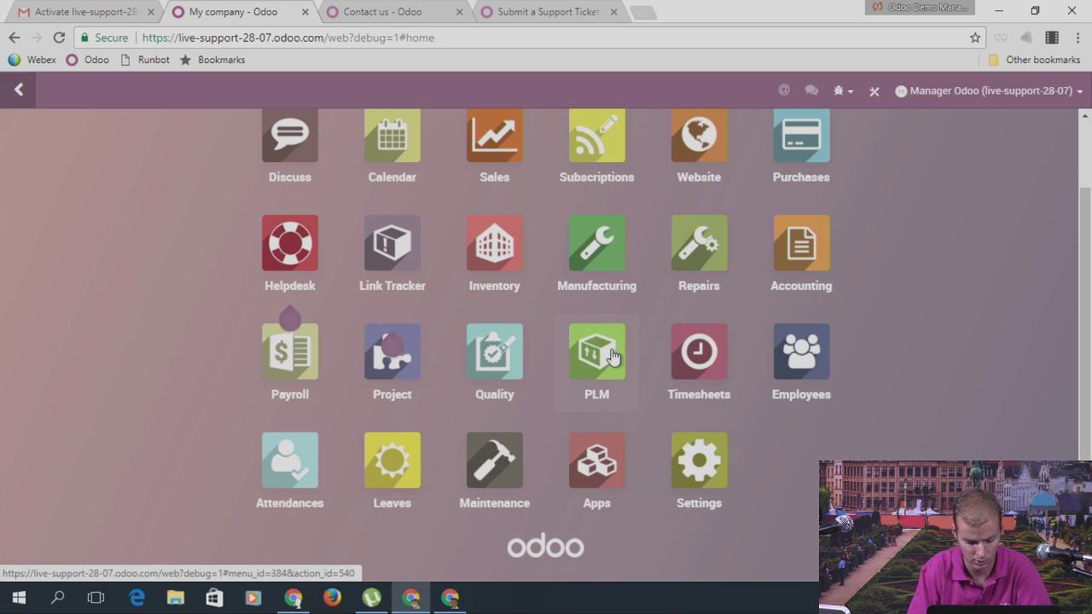
Step: Search 'webs' on the home menu, open Website and go to the public homepage
{"action": "type", "text": "webs"}
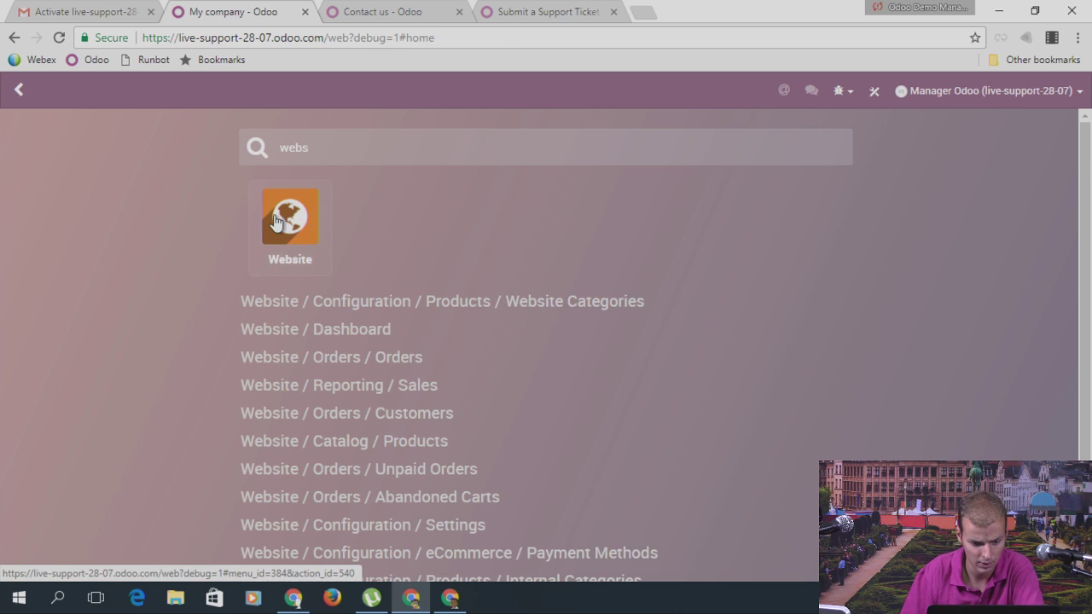
{"action": "left_click", "coordinate": [273, 217]}
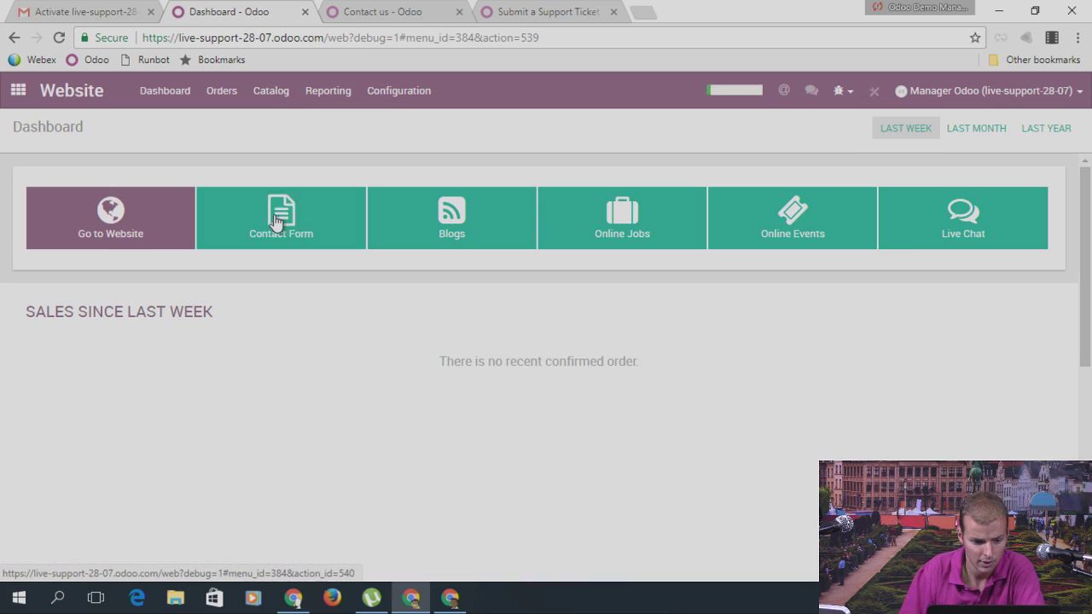
{"action": "left_click", "coordinate": [113, 246]}
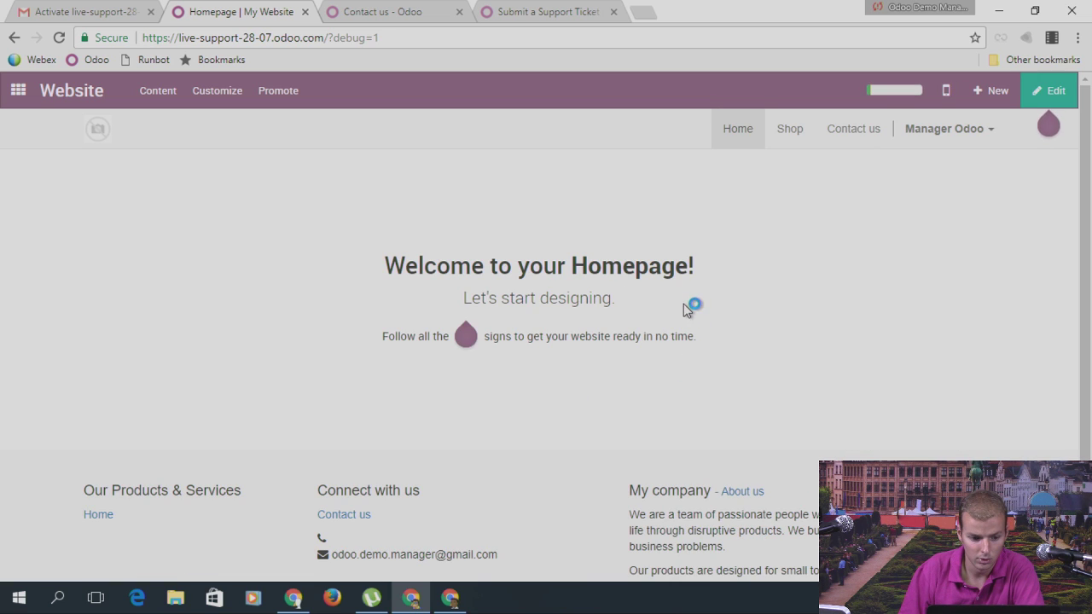
{"action": "scroll", "coordinate": [495, 329], "scroll_direction": "down", "scroll_amount": 2}
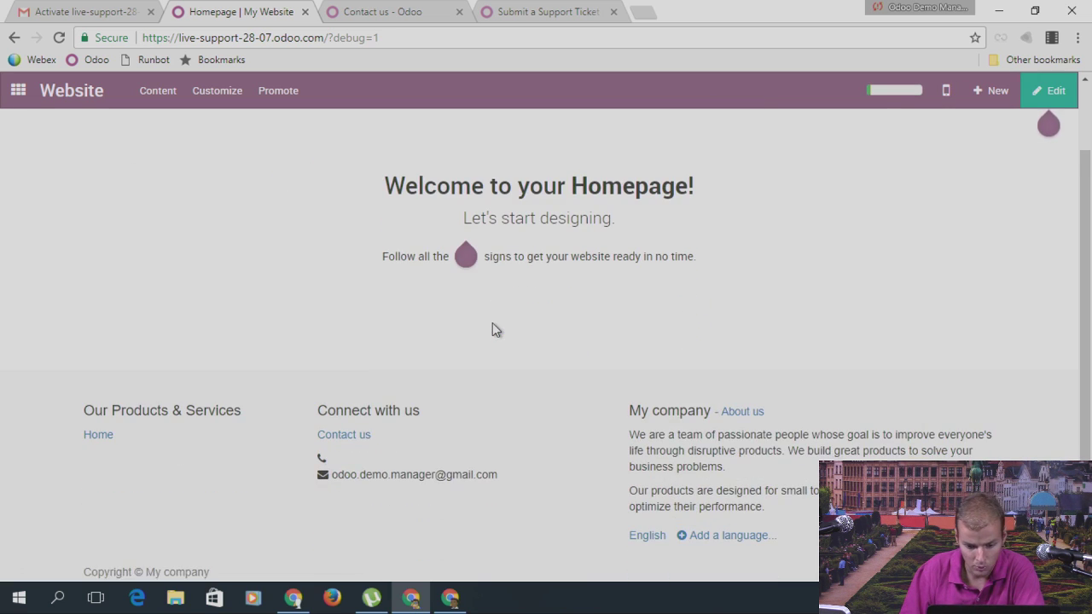
Step: Enter edit mode, select the 'My company' footer text and the database URL, then save the homepage
{"action": "left_click_drag", "start_coordinate": [633, 407], "coordinate": [763, 406]}
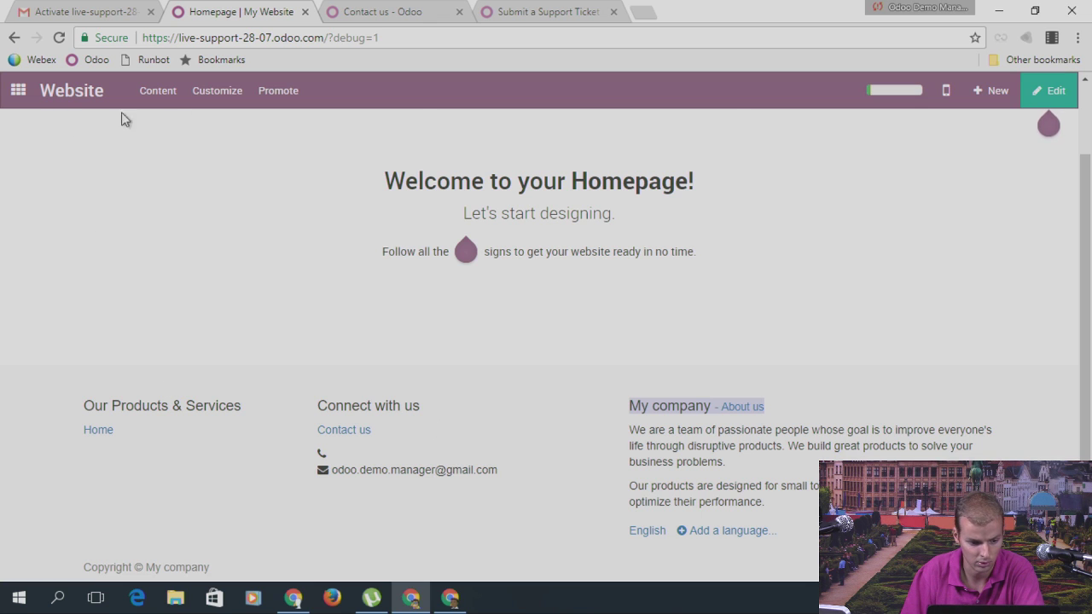
{"action": "left_click", "coordinate": [1052, 92]}
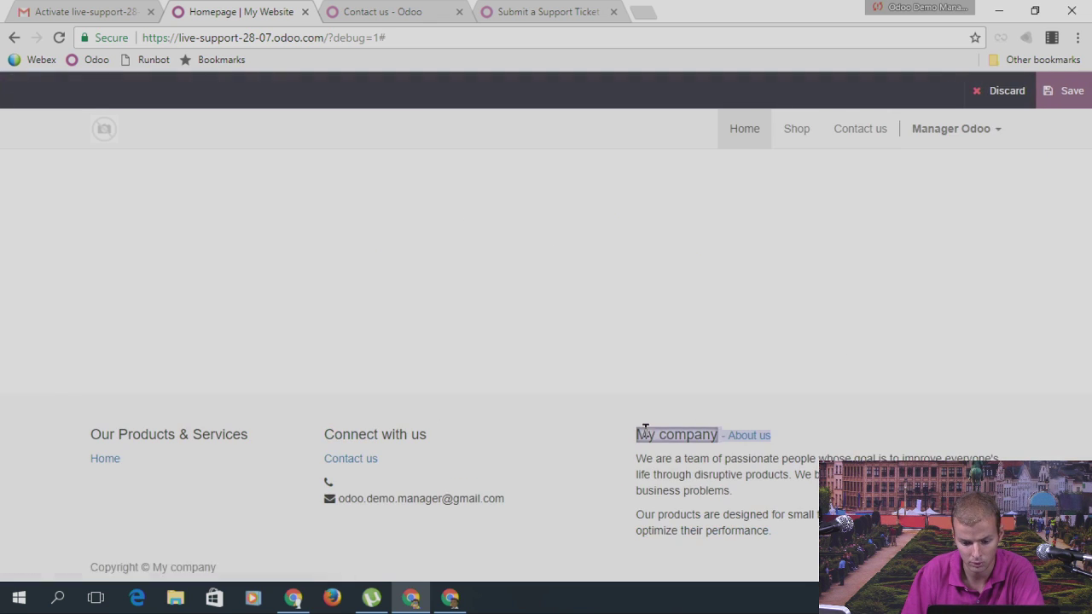
{"action": "left_click_drag", "start_coordinate": [722, 435], "coordinate": [800, 436]}
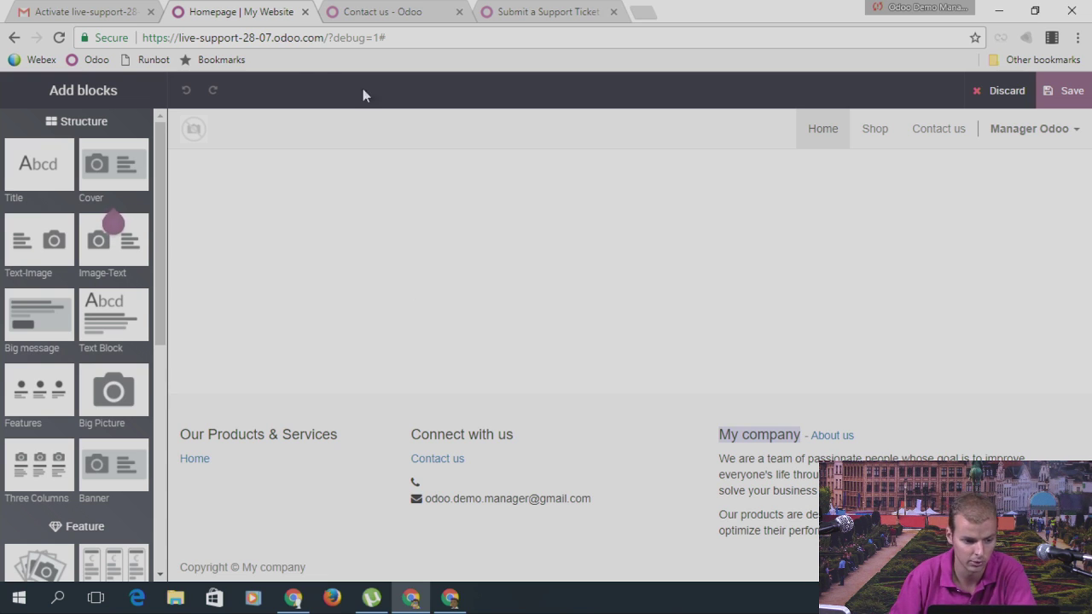
{"action": "left_click_drag", "start_coordinate": [178, 39], "coordinate": [275, 45]}
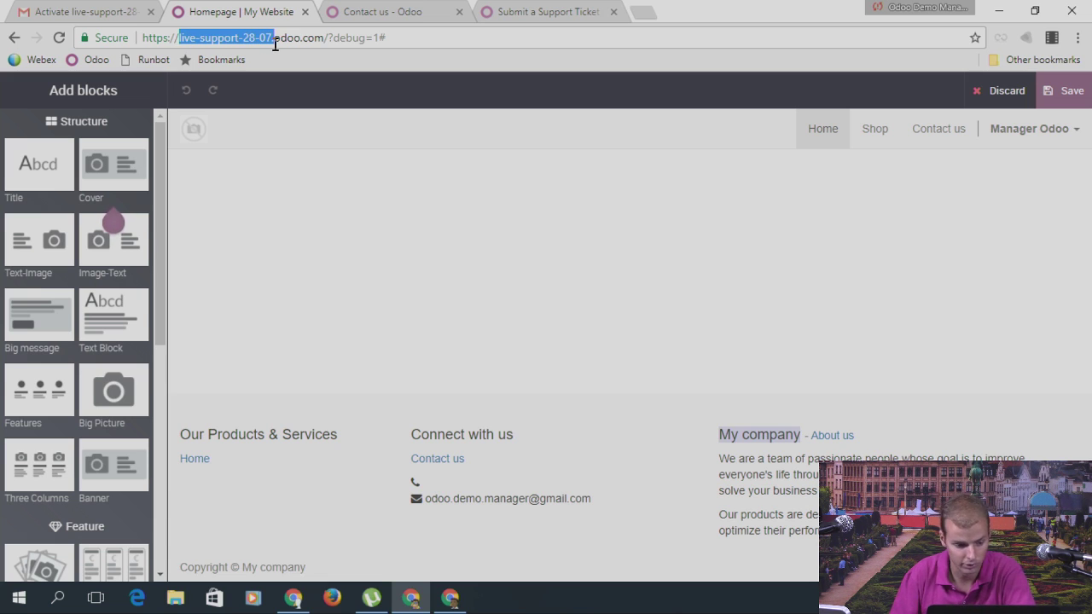
{"action": "left_click", "coordinate": [15, 39]}
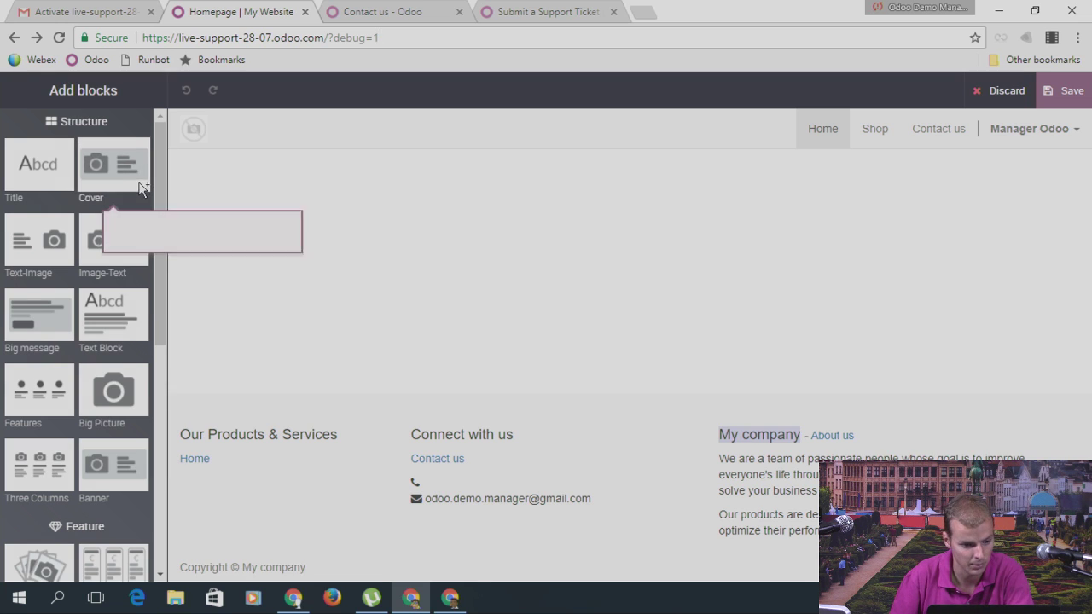
{"action": "left_click", "coordinate": [1063, 101]}
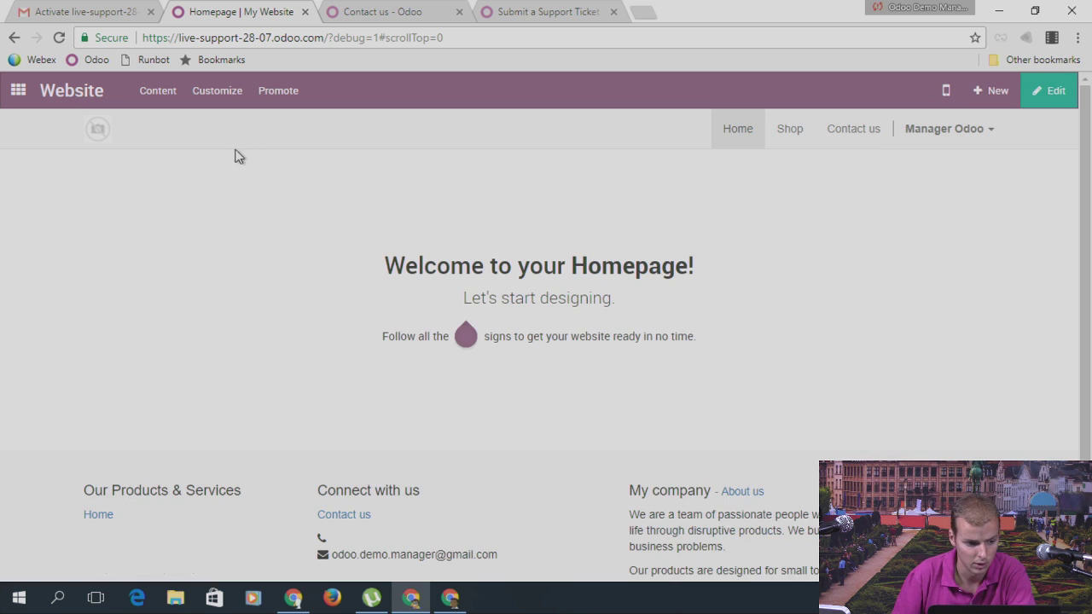
Step: Go to My Odoo.com account, then Manage your databases, and open DOMAINS for live-support-28-07
{"action": "left_click", "coordinate": [19, 96]}
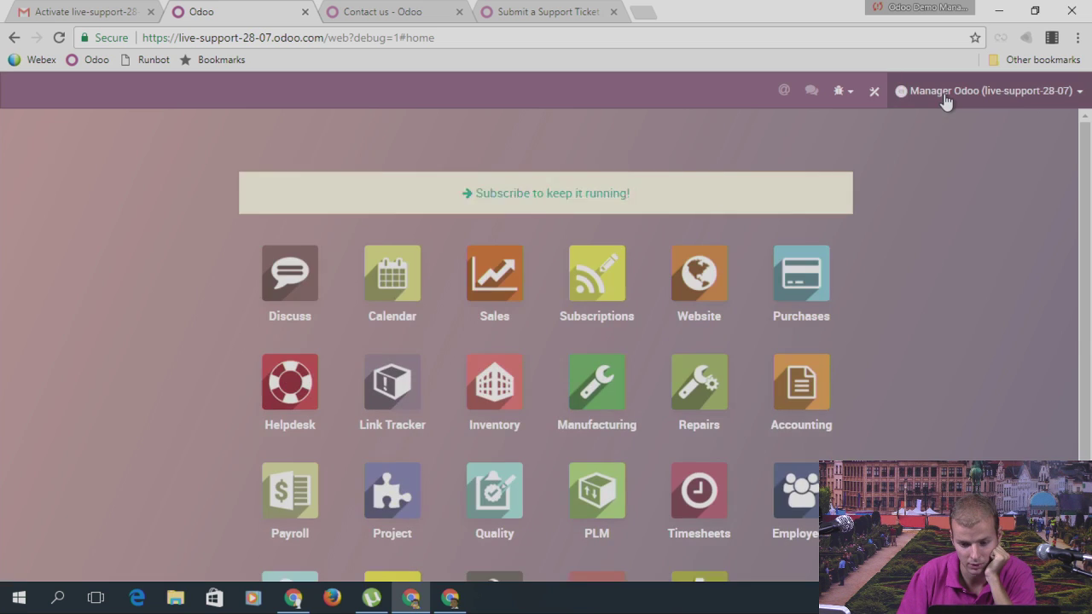
{"action": "left_click", "coordinate": [982, 90]}
{"action": "left_click", "coordinate": [990, 212]}
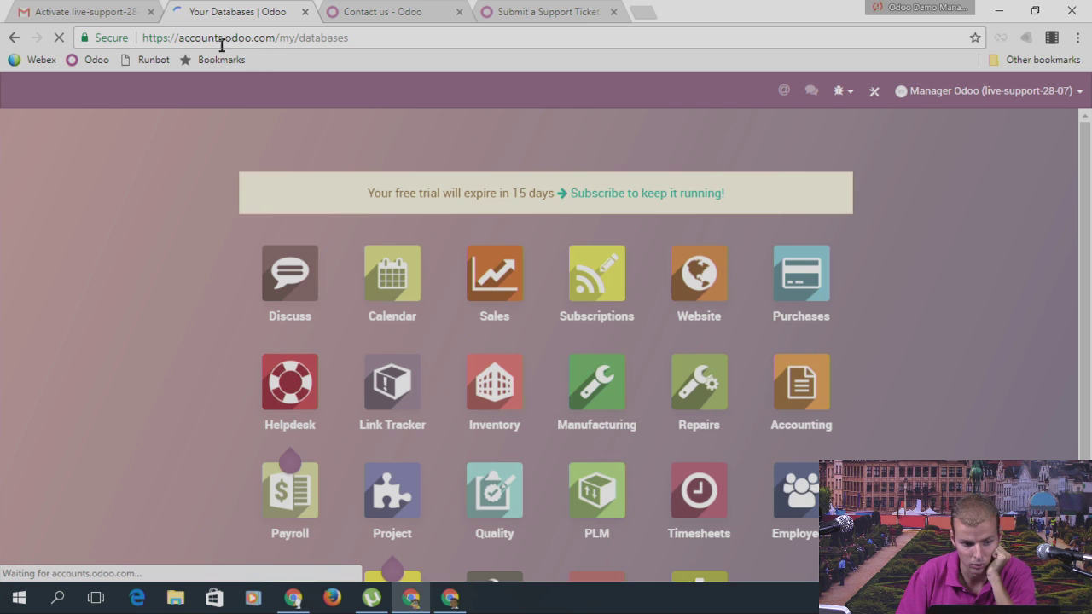
{"action": "scroll", "coordinate": [568, 342], "scroll_direction": "down", "scroll_amount": 5}
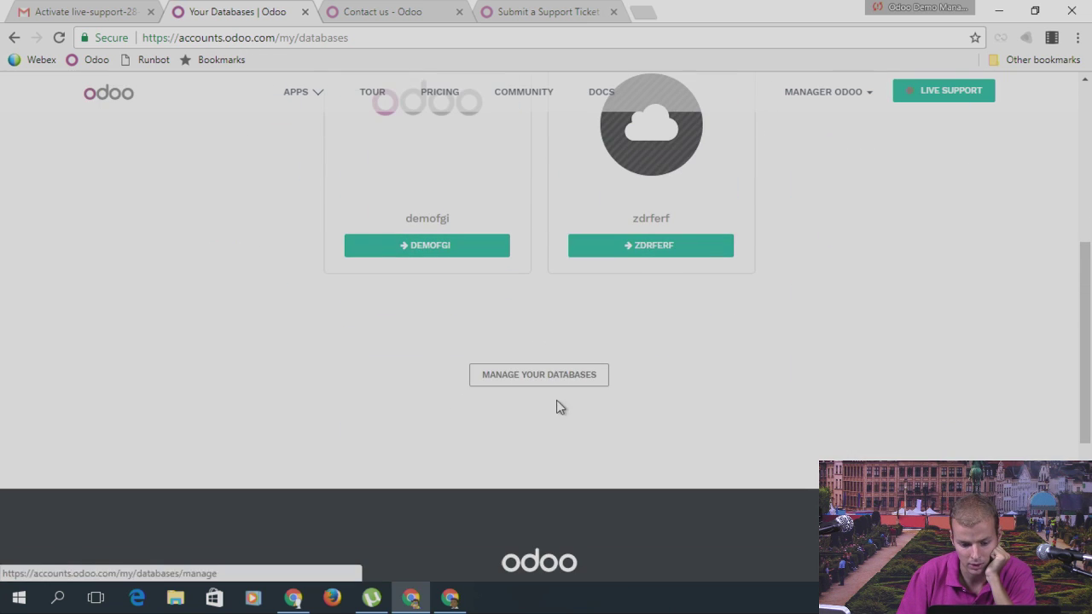
{"action": "left_click", "coordinate": [555, 375]}
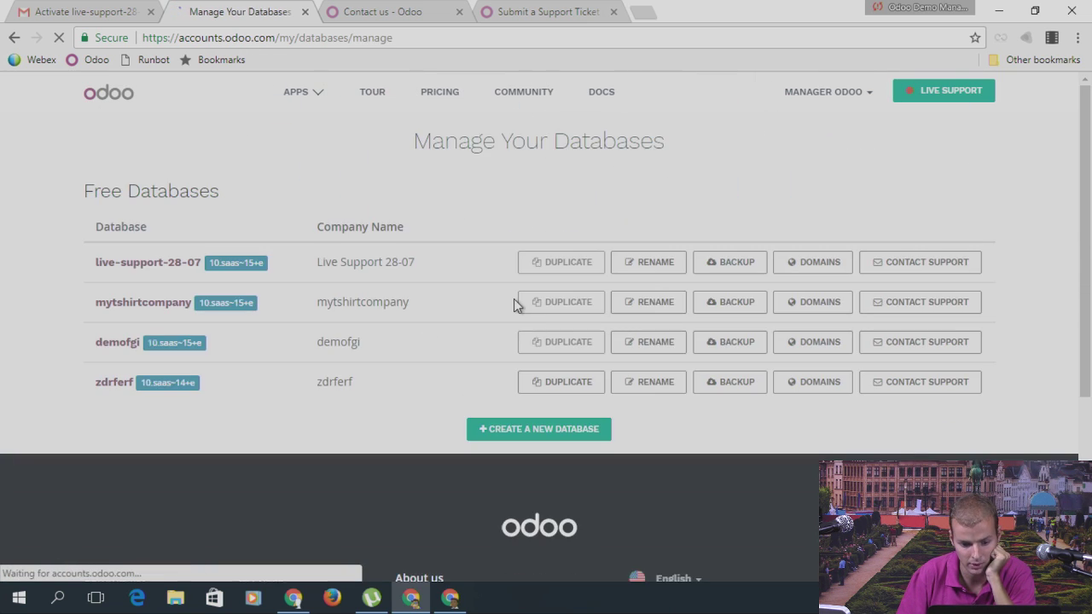
{"action": "scroll", "coordinate": [514, 300], "scroll_direction": "down", "scroll_amount": 1}
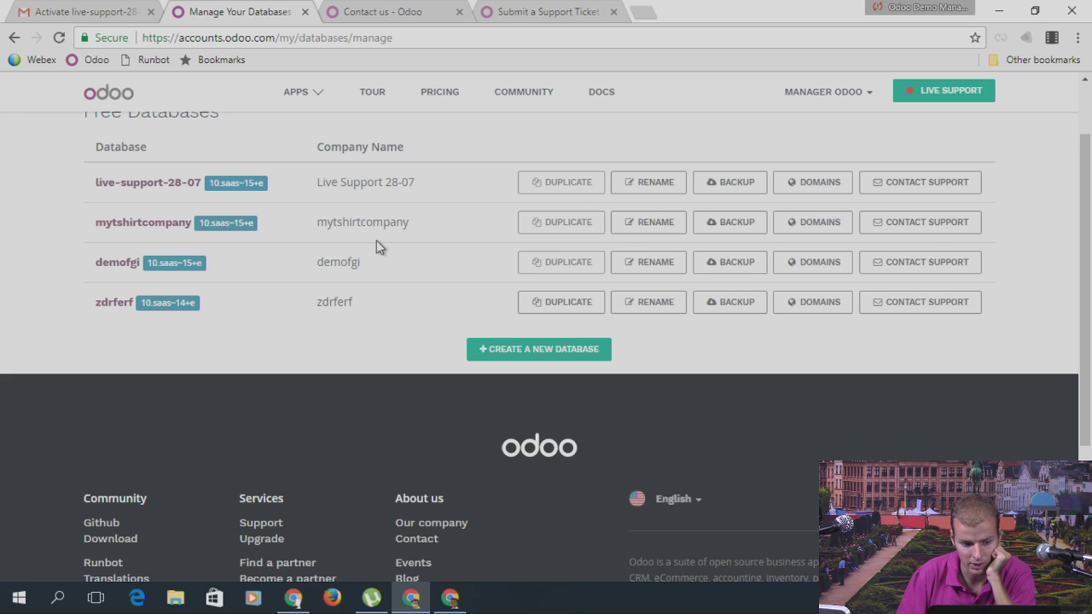
{"action": "scroll", "coordinate": [378, 244], "scroll_direction": "up", "scroll_amount": 1}
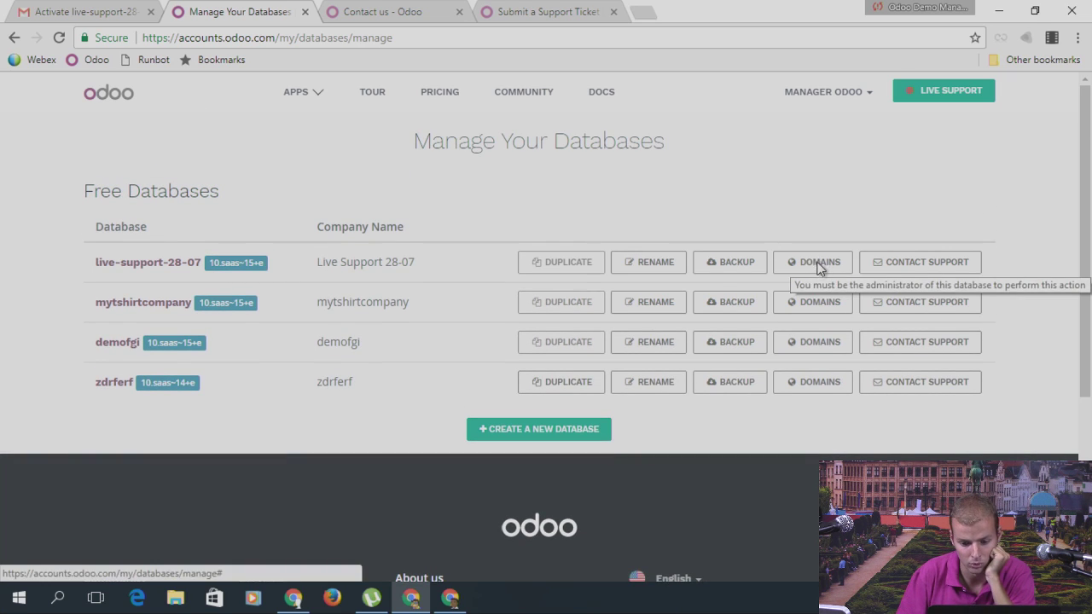
{"action": "left_click", "coordinate": [817, 264]}
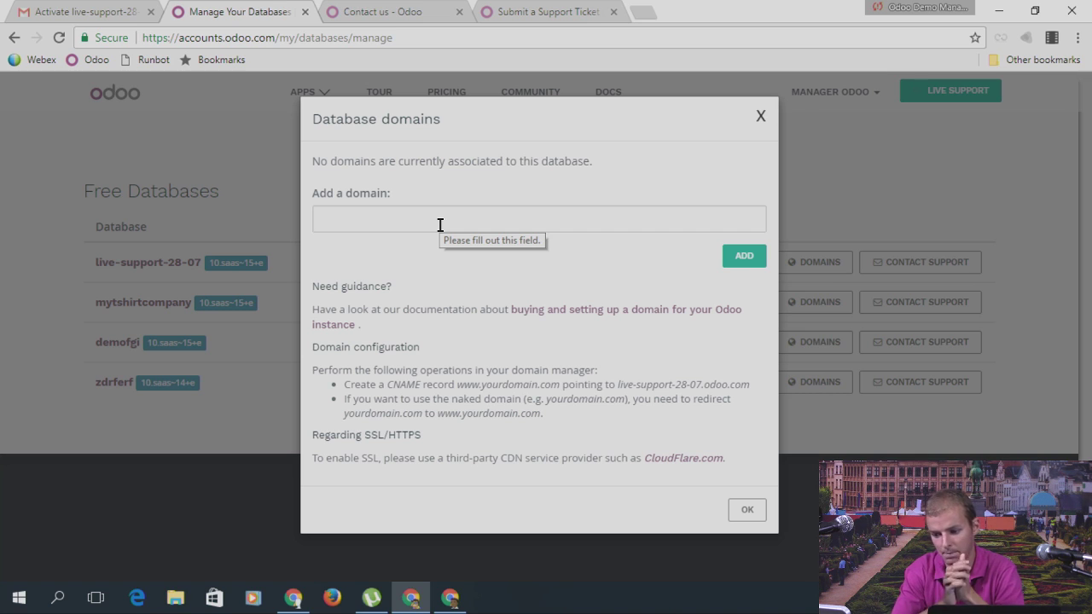
Step: Close the Database domains dialog and open the live-support-28-07 database
{"action": "left_click", "coordinate": [761, 117]}
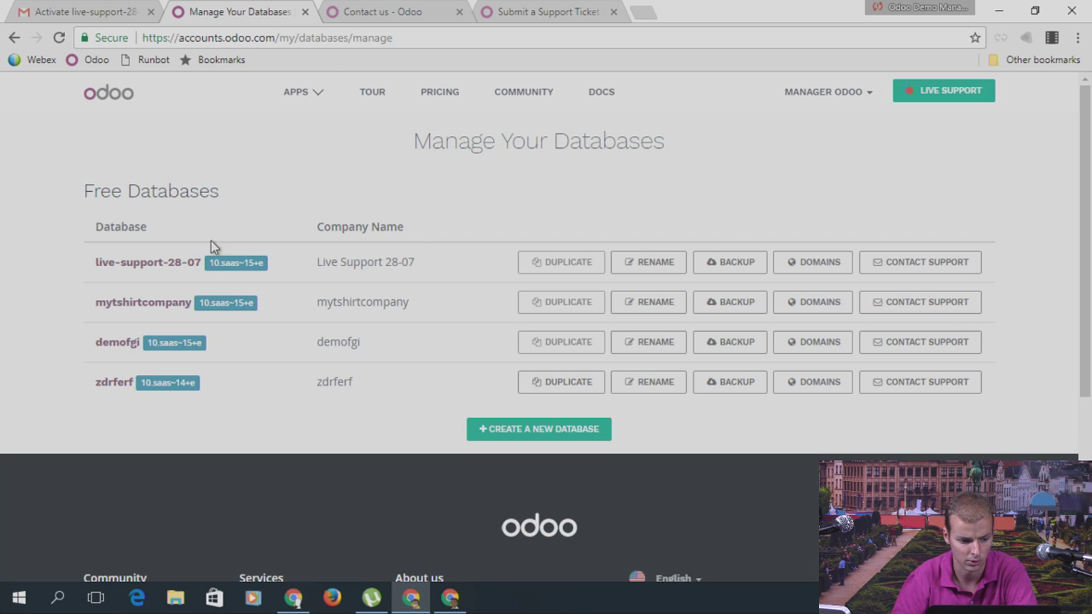
{"action": "left_click", "coordinate": [162, 264]}
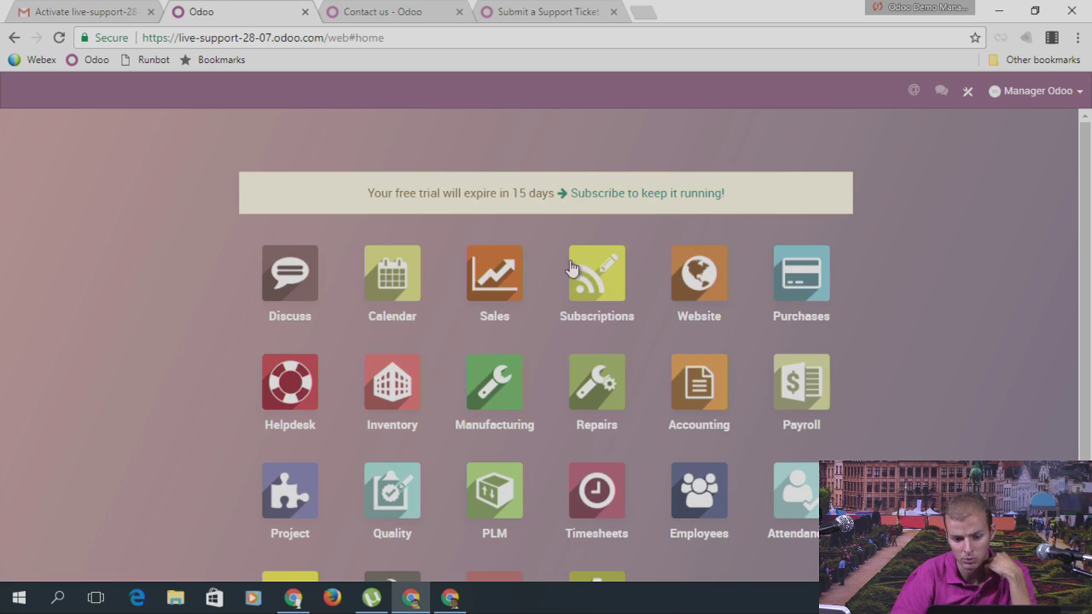
Step: Open reordering rule OP/00003 from Inventory Control's Reordering Rules list
{"action": "left_click", "coordinate": [441, 380]}
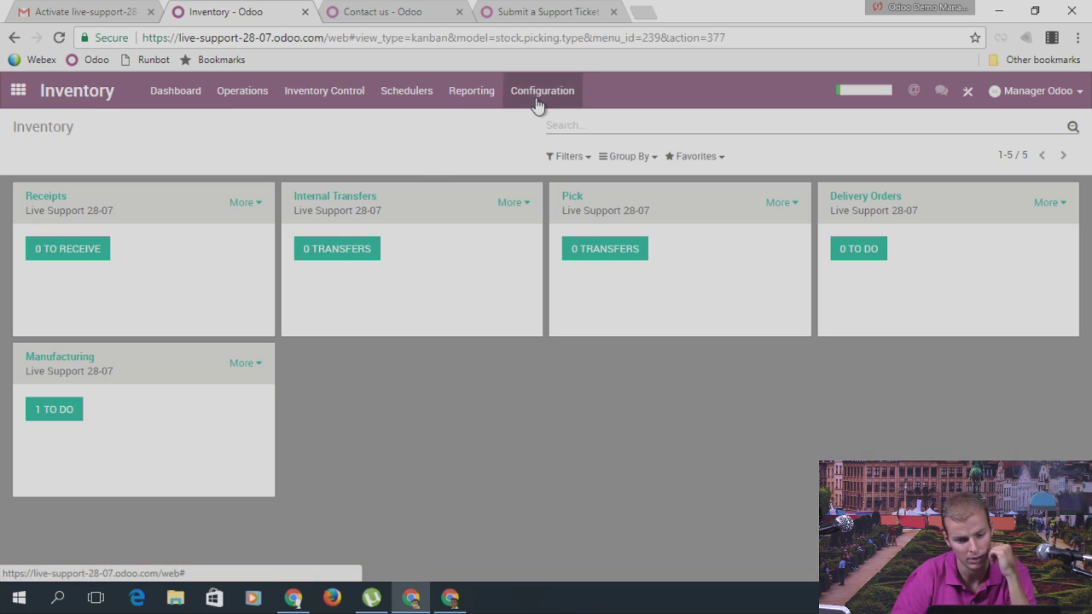
{"action": "left_click", "coordinate": [333, 93]}
{"action": "left_click", "coordinate": [350, 144]}
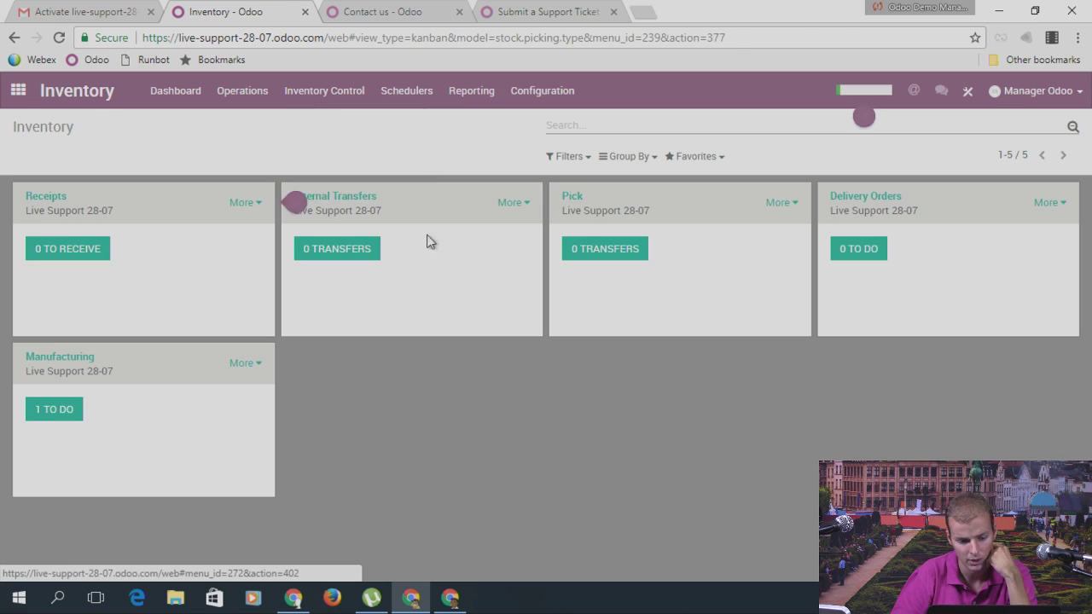
{"action": "left_click", "coordinate": [235, 210]}
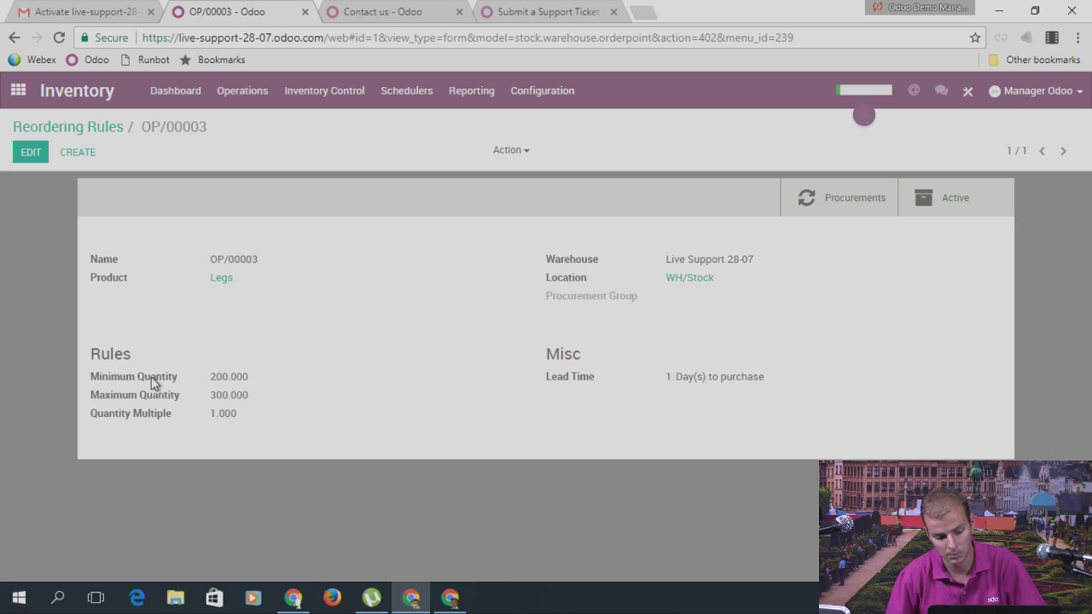
Step: Highlight the rule's Minimum Quantity 200.000 and Maximum Quantity 300.000 values
{"action": "mouse_move", "coordinate": [154, 376]}
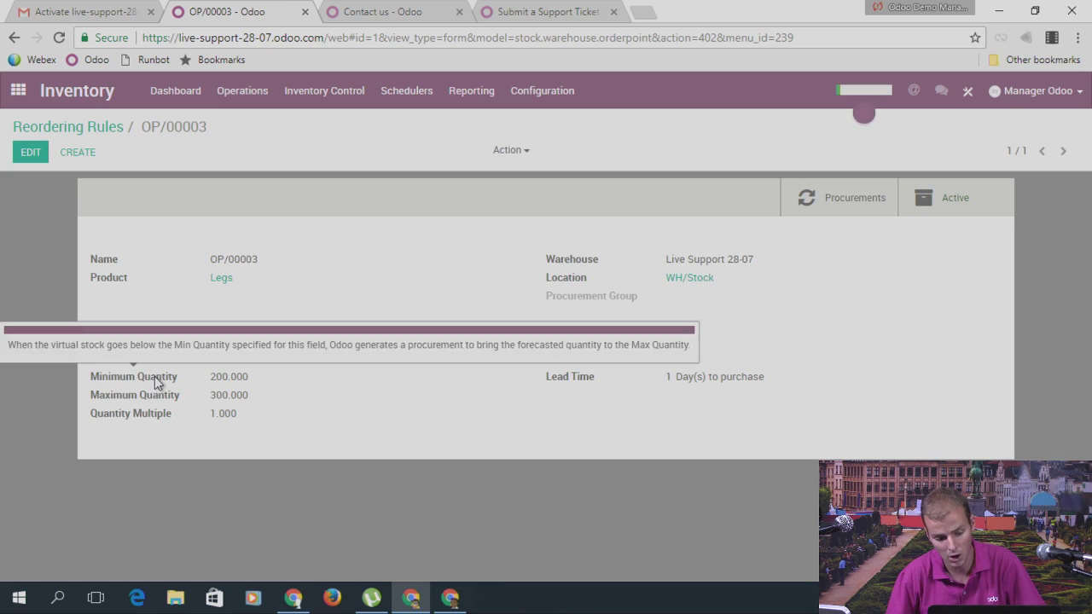
{"action": "double_click", "coordinate": [213, 380]}
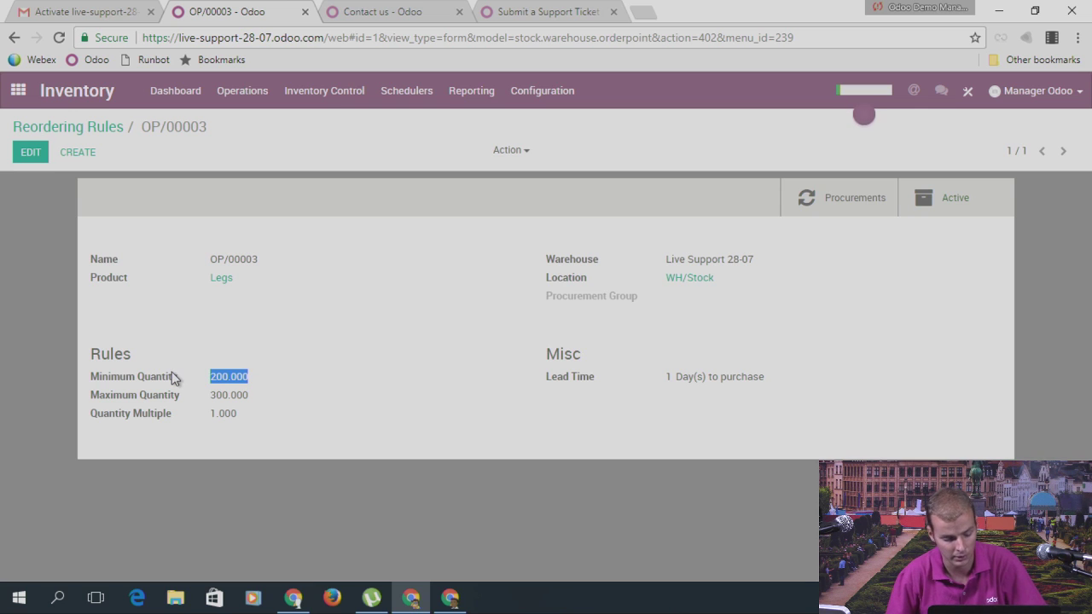
{"action": "mouse_move", "coordinate": [173, 378]}
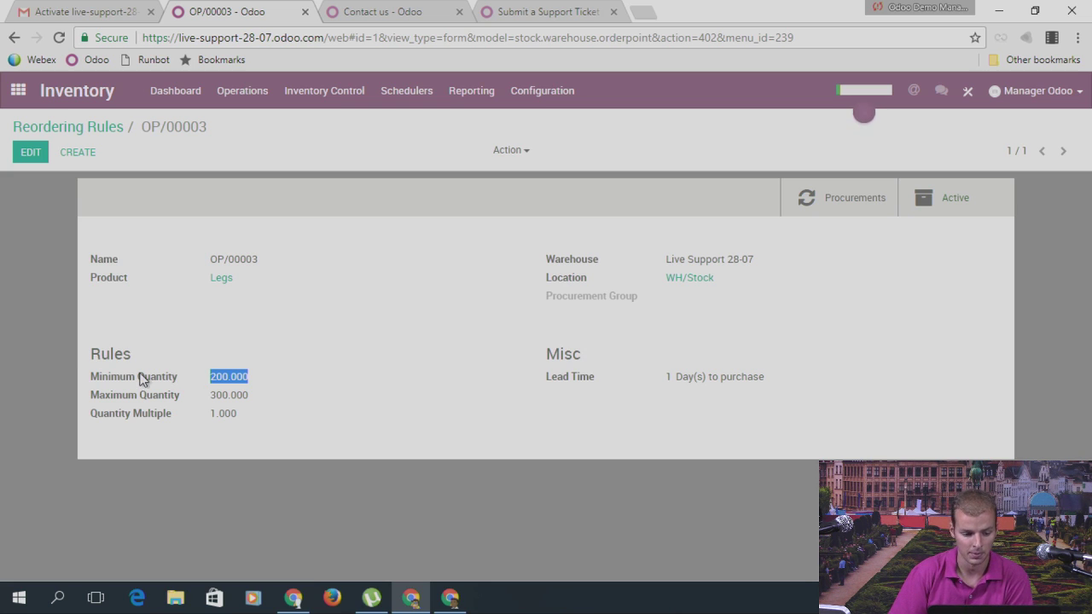
{"action": "triple_click", "coordinate": [122, 398]}
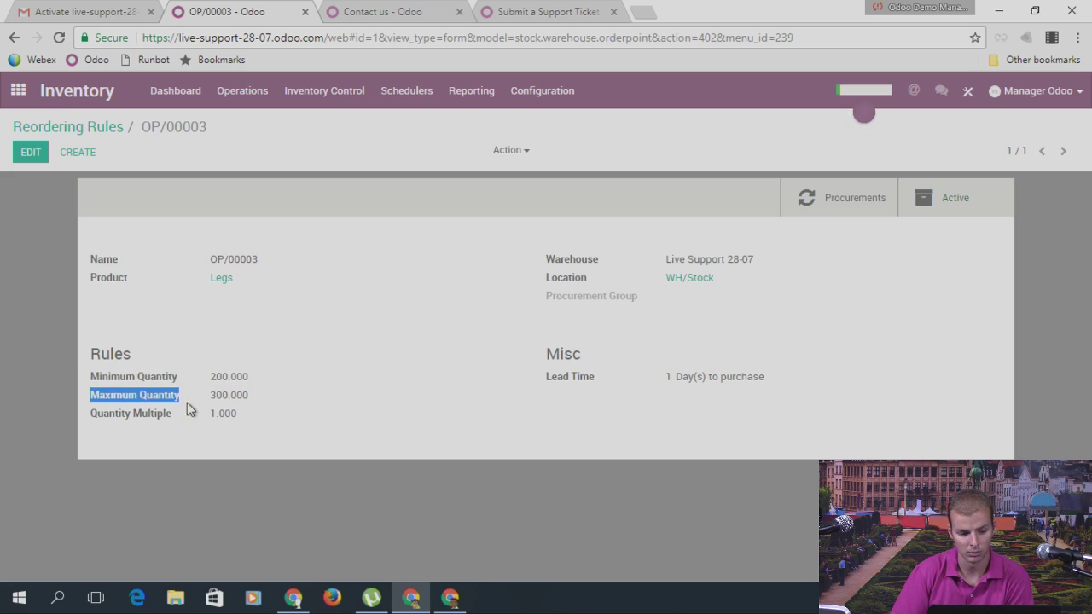
{"action": "double_click", "coordinate": [220, 395]}
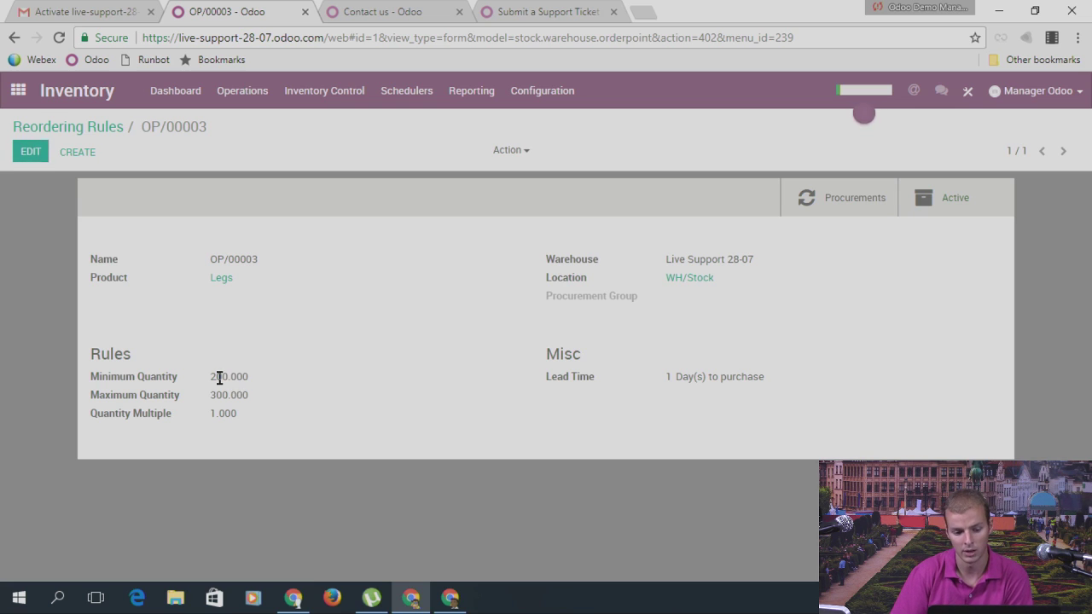
{"action": "double_click", "coordinate": [220, 378]}
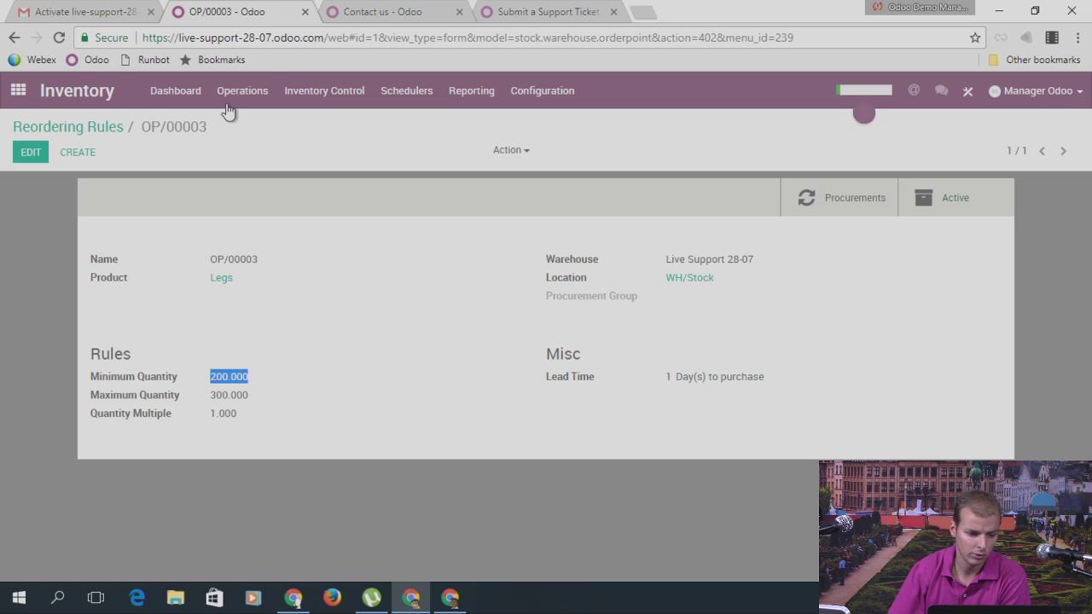
Step: From the home menu, enter Odoo Studio, browse its customisation options, then close Studio
{"action": "left_click", "coordinate": [18, 90]}
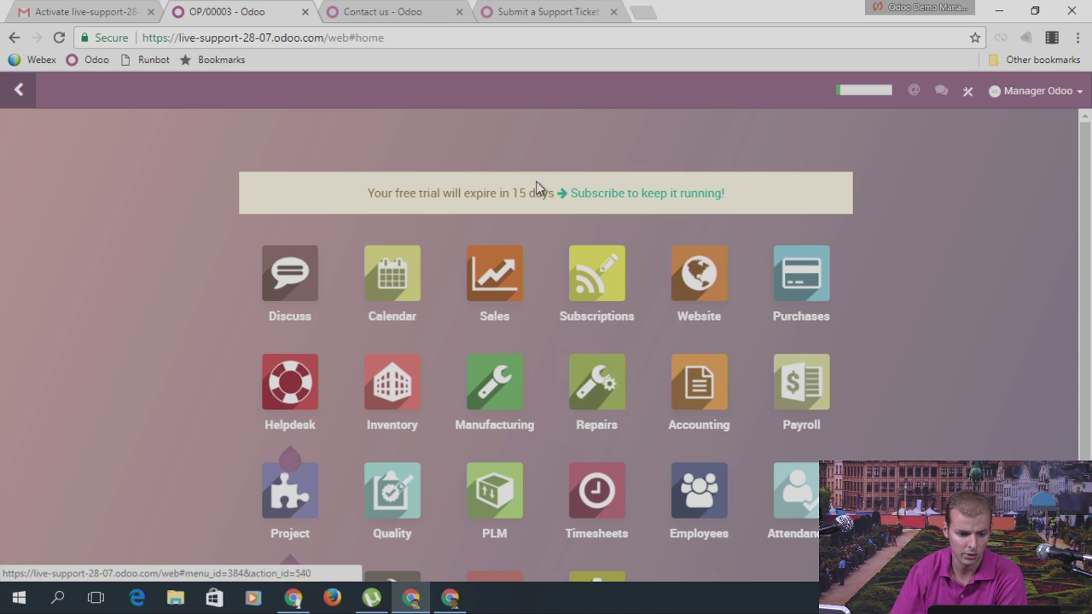
{"action": "left_click", "coordinate": [968, 91]}
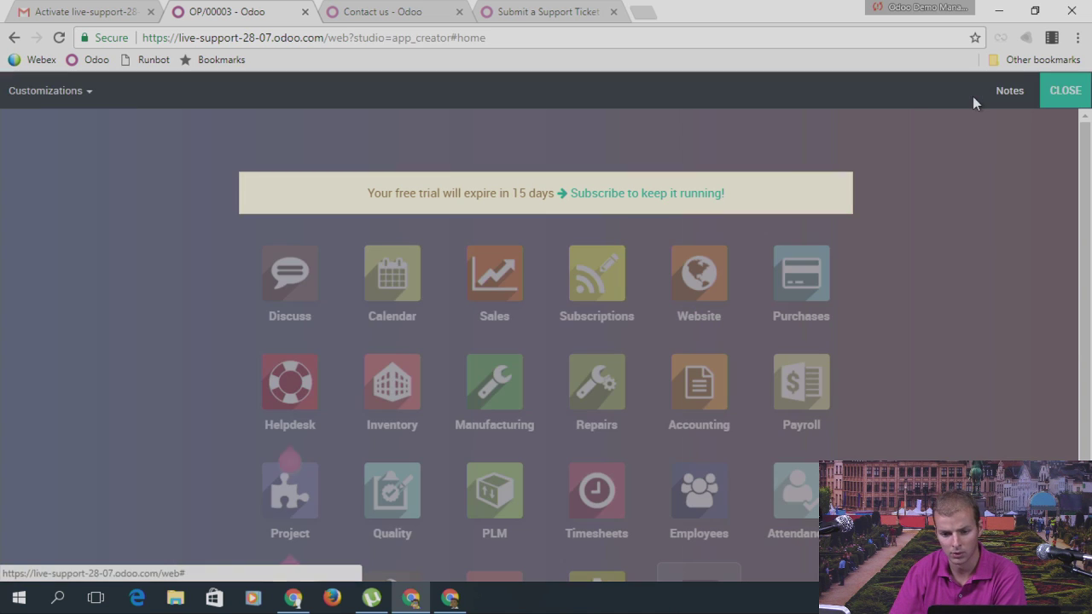
{"action": "left_click", "coordinate": [58, 107]}
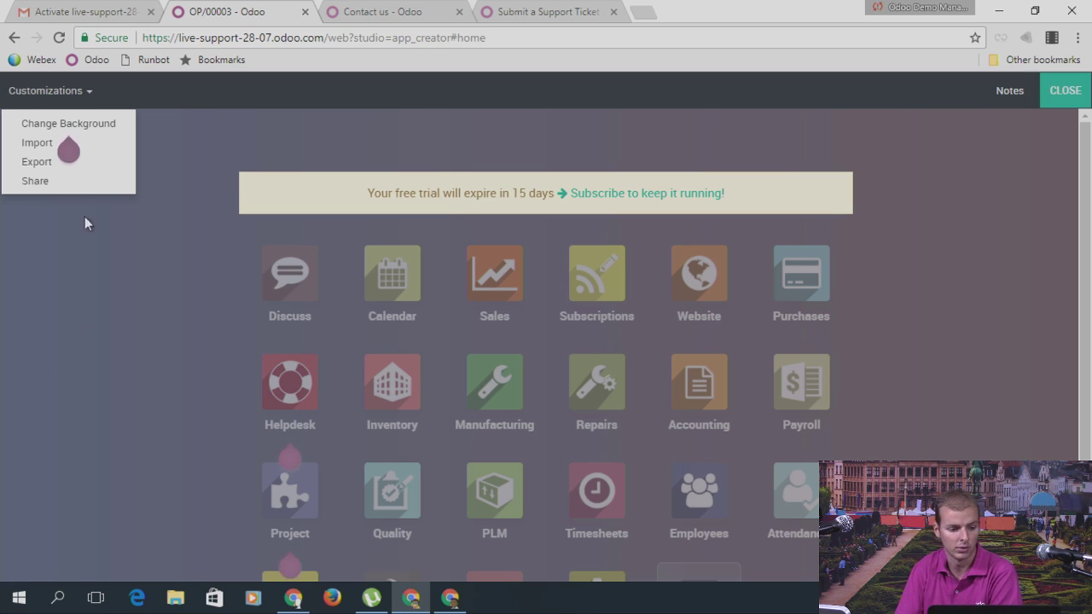
{"action": "mouse_move", "coordinate": [58, 146]}
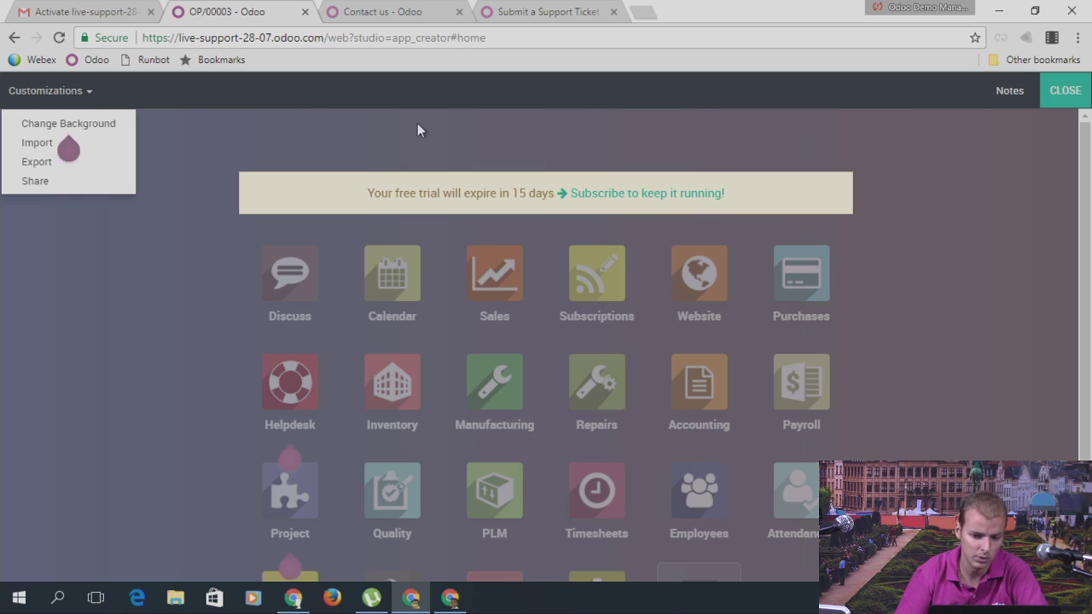
{"action": "left_click", "coordinate": [1065, 90]}
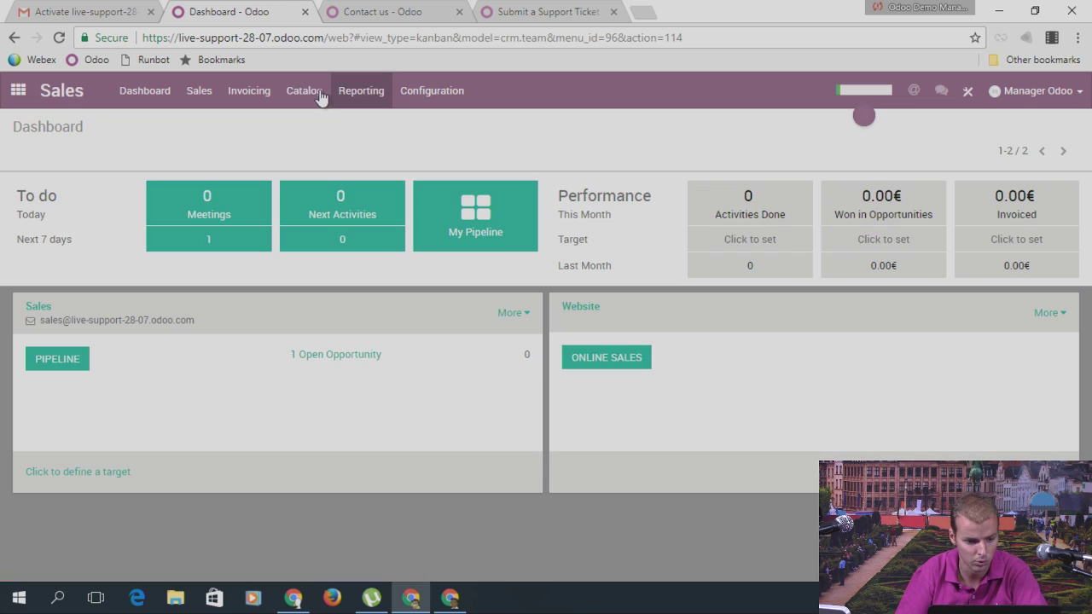
Step: Start a new product named RR product with Product Type set to Stockable
{"action": "left_click", "coordinate": [309, 92]}
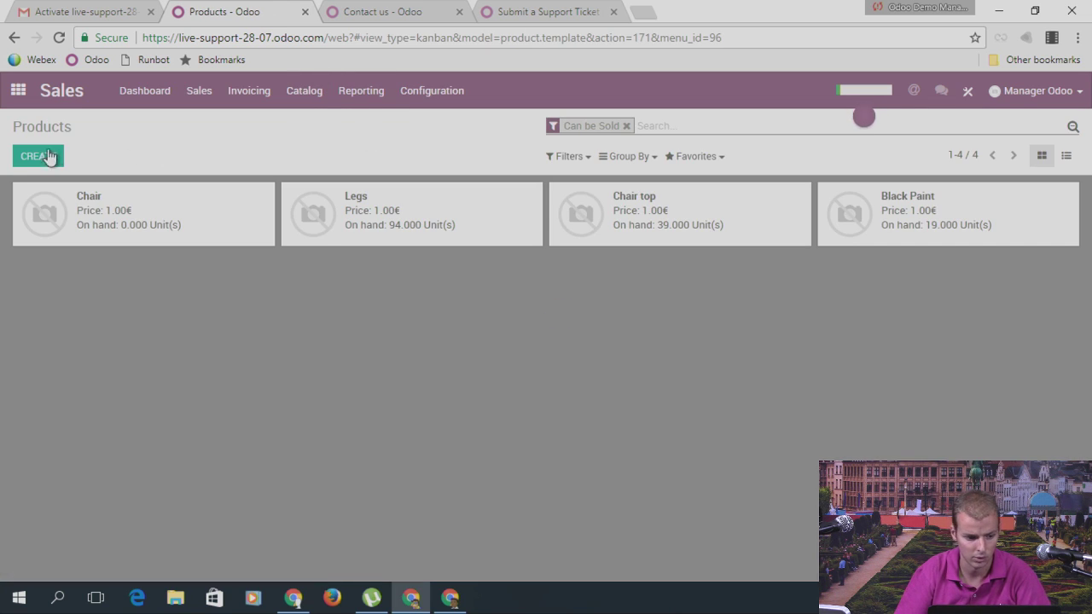
{"action": "left_click", "coordinate": [49, 156]}
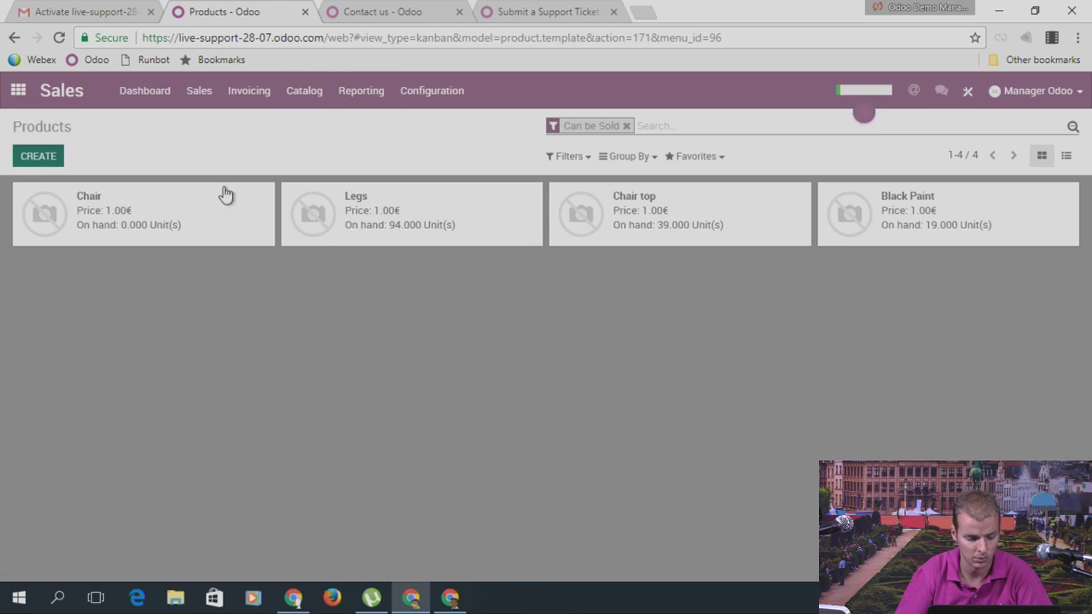
{"action": "type", "text": "RR produc"}
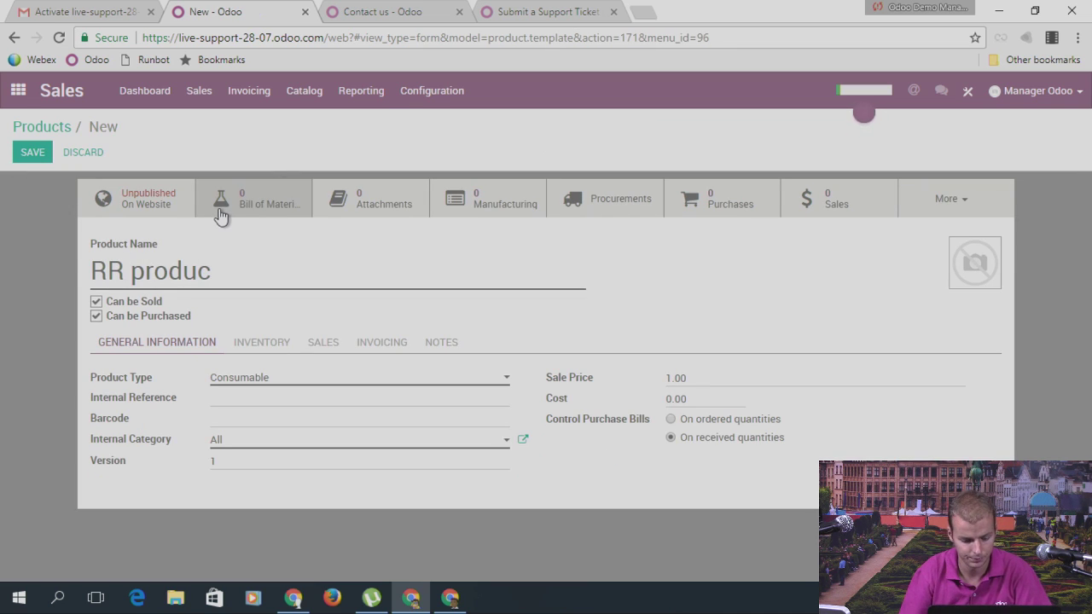
{"action": "type", "text": "t"}
{"action": "left_click", "coordinate": [261, 379]}
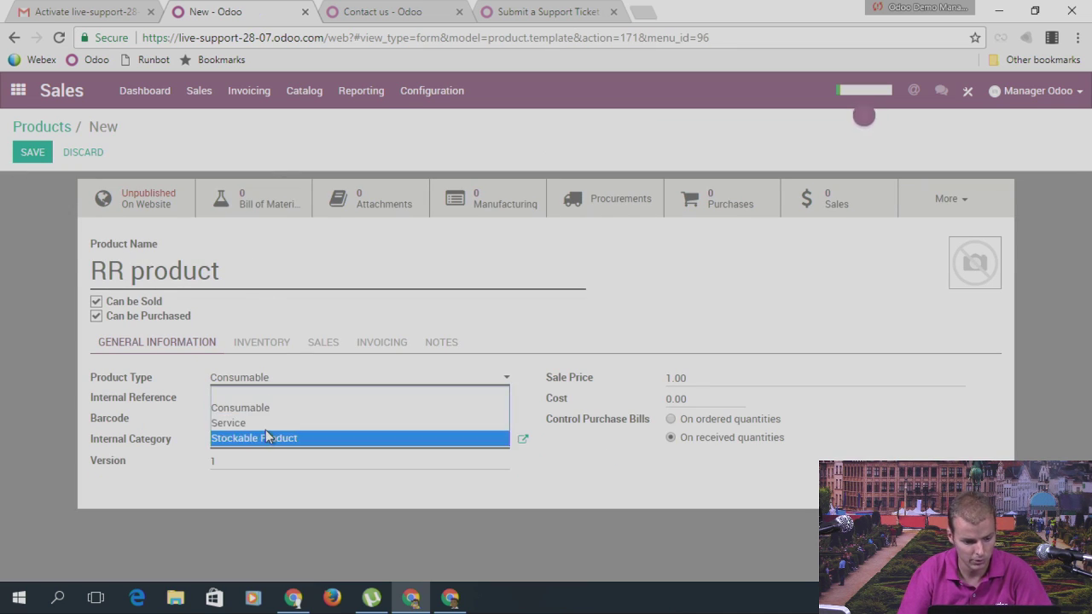
{"action": "left_click", "coordinate": [265, 433]}
Step: Give RR product the Buy route and Vendor 1 as its vendor, then save it
{"action": "left_click", "coordinate": [279, 370]}
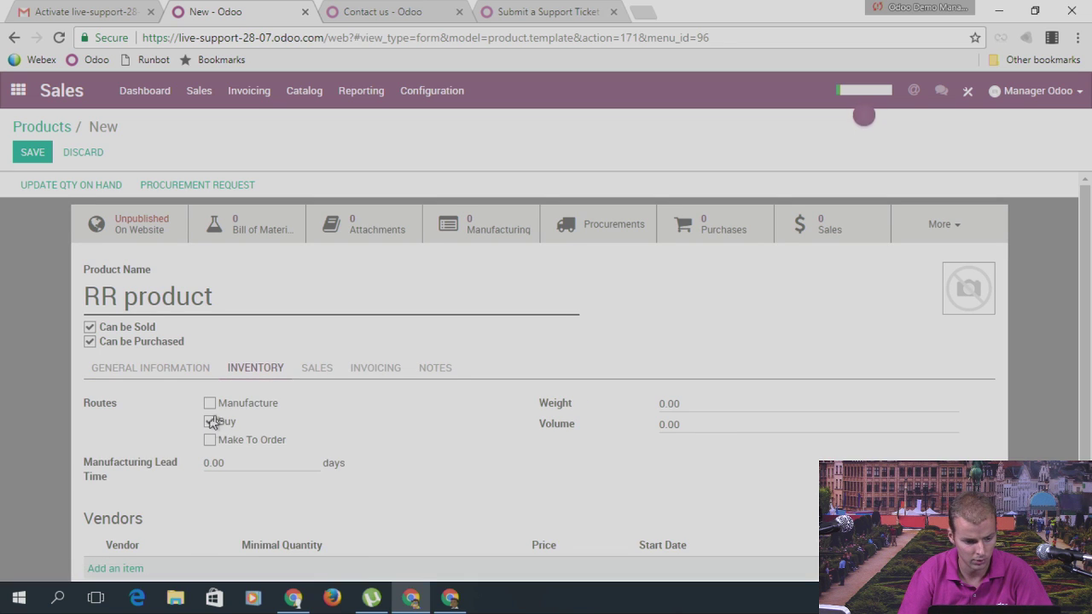
{"action": "scroll", "coordinate": [142, 503], "scroll_direction": "down", "scroll_amount": 1}
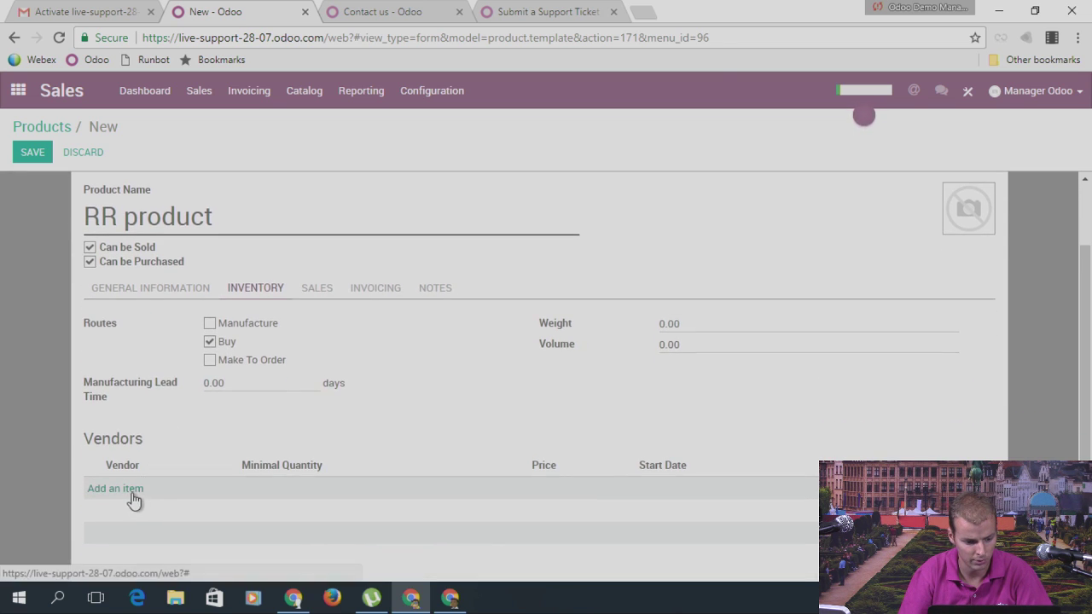
{"action": "left_click", "coordinate": [153, 488]}
{"action": "type", "text": "vend"}
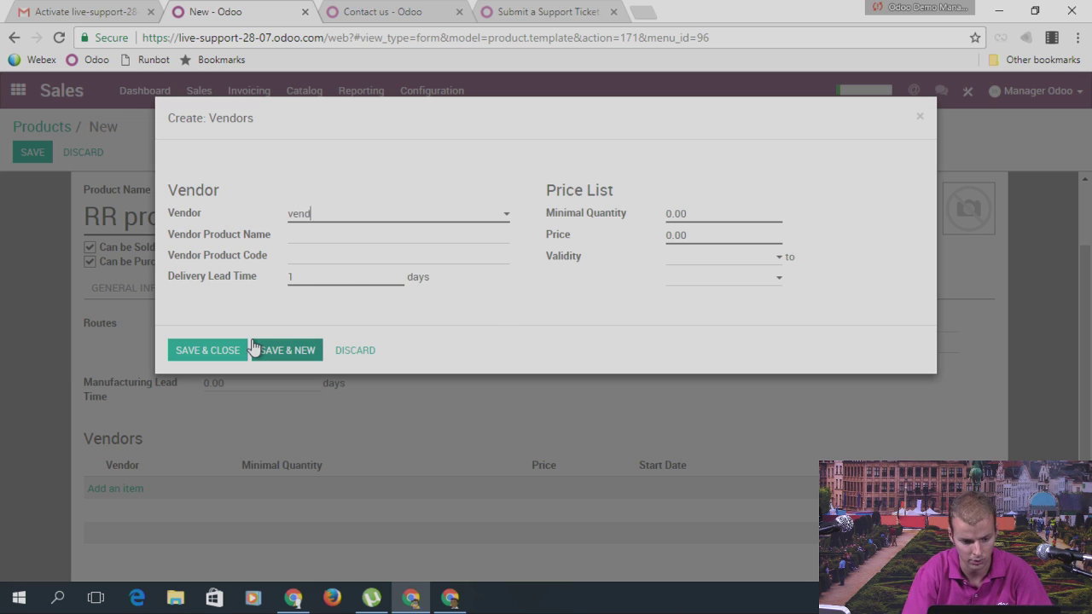
{"action": "left_click", "coordinate": [341, 254]}
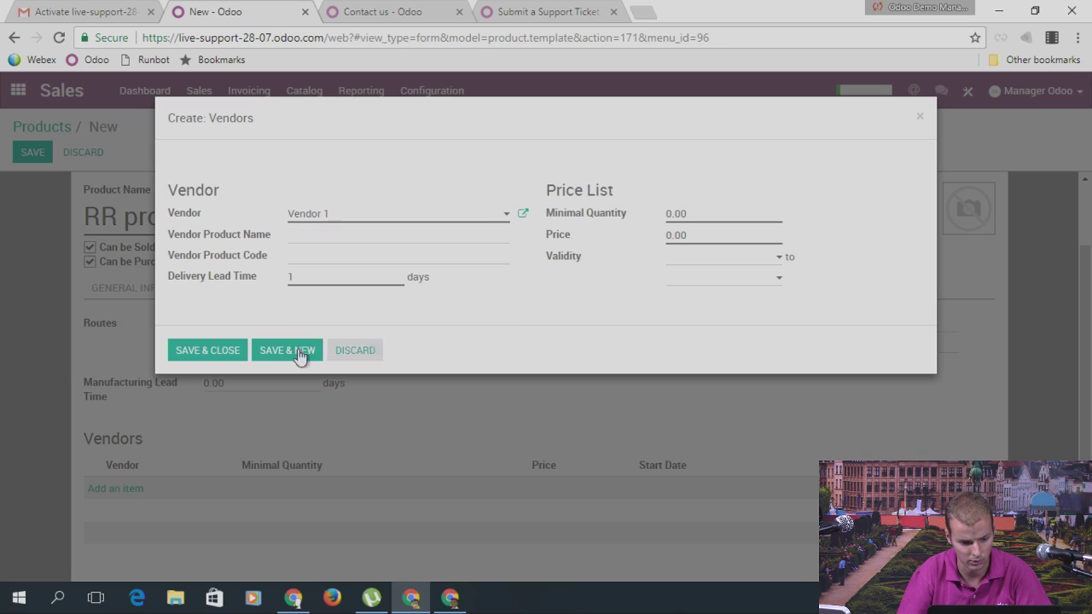
{"action": "left_click", "coordinate": [237, 357]}
{"action": "left_click", "coordinate": [31, 153]}
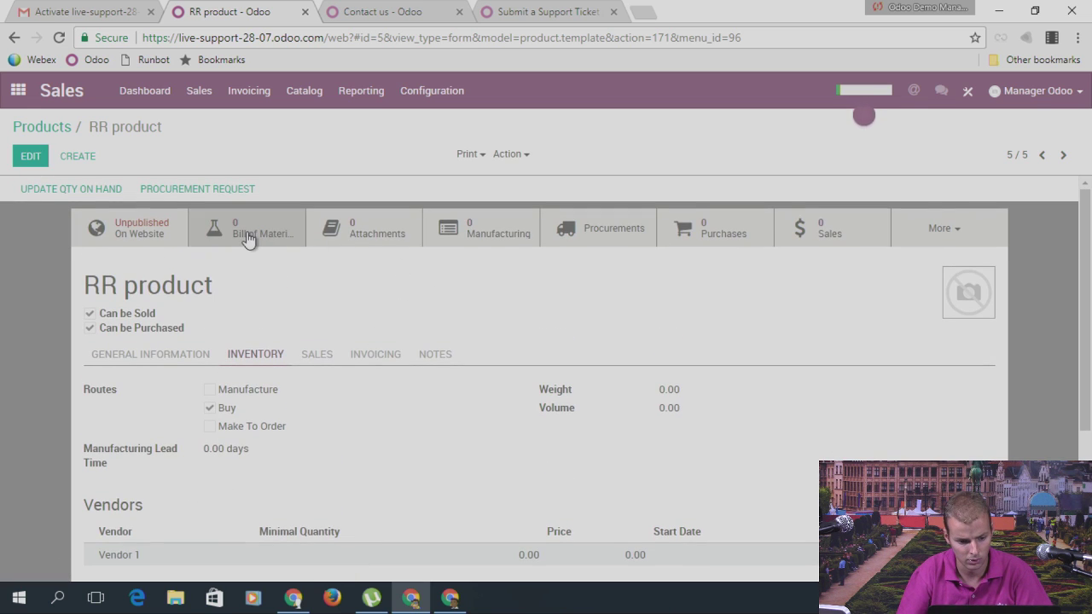
Step: Create and save reordering rule OP/00004 for RR product with minimum and maximum 0
{"action": "left_click", "coordinate": [925, 241]}
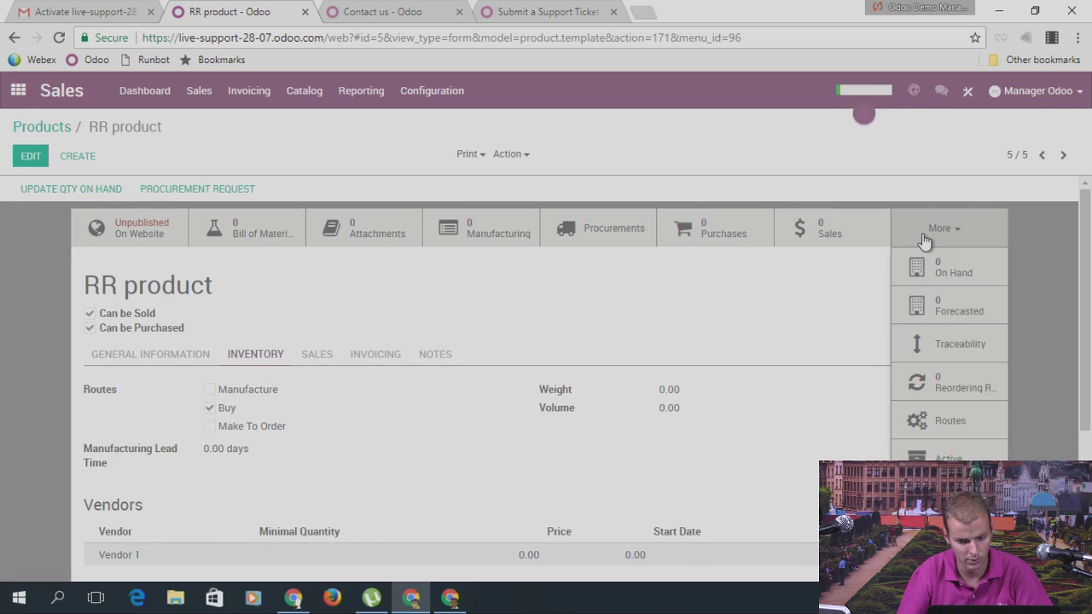
{"action": "left_click", "coordinate": [956, 384]}
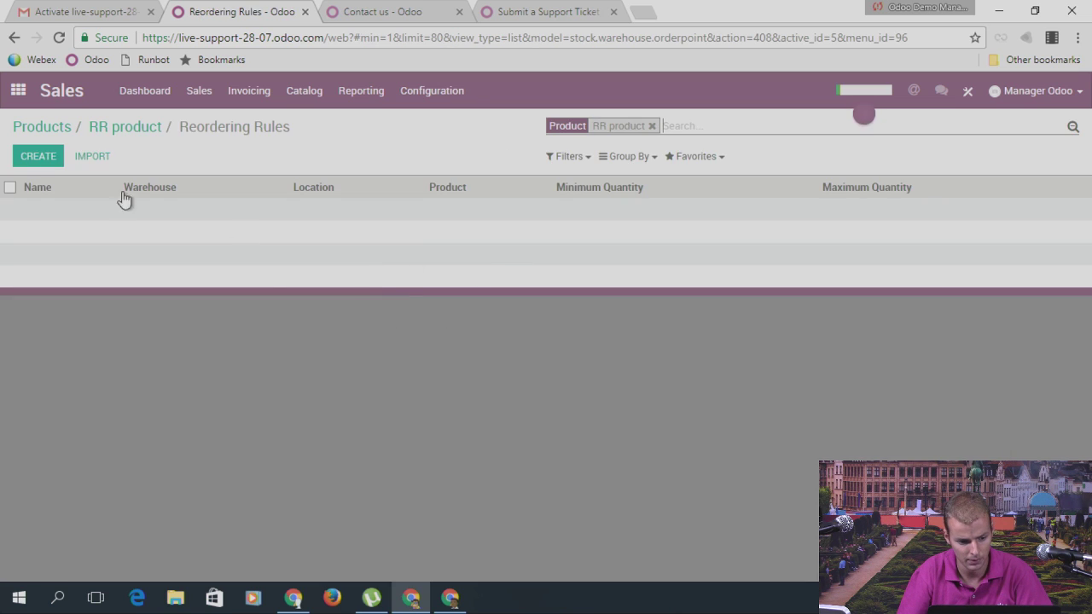
{"action": "left_click", "coordinate": [34, 161]}
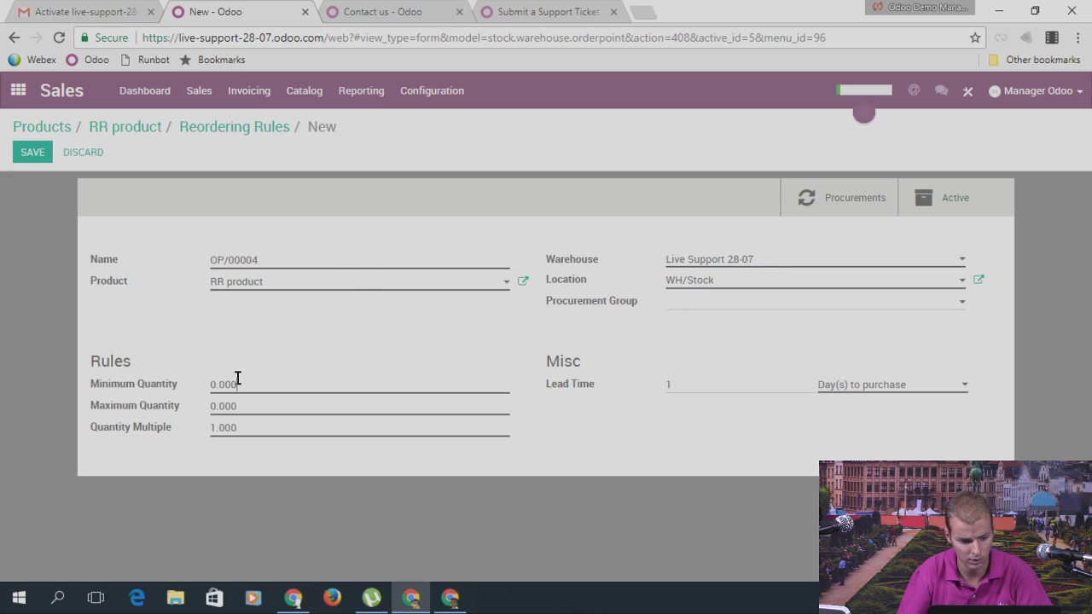
{"action": "key", "text": "Tab"}
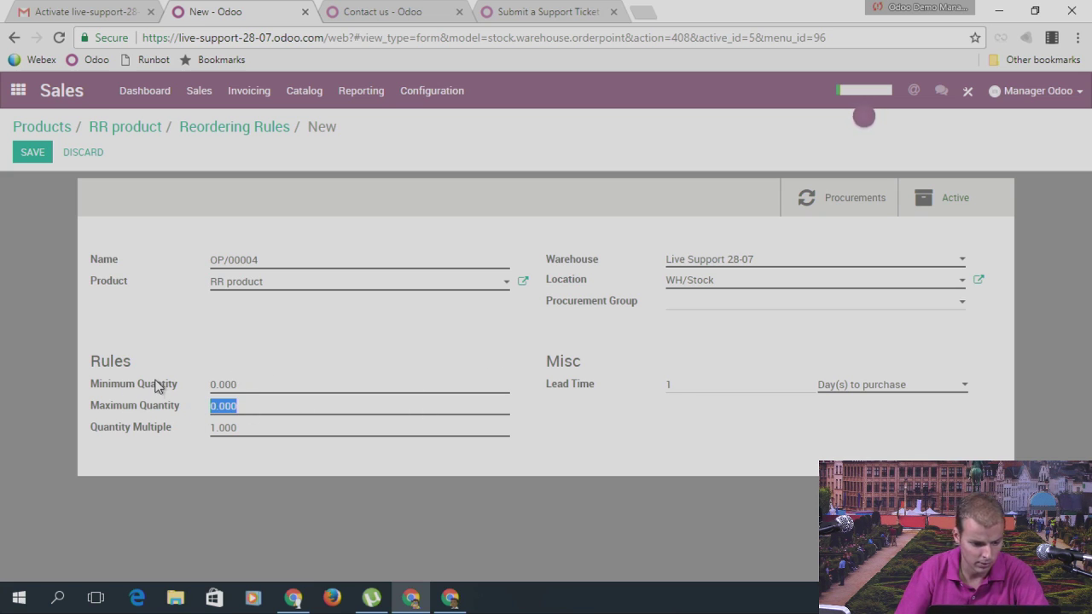
{"action": "left_click", "coordinate": [32, 155]}
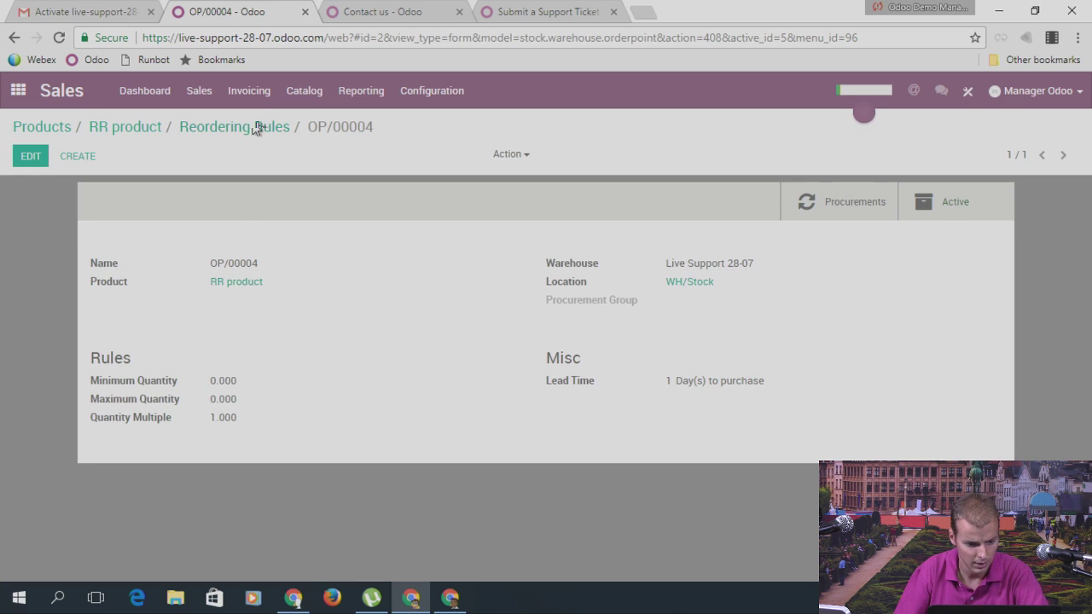
Step: Update RR product's quantity on hand to 5
{"action": "left_click", "coordinate": [128, 128]}
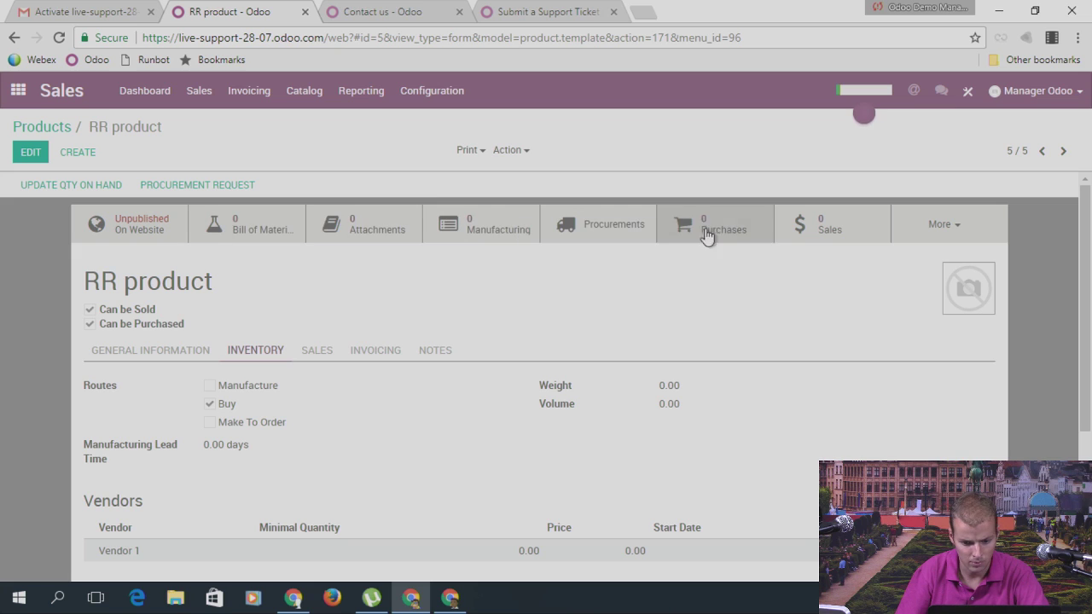
{"action": "left_click", "coordinate": [70, 191]}
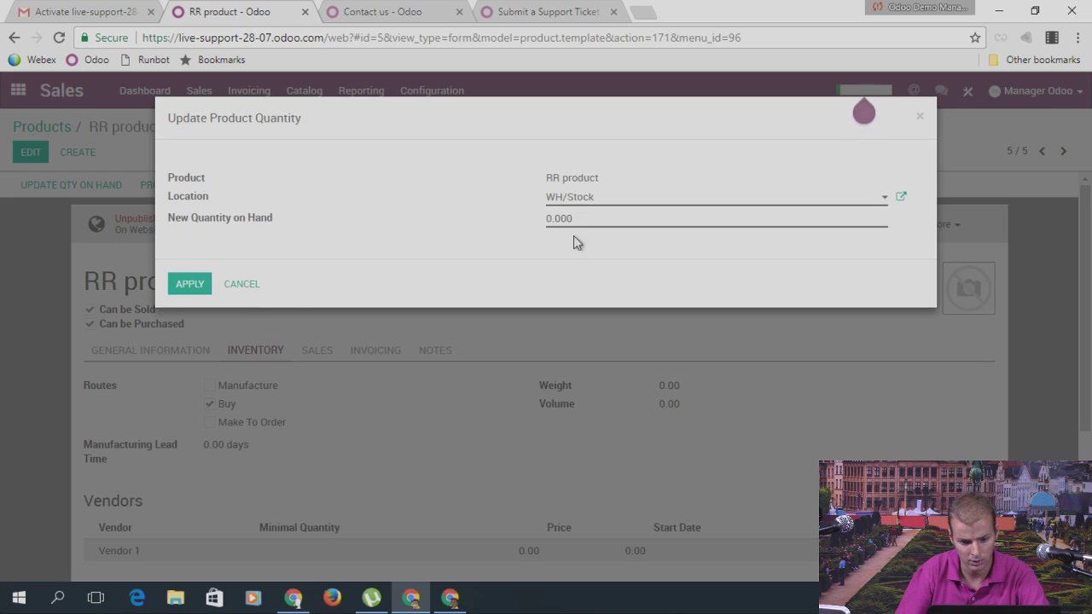
{"action": "left_click_drag", "start_coordinate": [580, 215], "coordinate": [547, 226]}
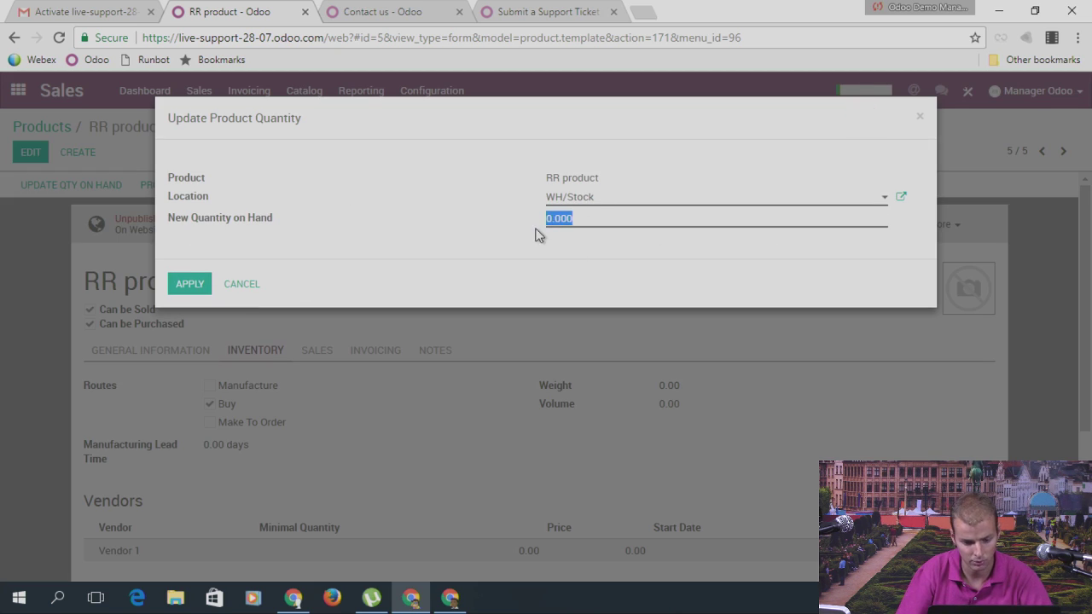
{"action": "type", "text": "5"}
{"action": "left_click", "coordinate": [189, 283]}
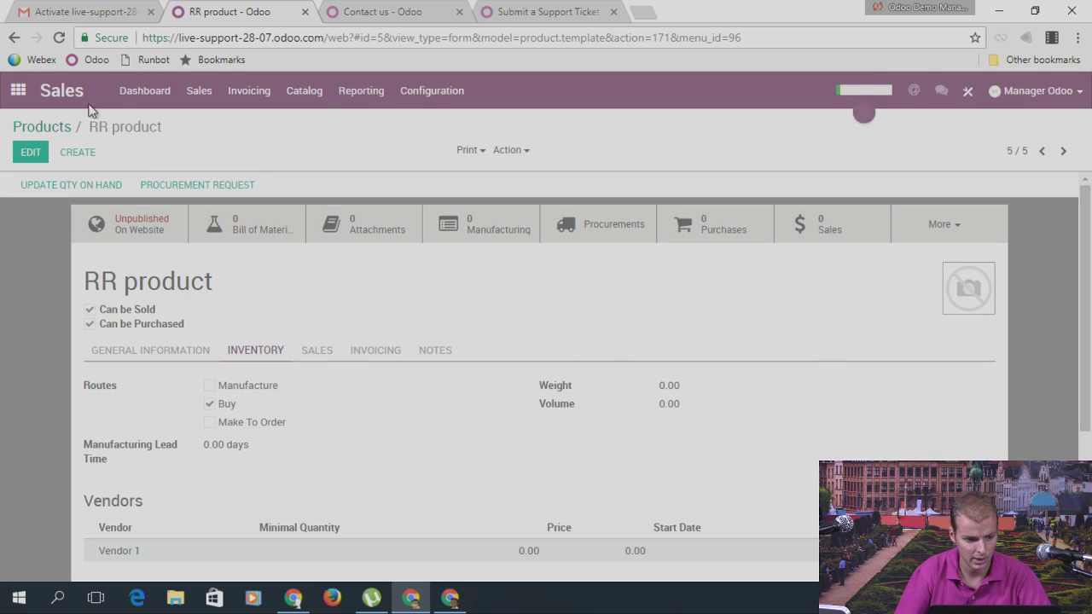
Step: Start a quotation for Customer #1 with an RR product order line
{"action": "left_click", "coordinate": [199, 91]}
{"action": "left_click", "coordinate": [215, 180]}
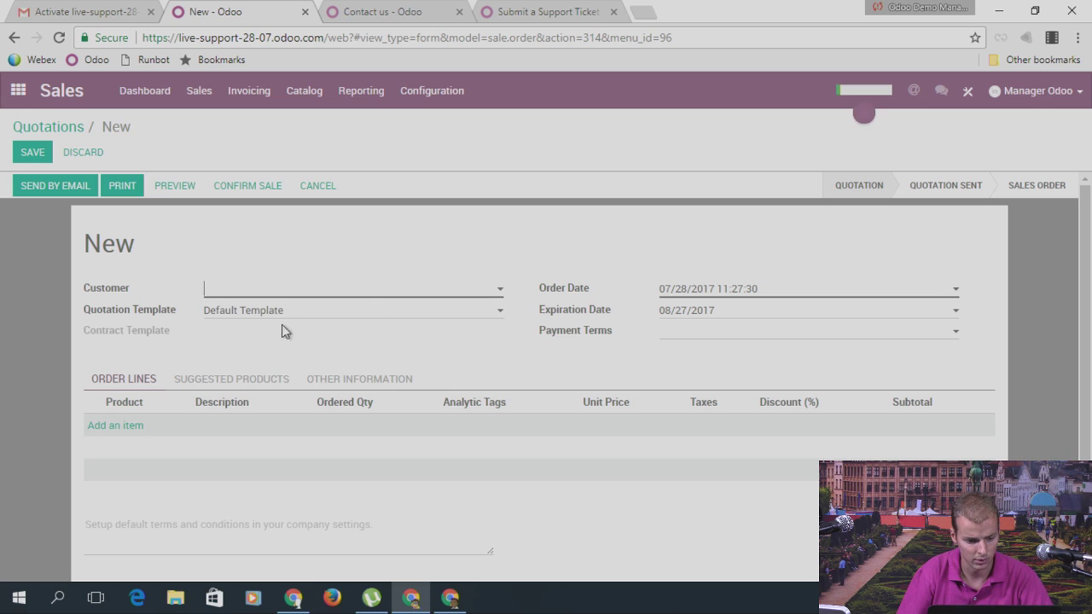
{"action": "left_click", "coordinate": [278, 295]}
{"action": "left_click", "coordinate": [256, 313]}
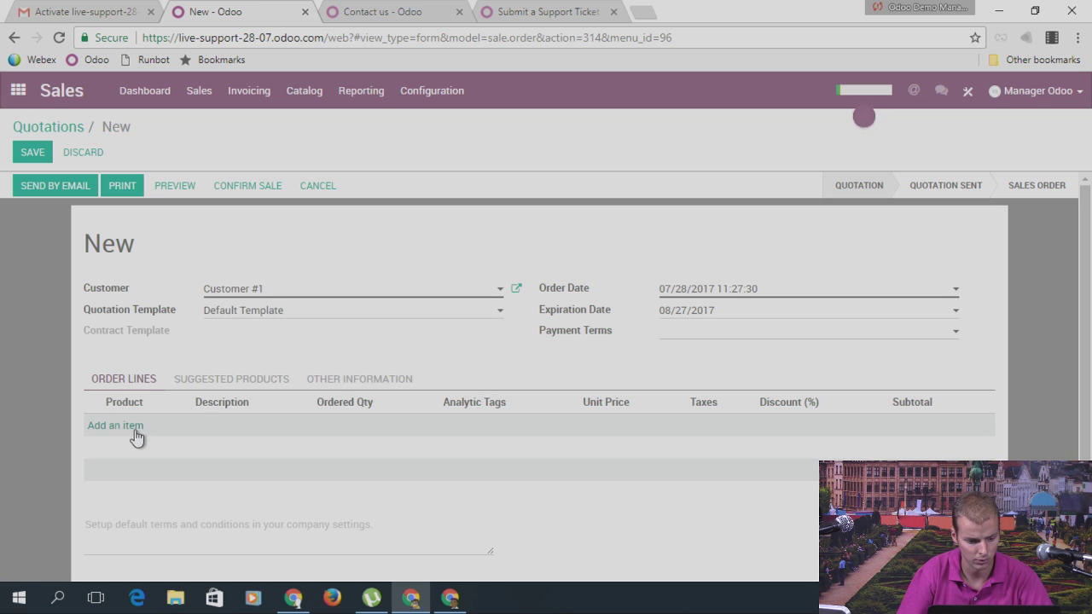
{"action": "left_click", "coordinate": [132, 426]}
{"action": "left_click", "coordinate": [162, 426]}
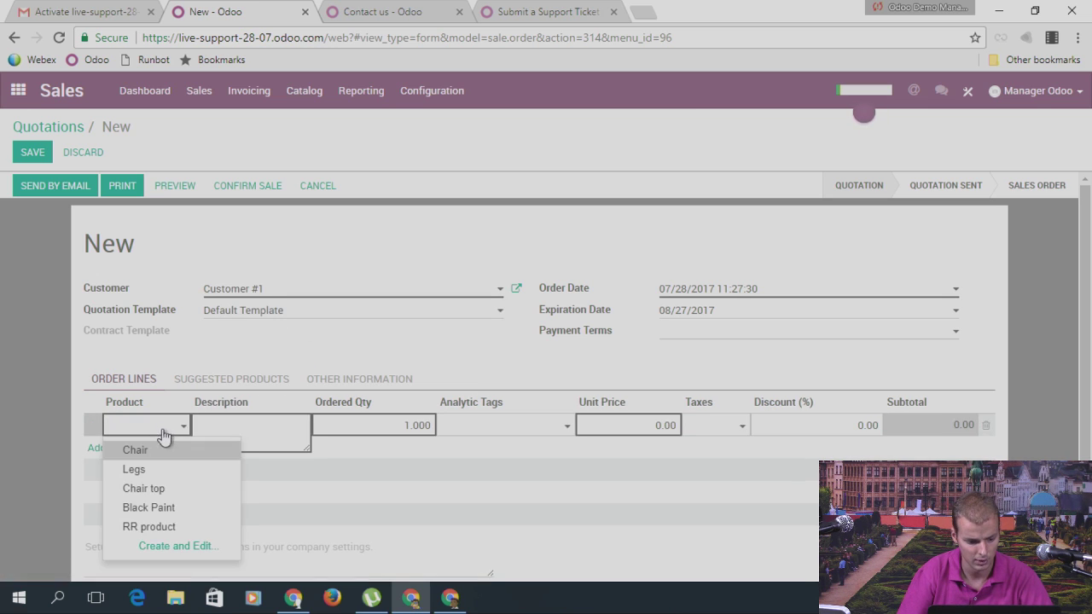
{"action": "left_click", "coordinate": [149, 529]}
Step: Set the line's unit price to 5.00, save, and confirm it as sales order SO003
{"action": "left_click_drag", "start_coordinate": [633, 421], "coordinate": [686, 432]}
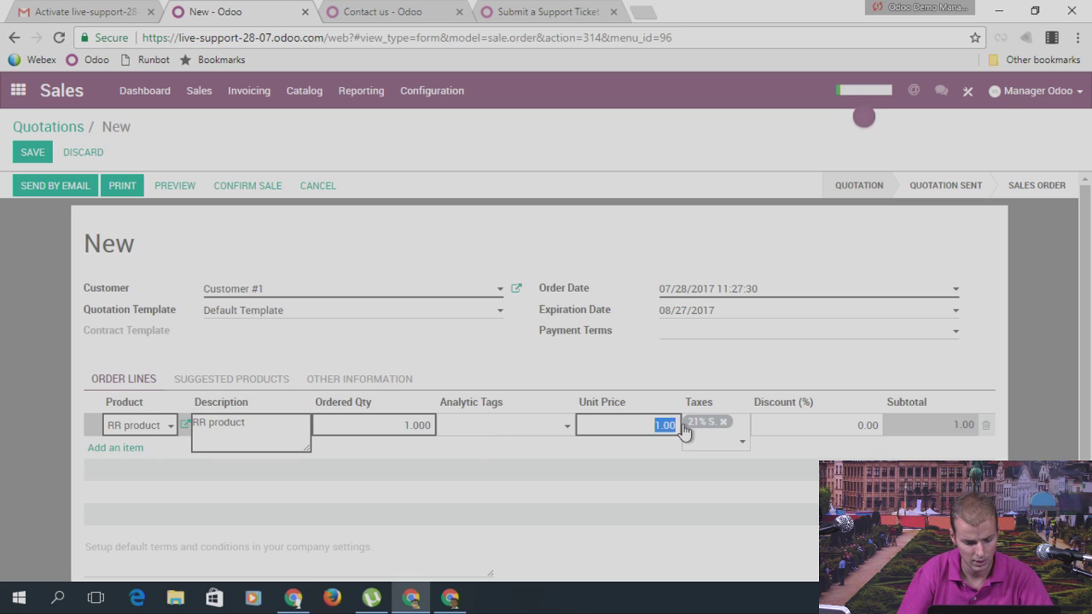
{"action": "type", "text": "5"}
{"action": "left_click", "coordinate": [583, 357]}
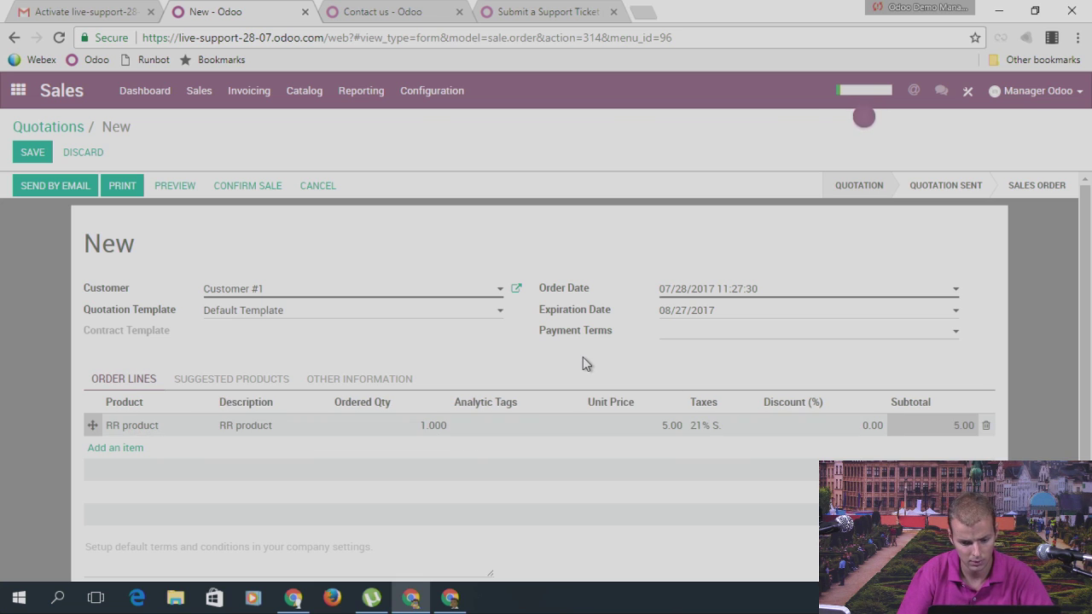
{"action": "left_click", "coordinate": [32, 152]}
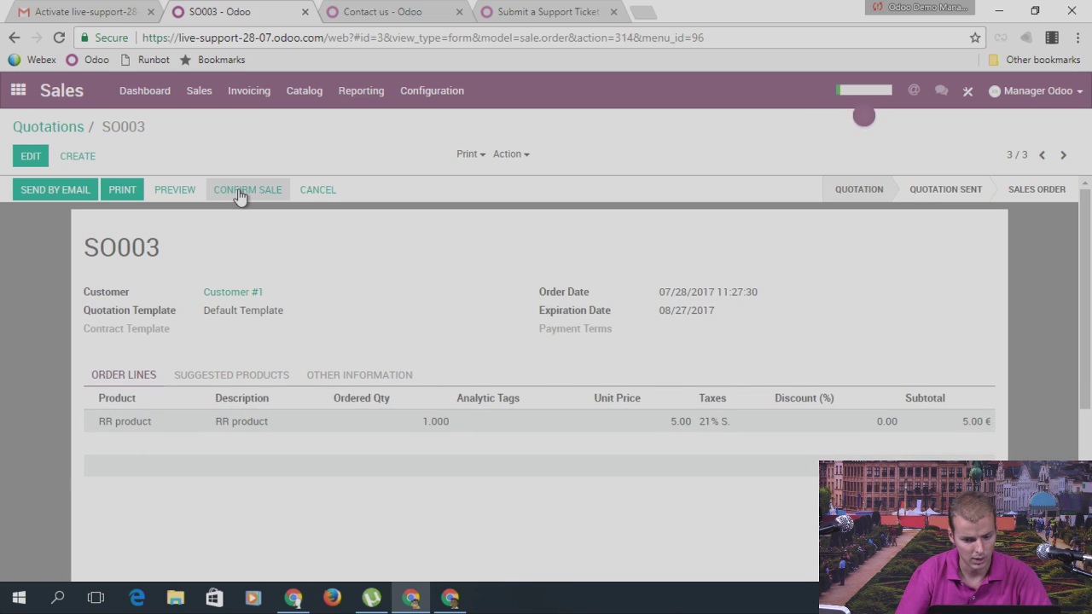
{"action": "left_click", "coordinate": [240, 196]}
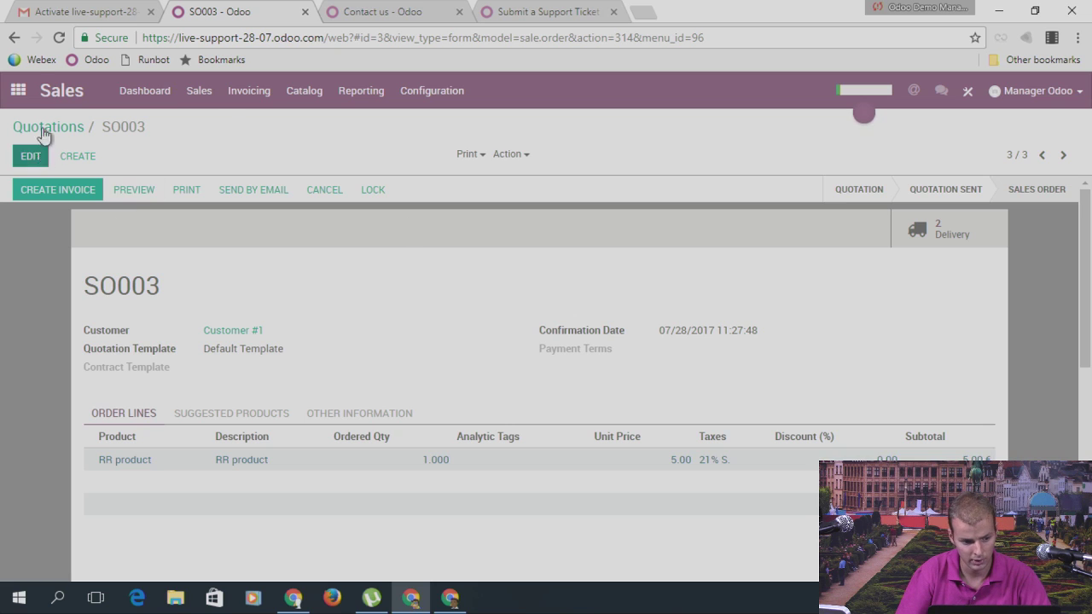
Step: Reopen RR product from the catalog and show its stock figures
{"action": "left_click", "coordinate": [201, 93]}
{"action": "mouse_move", "coordinate": [250, 102]}
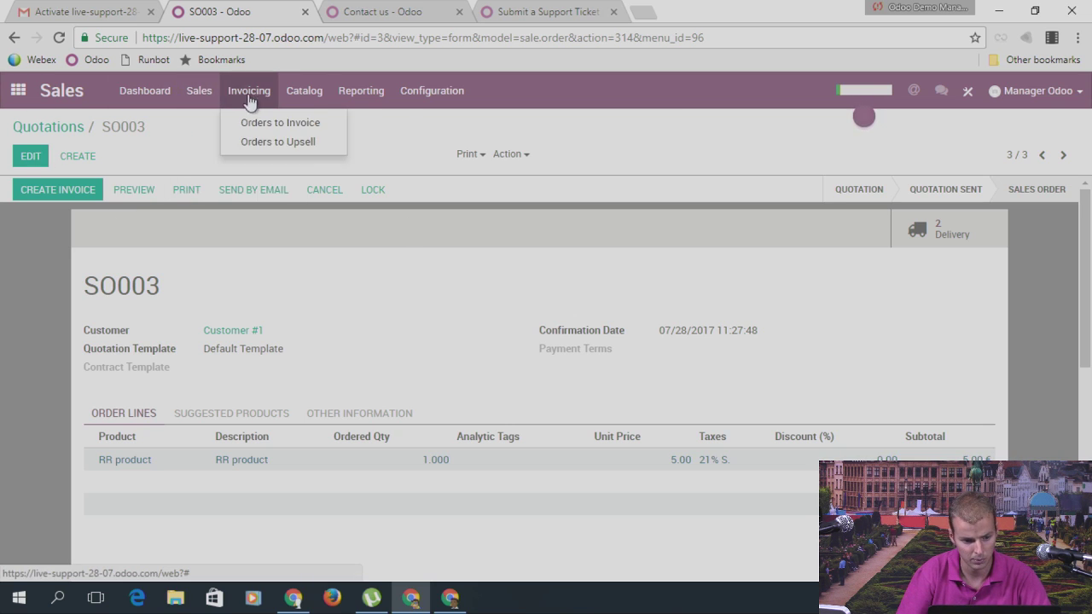
{"action": "mouse_move", "coordinate": [305, 94]}
{"action": "left_click", "coordinate": [304, 122]}
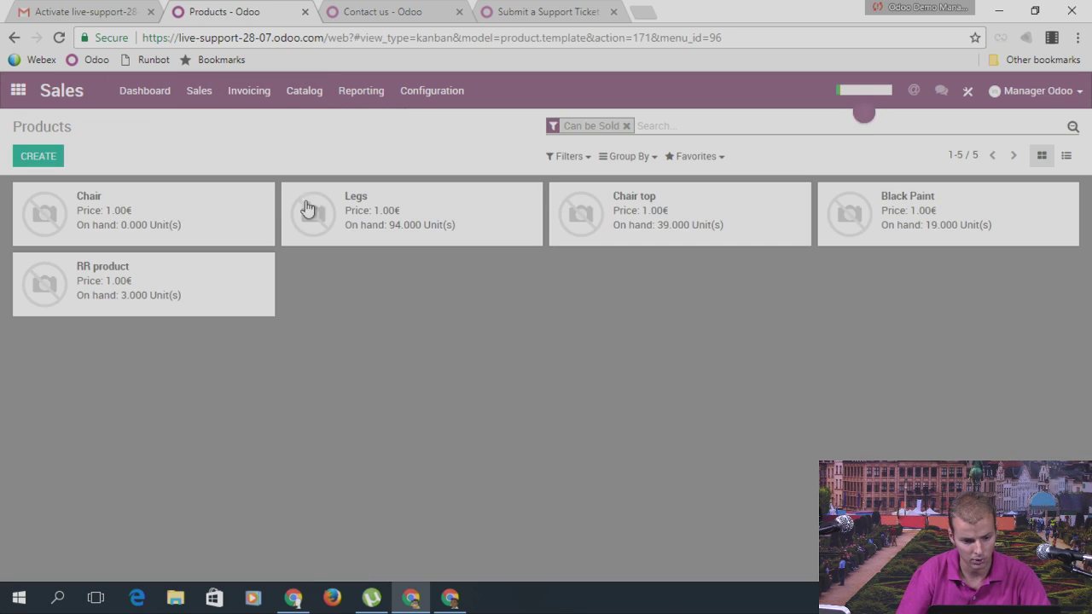
{"action": "left_click", "coordinate": [215, 294]}
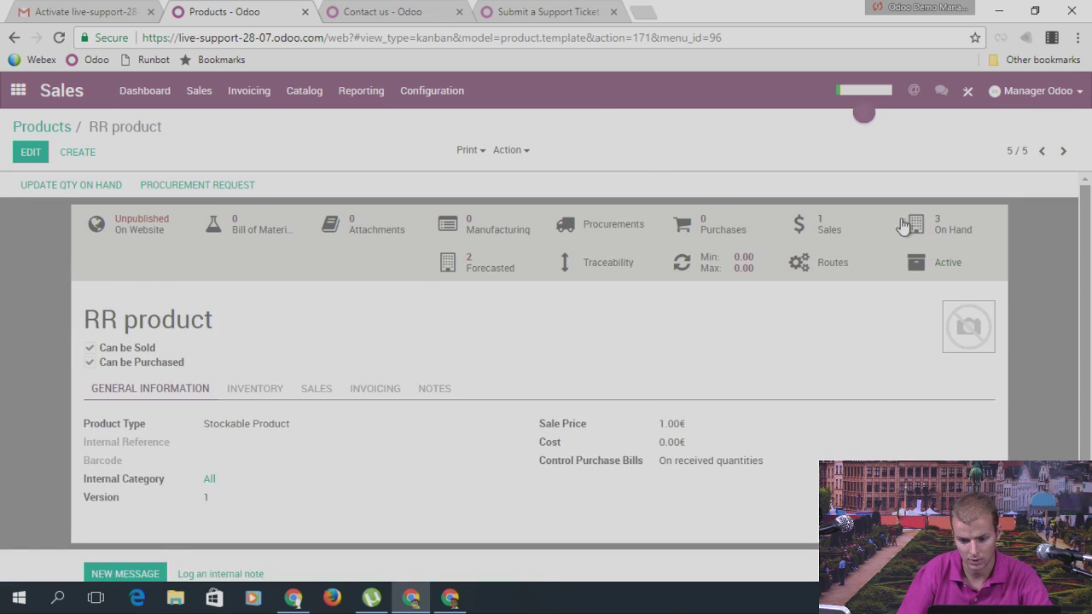
{"action": "left_click", "coordinate": [944, 244]}
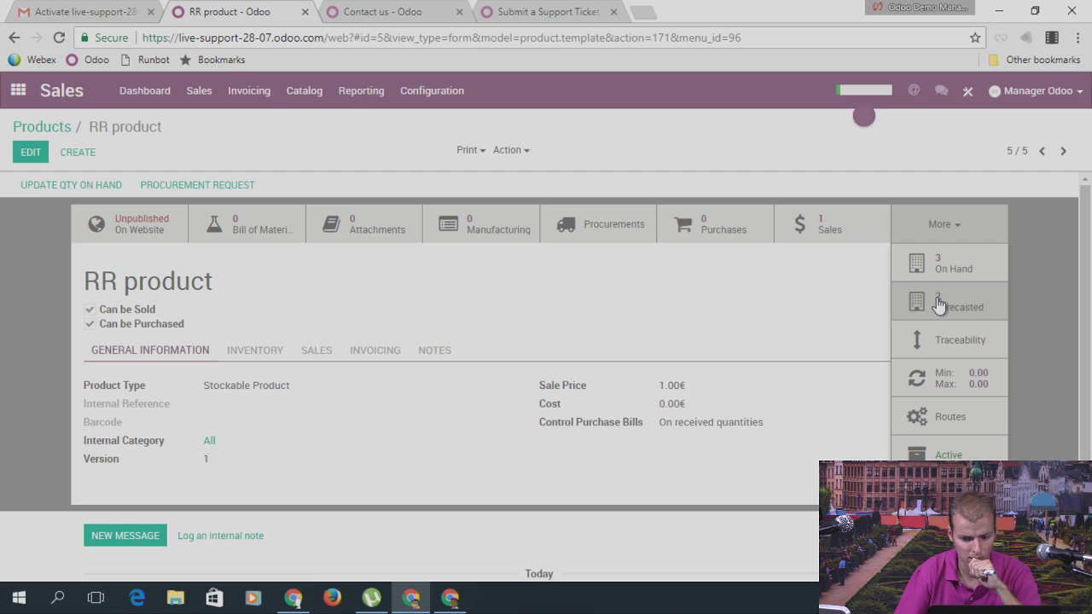
Step: Check RR product's forecast, review RFQ PO00002 for 258 Legs, then return to the Sales dashboard
{"action": "left_click", "coordinate": [939, 303]}
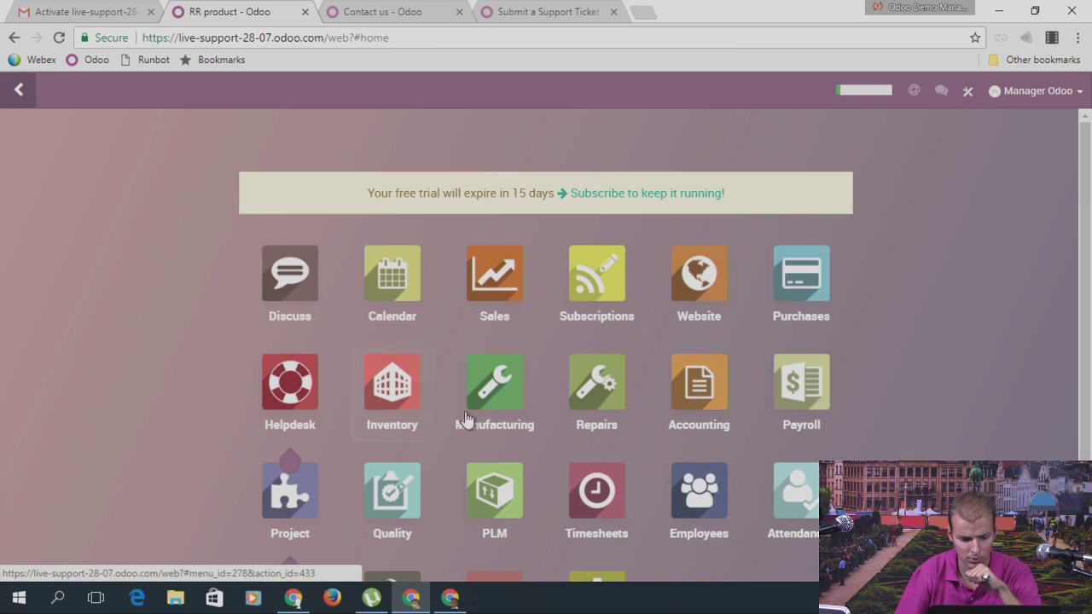
{"action": "left_click", "coordinate": [807, 290]}
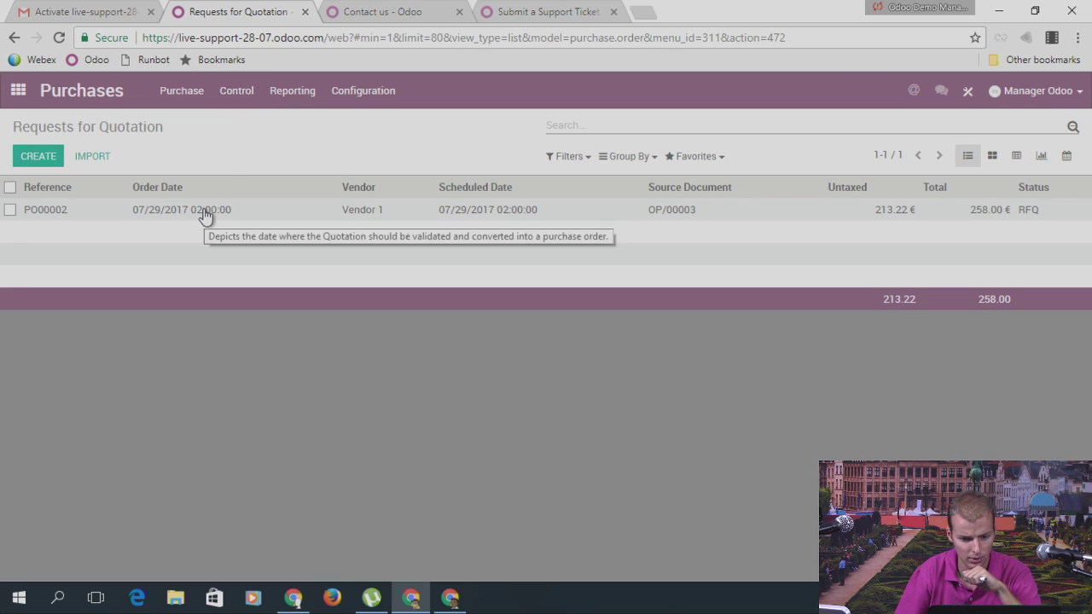
{"action": "left_click", "coordinate": [204, 214]}
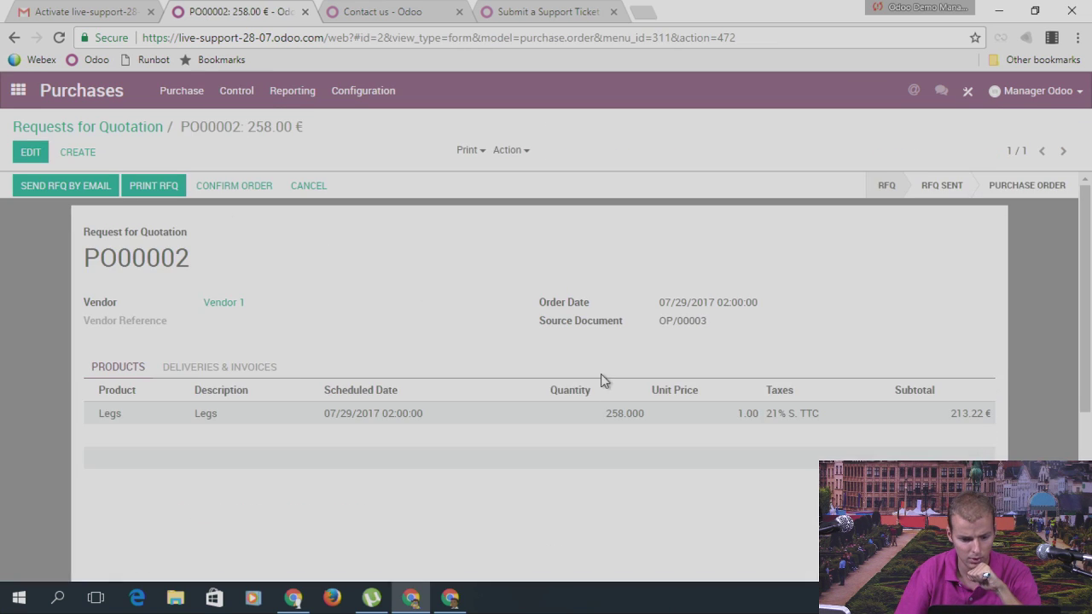
{"action": "left_click", "coordinate": [136, 126]}
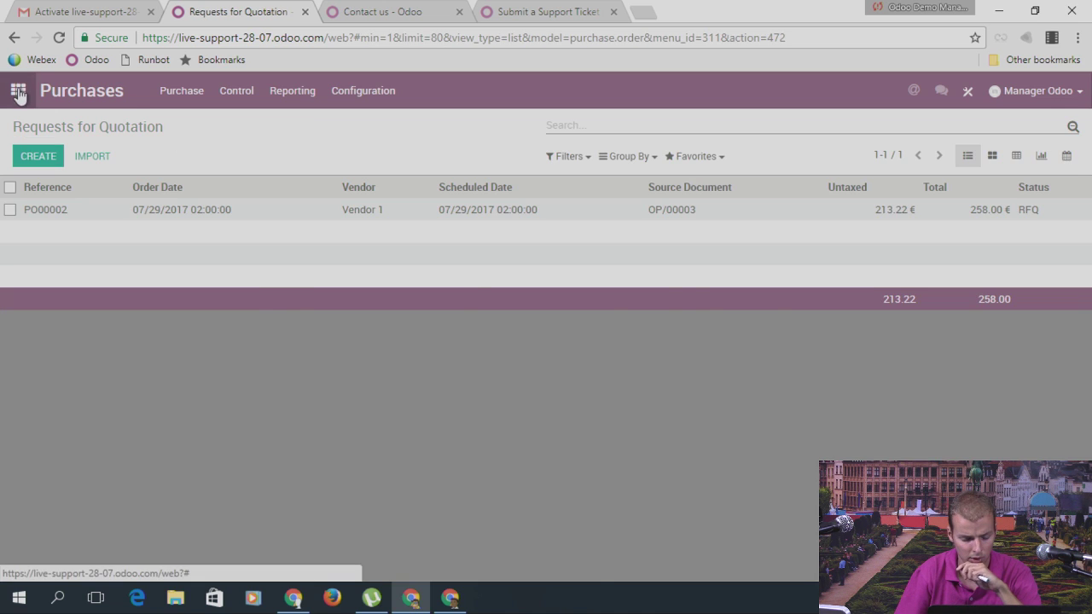
{"action": "left_click", "coordinate": [18, 90]}
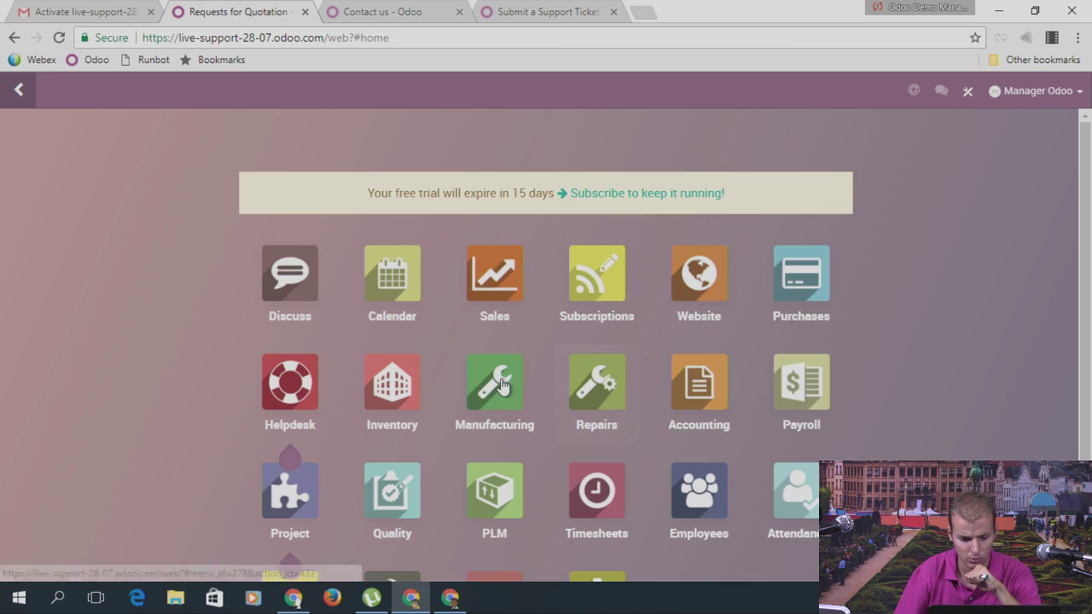
{"action": "left_click", "coordinate": [493, 294]}
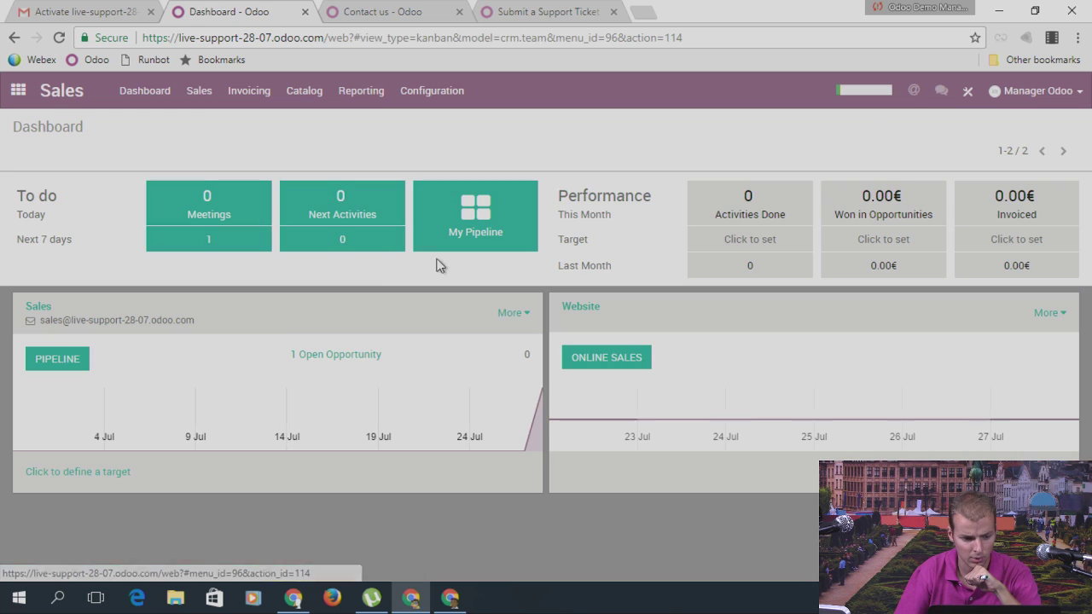
Step: Cancel sales order SO003, reset it to a quotation, and start editing it
{"action": "left_click", "coordinate": [199, 91]}
{"action": "left_click", "coordinate": [218, 199]}
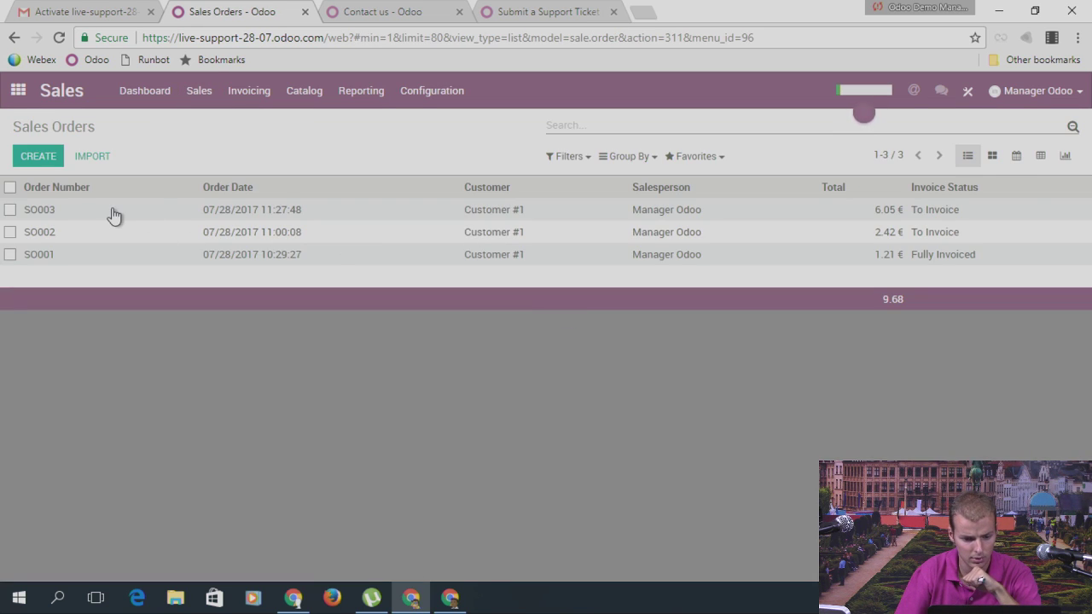
{"action": "left_click", "coordinate": [114, 215]}
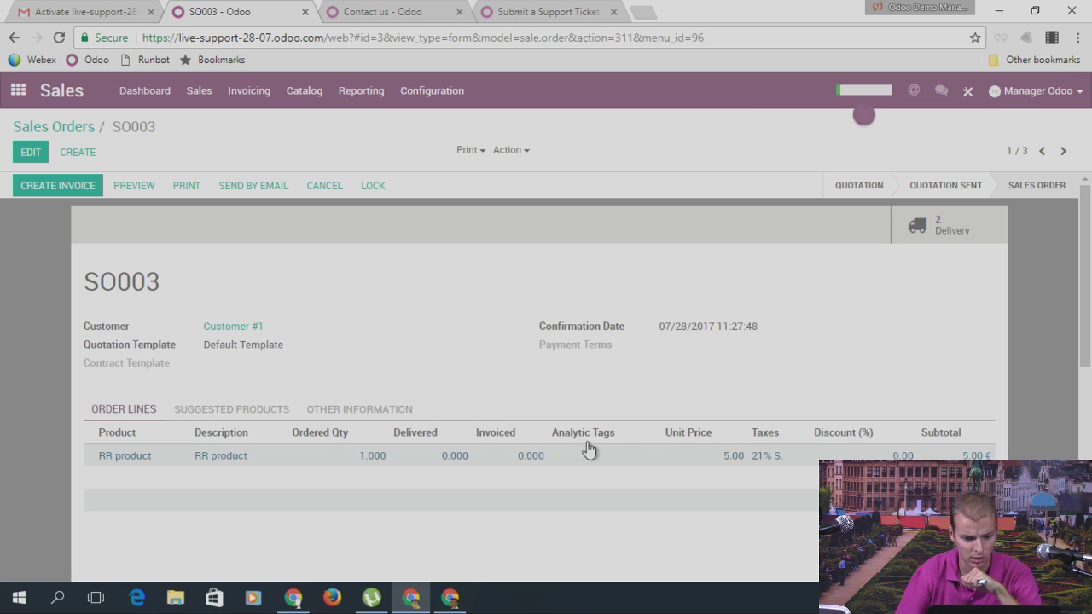
{"action": "left_click", "coordinate": [321, 188]}
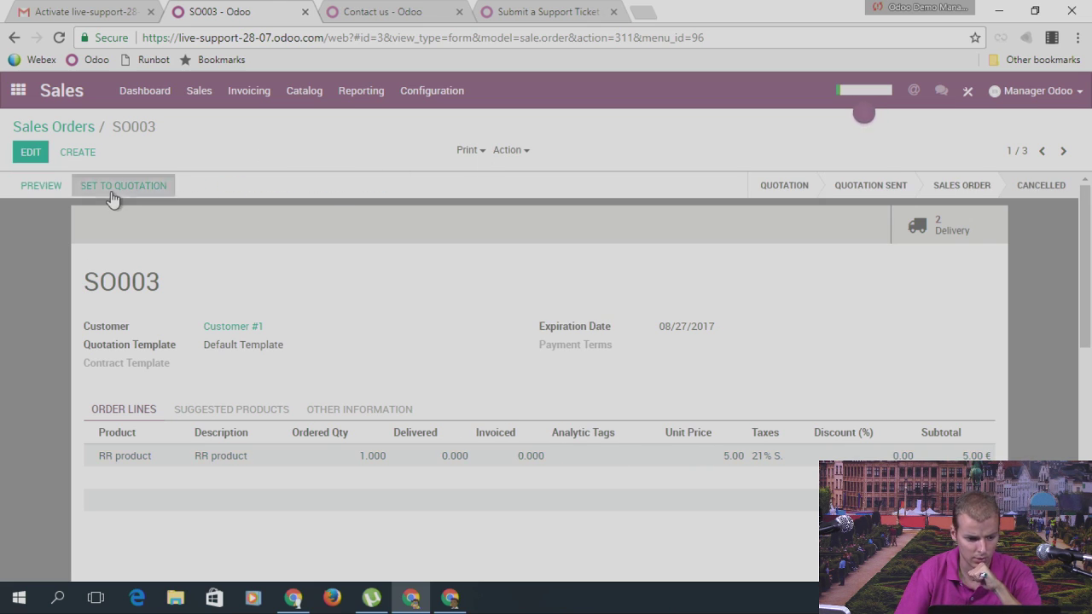
{"action": "left_click", "coordinate": [111, 190]}
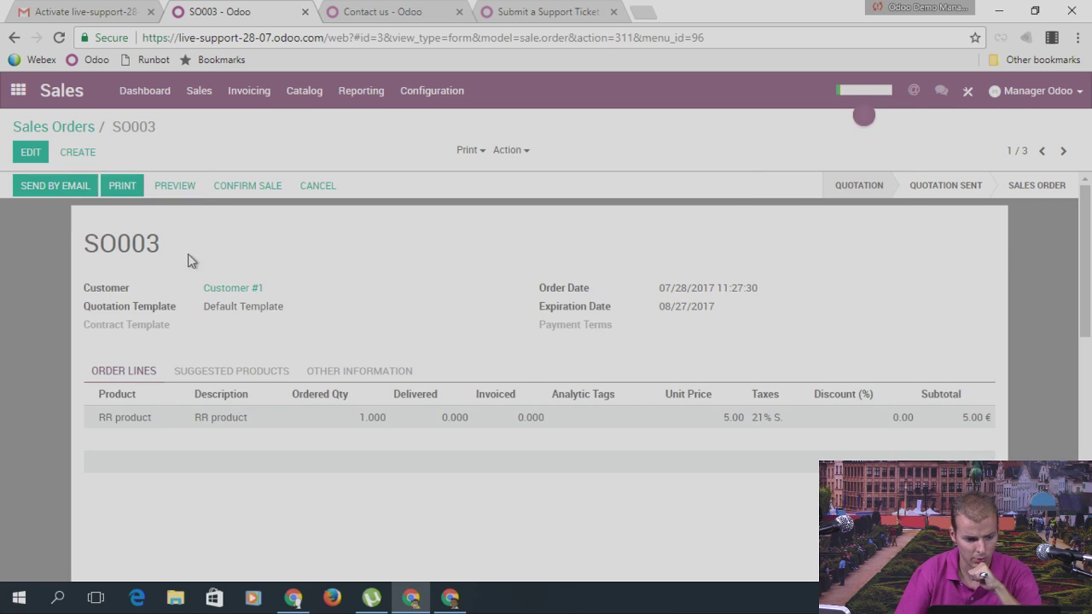
{"action": "left_click", "coordinate": [34, 152]}
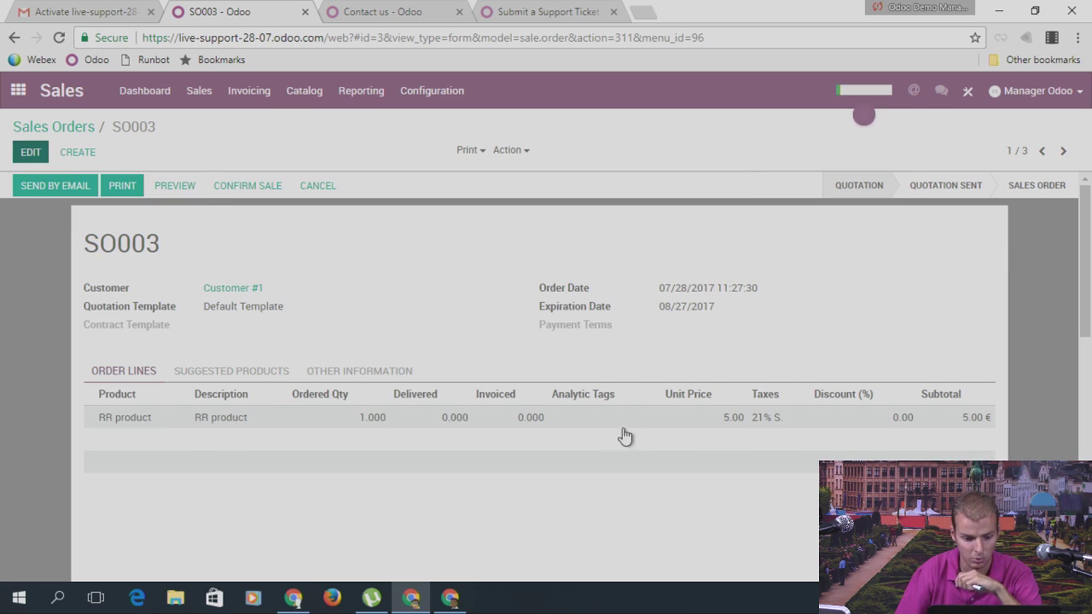
Step: Change the RR product quantity to 5, save past the inventory warning, and confirm the sale
{"action": "left_click", "coordinate": [360, 425]}
{"action": "type", "text": "5"}
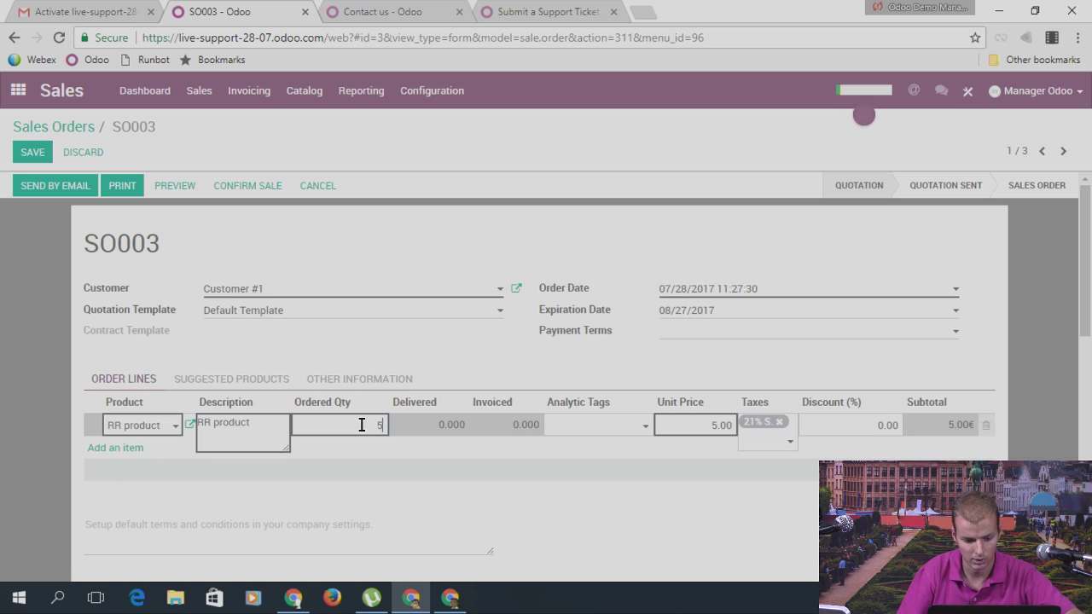
{"action": "left_click", "coordinate": [33, 152]}
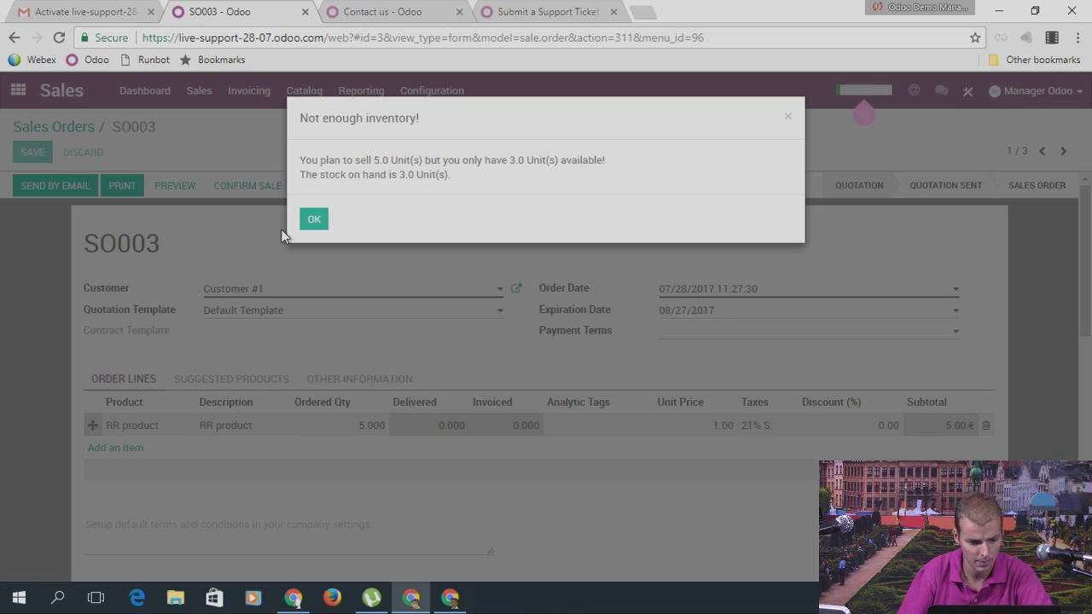
{"action": "left_click", "coordinate": [314, 219]}
{"action": "left_click", "coordinate": [266, 198]}
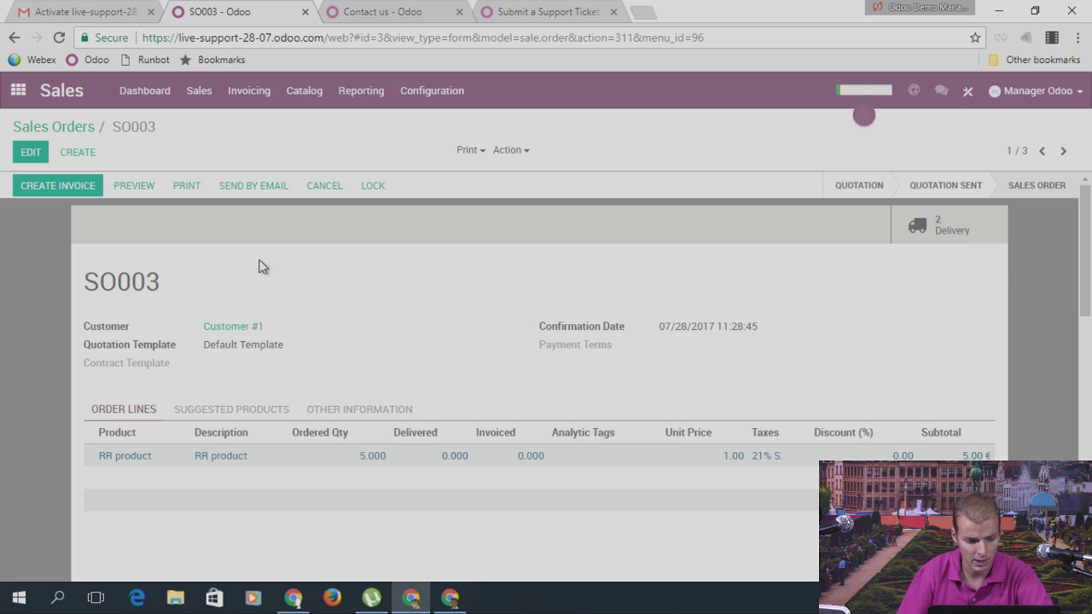
{"action": "left_click", "coordinate": [18, 90]}
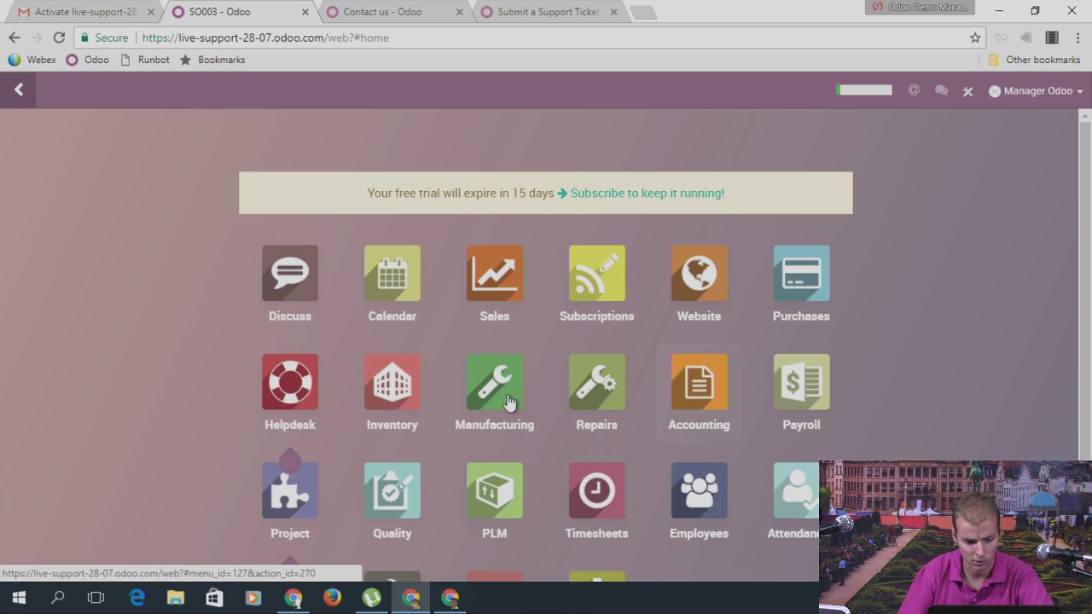
Step: Run the Inventory schedulers to compute procurements
{"action": "scroll", "coordinate": [687, 377], "scroll_direction": "down", "scroll_amount": 2}
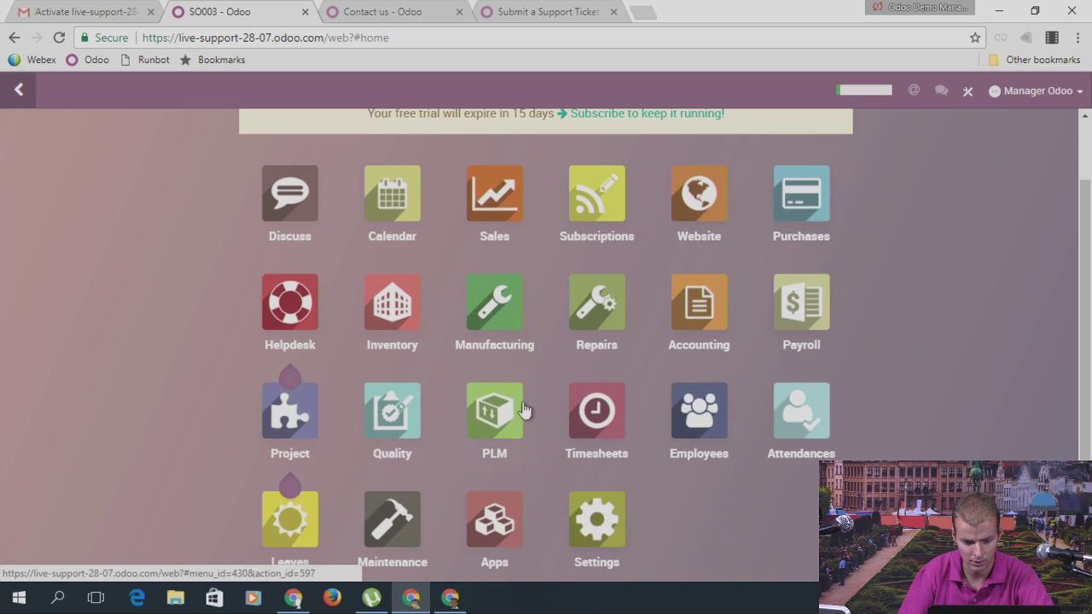
{"action": "left_click", "coordinate": [376, 317]}
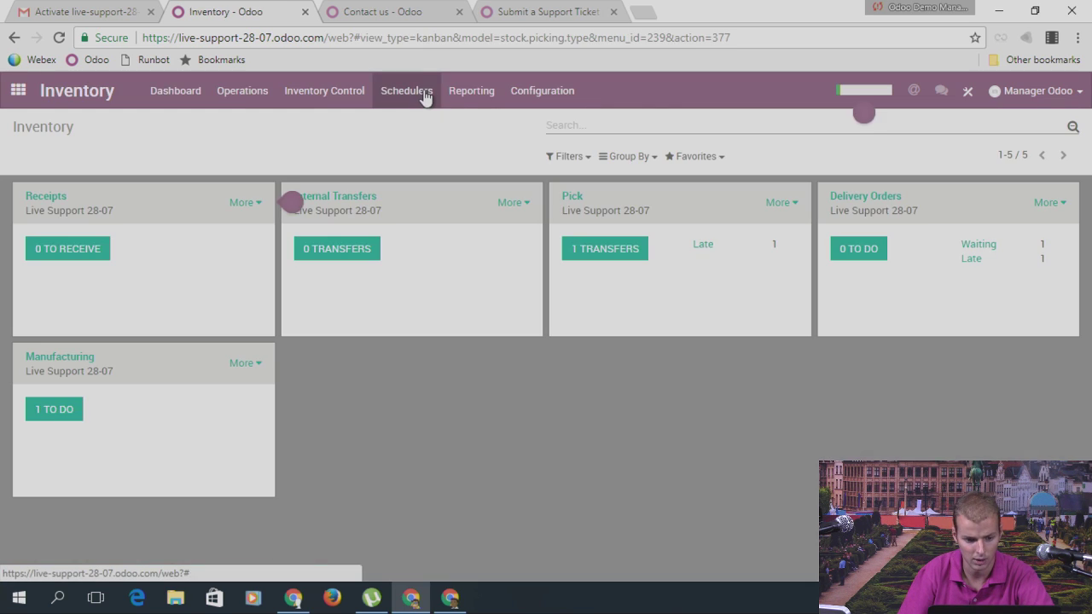
{"action": "left_click", "coordinate": [425, 92]}
{"action": "left_click", "coordinate": [425, 124]}
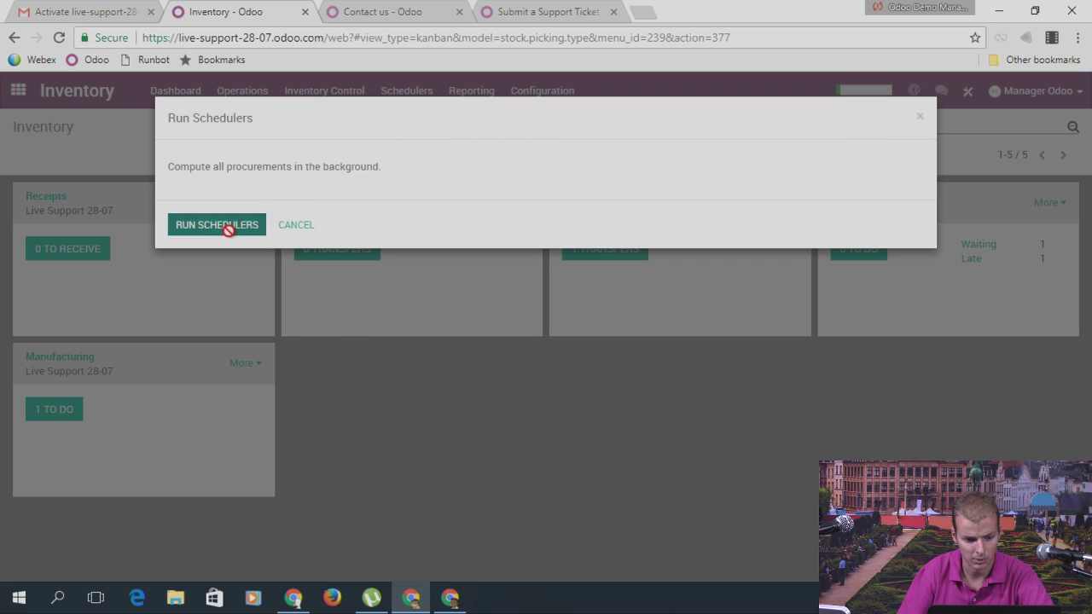
{"action": "left_click", "coordinate": [227, 227]}
Step: Check that RFQ PO00002 now includes 2 RR product alongside 260 Legs
{"action": "left_click", "coordinate": [18, 92]}
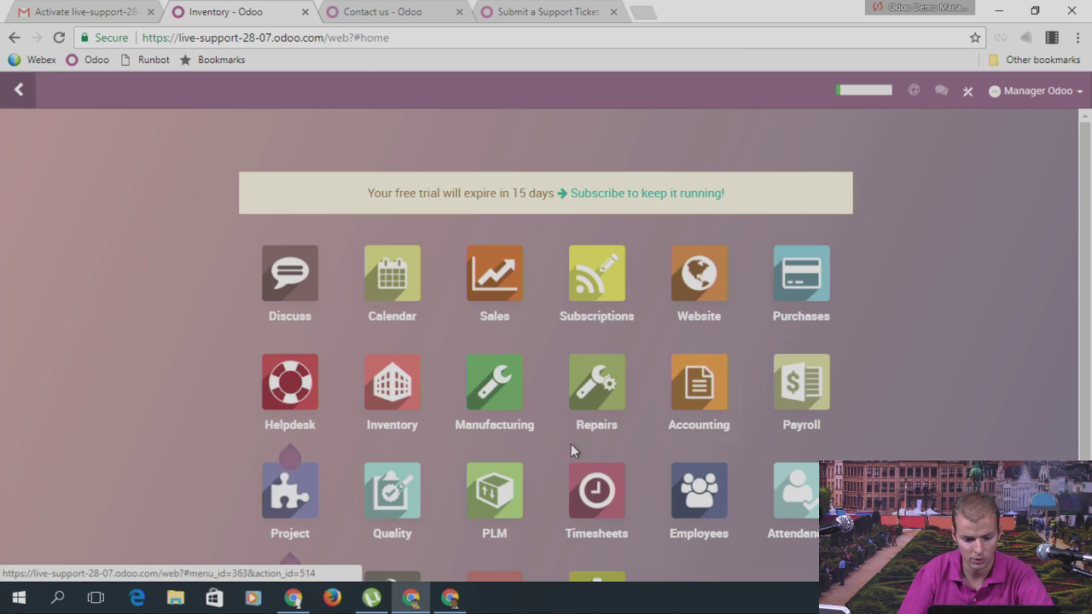
{"action": "left_click", "coordinate": [782, 303]}
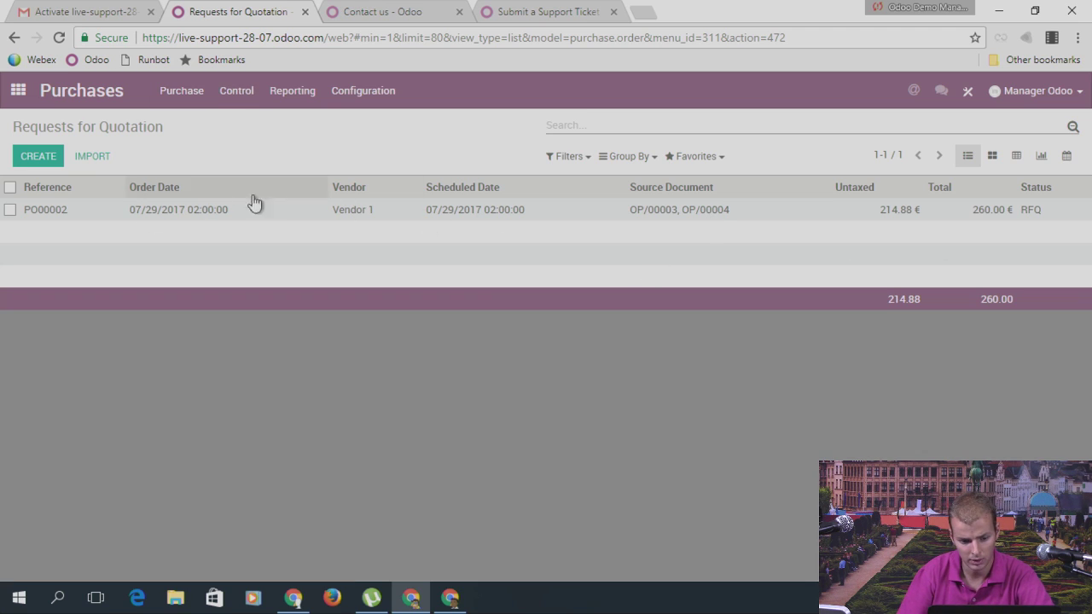
{"action": "left_click", "coordinate": [199, 214]}
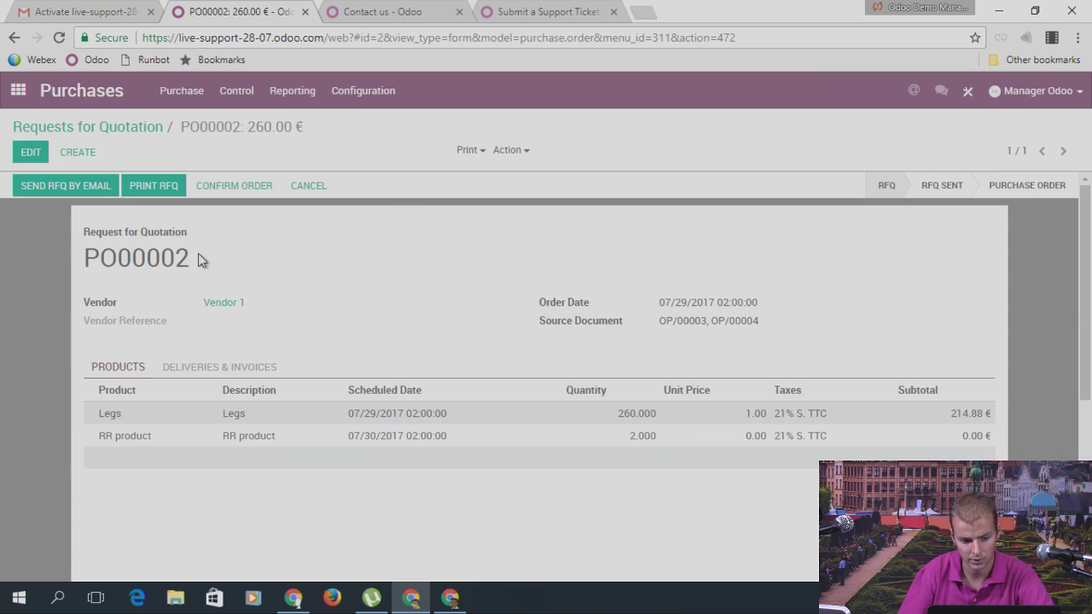
{"action": "left_click_drag", "start_coordinate": [86, 254], "coordinate": [215, 254]}
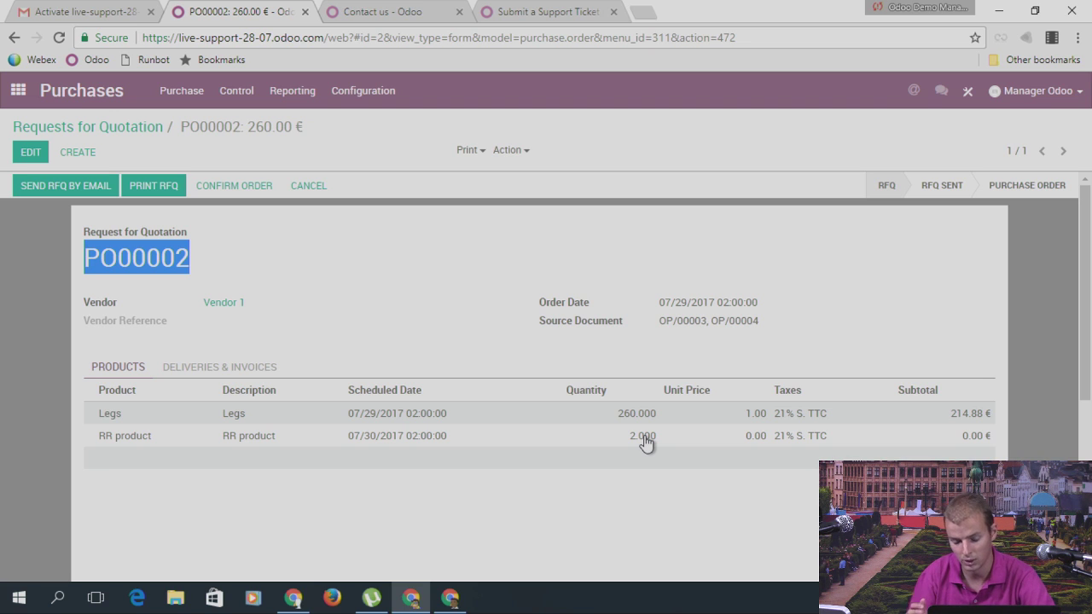
{"action": "left_click", "coordinate": [18, 90]}
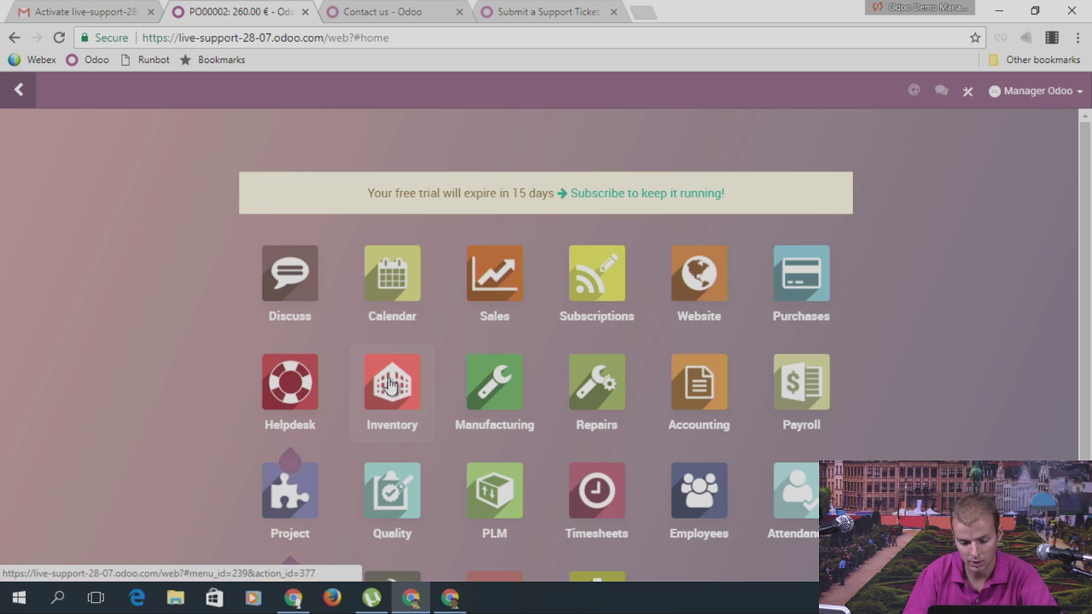
Step: Open RR product's reordering rule OP/00004 at WH/Stock, with minimum and maximum 0
{"action": "left_click", "coordinate": [492, 280]}
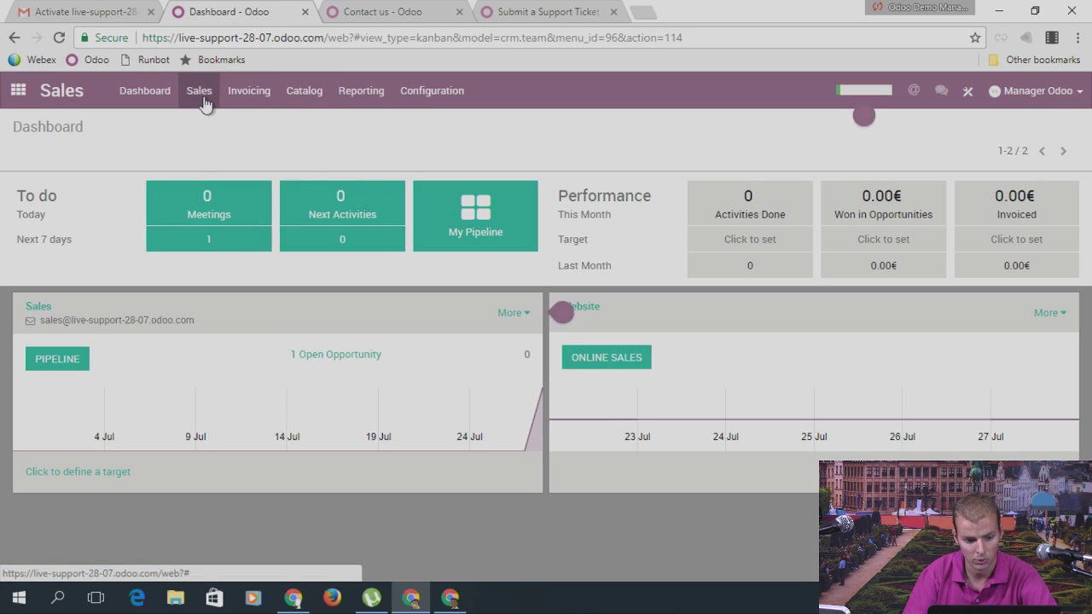
{"action": "left_click", "coordinate": [202, 93]}
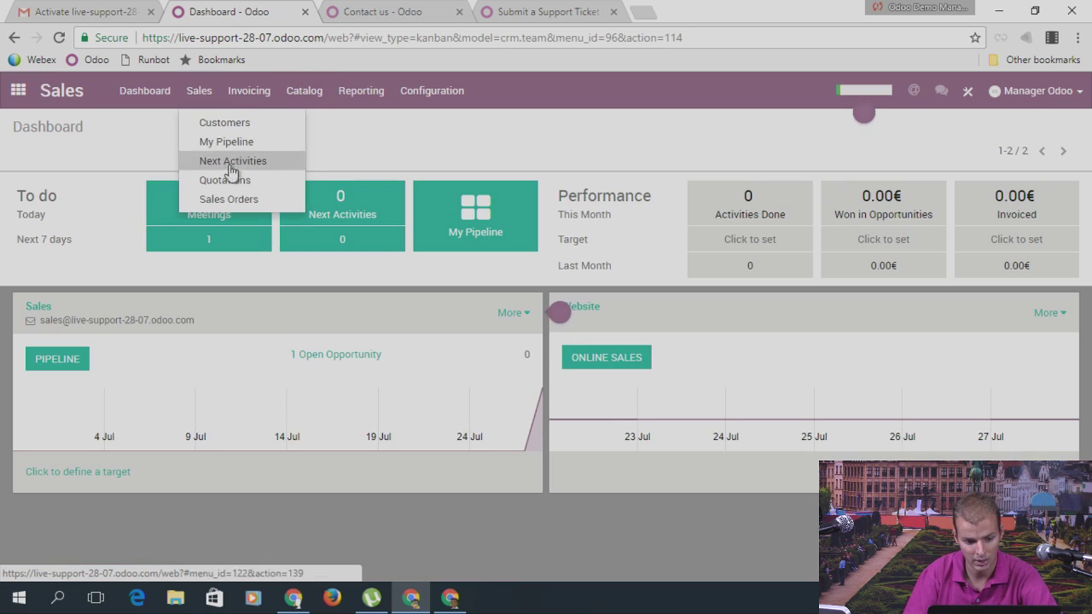
{"action": "mouse_move", "coordinate": [318, 108]}
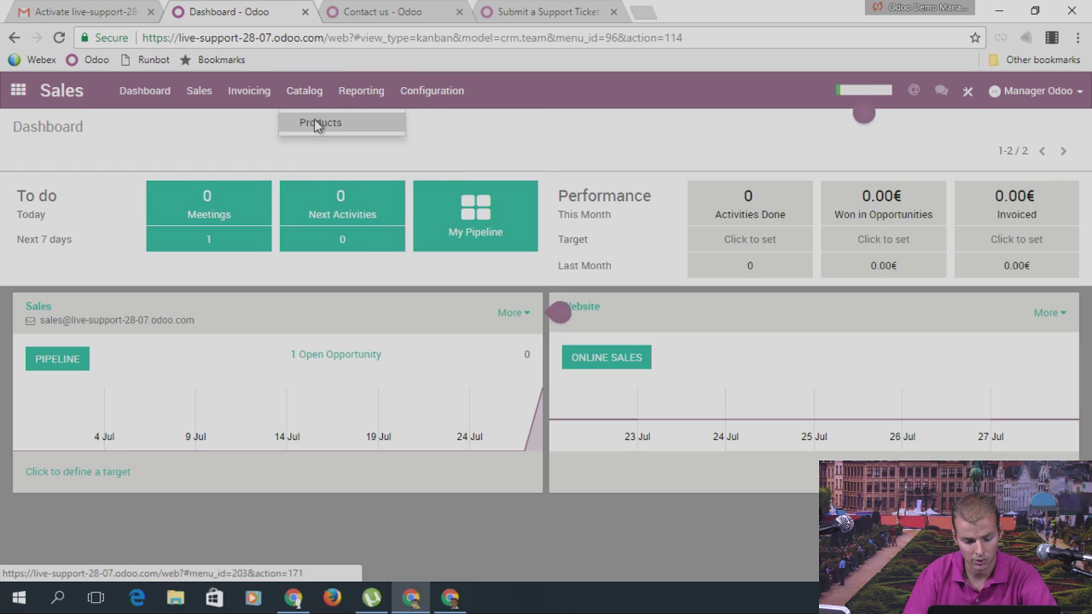
{"action": "left_click", "coordinate": [317, 124]}
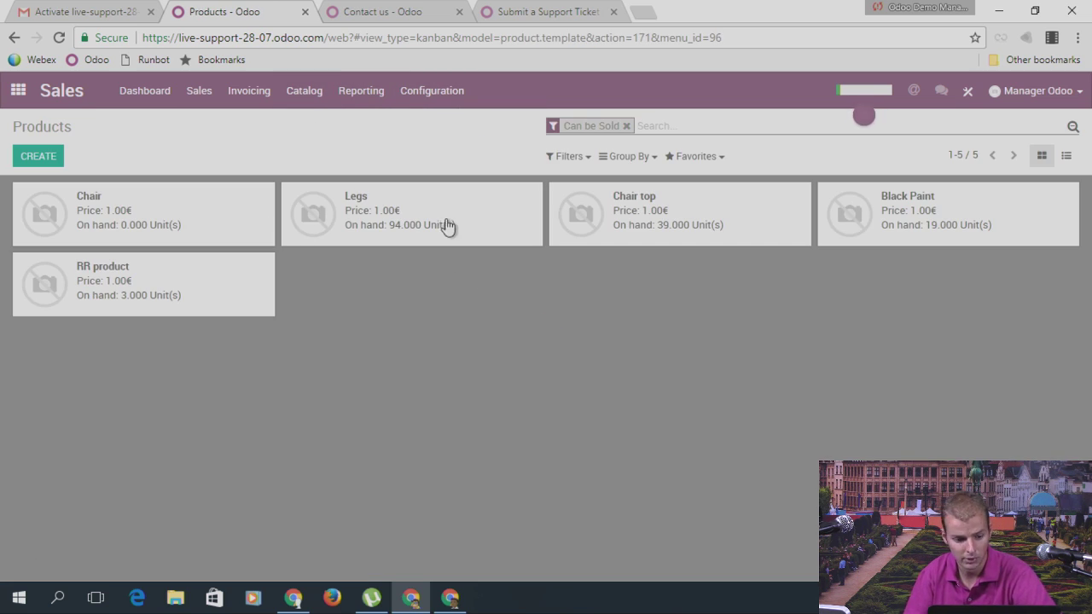
{"action": "left_click", "coordinate": [196, 294]}
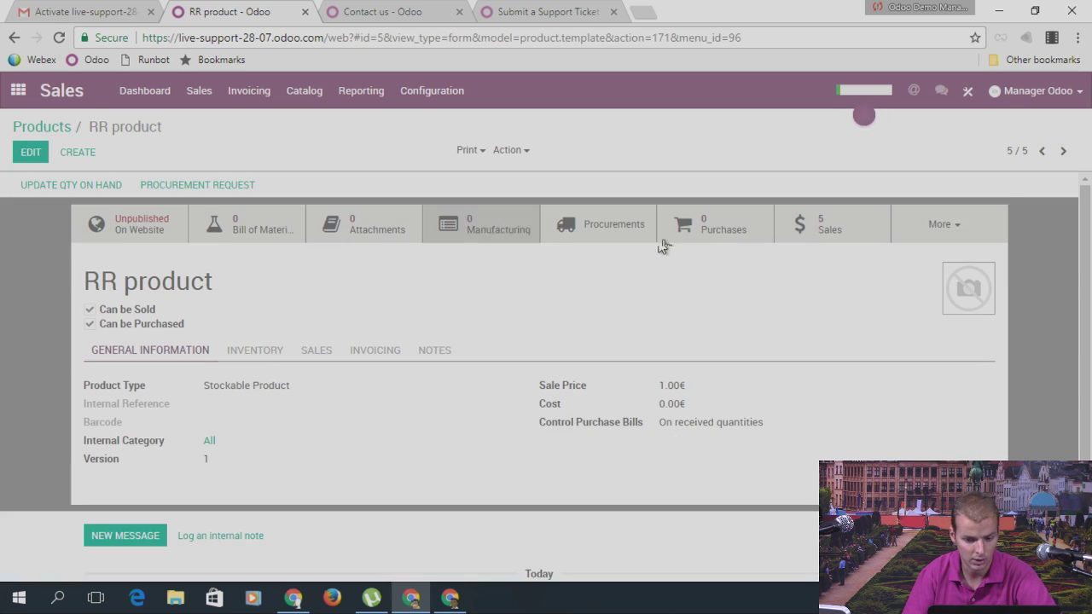
{"action": "left_click", "coordinate": [932, 238]}
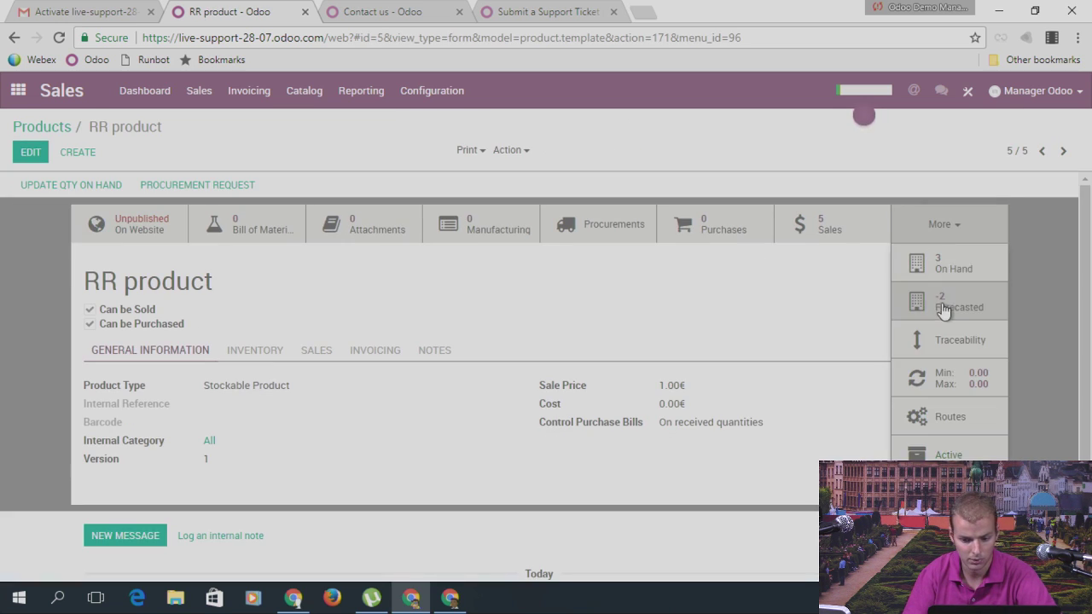
{"action": "left_click", "coordinate": [949, 378]}
{"action": "left_click", "coordinate": [47, 215]}
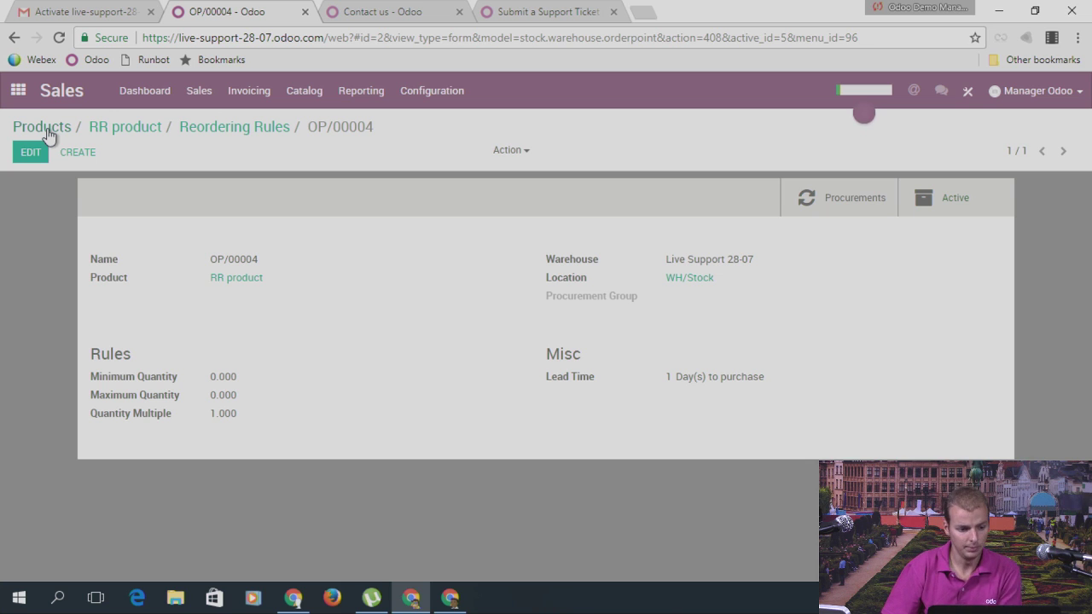
Step: Go to the Settings app's Users list
{"action": "left_click", "coordinate": [18, 90]}
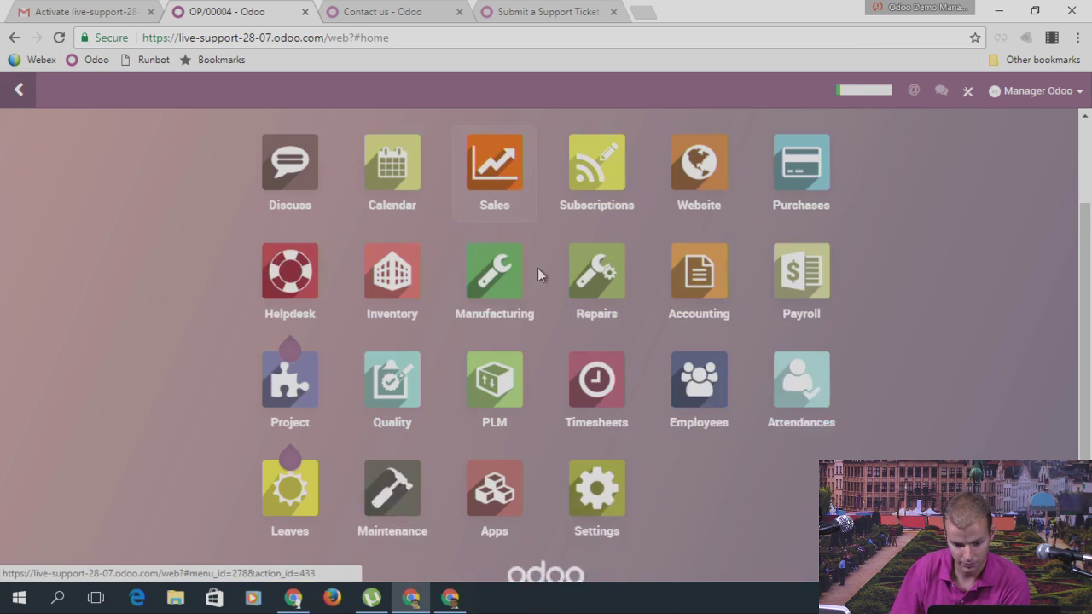
{"action": "scroll", "coordinate": [538, 274], "scroll_direction": "down", "scroll_amount": 1}
{"action": "left_click", "coordinate": [594, 460]}
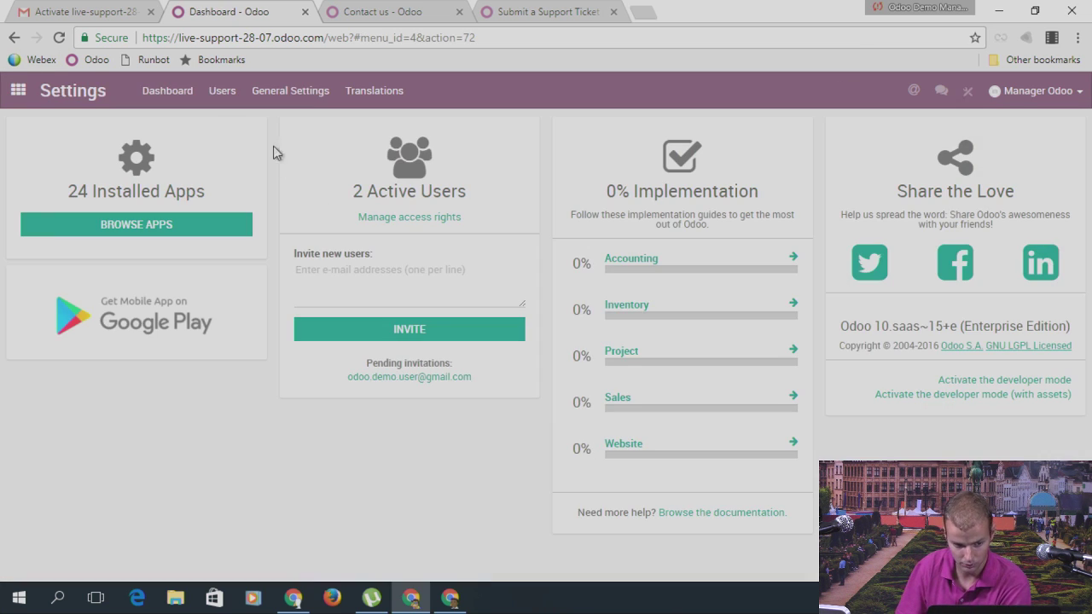
{"action": "left_click", "coordinate": [222, 91]}
{"action": "left_click", "coordinate": [232, 101]}
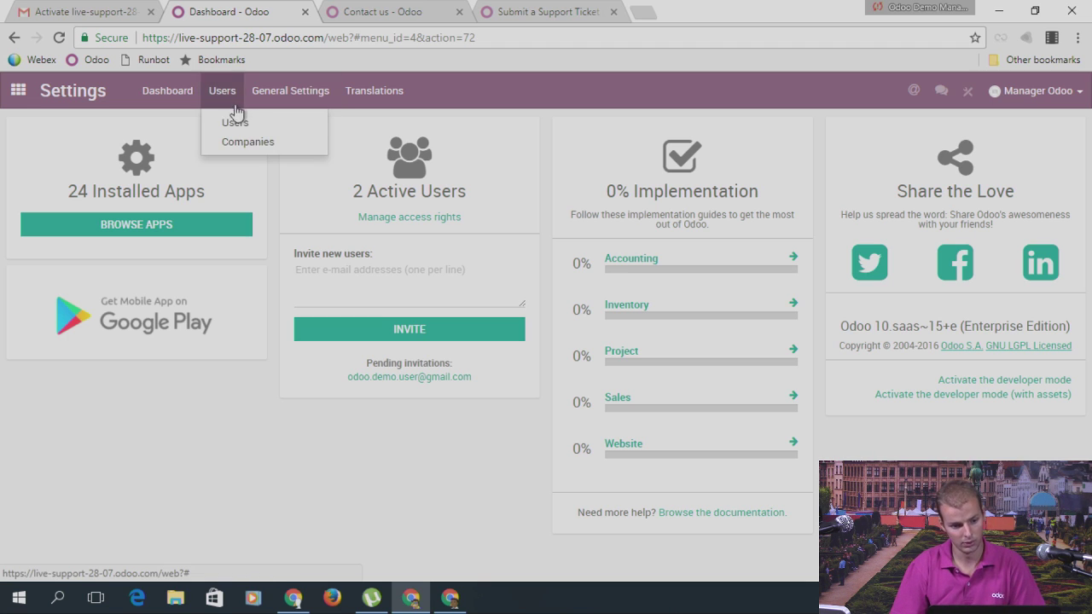
{"action": "left_click", "coordinate": [235, 122]}
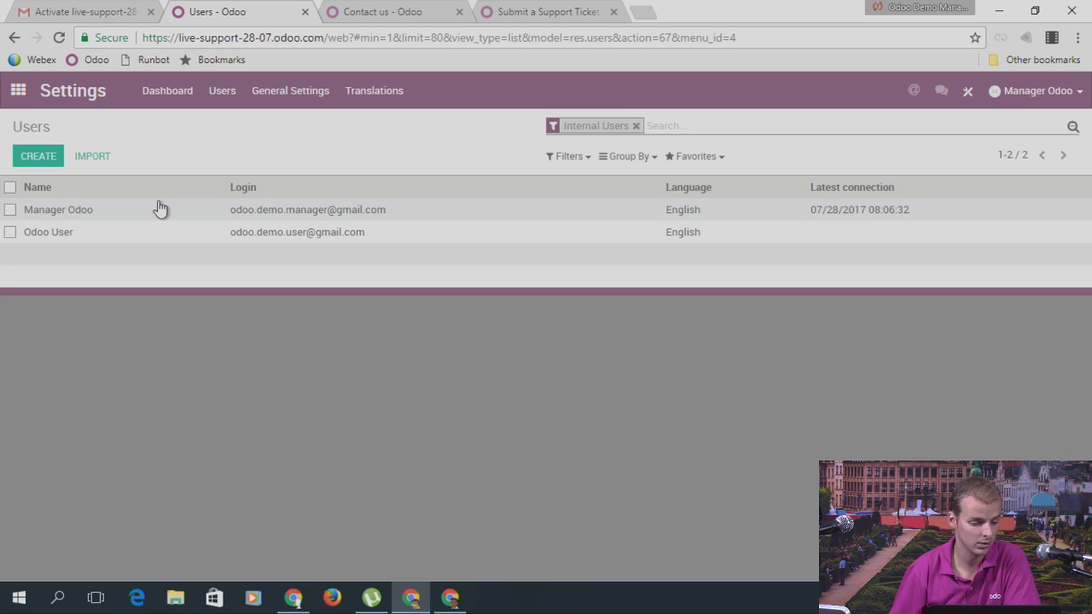
Step: Review the Odoo User account's access rights, then return to the apps overview
{"action": "left_click", "coordinate": [252, 235]}
{"action": "scroll", "coordinate": [277, 448], "scroll_direction": "down", "scroll_amount": 5}
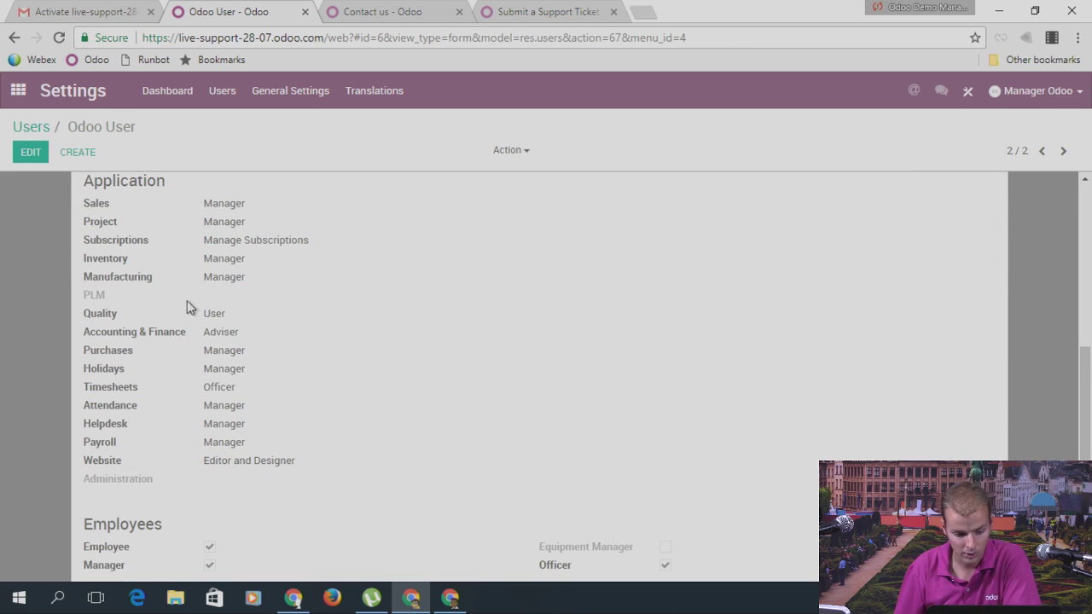
{"action": "scroll", "coordinate": [248, 313], "scroll_direction": "up", "scroll_amount": 5}
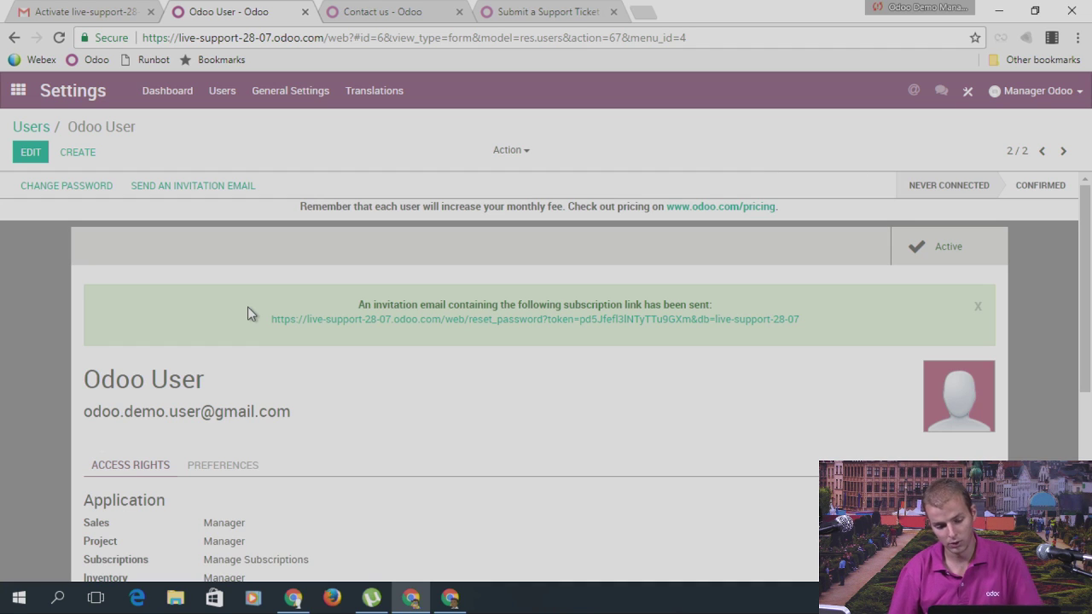
{"action": "left_click", "coordinate": [17, 90]}
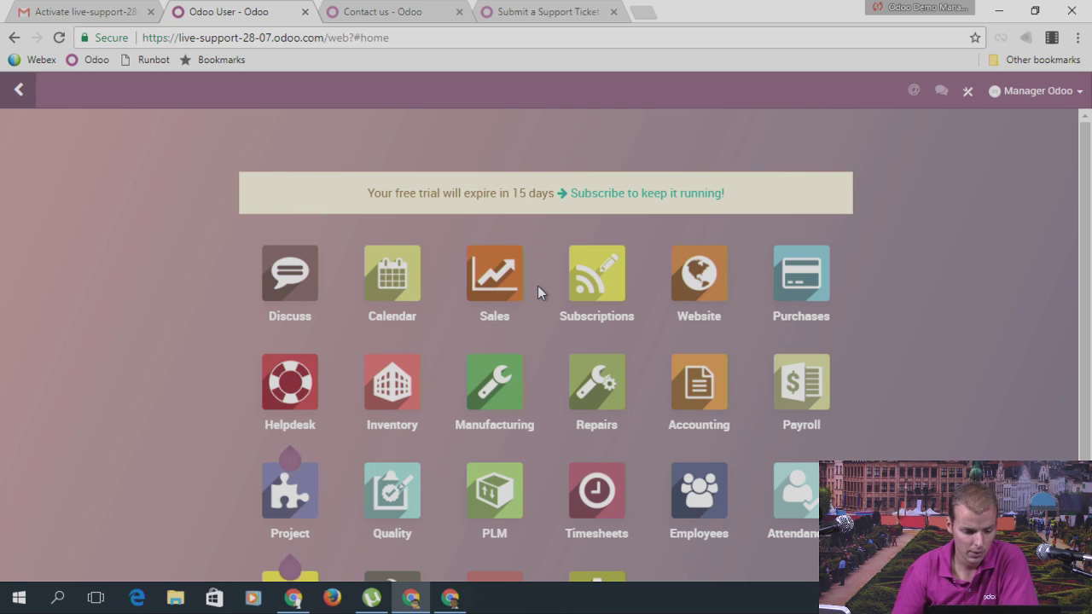
Step: Open Customer #1 from Sales > Customers and show its Action menu
{"action": "left_click", "coordinate": [502, 275]}
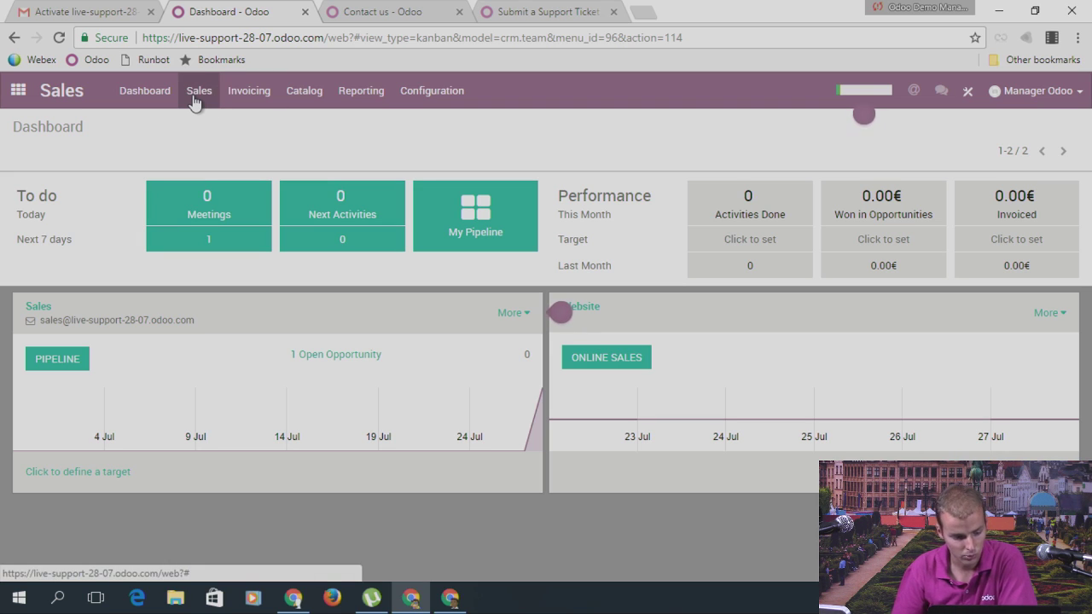
{"action": "left_click", "coordinate": [197, 94]}
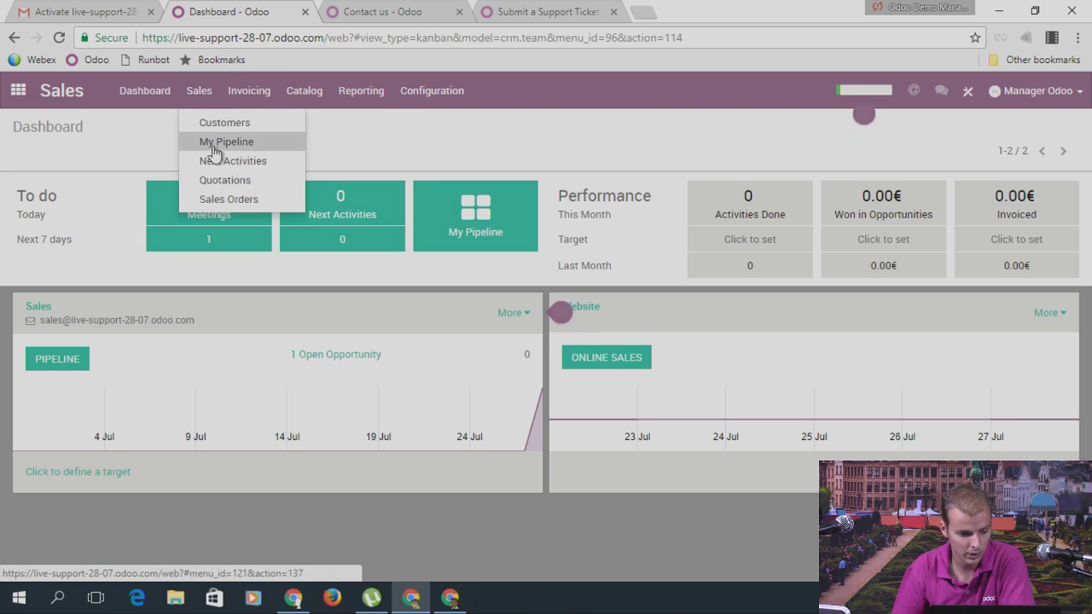
{"action": "left_click", "coordinate": [218, 121]}
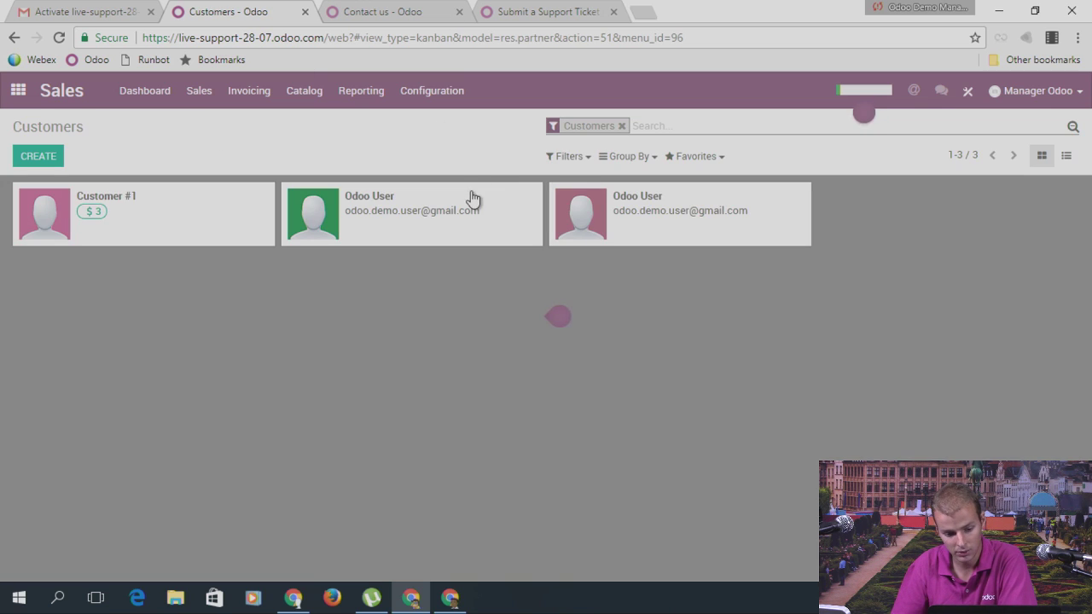
{"action": "left_click", "coordinate": [81, 236]}
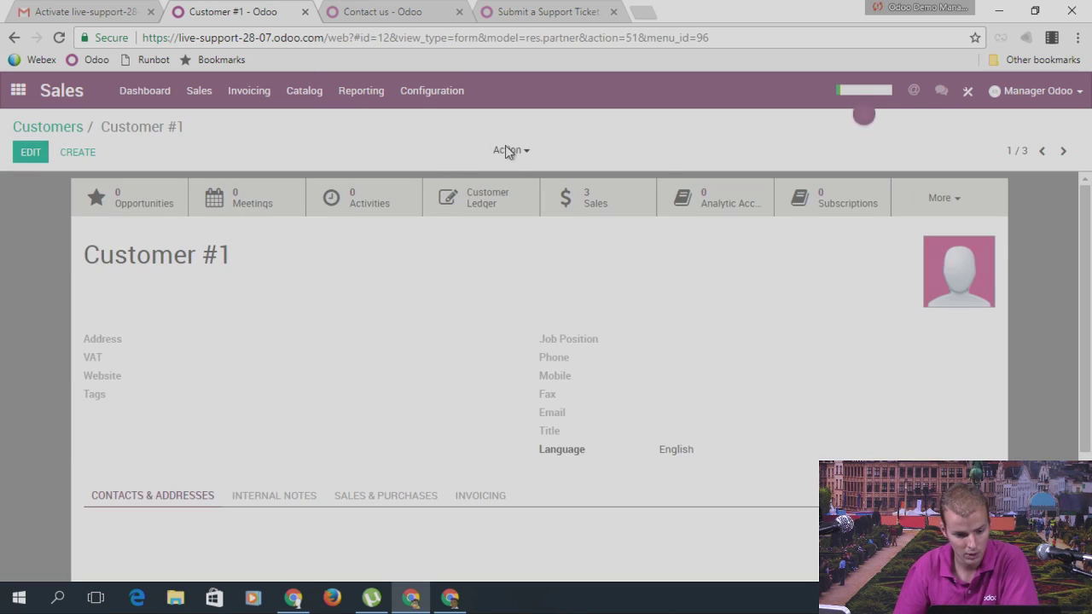
{"action": "left_click", "coordinate": [508, 150]}
Step: Open Portal Access Management and tick In Portal for Customer #1
{"action": "left_click", "coordinate": [551, 270]}
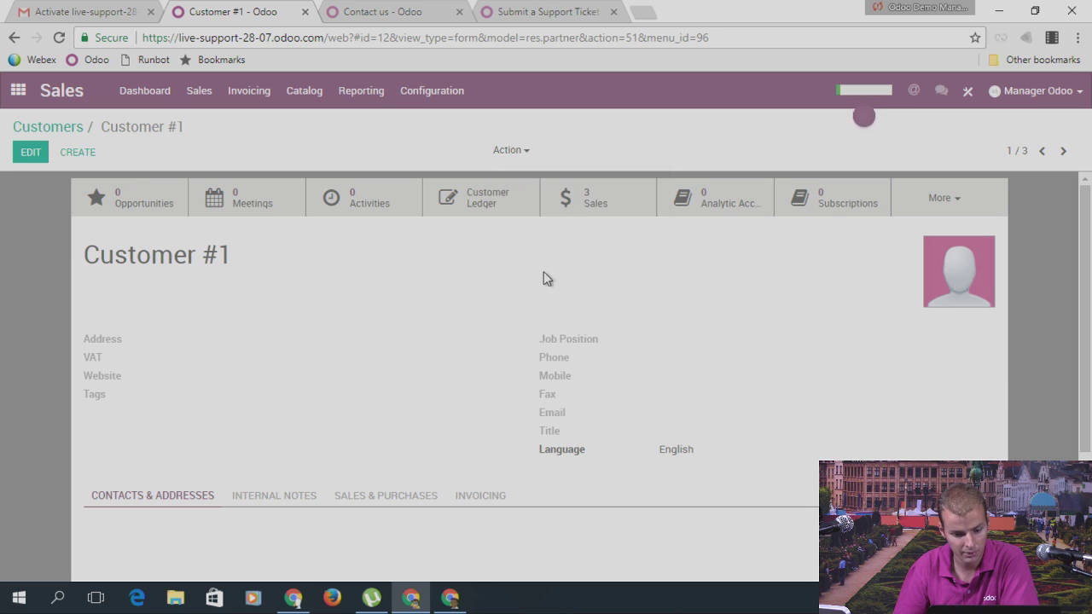
{"action": "left_click", "coordinate": [570, 258]}
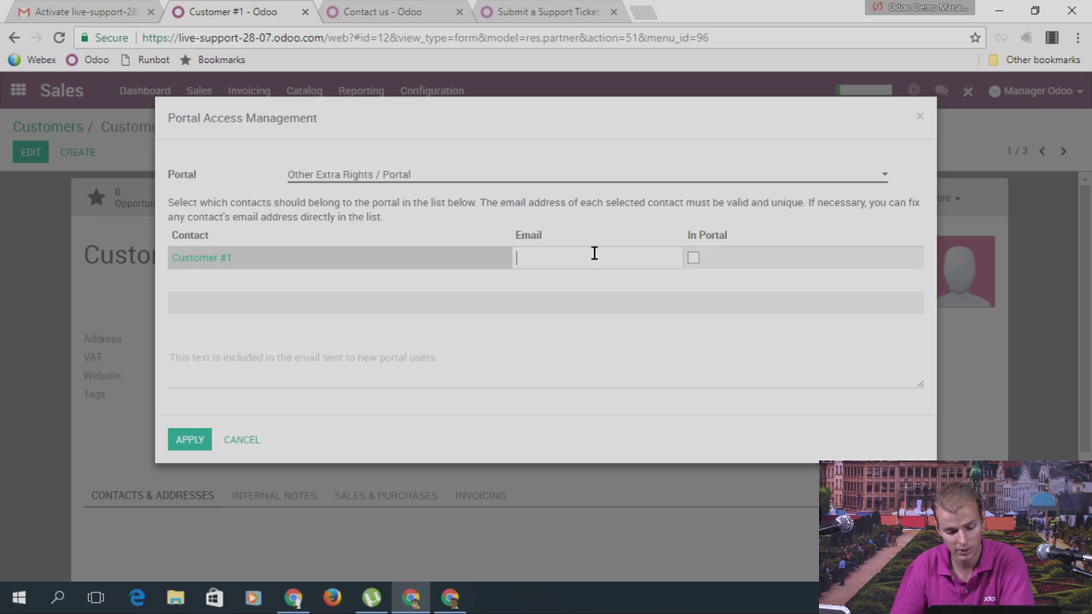
{"action": "left_click", "coordinate": [693, 259]}
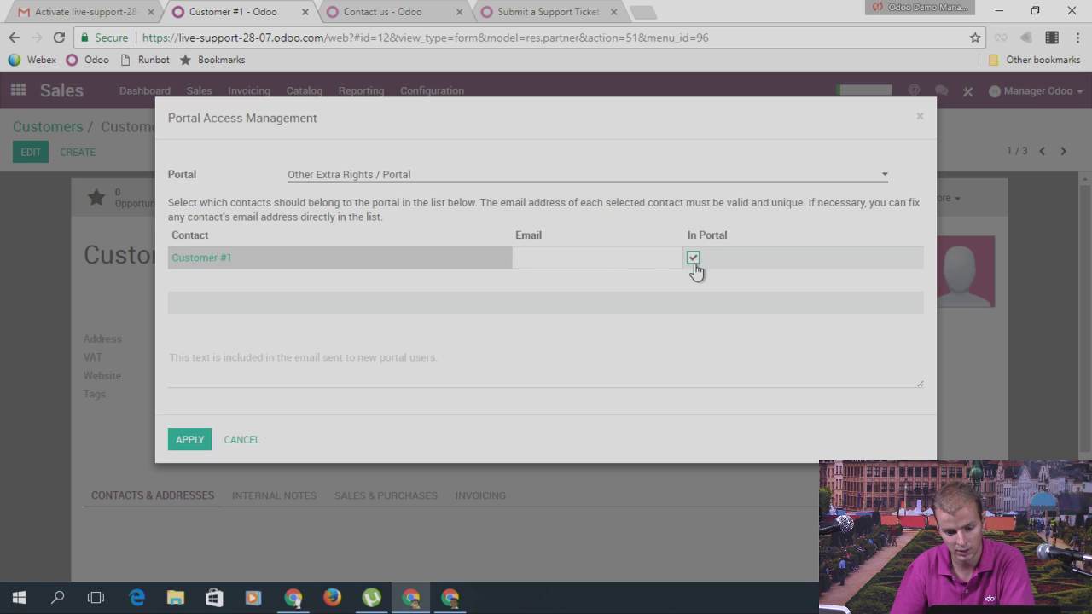
{"action": "left_click", "coordinate": [548, 256]}
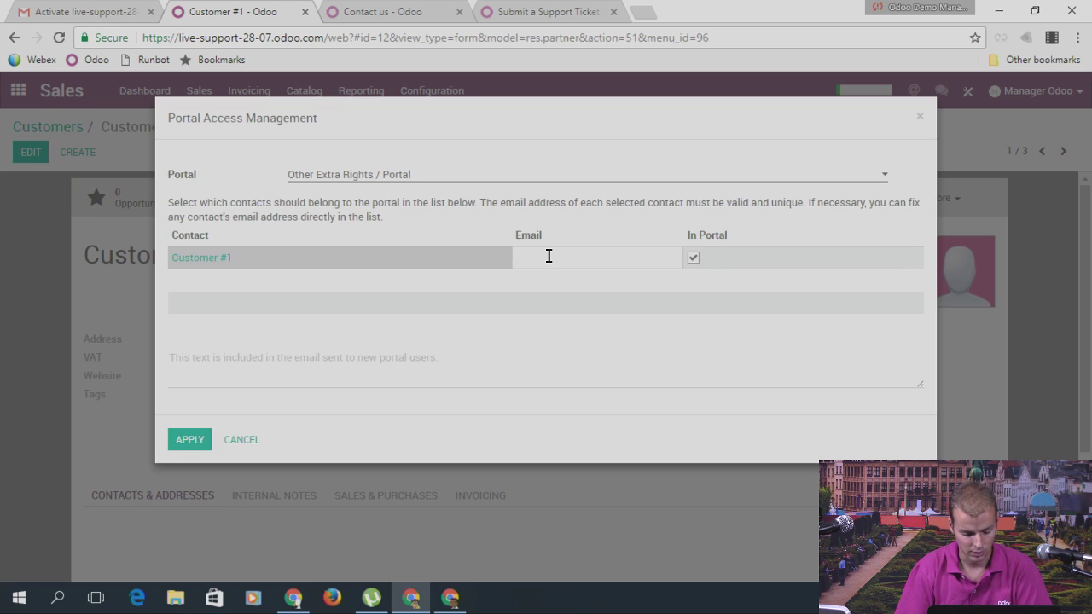
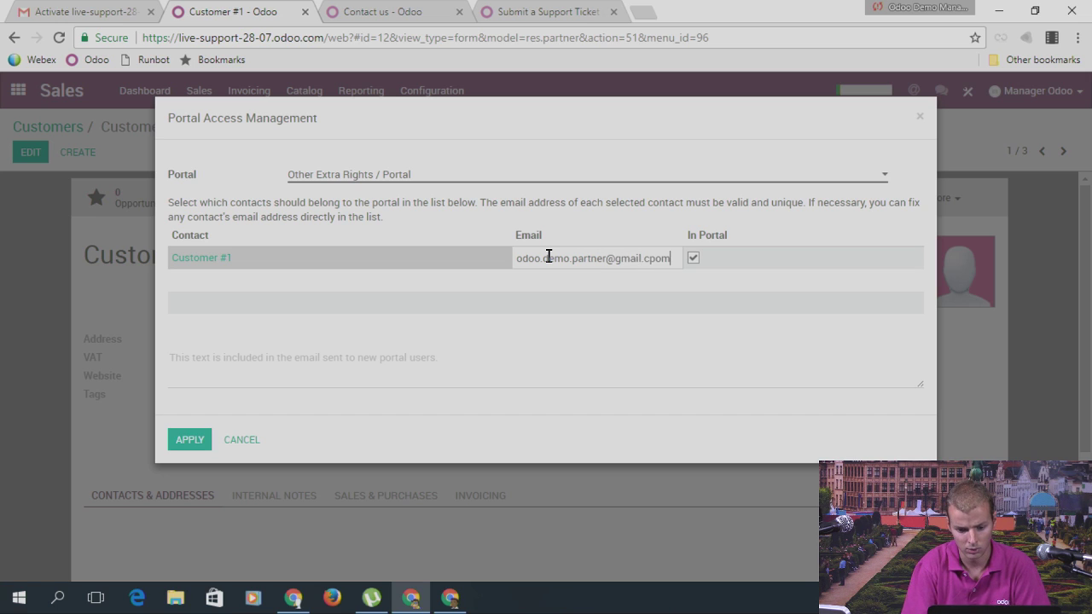
Step: Enter the customer's e-mail address and apply the portal access
{"action": "type", "text": "om"}
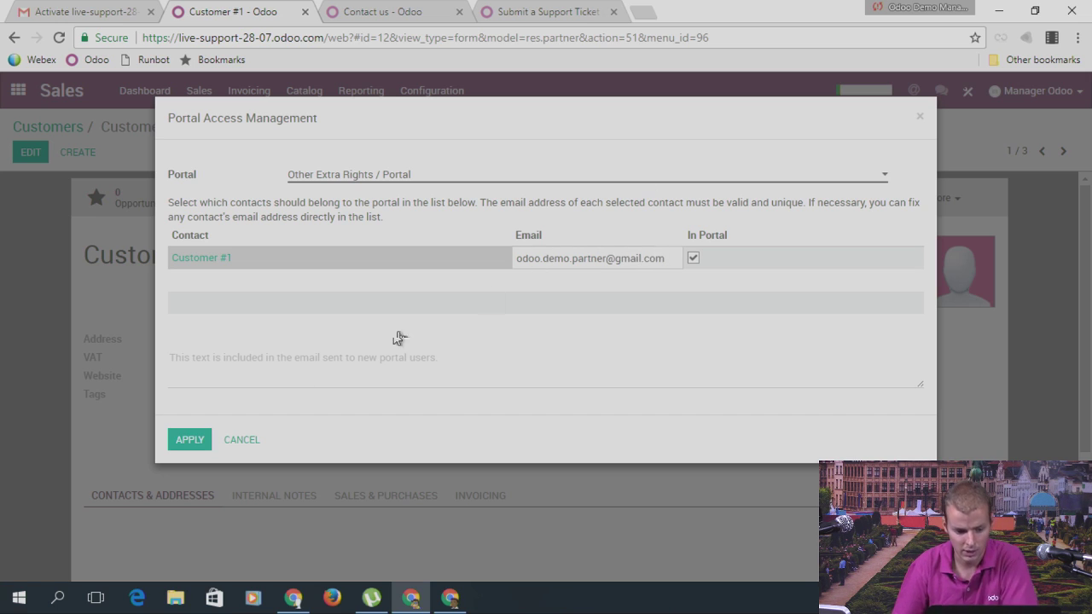
{"action": "left_click", "coordinate": [196, 438]}
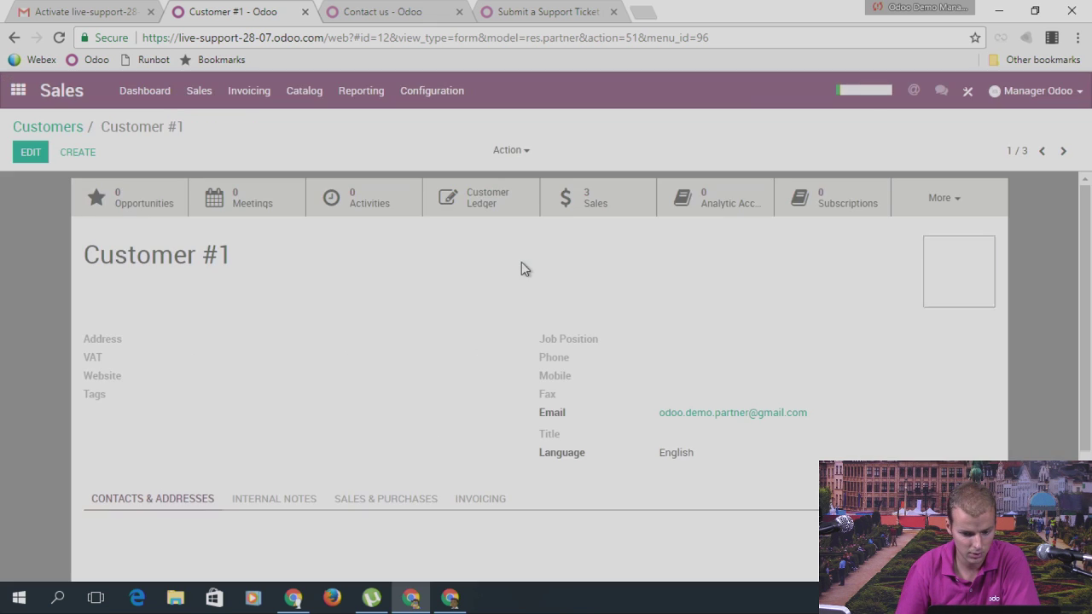
Step: Close the extra Chrome profile window that opened from the profile menu
{"action": "left_click", "coordinate": [877, 9]}
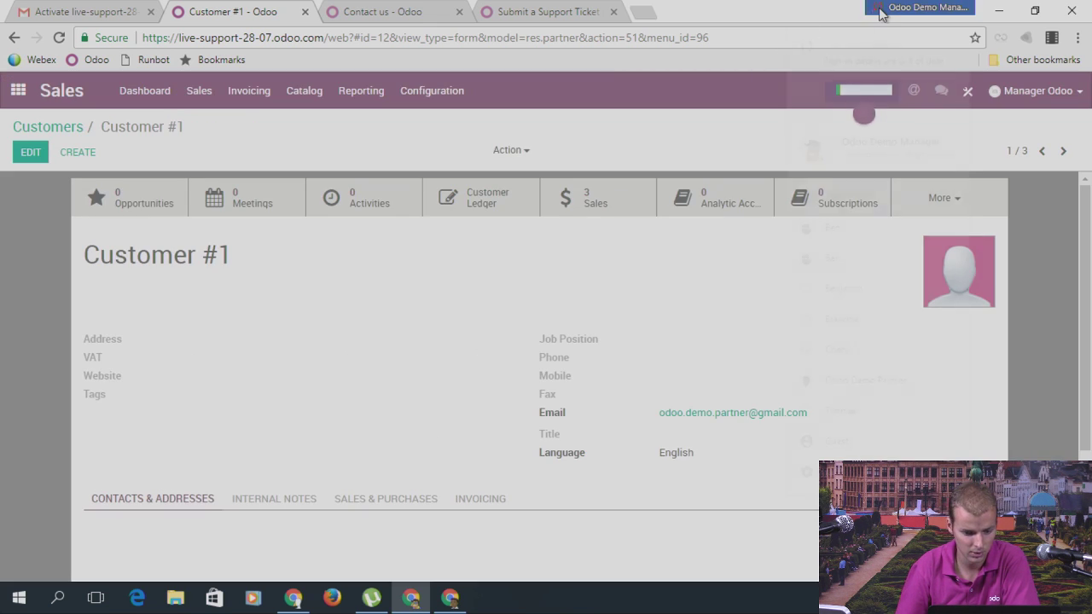
{"action": "left_click", "coordinate": [825, 197]}
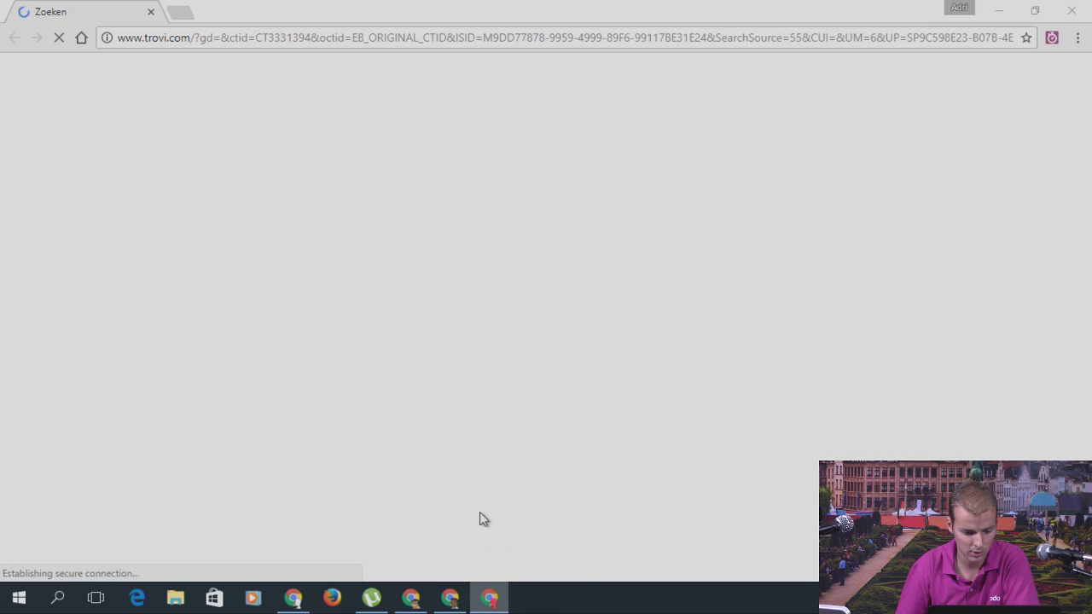
{"action": "right_click", "coordinate": [489, 597]}
{"action": "left_click", "coordinate": [484, 562]}
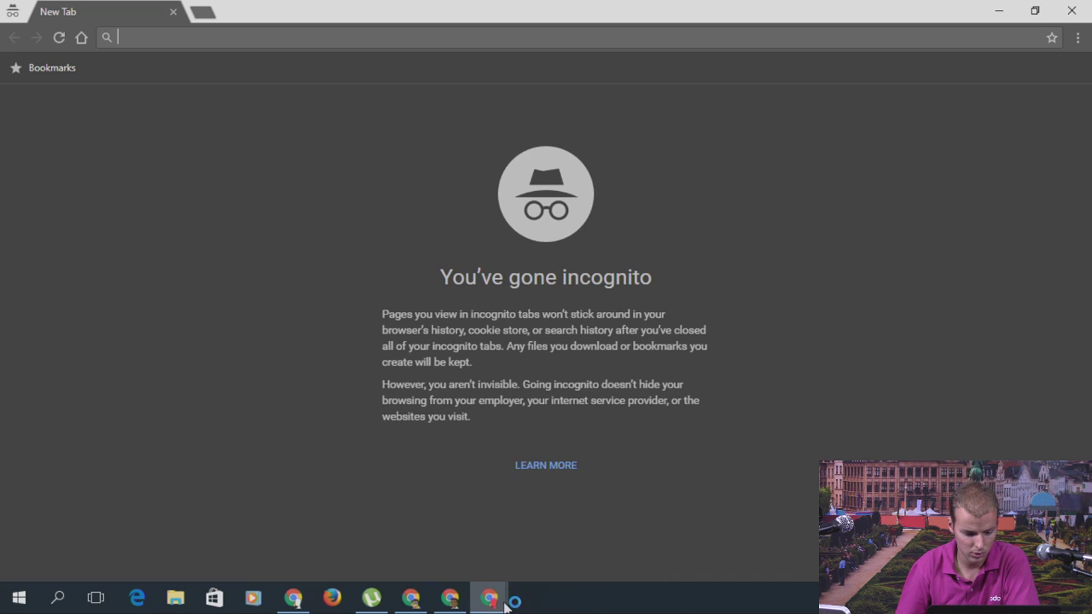
Step: Load gmail.com in the incognito window
{"action": "mouse_move", "coordinate": [489, 597]}
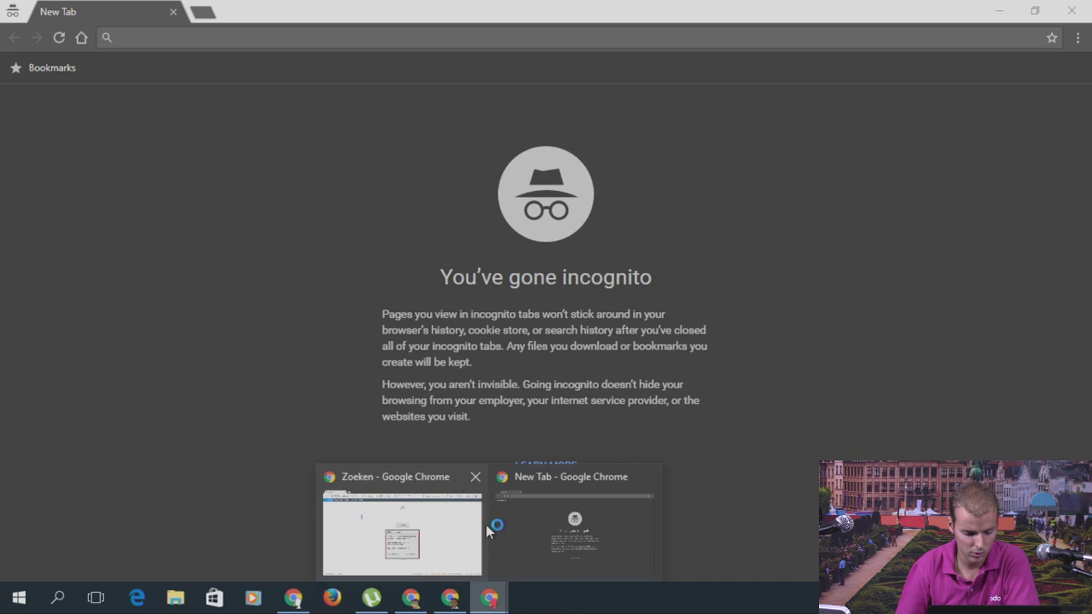
{"action": "left_click", "coordinate": [326, 39]}
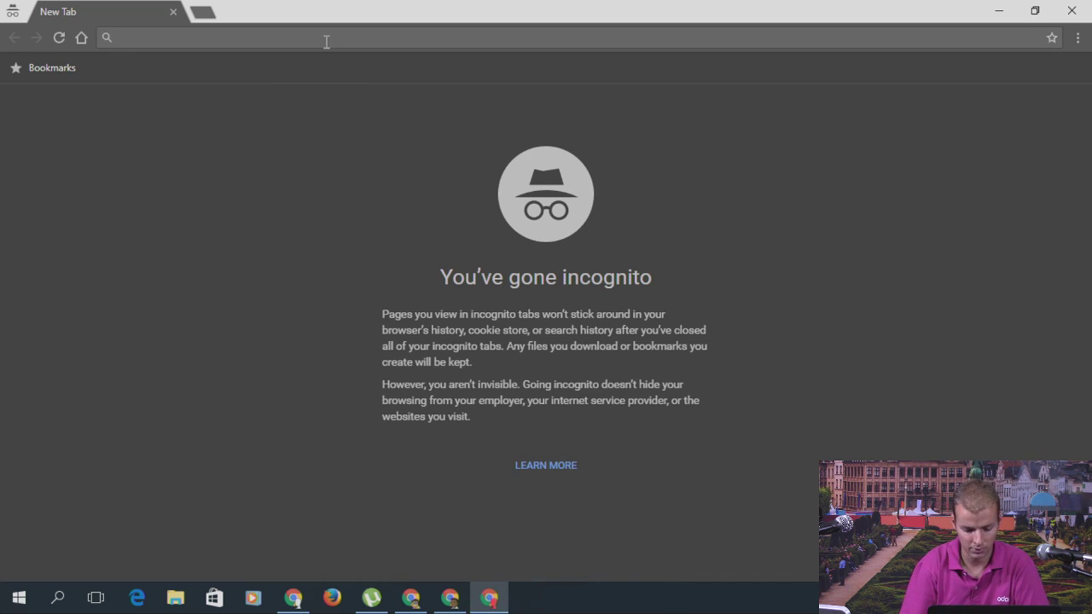
{"action": "type", "text": "gmail.com"}
{"action": "key", "text": "Return"}
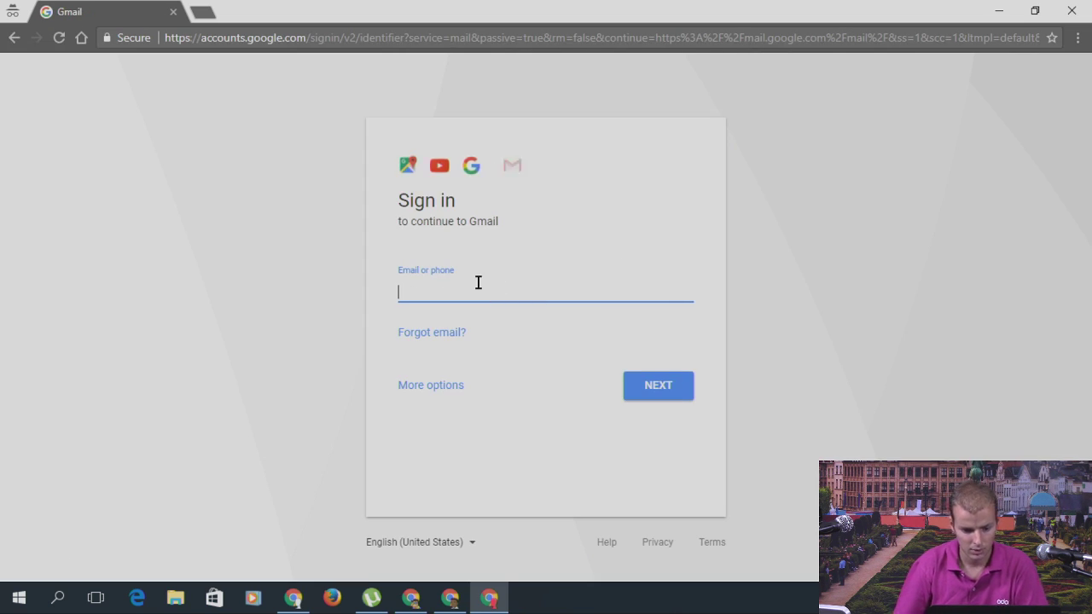
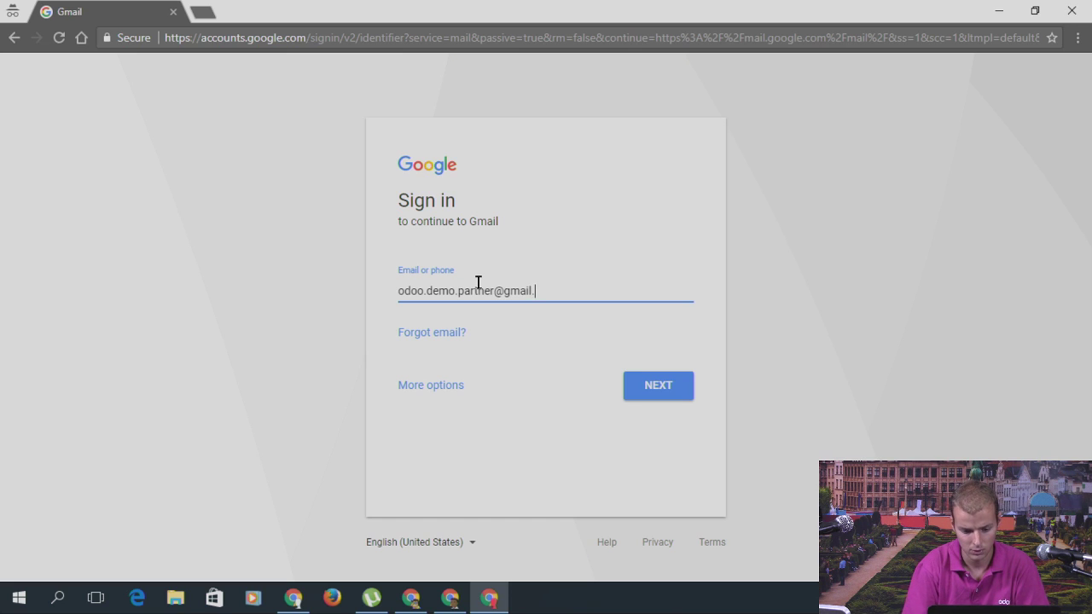
Step: Enter the demo partner's Gmail address, fixing the typo, and continue
{"action": "key", "text": "Tab"}
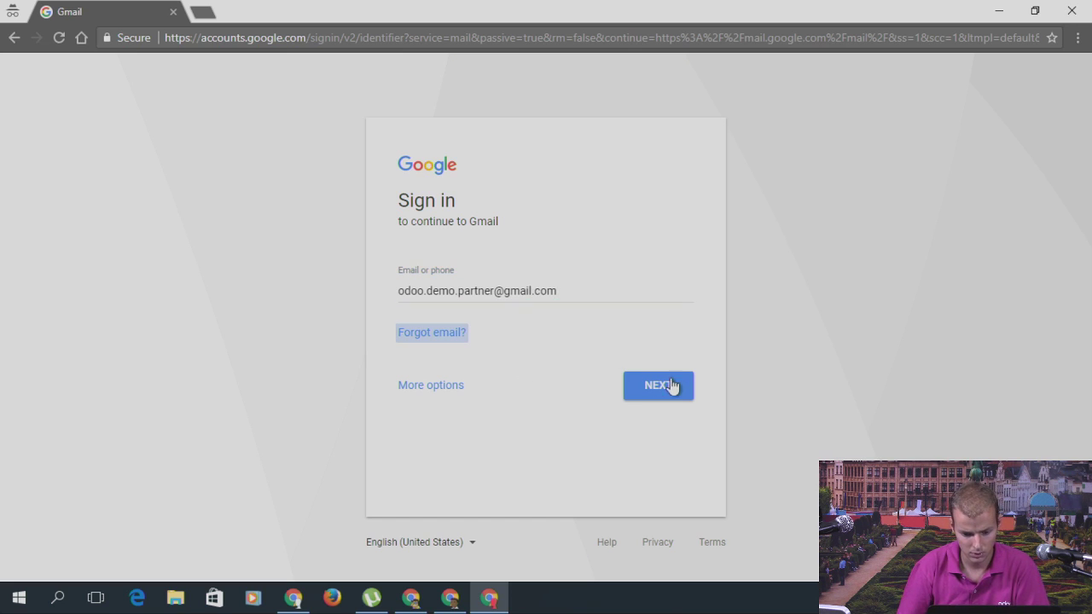
{"action": "left_click", "coordinate": [672, 386]}
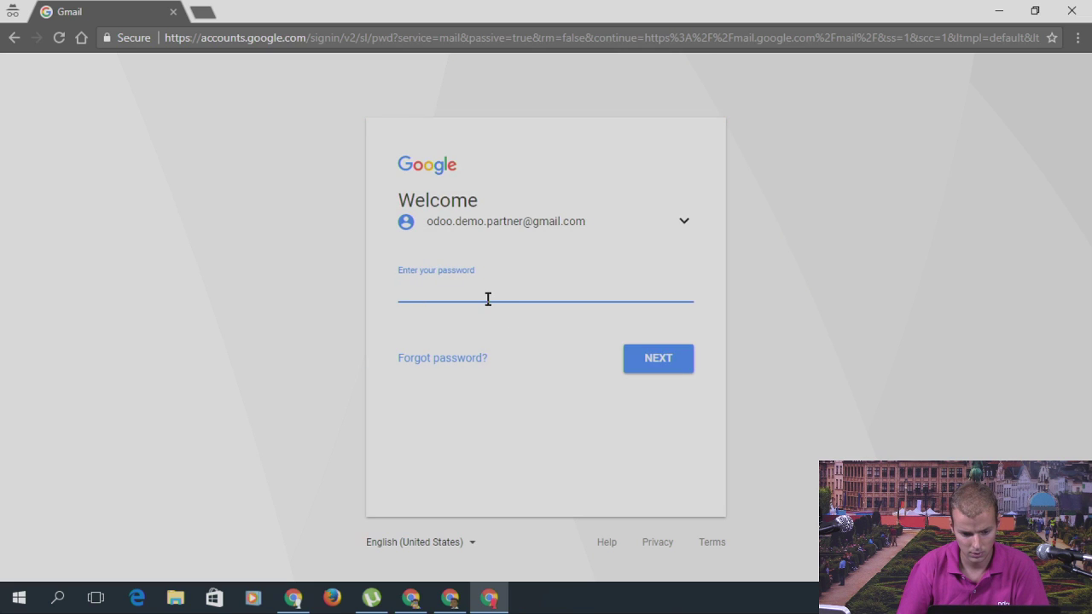
Step: Enter the account password and accept Google's new account features
{"action": "type", "text": "**"}
{"action": "key", "text": "BackSpace"}
{"action": "key", "text": "BackSpace"}
{"action": "key", "text": "BackSpace"}
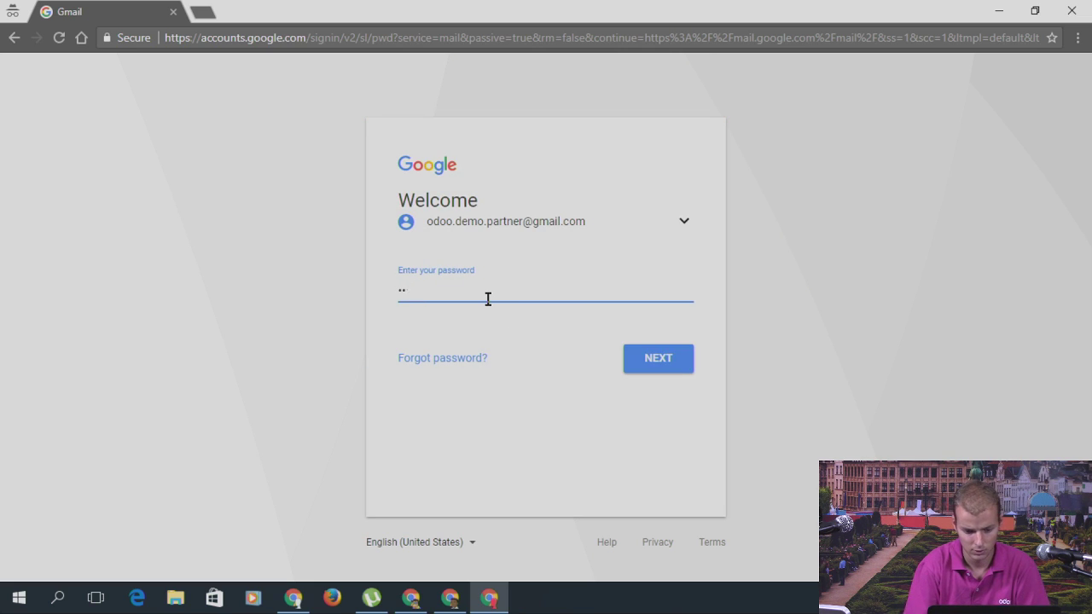
{"action": "type", "text": "***"}
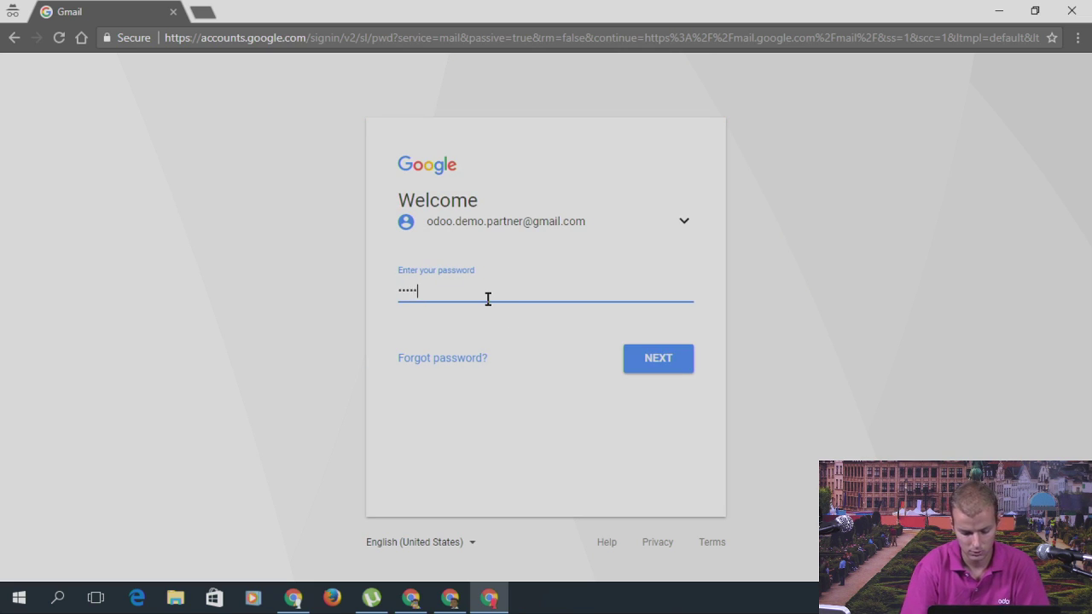
{"action": "type", "text": "**"}
{"action": "key", "text": "Return"}
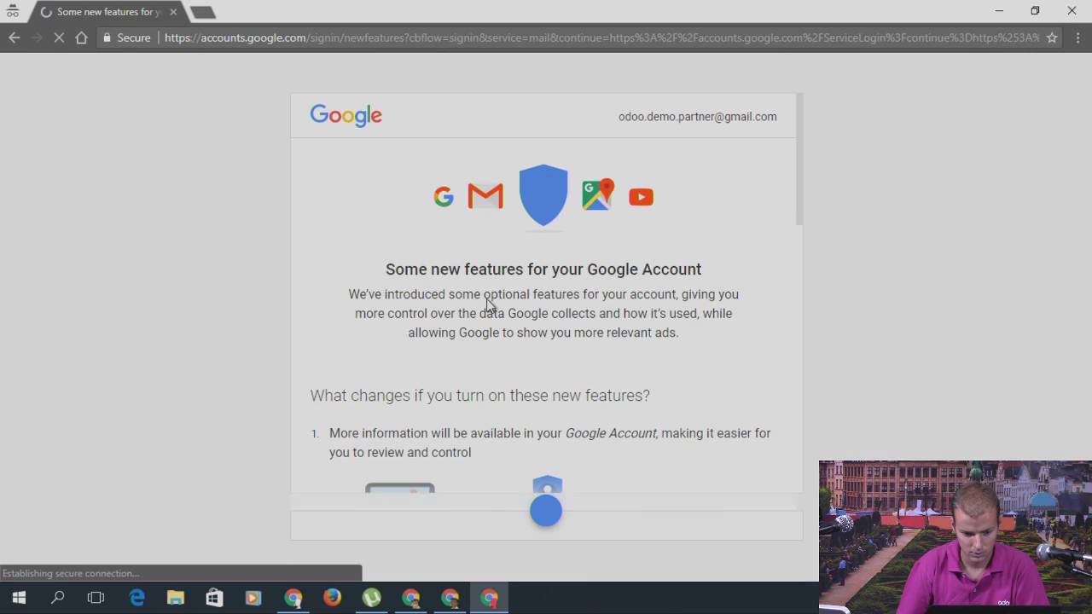
{"action": "scroll", "coordinate": [487, 308], "scroll_direction": "down", "scroll_amount": 10}
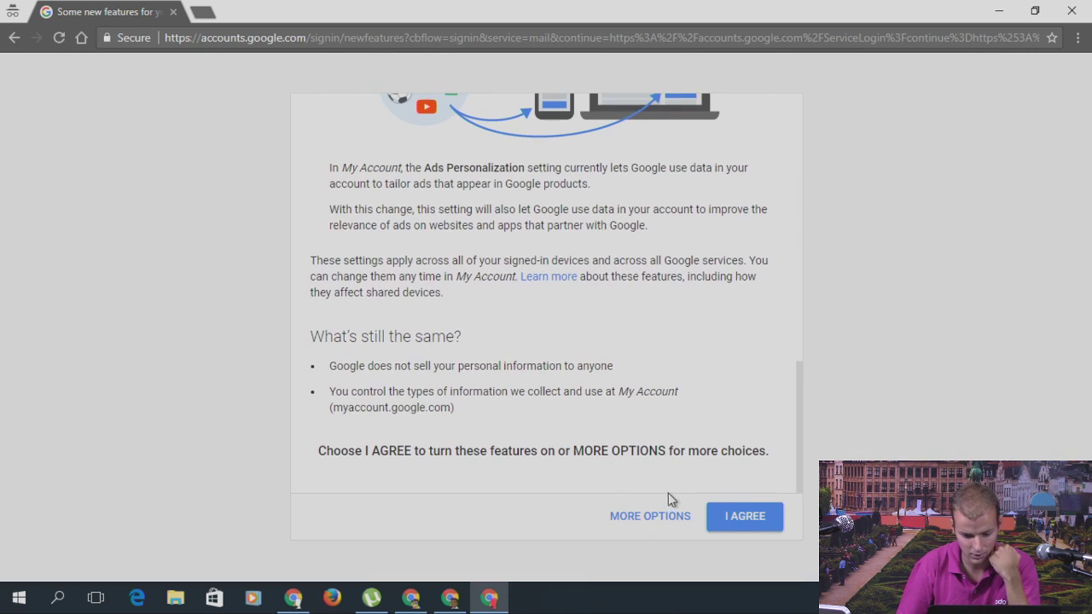
{"action": "left_click", "coordinate": [719, 519]}
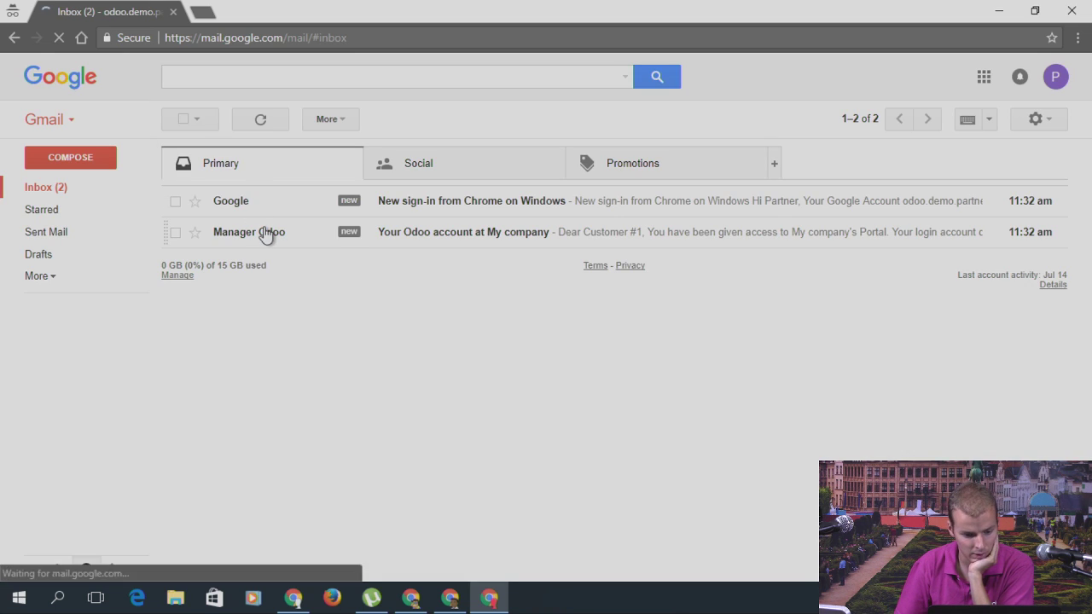
Step: Open the 'Your Odoo account at My company' email and its password-setup link in a new tab
{"action": "left_click", "coordinate": [266, 234]}
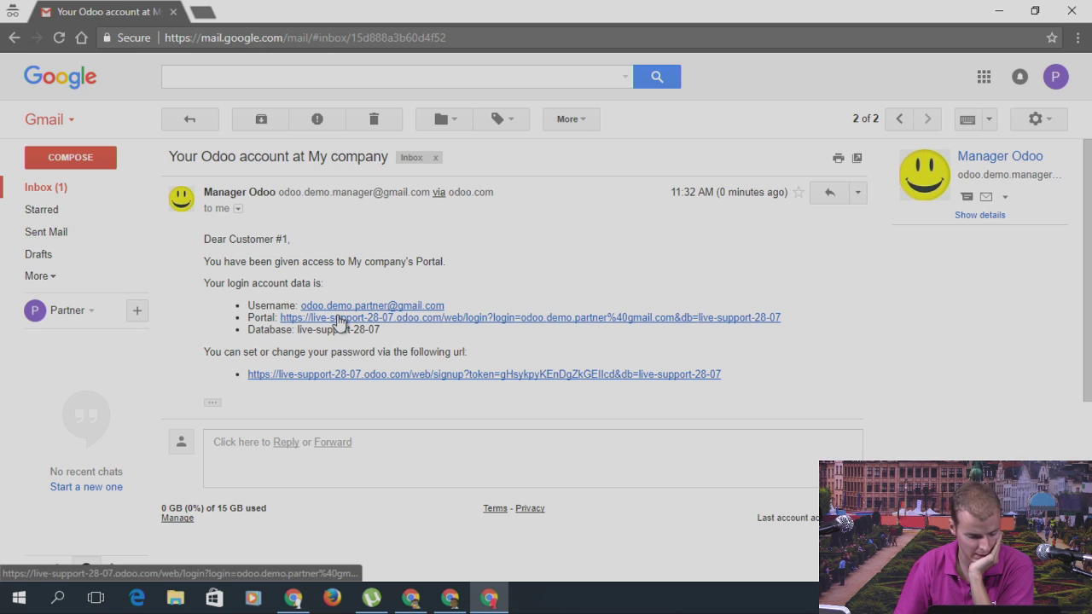
{"action": "left_click", "coordinate": [335, 376]}
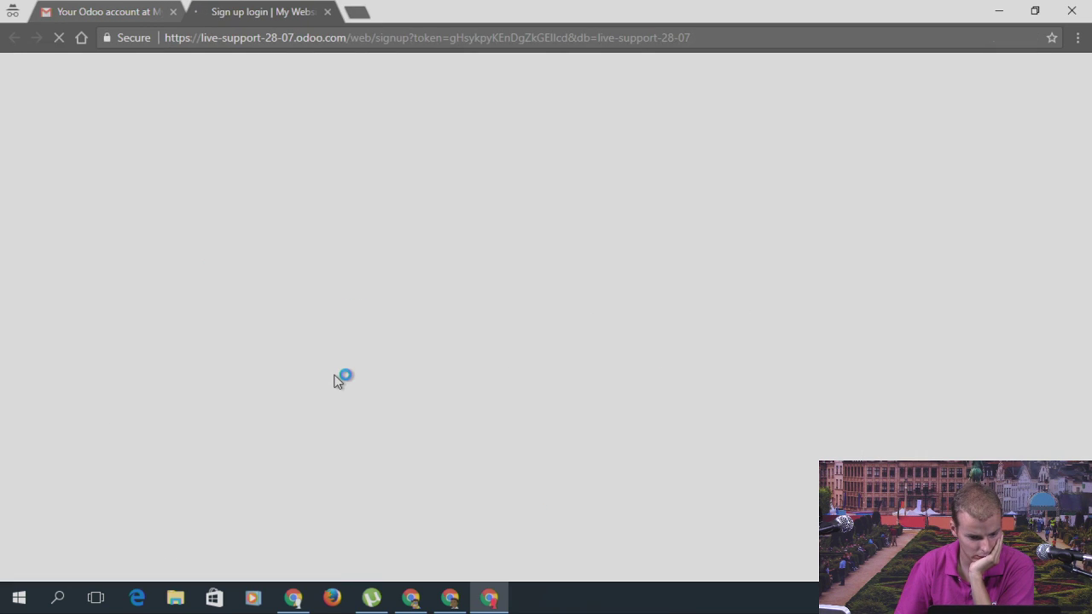
Step: Enter and confirm the new portal password, sign up, then return to the manager's Odoo window
{"action": "left_click", "coordinate": [480, 287]}
{"action": "type", "text": "demo"}
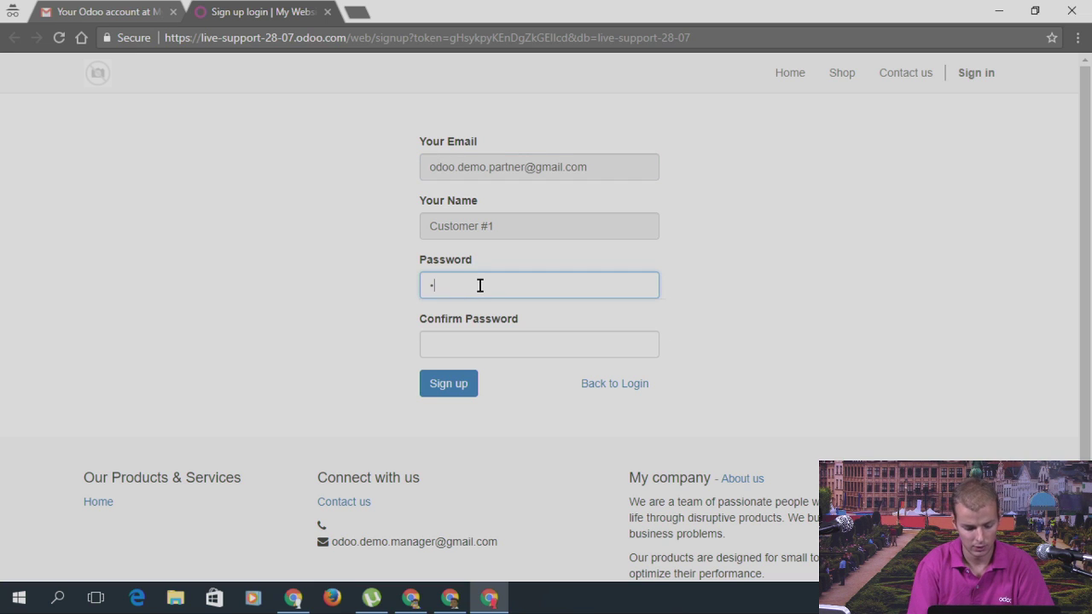
{"action": "type", "text": "12345"}
{"action": "key", "text": "Tab"}
{"action": "type", "text": "de"}
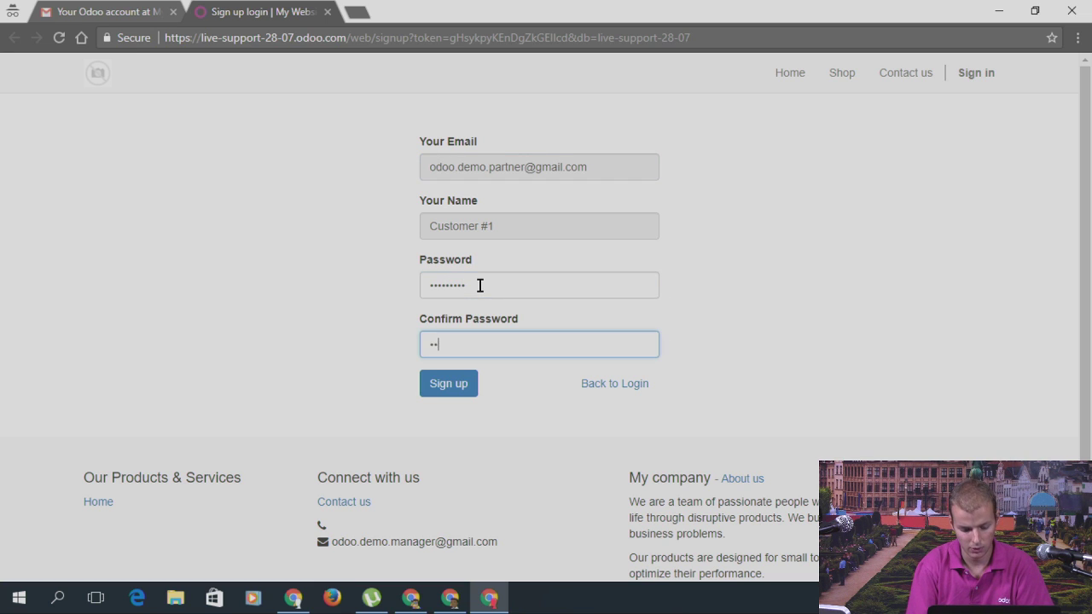
{"action": "key", "text": "BackSpace"}
{"action": "key", "text": "BackSpace"}
{"action": "type", "text": "demo123"}
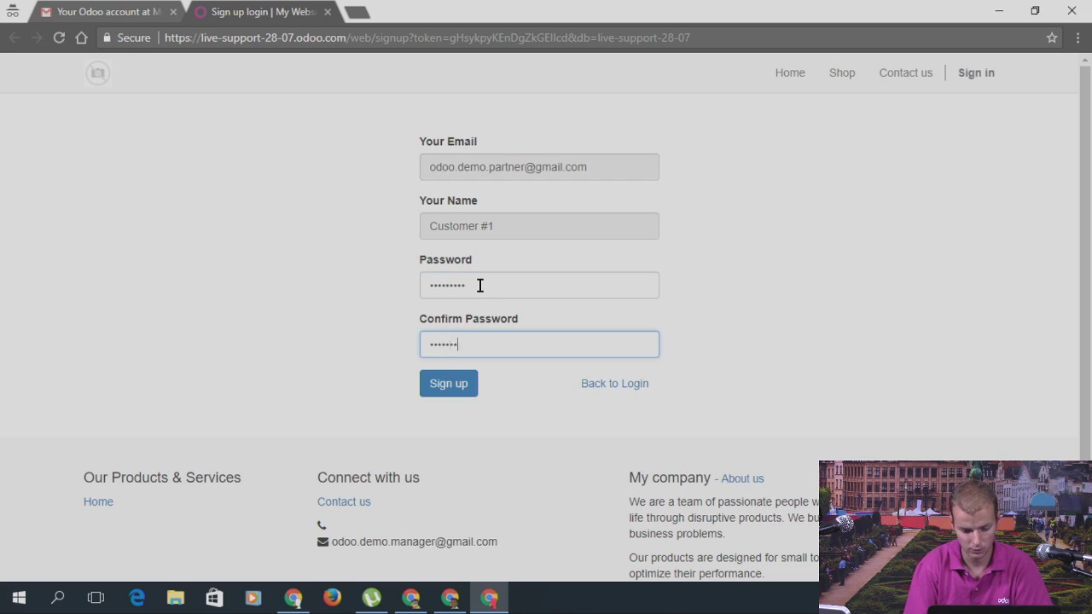
{"action": "type", "text": "45"}
{"action": "left_click", "coordinate": [461, 390]}
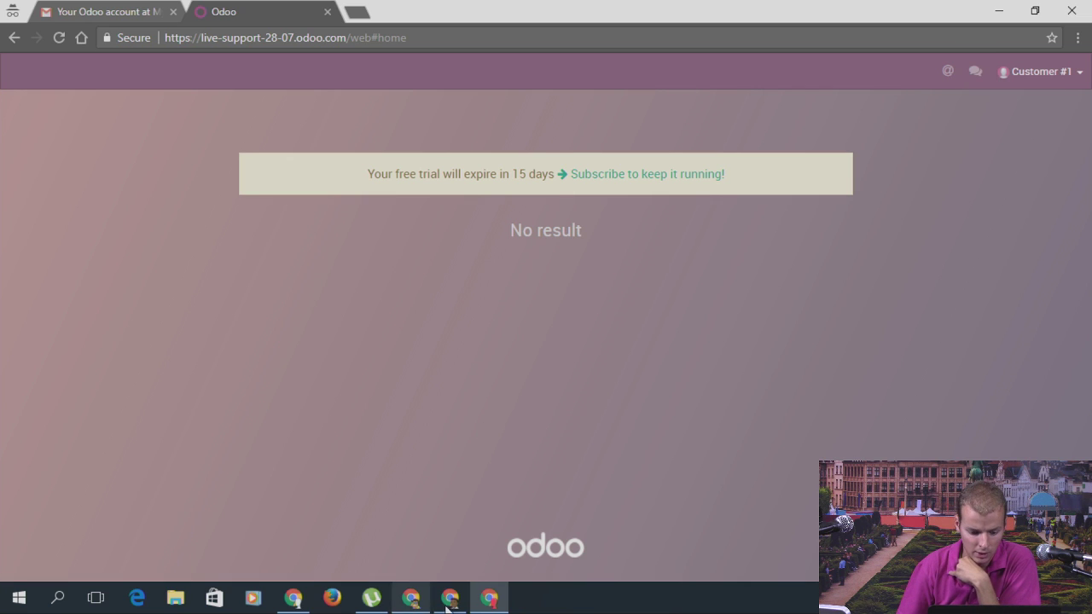
{"action": "mouse_move", "coordinate": [451, 608]}
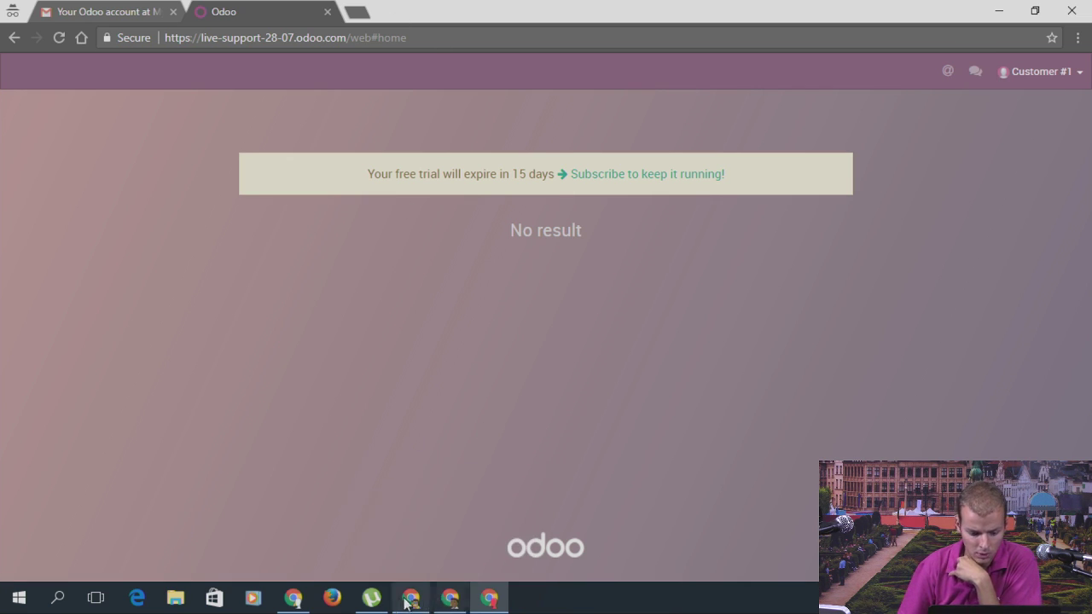
{"action": "left_click", "coordinate": [416, 589]}
Step: Open Settings to the General Settings page
{"action": "left_click", "coordinate": [17, 91]}
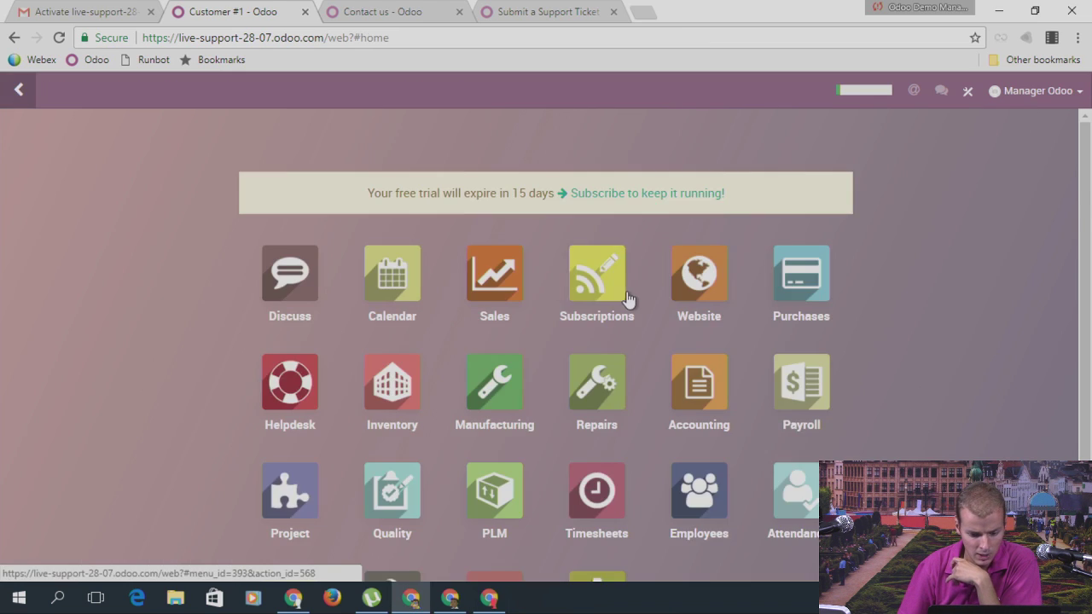
{"action": "scroll", "coordinate": [631, 367], "scroll_direction": "down", "scroll_amount": 2}
{"action": "left_click", "coordinate": [614, 452]}
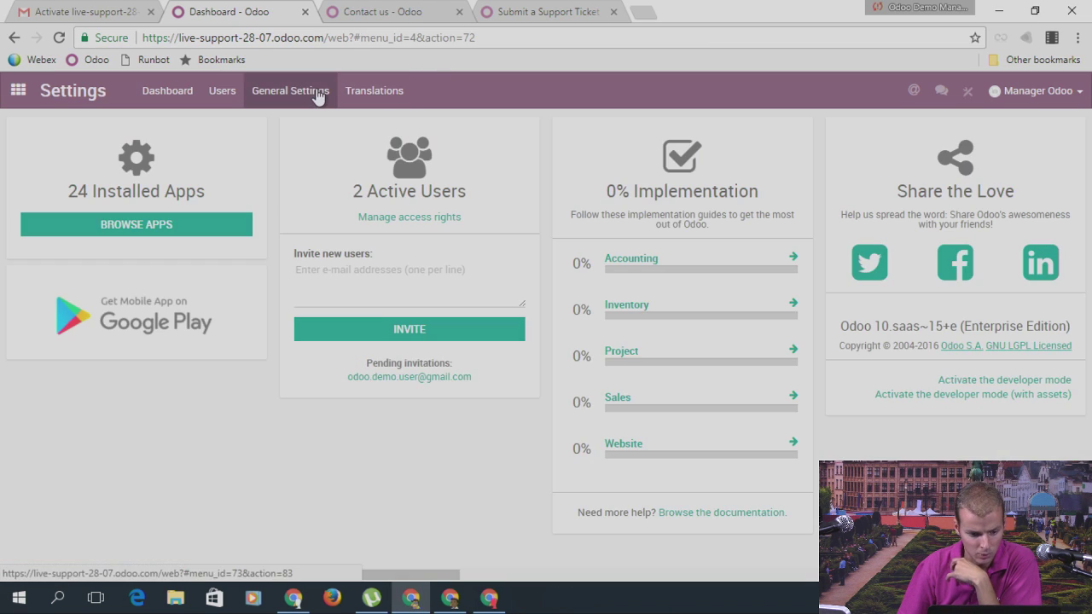
{"action": "left_click", "coordinate": [317, 94]}
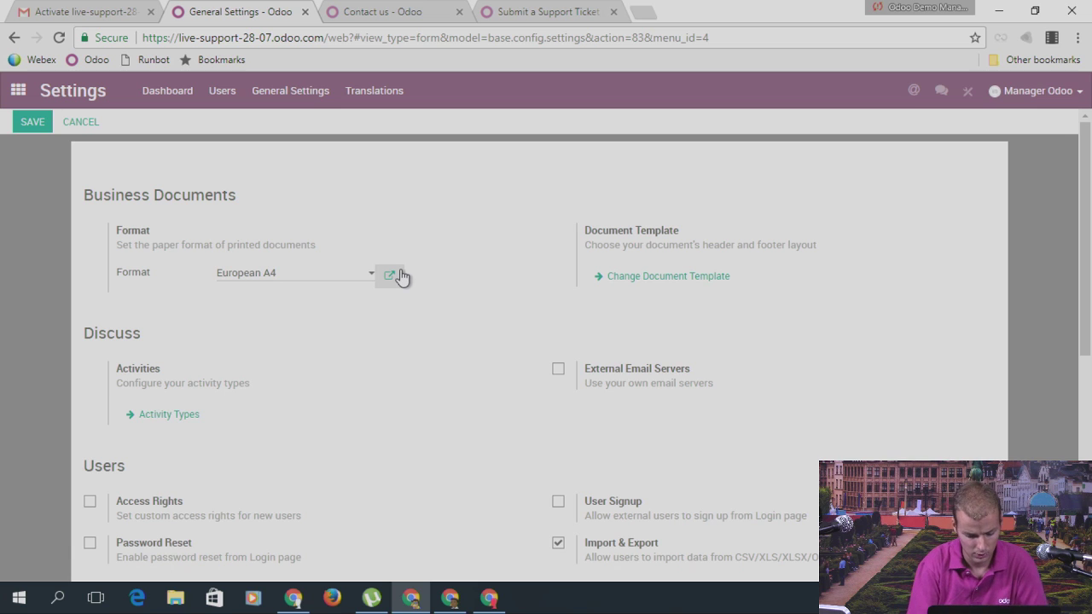
Step: Search the settings page for 'port', stepping through matches and scrolling the options
{"action": "key", "text": "ctrl+f"}
{"action": "type", "text": "porta"}
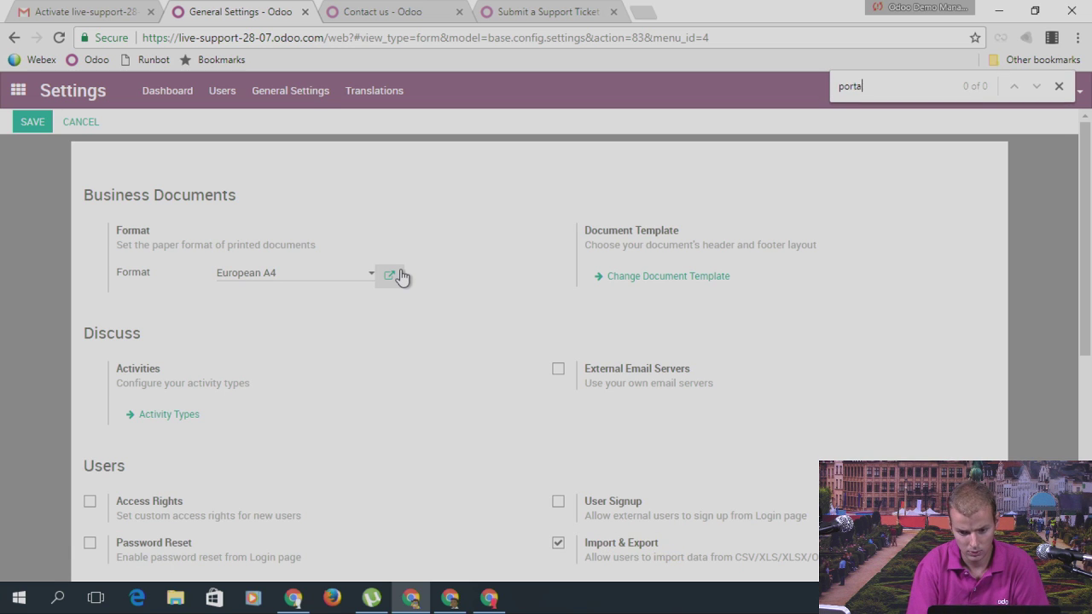
{"action": "key", "text": "BackSpace"}
{"action": "key", "text": "Return"}
{"action": "key", "text": "Return"}
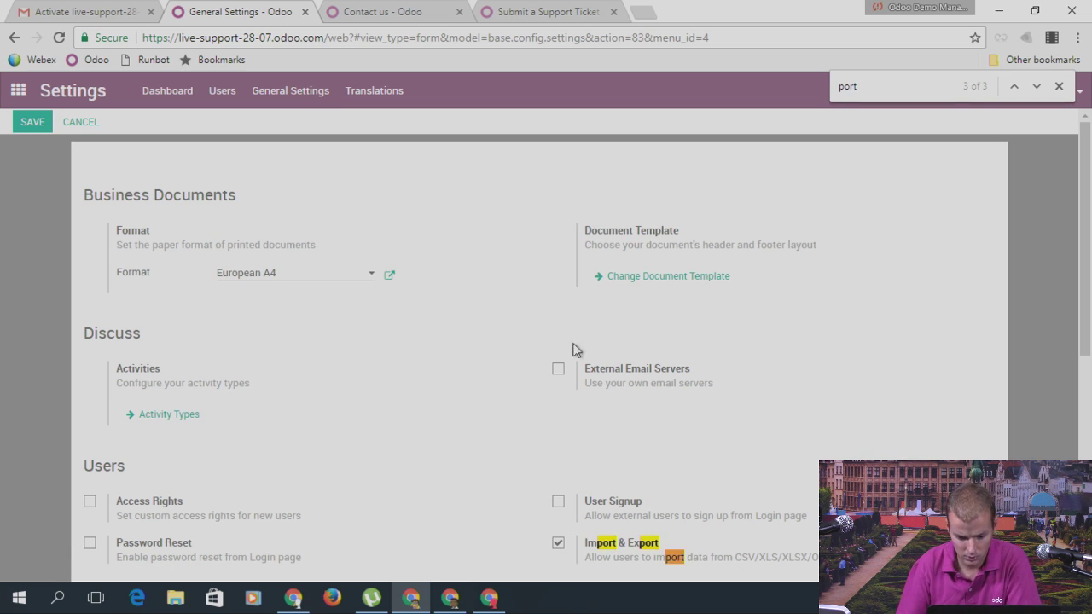
{"action": "key", "text": "Return"}
{"action": "scroll", "coordinate": [674, 358], "scroll_direction": "down", "scroll_amount": 3}
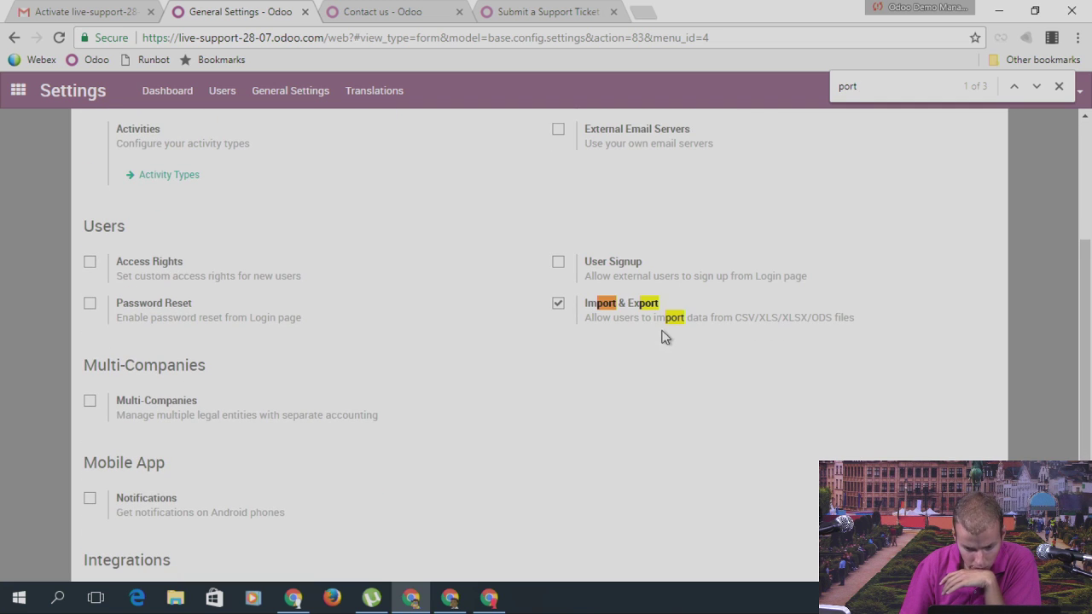
{"action": "scroll", "coordinate": [279, 385], "scroll_direction": "down", "scroll_amount": 1}
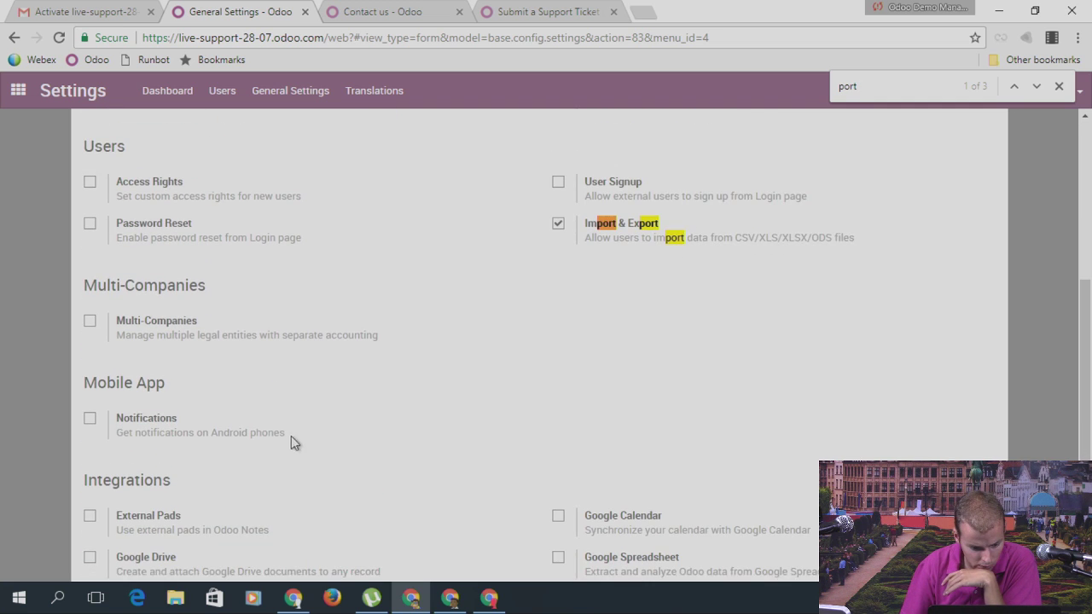
{"action": "scroll", "coordinate": [308, 452], "scroll_direction": "down", "scroll_amount": 2}
{"action": "scroll", "coordinate": [286, 452], "scroll_direction": "up", "scroll_amount": 2}
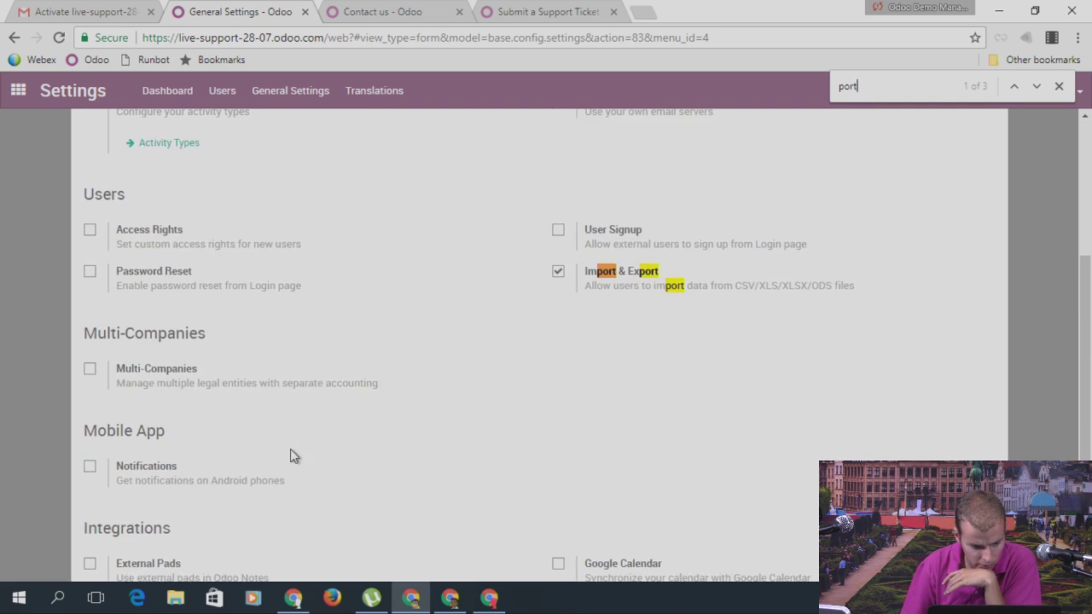
{"action": "scroll", "coordinate": [290, 454], "scroll_direction": "up", "scroll_amount": 3}
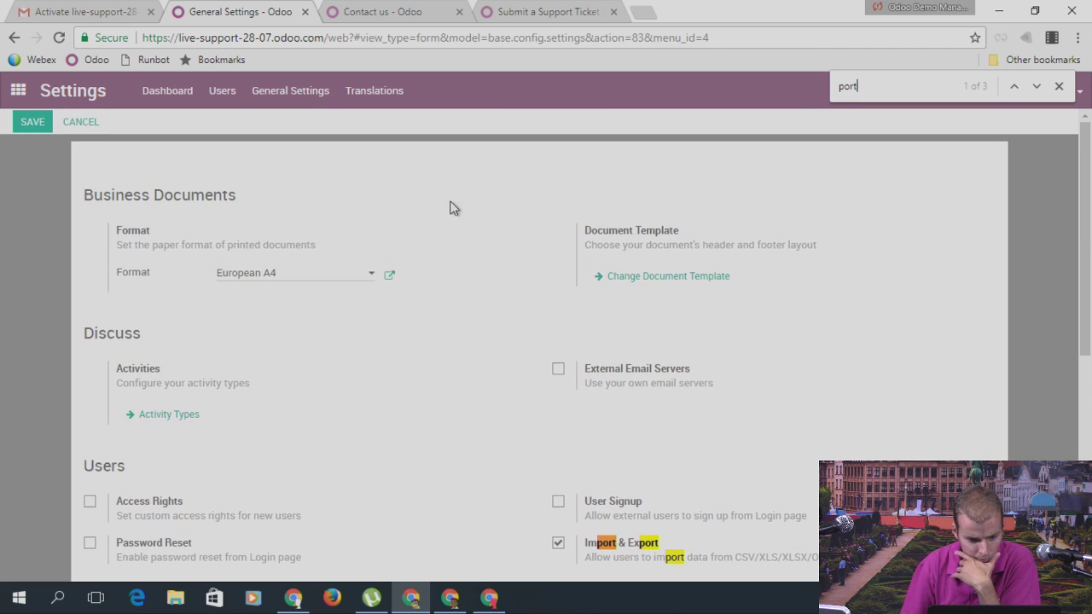
Step: In Apps, search modules for 'po' and remove the Apps filter
{"action": "left_click", "coordinate": [17, 90]}
{"action": "scroll", "coordinate": [682, 525], "scroll_direction": "down", "scroll_amount": 2}
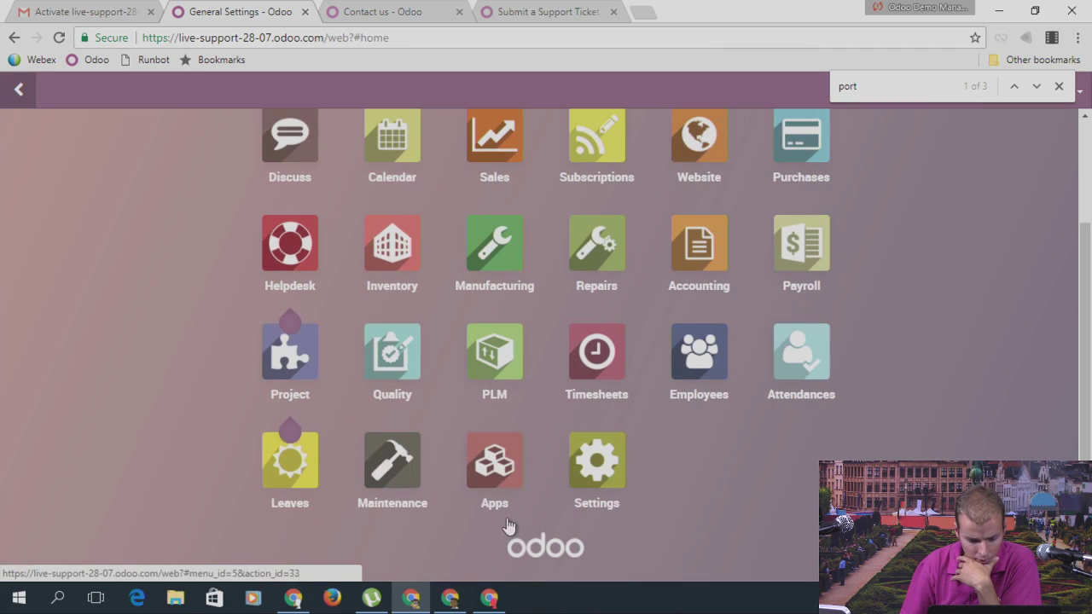
{"action": "left_click", "coordinate": [495, 463]}
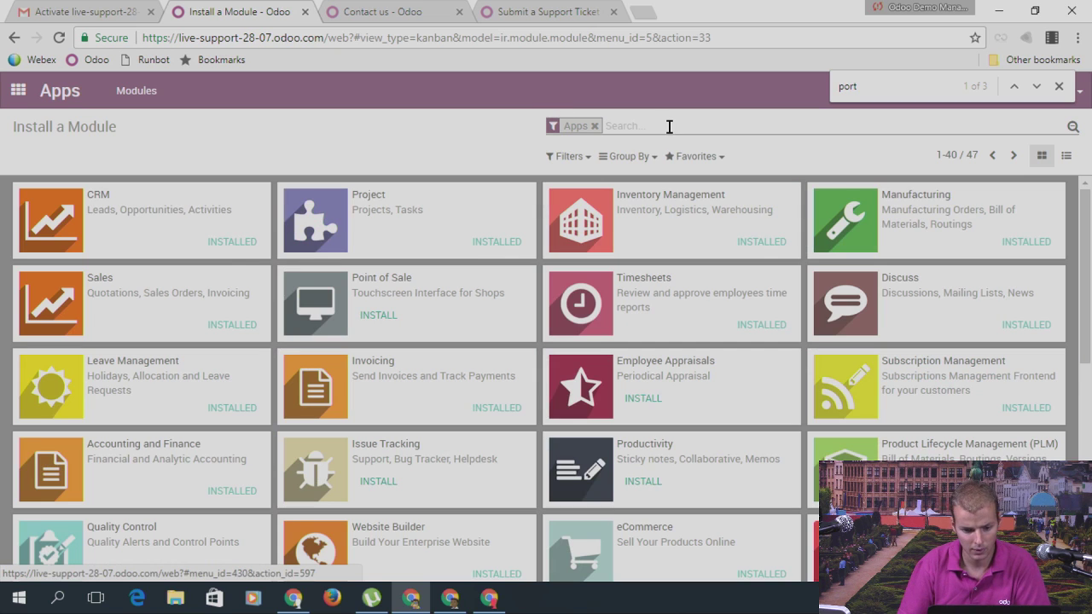
{"action": "type", "text": "port"}
{"action": "key", "text": "Return"}
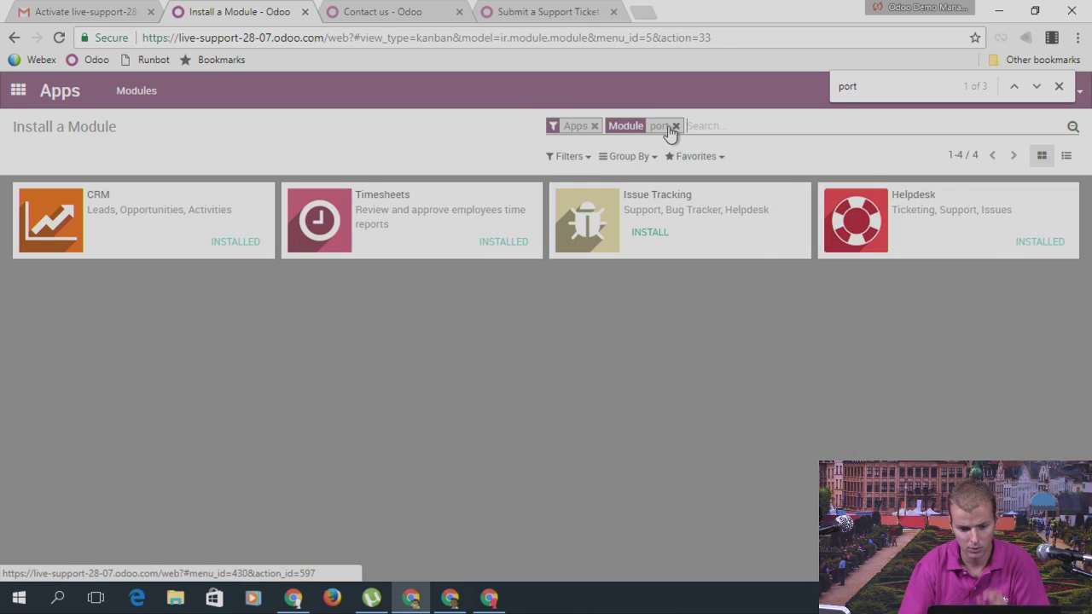
{"action": "left_click", "coordinate": [595, 126]}
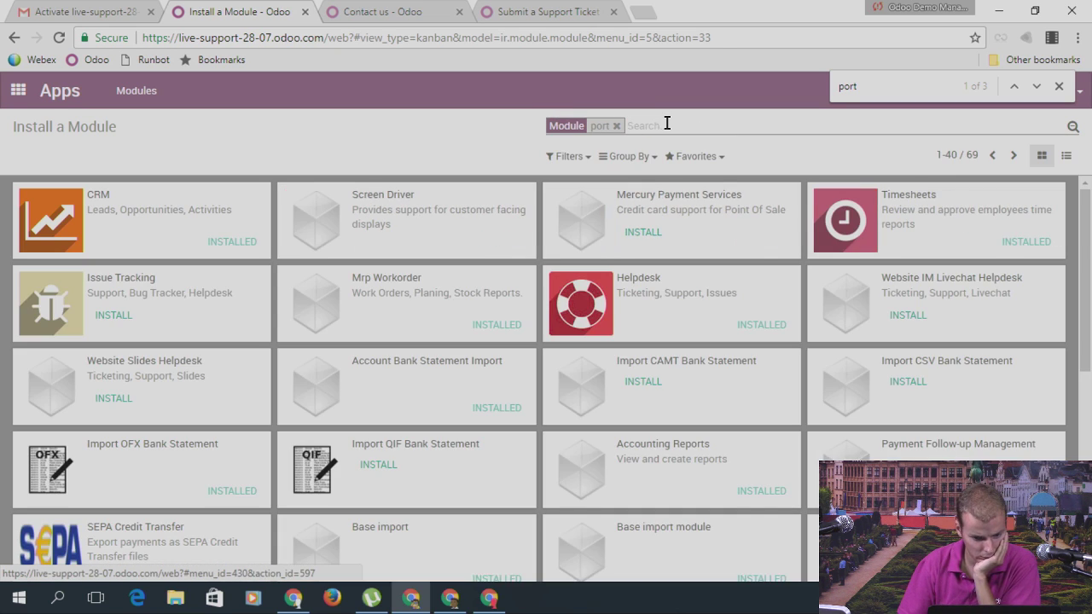
Step: Search all modules for 'portal', then switch to Customer #1's Odoo window
{"action": "key", "text": "BackSpace"}
{"action": "type", "text": "portal"}
{"action": "key", "text": "Return"}
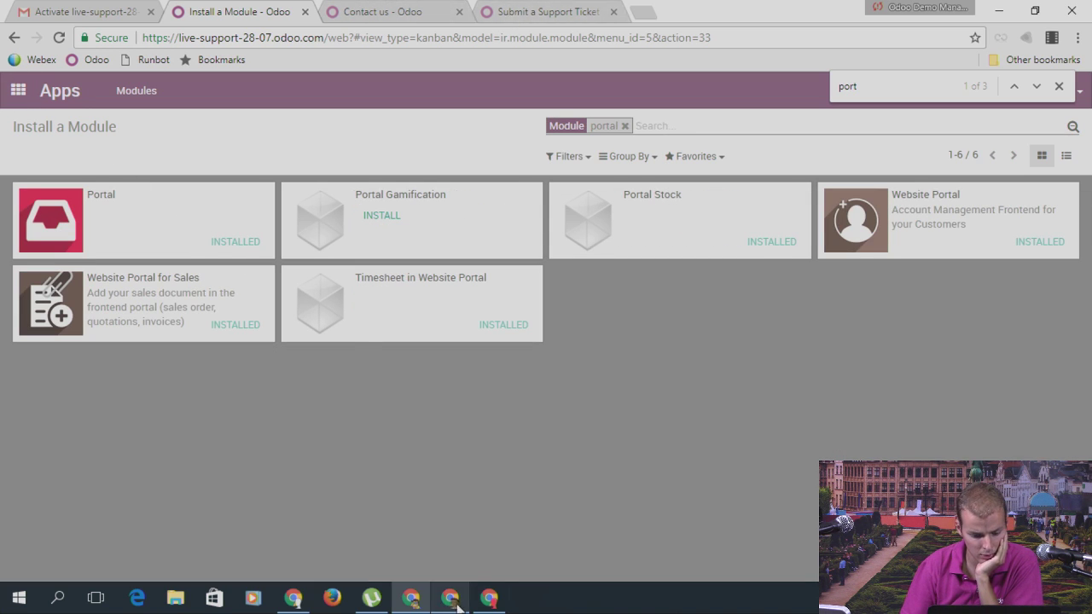
{"action": "left_click", "coordinate": [489, 597]}
Step: Edit the address to my/home, then trim it back to the website homepage
{"action": "left_click_drag", "start_coordinate": [410, 37], "coordinate": [348, 43]}
{"action": "type", "text": "my/home"}
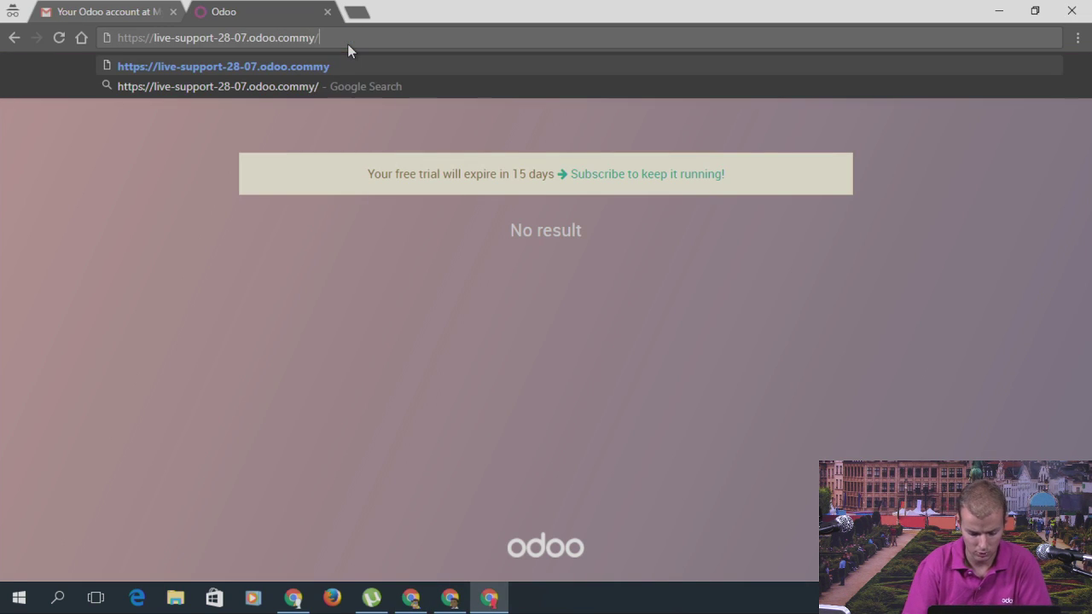
{"action": "key", "text": "Return"}
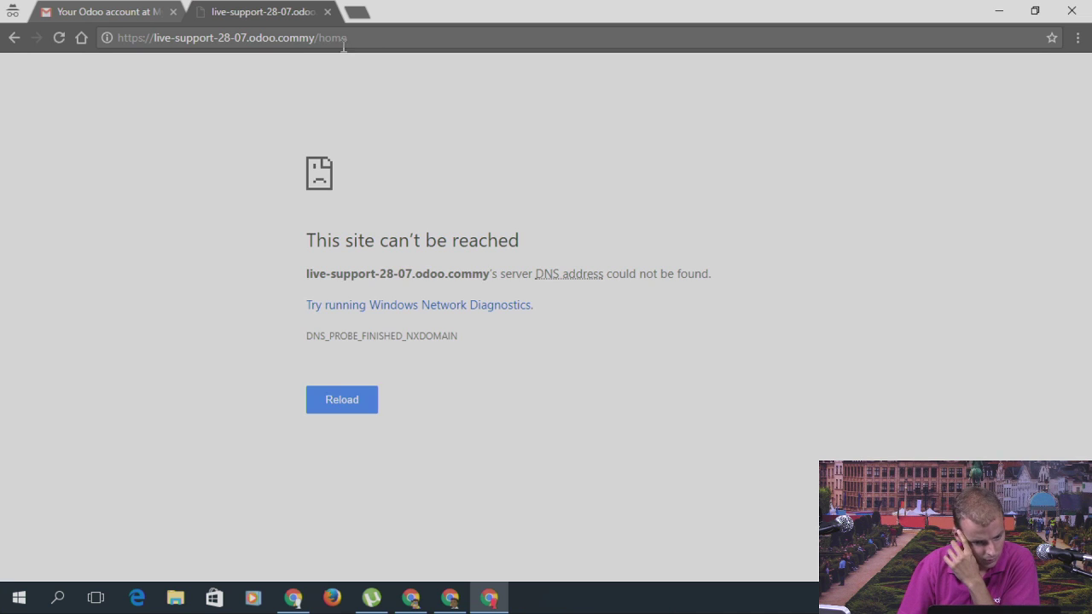
{"action": "left_click", "coordinate": [319, 39]}
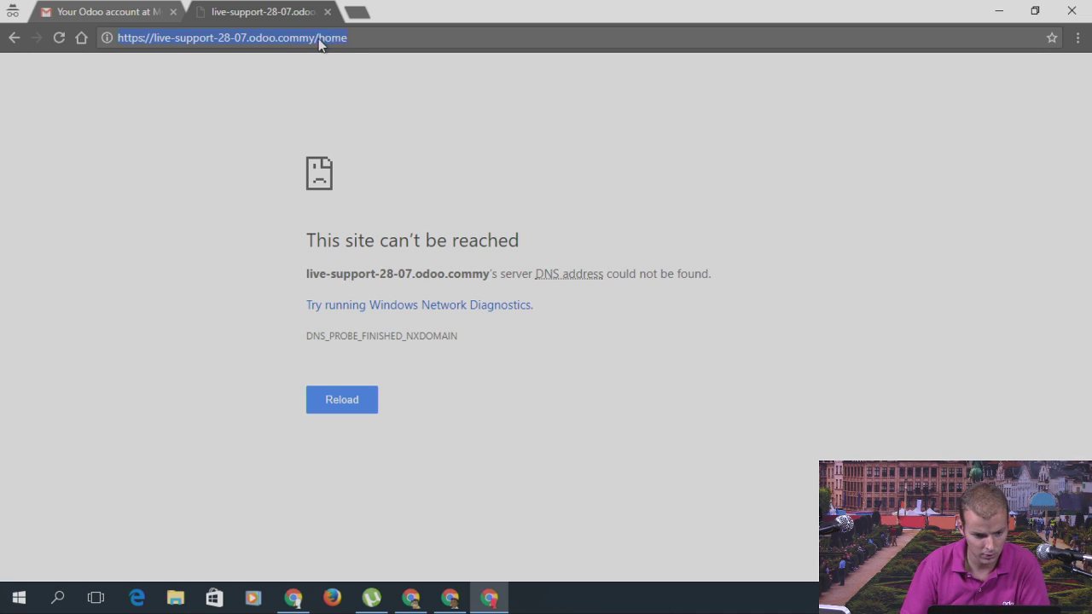
{"action": "left_click", "coordinate": [331, 73]}
{"action": "type", "text": "my/"}
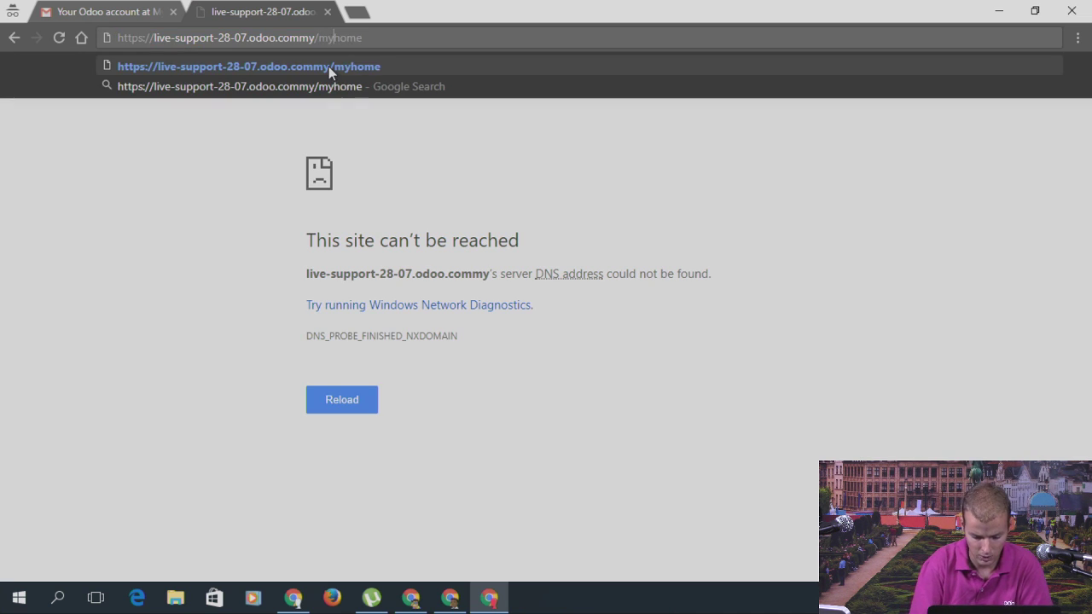
{"action": "key", "text": "Return"}
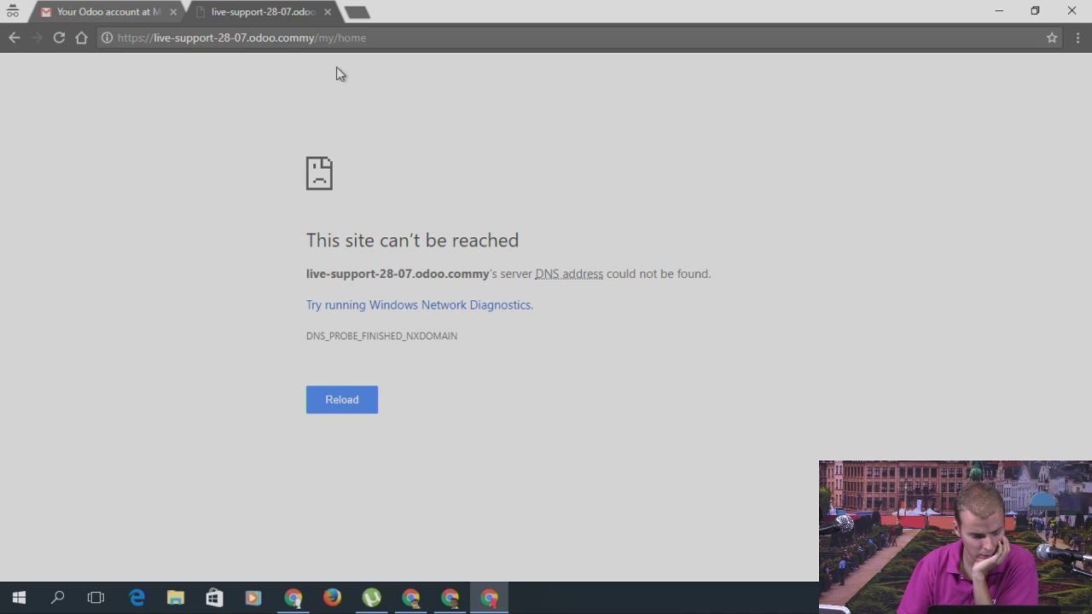
{"action": "left_click", "coordinate": [387, 42]}
{"action": "left_click_drag", "start_coordinate": [375, 42], "coordinate": [323, 41]}
{"action": "key", "text": "BackSpace"}
{"action": "key", "text": "BackSpace"}
{"action": "key", "text": "BackSpace"}
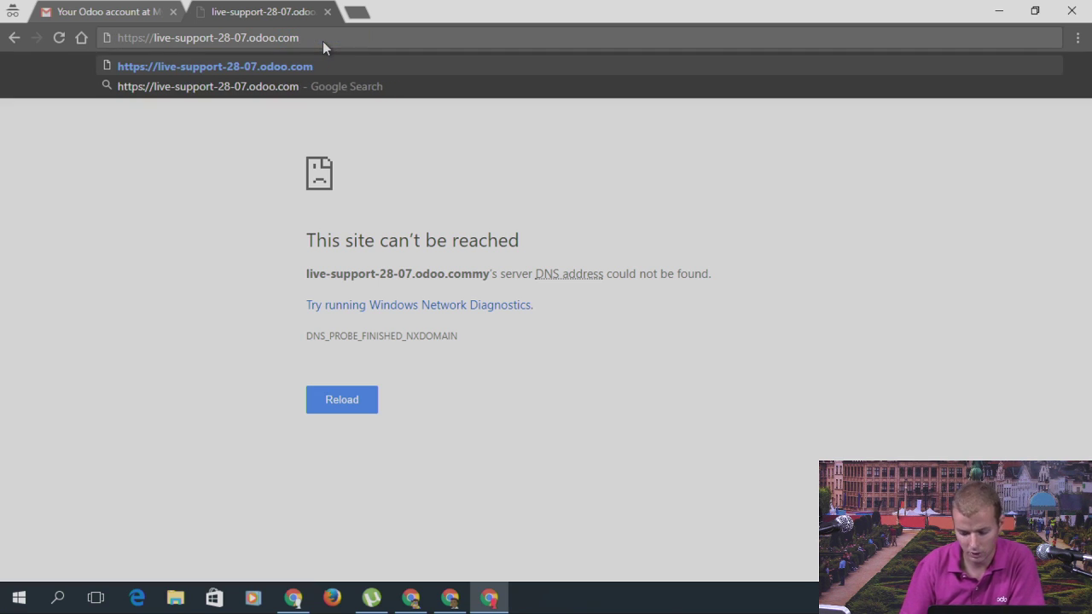
{"action": "key", "text": "Return"}
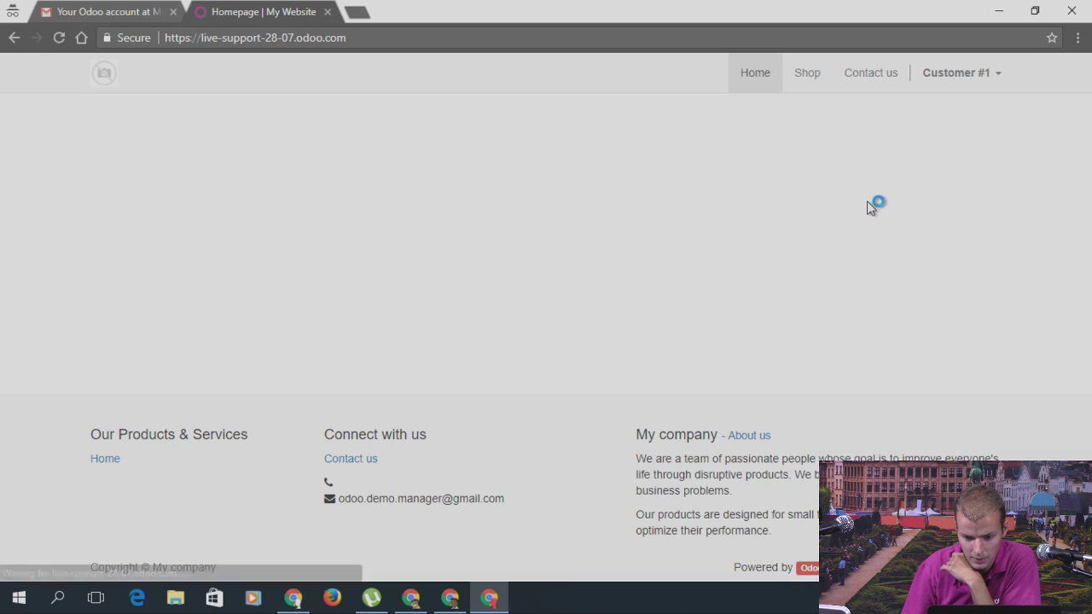
Step: View Customer #1's My Account page and orders list, then return to the admin window
{"action": "left_click", "coordinate": [935, 80]}
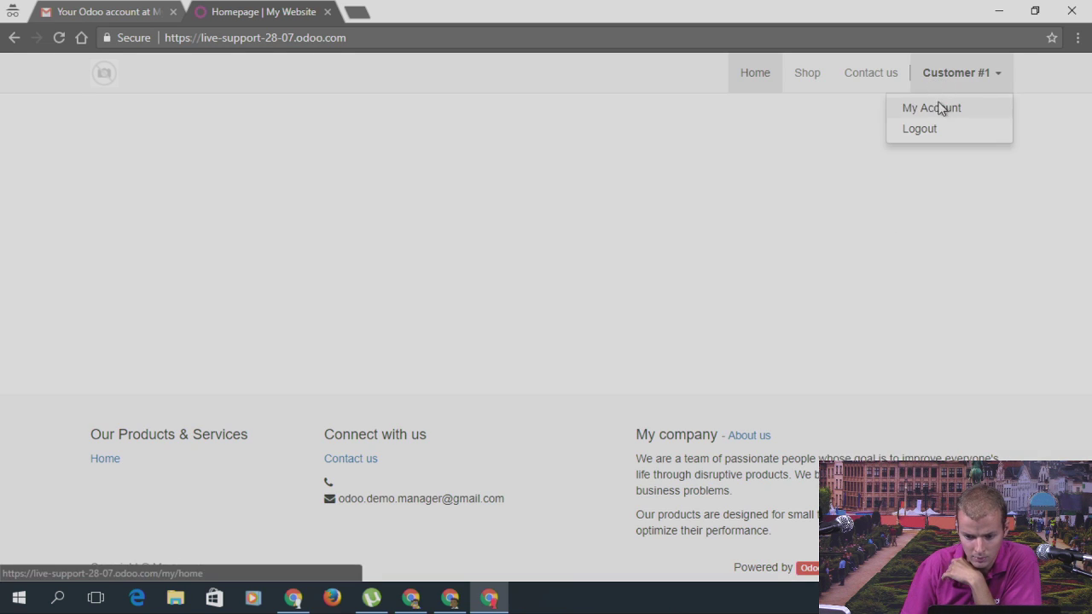
{"action": "left_click", "coordinate": [939, 107]}
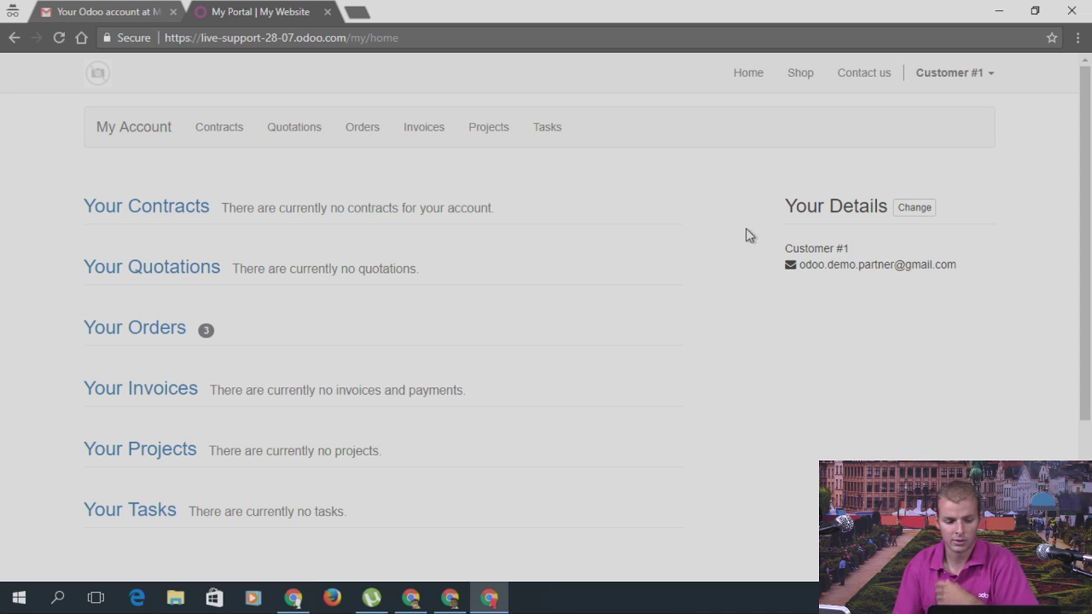
{"action": "left_click", "coordinate": [169, 328]}
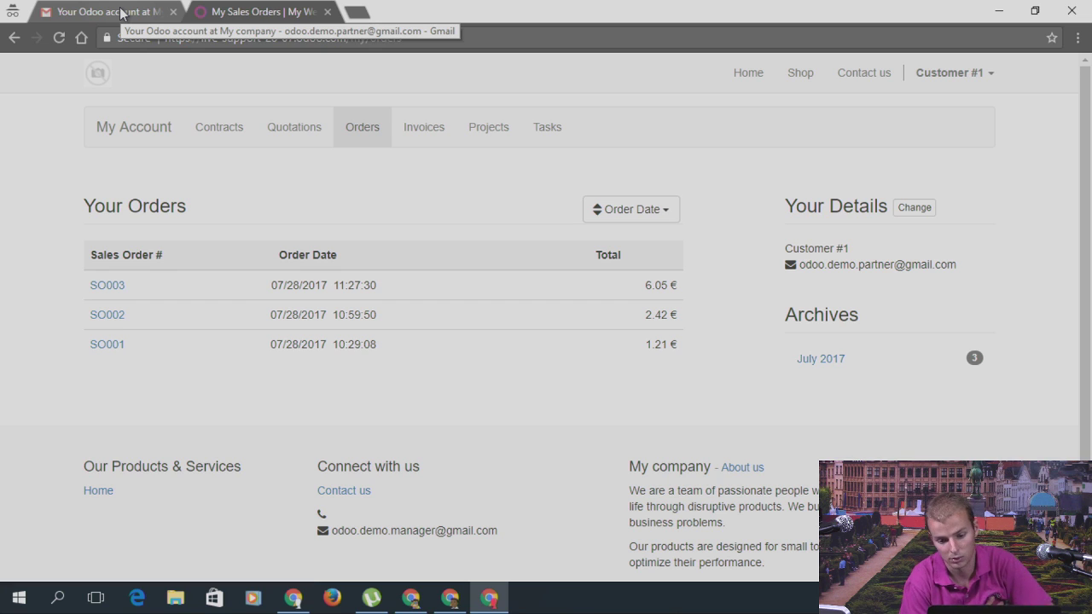
{"action": "left_click", "coordinate": [134, 128]}
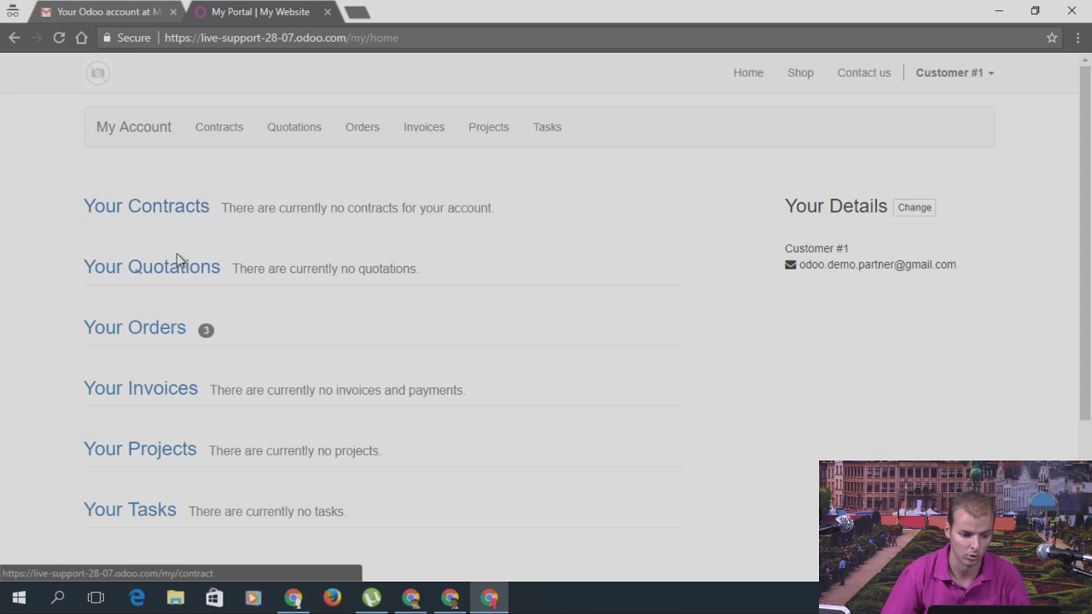
{"action": "scroll", "coordinate": [431, 362], "scroll_direction": "down", "scroll_amount": 2}
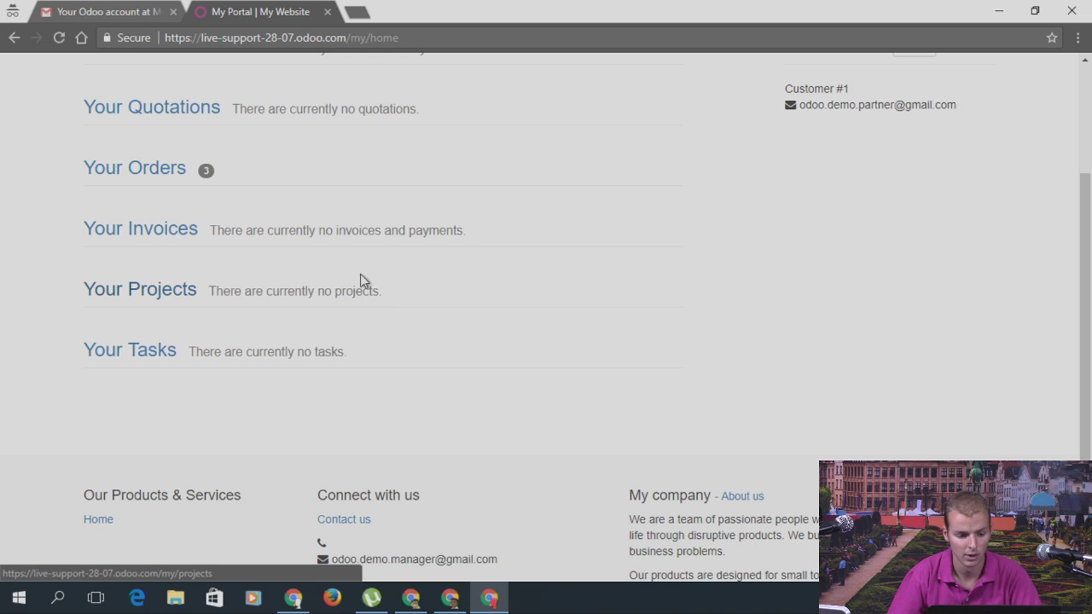
{"action": "scroll", "coordinate": [425, 346], "scroll_direction": "up", "scroll_amount": 1}
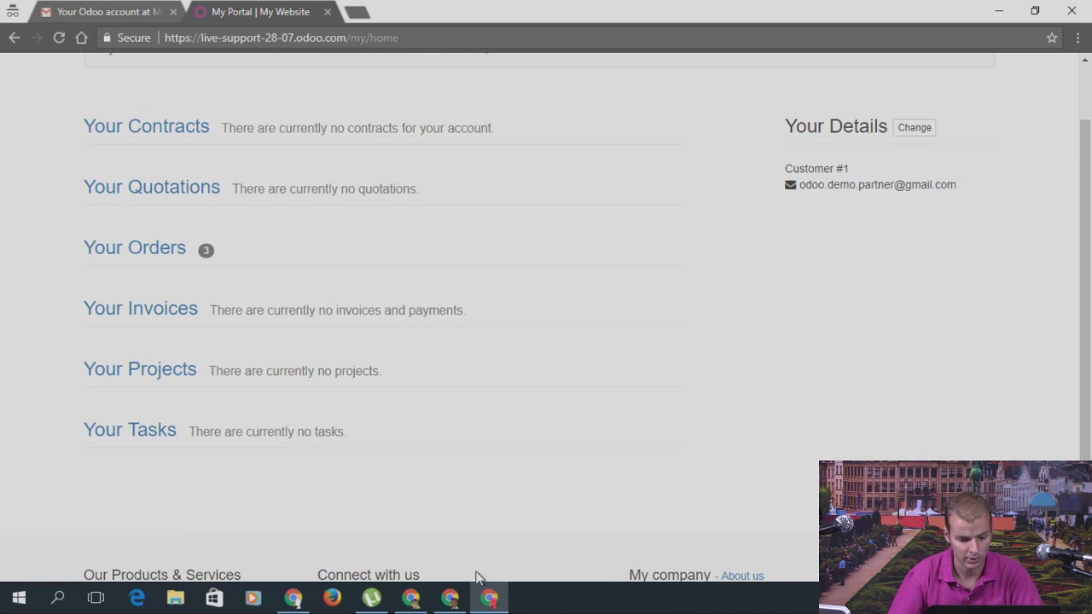
{"action": "mouse_move", "coordinate": [455, 603]}
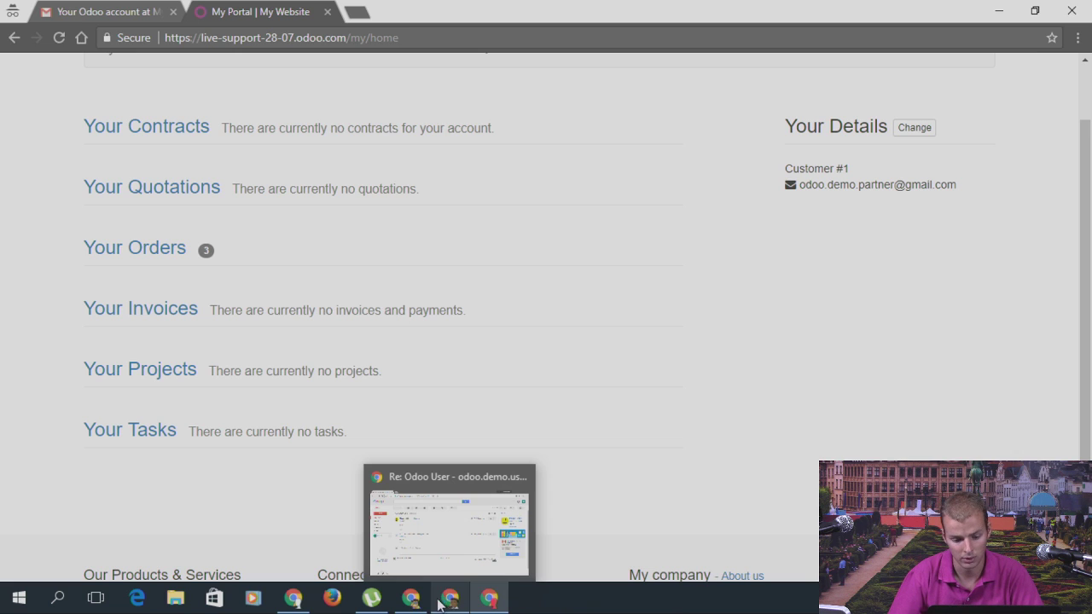
{"action": "left_click", "coordinate": [439, 521]}
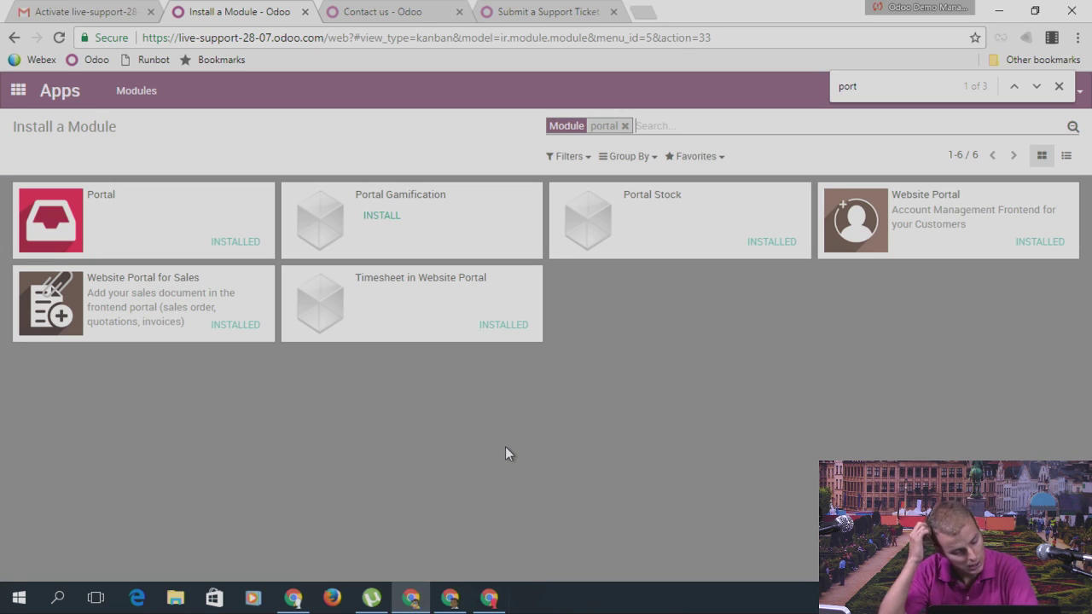
Step: Open Settings > Users > Users
{"action": "left_click", "coordinate": [21, 95]}
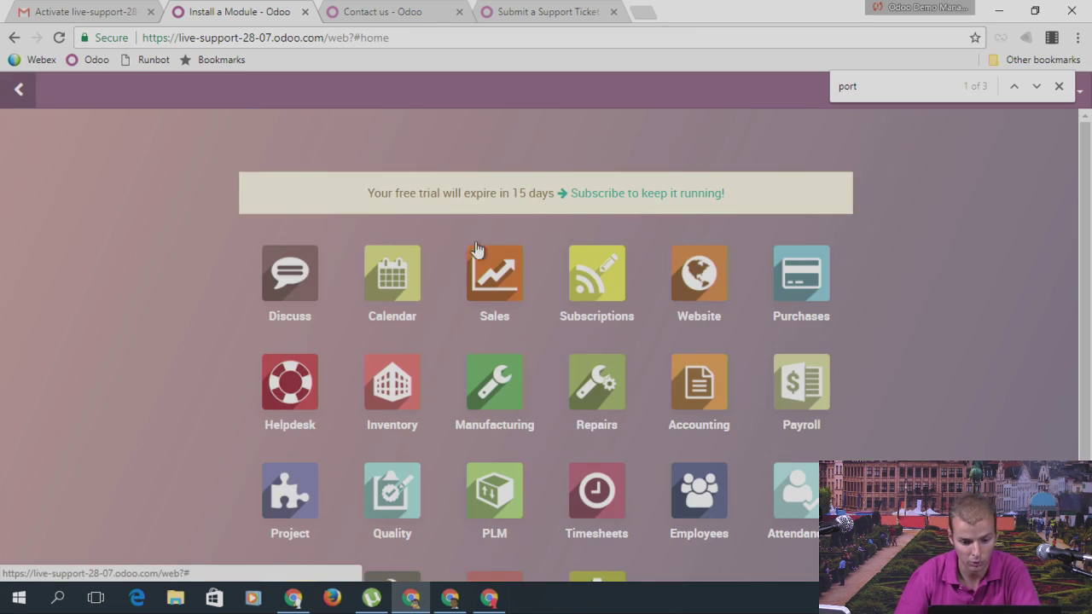
{"action": "scroll", "coordinate": [589, 295], "scroll_direction": "down", "scroll_amount": 2}
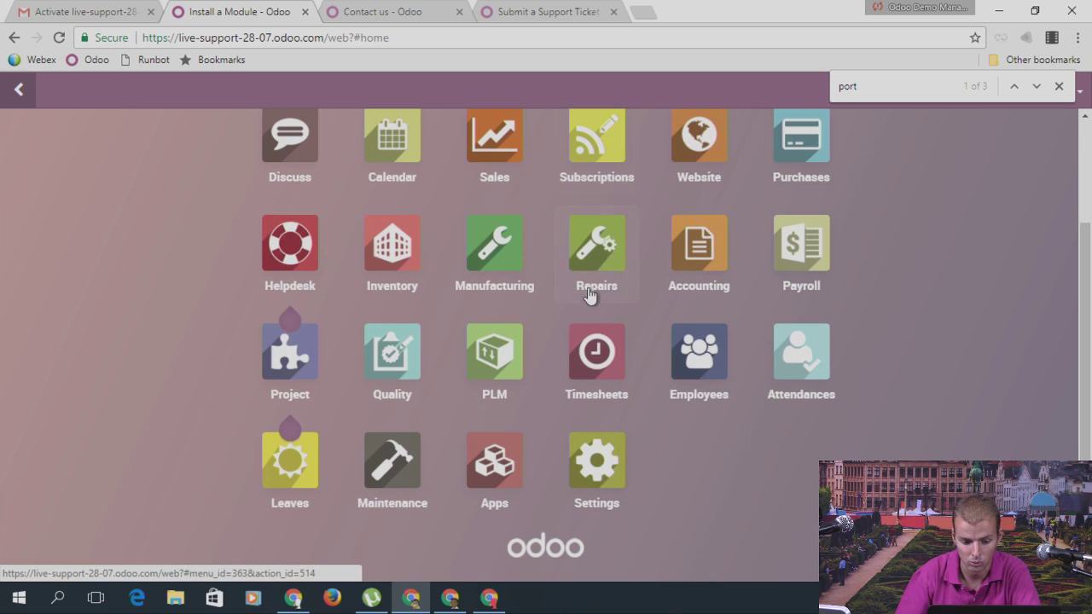
{"action": "left_click", "coordinate": [589, 480]}
{"action": "left_click", "coordinate": [222, 94]}
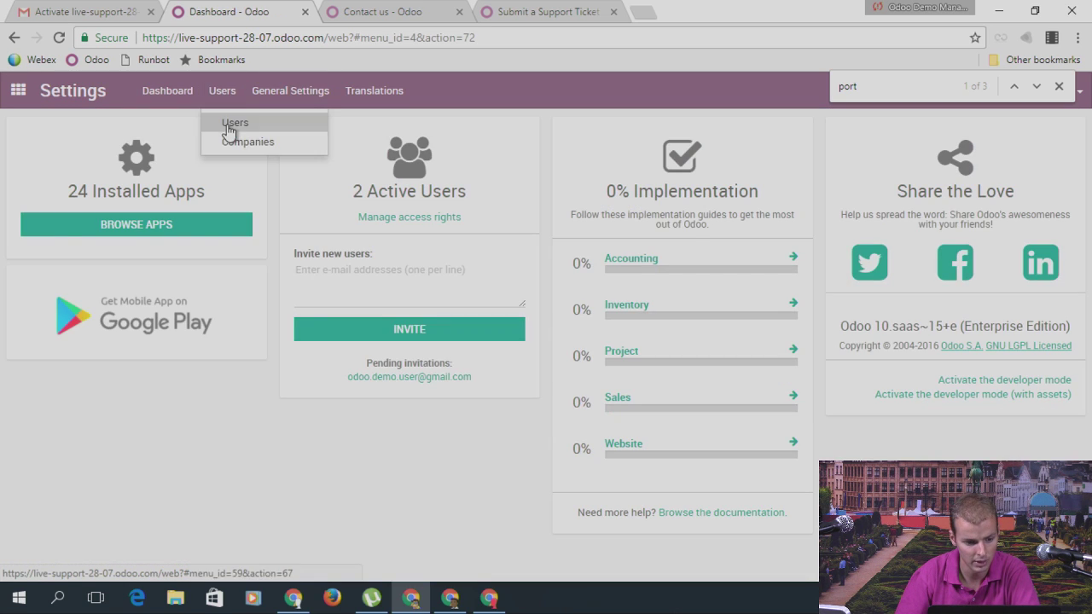
{"action": "left_click", "coordinate": [227, 127]}
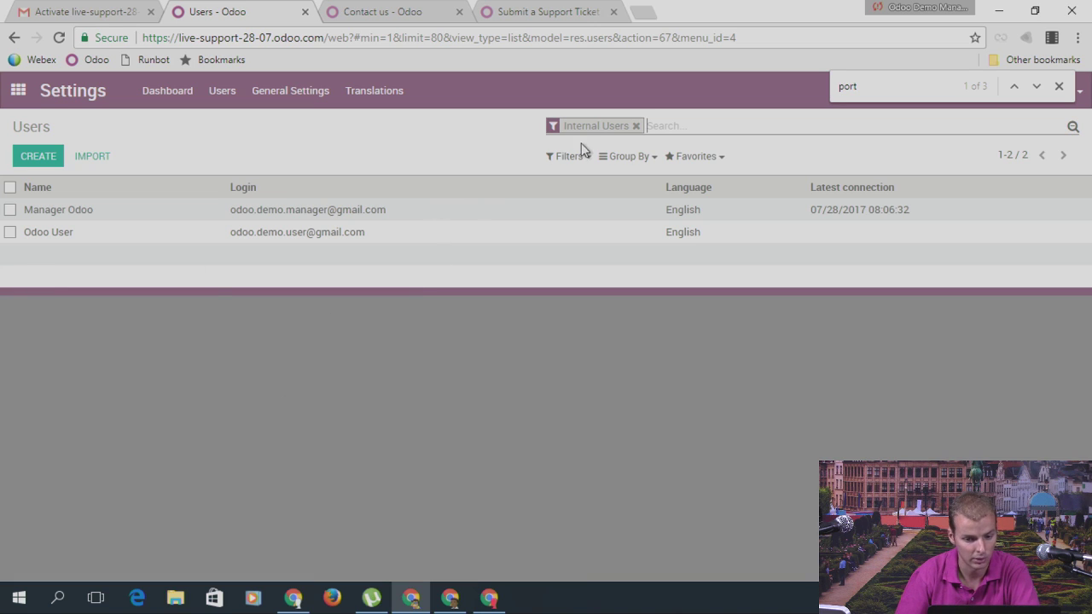
Step: Remove the Internal Users filter and open Customer #1's record to review its access rights
{"action": "left_click", "coordinate": [635, 126]}
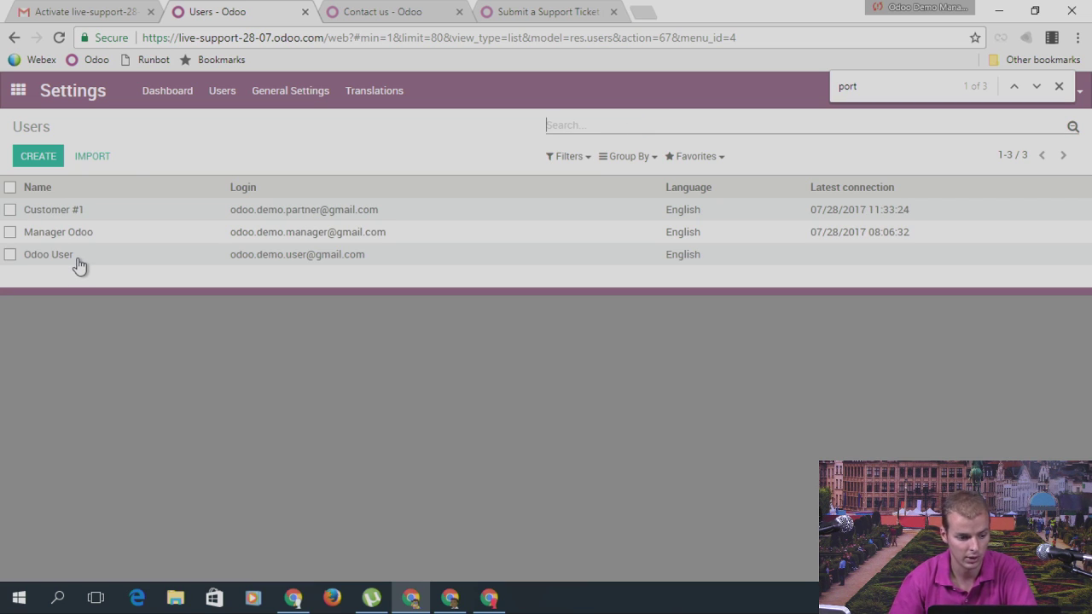
{"action": "left_click", "coordinate": [75, 215]}
{"action": "scroll", "coordinate": [728, 381], "scroll_direction": "down", "scroll_amount": 3}
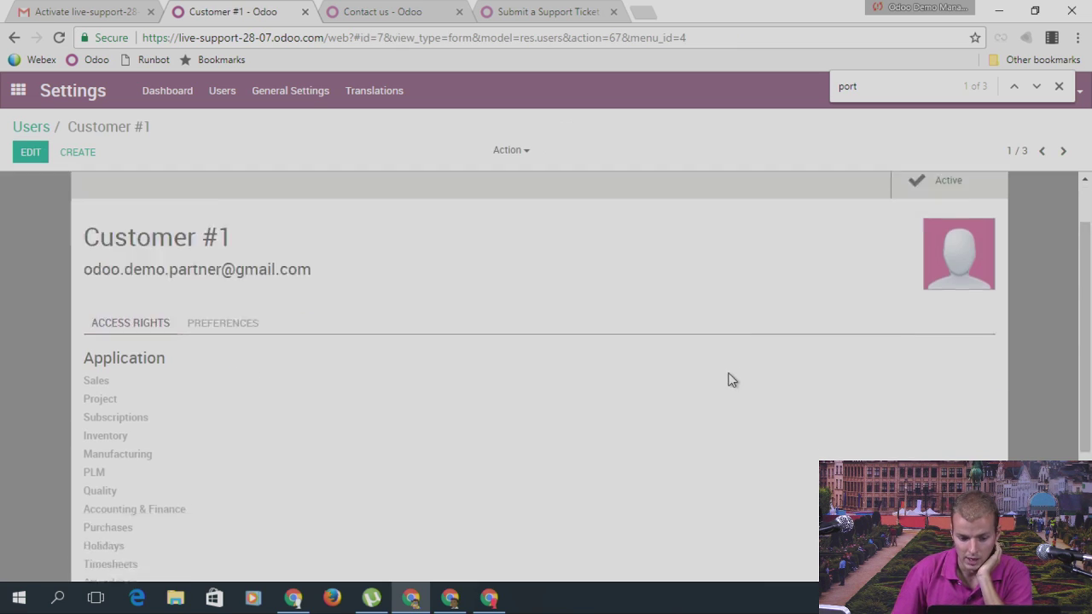
{"action": "scroll", "coordinate": [455, 349], "scroll_direction": "up", "scroll_amount": 1}
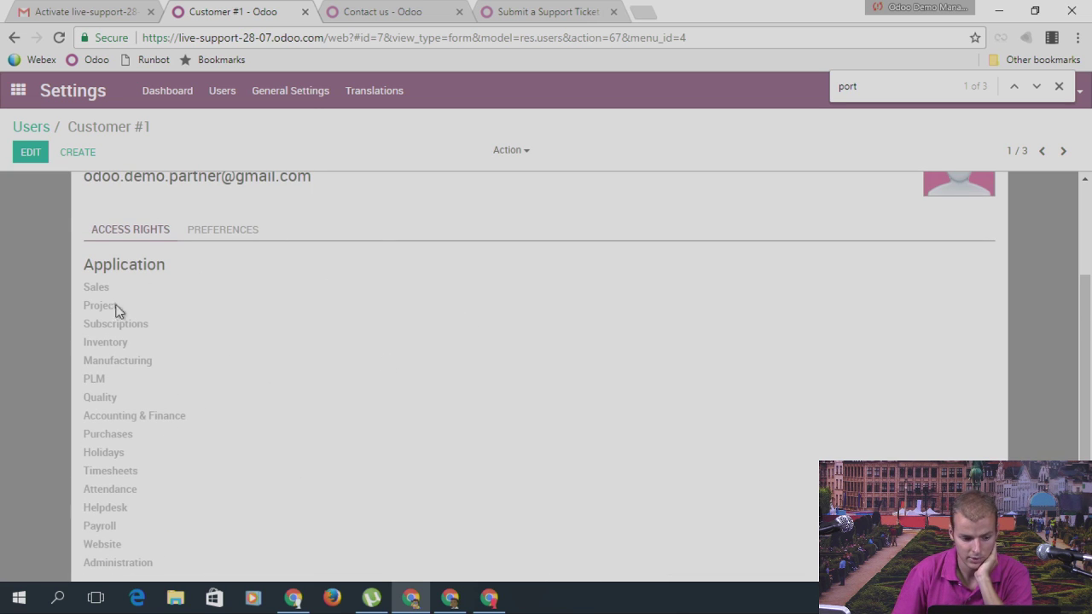
{"action": "scroll", "coordinate": [293, 361], "scroll_direction": "down", "scroll_amount": 1}
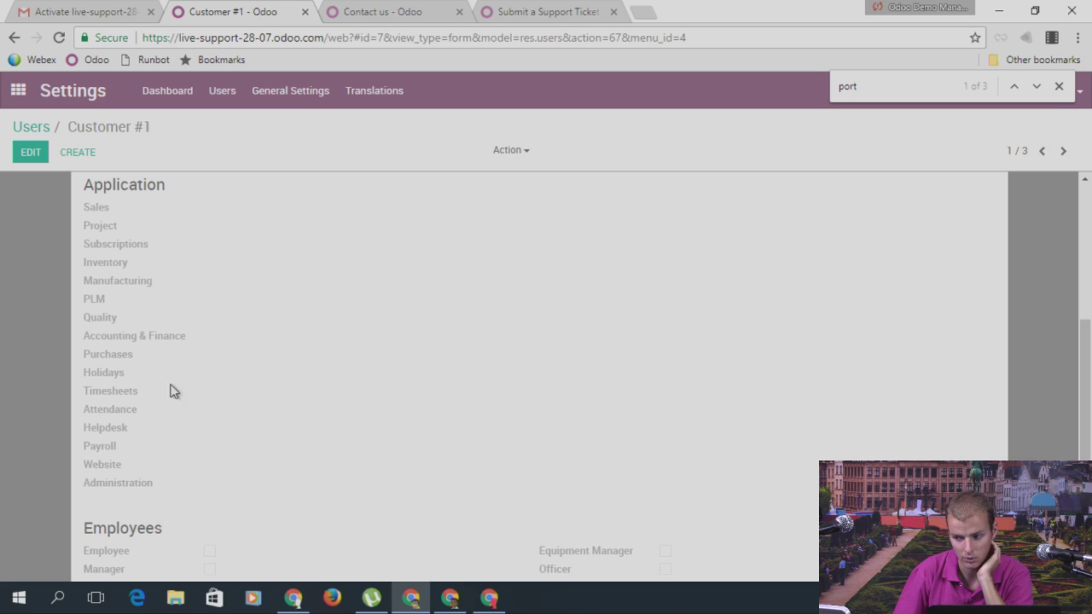
{"action": "scroll", "coordinate": [399, 333], "scroll_direction": "down", "scroll_amount": 1}
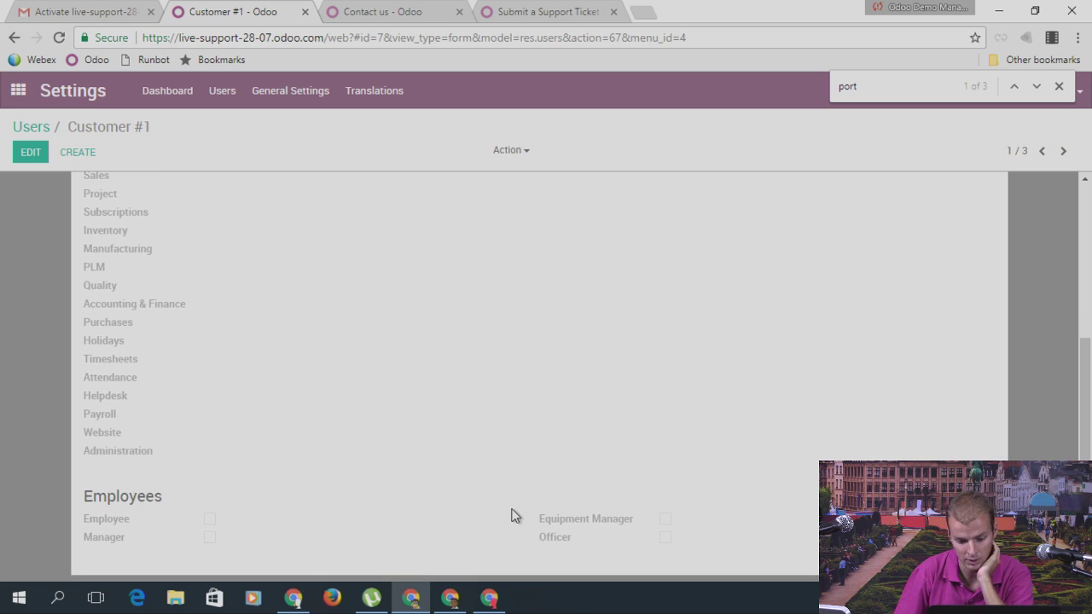
Step: Add 'debug' after web? in the URL and reload the user record in debug mode
{"action": "left_click", "coordinate": [358, 37]}
{"action": "left_click", "coordinate": [358, 38]}
{"action": "type", "text": "debug"}
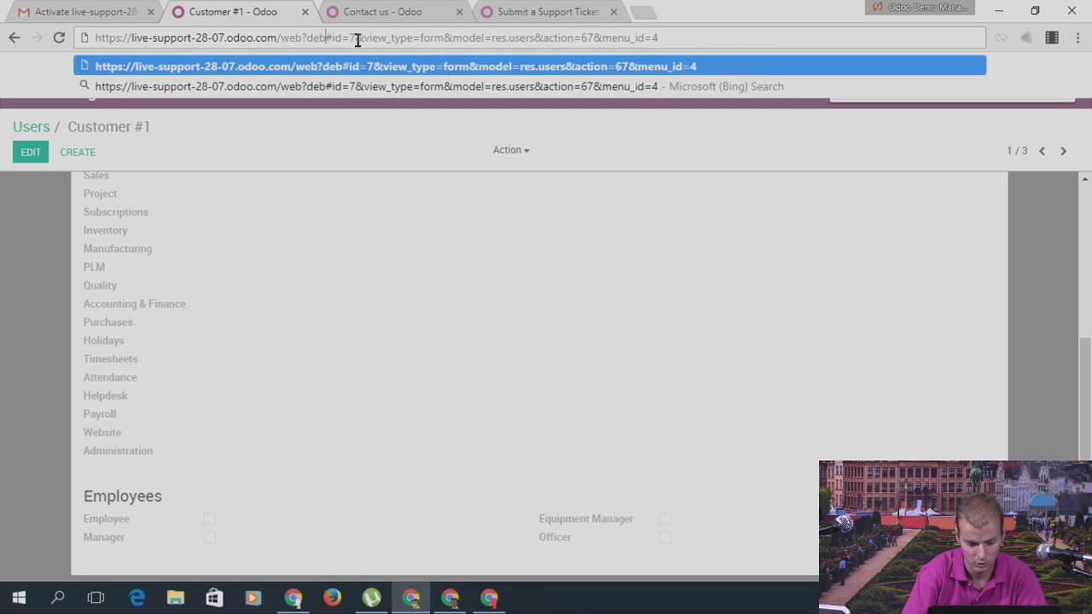
{"action": "key", "text": "Return"}
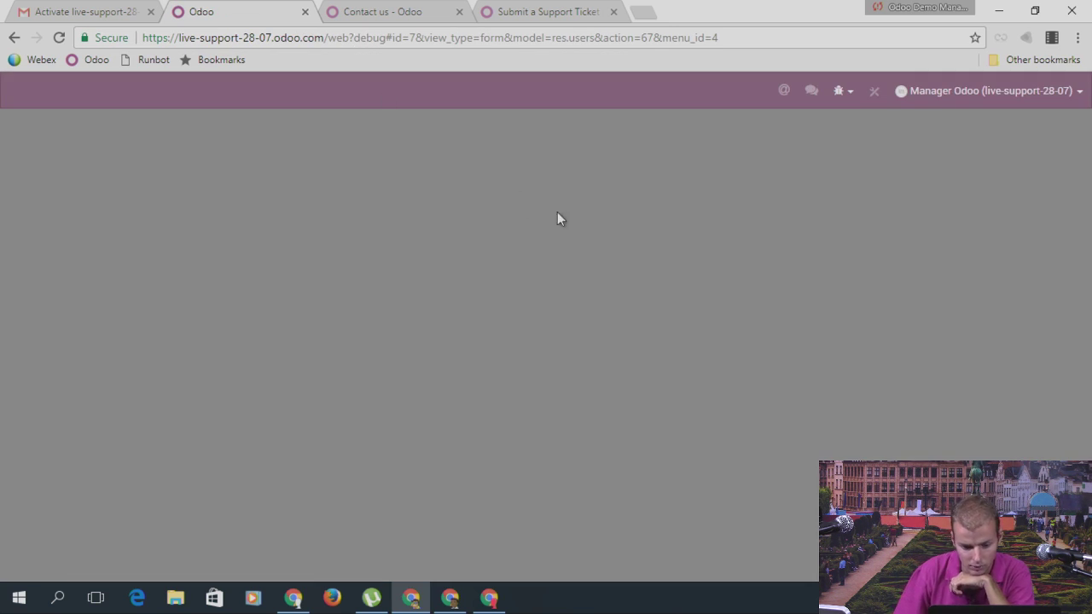
Step: Review the record's extra rights including Portal, then show the odoo.com Contact us tab
{"action": "scroll", "coordinate": [608, 274], "scroll_direction": "down", "scroll_amount": 15}
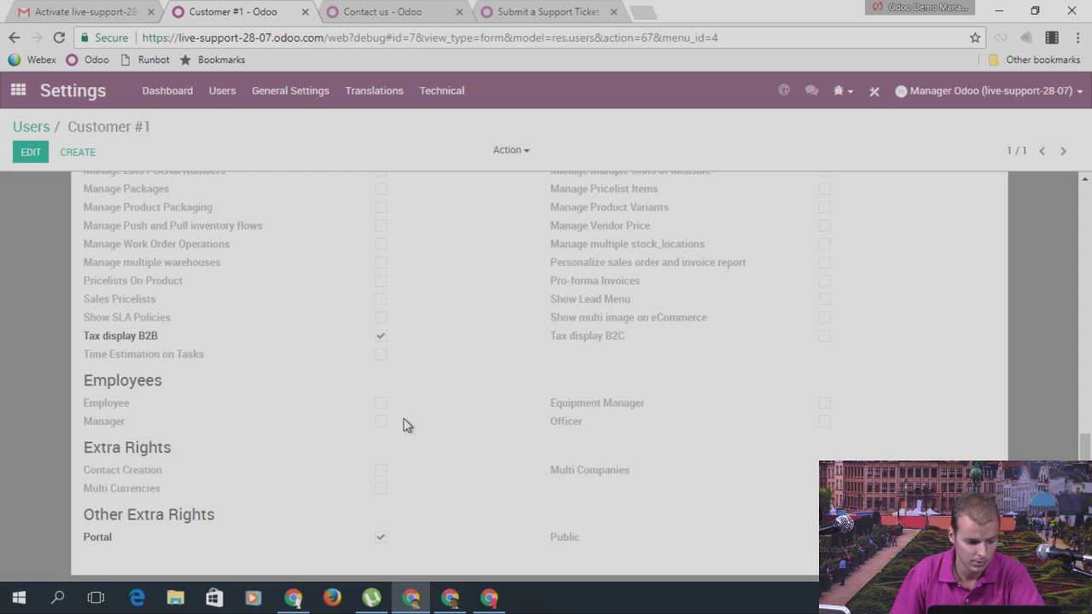
{"action": "scroll", "coordinate": [404, 424], "scroll_direction": "up", "scroll_amount": 1}
{"action": "scroll", "coordinate": [485, 426], "scroll_direction": "down", "scroll_amount": 1}
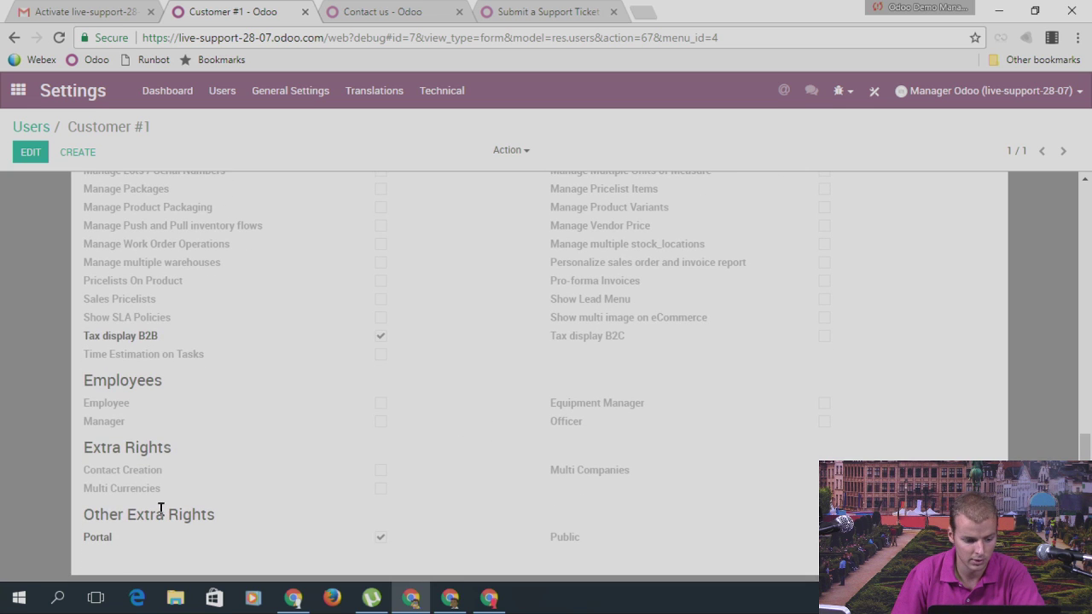
{"action": "scroll", "coordinate": [375, 429], "scroll_direction": "up", "scroll_amount": 2}
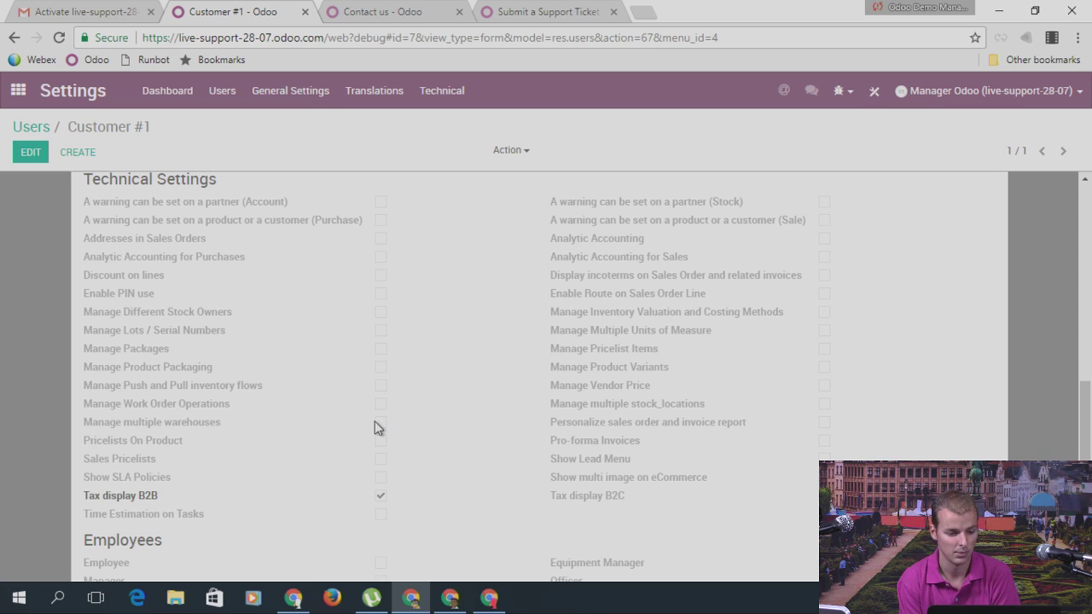
{"action": "left_click", "coordinate": [371, 10]}
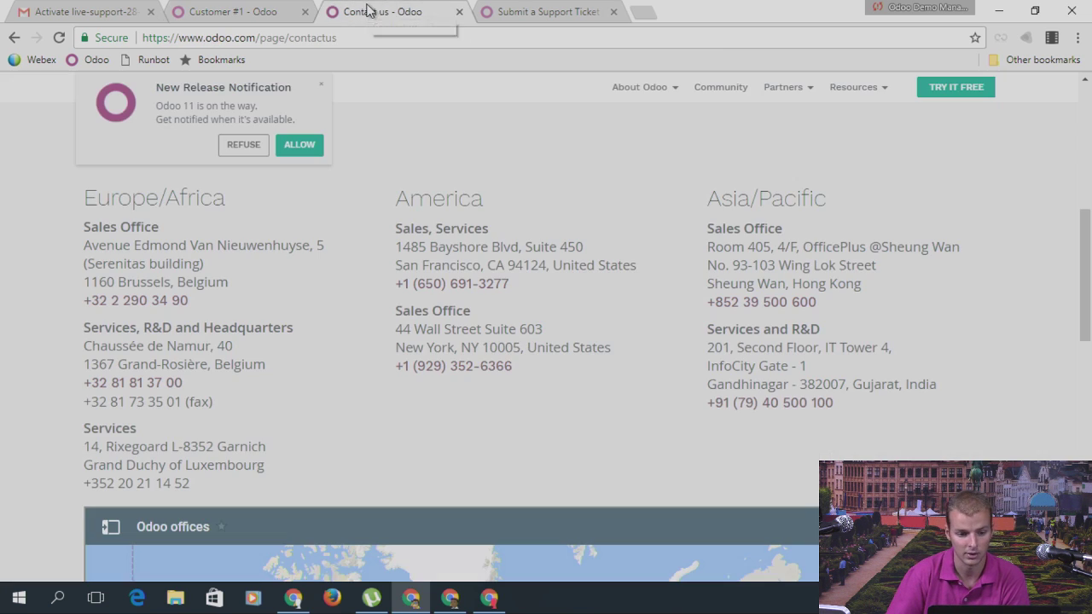
Step: Bring back the Customer #1 tab and scroll to the top of the My Account page
{"action": "left_click", "coordinate": [227, 11]}
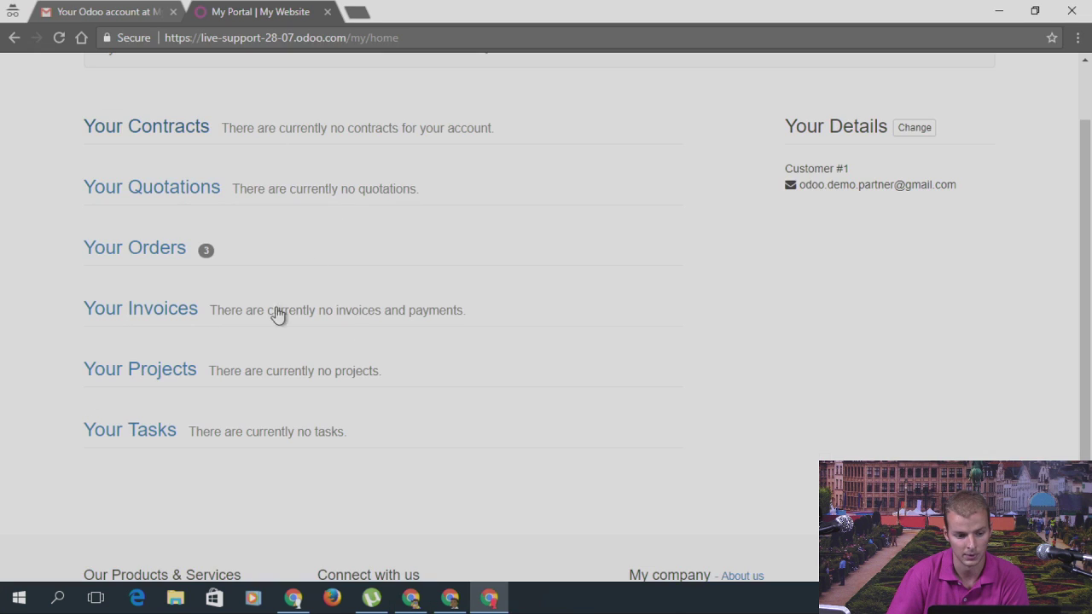
{"action": "scroll", "coordinate": [566, 360], "scroll_direction": "up", "scroll_amount": 1}
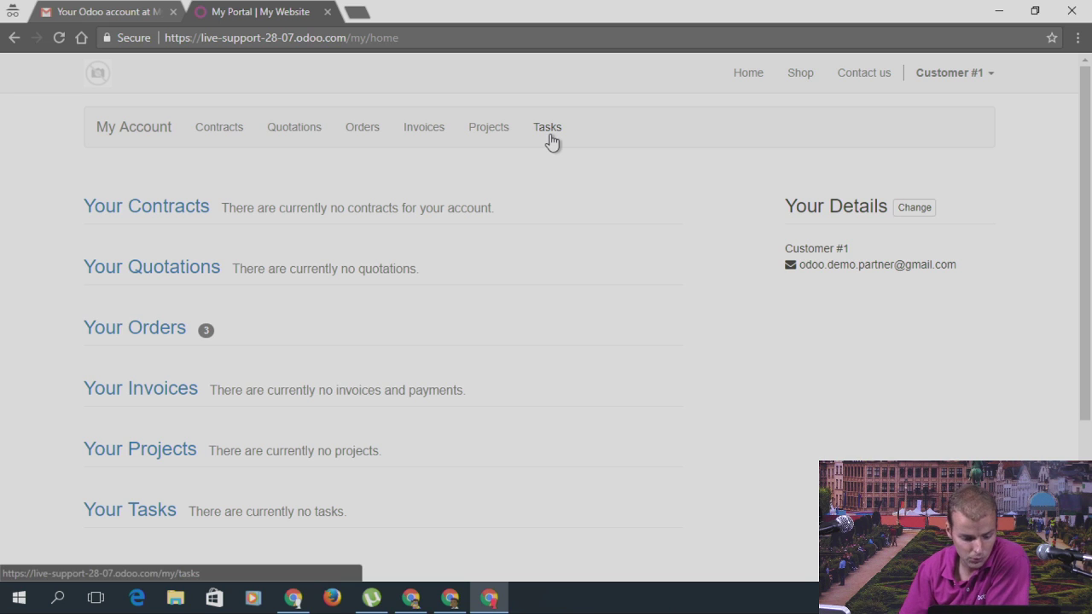
Step: In the administrator's window, open the Inventory app and look over its Configuration menu
{"action": "left_click", "coordinate": [410, 599]}
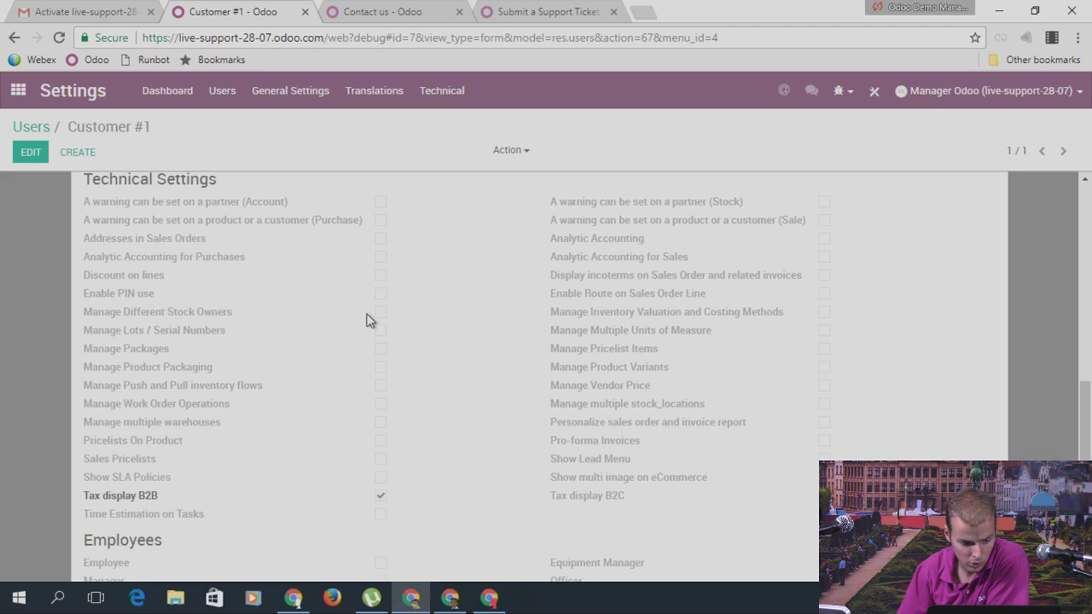
{"action": "left_click", "coordinate": [19, 92]}
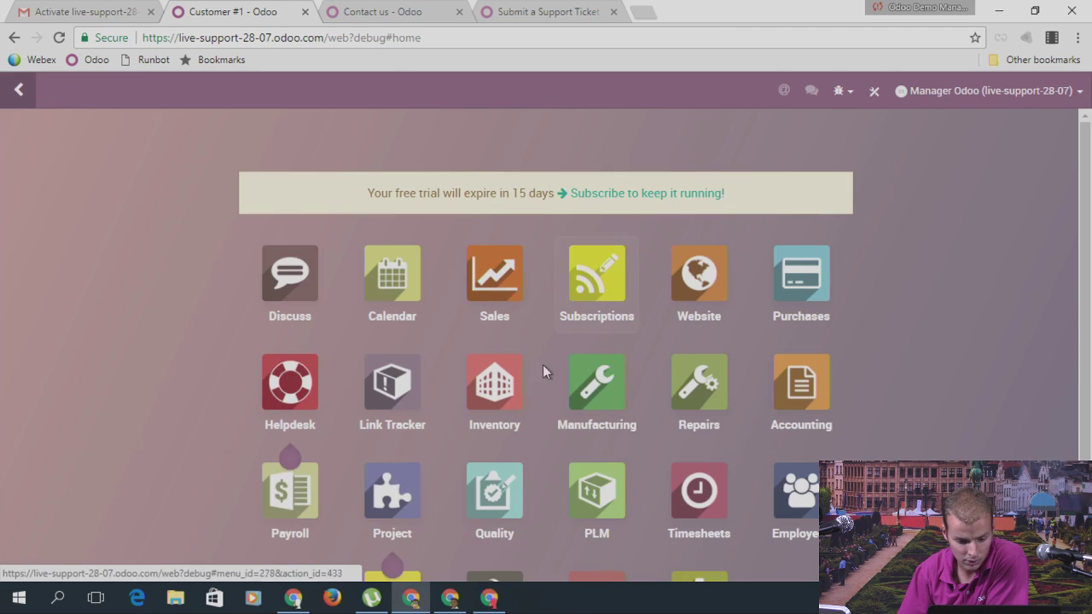
{"action": "left_click", "coordinate": [543, 364]}
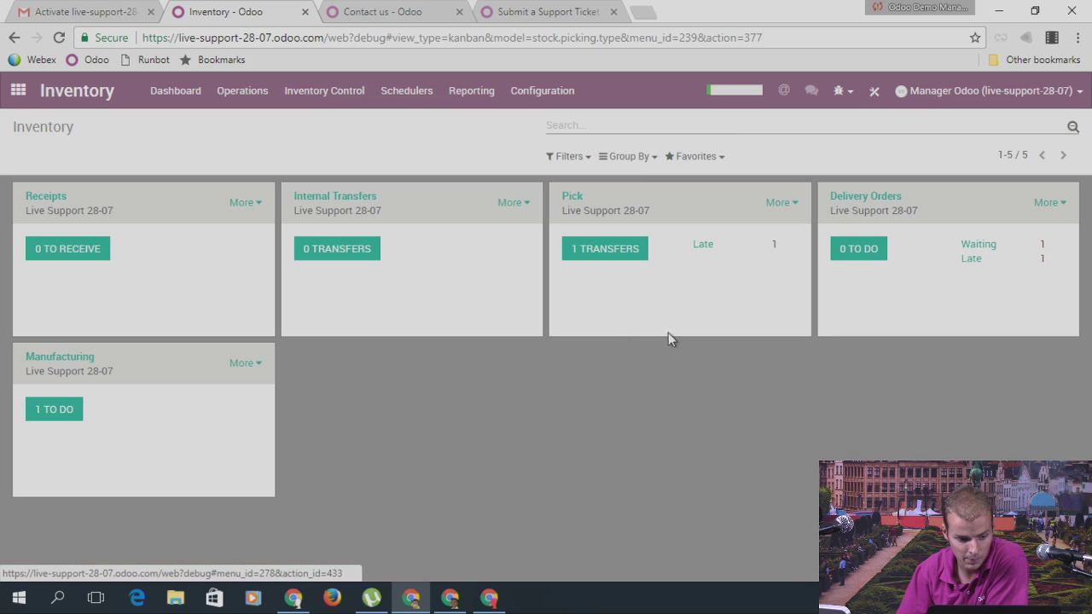
{"action": "left_click", "coordinate": [542, 92]}
{"action": "left_click", "coordinate": [555, 164]}
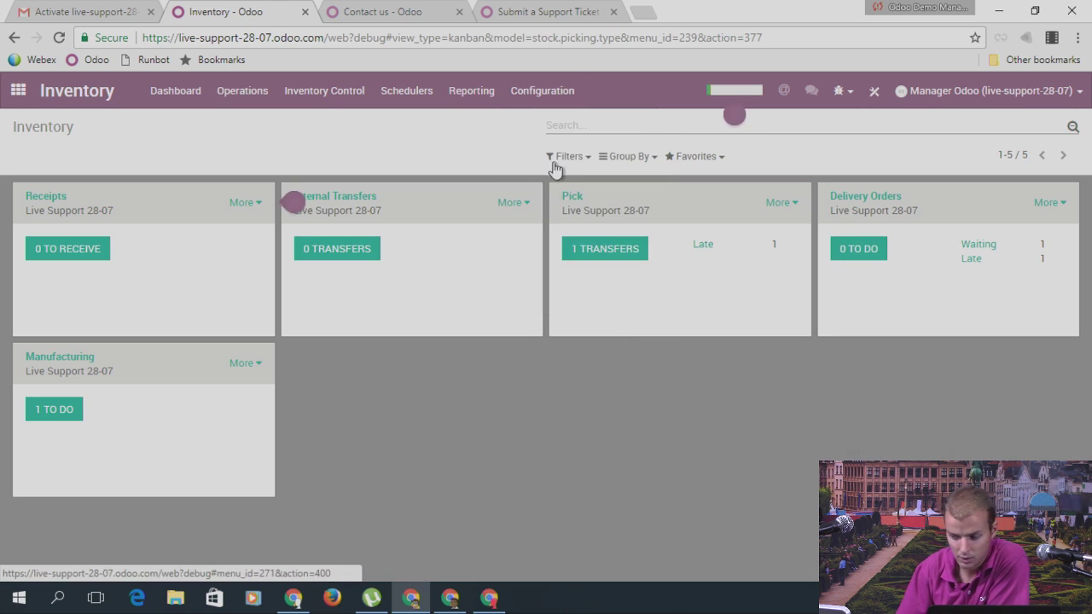
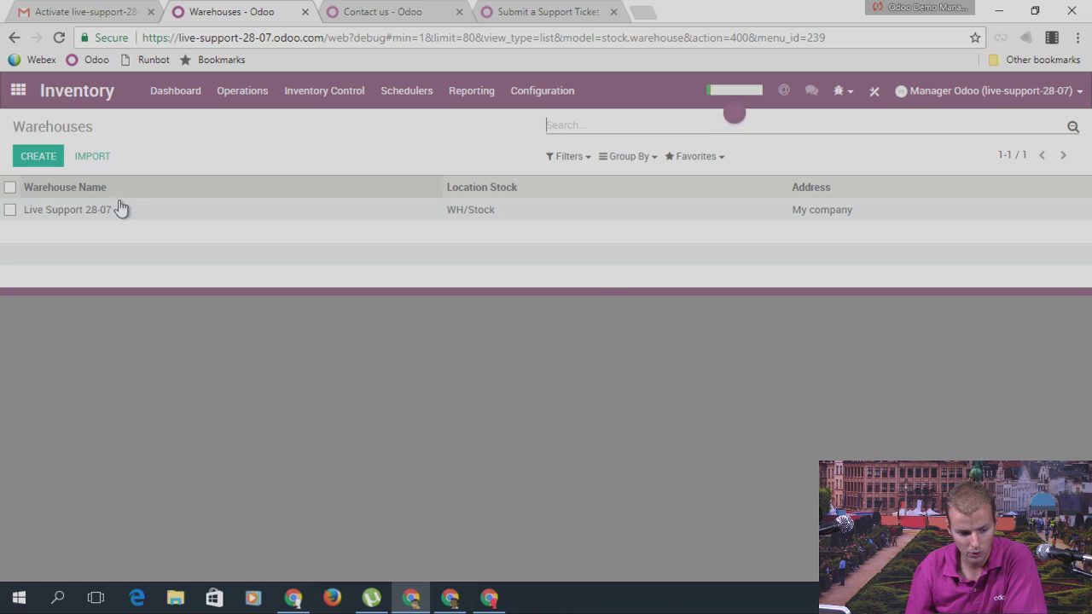
Step: Start a new warehouse named Warehouse 2 with short name WH2
{"action": "left_click", "coordinate": [532, 94]}
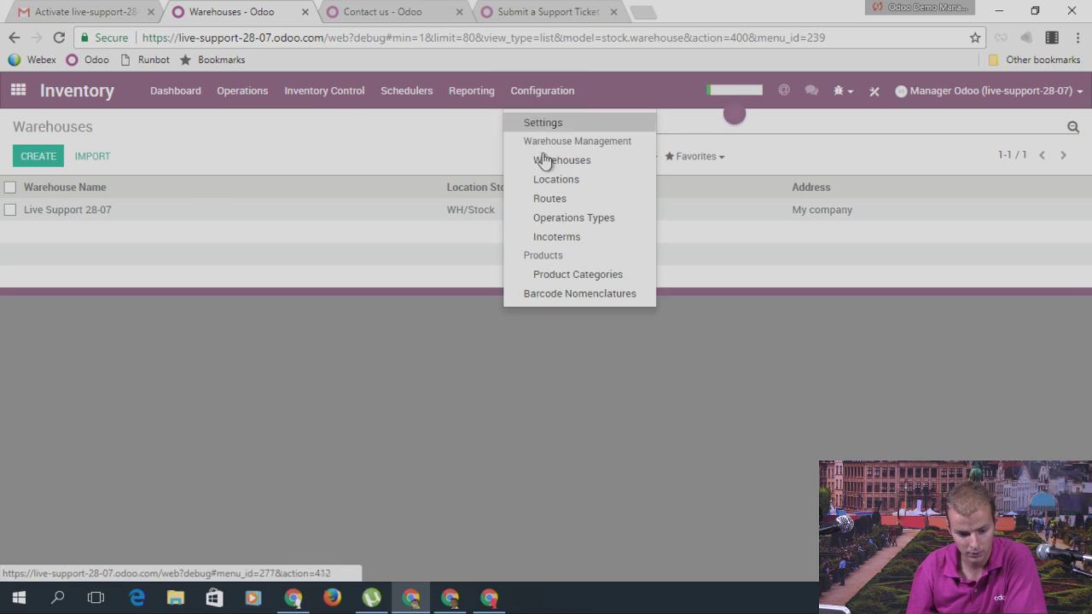
{"action": "left_click", "coordinate": [42, 157]}
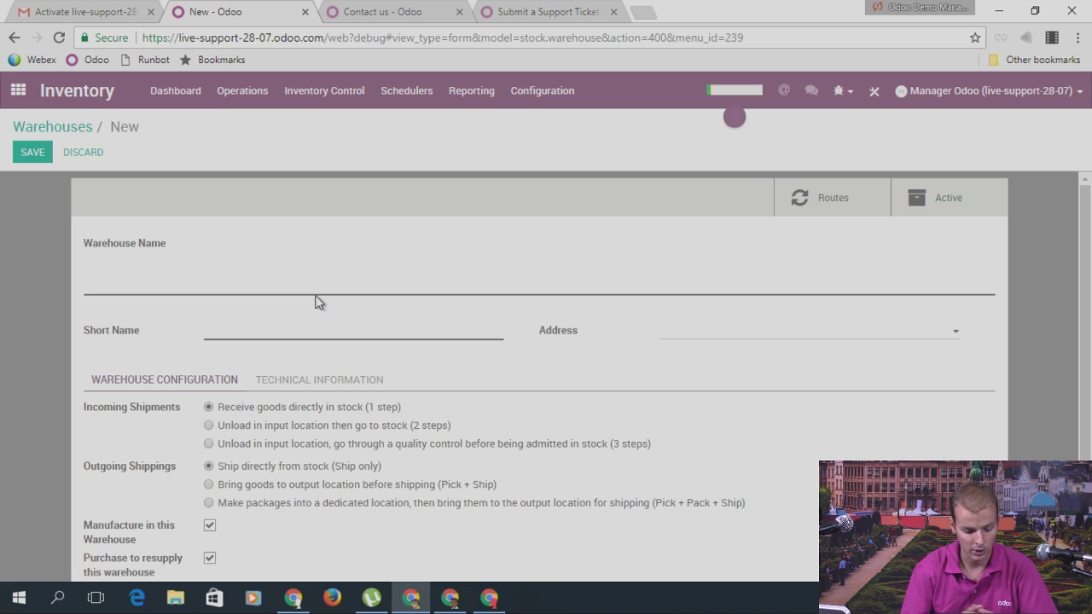
{"action": "type", "text": "Warehouse 2"}
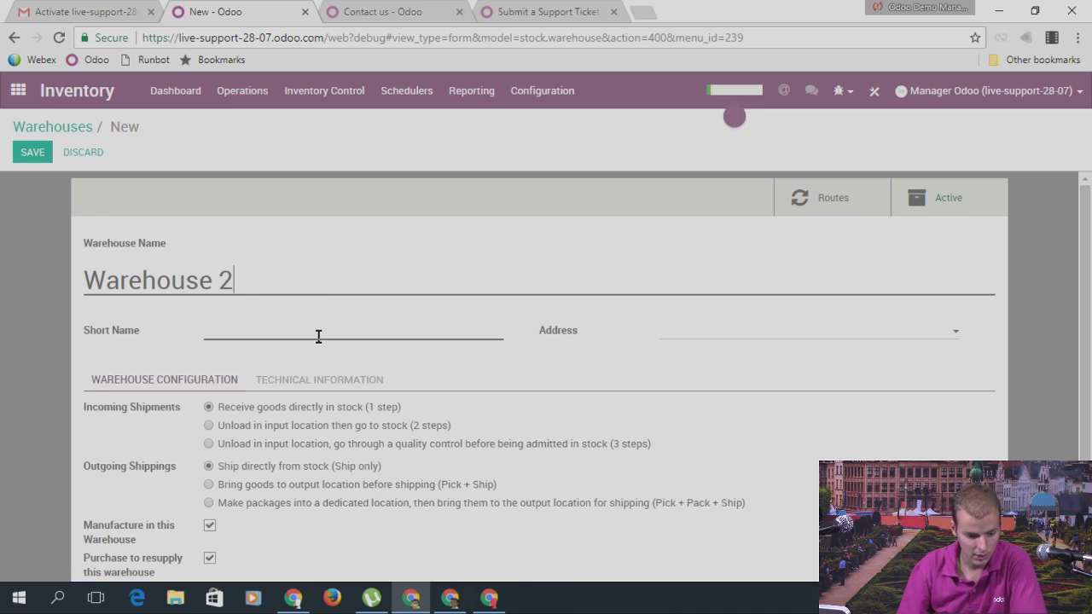
{"action": "left_click", "coordinate": [318, 336]}
{"action": "type", "text": "WH2"}
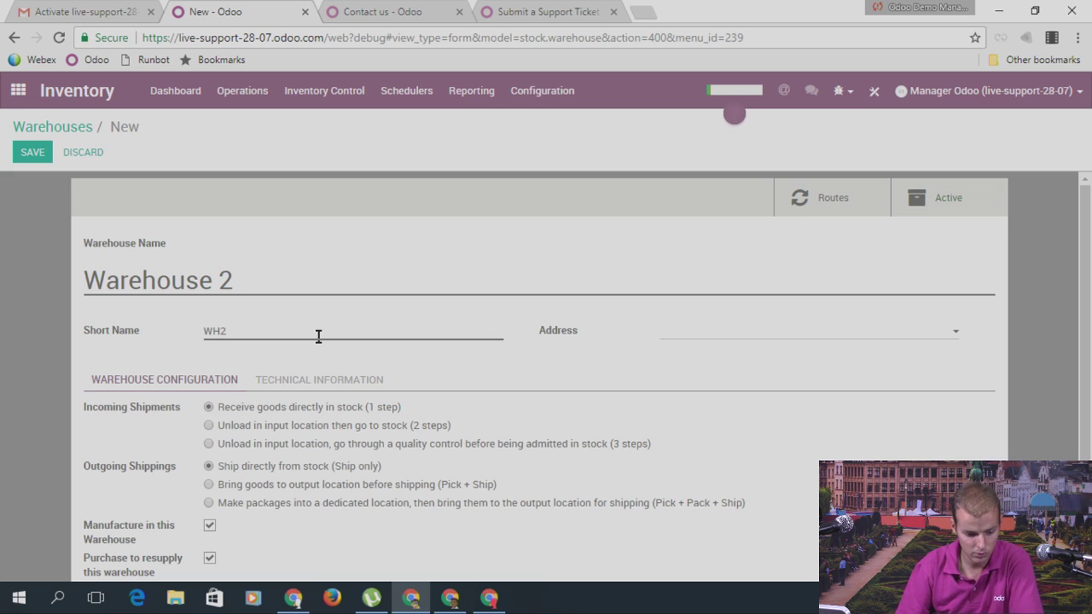
Step: Tick Live Support 28-07 as its resupply warehouse and save the record
{"action": "scroll", "coordinate": [388, 367], "scroll_direction": "down", "scroll_amount": 2}
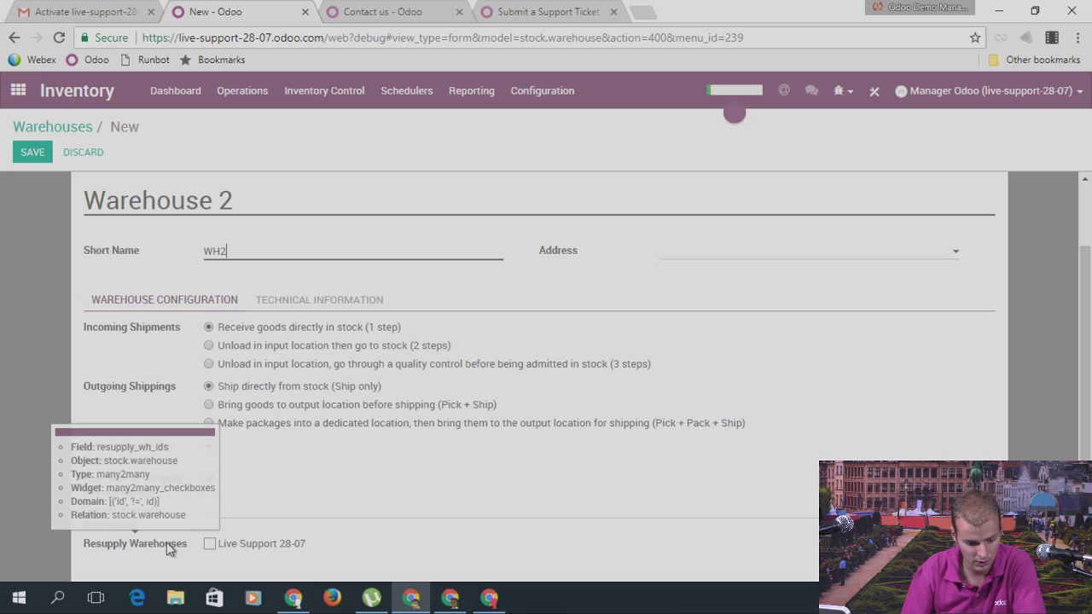
{"action": "scroll", "coordinate": [524, 444], "scroll_direction": "down", "scroll_amount": 1}
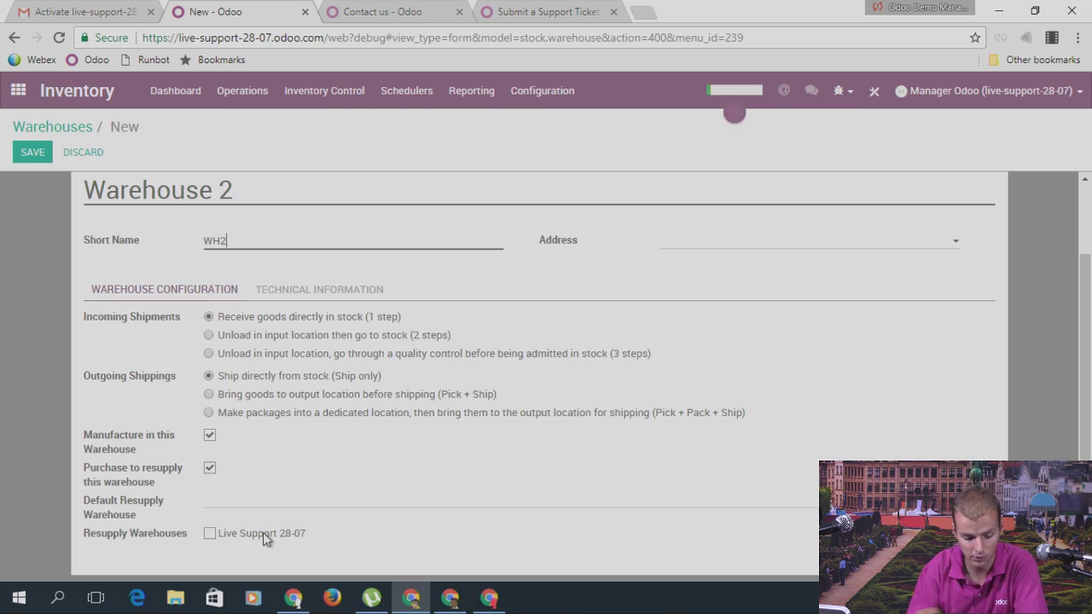
{"action": "left_click", "coordinate": [210, 535]}
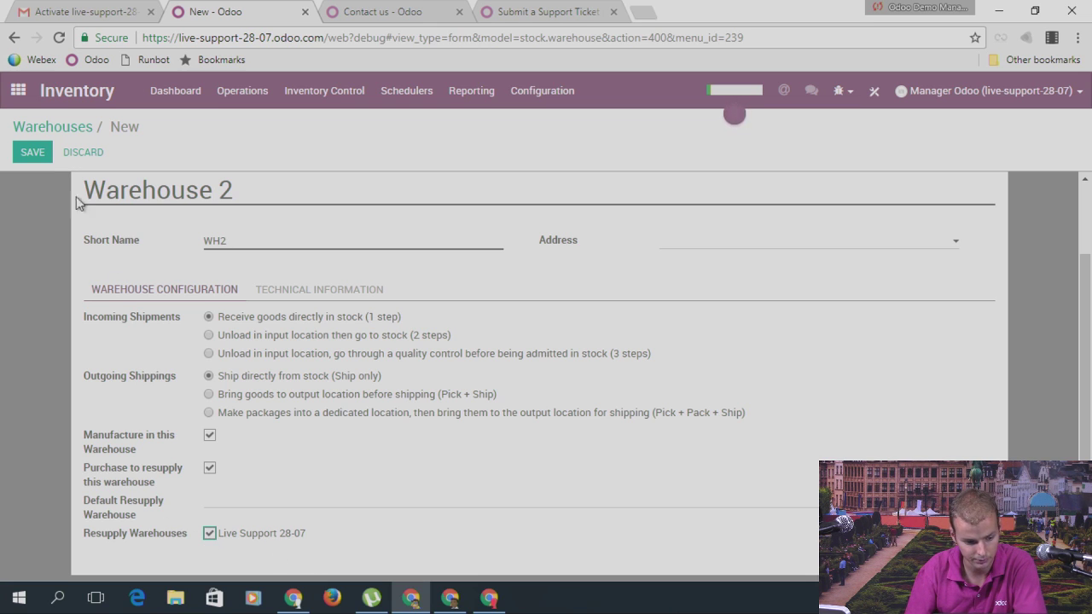
{"action": "left_click", "coordinate": [40, 155]}
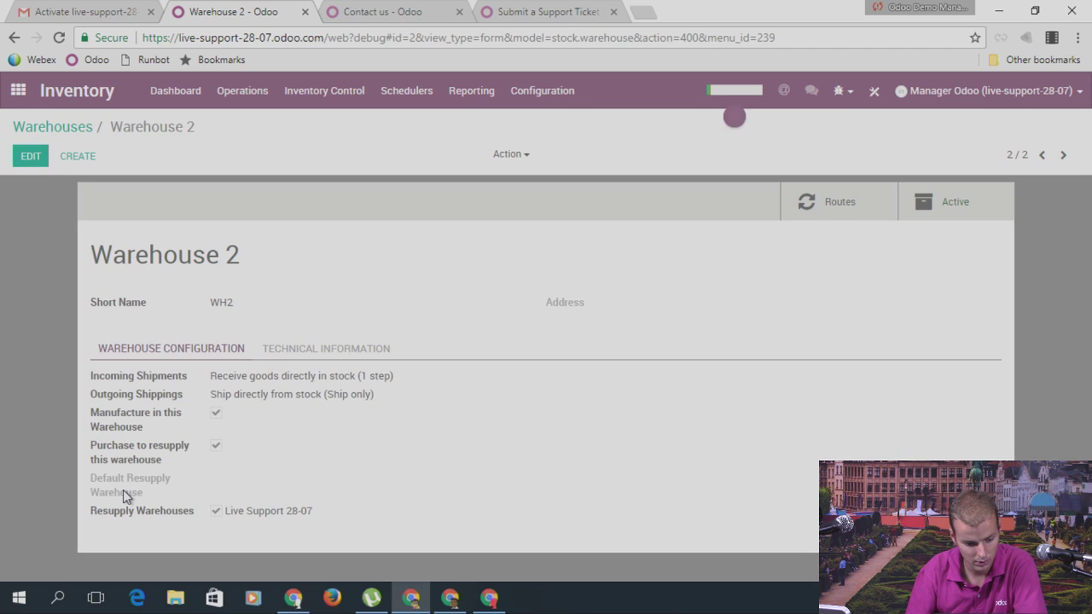
Step: Untick Live Support 28-07 as a resupply source and set it as Default Resupply Warehouse
{"action": "left_click", "coordinate": [33, 157]}
{"action": "scroll", "coordinate": [141, 516], "scroll_direction": "down", "scroll_amount": 2}
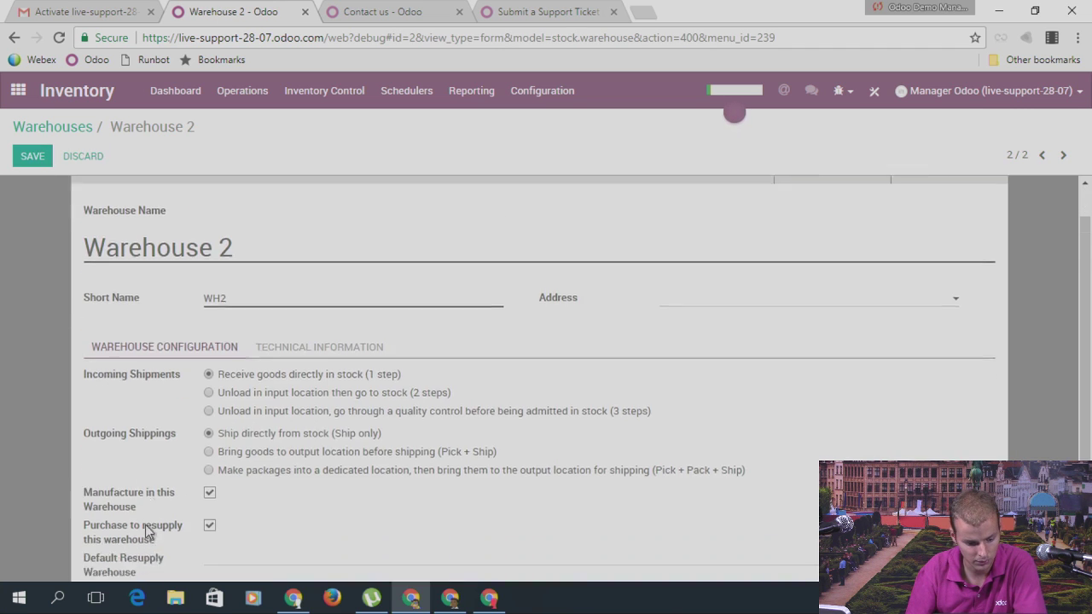
{"action": "mouse_move", "coordinate": [134, 508]}
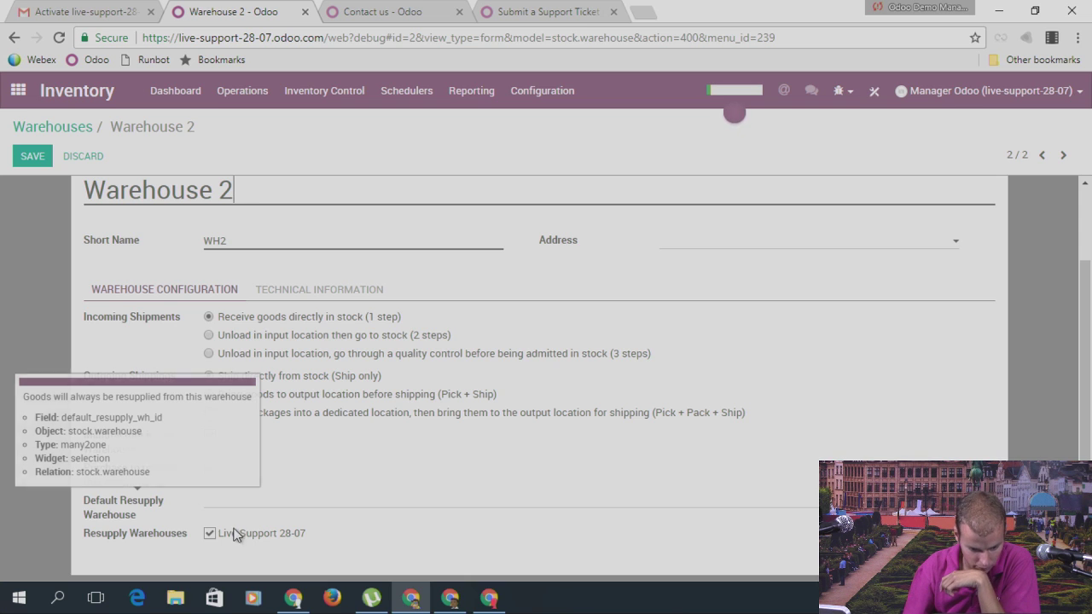
{"action": "left_click", "coordinate": [209, 536]}
{"action": "left_click", "coordinate": [213, 510]}
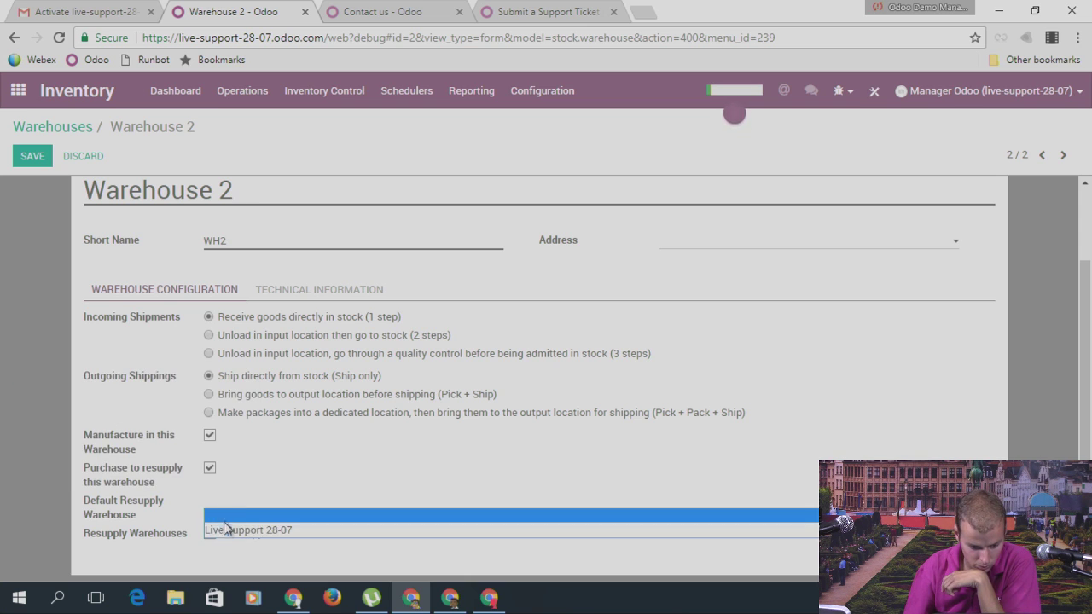
{"action": "left_click", "coordinate": [223, 524]}
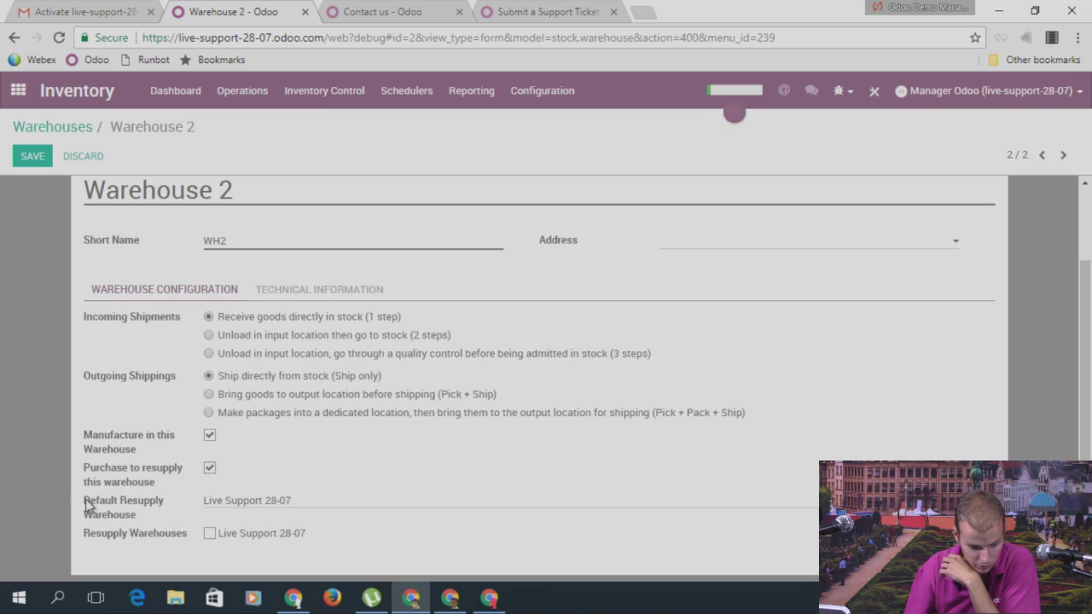
Step: Save Warehouse 2 and go back to the Warehouses list
{"action": "left_click_drag", "start_coordinate": [82, 502], "coordinate": [149, 512]}
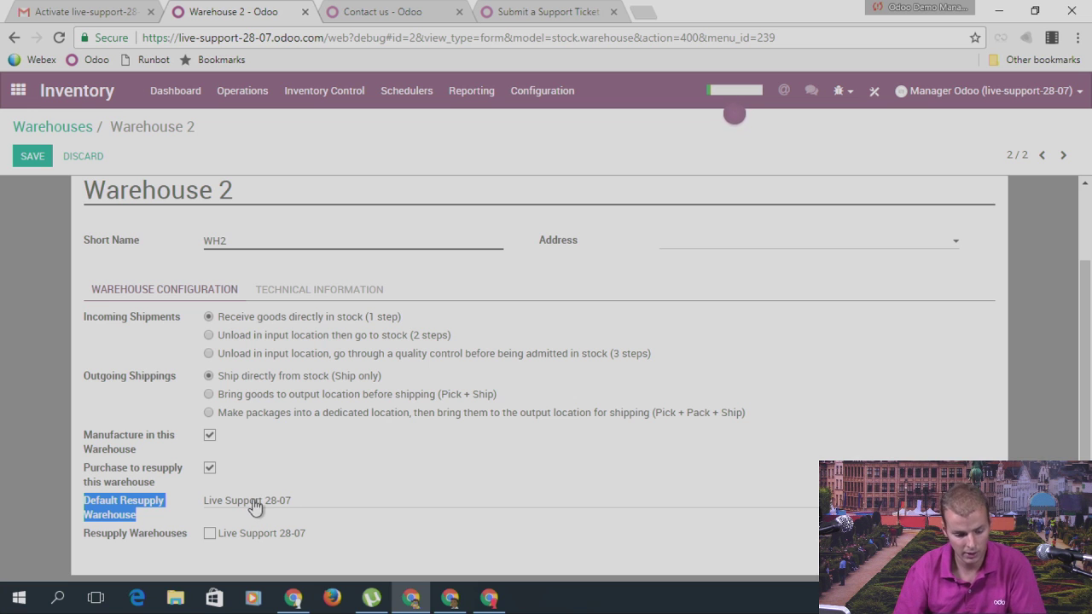
{"action": "scroll", "coordinate": [236, 379], "scroll_direction": "up", "scroll_amount": 2}
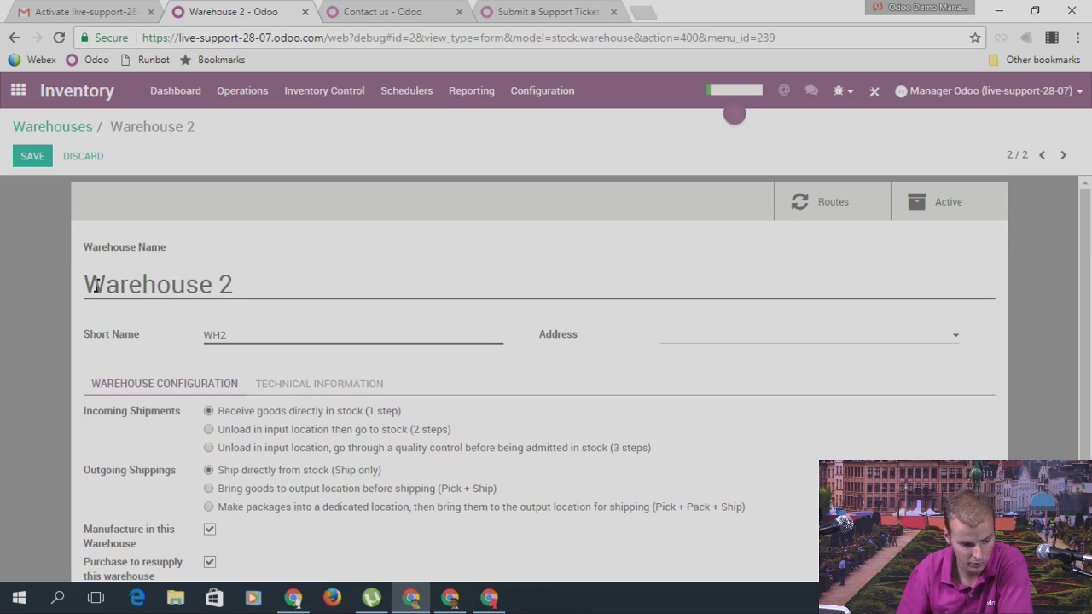
{"action": "scroll", "coordinate": [223, 299], "scroll_direction": "down", "scroll_amount": 2}
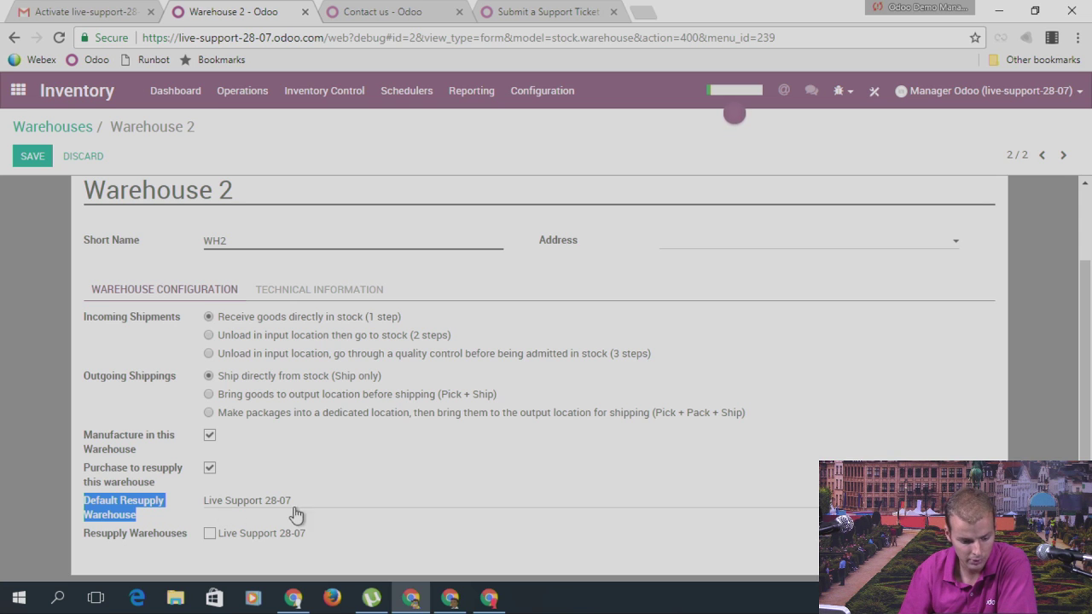
{"action": "left_click", "coordinate": [32, 156]}
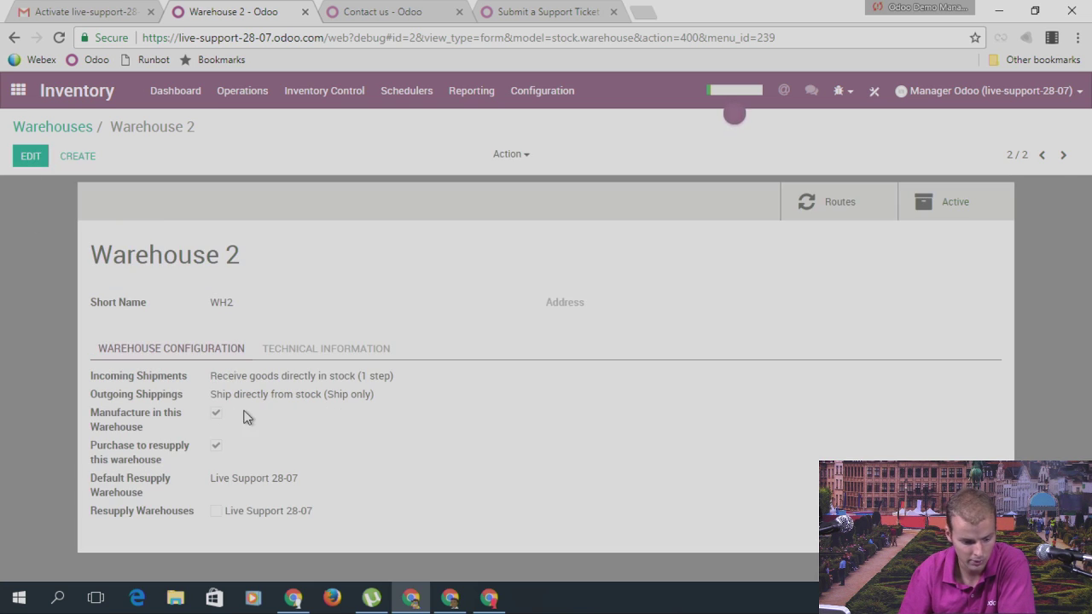
{"action": "left_click", "coordinate": [75, 130]}
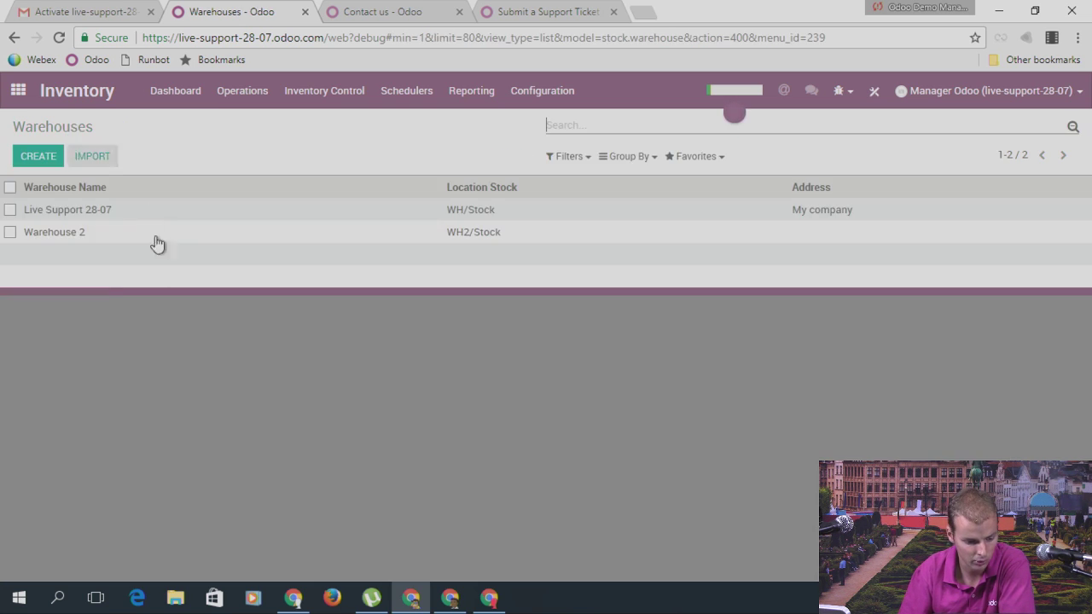
Step: Look over Live Support 28-07, then Warehouse 2's four routes, ending on Warehouse 2
{"action": "left_click", "coordinate": [76, 210]}
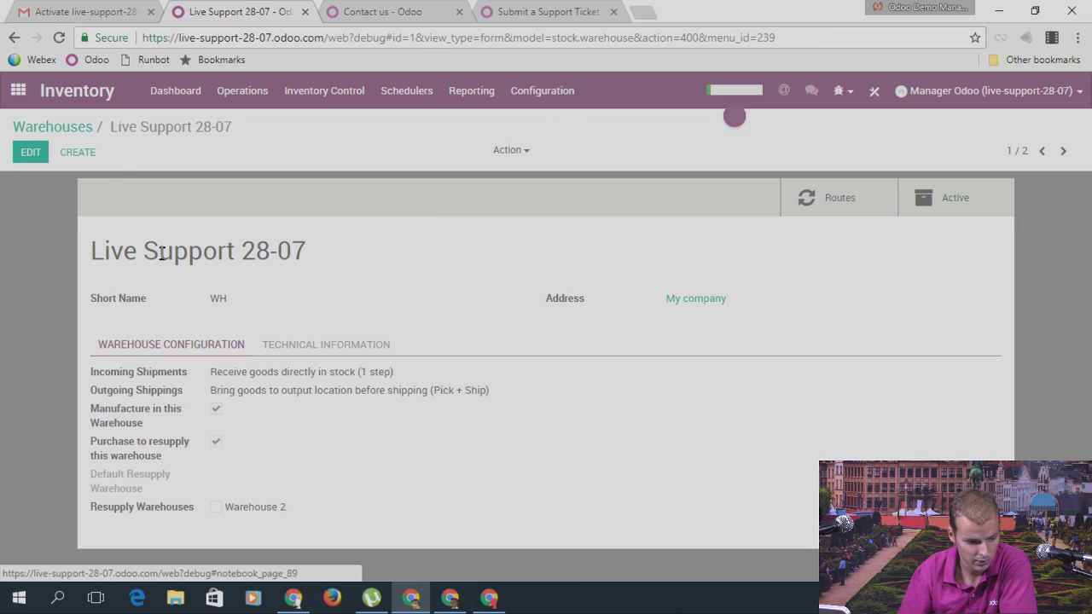
{"action": "left_click", "coordinate": [77, 129]}
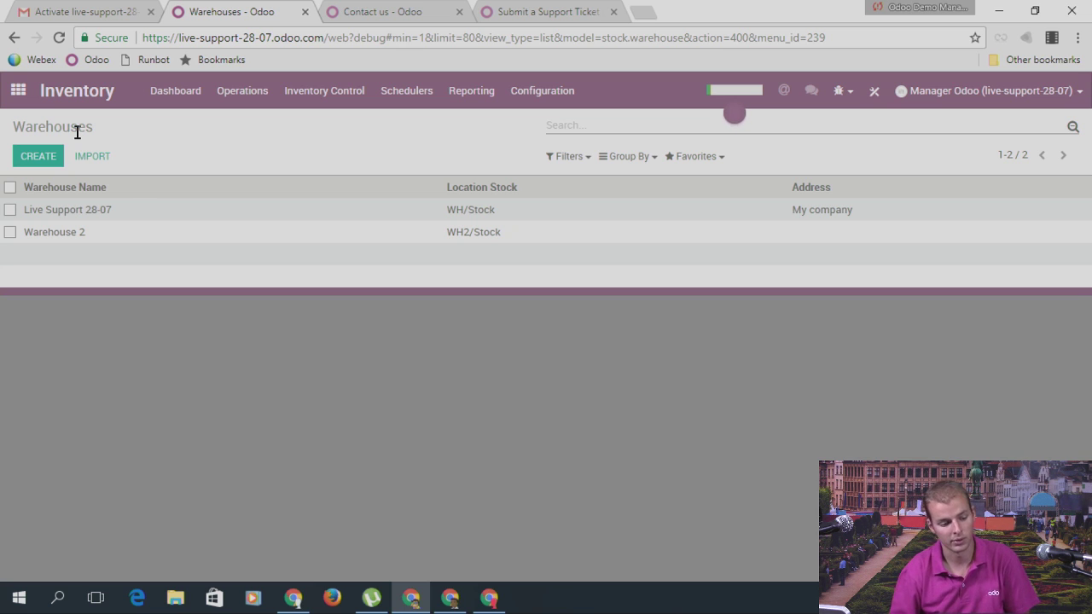
{"action": "left_click", "coordinate": [53, 235]}
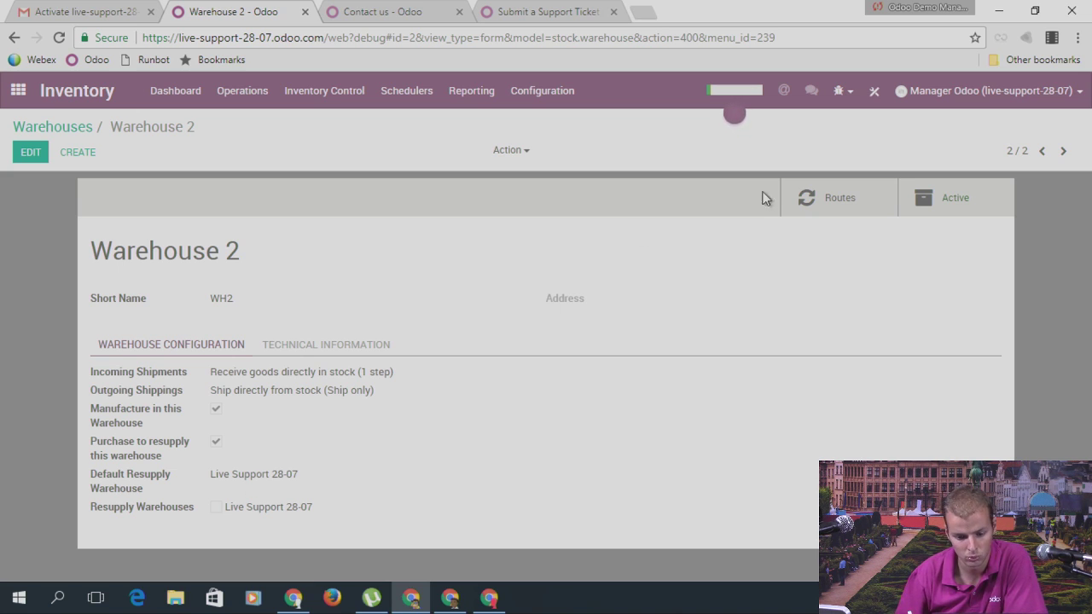
{"action": "left_click", "coordinate": [834, 196]}
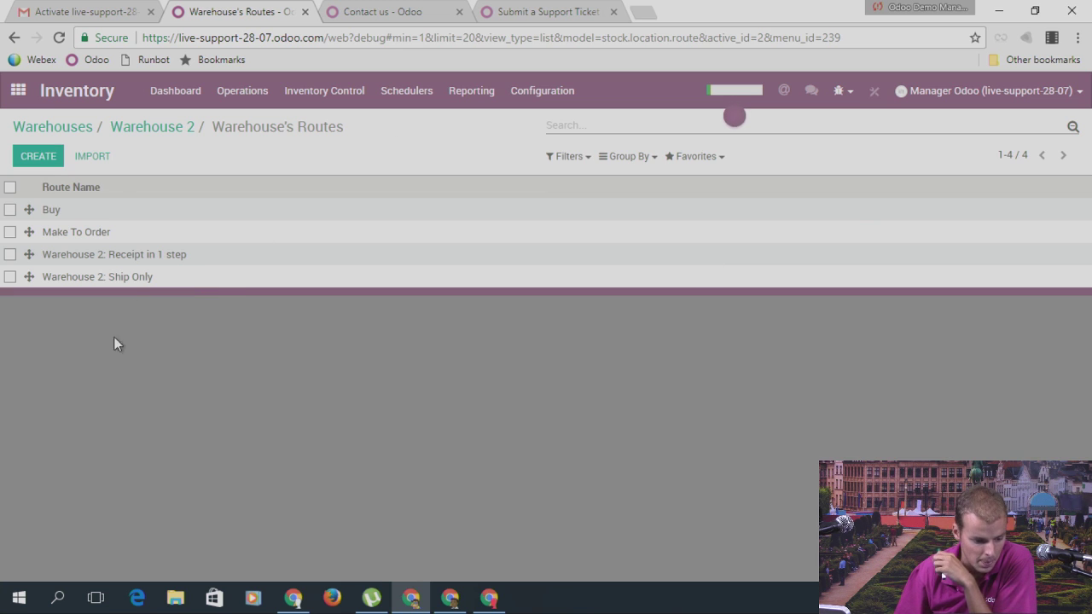
{"action": "left_click", "coordinate": [92, 128]}
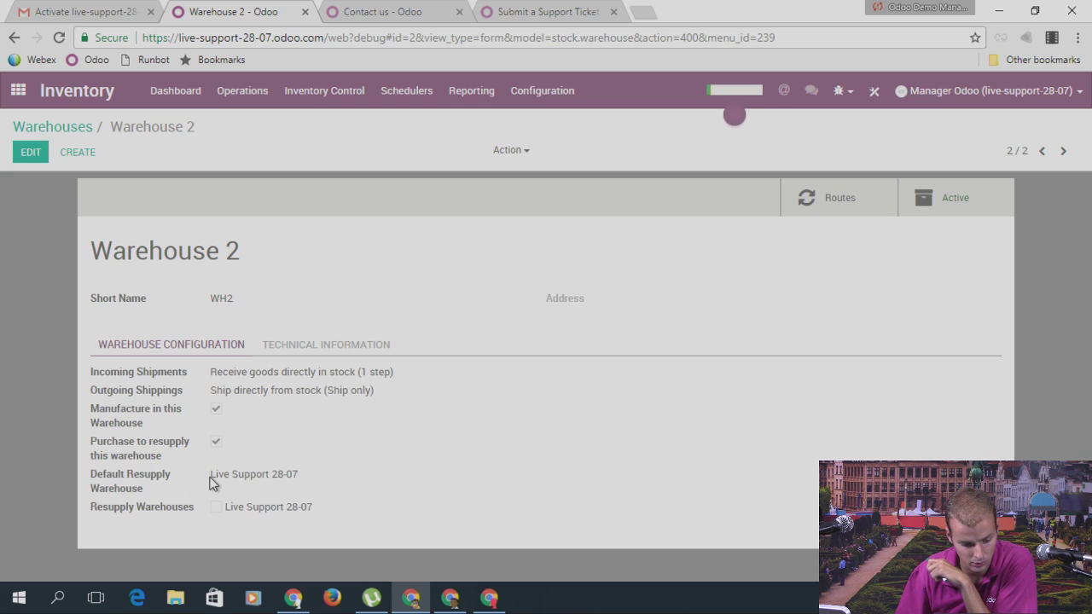
{"action": "left_click_drag", "start_coordinate": [211, 479], "coordinate": [328, 482]}
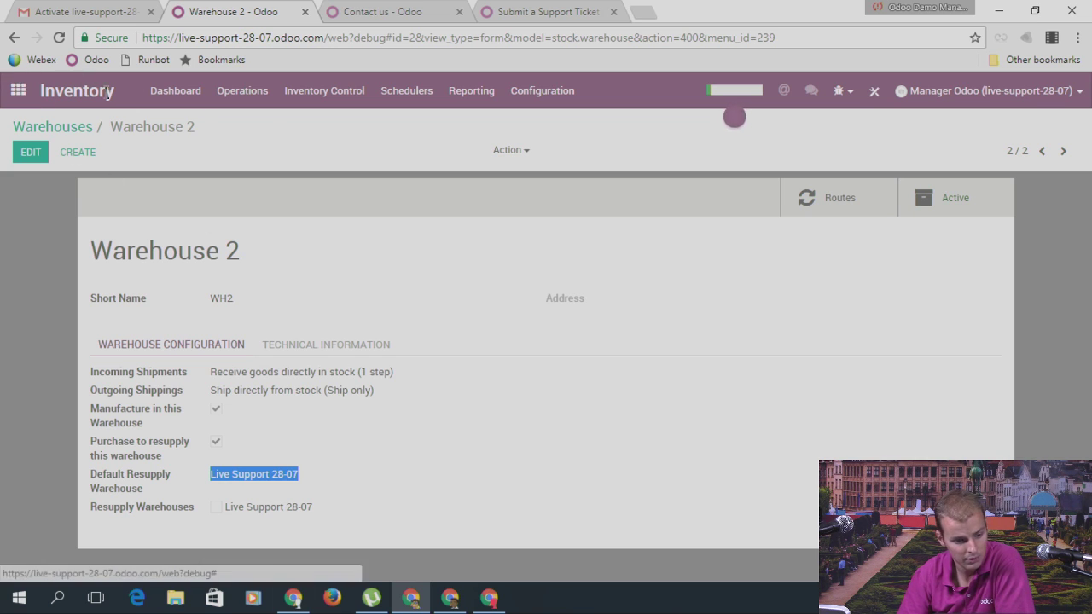
{"action": "left_click", "coordinate": [288, 96]}
Step: Open the Inventory Adjustments list and look over the existing RR product adjustment
{"action": "left_click", "coordinate": [295, 98]}
{"action": "left_click", "coordinate": [297, 101]}
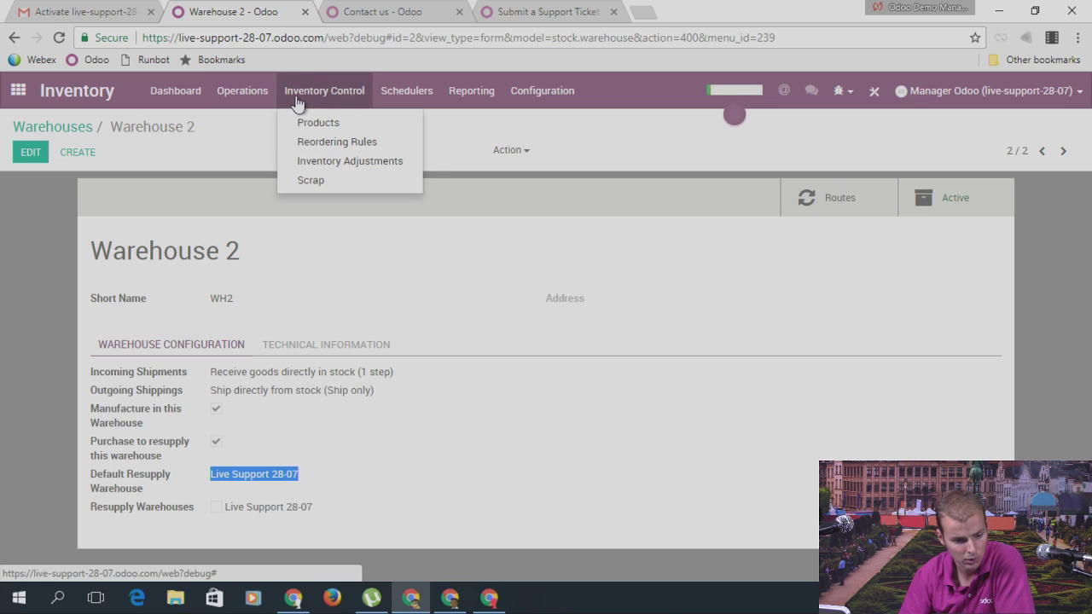
{"action": "left_click", "coordinate": [325, 162]}
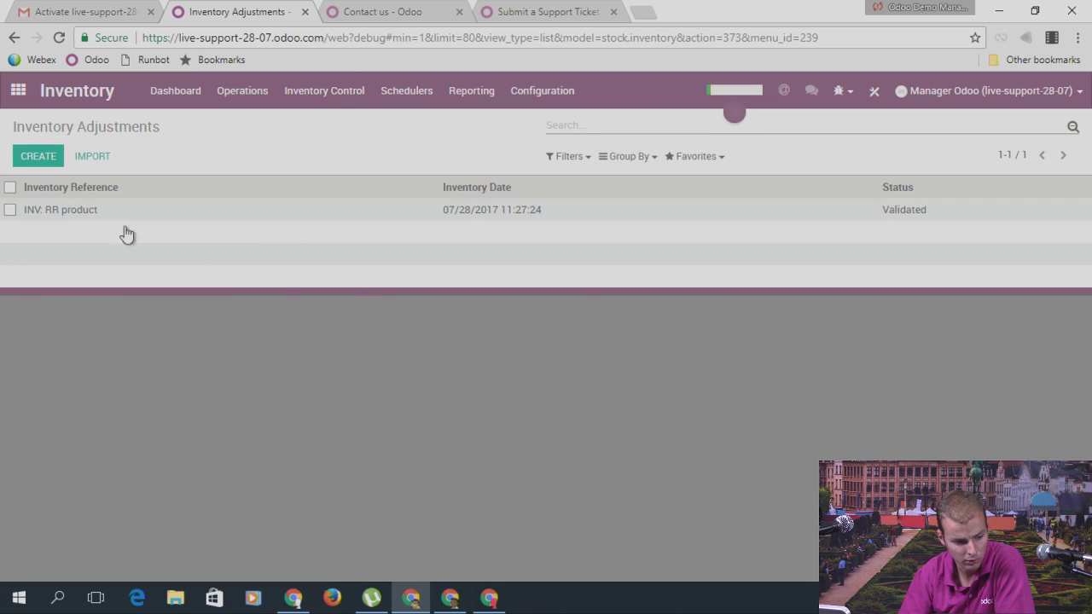
{"action": "left_click", "coordinate": [83, 213]}
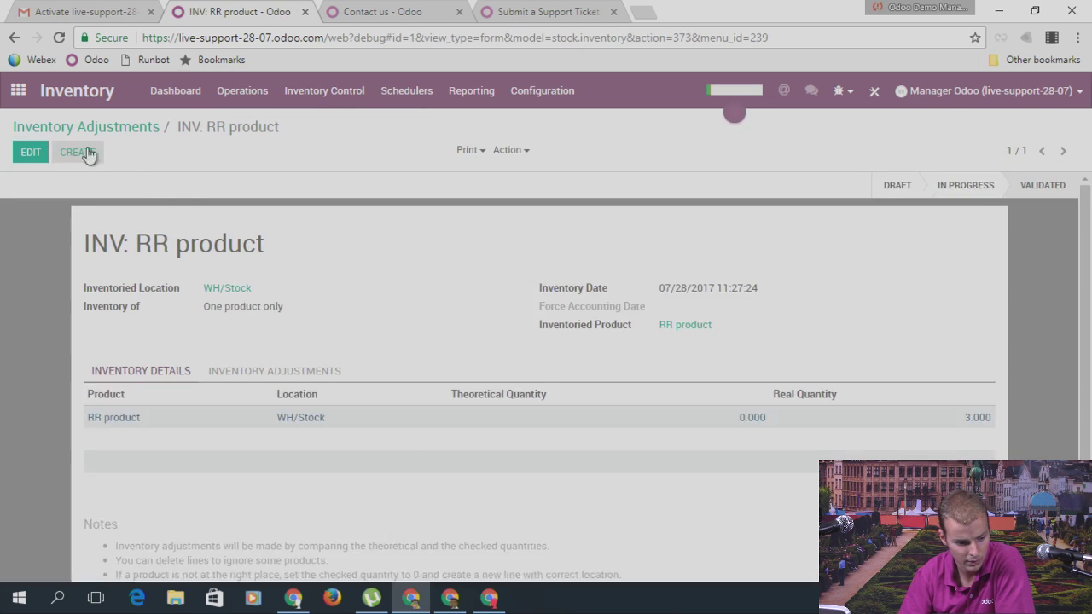
{"action": "left_click", "coordinate": [85, 128]}
Step: Create and save a new inventory adjustment named Starting Inventory
{"action": "left_click", "coordinate": [51, 159]}
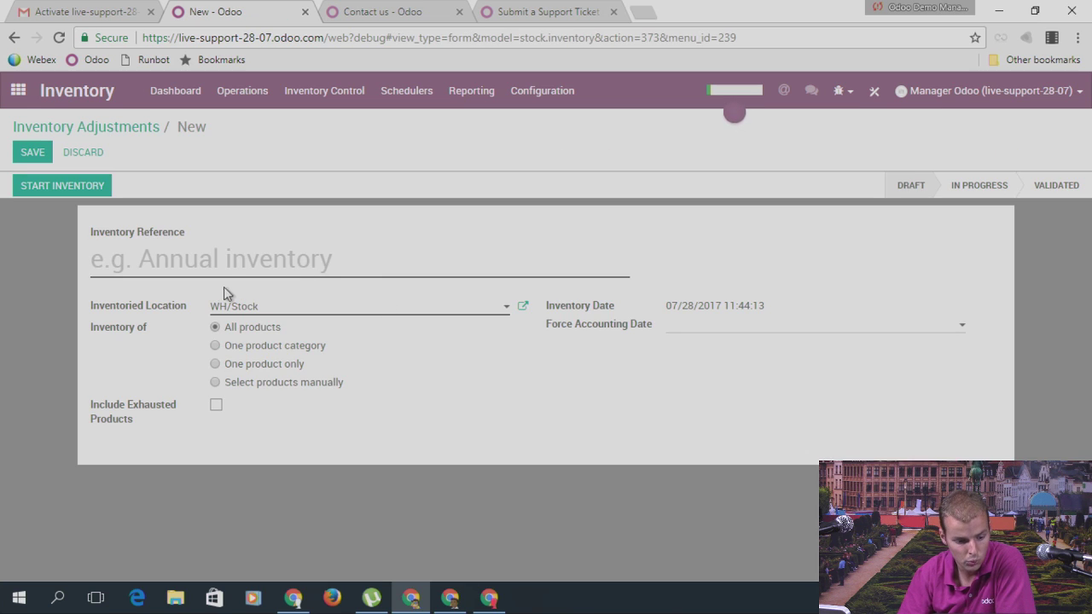
{"action": "left_click", "coordinate": [236, 254]}
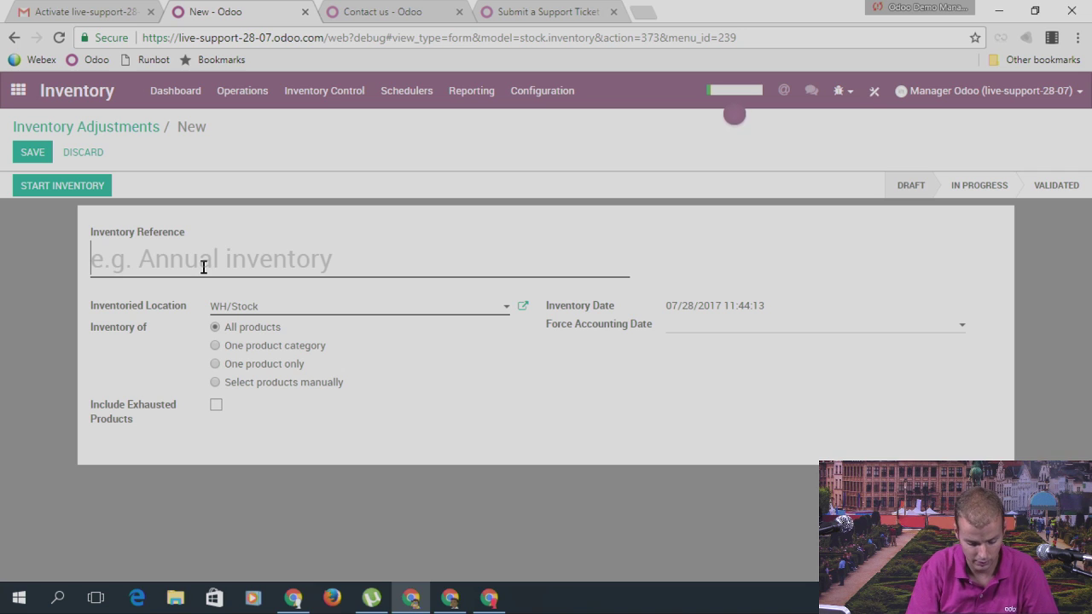
{"action": "type", "text": "Starting In"}
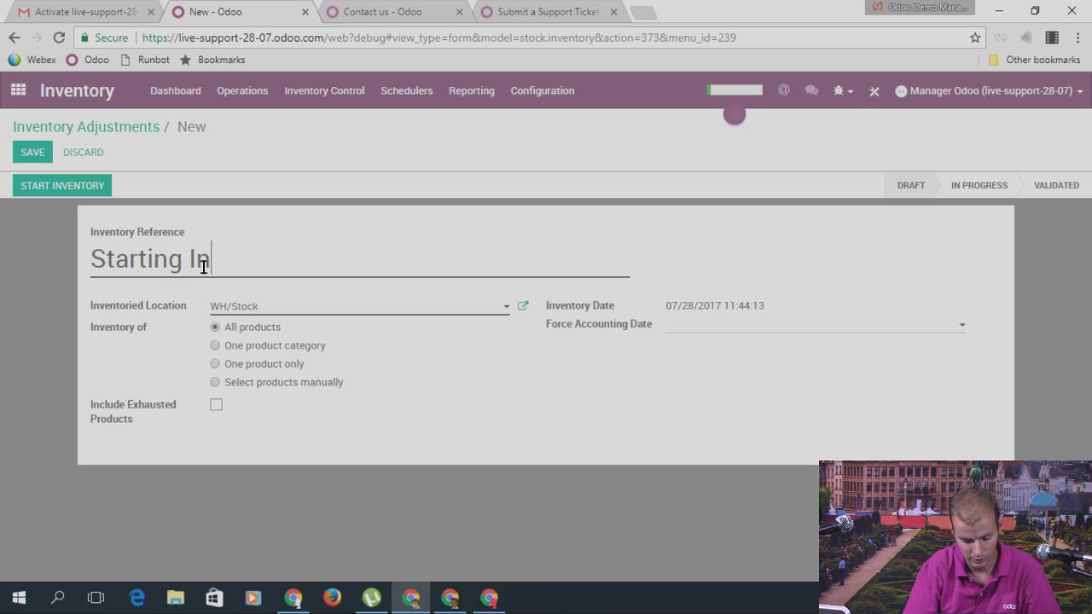
{"action": "type", "text": "vetnory"}
{"action": "key", "text": "BackSpace"}
{"action": "key", "text": "BackSpace"}
{"action": "key", "text": "BackSpace"}
{"action": "key", "text": "BackSpace"}
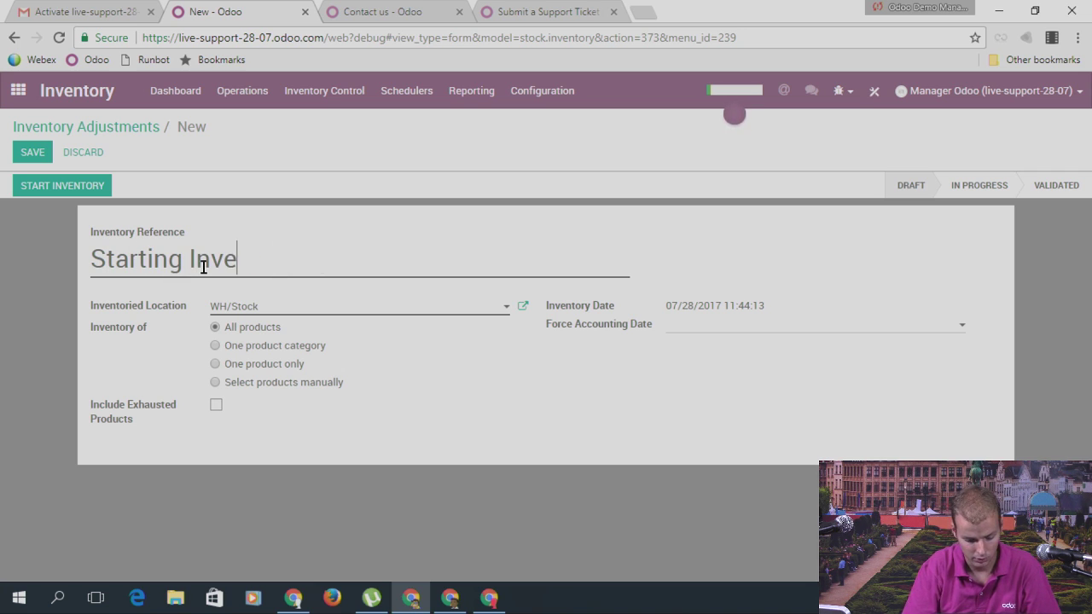
{"action": "type", "text": "ntory"}
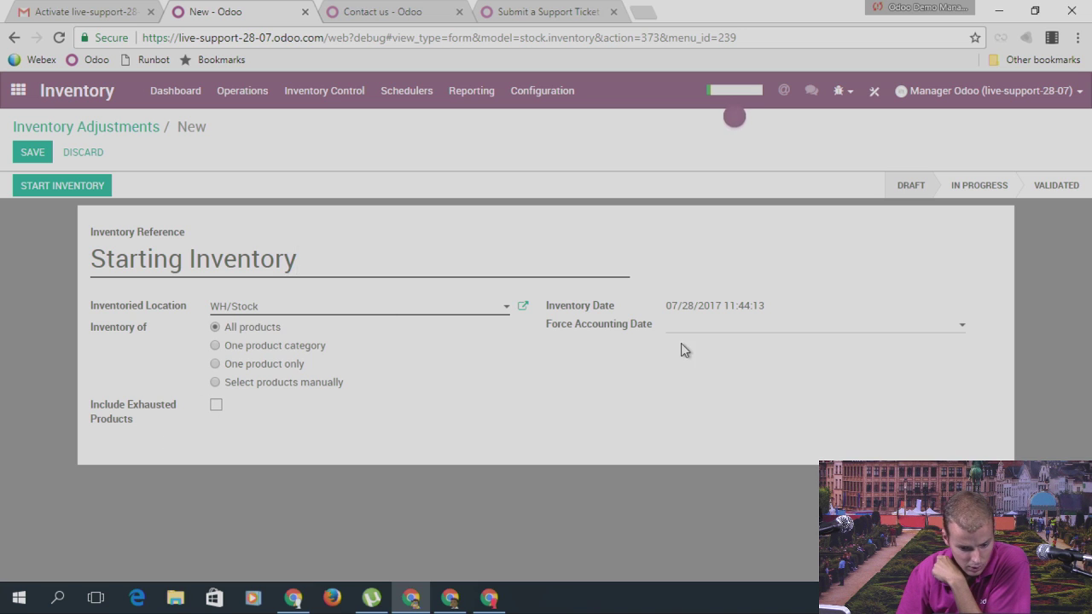
{"action": "left_click", "coordinate": [33, 156]}
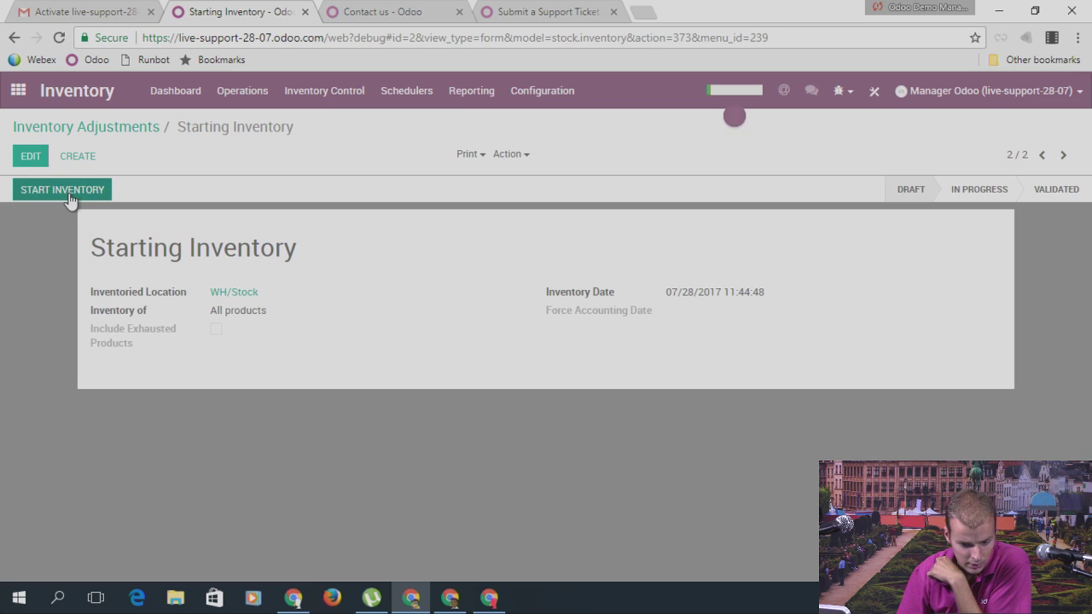
Step: Start and validate Starting Inventory, then return to the adjustments list
{"action": "left_click", "coordinate": [70, 200]}
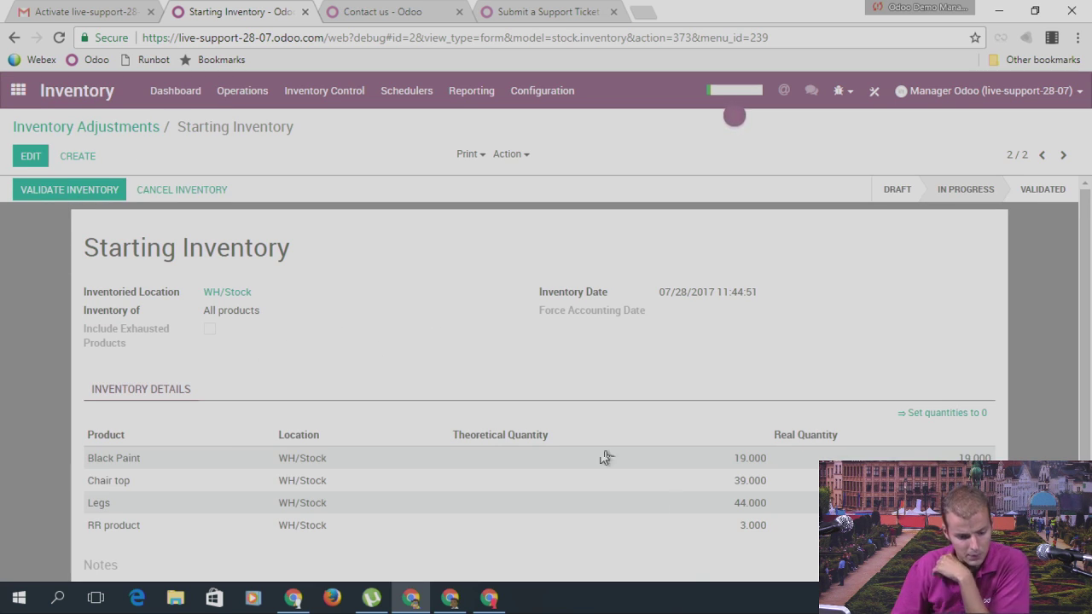
{"action": "left_click", "coordinate": [68, 190]}
{"action": "left_click", "coordinate": [126, 127]}
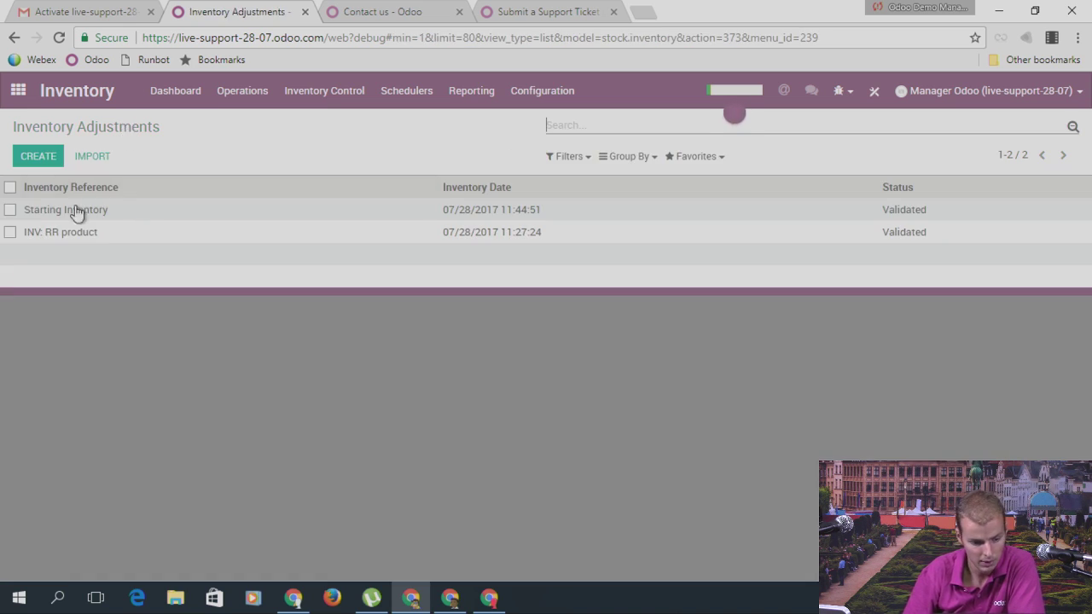
Step: Select the Starting Inventory adjustment and open its Export dialog
{"action": "left_click", "coordinate": [10, 210]}
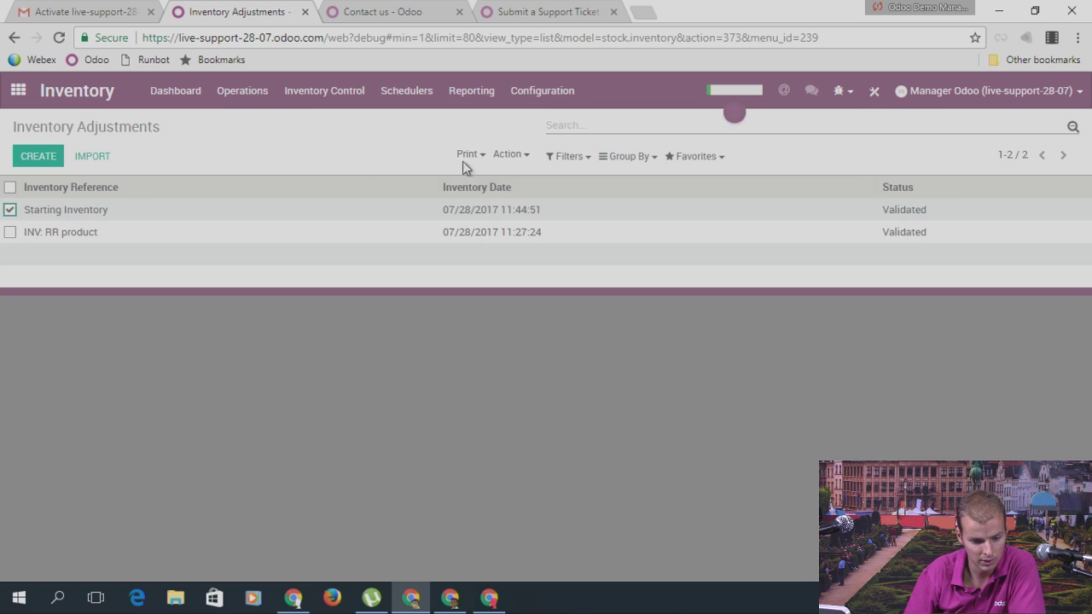
{"action": "left_click", "coordinate": [515, 156]}
{"action": "left_click", "coordinate": [542, 179]}
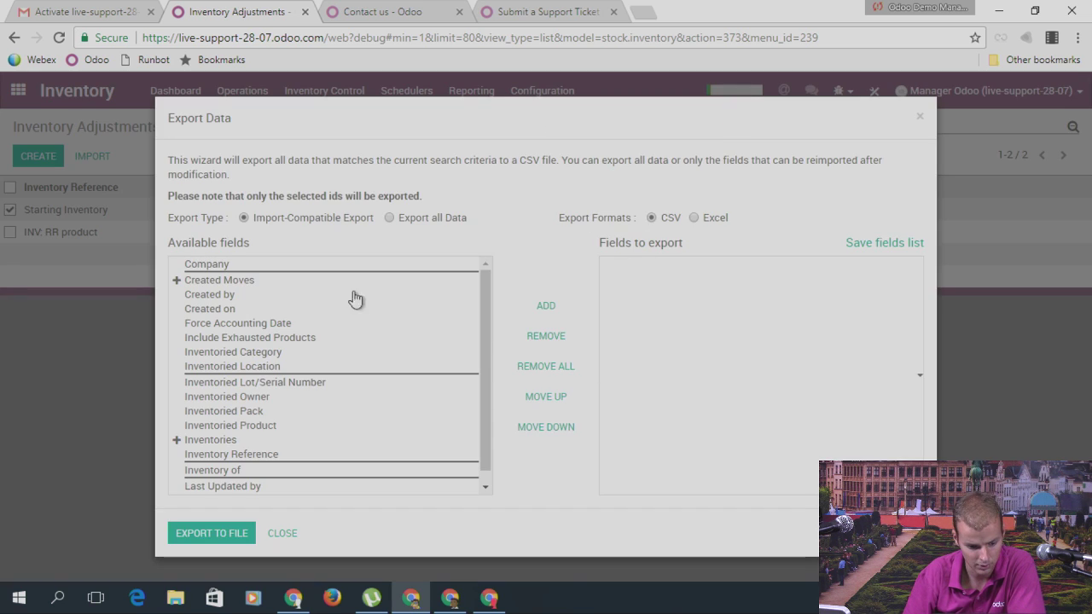
{"action": "scroll", "coordinate": [335, 334], "scroll_direction": "down", "scroll_amount": 1}
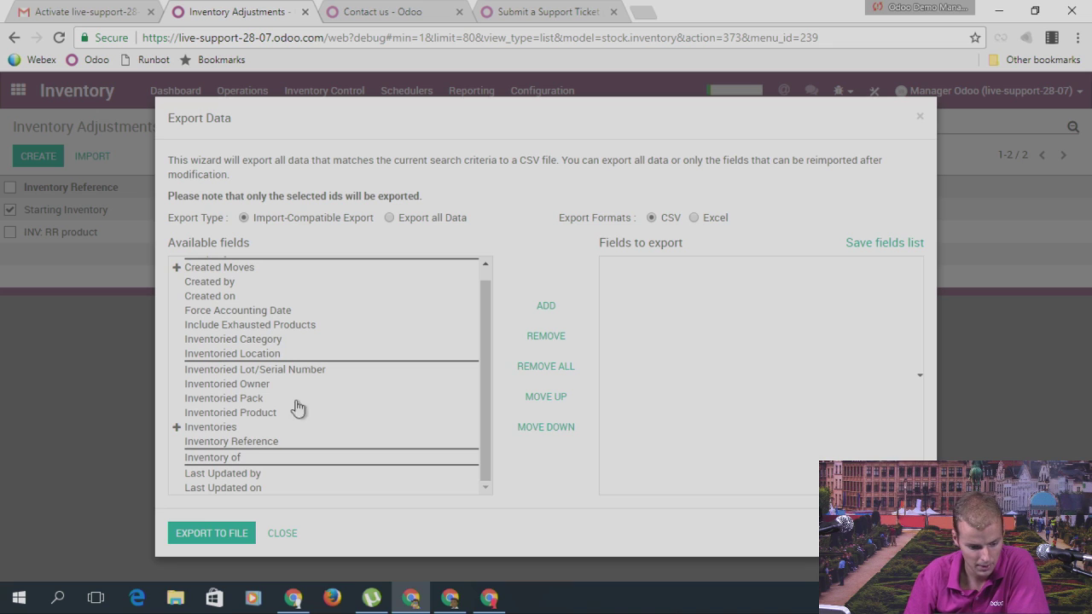
{"action": "scroll", "coordinate": [256, 375], "scroll_direction": "up", "scroll_amount": 1}
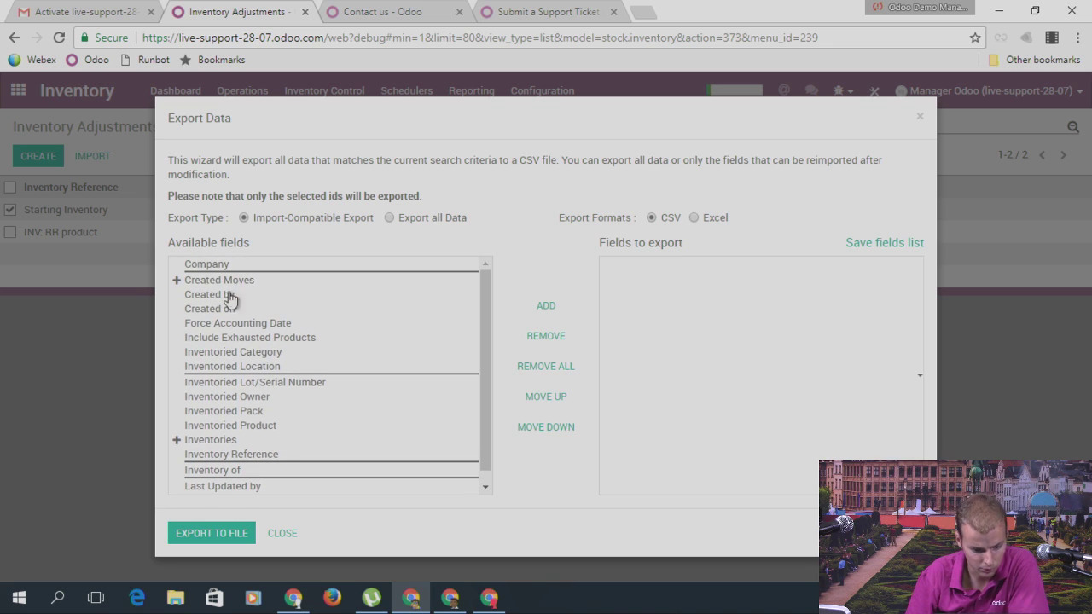
{"action": "scroll", "coordinate": [245, 367], "scroll_direction": "down", "scroll_amount": 1}
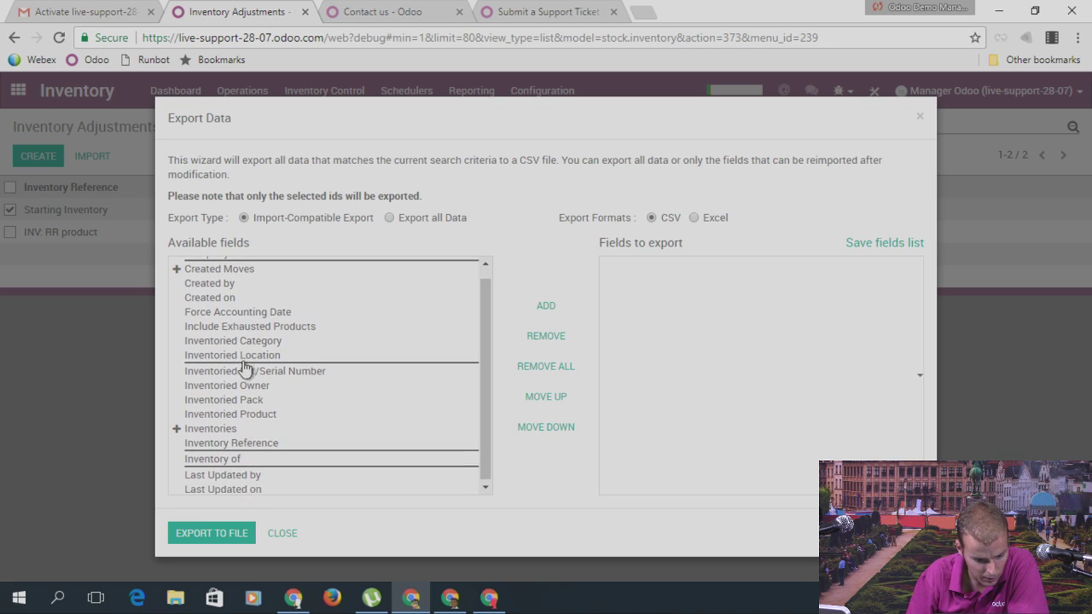
Step: Add Inventory Reference, Inventory of, Inventories/Location and Inventories/Product to the export fields
{"action": "double_click", "coordinate": [247, 443]}
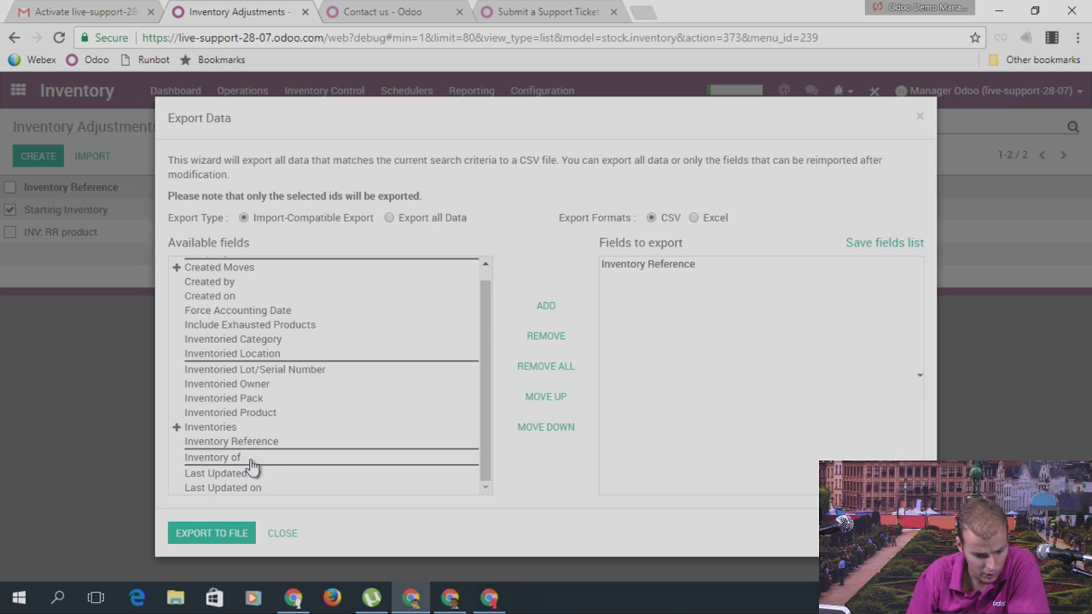
{"action": "double_click", "coordinate": [252, 459]}
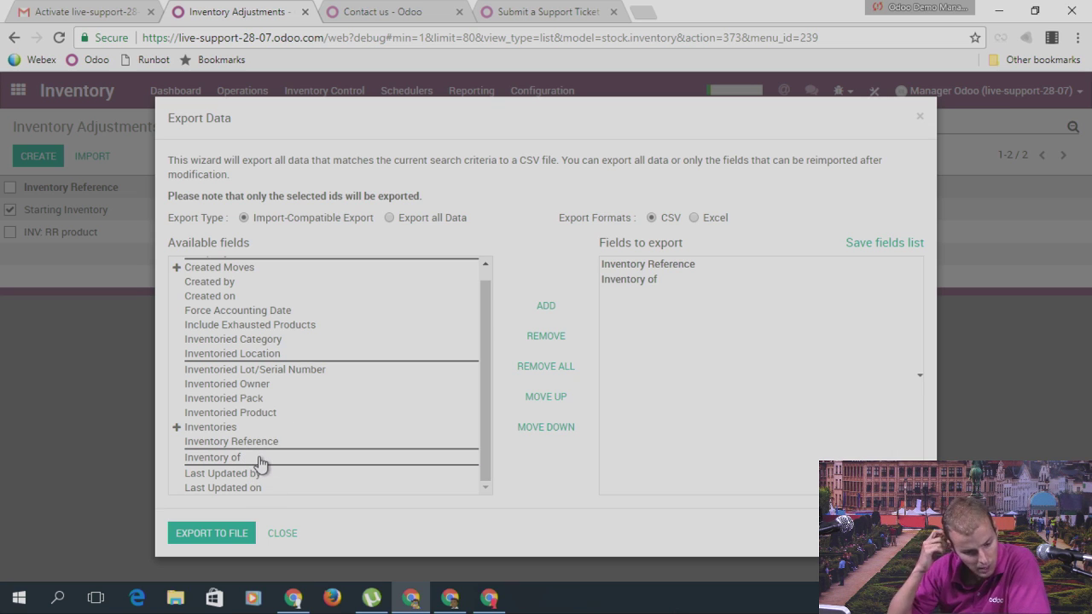
{"action": "scroll", "coordinate": [288, 445], "scroll_direction": "up", "scroll_amount": 1}
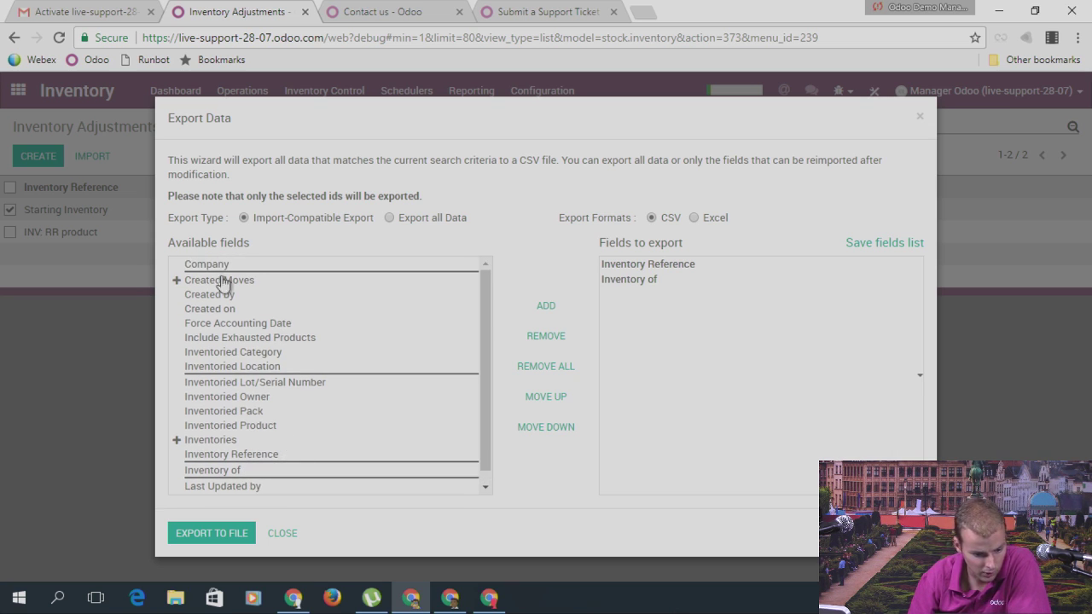
{"action": "left_click", "coordinate": [176, 443]}
{"action": "scroll", "coordinate": [292, 398], "scroll_direction": "down", "scroll_amount": 4}
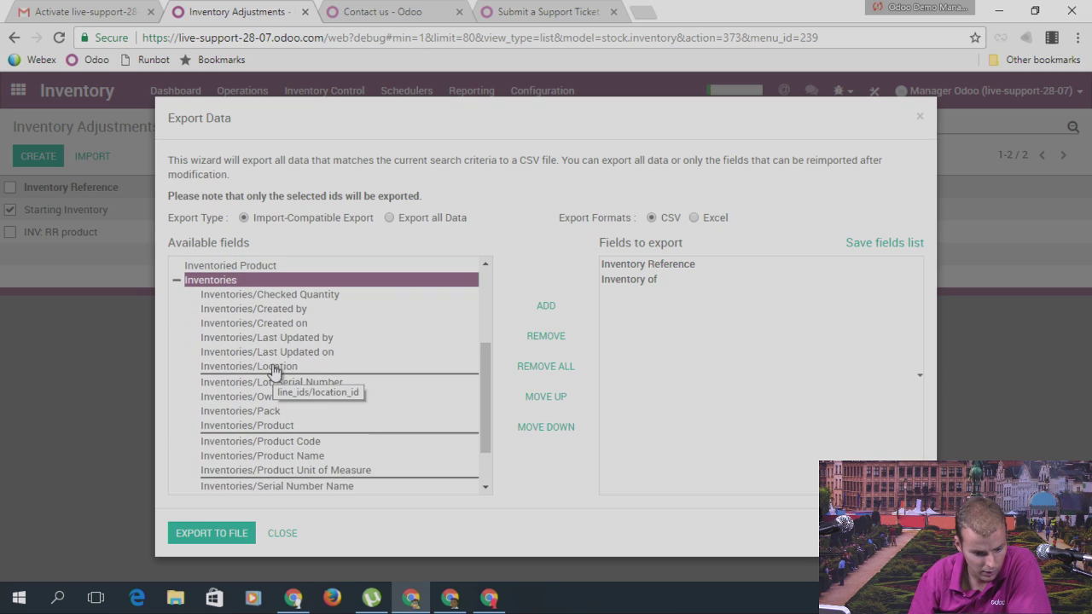
{"action": "double_click", "coordinate": [277, 367]}
{"action": "scroll", "coordinate": [344, 357], "scroll_direction": "down", "scroll_amount": 1}
{"action": "double_click", "coordinate": [287, 368]}
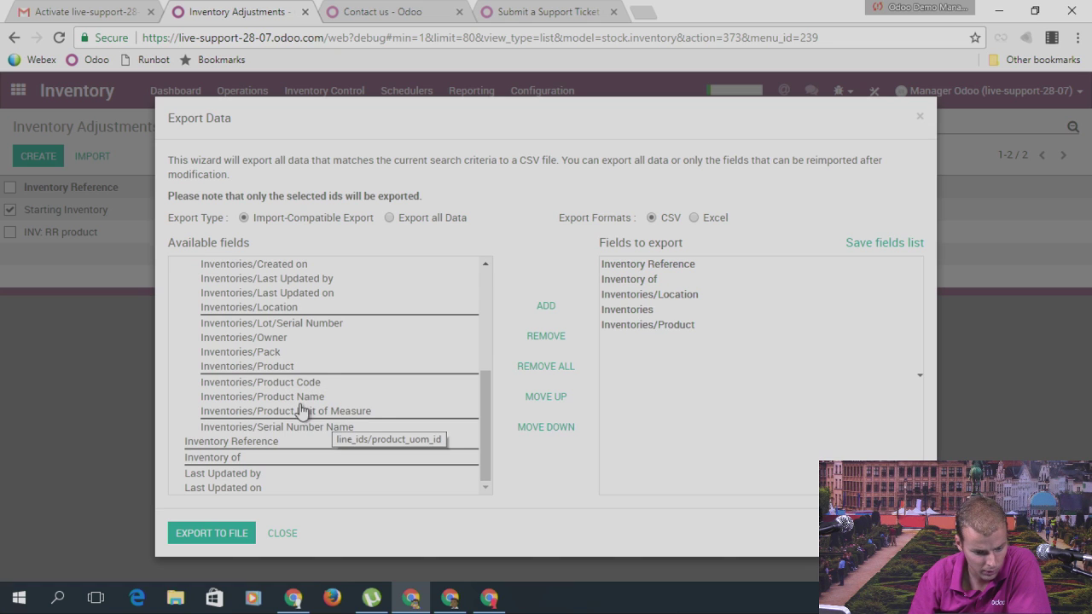
Step: Add Inventories/Checked Quantity and Inventoried Location to the export fields
{"action": "scroll", "coordinate": [310, 384], "scroll_direction": "up", "scroll_amount": 2}
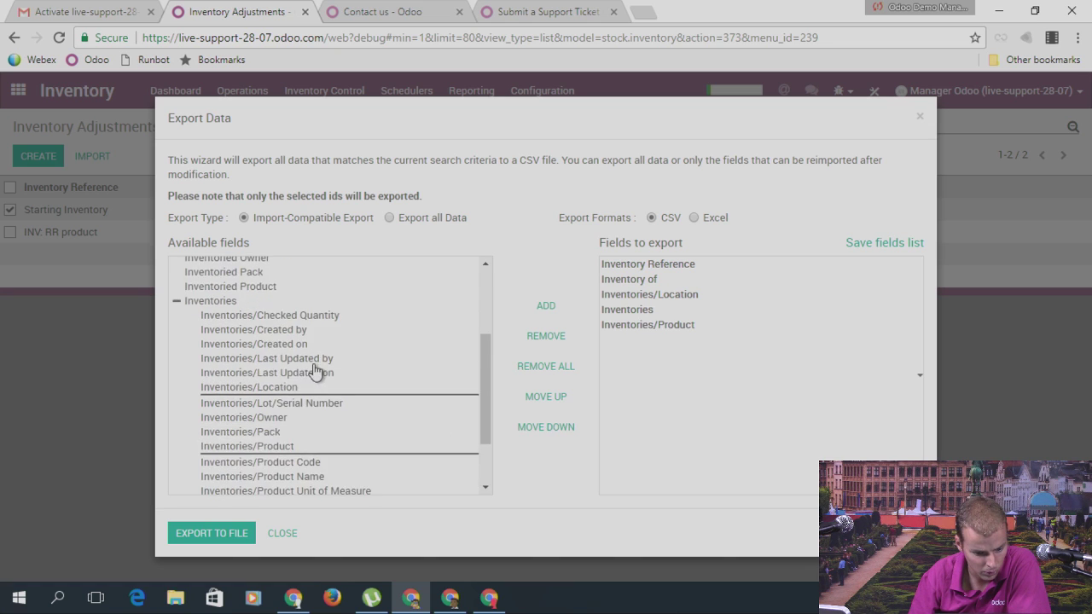
{"action": "scroll", "coordinate": [312, 372], "scroll_direction": "down", "scroll_amount": 2}
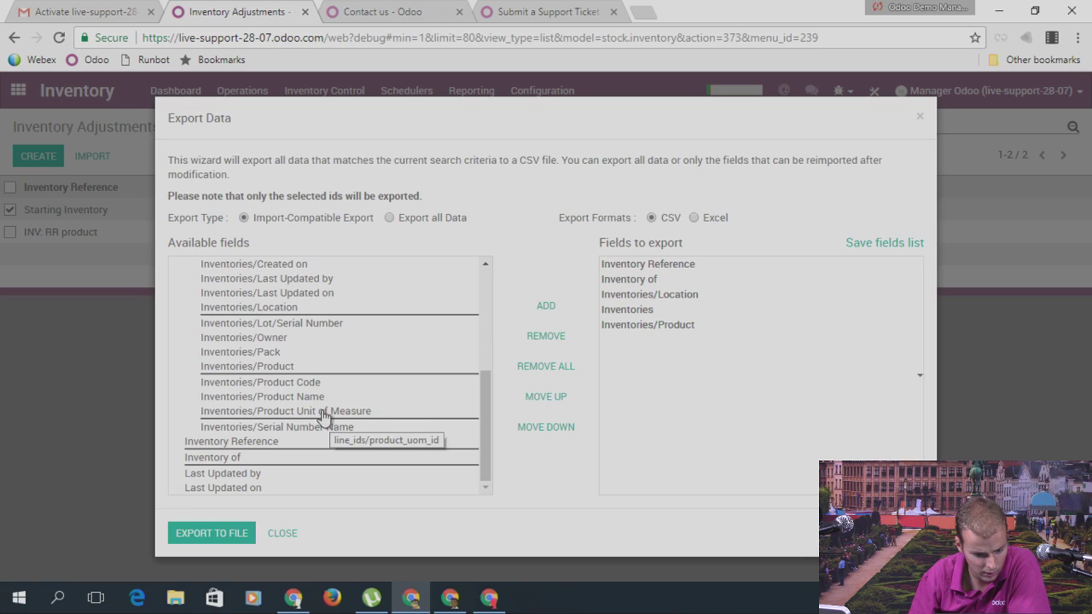
{"action": "scroll", "coordinate": [290, 388], "scroll_direction": "up", "scroll_amount": 2}
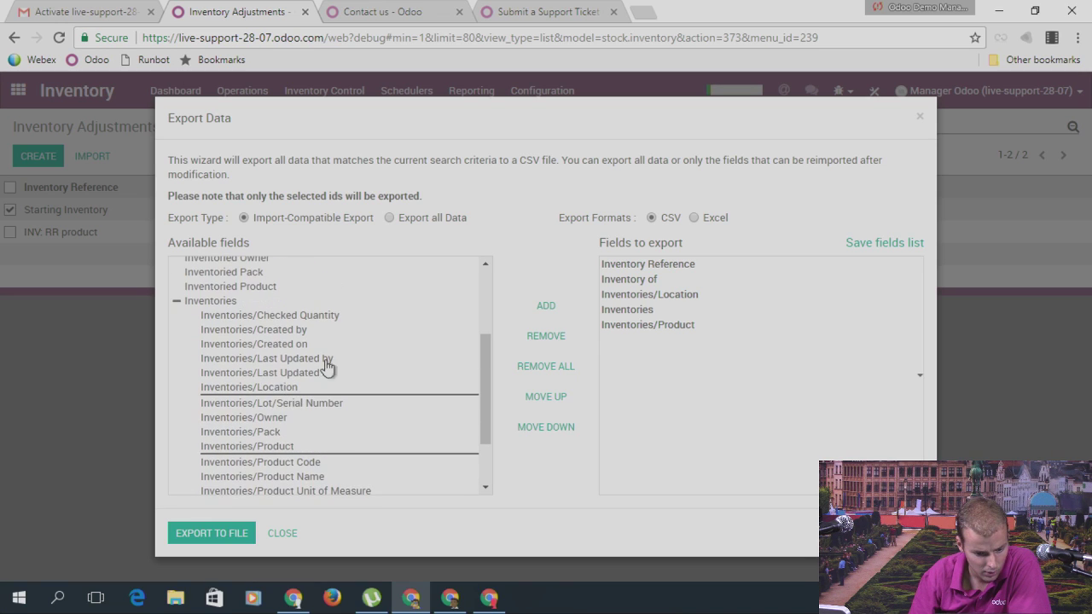
{"action": "left_click", "coordinate": [316, 317]}
{"action": "double_click", "coordinate": [316, 318]}
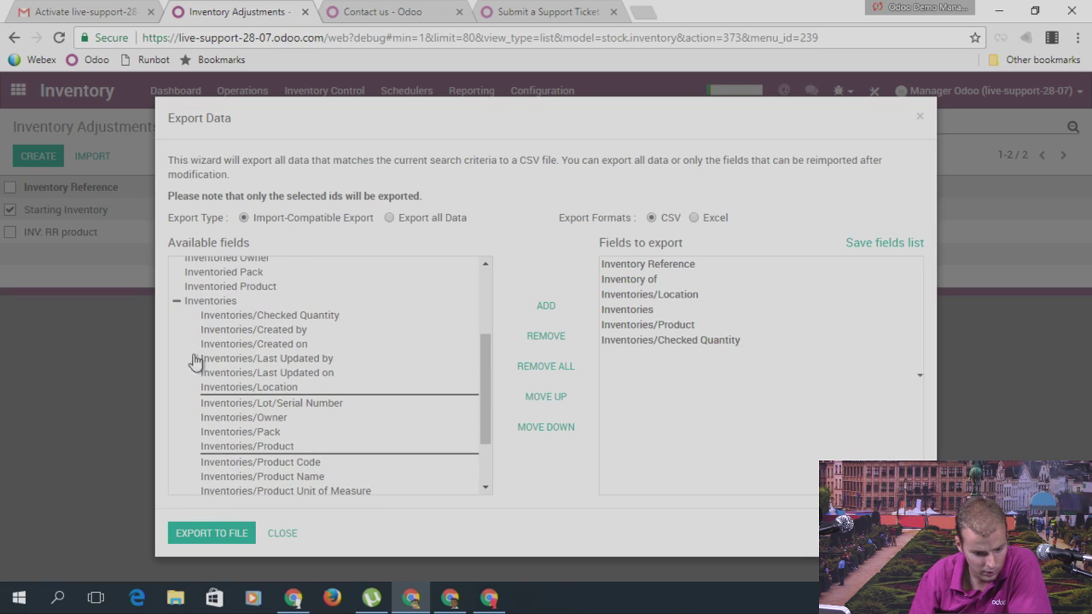
{"action": "left_click", "coordinate": [179, 304]}
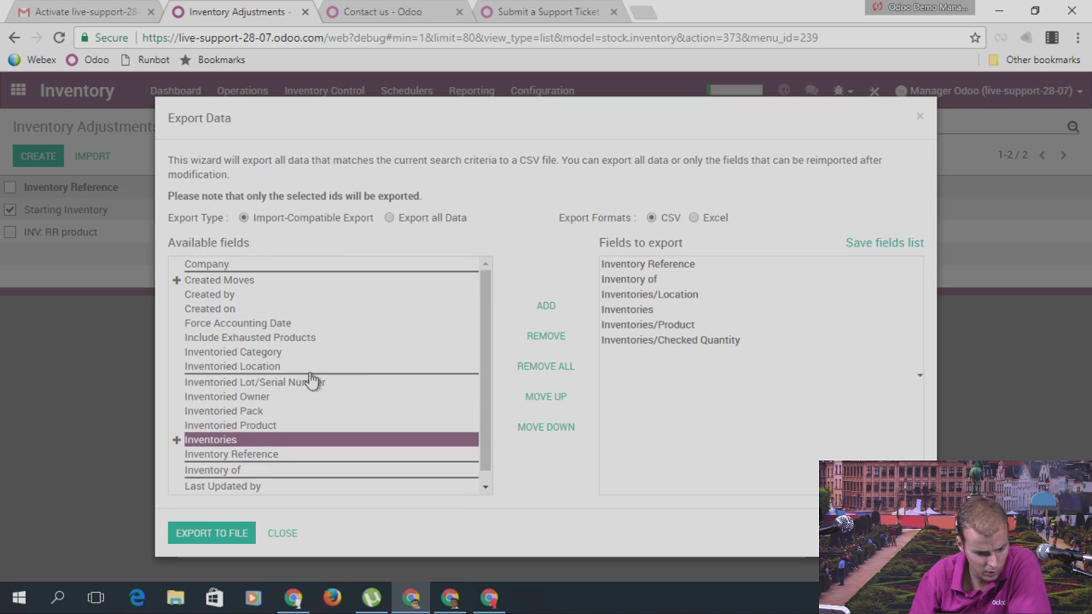
{"action": "double_click", "coordinate": [260, 366]}
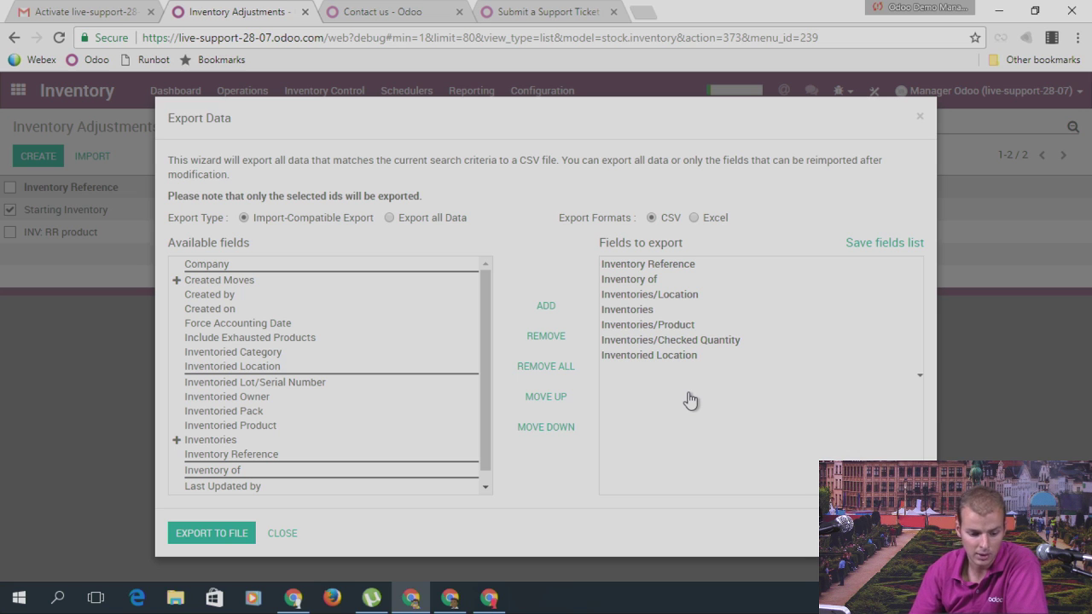
Step: Export to stock.inventory.csv in Downloads and open it in Excel
{"action": "left_click", "coordinate": [225, 544]}
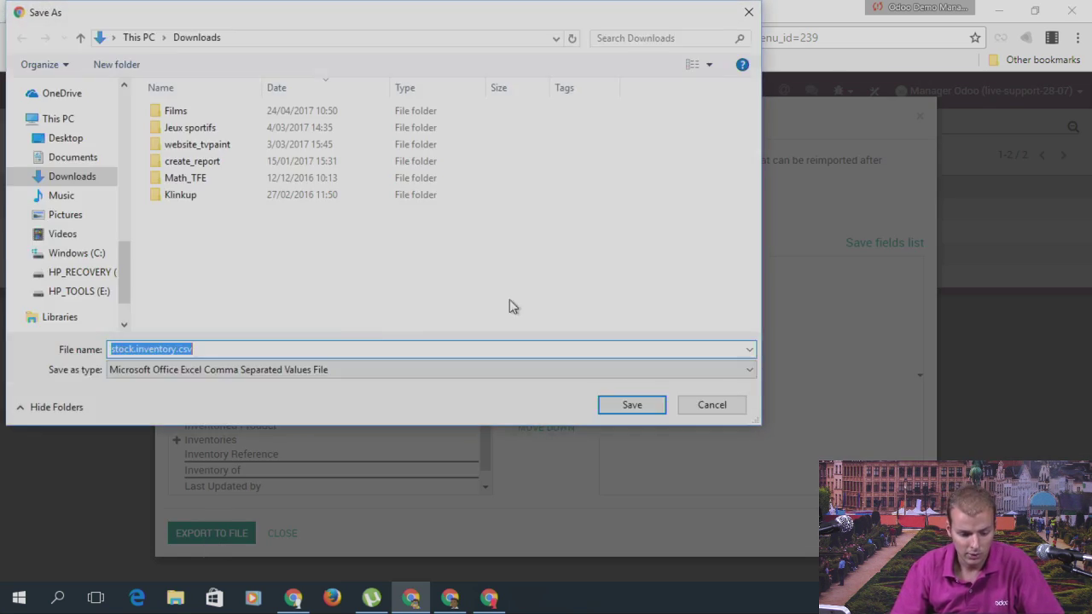
{"action": "left_click", "coordinate": [641, 406]}
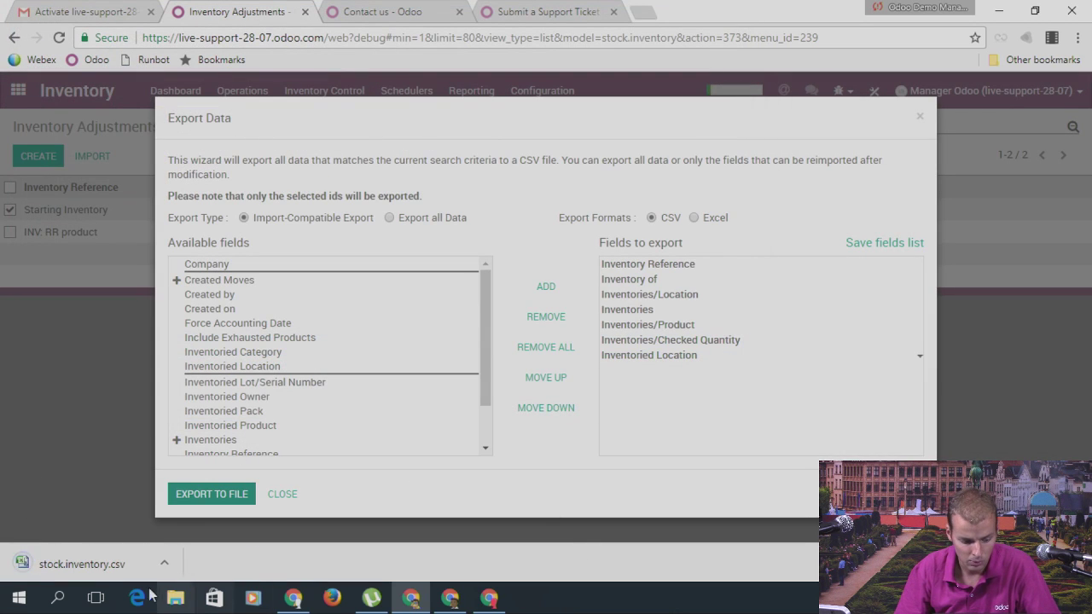
{"action": "left_click", "coordinate": [68, 564]}
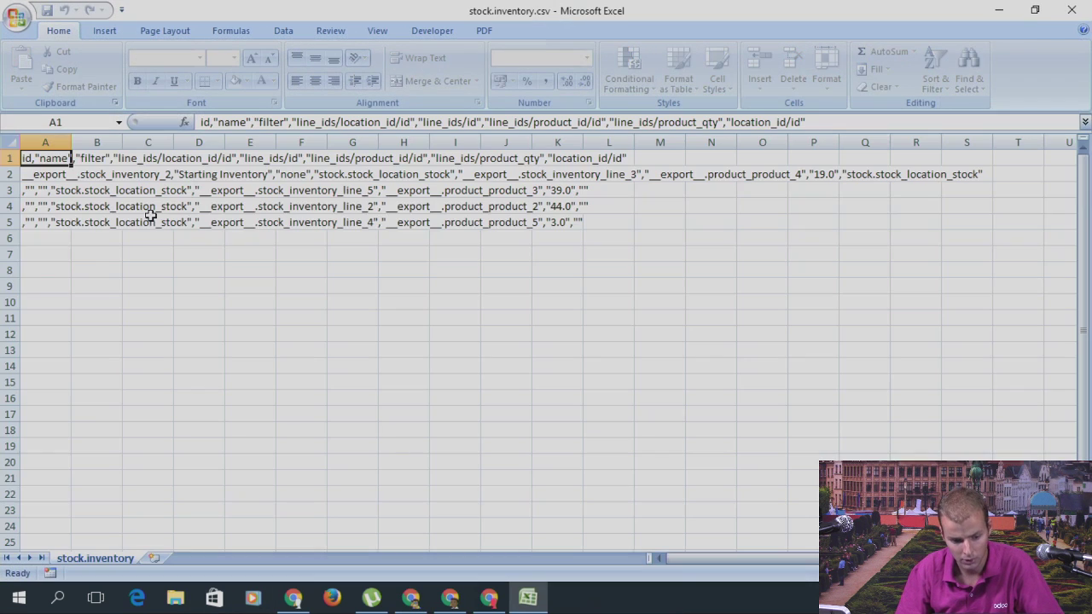
Step: Split column A at commas with Text to Columns, then widen columns A and B
{"action": "left_click", "coordinate": [45, 142]}
{"action": "left_click", "coordinate": [284, 31]}
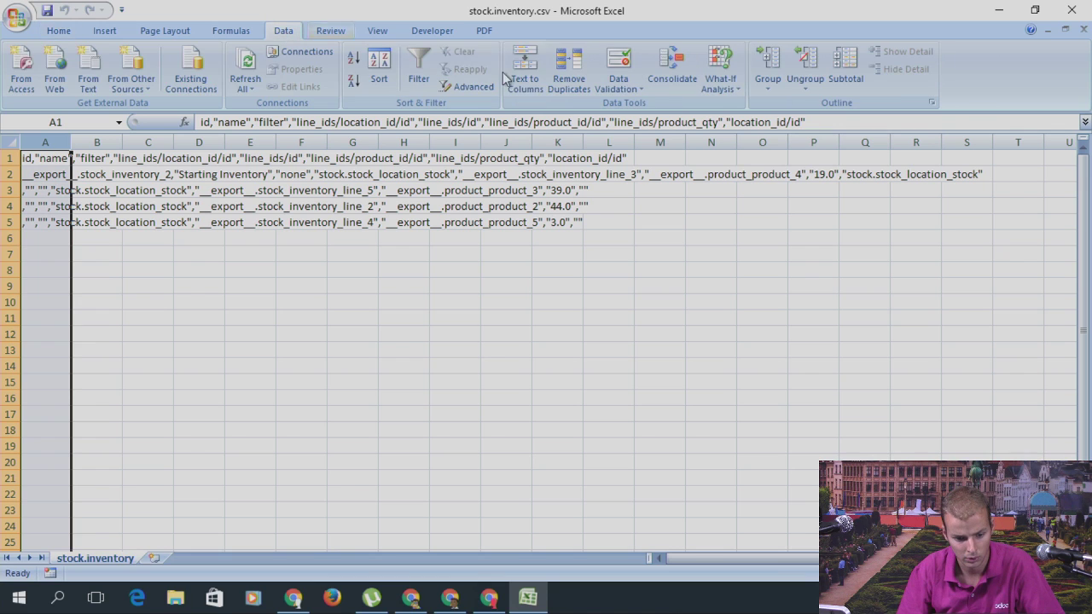
{"action": "left_click", "coordinate": [525, 70]}
{"action": "left_click", "coordinate": [333, 452]}
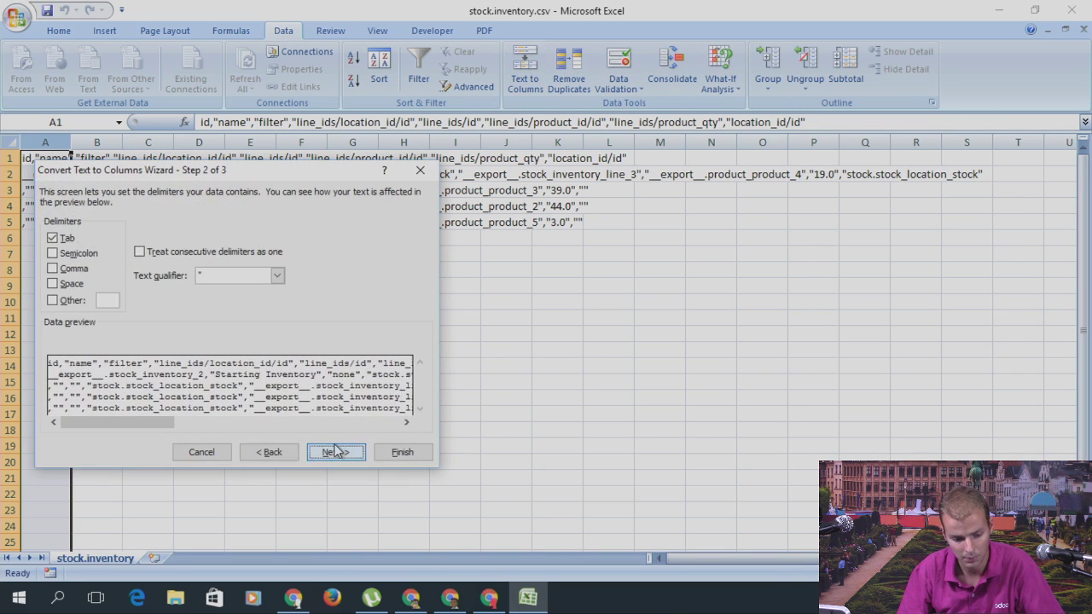
{"action": "left_click", "coordinate": [75, 269]}
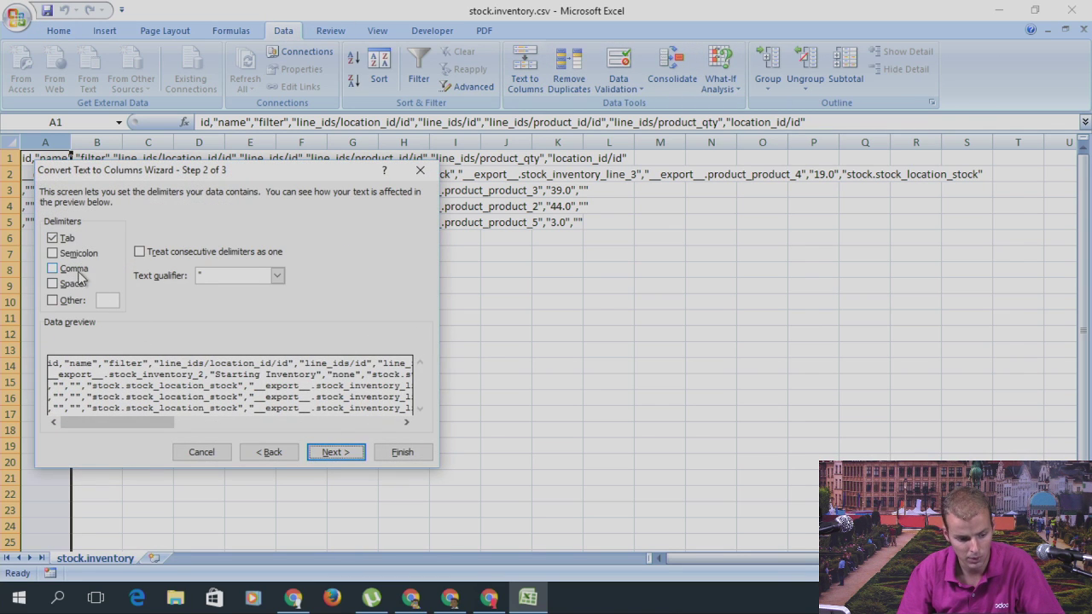
{"action": "left_click", "coordinate": [337, 452]}
{"action": "left_click", "coordinate": [402, 451]}
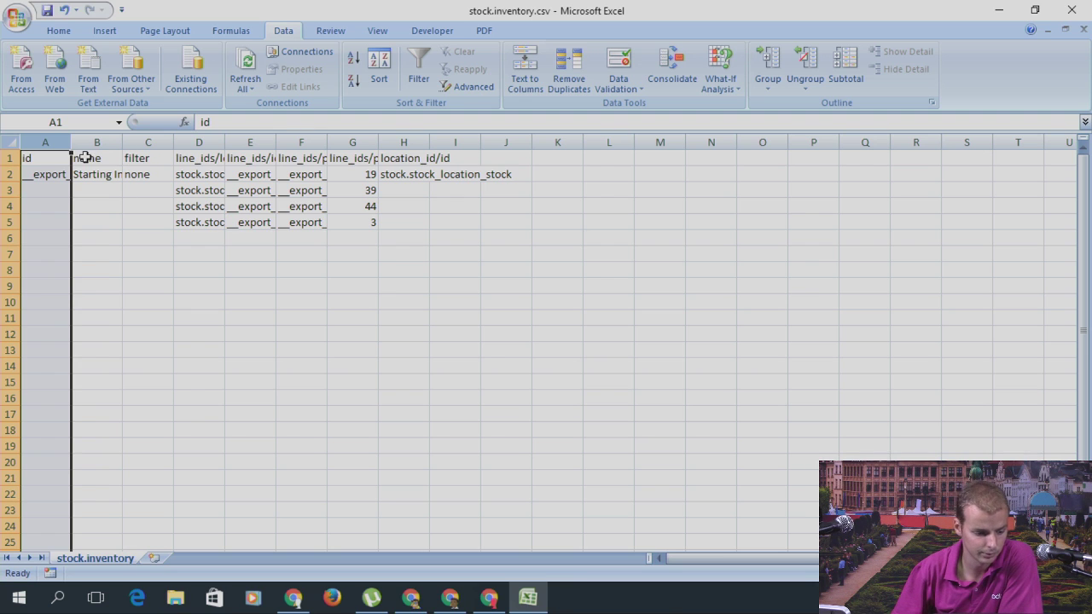
{"action": "left_click_drag", "start_coordinate": [71, 141], "coordinate": [174, 141]}
{"action": "left_click_drag", "start_coordinate": [302, 146], "coordinate": [983, 143]}
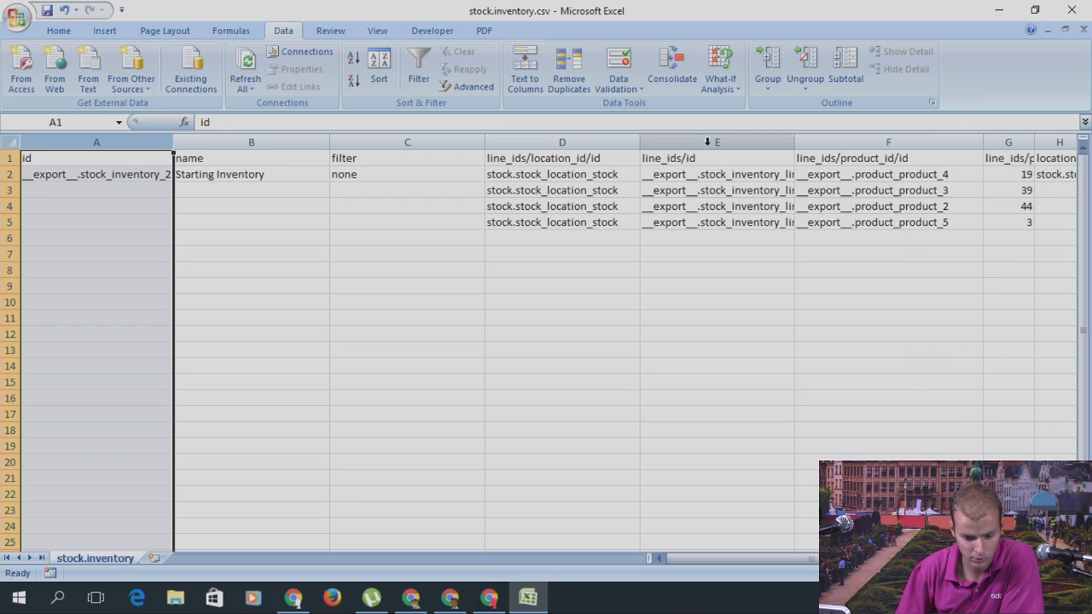
Step: Delete the line_ids/id column E
{"action": "left_click", "coordinate": [715, 142]}
{"action": "right_click", "coordinate": [711, 143]}
{"action": "left_click", "coordinate": [770, 246]}
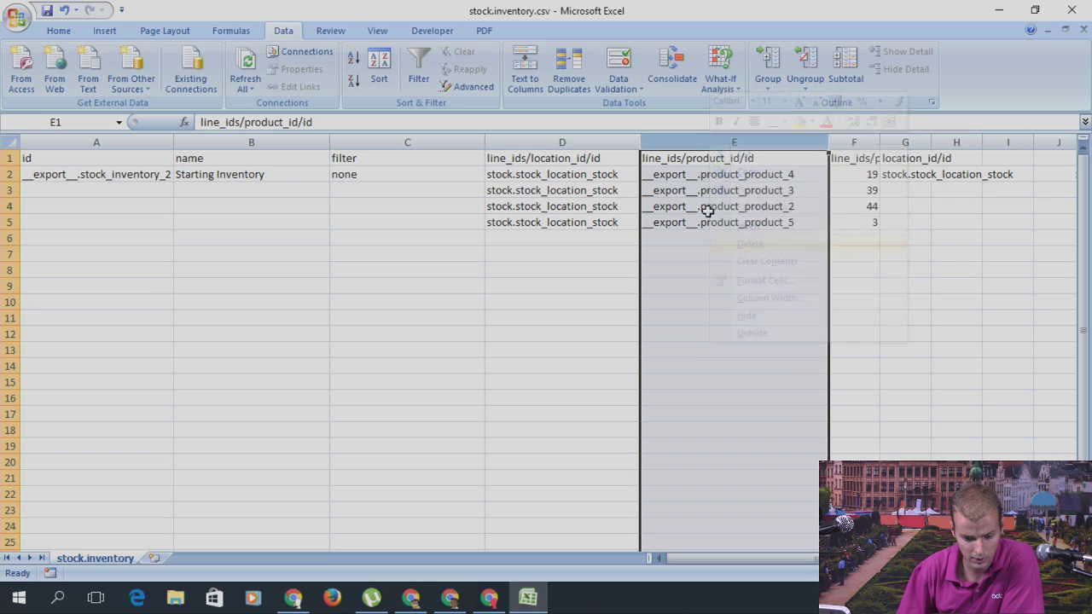
{"action": "left_click", "coordinate": [570, 175]}
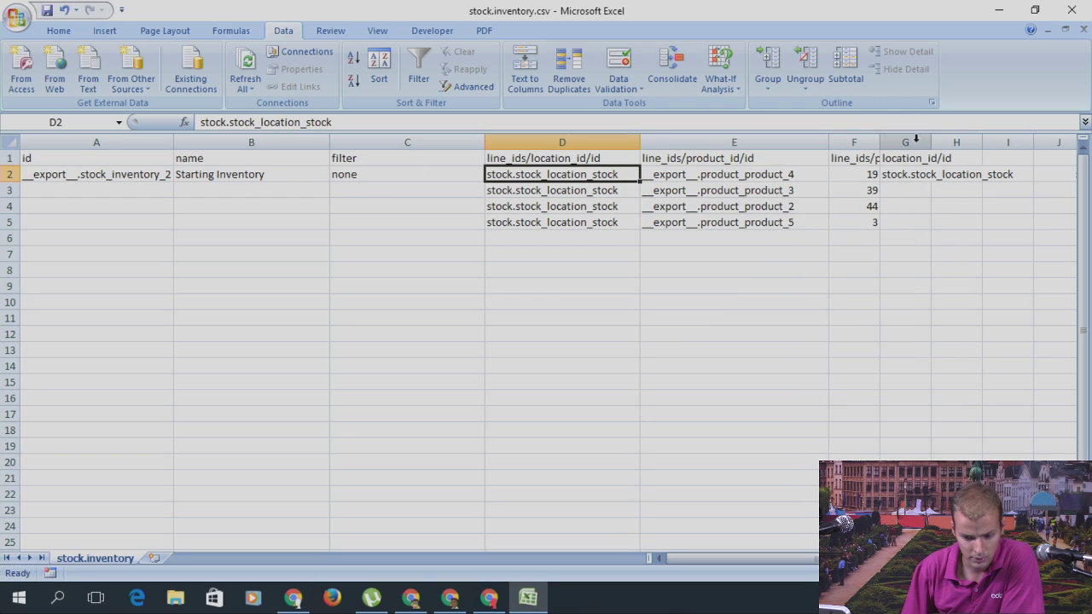
Step: Enter checked quantities 20, 40, 43 and 4 in cells F2 through F5
{"action": "left_click", "coordinate": [849, 174]}
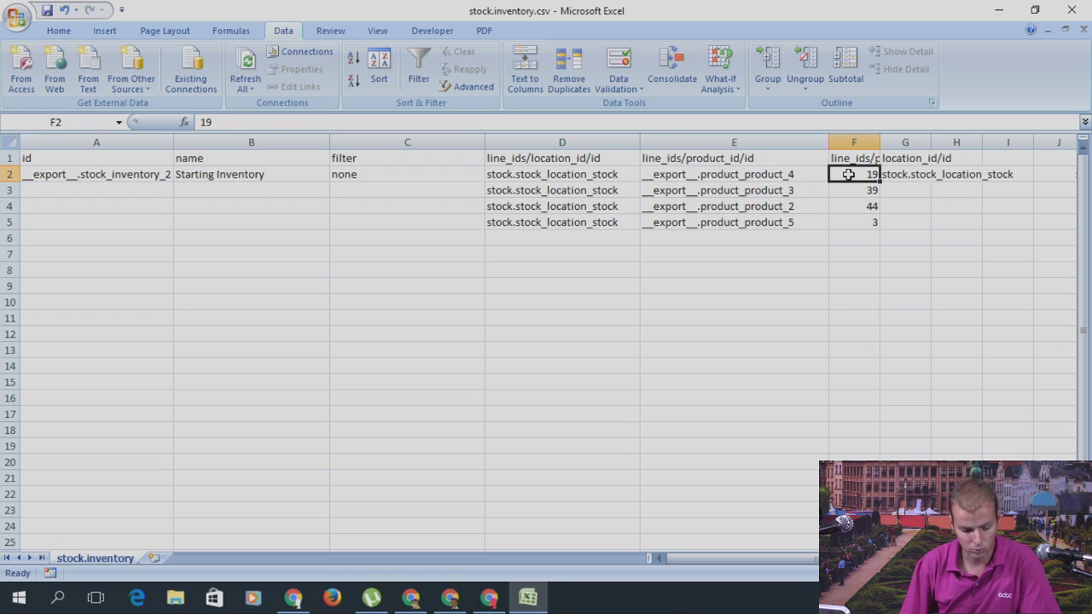
{"action": "type", "text": "20"}
{"action": "key", "text": "Return"}
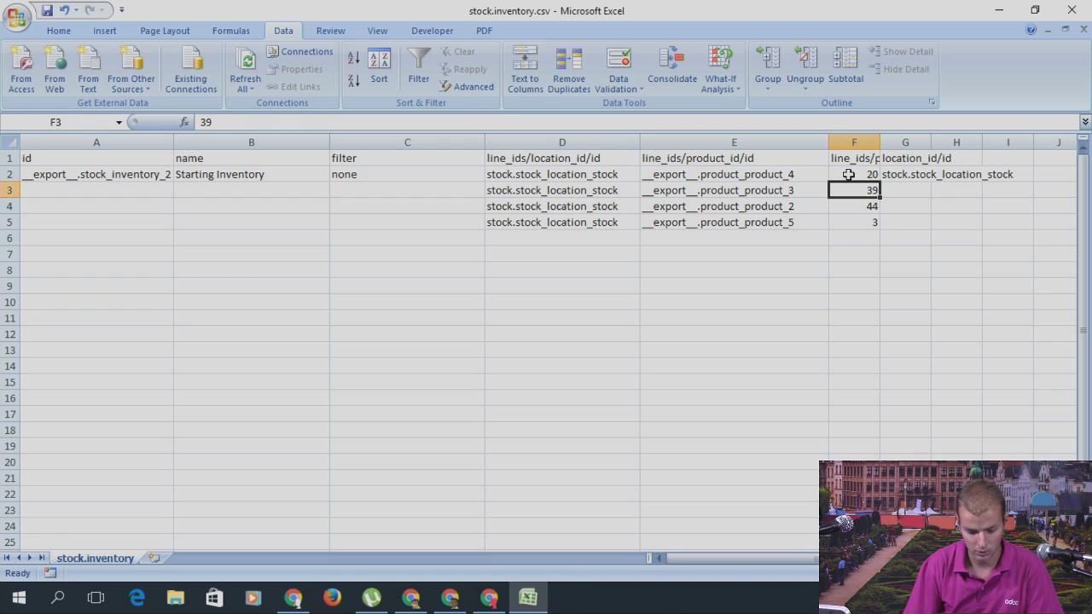
{"action": "type", "text": "40"}
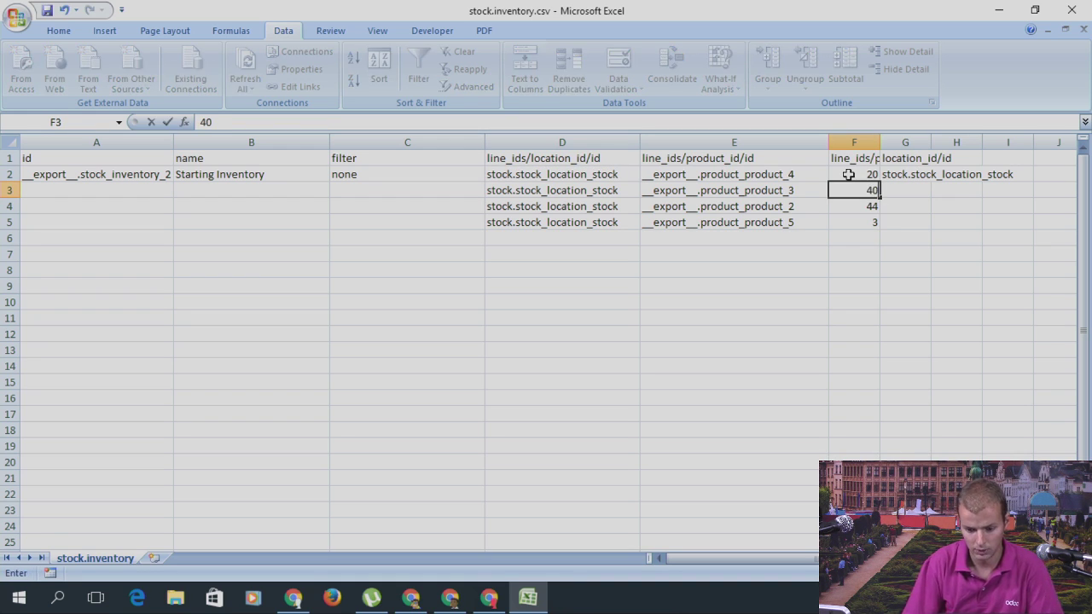
{"action": "key", "text": "Return"}
{"action": "type", "text": "43"}
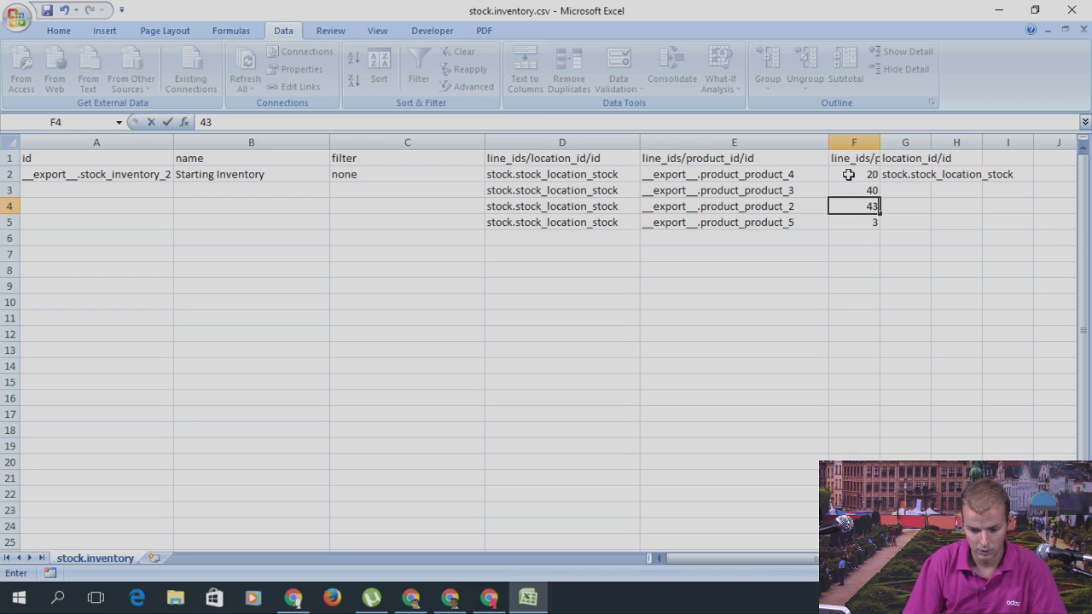
{"action": "key", "text": "Return"}
{"action": "type", "text": "4"}
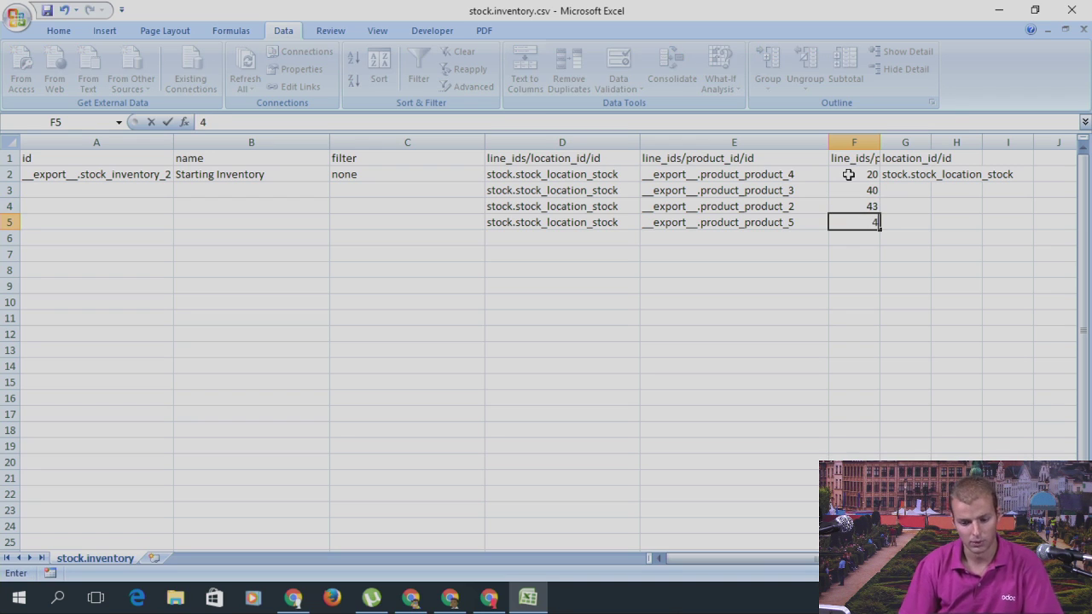
{"action": "left_click", "coordinate": [125, 269]}
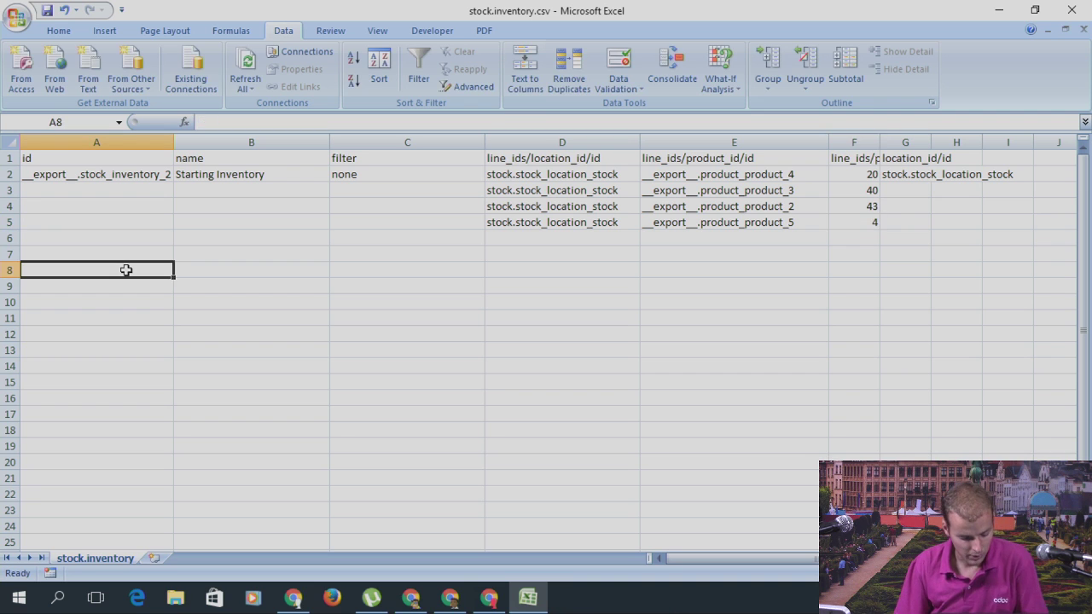
Step: Delete the id column and save the file, keeping CSV format
{"action": "key", "text": "ctrl+s"}
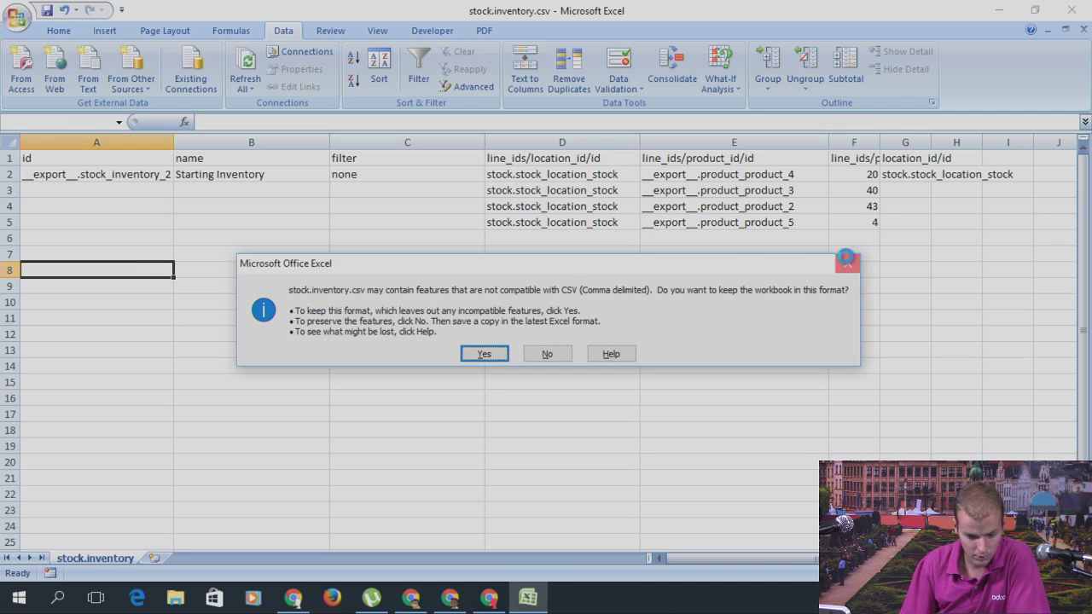
{"action": "left_click", "coordinate": [847, 263]}
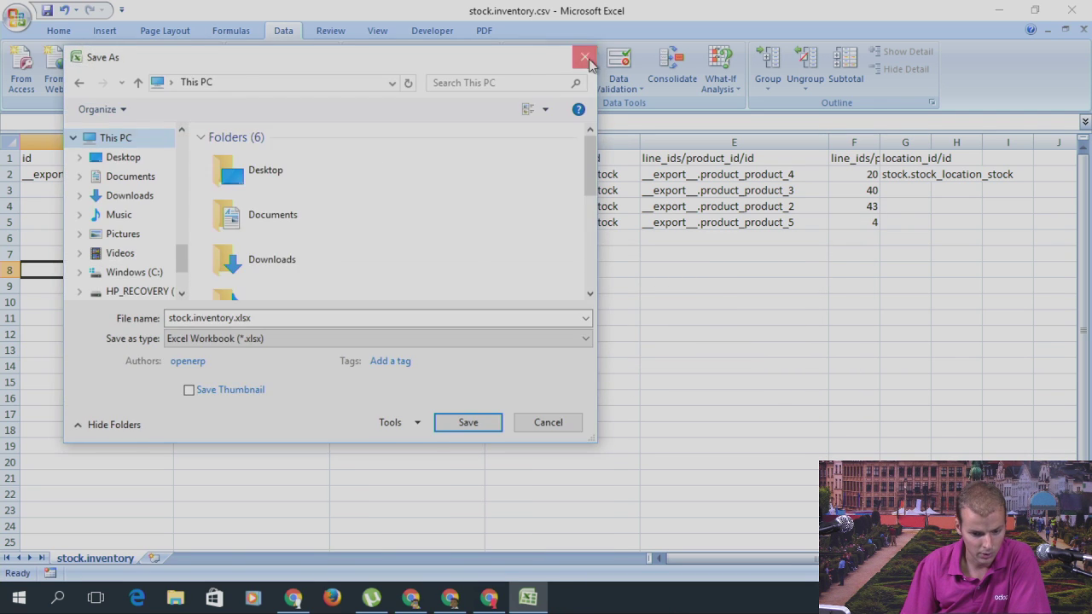
{"action": "left_click", "coordinate": [585, 57]}
{"action": "left_click", "coordinate": [67, 143]}
{"action": "right_click", "coordinate": [68, 143]}
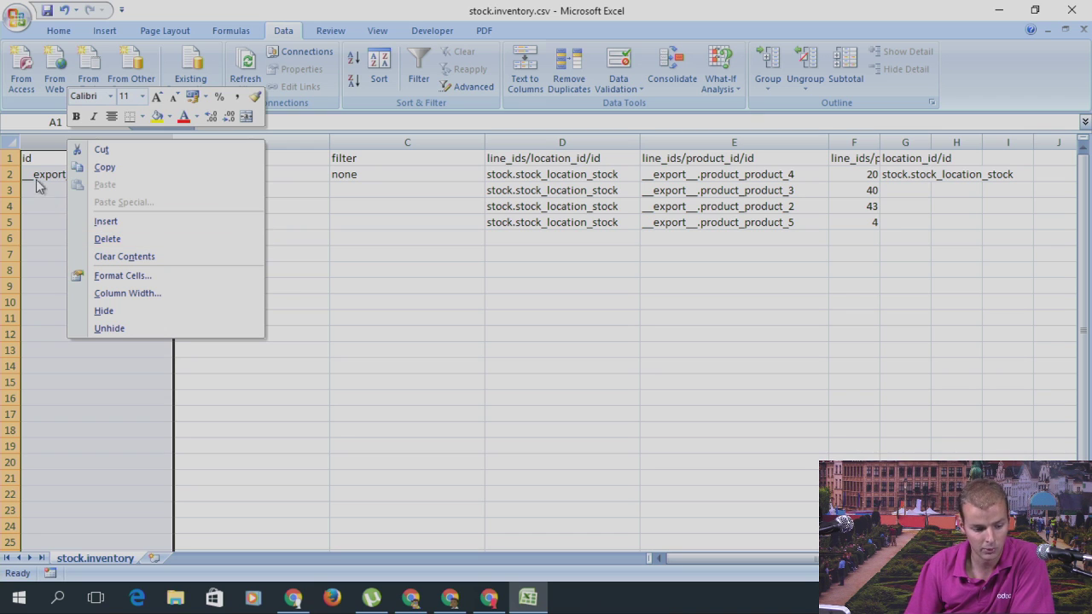
{"action": "left_click", "coordinate": [101, 238]}
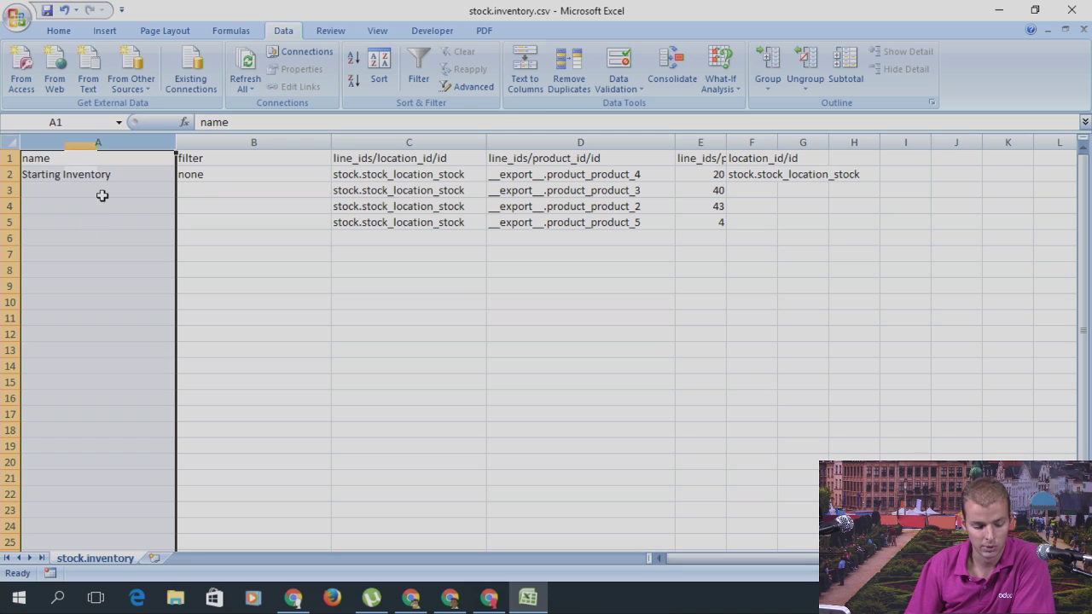
{"action": "left_click", "coordinate": [100, 198]}
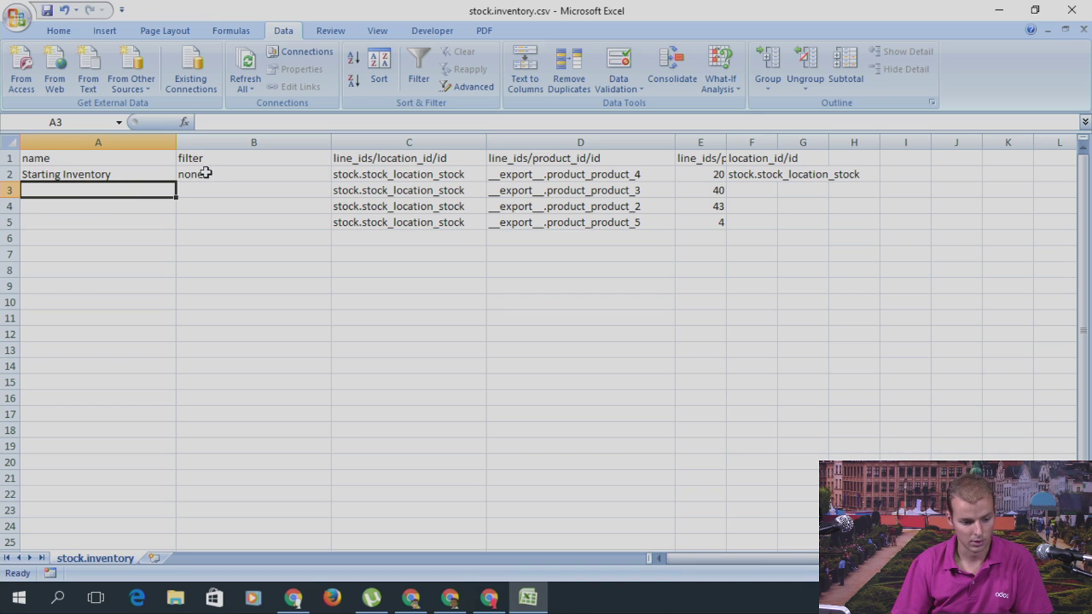
{"action": "key", "text": "ctrl+s"}
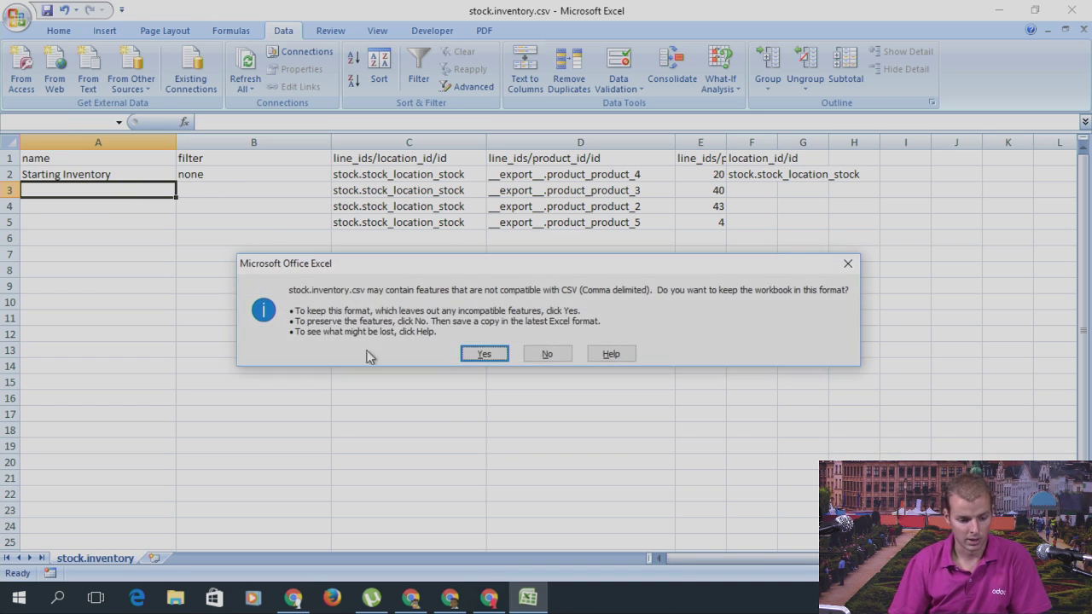
{"action": "left_click", "coordinate": [493, 358]}
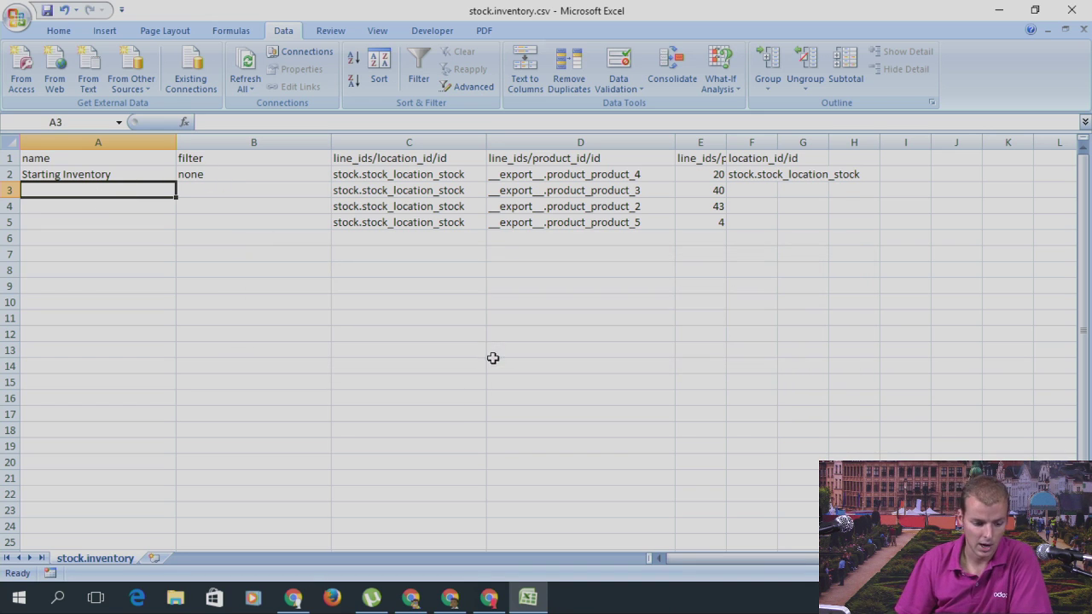
Step: Rename the inventory in A2 to Starting Inventory 2, save as CSV, and return to Odoo
{"action": "left_click", "coordinate": [58, 170]}
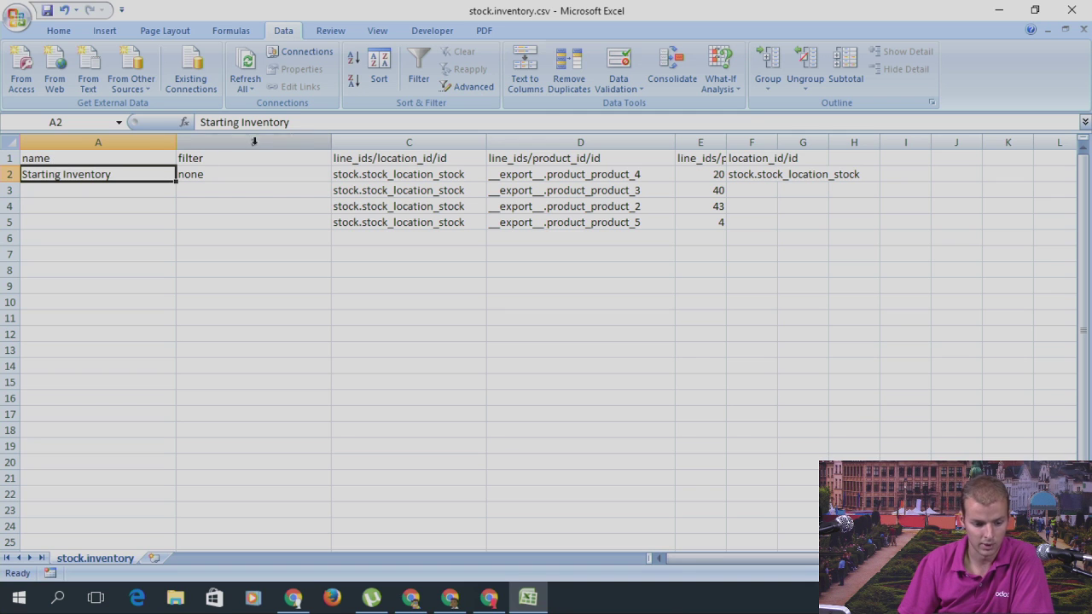
{"action": "left_click", "coordinate": [318, 126]}
{"action": "type", "text": "2"}
{"action": "key", "text": "ctrl+s"}
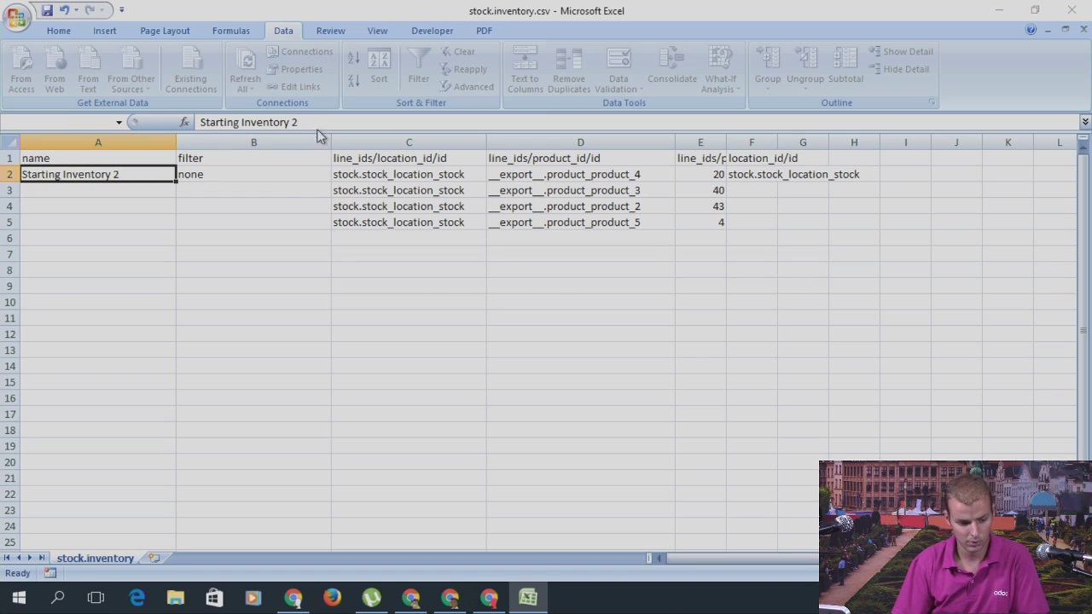
{"action": "left_click", "coordinate": [477, 354]}
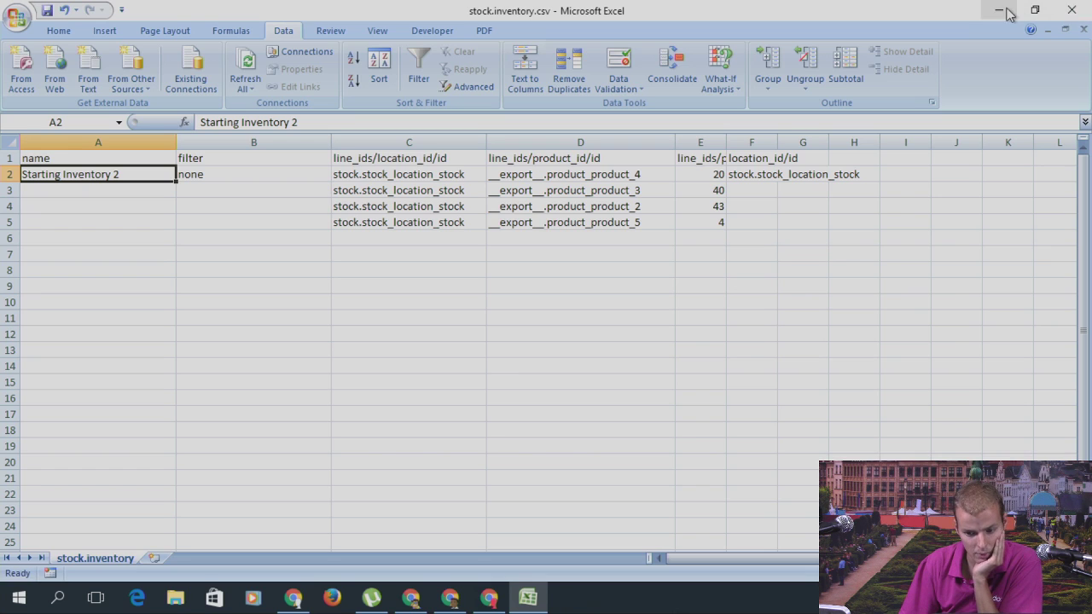
{"action": "left_click", "coordinate": [1000, 11]}
{"action": "left_click", "coordinate": [920, 116]}
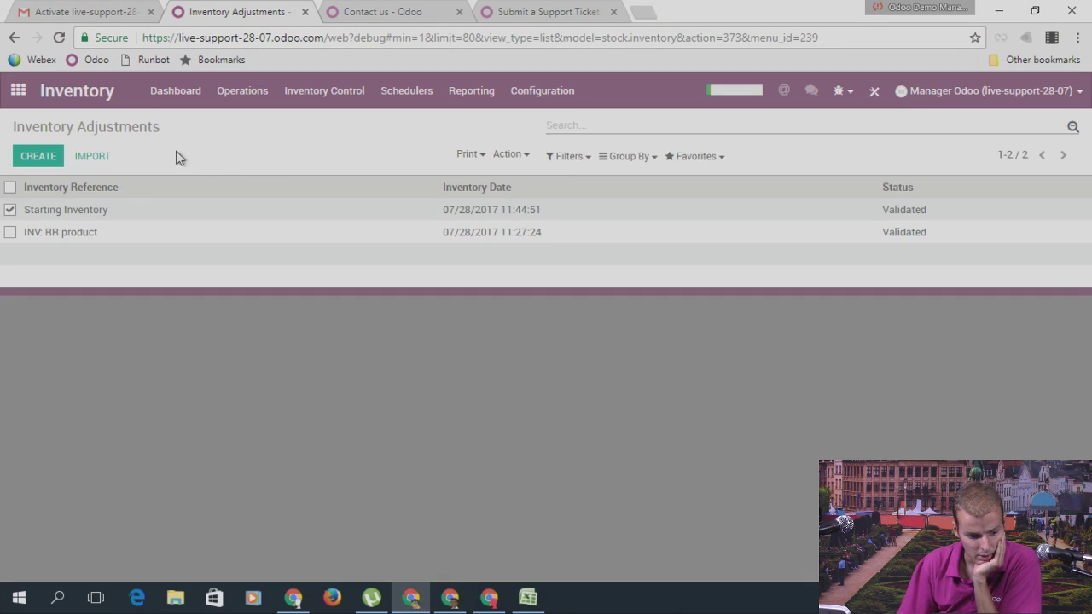
Step: Load stock.inventory.csv into the adjustments import with Semicolon as separator
{"action": "left_click", "coordinate": [102, 162]}
{"action": "left_click", "coordinate": [546, 238]}
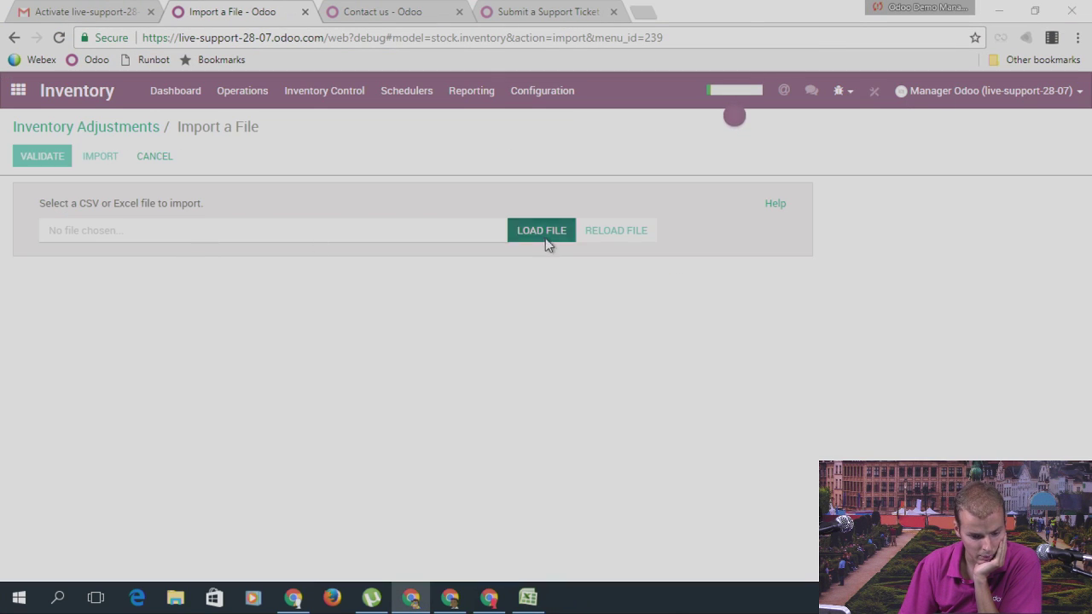
{"action": "double_click", "coordinate": [214, 218]}
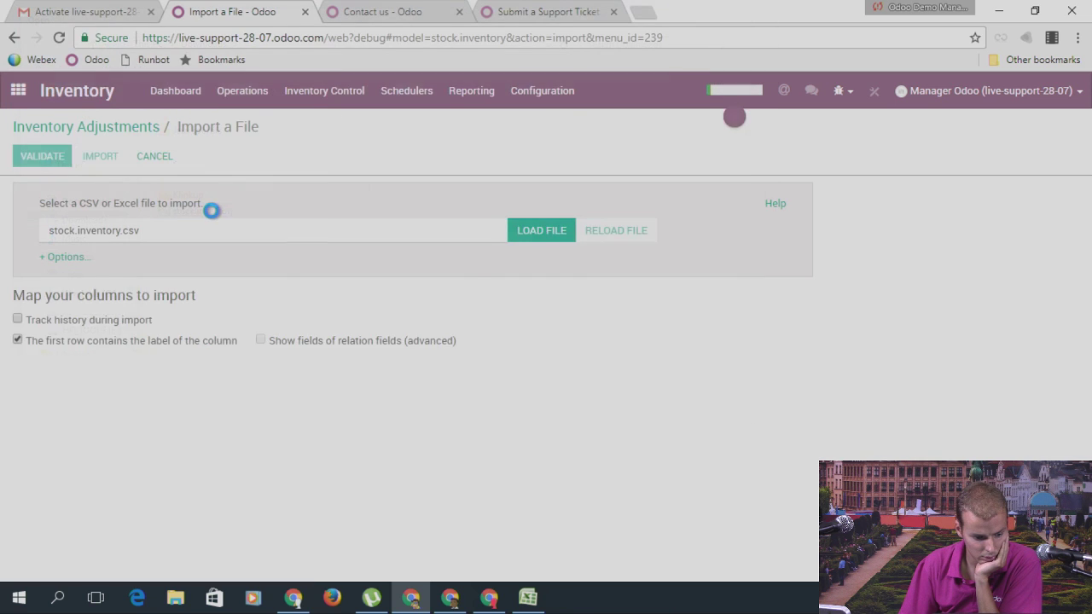
{"action": "left_click", "coordinate": [222, 314]}
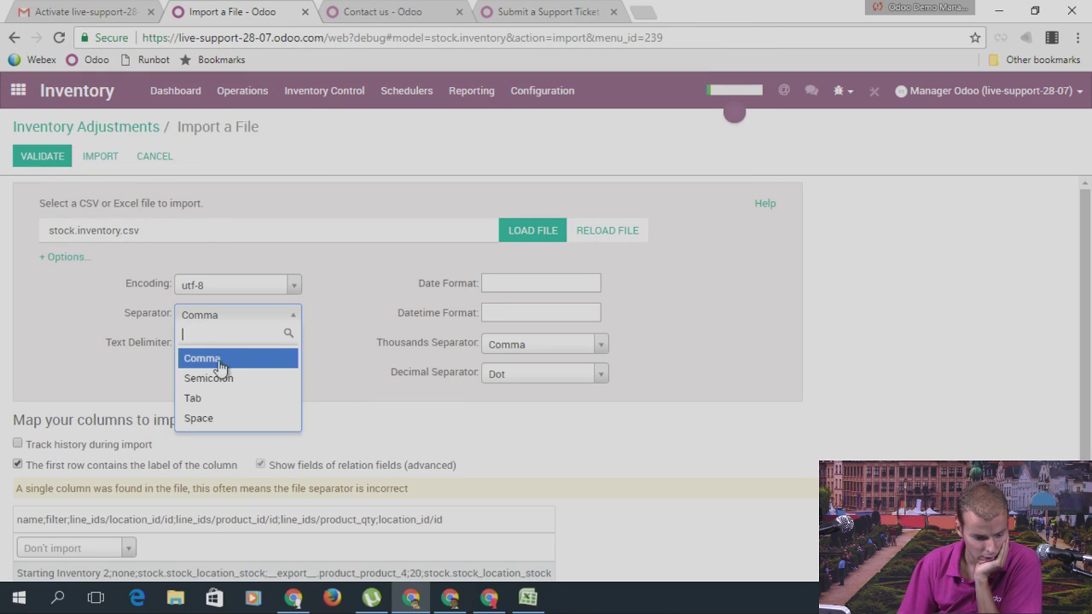
{"action": "left_click", "coordinate": [289, 381]}
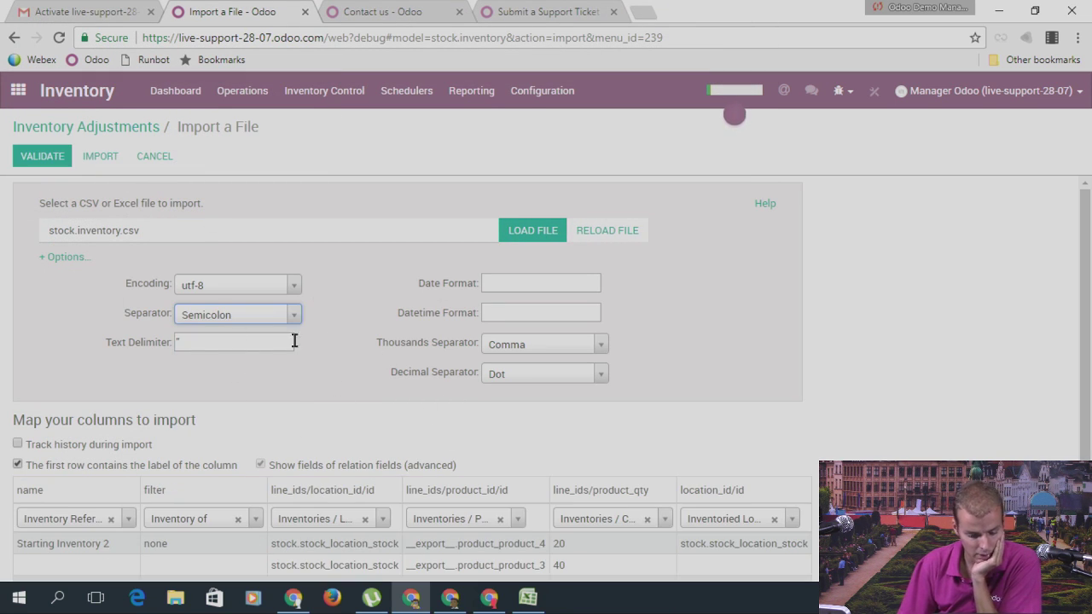
Step: Validate the import and then import the file
{"action": "scroll", "coordinate": [206, 403], "scroll_direction": "down", "scroll_amount": 1}
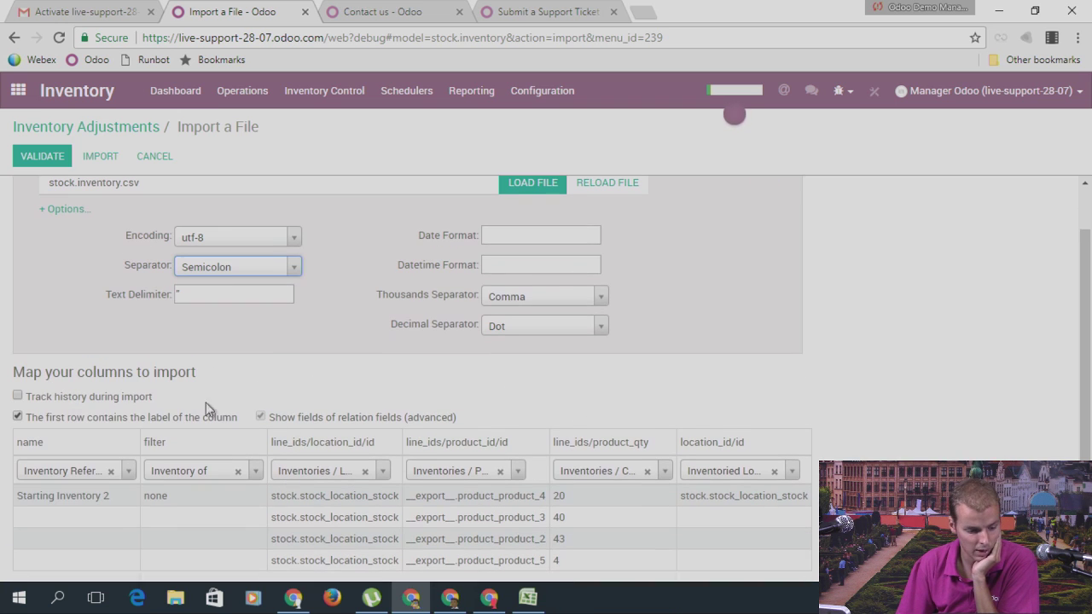
{"action": "left_click", "coordinate": [42, 157]}
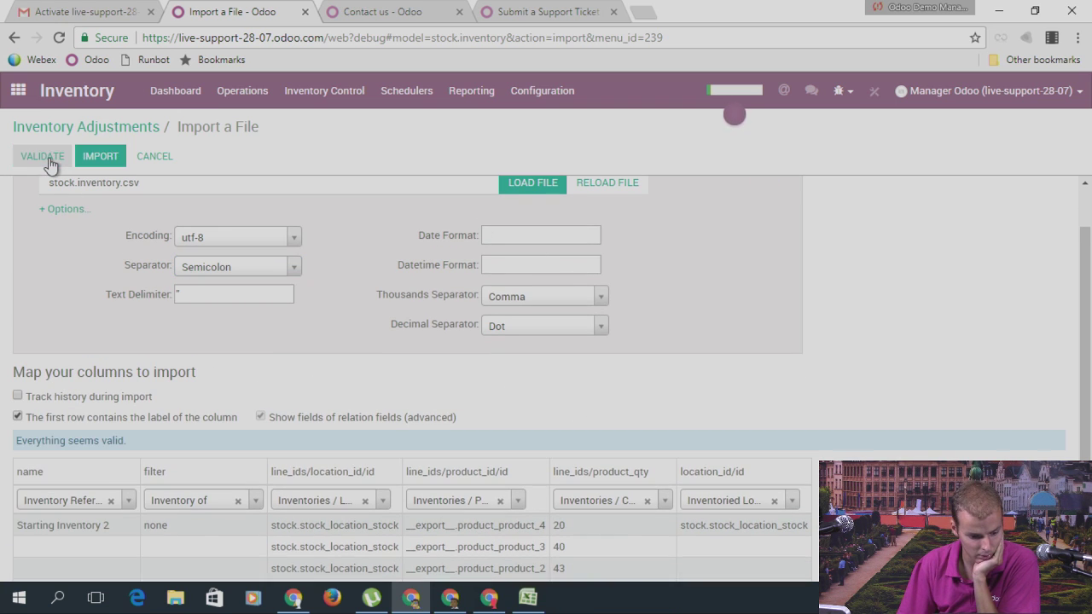
{"action": "scroll", "coordinate": [317, 316], "scroll_direction": "up", "scroll_amount": 1}
{"action": "scroll", "coordinate": [317, 324], "scroll_direction": "down", "scroll_amount": 2}
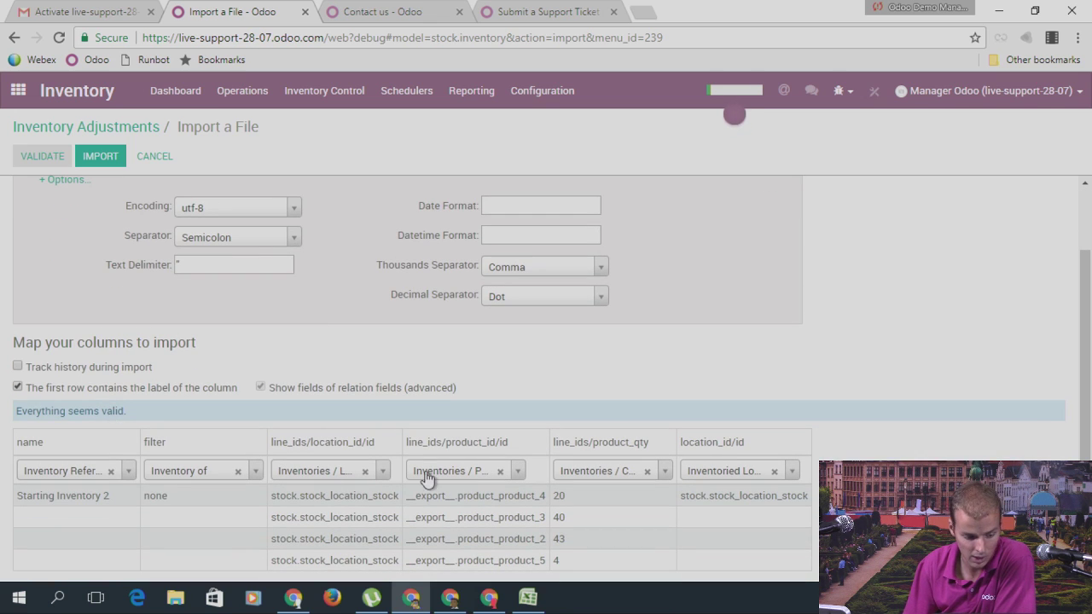
{"action": "scroll", "coordinate": [141, 199], "scroll_direction": "up", "scroll_amount": 2}
{"action": "left_click", "coordinate": [94, 158]}
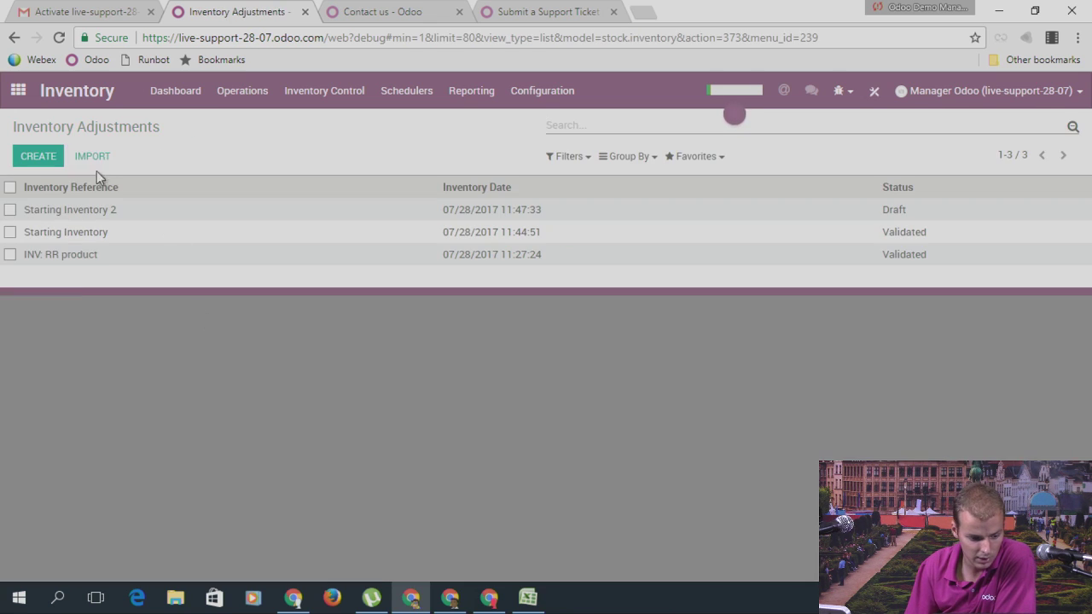
Step: Open Starting Inventory 2, start its count, then switch back to the Excel spreadsheet
{"action": "left_click", "coordinate": [75, 214]}
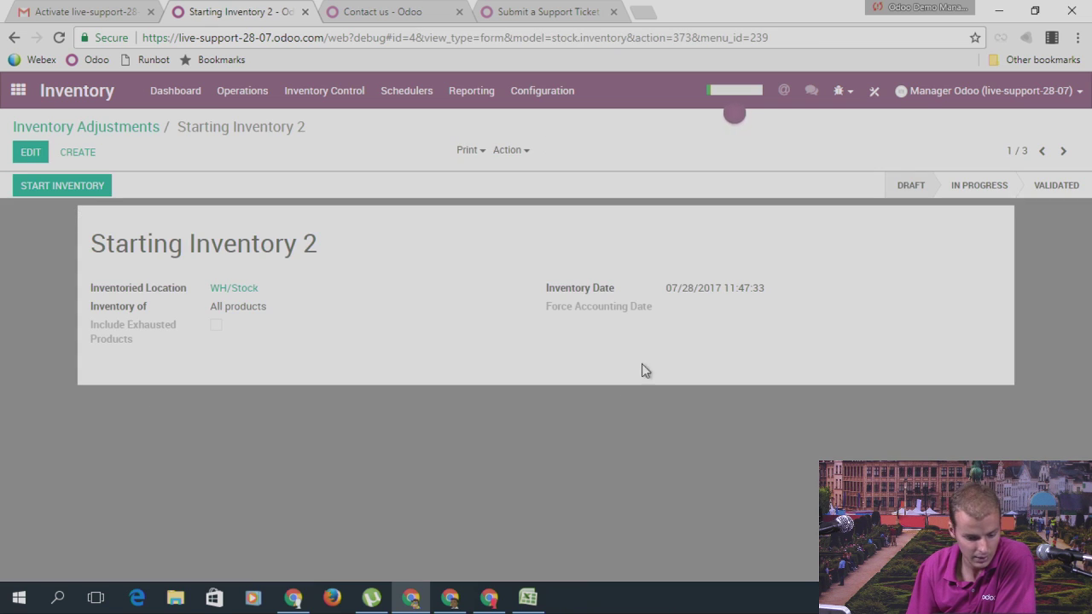
{"action": "left_click", "coordinate": [49, 184]}
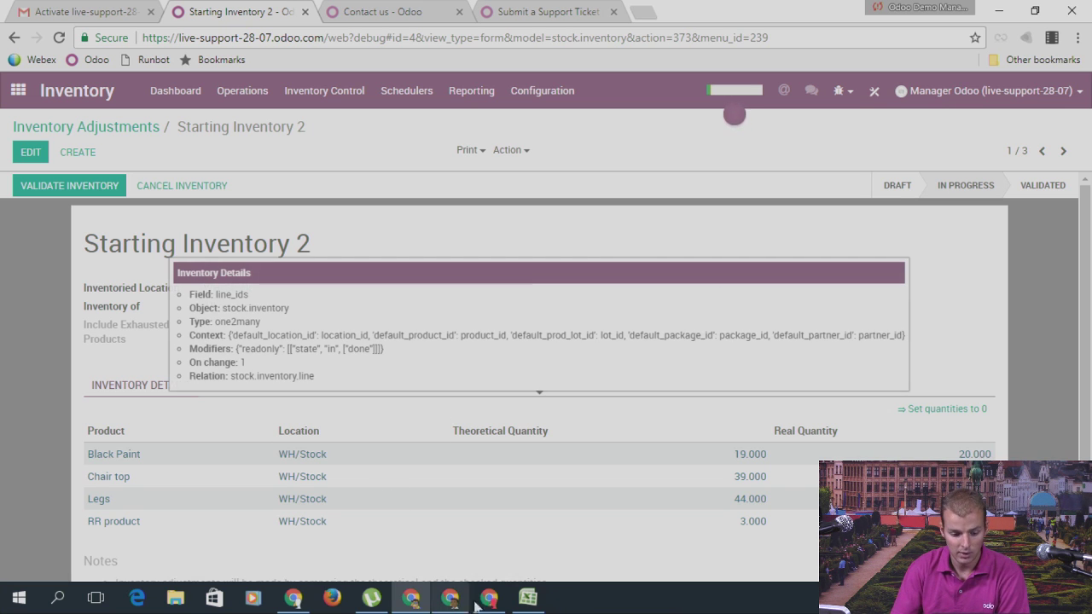
{"action": "left_click", "coordinate": [528, 598]}
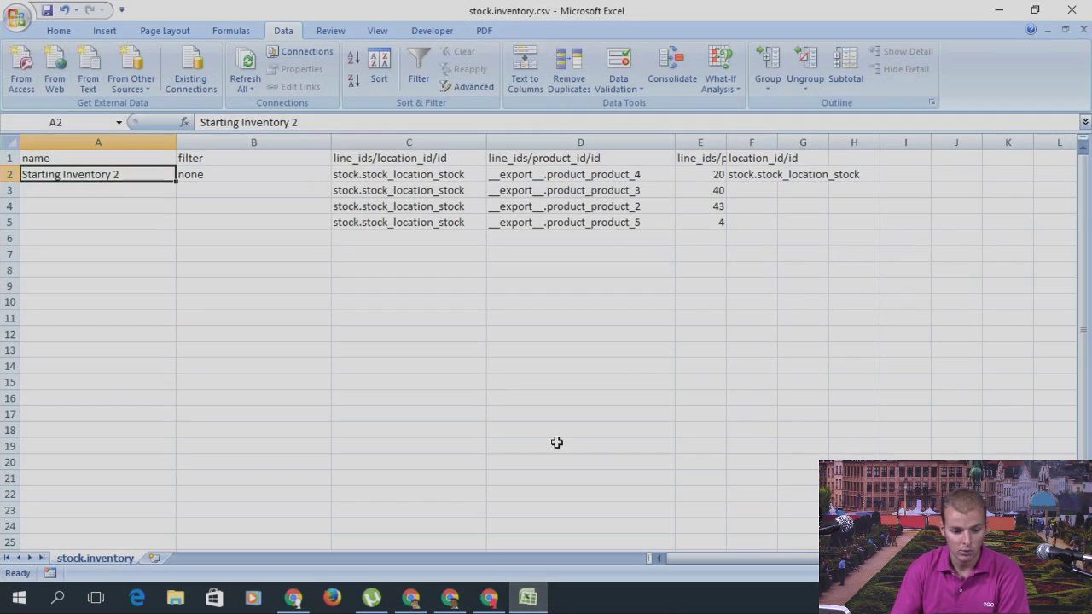
{"action": "left_click_drag", "start_coordinate": [114, 174], "coordinate": [753, 224]}
{"action": "left_click", "coordinate": [615, 175]}
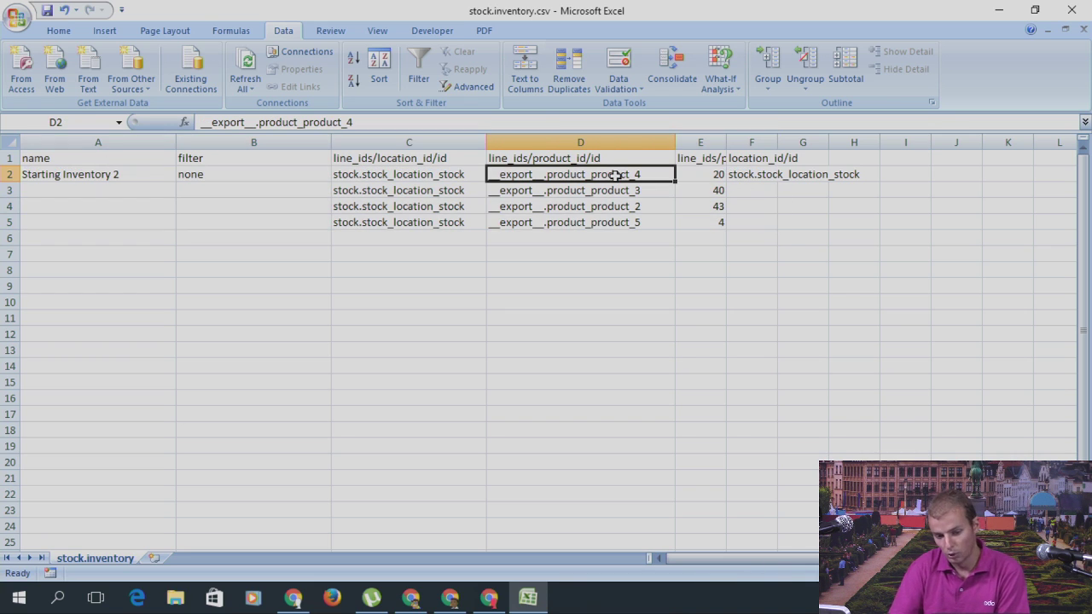
{"action": "key", "text": "Down"}
{"action": "key", "text": "Down"}
{"action": "key", "text": "Left"}
{"action": "key", "text": "Up"}
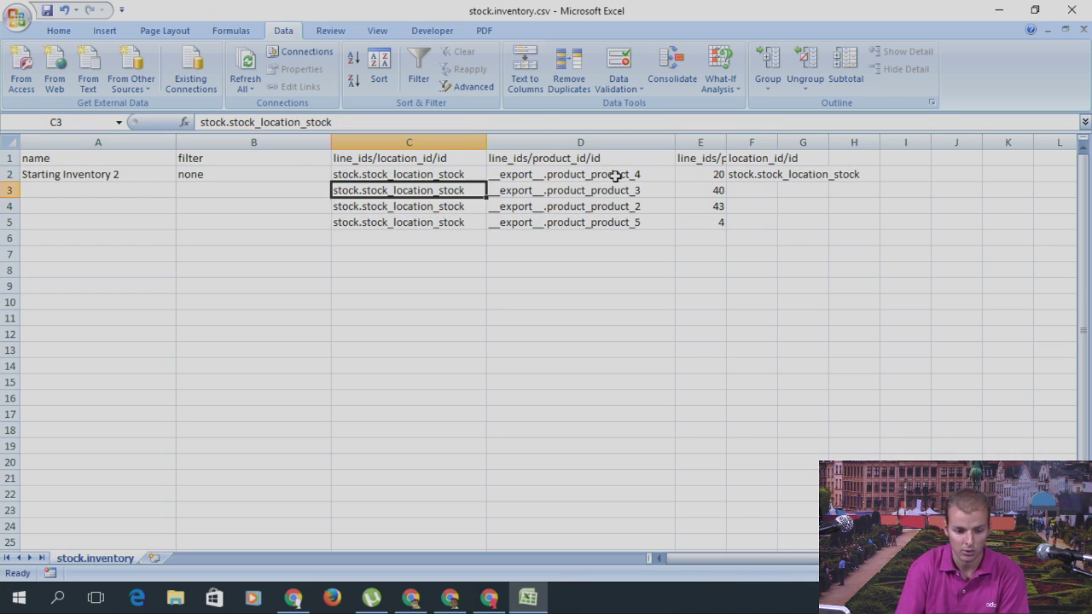
{"action": "key", "text": "Up"}
{"action": "key", "text": "Right"}
{"action": "key", "text": "Down"}
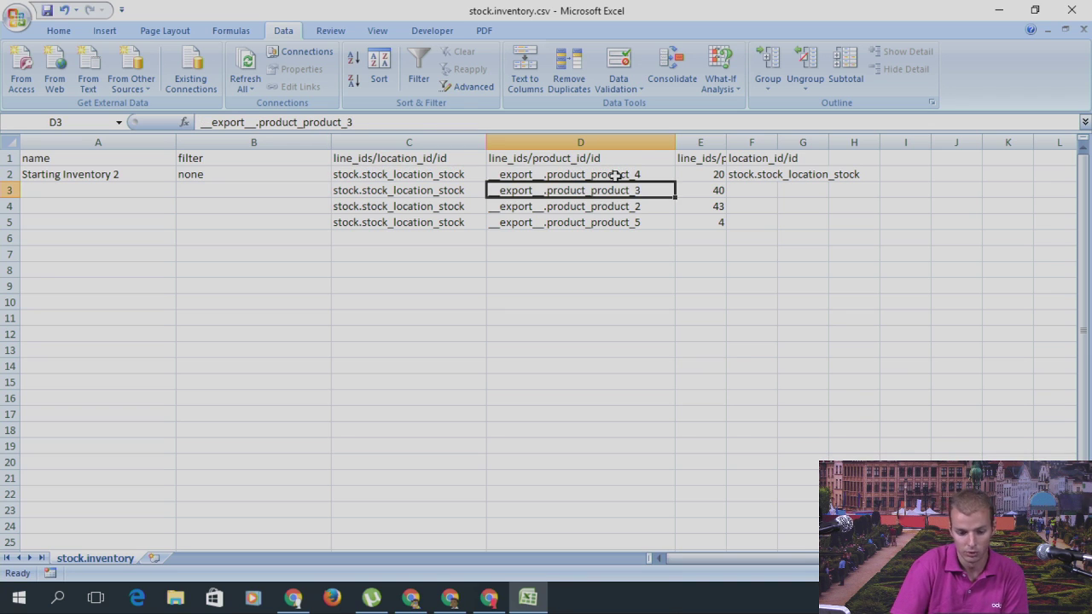
{"action": "key", "text": "Down"}
{"action": "key", "text": "Left"}
{"action": "key", "text": "Down"}
{"action": "key", "text": "Right"}
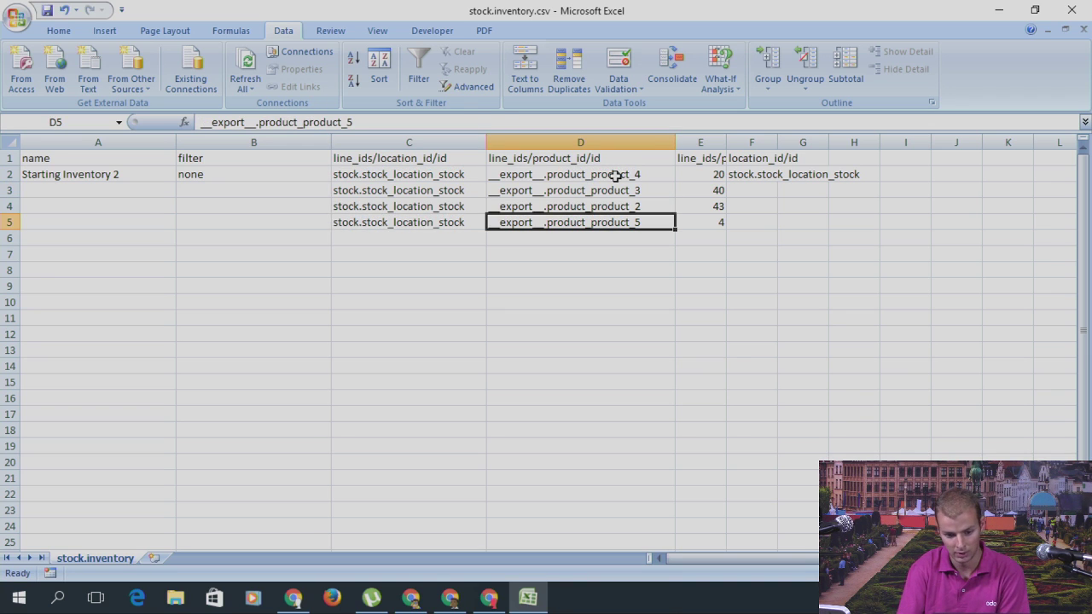
{"action": "key", "text": "Up"}
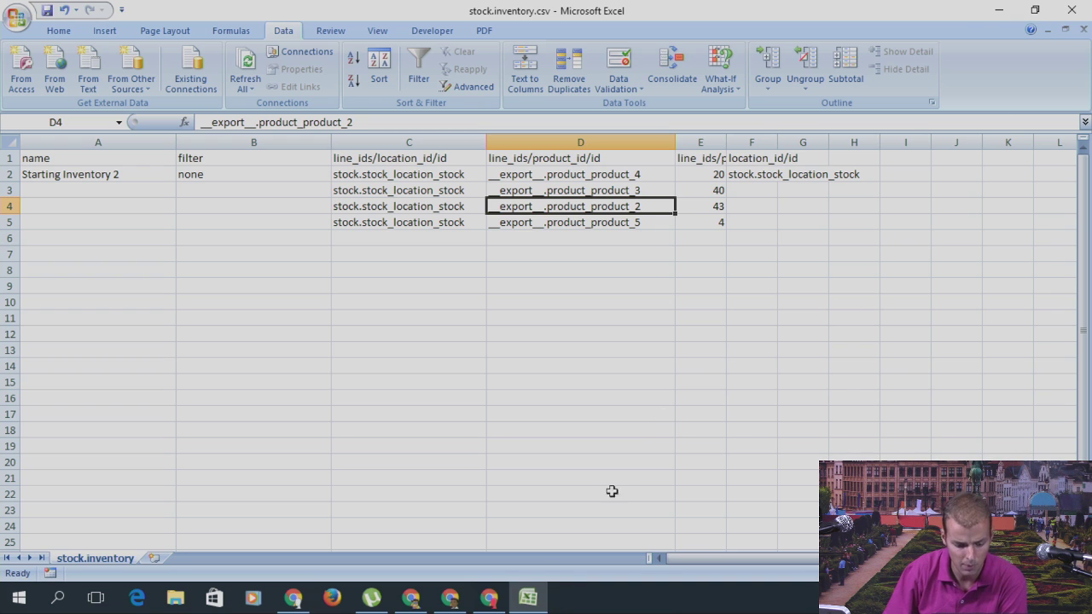
Step: Switch back to the browser window with the Starting Inventory 2 form and select its title
{"action": "left_click", "coordinate": [493, 600]}
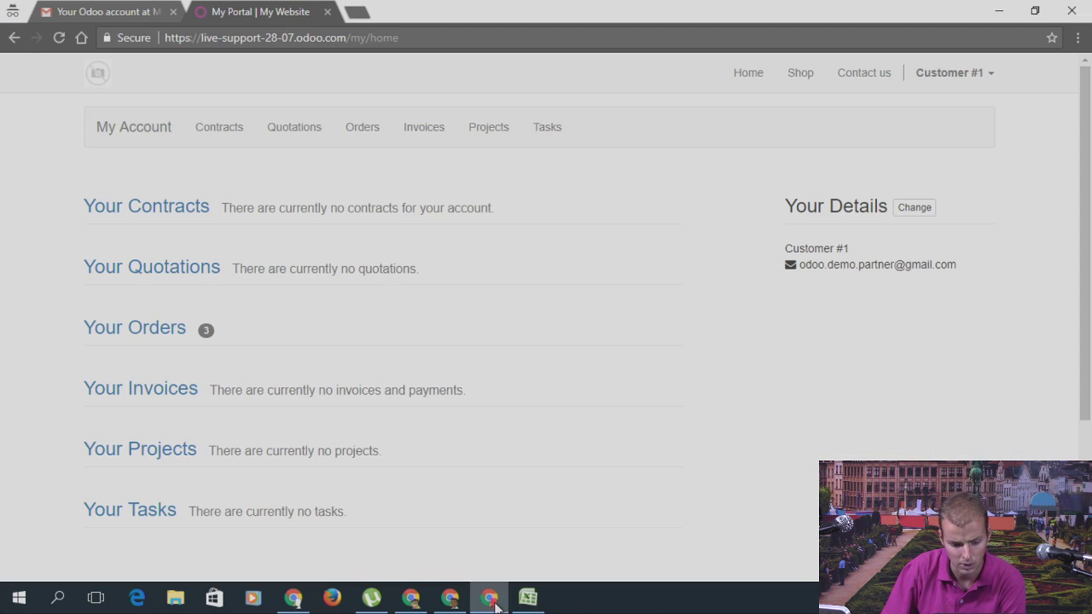
{"action": "left_click", "coordinate": [411, 598]}
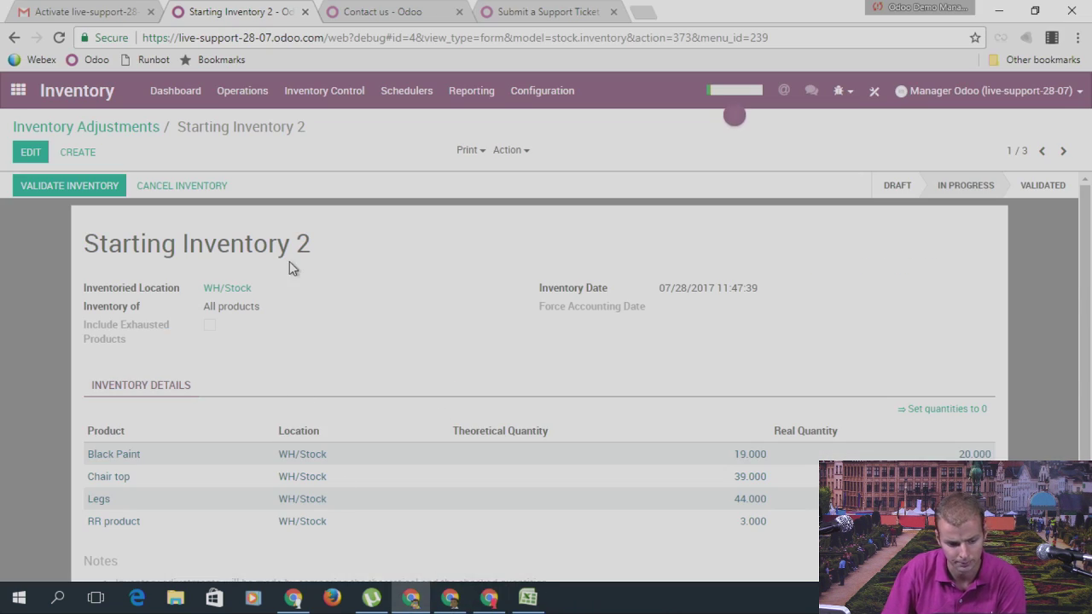
{"action": "left_click_drag", "start_coordinate": [302, 247], "coordinate": [81, 248]}
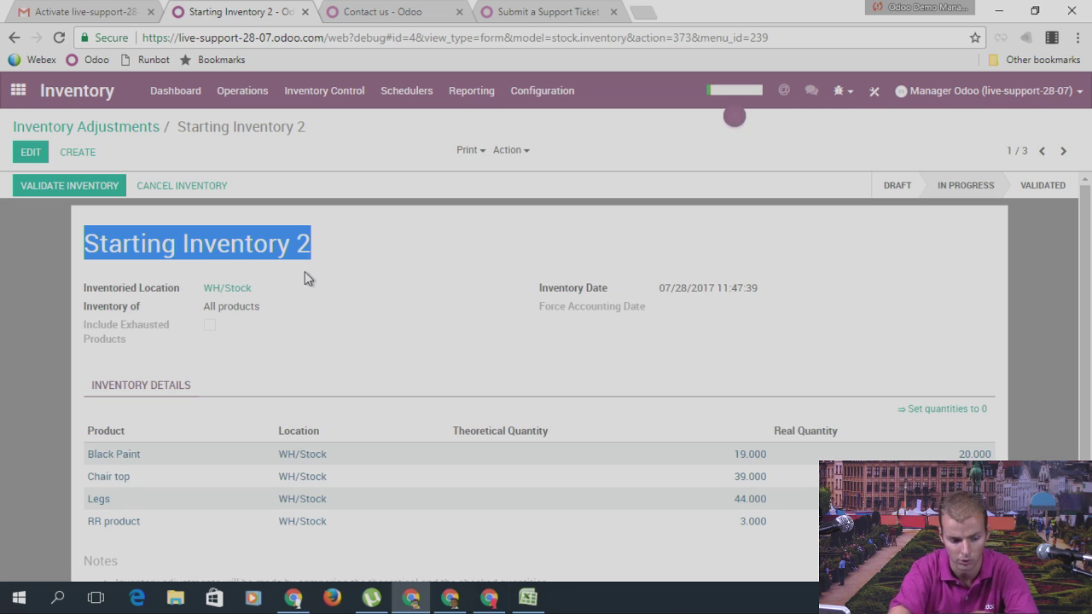
Step: Look up the Odoo User login account under Settings > Users
{"action": "left_click", "coordinate": [39, 90]}
{"action": "scroll", "coordinate": [648, 424], "scroll_direction": "down", "scroll_amount": 2}
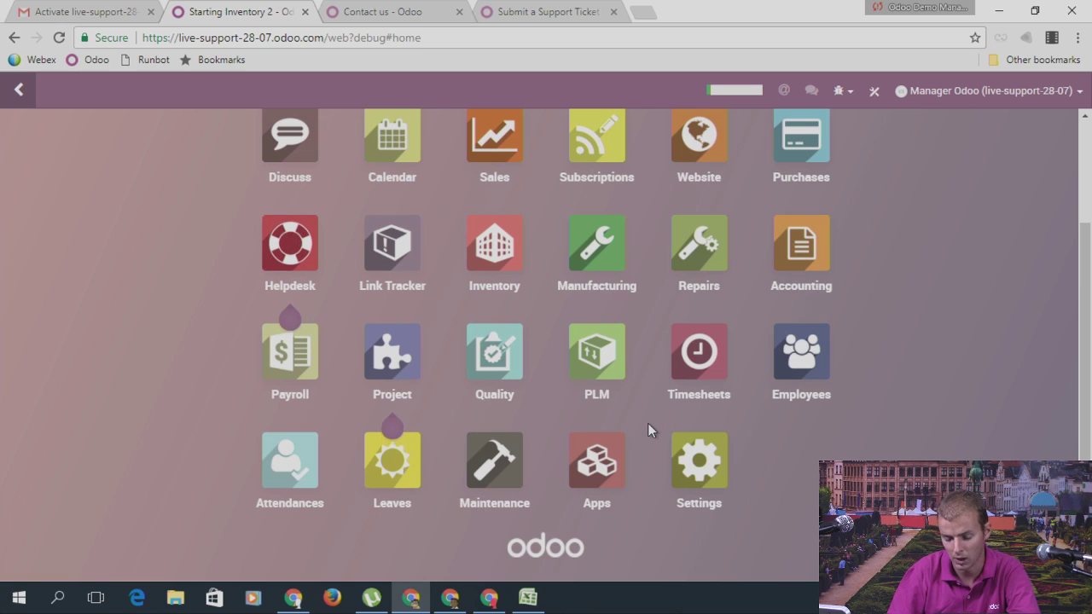
{"action": "left_click", "coordinate": [681, 469]}
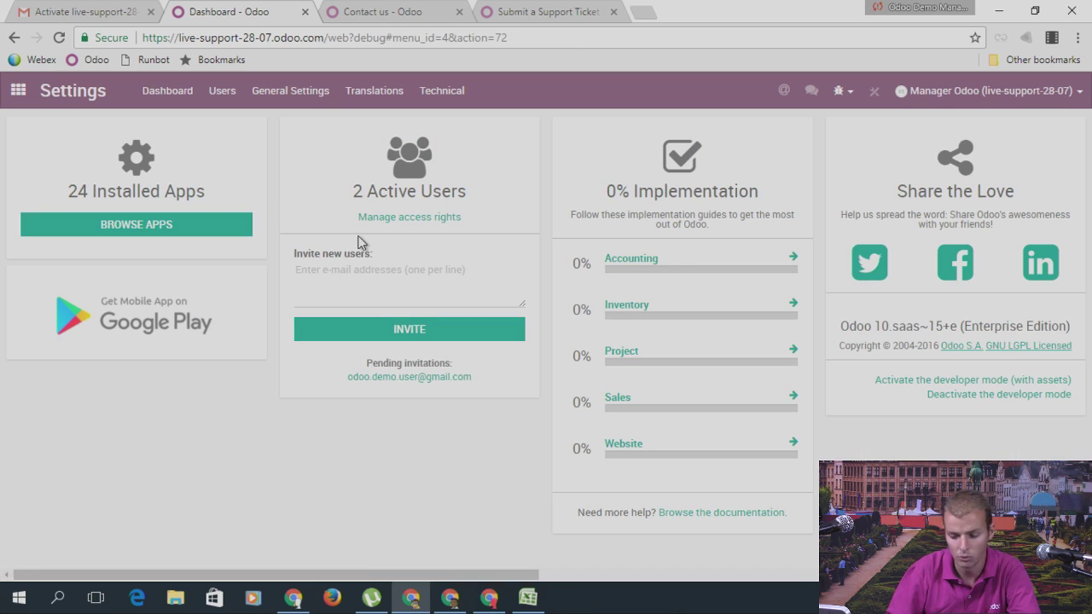
{"action": "left_click", "coordinate": [220, 95]}
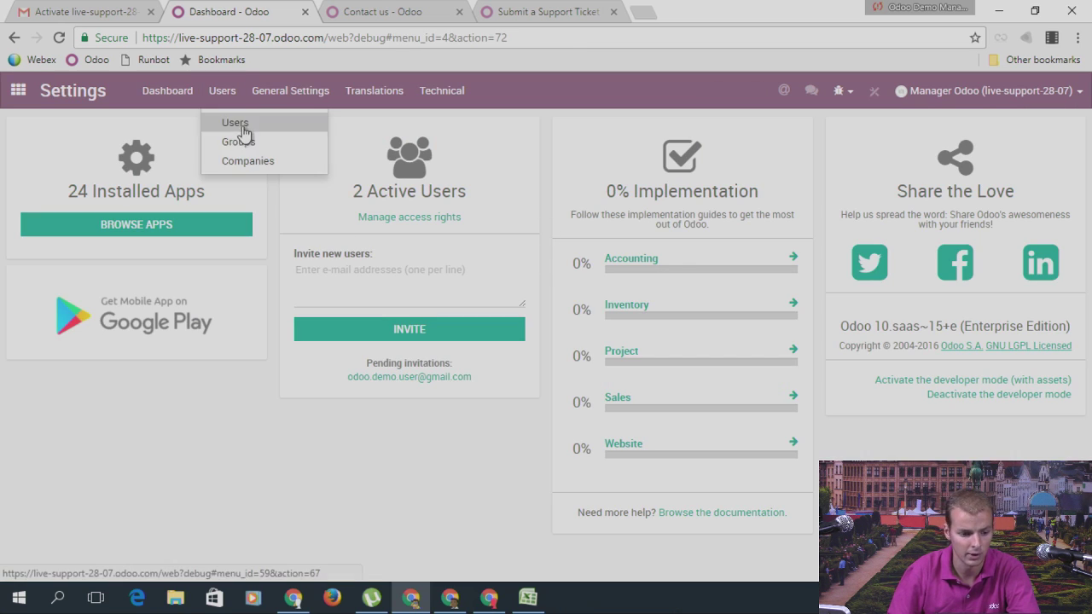
{"action": "left_click", "coordinate": [239, 126]}
{"action": "left_click", "coordinate": [65, 236]}
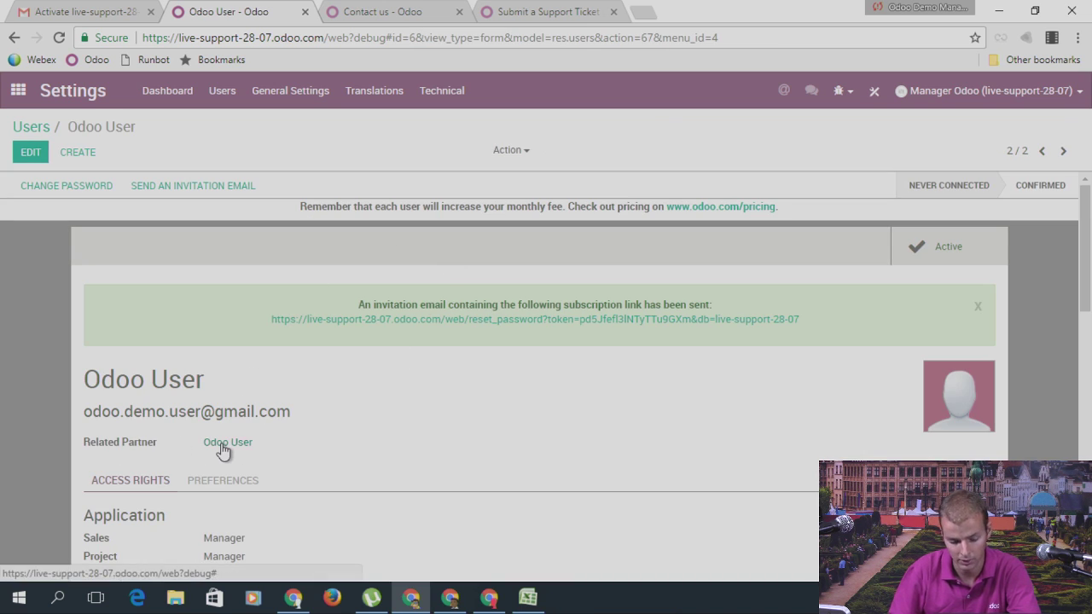
Step: Set the Odoo User employee's Related User to Odoo User under HR Settings and save
{"action": "left_click", "coordinate": [17, 90]}
{"action": "scroll", "coordinate": [819, 375], "scroll_direction": "down", "scroll_amount": 2}
{"action": "left_click", "coordinate": [806, 363]}
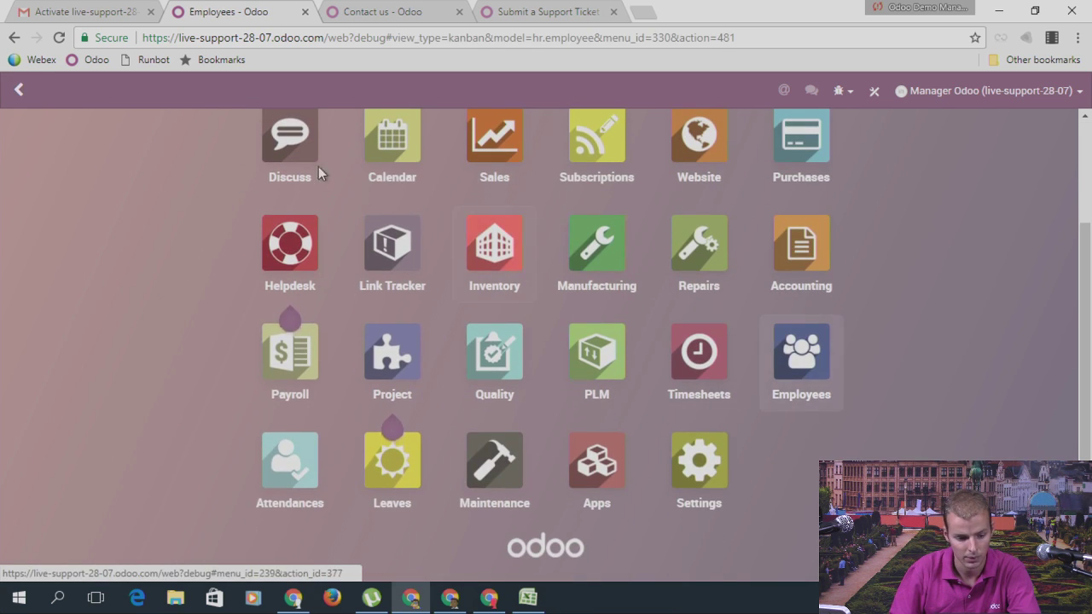
{"action": "left_click", "coordinate": [378, 230]}
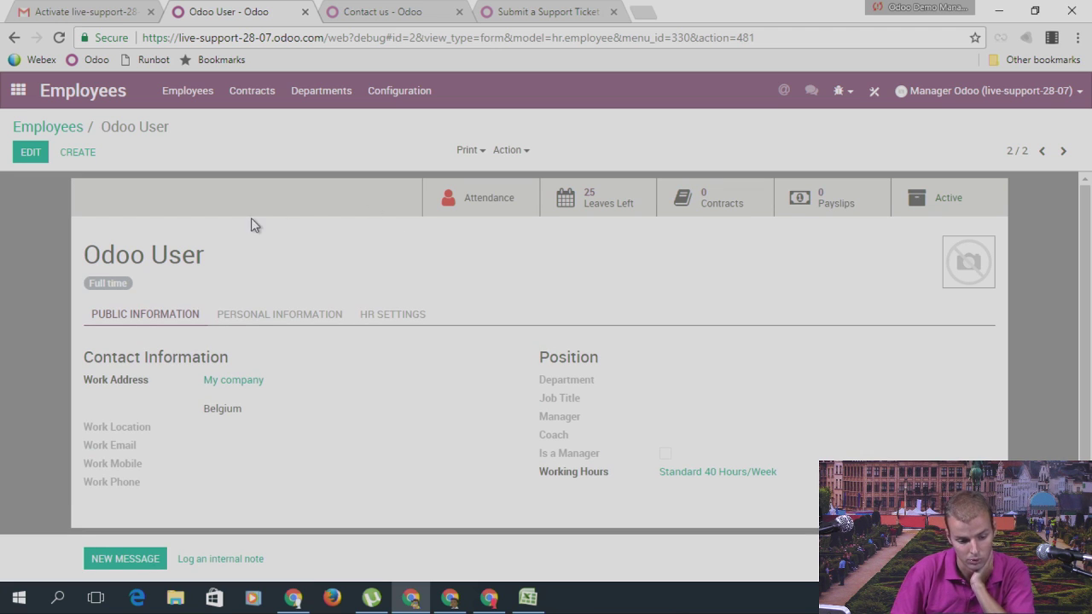
{"action": "left_click", "coordinate": [31, 153]}
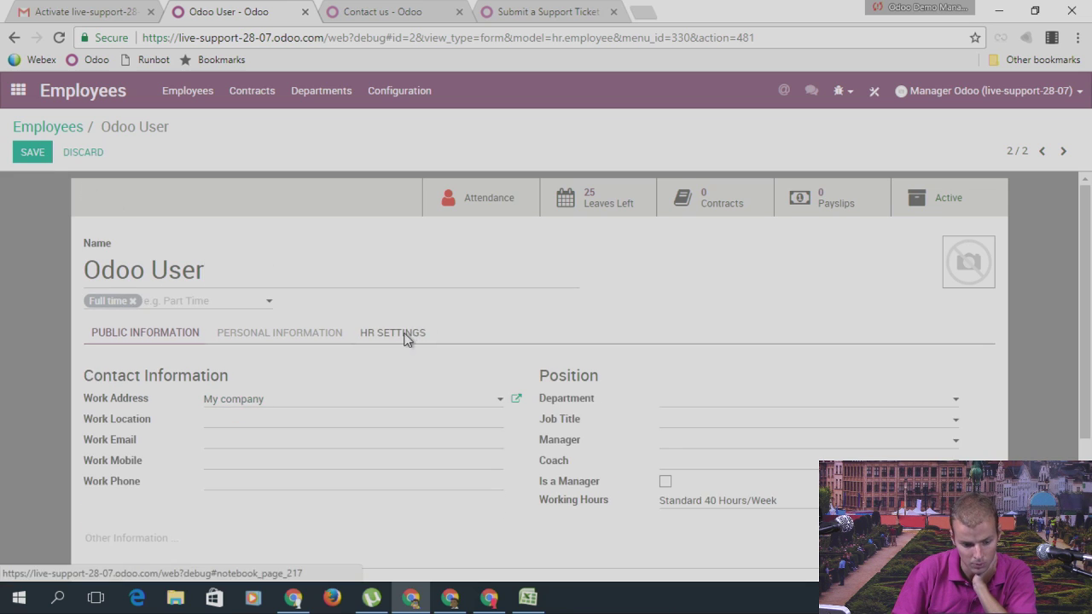
{"action": "left_click", "coordinate": [408, 334]}
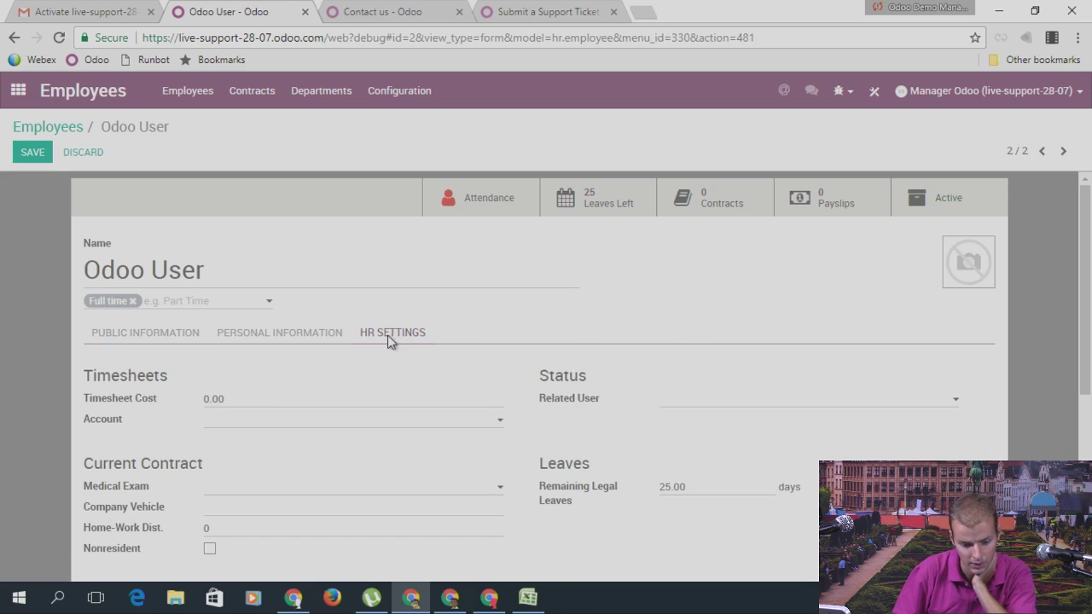
{"action": "left_click", "coordinate": [707, 409]}
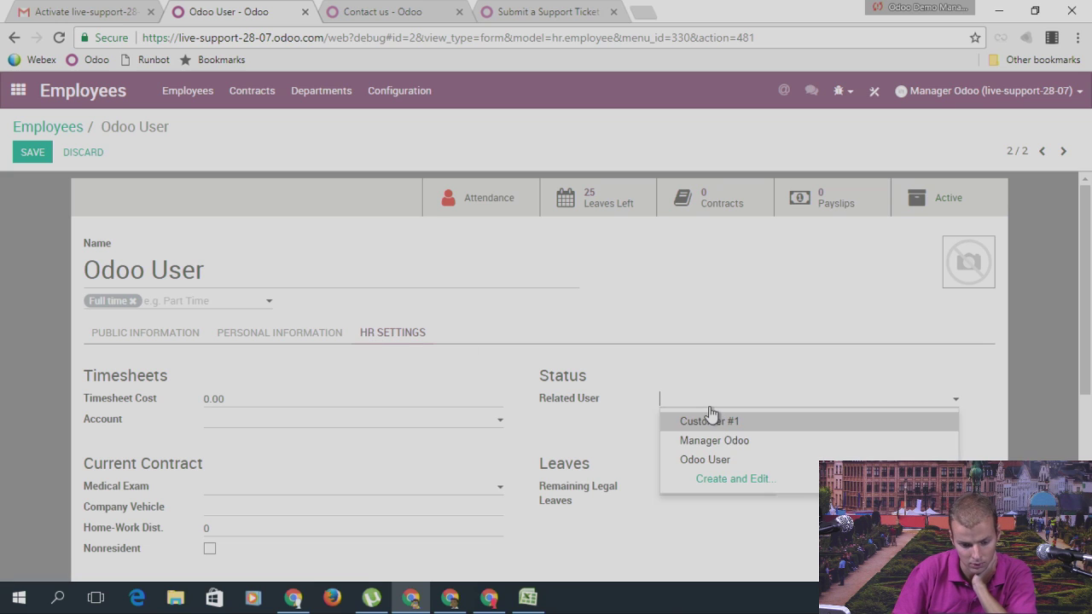
{"action": "left_click", "coordinate": [708, 460]}
{"action": "left_click", "coordinate": [45, 161]}
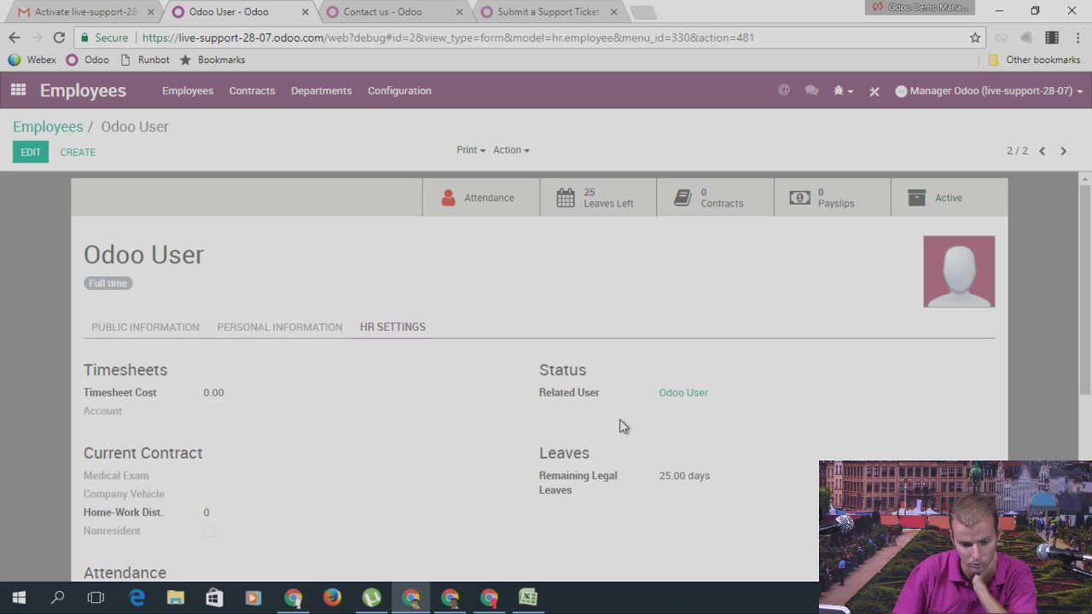
{"action": "mouse_move", "coordinate": [589, 395]}
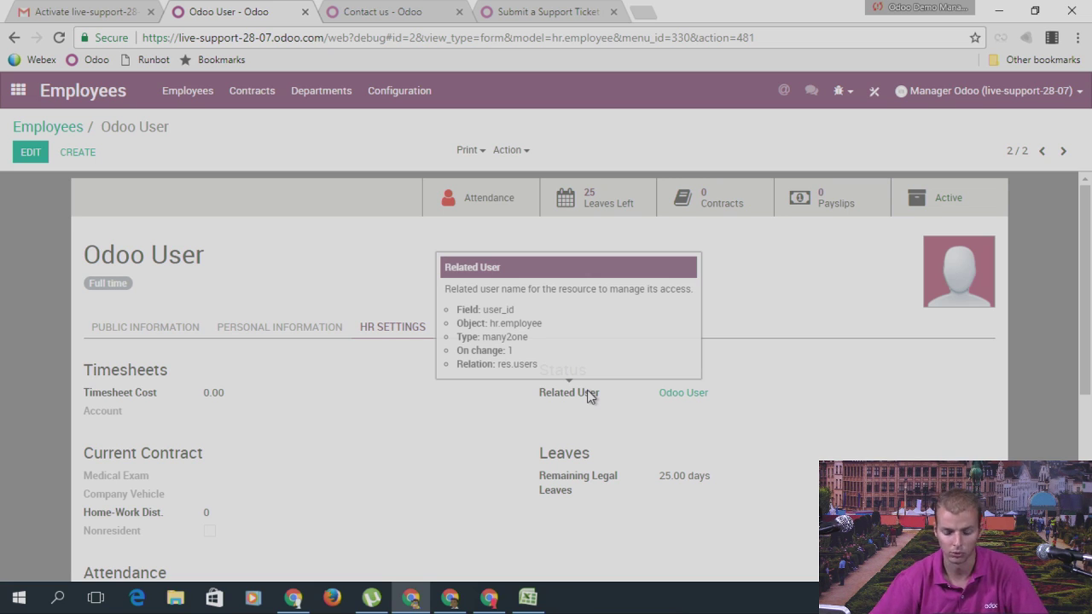
Step: Switch to the odoo.com Submit a Support Ticket tab
{"action": "left_click", "coordinate": [555, 12]}
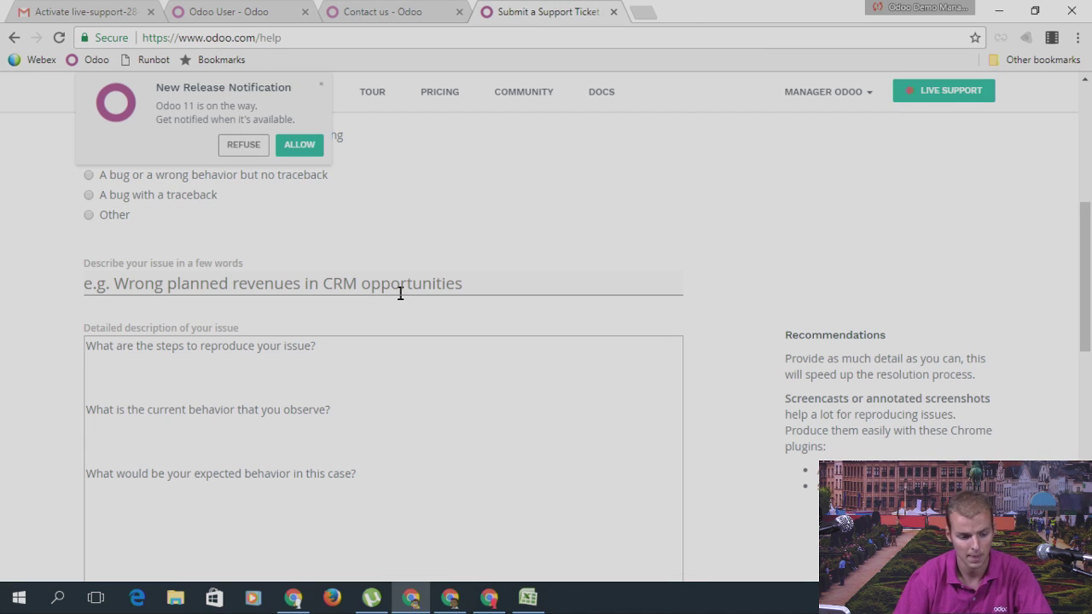
Step: Create a new Send Money payment from Accounting > Purchases > Payments
{"action": "scroll", "coordinate": [401, 294], "scroll_direction": "up", "scroll_amount": 3}
{"action": "scroll", "coordinate": [401, 300], "scroll_direction": "up", "scroll_amount": 2}
{"action": "scroll", "coordinate": [248, 449], "scroll_direction": "down", "scroll_amount": 5}
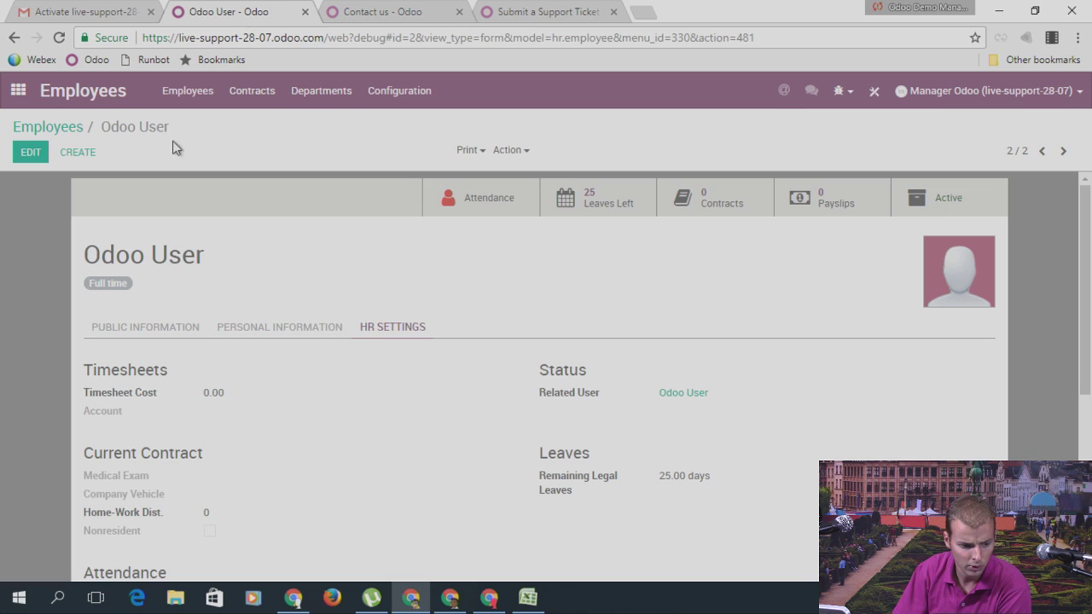
{"action": "left_click", "coordinate": [18, 90]}
{"action": "left_click", "coordinate": [780, 411]}
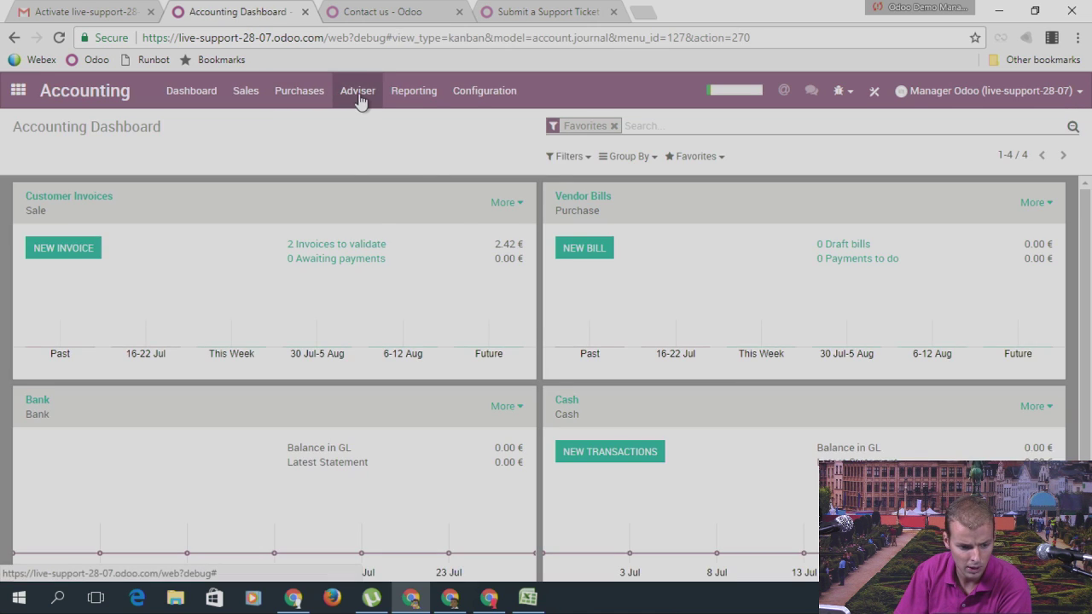
{"action": "left_click", "coordinate": [359, 95]}
{"action": "mouse_move", "coordinate": [309, 95]}
{"action": "left_click", "coordinate": [320, 146]}
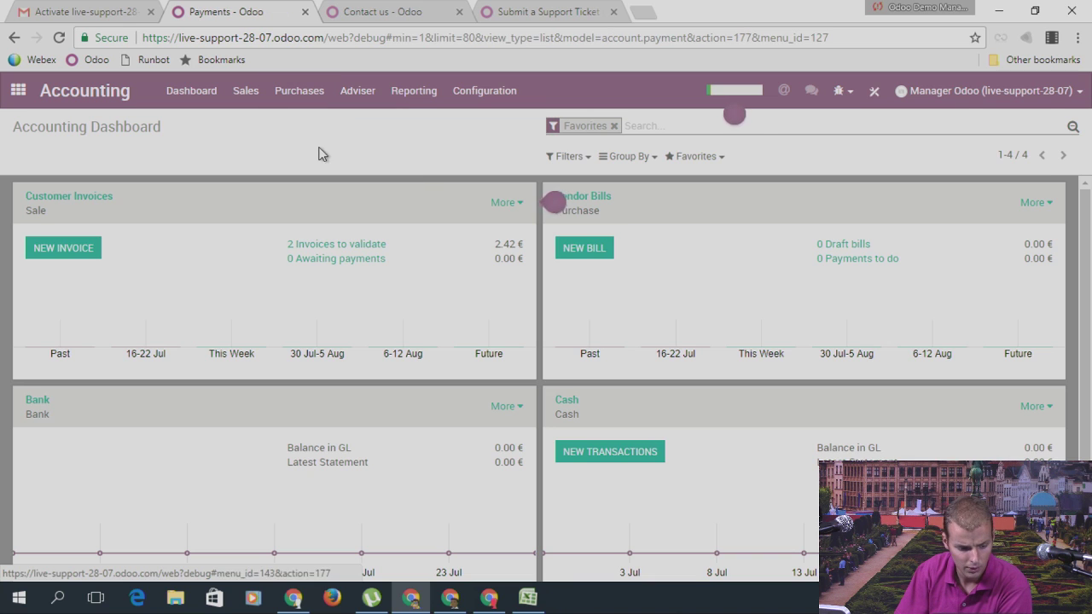
{"action": "left_click", "coordinate": [38, 156]}
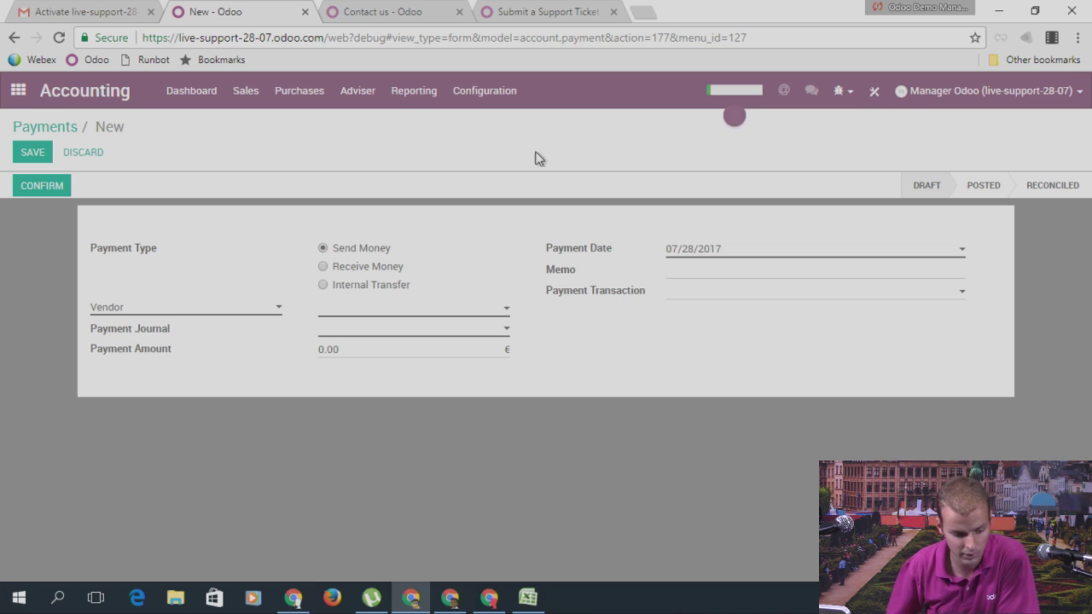
Step: Search the Apps catalogue for 'point' and install Point of Sale
{"action": "left_click", "coordinate": [18, 90]}
{"action": "scroll", "coordinate": [616, 277], "scroll_direction": "down", "scroll_amount": 2}
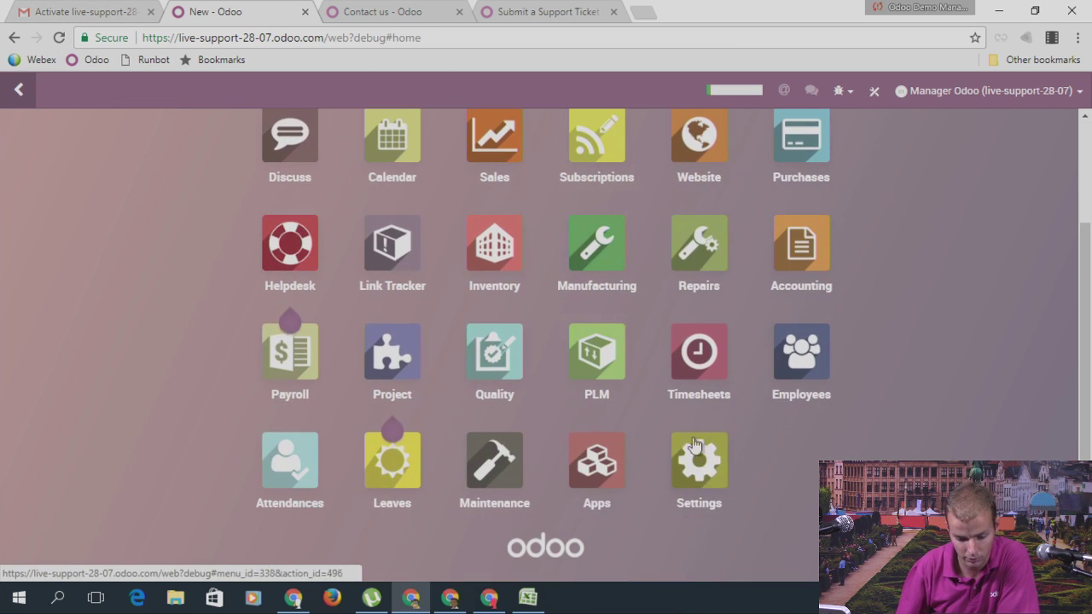
{"action": "left_click", "coordinate": [595, 480]}
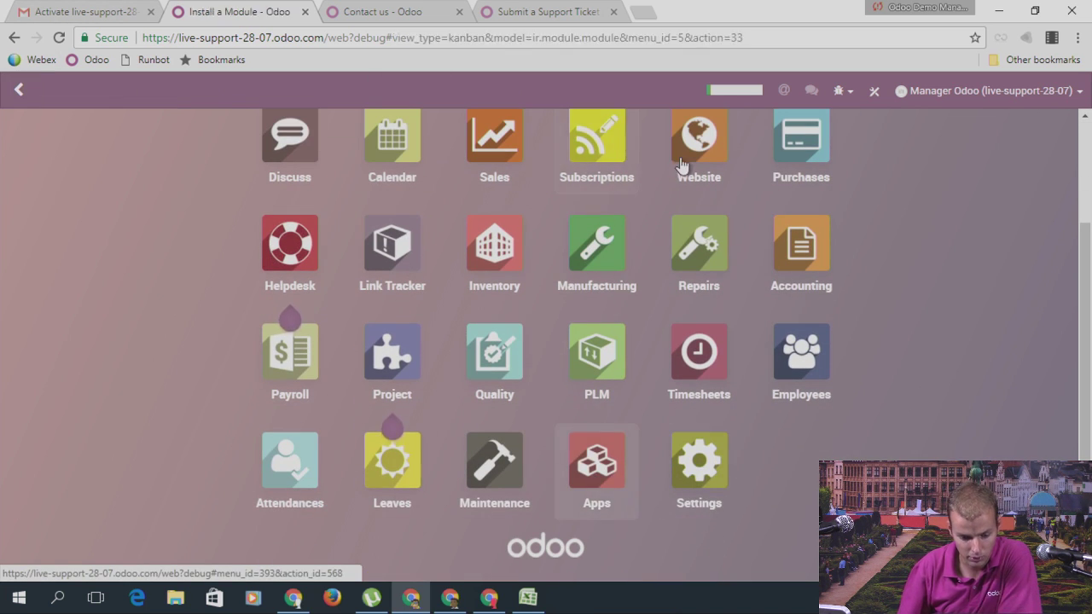
{"action": "type", "text": "point"}
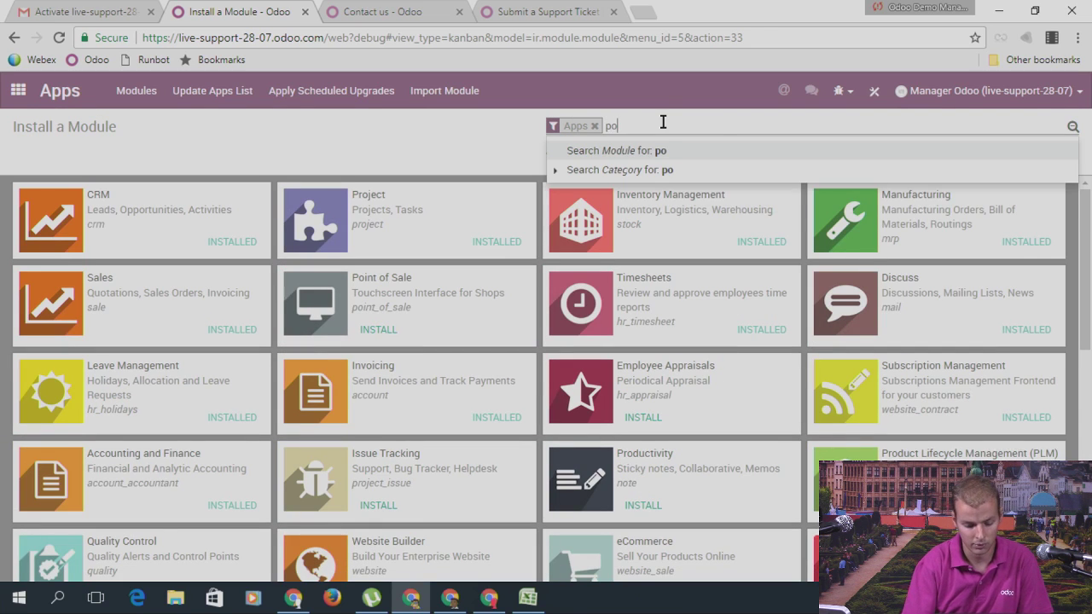
{"action": "key", "text": "Return"}
{"action": "left_click", "coordinate": [113, 246]}
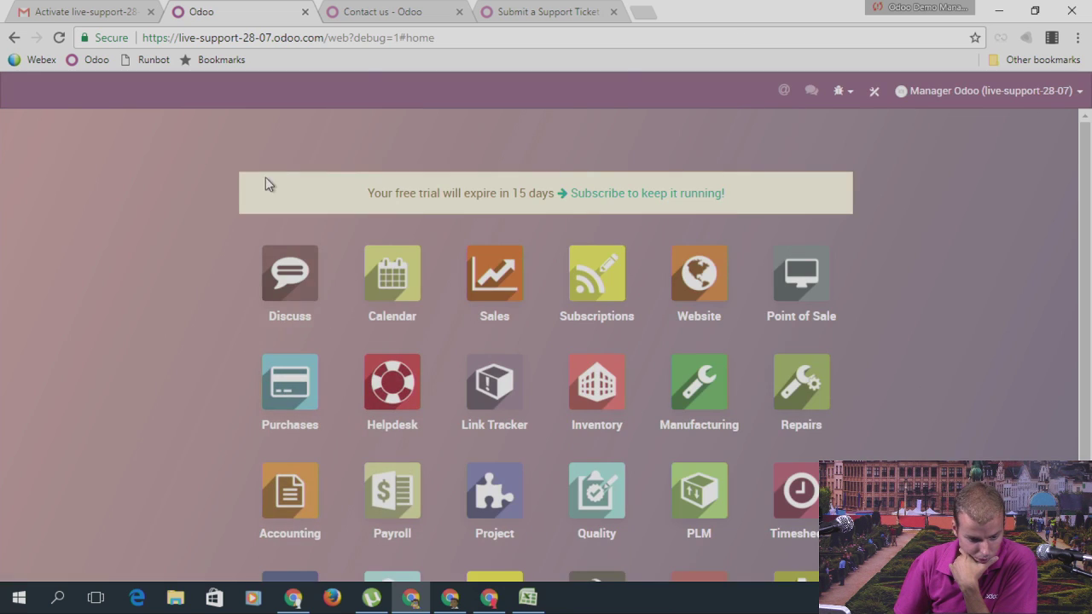
Step: Start a new POS session and sell one Chair, paying 2.00 in Cash
{"action": "left_click", "coordinate": [824, 294]}
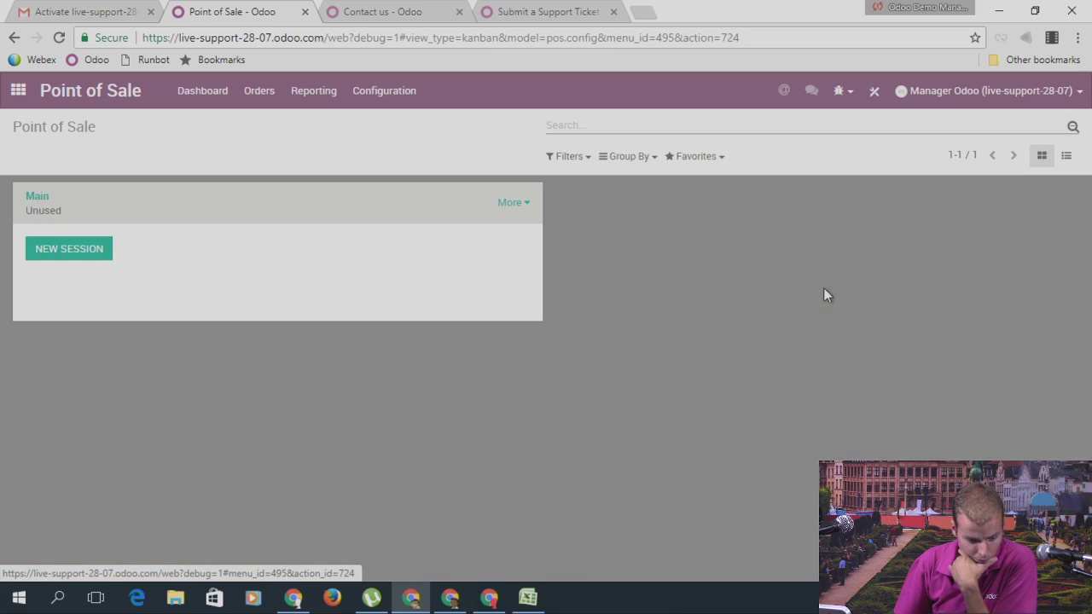
{"action": "left_click", "coordinate": [80, 248]}
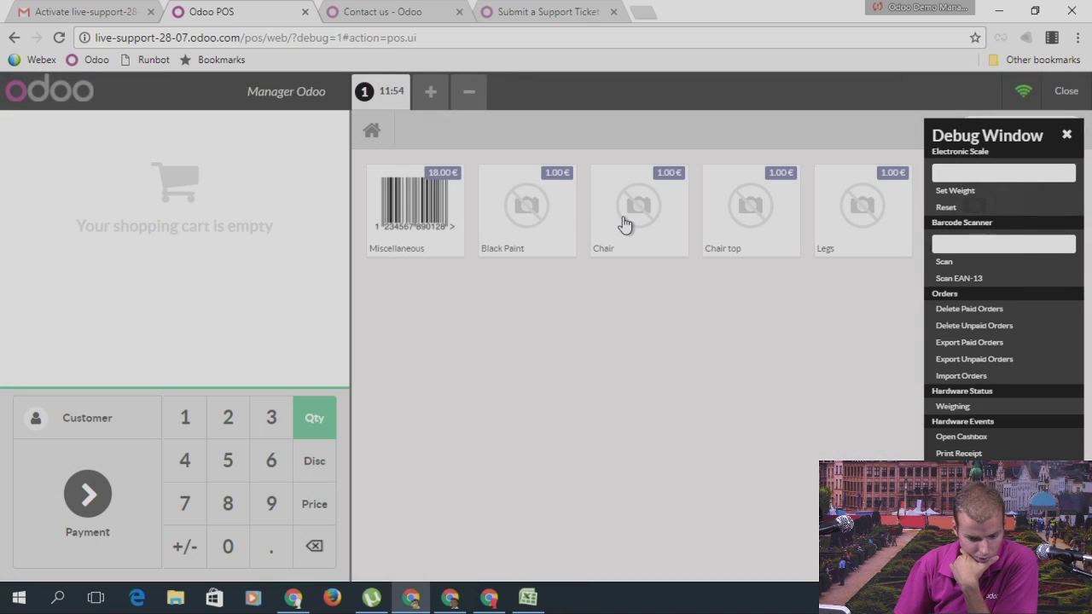
{"action": "left_click", "coordinate": [624, 224]}
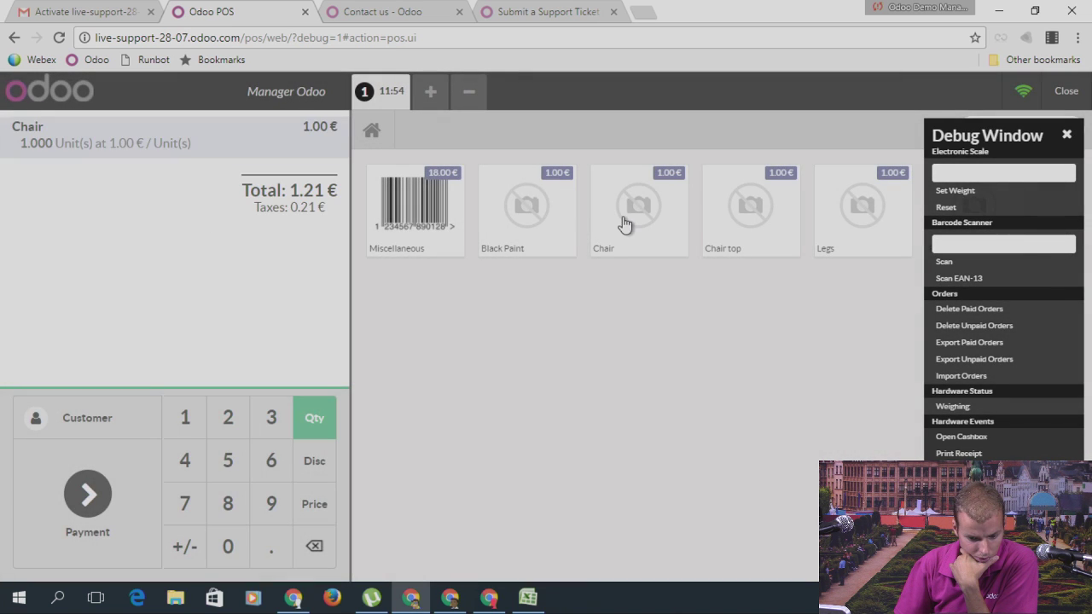
{"action": "left_click", "coordinate": [87, 495]}
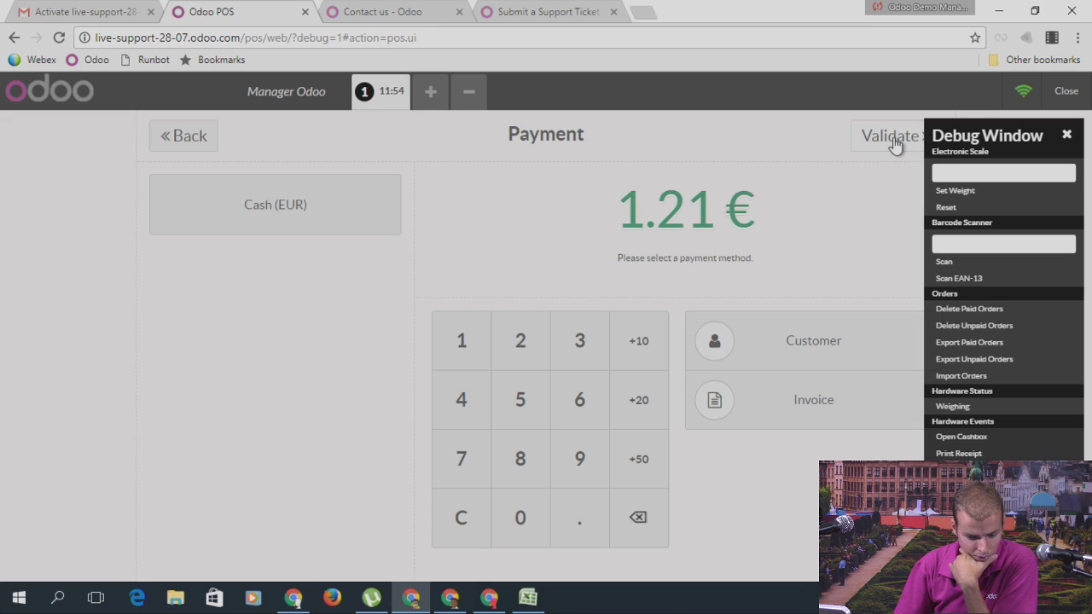
{"action": "left_click", "coordinate": [371, 212]}
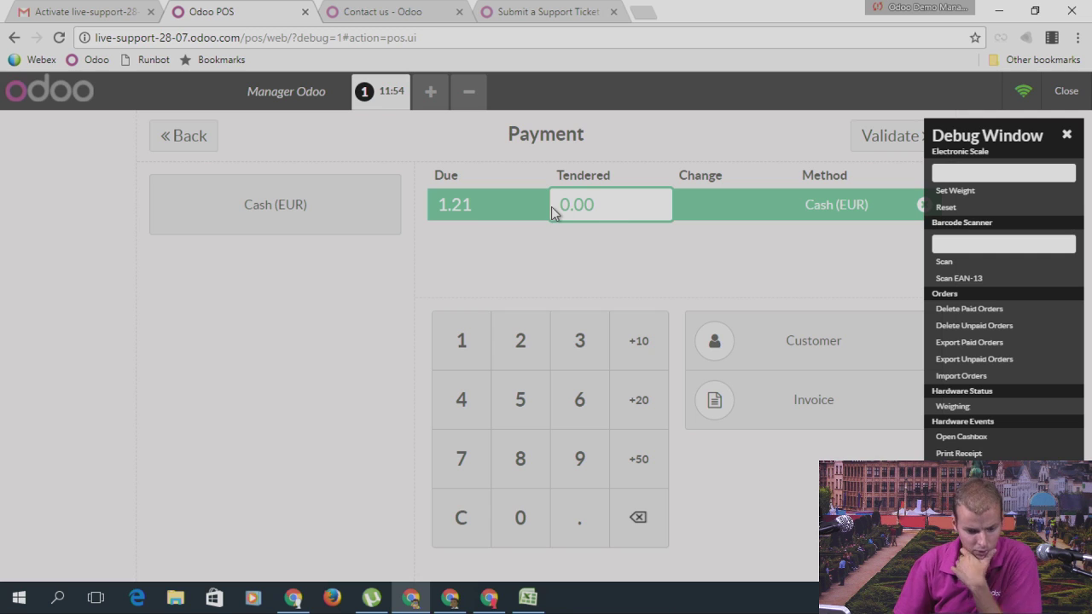
{"action": "type", "text": "2"}
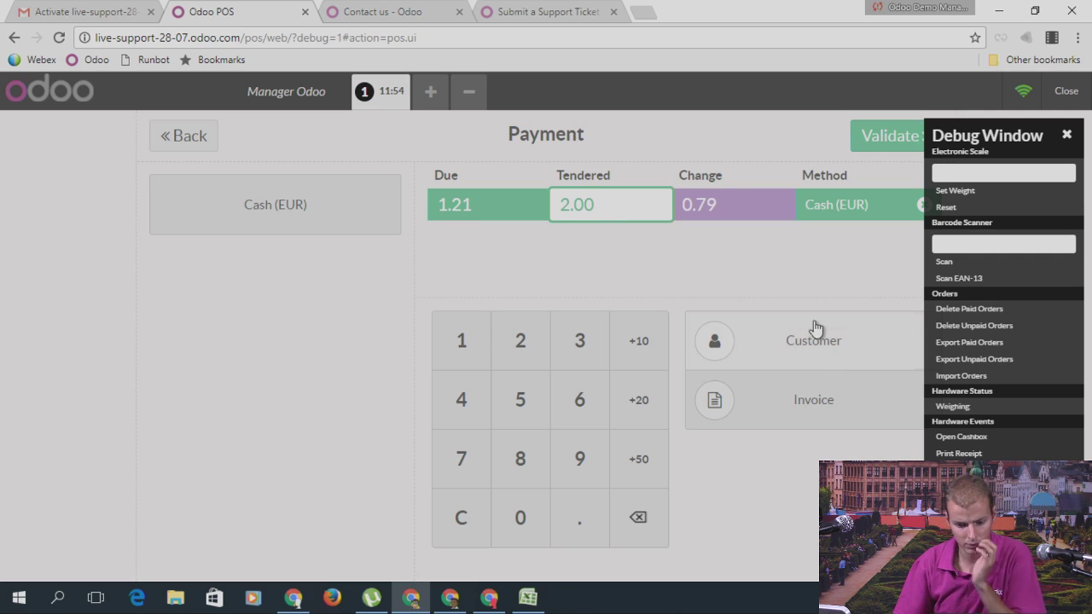
{"action": "left_click", "coordinate": [879, 138]}
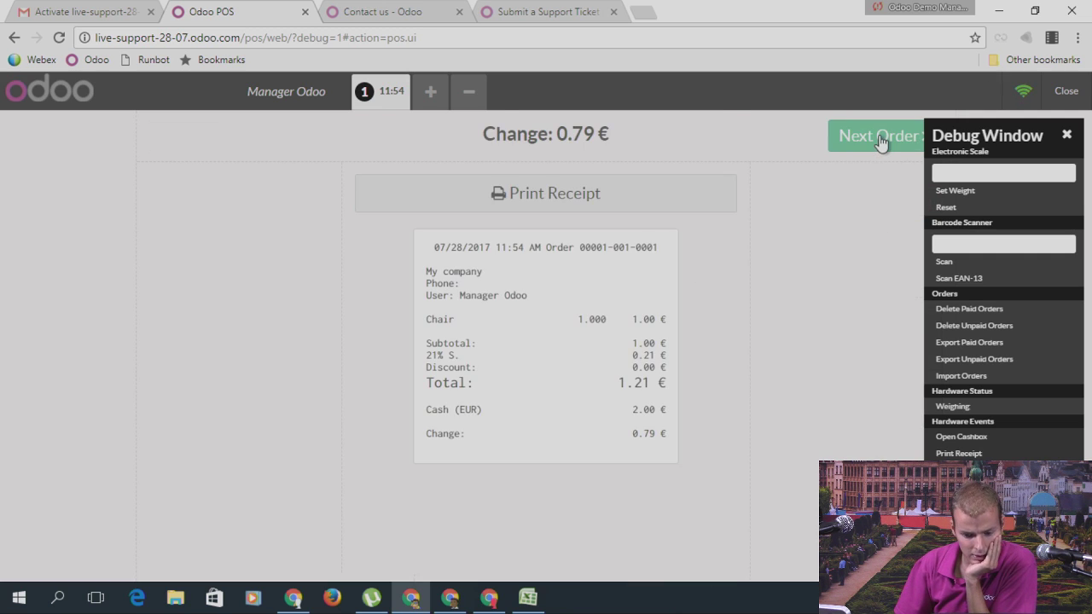
{"action": "left_click", "coordinate": [882, 140]}
Step: Close the POS session, check the paid order under Orders > Orders, and return home
{"action": "left_click", "coordinate": [1067, 91]}
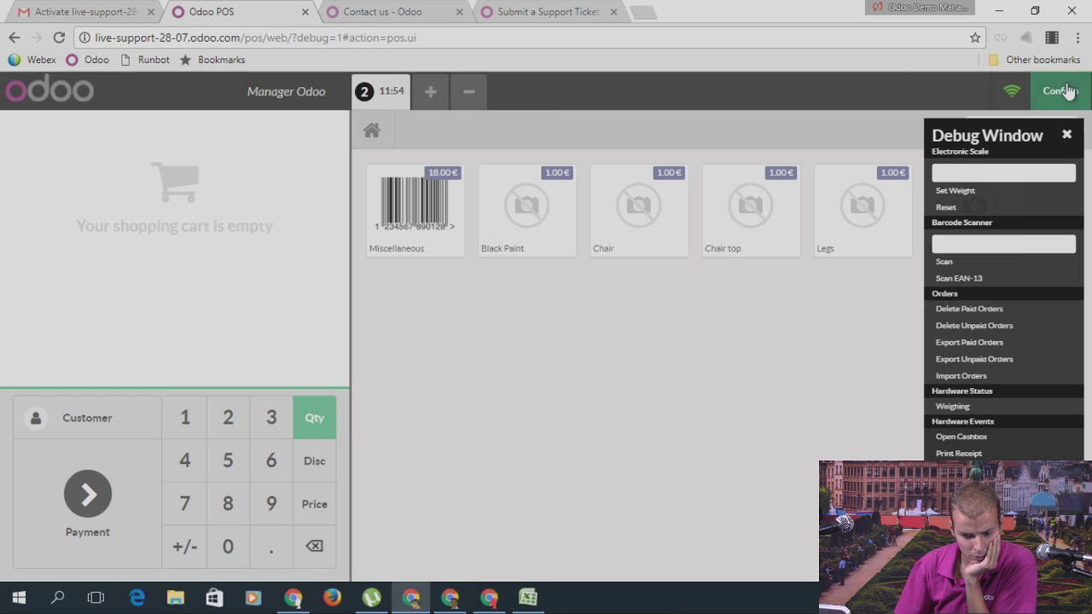
{"action": "left_click", "coordinate": [1065, 90]}
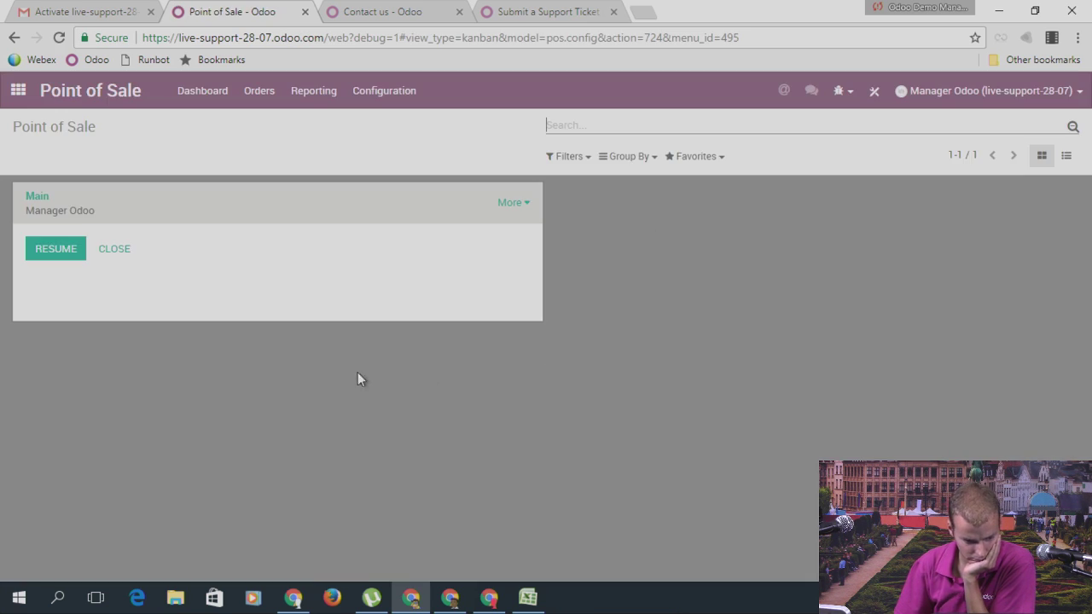
{"action": "left_click", "coordinate": [260, 91]}
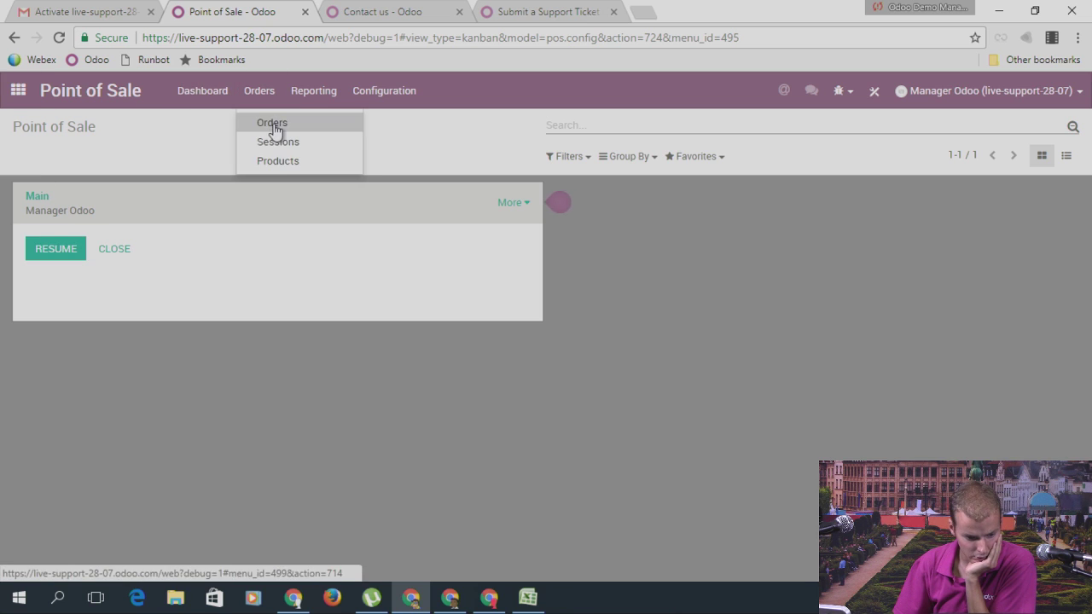
{"action": "left_click", "coordinate": [273, 125]}
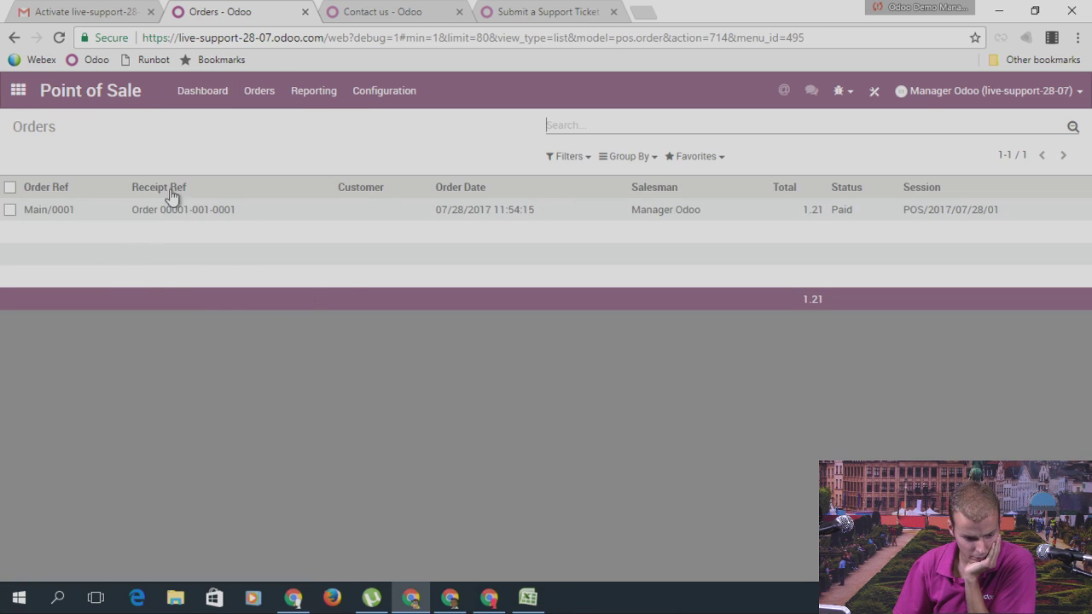
{"action": "left_click", "coordinate": [18, 91]}
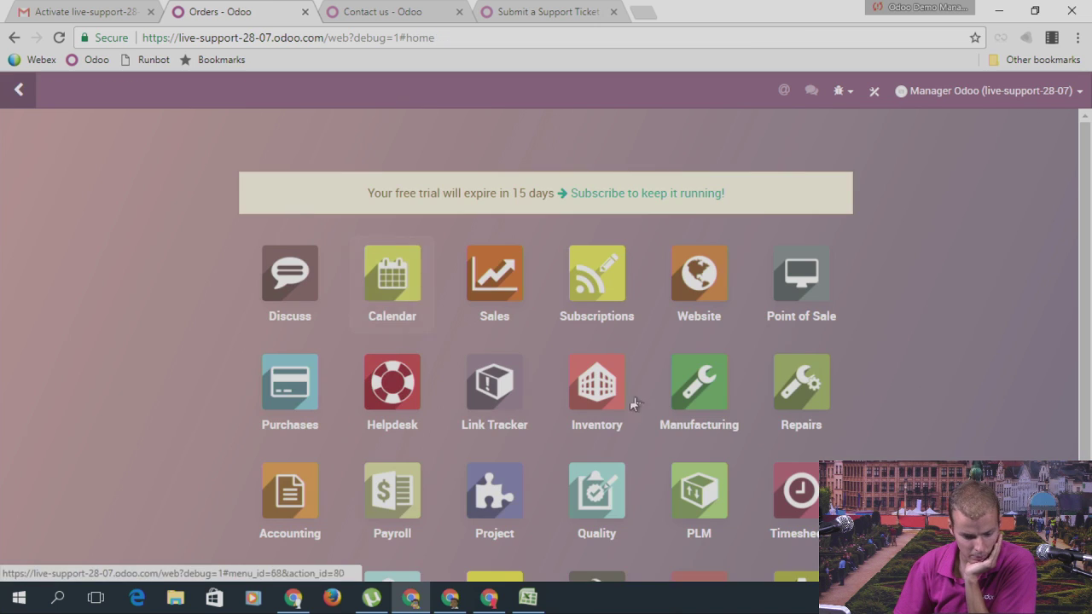
{"action": "left_click", "coordinate": [696, 394]}
{"action": "left_click", "coordinate": [282, 93]}
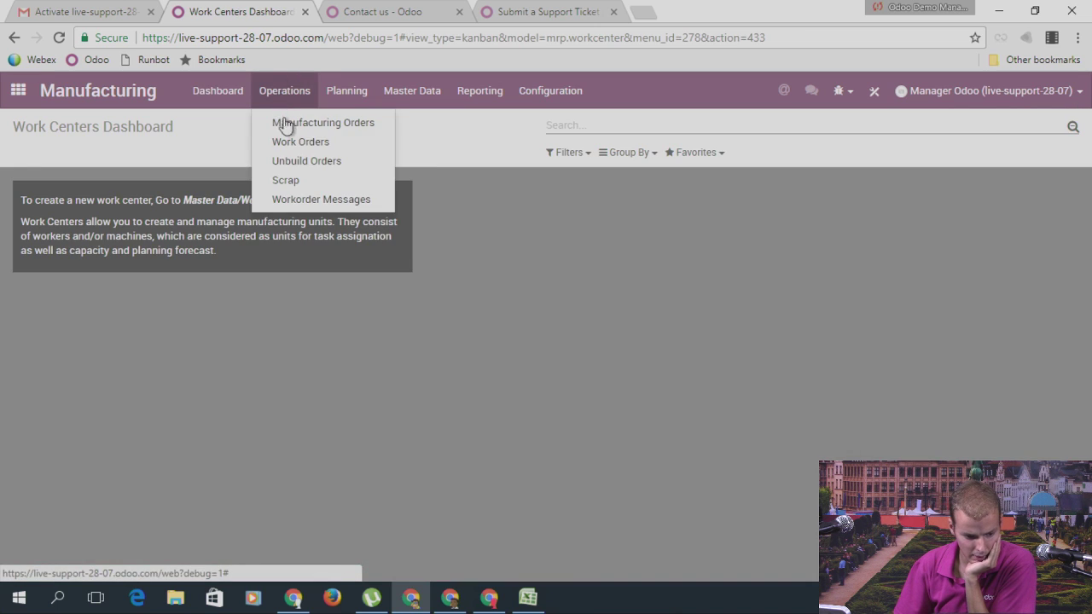
{"action": "left_click", "coordinate": [301, 126]}
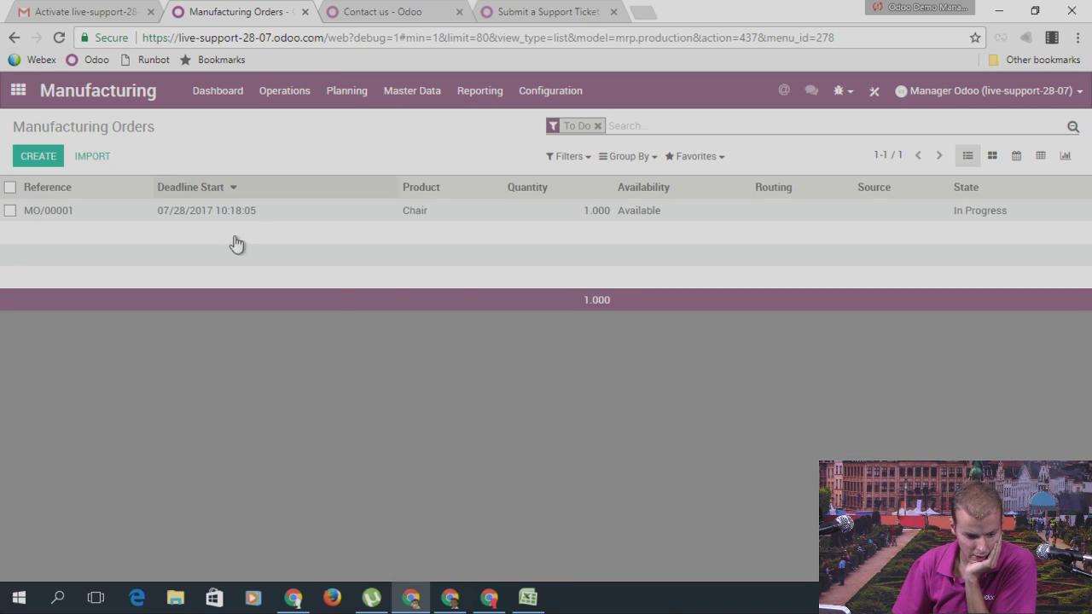
{"action": "left_click", "coordinate": [598, 128]}
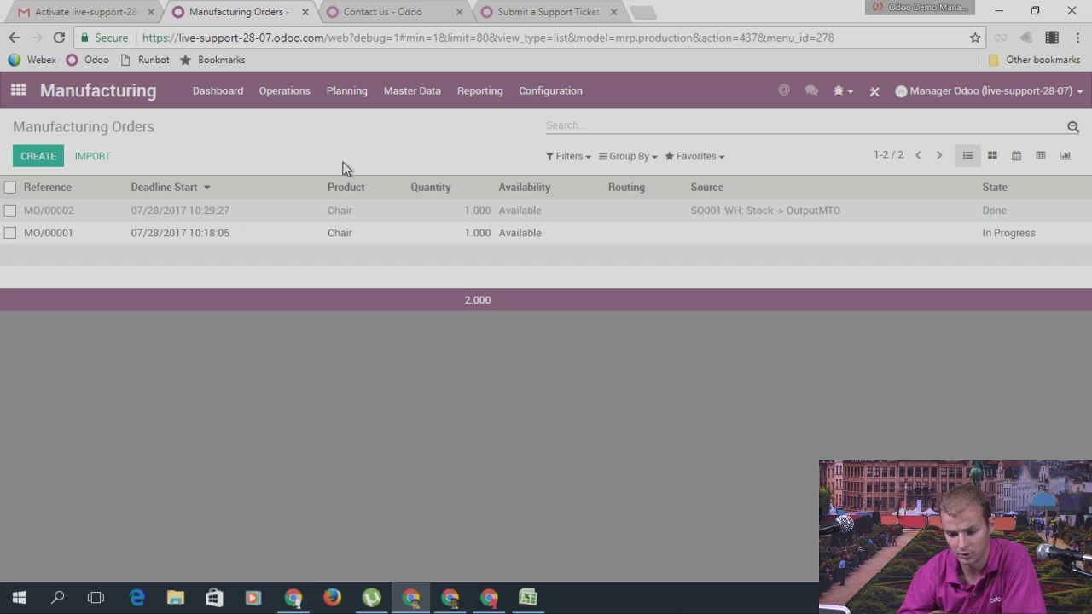
{"action": "left_click", "coordinate": [18, 90]}
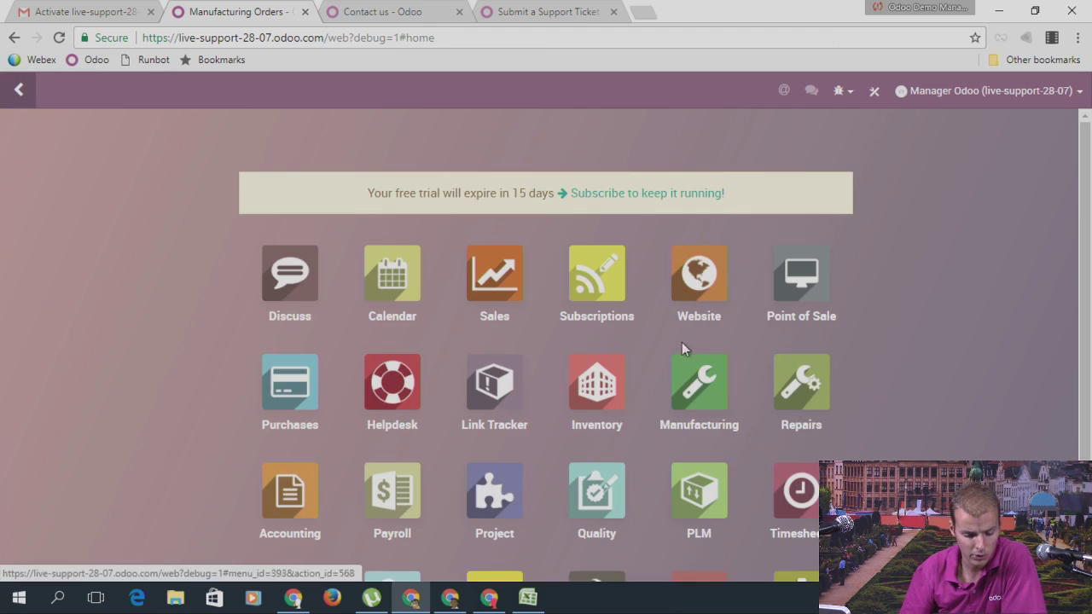
Step: From the Website app, open Customize > Customize Theme and follow 'See themes here'
{"action": "scroll", "coordinate": [682, 342], "scroll_direction": "down", "scroll_amount": 3}
{"action": "scroll", "coordinate": [698, 246], "scroll_direction": "up", "scroll_amount": 3}
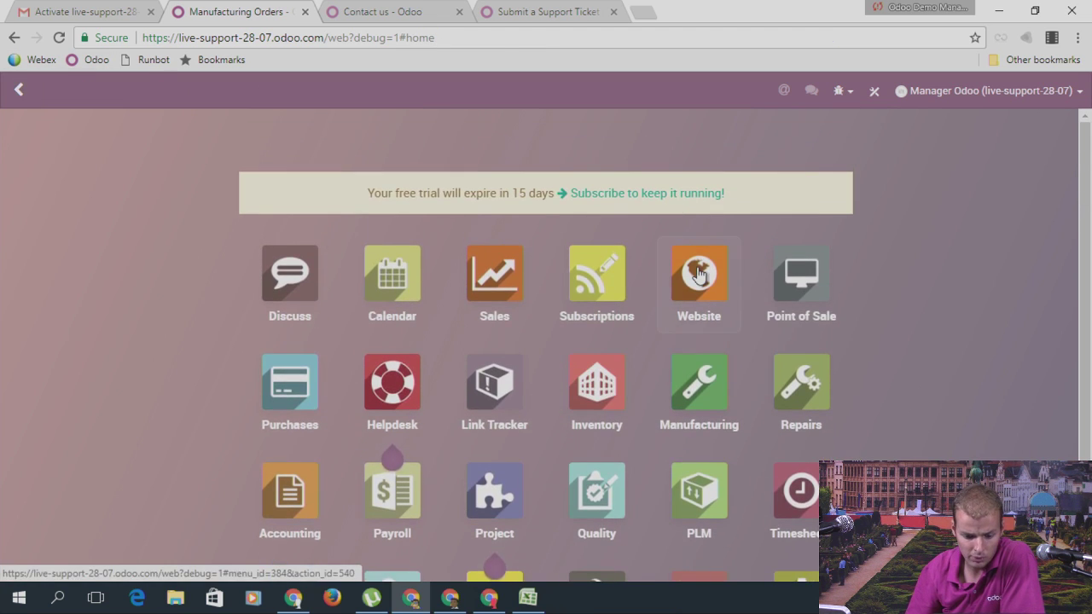
{"action": "left_click", "coordinate": [699, 273]}
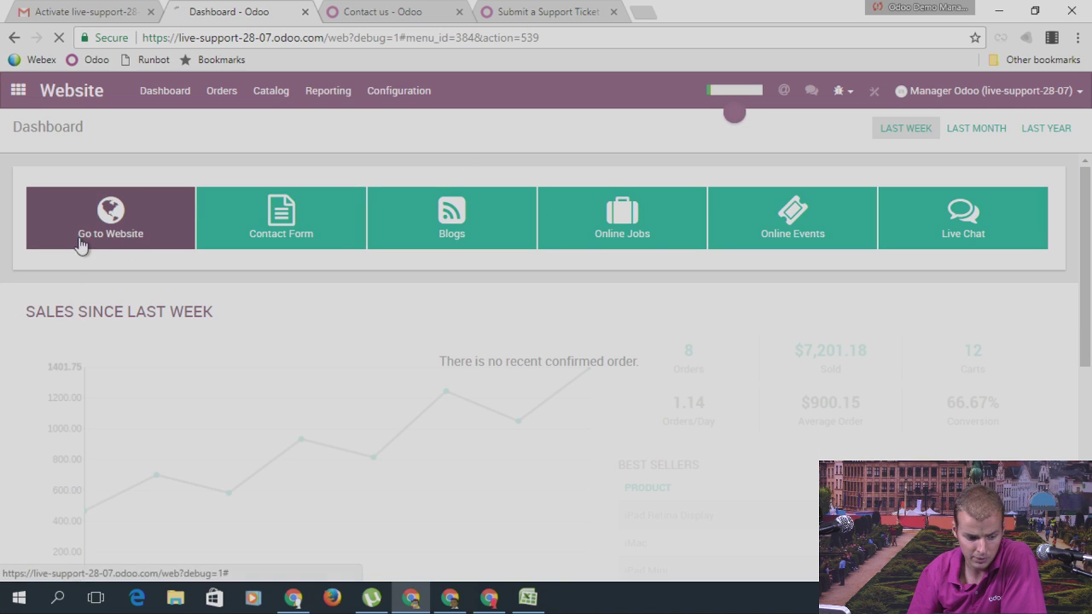
{"action": "left_click", "coordinate": [128, 234]}
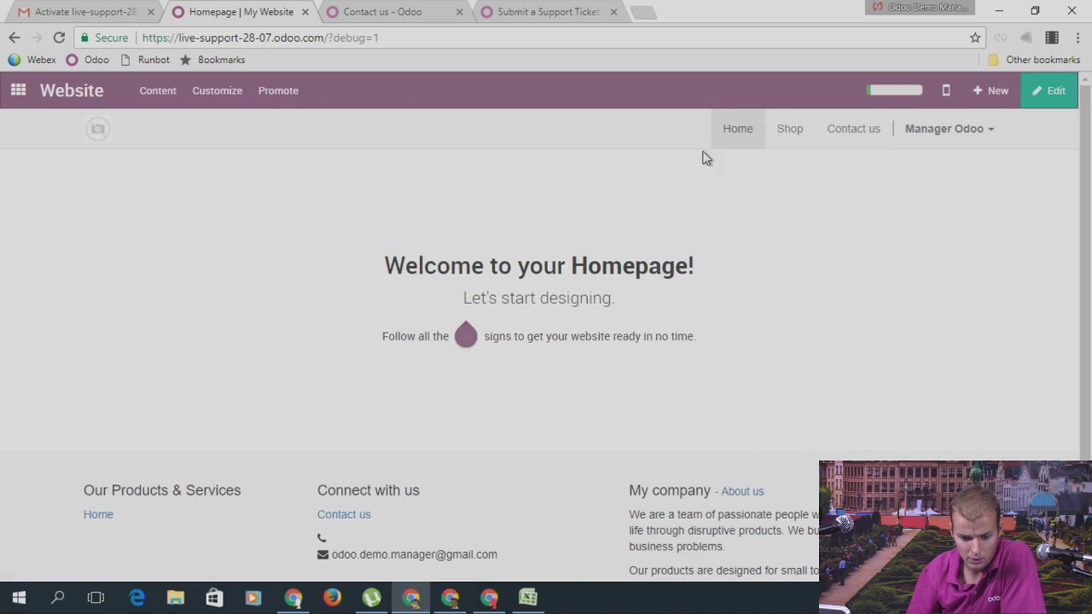
{"action": "left_click", "coordinate": [231, 96]}
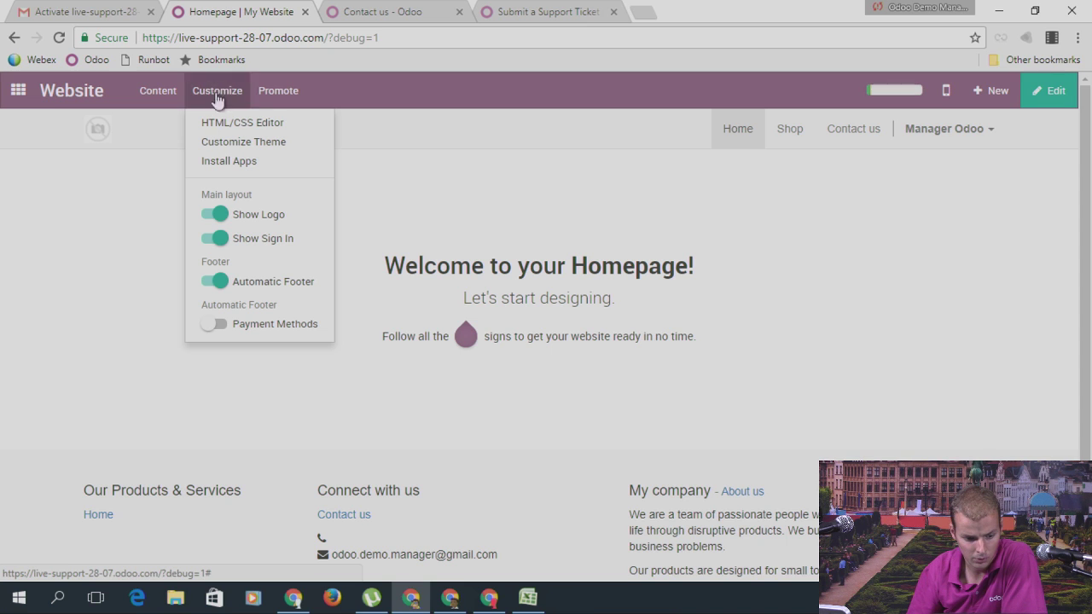
{"action": "left_click", "coordinate": [227, 142]}
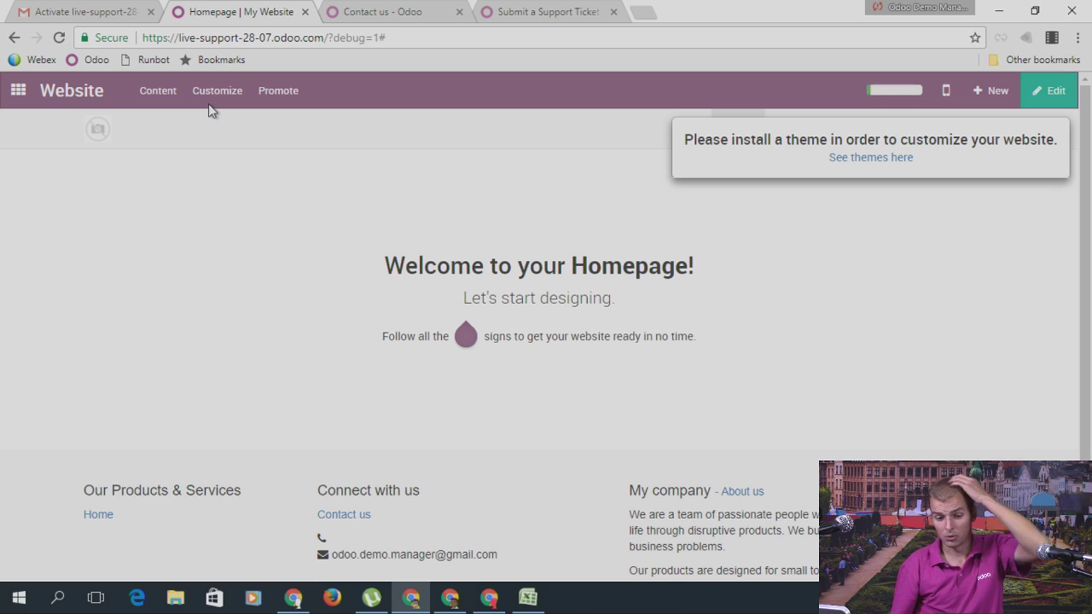
{"action": "left_click", "coordinate": [858, 159]}
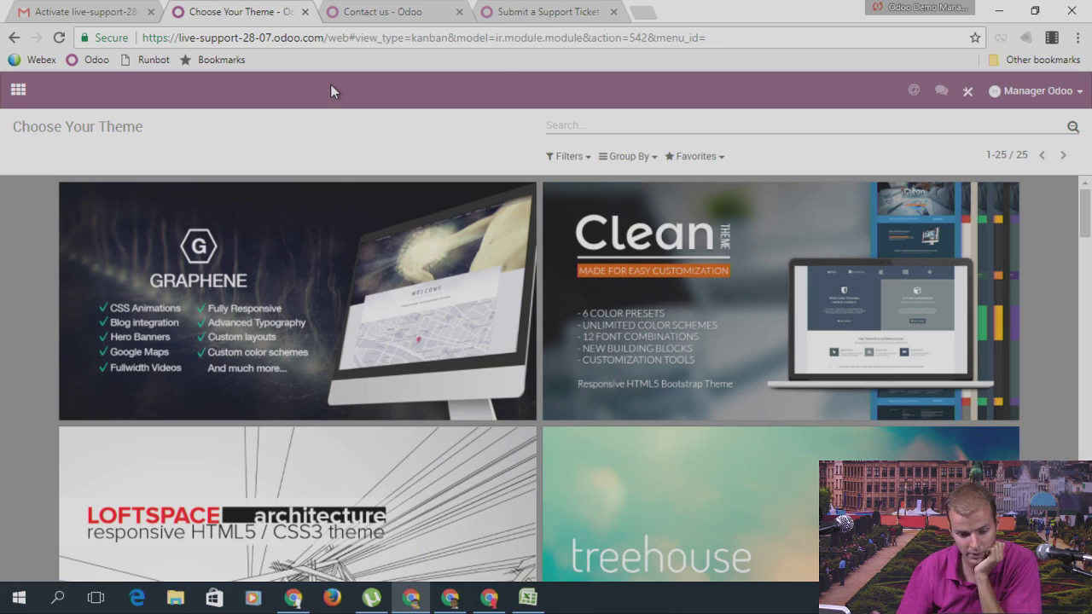
{"action": "scroll", "coordinate": [753, 203], "scroll_direction": "down", "scroll_amount": 8}
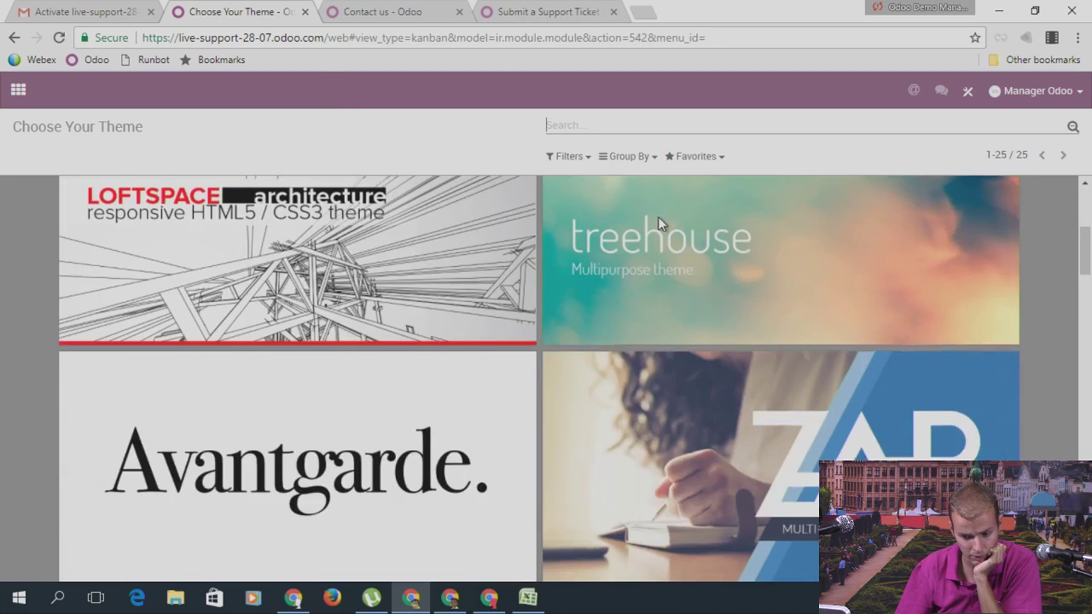
{"action": "scroll", "coordinate": [753, 203], "scroll_direction": "up", "scroll_amount": 5}
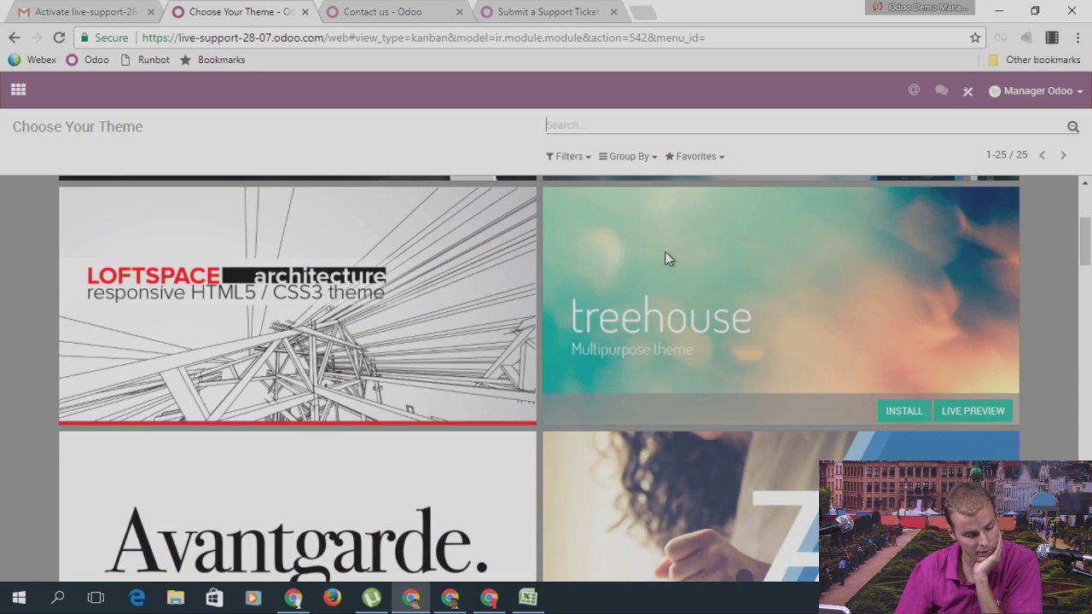
{"action": "scroll", "coordinate": [667, 258], "scroll_direction": "down", "scroll_amount": 2}
{"action": "scroll", "coordinate": [666, 256], "scroll_direction": "down", "scroll_amount": 3}
{"action": "scroll", "coordinate": [666, 256], "scroll_direction": "down", "scroll_amount": 5}
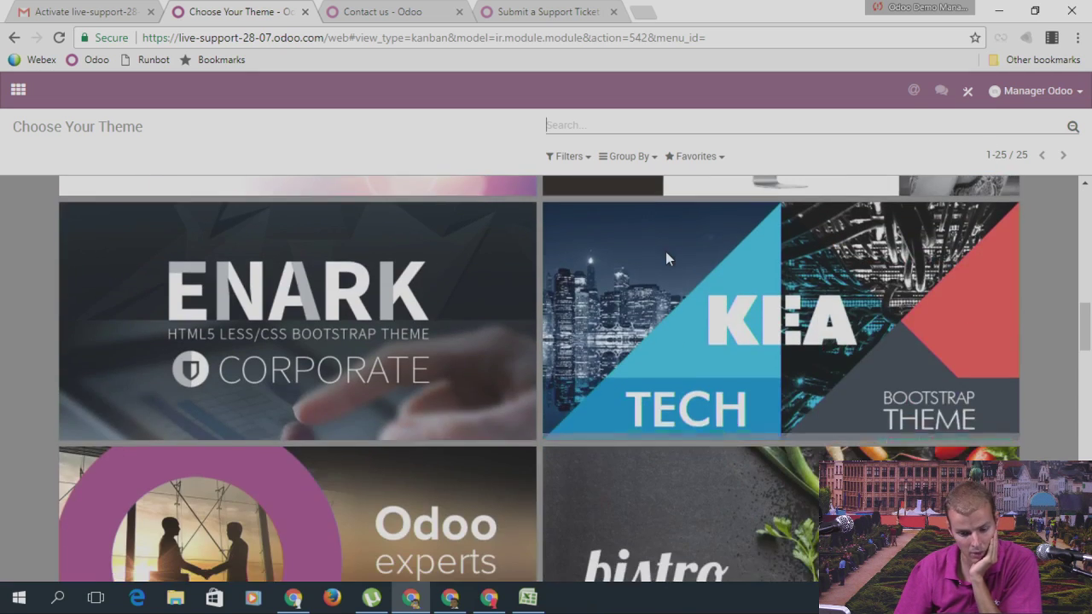
{"action": "scroll", "coordinate": [667, 256], "scroll_direction": "down", "scroll_amount": 3}
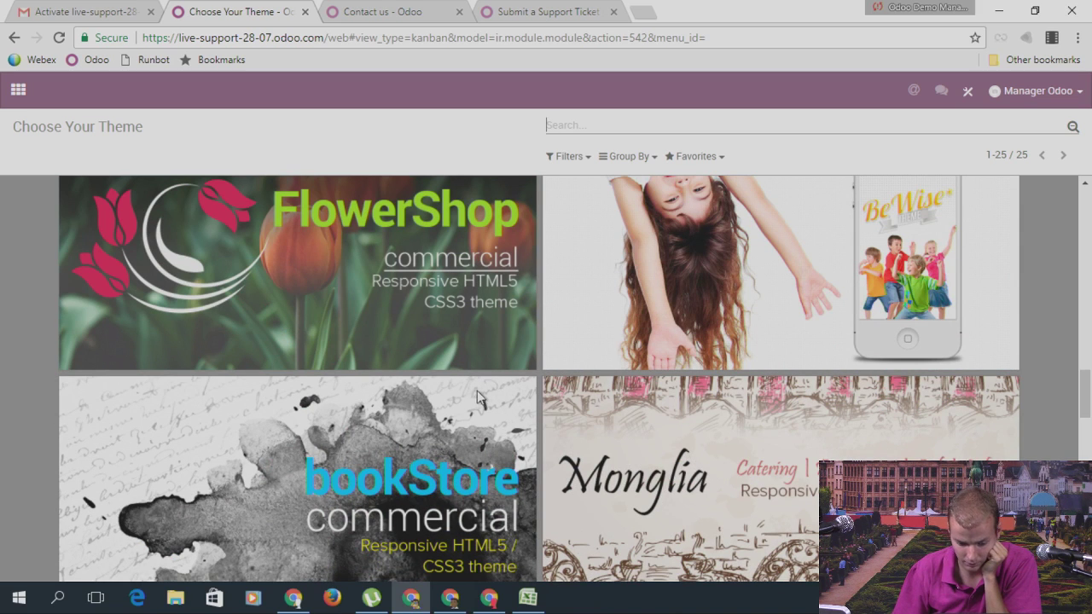
{"action": "scroll", "coordinate": [476, 398], "scroll_direction": "down", "scroll_amount": 5}
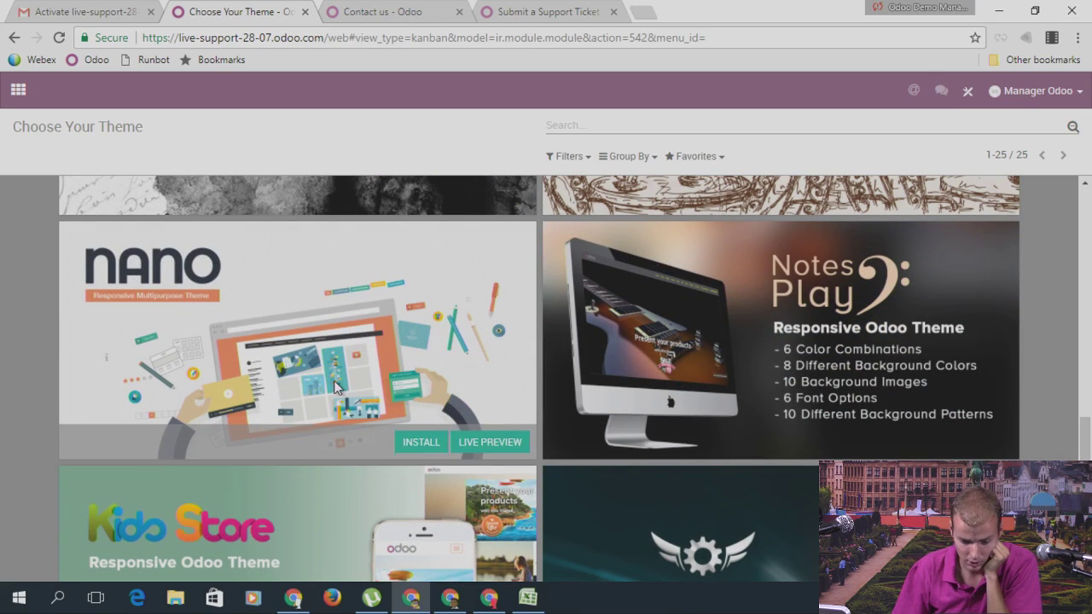
{"action": "mouse_move", "coordinate": [955, 450]}
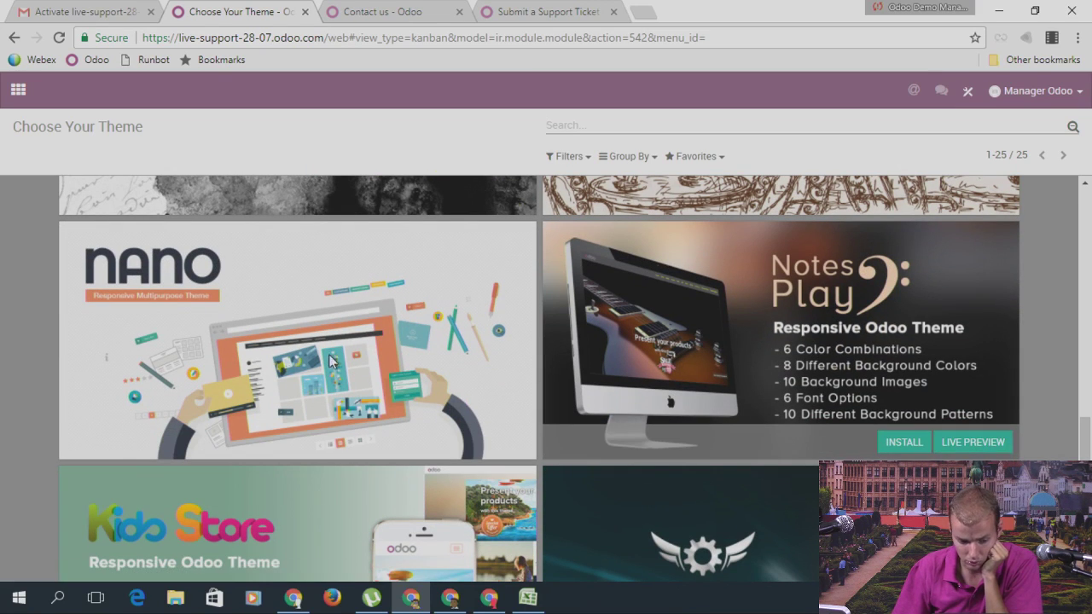
{"action": "left_click", "coordinate": [973, 442]}
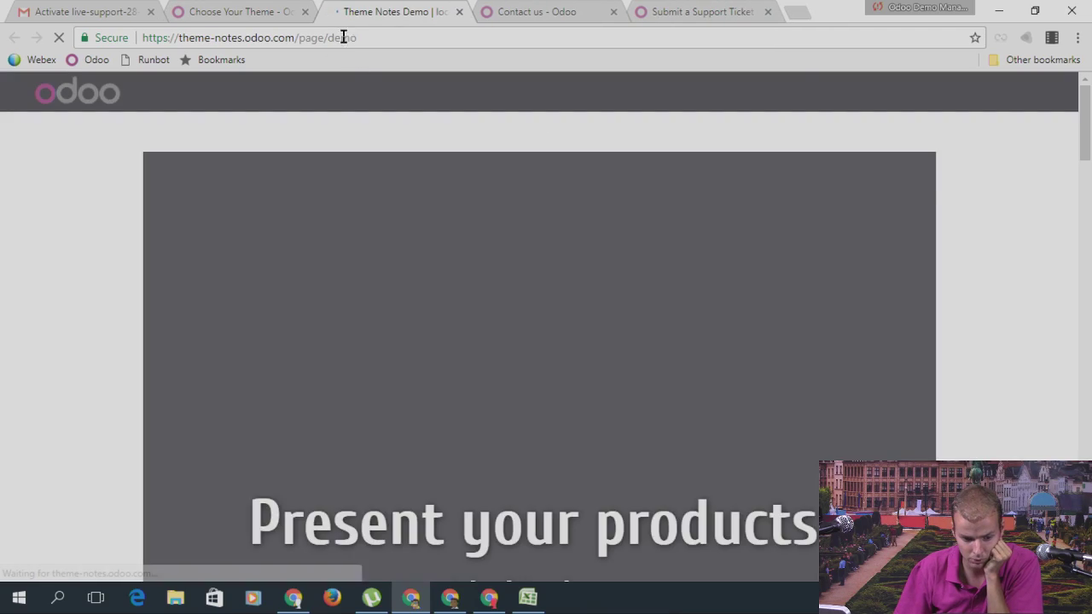
{"action": "scroll", "coordinate": [479, 350], "scroll_direction": "down", "scroll_amount": 15}
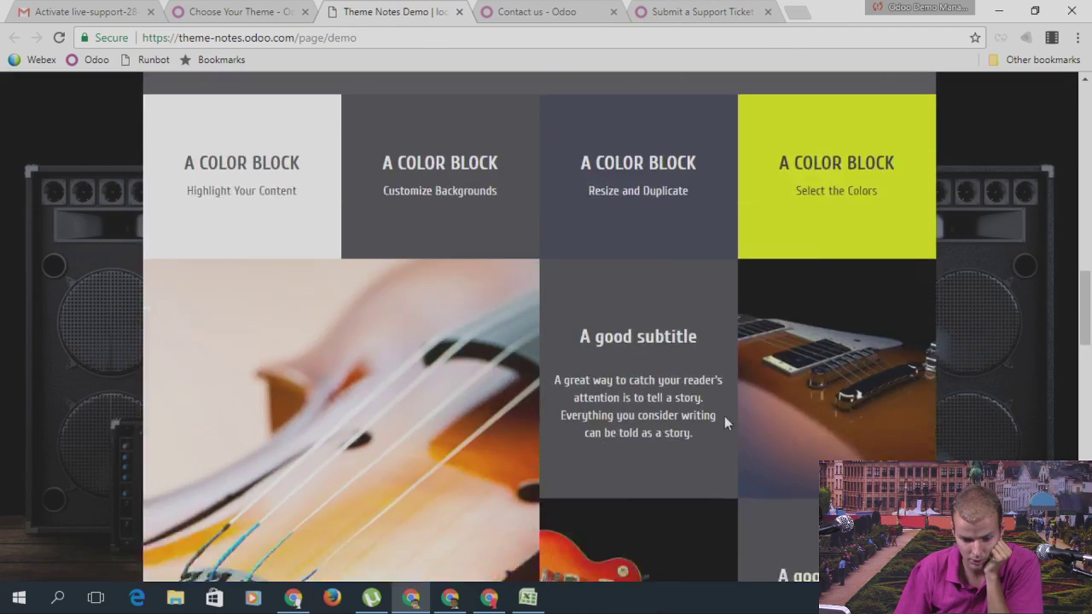
{"action": "scroll", "coordinate": [232, 359], "scroll_direction": "up", "scroll_amount": 7}
{"action": "scroll", "coordinate": [232, 359], "scroll_direction": "up", "scroll_amount": 8}
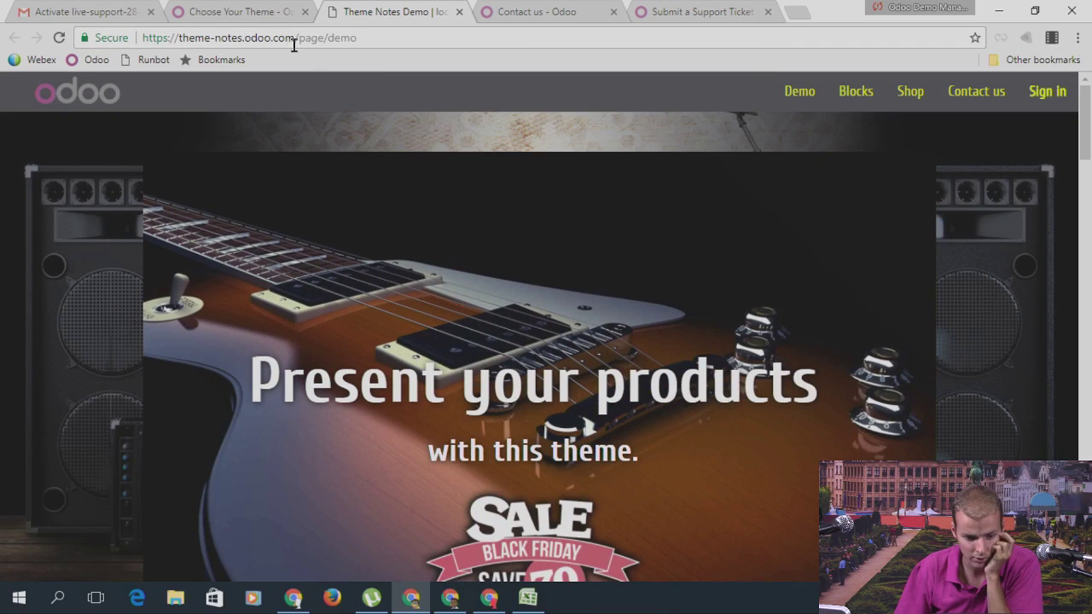
{"action": "left_click", "coordinate": [459, 12]}
{"action": "mouse_move", "coordinate": [857, 337]}
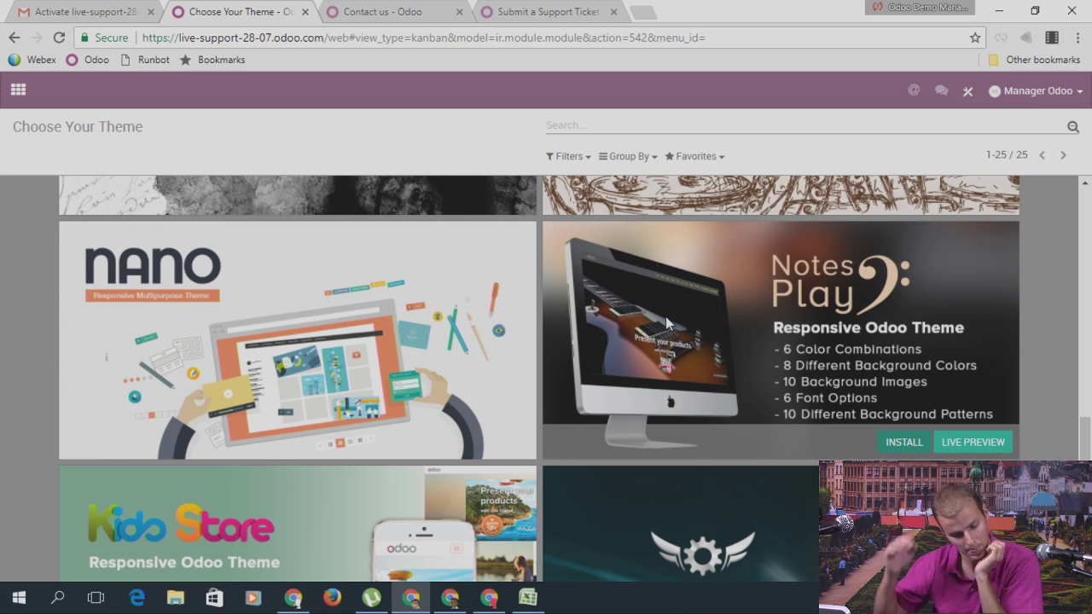
Step: Install the Notes Play theme from its card
{"action": "left_click", "coordinate": [789, 339]}
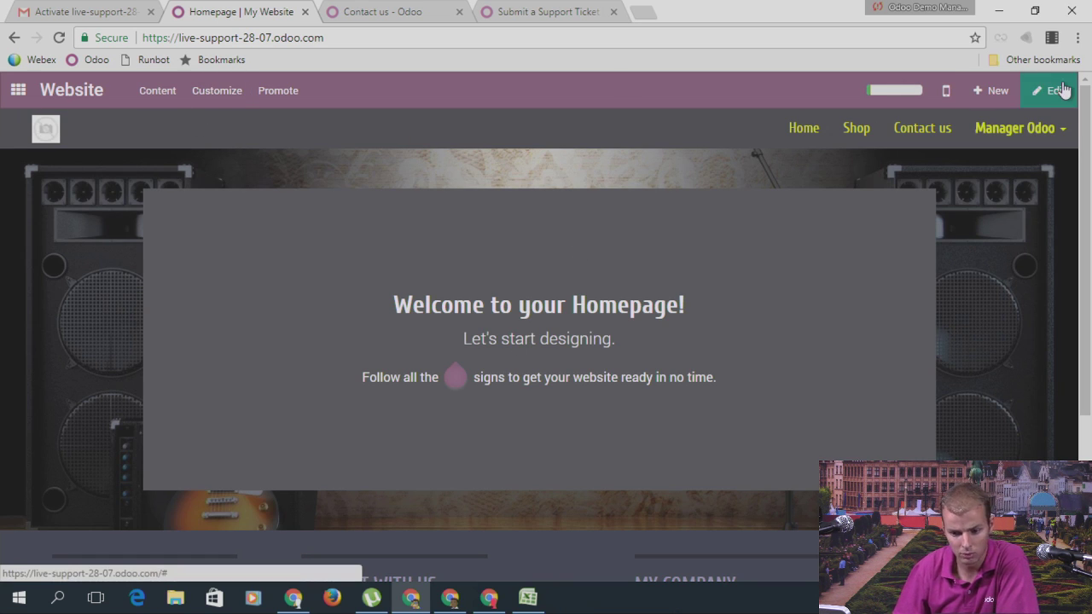
Step: Drag a Cubes block onto the homepage in edit mode and save the page
{"action": "left_click", "coordinate": [1058, 91]}
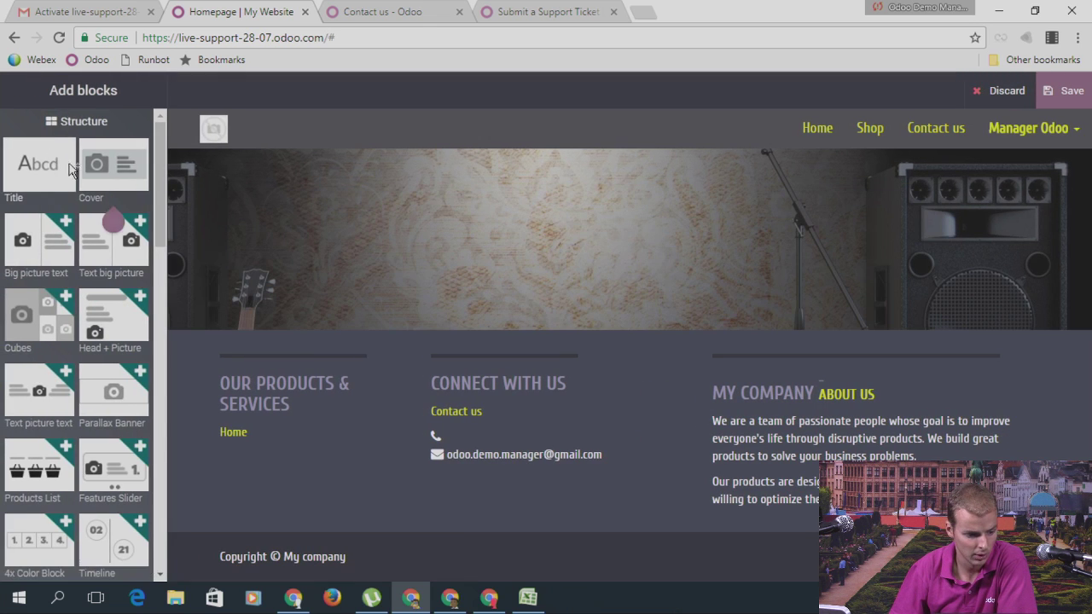
{"action": "scroll", "coordinate": [85, 299], "scroll_direction": "down", "scroll_amount": 3}
{"action": "scroll", "coordinate": [98, 416], "scroll_direction": "down", "scroll_amount": 3}
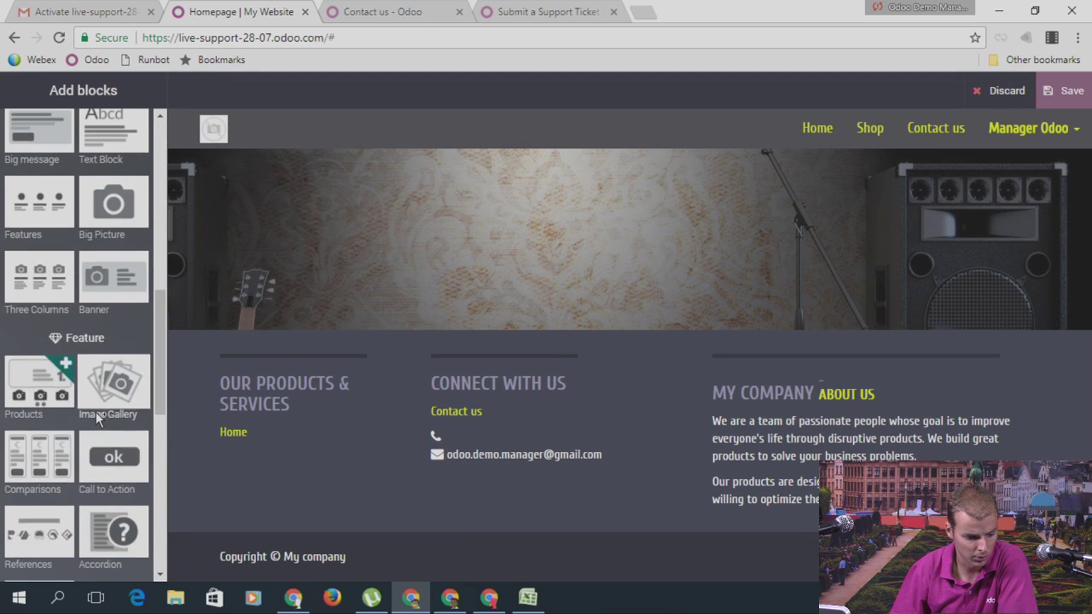
{"action": "scroll", "coordinate": [98, 417], "scroll_direction": "up", "scroll_amount": 5}
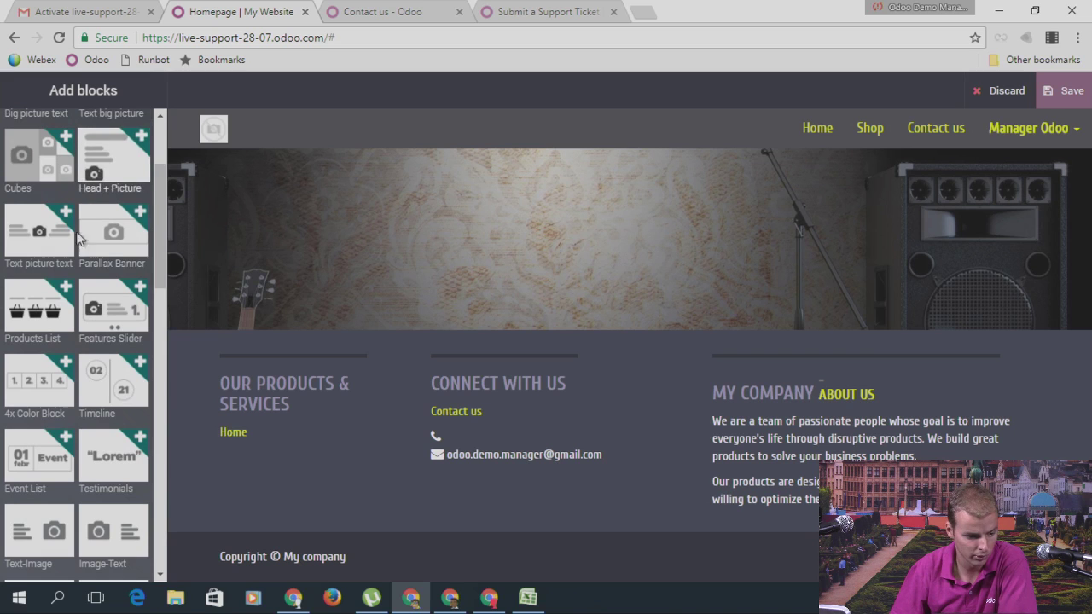
{"action": "scroll", "coordinate": [78, 239], "scroll_direction": "up", "scroll_amount": 2}
{"action": "left_click_drag", "start_coordinate": [45, 246], "coordinate": [454, 211]}
{"action": "scroll", "coordinate": [563, 221], "scroll_direction": "down", "scroll_amount": 1}
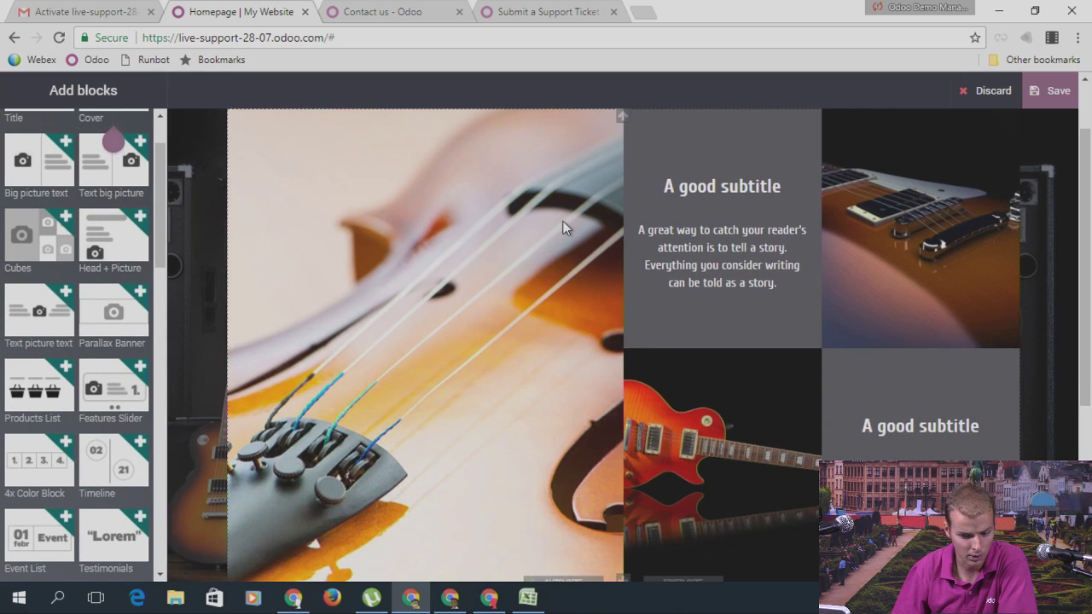
{"action": "scroll", "coordinate": [563, 221], "scroll_direction": "up", "scroll_amount": 1}
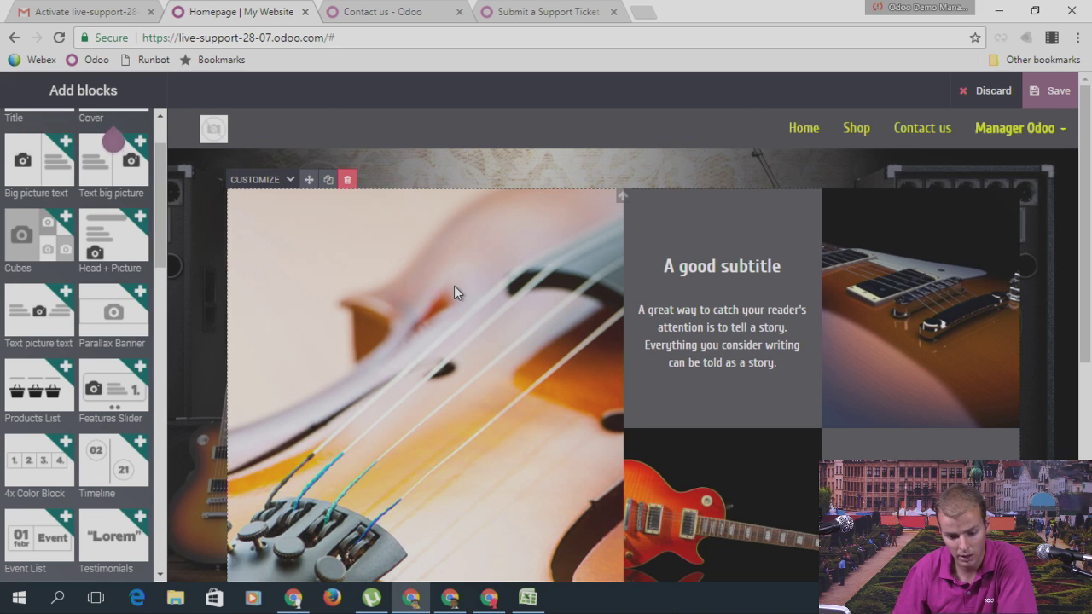
{"action": "left_click", "coordinate": [1055, 91]}
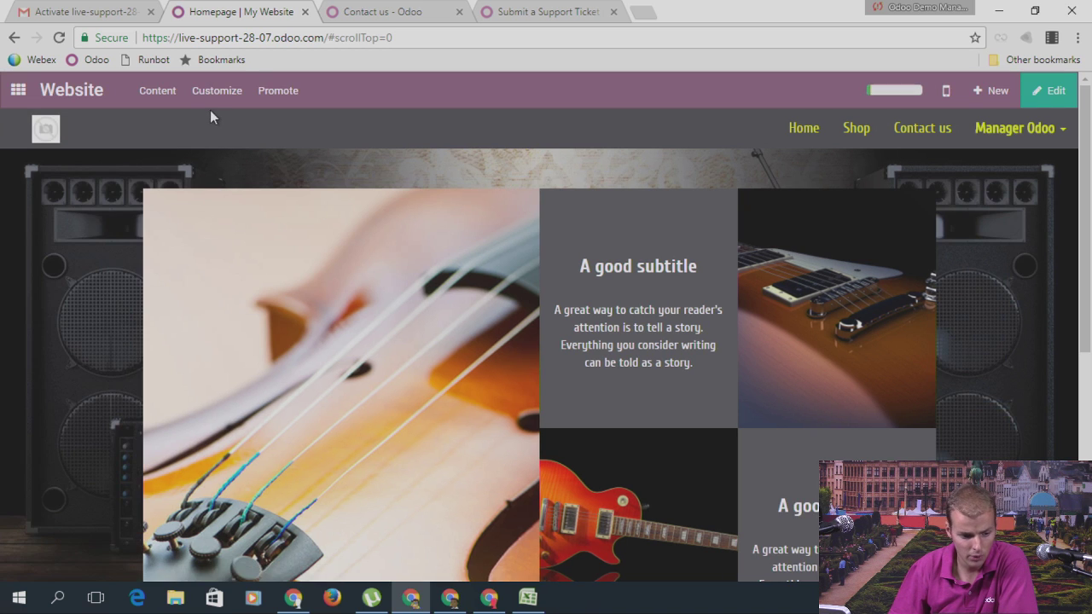
{"action": "left_click", "coordinate": [213, 93]}
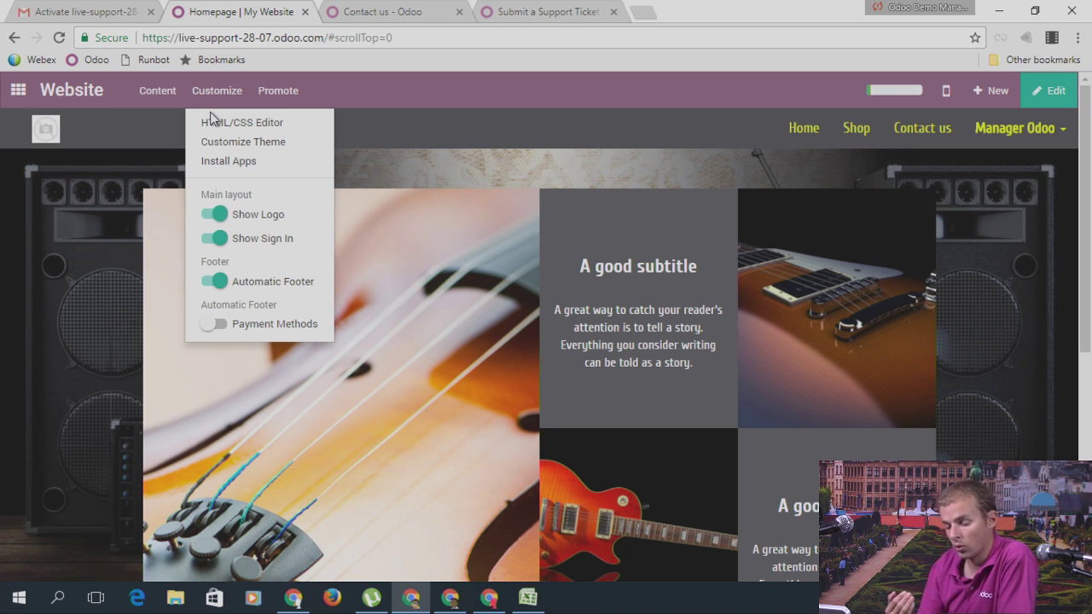
Step: In Customize Theme, set the background colour to brown and apply Color Preset 2
{"action": "left_click", "coordinate": [215, 142]}
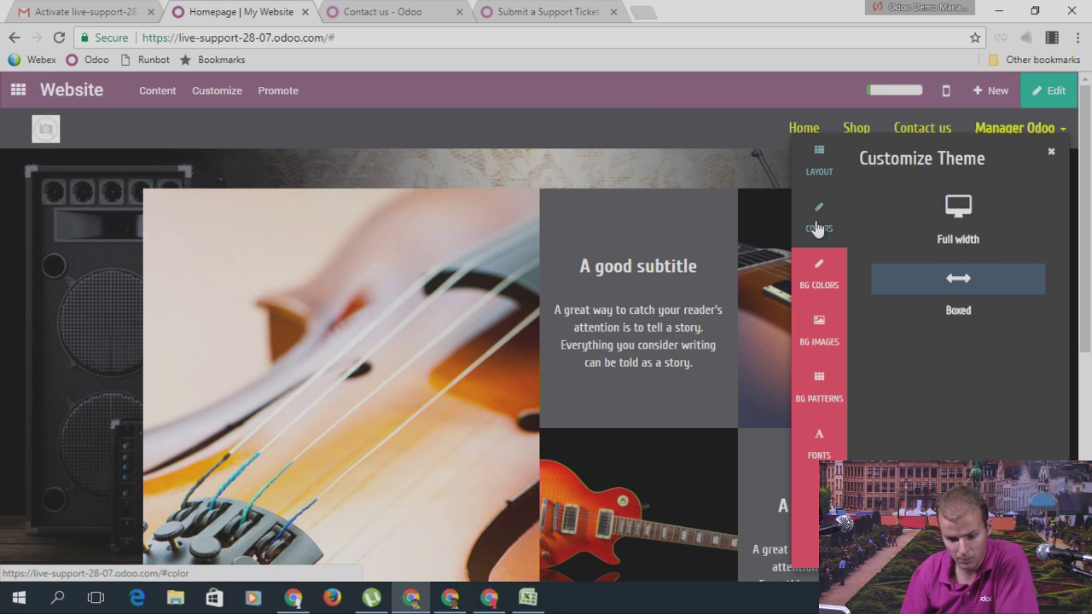
{"action": "left_click", "coordinate": [818, 229]}
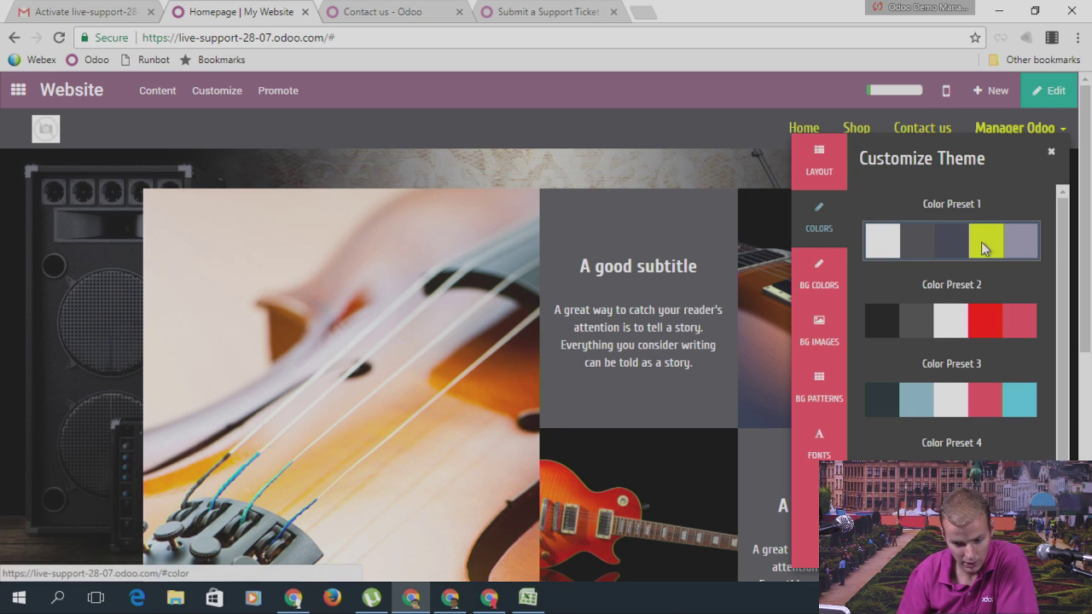
{"action": "scroll", "coordinate": [951, 298], "scroll_direction": "down", "scroll_amount": 2}
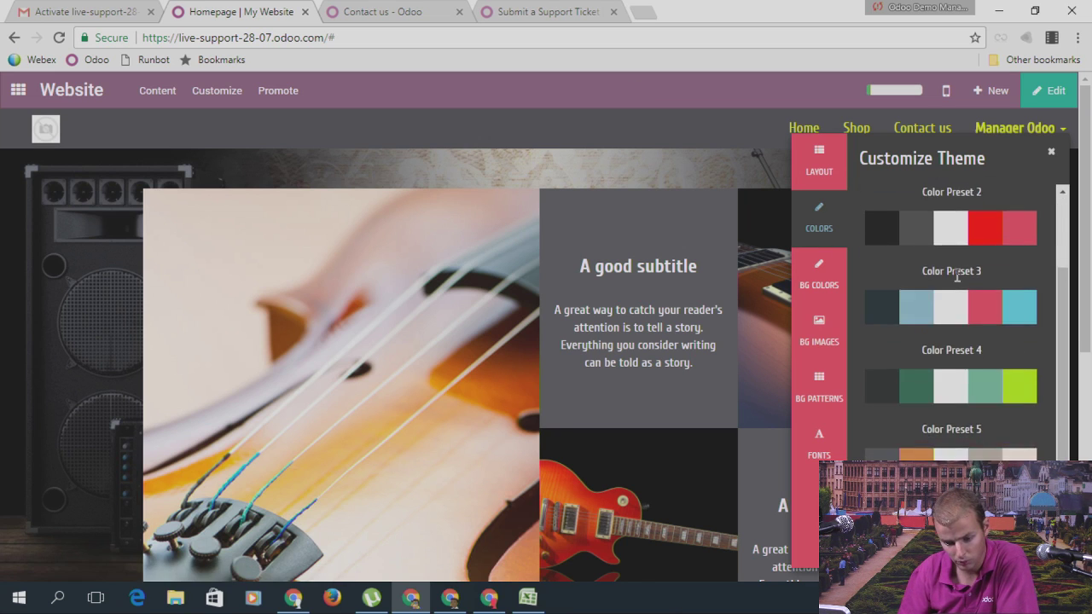
{"action": "scroll", "coordinate": [957, 277], "scroll_direction": "down", "scroll_amount": 5}
{"action": "scroll", "coordinate": [984, 417], "scroll_direction": "up", "scroll_amount": 7}
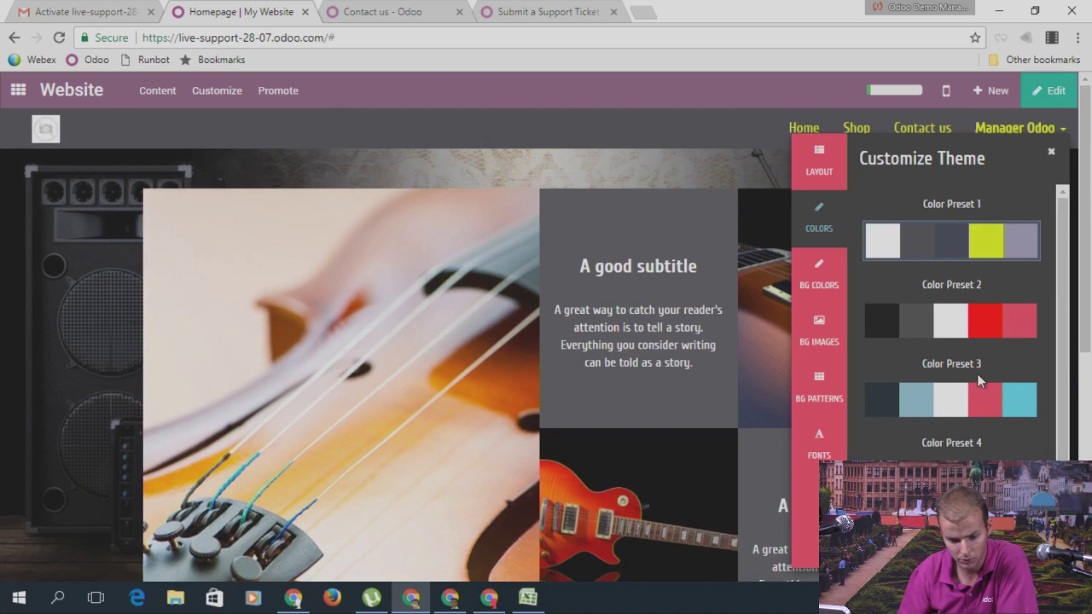
{"action": "left_click", "coordinate": [835, 188]}
{"action": "left_click", "coordinate": [823, 216]}
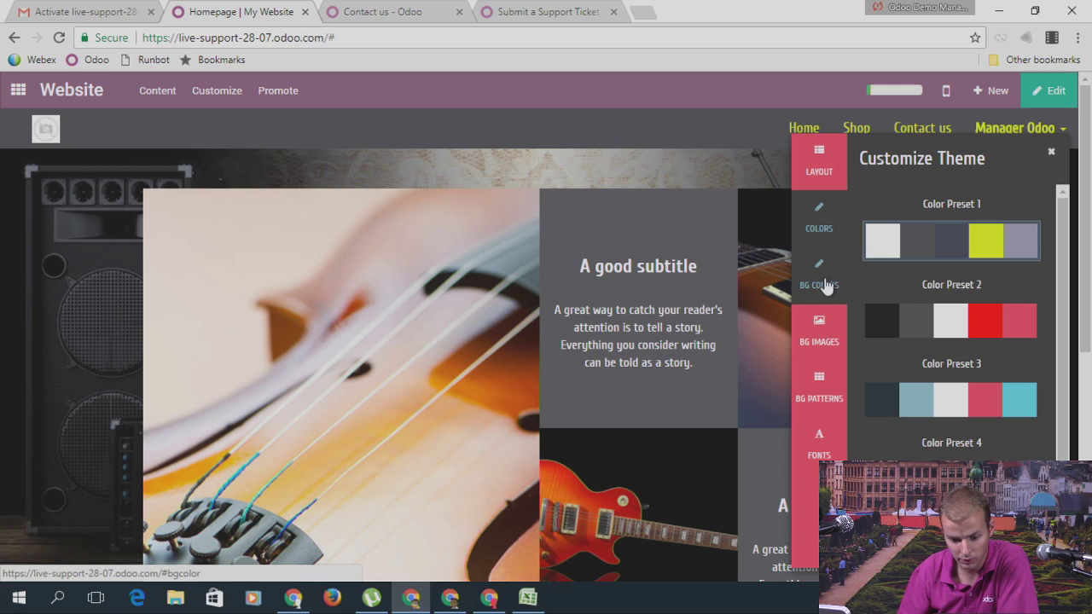
{"action": "left_click", "coordinate": [824, 285]}
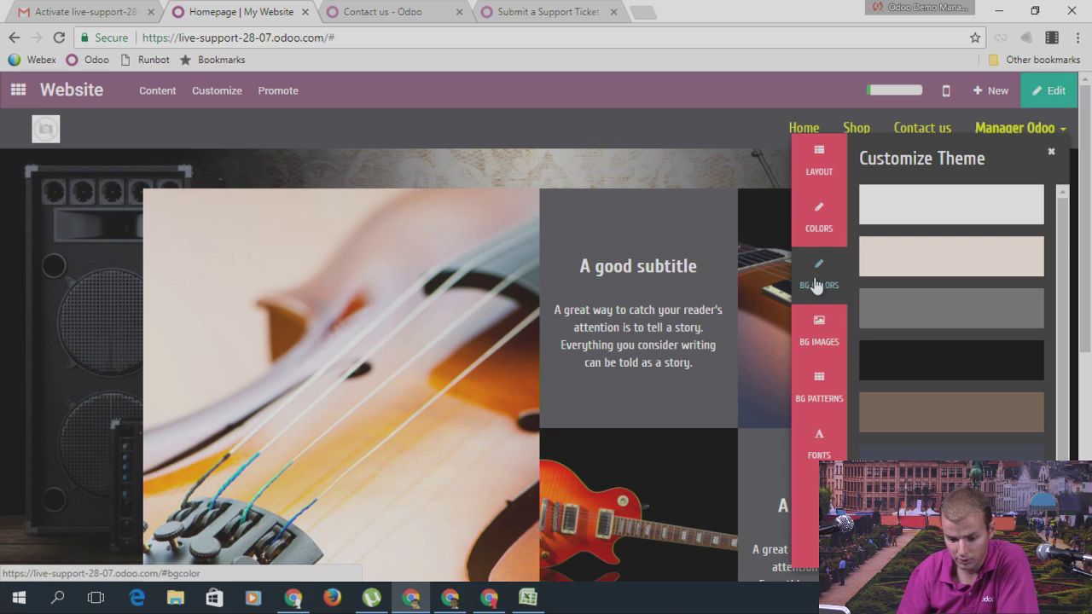
{"action": "left_click", "coordinate": [945, 418]}
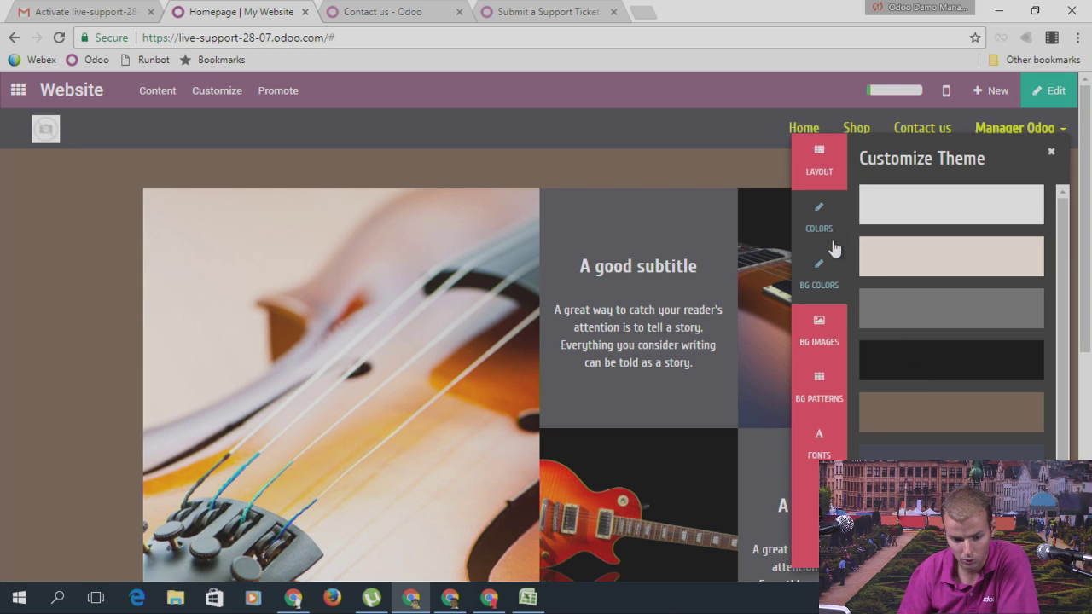
{"action": "left_click", "coordinate": [819, 218]}
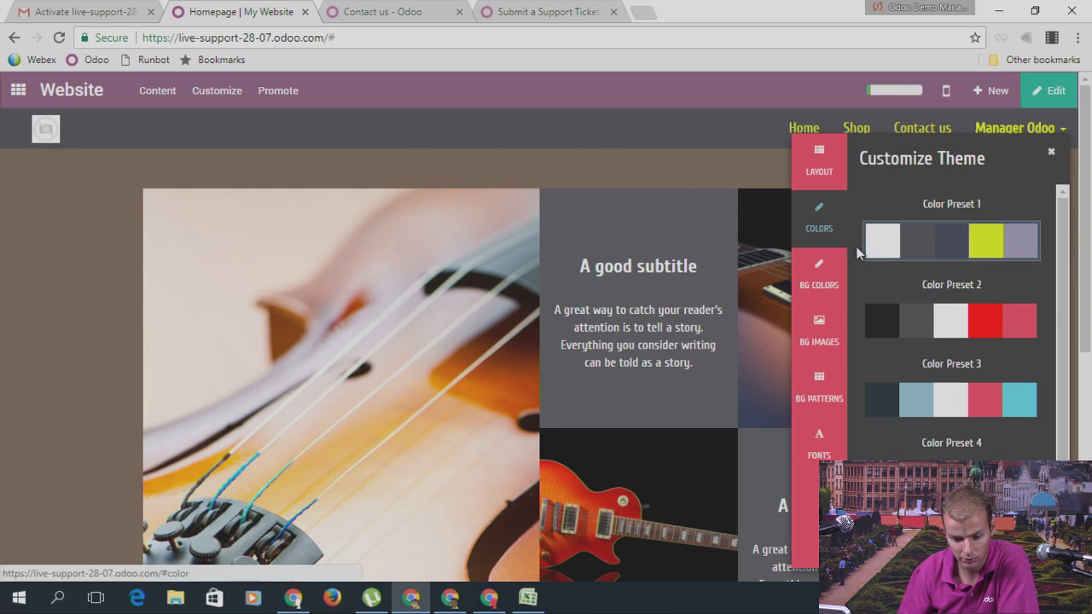
{"action": "left_click", "coordinate": [964, 333]}
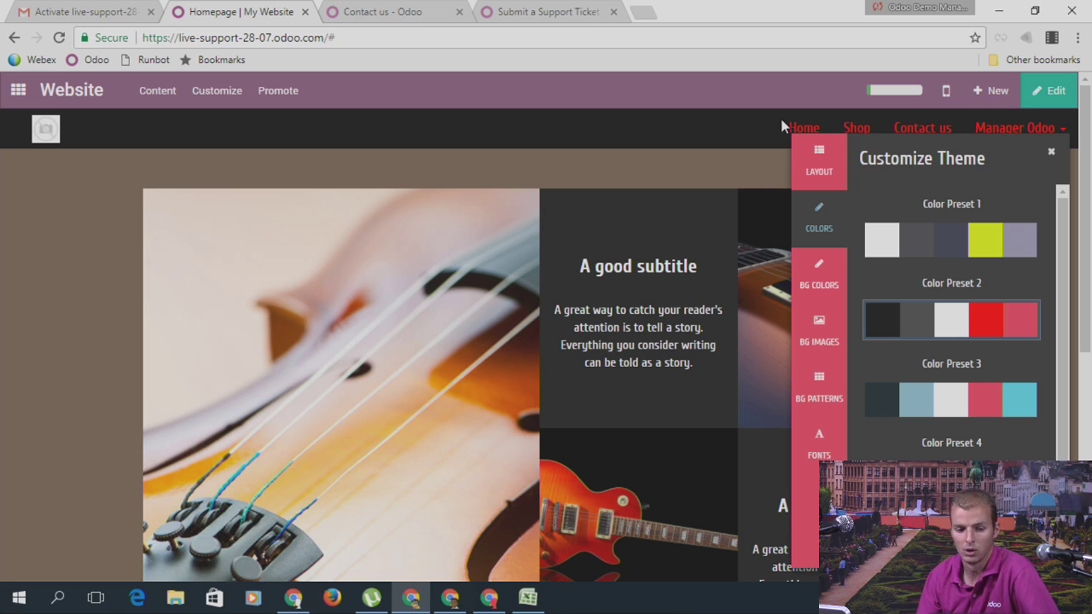
Step: Switch to the blank Submit a Support Ticket page on odoo.com once the preset has applied
{"action": "left_click", "coordinate": [580, 11]}
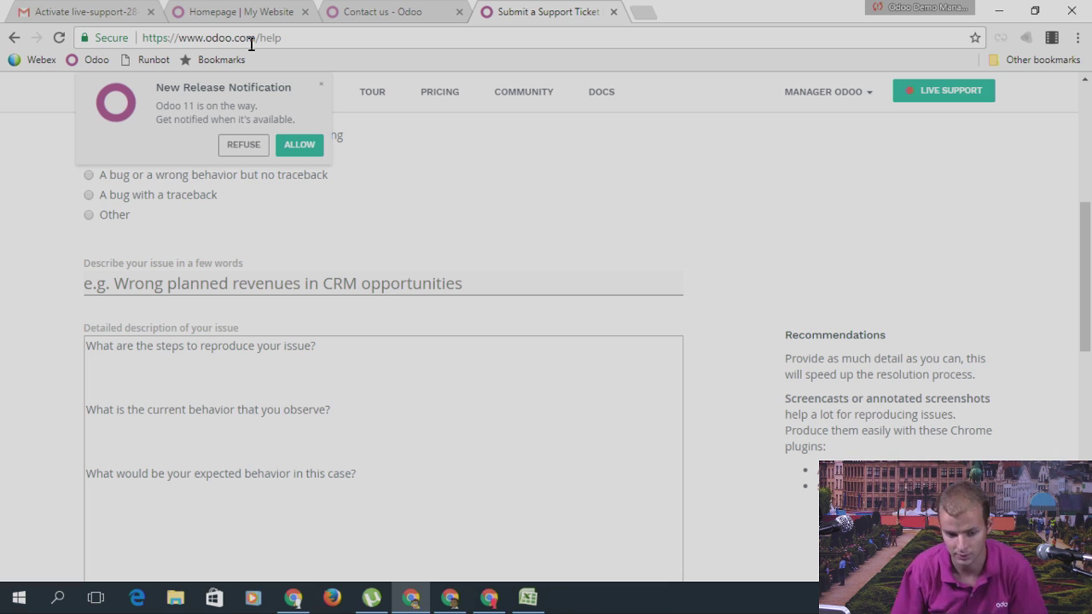
Step: Search 'odoo documentation' in a new tab and open the odoo 10.0 documentation index
{"action": "left_click", "coordinate": [640, 13]}
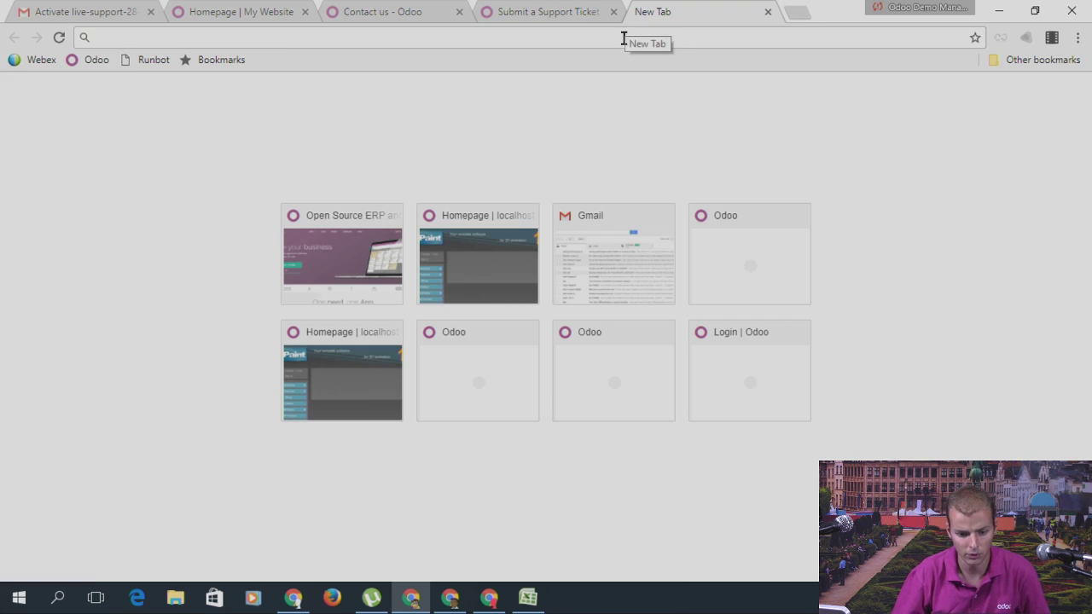
{"action": "type", "text": "odoo d"}
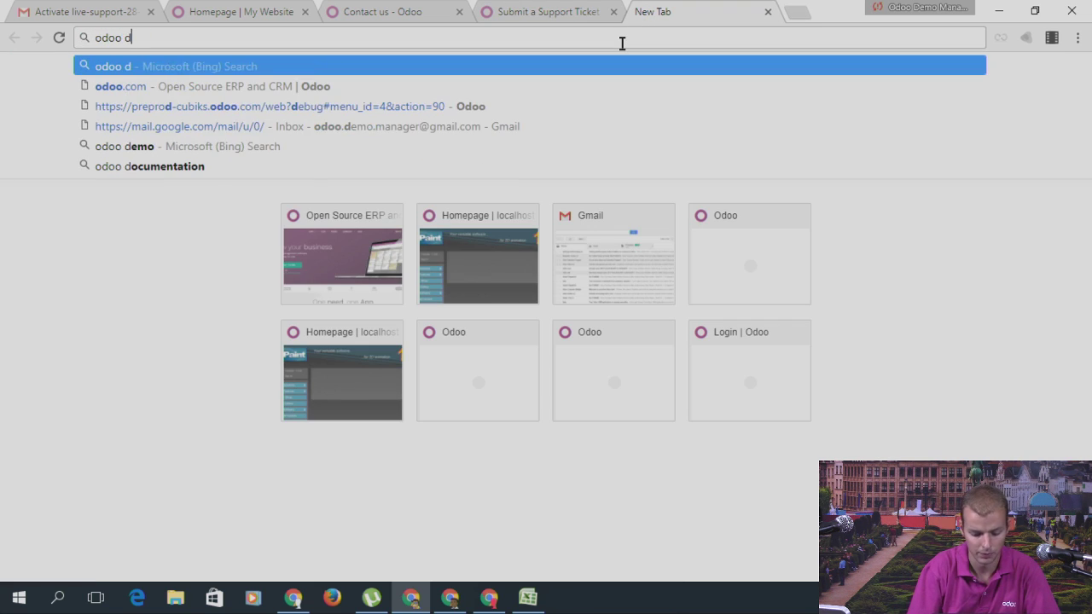
{"action": "type", "text": "ocumeant"}
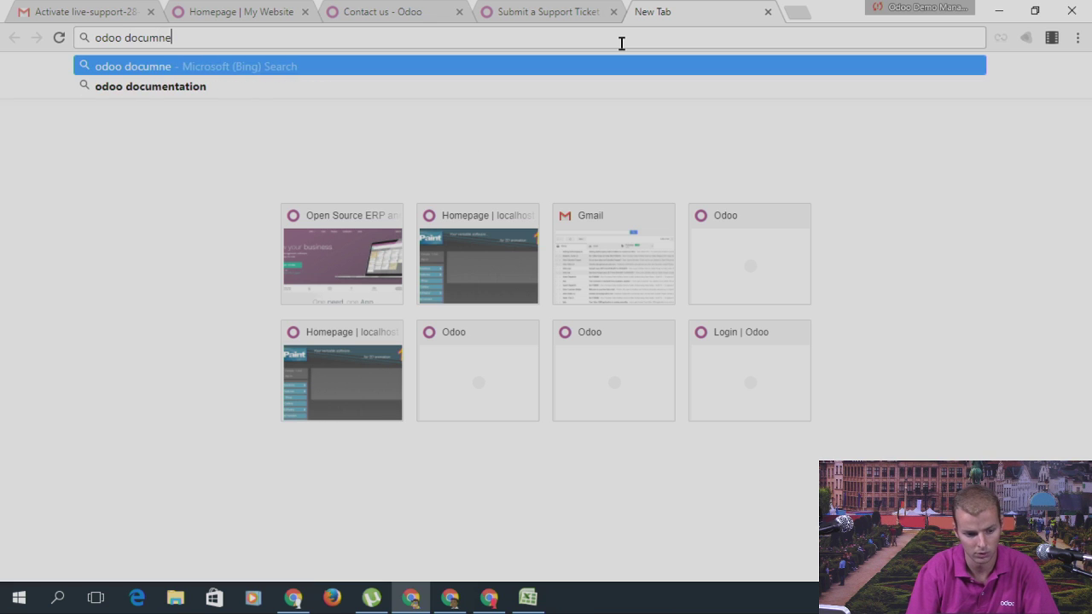
{"action": "key", "text": "BackSpace"}
{"action": "key", "text": "BackSpace"}
{"action": "key", "text": "BackSpace"}
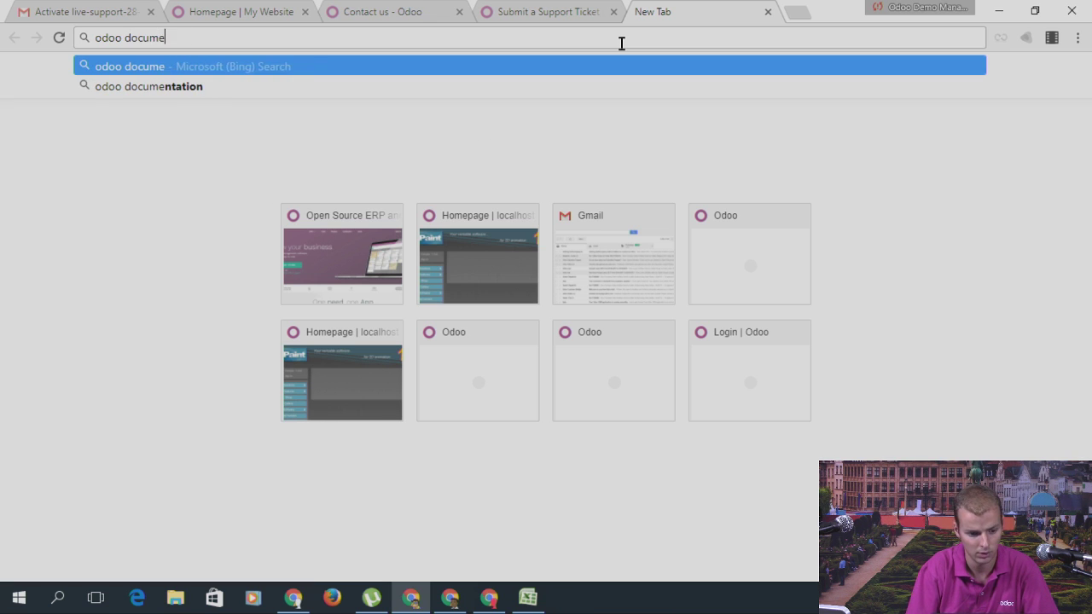
{"action": "type", "text": "ntation"}
{"action": "key", "text": "Return"}
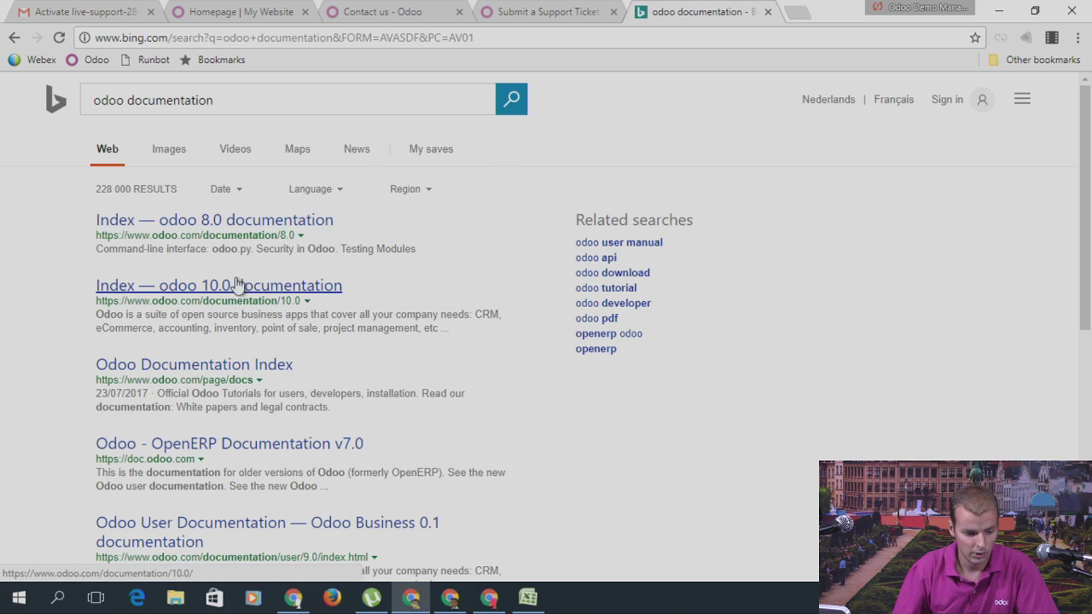
{"action": "left_click", "coordinate": [239, 286]}
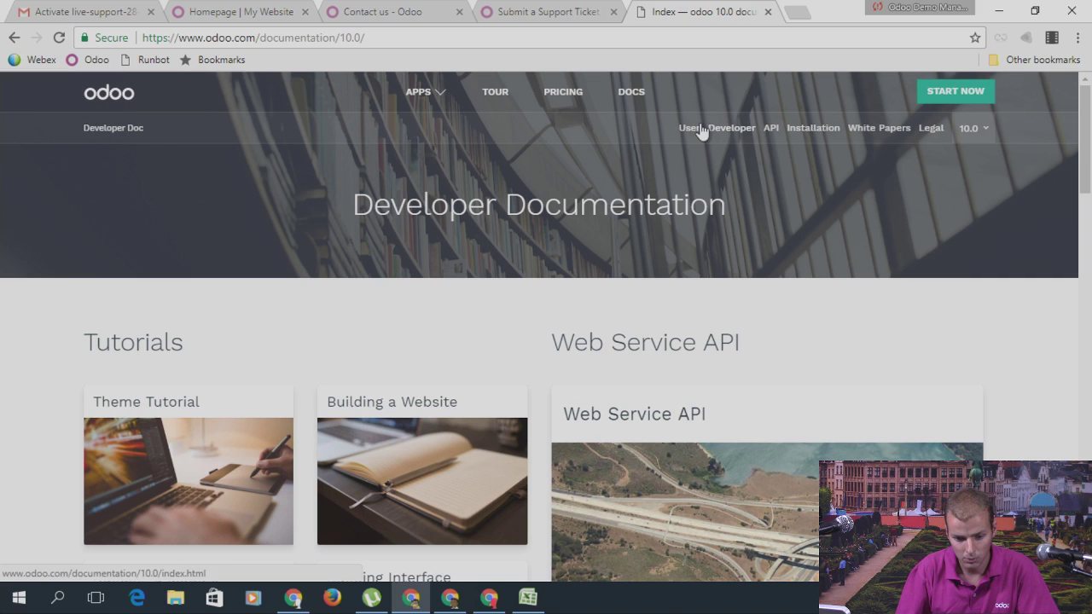
Step: Open the Odoo User Documentation and look through its list of guides
{"action": "left_click", "coordinate": [696, 128]}
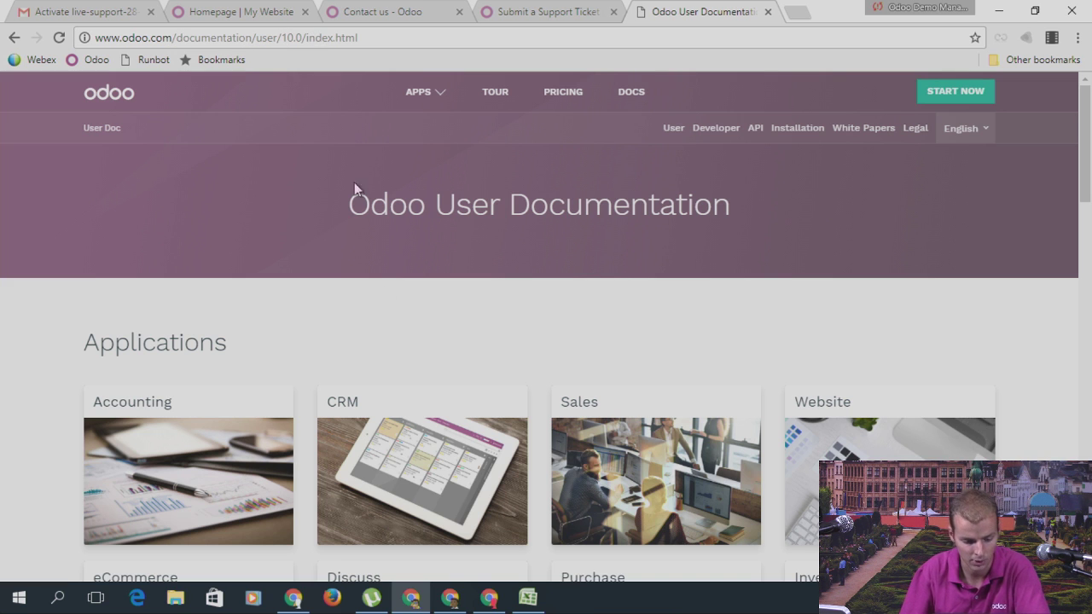
{"action": "scroll", "coordinate": [402, 298], "scroll_direction": "down", "scroll_amount": 5}
{"action": "scroll", "coordinate": [610, 429], "scroll_direction": "up", "scroll_amount": 5}
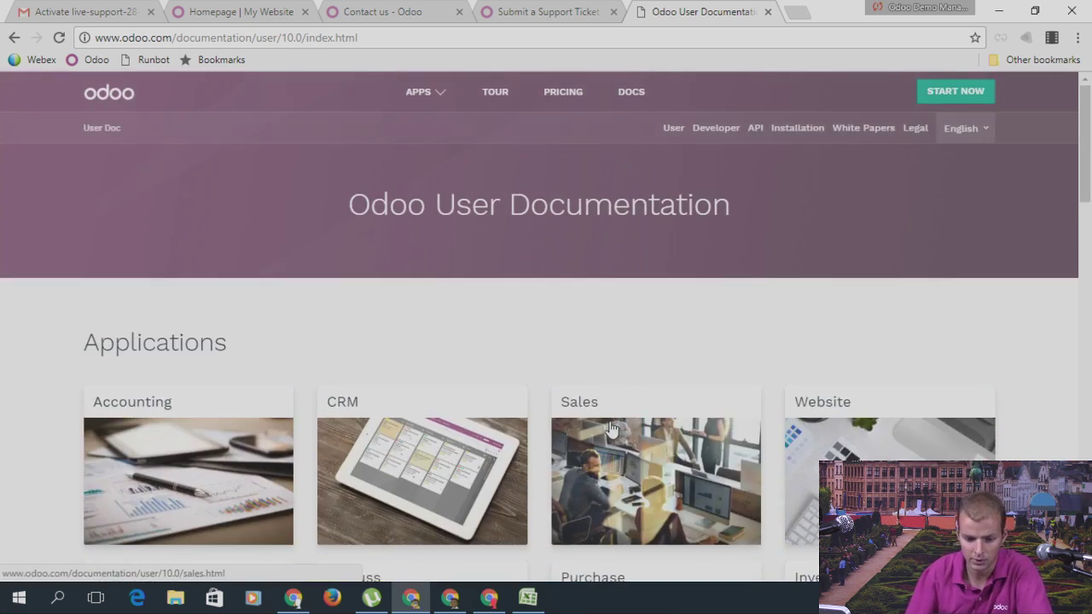
{"action": "scroll", "coordinate": [877, 272], "scroll_direction": "down", "scroll_amount": 2}
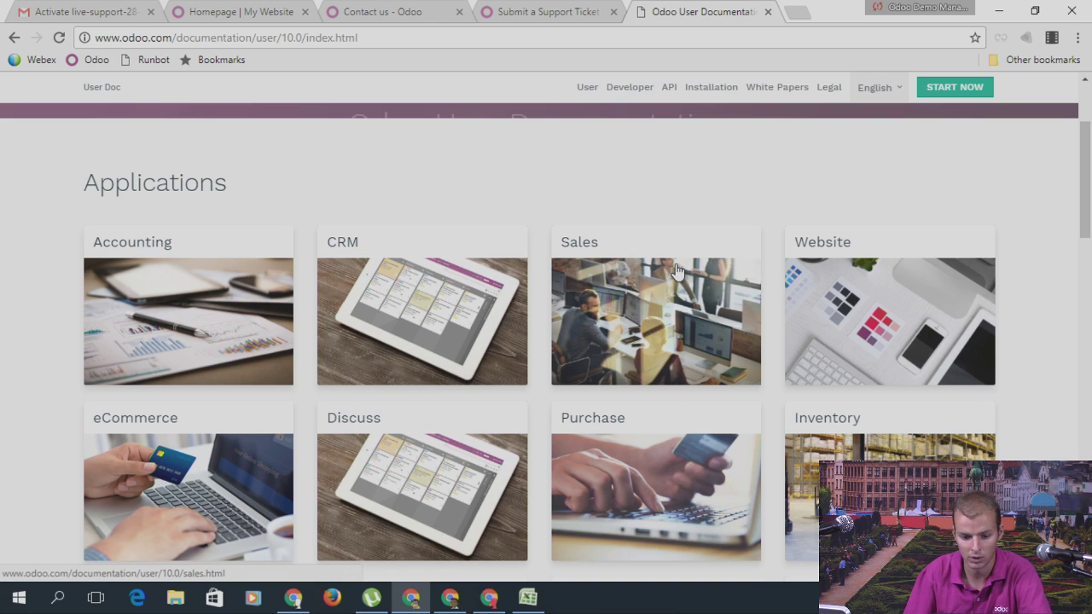
{"action": "scroll", "coordinate": [674, 270], "scroll_direction": "down", "scroll_amount": 1}
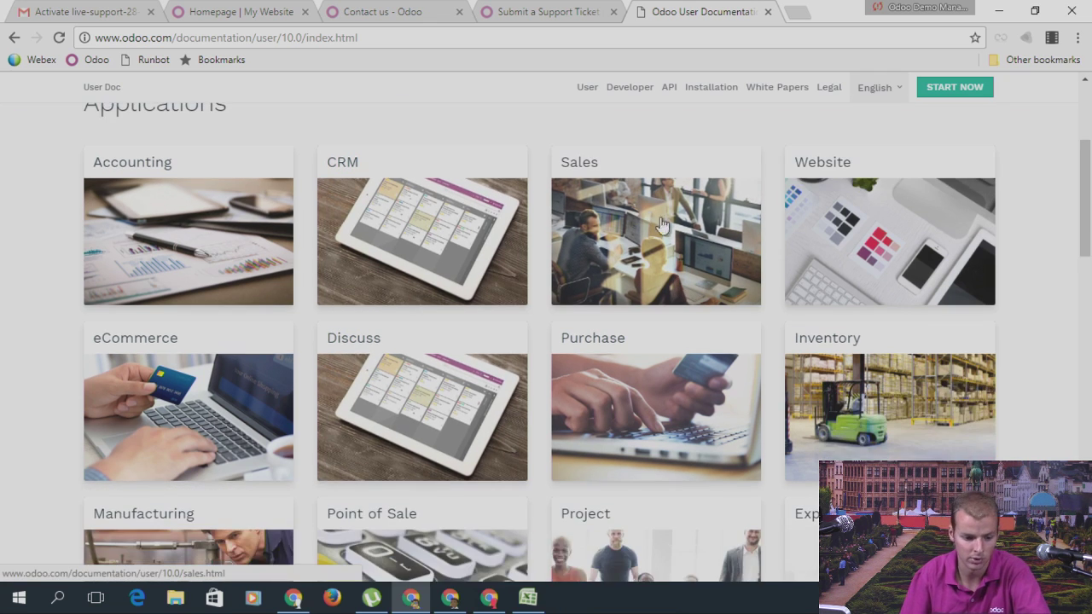
Step: Browse the Accounting user guide's contents
{"action": "left_click", "coordinate": [215, 229]}
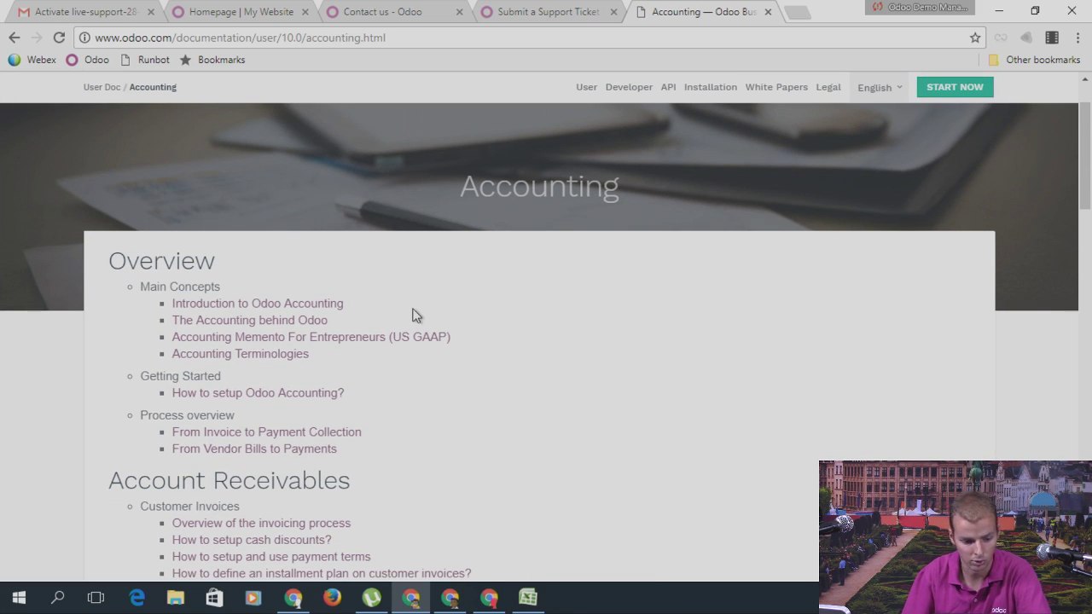
{"action": "scroll", "coordinate": [379, 359], "scroll_direction": "down", "scroll_amount": 1}
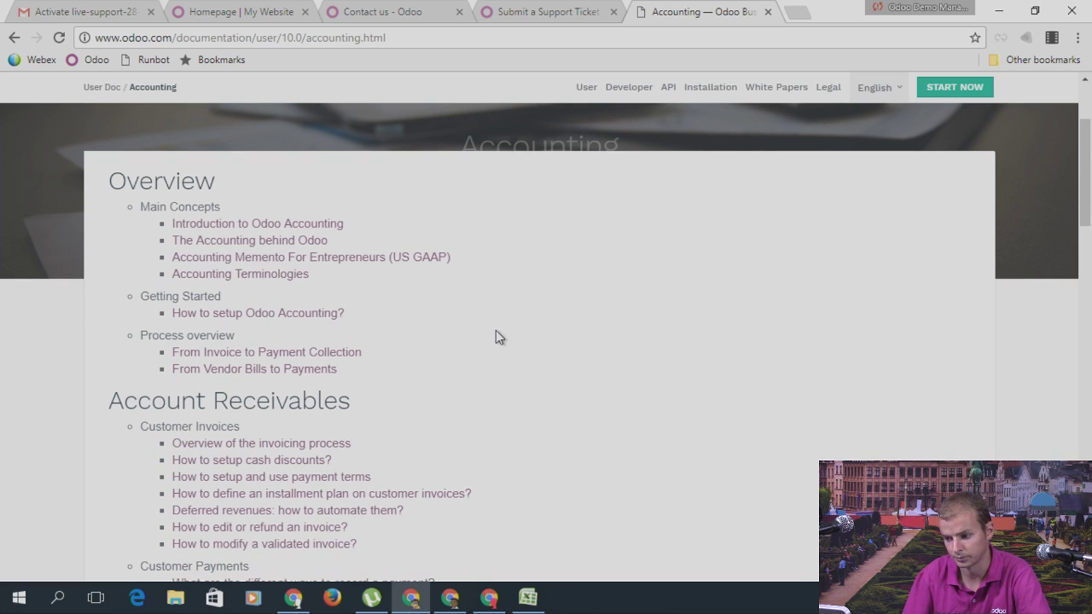
{"action": "scroll", "coordinate": [496, 332], "scroll_direction": "down", "scroll_amount": 12}
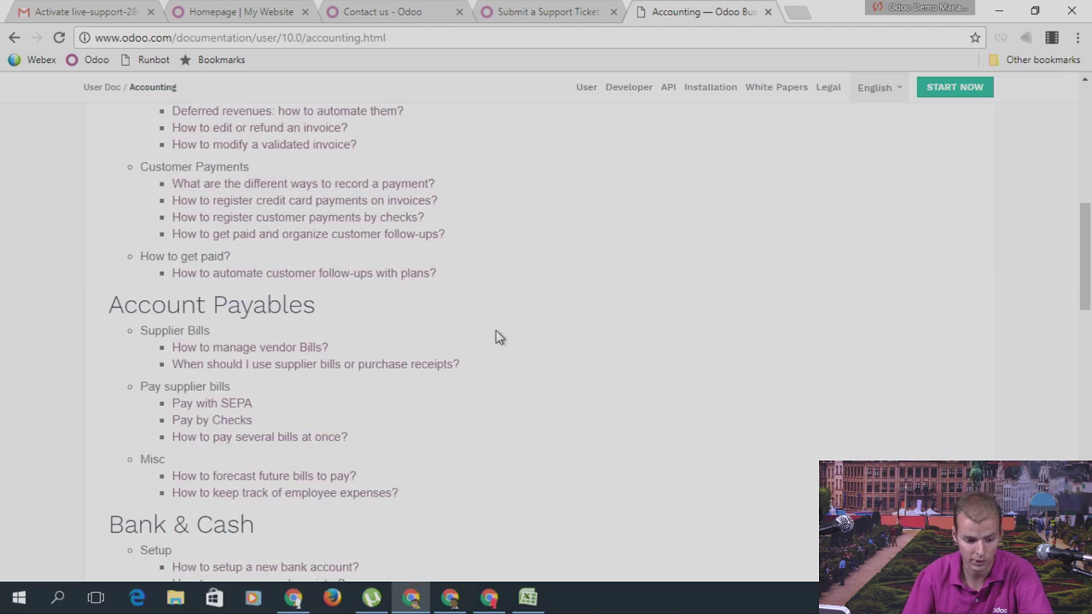
{"action": "scroll", "coordinate": [496, 333], "scroll_direction": "down", "scroll_amount": 7}
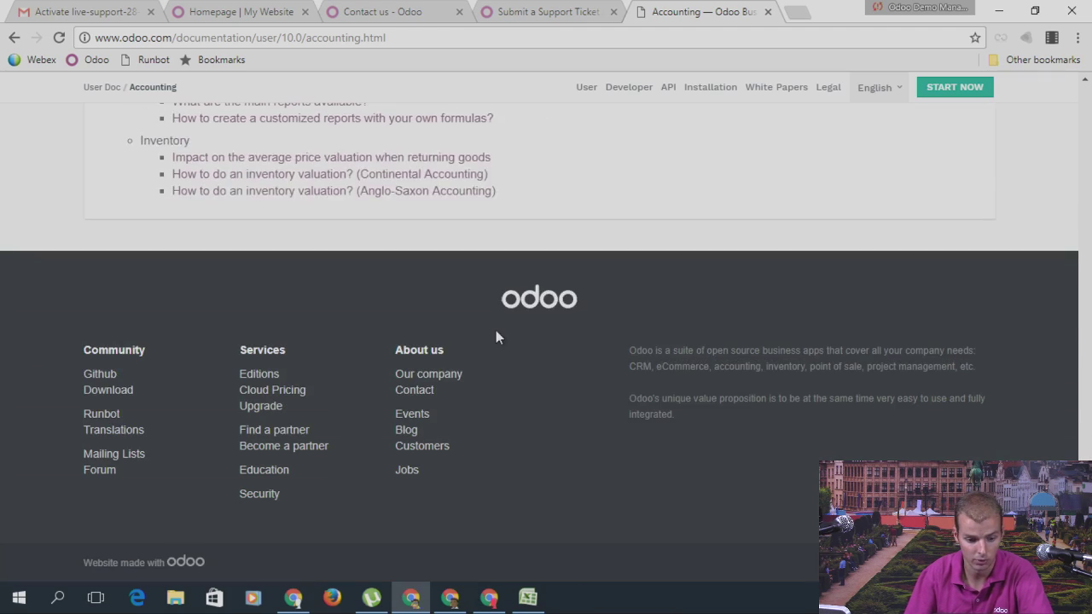
{"action": "scroll", "coordinate": [497, 333], "scroll_direction": "up", "scroll_amount": 3}
{"action": "scroll", "coordinate": [496, 336], "scroll_direction": "up", "scroll_amount": 12}
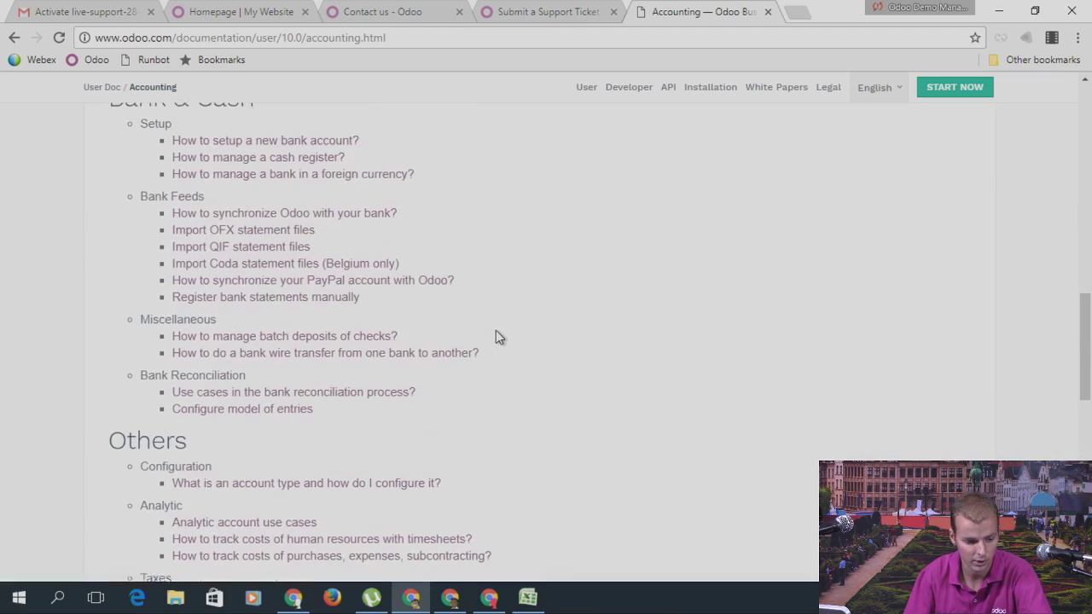
{"action": "scroll", "coordinate": [496, 336], "scroll_direction": "up", "scroll_amount": 3}
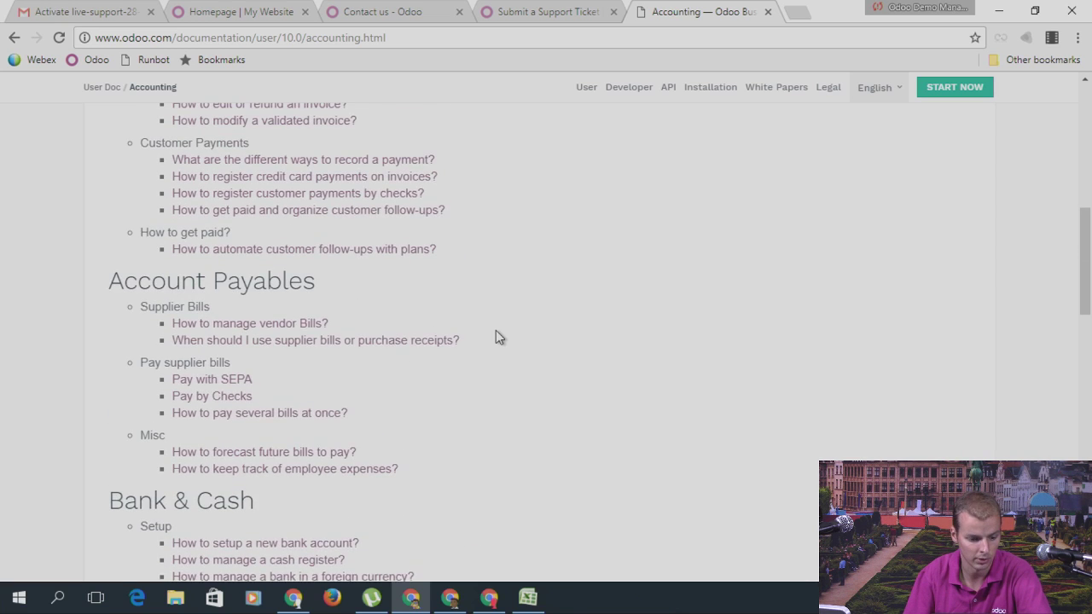
{"action": "scroll", "coordinate": [496, 335], "scroll_direction": "up", "scroll_amount": 1}
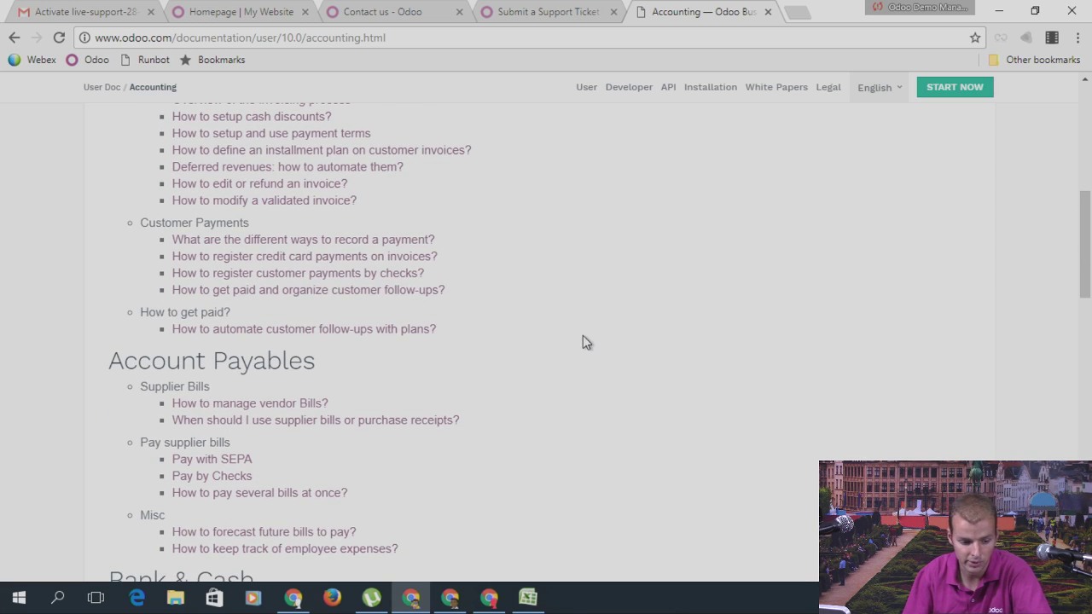
{"action": "scroll", "coordinate": [583, 336], "scroll_direction": "up", "scroll_amount": 1}
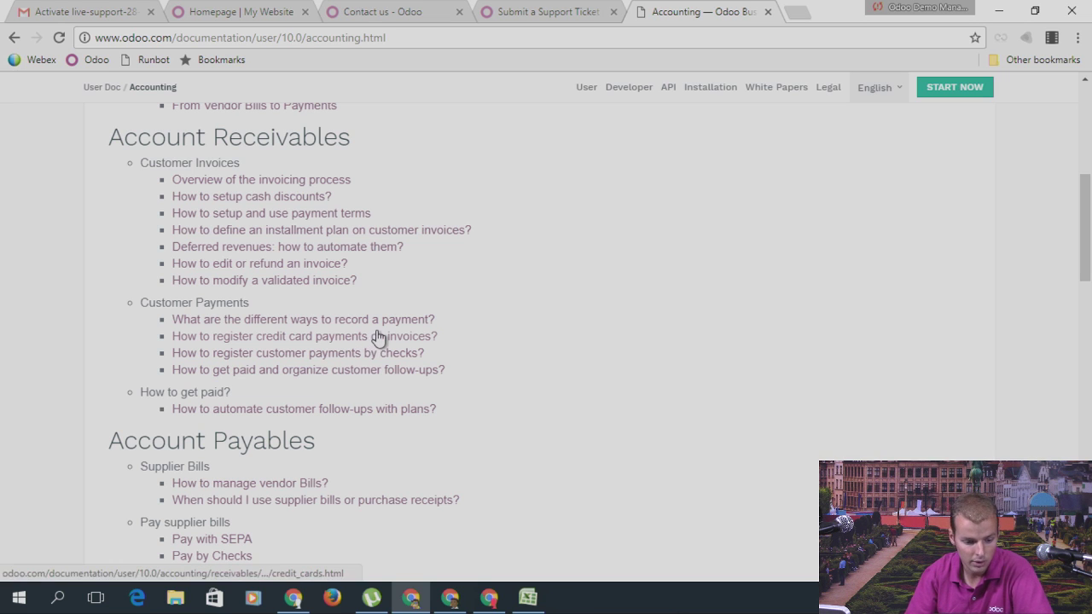
Step: Read 'What are the different ways to record a payment?', then go back to the User index
{"action": "left_click", "coordinate": [327, 322]}
{"action": "scroll", "coordinate": [682, 256], "scroll_direction": "down", "scroll_amount": 8}
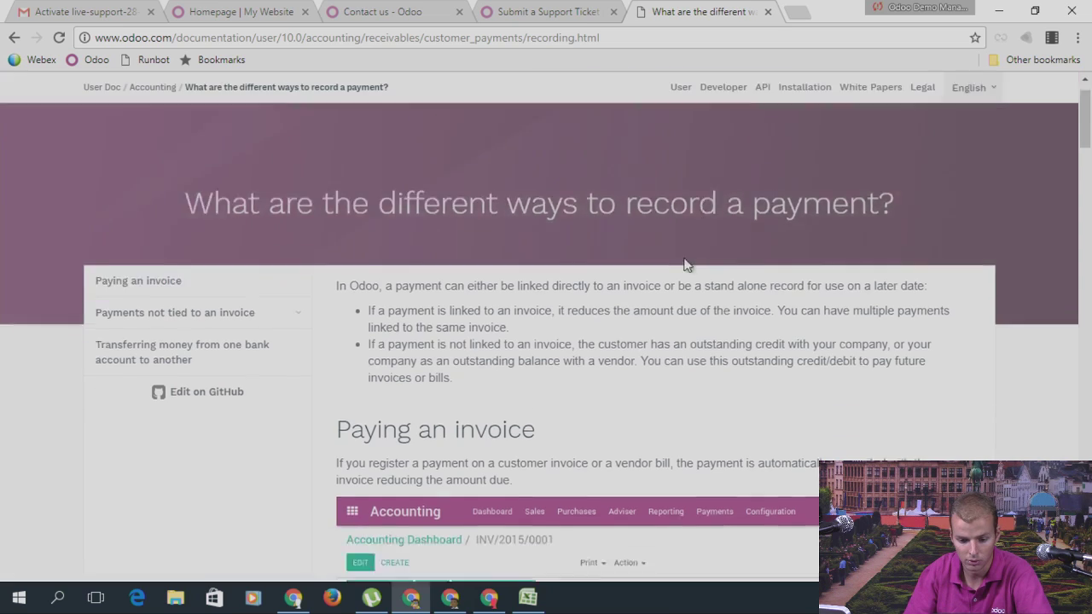
{"action": "scroll", "coordinate": [674, 256], "scroll_direction": "down", "scroll_amount": 20}
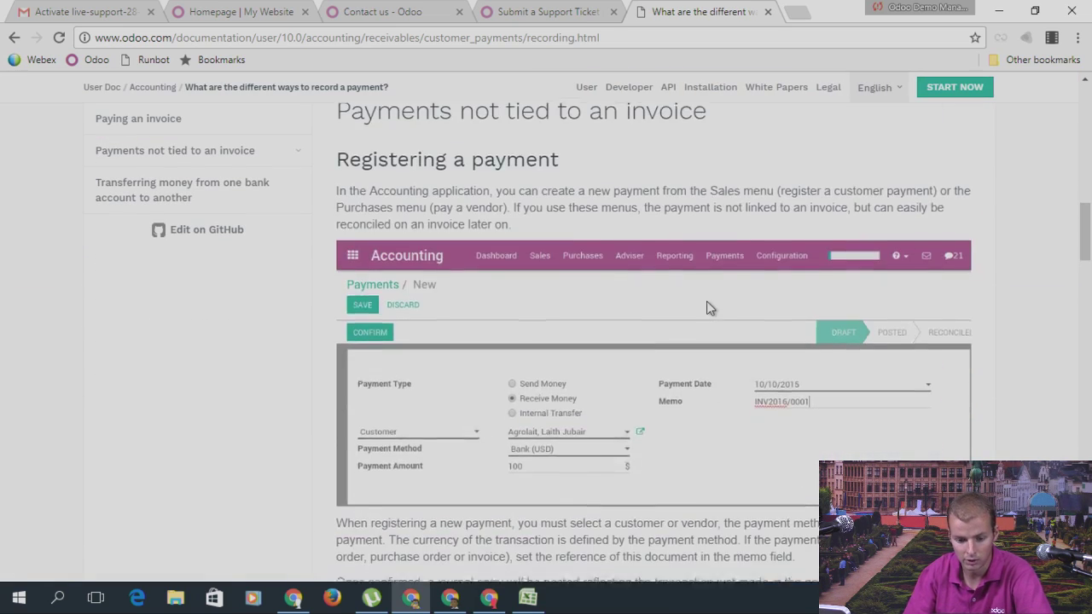
{"action": "scroll", "coordinate": [696, 307], "scroll_direction": "down", "scroll_amount": 5}
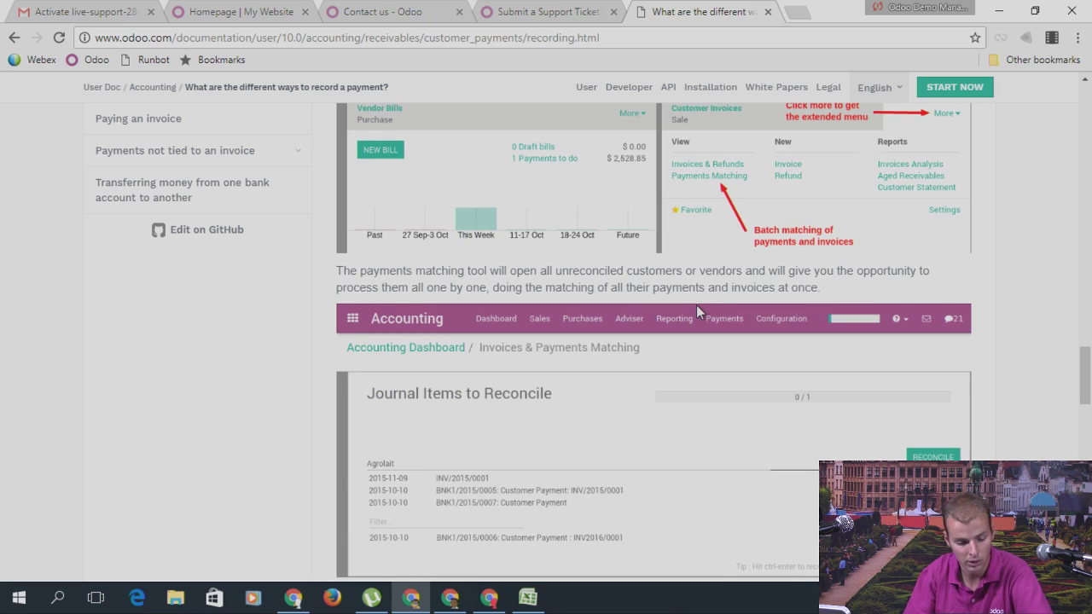
{"action": "scroll", "coordinate": [695, 305], "scroll_direction": "down", "scroll_amount": 10}
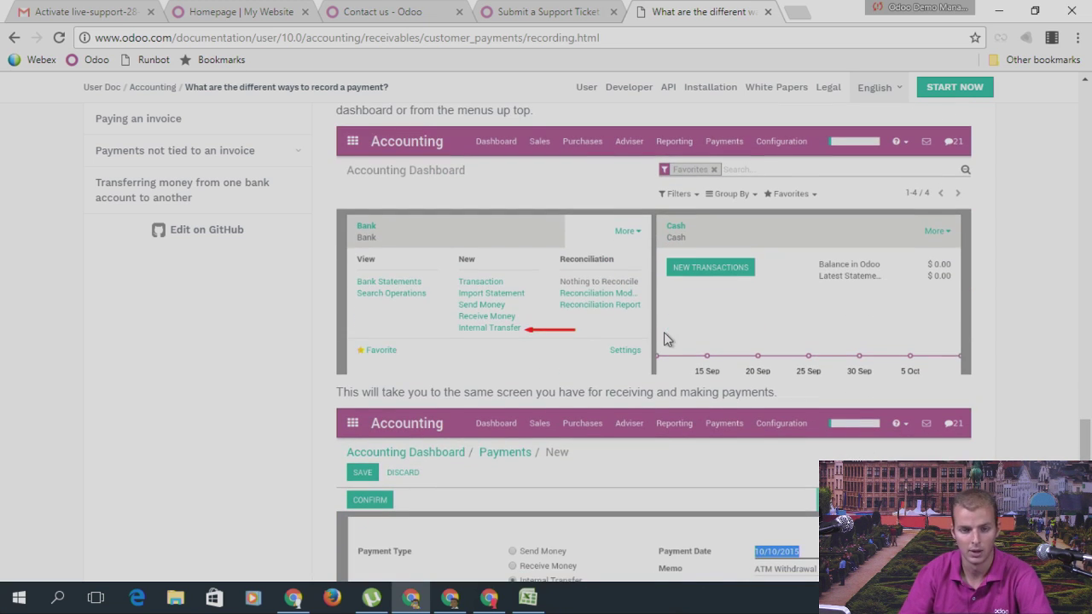
{"action": "scroll", "coordinate": [232, 176], "scroll_direction": "up", "scroll_amount": 10}
{"action": "scroll", "coordinate": [662, 321], "scroll_direction": "up", "scroll_amount": 15}
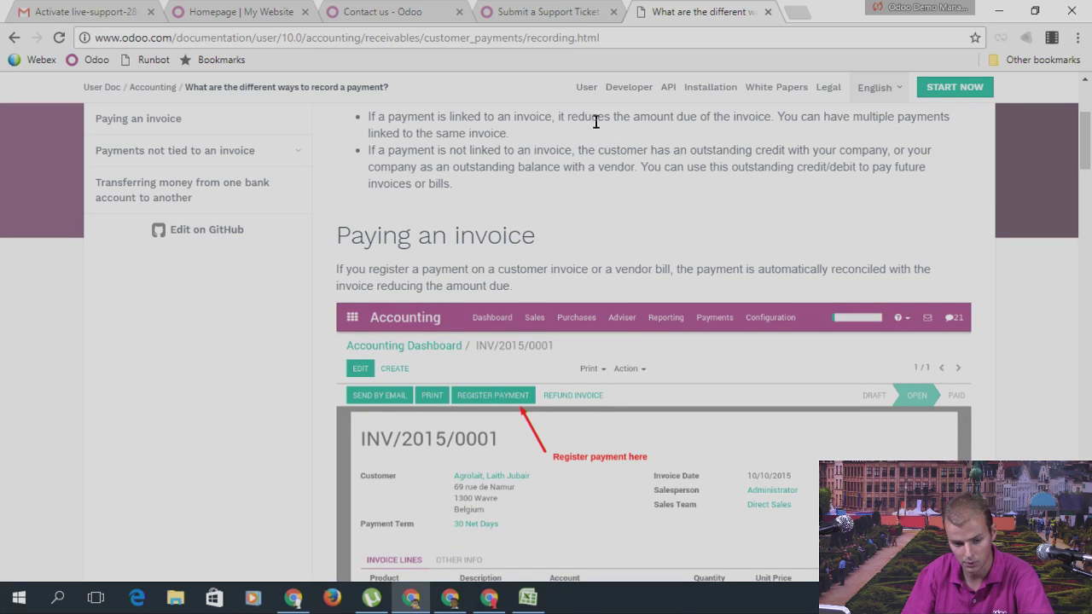
{"action": "left_click", "coordinate": [587, 88]}
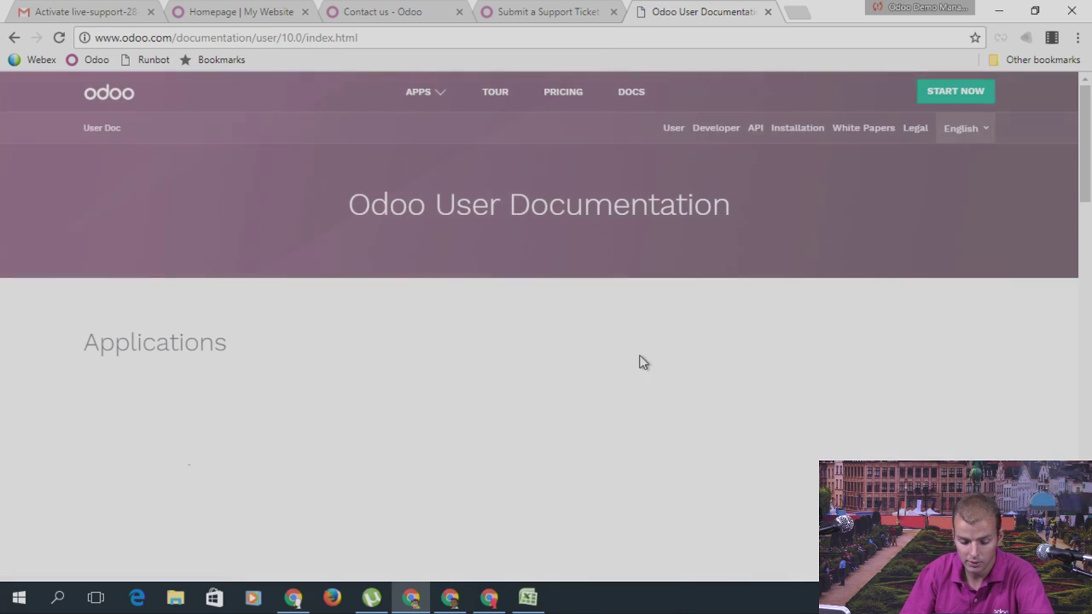
Step: Move through the Contact us, support ticket and website tabs, then switch to the customer portal window
{"action": "scroll", "coordinate": [759, 266], "scroll_direction": "down", "scroll_amount": 3}
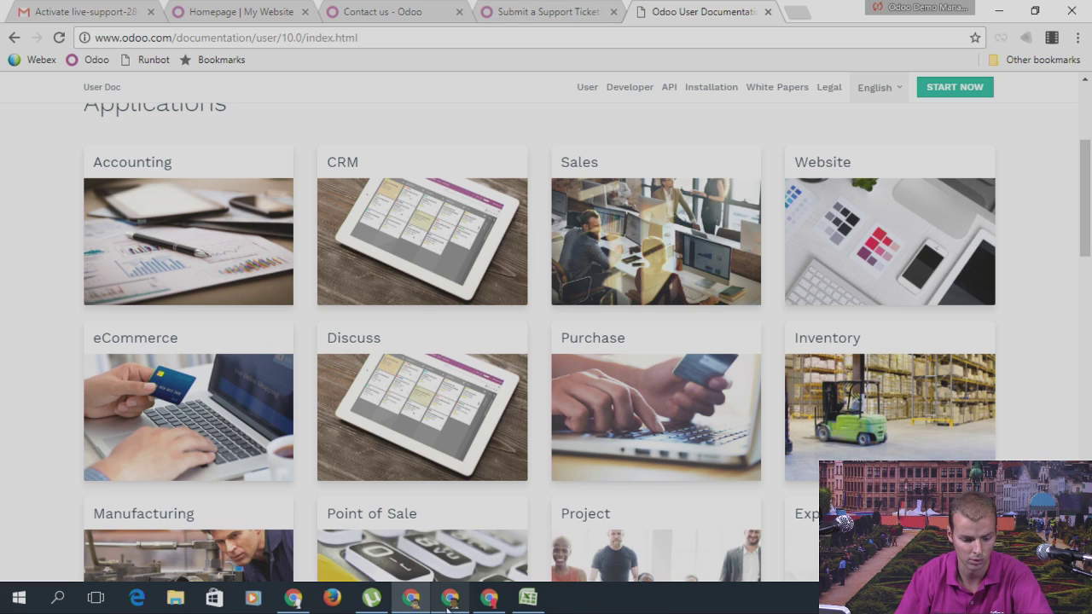
{"action": "left_click", "coordinate": [407, 17]}
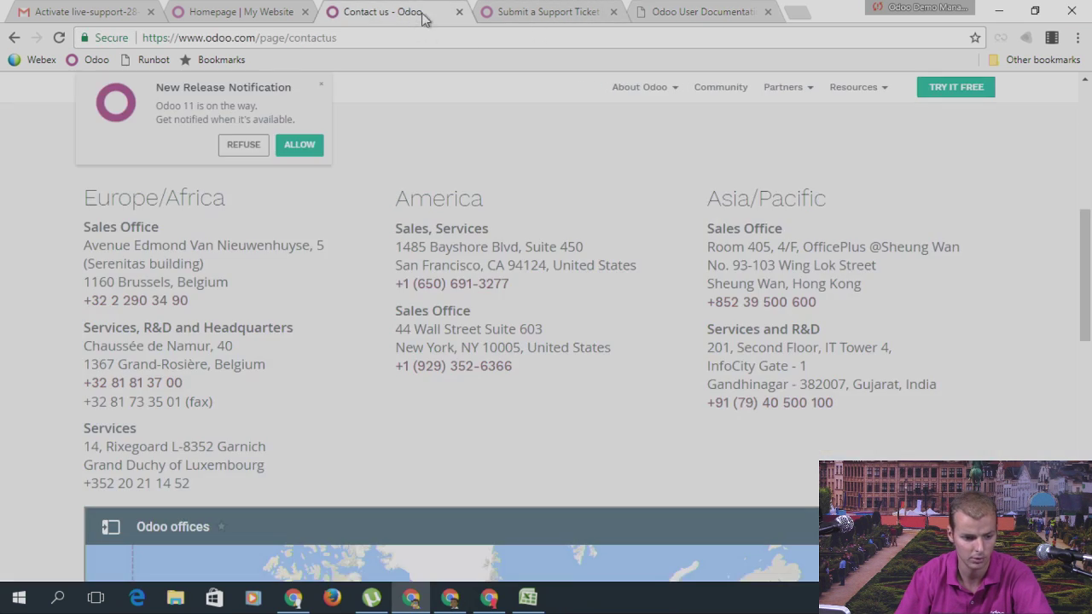
{"action": "left_click", "coordinate": [524, 14]}
{"action": "scroll", "coordinate": [353, 289], "scroll_direction": "up", "scroll_amount": 4}
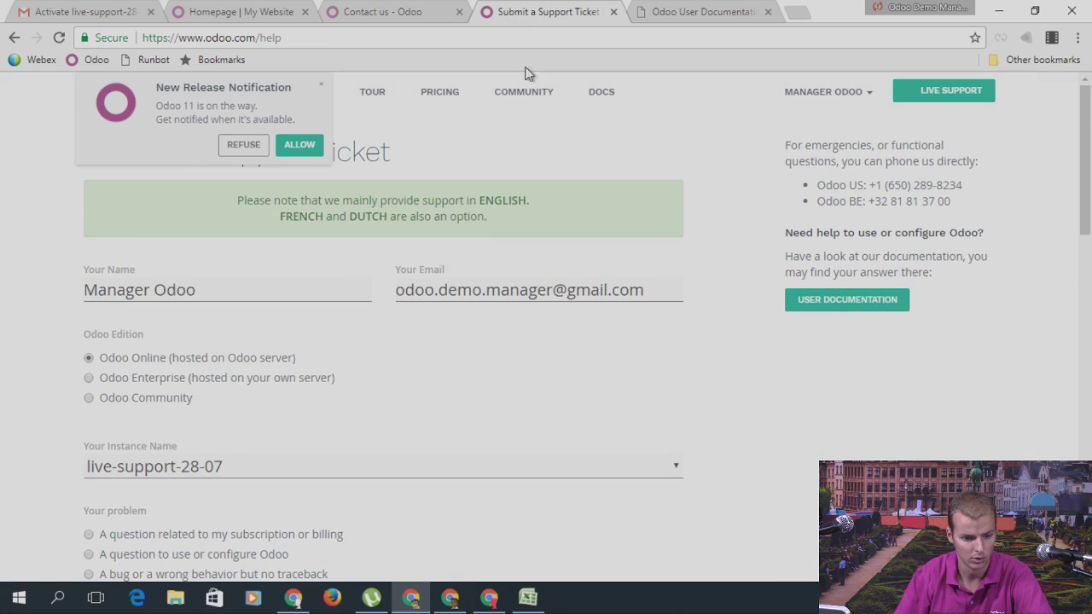
{"action": "left_click", "coordinate": [256, 12]}
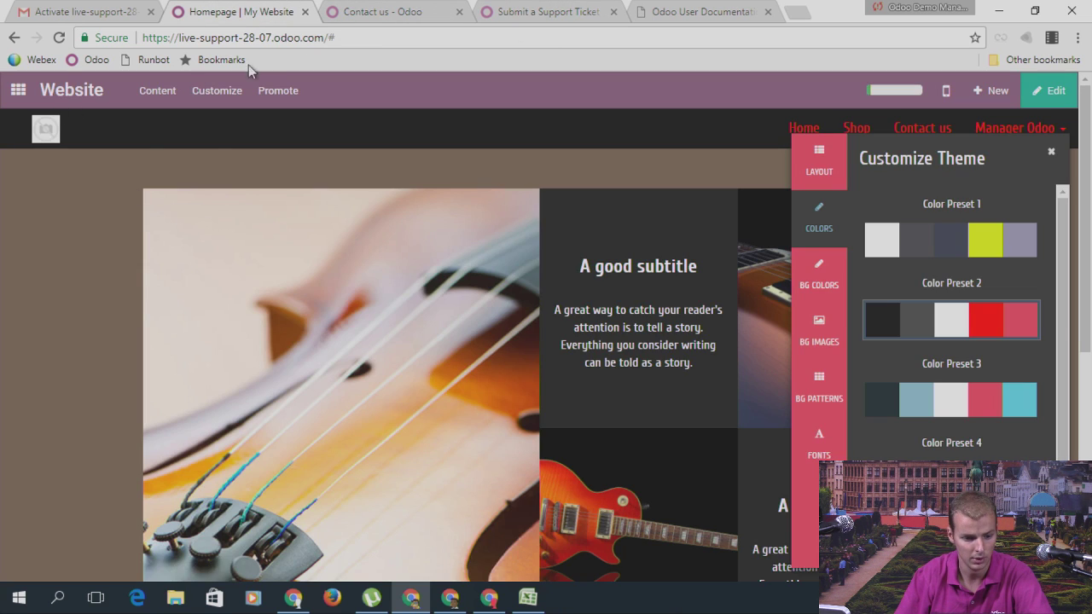
{"action": "left_click", "coordinate": [489, 597]}
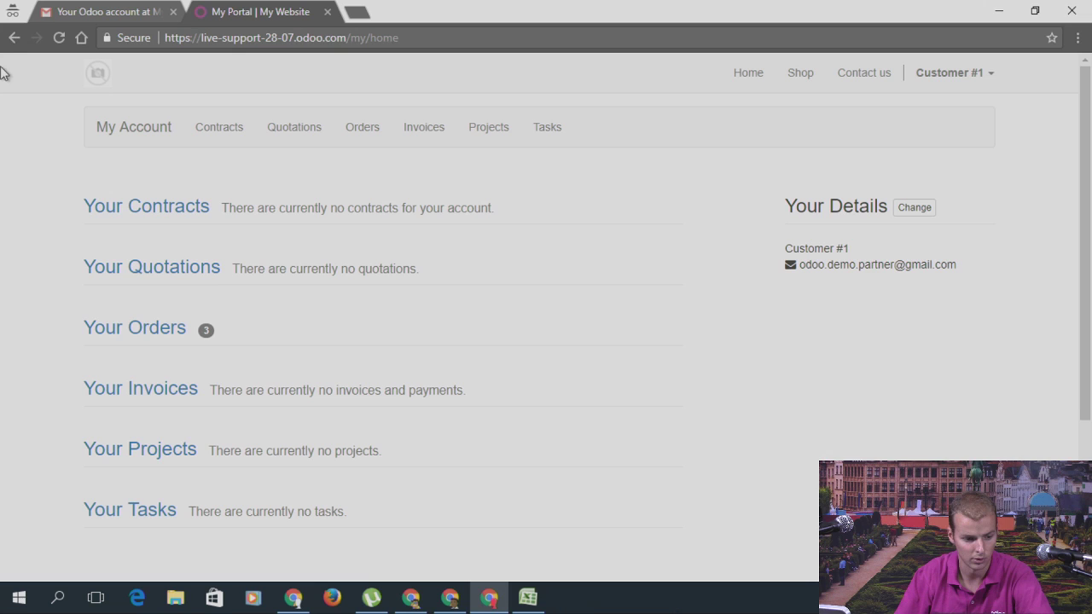
Step: Reload the customer portal to see the dark theme with red headings, then return to the website editor
{"action": "left_click", "coordinate": [59, 37]}
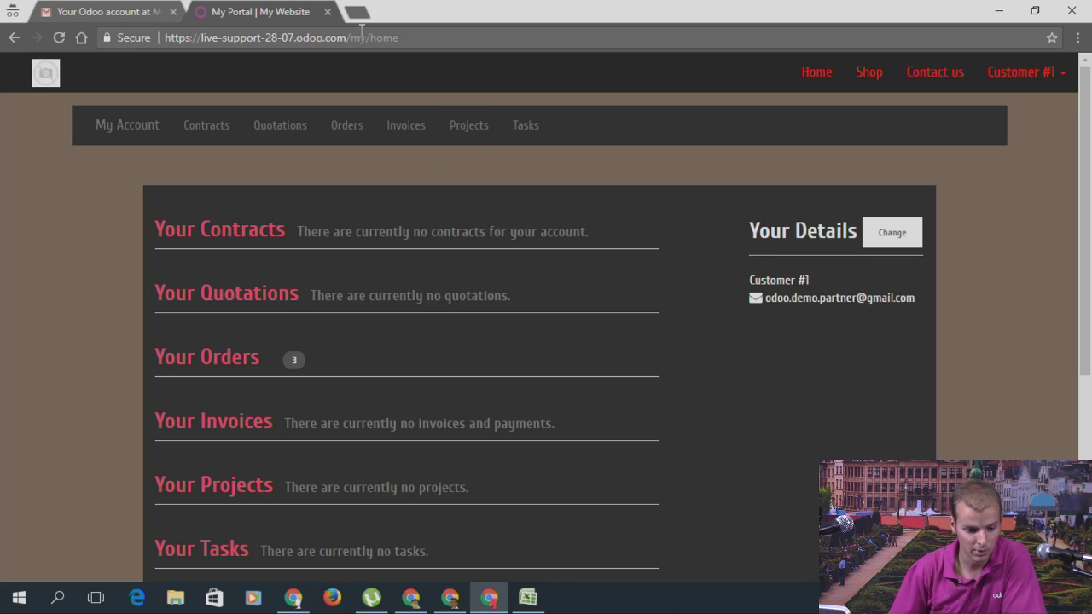
{"action": "left_click", "coordinate": [411, 597]}
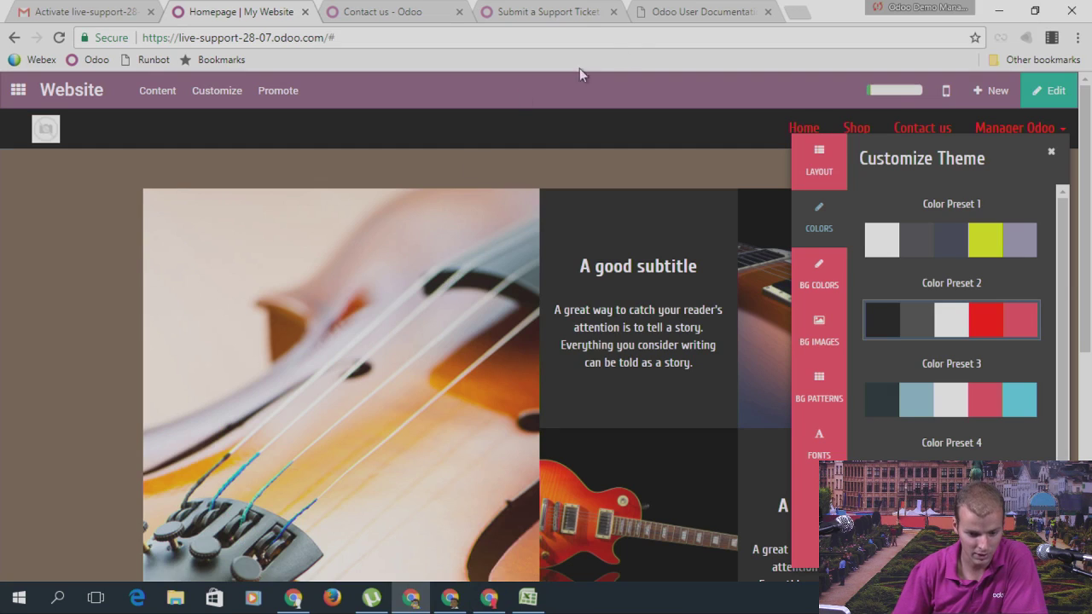
Step: In a new tab, search 'odoo experience days', then go to odoo.com
{"action": "left_click", "coordinate": [802, 17]}
{"action": "type", "text": "odoo "}
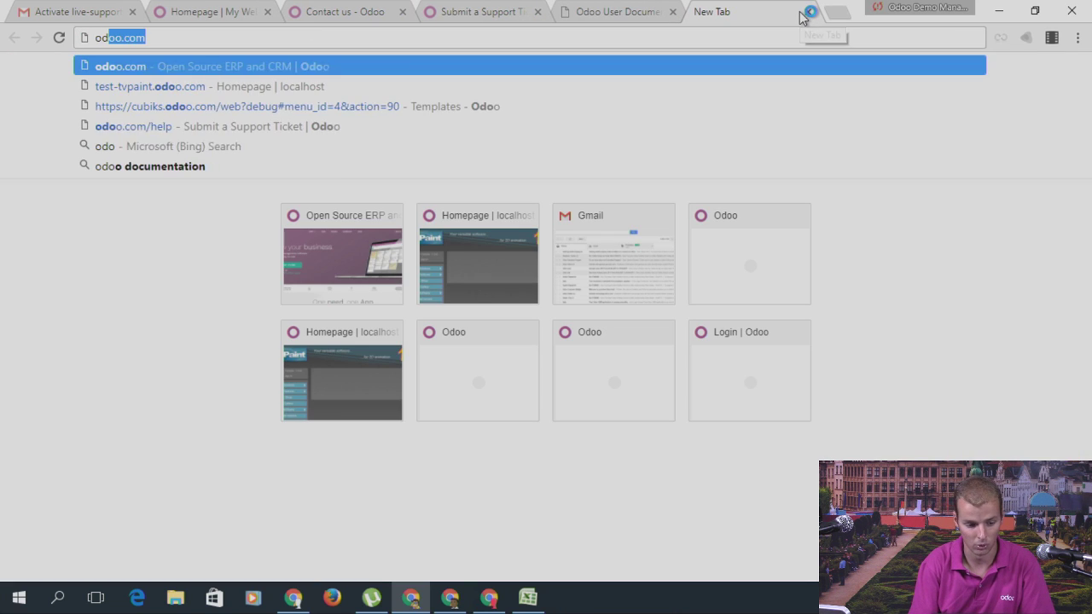
{"action": "type", "text": "experience"}
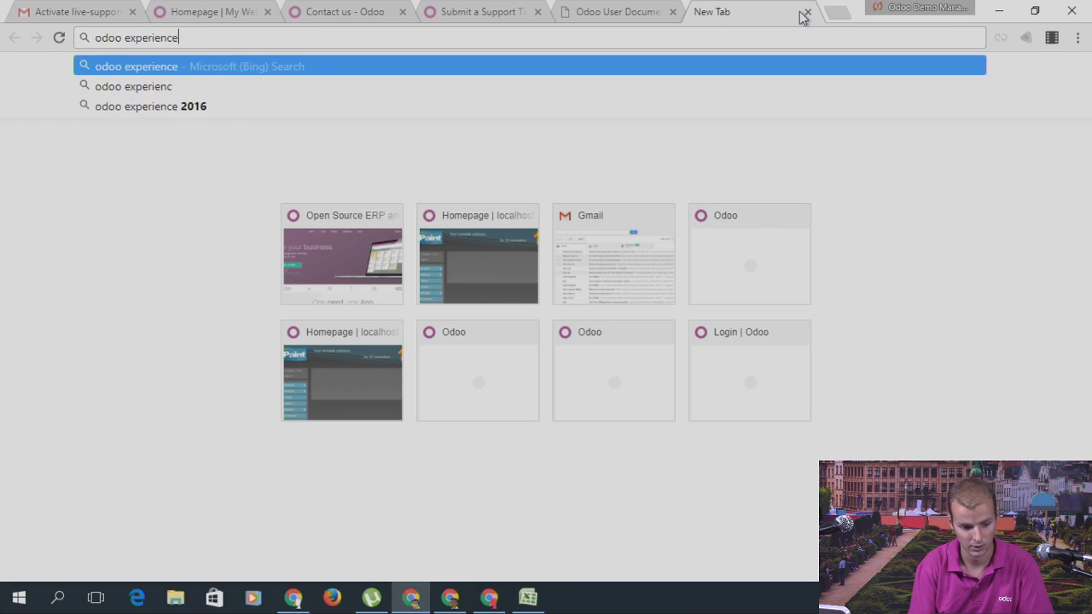
{"action": "type", "text": " days"}
{"action": "key", "text": "Return"}
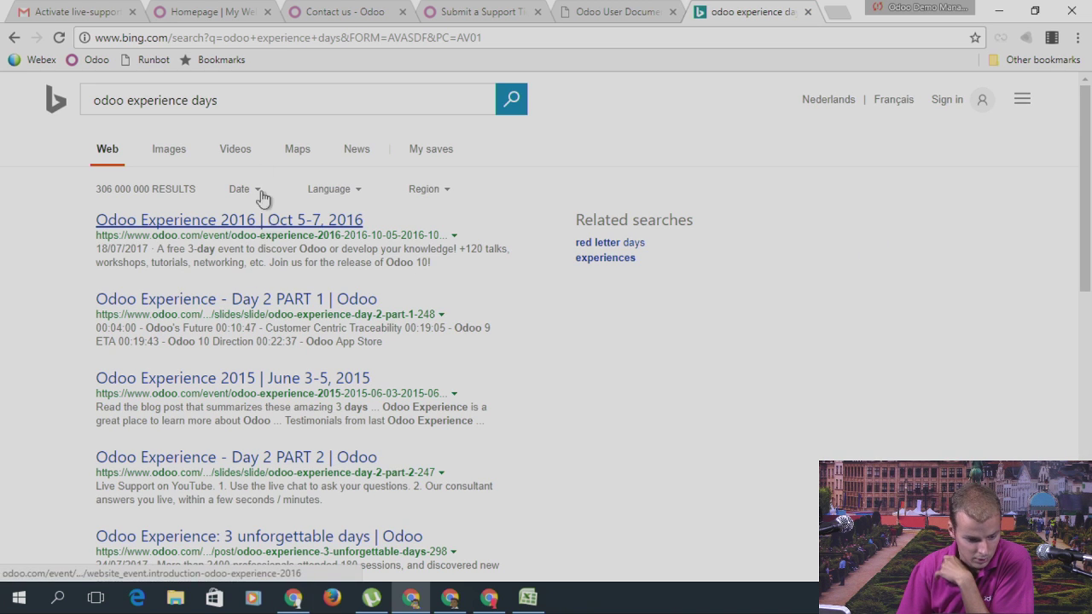
{"action": "left_click", "coordinate": [315, 41]}
{"action": "type", "text": "odoo.com"}
{"action": "key", "text": "Return"}
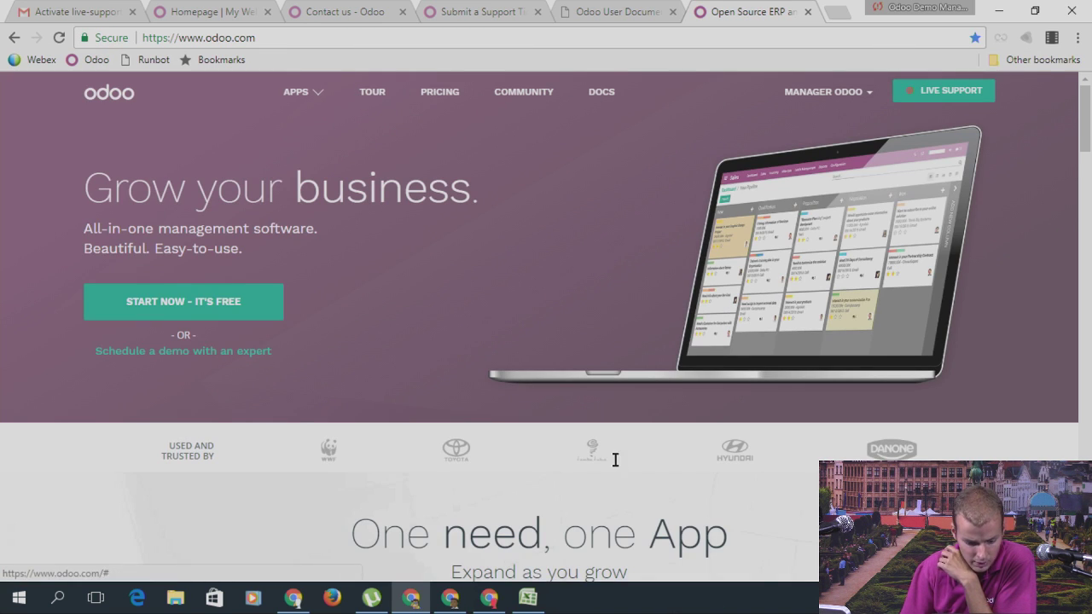
Step: Go to the odoo.com homepage footer and follow its Events link
{"action": "scroll", "coordinate": [614, 461], "scroll_direction": "down", "scroll_amount": 10}
{"action": "scroll", "coordinate": [617, 467], "scroll_direction": "down", "scroll_amount": 15}
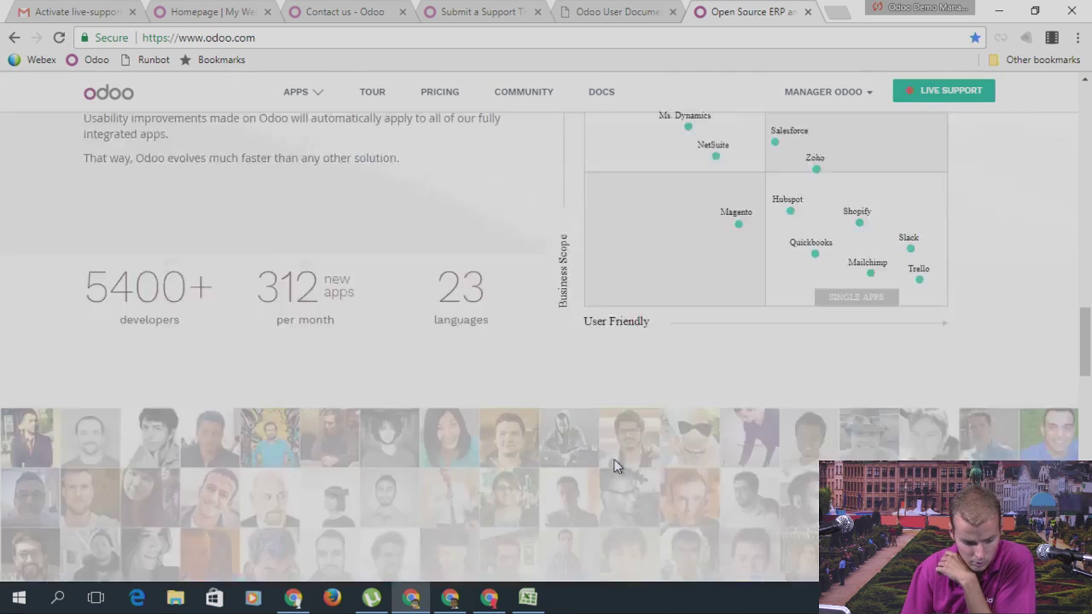
{"action": "scroll", "coordinate": [616, 467], "scroll_direction": "down", "scroll_amount": 5}
{"action": "scroll", "coordinate": [616, 467], "scroll_direction": "up", "scroll_amount": 2}
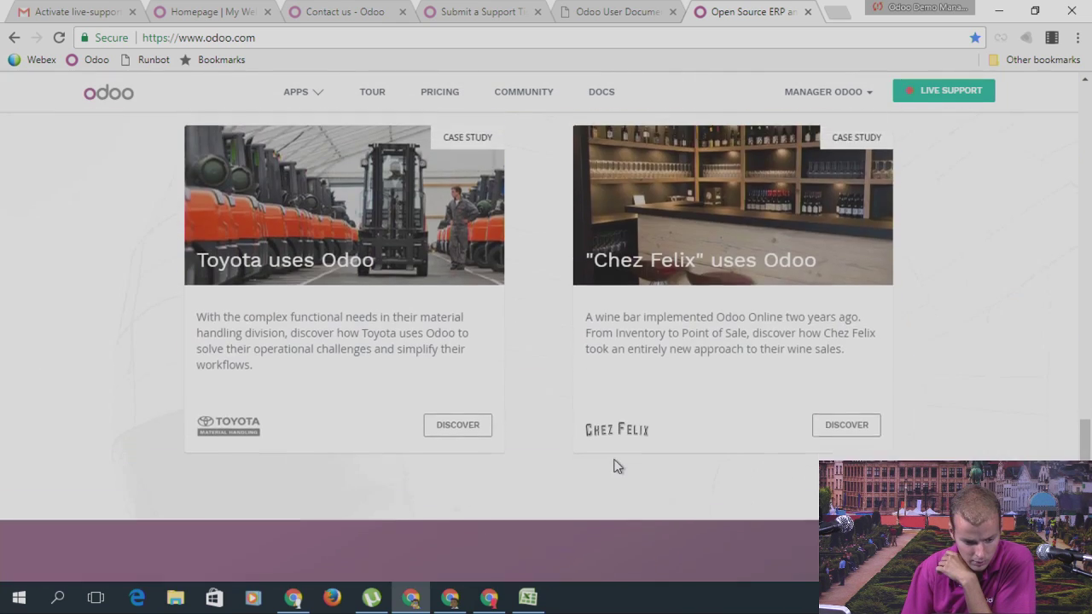
{"action": "scroll", "coordinate": [616, 465], "scroll_direction": "down", "scroll_amount": 10}
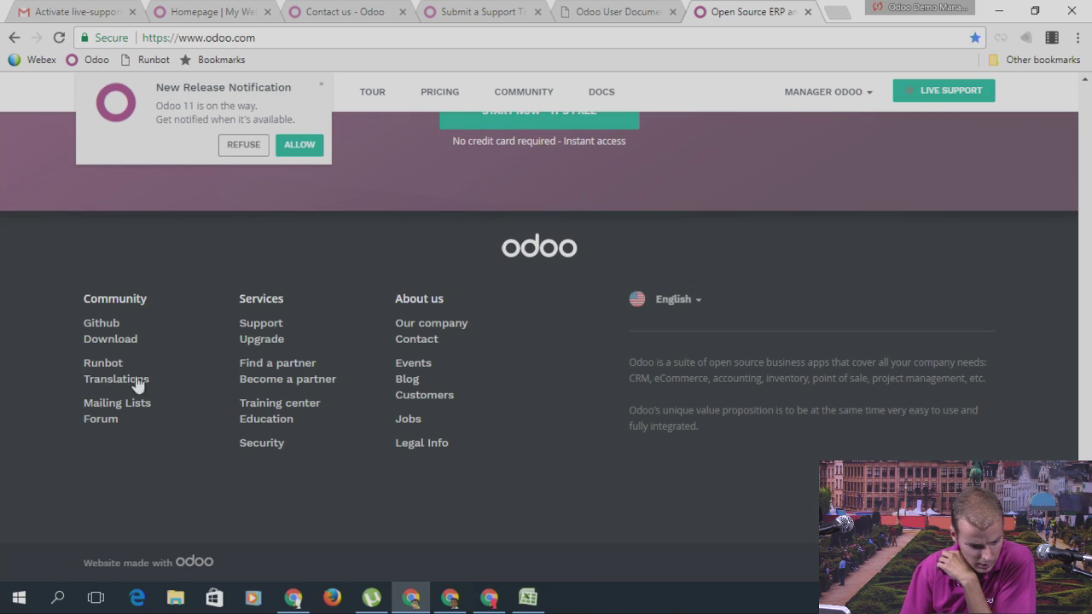
{"action": "left_click", "coordinate": [406, 367]}
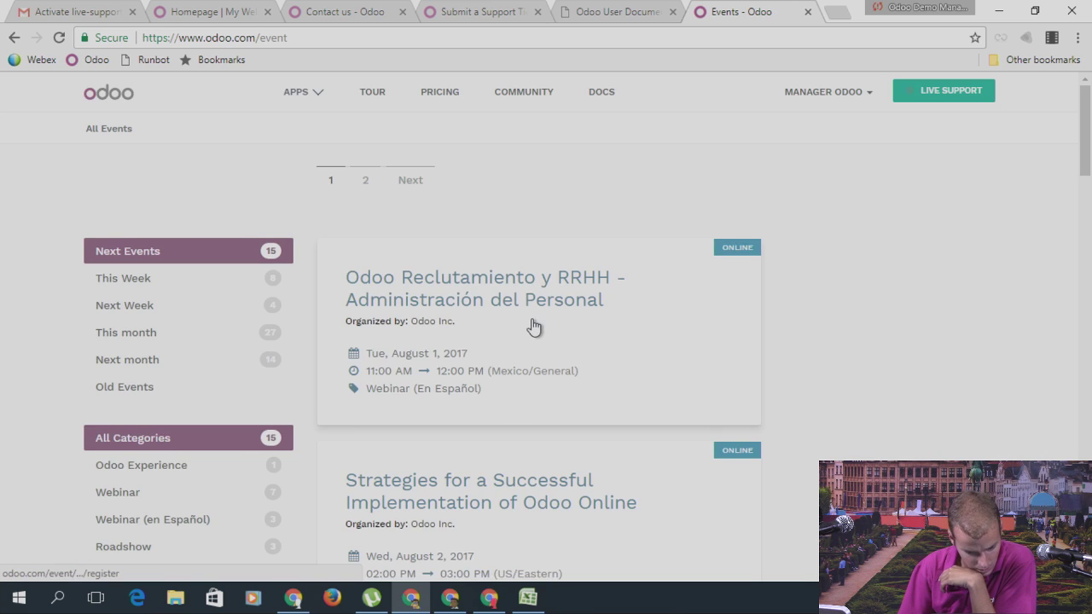
Step: Filter the events to the Odoo Experience category and open Odoo Experience 2017
{"action": "scroll", "coordinate": [535, 325], "scroll_direction": "down", "scroll_amount": 3}
{"action": "scroll", "coordinate": [397, 344], "scroll_direction": "up", "scroll_amount": 3}
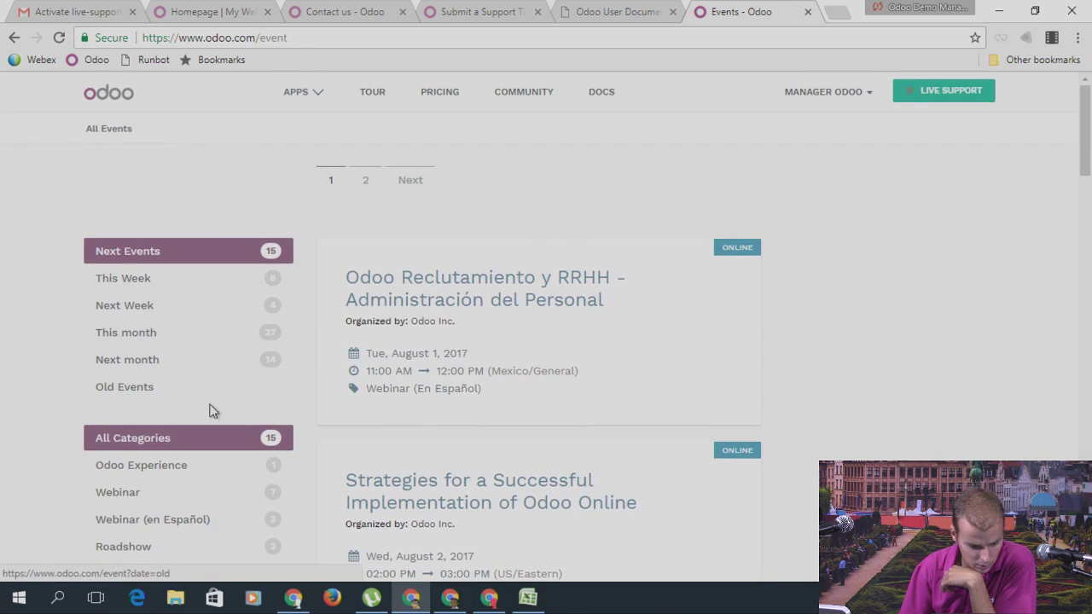
{"action": "scroll", "coordinate": [776, 290], "scroll_direction": "down", "scroll_amount": 6}
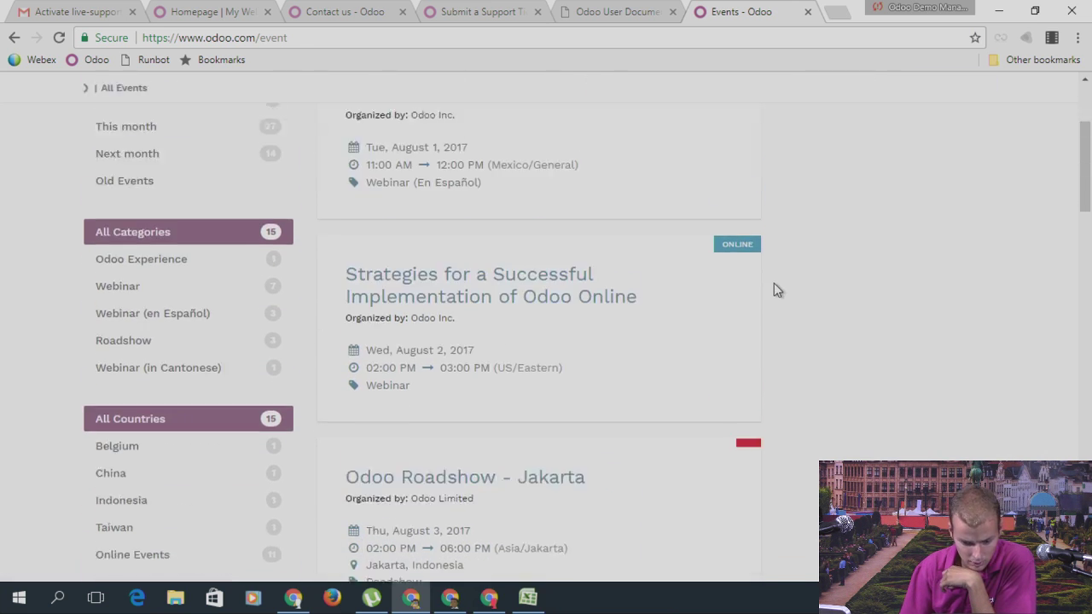
{"action": "scroll", "coordinate": [629, 327], "scroll_direction": "down", "scroll_amount": 7}
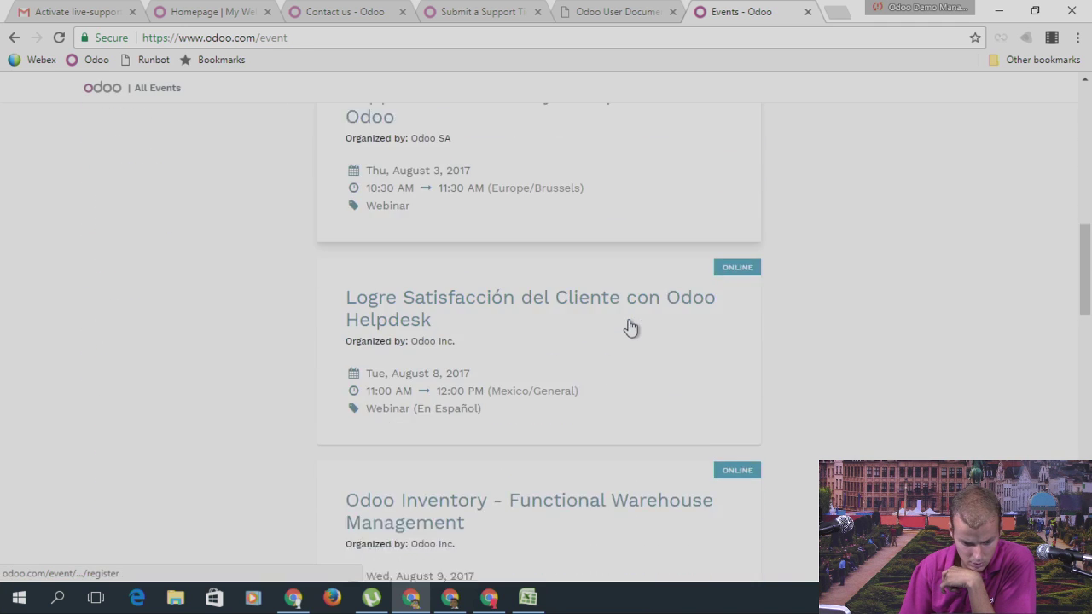
{"action": "scroll", "coordinate": [244, 350], "scroll_direction": "down", "scroll_amount": 5}
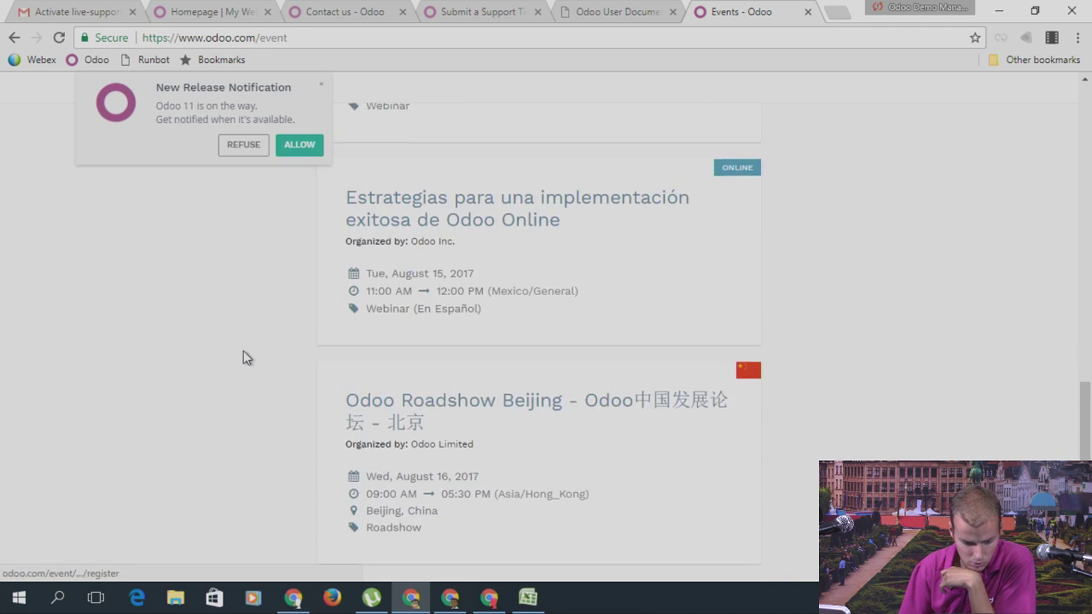
{"action": "scroll", "coordinate": [241, 351], "scroll_direction": "up", "scroll_amount": 20}
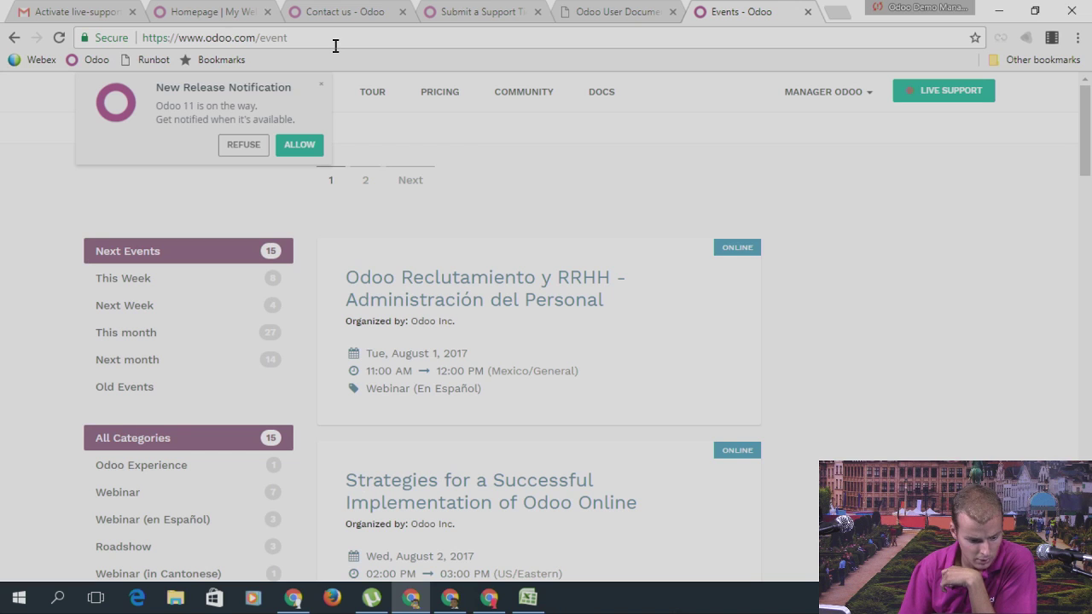
{"action": "left_click", "coordinate": [336, 46]}
{"action": "left_click", "coordinate": [175, 460]}
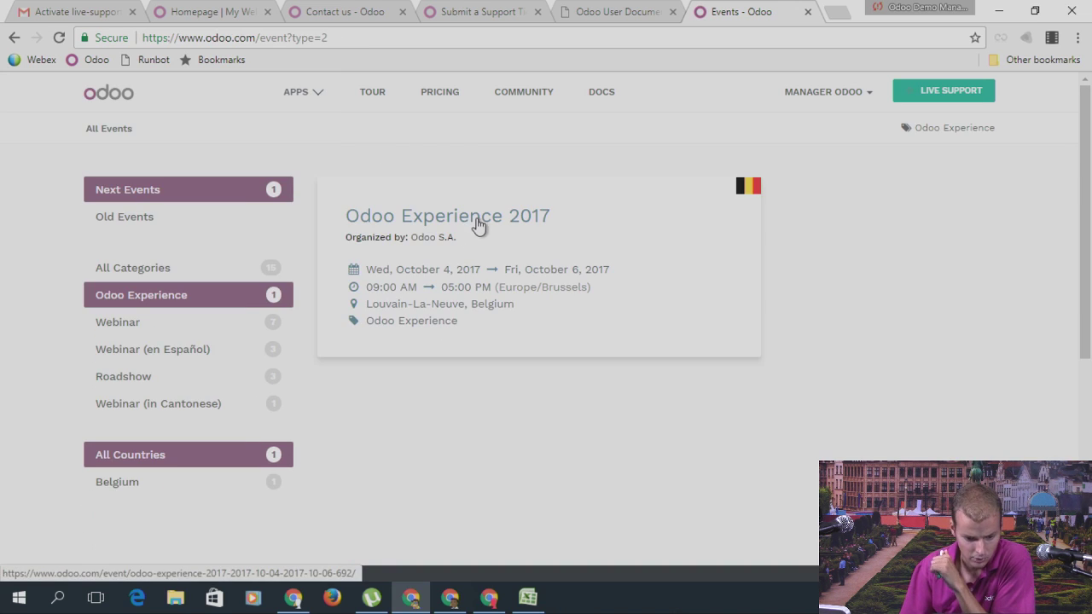
{"action": "left_click", "coordinate": [477, 220]}
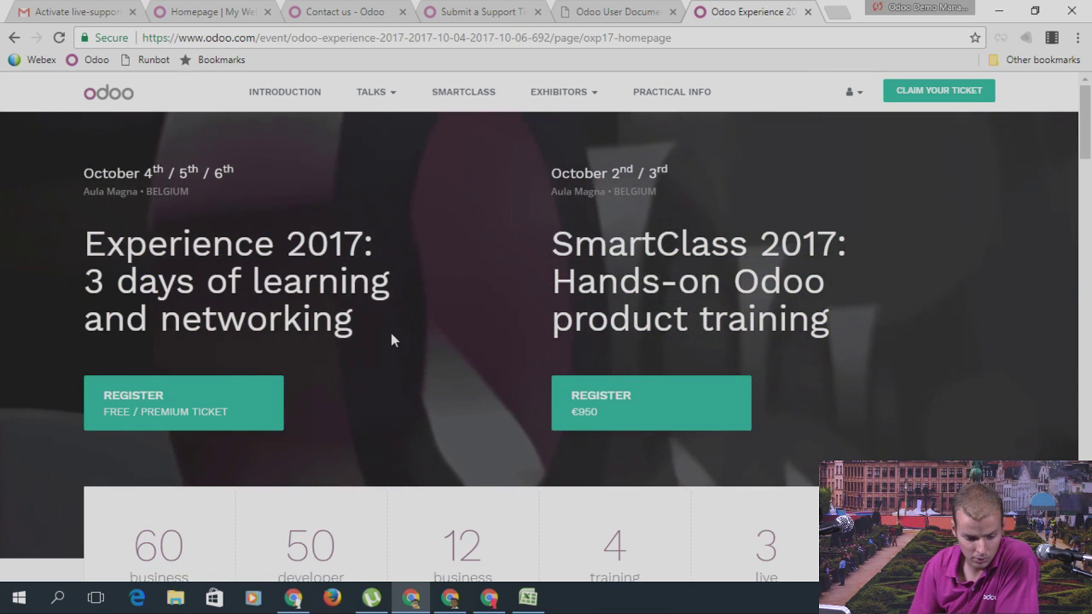
{"action": "scroll", "coordinate": [421, 330], "scroll_direction": "down", "scroll_amount": 2}
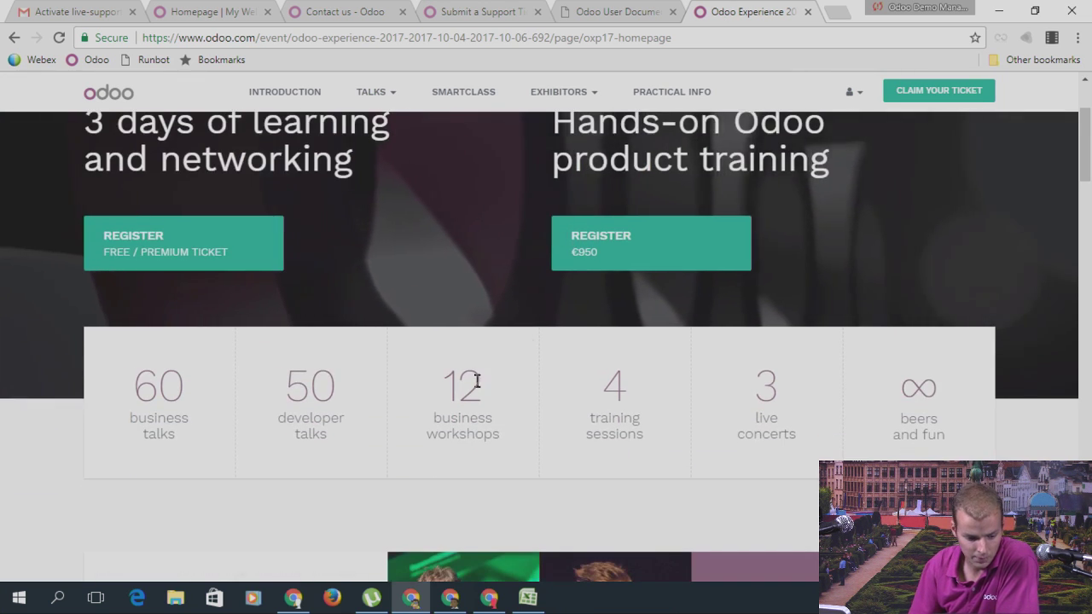
{"action": "scroll", "coordinate": [477, 380], "scroll_direction": "up", "scroll_amount": 2}
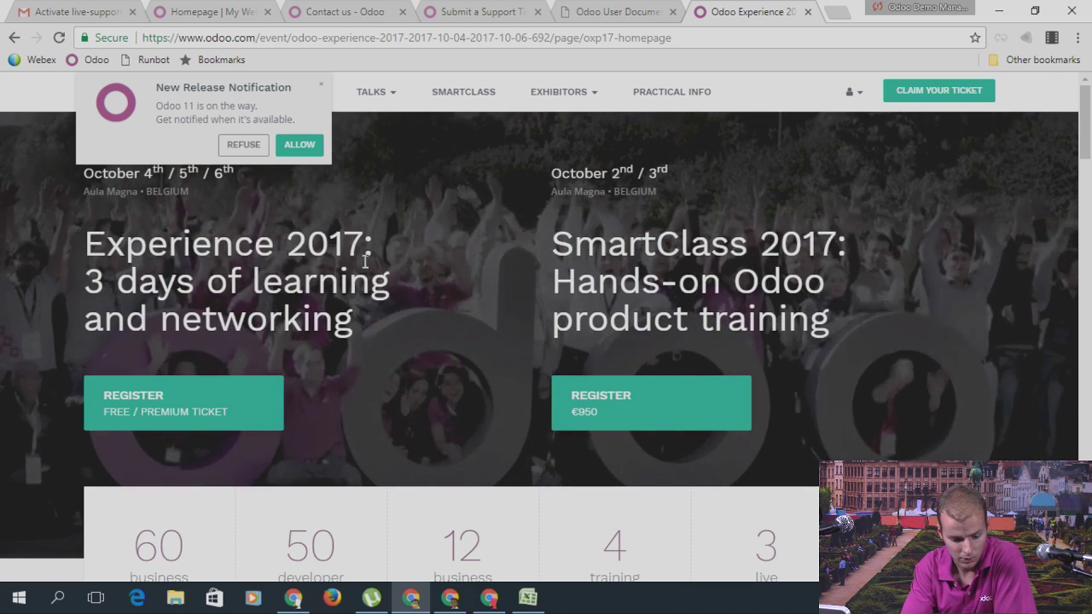
{"action": "scroll", "coordinate": [365, 262], "scroll_direction": "down", "scroll_amount": 2}
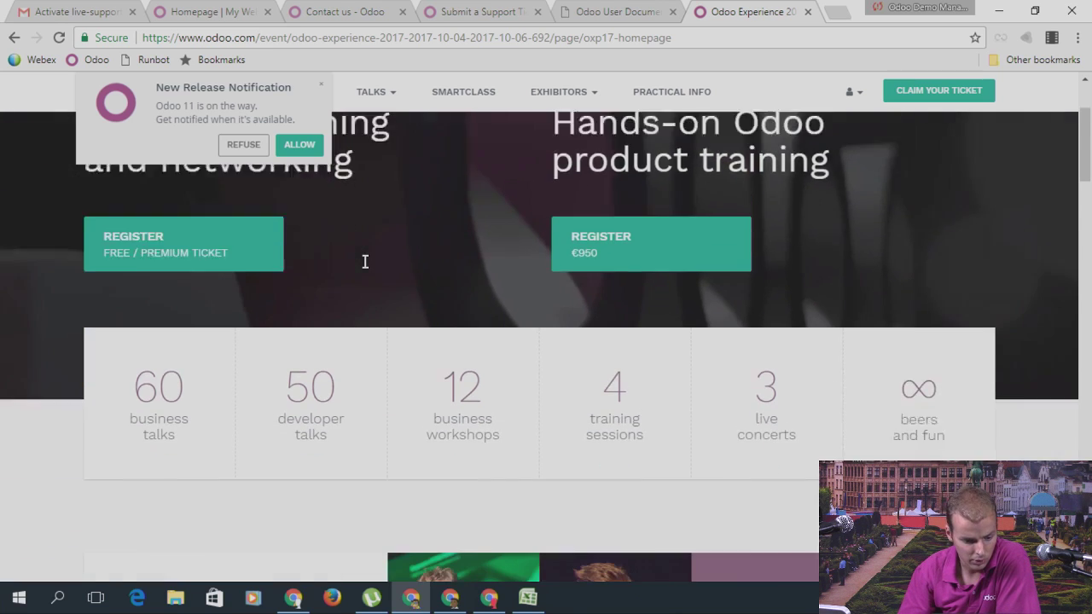
{"action": "scroll", "coordinate": [365, 262], "scroll_direction": "down", "scroll_amount": 4}
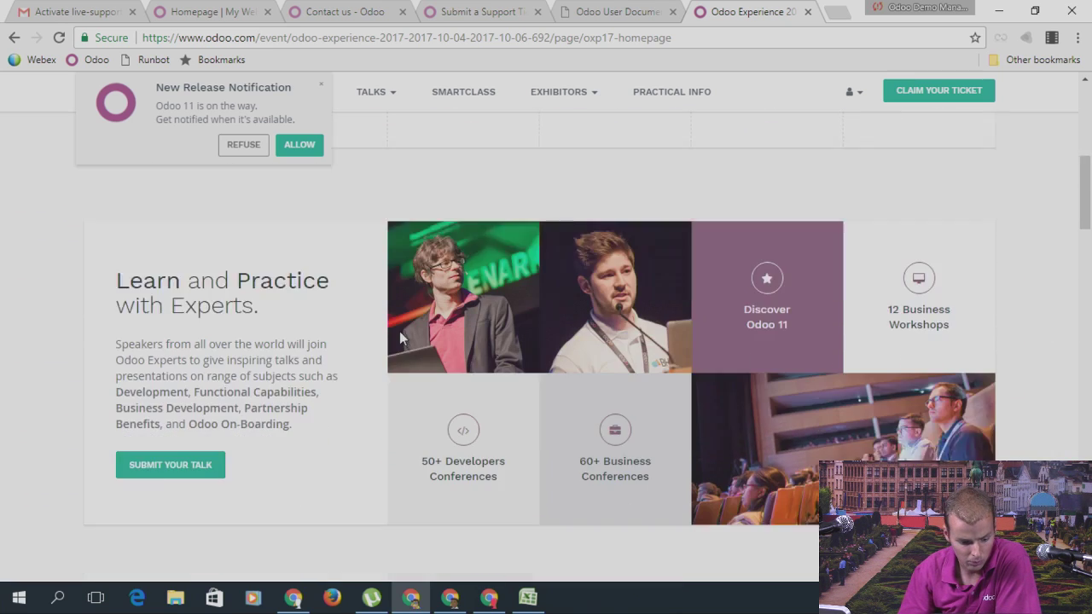
{"action": "scroll", "coordinate": [401, 341], "scroll_direction": "down", "scroll_amount": 2}
{"action": "scroll", "coordinate": [452, 325], "scroll_direction": "down", "scroll_amount": 2}
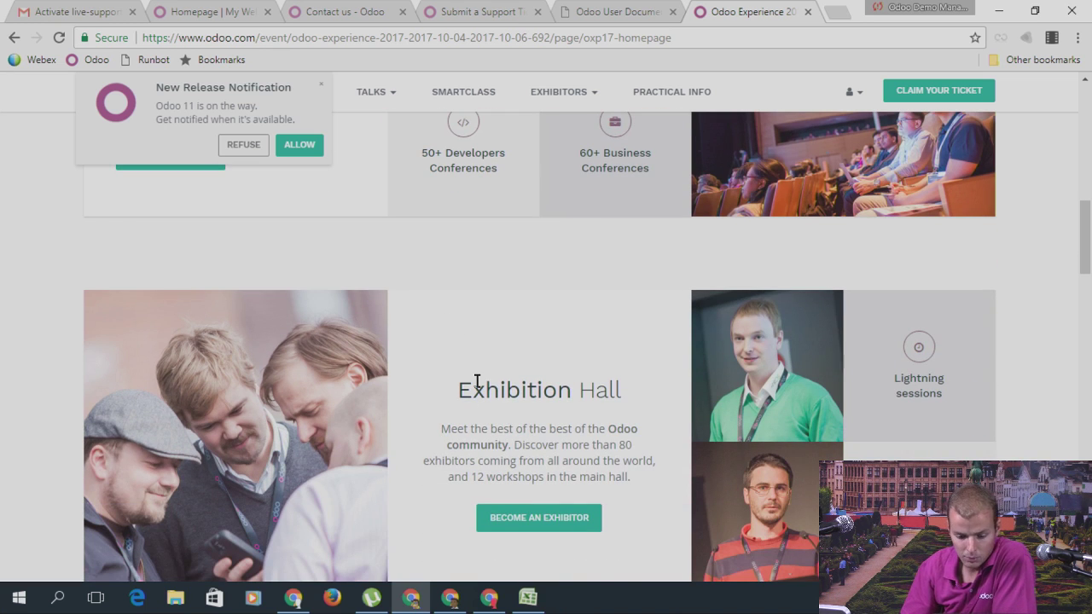
{"action": "scroll", "coordinate": [477, 366], "scroll_direction": "up", "scroll_amount": 7}
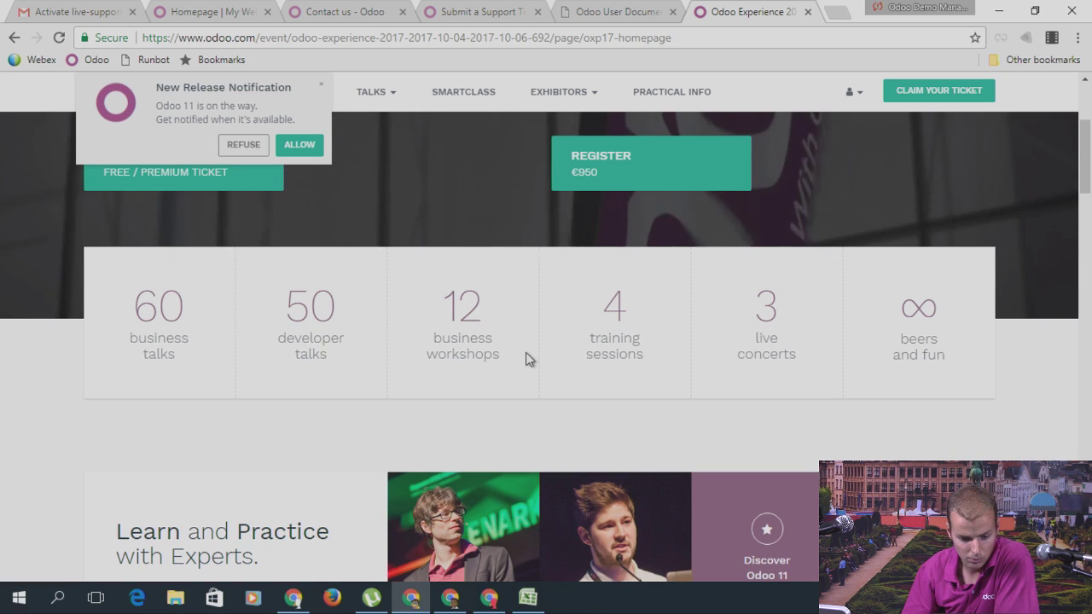
{"action": "scroll", "coordinate": [526, 359], "scroll_direction": "up", "scroll_amount": 3}
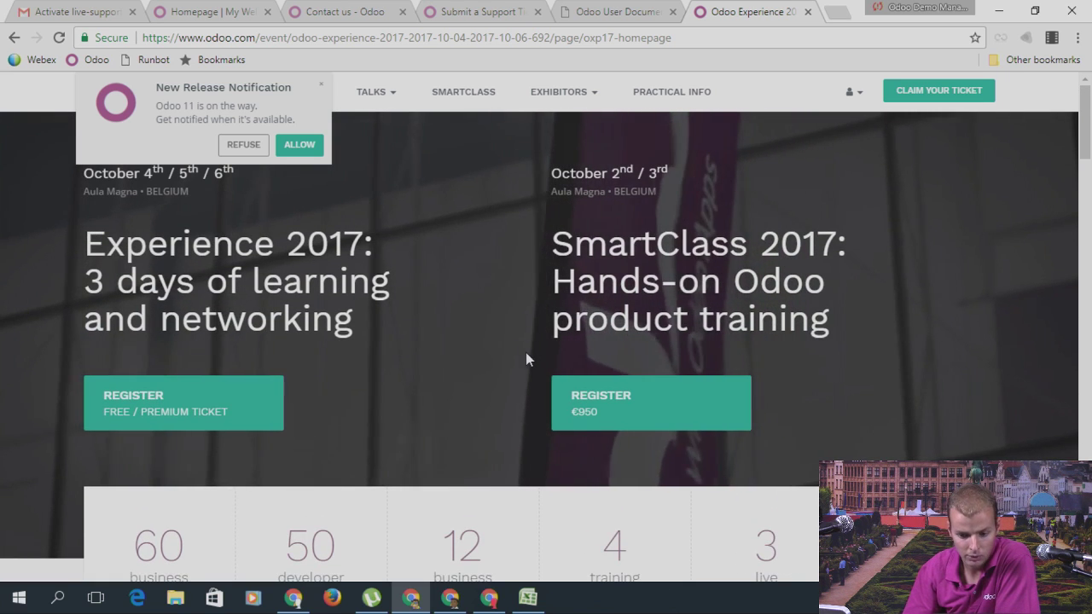
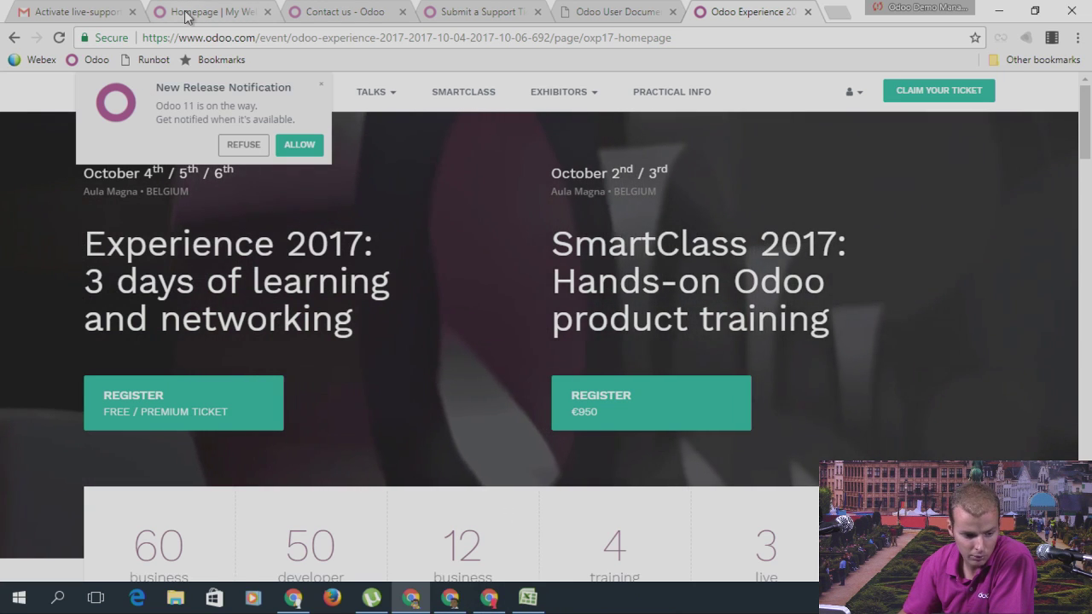
Step: Close the theme customizer, open Employees in list view and show its Action menu
{"action": "left_click", "coordinate": [187, 15]}
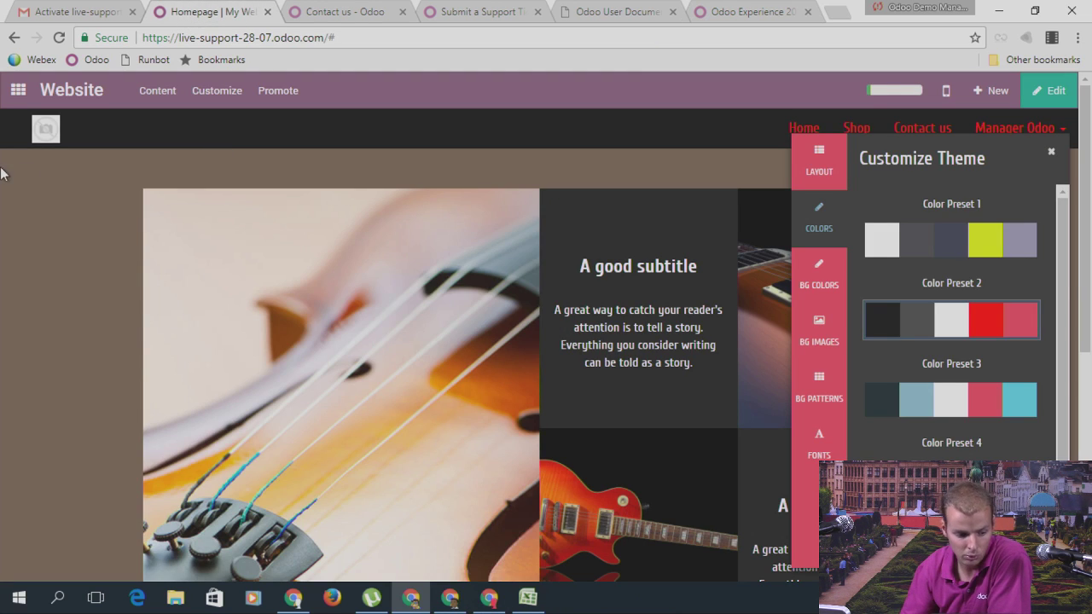
{"action": "left_click", "coordinate": [12, 100]}
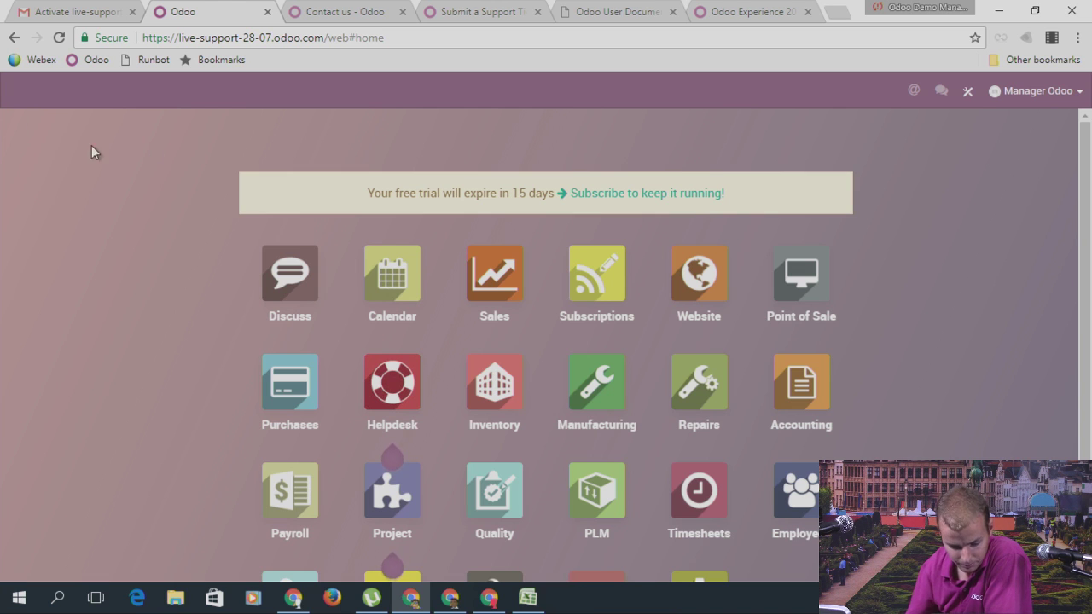
{"action": "scroll", "coordinate": [773, 314], "scroll_direction": "down", "scroll_amount": 2}
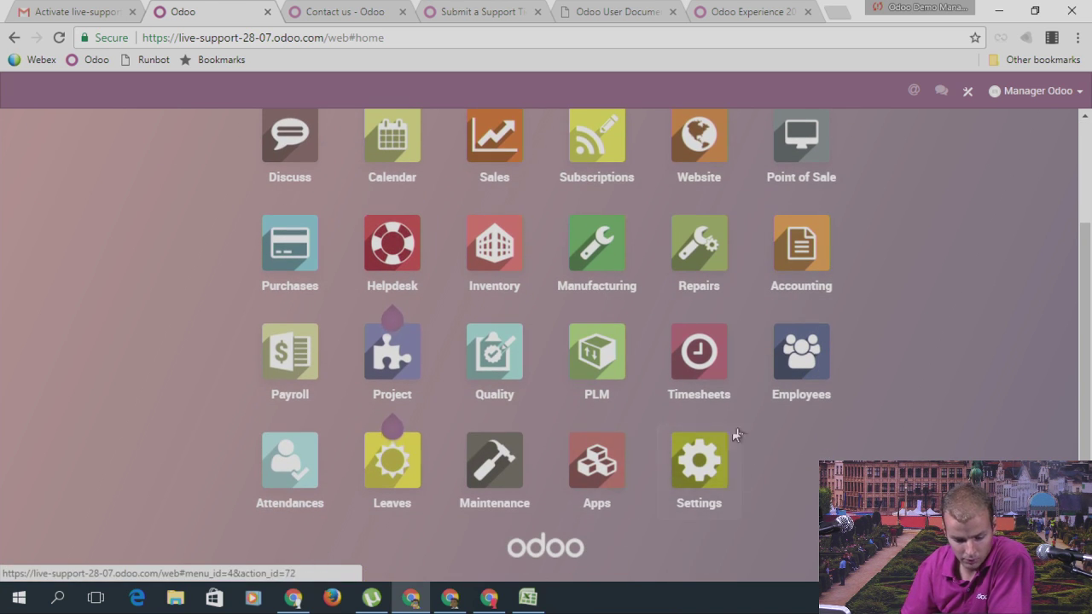
{"action": "left_click", "coordinate": [802, 359]}
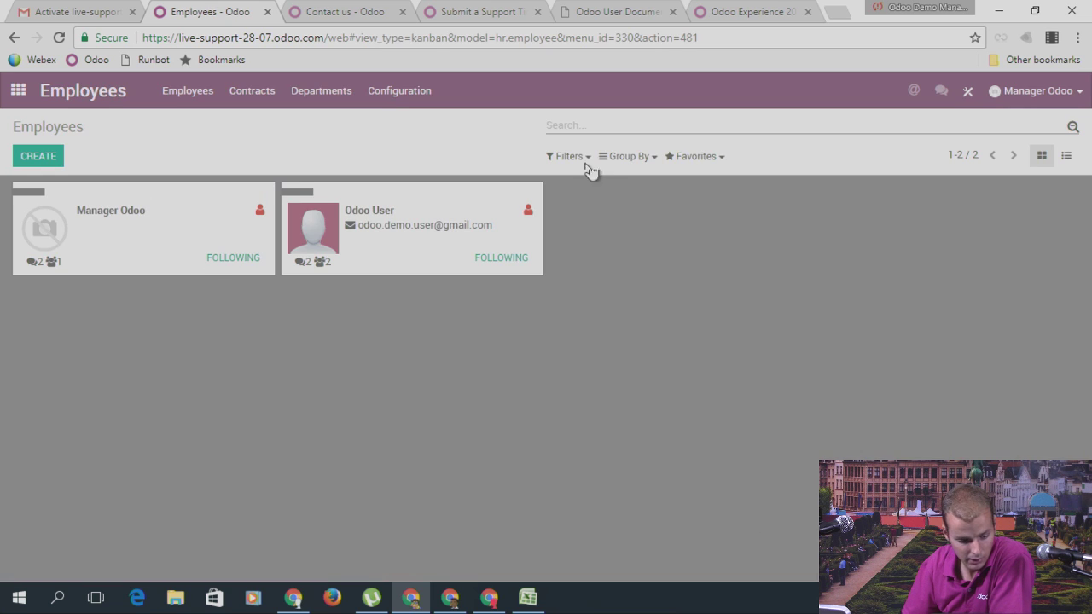
{"action": "left_click", "coordinate": [1066, 156]}
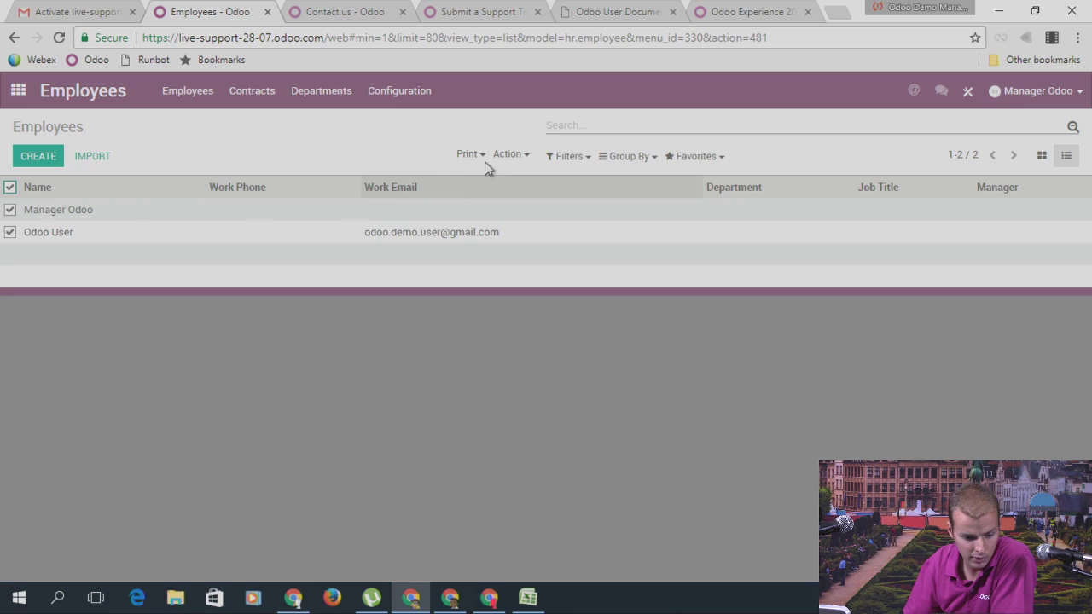
{"action": "left_click", "coordinate": [512, 156]}
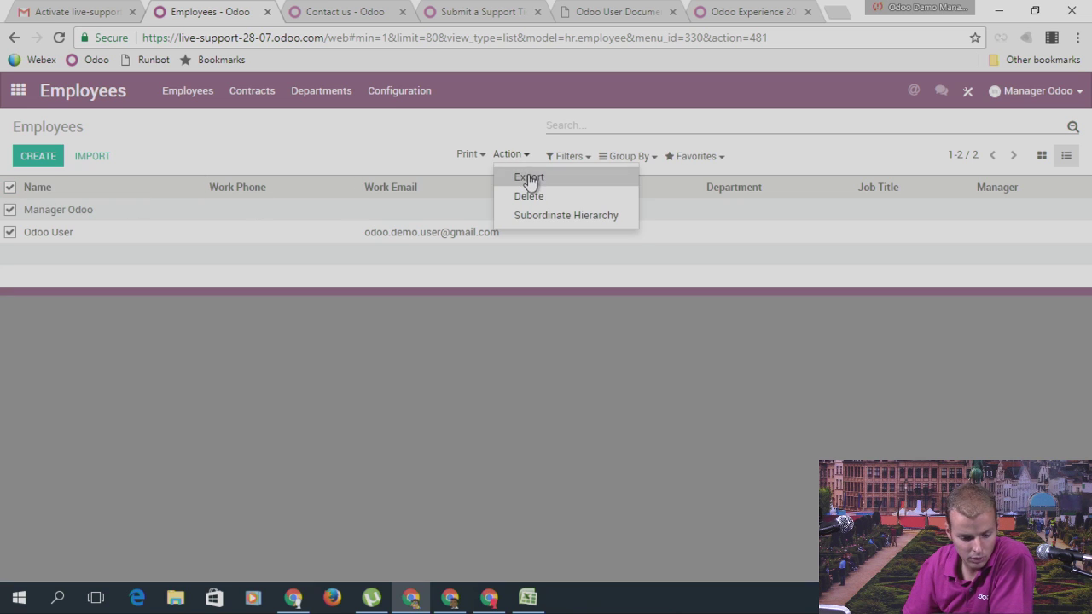
Step: Export the employees' User field to hr.employee.csv and open the downloaded file
{"action": "left_click", "coordinate": [529, 179]}
{"action": "scroll", "coordinate": [273, 365], "scroll_direction": "down", "scroll_amount": 3}
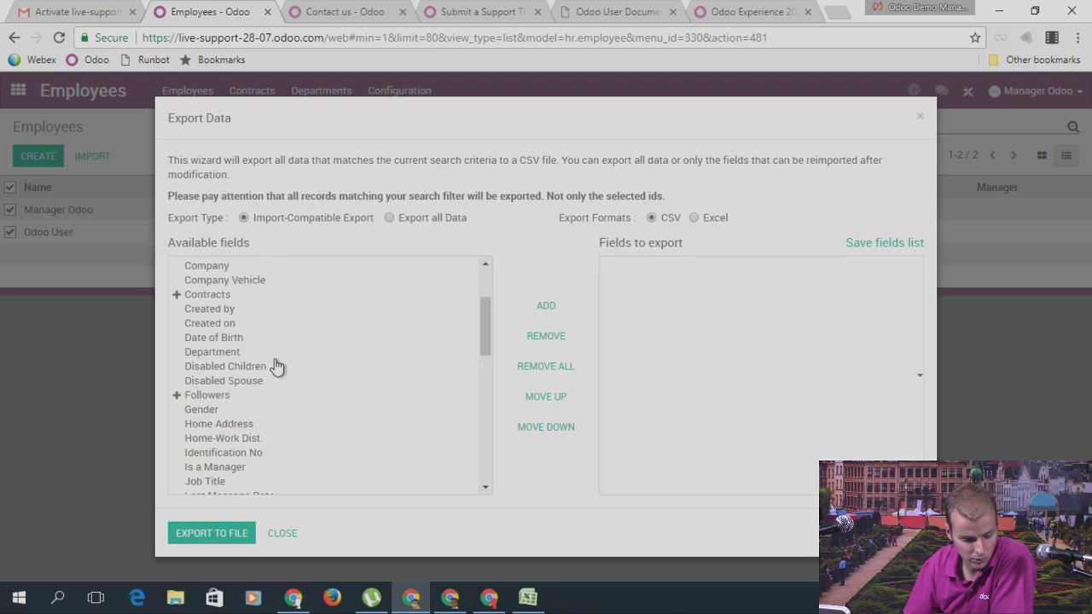
{"action": "scroll", "coordinate": [276, 367], "scroll_direction": "down", "scroll_amount": 5}
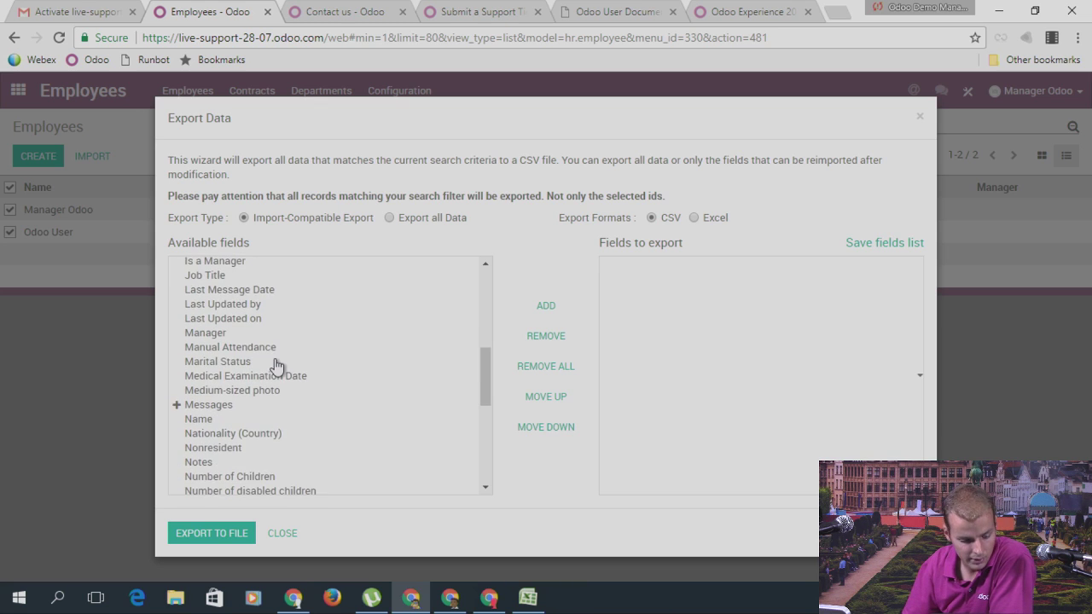
{"action": "scroll", "coordinate": [276, 367], "scroll_direction": "down", "scroll_amount": 2}
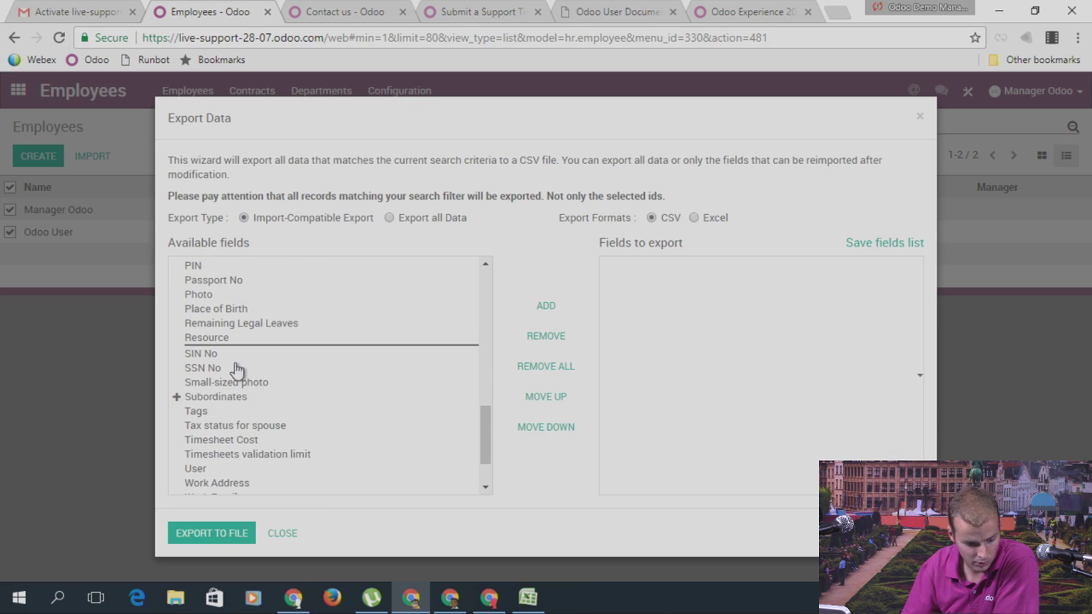
{"action": "scroll", "coordinate": [288, 427], "scroll_direction": "down", "scroll_amount": 2}
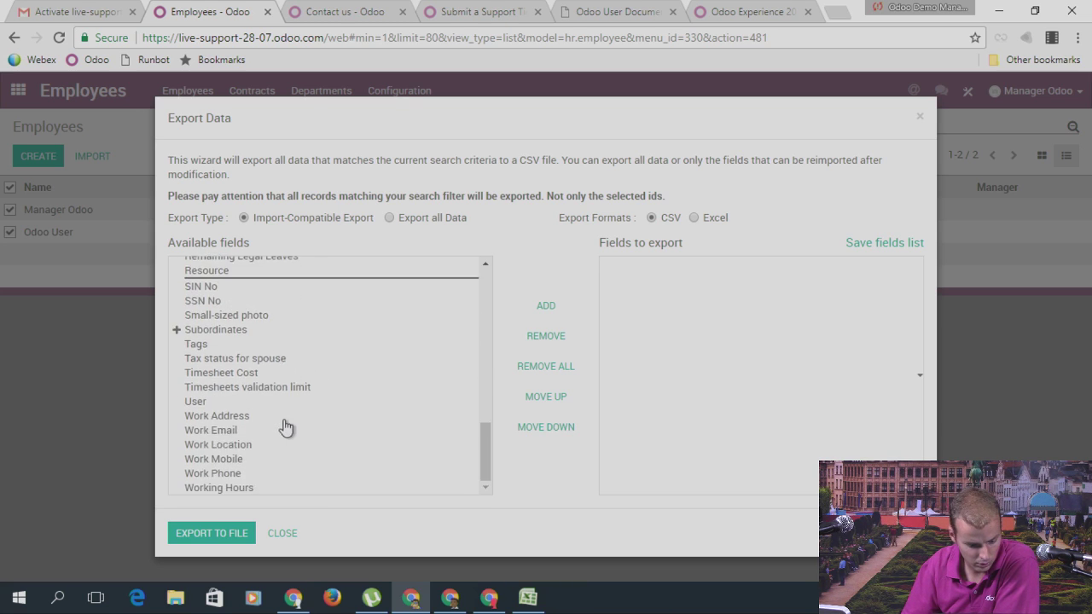
{"action": "scroll", "coordinate": [286, 428], "scroll_direction": "up", "scroll_amount": 2}
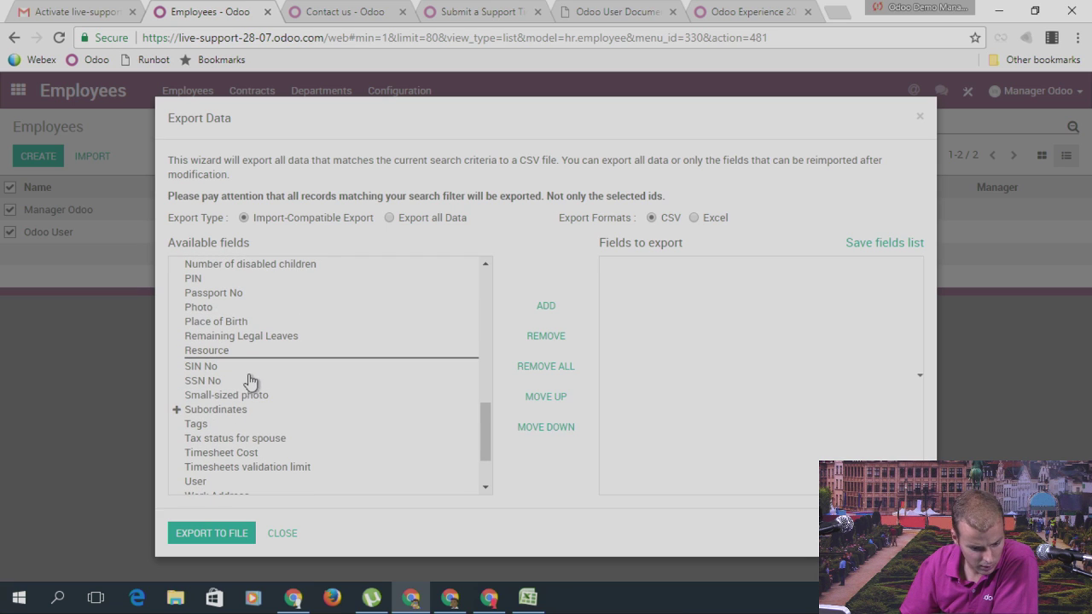
{"action": "scroll", "coordinate": [257, 378], "scroll_direction": "down", "scroll_amount": 2}
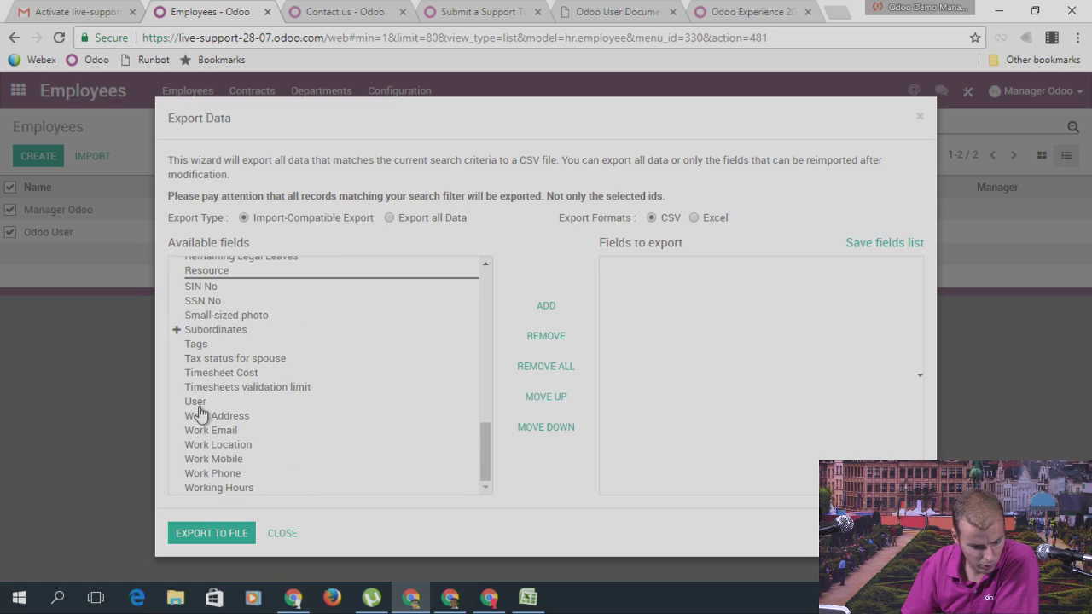
{"action": "left_click", "coordinate": [219, 536]}
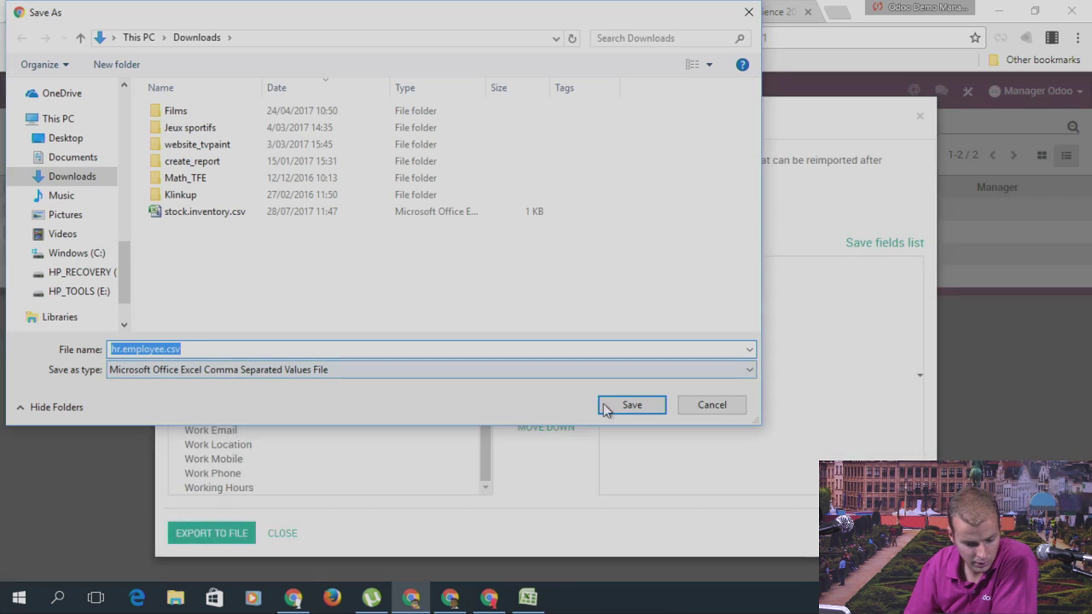
{"action": "left_click", "coordinate": [607, 407]}
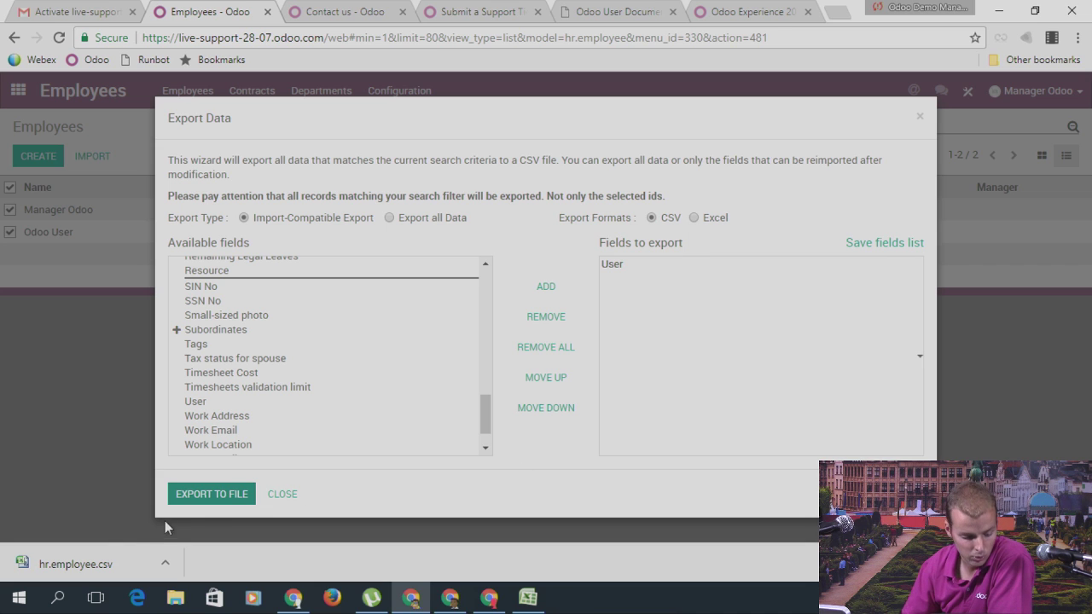
{"action": "left_click", "coordinate": [79, 568]}
Step: Review the id and user_id/id columns of hr.employee.csv in Excel, then return to Odoo
{"action": "mouse_move", "coordinate": [565, 588]}
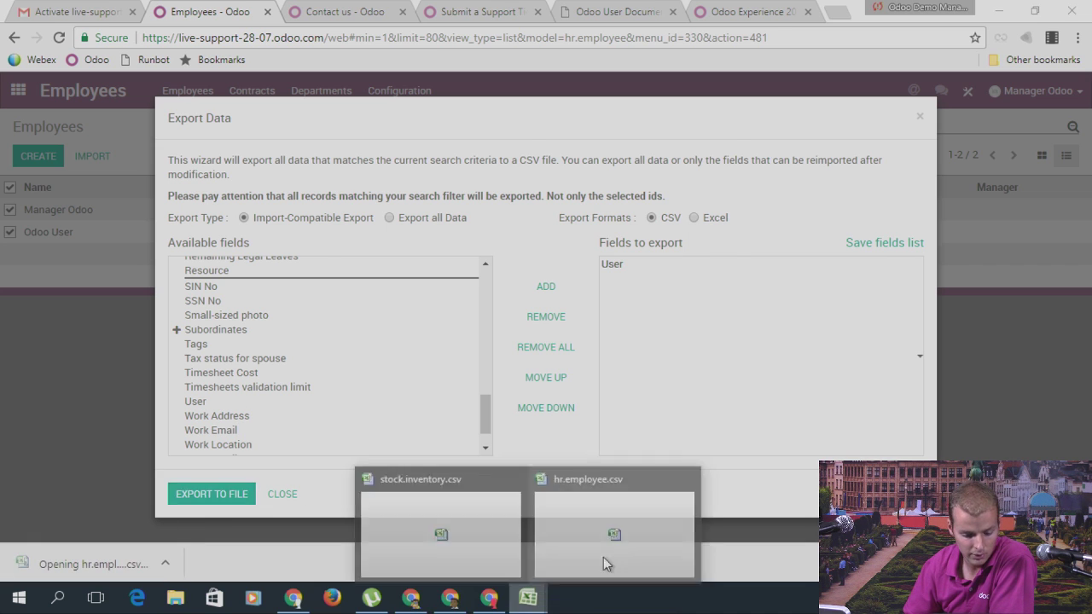
{"action": "left_click", "coordinate": [602, 560]}
{"action": "left_click", "coordinate": [46, 142]}
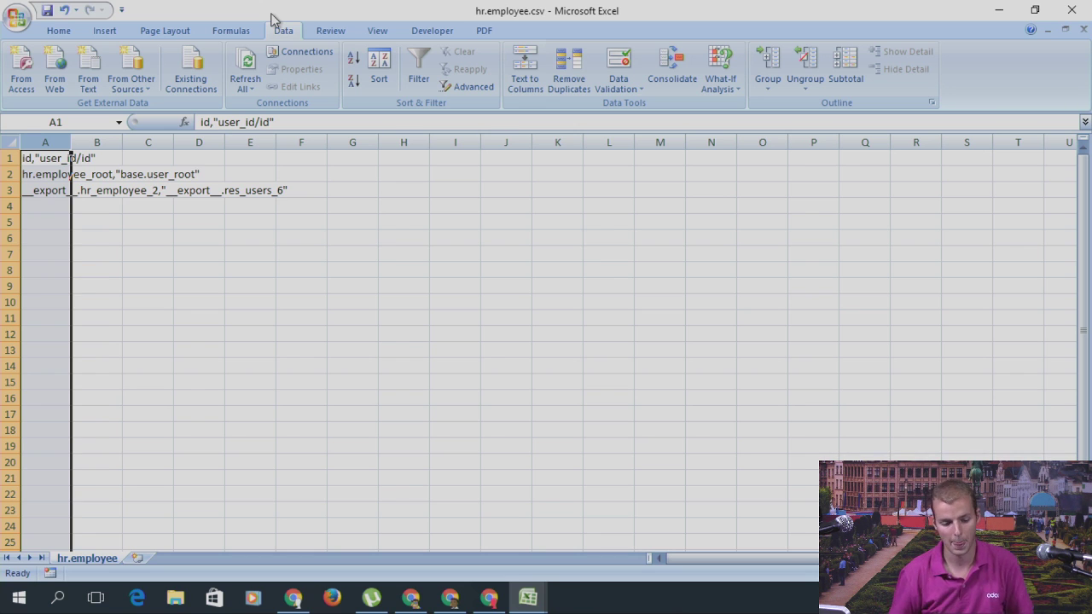
{"action": "left_click", "coordinate": [450, 598]}
{"action": "left_click", "coordinate": [412, 597]}
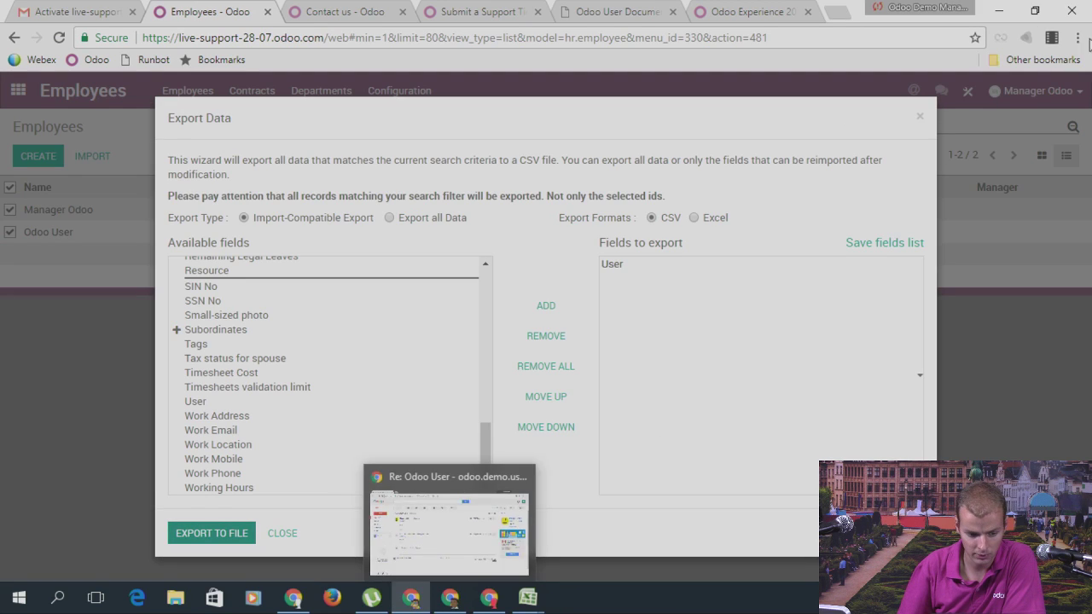
Step: Close the Export Data dialog and open the Discuss app
{"action": "left_click", "coordinate": [920, 116]}
{"action": "left_click", "coordinate": [19, 92]}
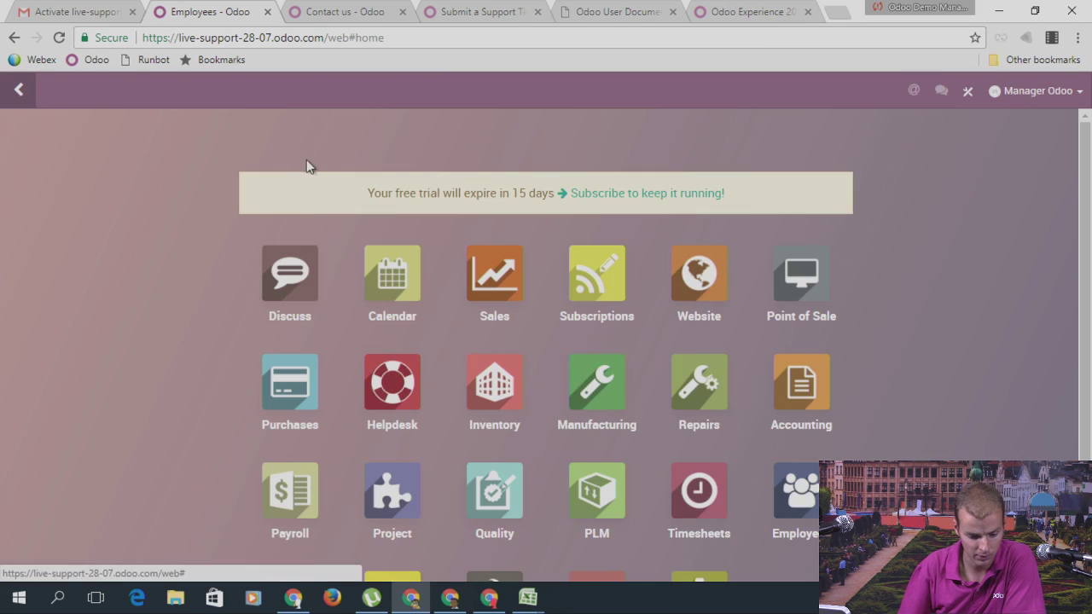
{"action": "left_click", "coordinate": [265, 274]}
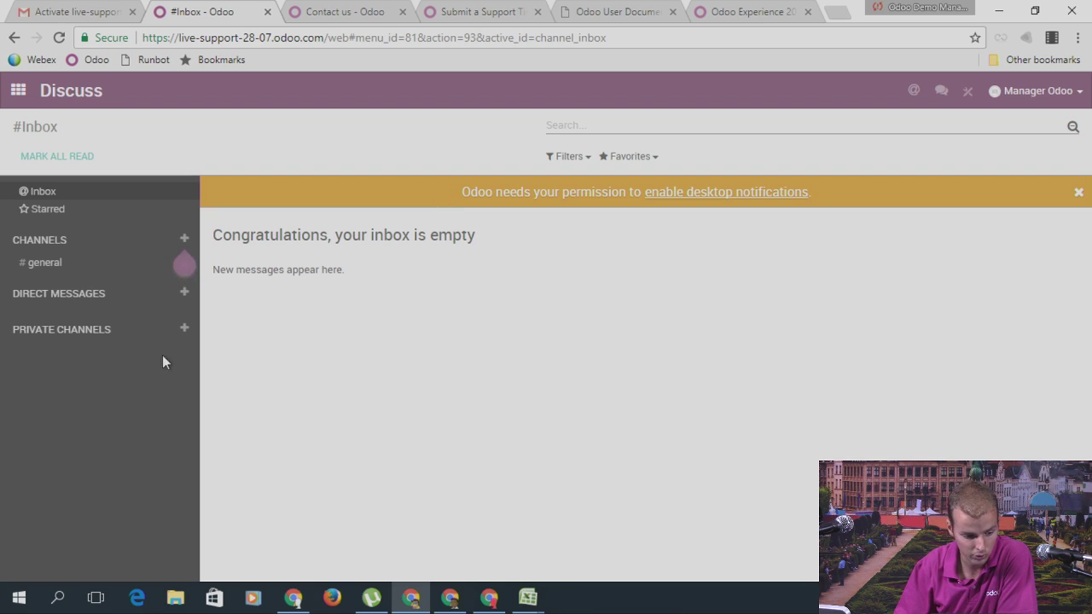
Step: Save the current user's preferences with notifications still handled in Odoo
{"action": "left_click", "coordinate": [1009, 92]}
{"action": "left_click", "coordinate": [989, 195]}
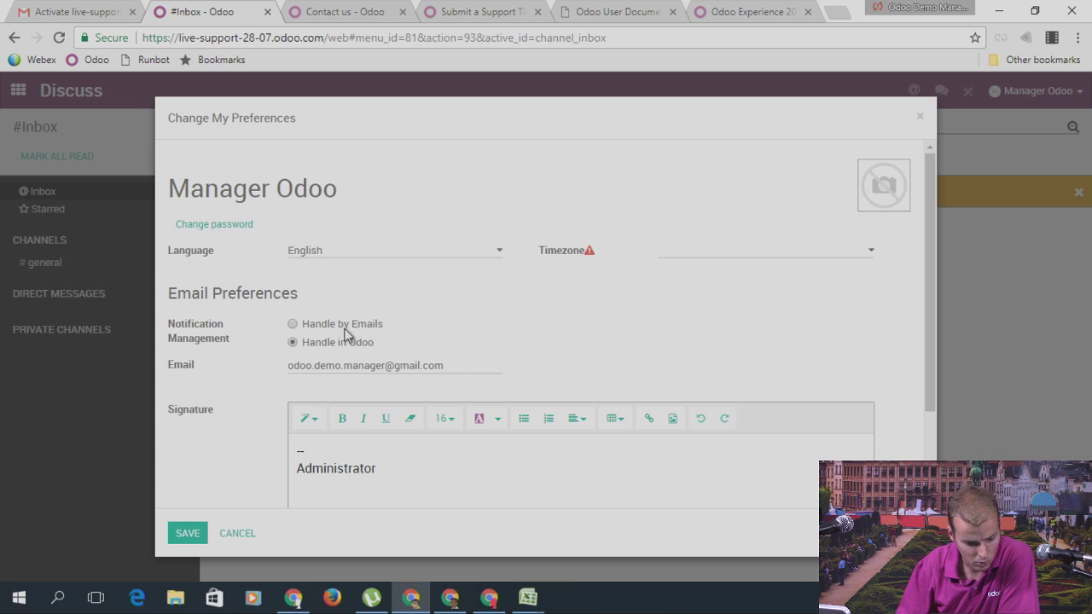
{"action": "left_click", "coordinate": [184, 532]}
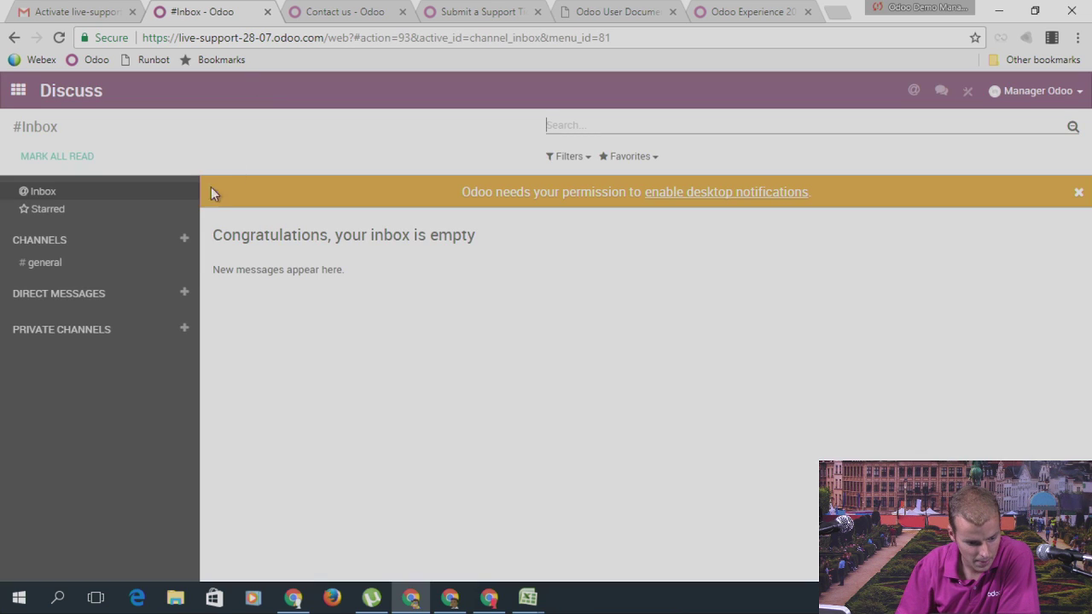
Step: Accept the Live Support 28-07 invitation email from the Gmail inbox
{"action": "left_click", "coordinate": [450, 597]}
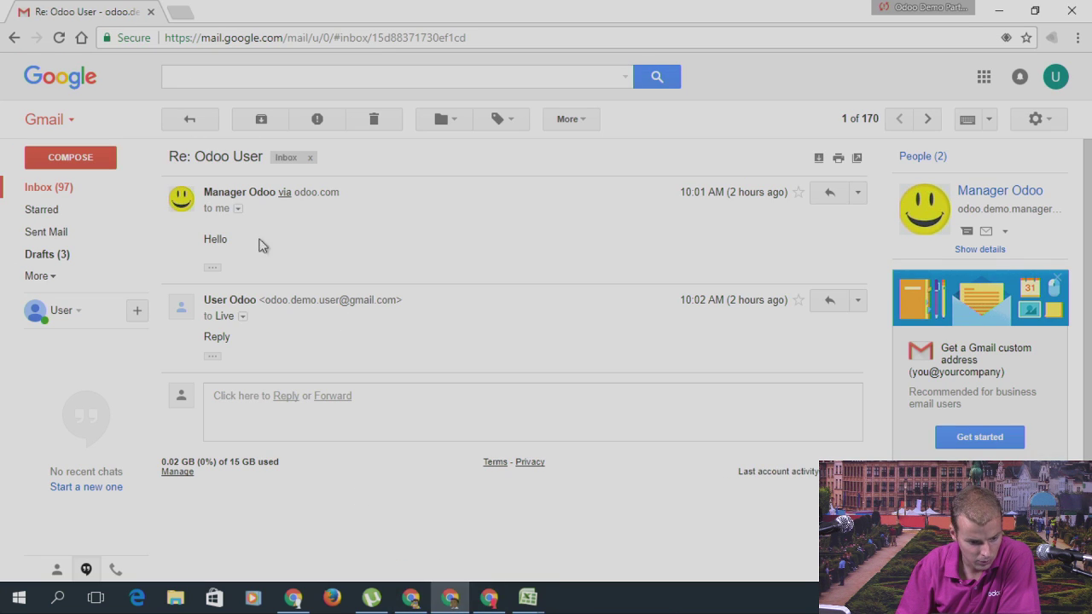
{"action": "left_click", "coordinate": [77, 185]}
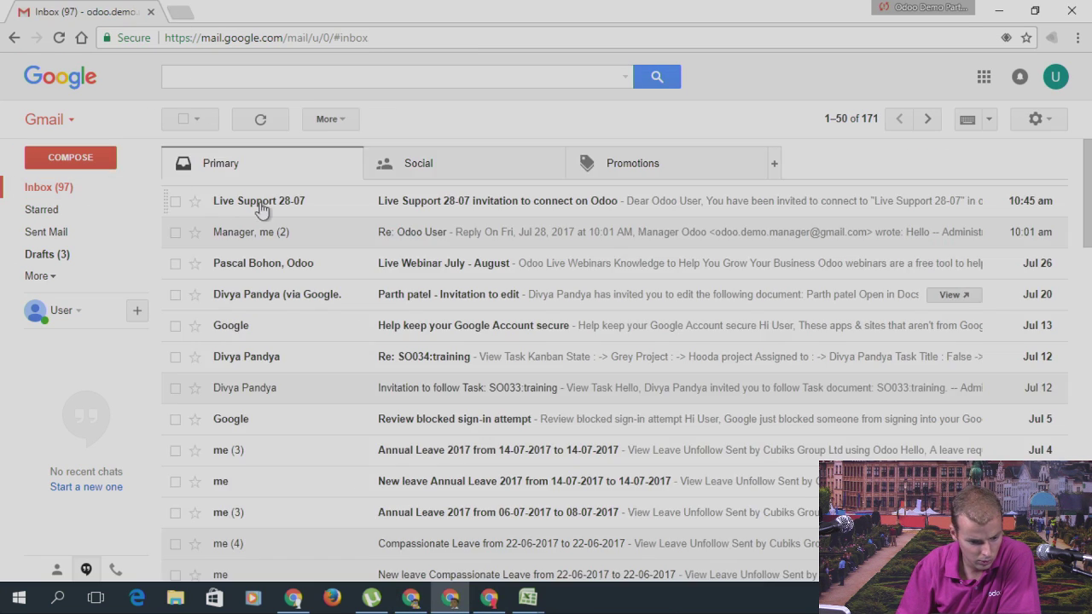
{"action": "left_click", "coordinate": [260, 205]}
{"action": "left_click", "coordinate": [495, 375]}
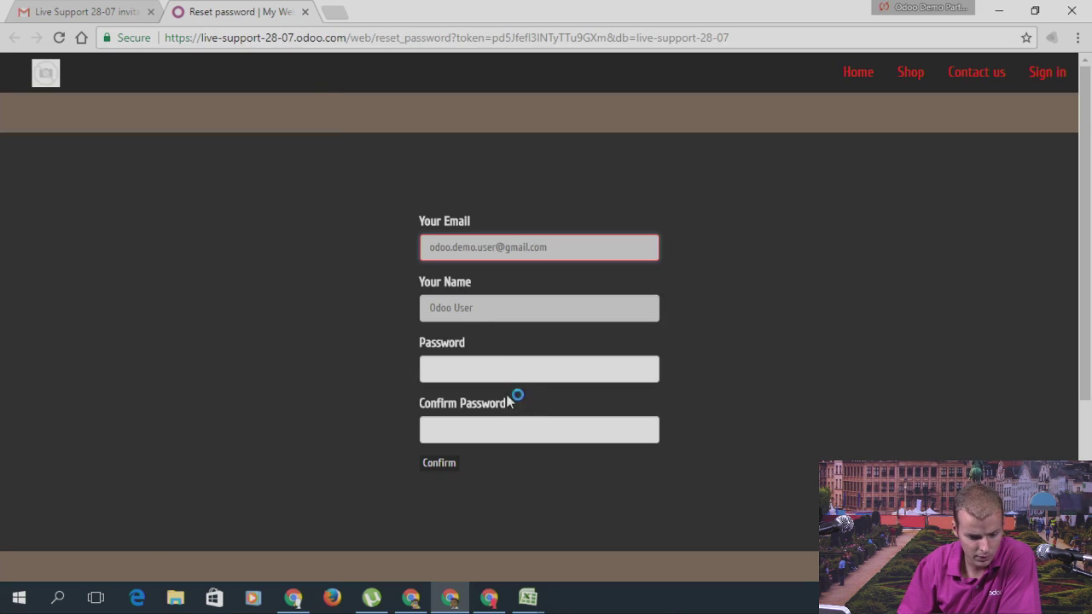
Step: Set and confirm the invited user's account password, sign in, and open Discuss
{"action": "left_click", "coordinate": [500, 373]}
{"action": "type", "text": "admin"}
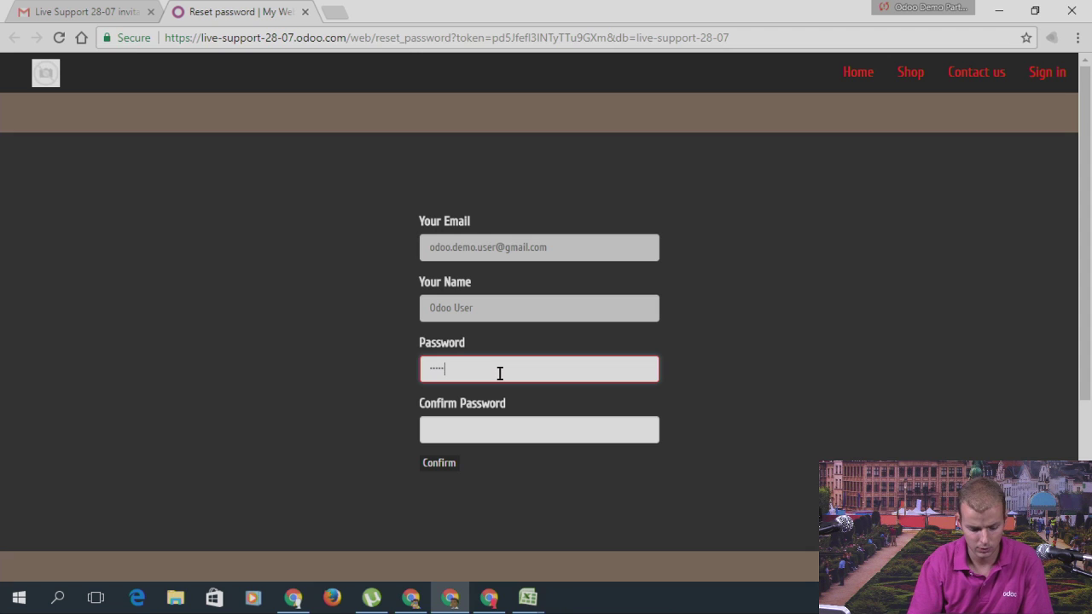
{"action": "type", "text": "1234"}
{"action": "key", "text": "Tab"}
{"action": "type", "text": "admin1234"}
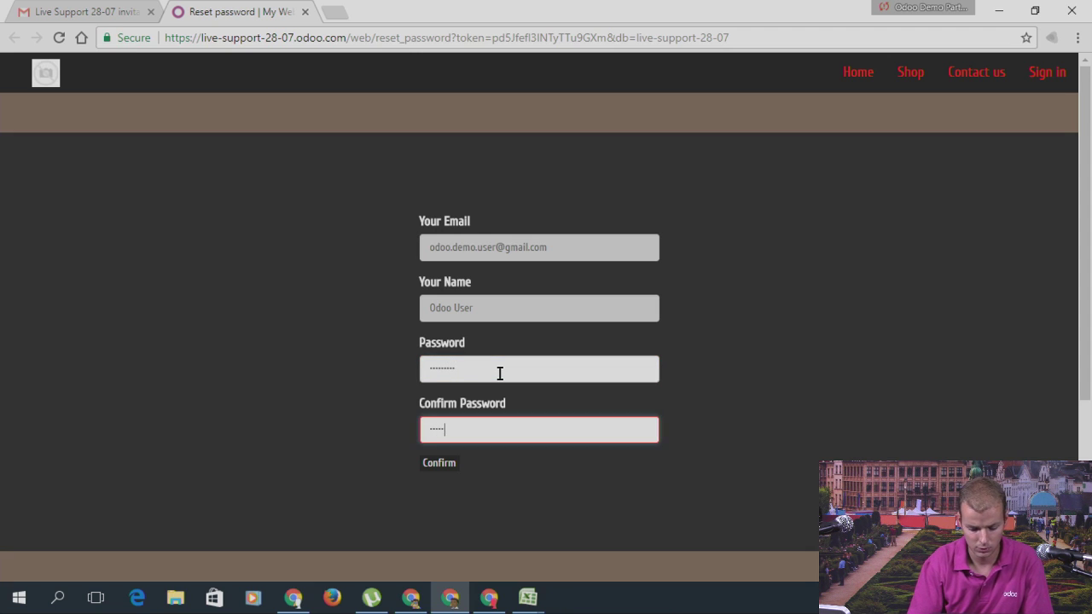
{"action": "key", "text": "Return"}
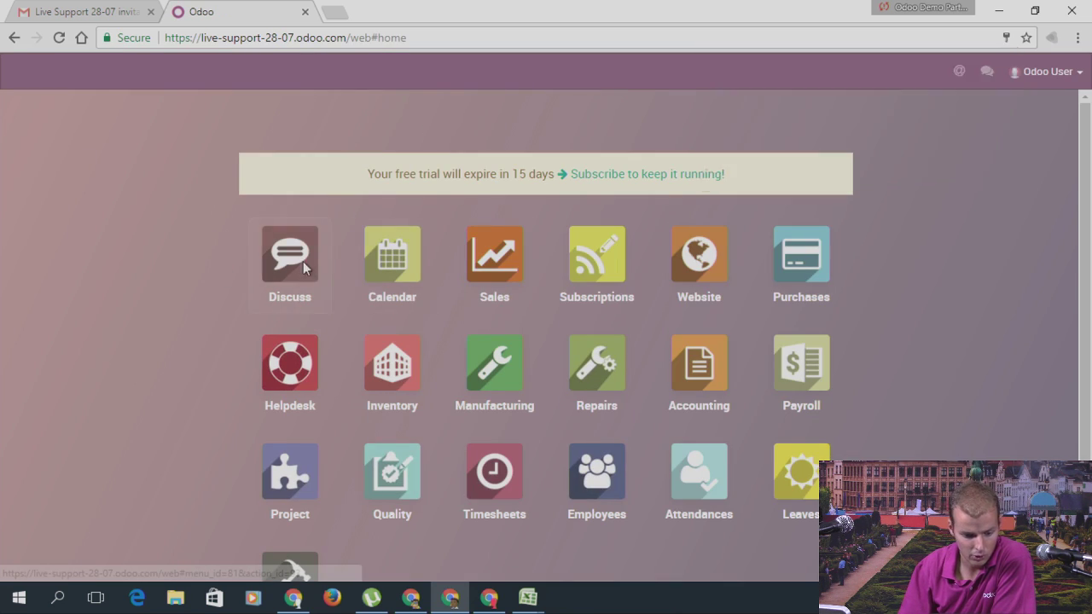
{"action": "left_click", "coordinate": [281, 286]}
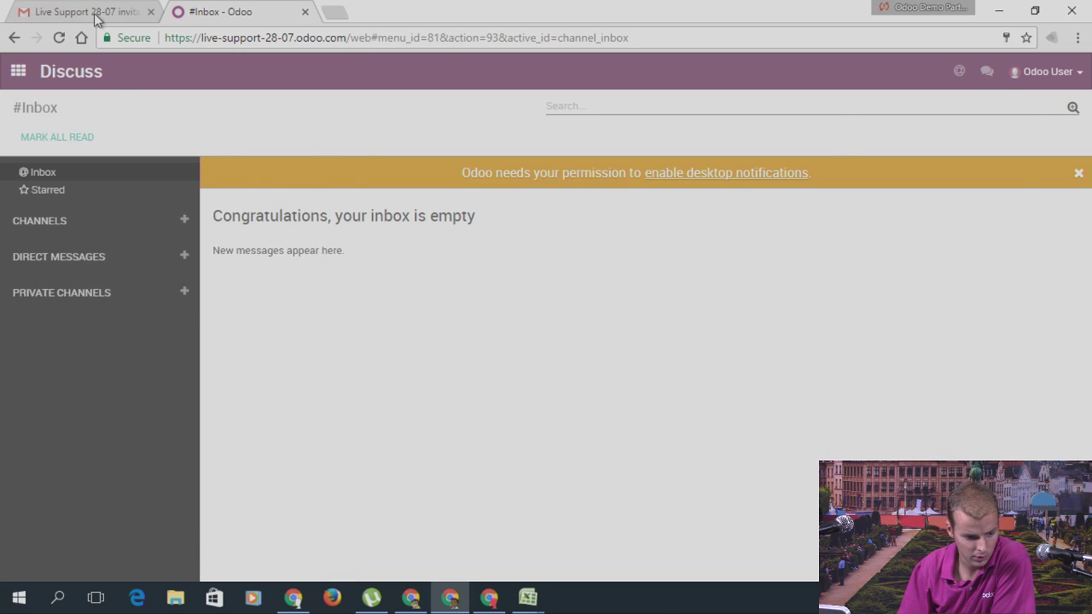
Step: Switch back to the manager's Odoo Discuss window
{"action": "left_click", "coordinate": [96, 13]}
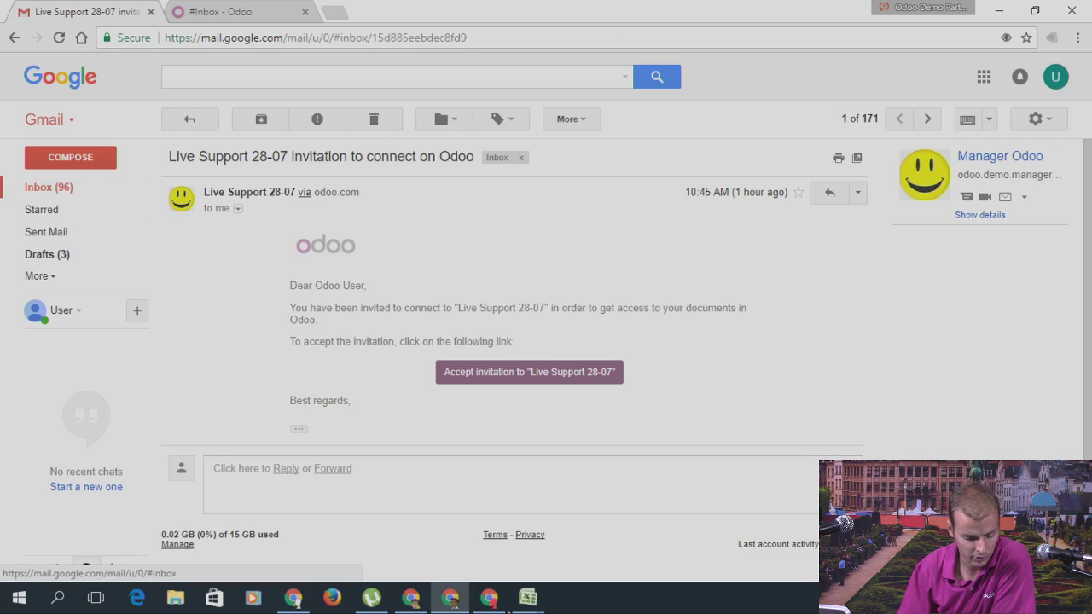
{"action": "left_click", "coordinate": [490, 603]}
{"action": "left_click", "coordinate": [411, 598]}
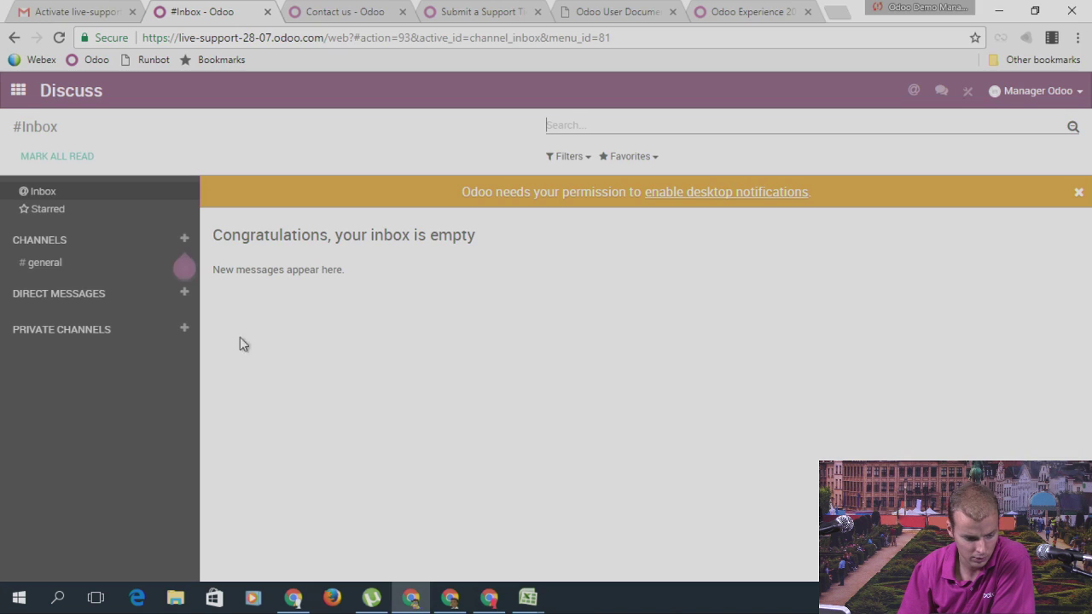
Step: Create a new Discuss channel named 'sport'
{"action": "left_click", "coordinate": [186, 239]}
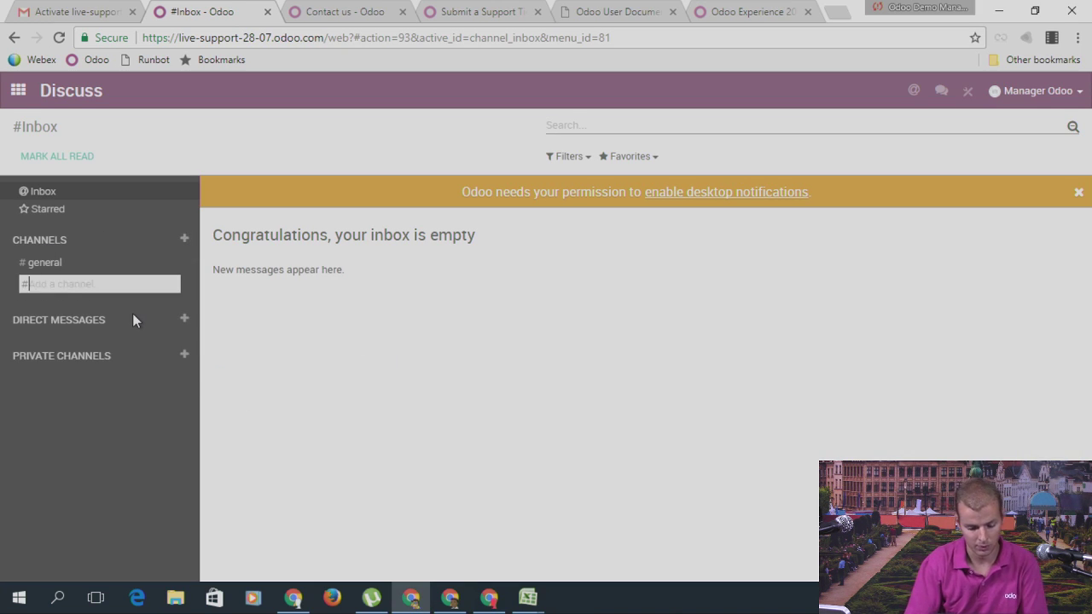
{"action": "type", "text": "sport"}
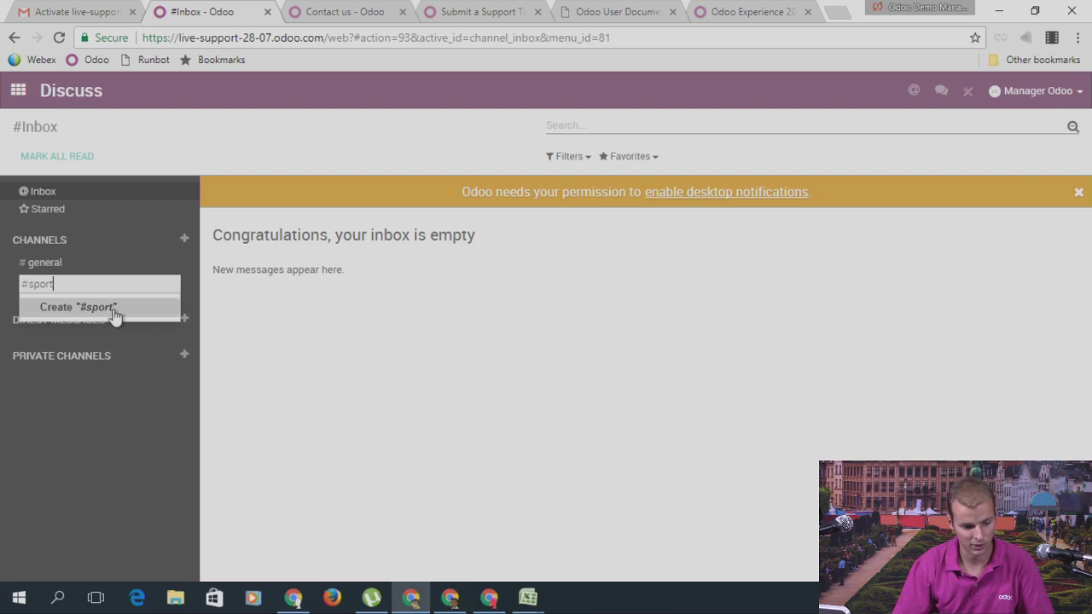
{"action": "left_click", "coordinate": [112, 312]}
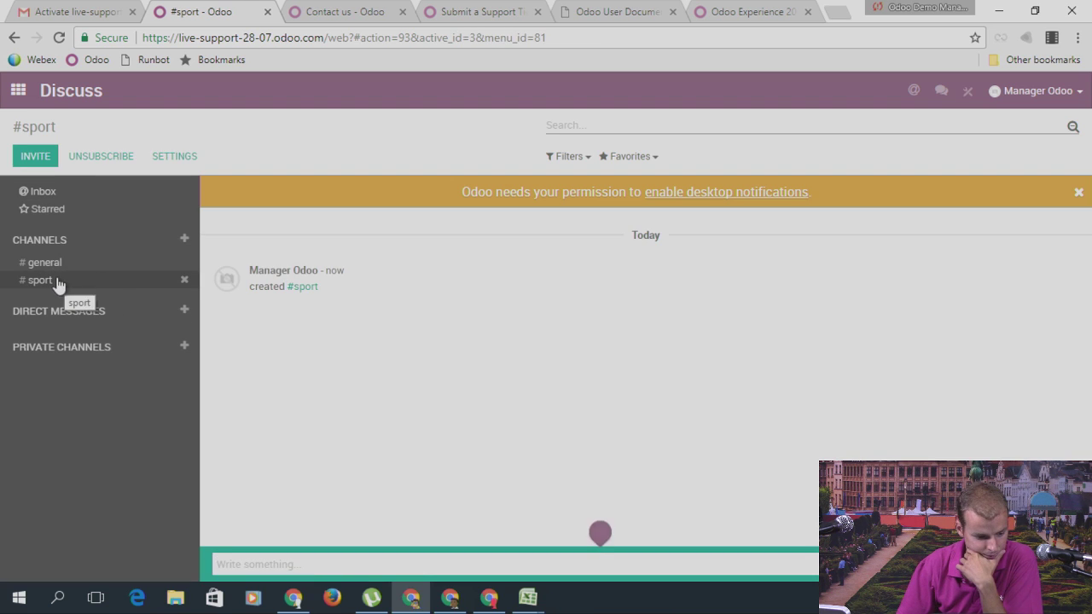
Step: Add Odoo User as a member in the sport channel's settings and save
{"action": "left_click", "coordinate": [164, 160]}
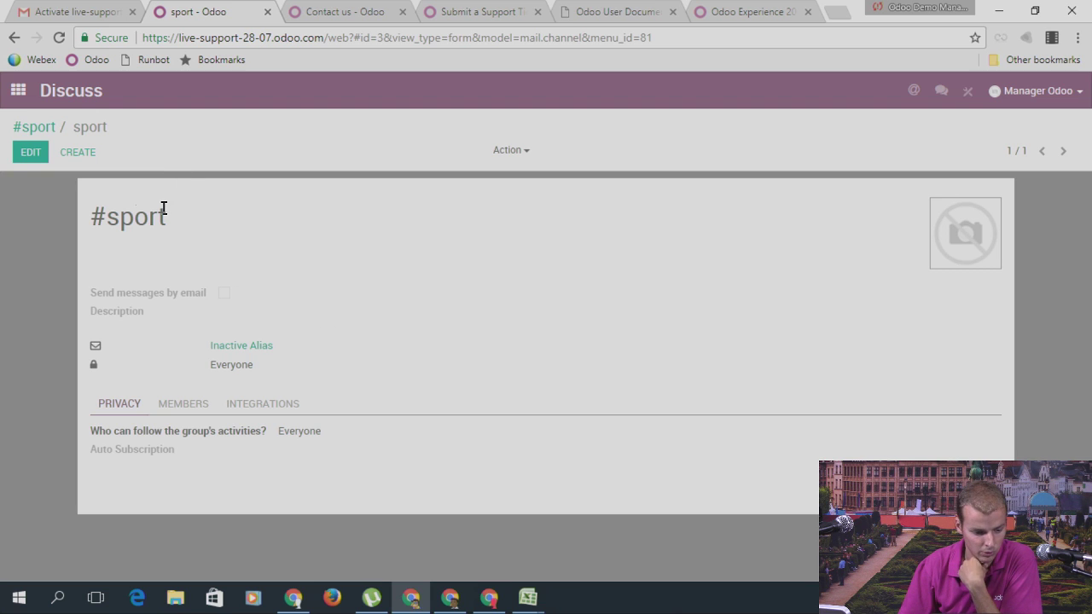
{"action": "left_click", "coordinate": [183, 403]}
{"action": "left_click", "coordinate": [27, 154]}
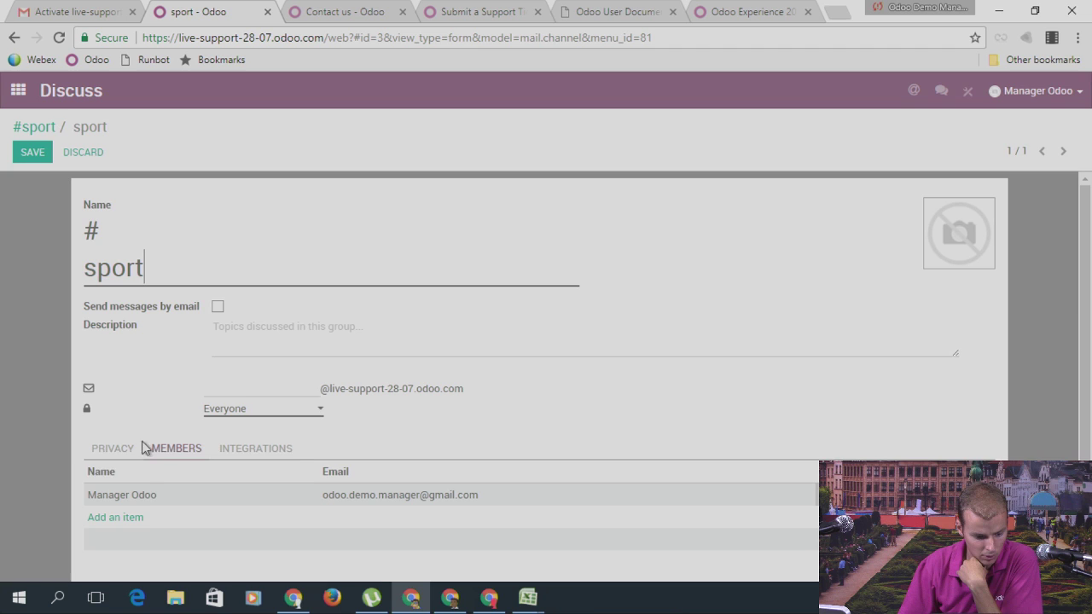
{"action": "left_click", "coordinate": [139, 517]}
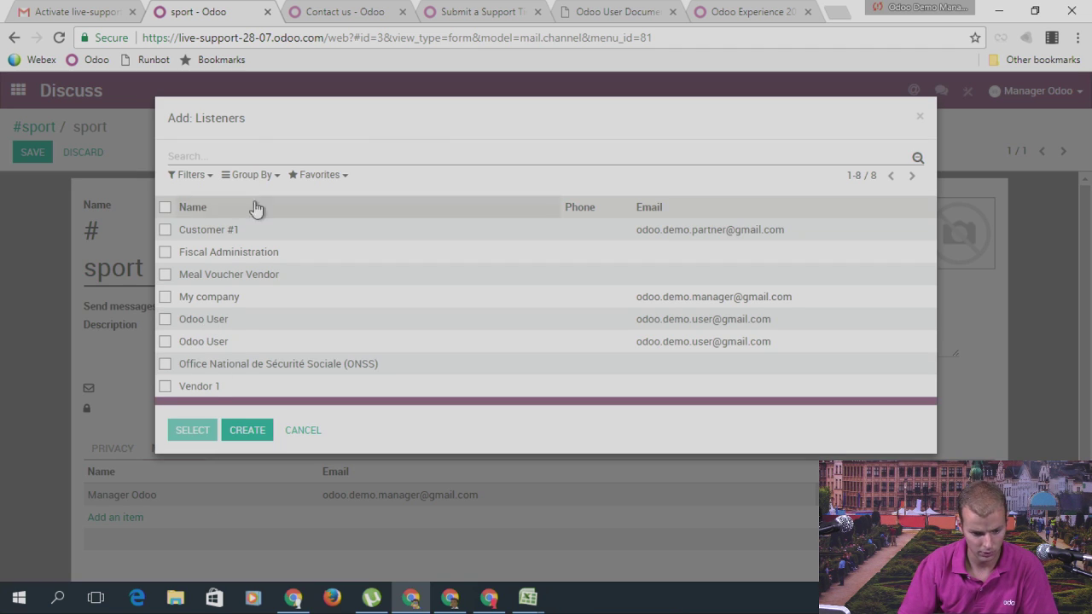
{"action": "left_click", "coordinate": [220, 320]}
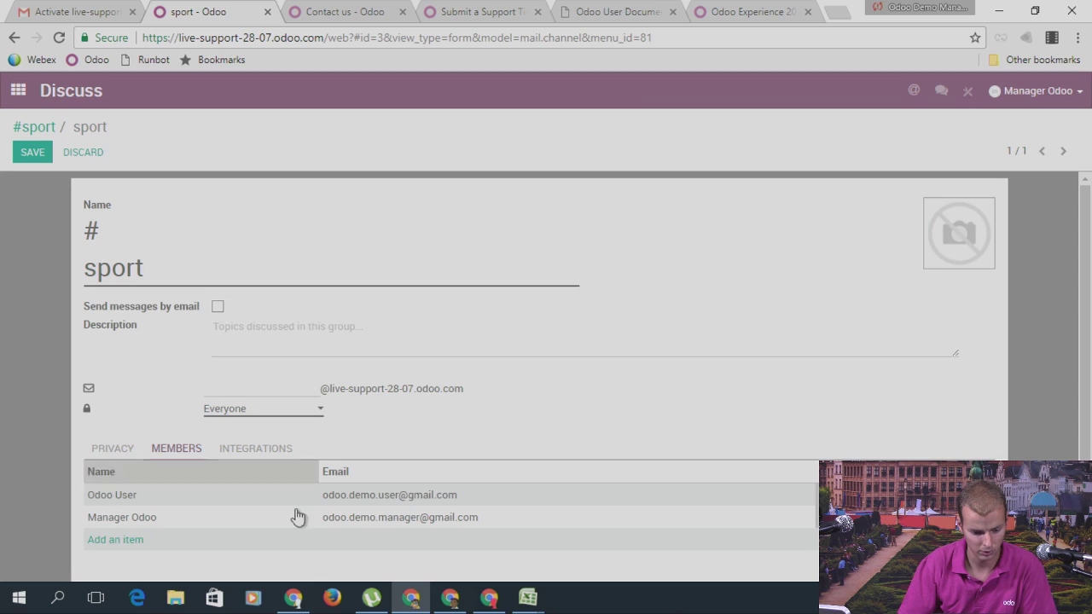
{"action": "left_click", "coordinate": [38, 151]}
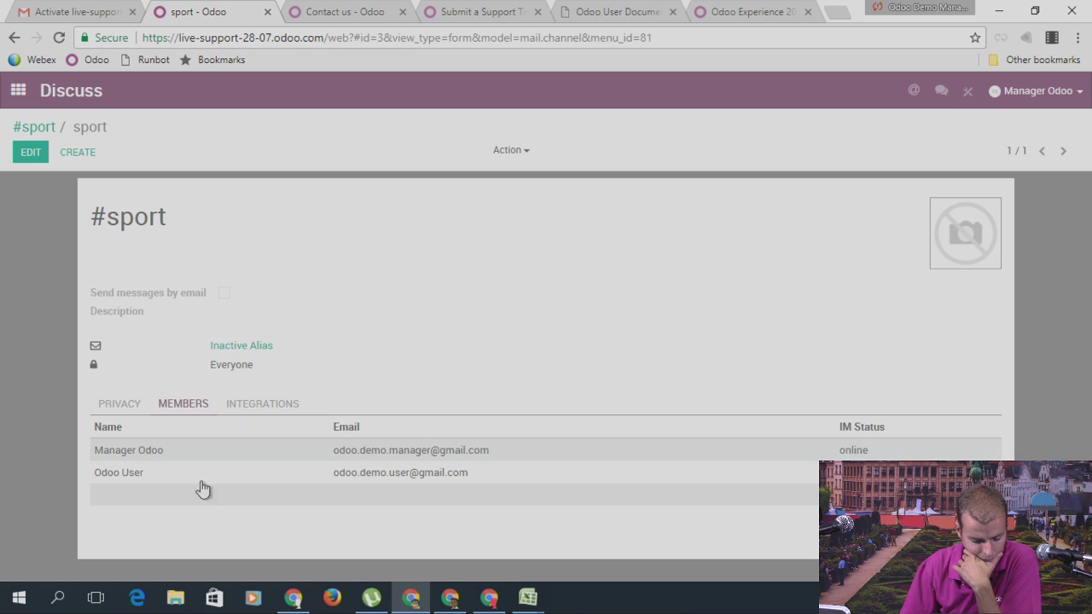
{"action": "left_click", "coordinate": [16, 90]}
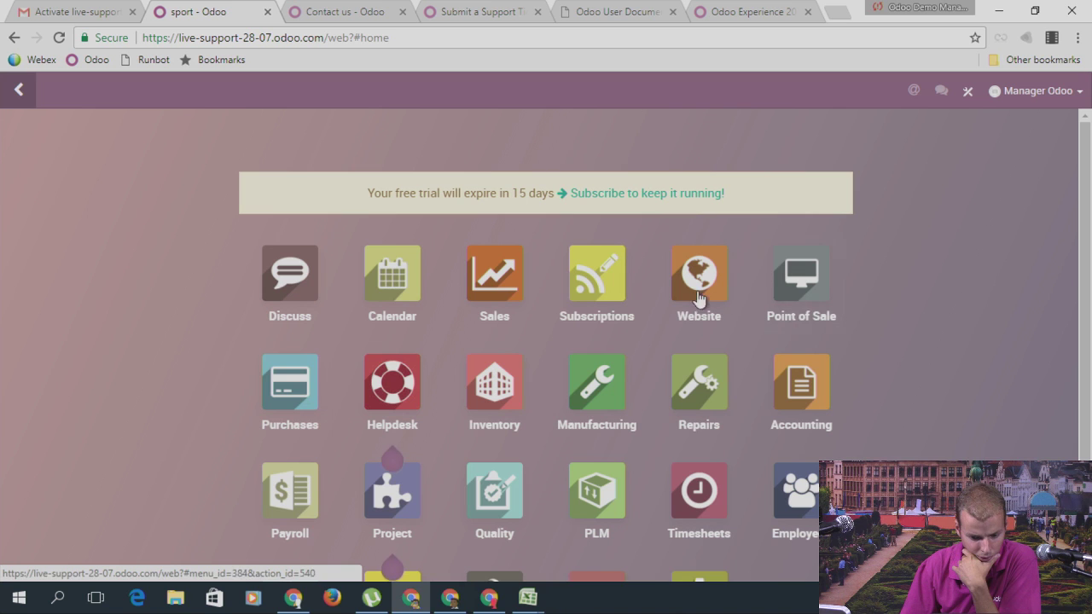
Step: Search Sales customers for 'user' and rename the Odoo User contact to 'Odoo custo'
{"action": "left_click", "coordinate": [469, 287]}
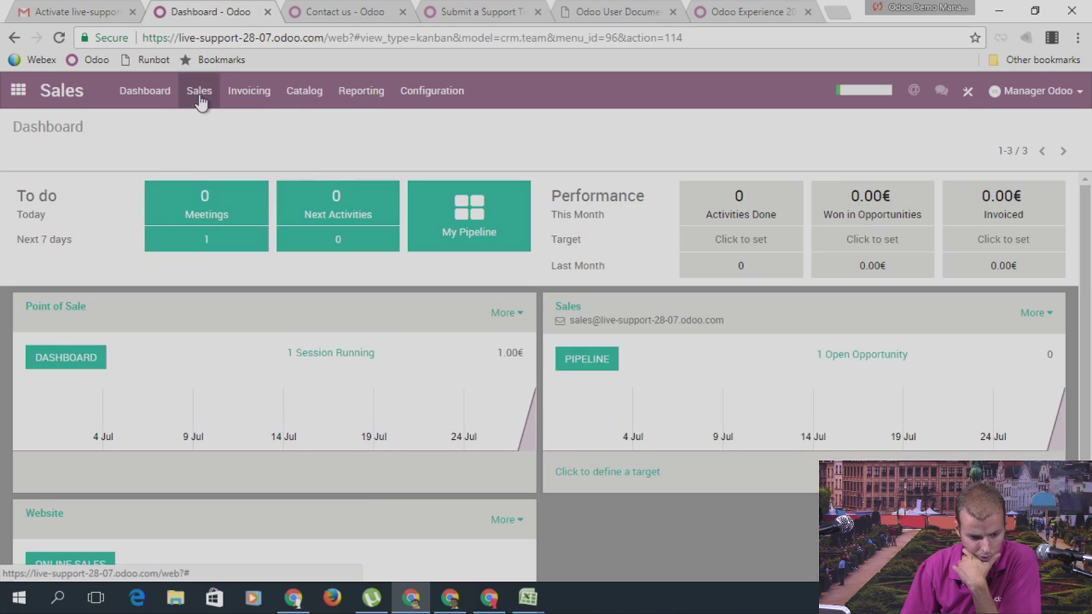
{"action": "left_click", "coordinate": [199, 91]}
{"action": "left_click", "coordinate": [219, 125]}
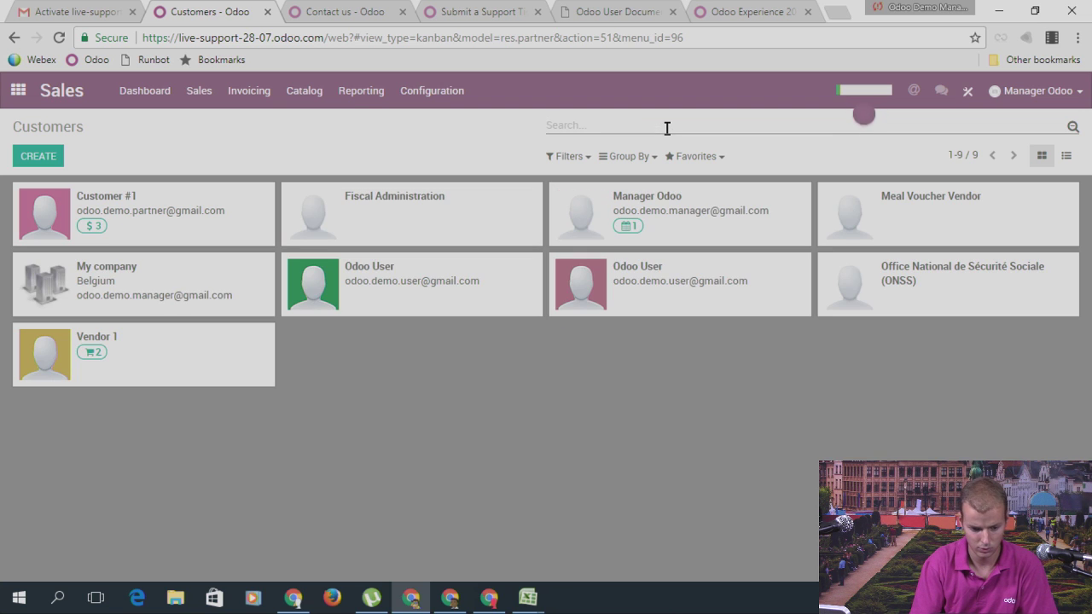
{"action": "type", "text": "user"}
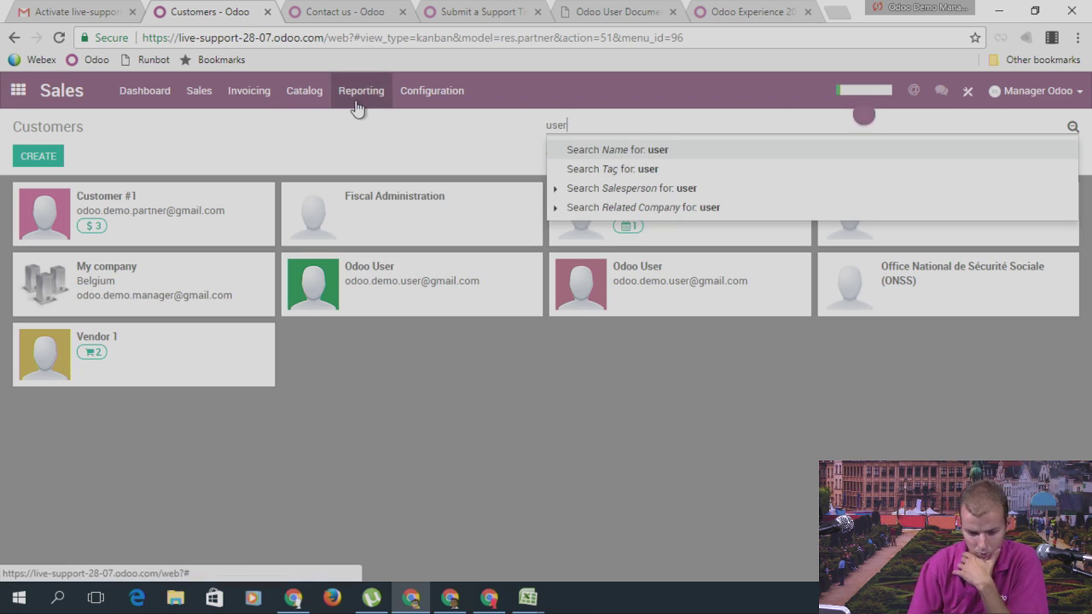
{"action": "key", "text": "Return"}
{"action": "left_click", "coordinate": [163, 234]}
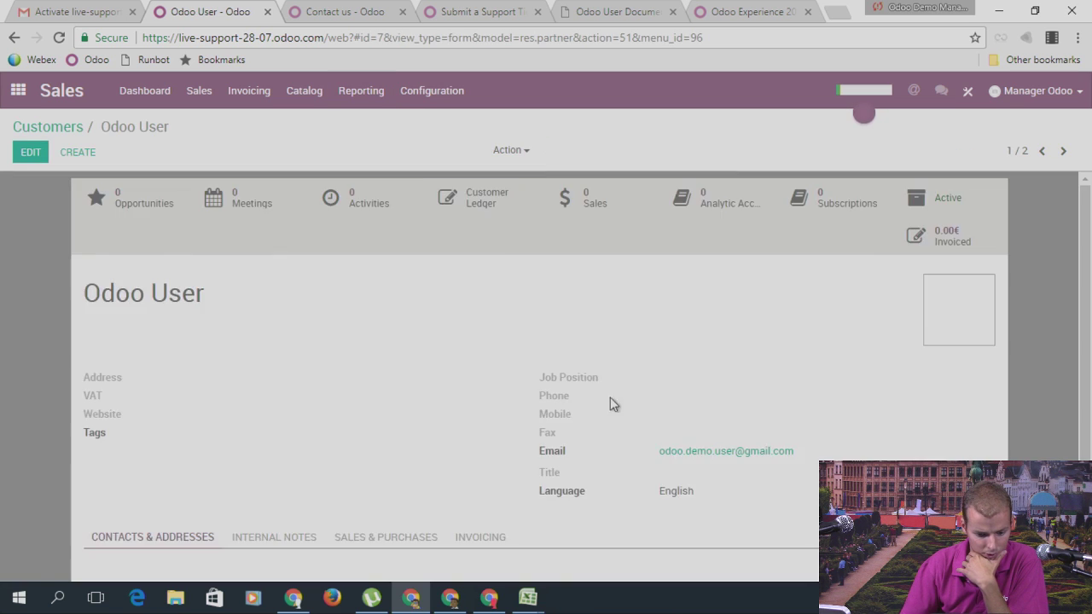
{"action": "scroll", "coordinate": [691, 444], "scroll_direction": "down", "scroll_amount": 3}
{"action": "scroll", "coordinate": [323, 296], "scroll_direction": "up", "scroll_amount": 4}
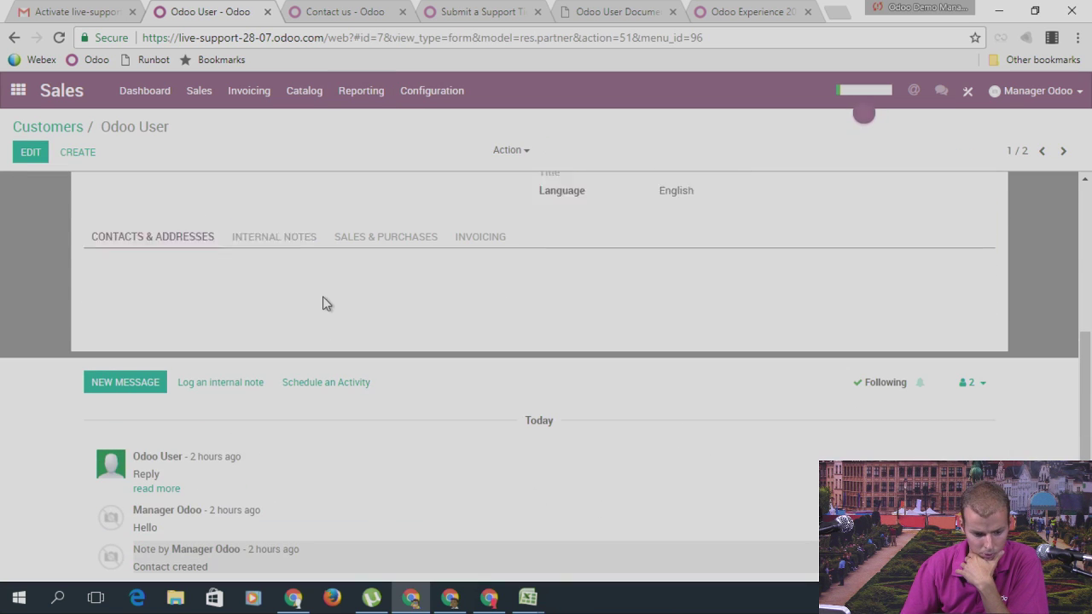
{"action": "left_click", "coordinate": [30, 154]}
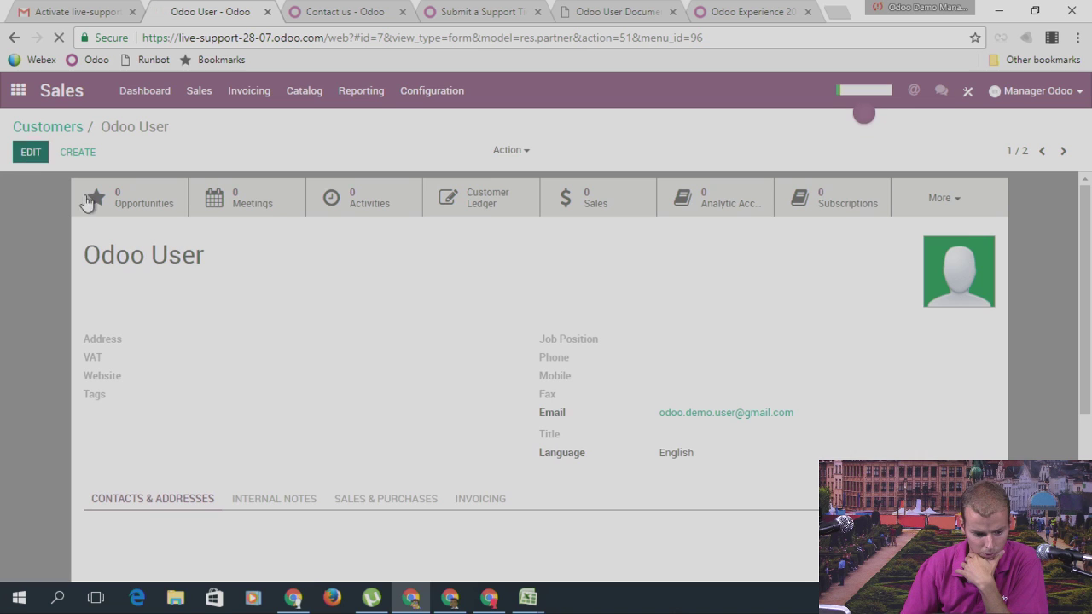
{"action": "double_click", "coordinate": [184, 268]}
{"action": "type", "text": "custo"}
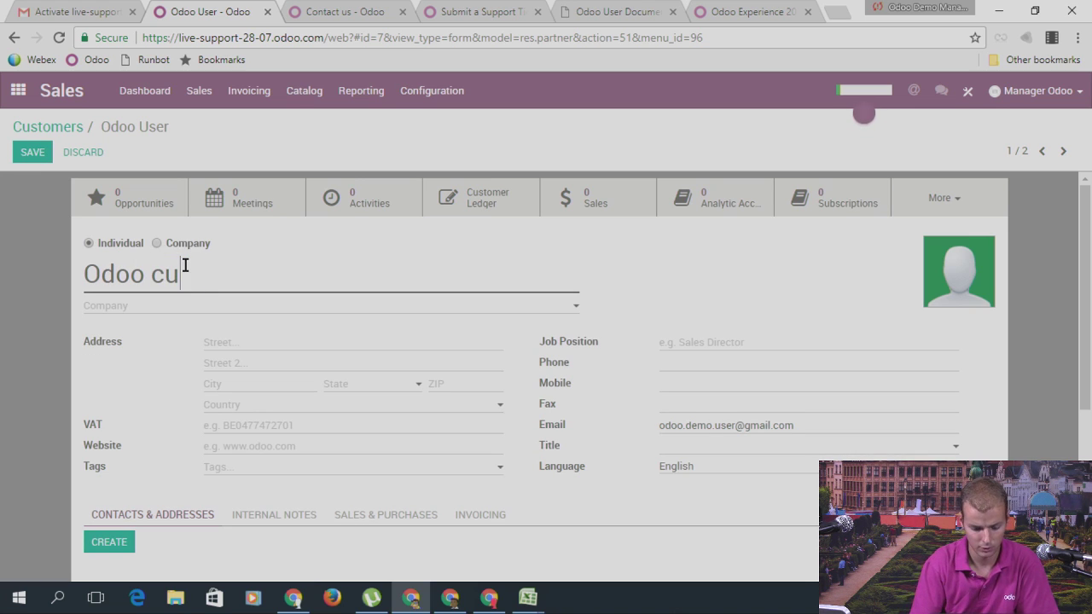
{"action": "left_click", "coordinate": [33, 154]}
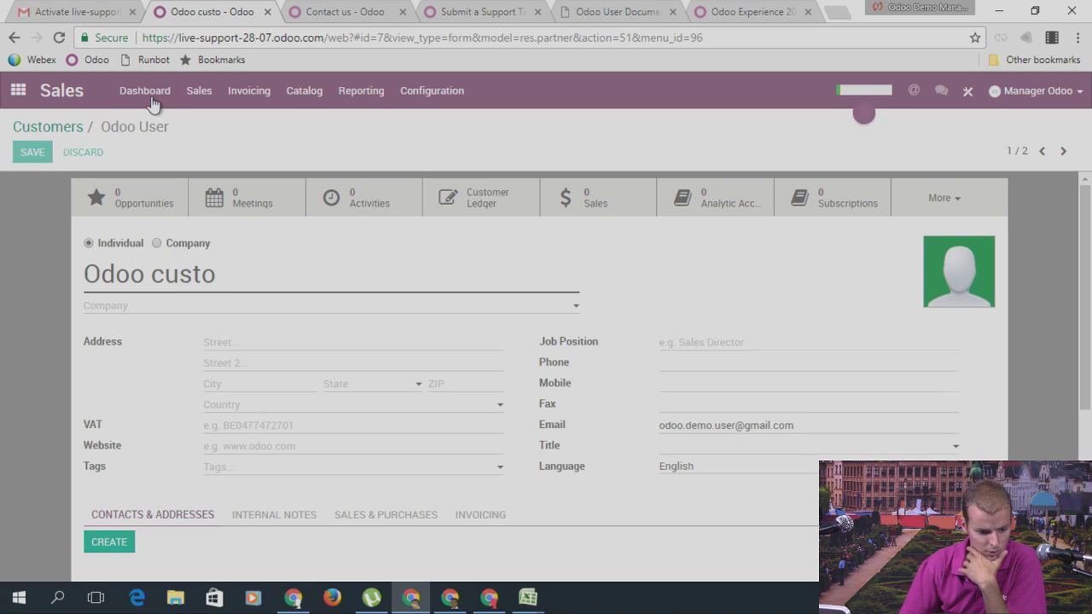
Step: Look through the Settings user list and Calendar, then return to the Discuss inbox
{"action": "left_click", "coordinate": [18, 91]}
{"action": "scroll", "coordinate": [394, 399], "scroll_direction": "down", "scroll_amount": 2}
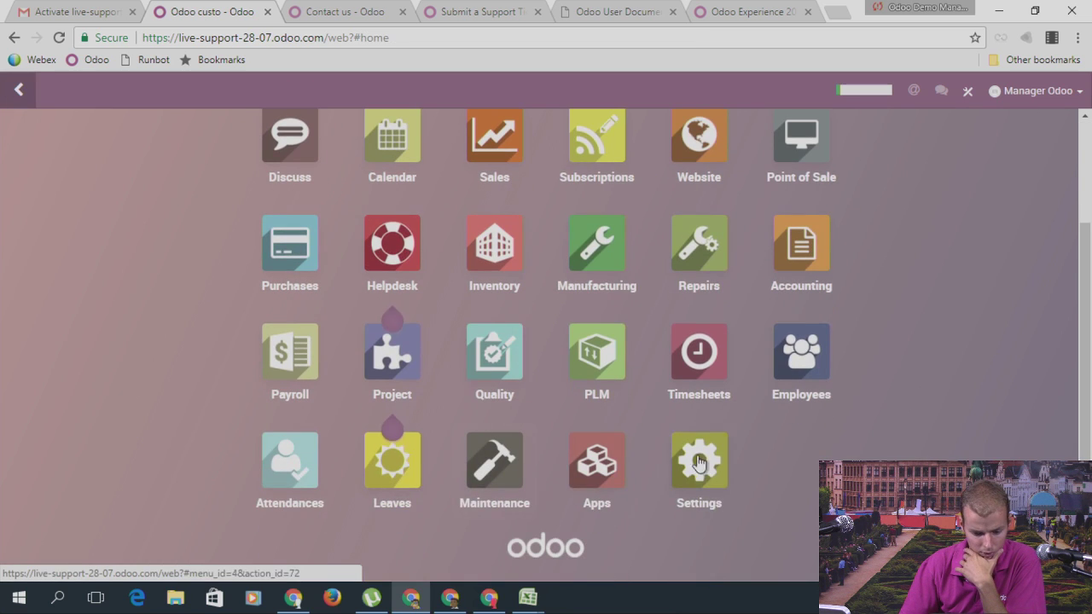
{"action": "left_click", "coordinate": [700, 452]}
{"action": "left_click", "coordinate": [222, 91]}
{"action": "left_click", "coordinate": [232, 124]}
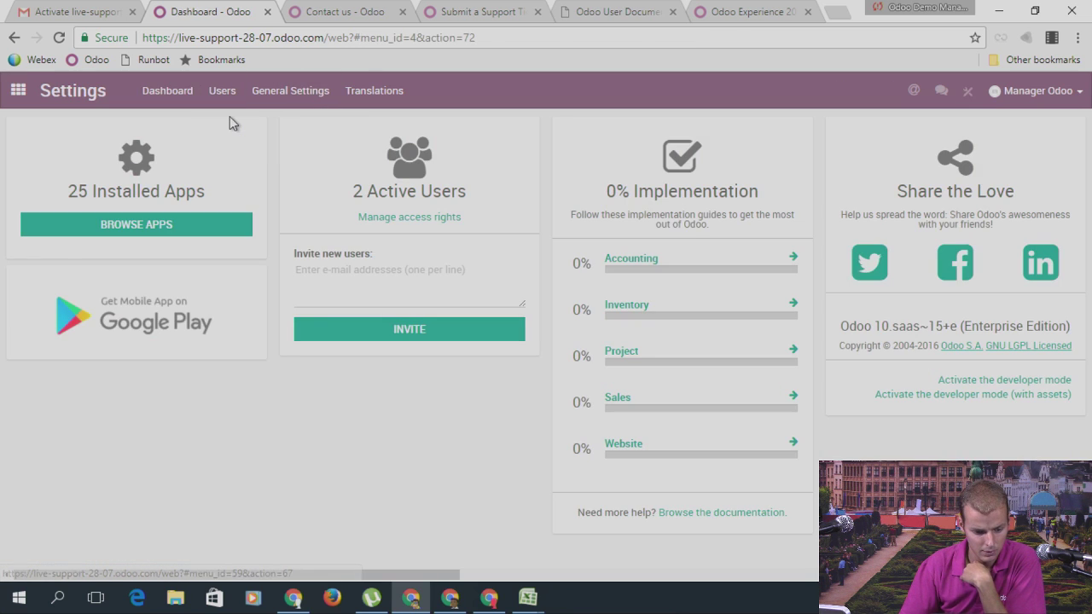
{"action": "left_click", "coordinate": [18, 90]}
{"action": "left_click", "coordinate": [407, 281]}
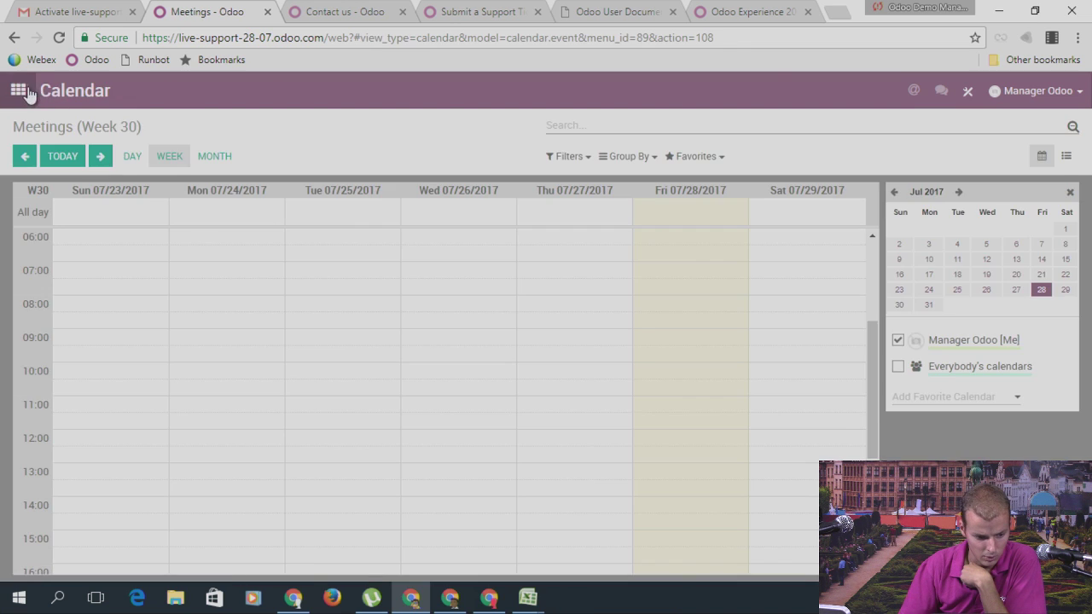
{"action": "left_click", "coordinate": [18, 91]}
{"action": "left_click", "coordinate": [289, 288]}
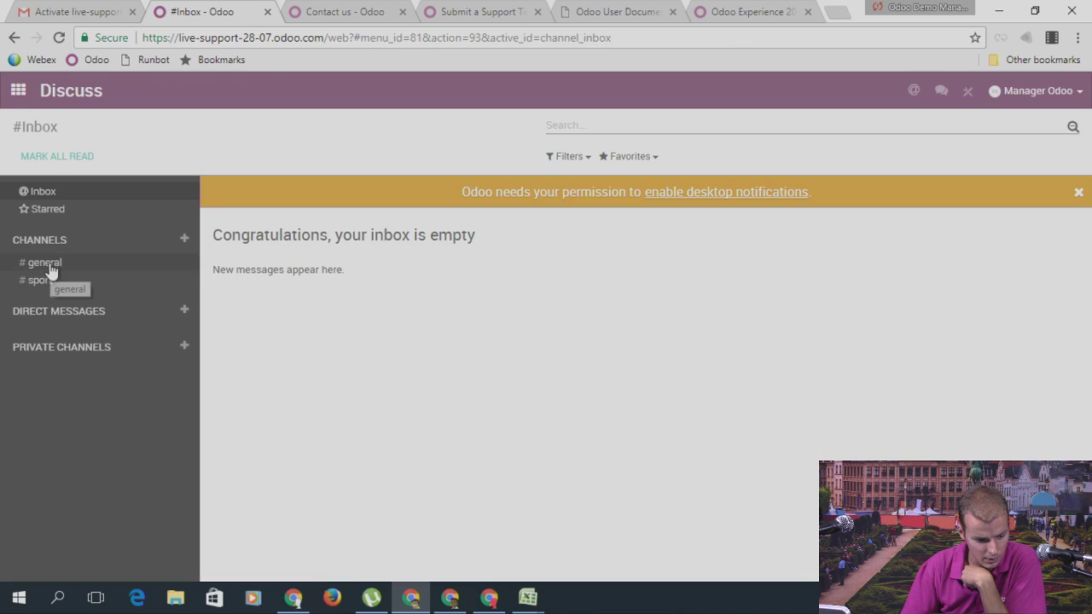
Step: Replace the sport channel's Odoo custo member with Odoo User and save
{"action": "left_click", "coordinate": [43, 280]}
{"action": "left_click", "coordinate": [174, 158]}
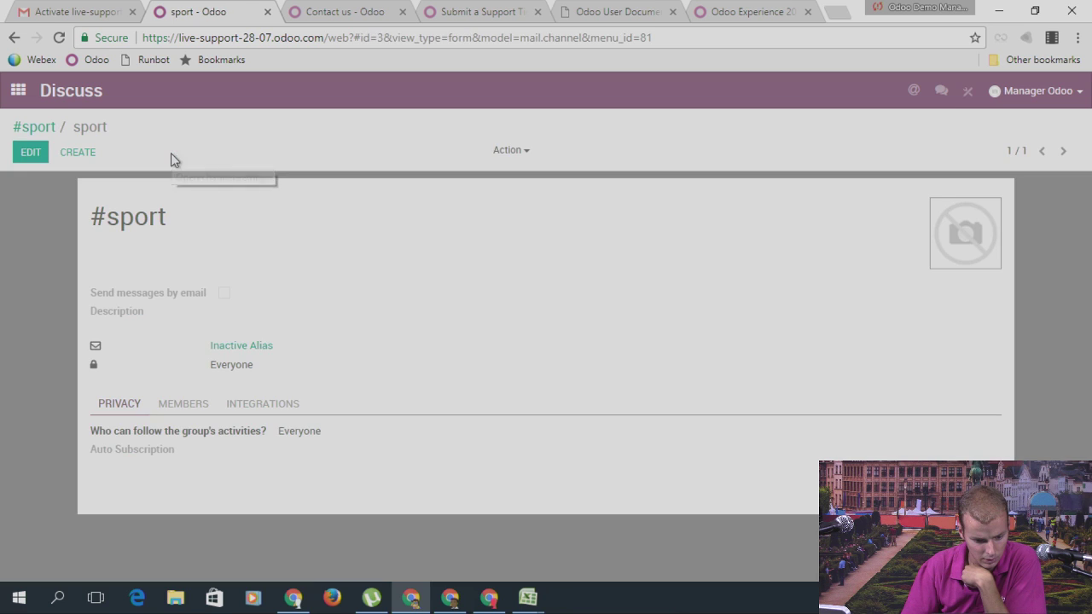
{"action": "left_click", "coordinate": [181, 403]}
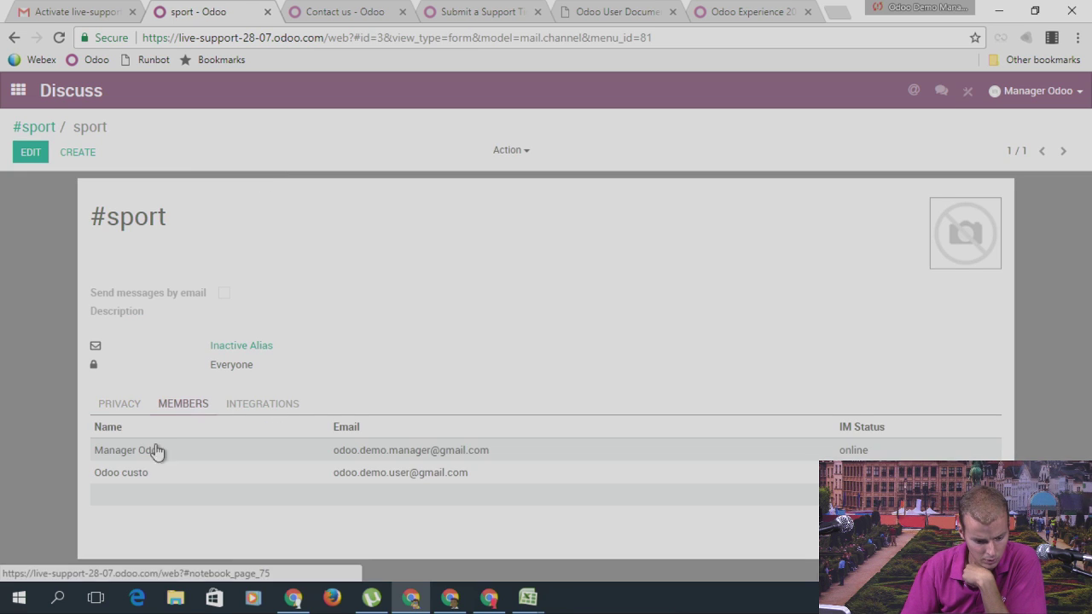
{"action": "left_click", "coordinate": [30, 152]}
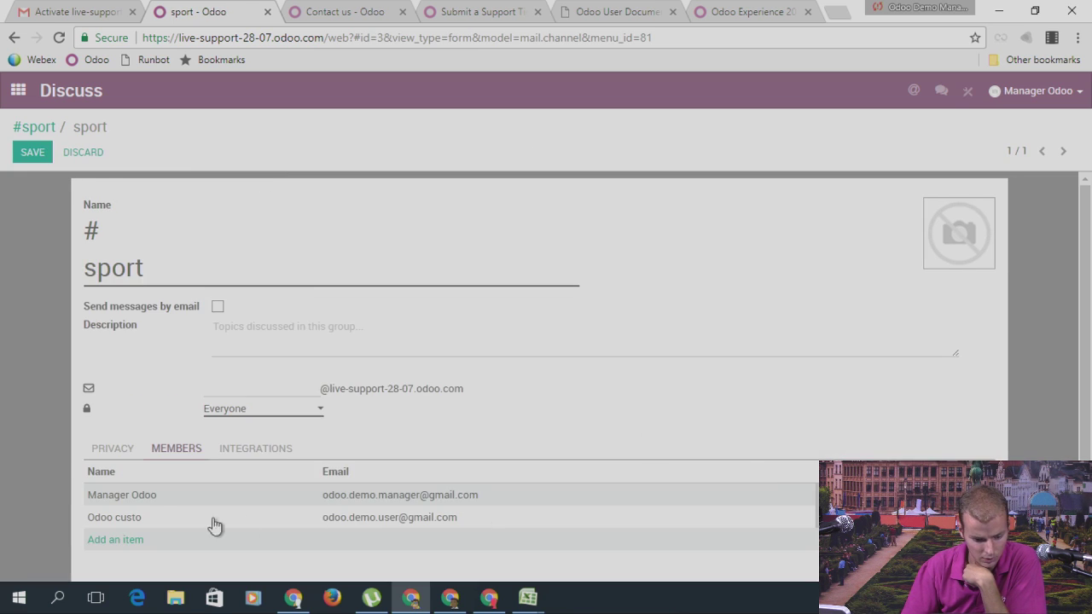
{"action": "left_click", "coordinate": [146, 518]}
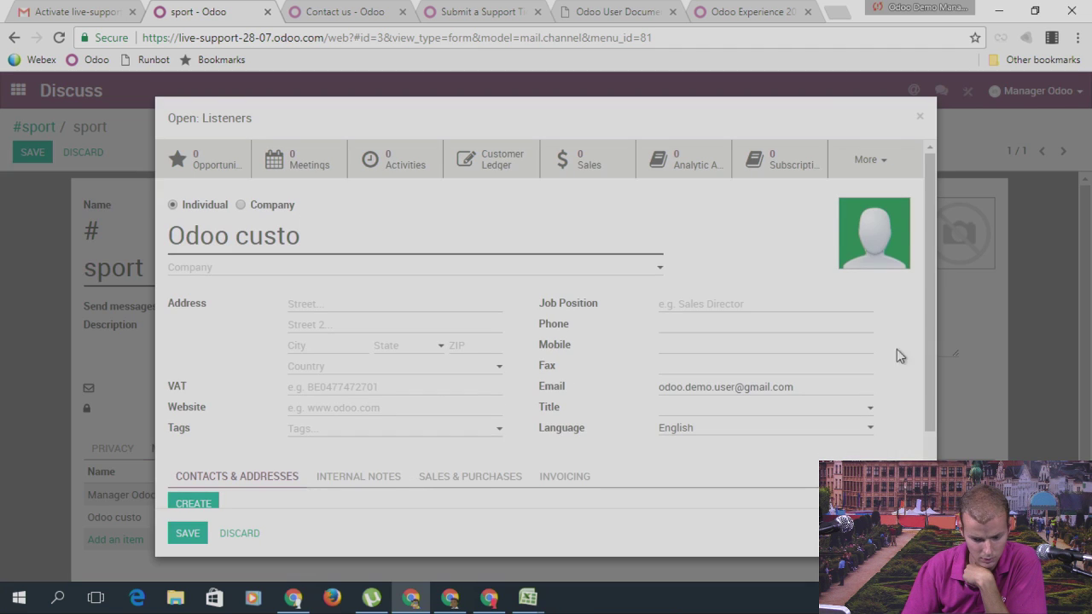
{"action": "left_click", "coordinate": [920, 117]}
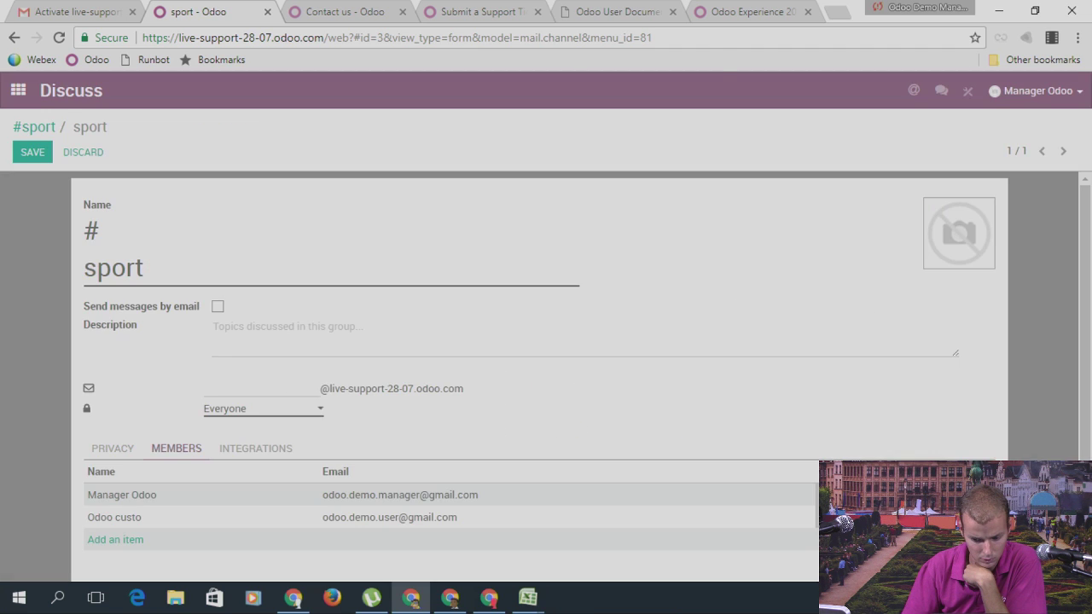
{"action": "left_click", "coordinate": [981, 517]}
{"action": "left_click", "coordinate": [595, 129]}
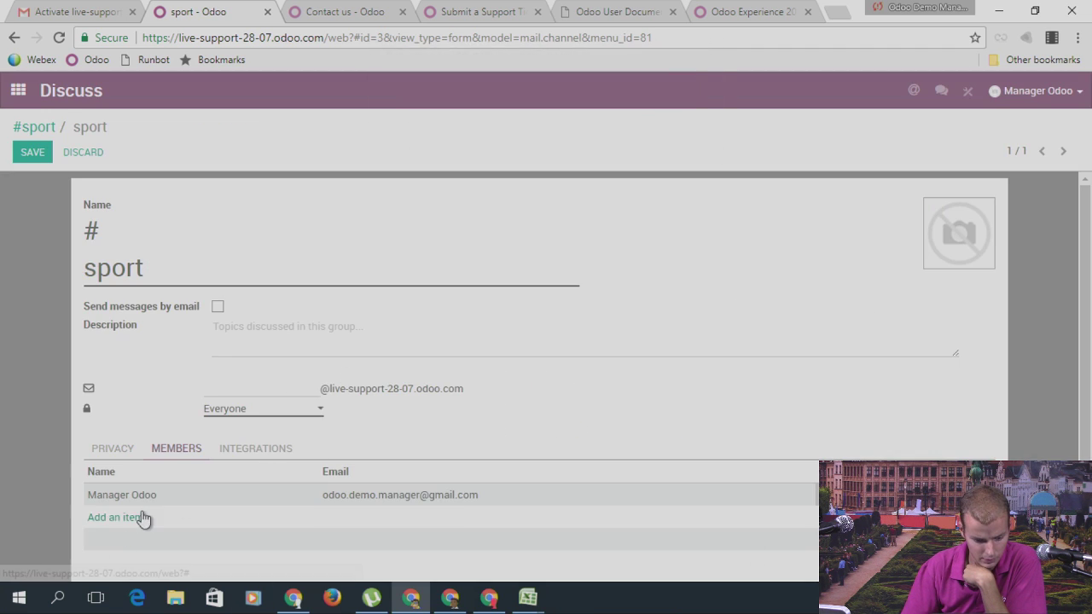
{"action": "left_click", "coordinate": [143, 518]}
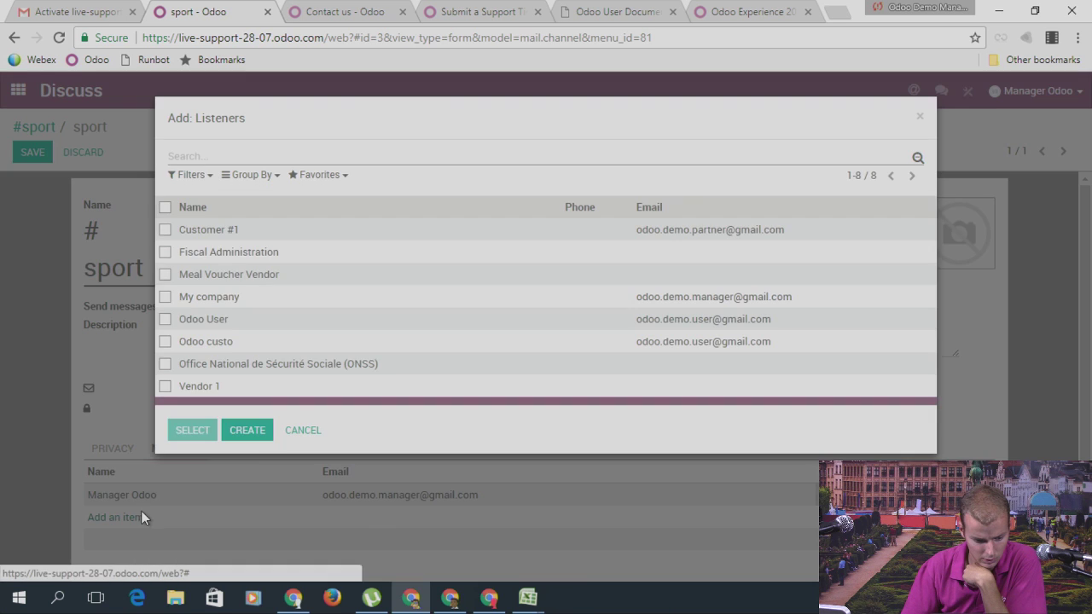
{"action": "left_click", "coordinate": [219, 318]}
{"action": "left_click", "coordinate": [34, 153]}
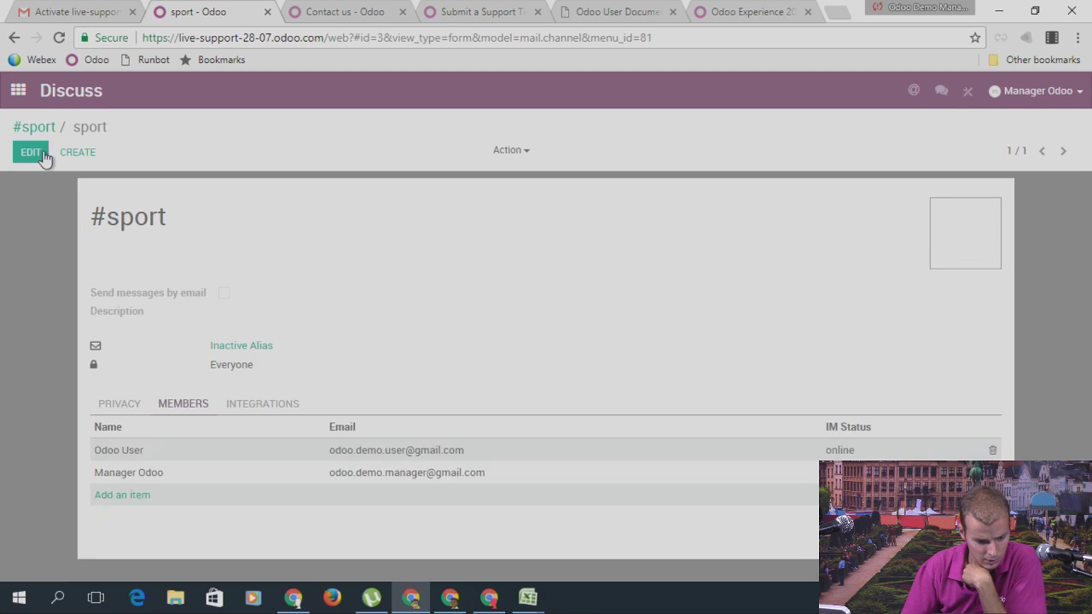
Step: Enable Send messages by email on the sport channel, save, and open #sport
{"action": "left_click", "coordinate": [27, 155]}
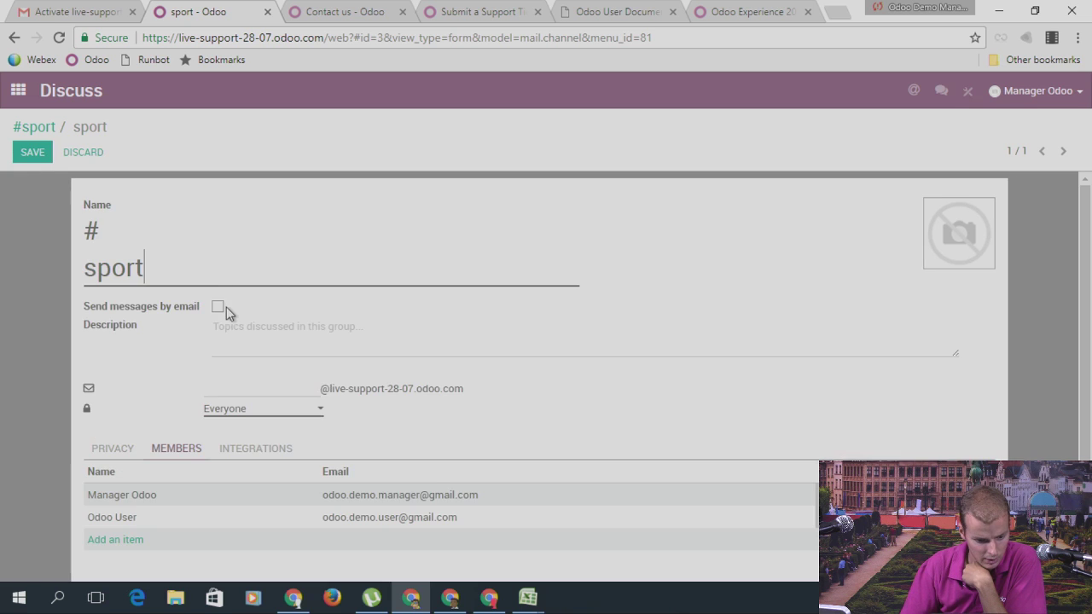
{"action": "left_click", "coordinate": [217, 307]}
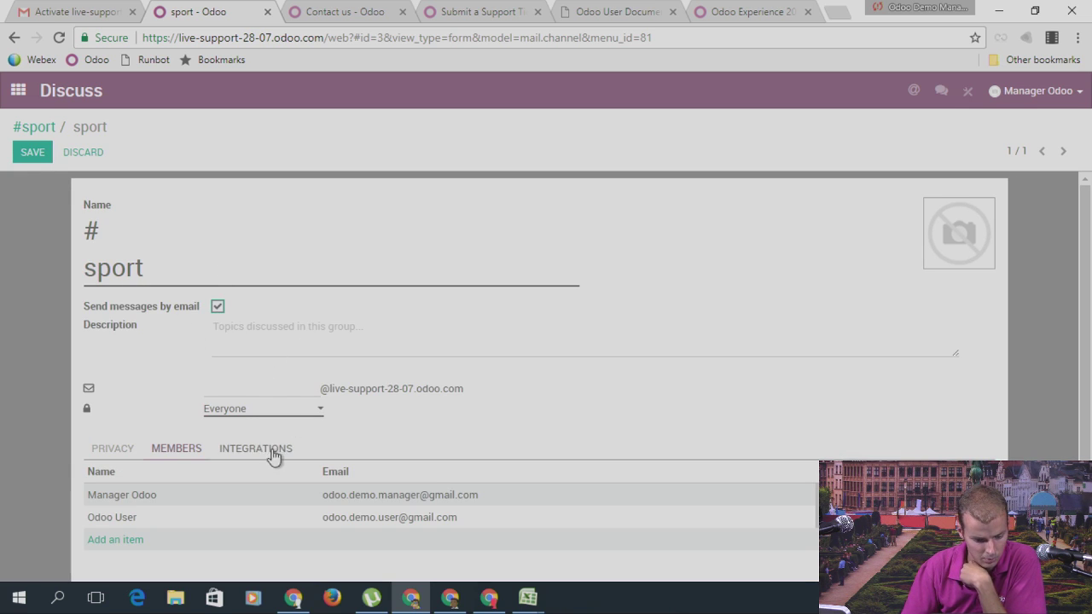
{"action": "left_click", "coordinate": [38, 151]}
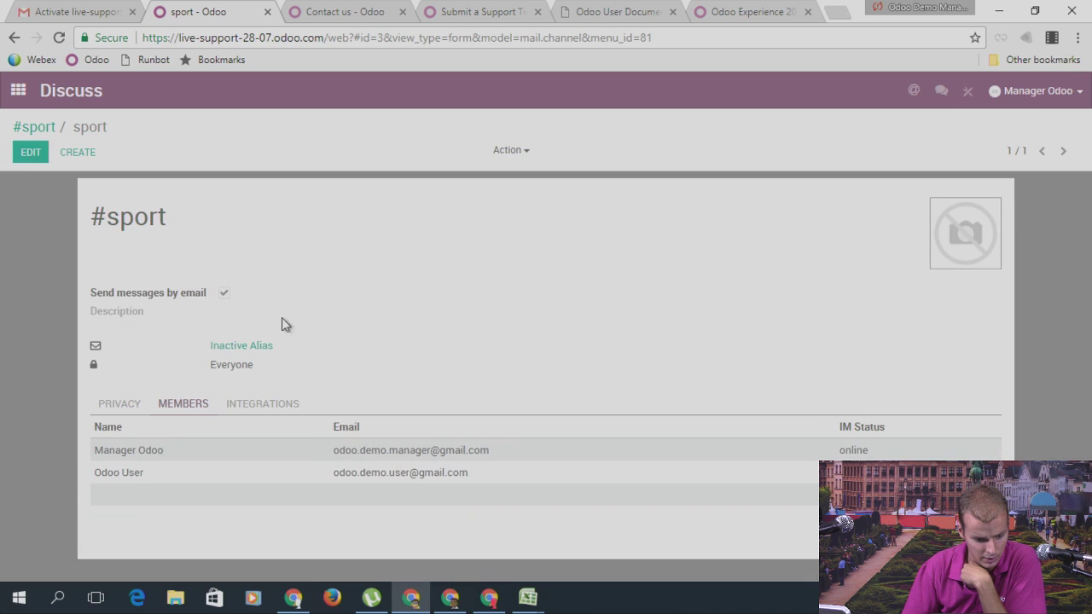
{"action": "left_click", "coordinate": [47, 128]}
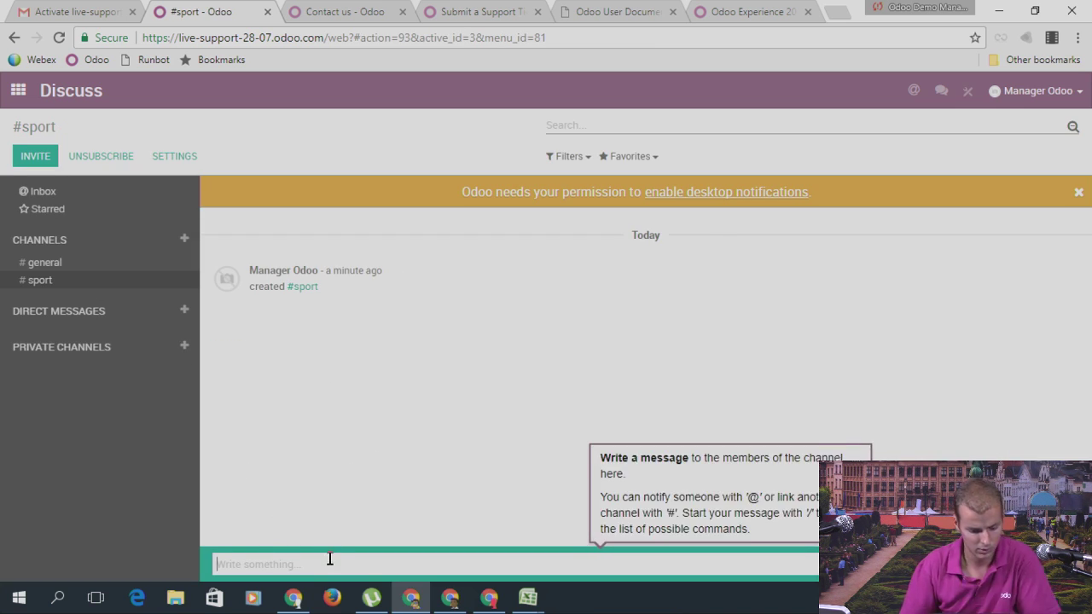
Step: Post 'First message Sprot Channel' in #sport, then switch to the other user's window
{"action": "type", "text": "First mess"}
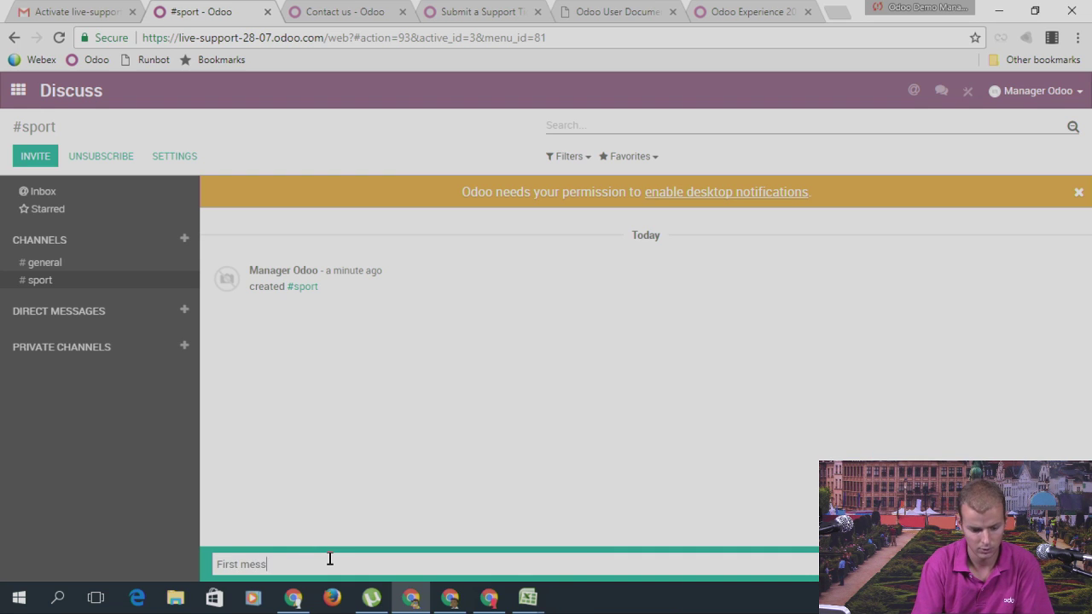
{"action": "type", "text": "age Sprot "}
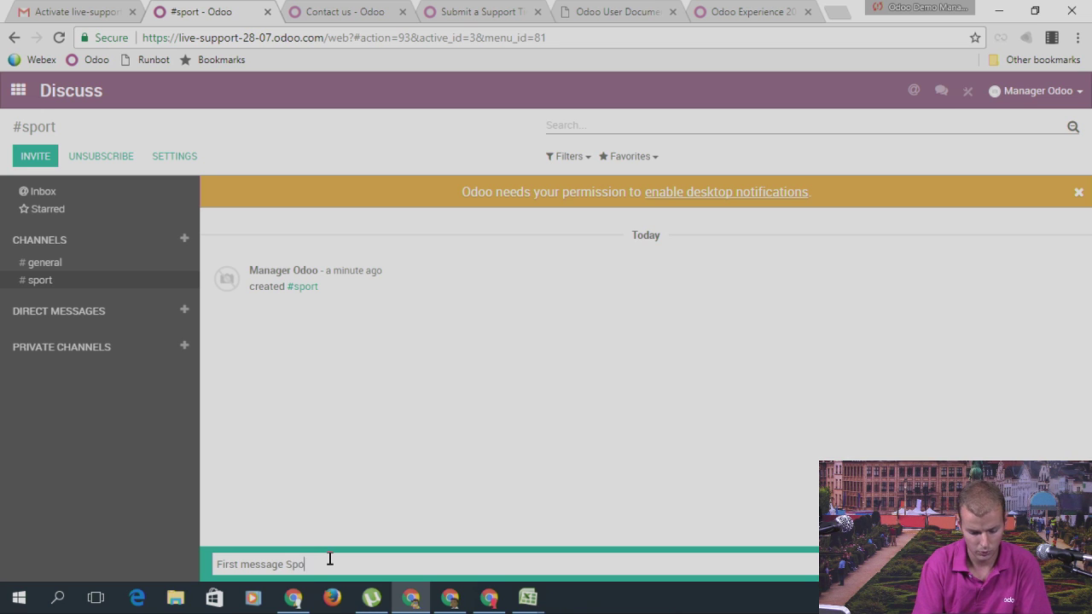
{"action": "type", "text": "Channel"}
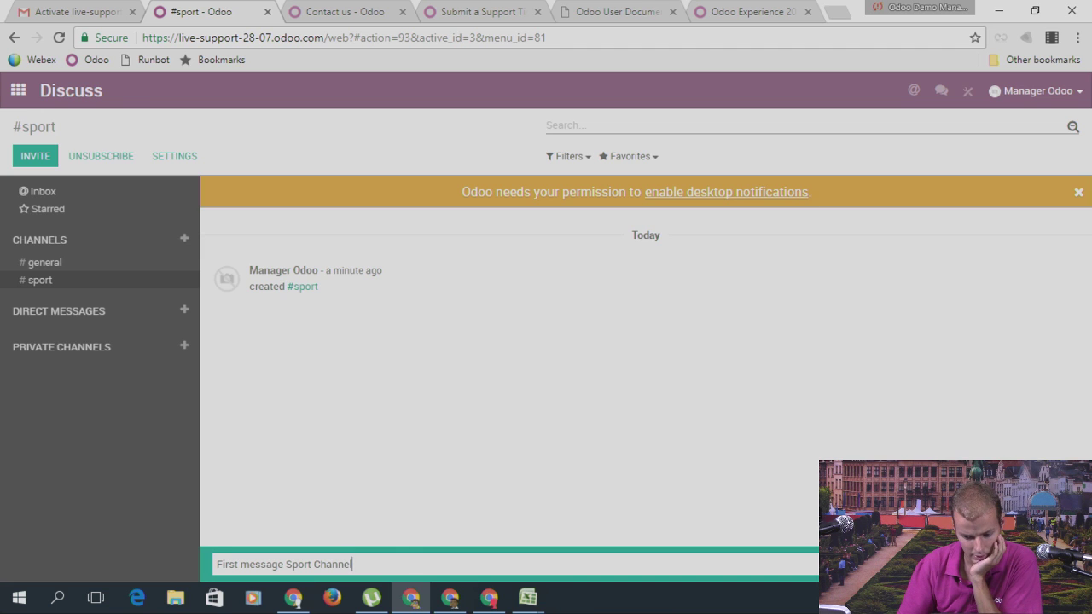
{"action": "key", "text": "Return"}
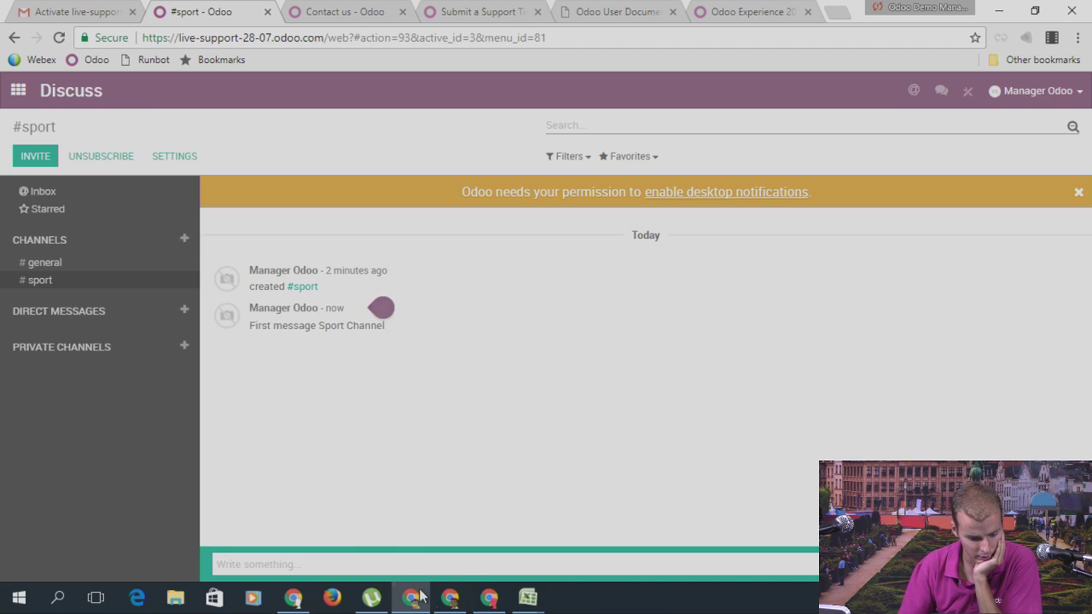
{"action": "left_click", "coordinate": [450, 597]}
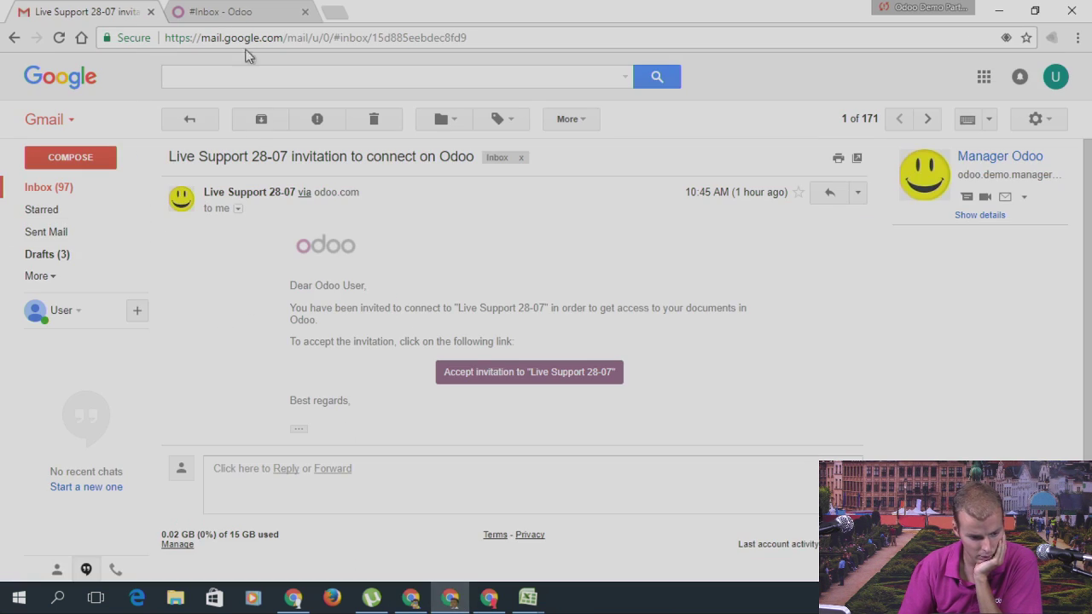
Step: Read the 'Re: sport' notification email in Gmail, then return to the Odoo Discuss tab
{"action": "left_click", "coordinate": [72, 188]}
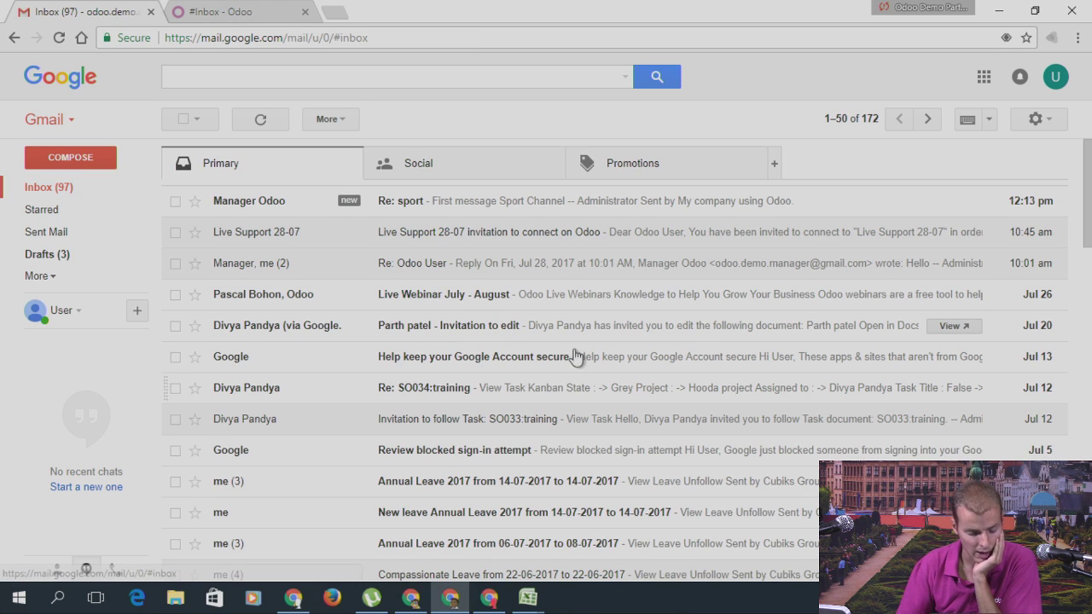
{"action": "left_click", "coordinate": [269, 204]}
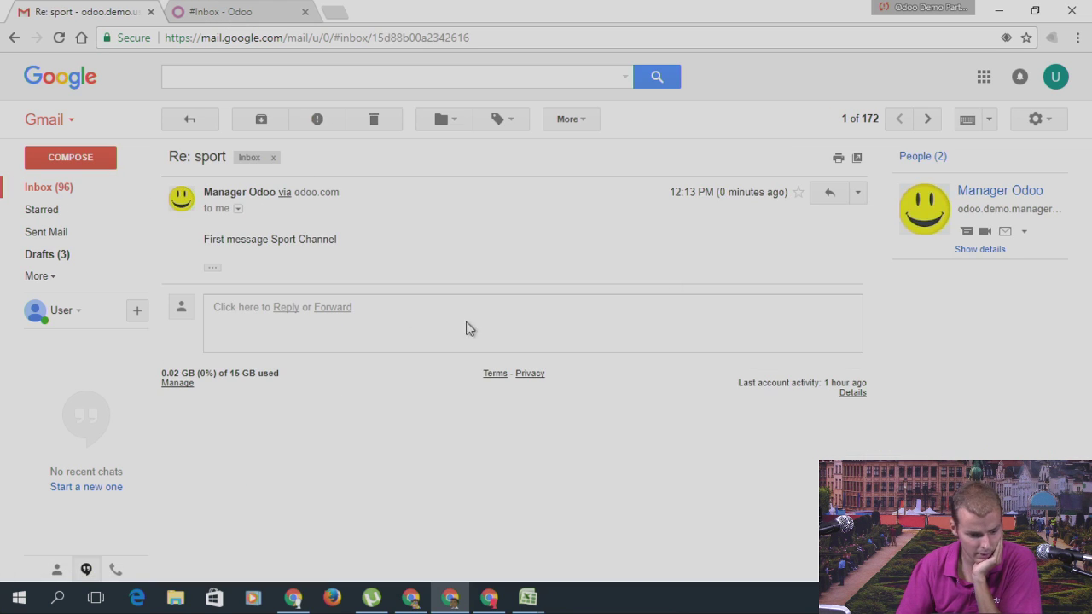
{"action": "left_click", "coordinate": [198, 10]}
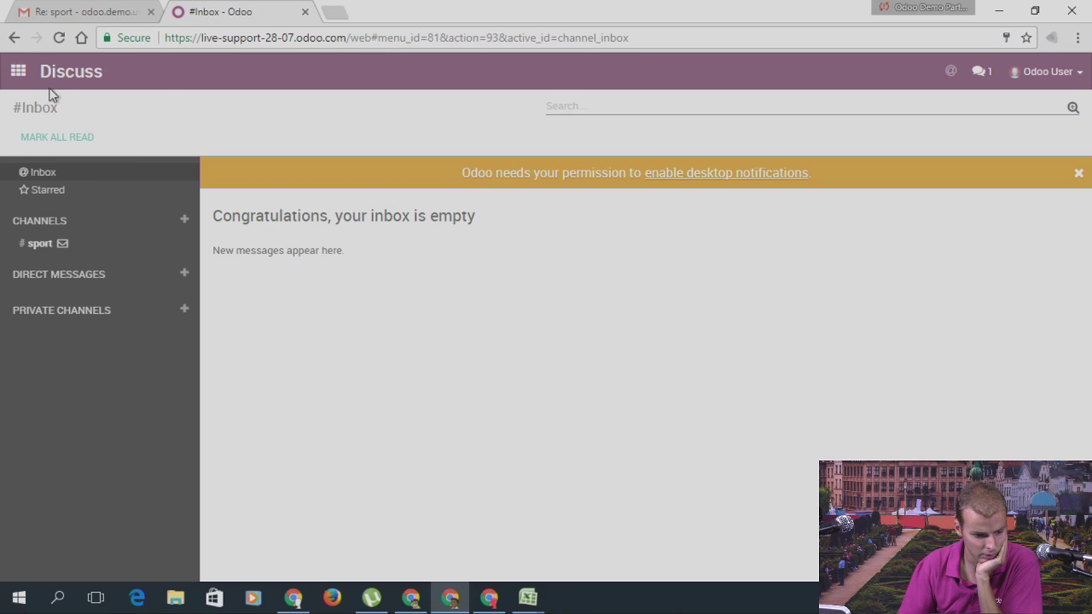
Step: From the Discuss app, post 'My reply (discussion)' in the #sport channel
{"action": "left_click", "coordinate": [18, 71]}
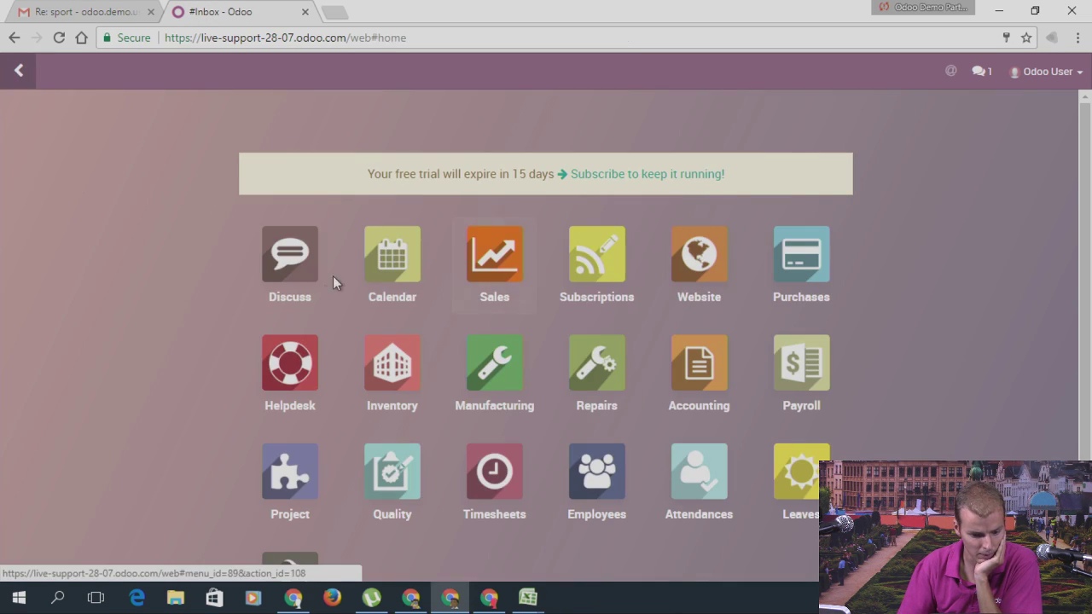
{"action": "left_click", "coordinate": [309, 284]}
{"action": "left_click", "coordinate": [29, 248]}
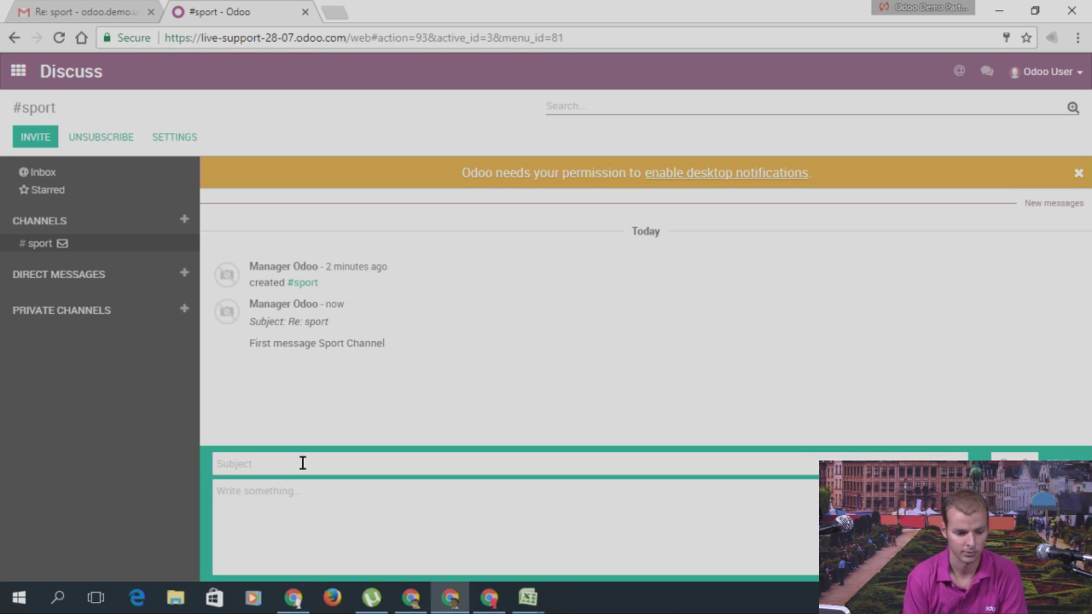
{"action": "left_click", "coordinate": [309, 518]}
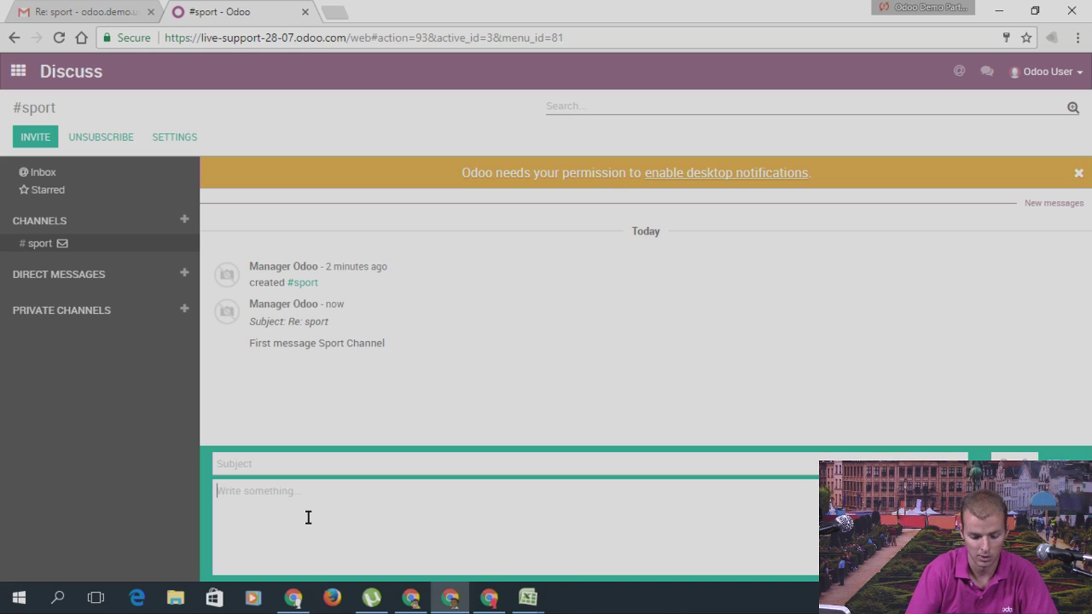
{"action": "type", "text": "My reply"}
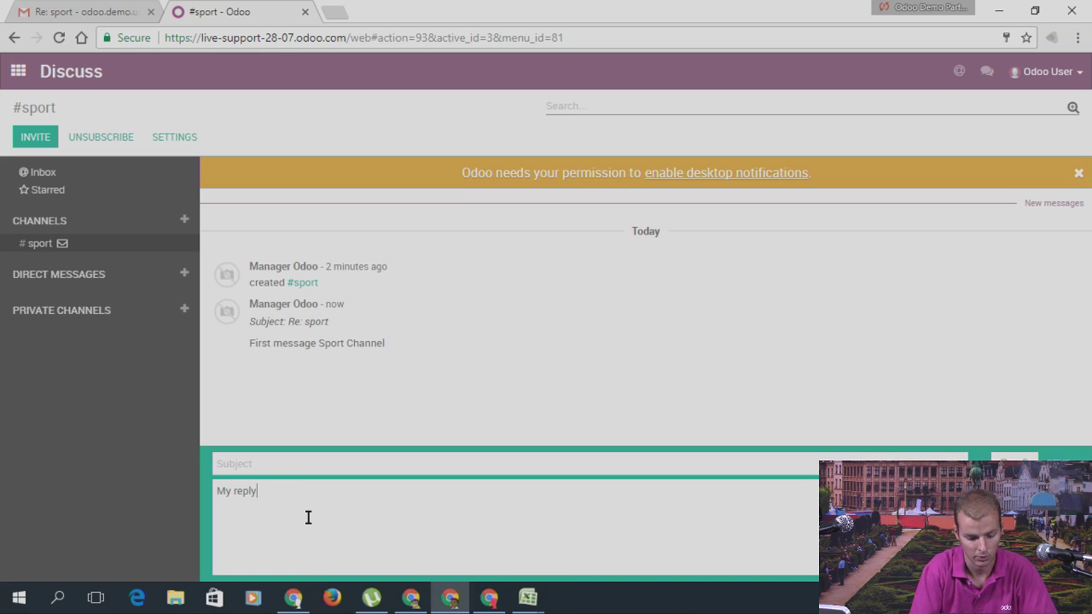
{"action": "type", "text": " (discussion"}
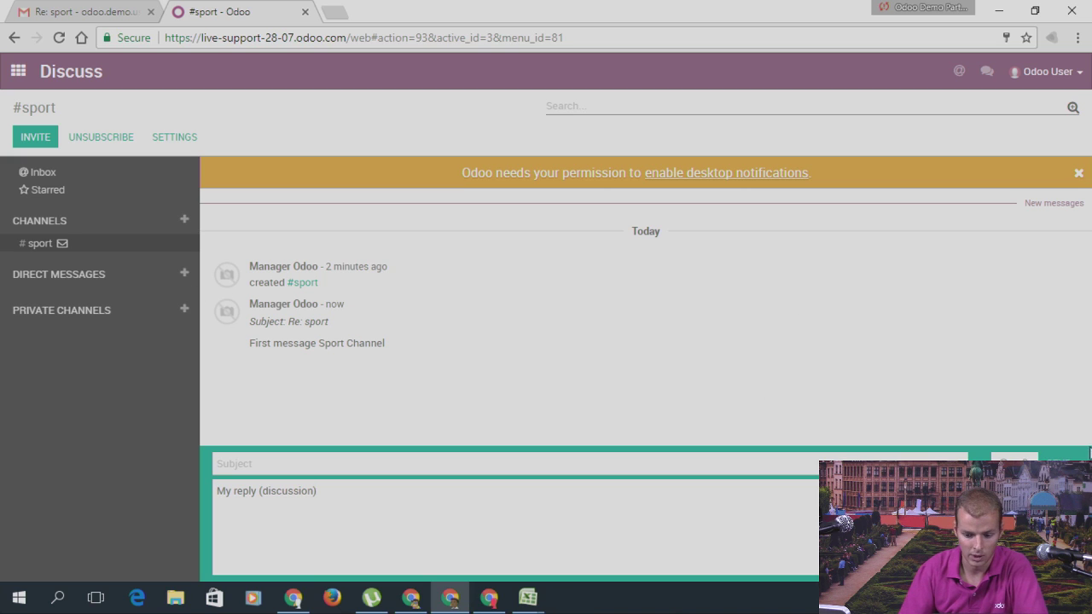
{"action": "left_click", "coordinate": [1059, 456]}
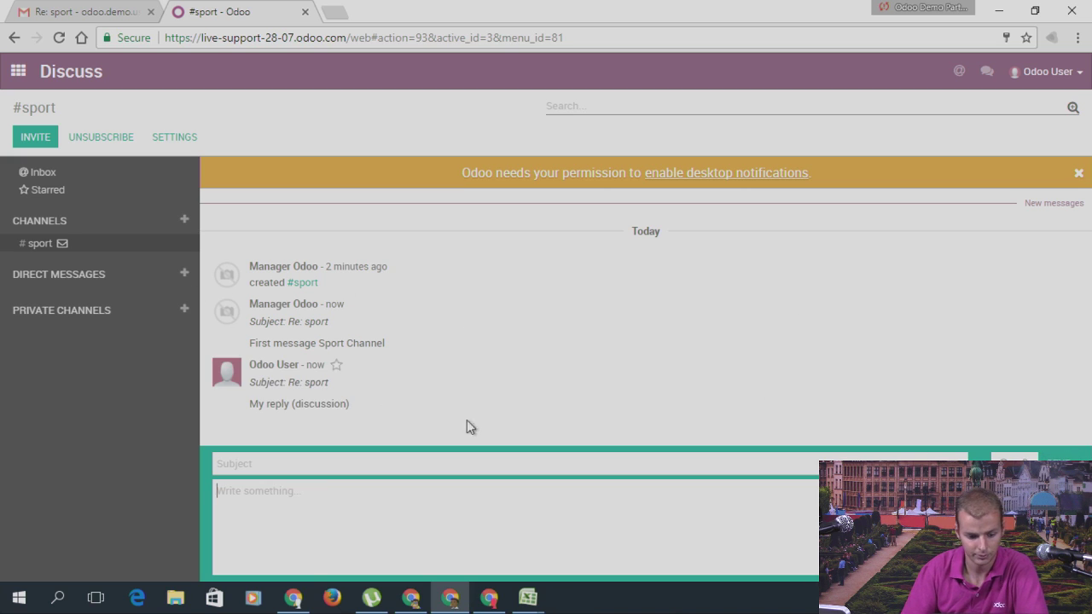
Step: Open the 'Re: sport' reply email in the manager's Gmail inbox, then return to the #sport tab
{"action": "left_click", "coordinate": [411, 597]}
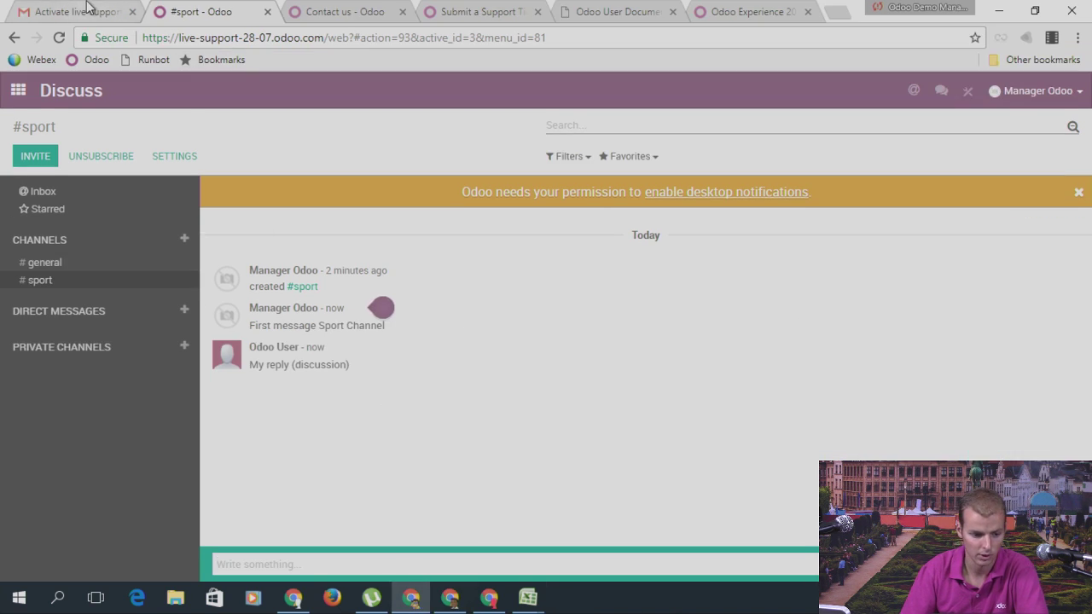
{"action": "left_click", "coordinate": [86, 12]}
{"action": "left_click", "coordinate": [43, 205]}
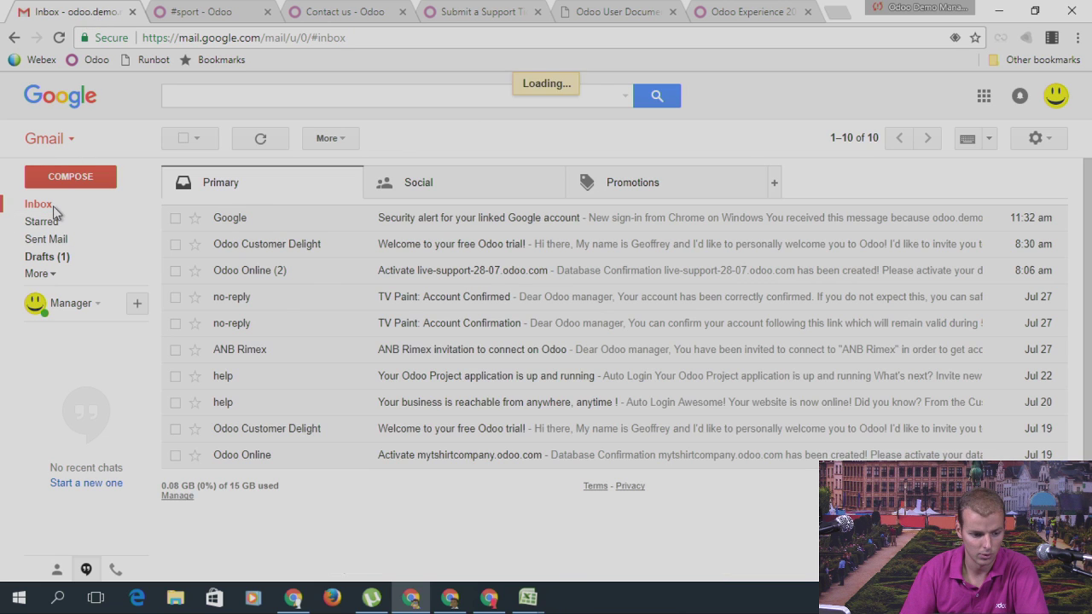
{"action": "left_click", "coordinate": [237, 224]}
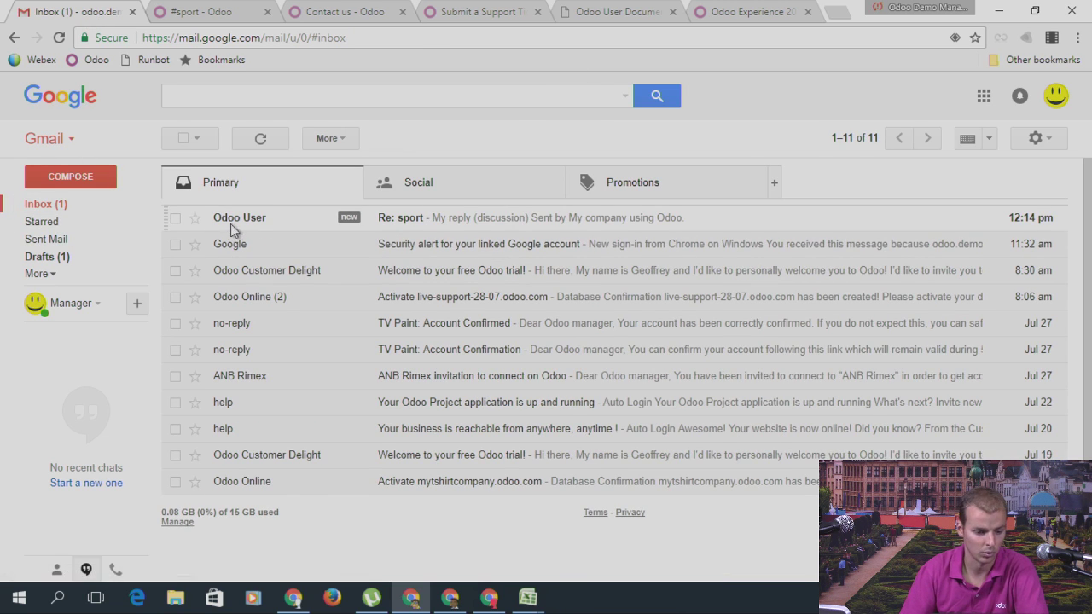
{"action": "left_click", "coordinate": [62, 212]}
{"action": "left_click", "coordinate": [201, 12]}
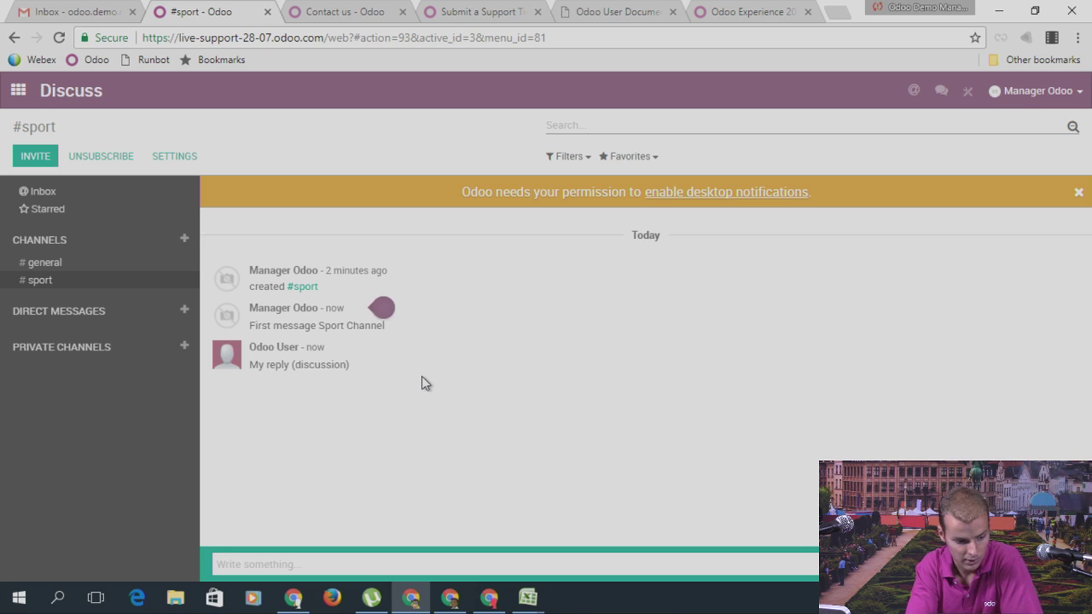
Step: Go from the Discuss inbox to the Odoo apps home screen and browse the installed apps
{"action": "left_click", "coordinate": [48, 196]}
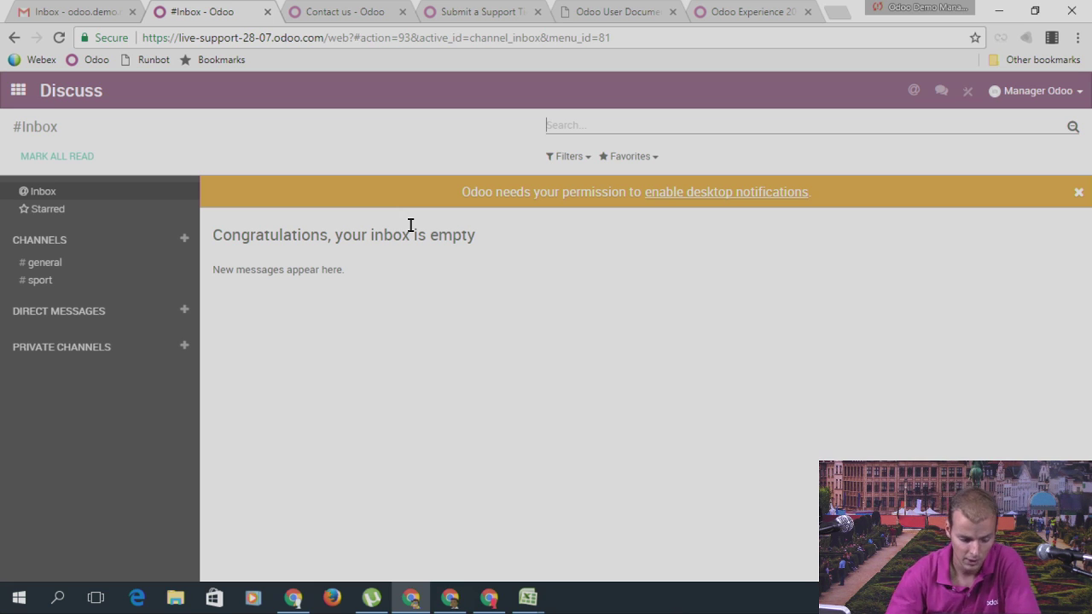
{"action": "left_click", "coordinate": [18, 90]}
{"action": "scroll", "coordinate": [815, 328], "scroll_direction": "down", "scroll_amount": 1}
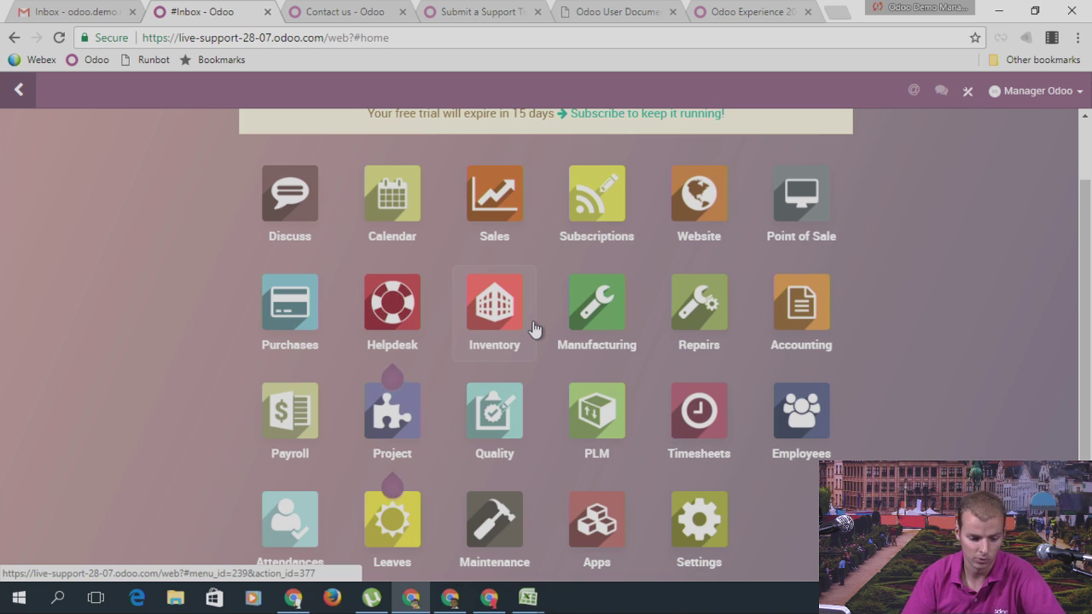
Step: Open quotation SO003 in Sales and customize its Quotation / Order report in Studio
{"action": "left_click", "coordinate": [494, 209]}
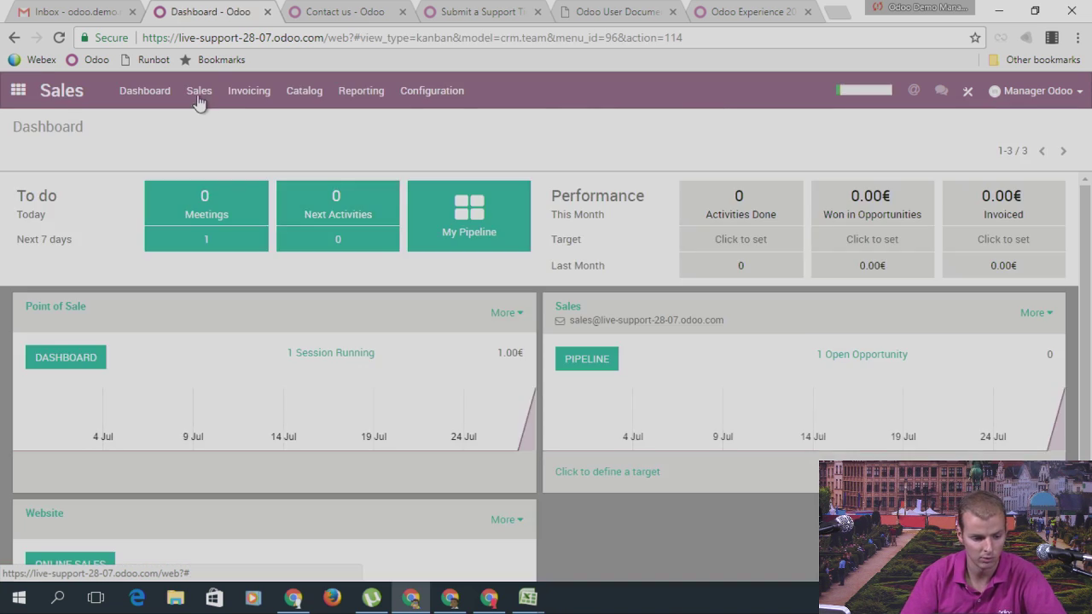
{"action": "left_click", "coordinate": [199, 91]}
{"action": "left_click", "coordinate": [214, 178]}
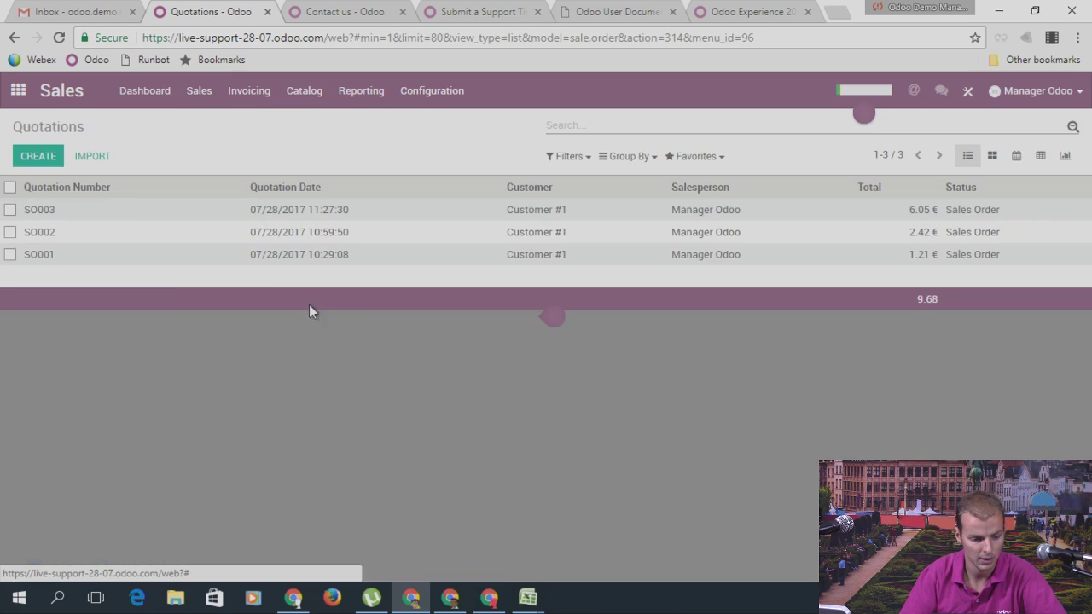
{"action": "left_click", "coordinate": [60, 214]}
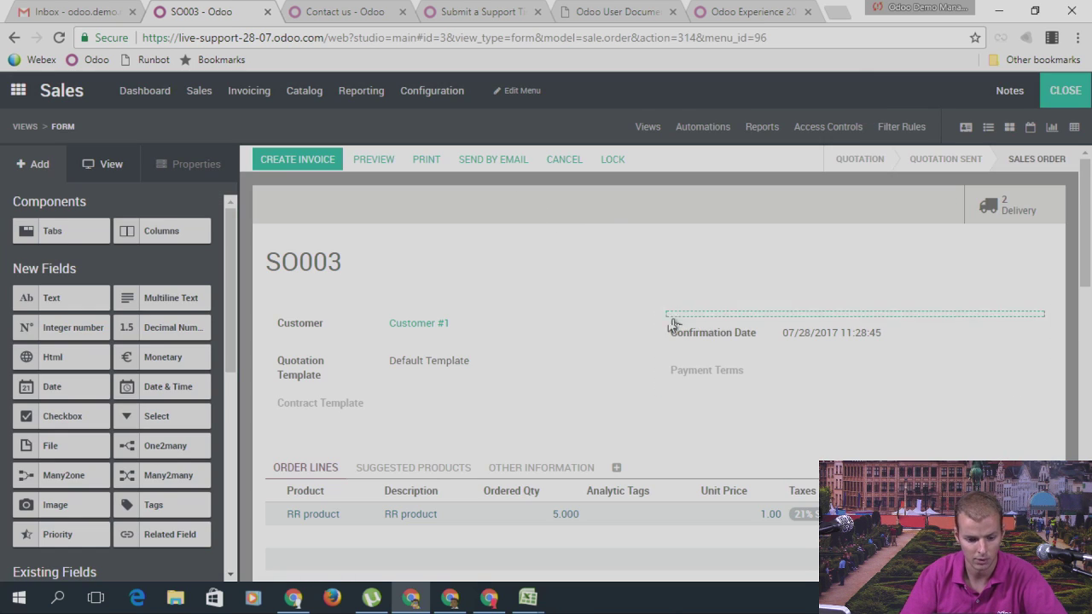
{"action": "left_click", "coordinate": [751, 128]}
{"action": "left_click", "coordinate": [162, 251]}
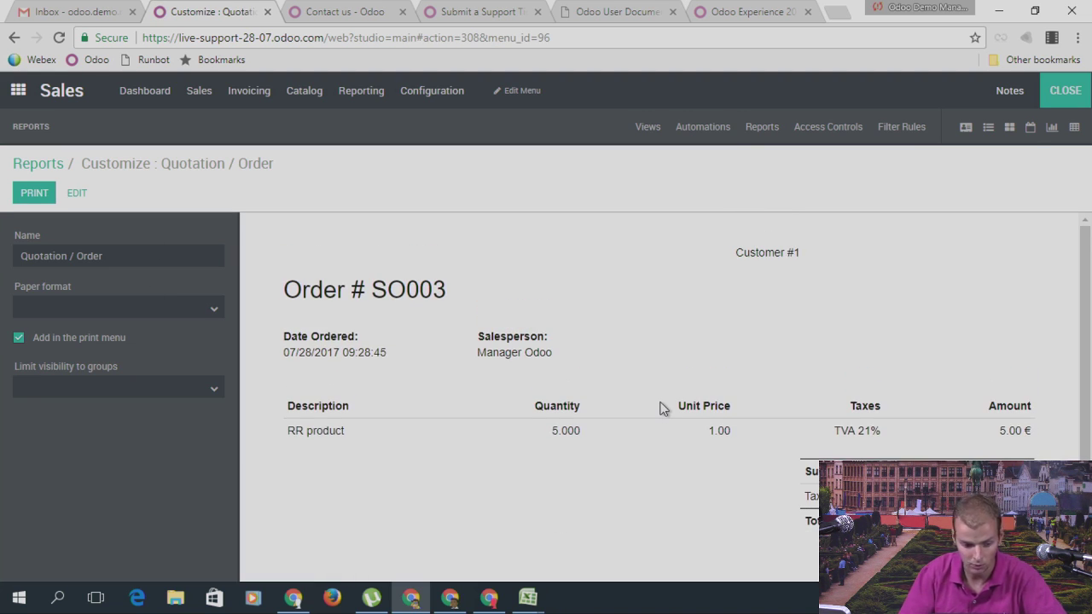
Step: Edit the report, select the Salesperson label, then return to the Reports list without changes
{"action": "left_click", "coordinate": [76, 193]}
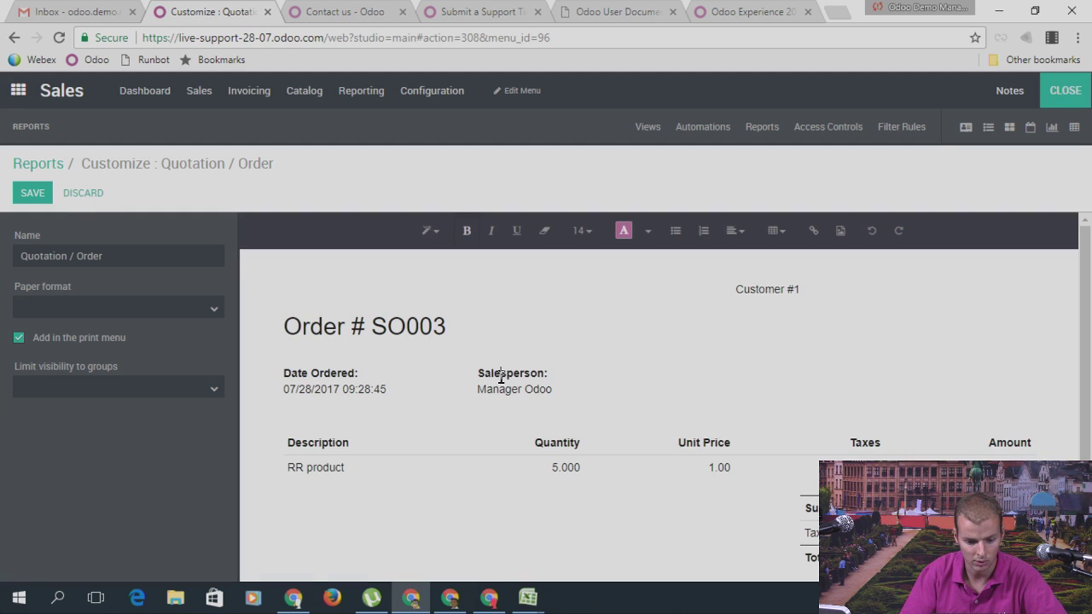
{"action": "triple_click", "coordinate": [502, 375]}
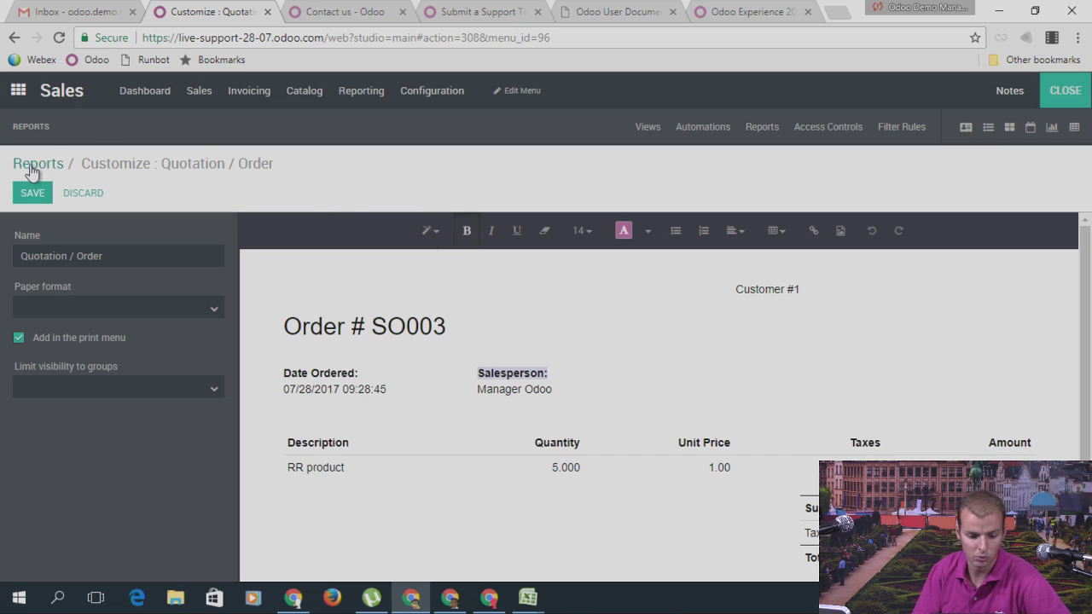
{"action": "left_click", "coordinate": [32, 167]}
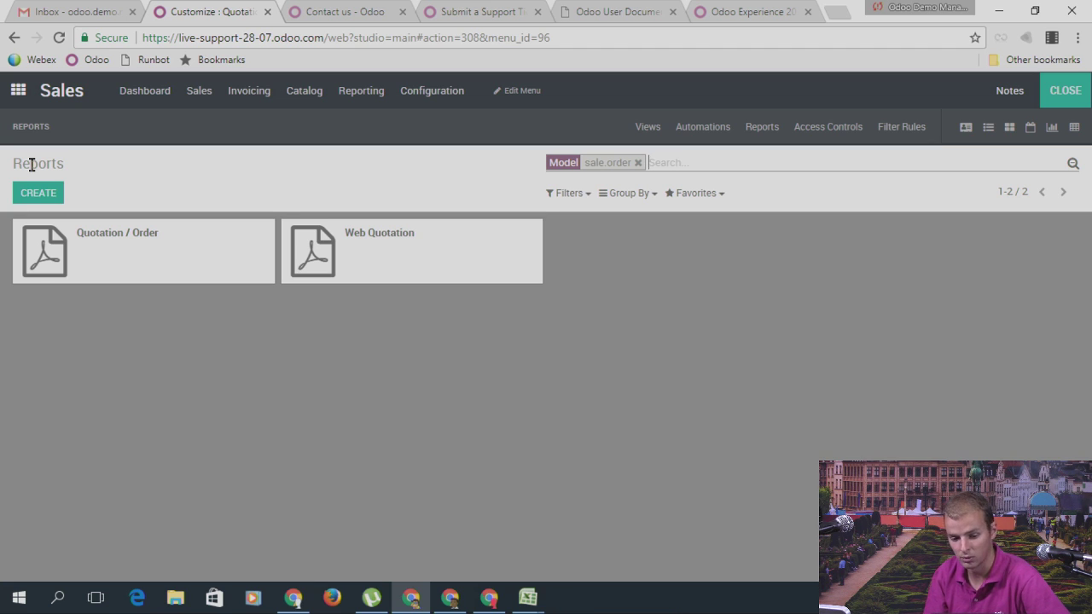
Step: Exit Studio, activate developer mode in Settings, and open the Technical menu
{"action": "left_click", "coordinate": [18, 91]}
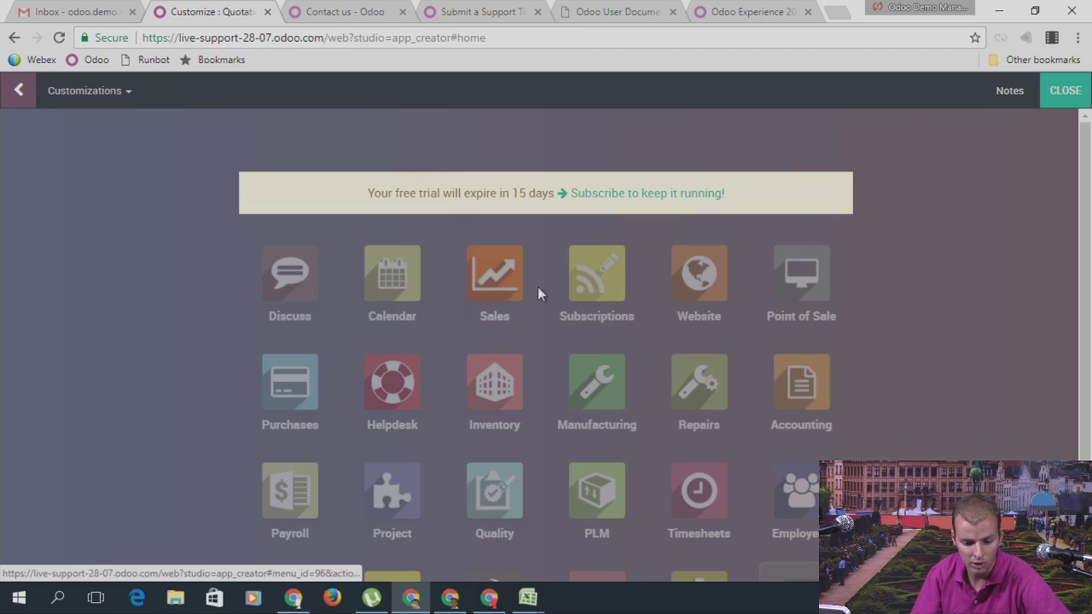
{"action": "left_click", "coordinate": [1058, 93]}
{"action": "scroll", "coordinate": [928, 341], "scroll_direction": "down", "scroll_amount": 3}
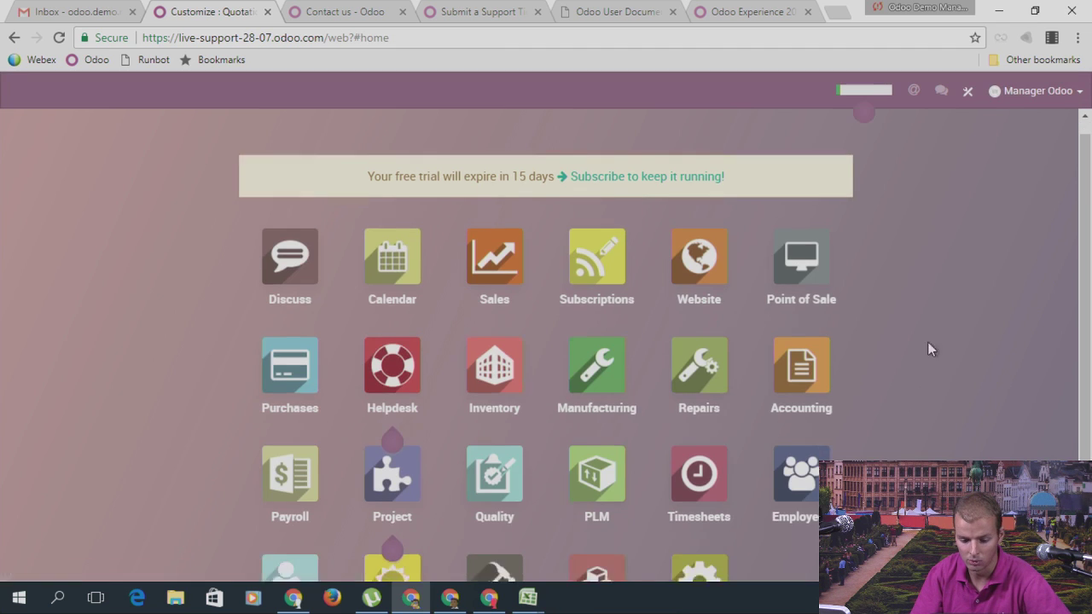
{"action": "left_click", "coordinate": [716, 478]}
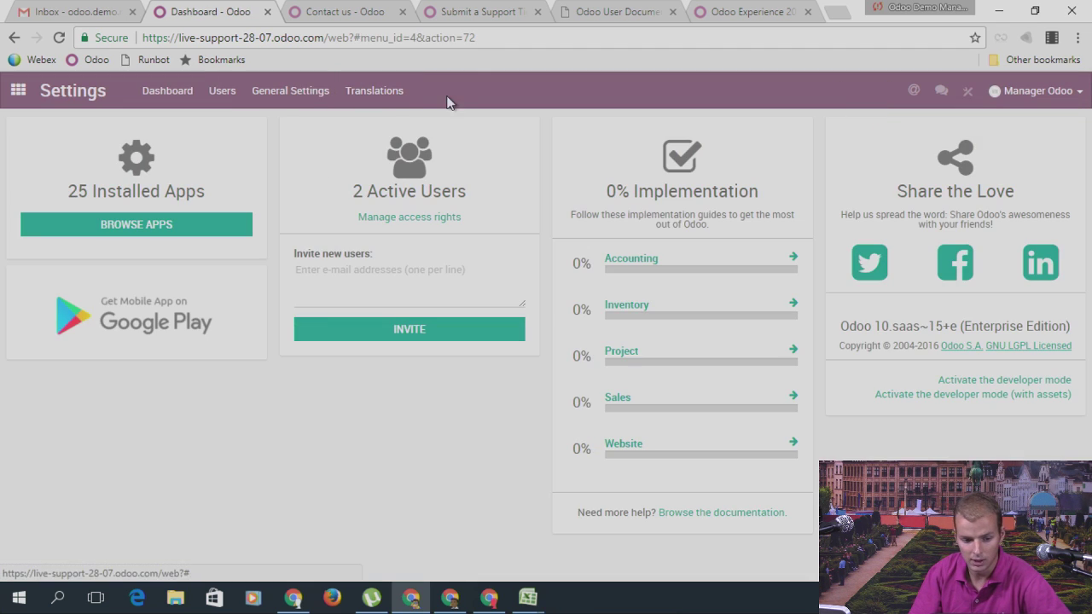
{"action": "left_click", "coordinate": [998, 383]}
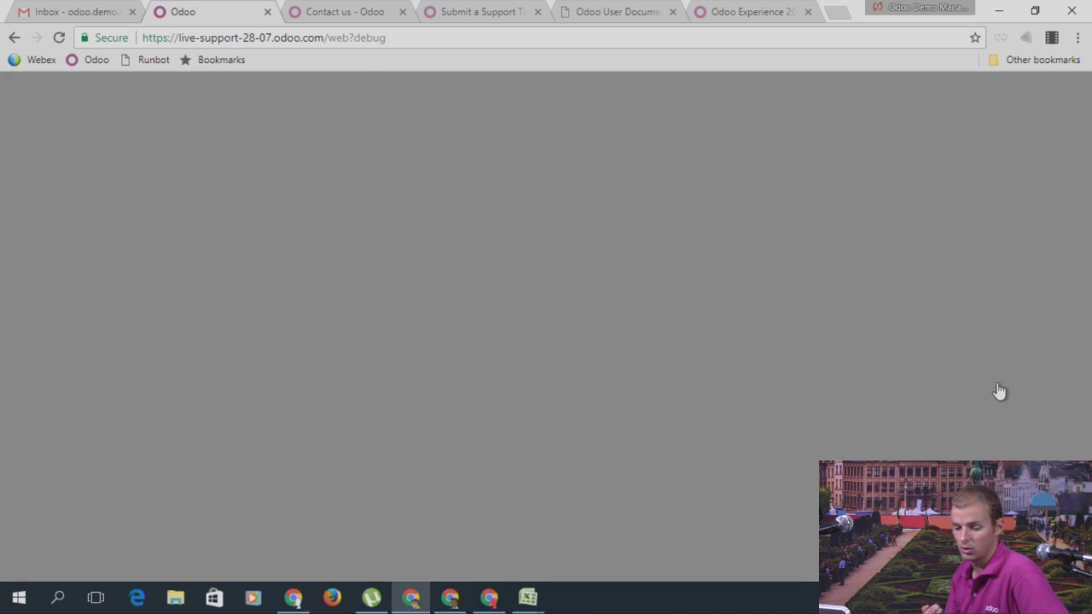
{"action": "scroll", "coordinate": [939, 386], "scroll_direction": "down", "scroll_amount": 3}
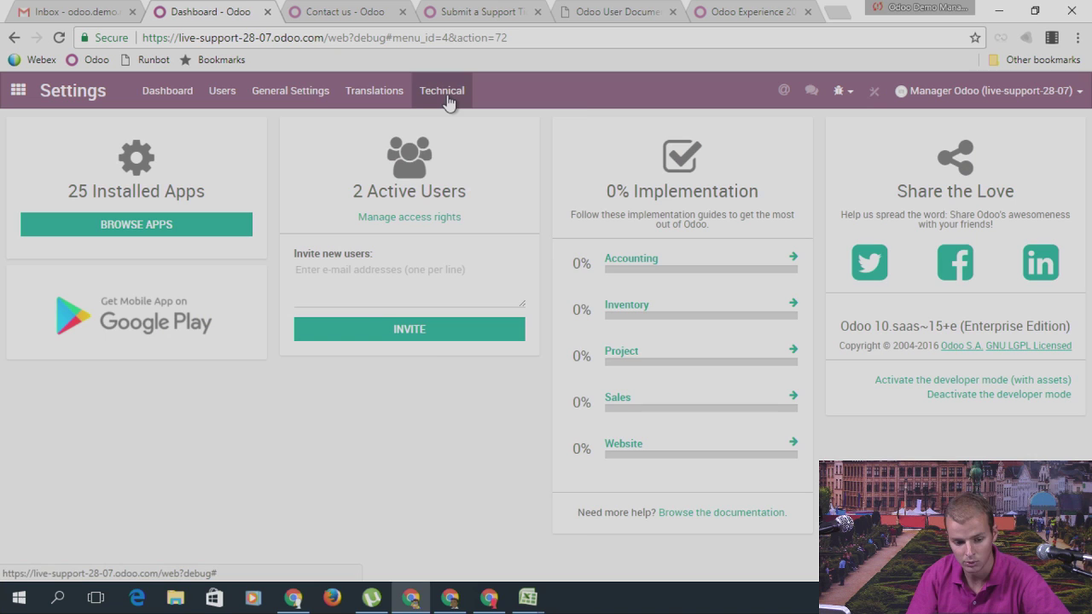
{"action": "left_click", "coordinate": [446, 92]}
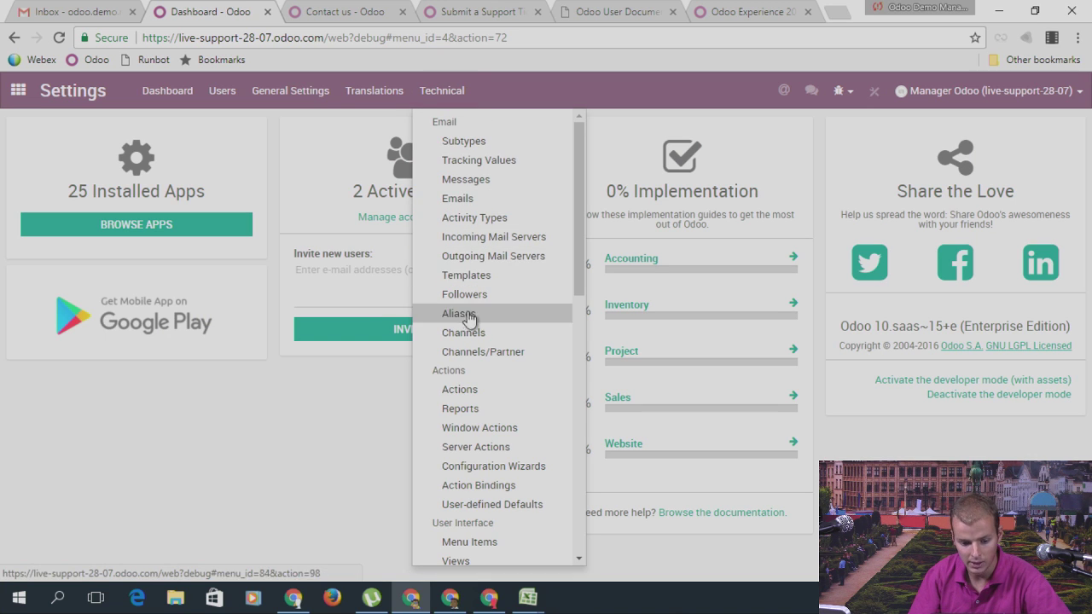
Step: Search reports for 'invoic' and view the report_invoice_document QWeb XML of the Invoices report
{"action": "left_click", "coordinate": [468, 409]}
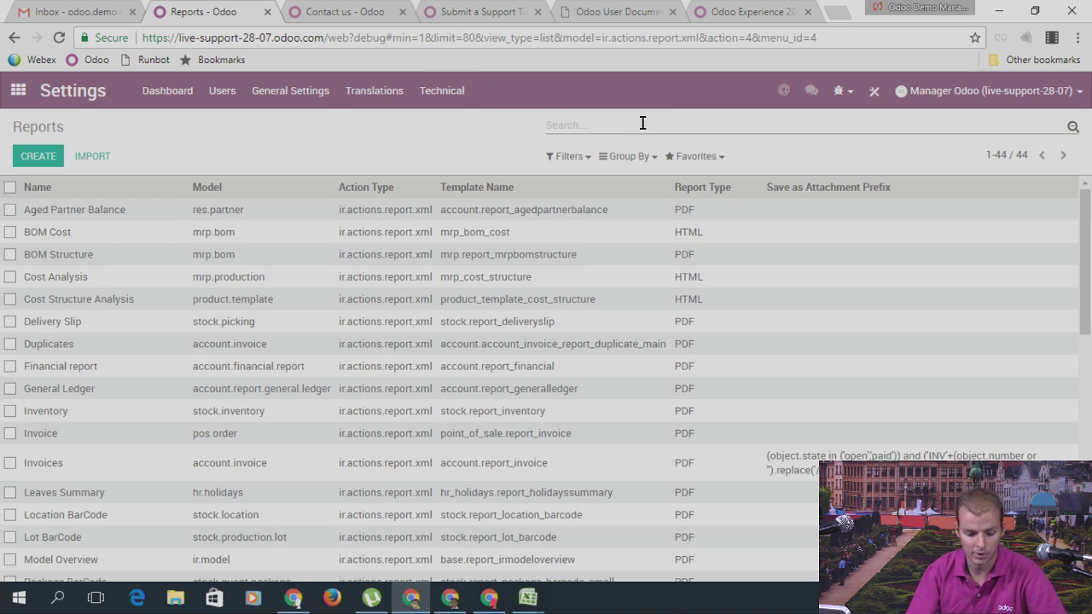
{"action": "type", "text": "invoic"}
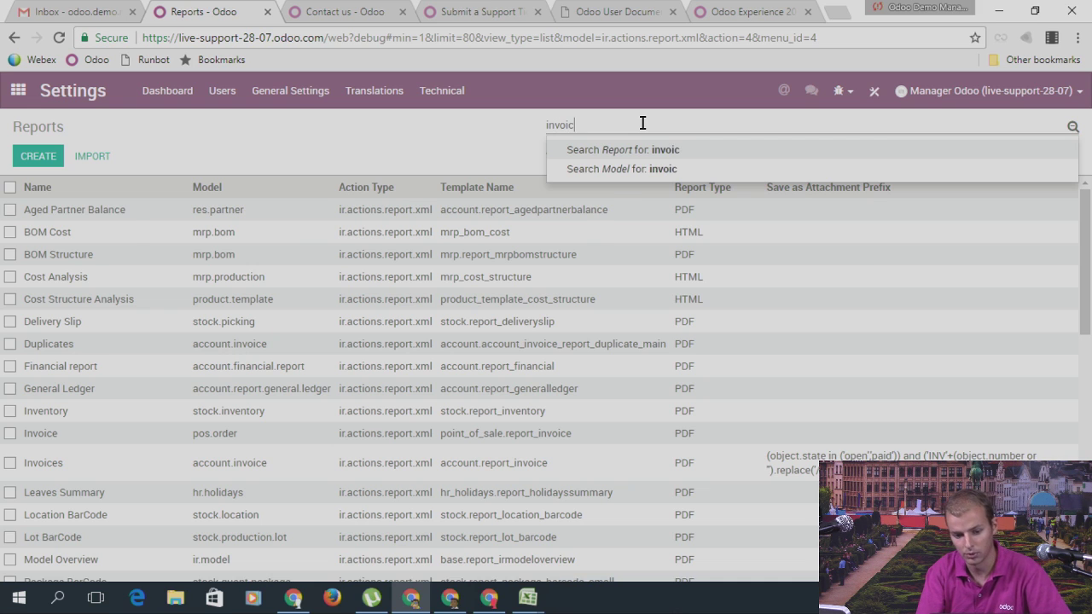
{"action": "key", "text": "Return"}
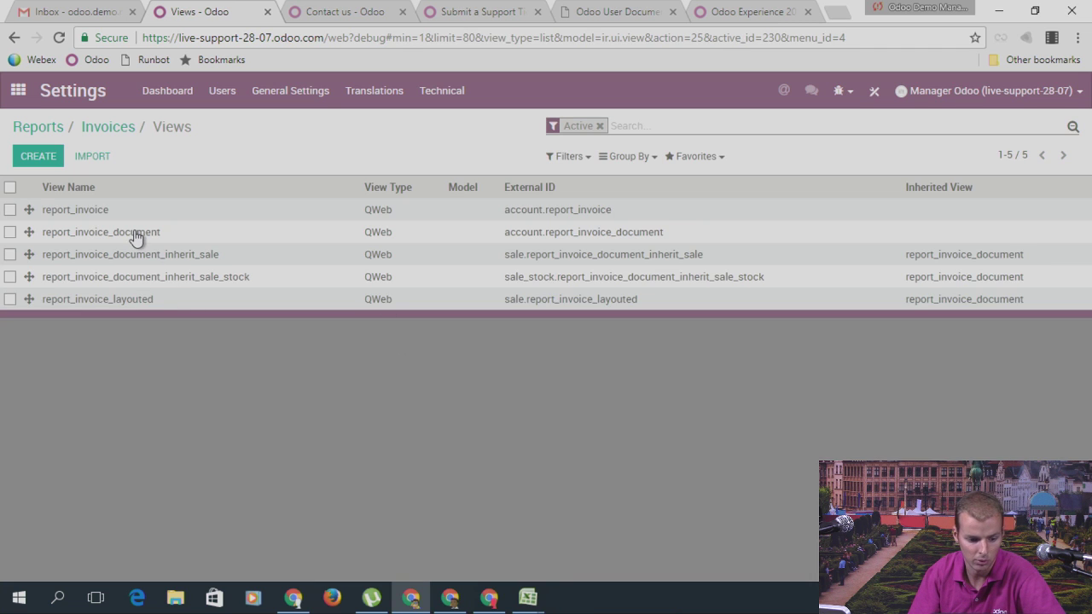
{"action": "left_click", "coordinate": [134, 234]}
{"action": "scroll", "coordinate": [348, 273], "scroll_direction": "down", "scroll_amount": 10}
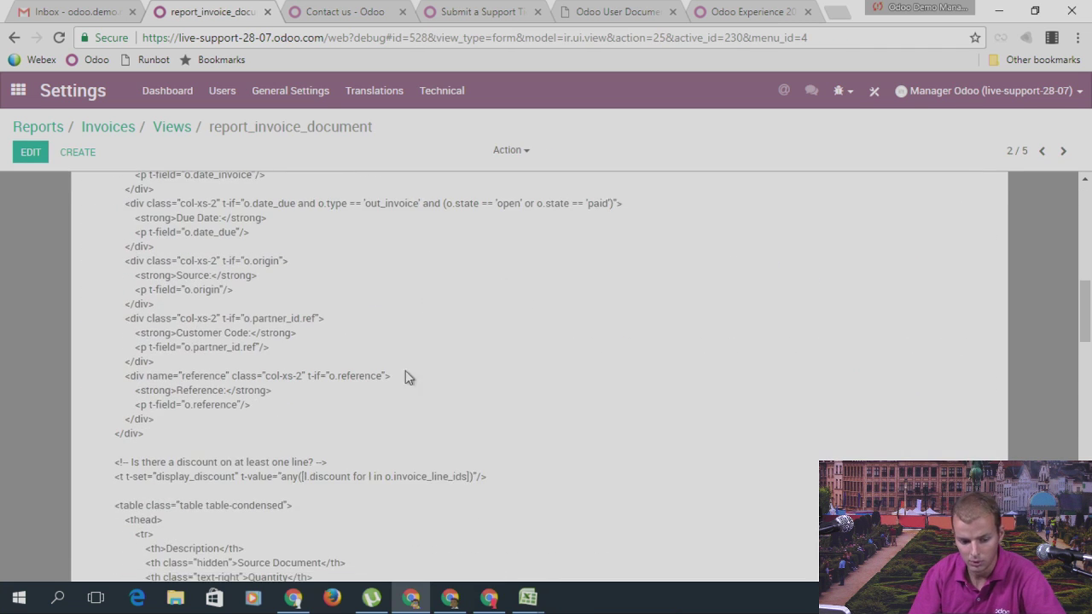
{"action": "scroll", "coordinate": [350, 333], "scroll_direction": "up", "scroll_amount": 6}
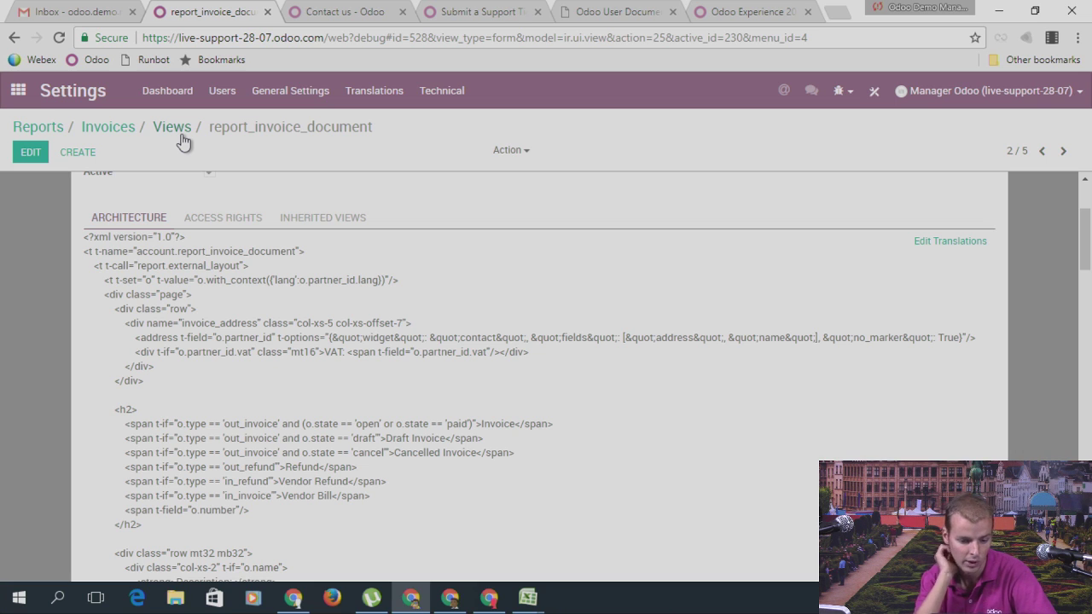
Step: In General Settings, choose the Clean document template and download and open its preview PDF
{"action": "left_click", "coordinate": [22, 100]}
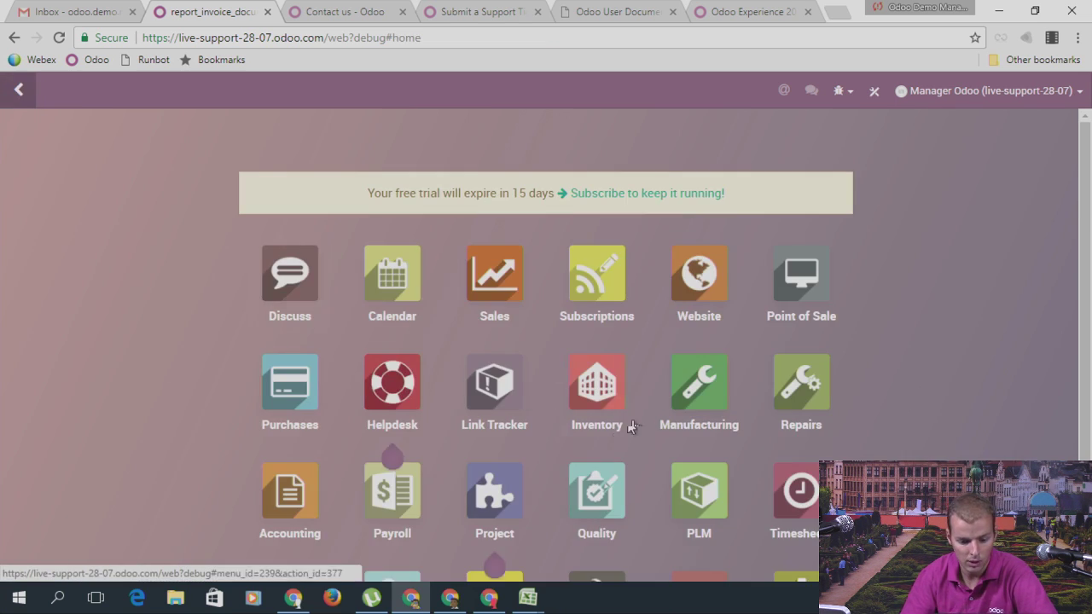
{"action": "scroll", "coordinate": [629, 427], "scroll_direction": "down", "scroll_amount": 3}
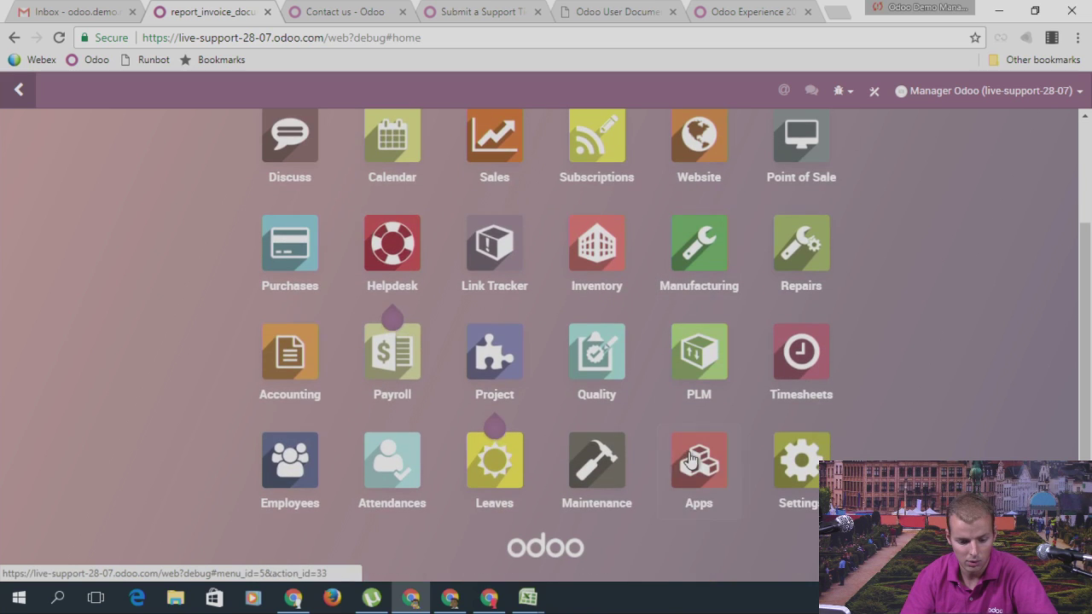
{"action": "left_click", "coordinate": [800, 465]}
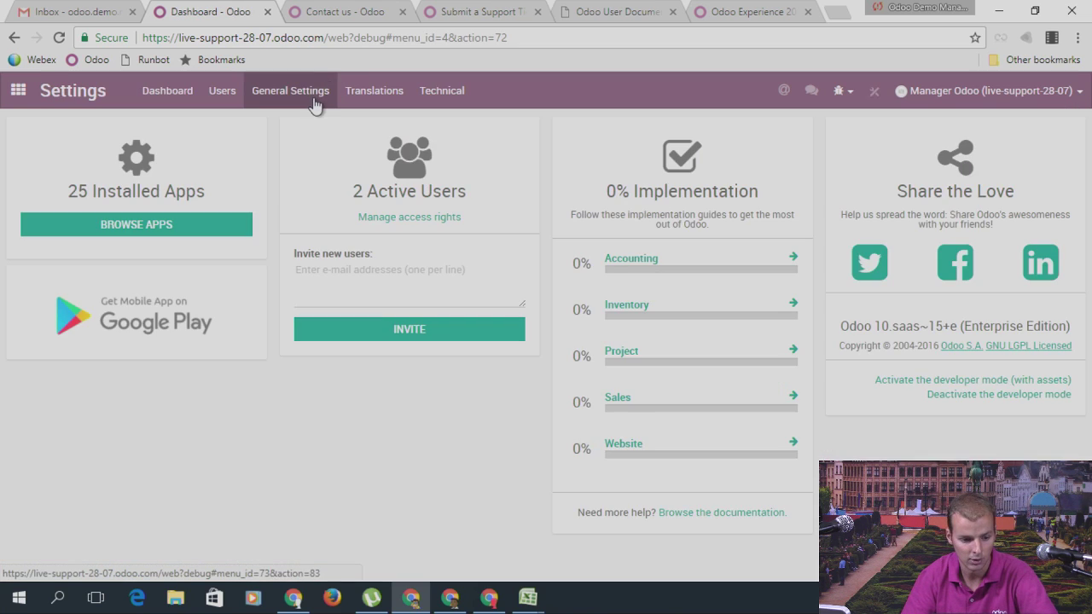
{"action": "left_click", "coordinate": [314, 104]}
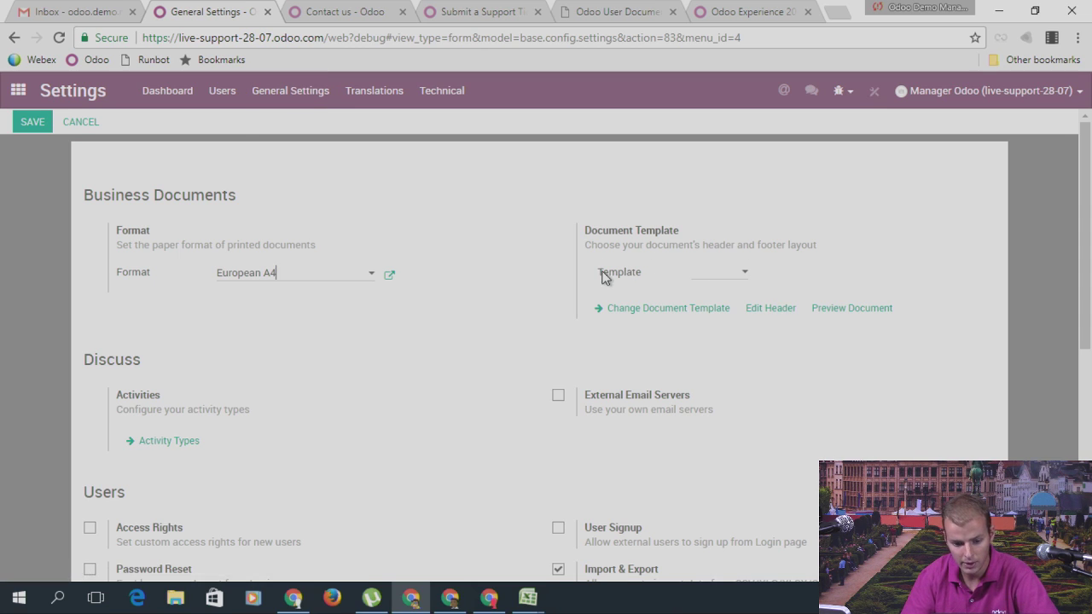
{"action": "left_click", "coordinate": [700, 279]}
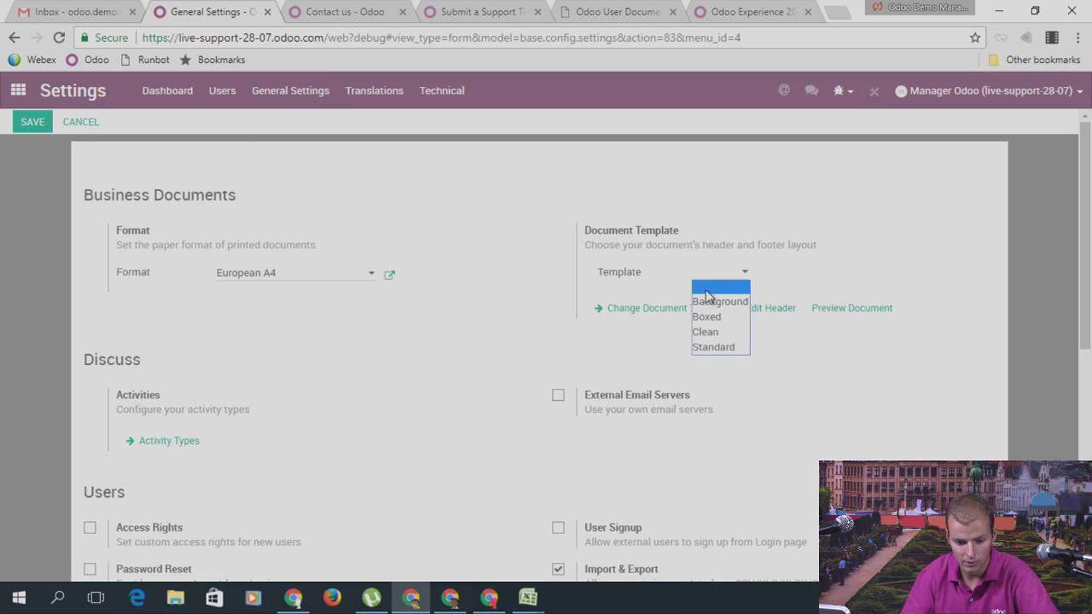
{"action": "left_click", "coordinate": [713, 332]}
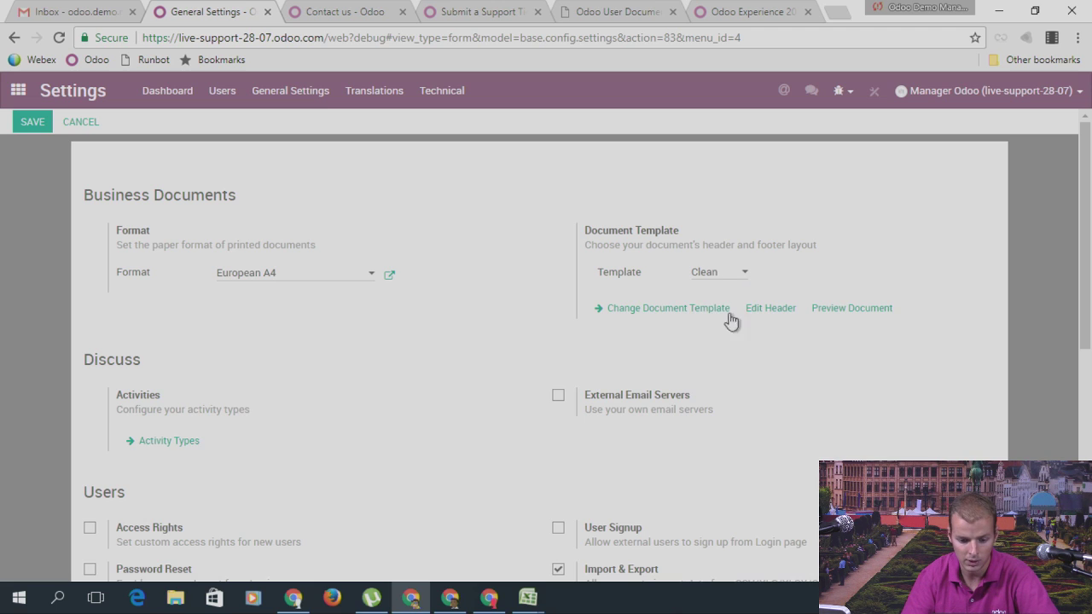
{"action": "left_click", "coordinate": [837, 313]}
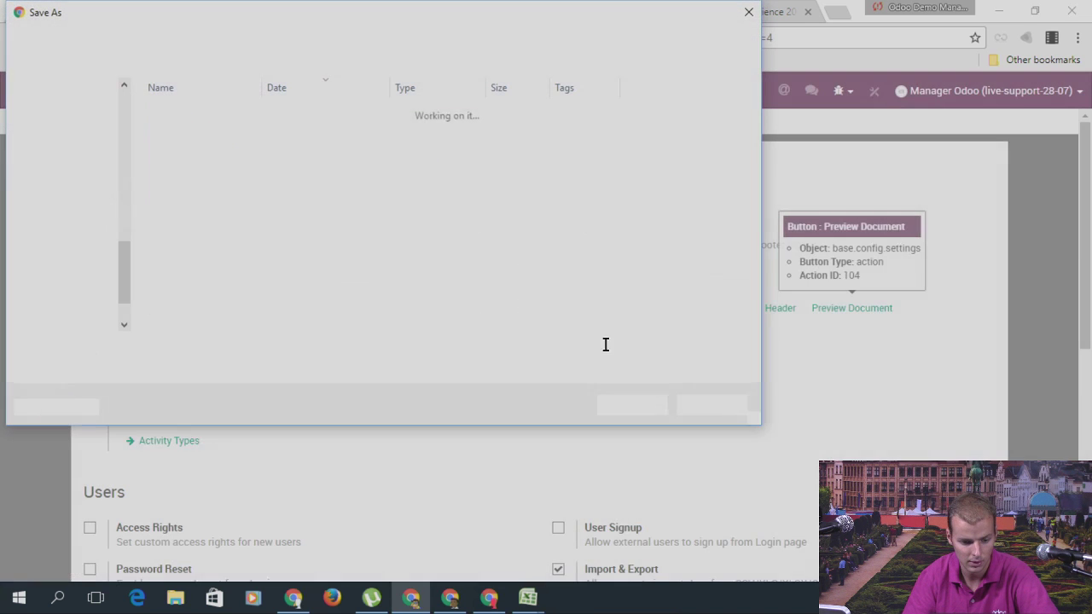
{"action": "left_click", "coordinate": [632, 404]}
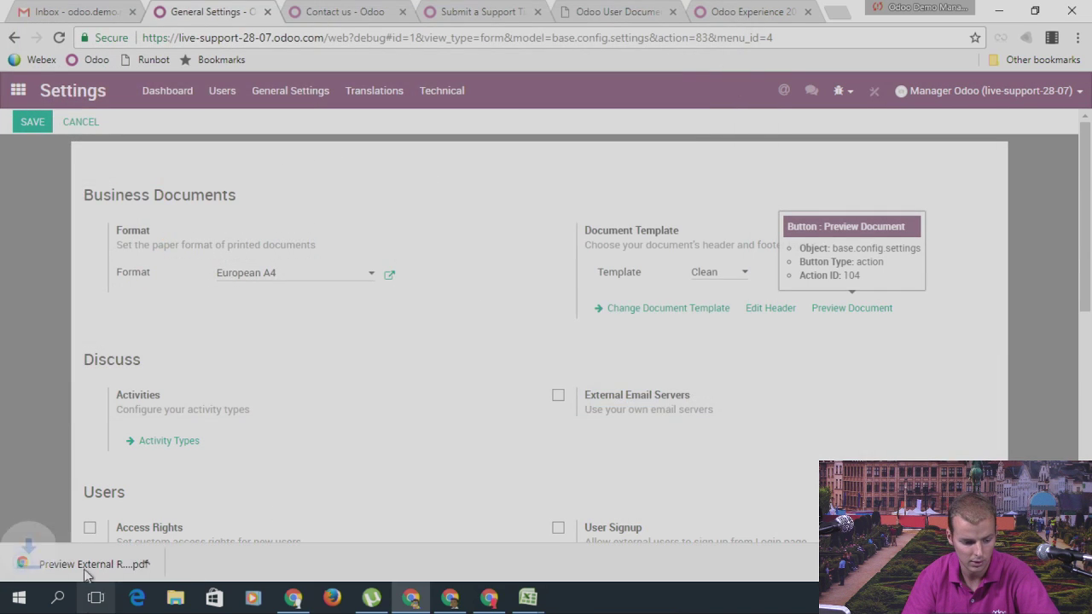
{"action": "left_click", "coordinate": [85, 566]}
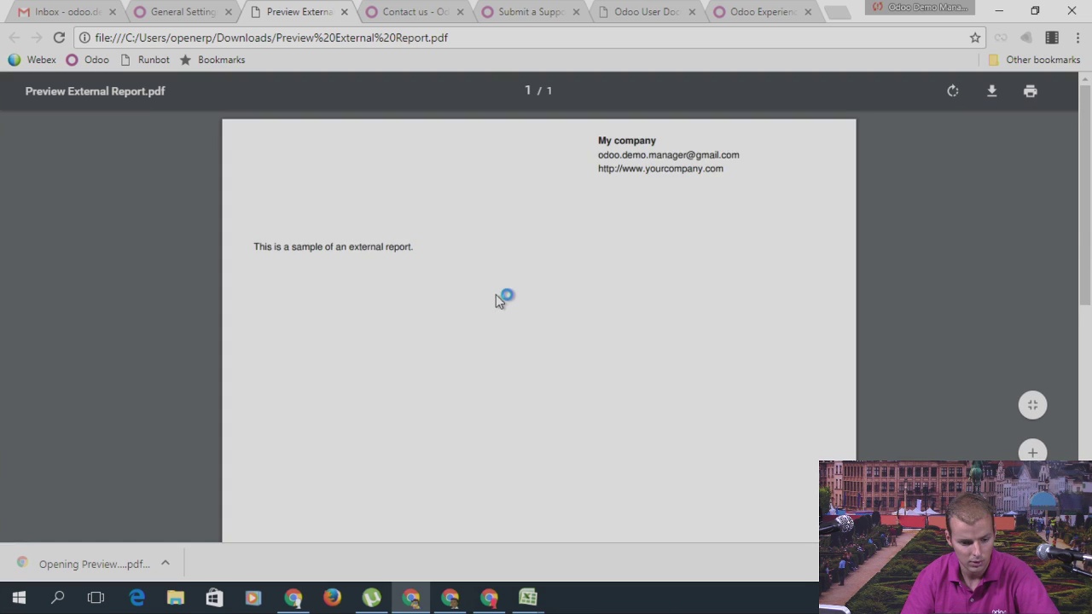
Step: Review the Clean layout preview PDF, then return to General Settings
{"action": "scroll", "coordinate": [519, 314], "scroll_direction": "down", "scroll_amount": 5}
{"action": "scroll", "coordinate": [545, 345], "scroll_direction": "up", "scroll_amount": 5}
{"action": "scroll", "coordinate": [545, 345], "scroll_direction": "down", "scroll_amount": 5}
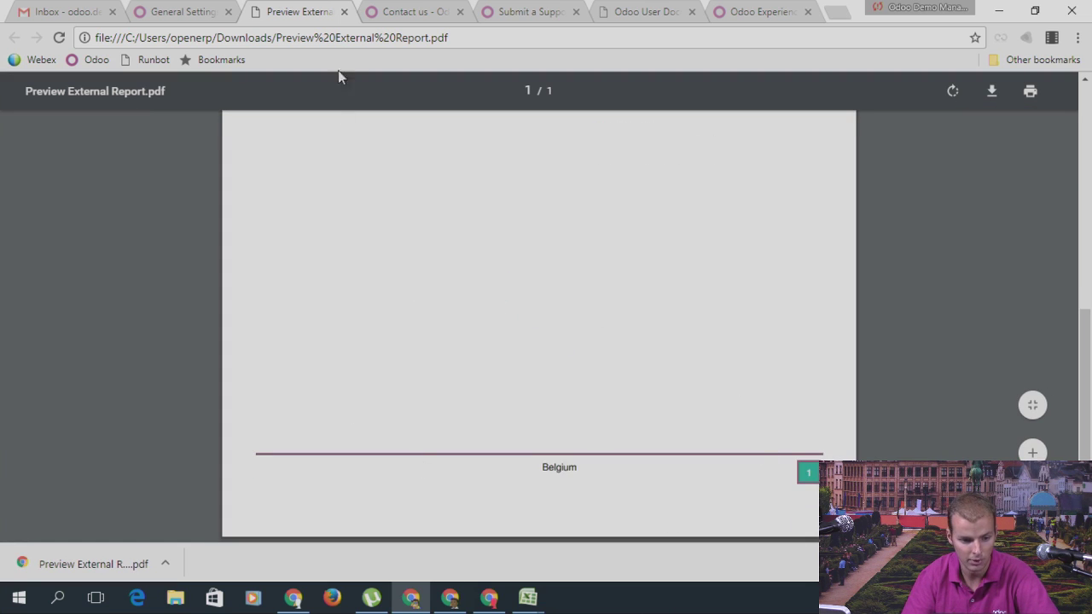
{"action": "left_click", "coordinate": [203, 11]}
Step: Switch the document template to Background and download and review its preview PDF
{"action": "left_click", "coordinate": [739, 275]}
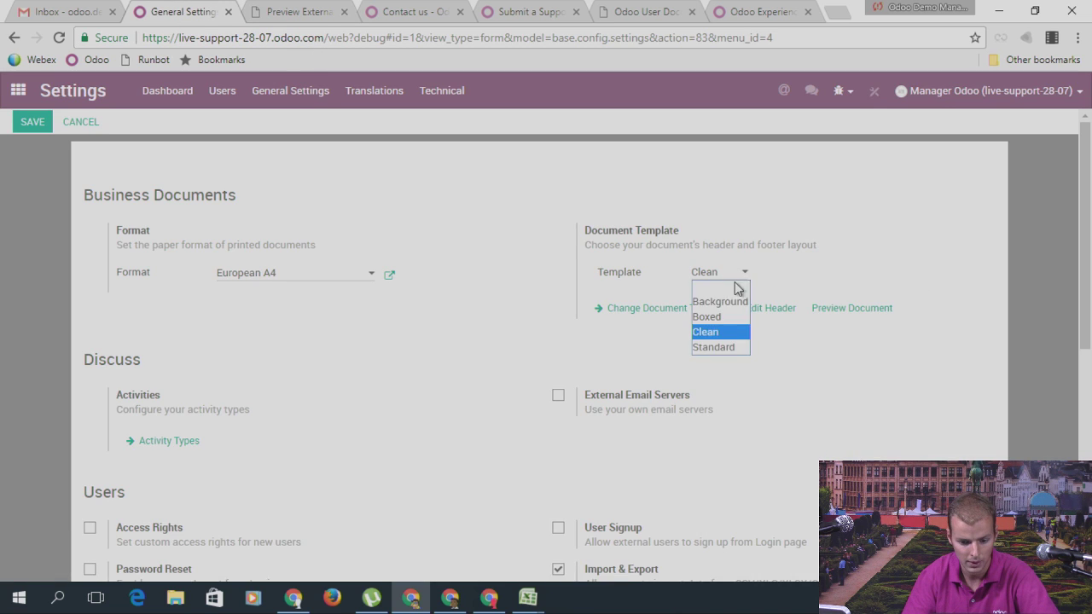
{"action": "left_click", "coordinate": [730, 304]}
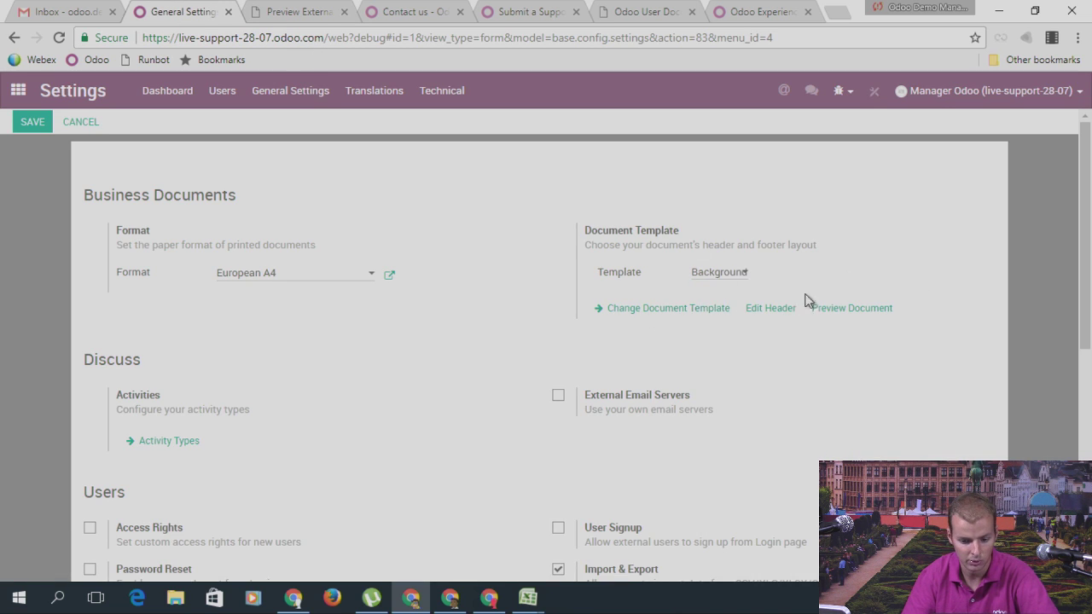
{"action": "left_click", "coordinate": [850, 305]}
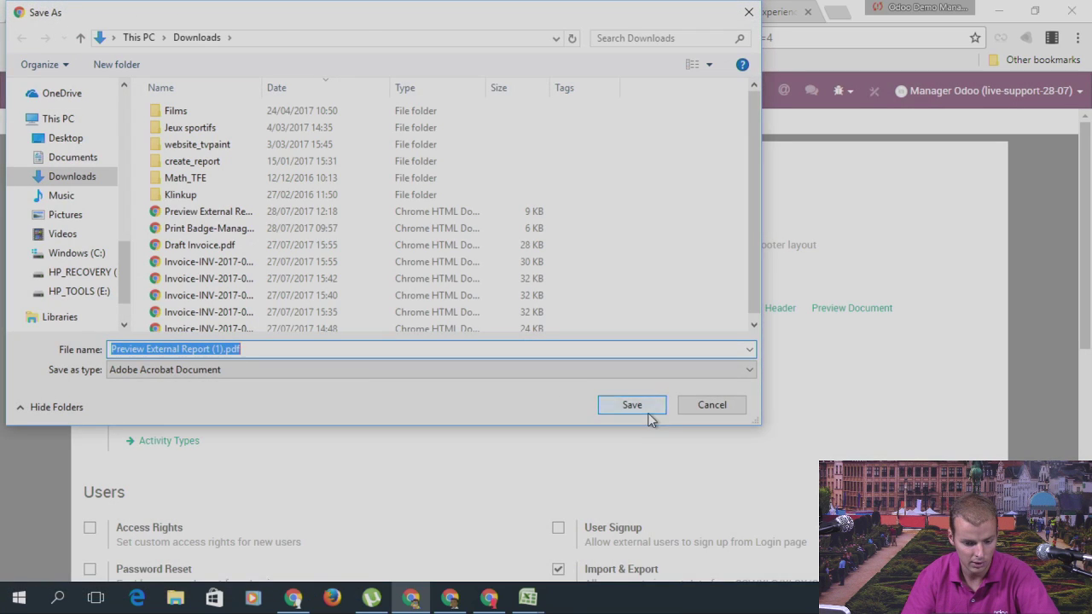
{"action": "left_click", "coordinate": [641, 409]}
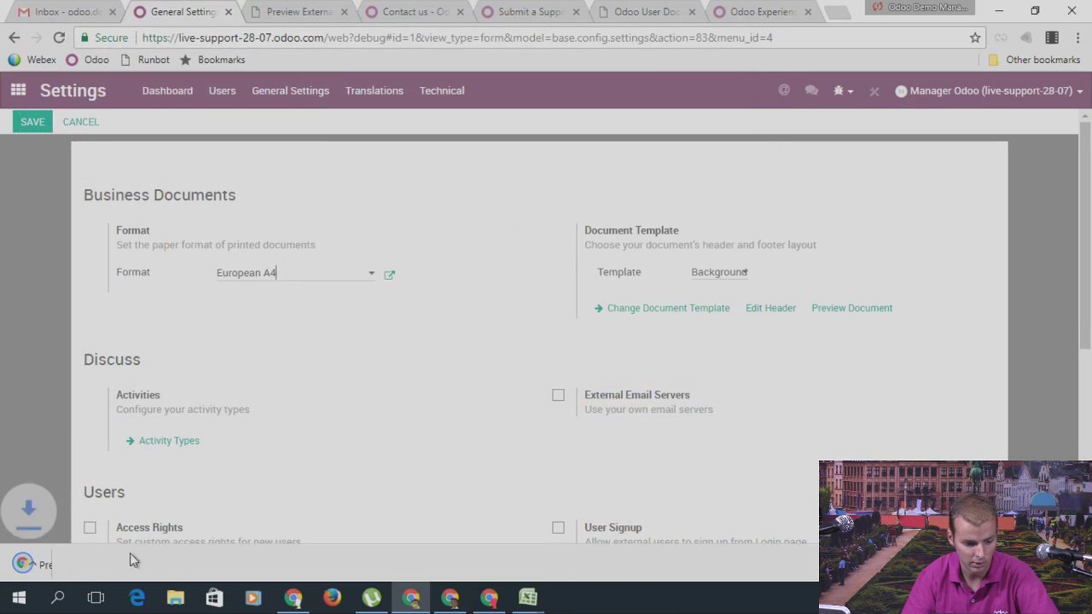
{"action": "left_click", "coordinate": [77, 567]}
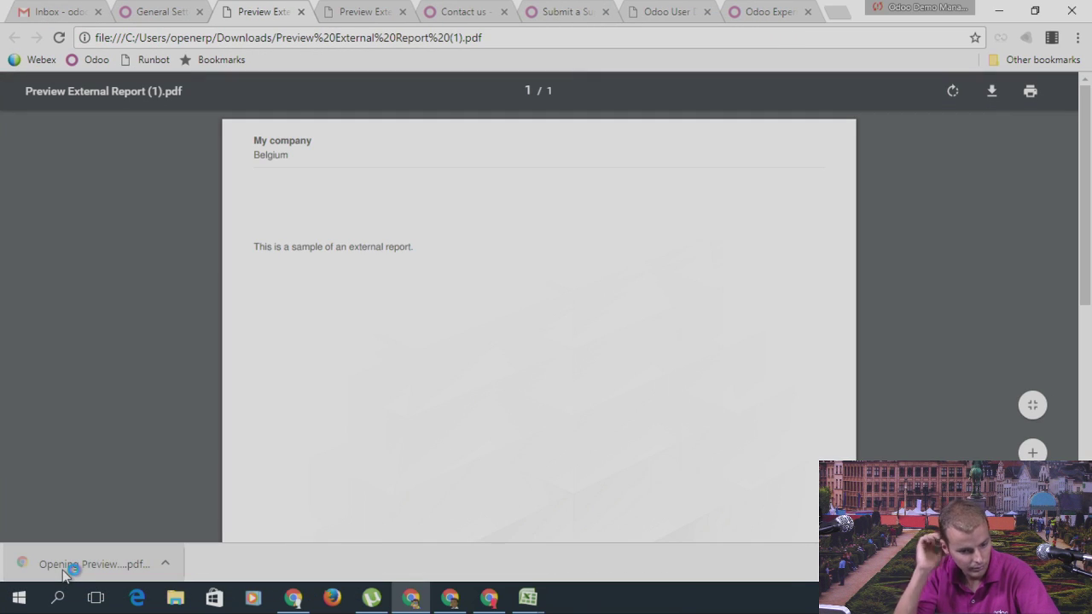
{"action": "scroll", "coordinate": [486, 299], "scroll_direction": "down", "scroll_amount": 5}
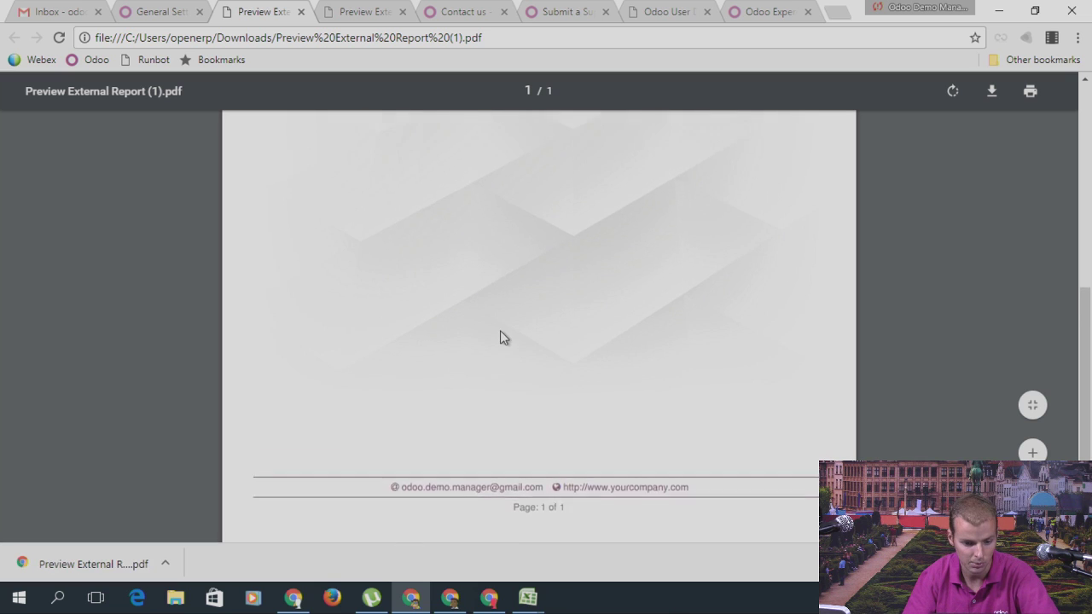
{"action": "scroll", "coordinate": [512, 358], "scroll_direction": "up", "scroll_amount": 4}
{"action": "scroll", "coordinate": [563, 468], "scroll_direction": "down", "scroll_amount": 3}
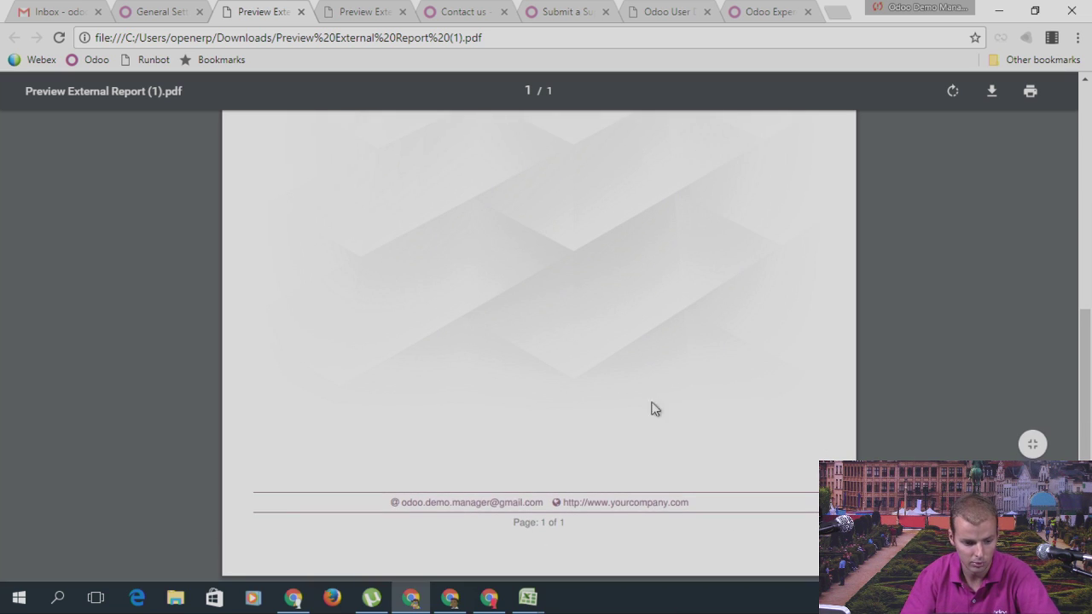
{"action": "scroll", "coordinate": [373, 315], "scroll_direction": "up", "scroll_amount": 5}
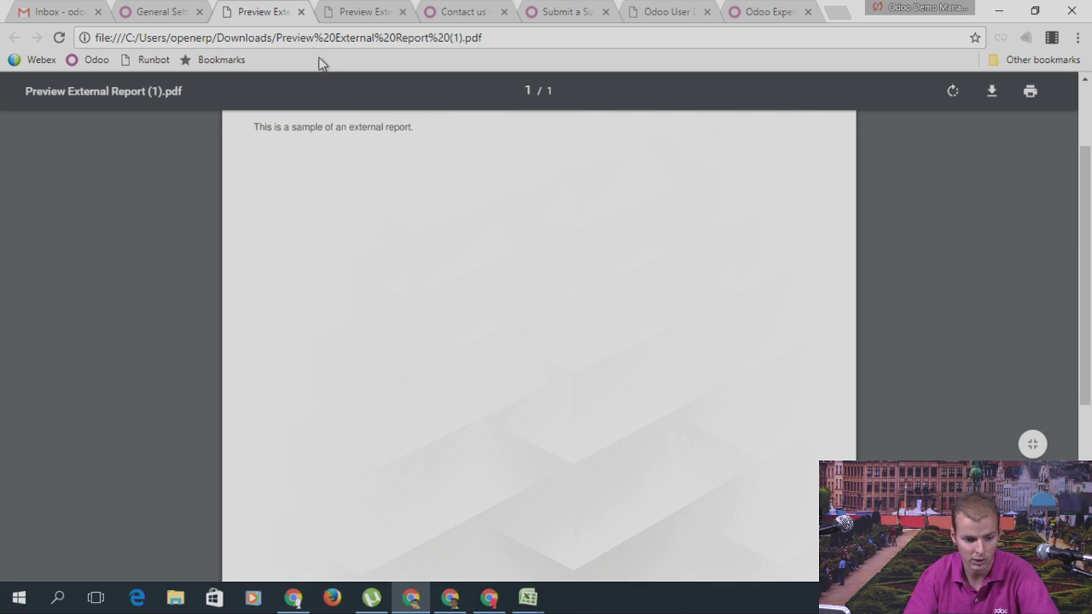
Step: Close the Background template preview PDF to get back to General Settings
{"action": "left_click", "coordinate": [301, 12]}
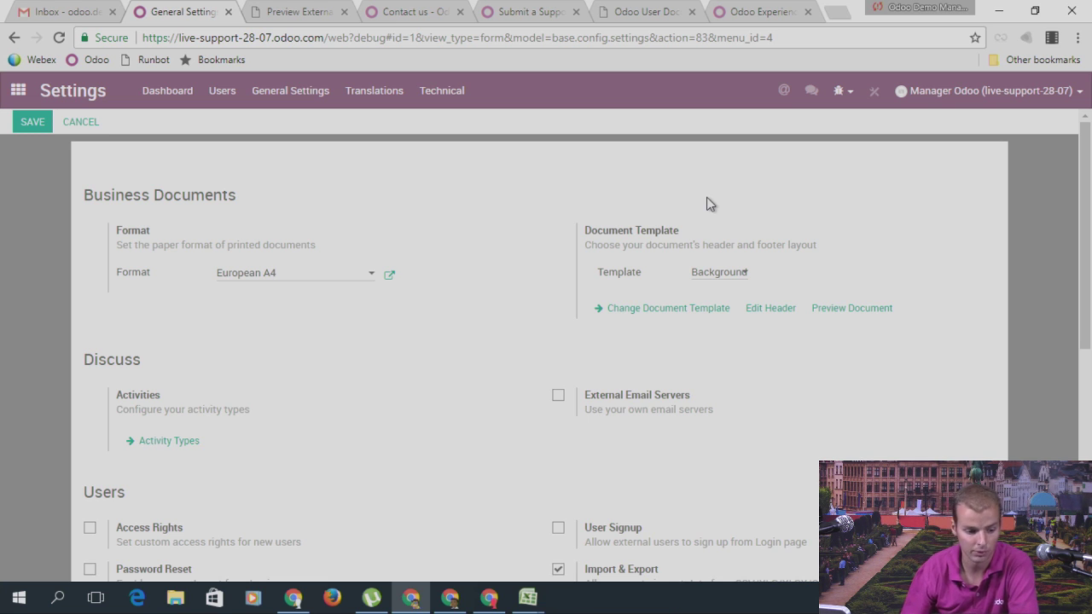
Step: Open Manufacturing's Reporting > Master Production Schedule for the Main Warehouse
{"action": "left_click", "coordinate": [18, 89]}
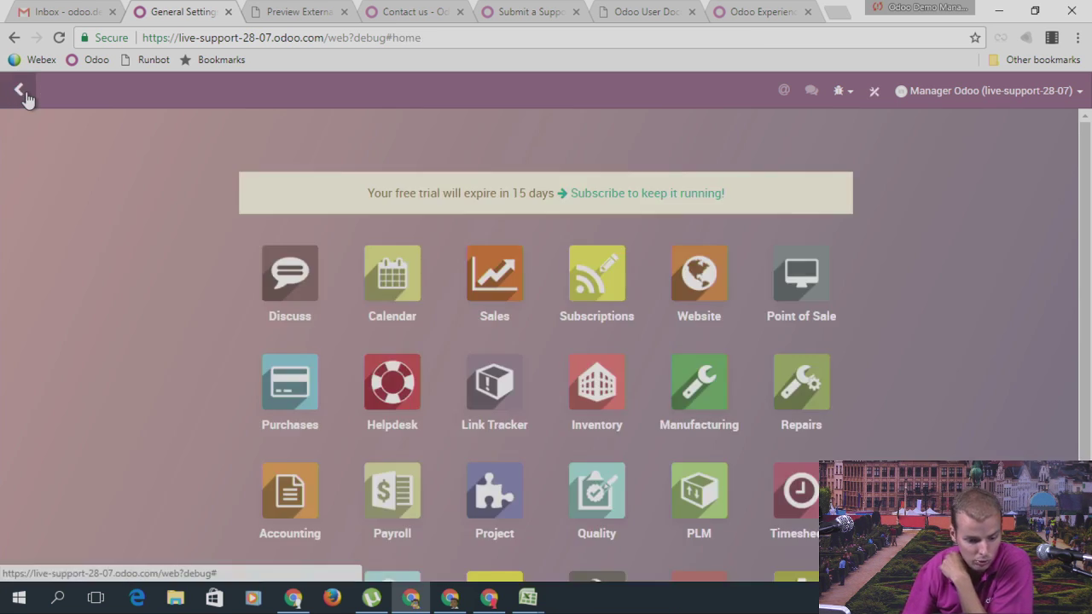
{"action": "scroll", "coordinate": [963, 248], "scroll_direction": "down", "scroll_amount": 3}
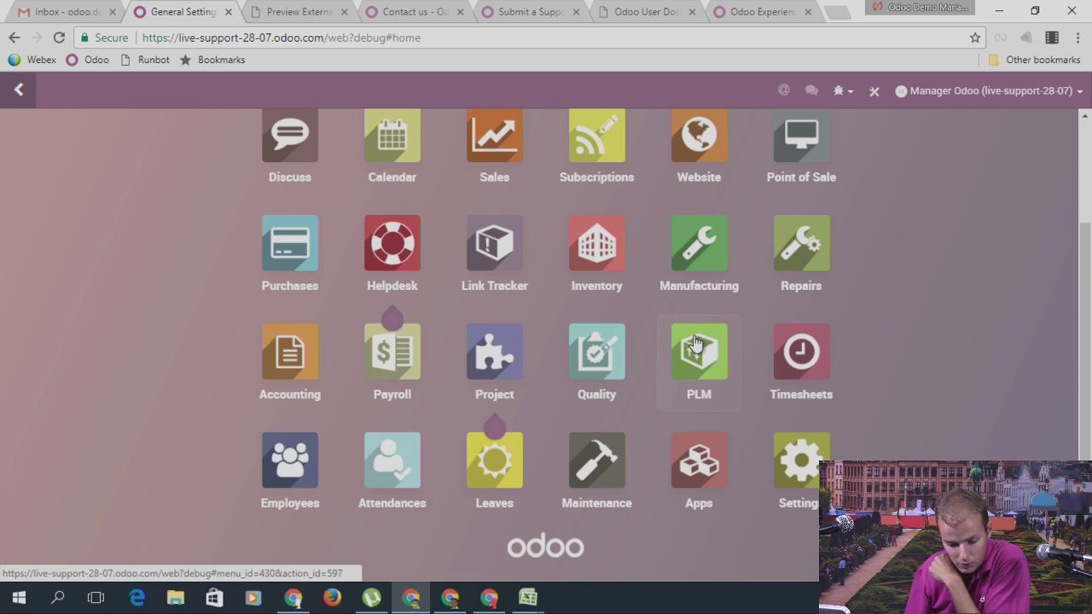
{"action": "left_click", "coordinate": [703, 240]}
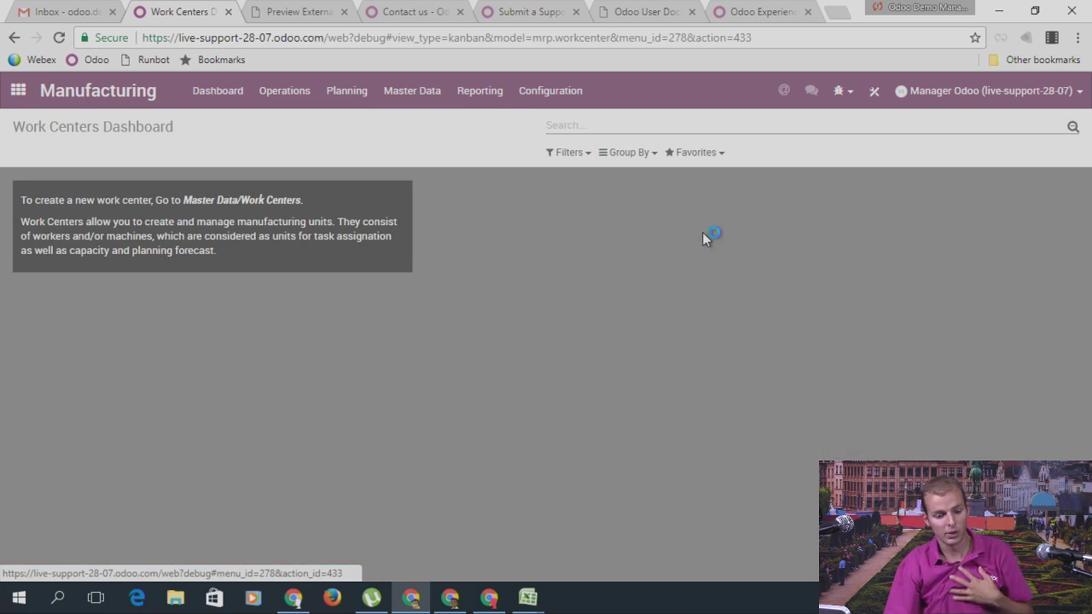
{"action": "left_click", "coordinate": [421, 106]}
{"action": "left_click", "coordinate": [475, 105]}
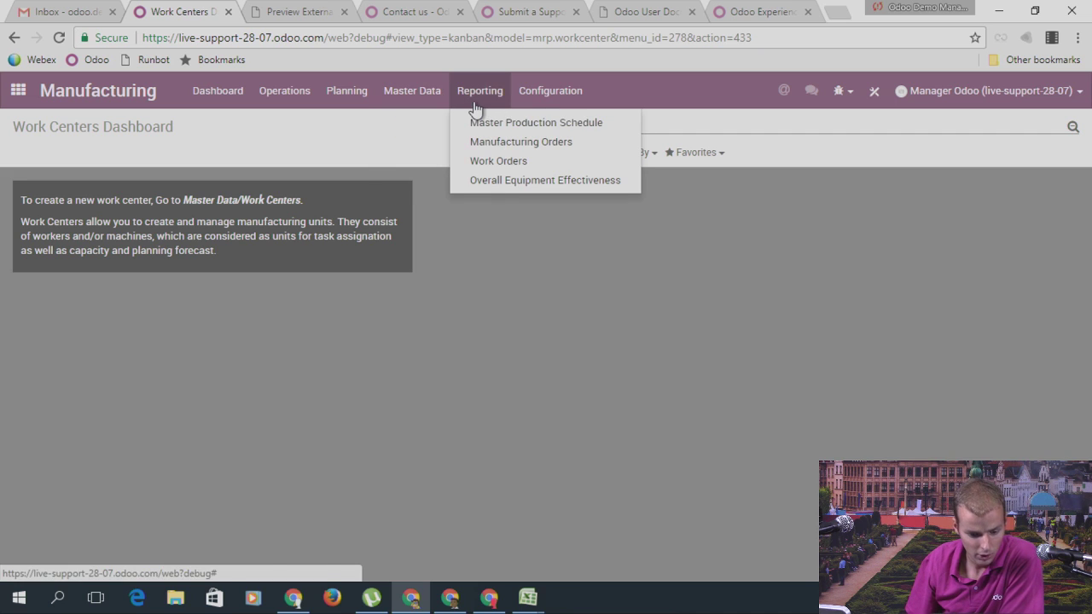
{"action": "left_click", "coordinate": [524, 125]}
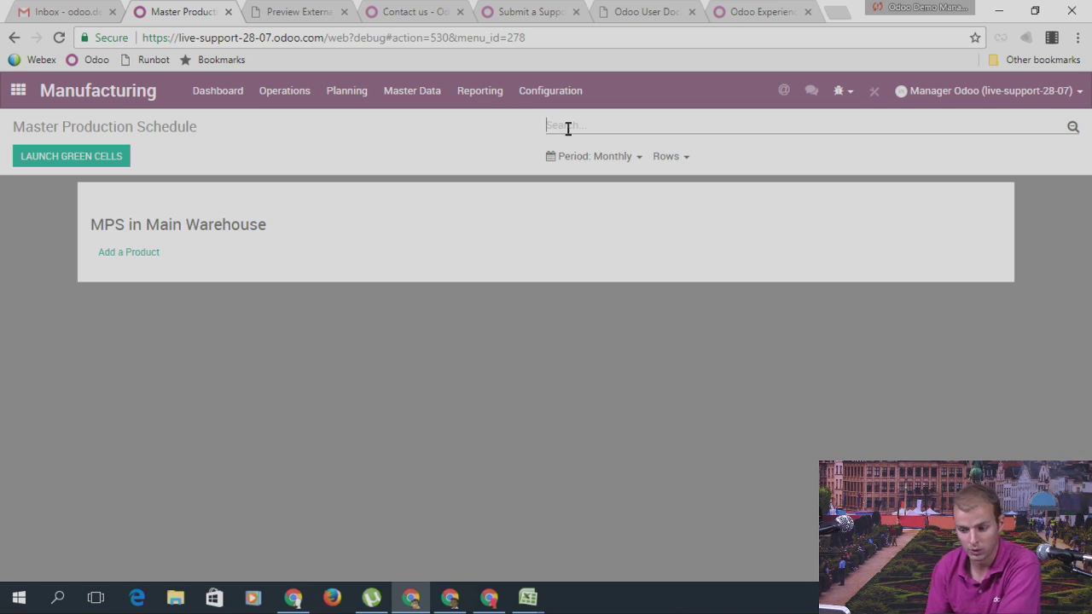
Step: Add the product Chair to the Master Production Schedule
{"action": "left_click", "coordinate": [147, 254]}
{"action": "left_click", "coordinate": [309, 190]}
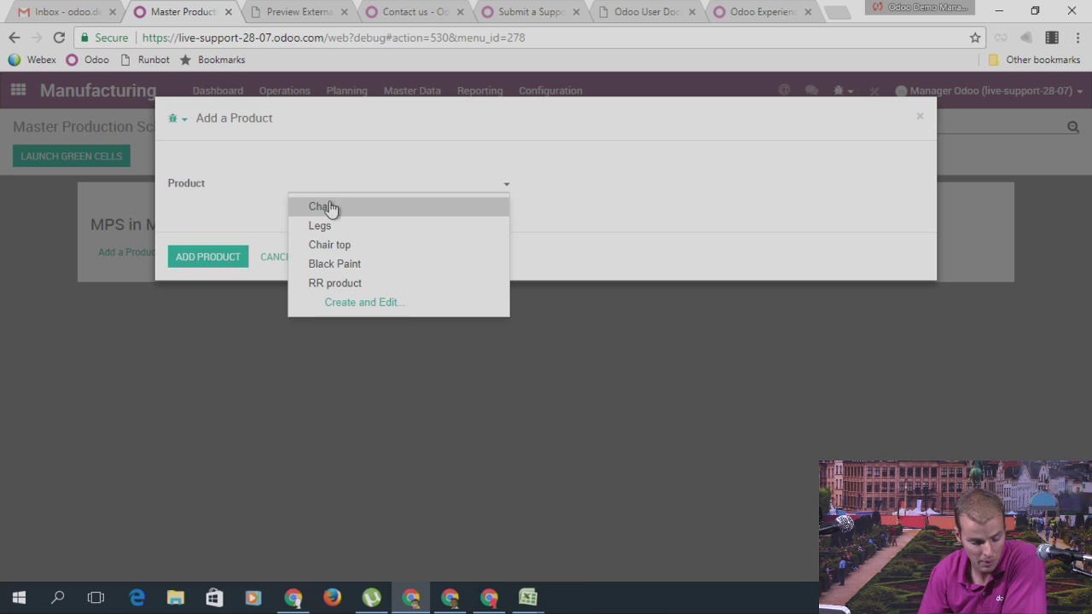
{"action": "left_click", "coordinate": [331, 209]}
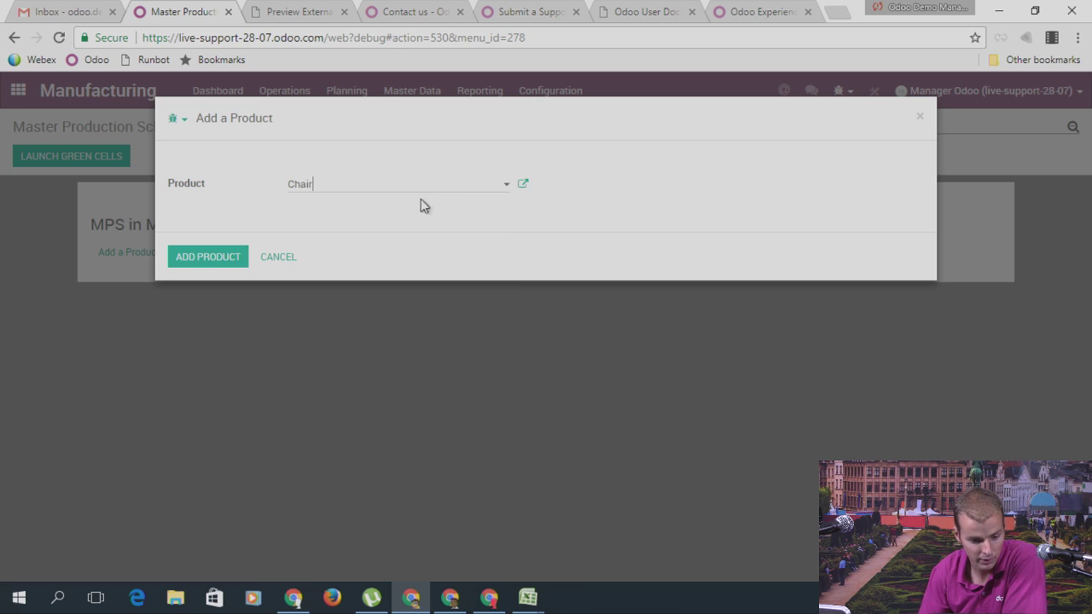
{"action": "left_click", "coordinate": [208, 258]}
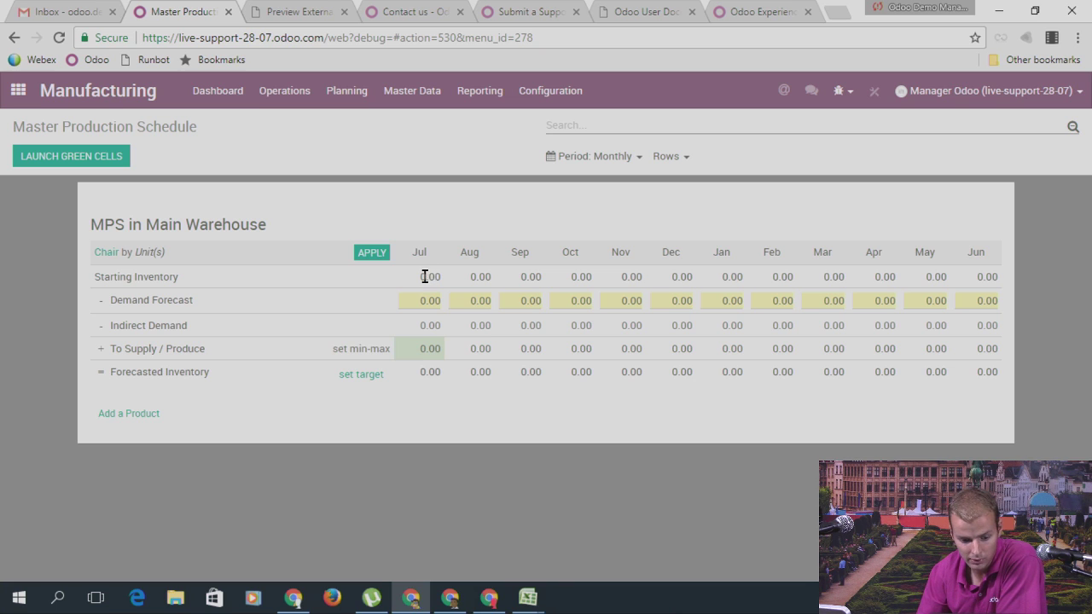
Step: Enter Chair's demand forecasts: 20 for July, 100 for August, 5 for September
{"action": "left_click", "coordinate": [422, 303]}
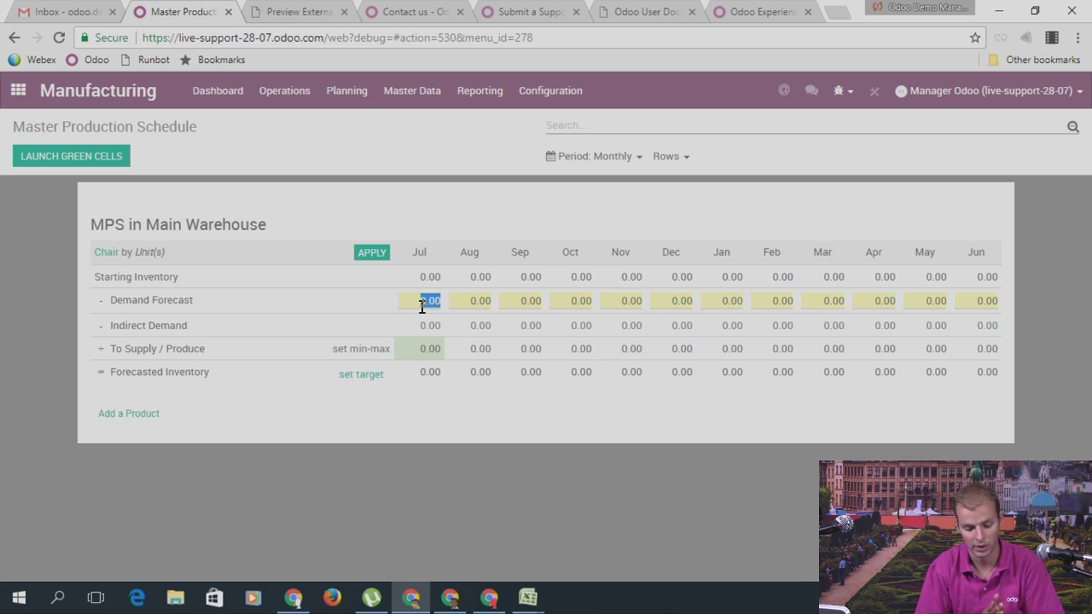
{"action": "type", "text": "20"}
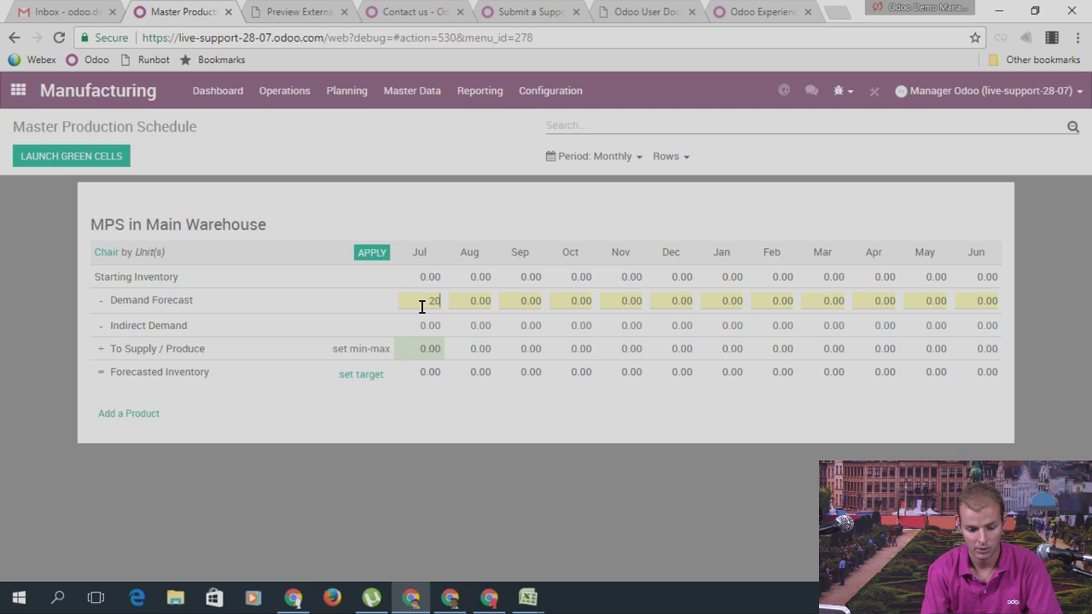
{"action": "key", "text": "Return"}
{"action": "left_click", "coordinate": [422, 304]}
{"action": "key", "text": "Tab"}
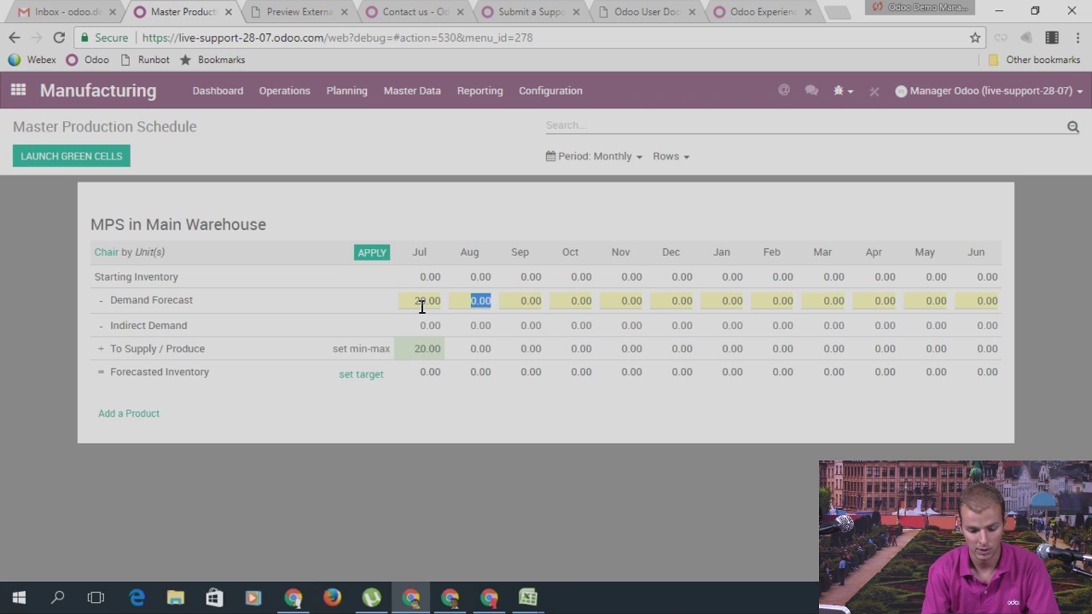
{"action": "type", "text": "100"}
{"action": "key", "text": "Return"}
{"action": "left_click", "coordinate": [422, 304]}
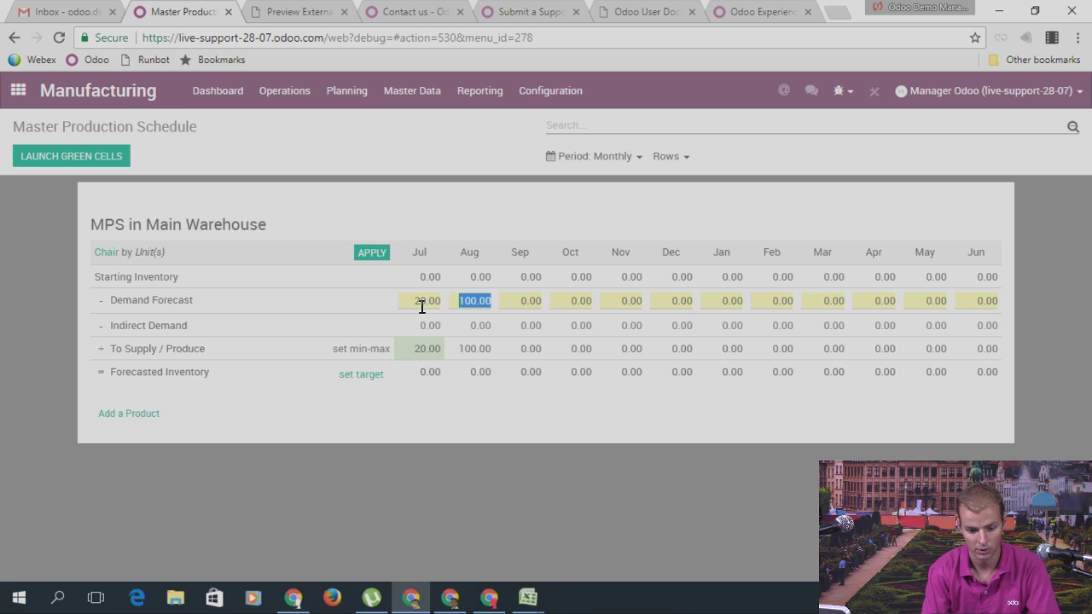
{"action": "key", "text": "Tab"}
{"action": "key", "text": "Tab"}
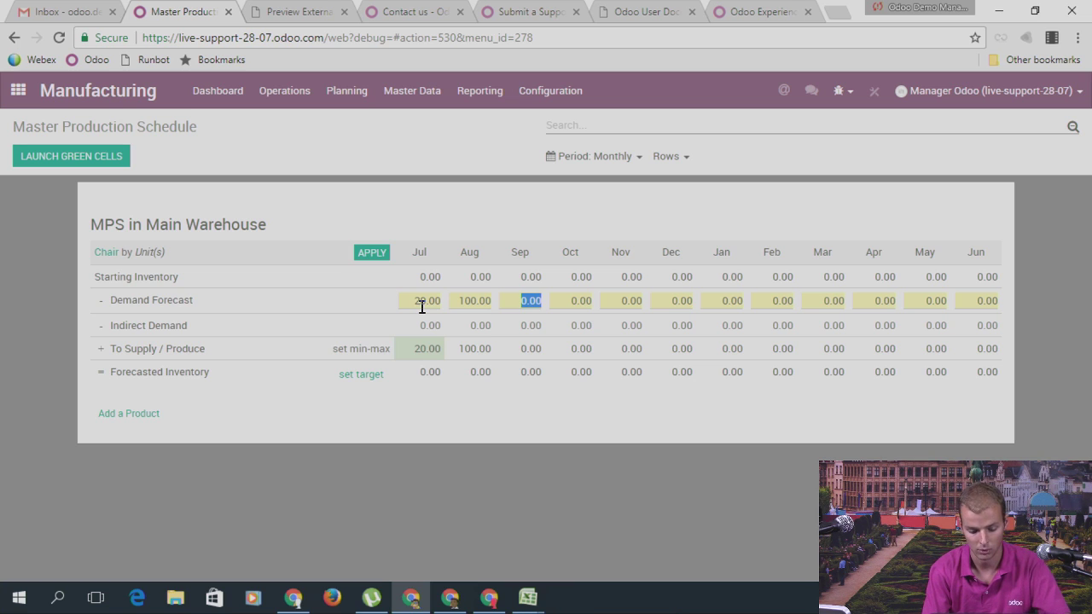
{"action": "type", "text": "5"}
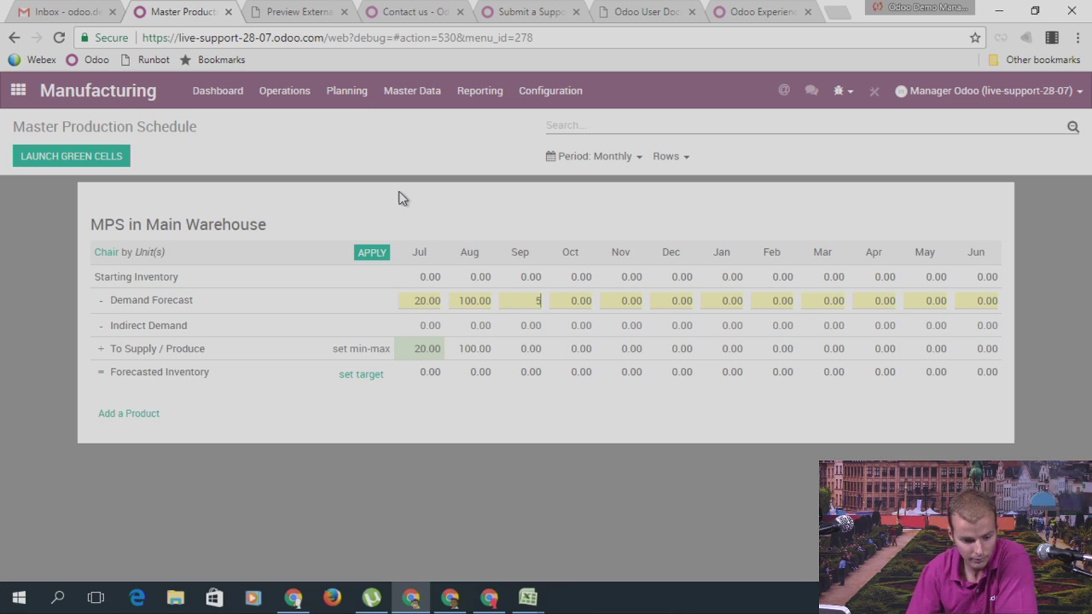
{"action": "key", "text": "Return"}
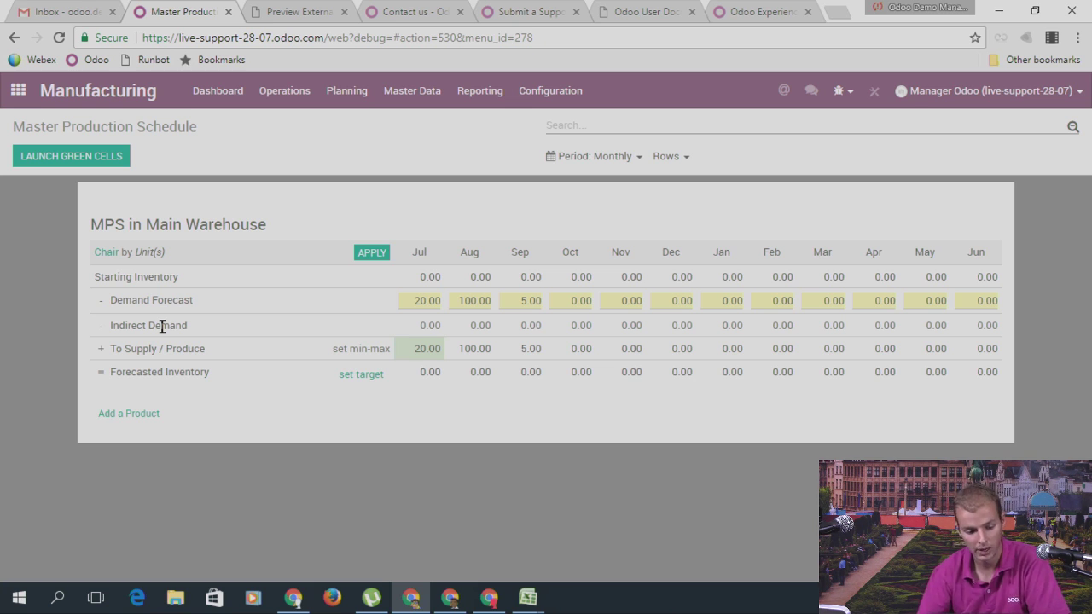
Step: Add Legs to the schedule and apply Chair's forecasts, giving Legs demand 80, 400, 20
{"action": "left_click", "coordinate": [139, 414]}
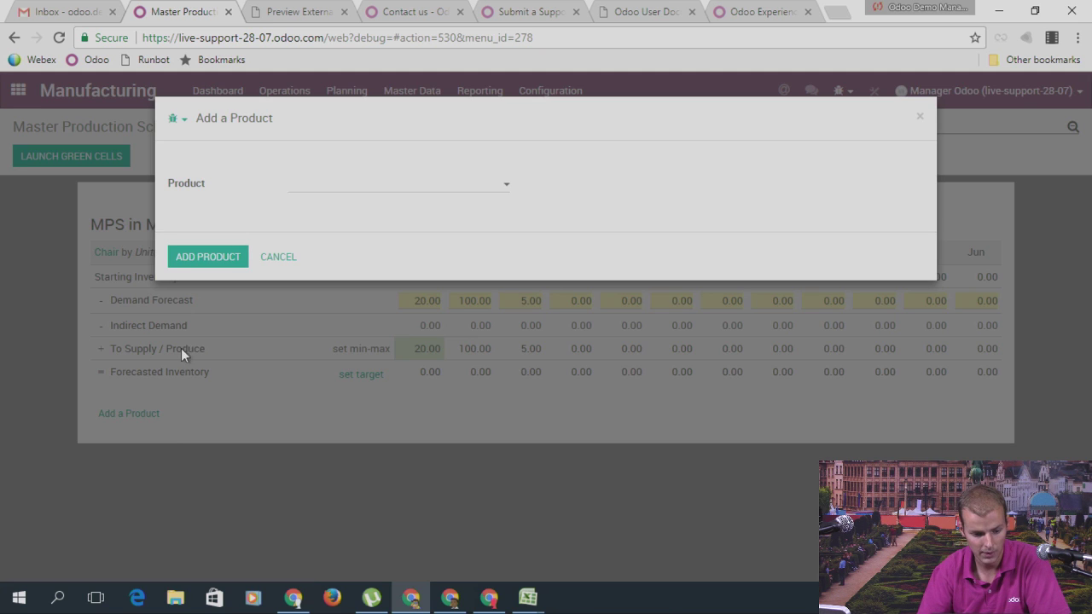
{"action": "type", "text": "leg"}
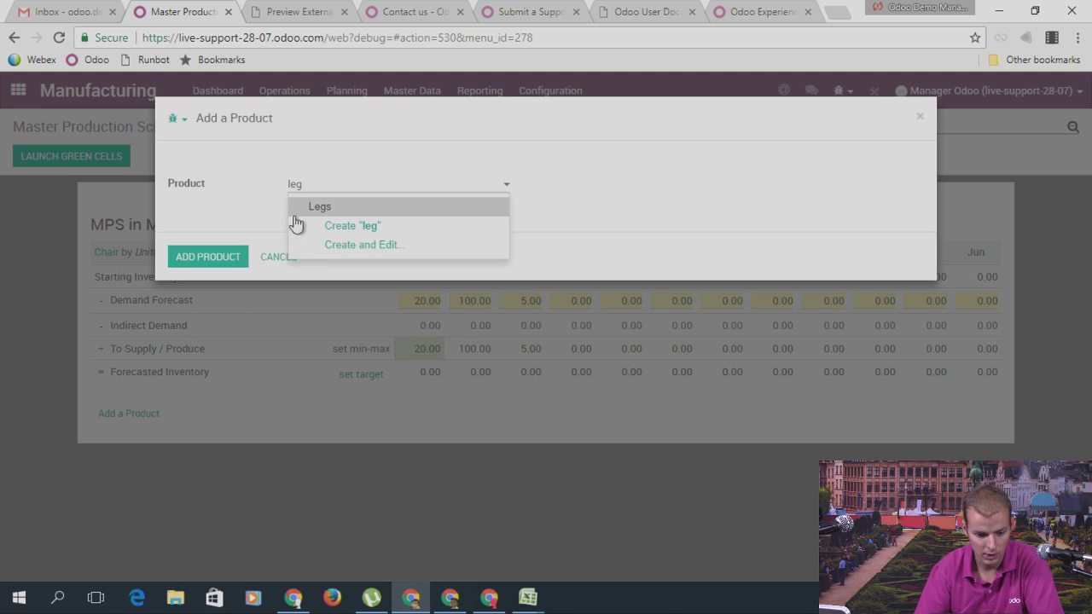
{"action": "left_click", "coordinate": [309, 207]}
{"action": "left_click", "coordinate": [203, 257]}
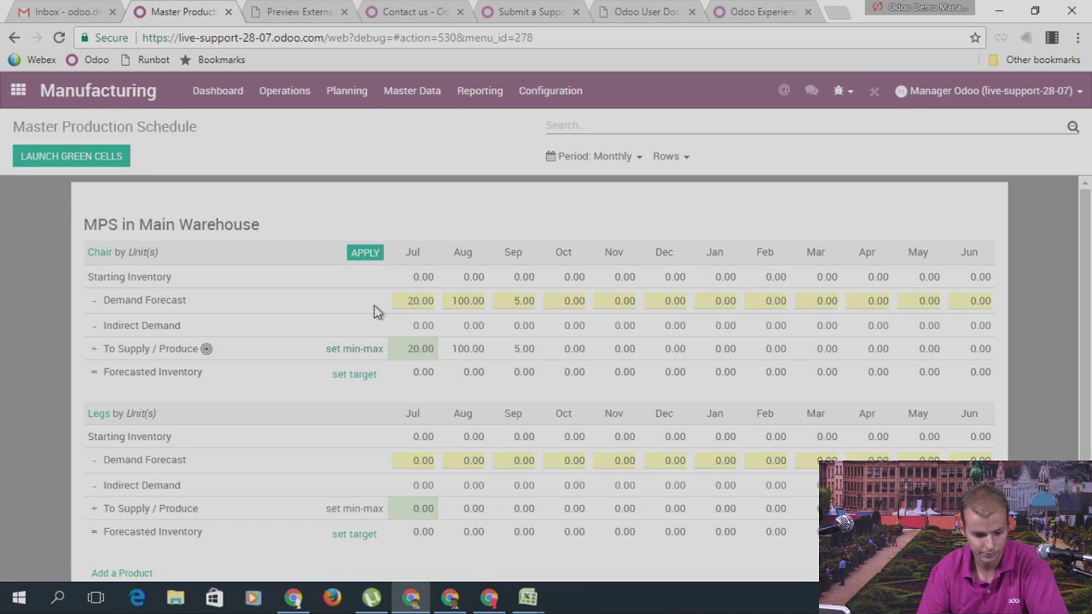
{"action": "left_click", "coordinate": [366, 256]}
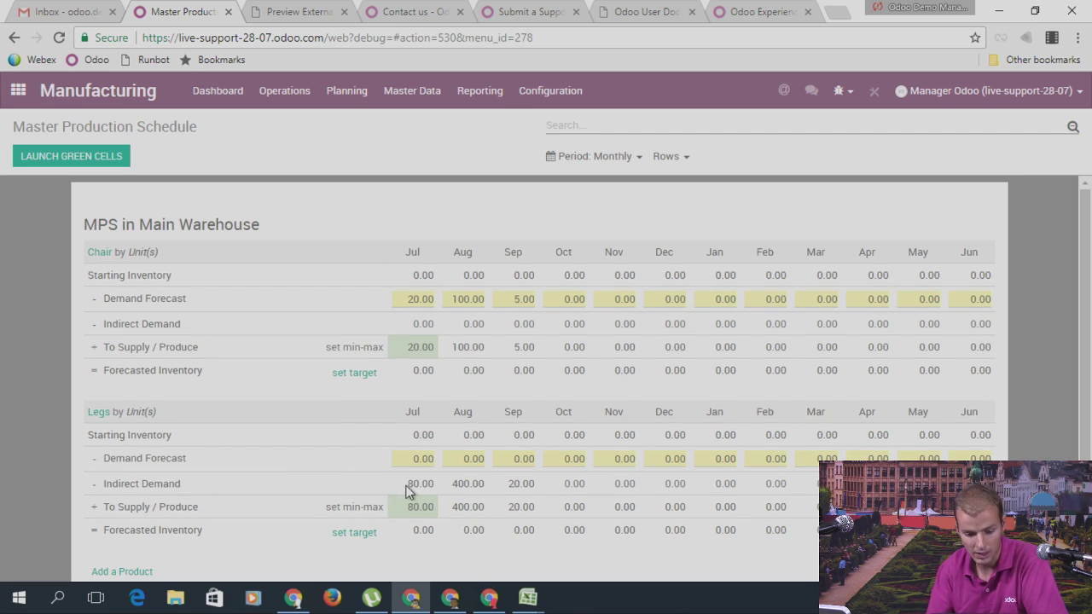
{"action": "left_click_drag", "start_coordinate": [407, 302], "coordinate": [428, 301]}
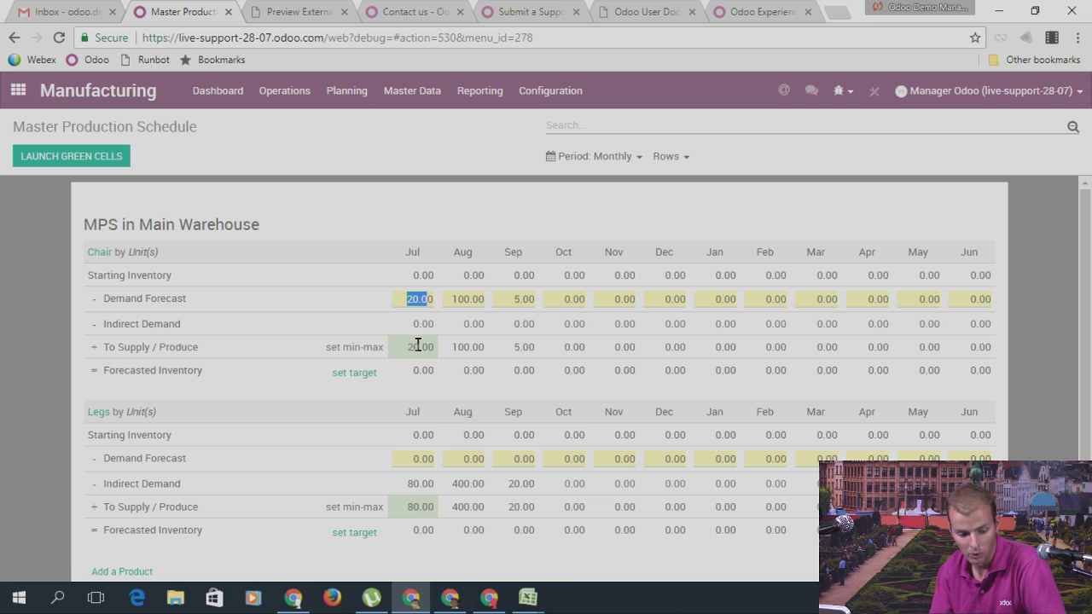
Step: Set Chair's forecasted target to 50, minimum to supply 2 and maximum 70
{"action": "left_click", "coordinate": [356, 375]}
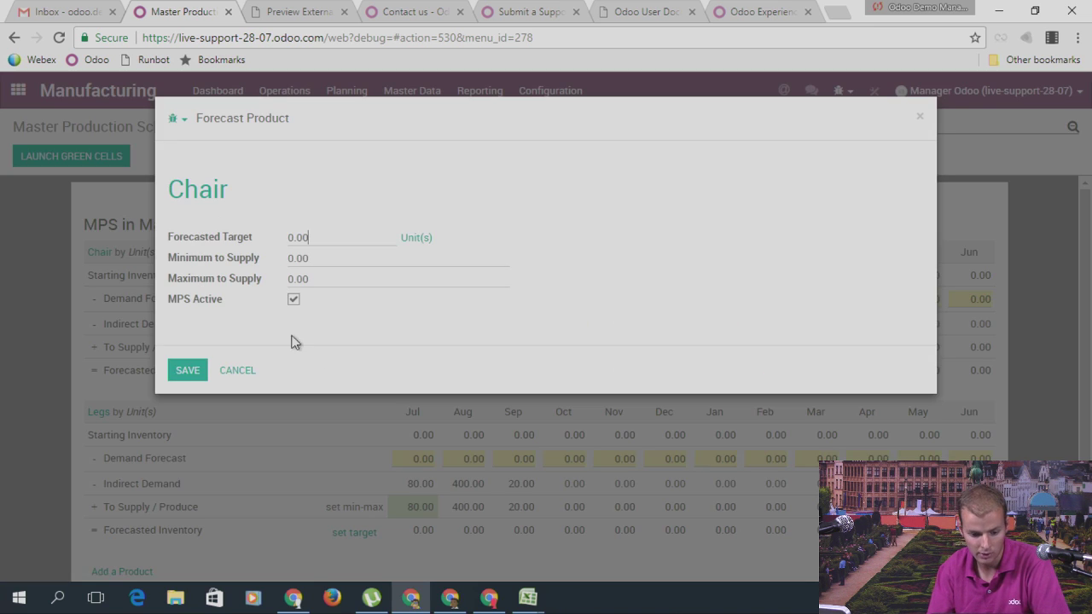
{"action": "left_click_drag", "start_coordinate": [332, 234], "coordinate": [276, 237]}
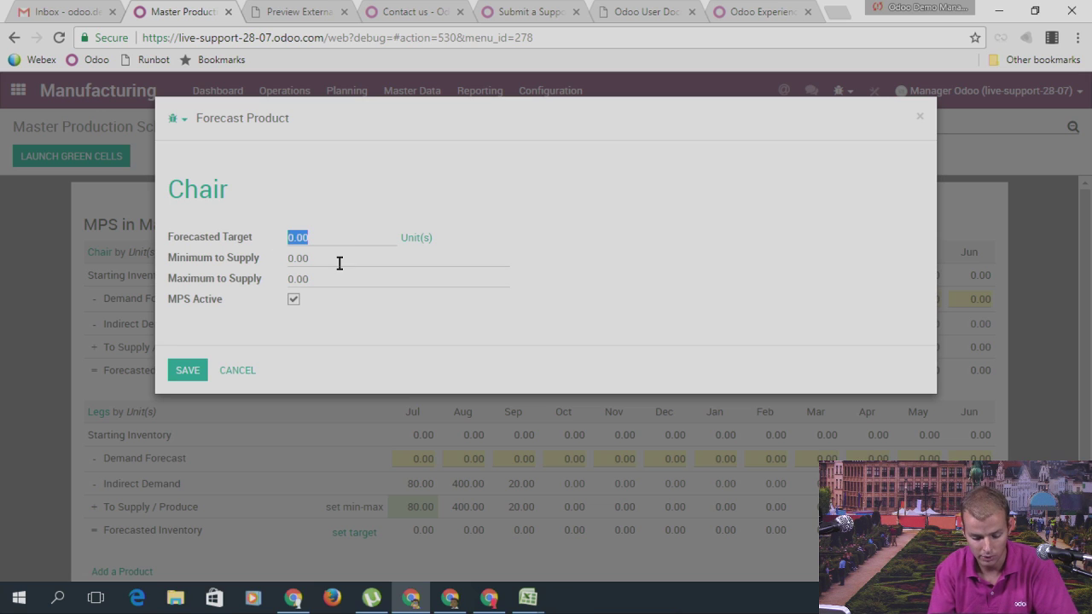
{"action": "type", "text": "50"}
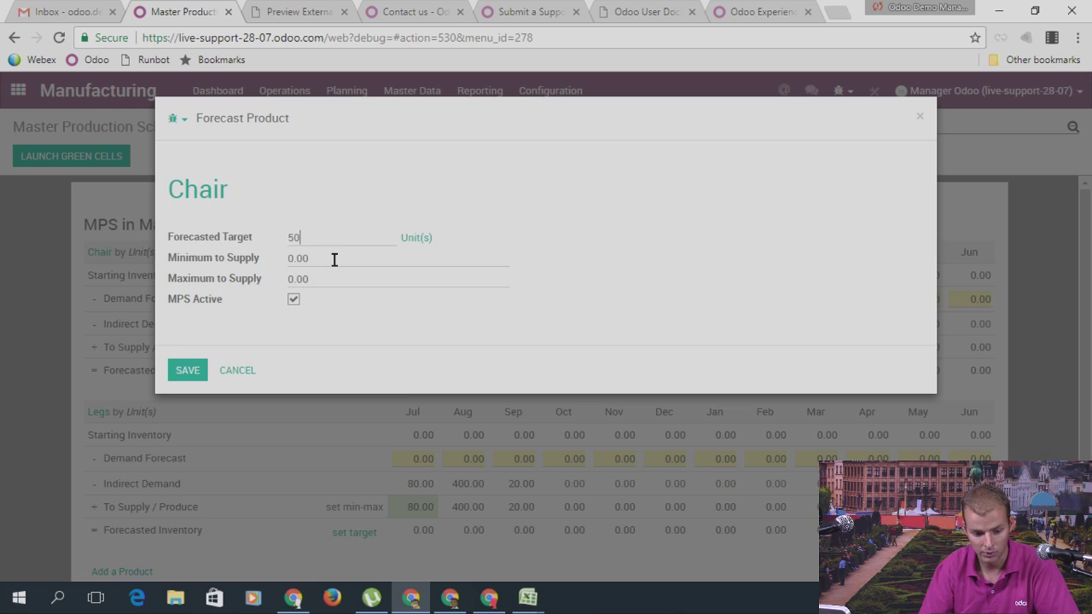
{"action": "left_click_drag", "start_coordinate": [335, 259], "coordinate": [289, 261]}
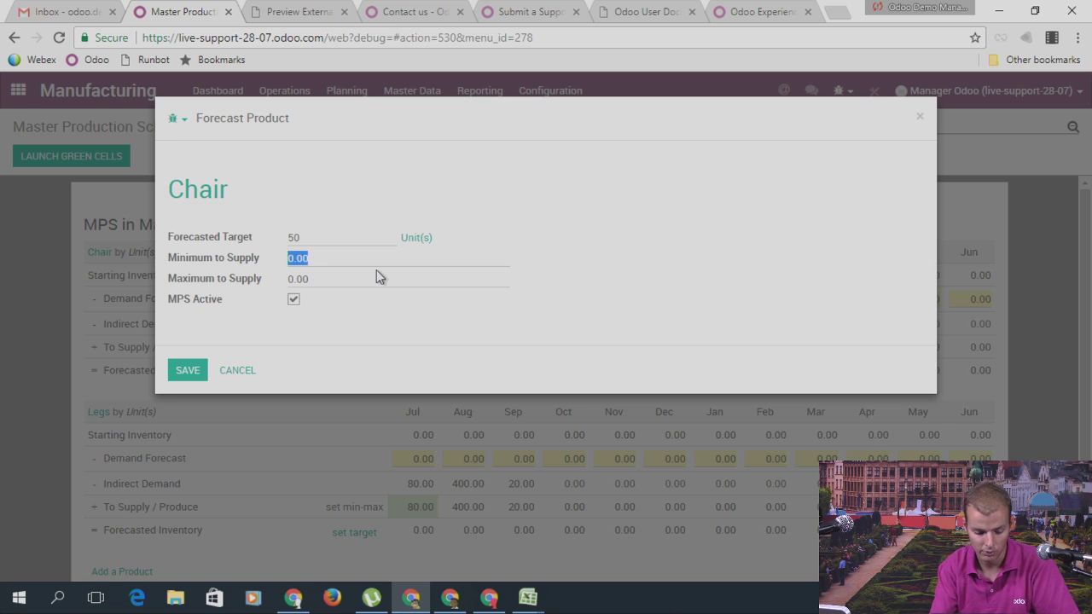
{"action": "type", "text": "2"}
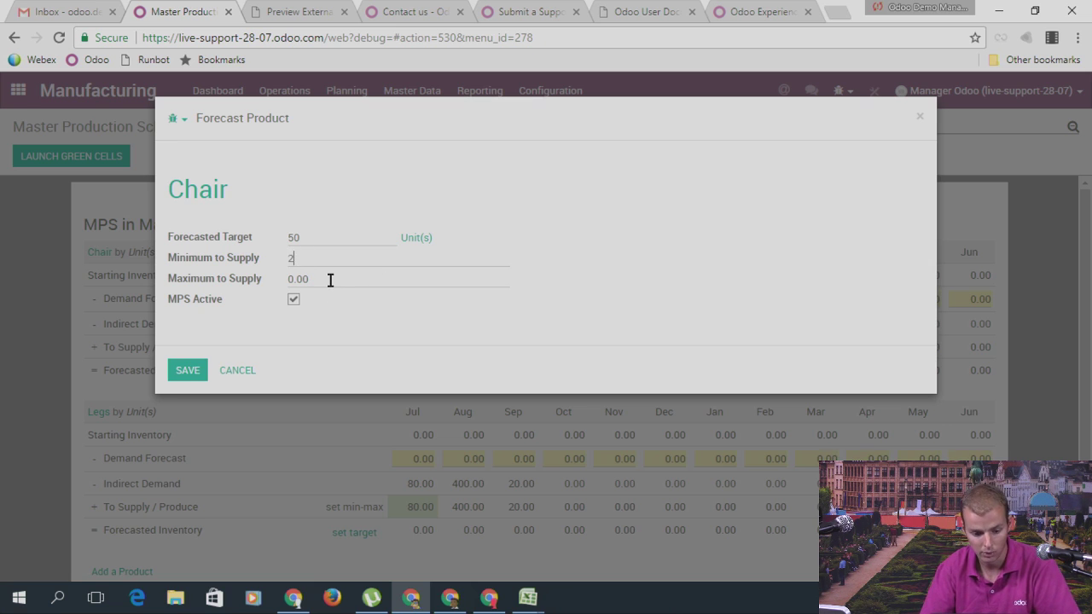
{"action": "left_click_drag", "start_coordinate": [330, 280], "coordinate": [283, 279]}
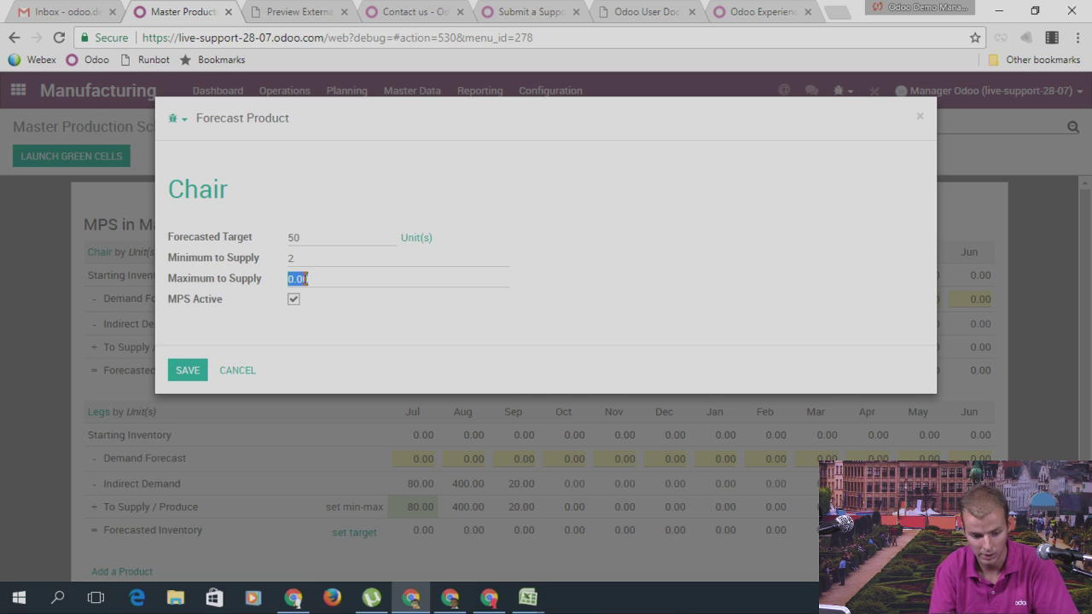
{"action": "type", "text": "7"}
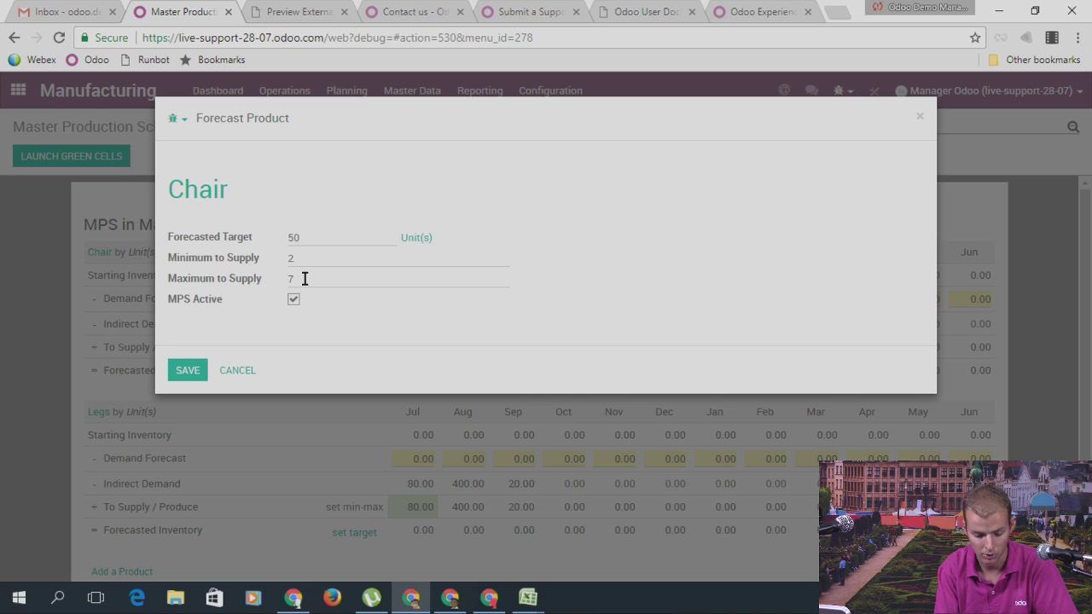
{"action": "type", "text": "0"}
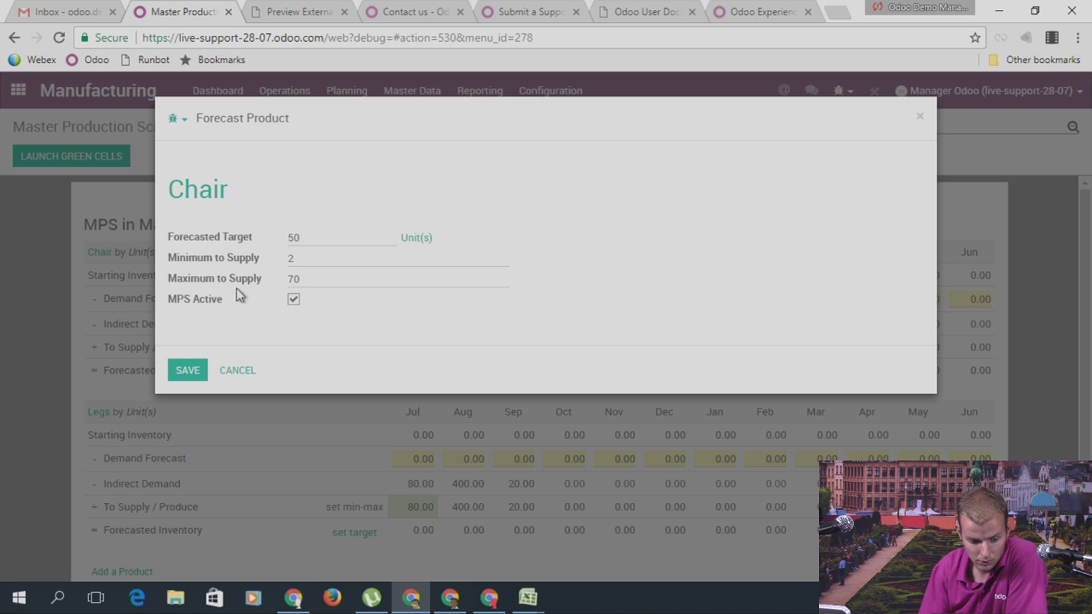
{"action": "left_click", "coordinate": [188, 370]}
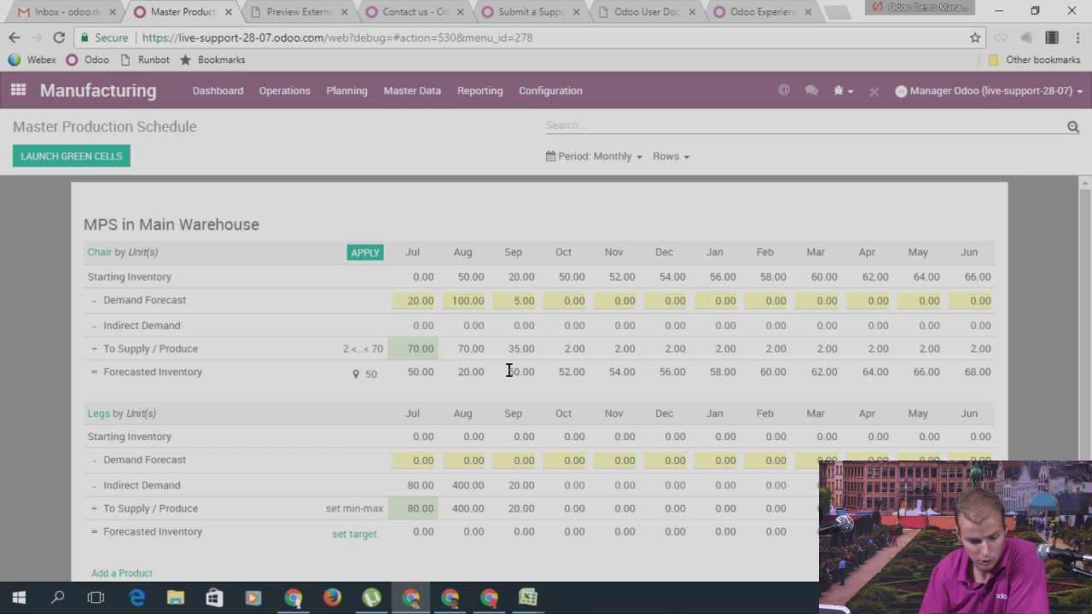
Step: Review Chair's forecasted inventory (52, 54, 56 for Oct–Dec) and quantities to supply
{"action": "left_click_drag", "start_coordinate": [508, 370], "coordinate": [538, 378]}
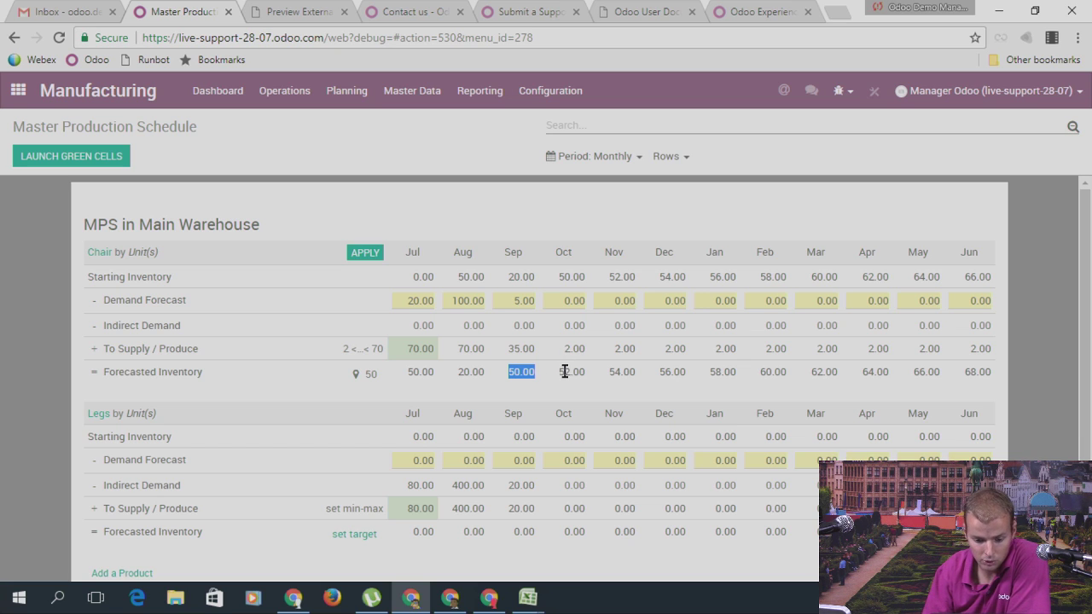
{"action": "left_click", "coordinate": [567, 372]}
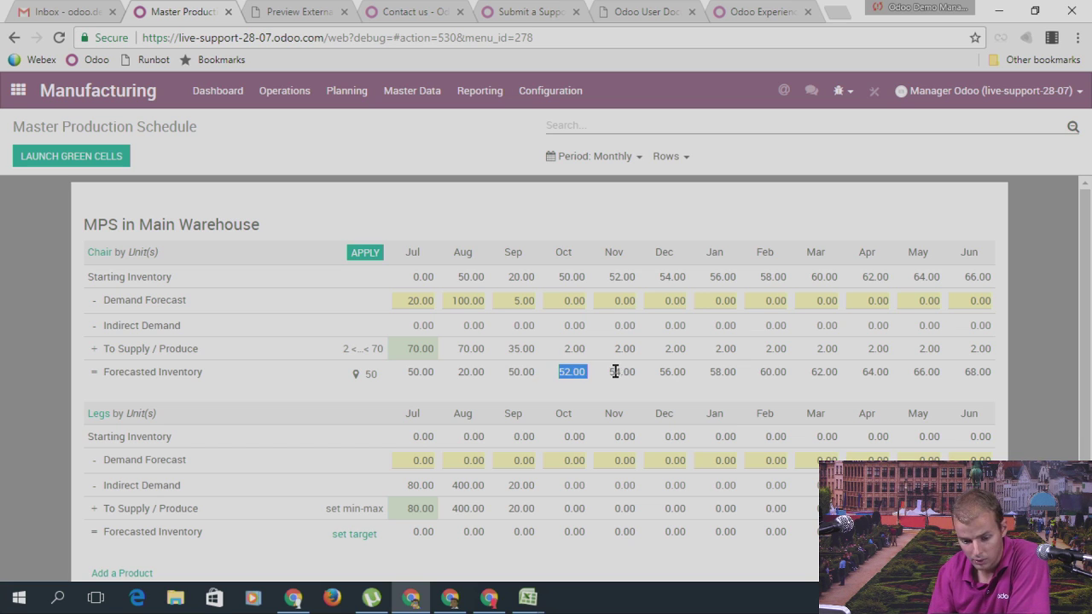
{"action": "left_click", "coordinate": [623, 372]}
{"action": "double_click", "coordinate": [666, 372]}
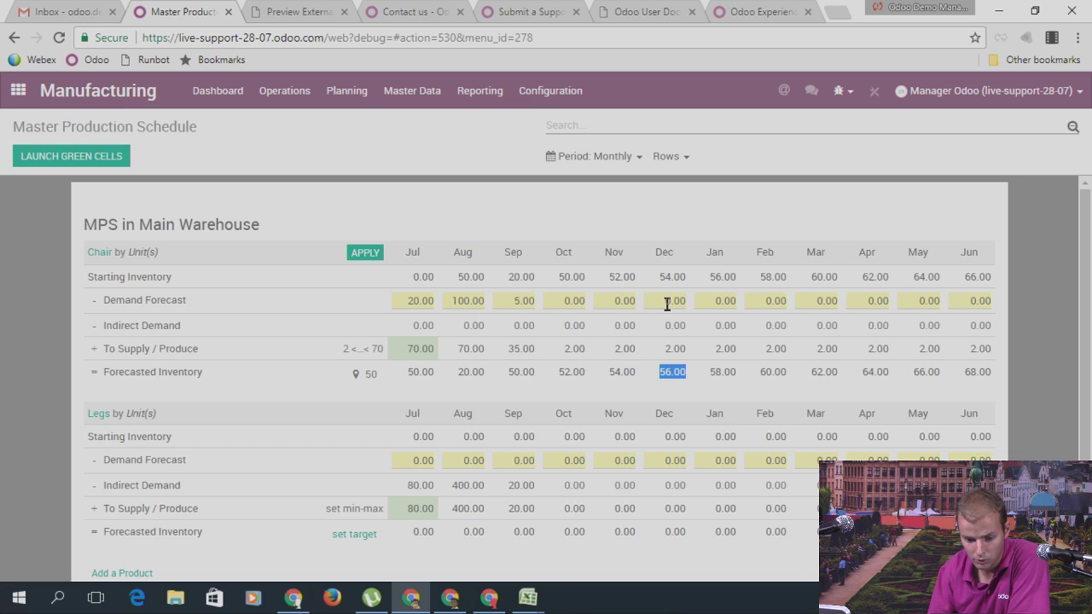
{"action": "left_click", "coordinate": [575, 348]}
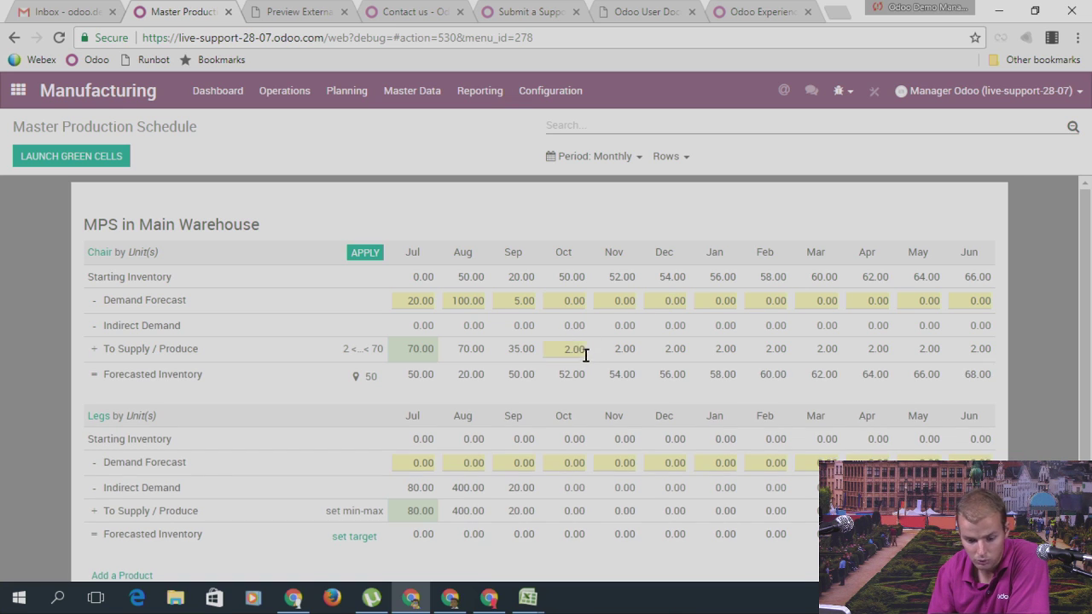
{"action": "double_click", "coordinate": [618, 350]}
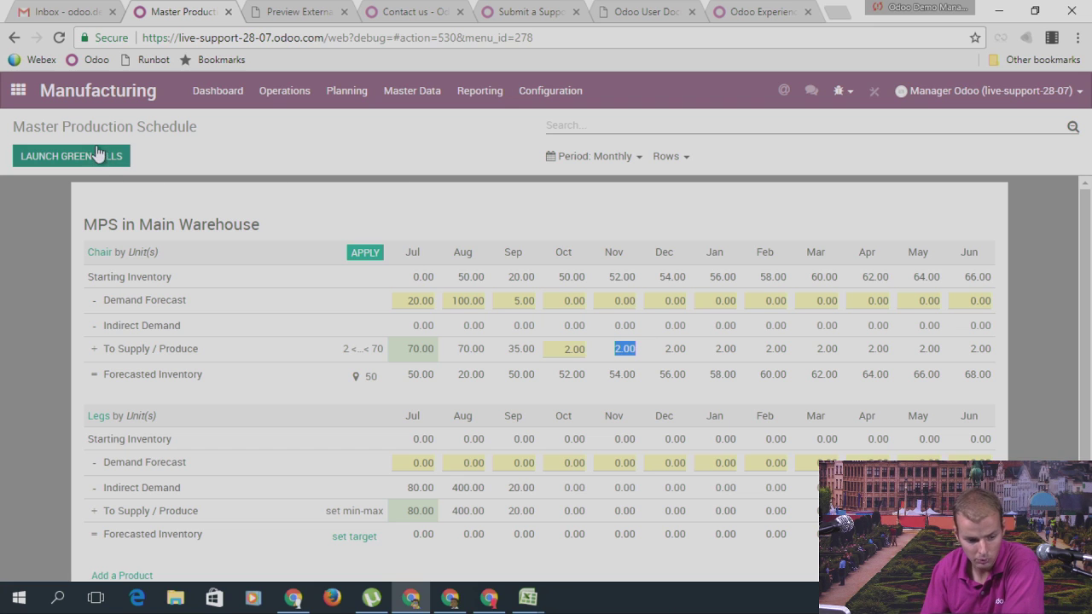
Step: Confirm Chair's July supply of 70, apply the plan, and launch the green cells
{"action": "left_click", "coordinate": [421, 345]}
{"action": "key", "text": "Return"}
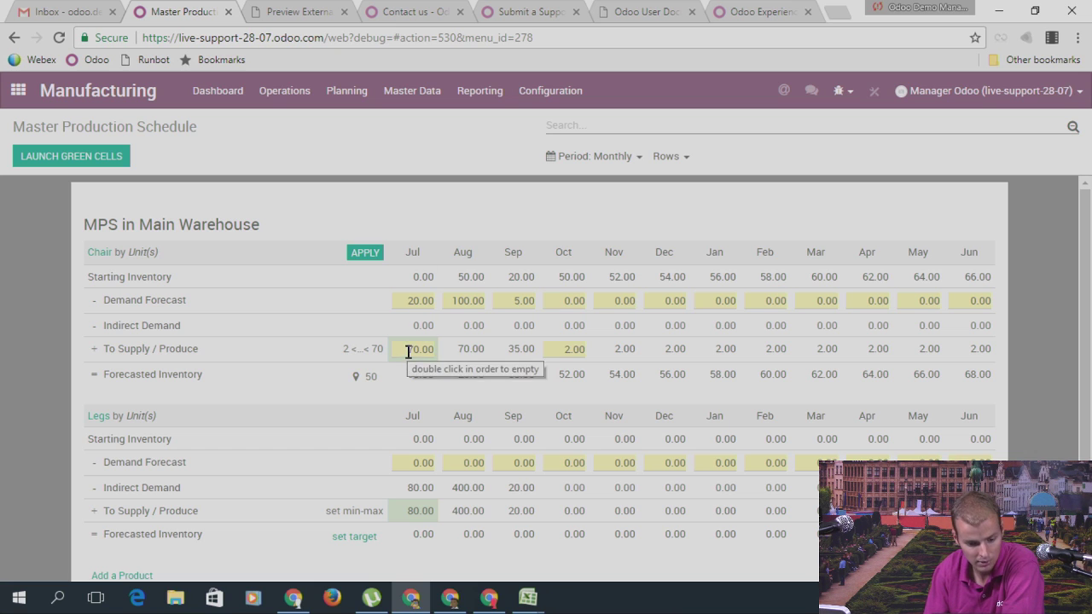
{"action": "left_click", "coordinate": [363, 253]}
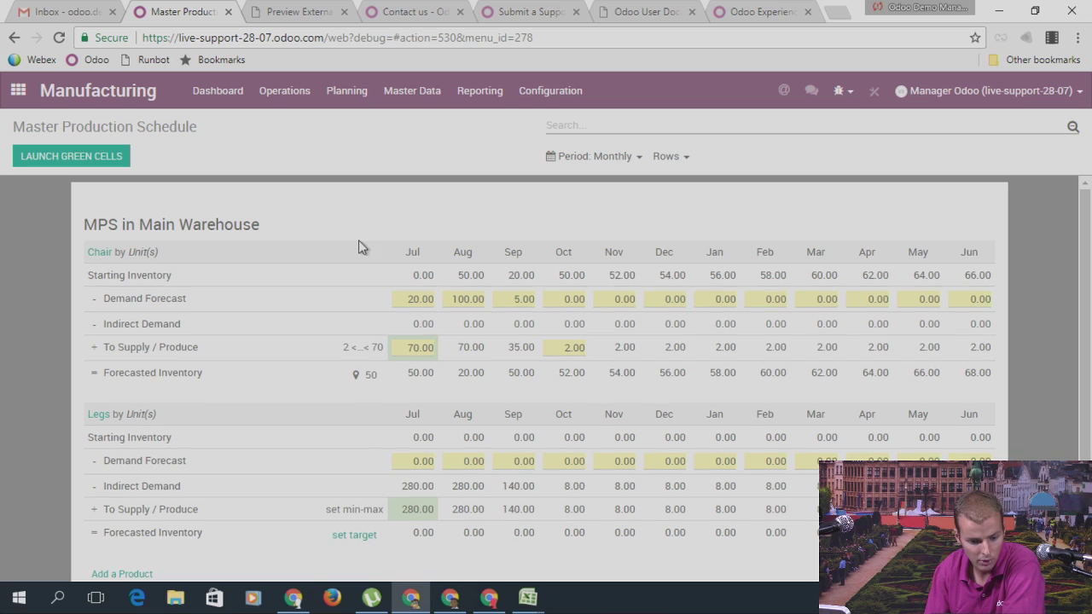
{"action": "left_click", "coordinate": [98, 163]}
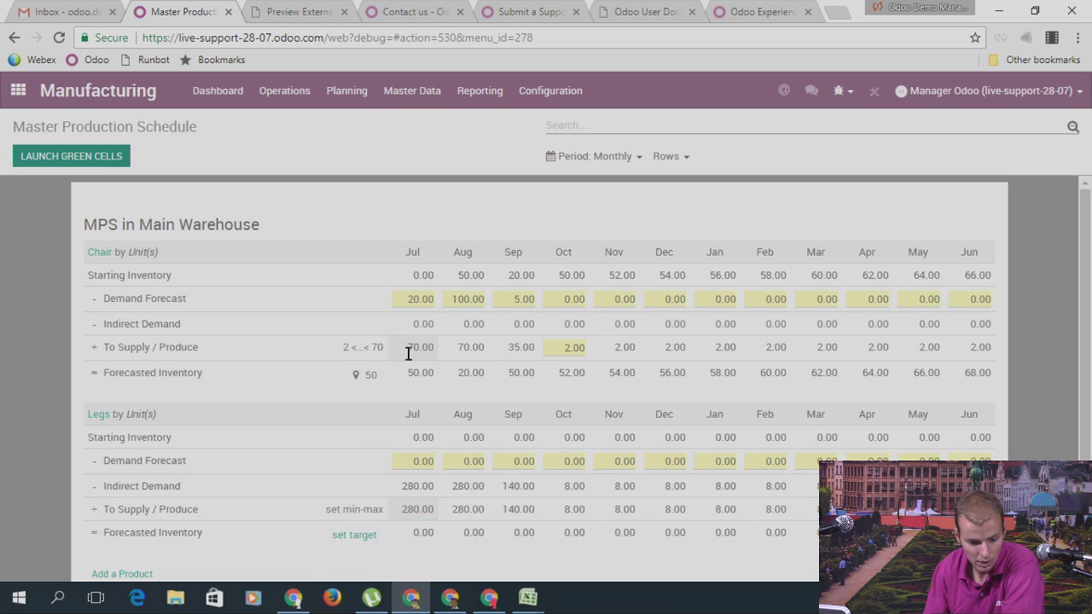
{"action": "left_click", "coordinate": [282, 92]}
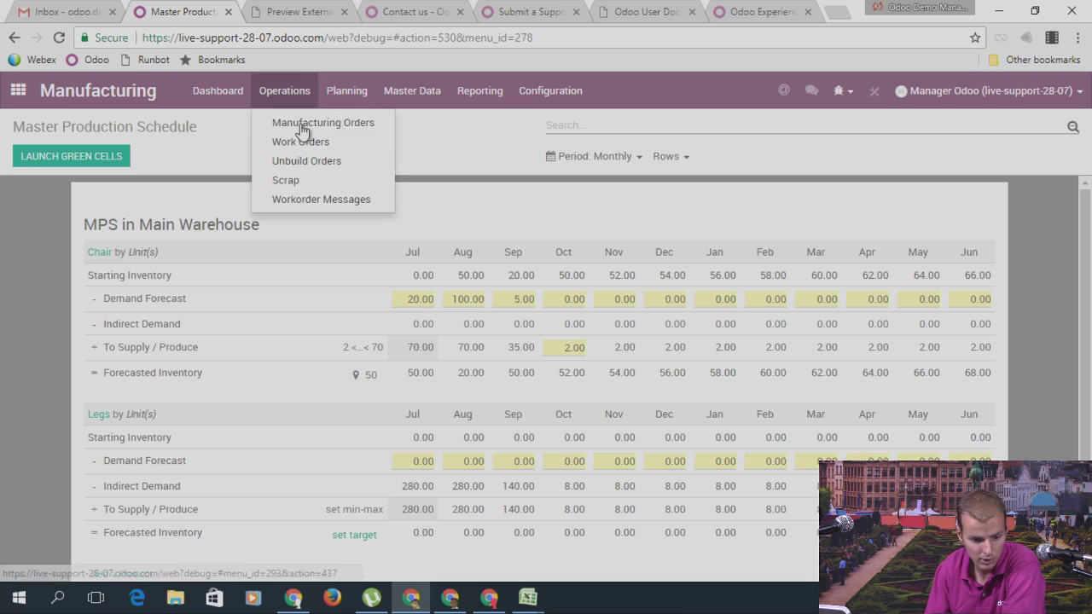
{"action": "left_click", "coordinate": [302, 130]}
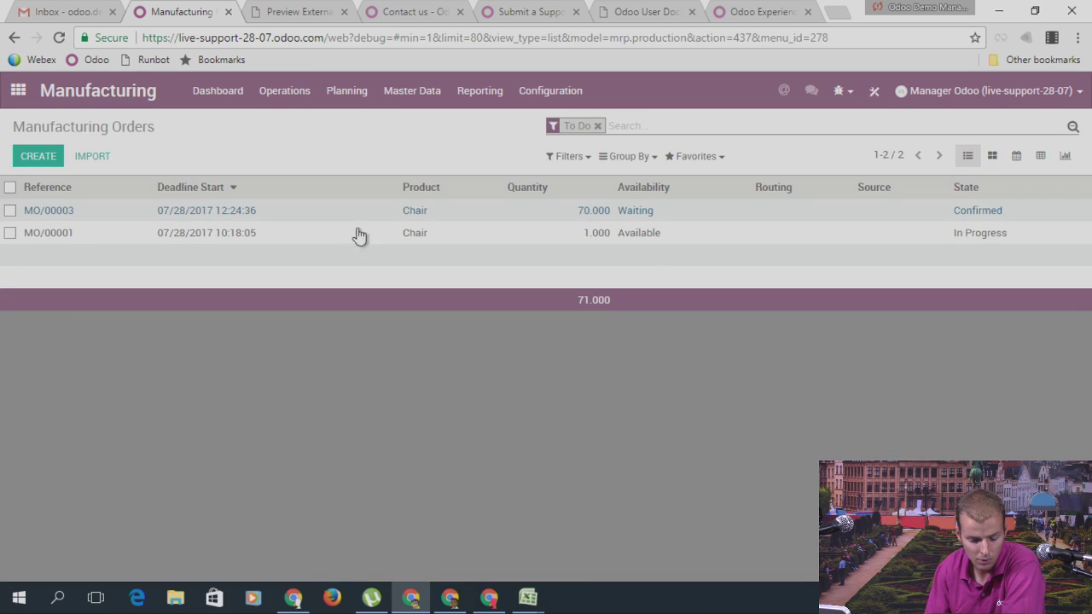
{"action": "left_click", "coordinate": [611, 215]}
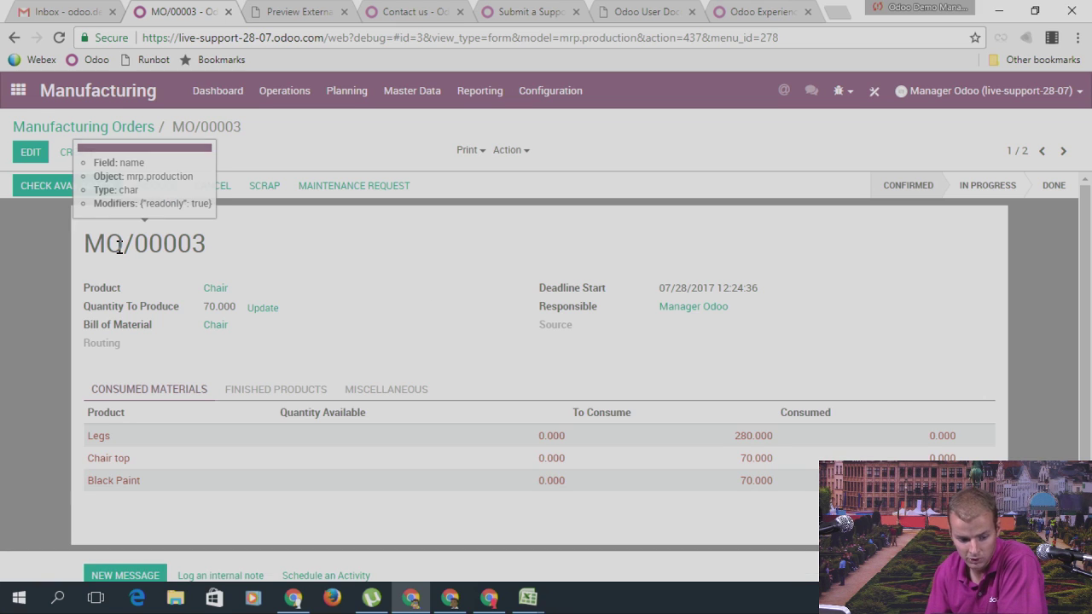
{"action": "left_click", "coordinate": [433, 94]}
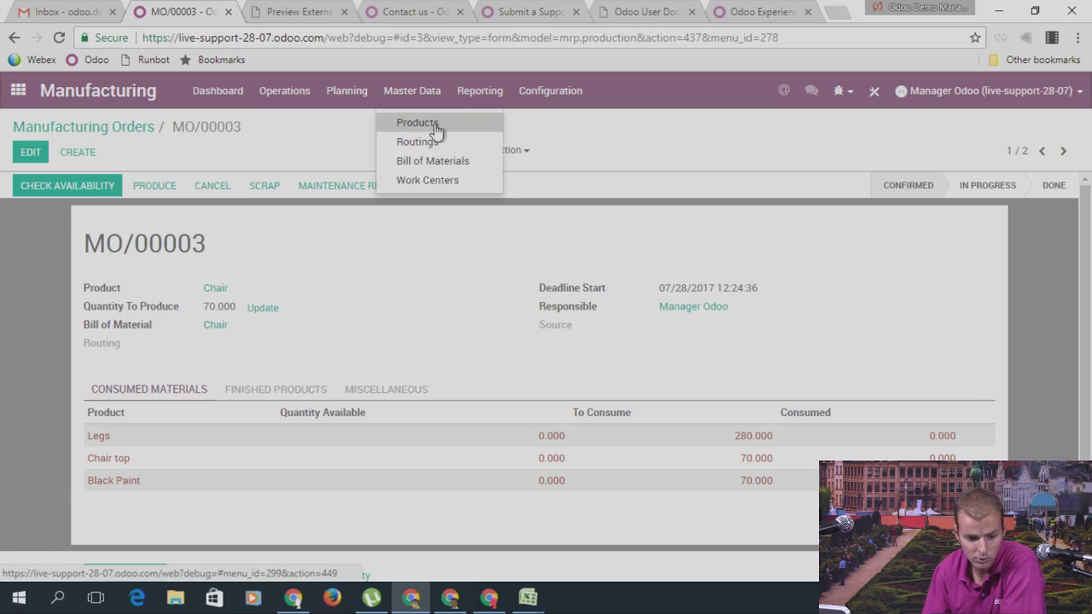
{"action": "left_click", "coordinate": [483, 101]}
{"action": "left_click", "coordinate": [495, 108]}
{"action": "left_click", "coordinate": [480, 92]}
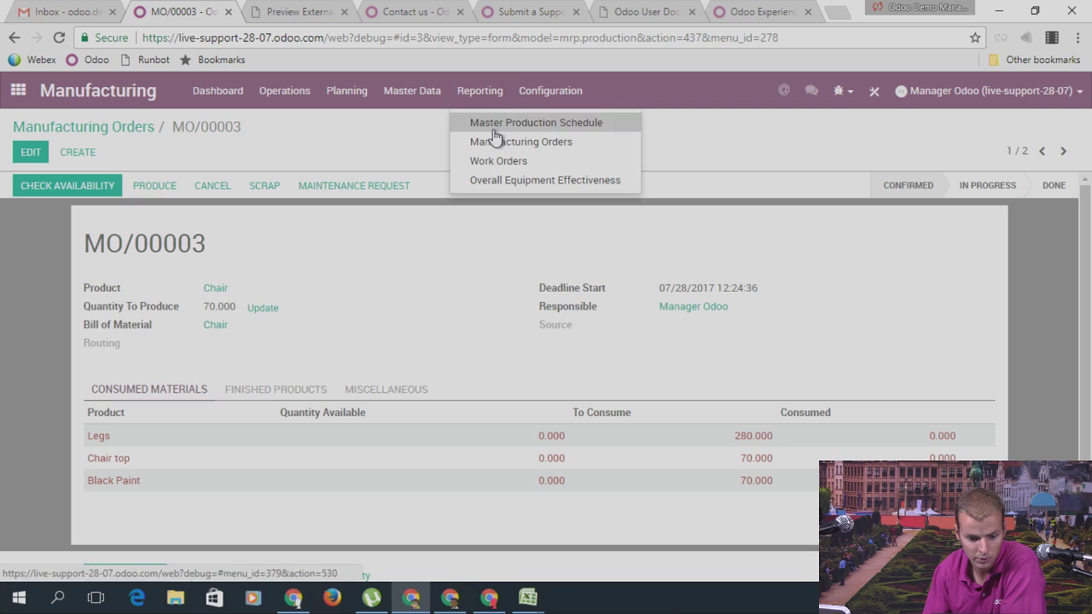
{"action": "left_click", "coordinate": [493, 125]}
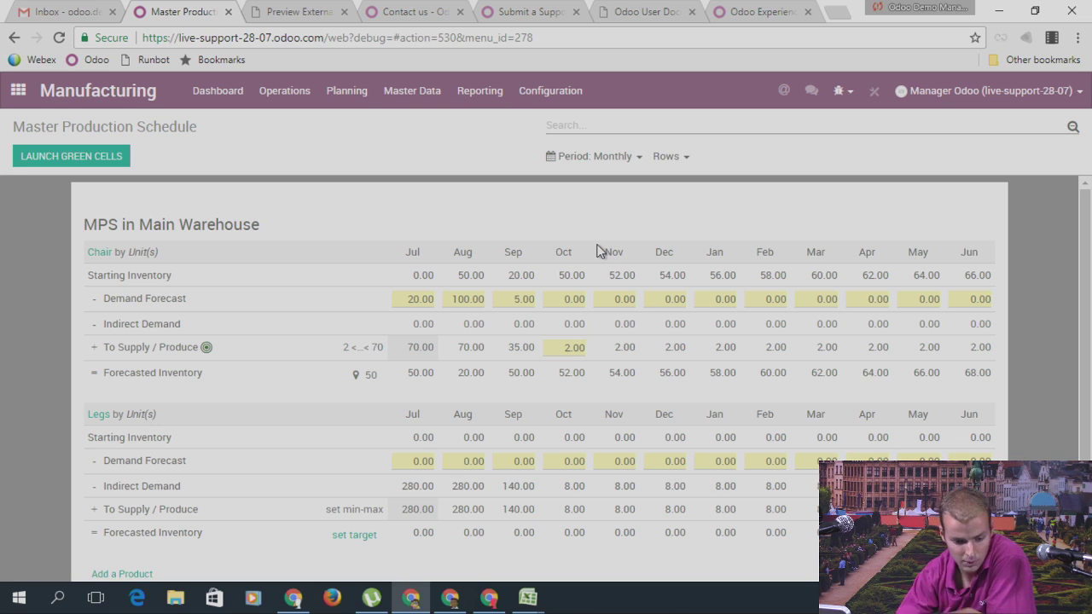
Step: Open the My company record from Settings > Users > Companies for editing
{"action": "left_click", "coordinate": [26, 92]}
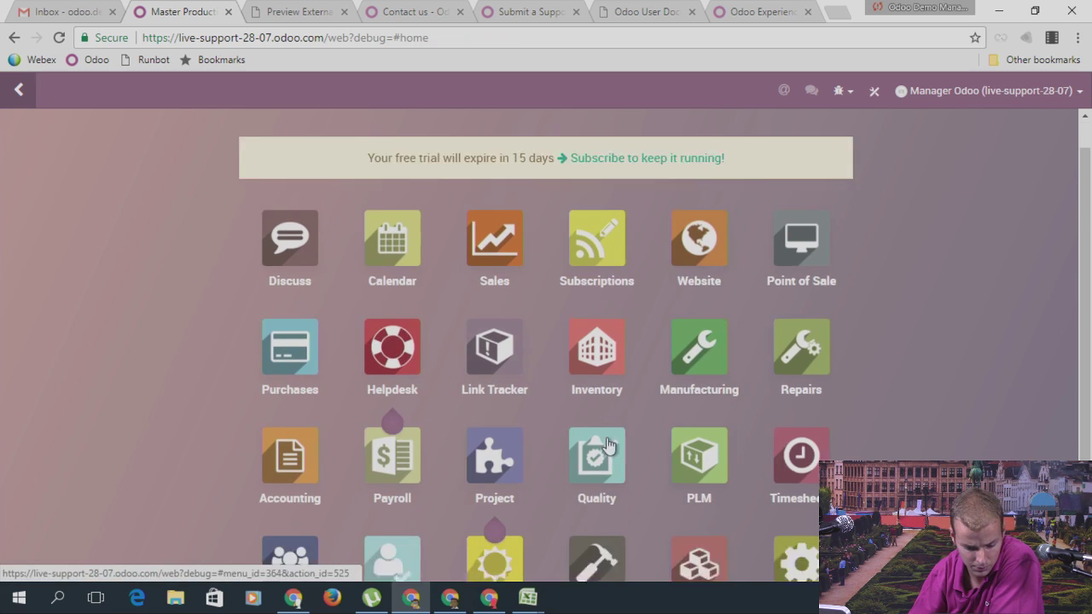
{"action": "left_click", "coordinate": [800, 457]}
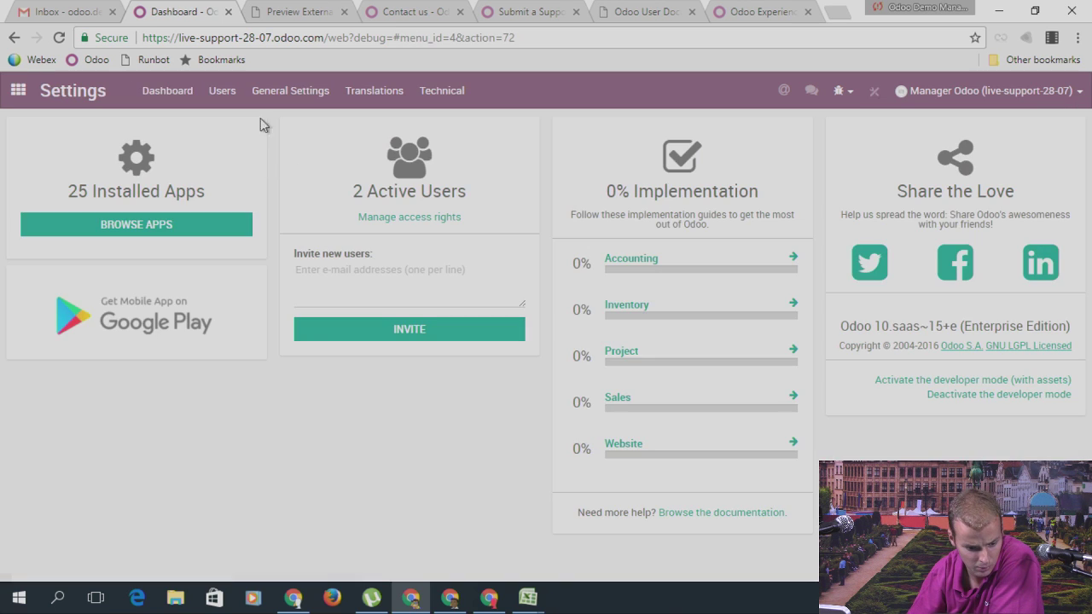
{"action": "left_click", "coordinate": [232, 94]}
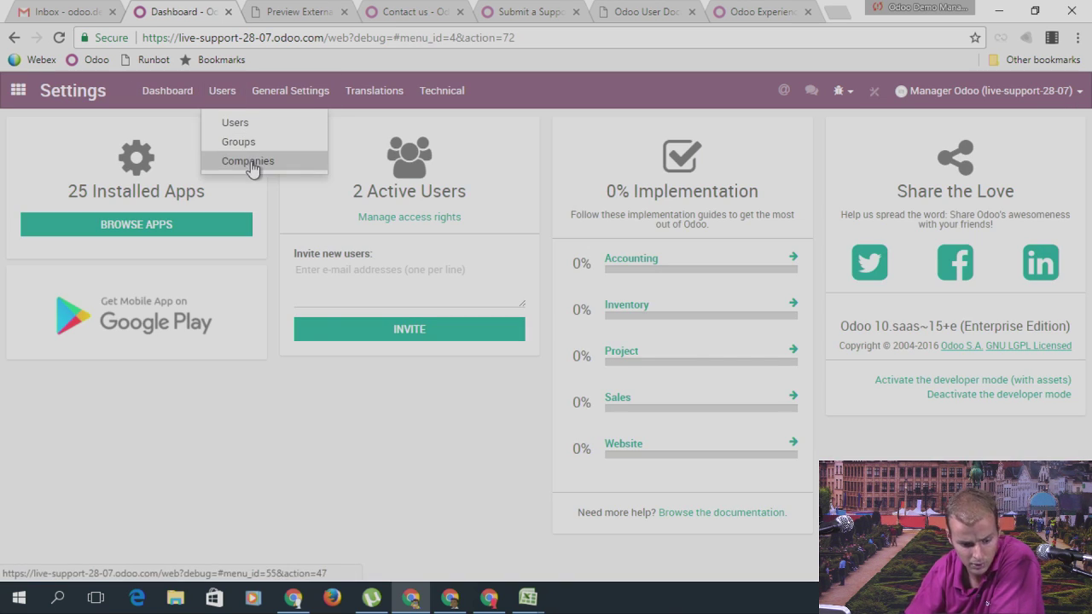
{"action": "left_click", "coordinate": [253, 162]}
{"action": "left_click", "coordinate": [68, 212]}
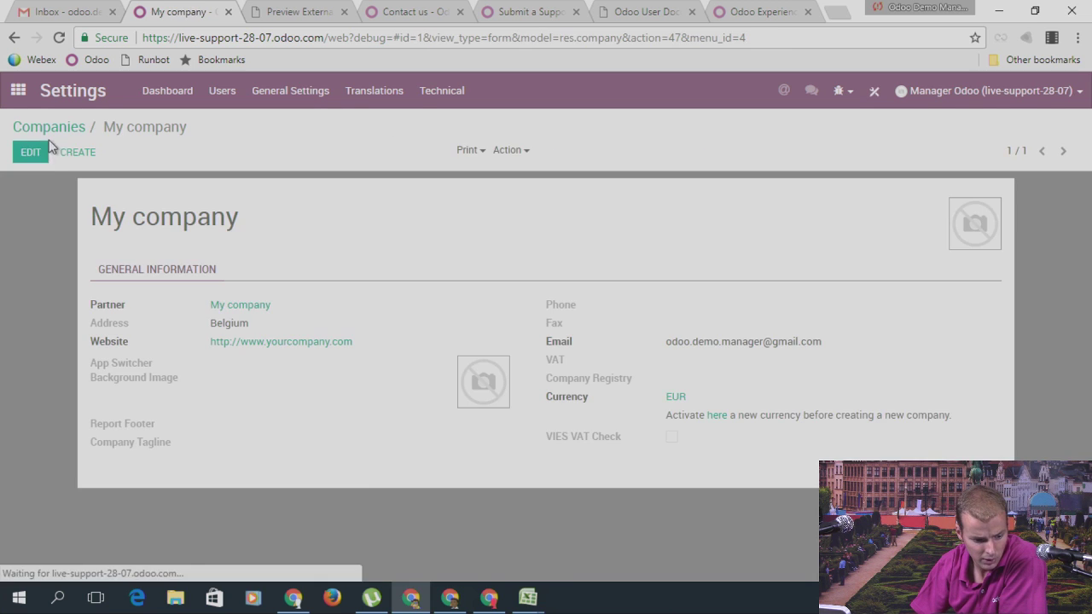
{"action": "left_click", "coordinate": [33, 152]}
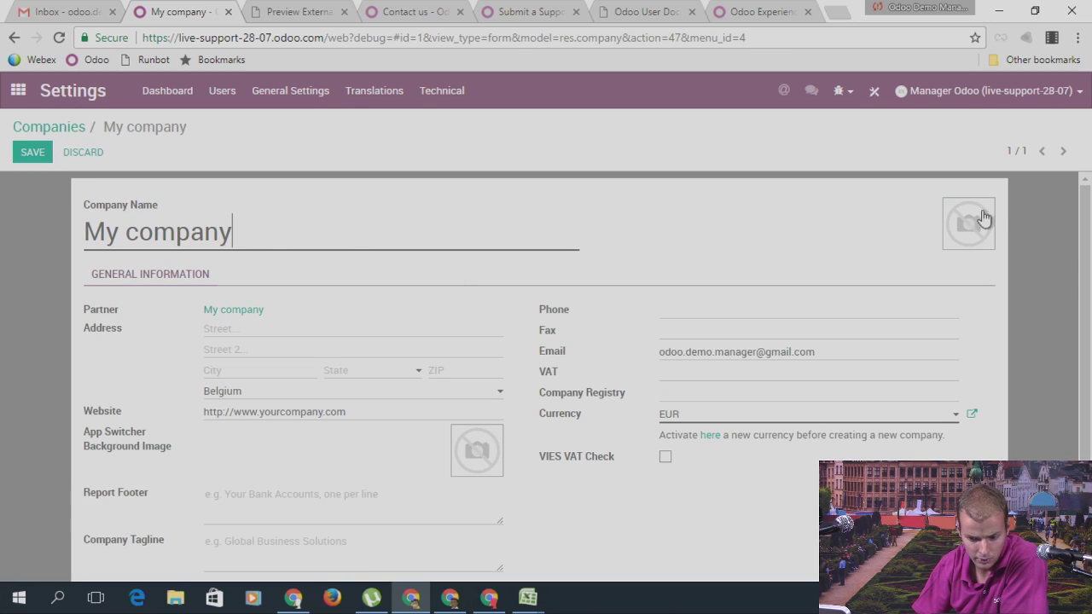
Step: Browse Documents and Downloads for a logo, cancel the file picker, and return to the apps overview
{"action": "mouse_move", "coordinate": [981, 216]}
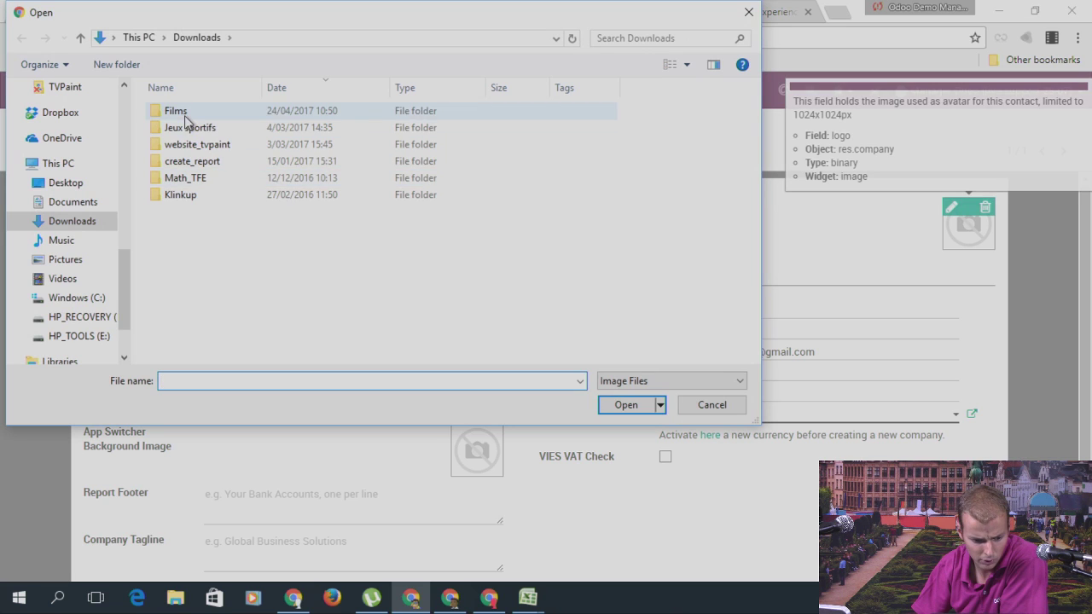
{"action": "left_click", "coordinate": [65, 204]}
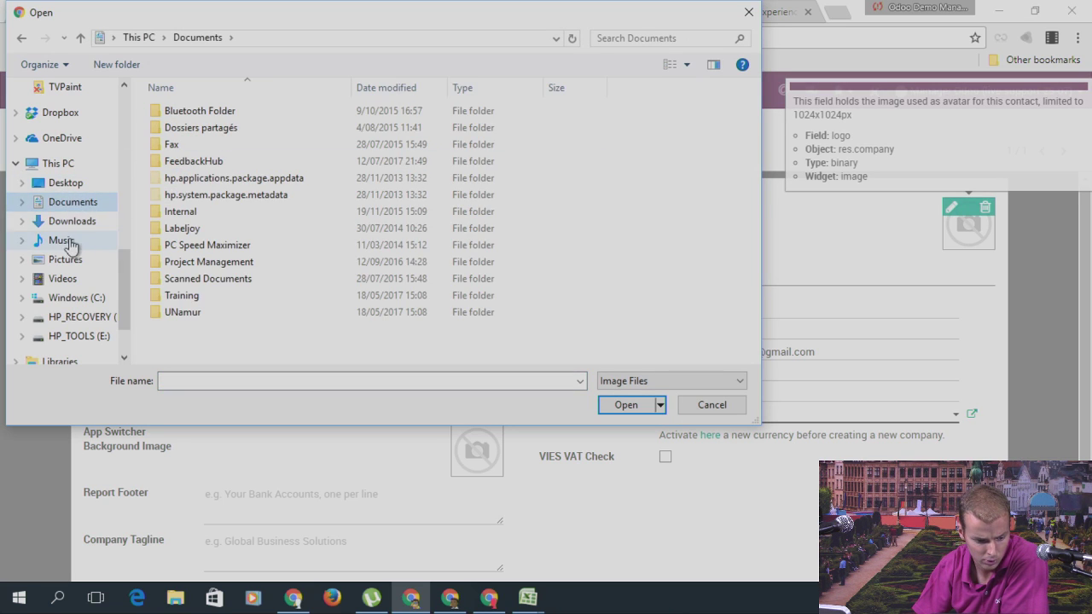
{"action": "left_click", "coordinate": [72, 223]}
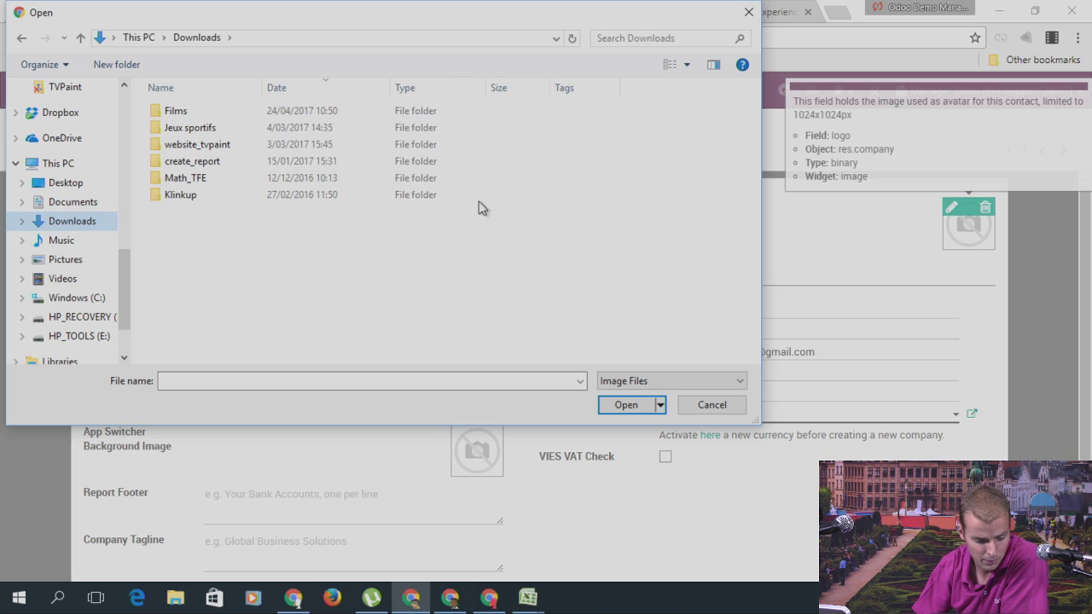
{"action": "left_click", "coordinate": [748, 12]}
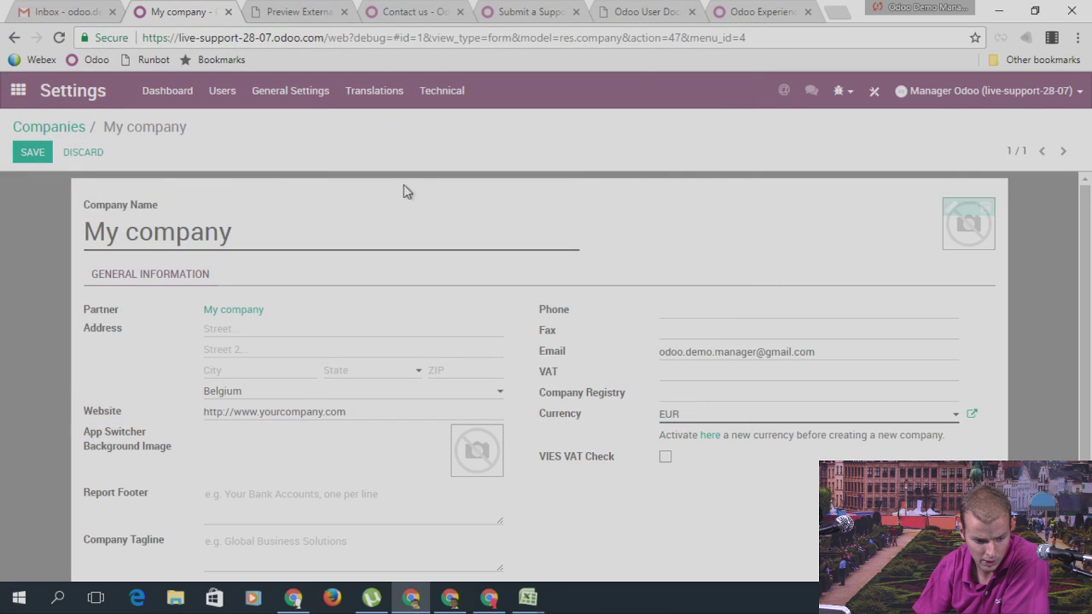
{"action": "left_click", "coordinate": [24, 94]}
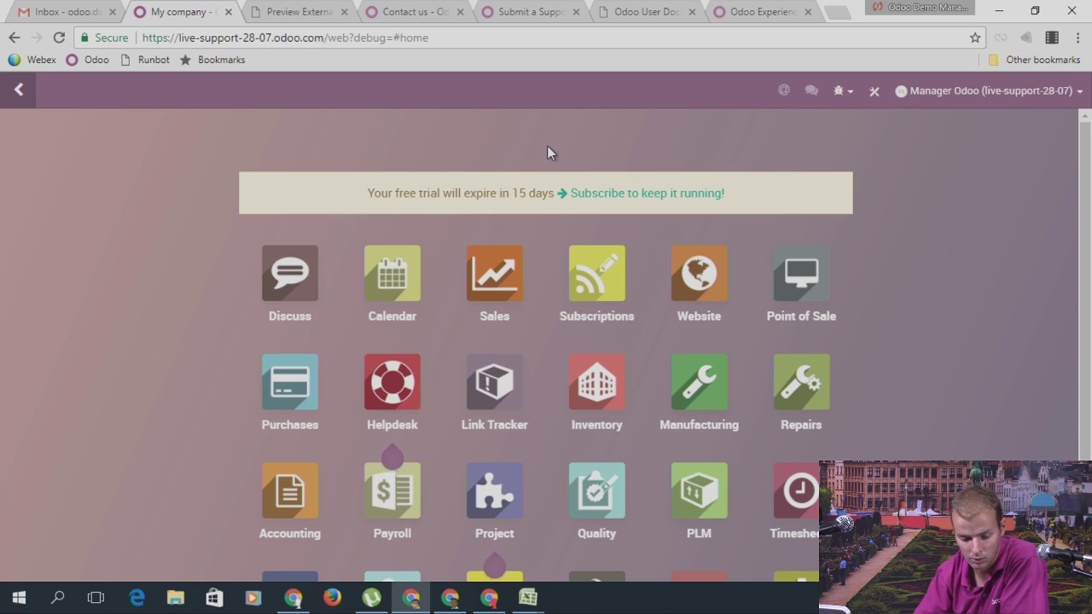
{"action": "scroll", "coordinate": [731, 463], "scroll_direction": "down", "scroll_amount": 3}
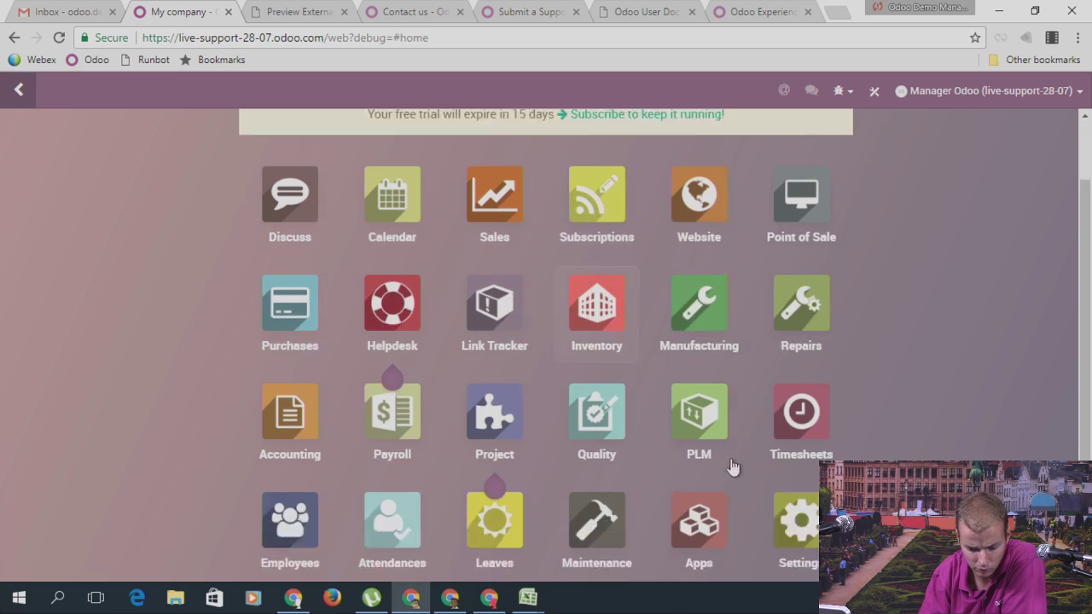
{"action": "left_click", "coordinate": [795, 458]}
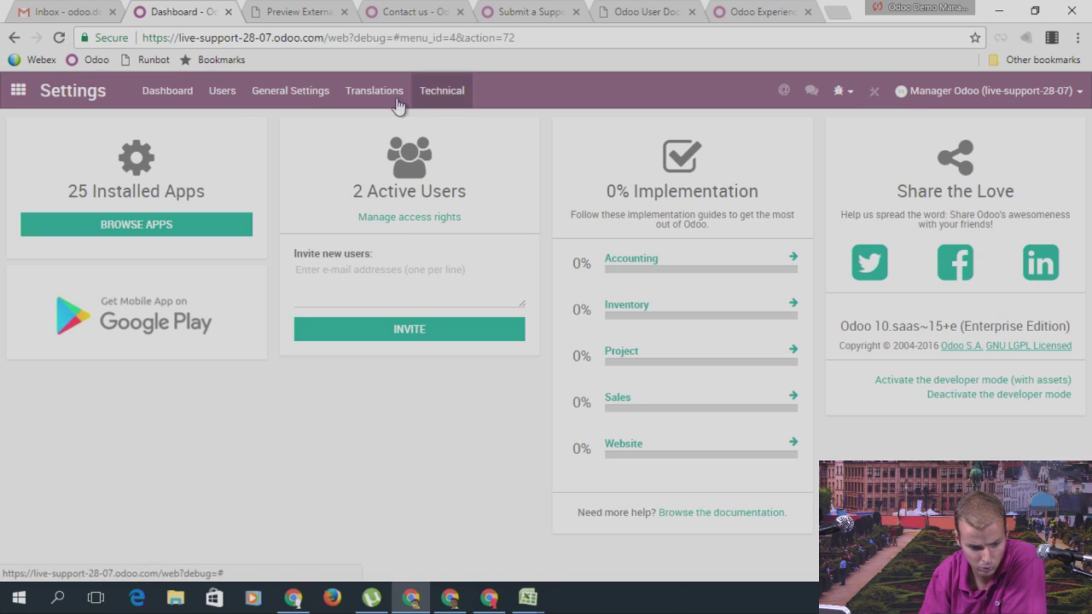
{"action": "left_click", "coordinate": [223, 106]}
{"action": "left_click", "coordinate": [256, 162]}
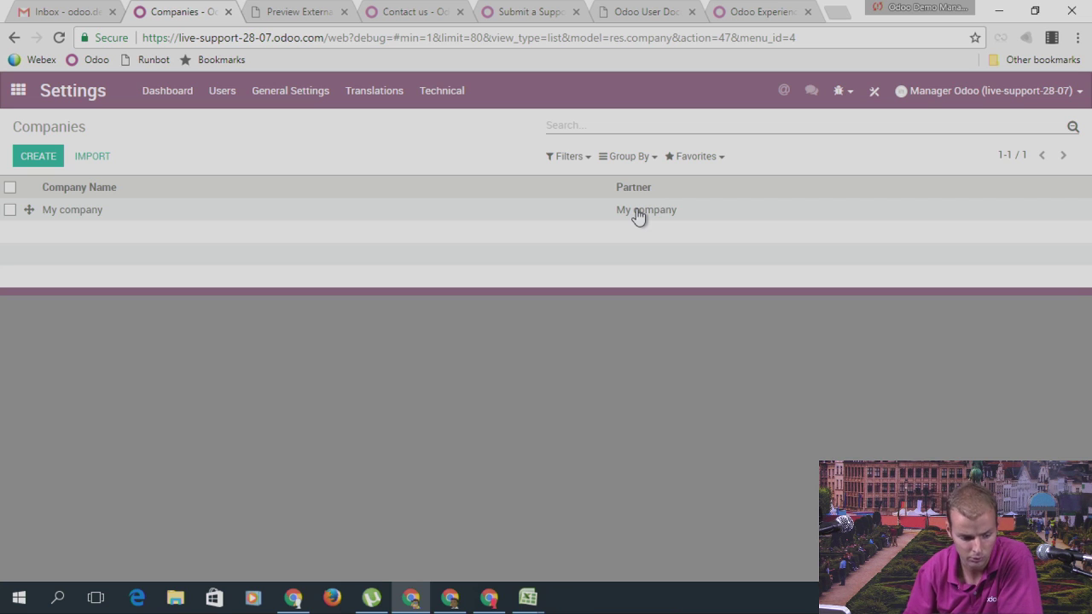
{"action": "left_click", "coordinate": [72, 211]}
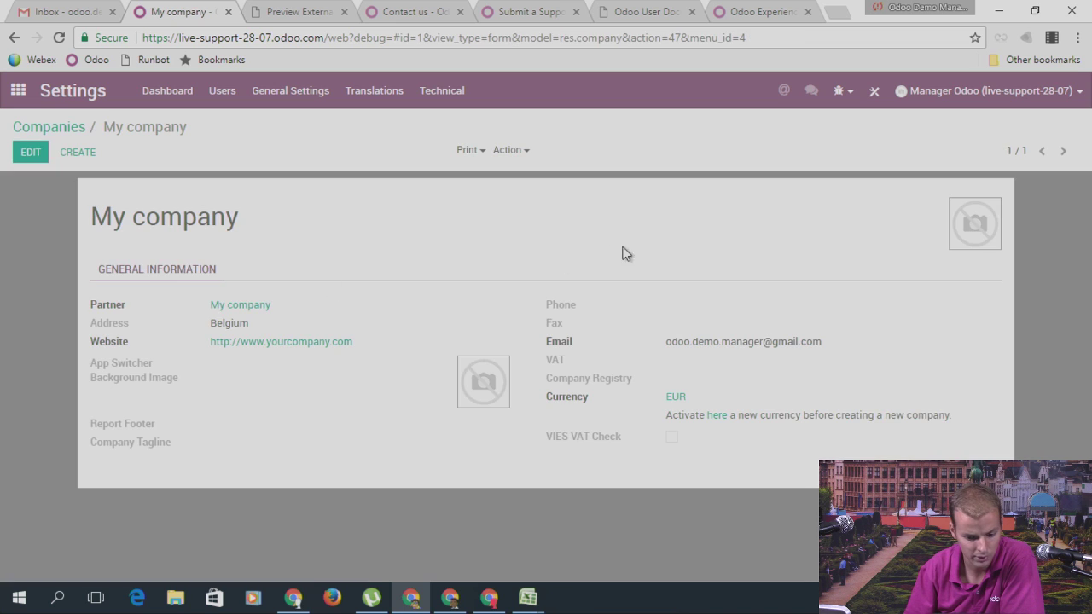
{"action": "left_click", "coordinate": [18, 92]}
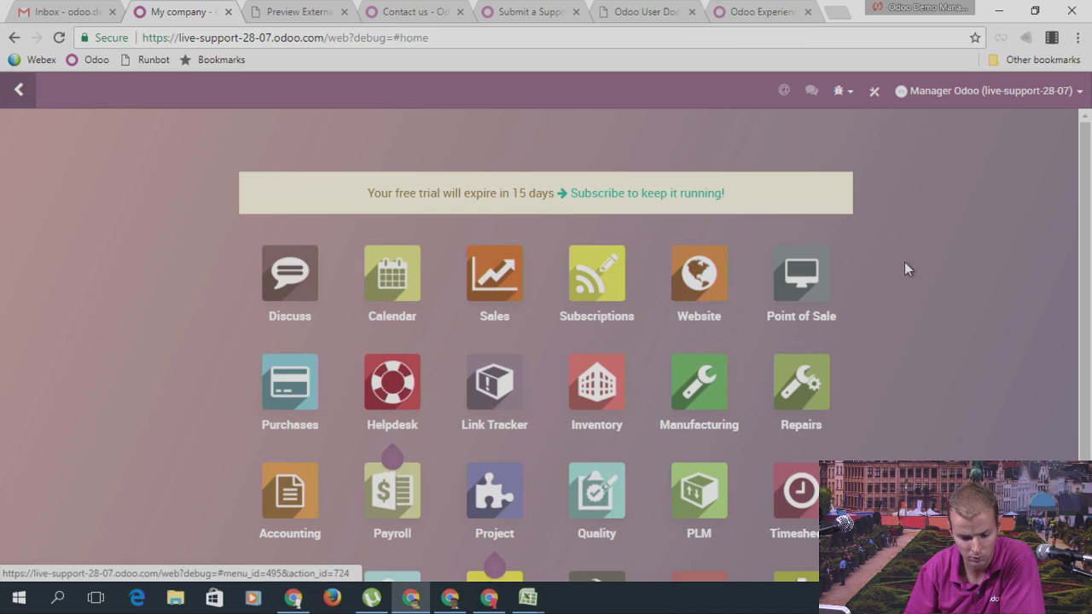